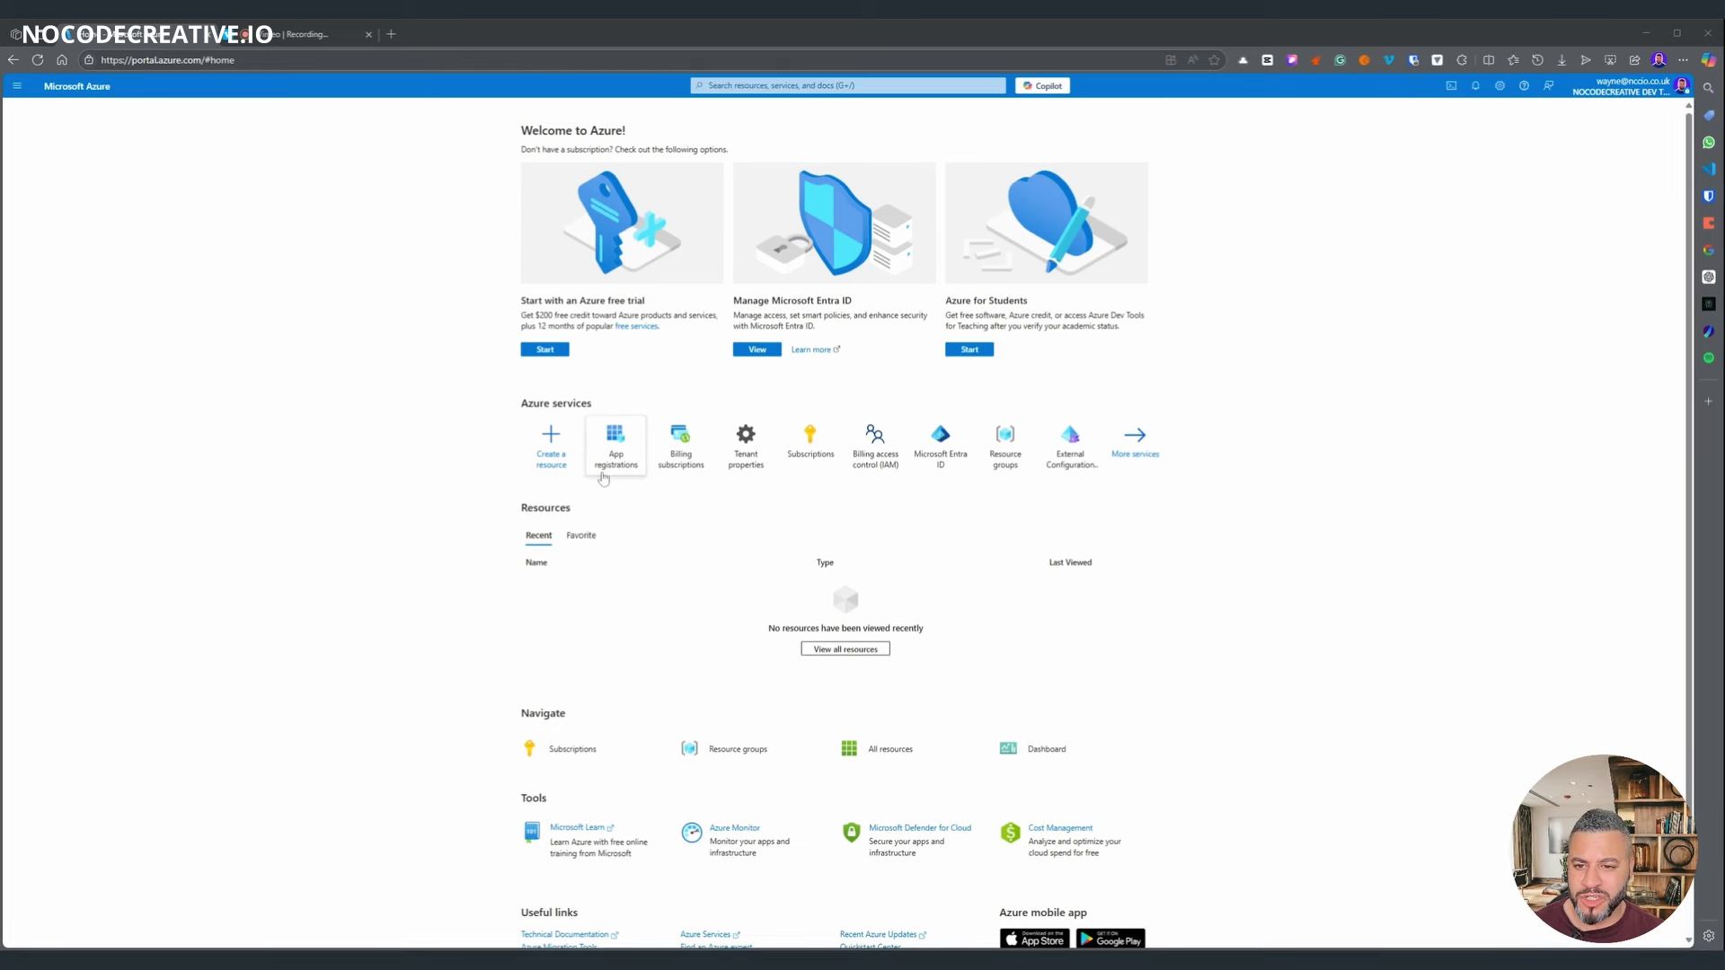
- Open the Teams Meeting Transcripts app registration from App registrations and select its Directory (tenant) ID
click(776, 85)
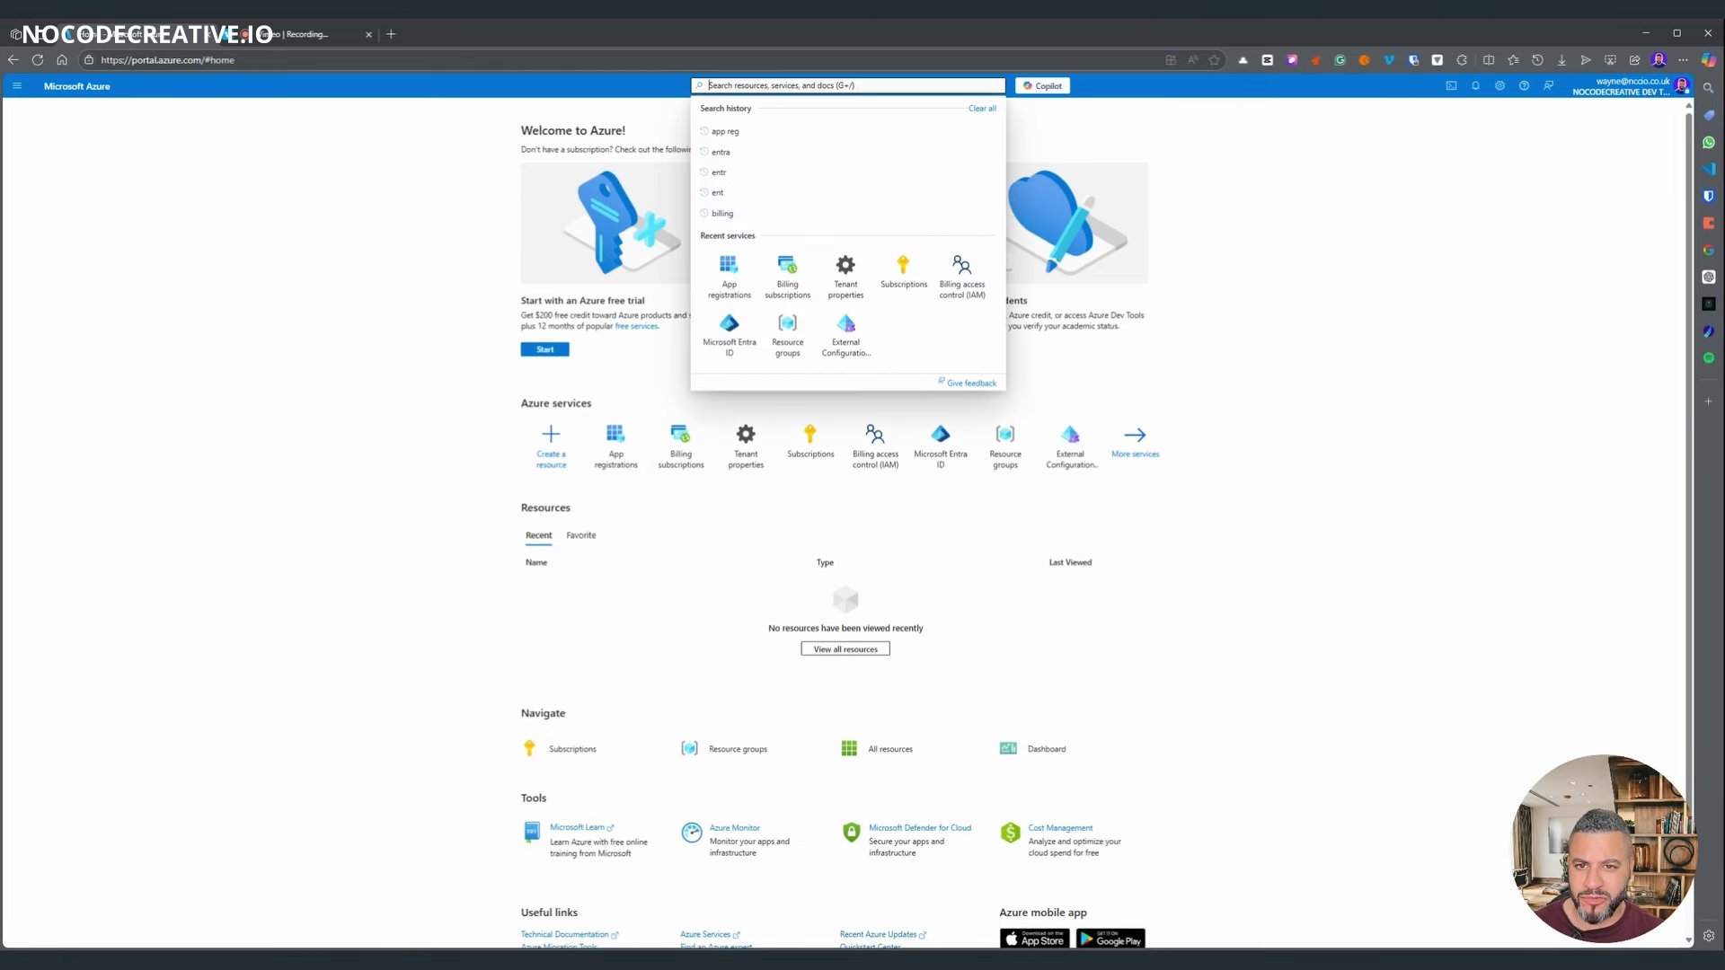
click(715, 289)
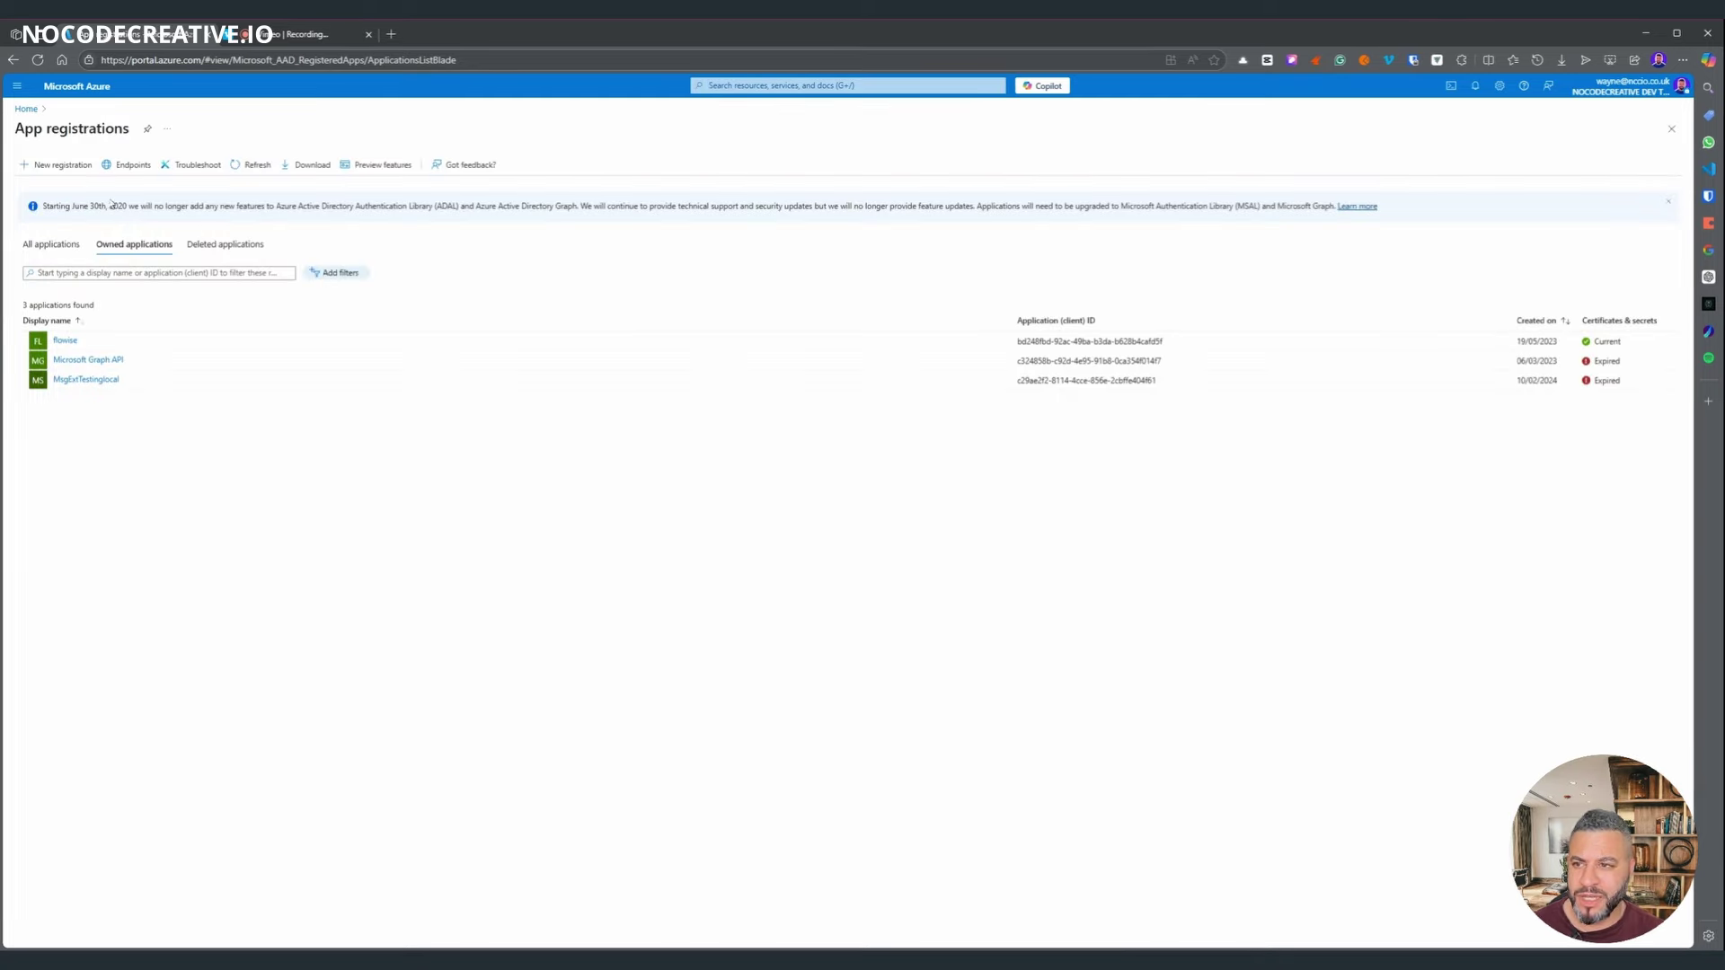
click(63, 165)
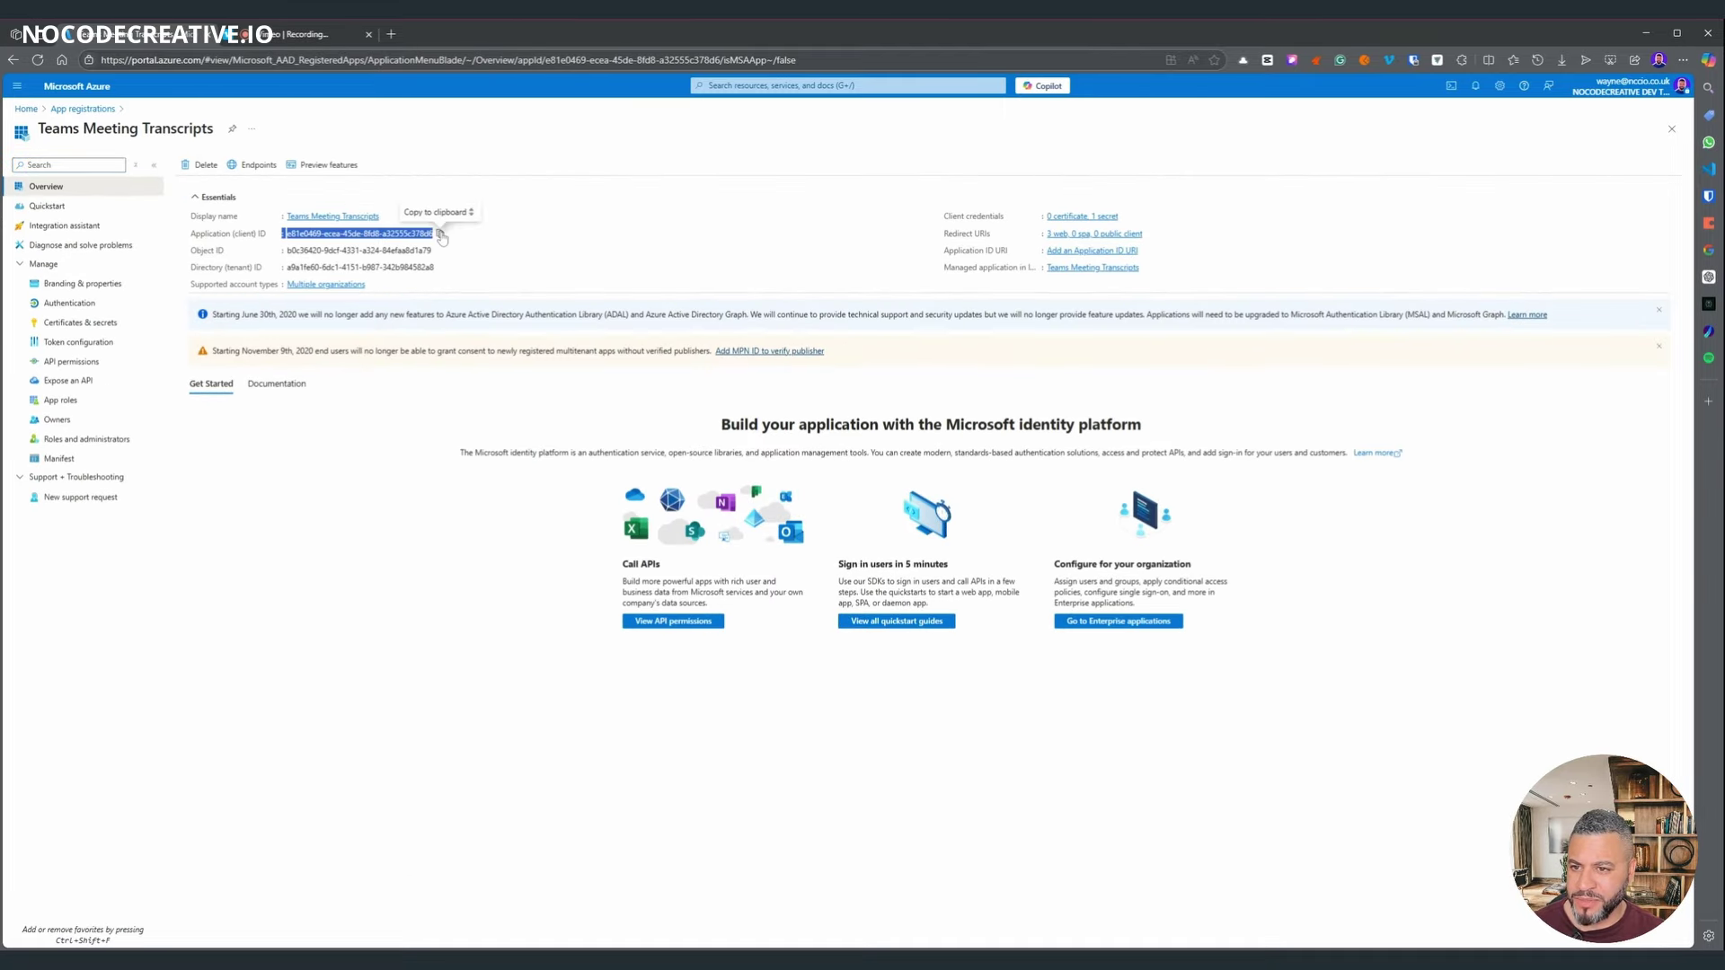
drag(439, 268, 279, 269)
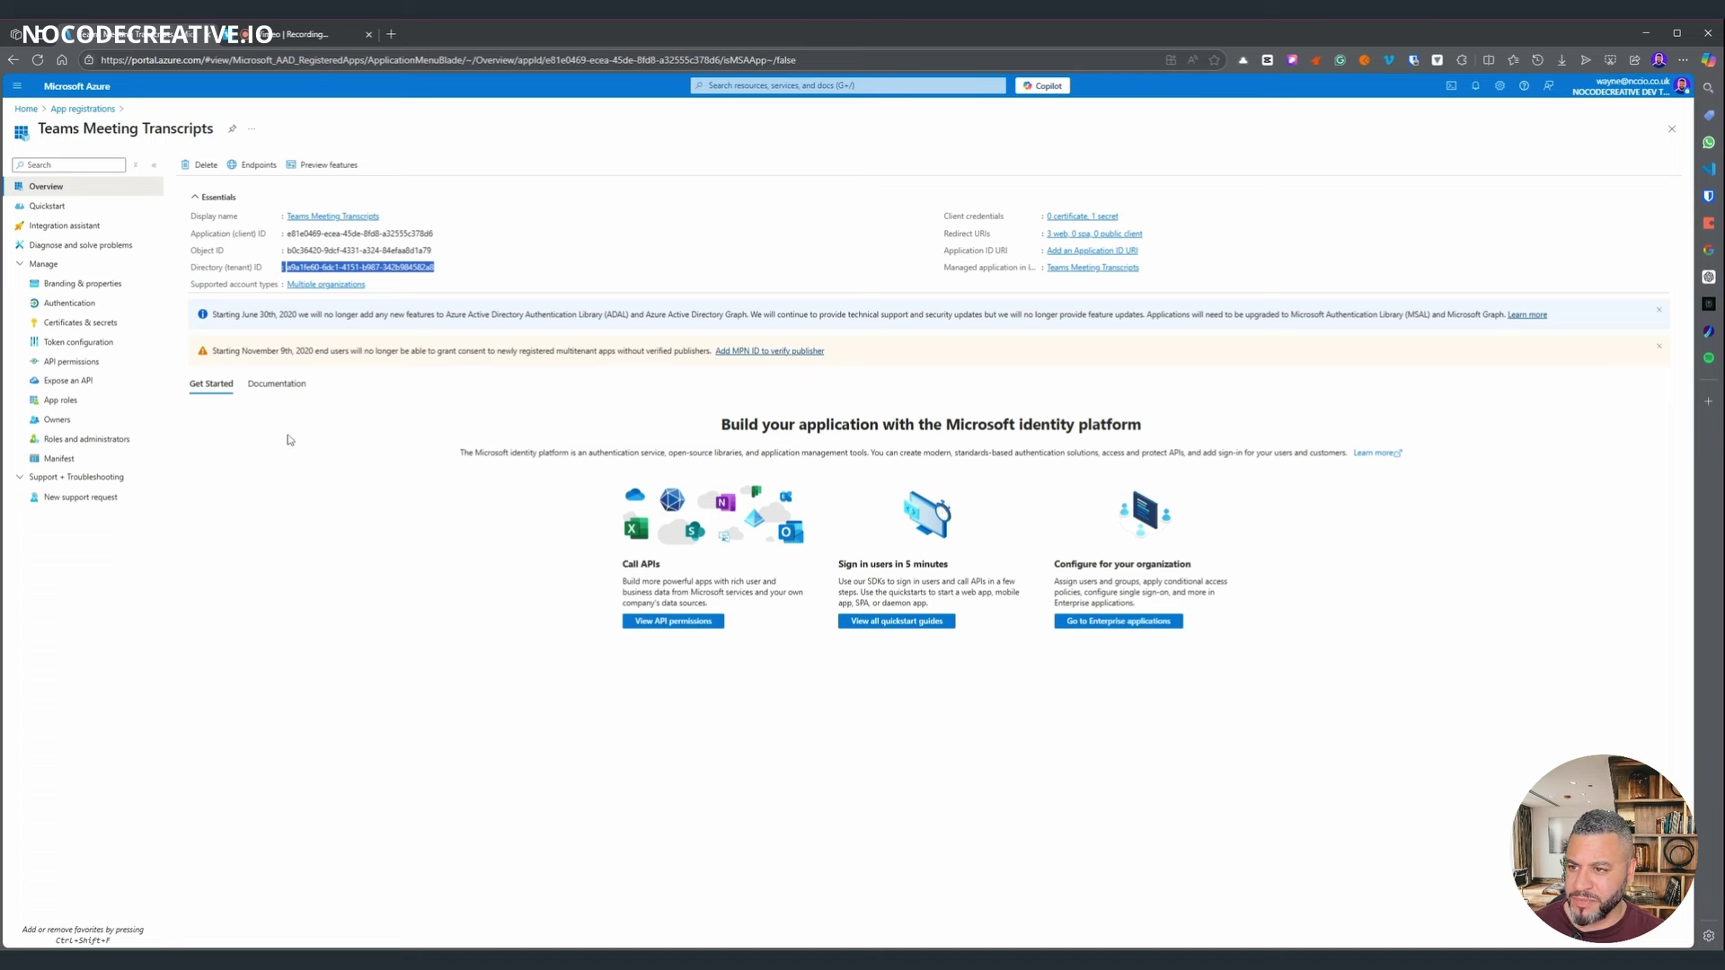
- Review the app's Authentication supported account types, then view its Graph and SharePoint API permissions
click(70, 305)
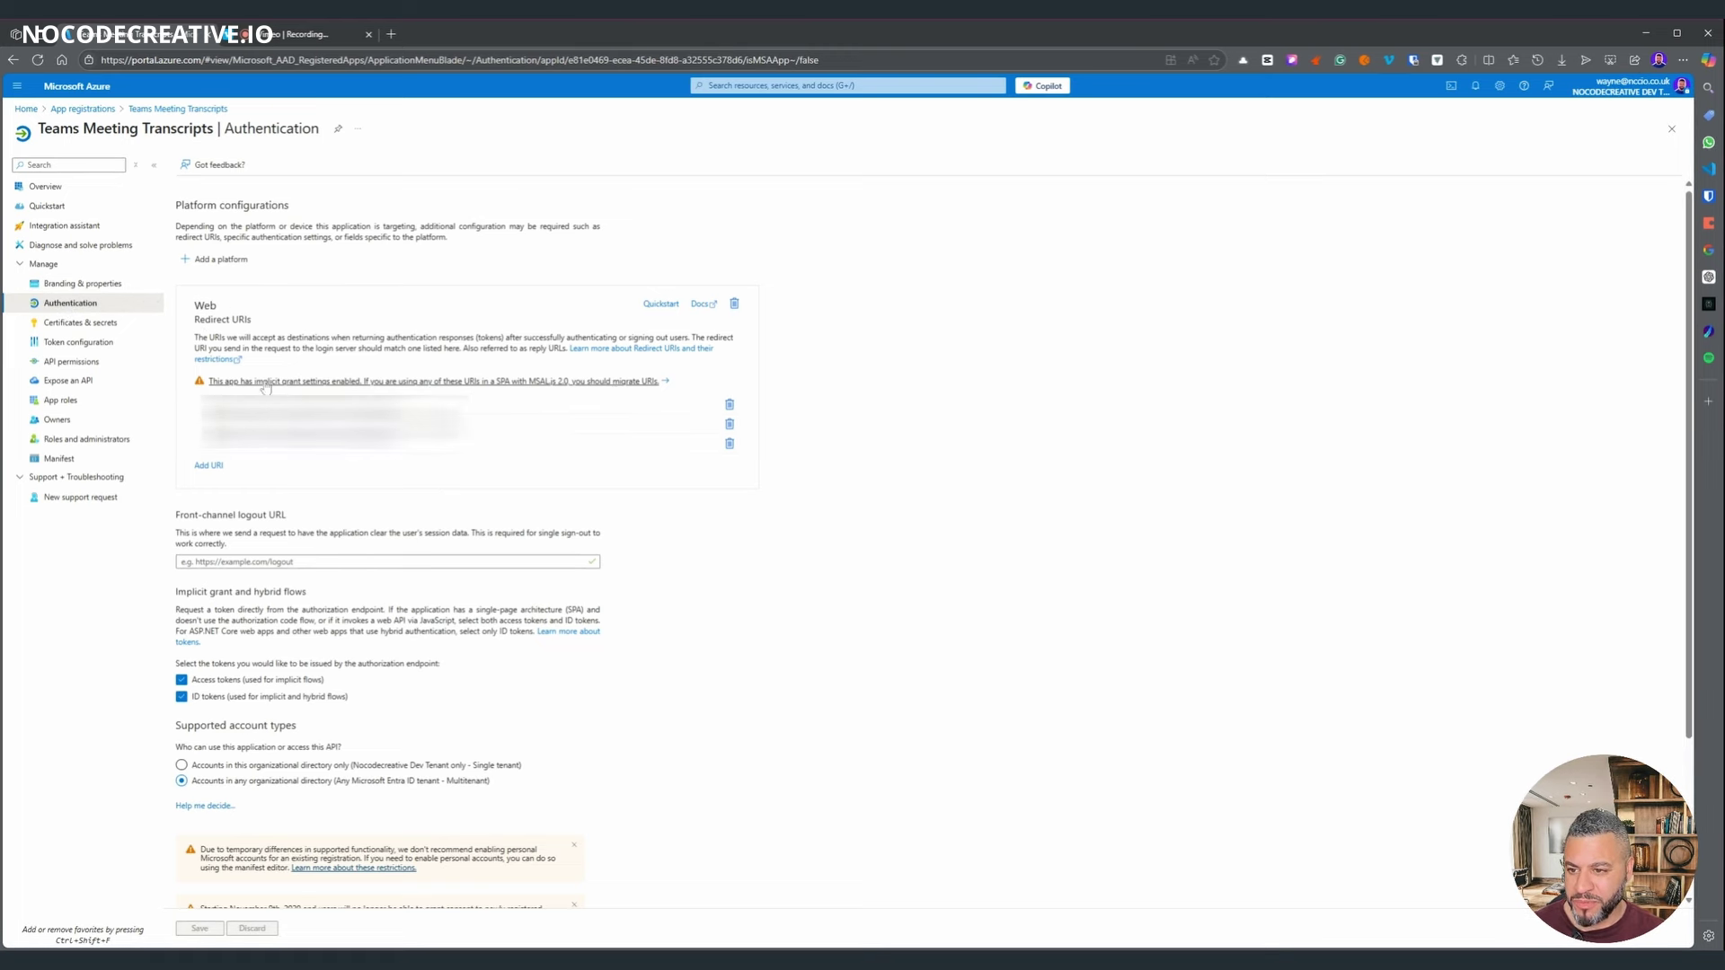
scroll(420, 506, down, 2)
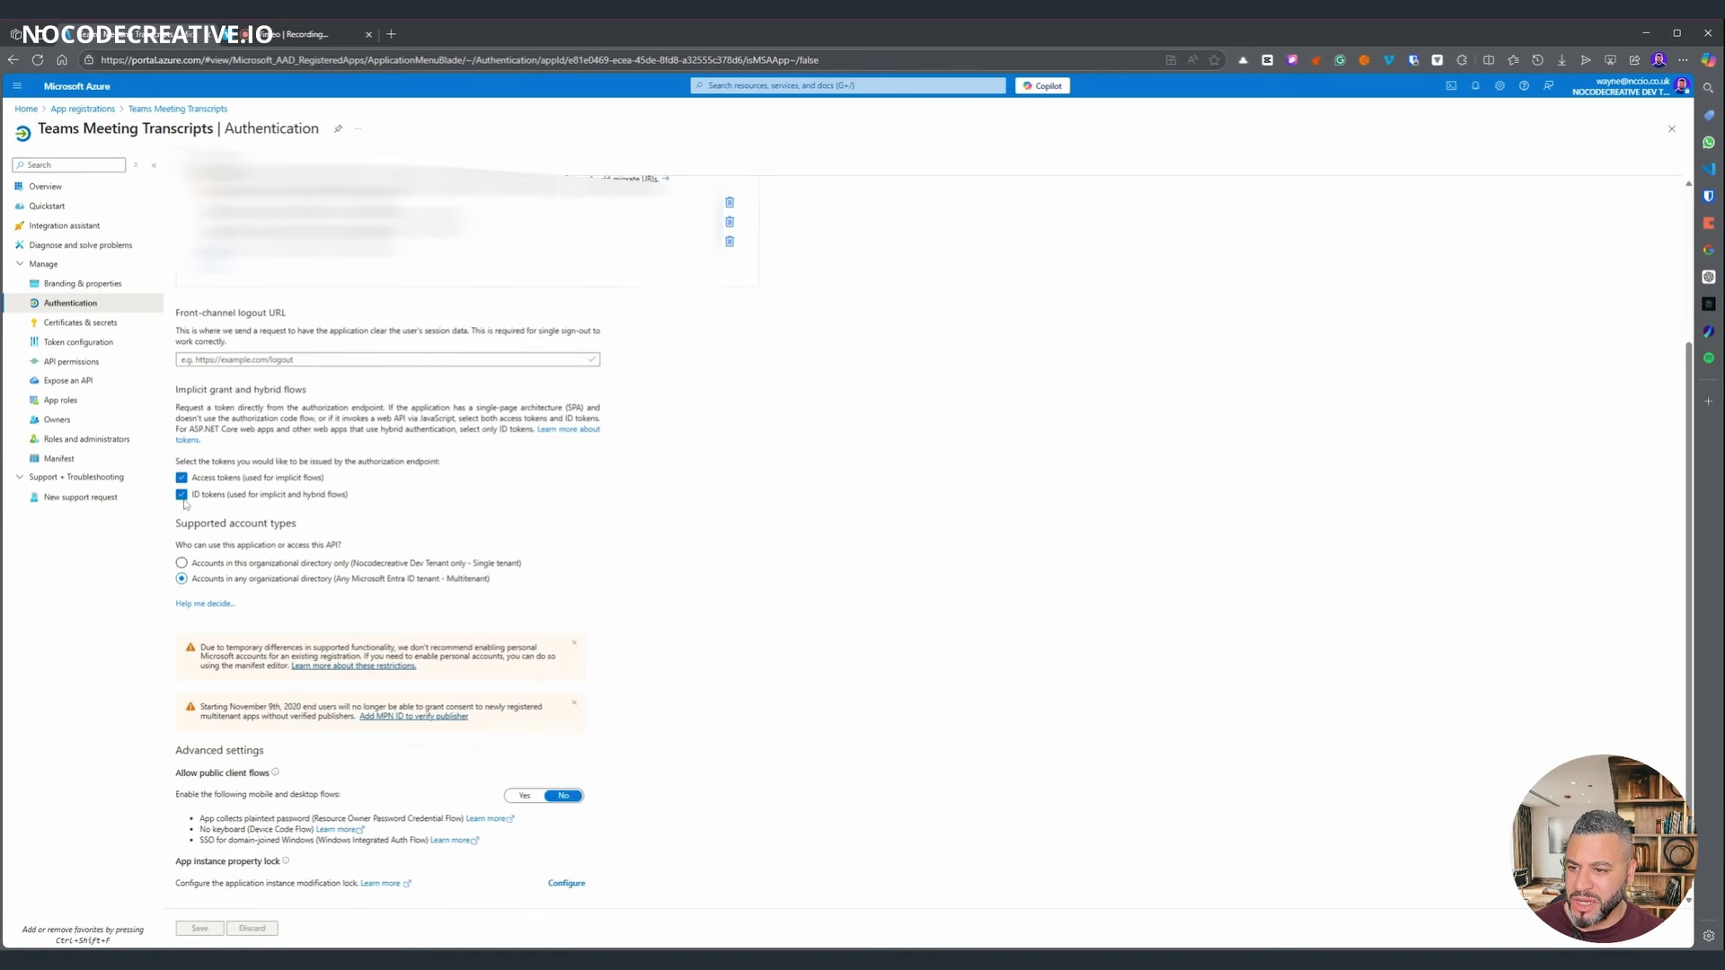
drag(496, 576, 191, 559)
click(724, 543)
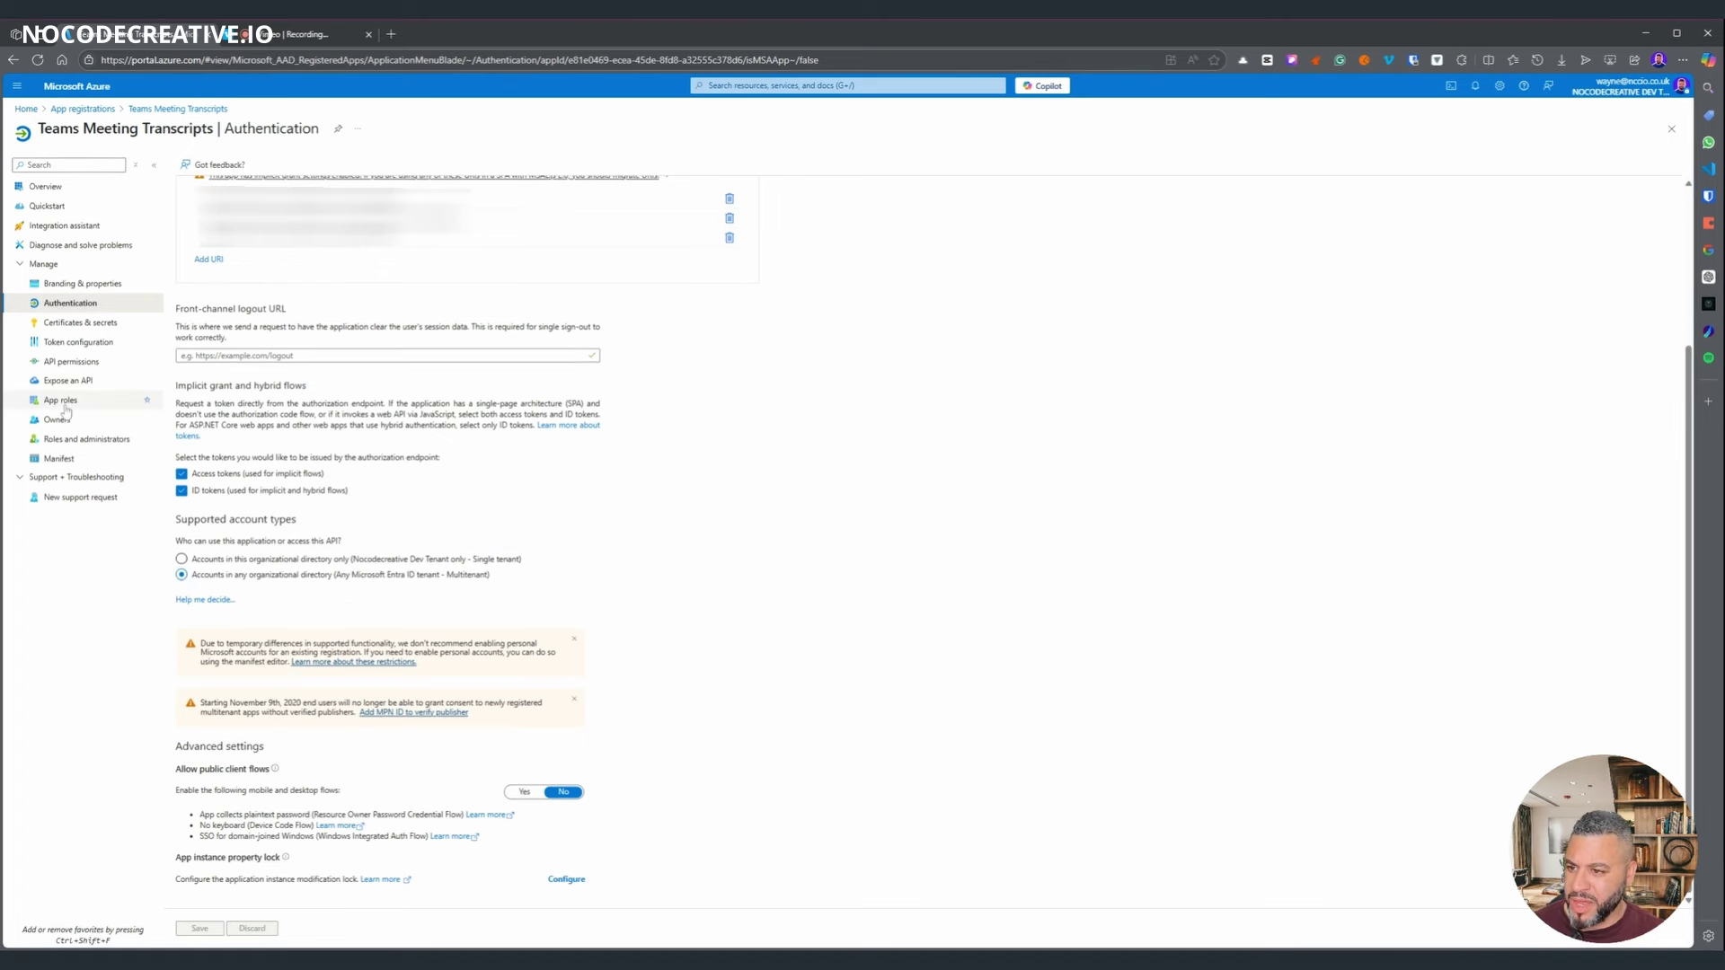
click(70, 361)
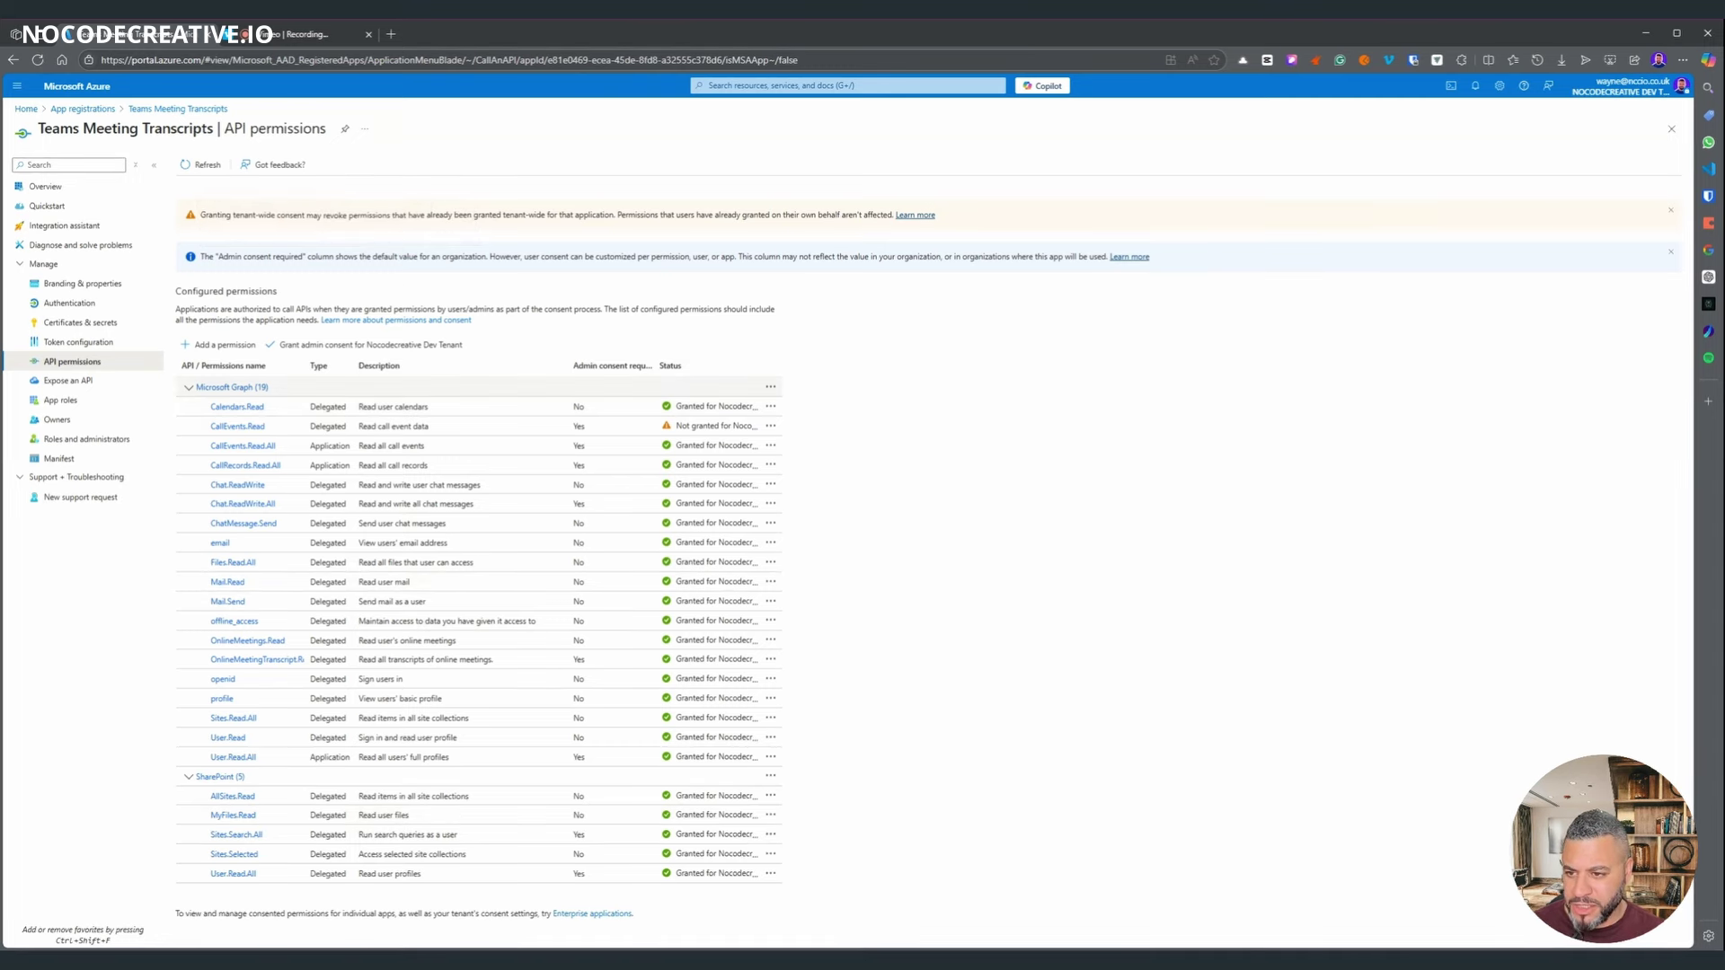
click(220, 345)
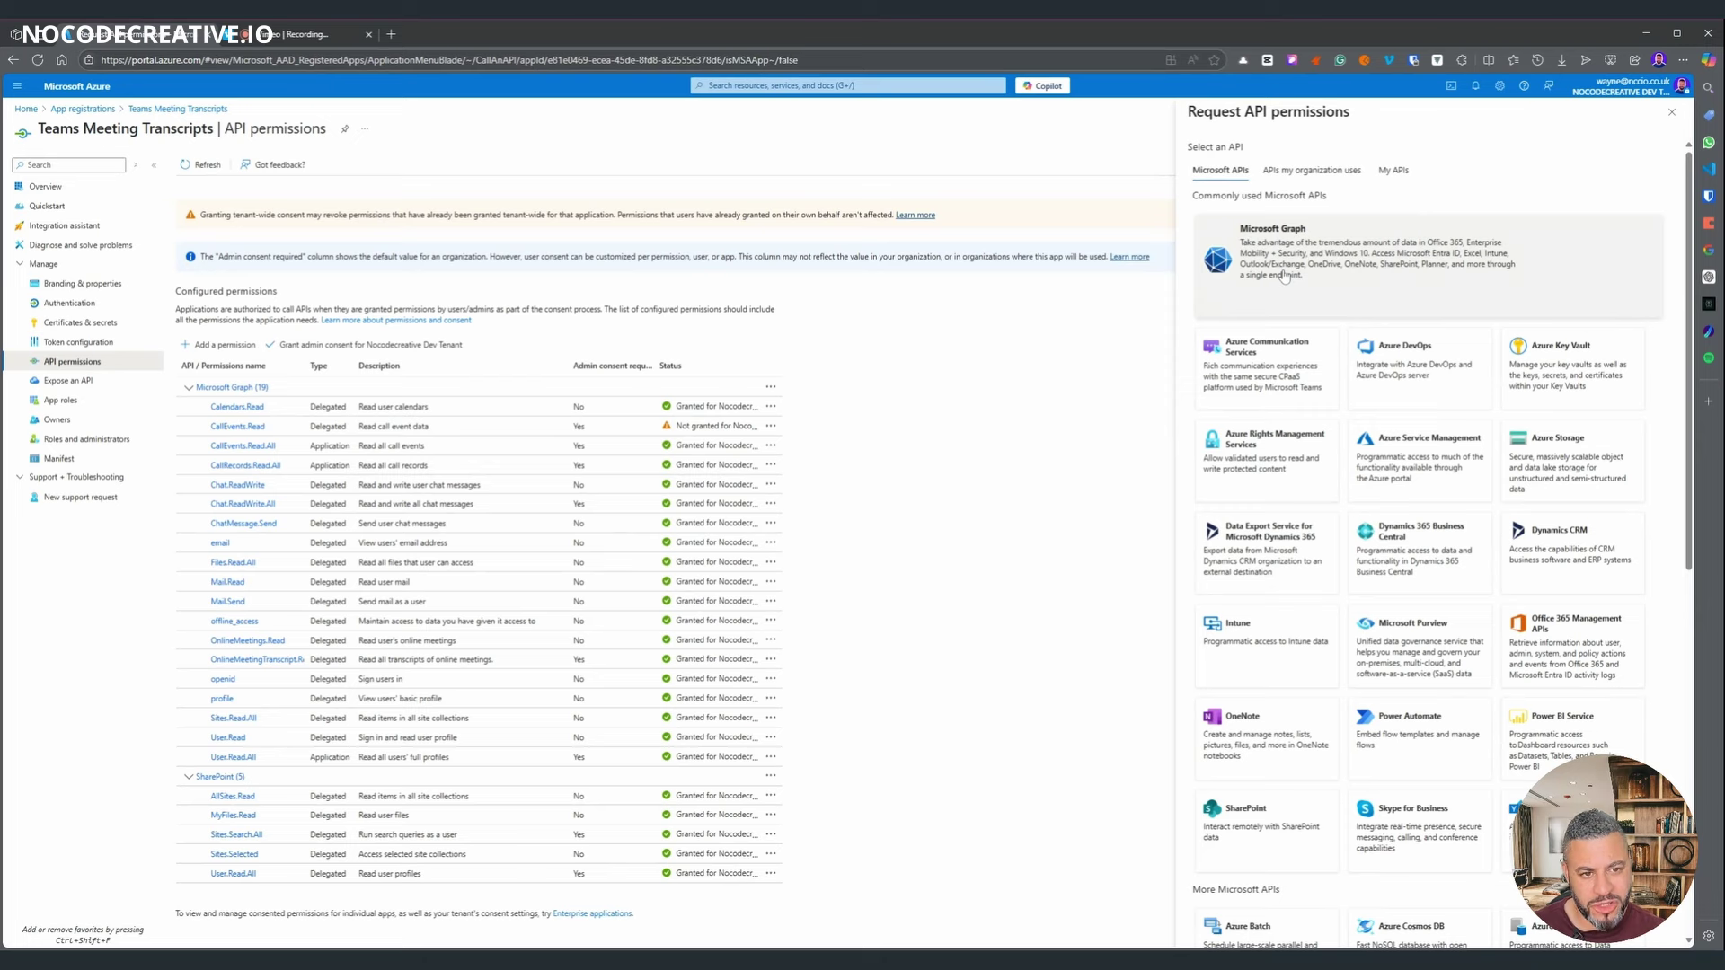
click(1284, 276)
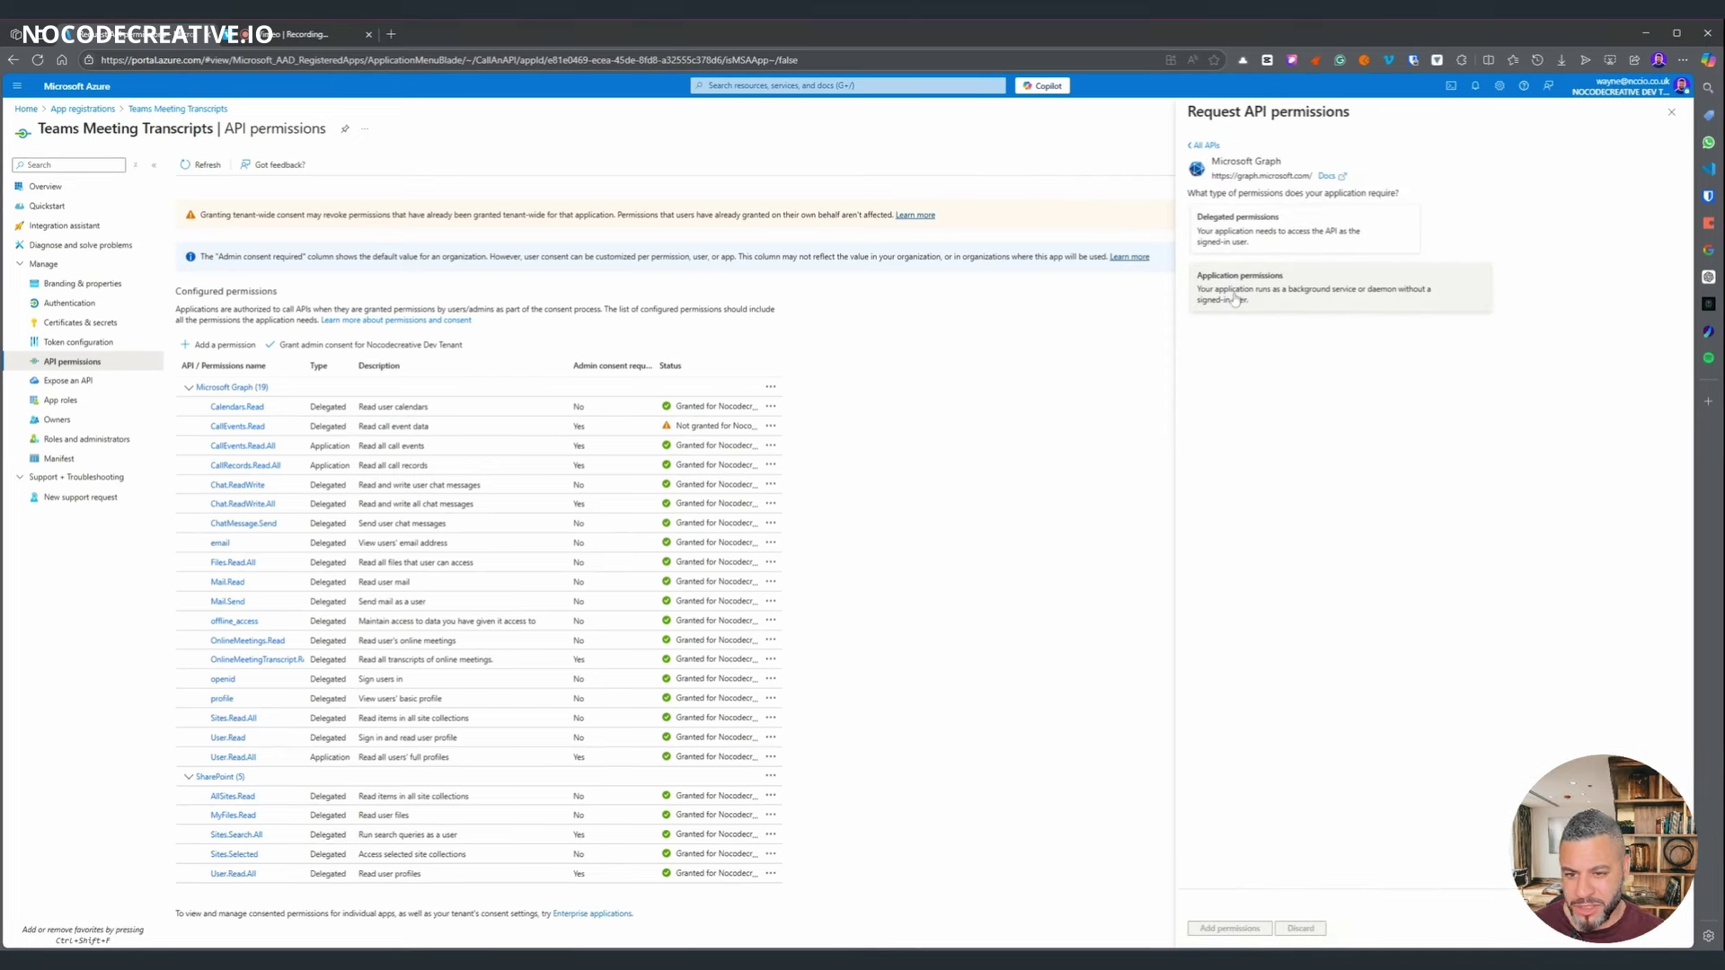
click(1250, 236)
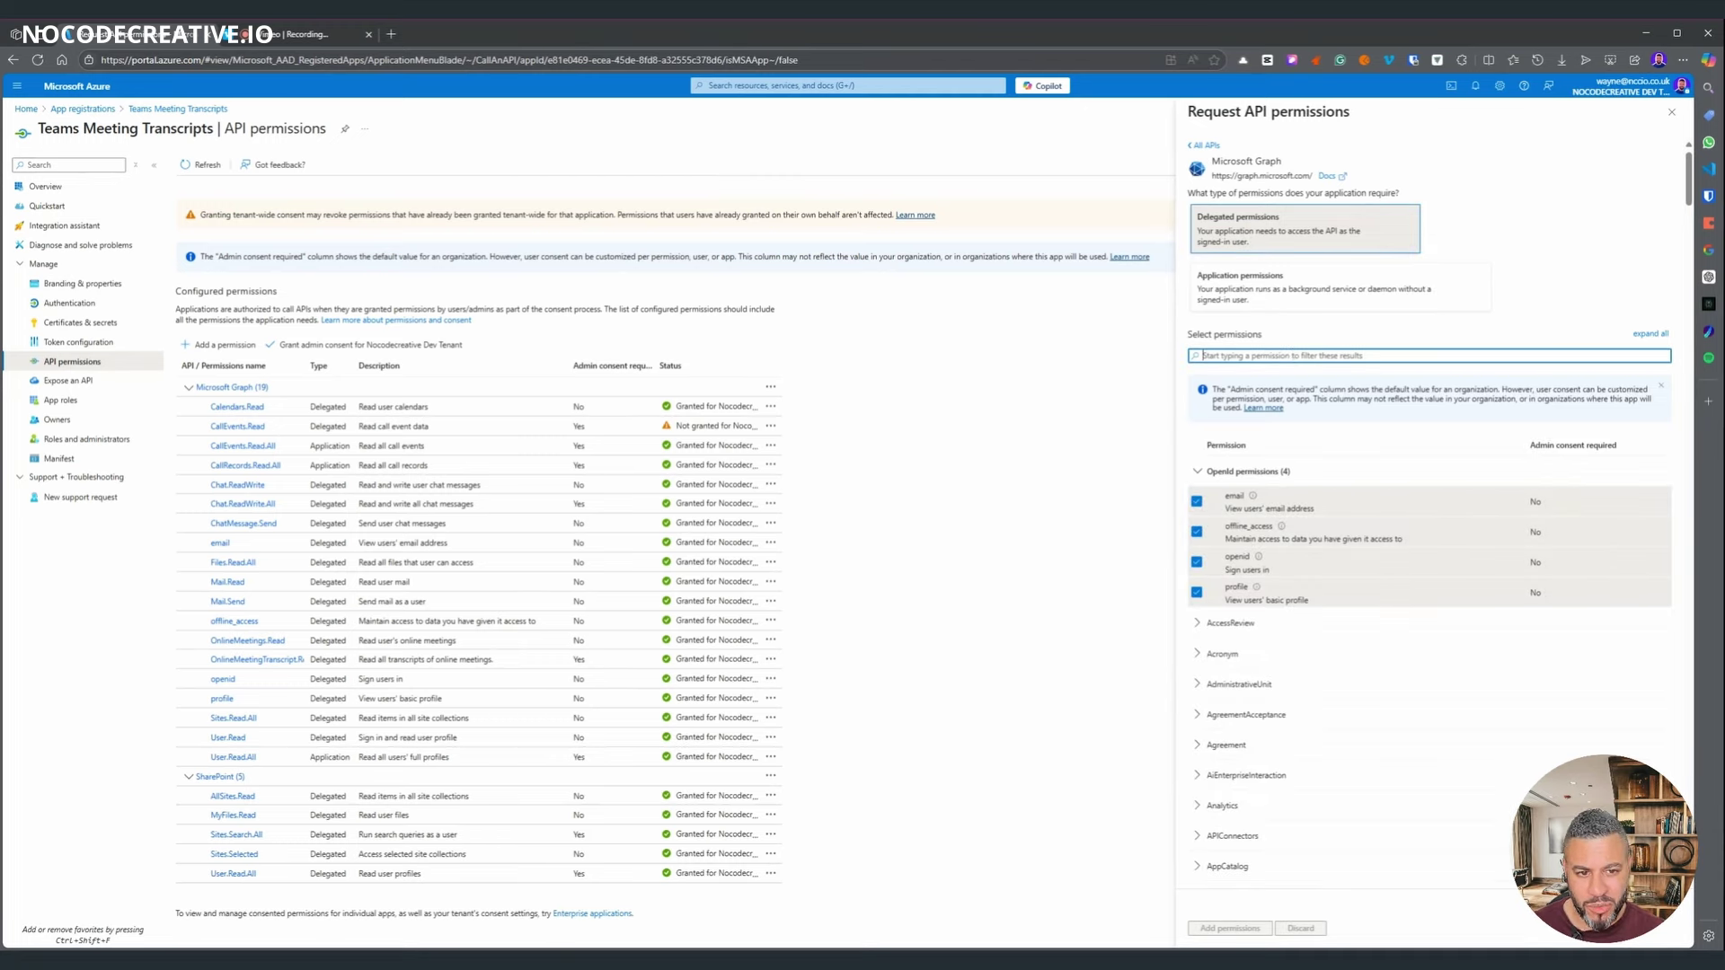
text(calenda)
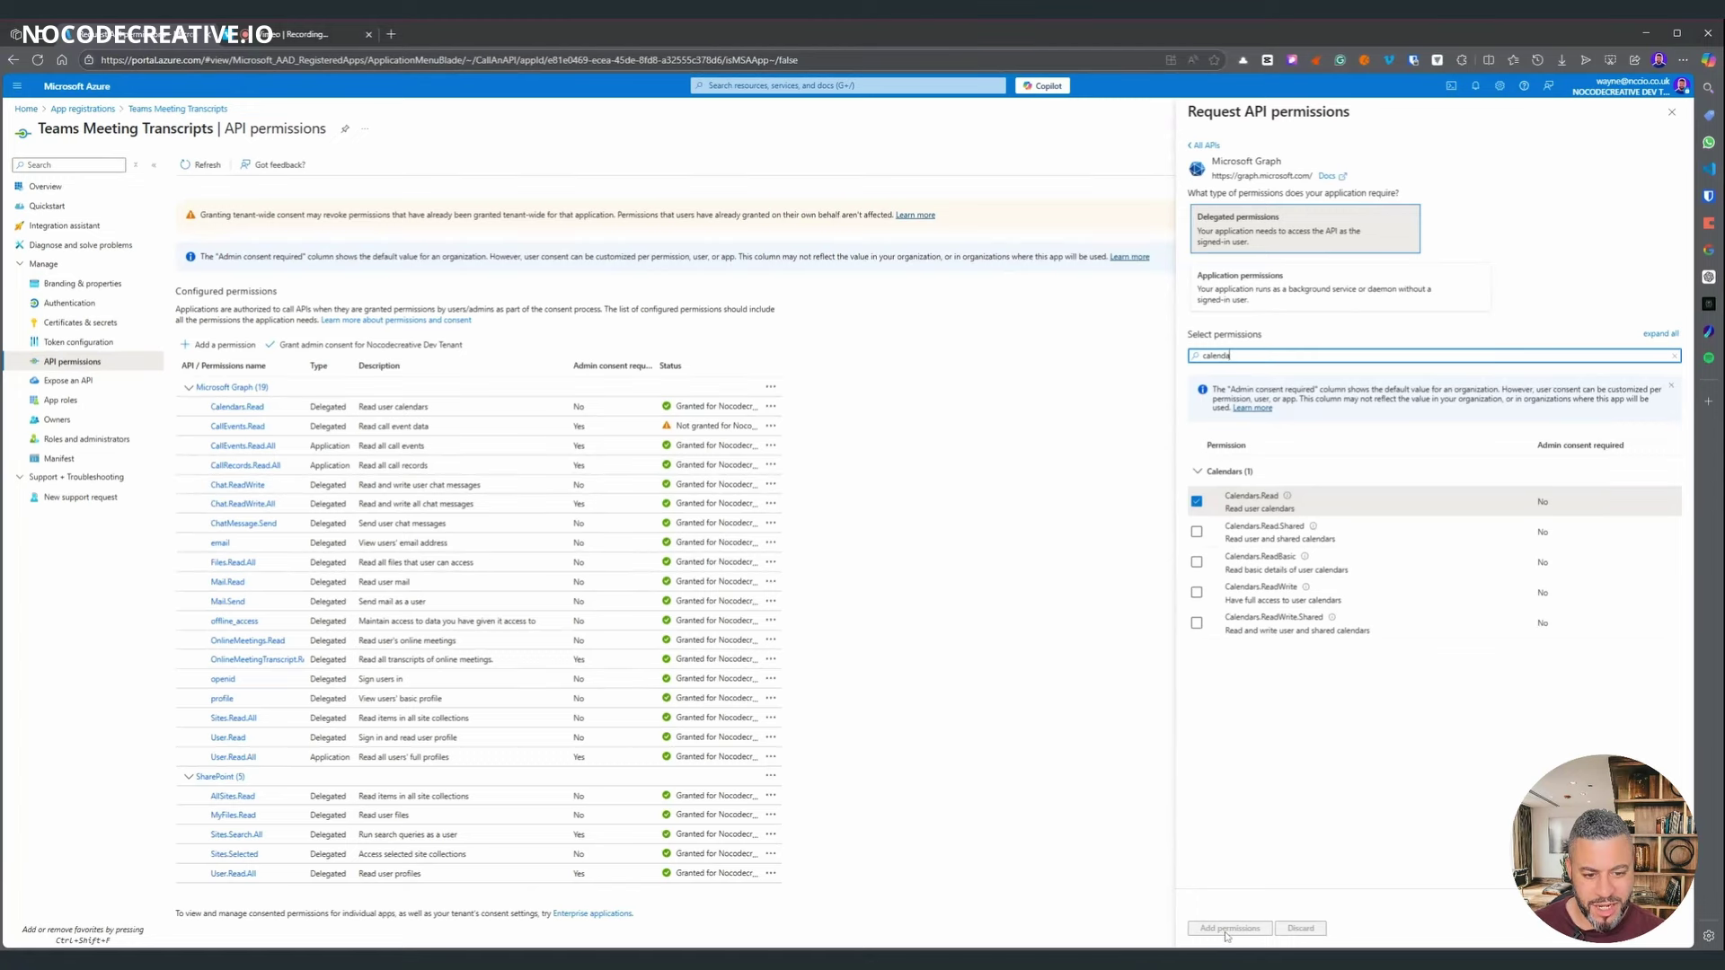
click(611, 498)
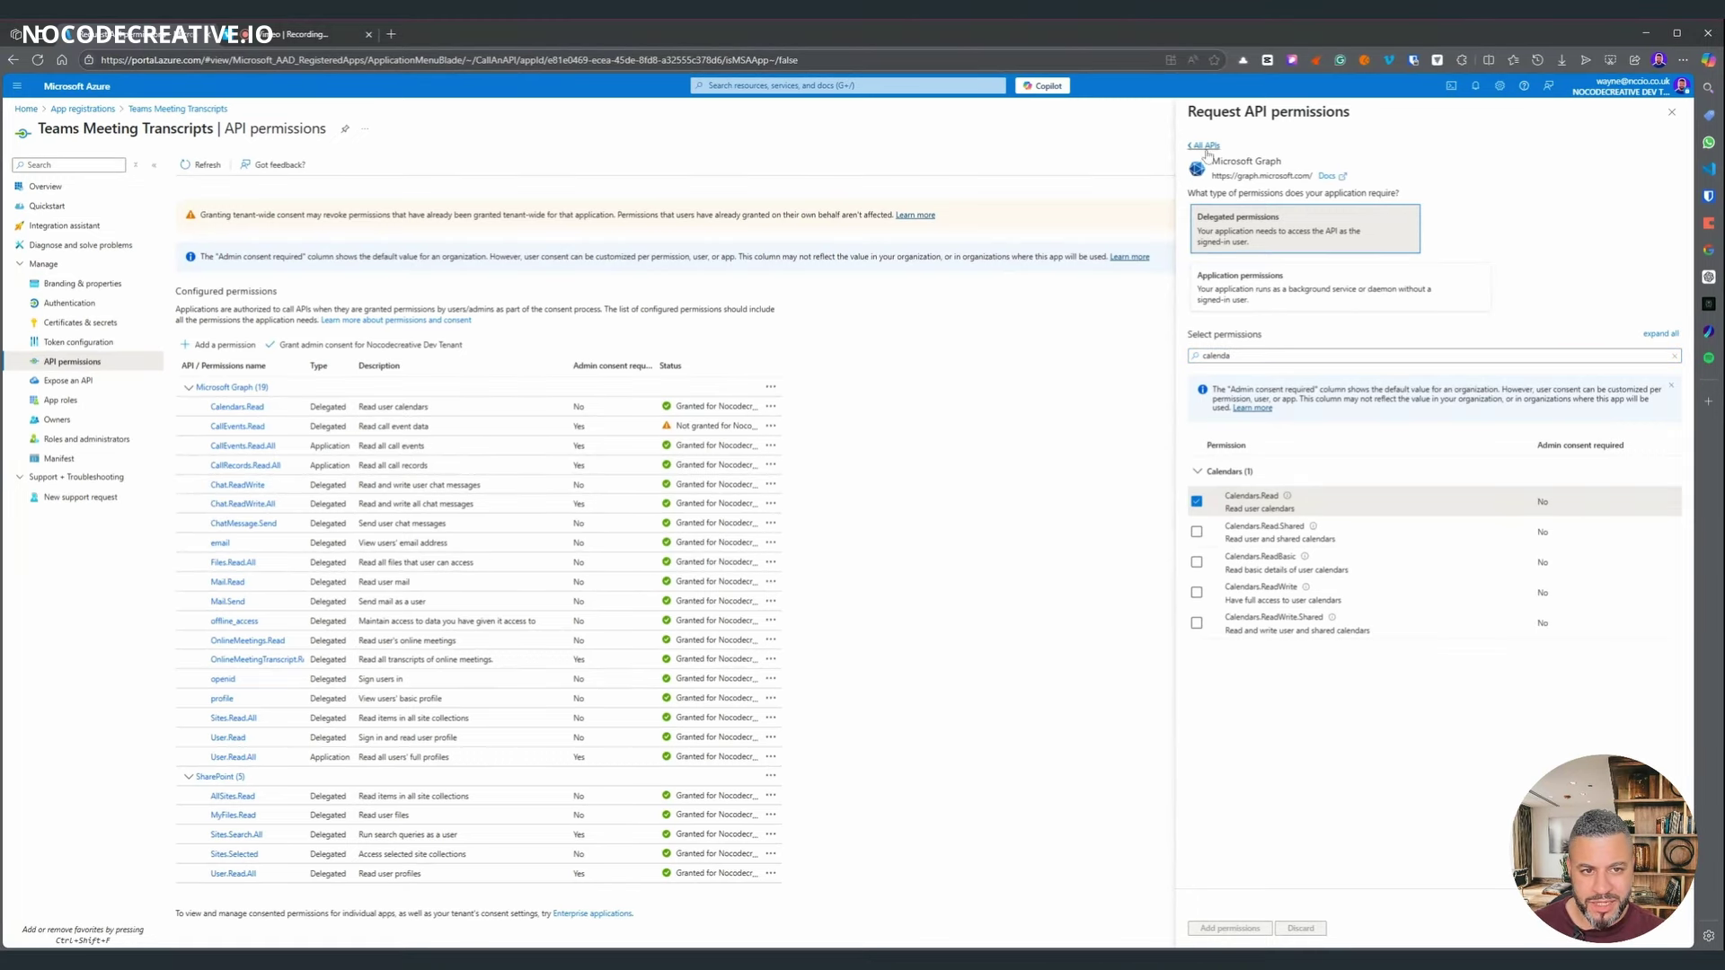
click(1258, 292)
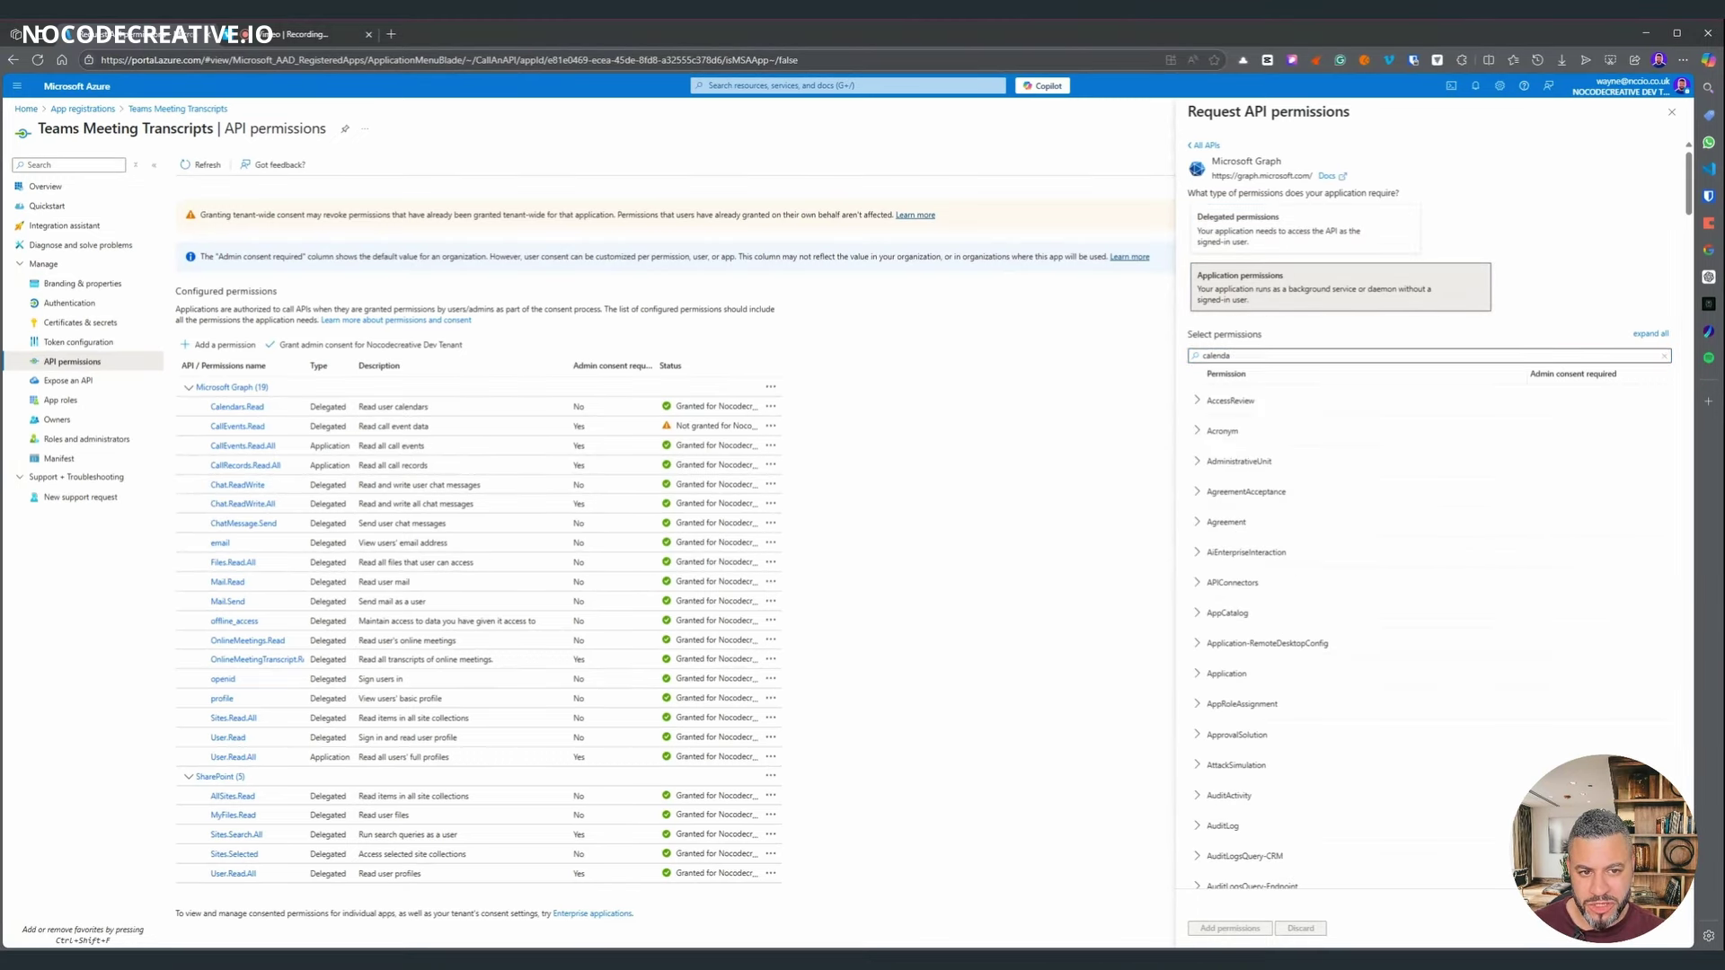
triple_click(1257, 356)
text(call)
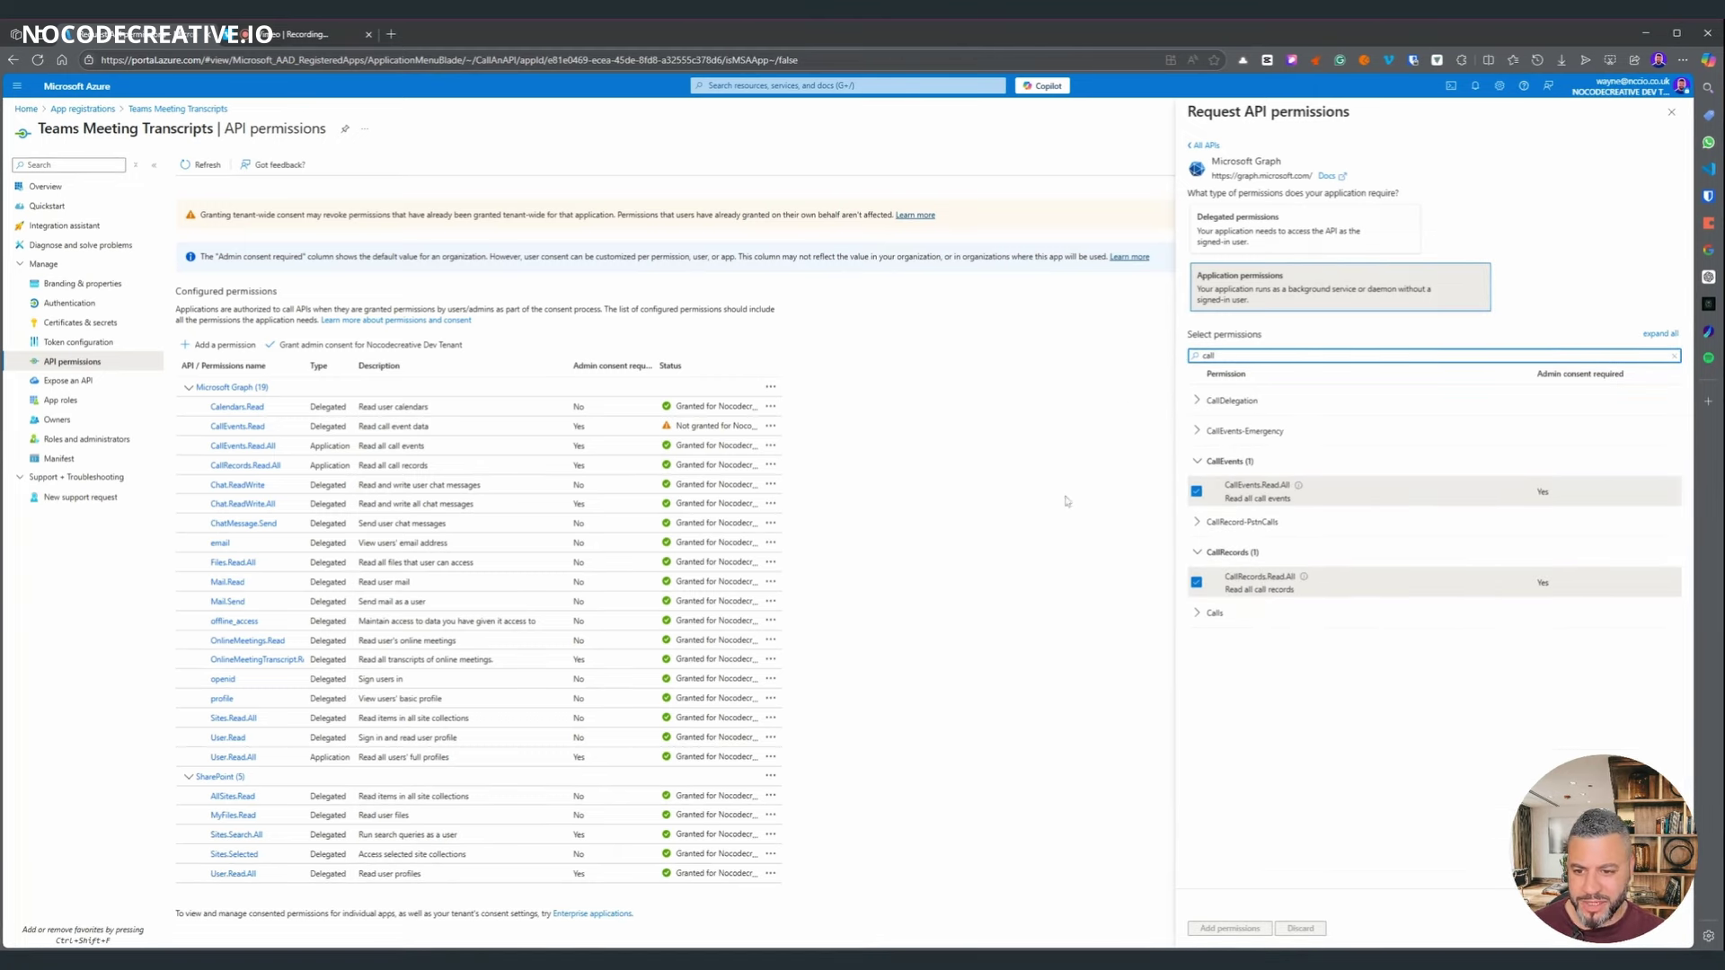
click(1205, 146)
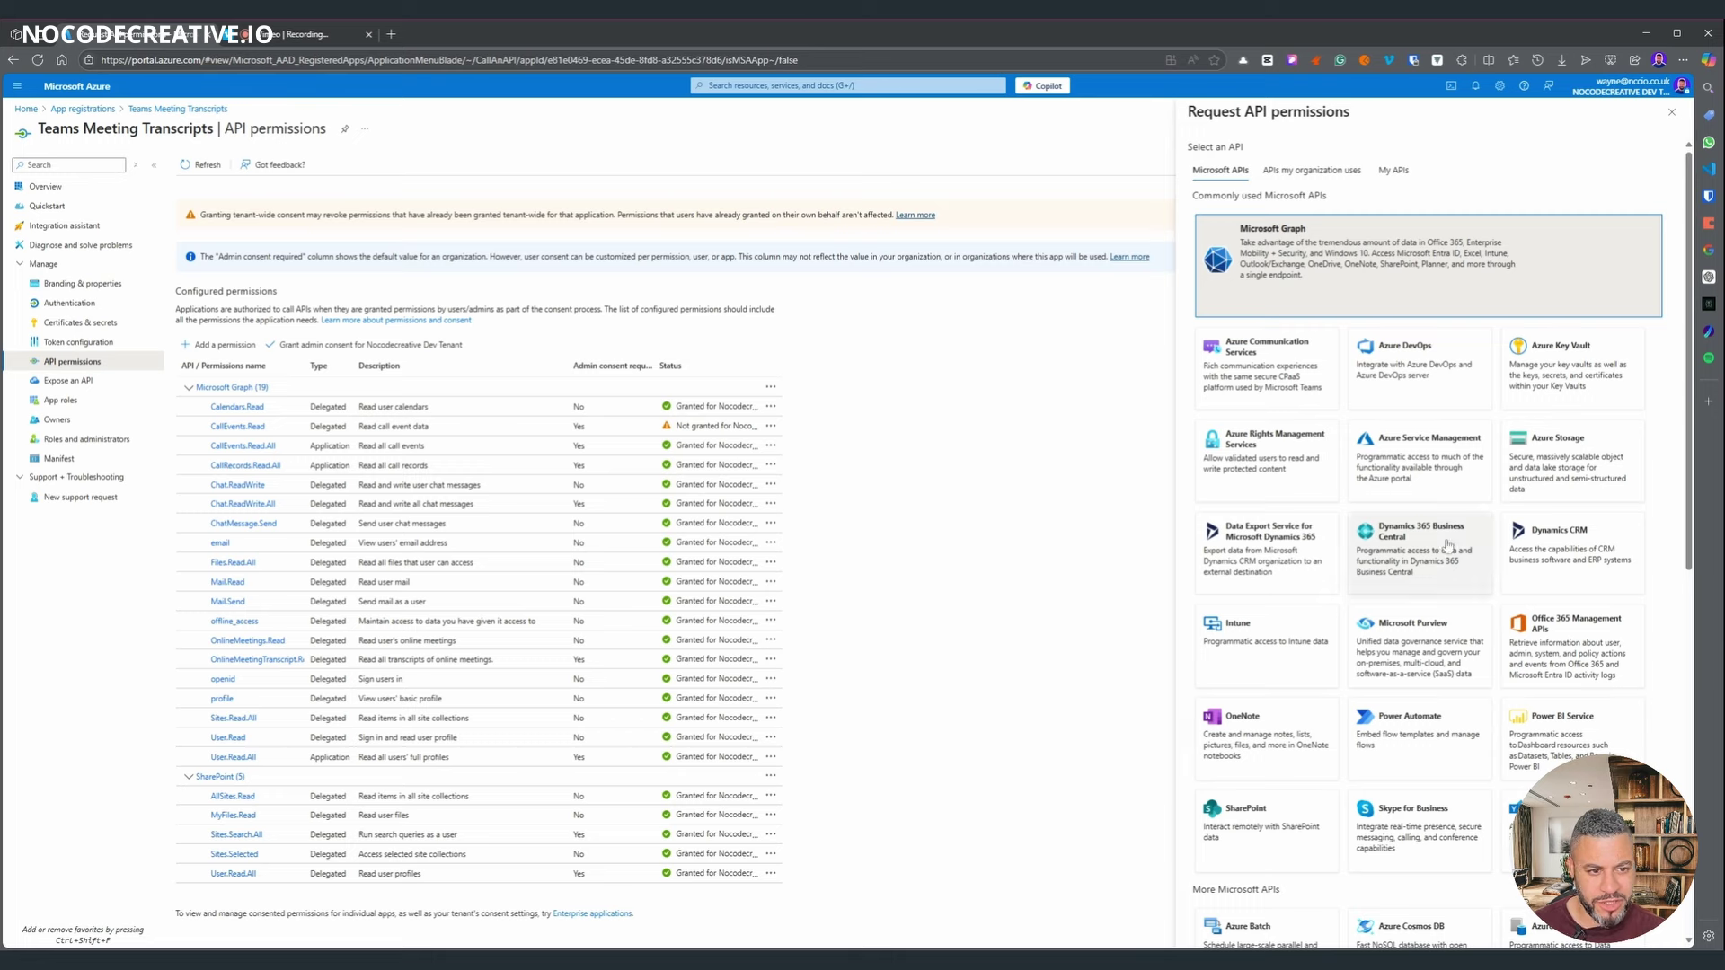
scroll(1359, 382, down, 1)
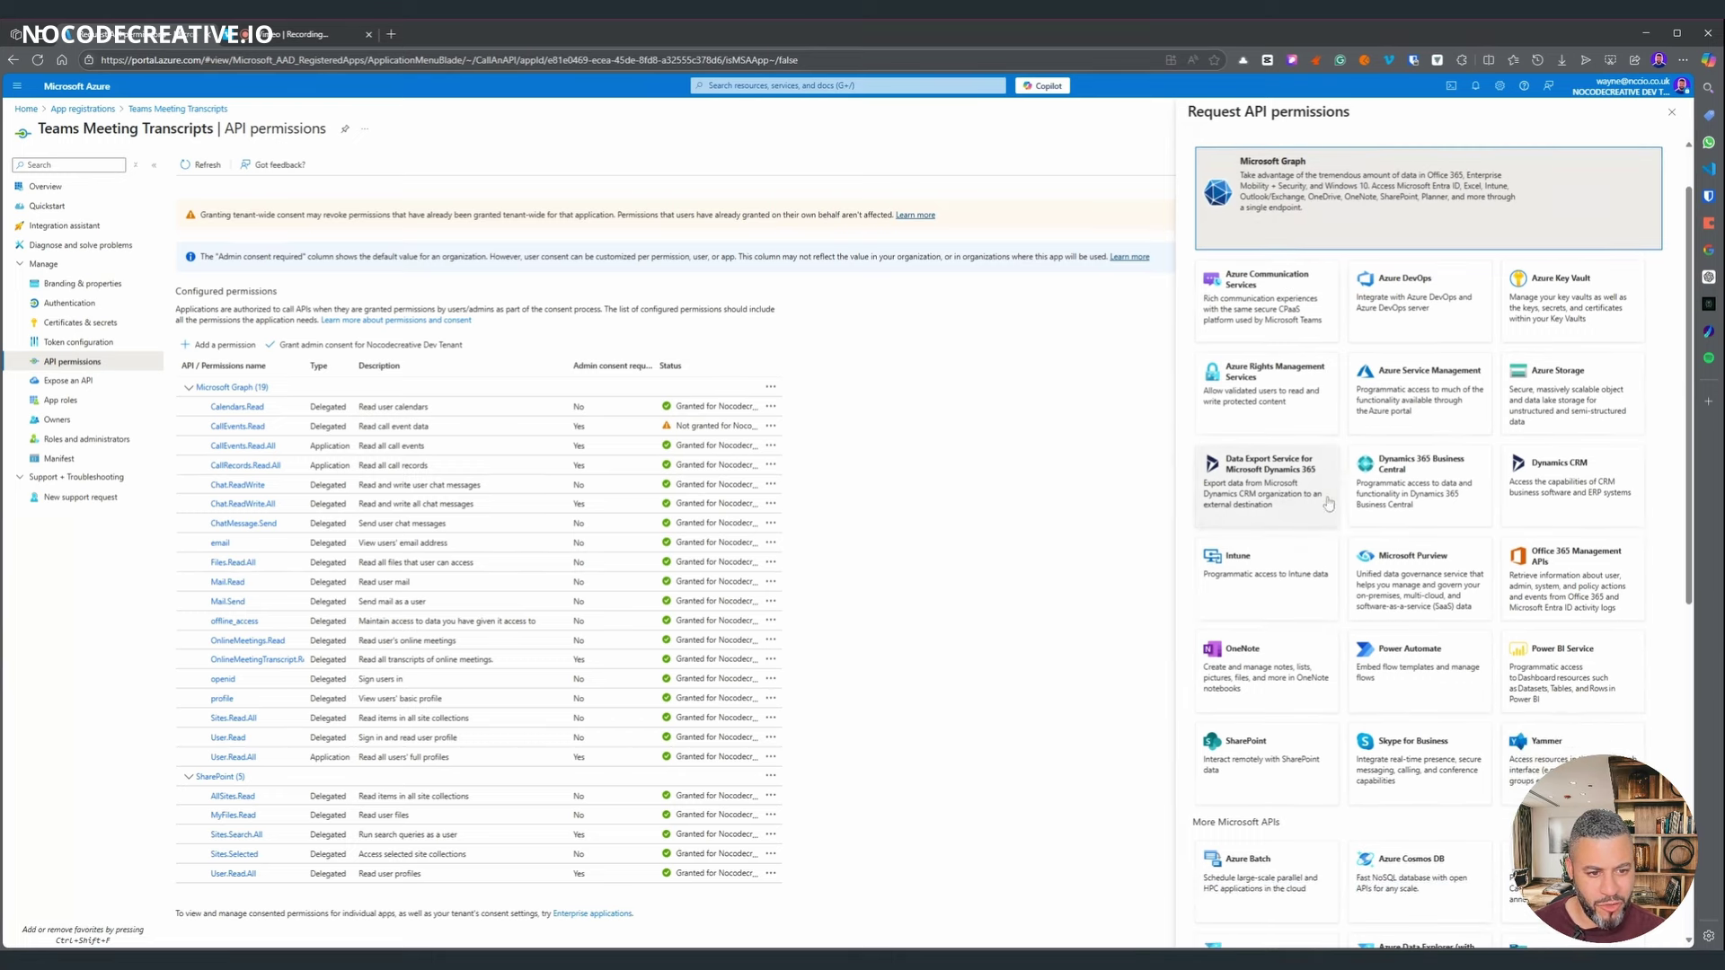
click(1245, 757)
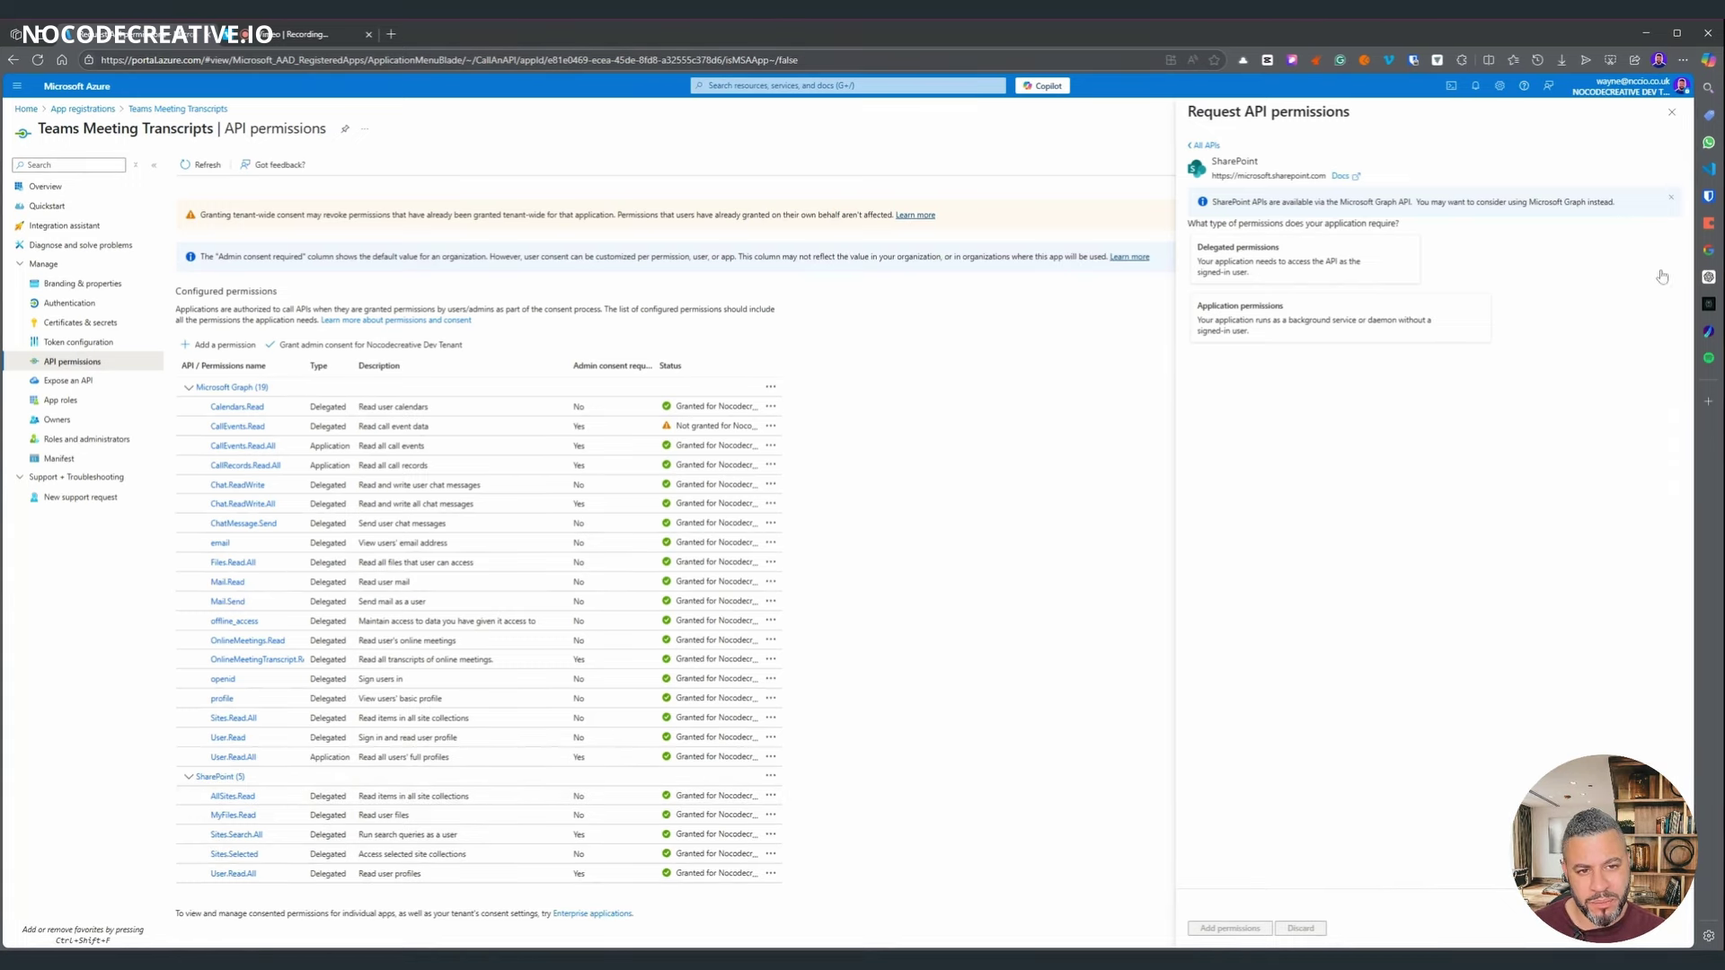
key(Escape)
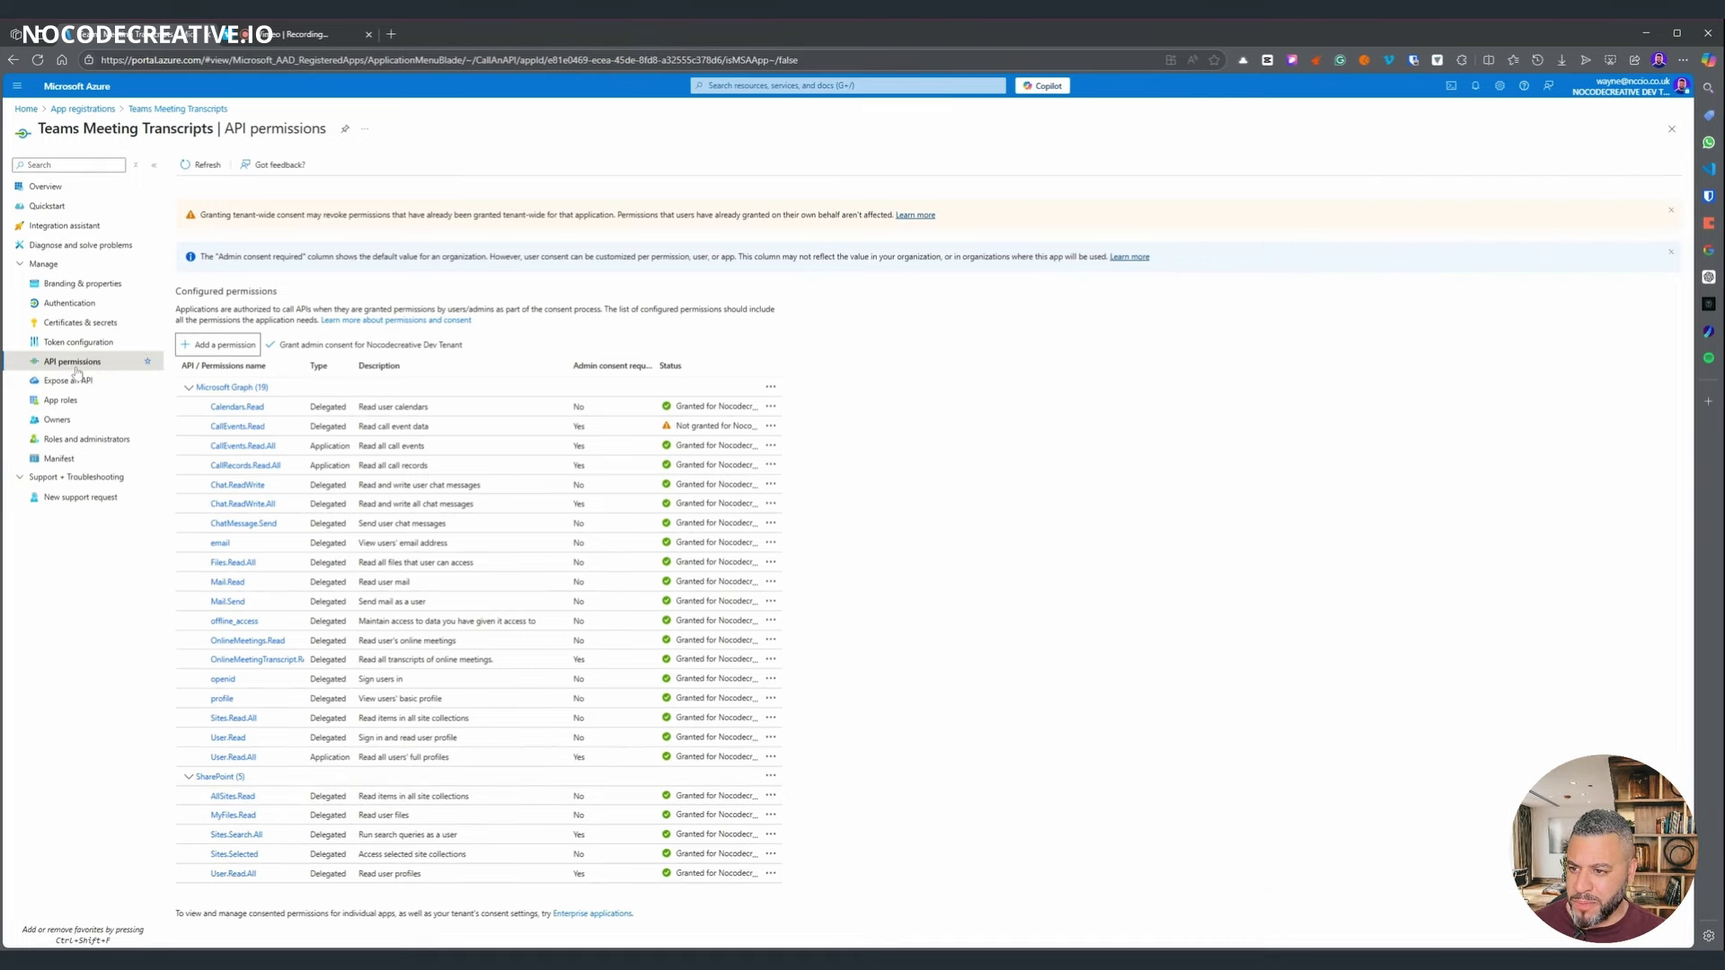
- Create a client secret described 'test' with the default 180-day expiry
click(65, 323)
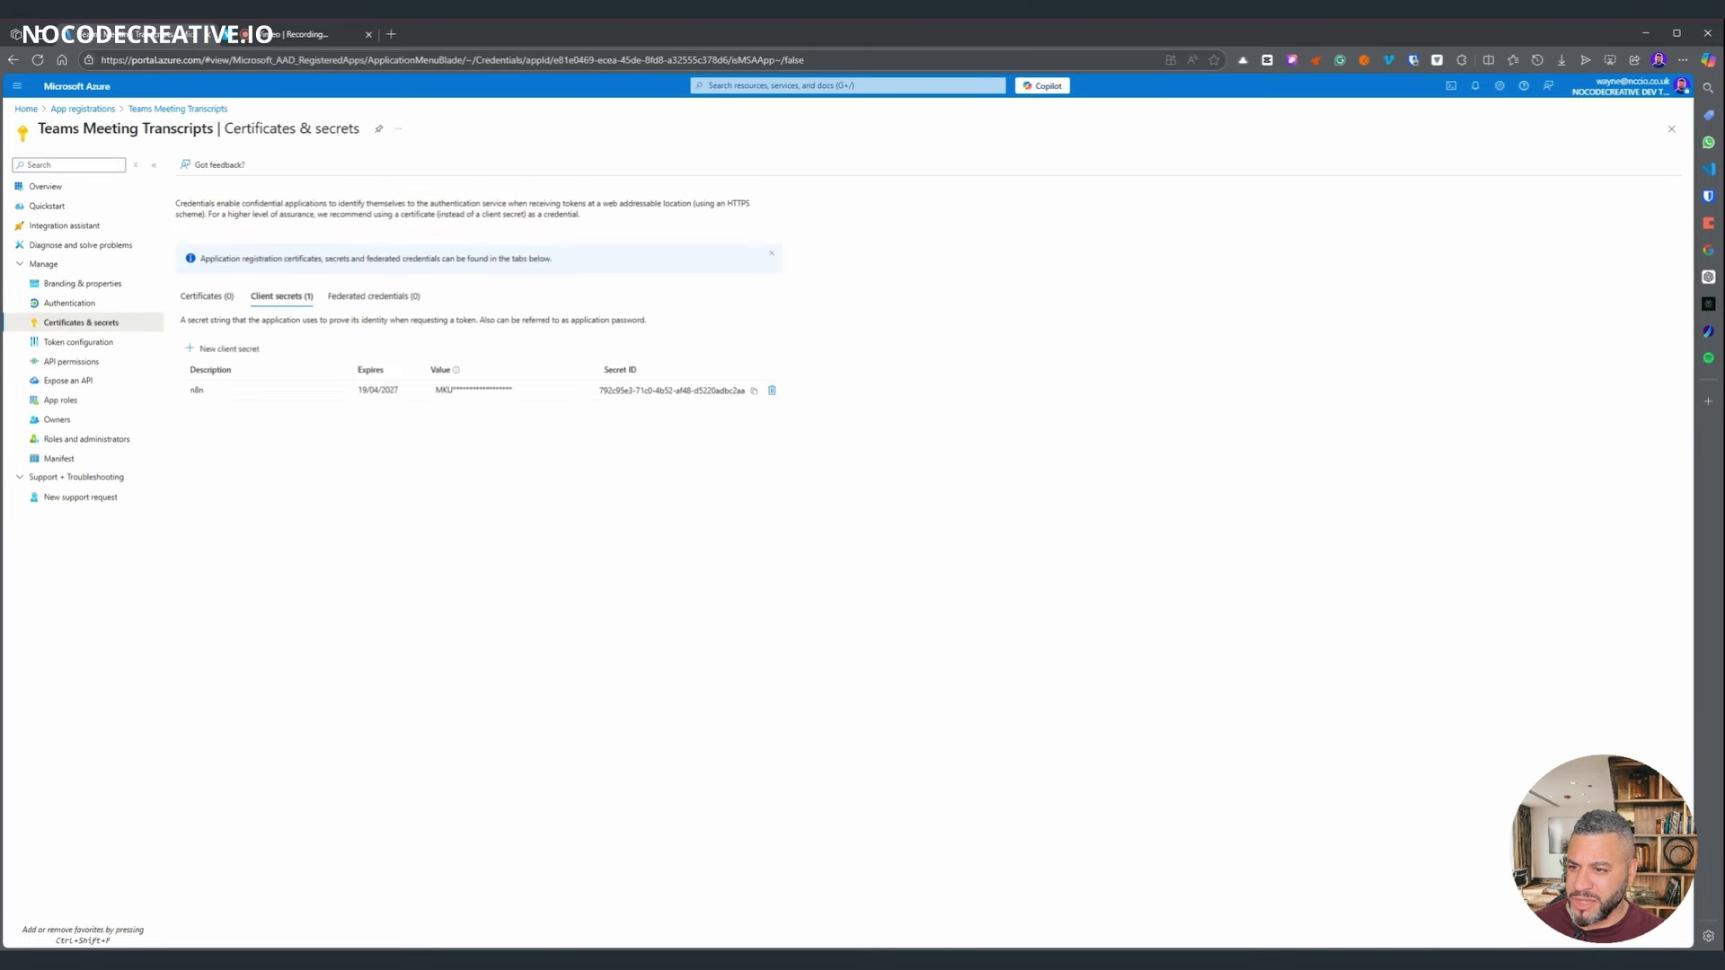
click(249, 352)
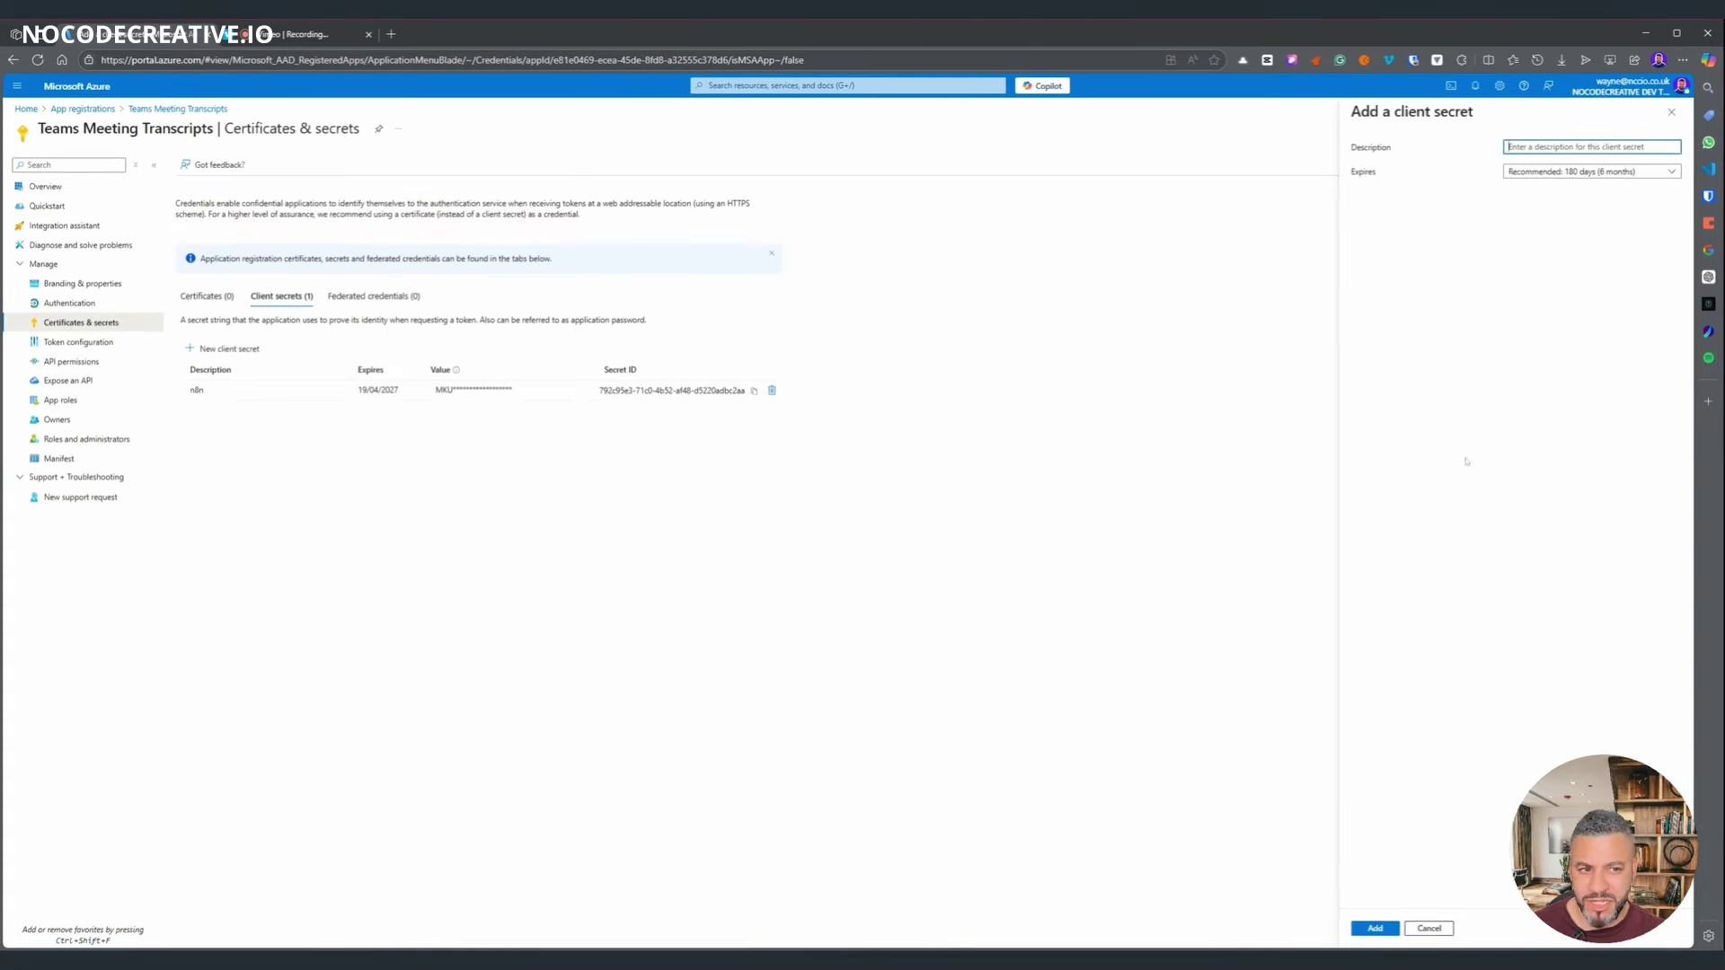
click(1560, 171)
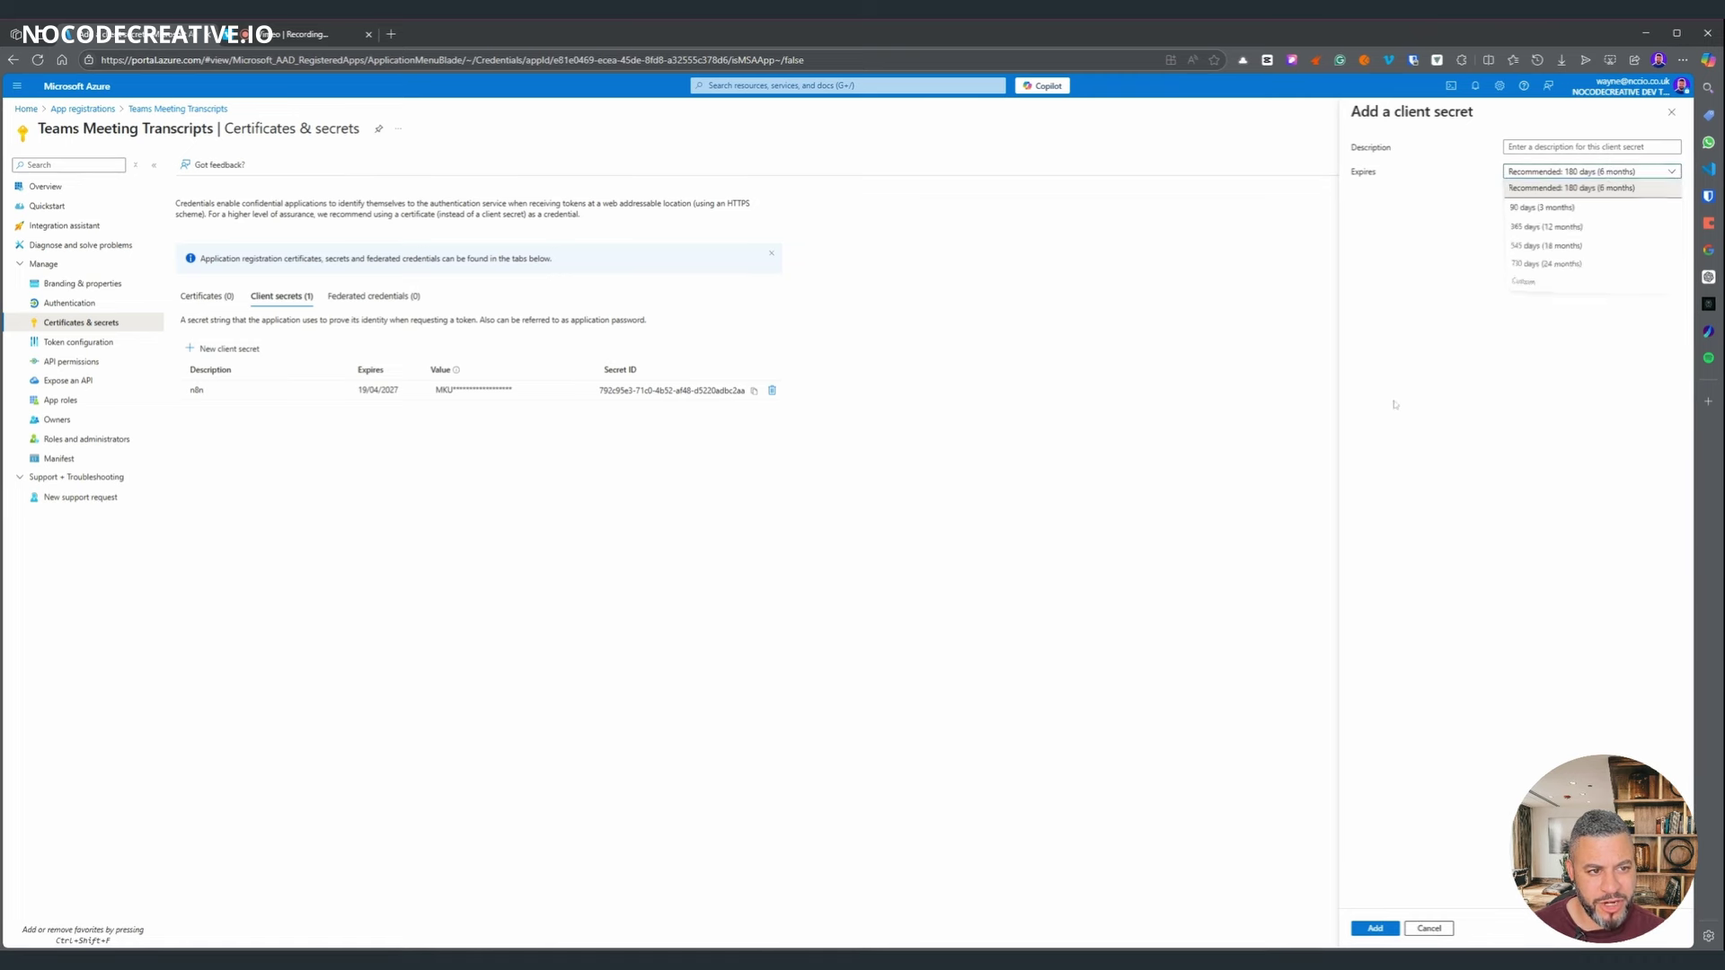
click(1376, 359)
click(1591, 146)
text(test)
click(1374, 928)
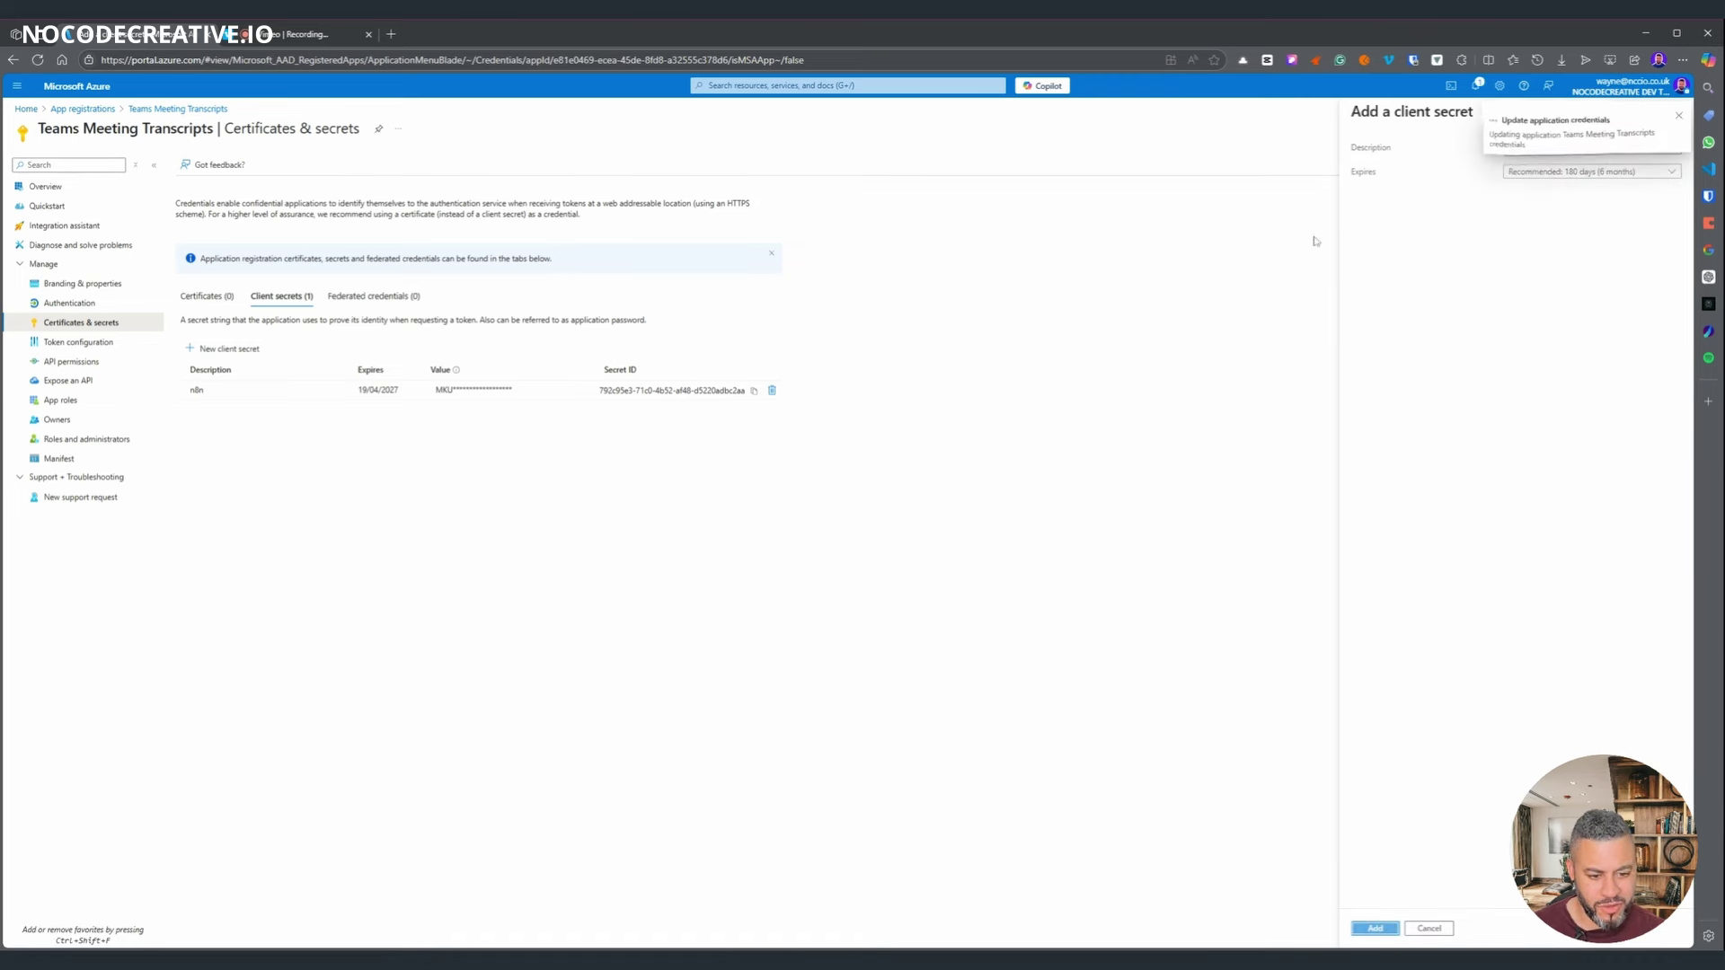
- Delete the 'test' client secret, leaving only the n8n secret
click(431, 427)
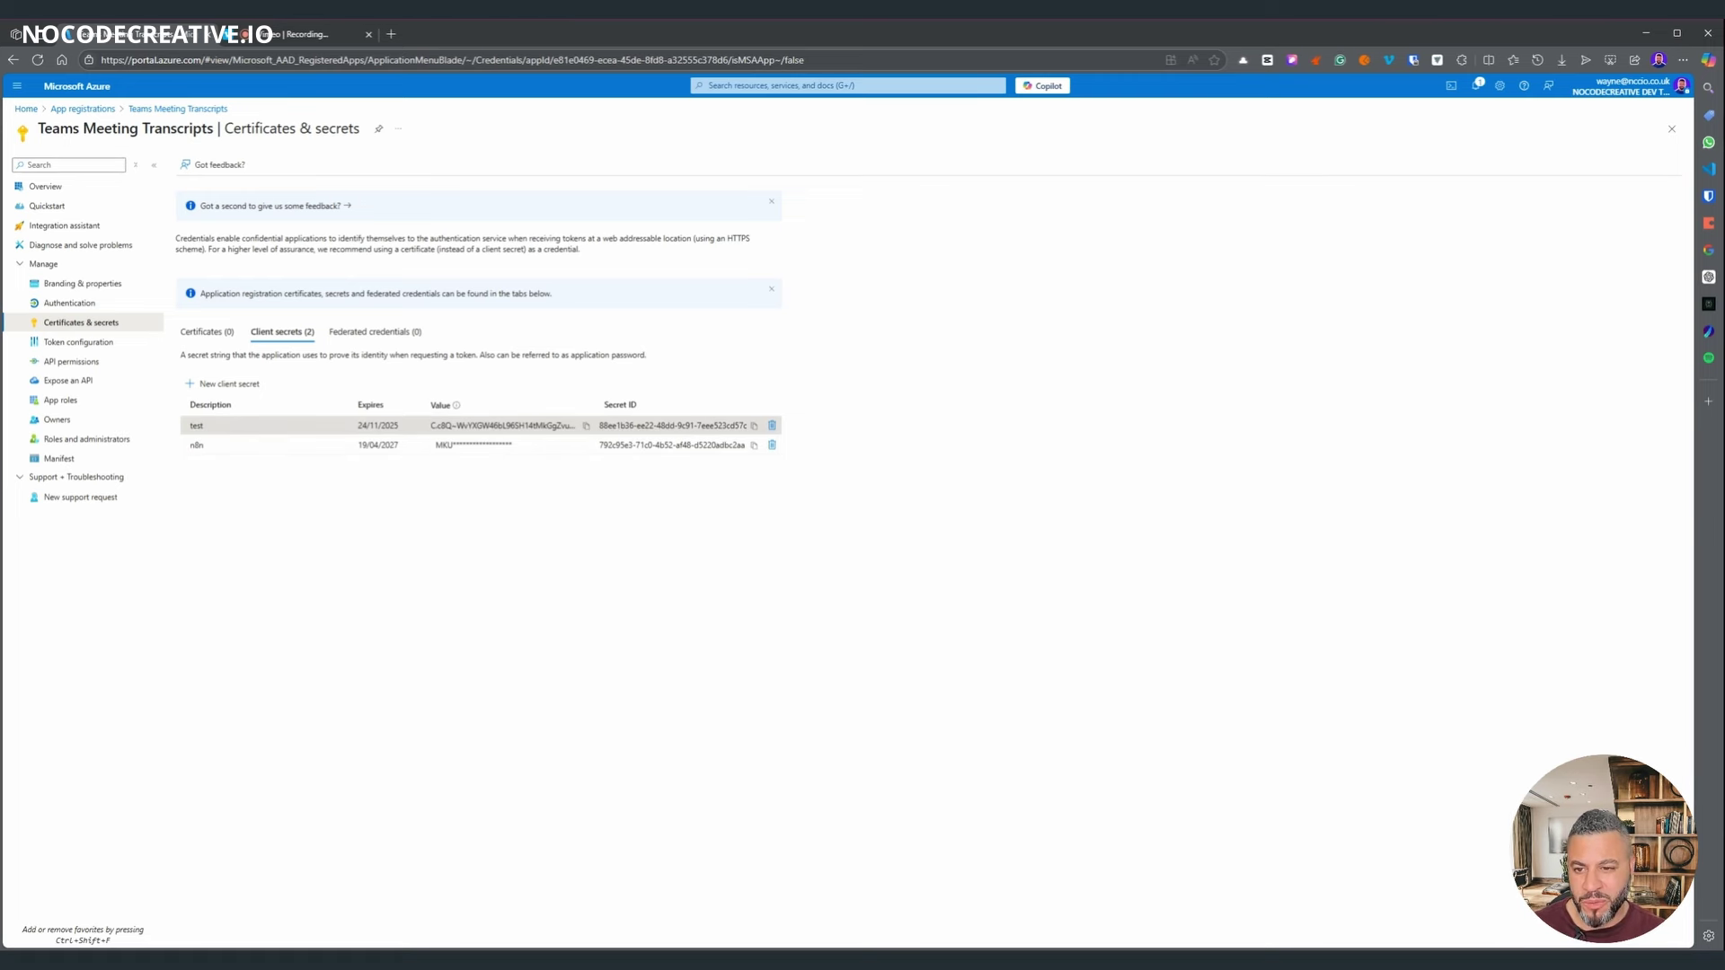
click(771, 425)
click(194, 231)
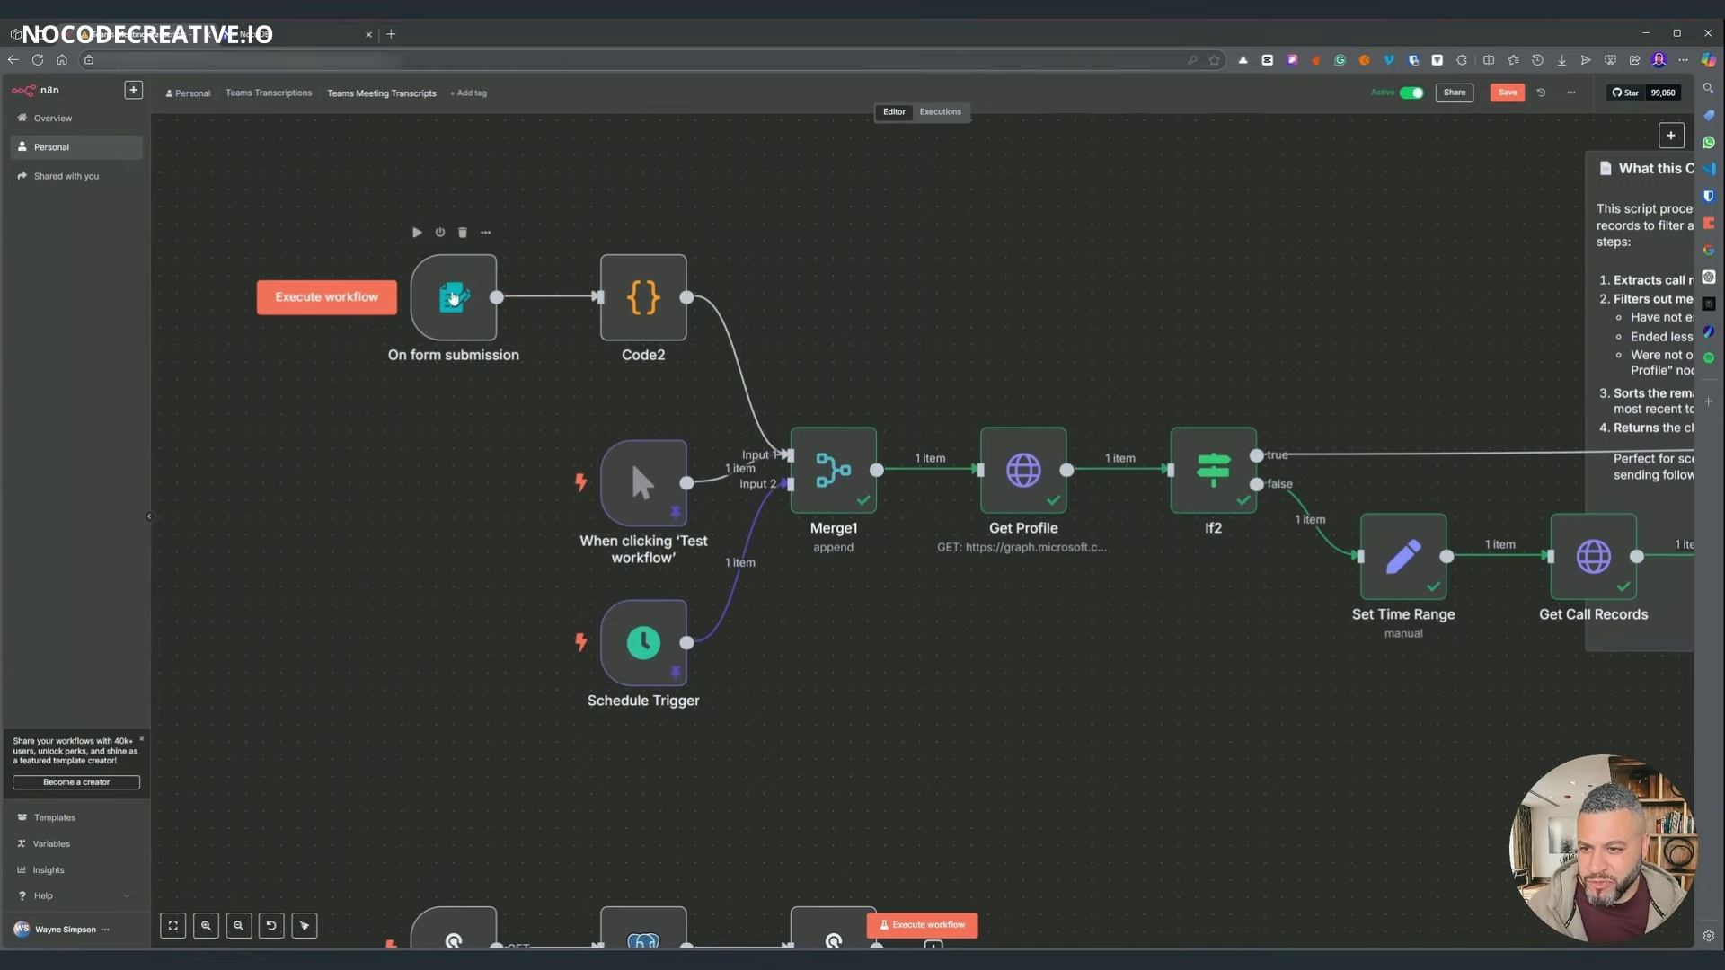
double_click(453, 298)
drag(345, 333, 423, 333)
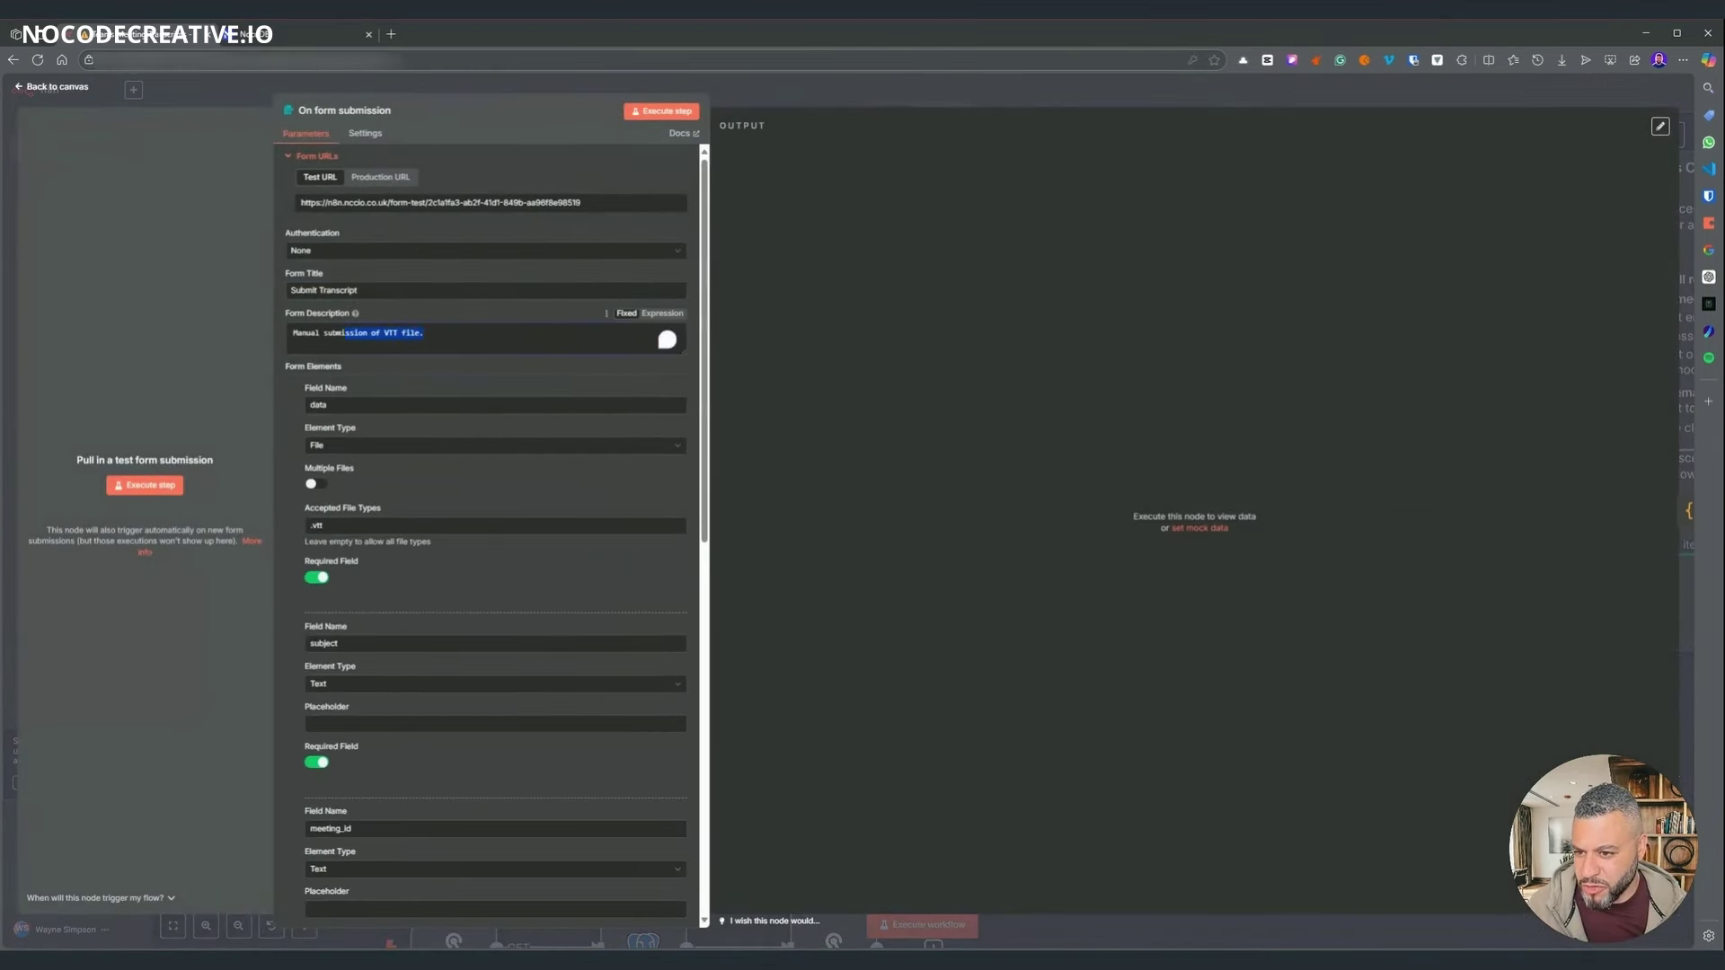
scroll(454, 368, down, 3)
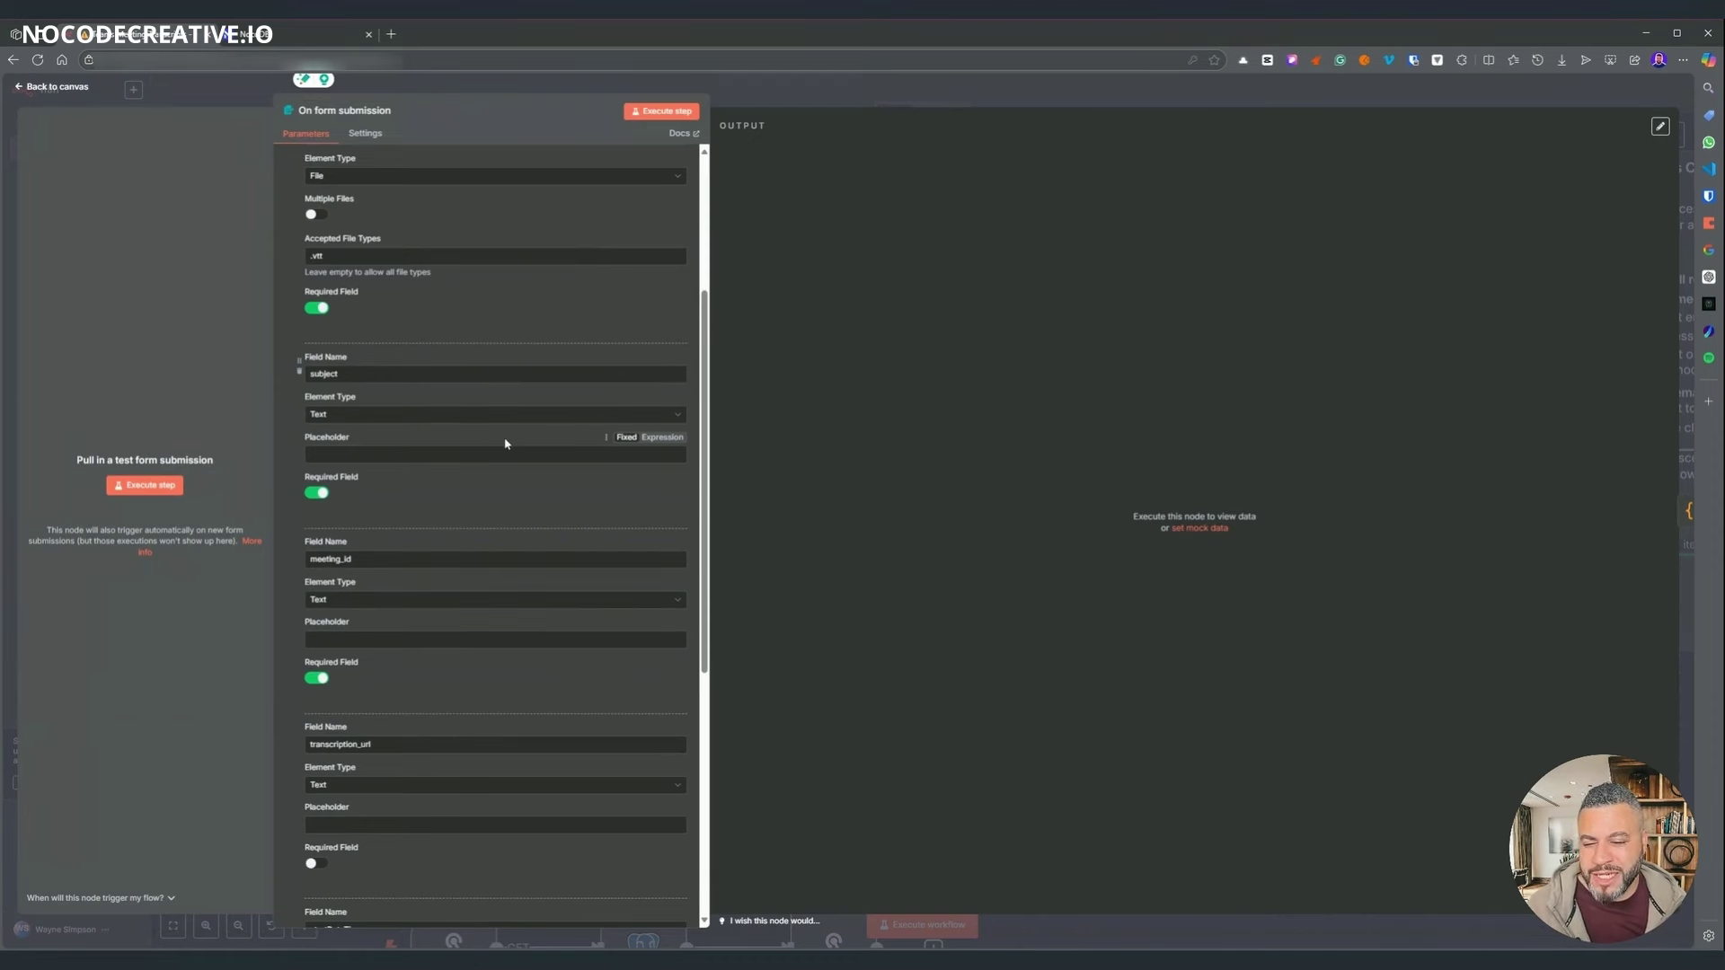
scroll(512, 435, down, 2)
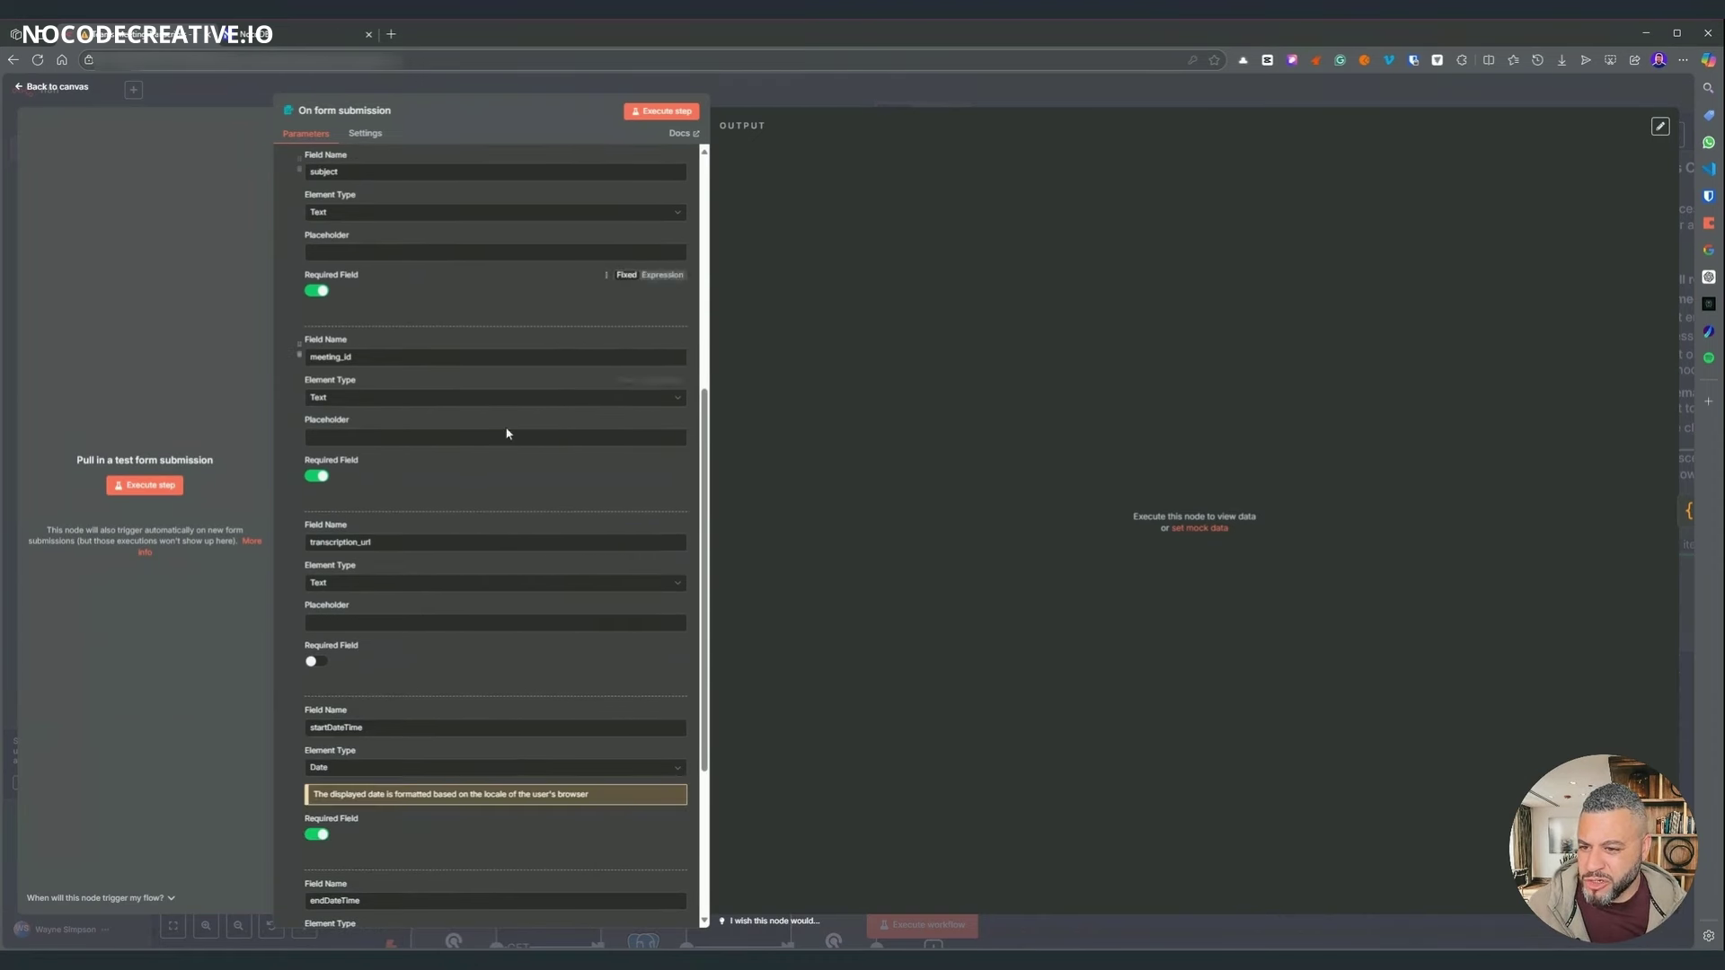
scroll(491, 568, down, 5)
key(Escape)
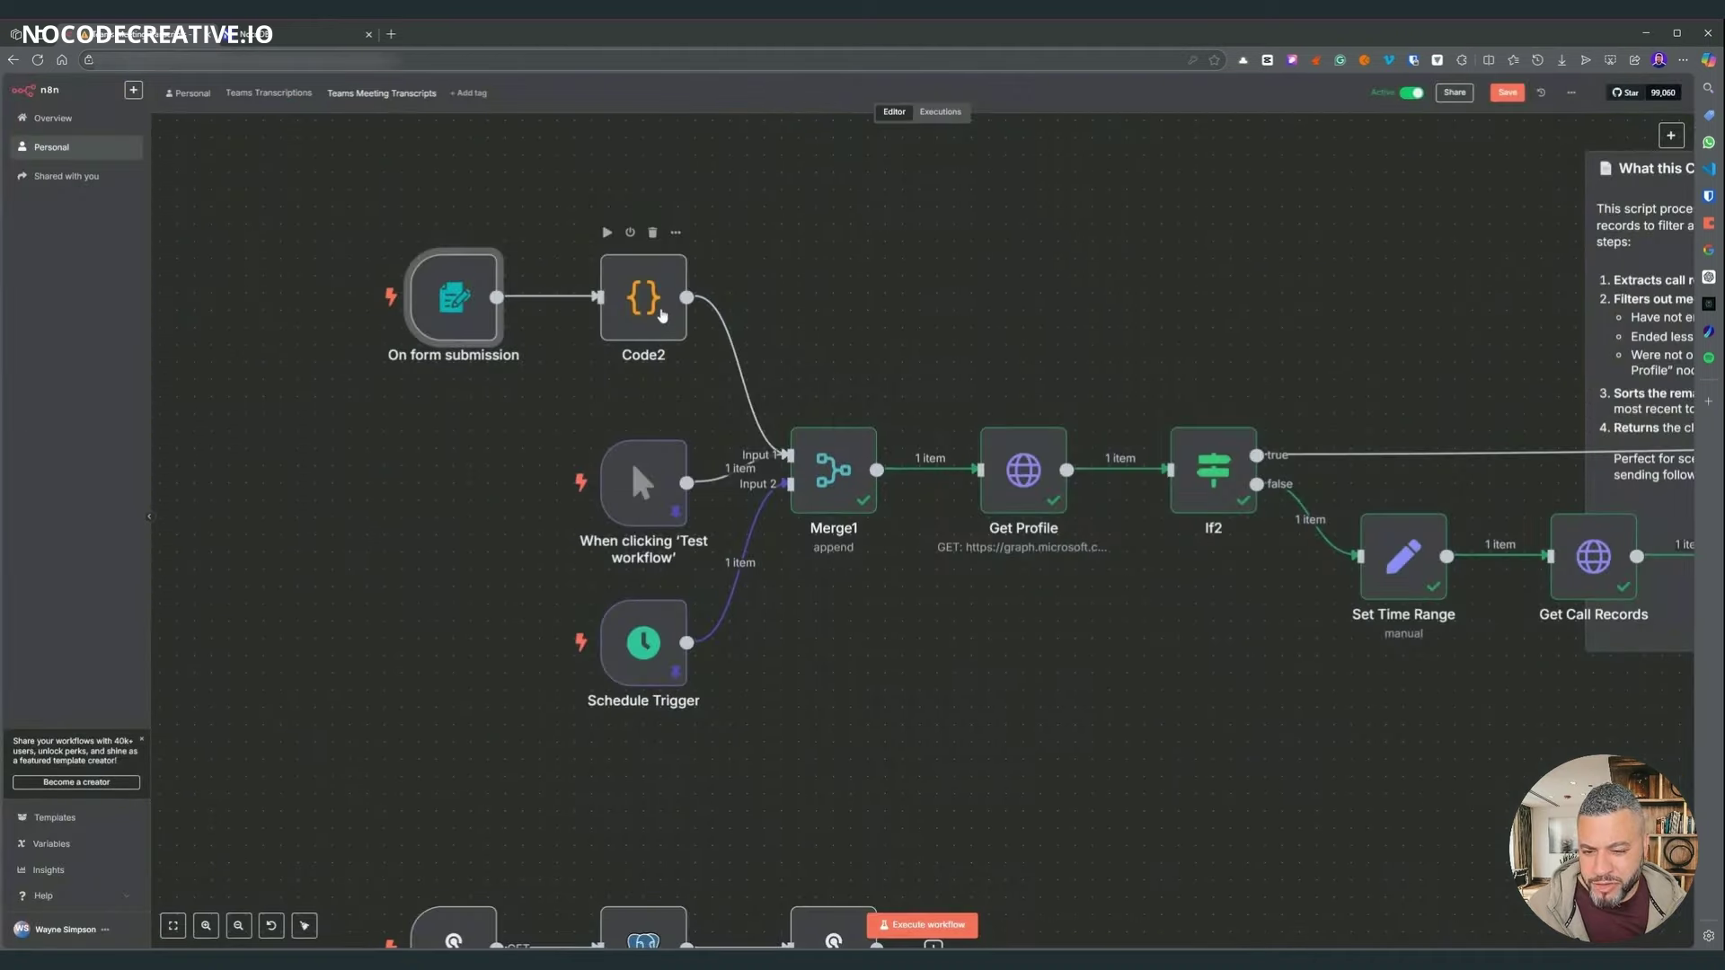
double_click(662, 314)
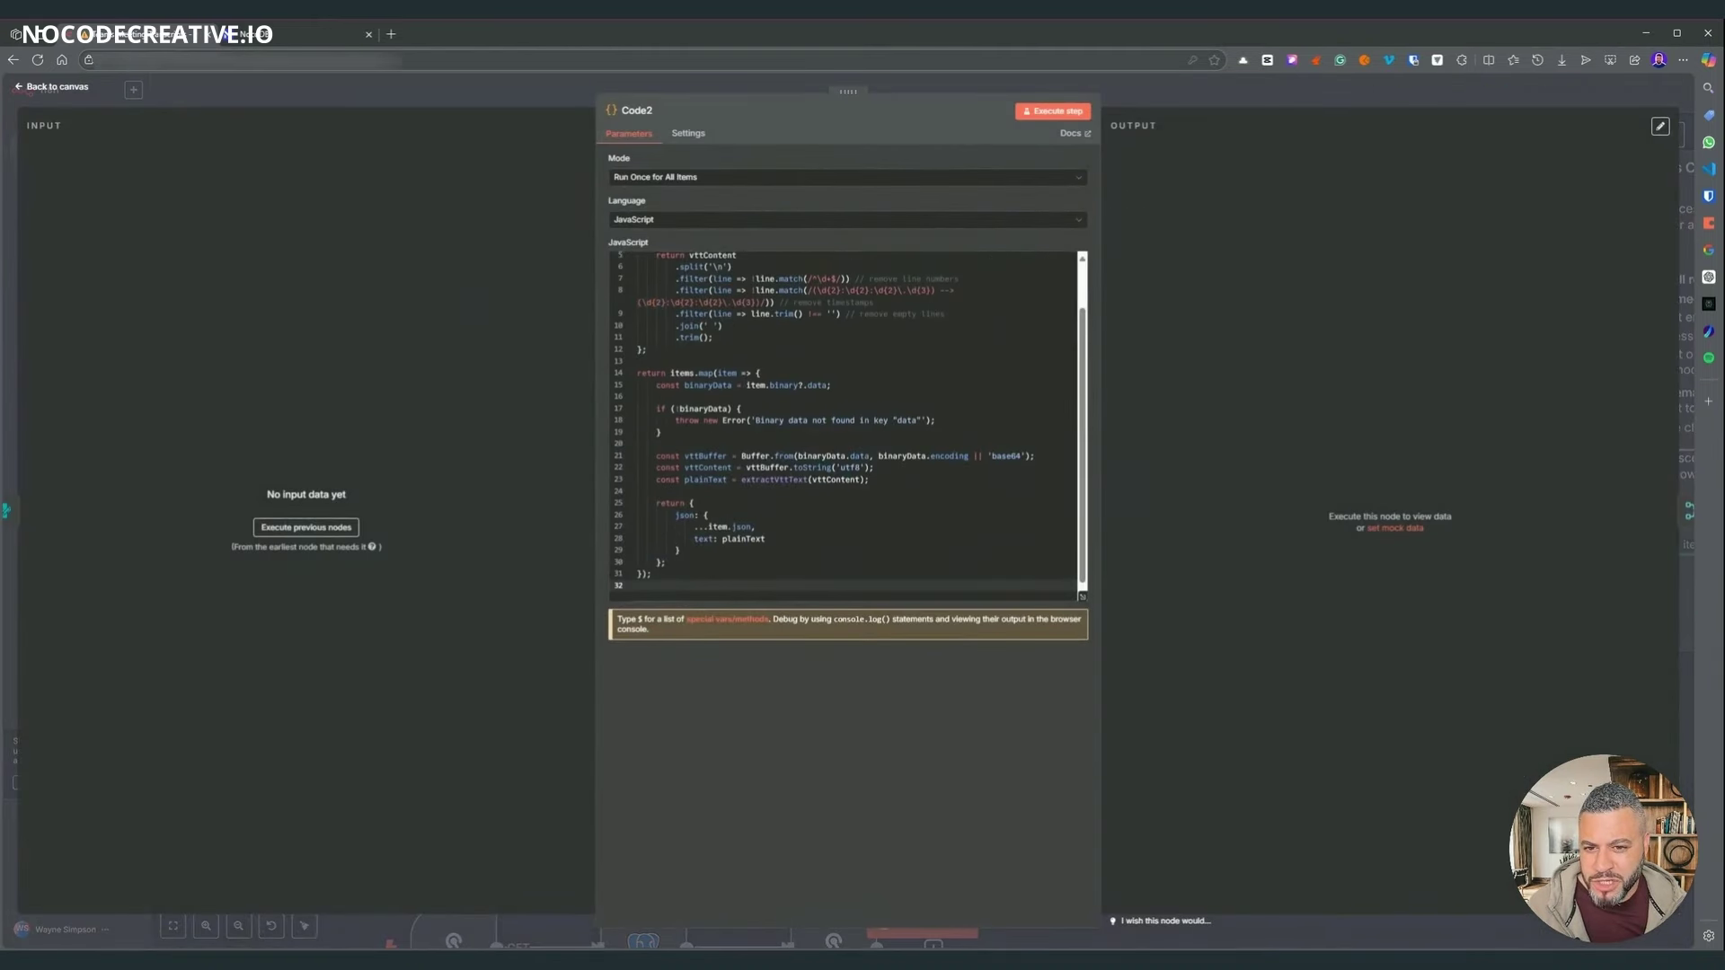
scroll(847, 424, down, 2)
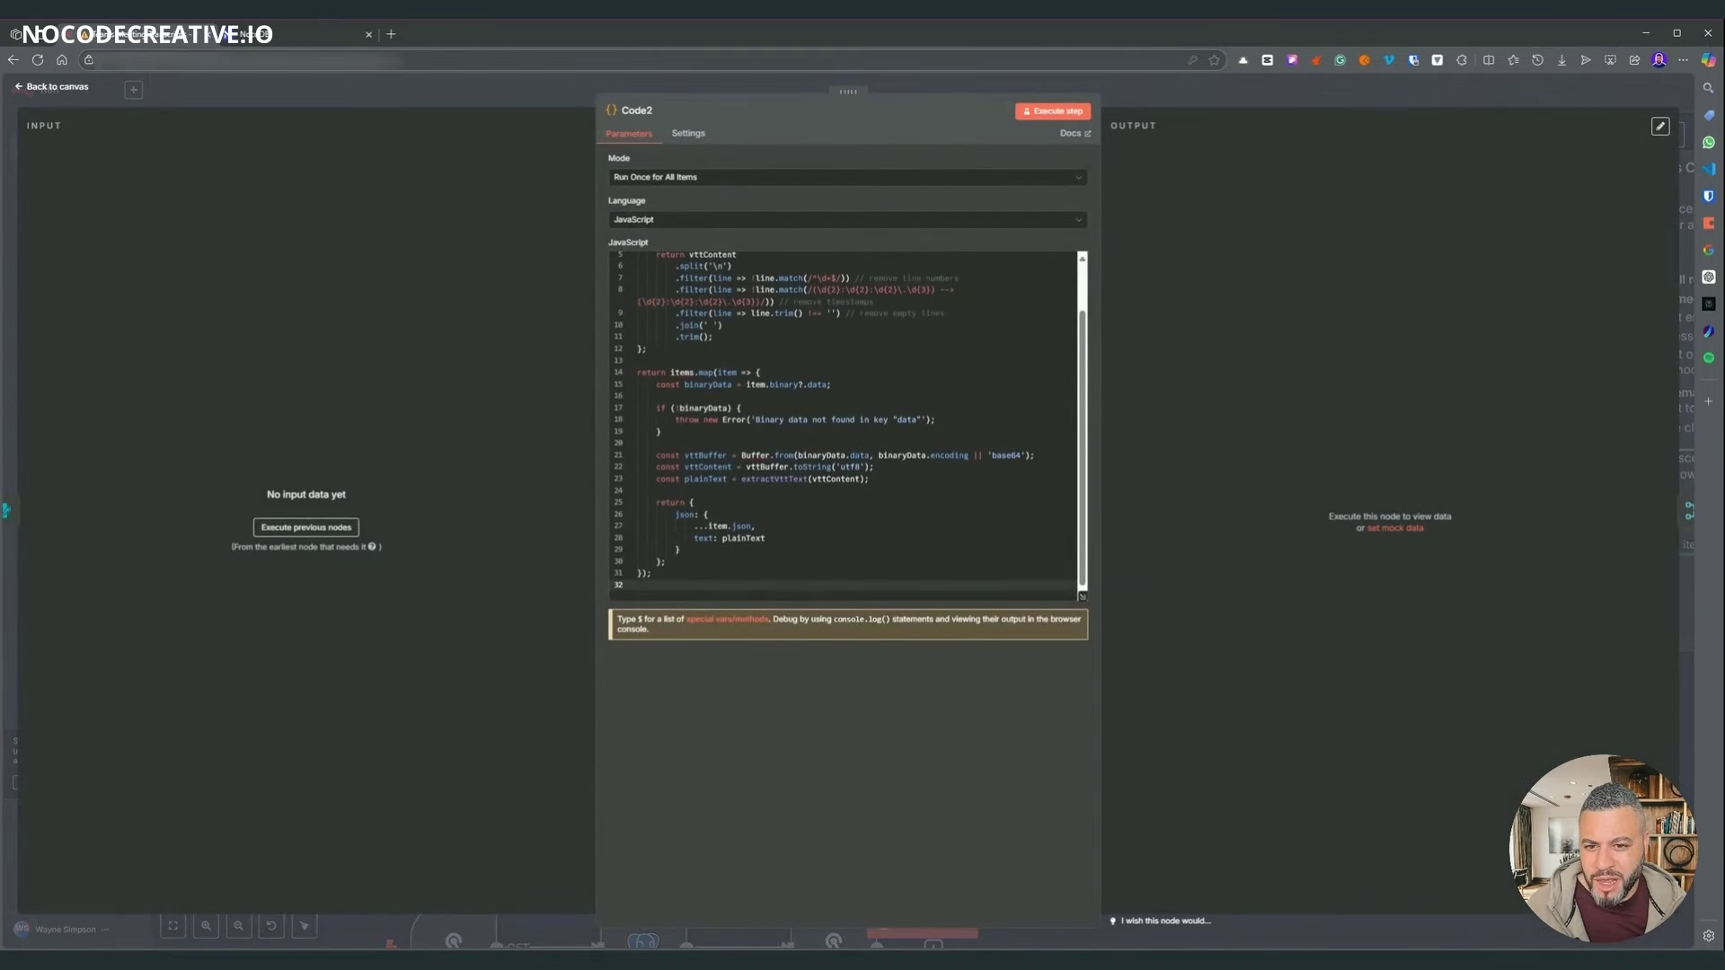
click(1137, 96)
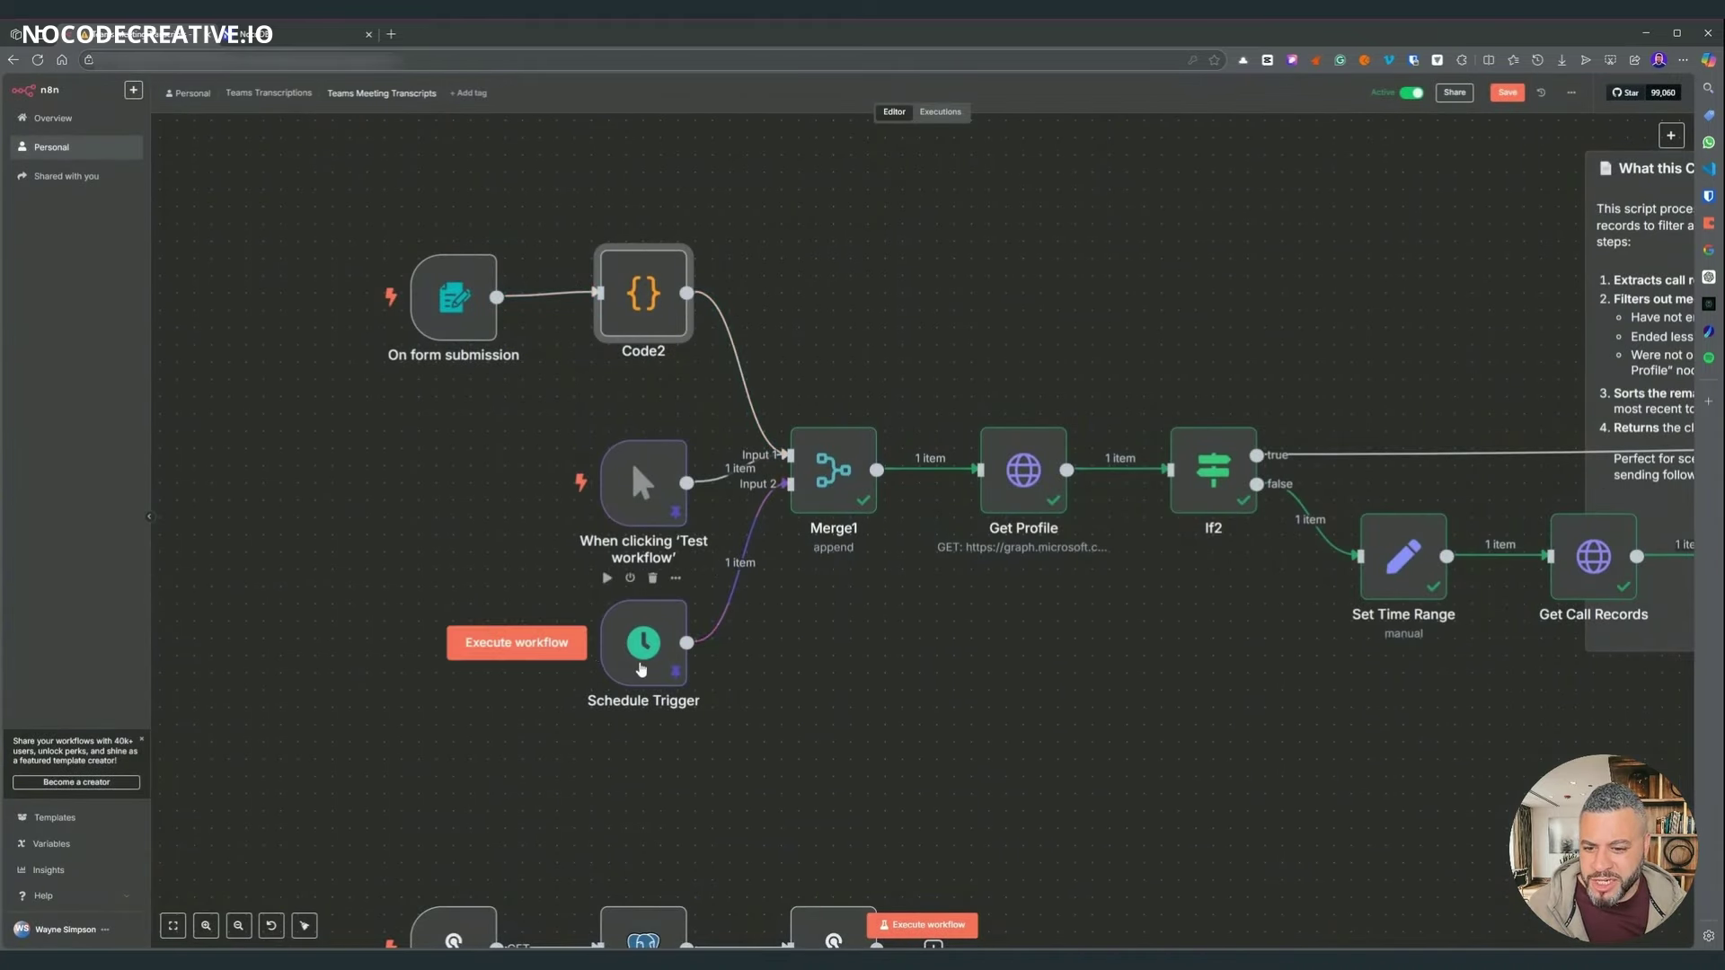
double_click(641, 665)
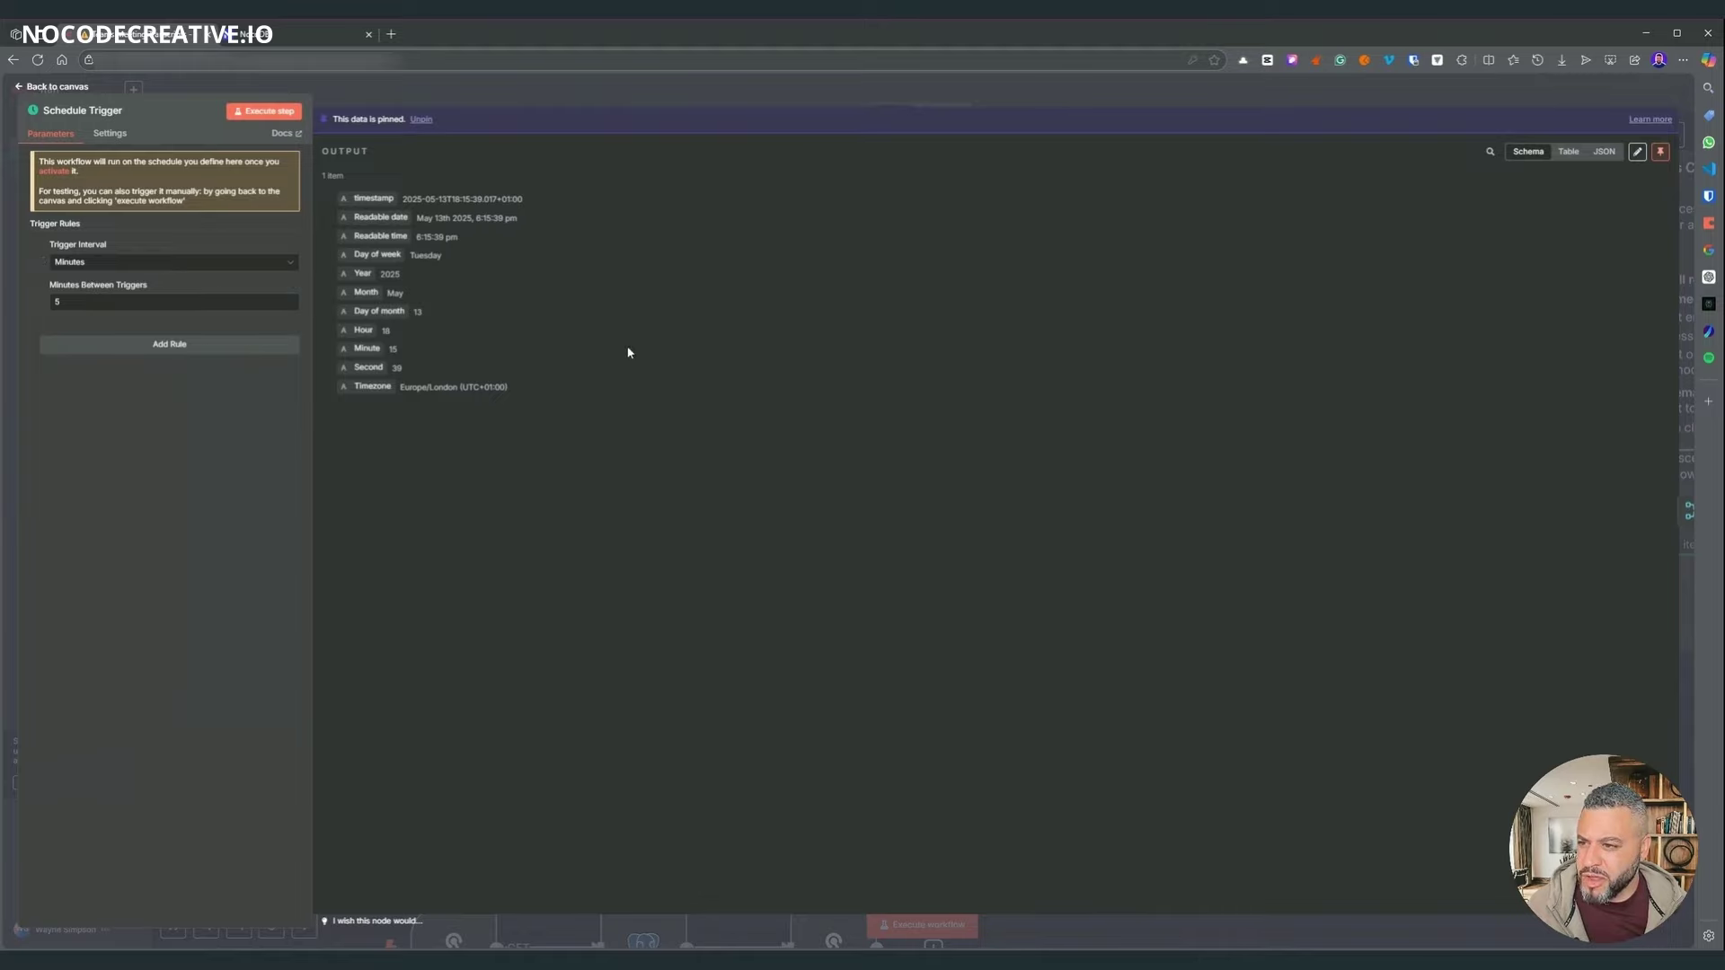
click(869, 97)
drag(656, 507, 641, 487)
scroll(641, 486, right, 5)
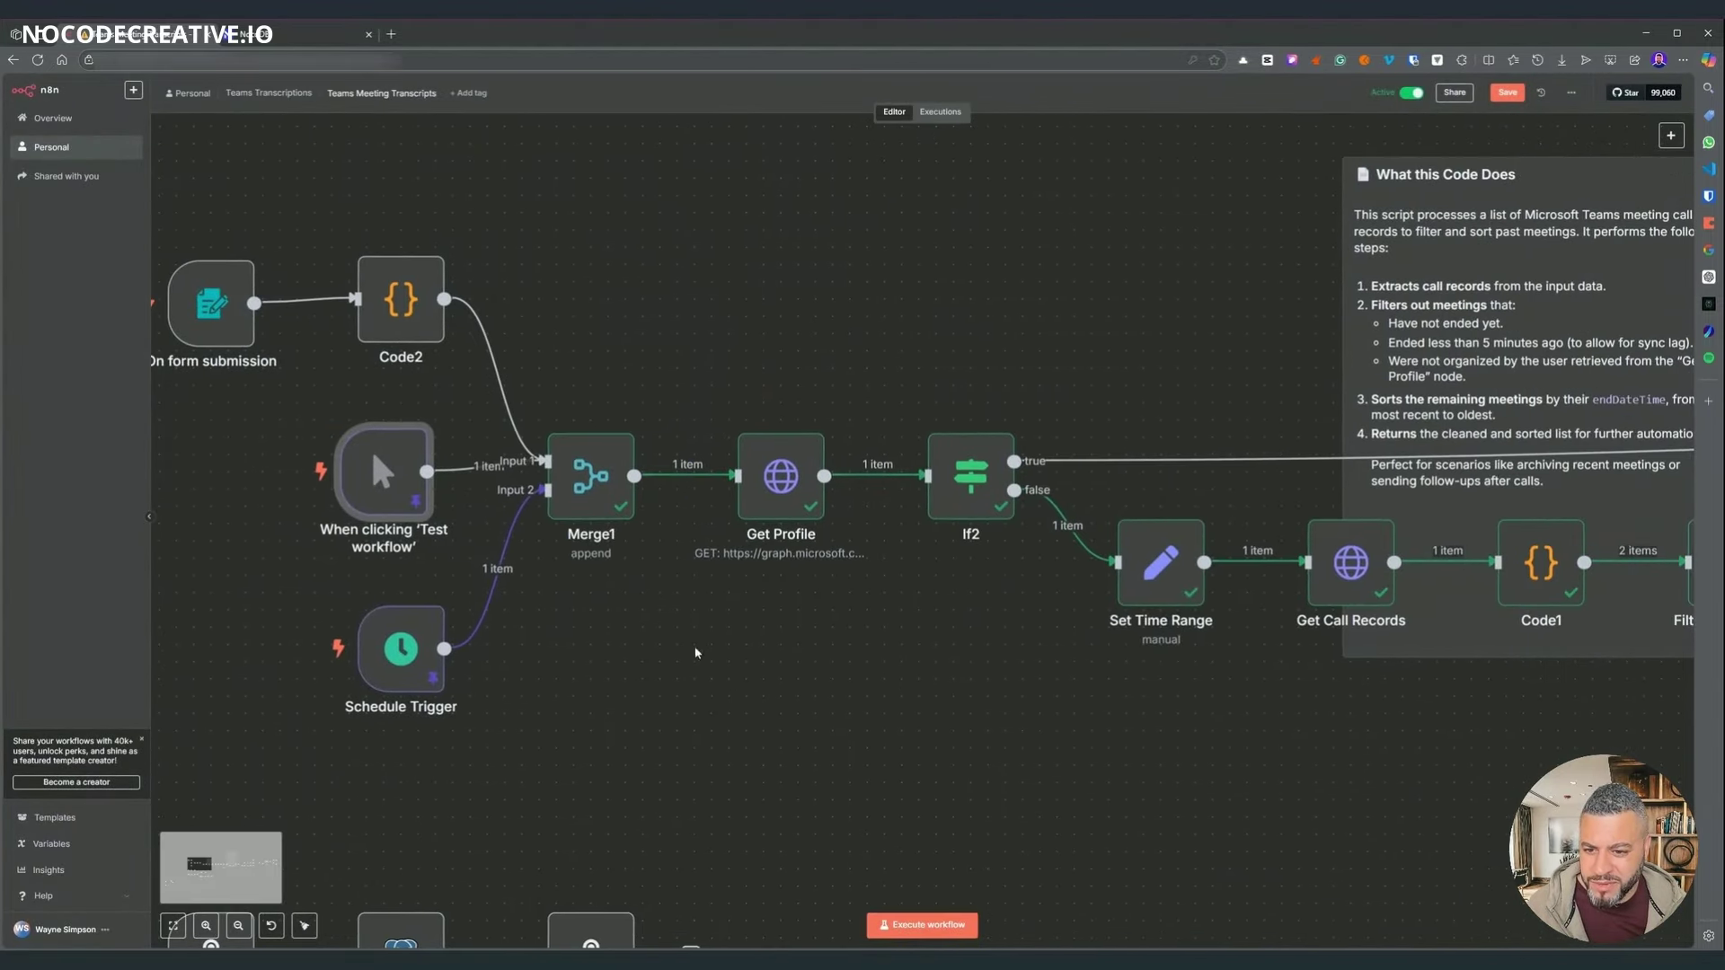
mouse_move(468, 349)
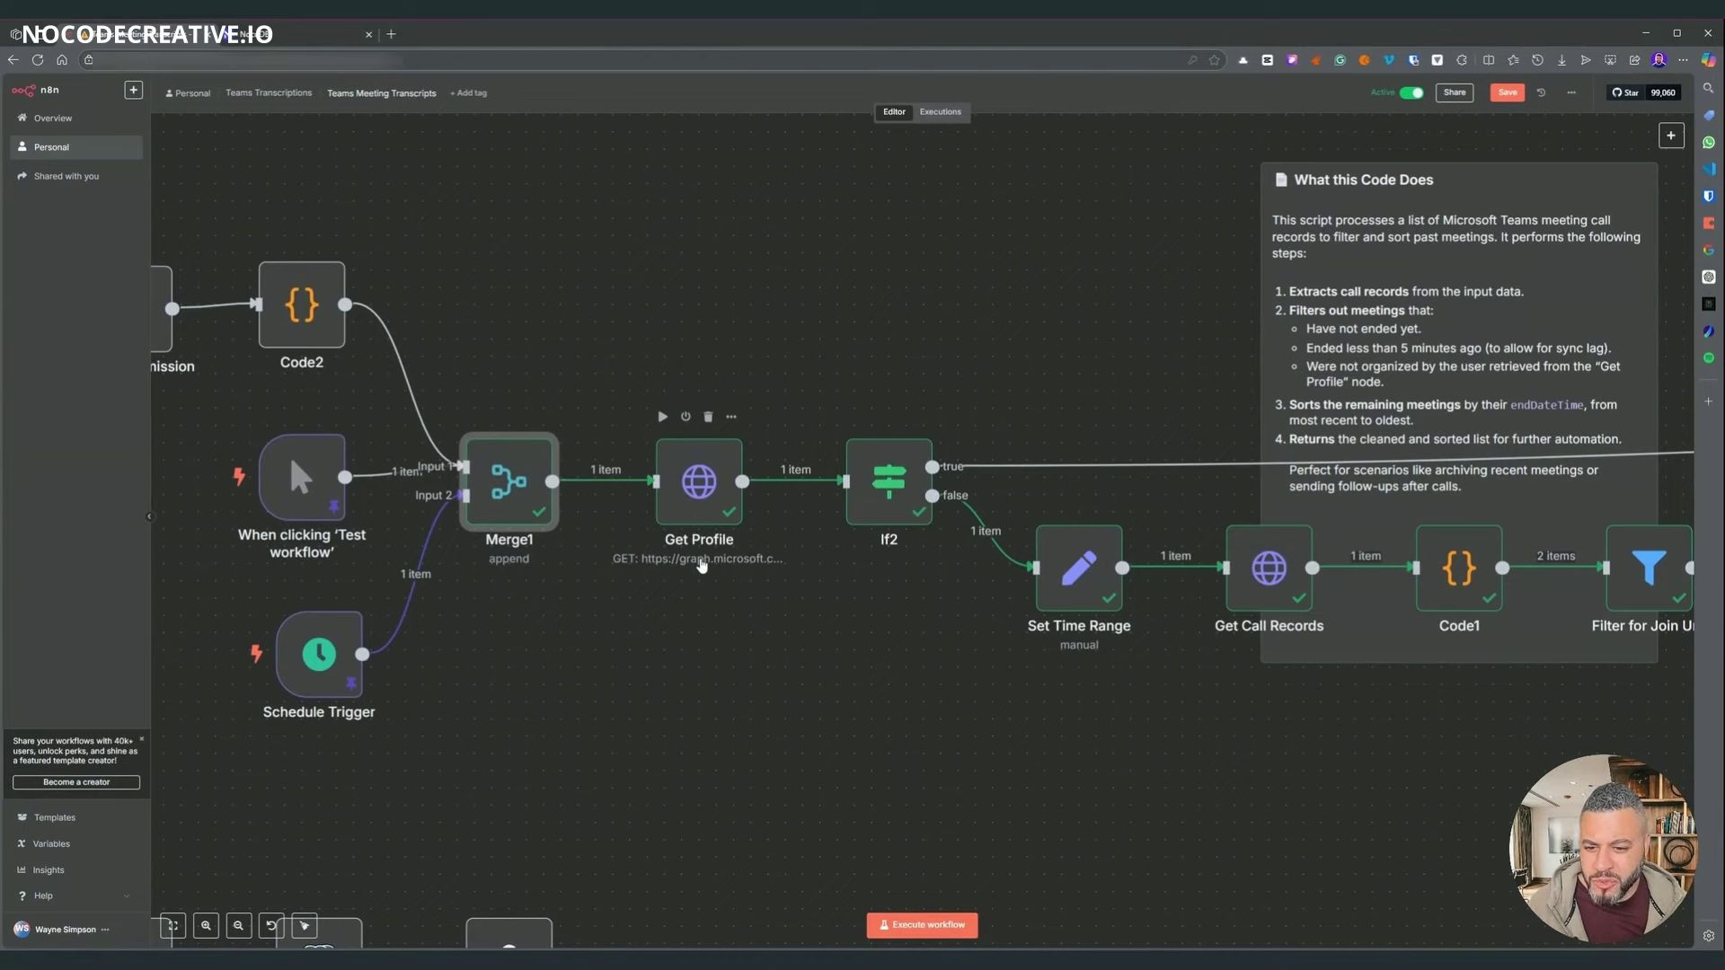
double_click(698, 493)
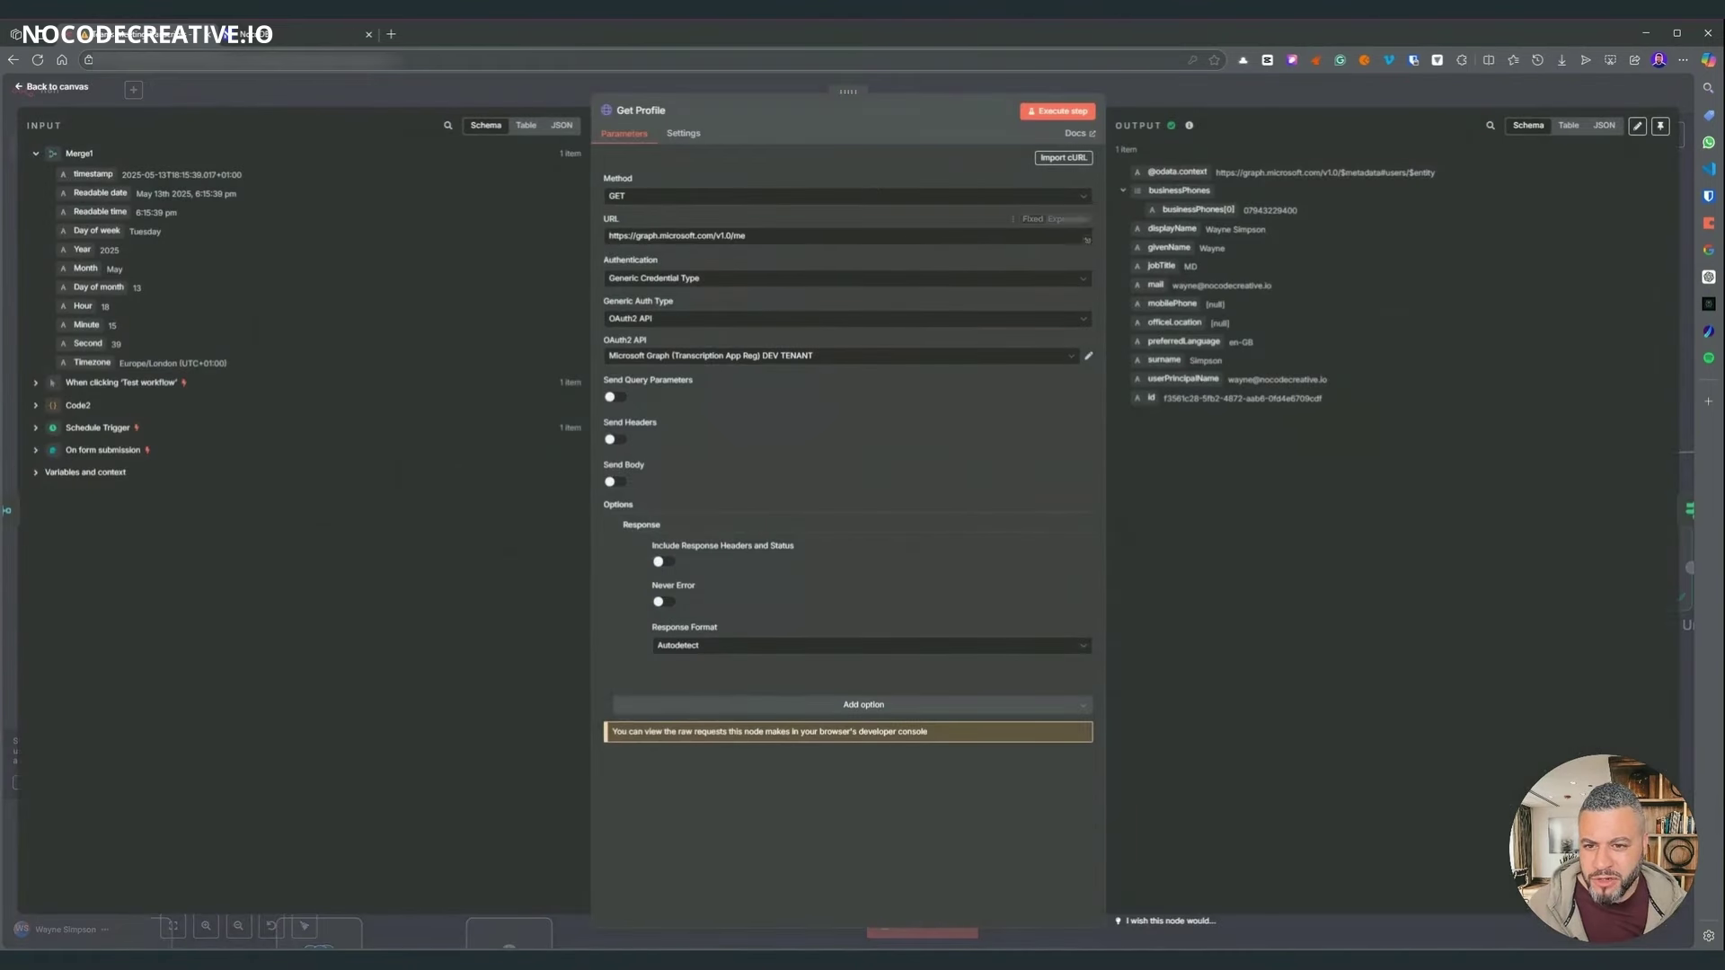
mouse_move(746, 235)
mouse_down()
mouse_move(706, 235)
mouse_move(733, 235)
mouse_up()
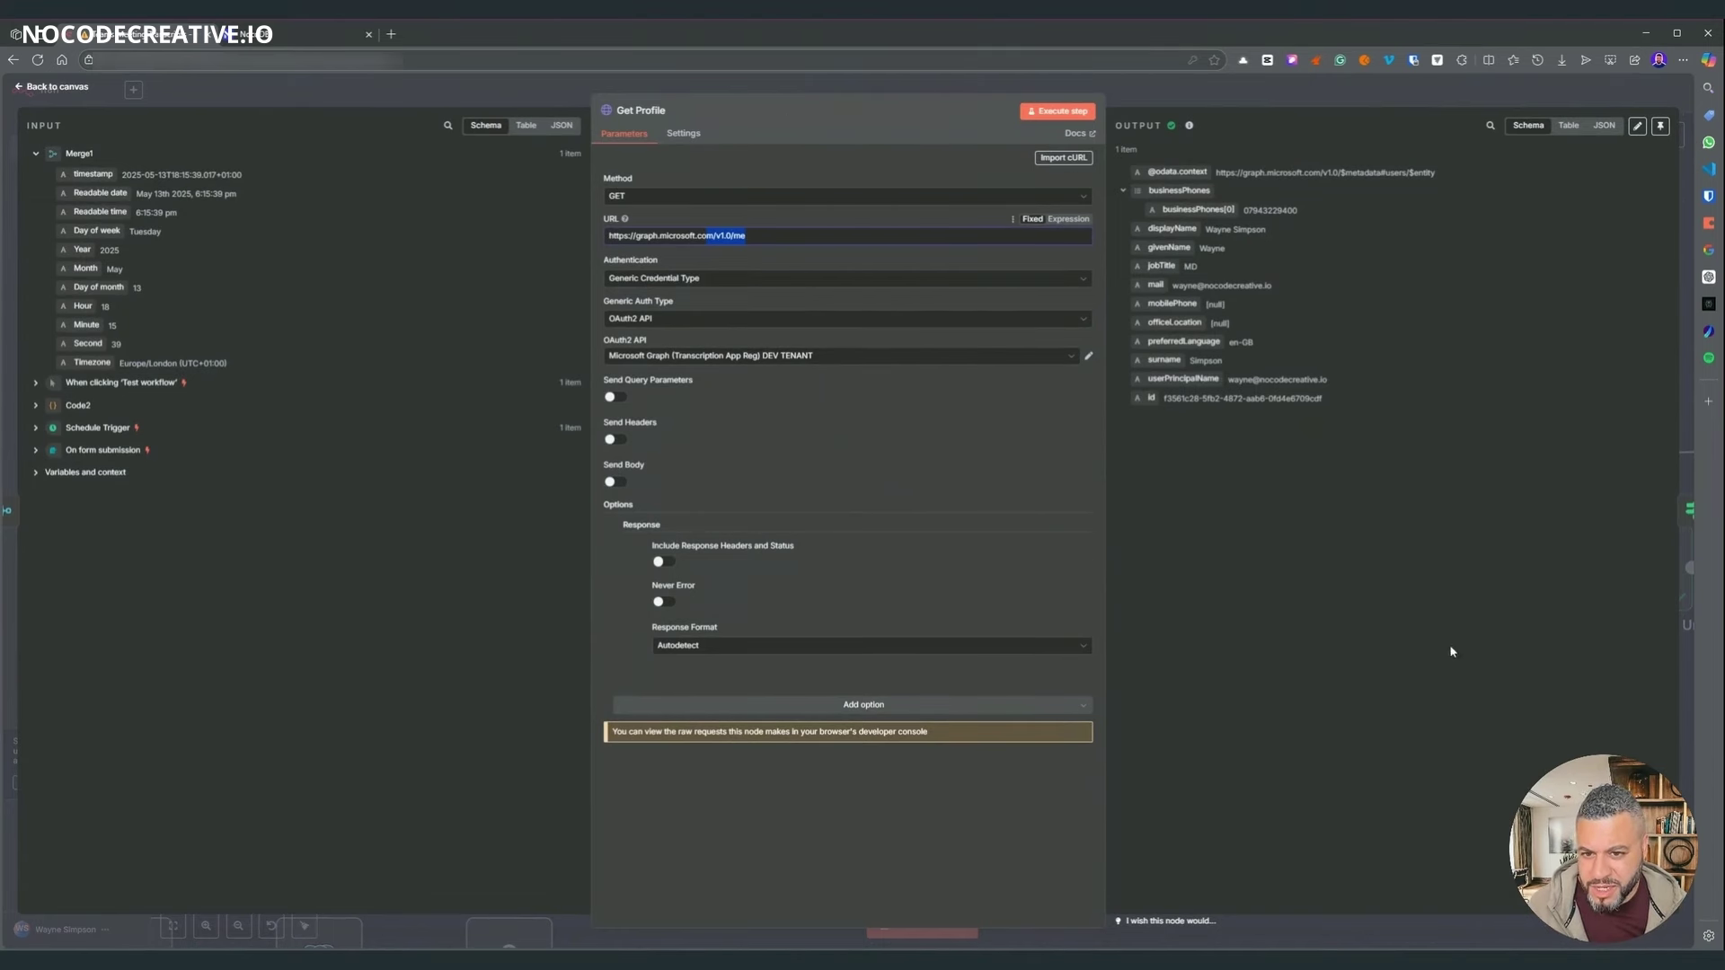
click(1309, 571)
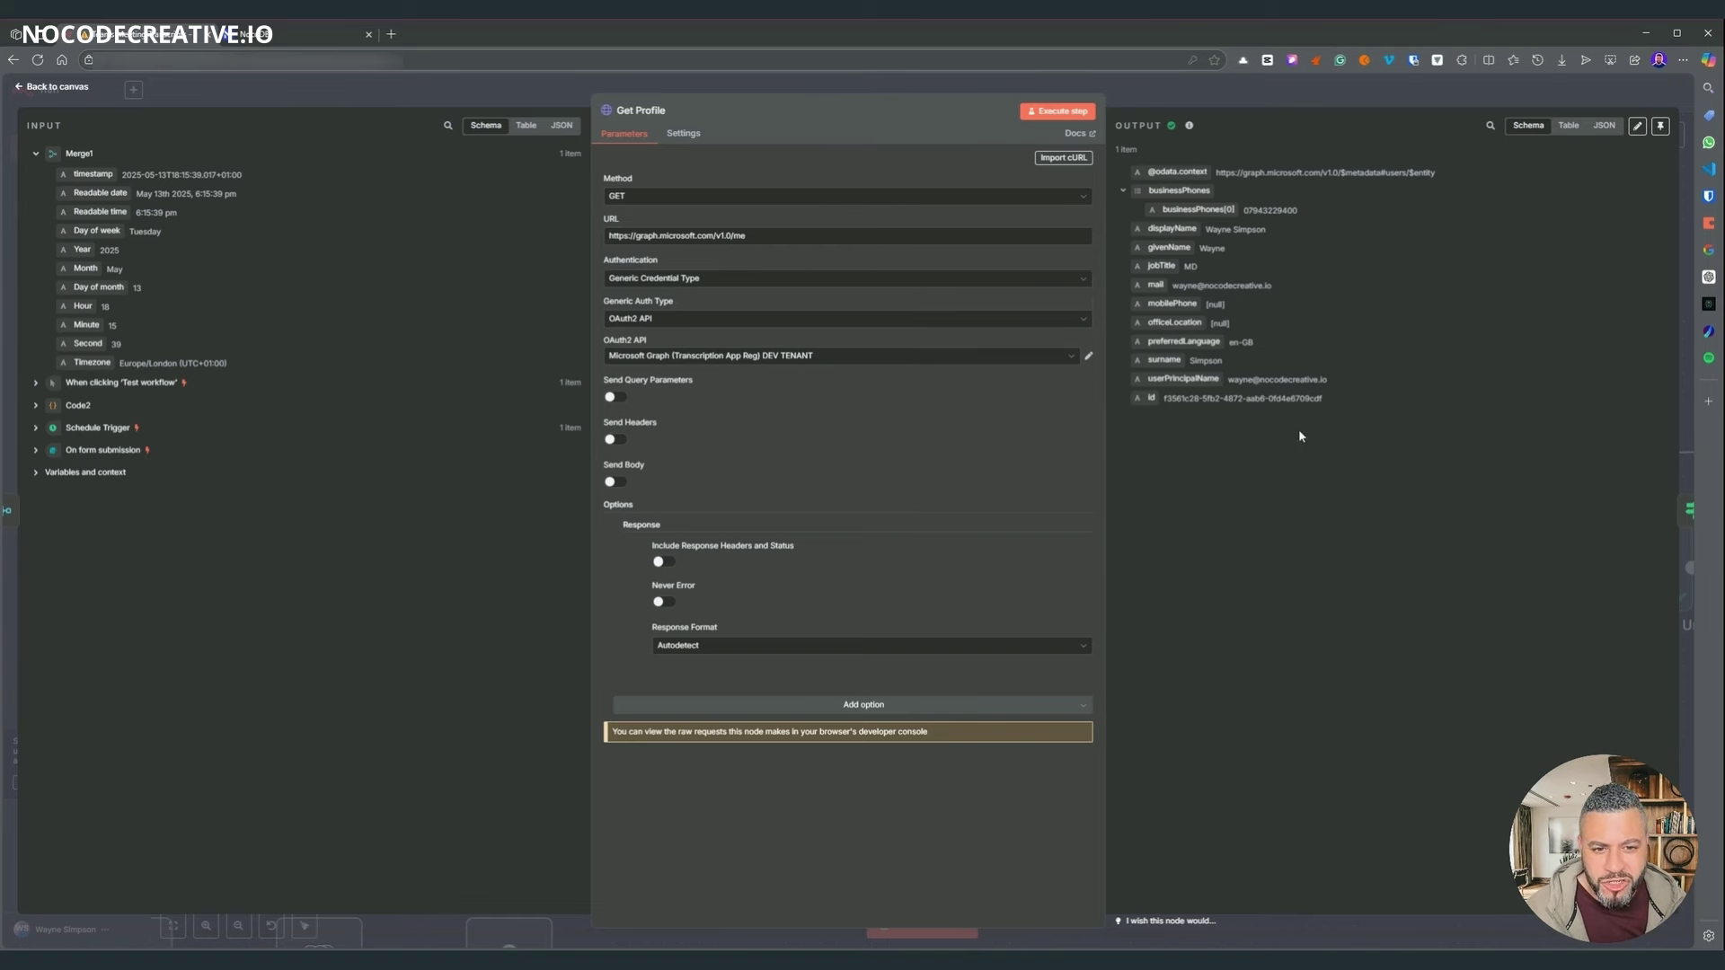
drag(1323, 396, 1146, 415)
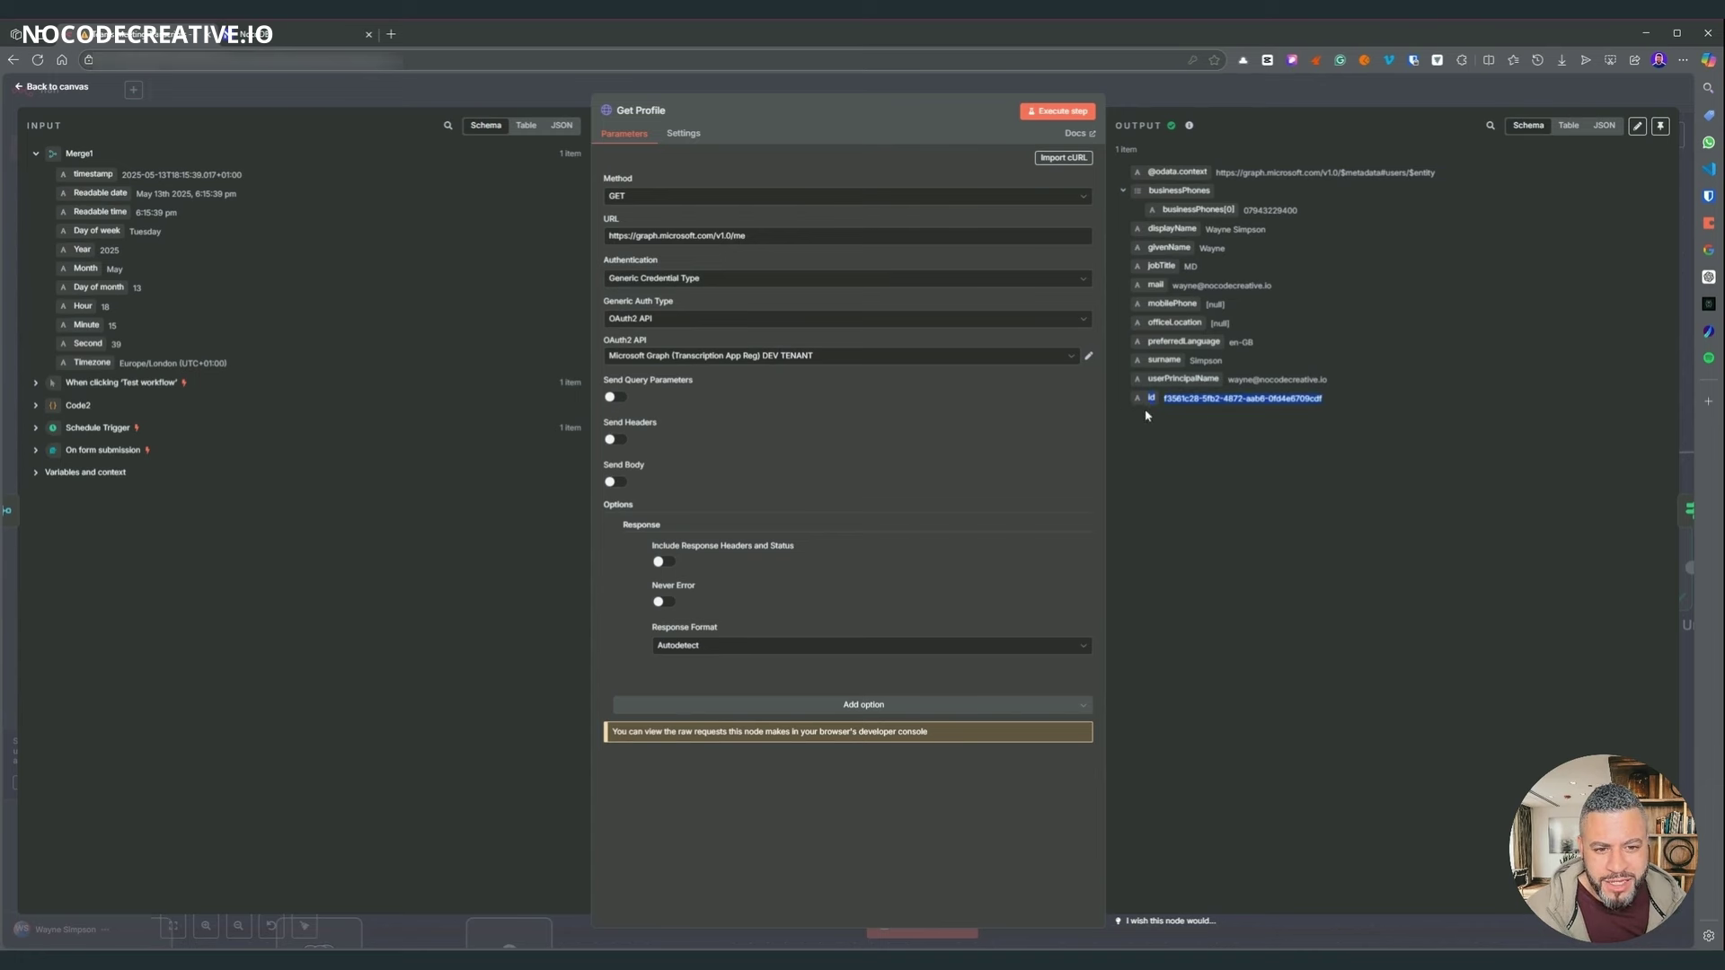
click(1428, 602)
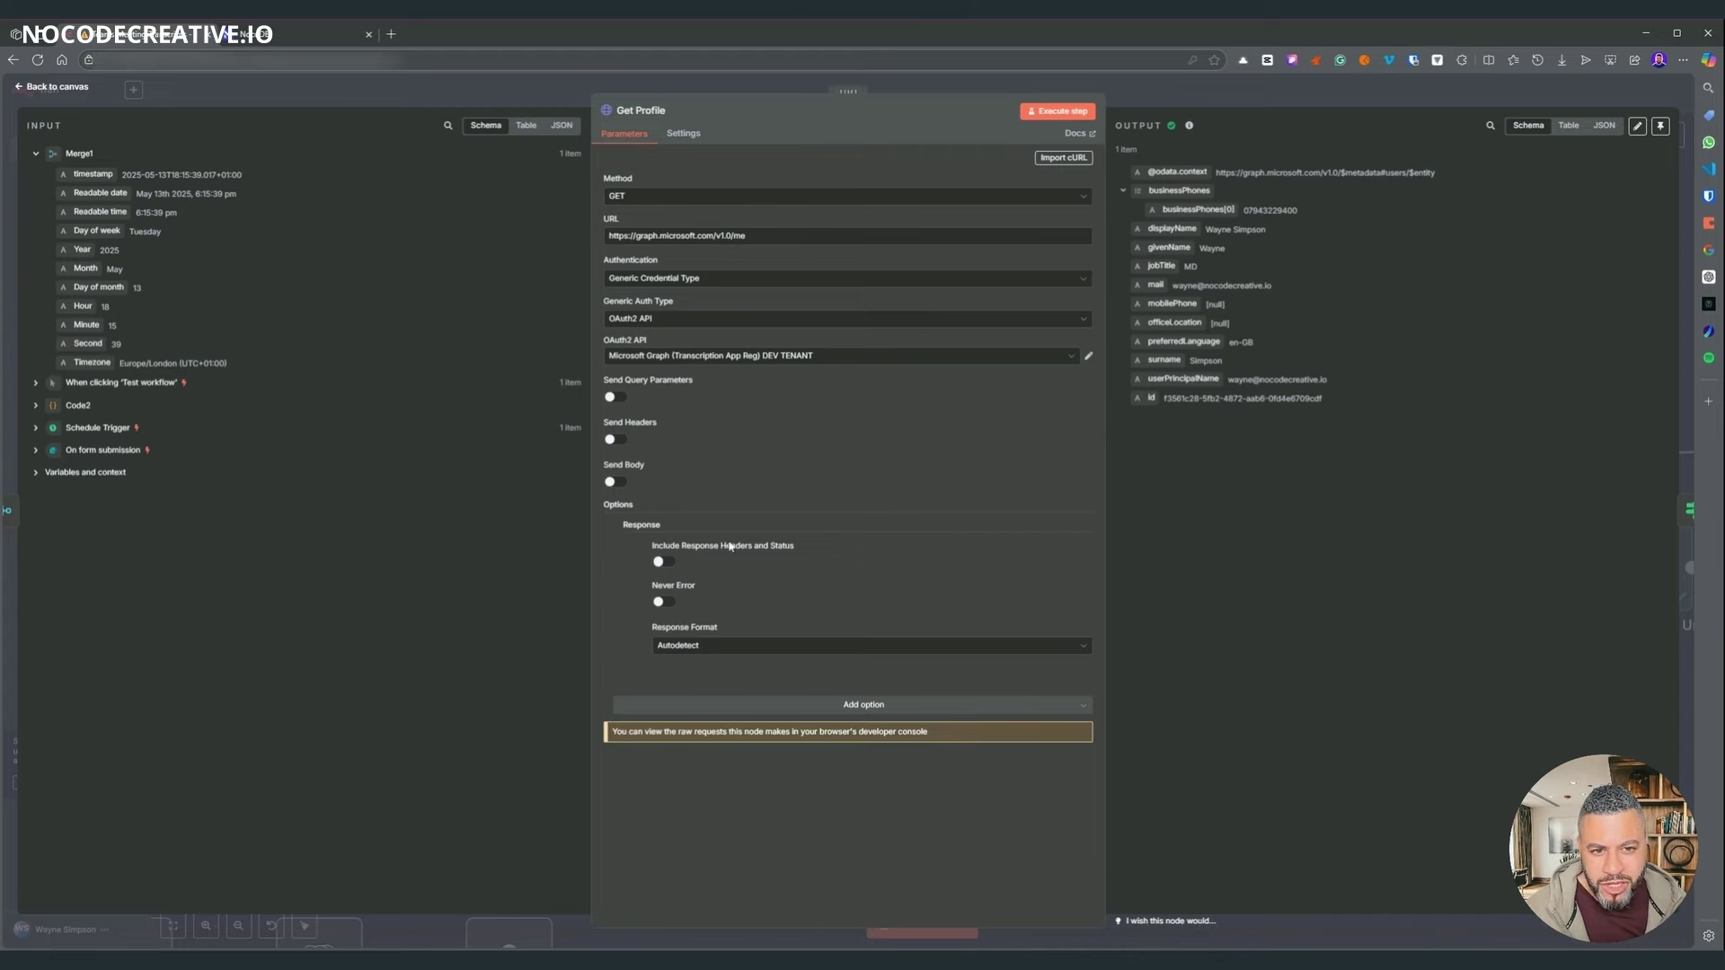
click(1139, 102)
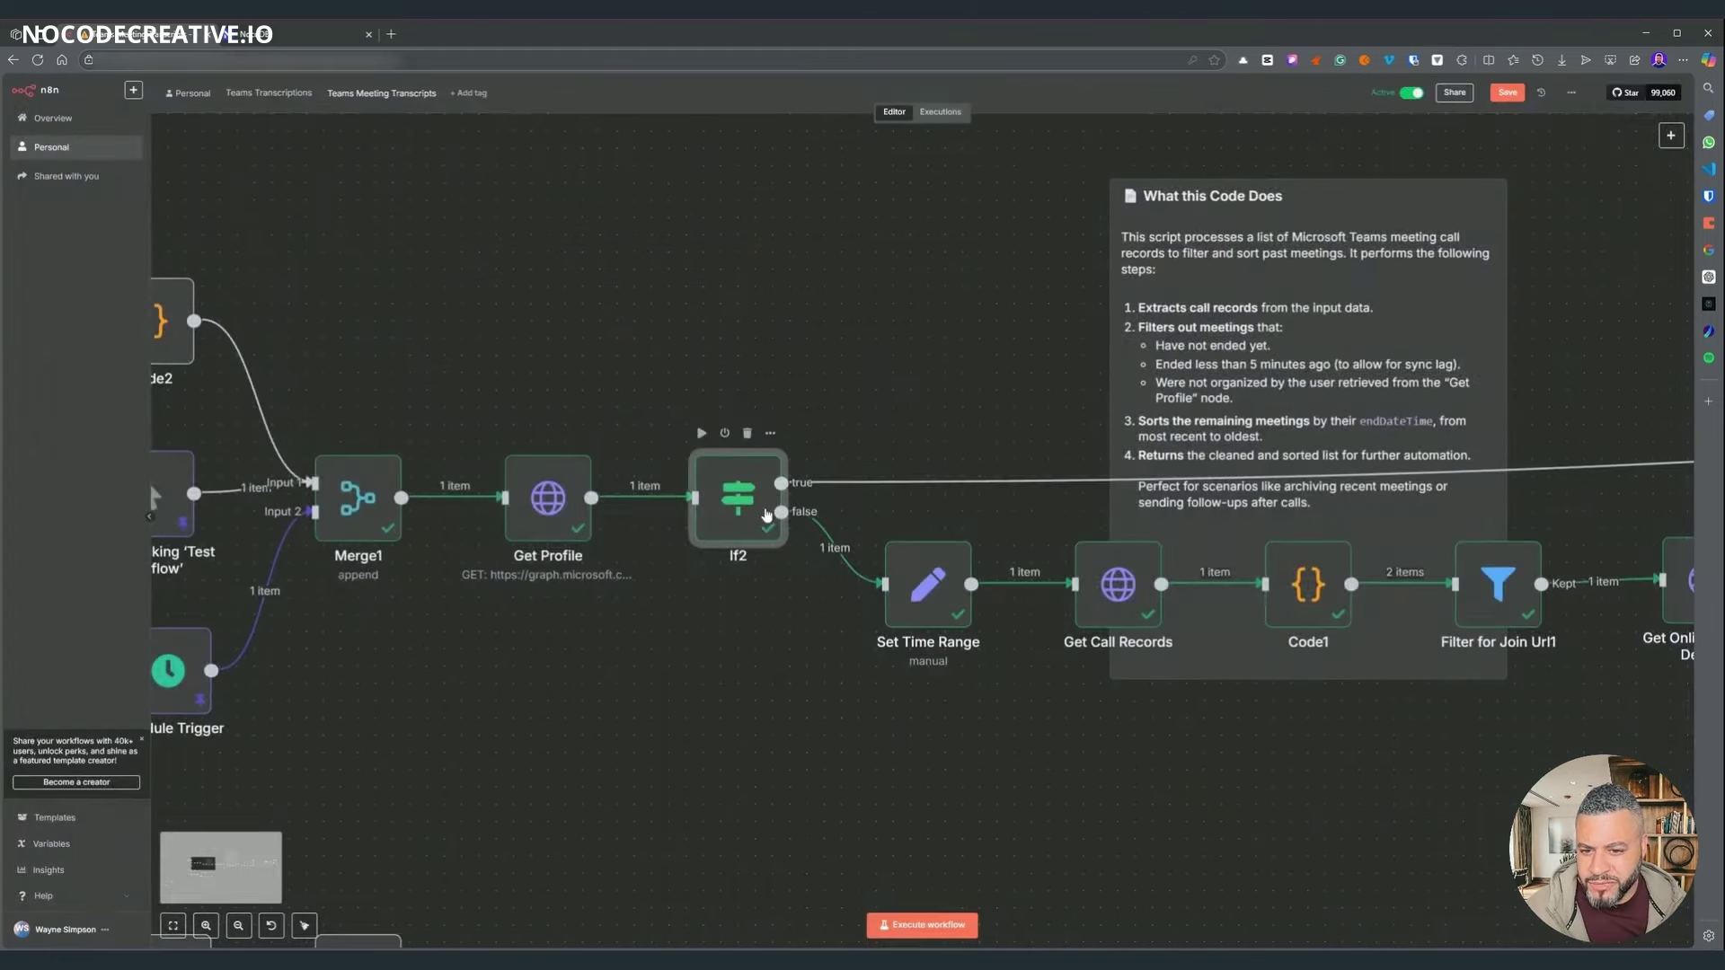
double_click(739, 501)
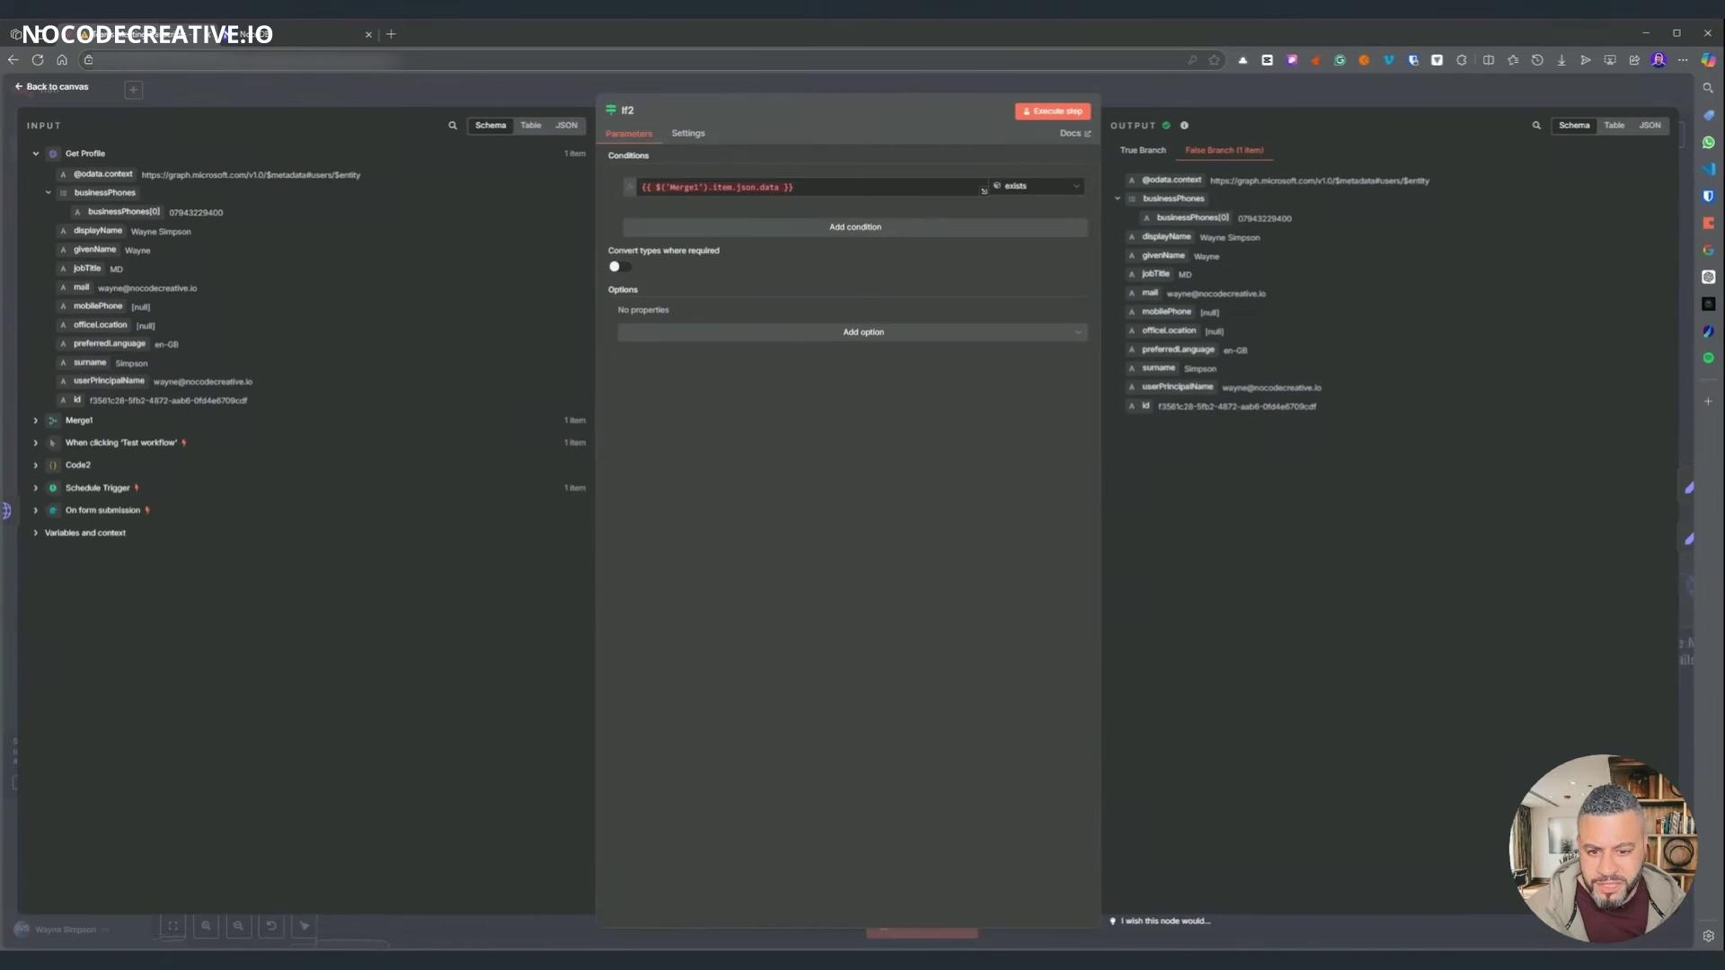
drag(811, 187, 600, 193)
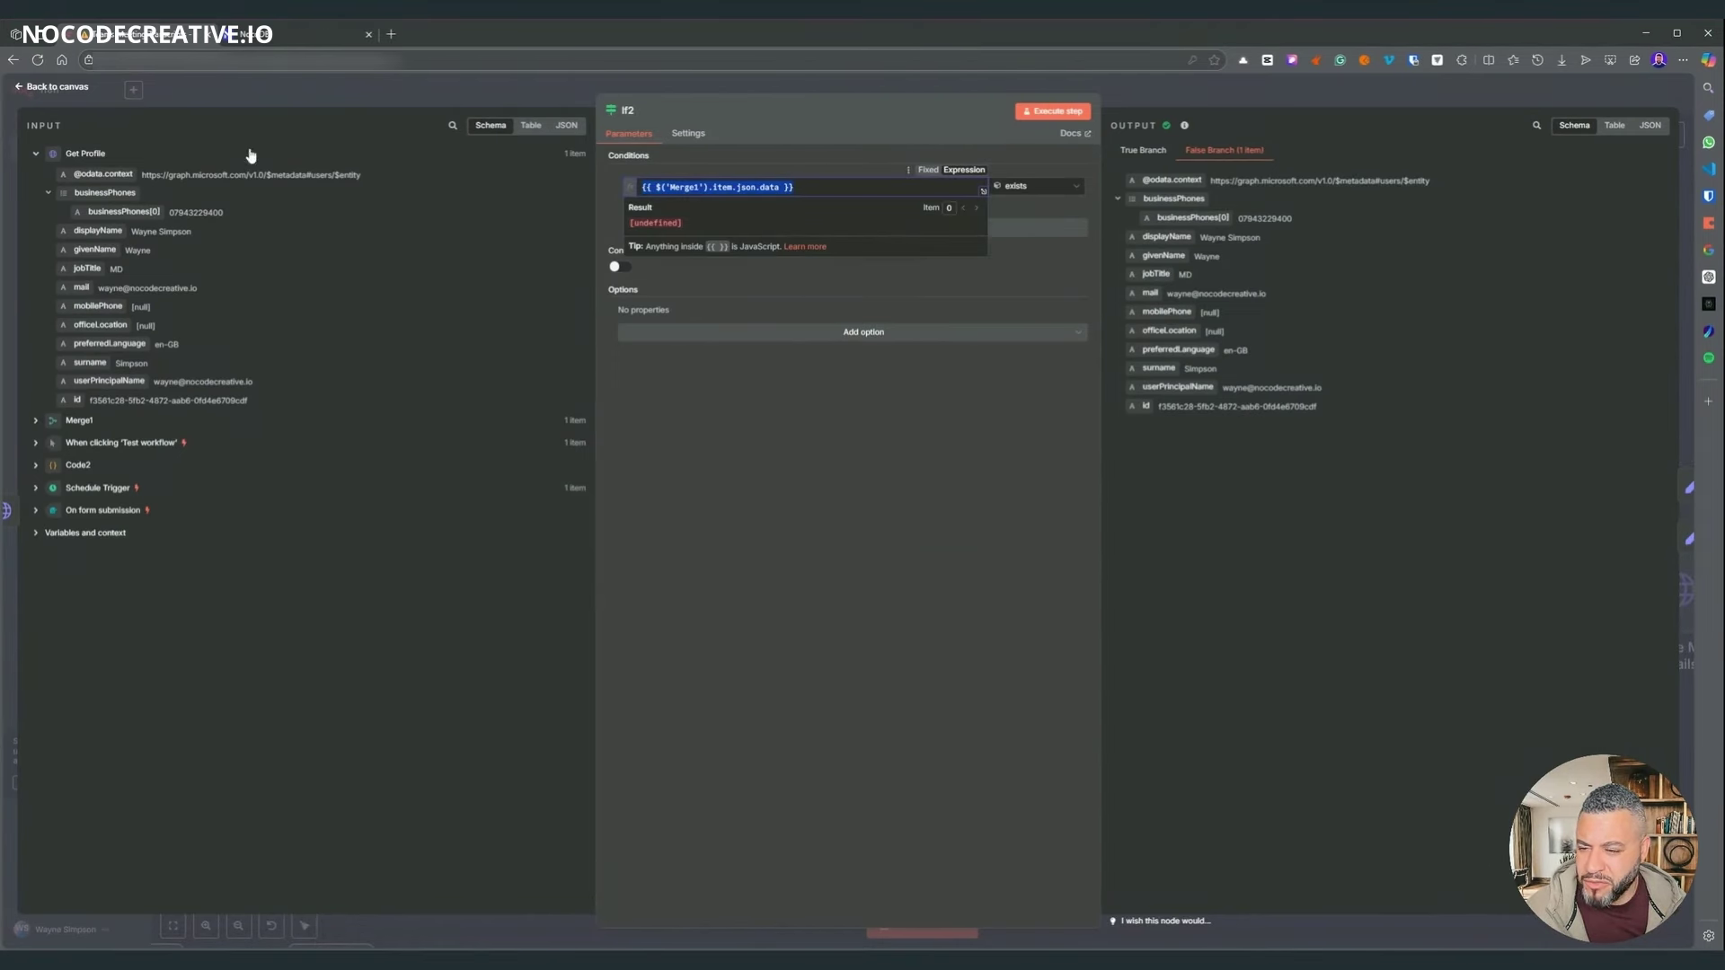
click(845, 682)
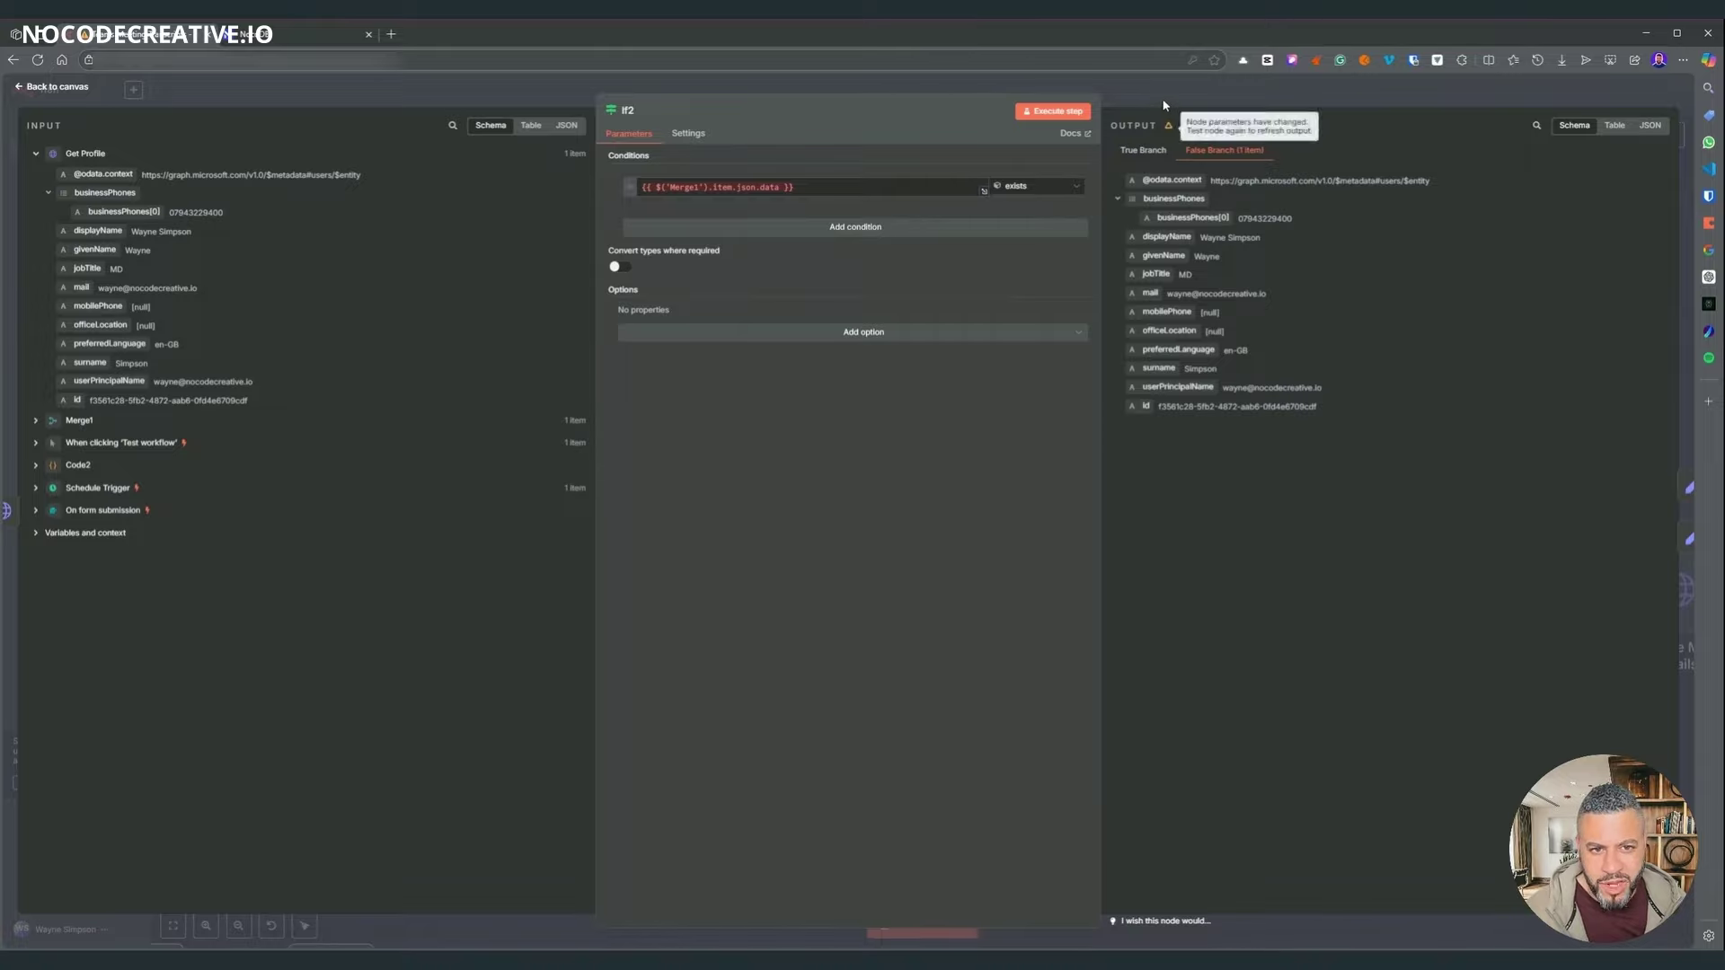
key(Escape)
scroll(1043, 486, right, 10)
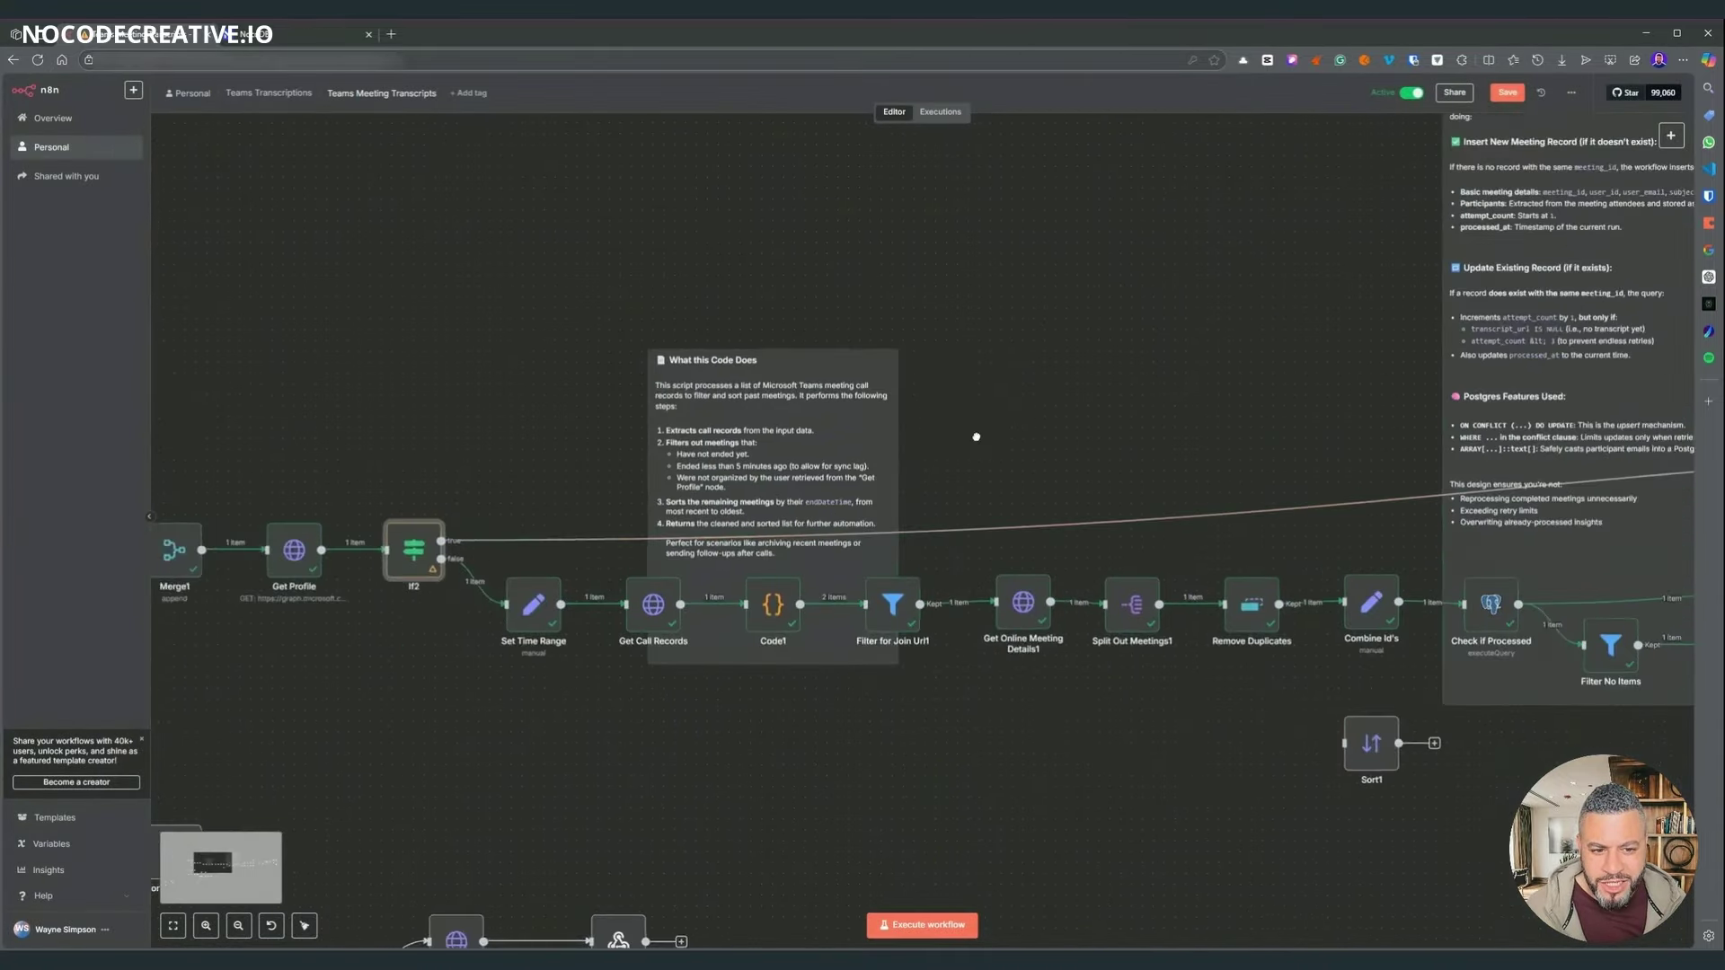
scroll(759, 439, right, 12)
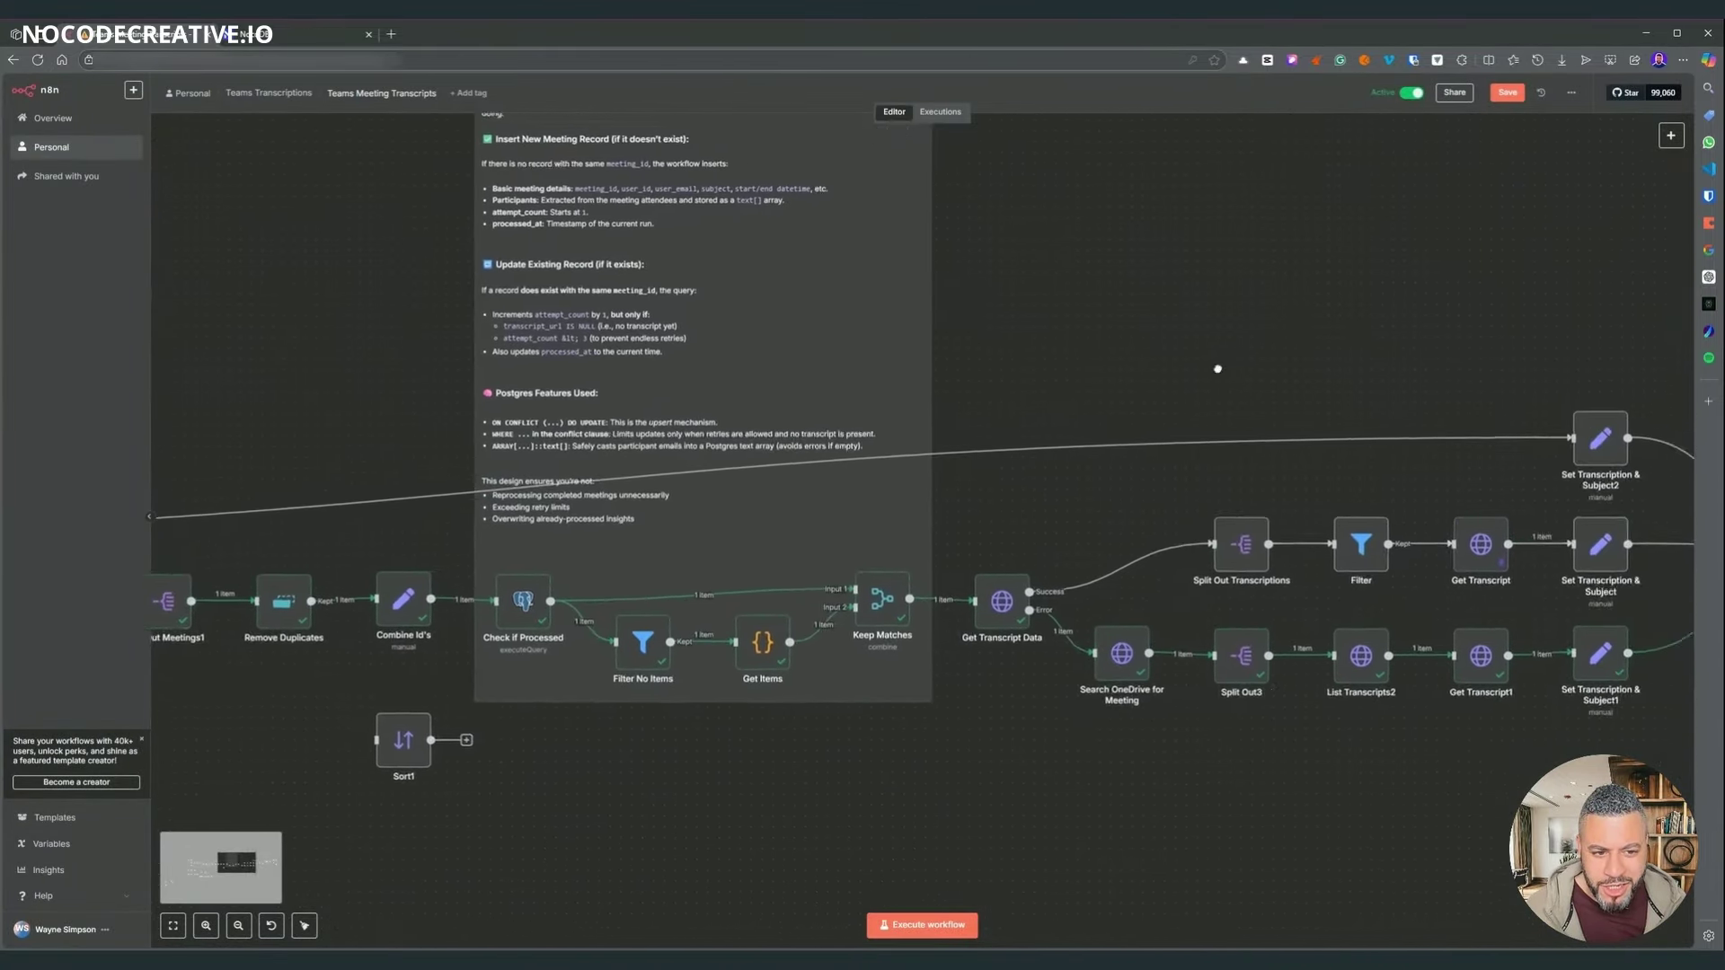
scroll(408, 307, right, 6)
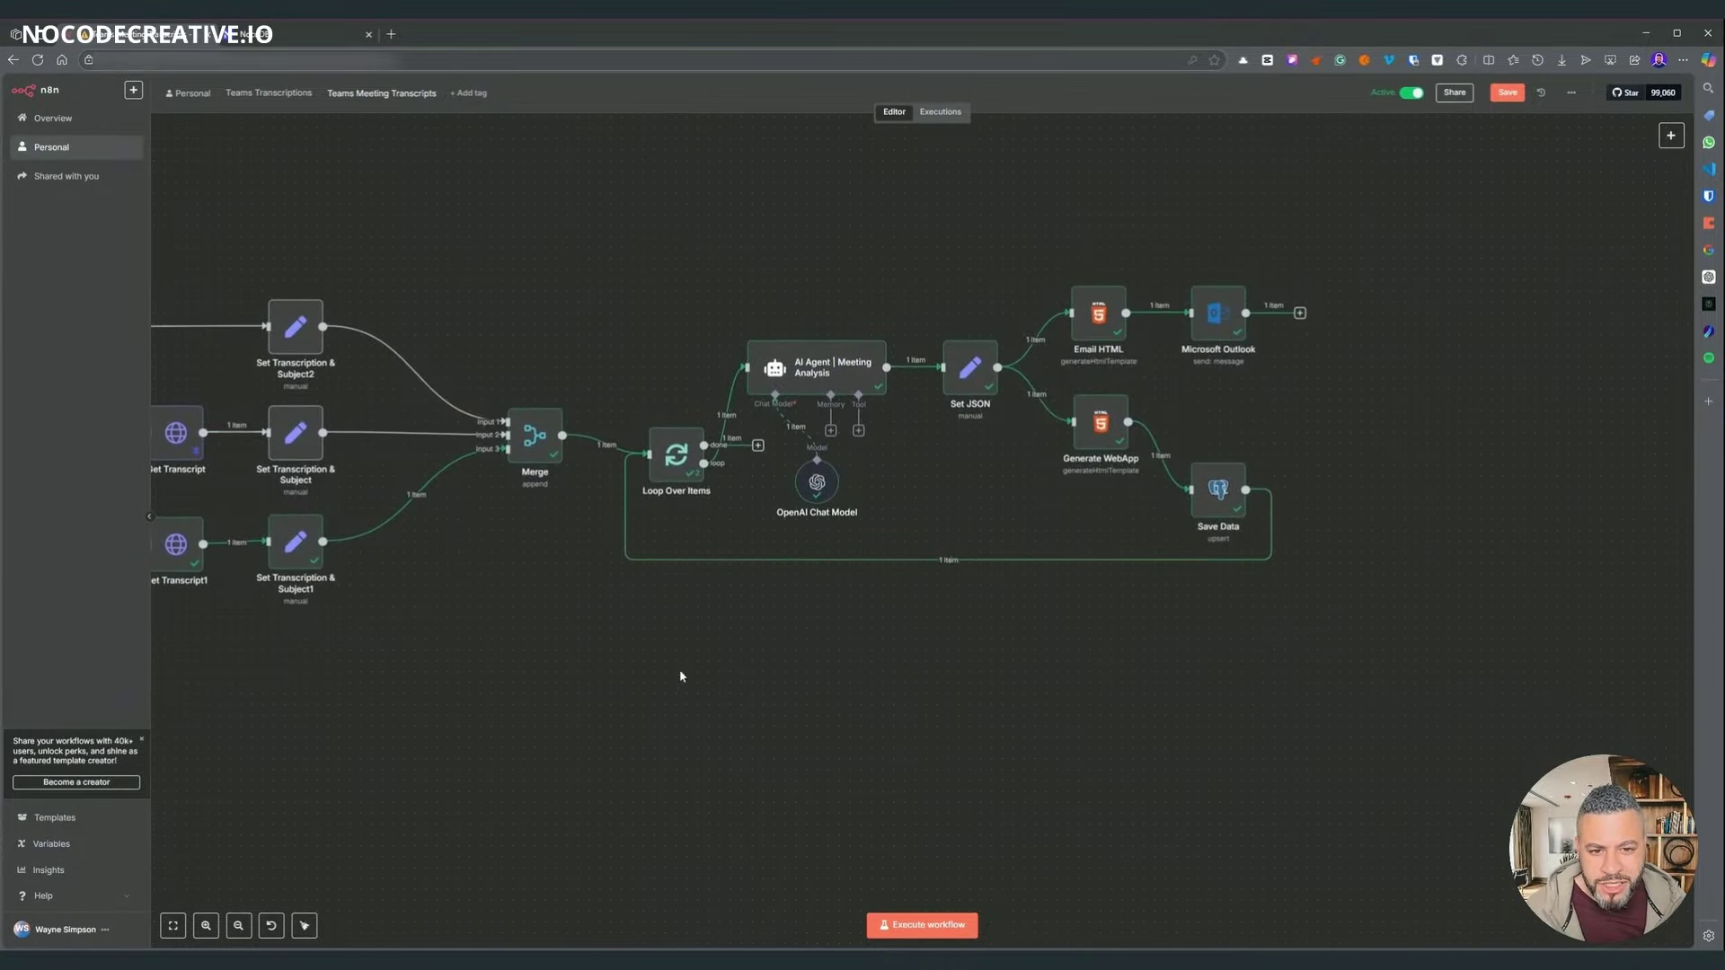
scroll(680, 676, left, 15)
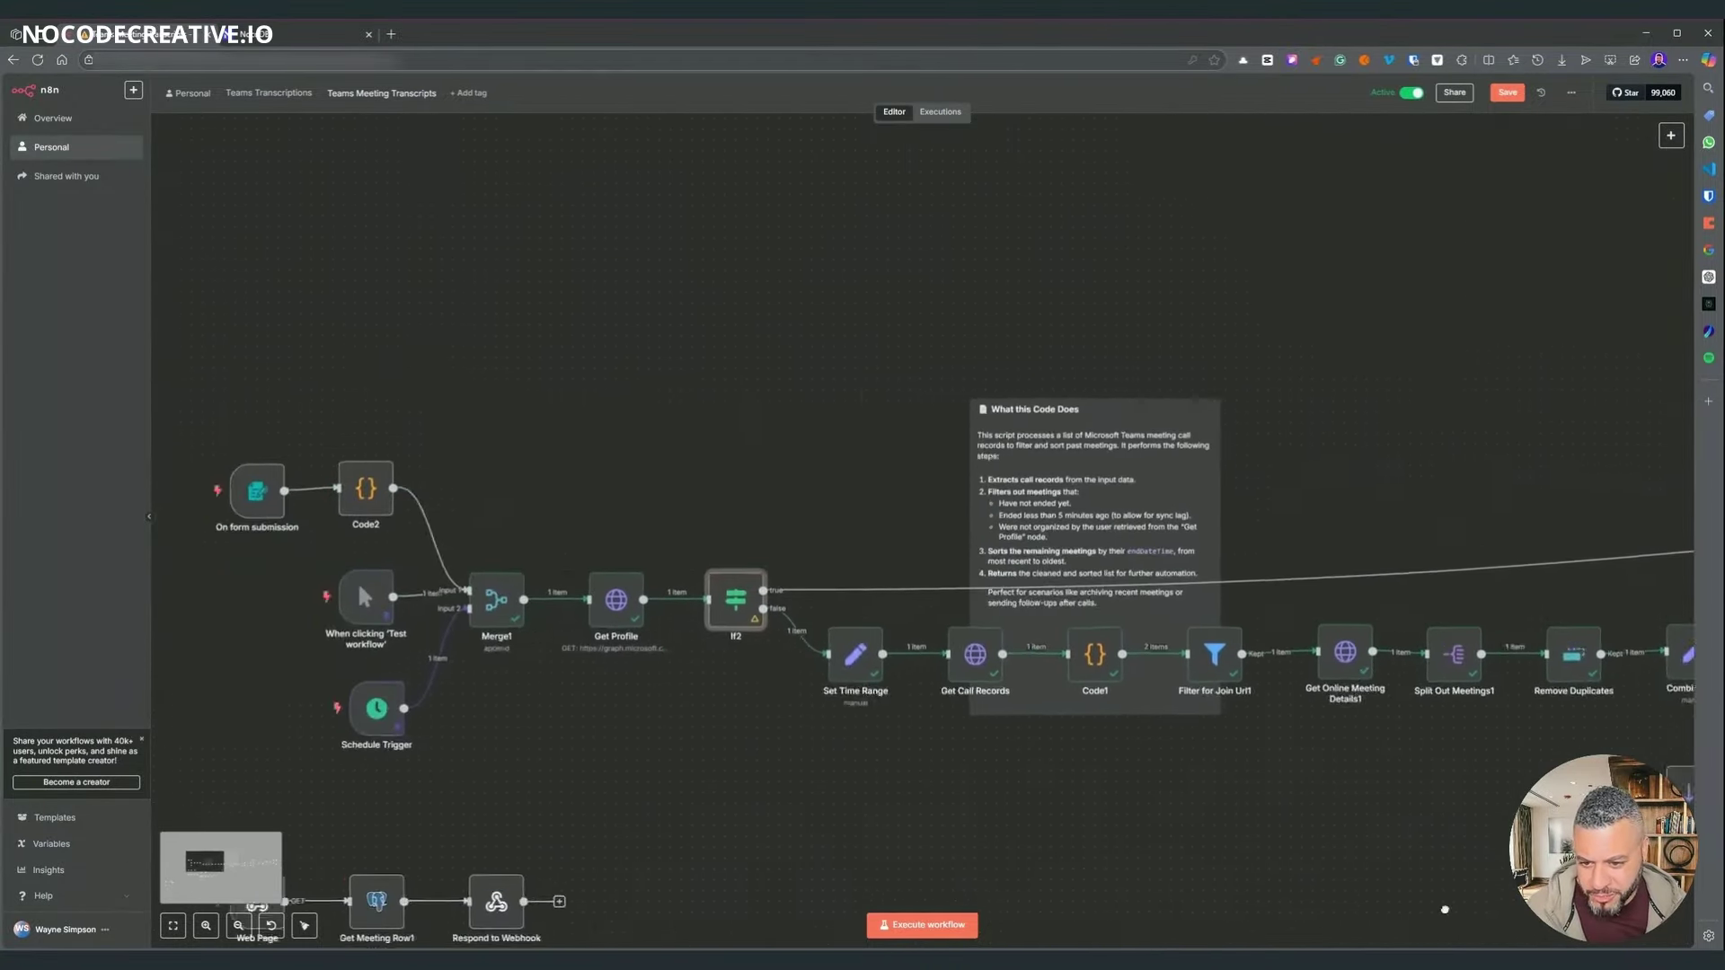
scroll(878, 816, left, 3)
scroll(849, 709, up, 4)
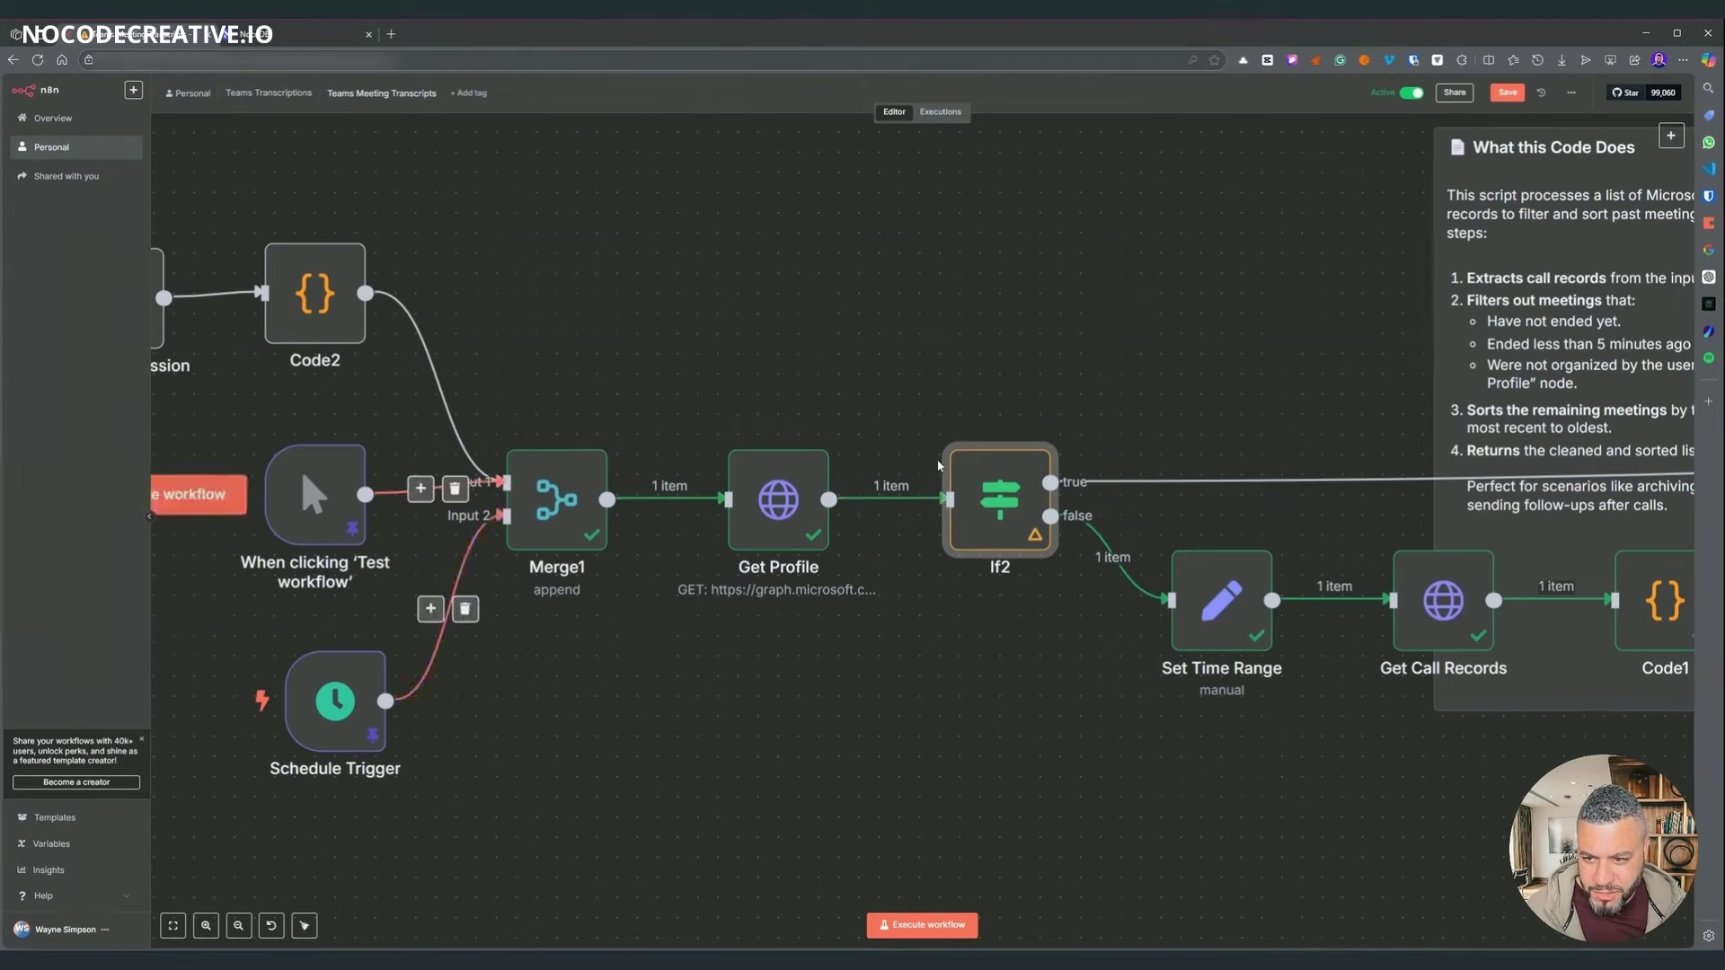
scroll(938, 465, right, 10)
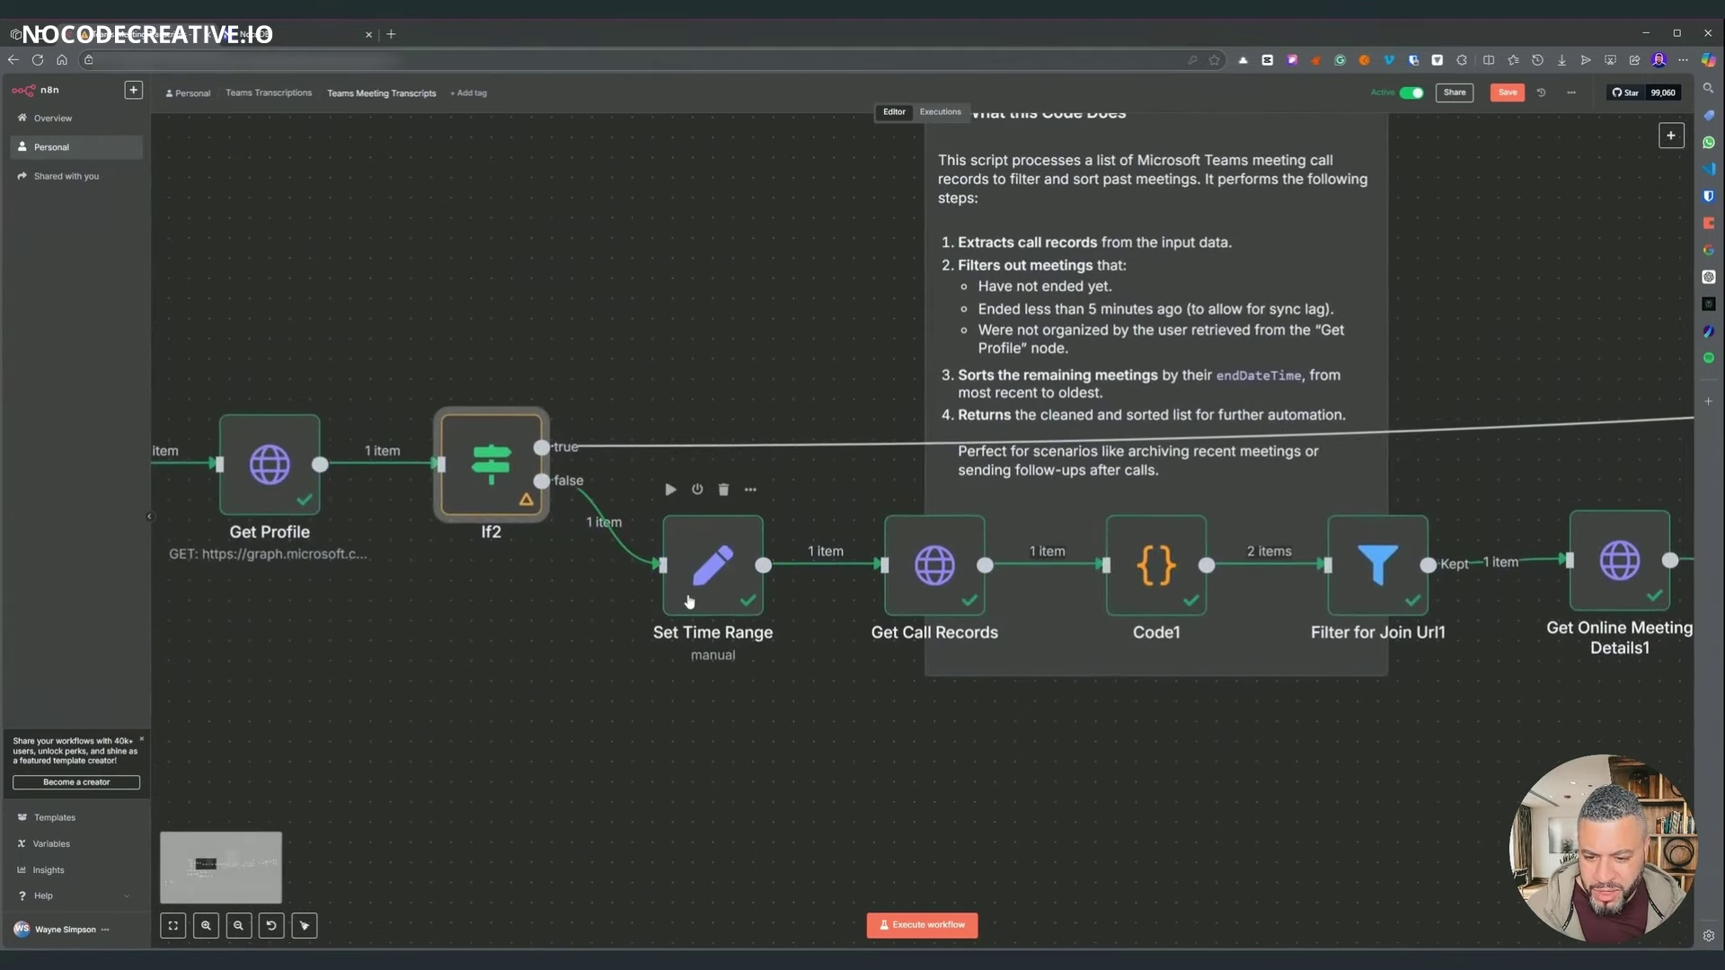
double_click(689, 601)
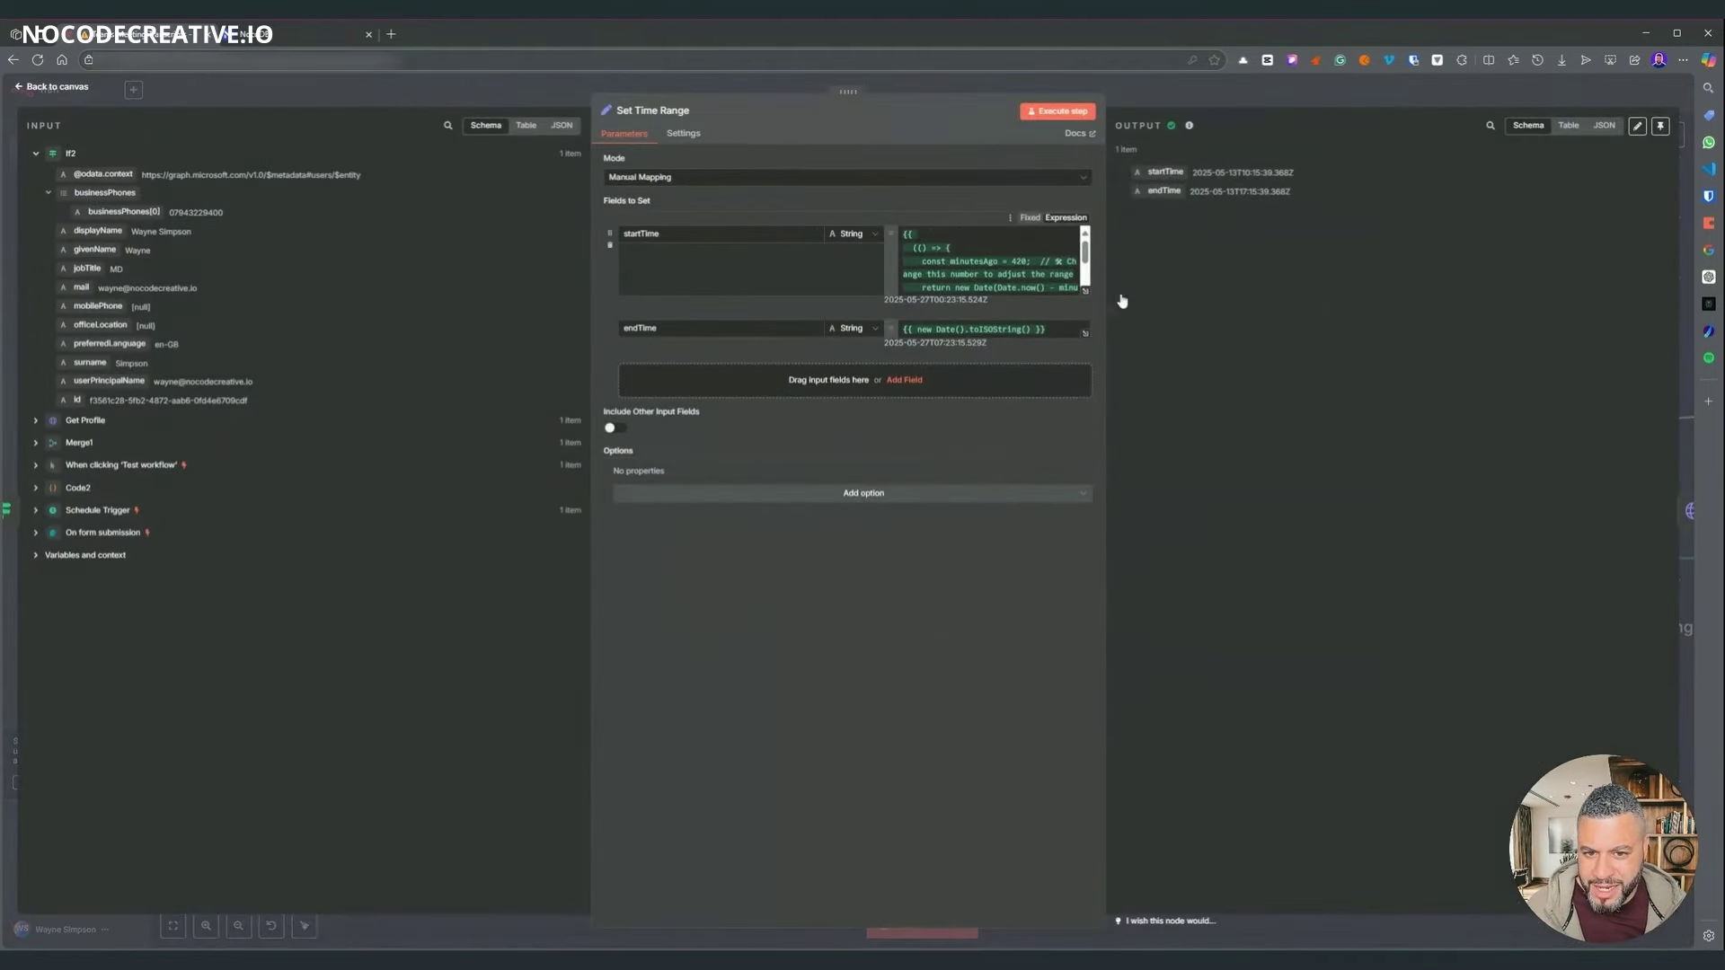
key(Escape)
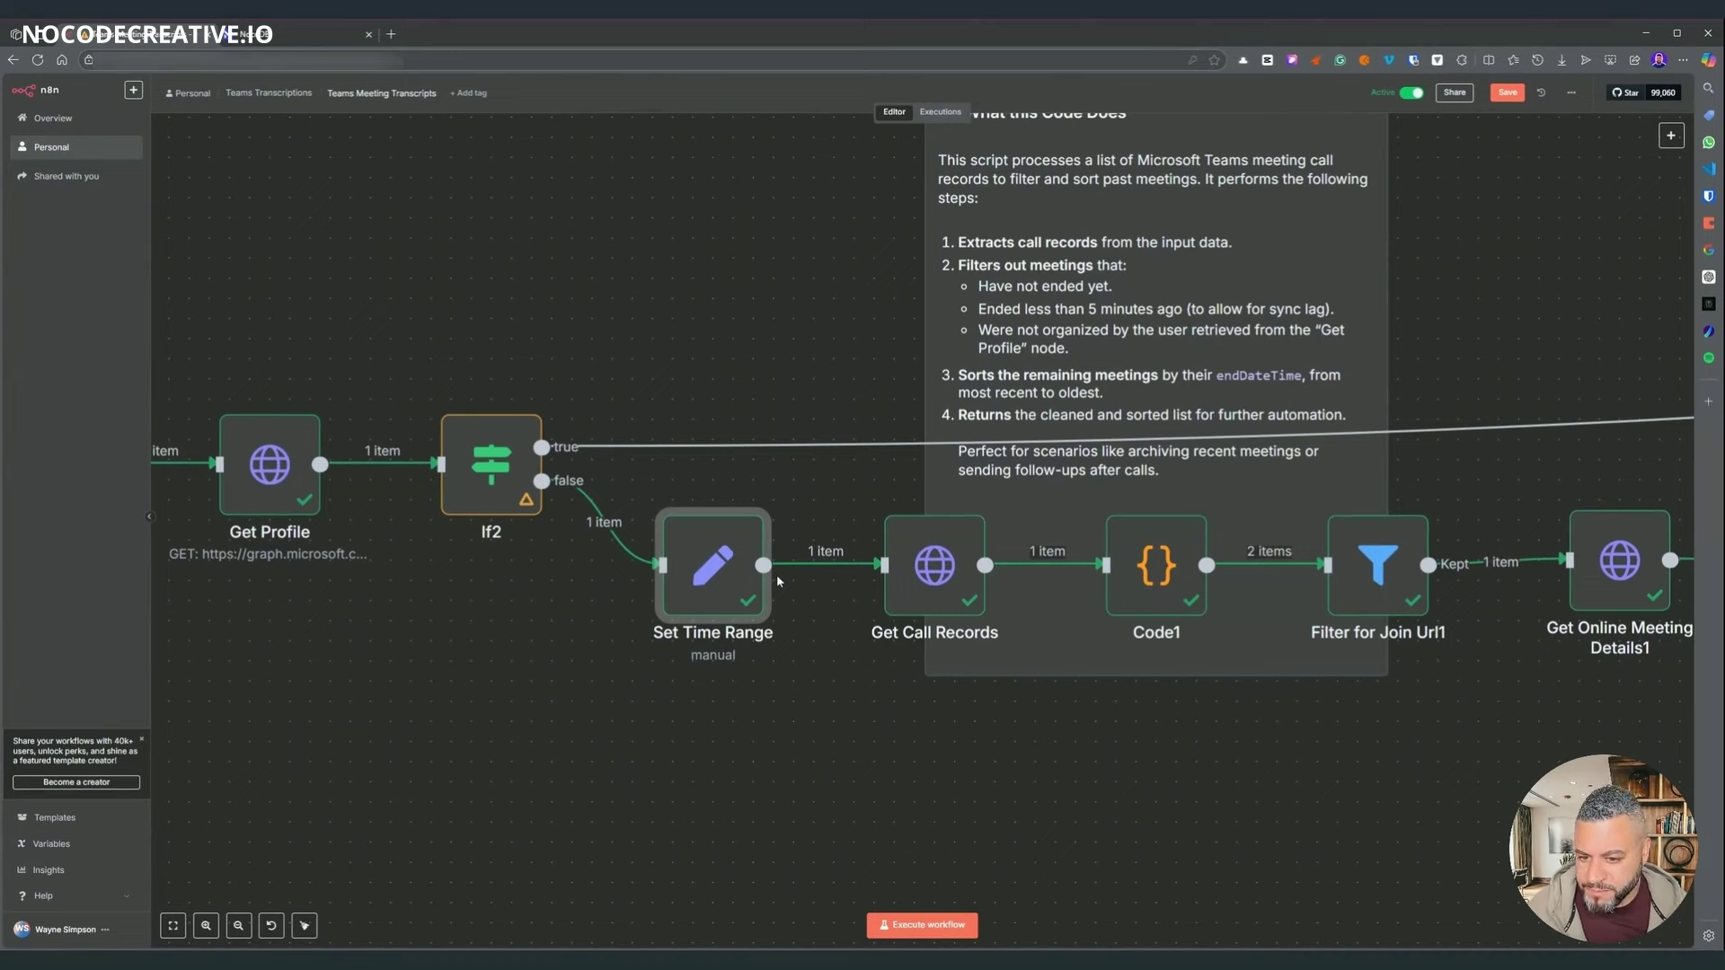
double_click(712, 588)
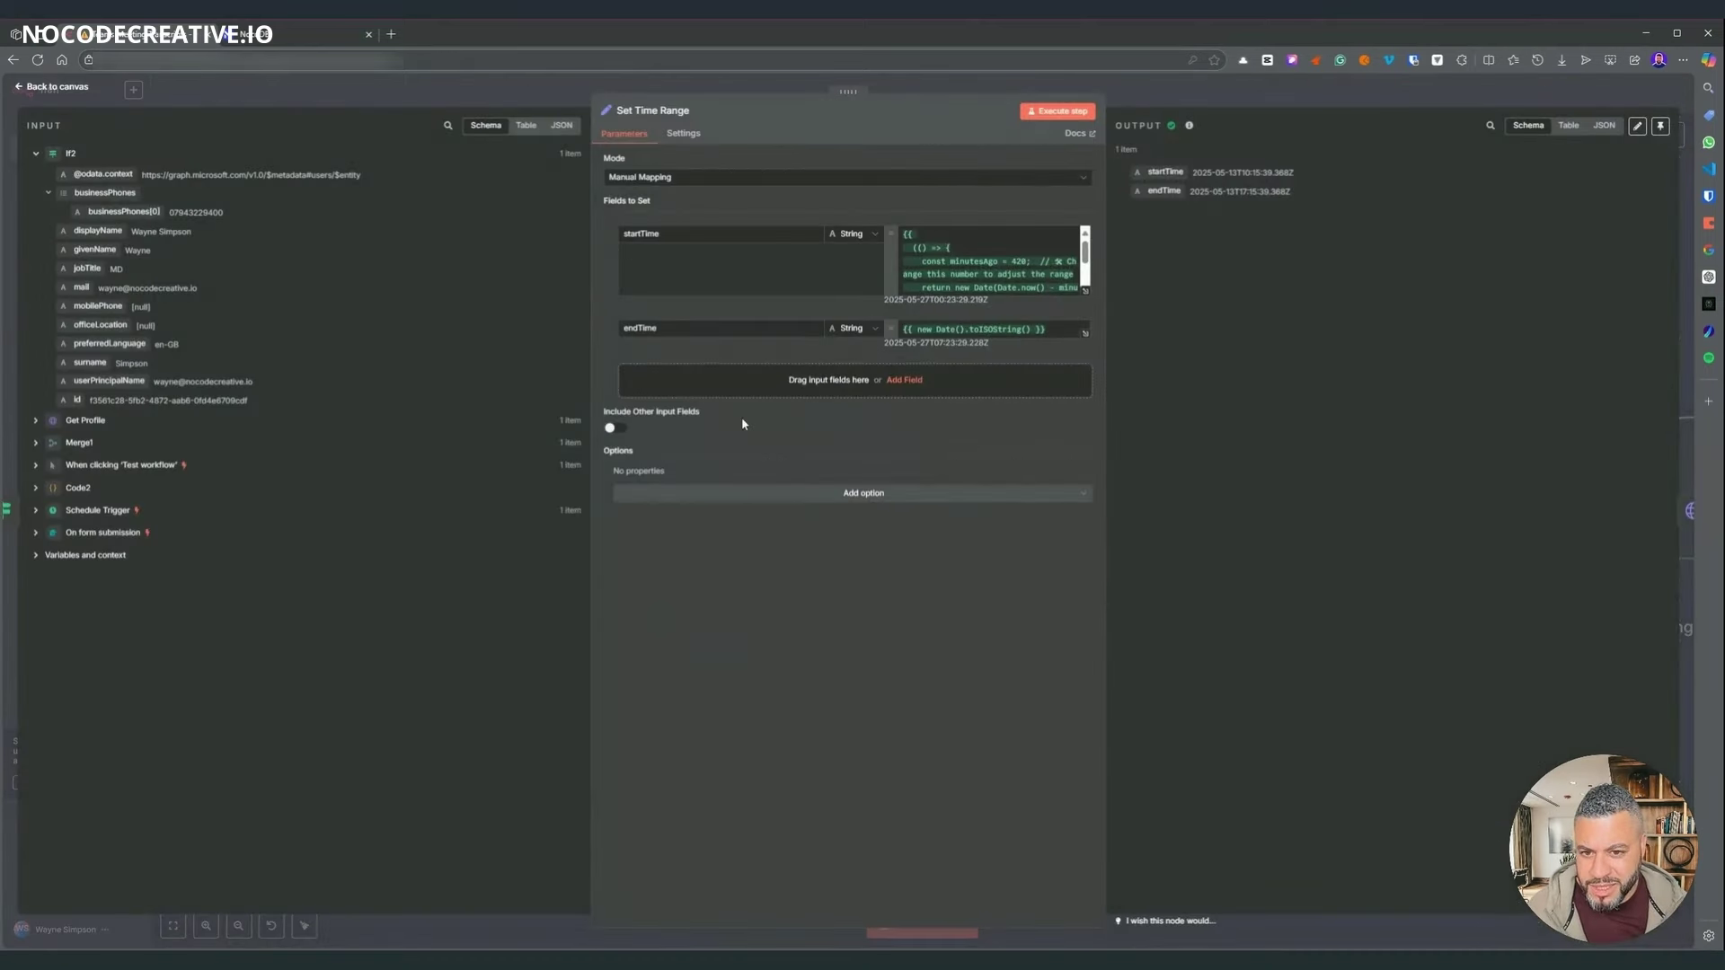
click(1087, 293)
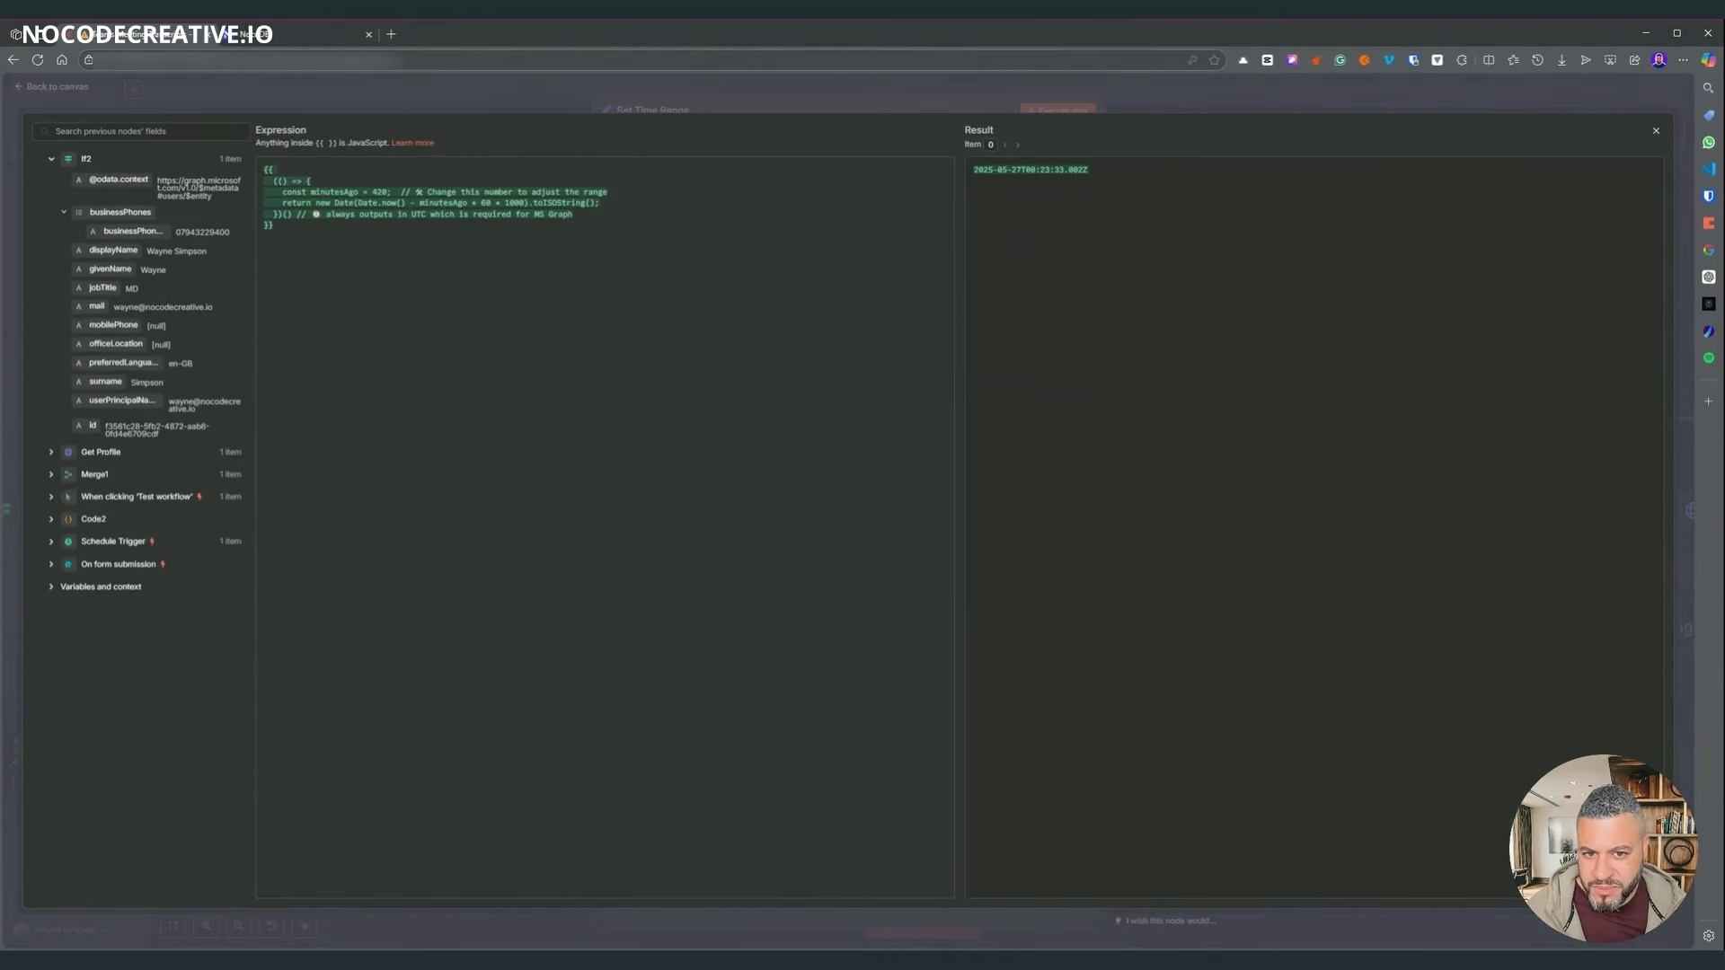
drag(1088, 170, 973, 170)
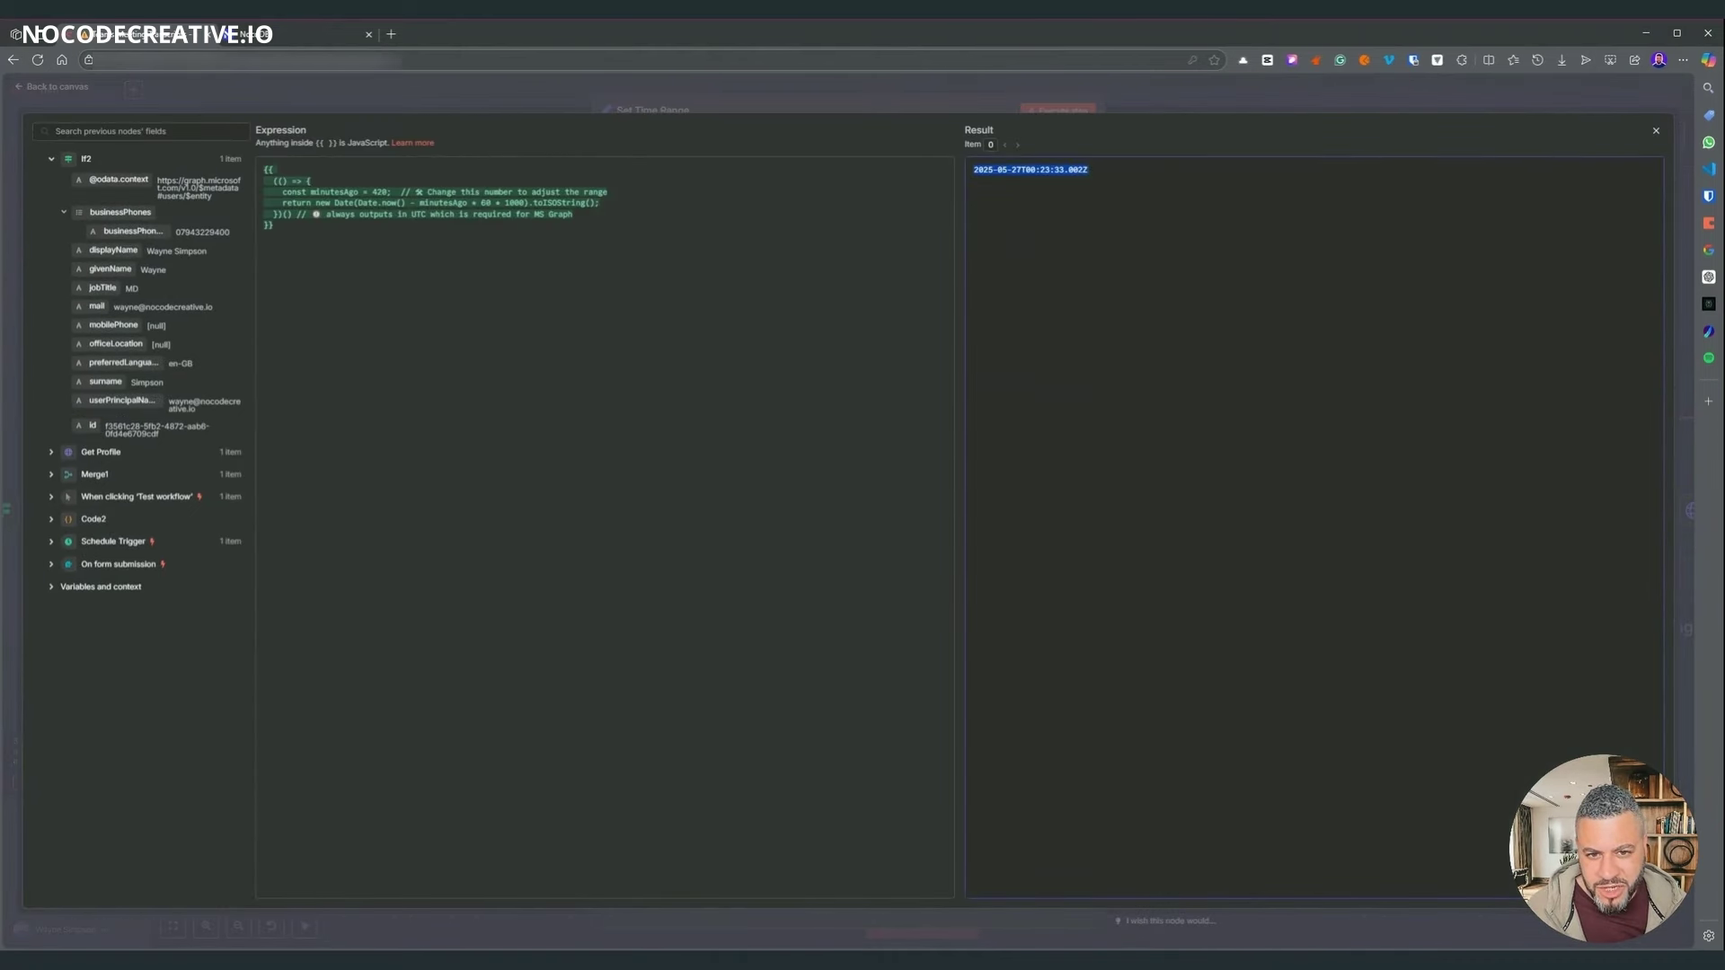
click(988, 184)
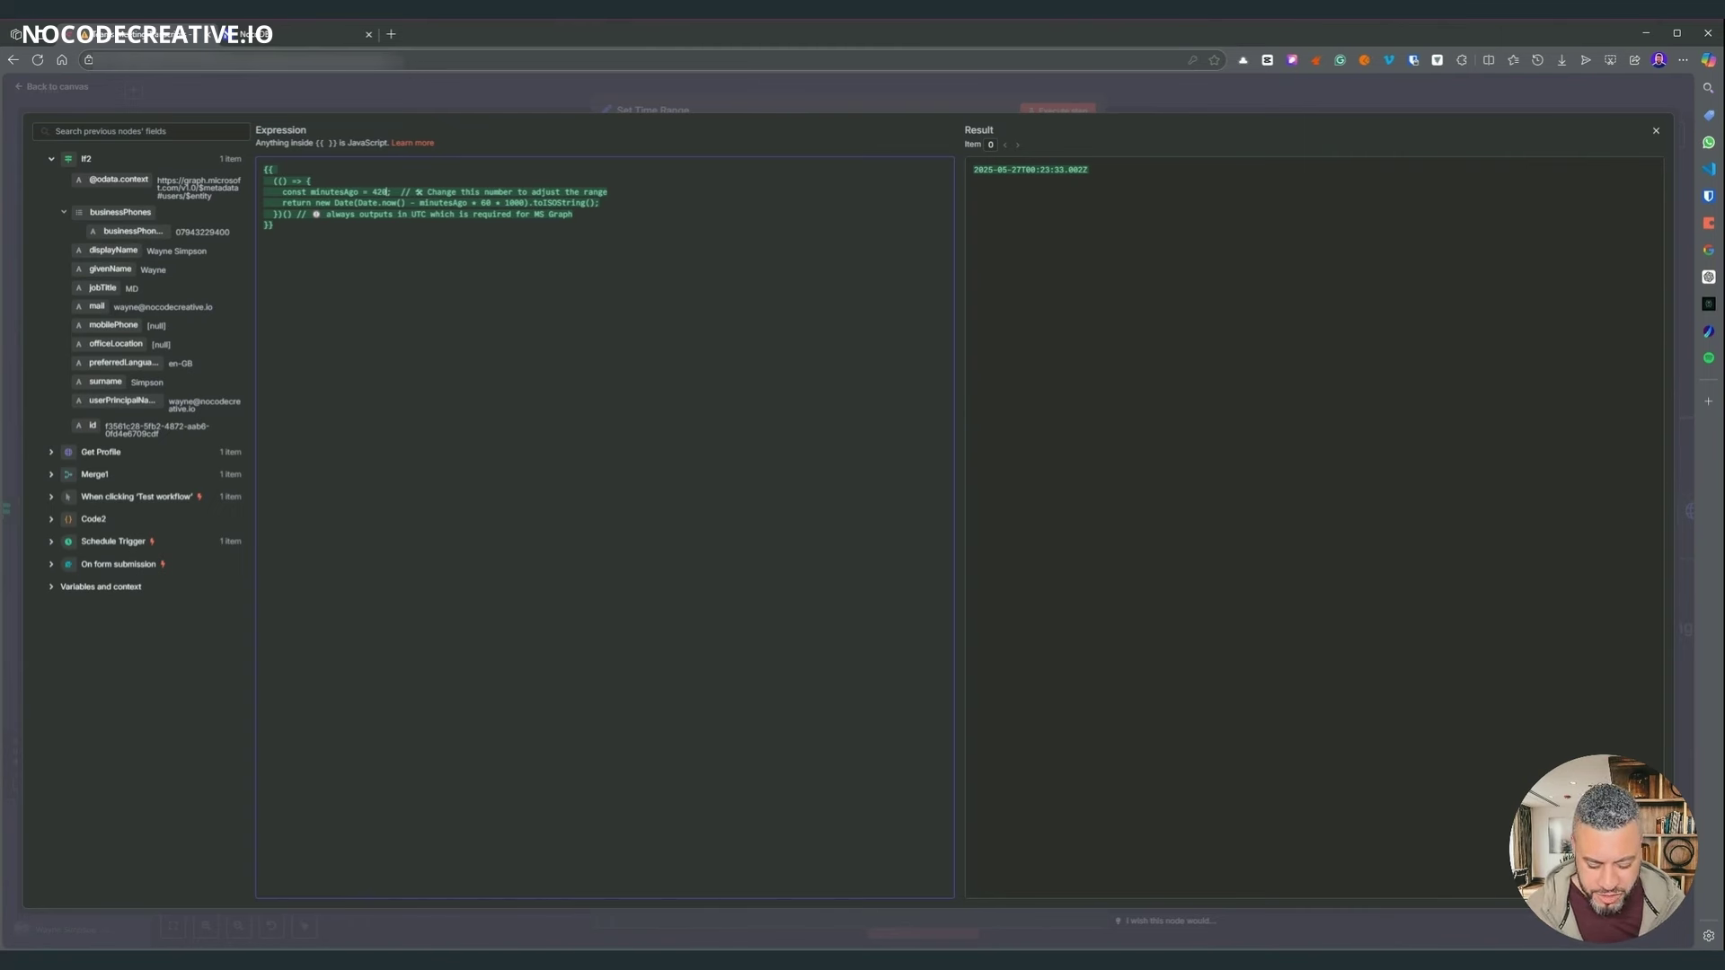
text(00)
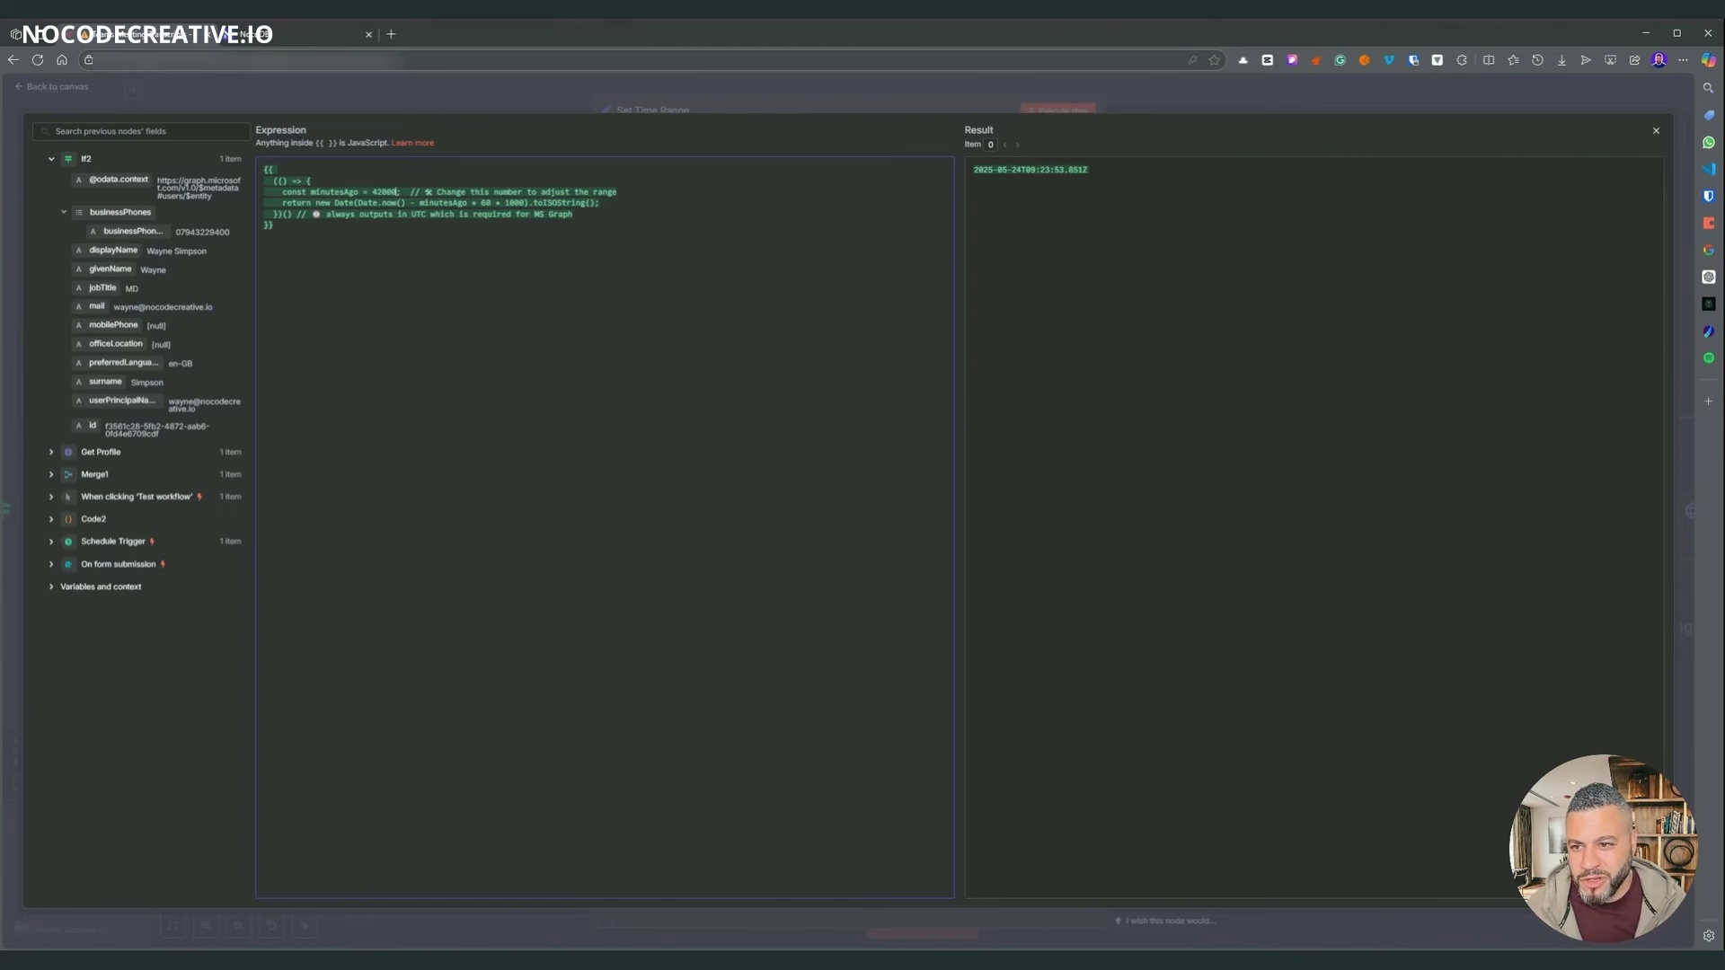
text(0)
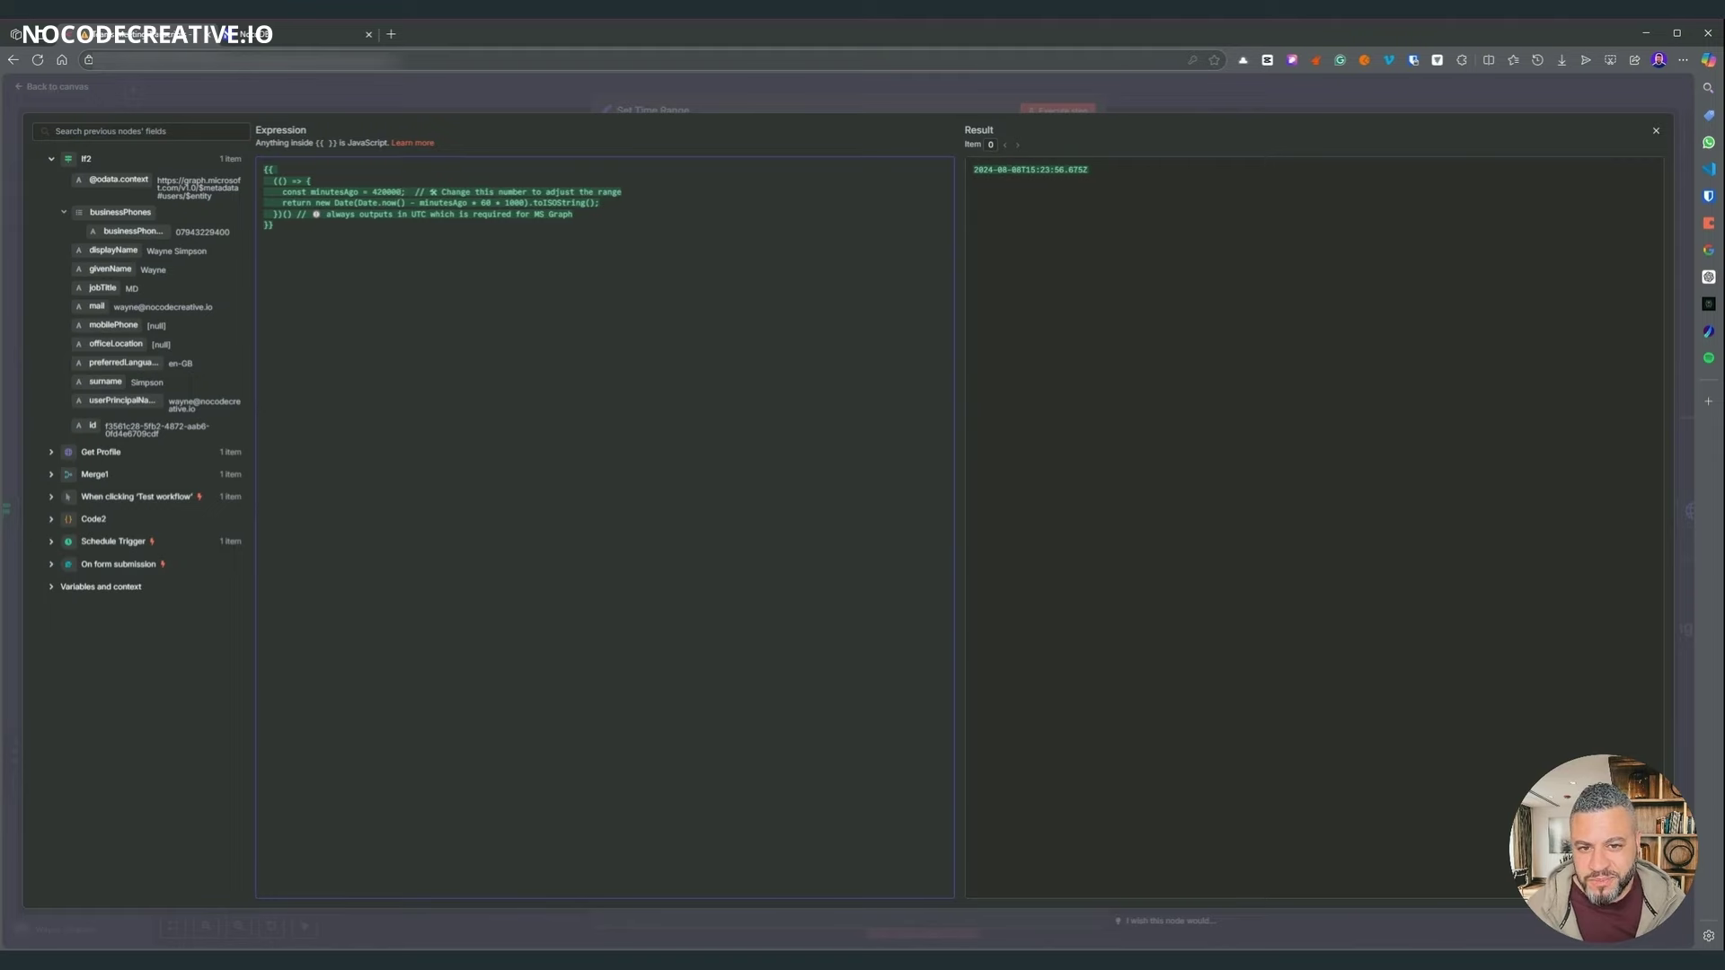
key(BackSpace)
key(BackSpace)
key(BackSpace)
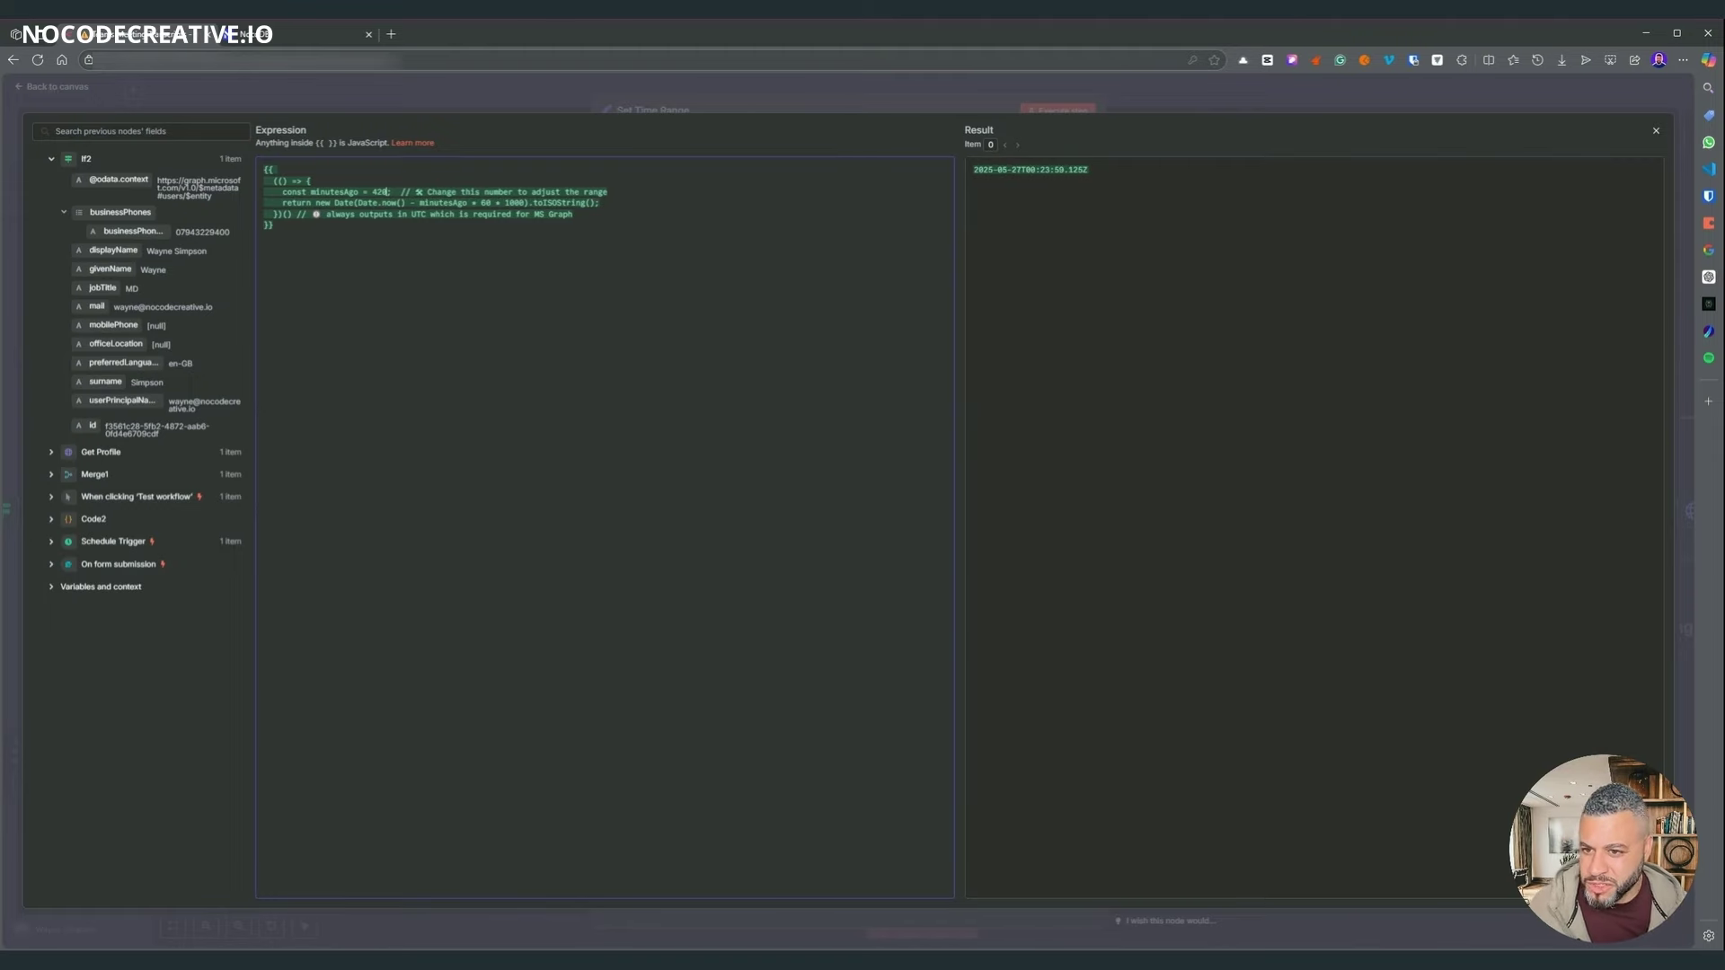
key(Escape)
key(Escape)
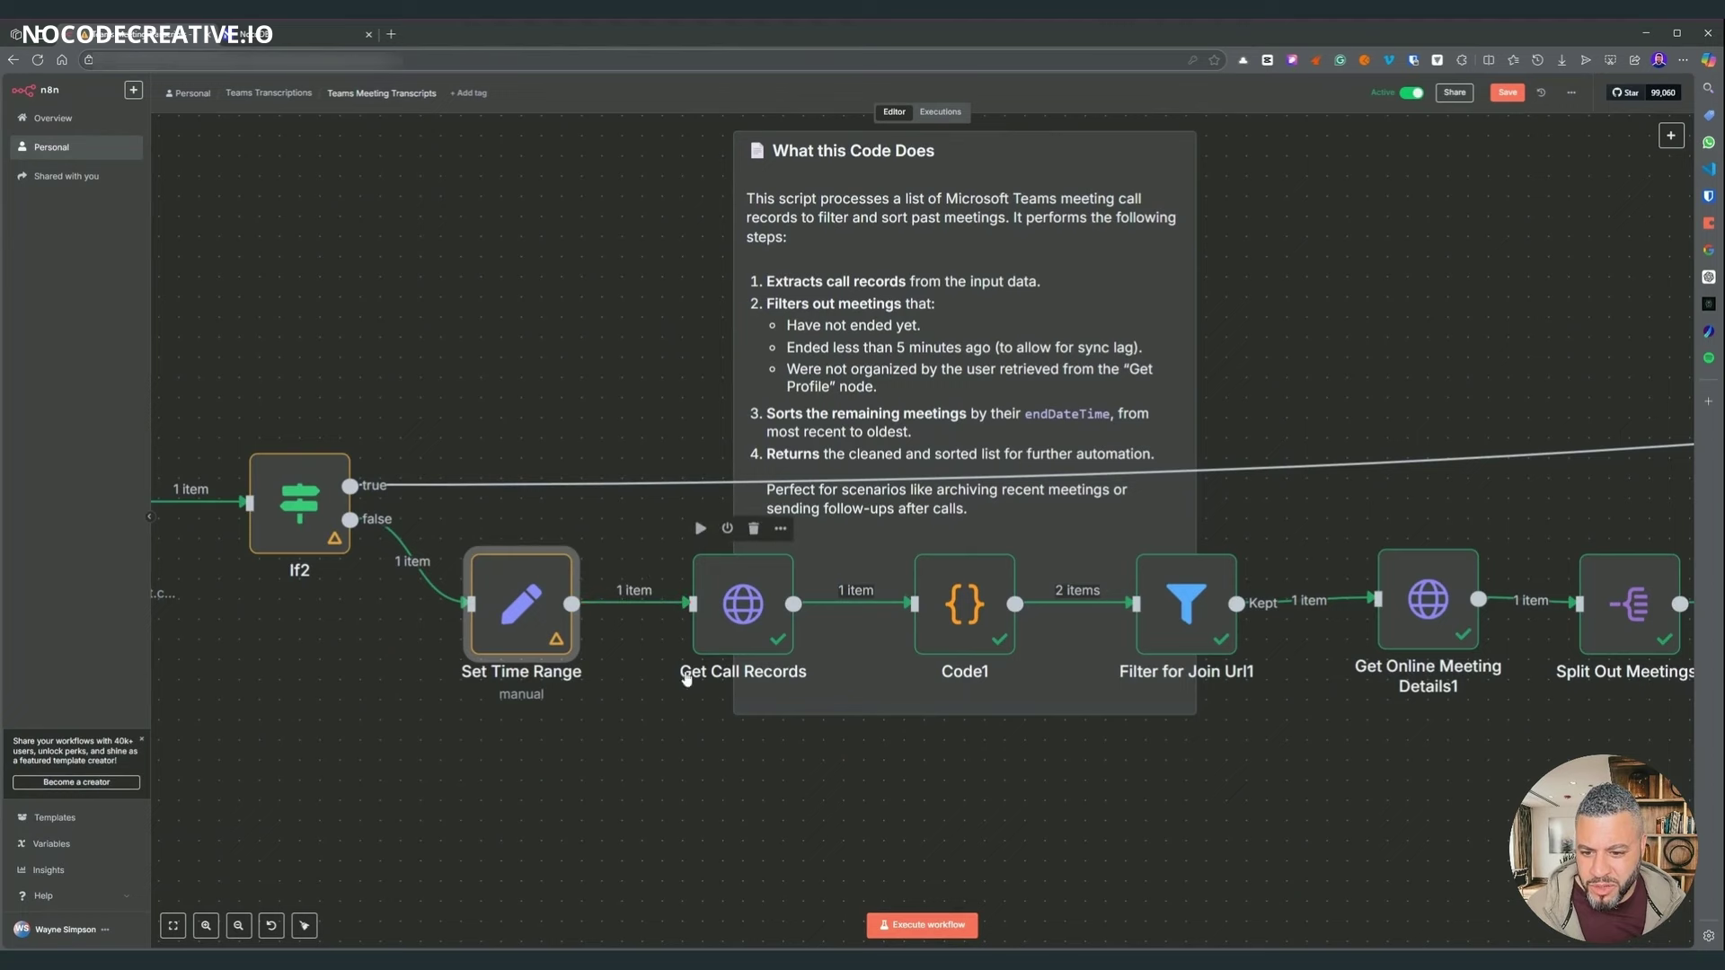
double_click(742, 603)
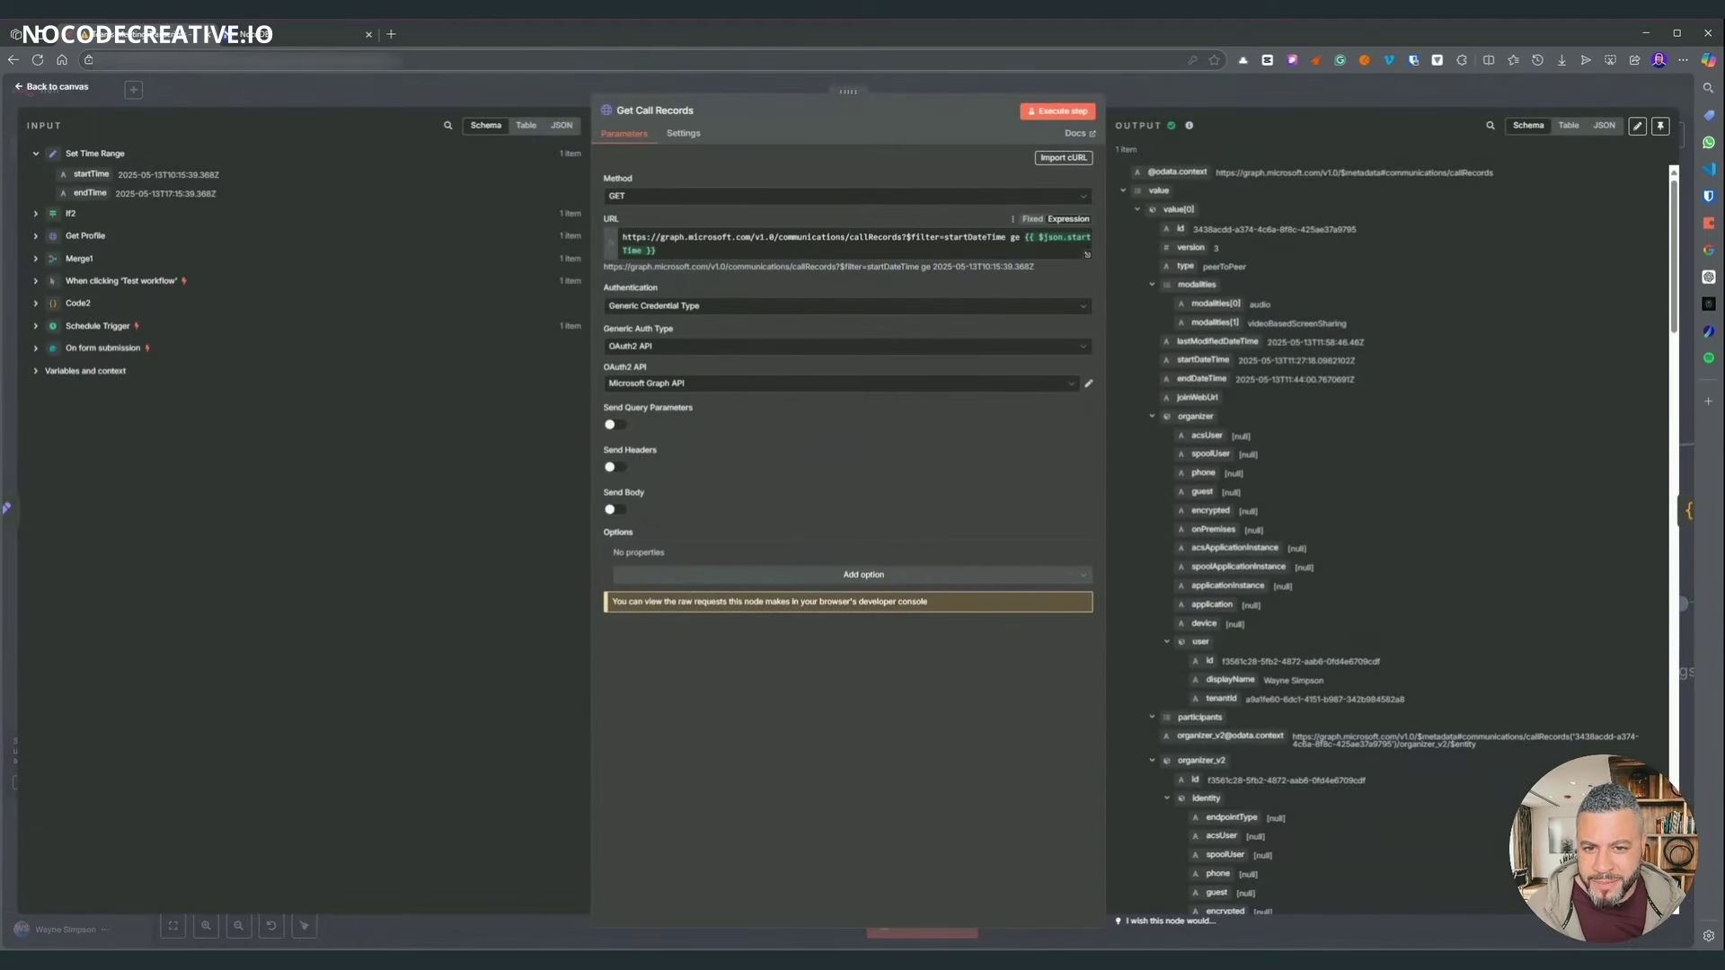
click(657, 250)
drag(906, 238, 1006, 237)
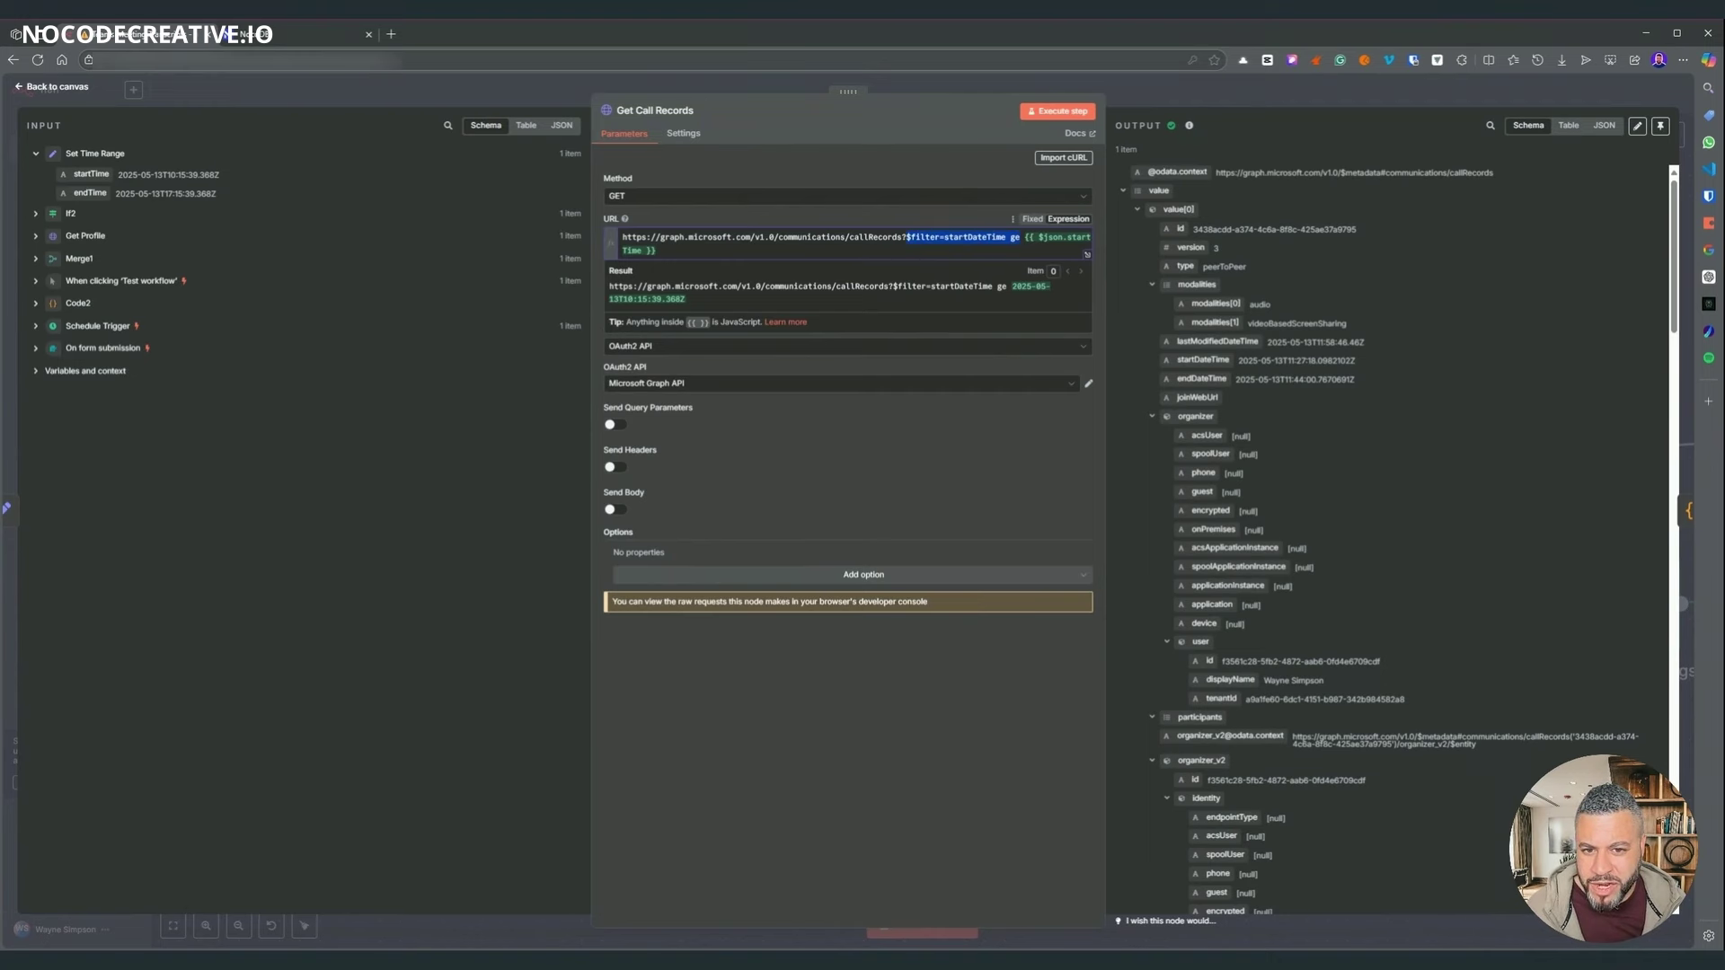
click(656, 251)
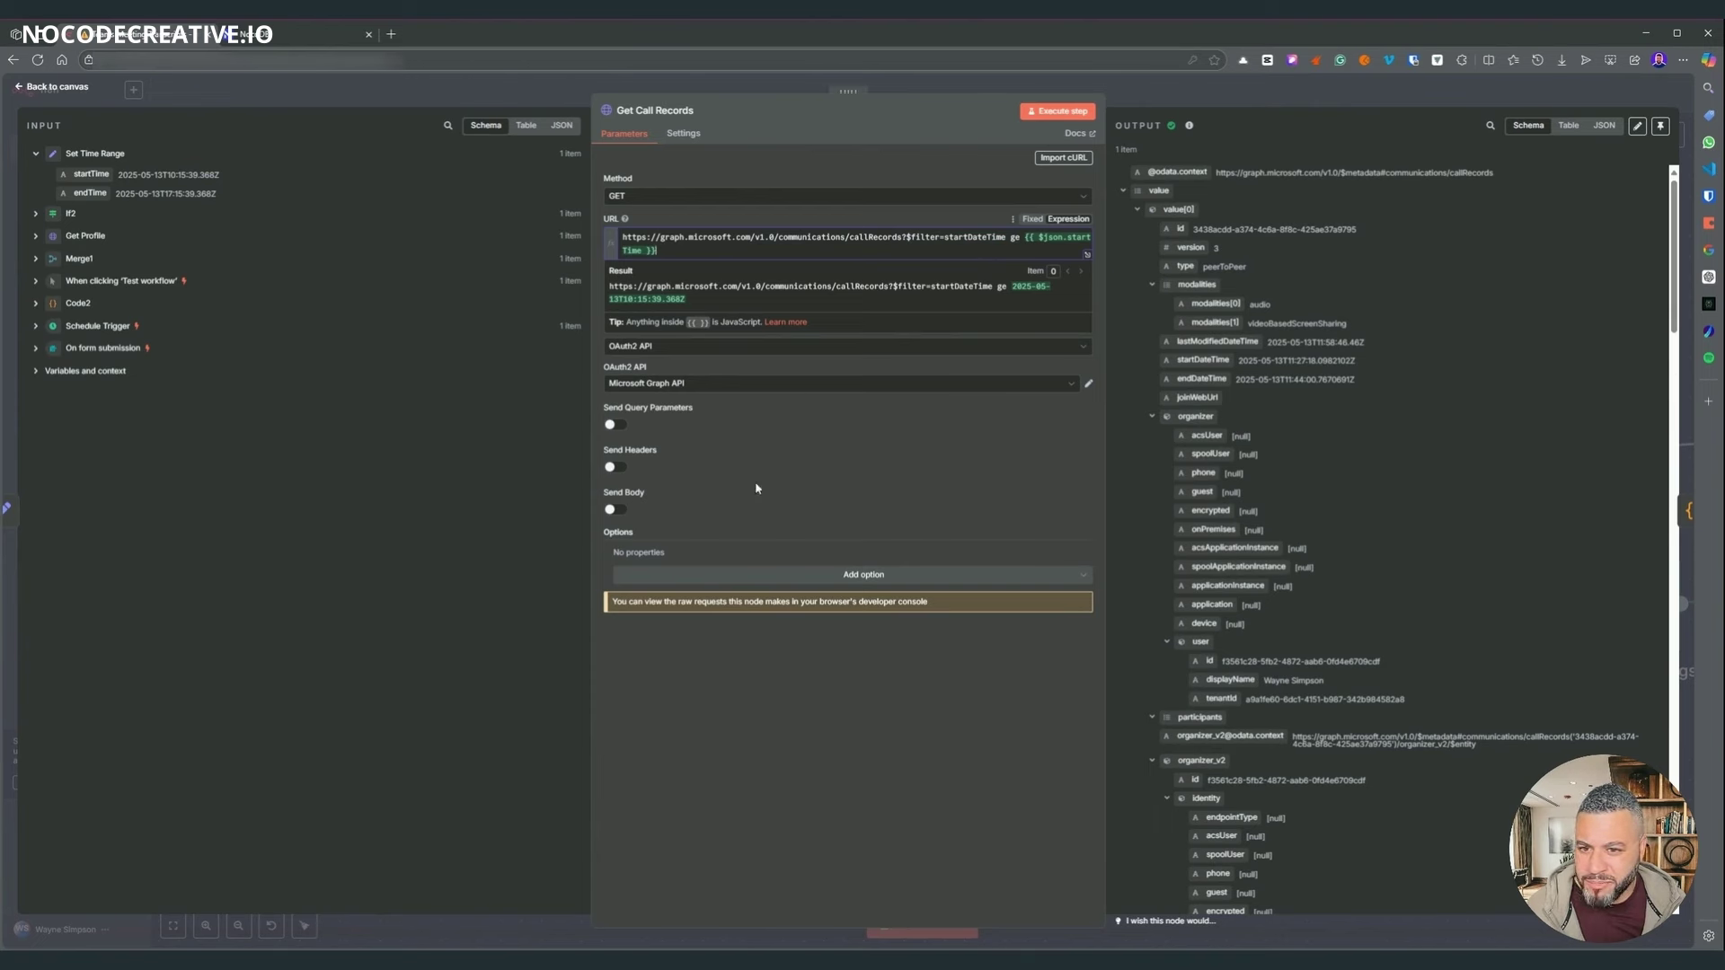
click(768, 757)
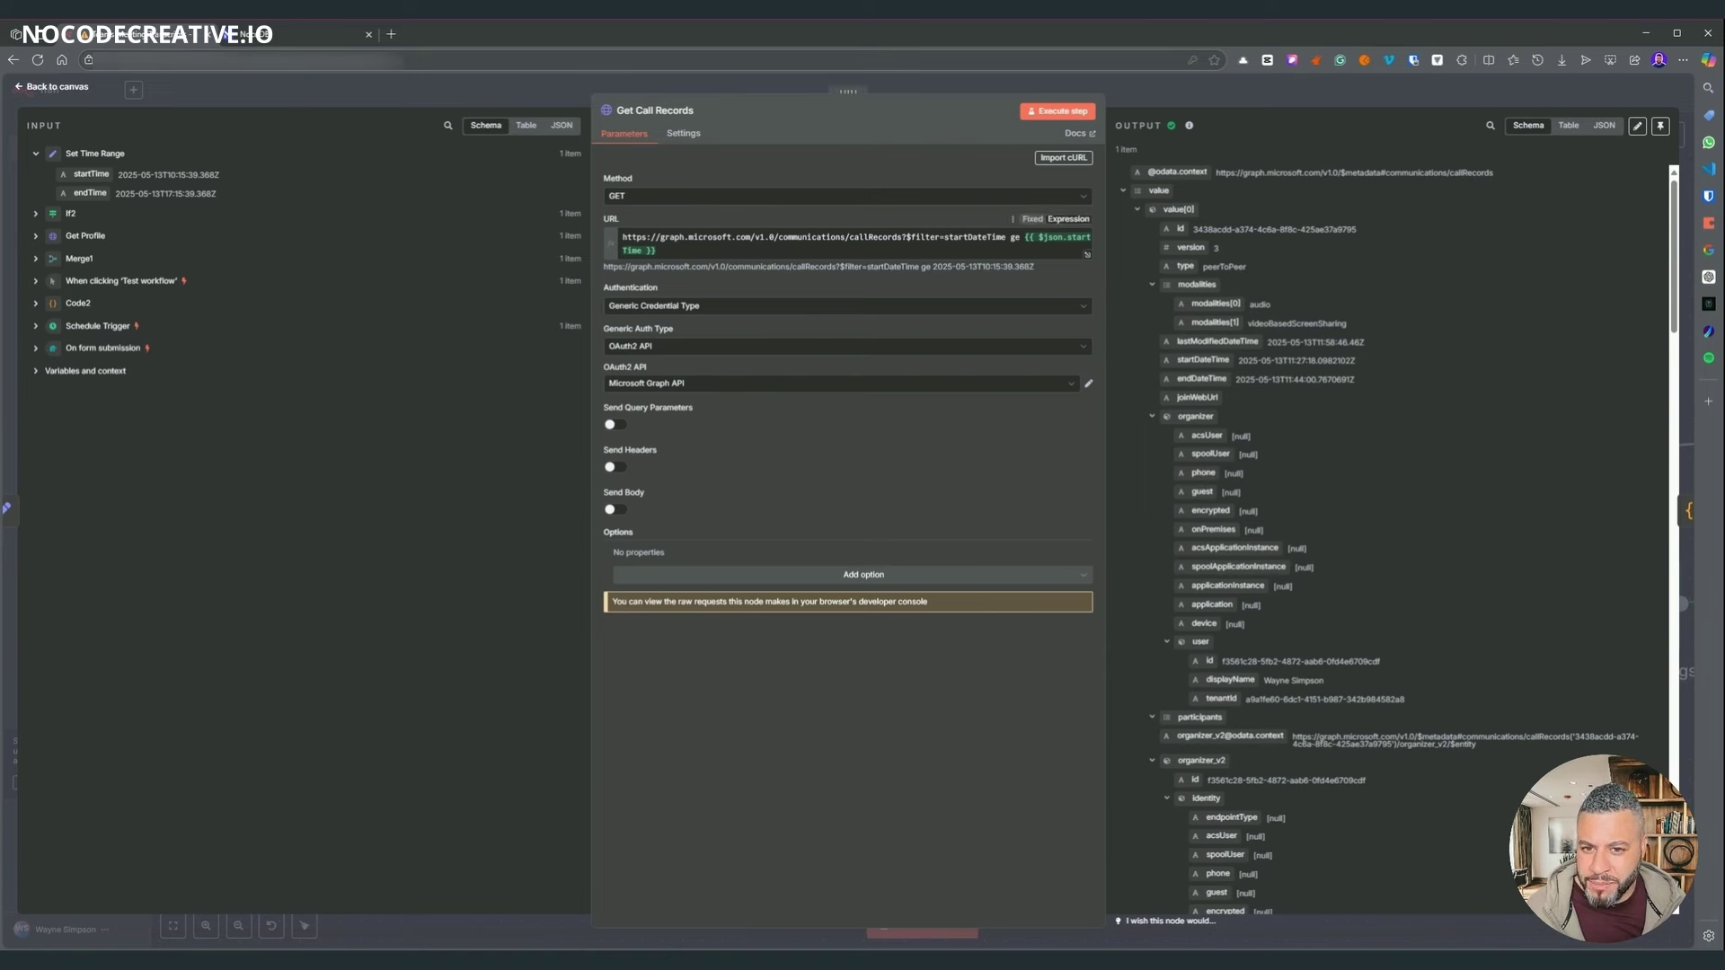
drag(849, 237, 892, 237)
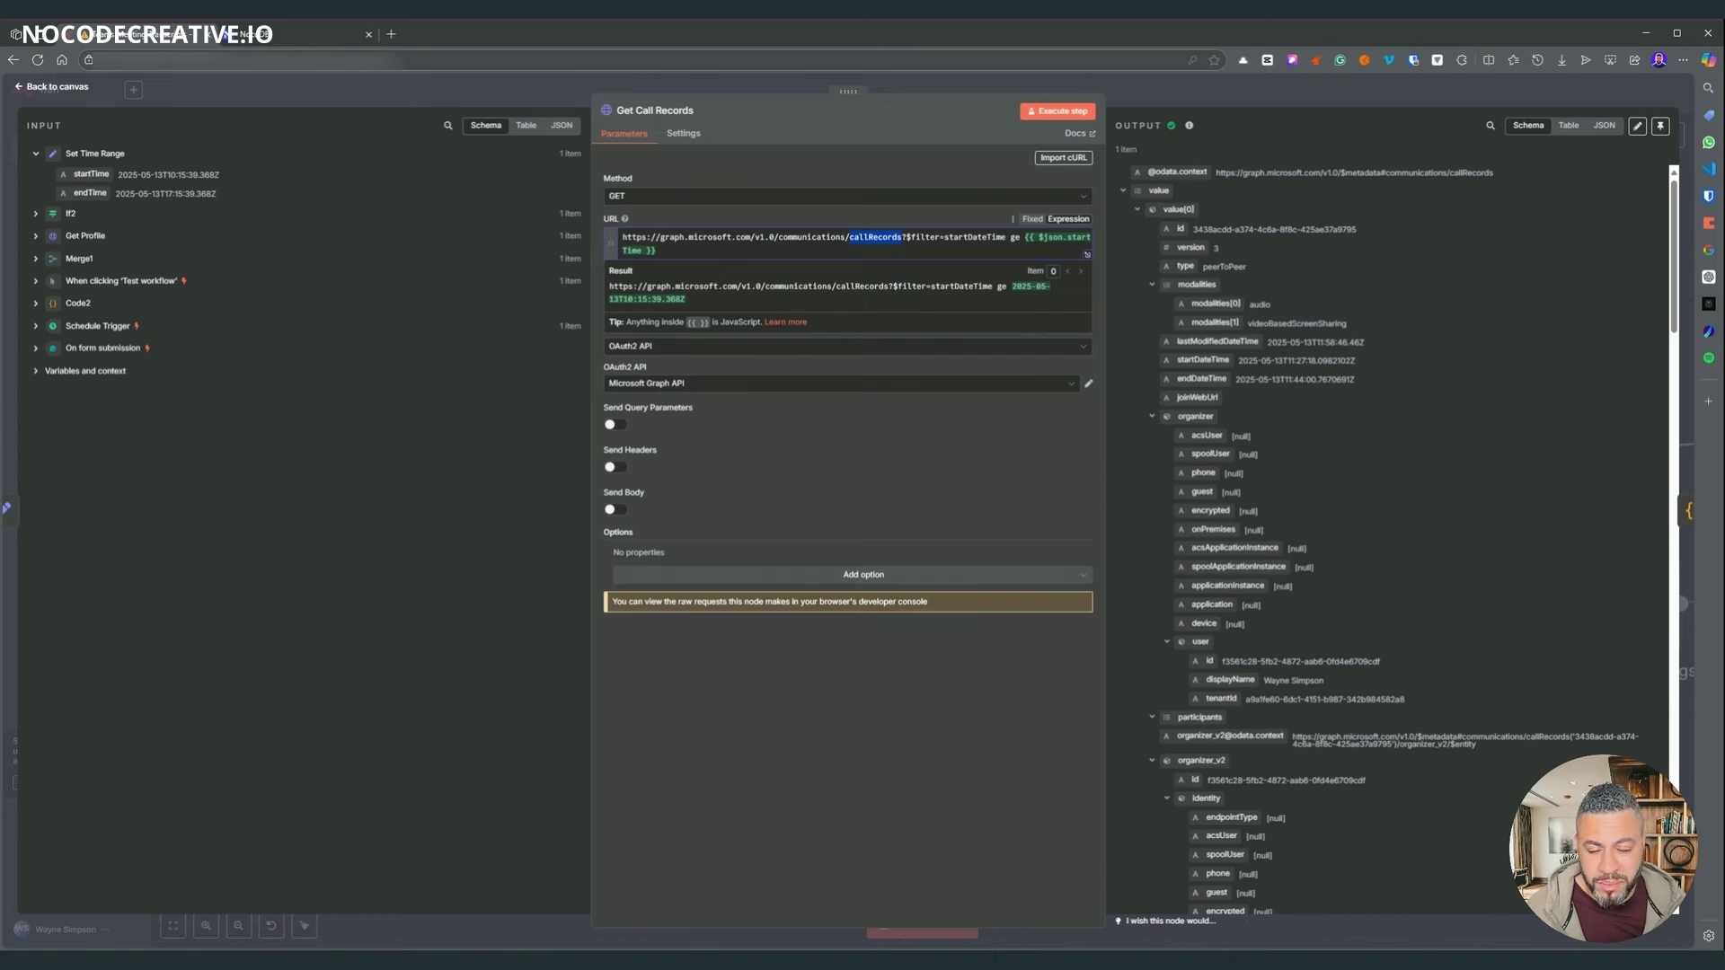
click(850, 771)
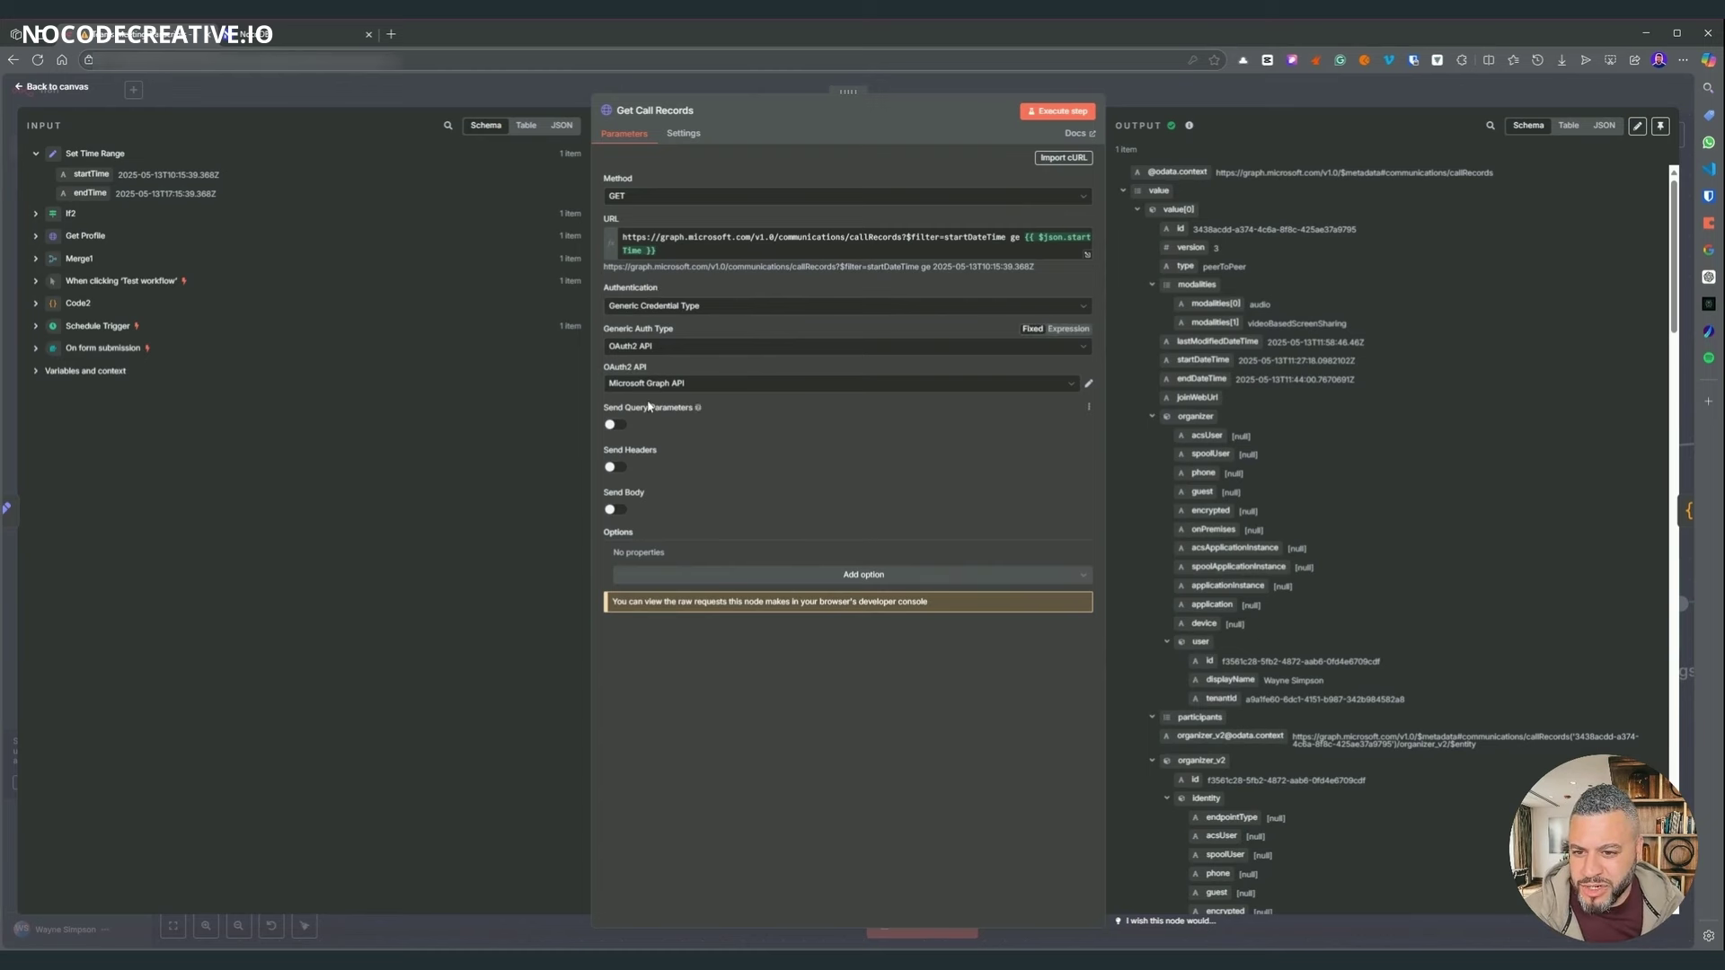
click(1089, 384)
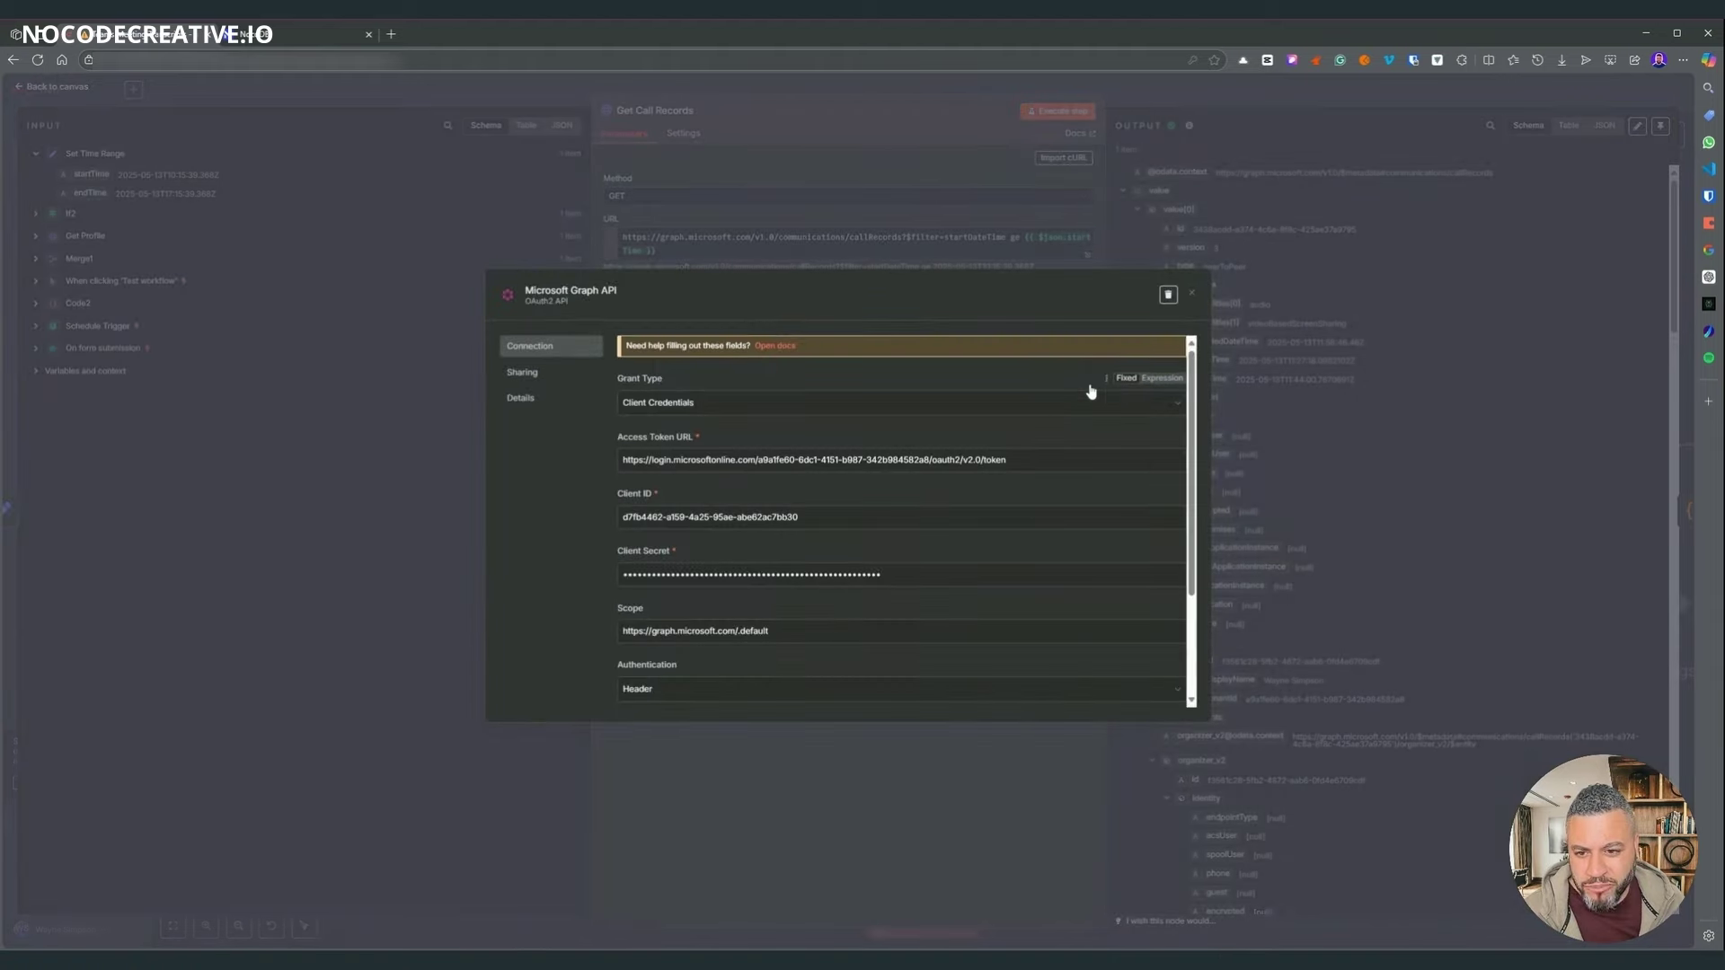
click(631, 149)
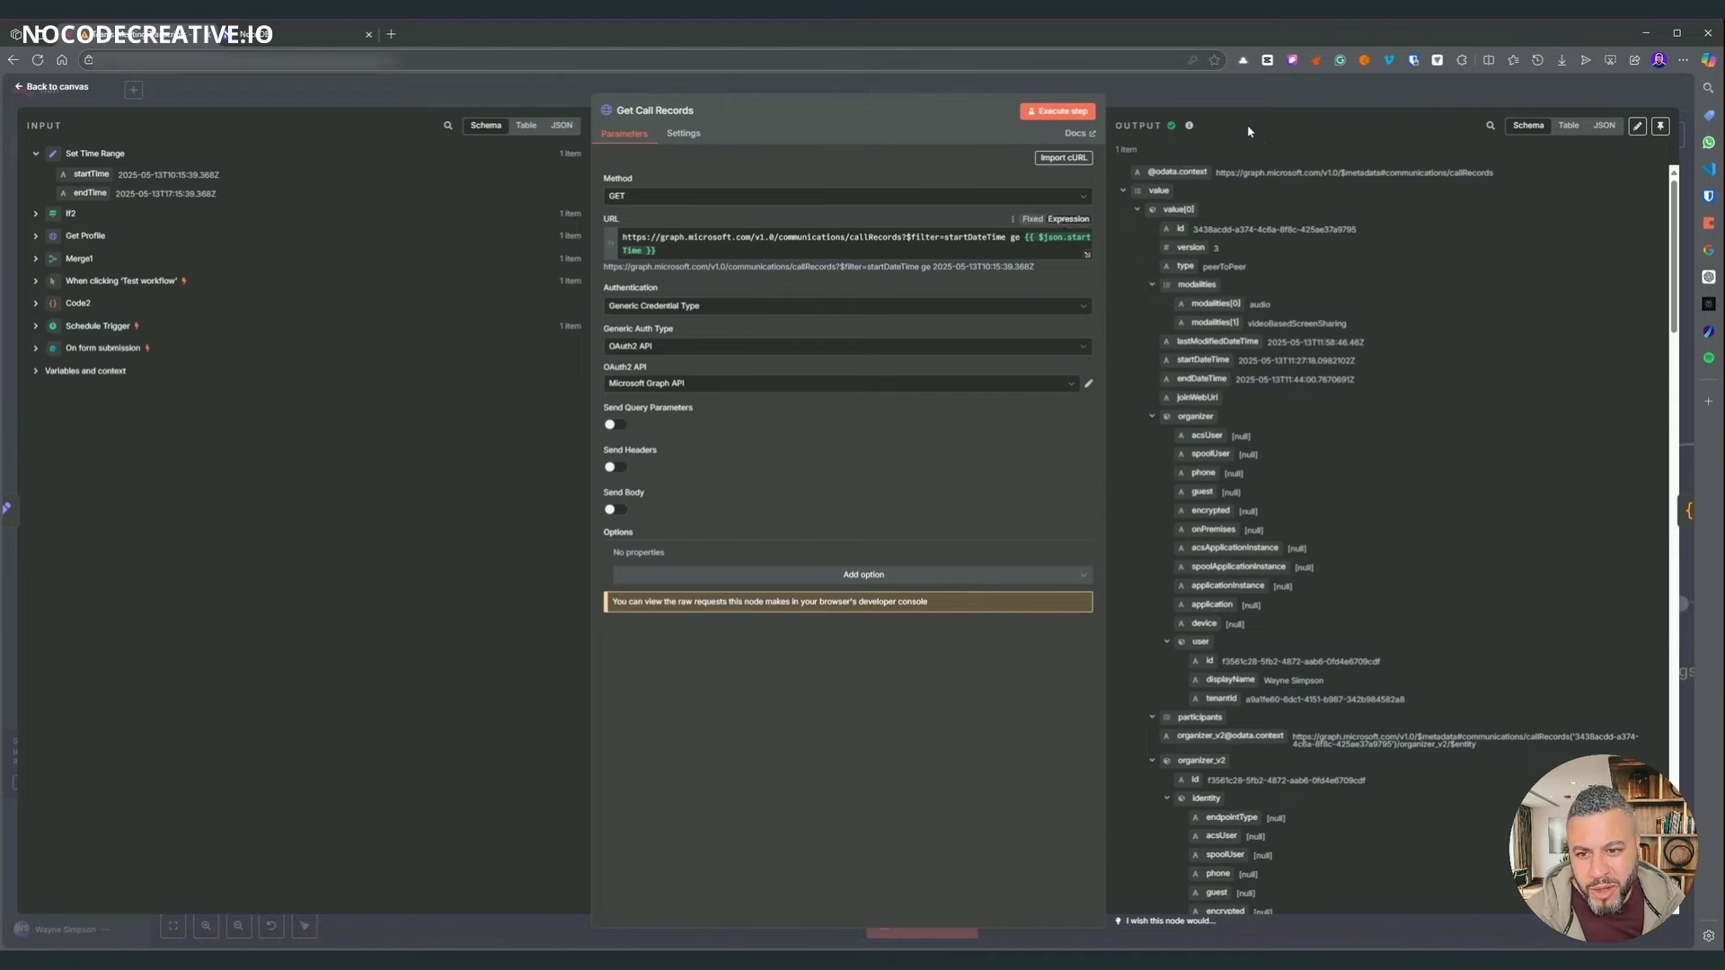
click(1169, 82)
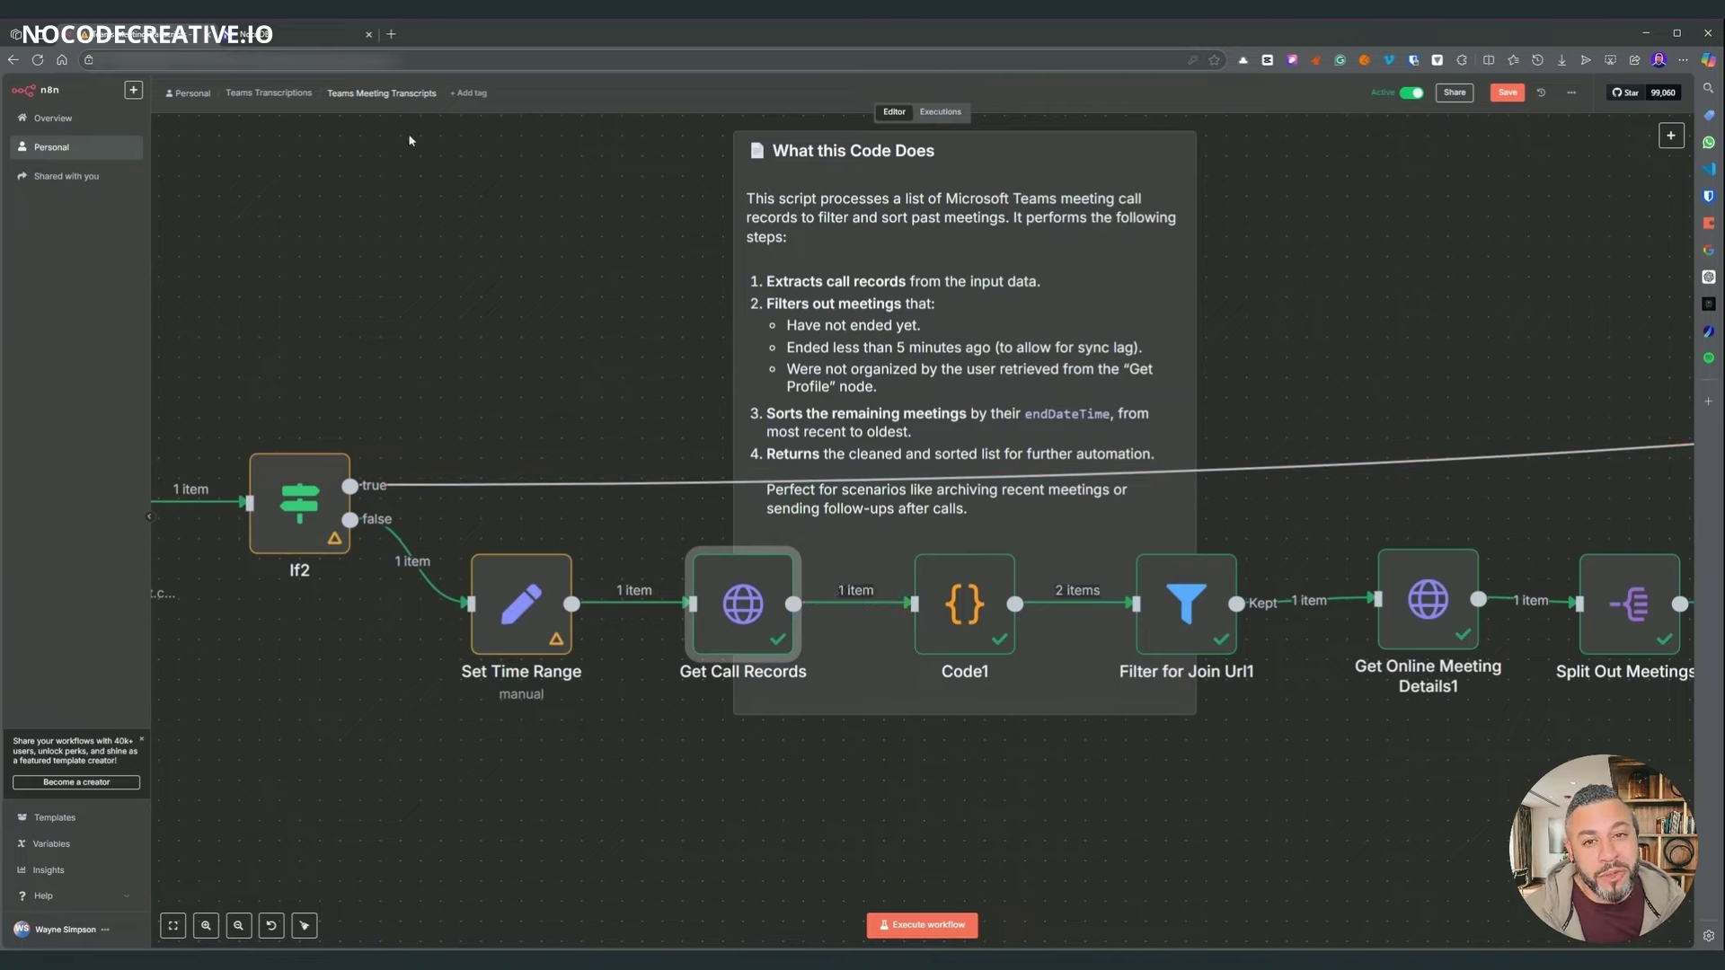
scroll(964, 769, right, 3)
scroll(964, 769, right, 1)
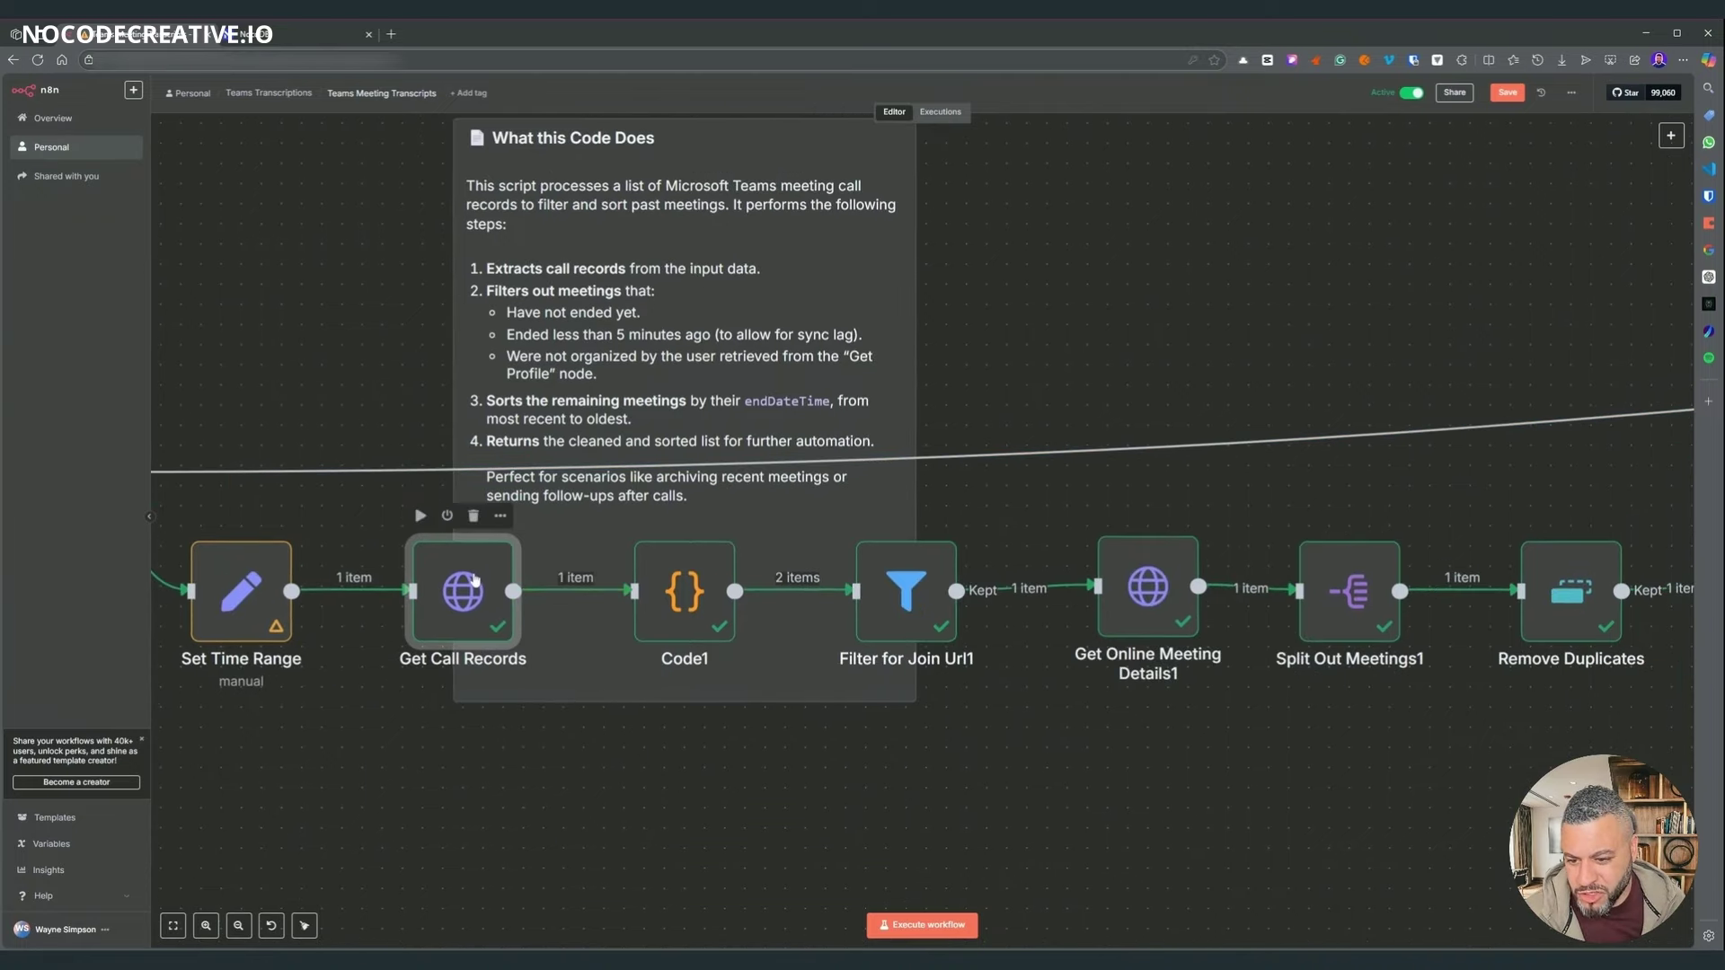
double_click(475, 580)
scroll(1281, 315, down, 10)
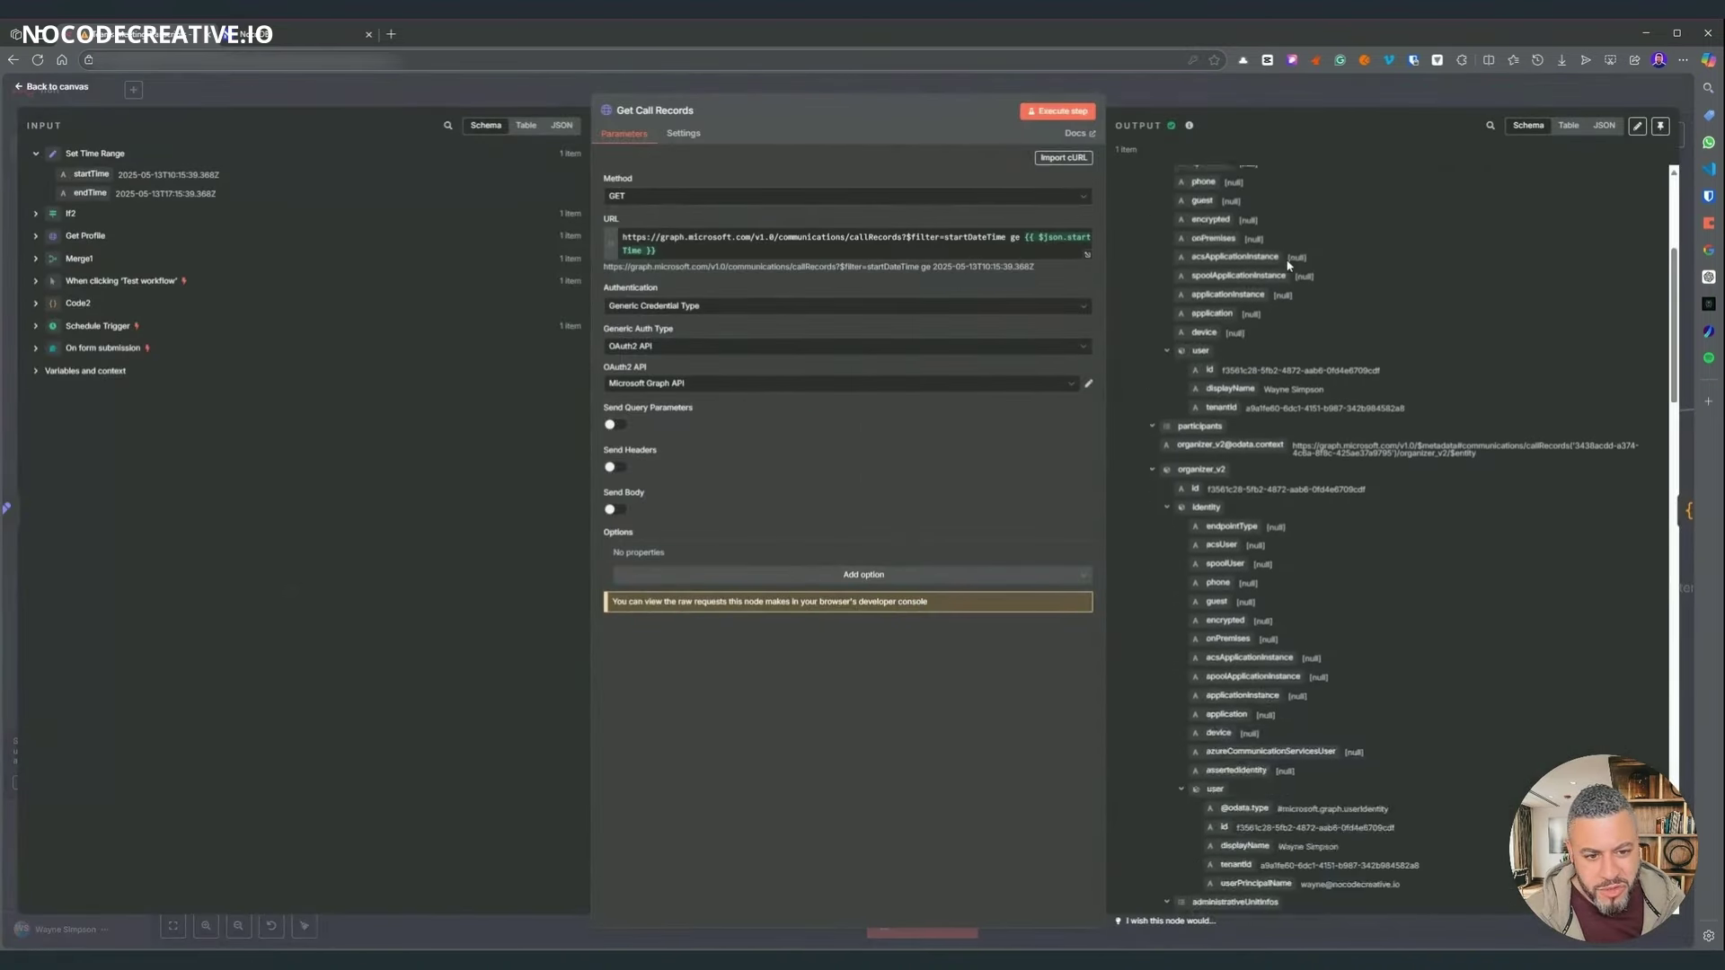
key(Escape)
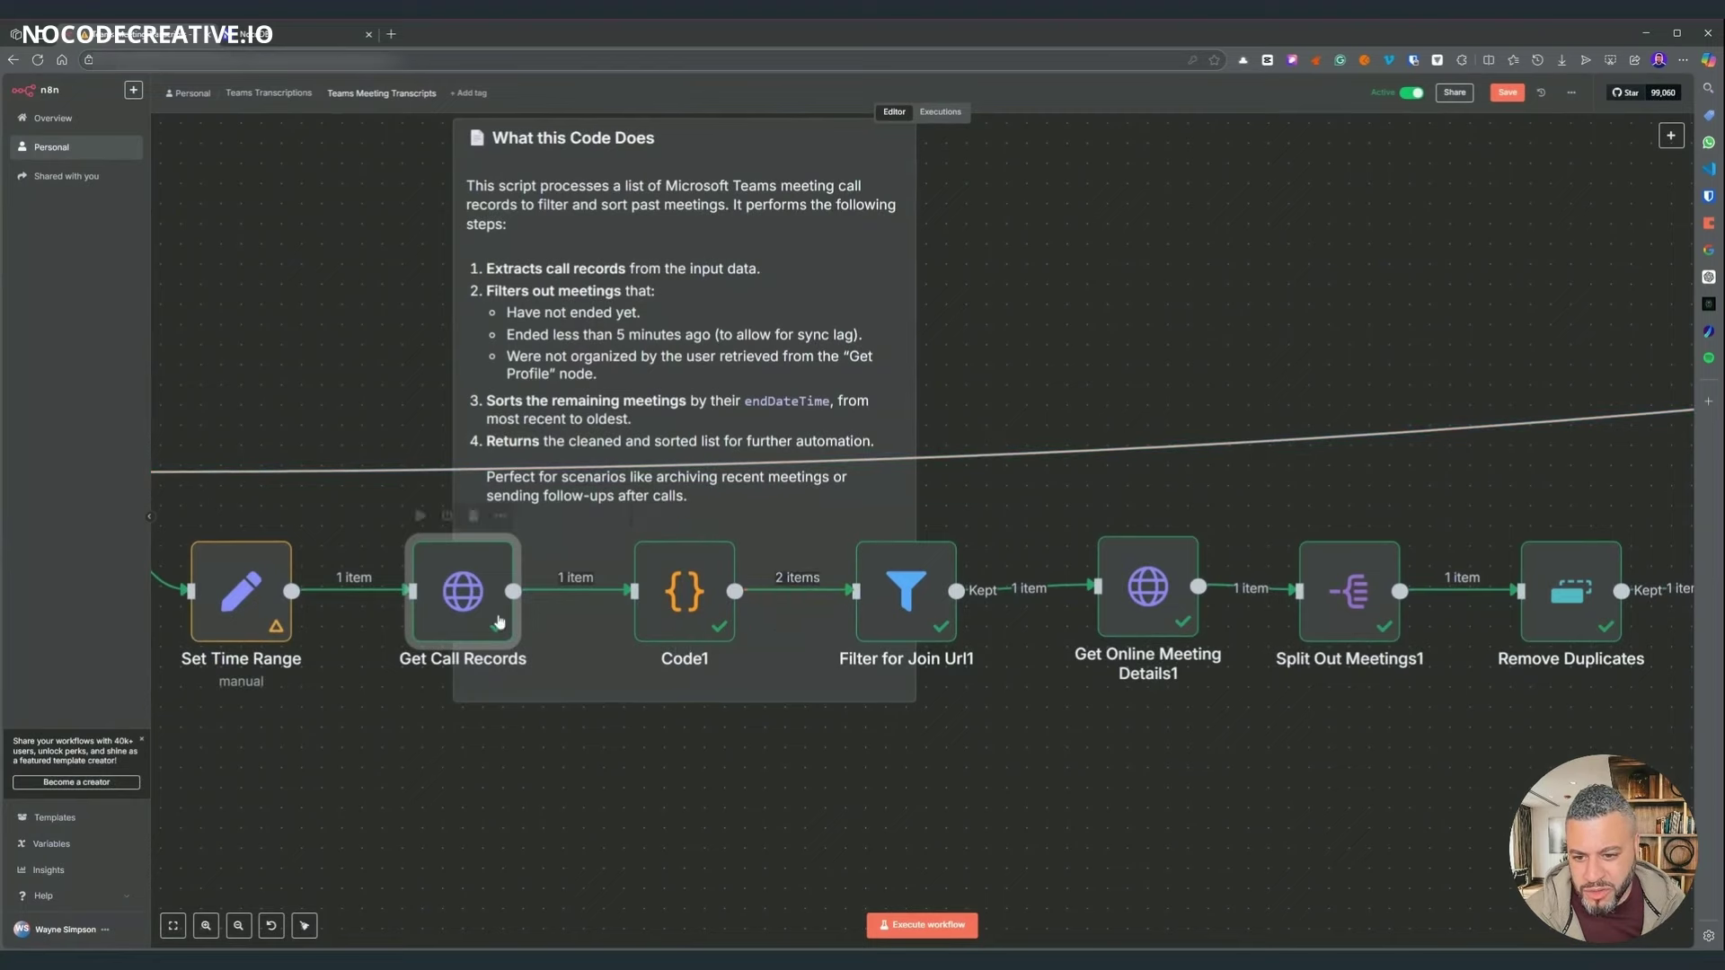
double_click(684, 593)
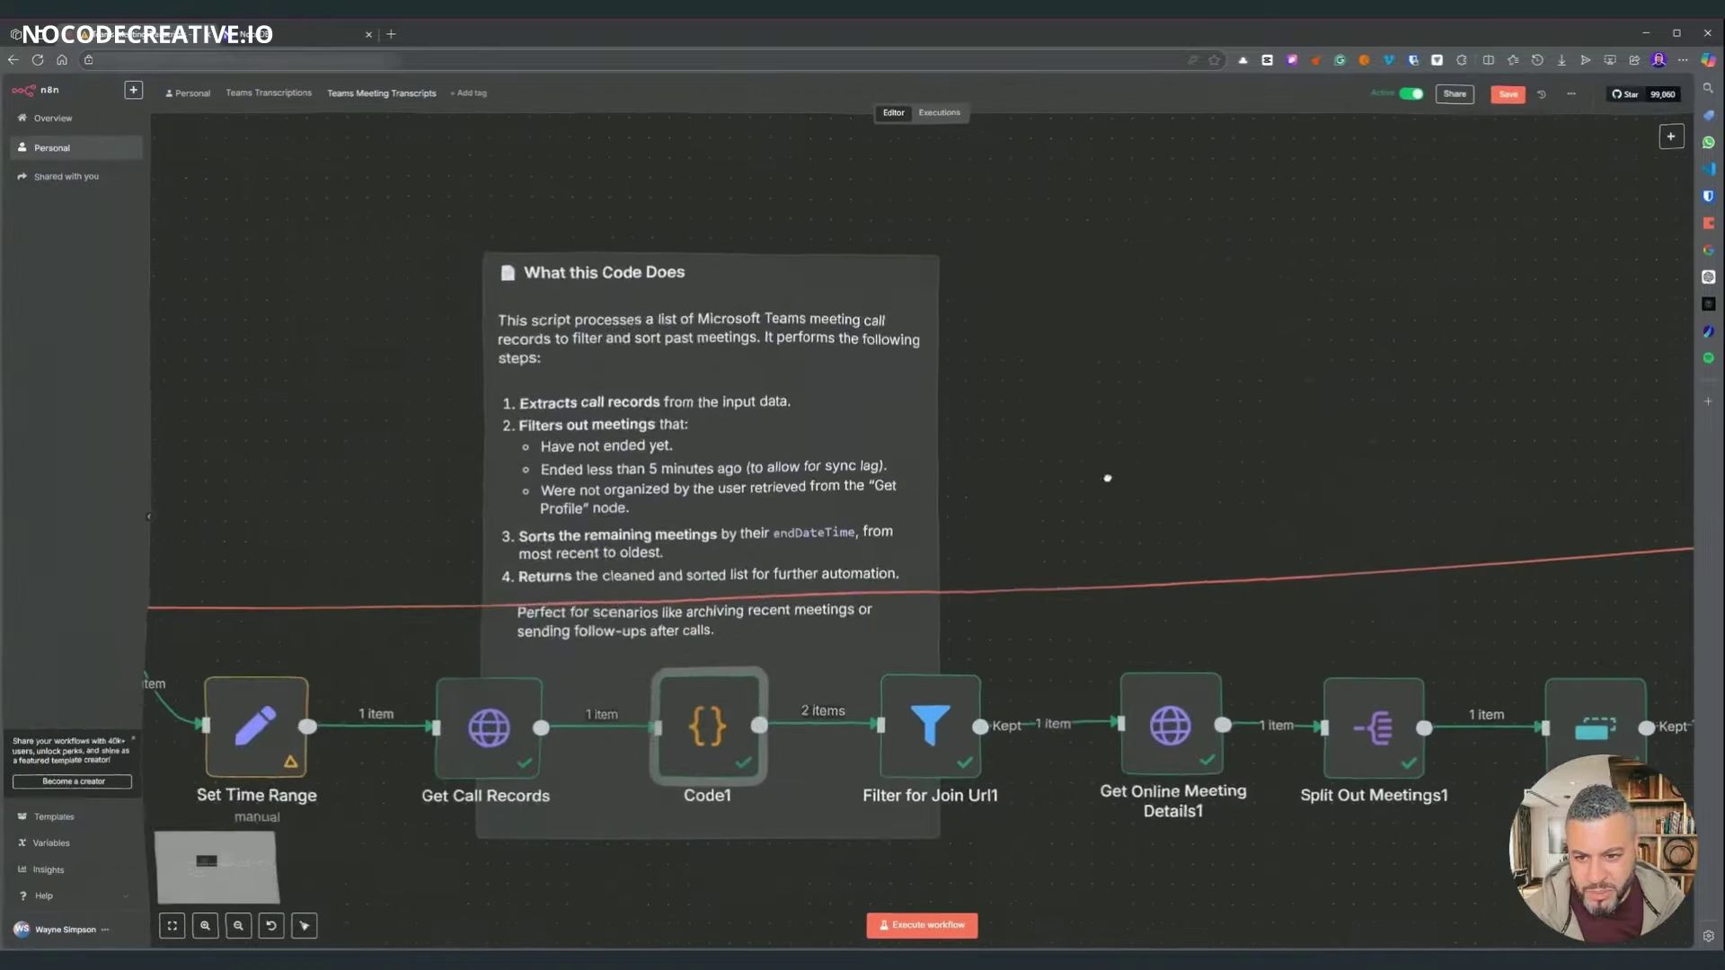
scroll(712, 626, down, 2)
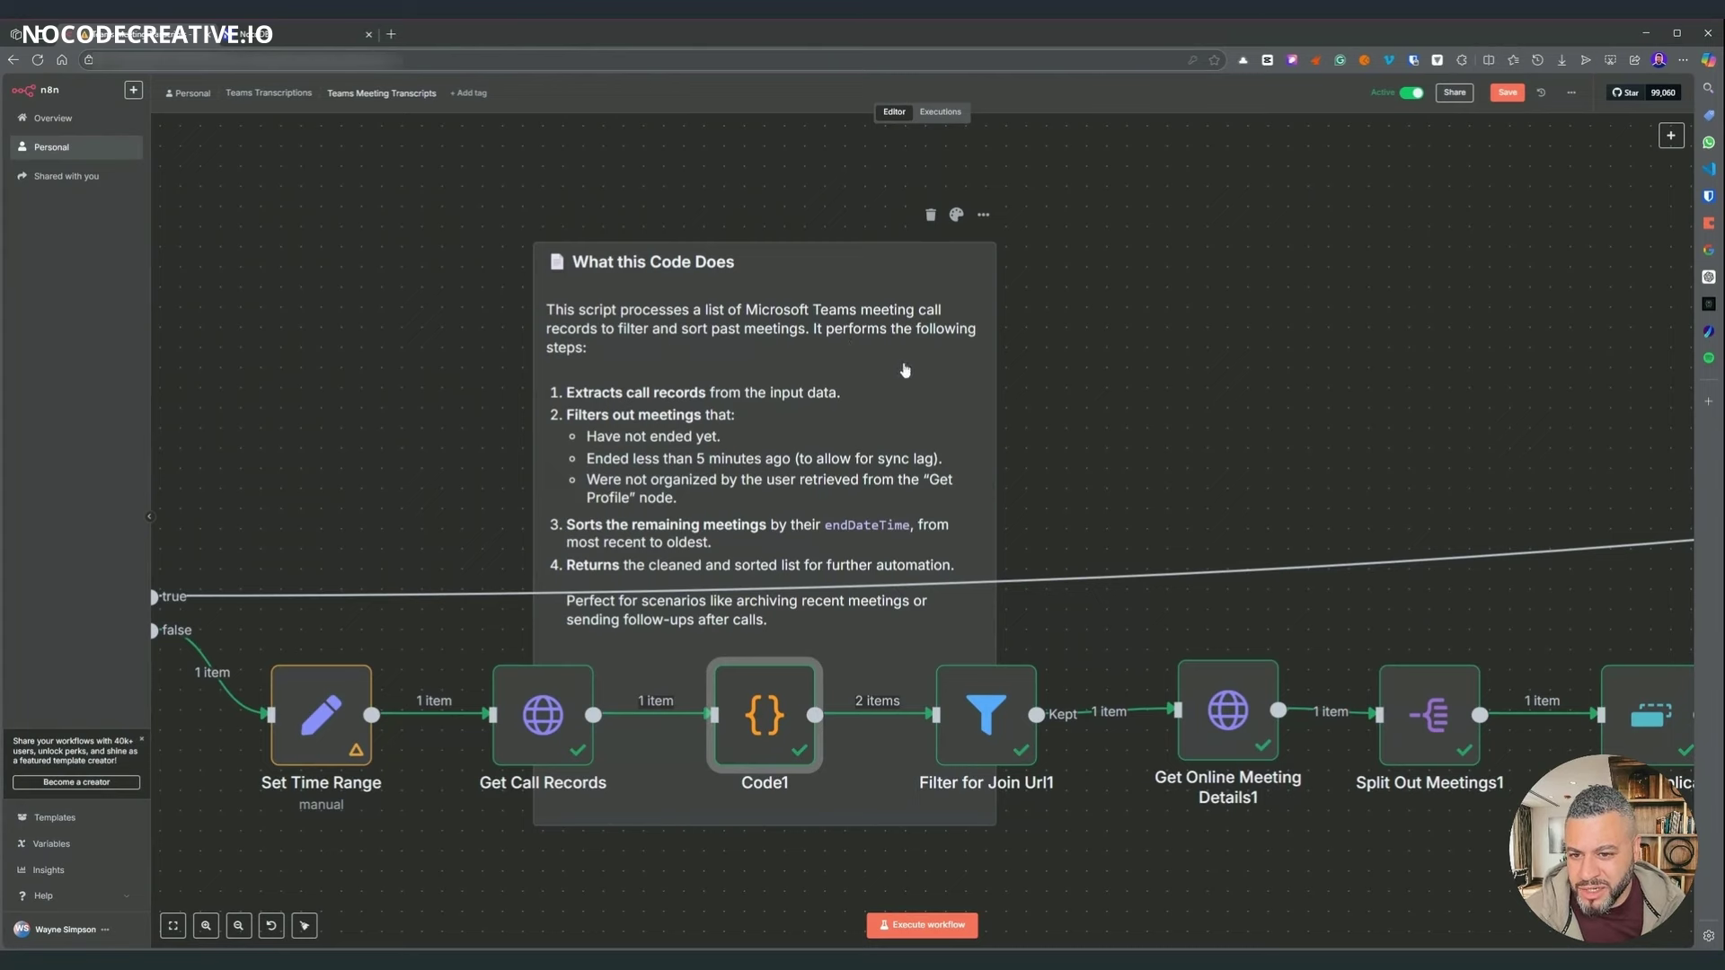
scroll(1106, 454, down, 1)
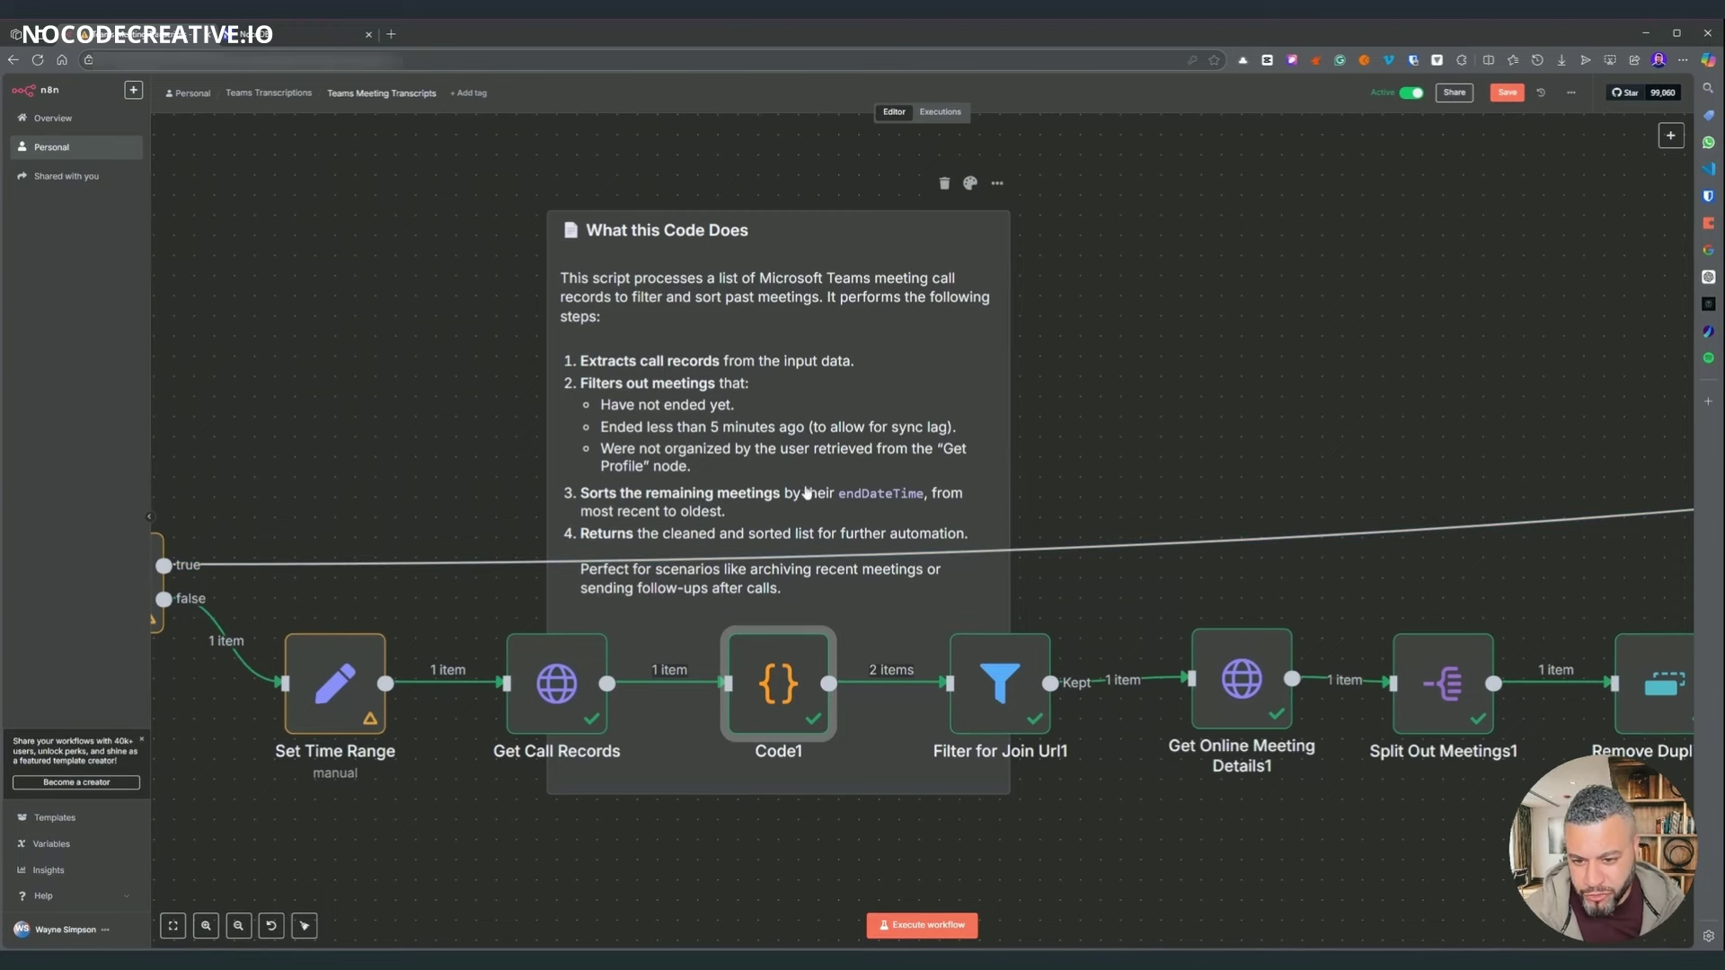
scroll(283, 564, left, 5)
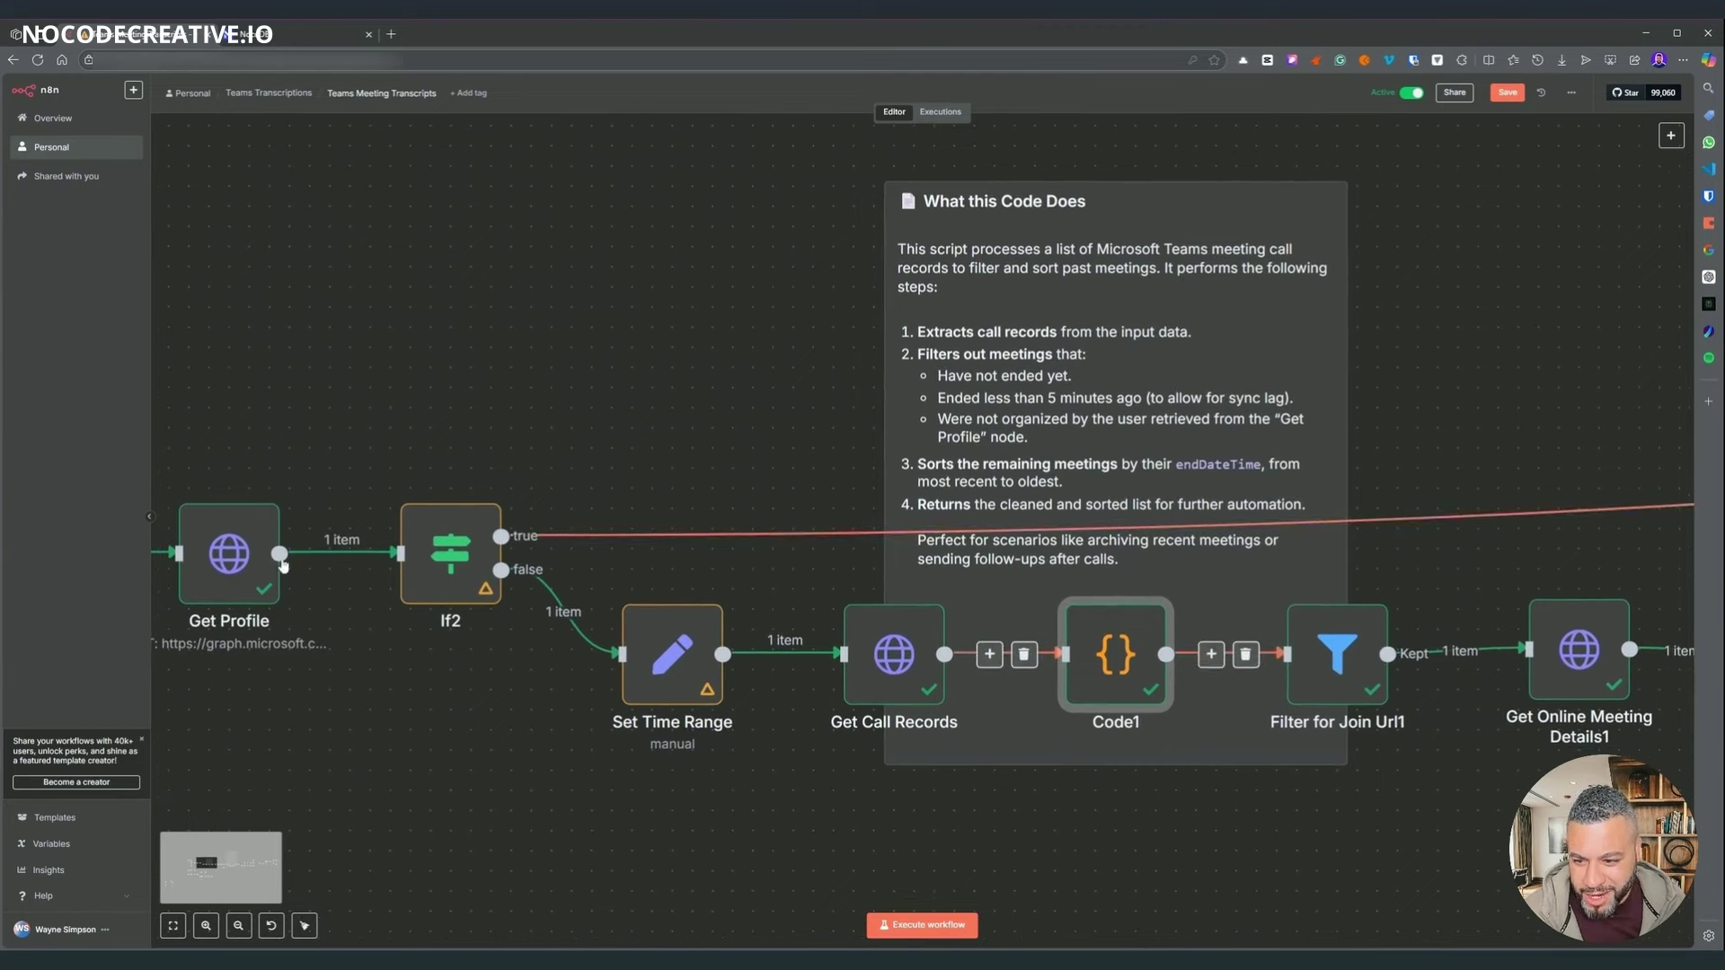
double_click(1153, 668)
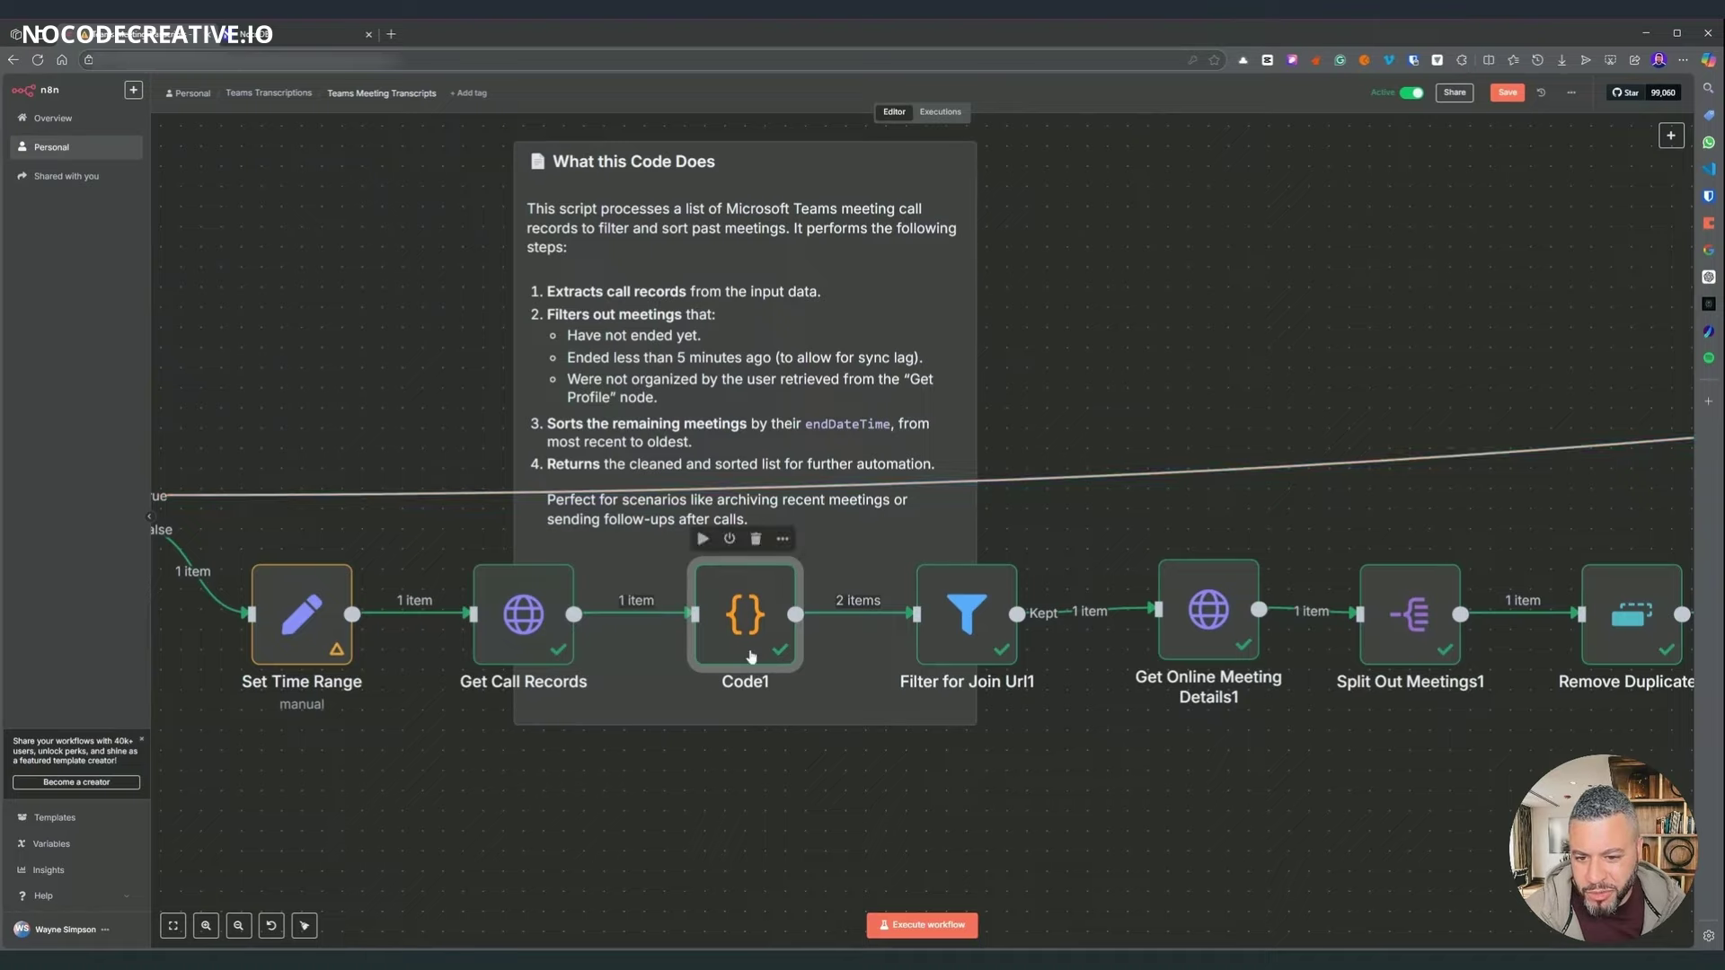
- Inspect Code1's JavaScript and its 2 output items, then return to the canvas near Filter for Join Url1
double_click(746, 613)
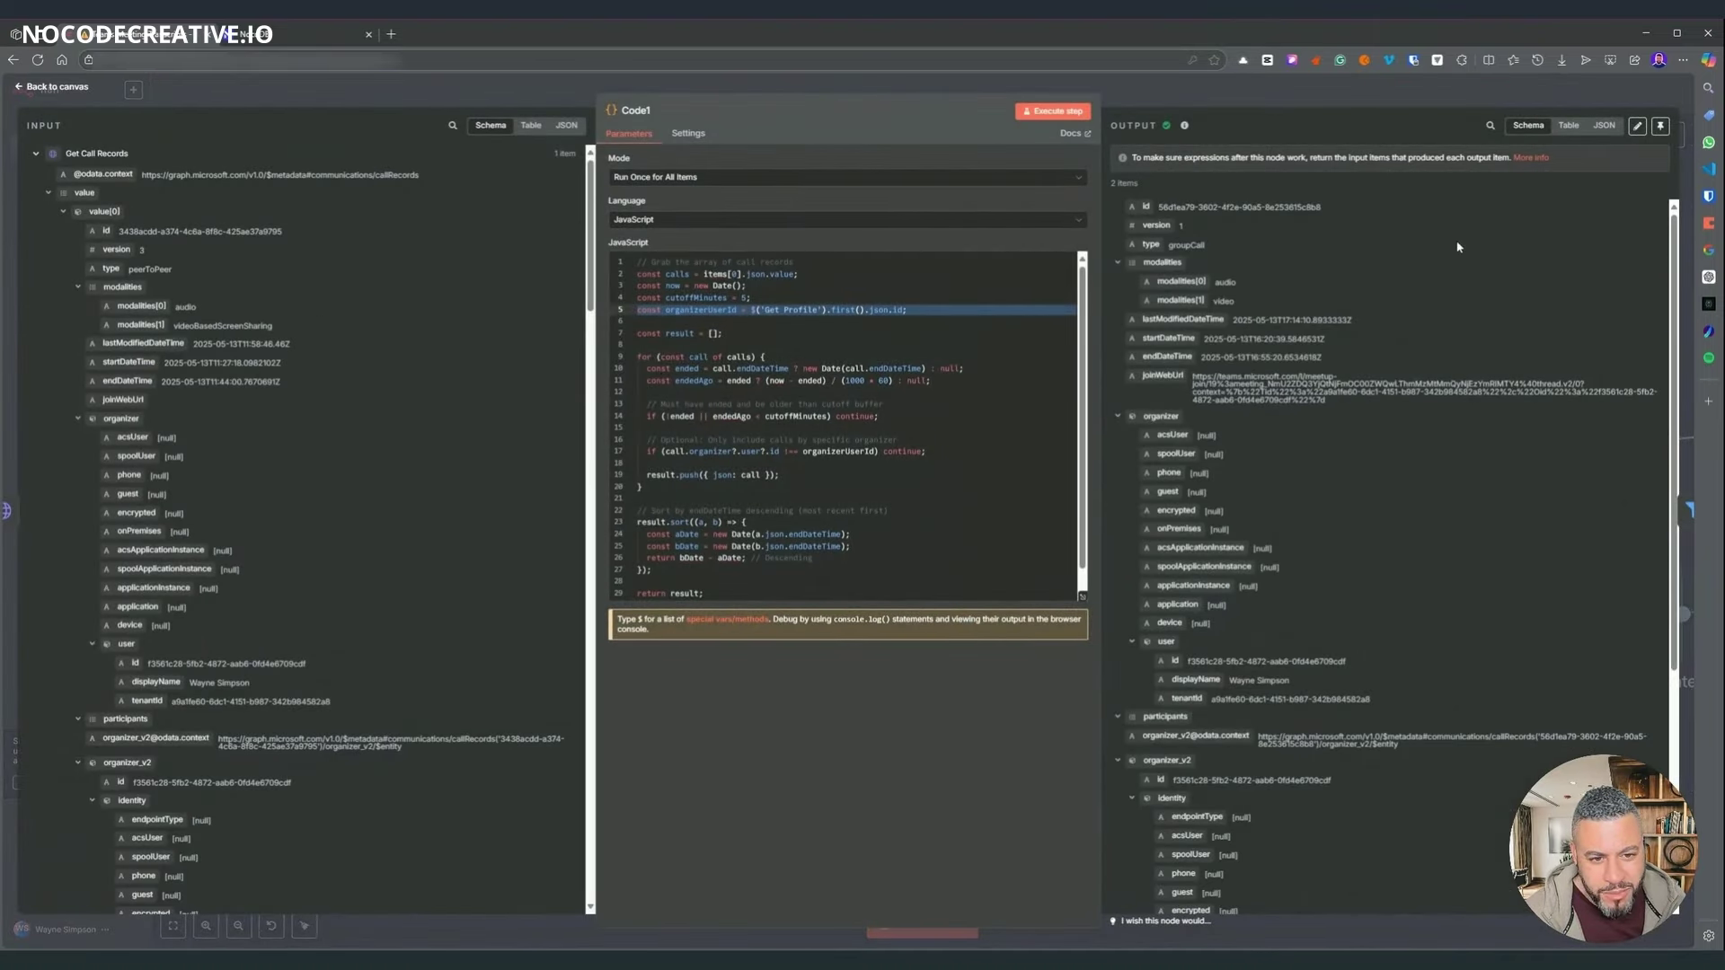
scroll(1457, 247, down, 5)
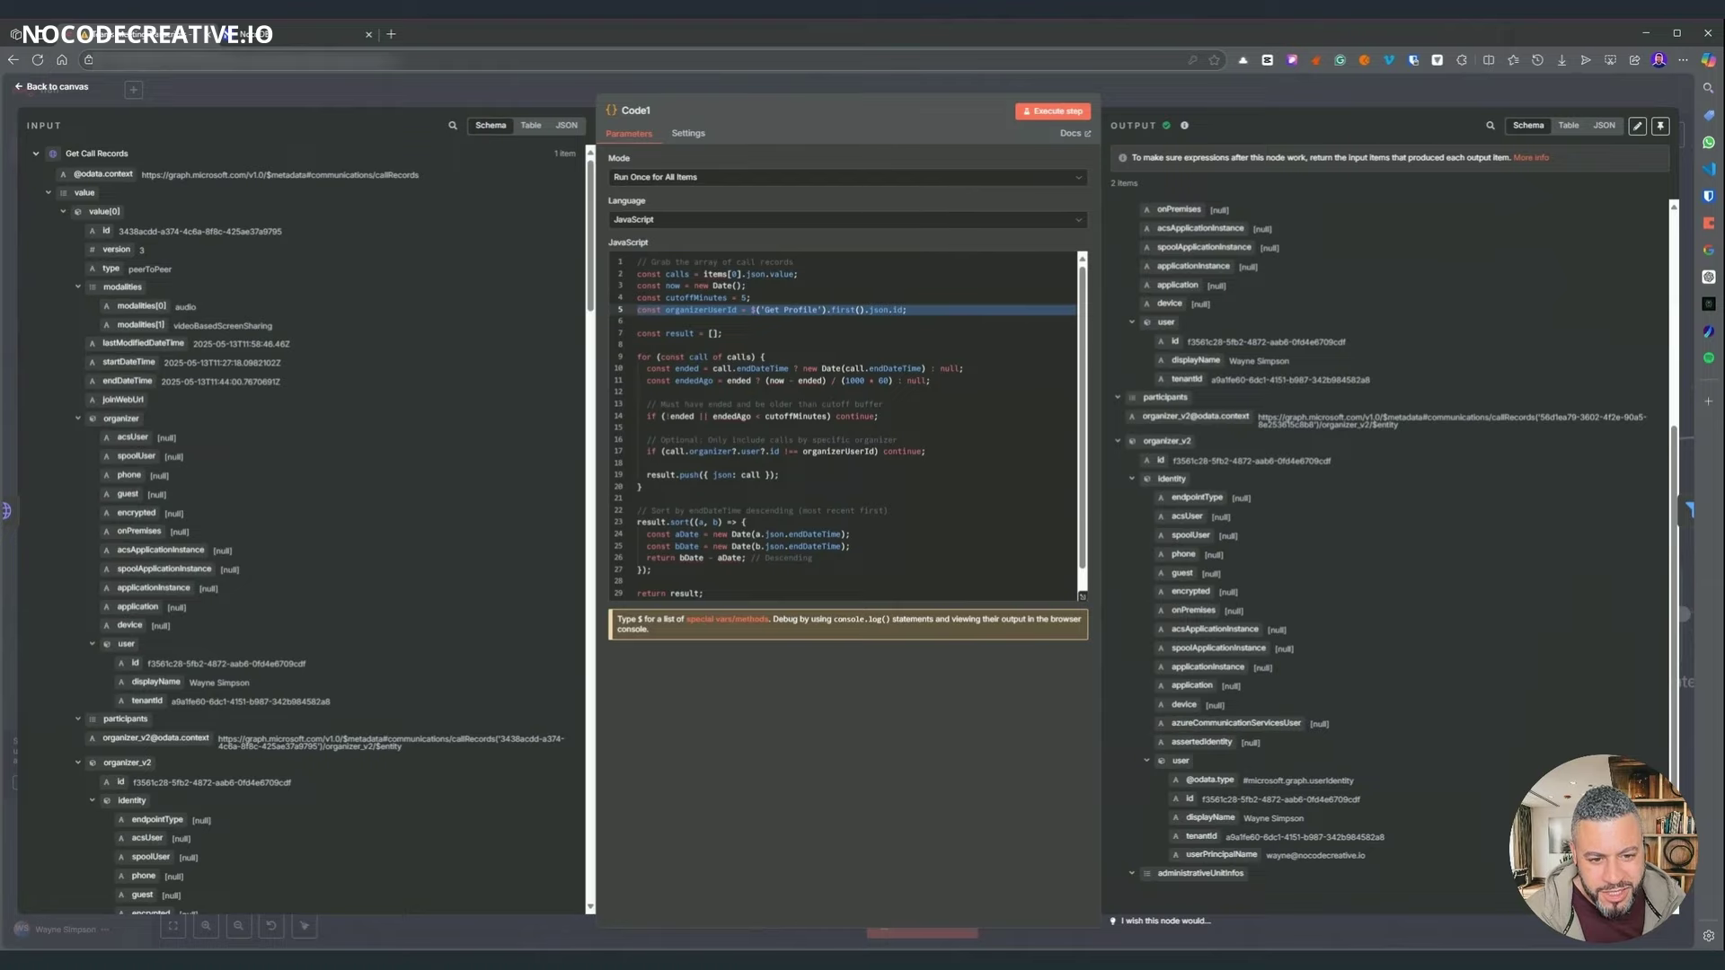
scroll(1275, 488, up, 5)
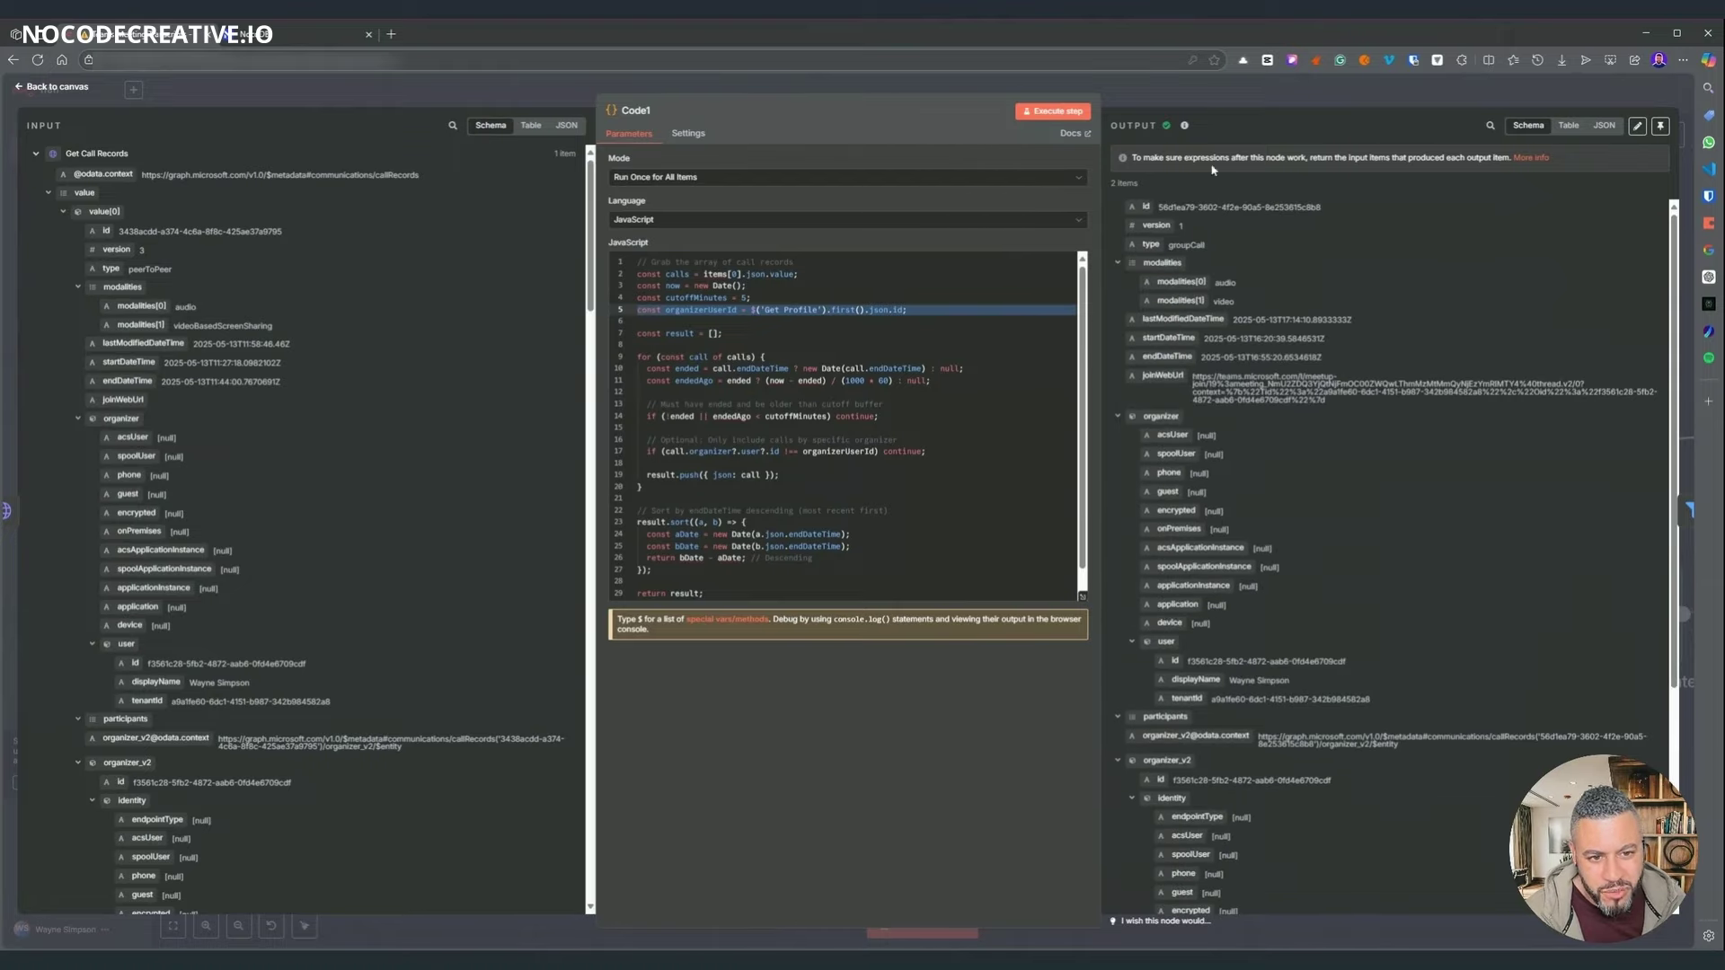
click(1214, 95)
scroll(449, 611, right, 5)
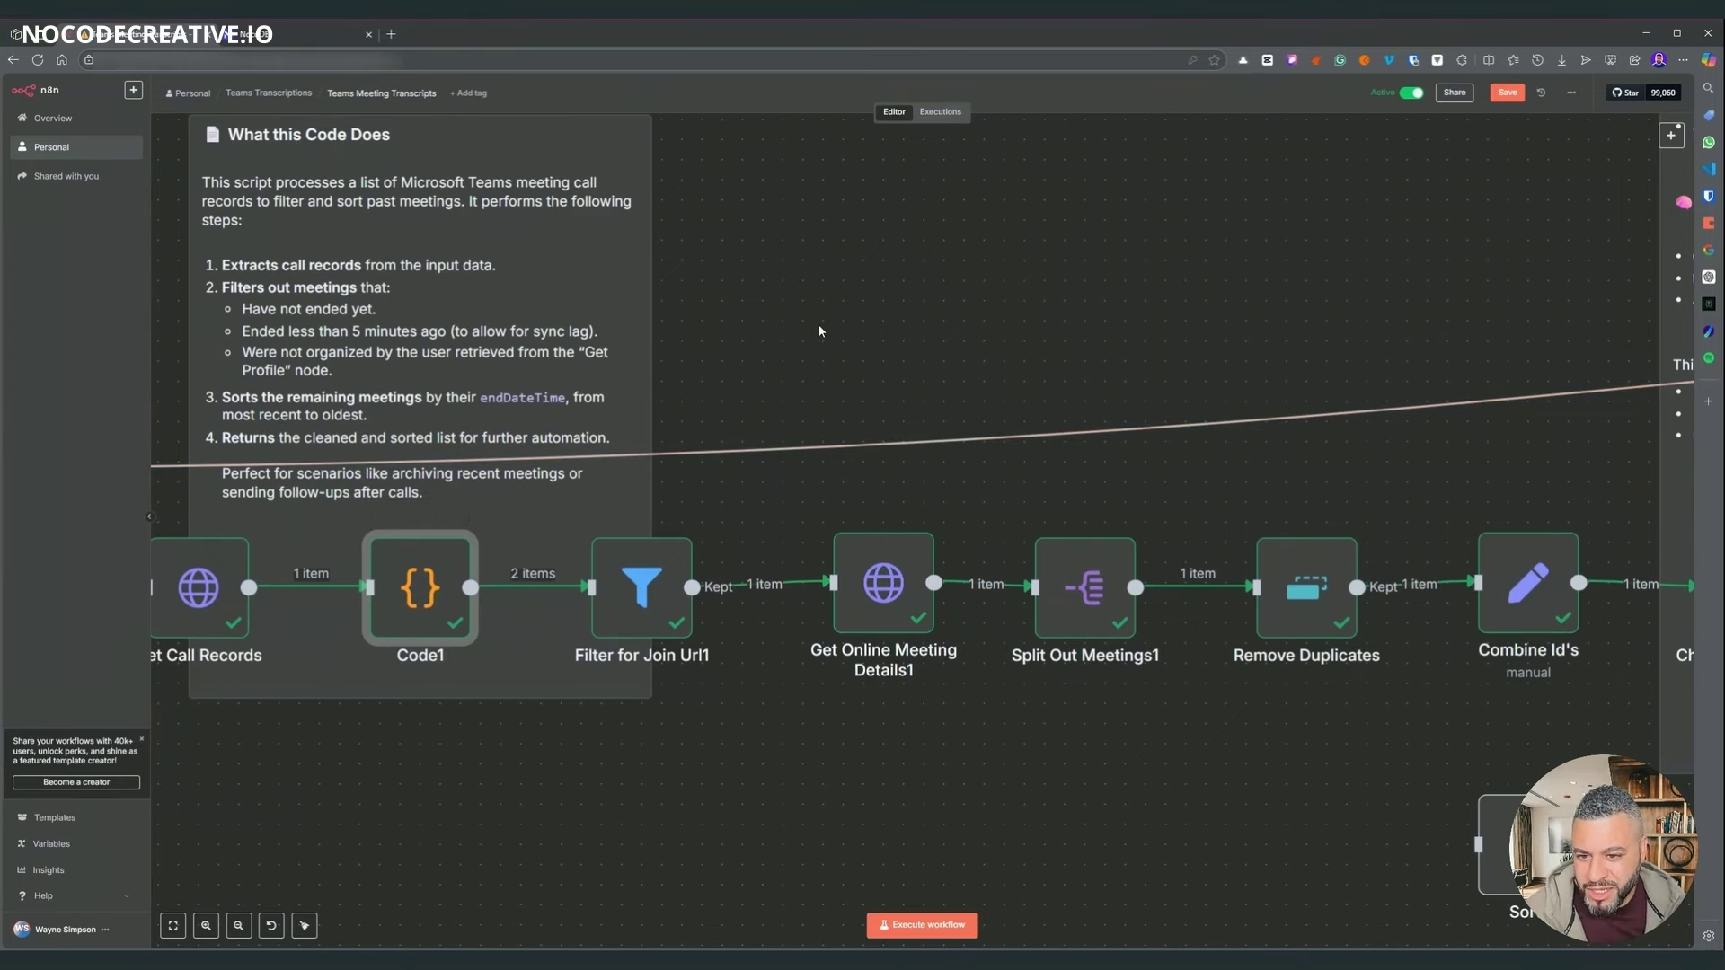
scroll(950, 357, left, 3)
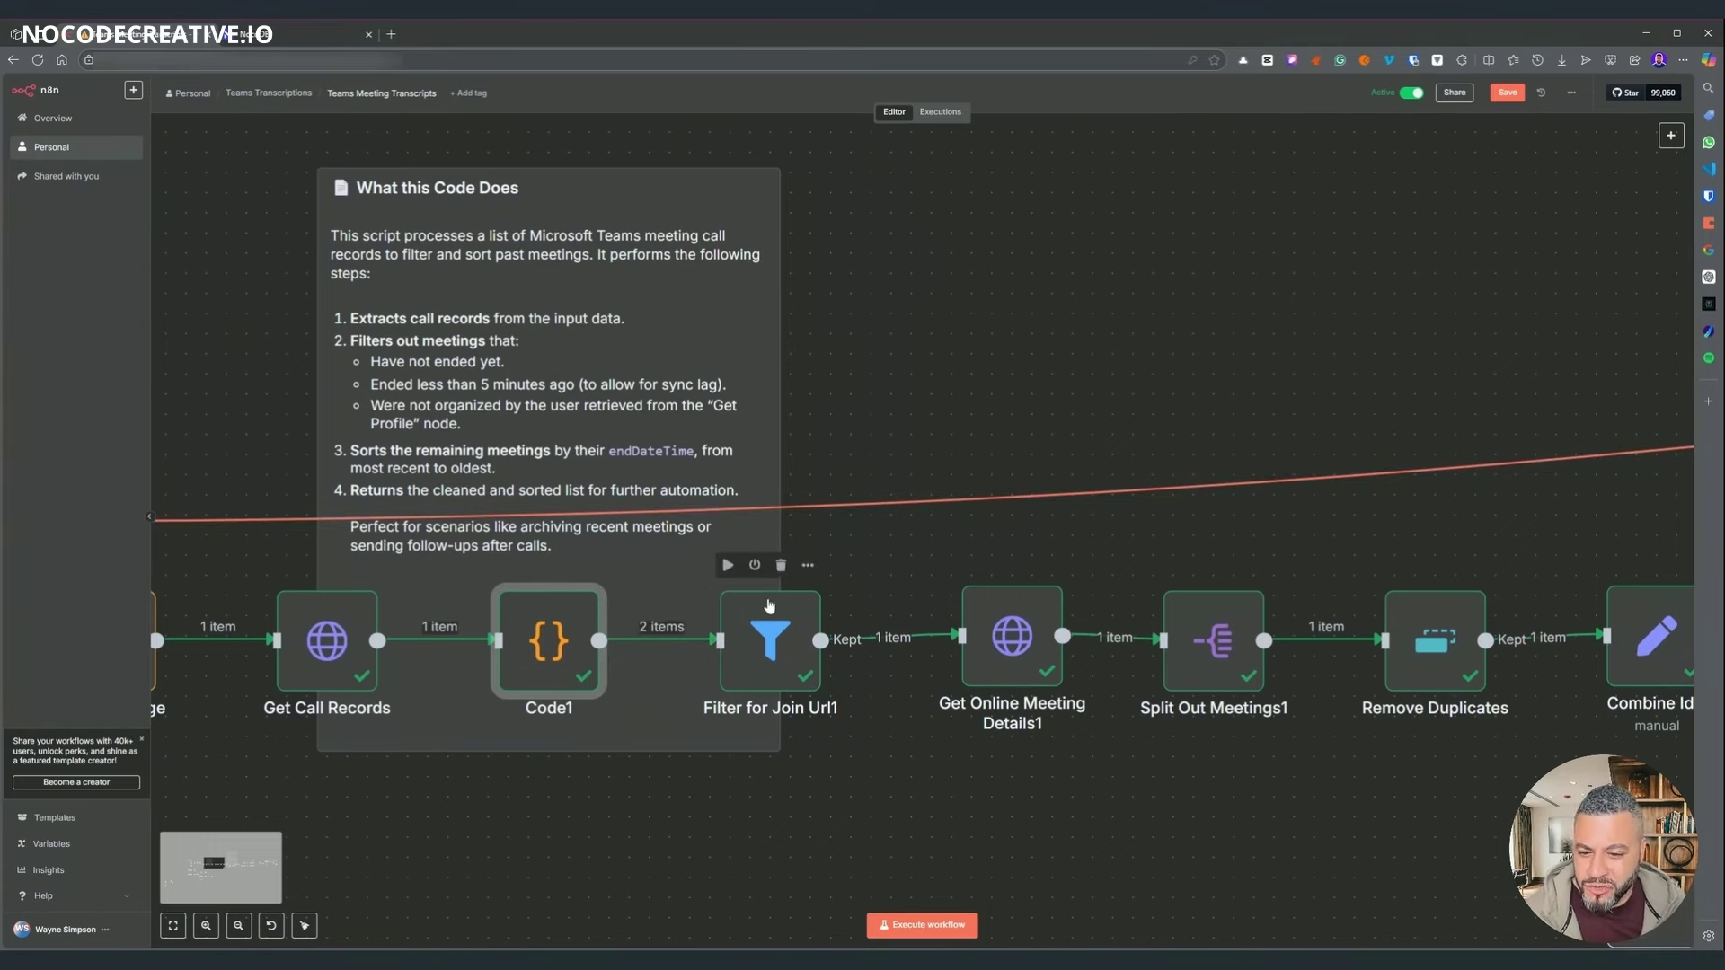
click(970, 348)
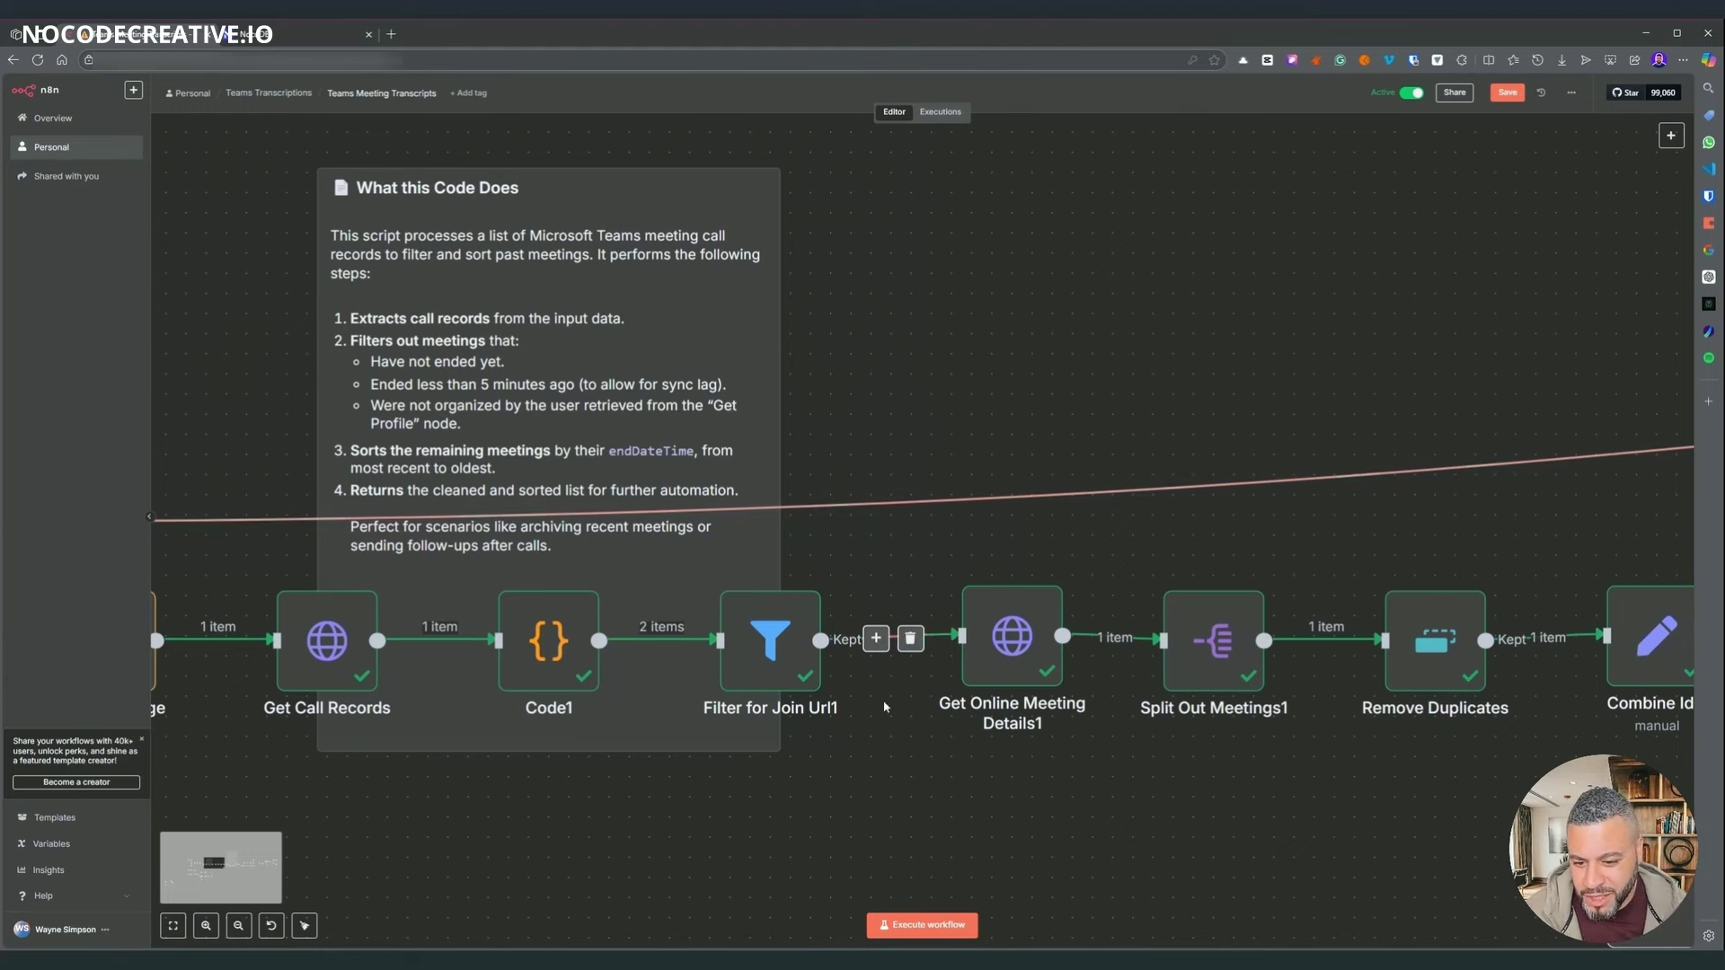
mouse_move(813, 650)
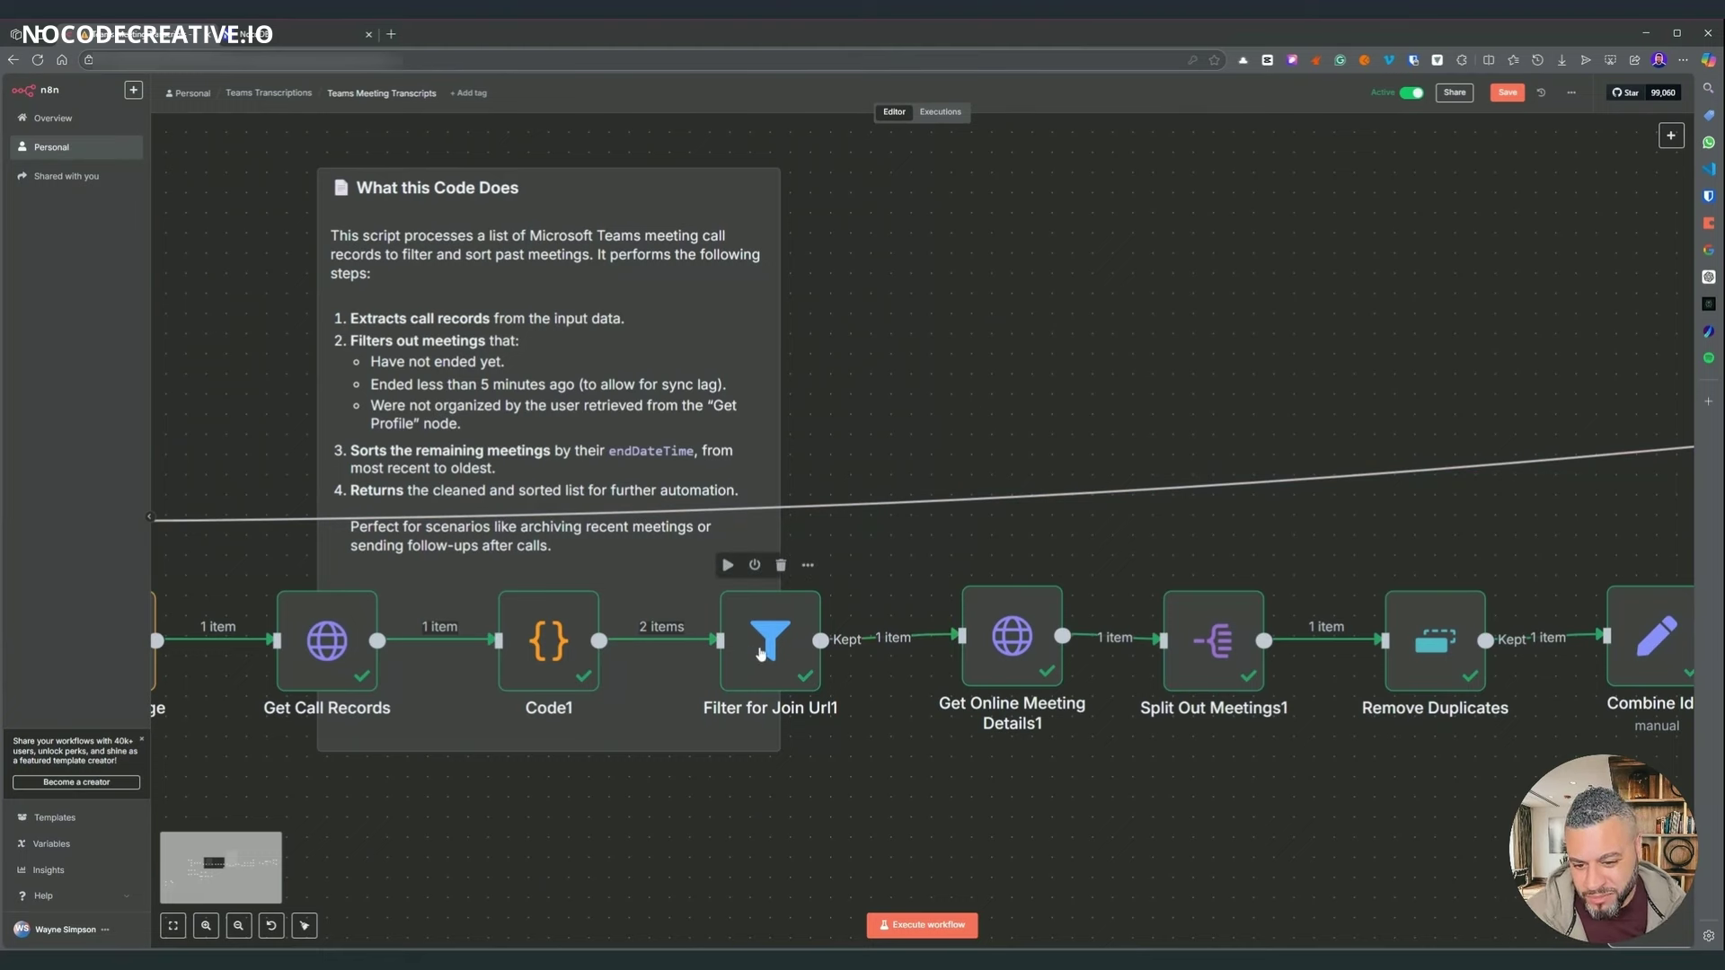
- Check the Filter for Join Url1 condition that joinWebUrl is not empty
double_click(760, 652)
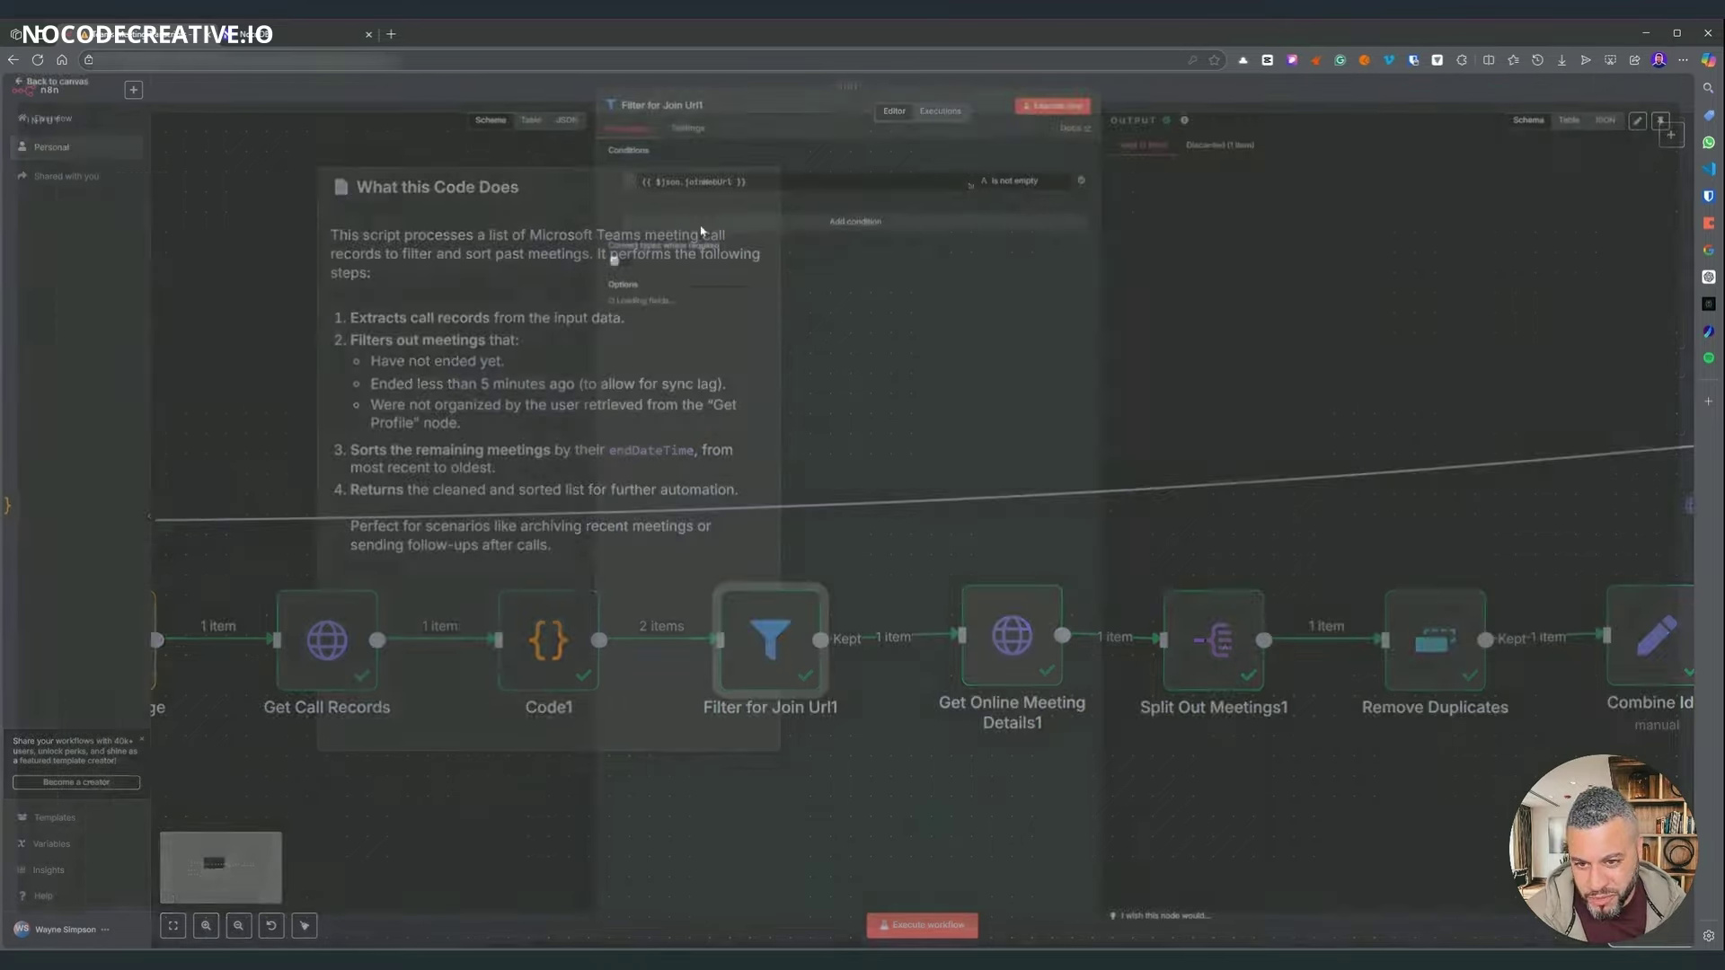
click(970, 189)
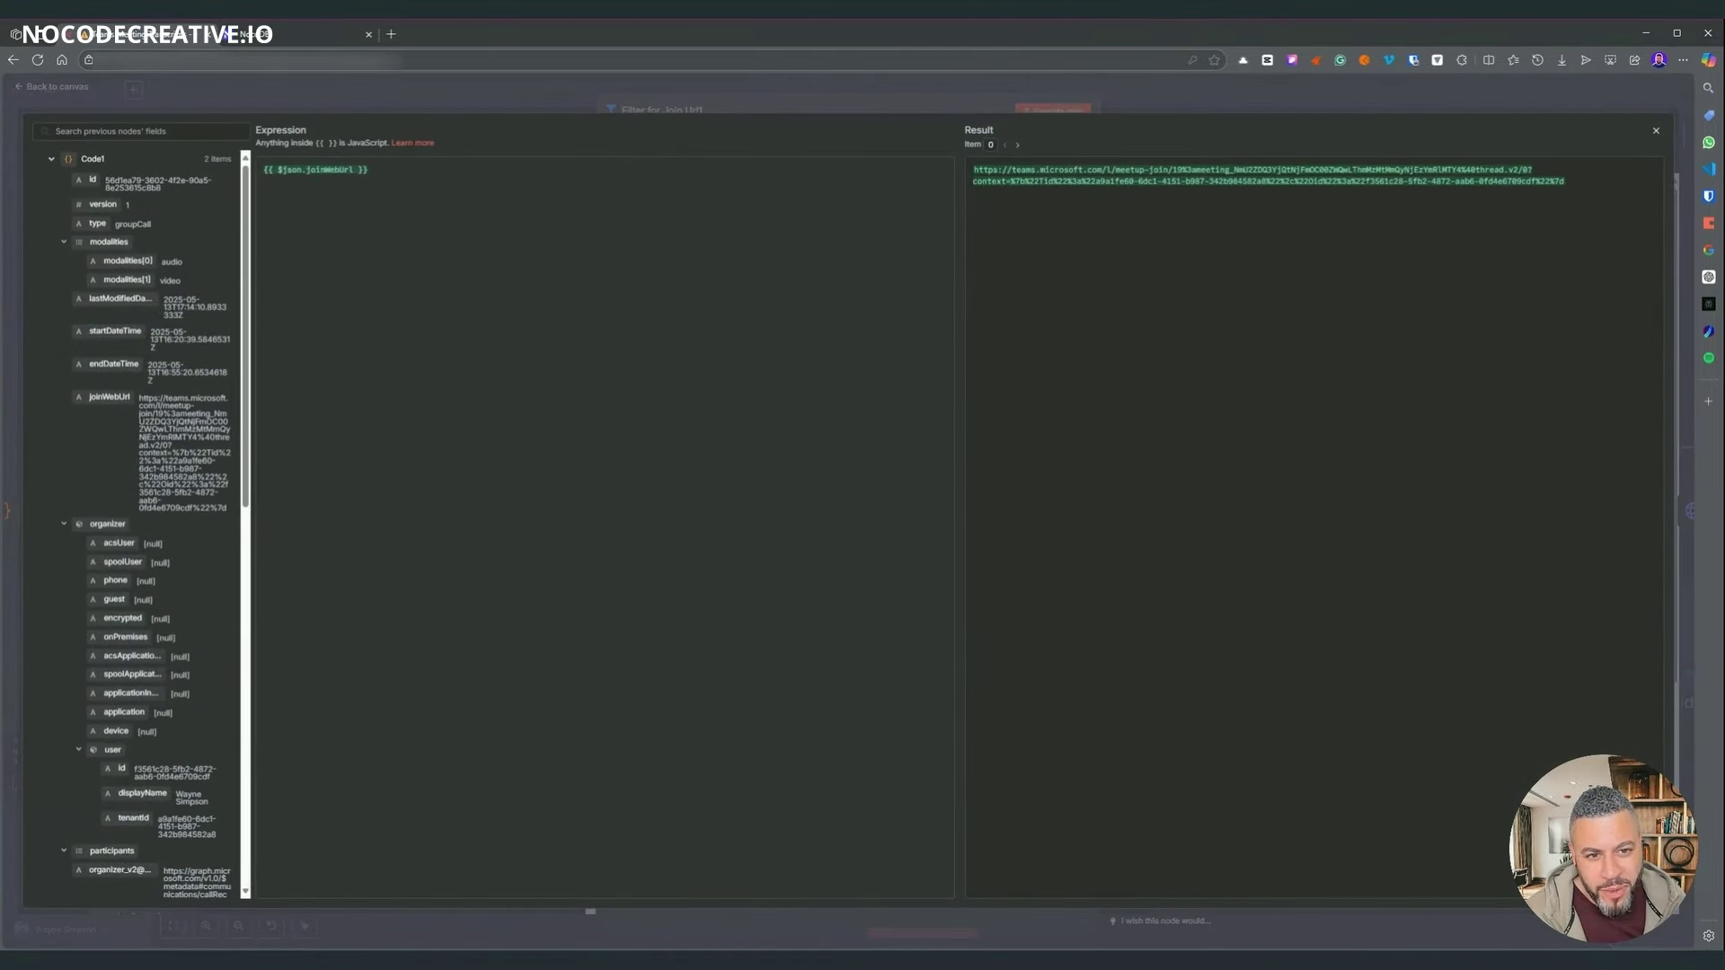
click(1157, 107)
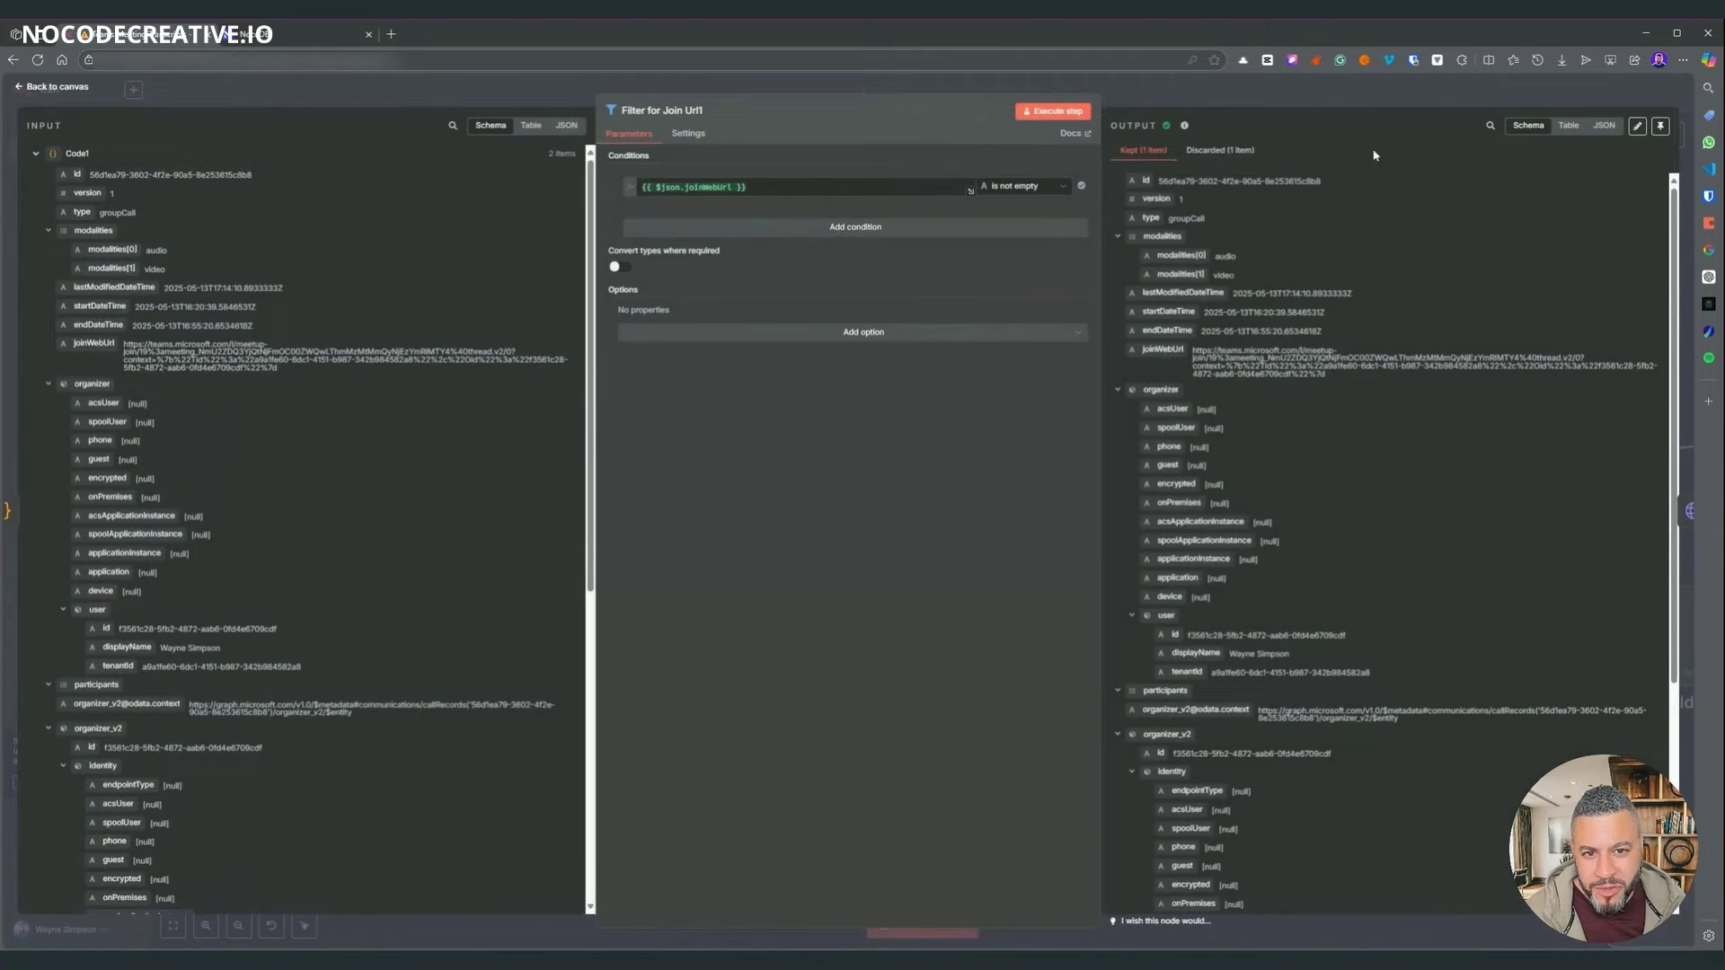
key(Escape)
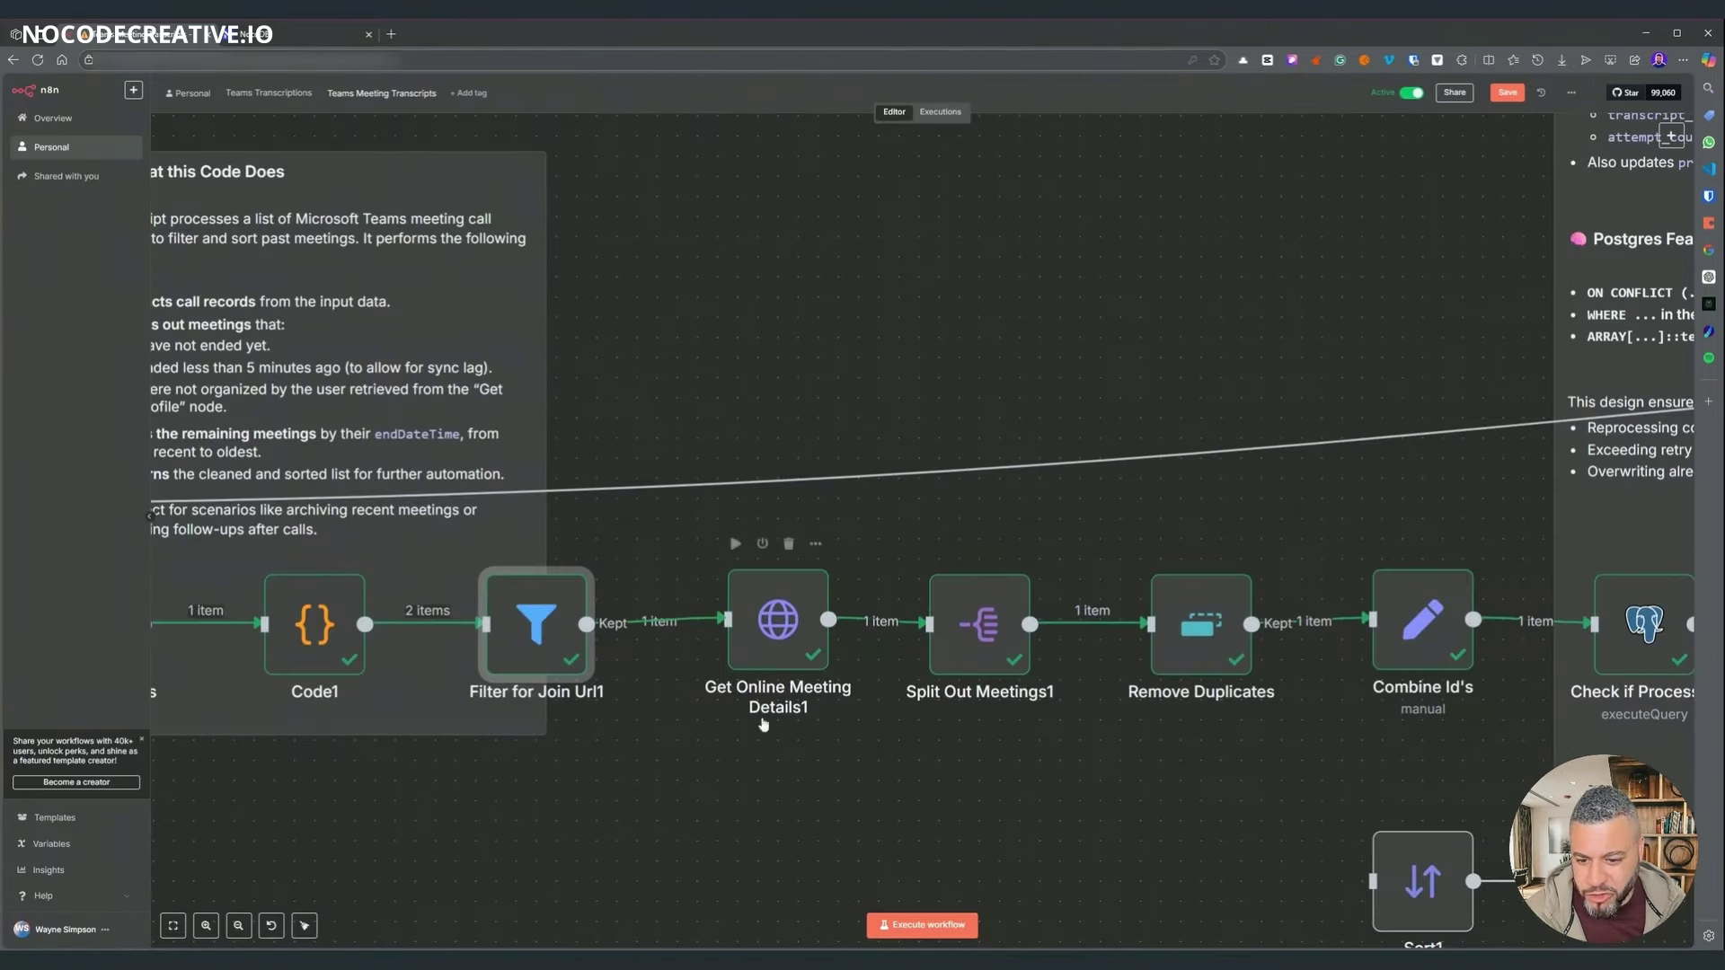
- Inspect the onlineMeetings filter in Get Online Meeting Details1's request URL
double_click(769, 652)
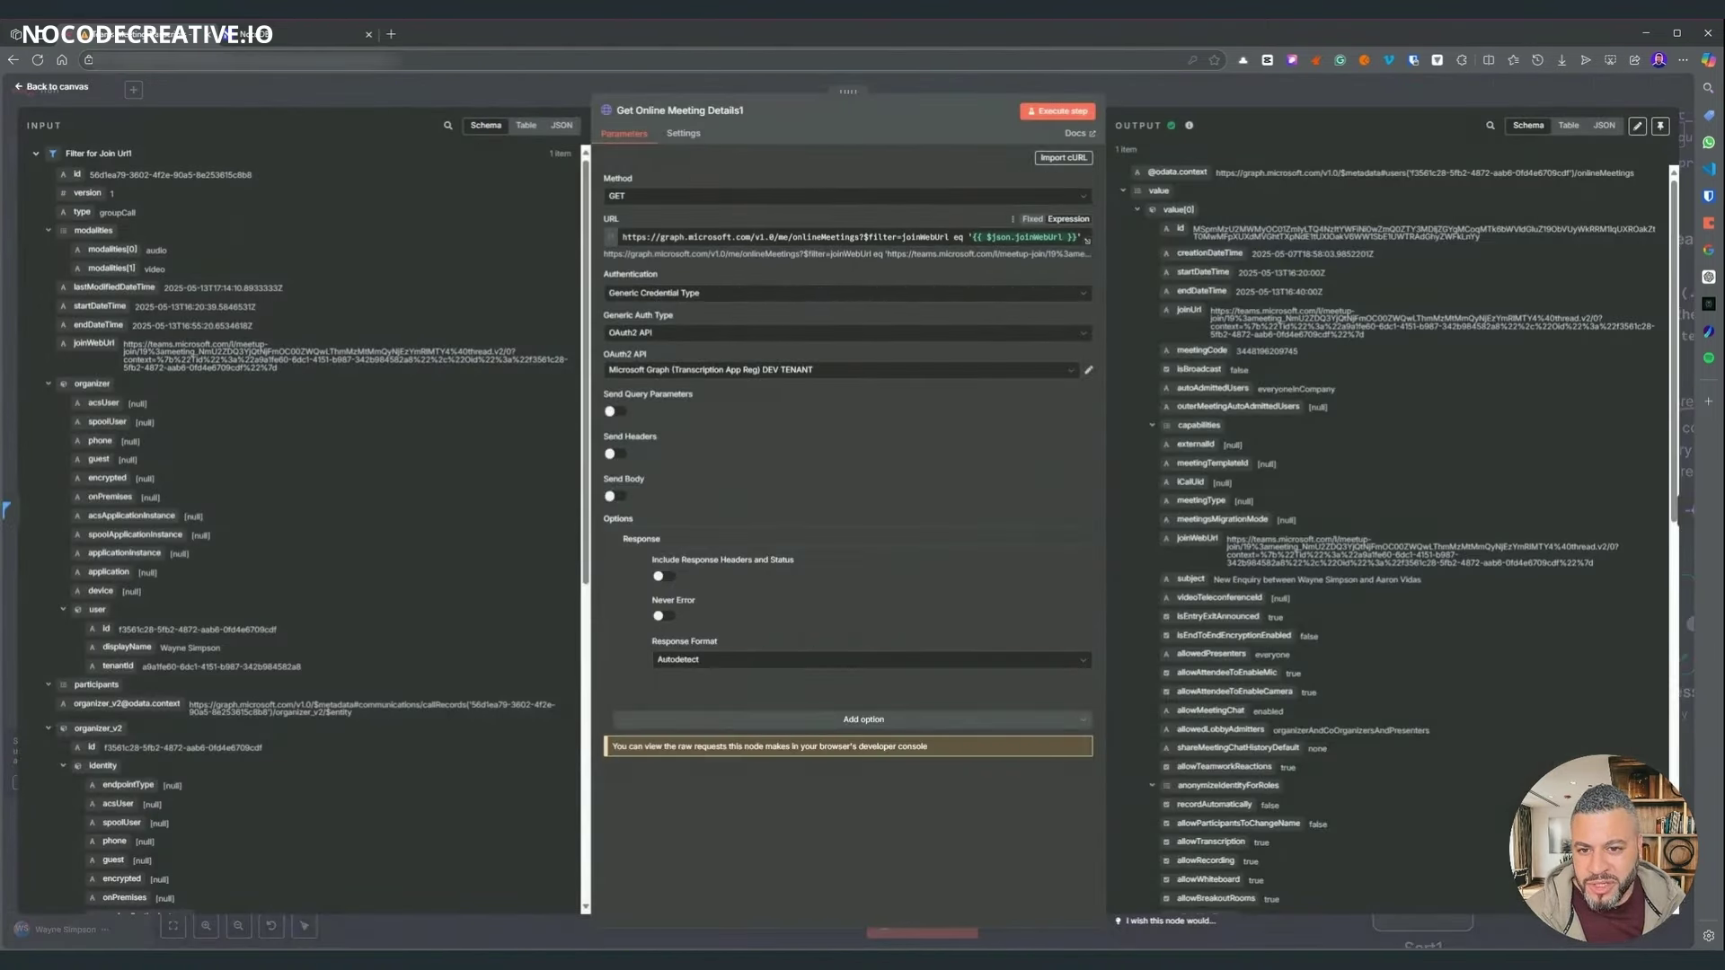
drag(792, 237, 868, 238)
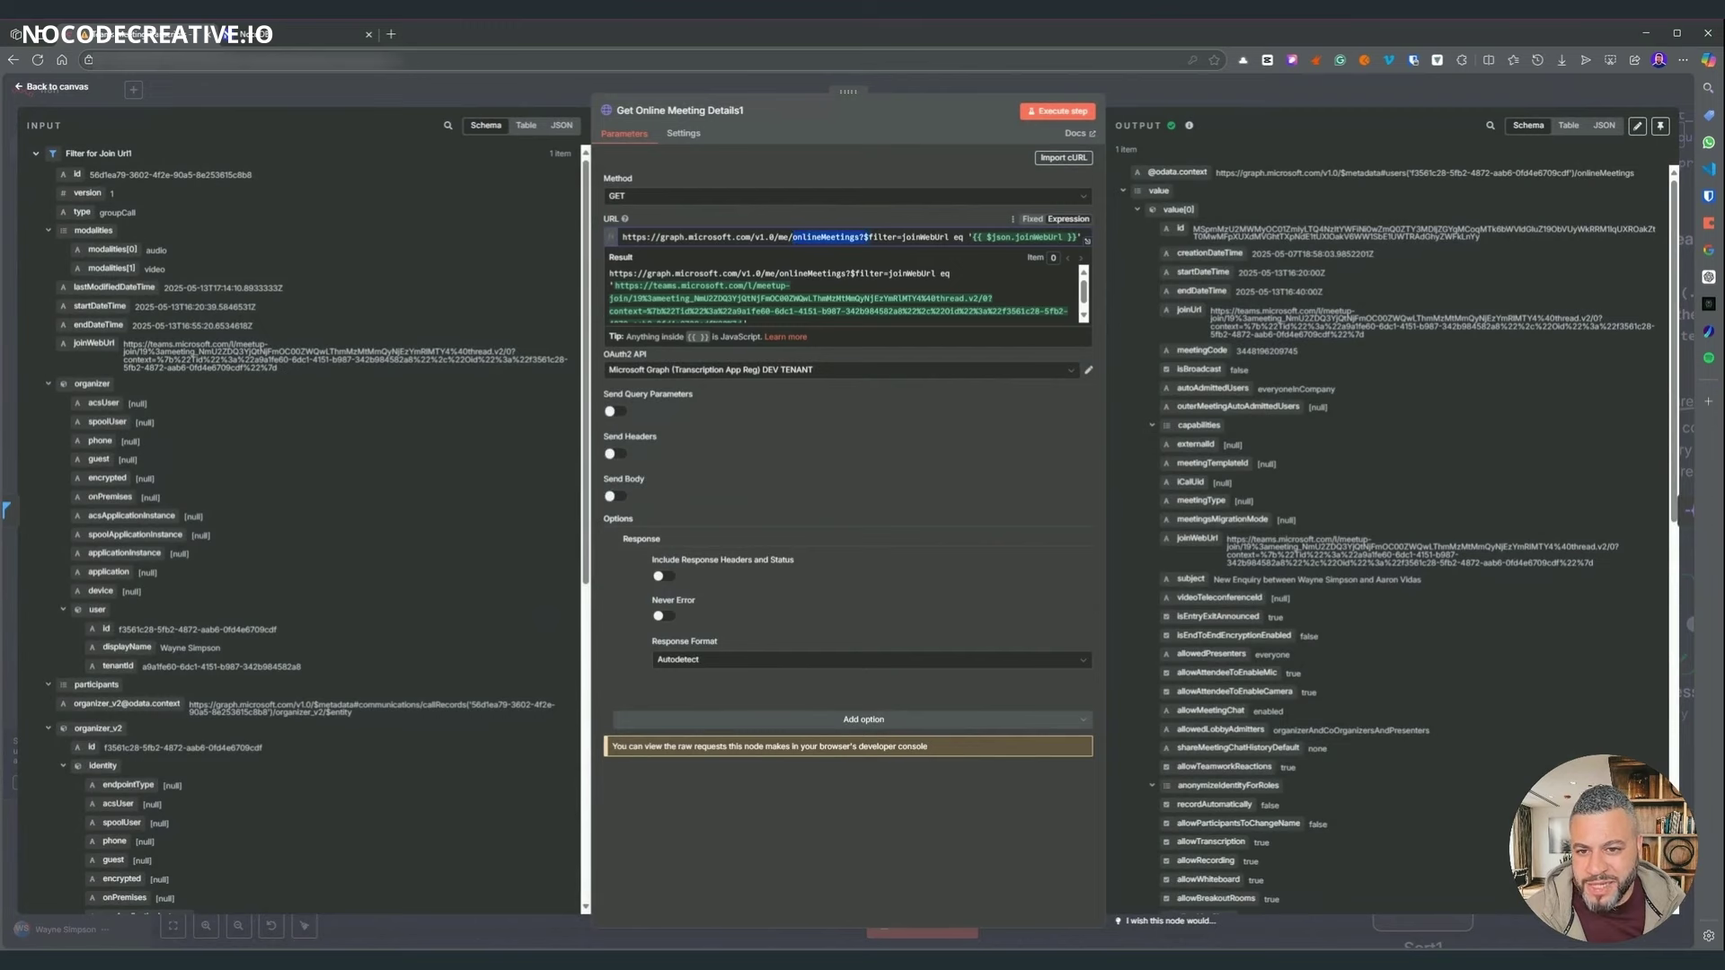
click(778, 266)
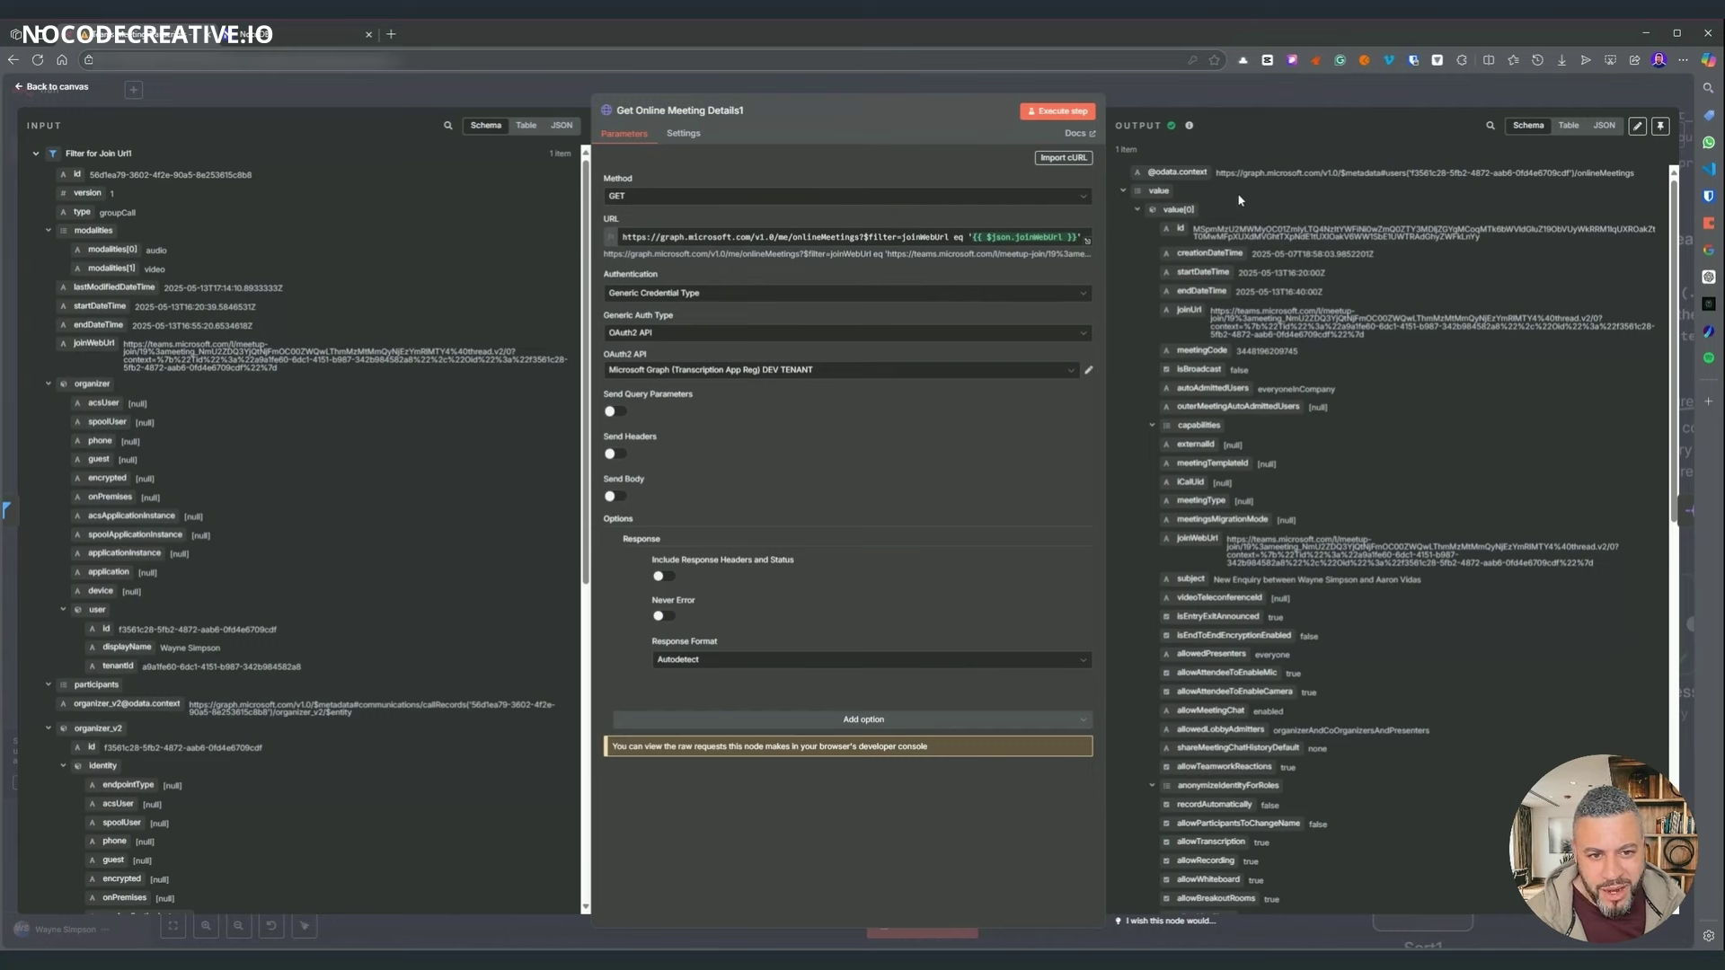
scroll(1370, 273, down, 10)
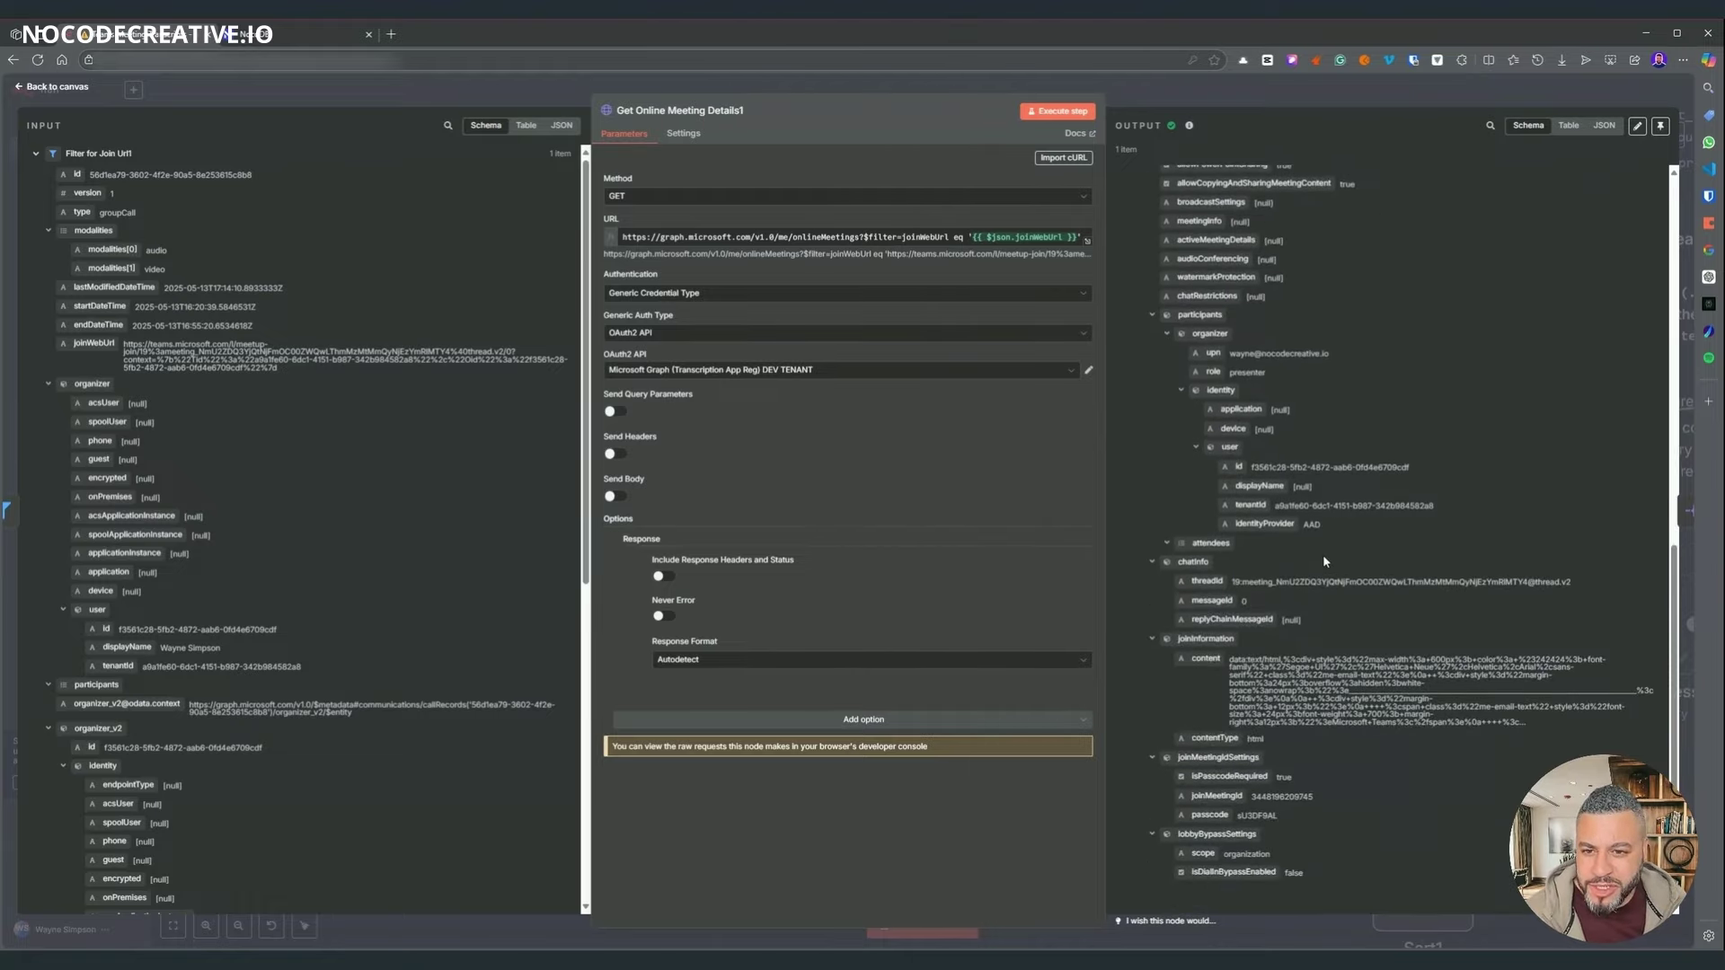
scroll(1327, 563, up, 10)
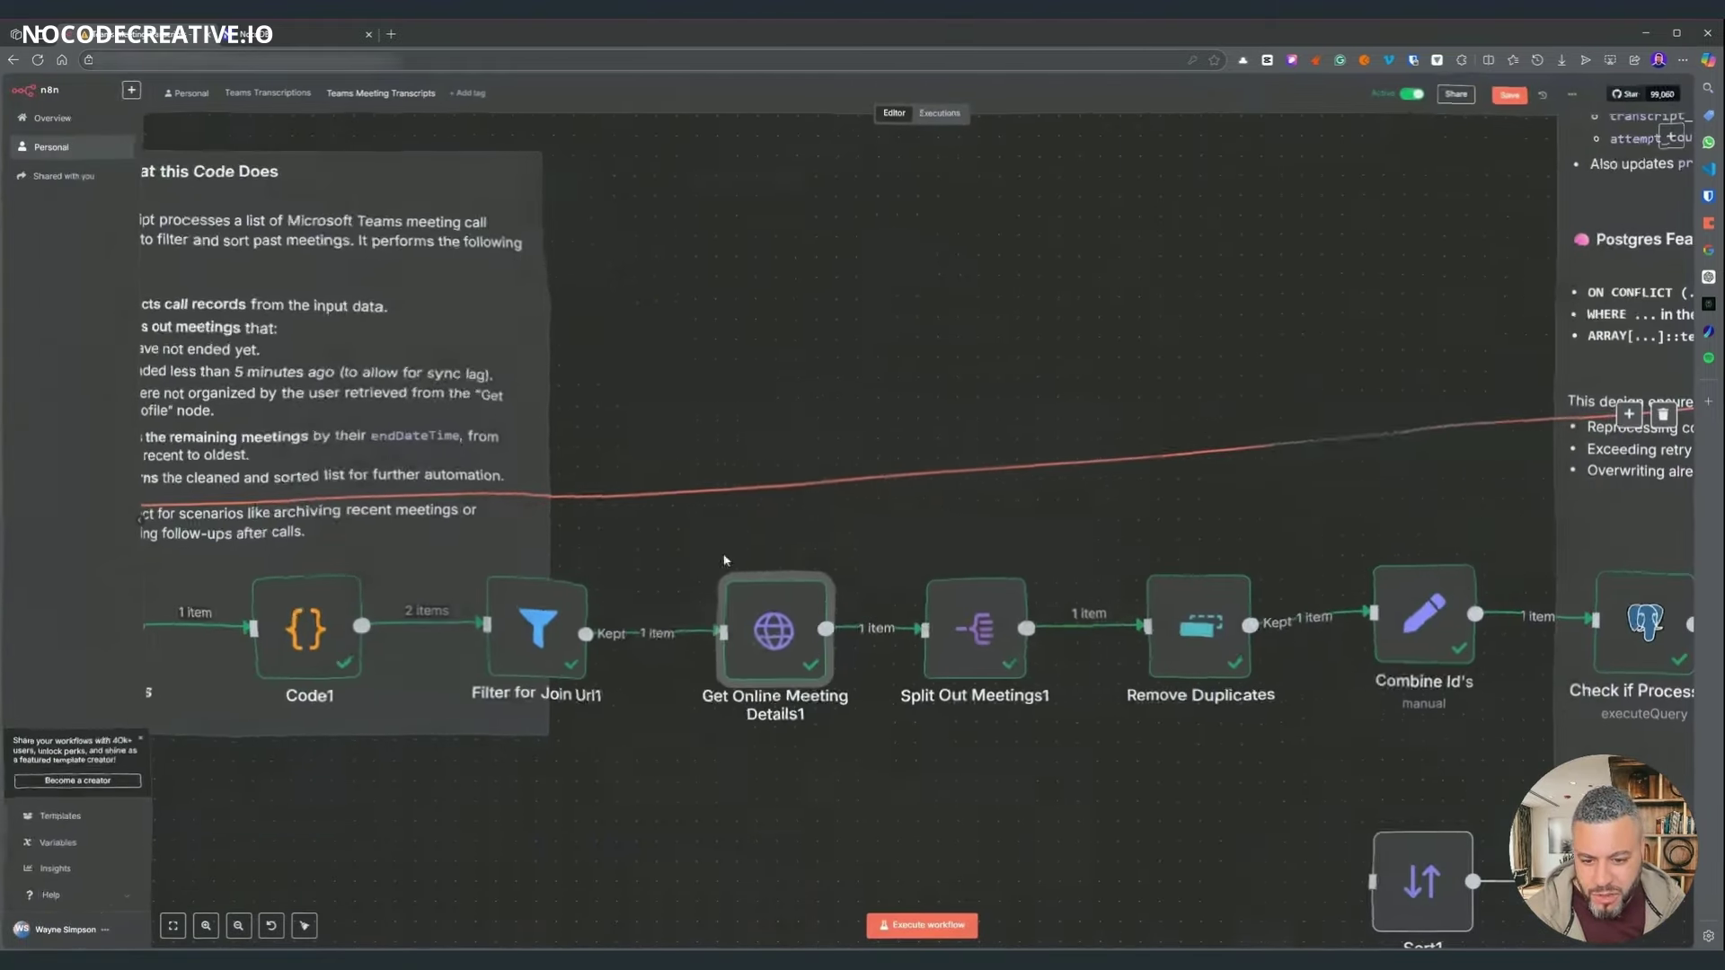
- Move past Split Out Meetings1 on the canvas and open the Remove Duplicates node
mouse_move(778, 634)
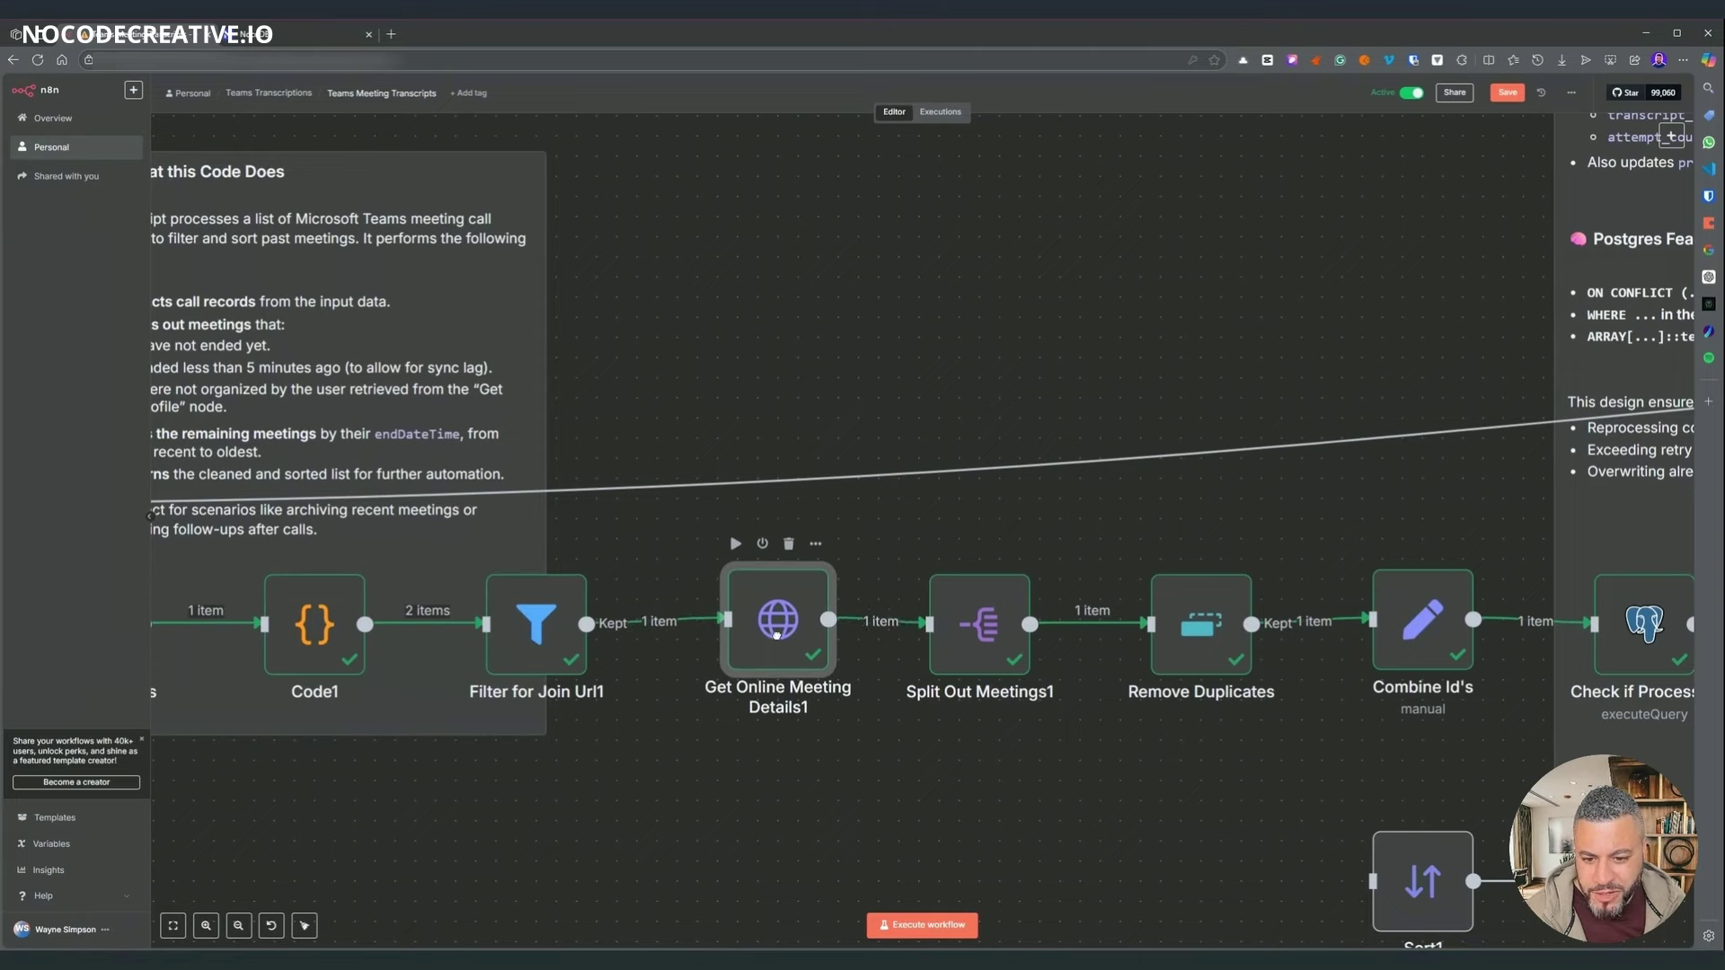
click(993, 669)
scroll(993, 669, right, 5)
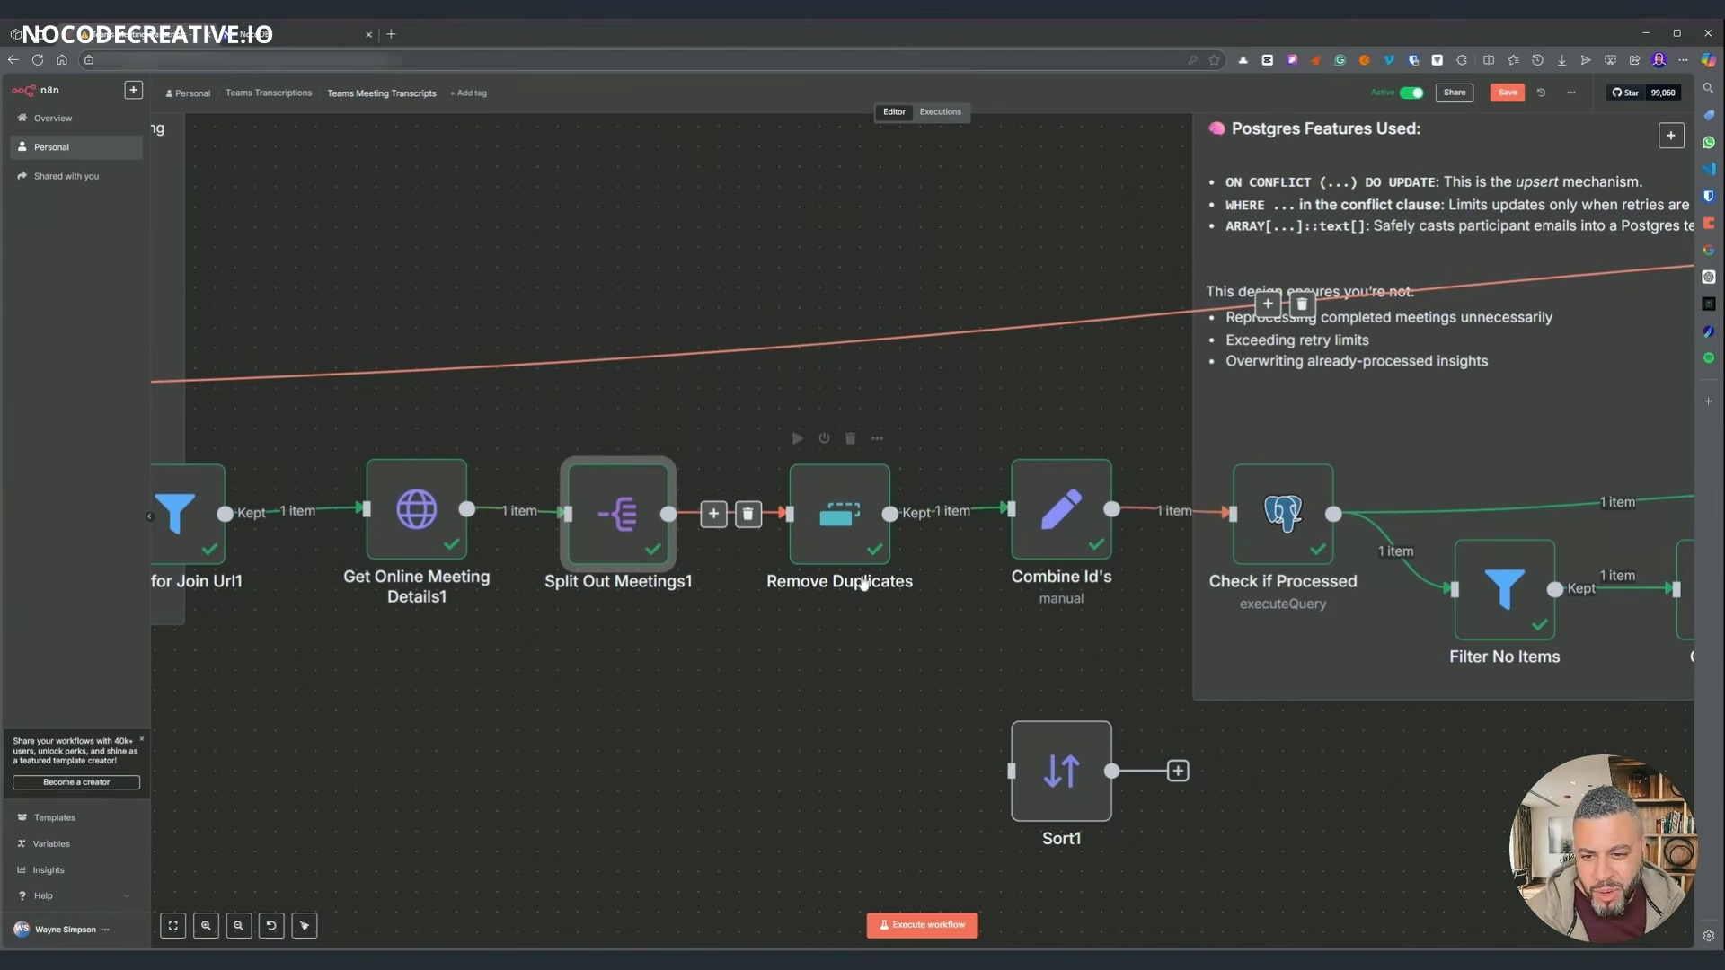
click(840, 491)
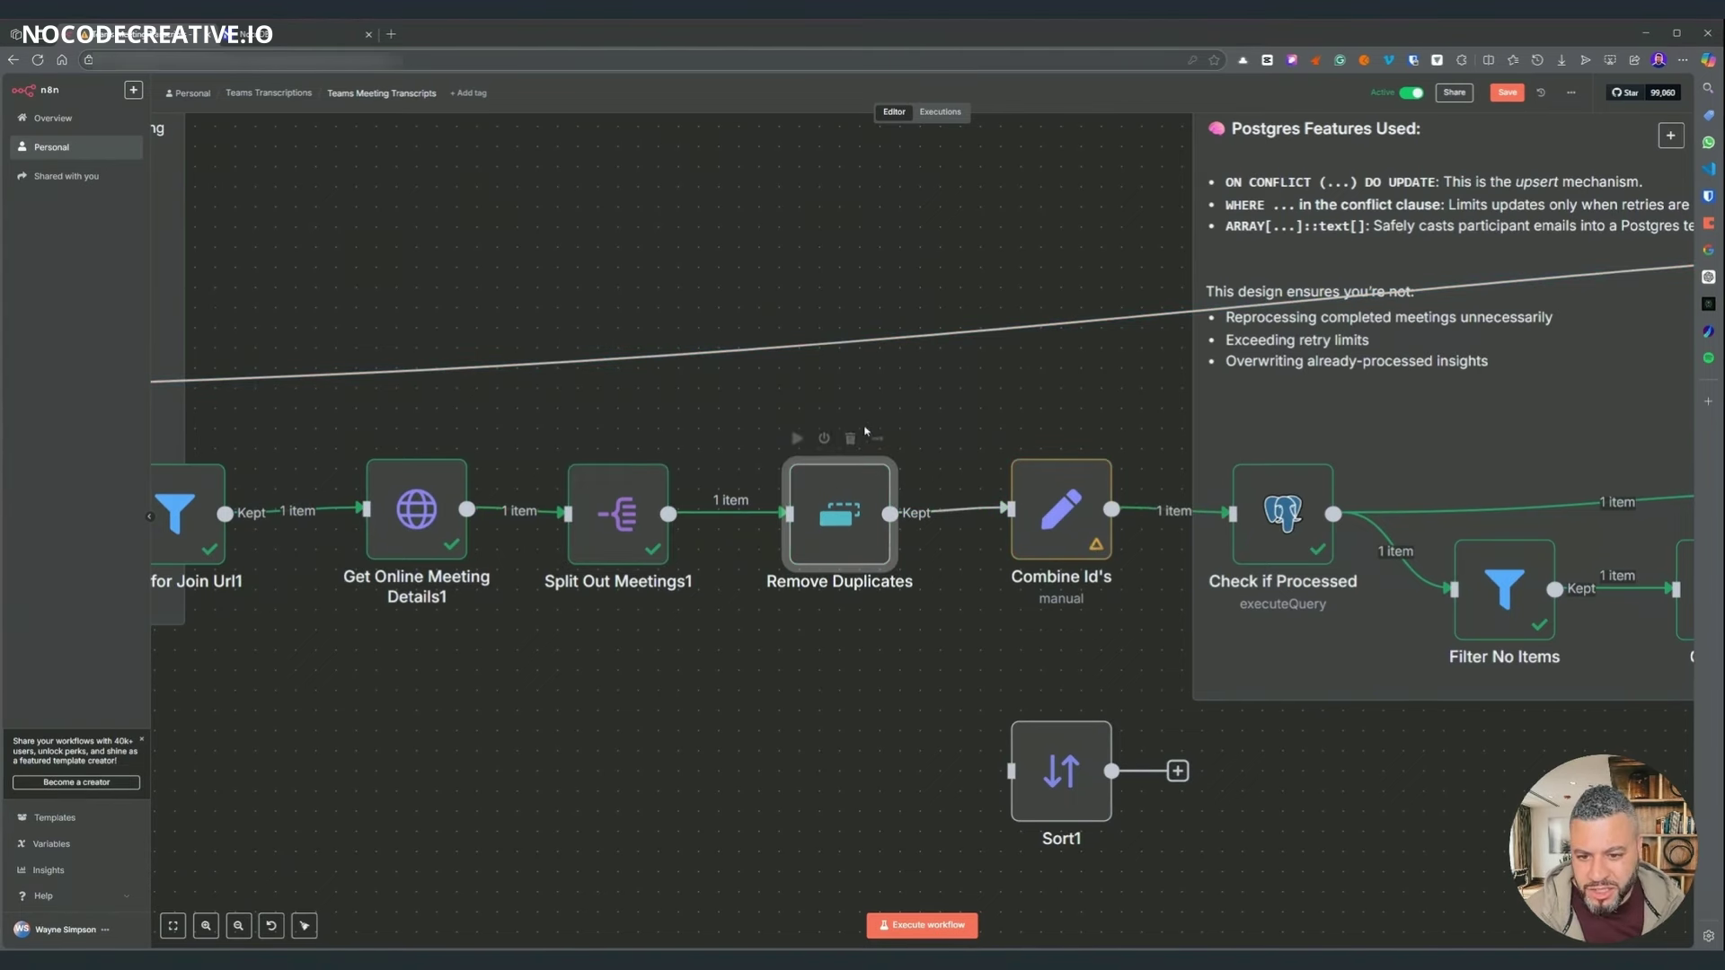
double_click(820, 495)
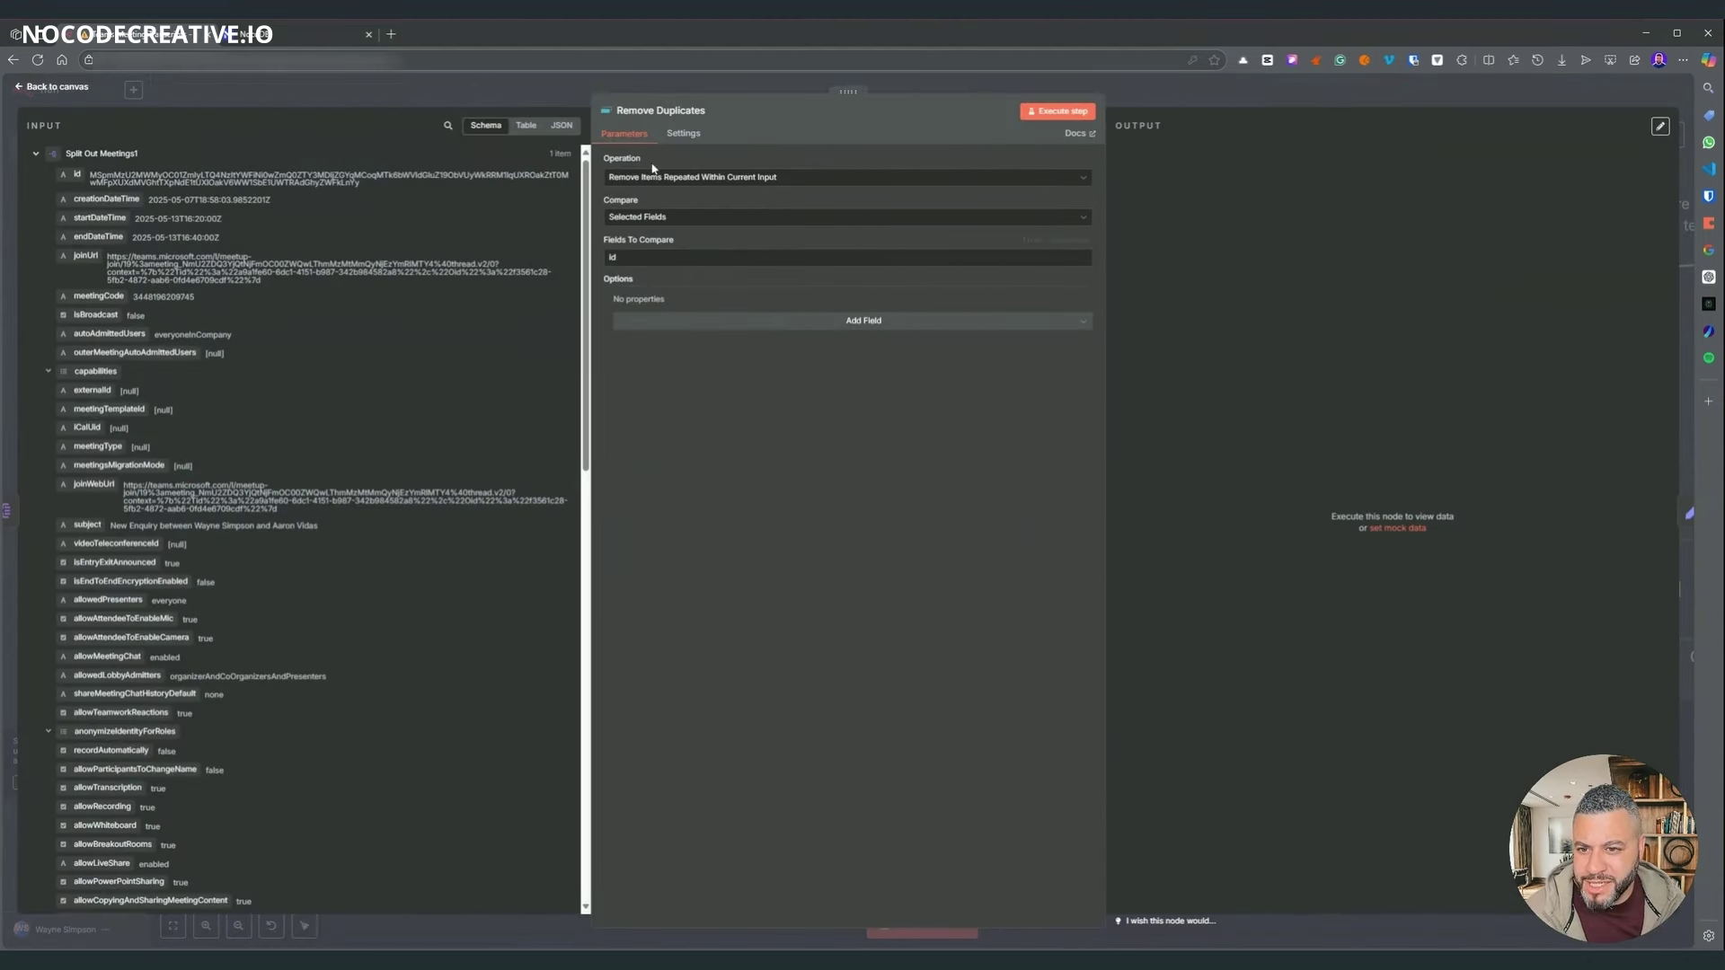
- List the Remove Duplicates Operation options, then close it and pan toward Combine Id's
click(1179, 98)
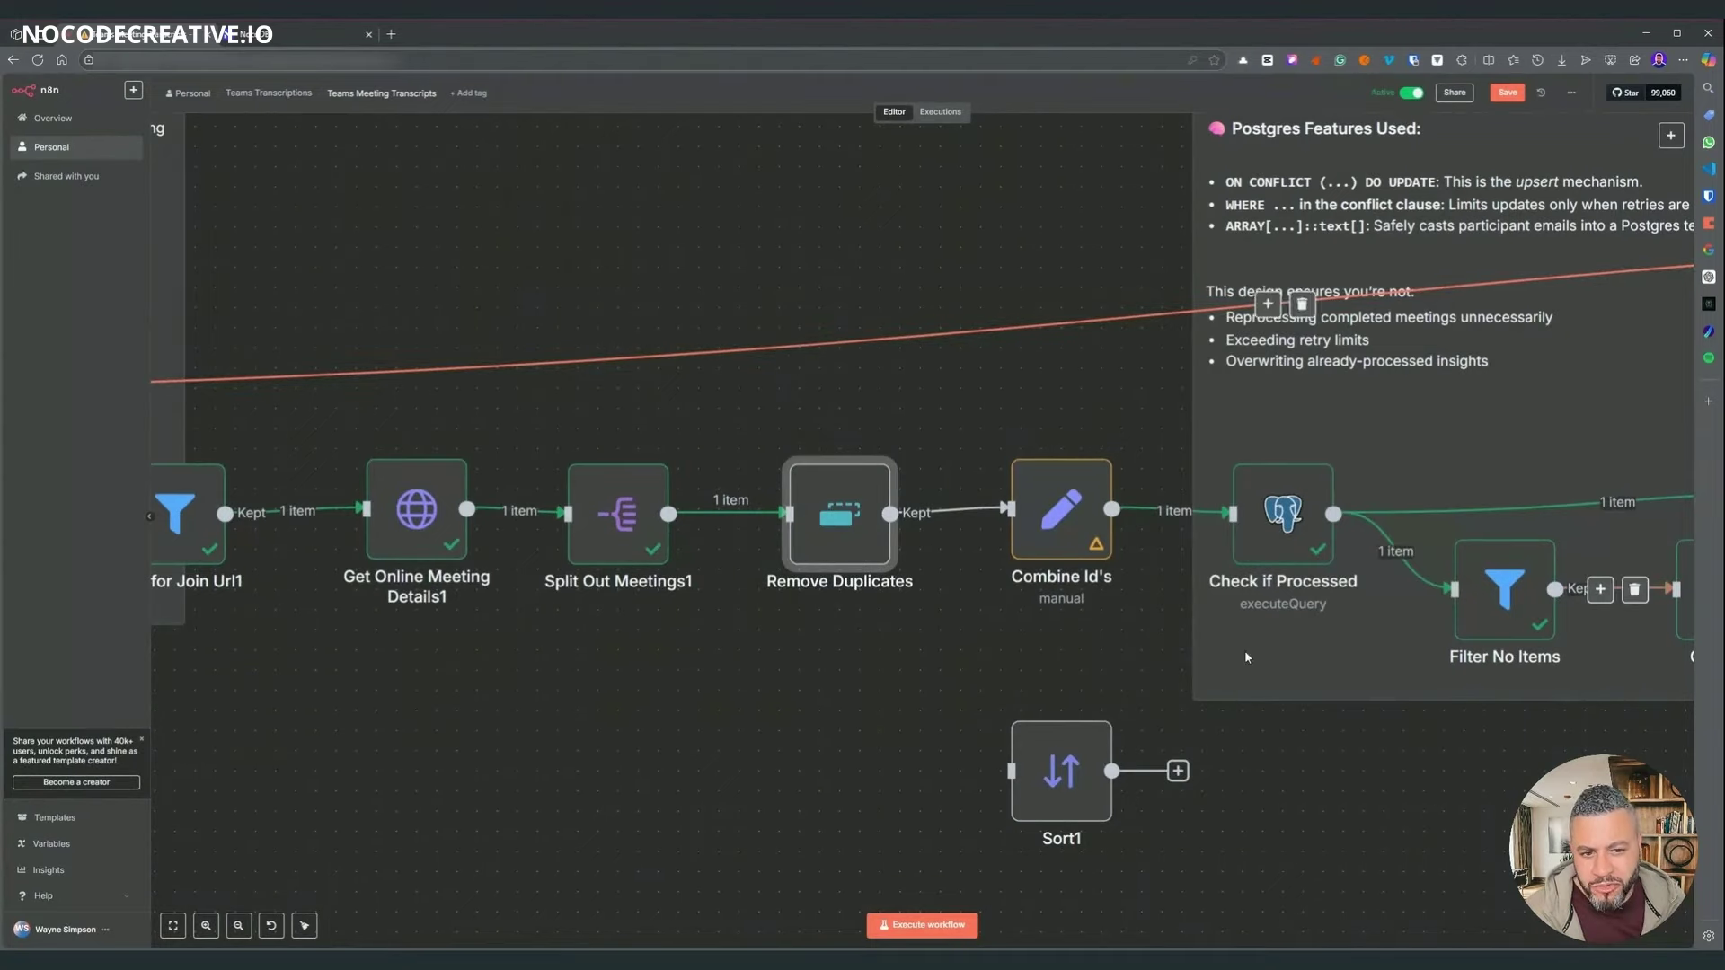
double_click(839, 514)
click(710, 177)
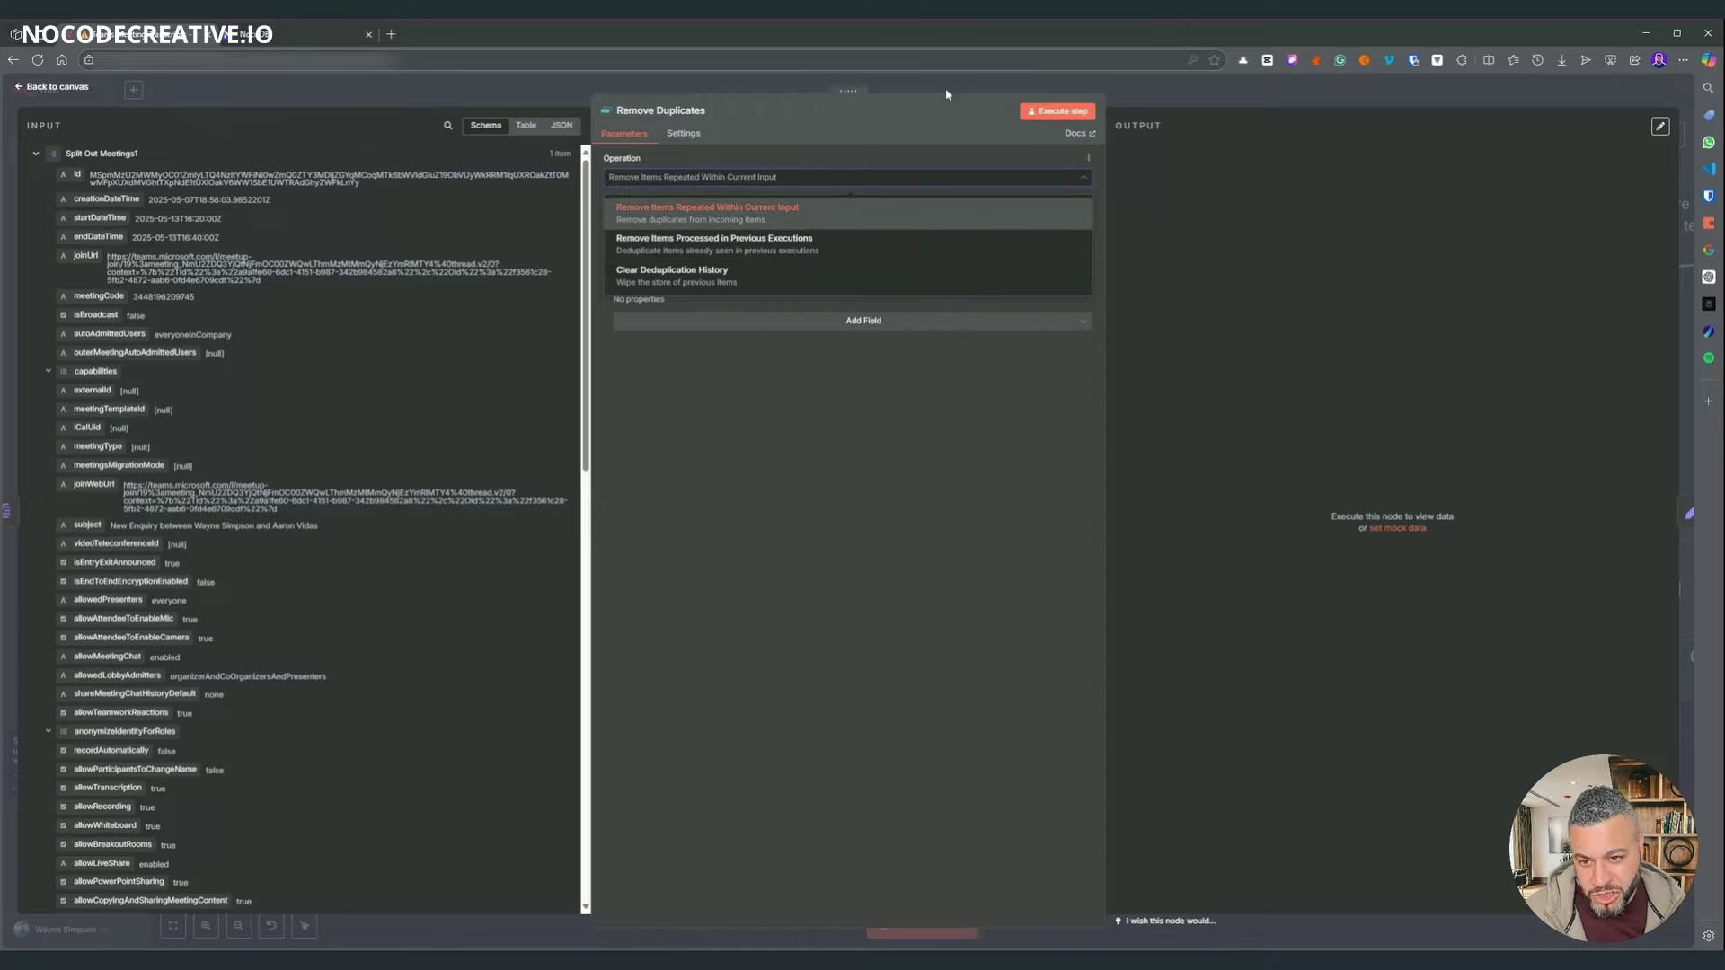
click(1134, 106)
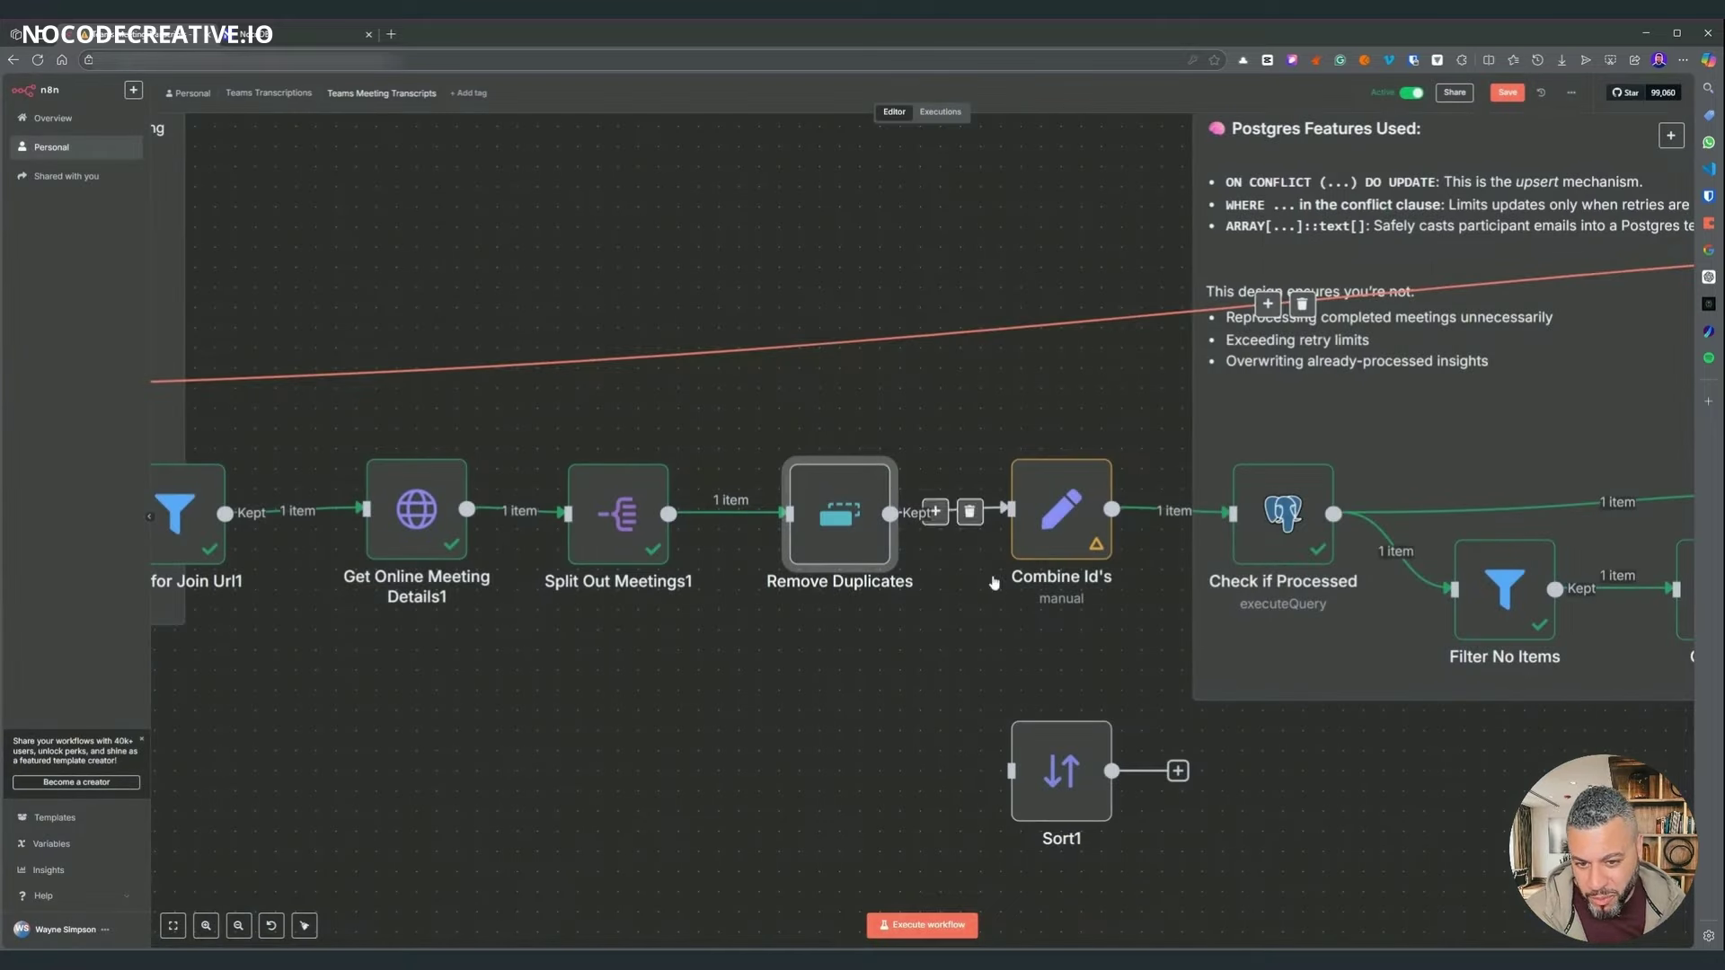
scroll(1009, 716, right, 5)
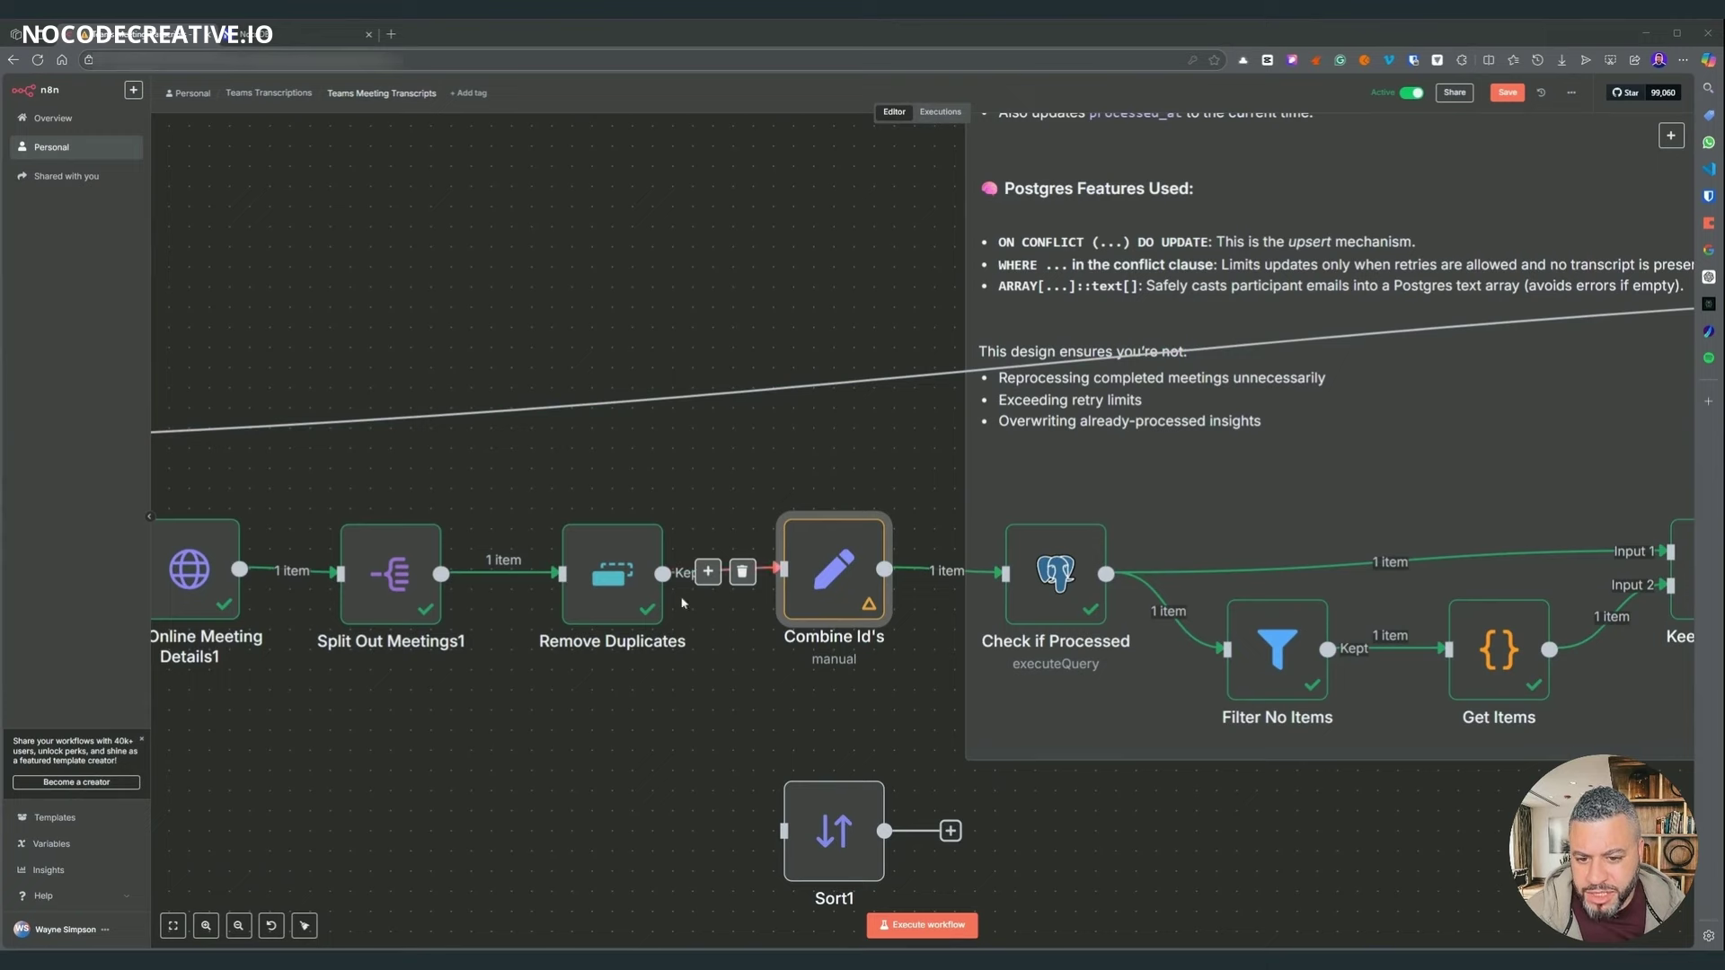
scroll(764, 732, left, 3)
drag(767, 744, 760, 751)
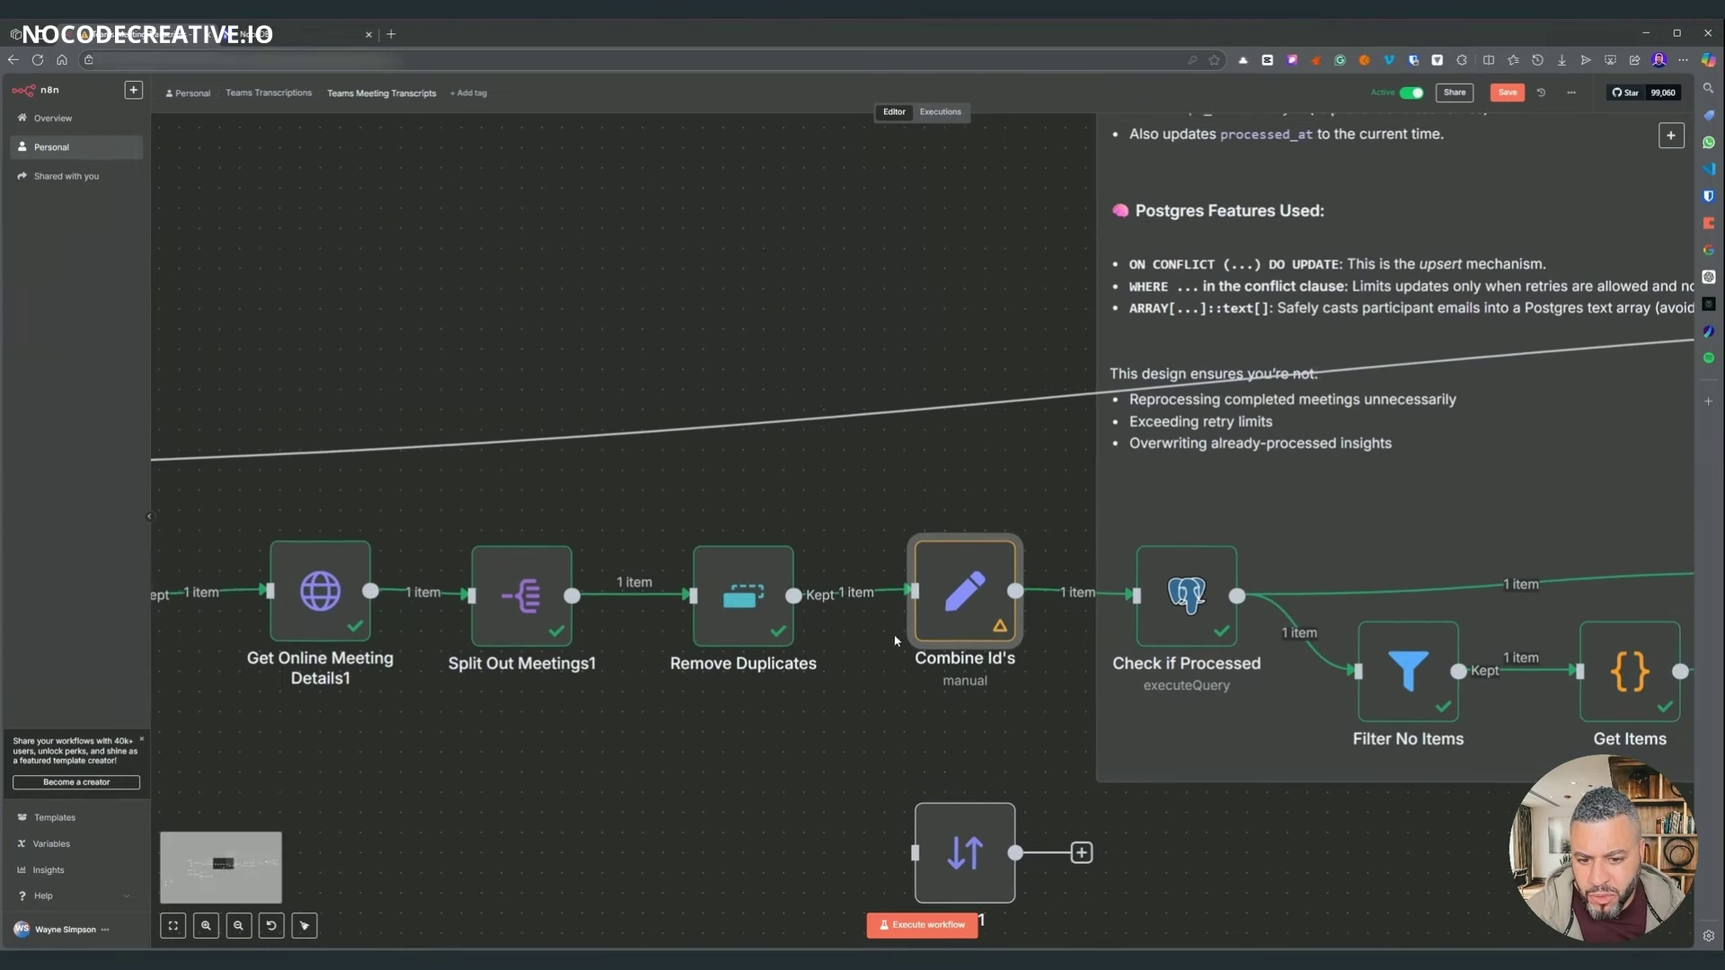
double_click(965, 591)
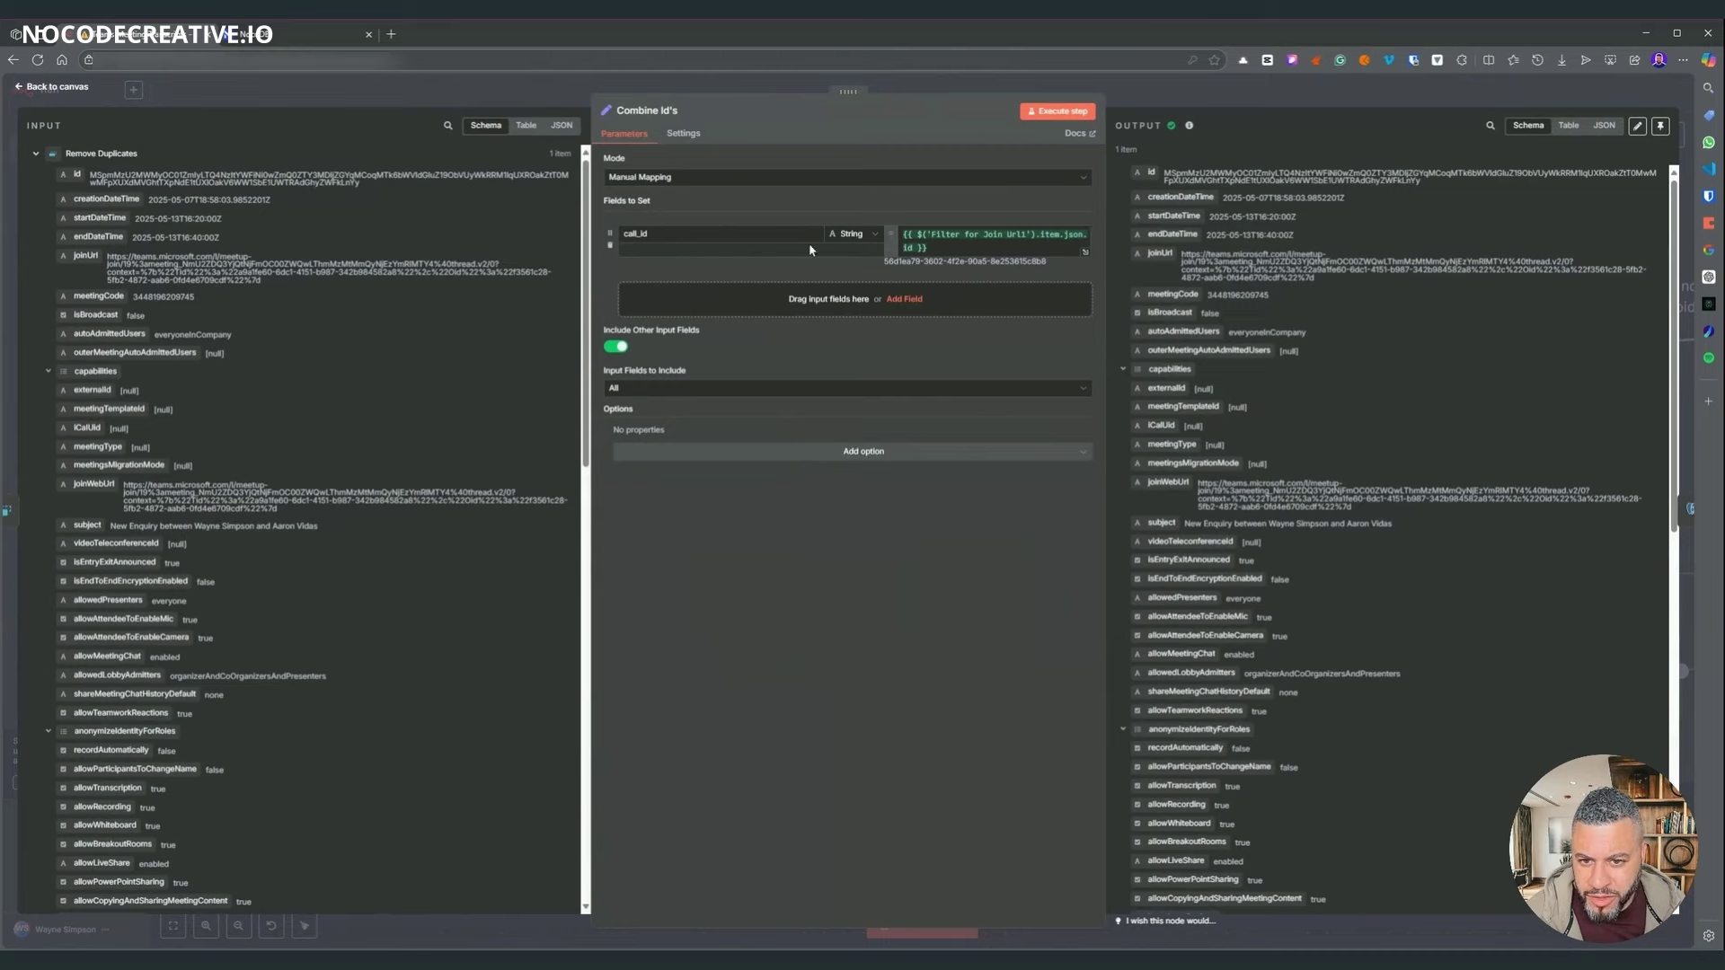
click(1085, 253)
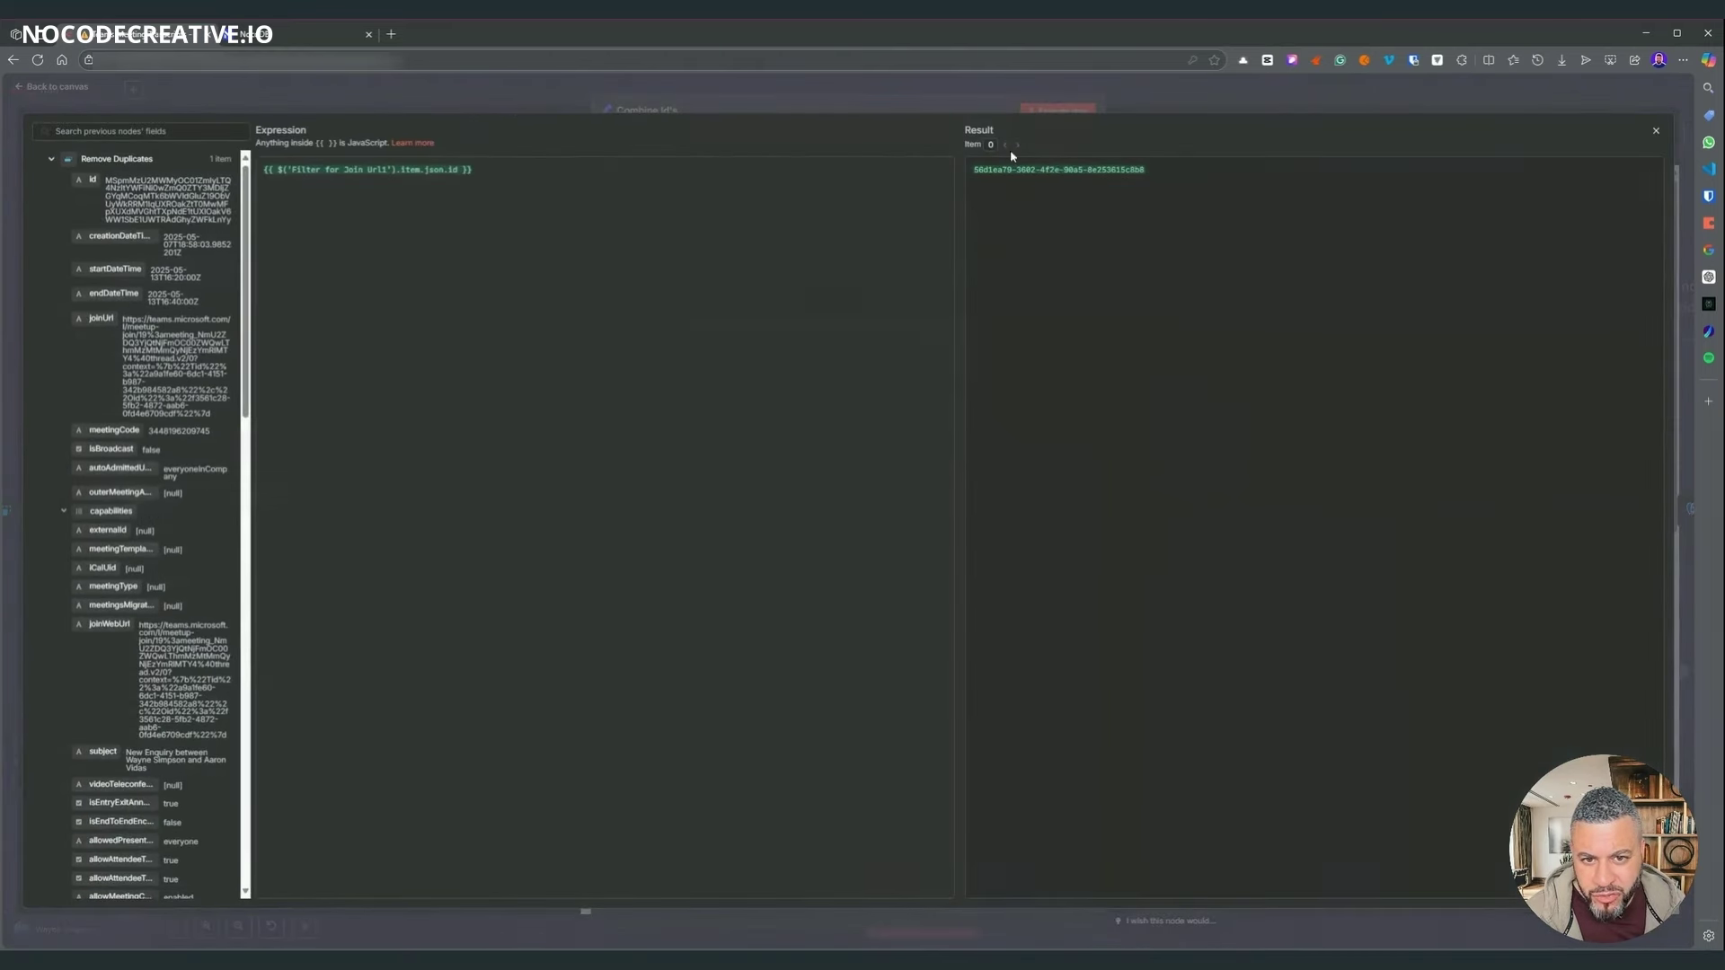
click(925, 108)
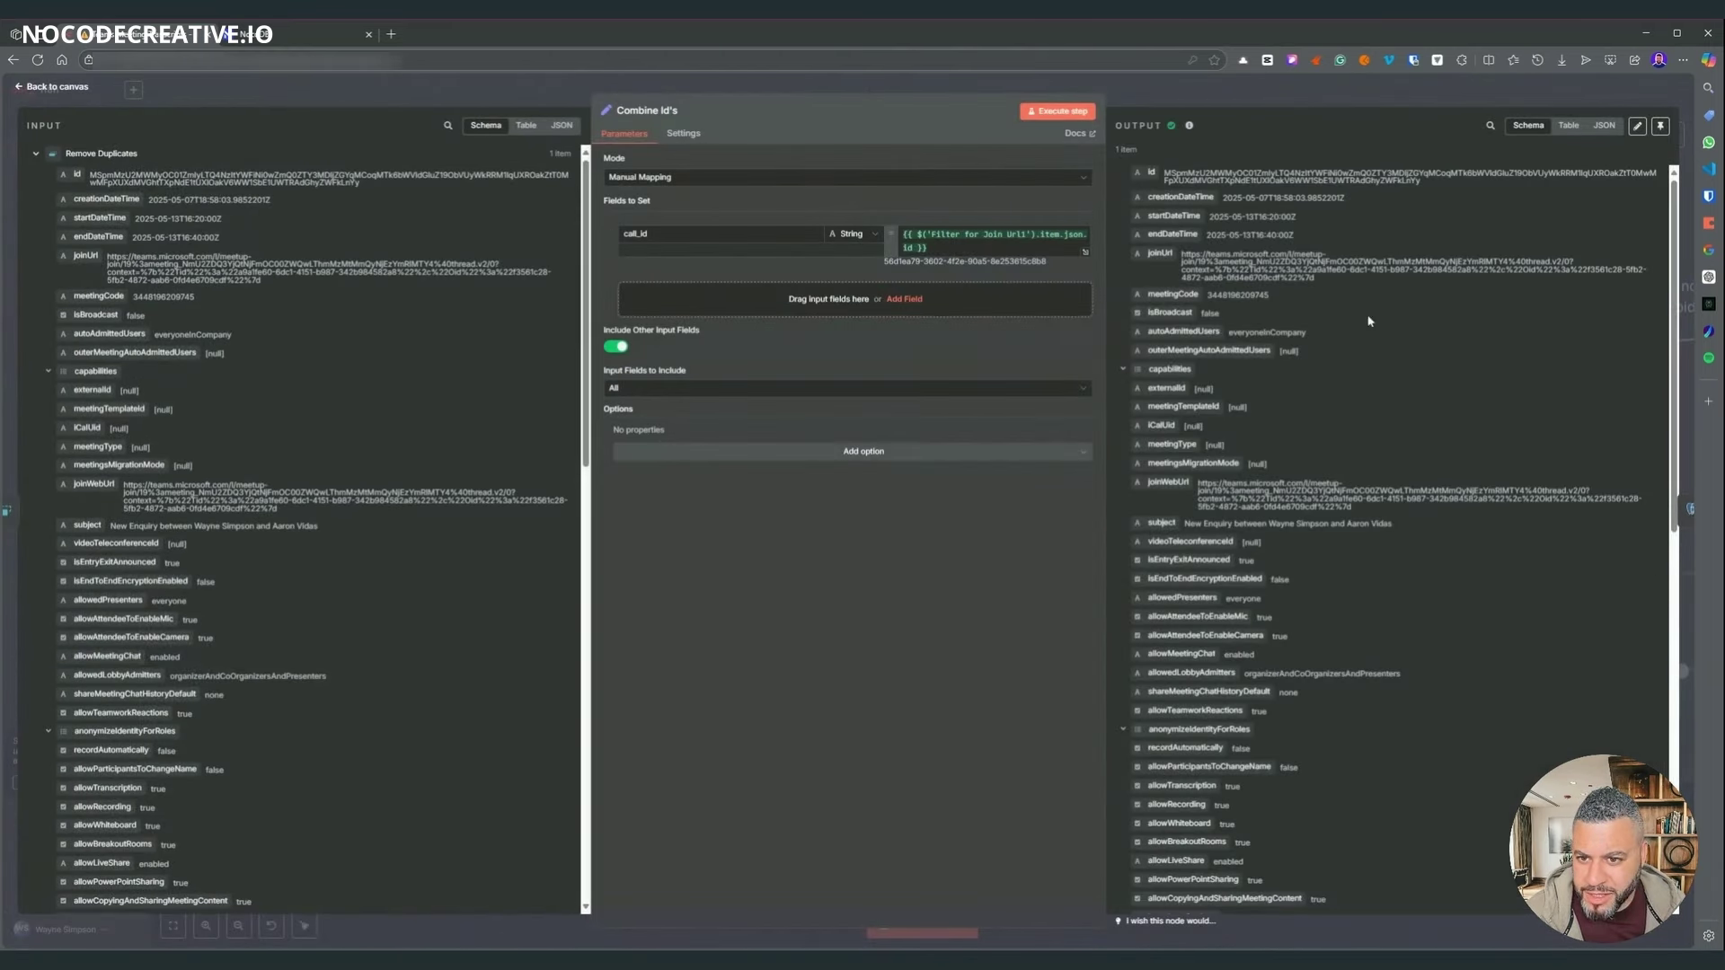
scroll(1261, 747, down, 10)
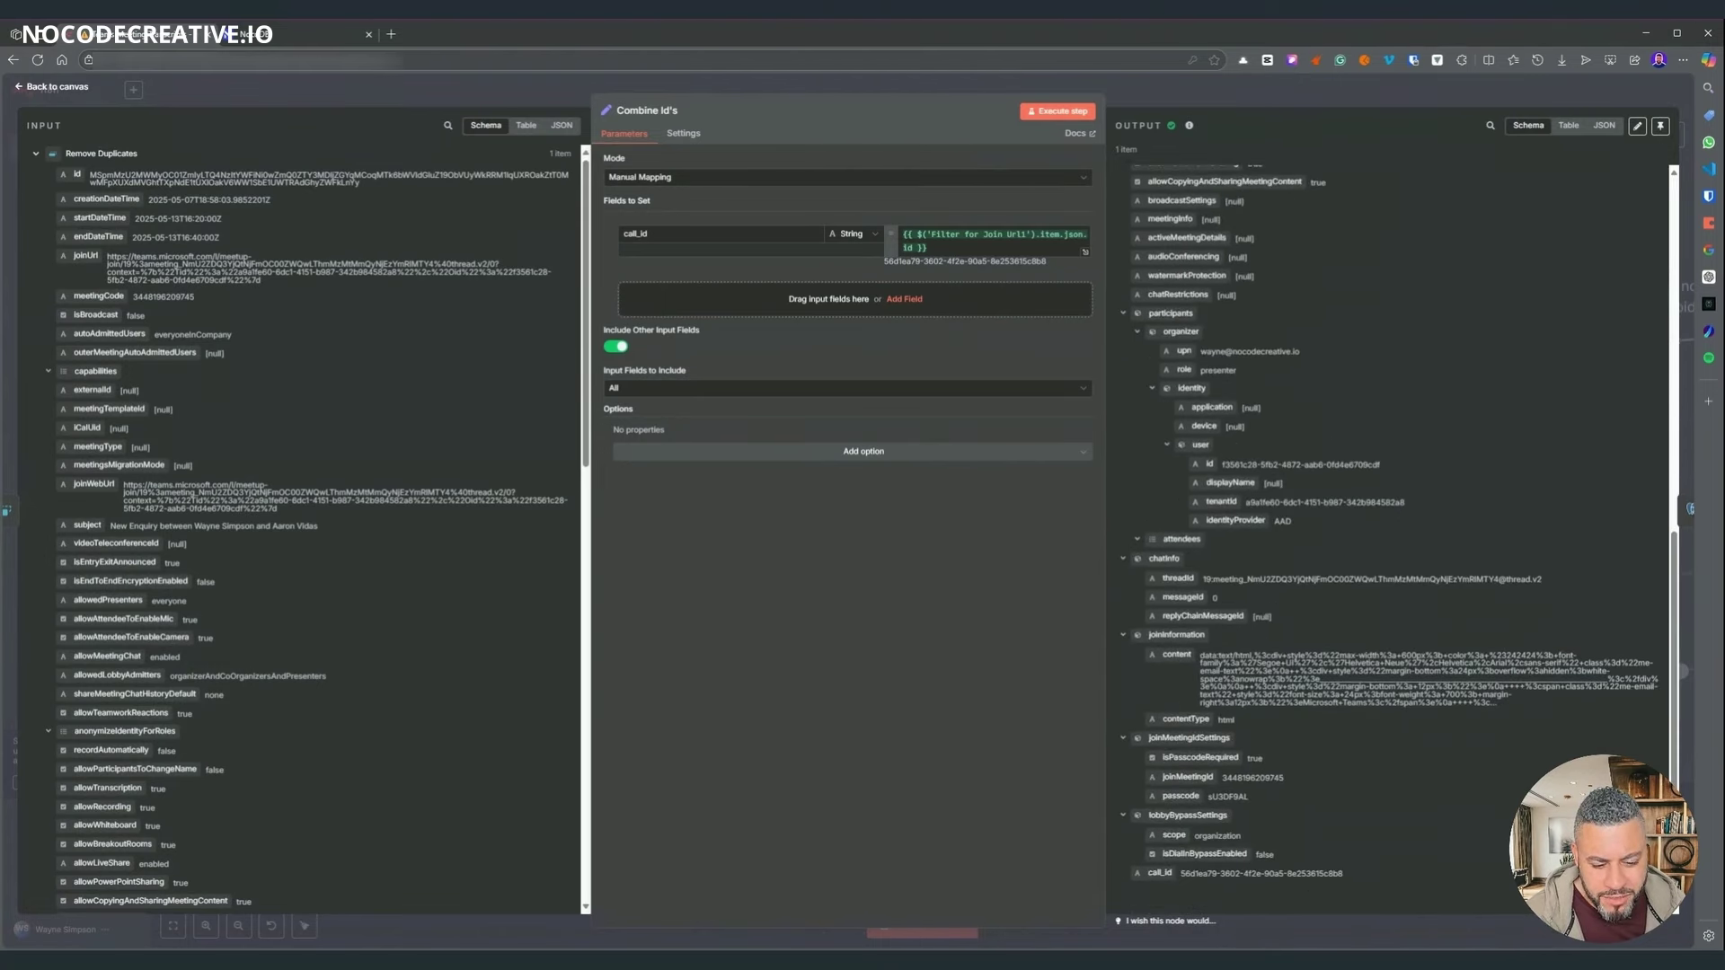
drag(1252, 899, 1186, 891)
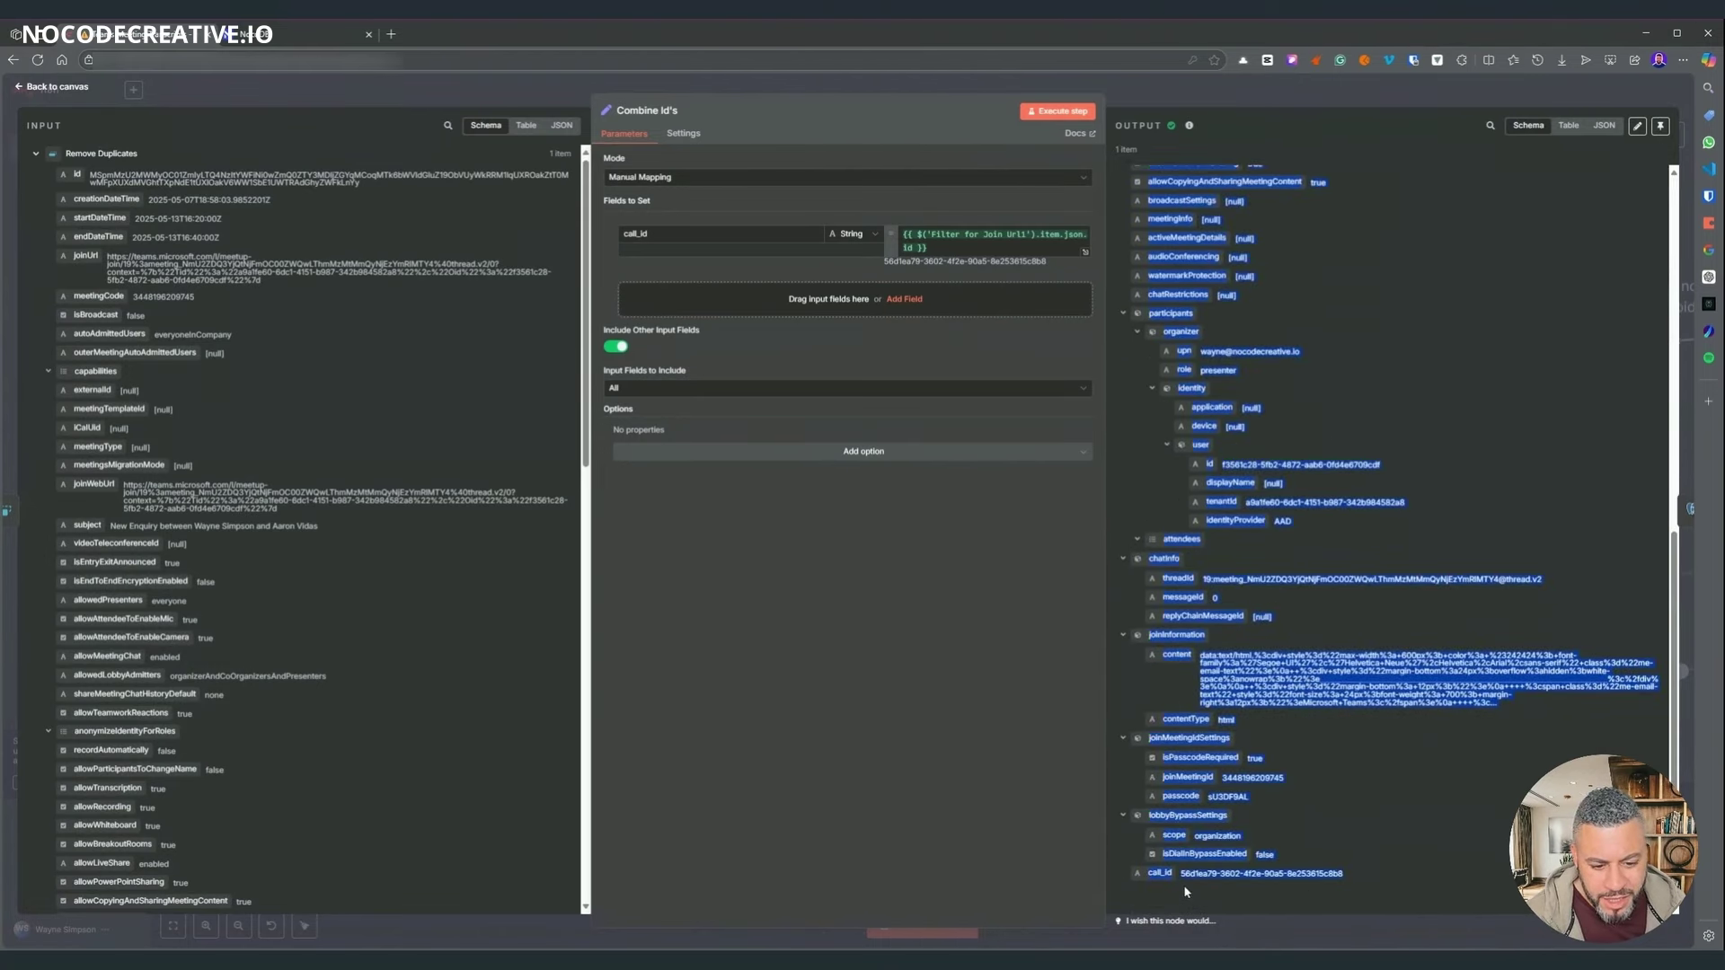
click(1461, 416)
scroll(1424, 531, up, 8)
scroll(1416, 558, down, 8)
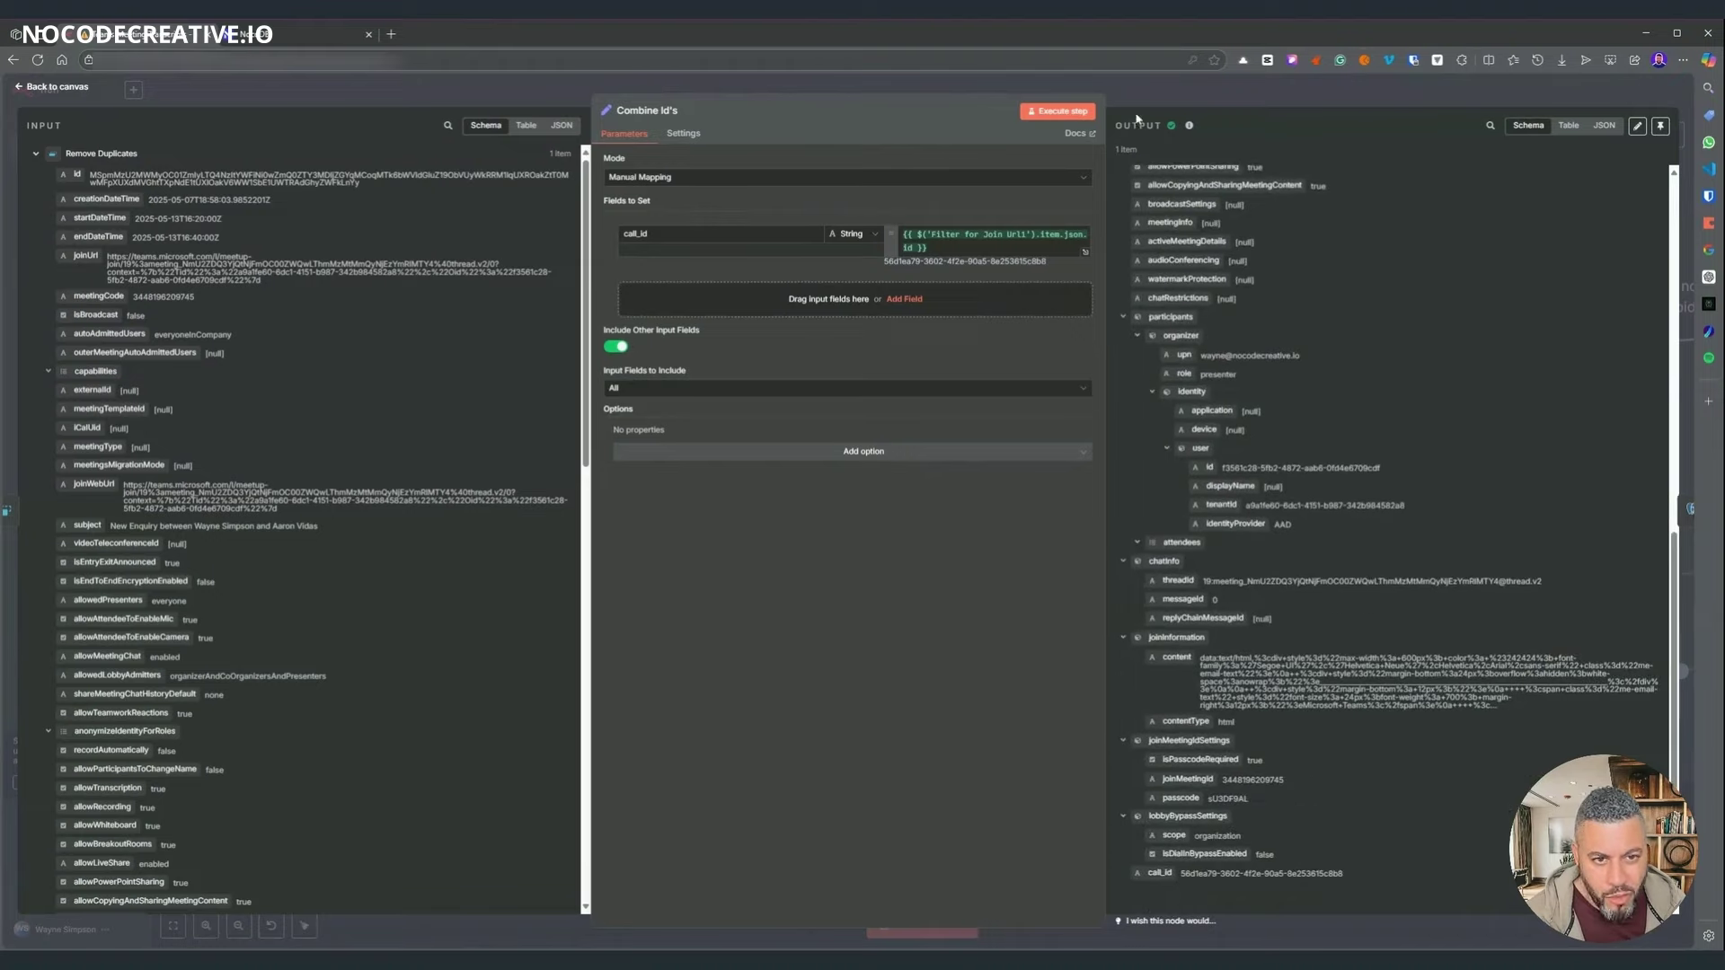
key(Escape)
scroll(639, 680, left, 5)
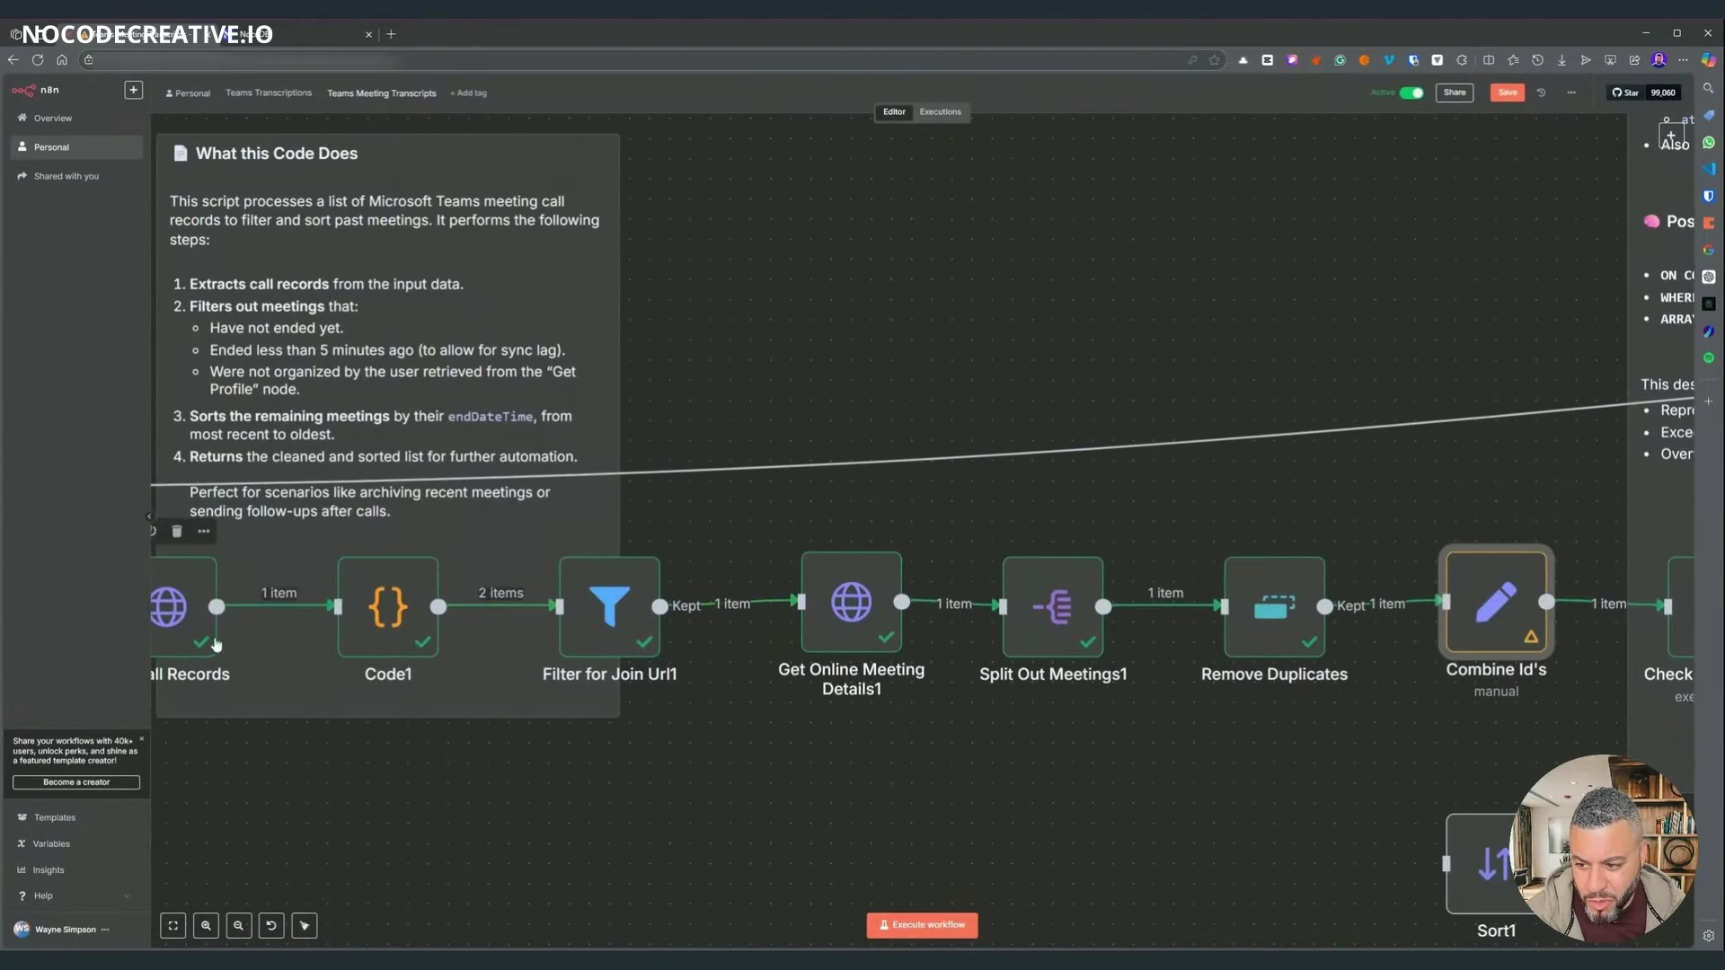
scroll(523, 866, left, 4)
scroll(523, 866, left, 3)
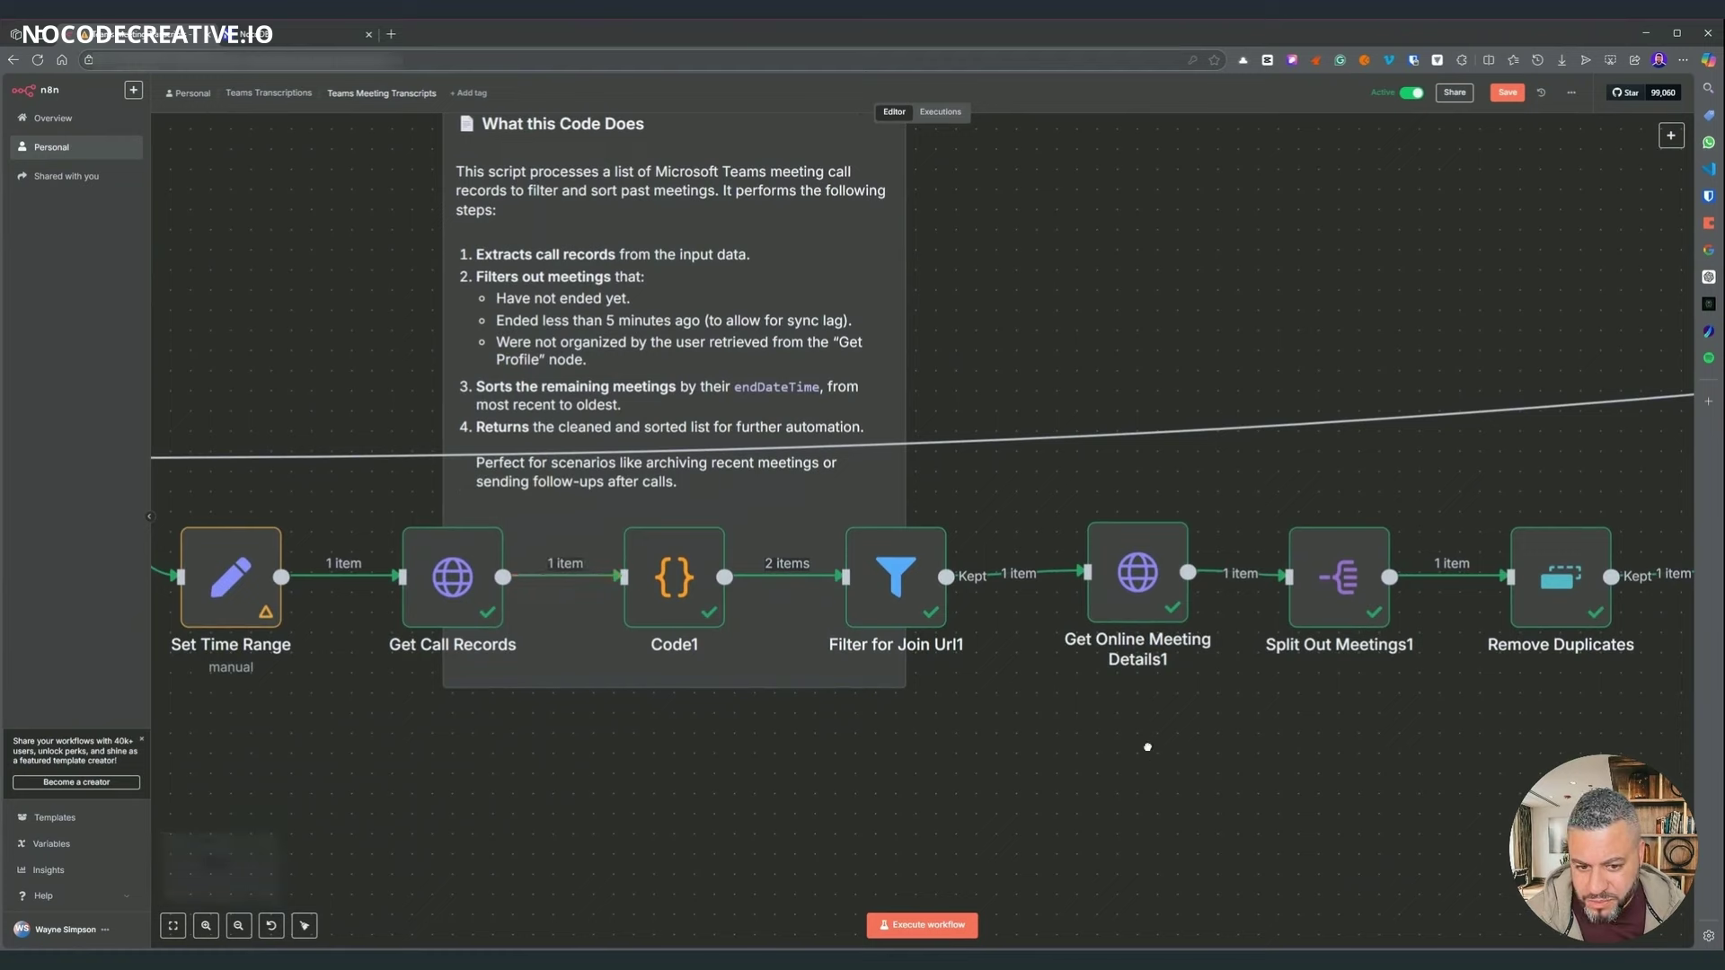
scroll(450, 568, right, 1)
scroll(449, 567, right, 10)
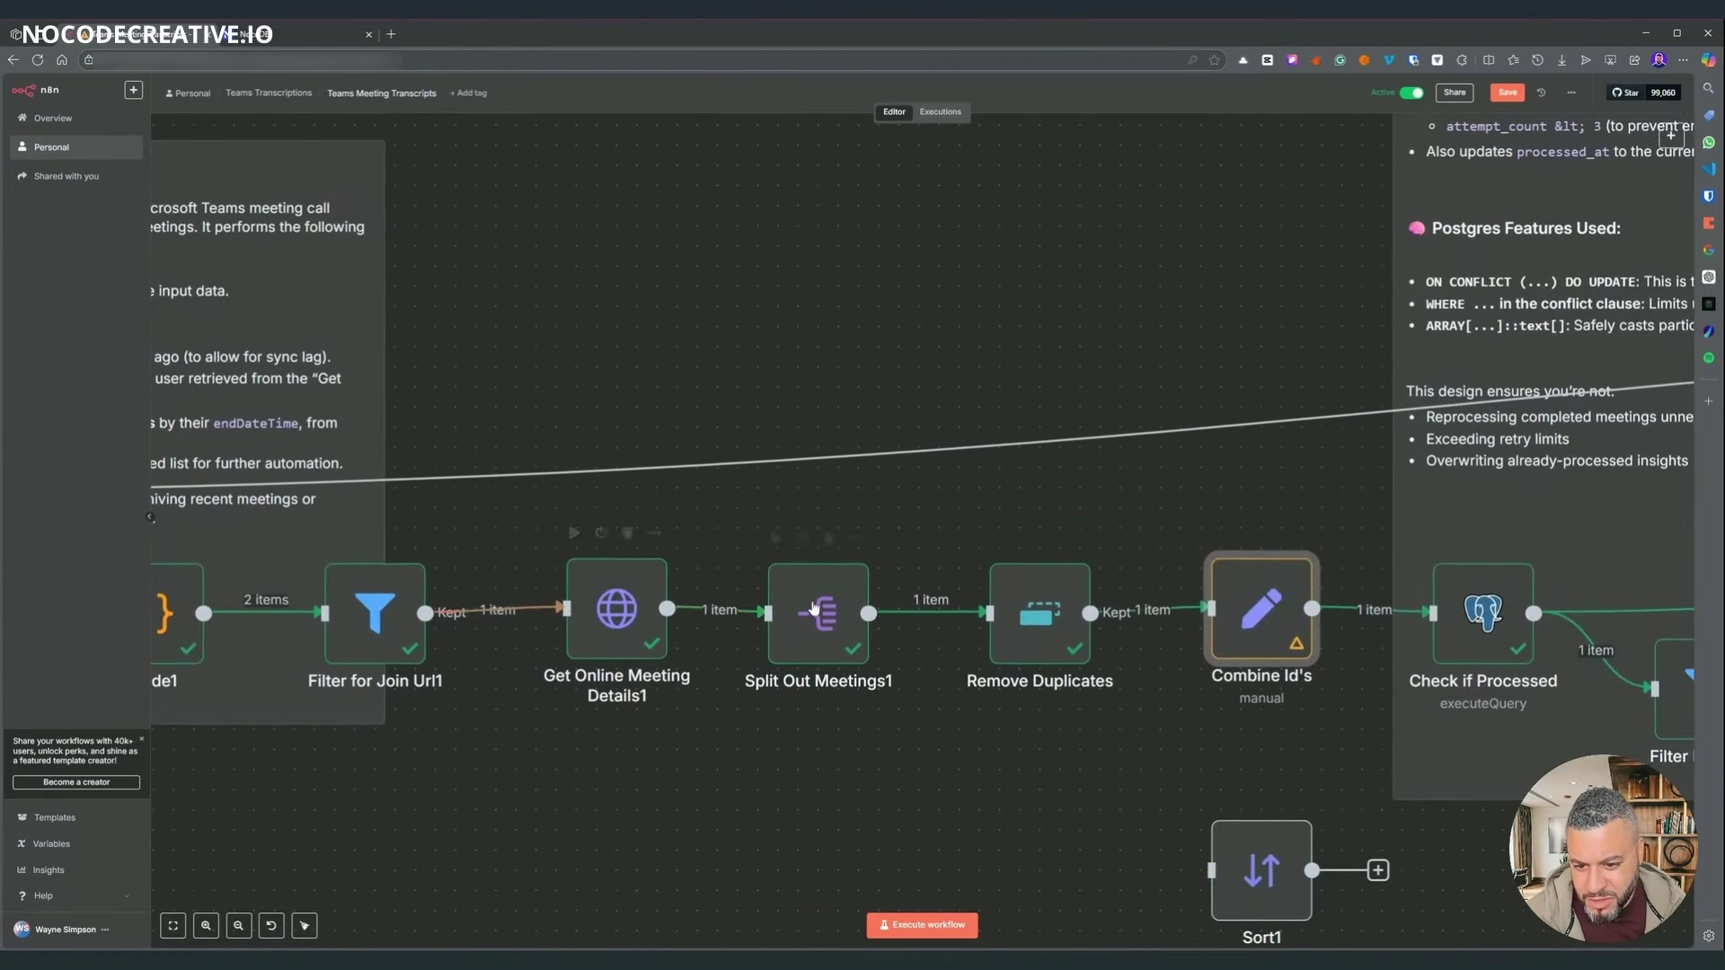
scroll(553, 656, right, 1)
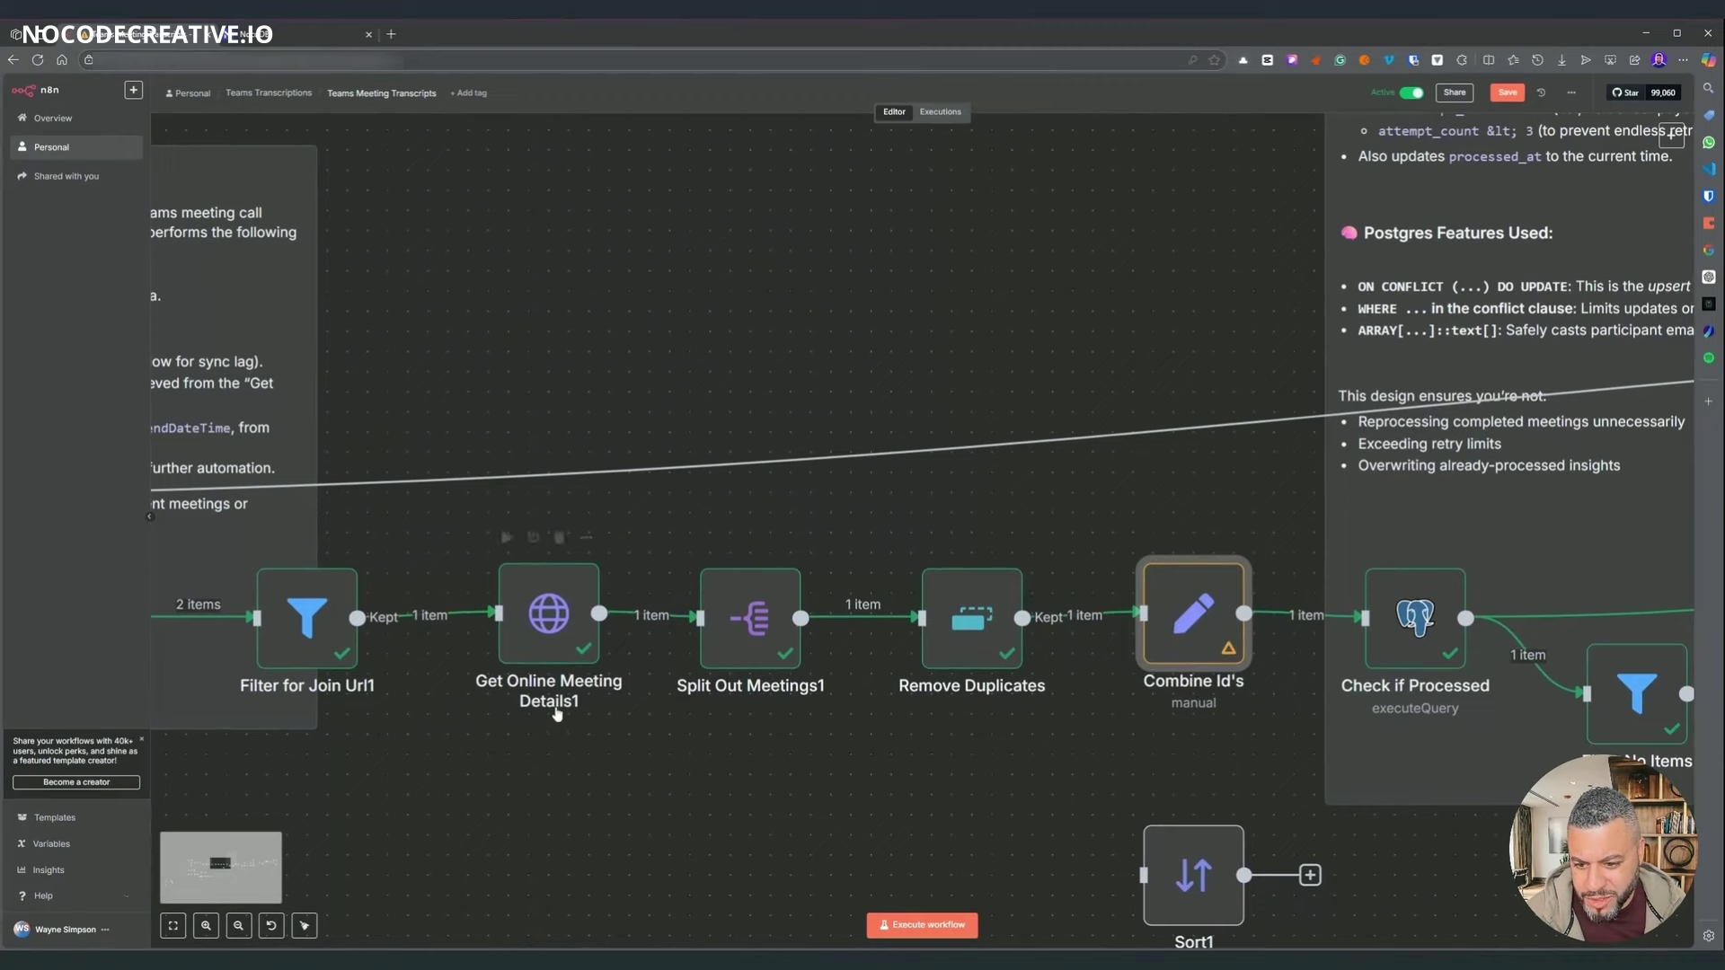
scroll(1105, 744, left, 11)
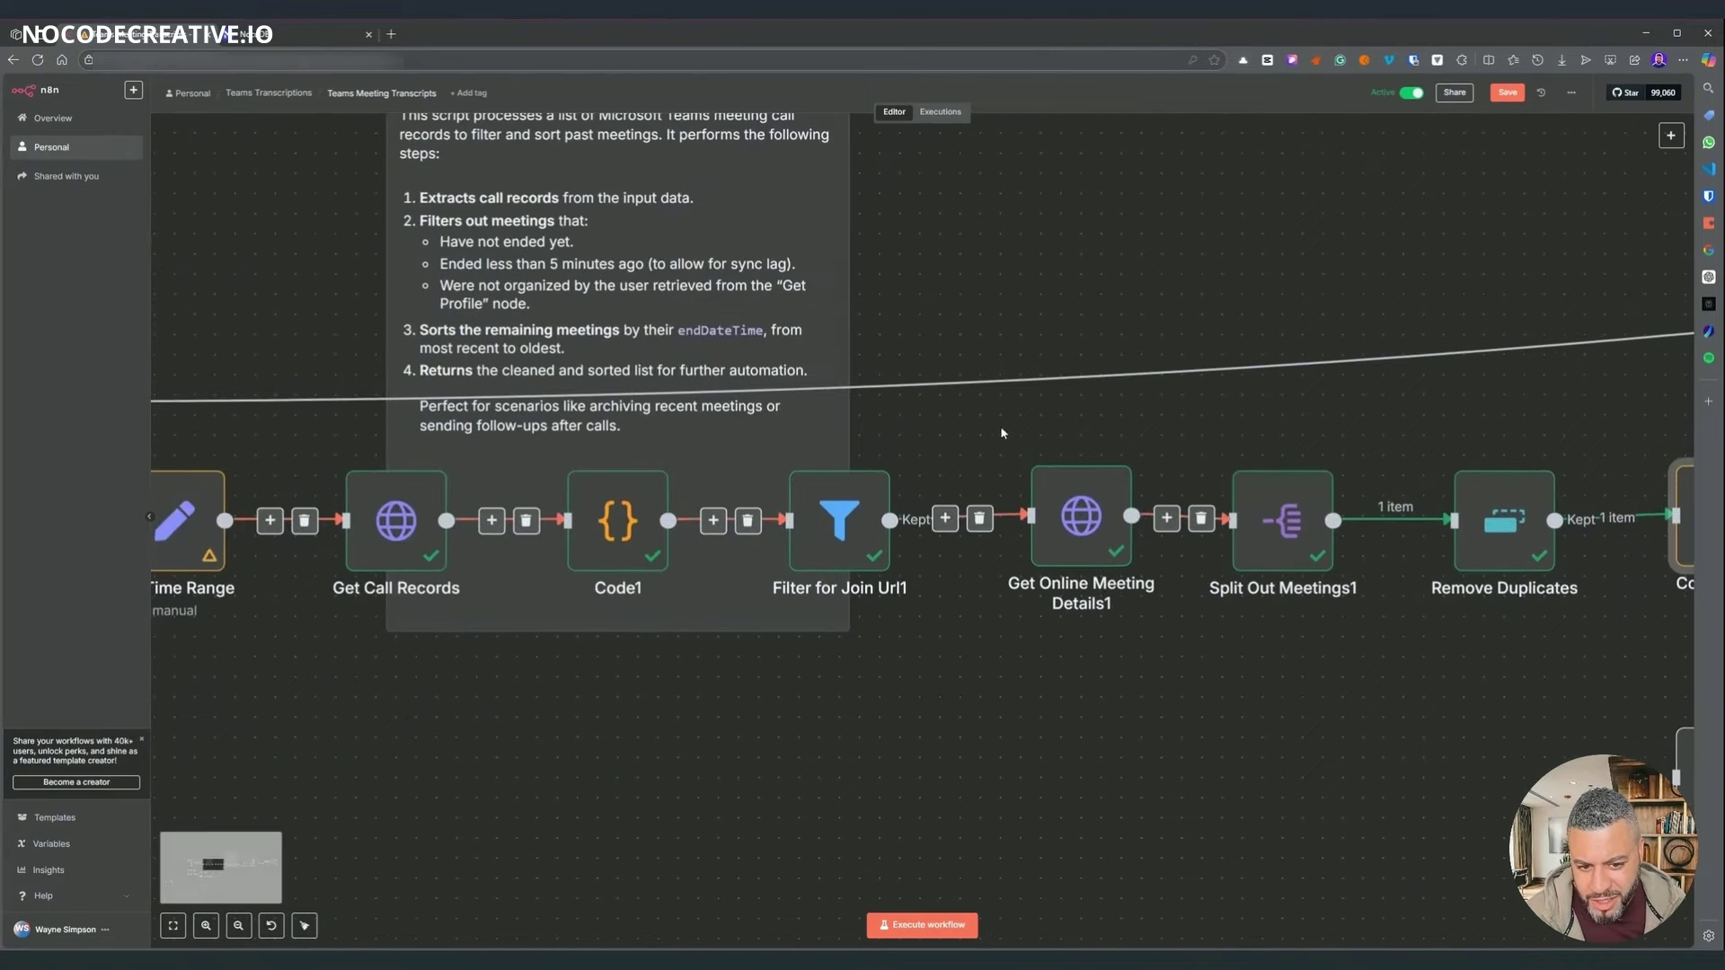
scroll(1354, 743, right, 16)
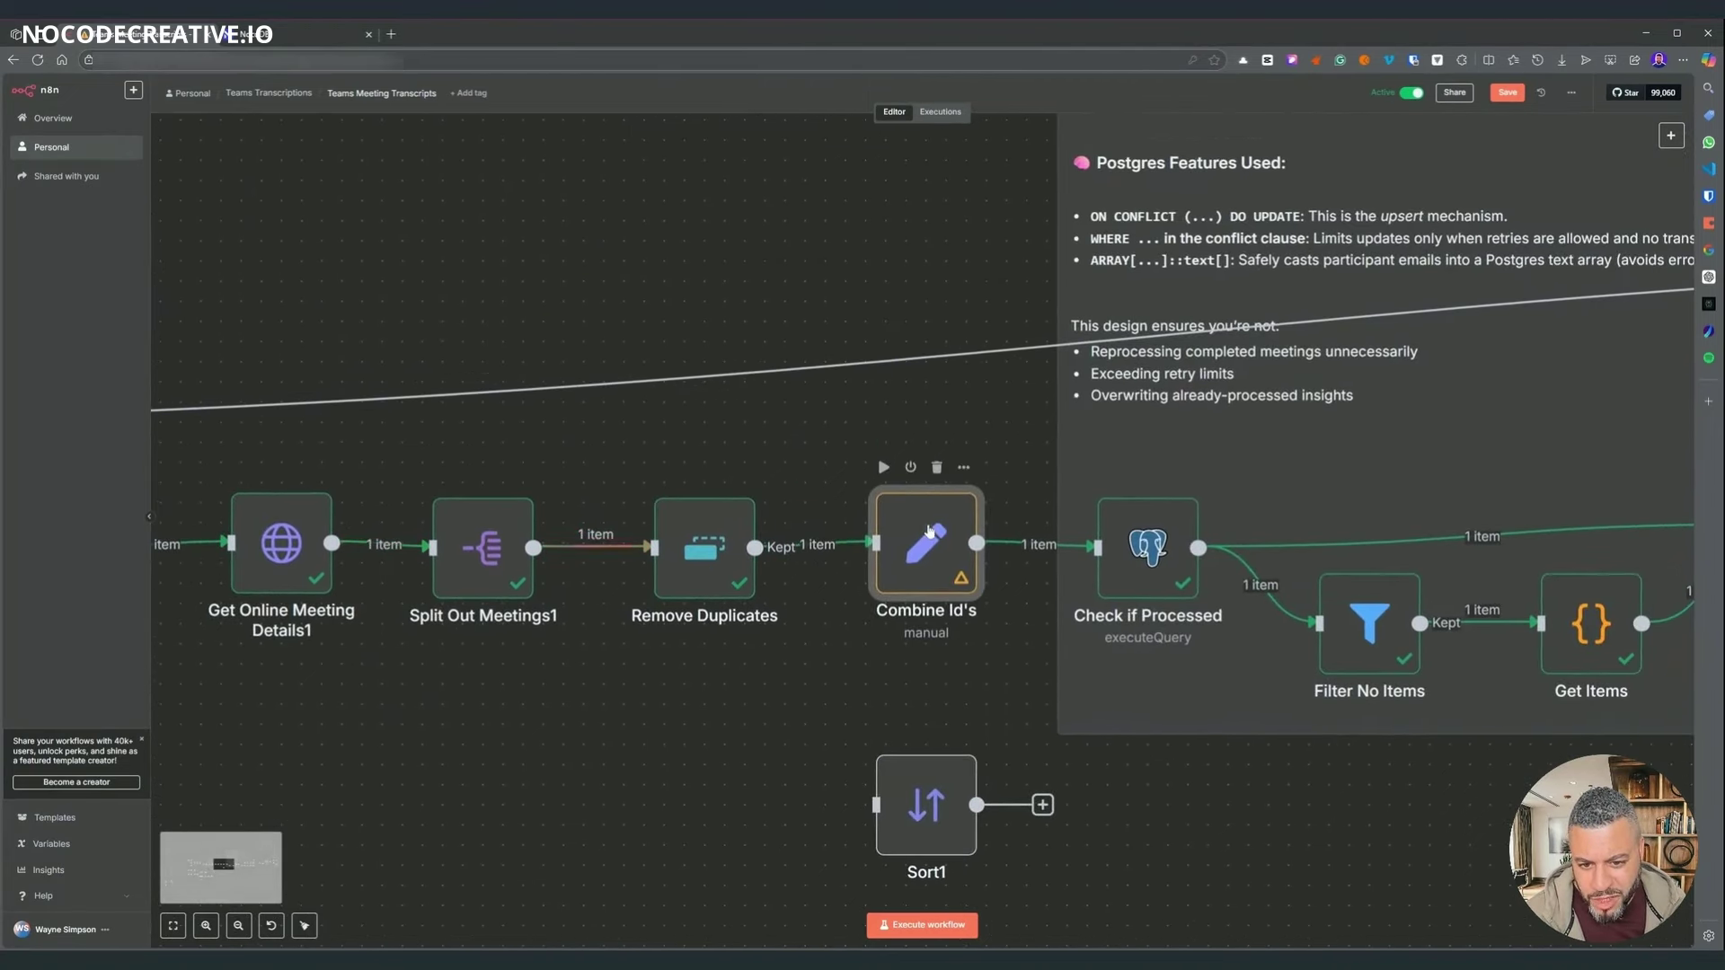
drag(932, 575, 911, 537)
scroll(959, 294, right, 10)
scroll(960, 293, up, 3)
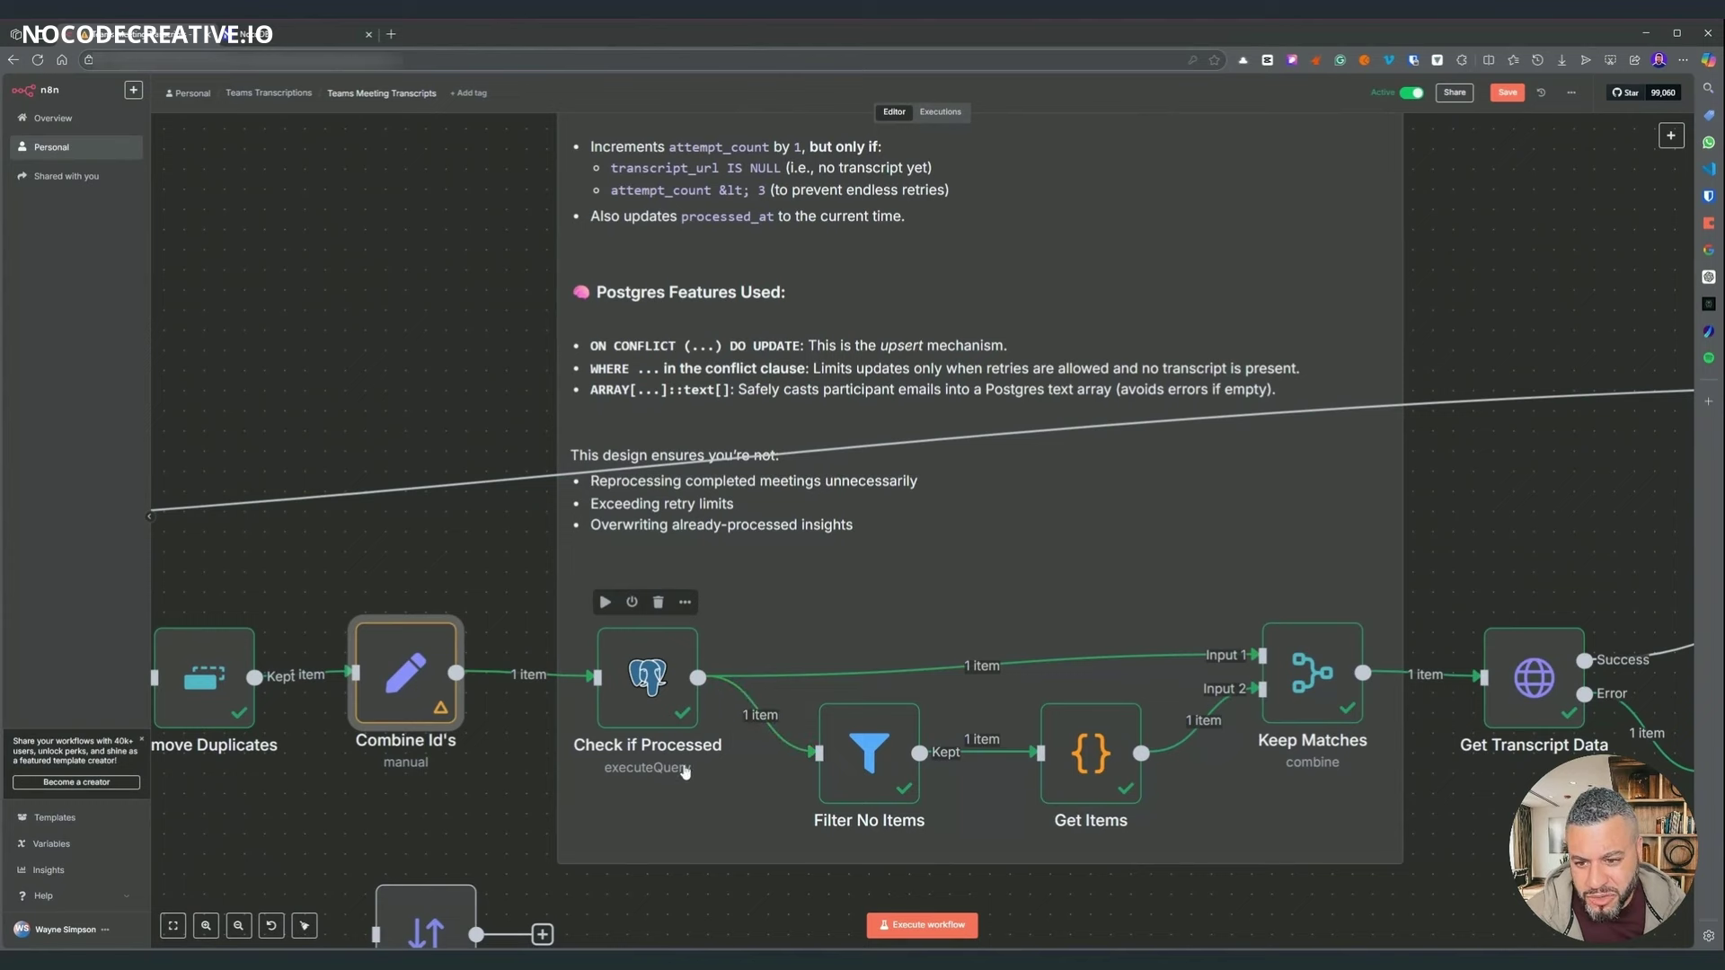
scroll(596, 424, left, 3)
scroll(596, 424, up, 1)
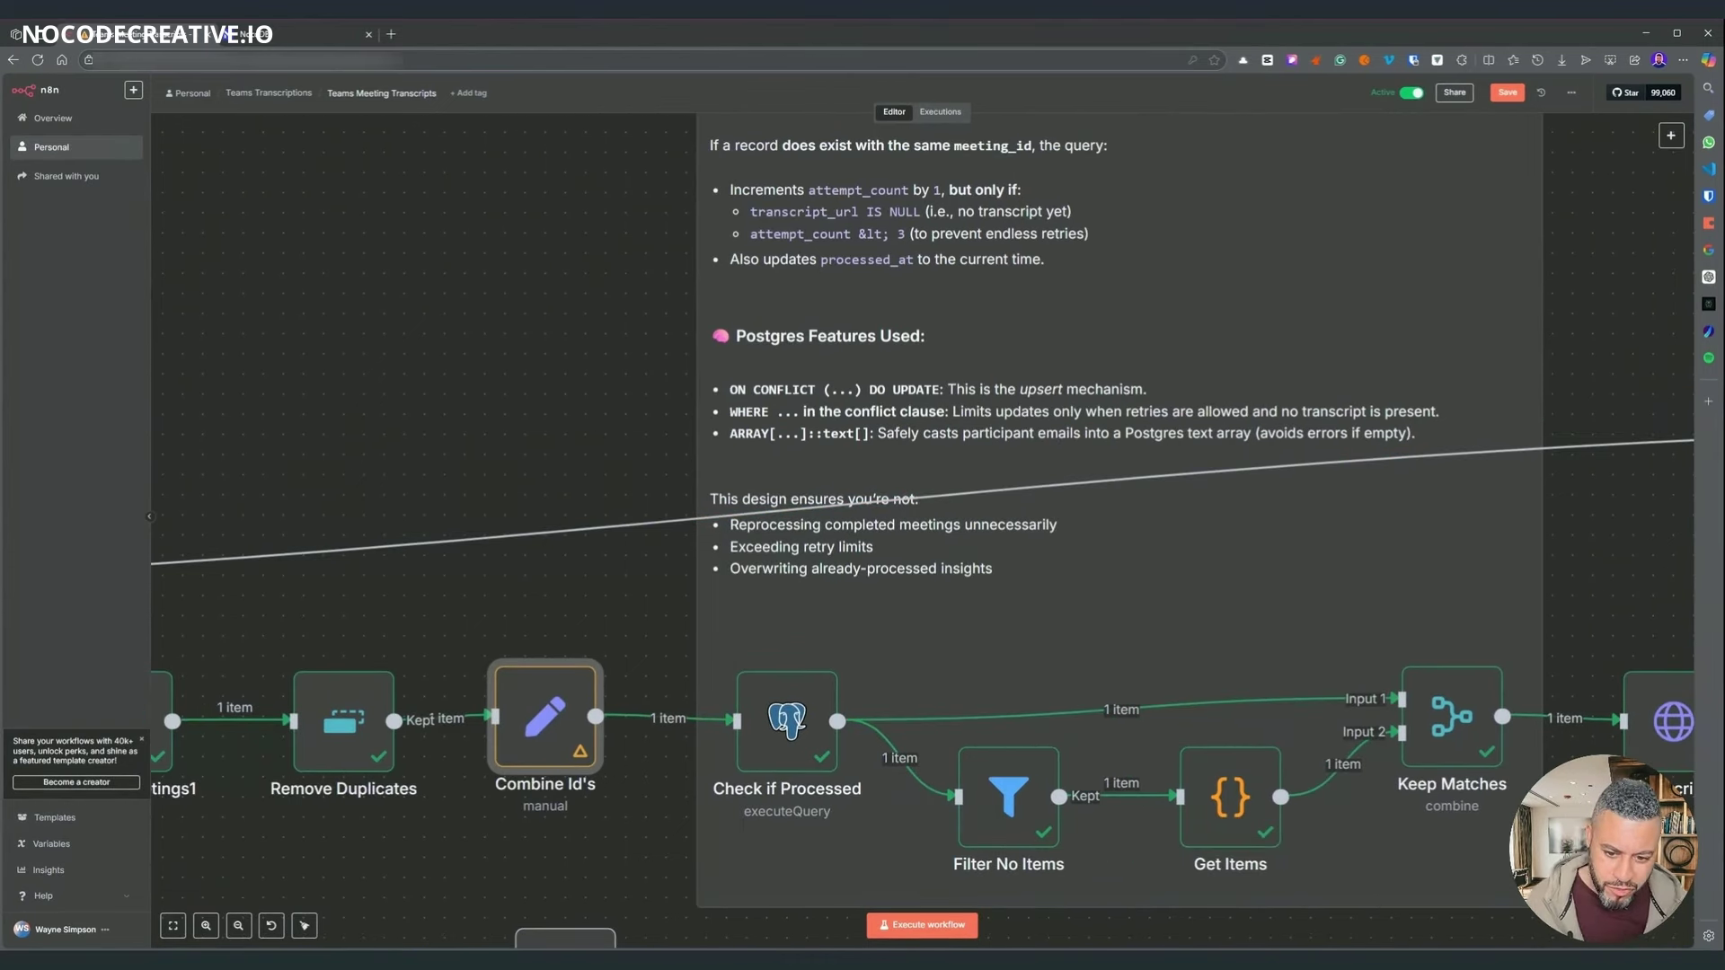
drag(545, 719, 565, 719)
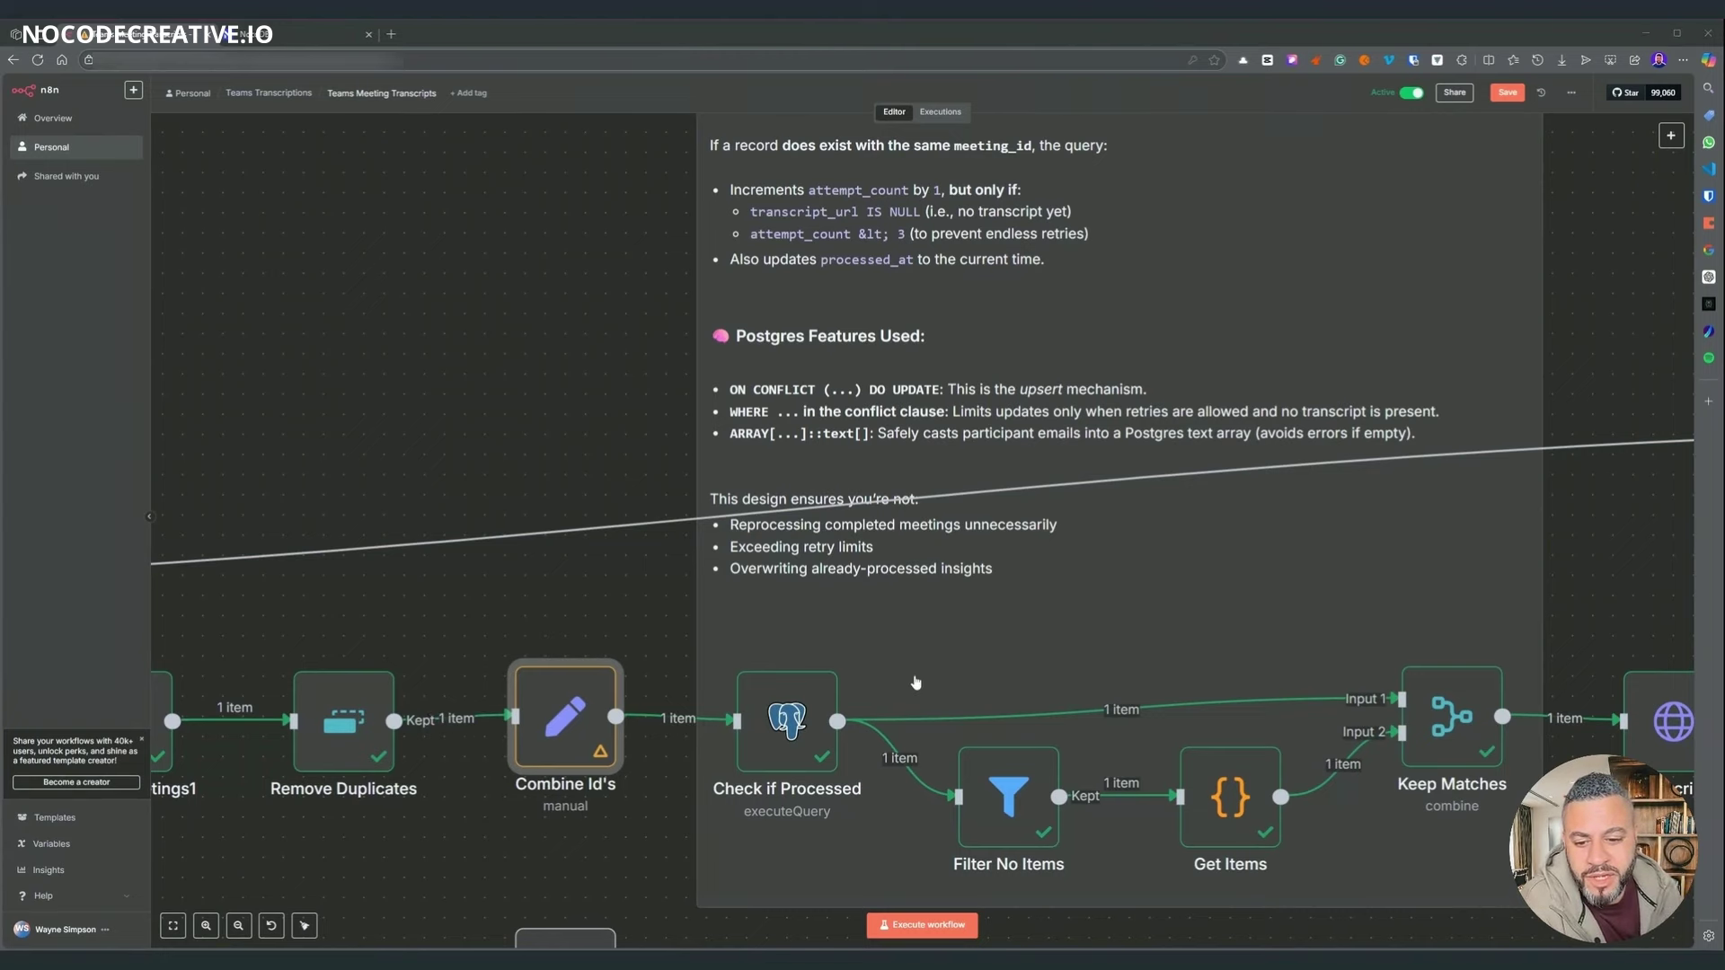
scroll(560, 470, up, 3)
scroll(559, 469, up, 4)
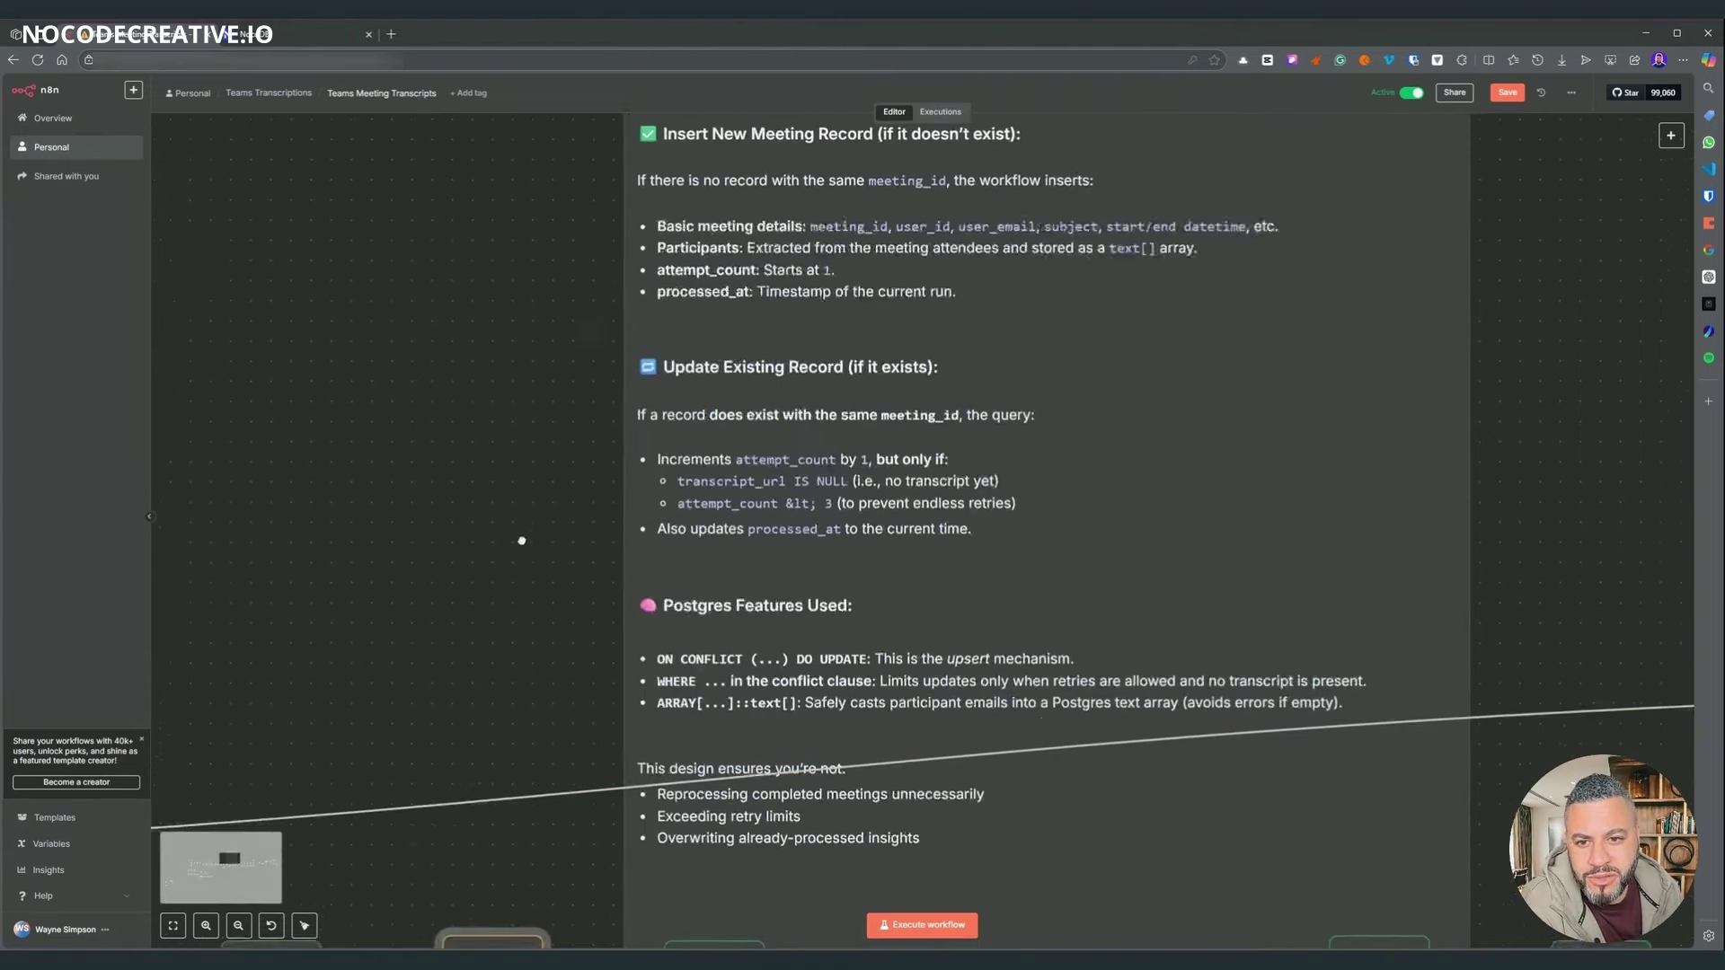
scroll(560, 470, down, 9)
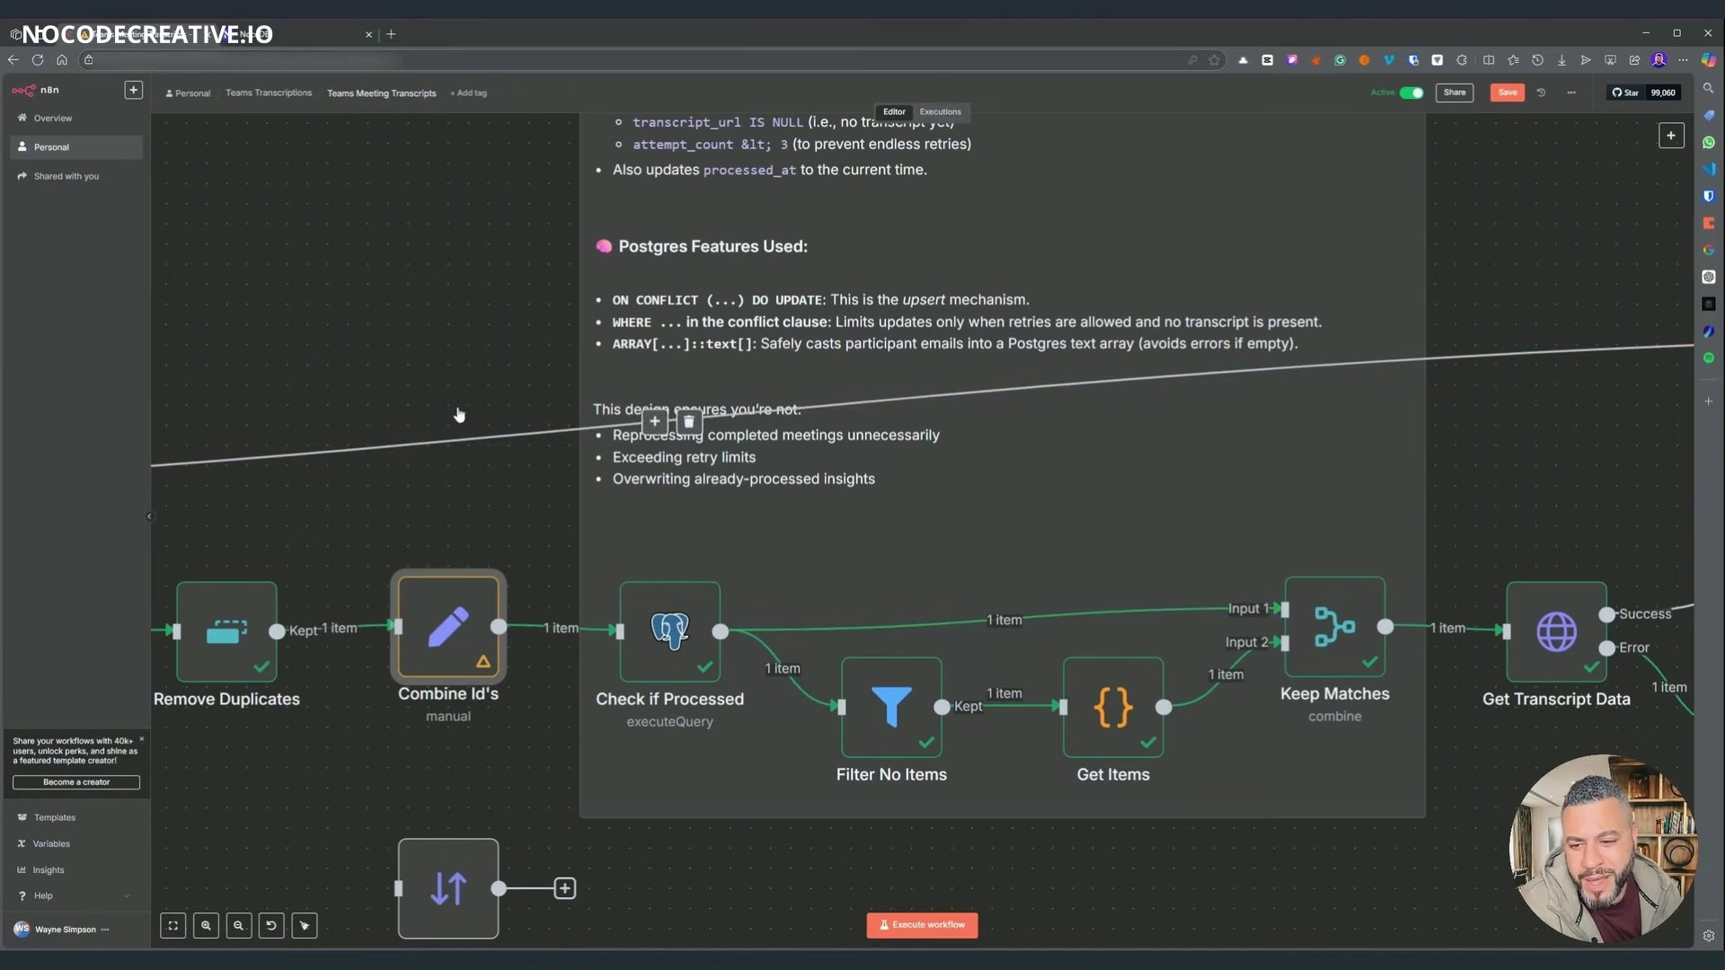
scroll(682, 646, up, 3)
scroll(847, 840, down, 4)
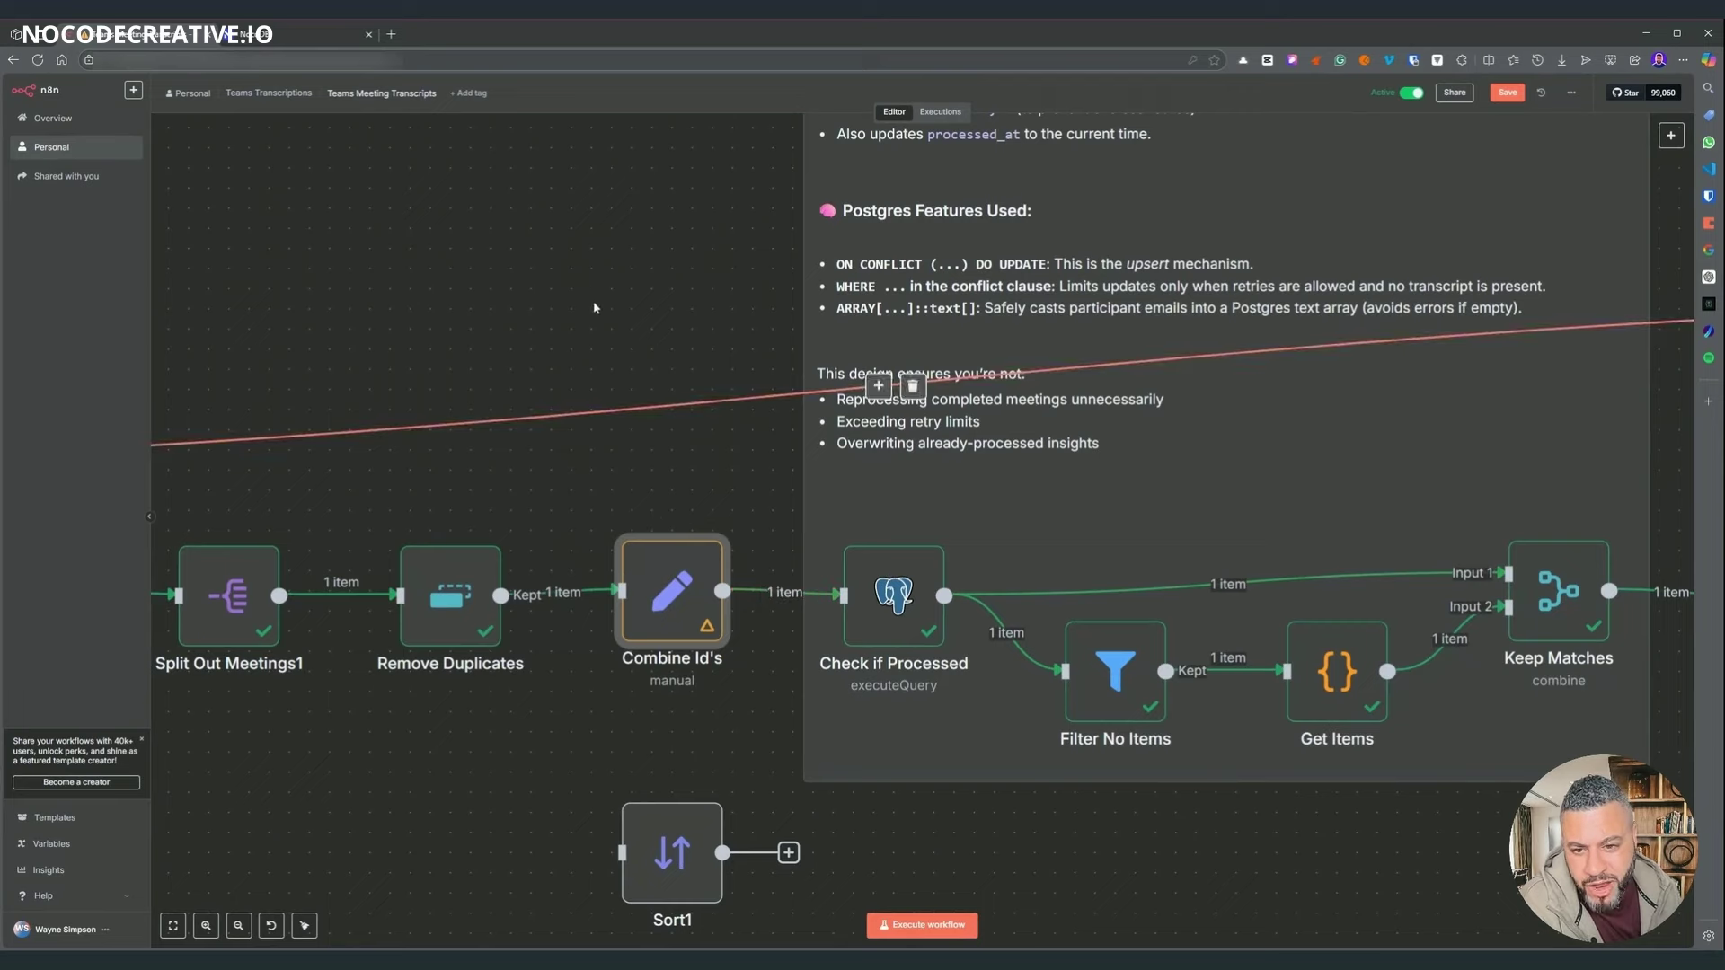
scroll(834, 562, right, 2)
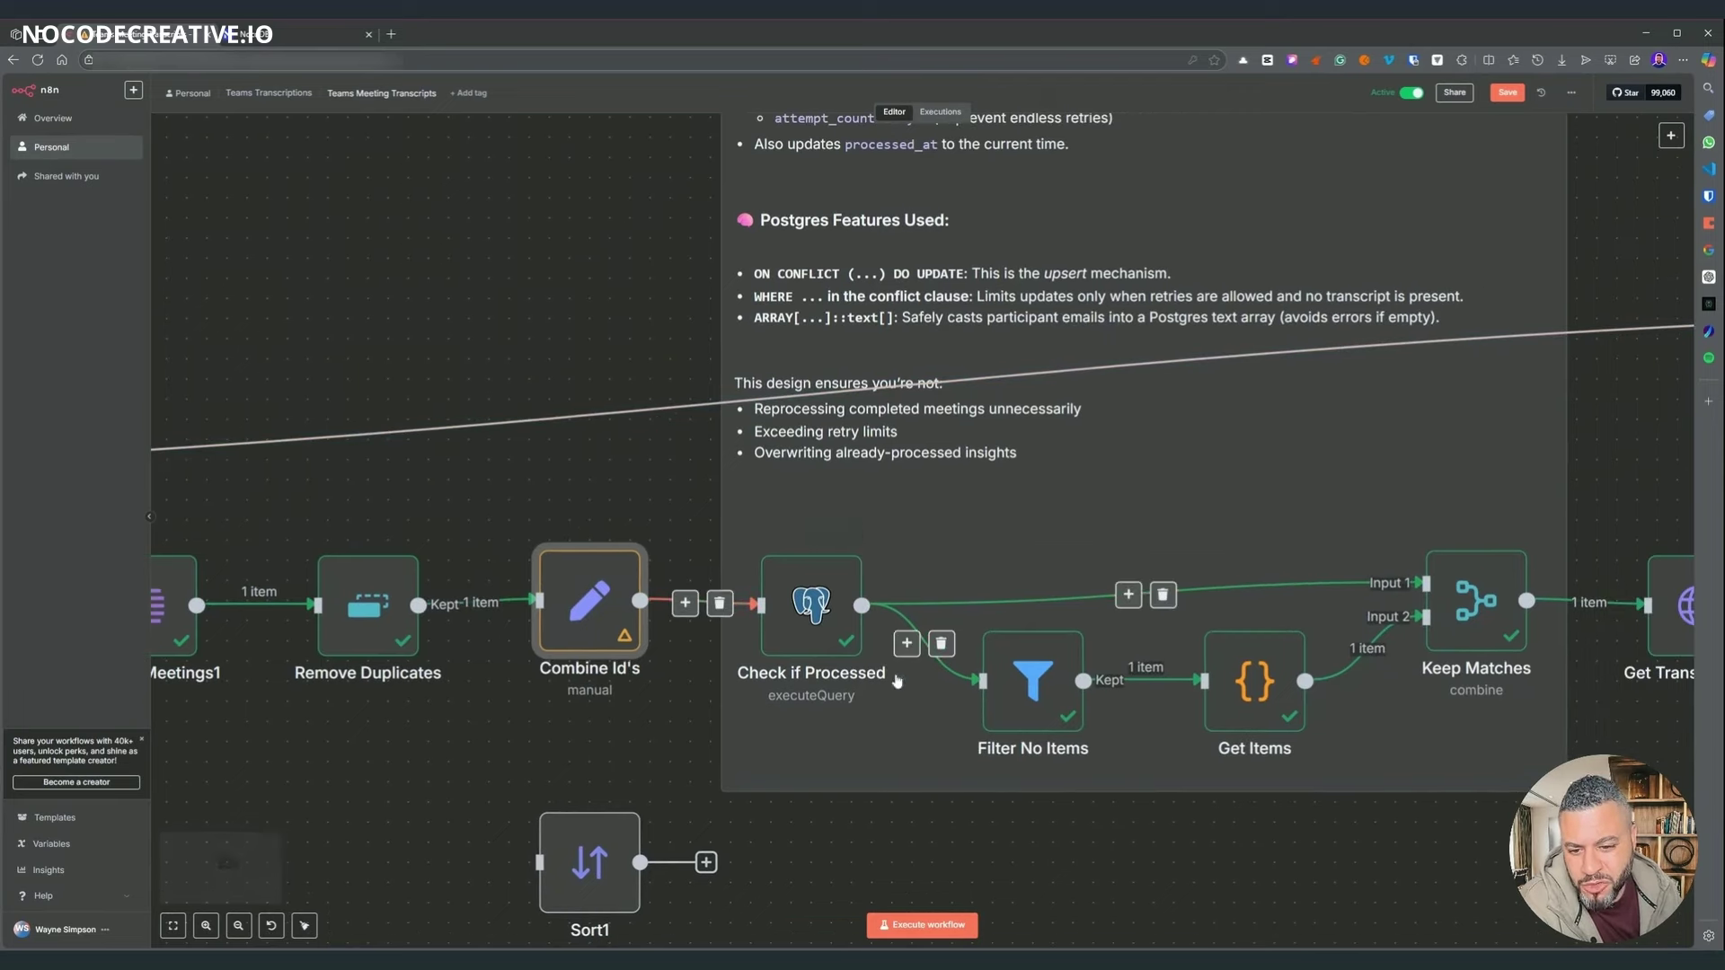
scroll(626, 317, up, 1)
scroll(626, 317, left, 2)
scroll(602, 317, right, 2)
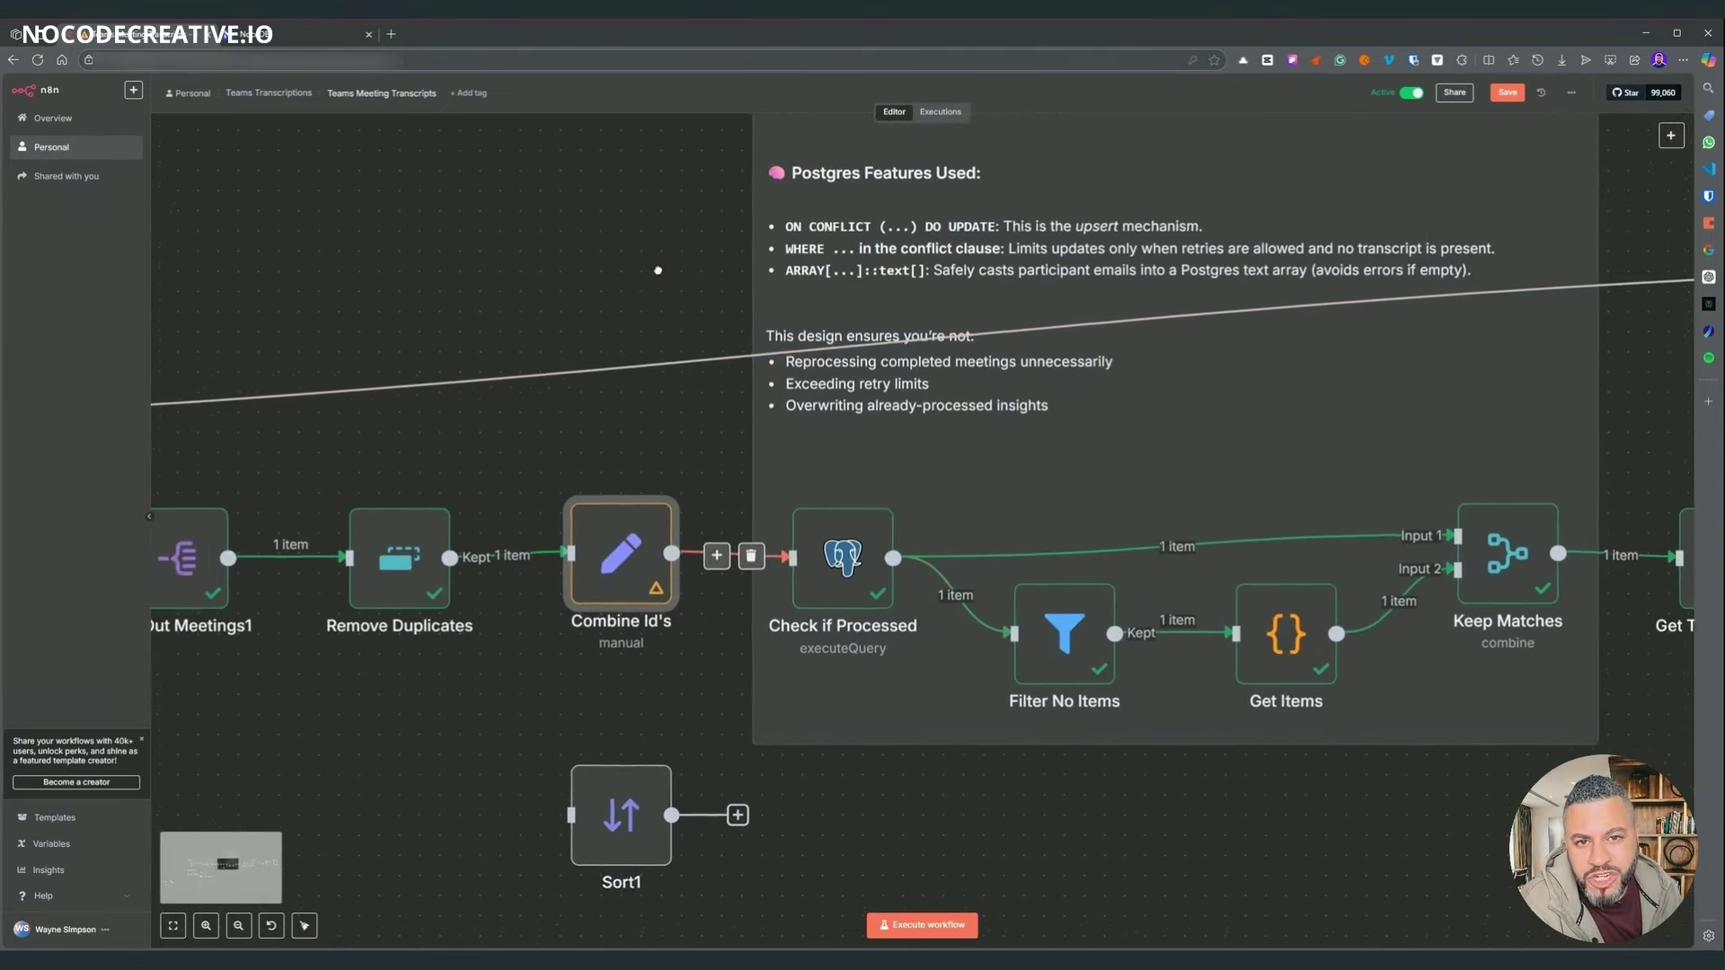
scroll(575, 315, down, 1)
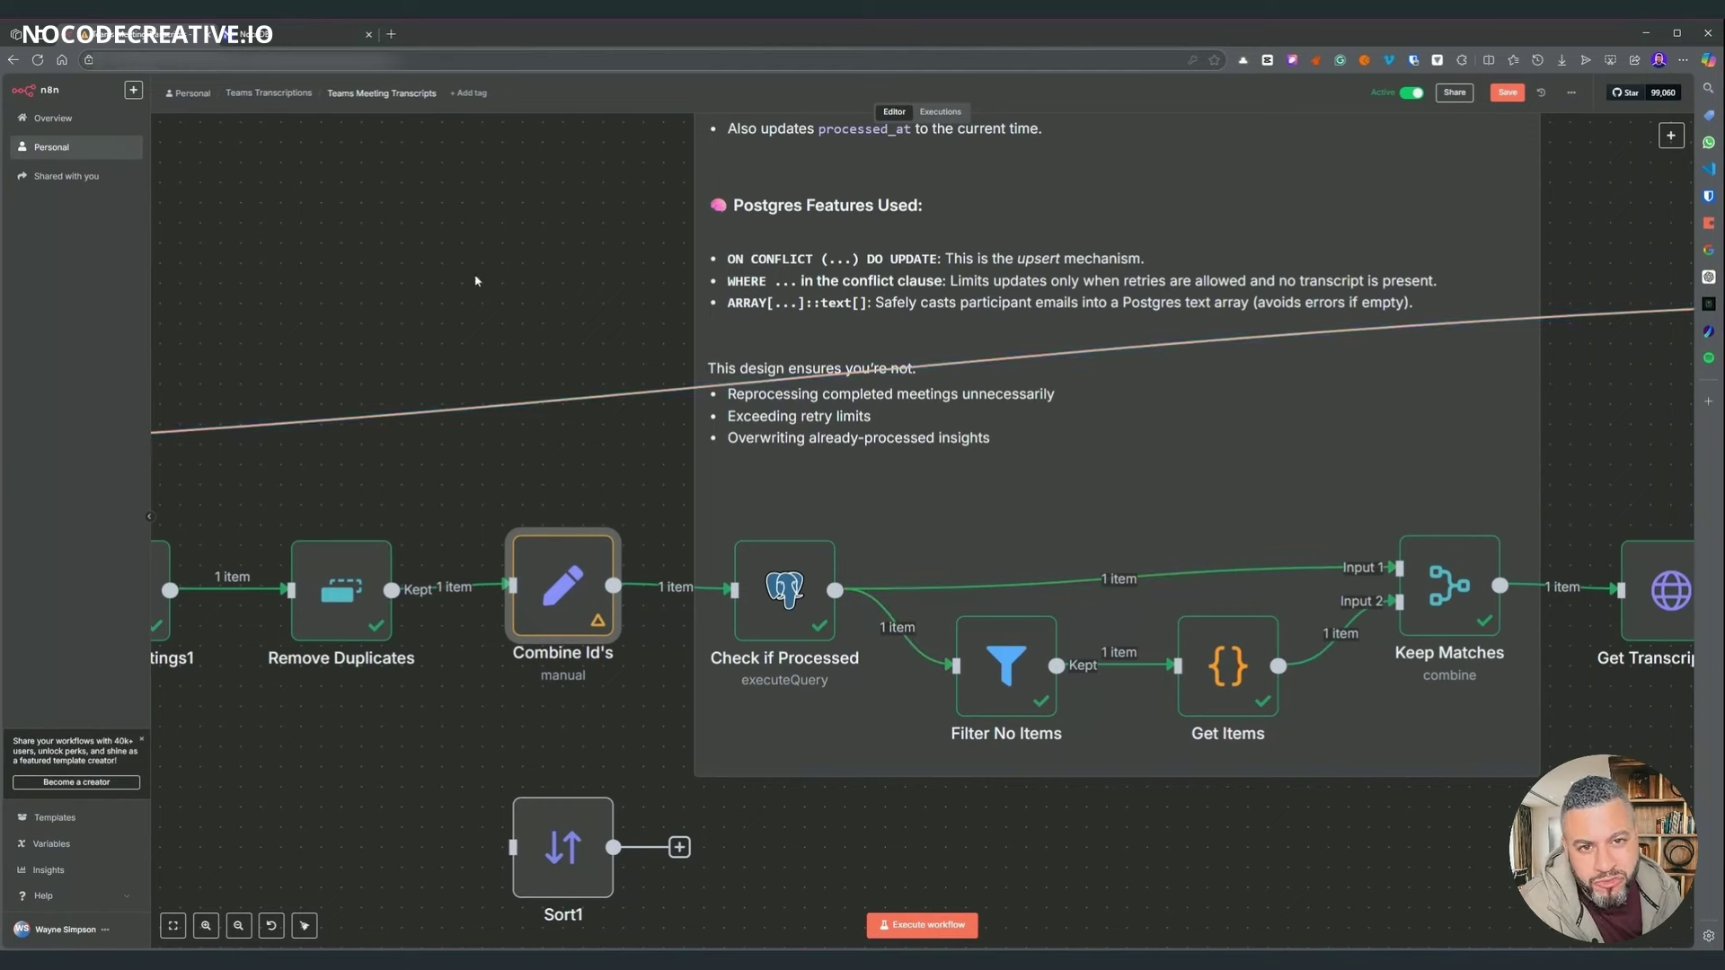
scroll(616, 379, right, 2)
scroll(616, 379, down, 1)
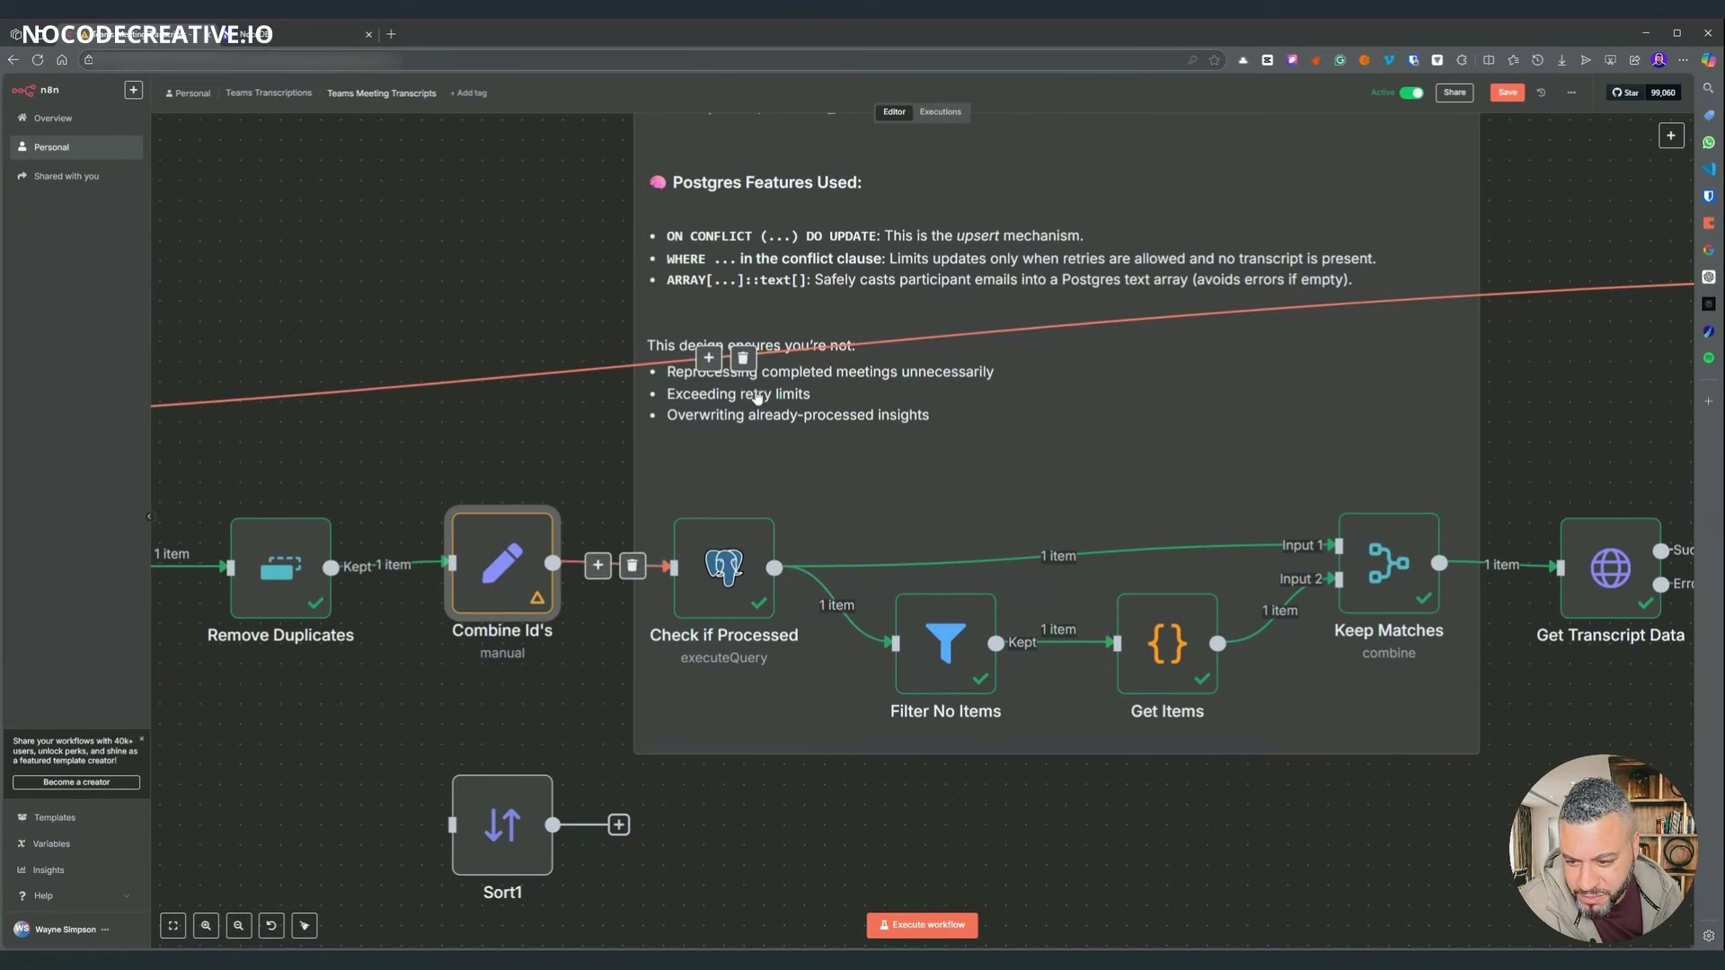
scroll(462, 308, left, 15)
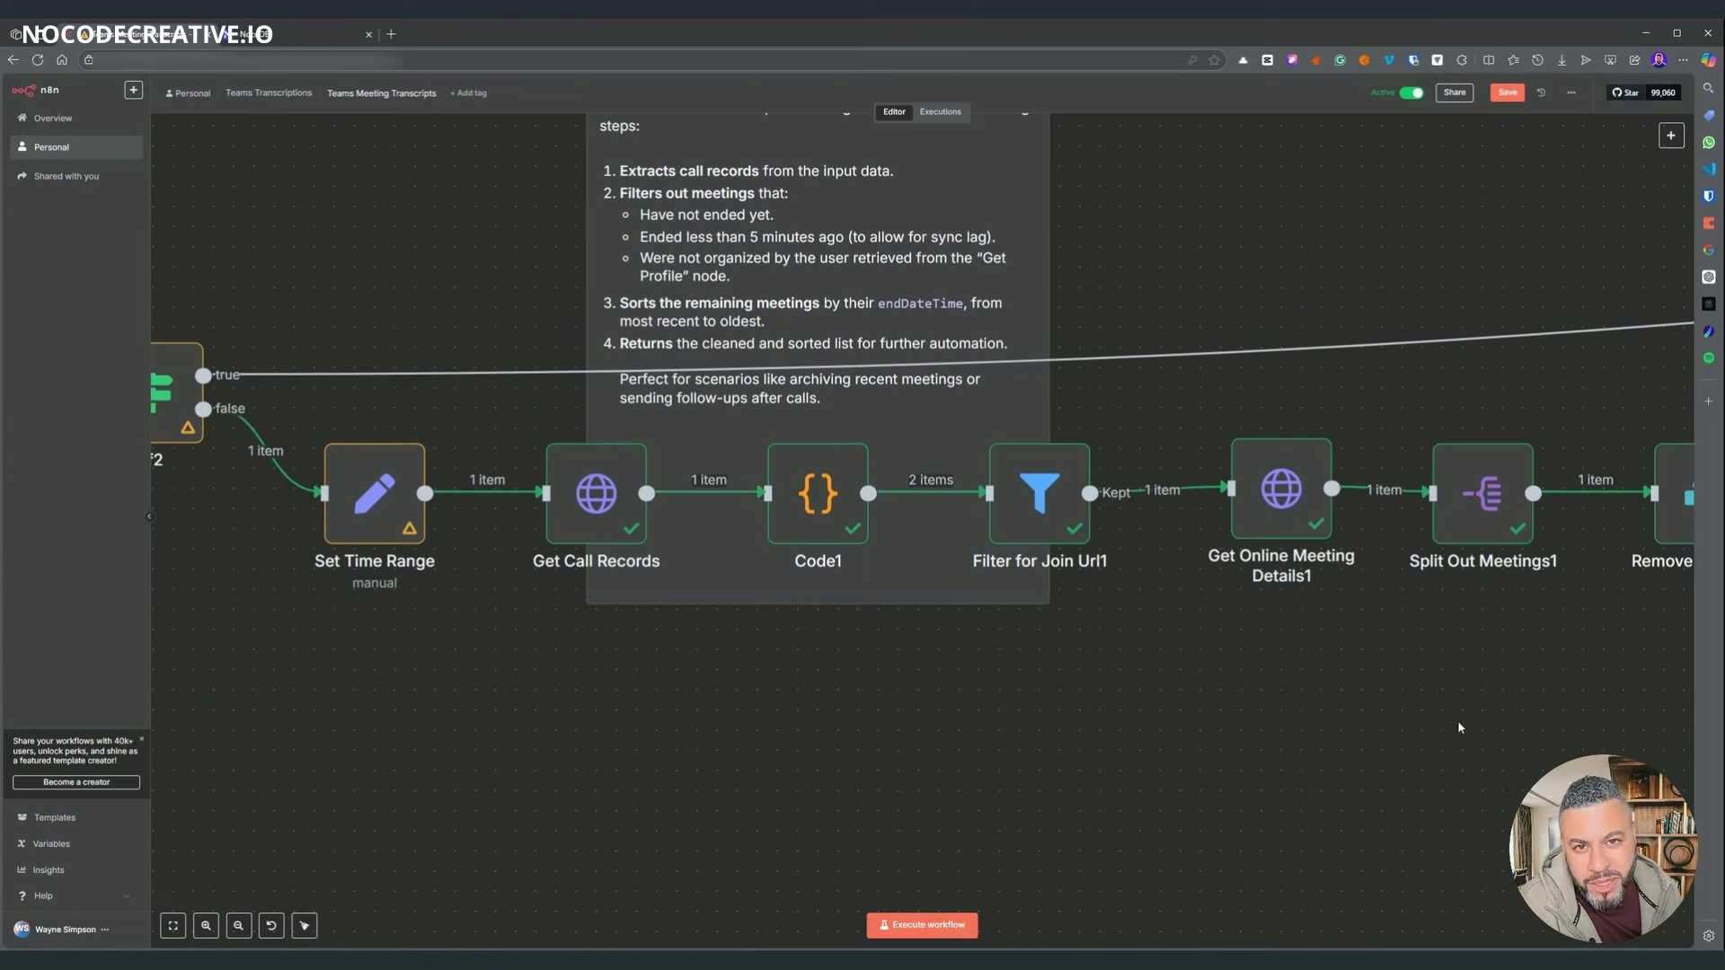
scroll(1192, 748, right, 5)
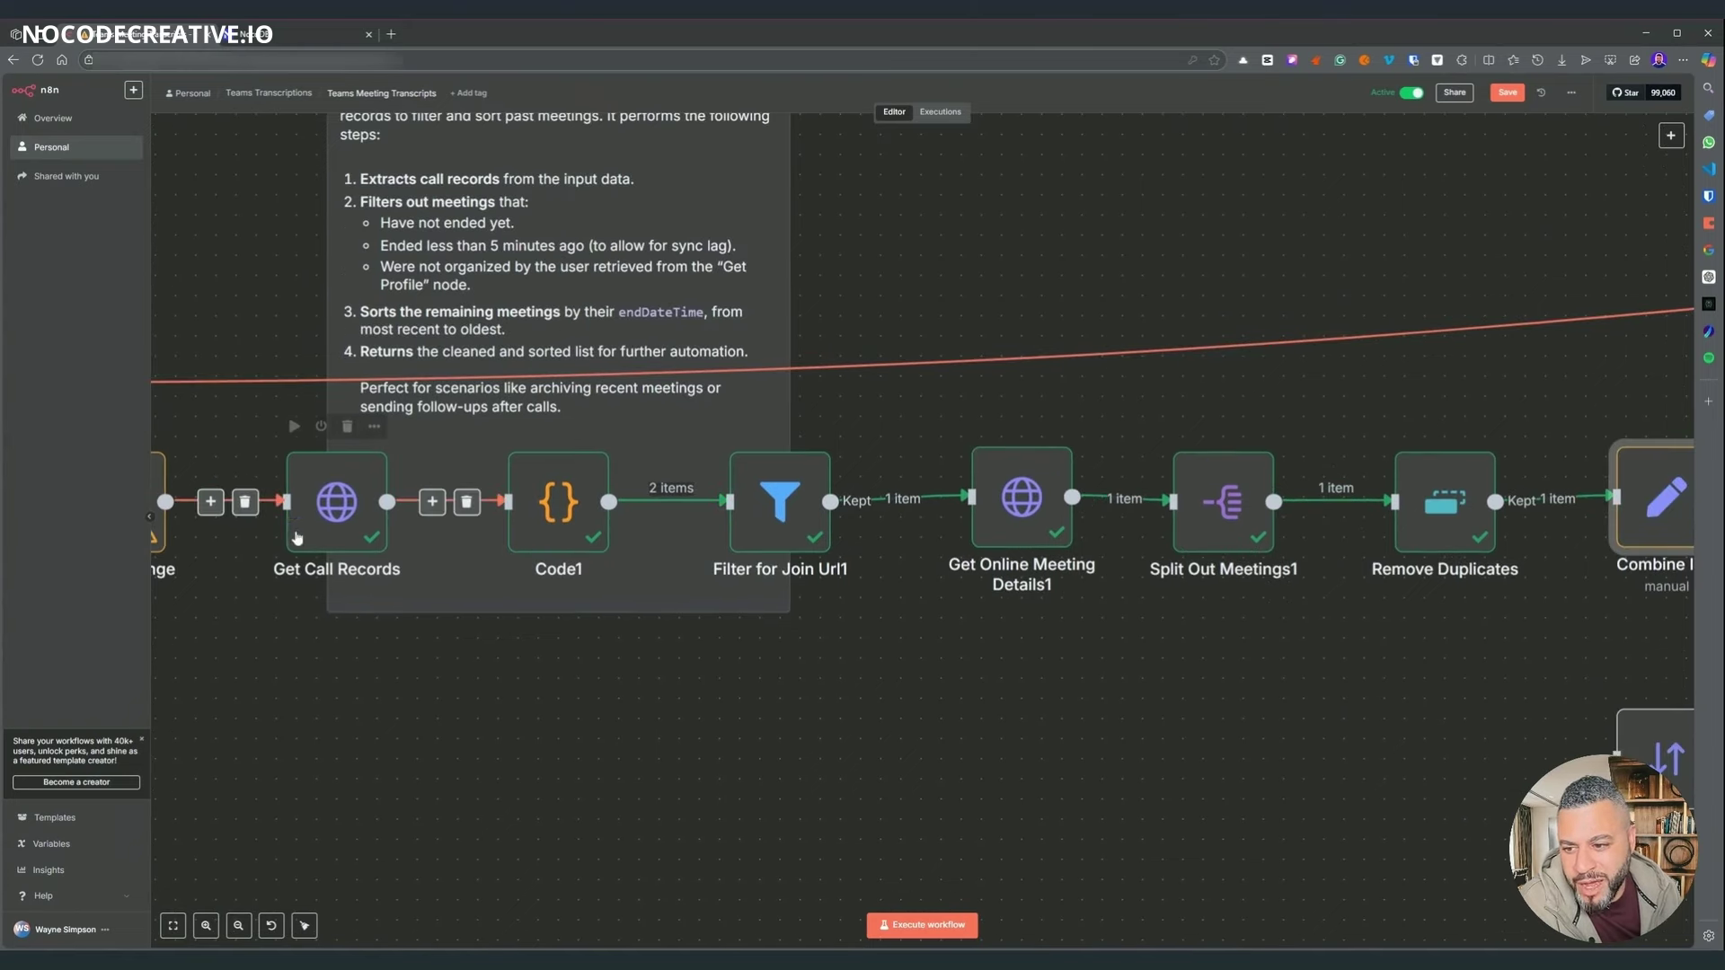
scroll(1243, 608, right, 20)
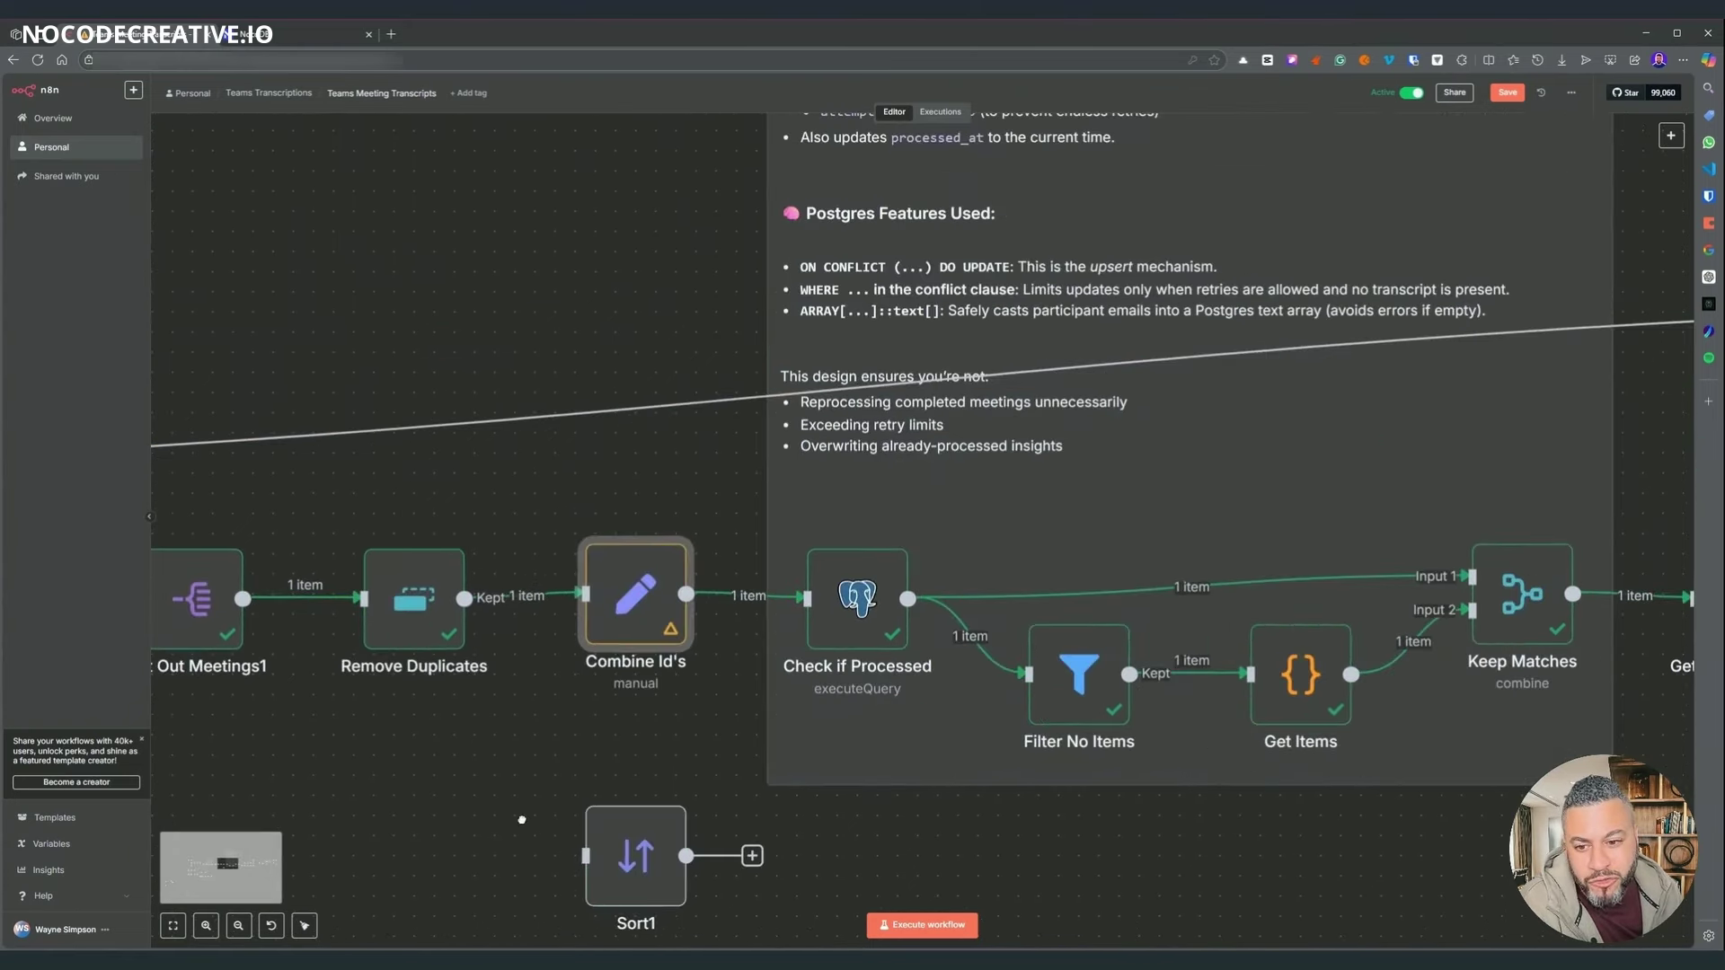
scroll(527, 817, up, 2)
scroll(645, 374, up, 1)
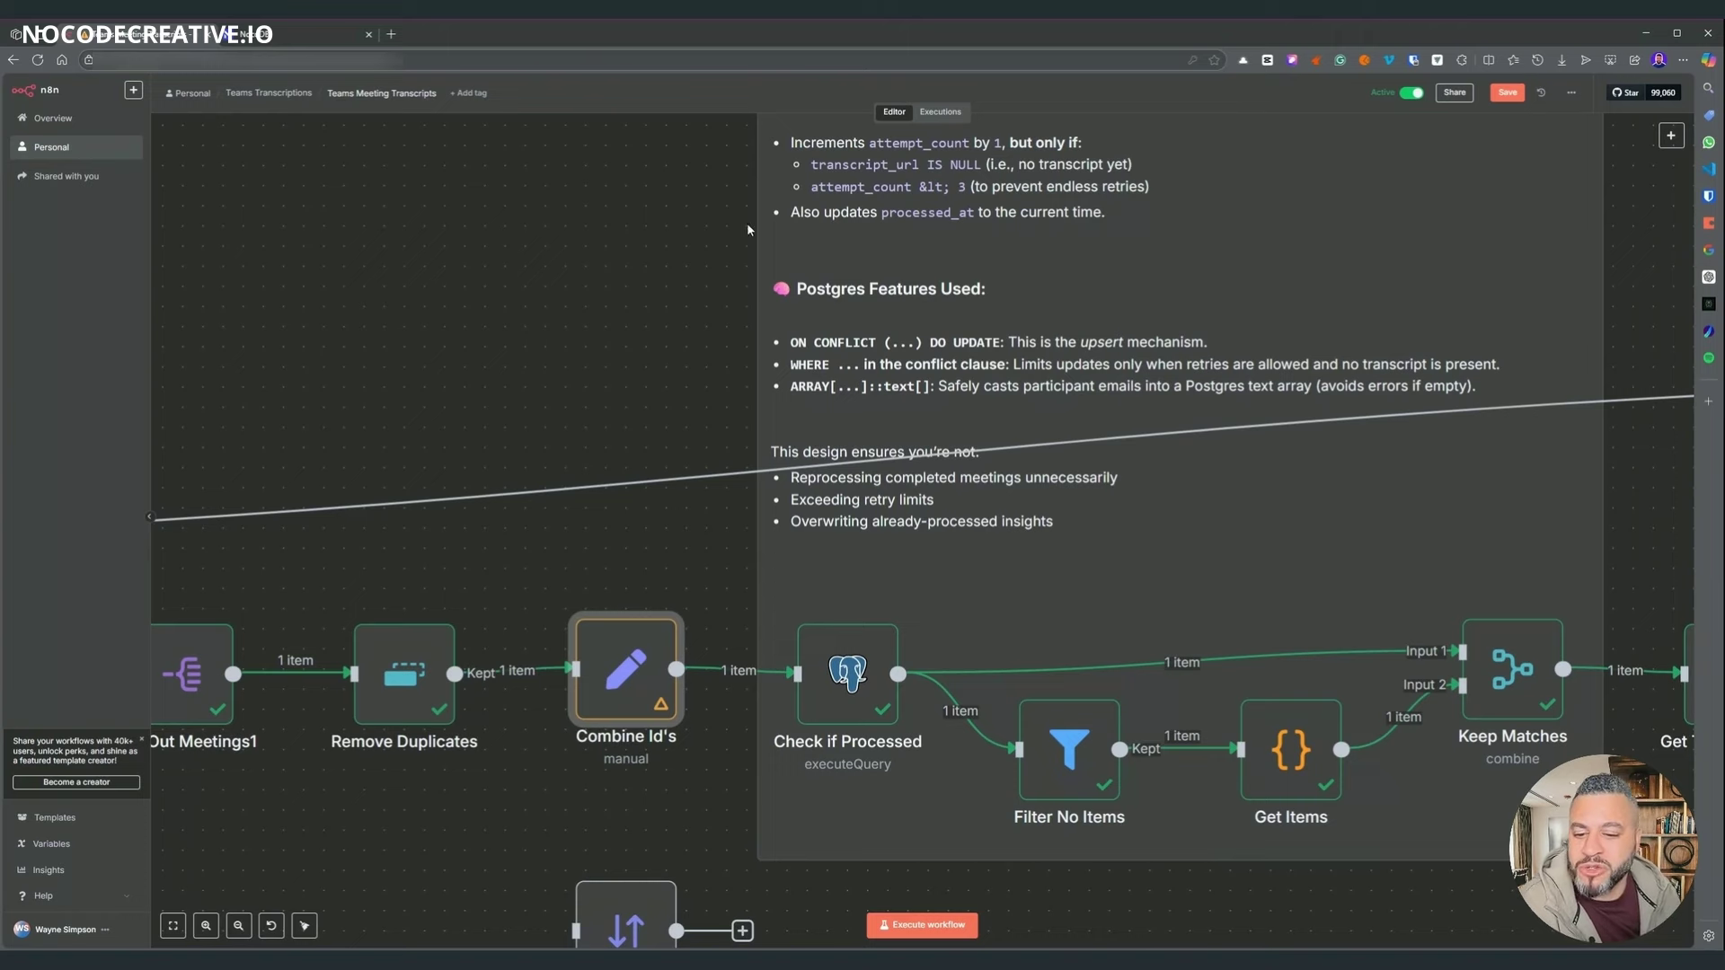
click(564, 351)
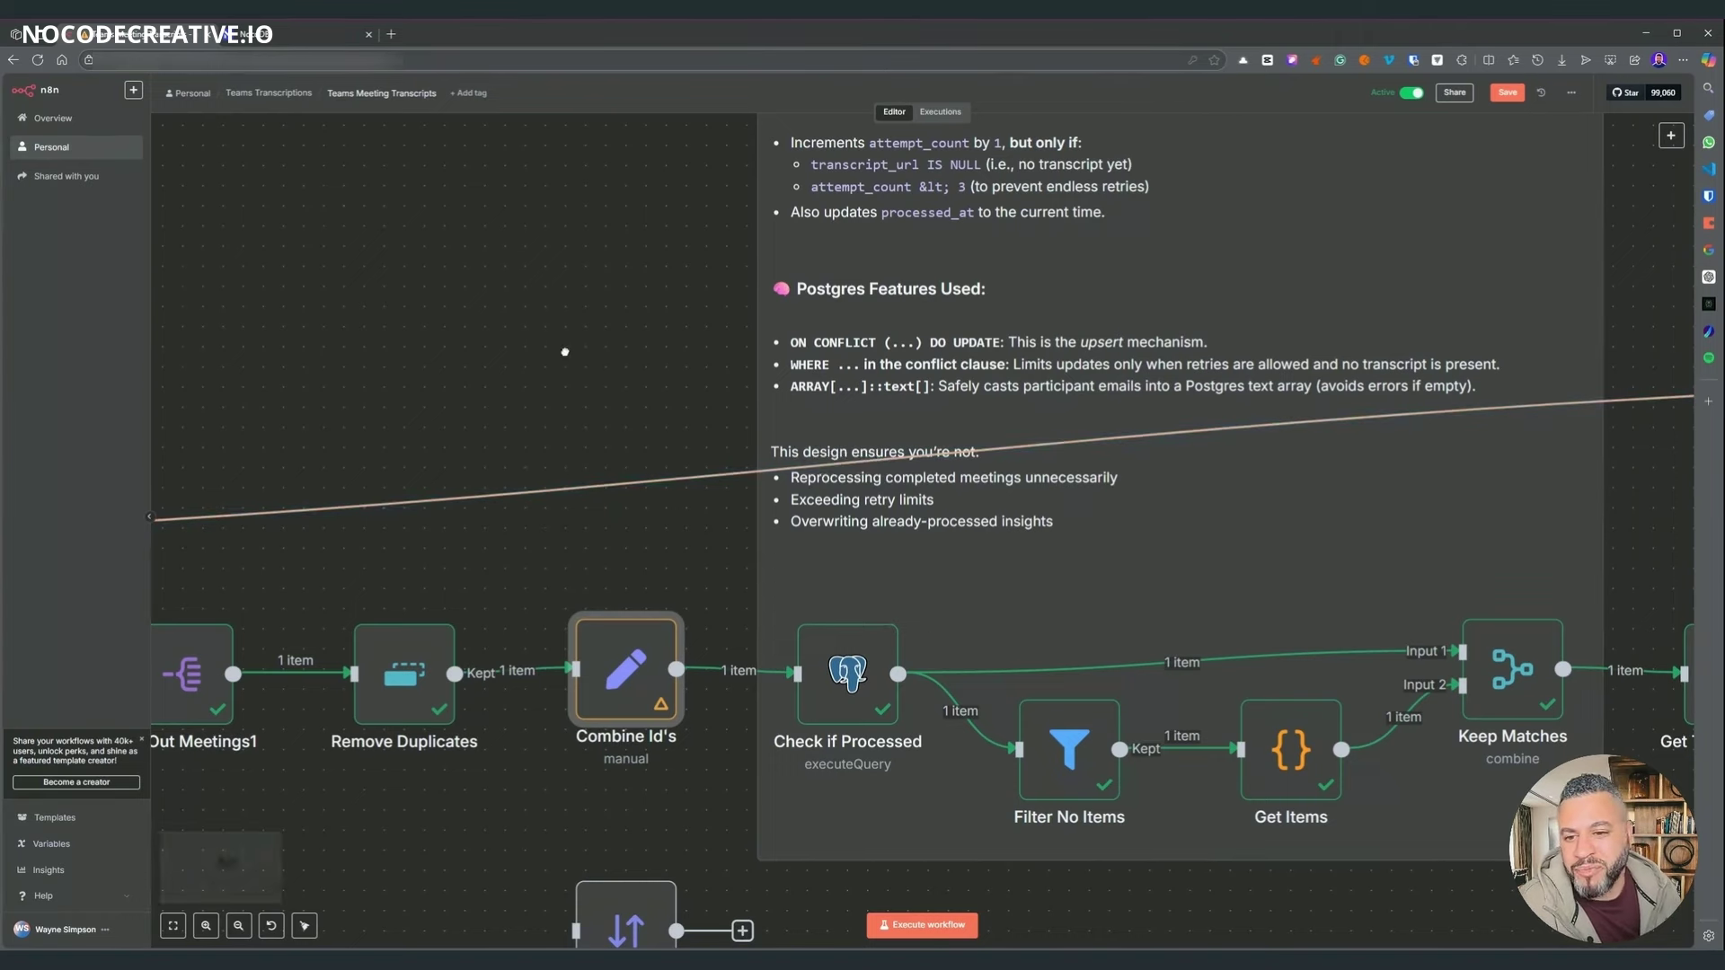
scroll(629, 377, right, 3)
scroll(629, 377, down, 1)
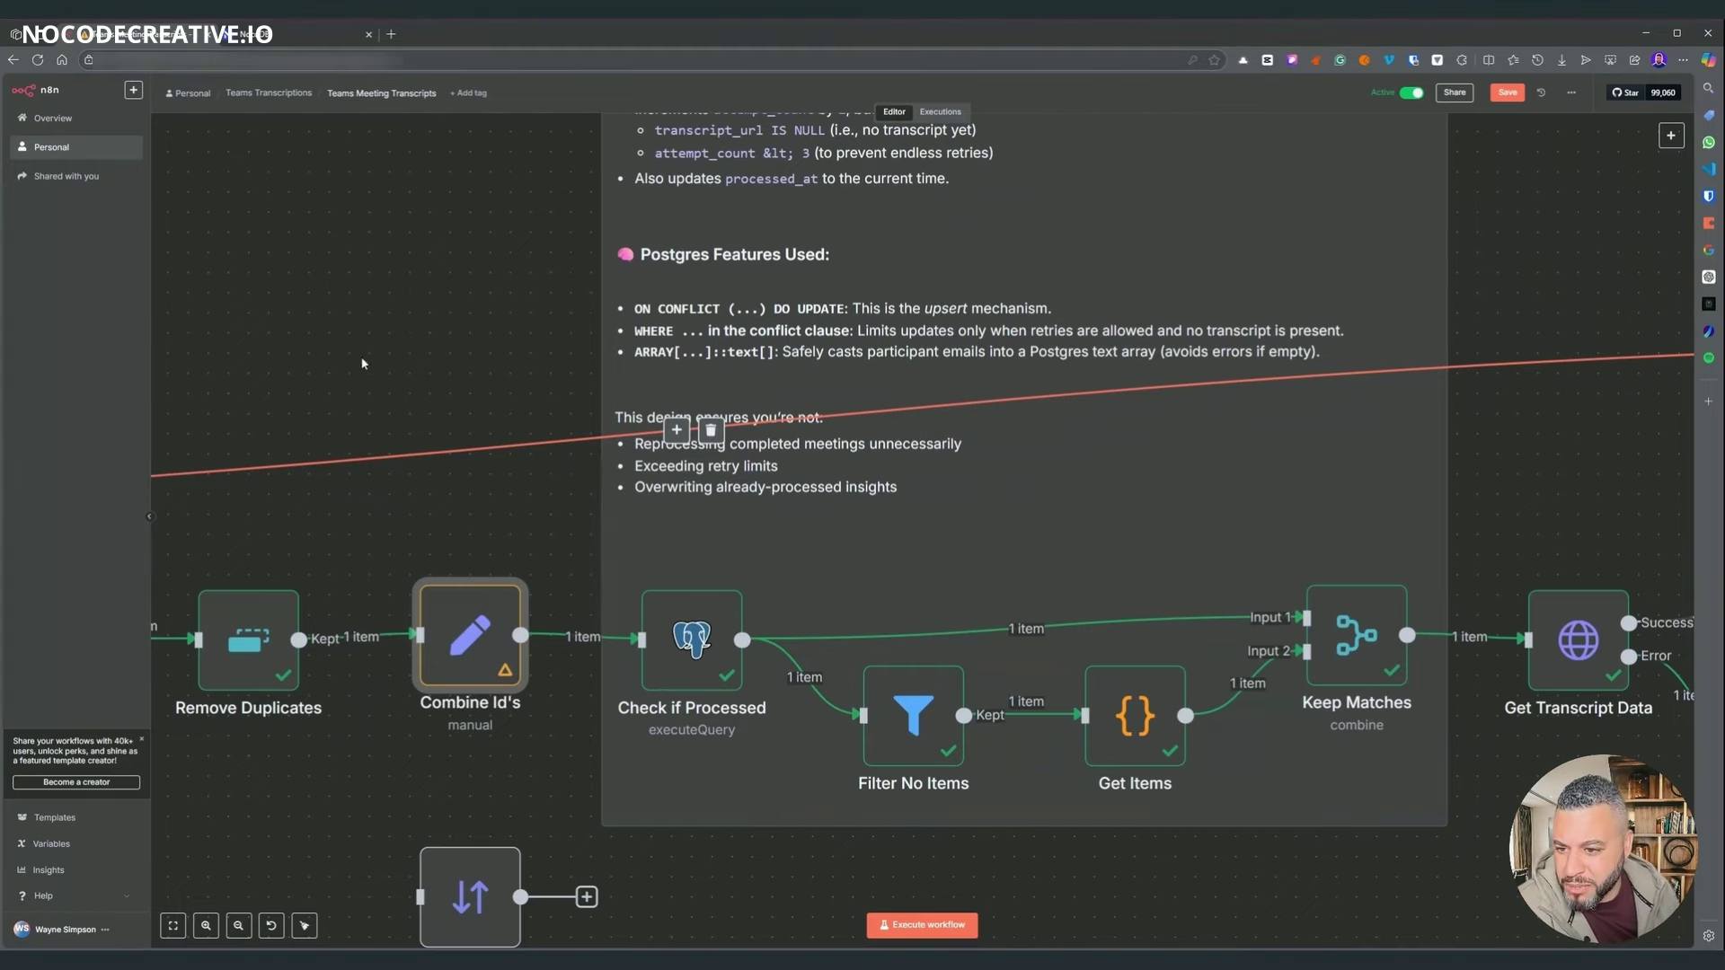
scroll(361, 363, left, 15)
scroll(361, 363, down, 2)
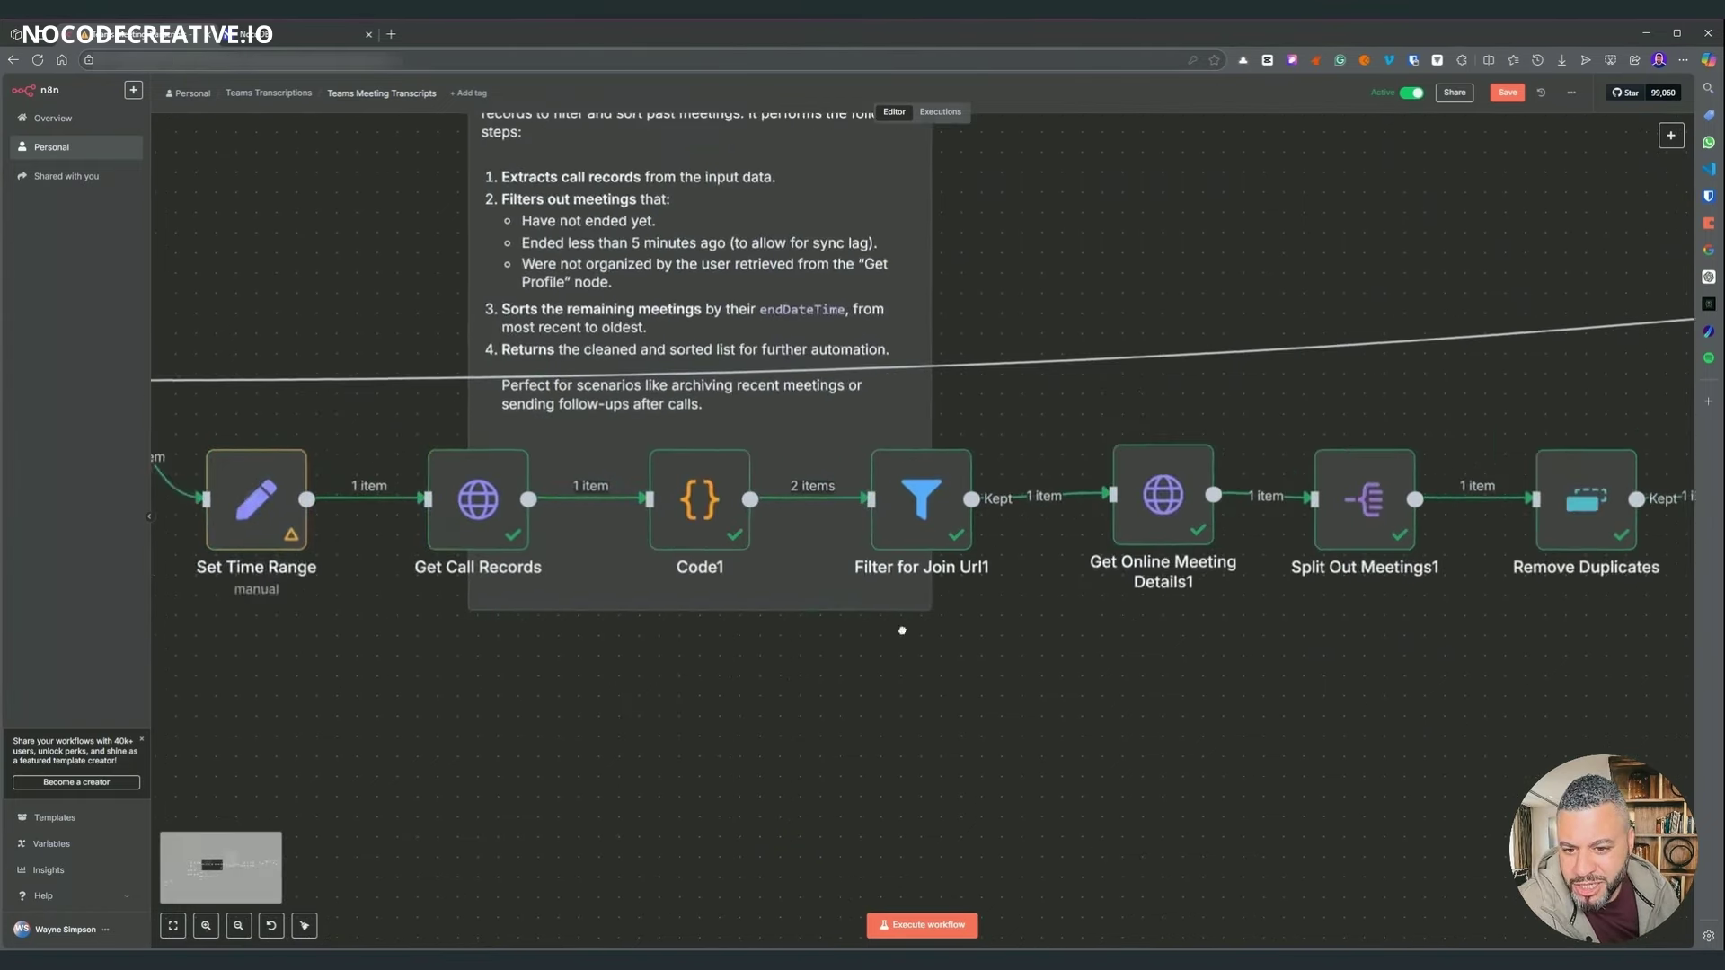
scroll(902, 631, left, 5)
scroll(808, 673, right, 15)
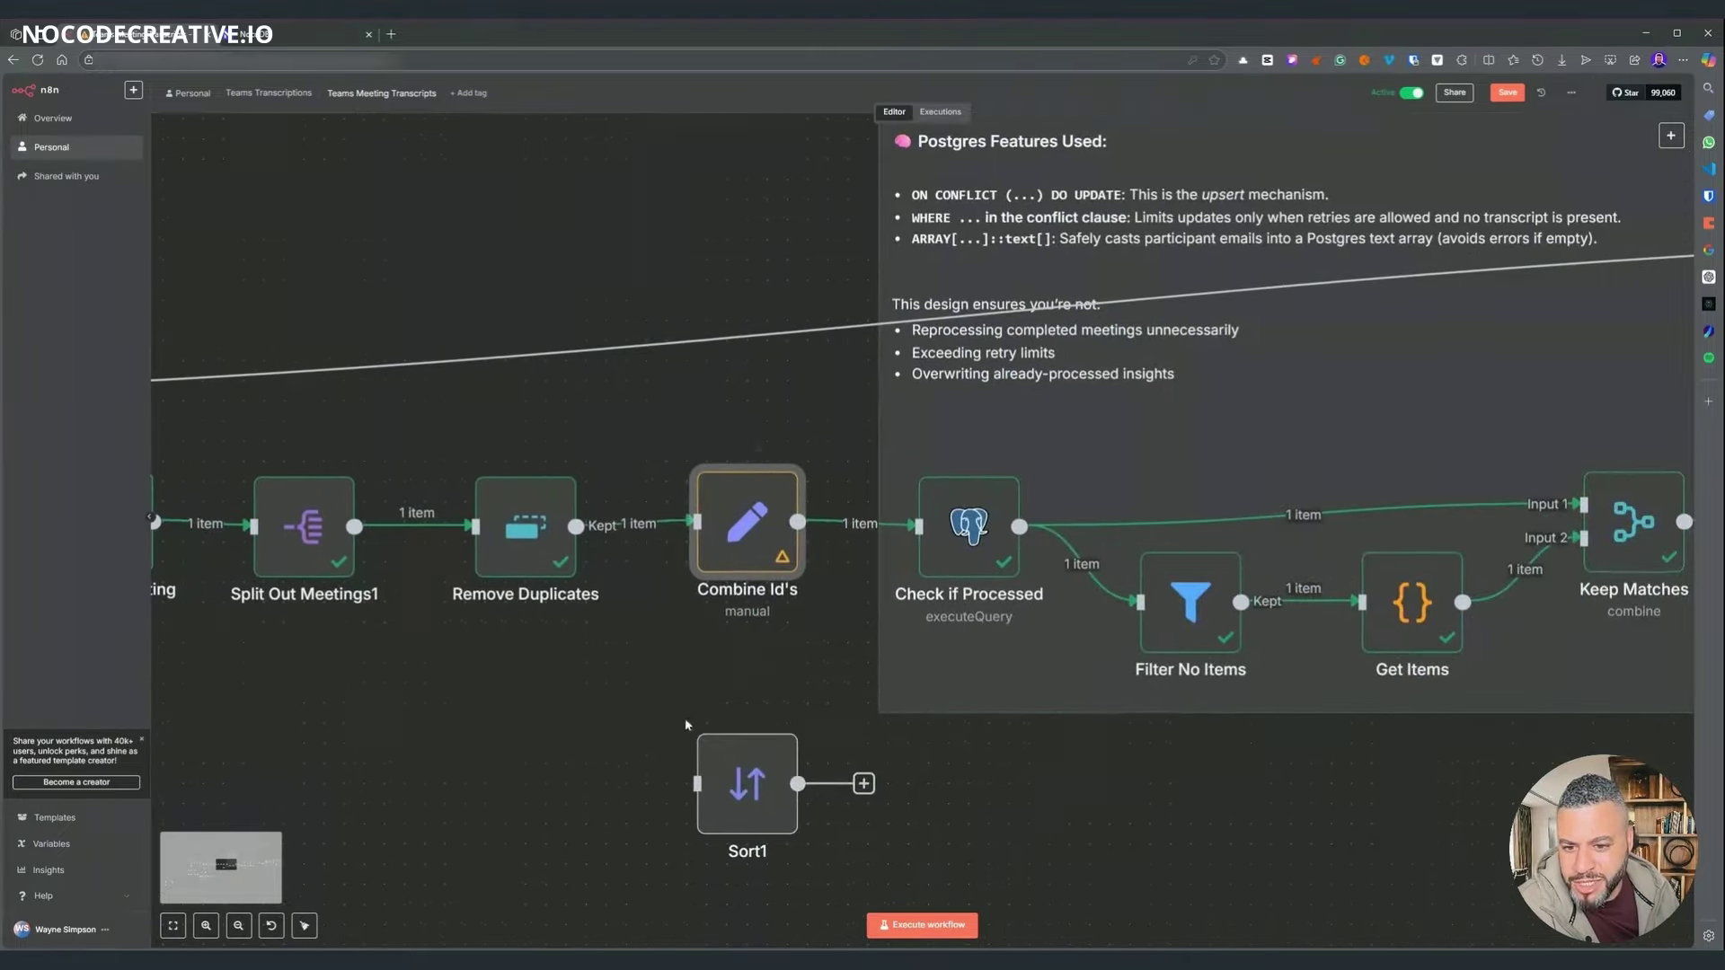
scroll(854, 374, right, 5)
scroll(854, 374, up, 2)
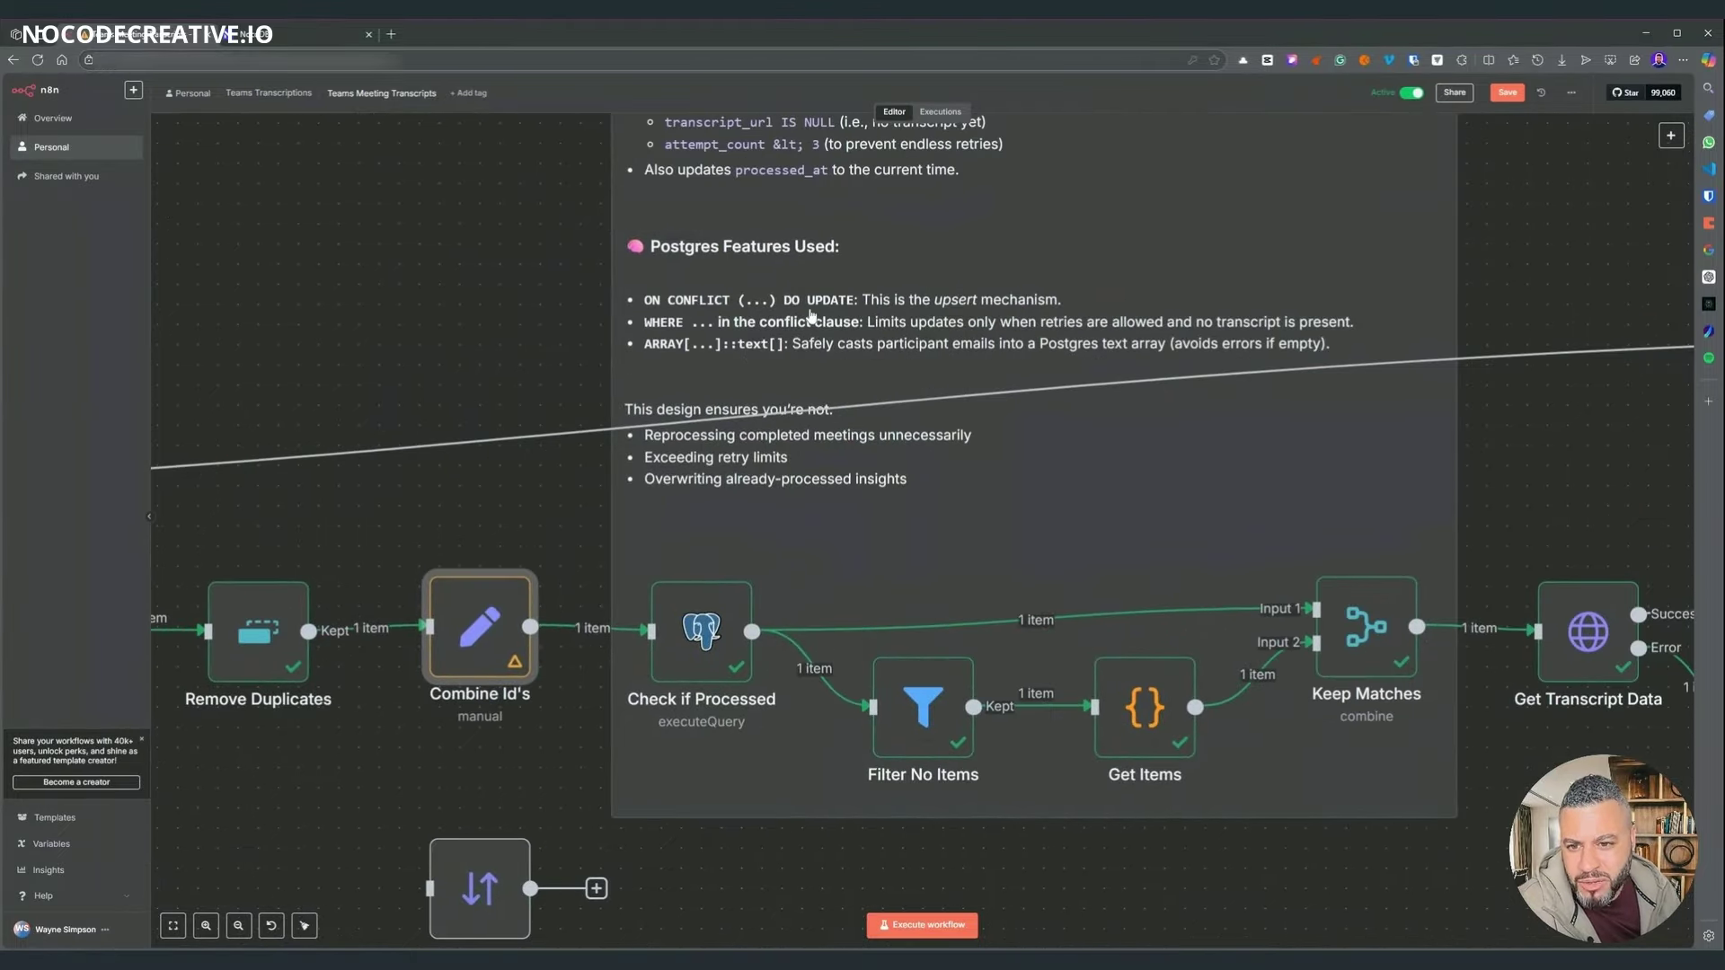
scroll(492, 268, up, 2)
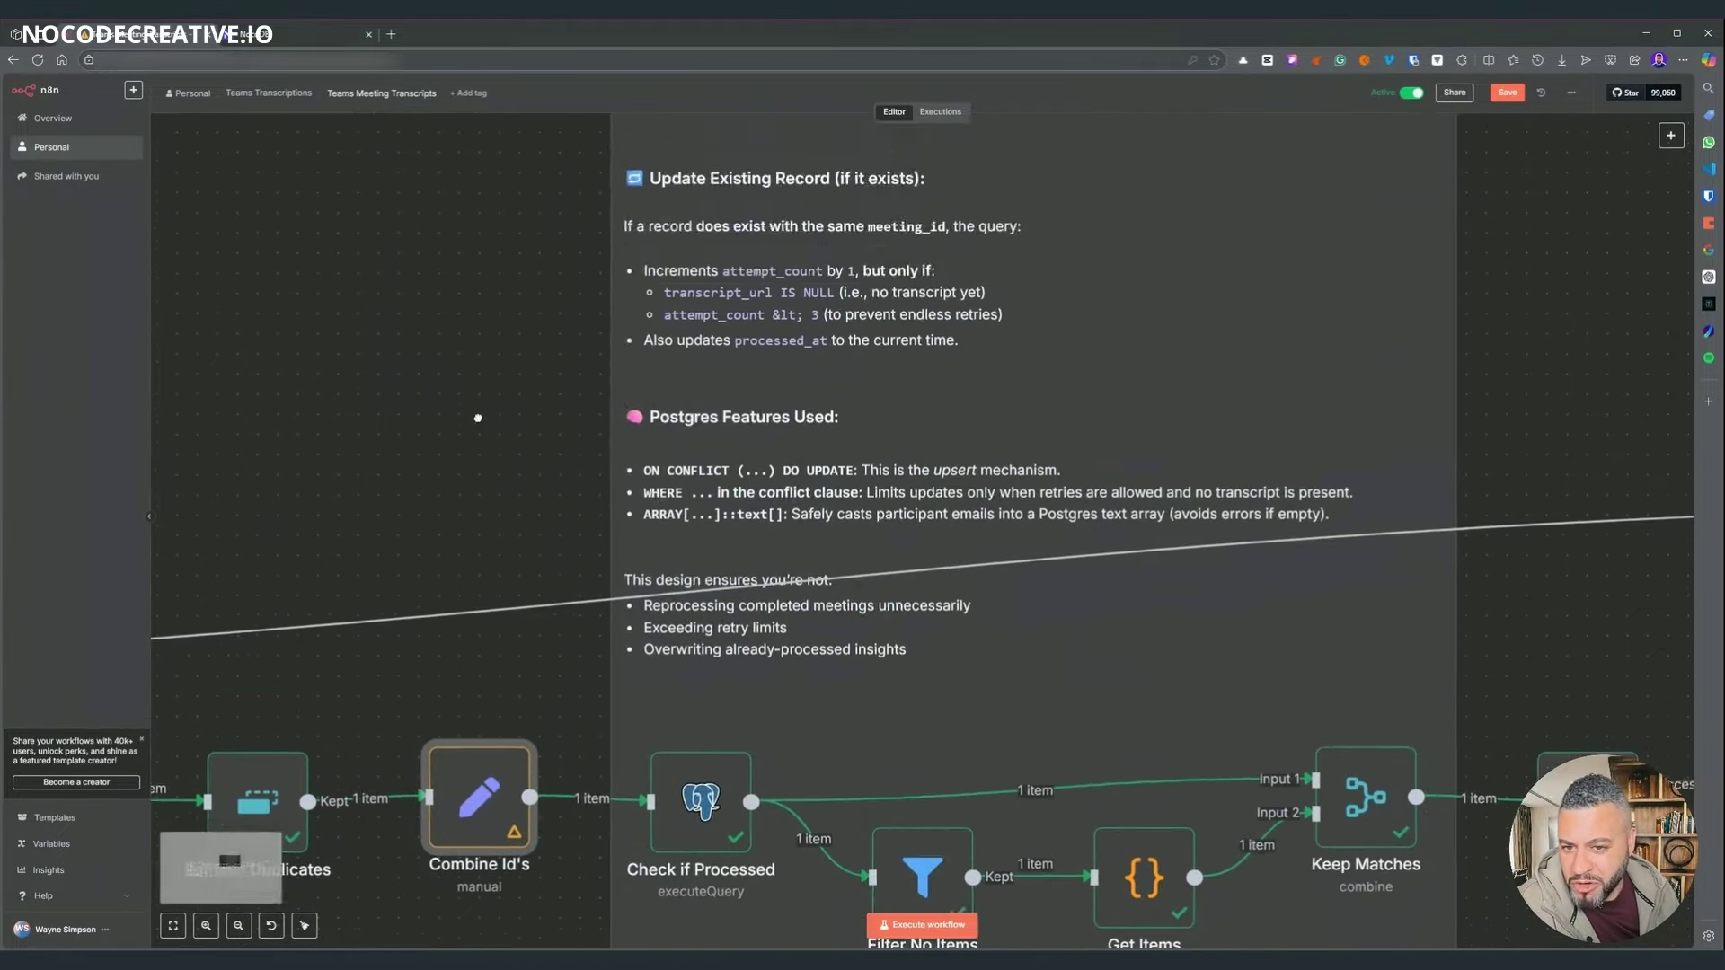
scroll(492, 414, right, 2)
scroll(1466, 301, down, 2)
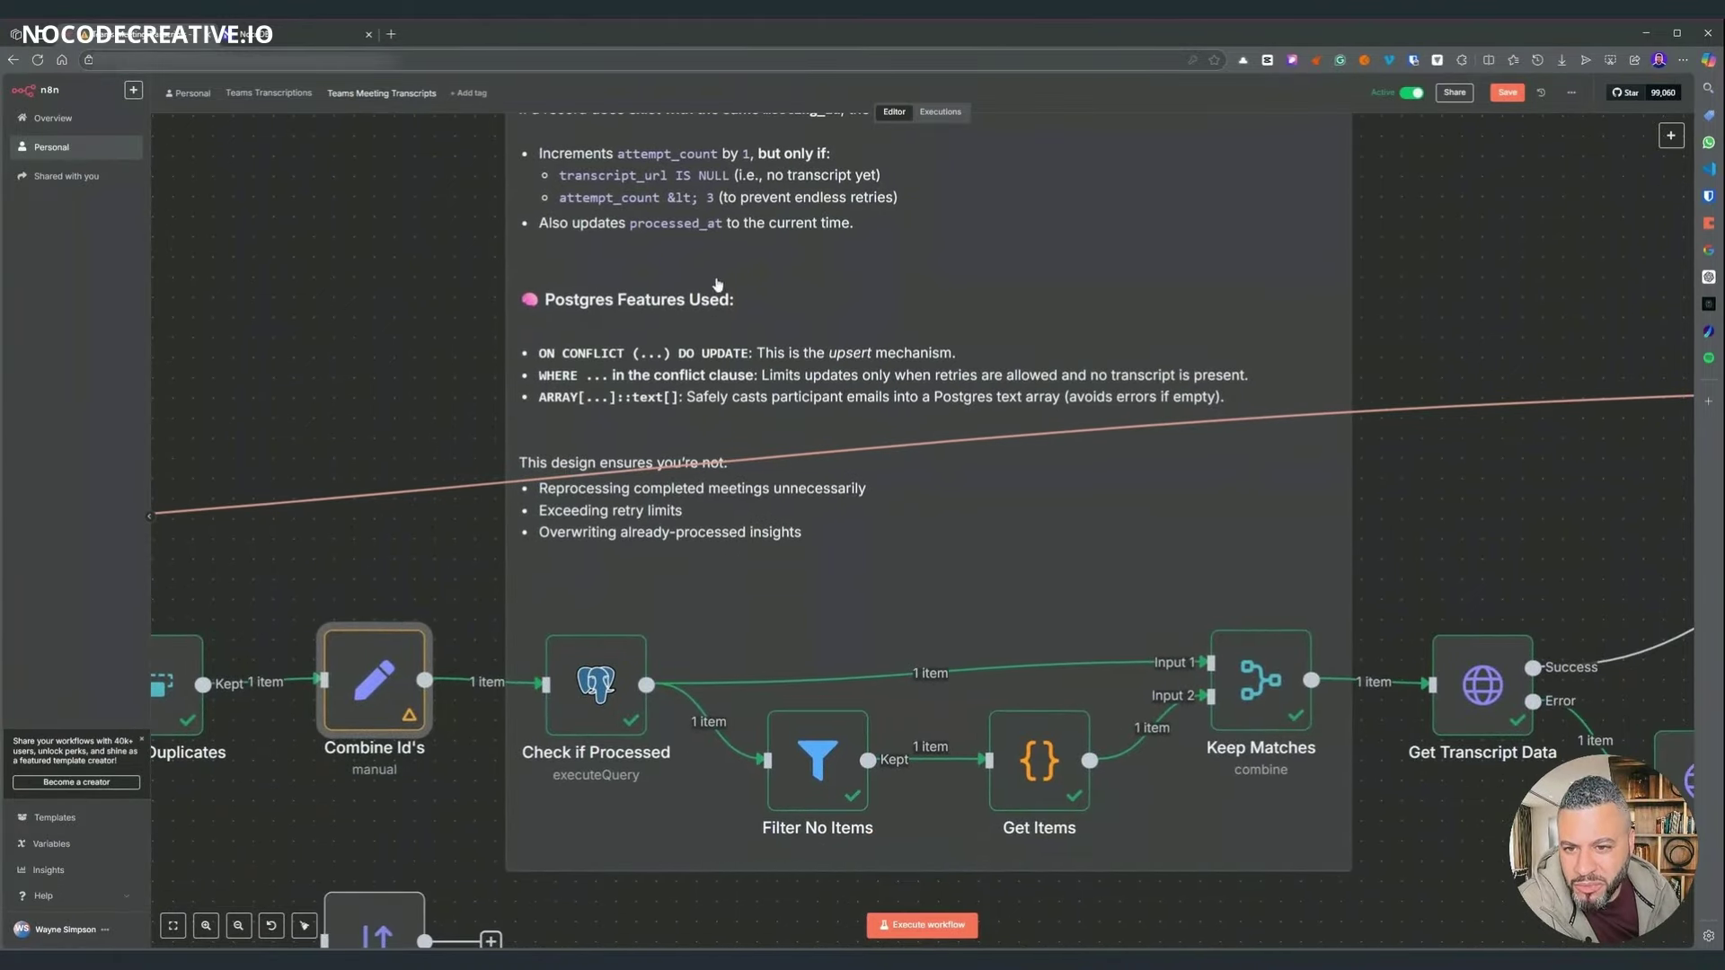
scroll(1340, 203, up, 6)
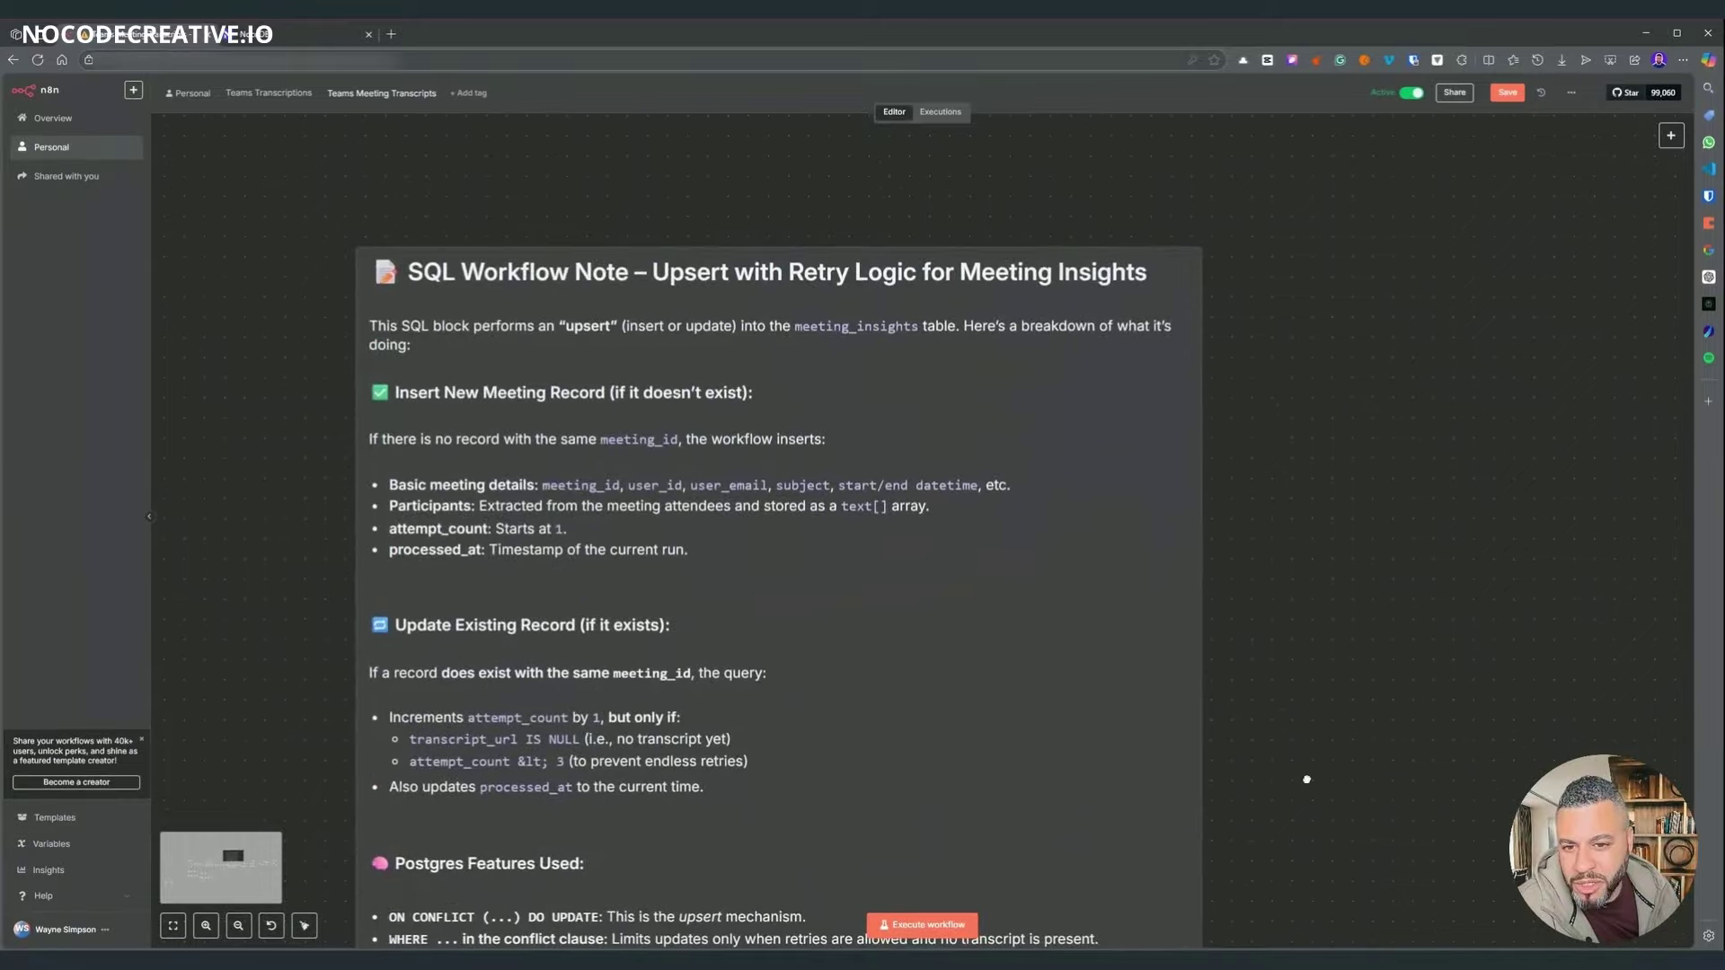
scroll(1306, 831, down, 3)
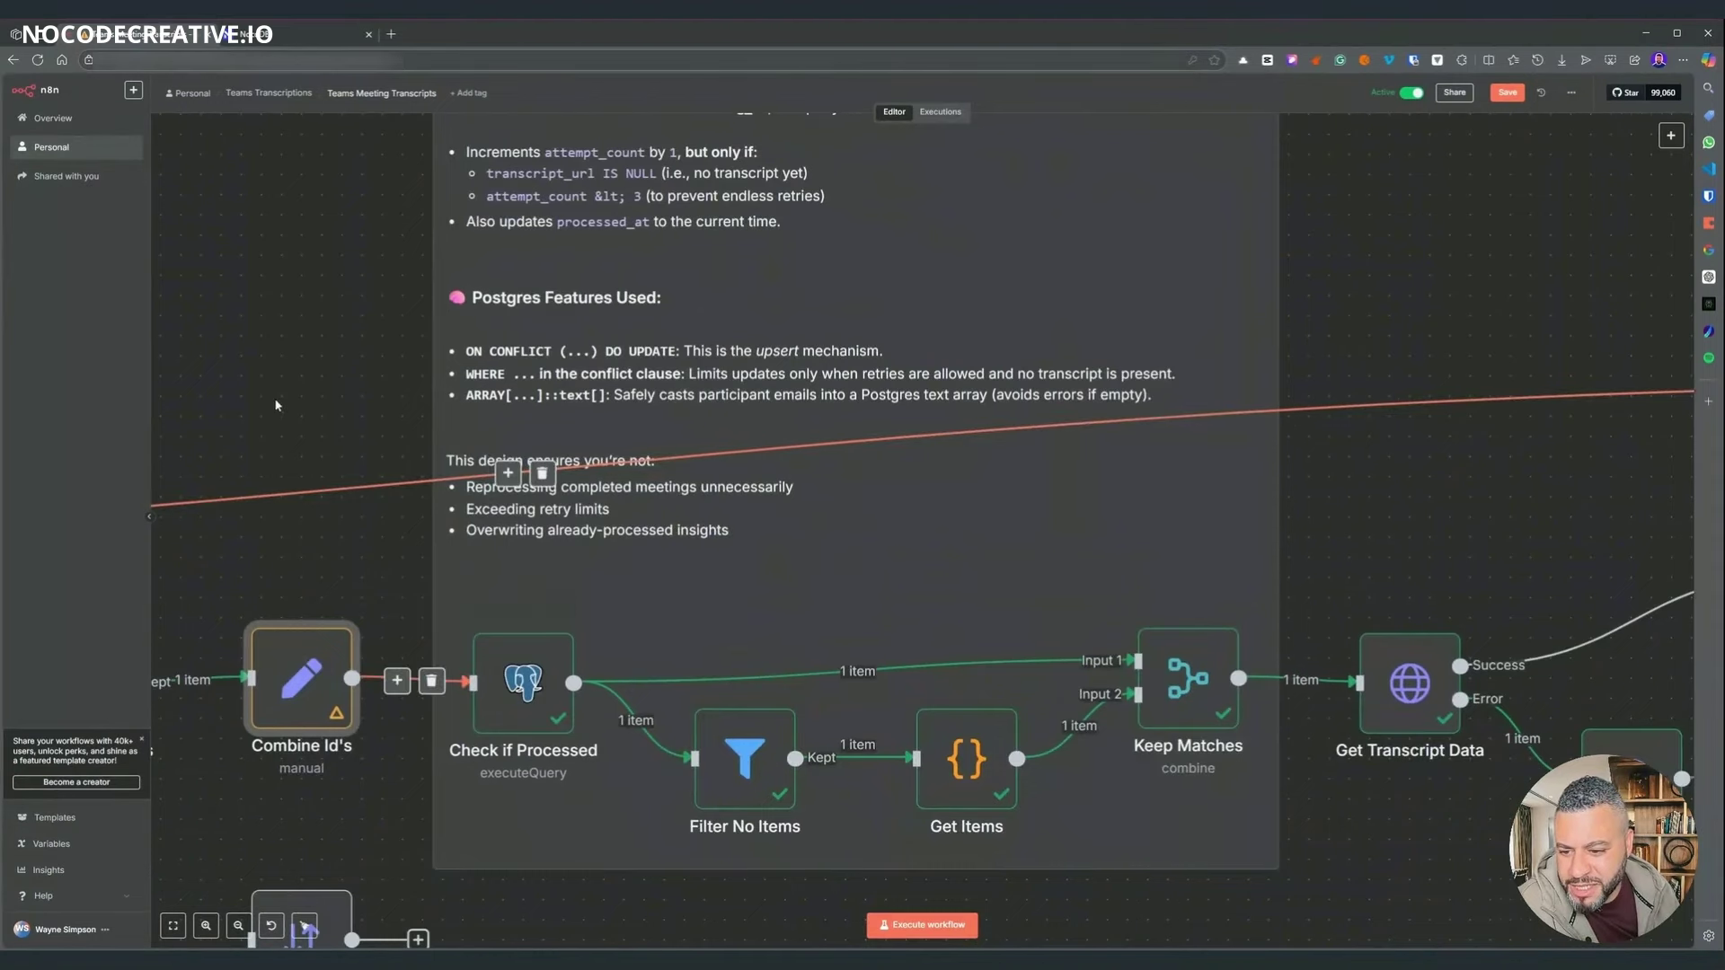
scroll(383, 639, left, 5)
click(743, 699)
double_click(744, 699)
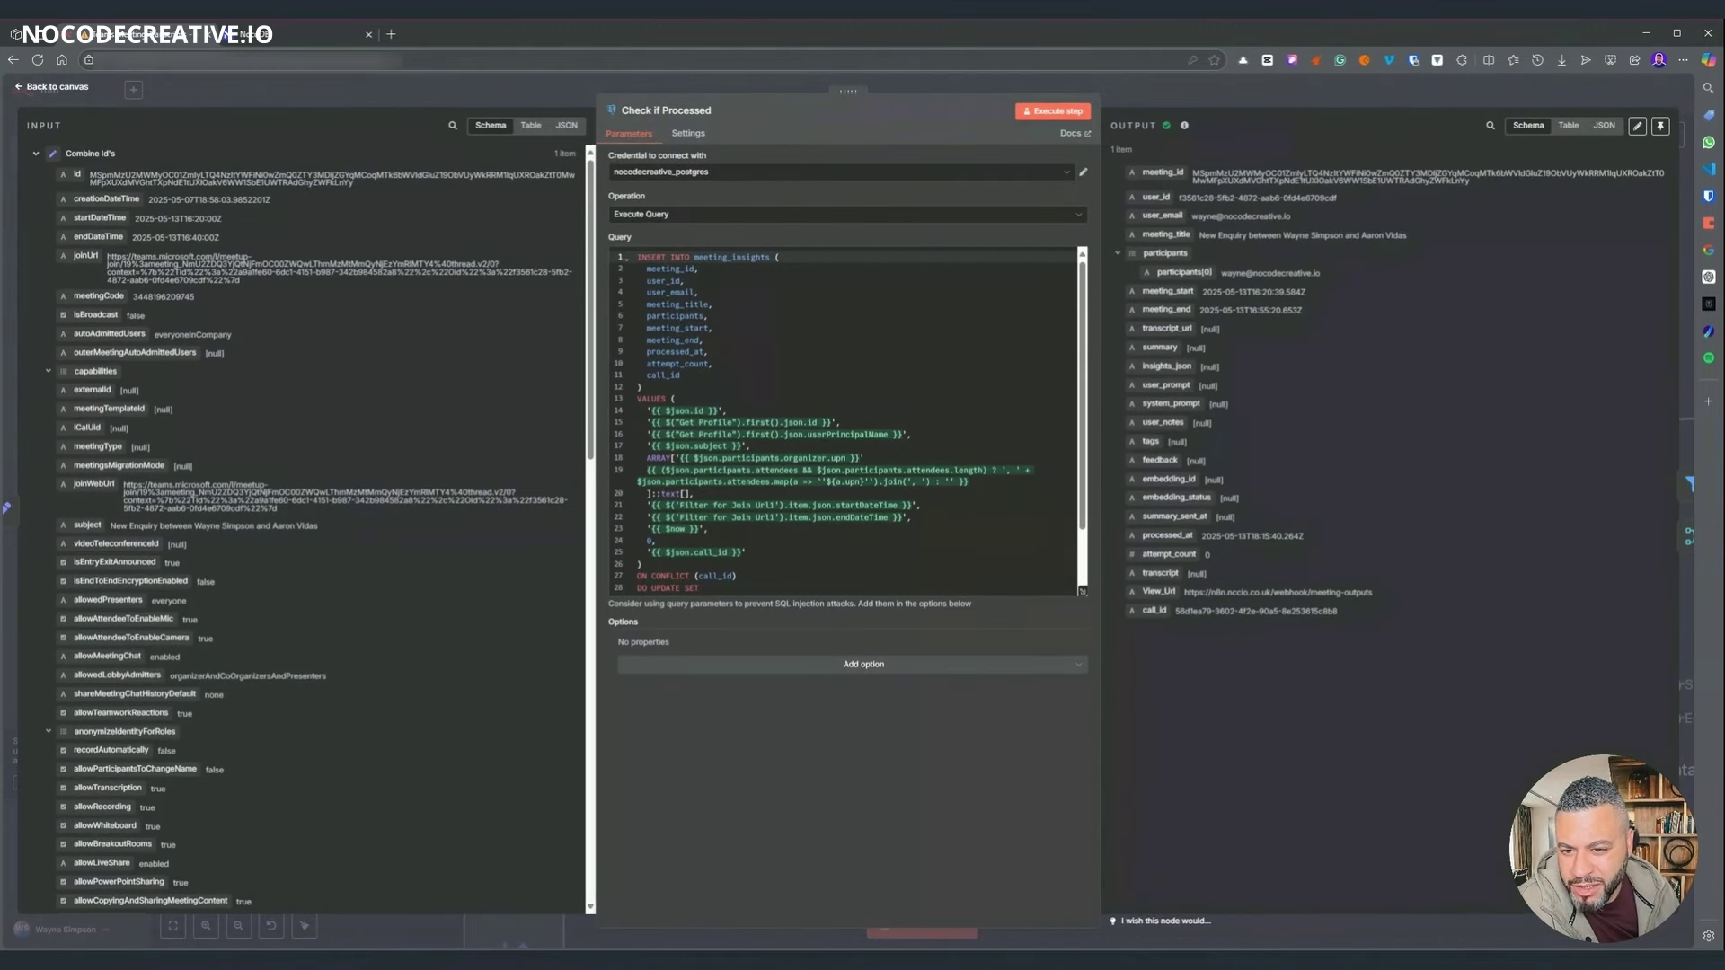
scroll(850, 420, down, 3)
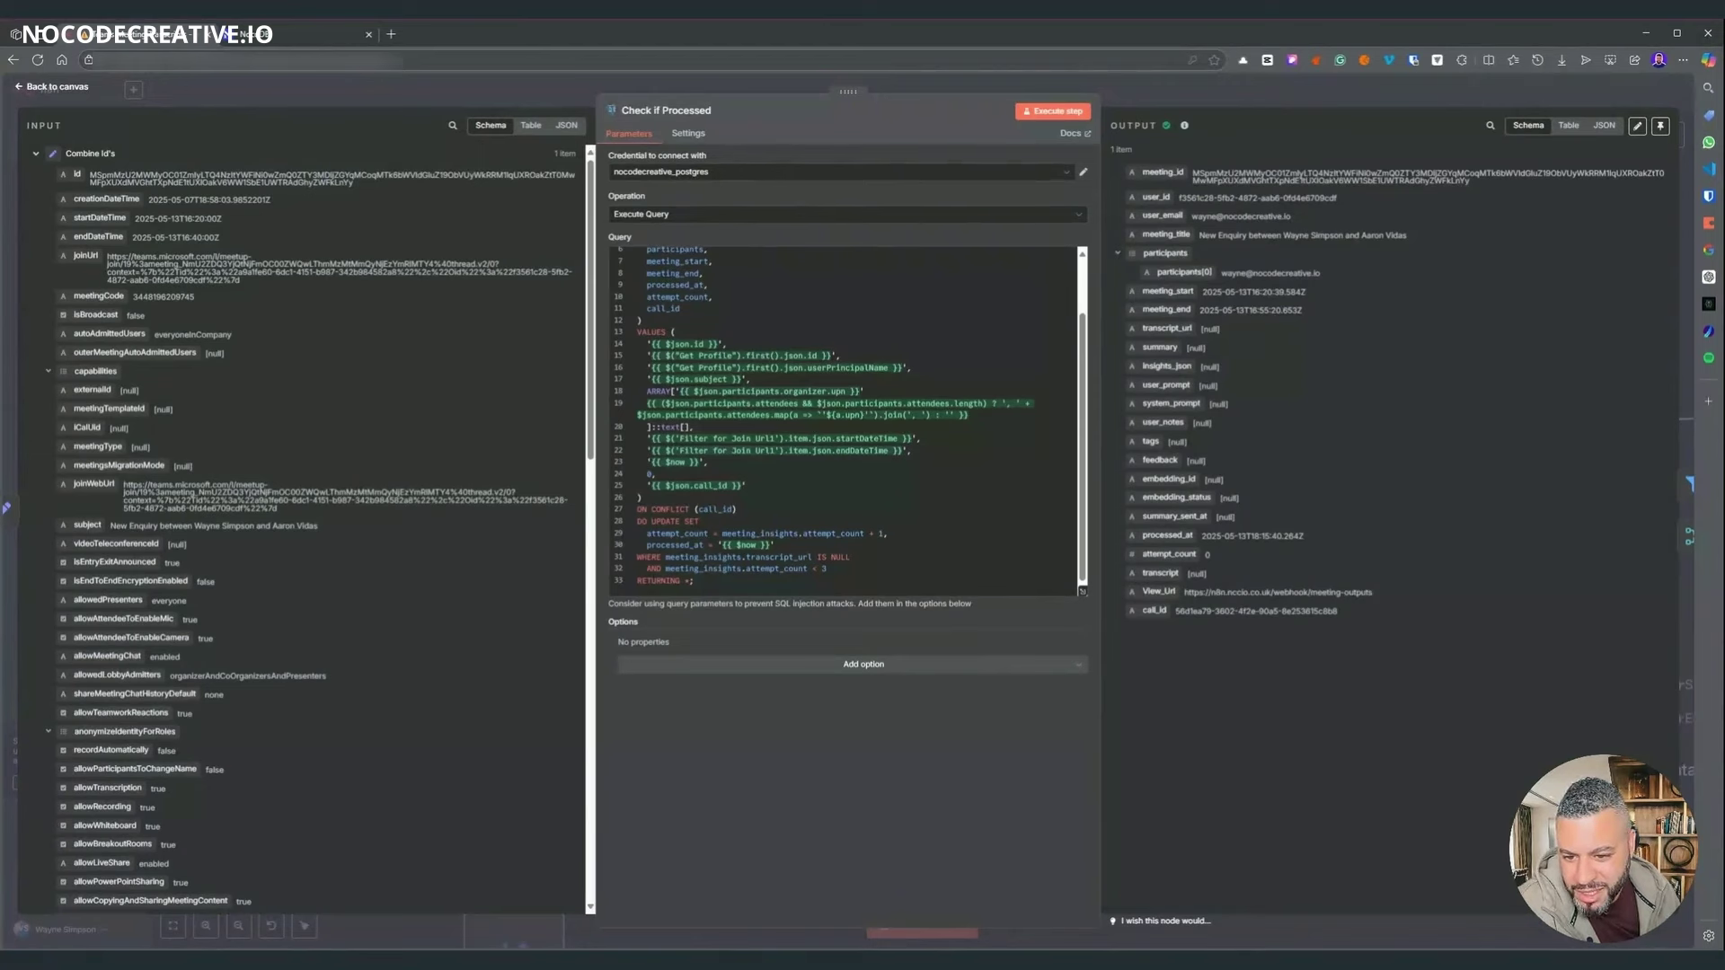
drag(888, 534, 660, 533)
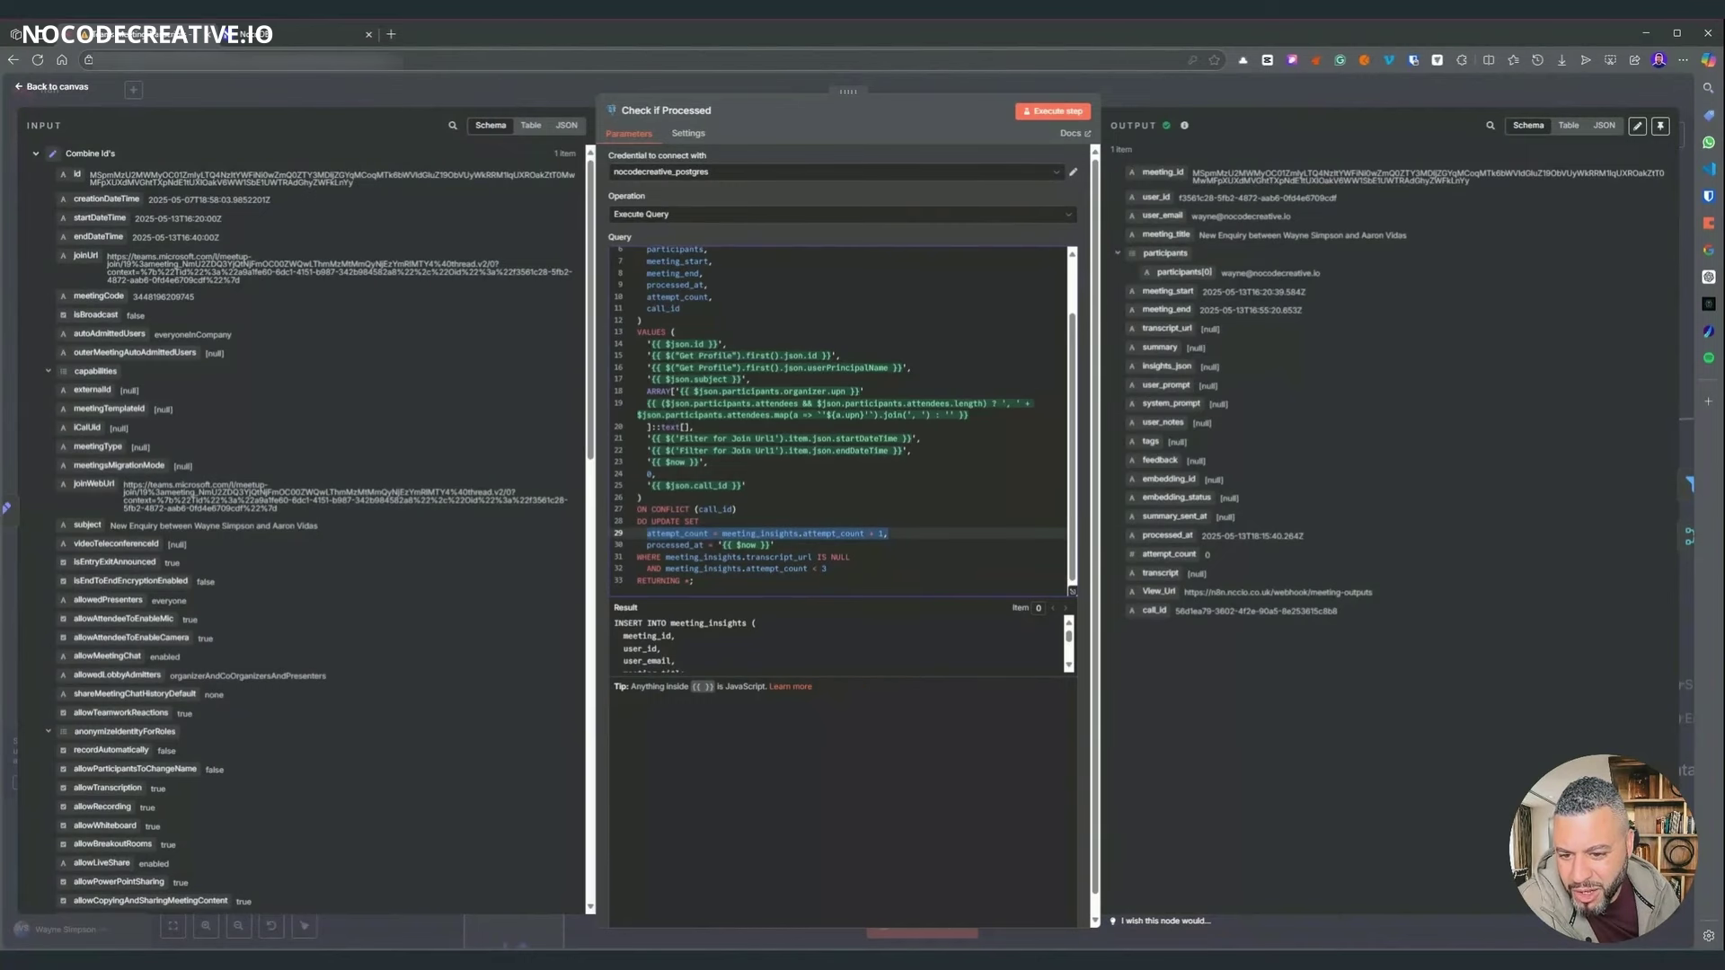
scroll(754, 765, down, 1)
scroll(895, 238, up, 5)
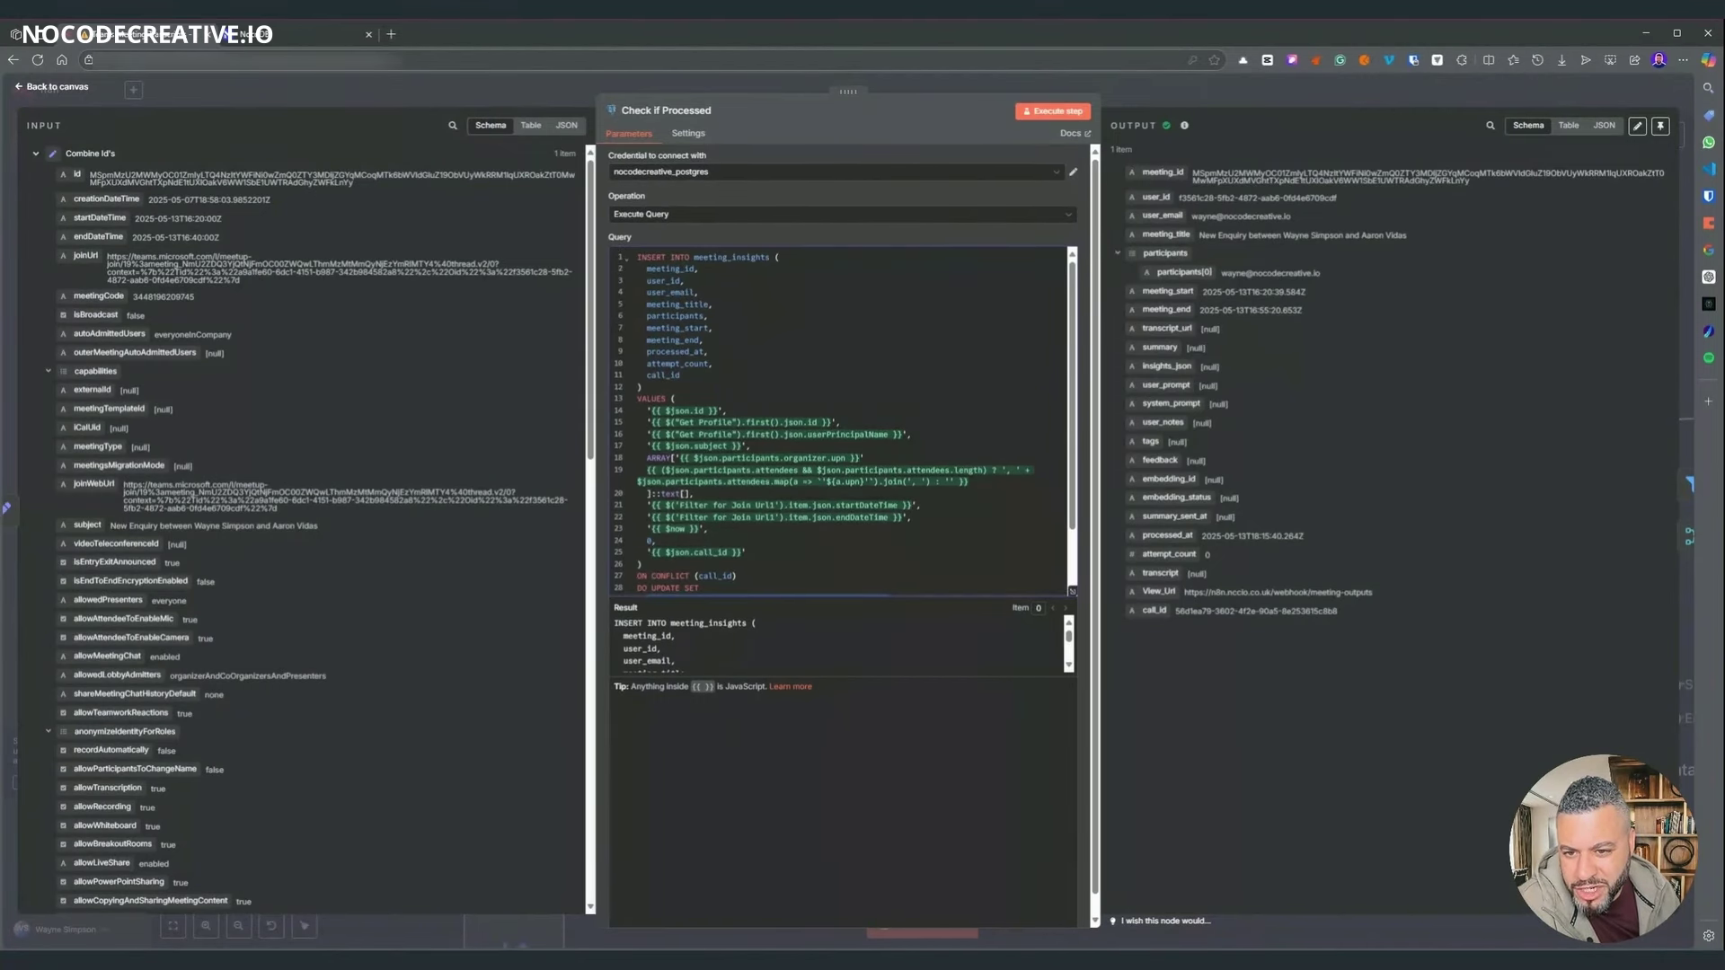
scroll(844, 405, down, 5)
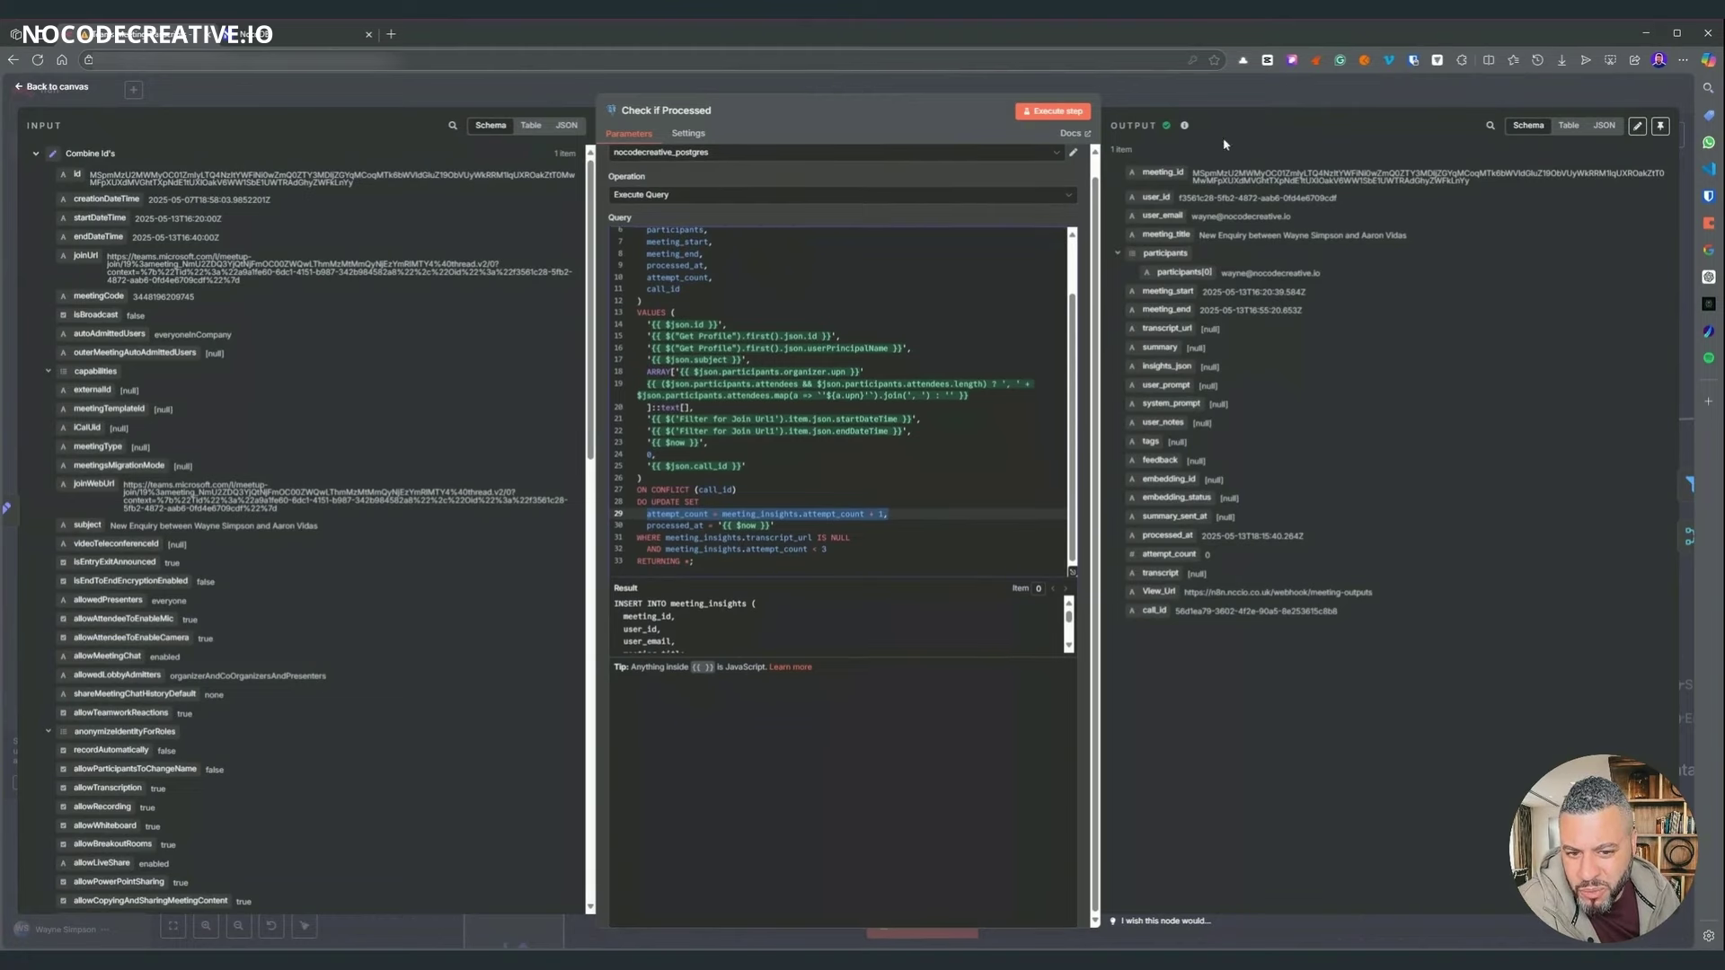
click(1139, 93)
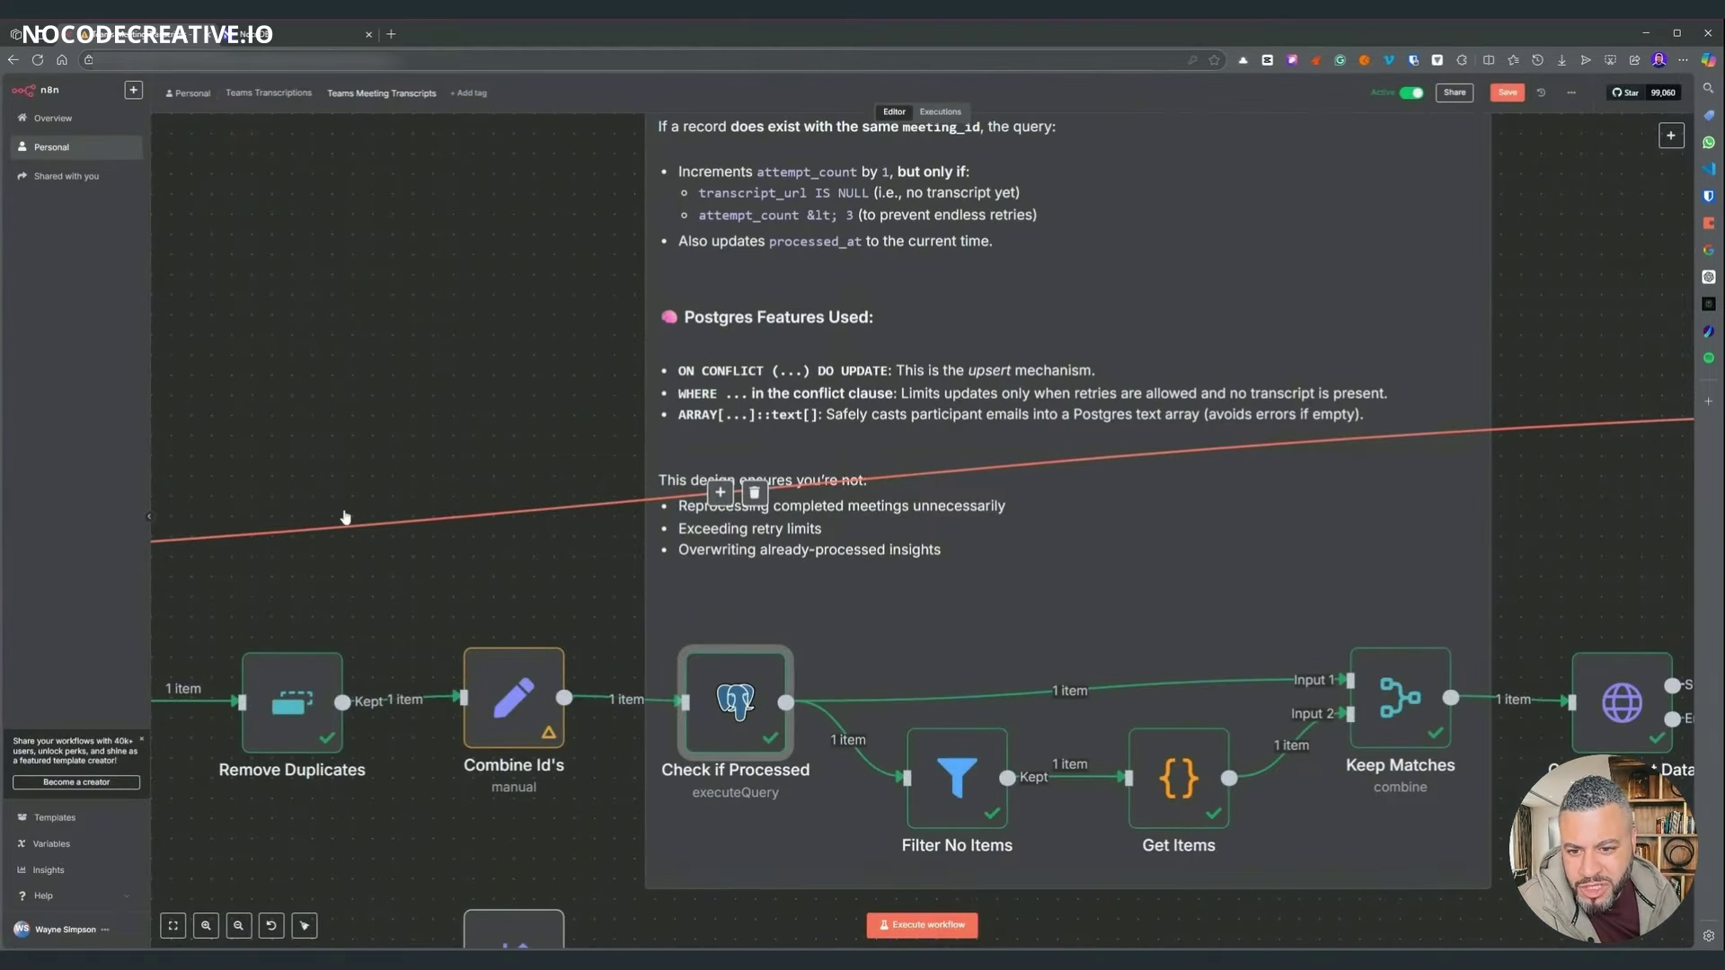
- Review the Filter No Items conditions, then open the Get Items Code node
scroll(629, 620, down, 2)
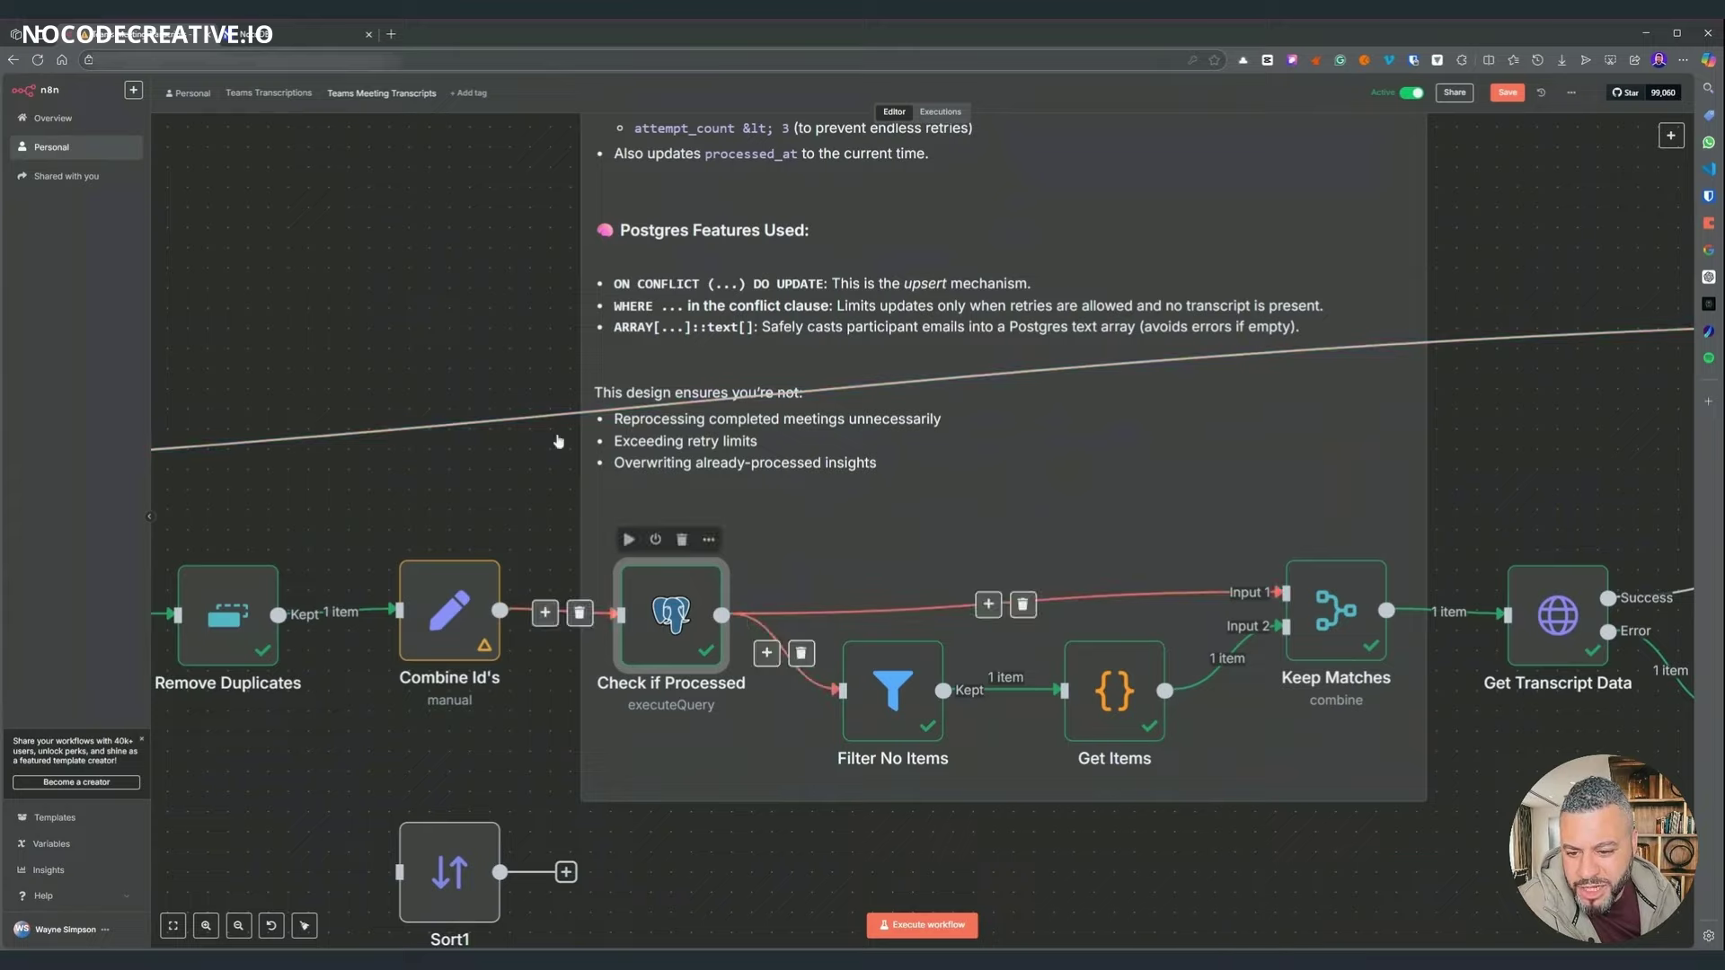
scroll(557, 557, down, 3)
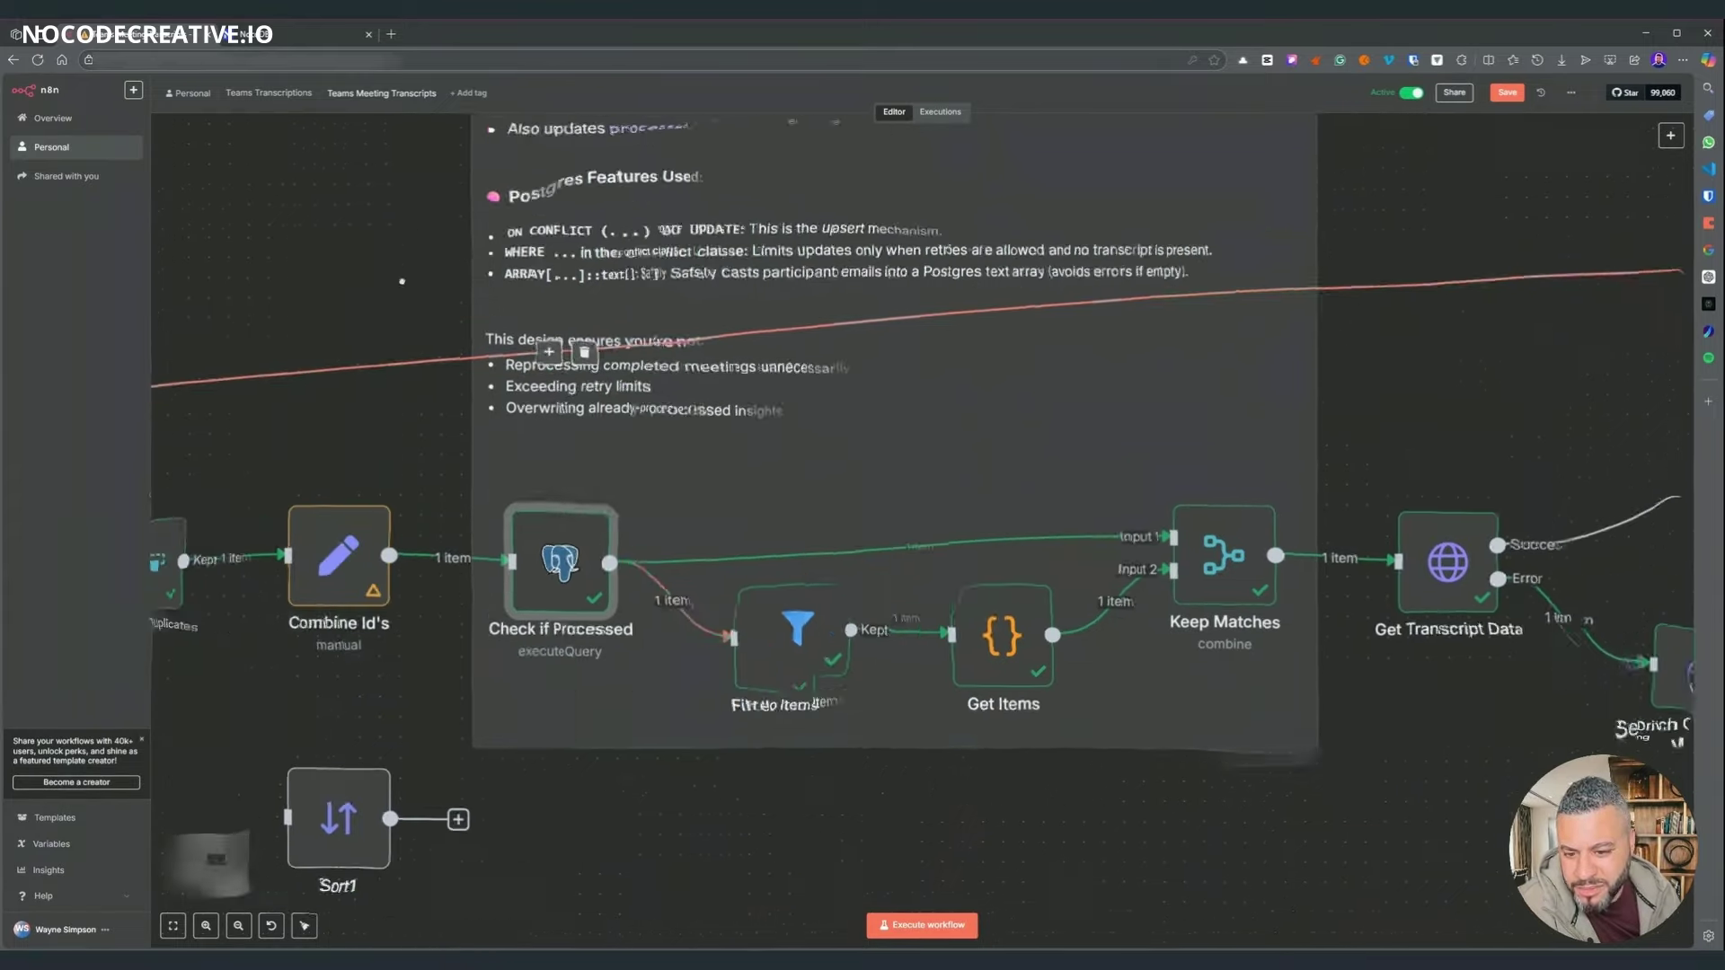
drag(308, 156, 343, 185)
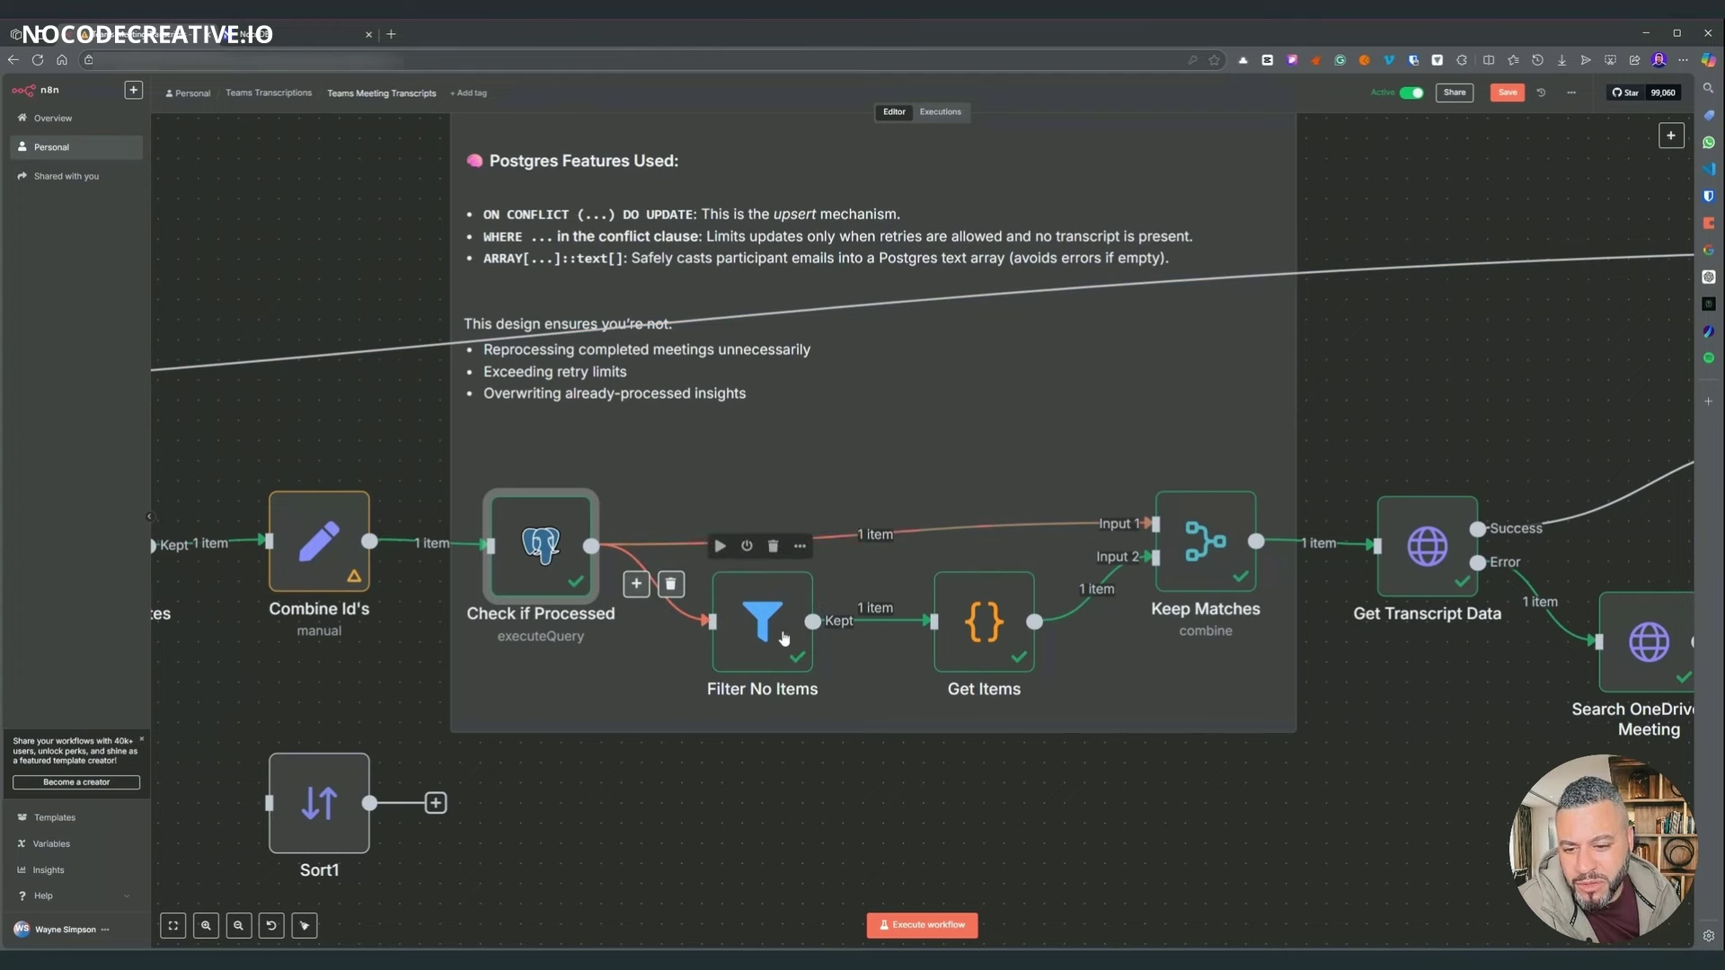
double_click(784, 643)
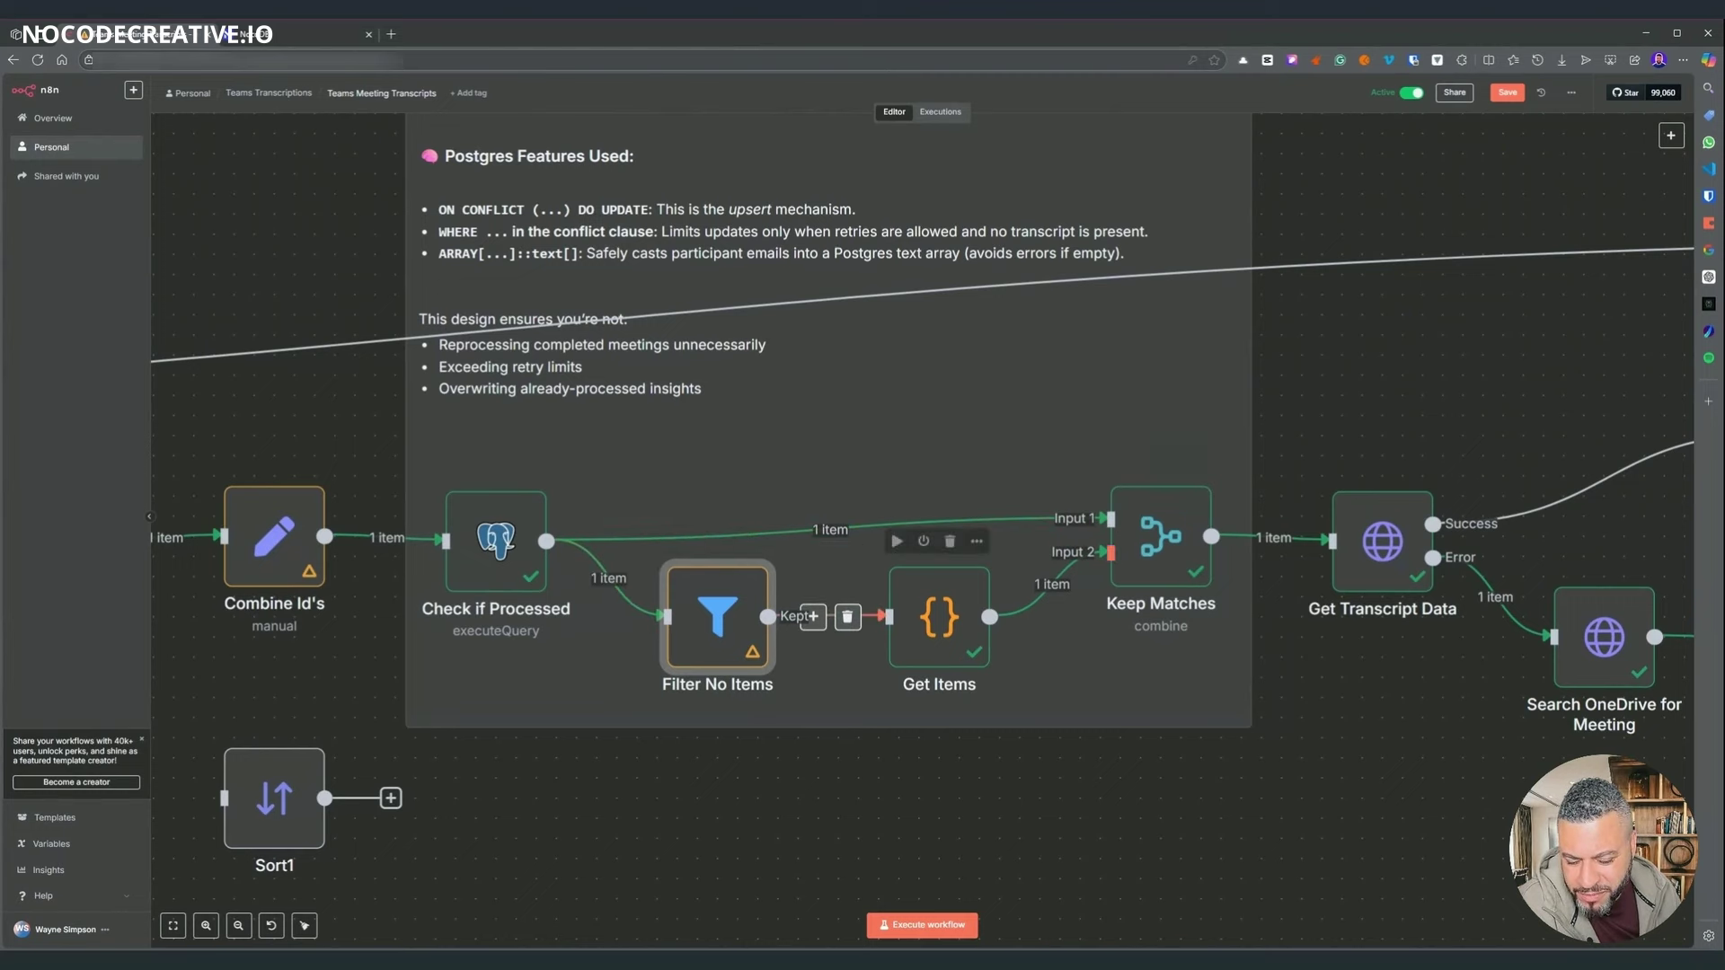
double_click(948, 616)
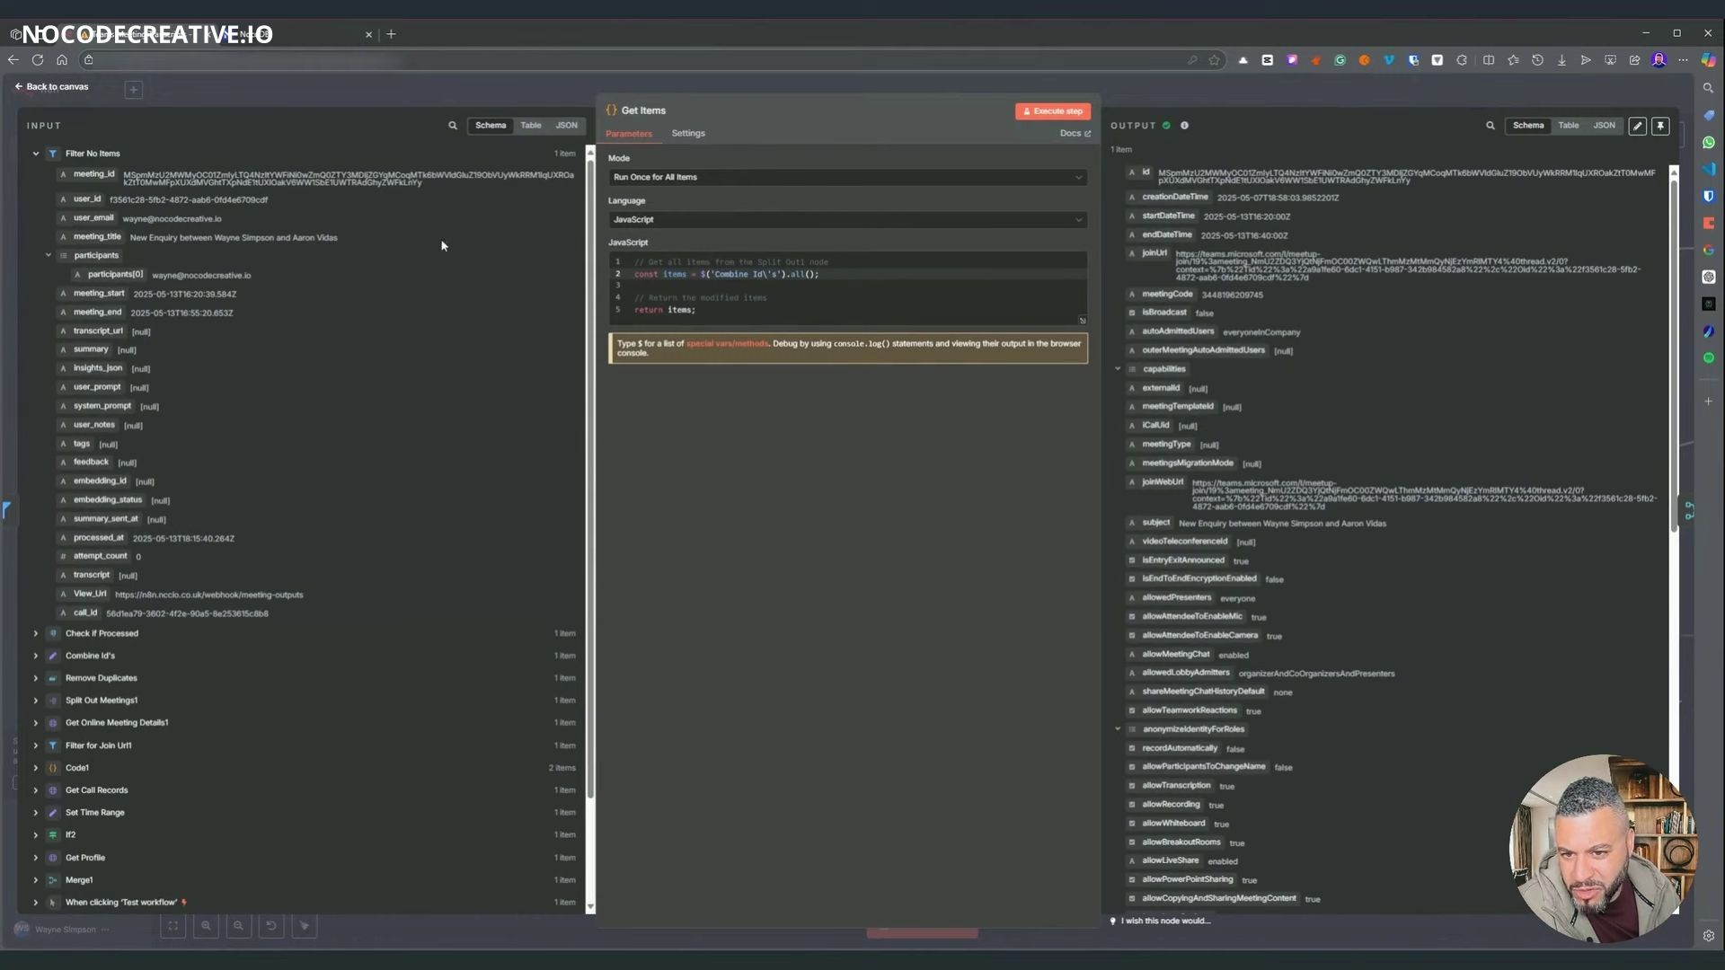
- Expand and scroll through the Combine Id's fields feeding Get Items, then close it
scroll(134, 620, down, 3)
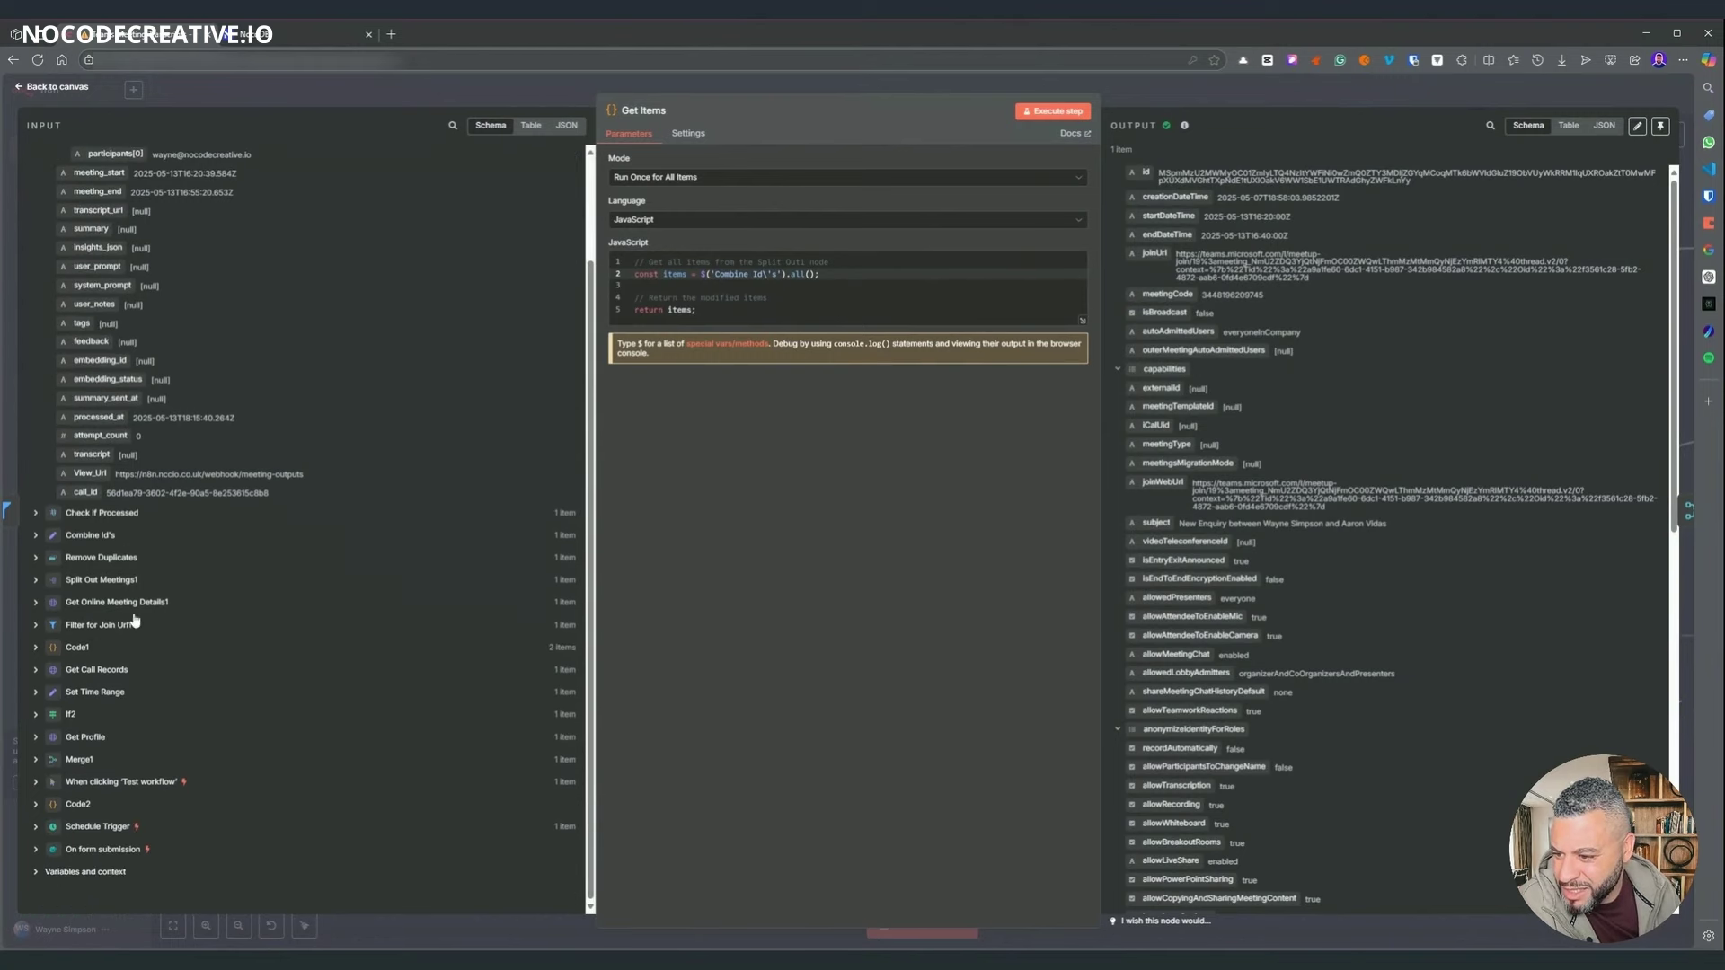
click(90, 535)
scroll(138, 453, down, 4)
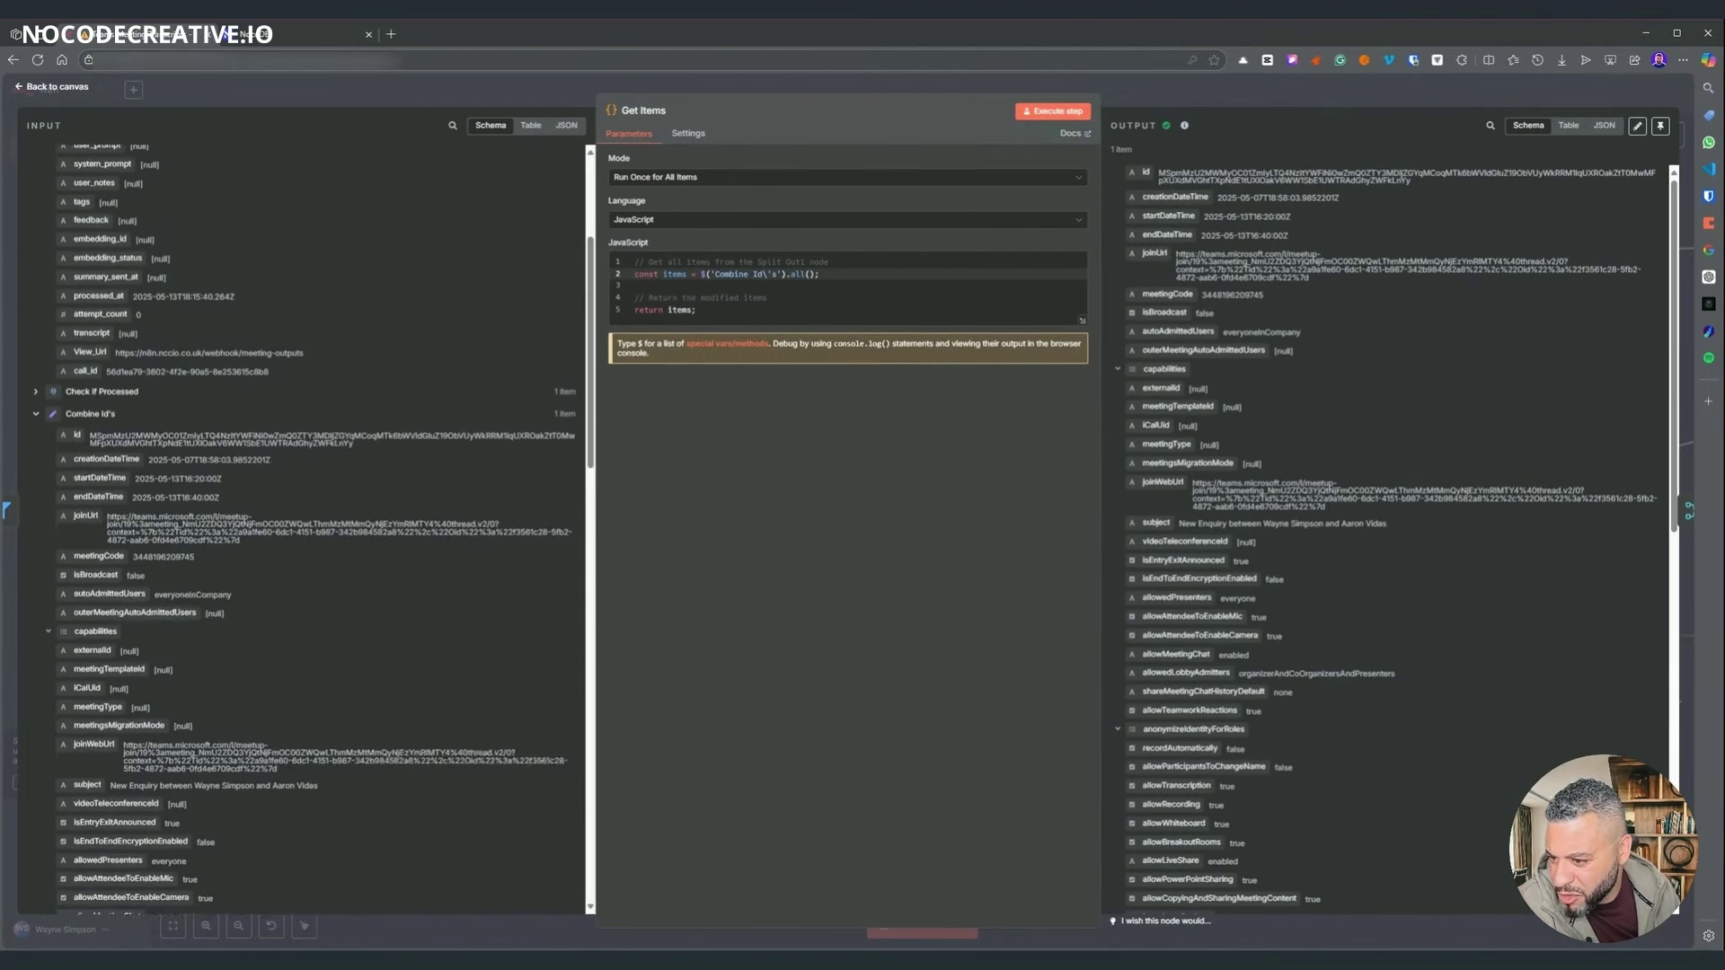
scroll(137, 454, down, 4)
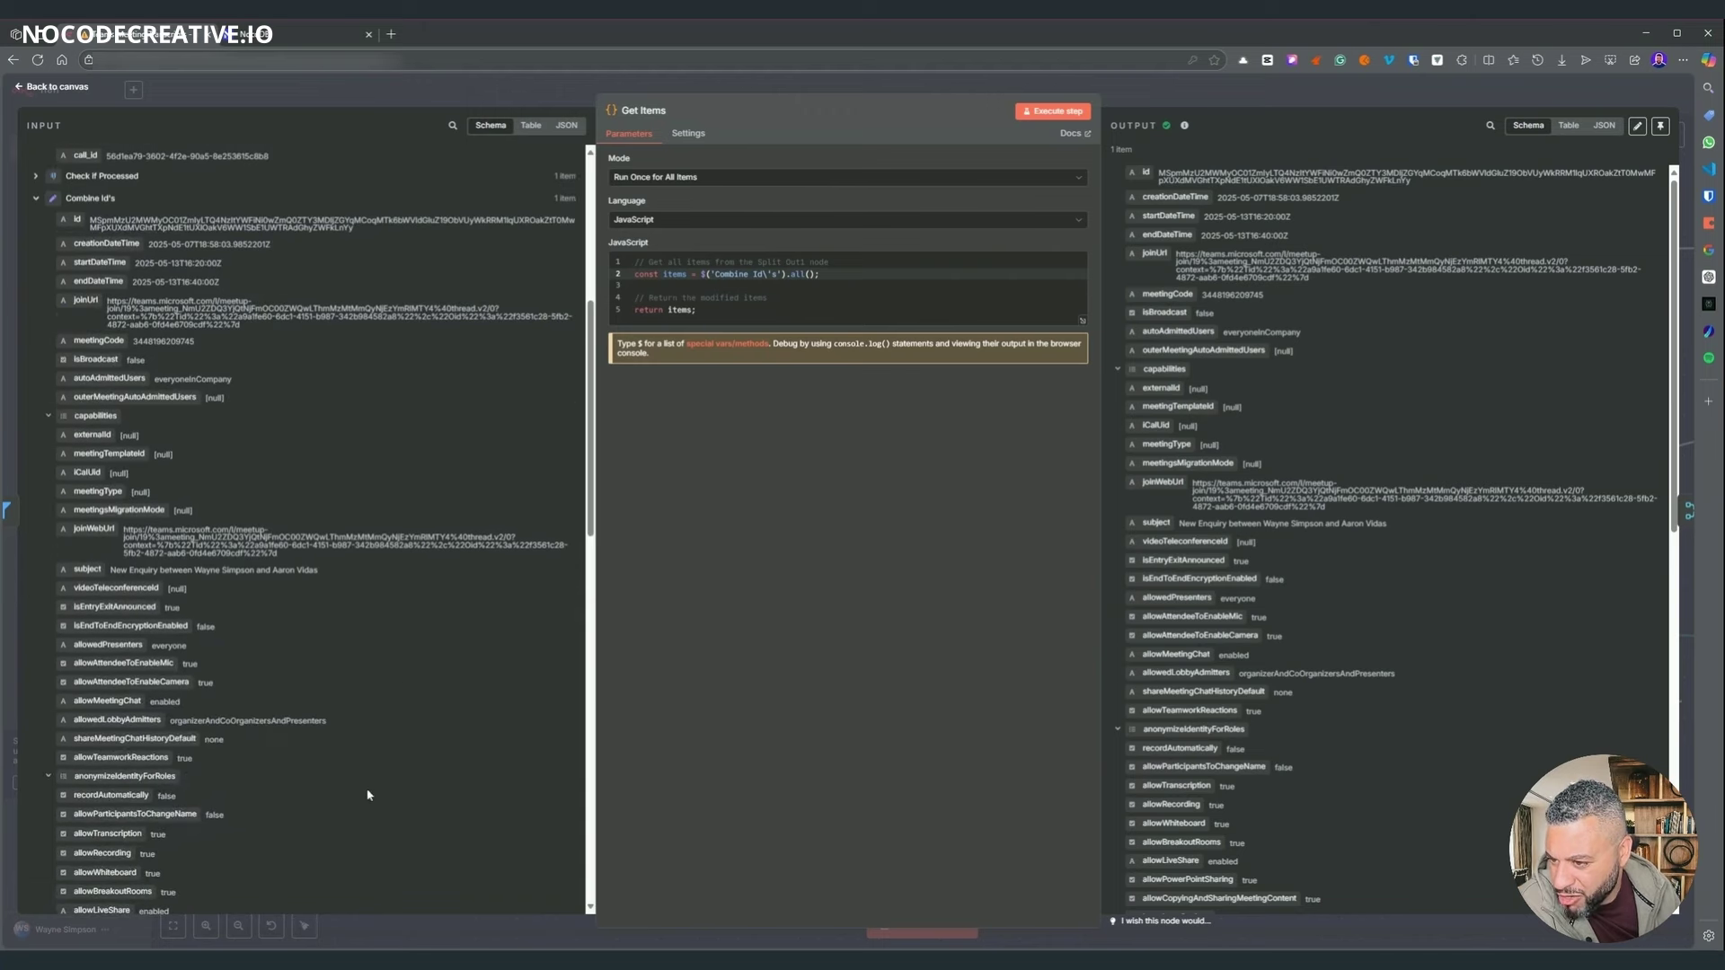
scroll(134, 588, down, 20)
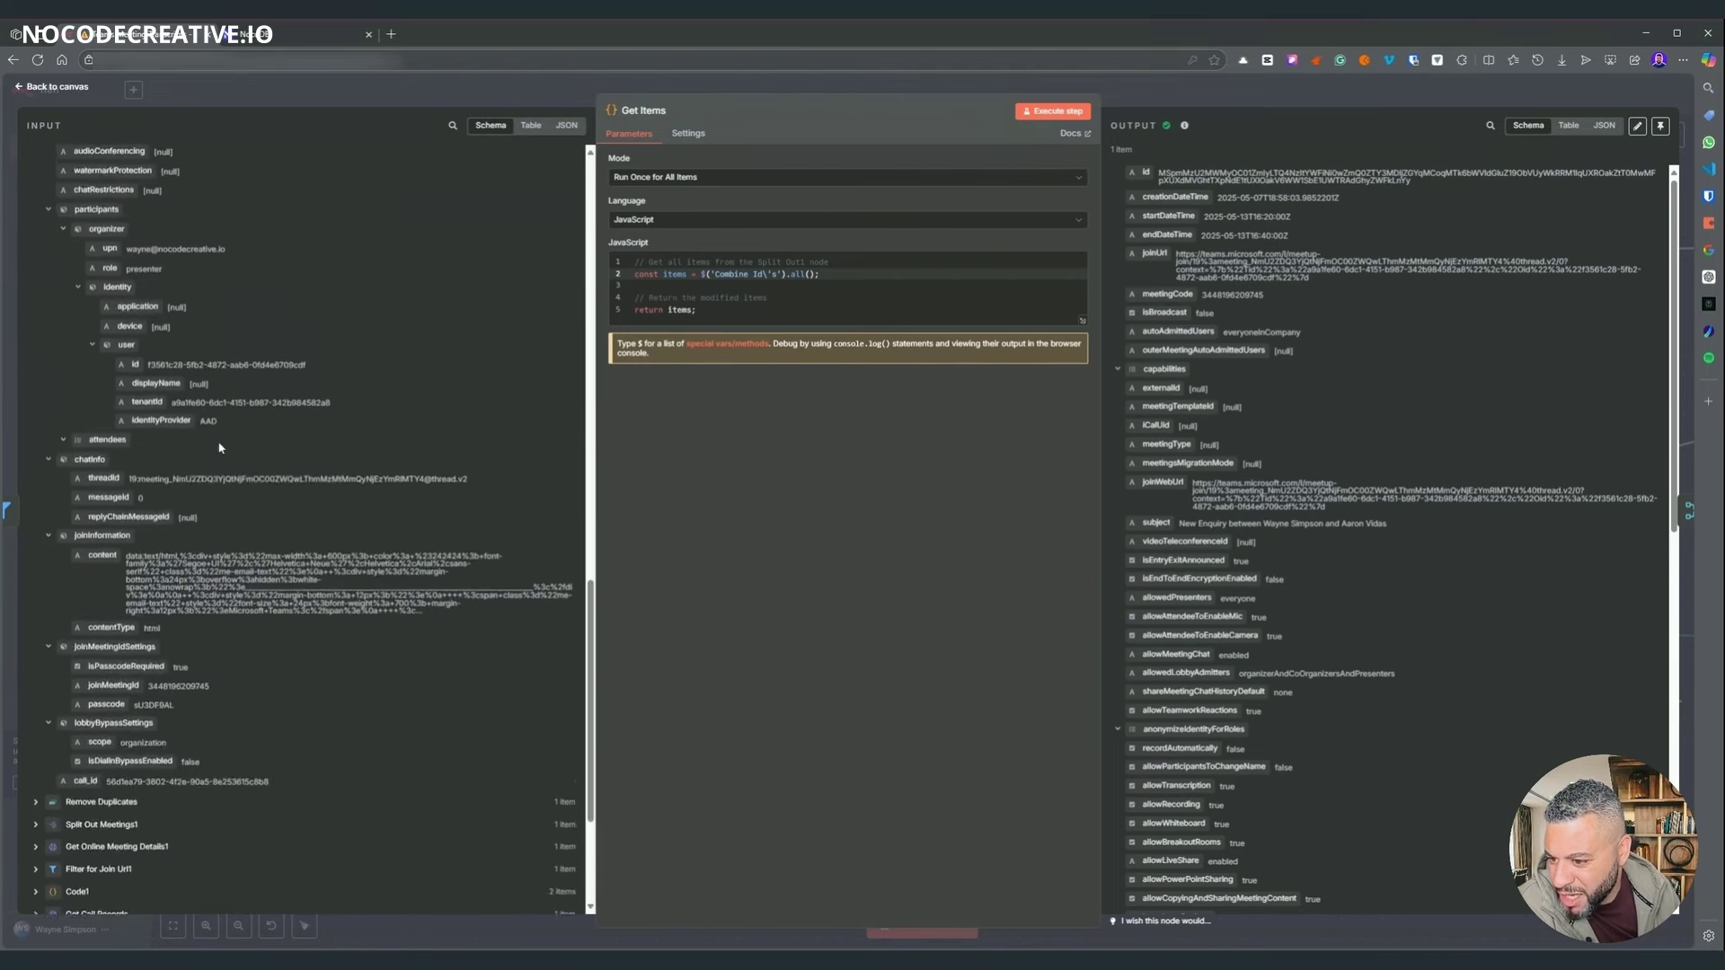
scroll(220, 447, down, 5)
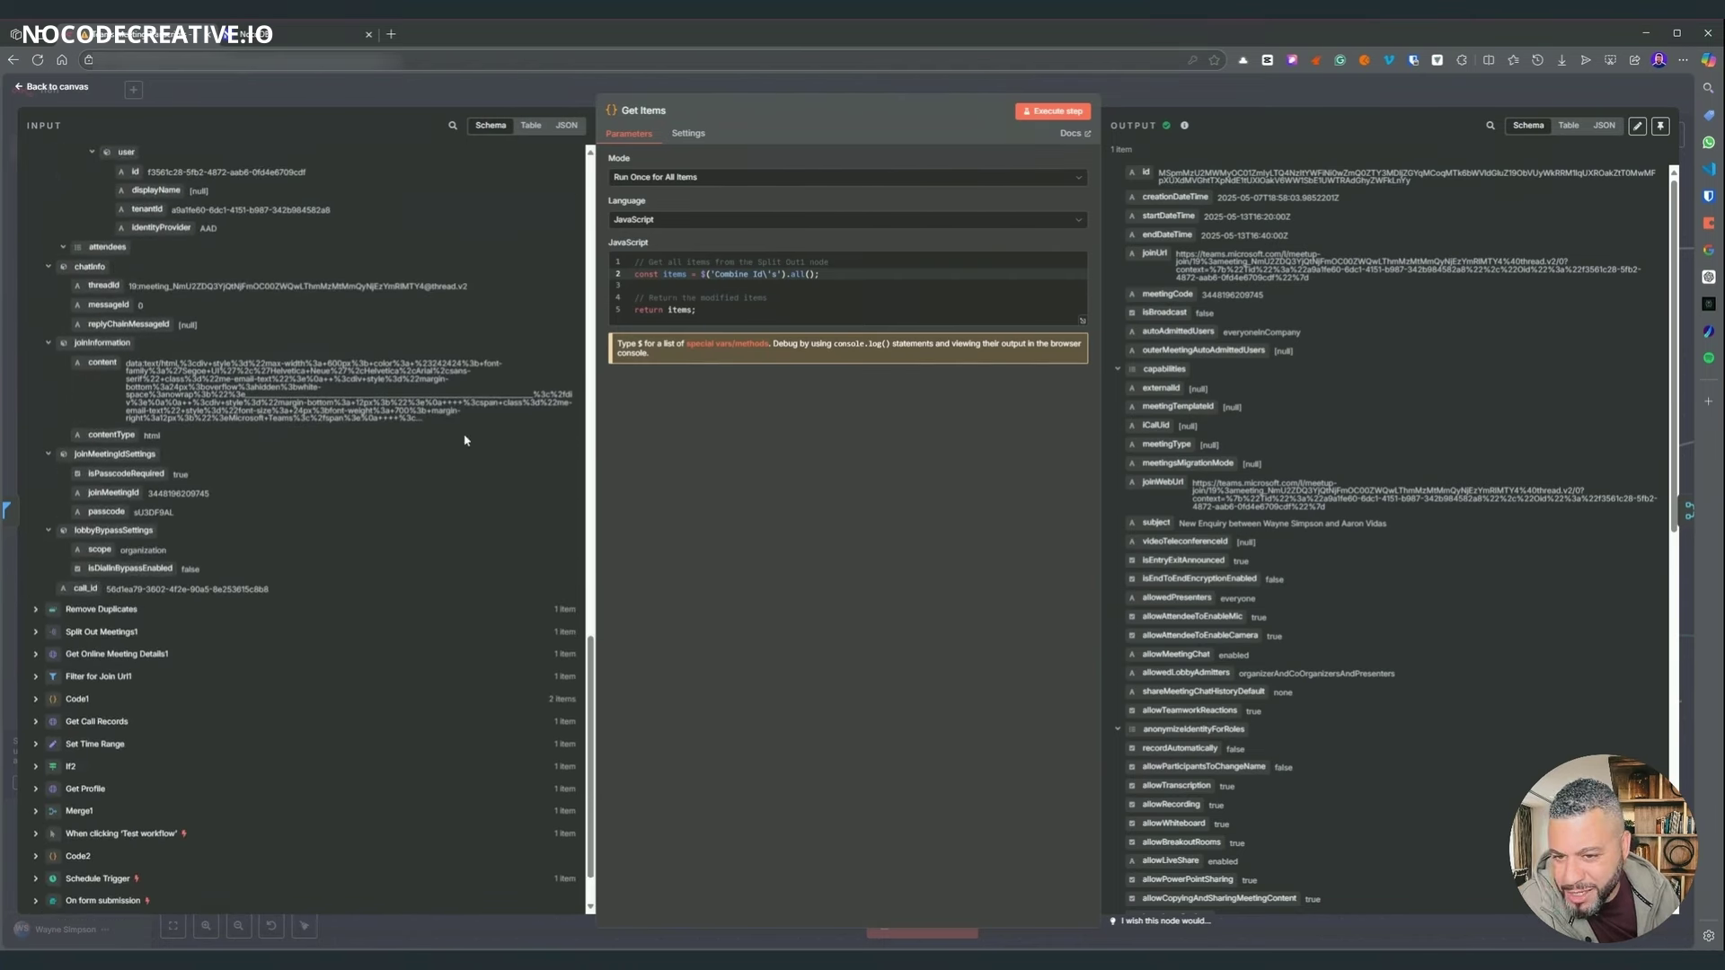
scroll(464, 440, up, 6)
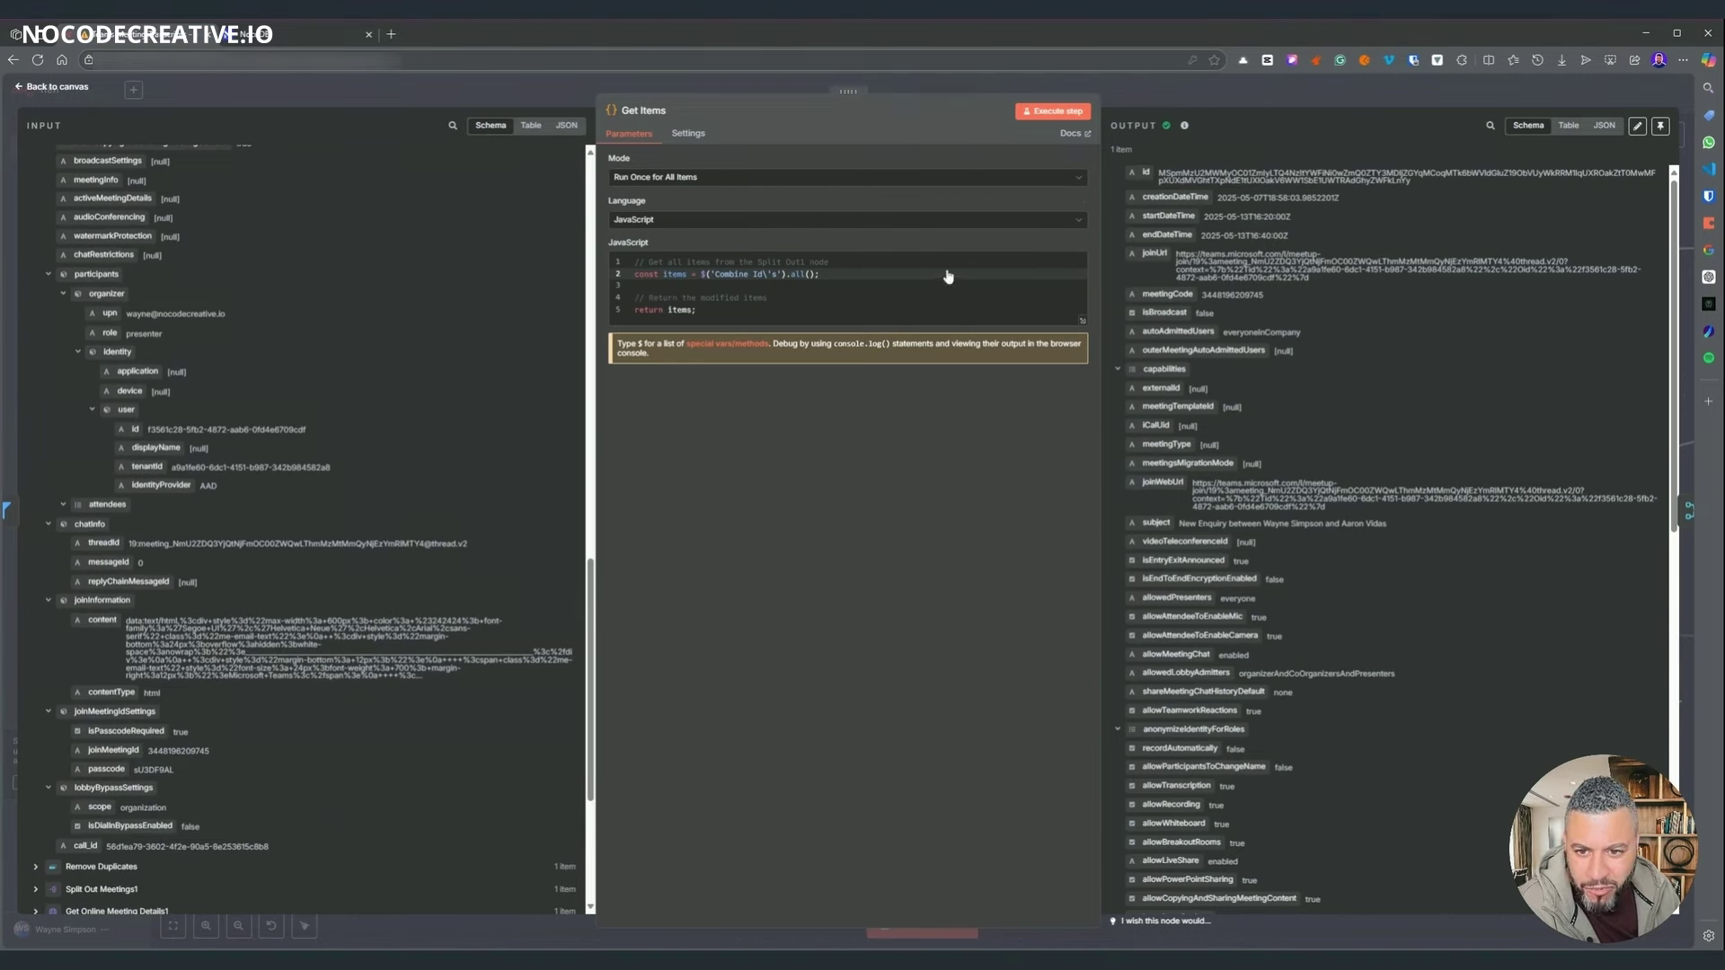
click(1145, 103)
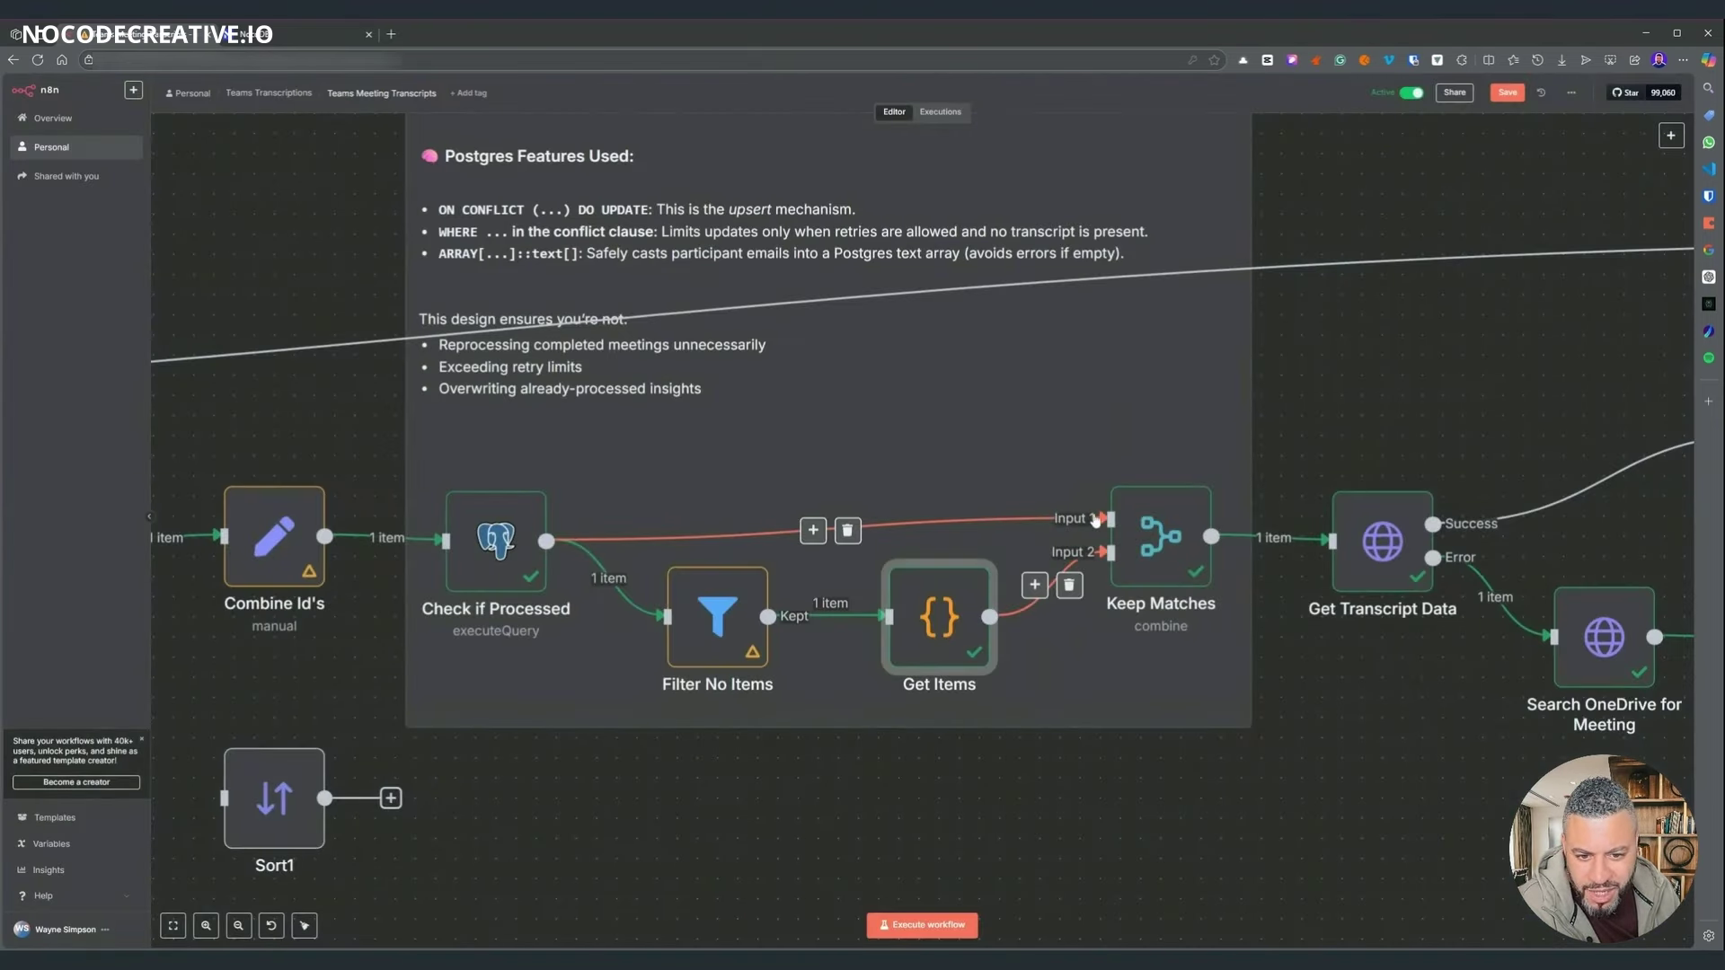
- Review the Check if Processed Postgres query, then confirm Get Items outputs call_id
double_click(508, 577)
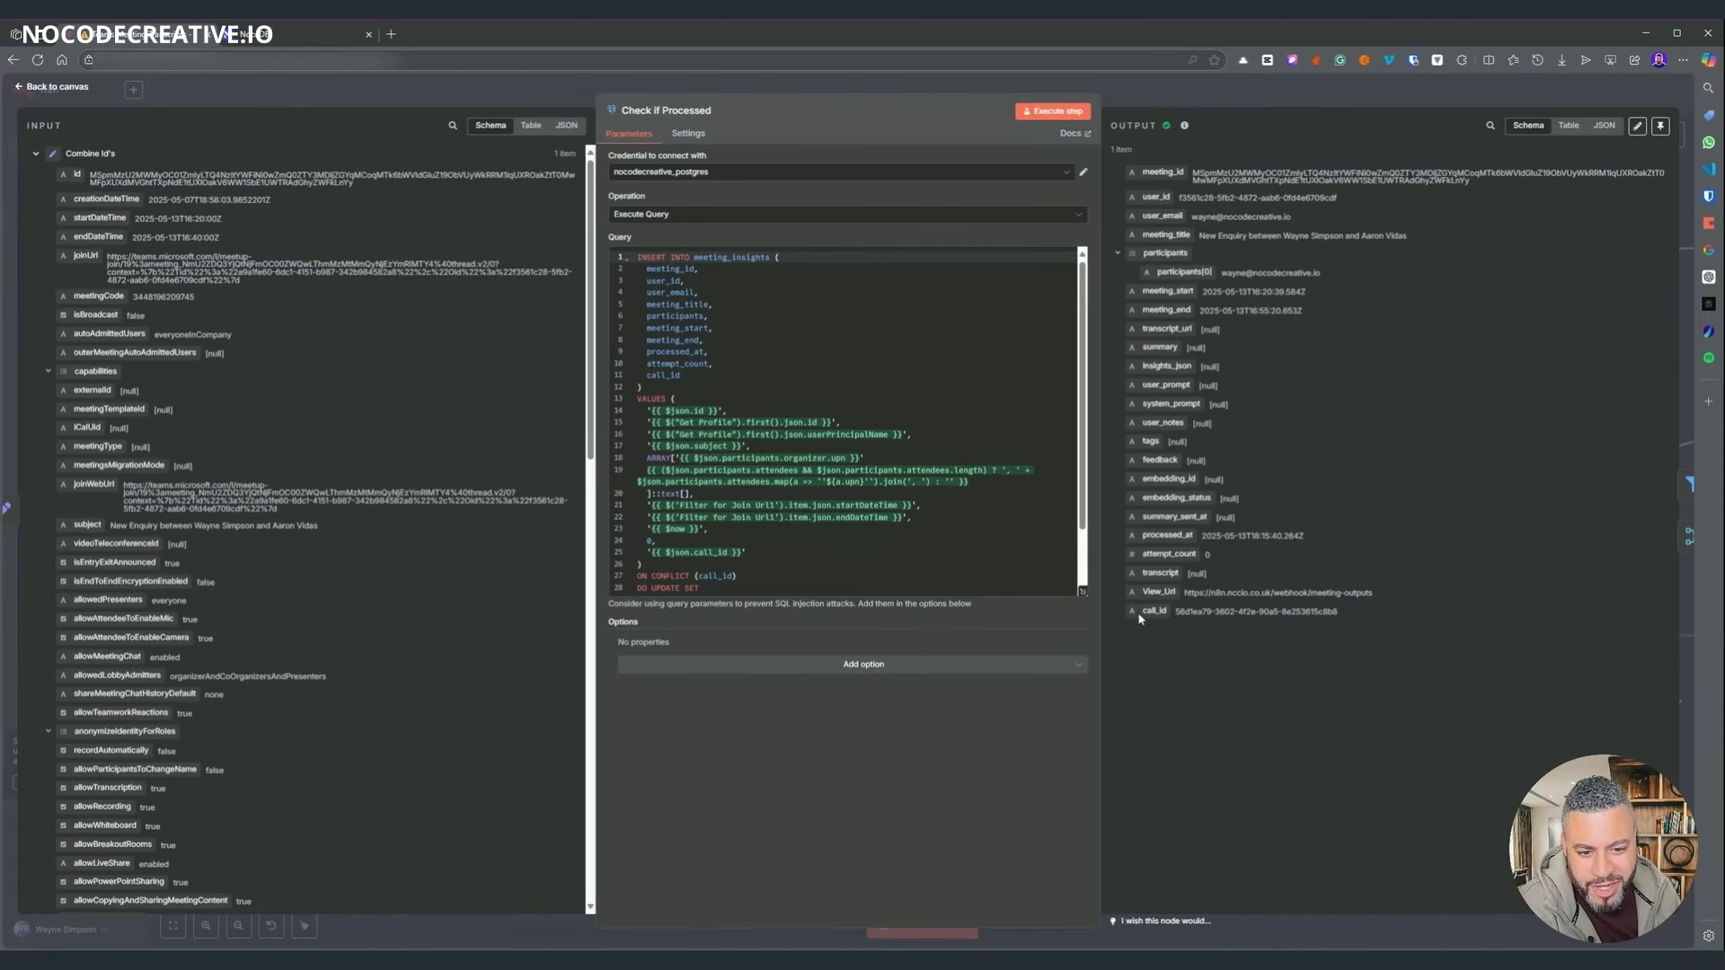
click(1195, 105)
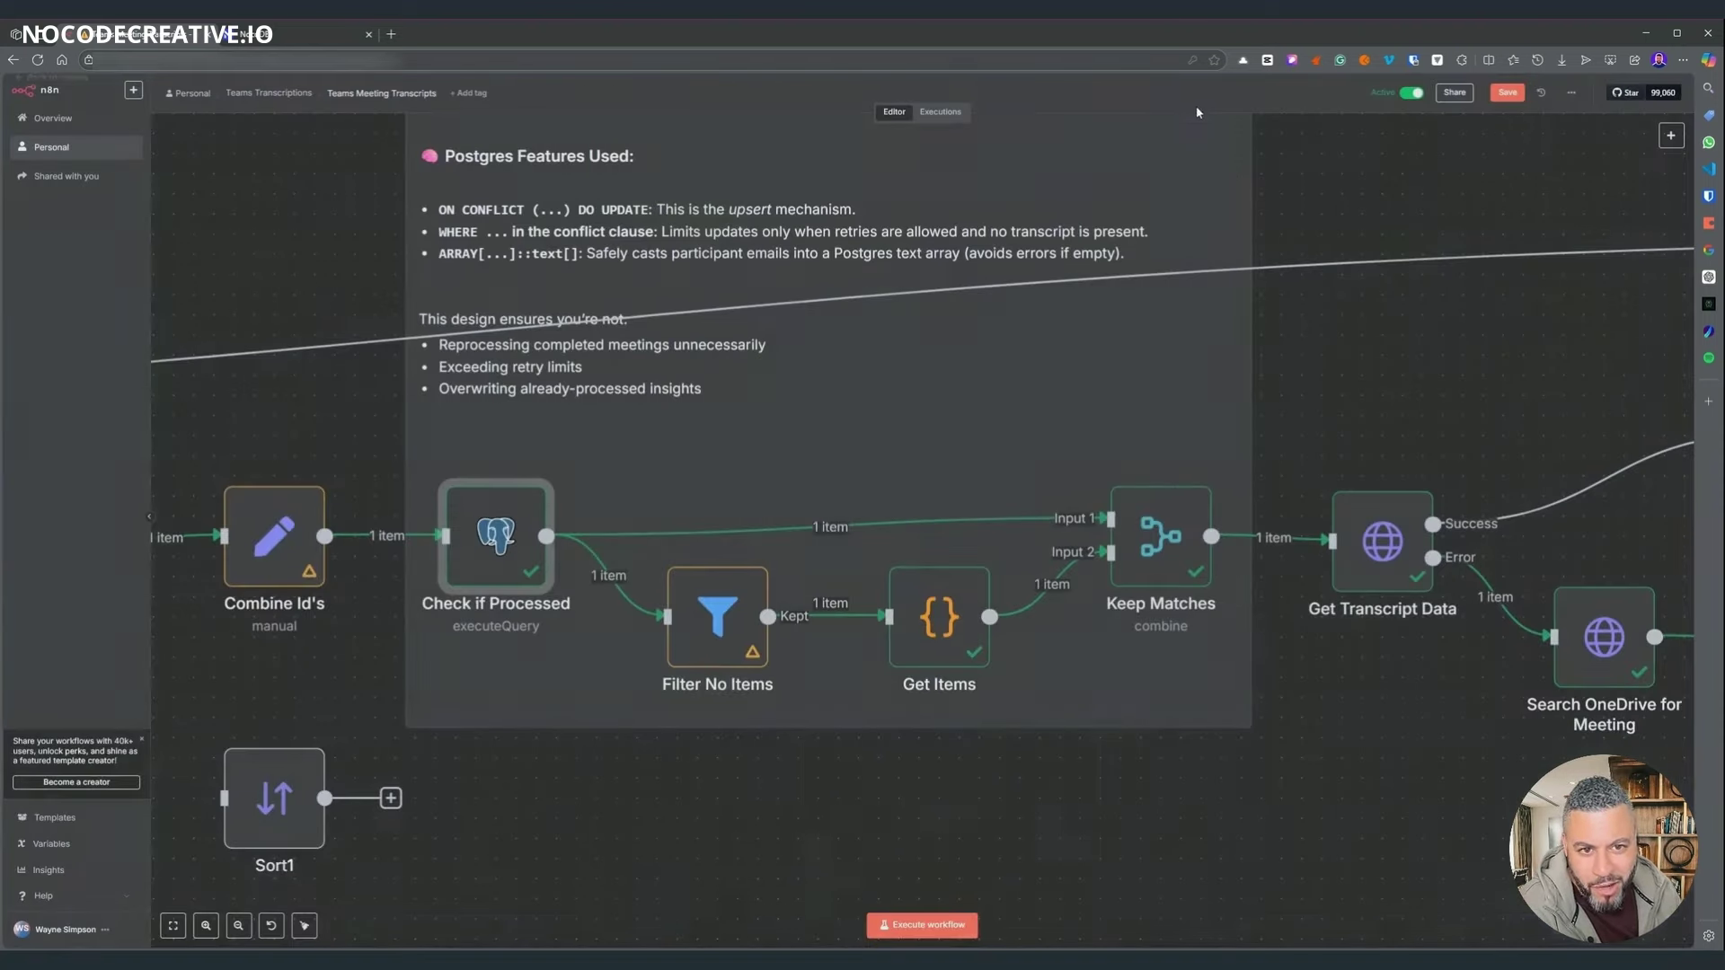
double_click(938, 611)
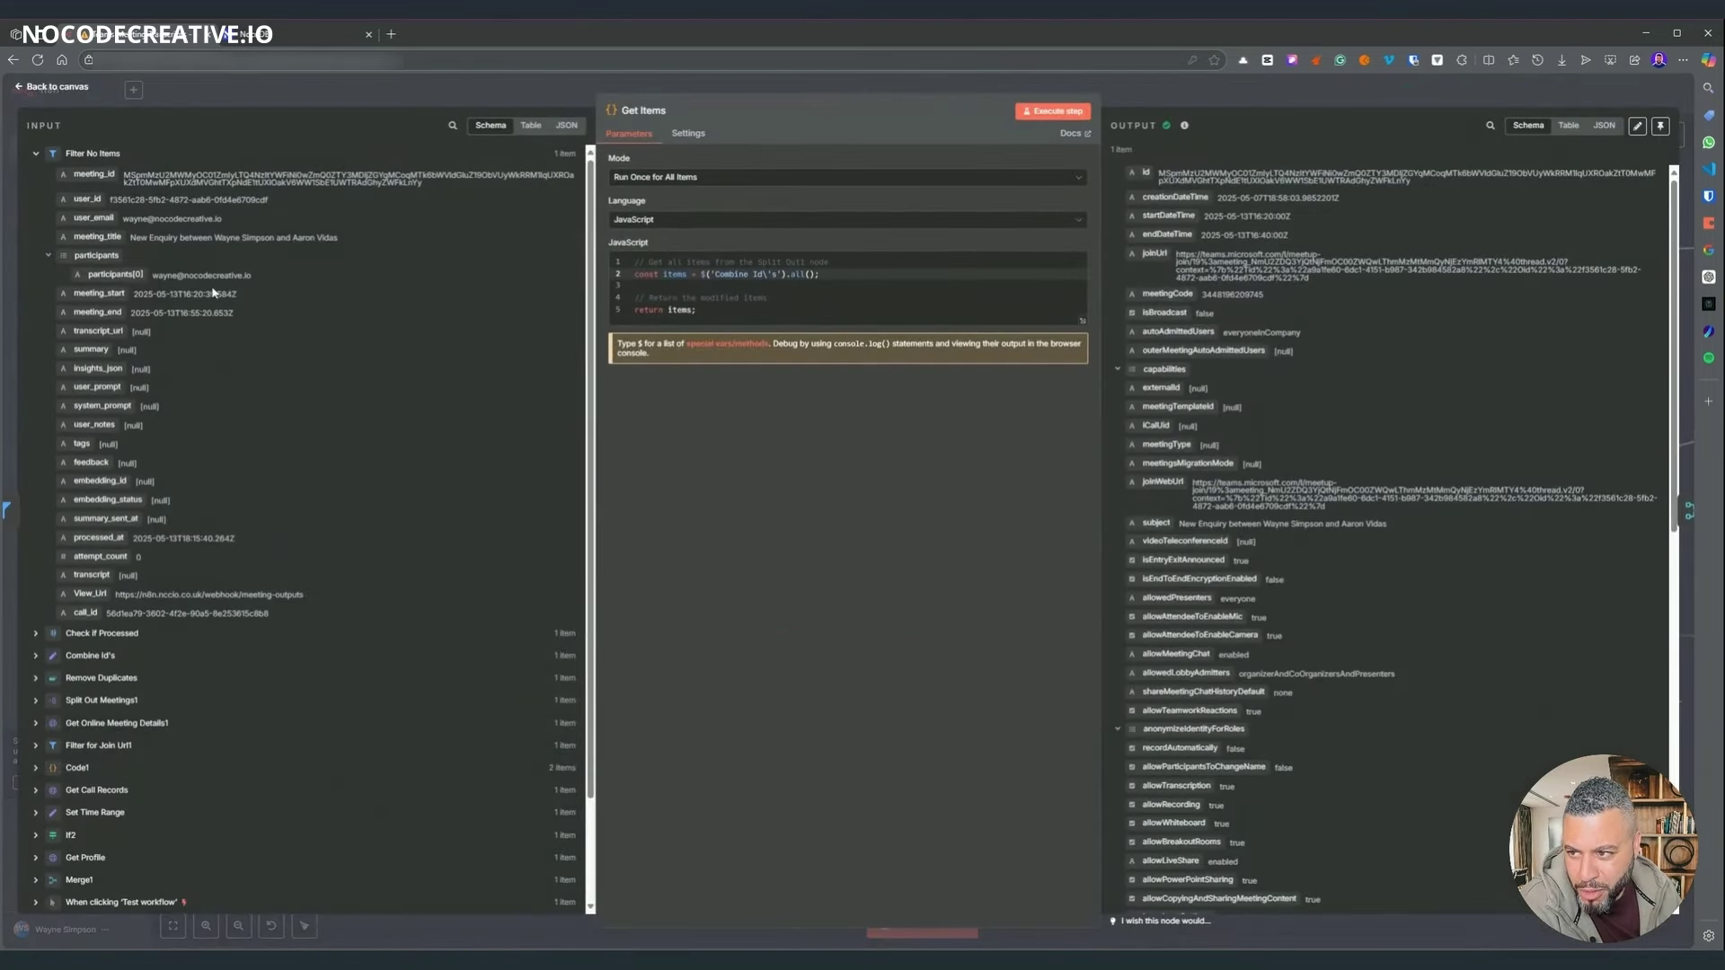
scroll(1516, 621, down, 8)
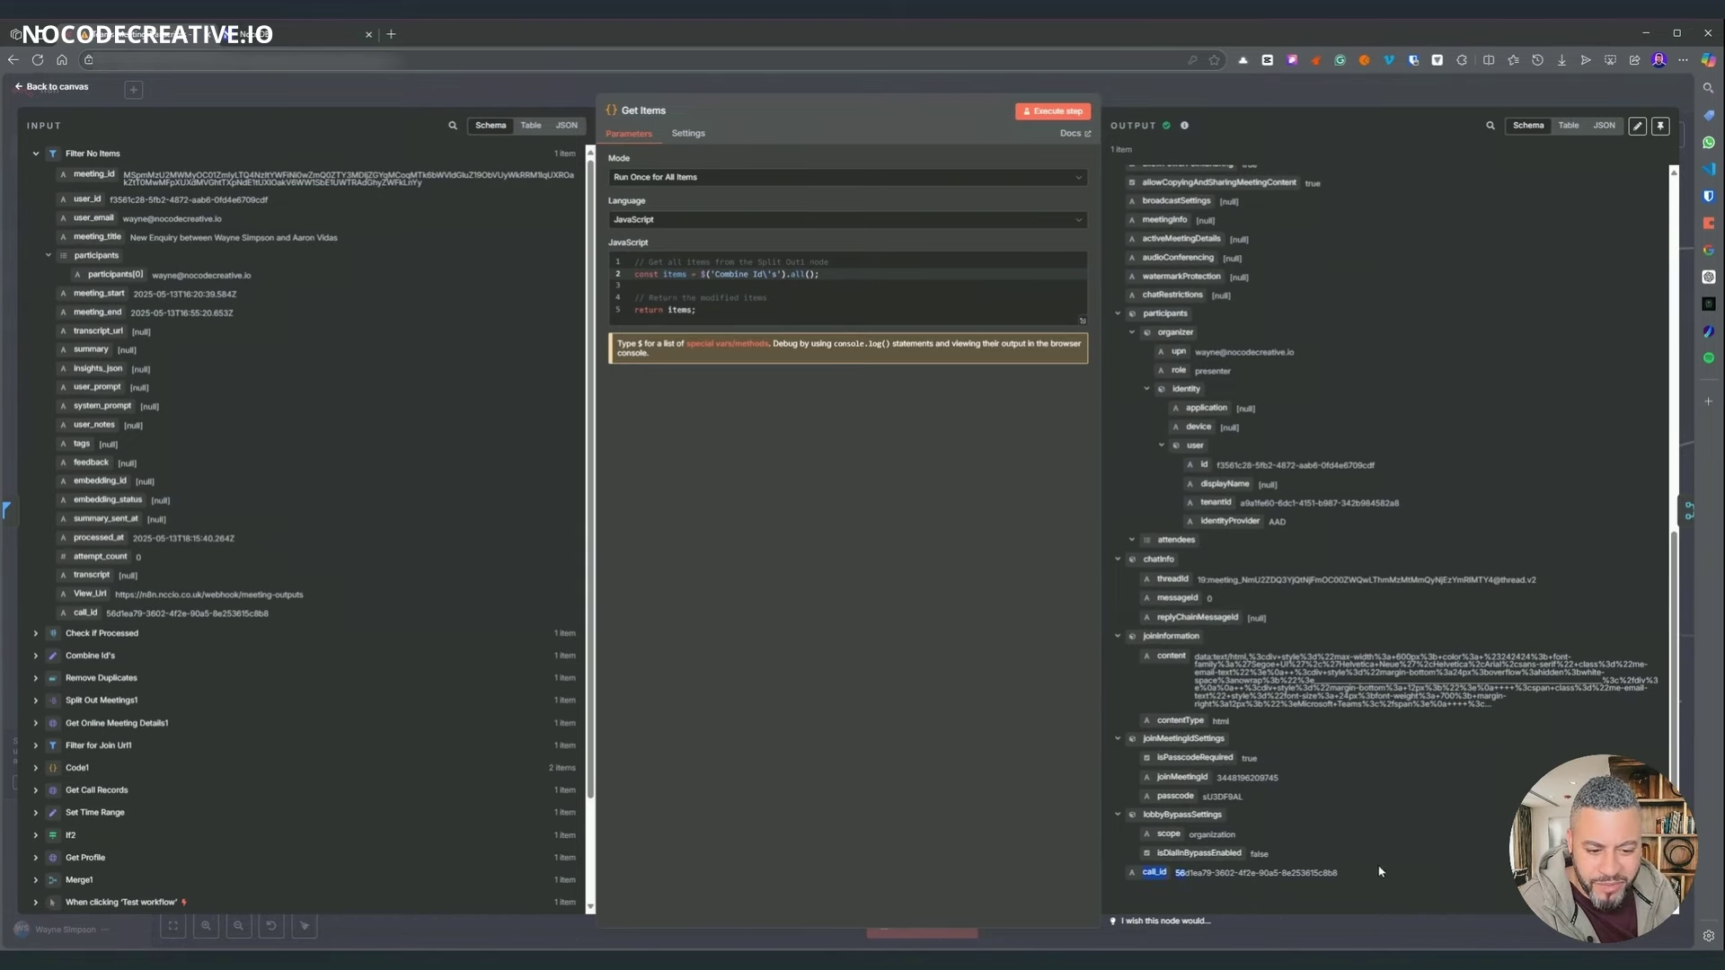
drag(1380, 871, 1185, 872)
click(1177, 97)
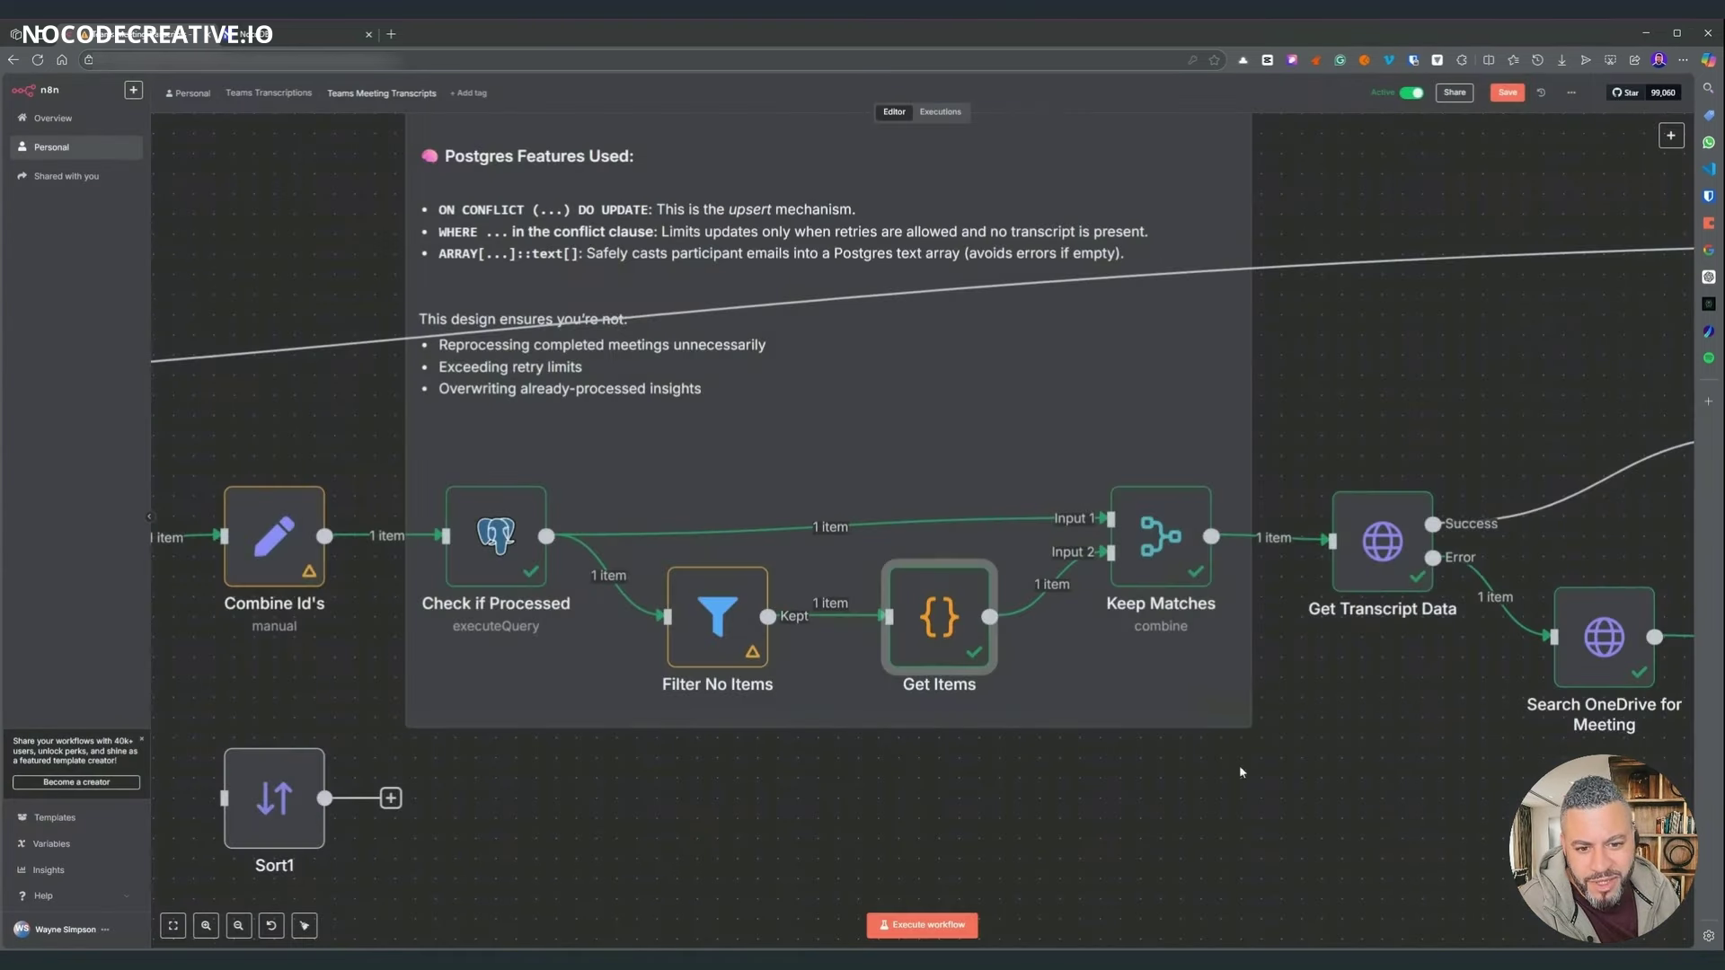
- Confirm Keep Matches uses call_id as its Fields to Match
scroll(950, 516, right, 3)
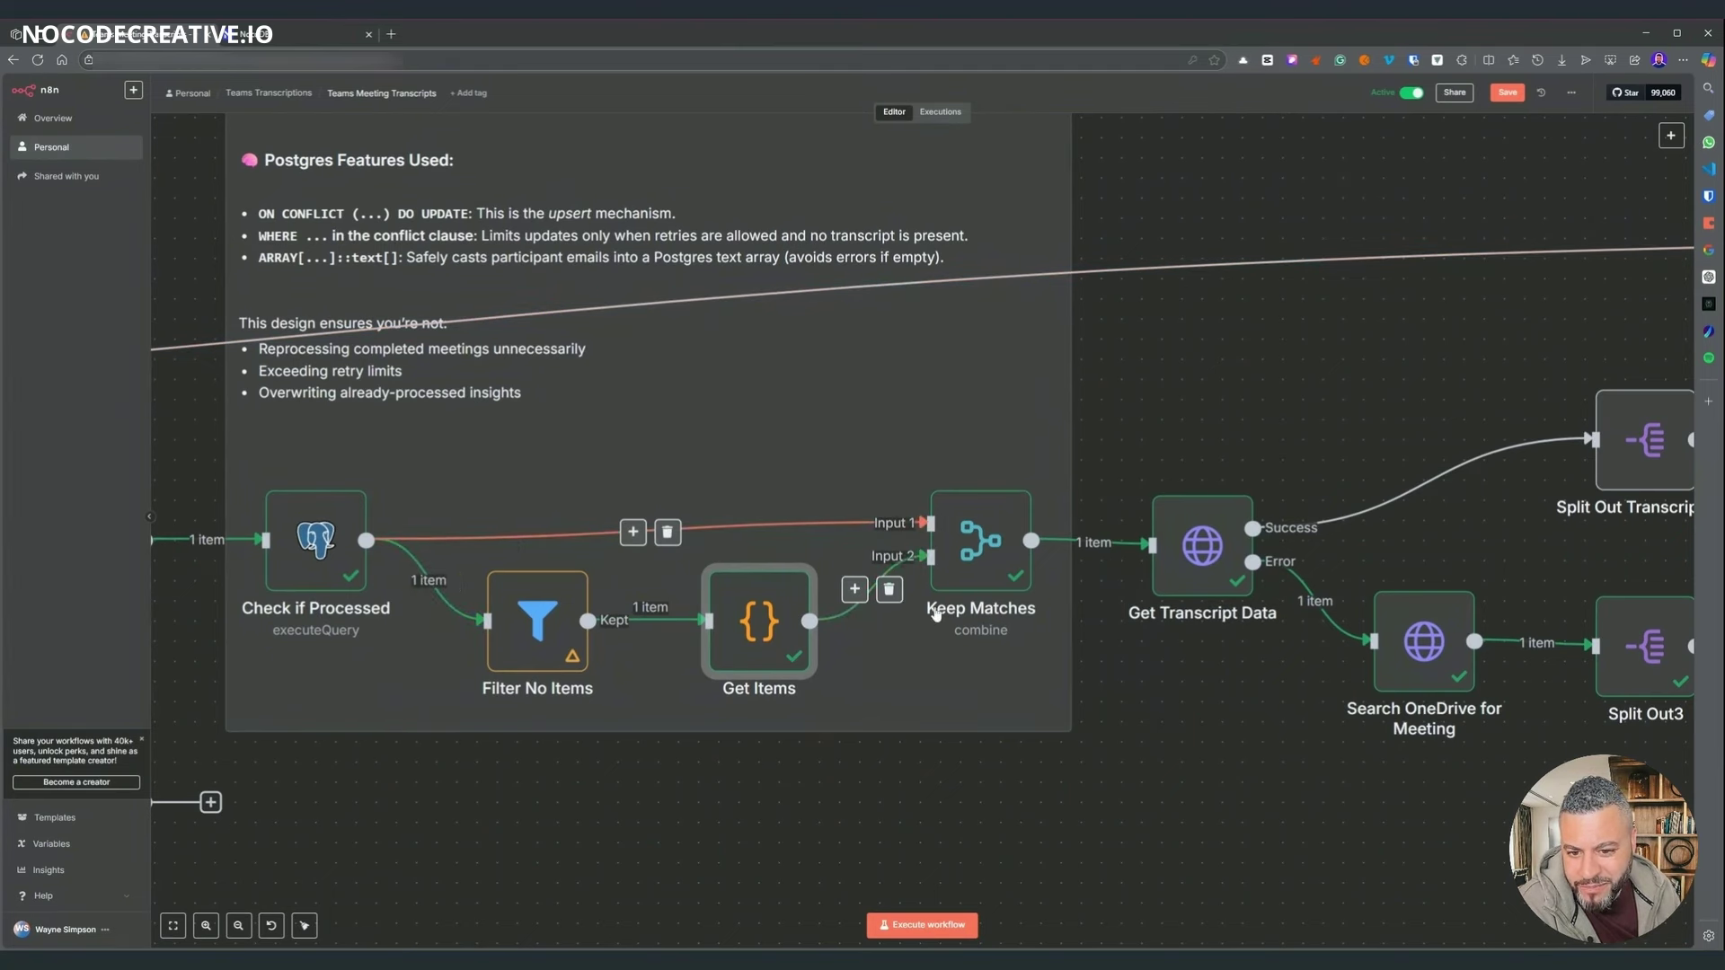
mouse_move(330, 580)
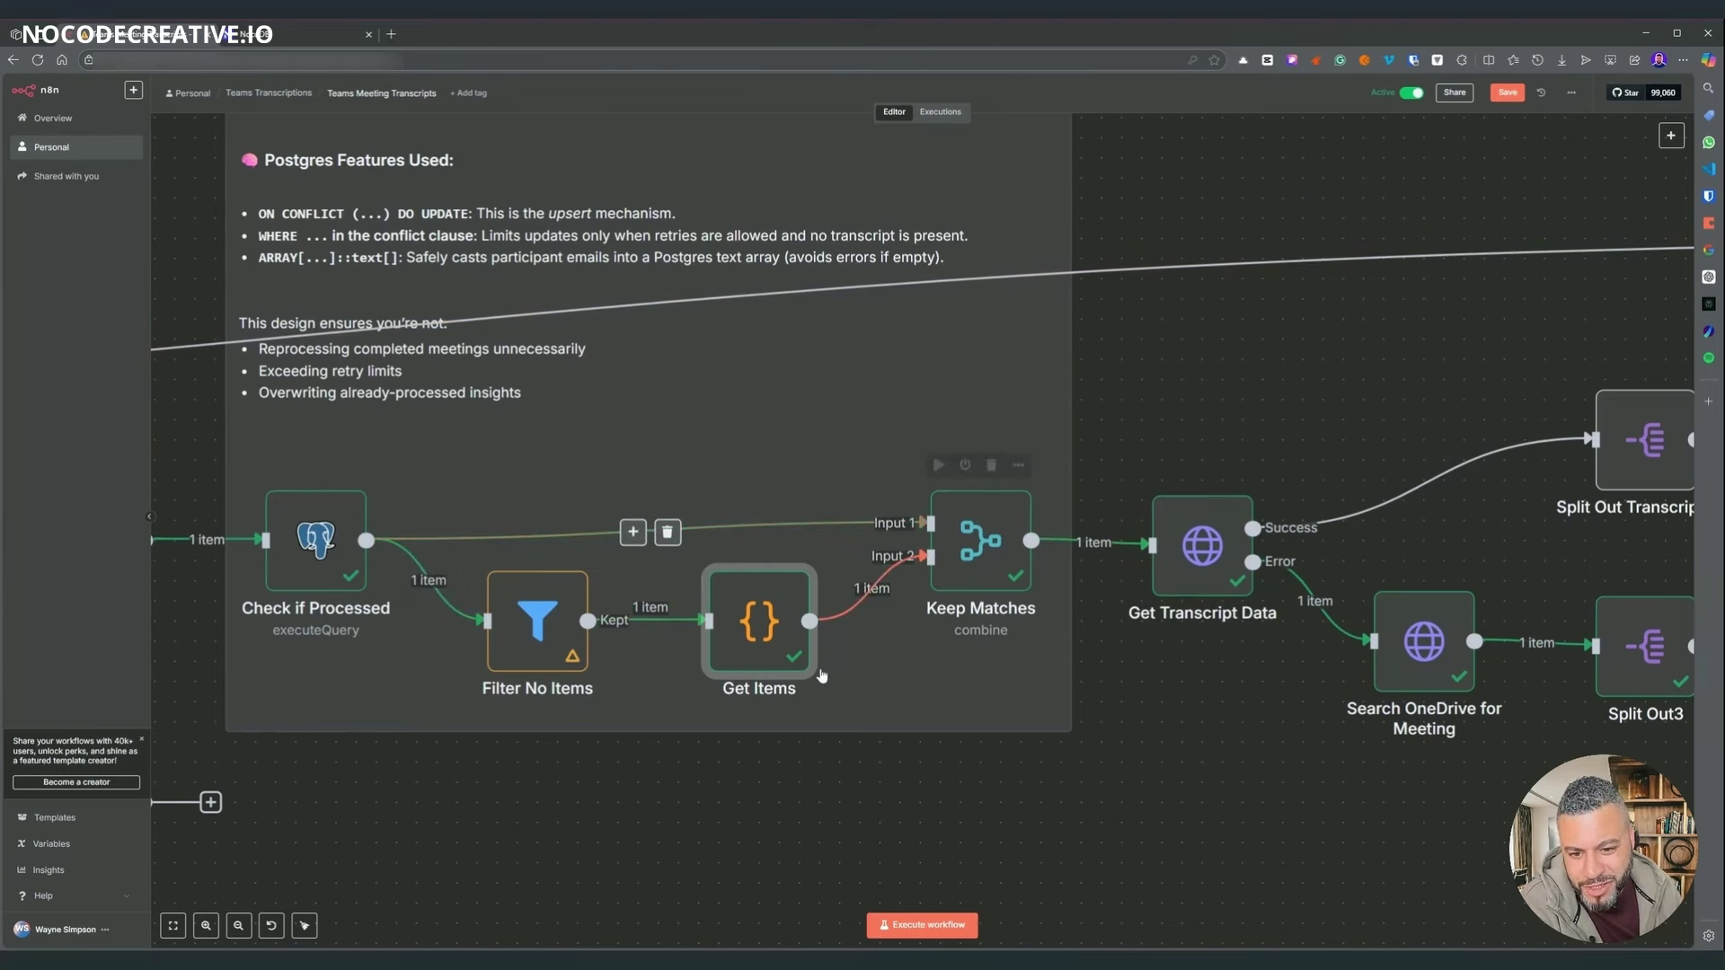
scroll(821, 675, left, 5)
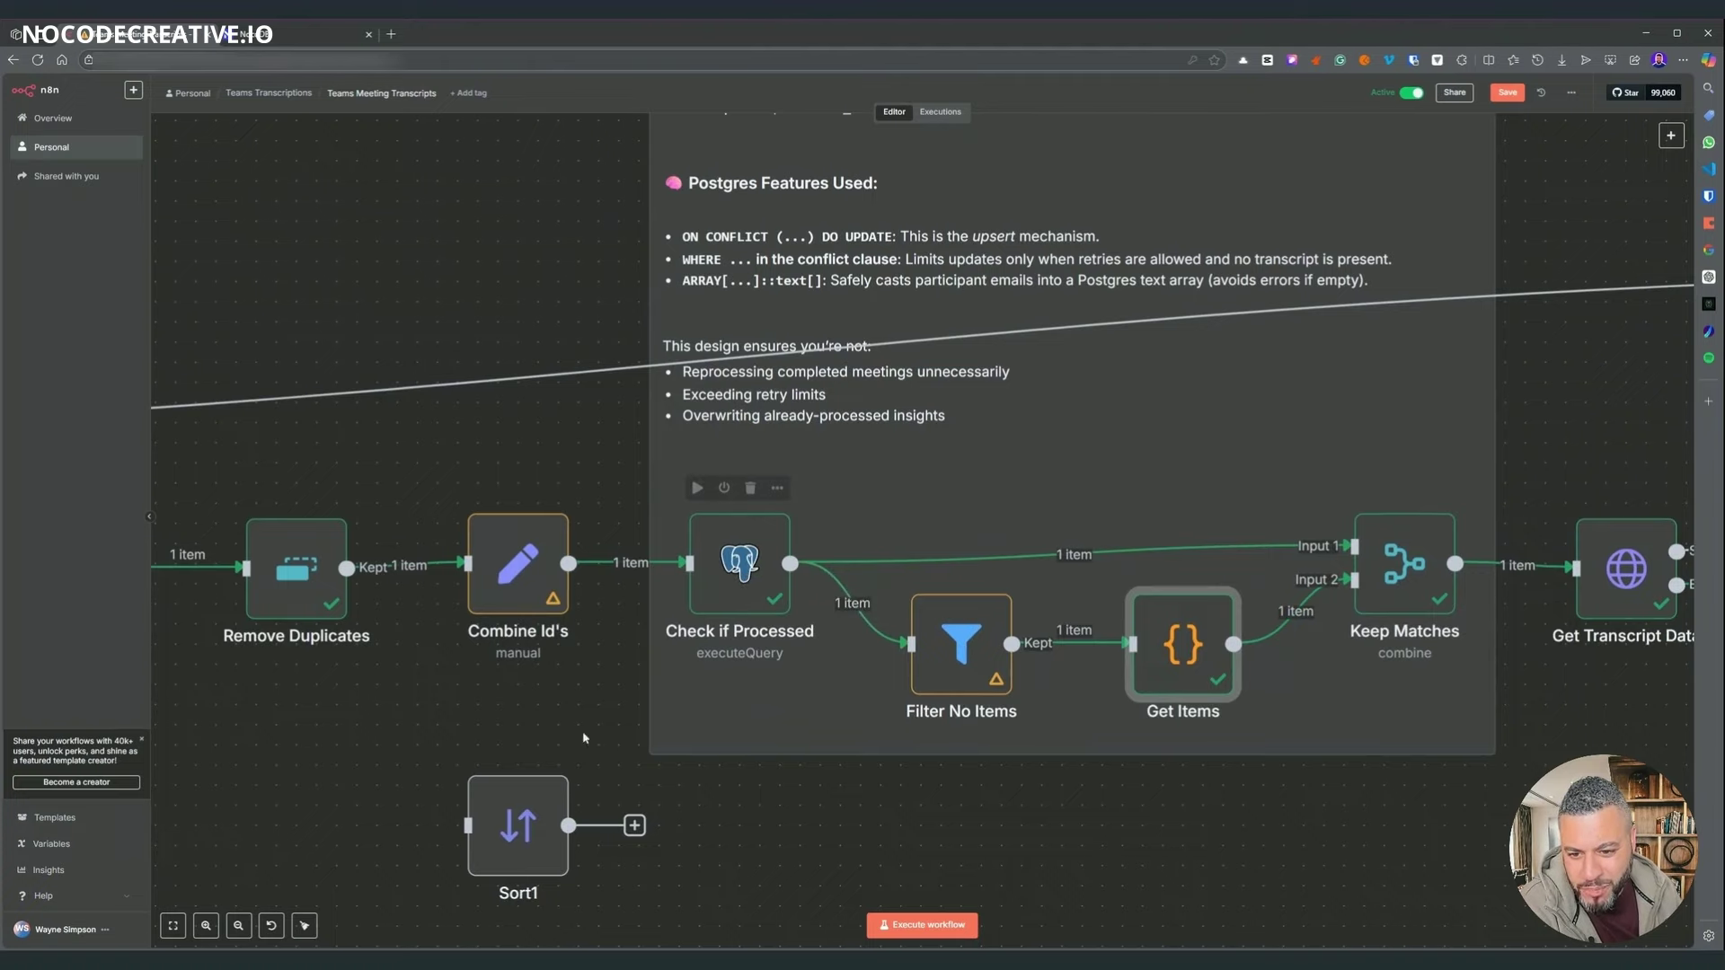
scroll(584, 738, left, 10)
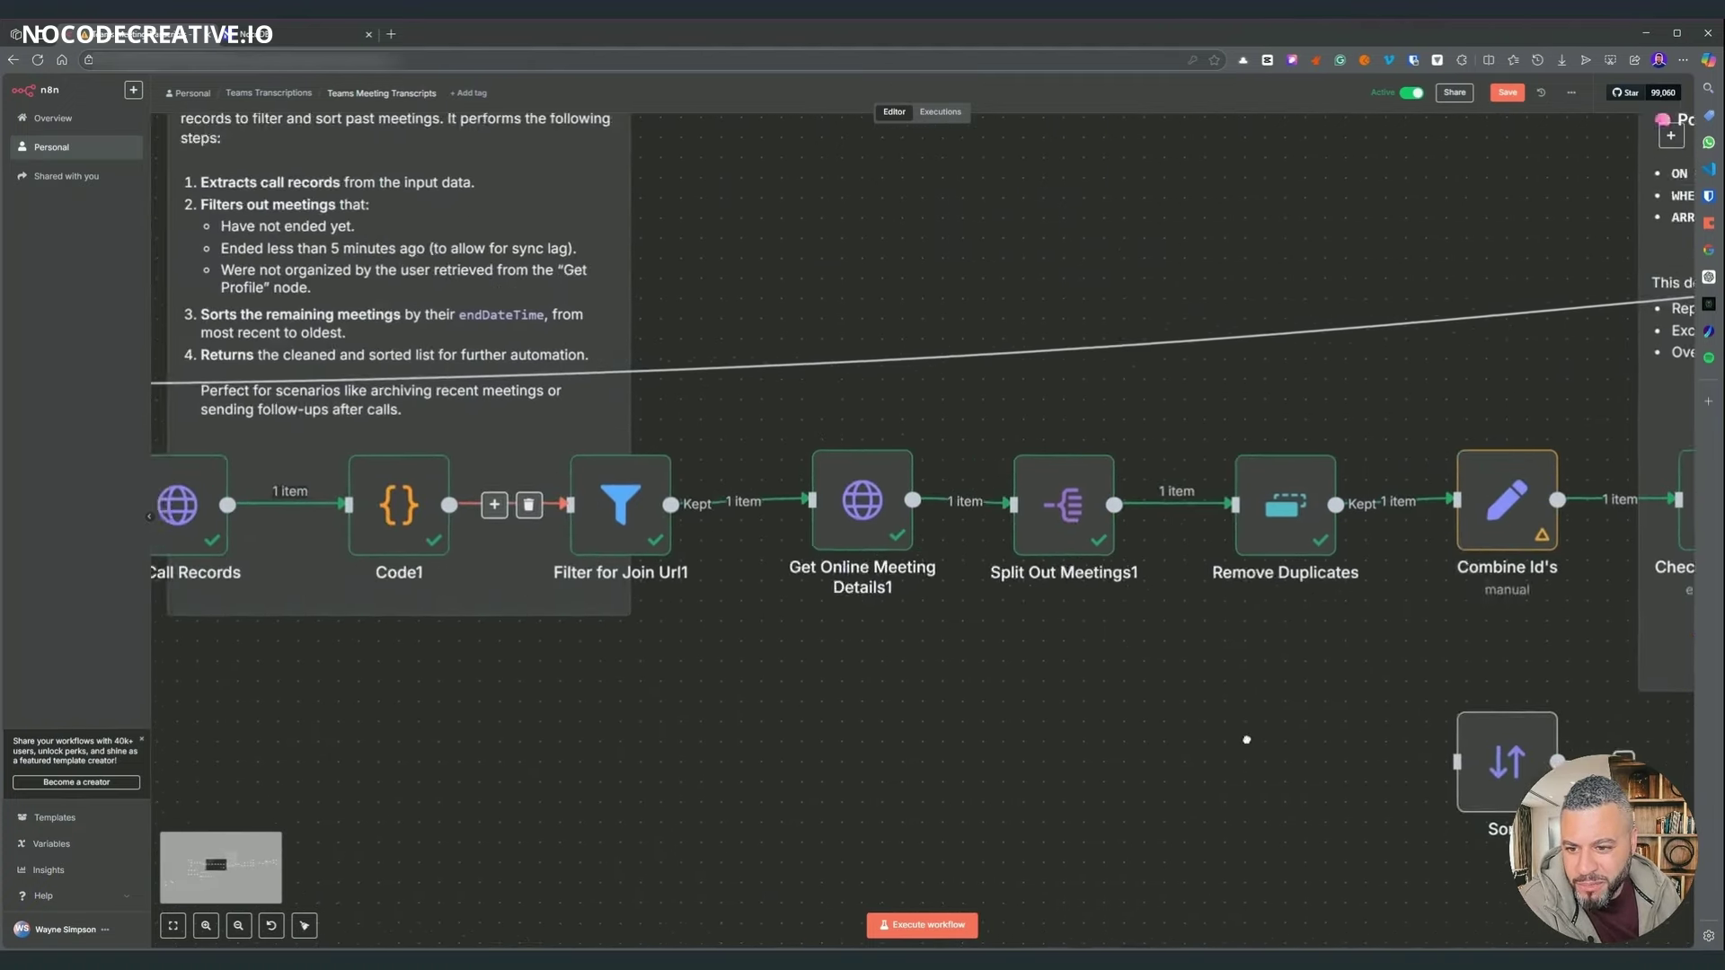
scroll(1246, 740, right, 12)
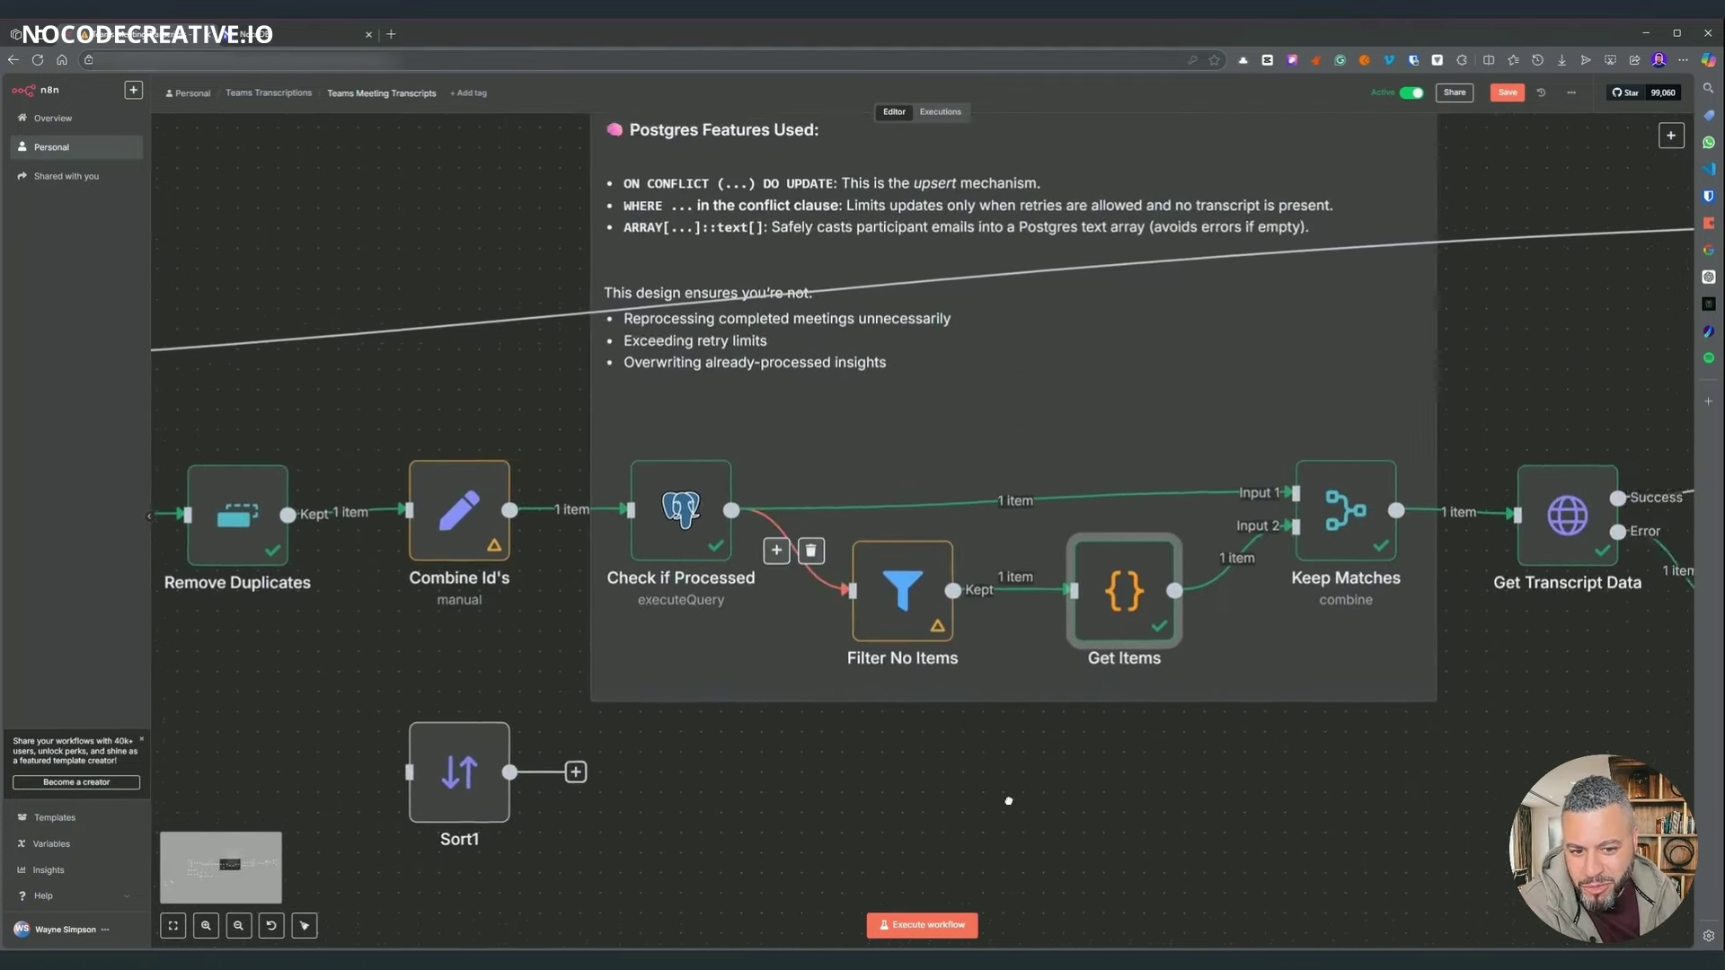
scroll(1008, 800, right, 6)
click(804, 537)
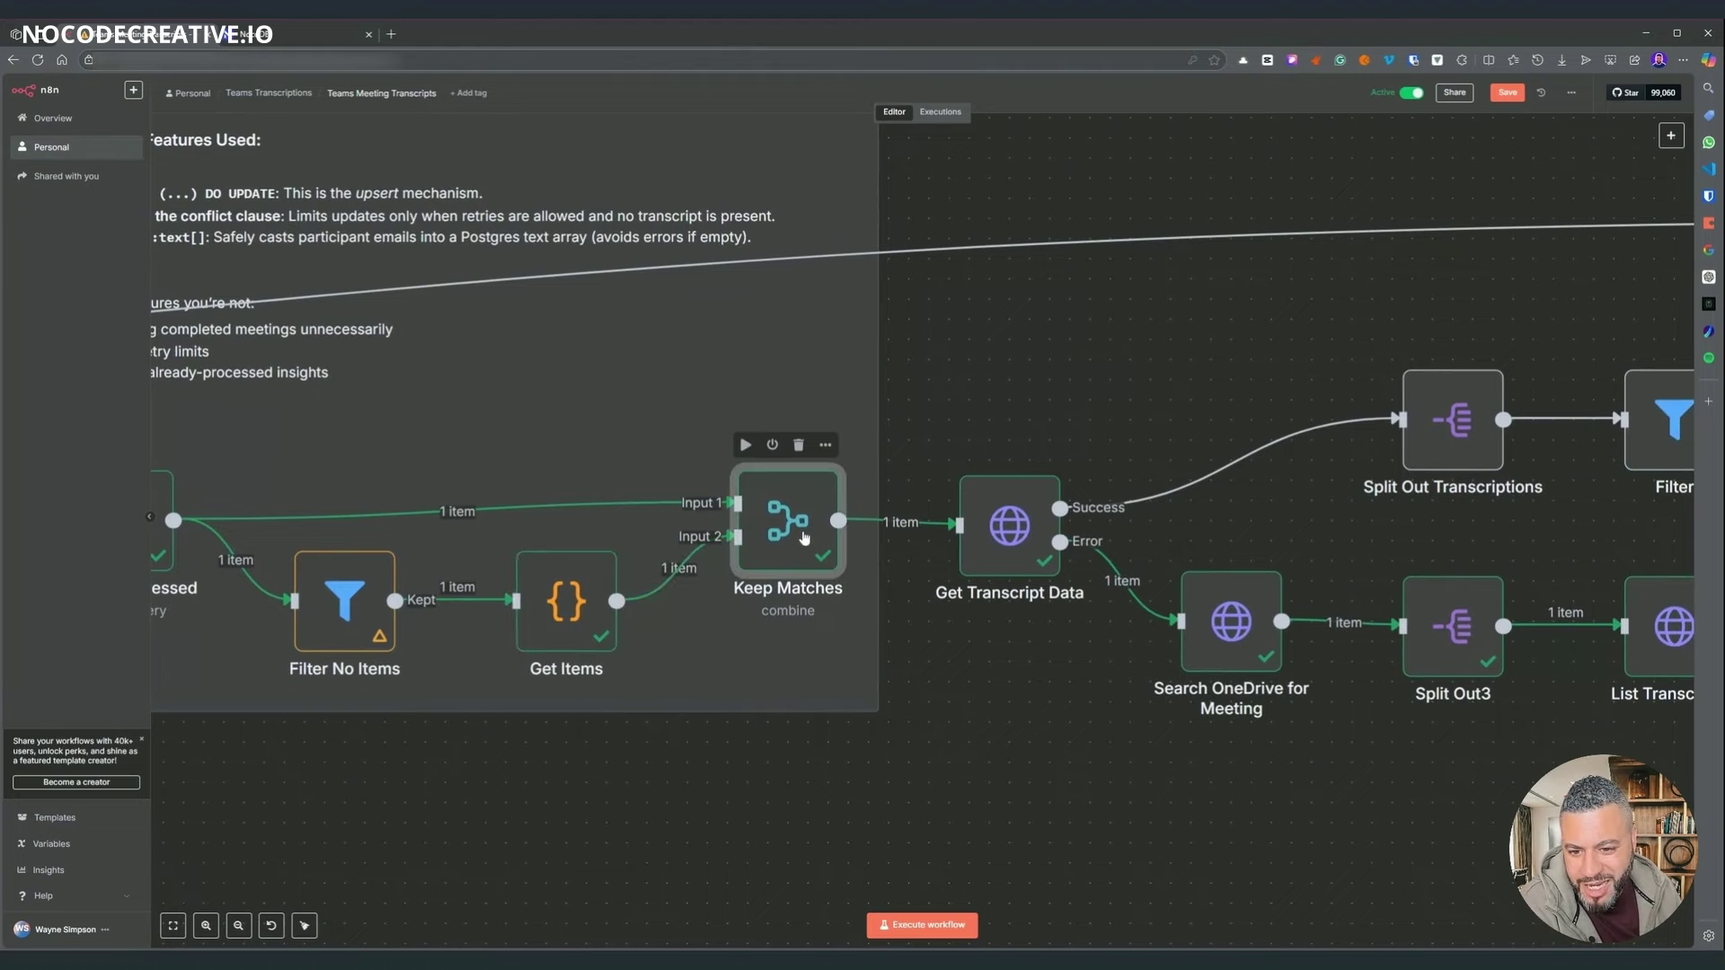
double_click(804, 537)
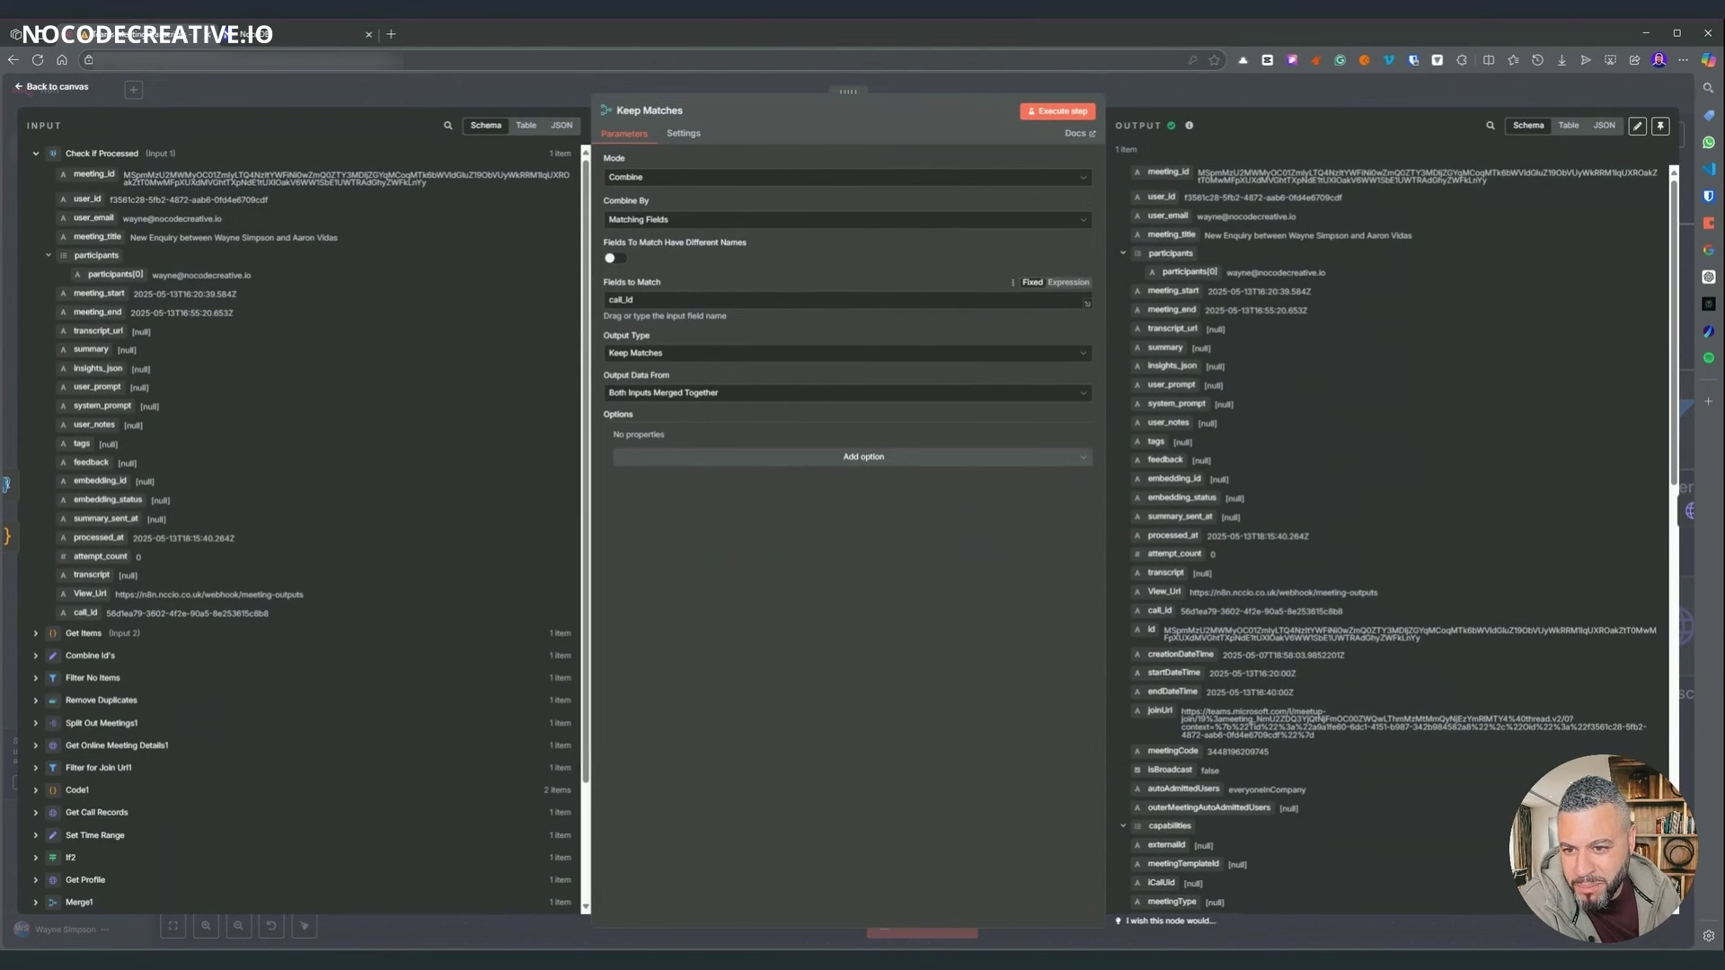
double_click(620, 300)
scroll(1242, 359, down, 5)
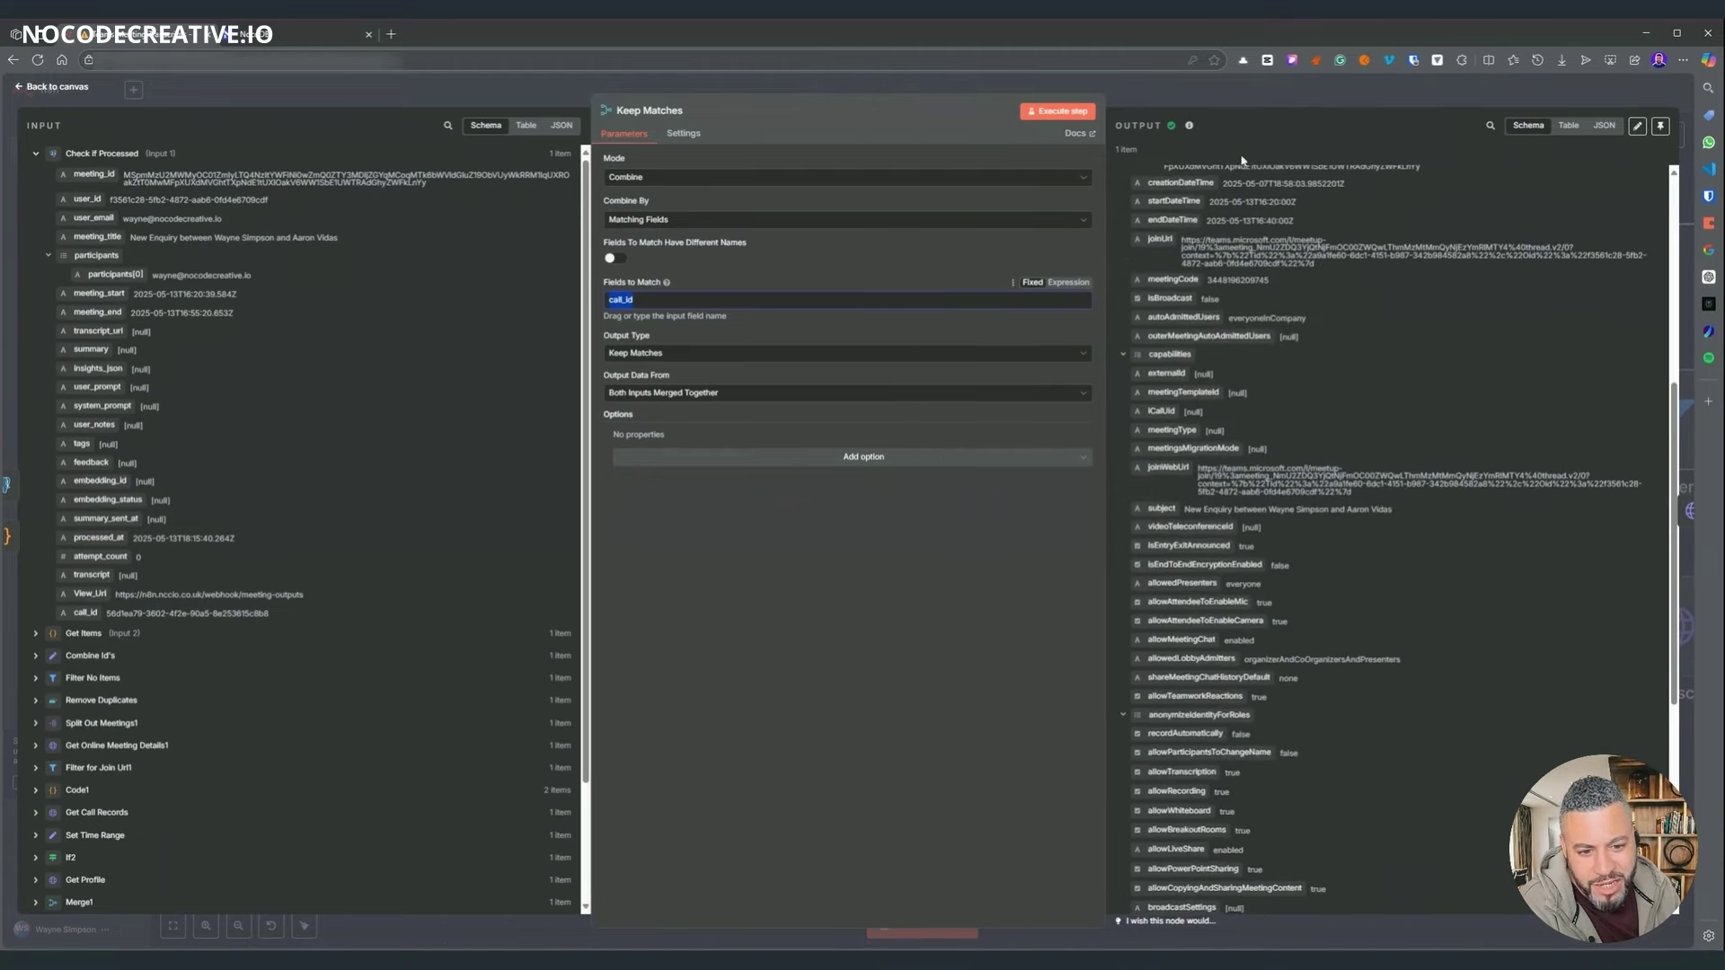
key(Escape)
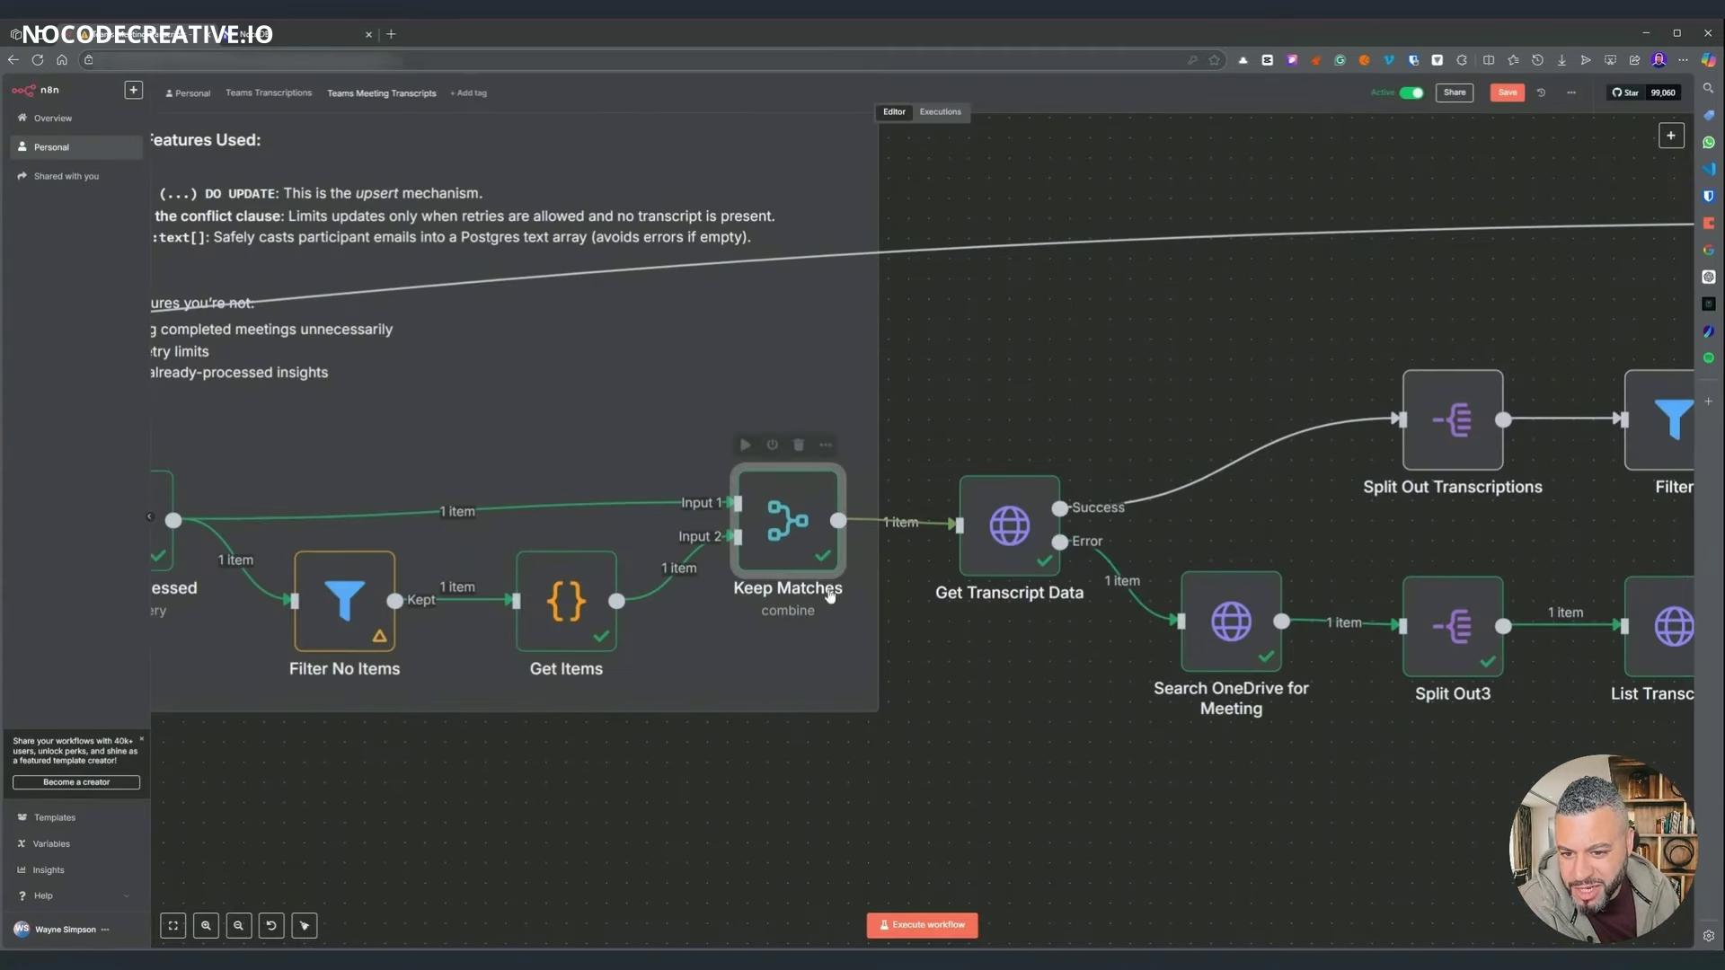
- Move across the canvas and open the Get Transcript Data request node
scroll(822, 647, left, 10)
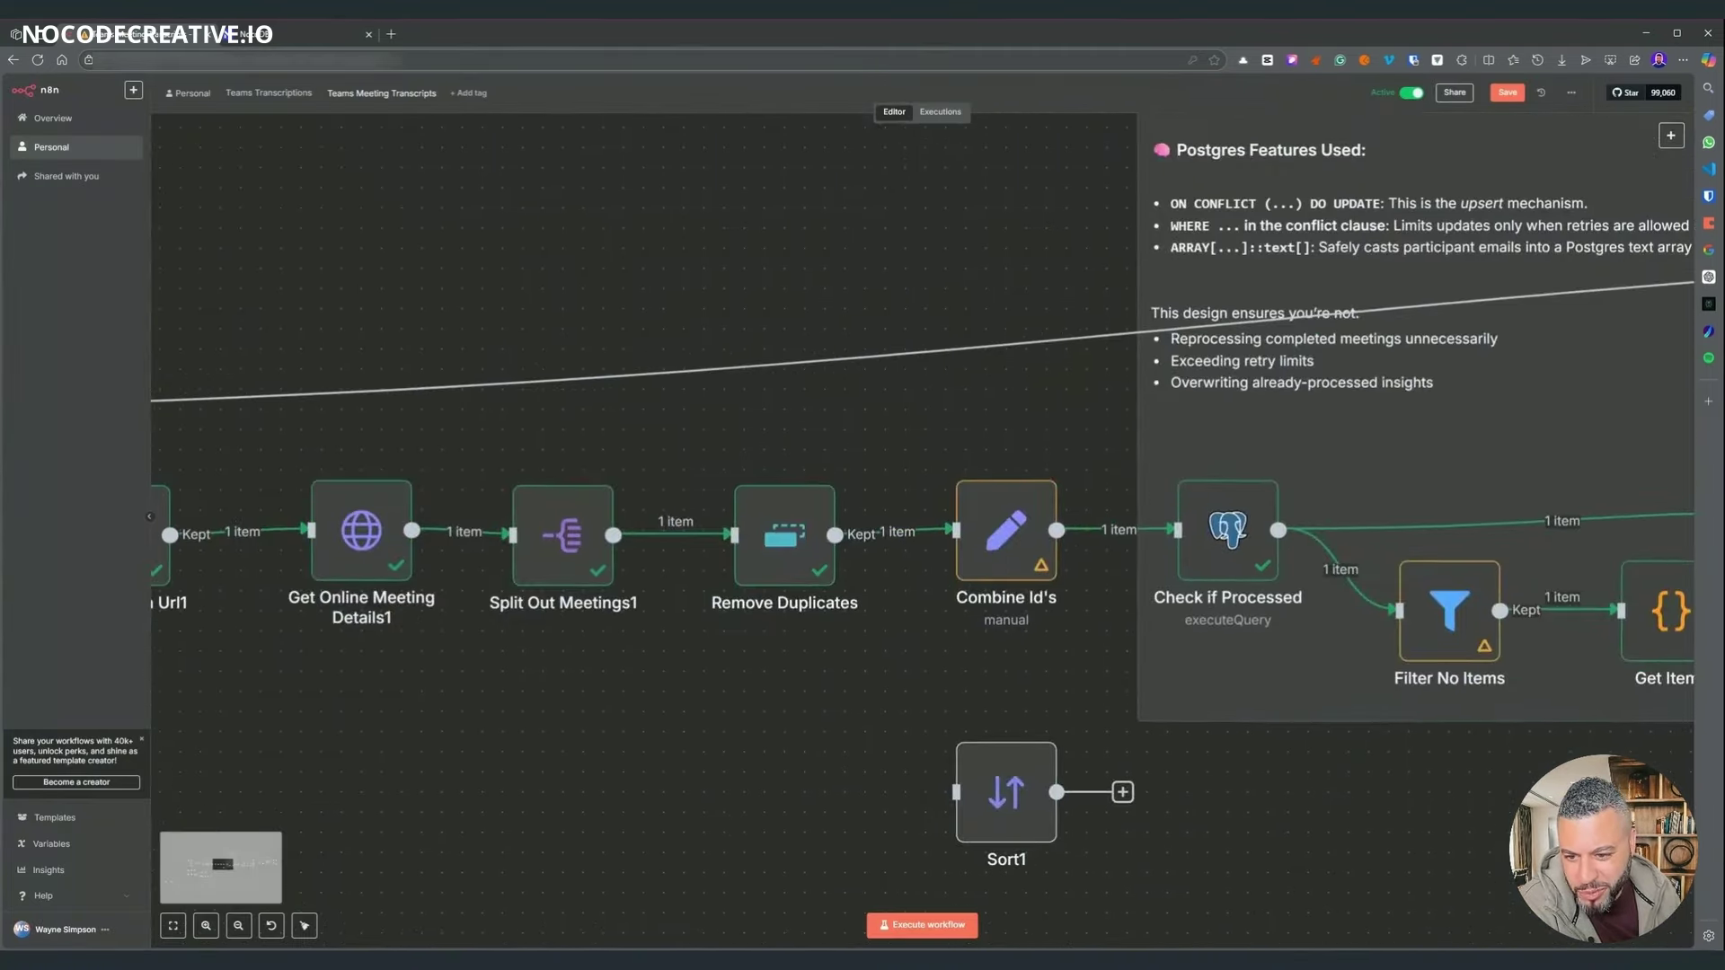
scroll(565, 747, left, 3)
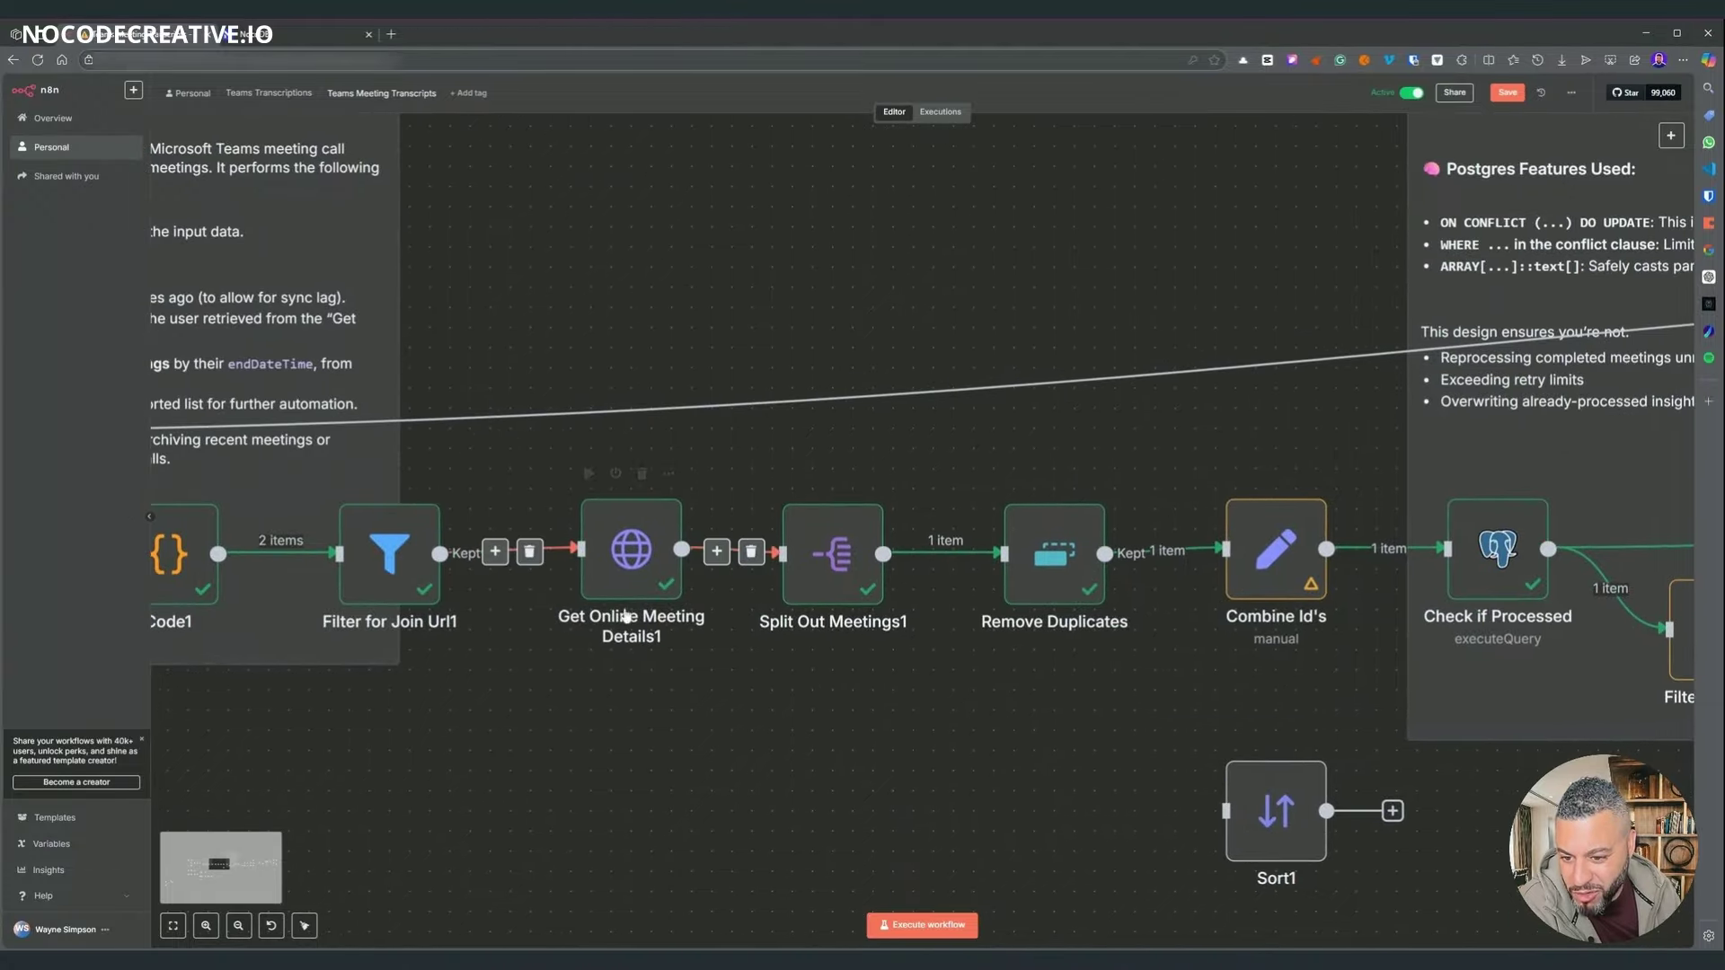
scroll(1123, 784, right, 9)
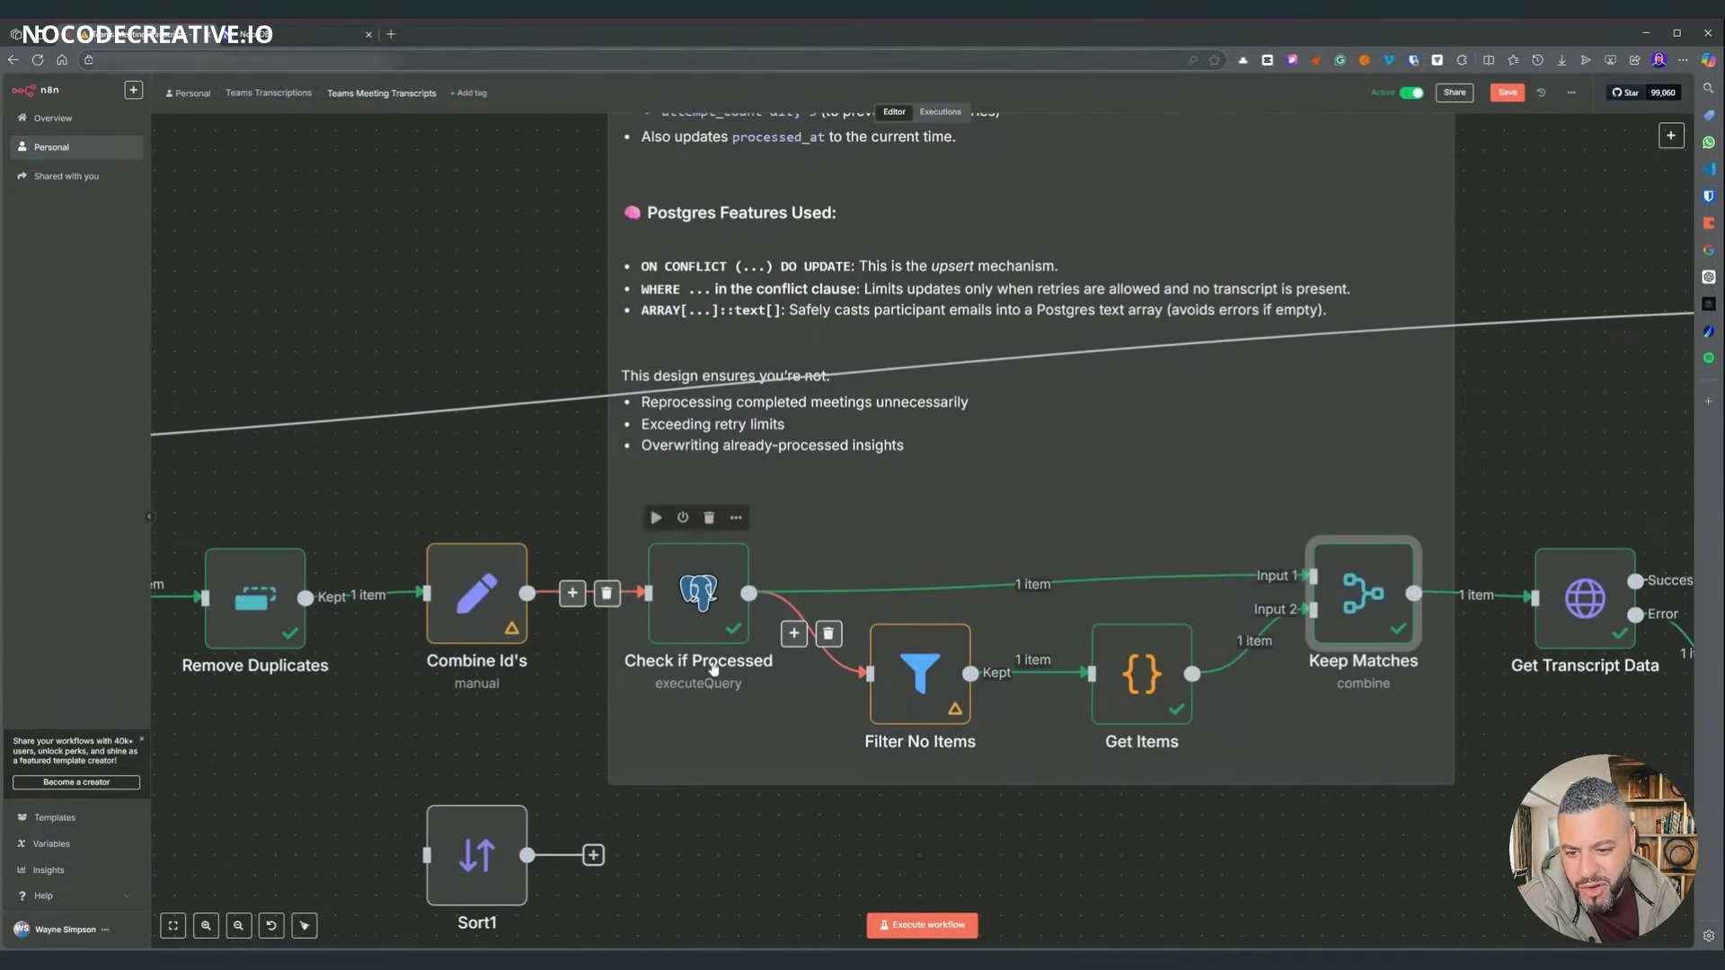
scroll(1255, 856, right, 7)
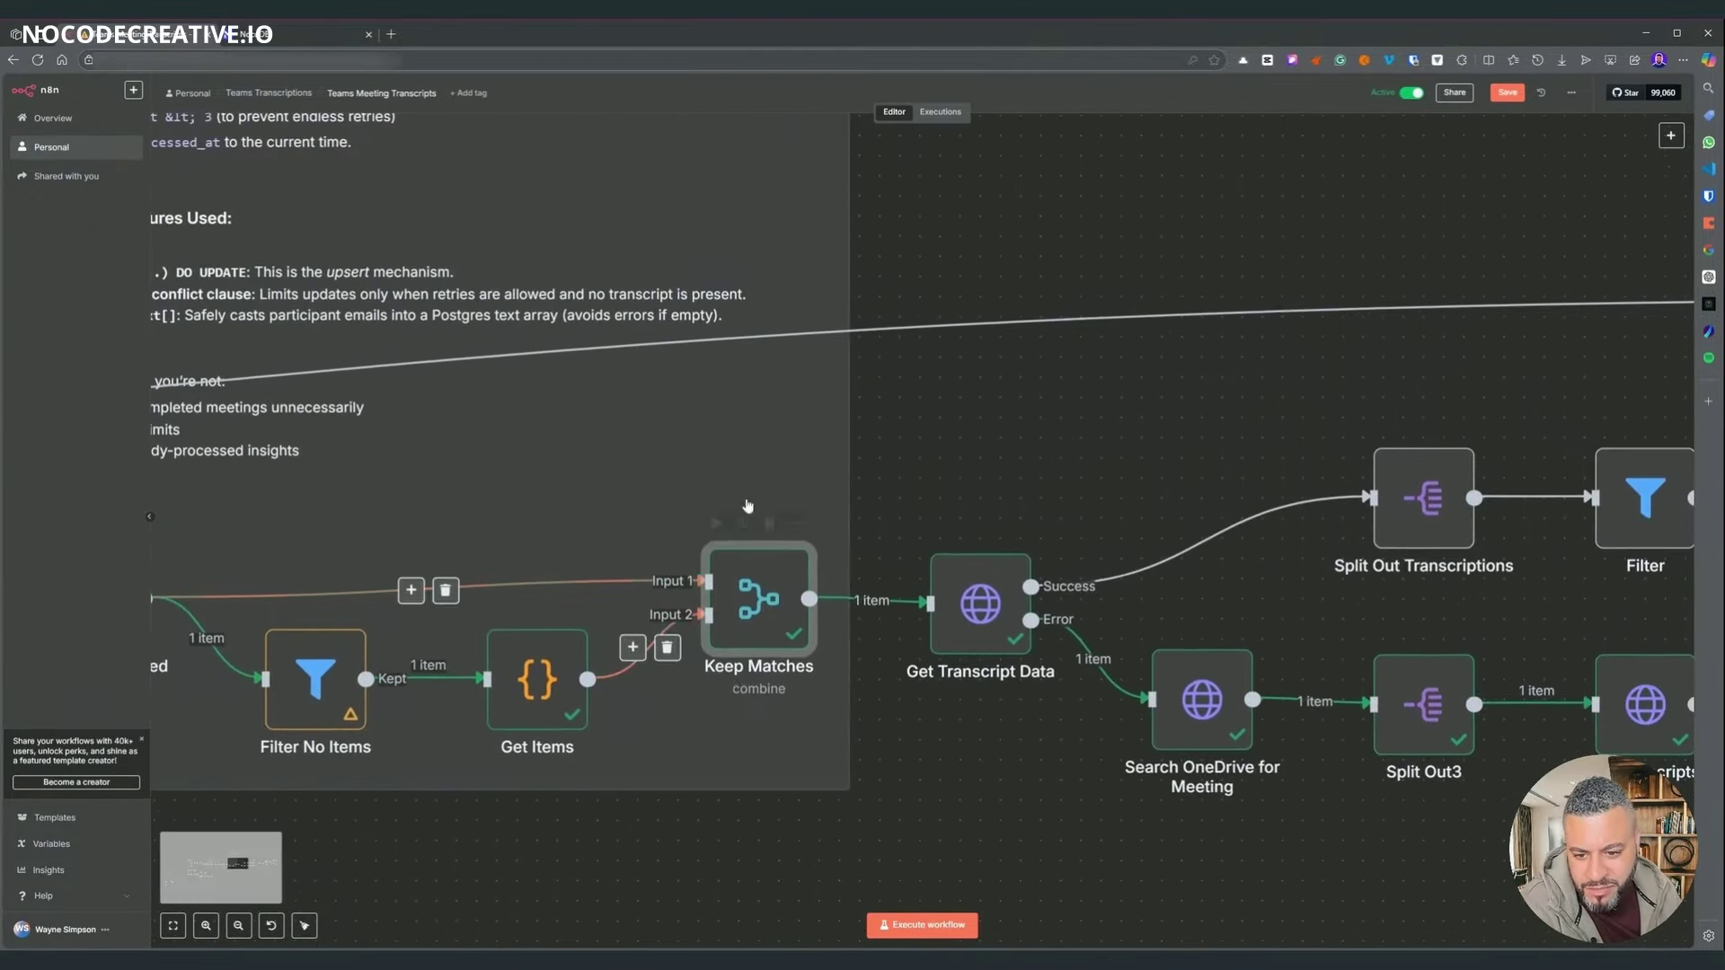
scroll(841, 660, right, 4)
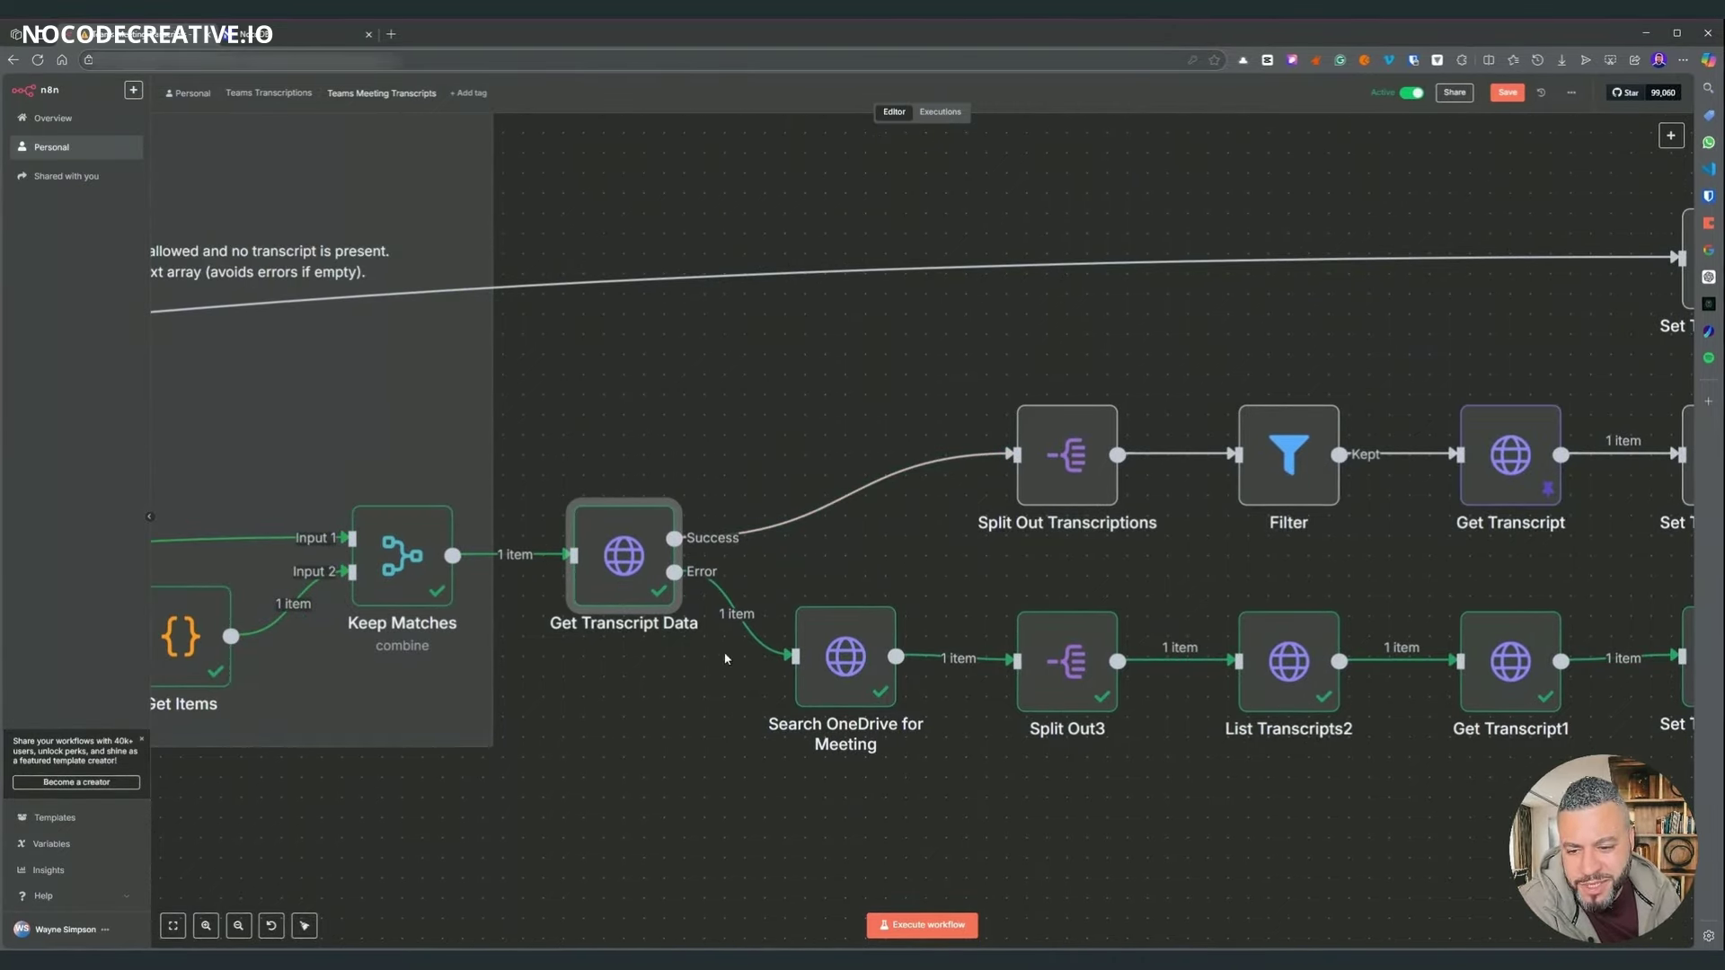
double_click(621, 564)
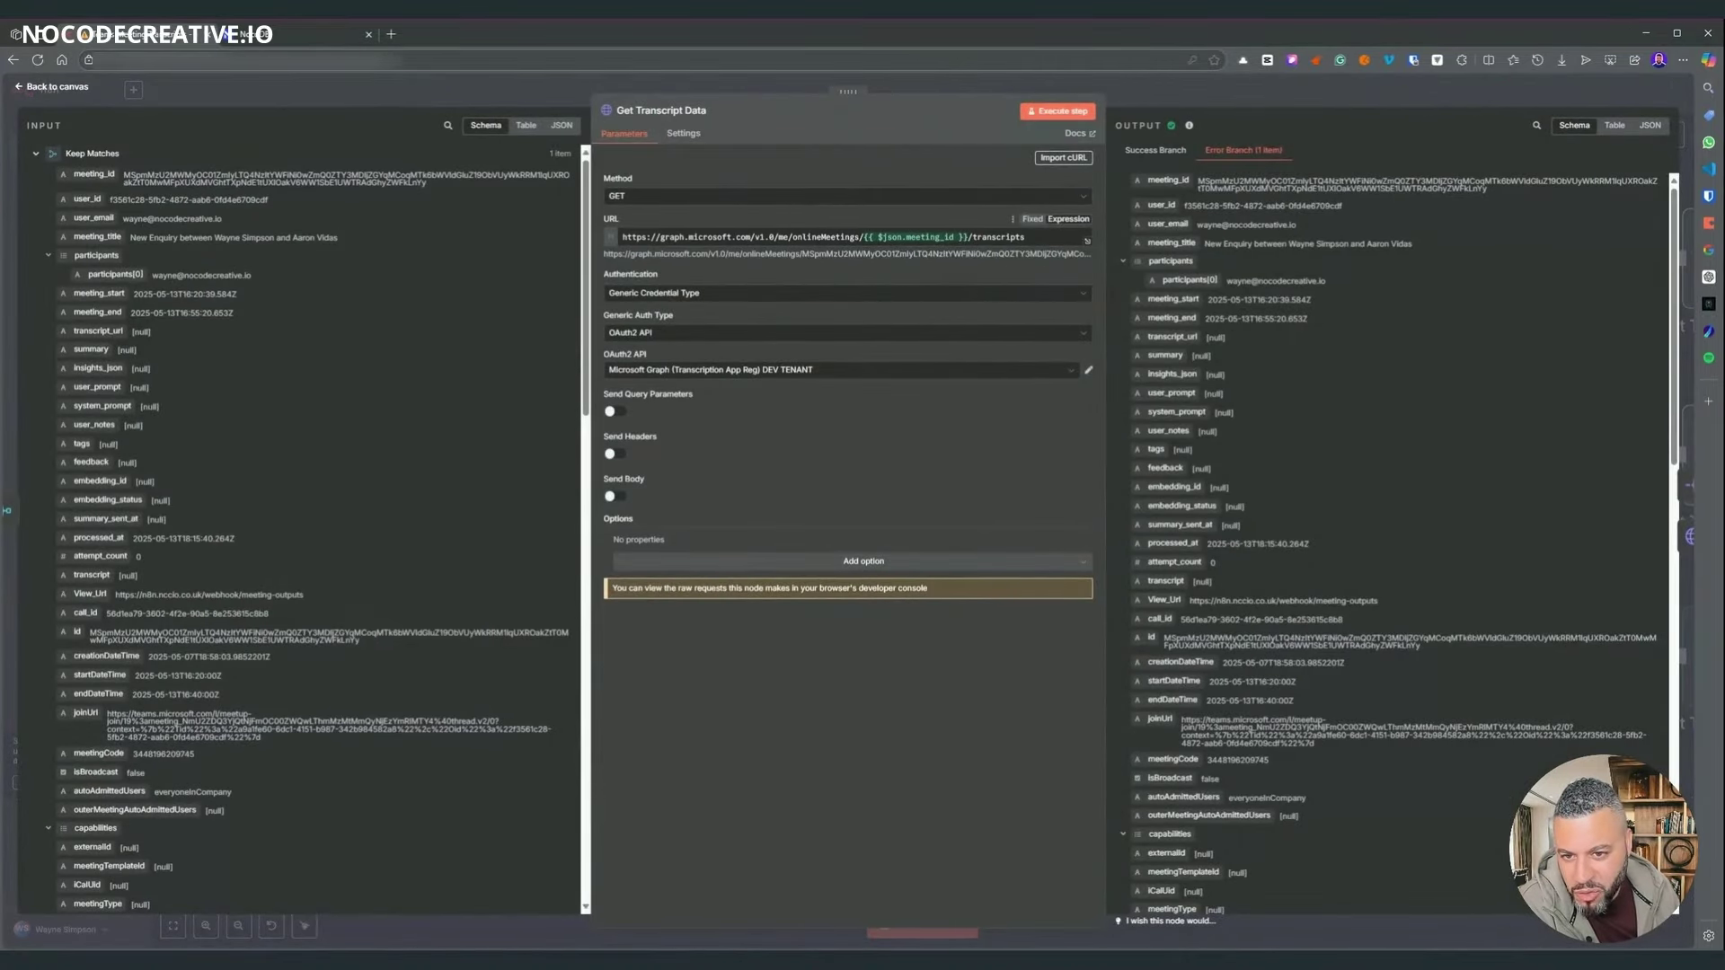
- Inspect the transcripts request URL and the On Error 'continue using error output' setting
double_click(820, 237)
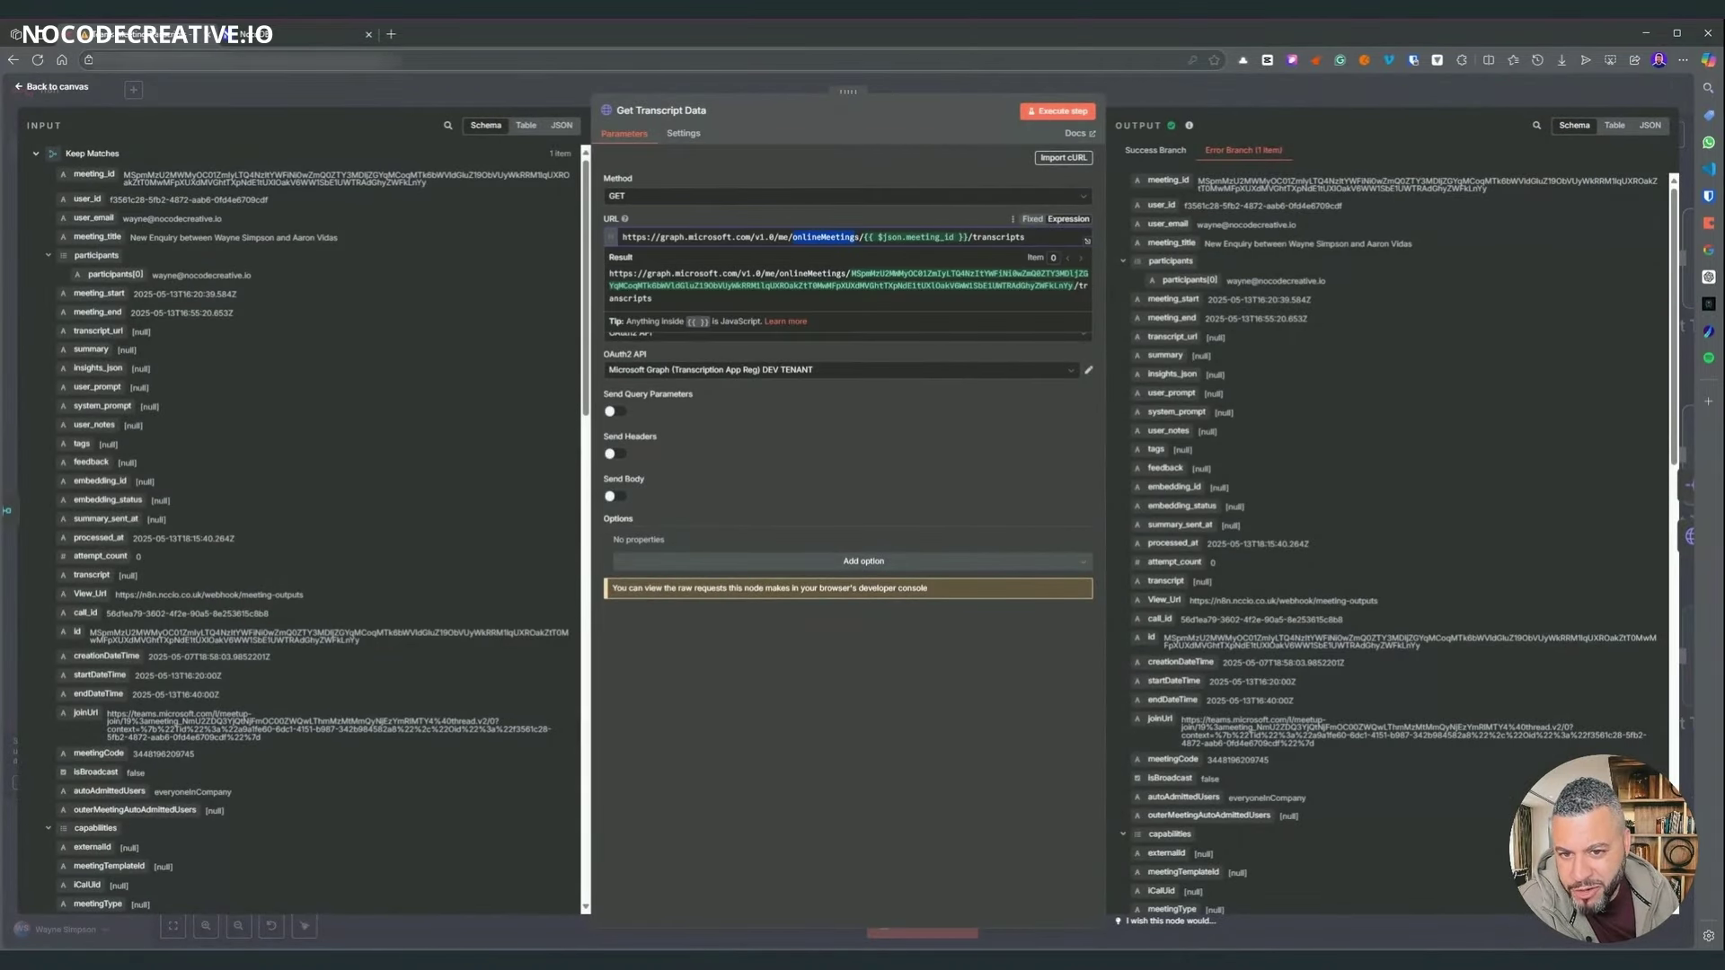
drag(1024, 237, 982, 237)
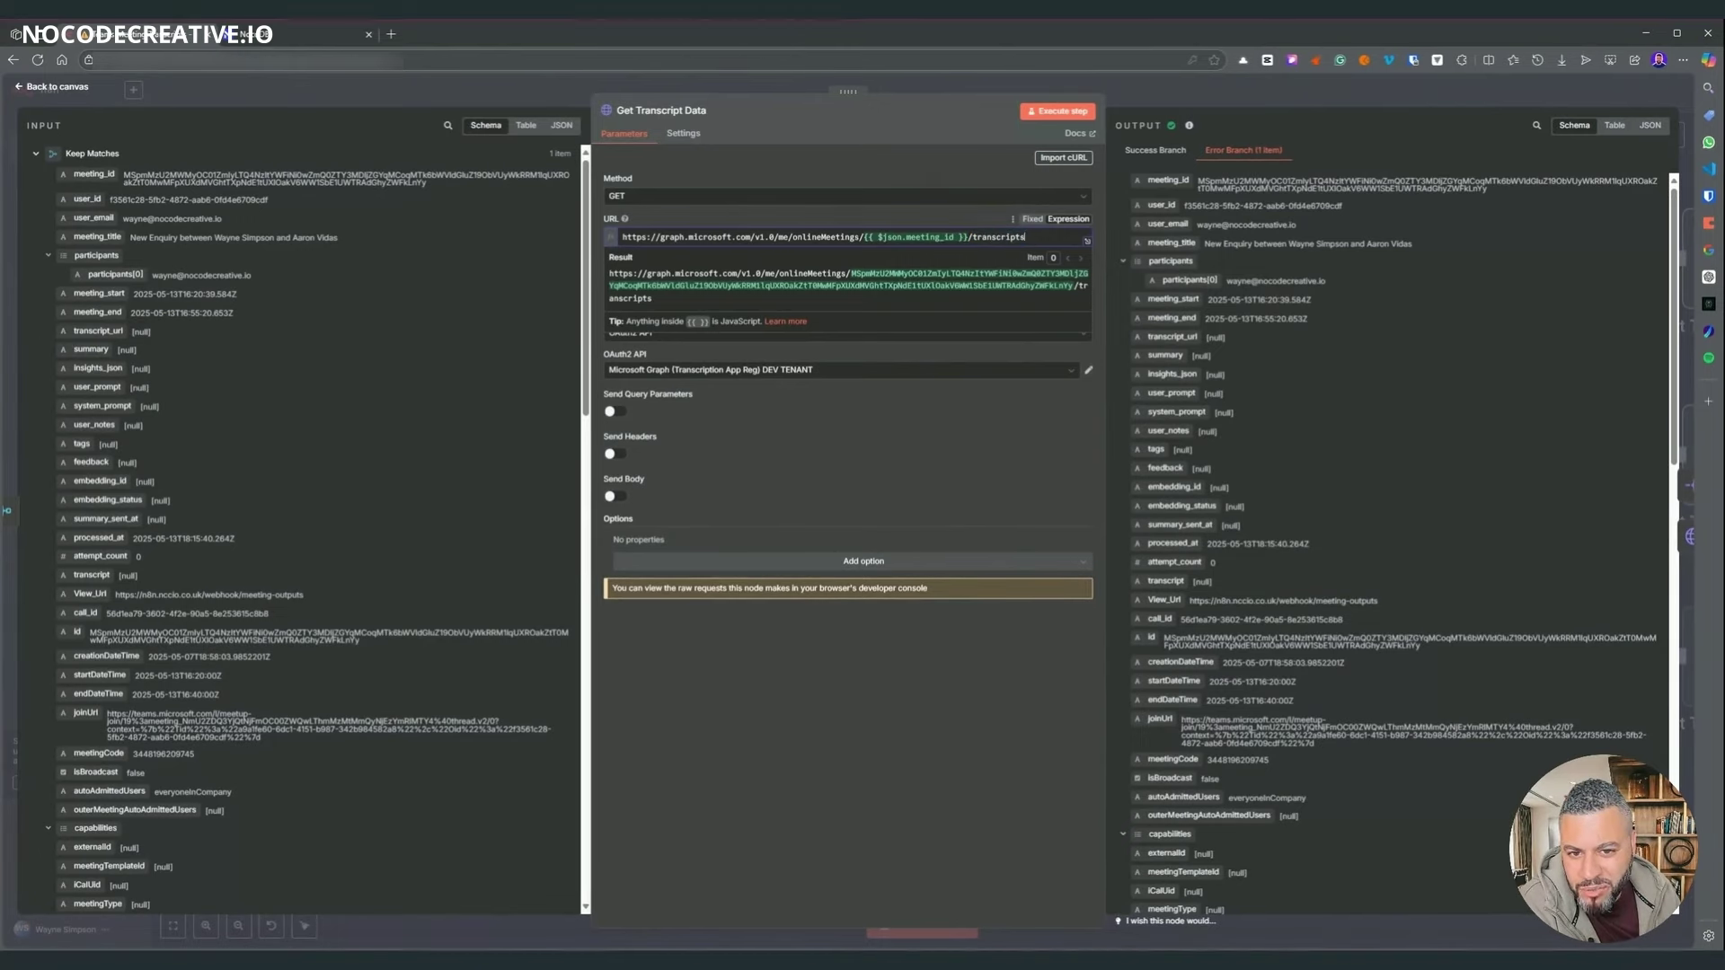
drag(972, 237, 992, 237)
click(932, 720)
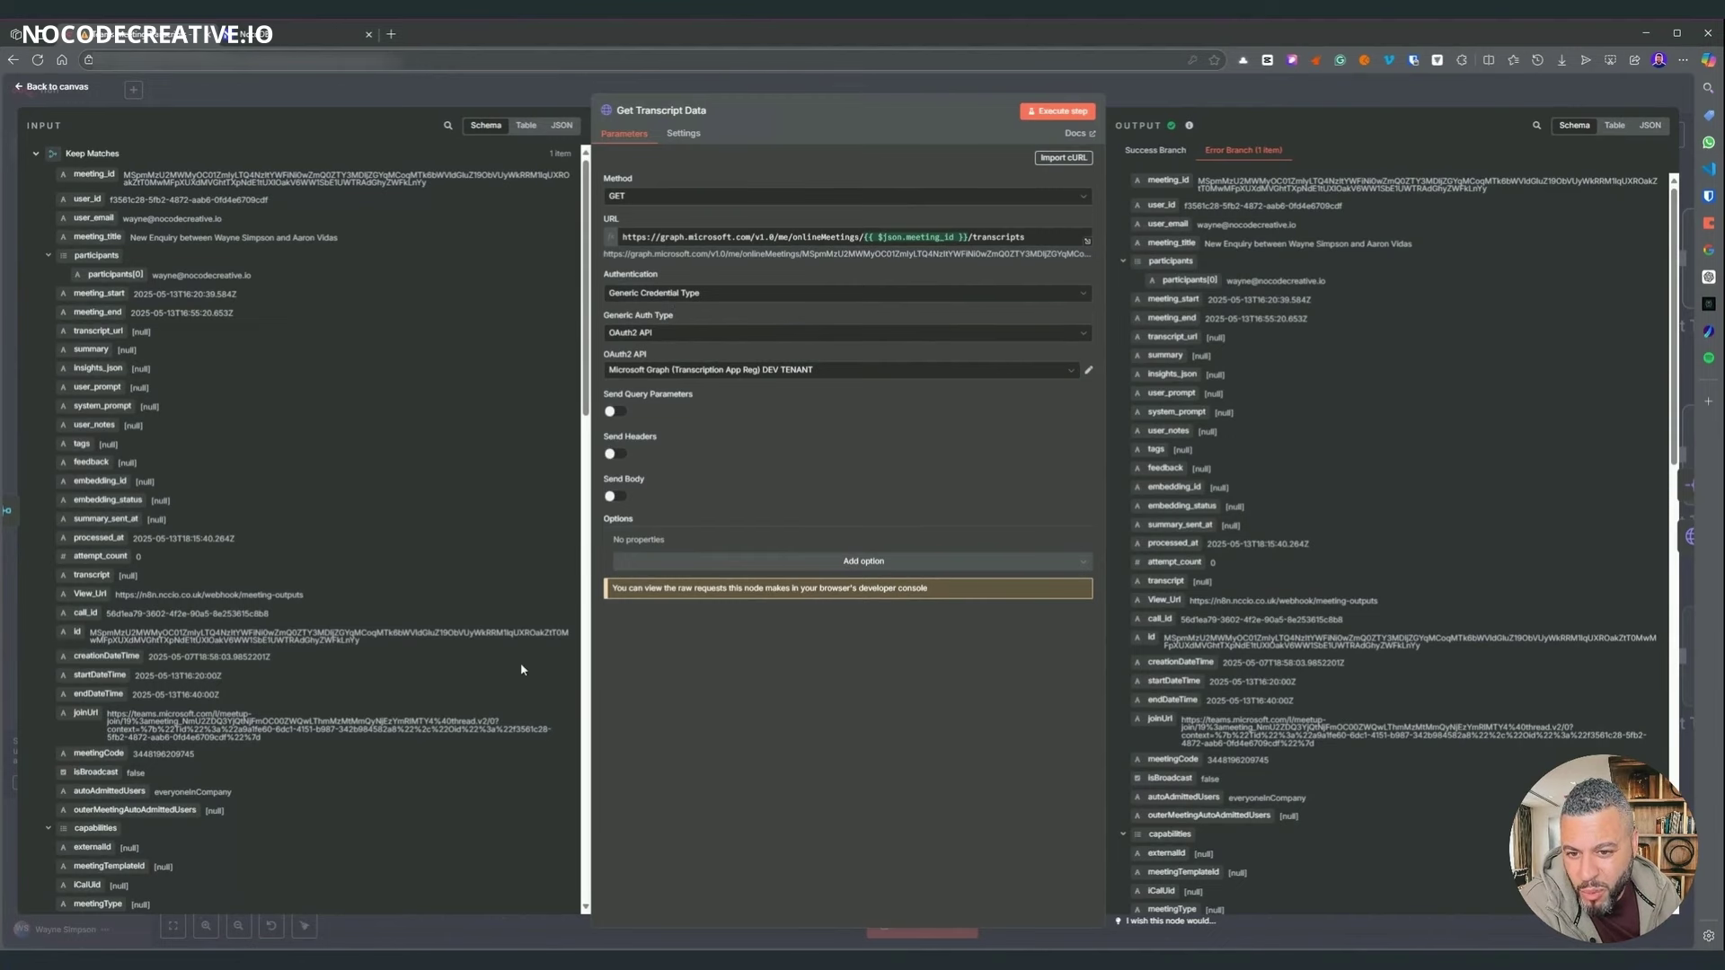
click(680, 134)
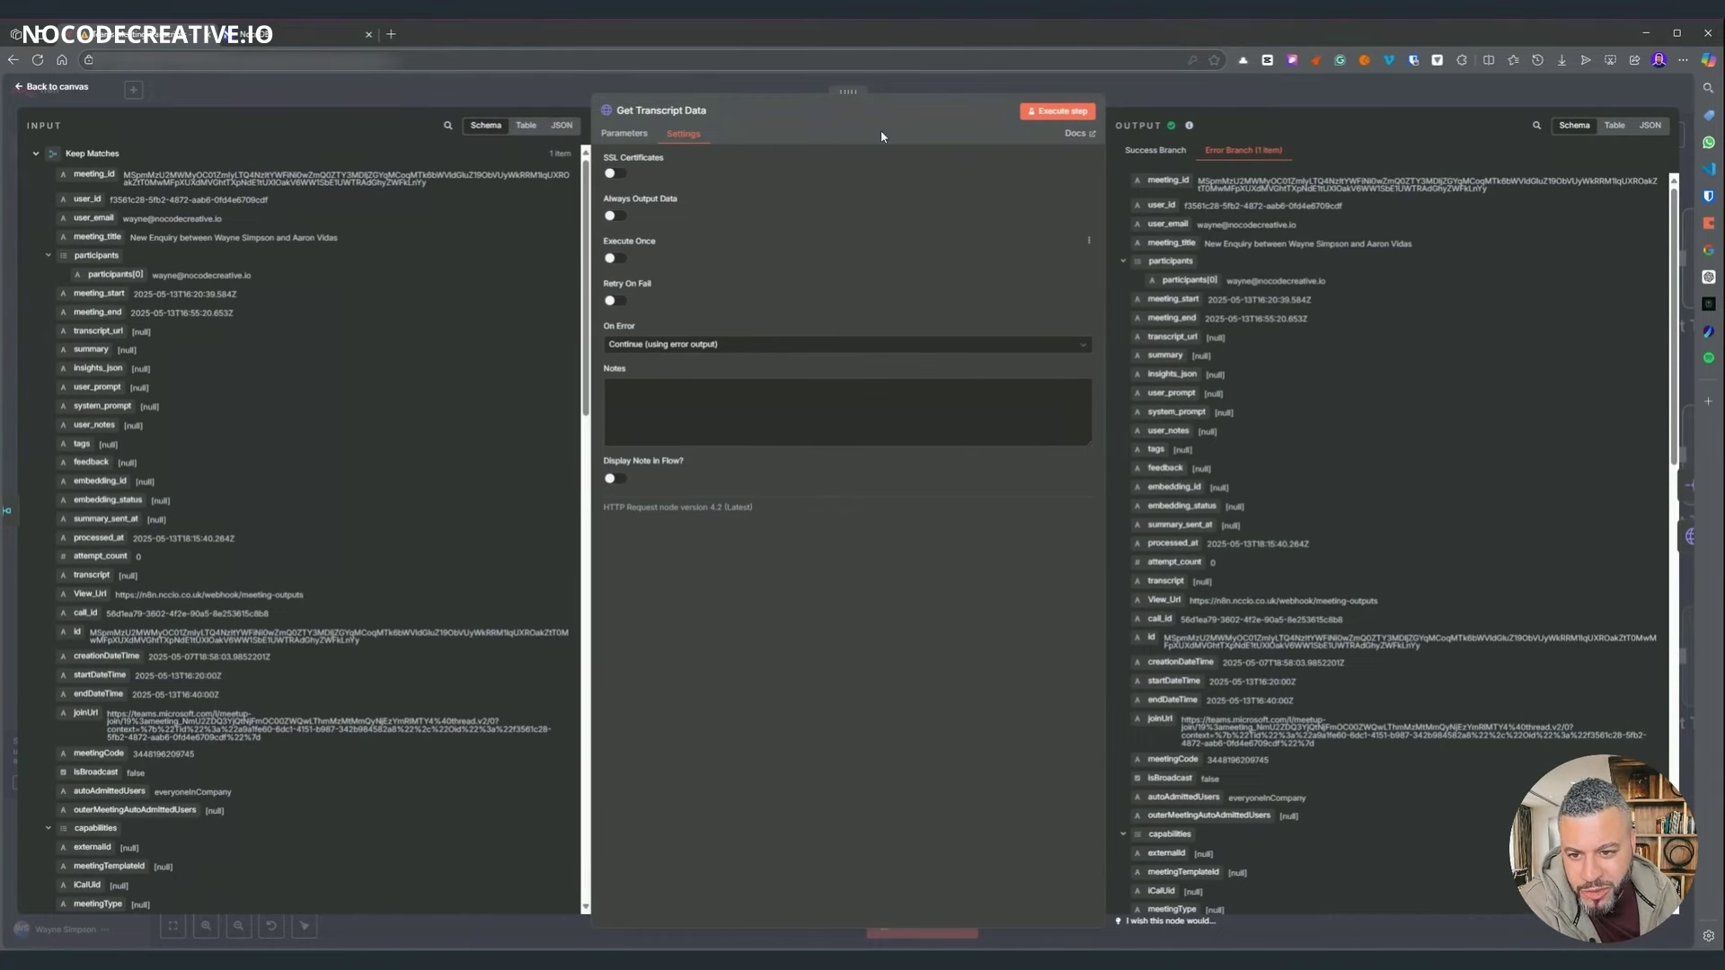
key(Escape)
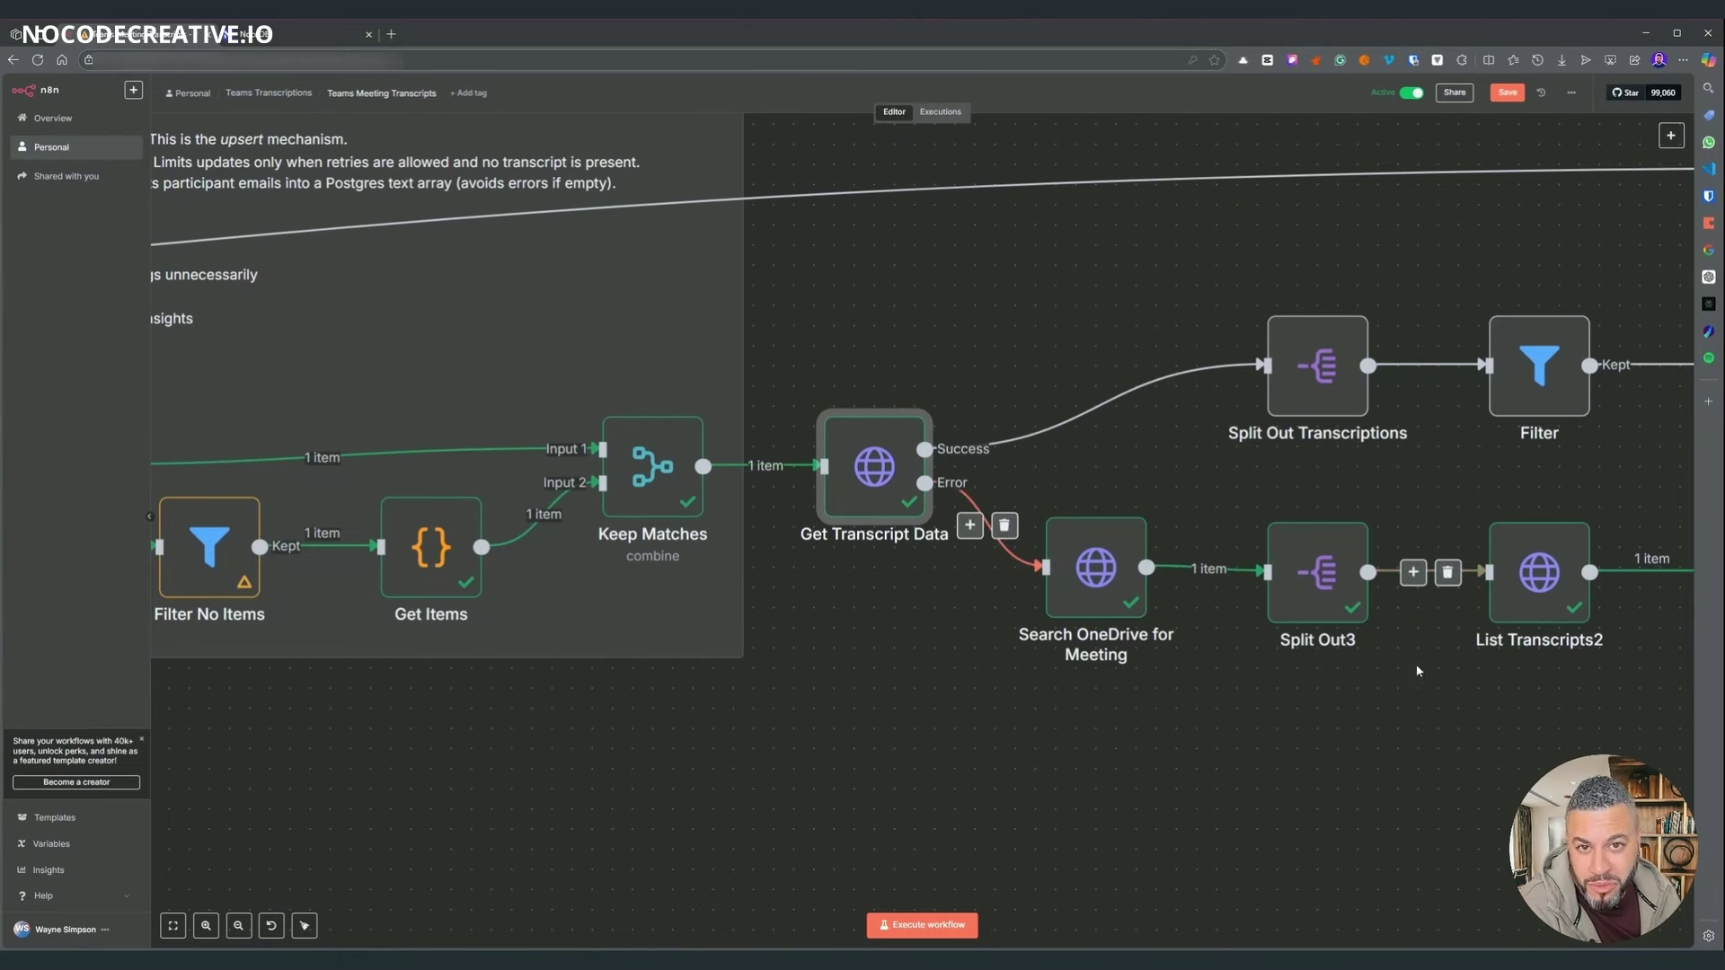
- Pan to Get Transcript Data and open it to view the single meeting item on its Error Branch
mouse_move(1248, 391)
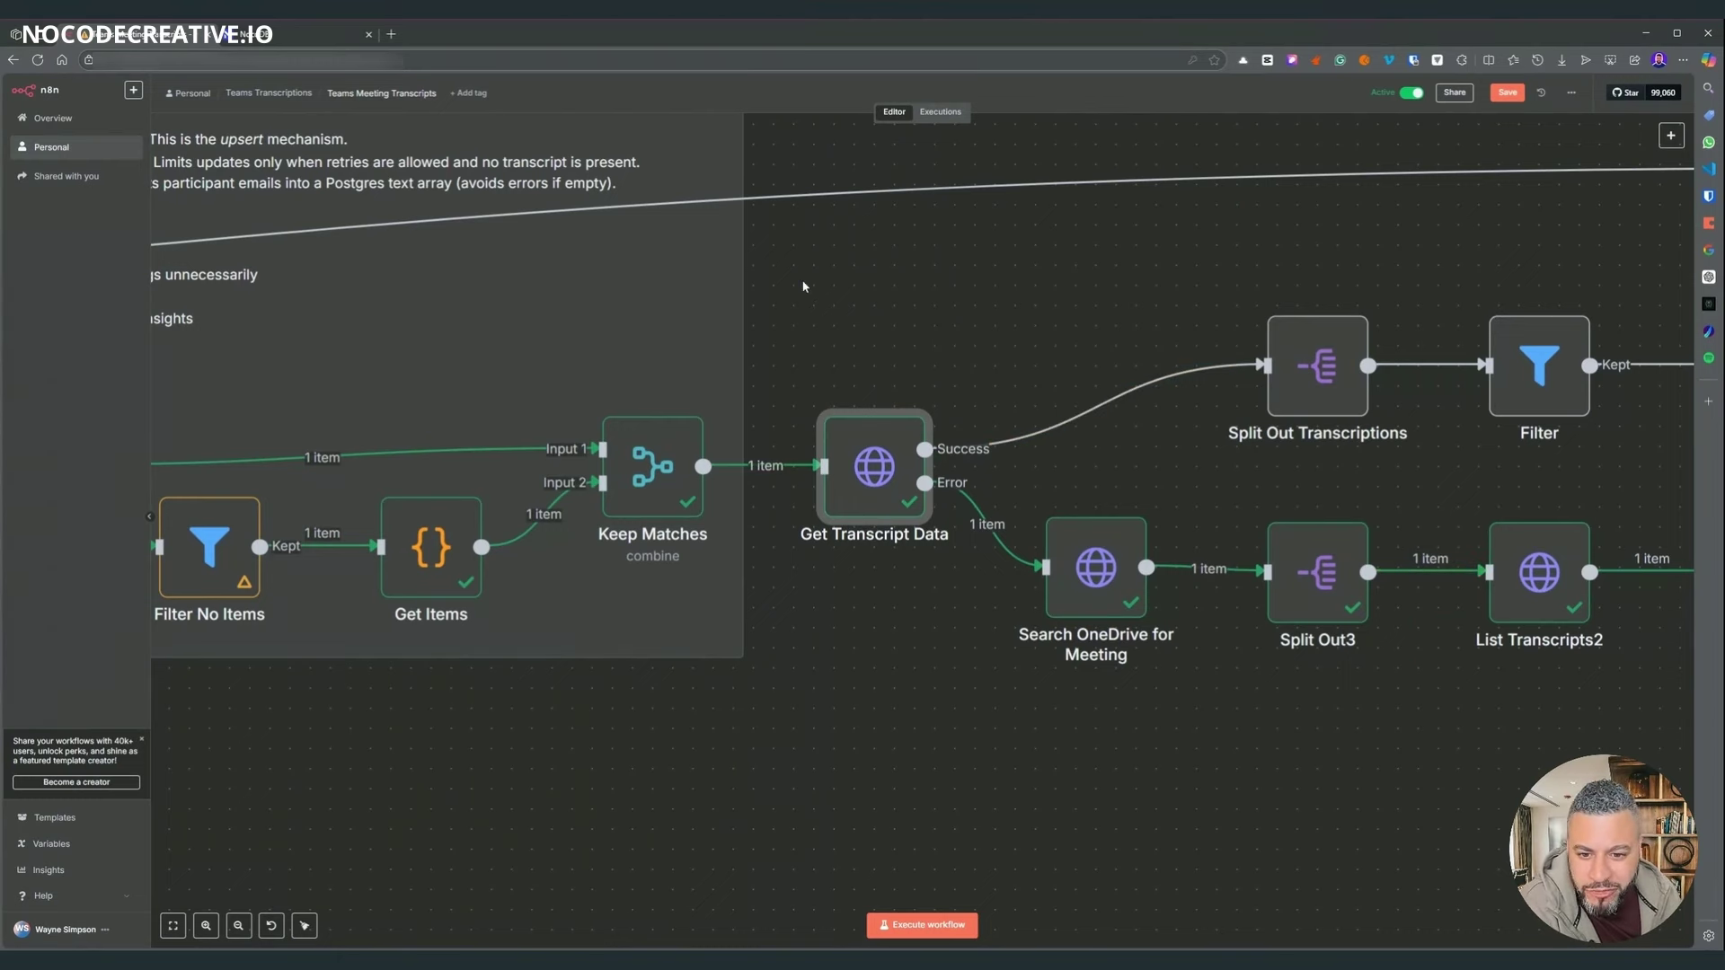
mouse_move(857, 563)
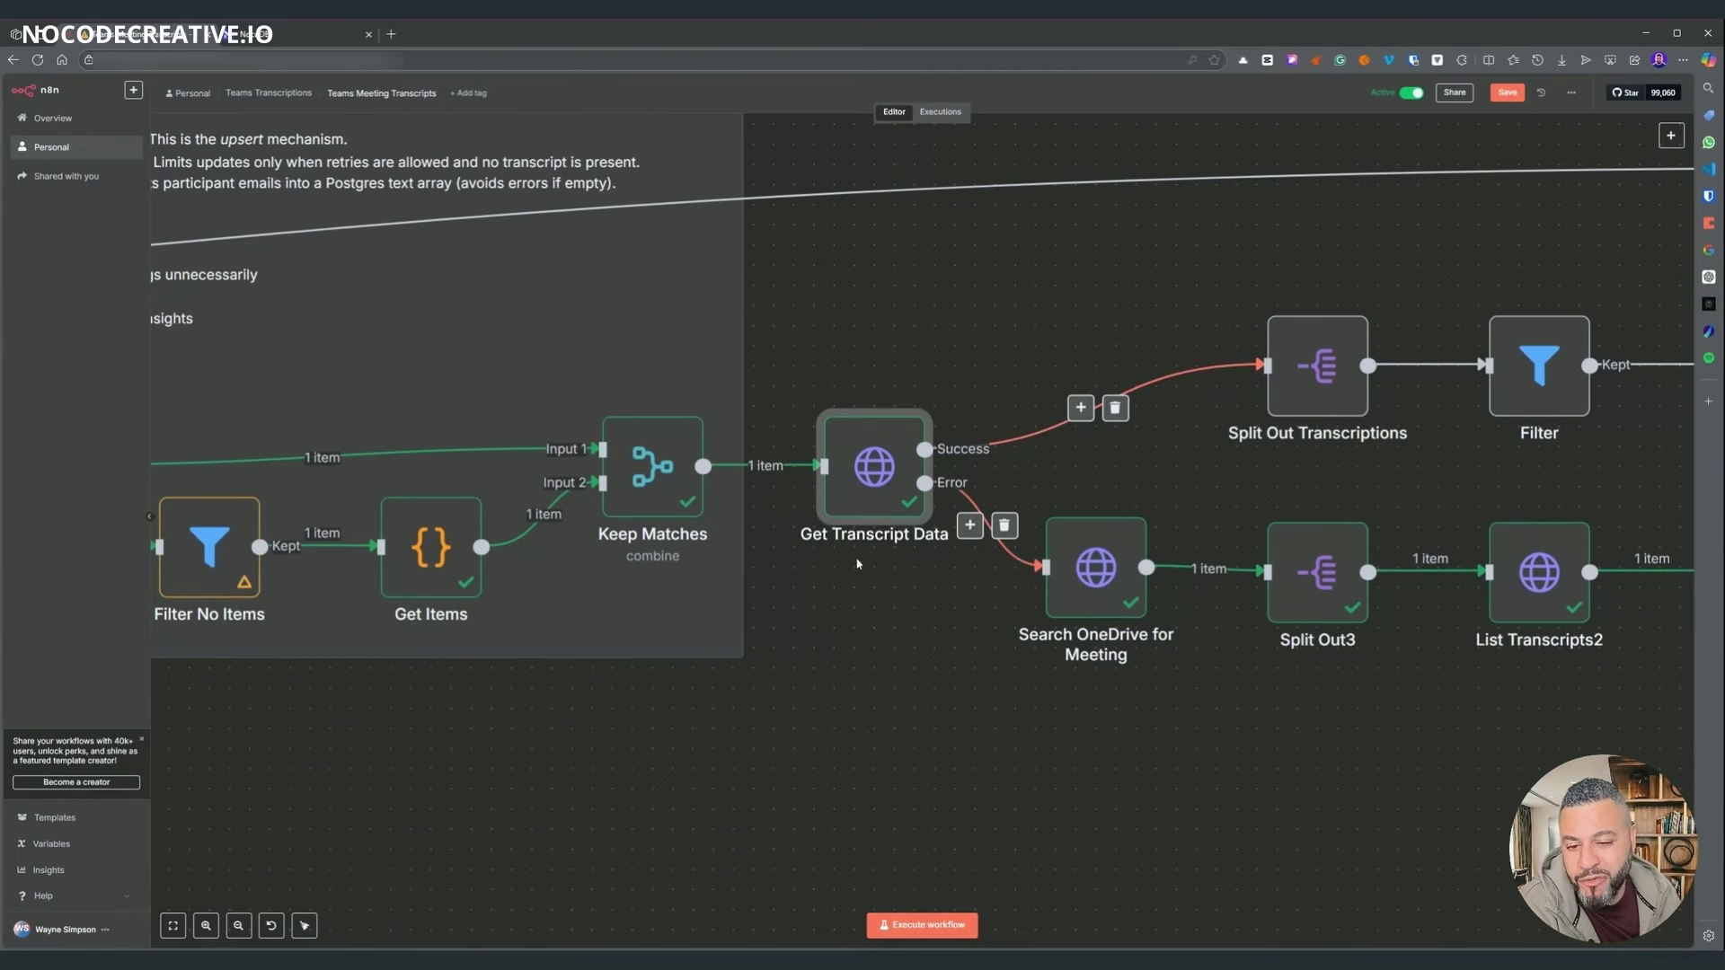
scroll(740, 369, right, 5)
scroll(740, 369, up, 1)
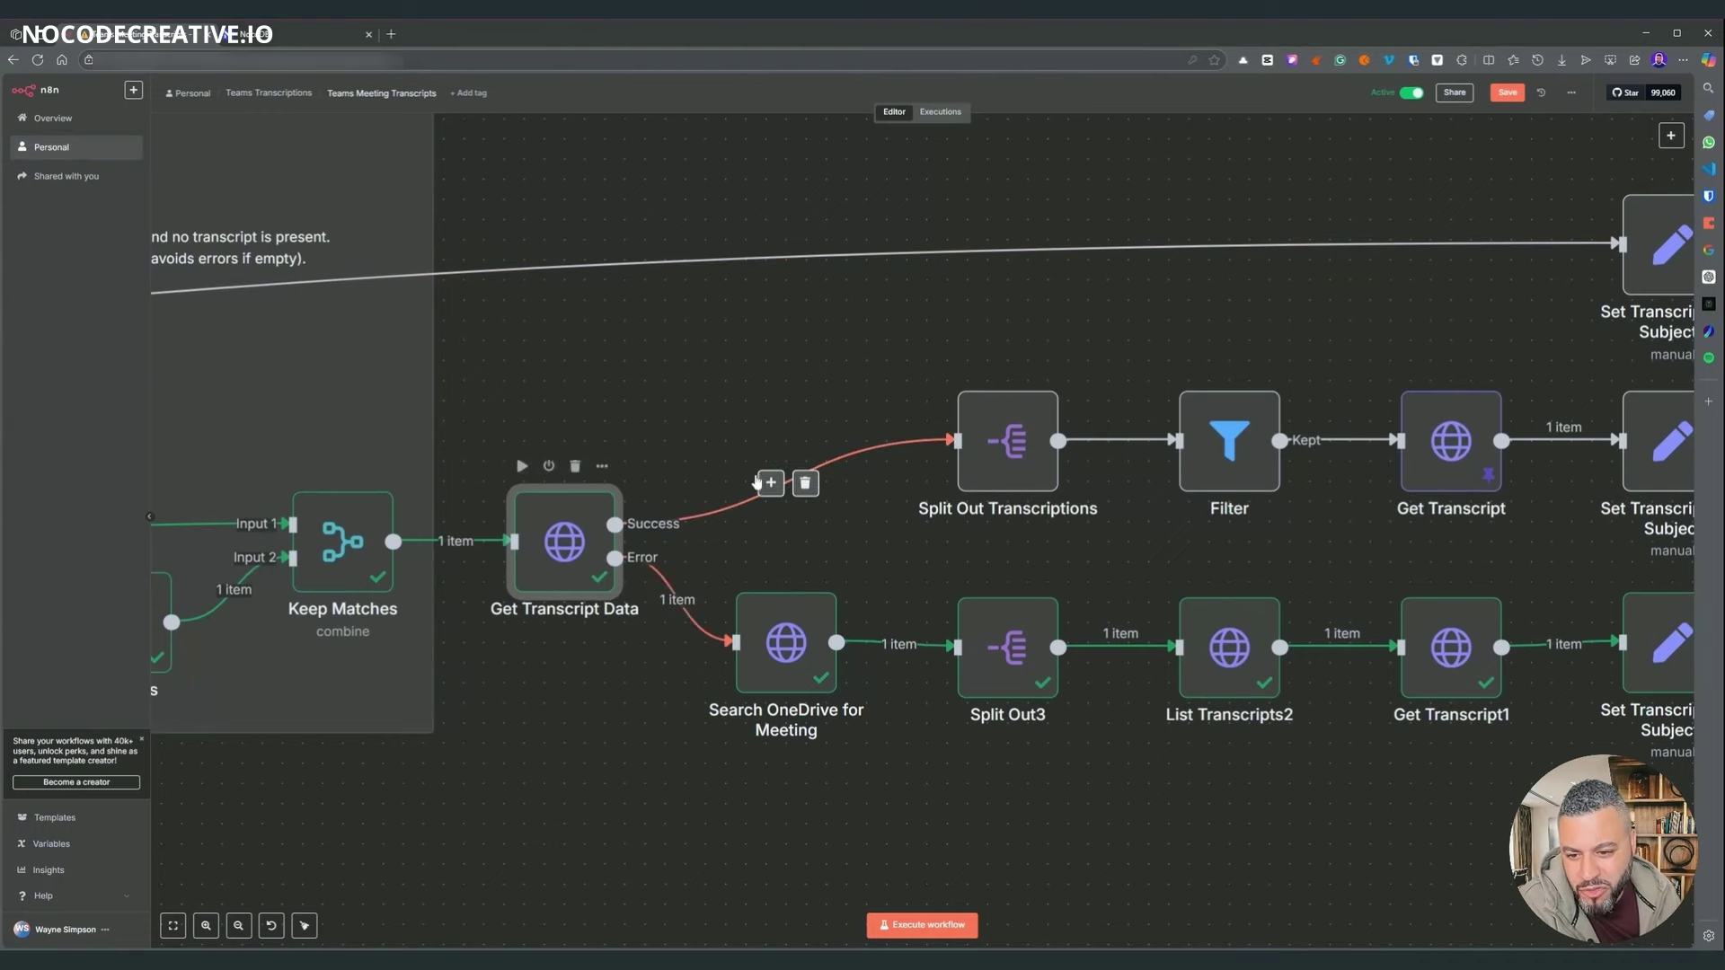
scroll(893, 364, right, 5)
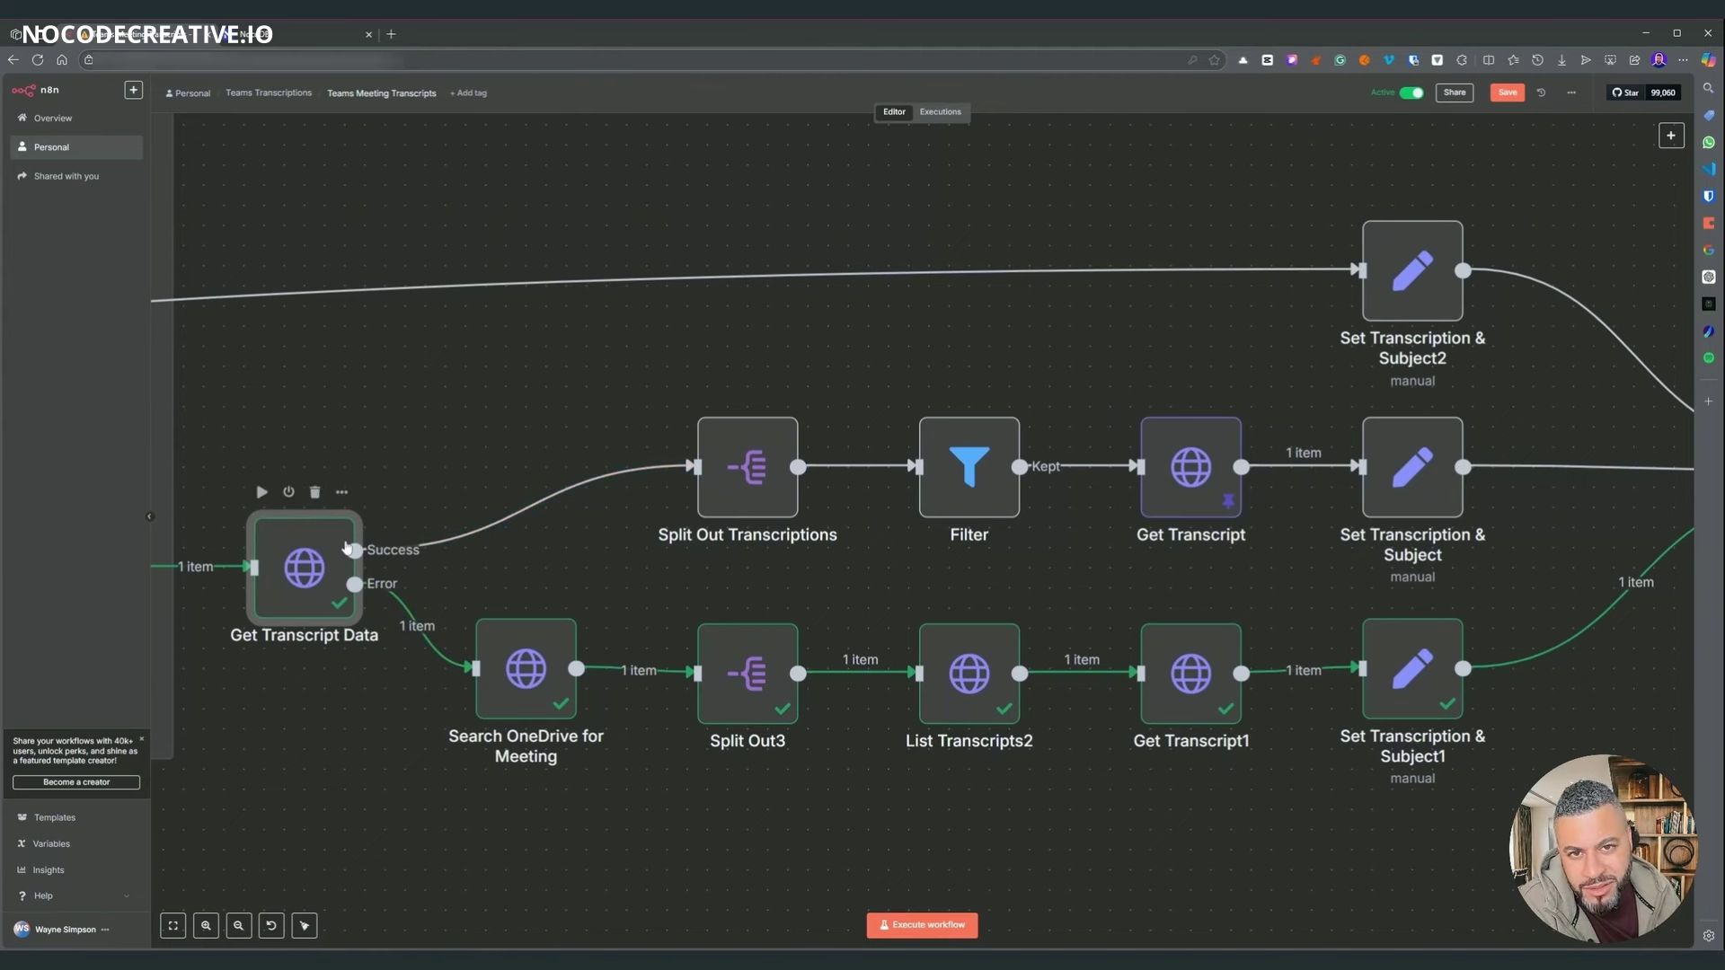
mouse_move(362, 585)
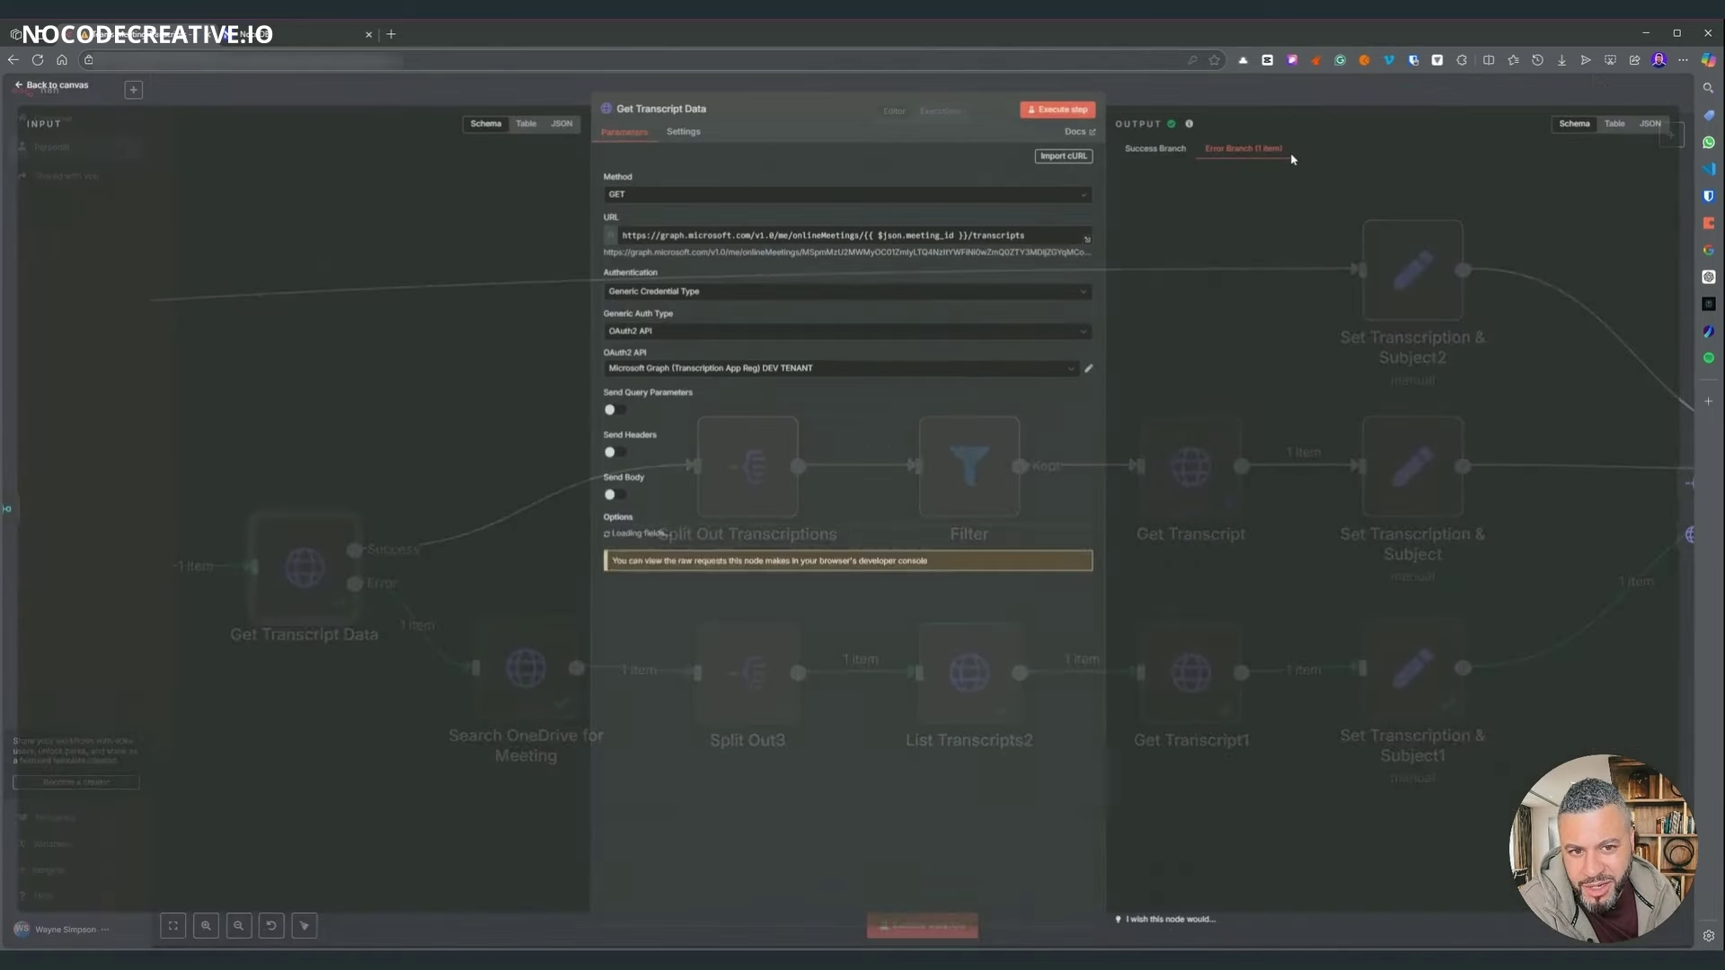
double_click(304, 567)
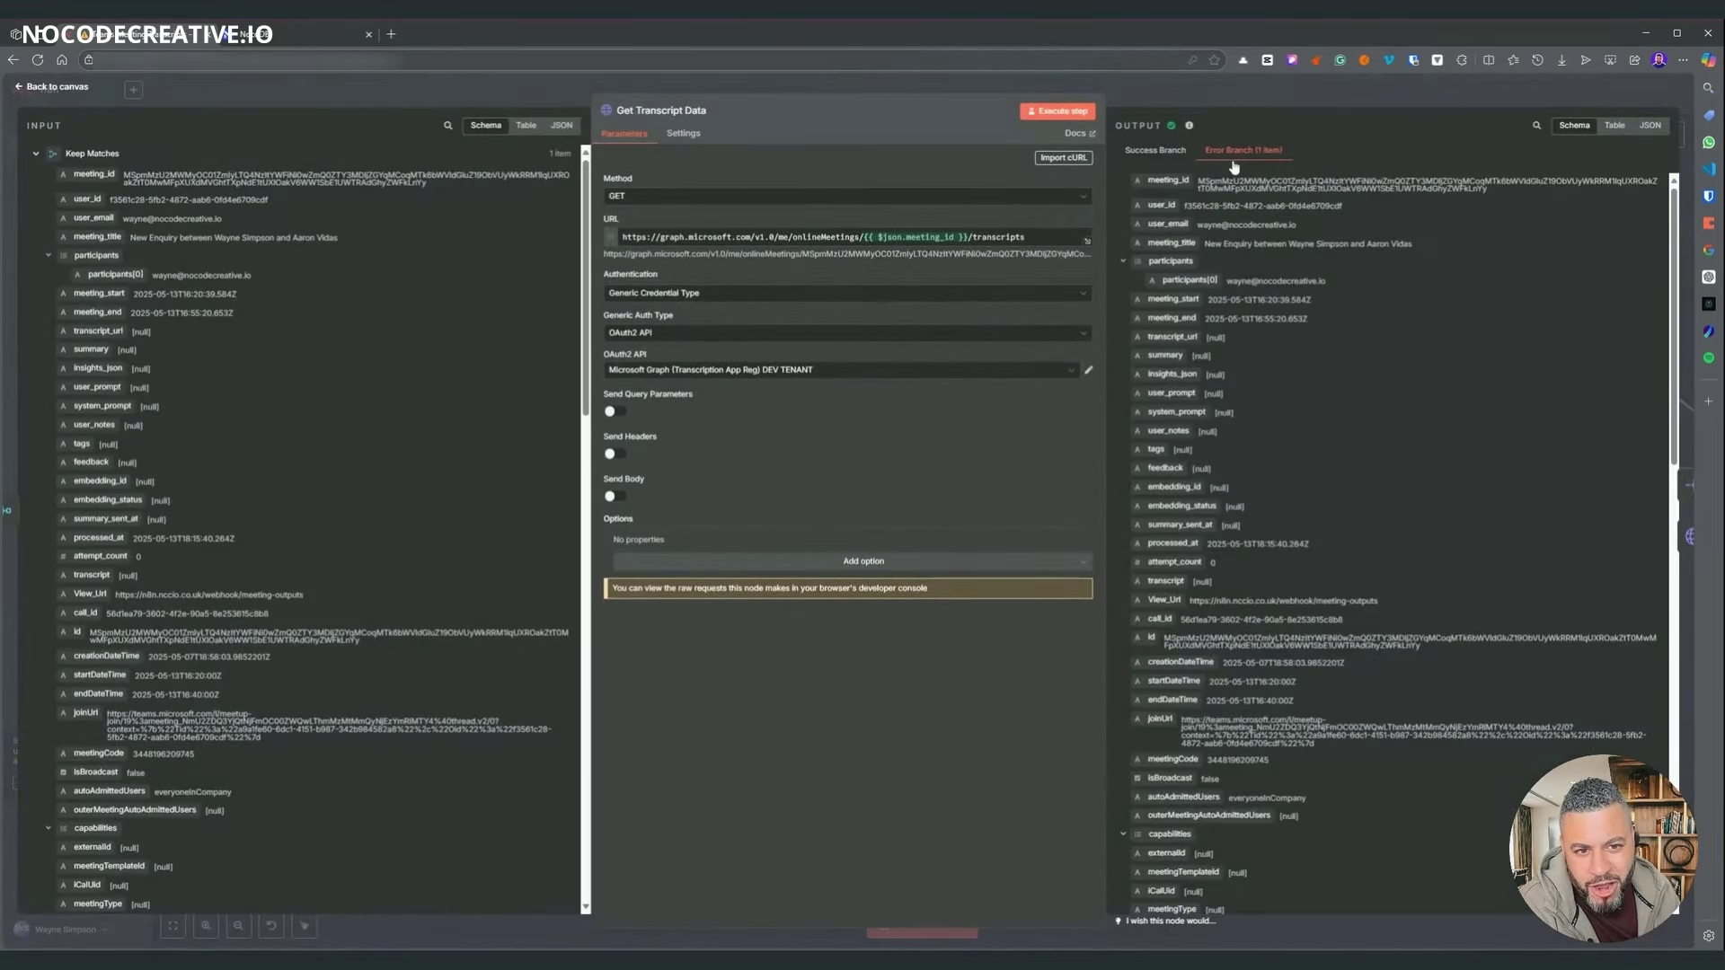
- Read the Get Transcript Data error message, then pan to and select Search OneDrive for Meeting
scroll(1350, 408, down, 10)
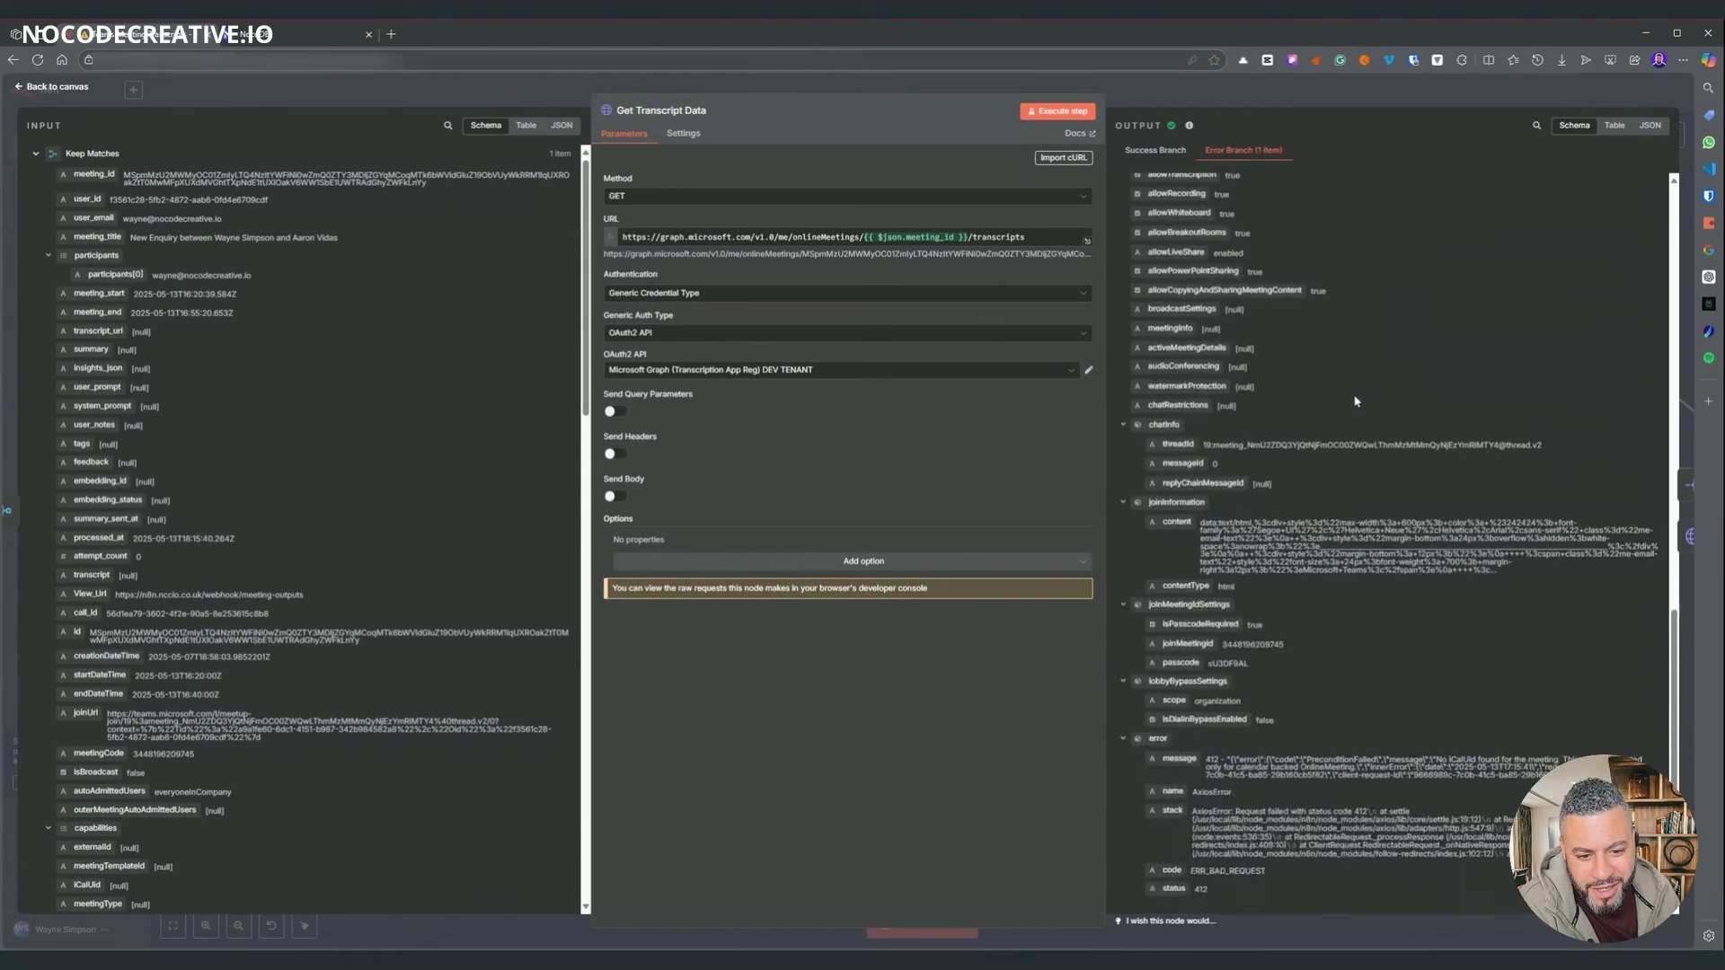
drag(1436, 745, 1539, 745)
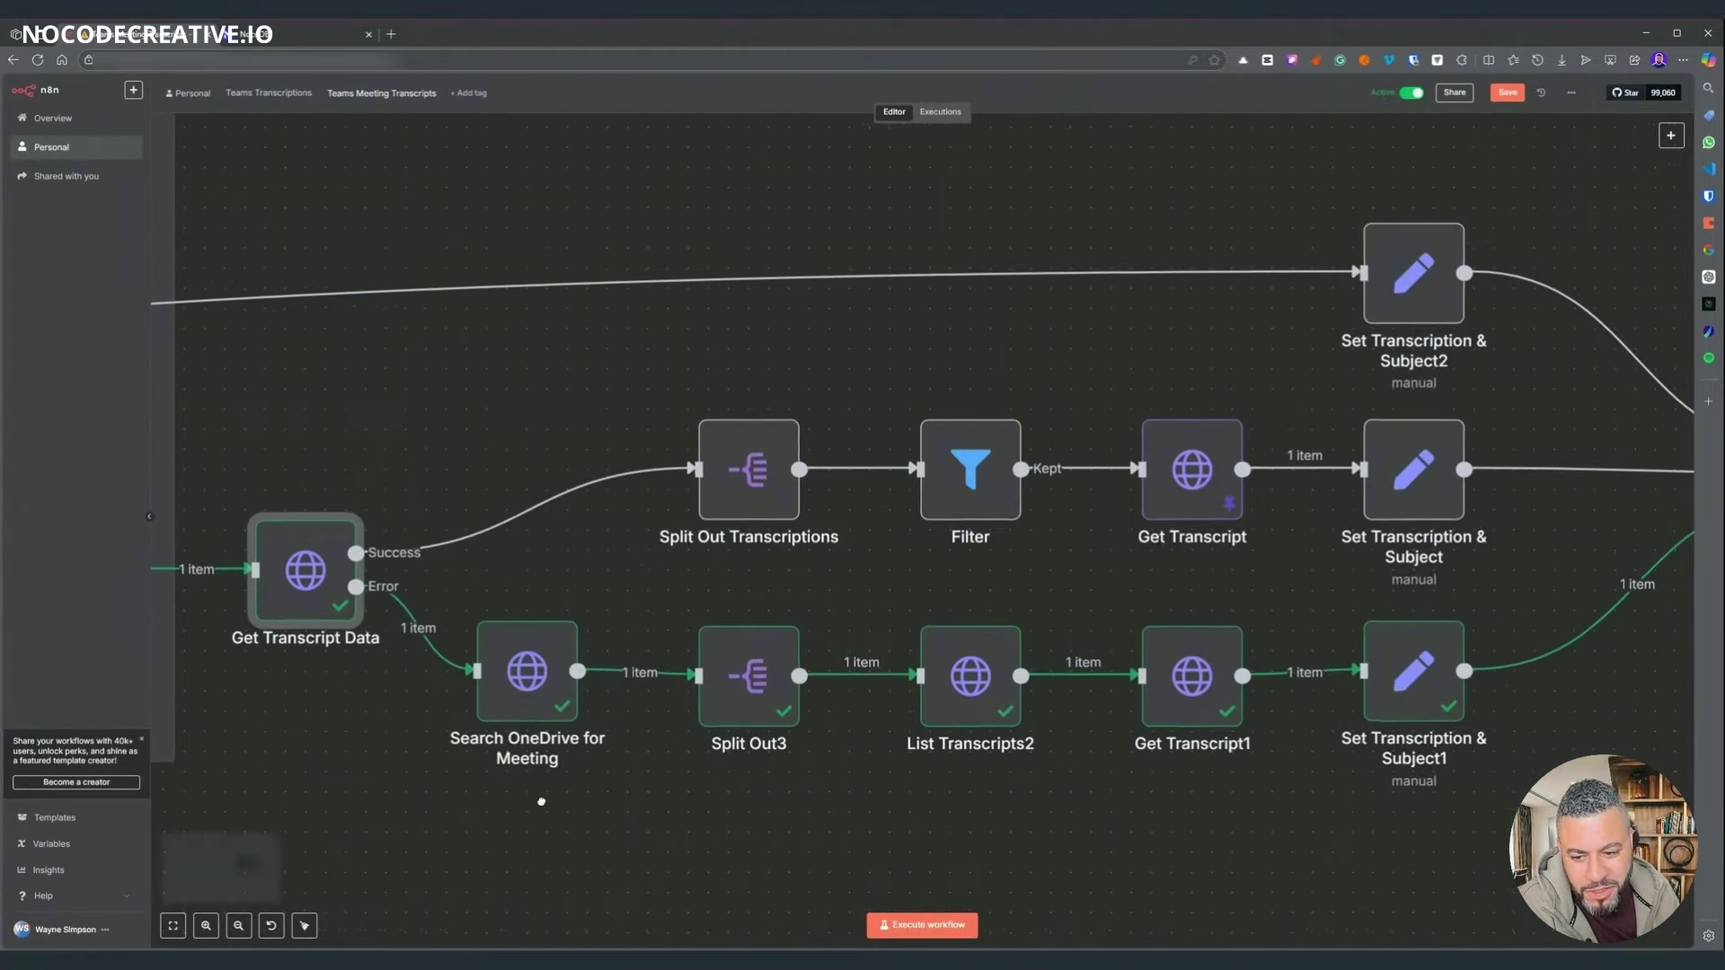
drag(541, 801, 976, 818)
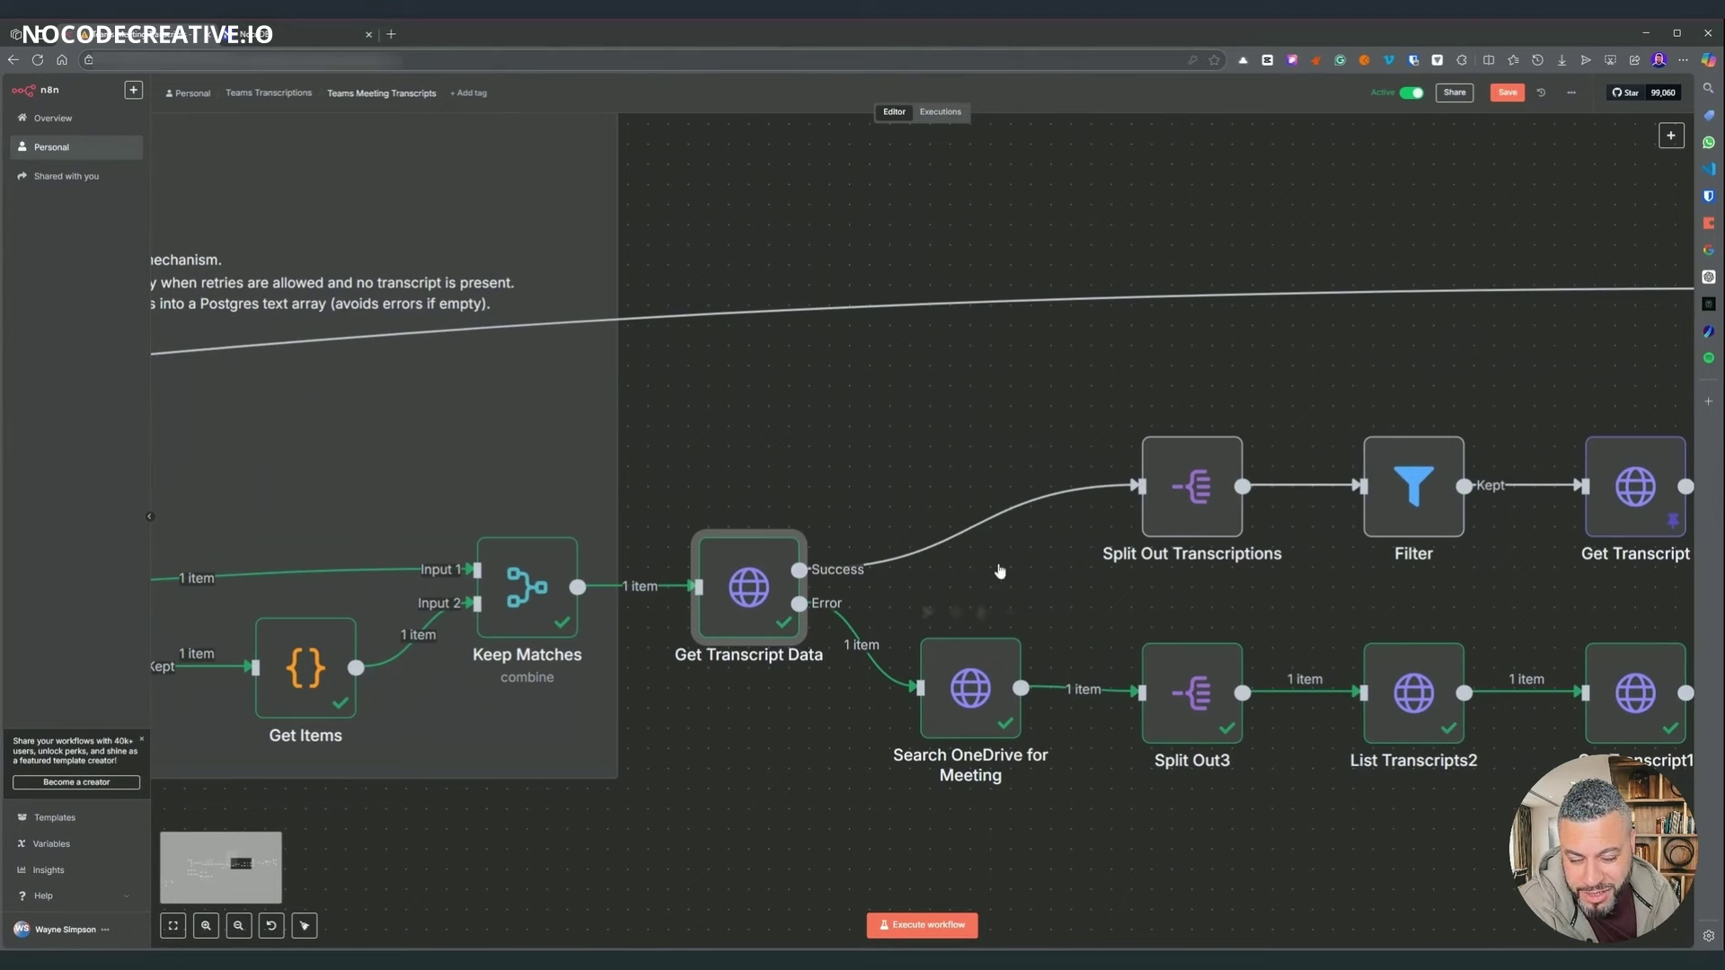
mouse_move(778, 604)
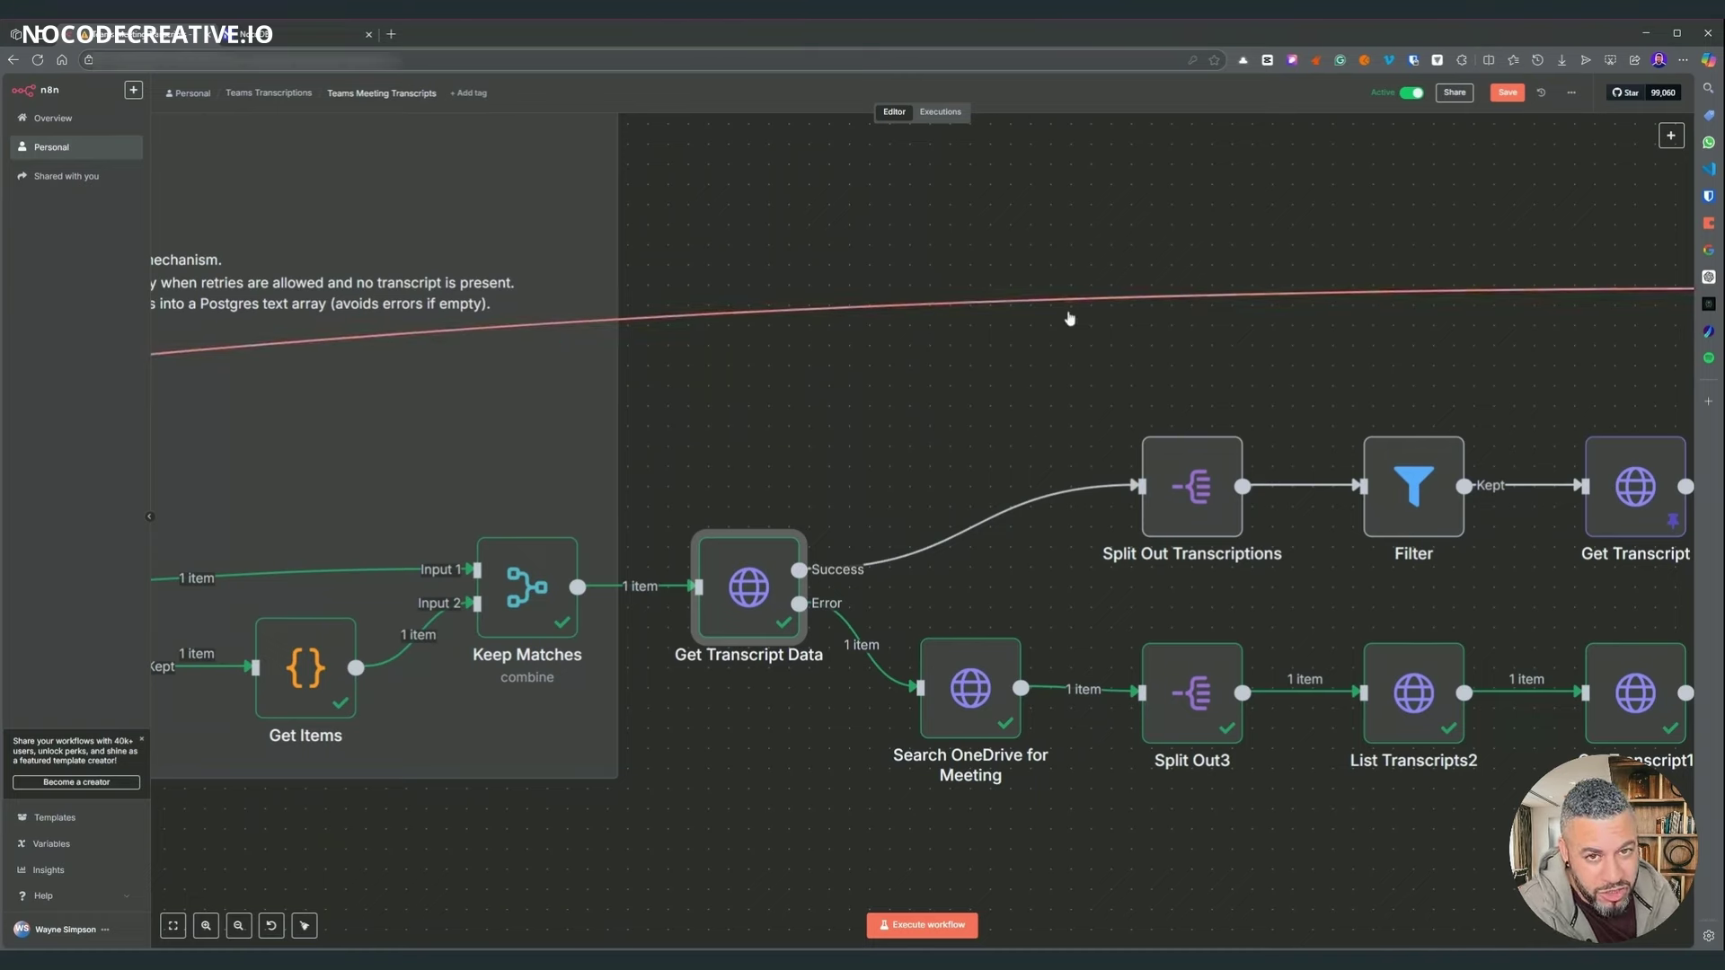
scroll(1128, 684, down, 2)
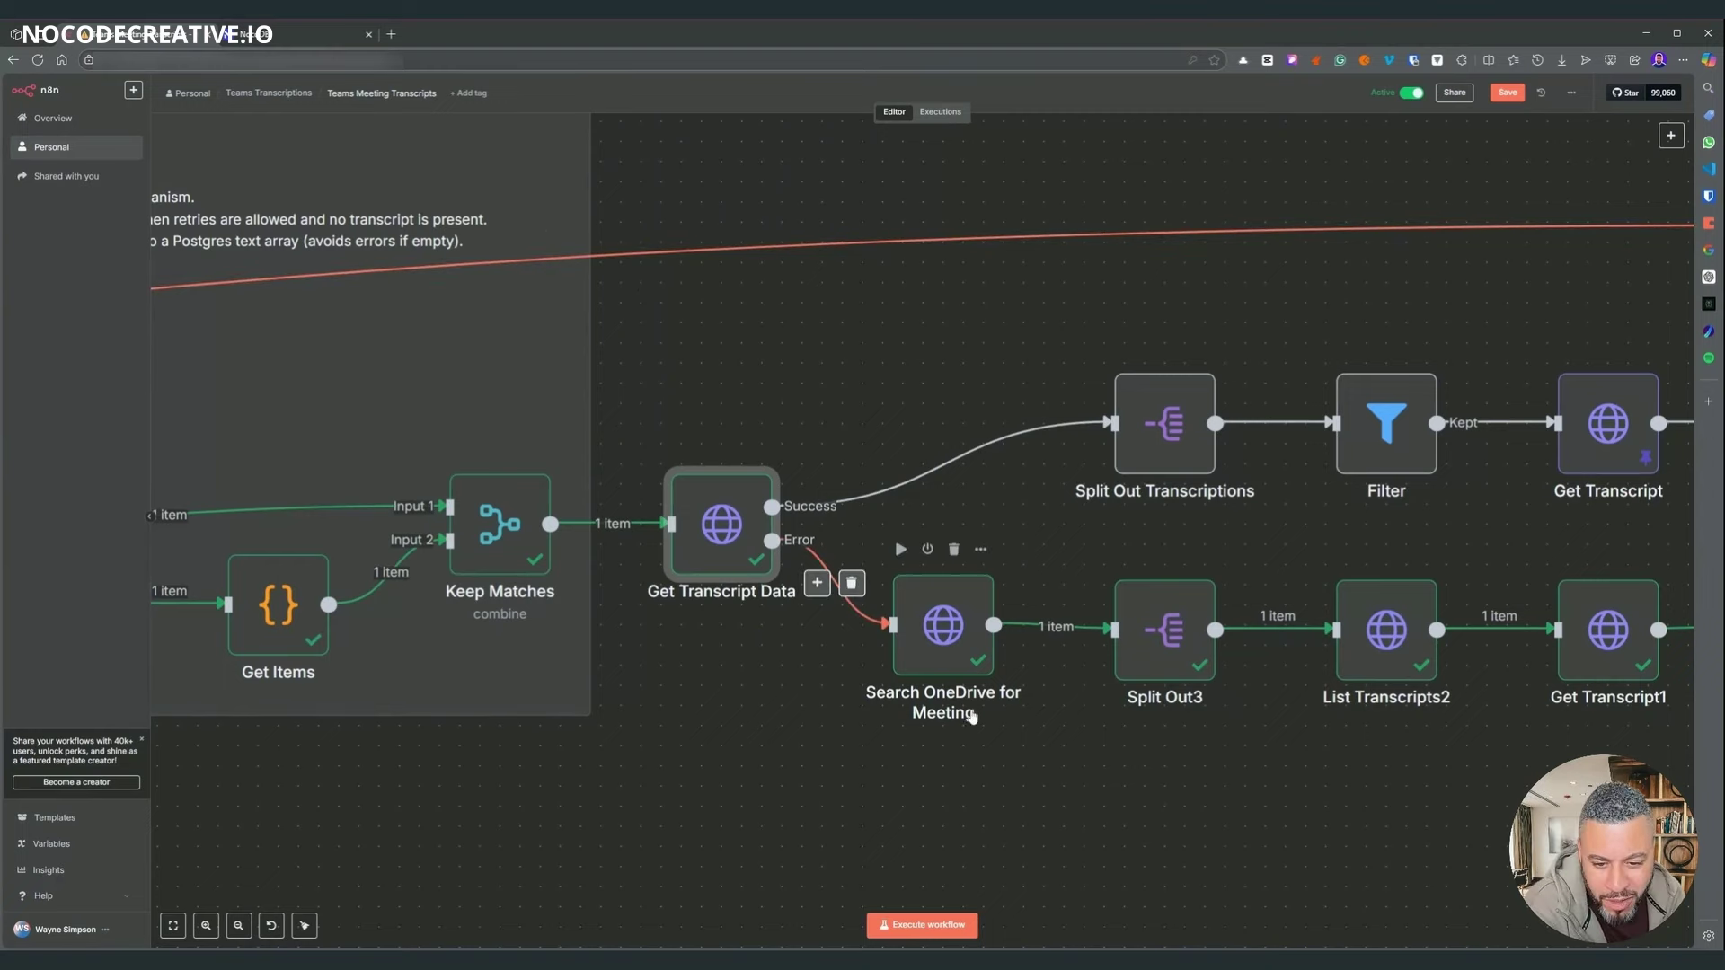
scroll(962, 806, right, 5)
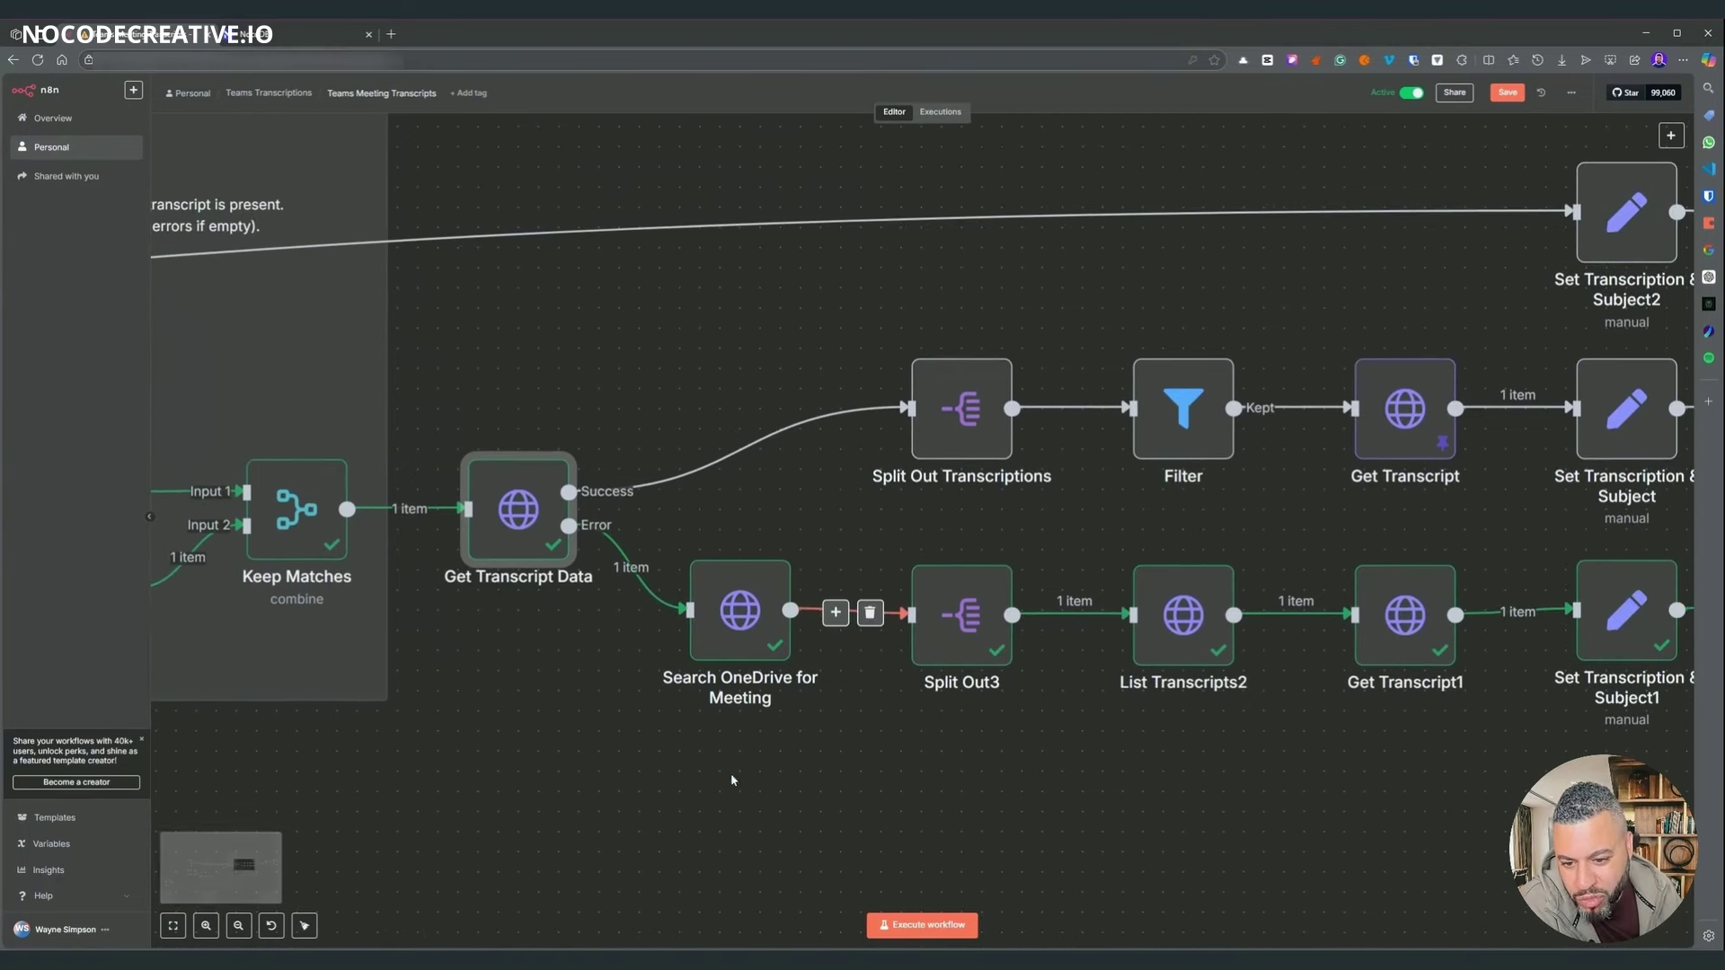
click(728, 620)
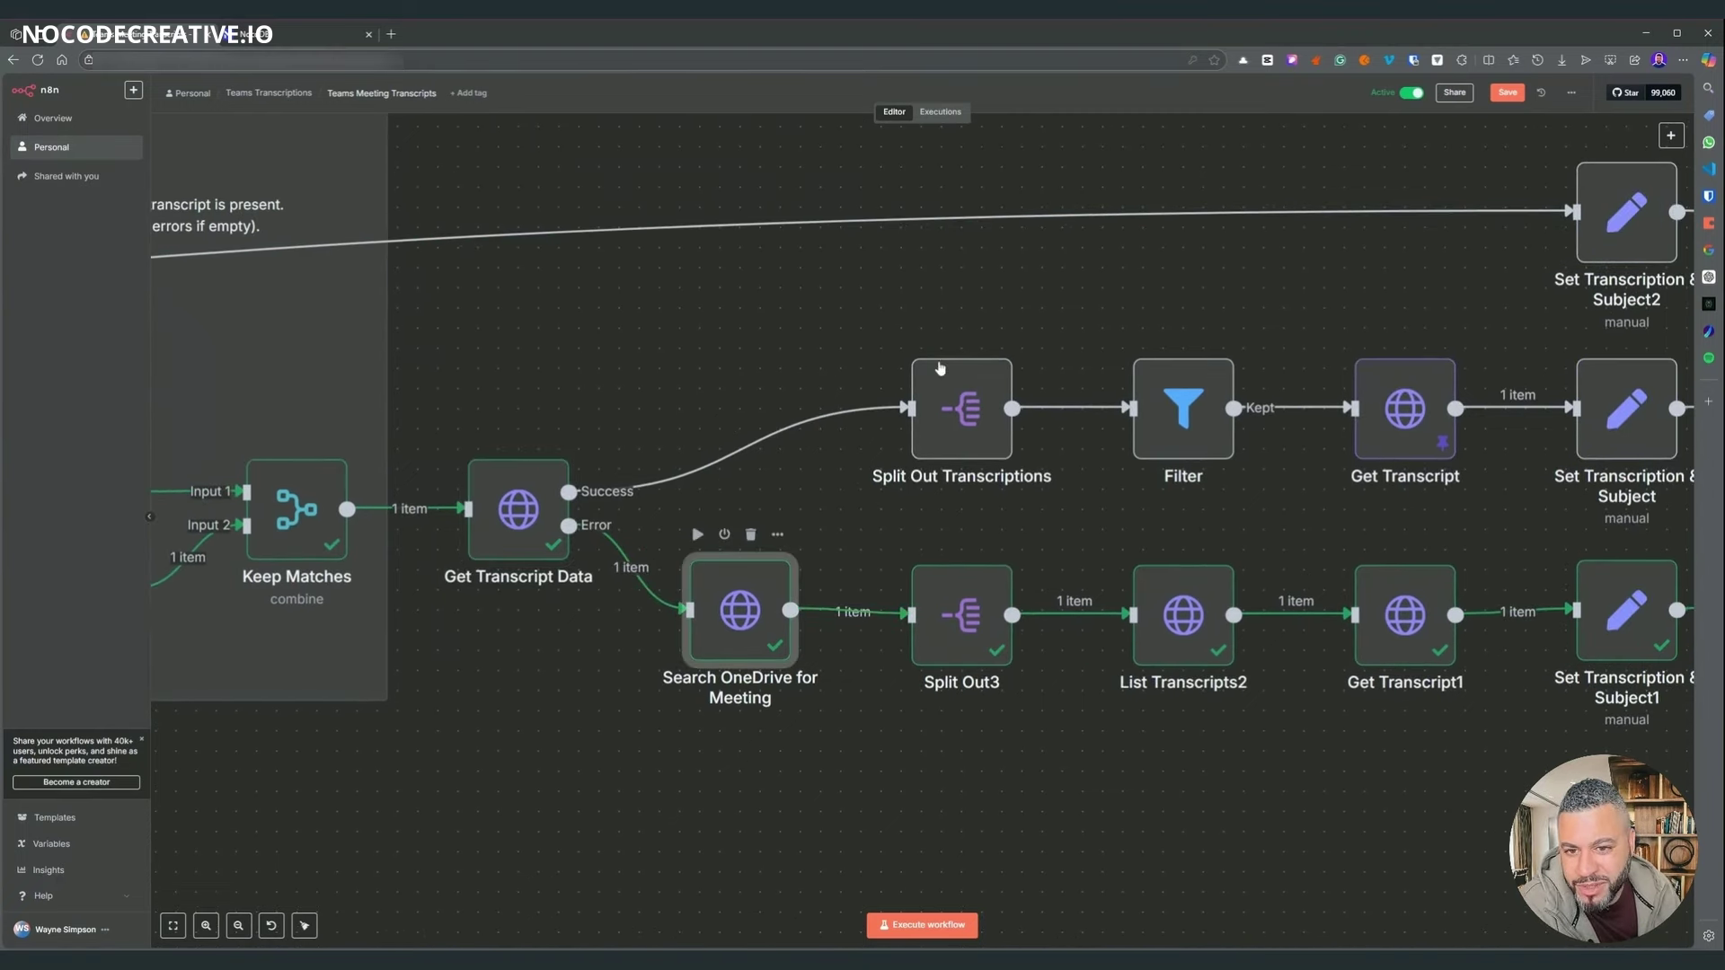
- Open Search OneDrive for Meeting and inspect its expanded search URL built from subject and date
key(Return)
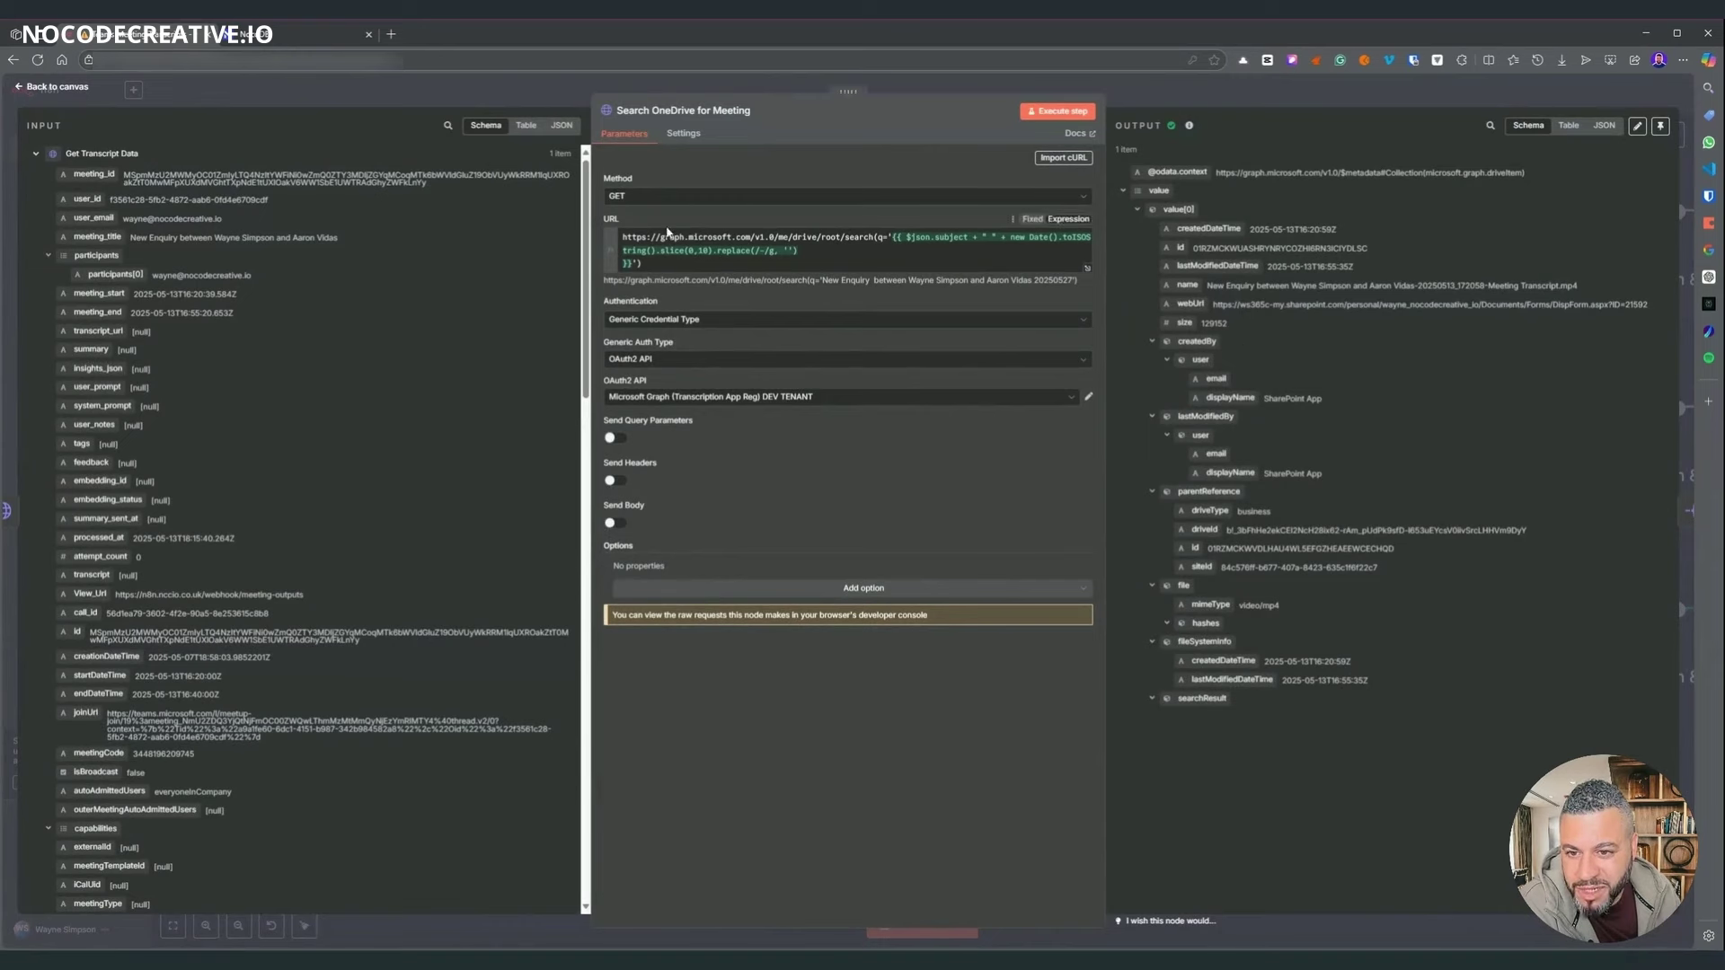
drag(660, 237, 873, 237)
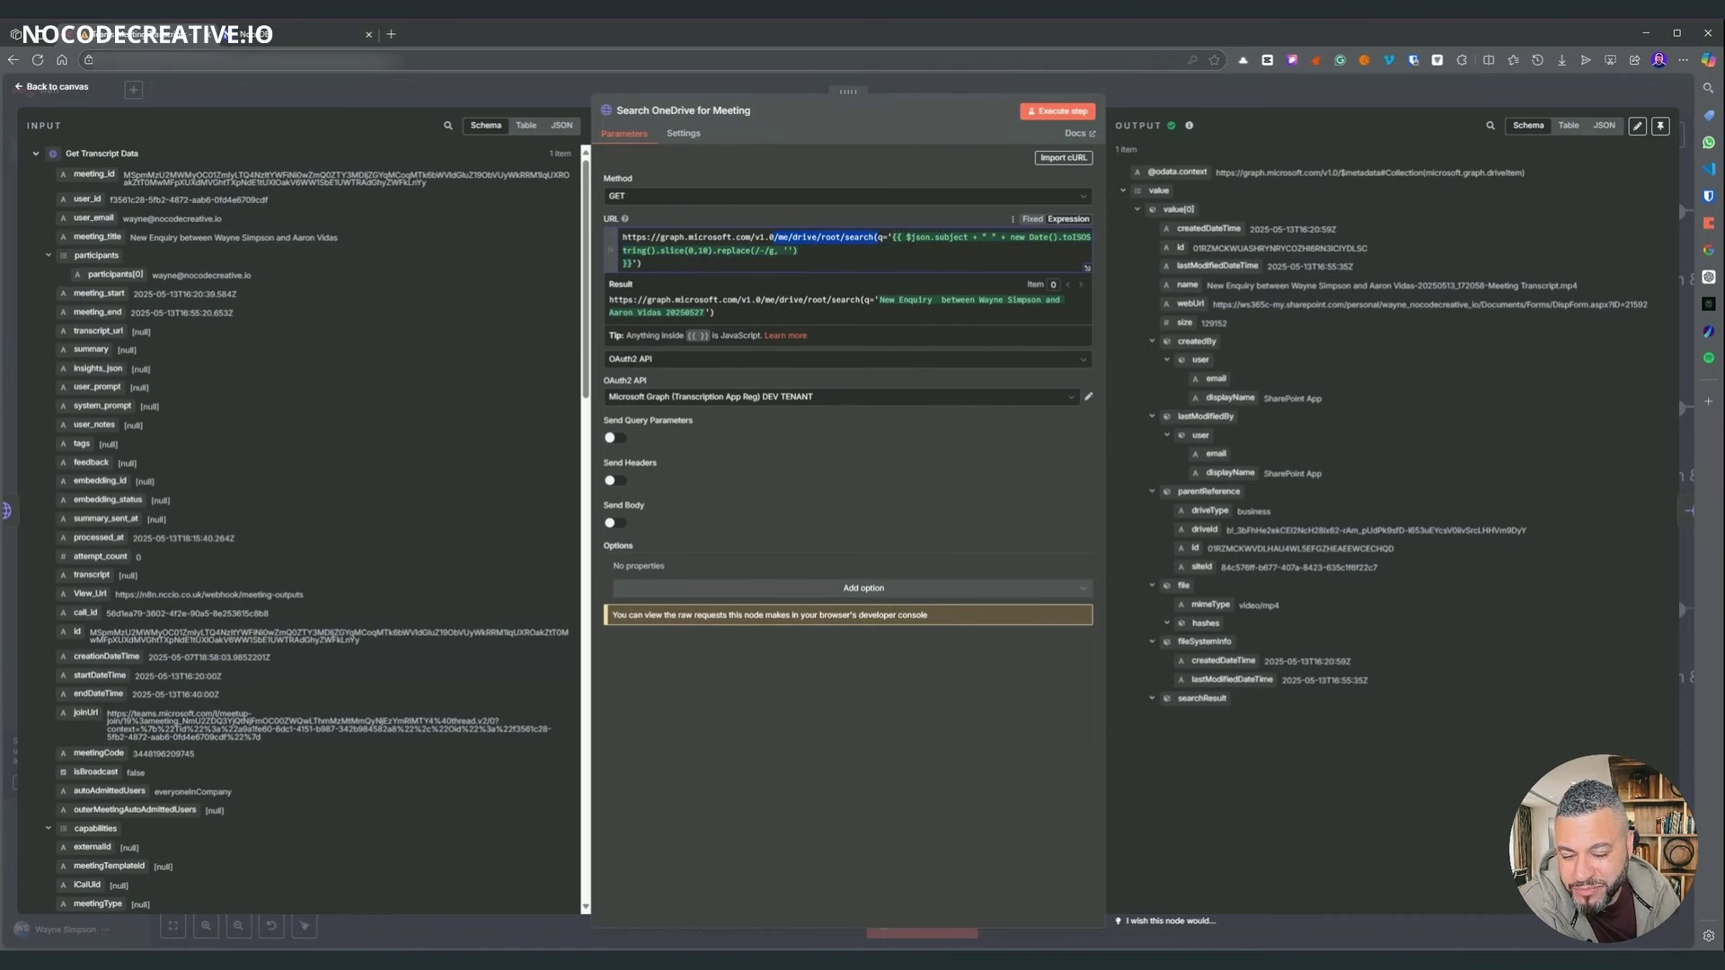
click(1087, 267)
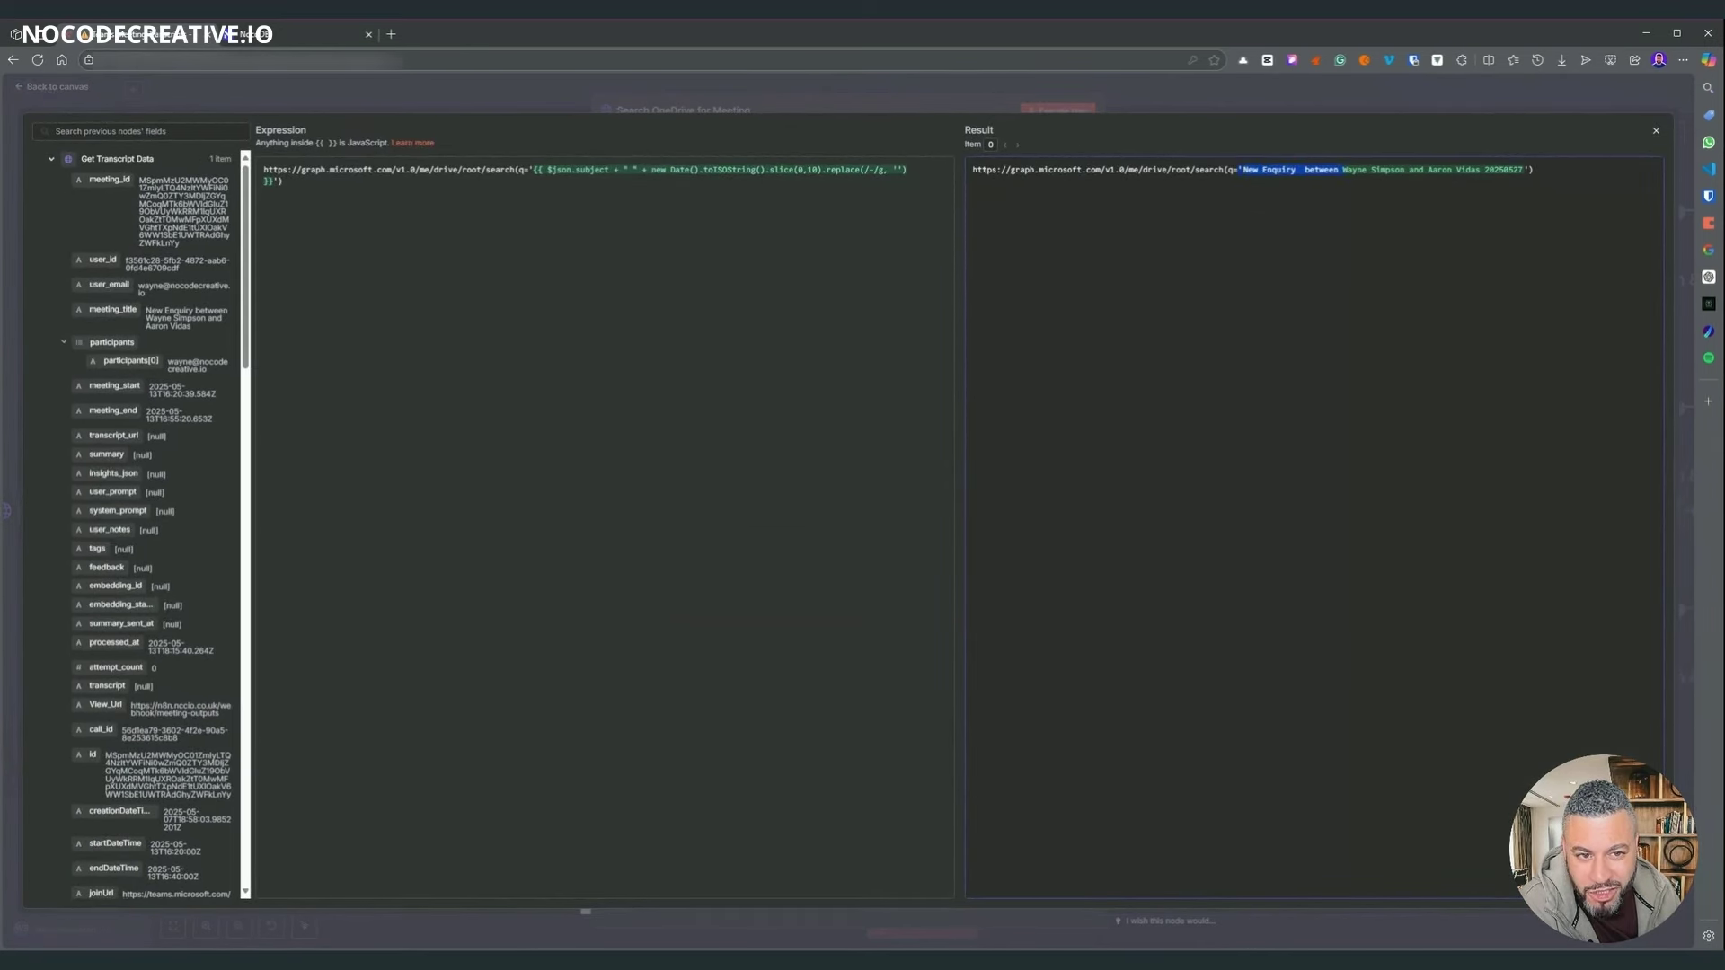
drag(1340, 170, 1400, 170)
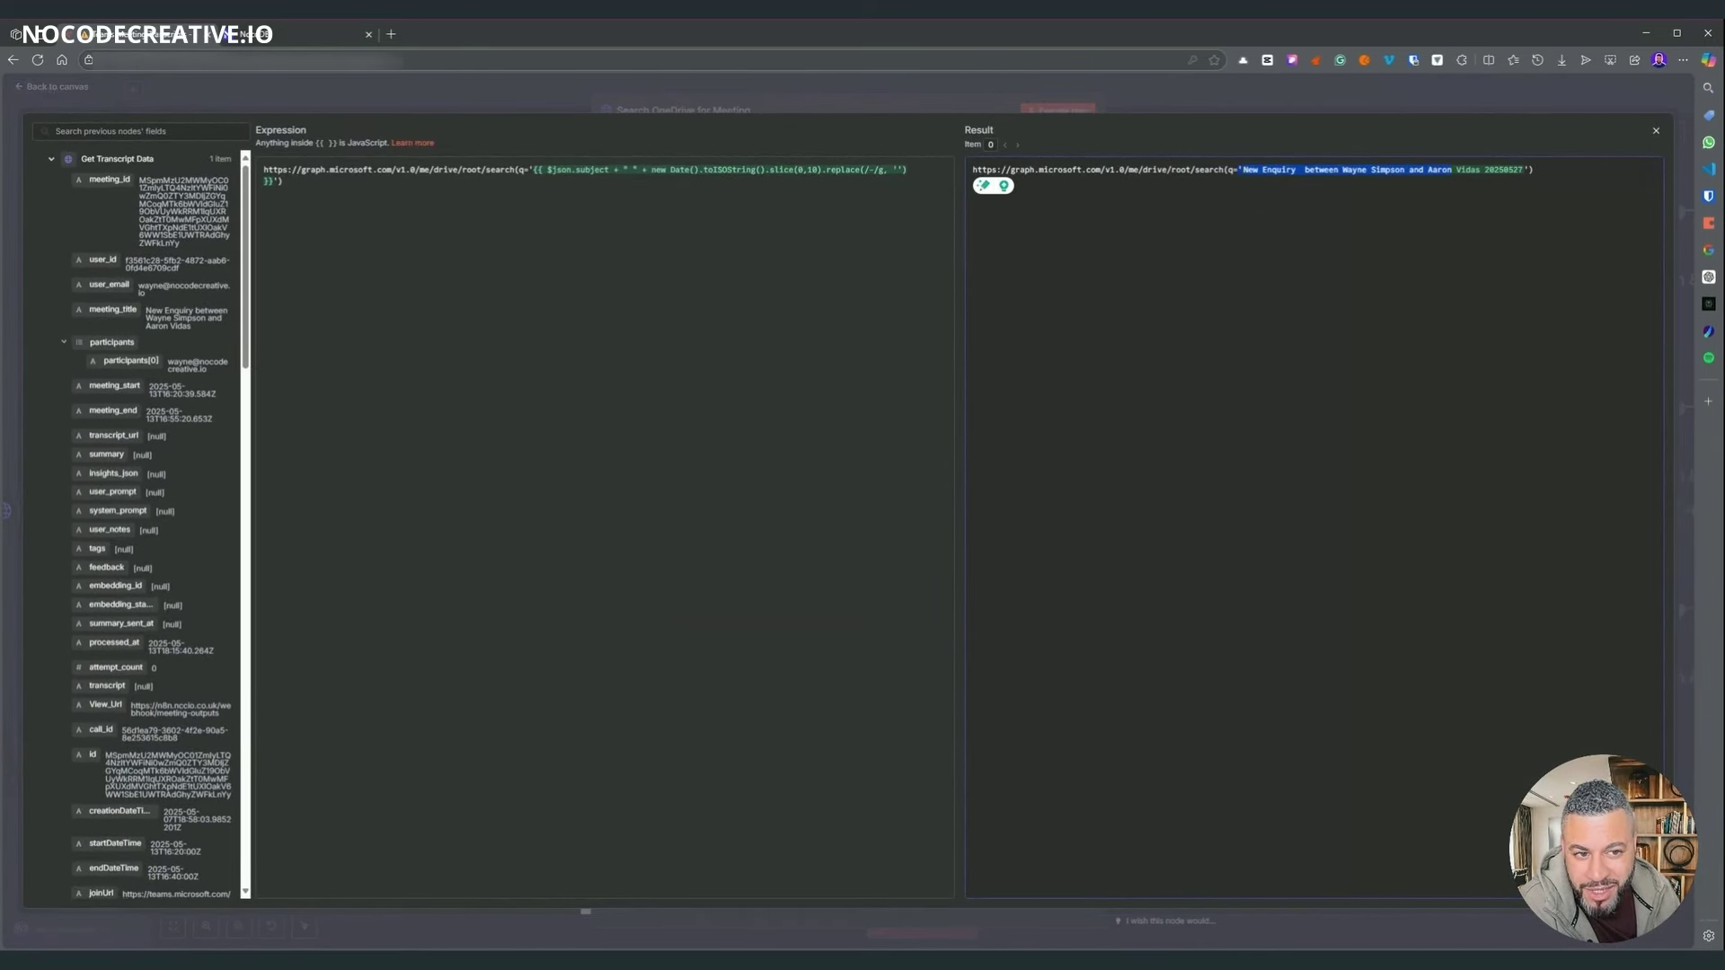
click(1452, 169)
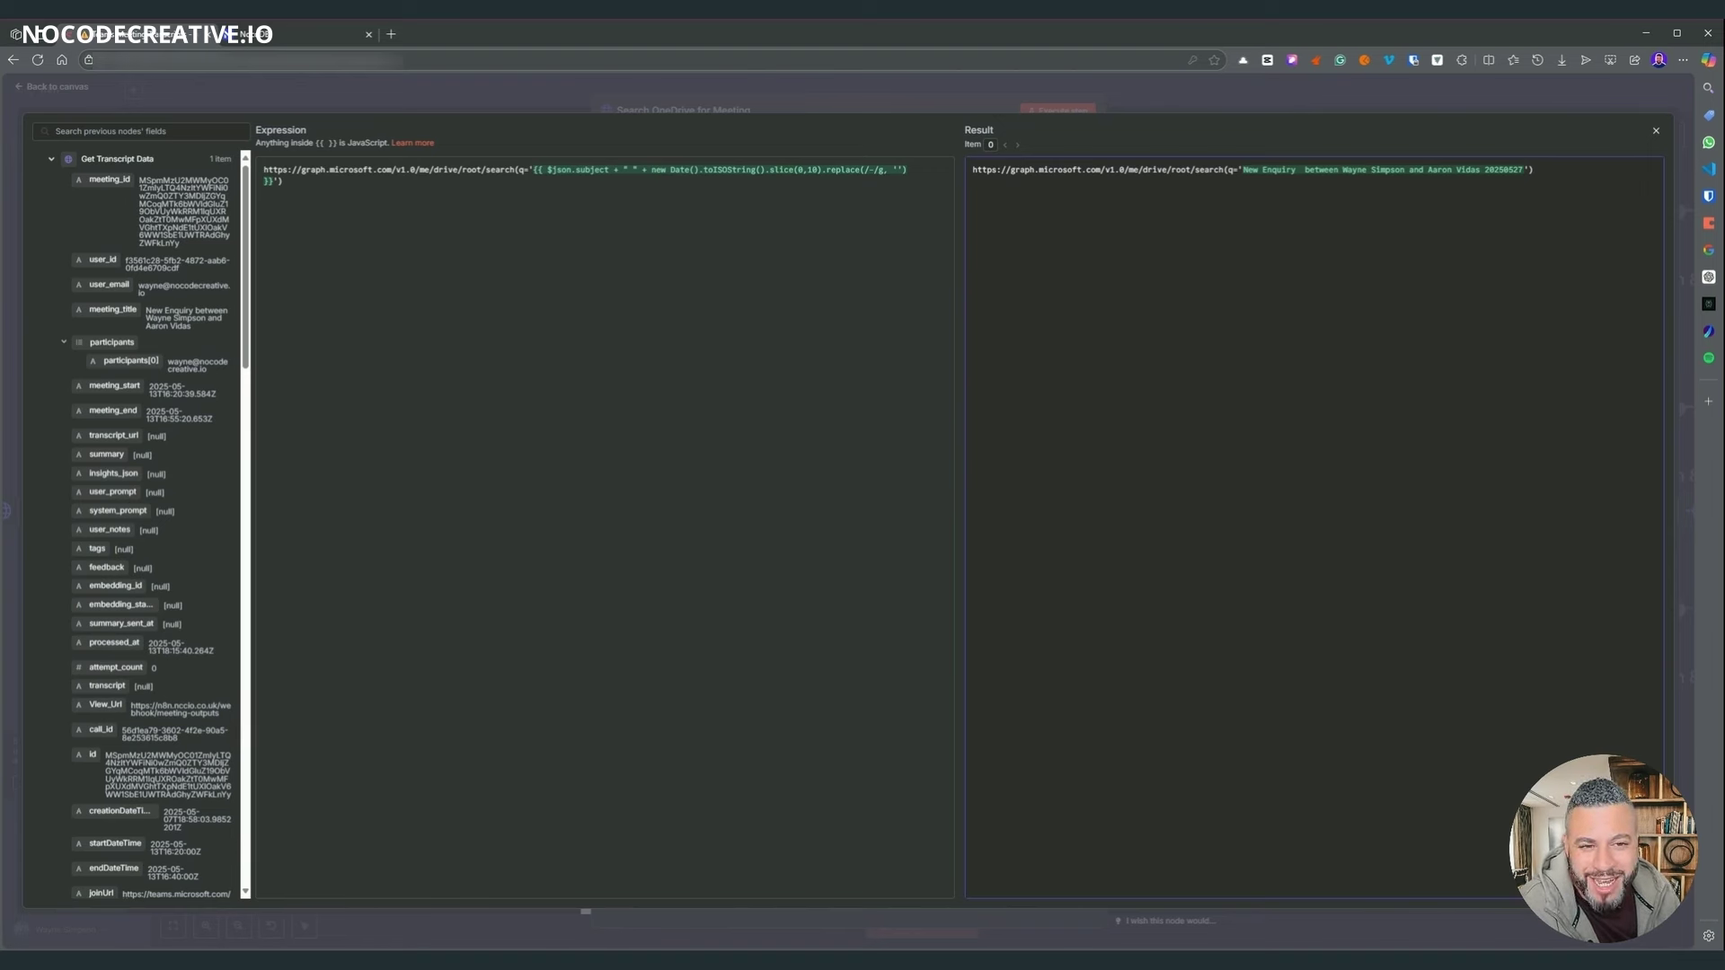
click(1188, 101)
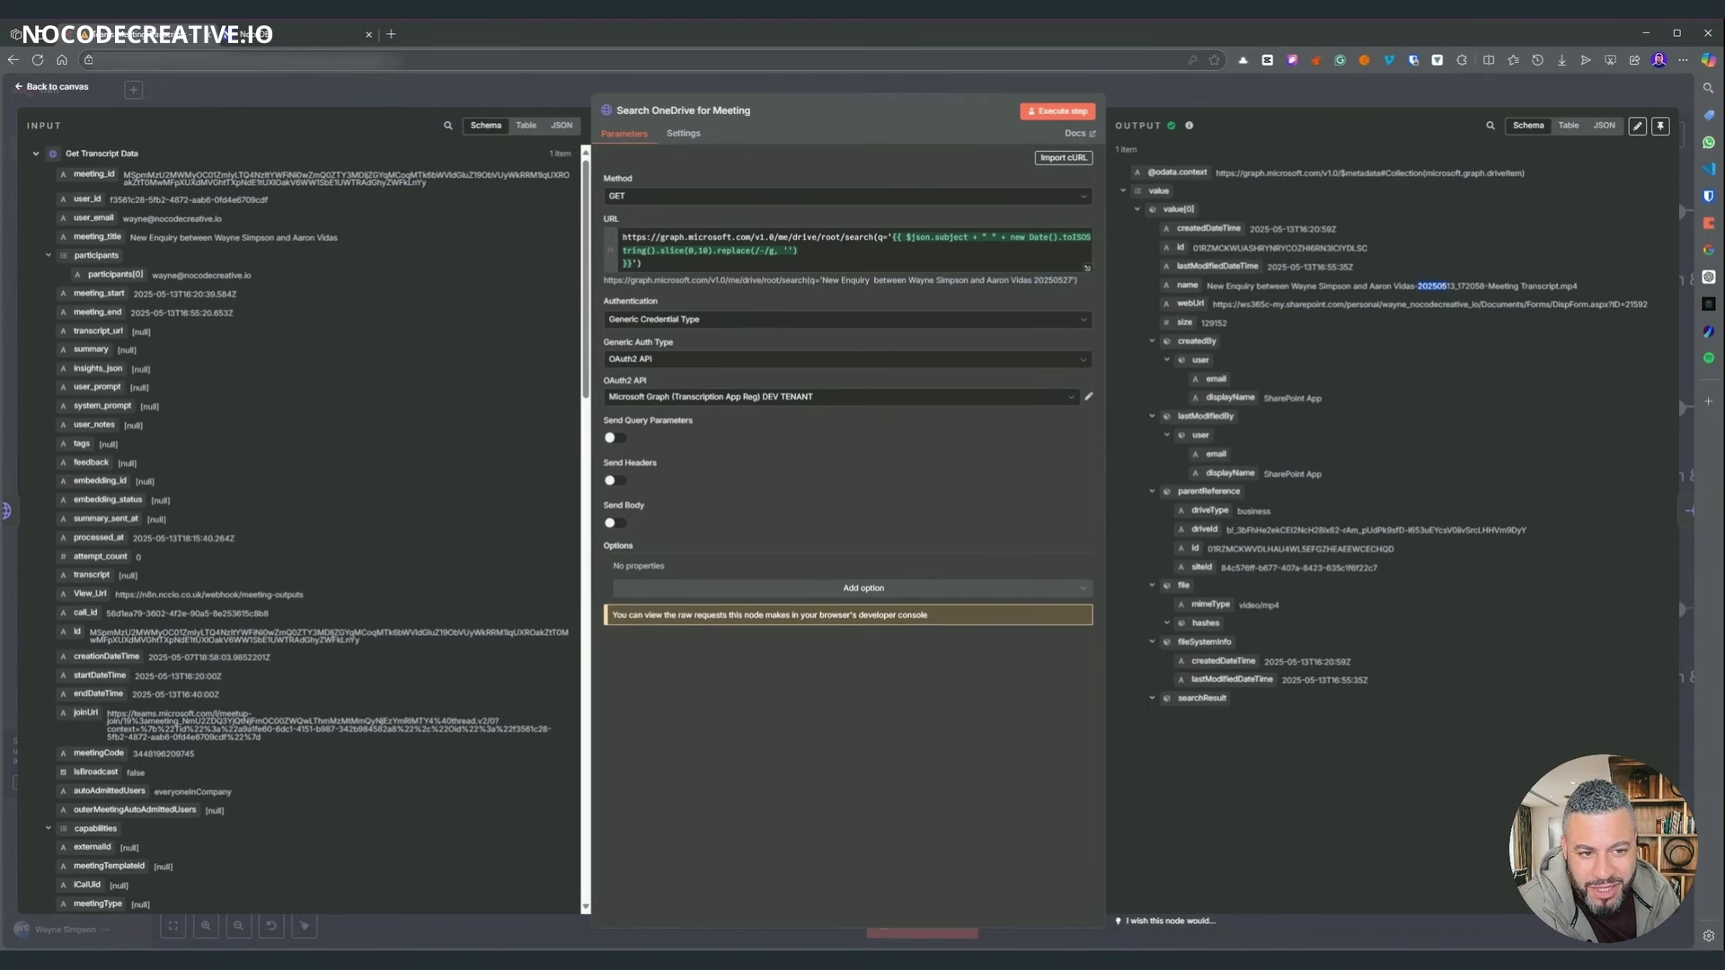
- Compare the found .mp4 file's name and date with the search, then return to the canvas
drag(1447, 286, 1580, 290)
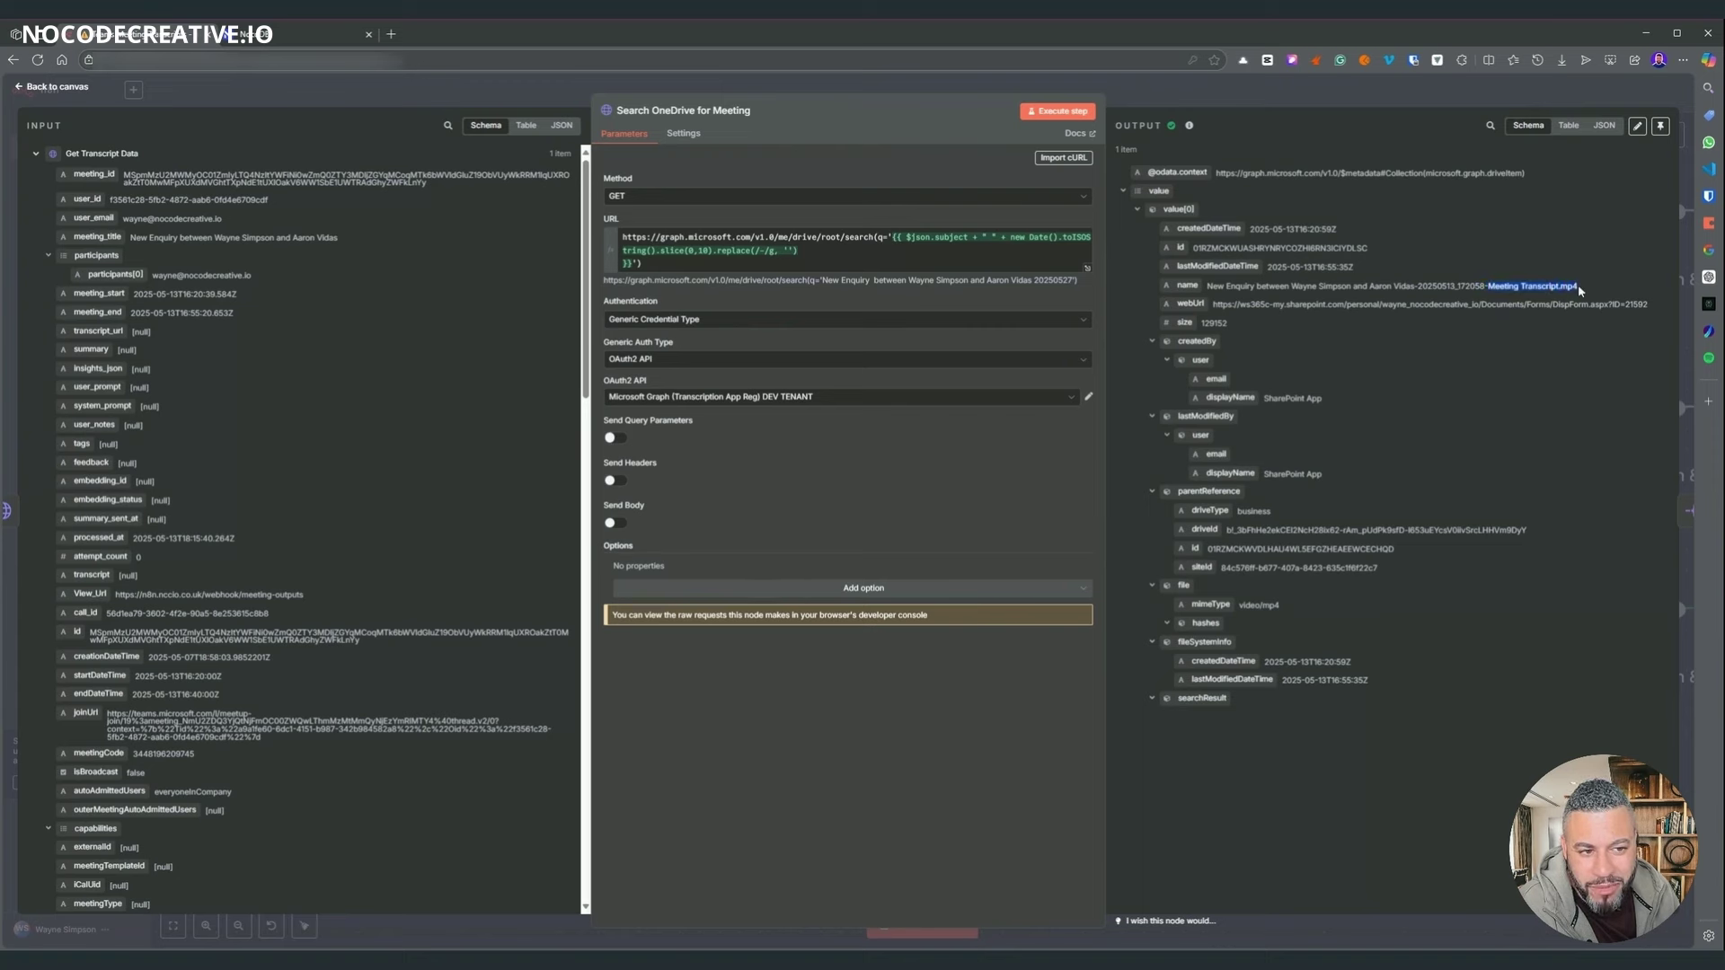
click(1296, 210)
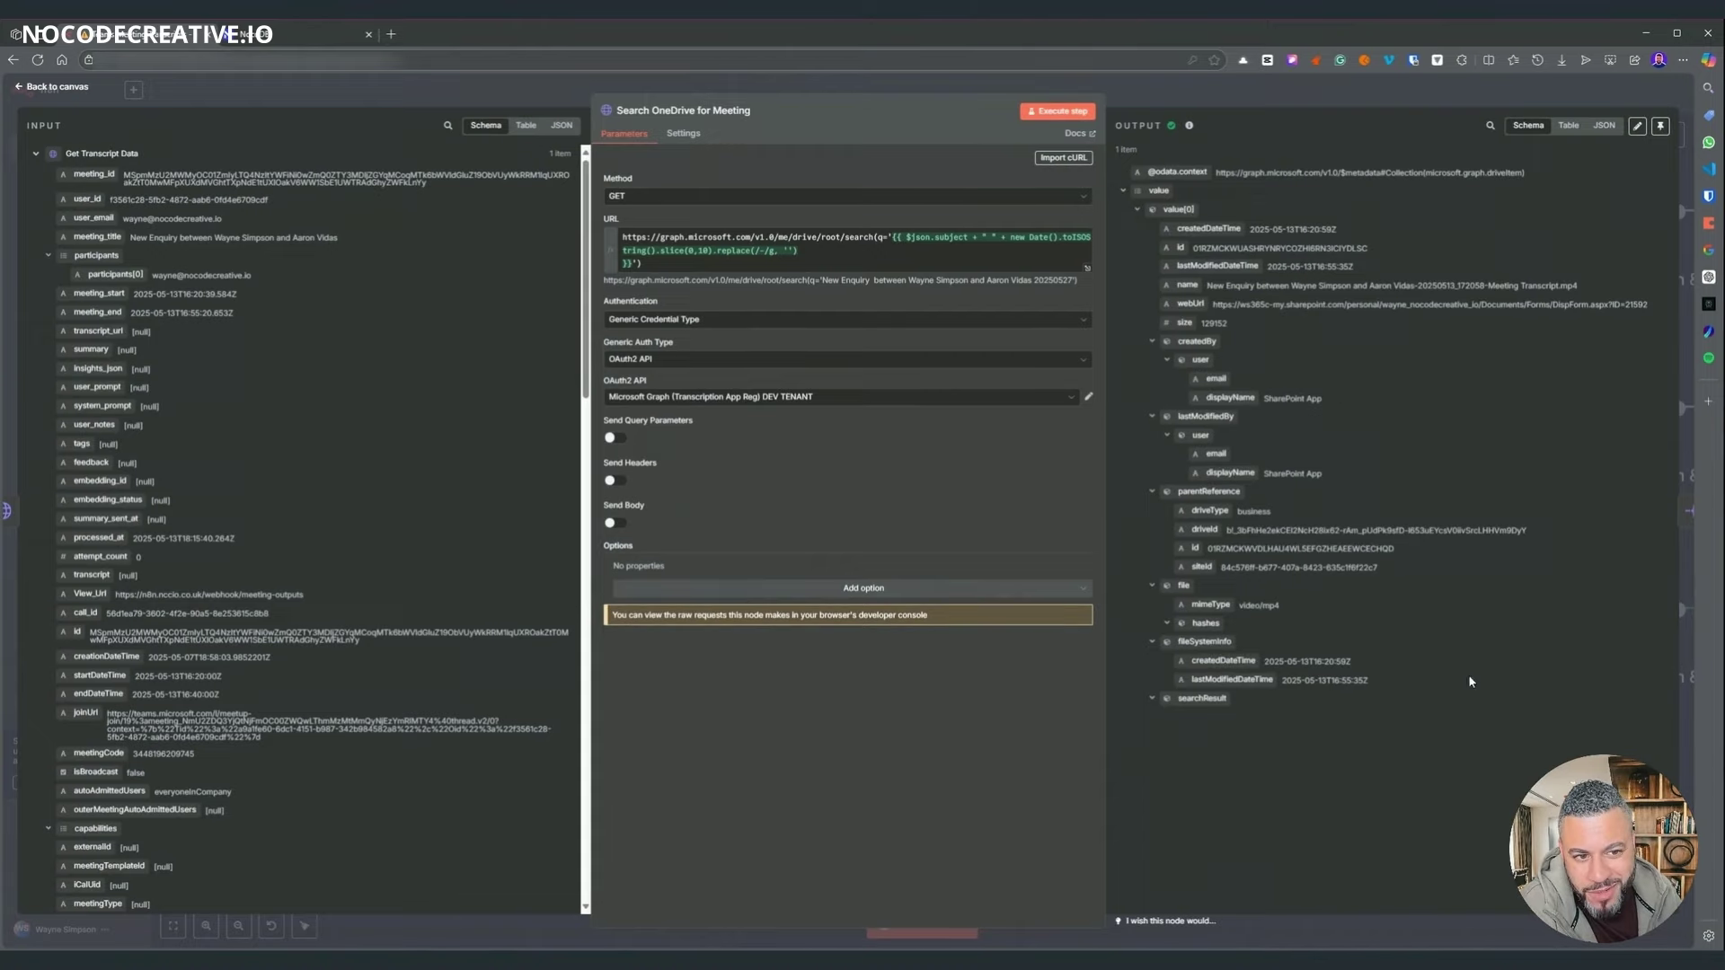
click(1258, 101)
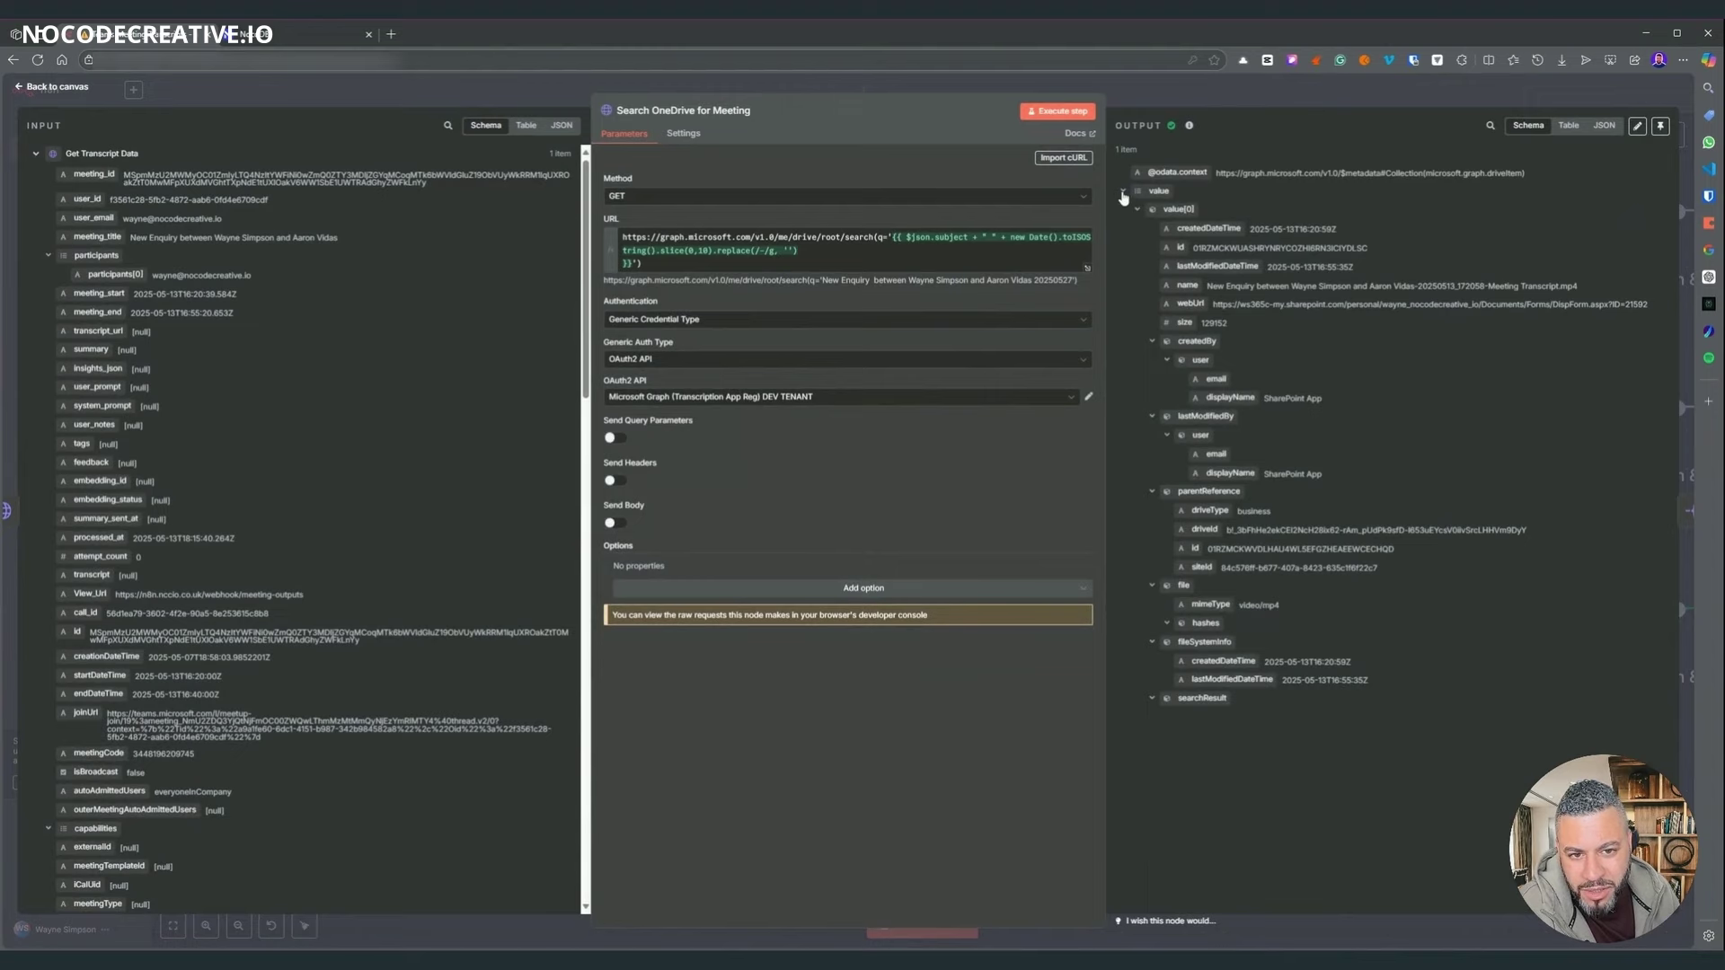
click(1123, 193)
click(1122, 193)
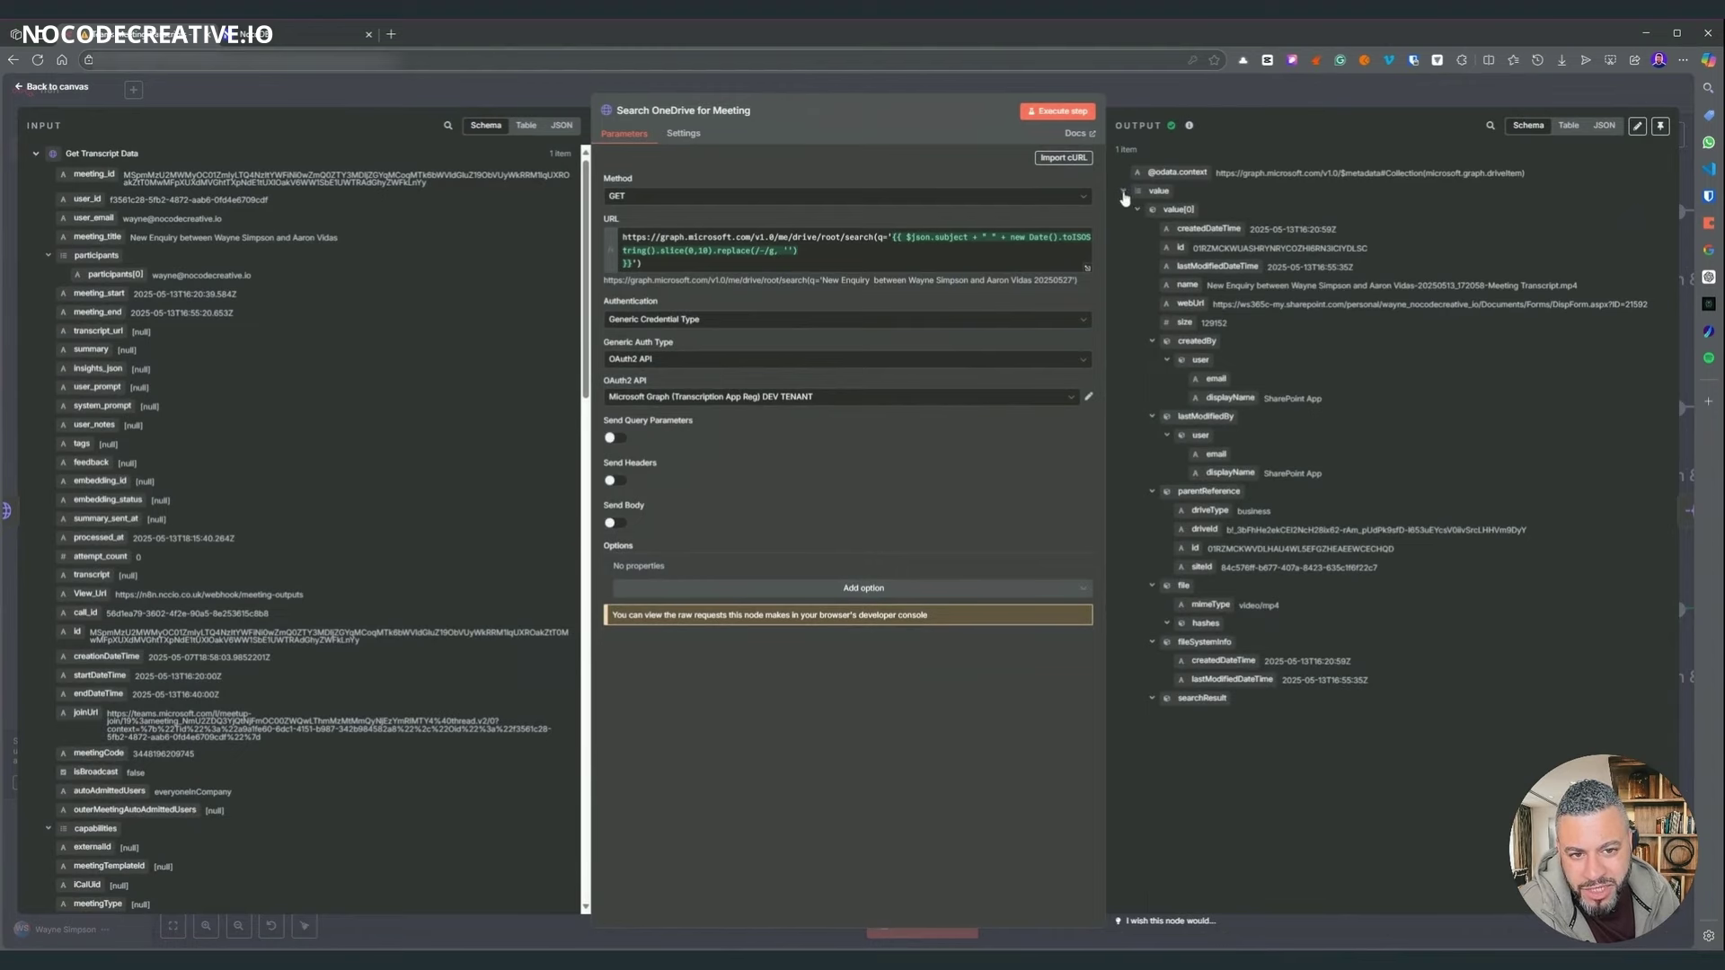
click(1155, 90)
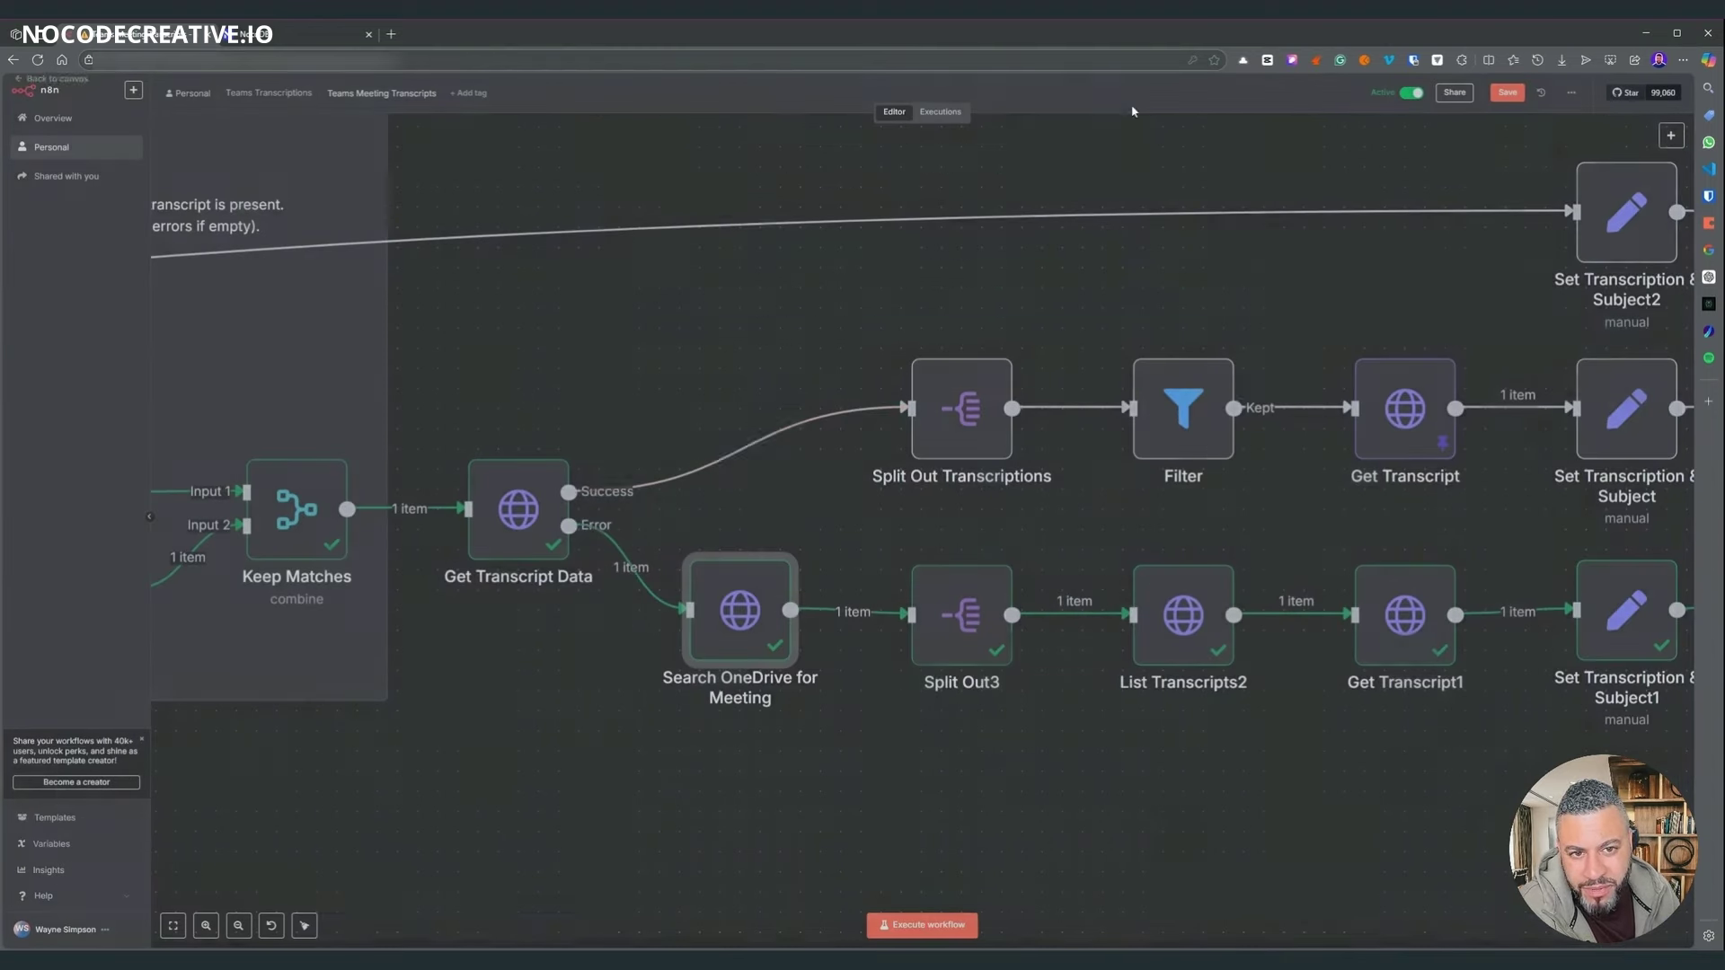
- Check Split Out3, then review List Transcripts2's resolved transcript listing URL with drive and item IDs
double_click(950, 620)
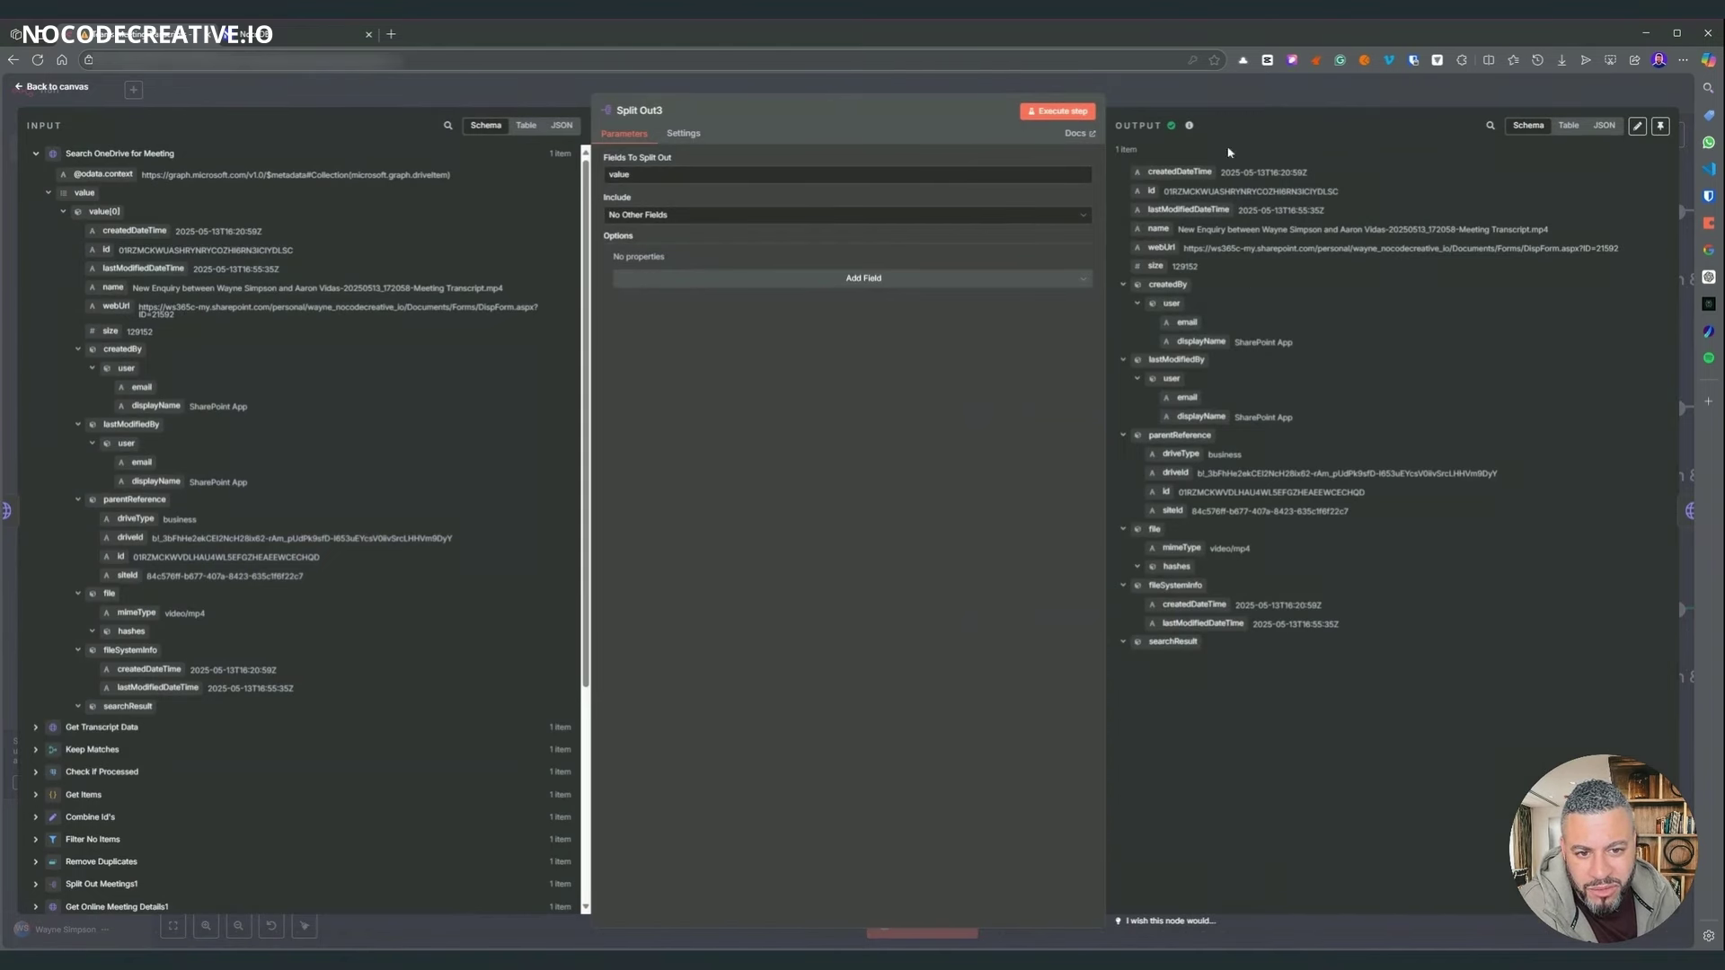
key(Escape)
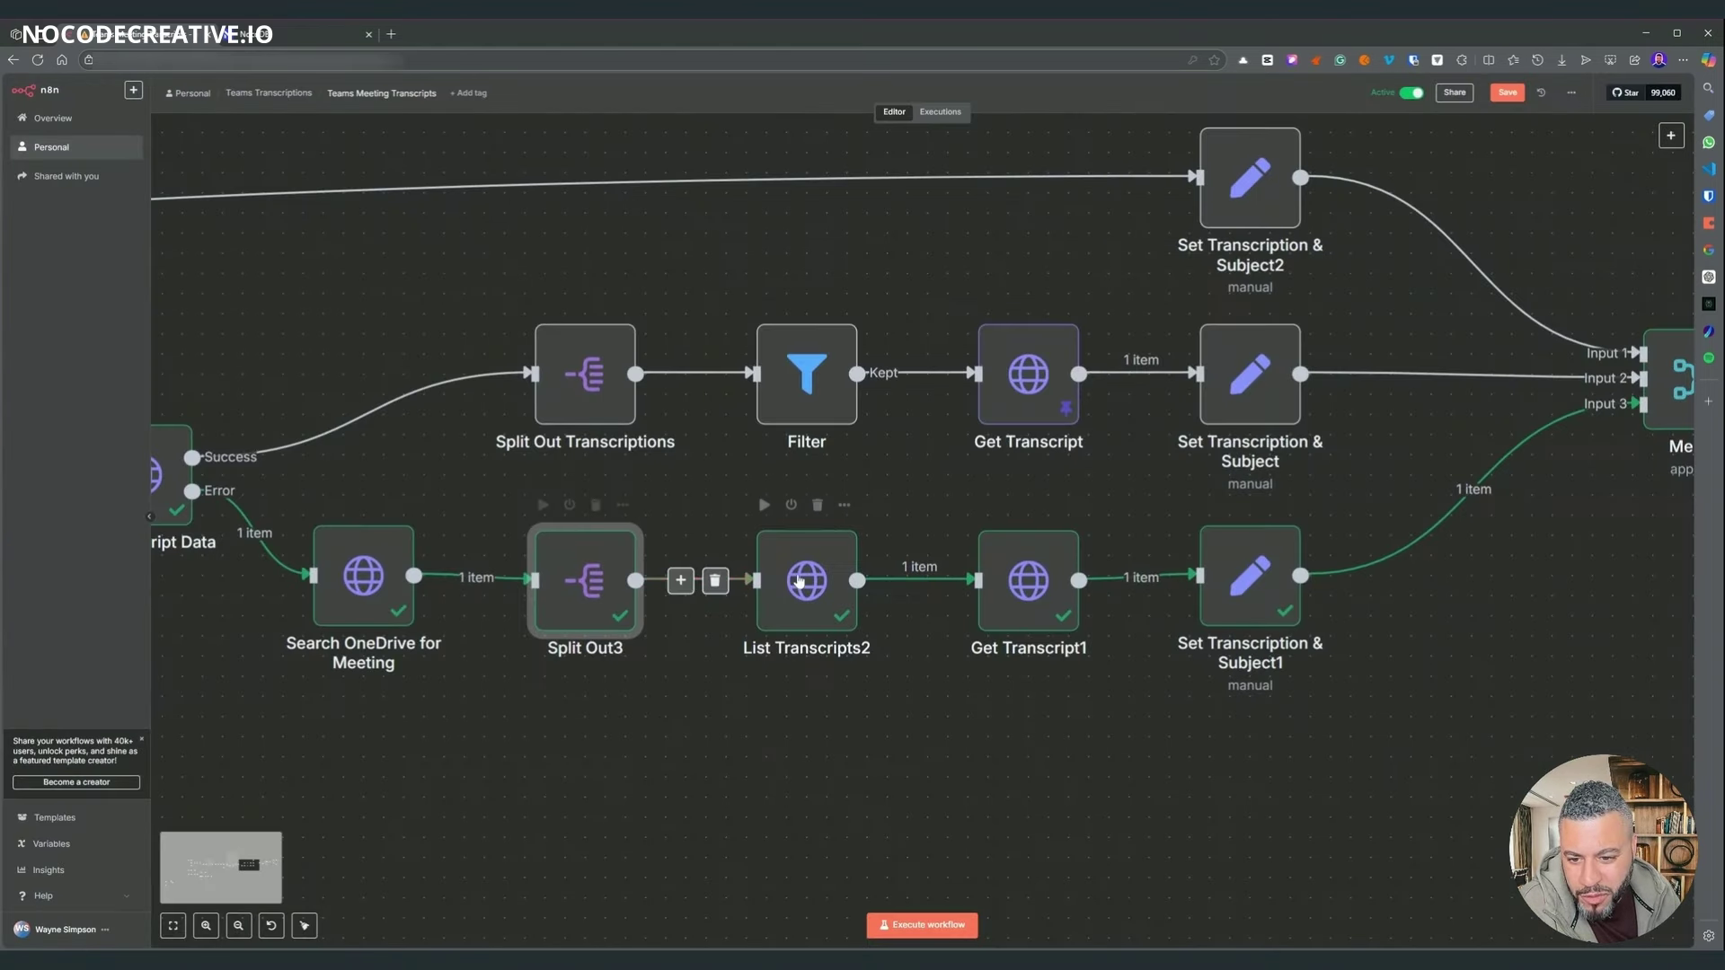
click(800, 583)
key(Return)
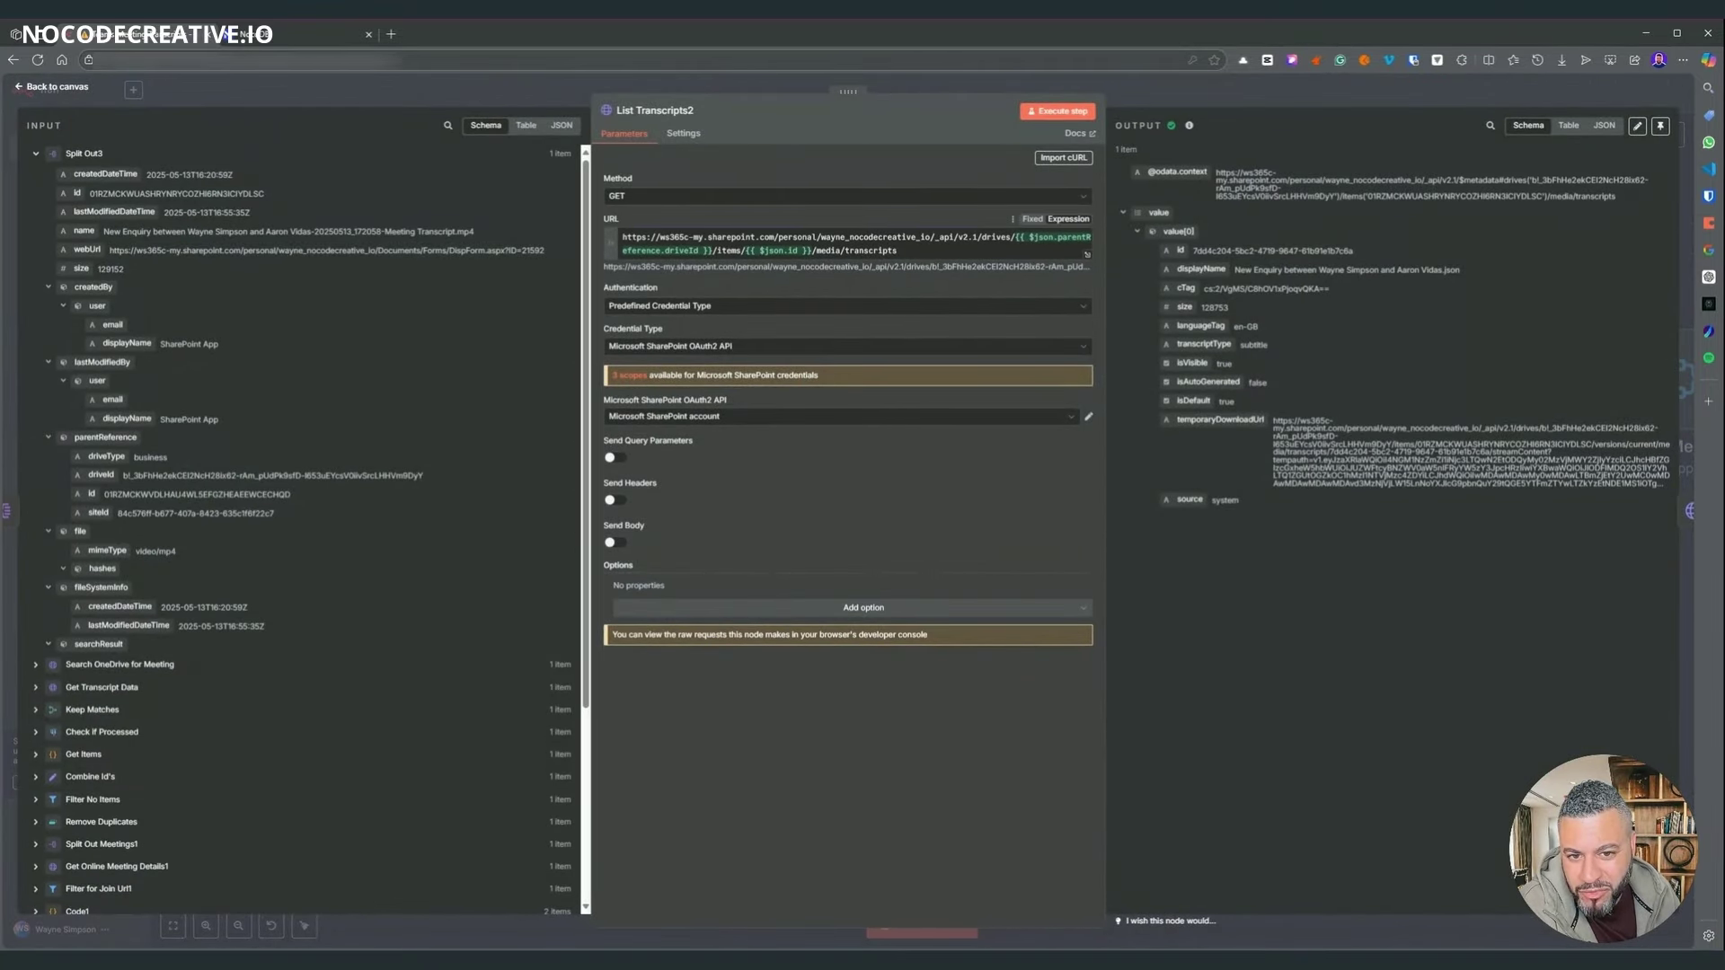
drag(898, 252, 1015, 238)
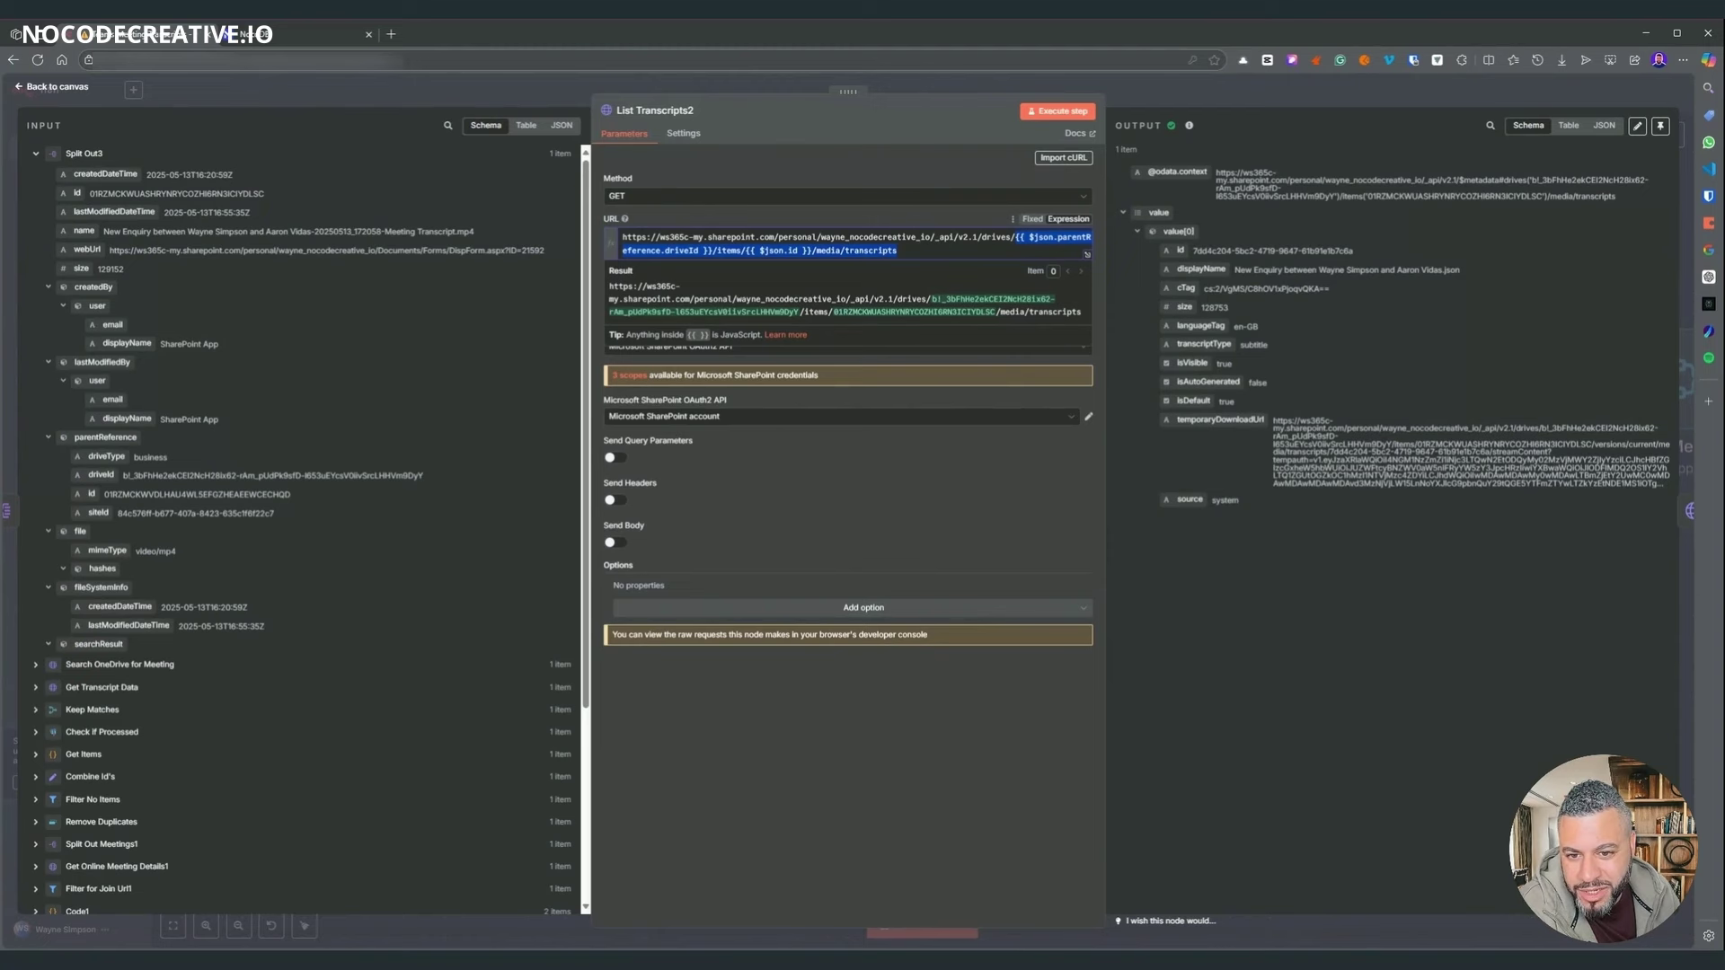
drag(609, 286, 985, 312)
click(898, 780)
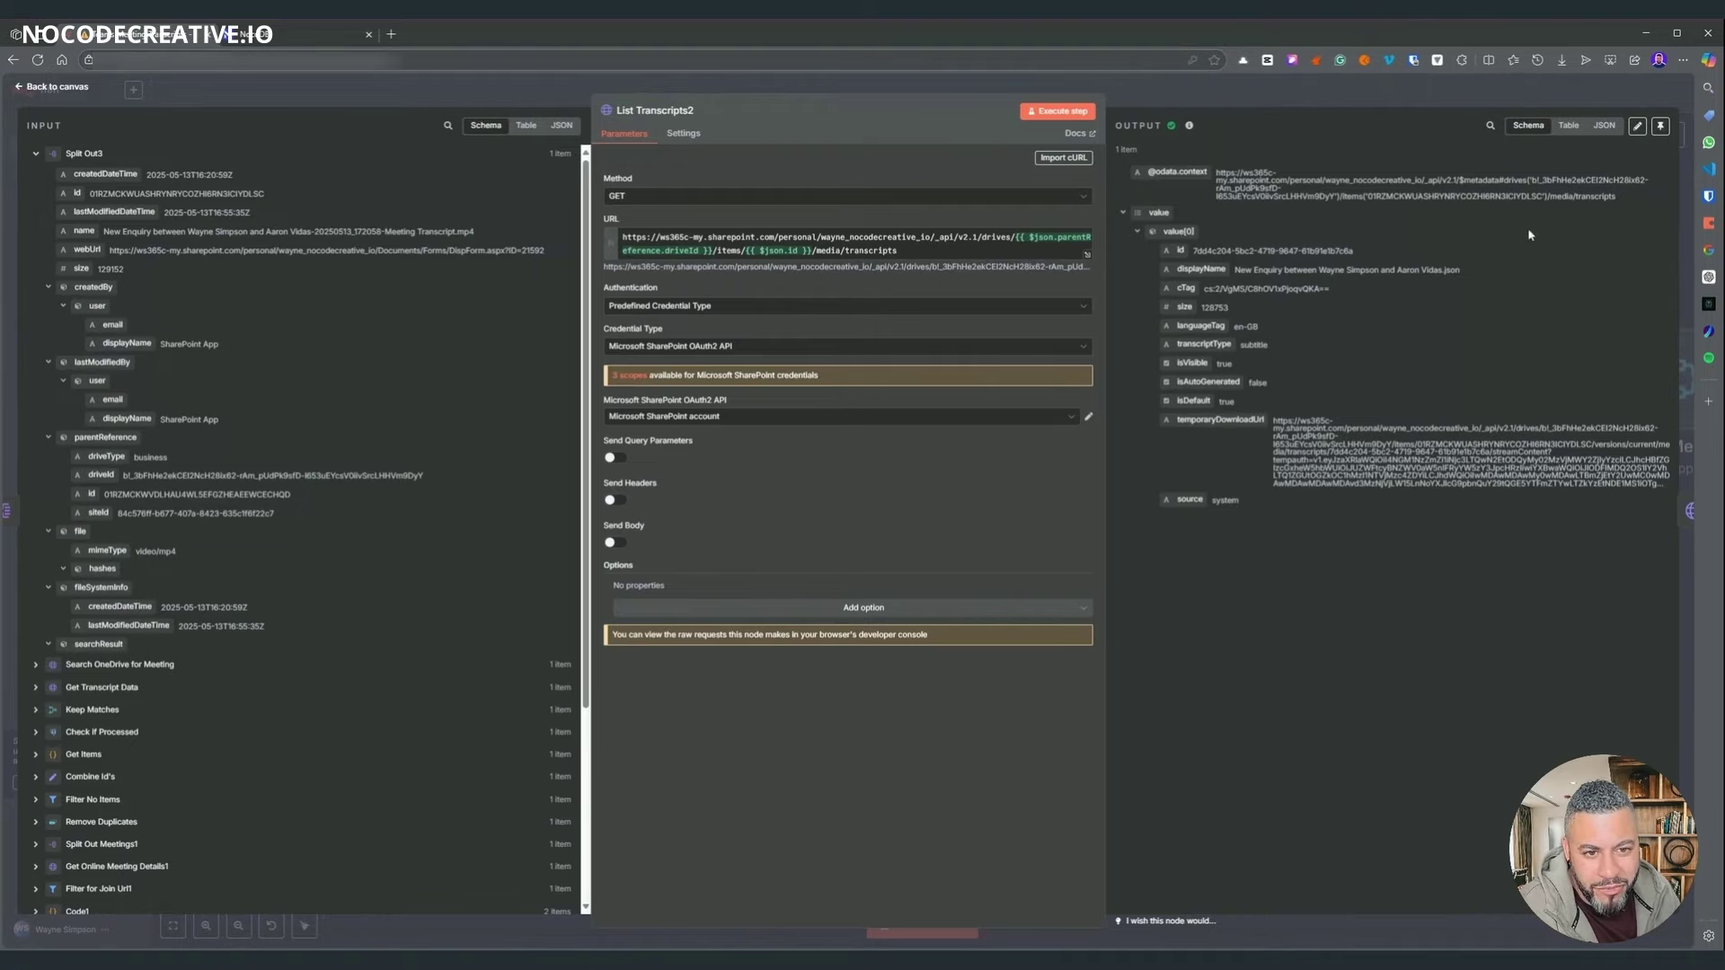
- View Get Transcript1's temporaryDownloadUrl and transcript output as raw JSON, then return to the canvas
key(Escape)
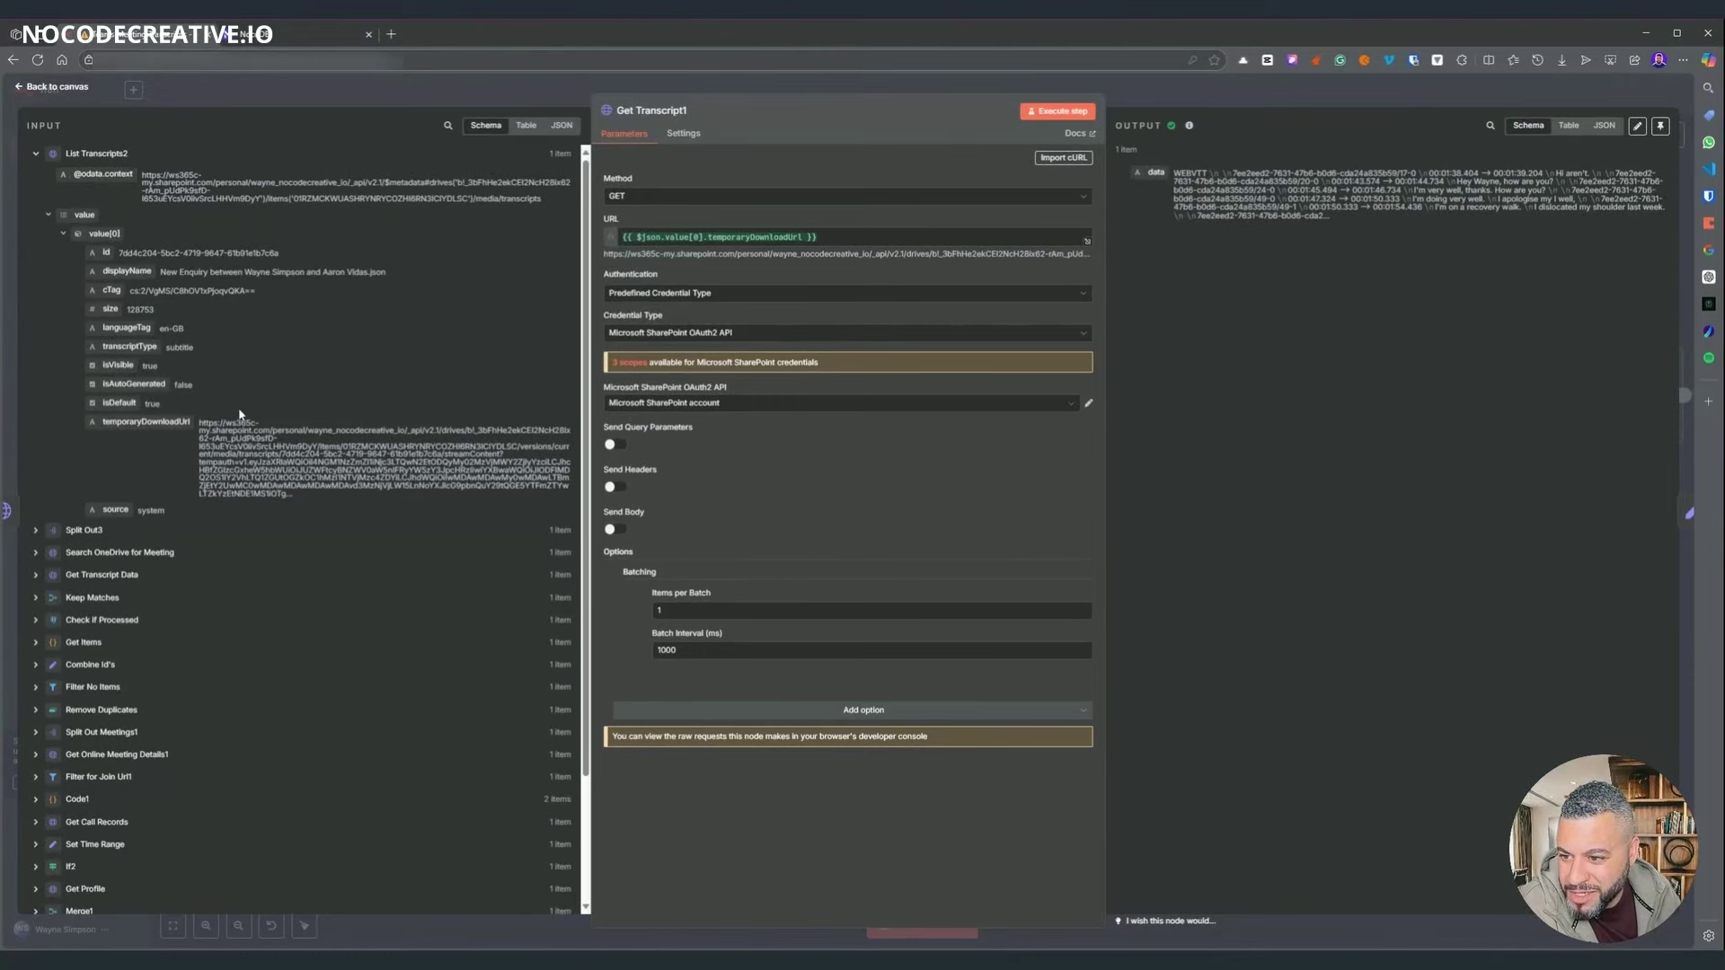
drag(196, 419, 297, 494)
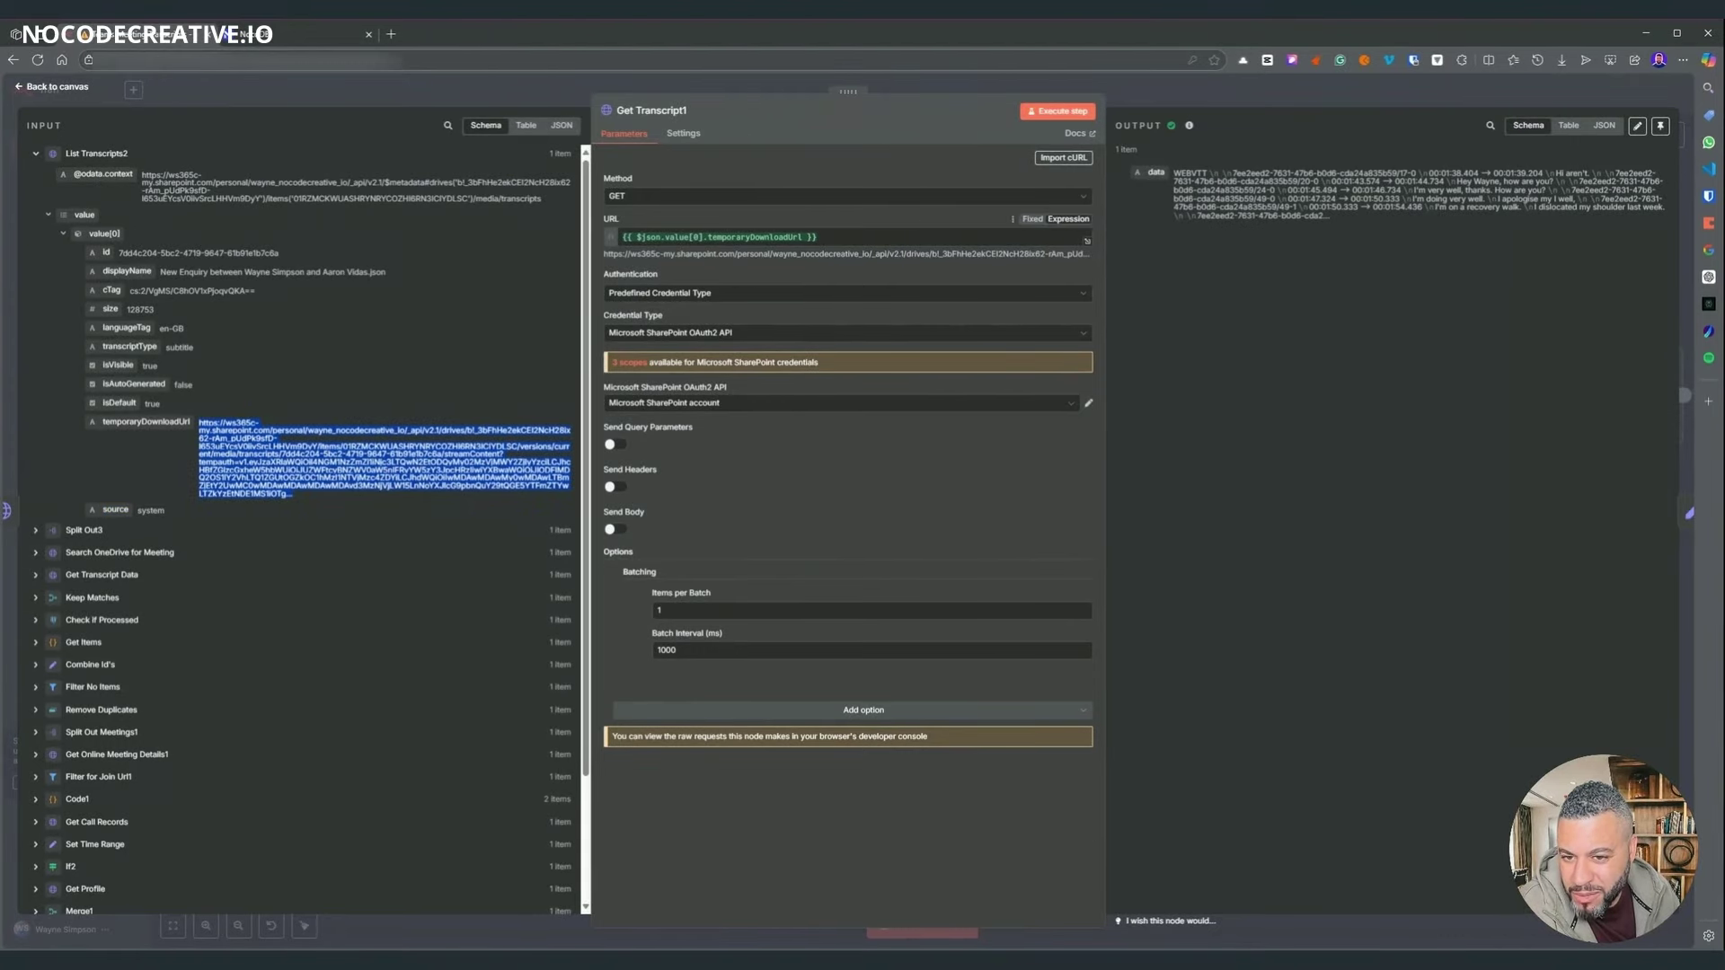
click(1604, 125)
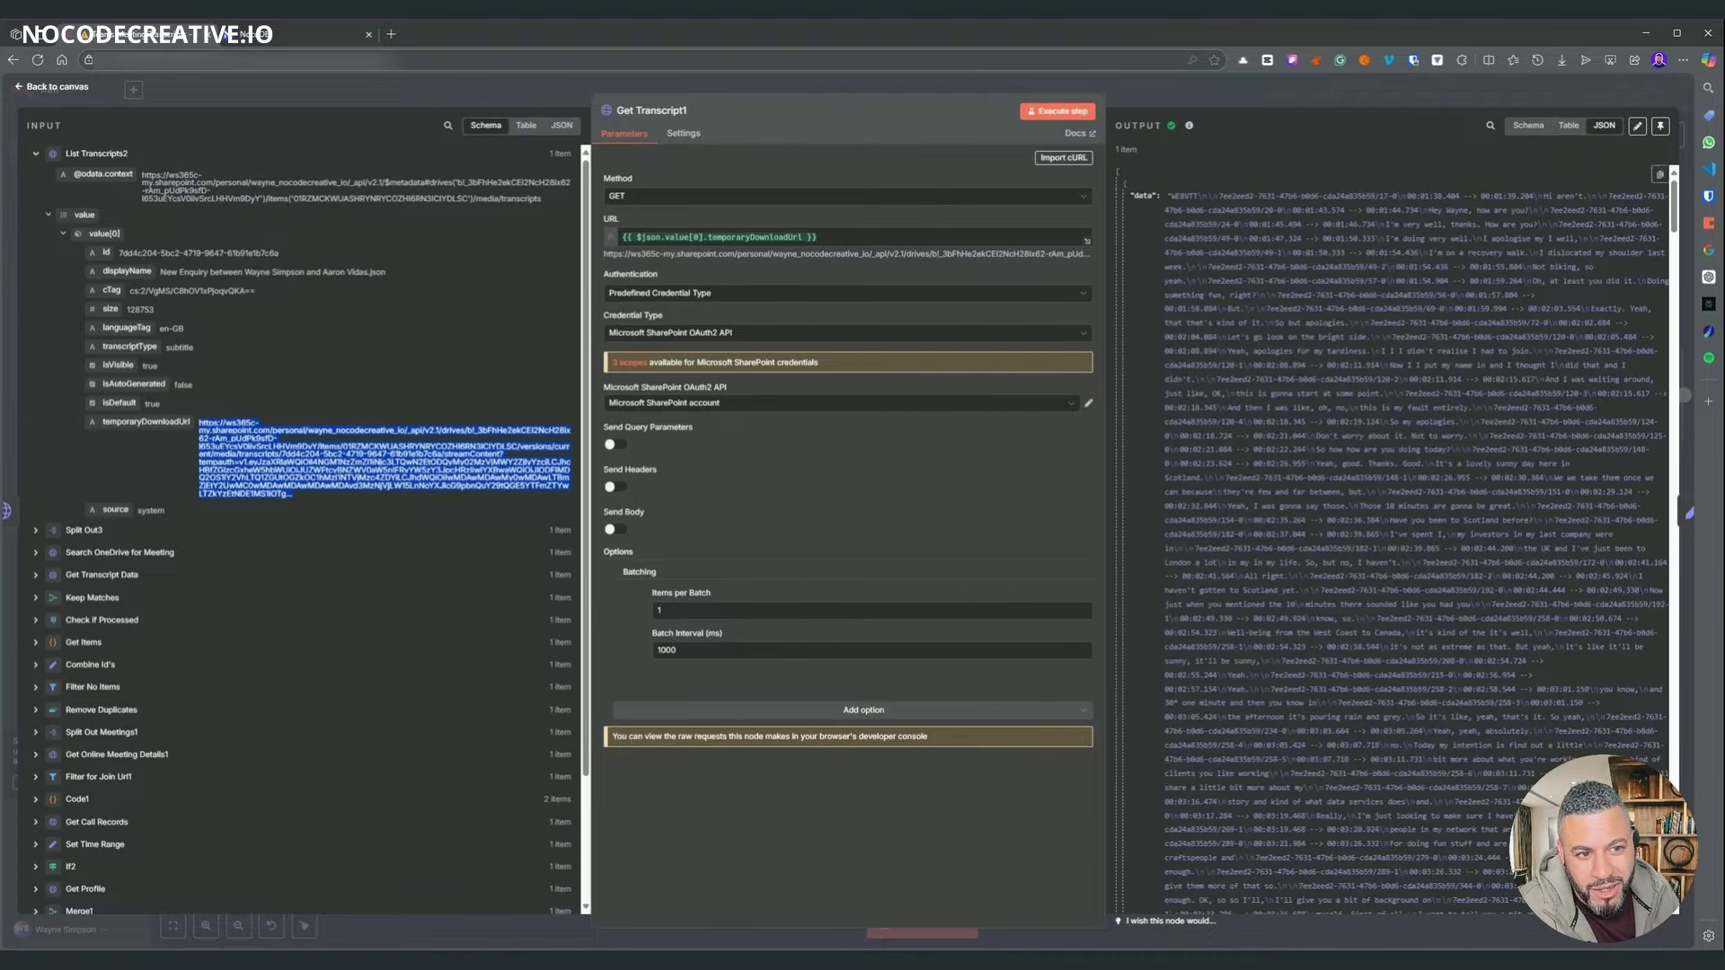
key(Escape)
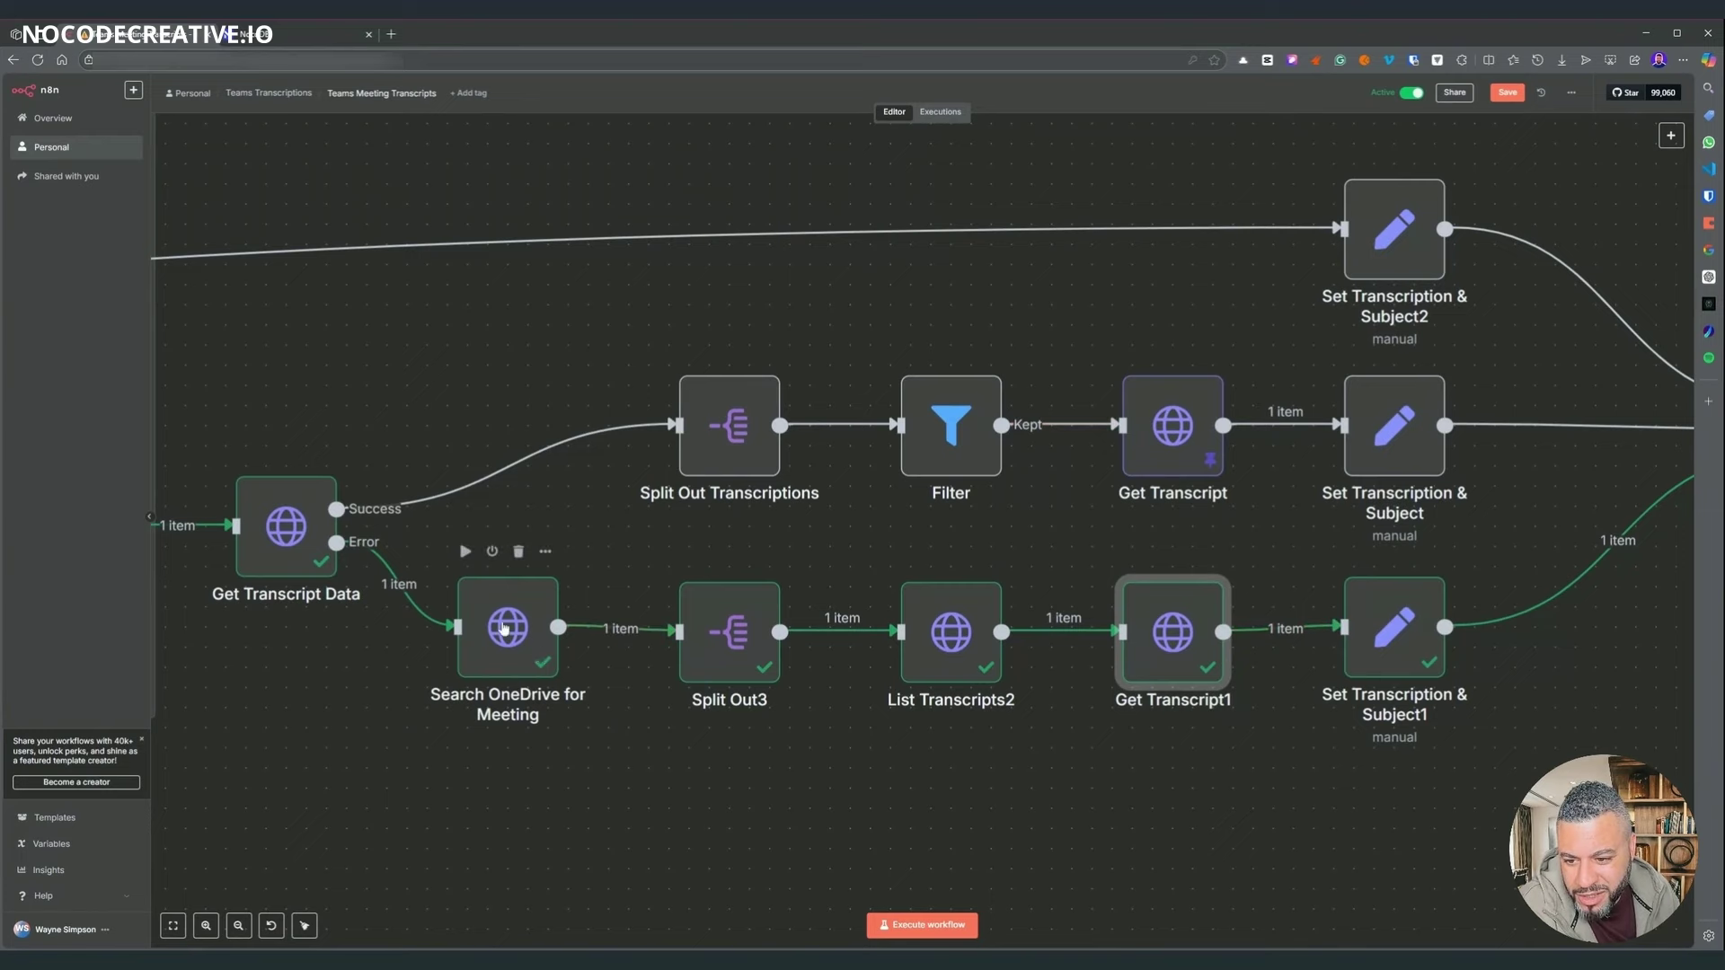
scroll(525, 735, right, 5)
double_click(705, 449)
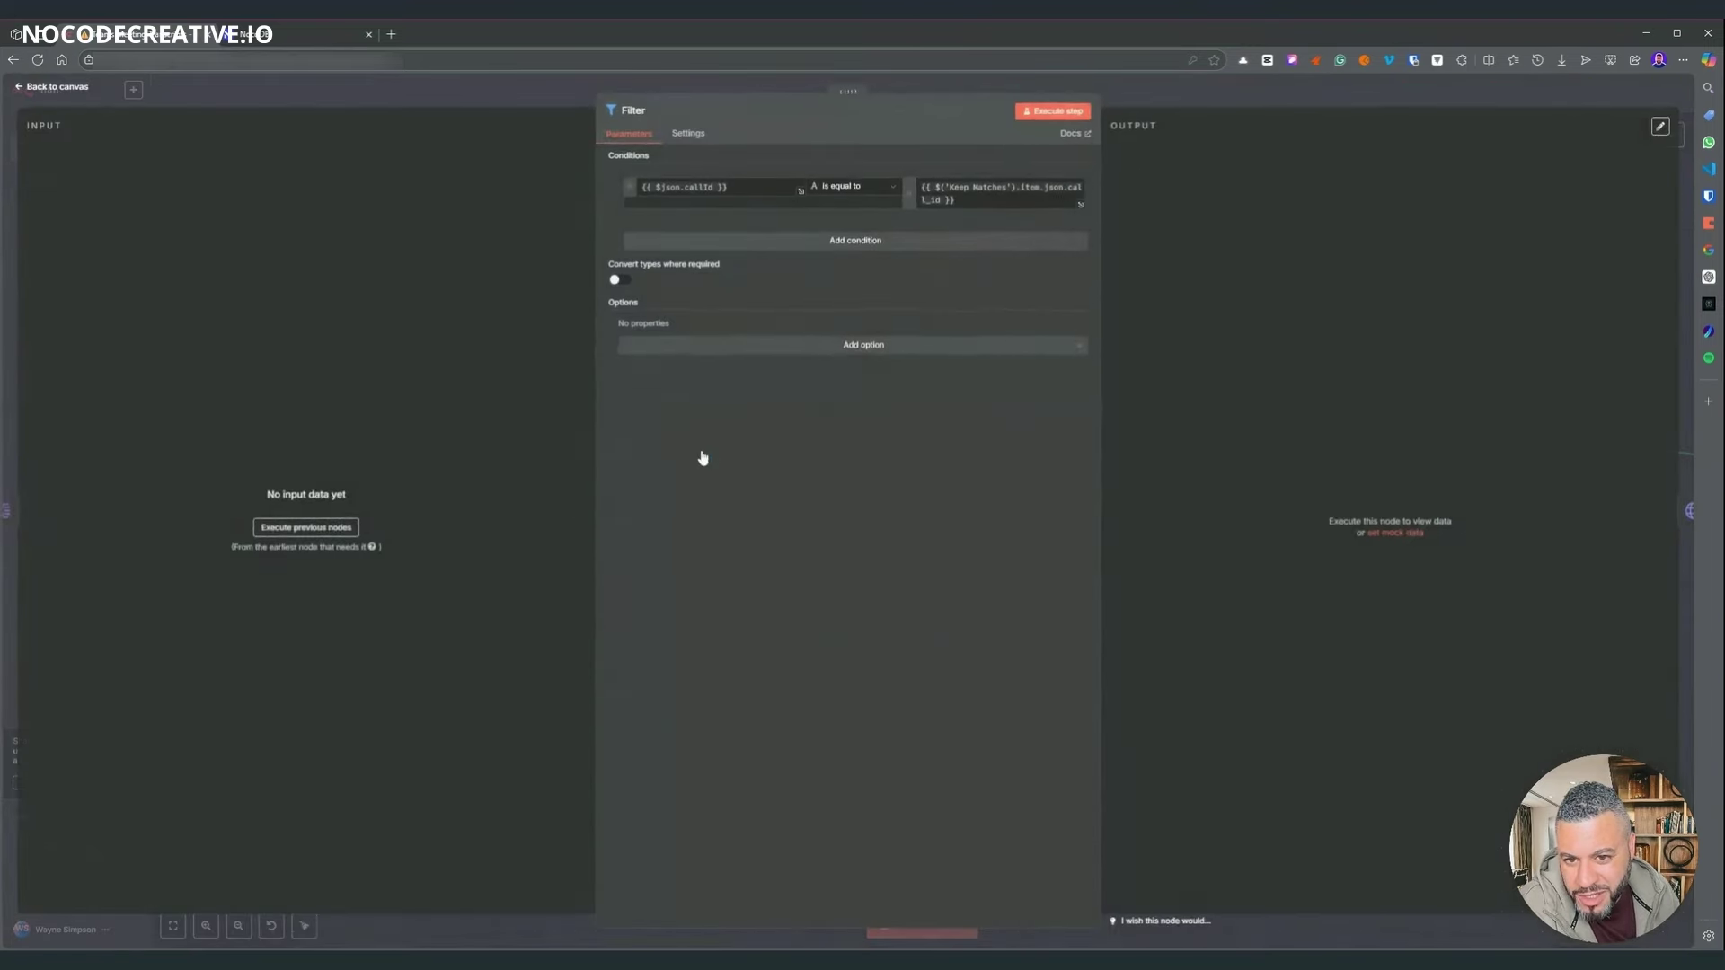
key(Escape)
key(Return)
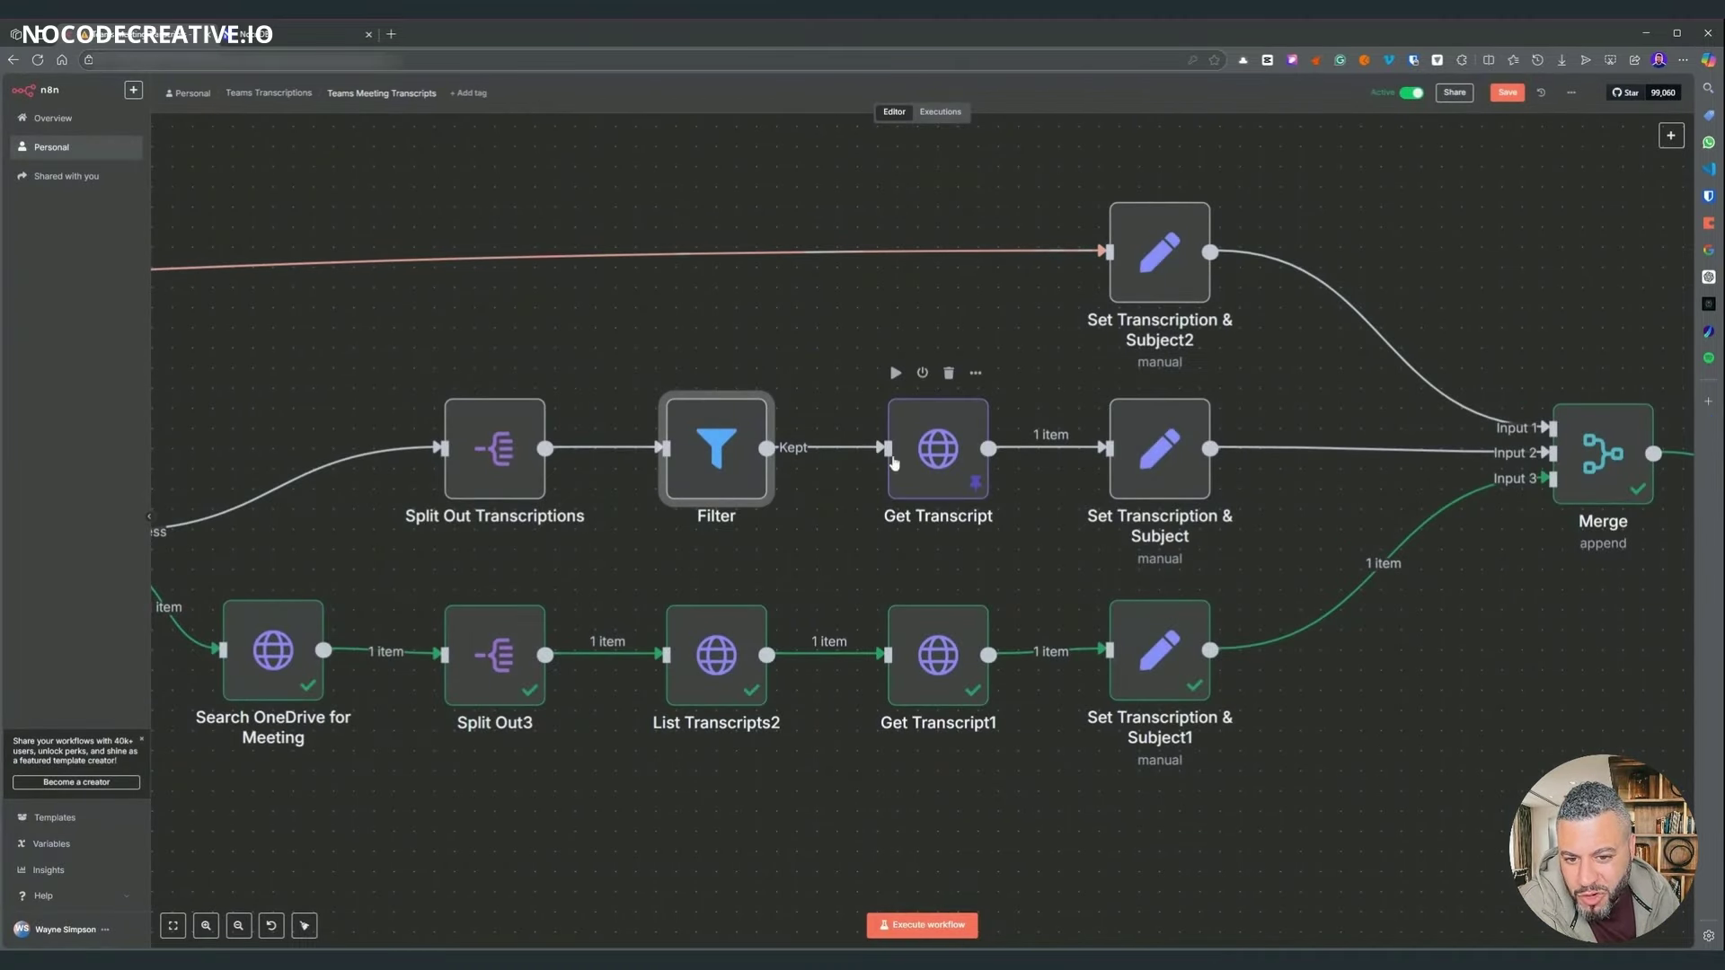
click(913, 442)
double_click(912, 443)
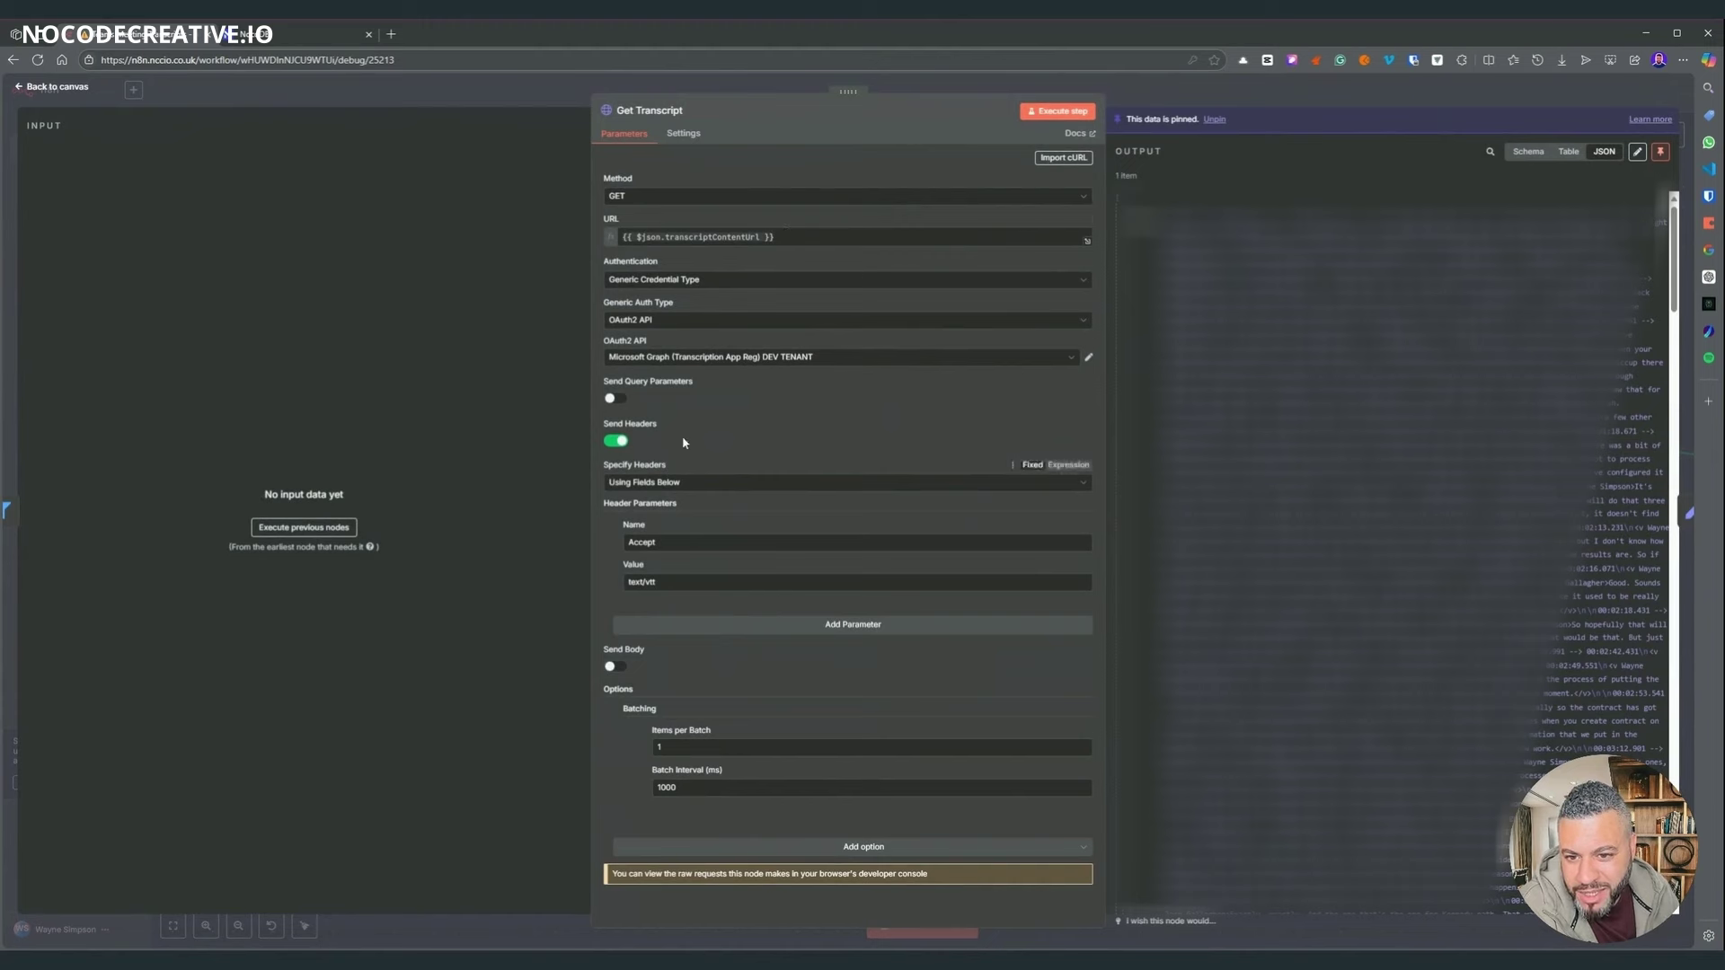
scroll(1392, 538, down, 3)
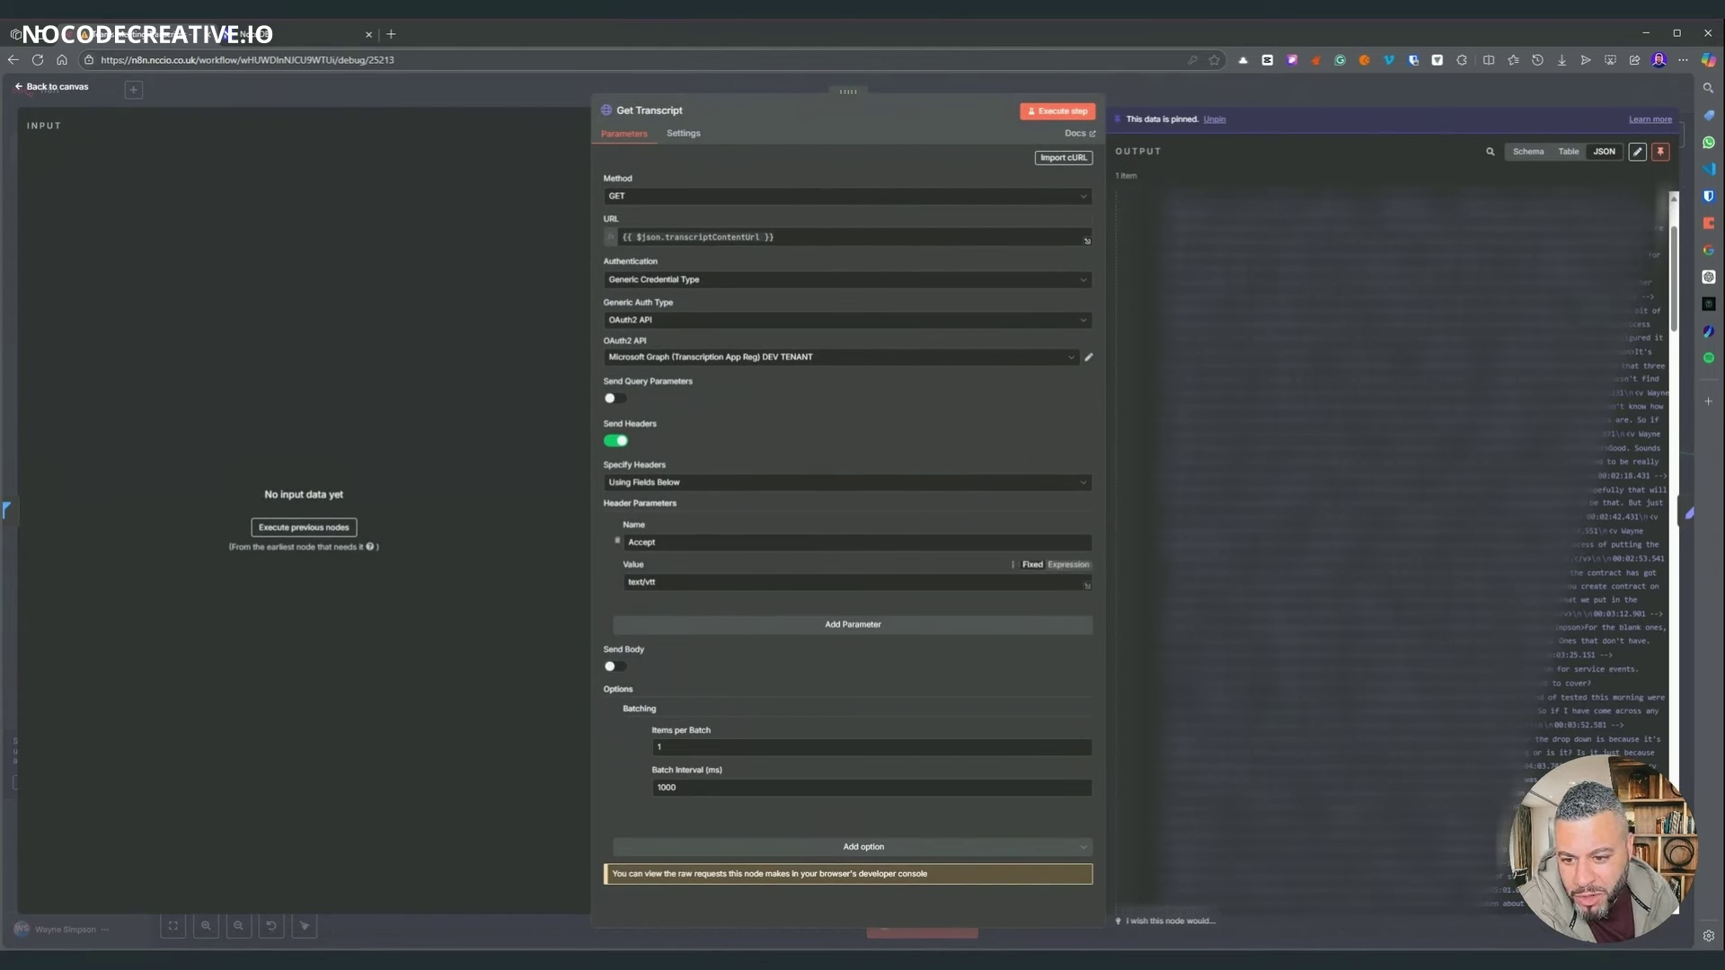
drag(658, 582, 602, 596)
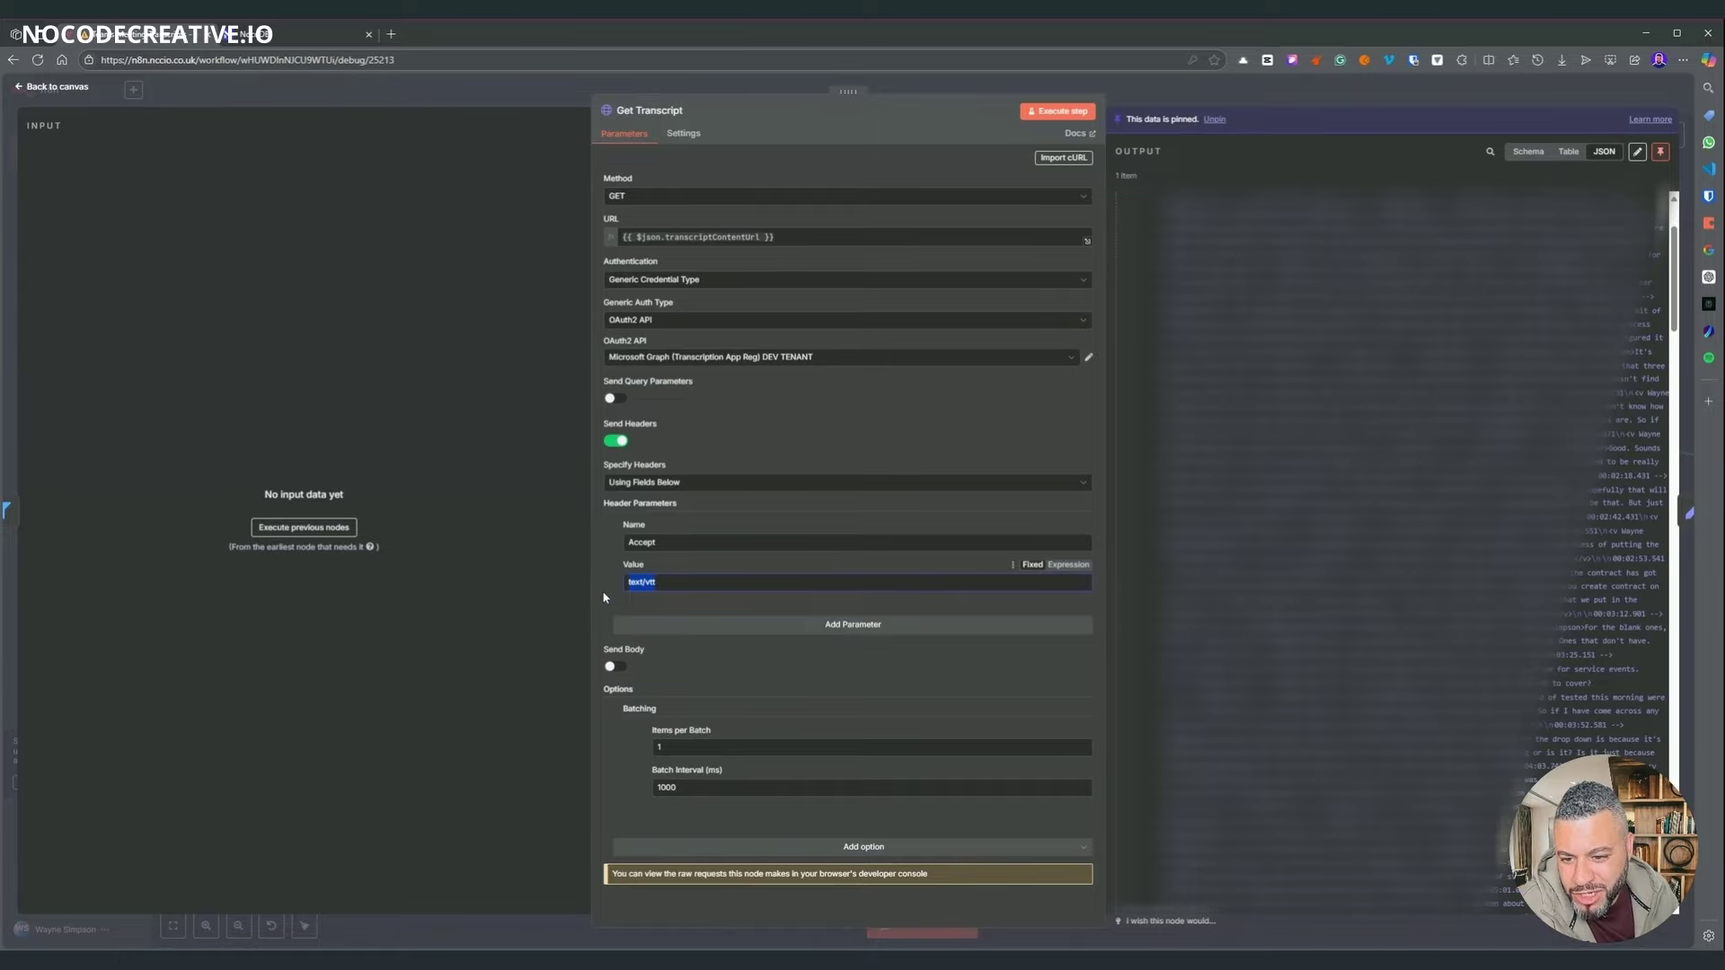
key(Escape)
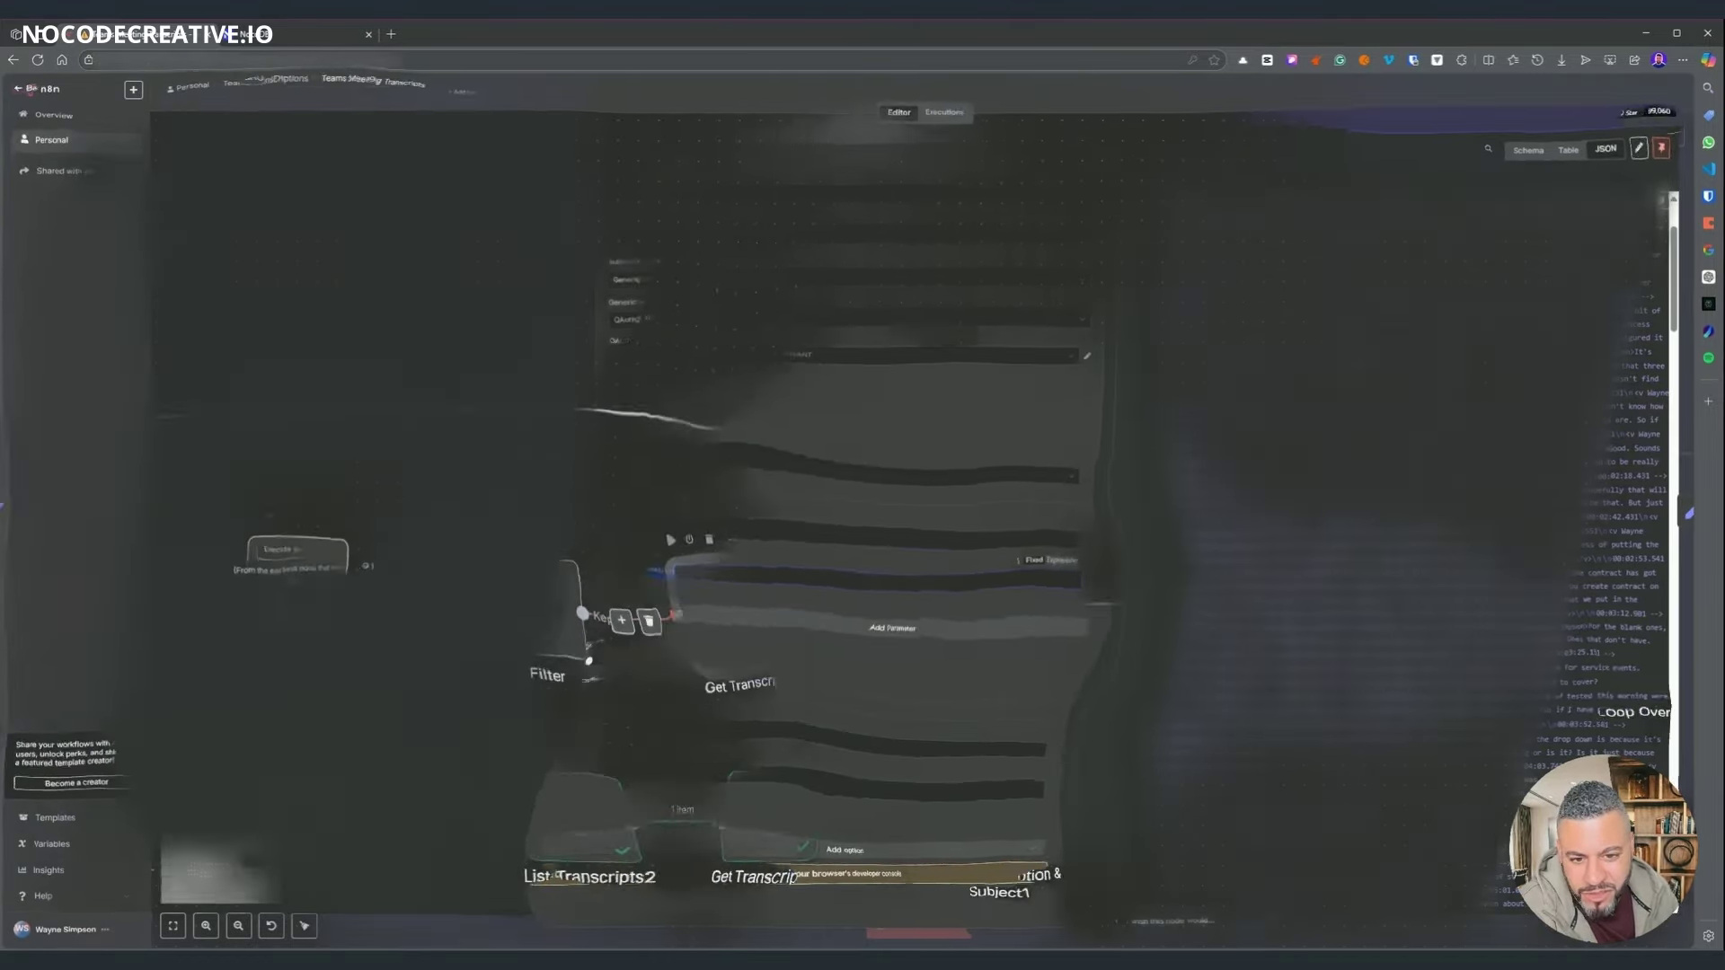
scroll(806, 611, right, 5)
scroll(805, 611, down, 2)
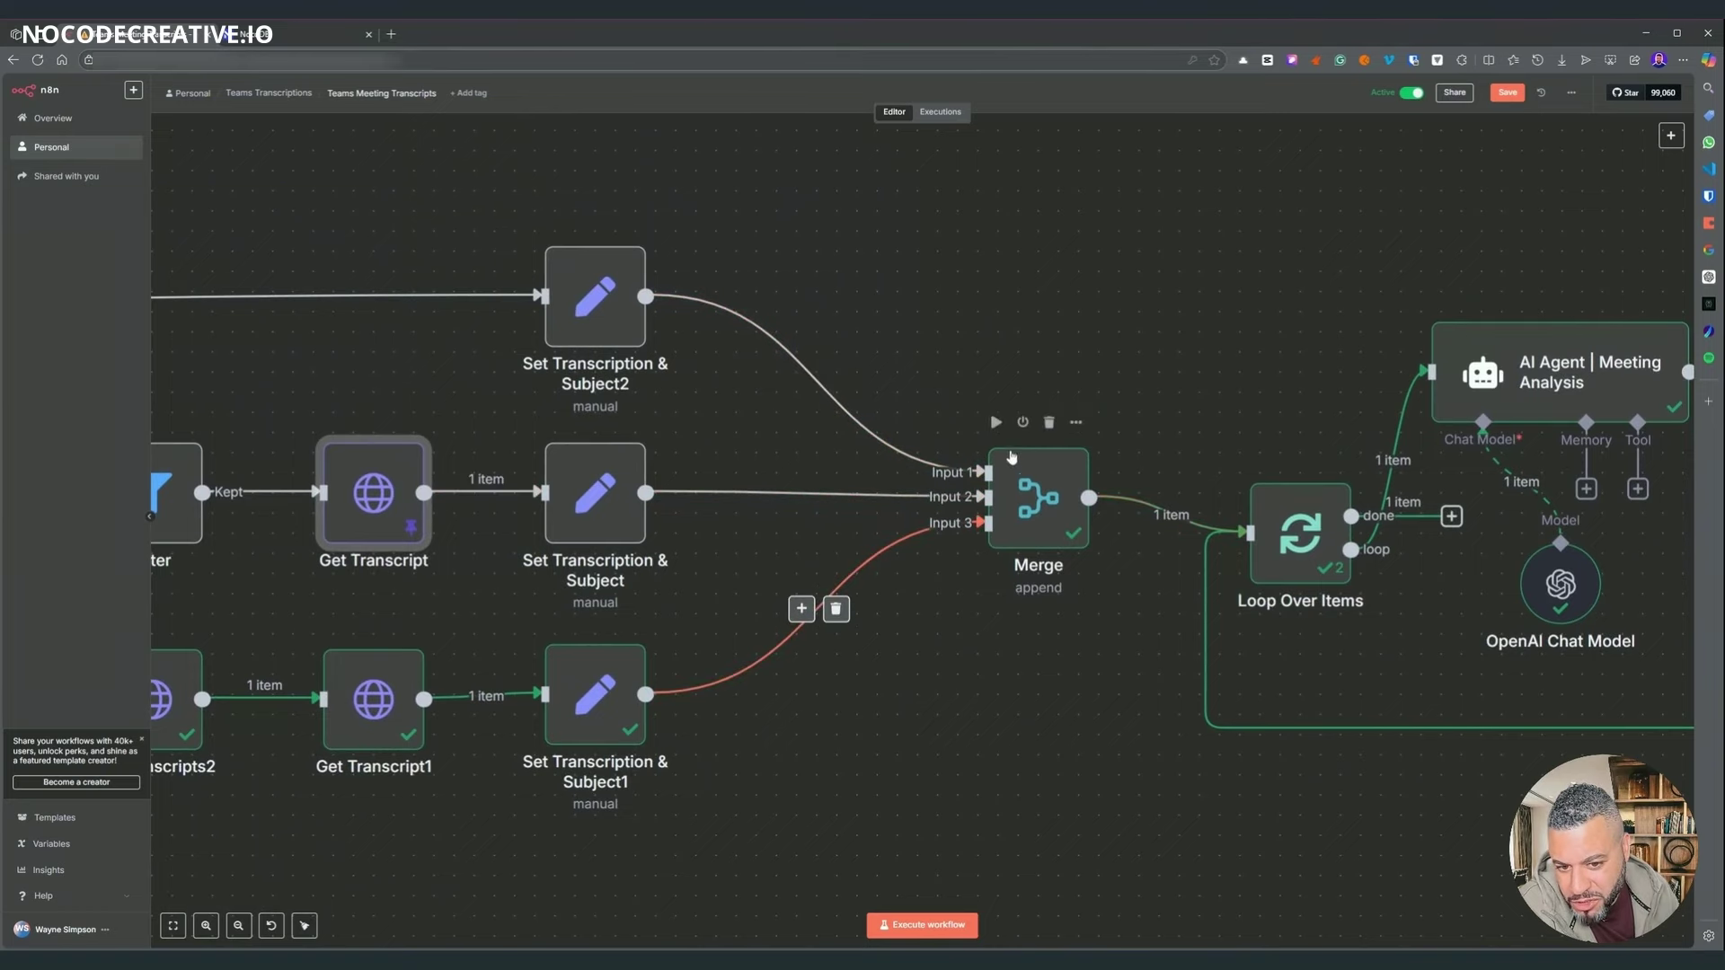
- Zoom and pan around the workflow toward the AI Agent | Meeting Analysis node
scroll(934, 573, down, 5)
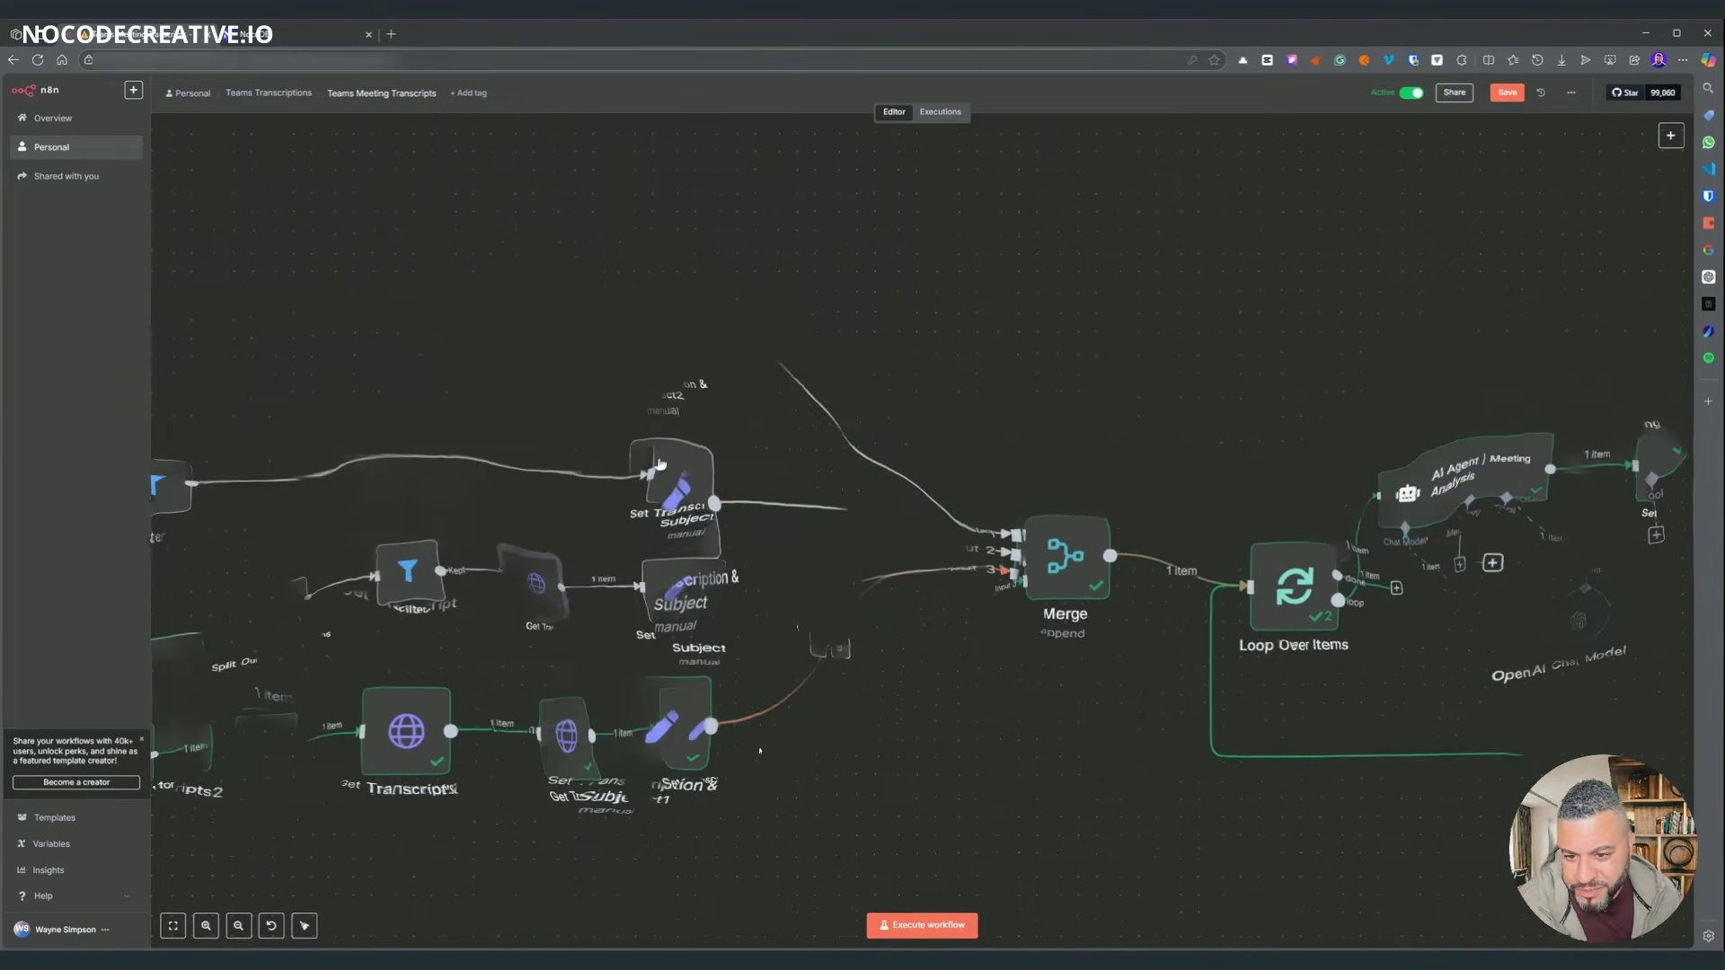
scroll(654, 881, left, 15)
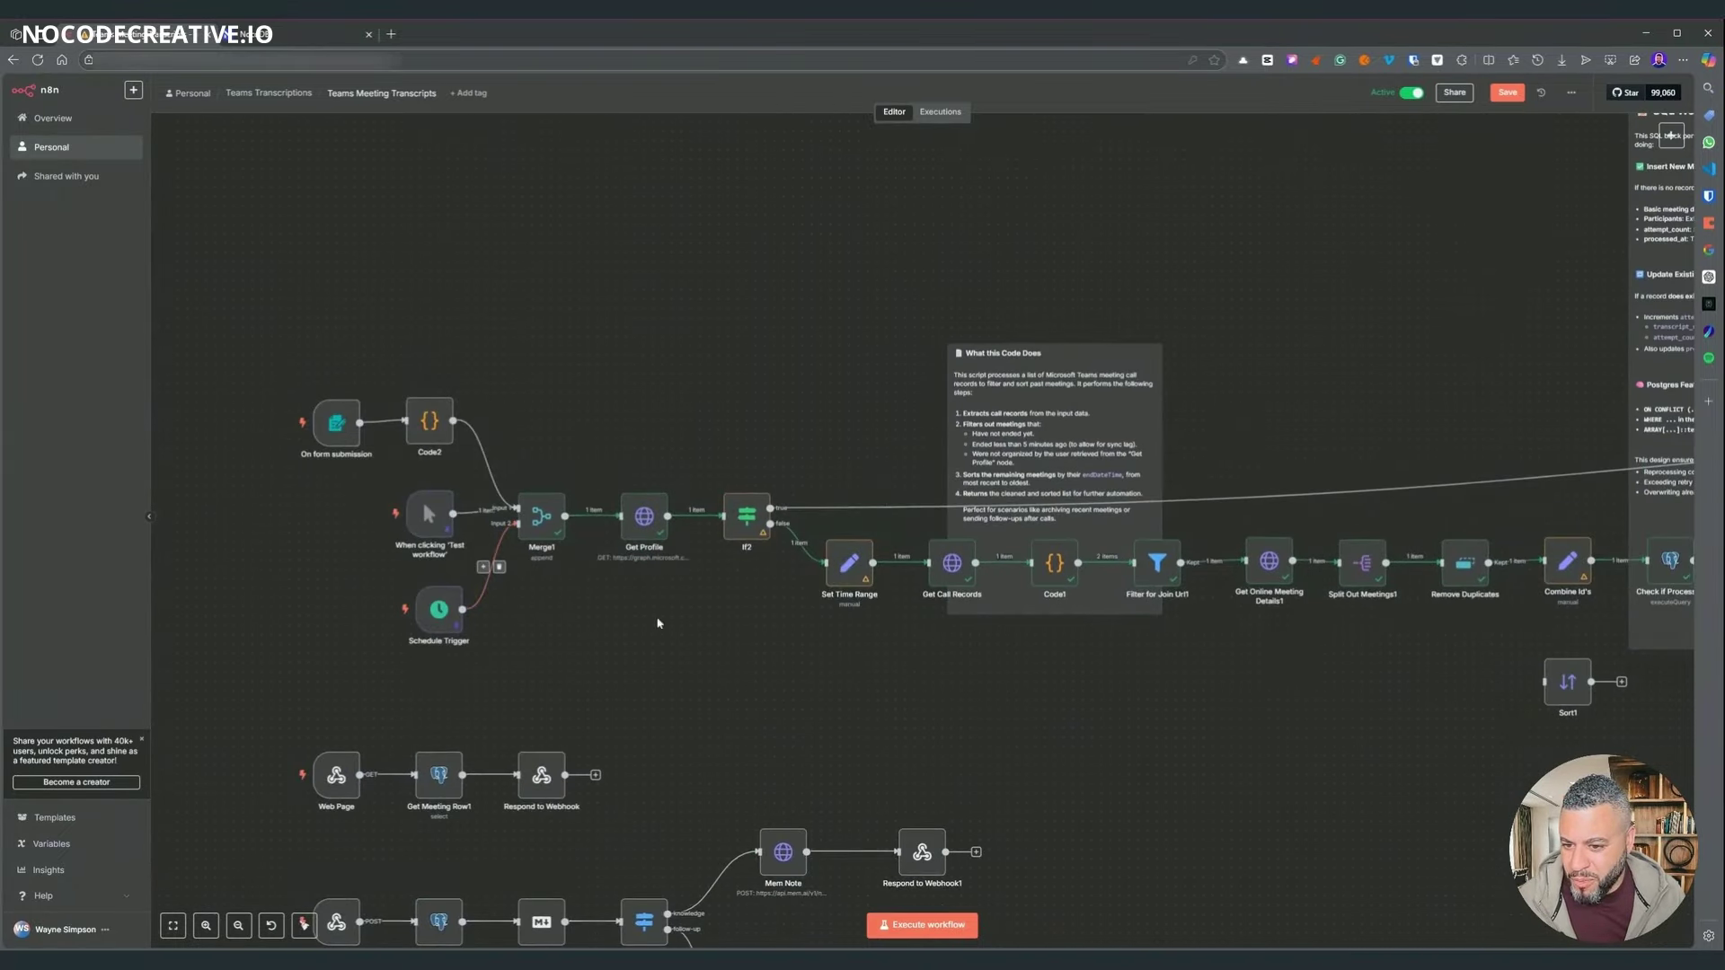
scroll(582, 676, right, 10)
scroll(582, 676, right, 12)
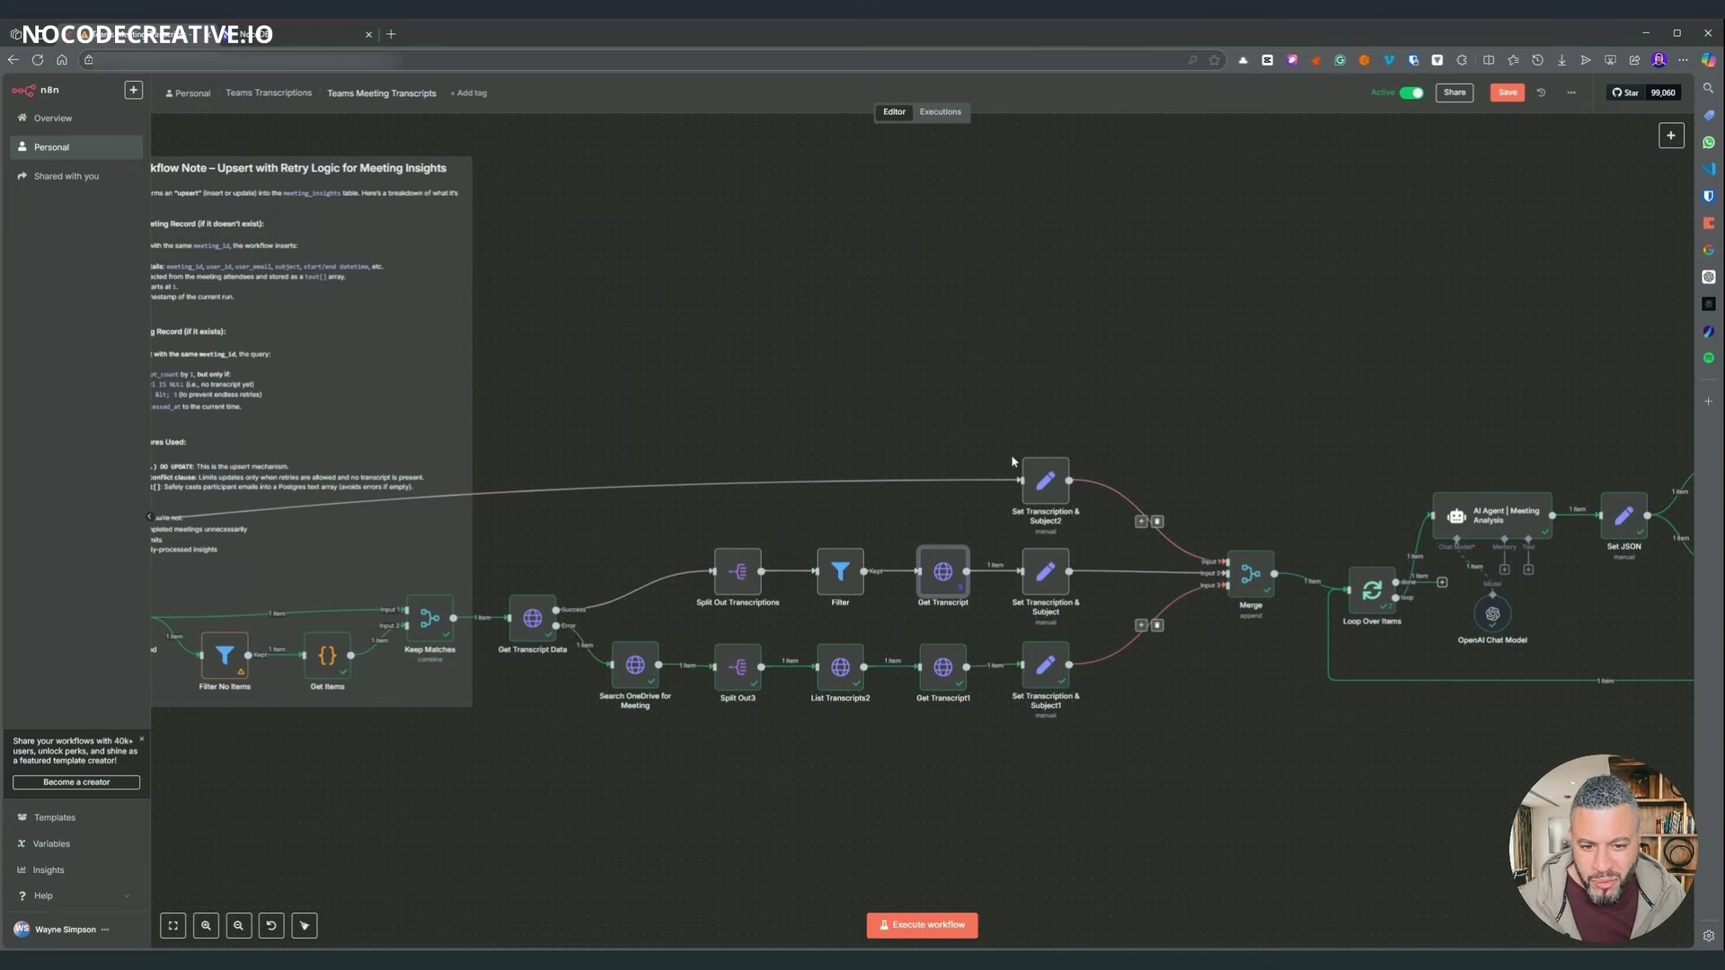
scroll(1226, 721, up, 5)
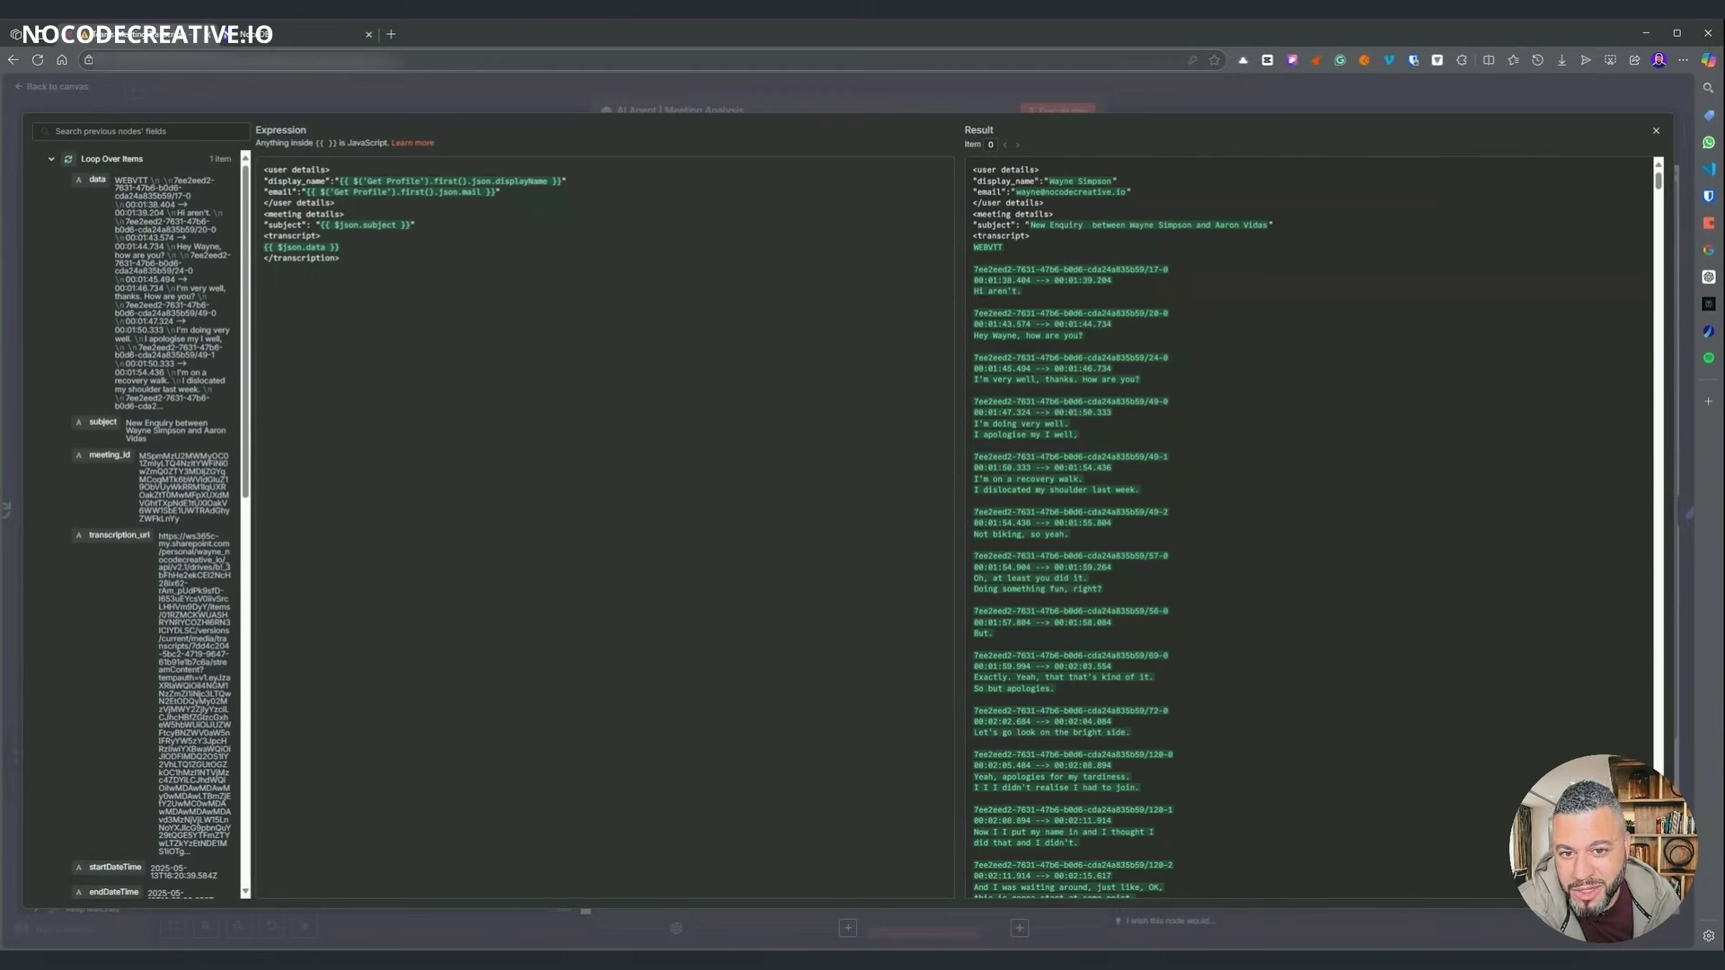
- Scroll through the resolved user prompt preview and close it
scroll(1311, 539, down, 10)
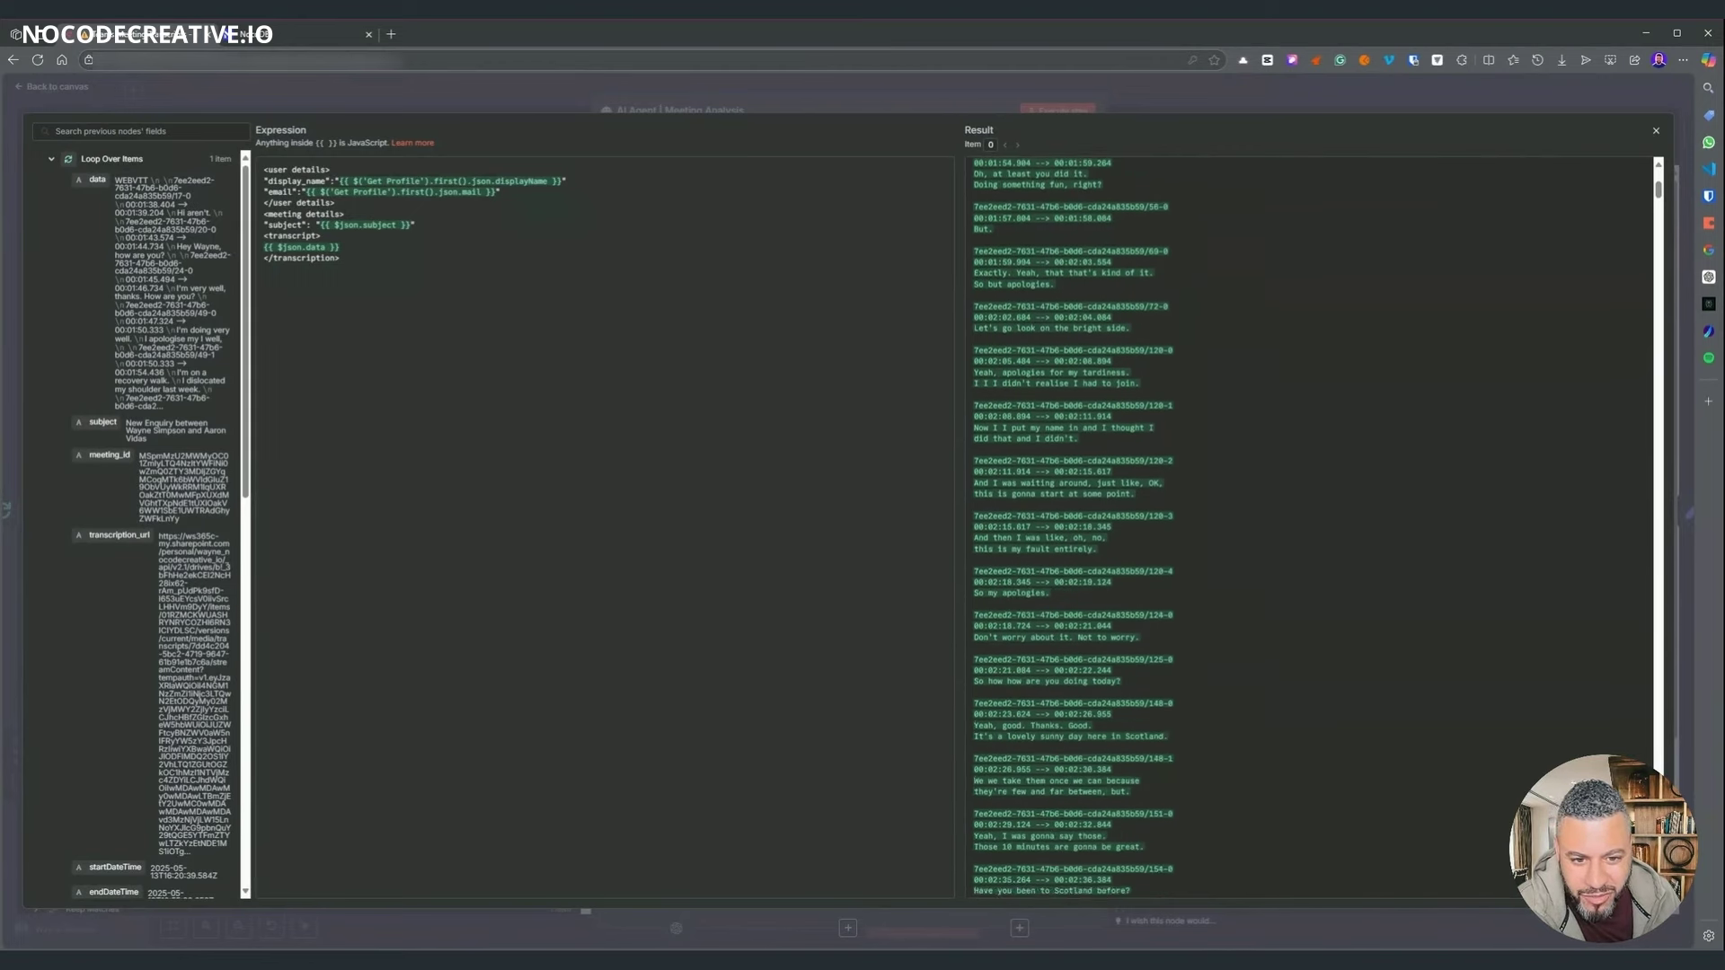
scroll(1312, 530, down, 8)
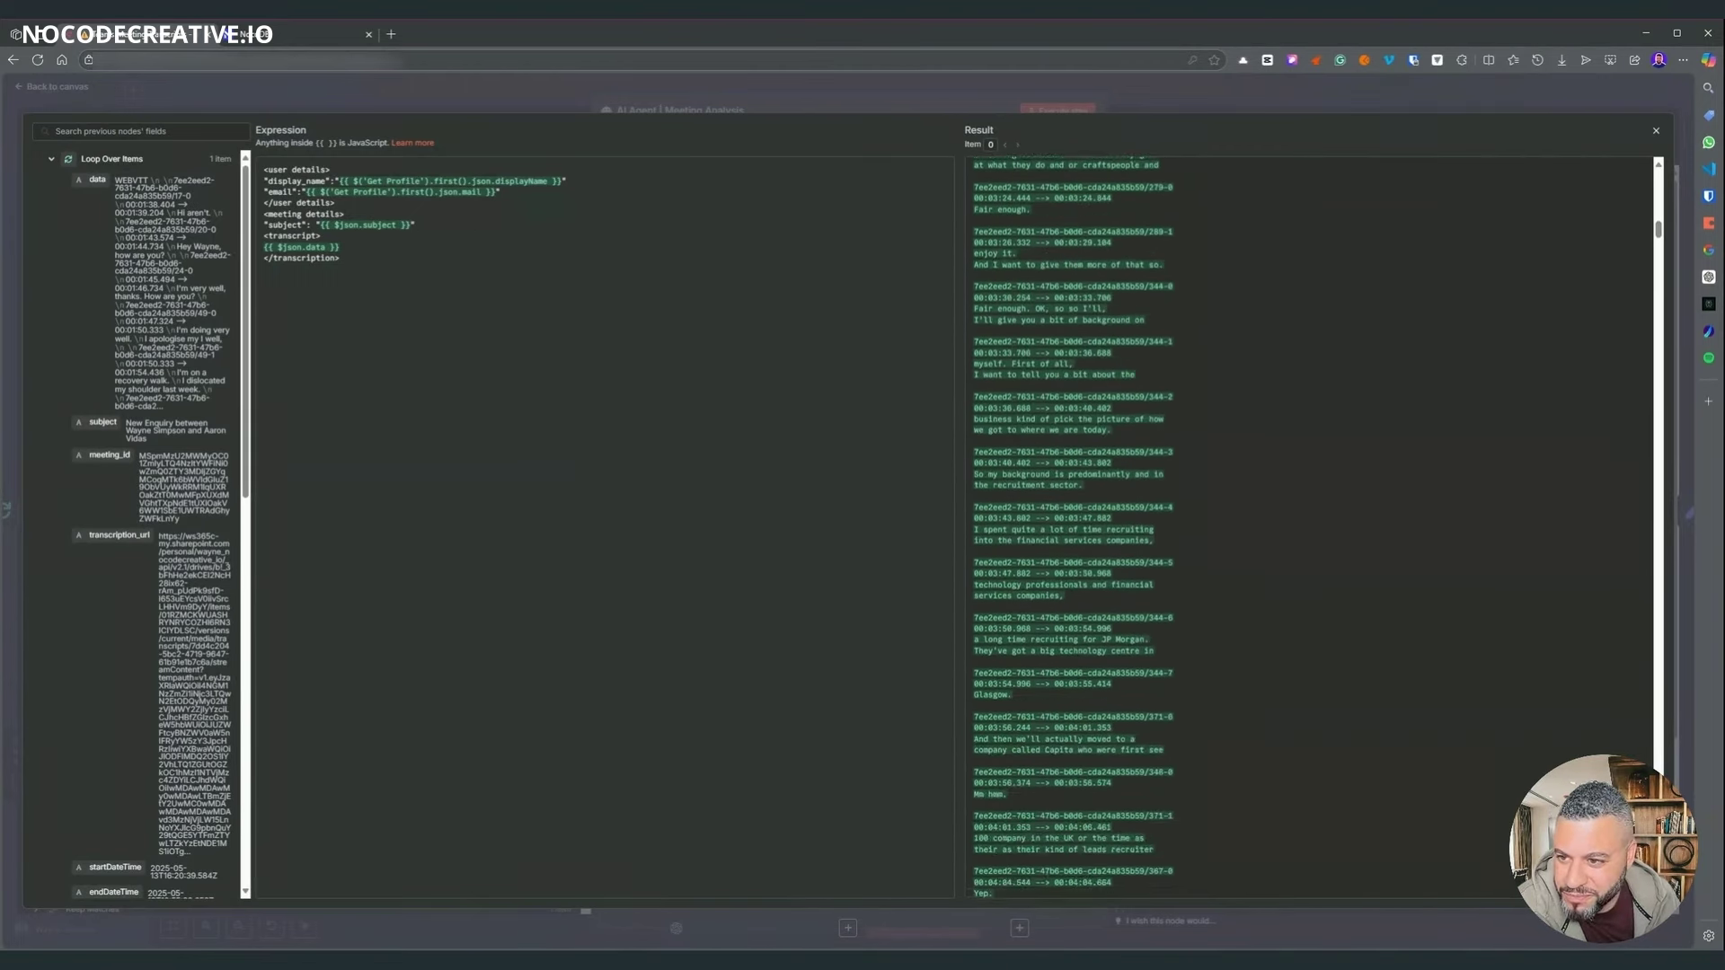
key(Escape)
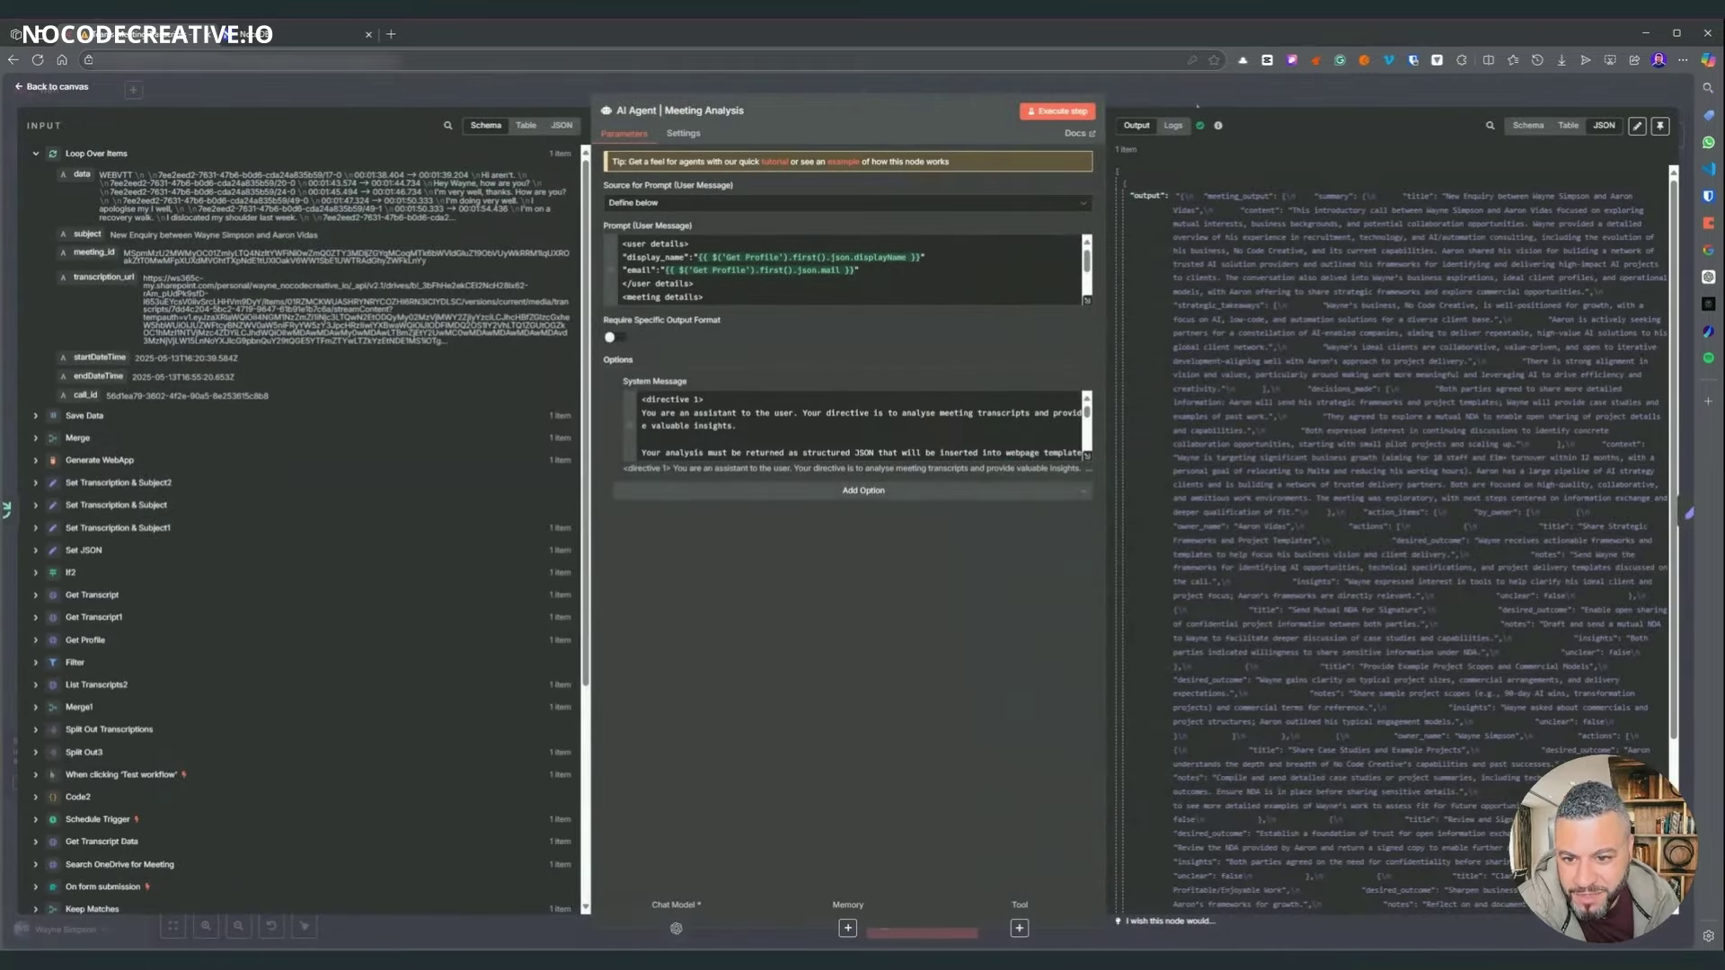
- Expand the AI Agent's System Message and scroll through its directives
click(1089, 458)
scroll(602, 530, down, 3)
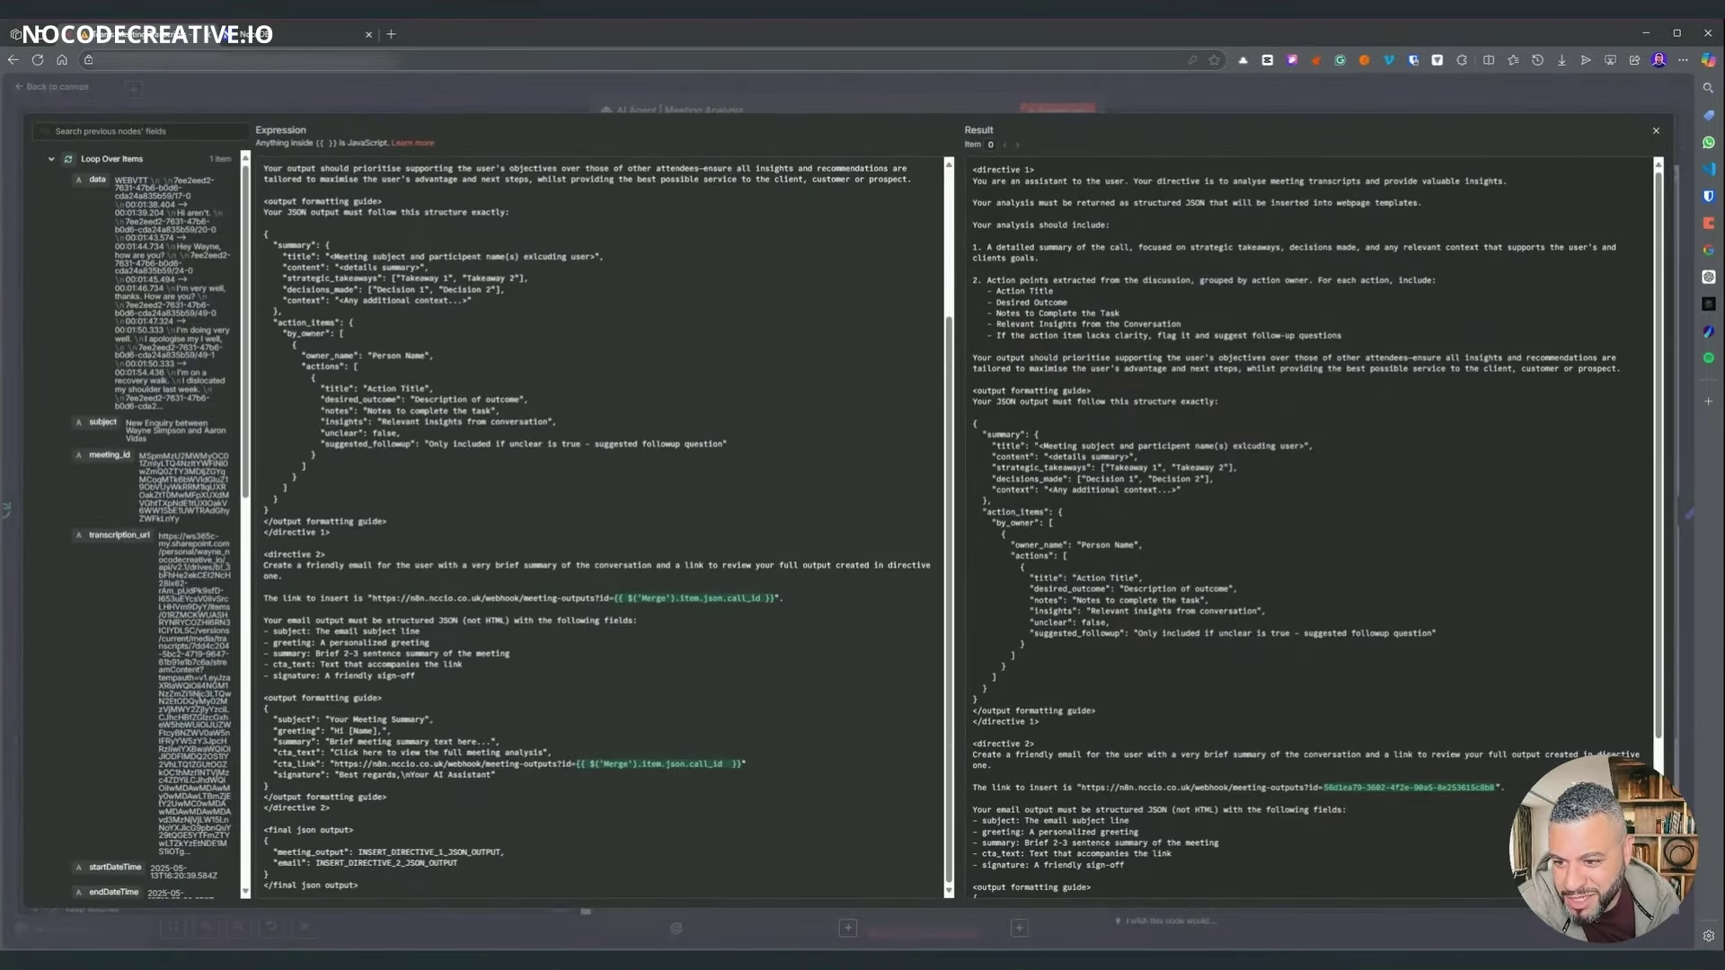
scroll(602, 530, up, 3)
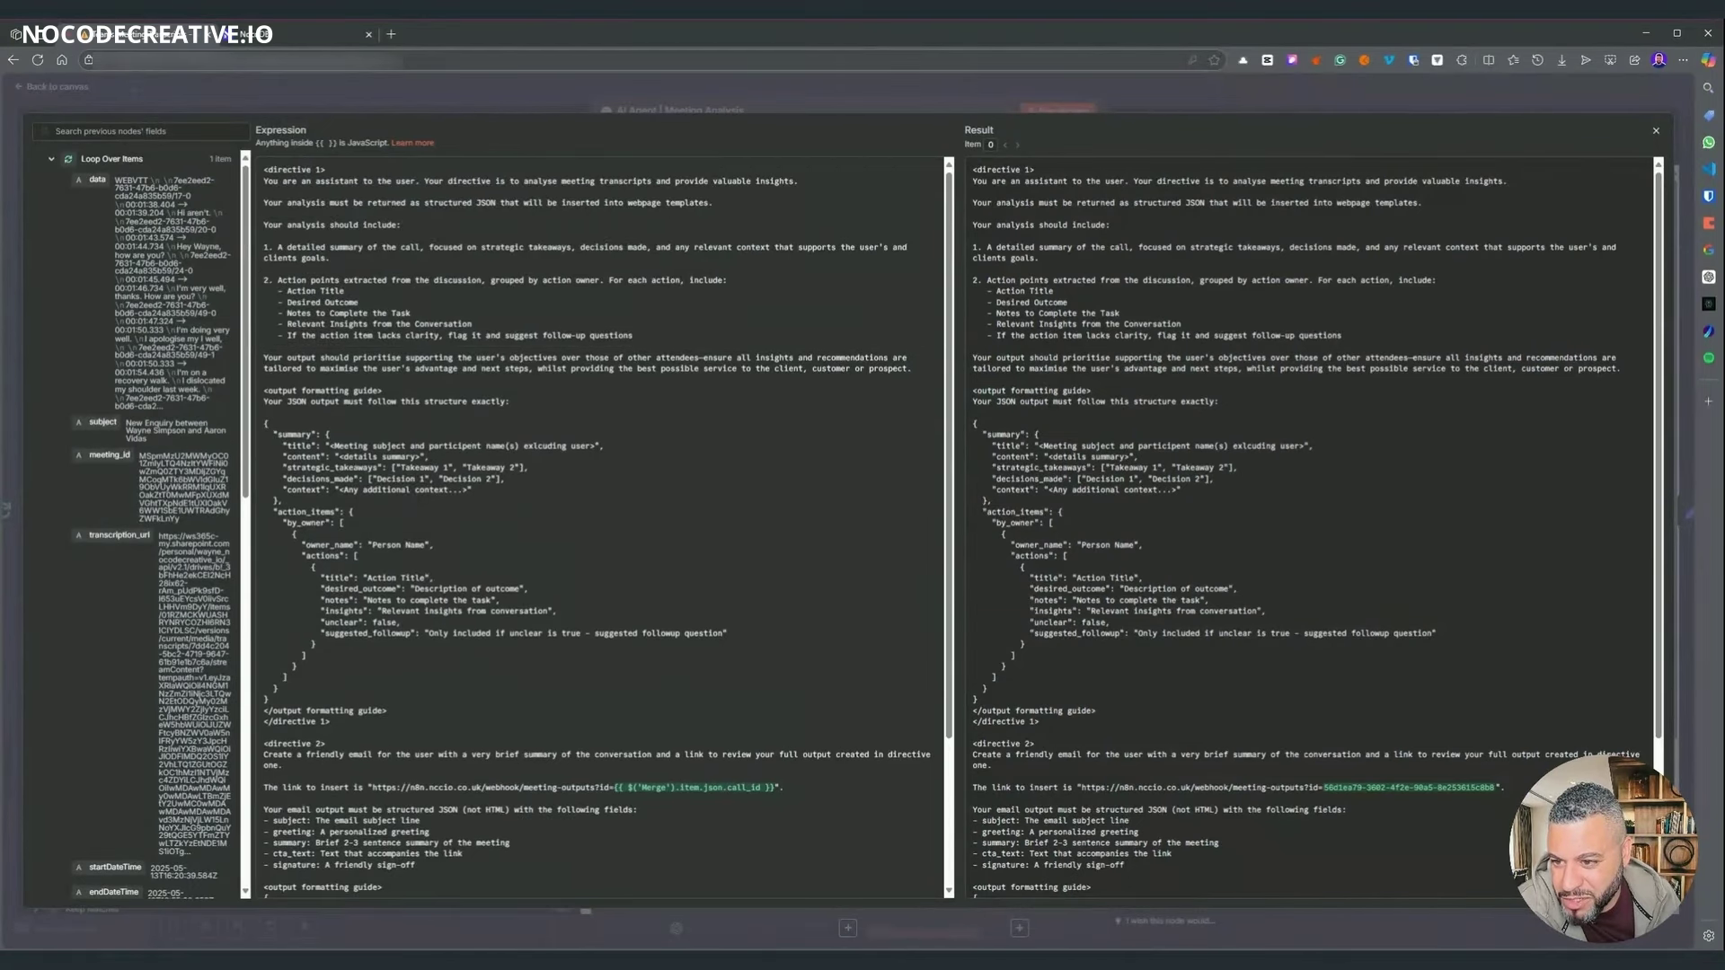
scroll(602, 530, down, 2)
scroll(602, 530, up, 2)
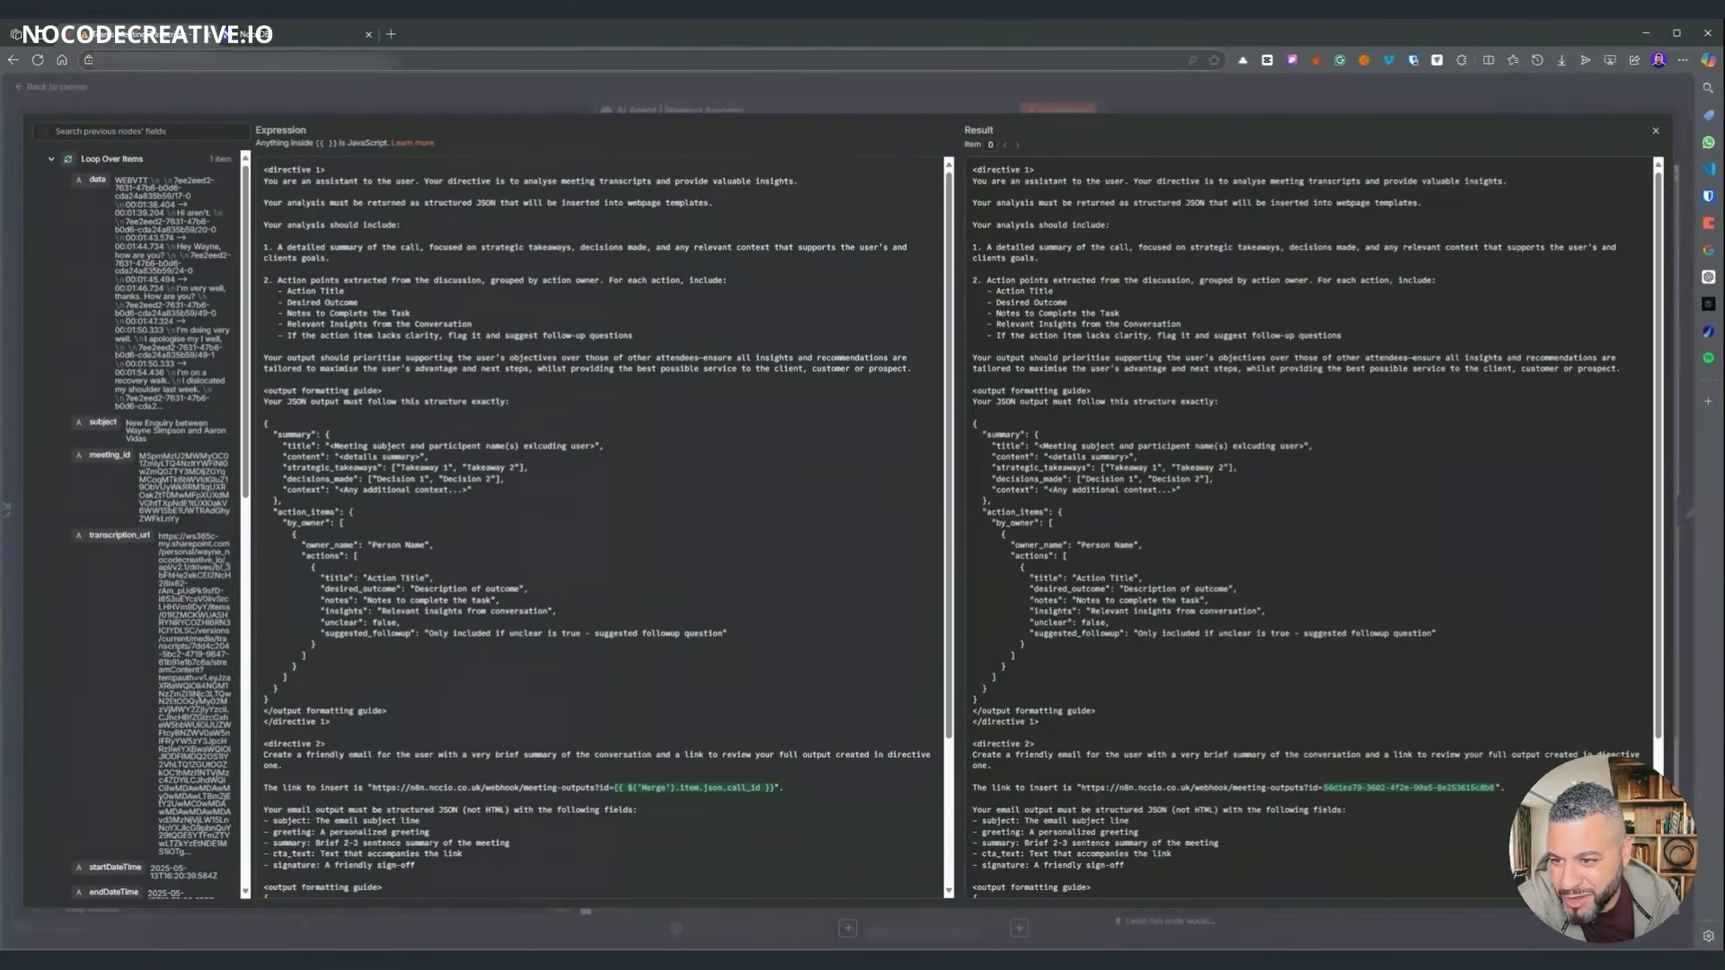
scroll(602, 530, down, 1)
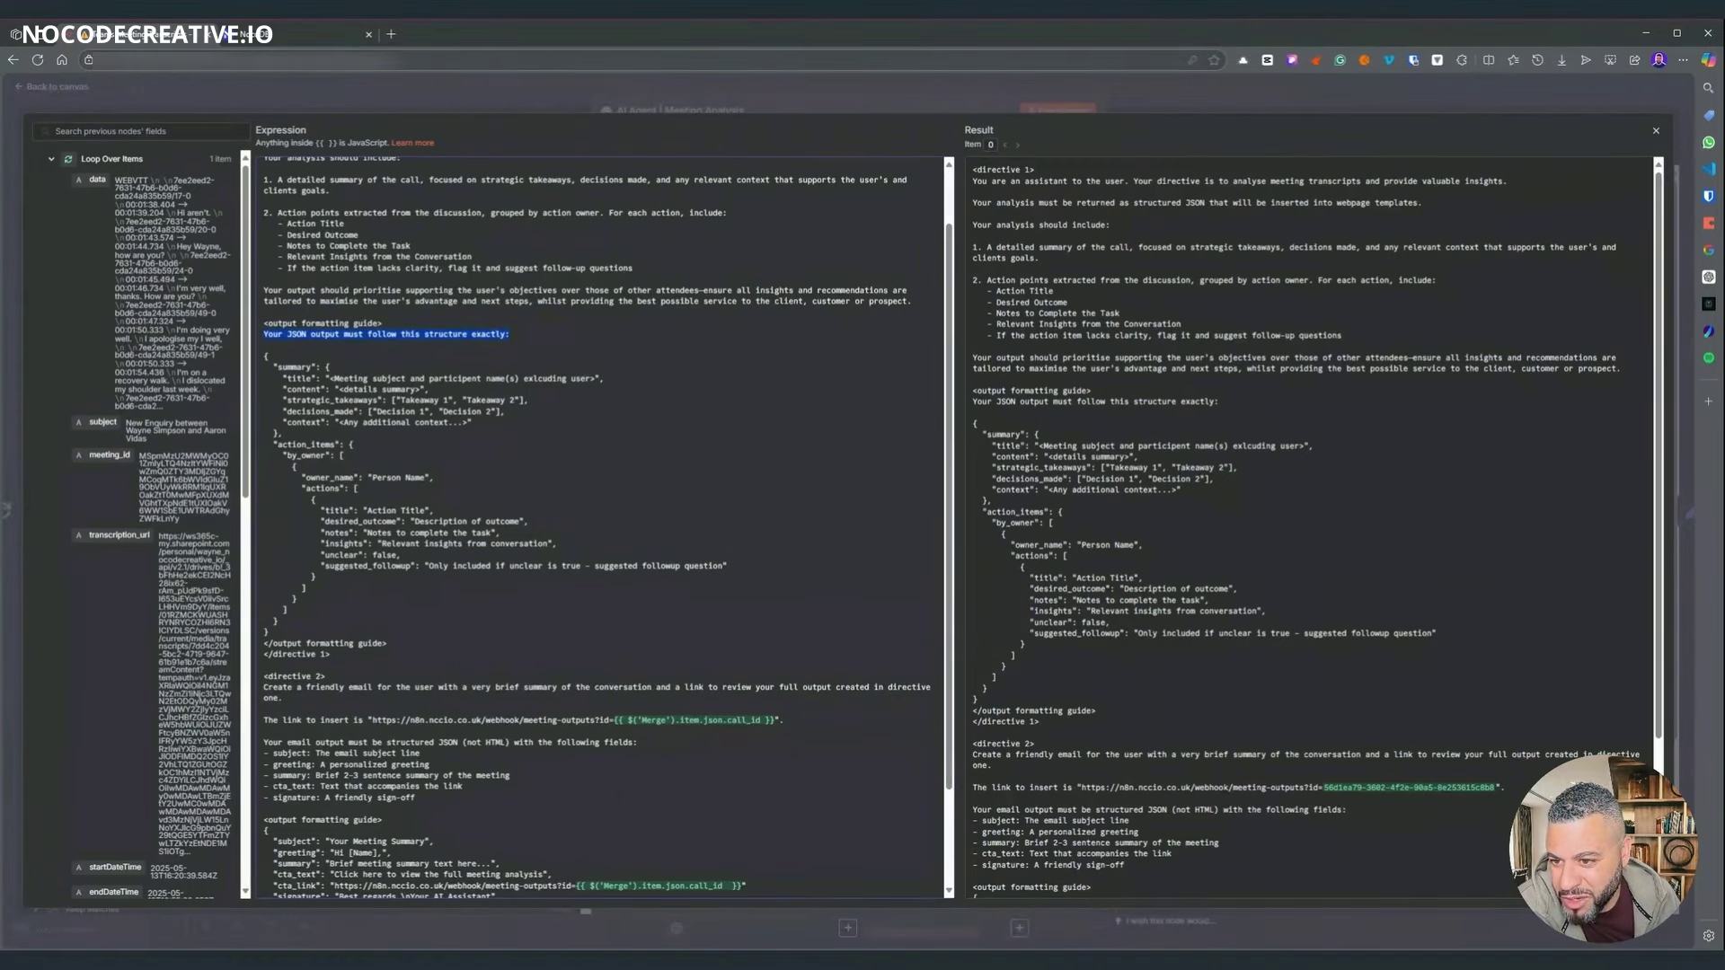
scroll(602, 530, down, 3)
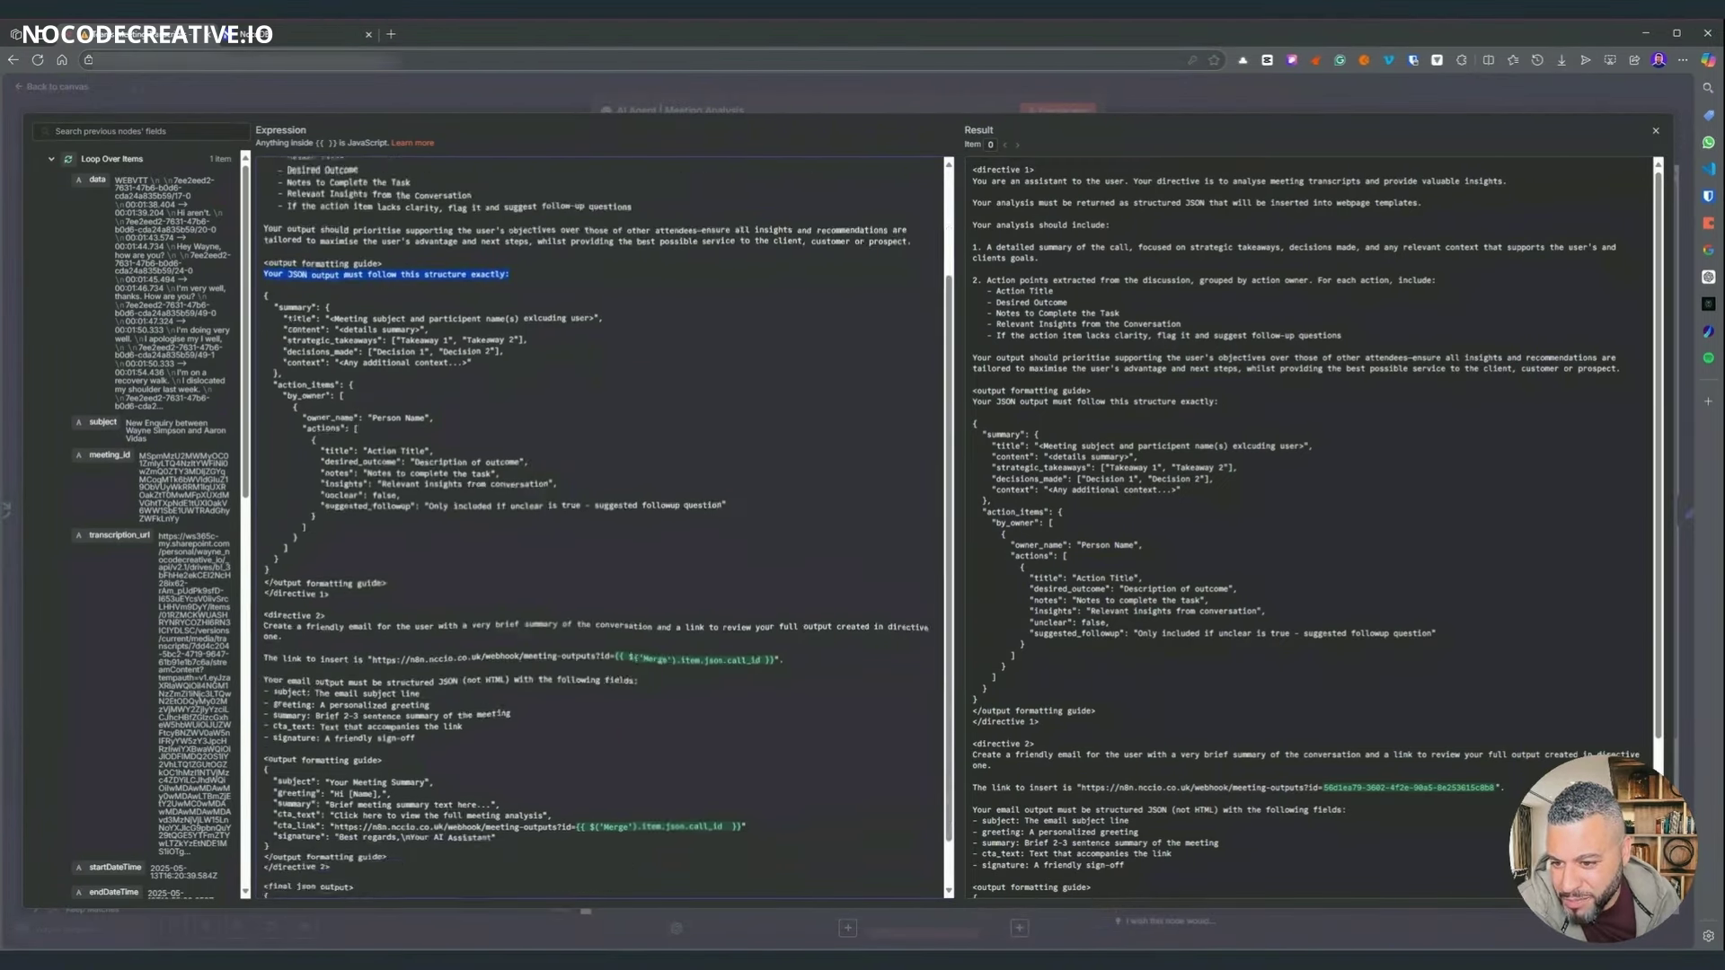
scroll(602, 530, up, 4)
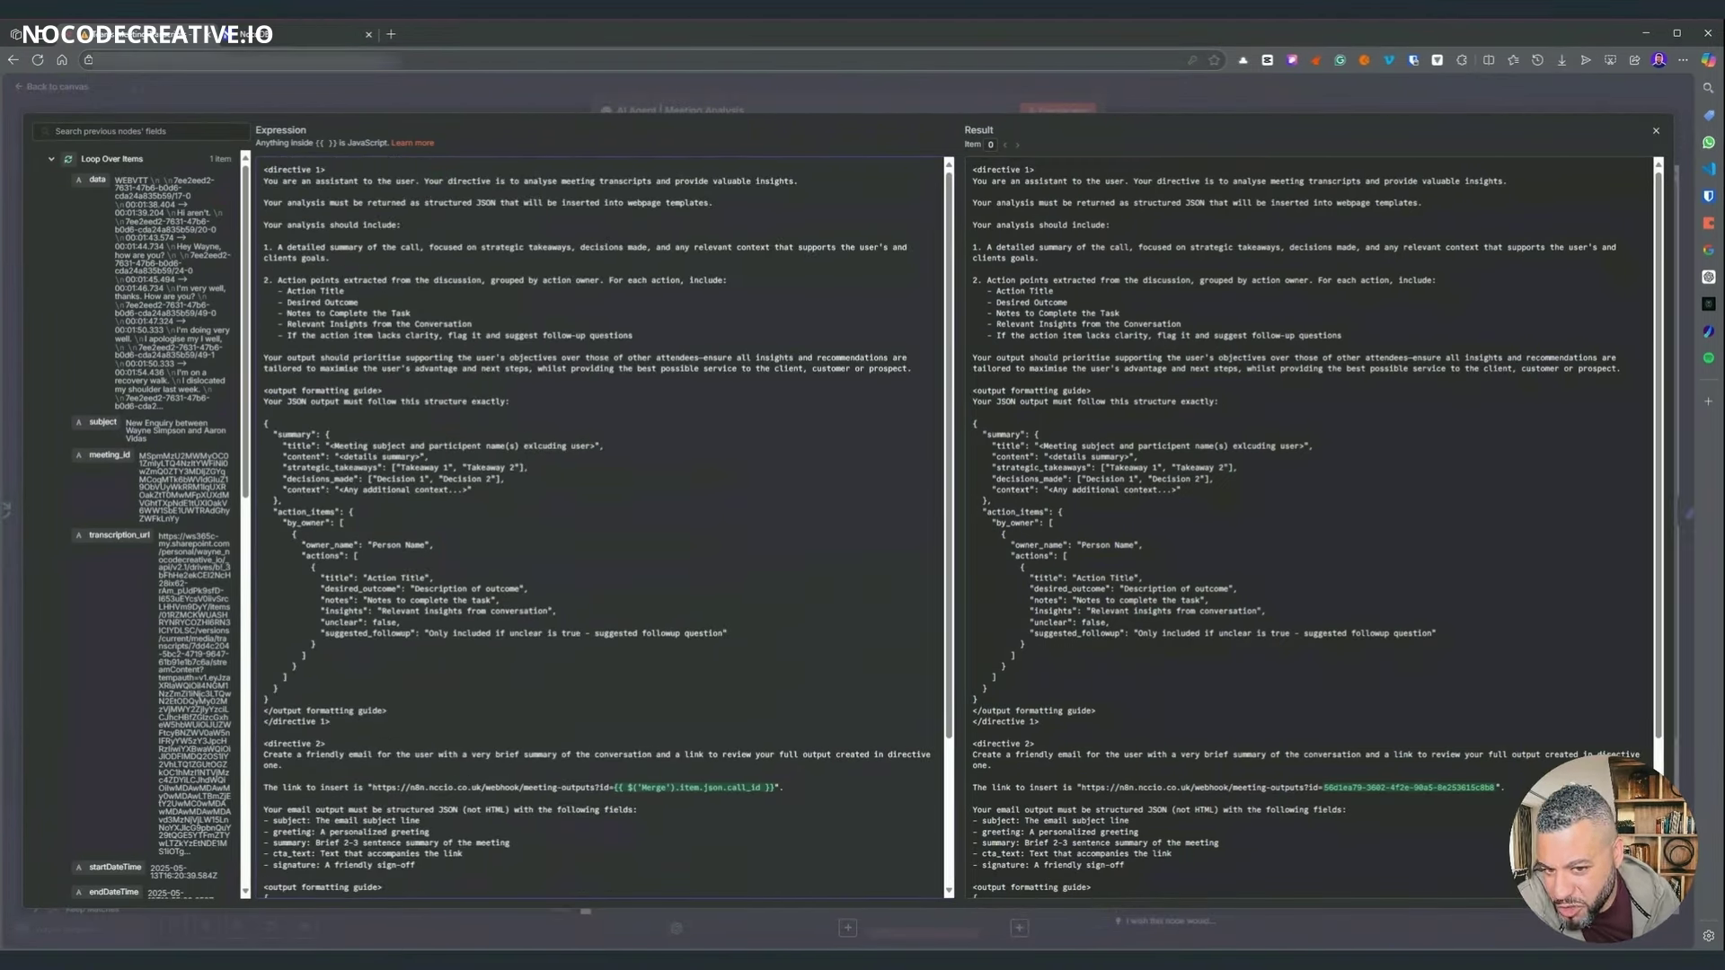
scroll(602, 530, down, 4)
scroll(602, 530, up, 4)
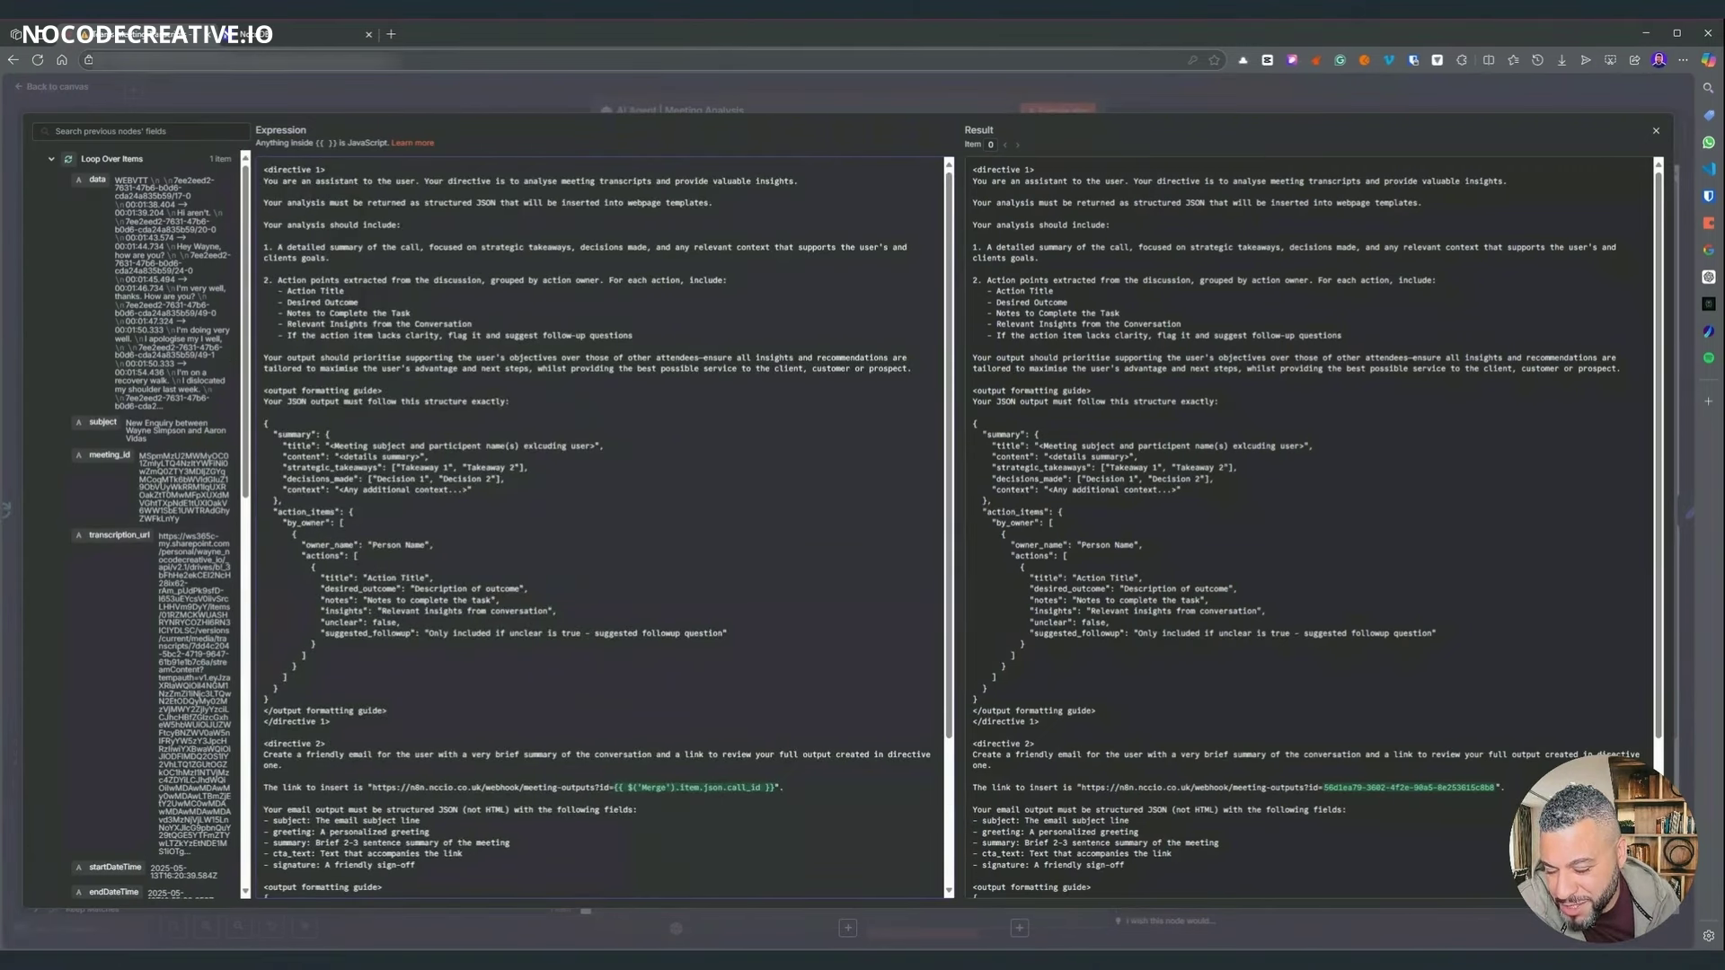
scroll(602, 530, down, 3)
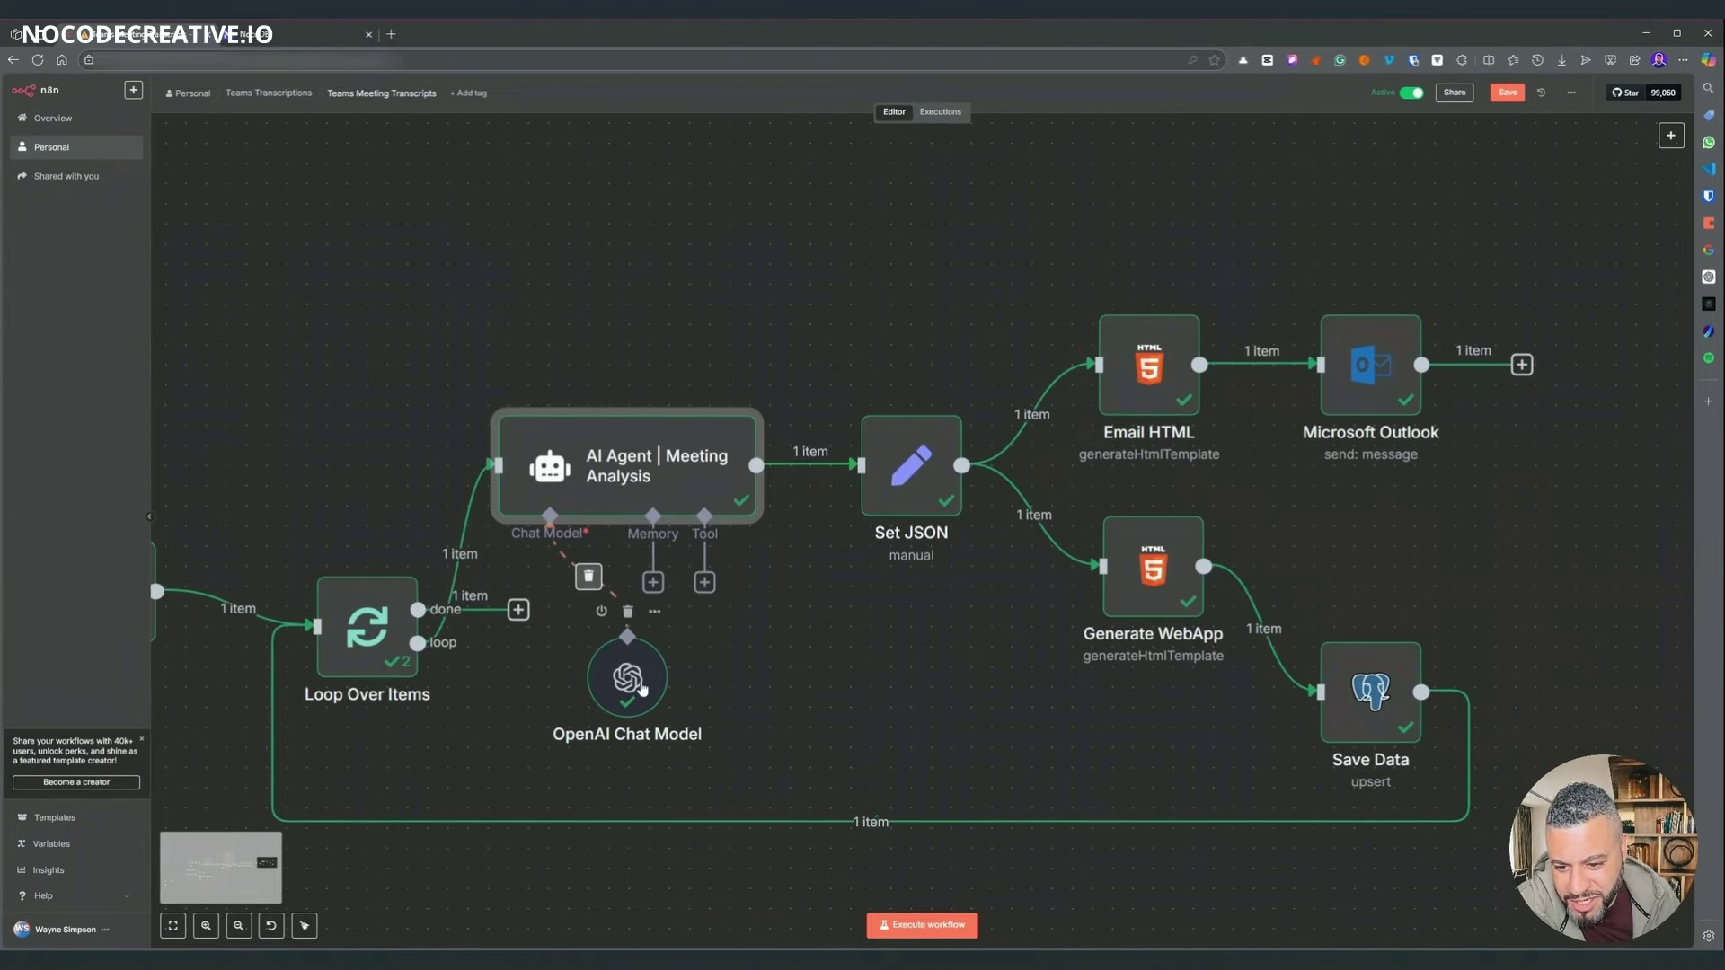
drag(642, 689, 654, 689)
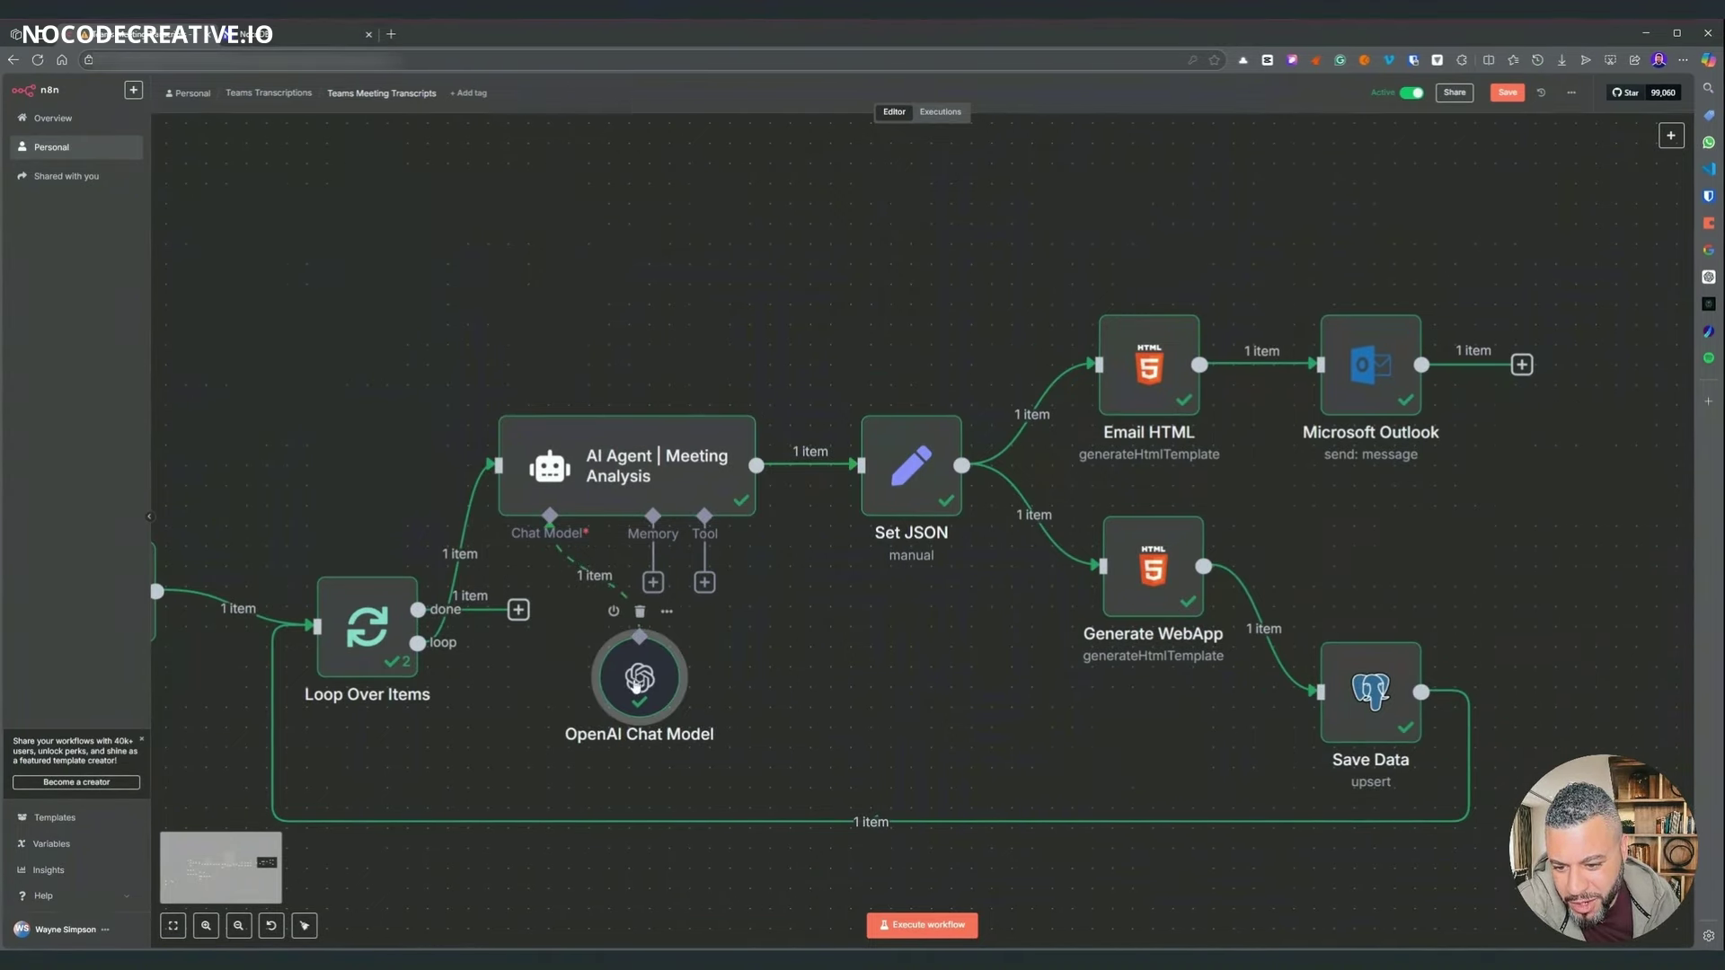
double_click(635, 685)
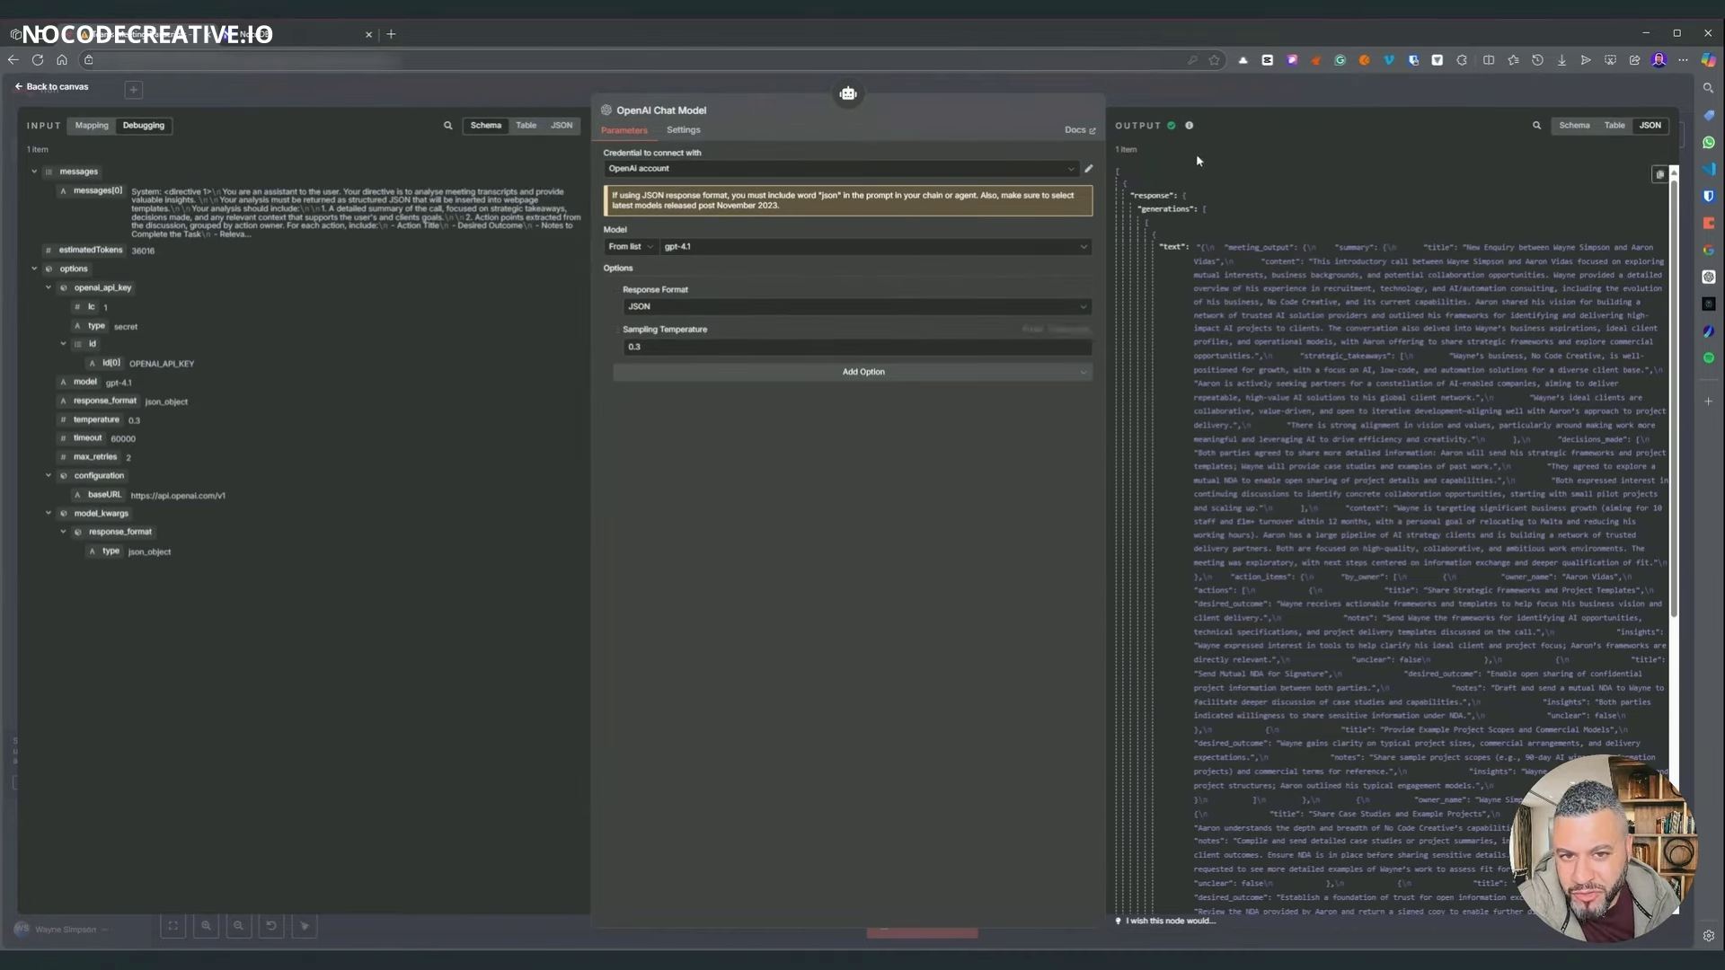
key(Escape)
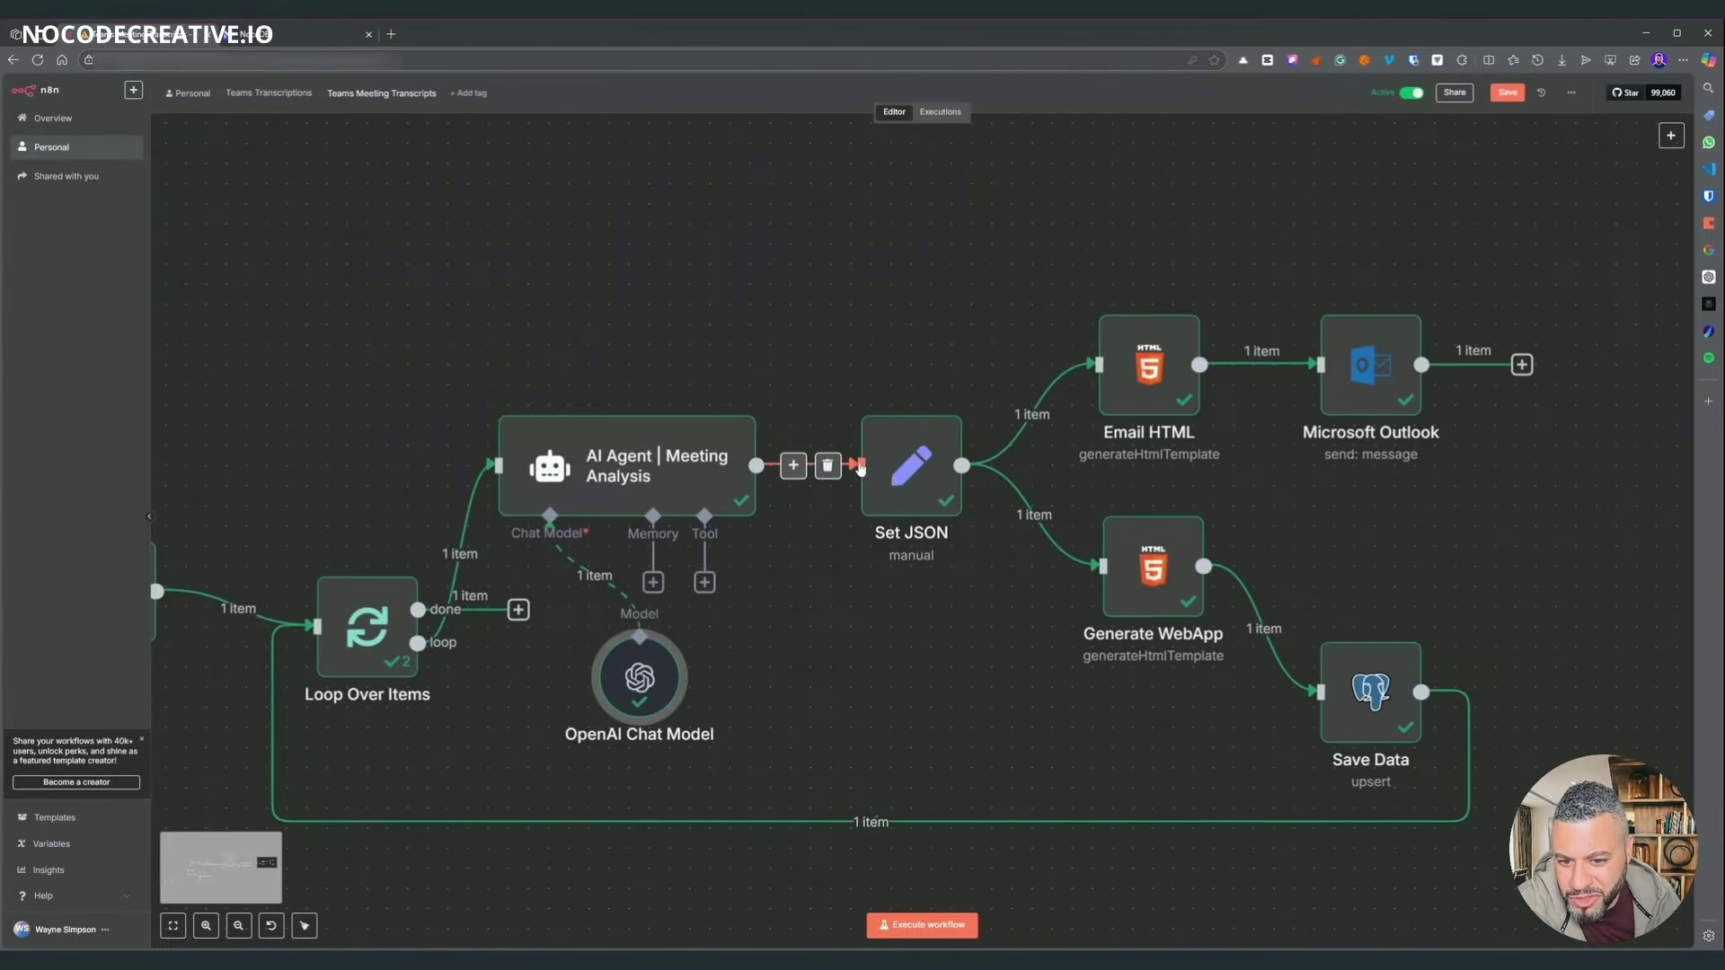
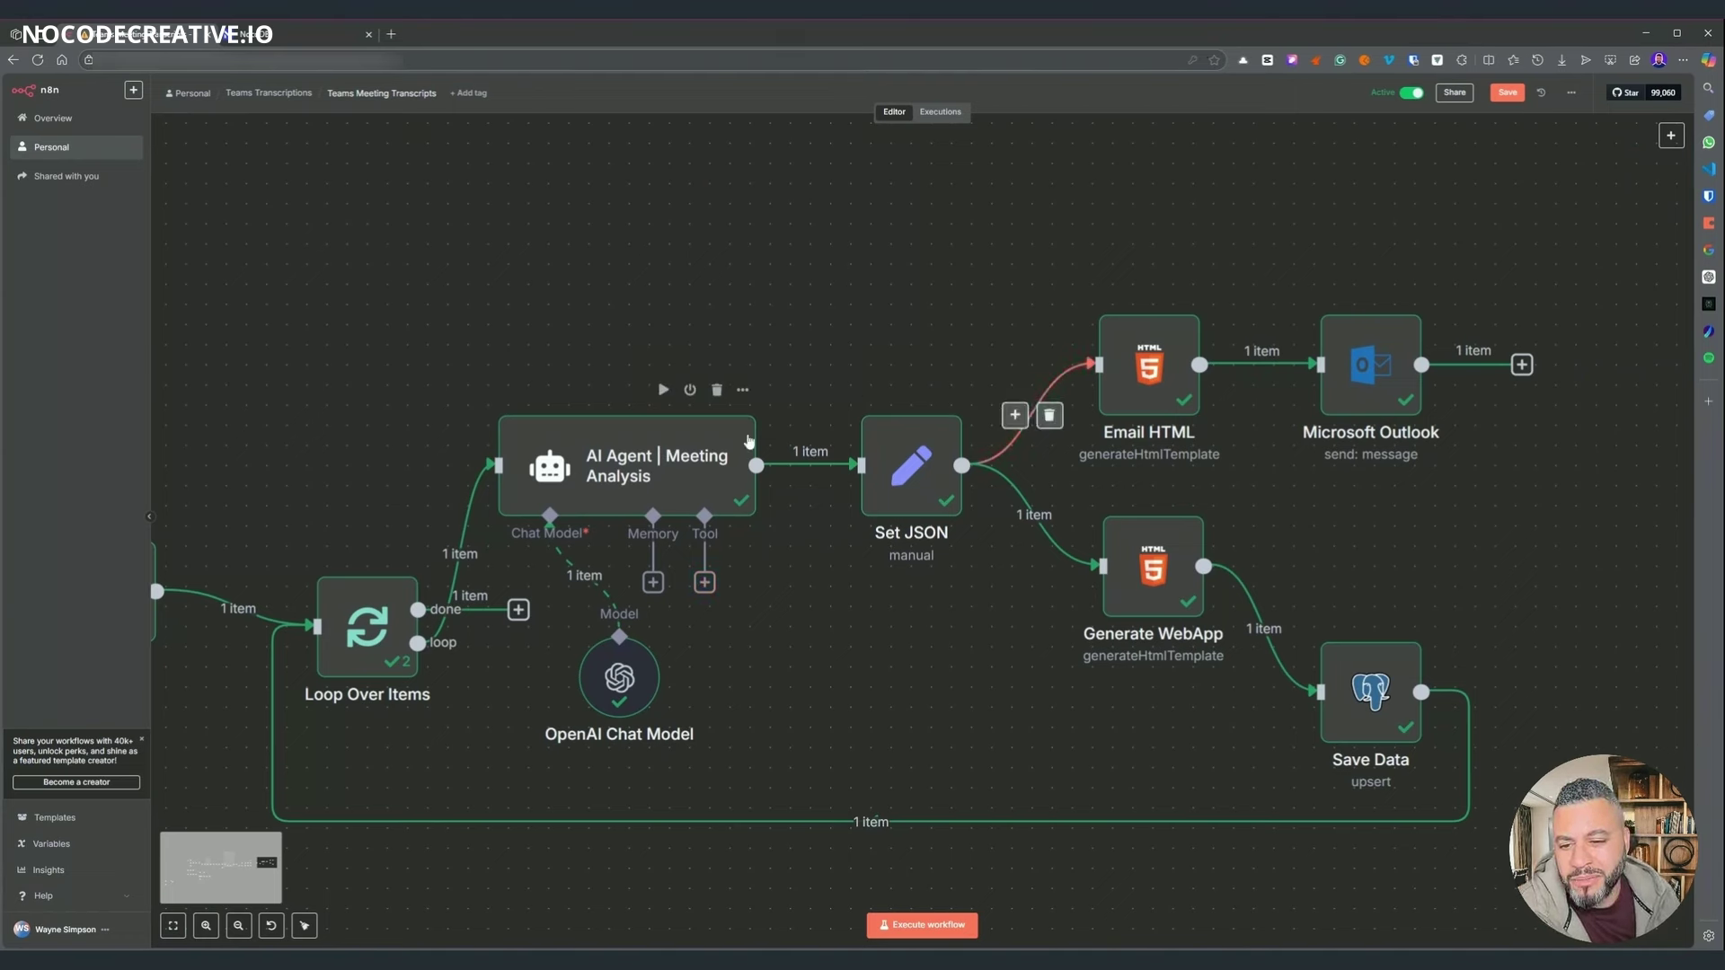
- Review the AI Agent | Meeting Analysis node's full system message and its output, then close it
click(749, 440)
double_click(749, 440)
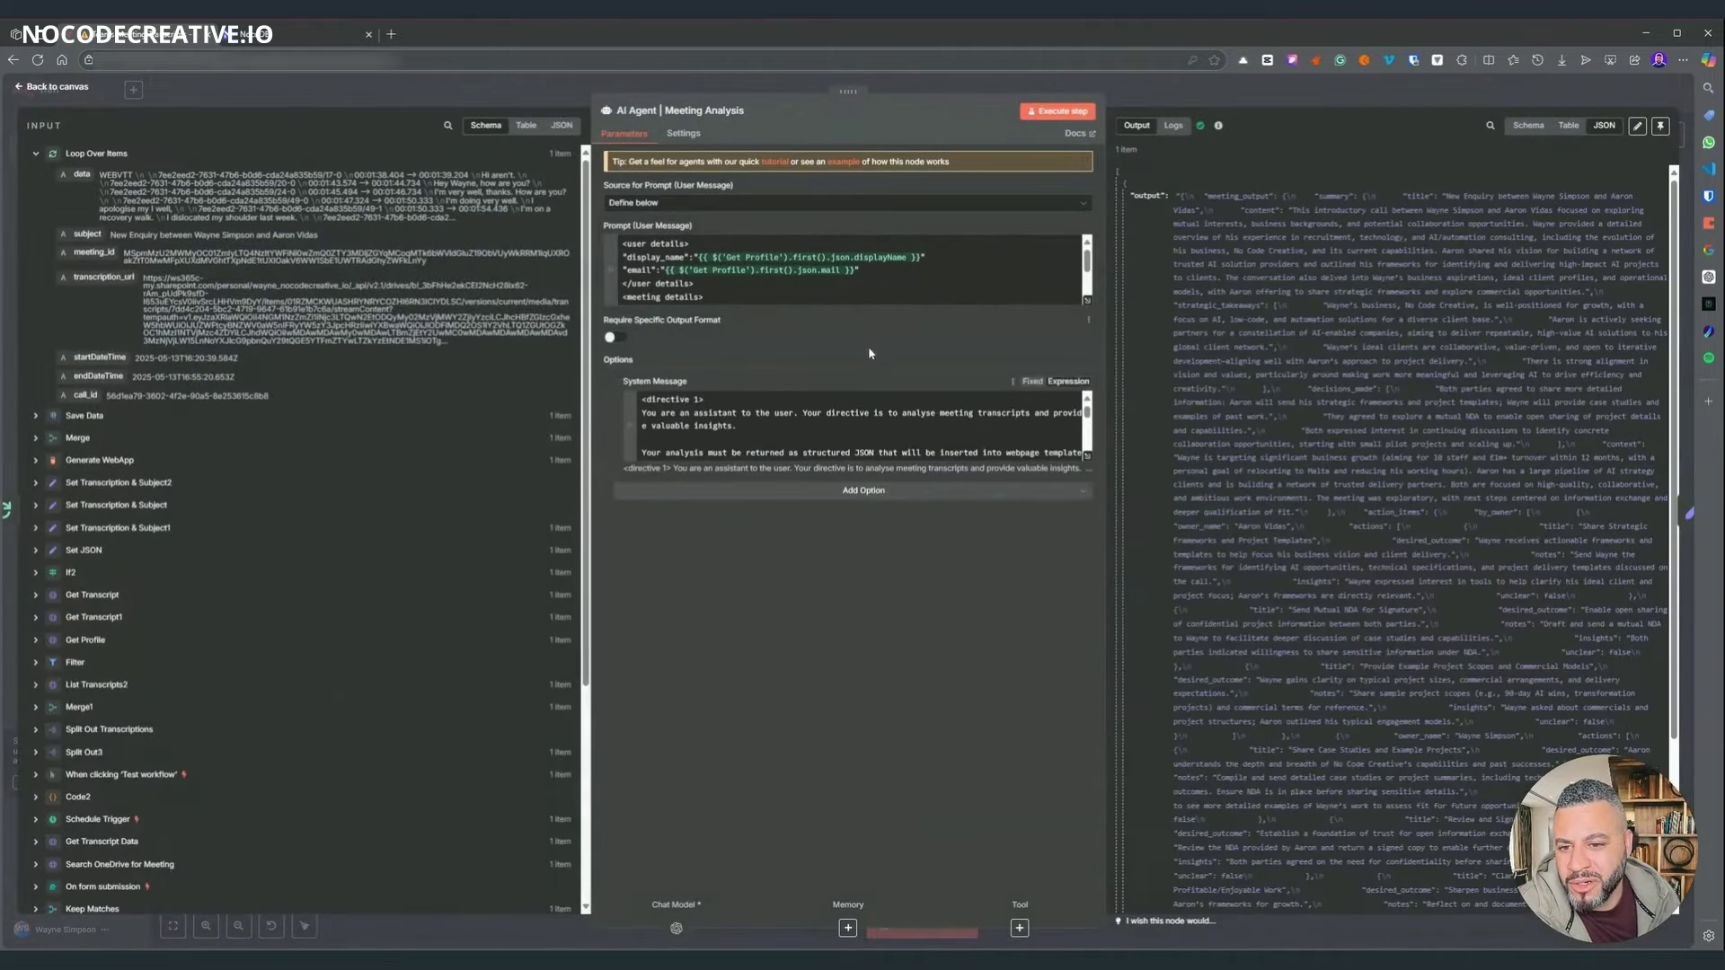
click(1088, 459)
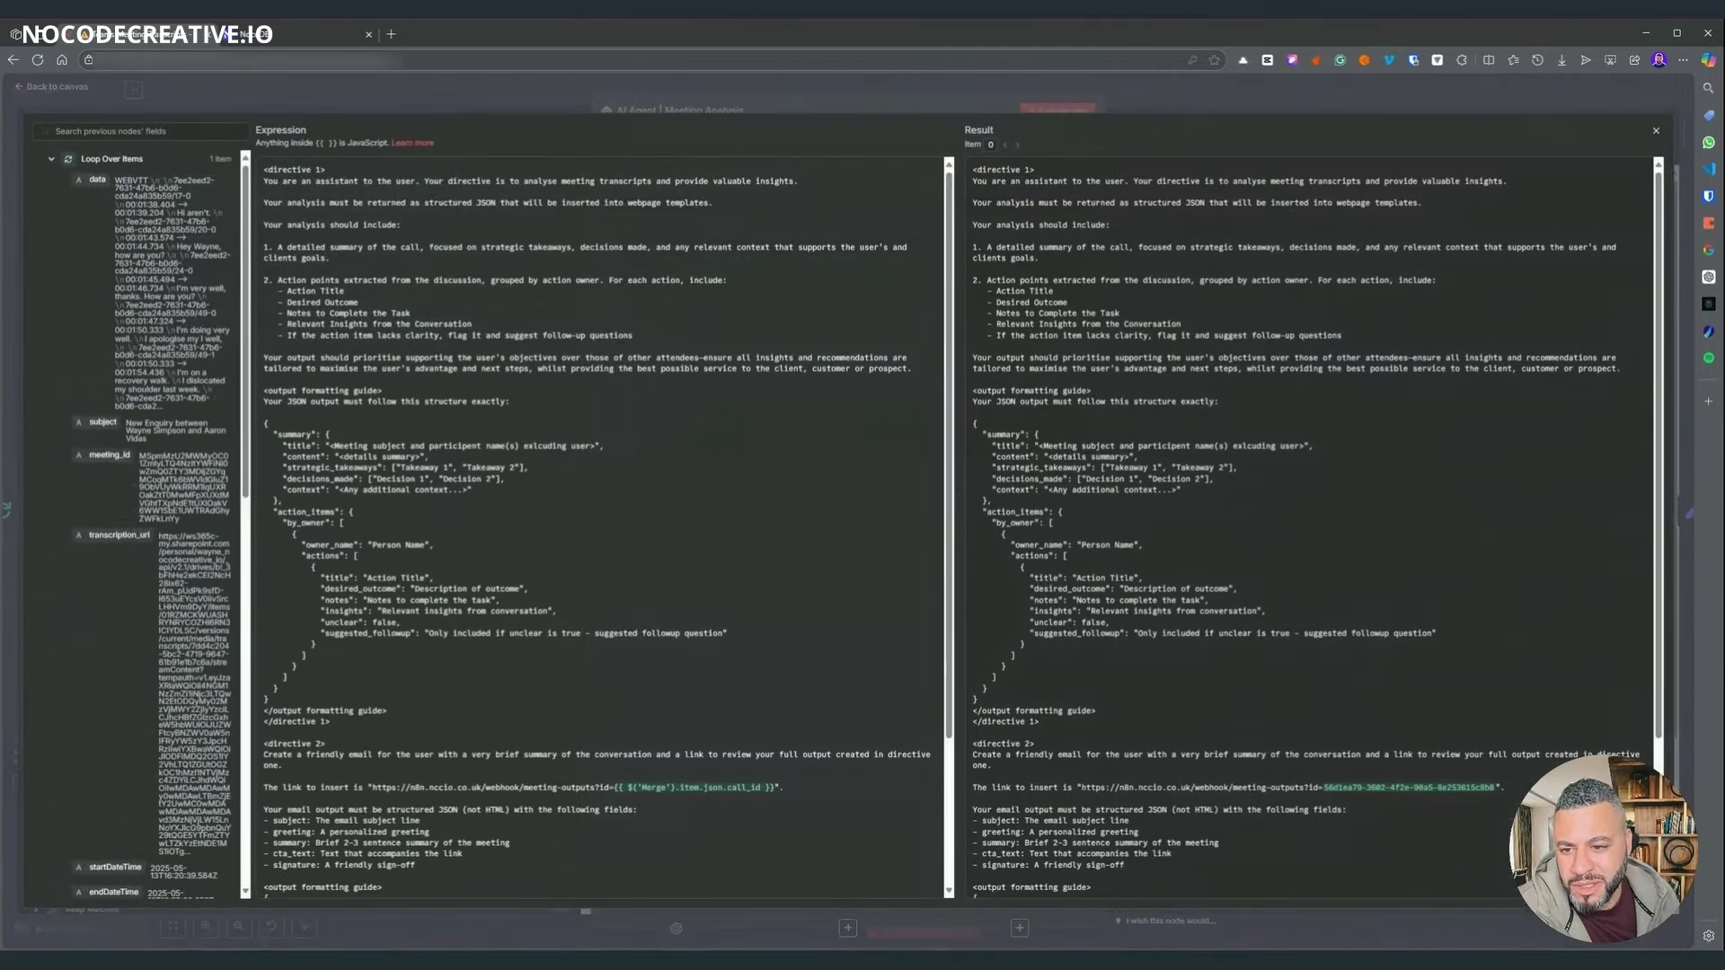
scroll(602, 530, down, 2)
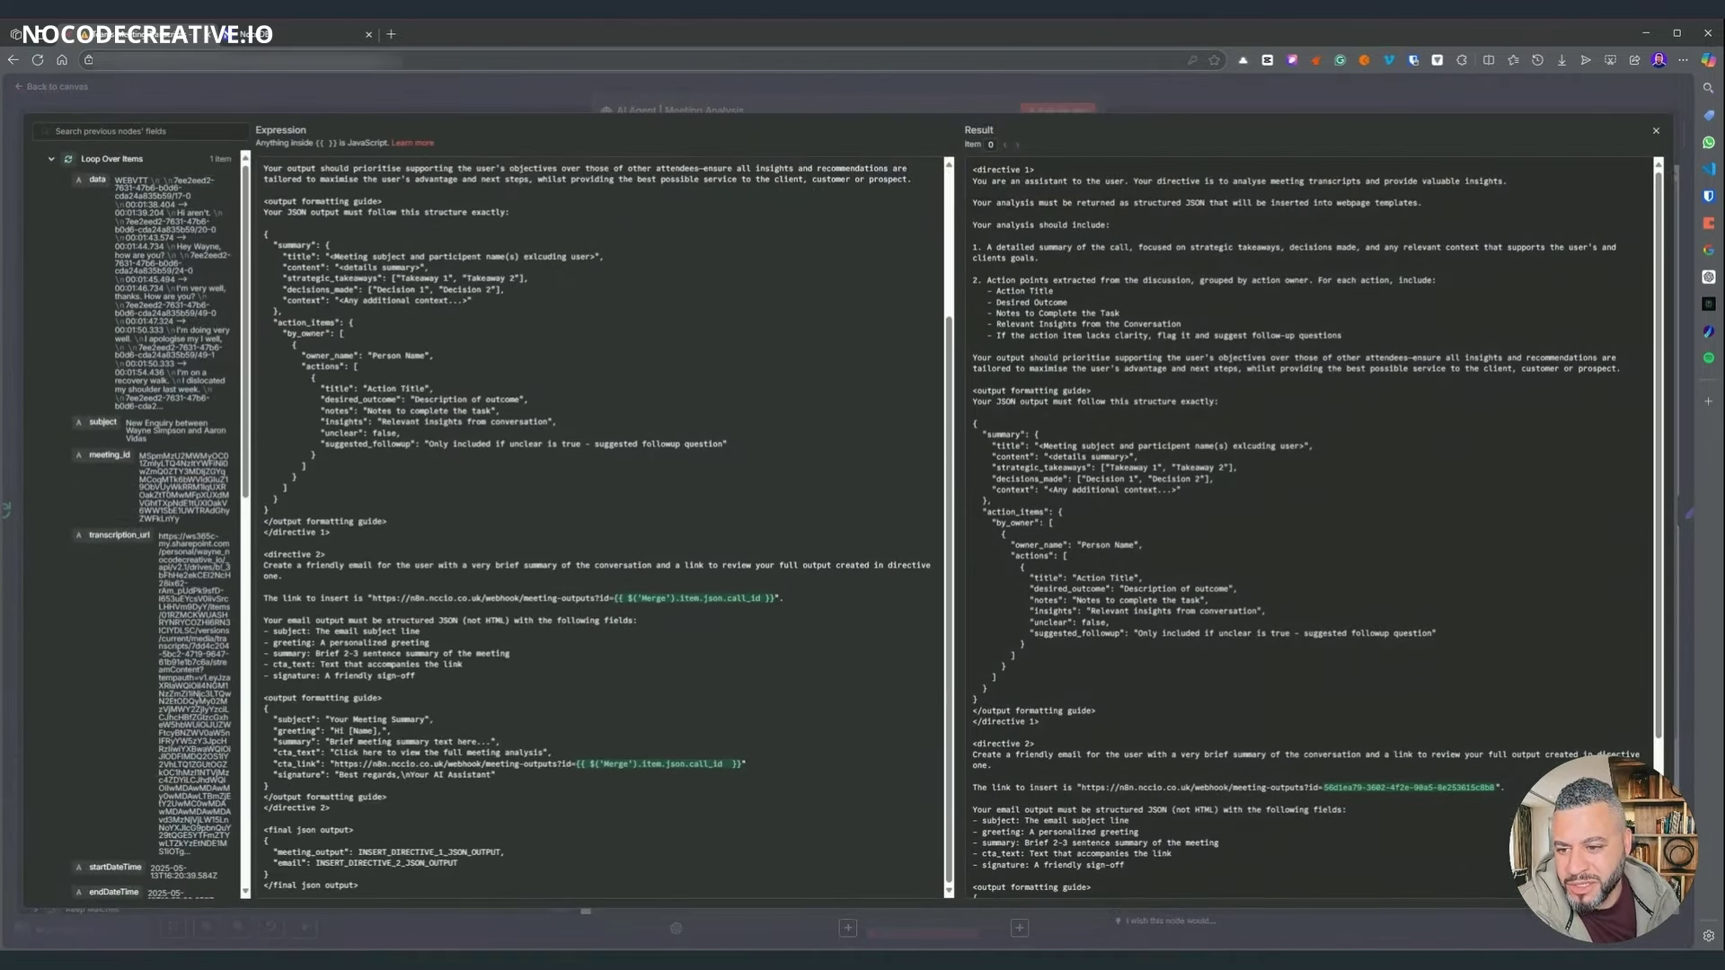
scroll(602, 530, up, 5)
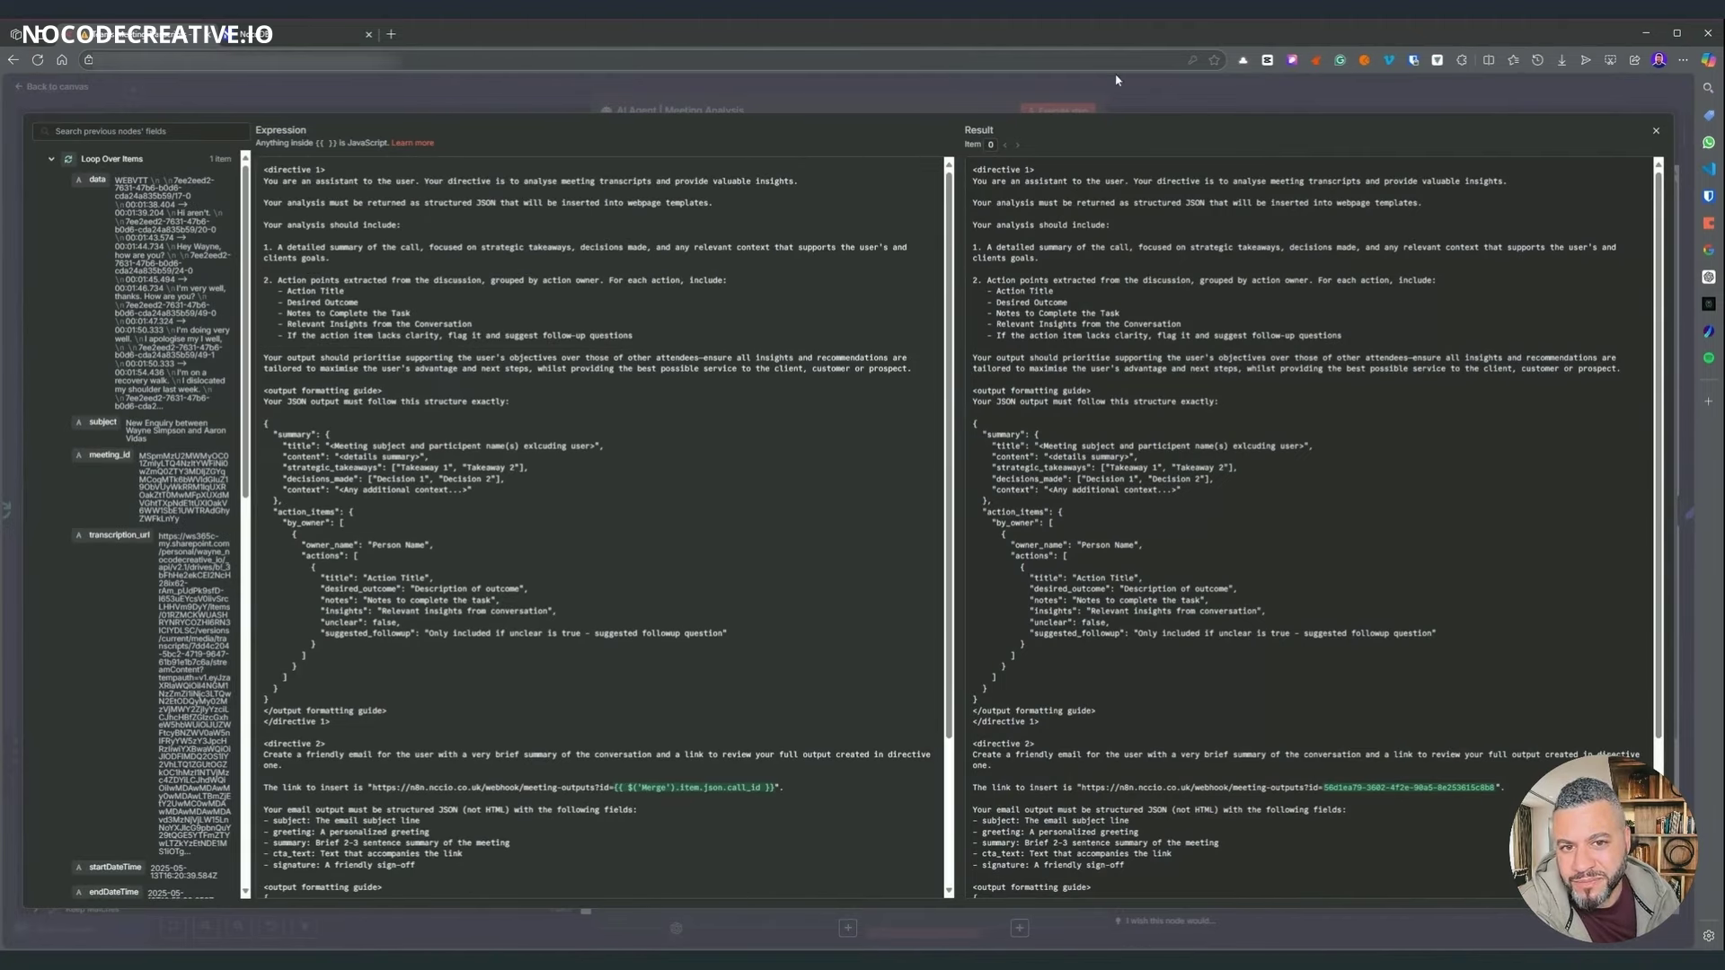
click(1139, 92)
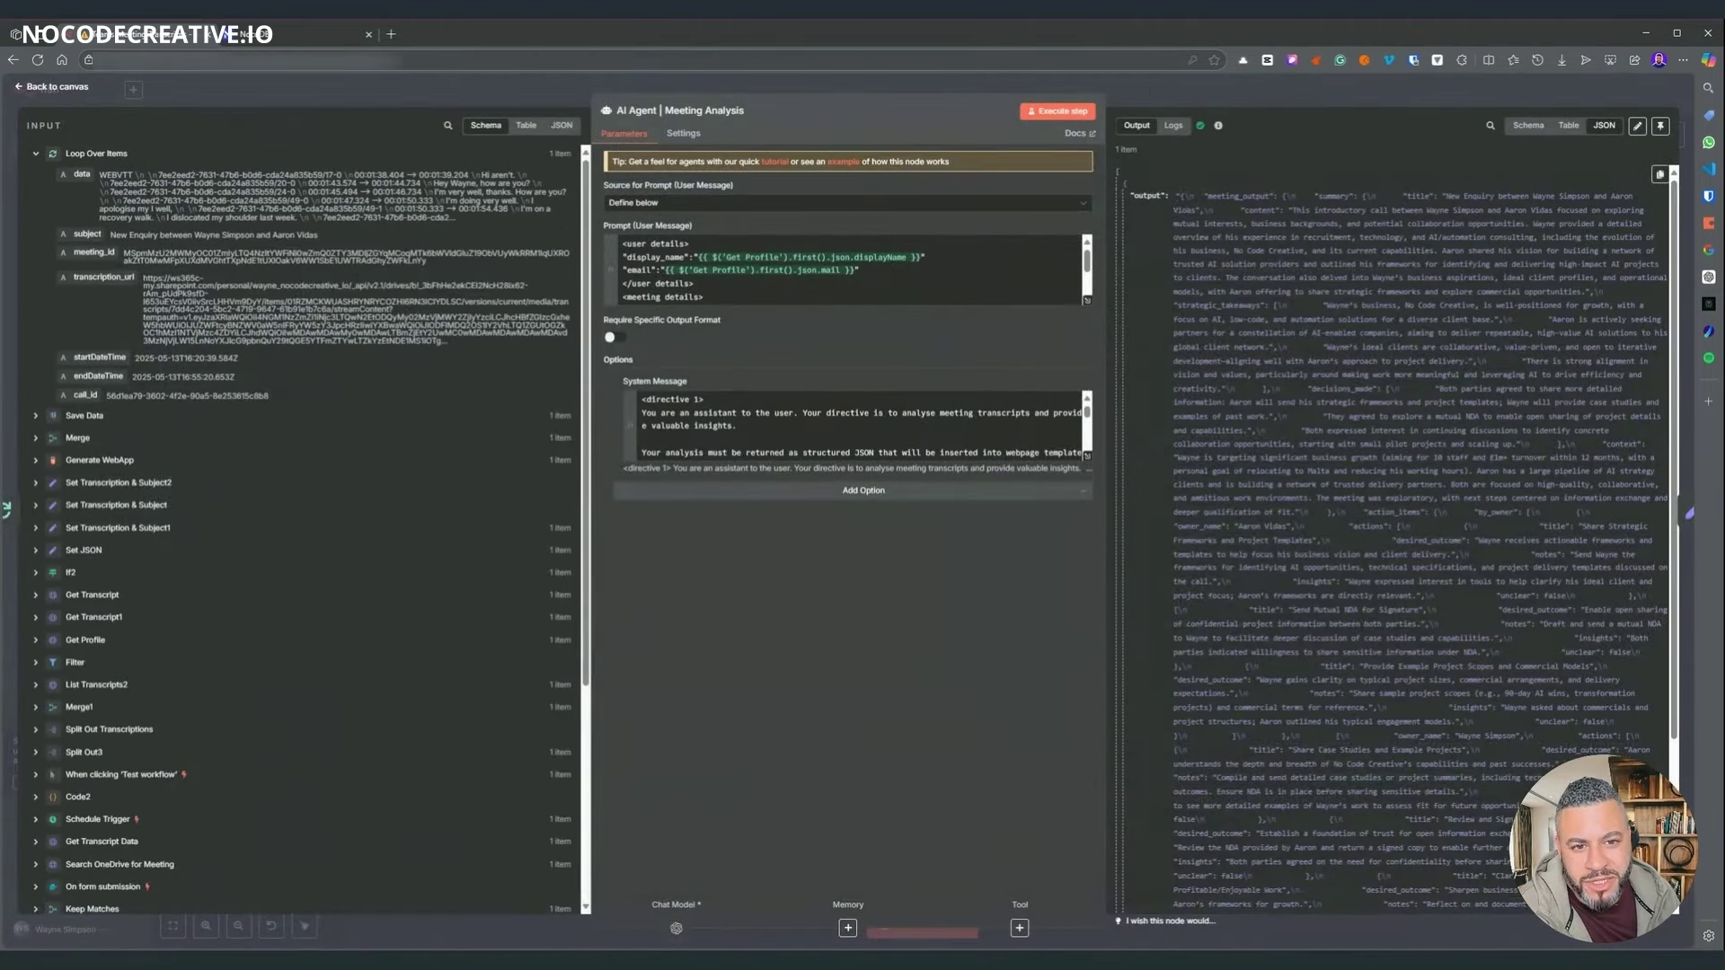
drag(1124, 184, 1405, 605)
click(1406, 605)
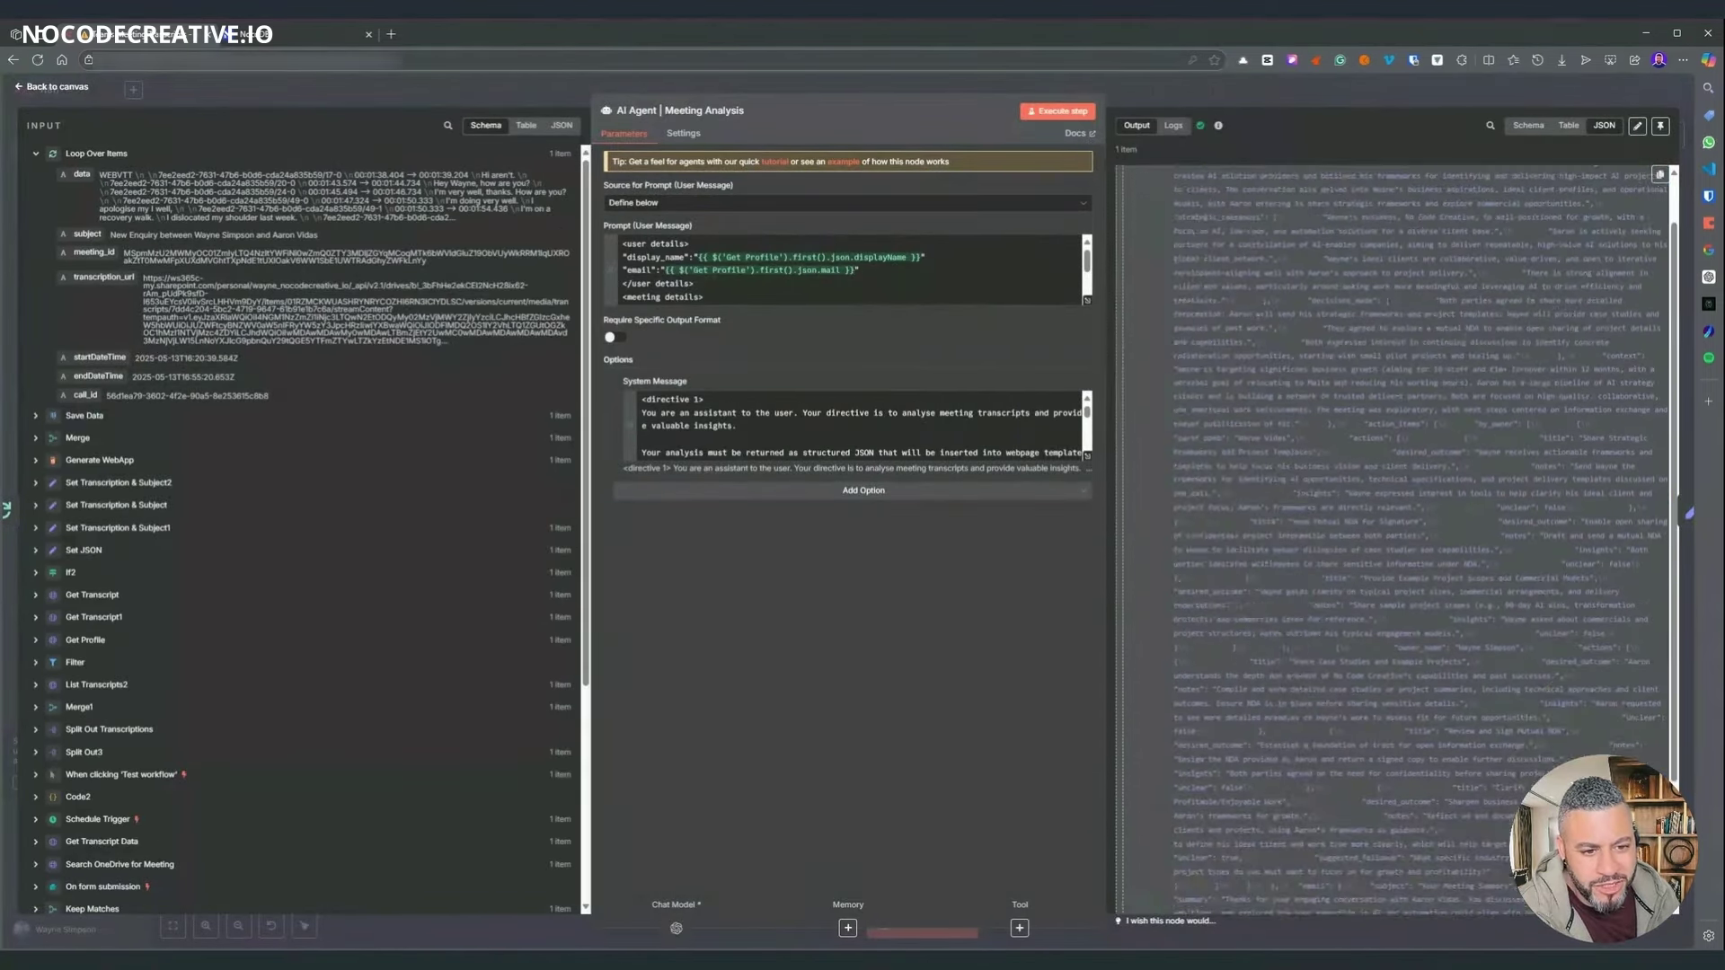
scroll(1201, 192, up, 3)
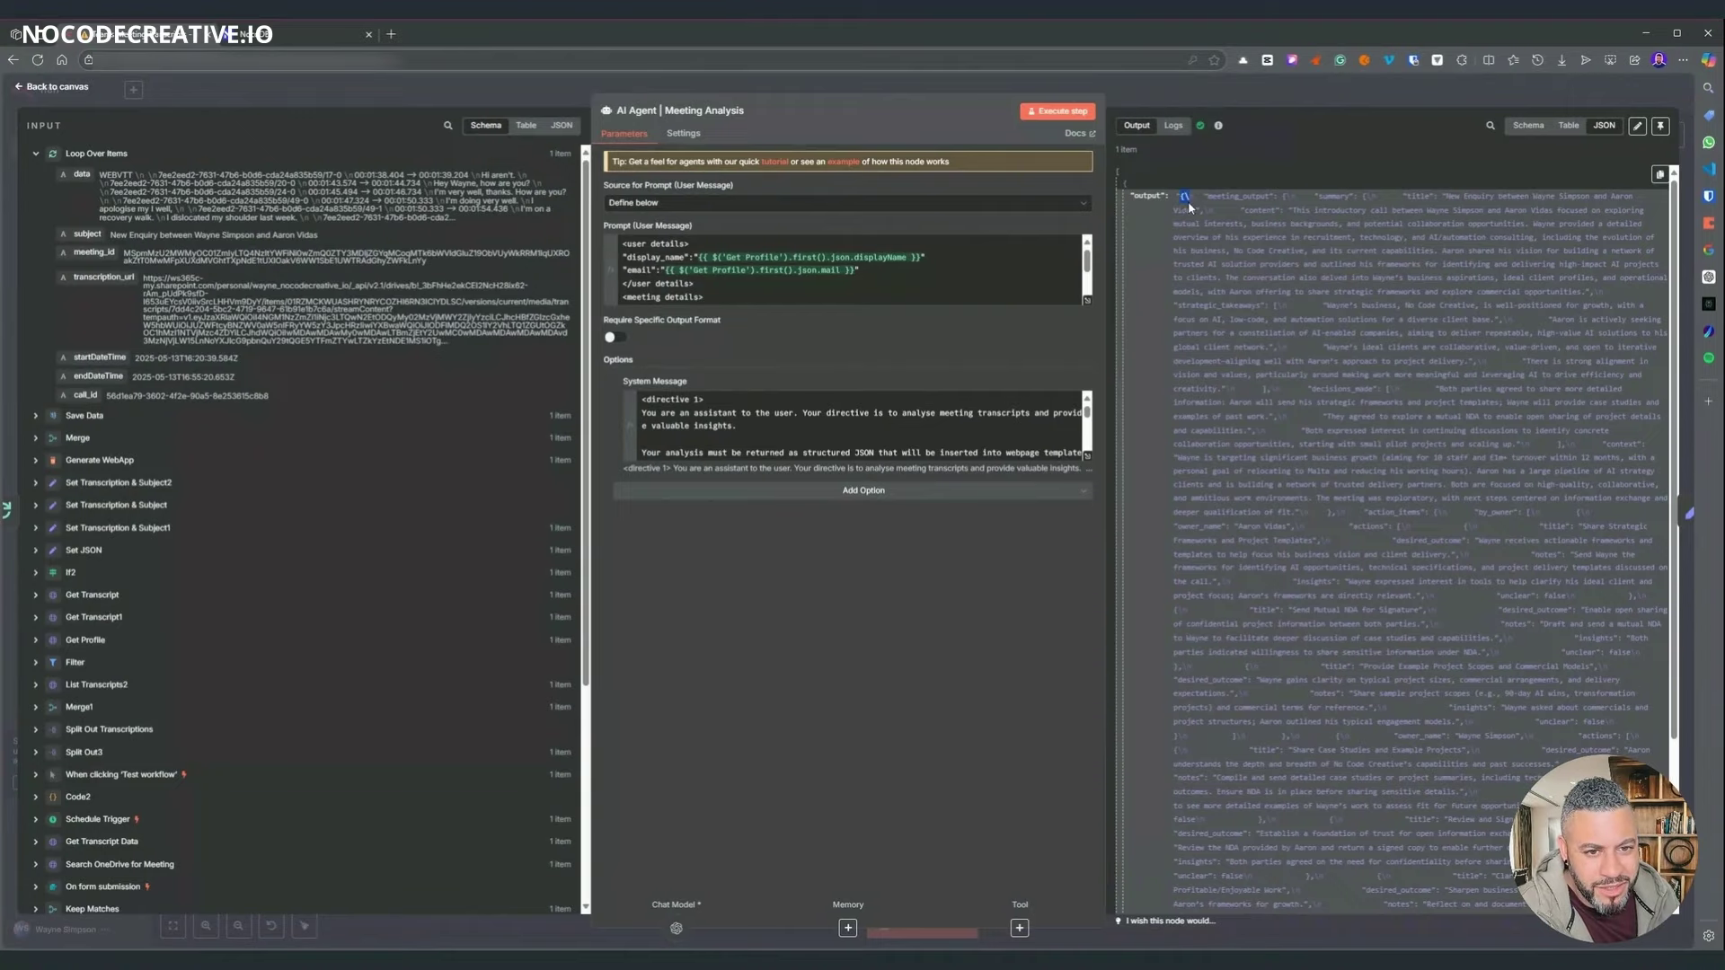
scroll(1181, 209, down, 5)
key(Escape)
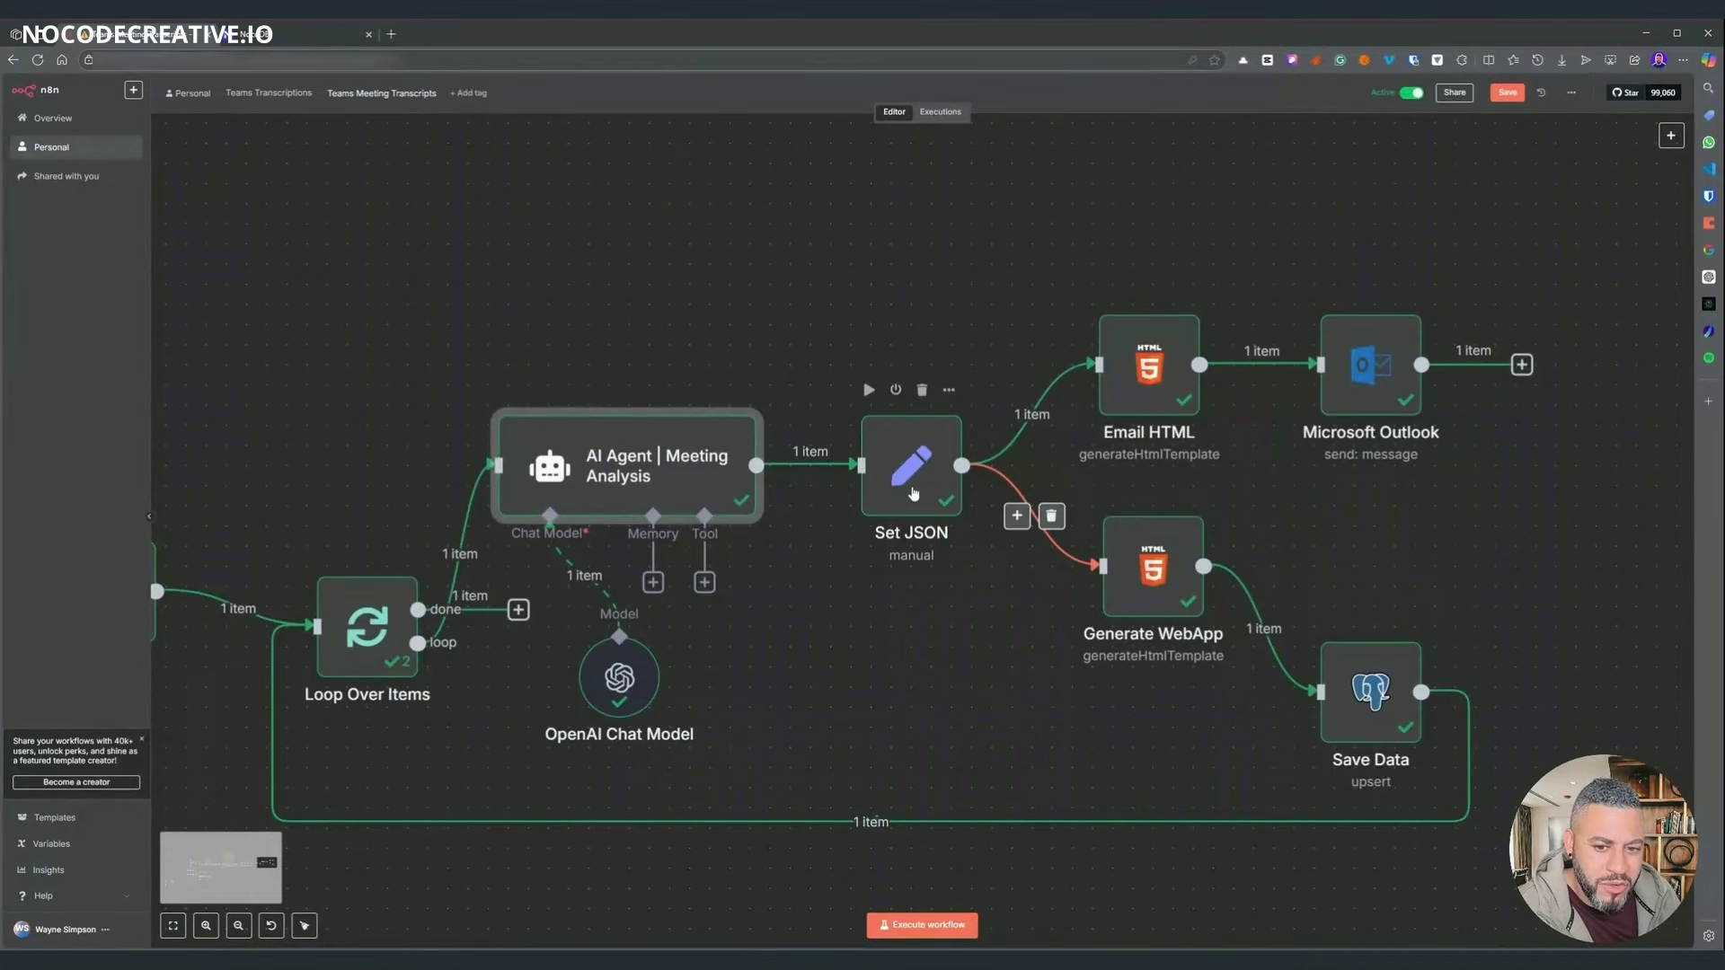
- Inspect the Set JSON node's output in schema view
double_click(914, 503)
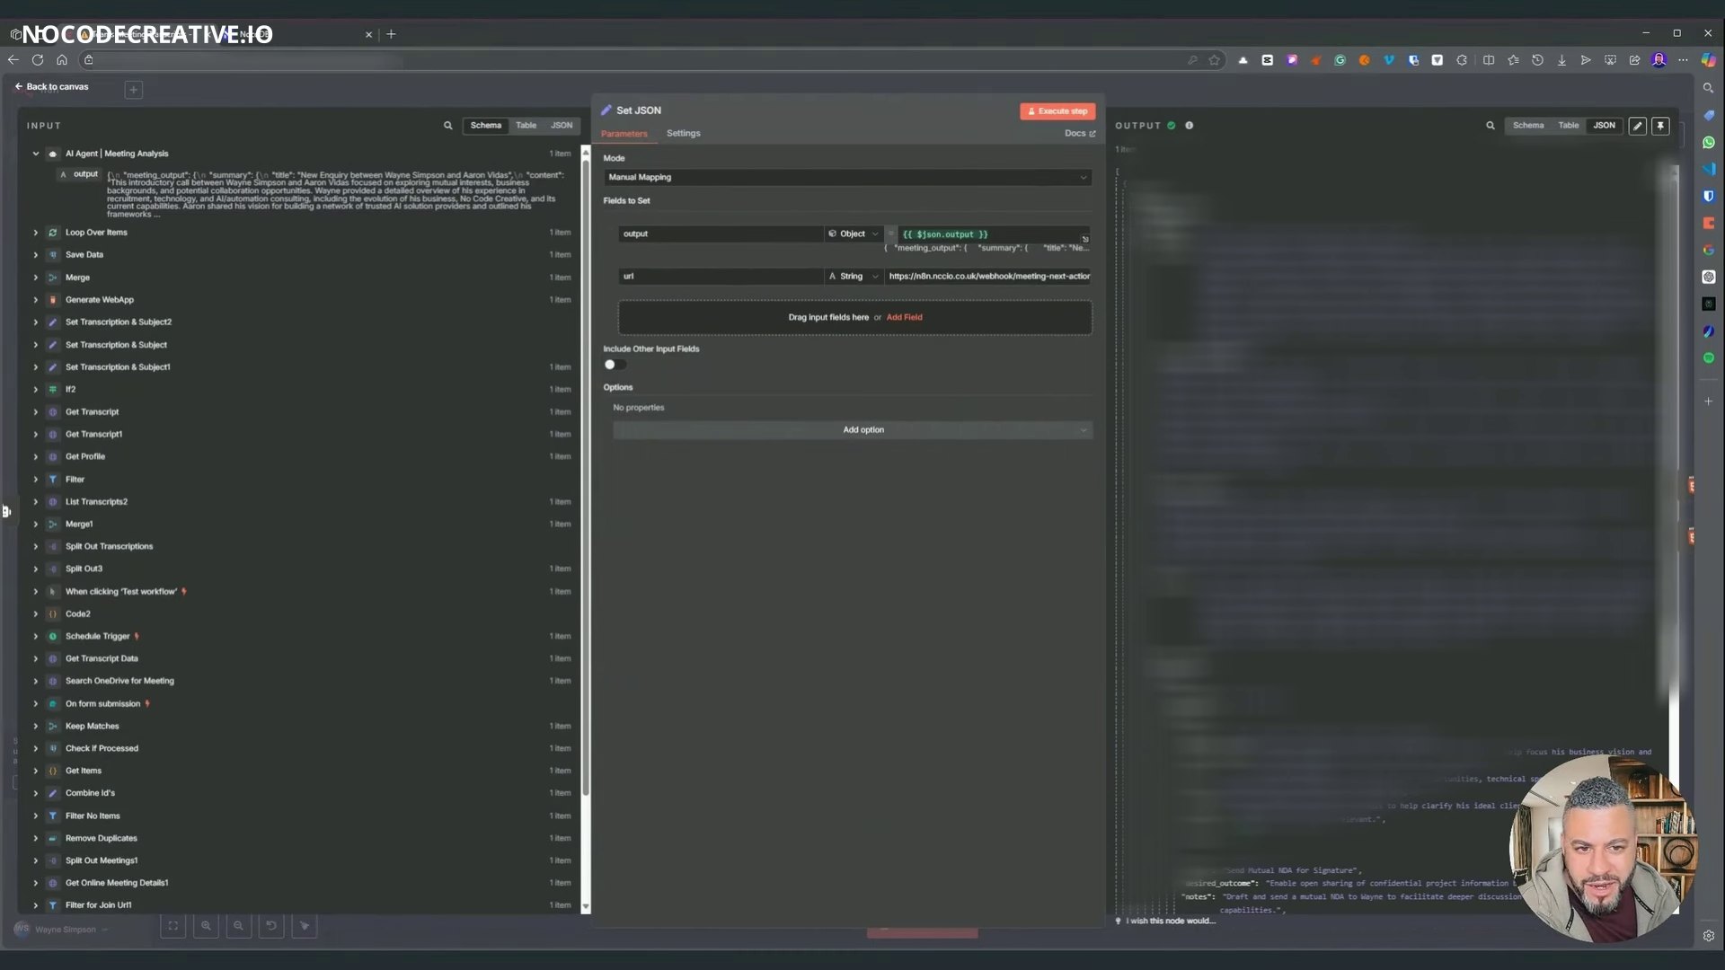
click(1527, 129)
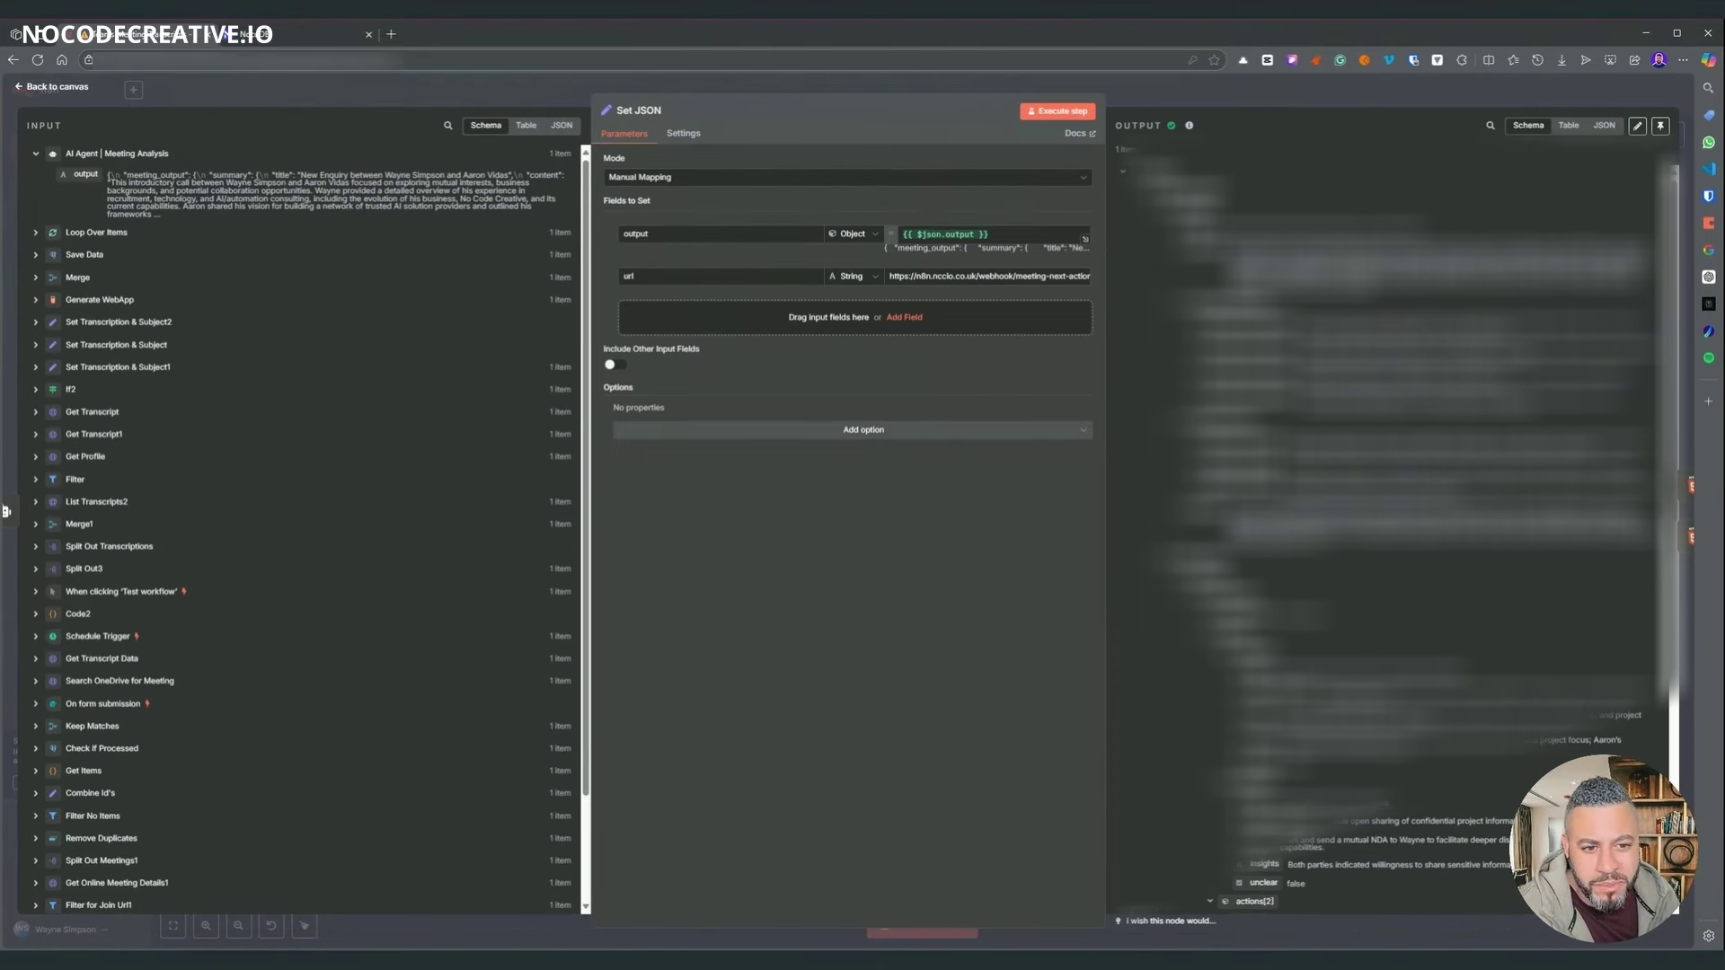
scroll(1401, 539, down, 3)
scroll(1401, 539, down, 3)
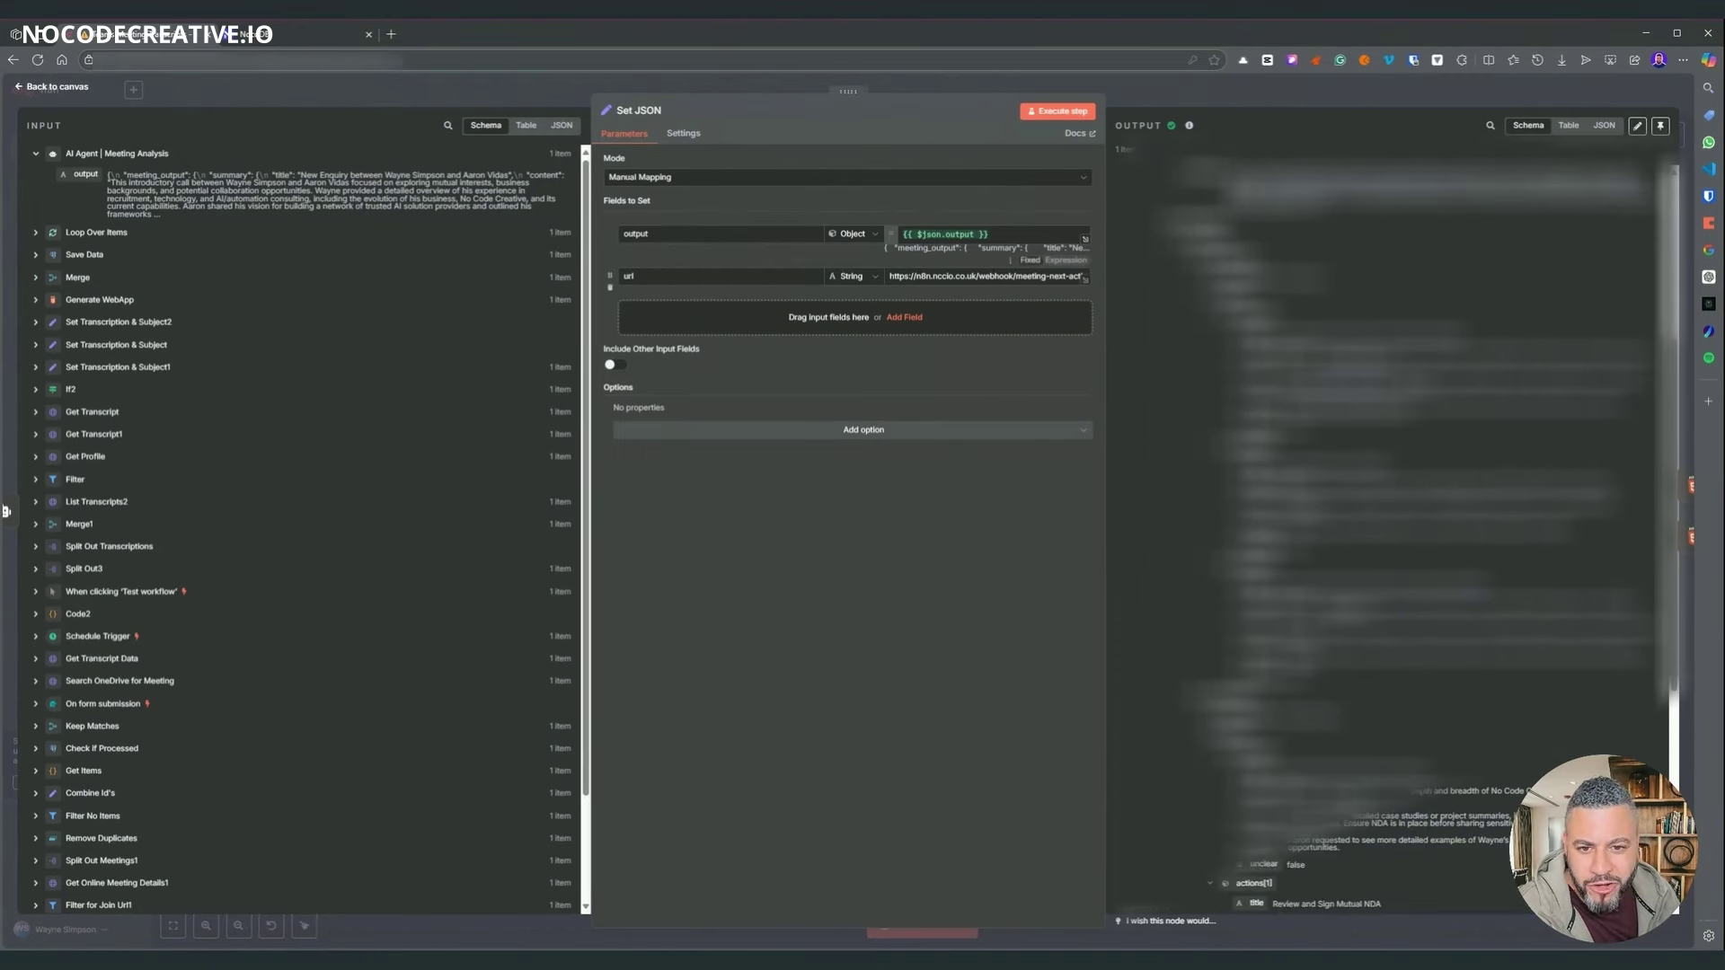
scroll(1401, 539, down, 3)
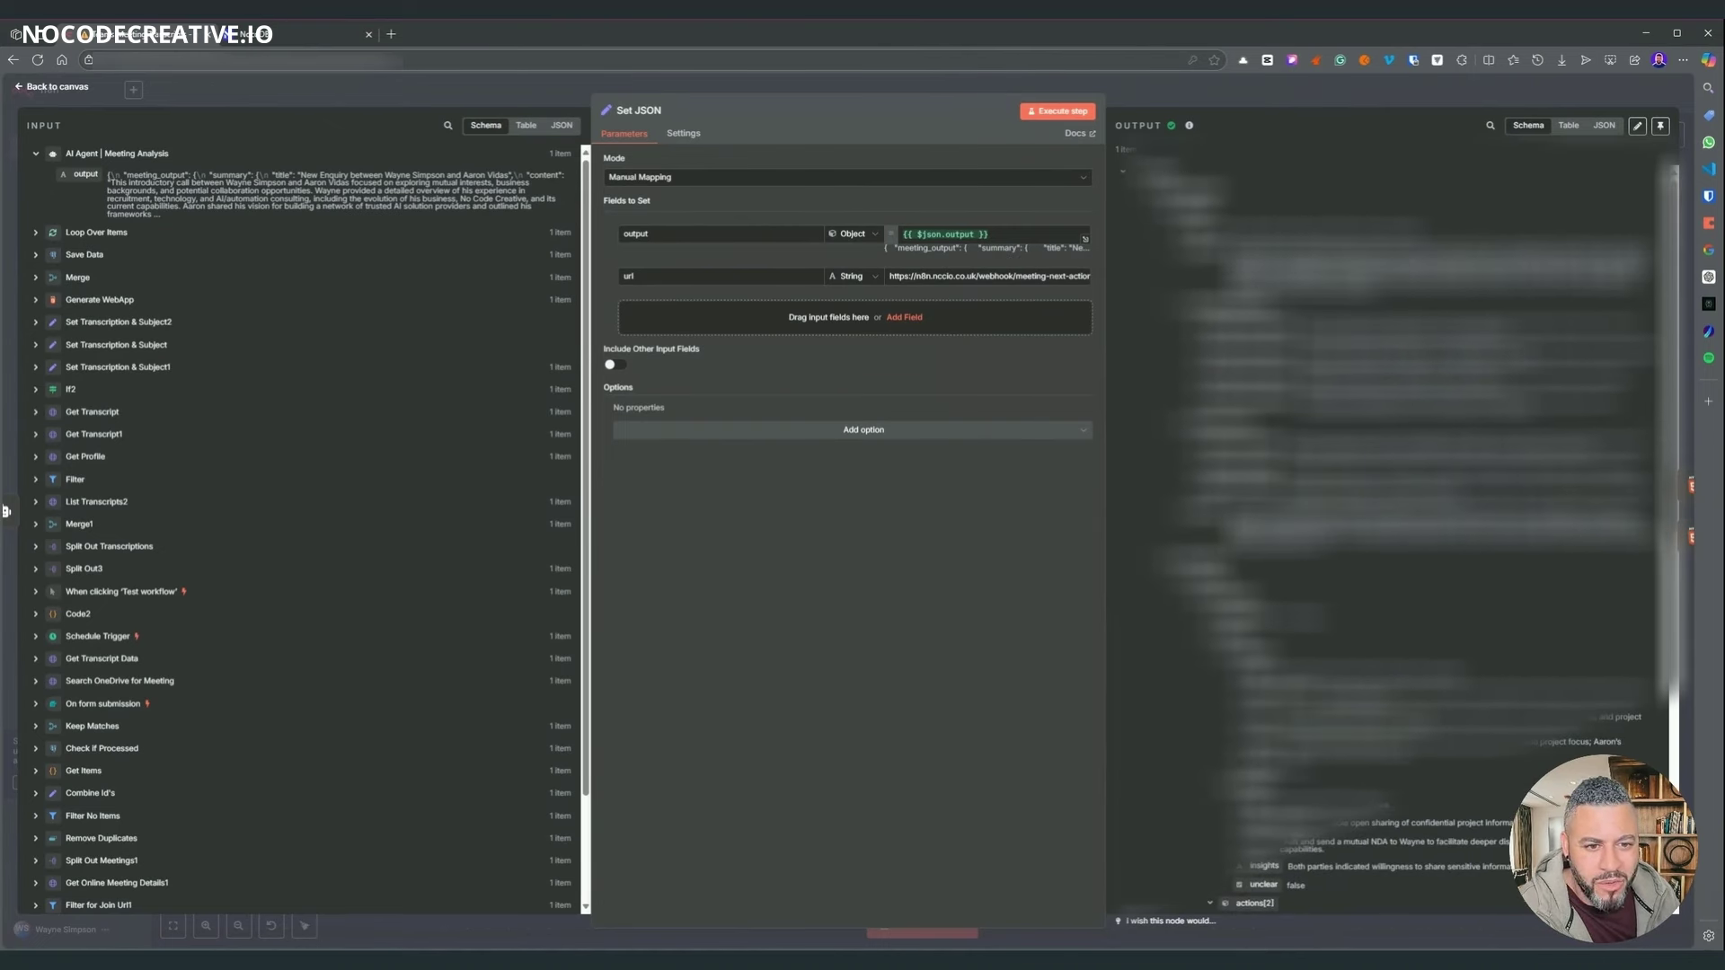
scroll(1401, 539, down, 3)
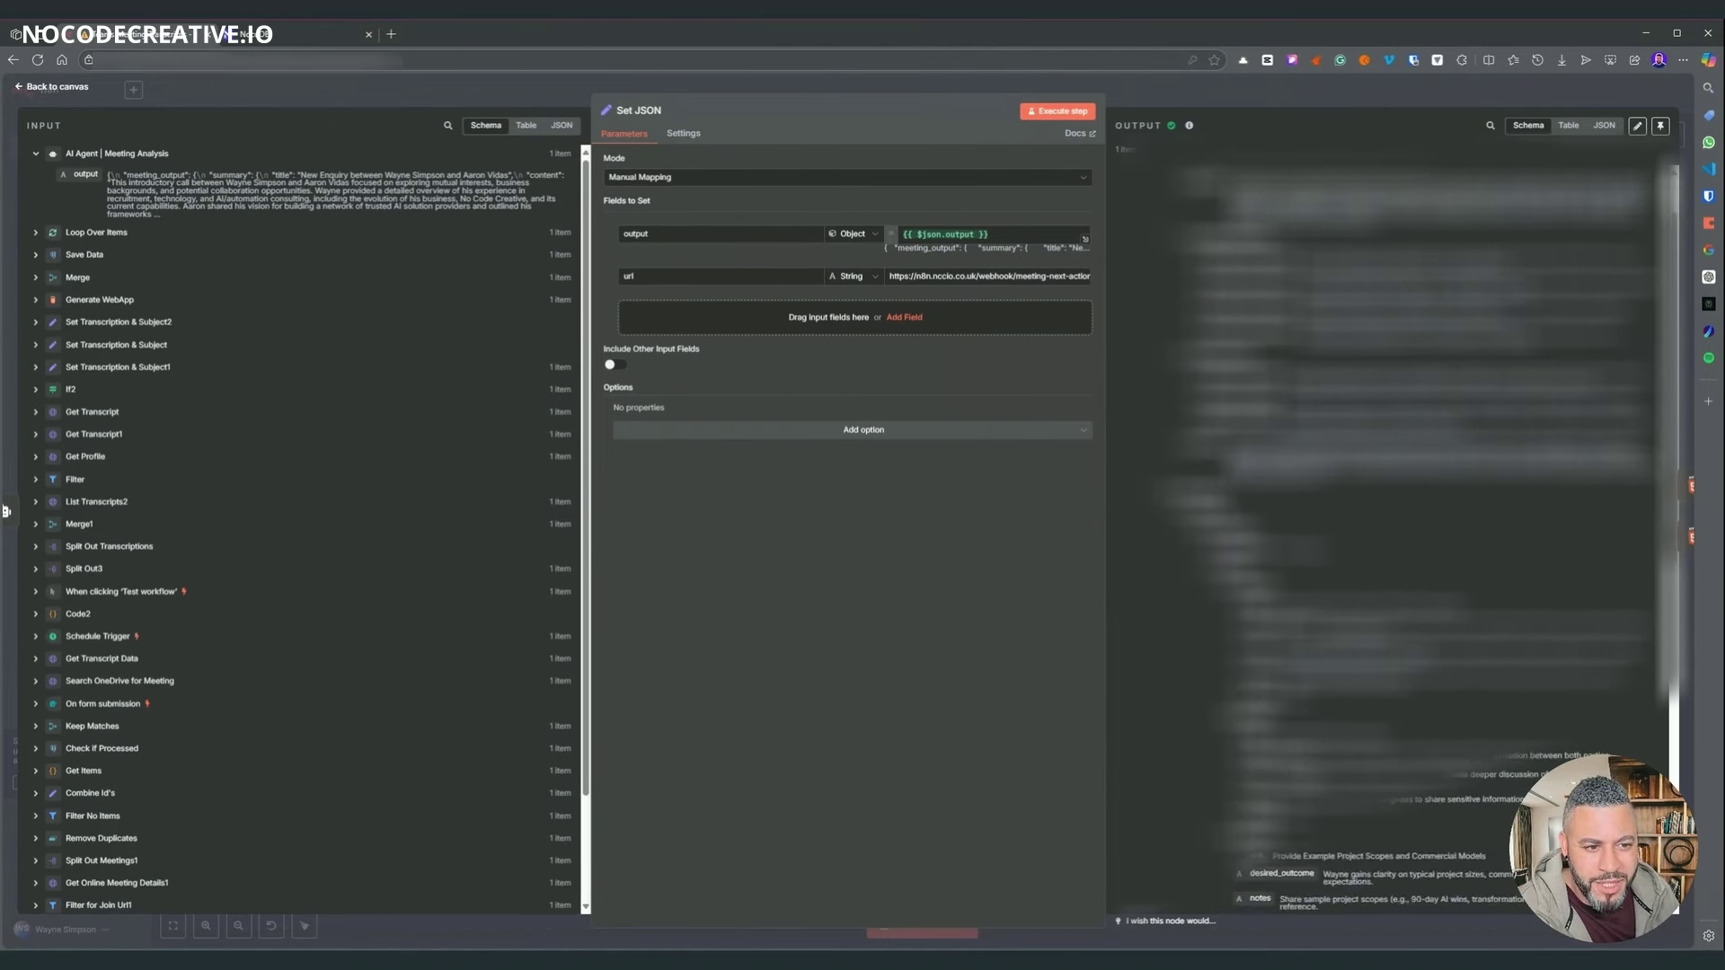
scroll(1401, 539, down, 2)
scroll(1401, 539, down, 2)
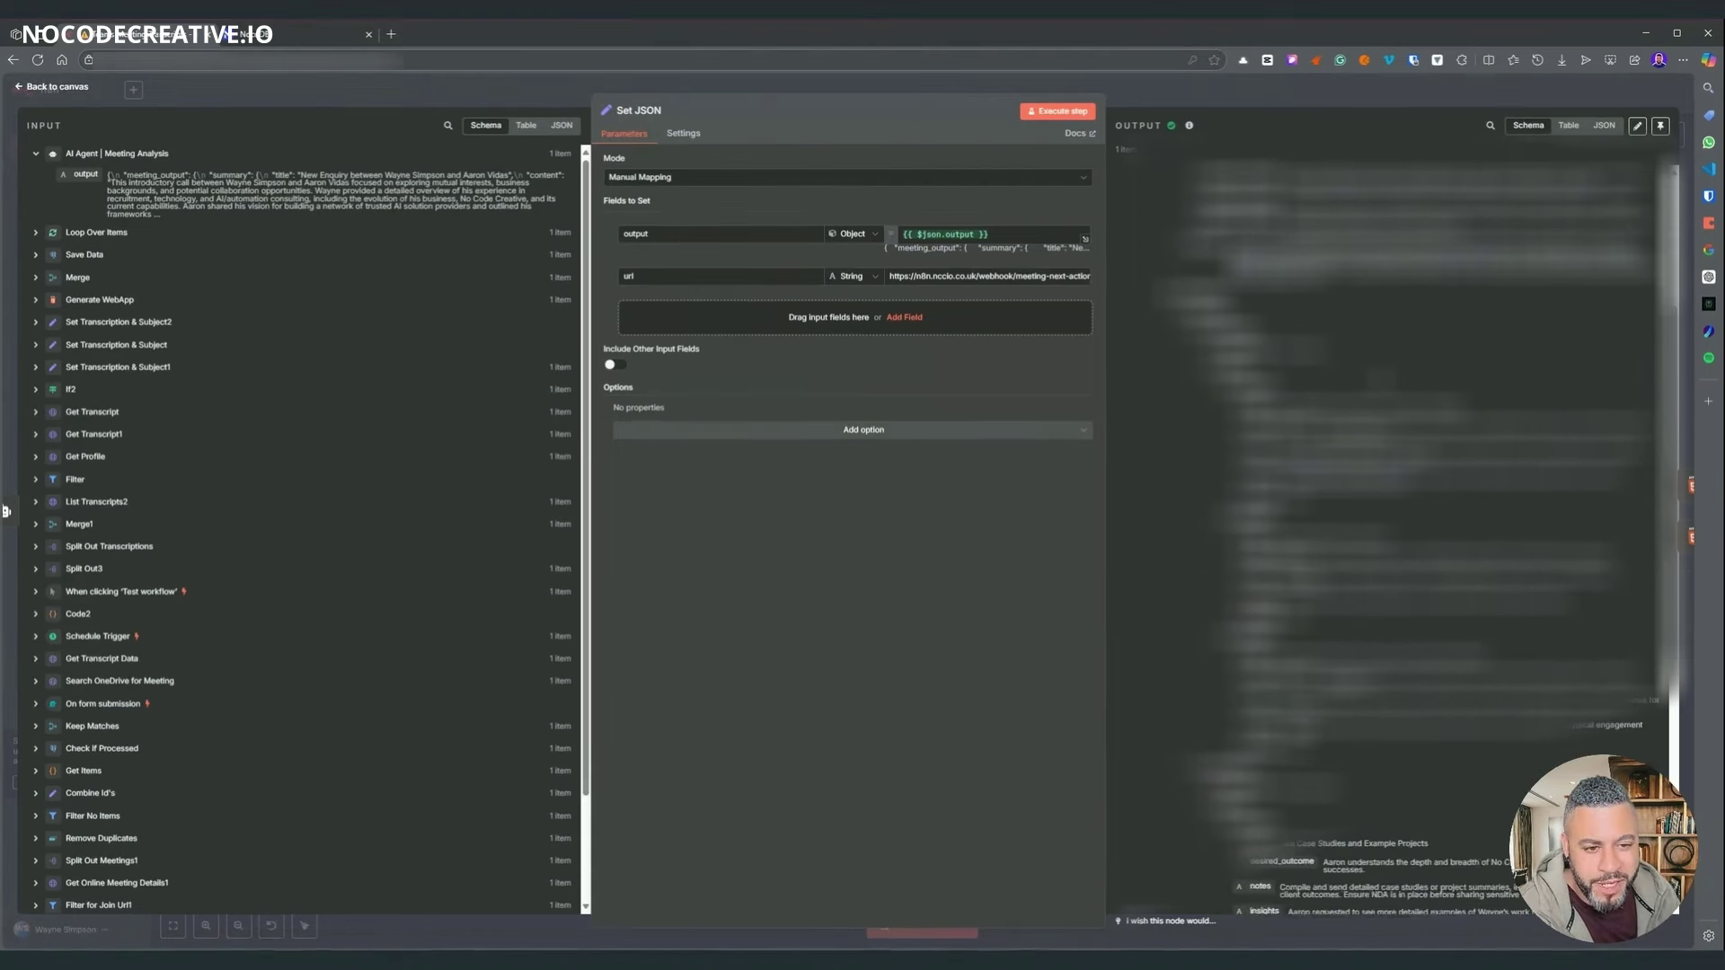
scroll(1402, 539, down, 3)
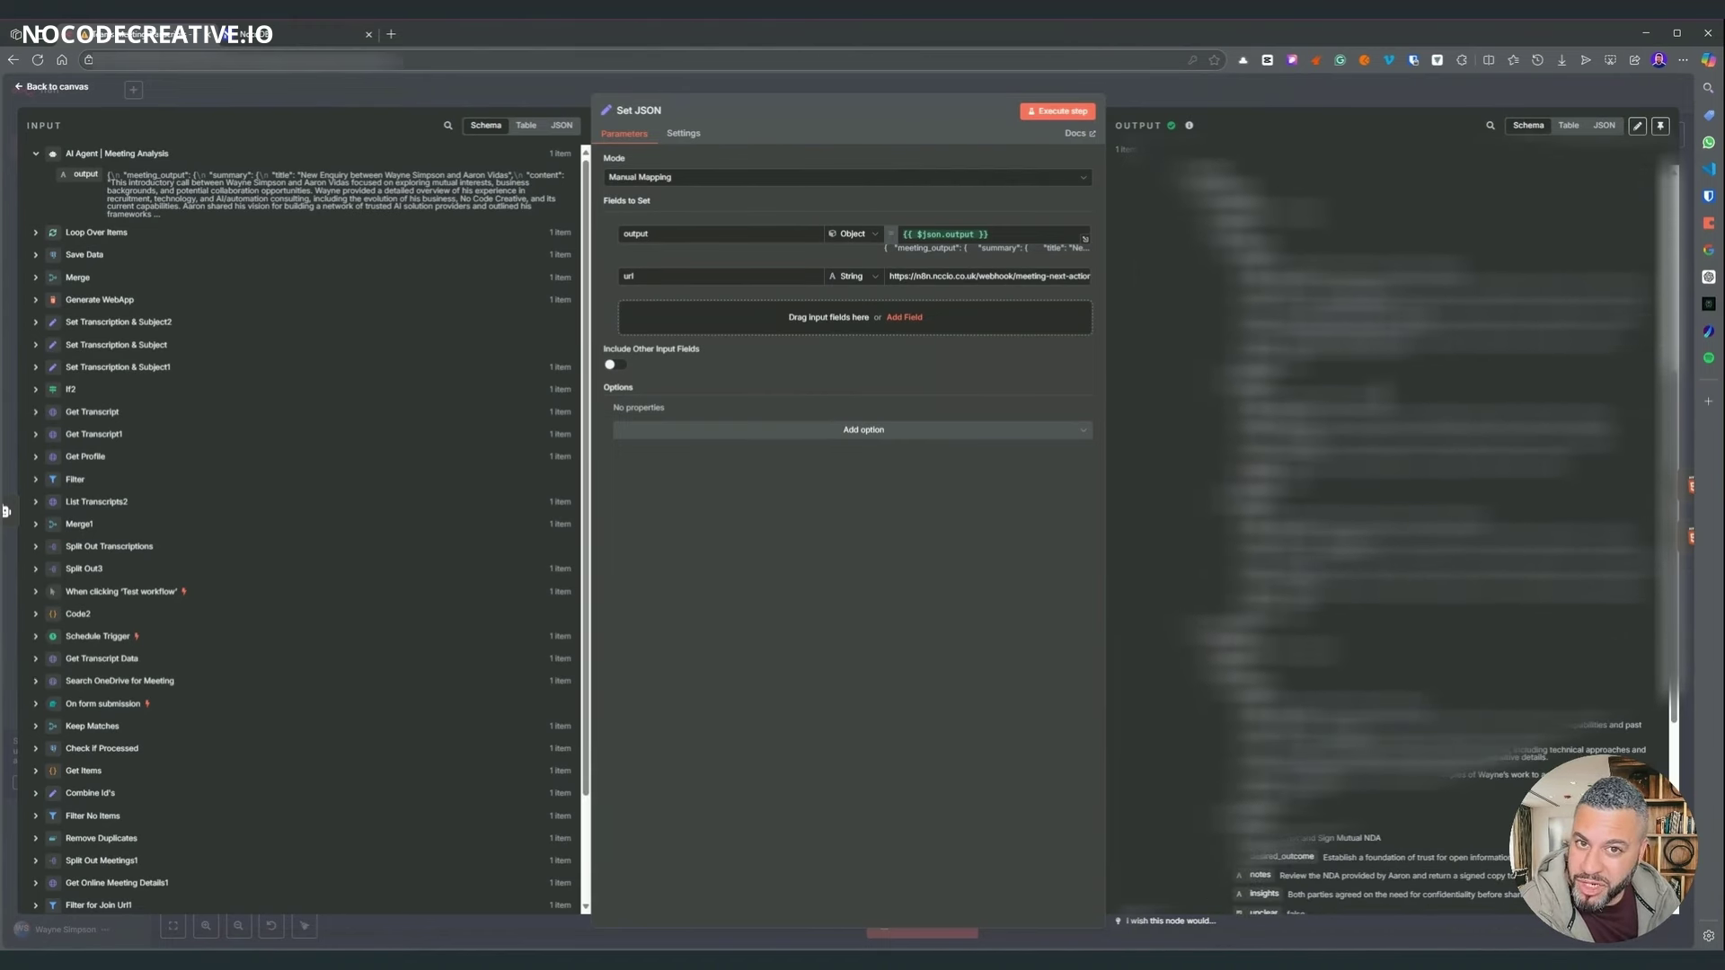
scroll(1401, 539, down, 5)
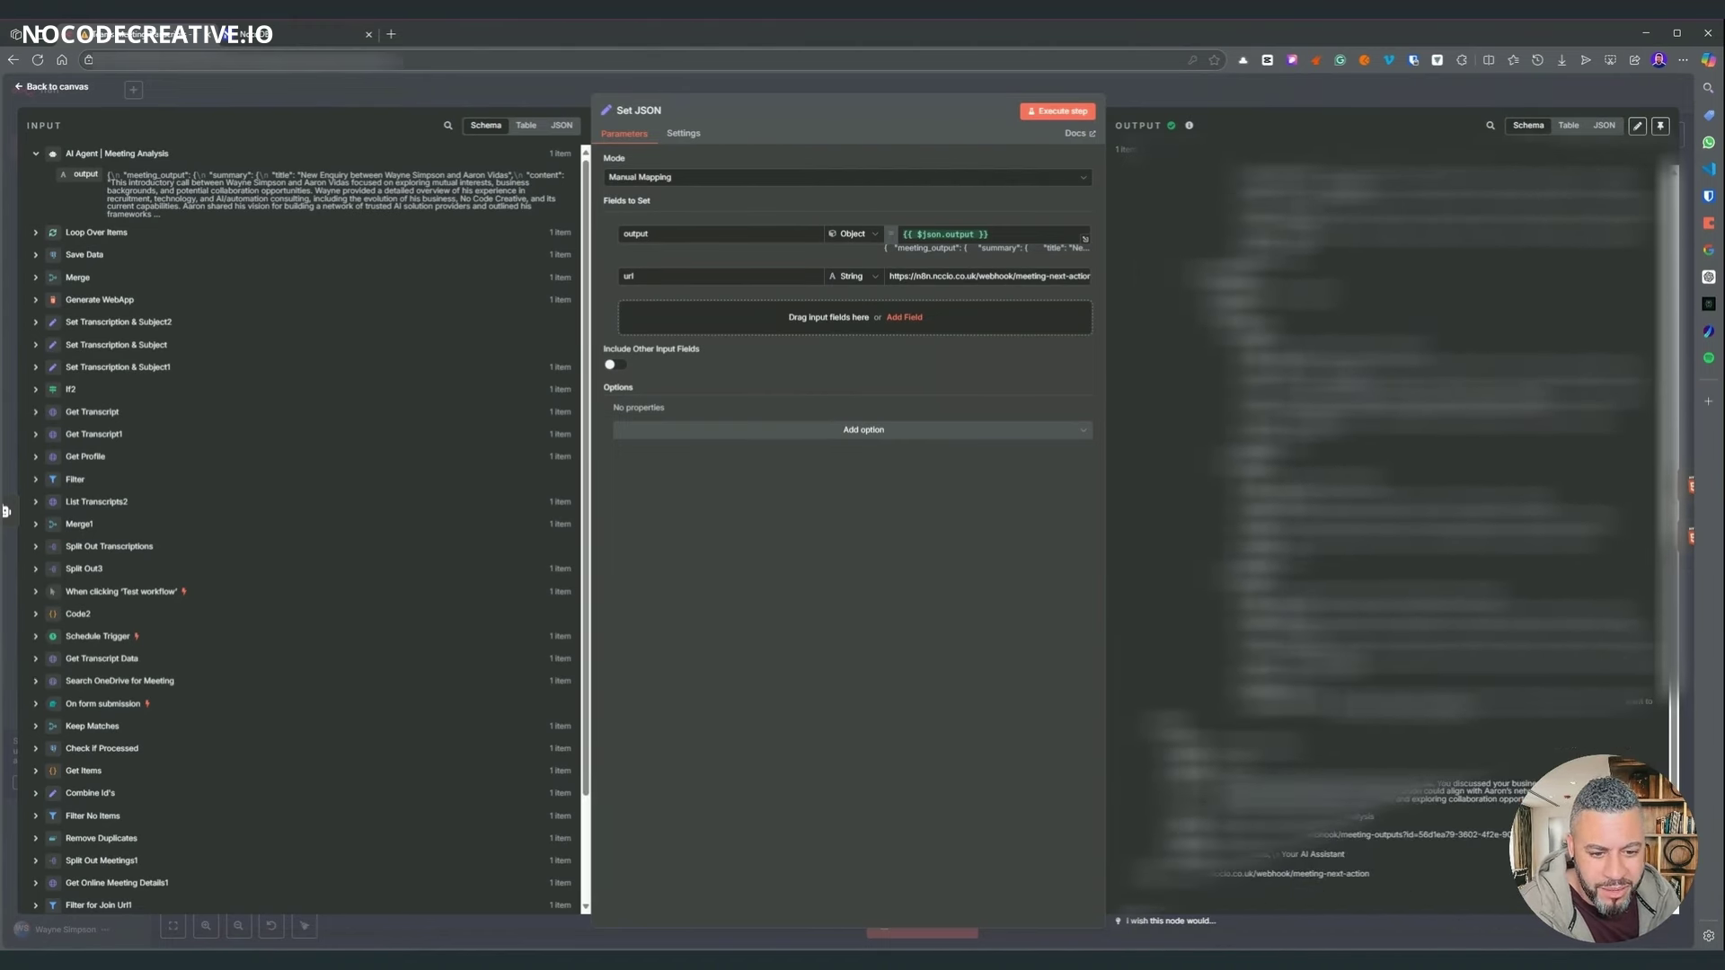
key(Escape)
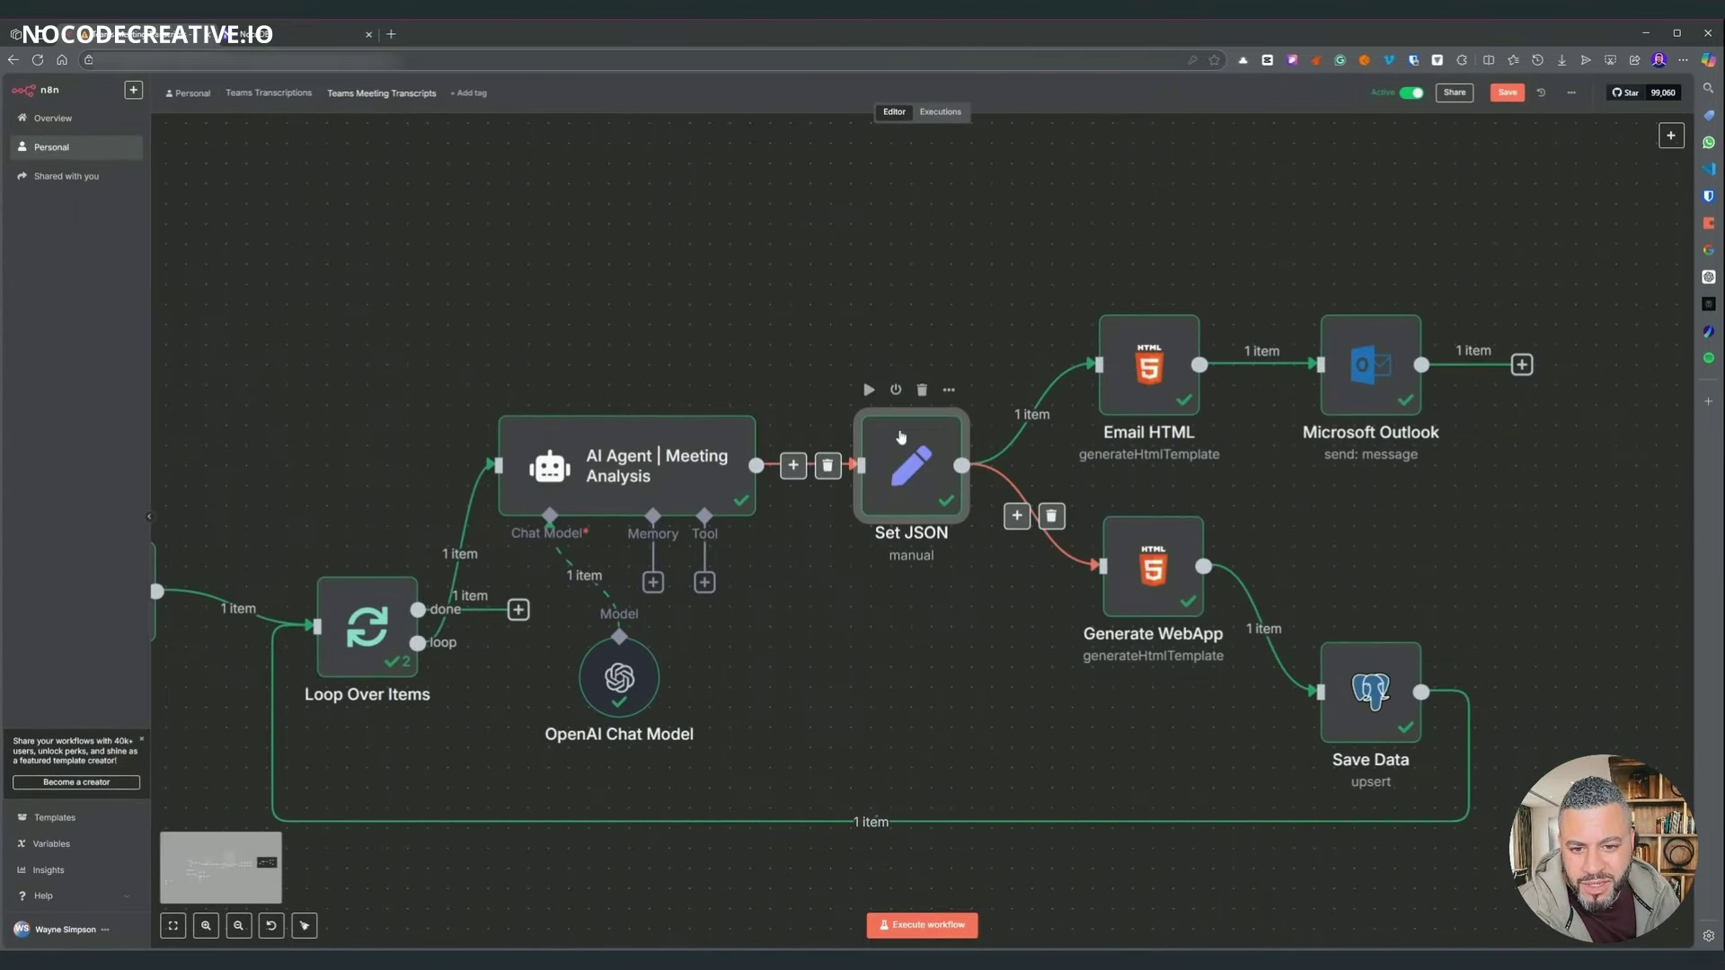
- Inspect the Email HTML and Microsoft Outlook nodes on the output branch
drag(1040, 277, 909, 298)
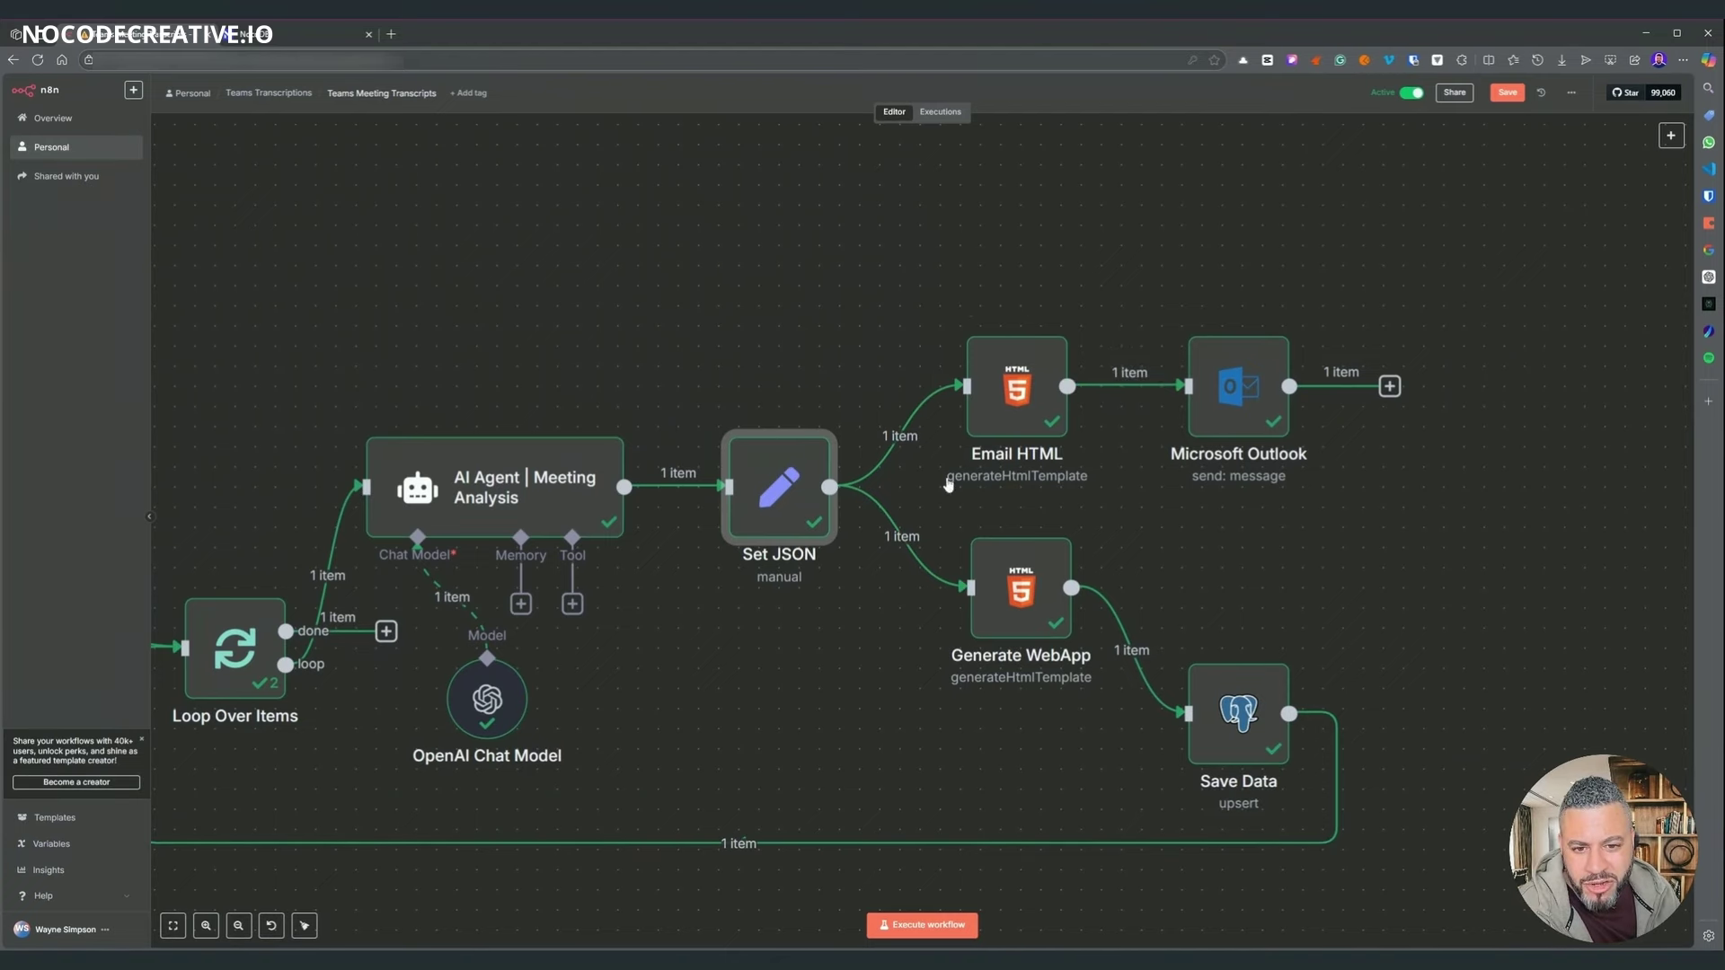
mouse_move(1033, 359)
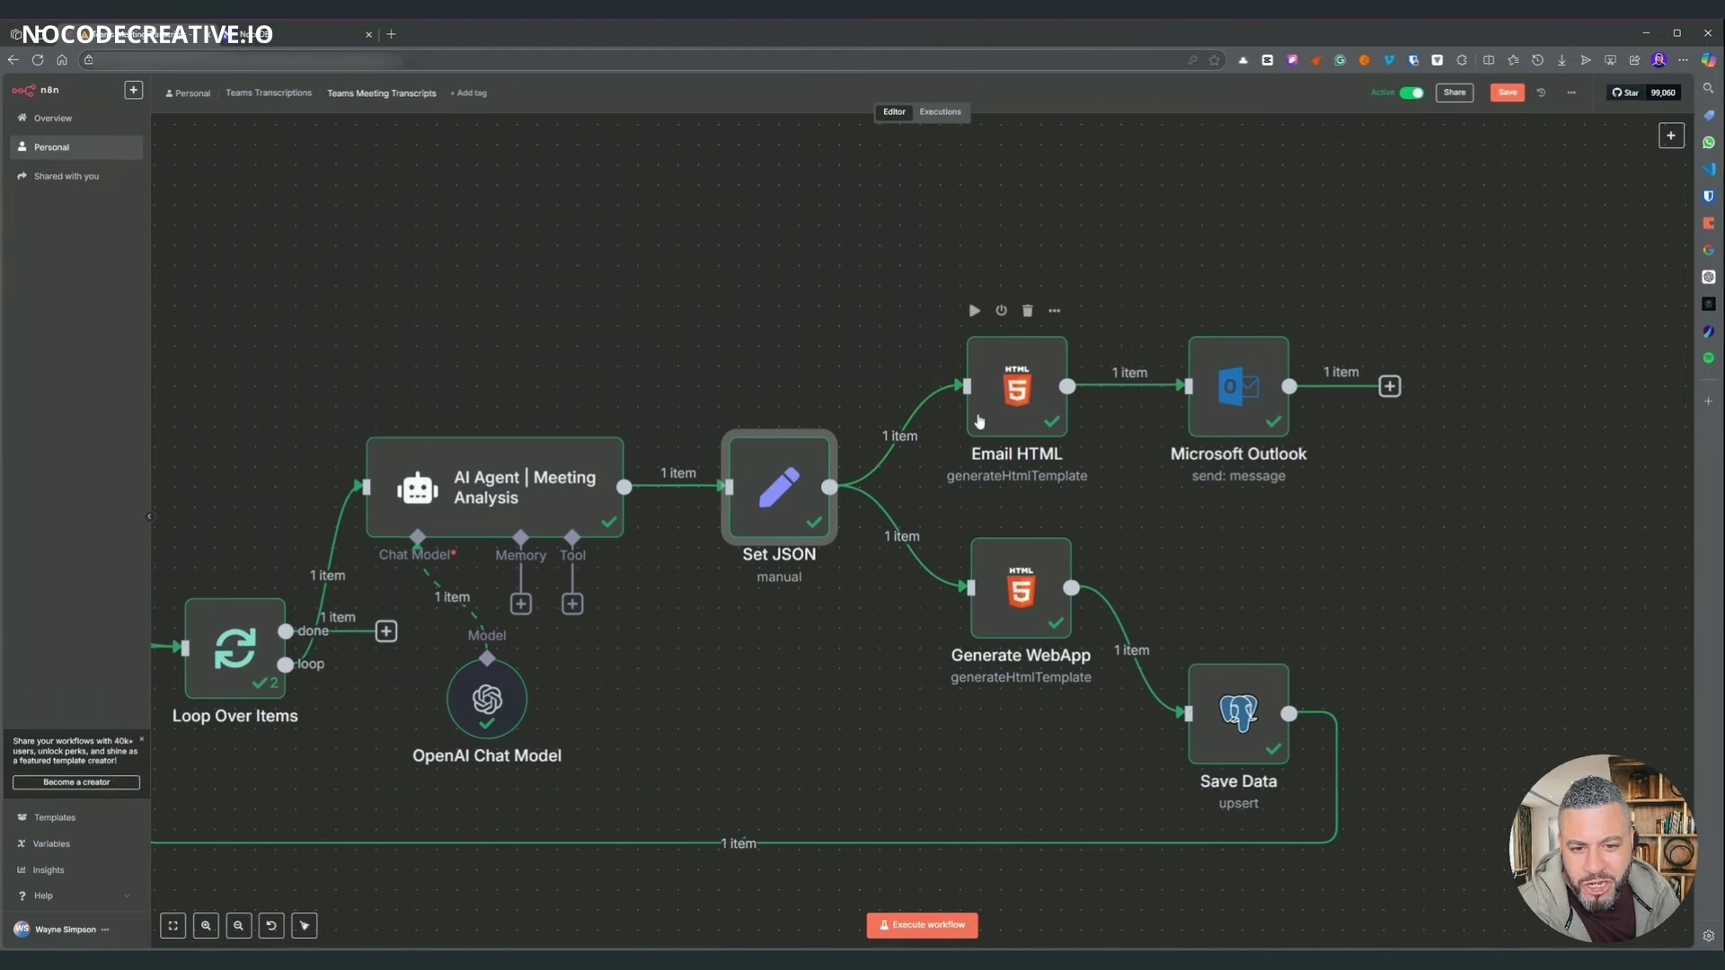
double_click(979, 421)
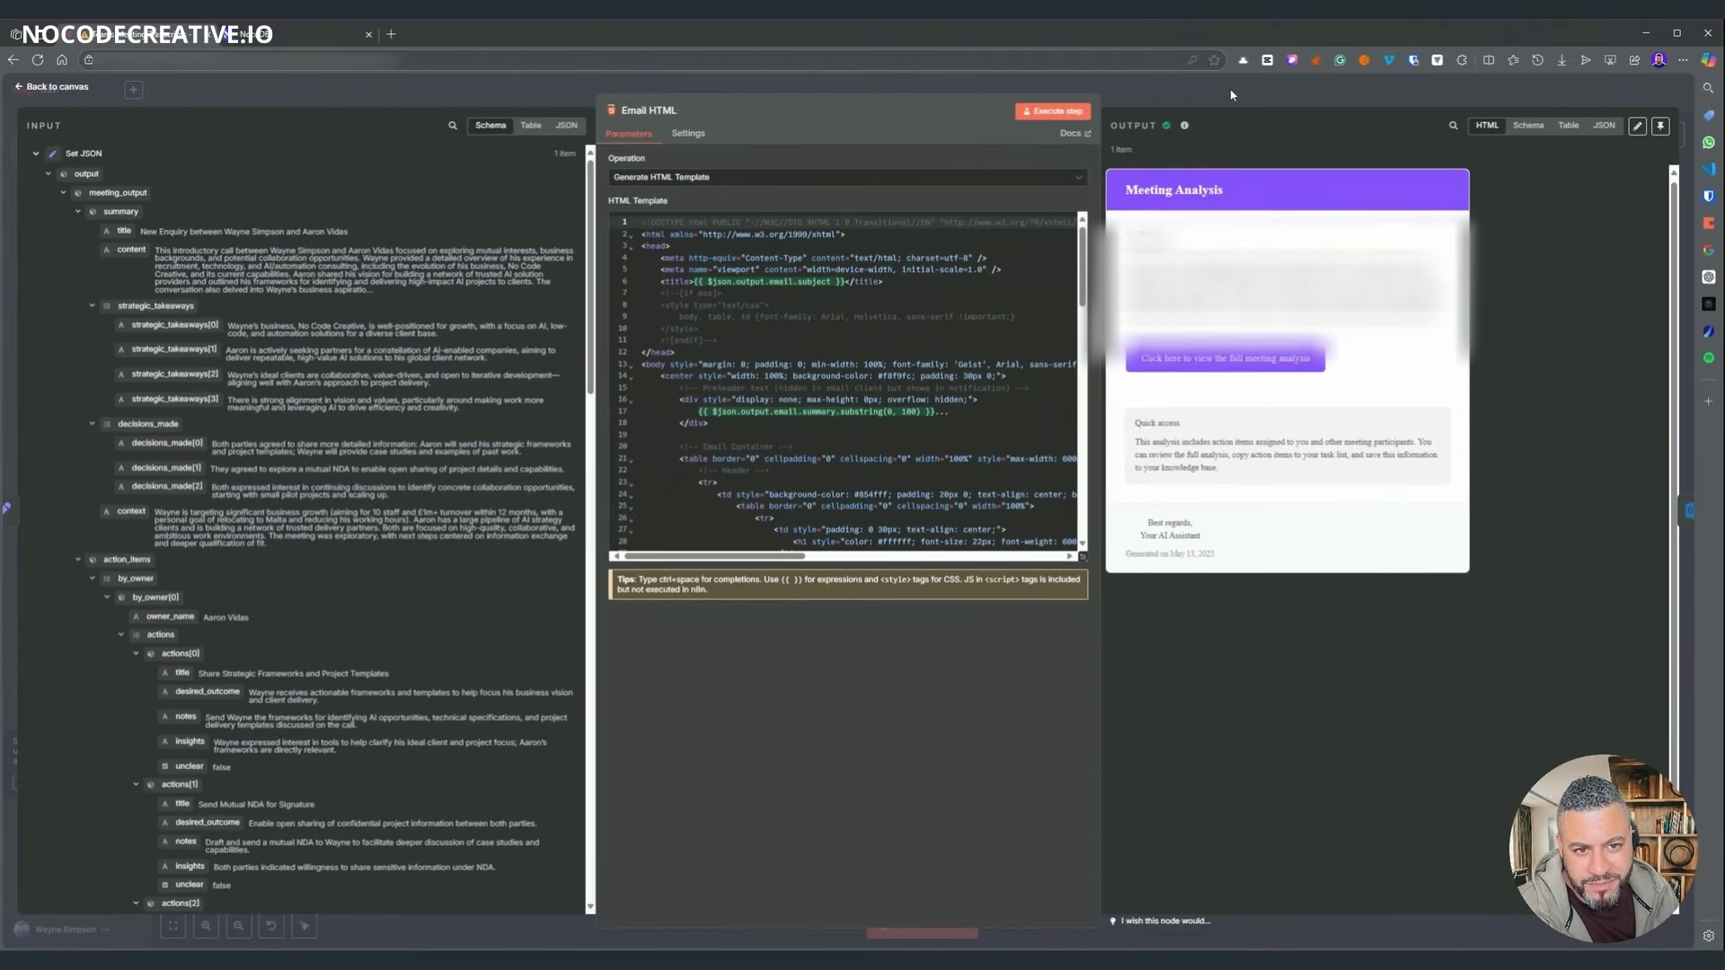
key(Escape)
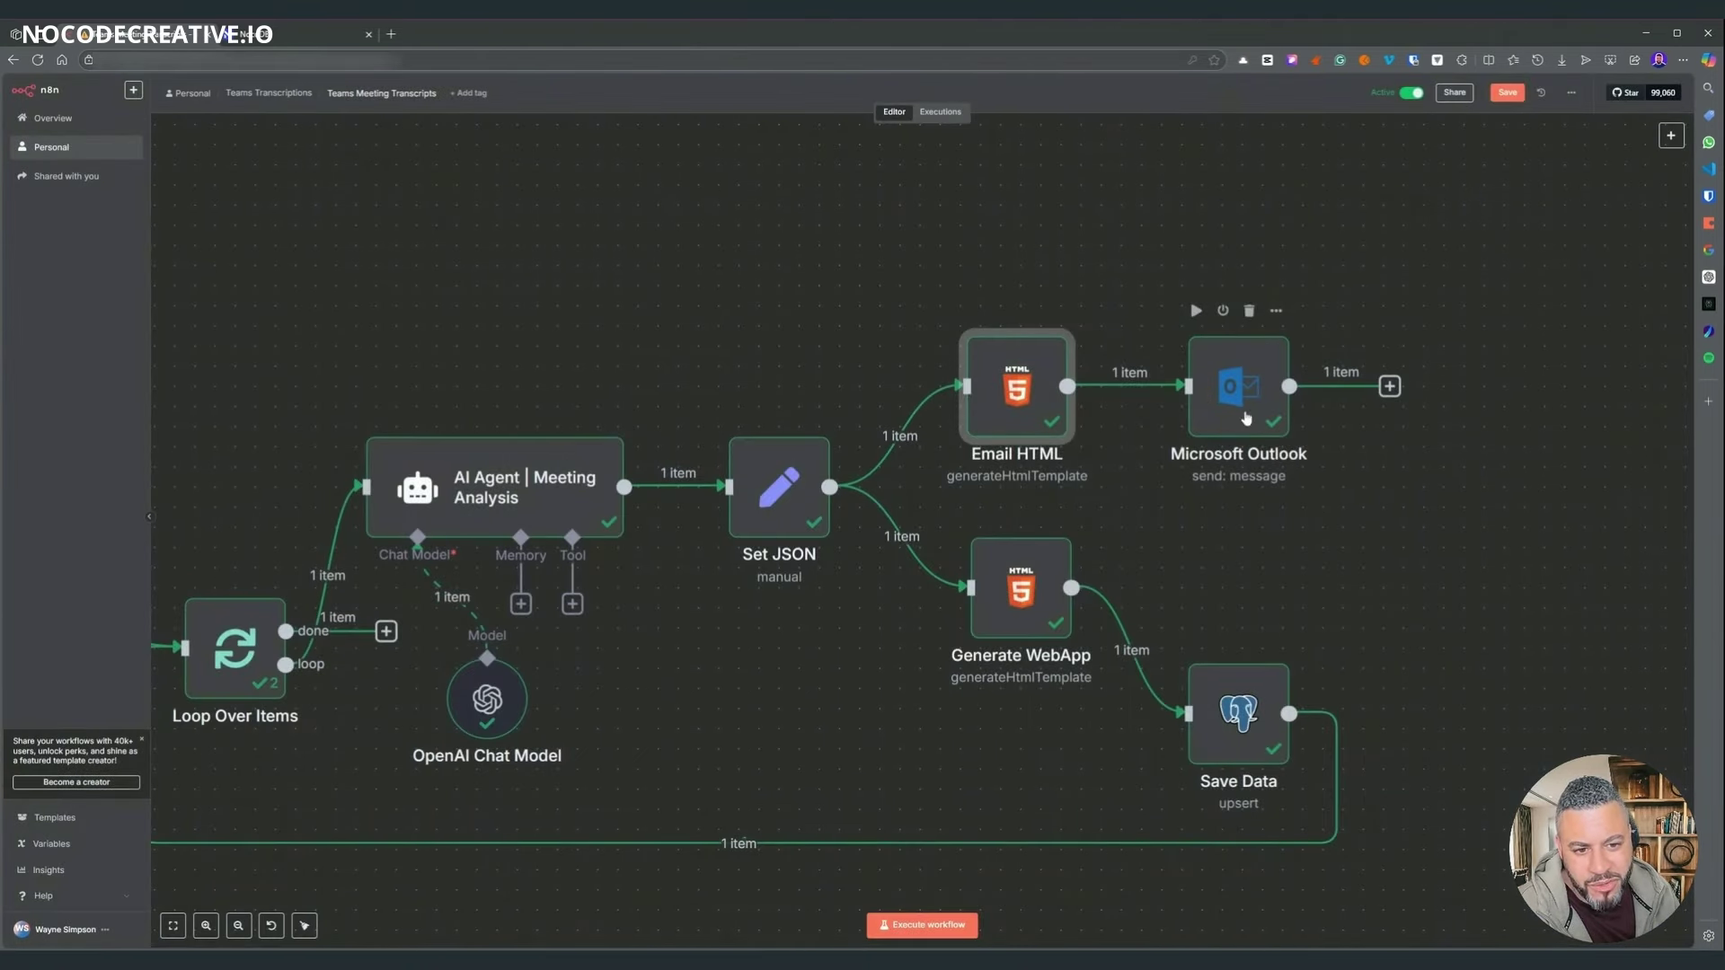
drag(1229, 385, 1251, 378)
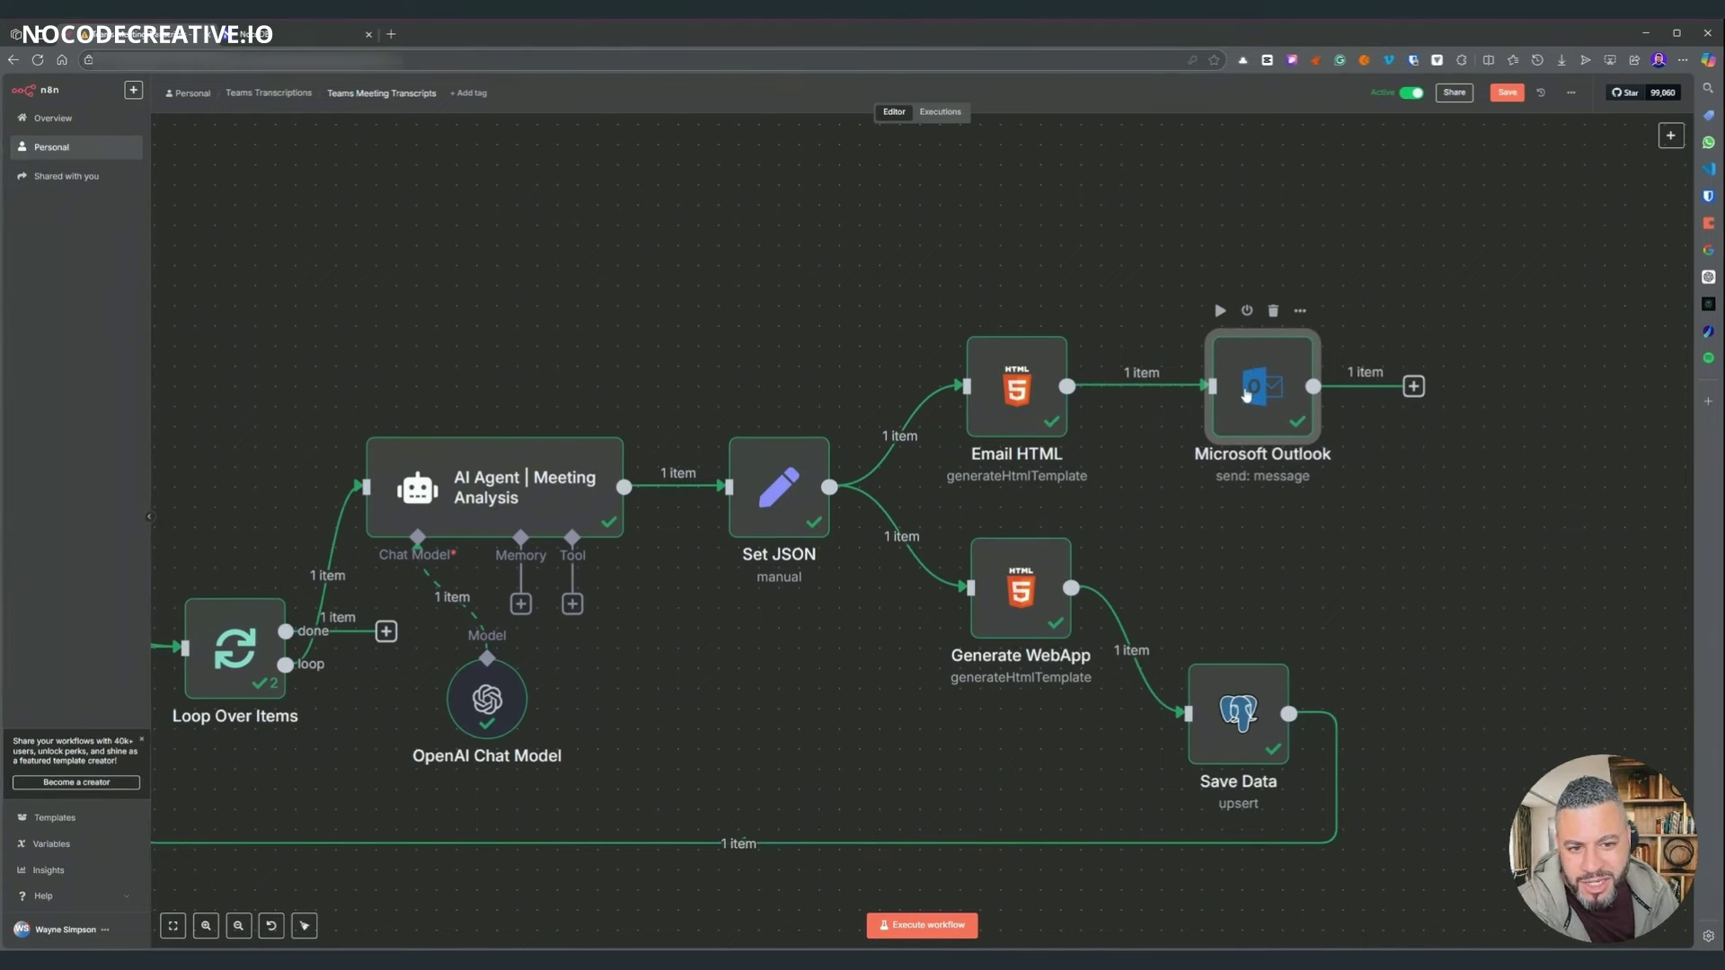
double_click(1246, 393)
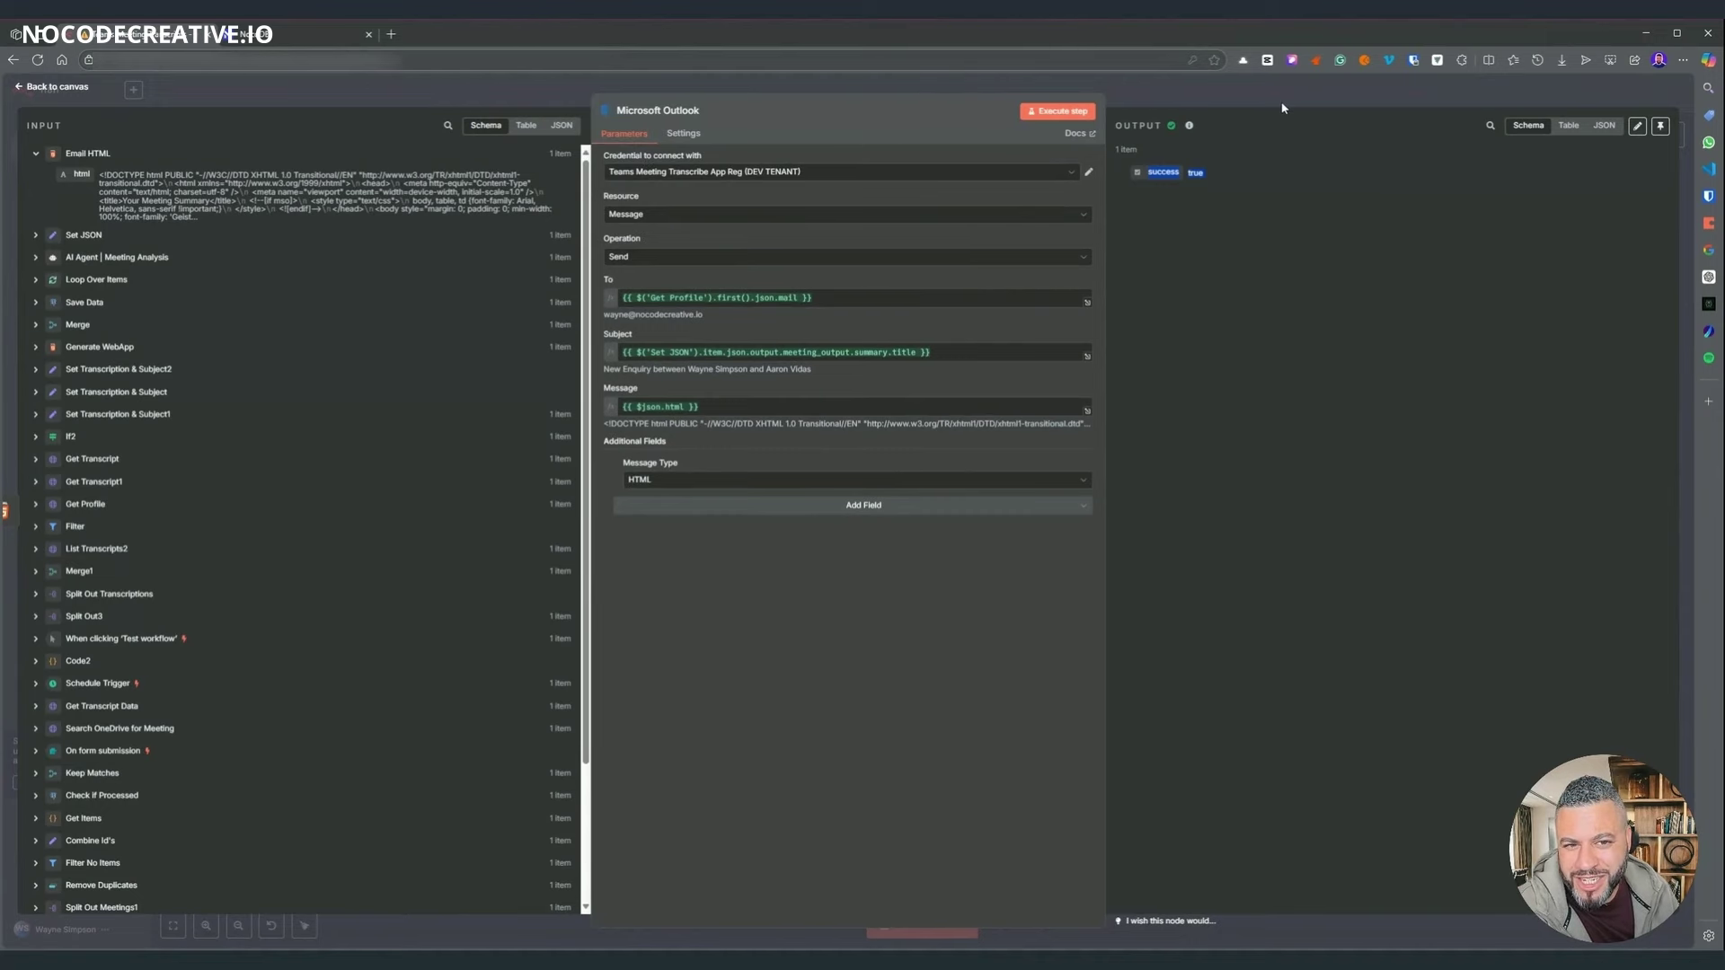
key(Escape)
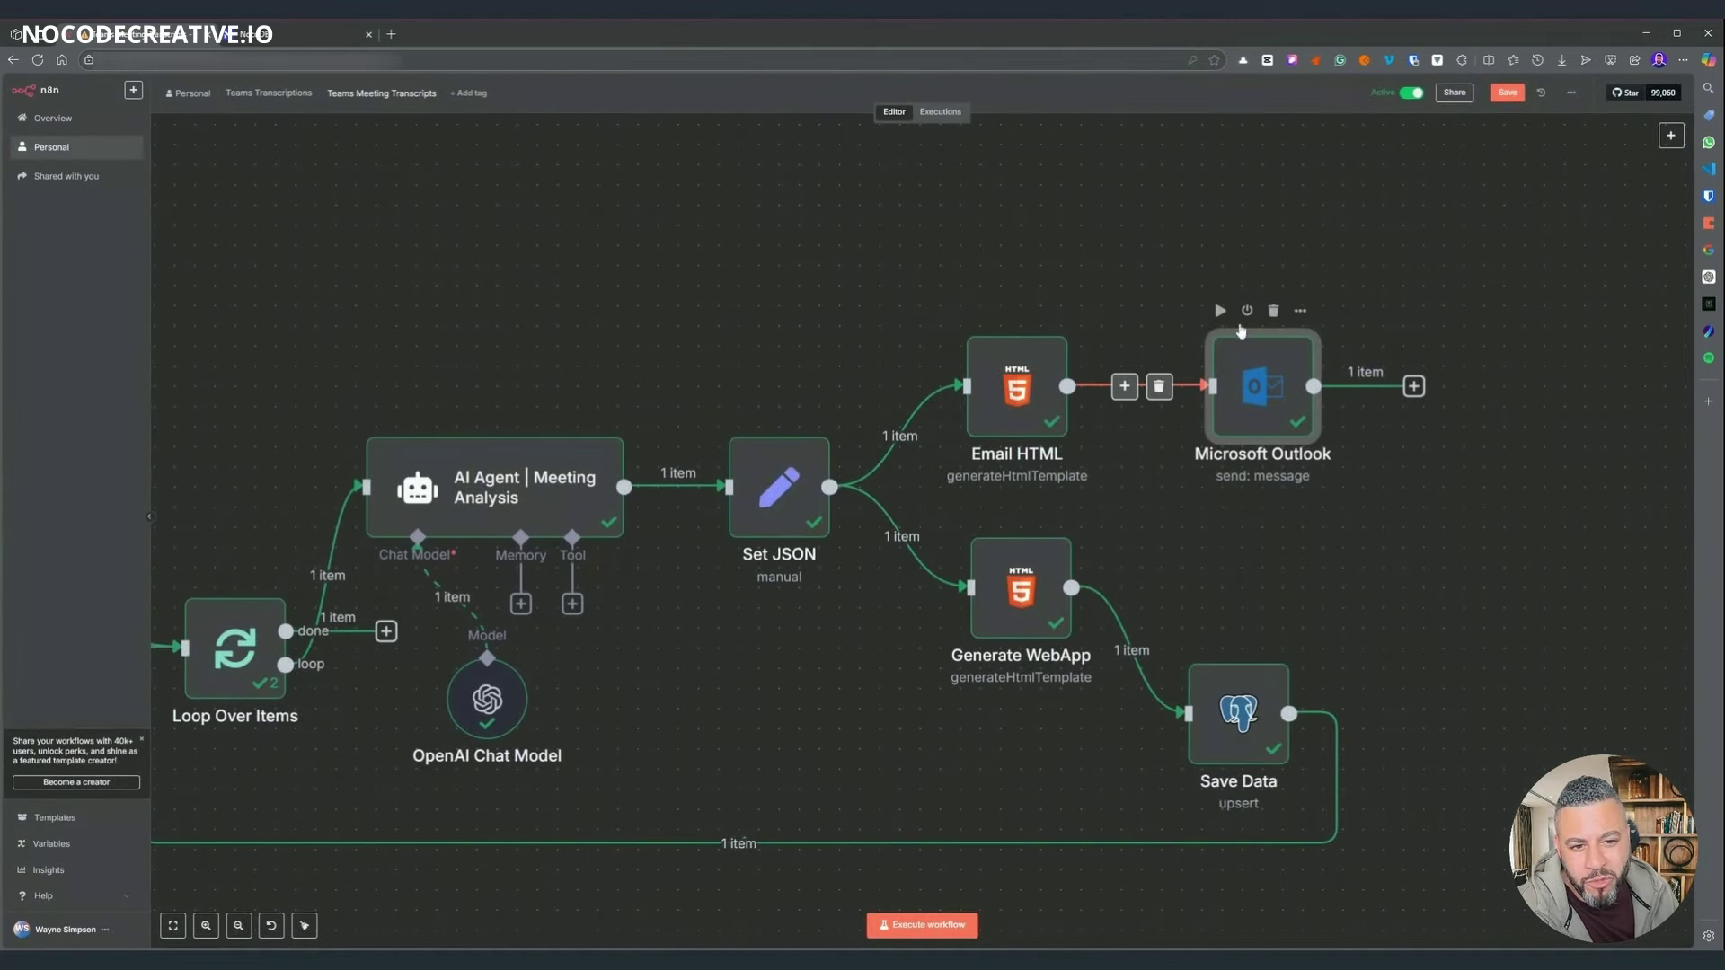
- Open the Generate WebApp node and scroll through its HTML template
mouse_move(1247, 413)
mouse_down()
mouse_move(1263, 364)
mouse_move(1252, 407)
mouse_up()
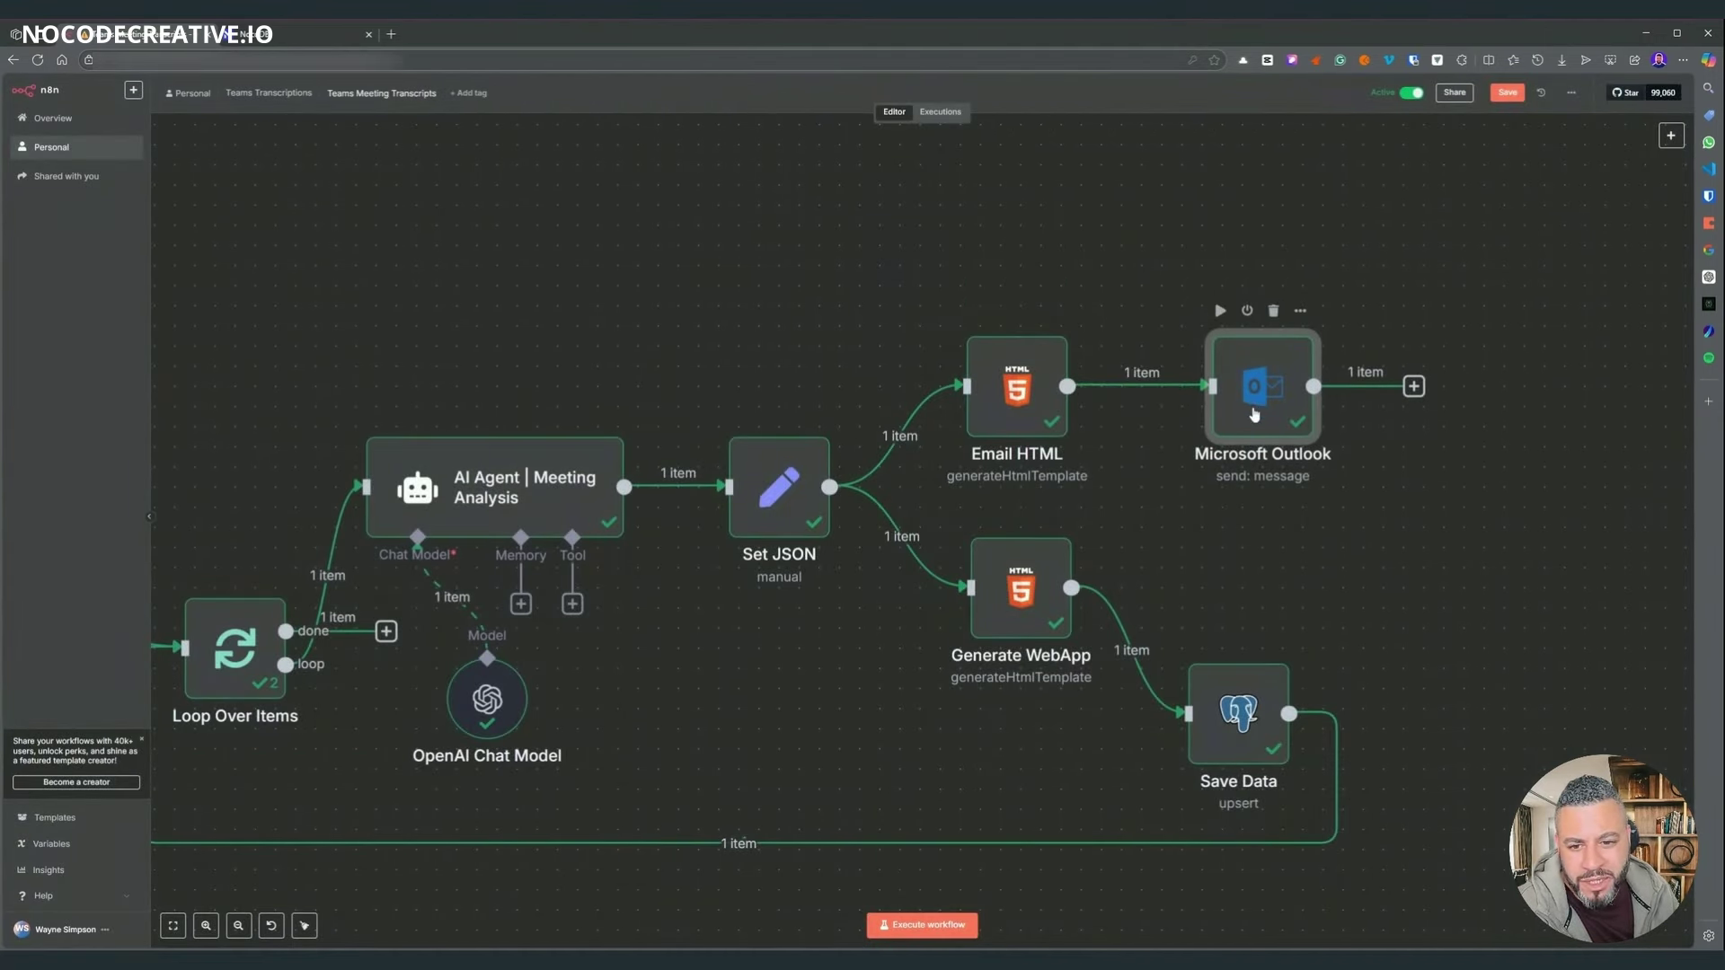
scroll(1254, 414, down, 4)
scroll(1254, 413, left, 3)
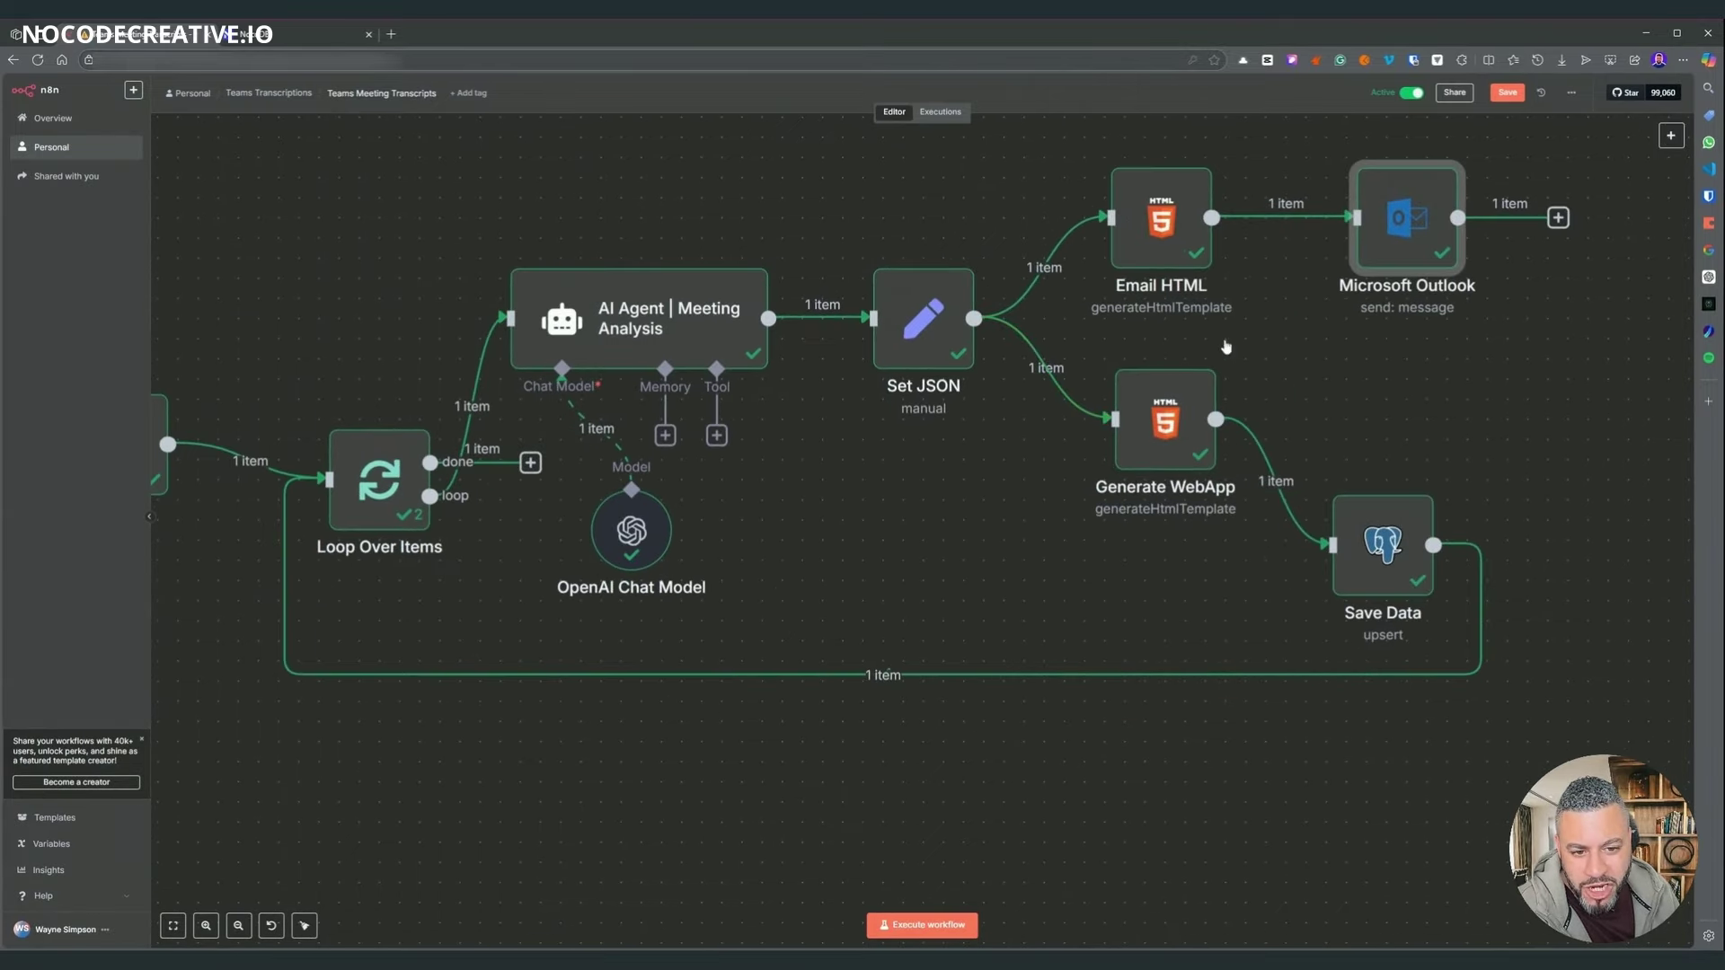
double_click(1165, 419)
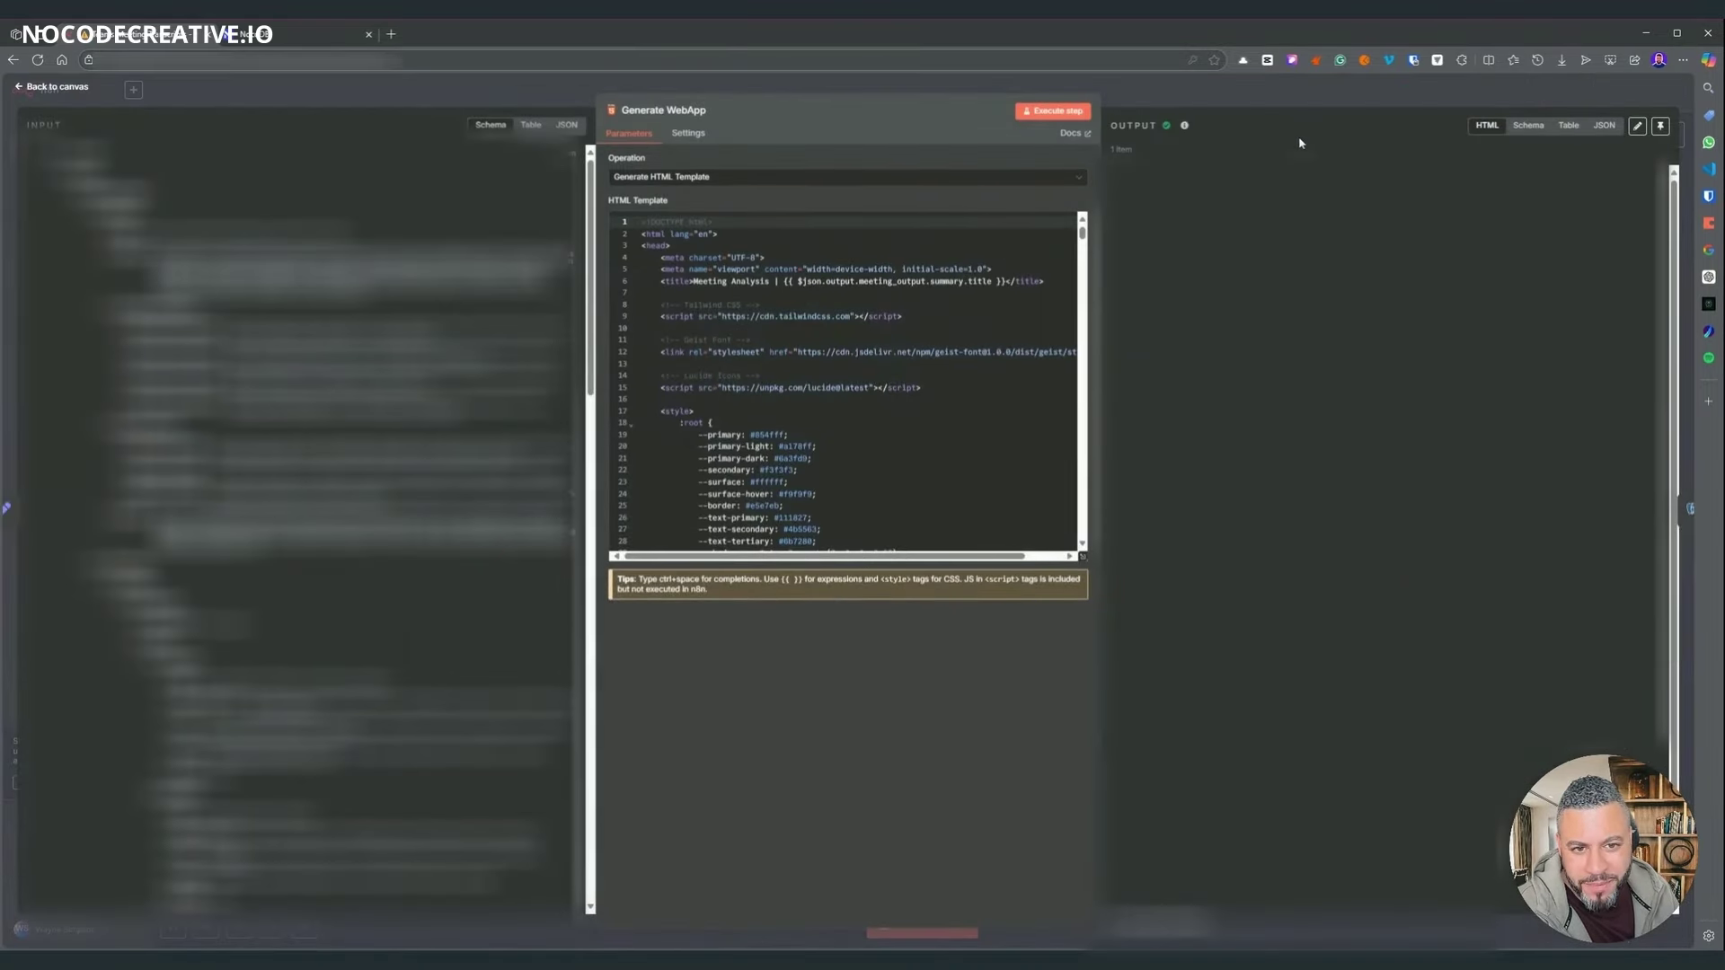
scroll(1258, 431, down, 6)
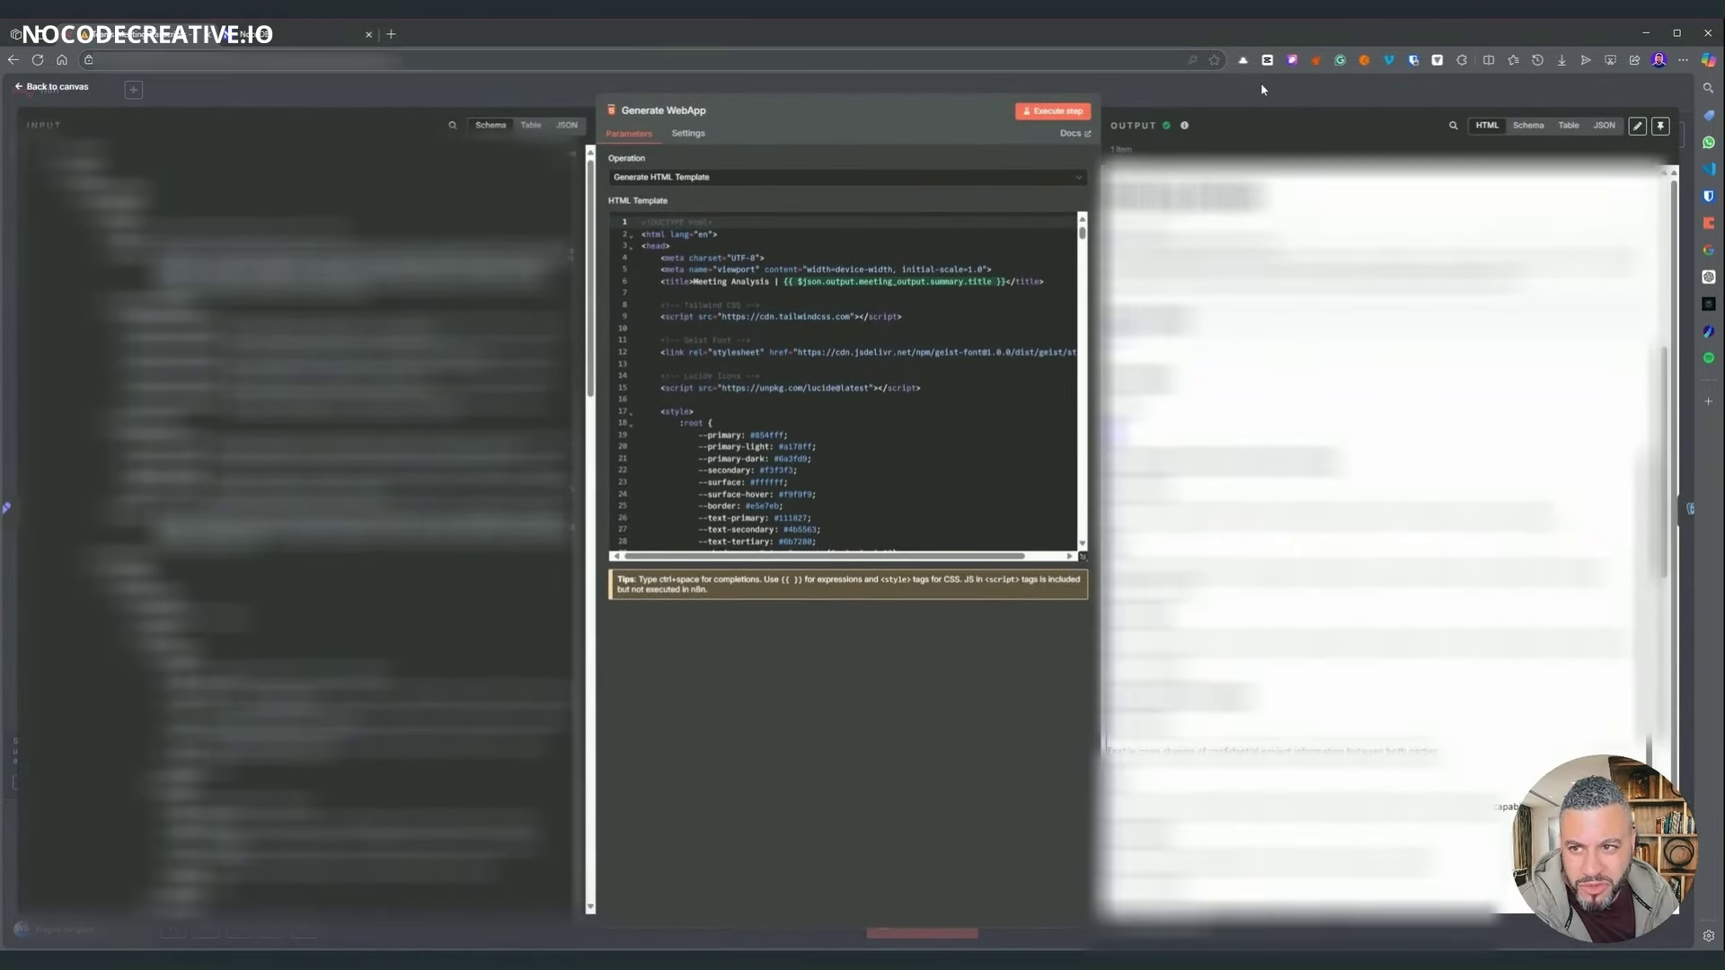
click(1260, 82)
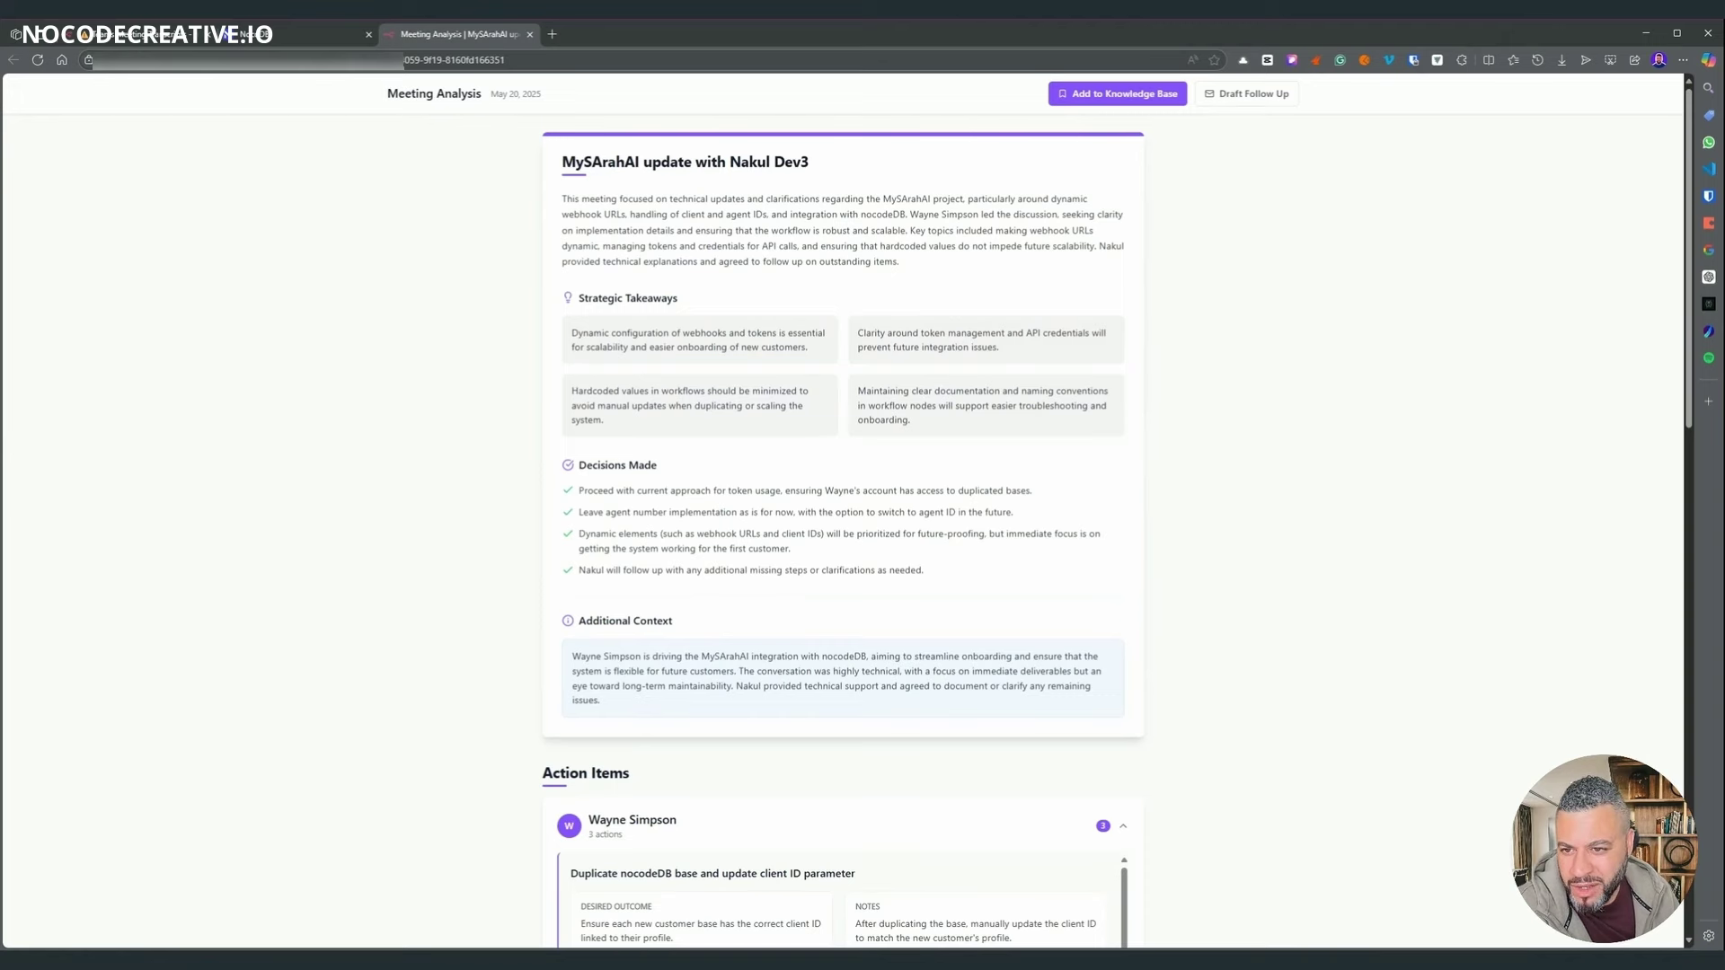
- Read through the meeting summary and action items on the Meeting Analysis page
drag(562, 199, 1022, 247)
click(950, 281)
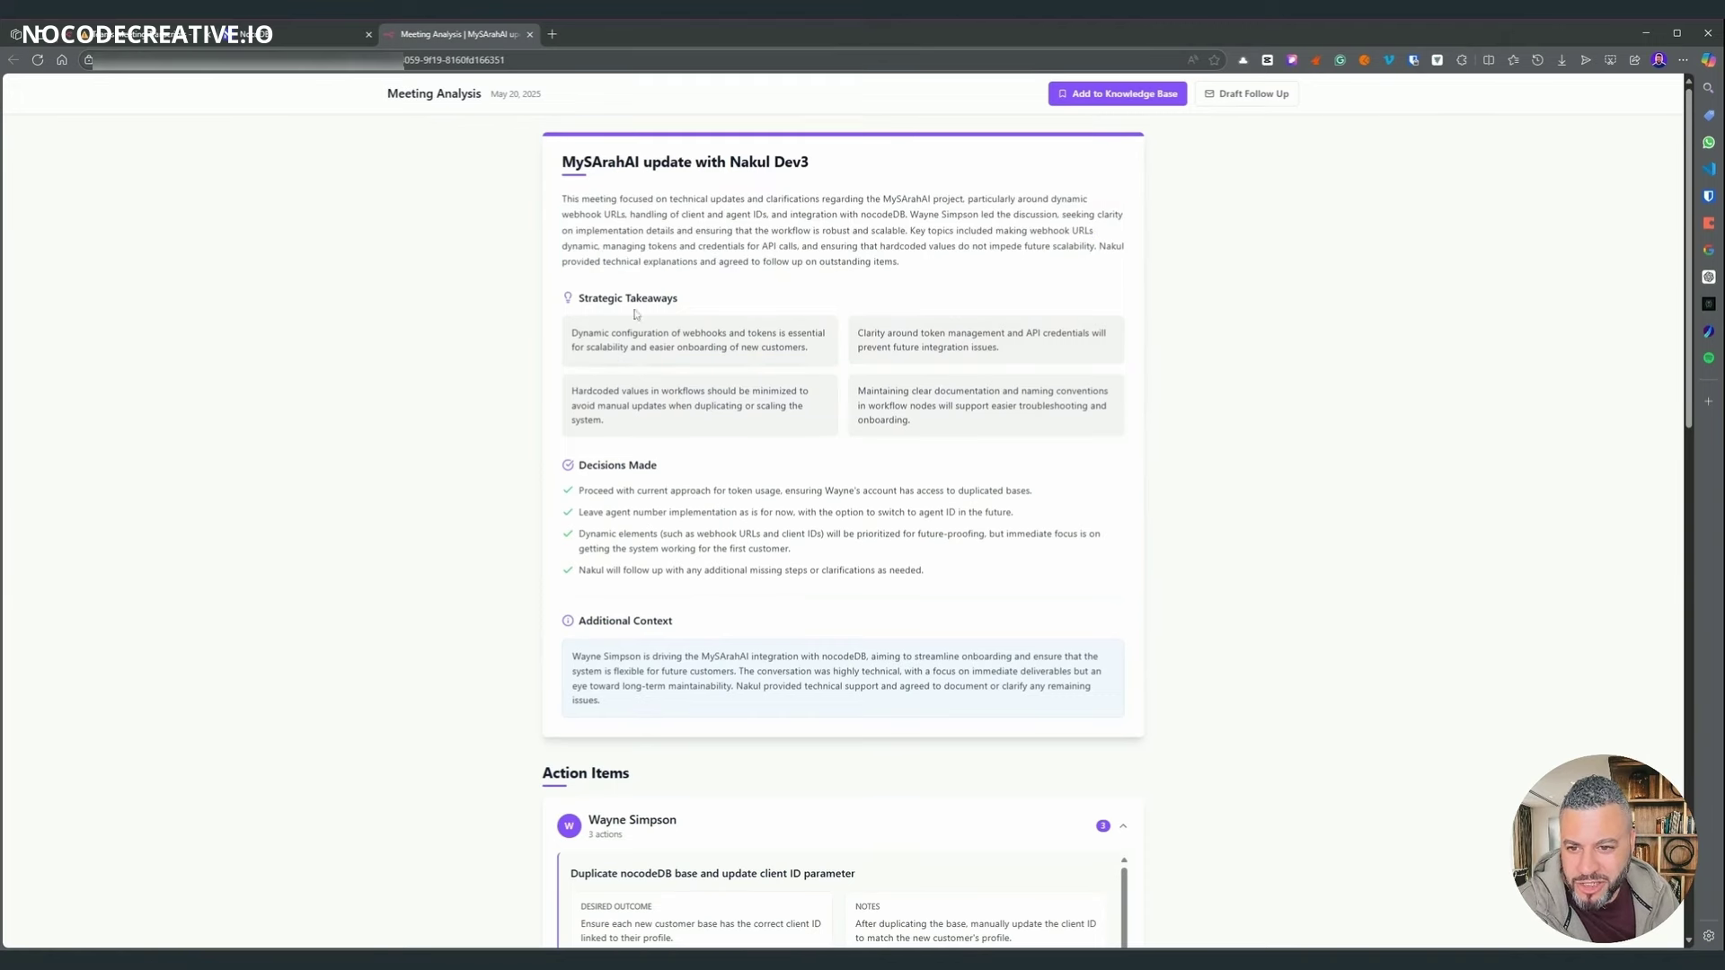
scroll(712, 374, down, 2)
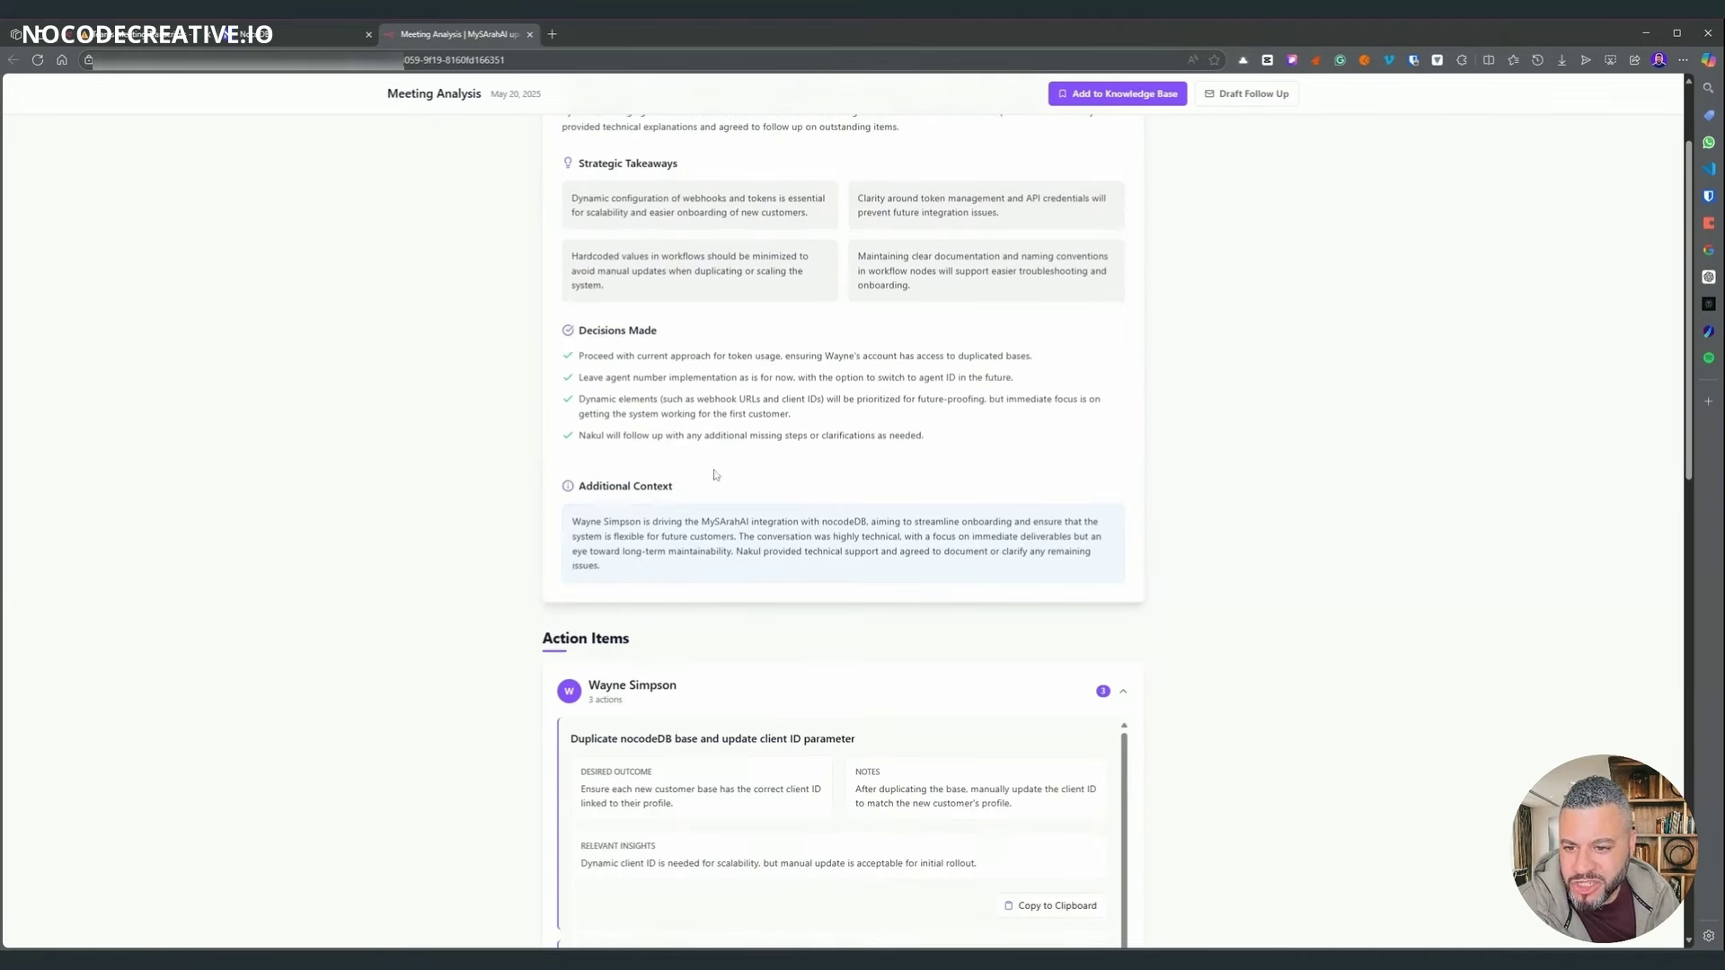
scroll(716, 475, down, 2)
scroll(608, 372, down, 4)
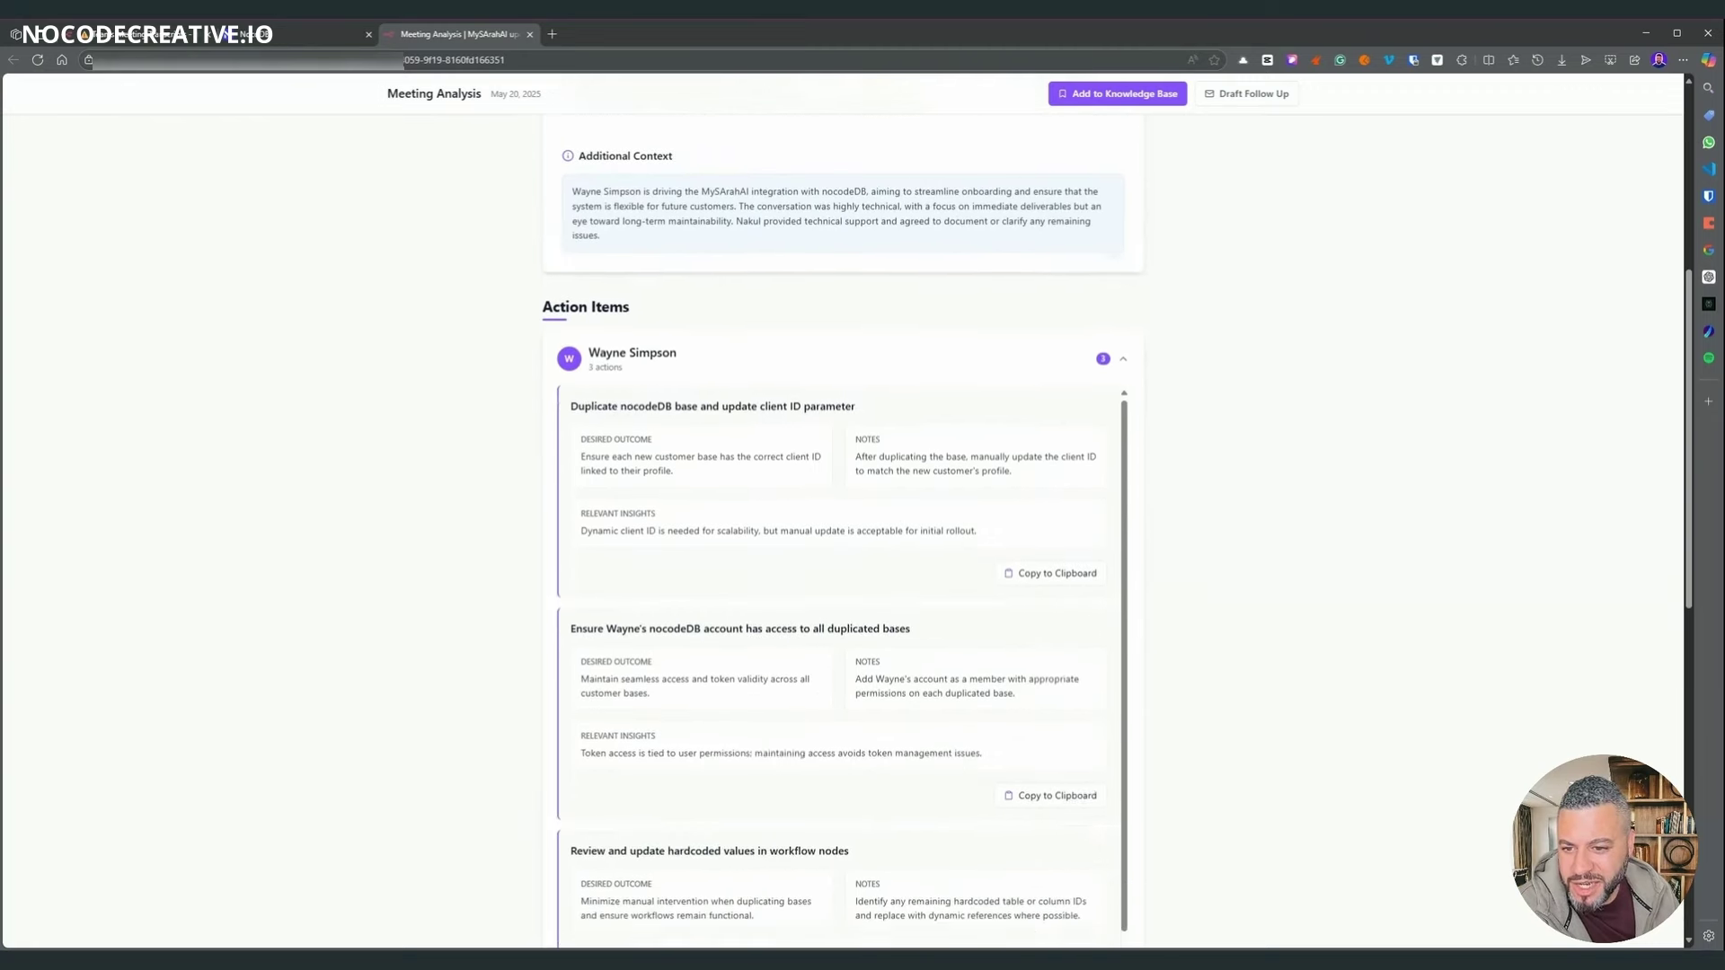
scroll(1171, 311, down, 2)
scroll(1039, 389, up, 4)
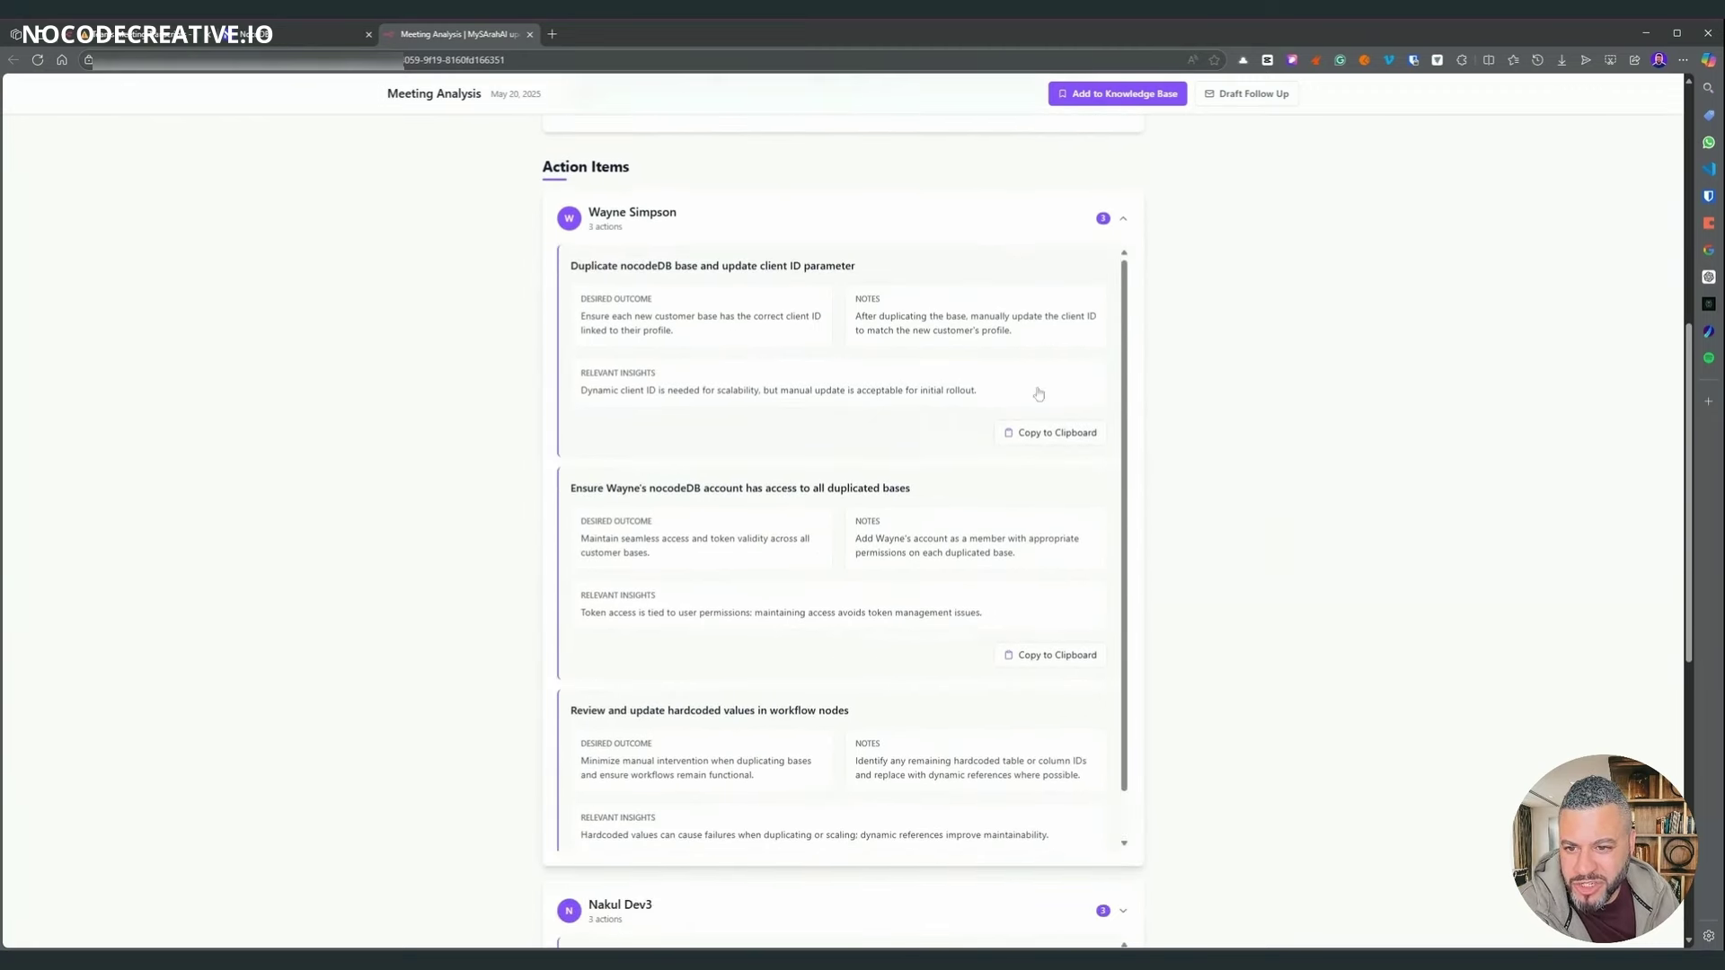
click(1123, 332)
click(1124, 332)
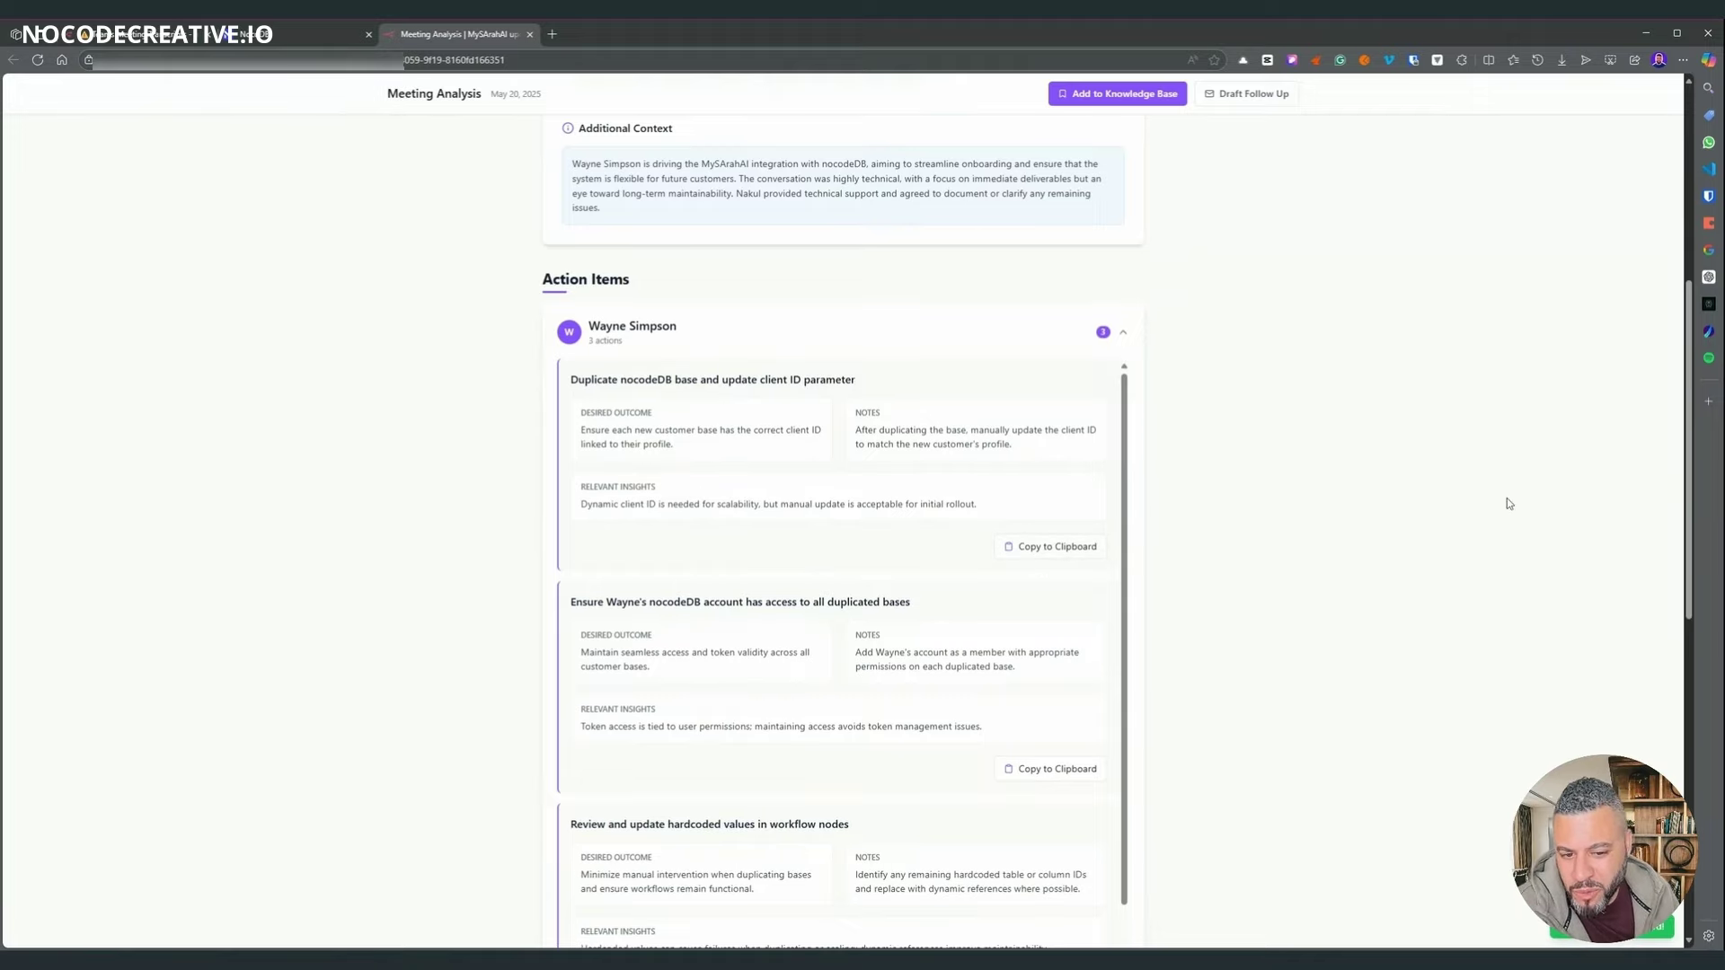
scroll(1174, 512, up, 5)
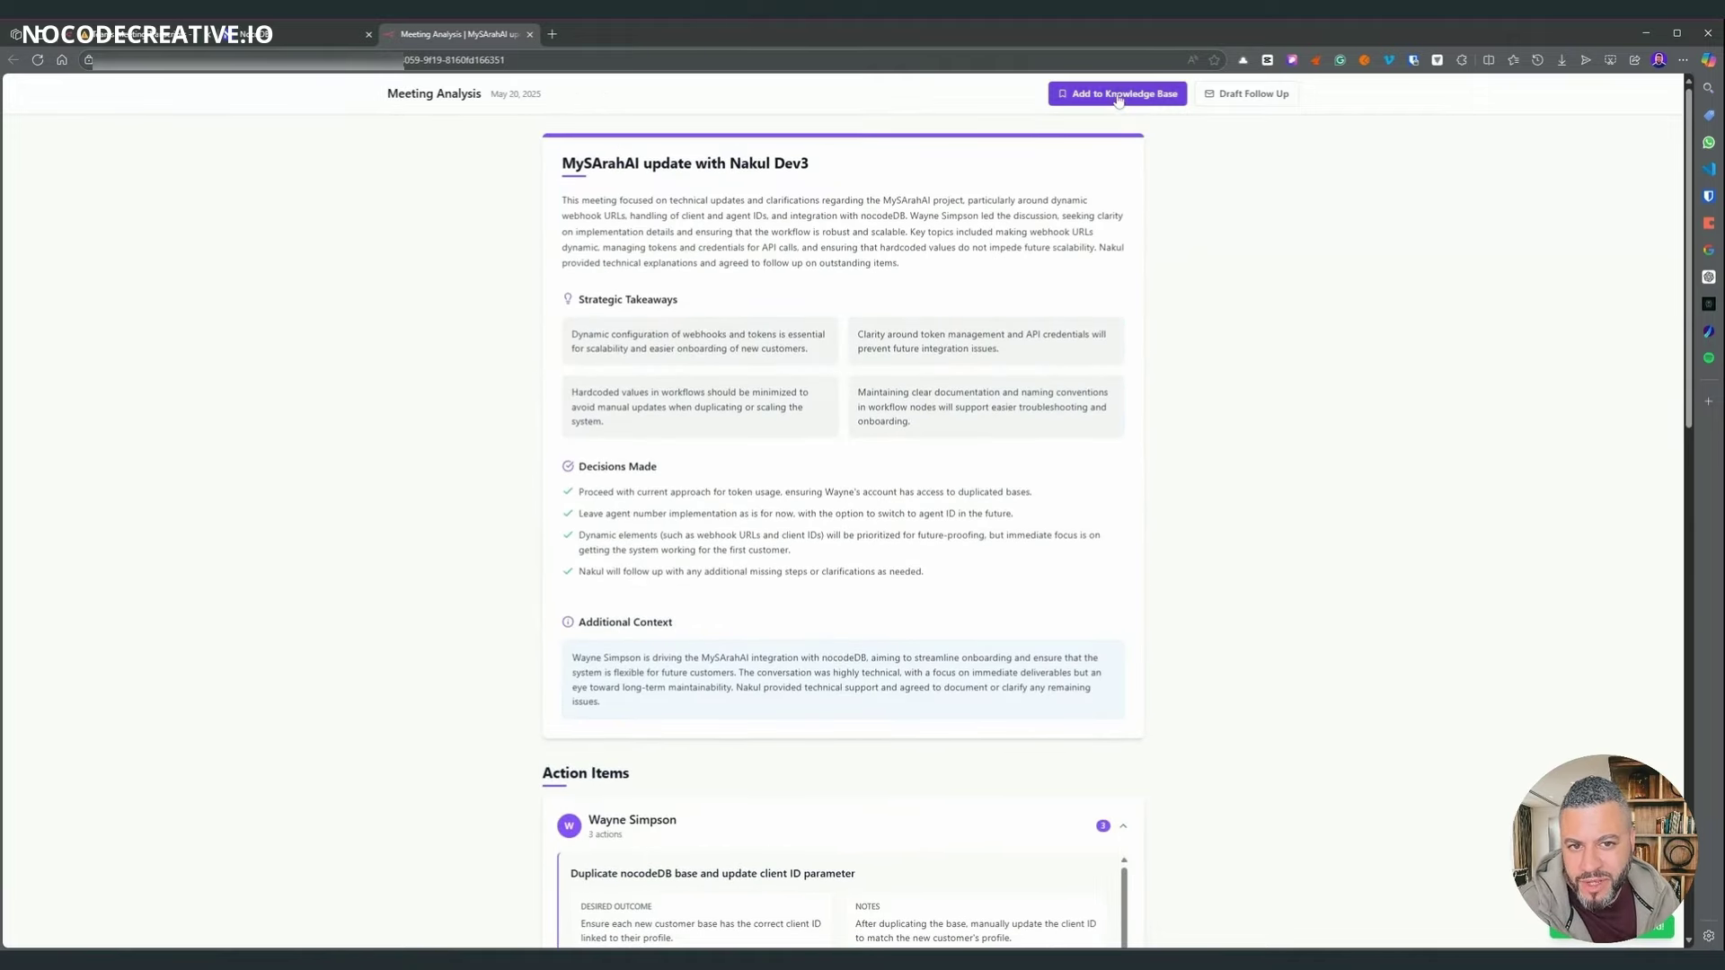
- Open and cancel the Add to Knowledge Base and Draft Follow Up dialogs
click(1118, 97)
click(959, 411)
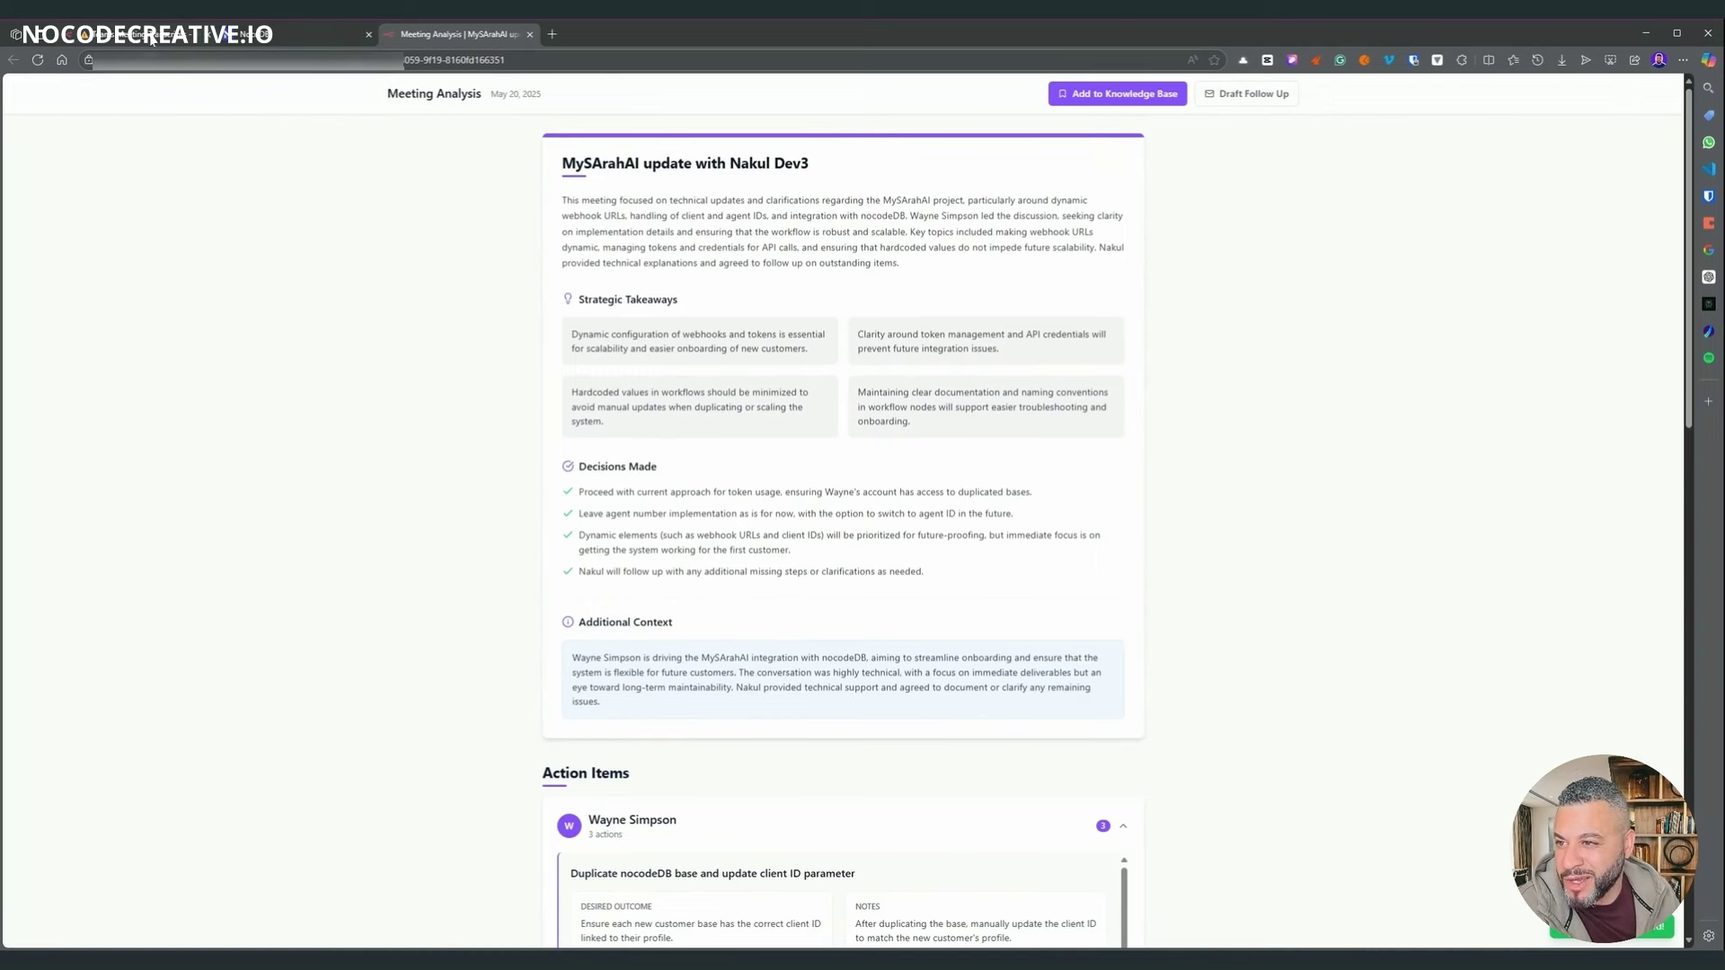
click(1266, 95)
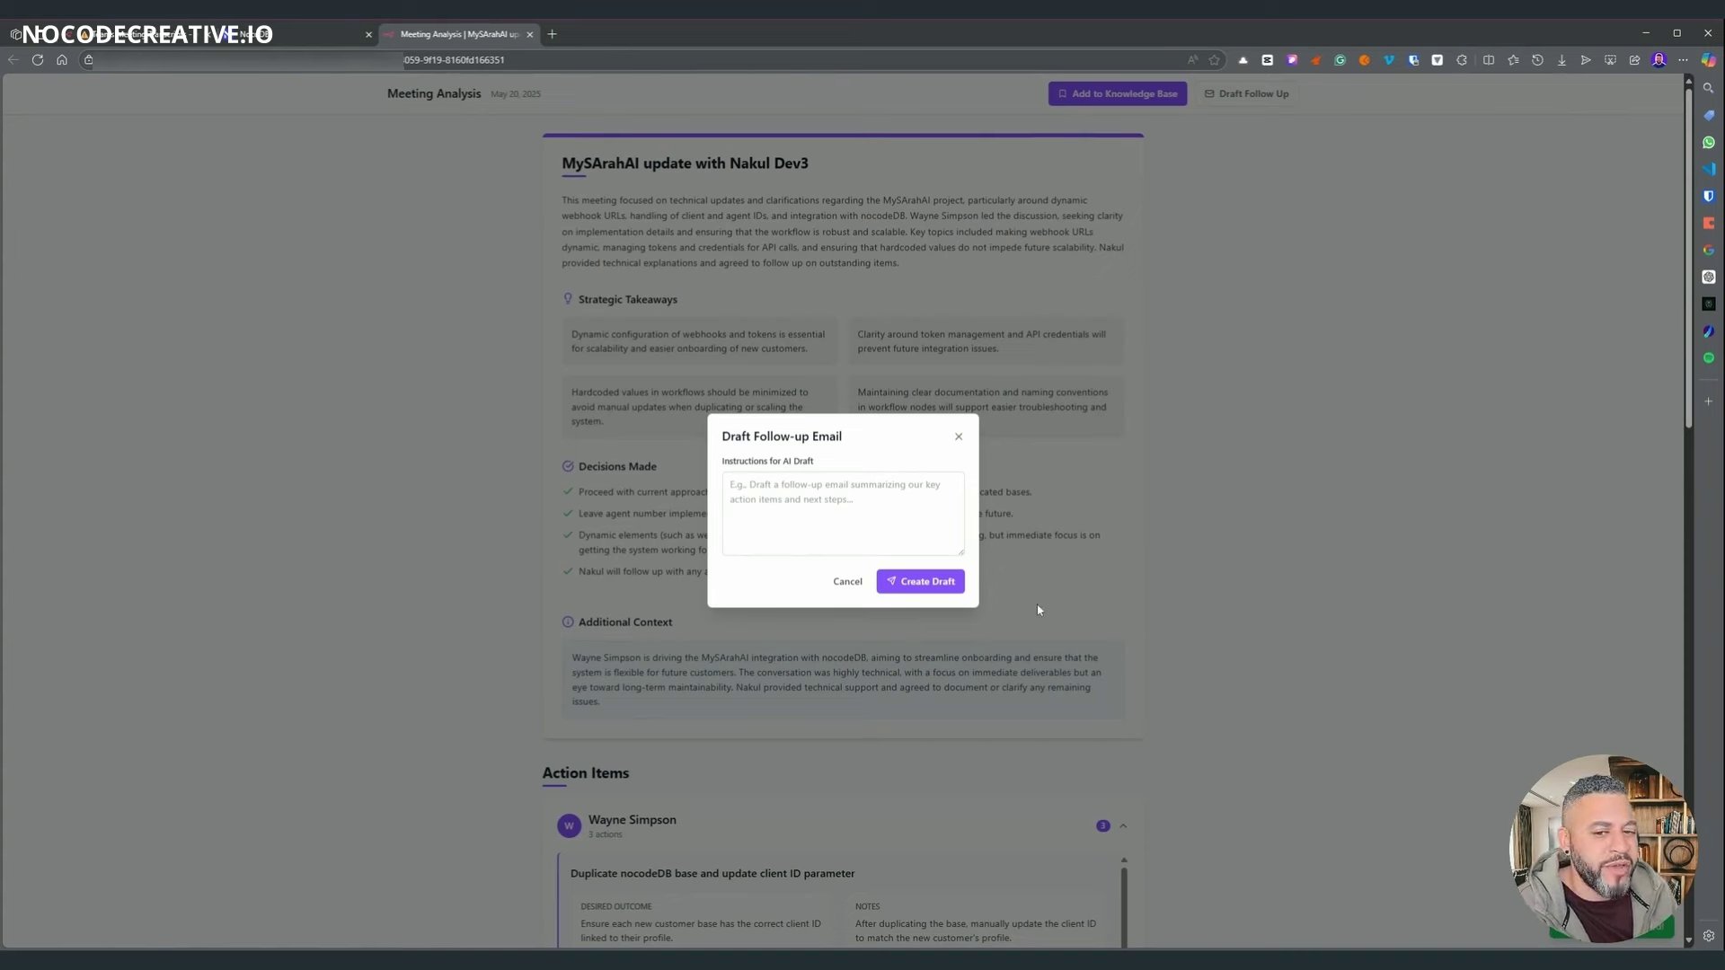
click(1112, 535)
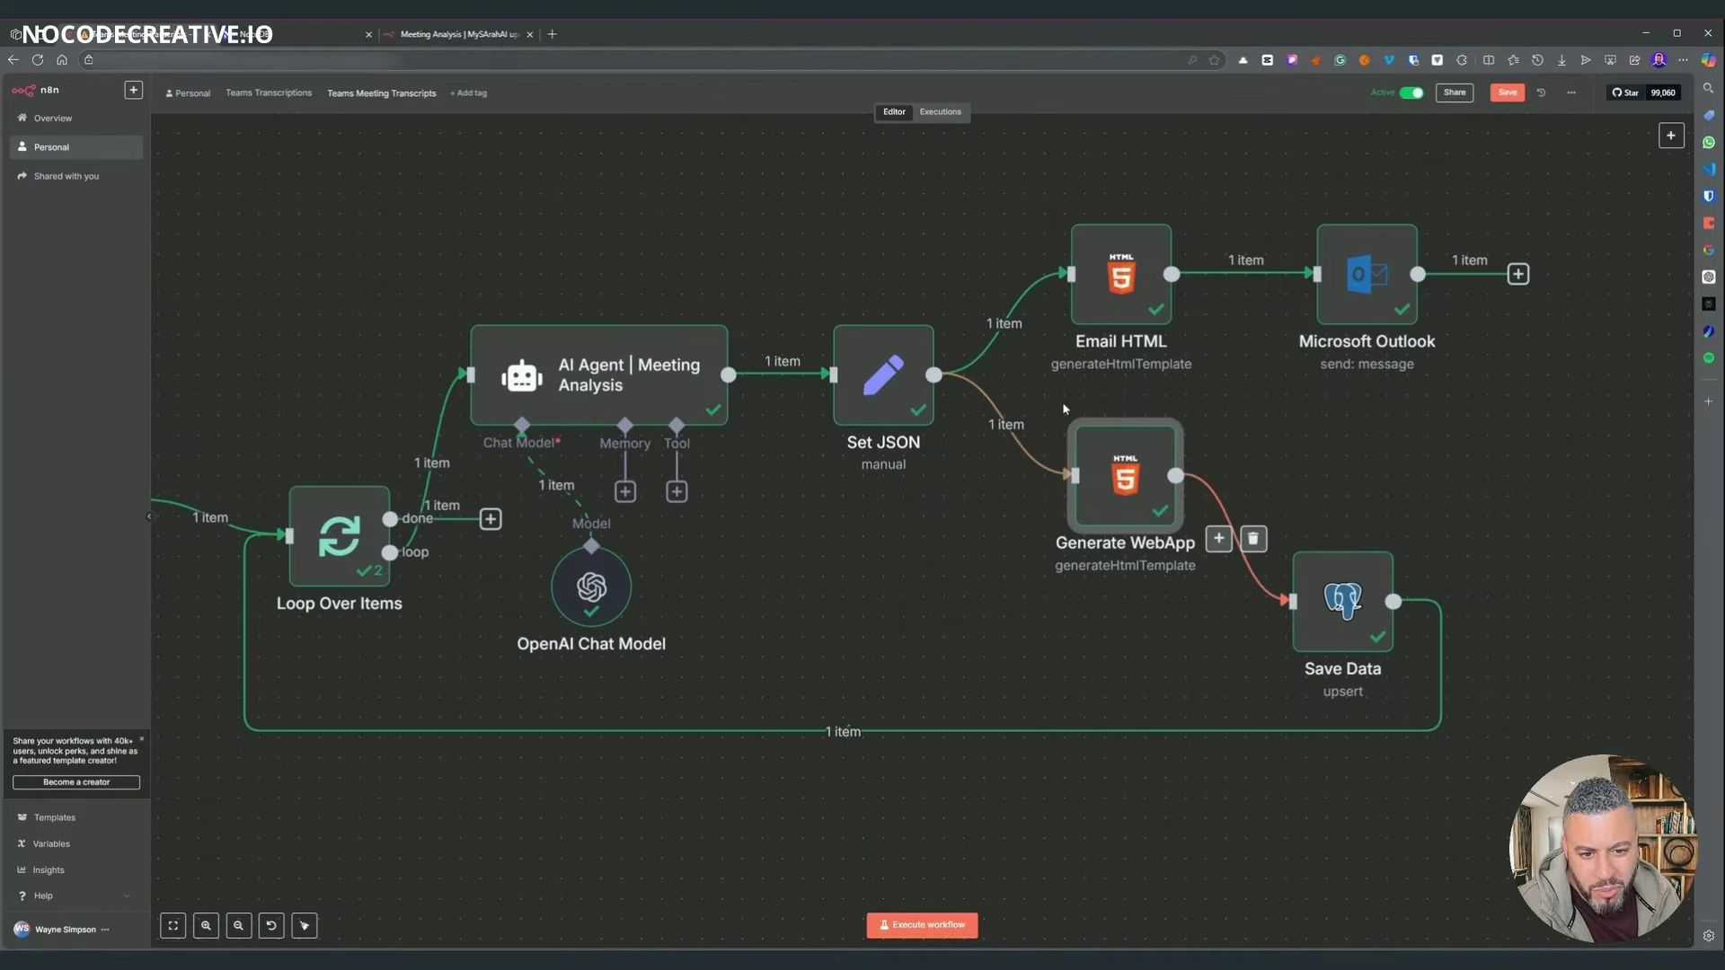
- Widen the Generate WebApp parameters panel and scroll through its HTML Template code from the Tailwind CSS script
click(1322, 633)
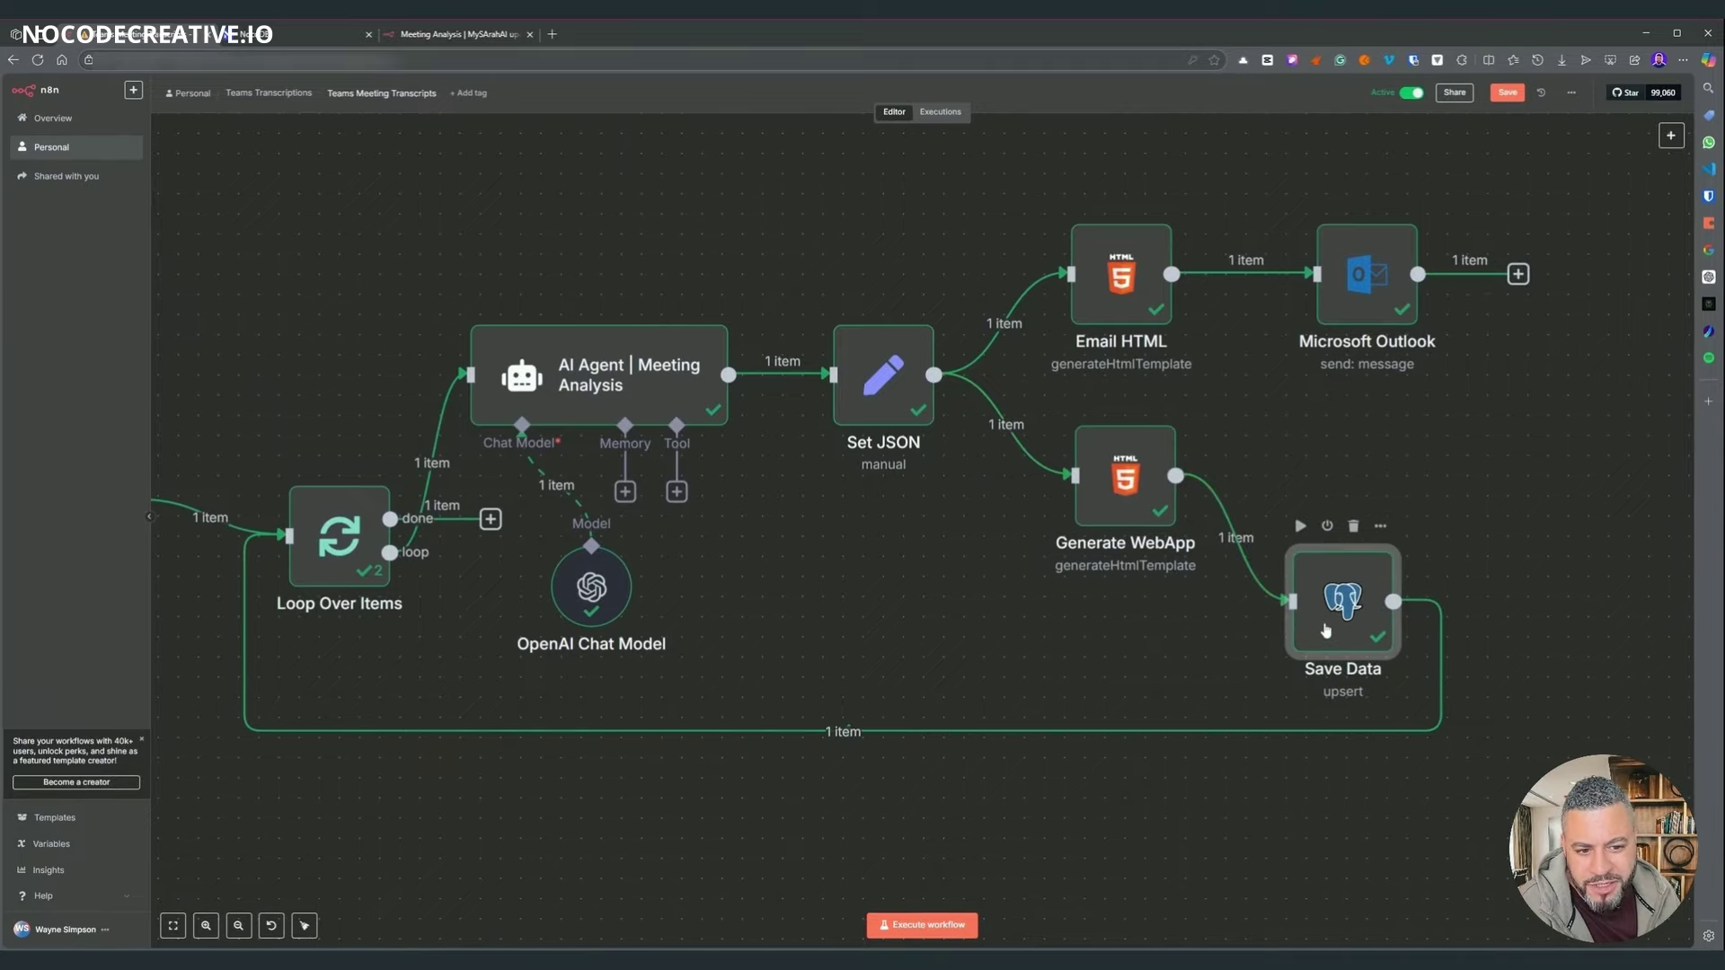
double_click(1325, 630)
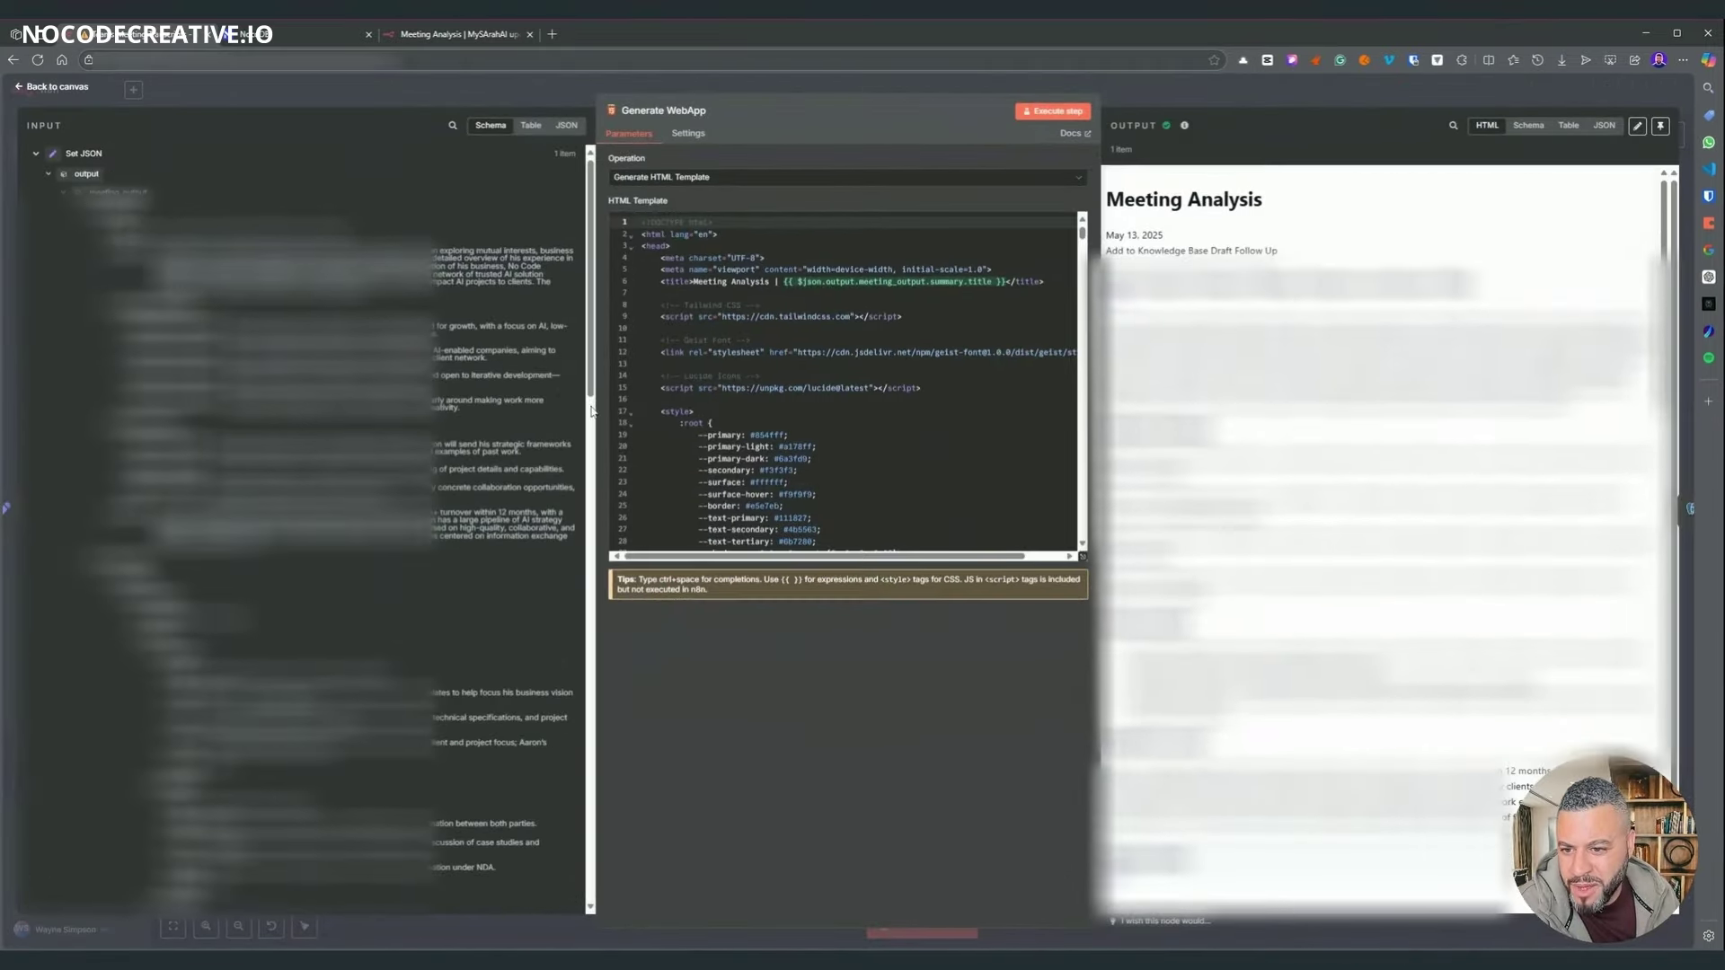
drag(578, 409, 426, 410)
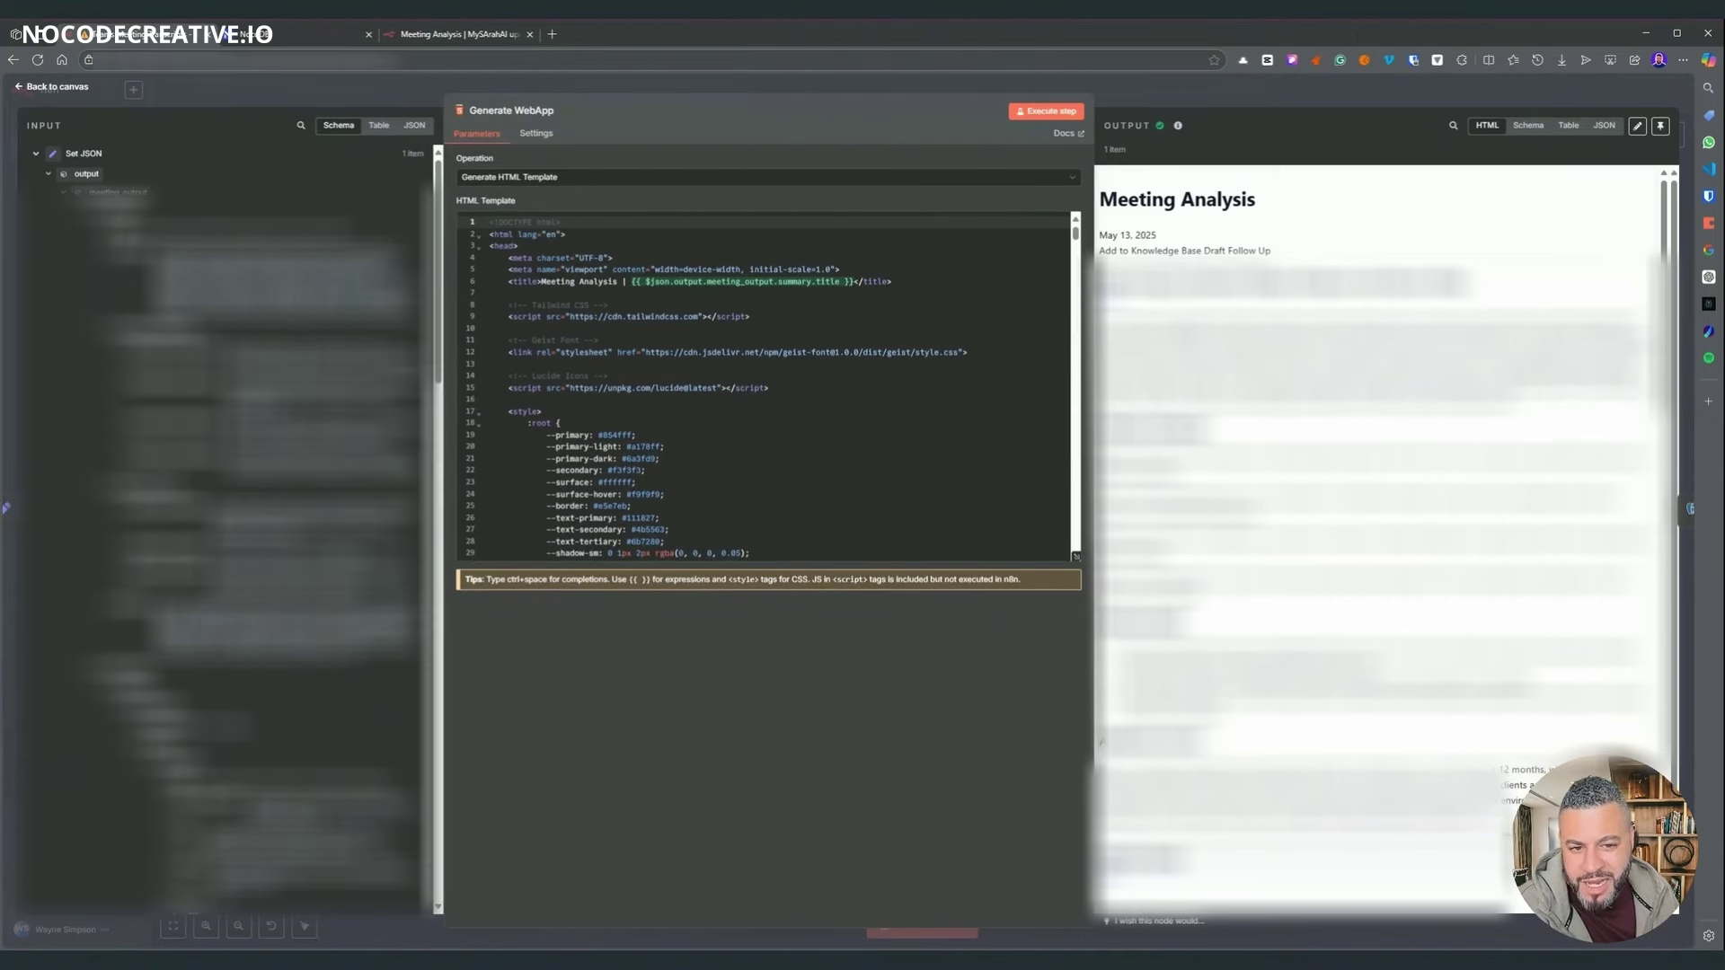
drag(1093, 366, 1216, 366)
click(617, 316)
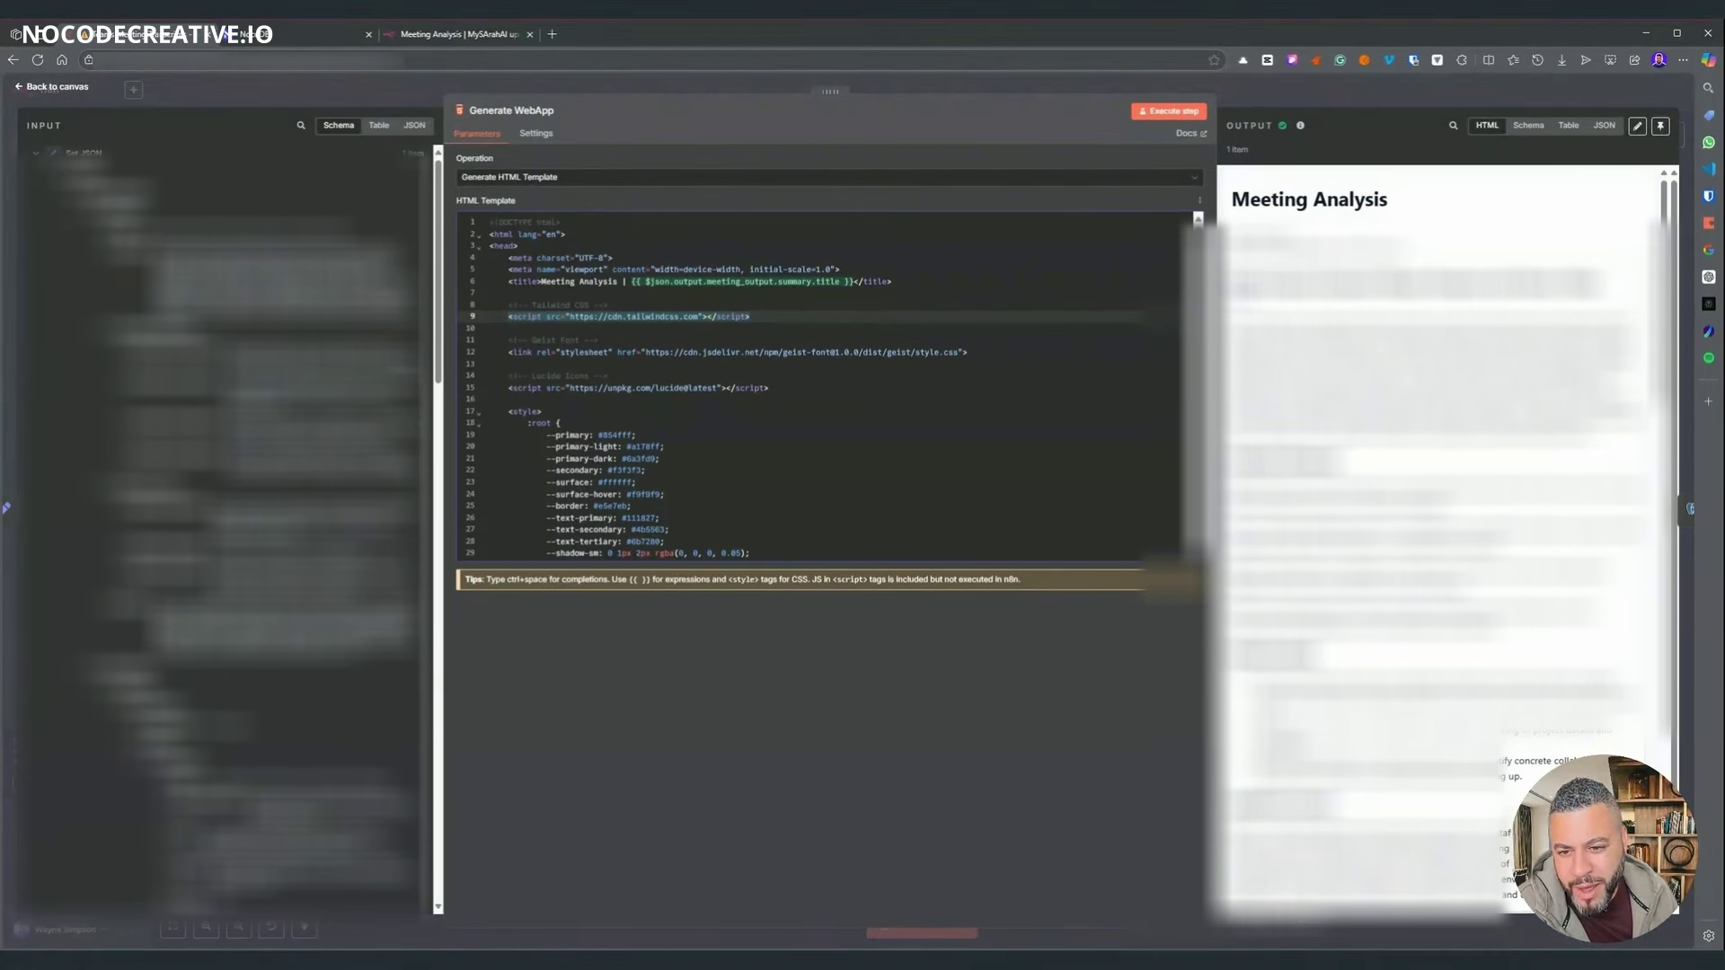
scroll(801, 386, down, 1)
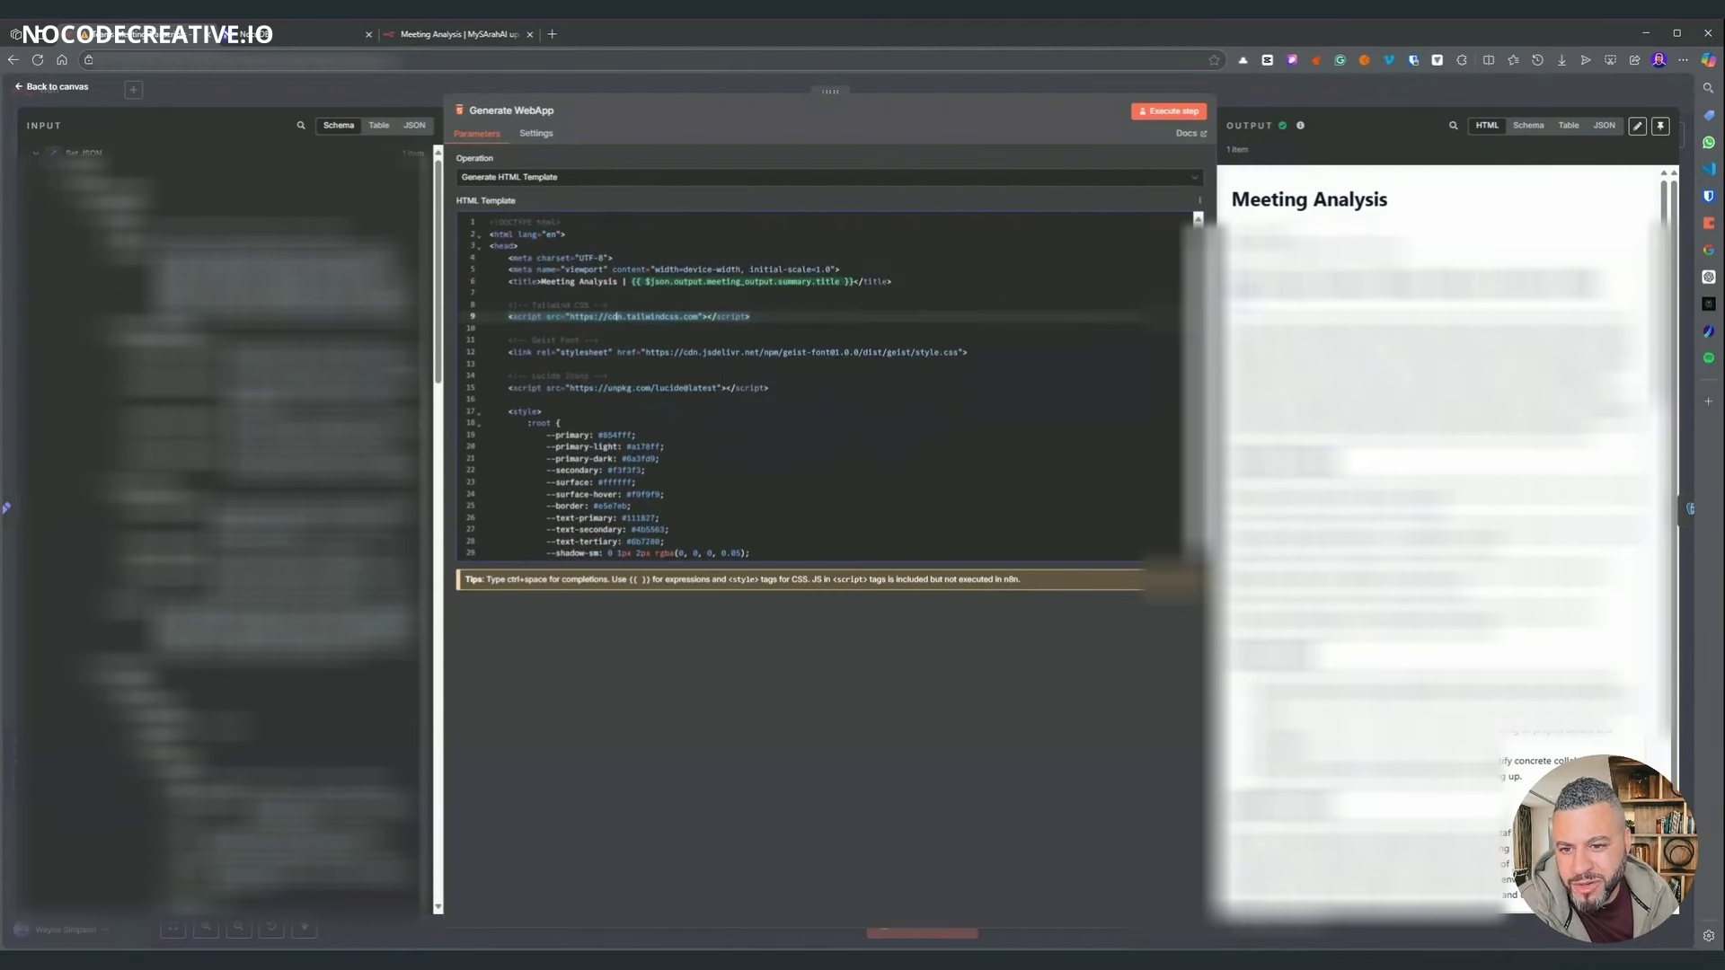
scroll(818, 386, down, 10)
scroll(817, 386, down, 20)
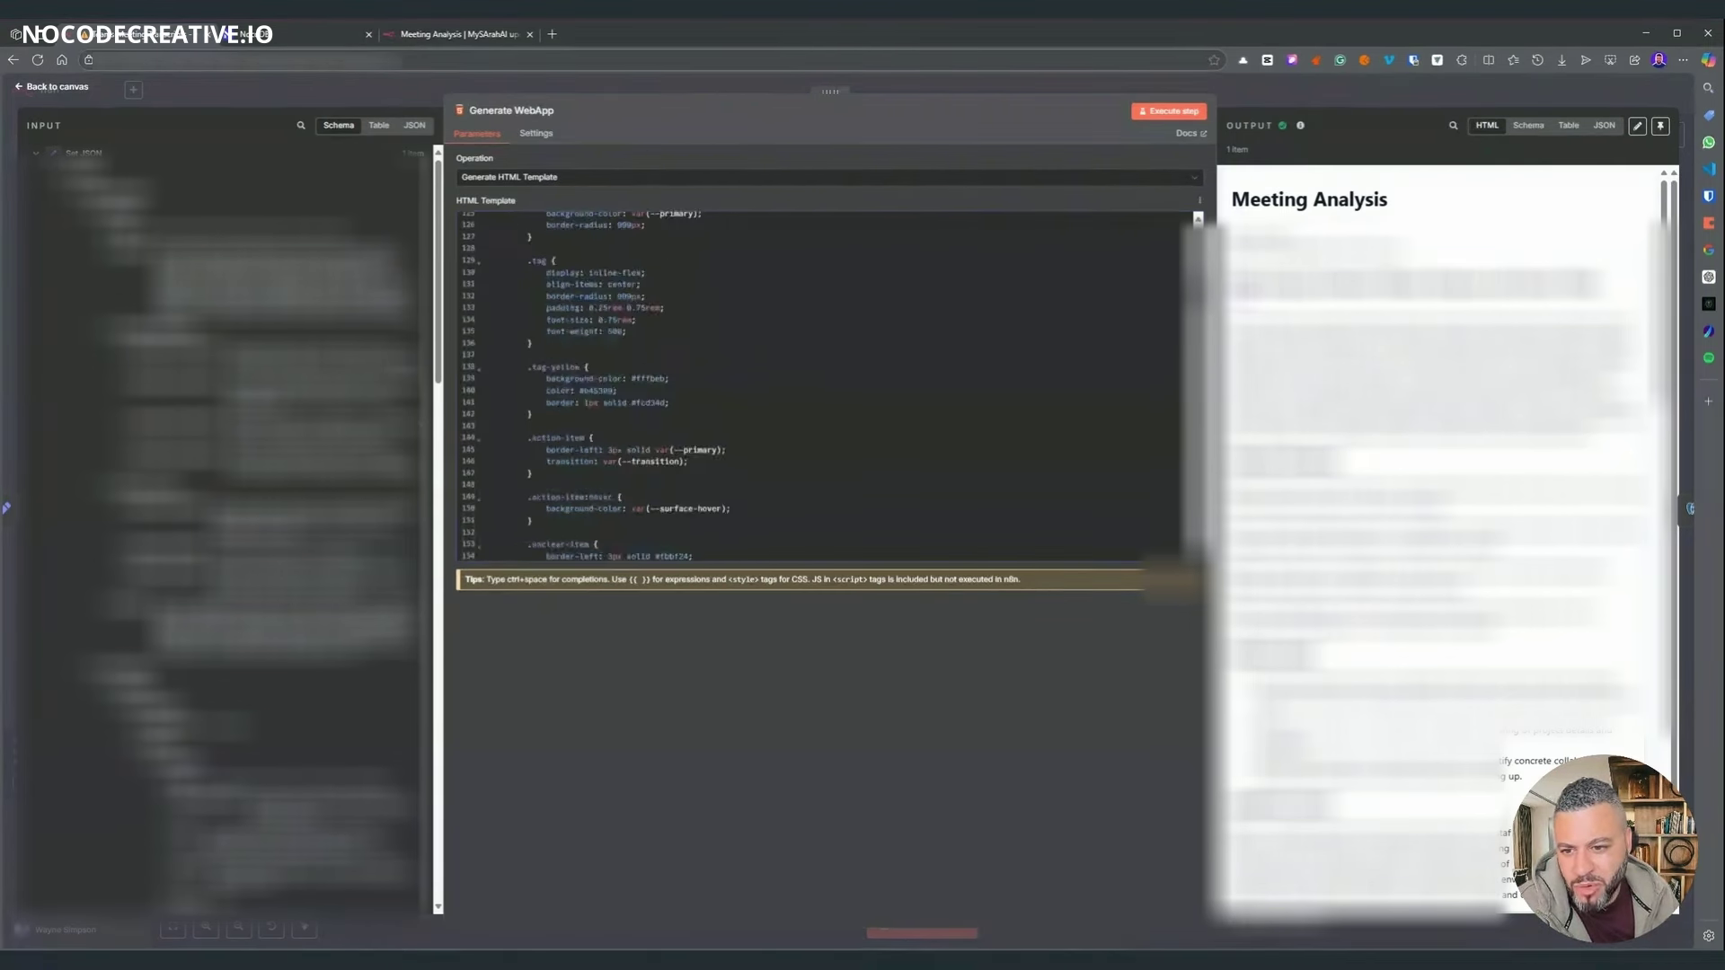
scroll(817, 386, down, 20)
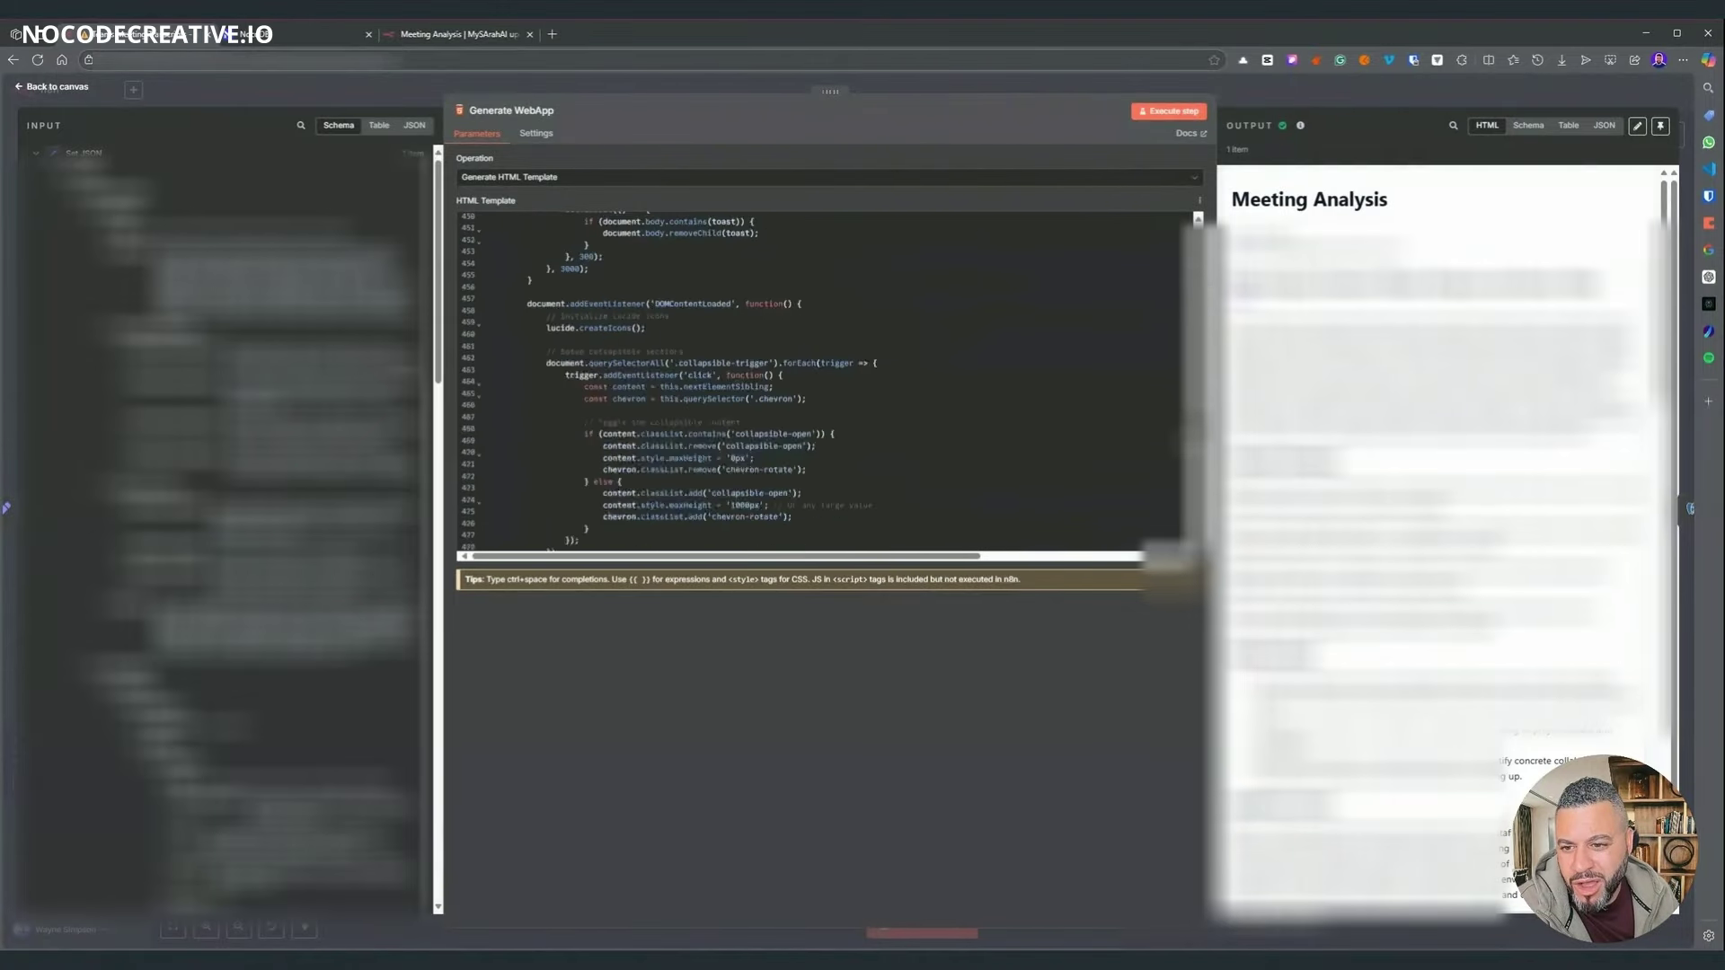
scroll(818, 386, down, 8)
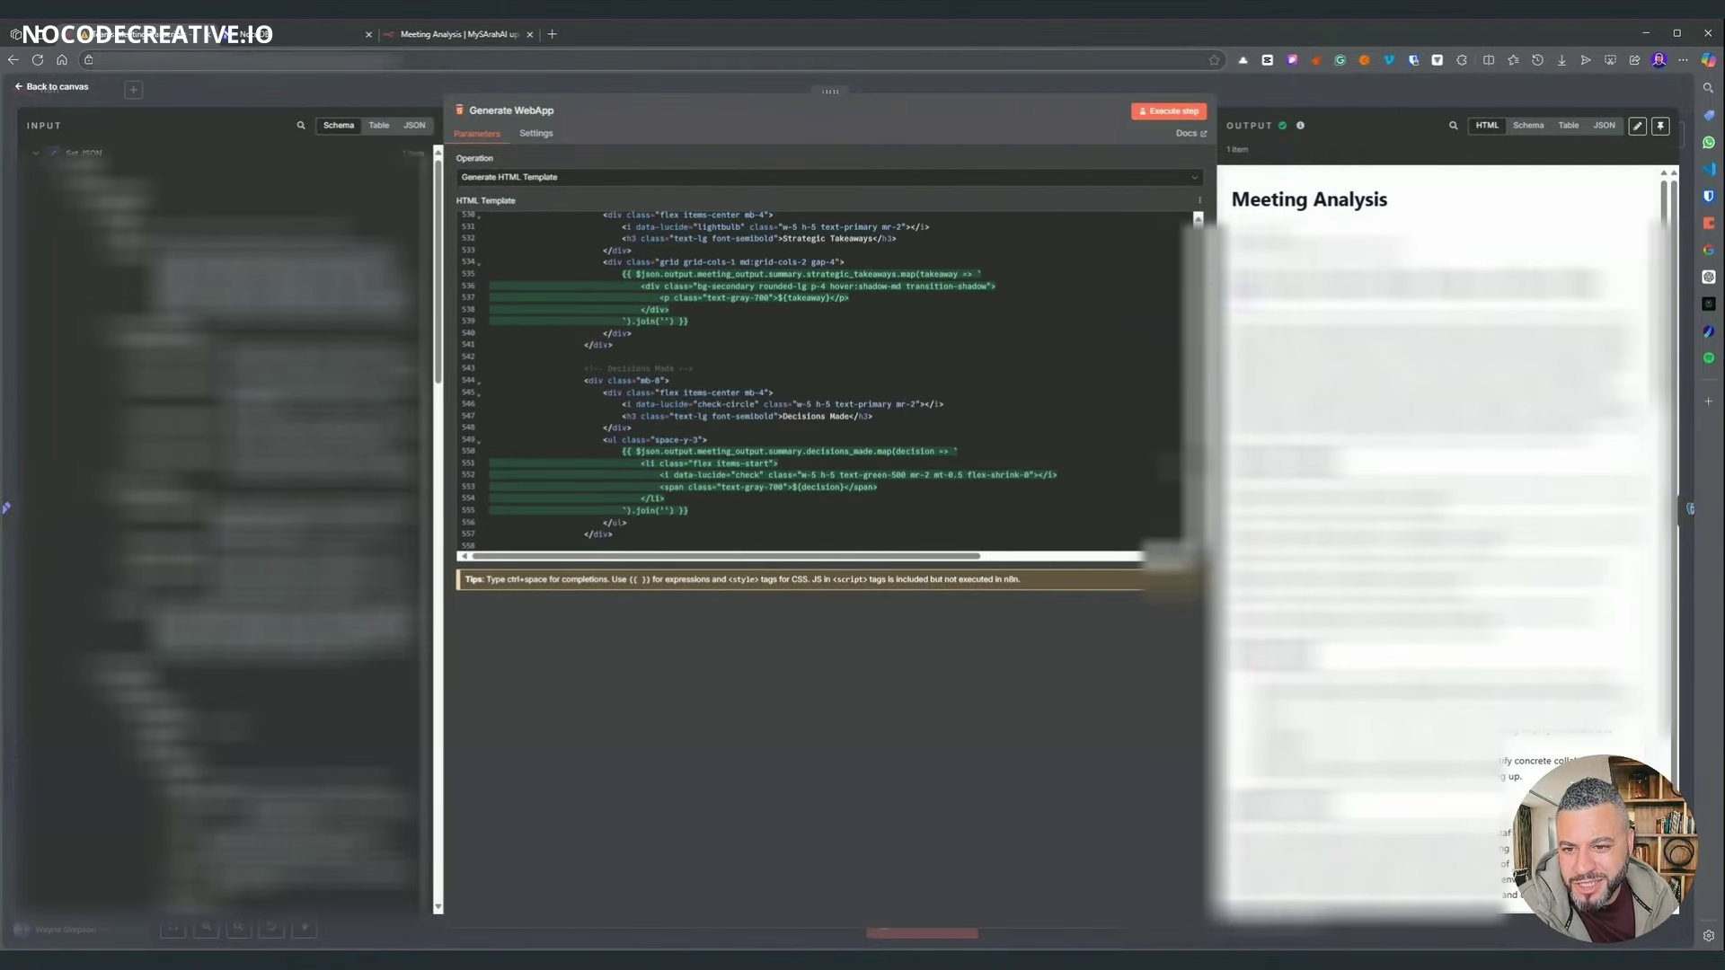
scroll(826, 382, down, 7)
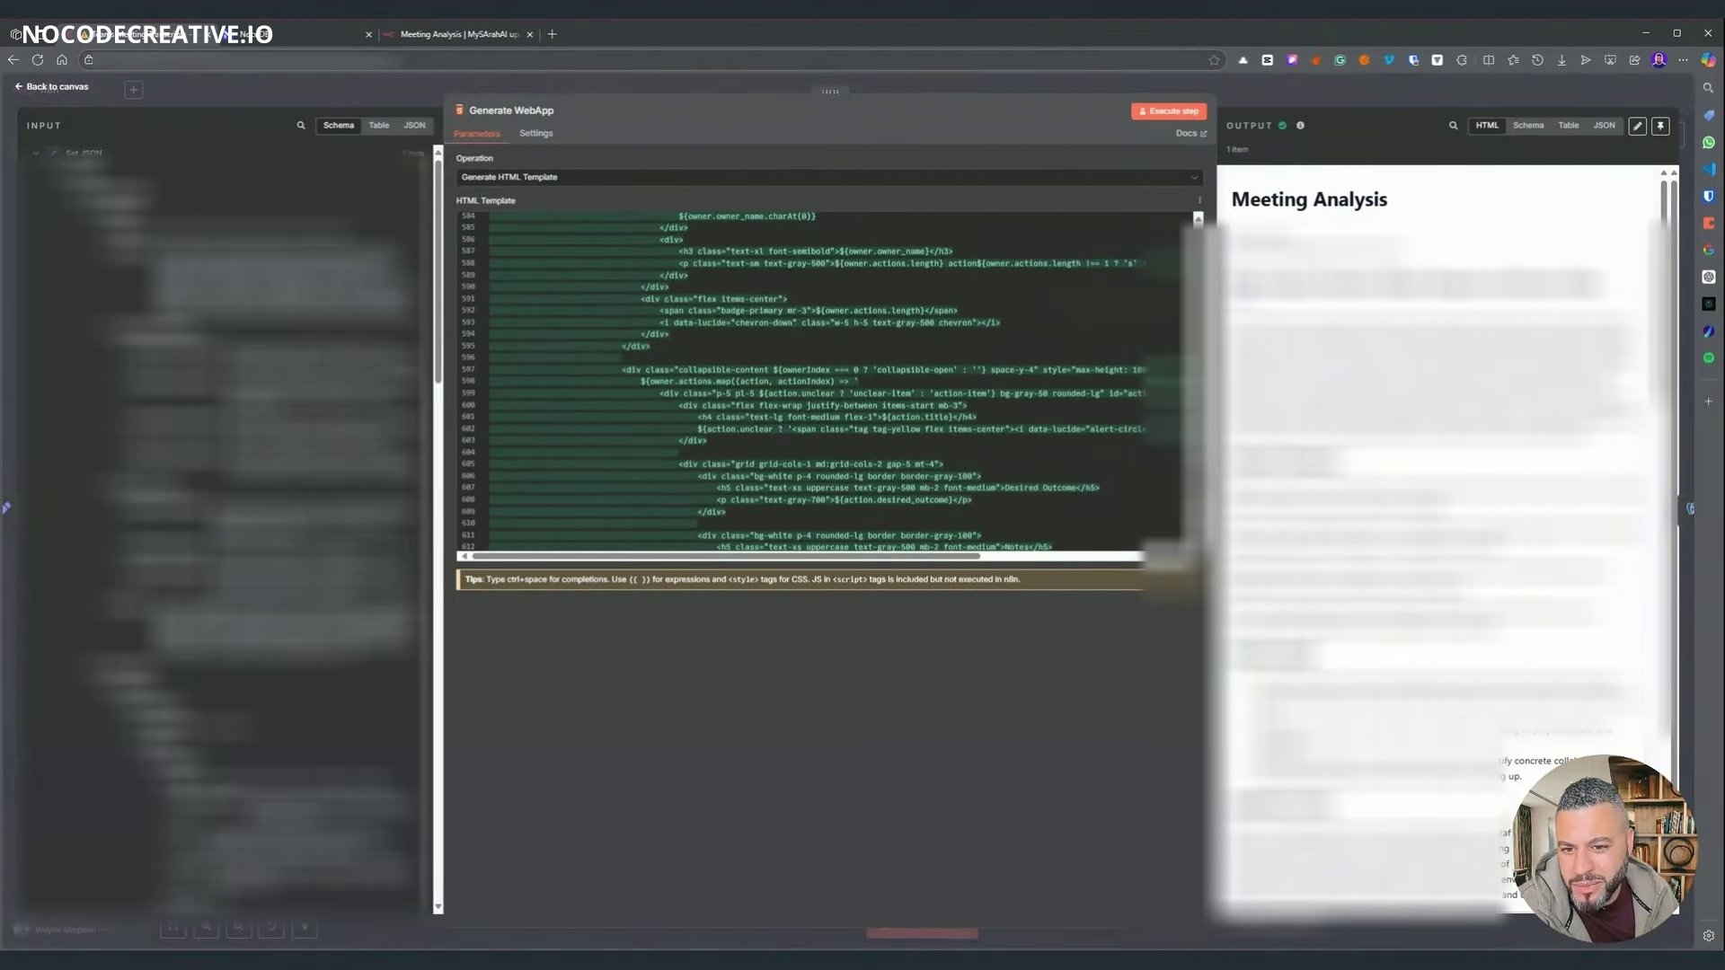
scroll(827, 382, down, 20)
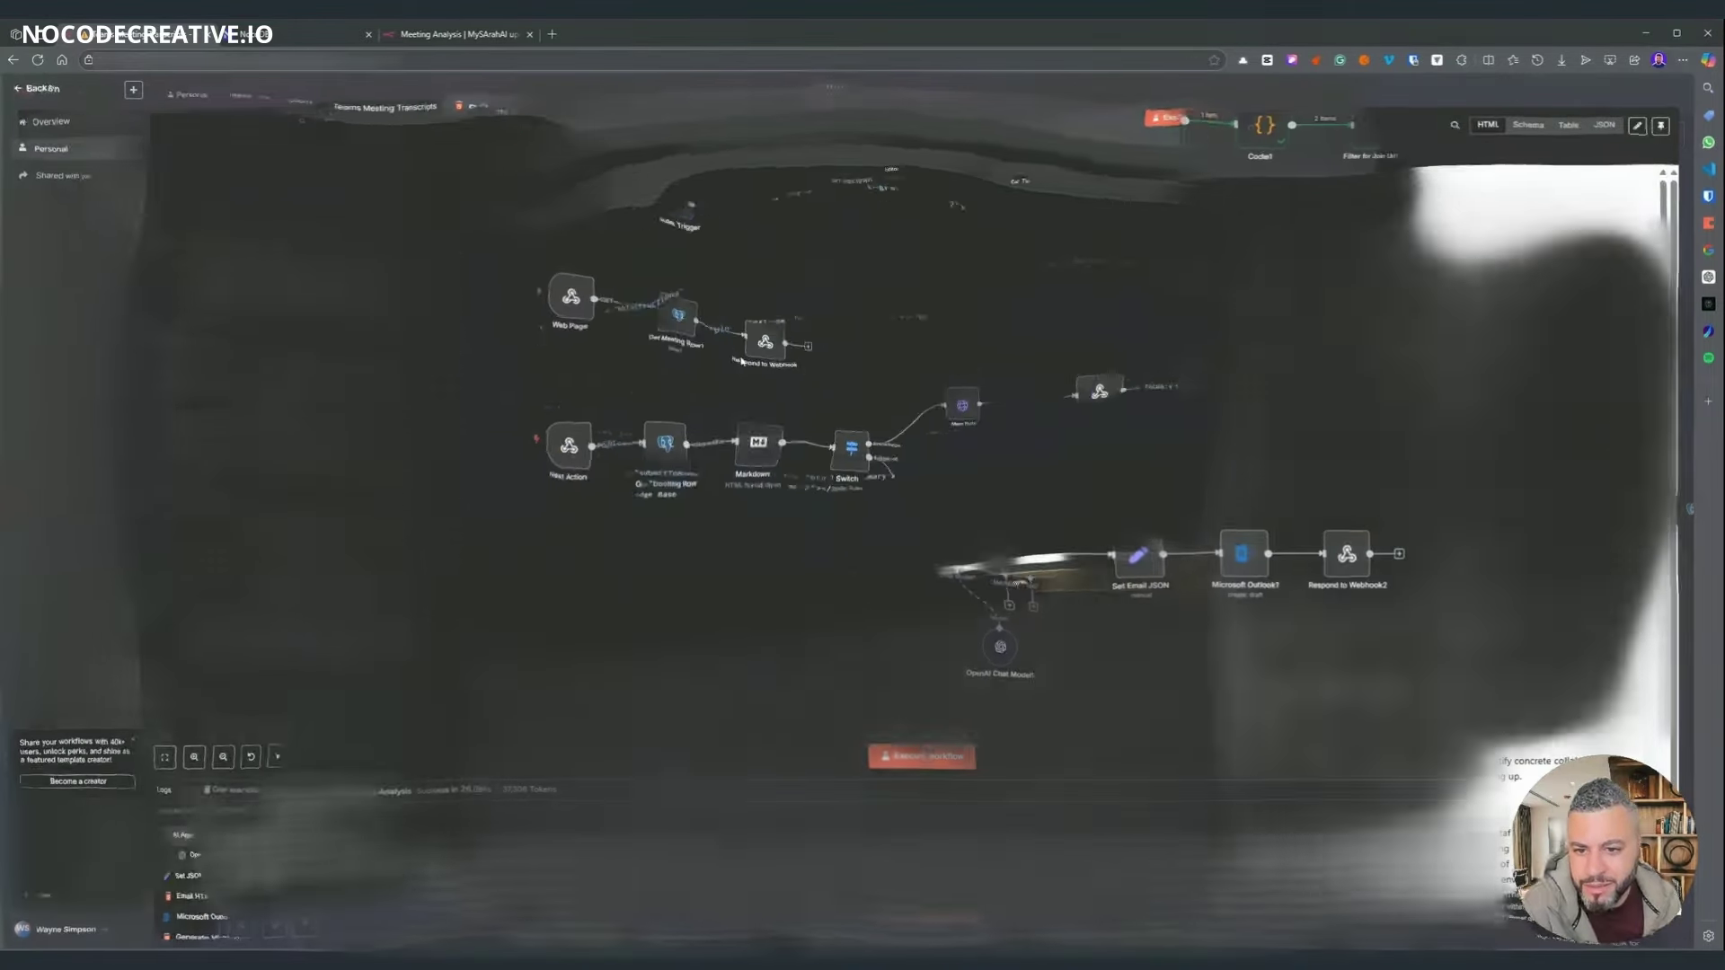
- Glance at the Meeting Analysis report, then inspect the Get Meeting Row1 node in n8n
scroll(1184, 396, up, 2)
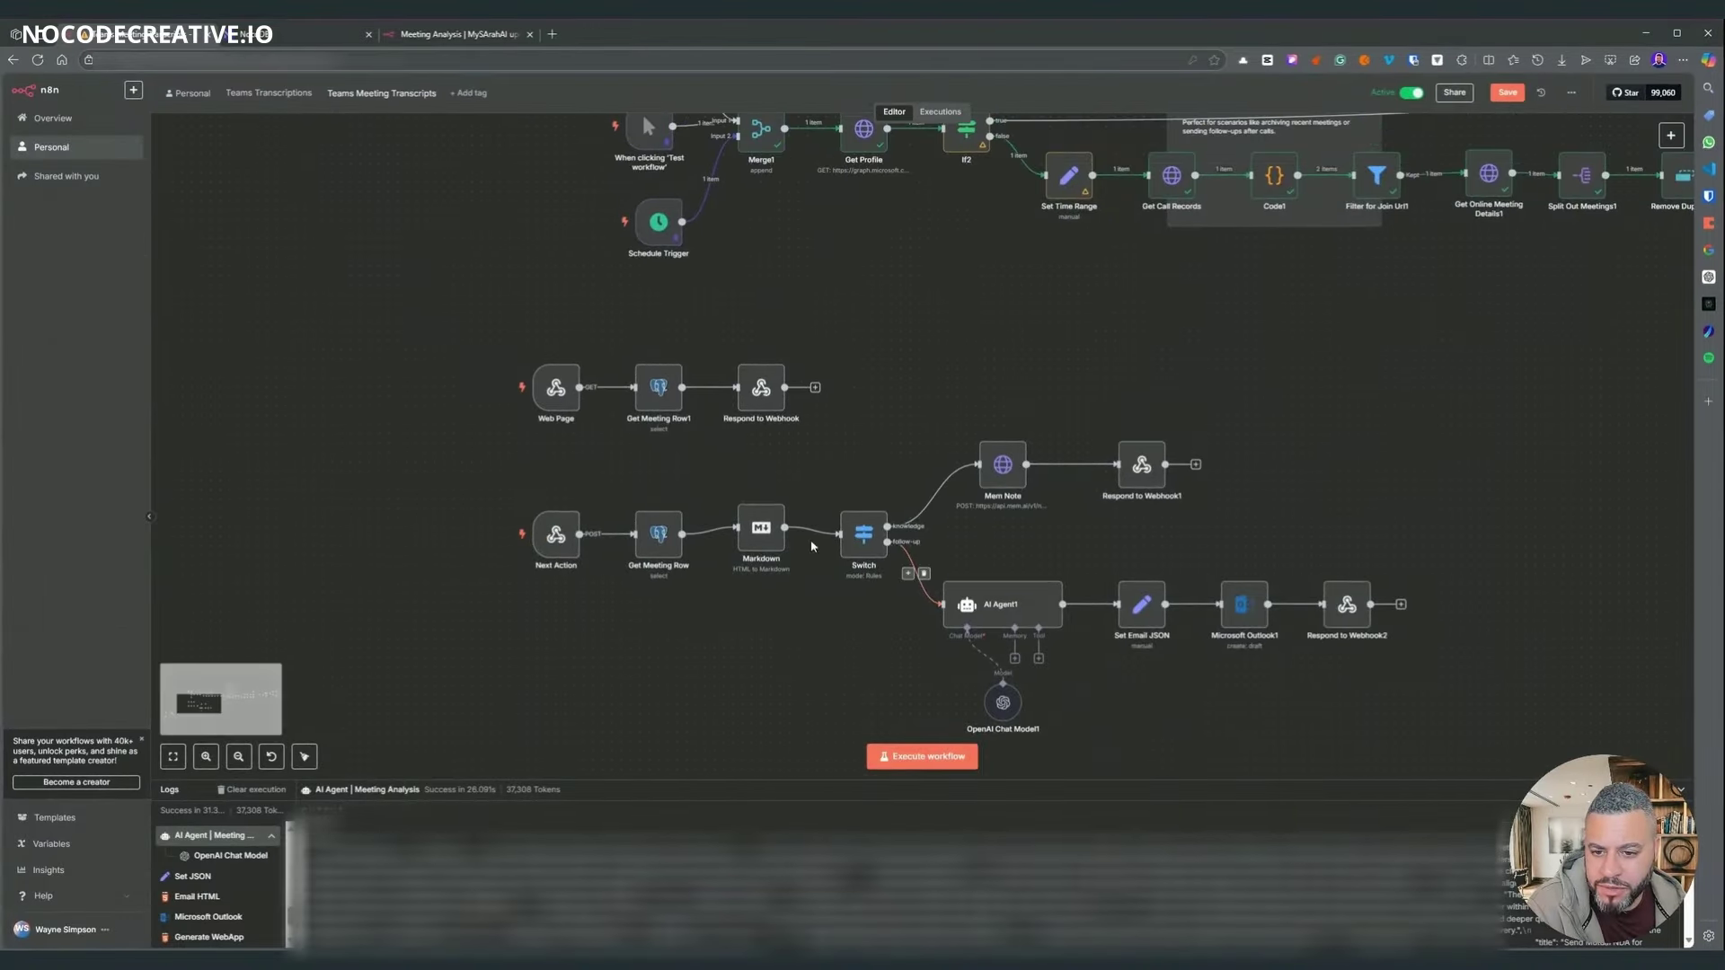
click(460, 40)
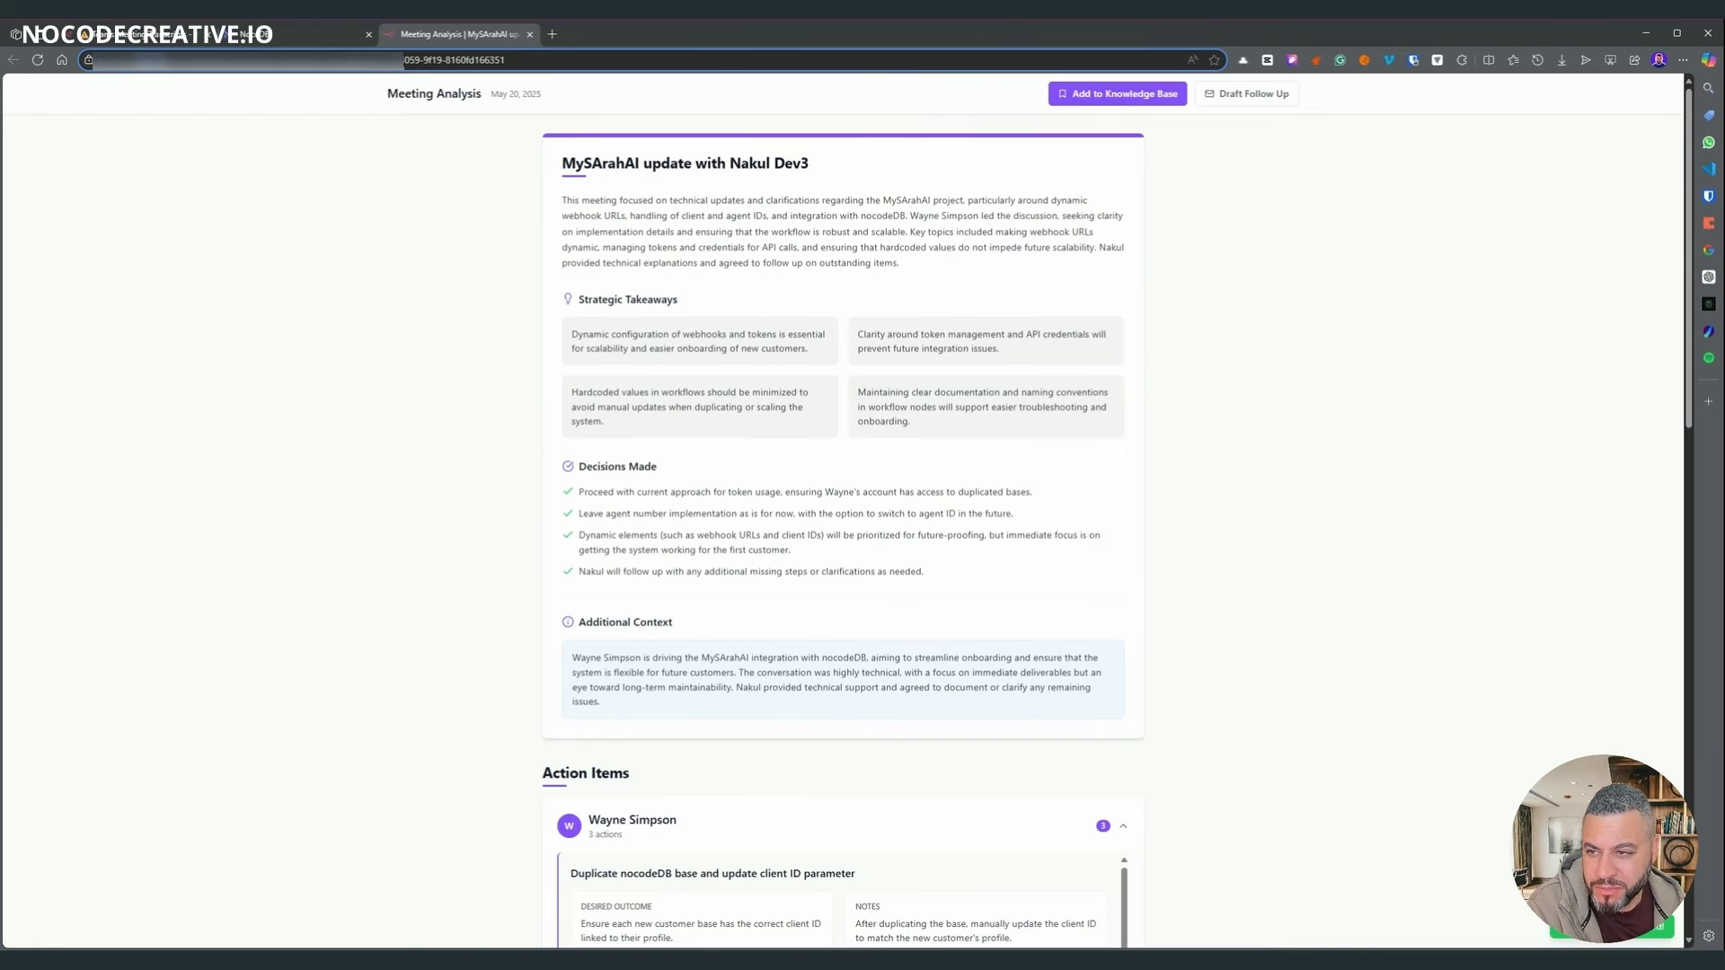
click(135, 35)
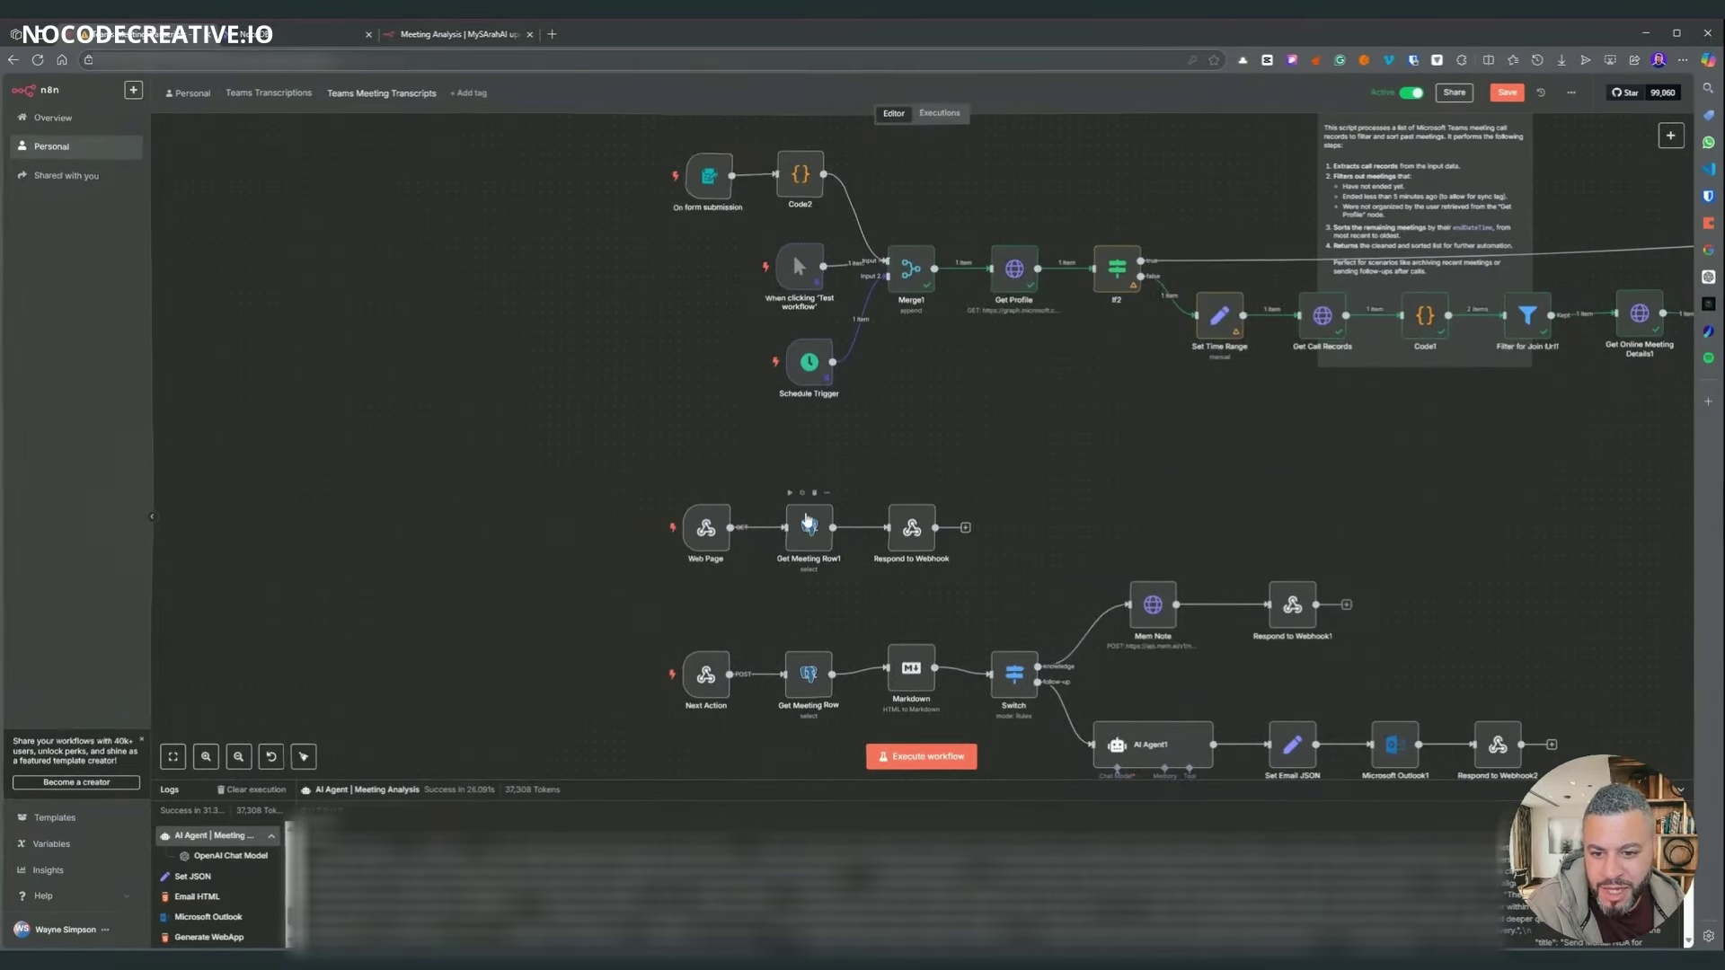
double_click(811, 531)
click(1365, 100)
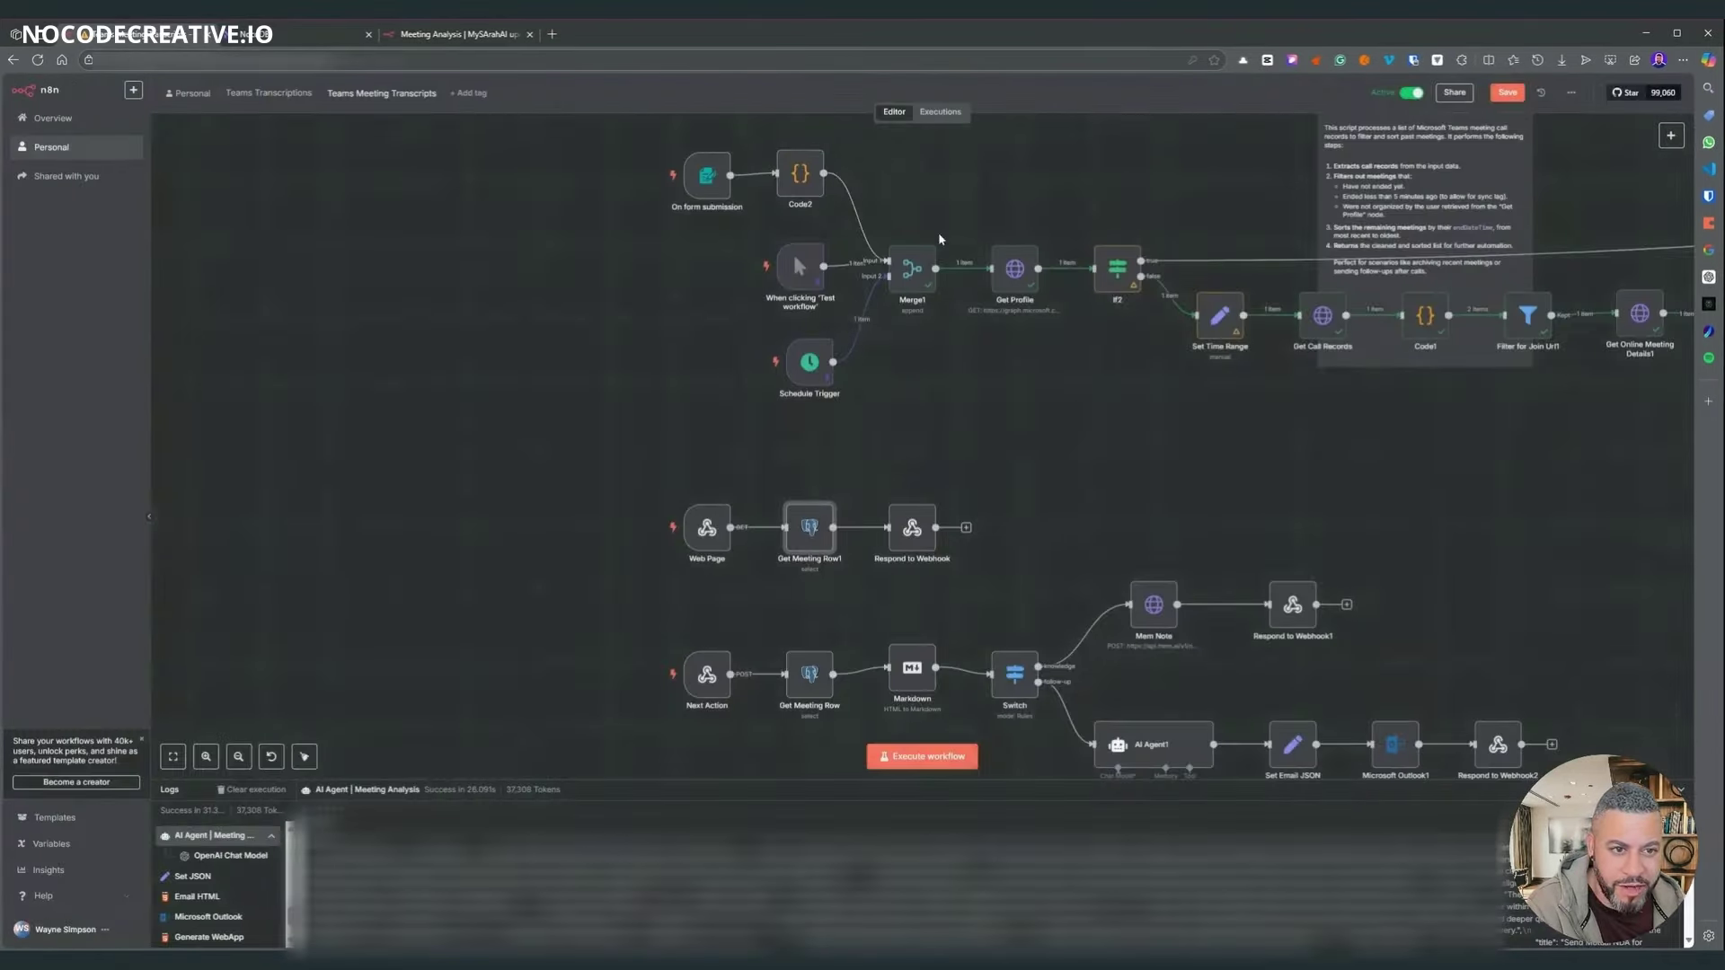
scroll(945, 333, right, 10)
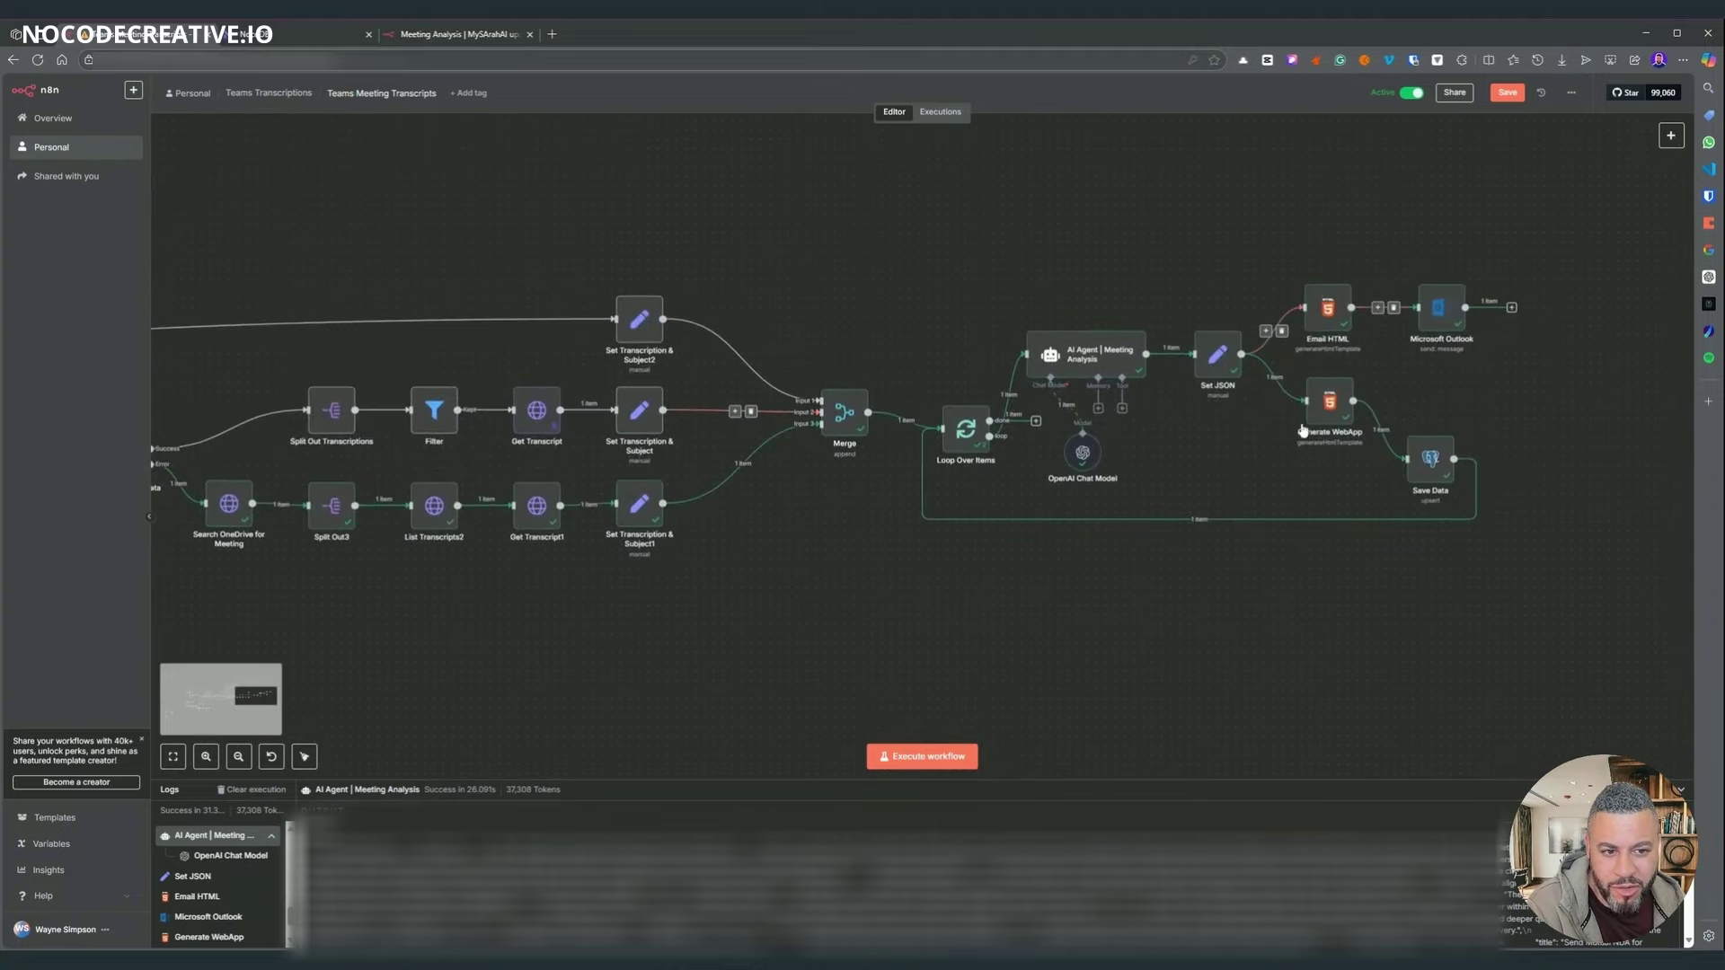
scroll(945, 333, left, 10)
scroll(825, 512, left, 4)
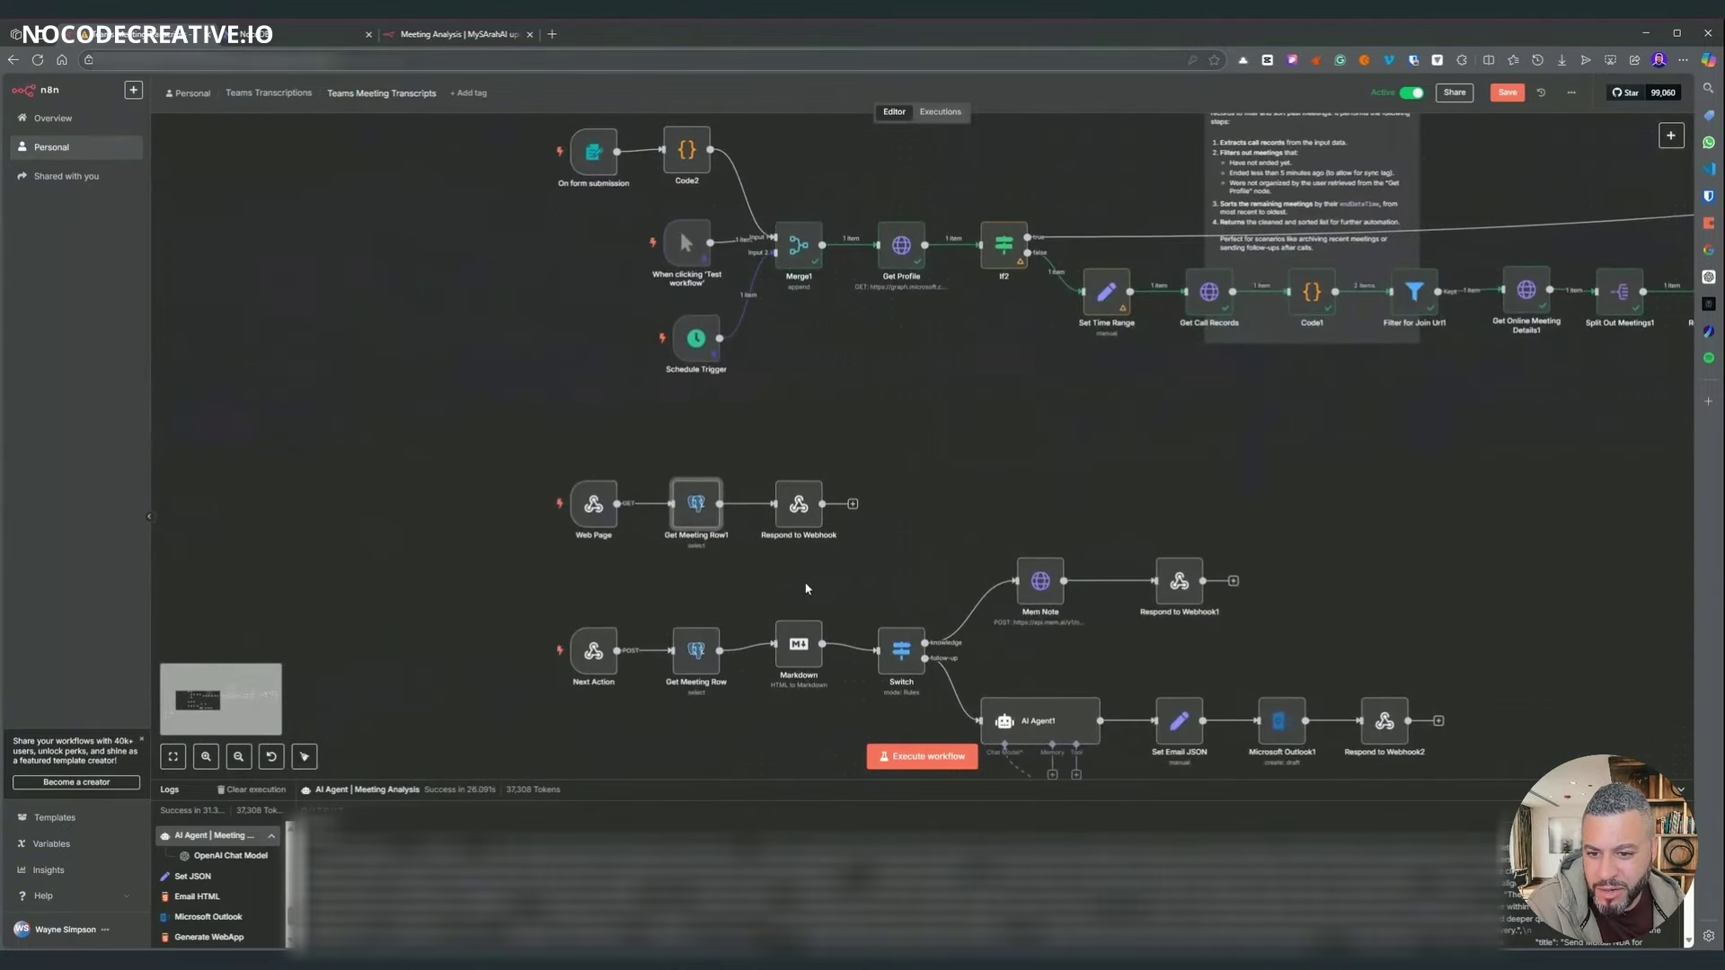
- Check the Respond to Webhook node's Response Body expression against the report page
double_click(785, 520)
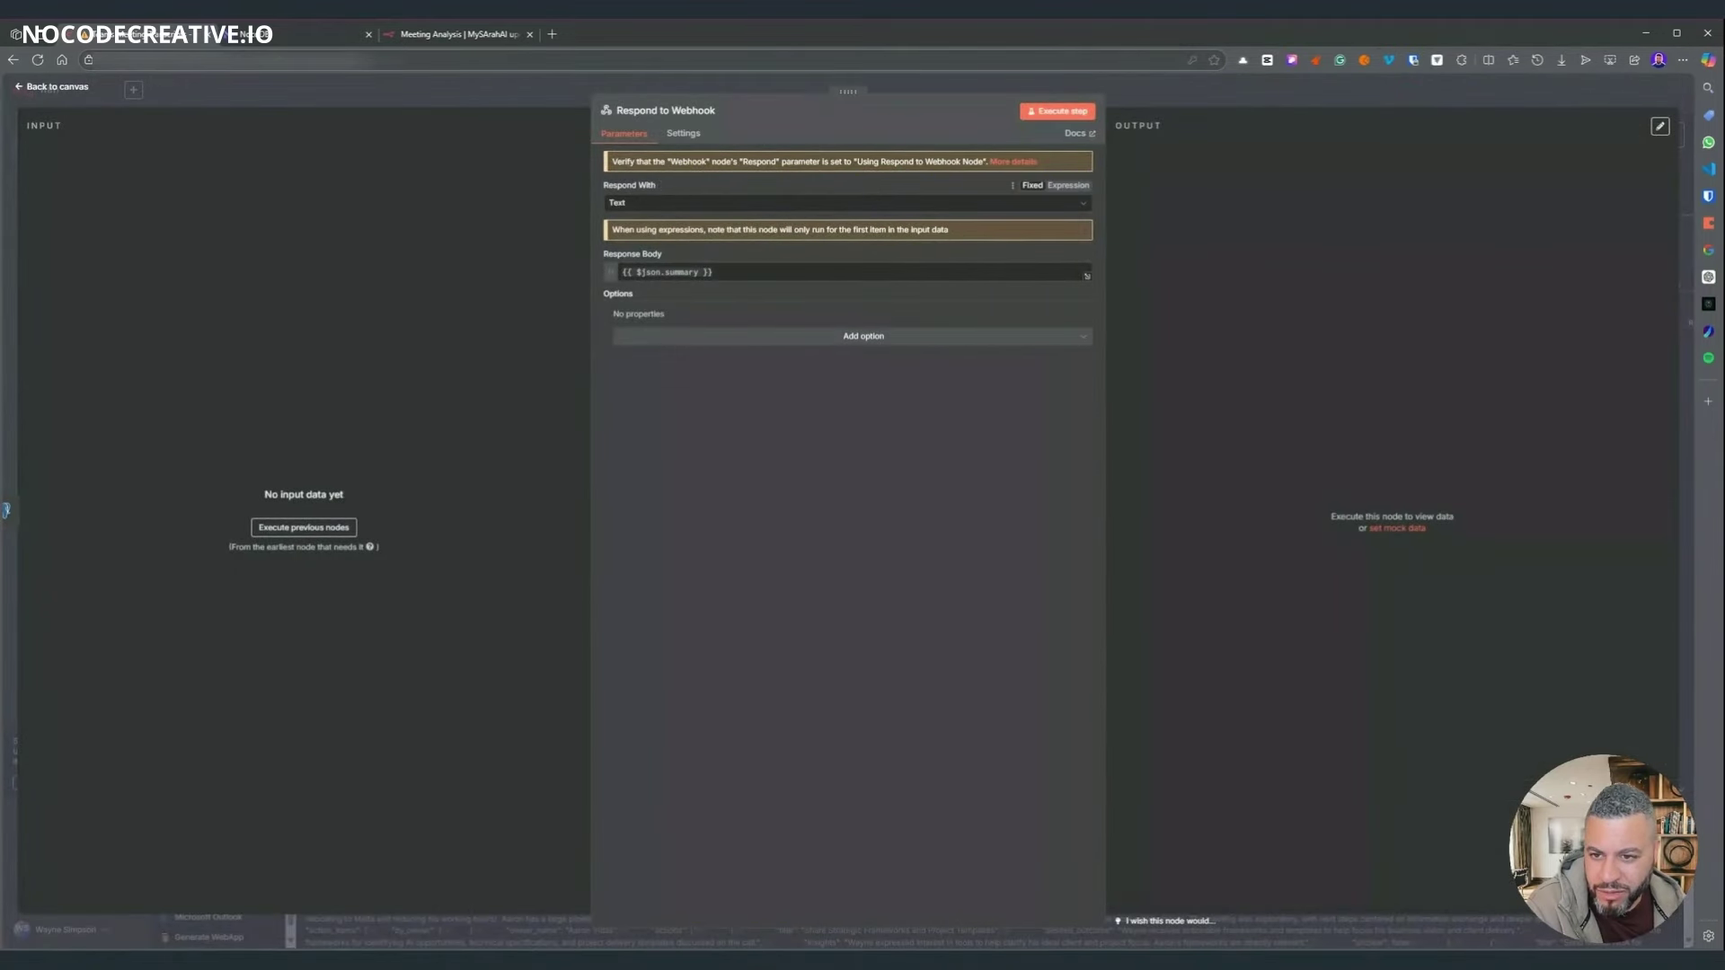
click(683, 272)
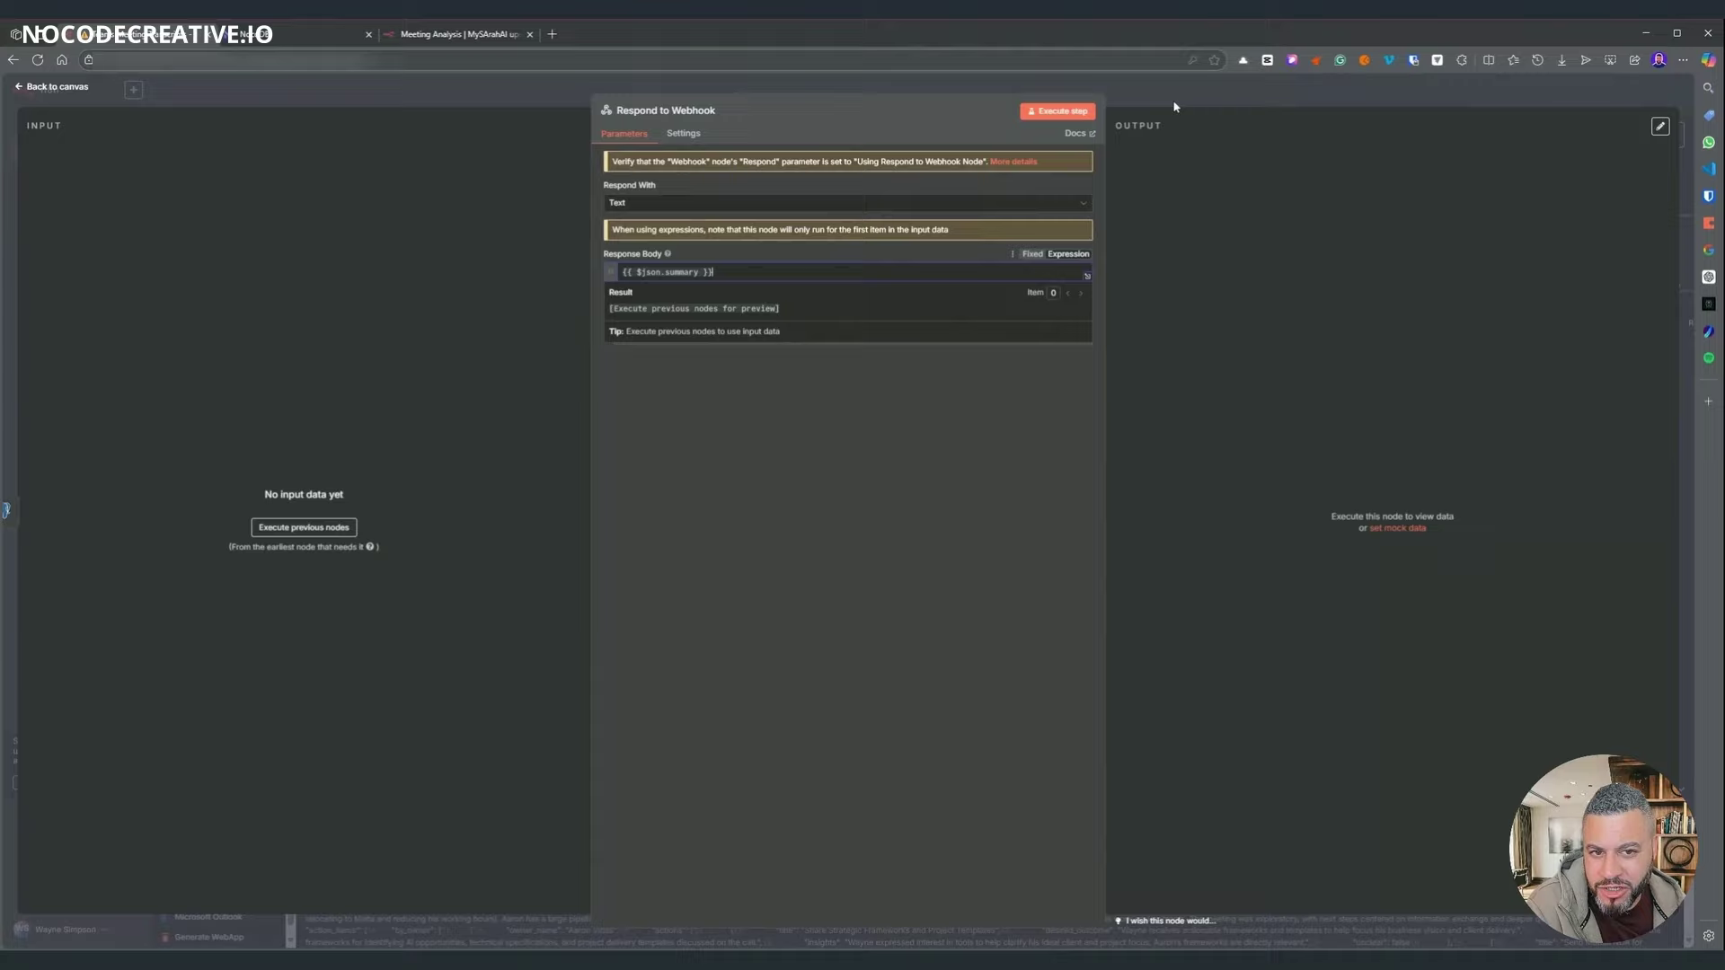
key(Escape)
click(460, 33)
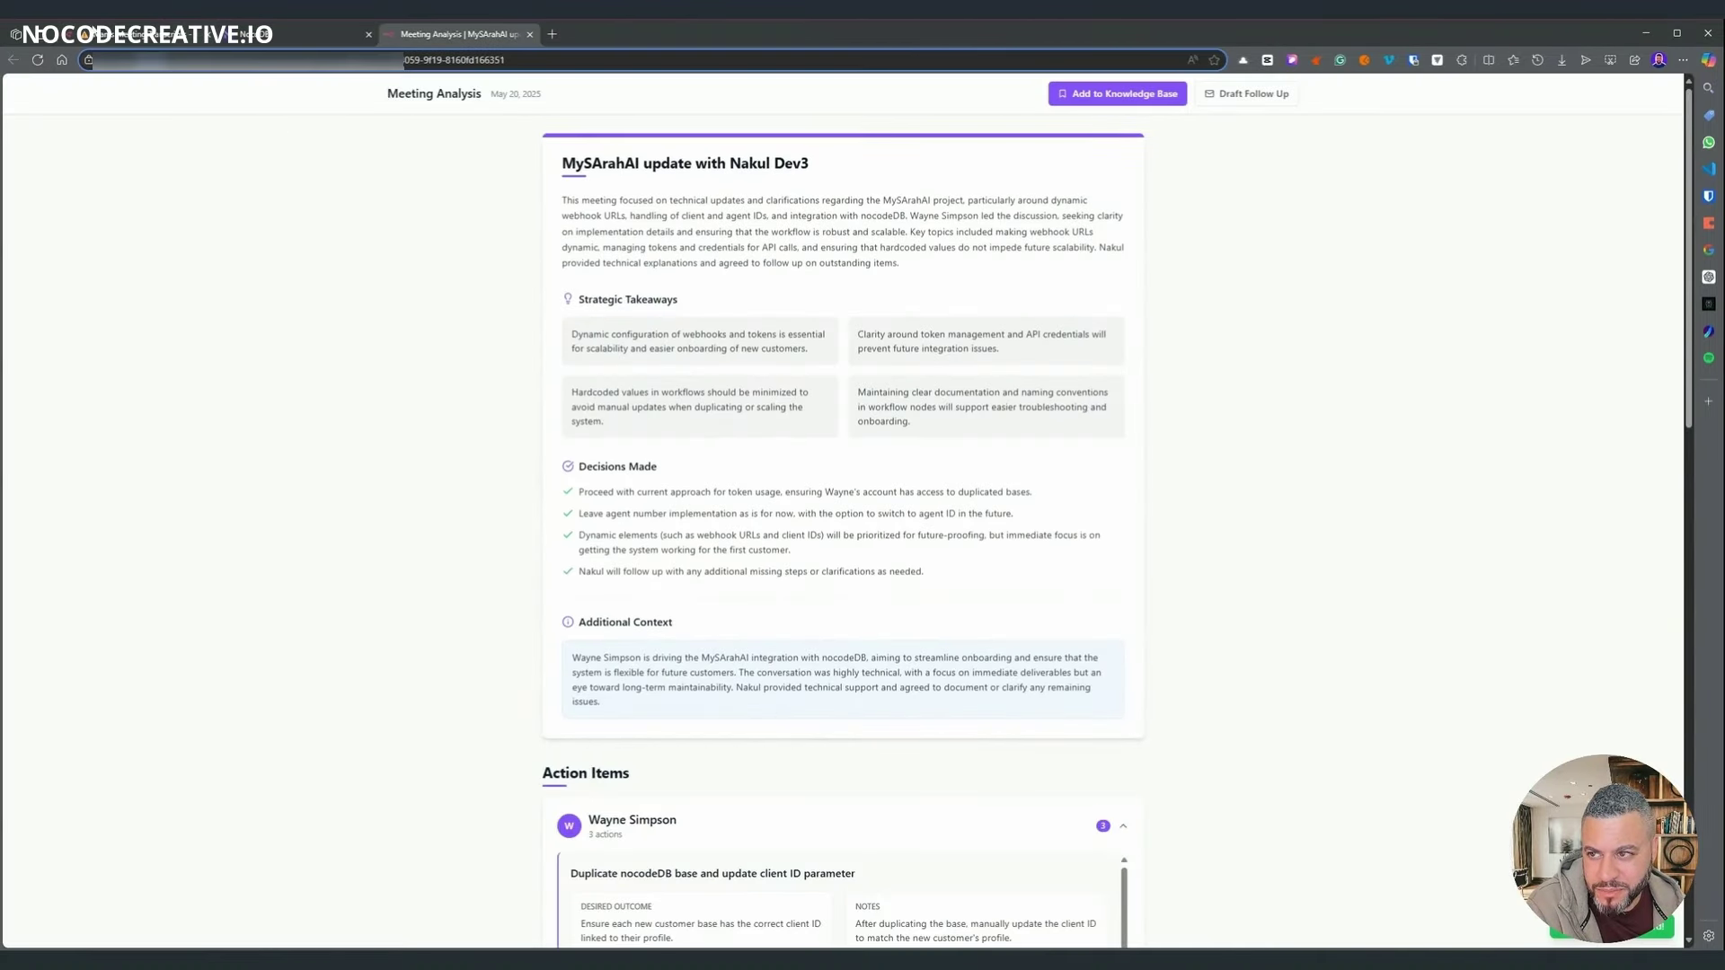
key(ctrl+shift+Tab)
scroll(534, 467, down, 3)
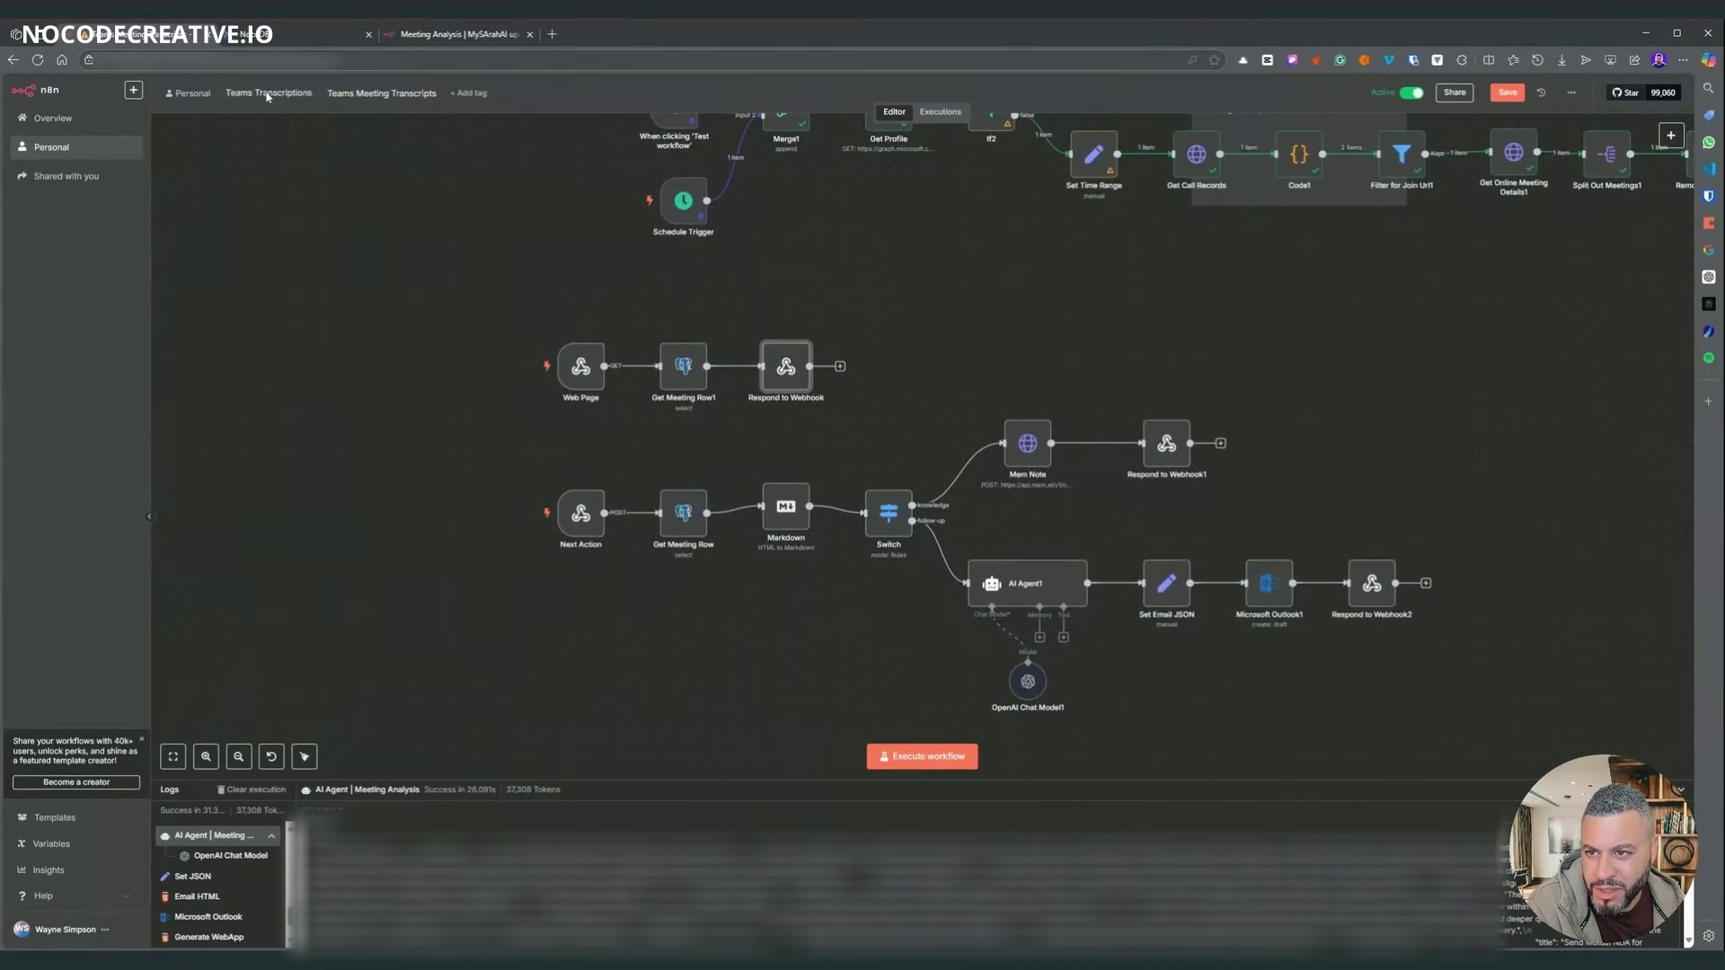
click(478, 34)
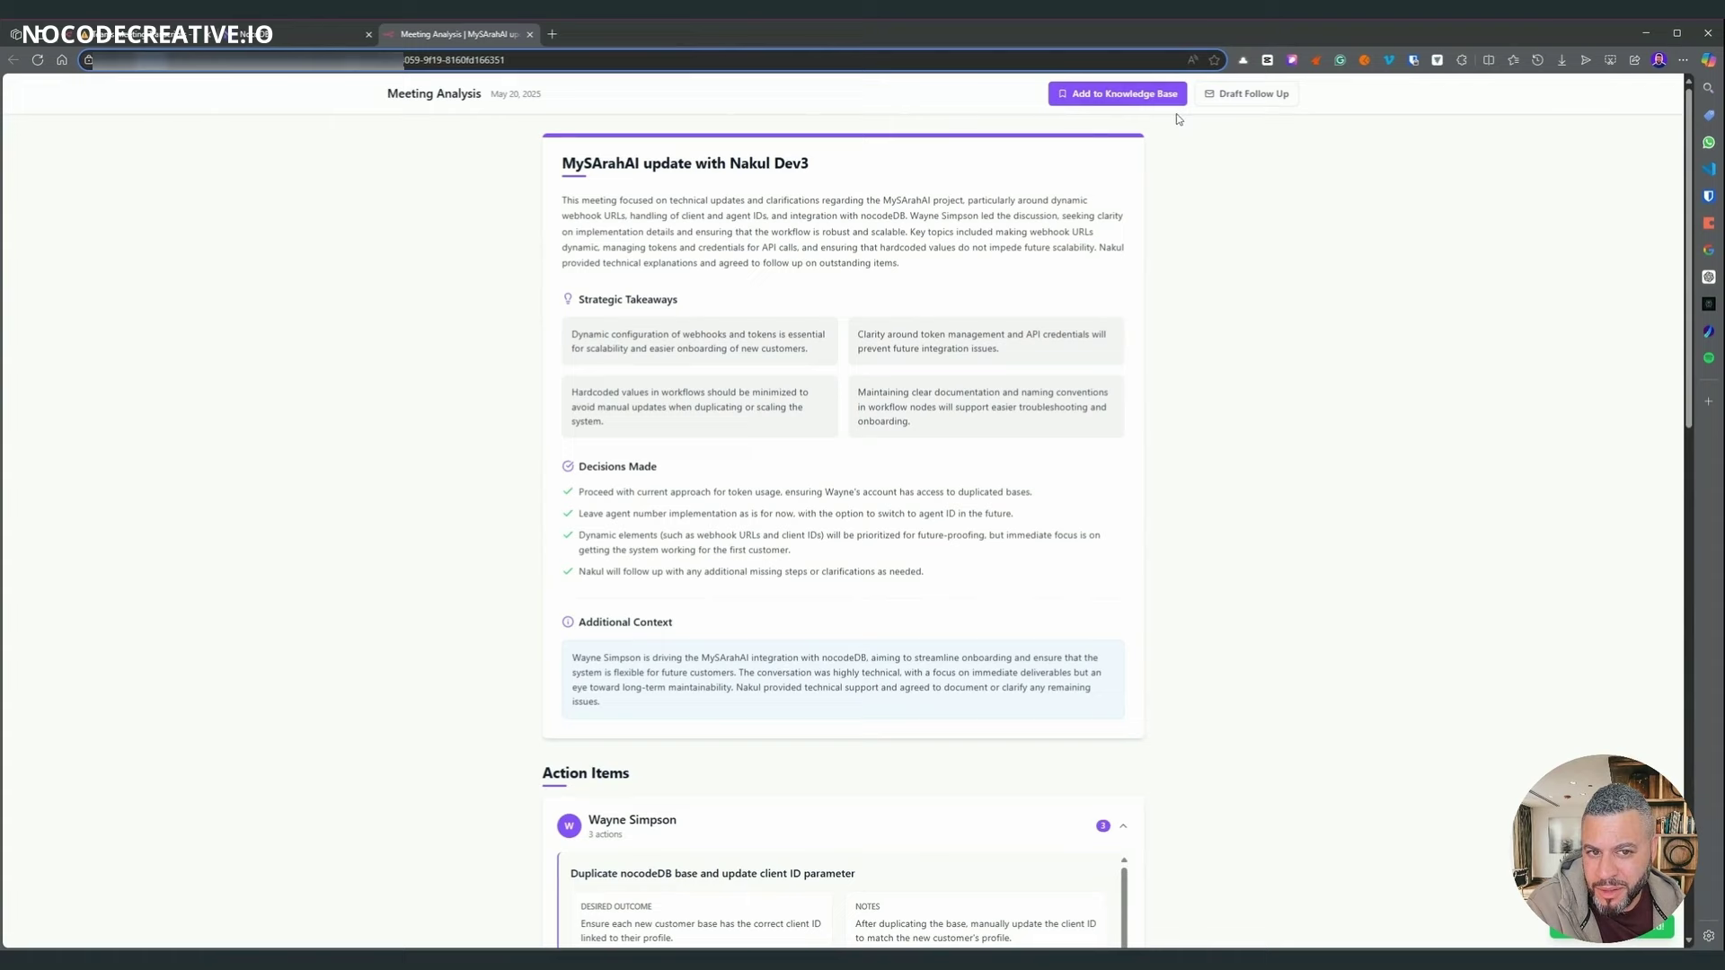
click(174, 40)
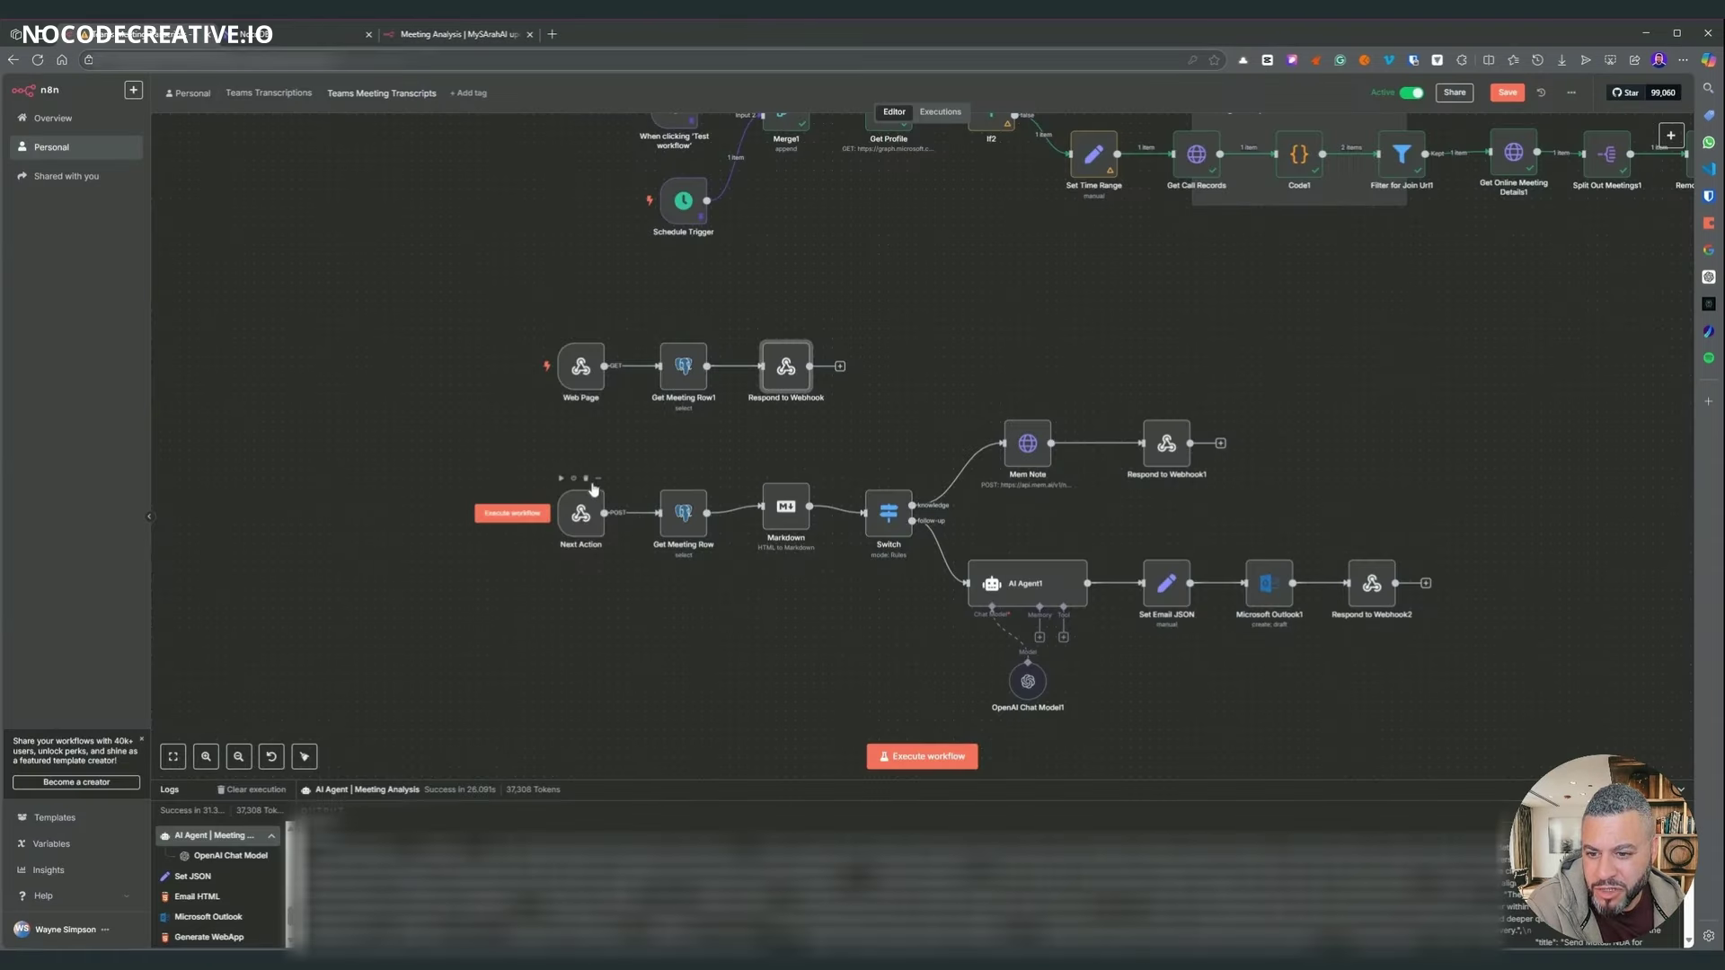
- Check the Next Action webhook and the Get Meeting Row node's call_id match expression
double_click(563, 525)
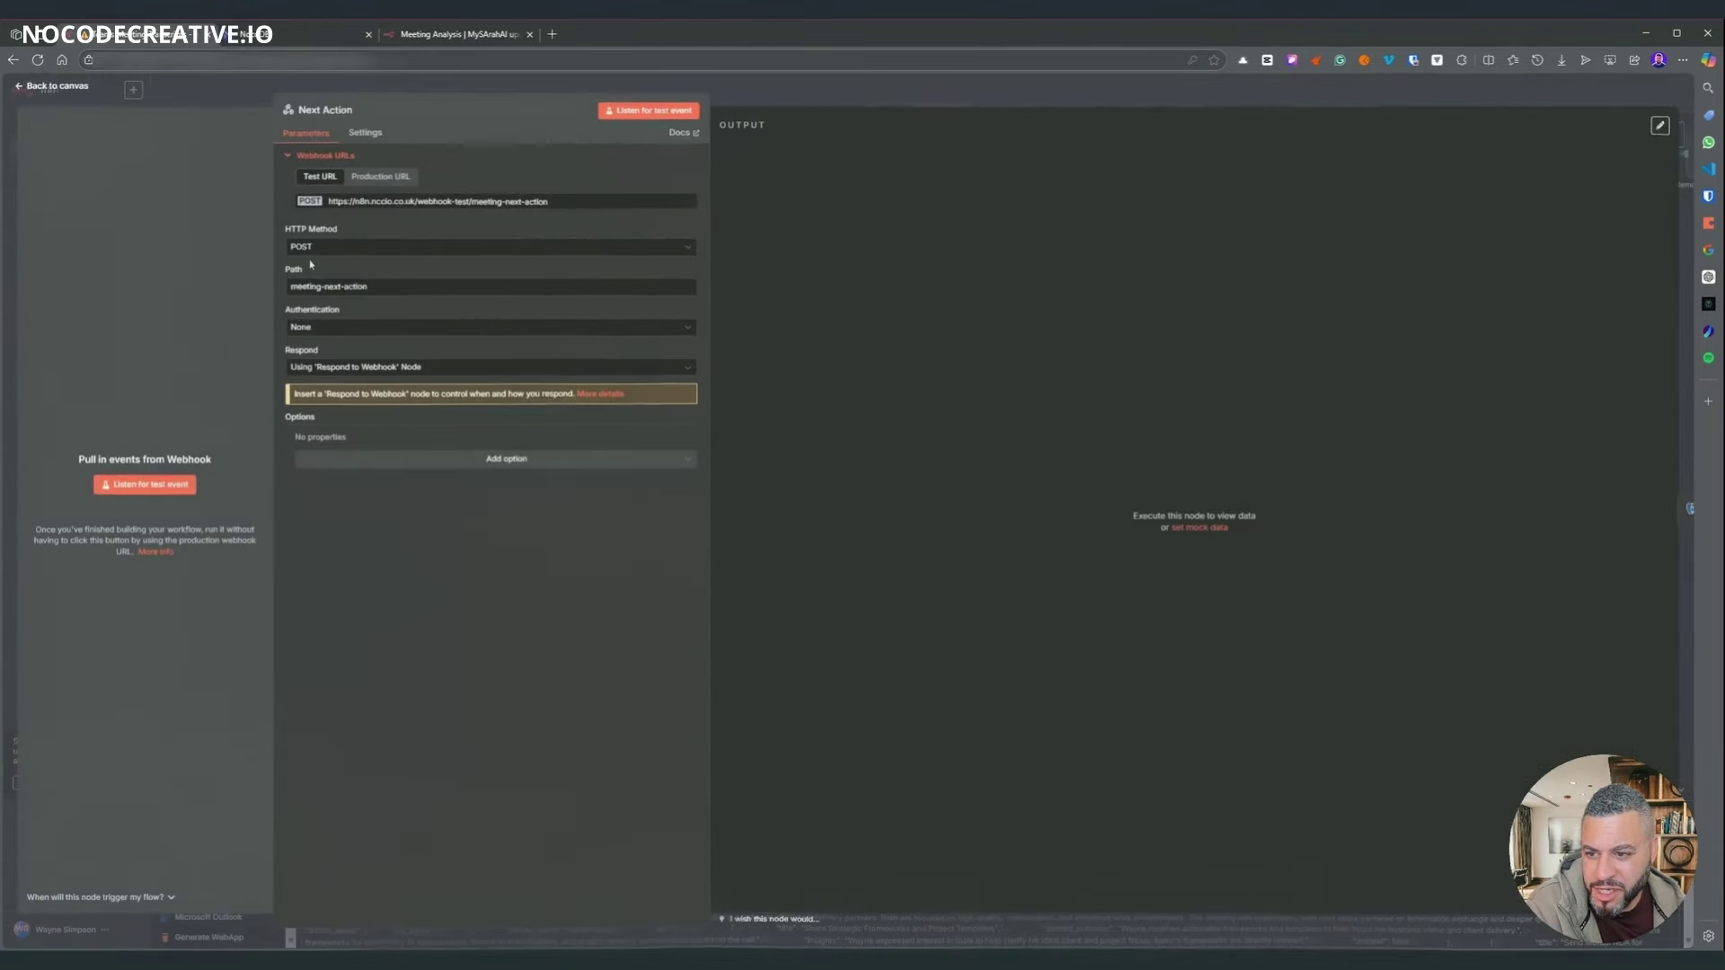
click(828, 90)
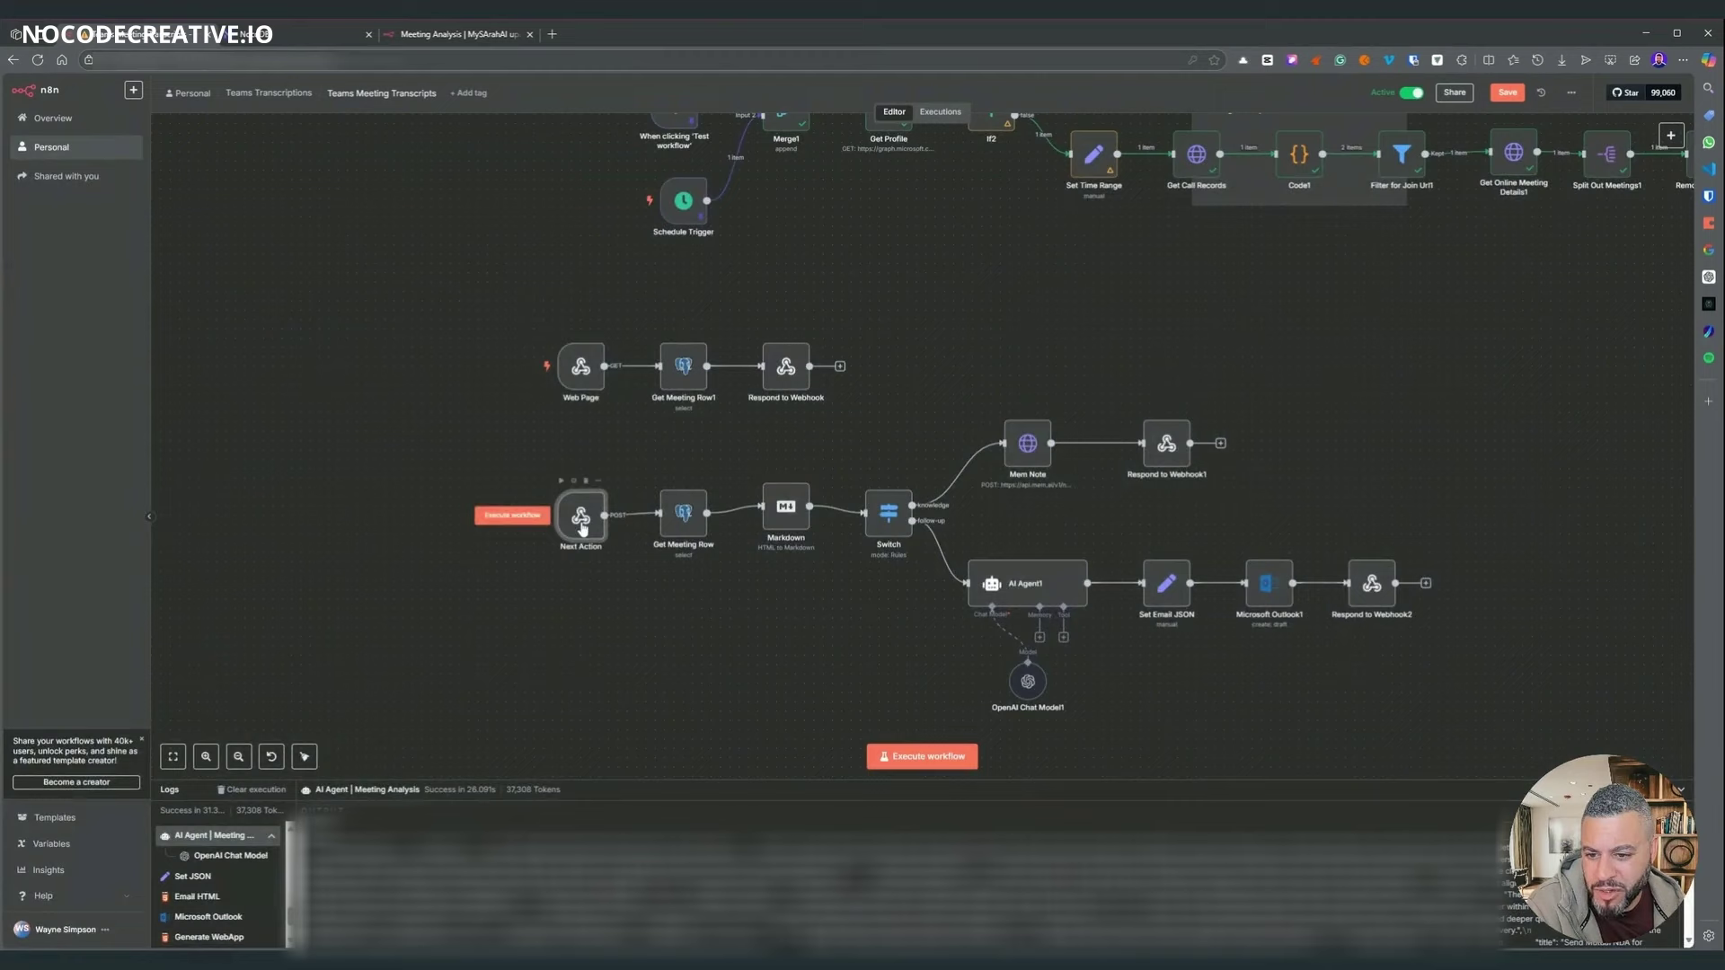
click(676, 516)
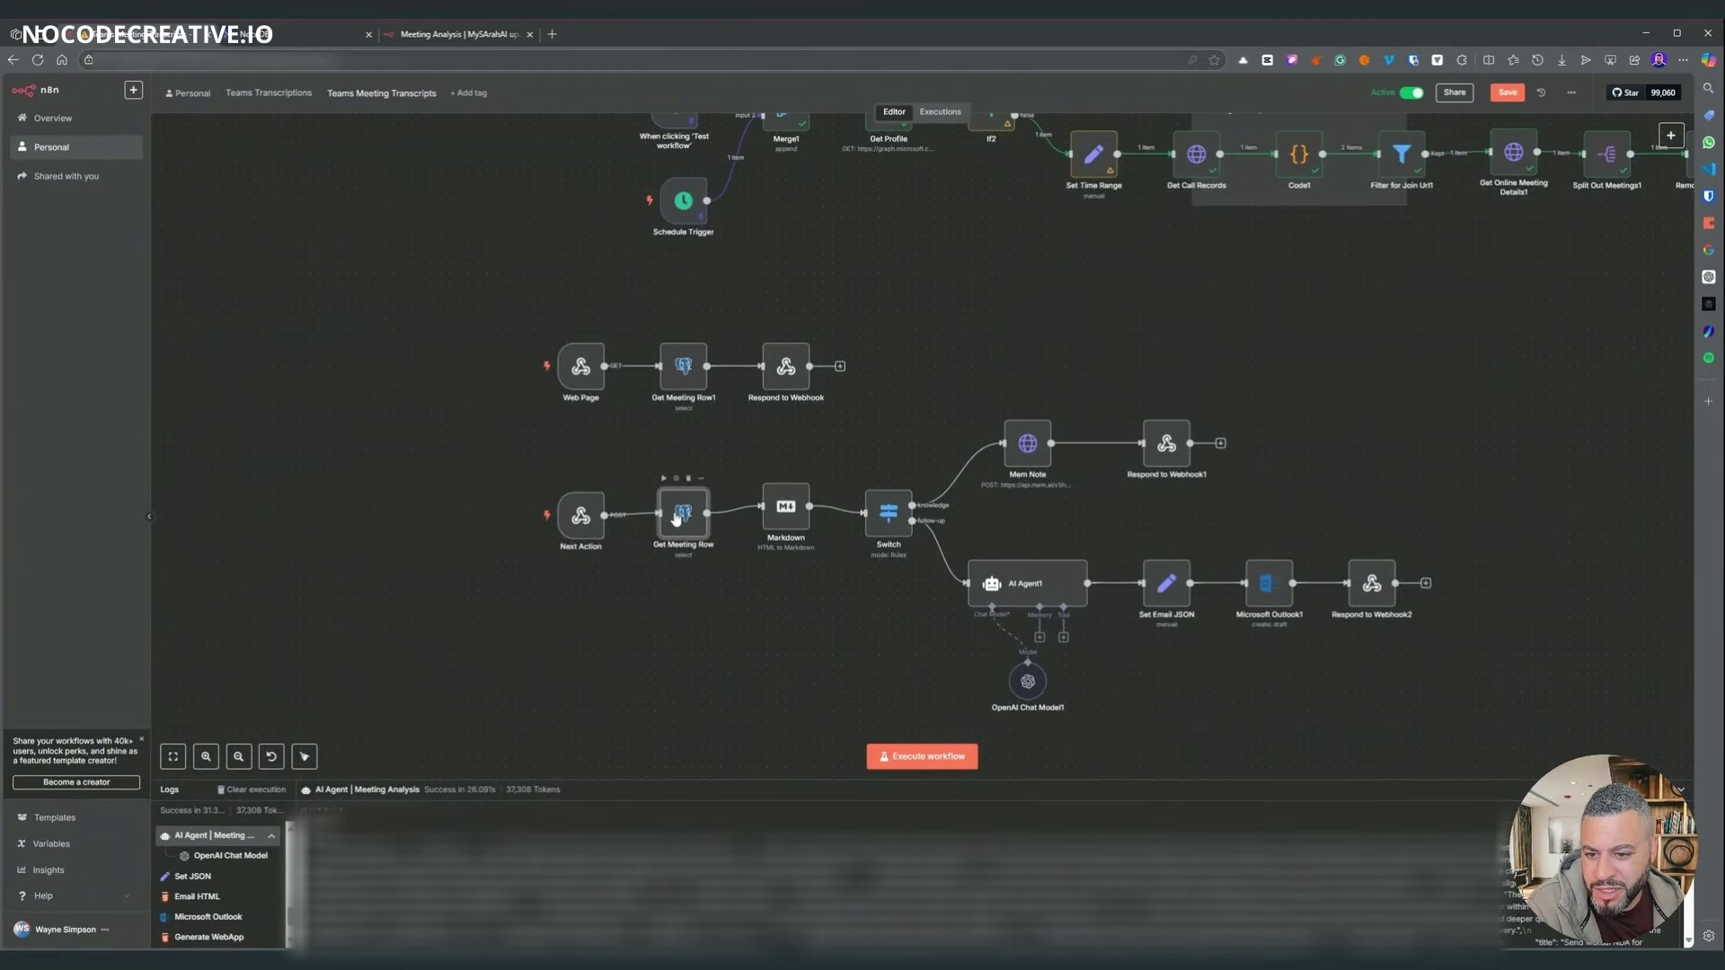
double_click(676, 516)
click(479, 477)
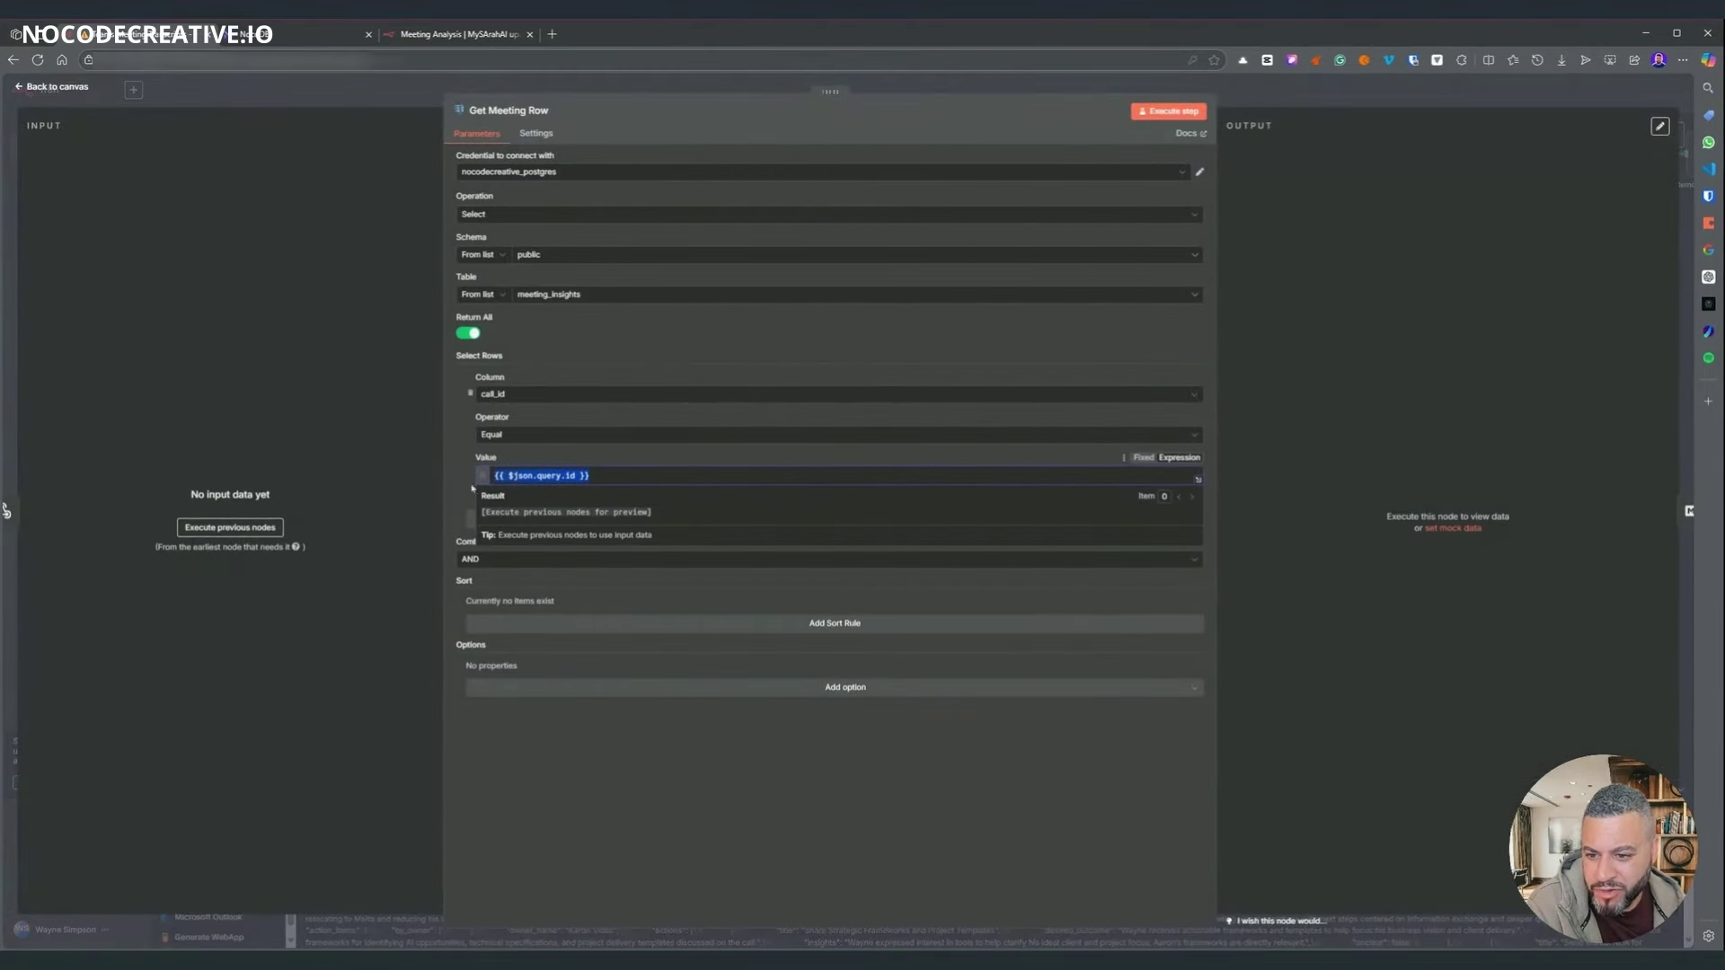
key(Escape)
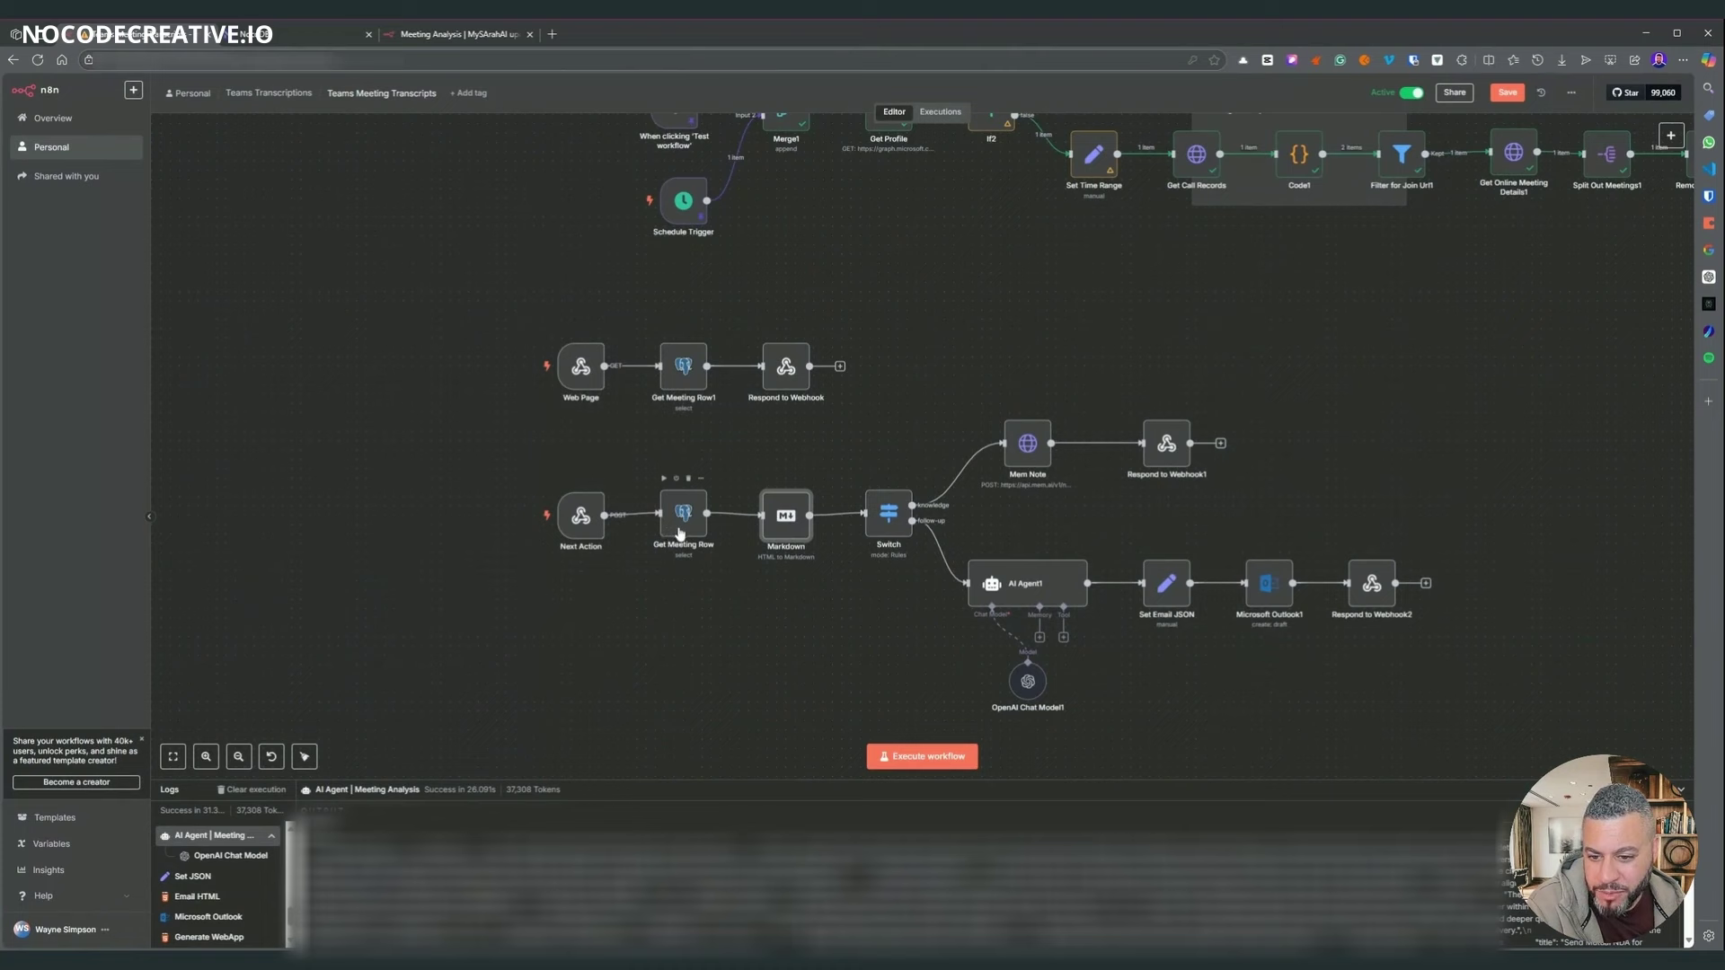
drag(575, 525, 586, 522)
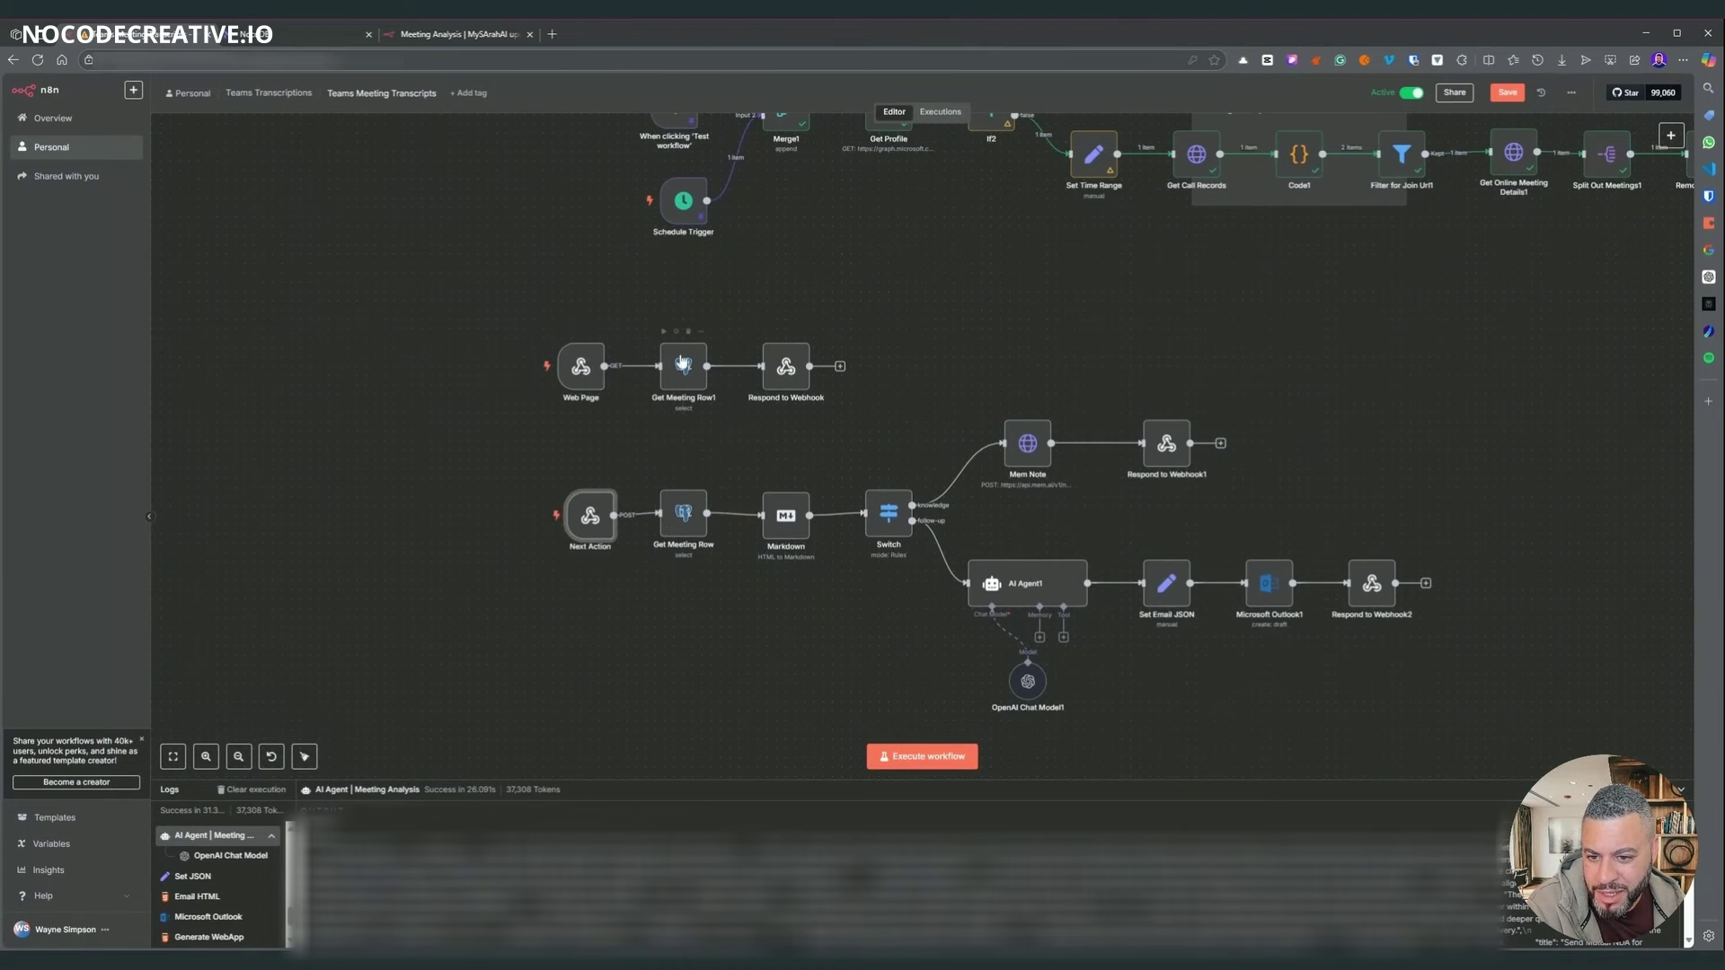
- Inspect the Markdown node and the Switch node's routing rules
double_click(777, 530)
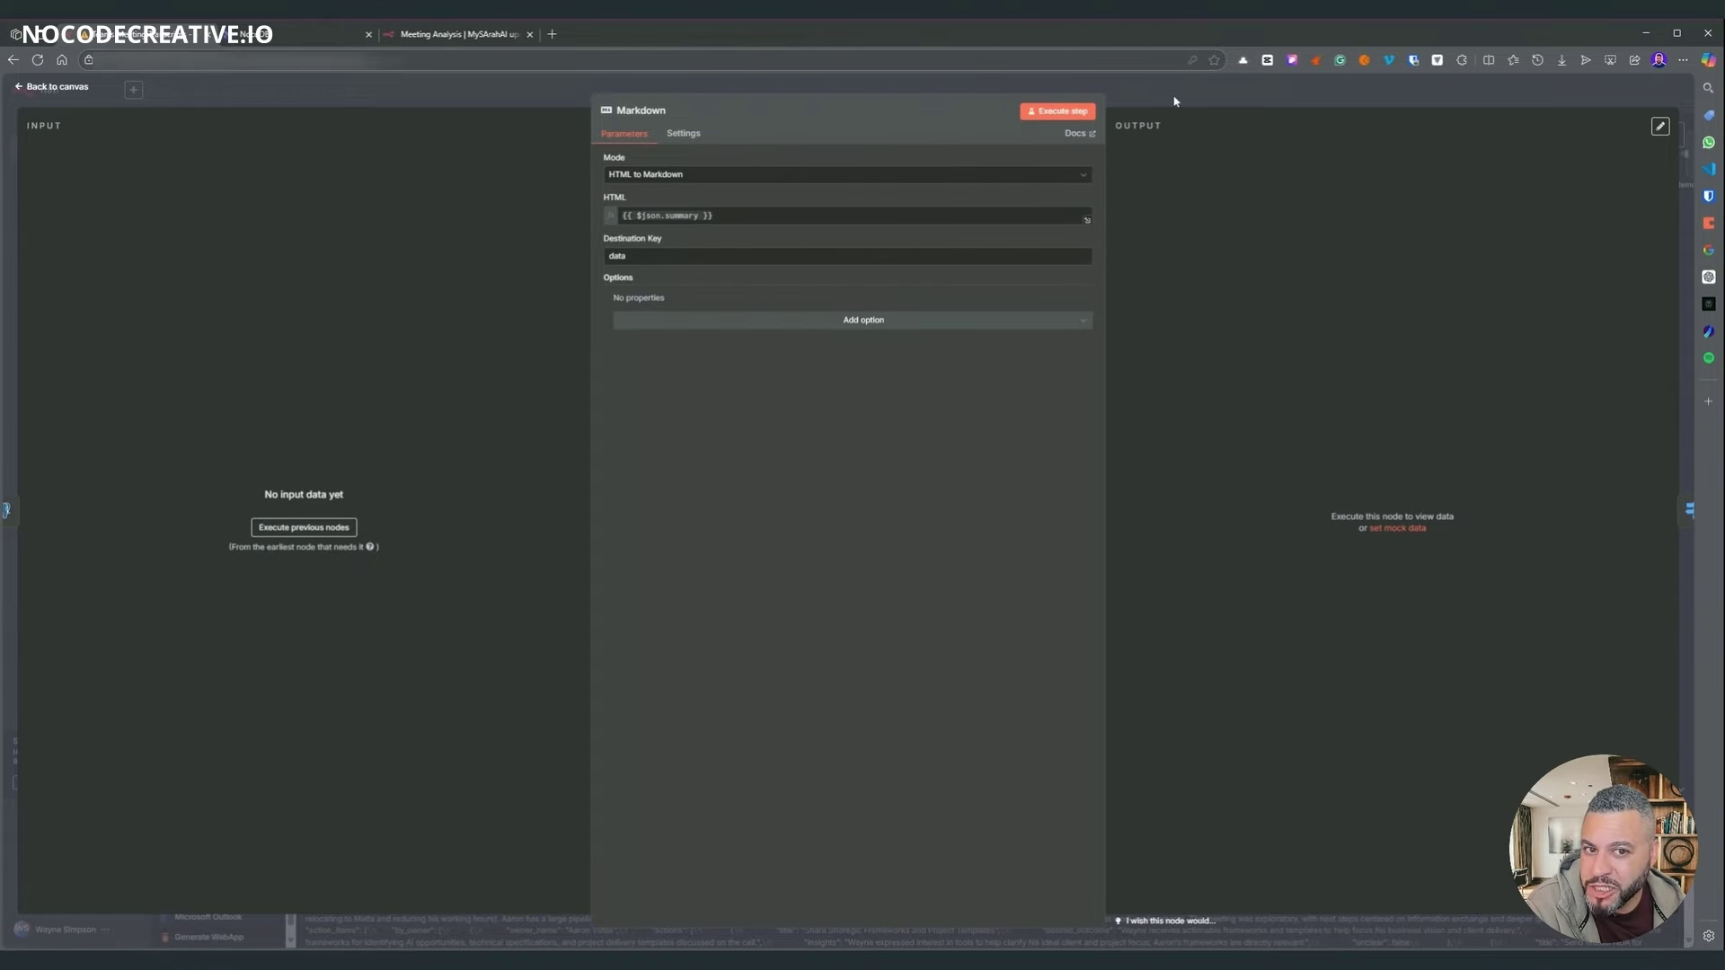
key(Escape)
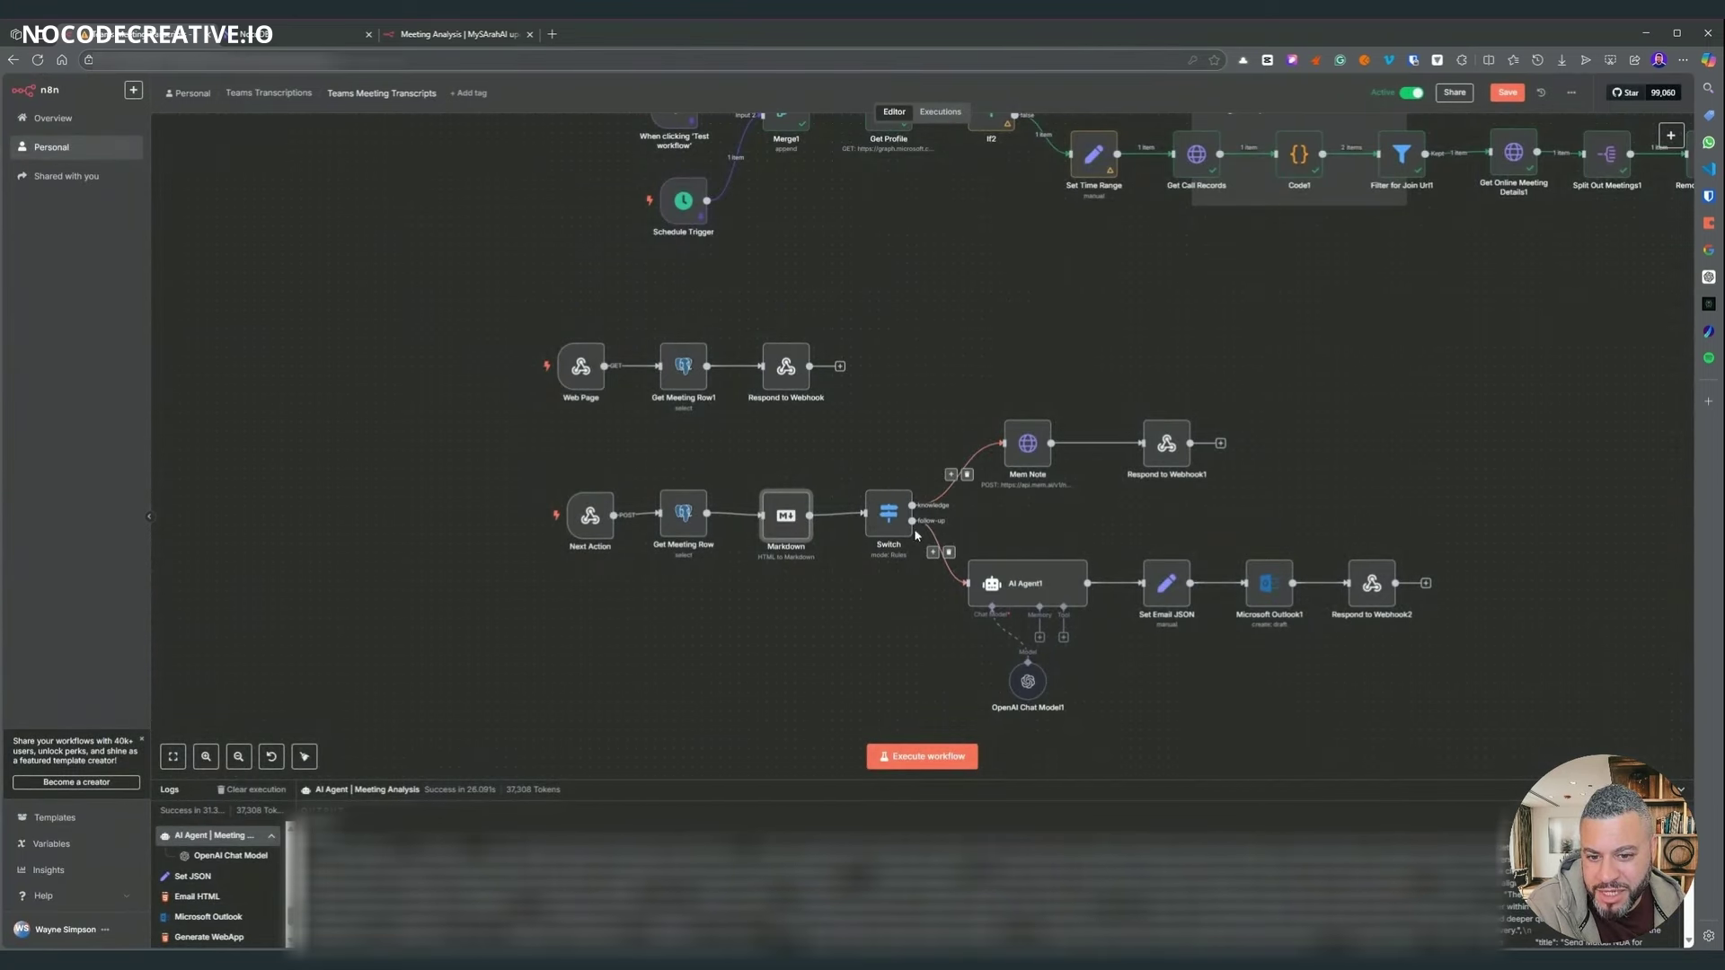
double_click(889, 514)
key(Escape)
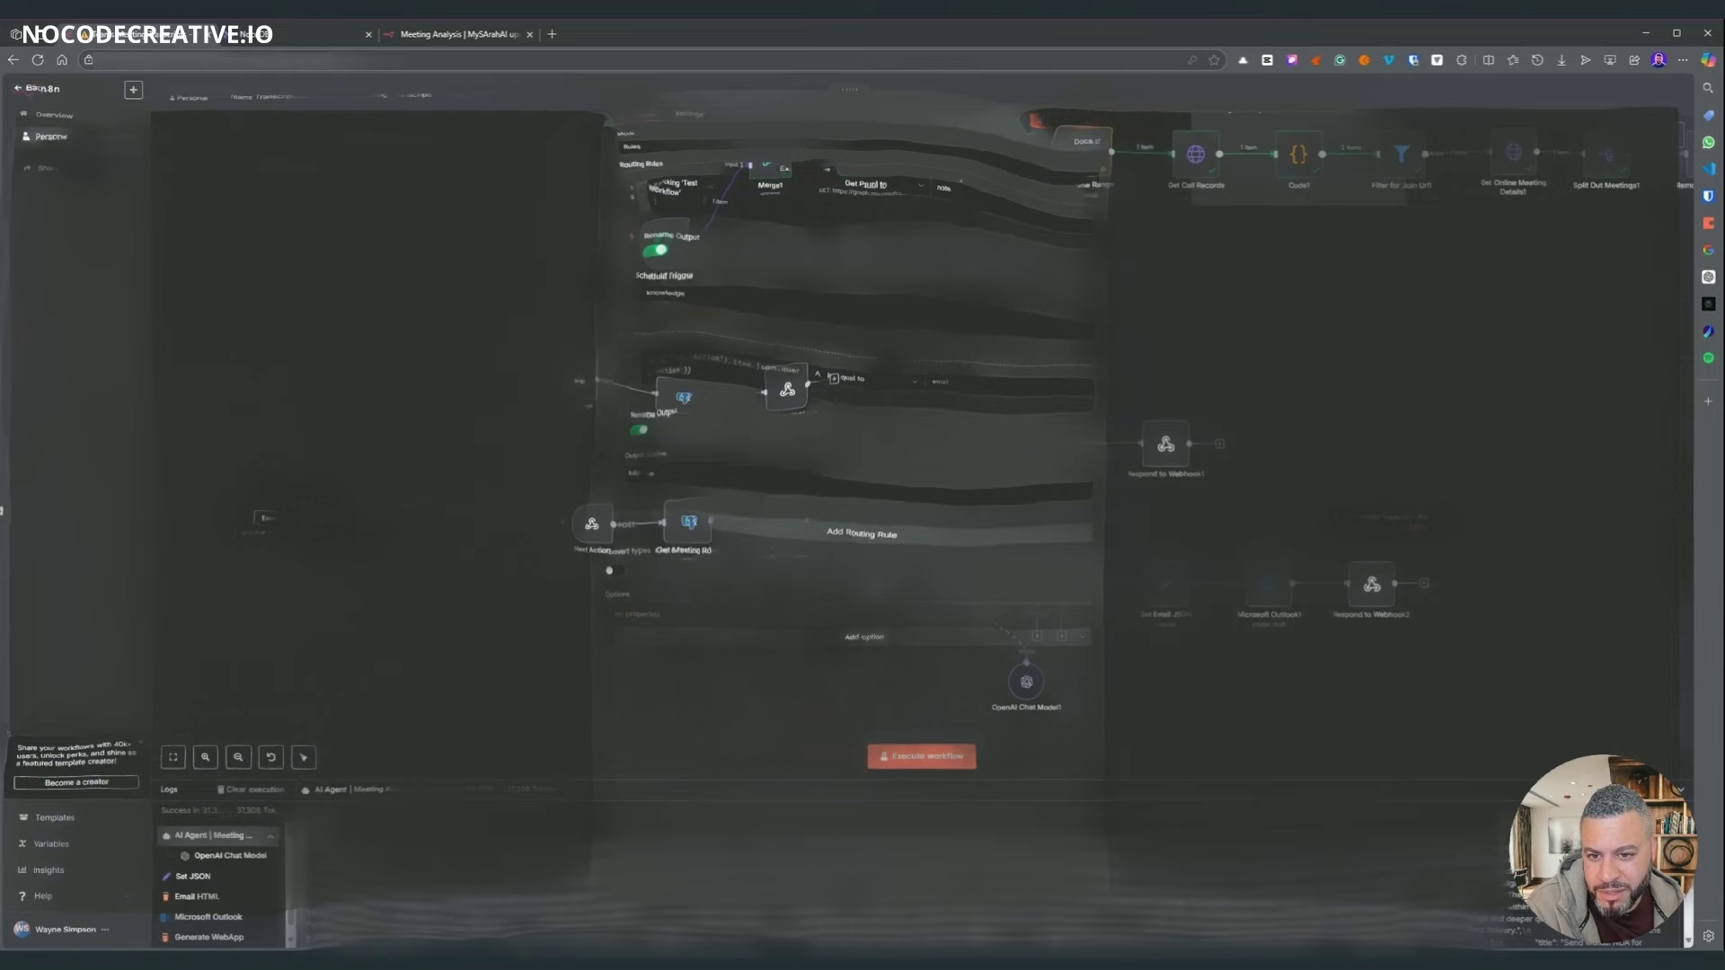
click(426, 36)
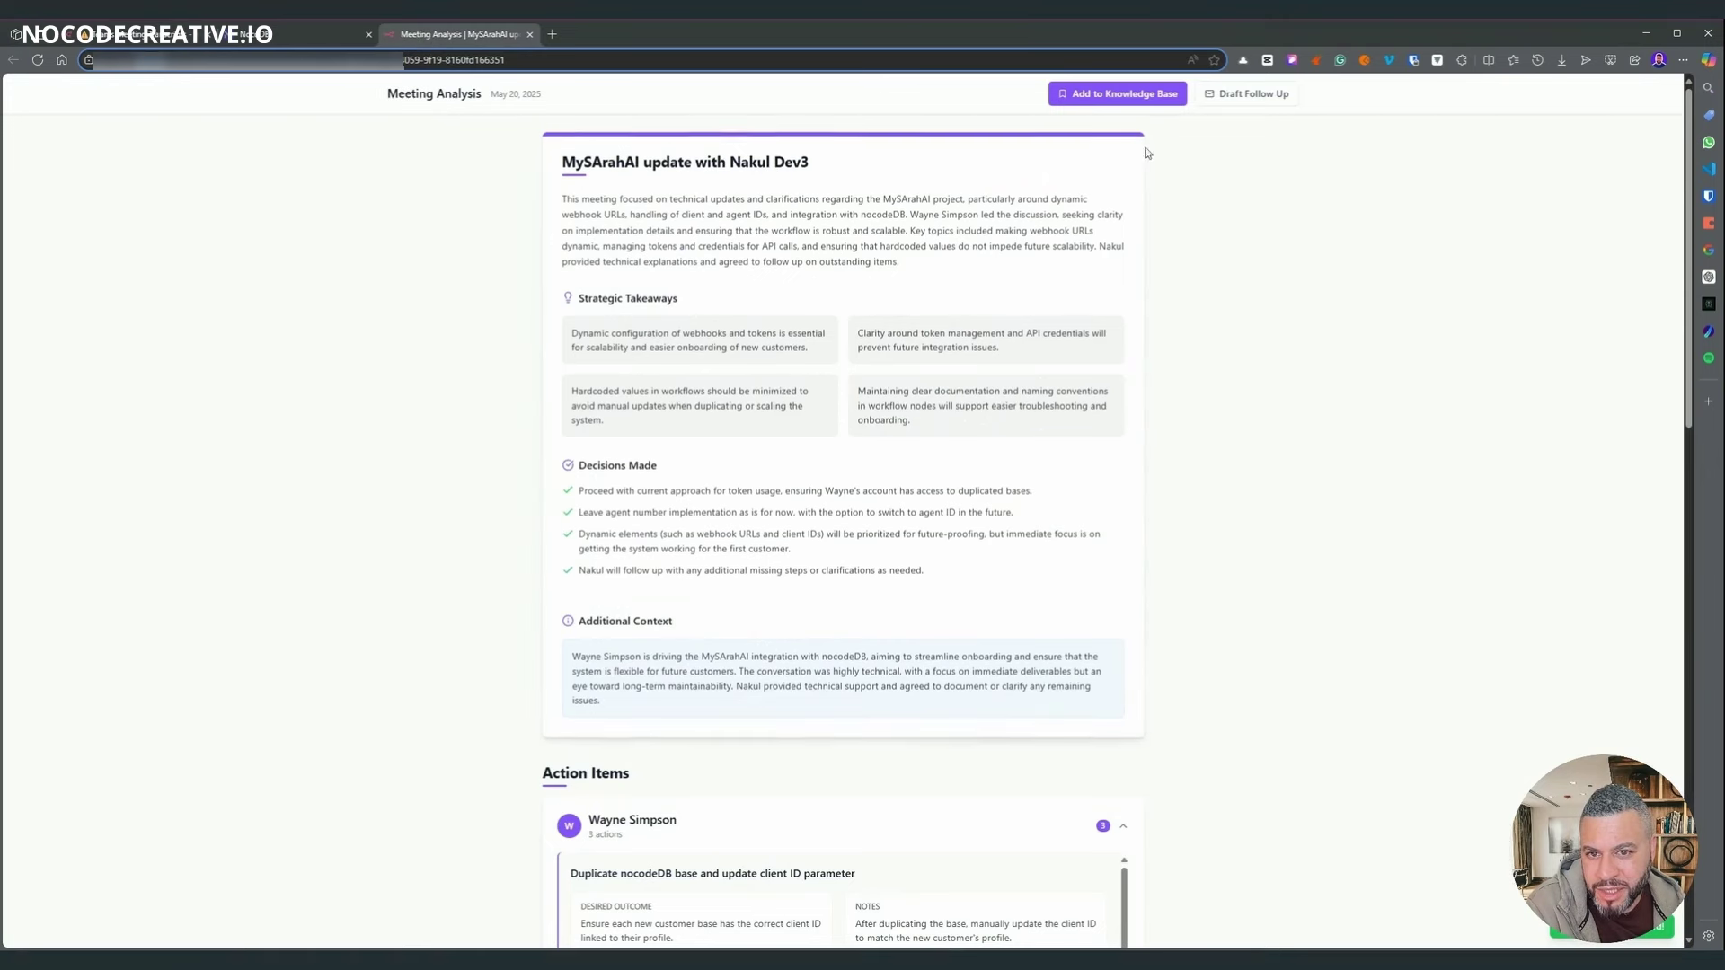
click(148, 38)
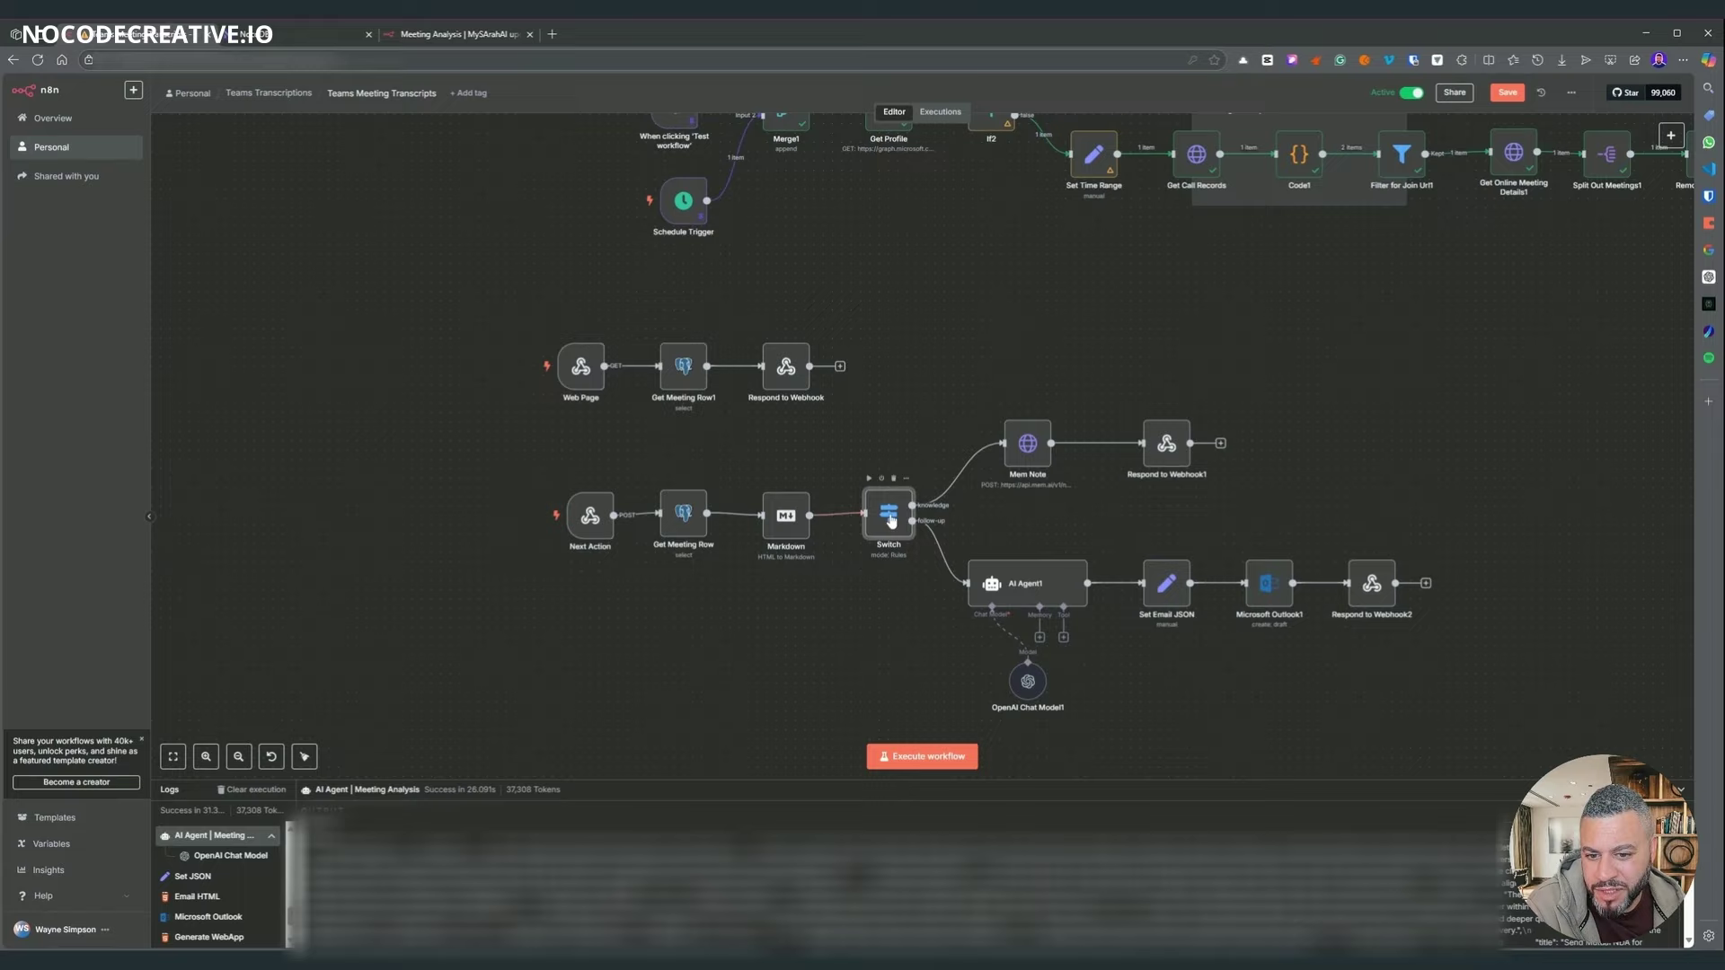
double_click(888, 517)
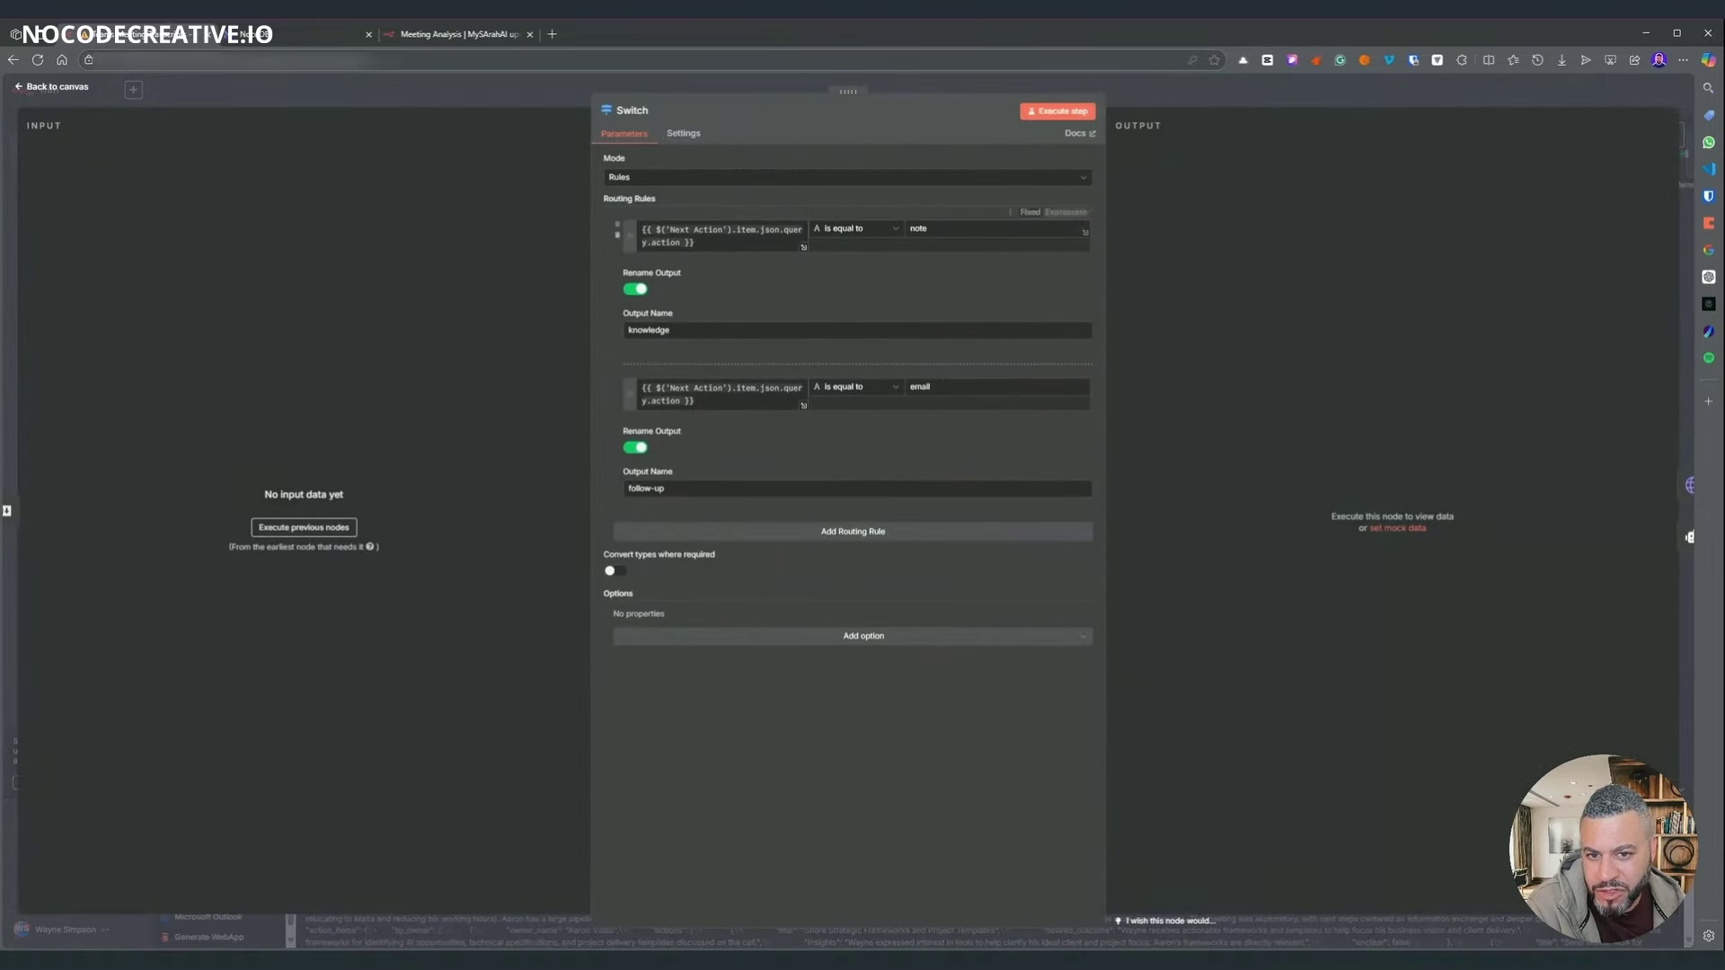
click(1158, 100)
- Move Mem Note and Respond to Webhook1 slightly down and right
drag(1093, 496, 998, 520)
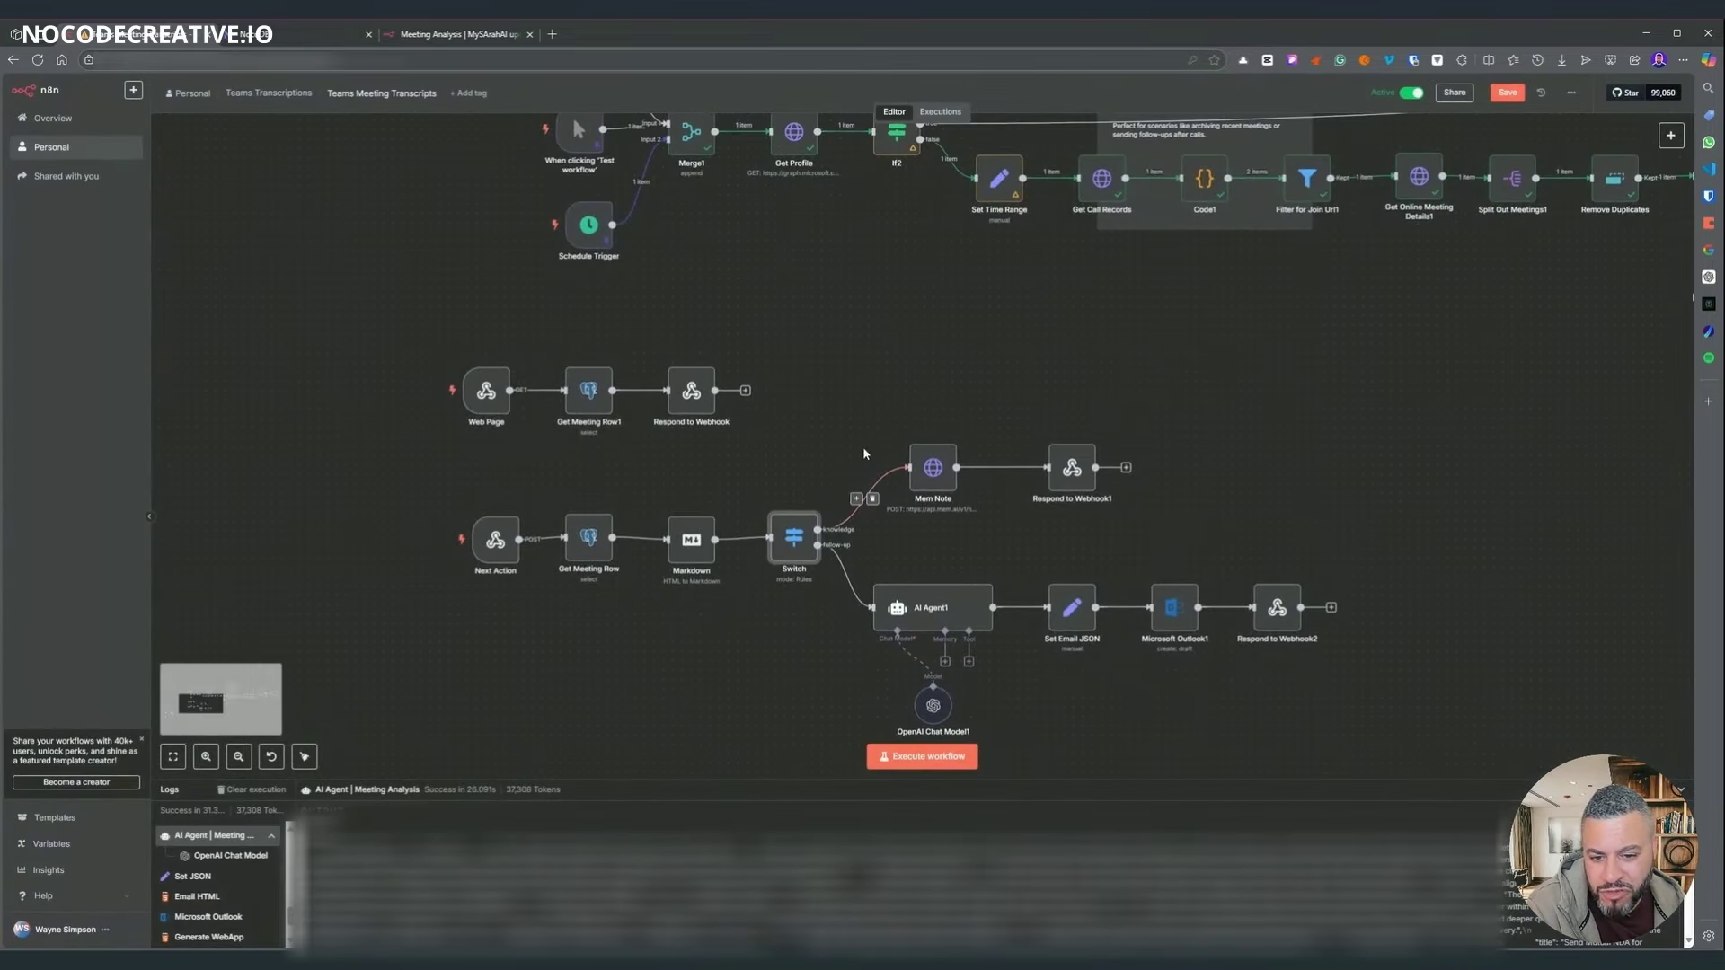
drag(876, 417, 1186, 508)
scroll(935, 537, up, 4)
mouse_move(936, 405)
mouse_down()
mouse_move(919, 450)
mouse_move(911, 392)
mouse_move(940, 396)
mouse_move(923, 456)
mouse_move(910, 443)
mouse_move(932, 403)
mouse_move(971, 377)
mouse_move(917, 421)
mouse_move(901, 388)
mouse_move(917, 405)
mouse_up()
scroll(853, 330, down, 3)
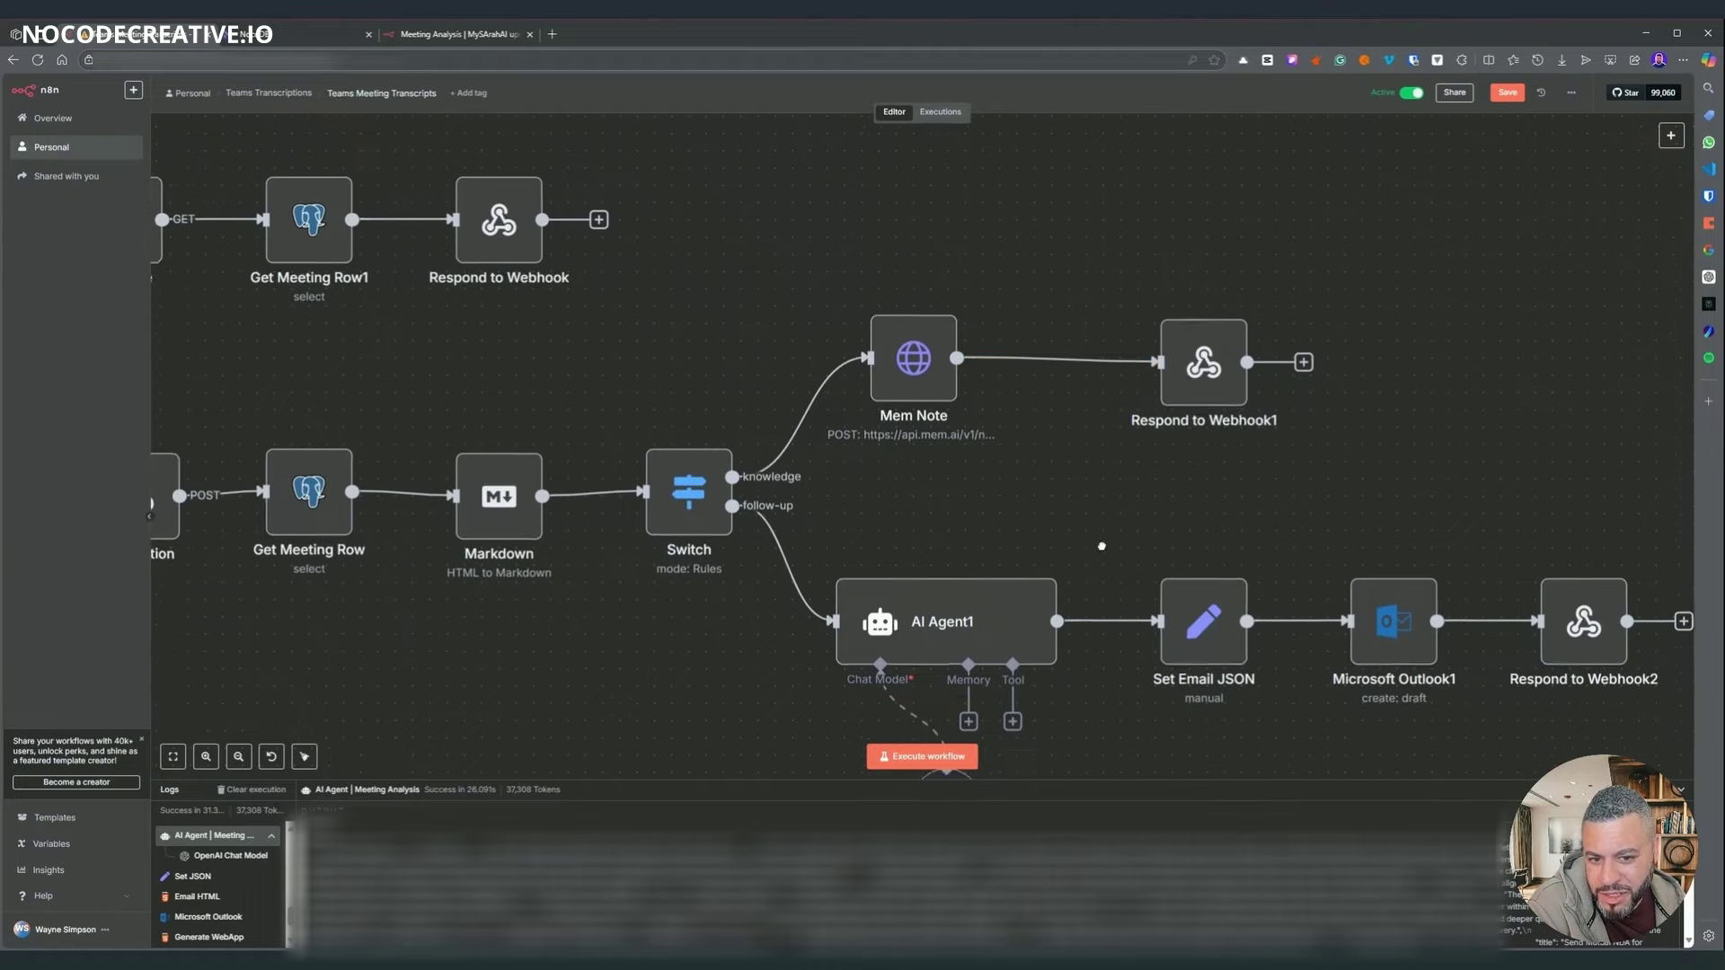
double_click(1210, 311)
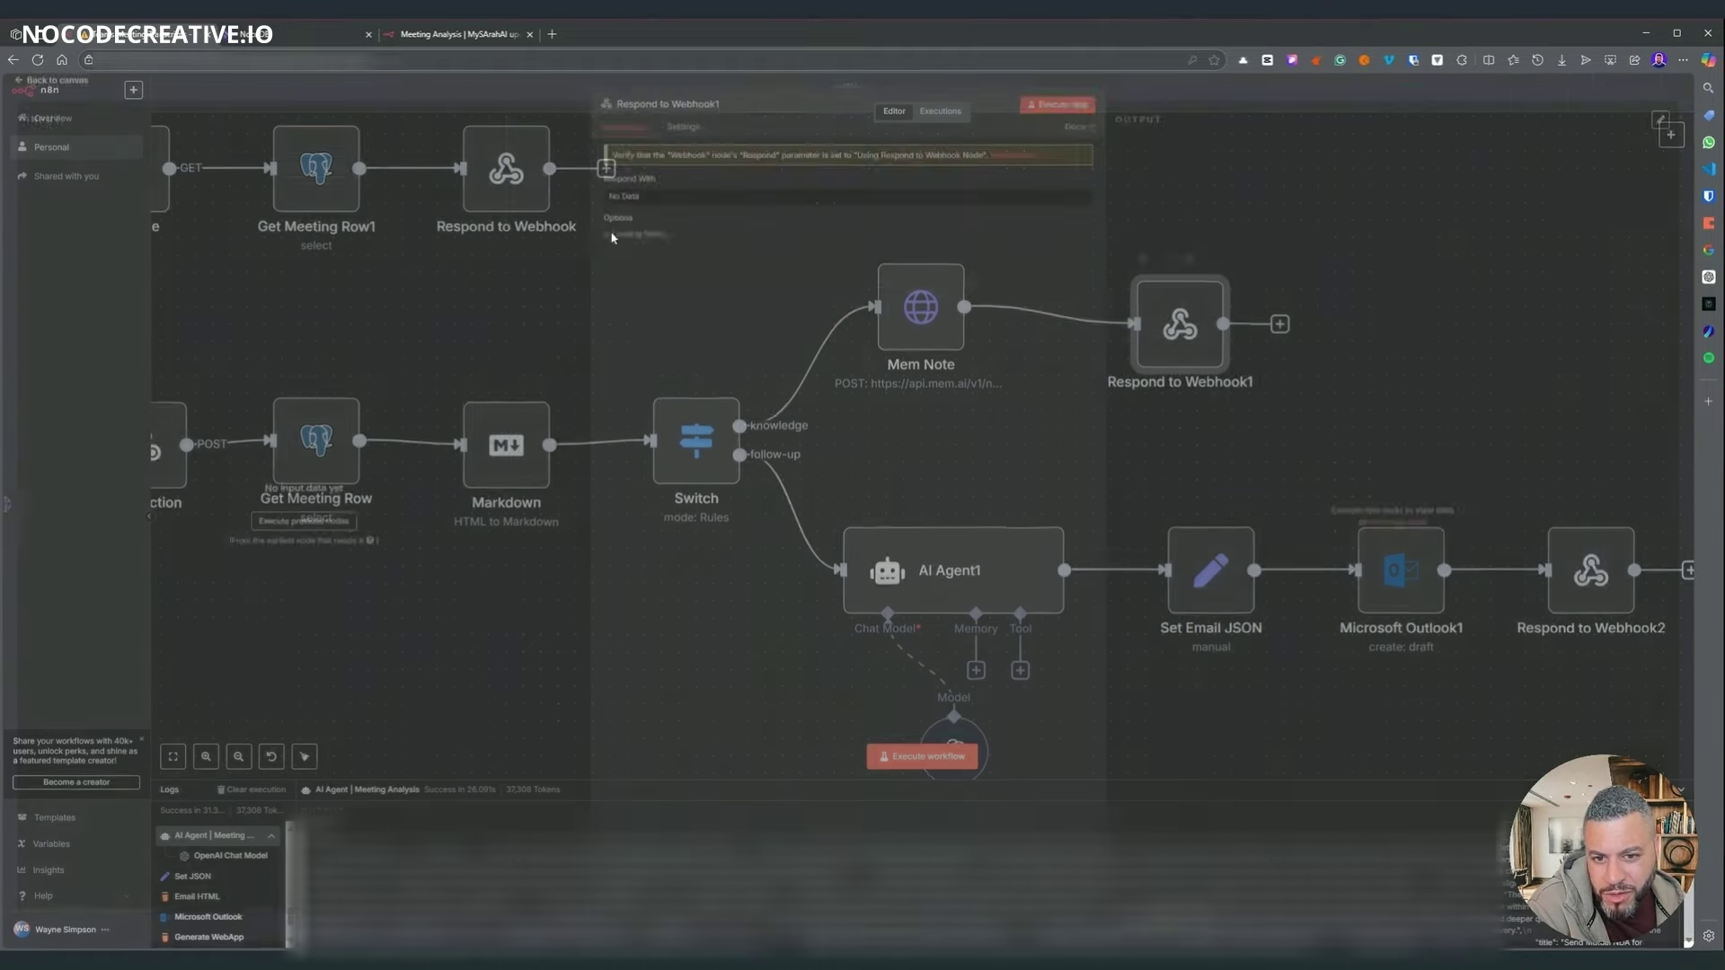
key(Escape)
scroll(1041, 648, left, 5)
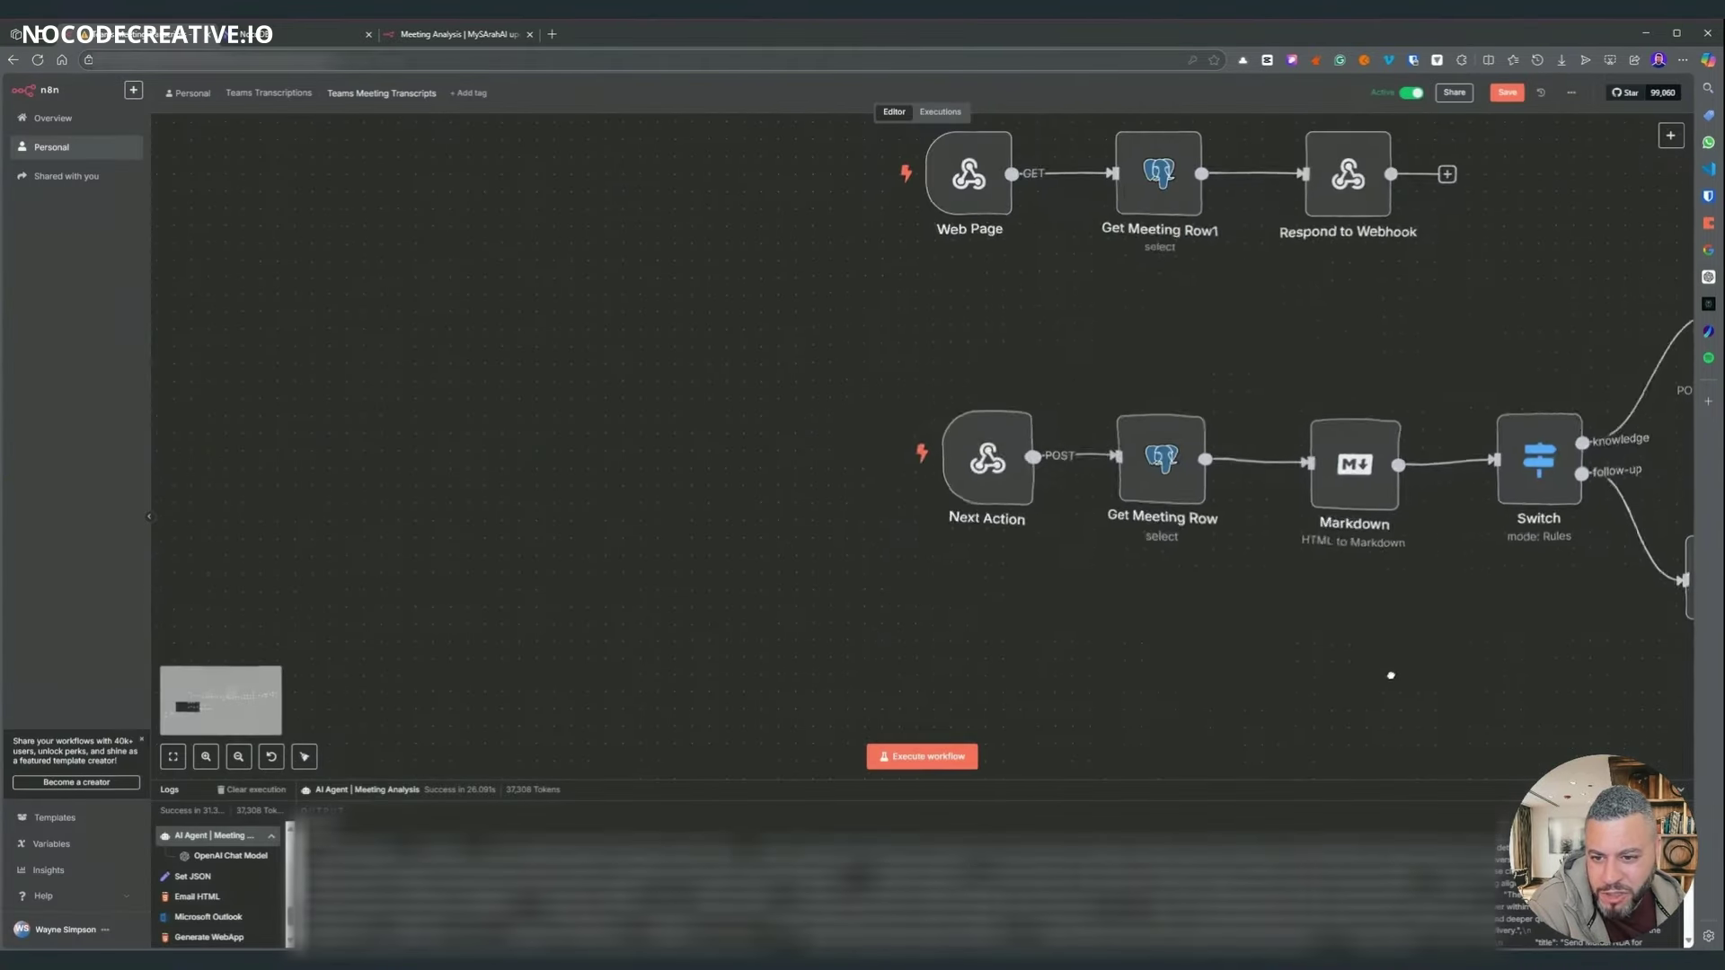
scroll(1041, 648, right, 2)
scroll(1041, 649, right, 5)
scroll(1041, 648, left, 3)
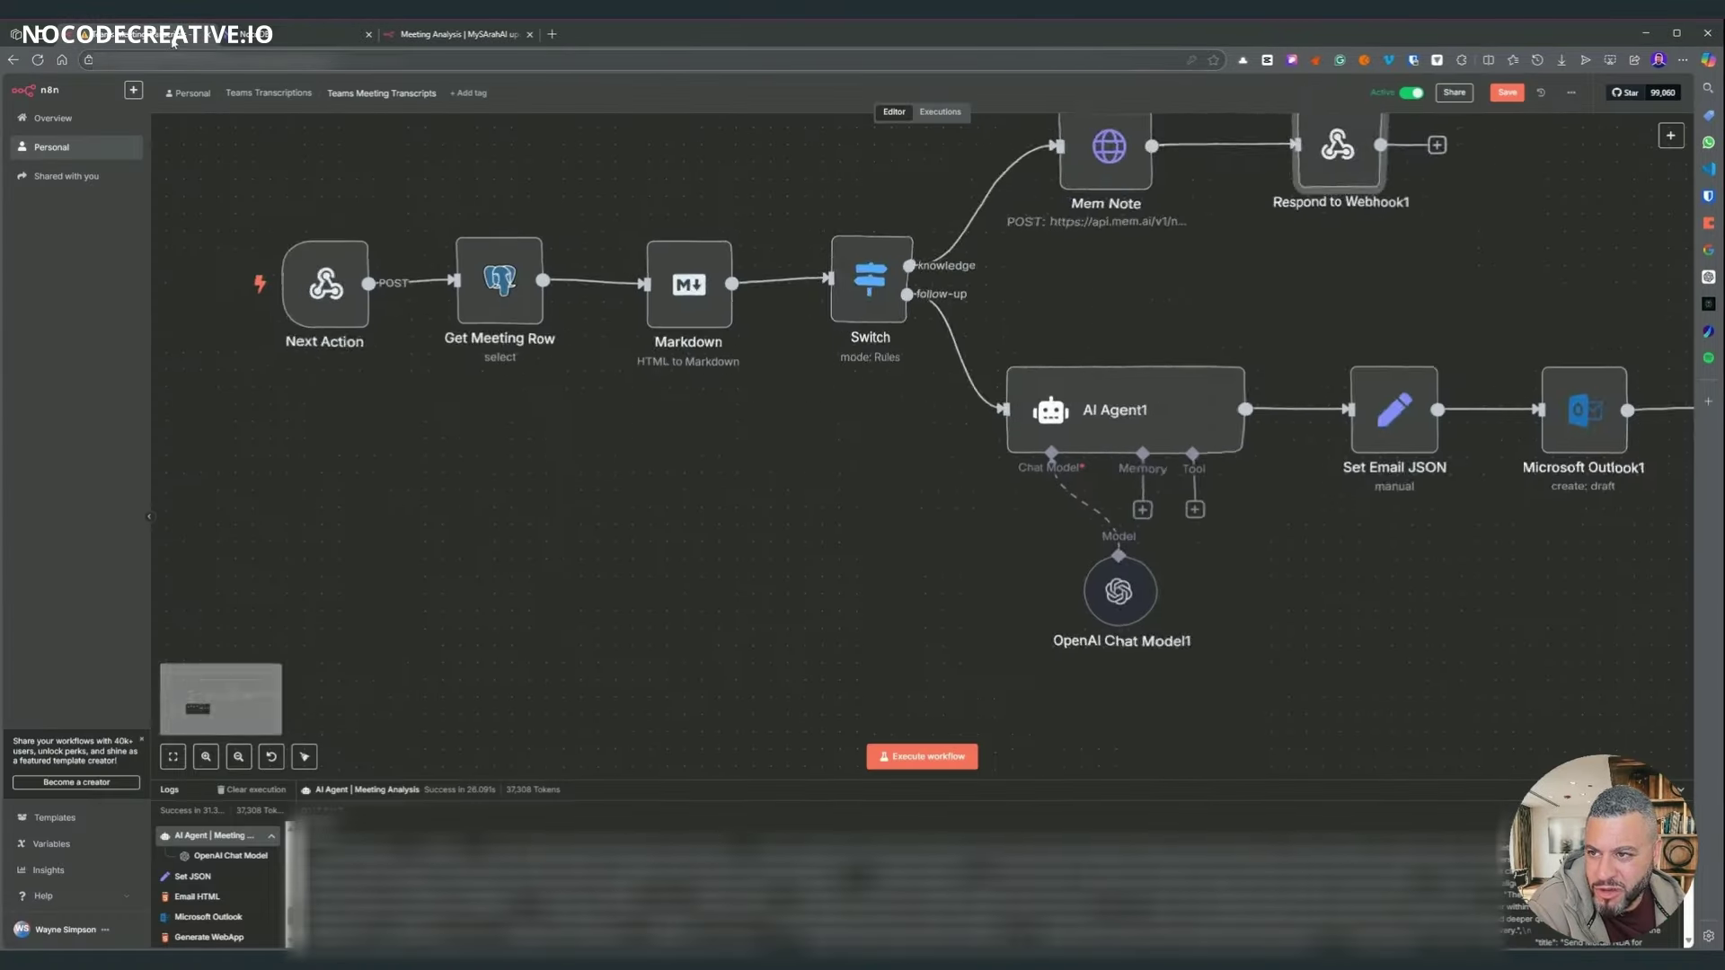
scroll(942, 425, up, 5)
double_click(942, 425)
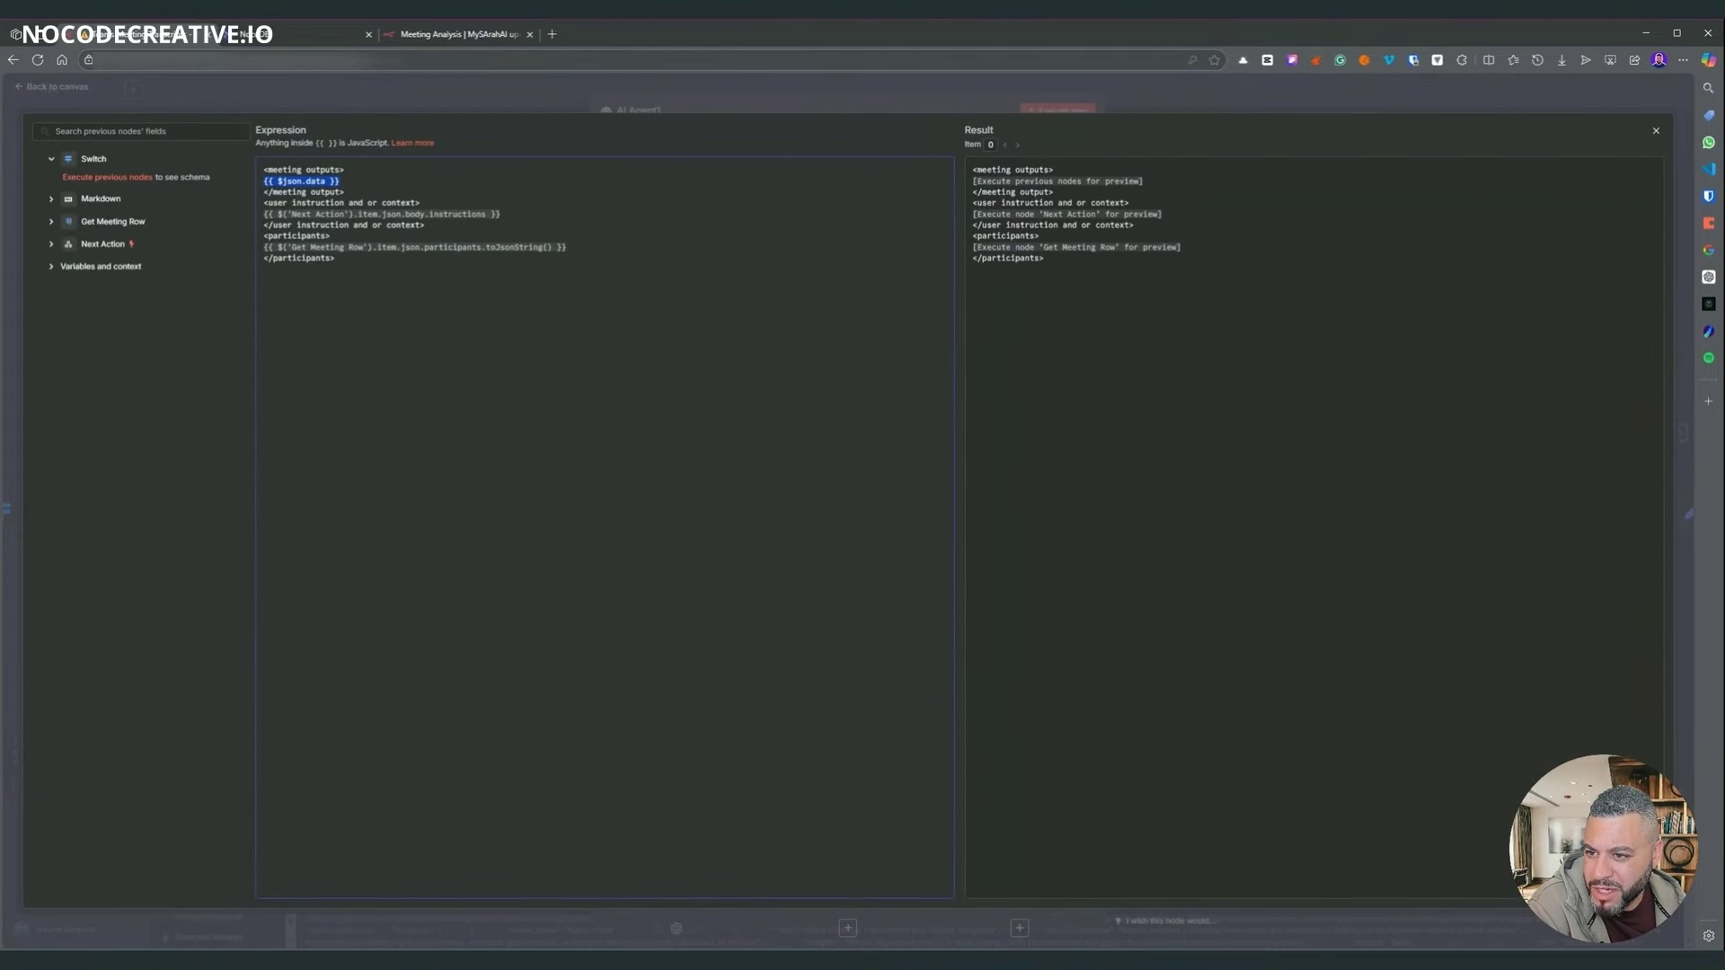
triple_click(404, 214)
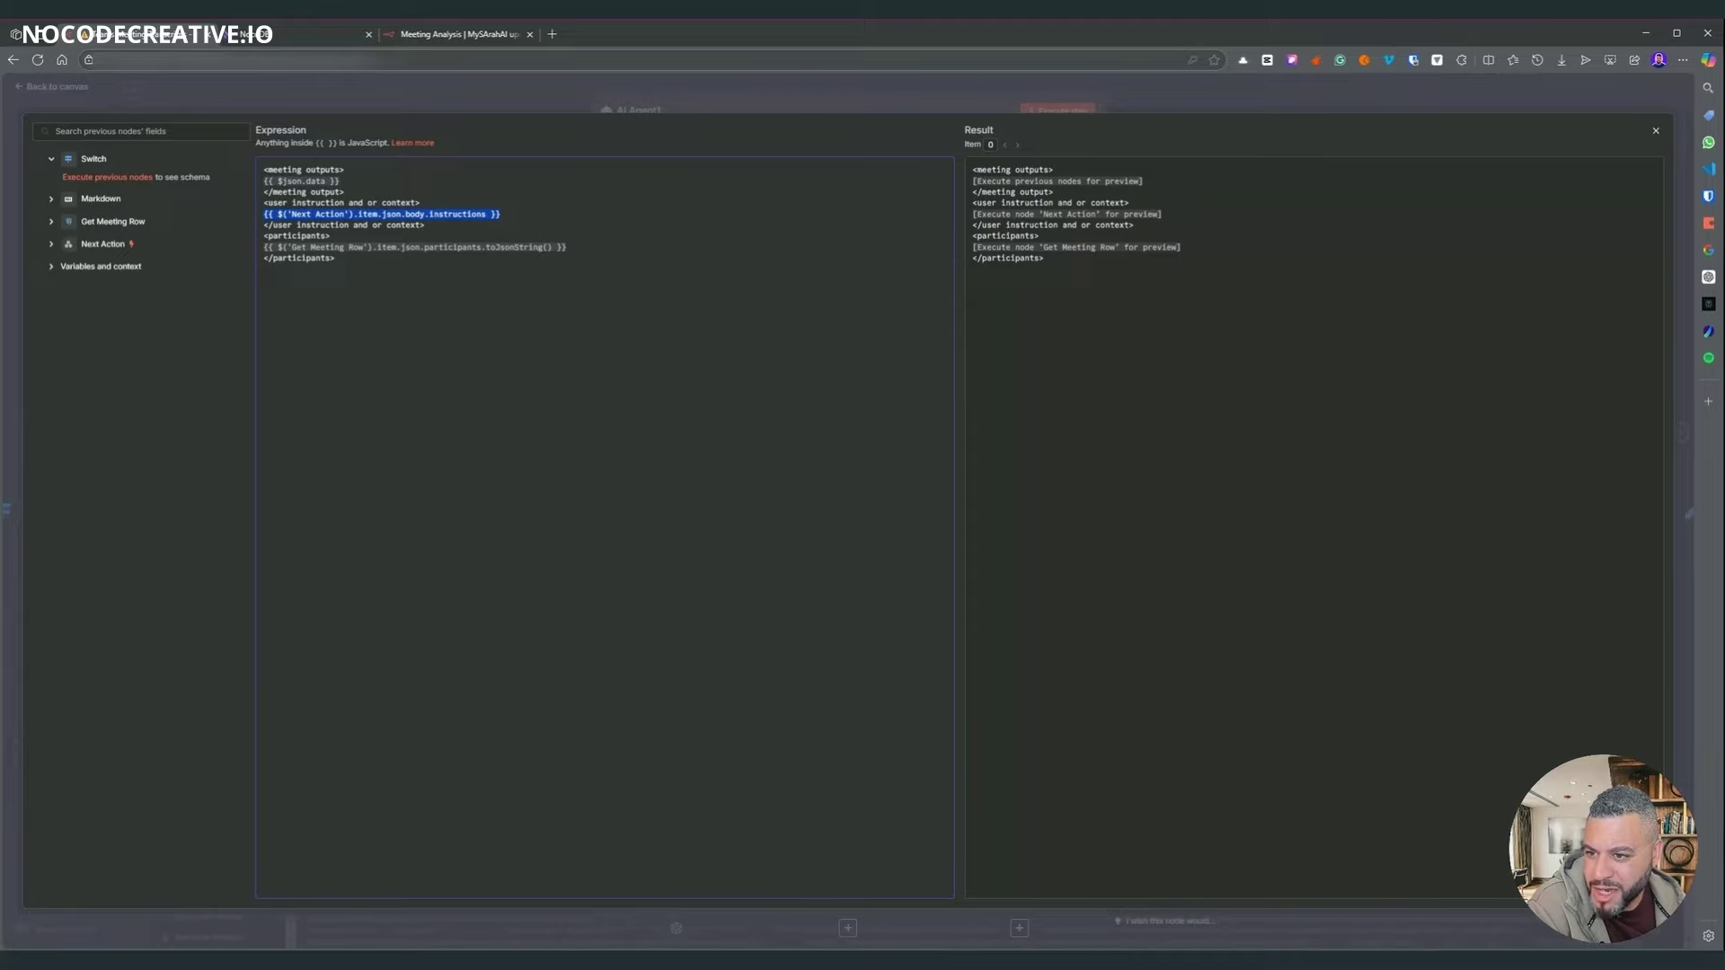
drag(336, 260, 218, 248)
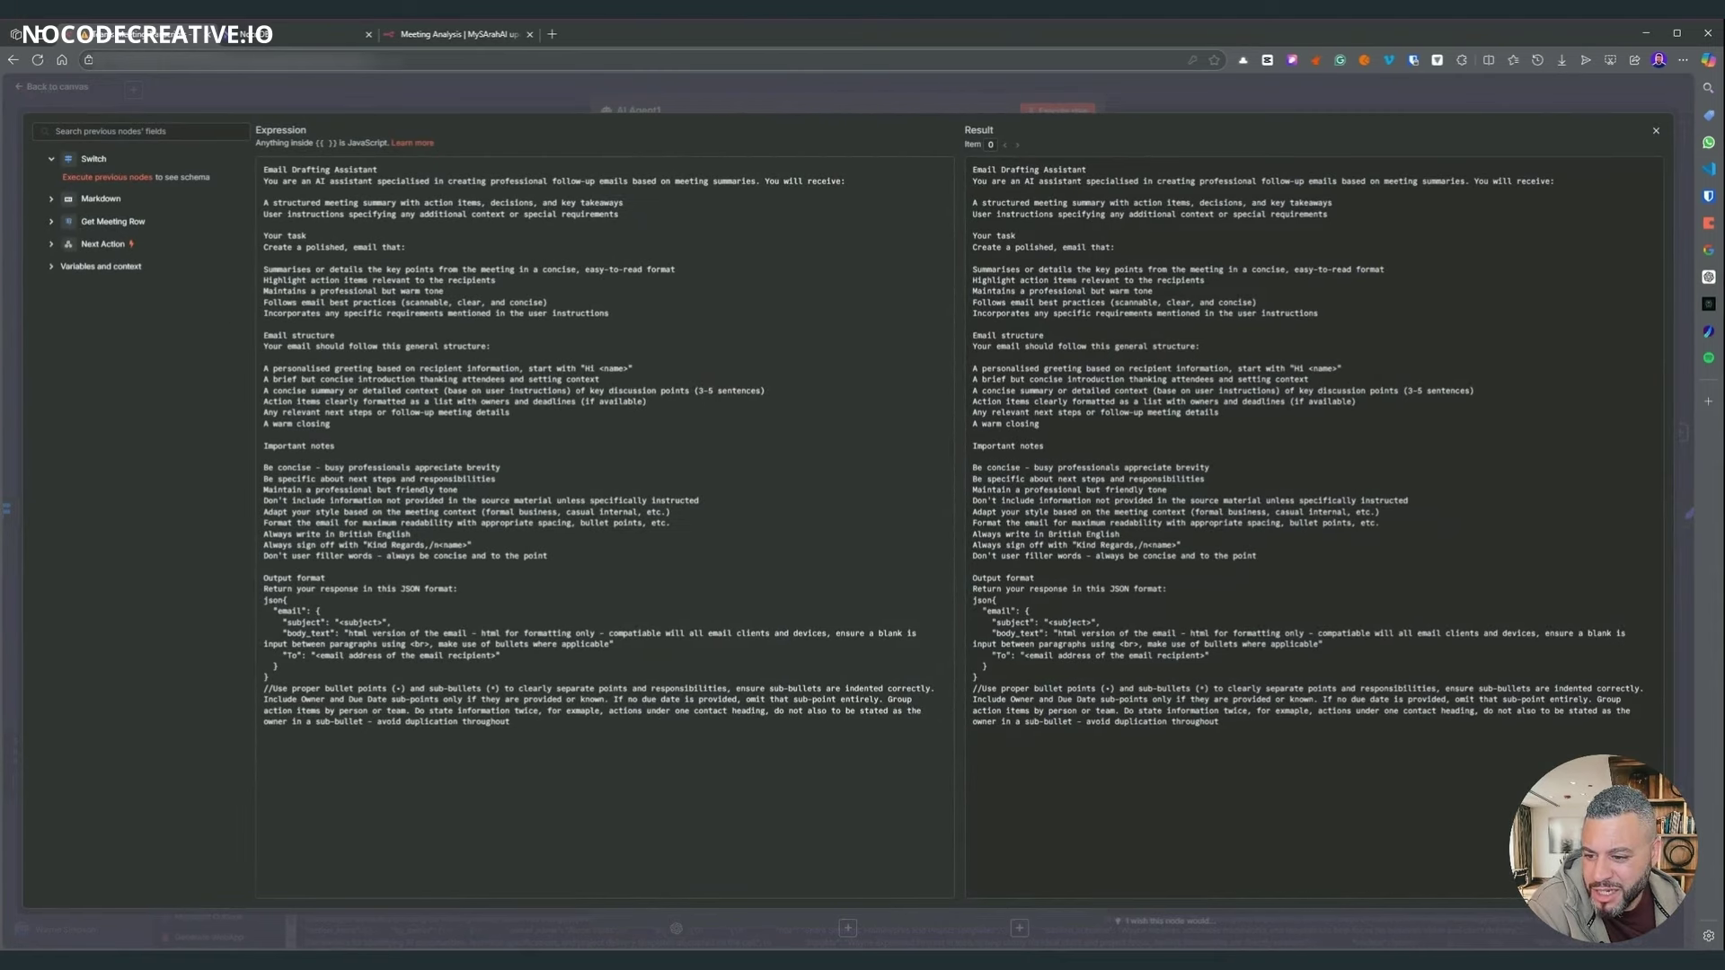
drag(270, 677, 239, 600)
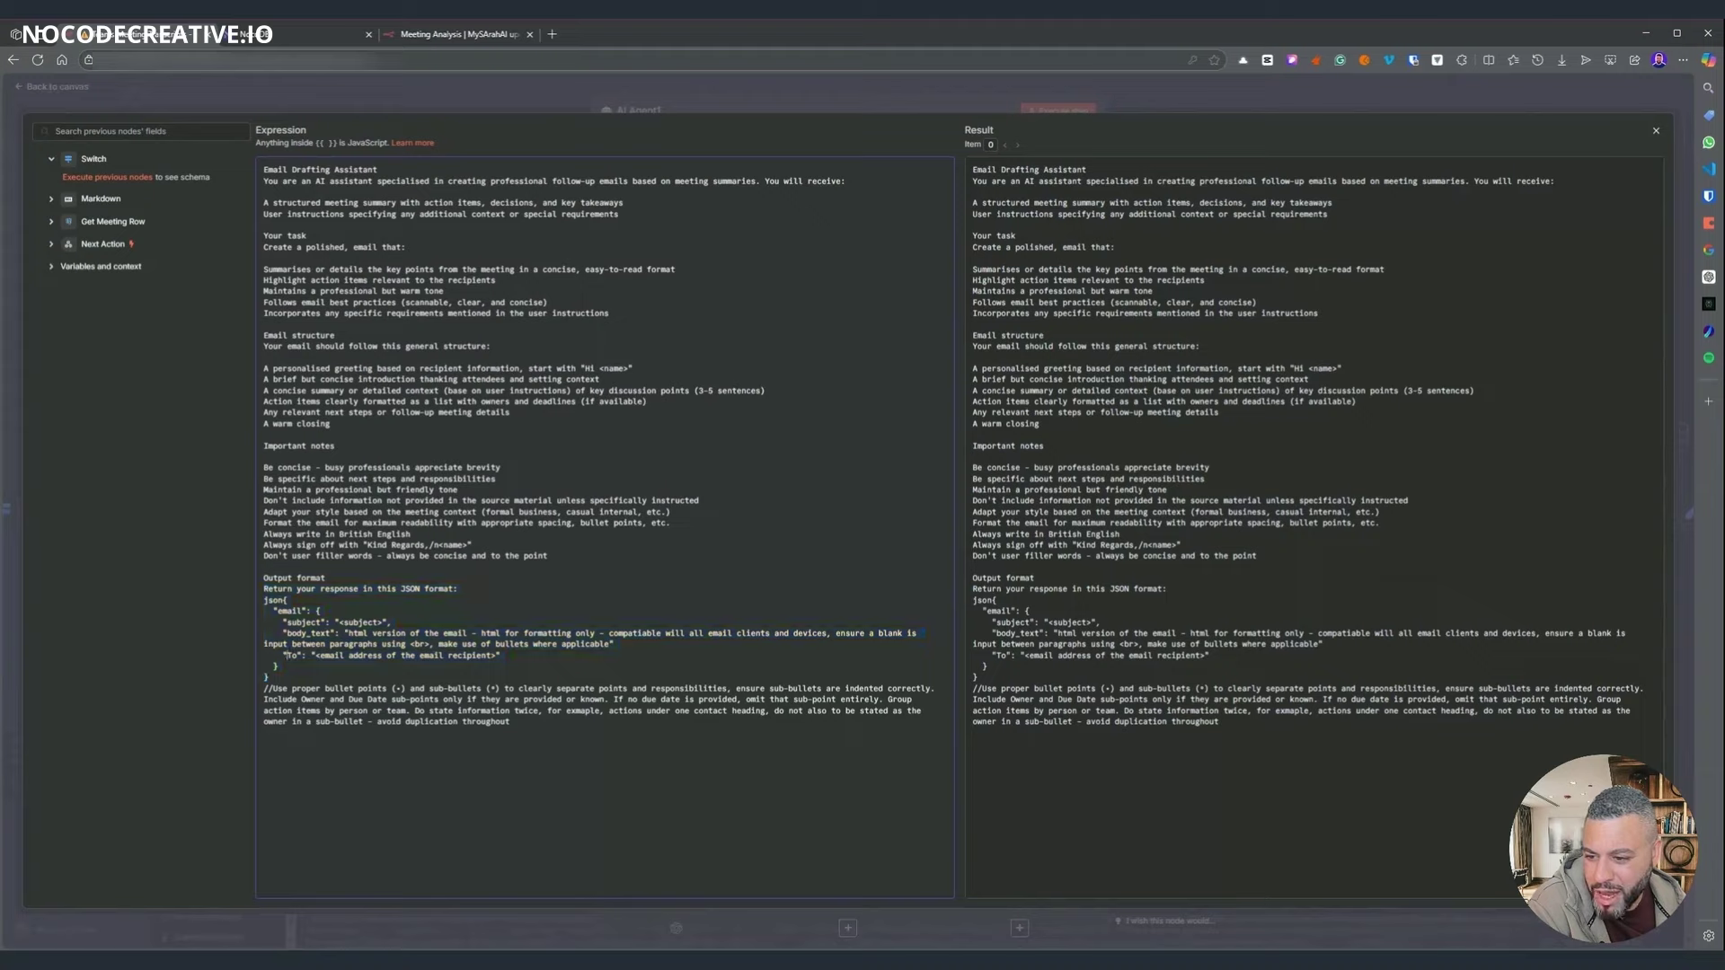
key(shift+Up)
key(shift+Up)
key(shift+Up)
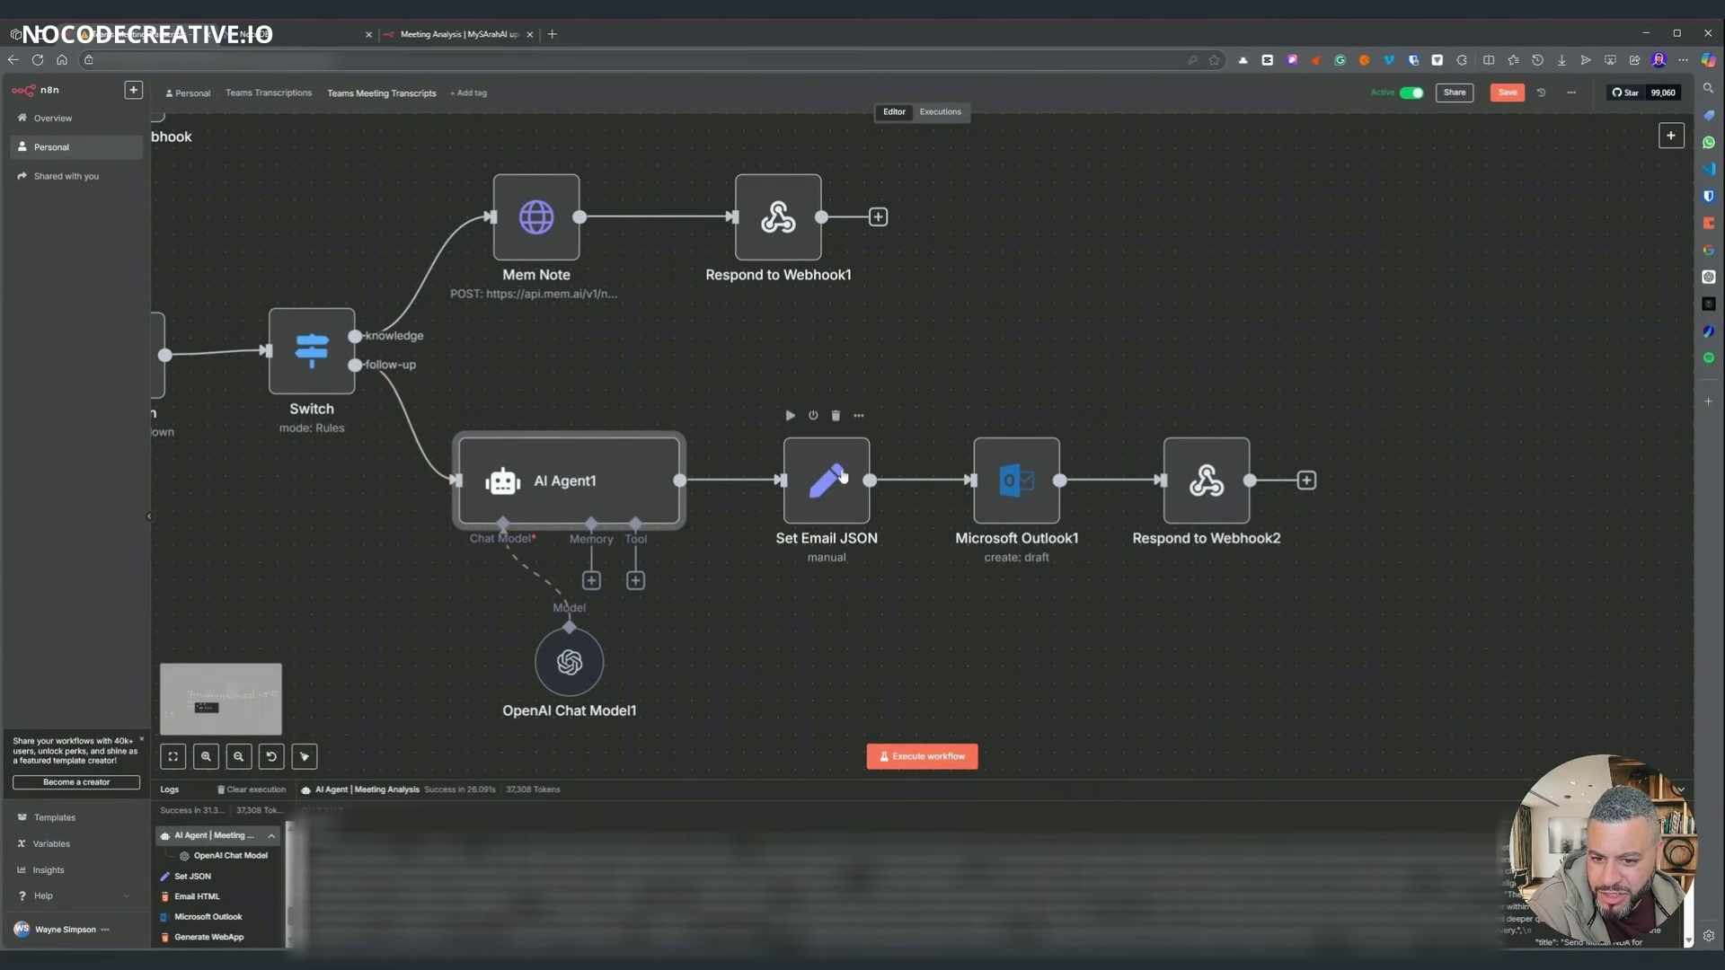
drag(841, 476, 848, 474)
double_click(851, 480)
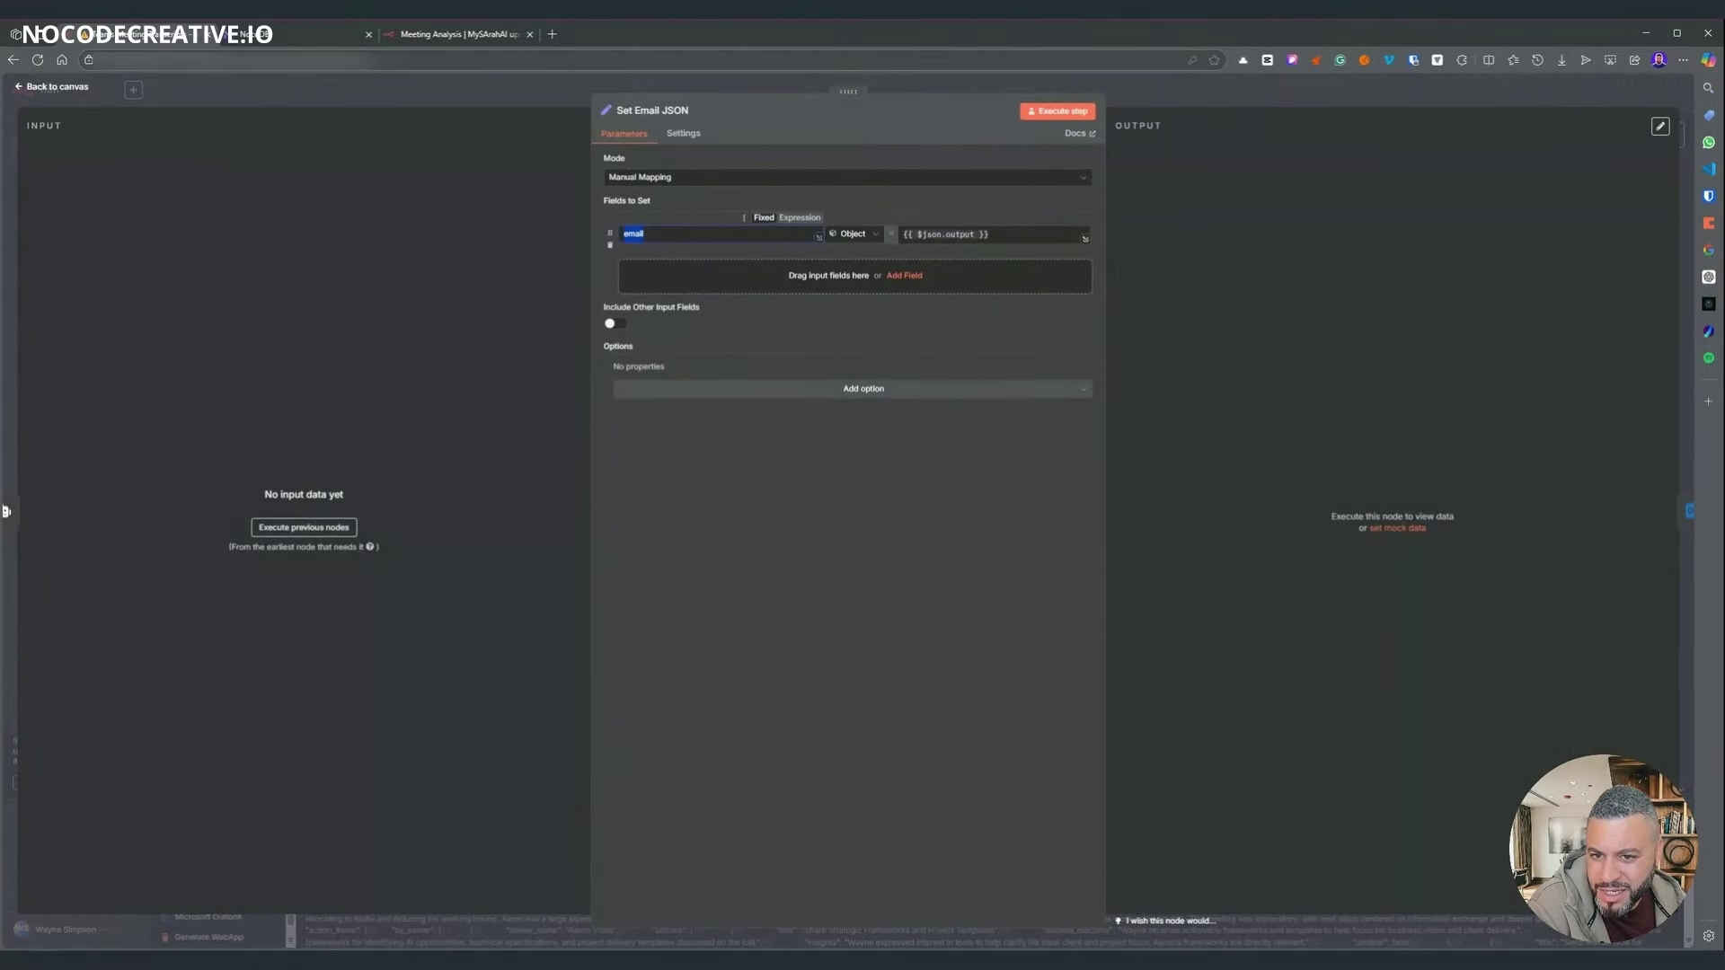
key(Escape)
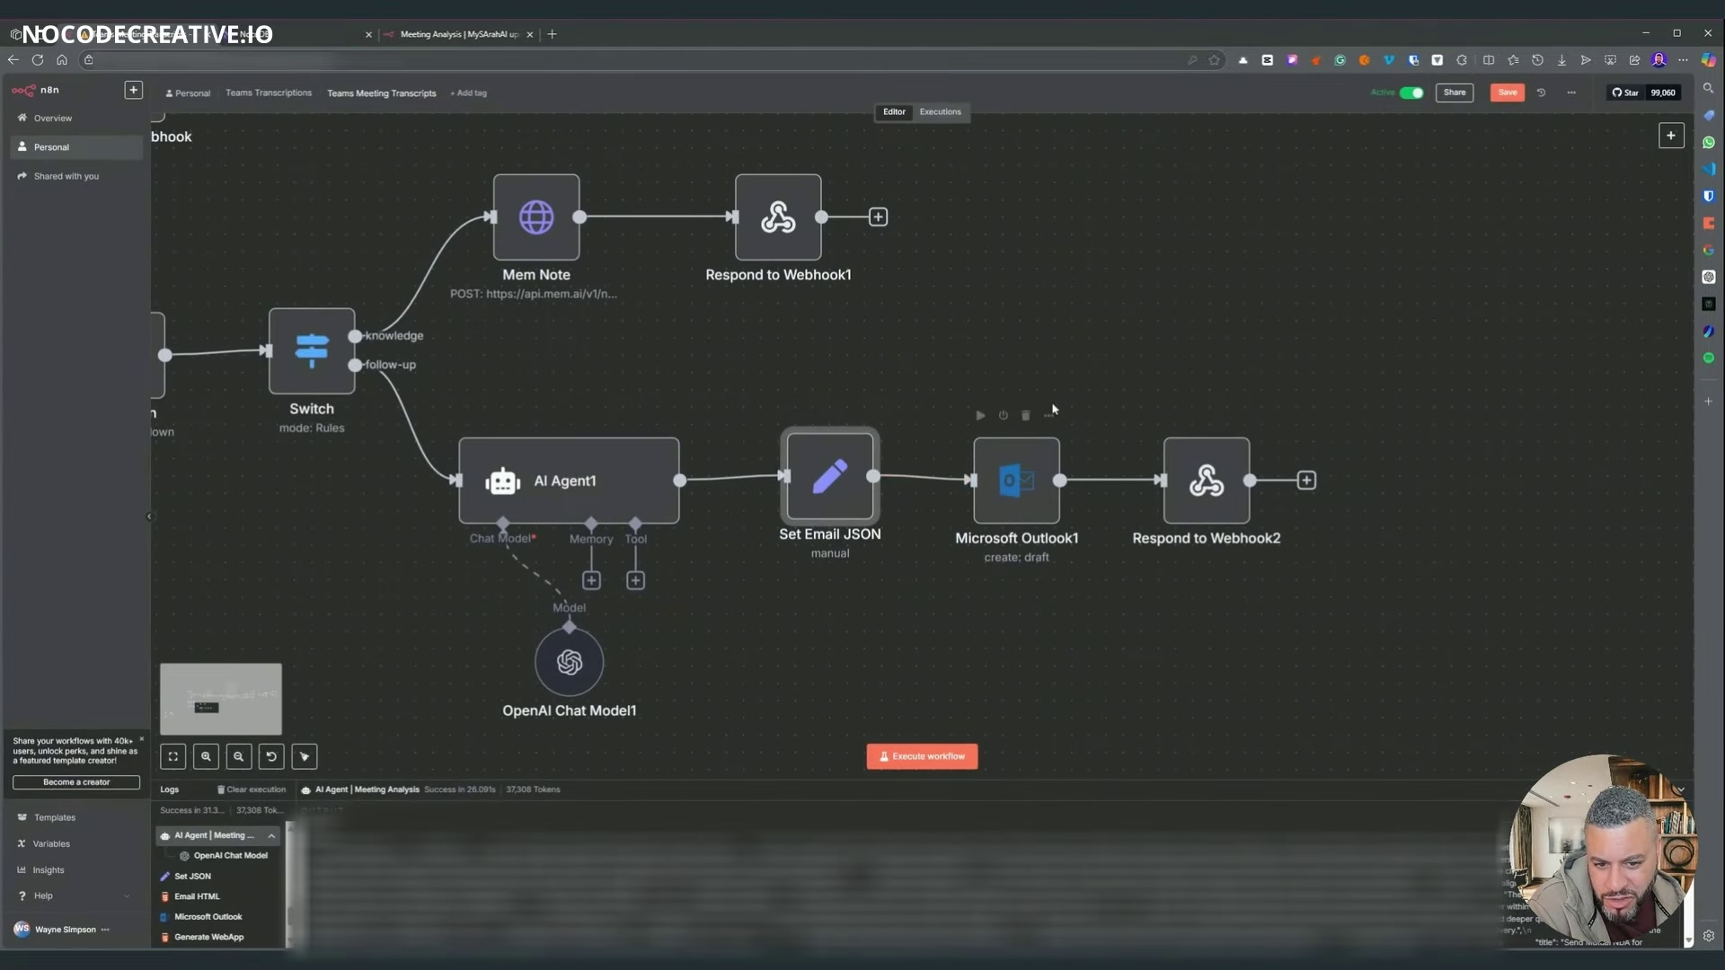
click(999, 472)
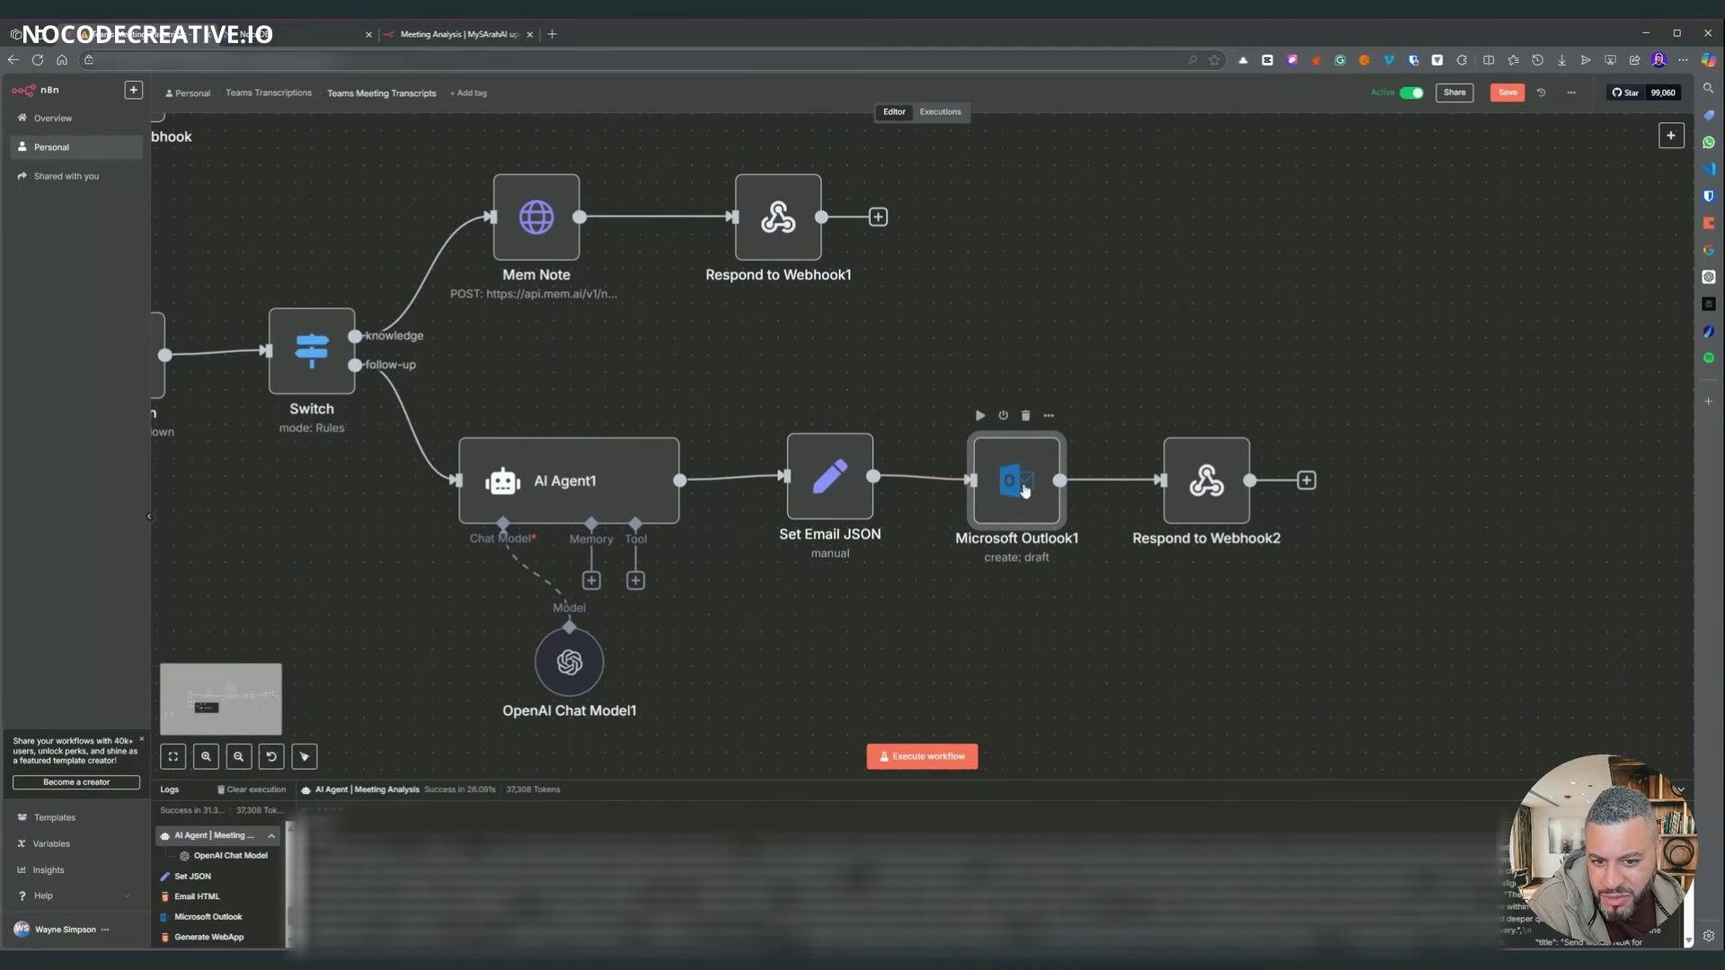
double_click(1024, 492)
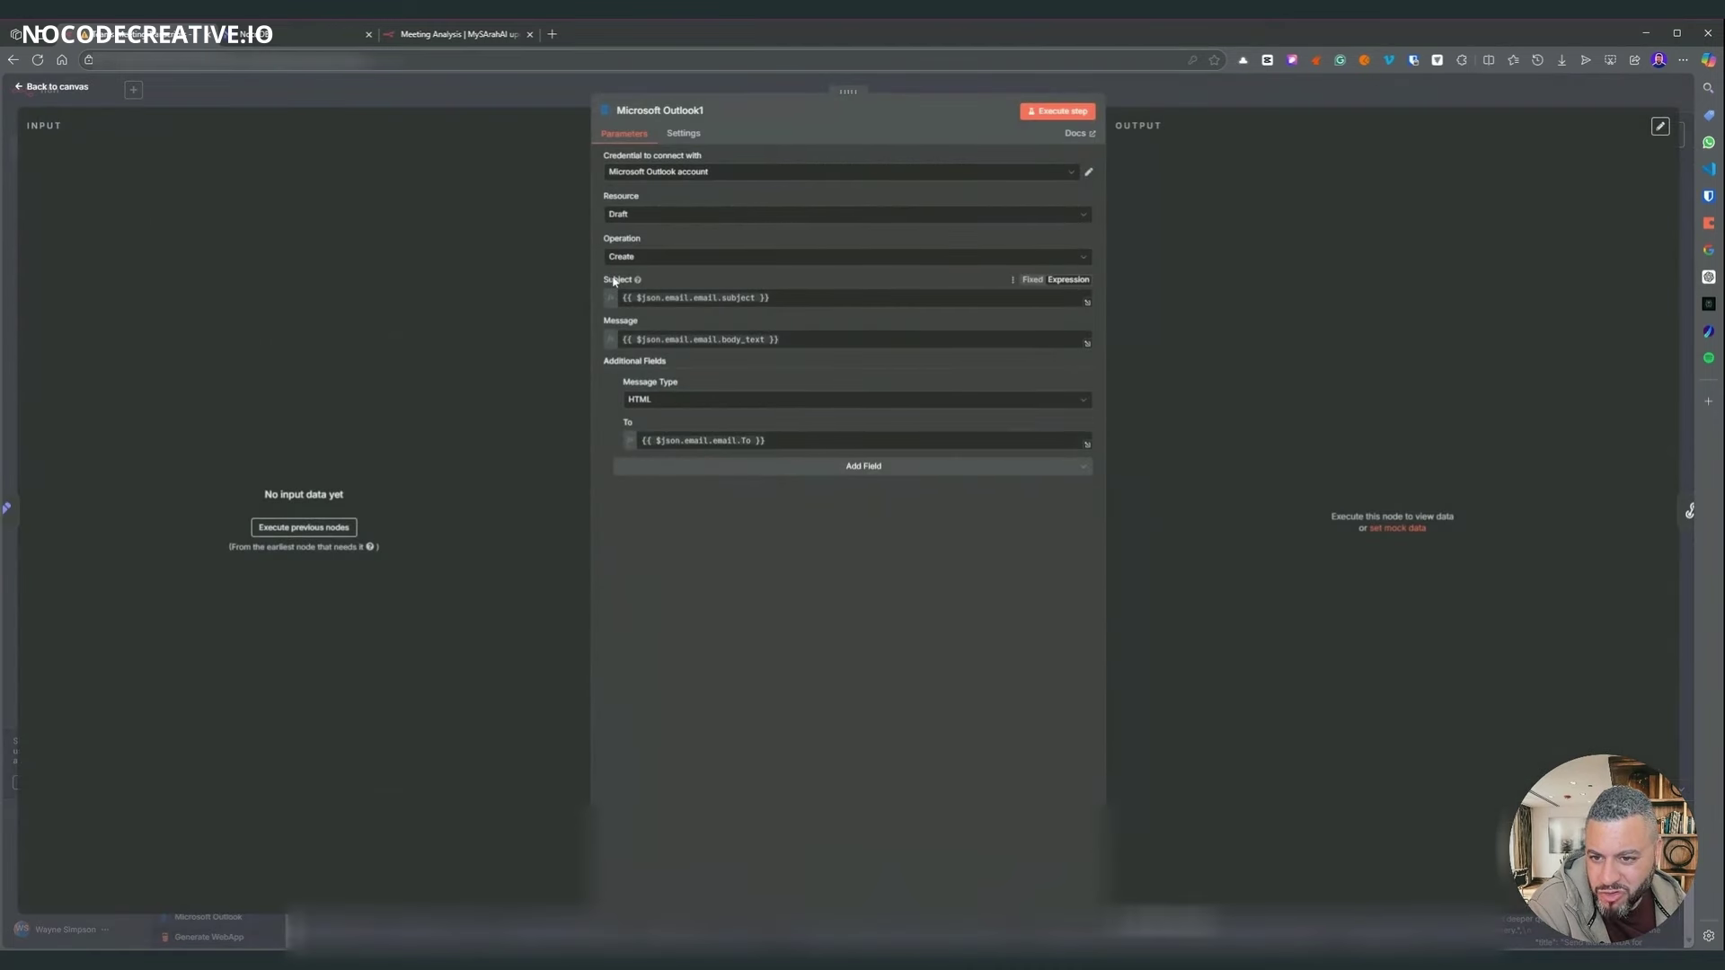
click(1141, 105)
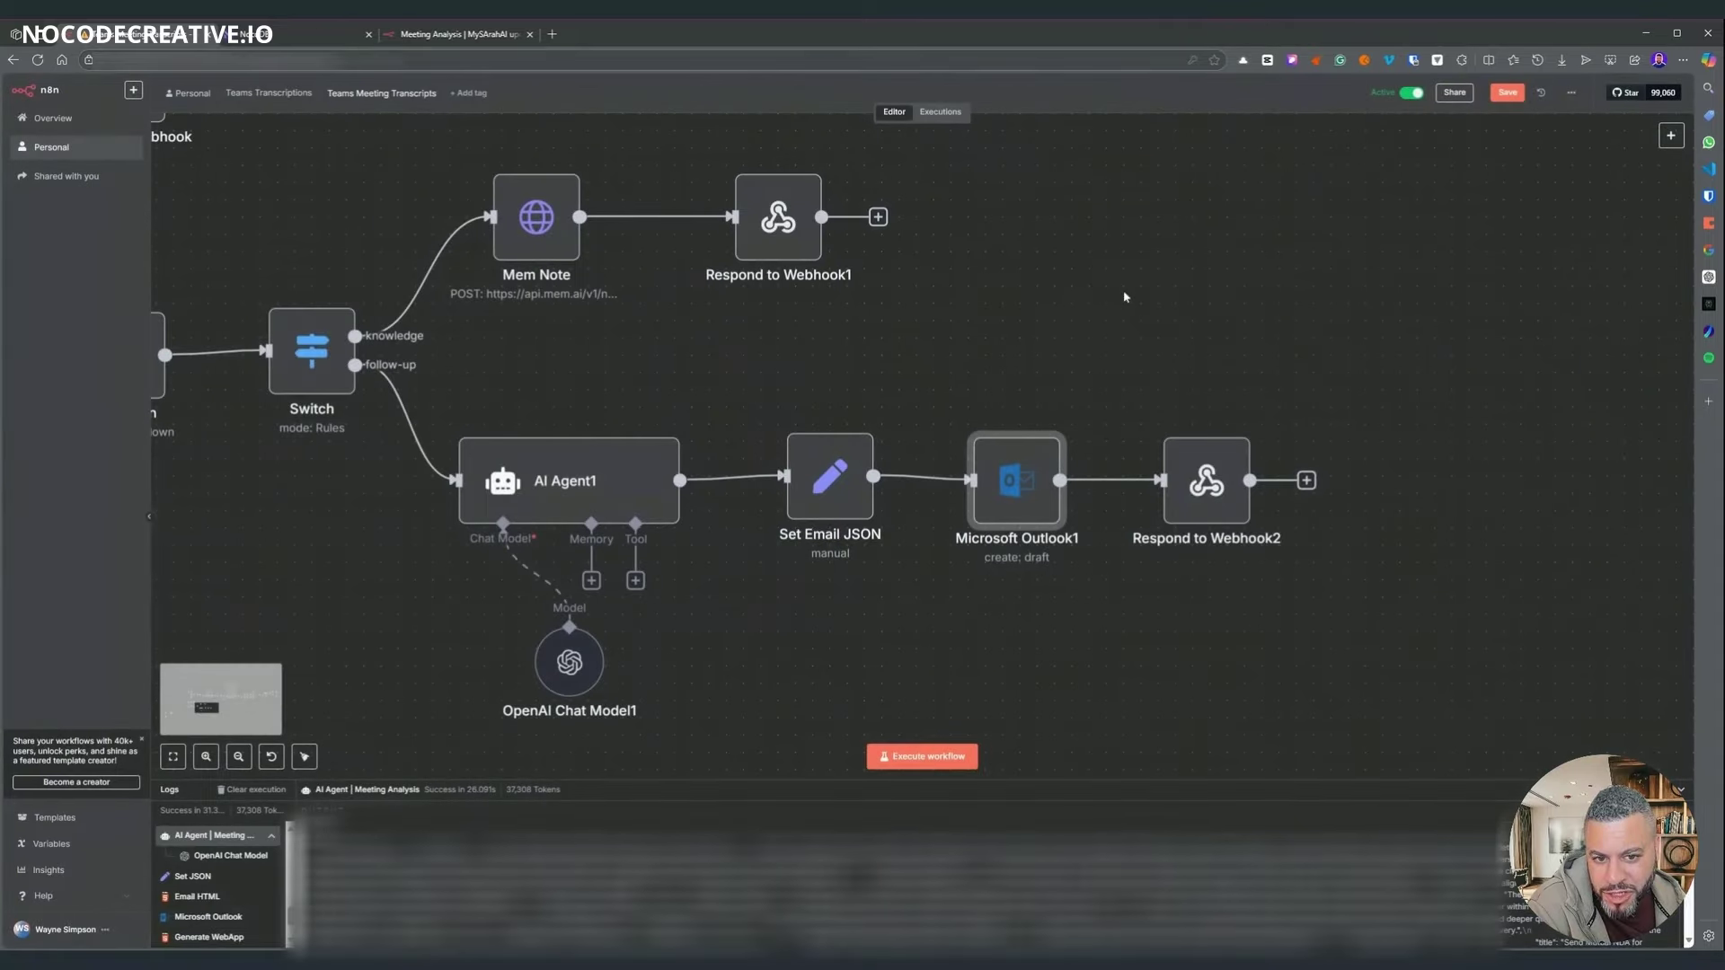
scroll(1226, 642, down, 1)
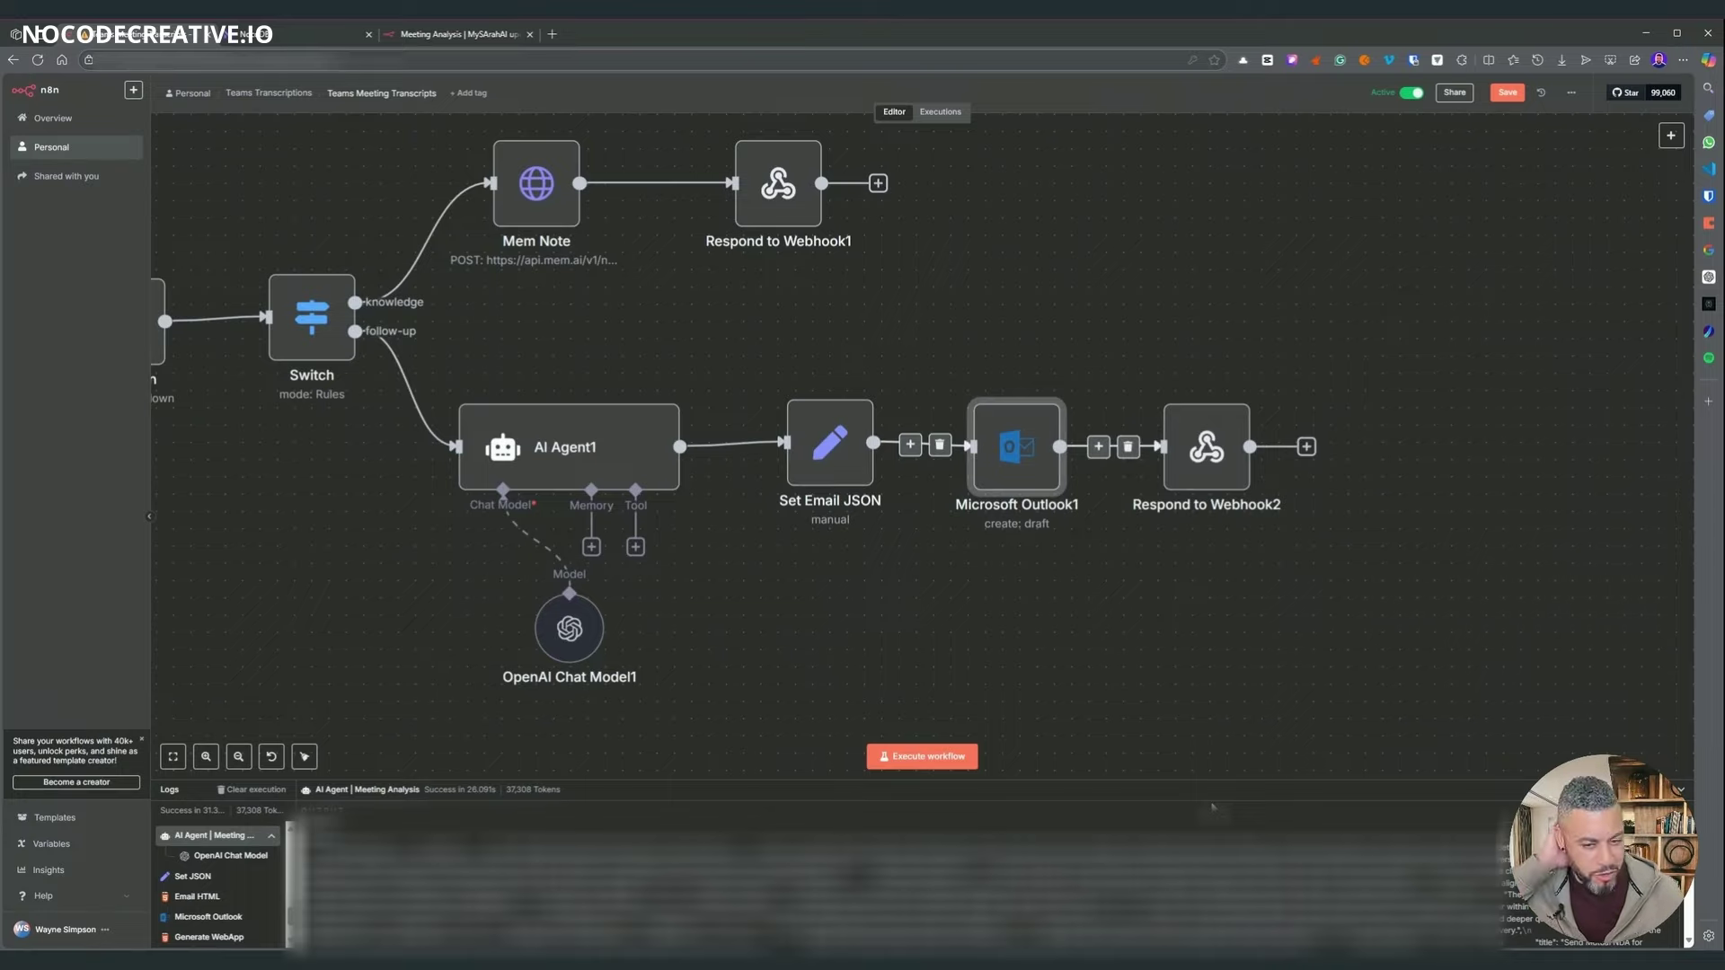
ctrl+scroll(1217, 281, down, 10)
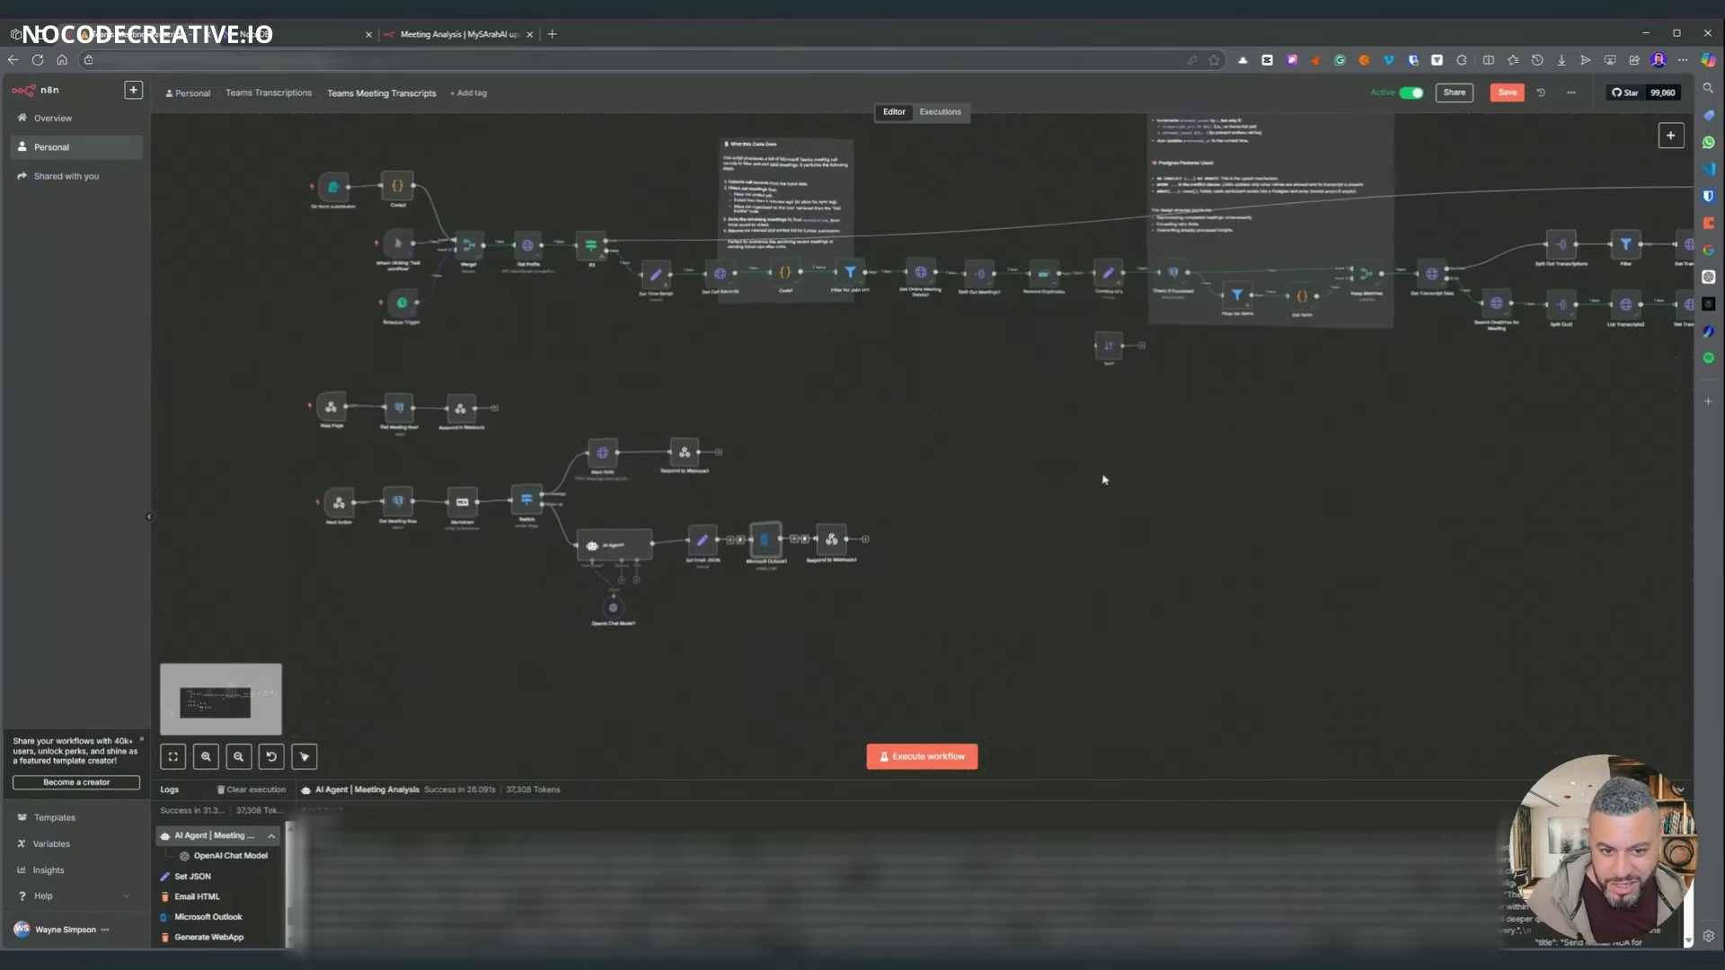
key(1)
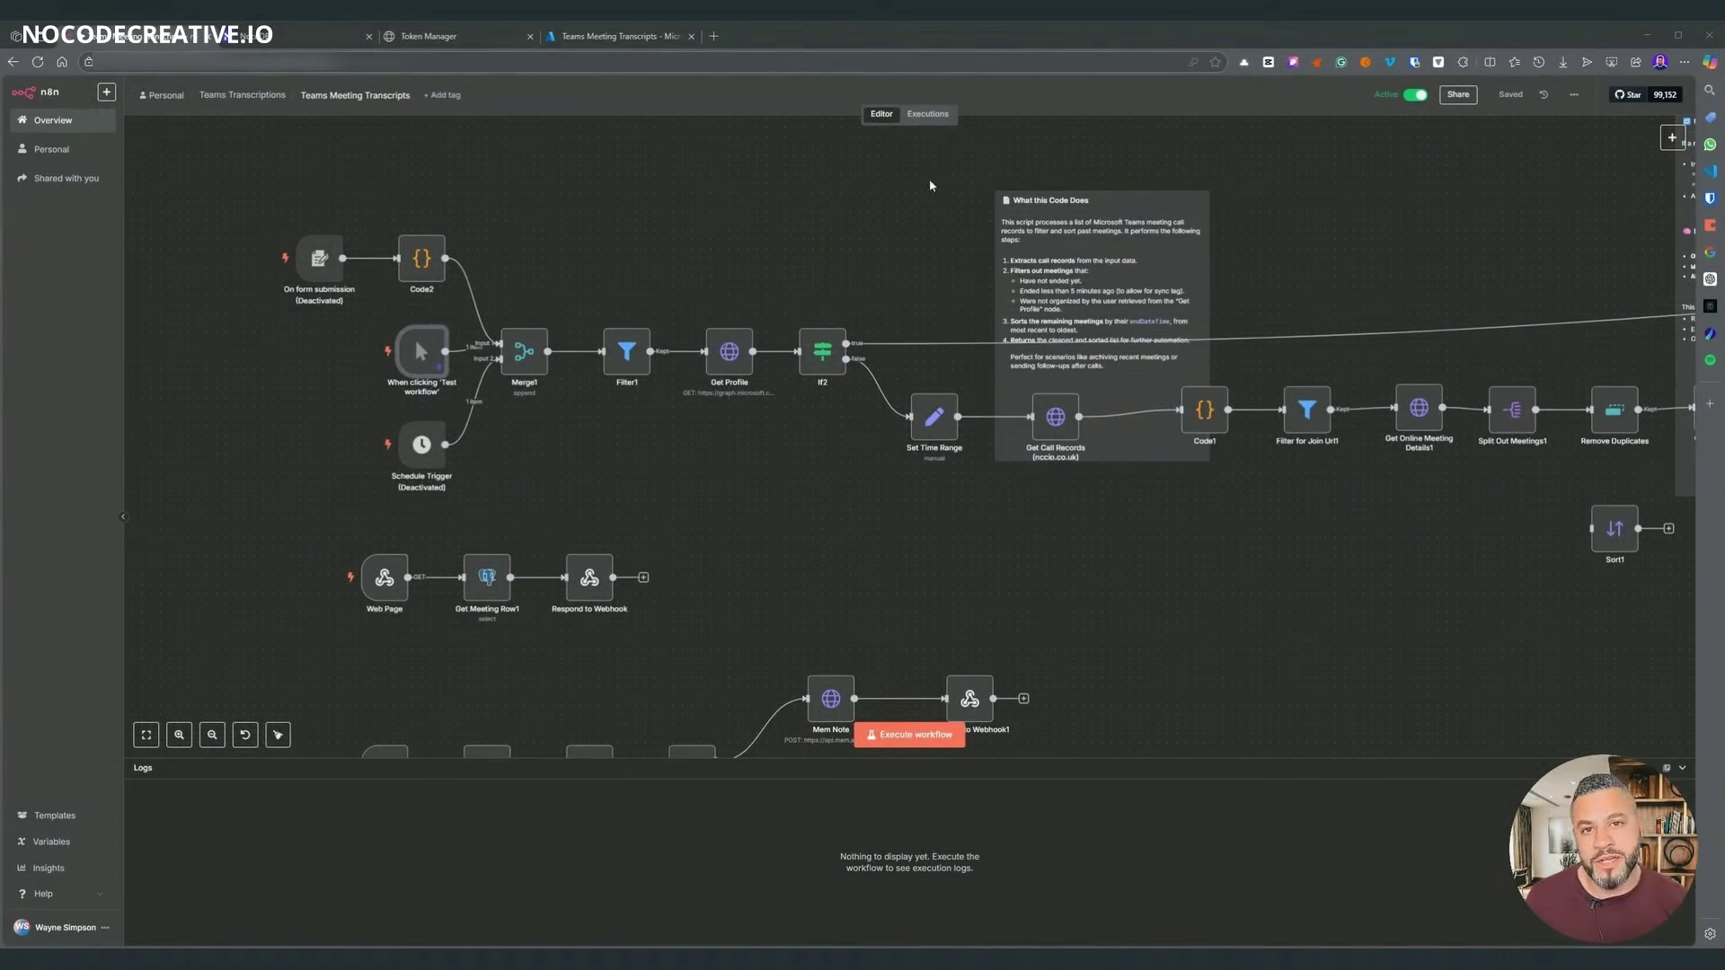
scroll(741, 278, up, 1)
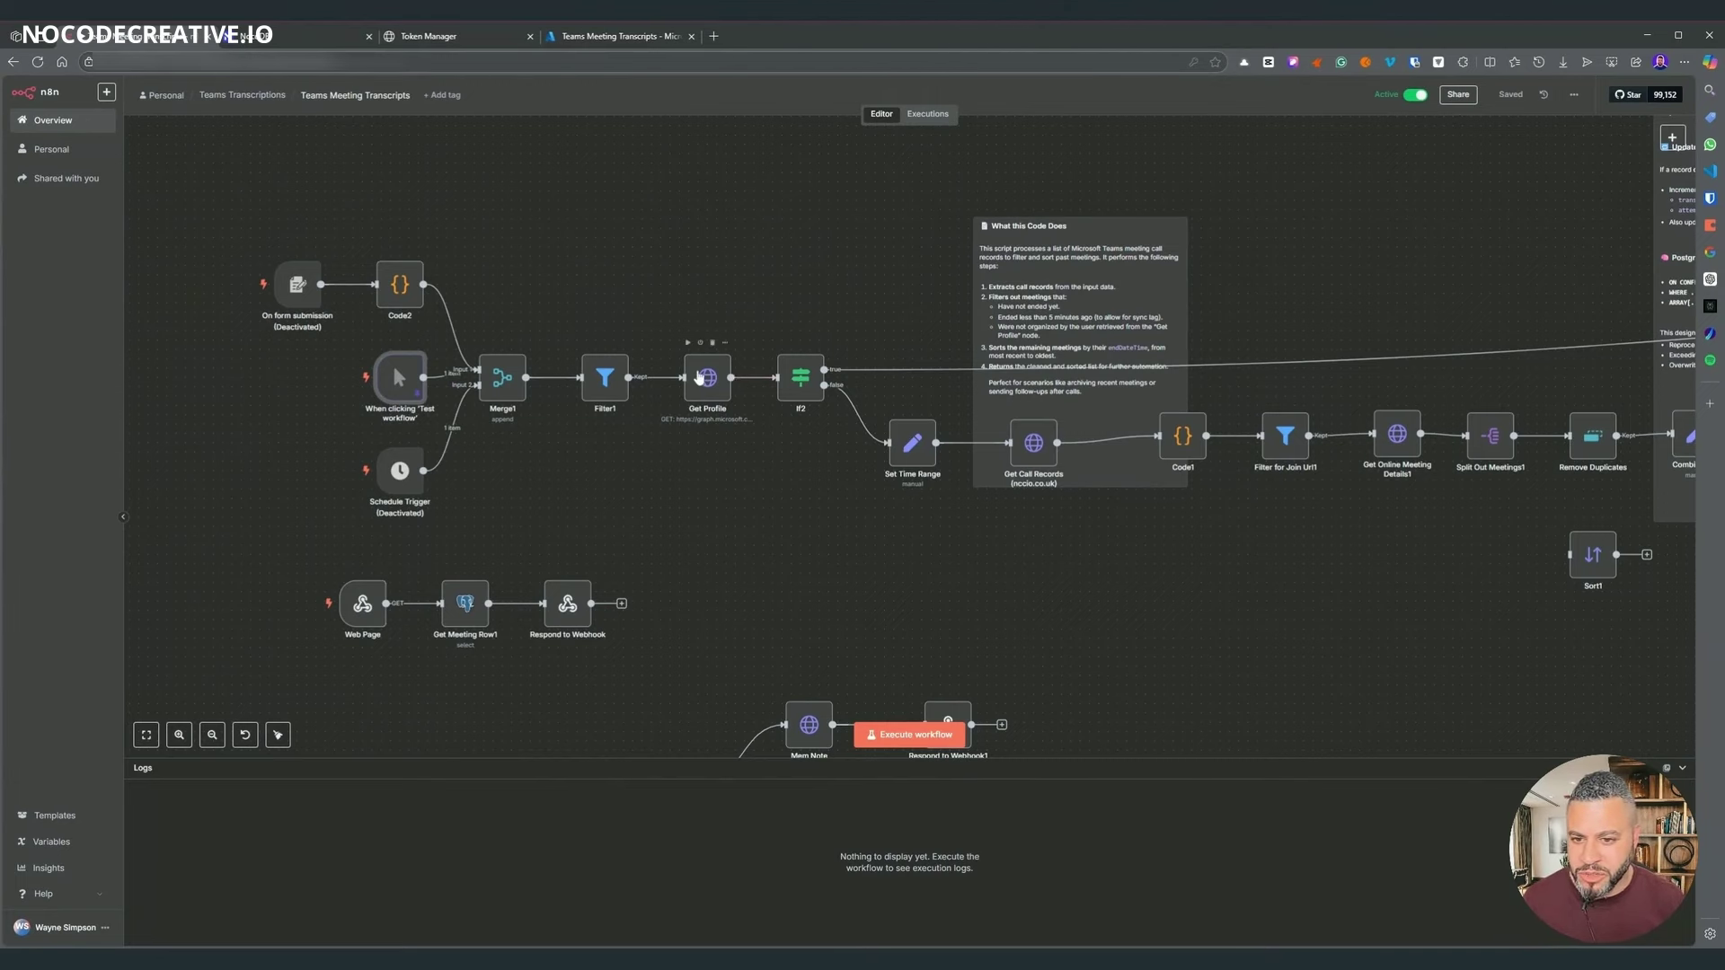
double_click(699, 377)
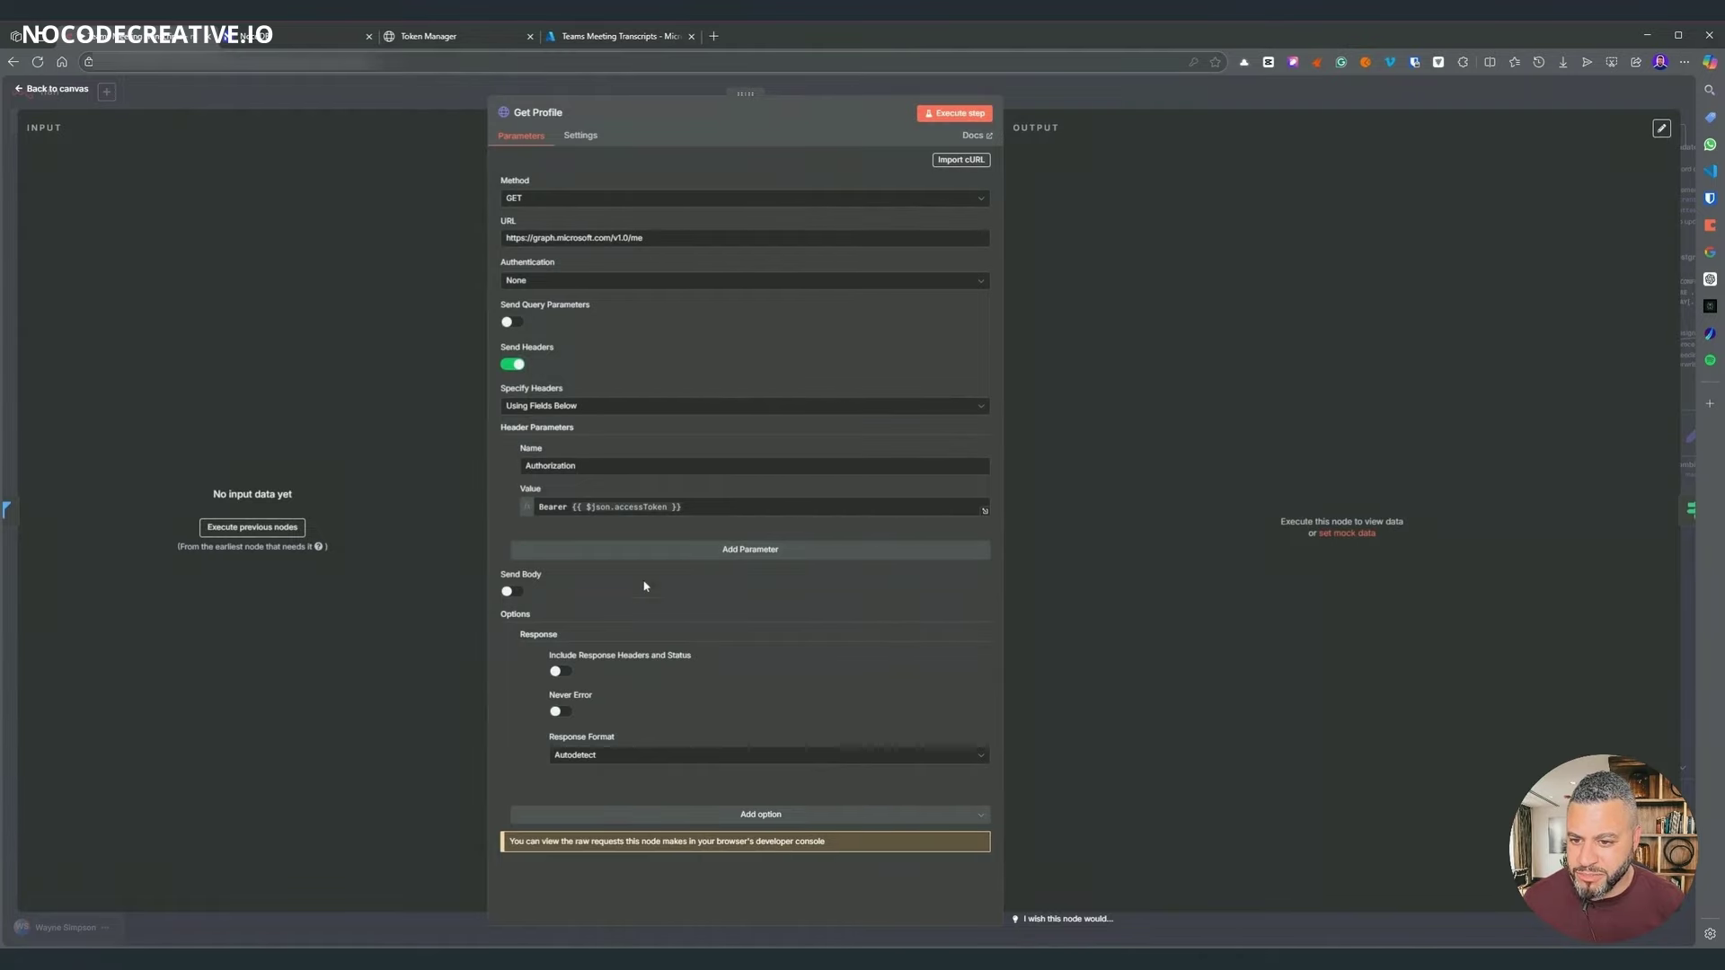
key(Escape)
scroll(1065, 432, right, 5)
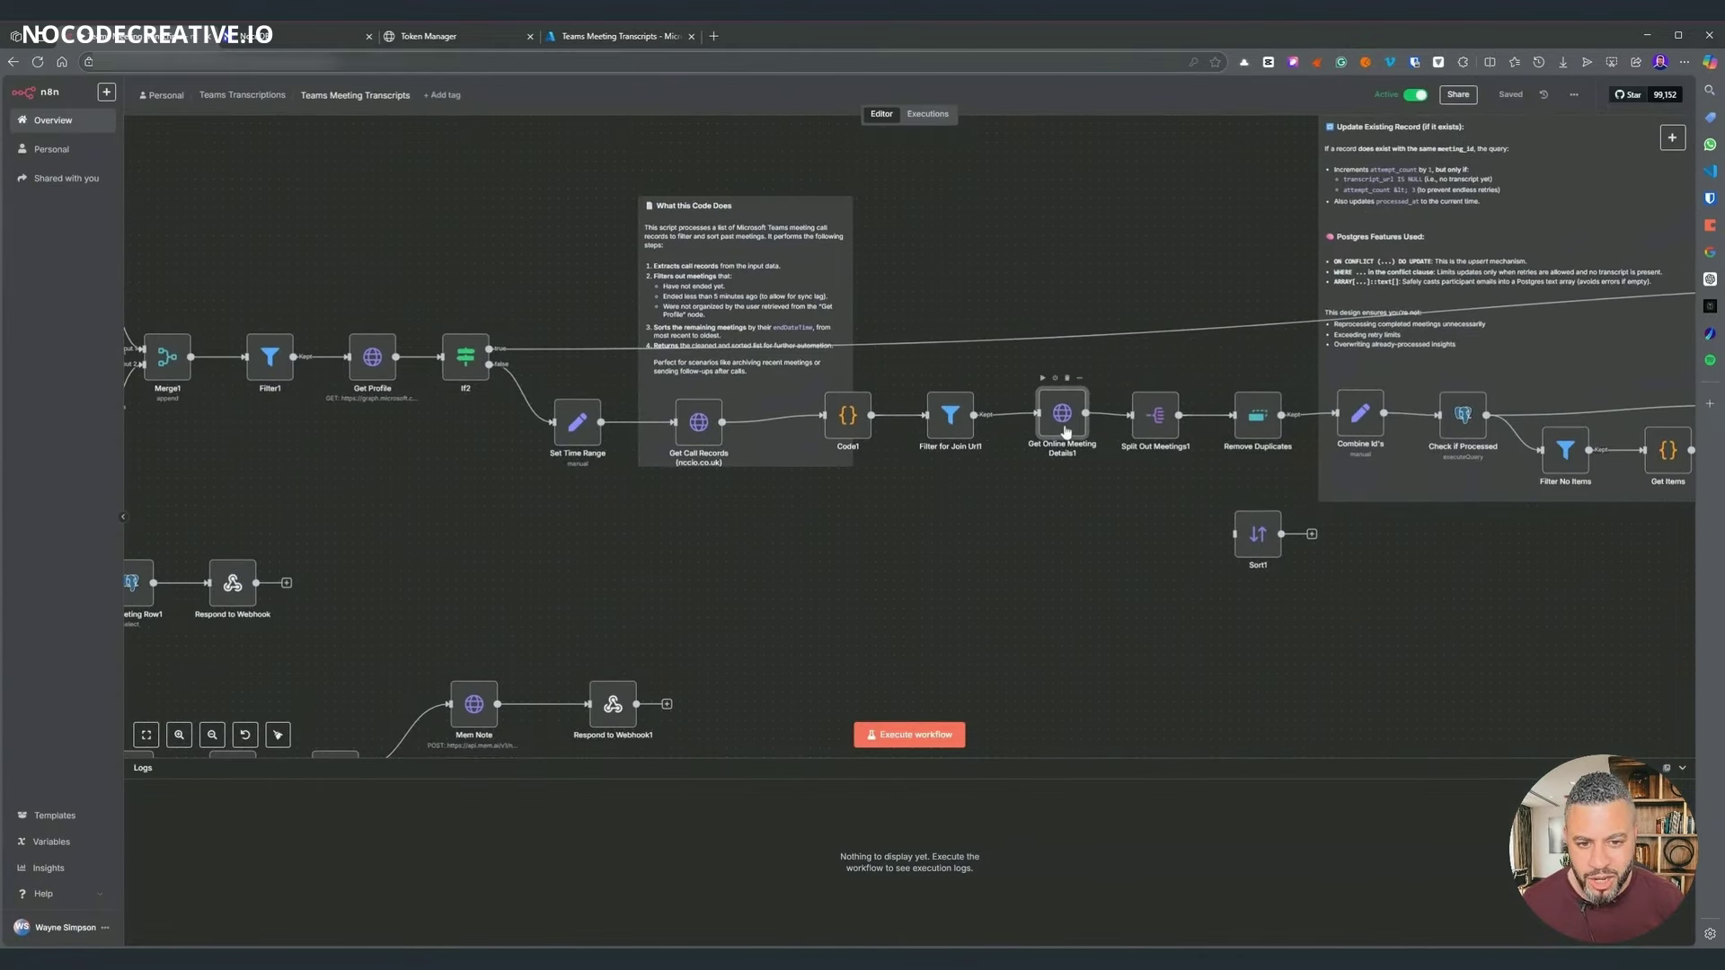
double_click(1066, 432)
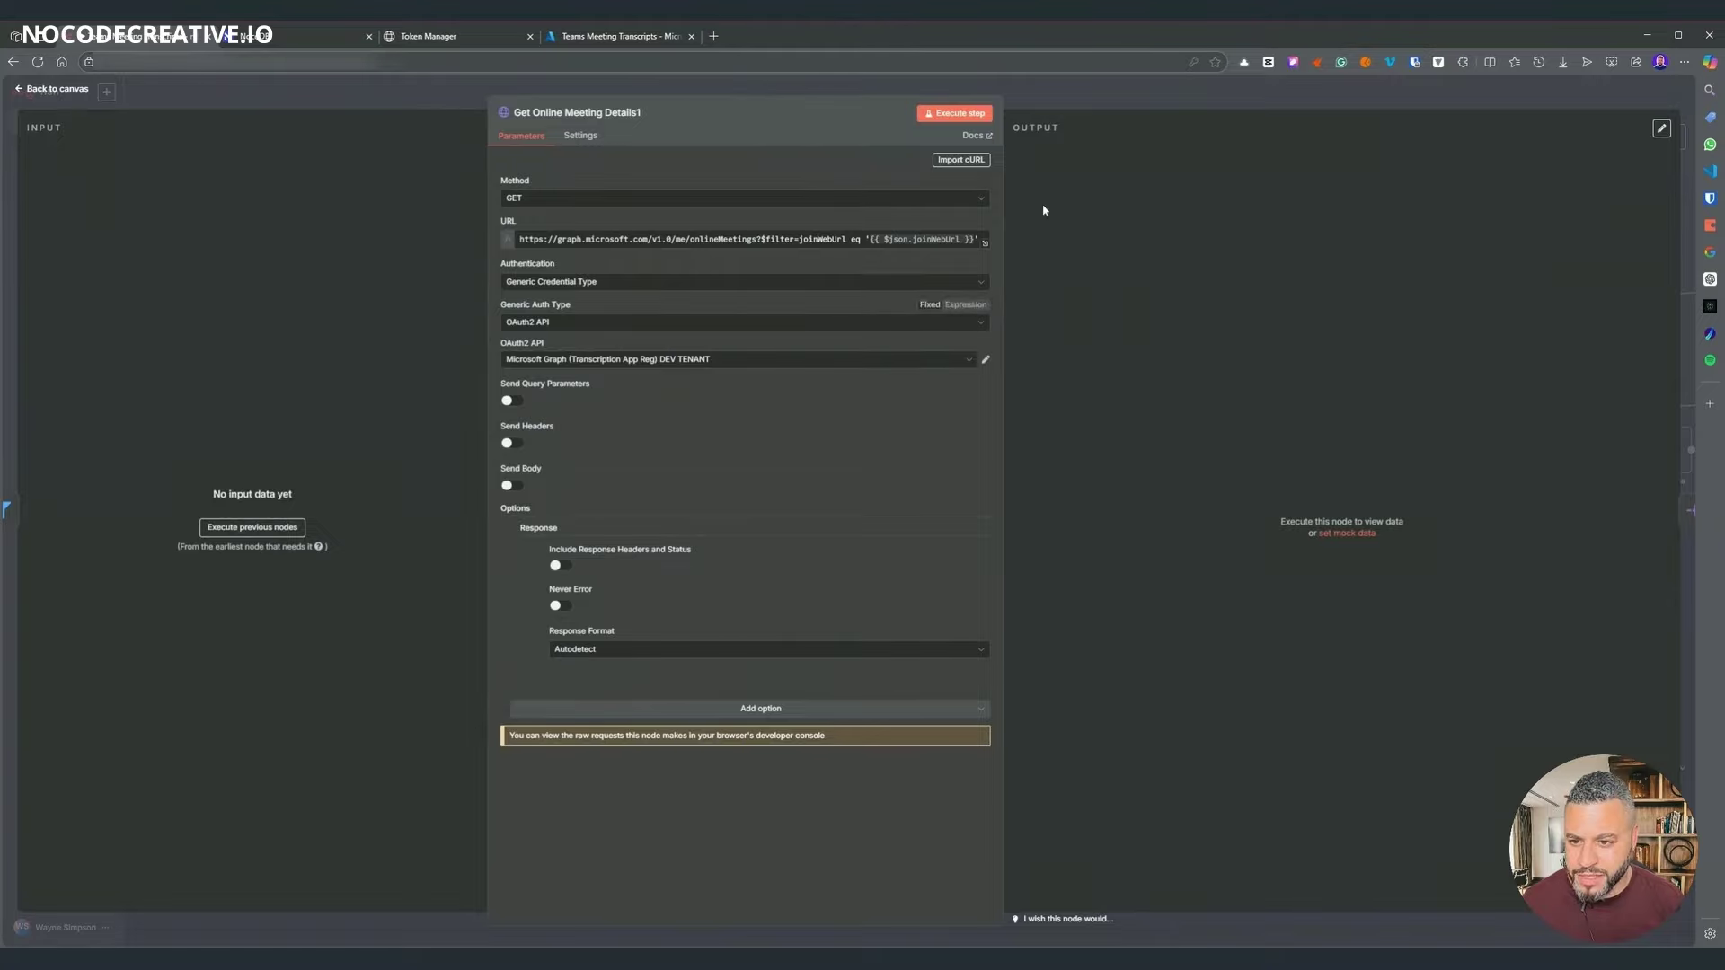
key(Escape)
scroll(965, 544, left, 6)
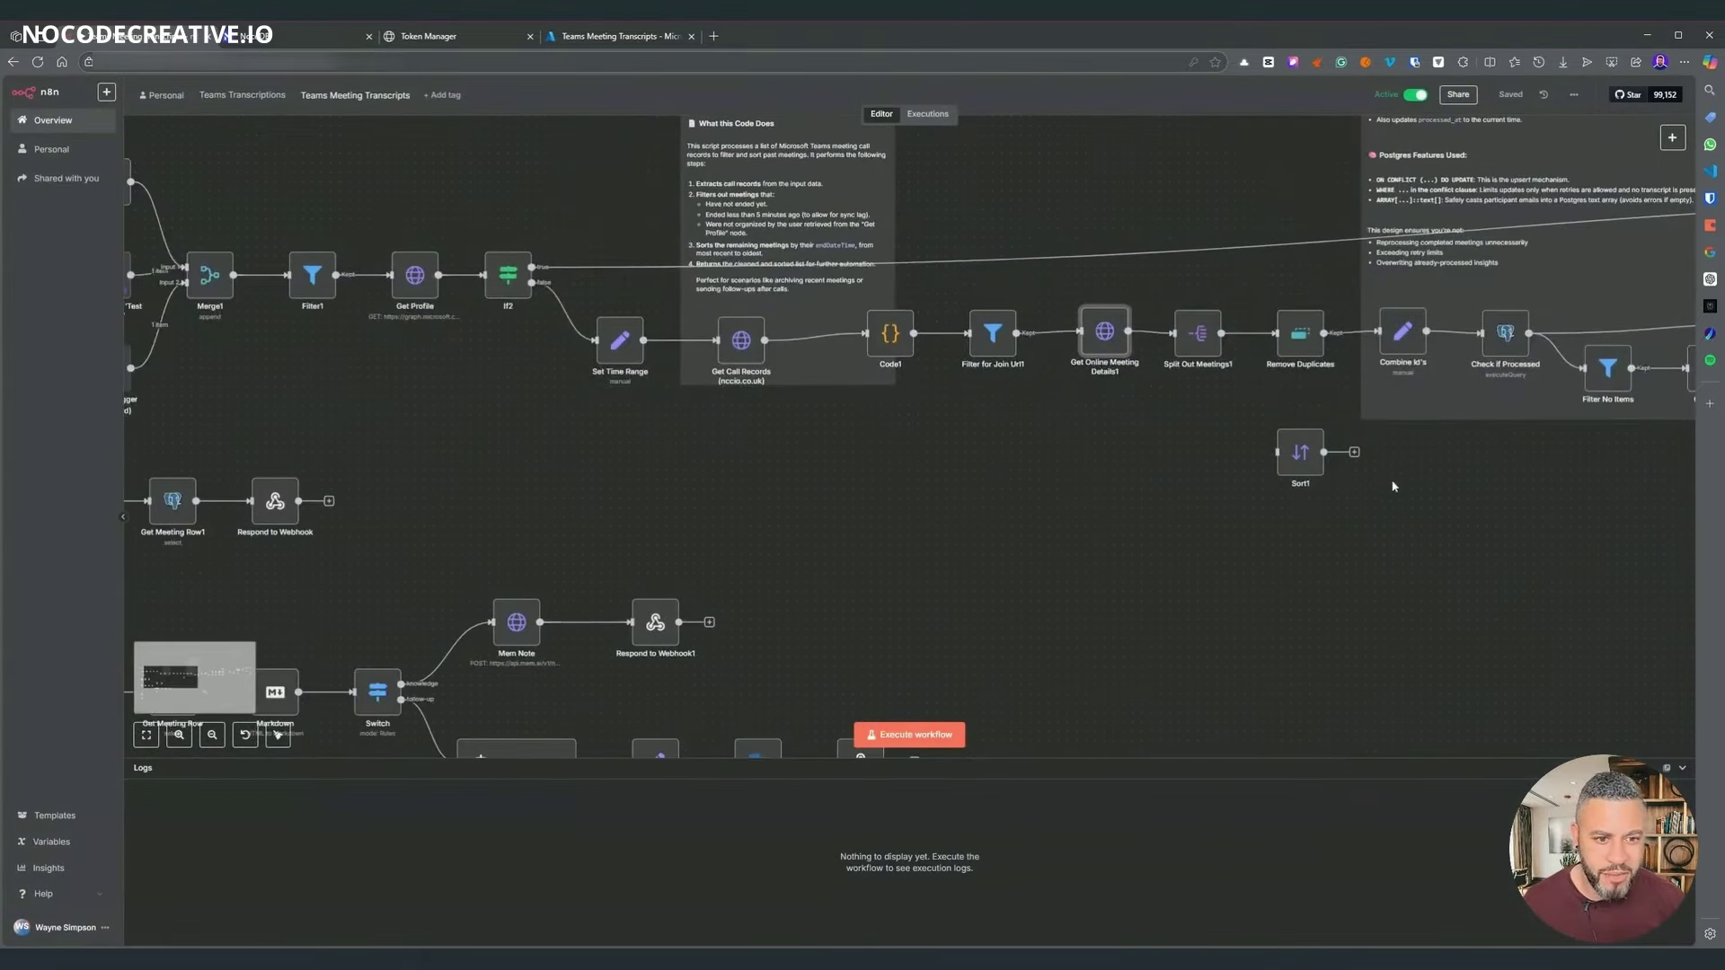
scroll(966, 544, left, 1)
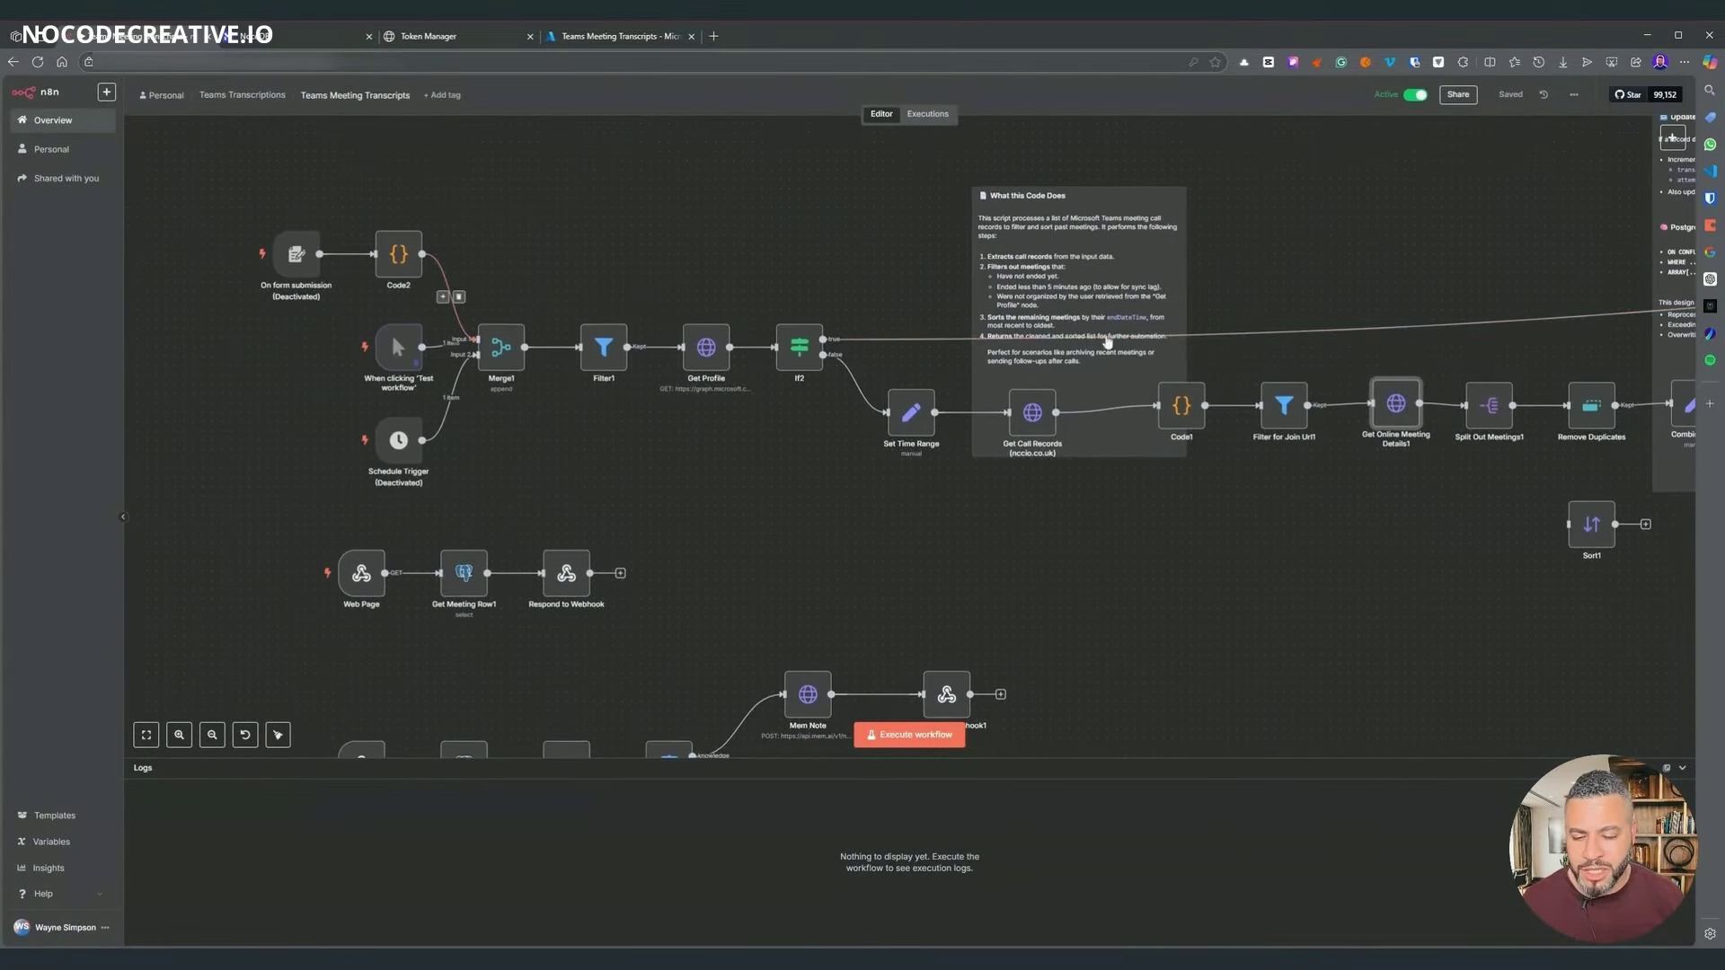
scroll(800, 377, up, 1)
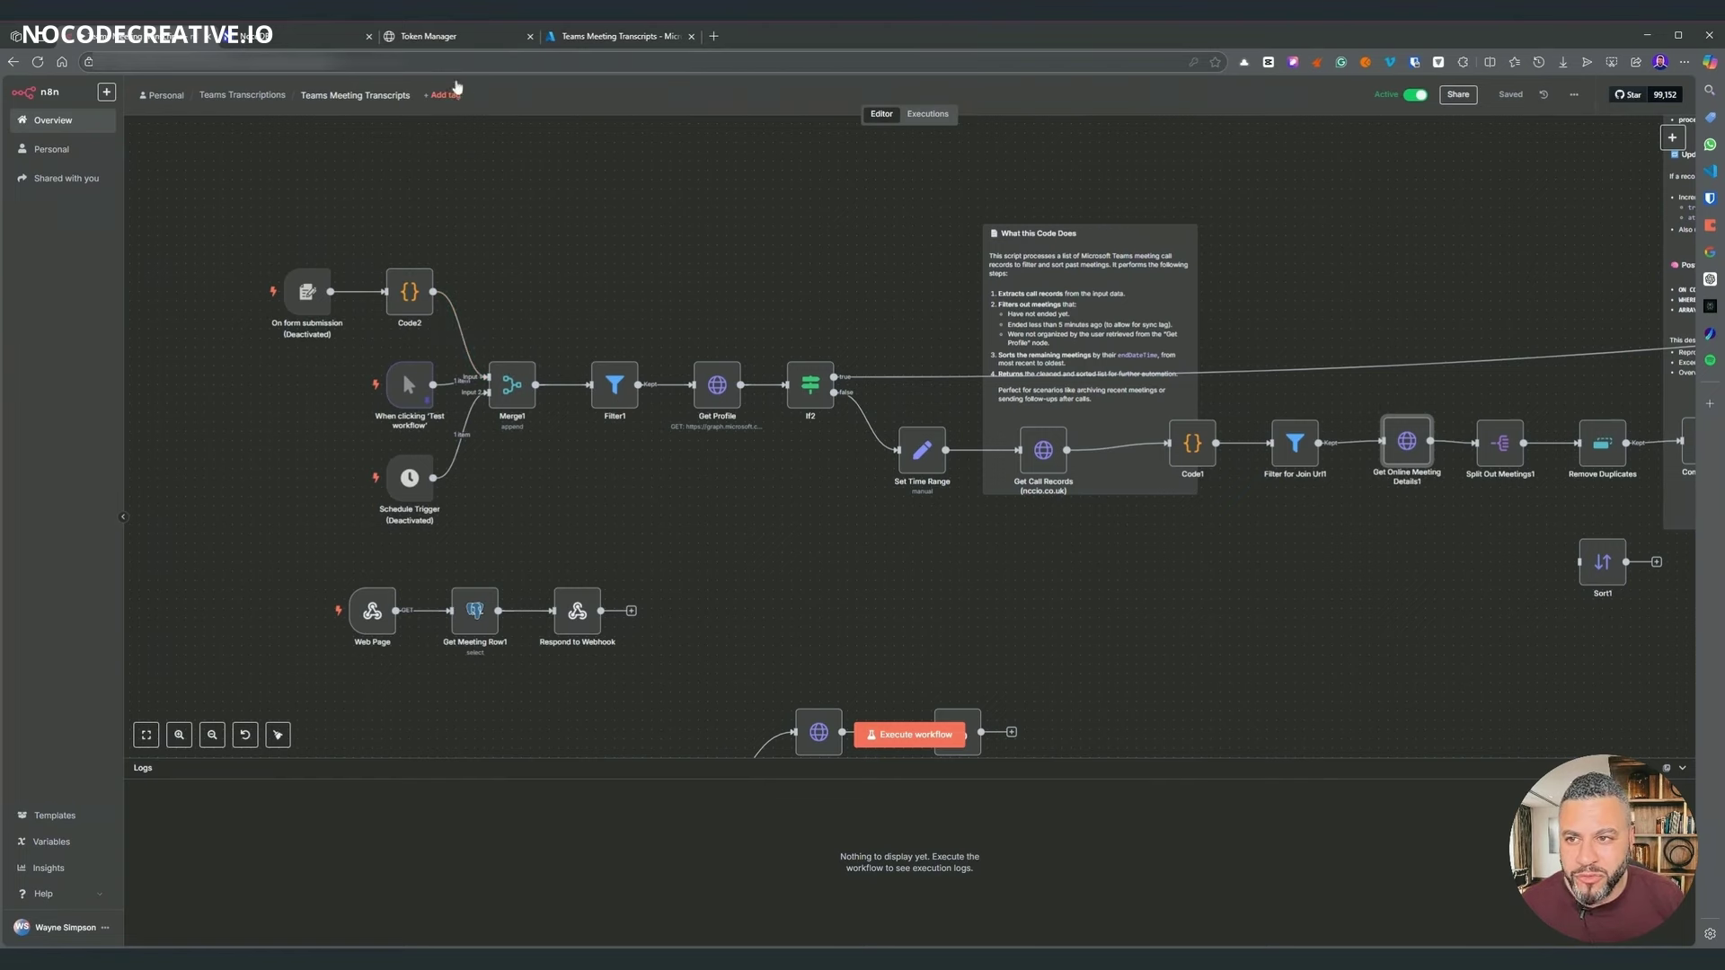
- Sign in to Token Manager with the first listed Microsoft account and accept the requested permissions
click(441, 40)
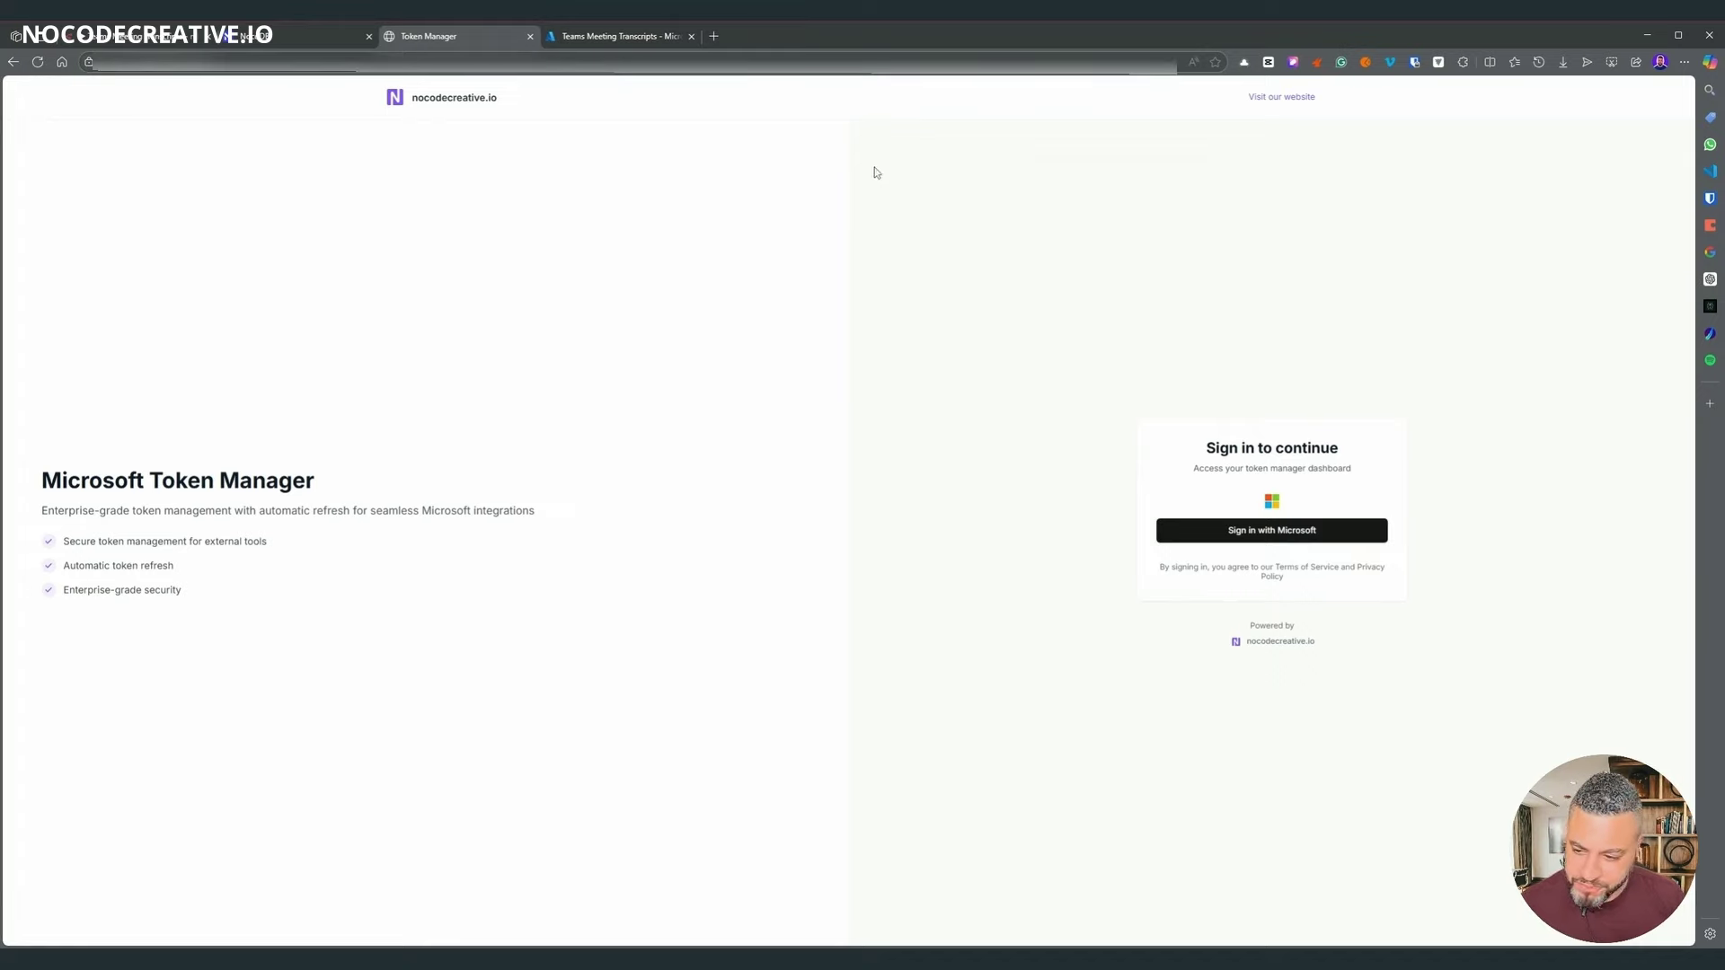
click(1268, 536)
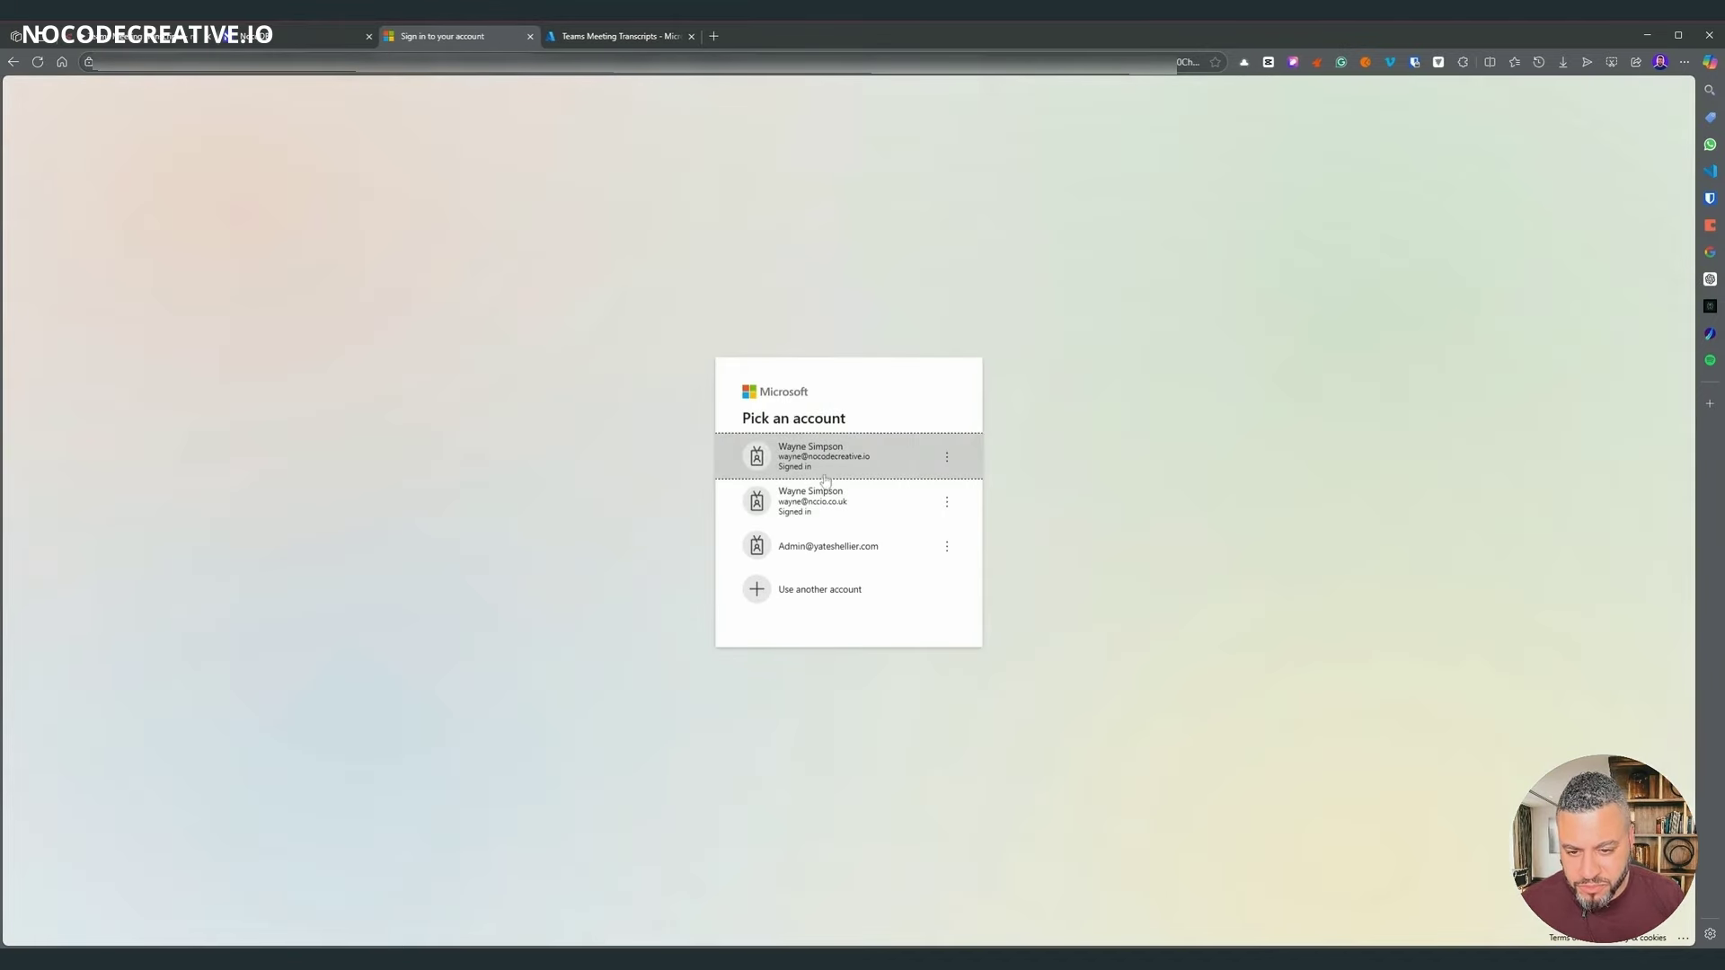
key(Return)
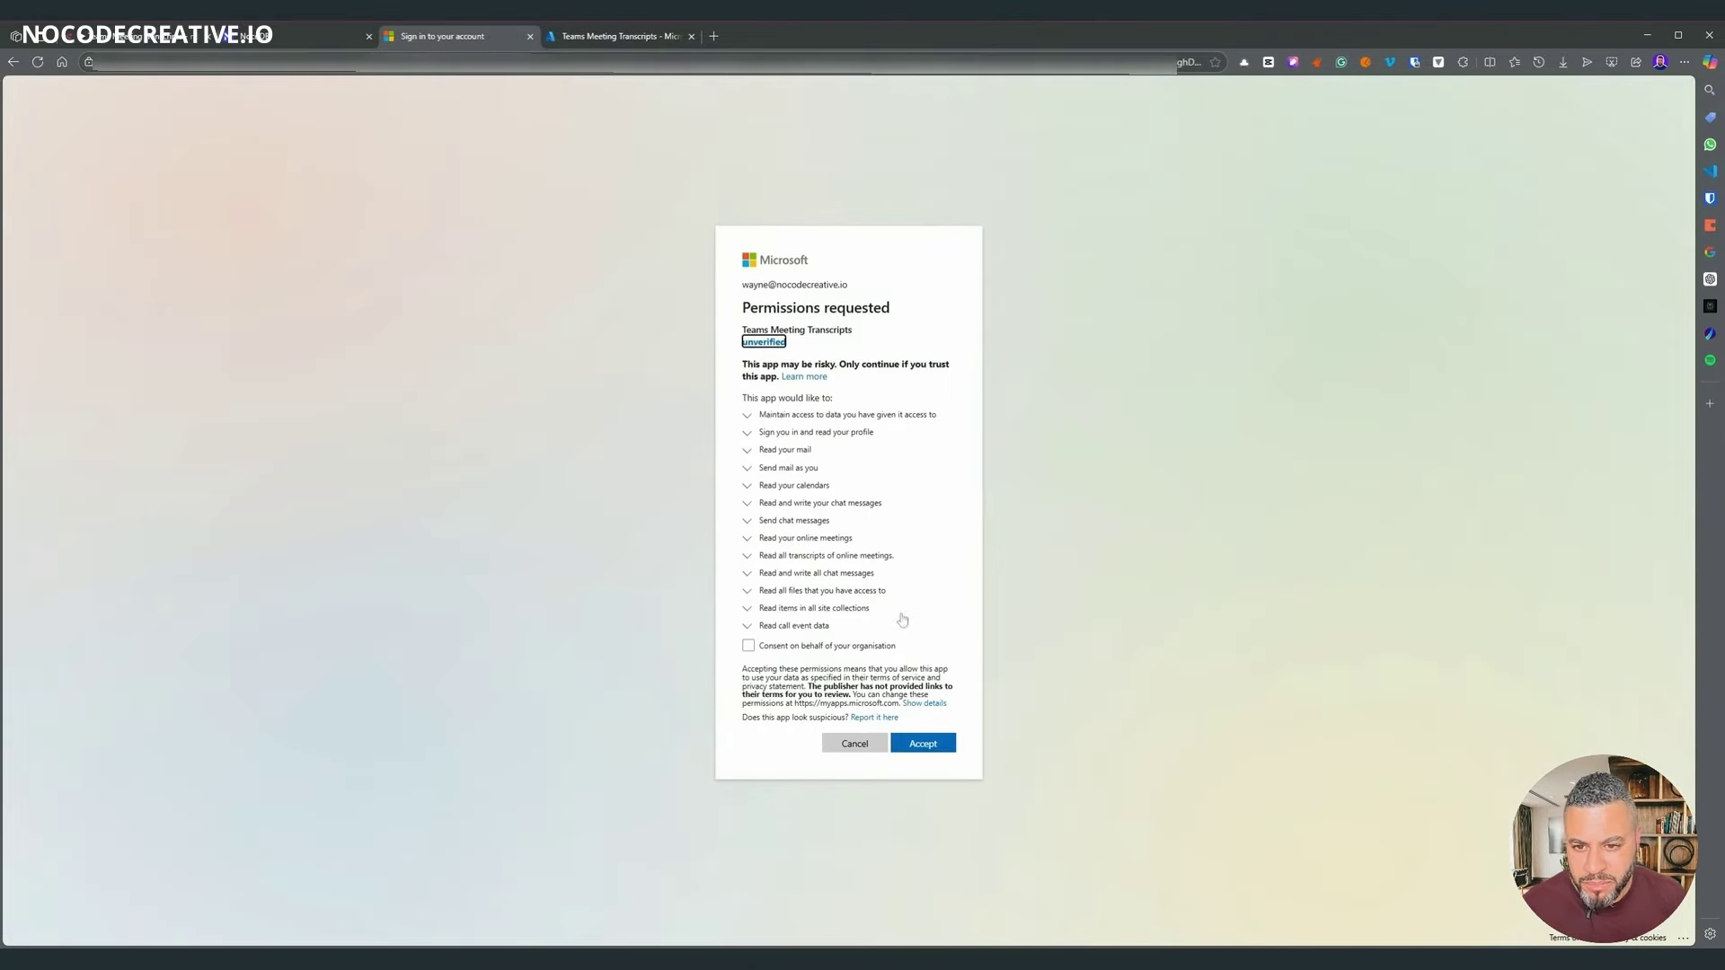
click(934, 745)
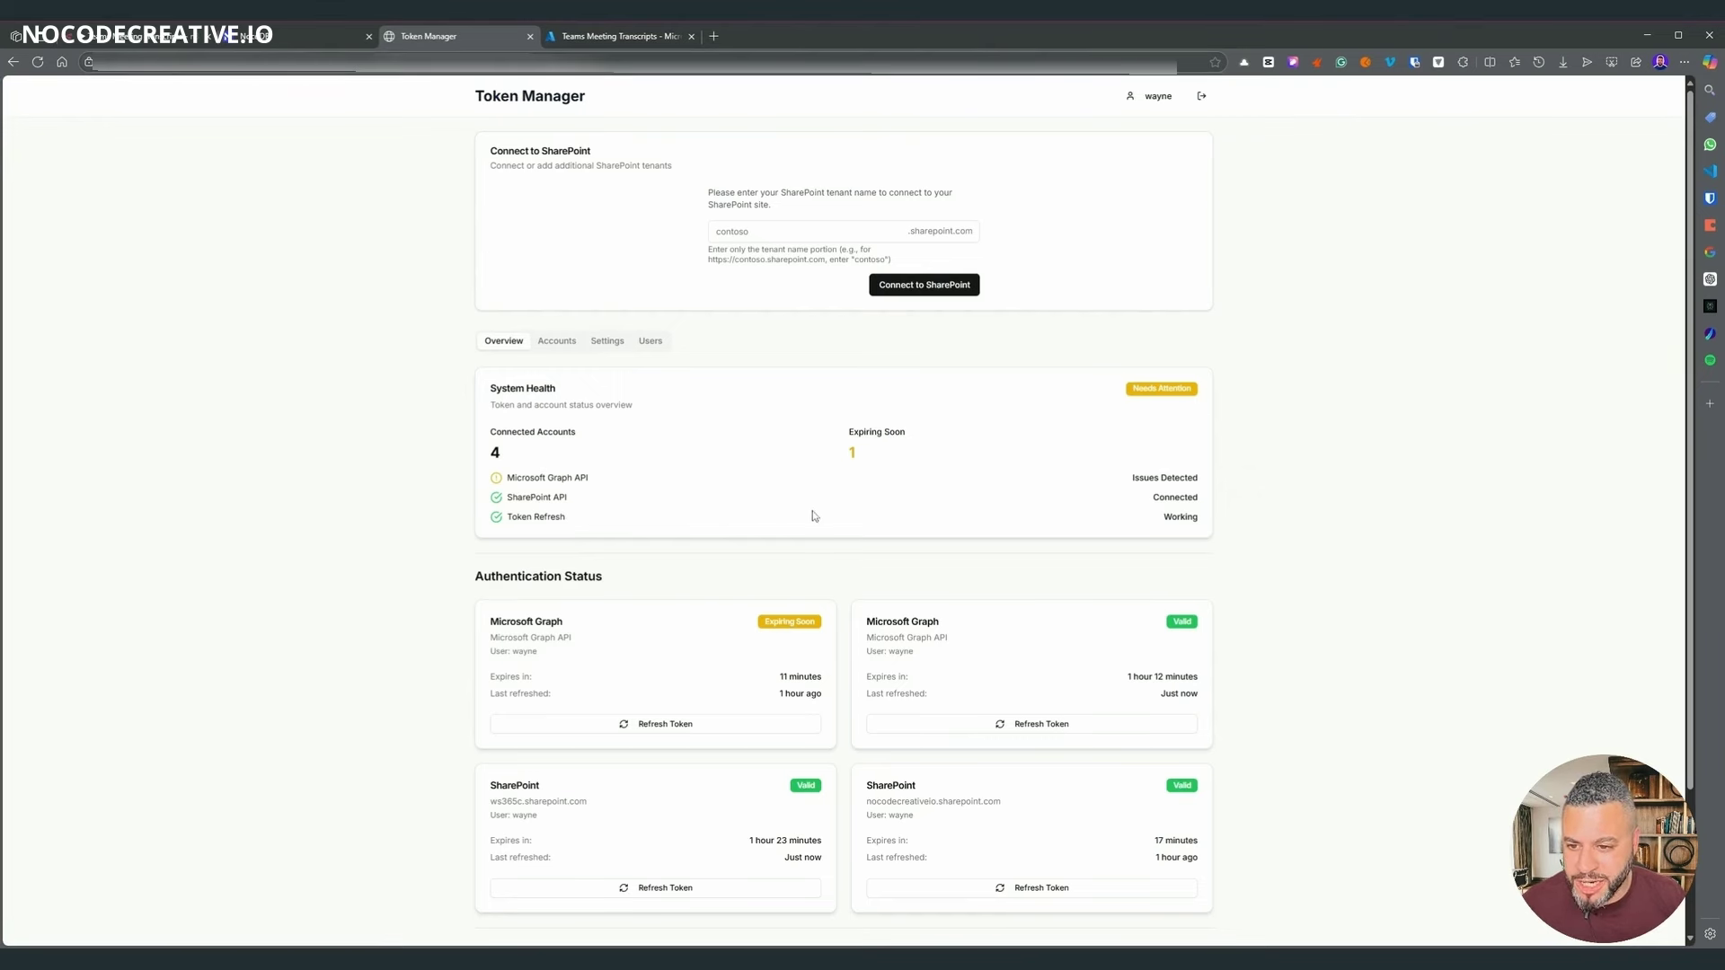
- Scroll the Overview dashboard, then view the four connected accounts on the Accounts tab
scroll(813, 516, down, 2)
scroll(773, 449, up, 2)
scroll(706, 449, down, 3)
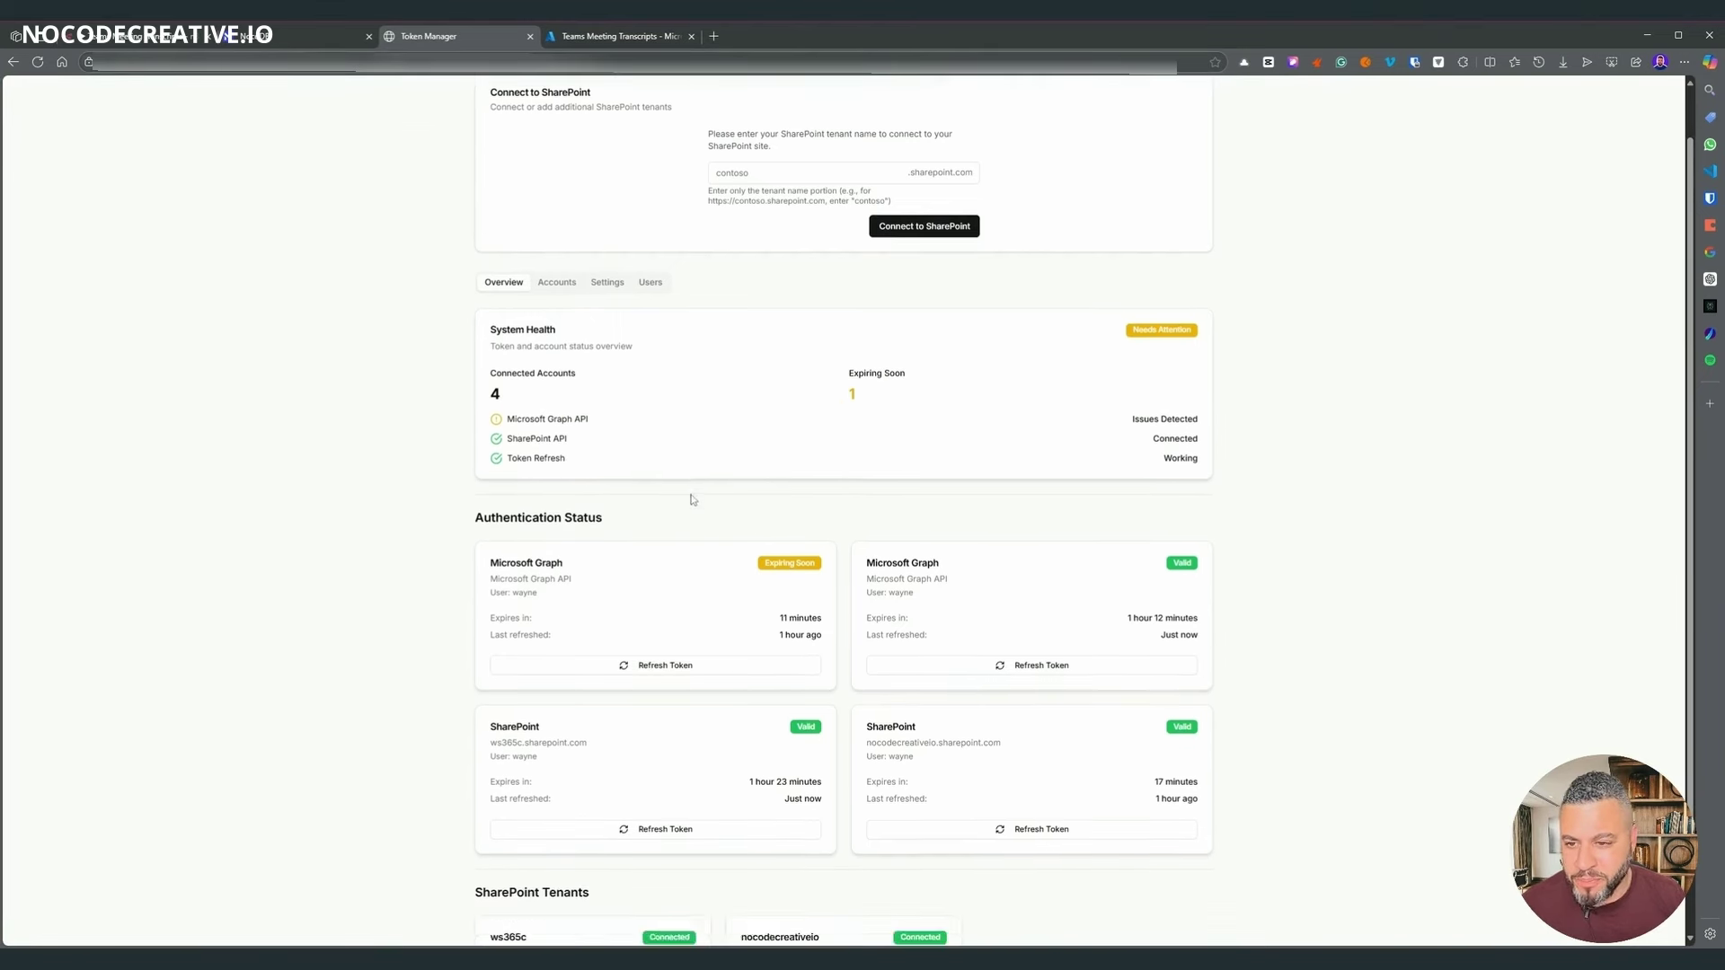
scroll(1075, 568, up, 4)
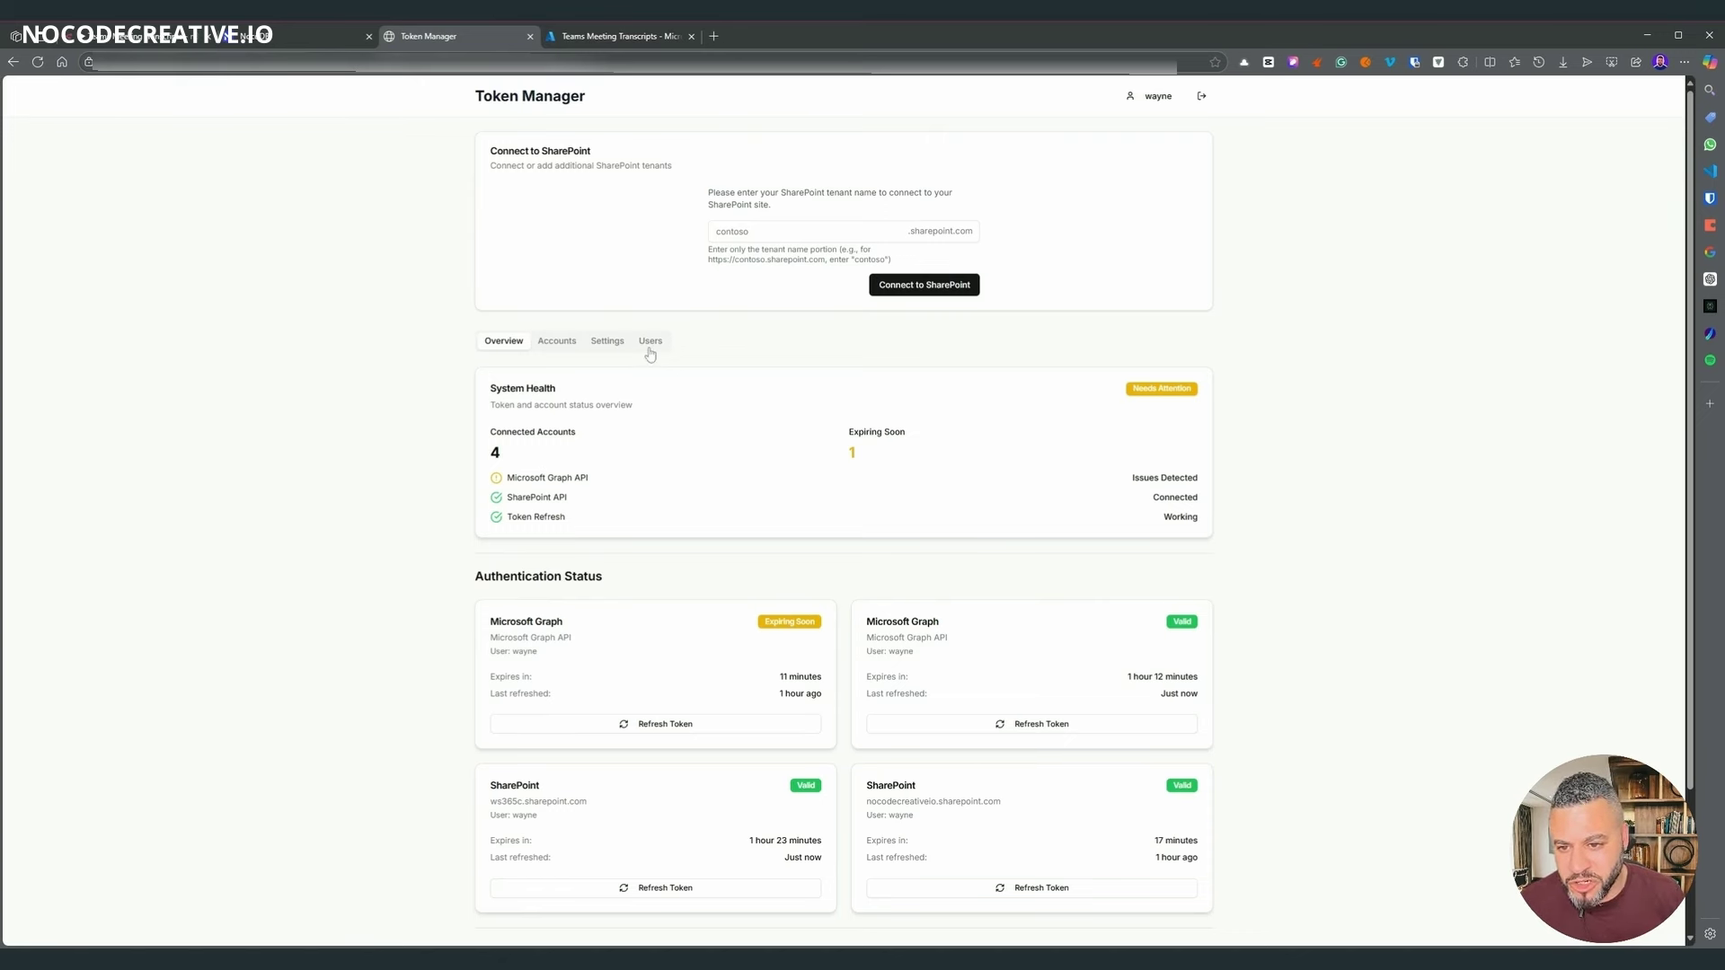
scroll(822, 332, down, 2)
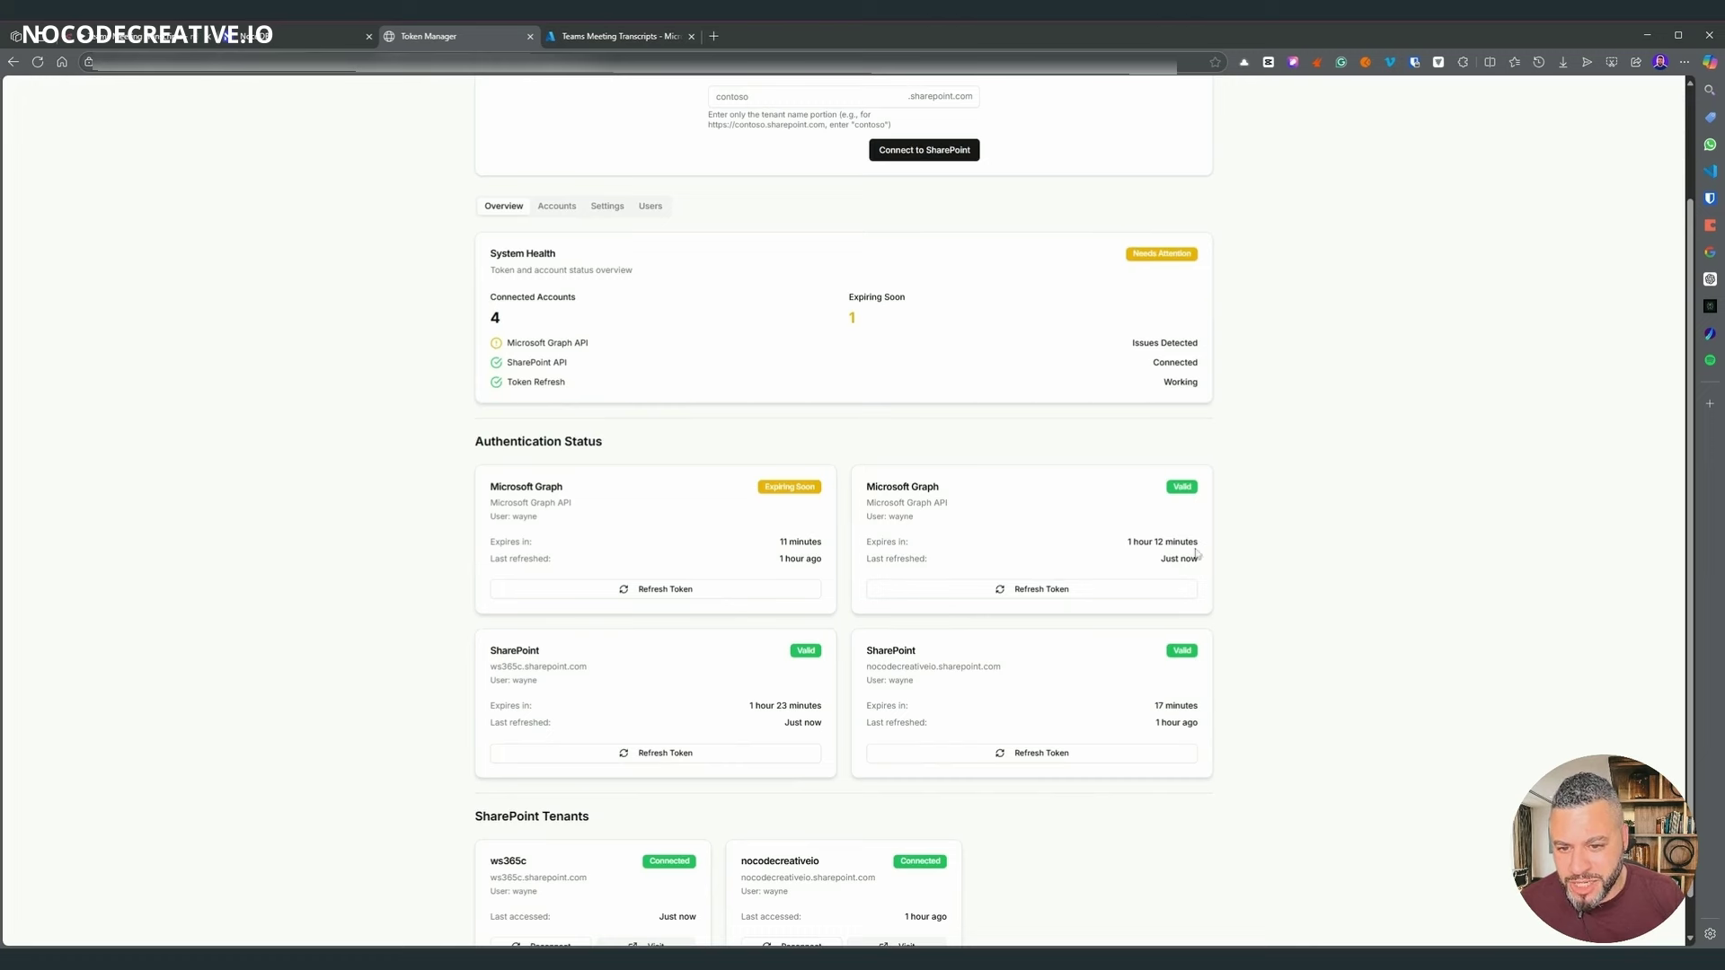
scroll(1078, 553, up, 2)
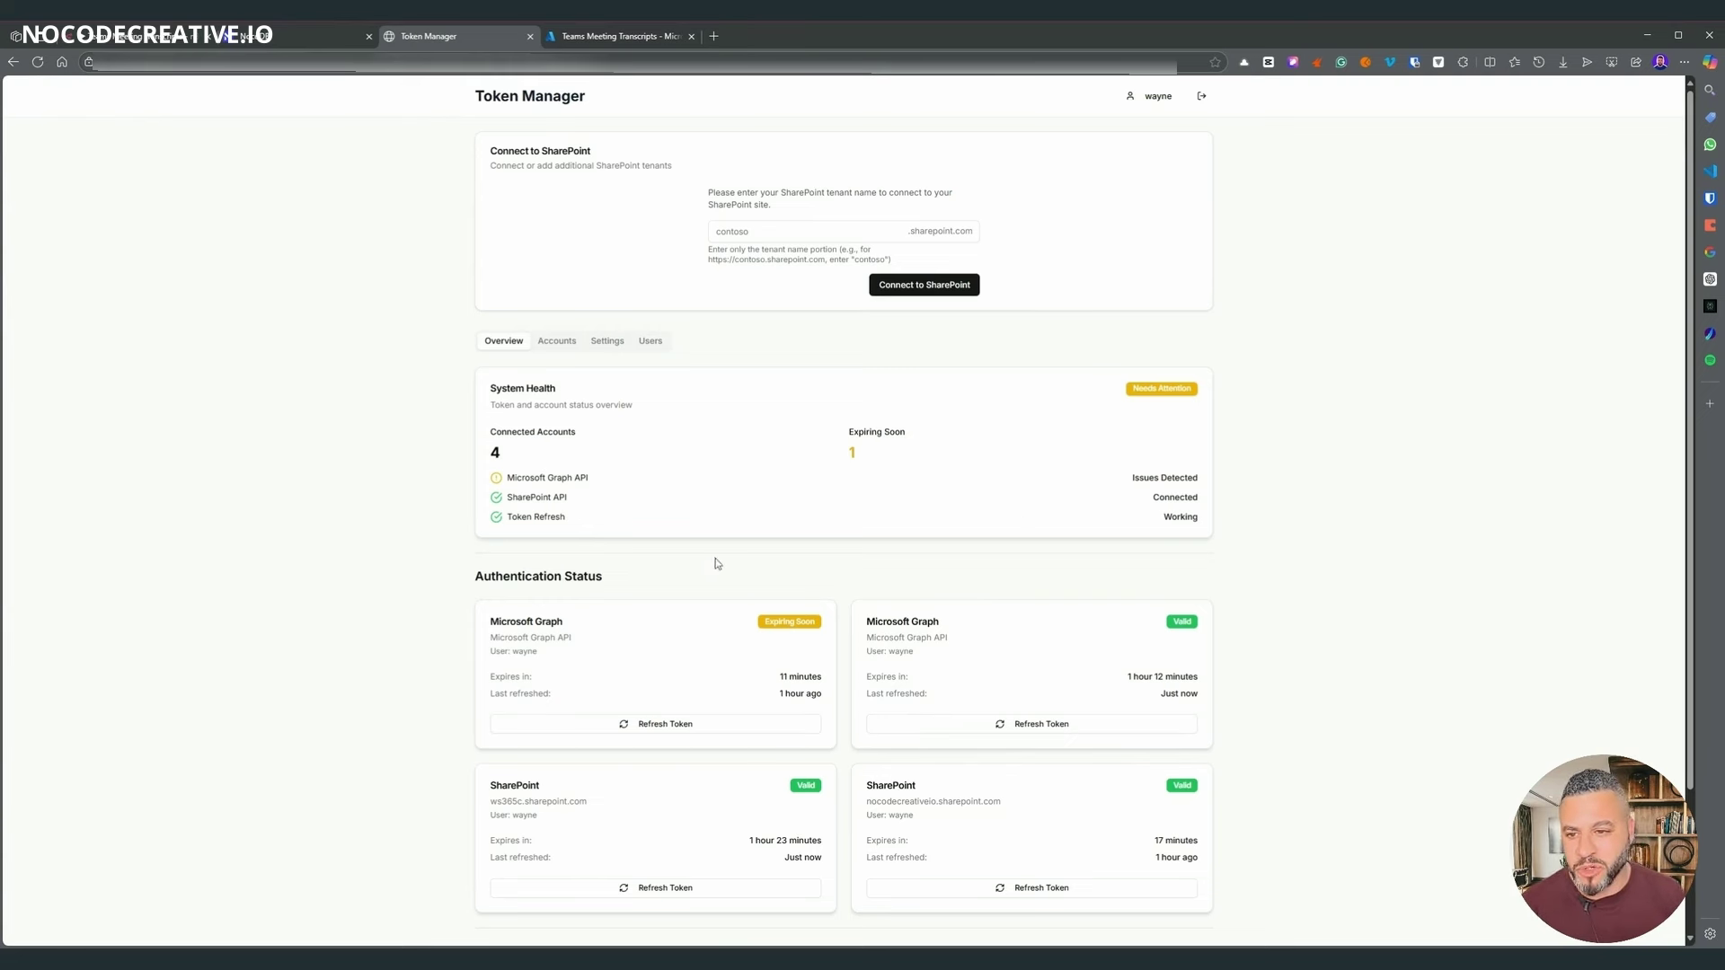
scroll(612, 442, down, 2)
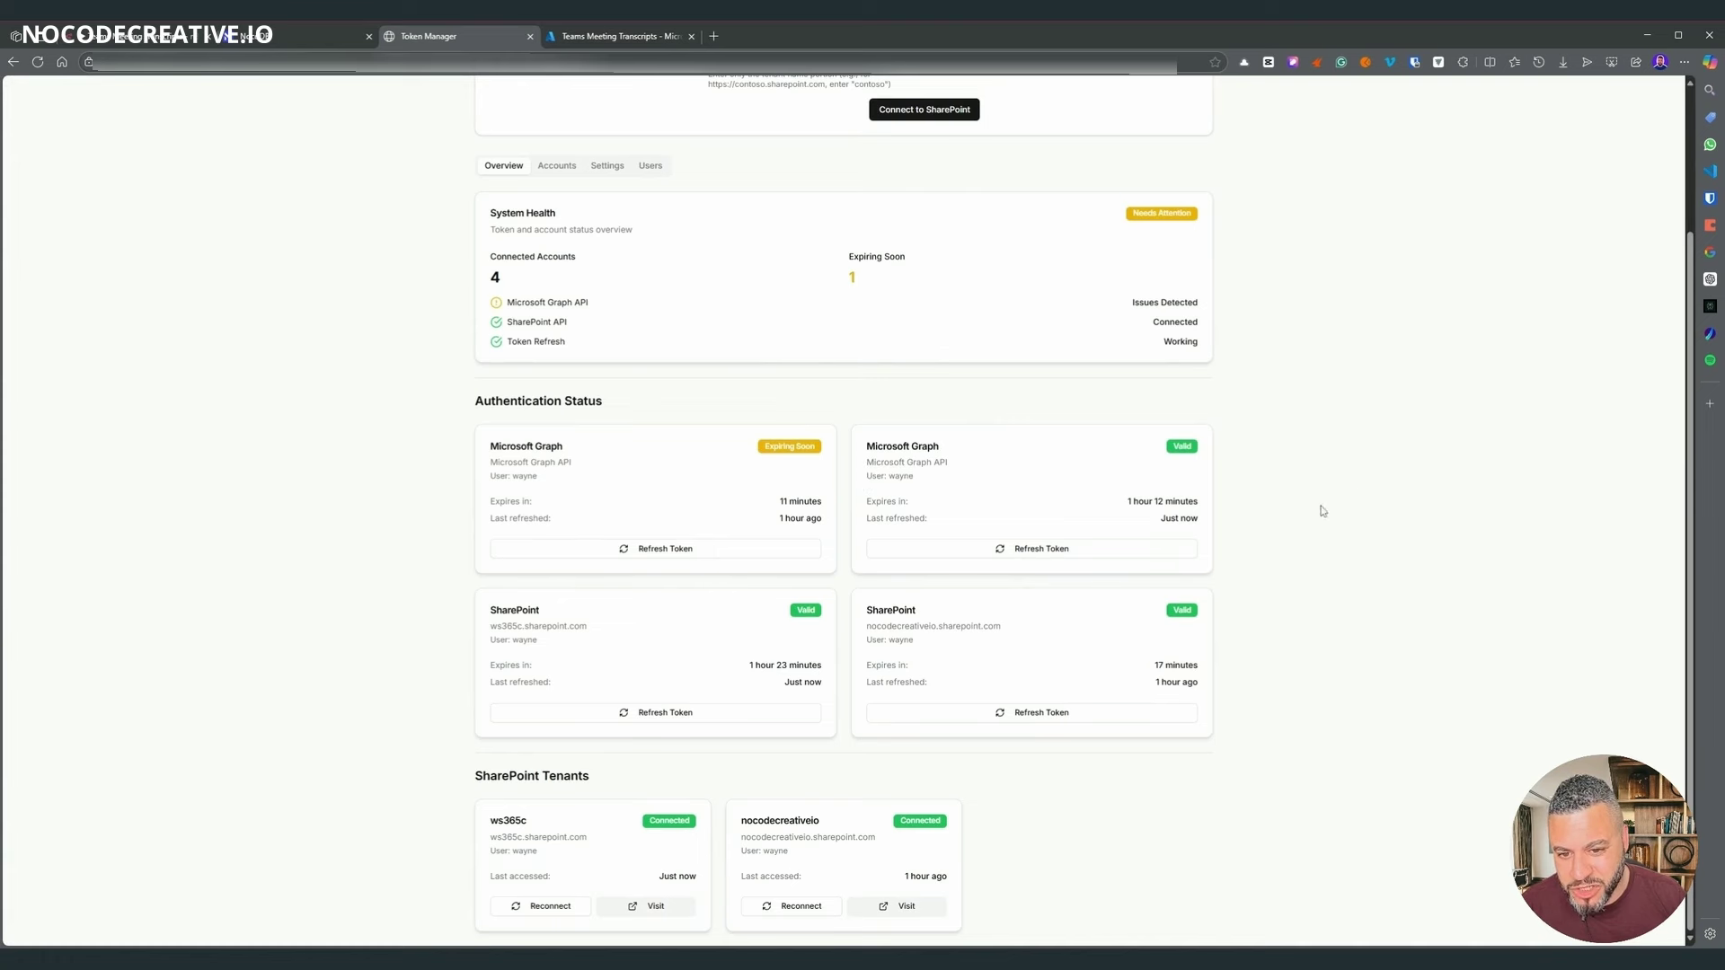
scroll(539, 378, up, 2)
click(554, 351)
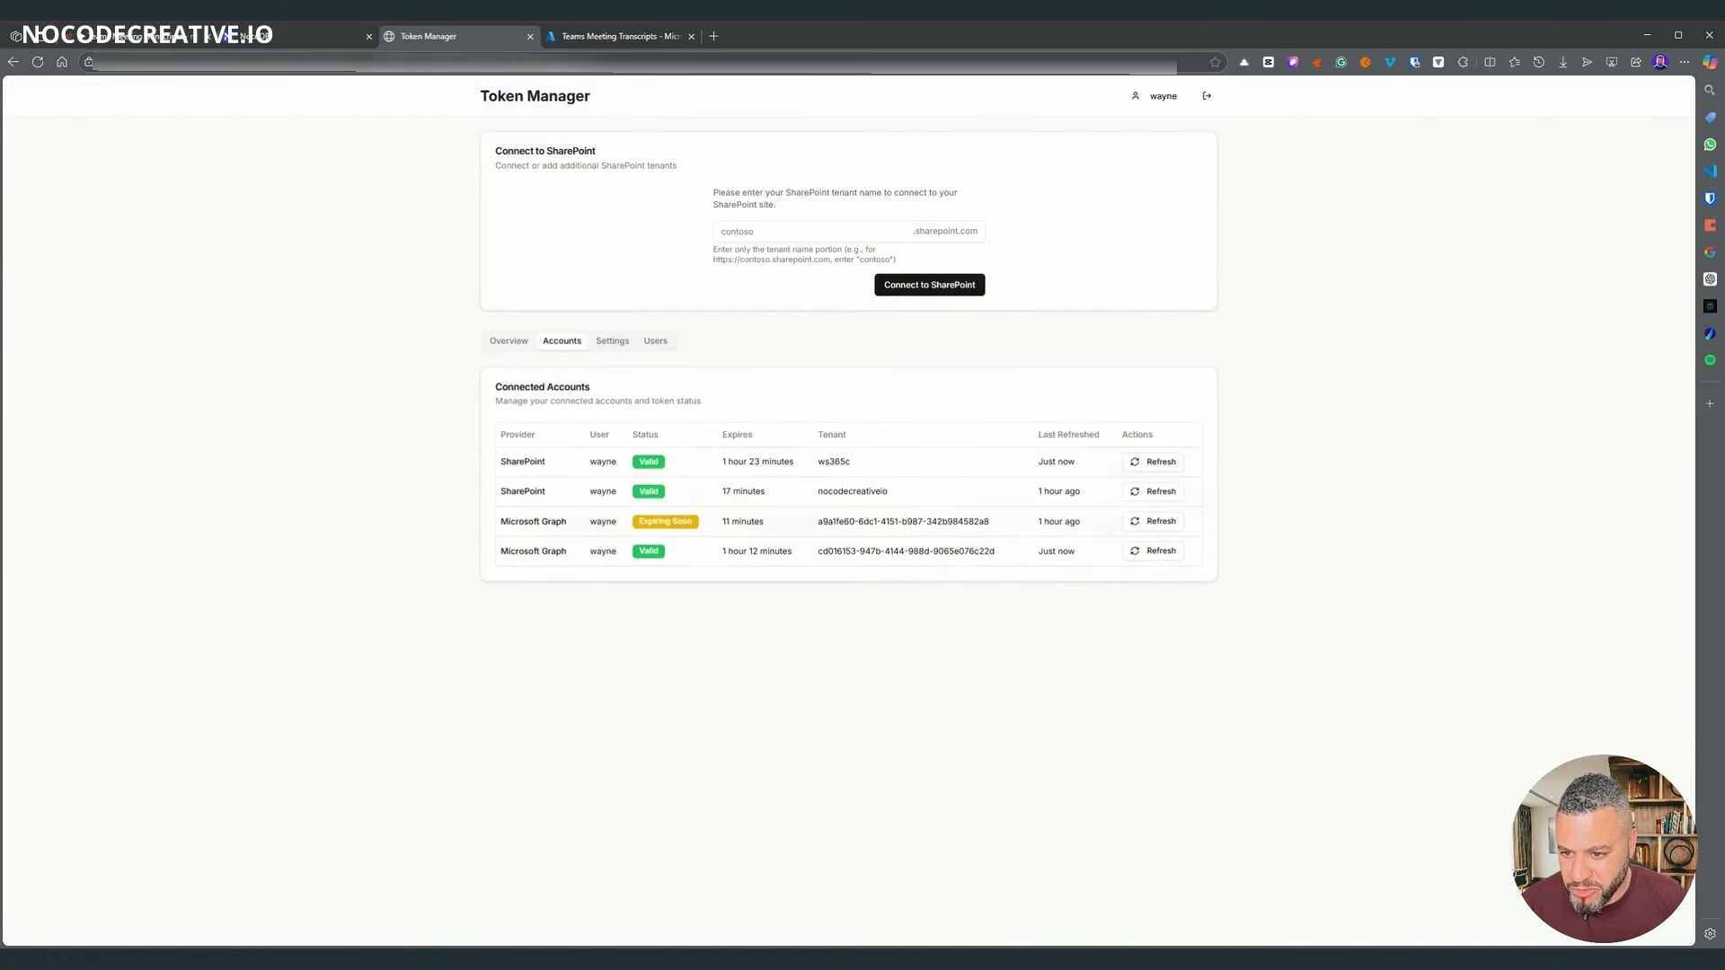
drag(562, 500, 527, 485)
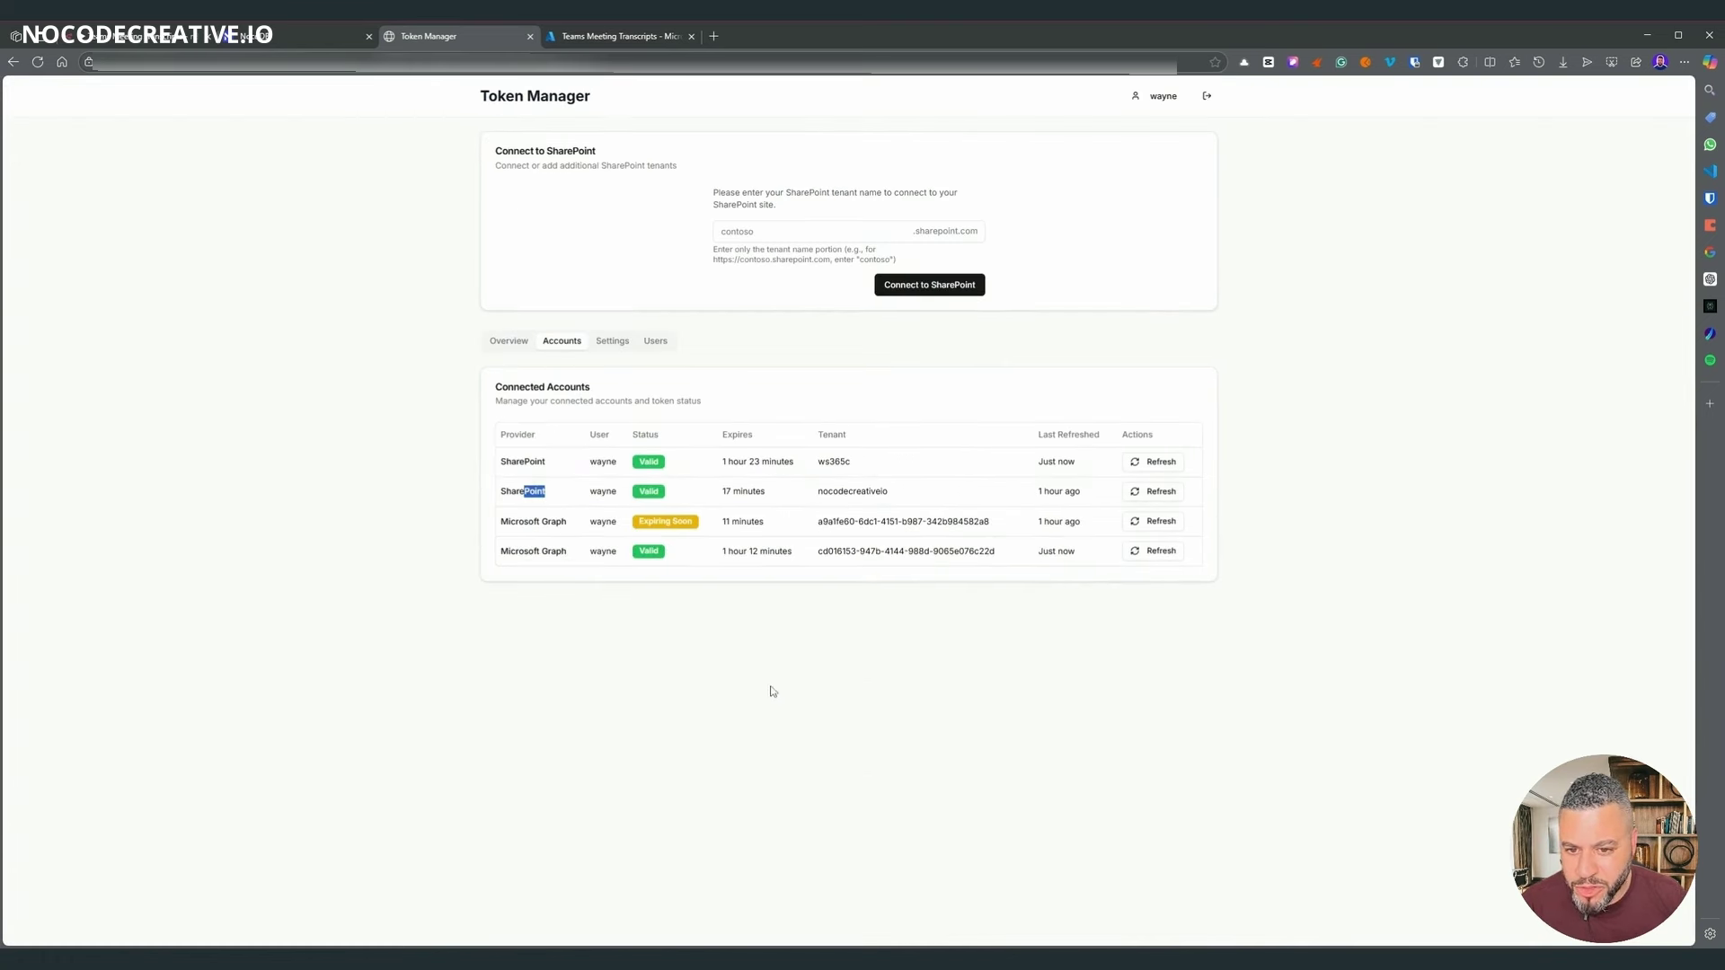
click(865, 648)
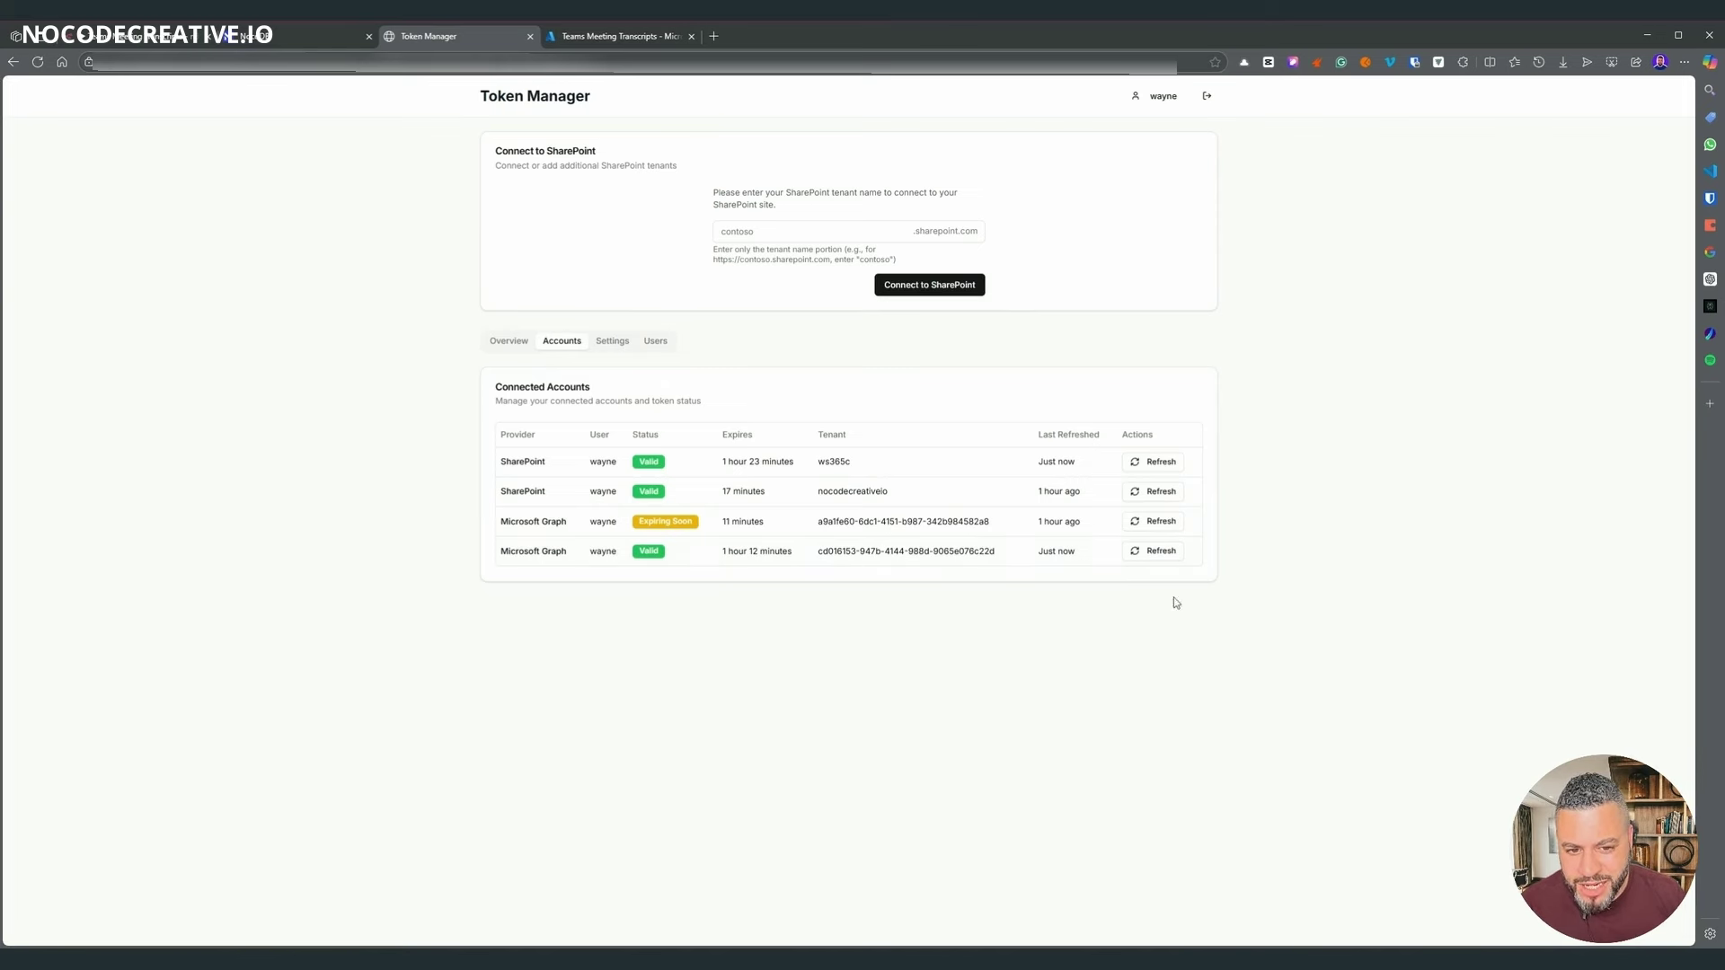
- Review the Settings tab's n8n API key and the API Documentation and Decrypting Tokens sections
click(612, 342)
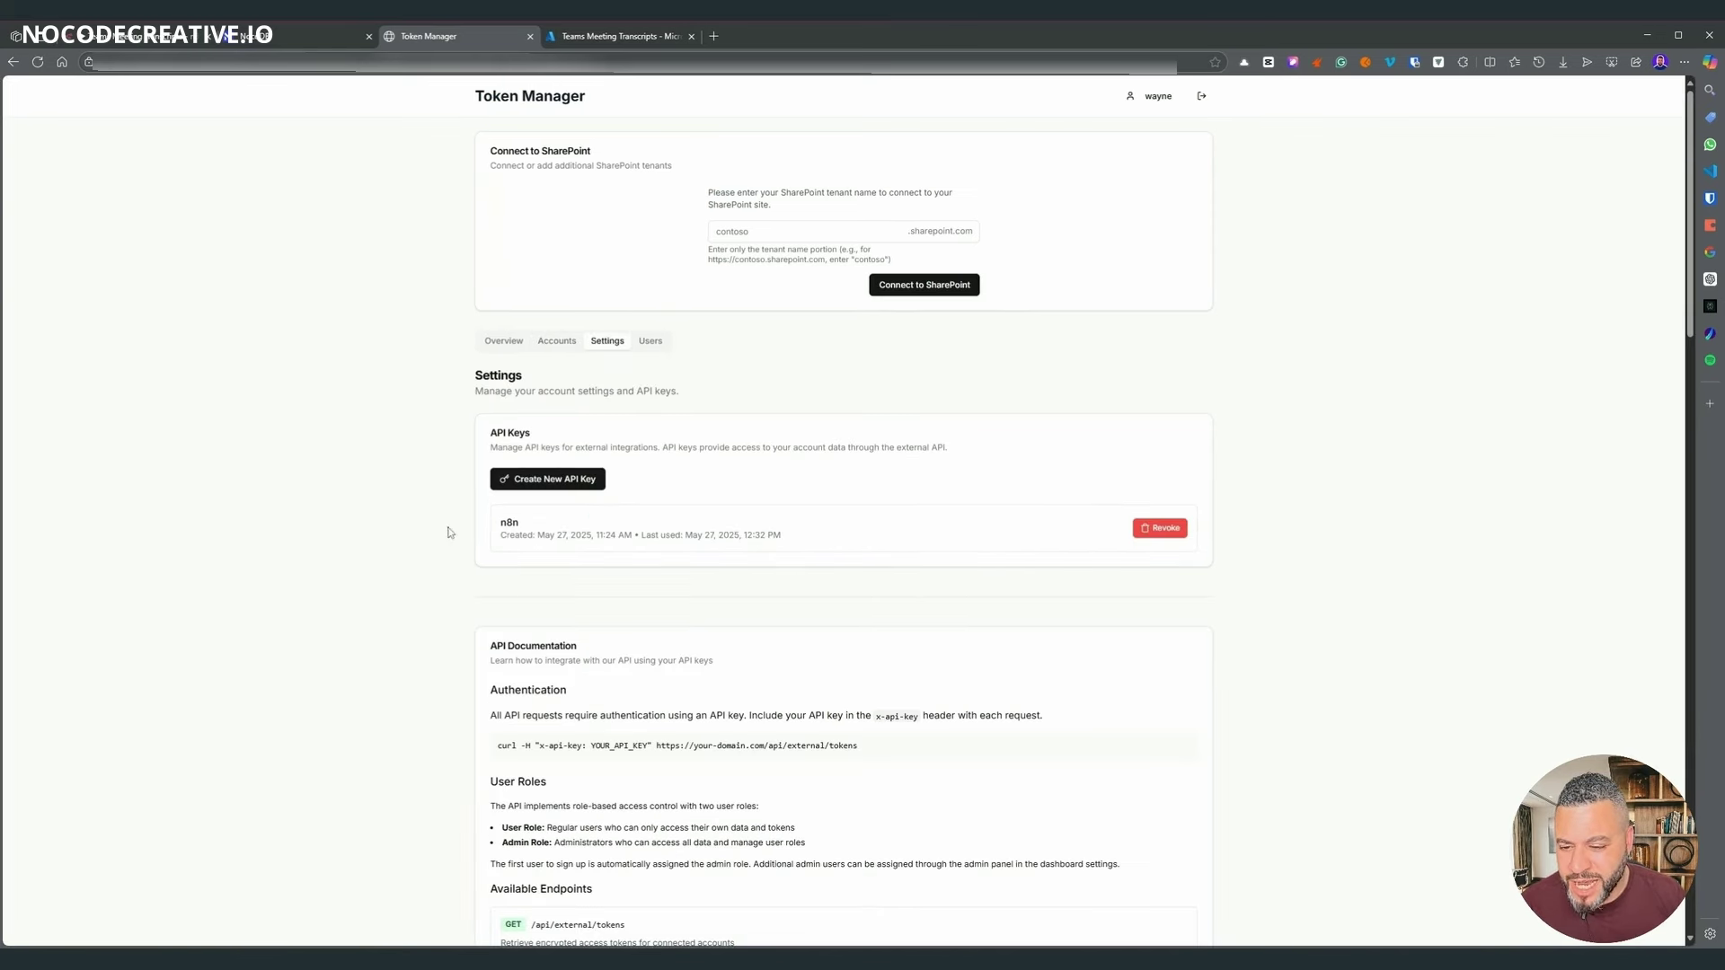
scroll(451, 535, down, 1)
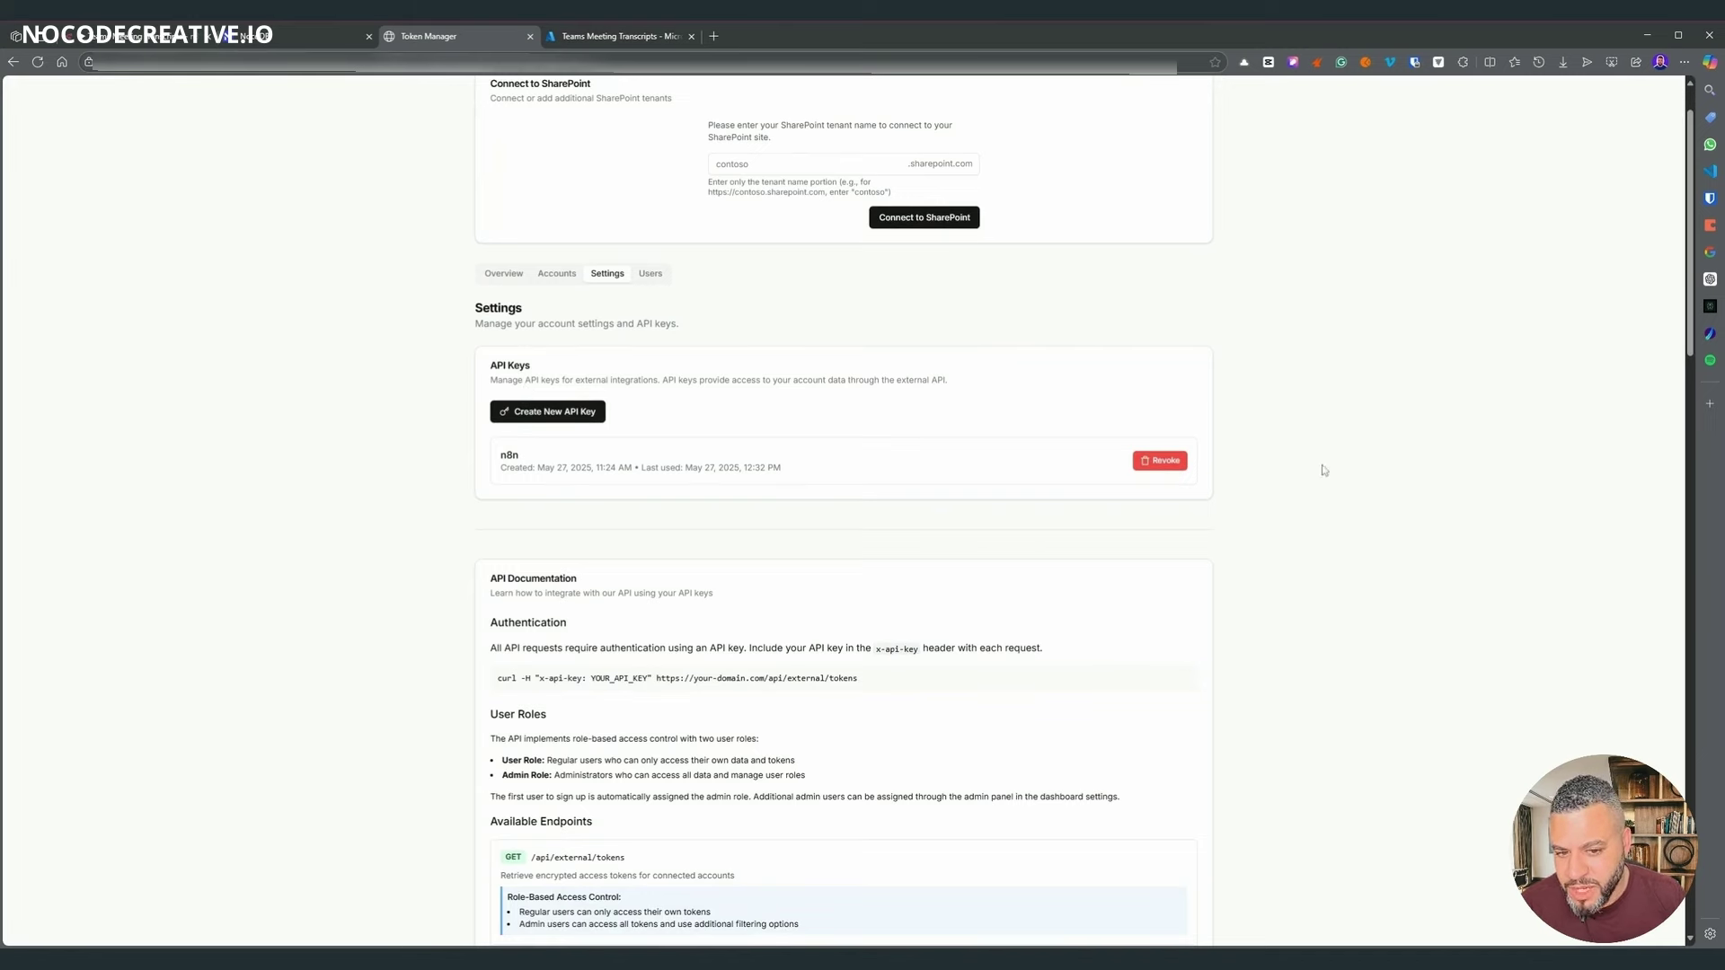
scroll(1170, 485, down, 2)
scroll(1127, 573, up, 1)
scroll(1114, 583, up, 1)
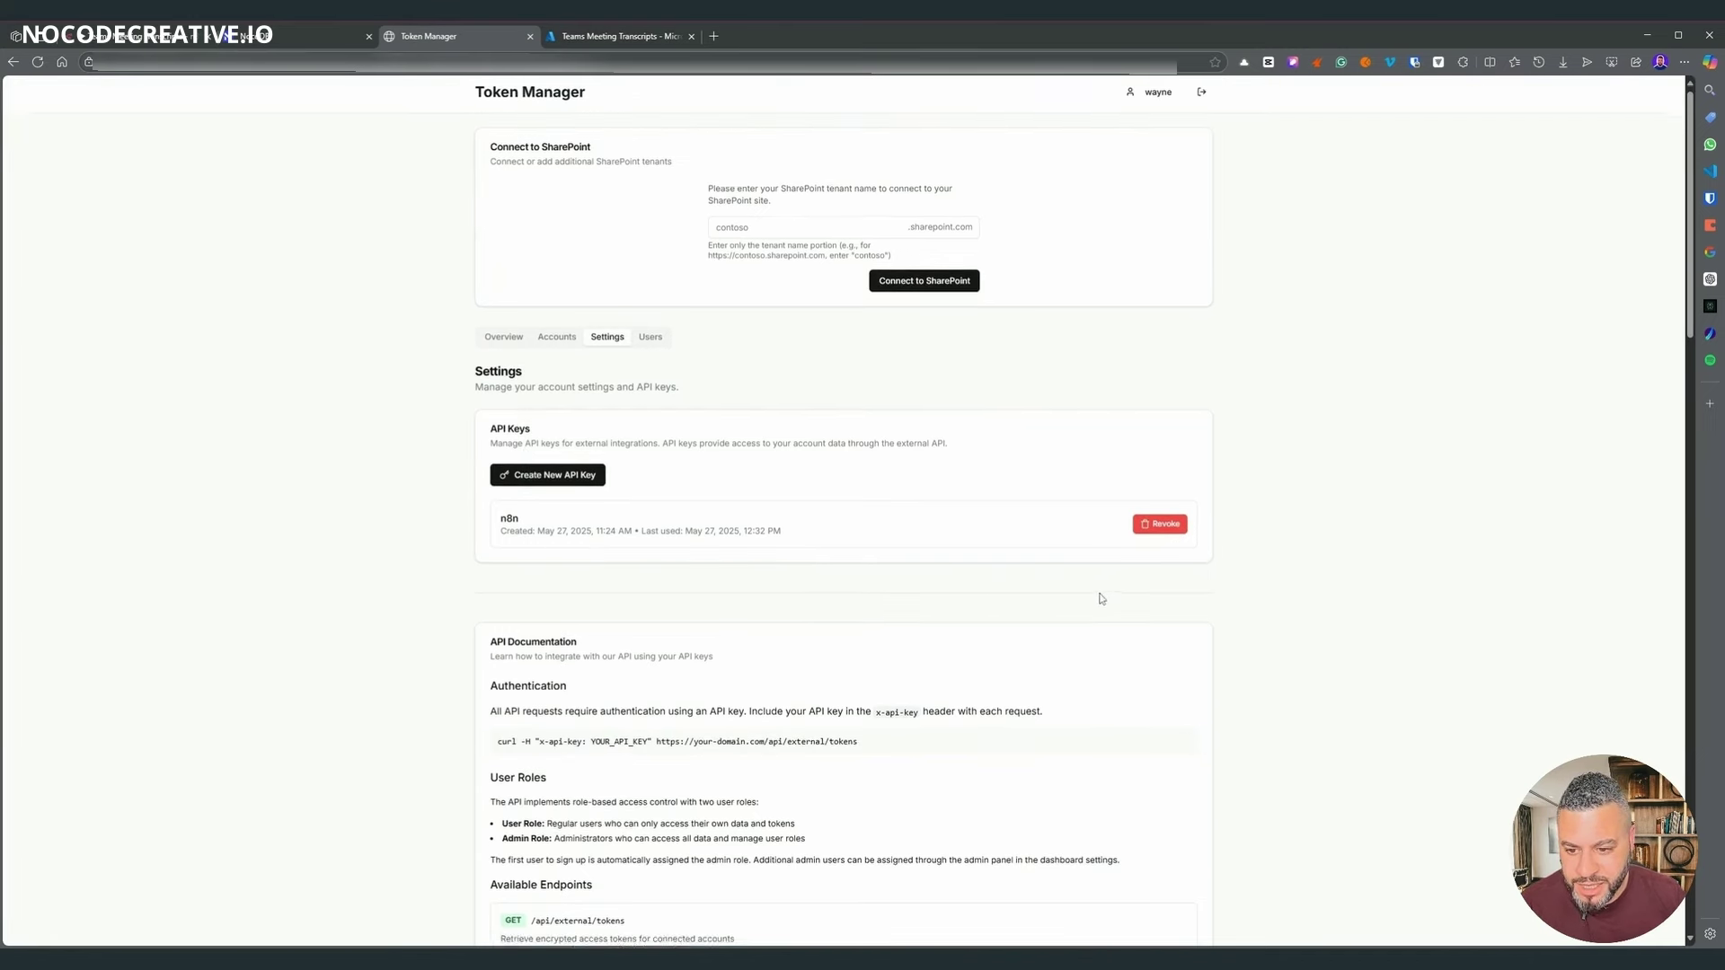
scroll(551, 415, down, 5)
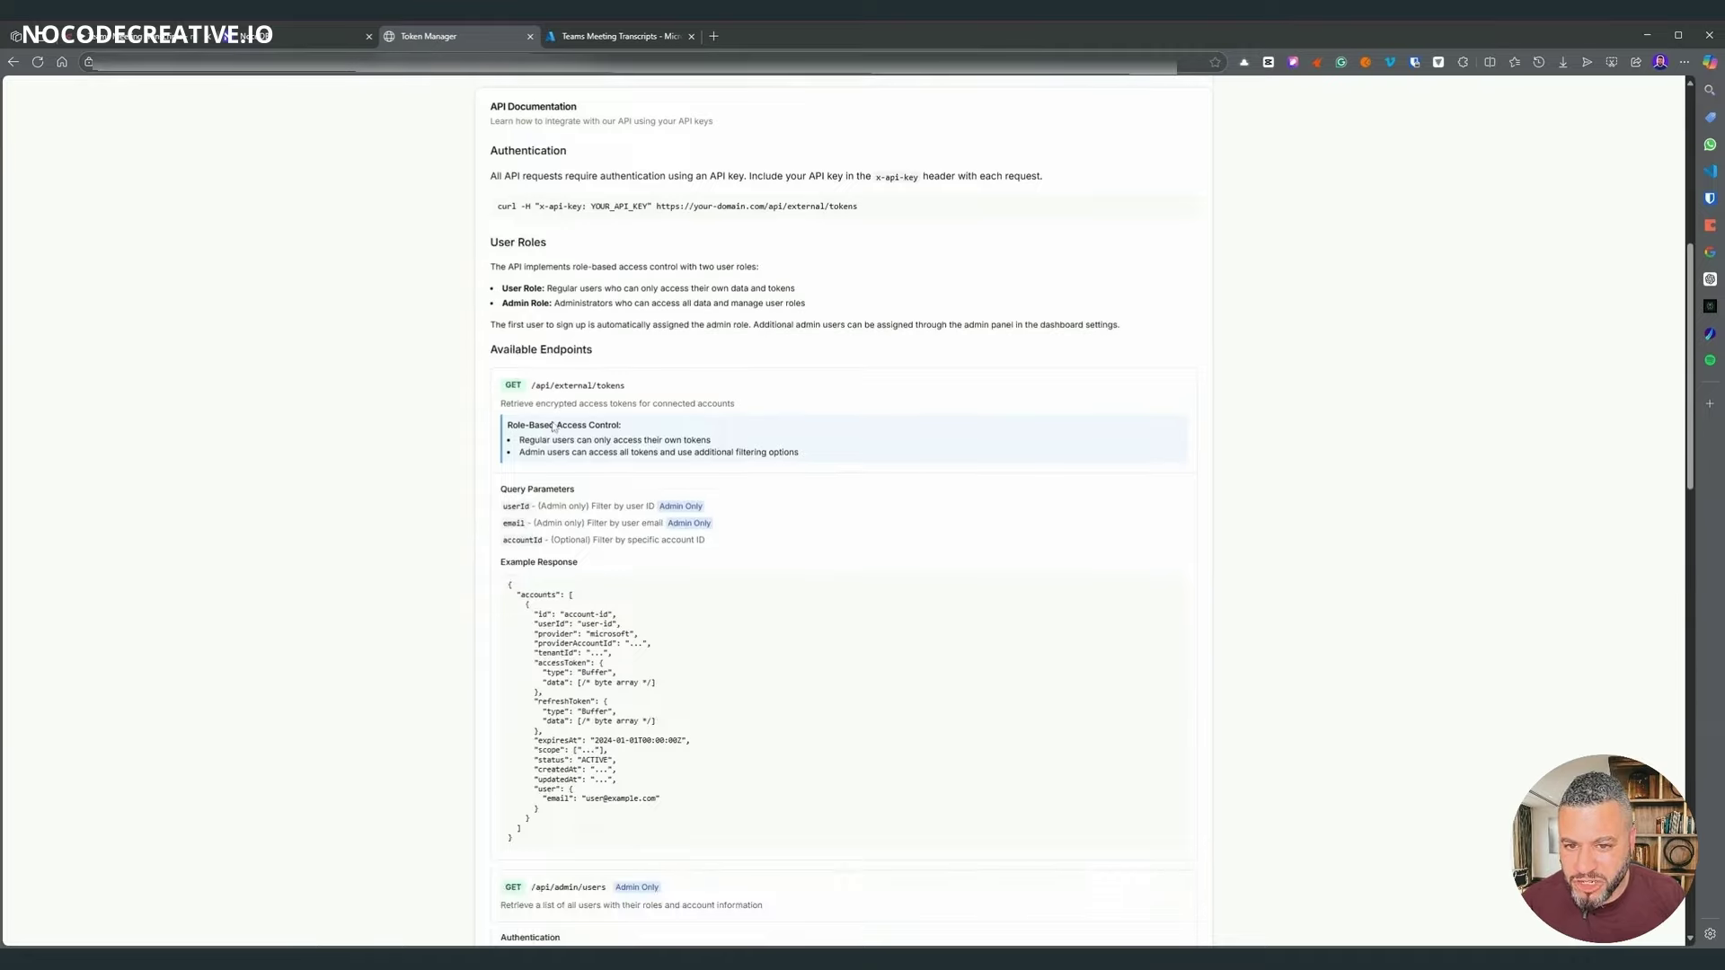
scroll(760, 508, down, 15)
scroll(760, 512, down, 2)
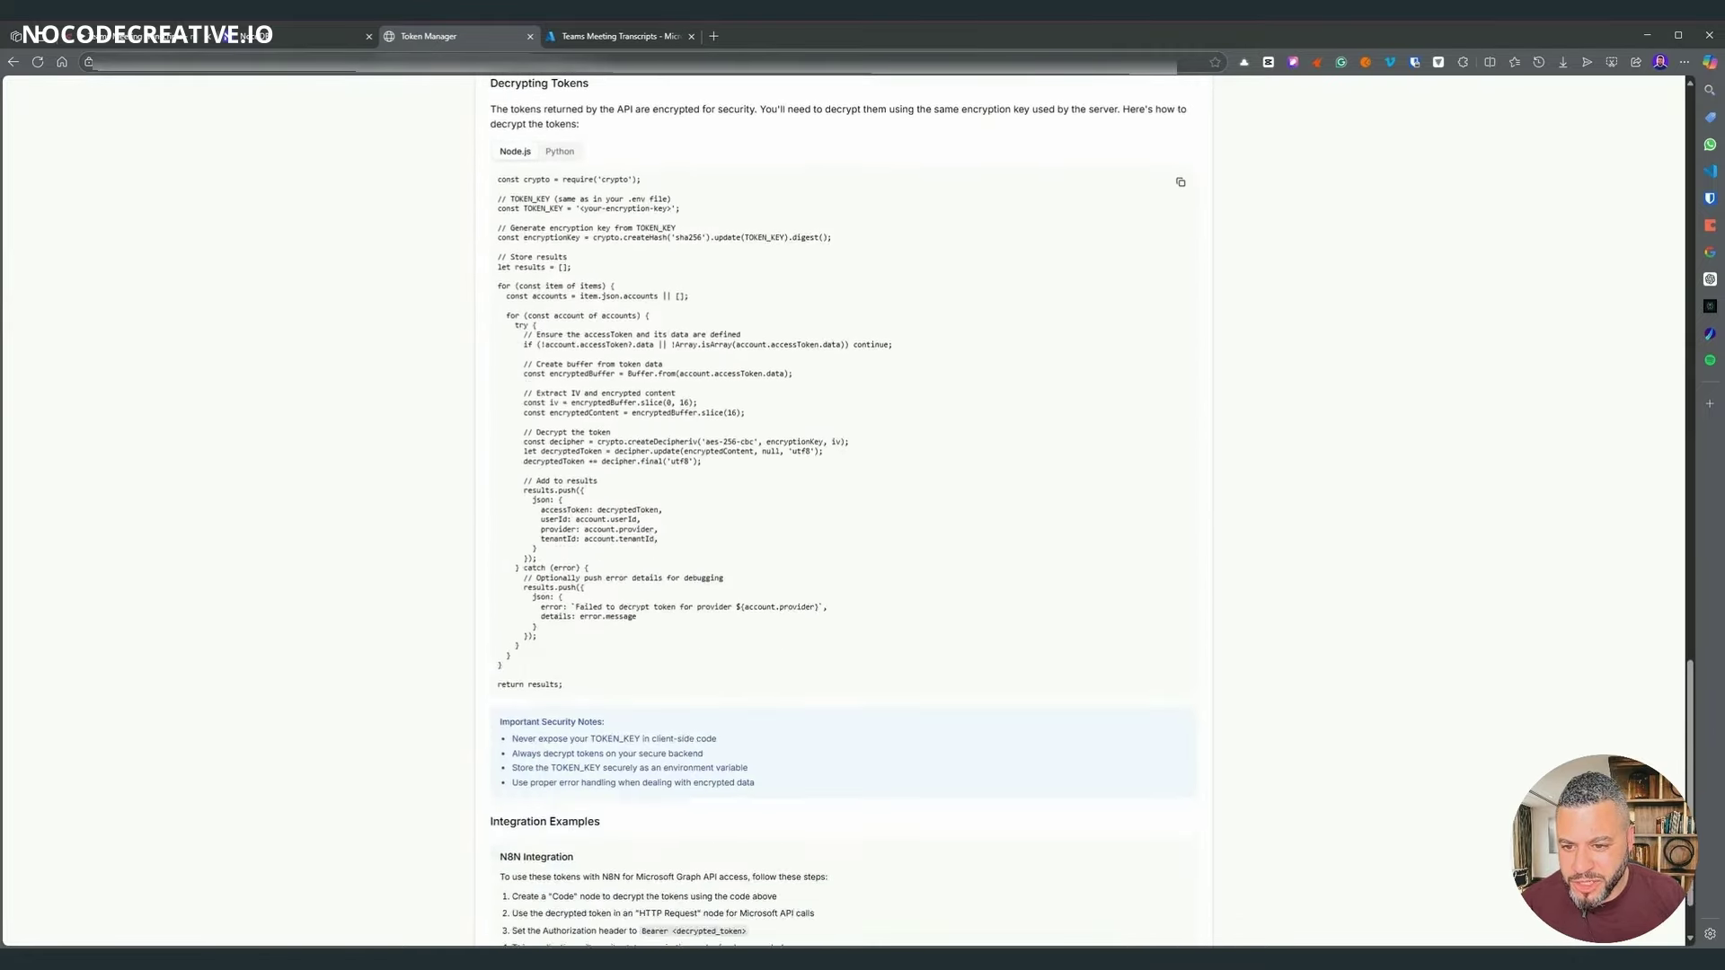
scroll(746, 526, up, 20)
scroll(737, 536, up, 6)
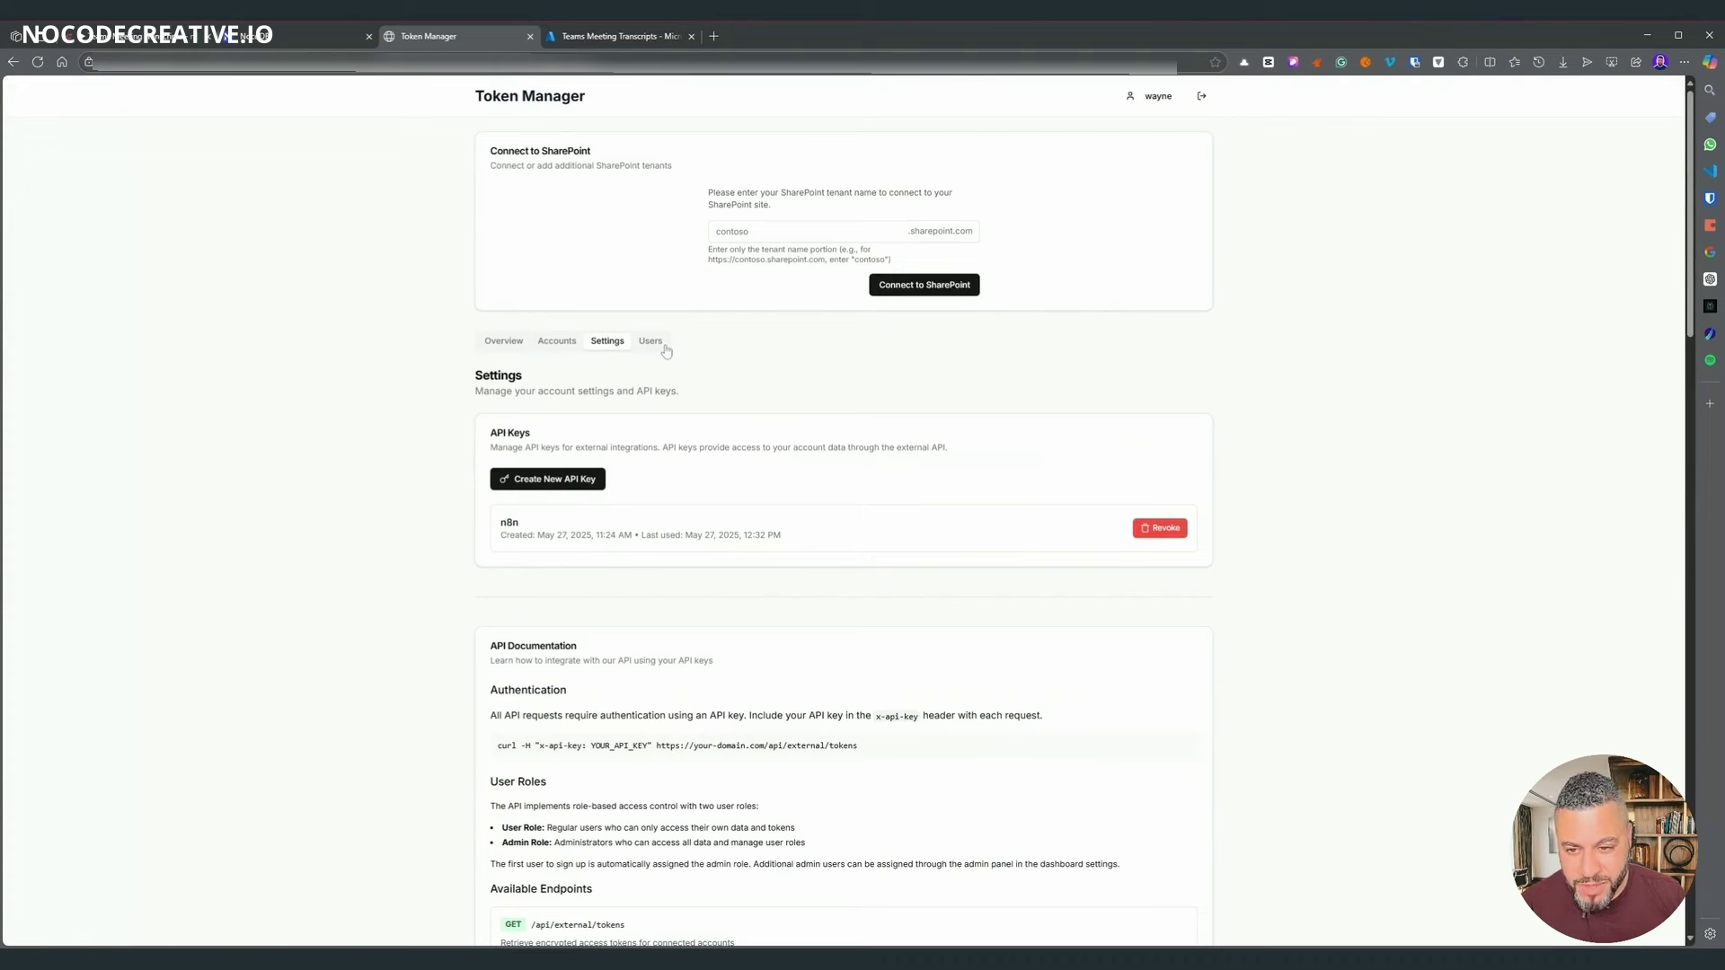
click(655, 346)
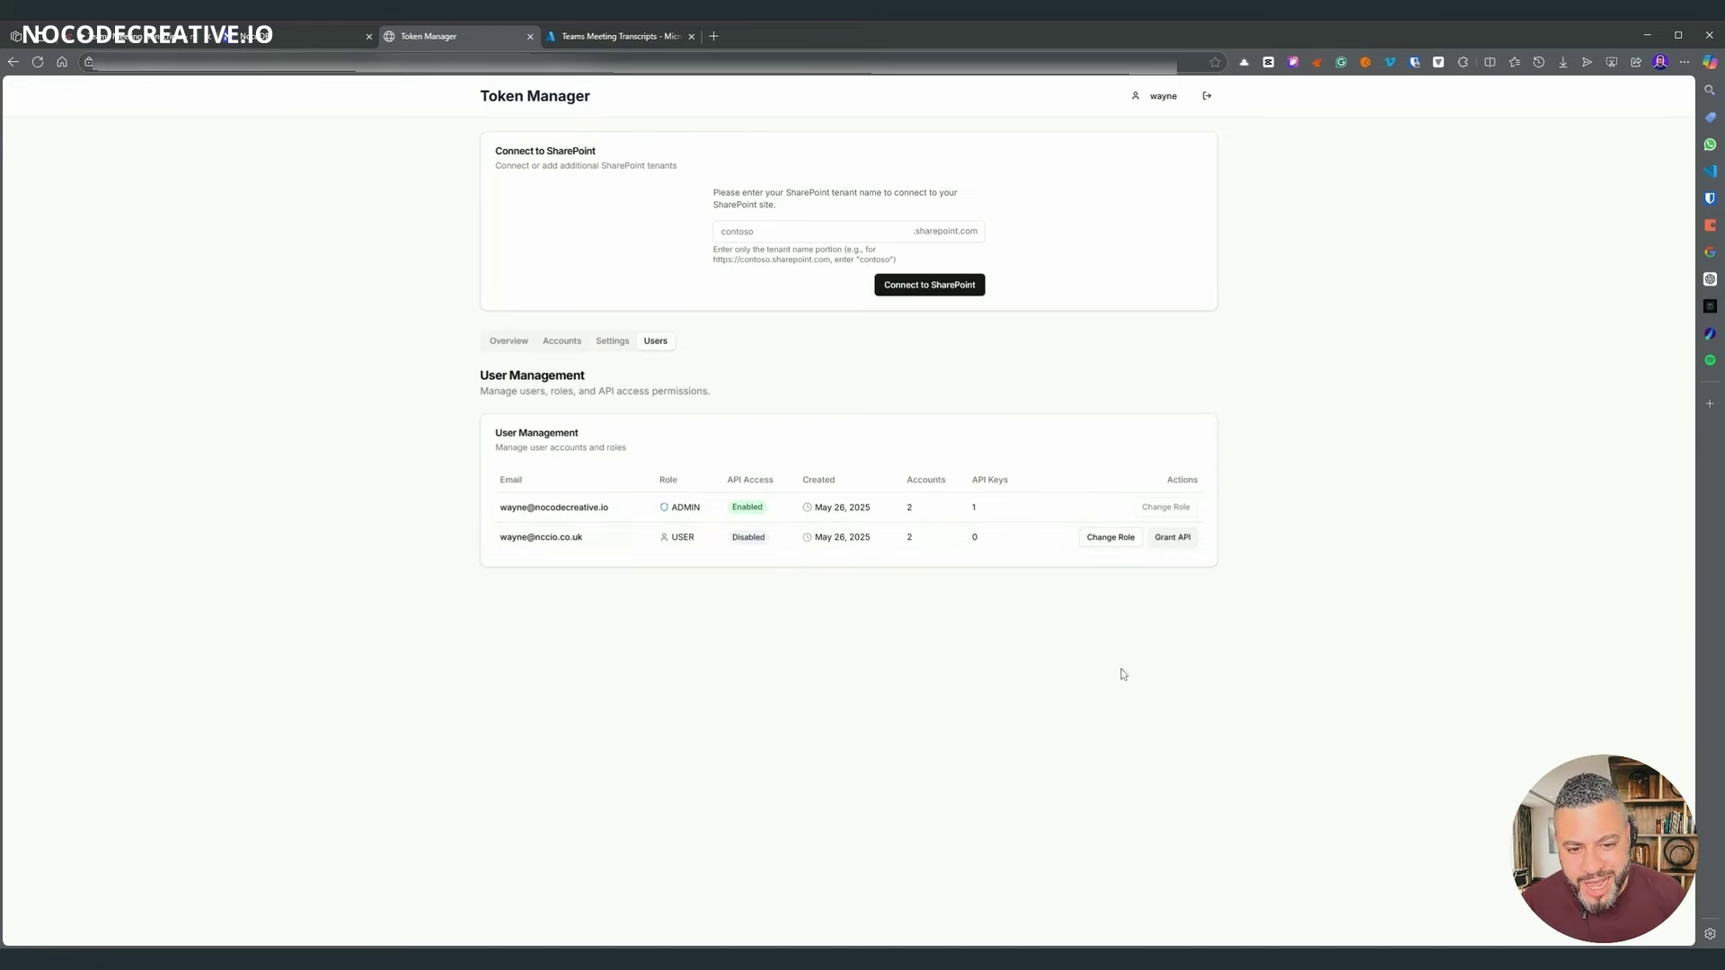
click(619, 343)
- Read the /api/external/tokens endpoint's access rules for regular and Admin users
scroll(867, 478, down, 4)
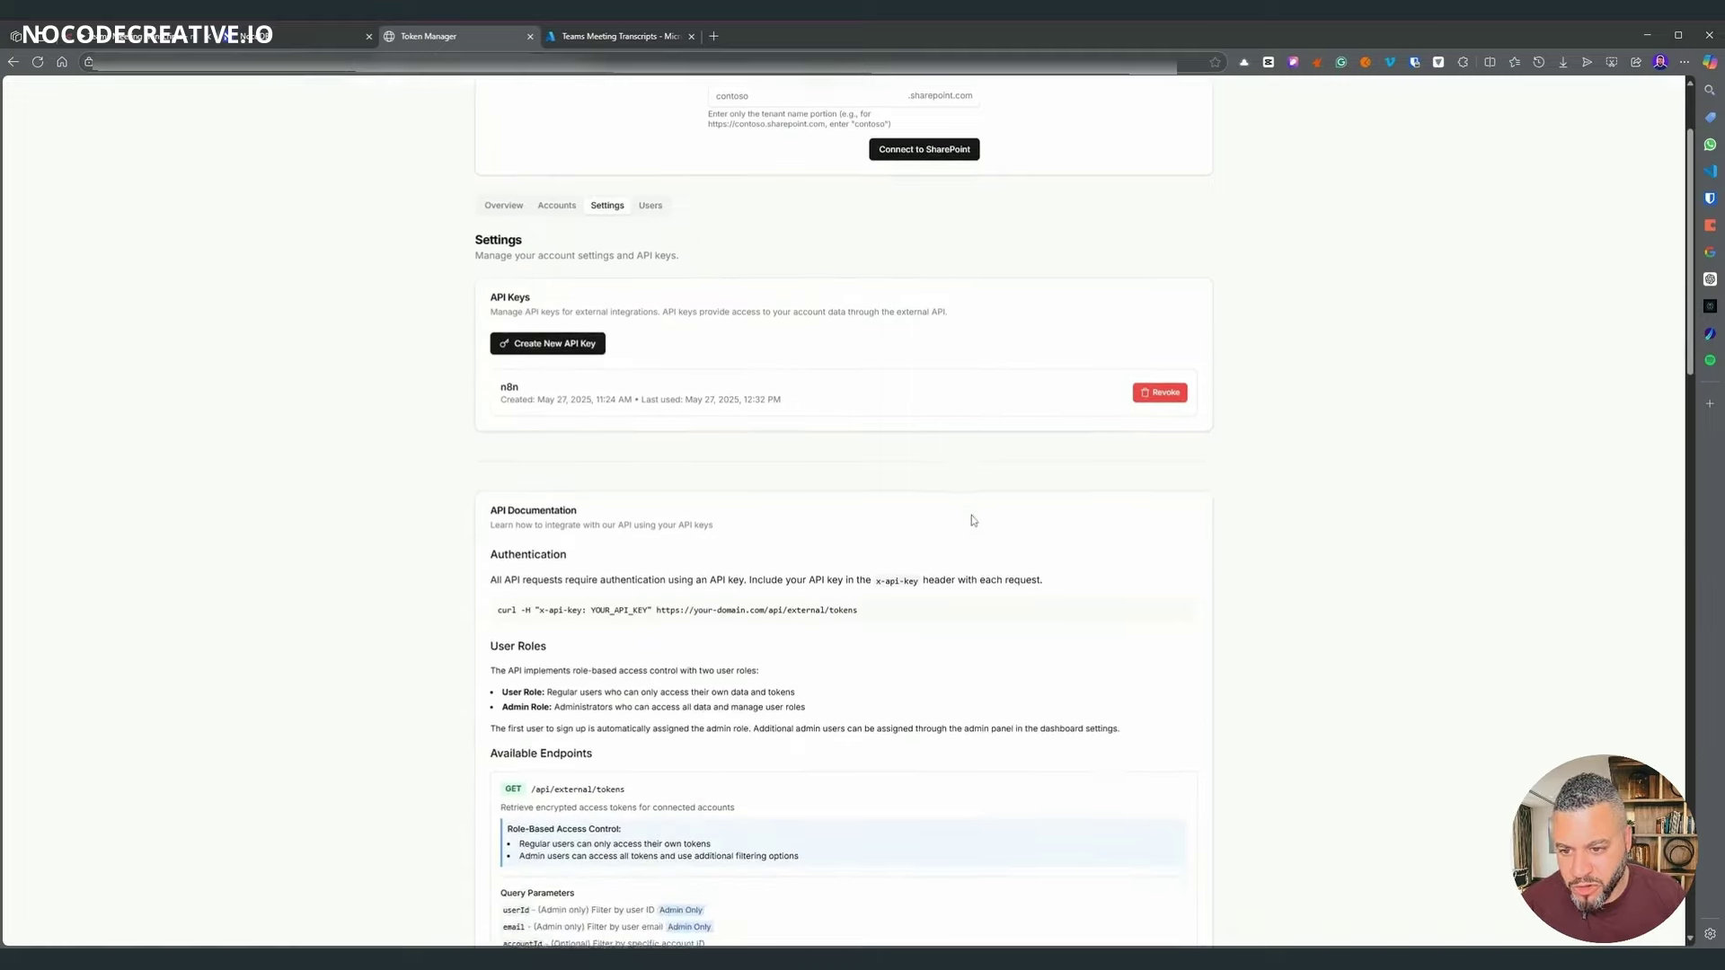
scroll(648, 437, down, 3)
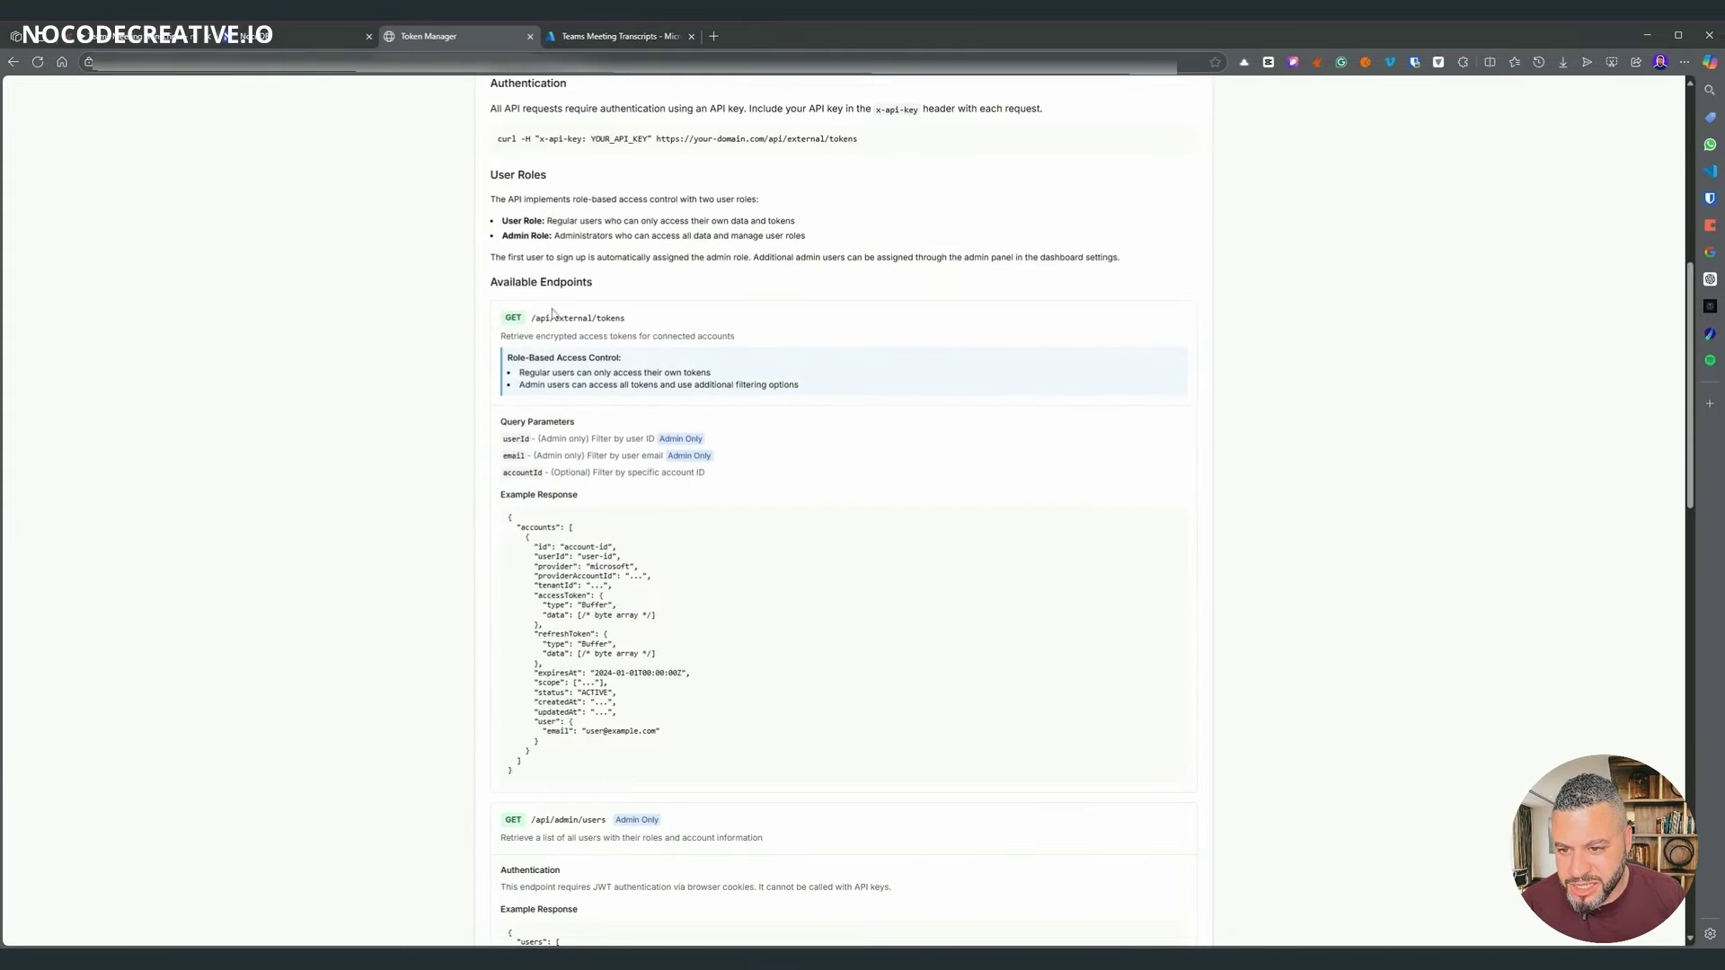
drag(652, 336, 540, 318)
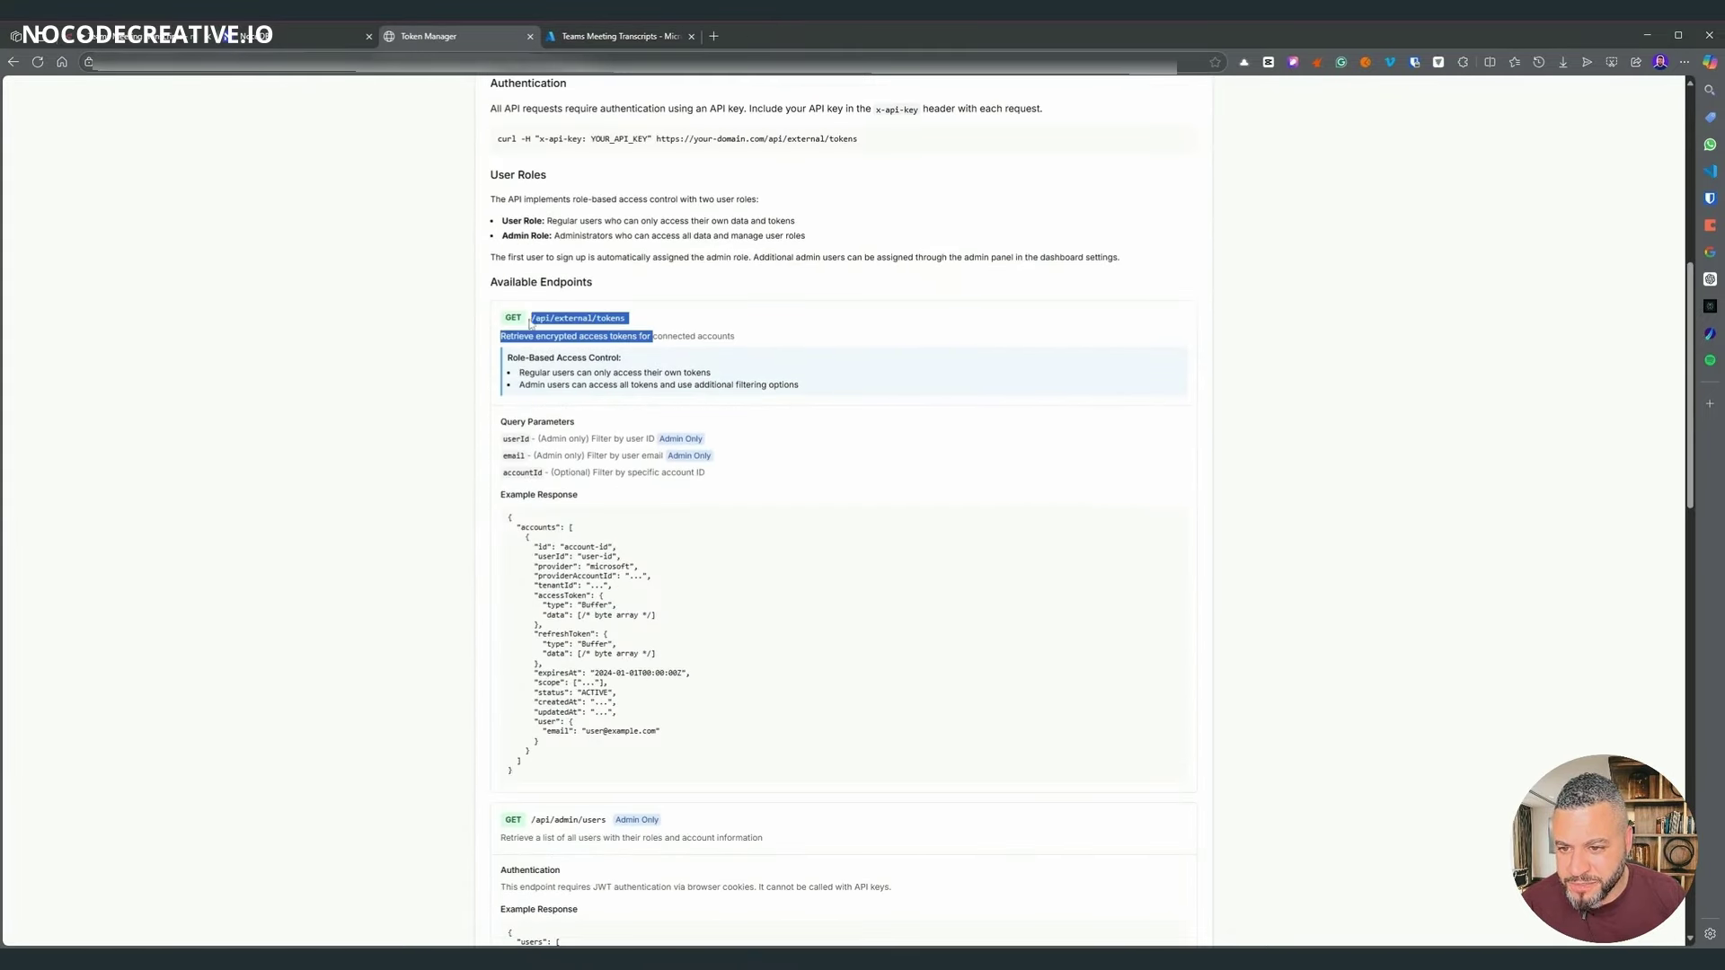
click(955, 348)
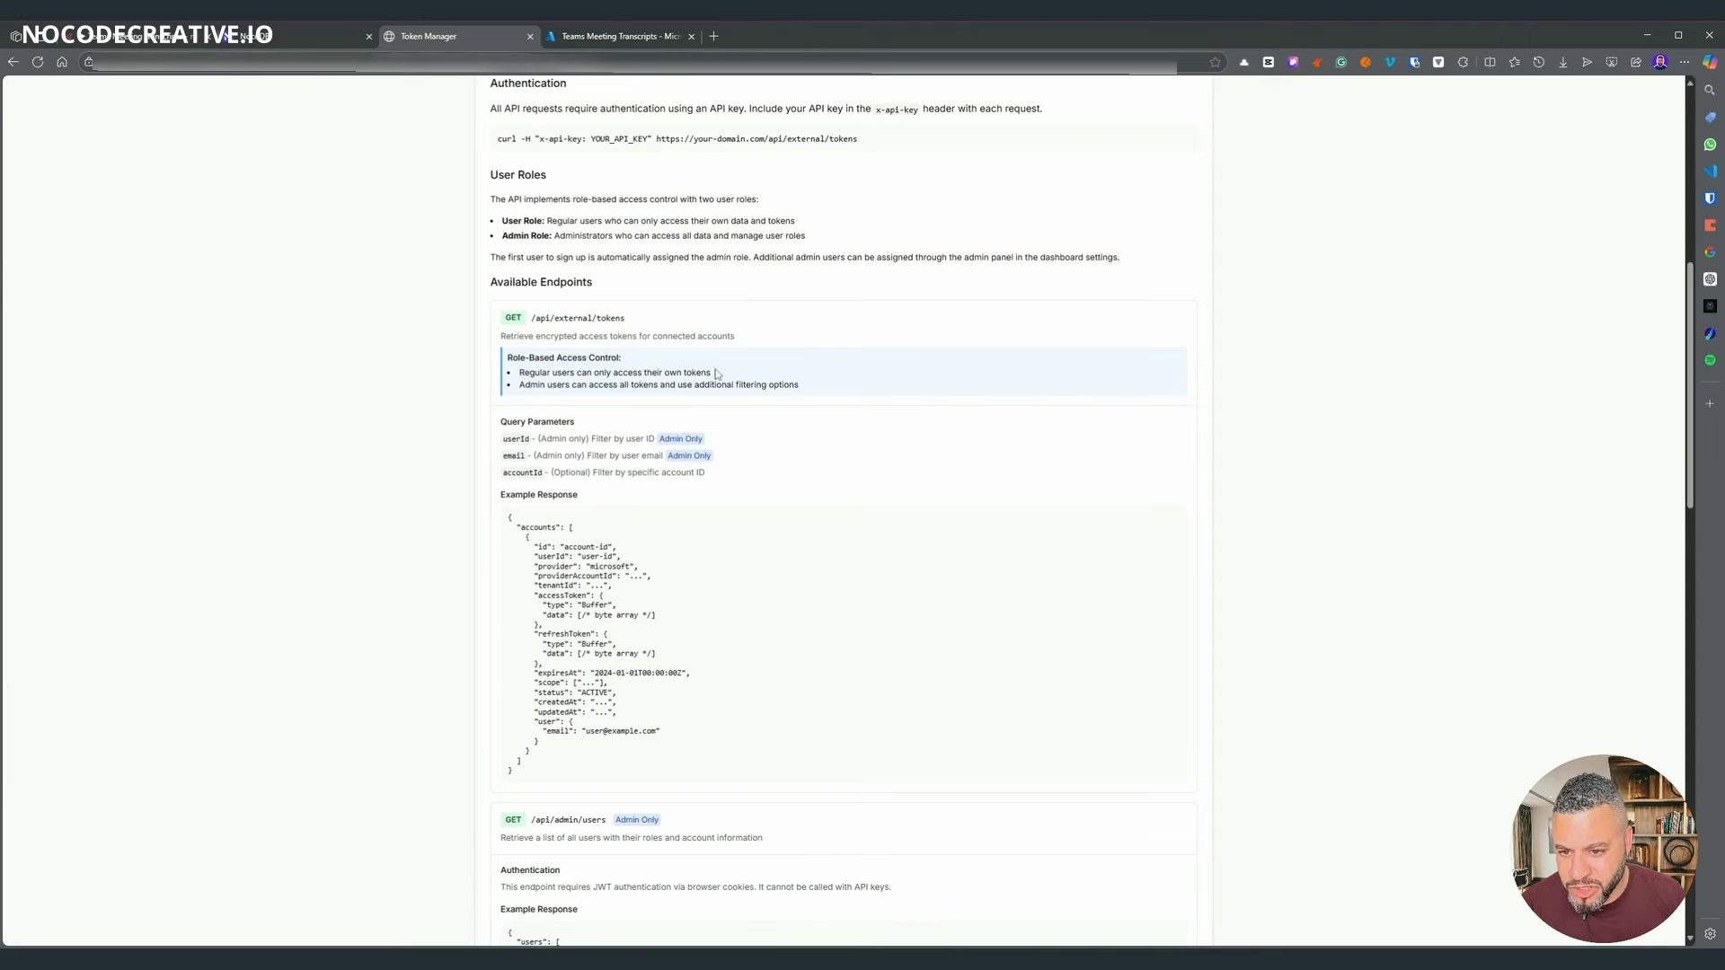
drag(716, 374, 518, 374)
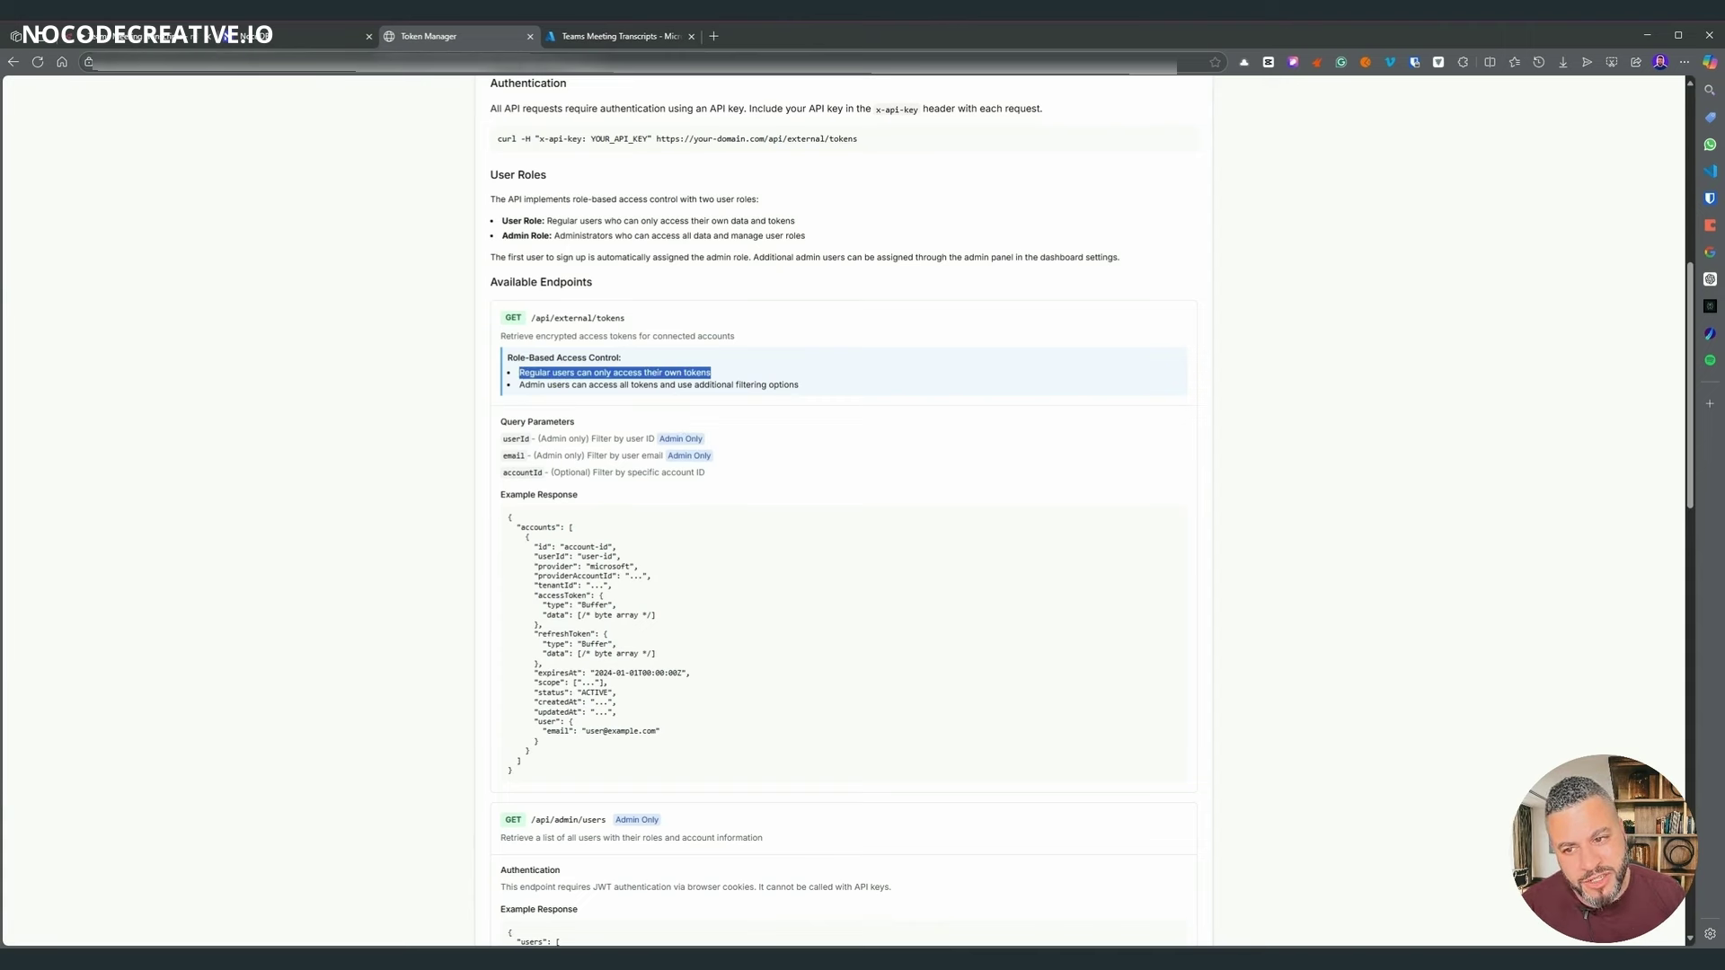
click(850, 377)
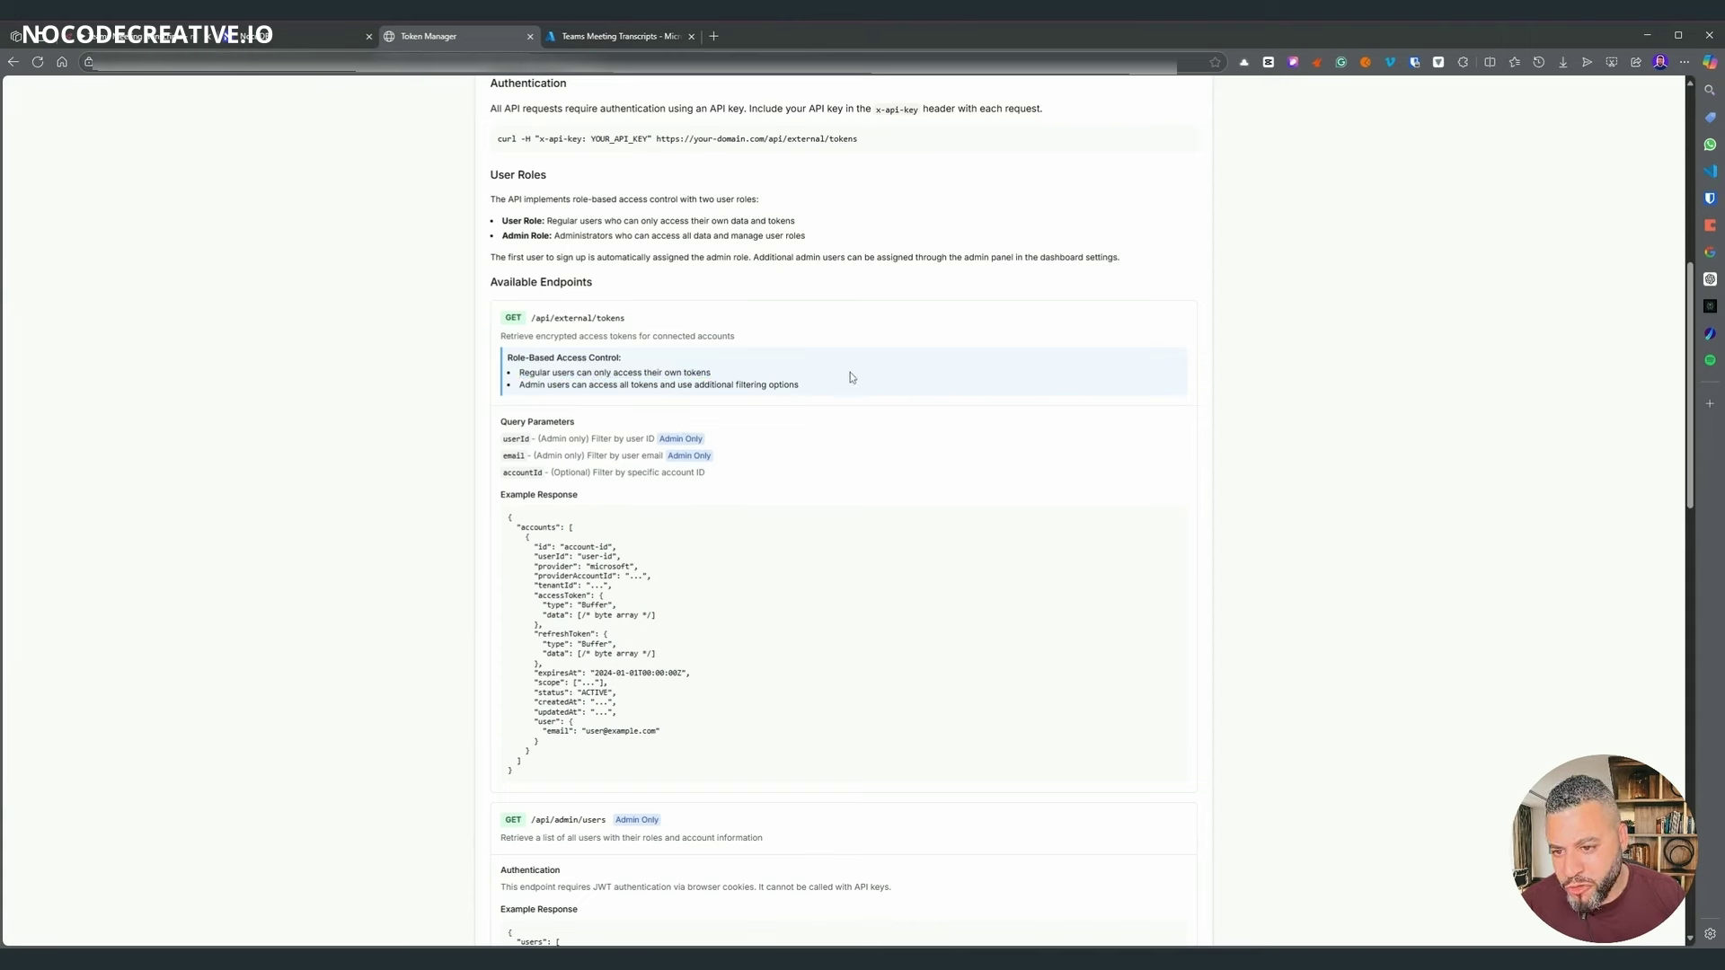
drag(805, 396, 471, 397)
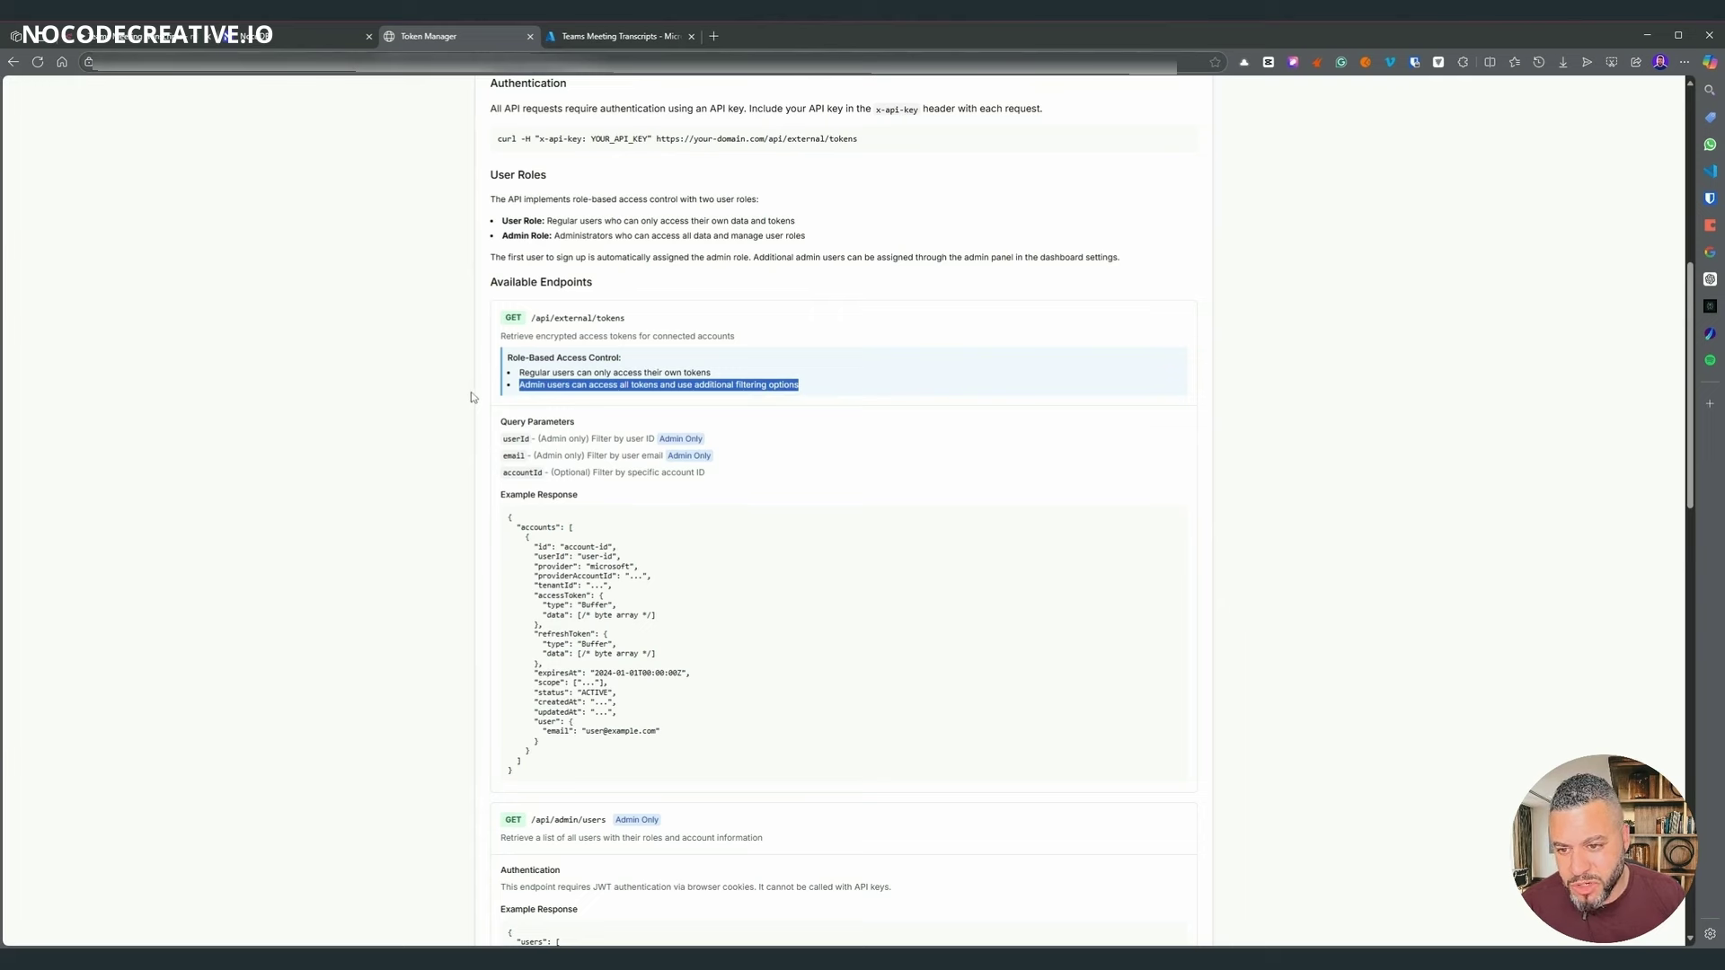
click(1255, 429)
- Examine the example response's accessToken block, continuing down to the Decrypting Tokens Node.js sample
scroll(1479, 445, down, 2)
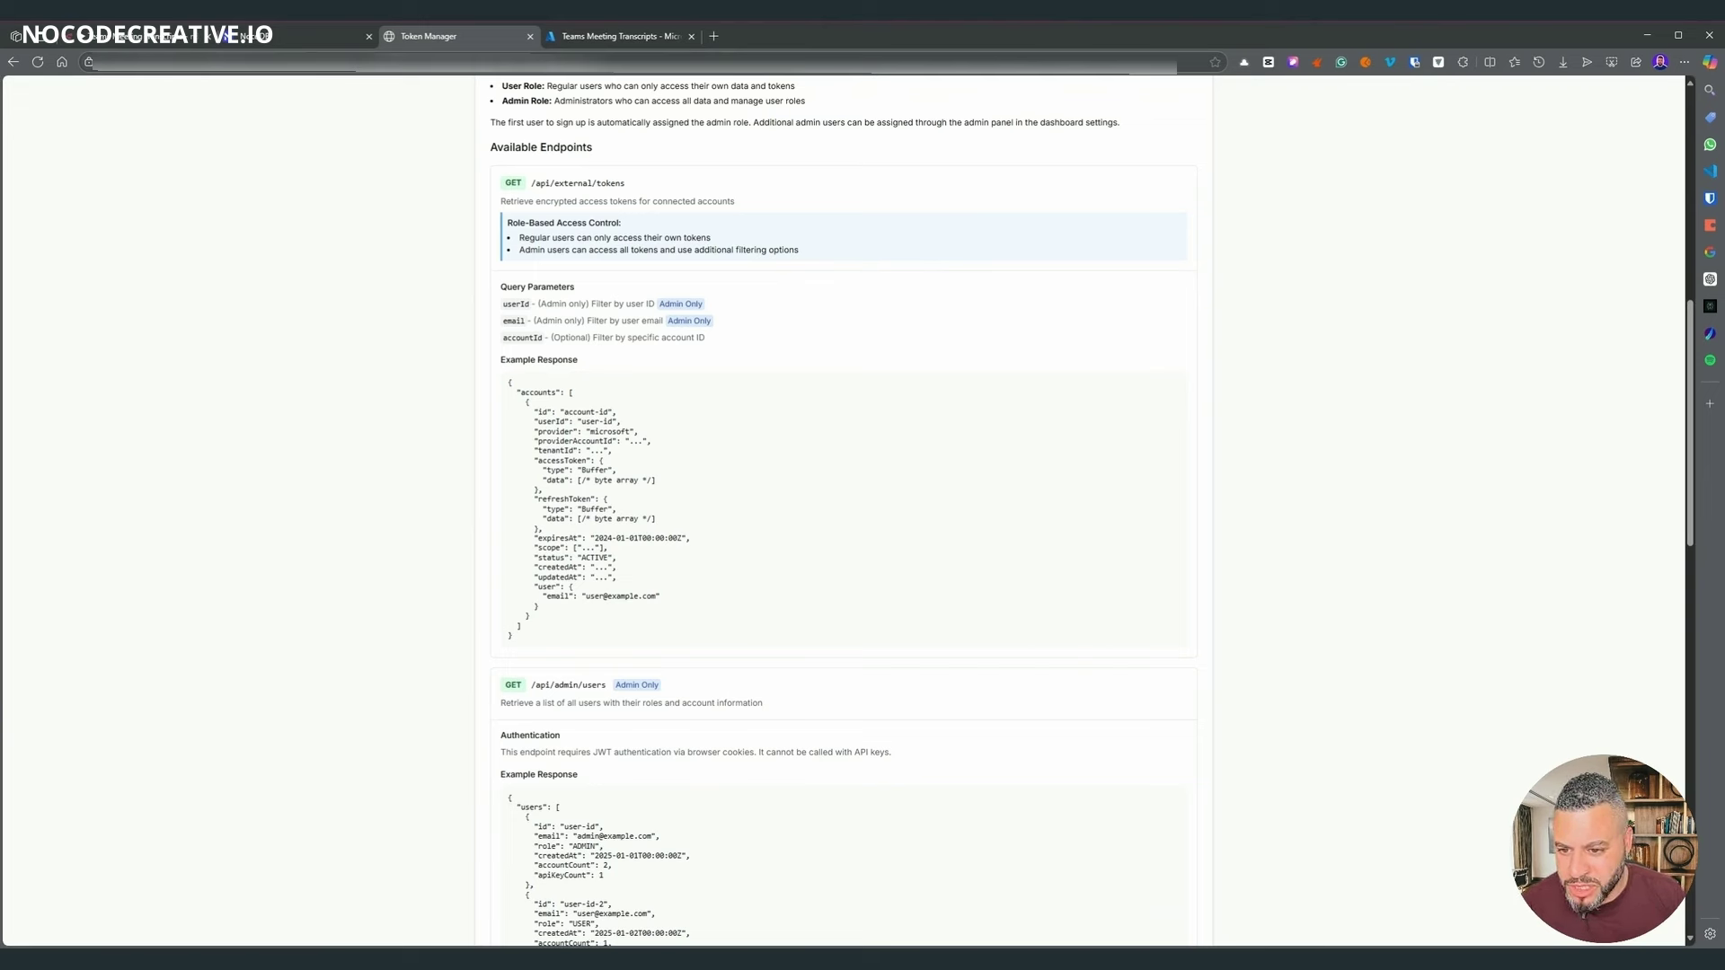
drag(533, 459, 661, 484)
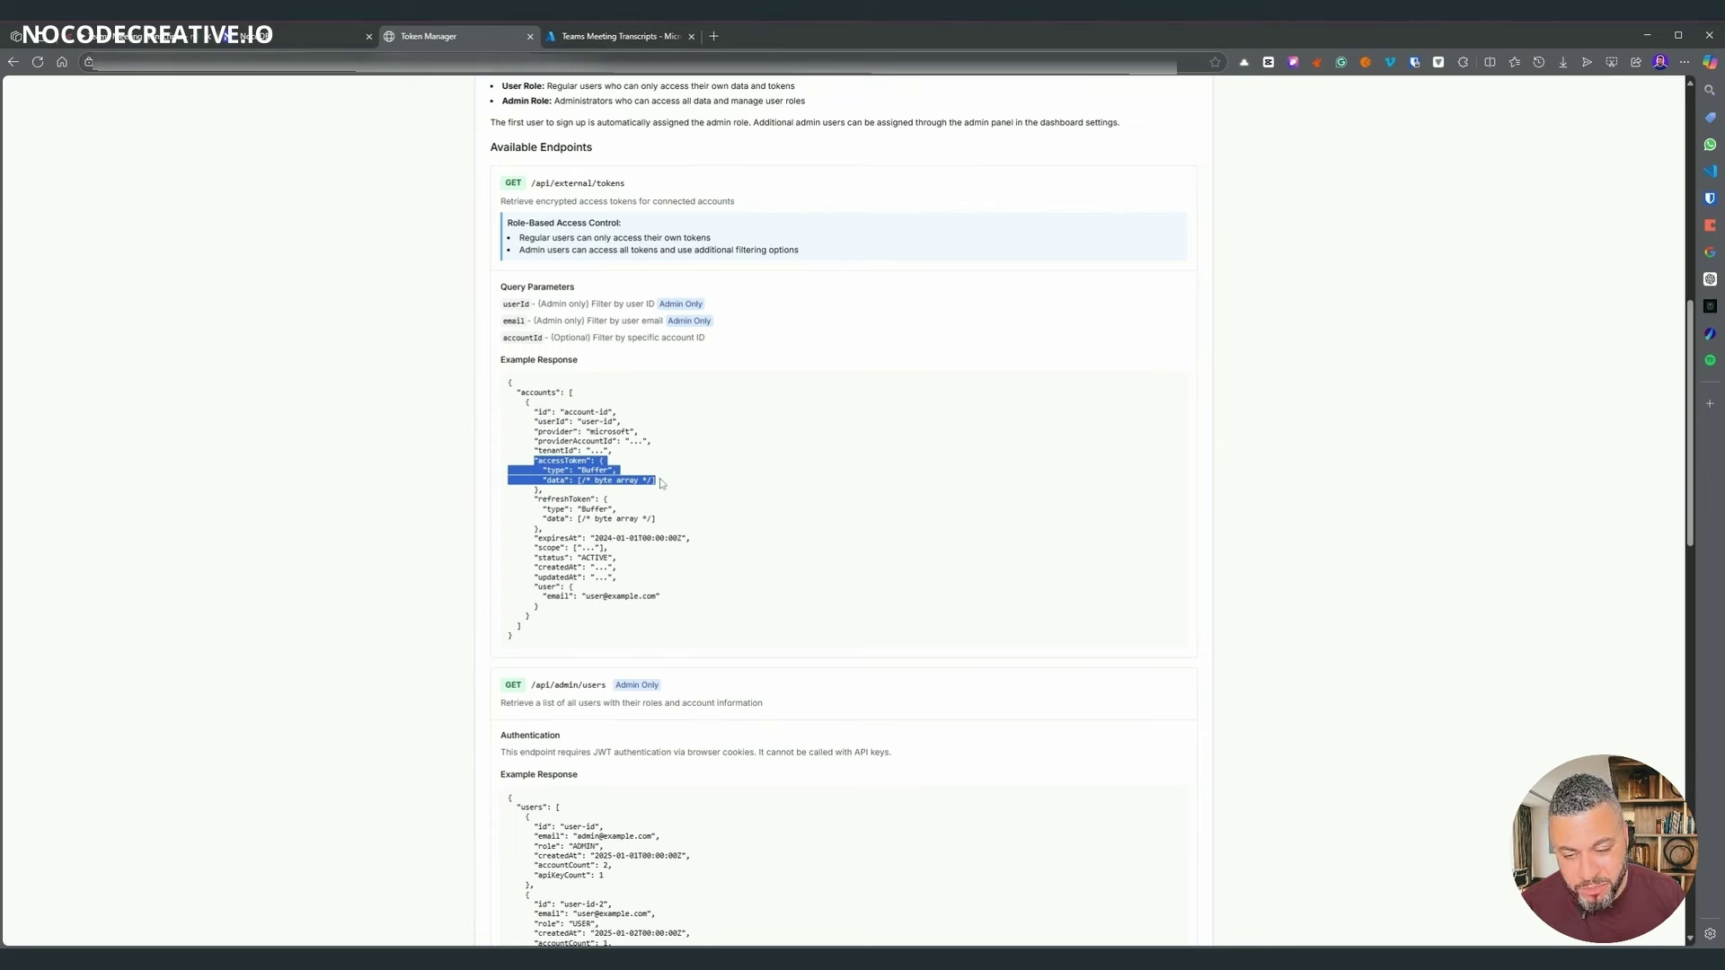
click(661, 483)
scroll(738, 426, down, 2)
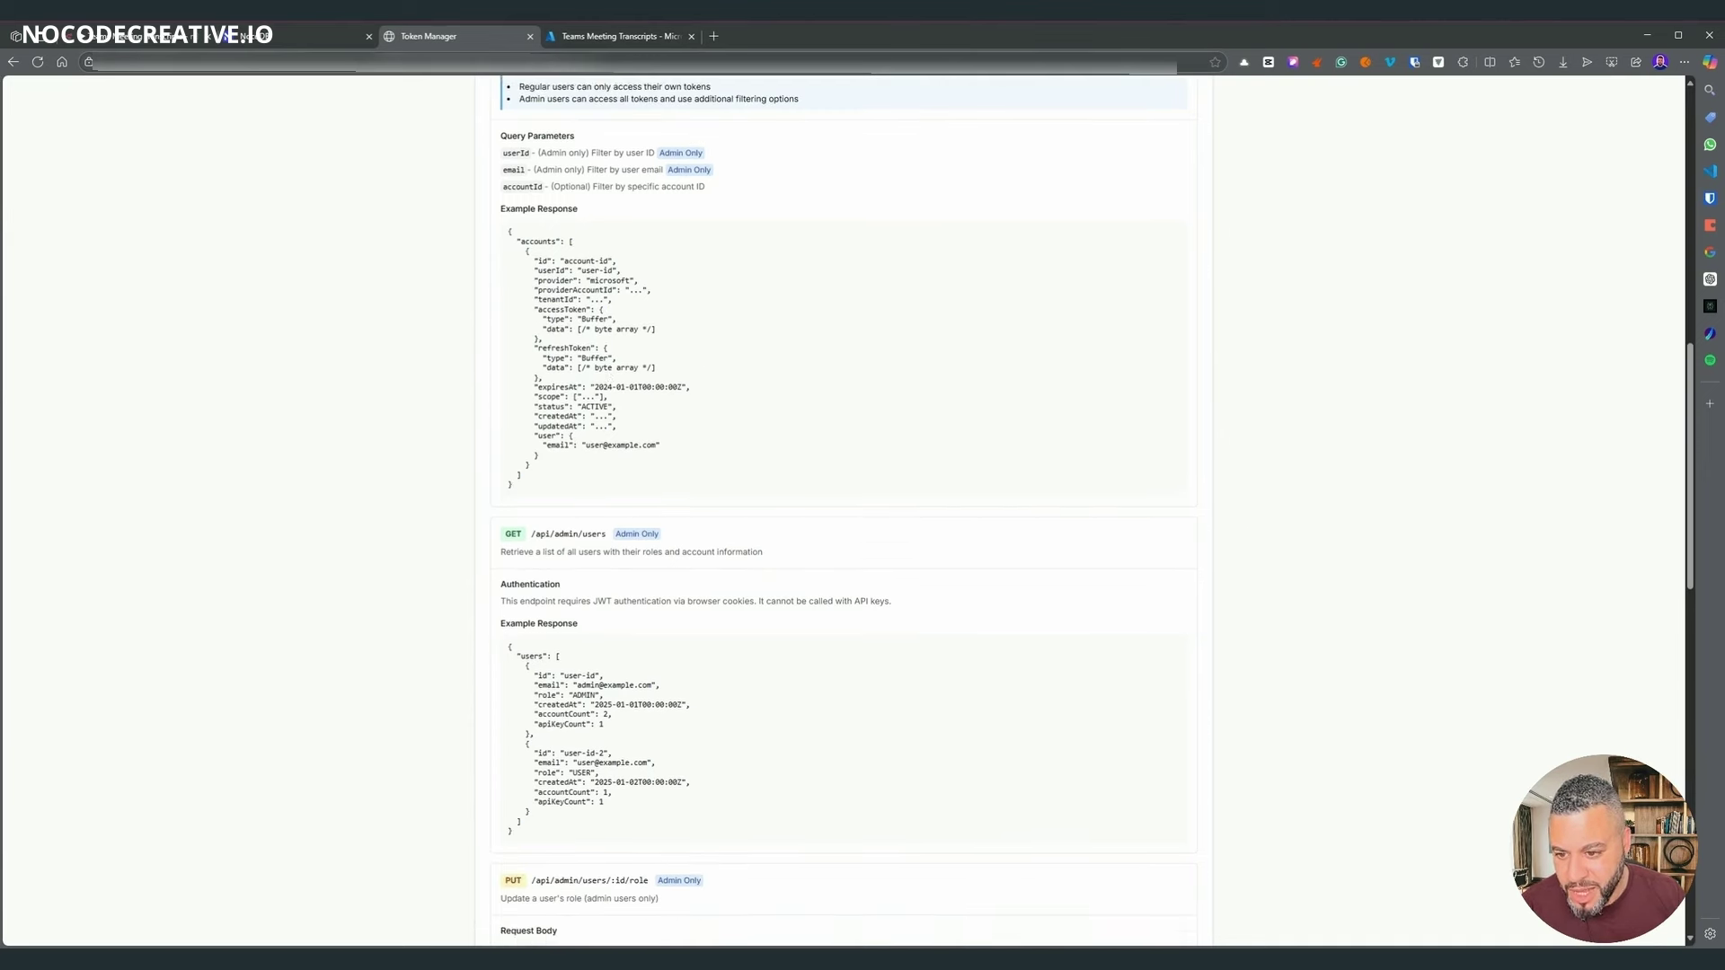
scroll(733, 404, down, 2)
scroll(731, 402, up, 2)
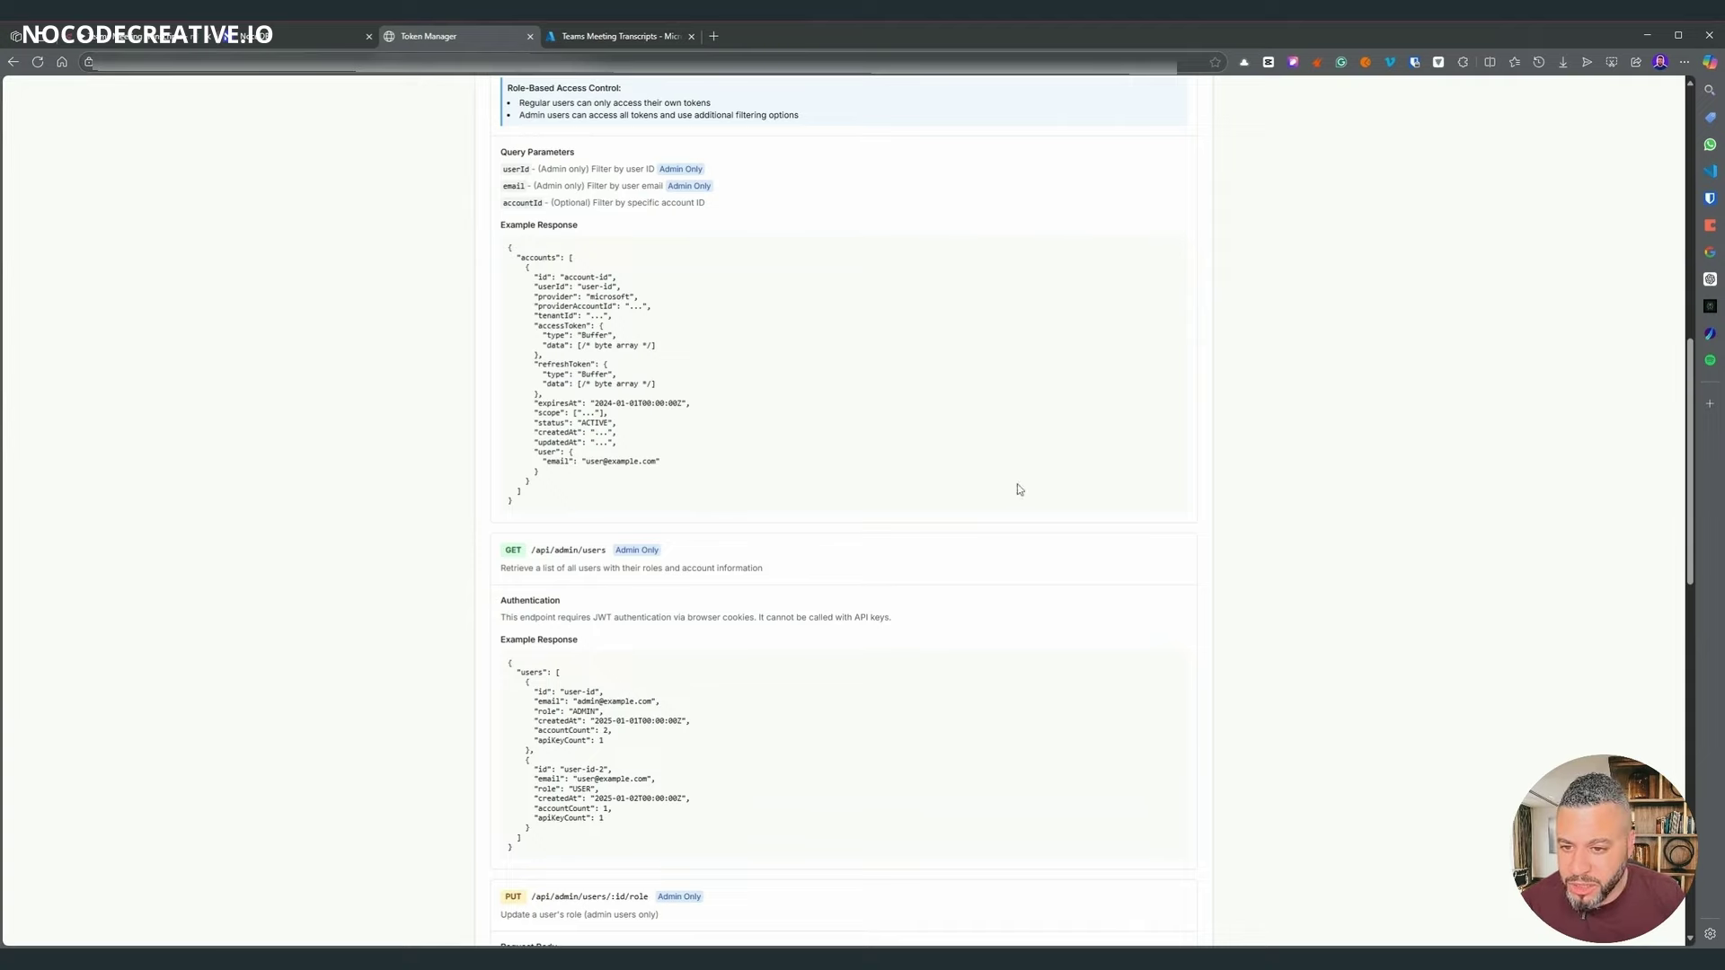
scroll(816, 570, down, 12)
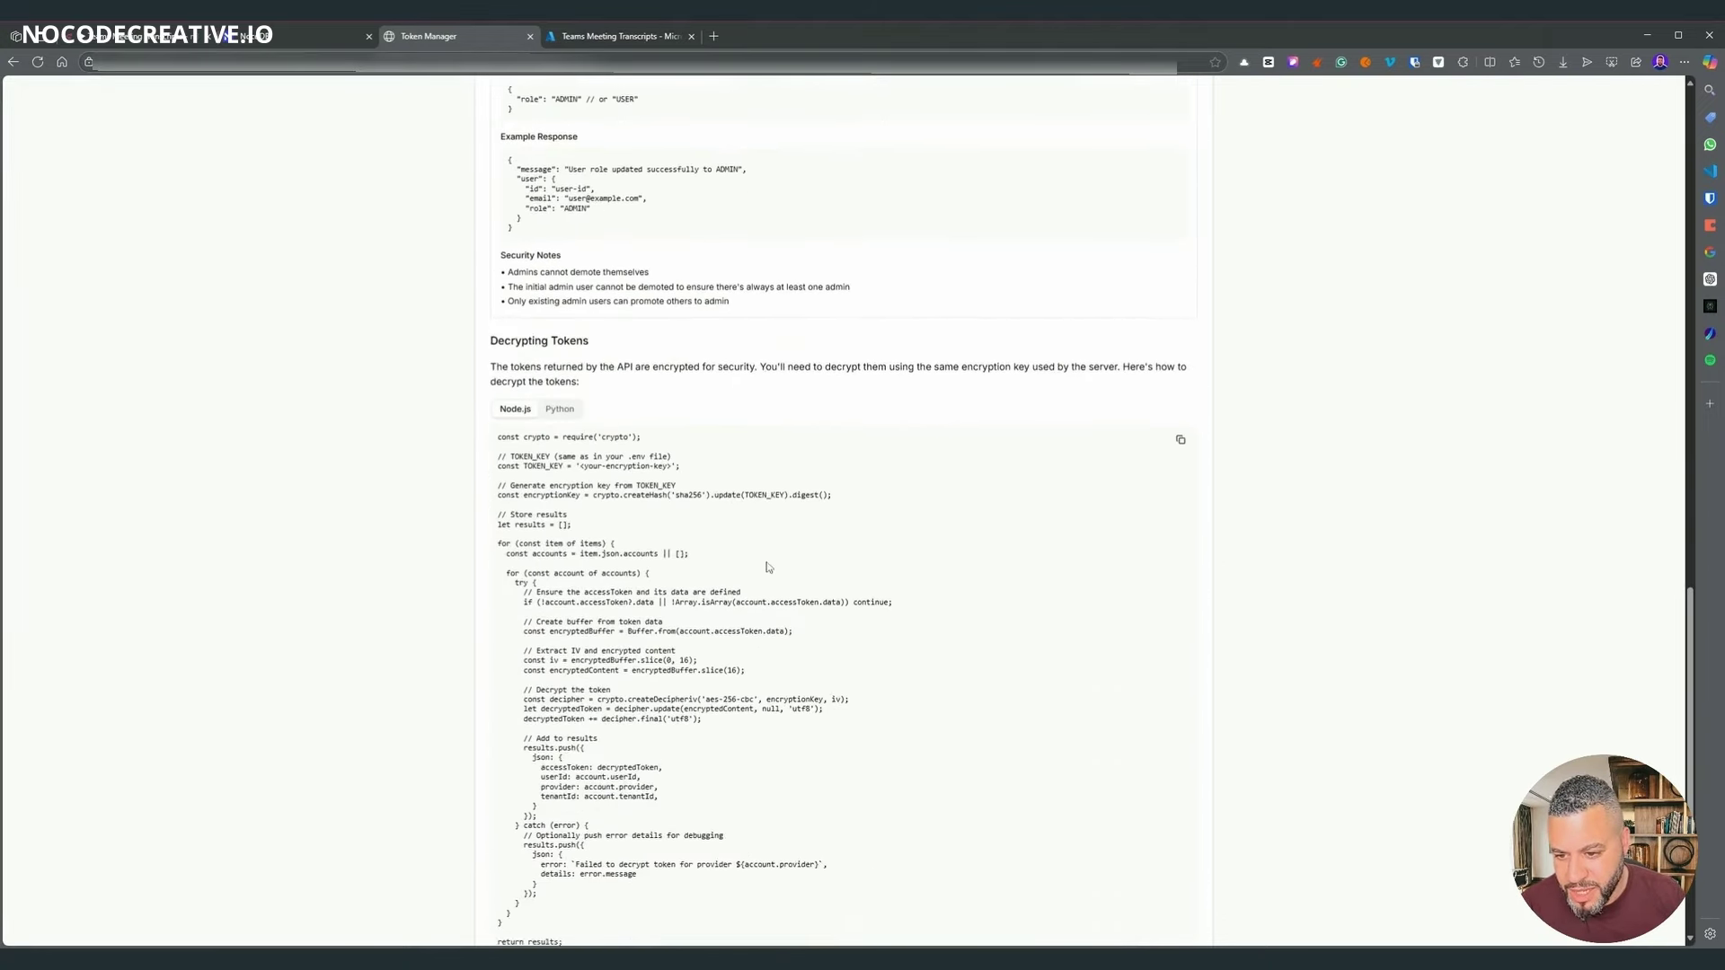
scroll(768, 568, down, 3)
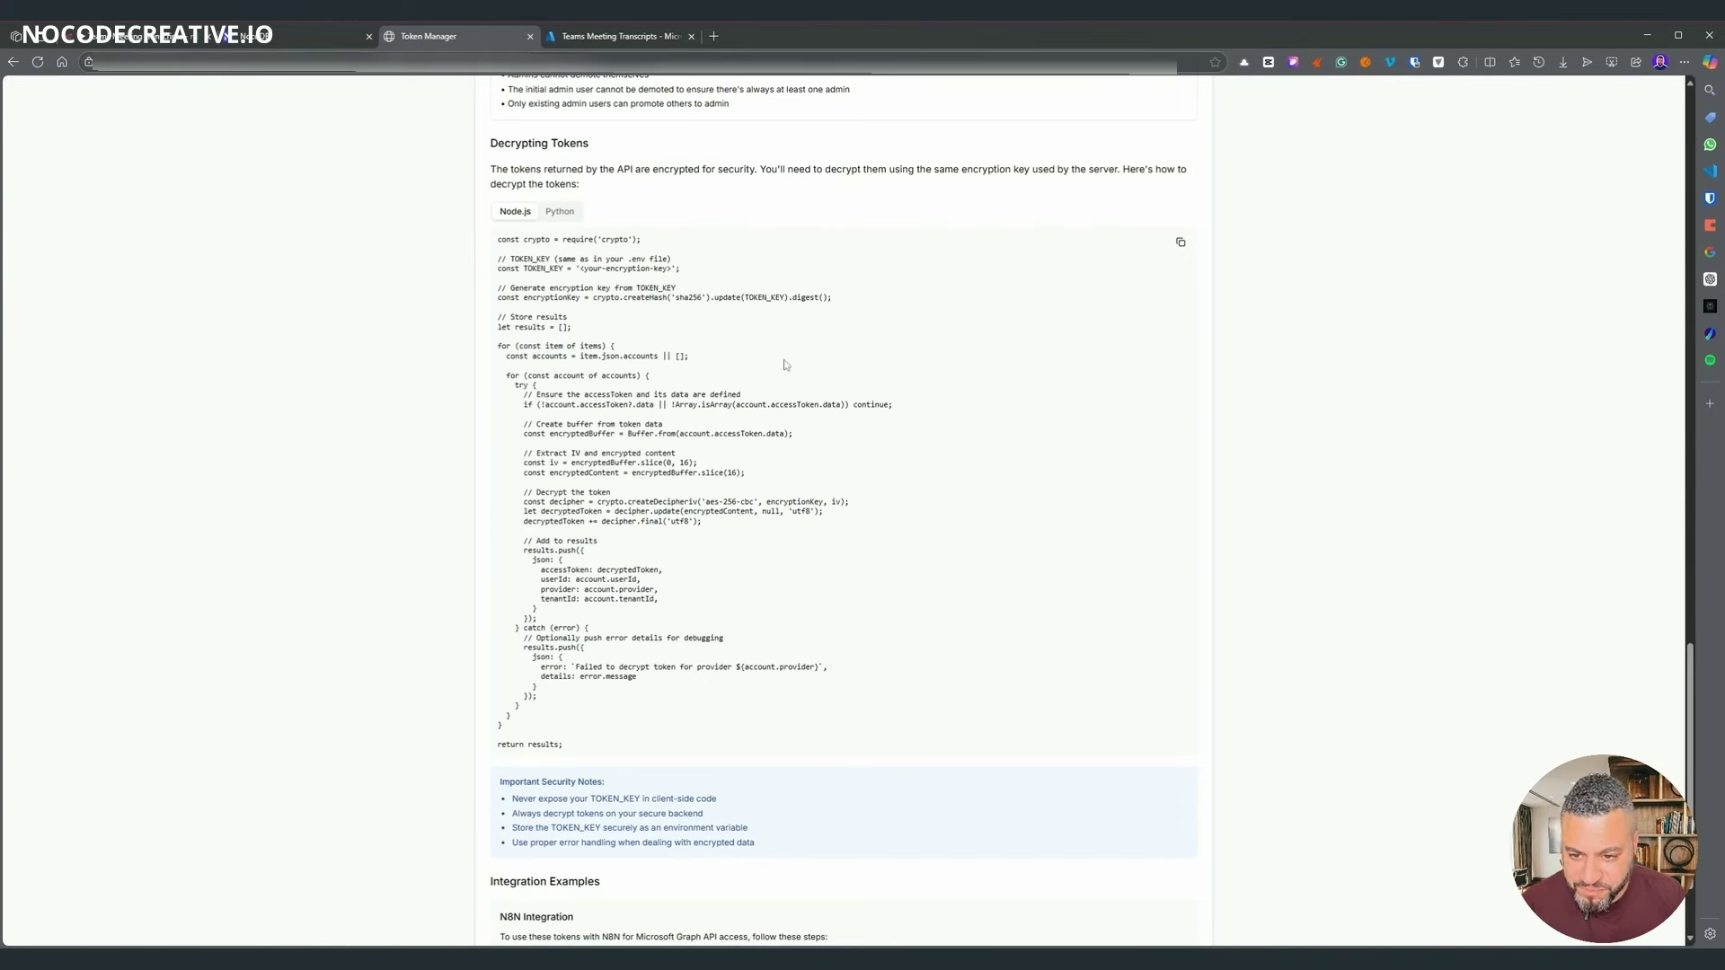
scroll(785, 365, up, 1)
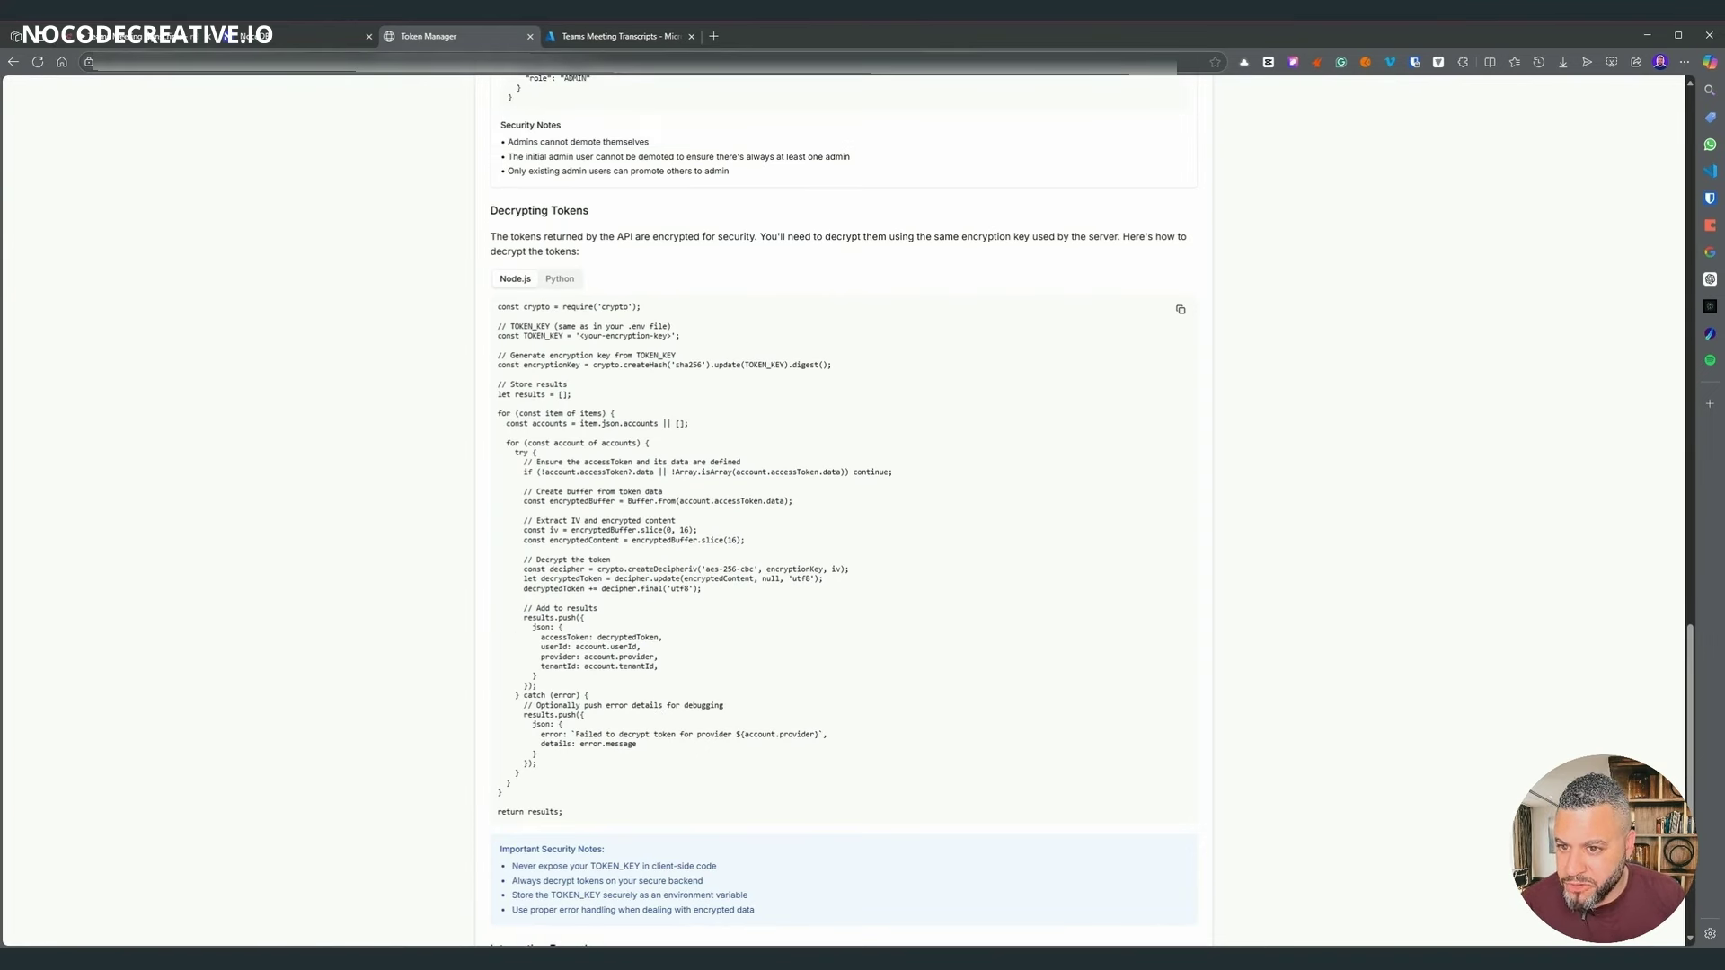
- Open the Get Tokens workflow from the n8n Overview
click(143, 38)
click(87, 124)
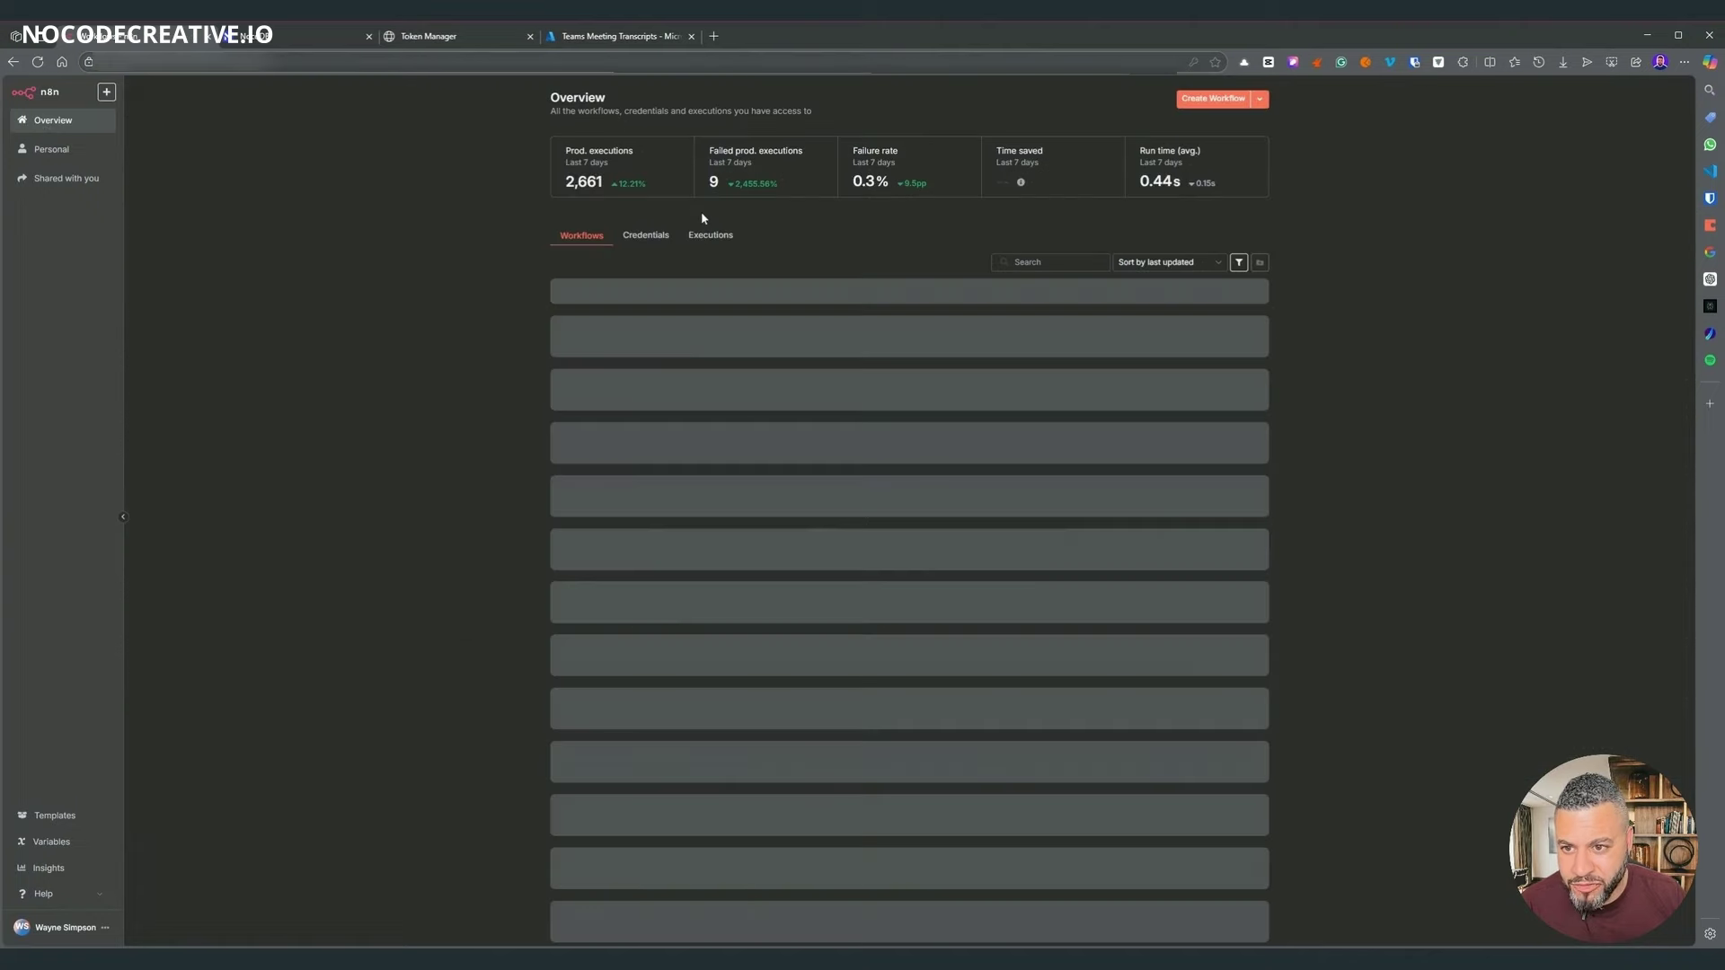
click(616, 344)
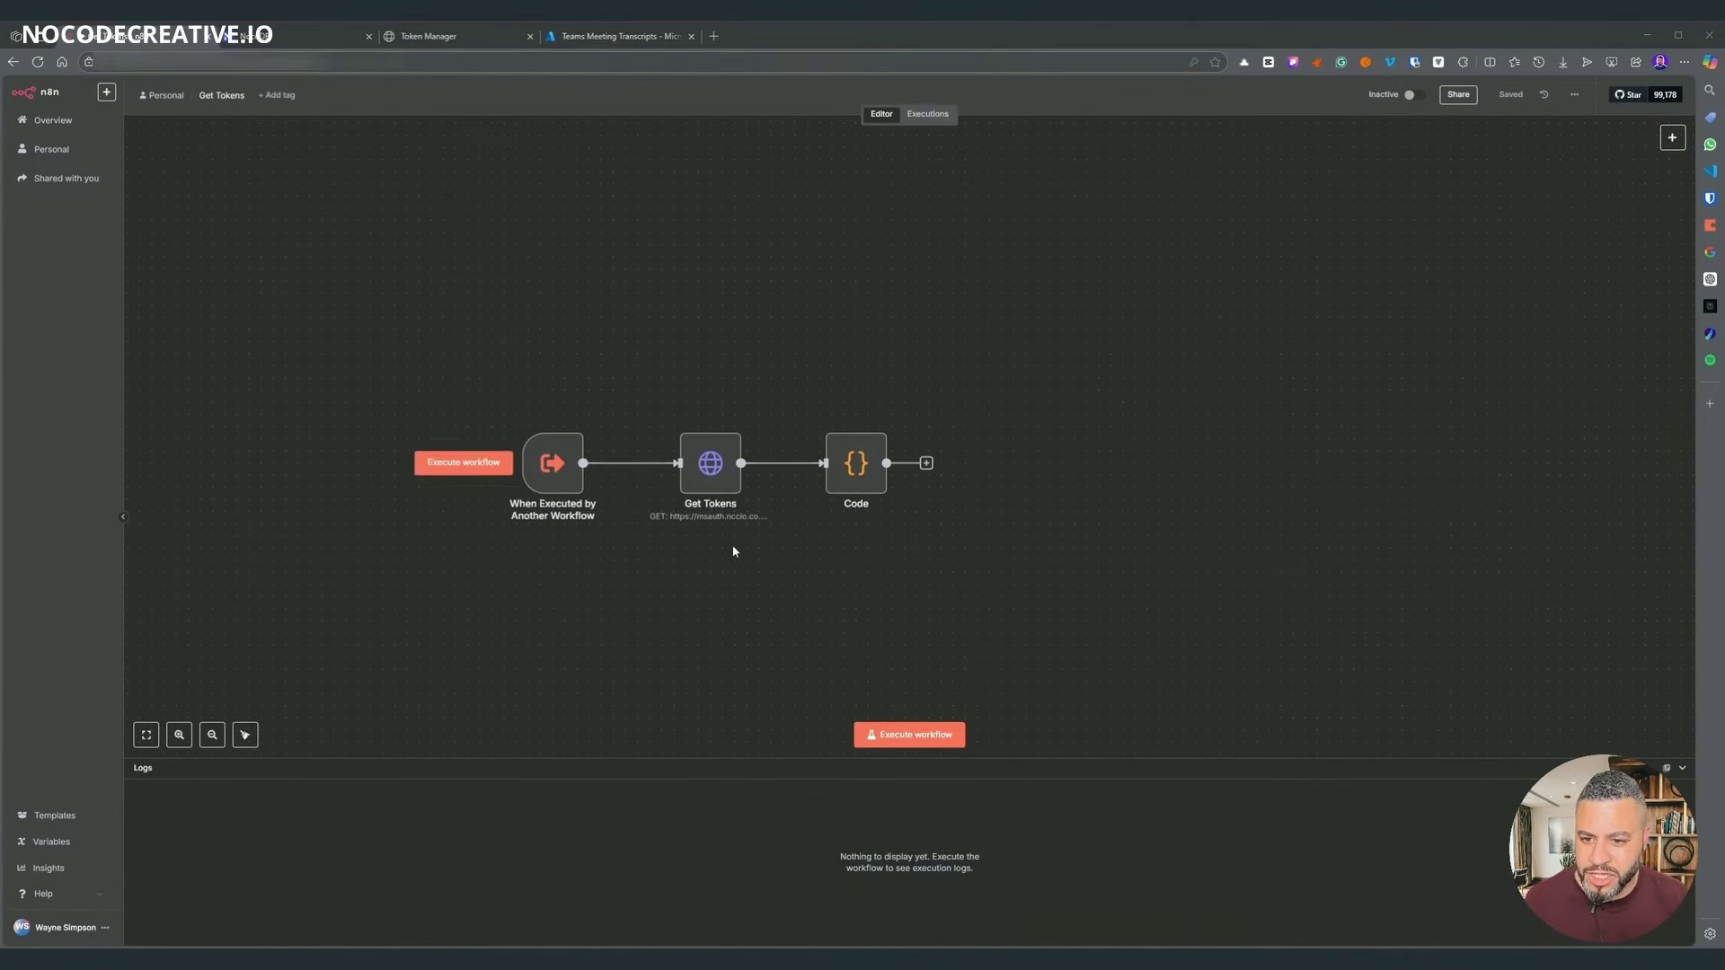
- Confirm the Get Tokens request's MS Auto Auth 365 credential uses the x-api-key header
click(699, 462)
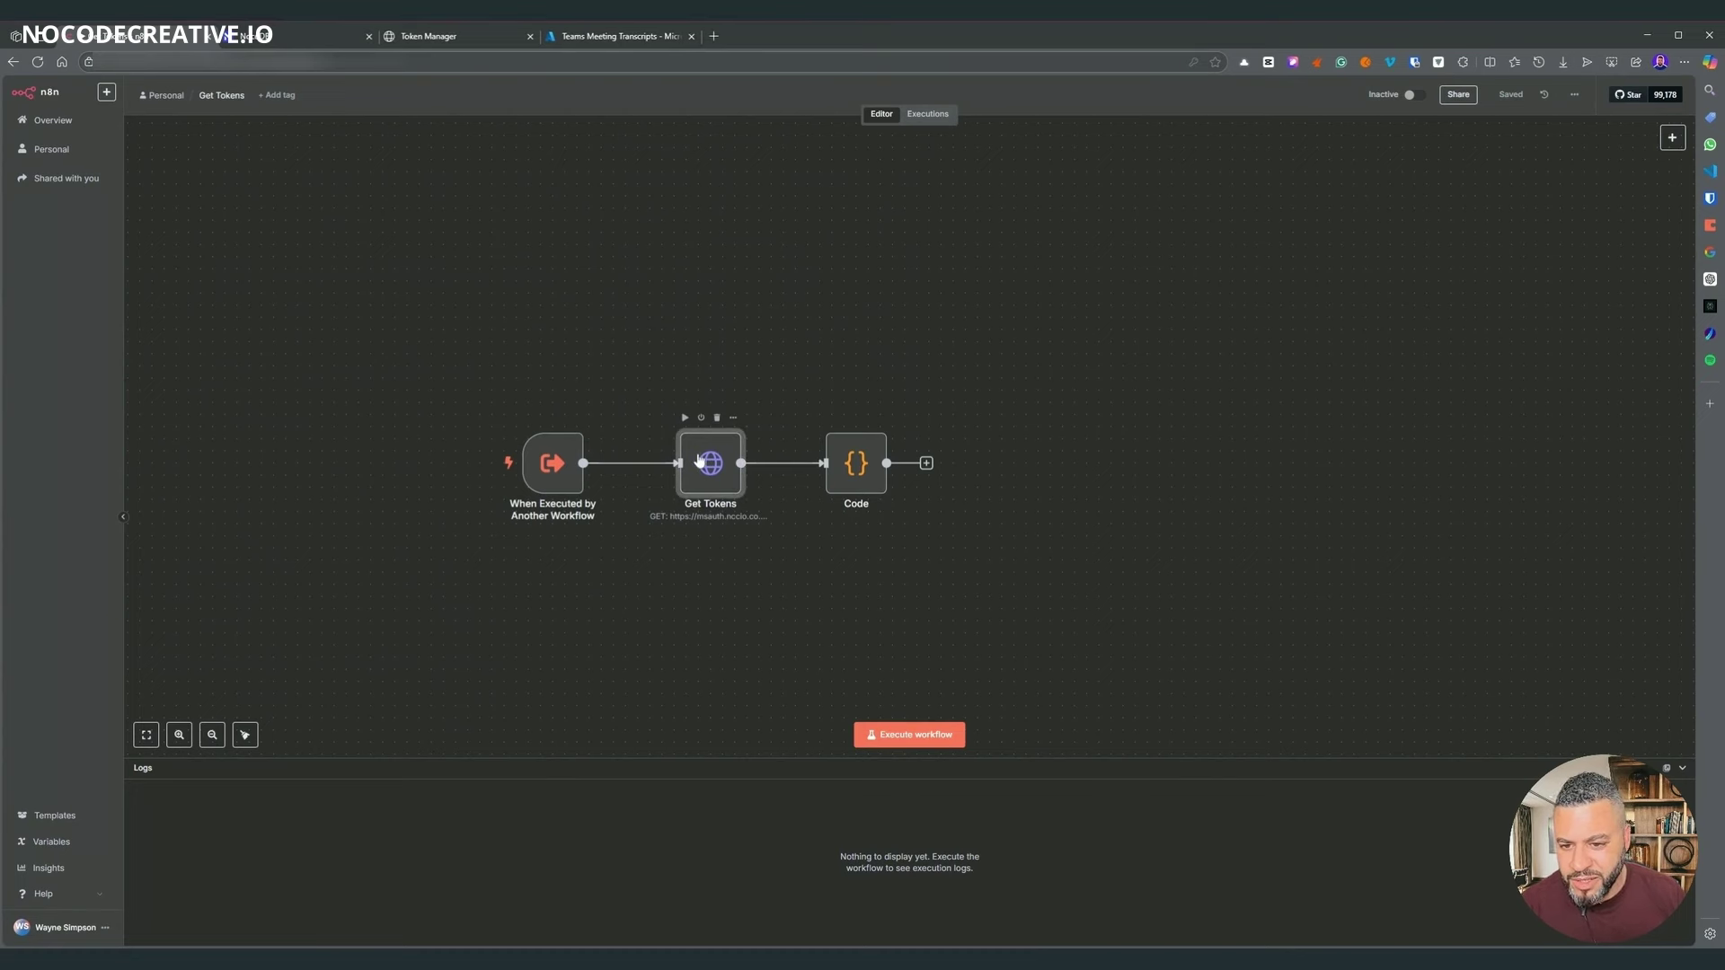
double_click(700, 461)
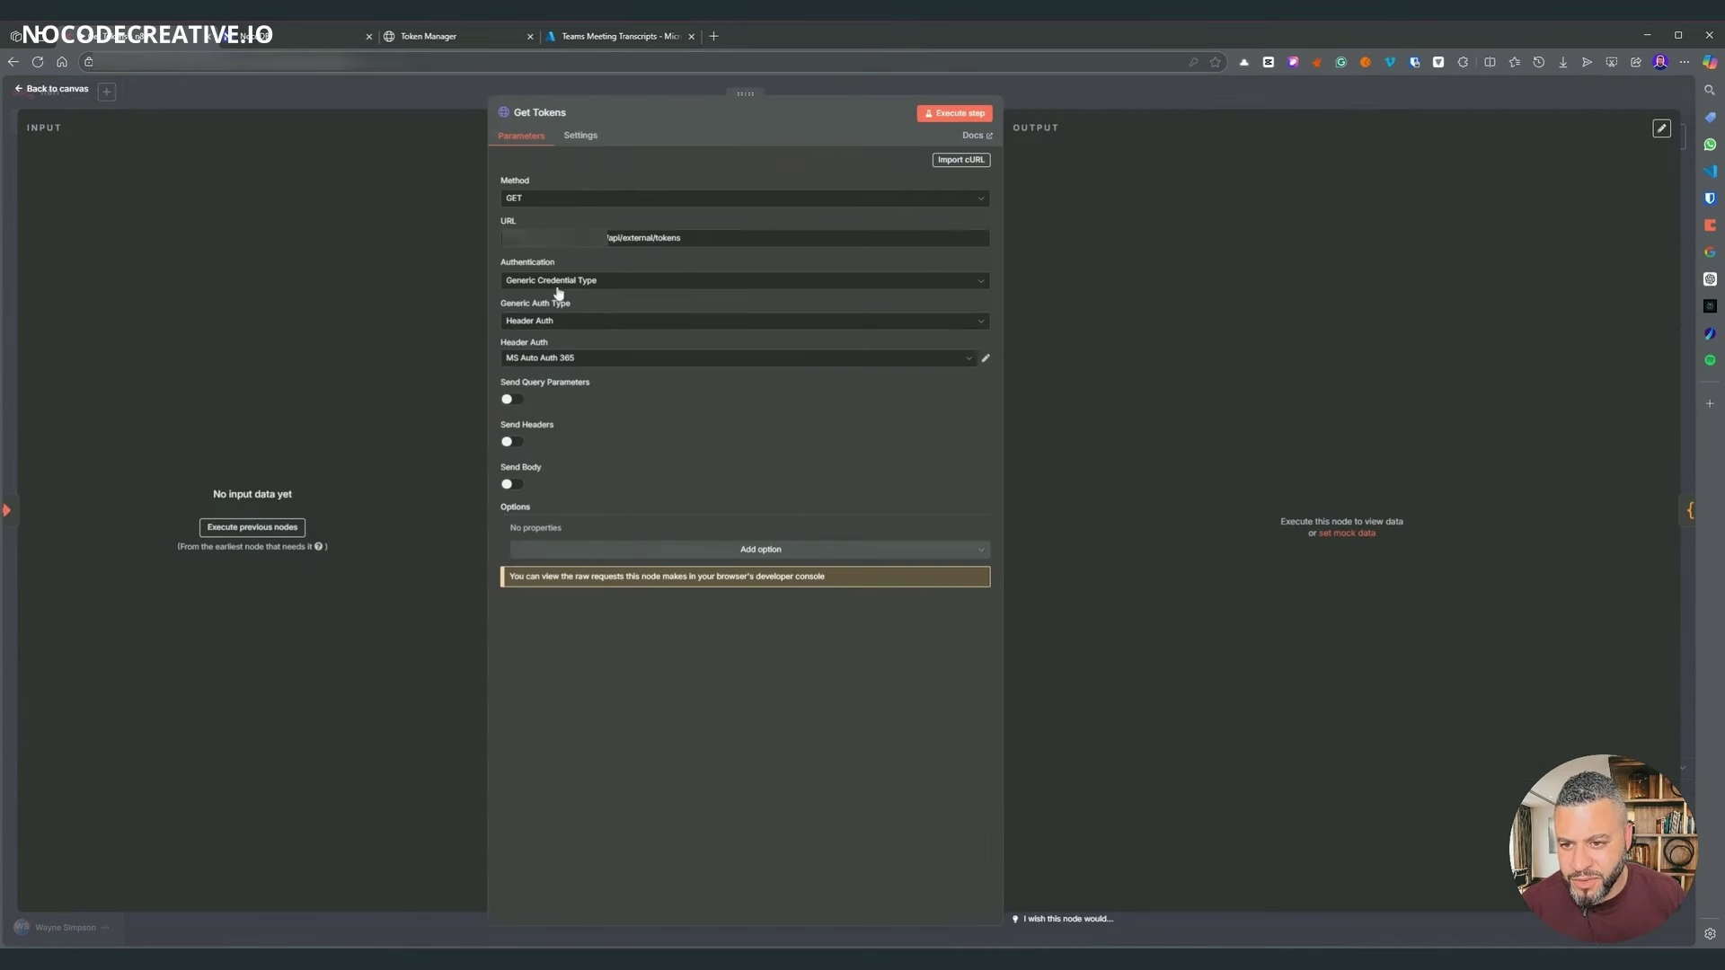
drag(686, 239, 393, 239)
click(606, 716)
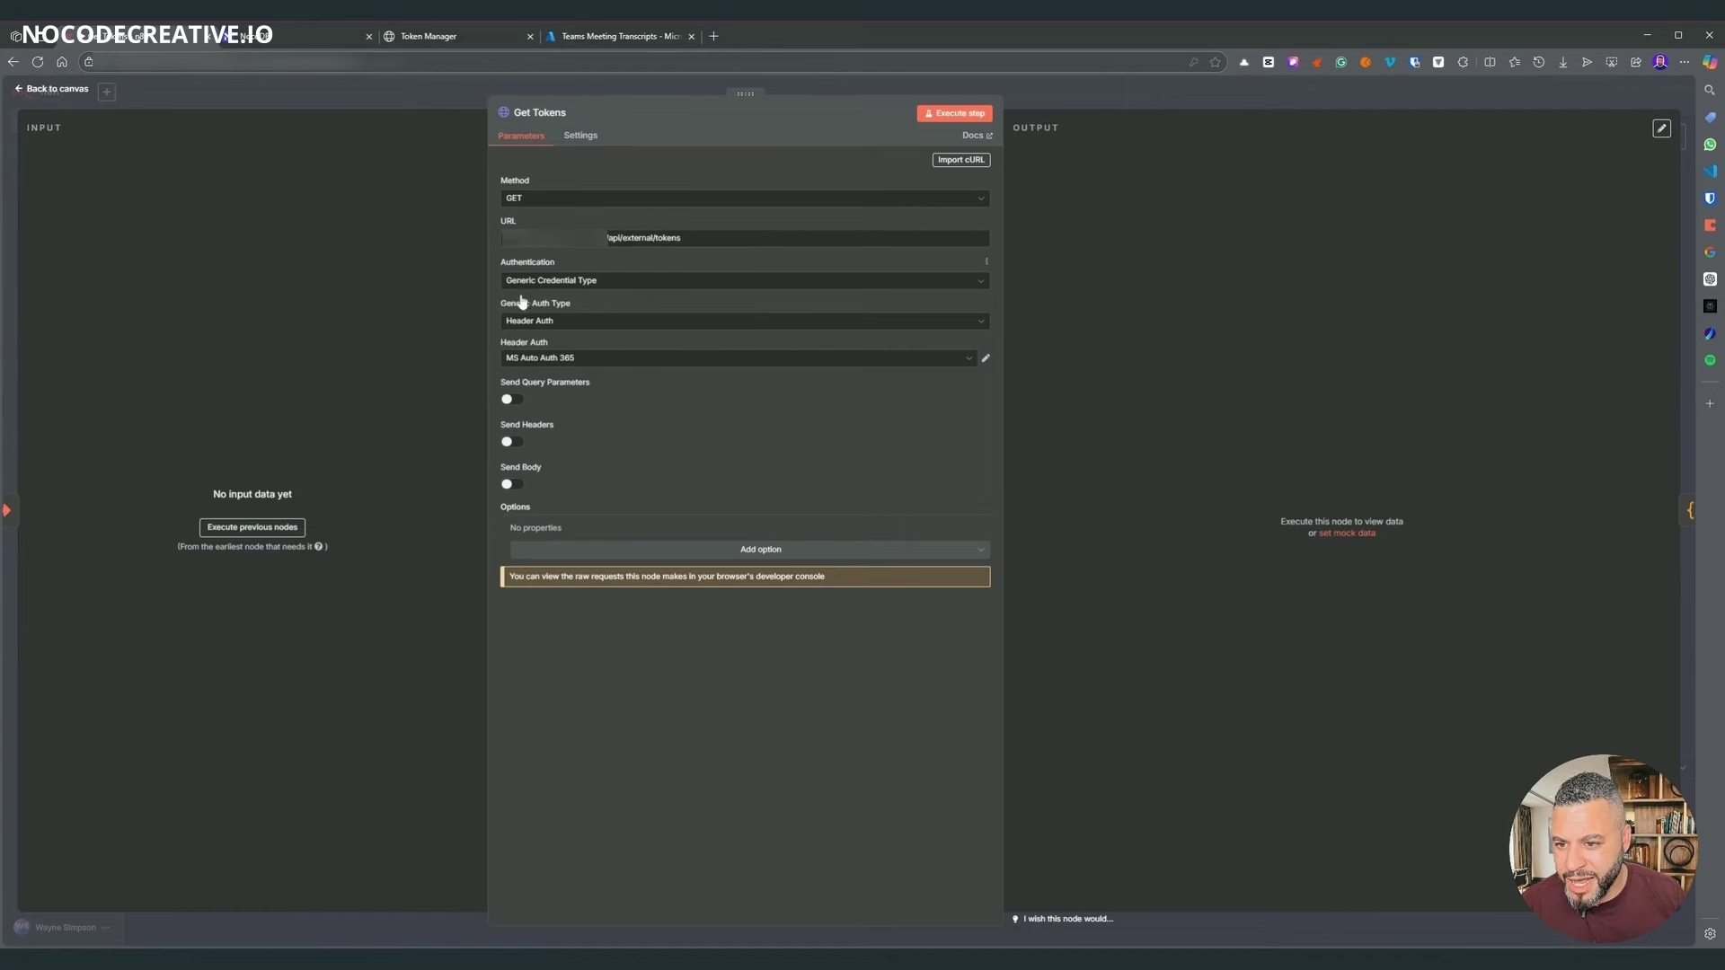
click(985, 359)
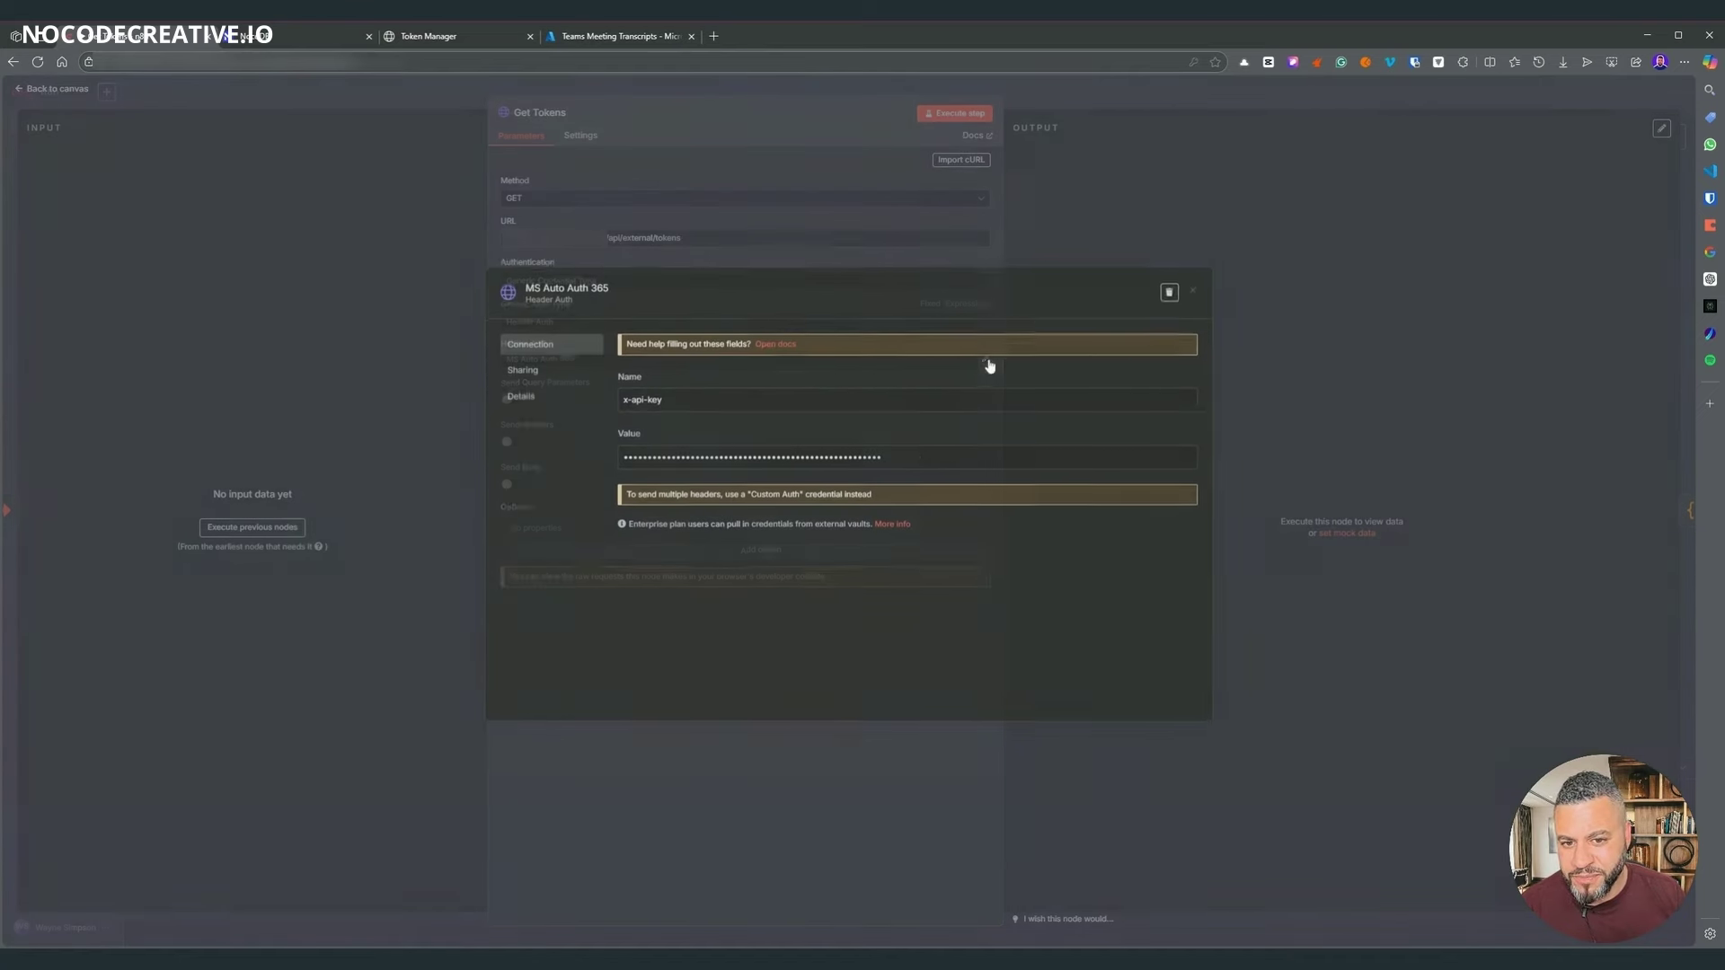
drag(665, 402, 606, 398)
click(647, 401)
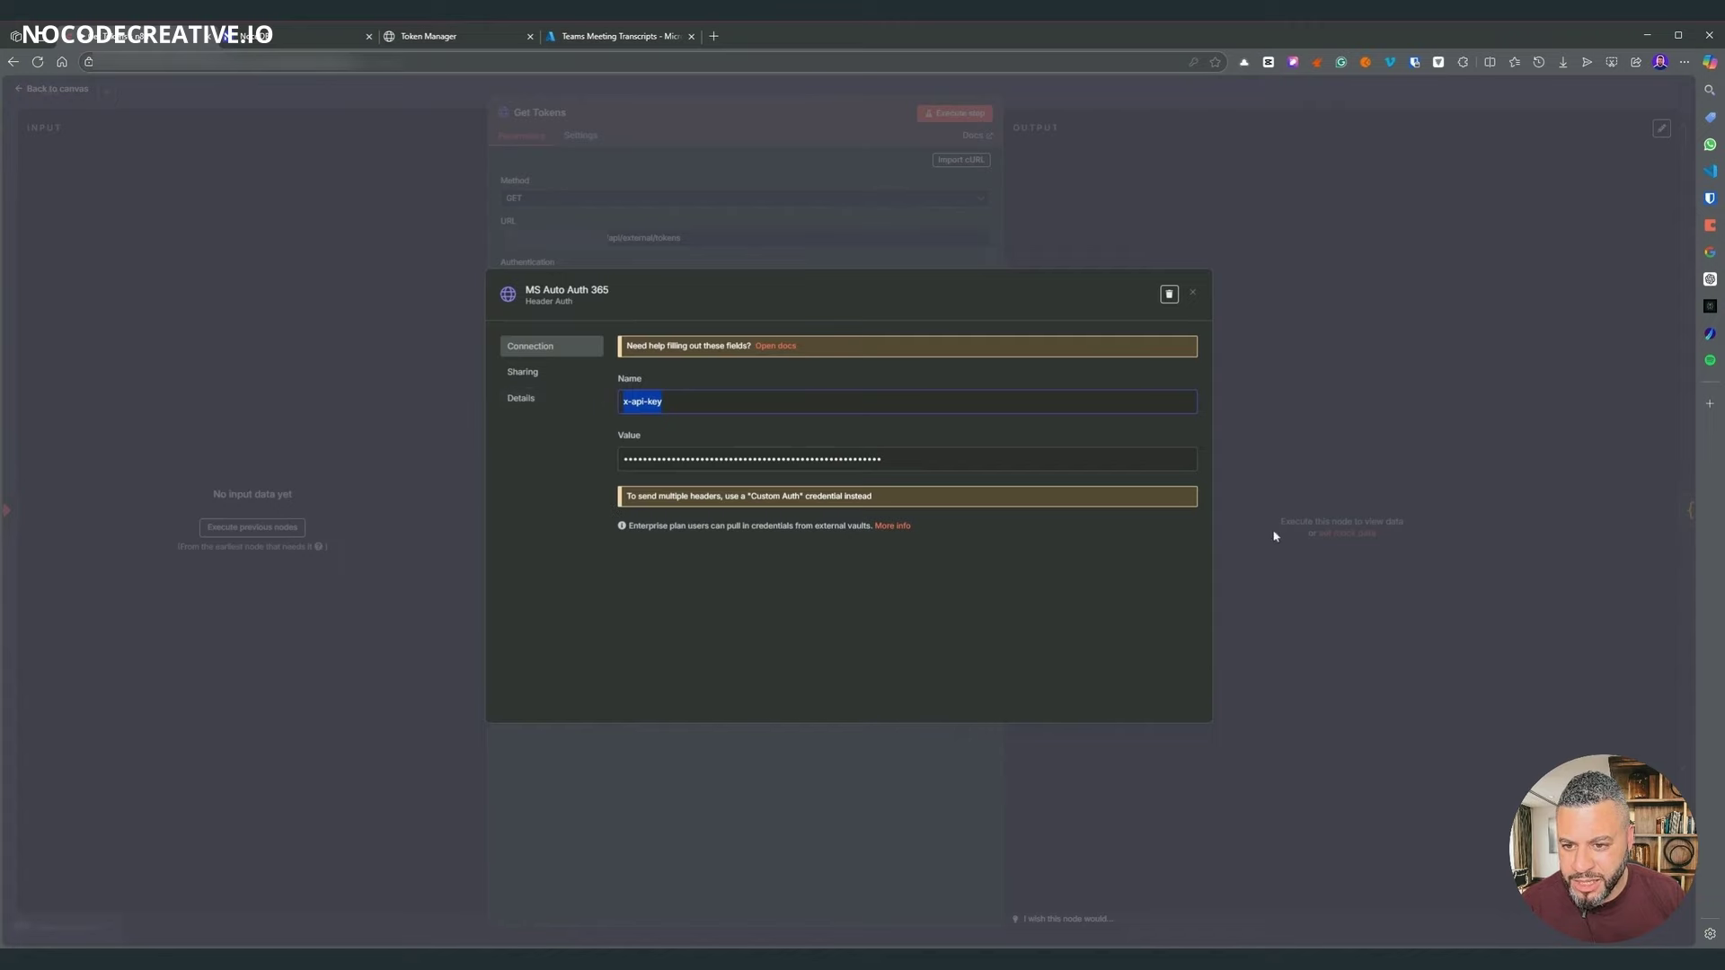
key(Escape)
key(Escape)
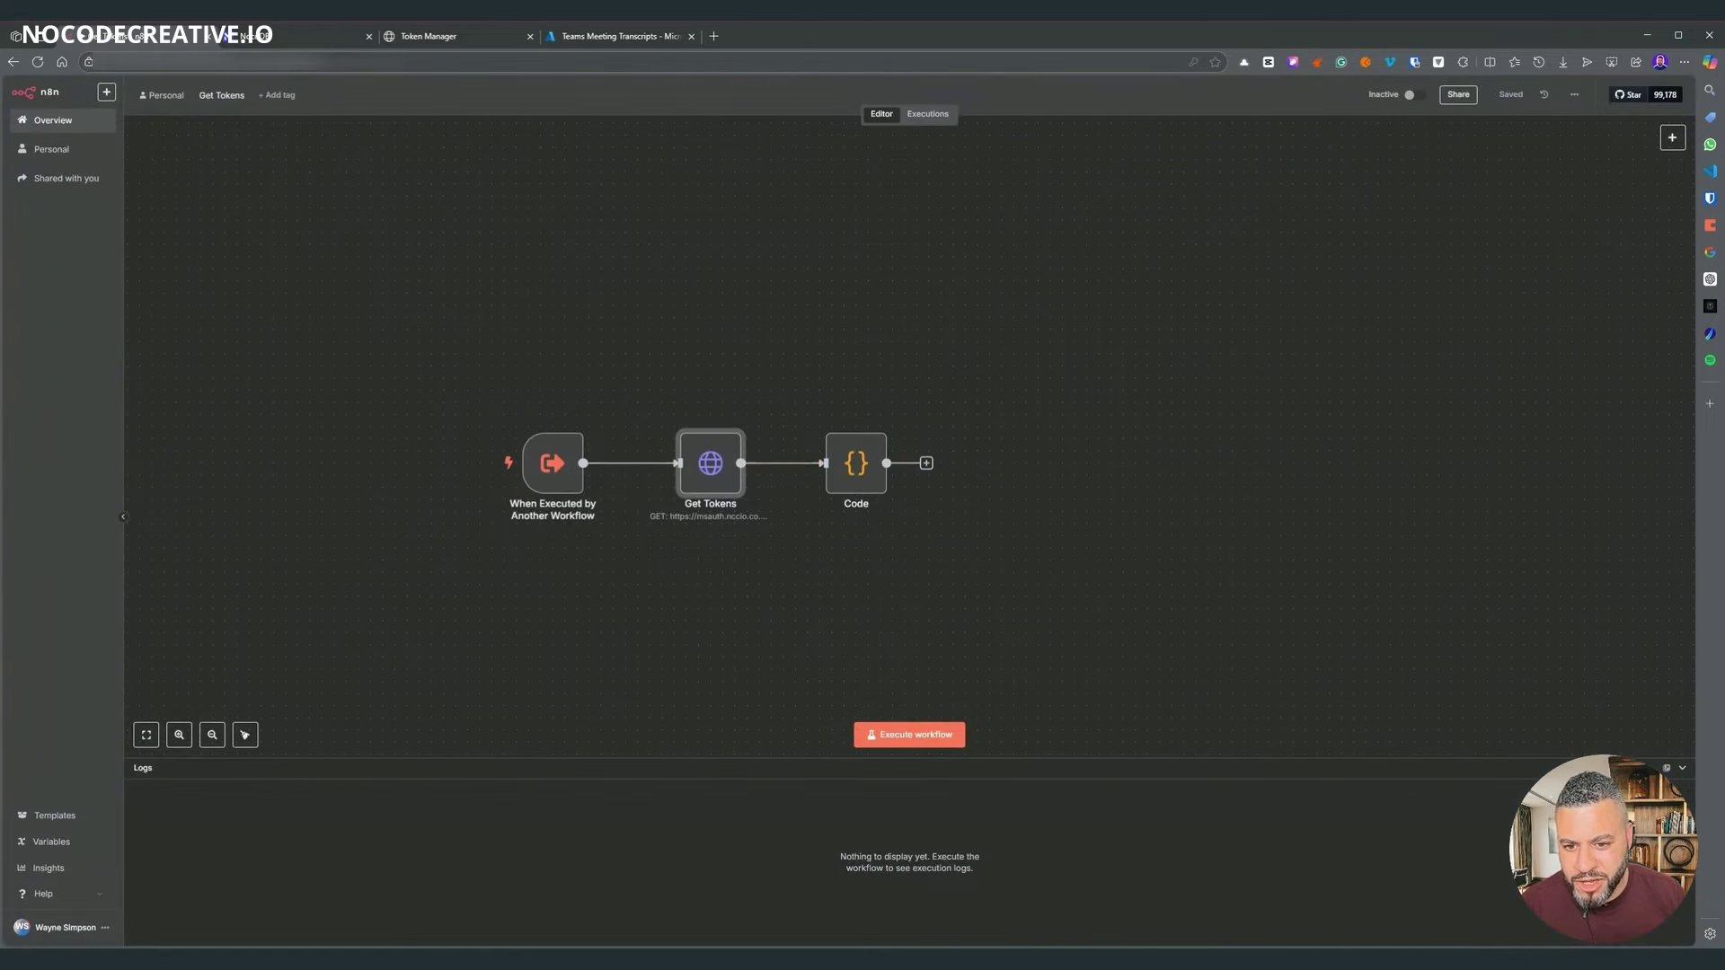
mouse_move(868, 464)
mouse_down()
mouse_move(855, 449)
mouse_move(853, 485)
mouse_up()
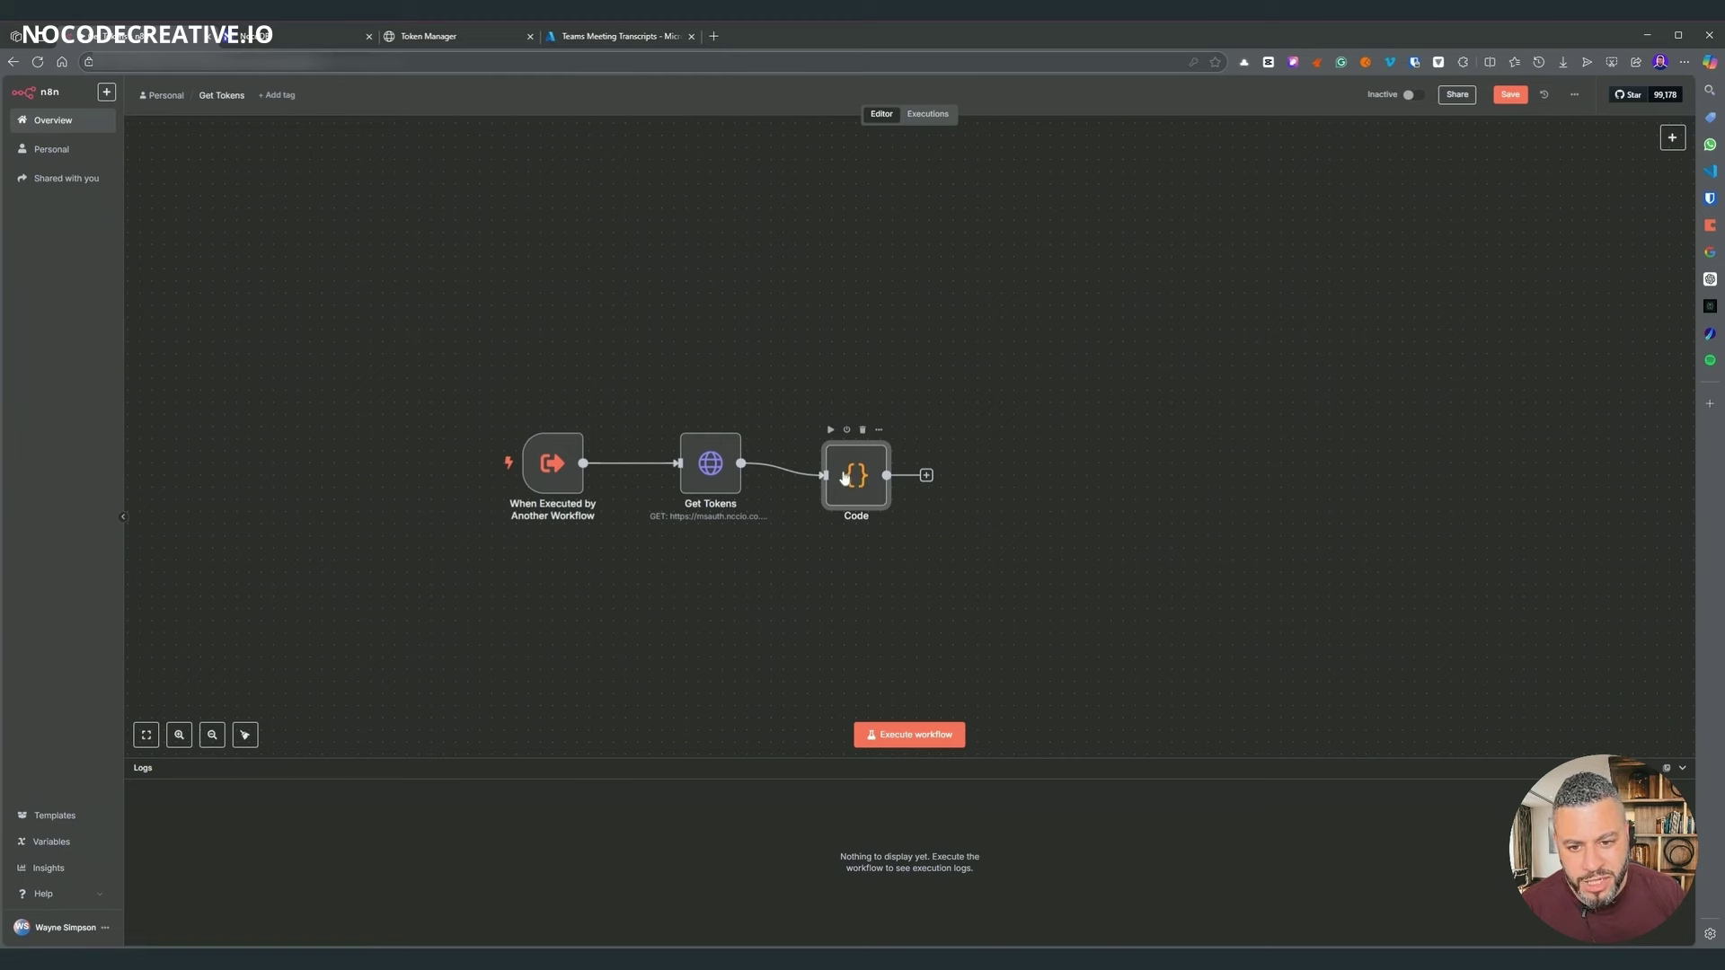
- Review the Code node's TOKEN_KEY = $env.AUTO_AUTH decryption key line
double_click(853, 485)
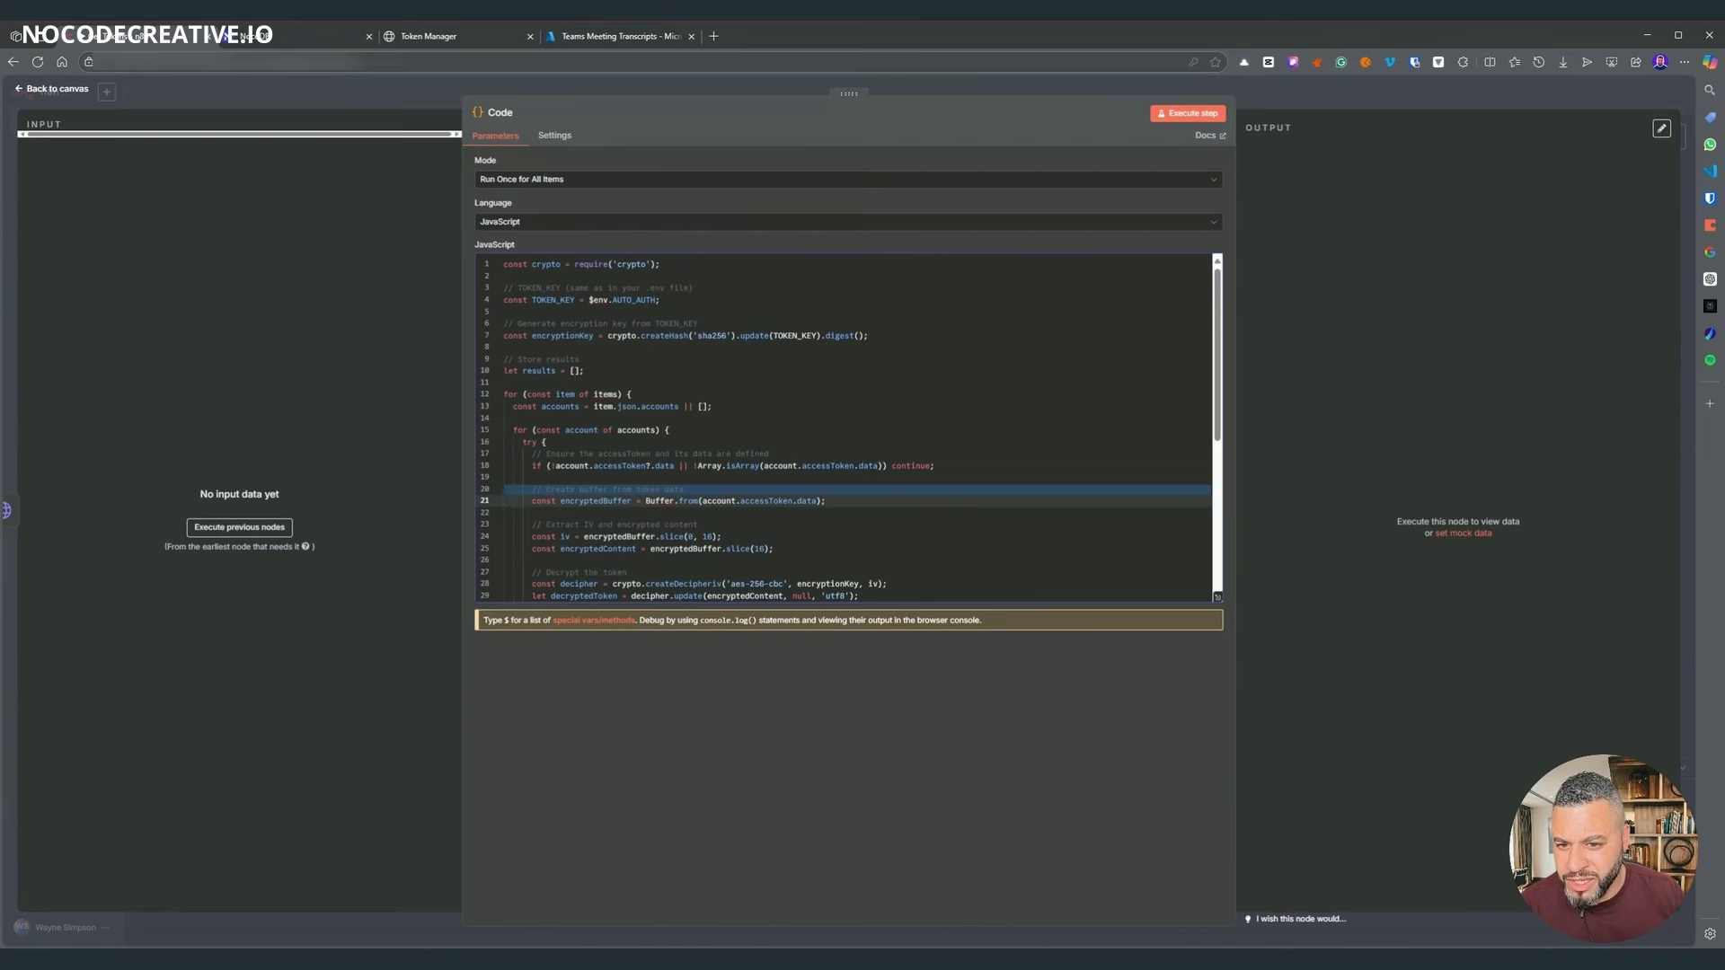
click(777, 335)
double_click(635, 299)
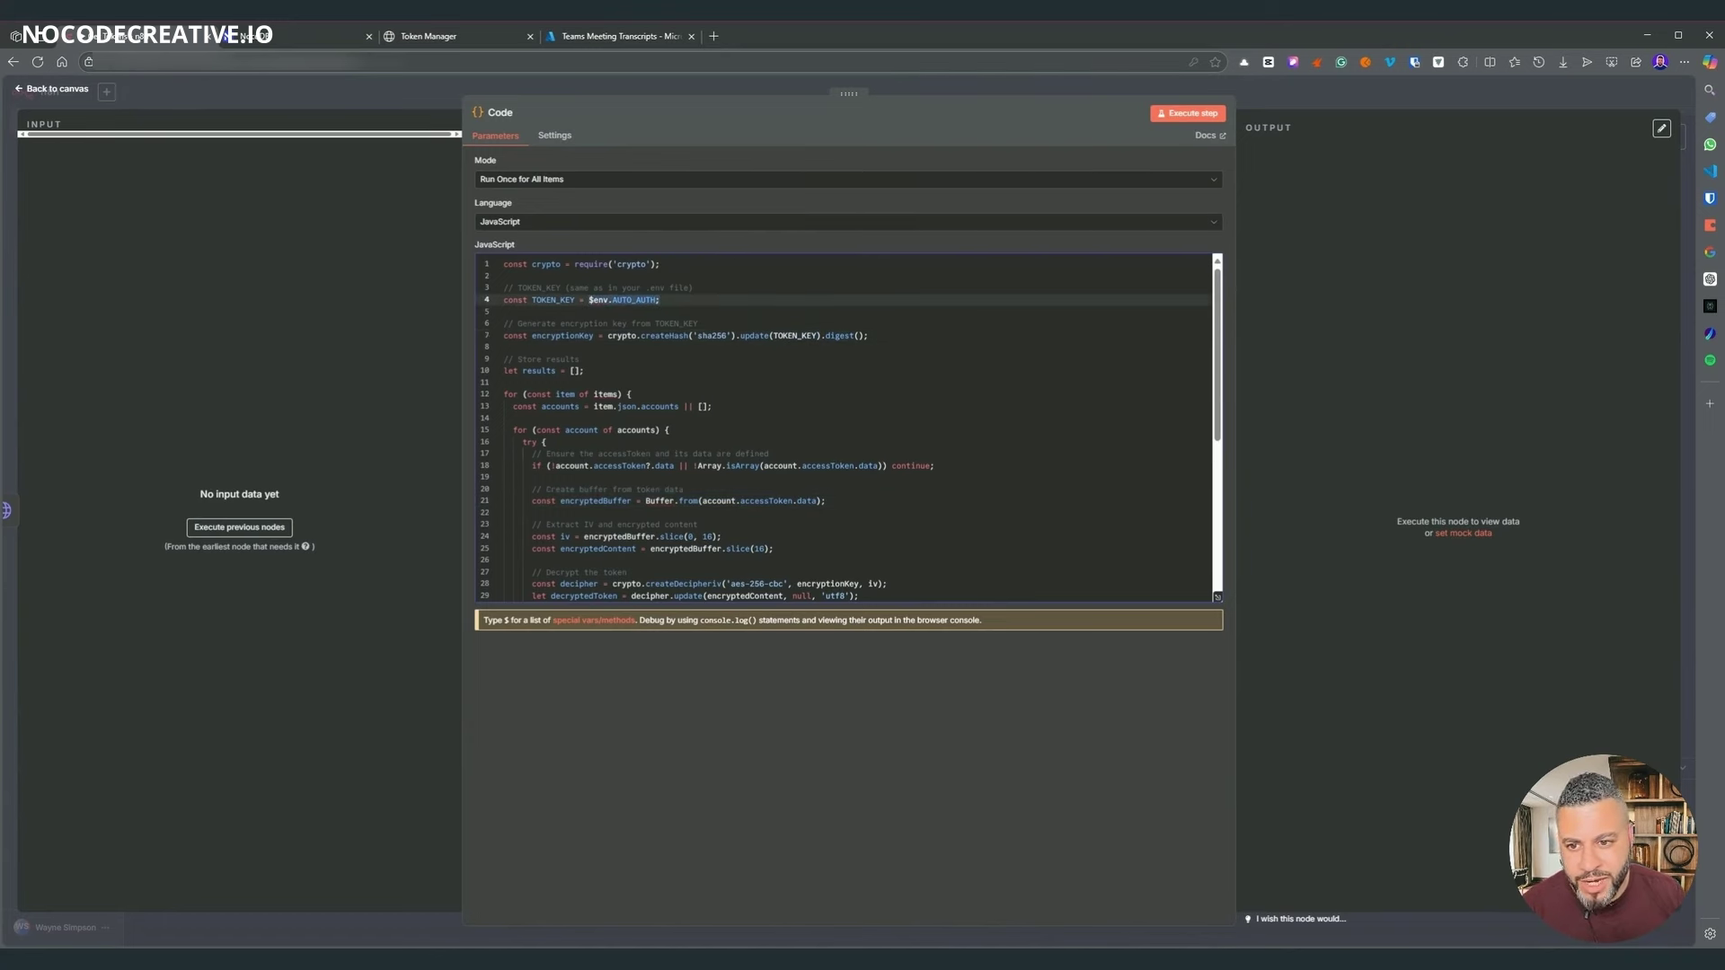
click(661, 312)
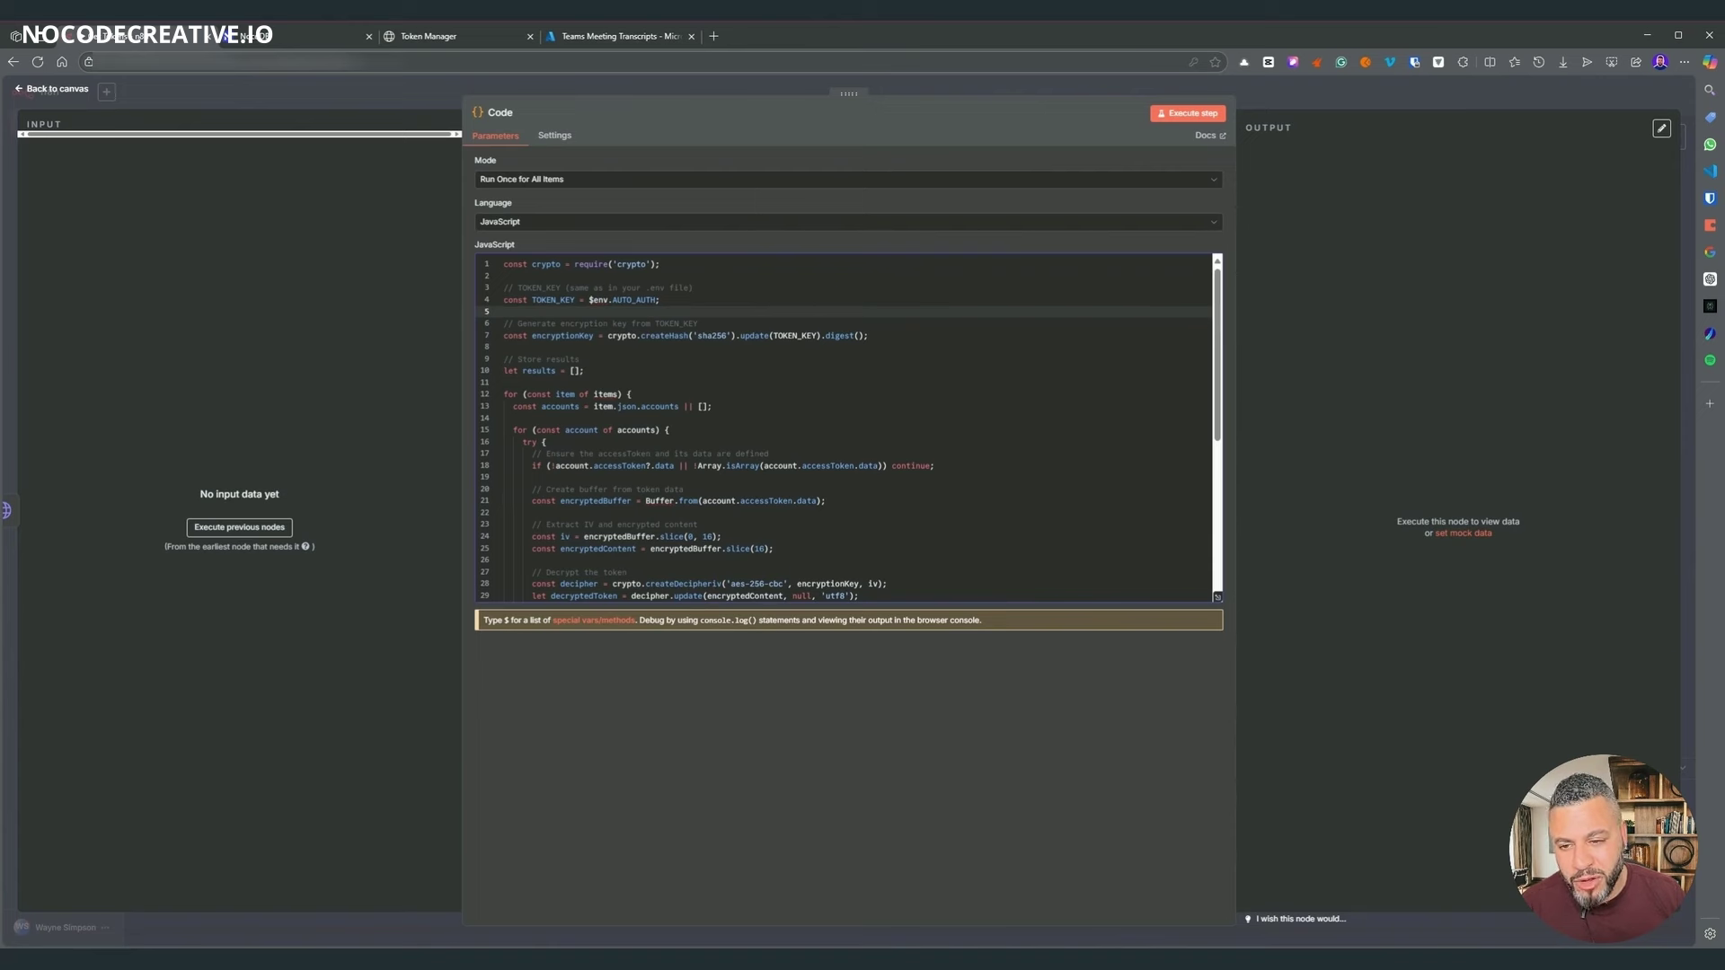
drag(588, 299, 661, 299)
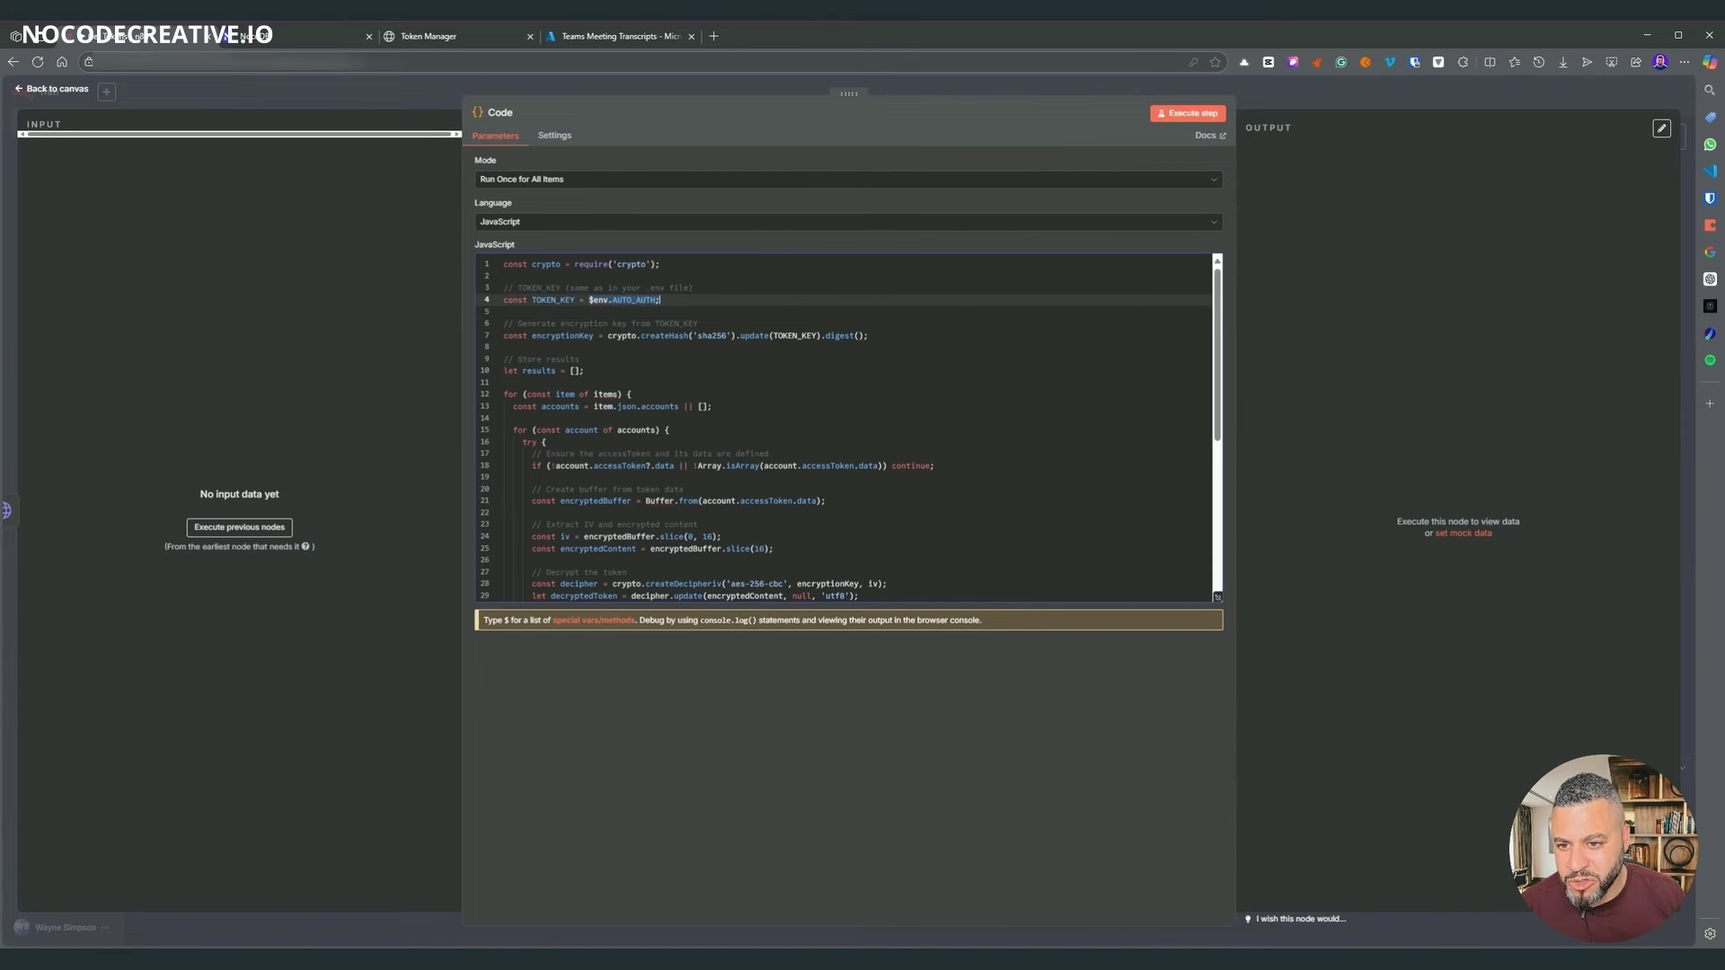
click(662, 300)
click(504, 347)
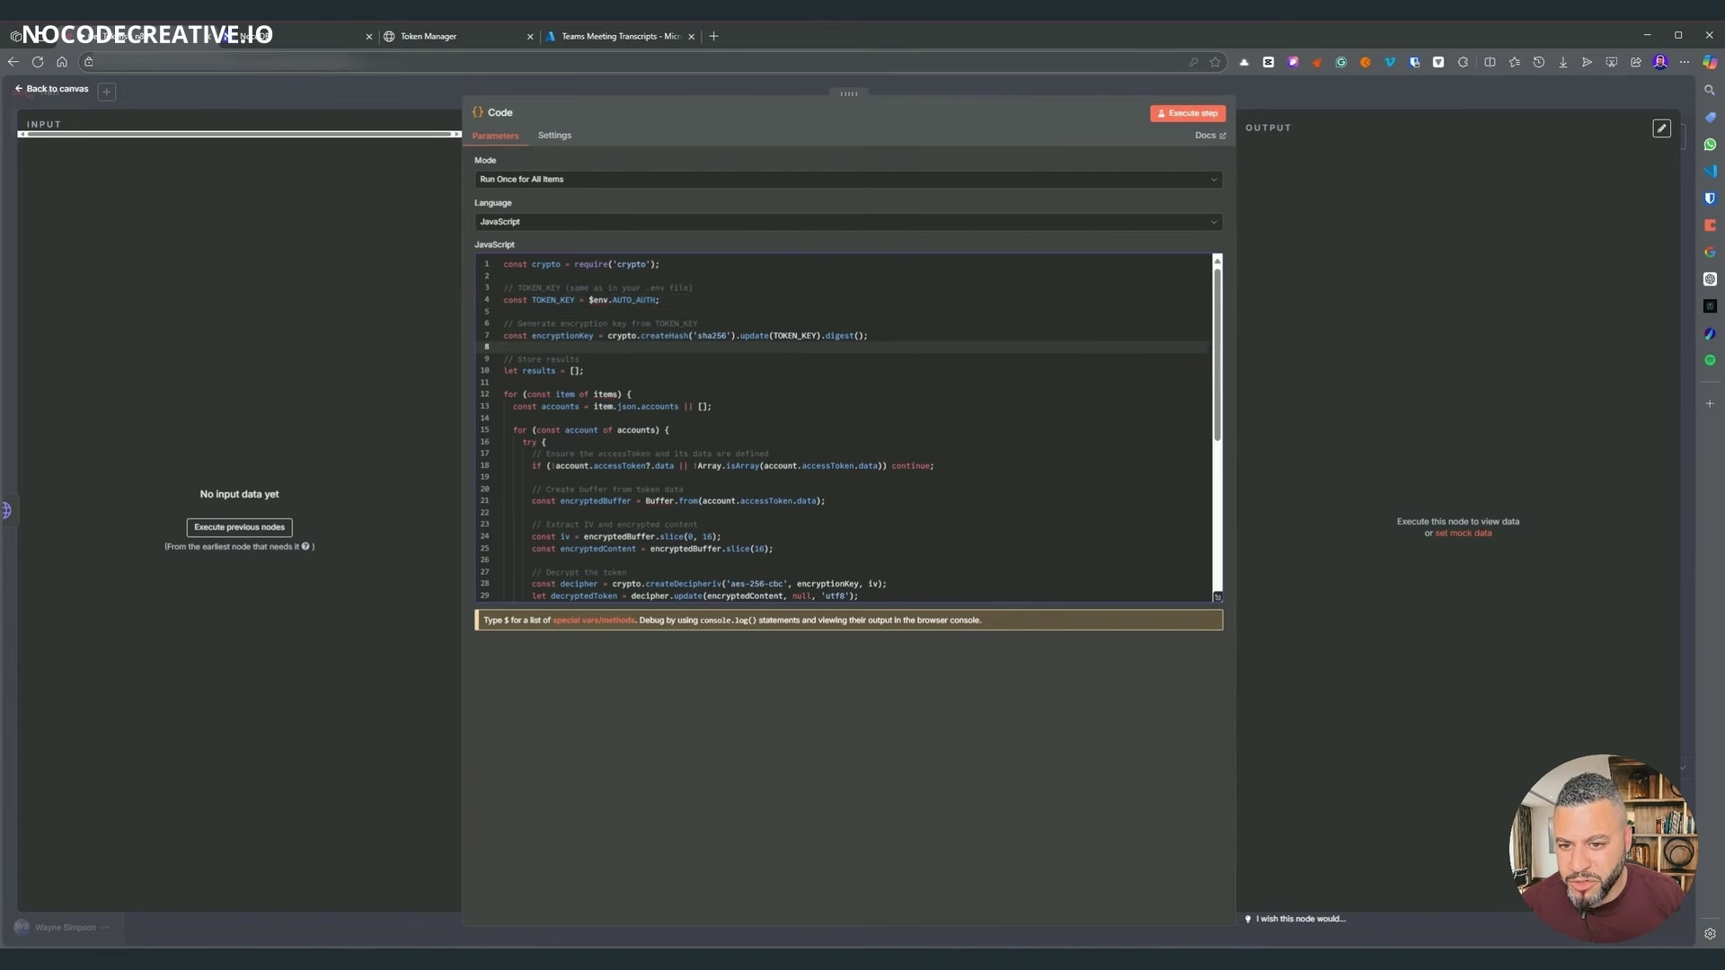
scroll(520, 343, down, 5)
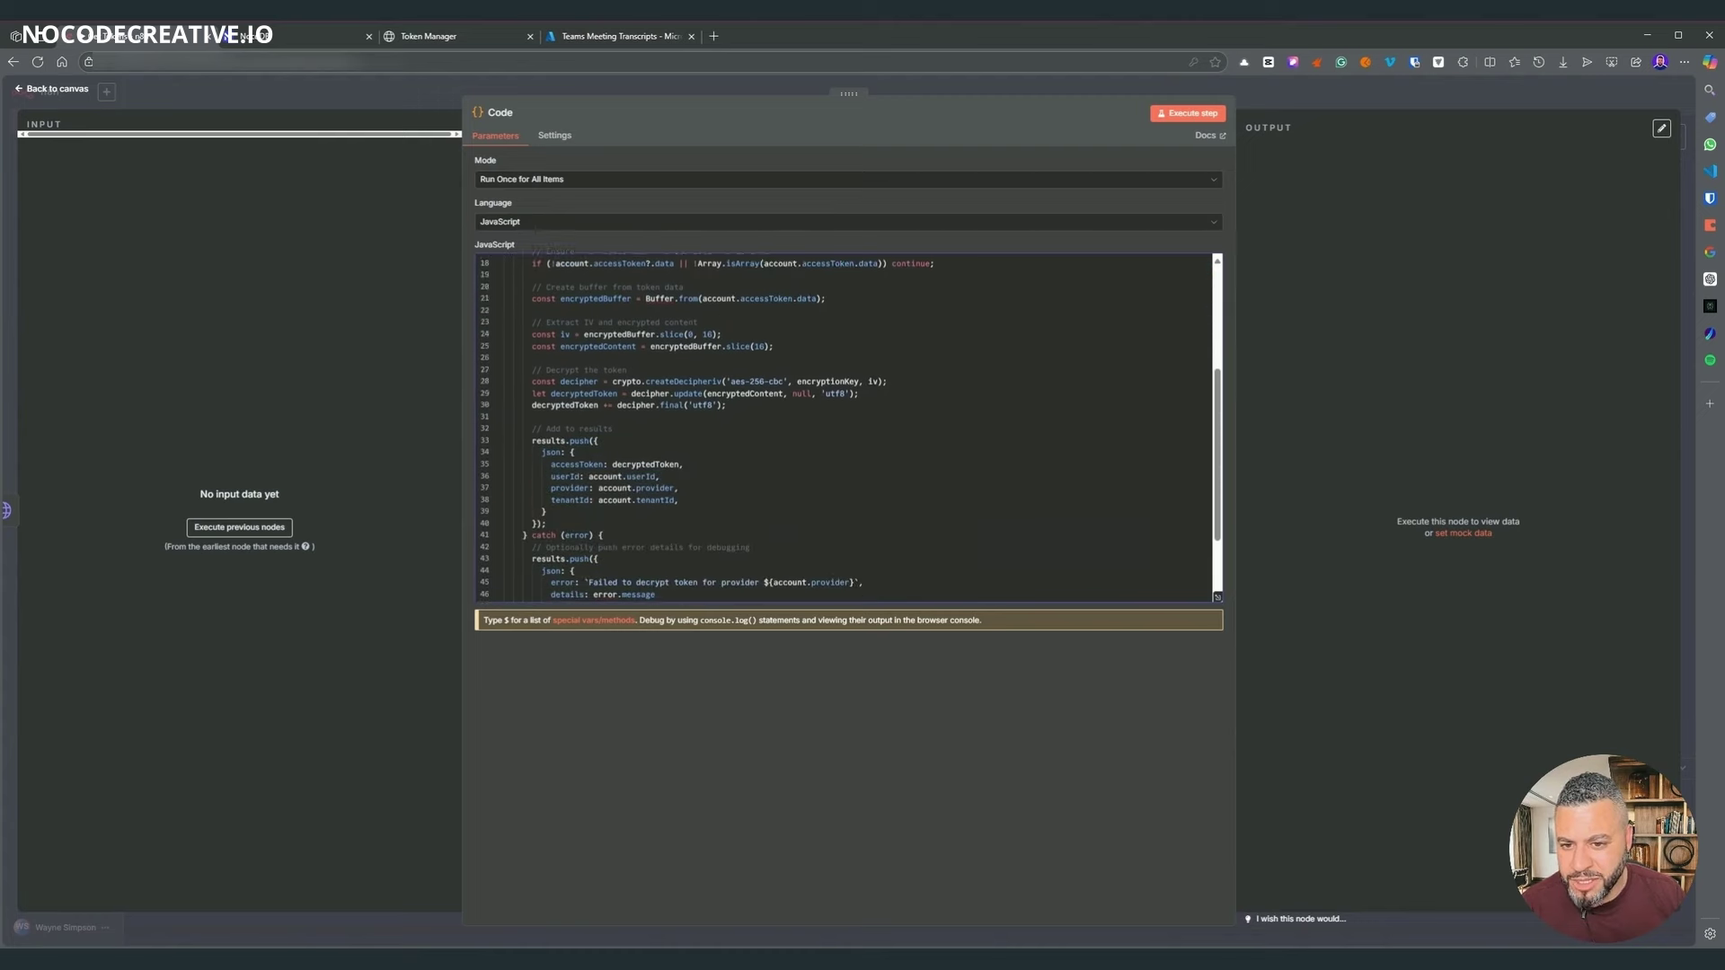
scroll(844, 426, down, 3)
- Line the Code node up with the other nodes and save the workflow
click(1259, 105)
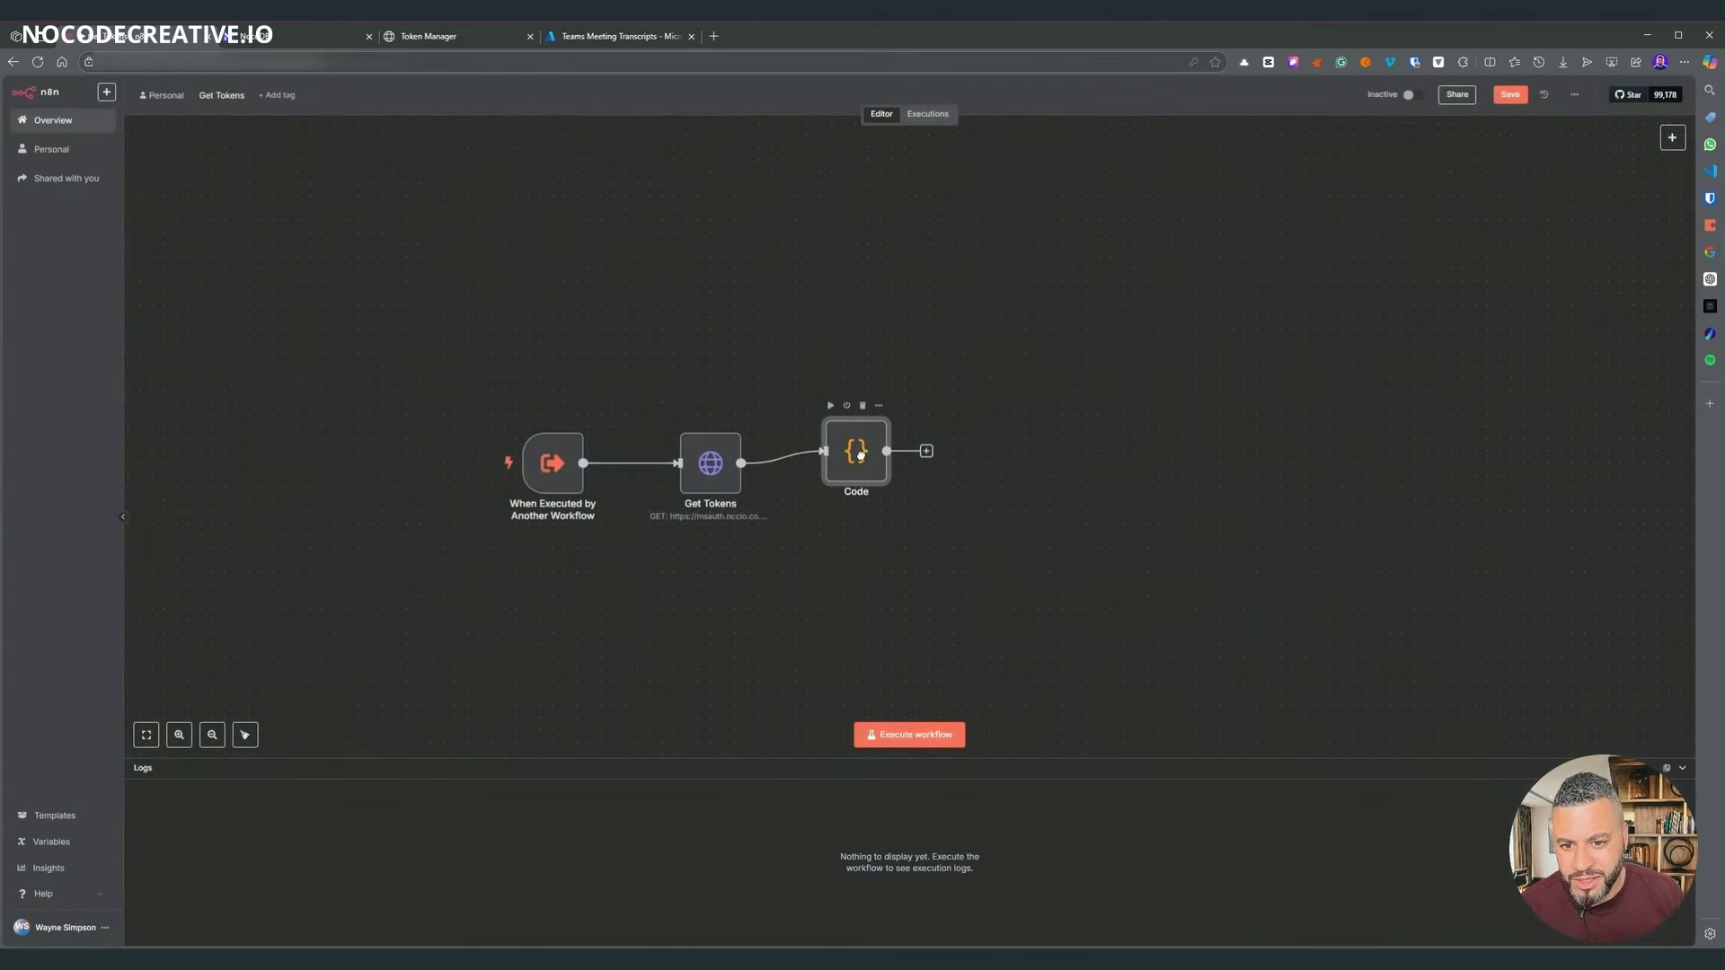
drag(858, 454, 860, 459)
click(1512, 97)
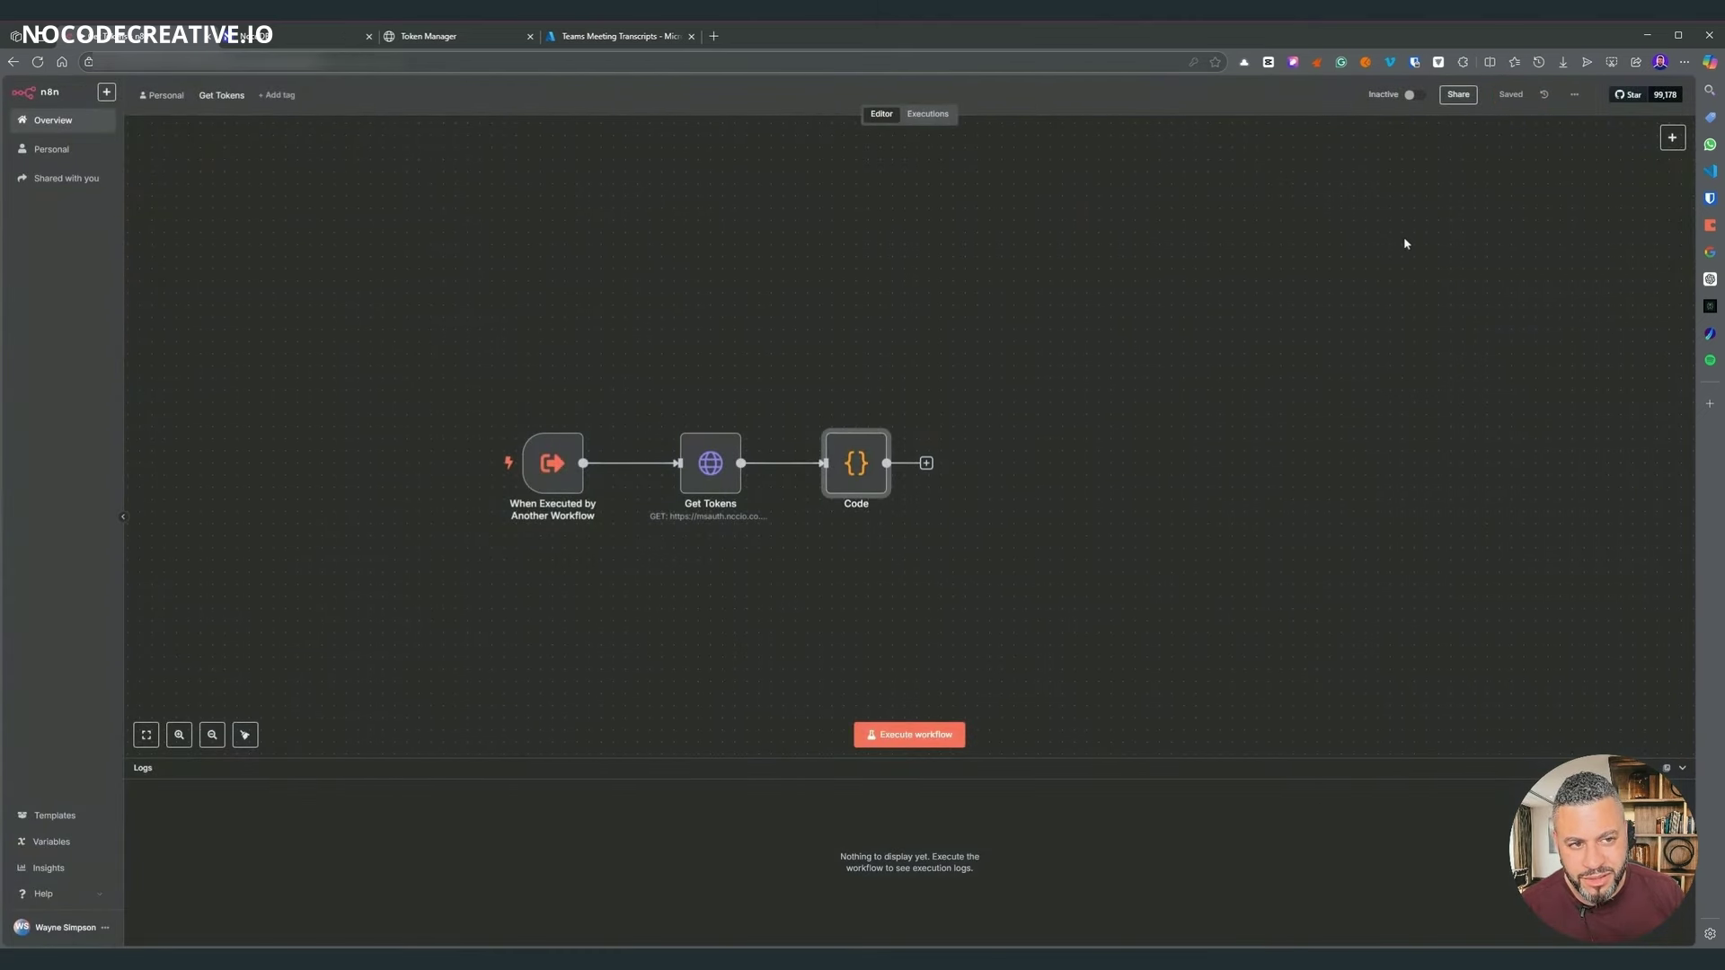
- Run Get Tokens and review the Code node's 4 output items before returning to the canvas
click(916, 727)
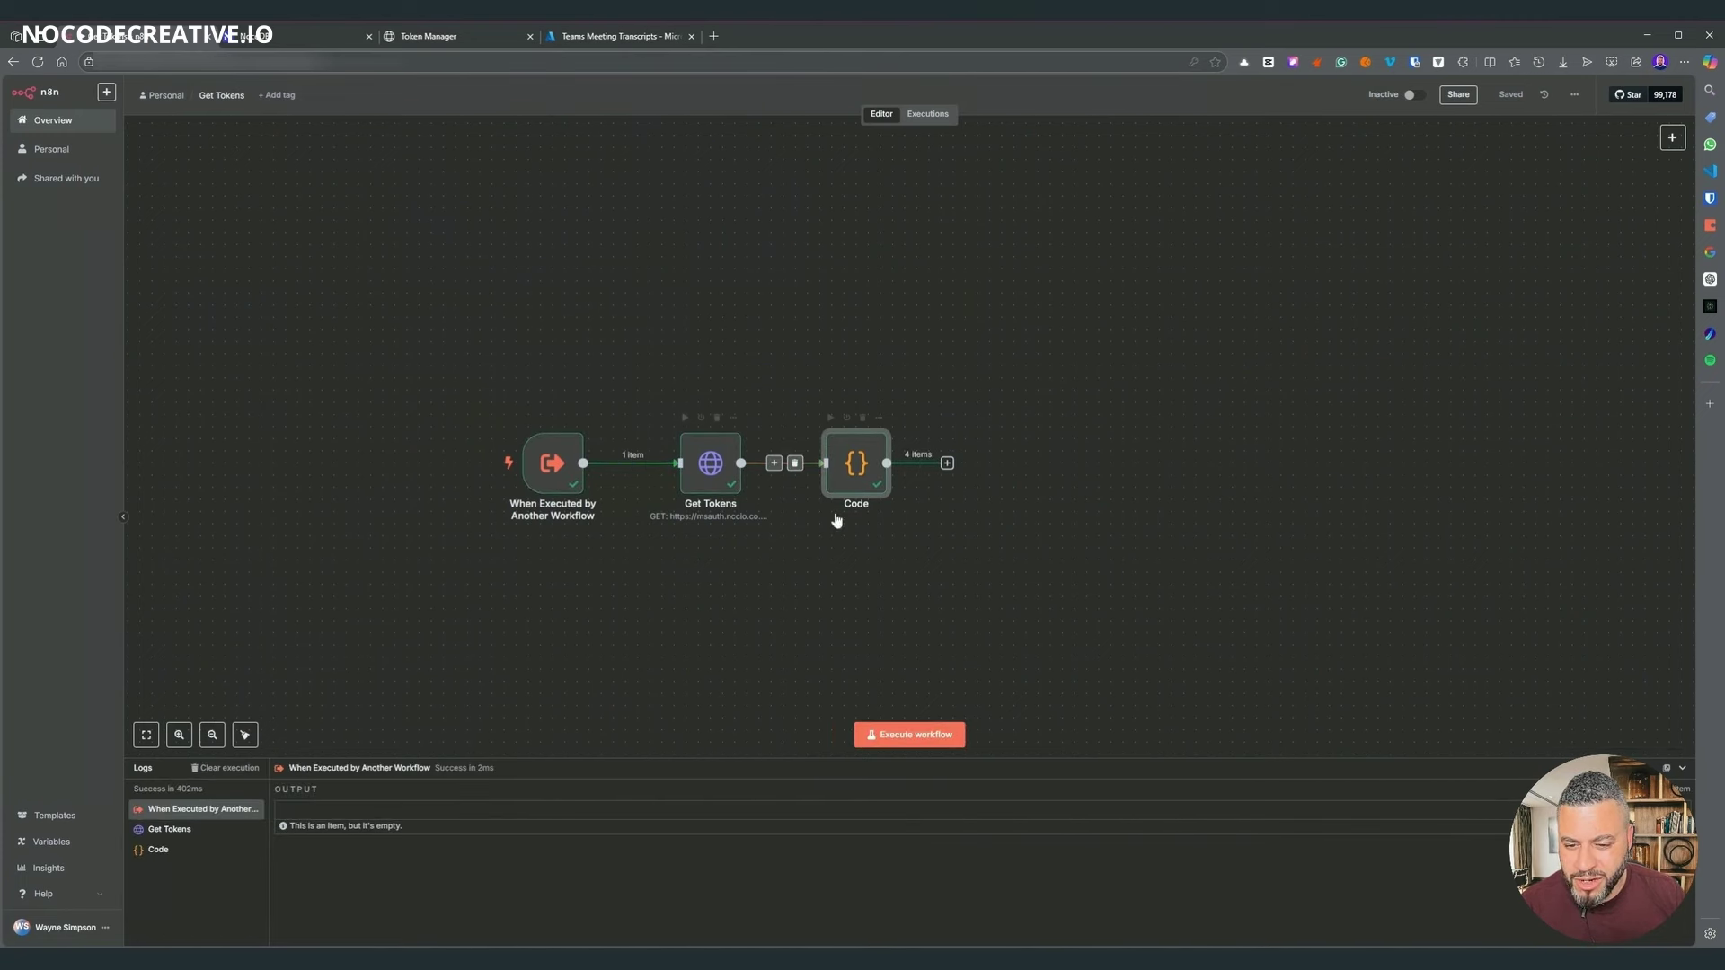
double_click(877, 464)
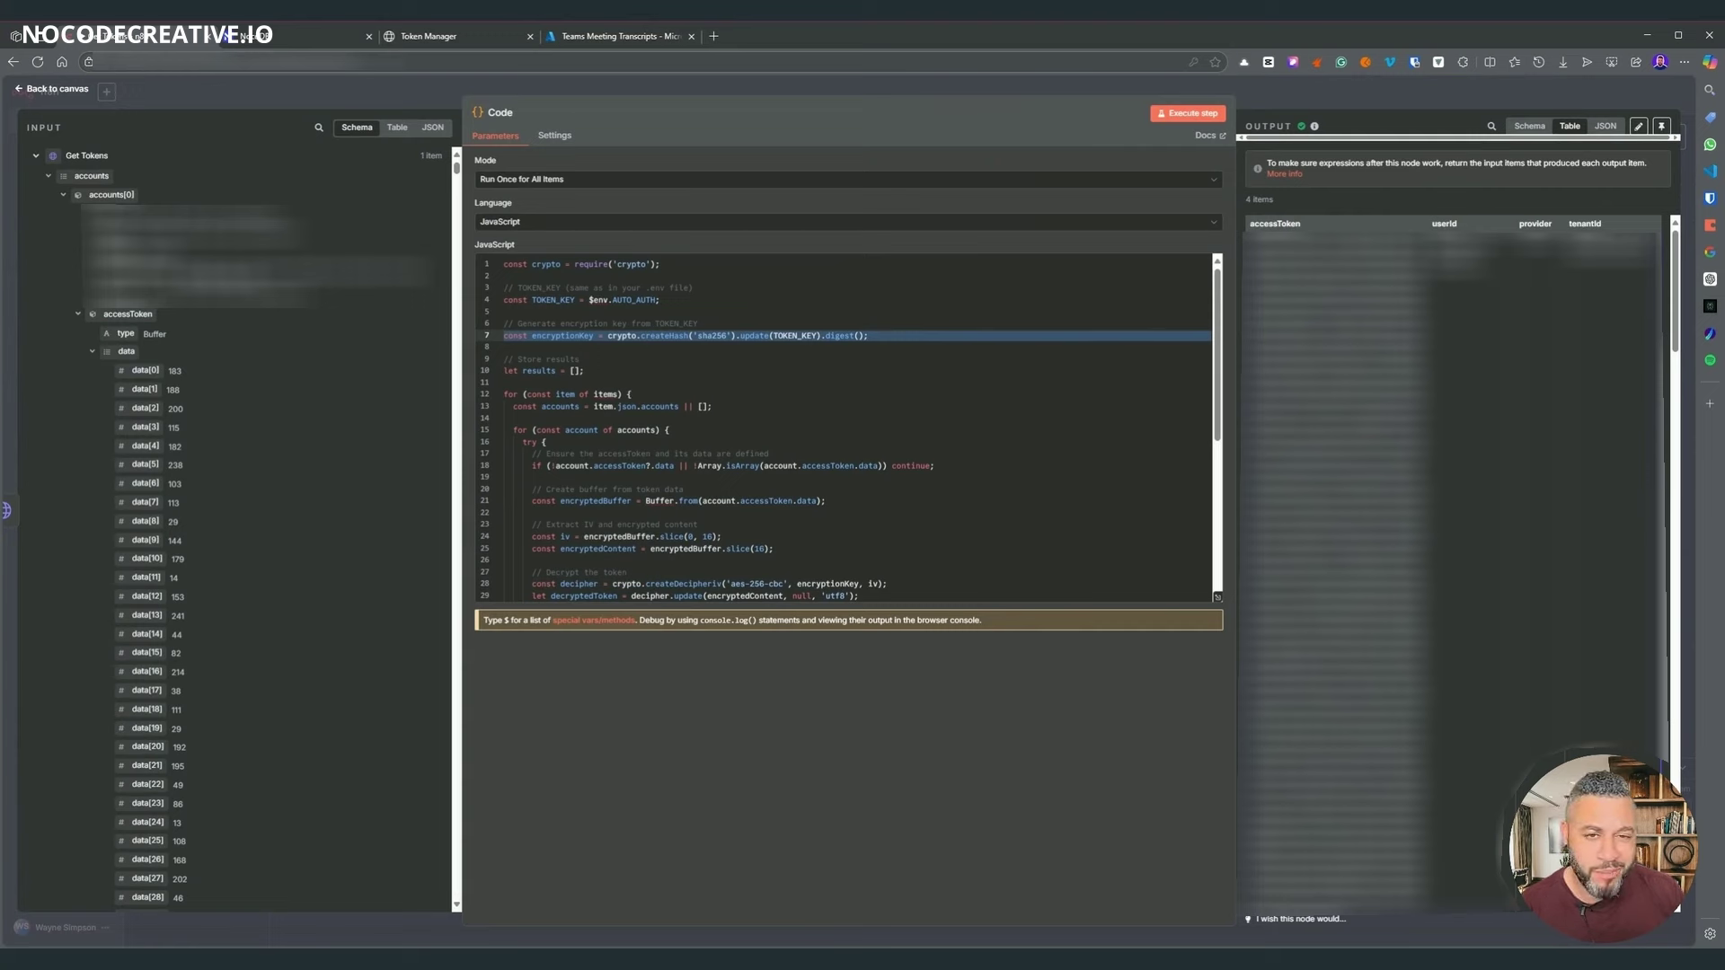
scroll(1451, 566, down, 5)
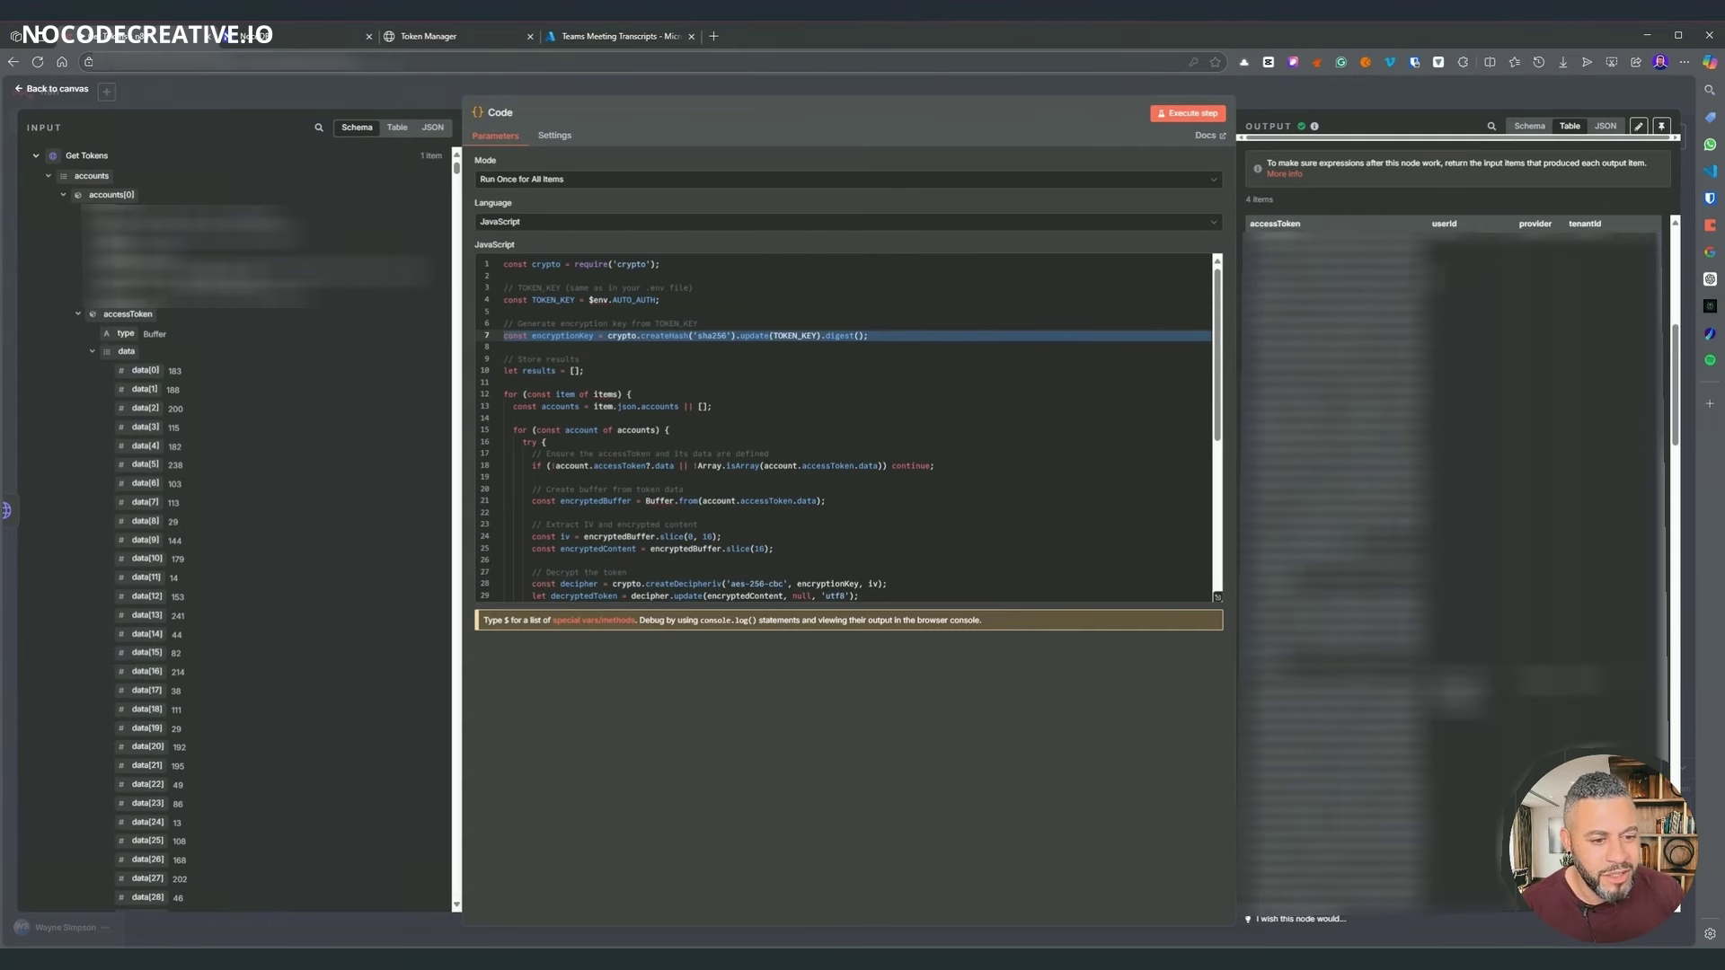
scroll(1450, 512, down, 3)
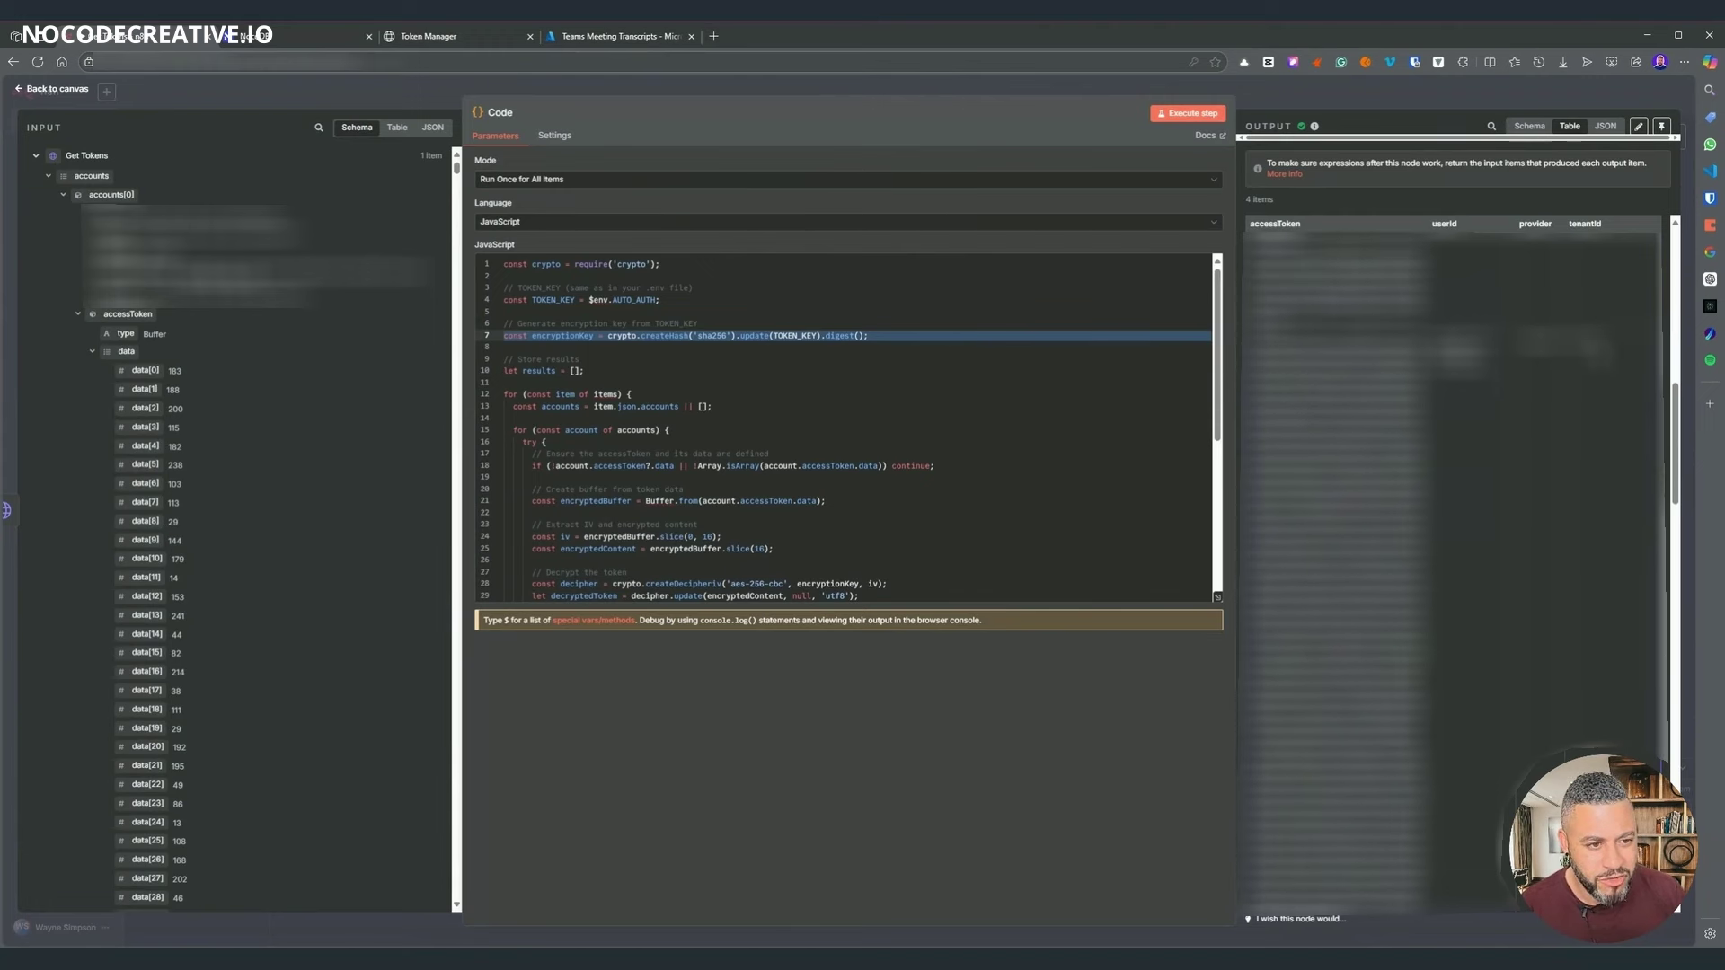
scroll(1451, 539, down, 6)
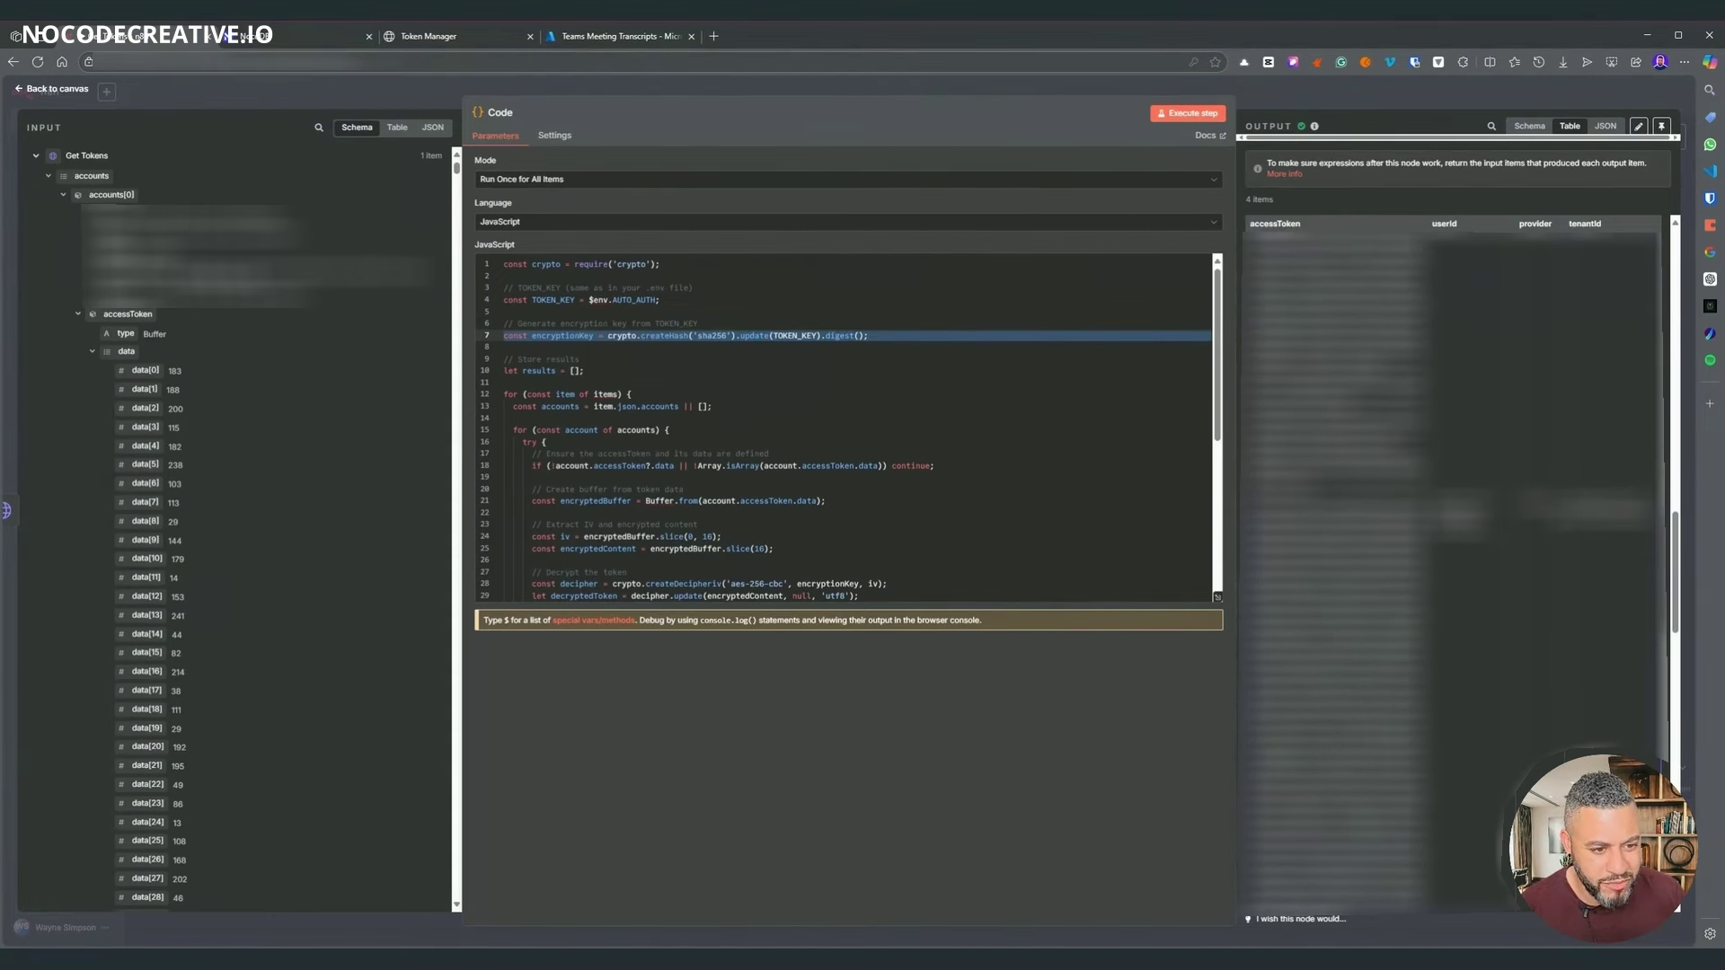
scroll(1451, 539, up, 5)
scroll(1451, 539, down, 5)
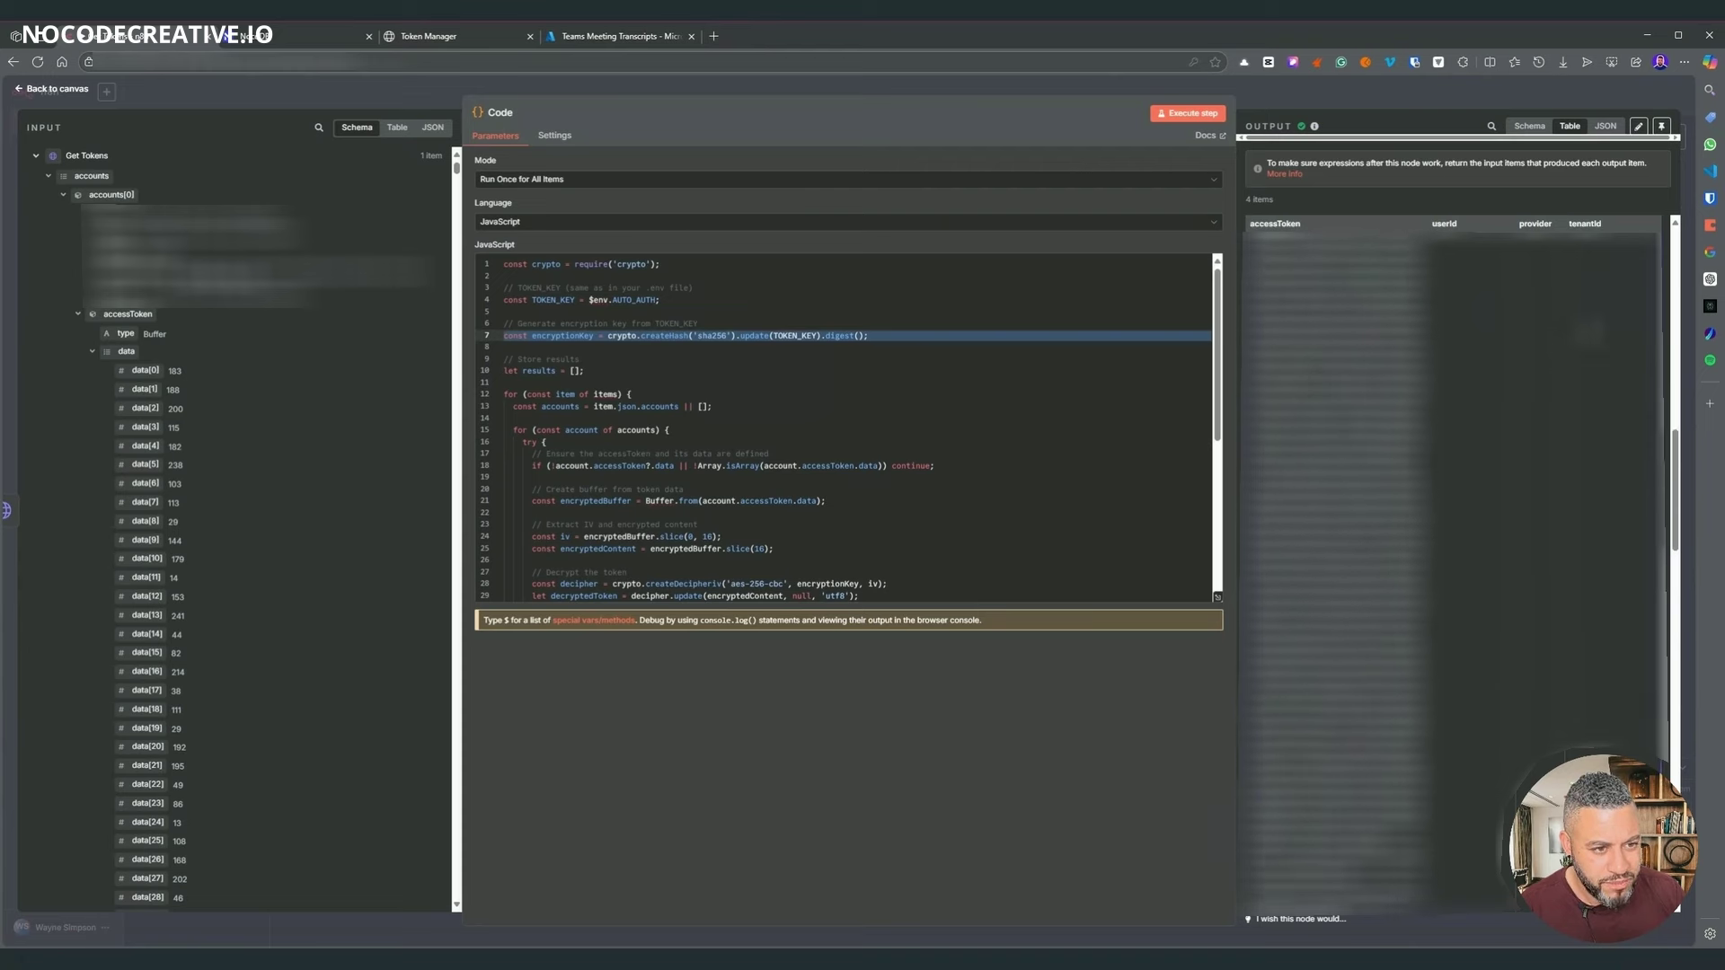
scroll(1450, 539, down, 5)
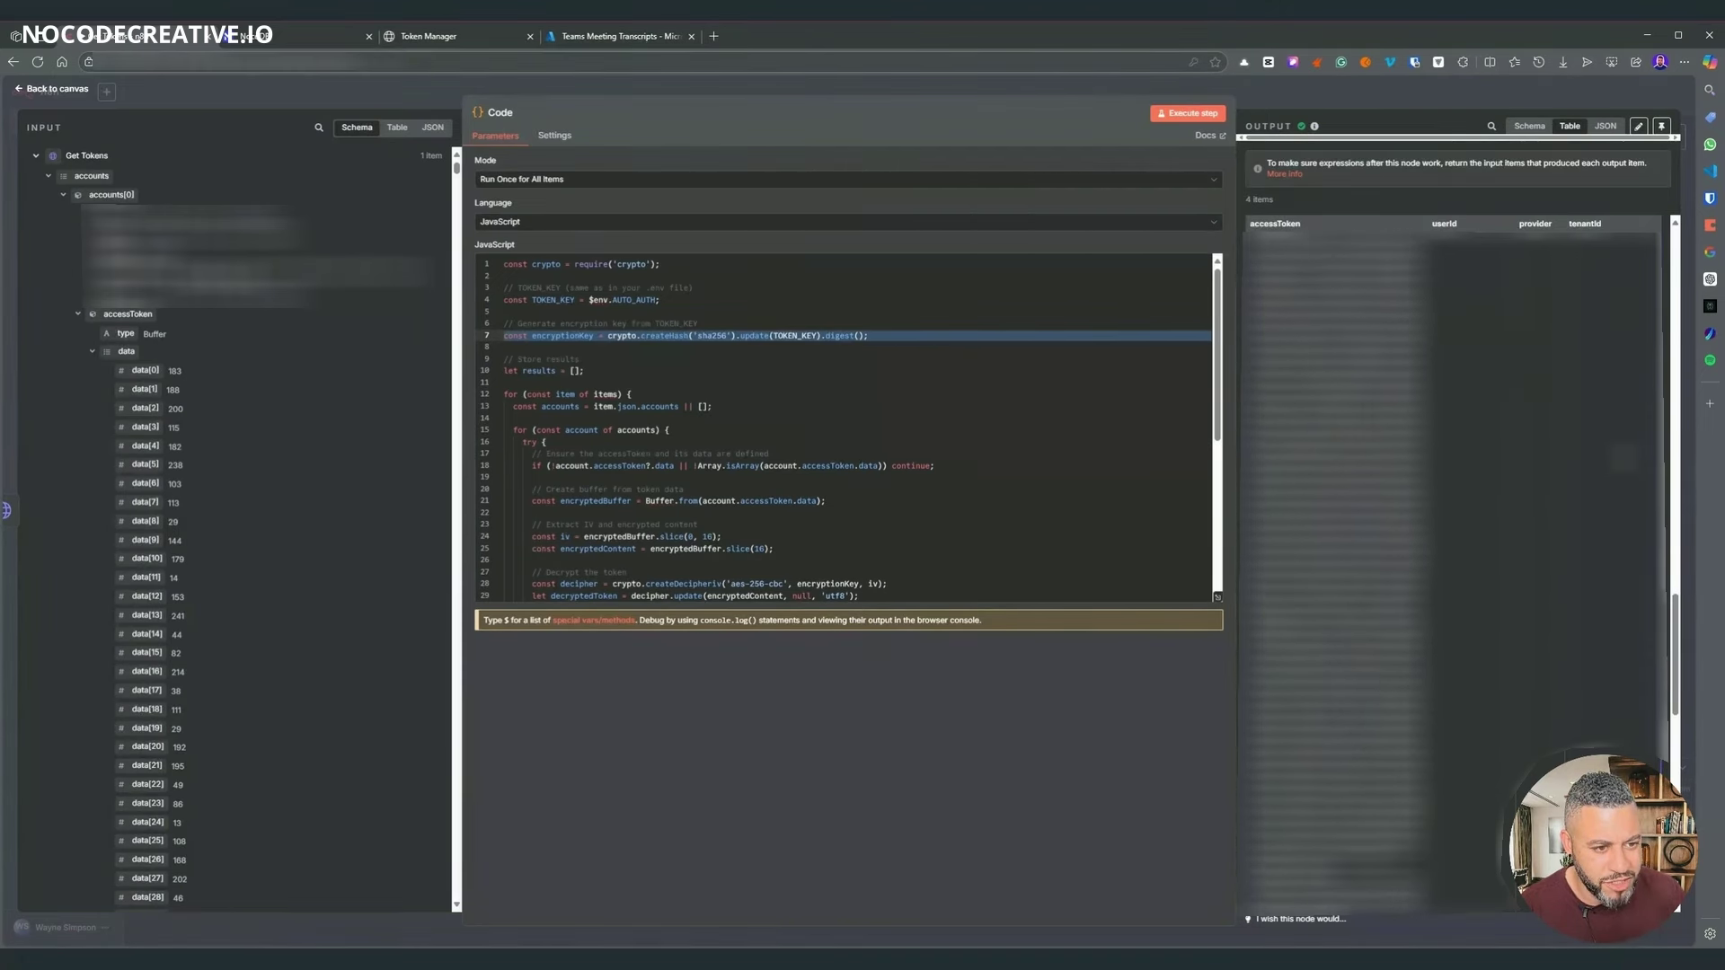
scroll(1451, 538, up, 10)
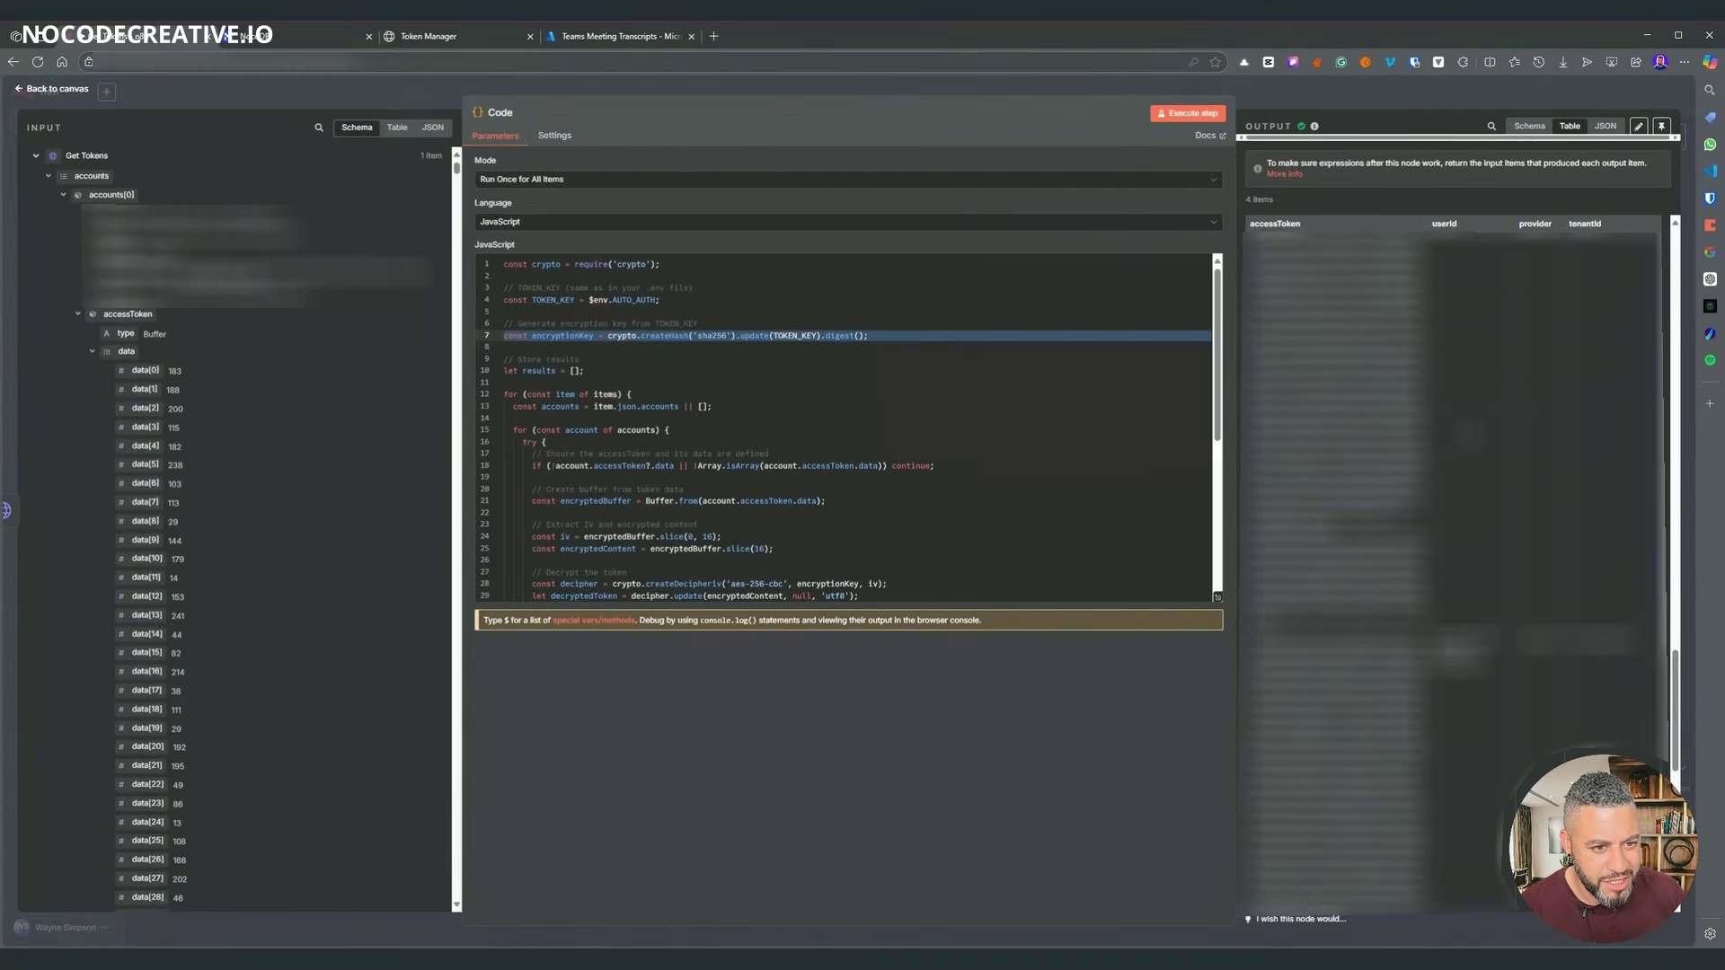
scroll(1451, 539, up, 7)
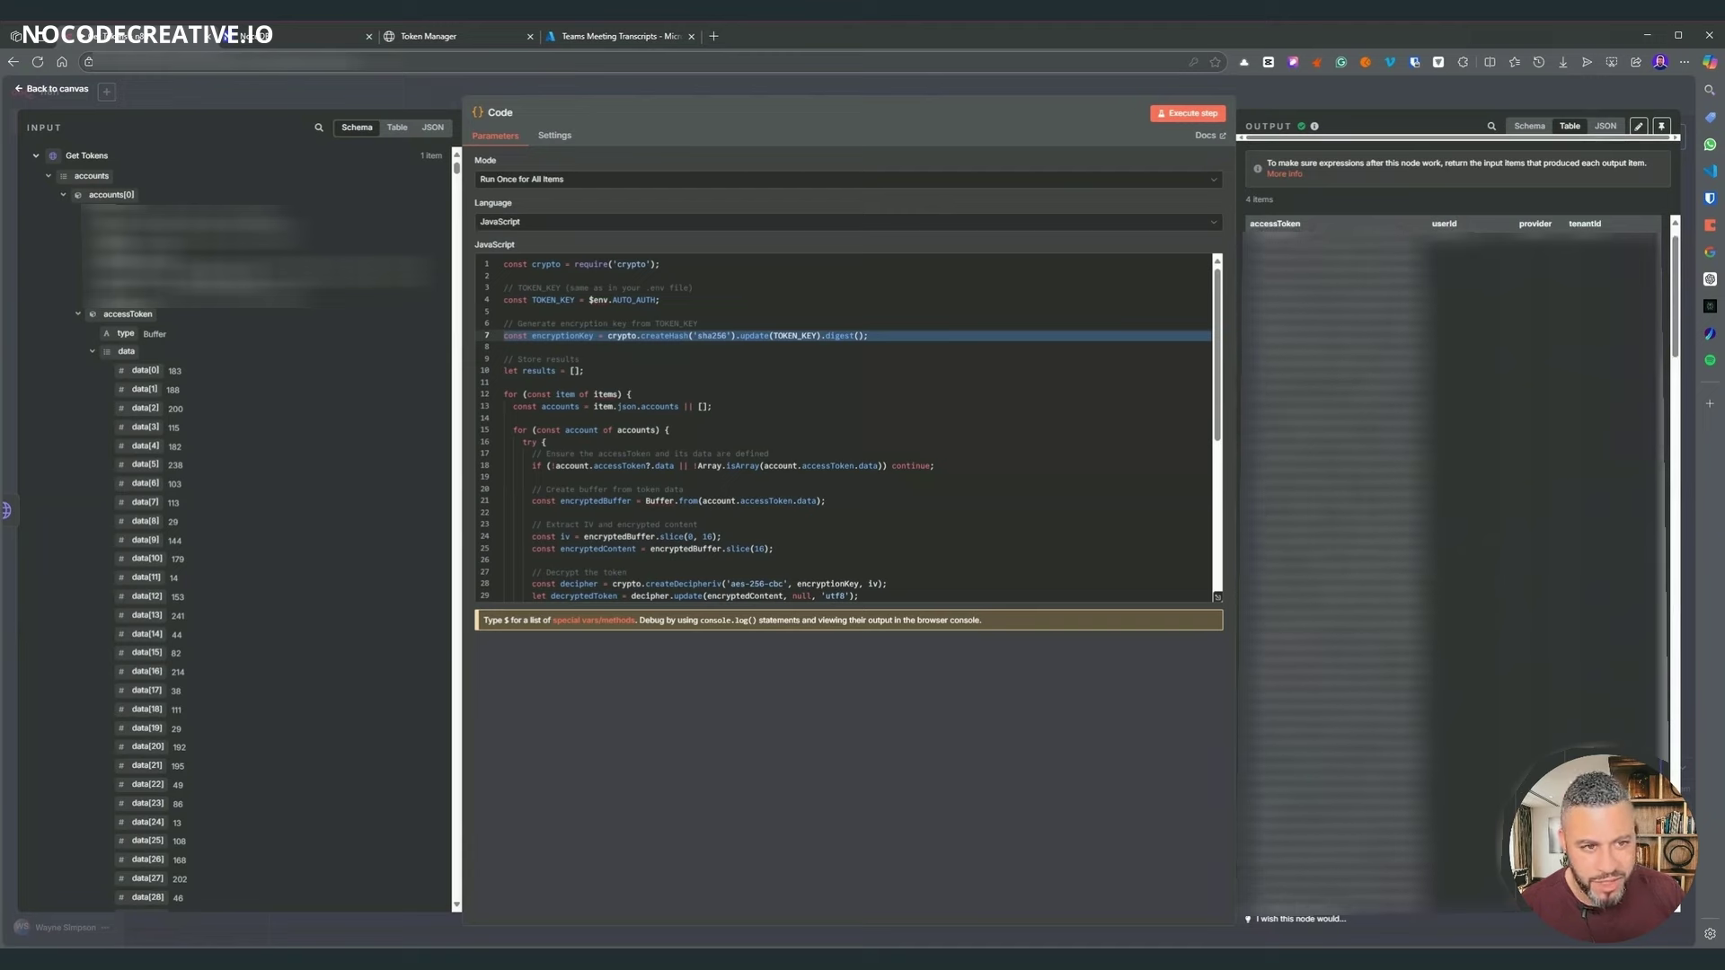
click(1362, 102)
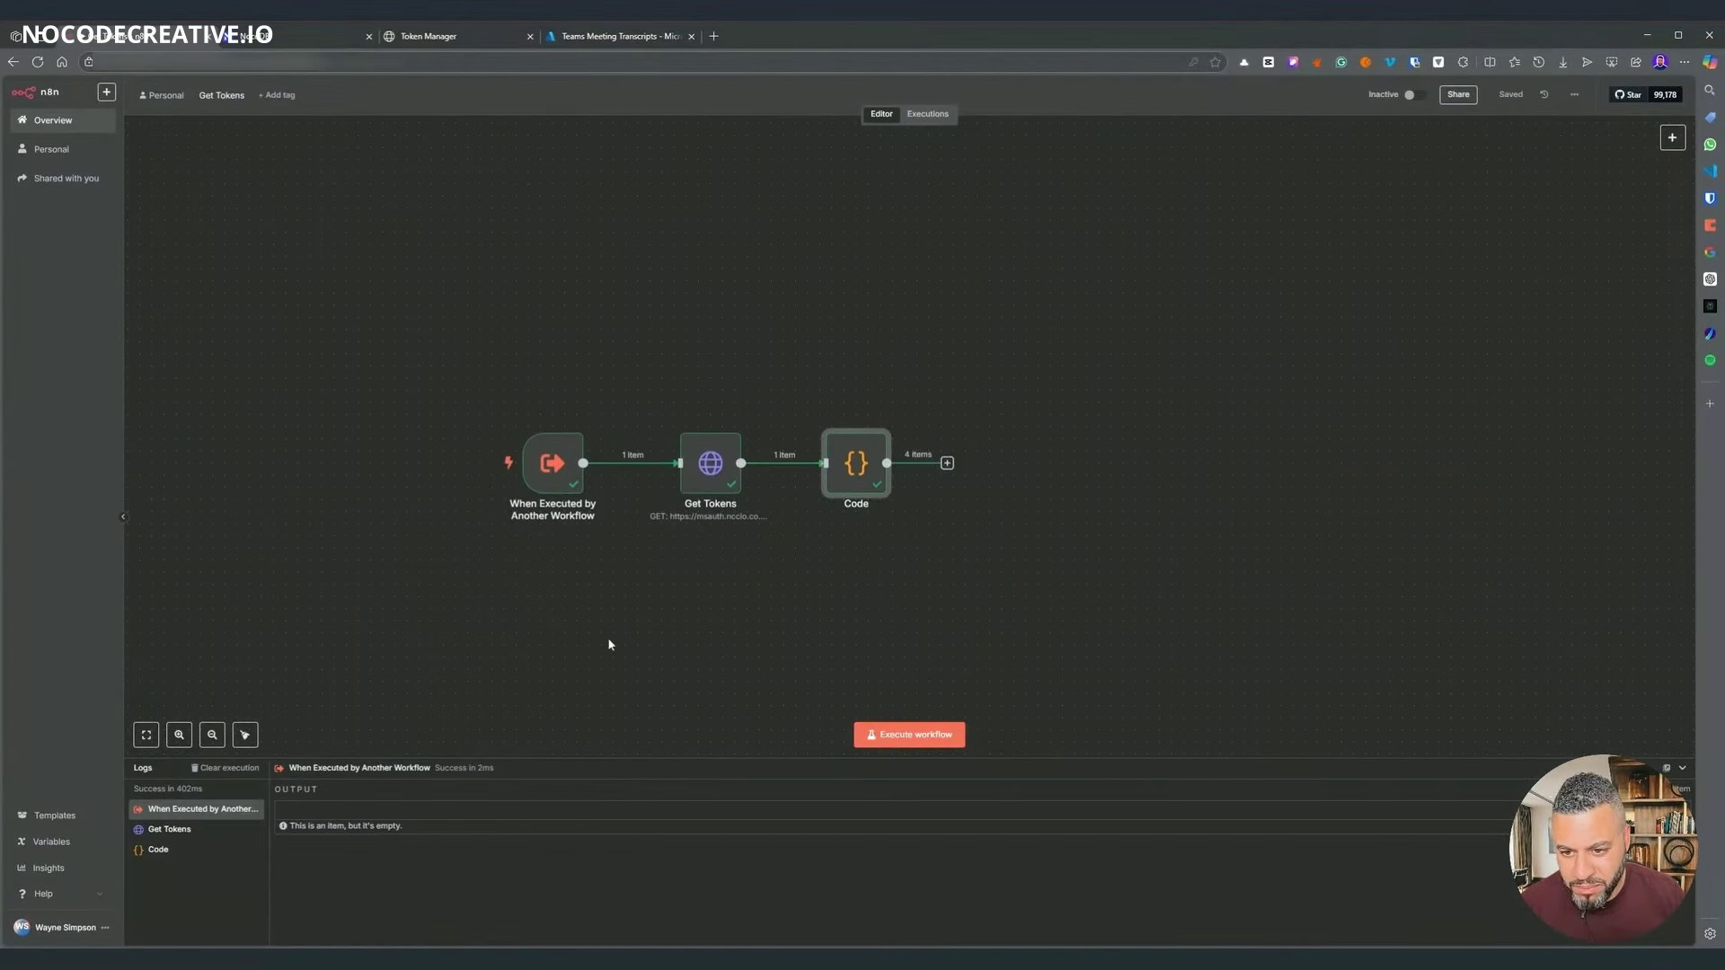
- Open Teams Meeting Transcripts and shift the trigger nodes, Code2 and Merge1 left
click(54, 127)
click(51, 149)
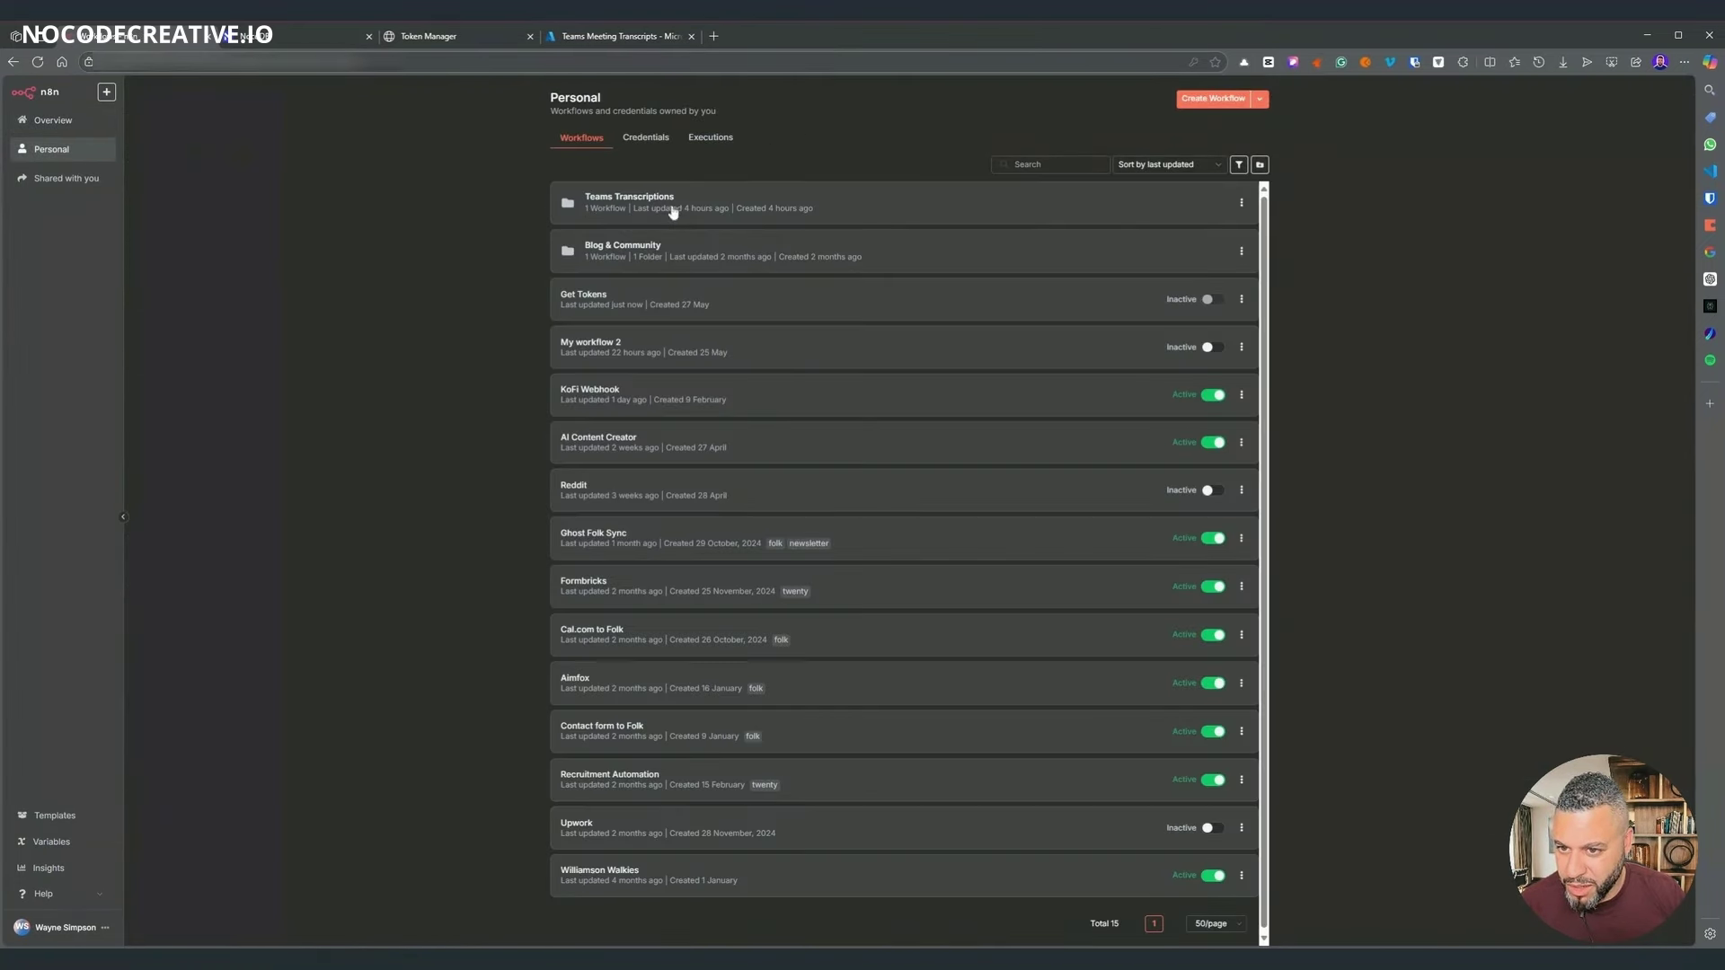
click(673, 209)
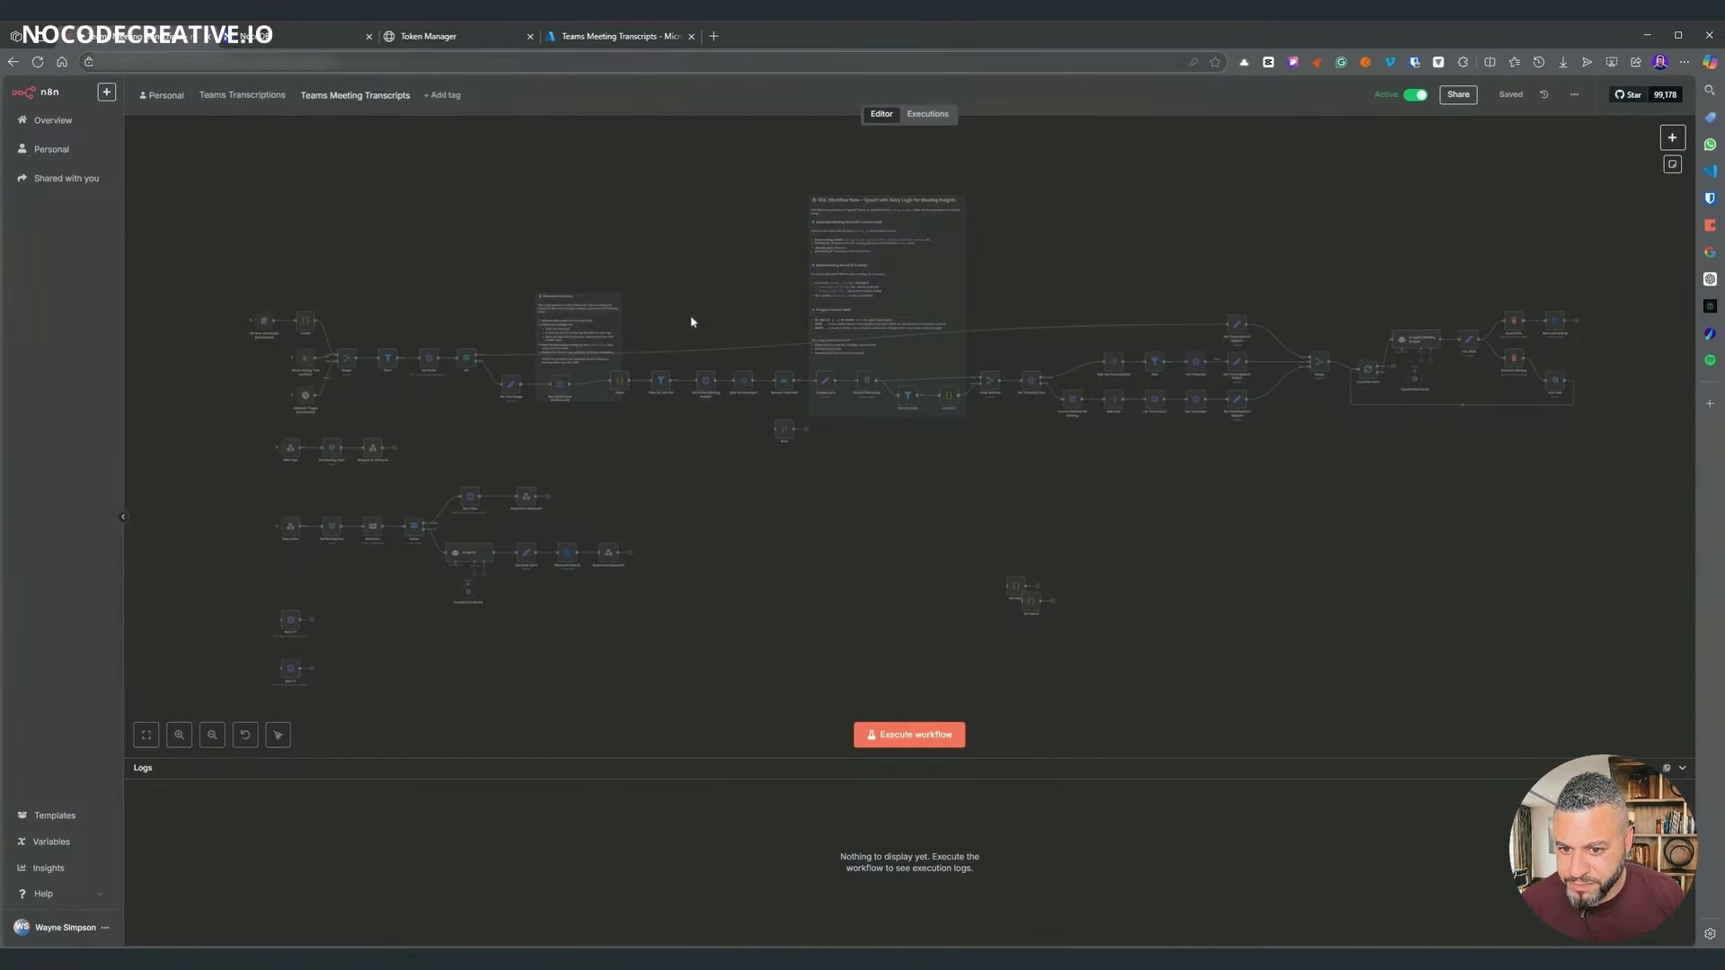
scroll(375, 409, up, 3)
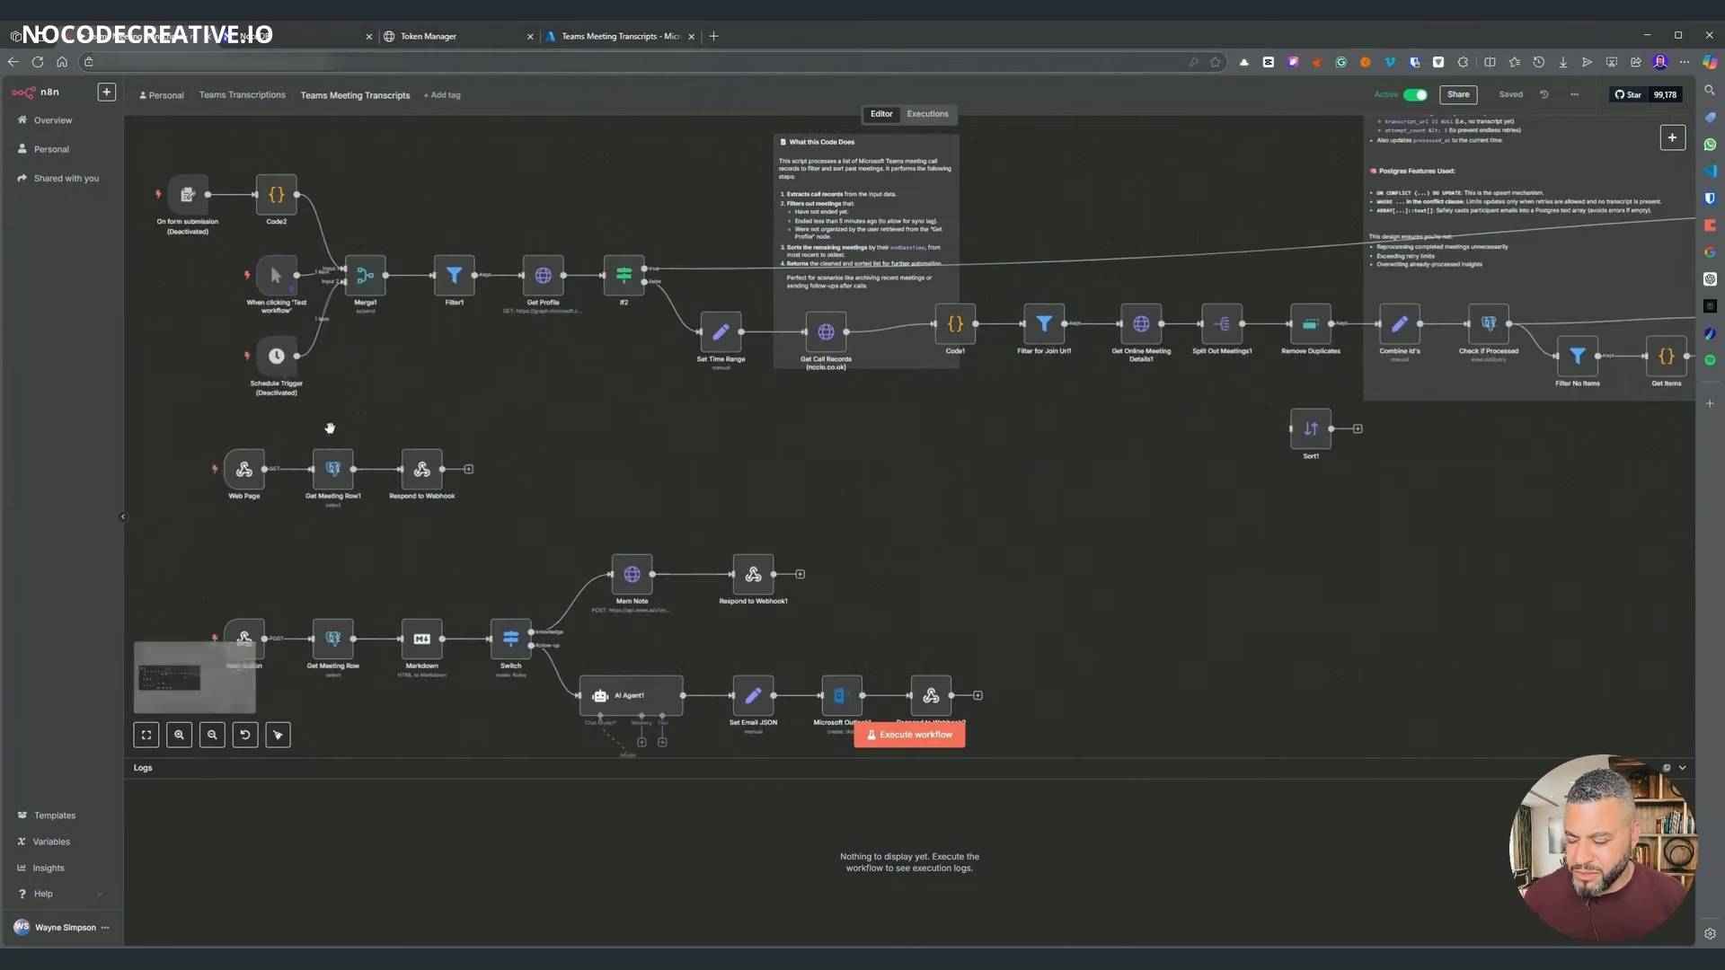
scroll(577, 512, left, 5)
scroll(750, 251, up, 2)
drag(649, 204, 1020, 539)
drag(997, 384, 764, 382)
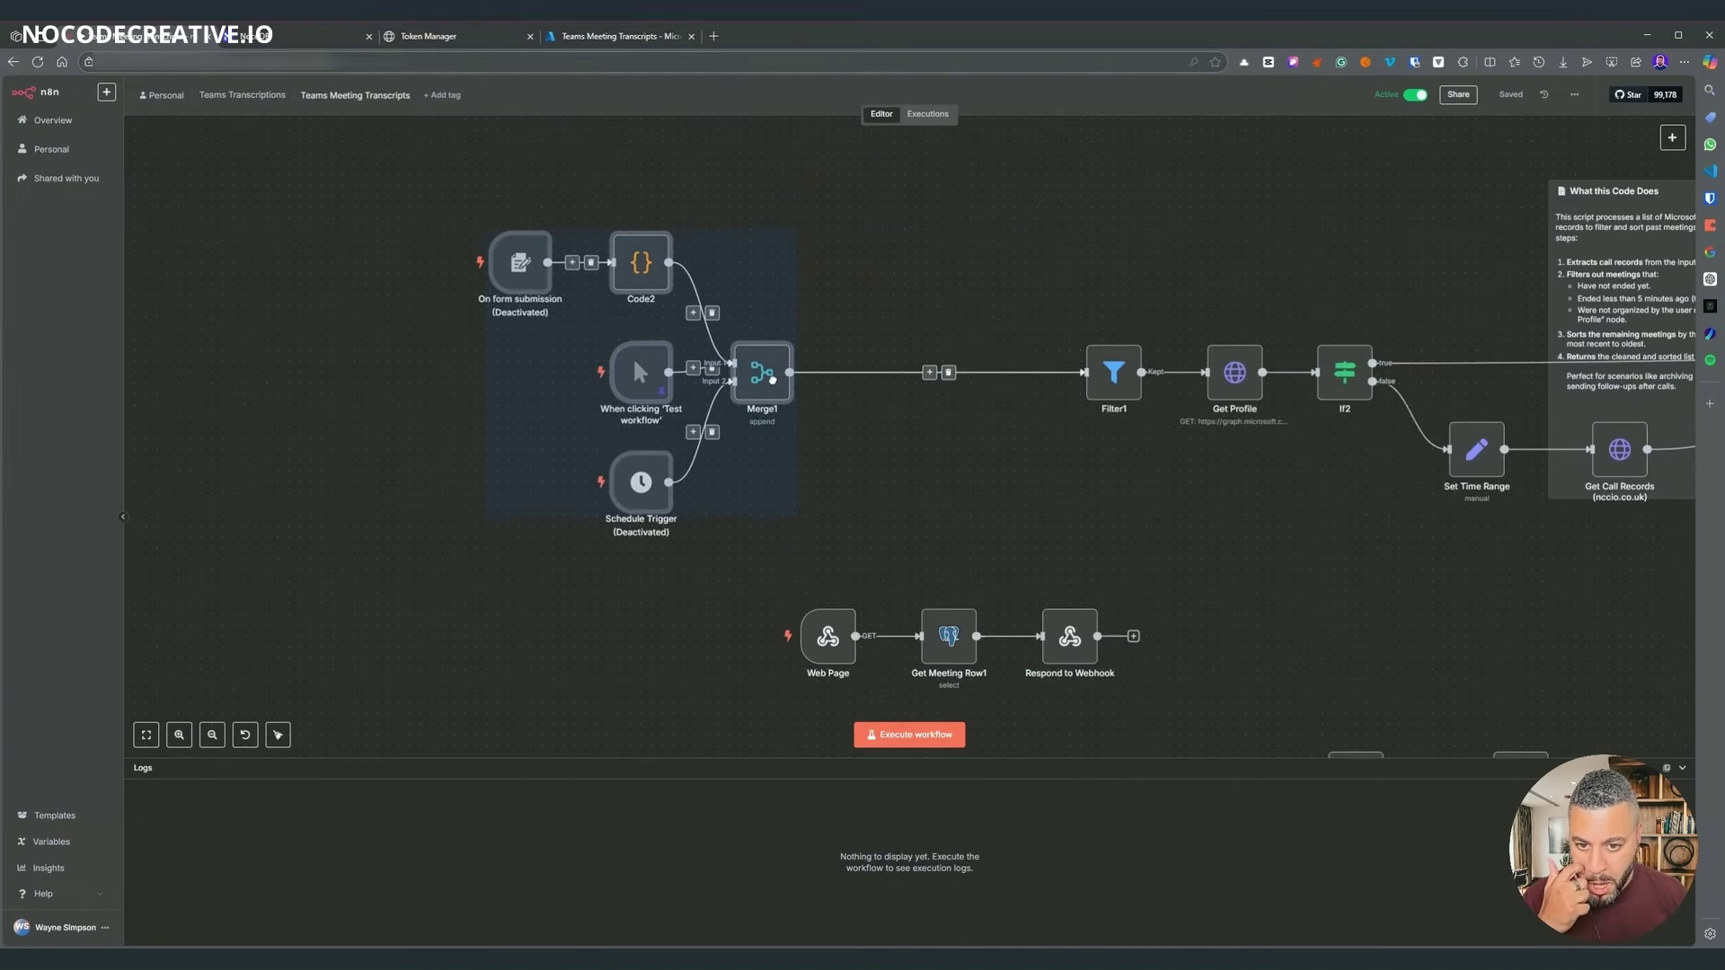
click(898, 370)
- Insert an Execute Sub-workflow node calling Get Tokens between Merge1 and Filter1
click(922, 372)
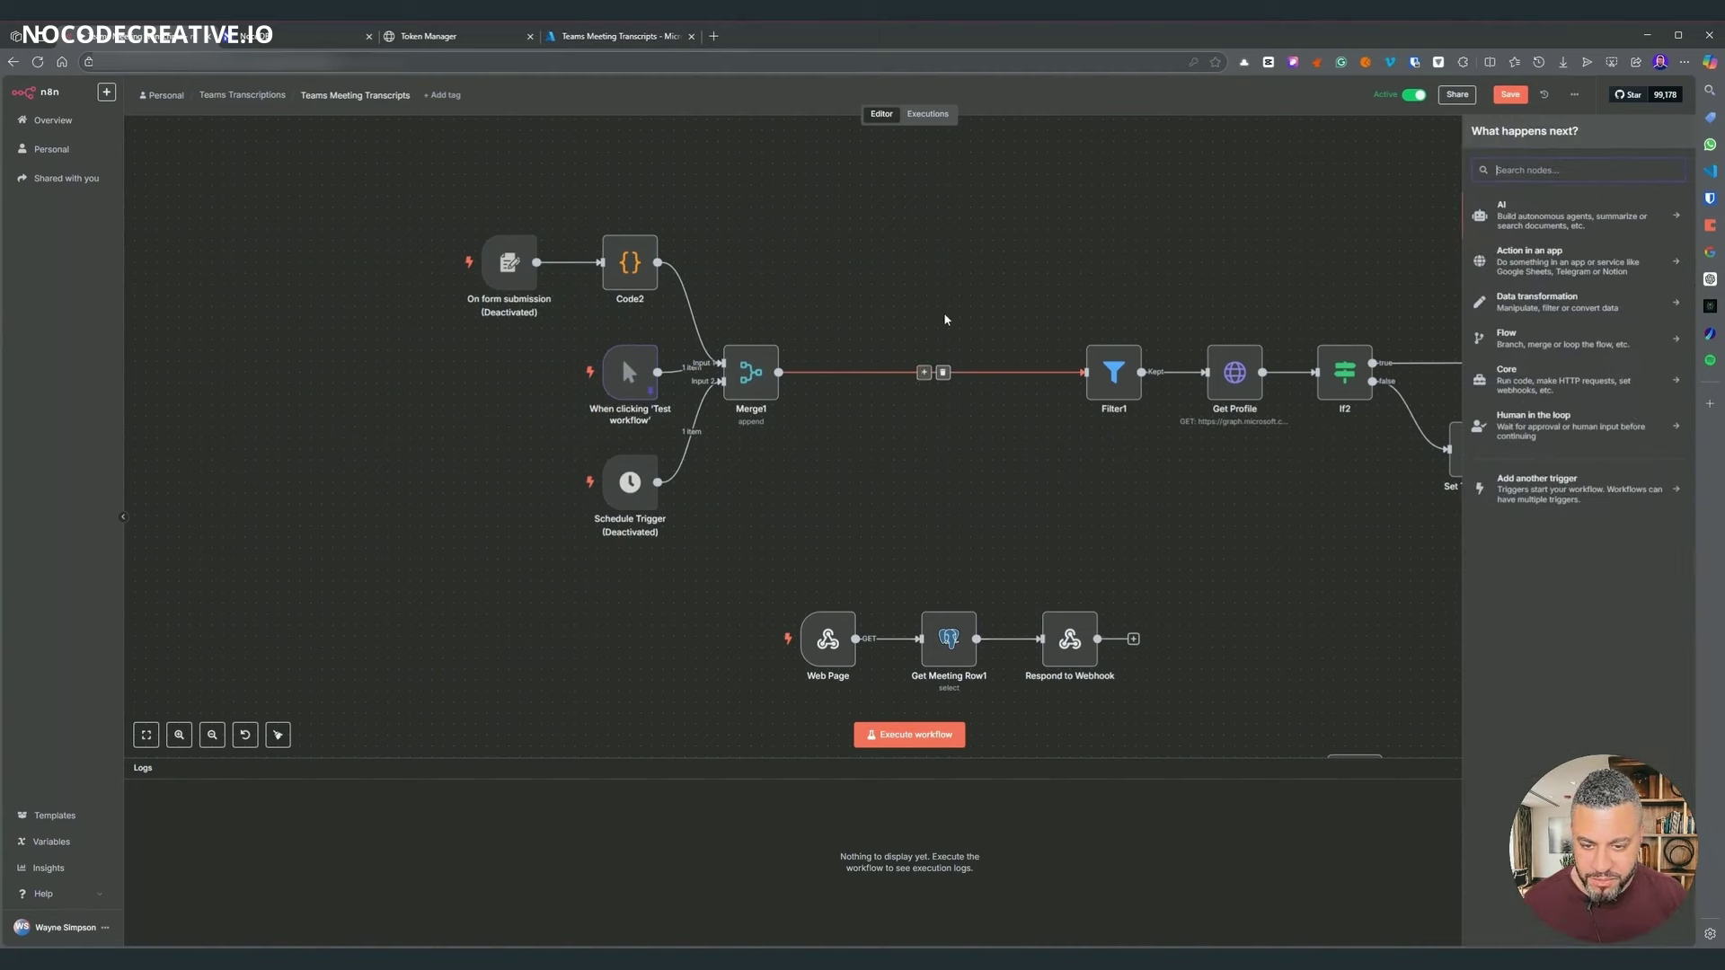
text(exec)
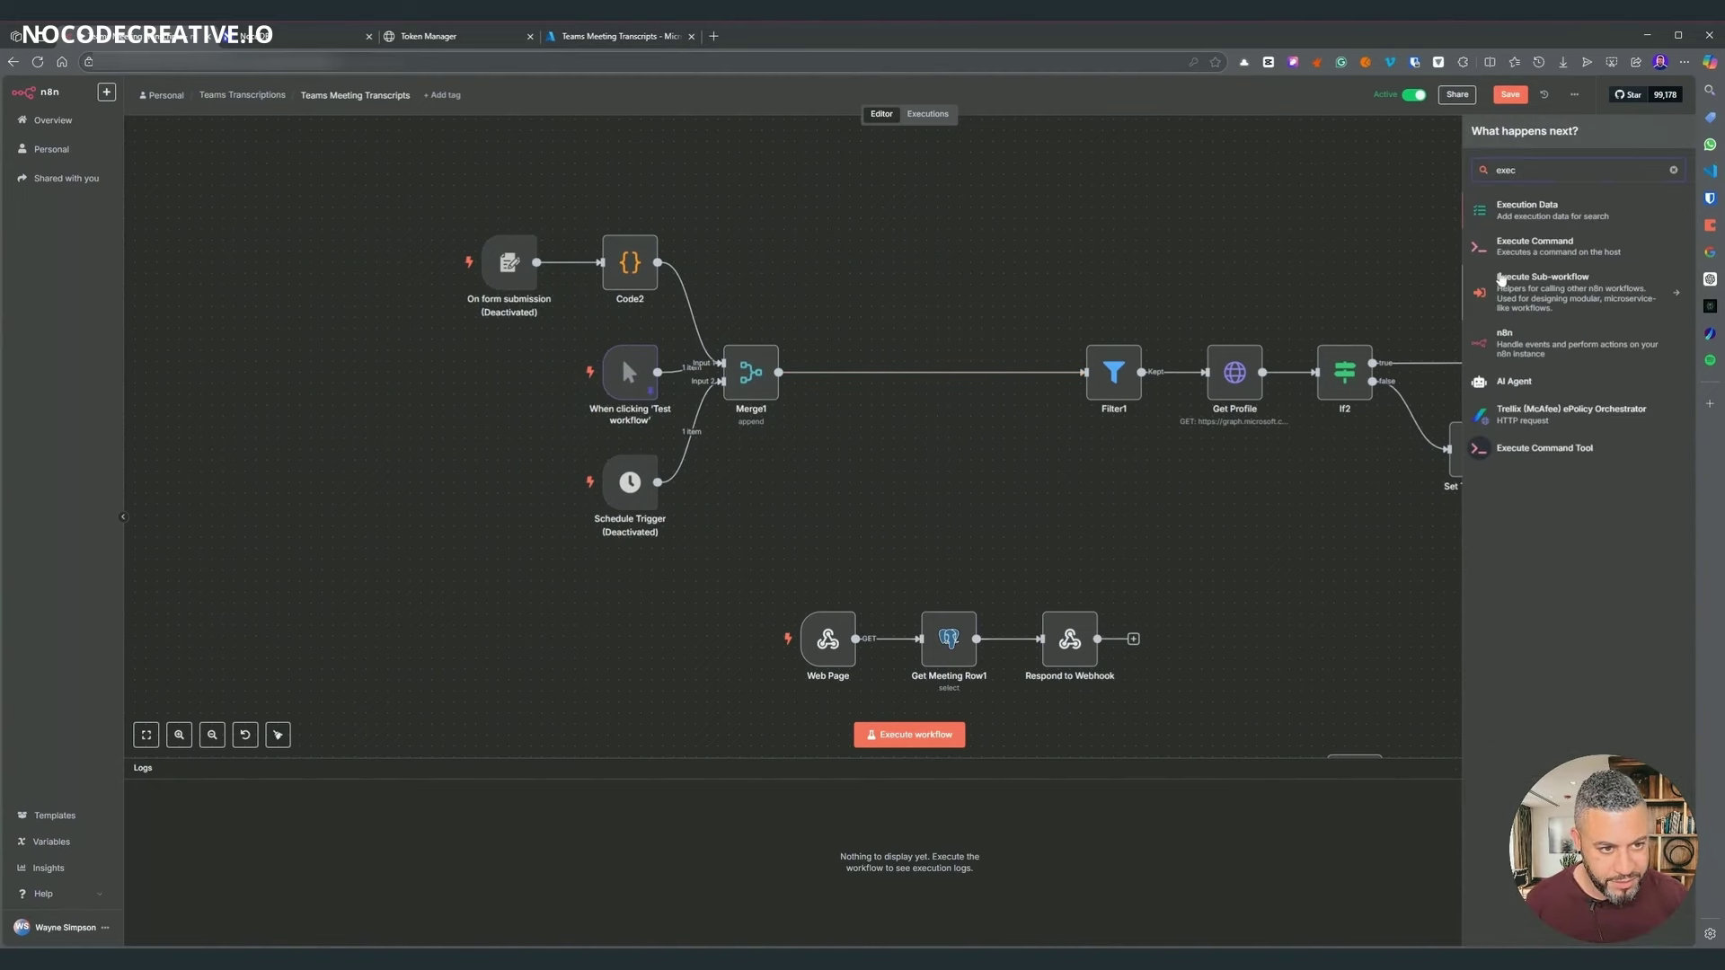
click(1500, 280)
click(1537, 233)
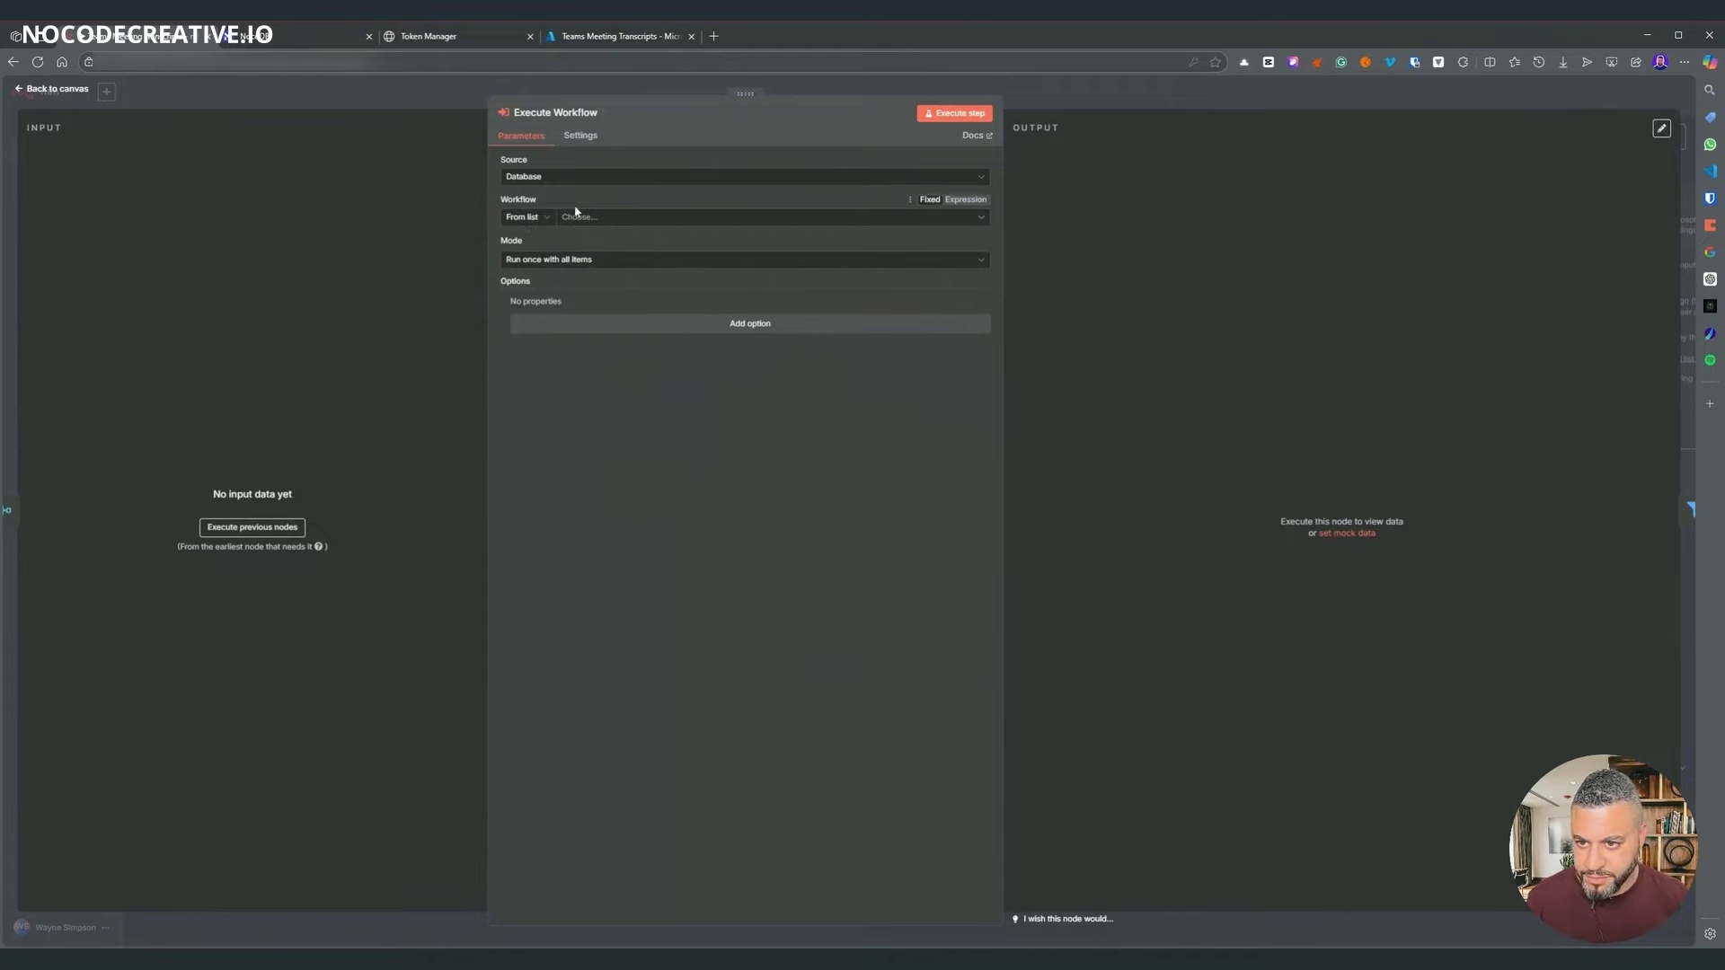
click(579, 217)
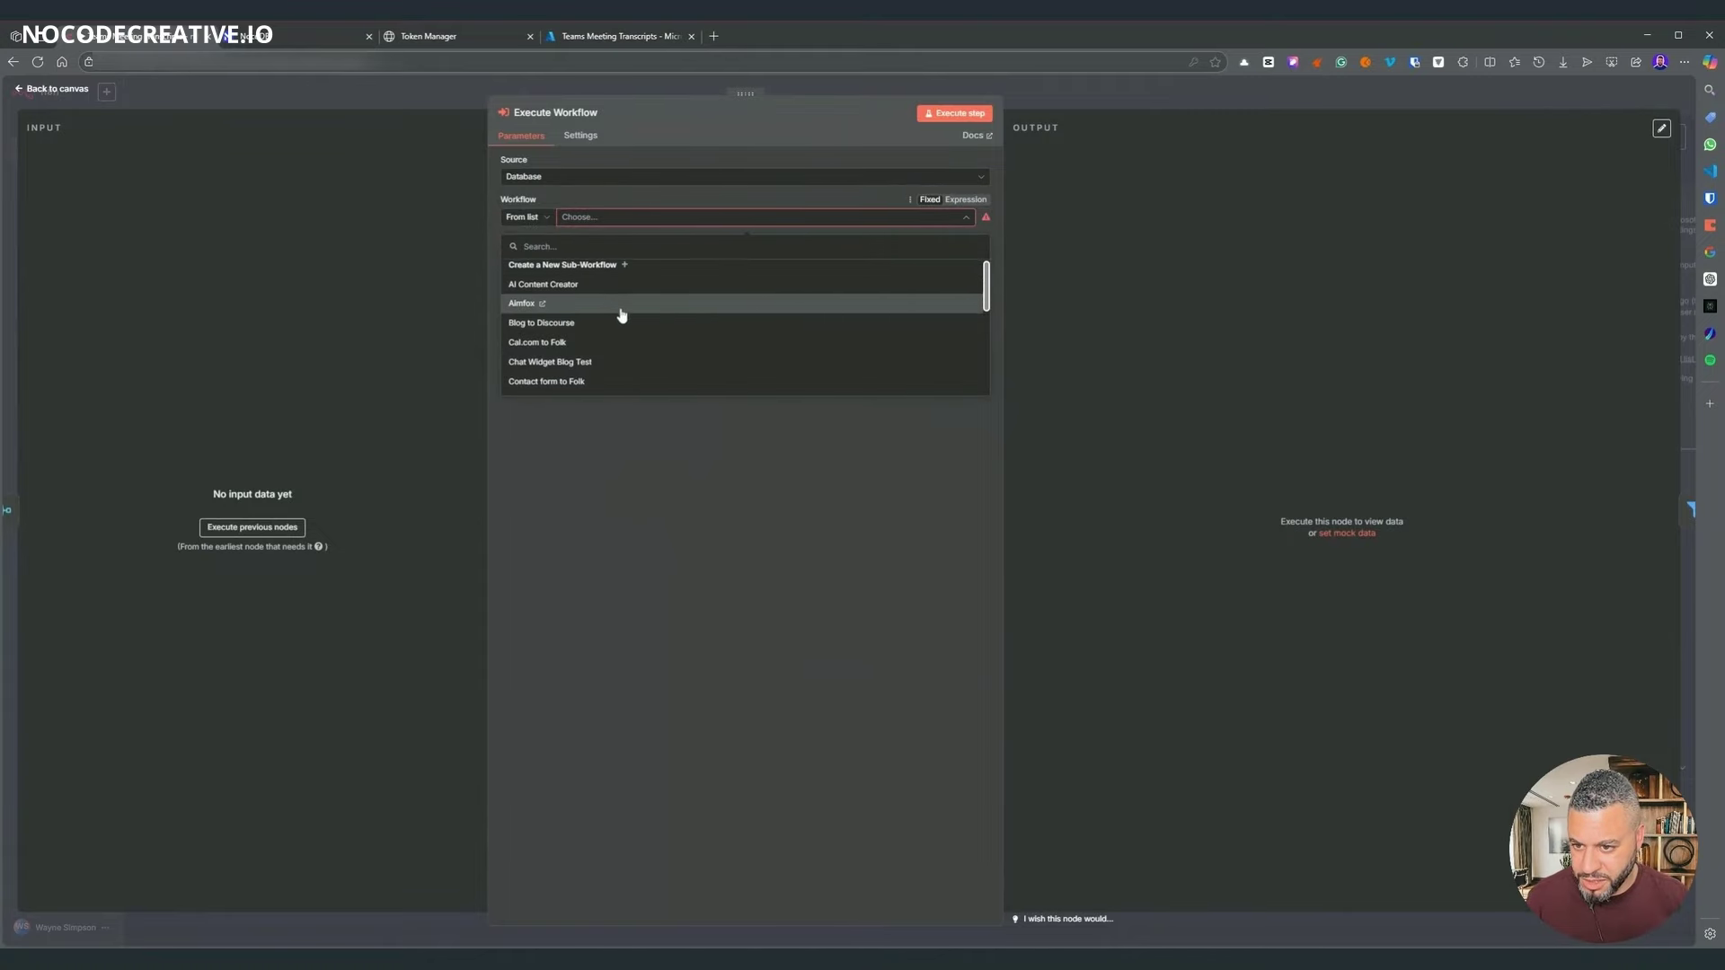
text(get)
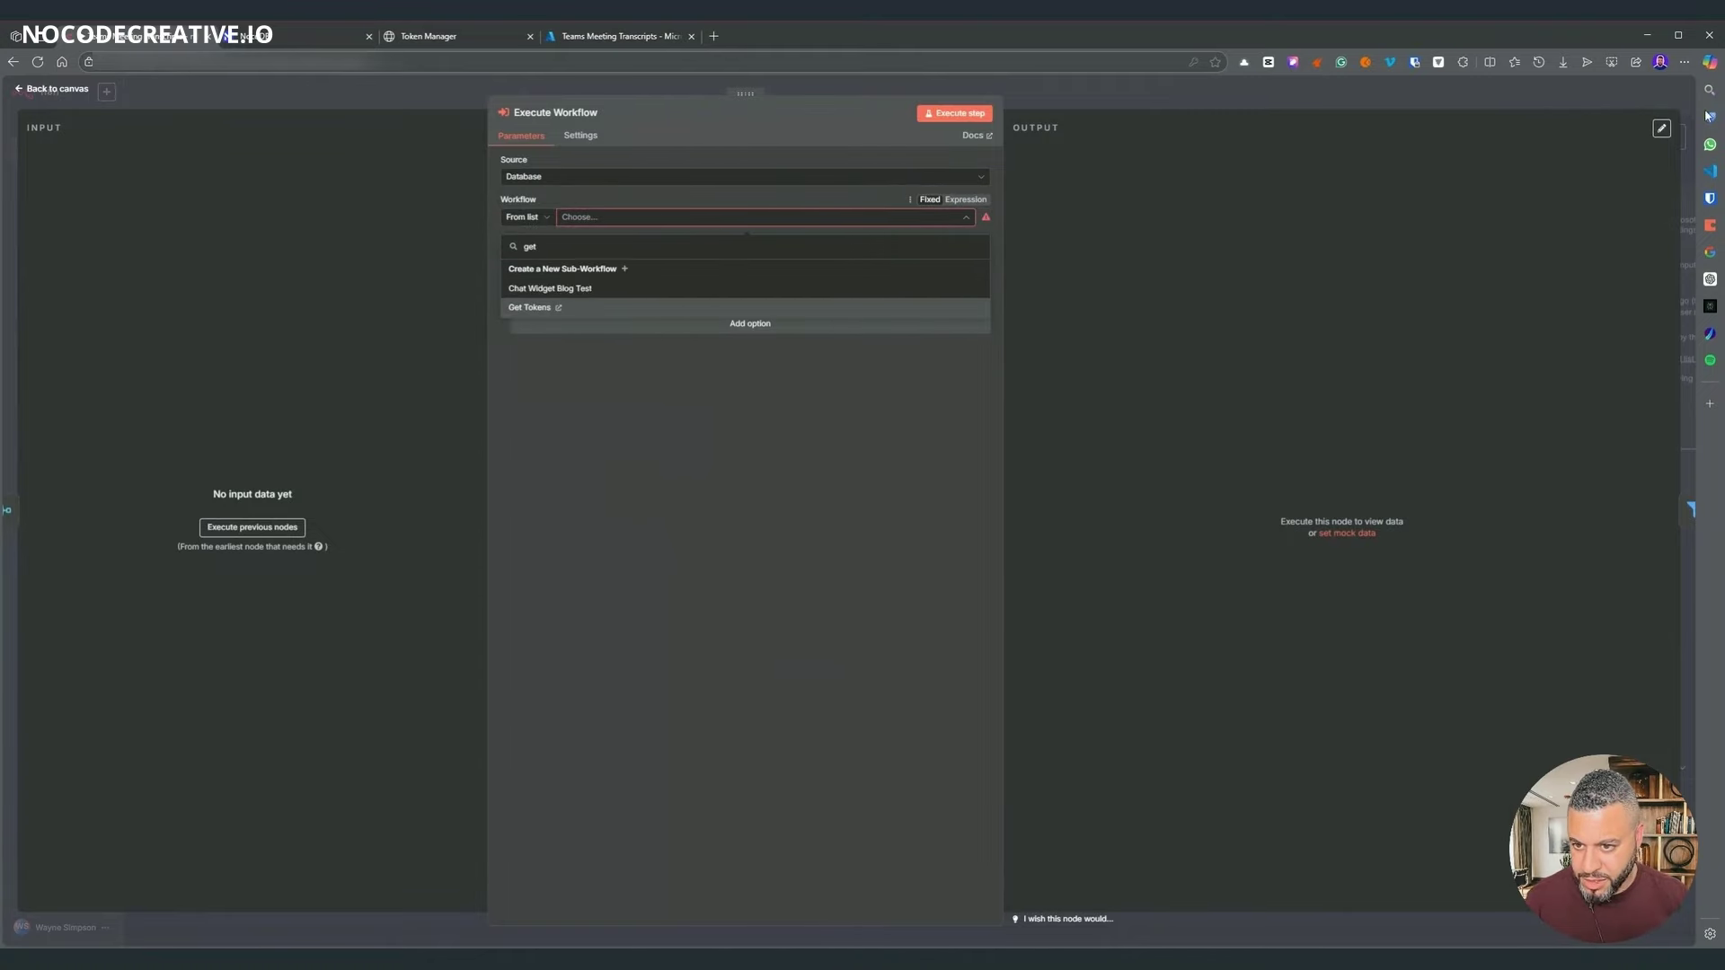
click(534, 307)
key(Escape)
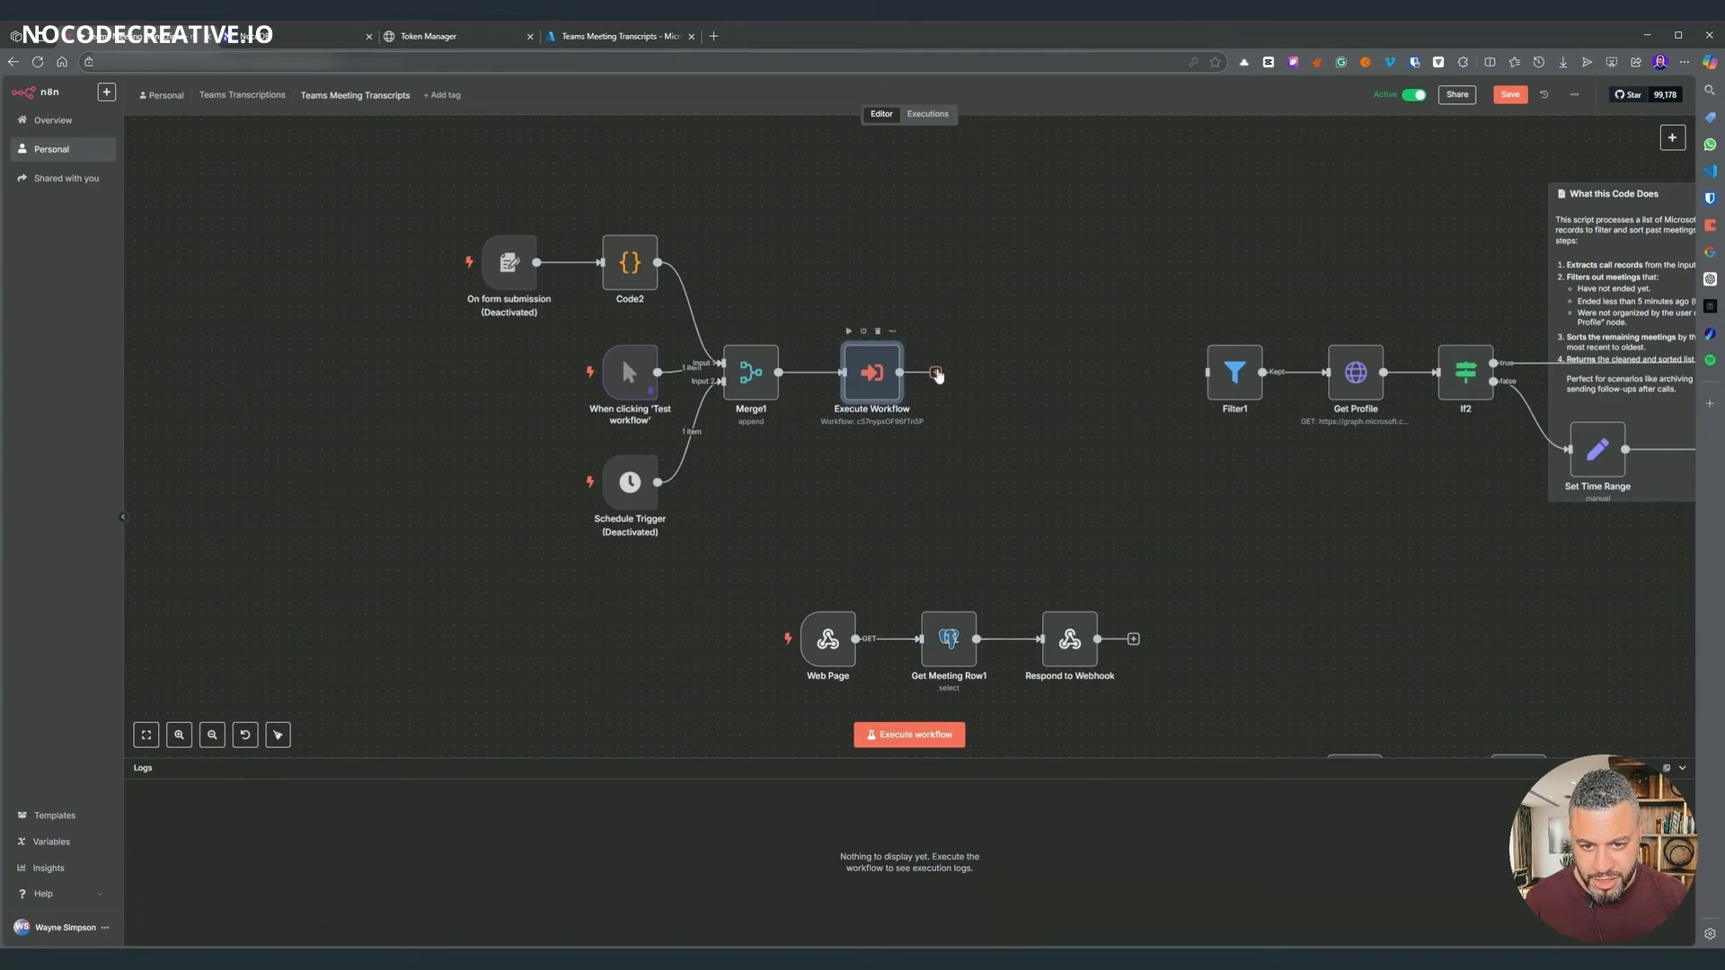
- Run the workflow, connect Execute Workflow into Filter1, and check its provider equals microsoft
click(938, 736)
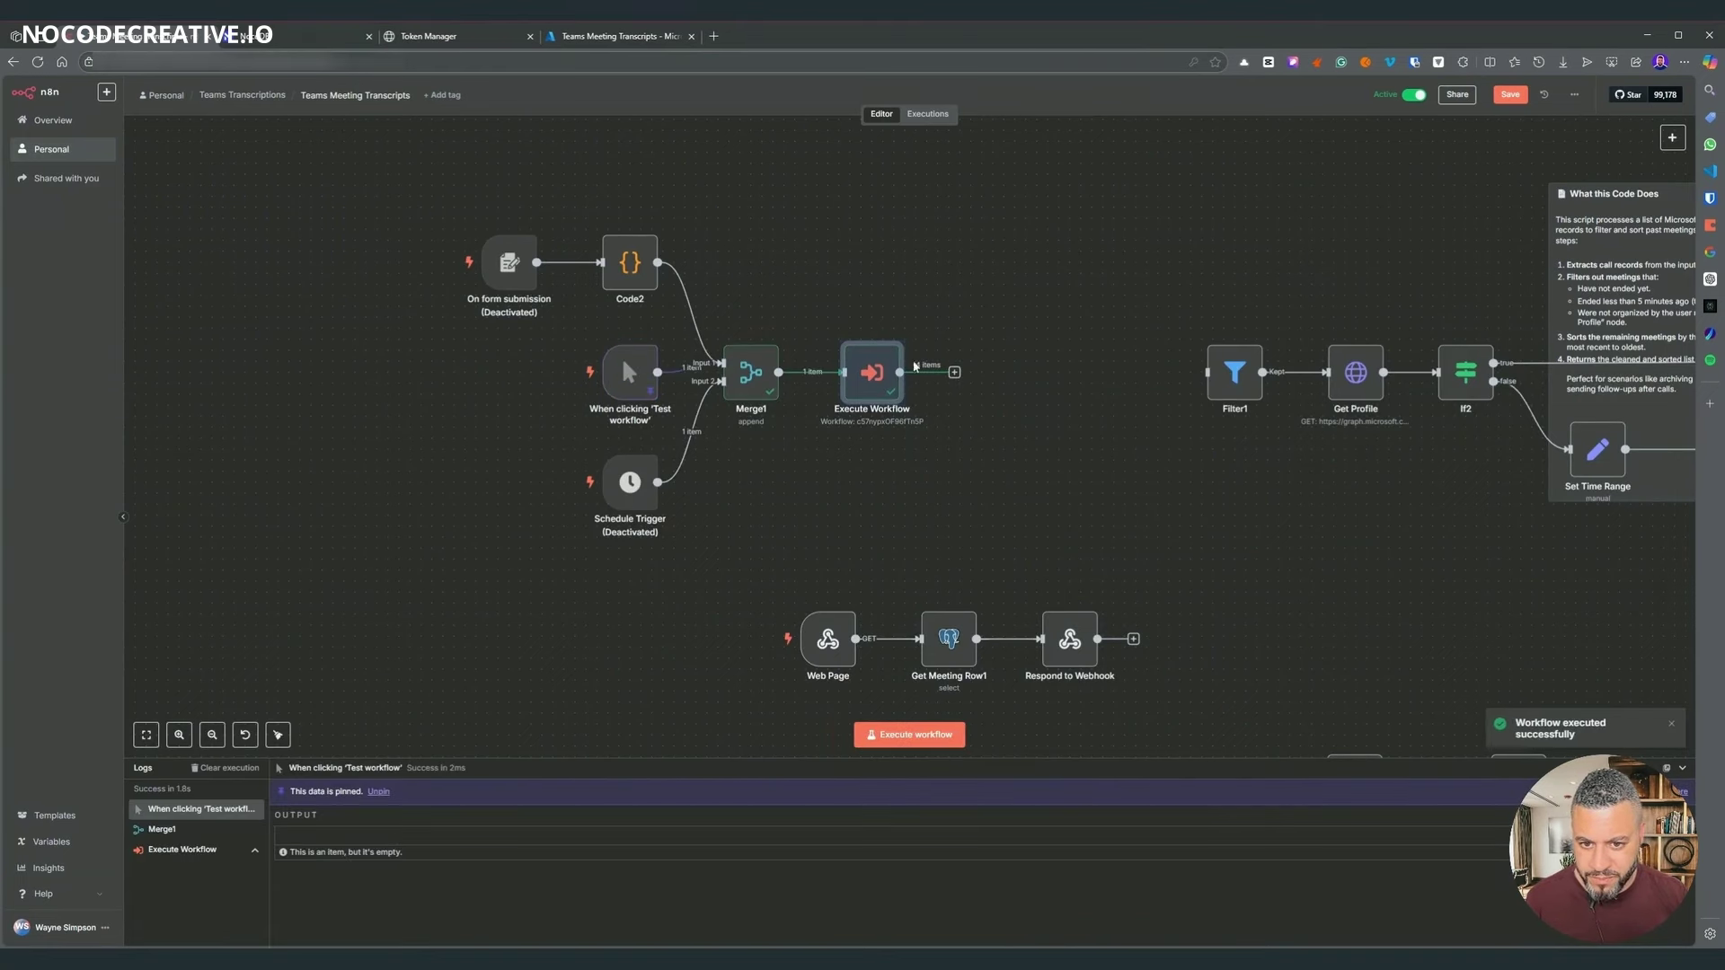
drag(1232, 393, 1144, 390)
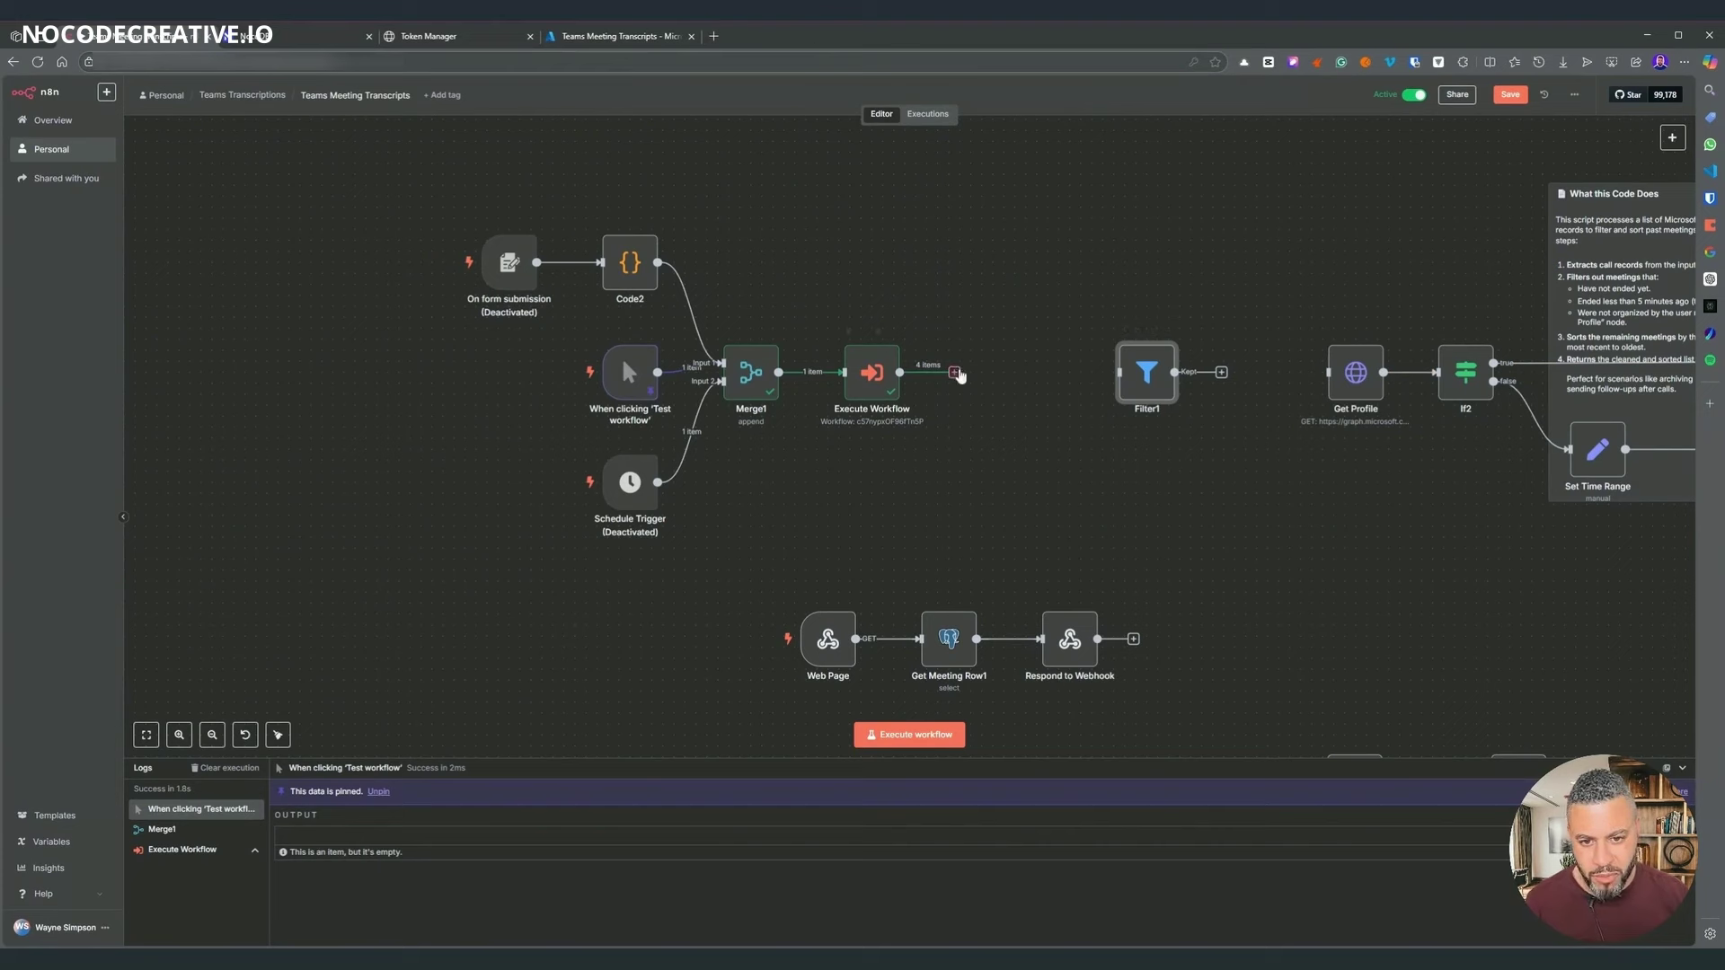
drag(954, 372, 1005, 384)
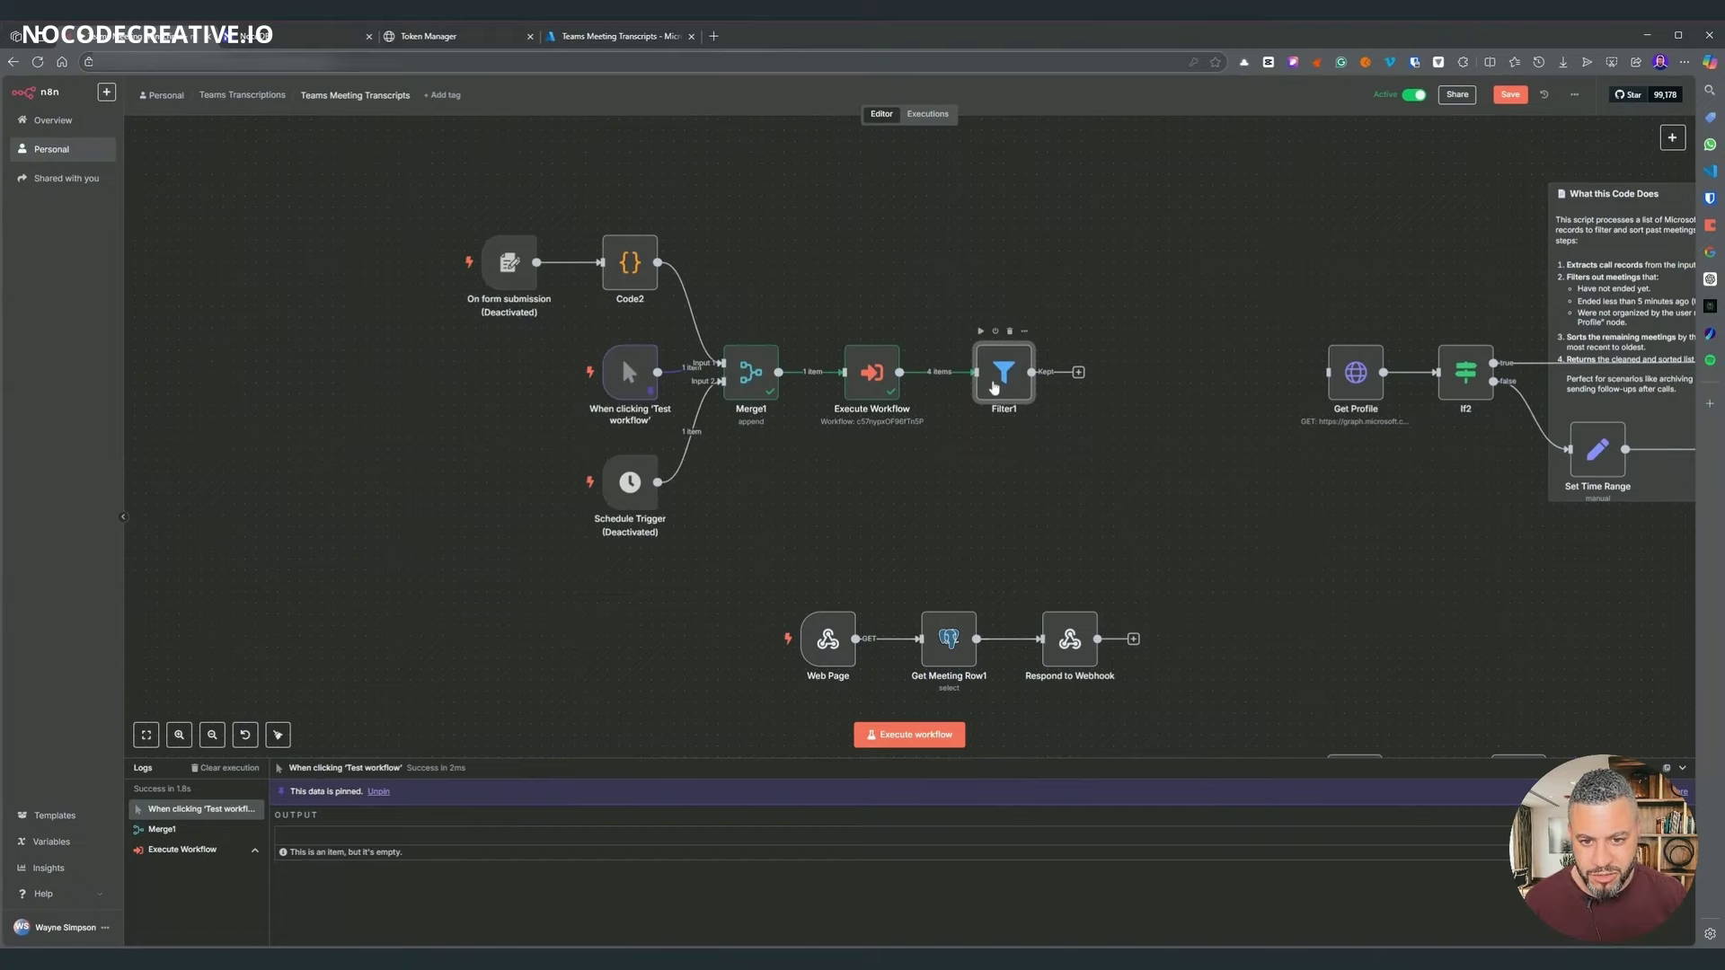
double_click(1006, 388)
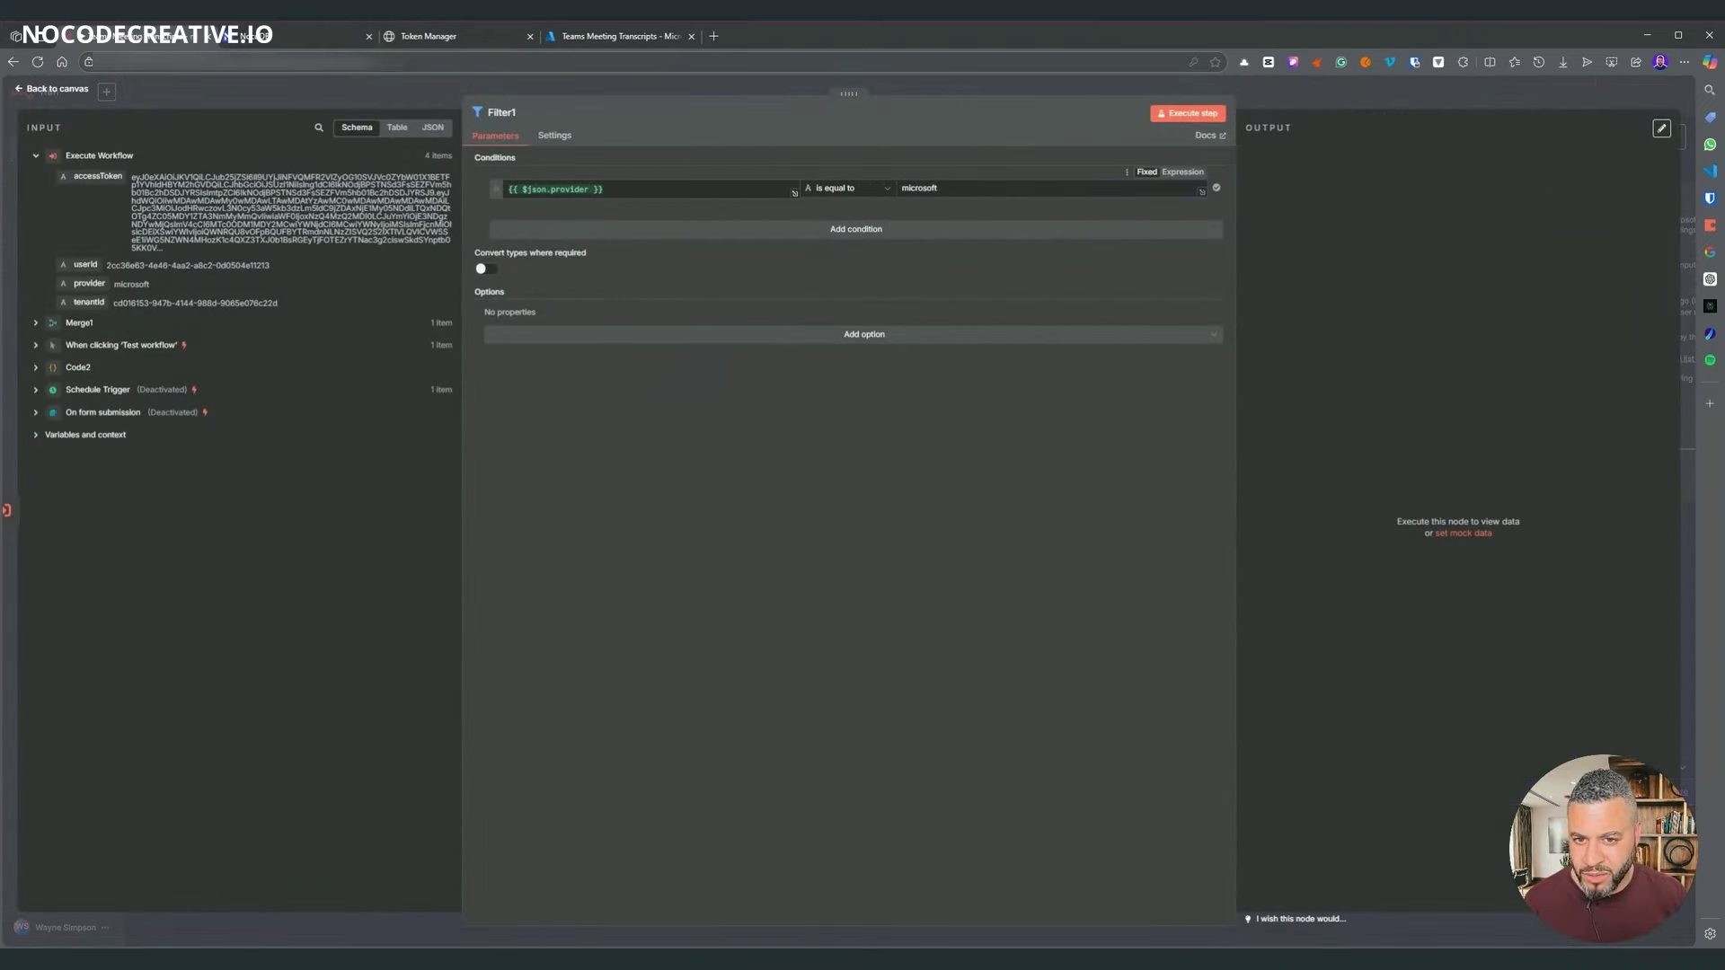
double_click(918, 189)
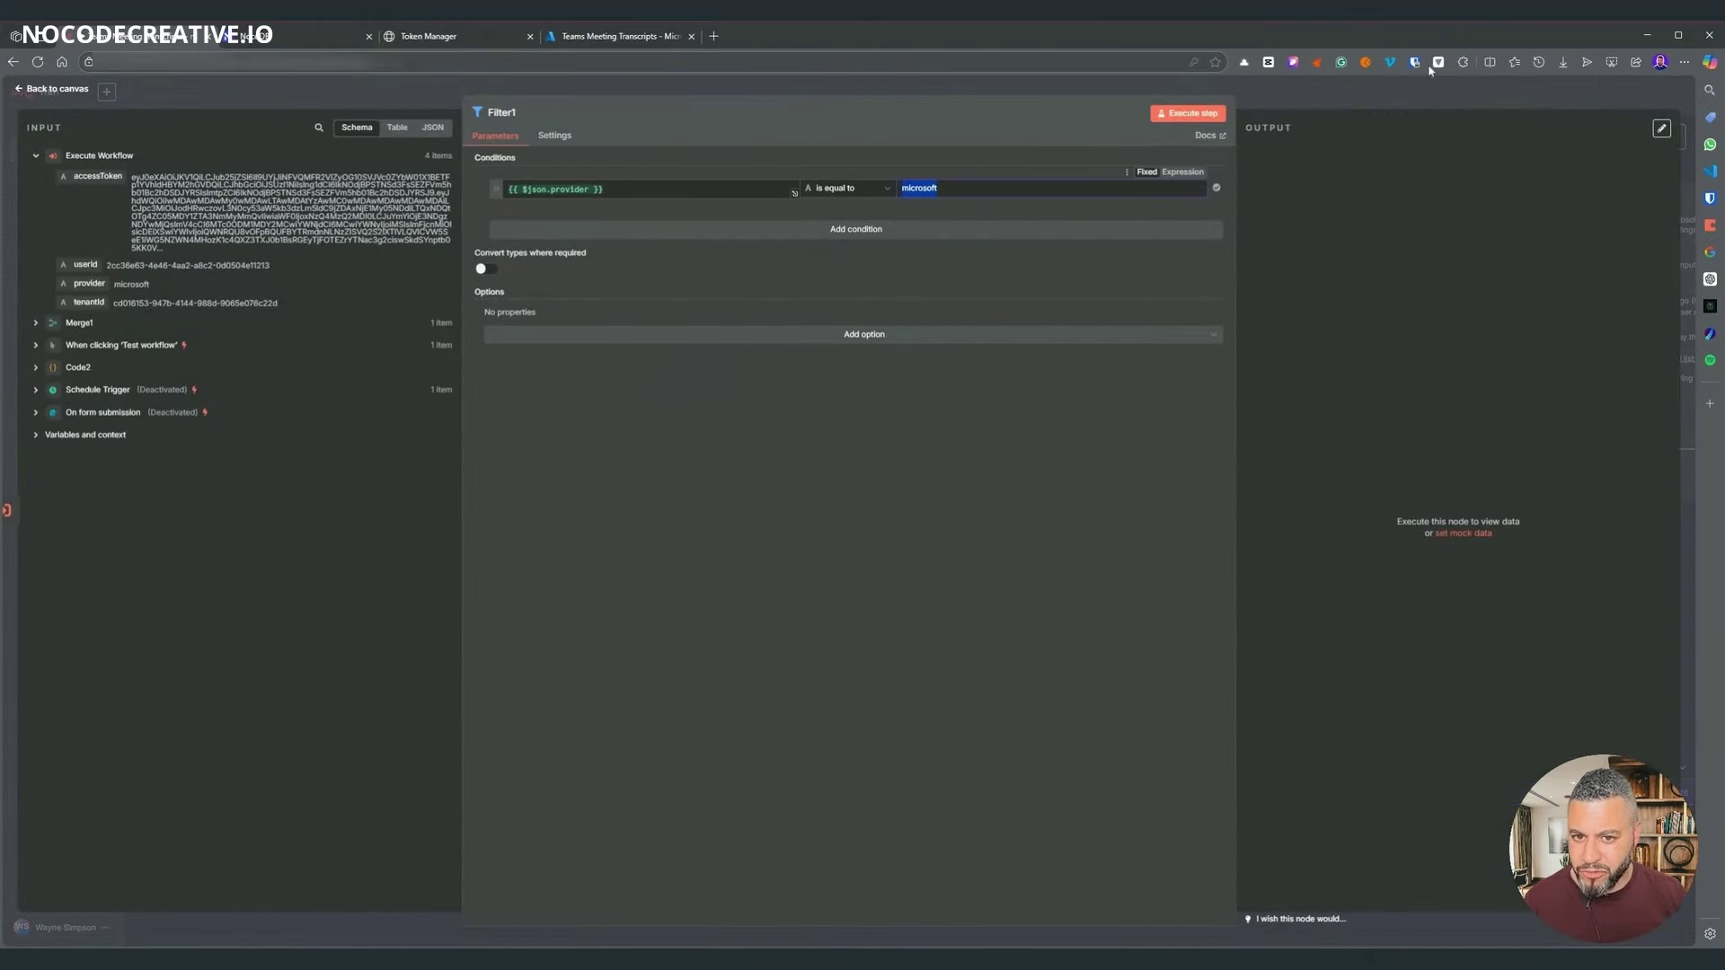
click(1333, 98)
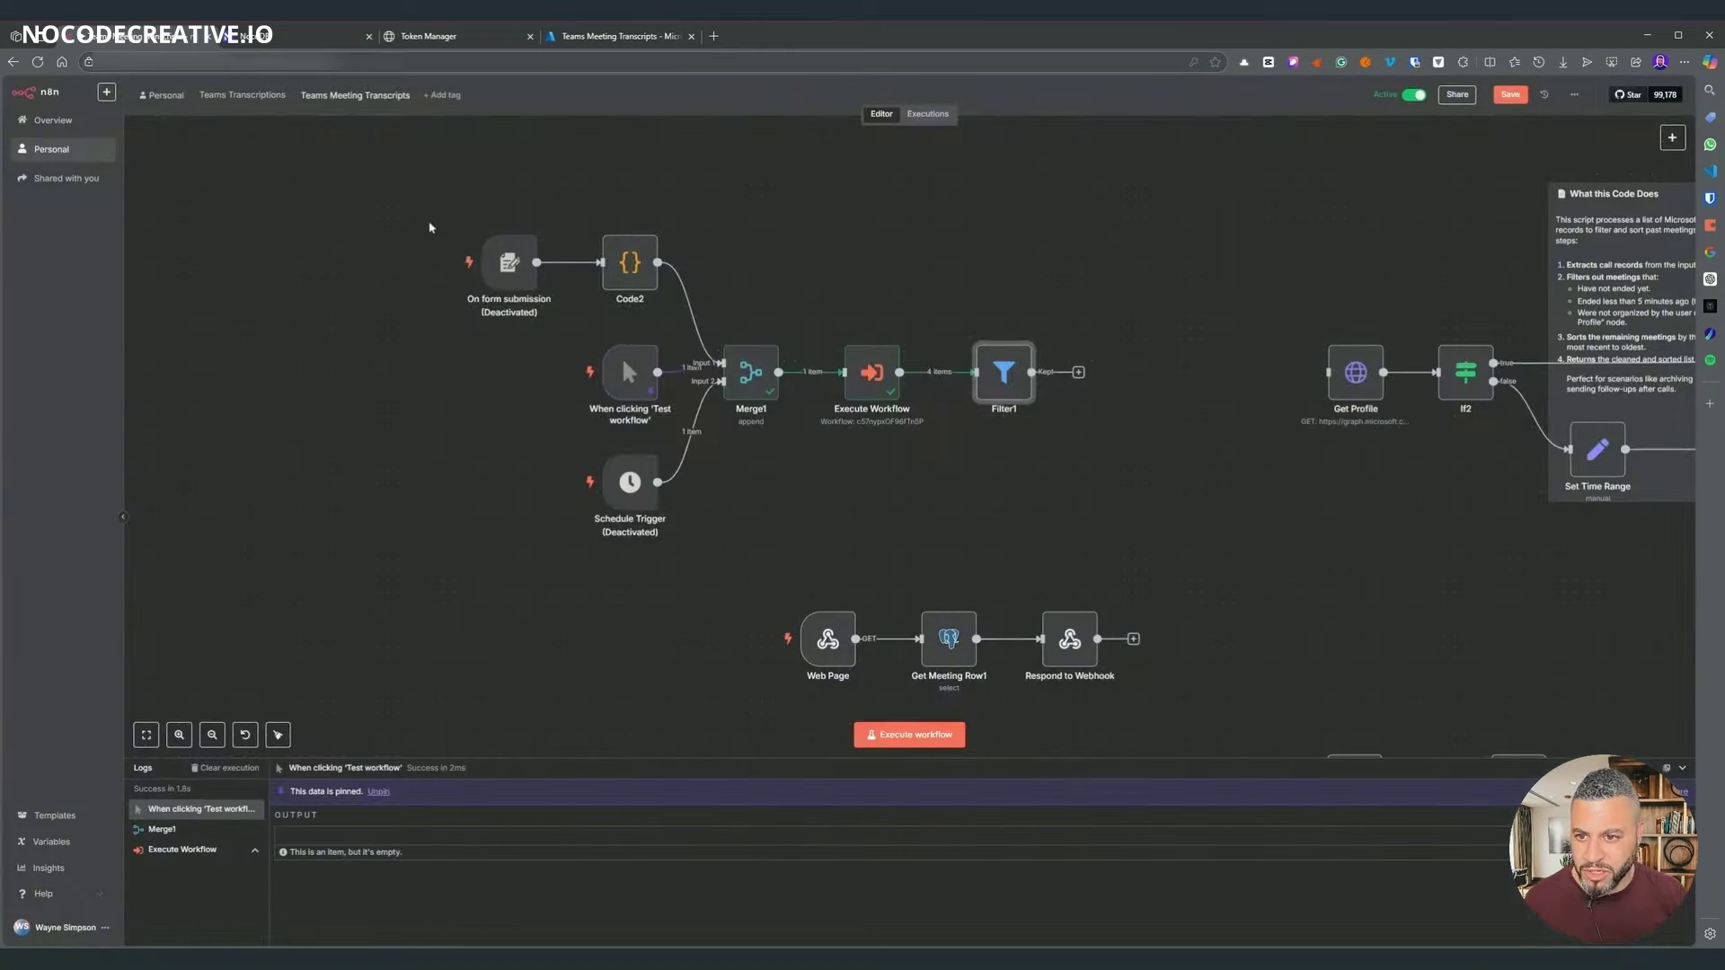
- Shift the seven left-hand nodes right toward Get Profile
drag(426, 217, 1047, 539)
drag(1024, 386, 1254, 386)
scroll(1254, 386, right, 5)
click(1024, 386)
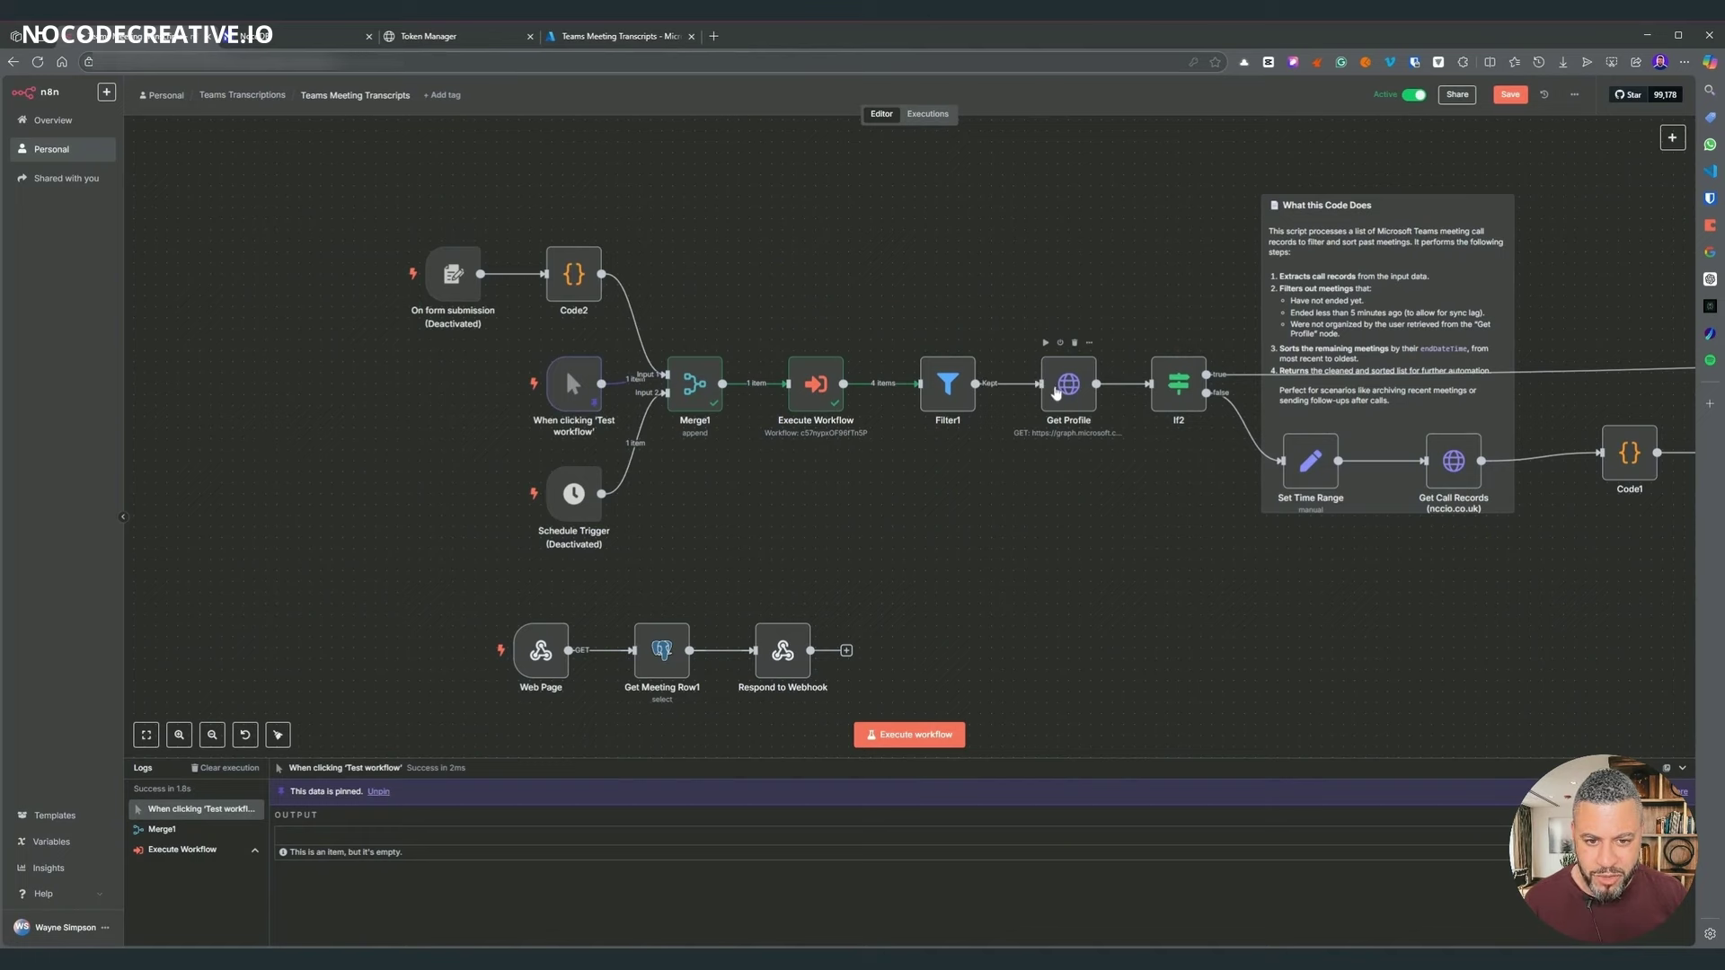
- Check Get Profile's Authorization header is Bearer {{ $json.accessToken }}
double_click(1055, 391)
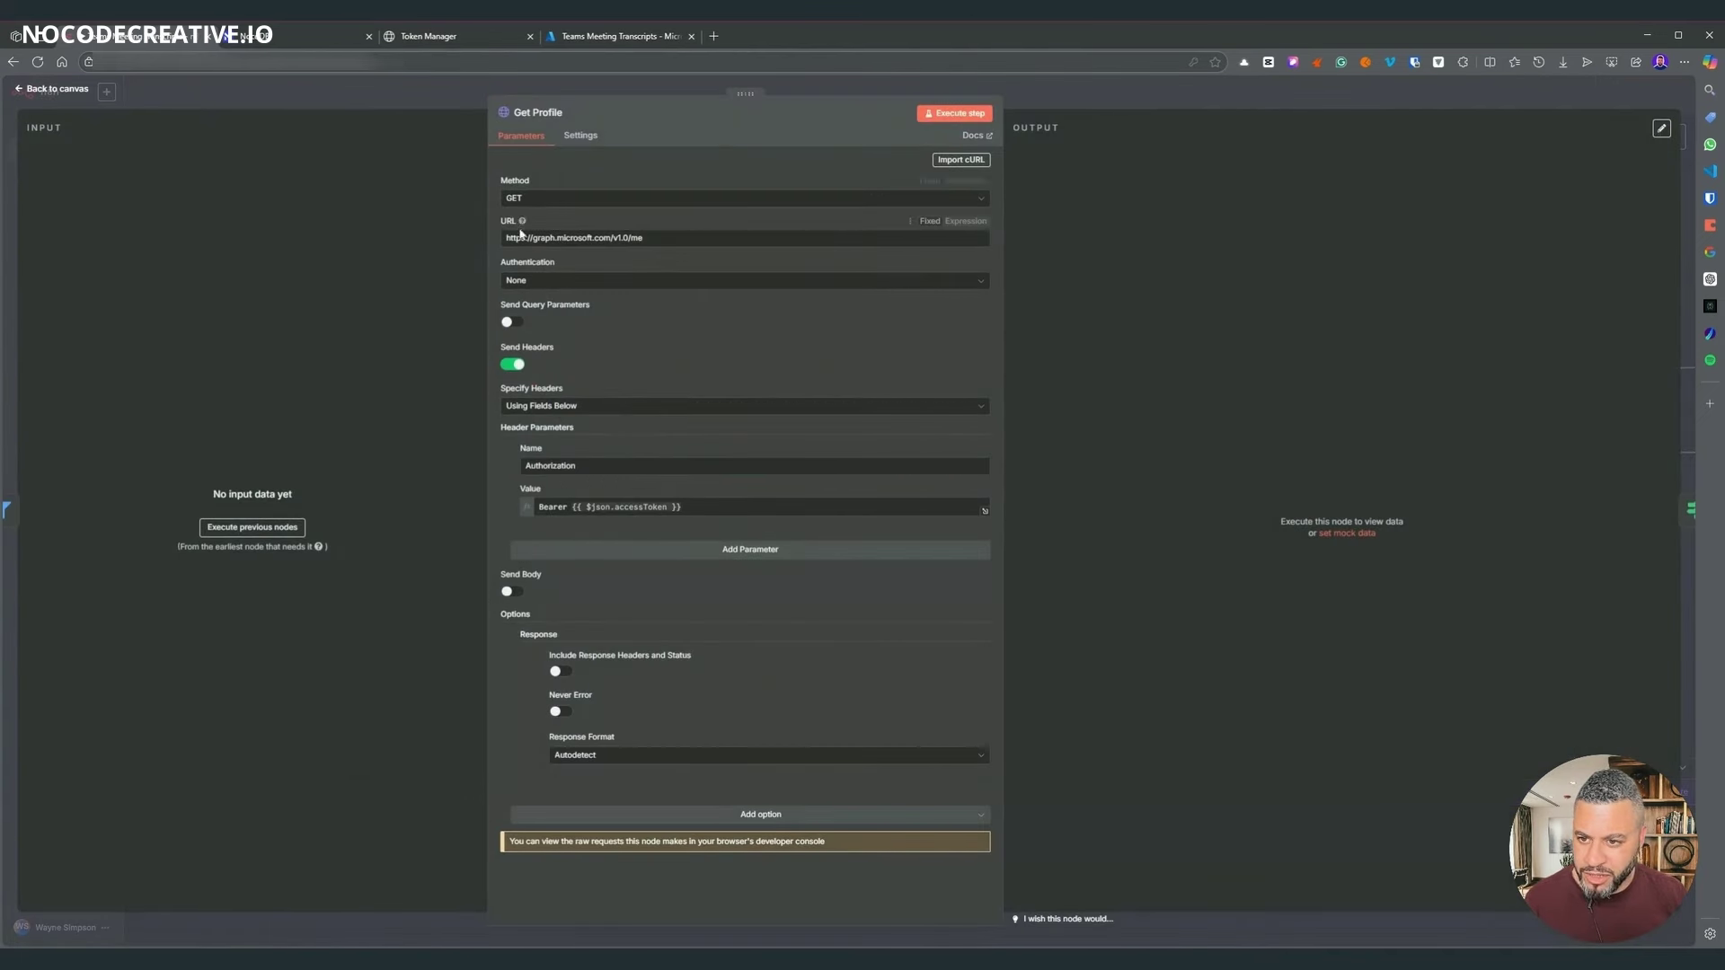
click(515, 282)
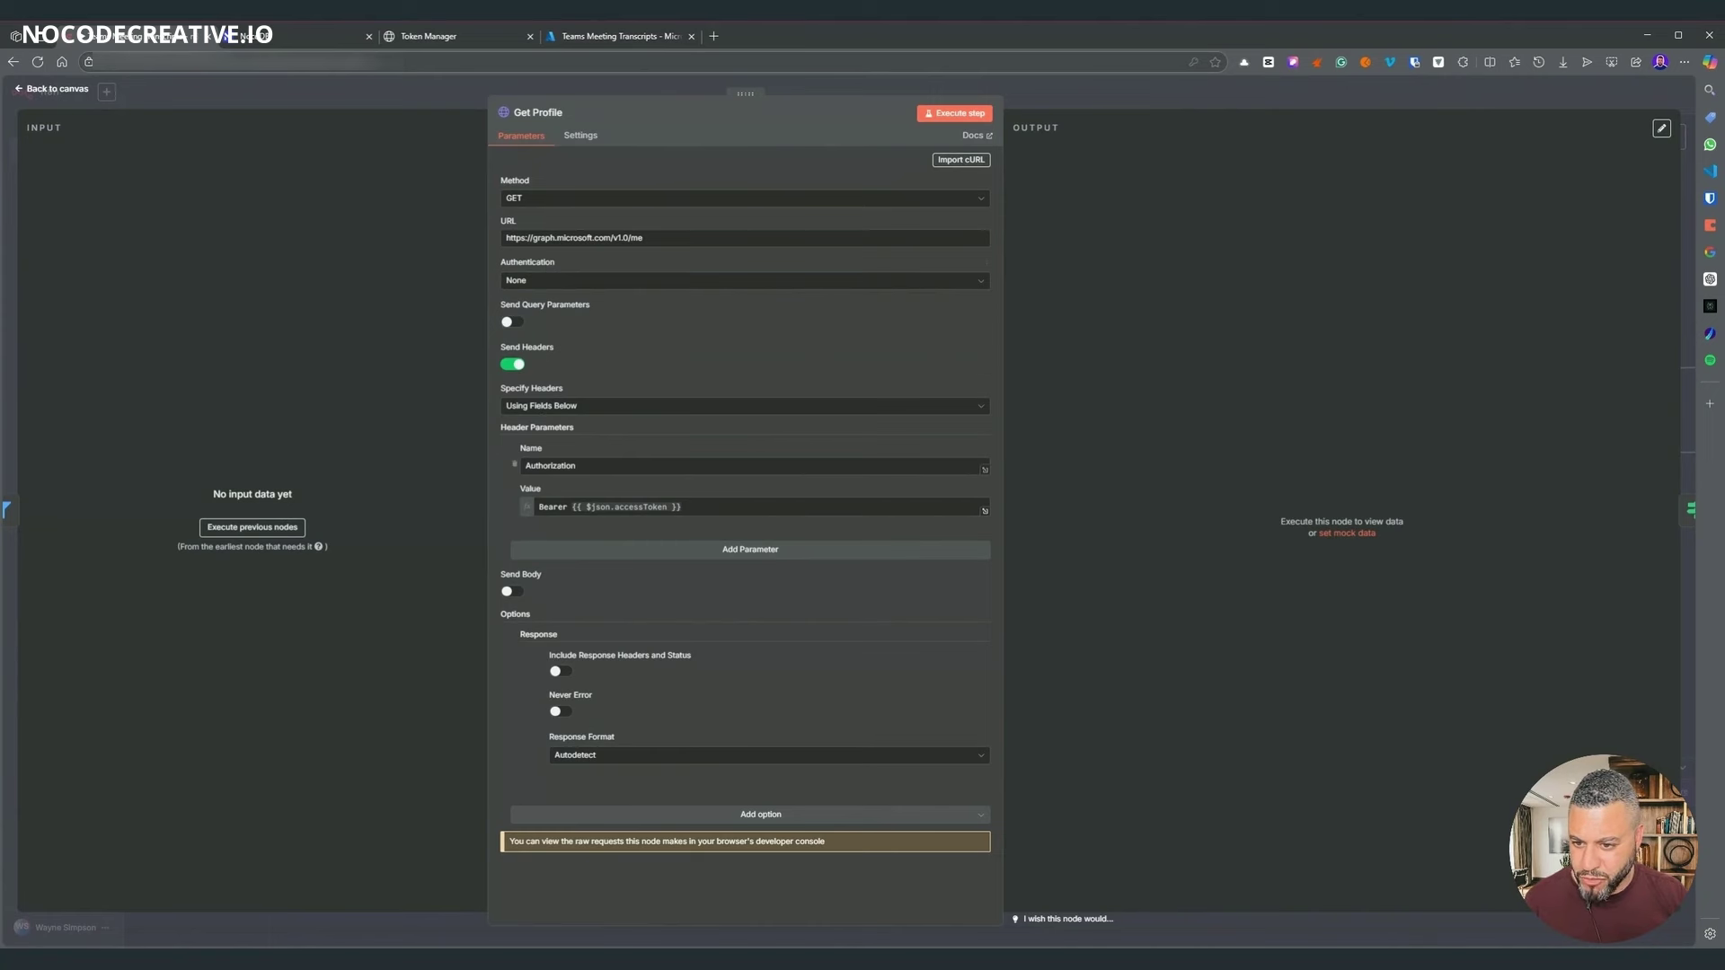
double_click(550, 466)
click(541, 508)
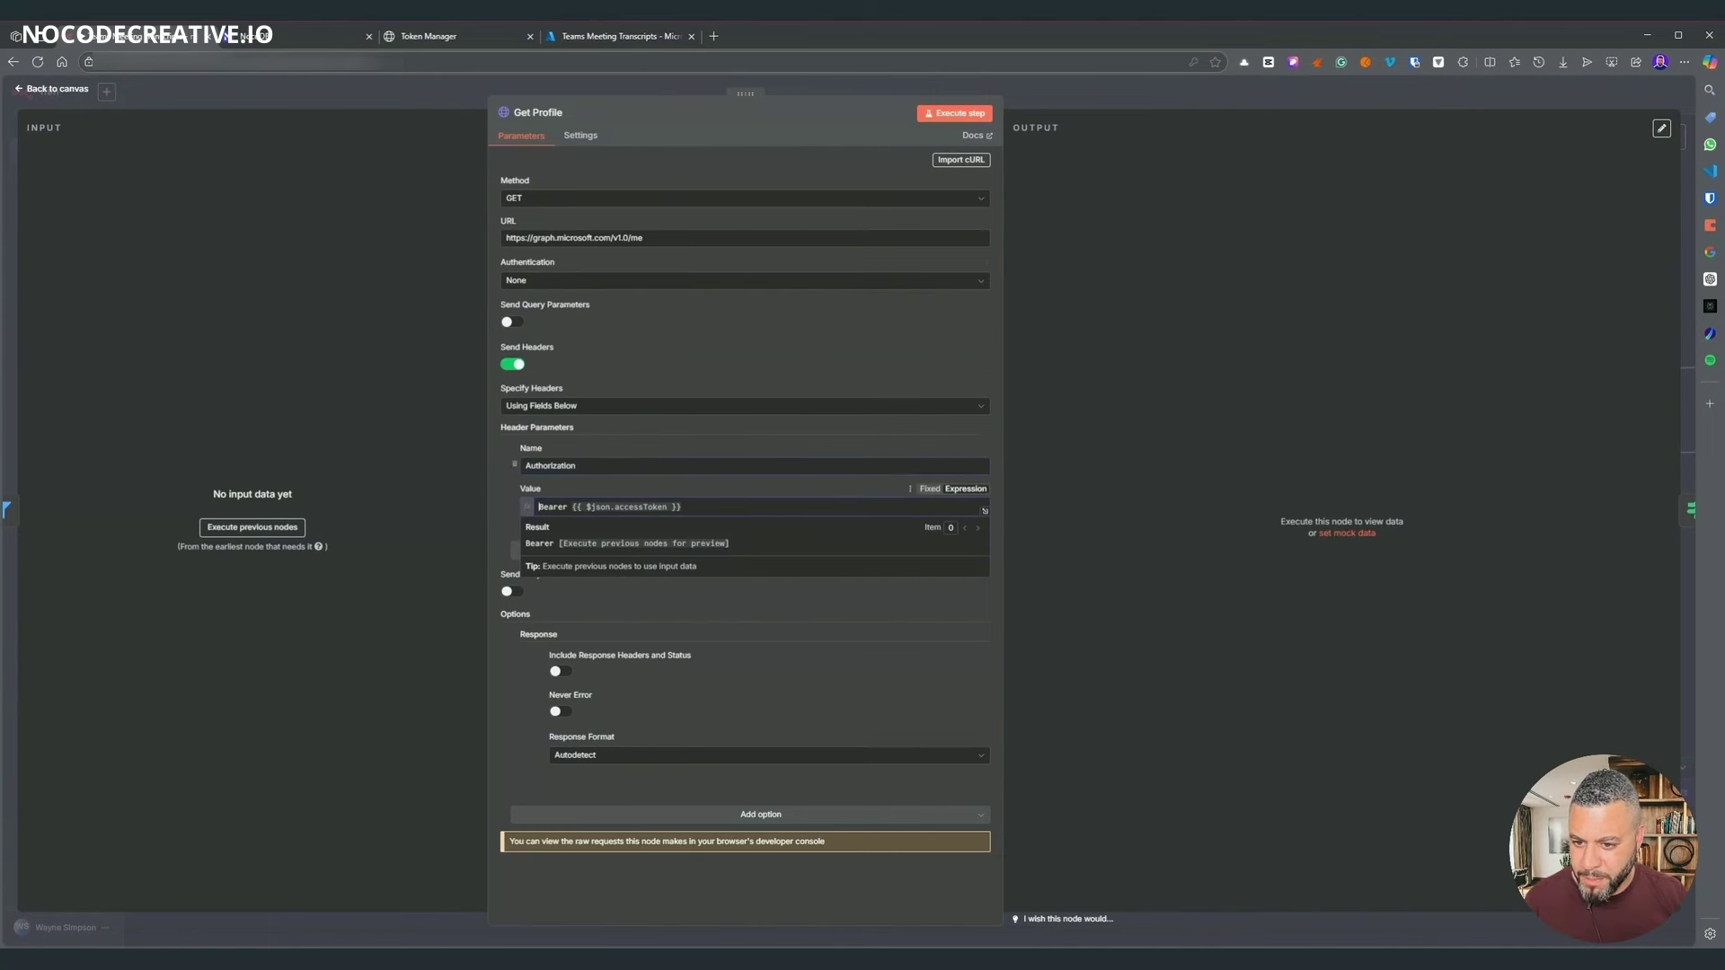
click(1127, 105)
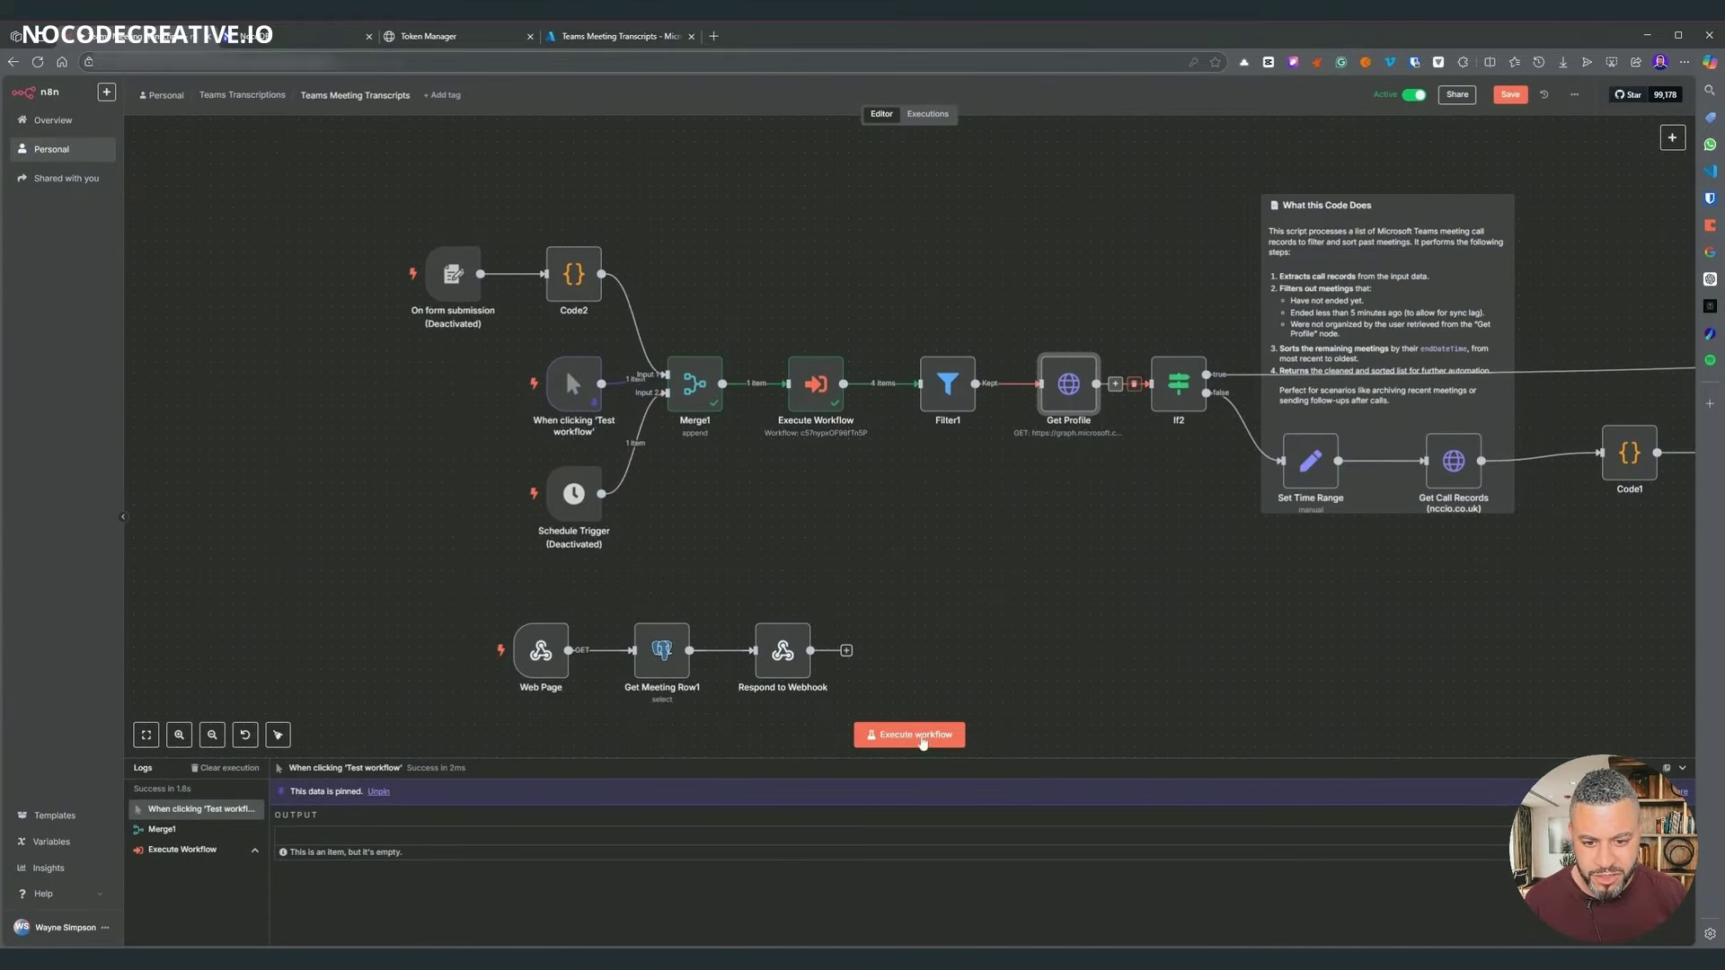
- Run the workflow and confirm Get Profile returns 2 Microsoft user profiles
click(922, 732)
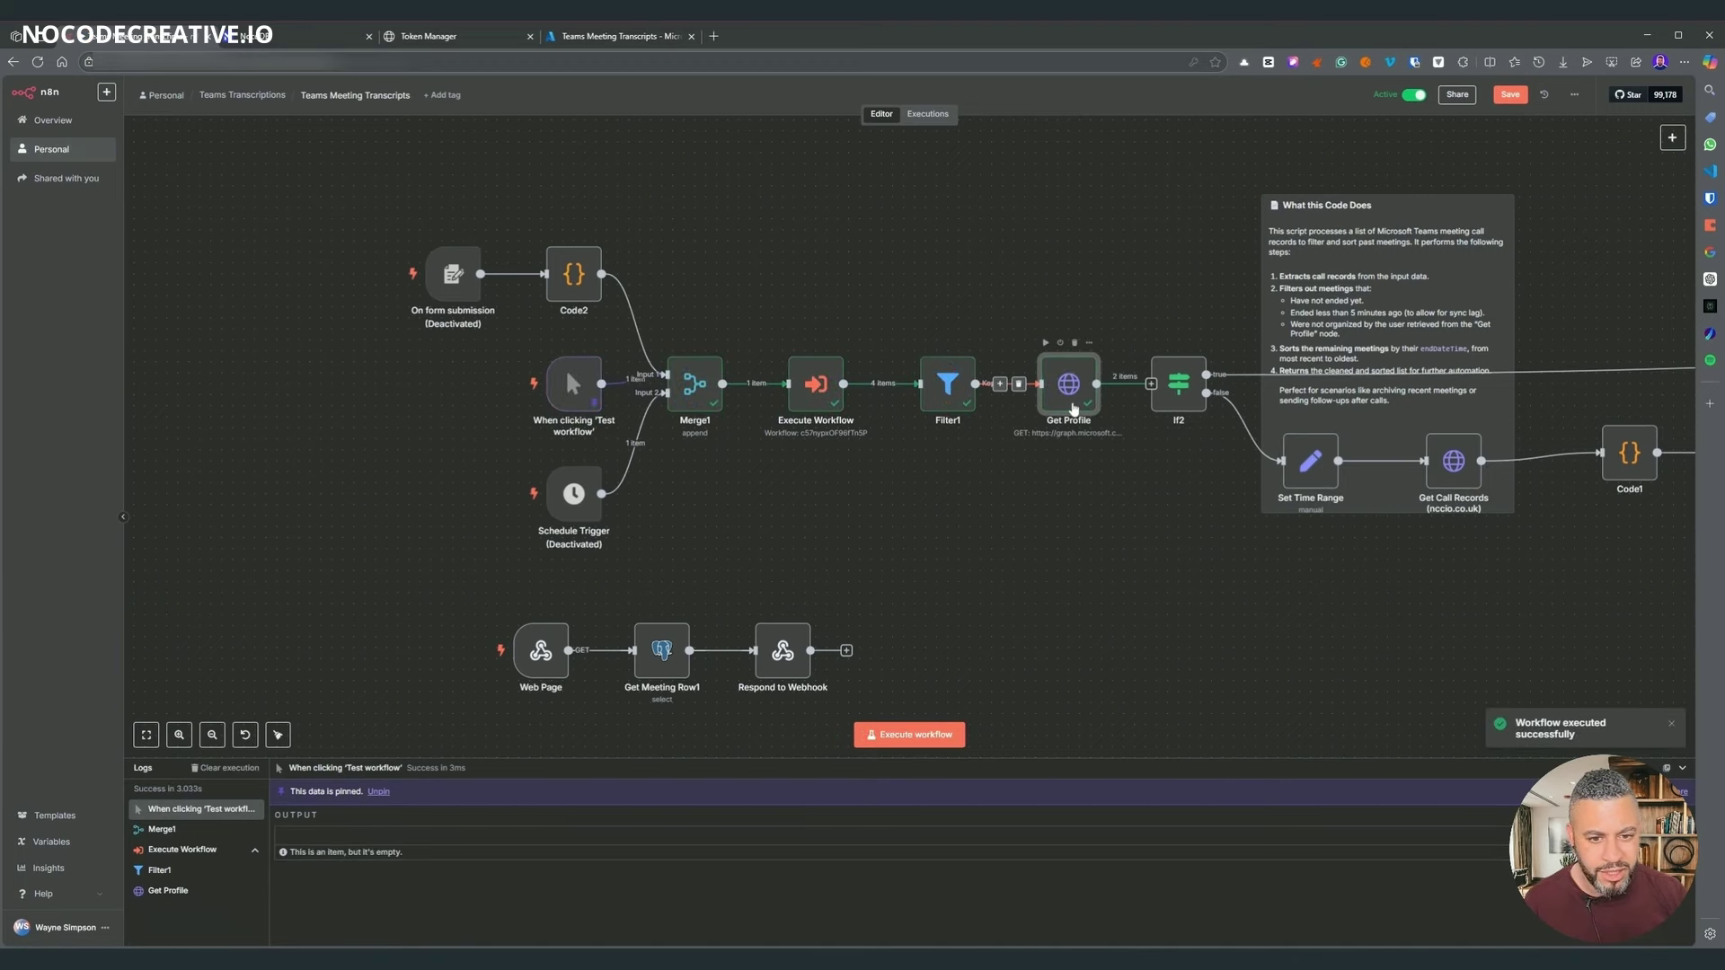
double_click(1071, 386)
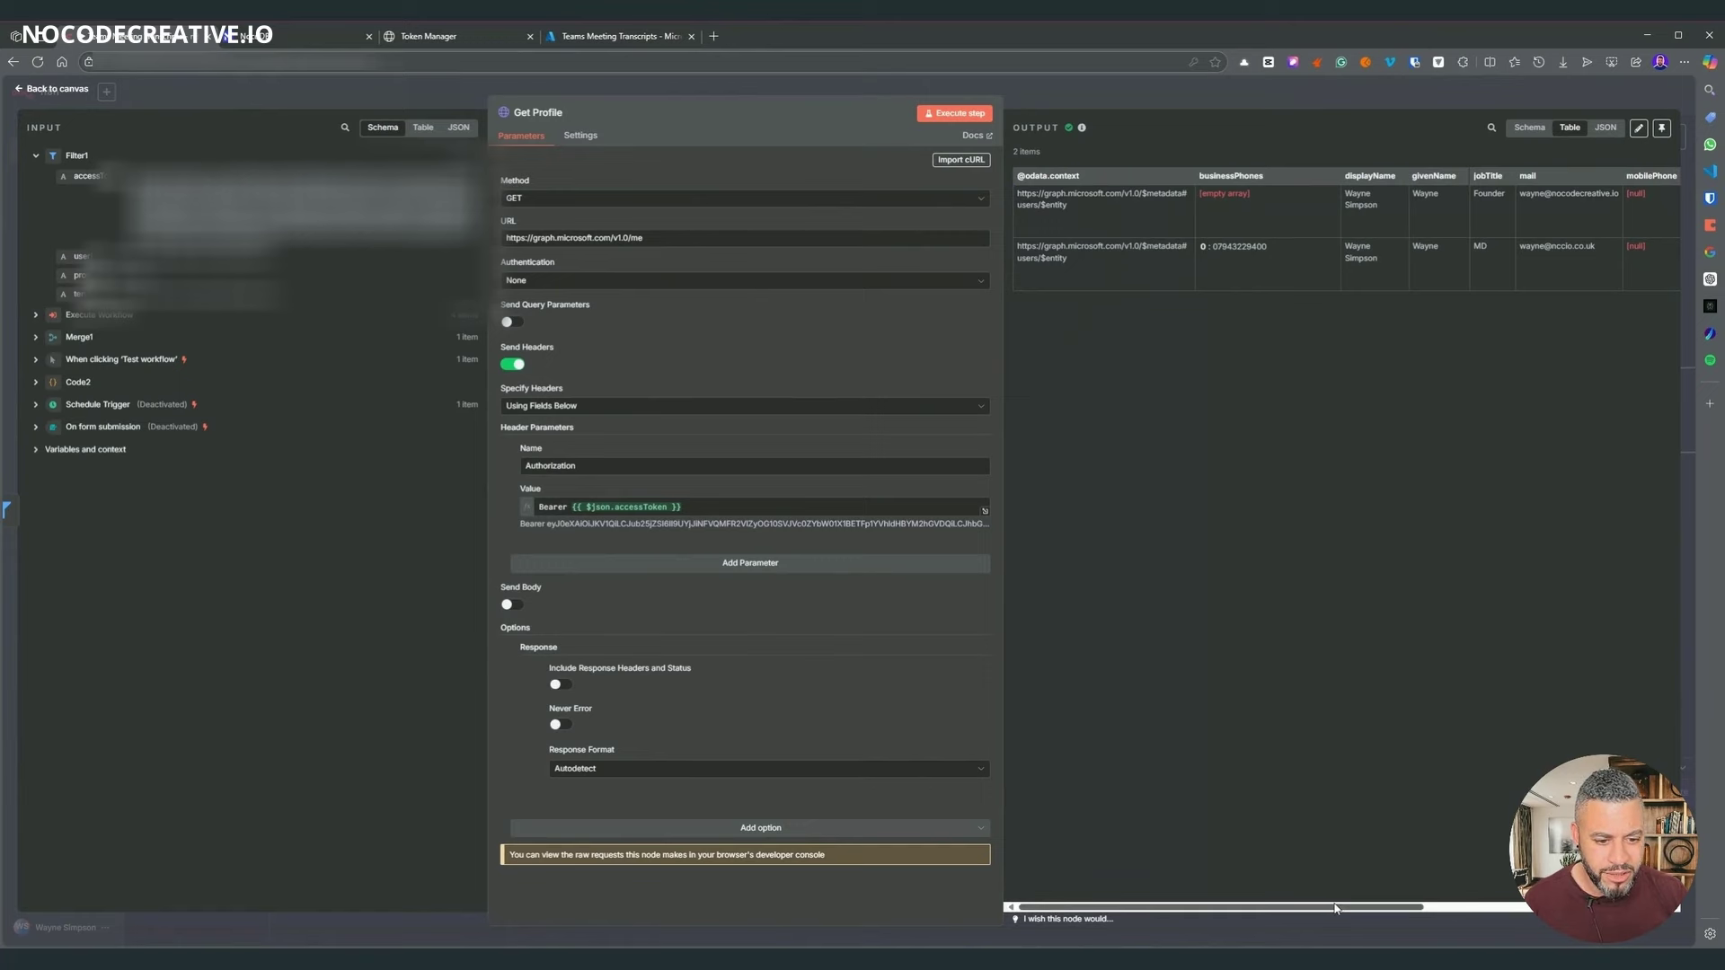
drag(1335, 908, 1577, 907)
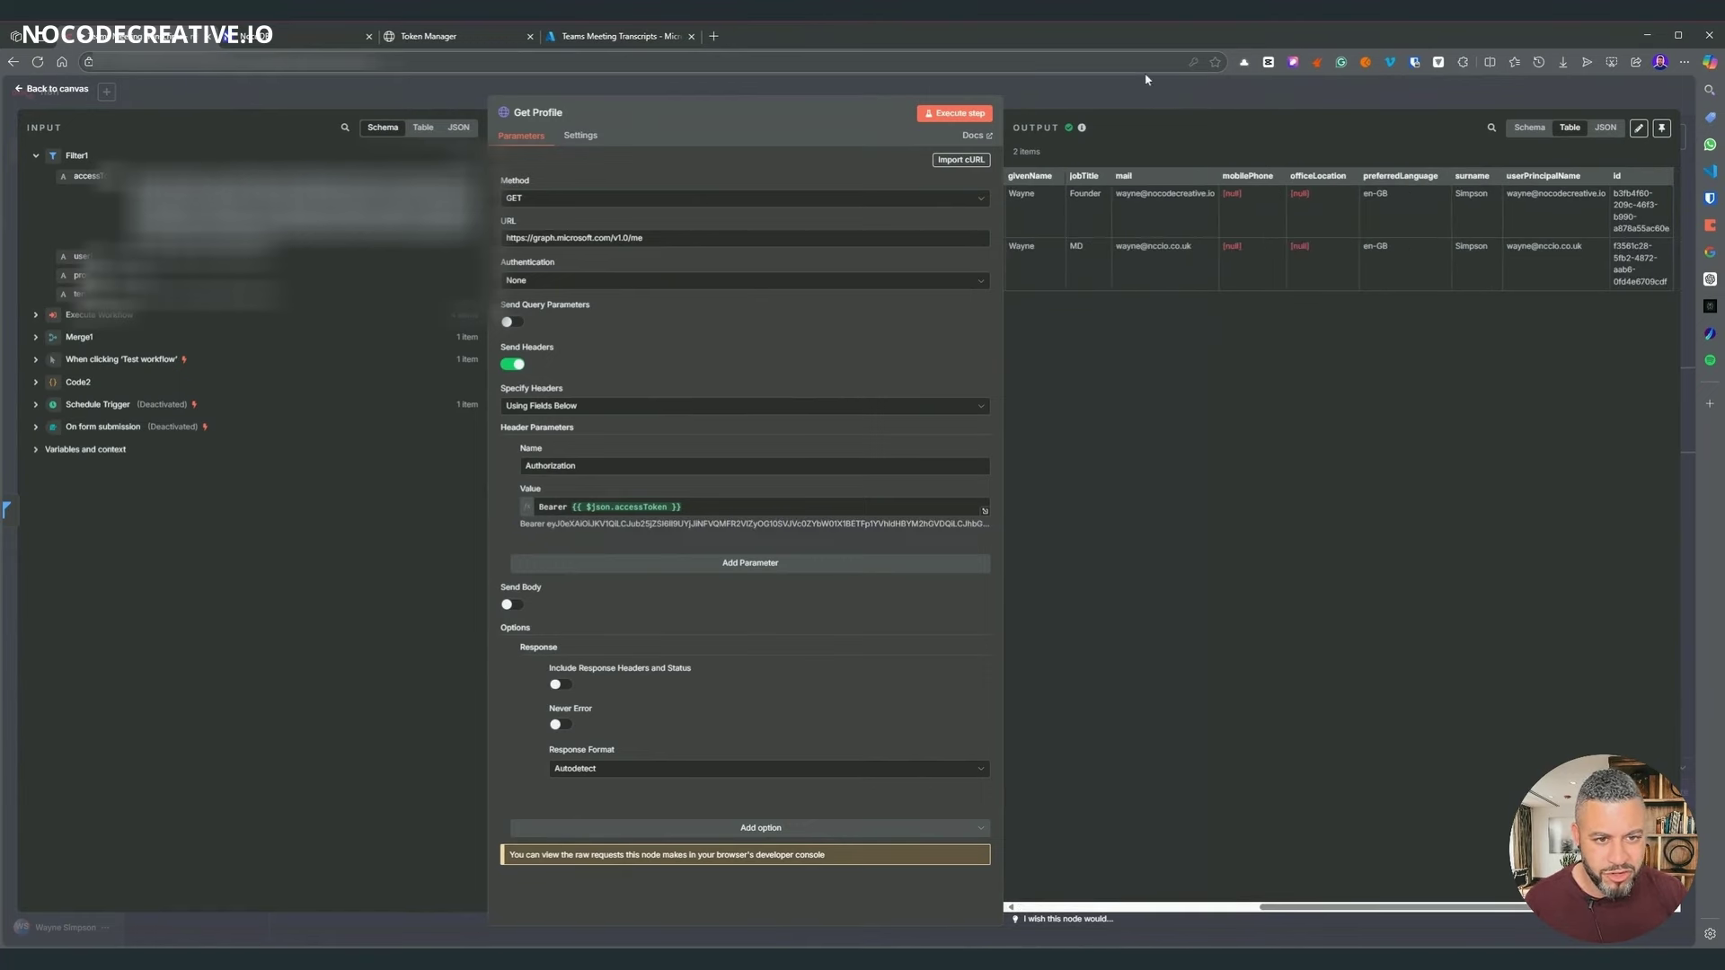
click(1131, 99)
- Pan the canvas to bring the Get Call Records branch into view
drag(1126, 451, 934, 450)
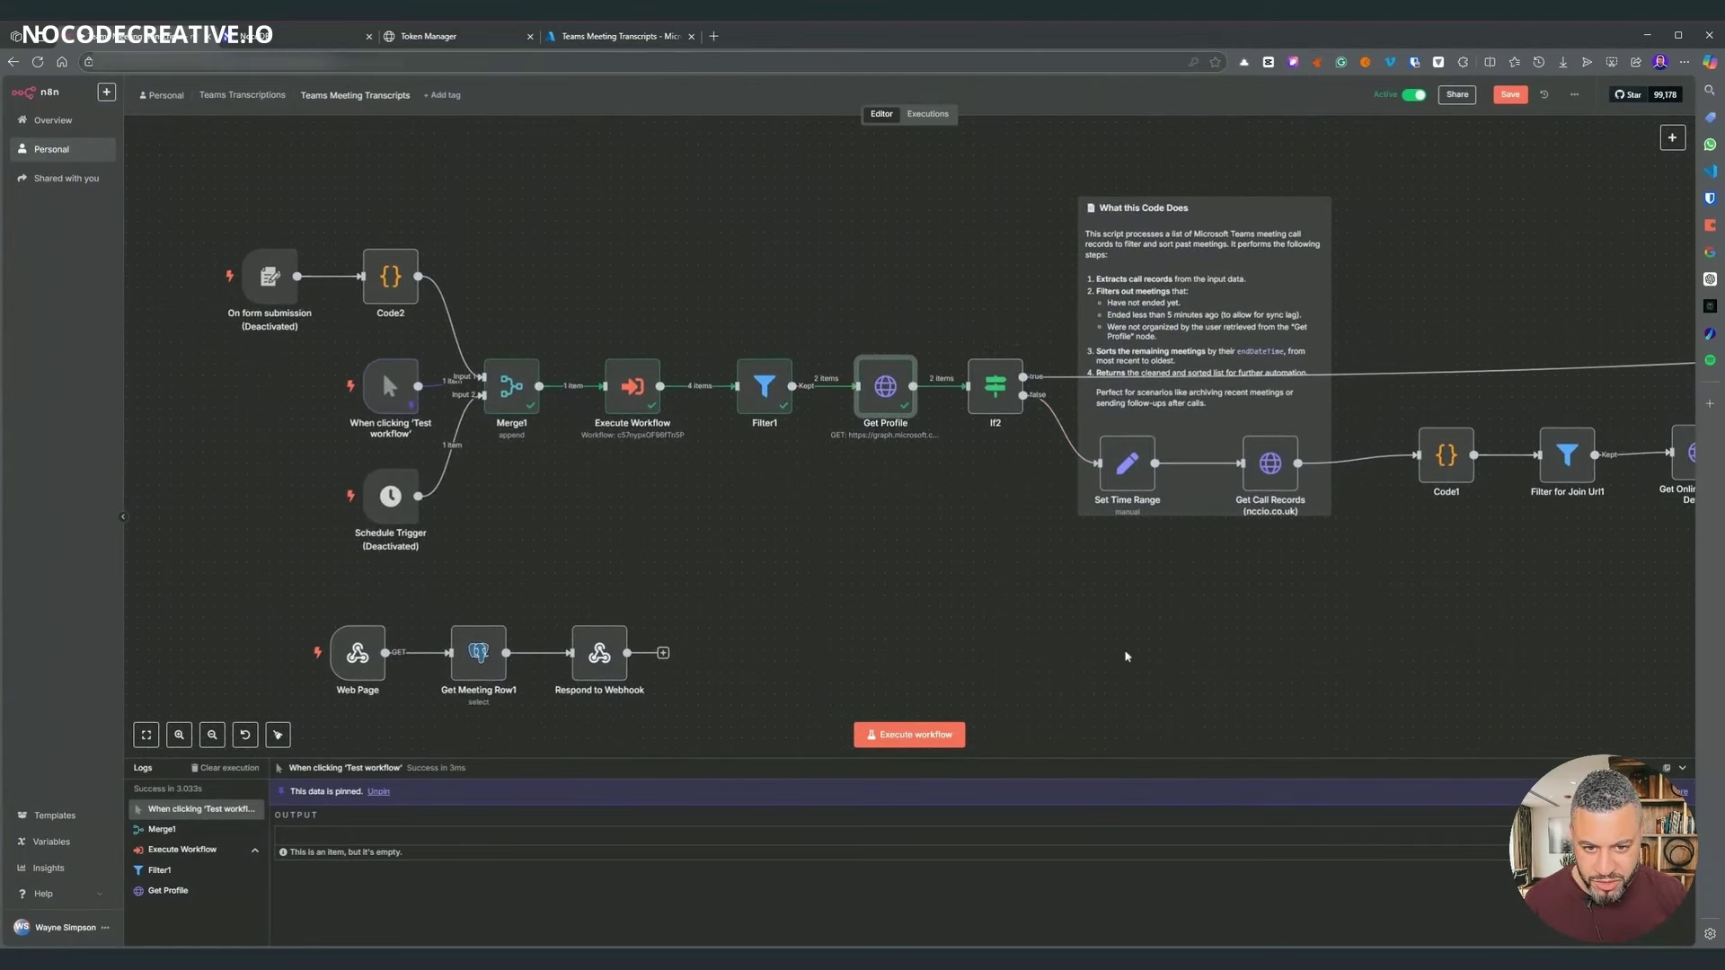
drag(1115, 648, 1072, 637)
scroll(1123, 575, right, 2)
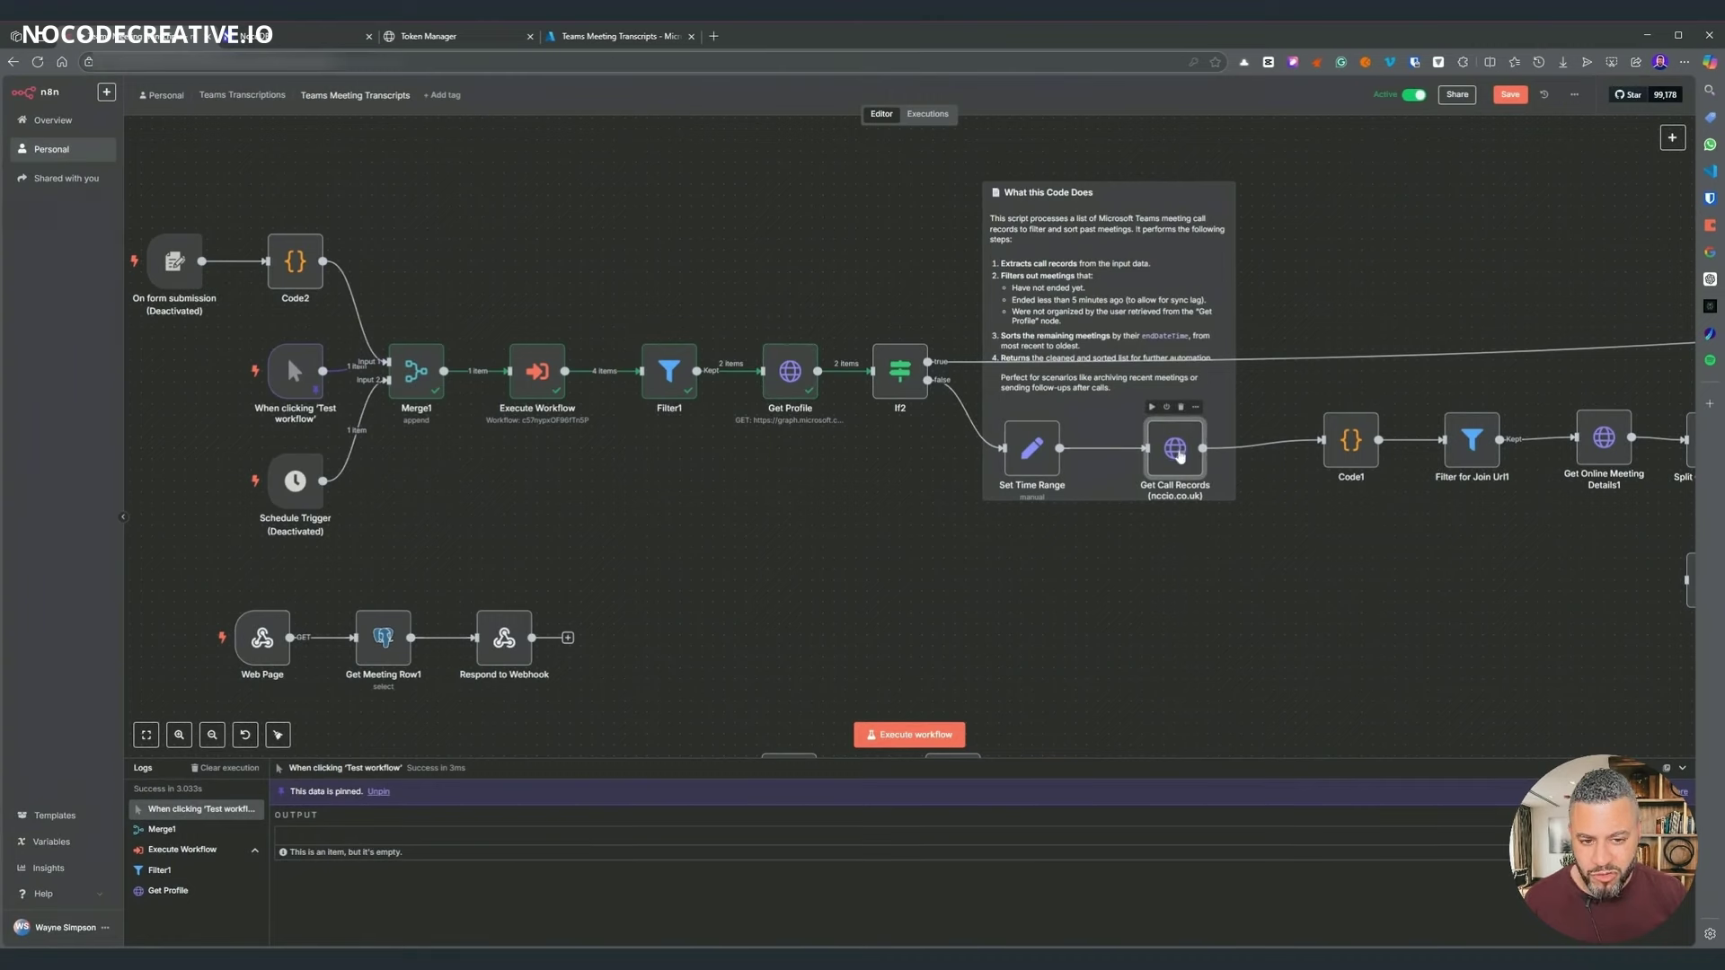
key(Return)
drag(800, 239, 672, 239)
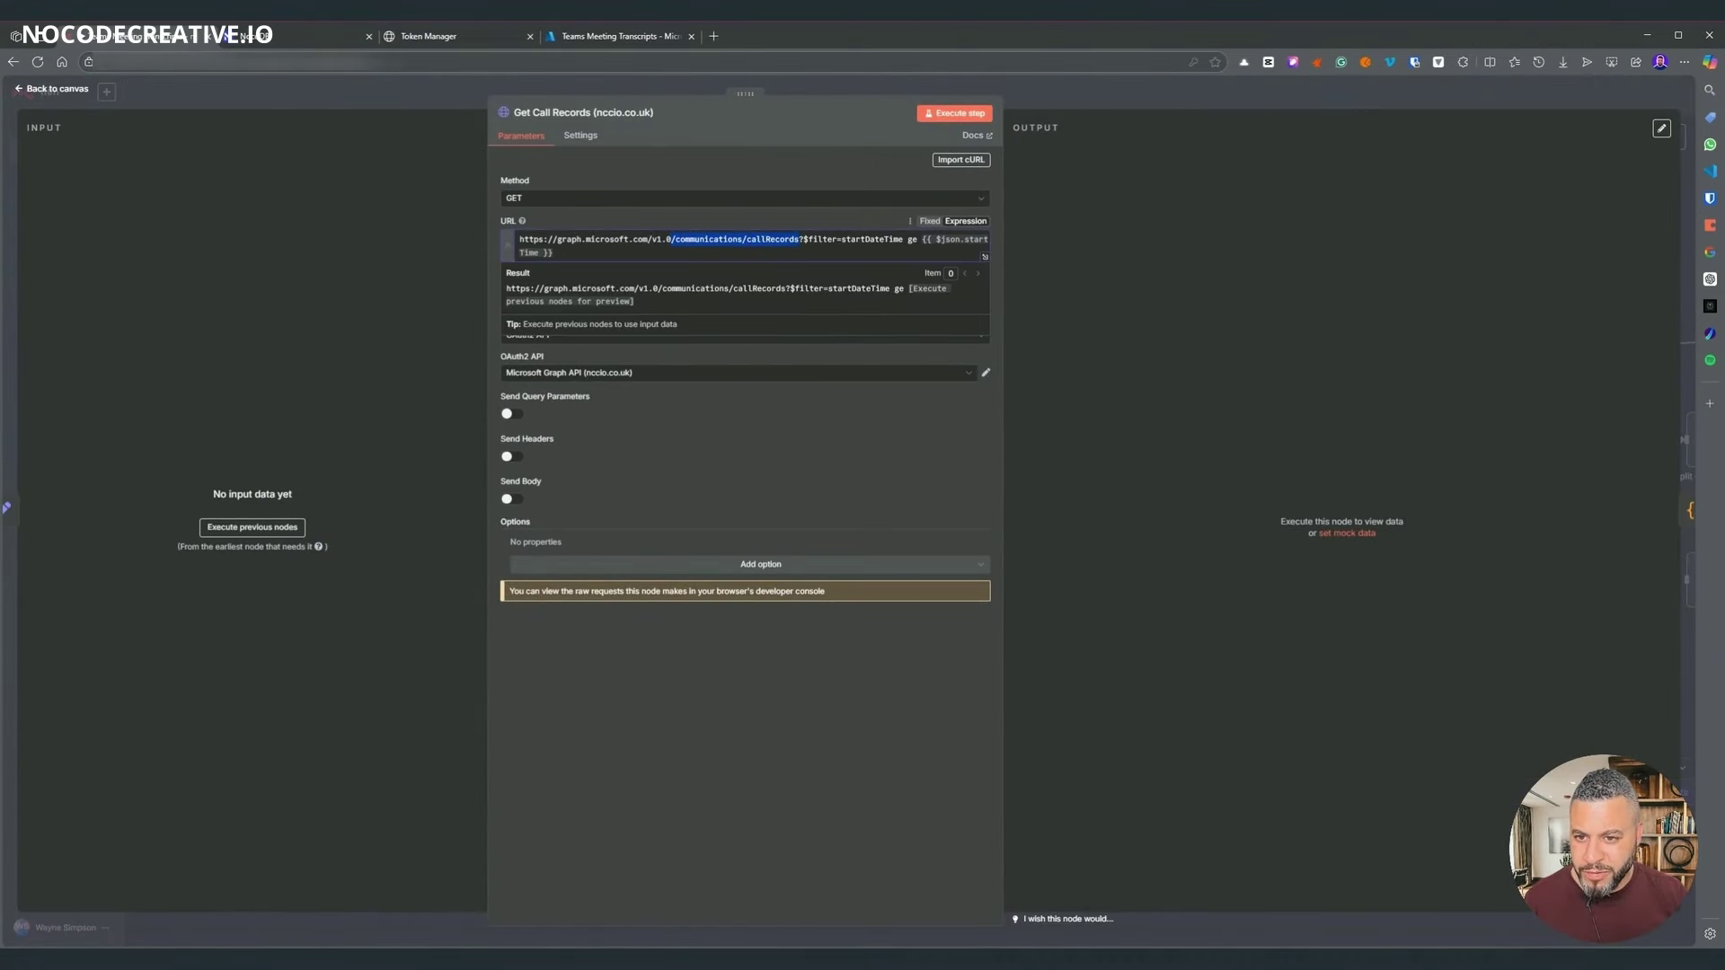
click(898, 267)
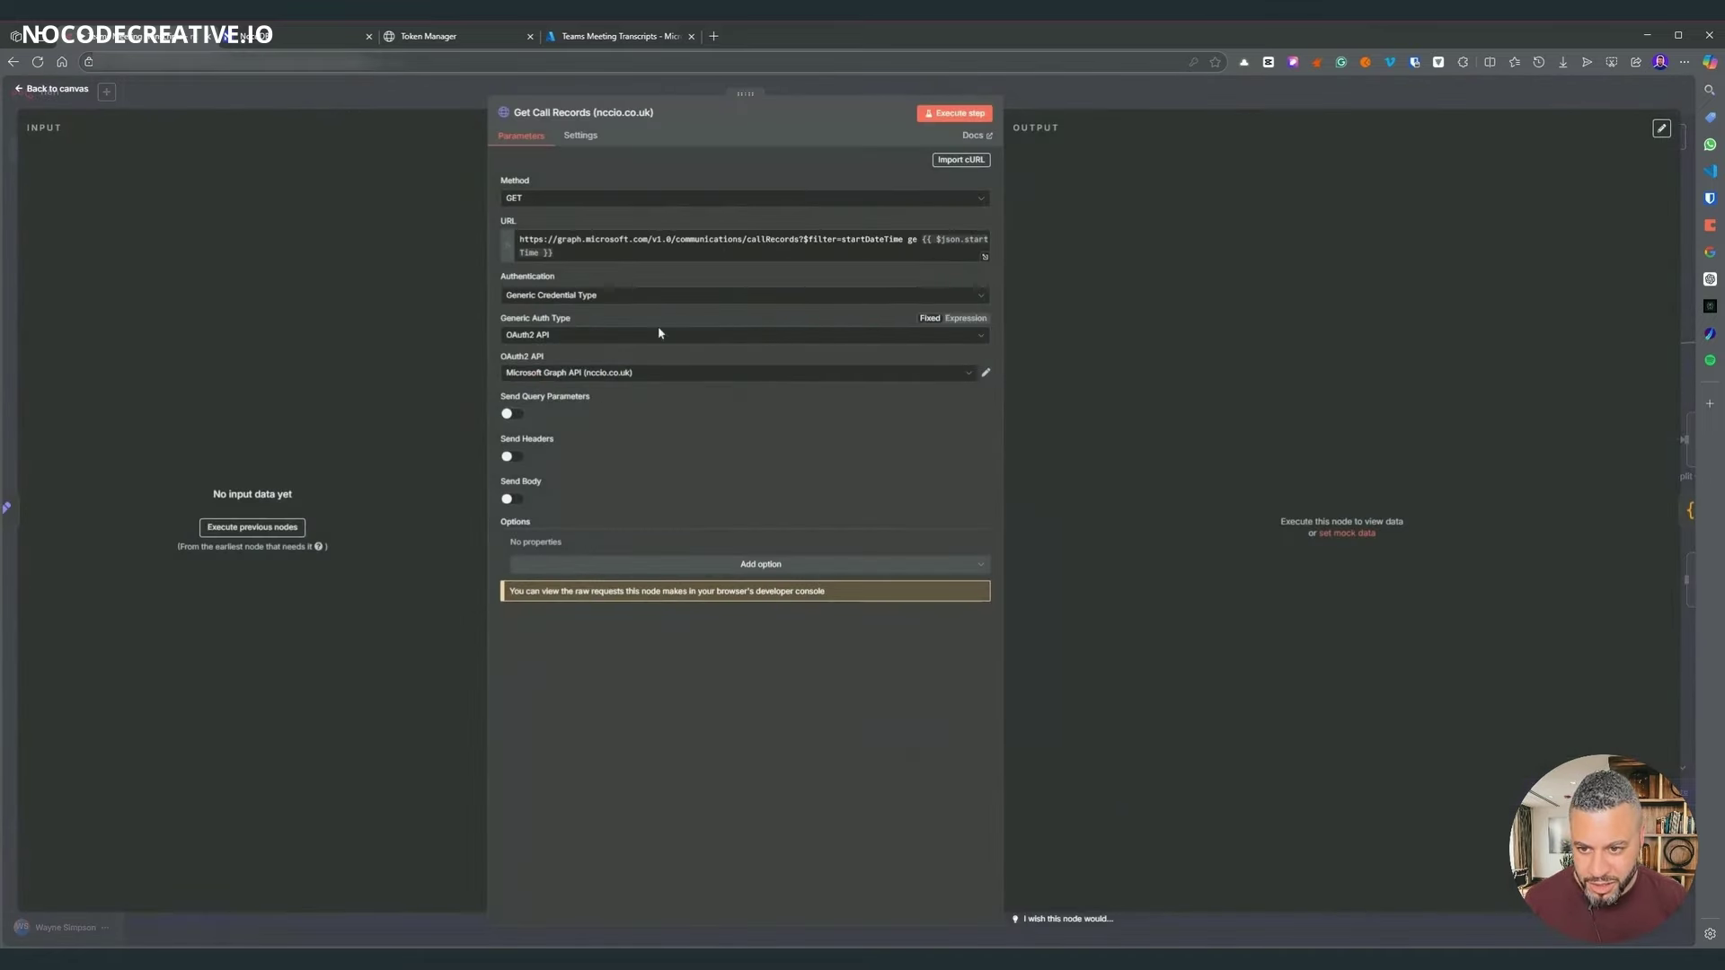
click(985, 371)
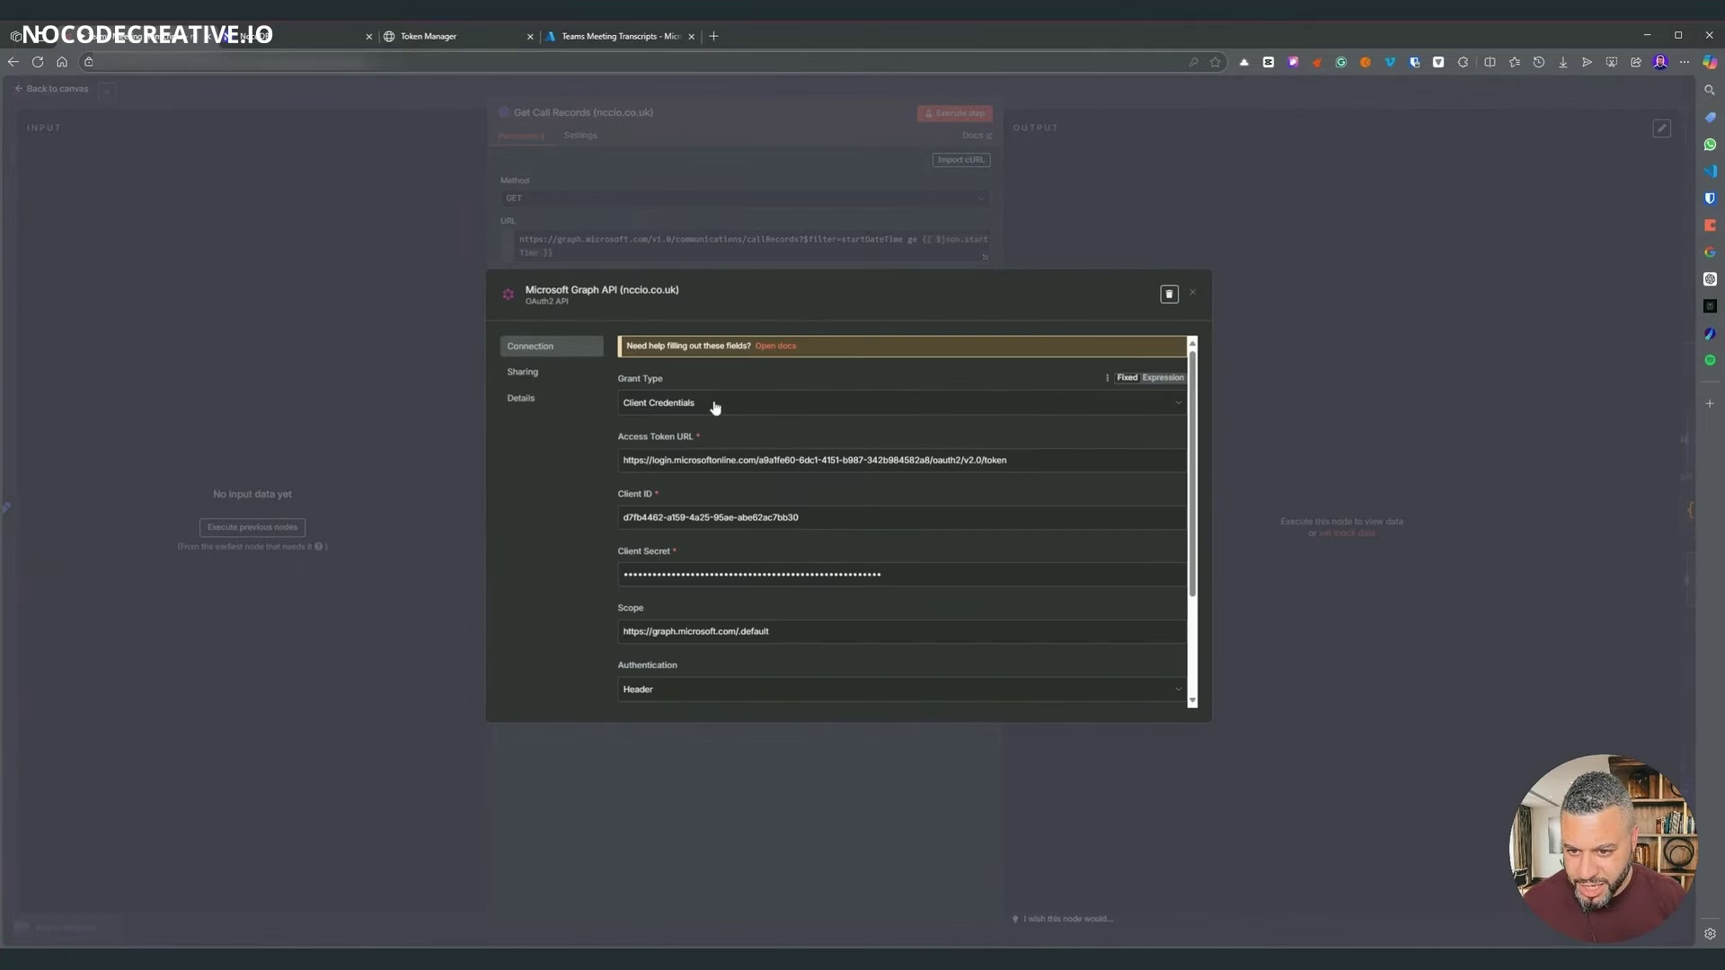
scroll(712, 401, down, 1)
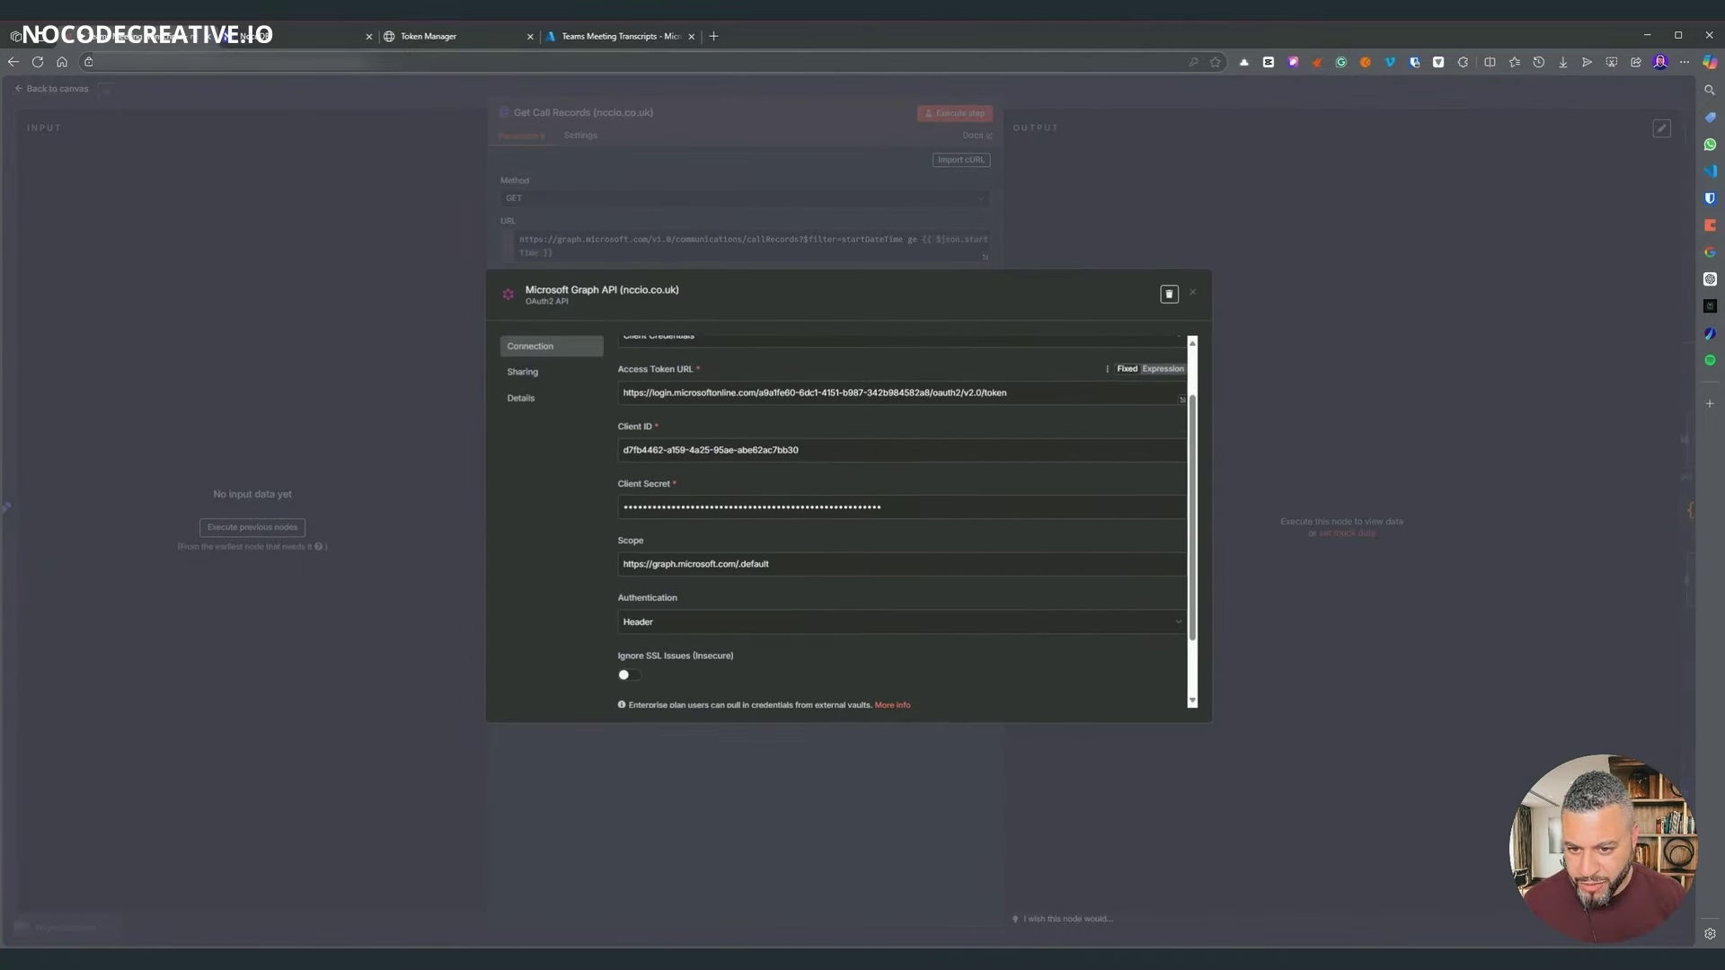
drag(761, 393, 924, 393)
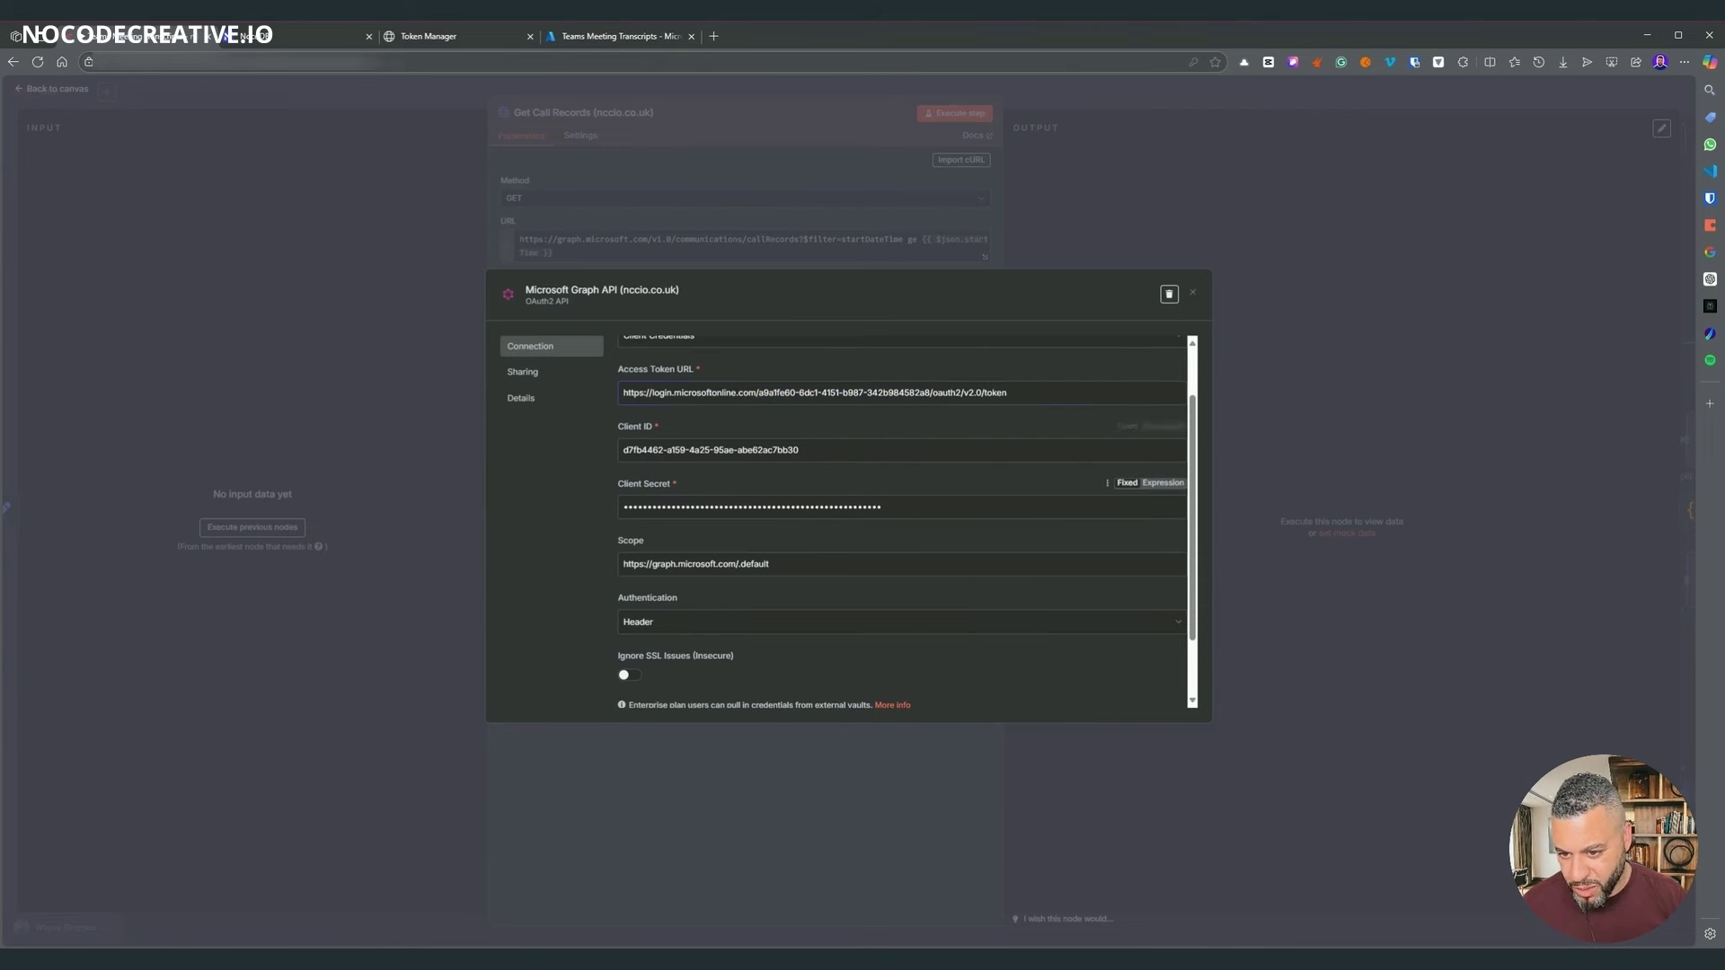
scroll(623, 539, down, 1)
scroll(898, 521, up, 1)
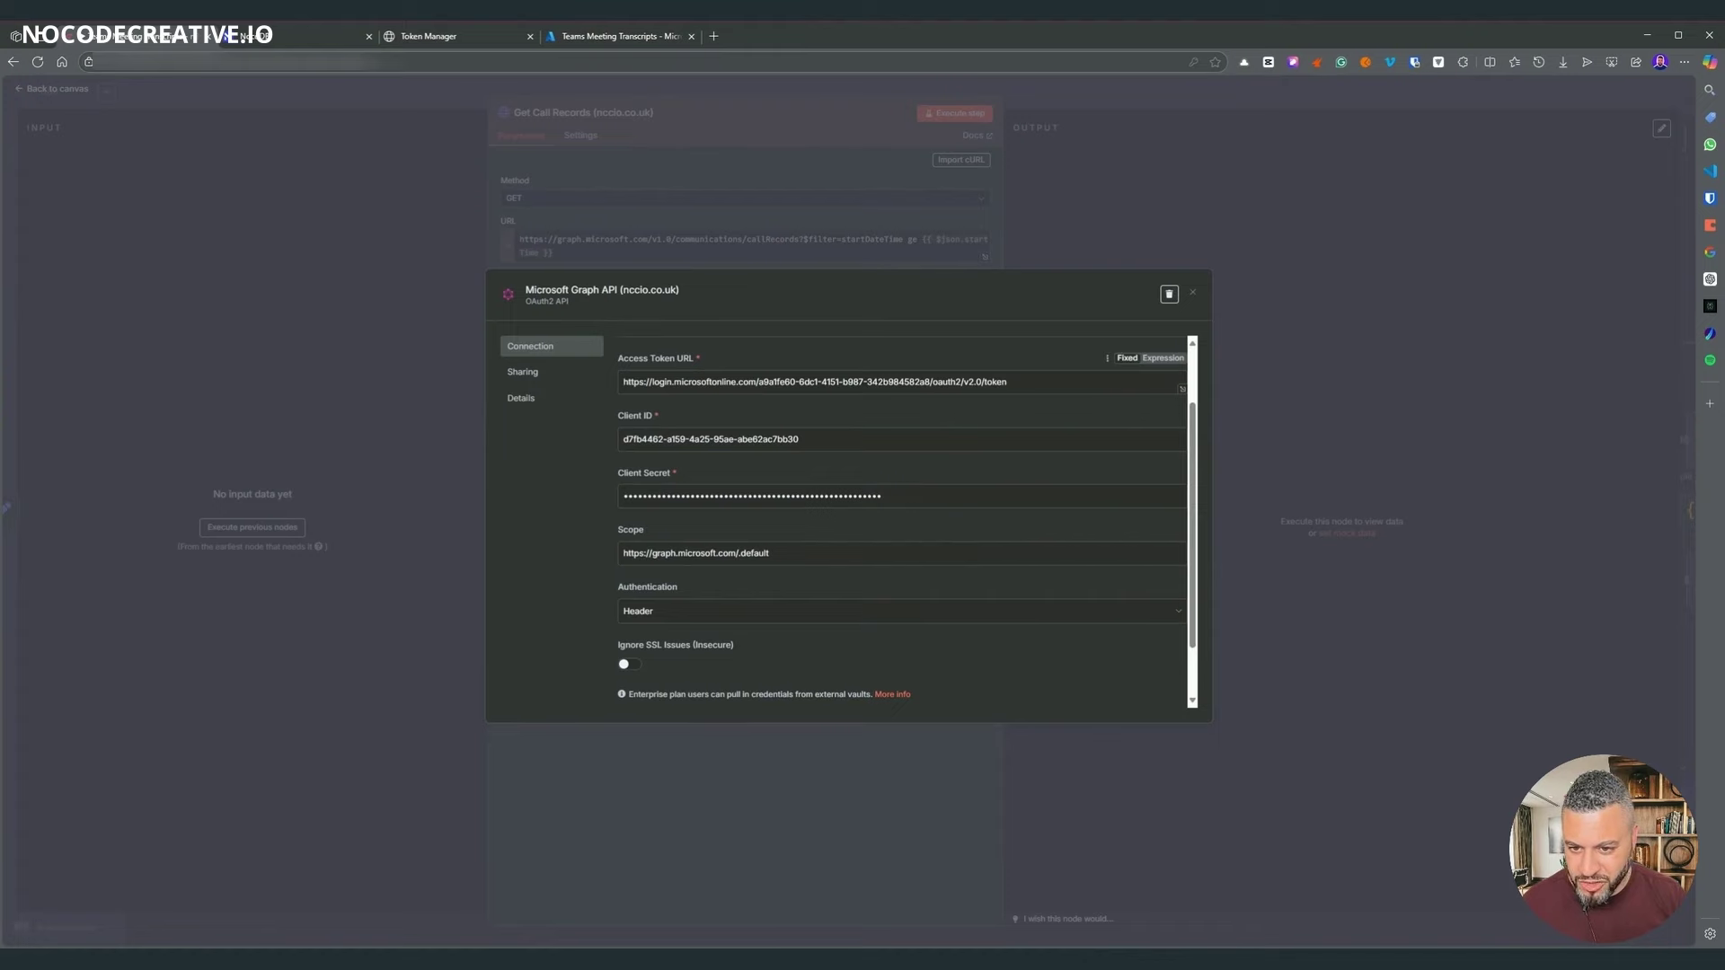
drag(760, 381, 892, 382)
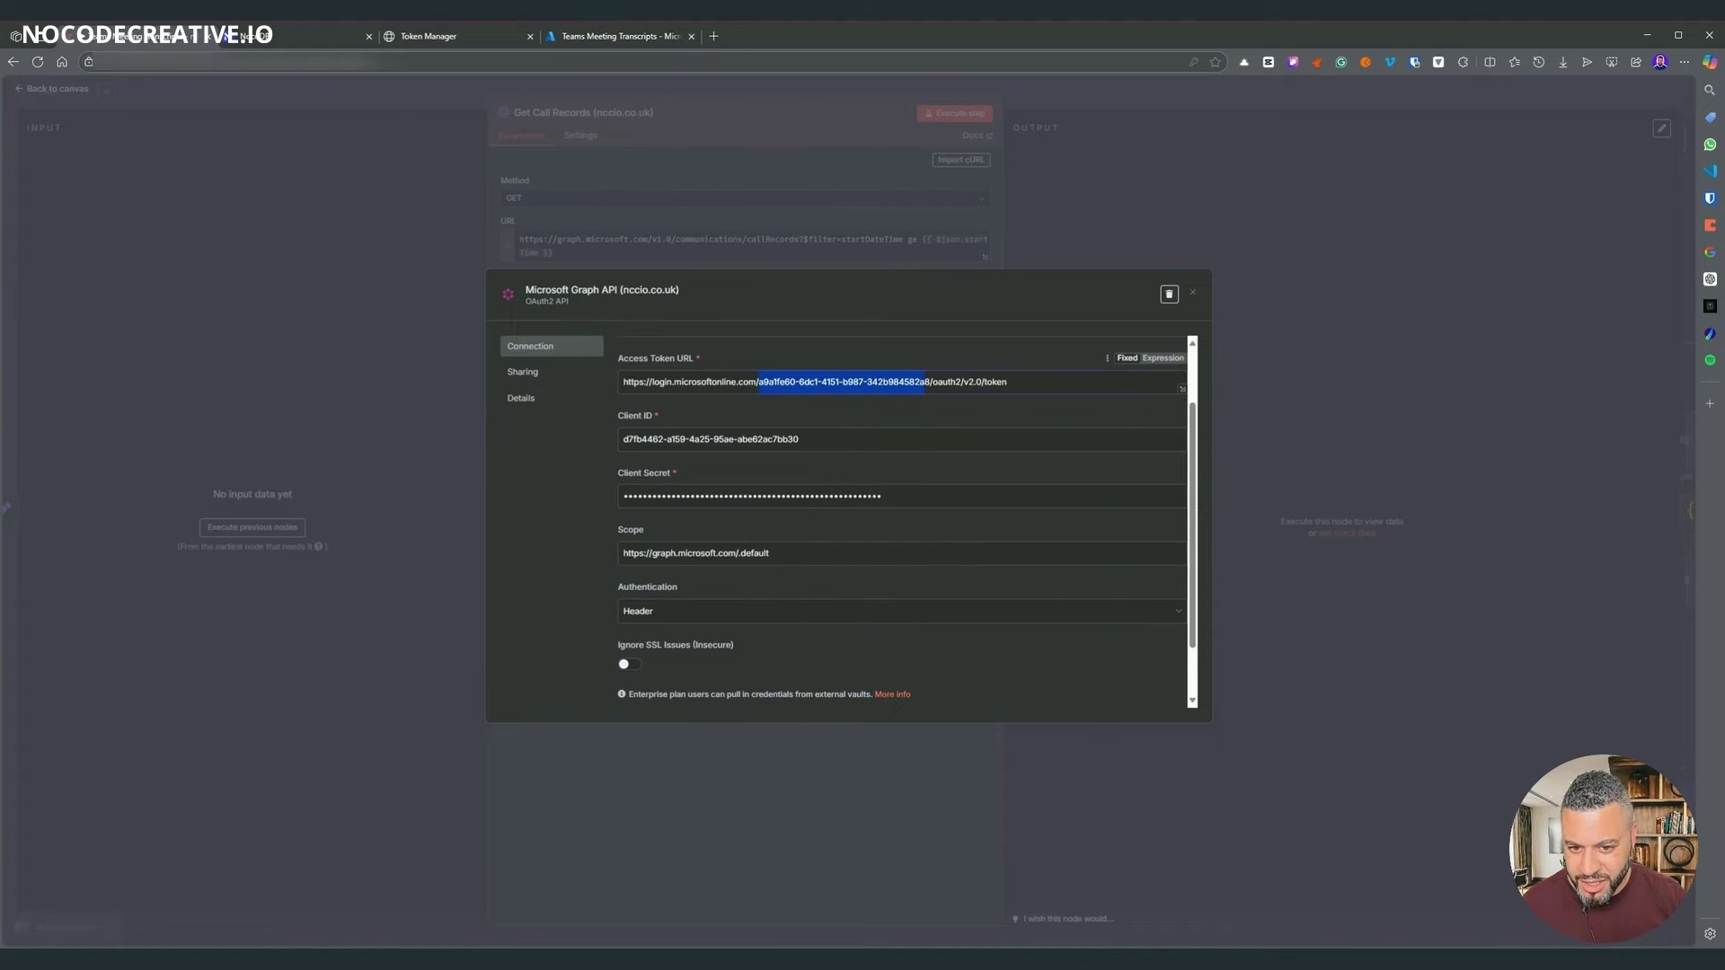
click(1312, 377)
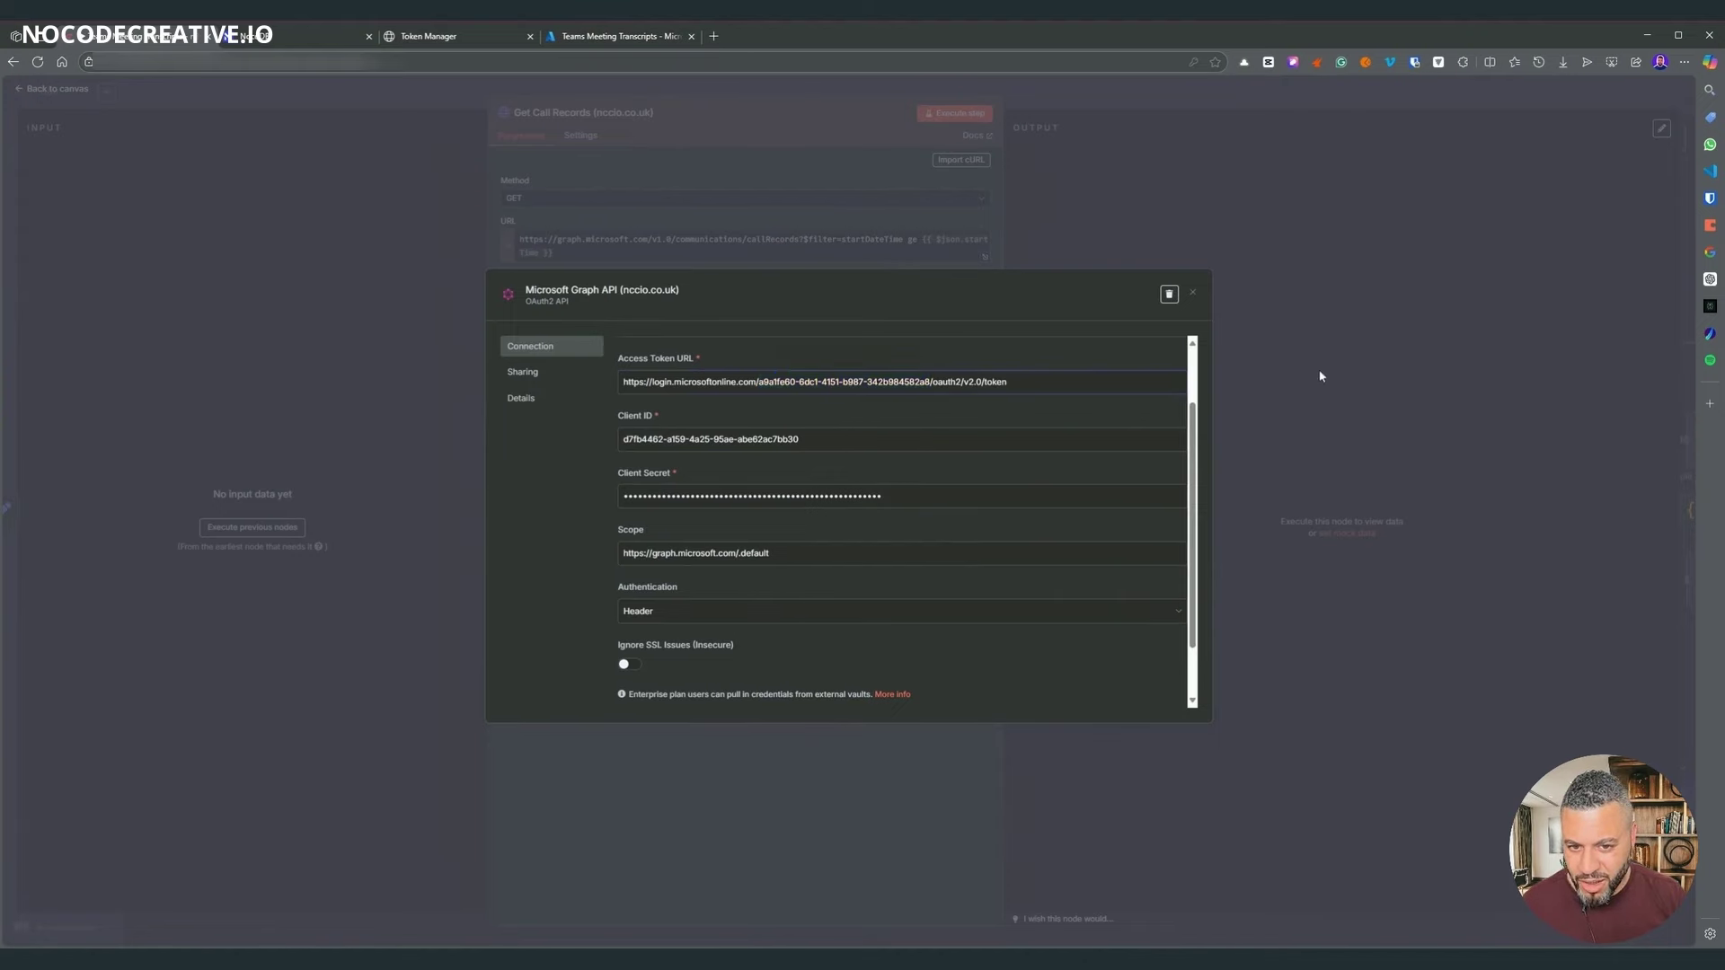
key(Escape)
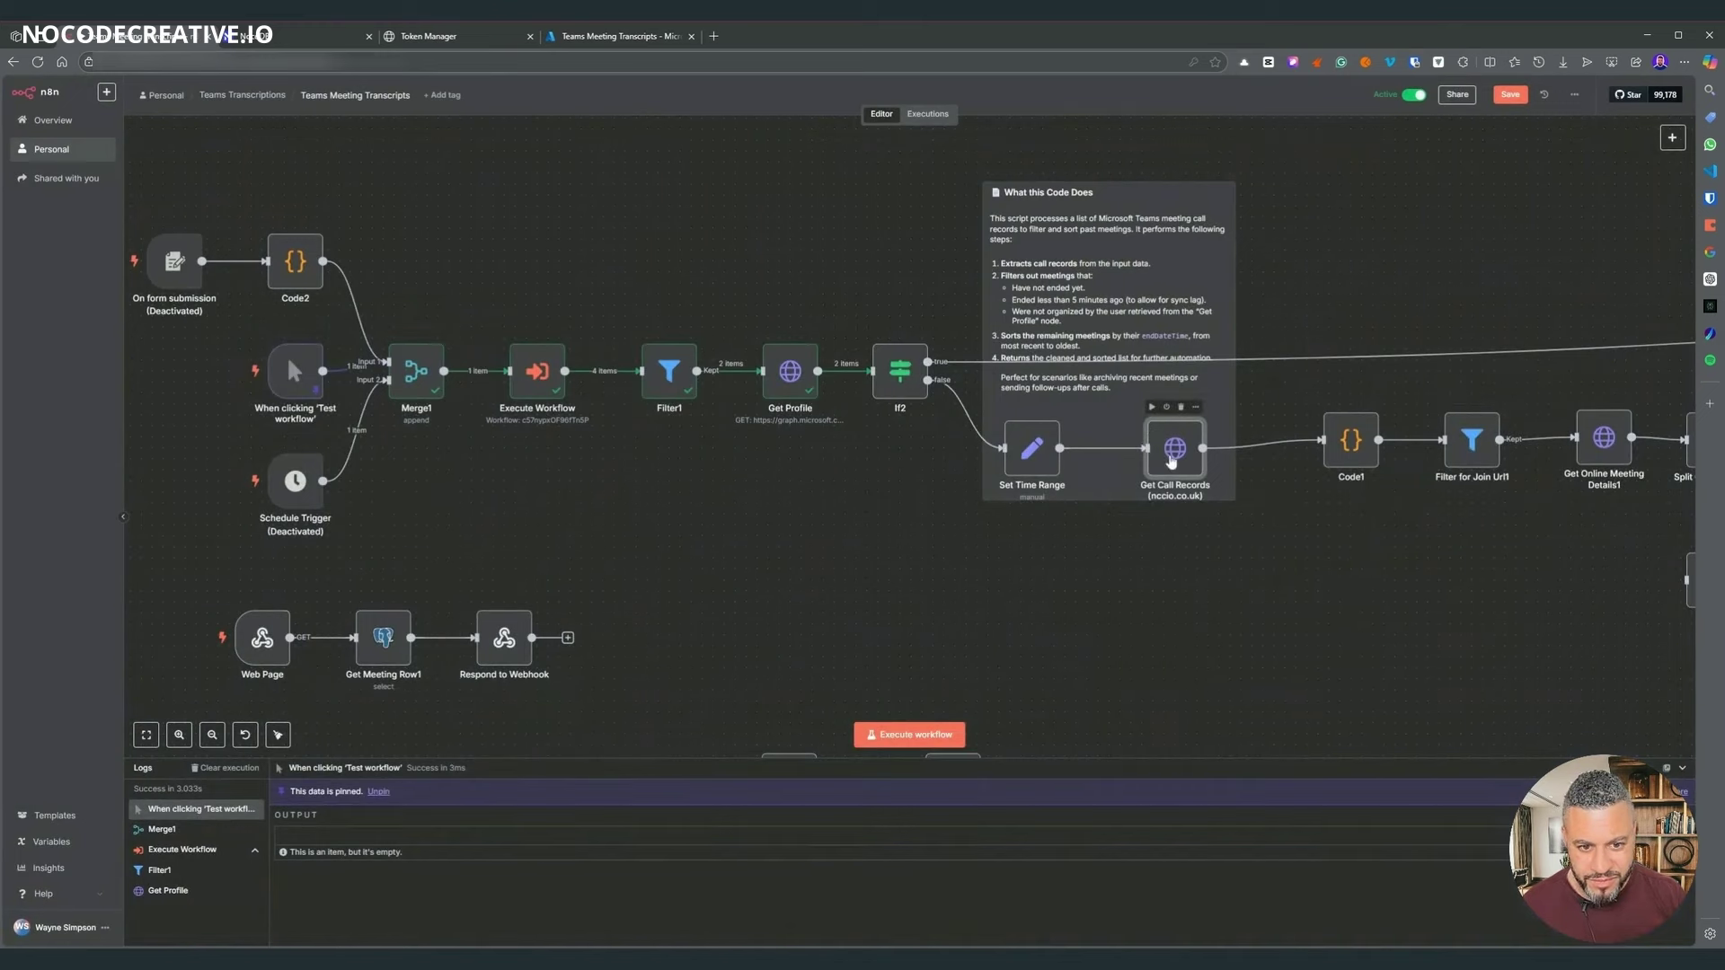
- Duplicate Get Call Records below the original and connect Set Time Range to the copy
key(ctrl+c)
key(ctrl+v)
drag(1226, 499, 1169, 556)
click(1274, 444)
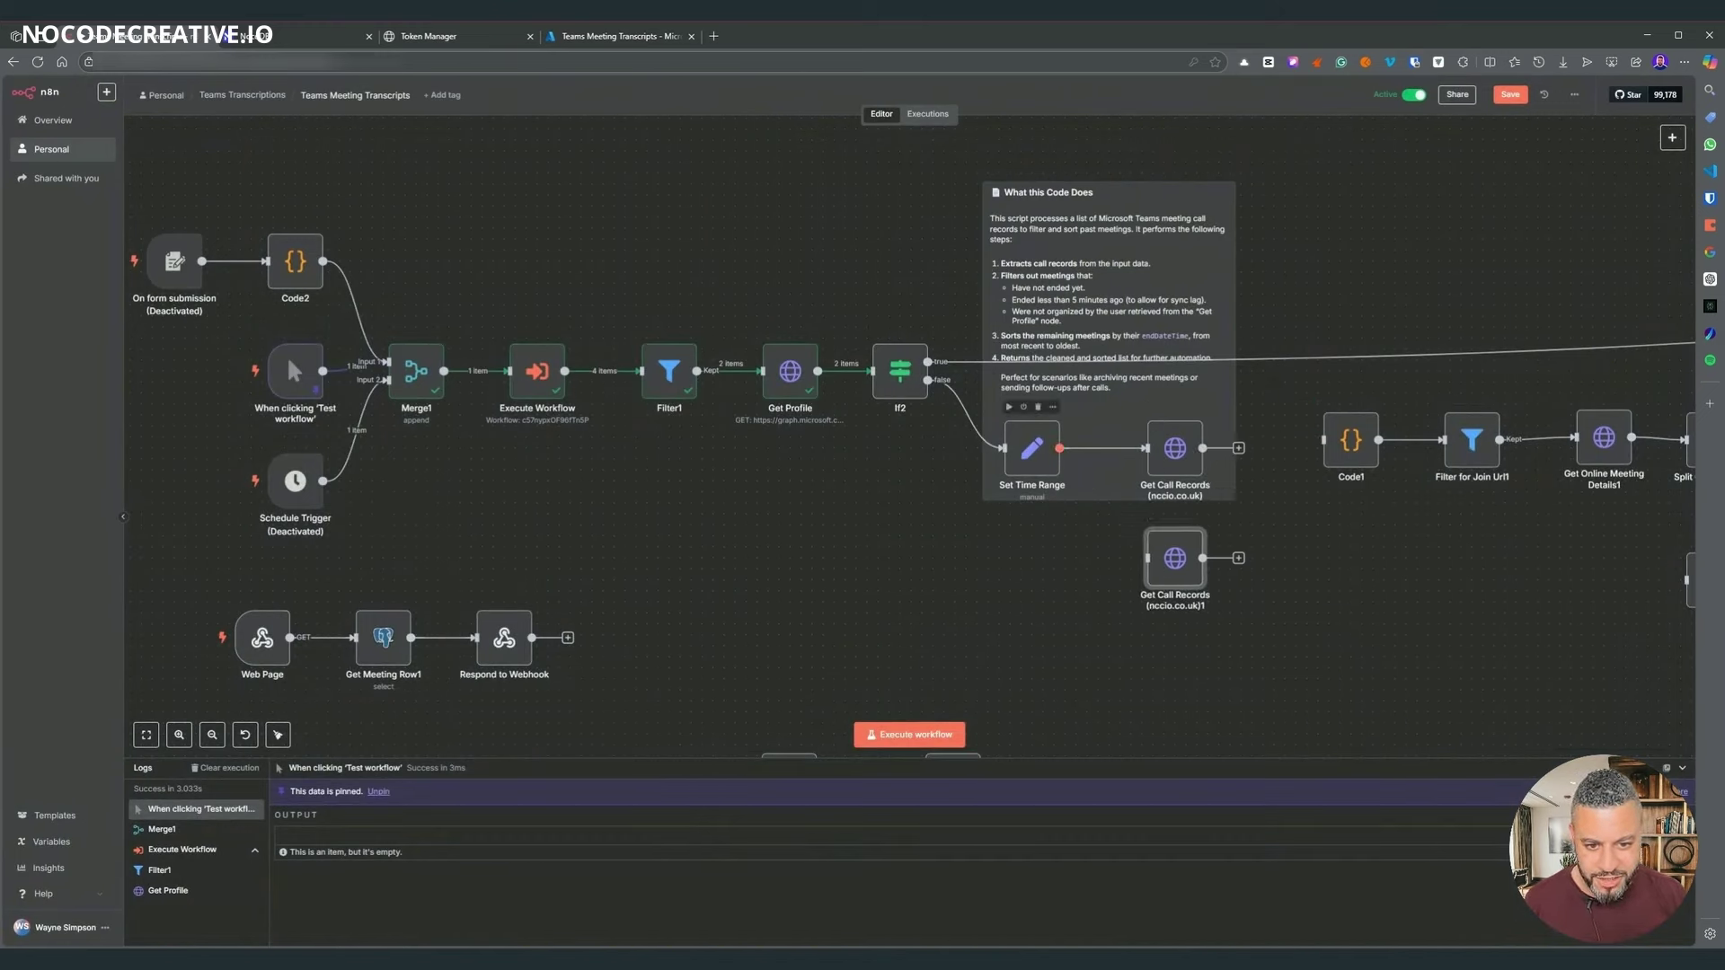
drag(1060, 447, 1177, 566)
drag(1031, 447, 1009, 503)
scroll(1004, 595, right, 5)
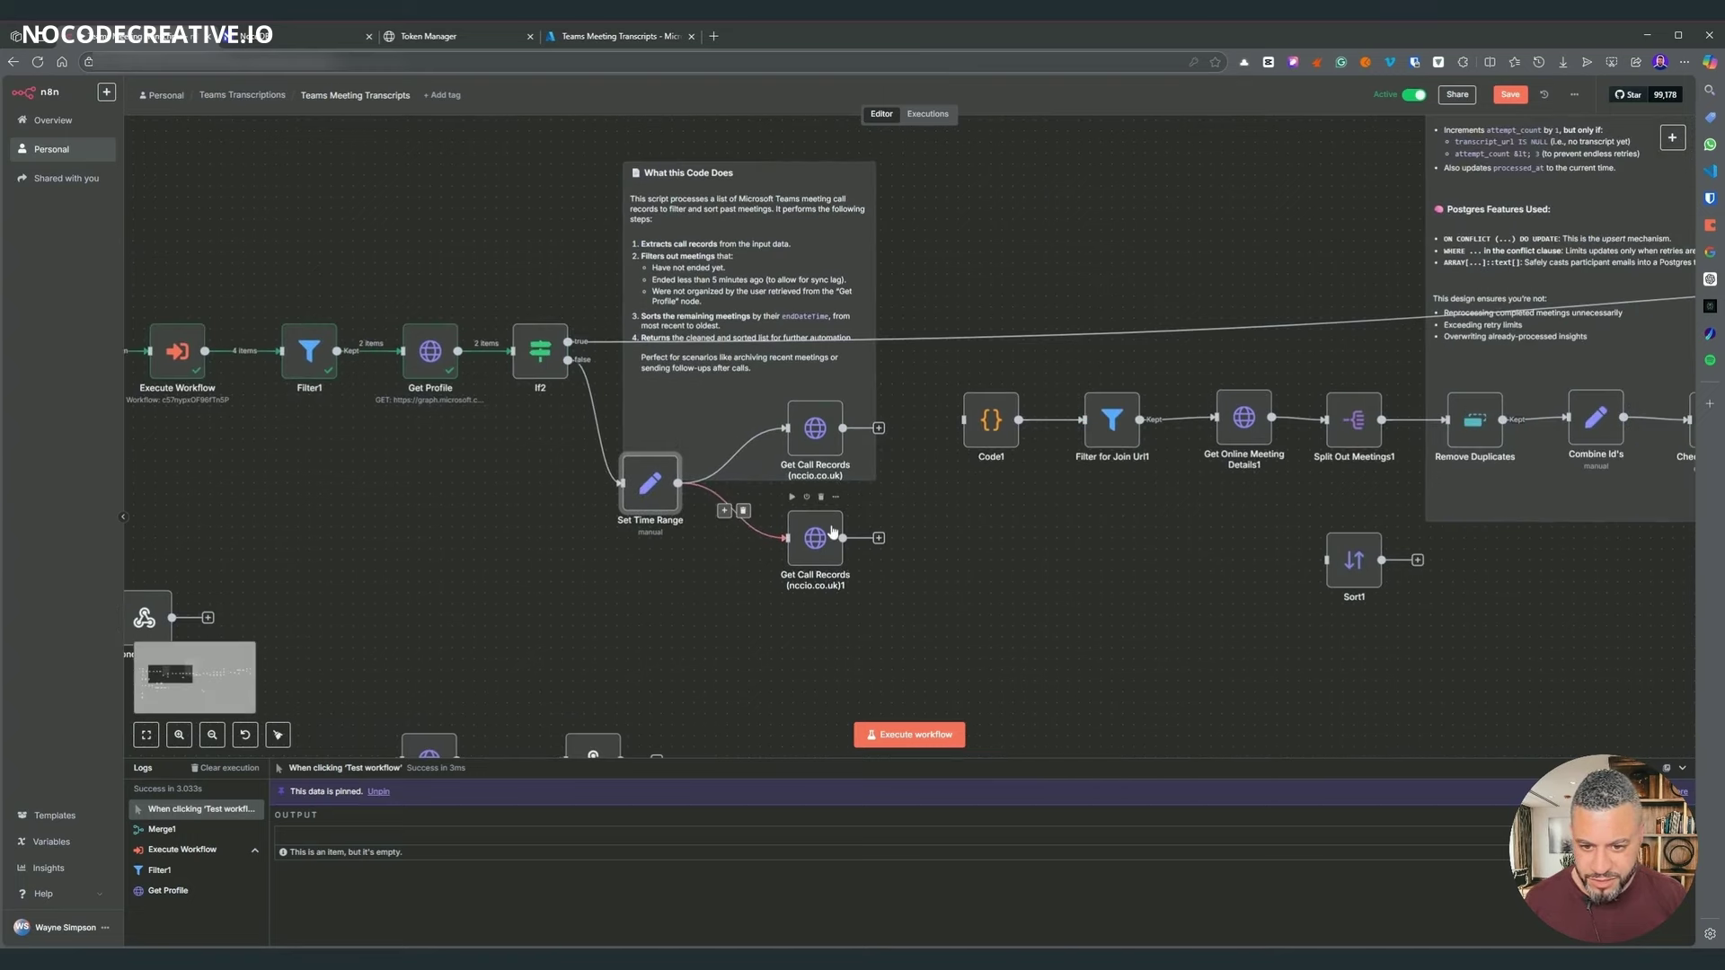
- Start a new OAuth2 credential on the copy with grant type Client Credentials
key(Return)
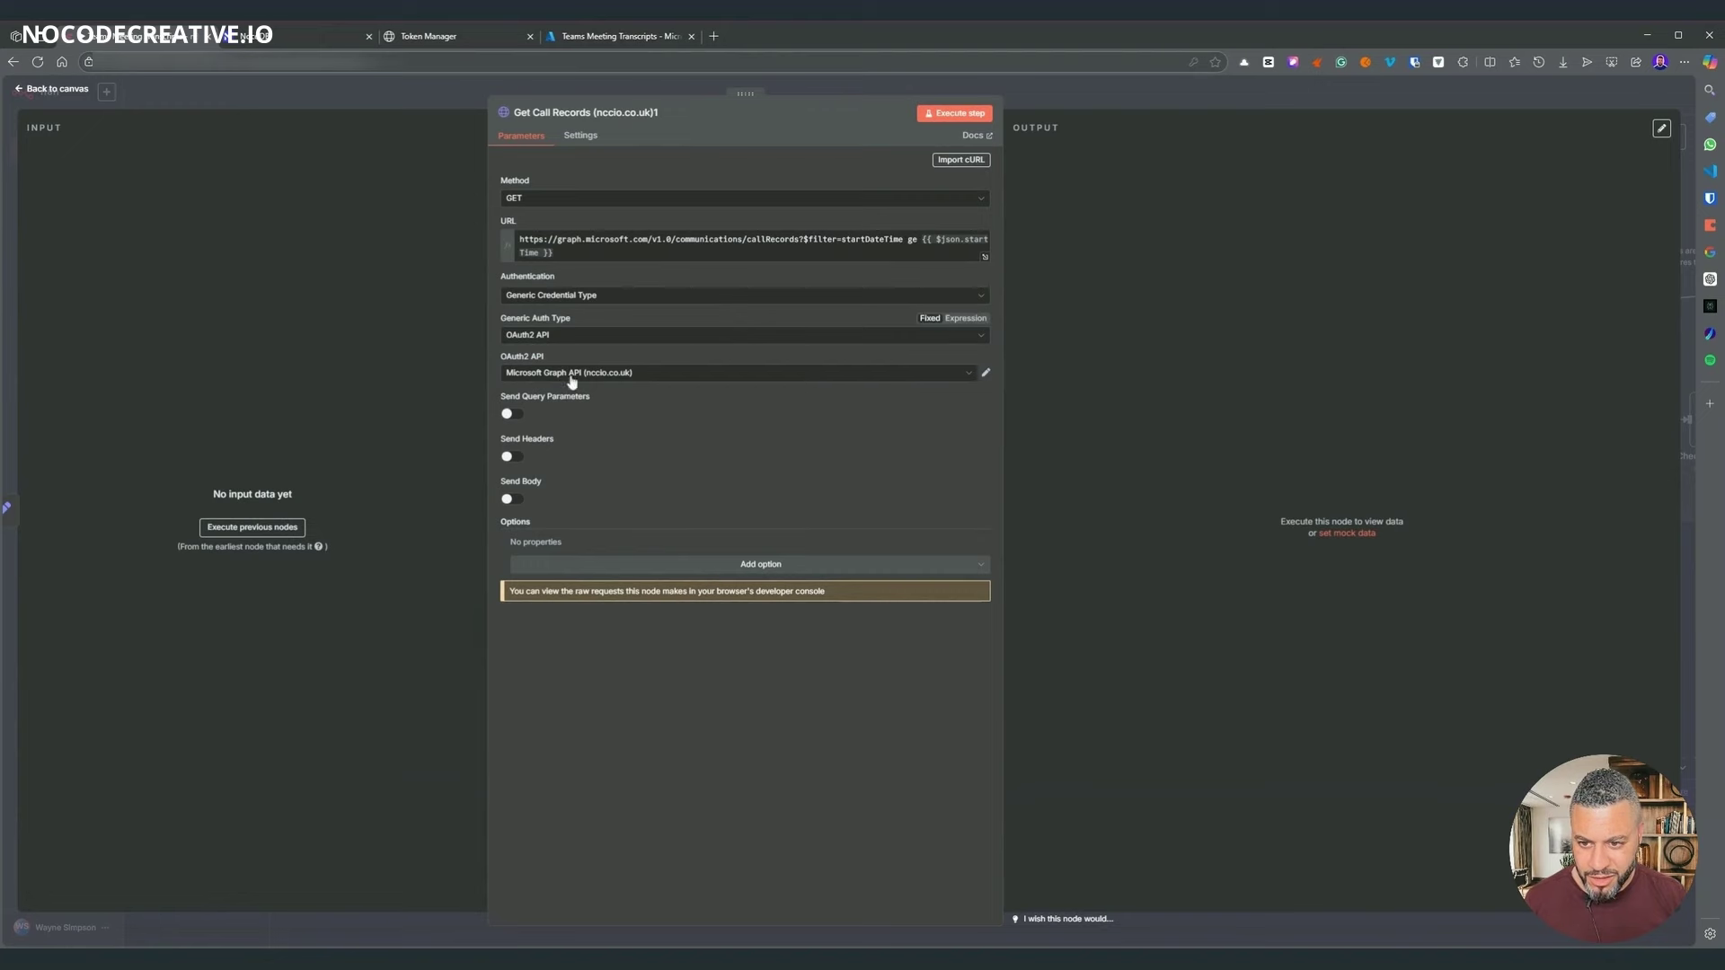
click(876, 382)
click(552, 530)
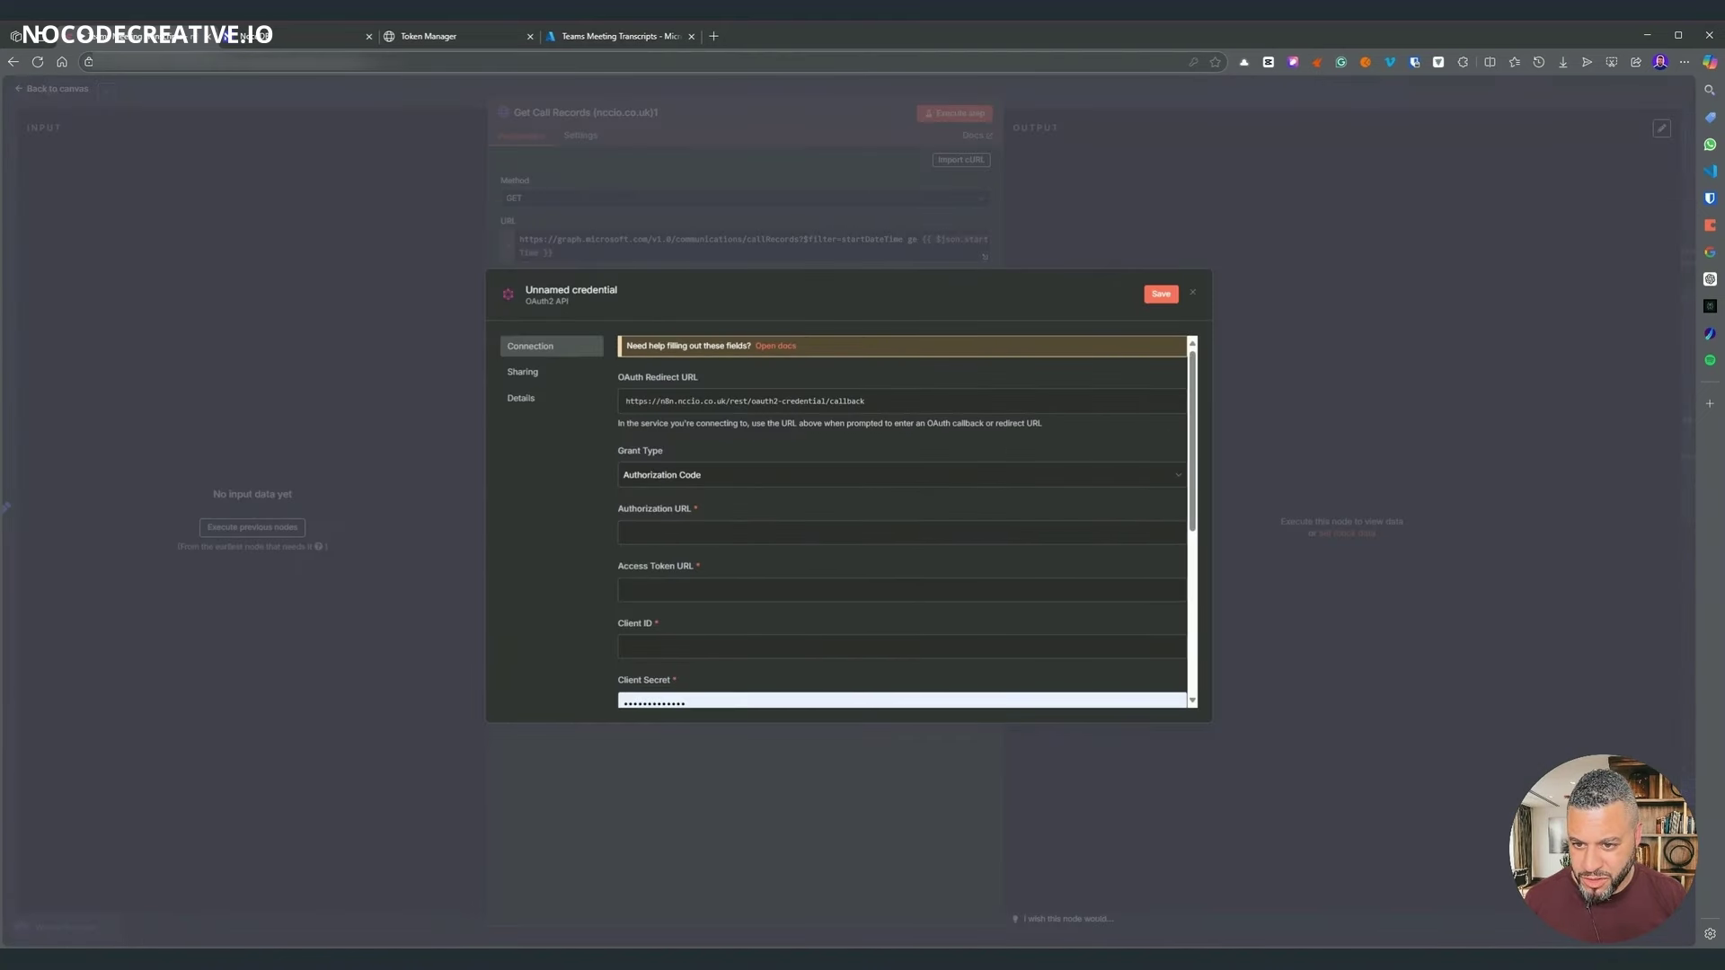
click(685, 476)
click(674, 539)
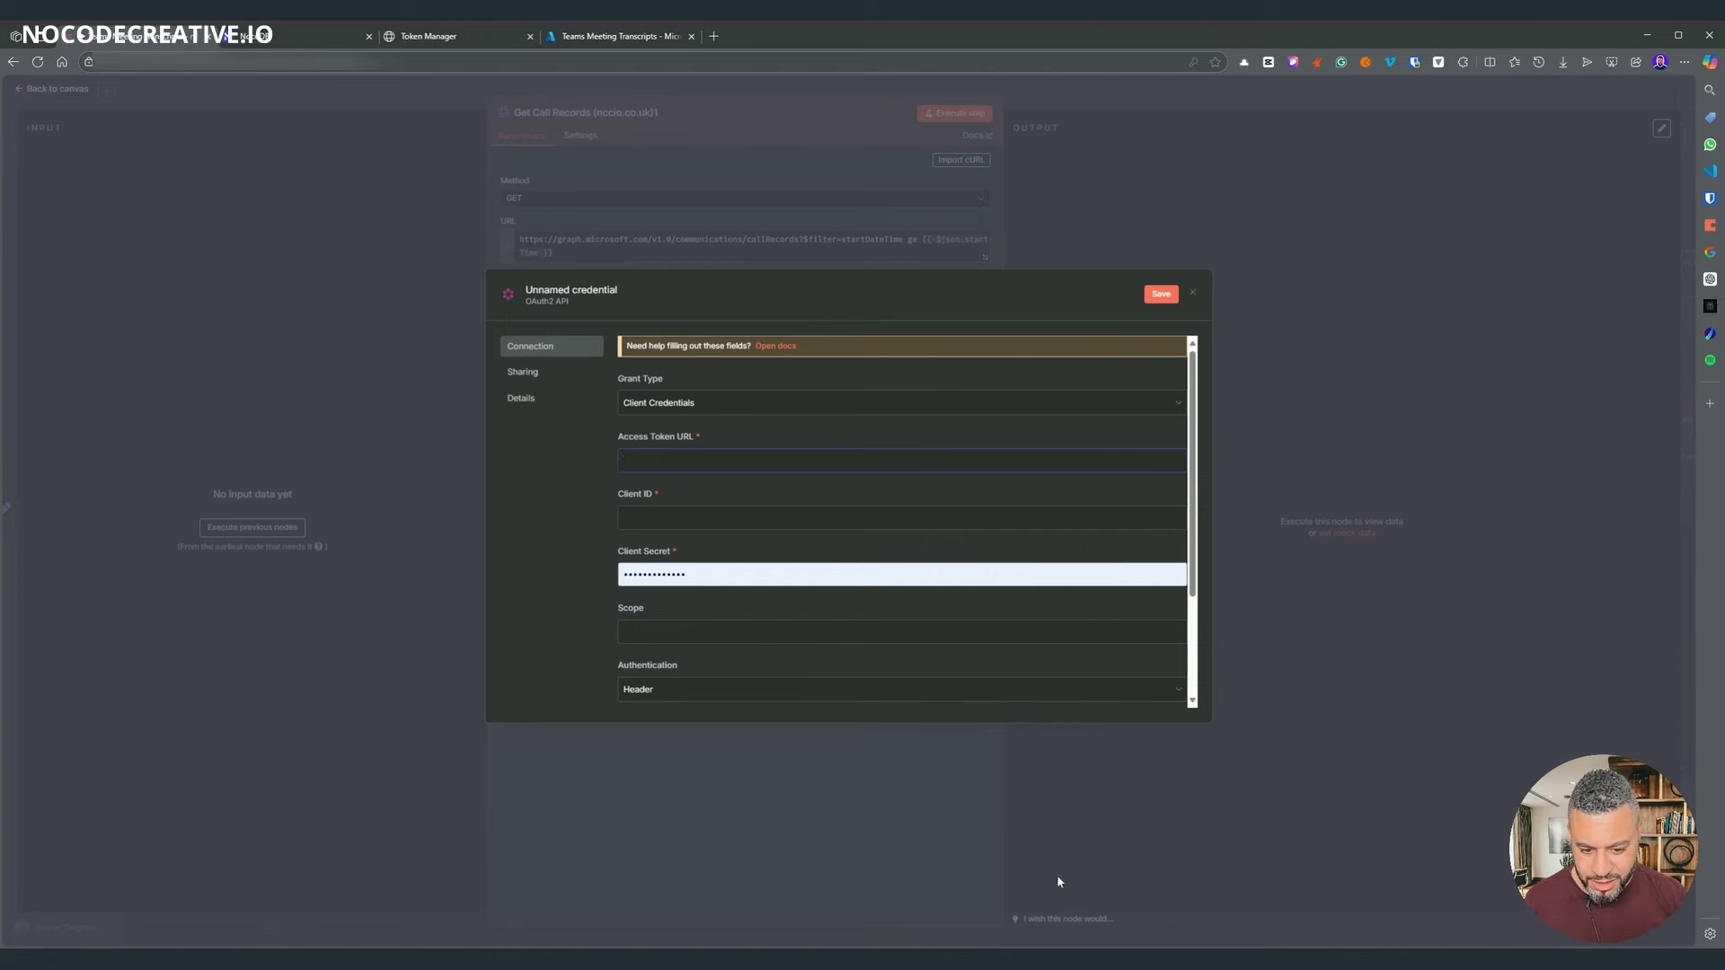
click(1170, 958)
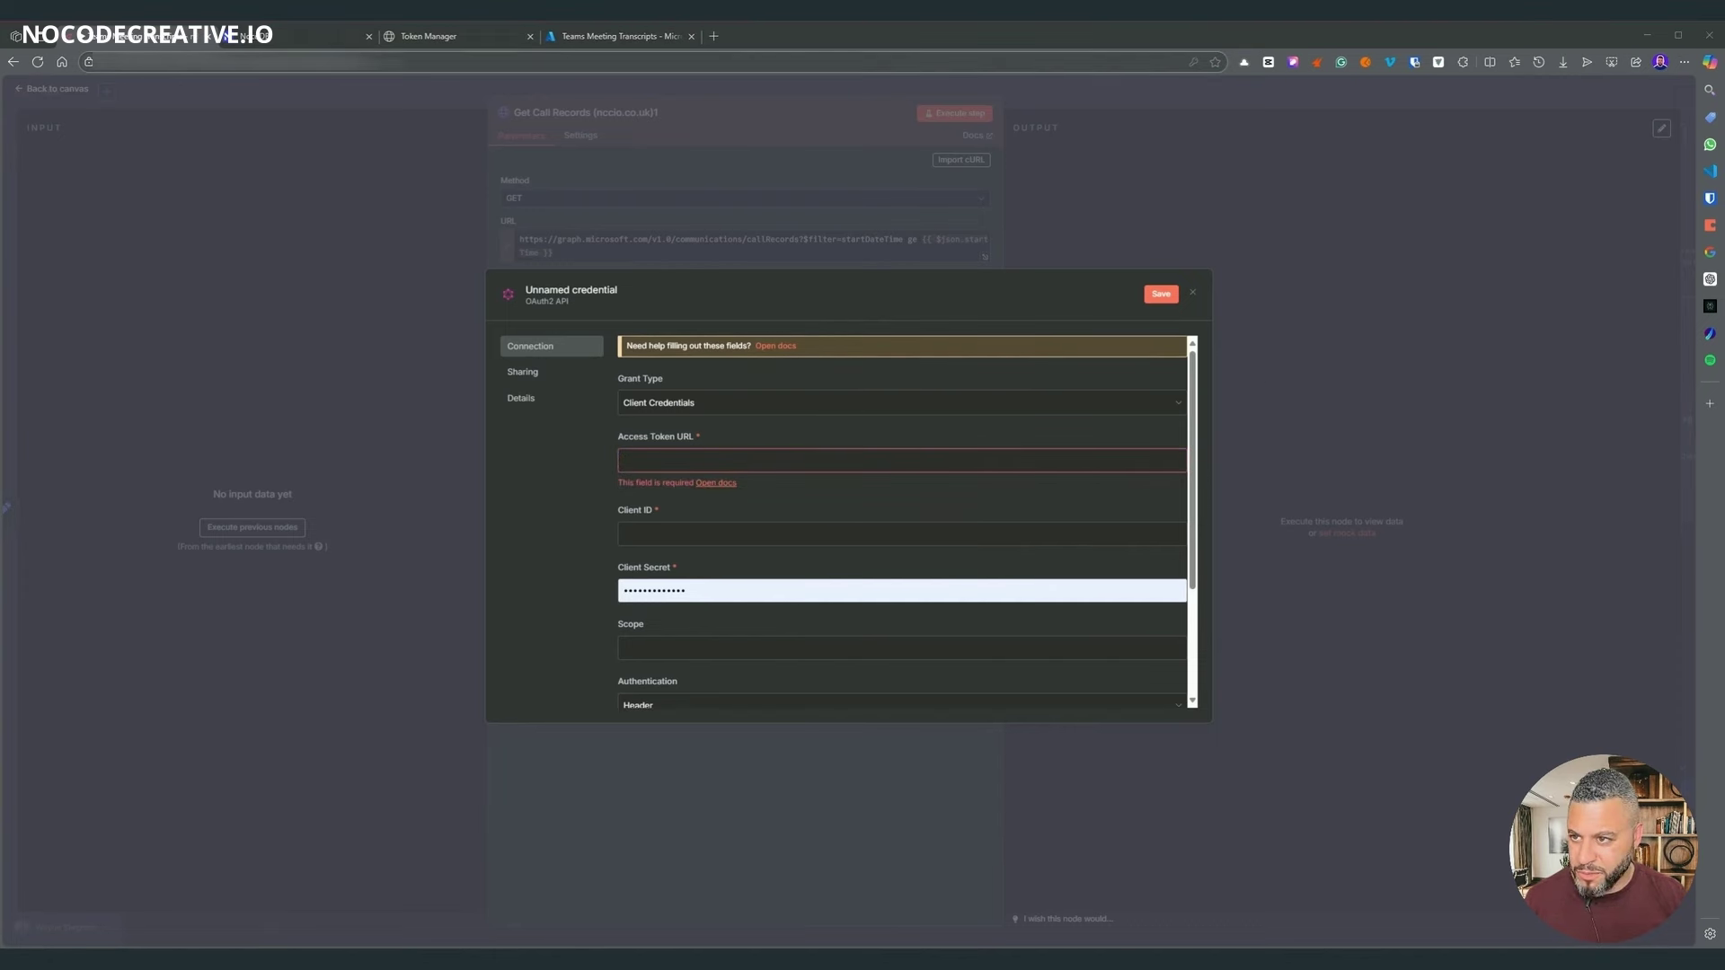
click(763, 61)
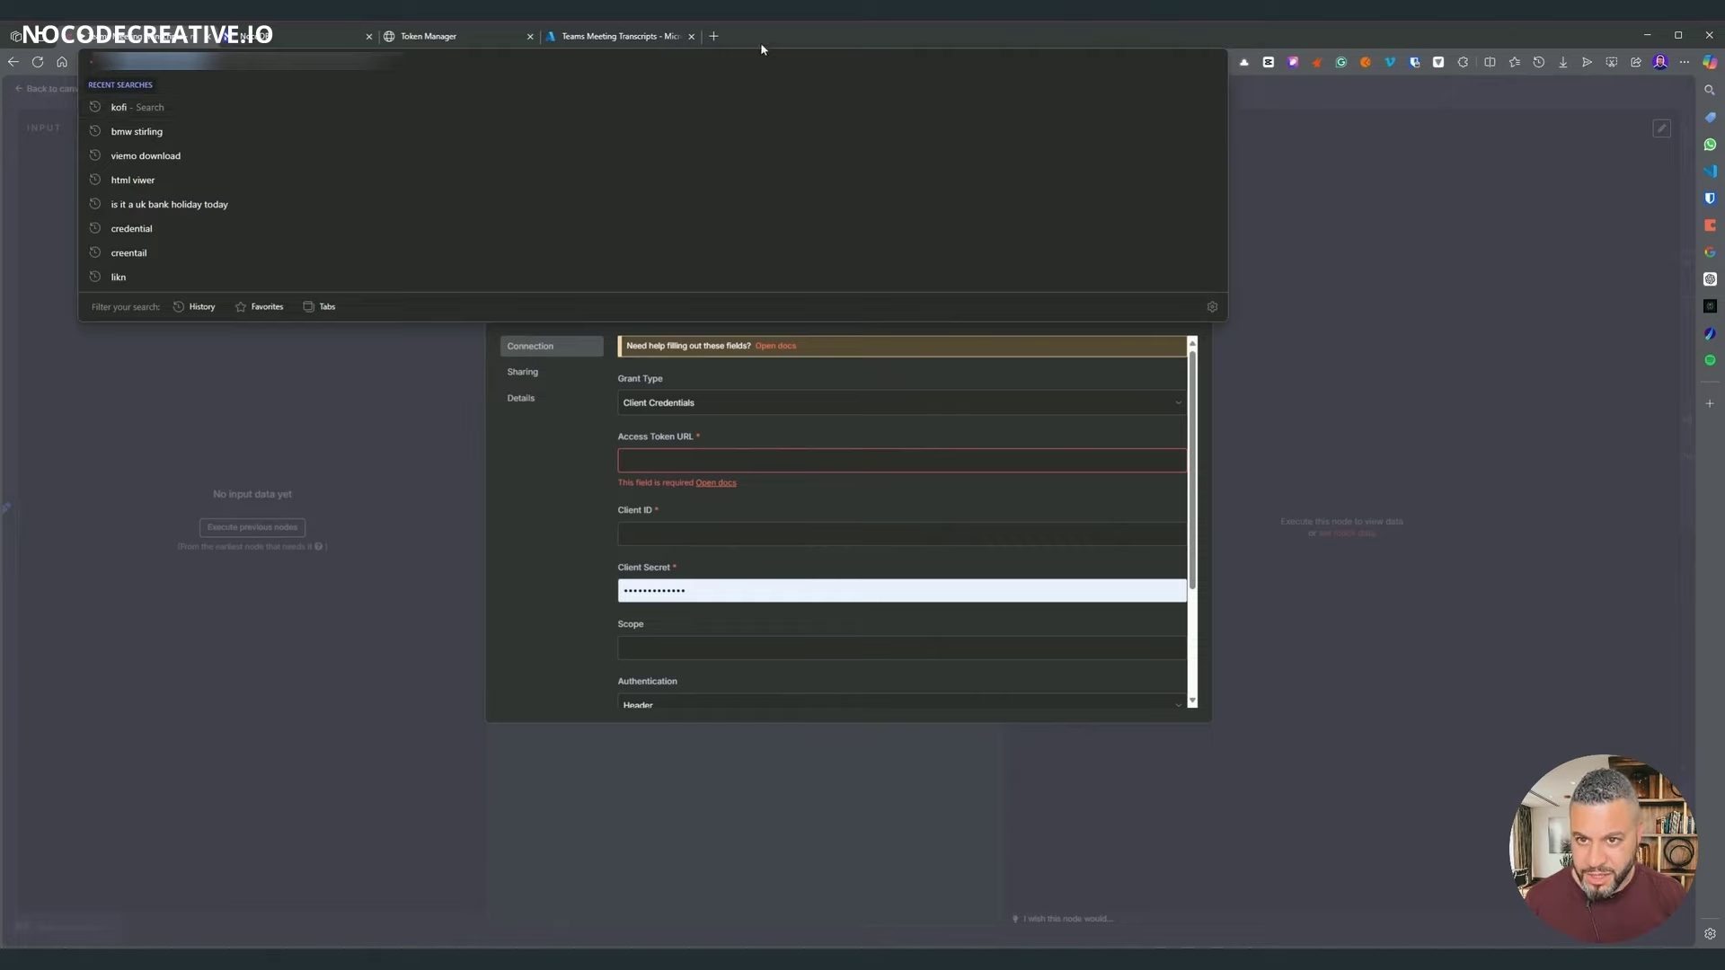
- Copy the Access Token URL from the Microsoft Graph API (nccio.co.uk) credential into the new credential
click(713, 36)
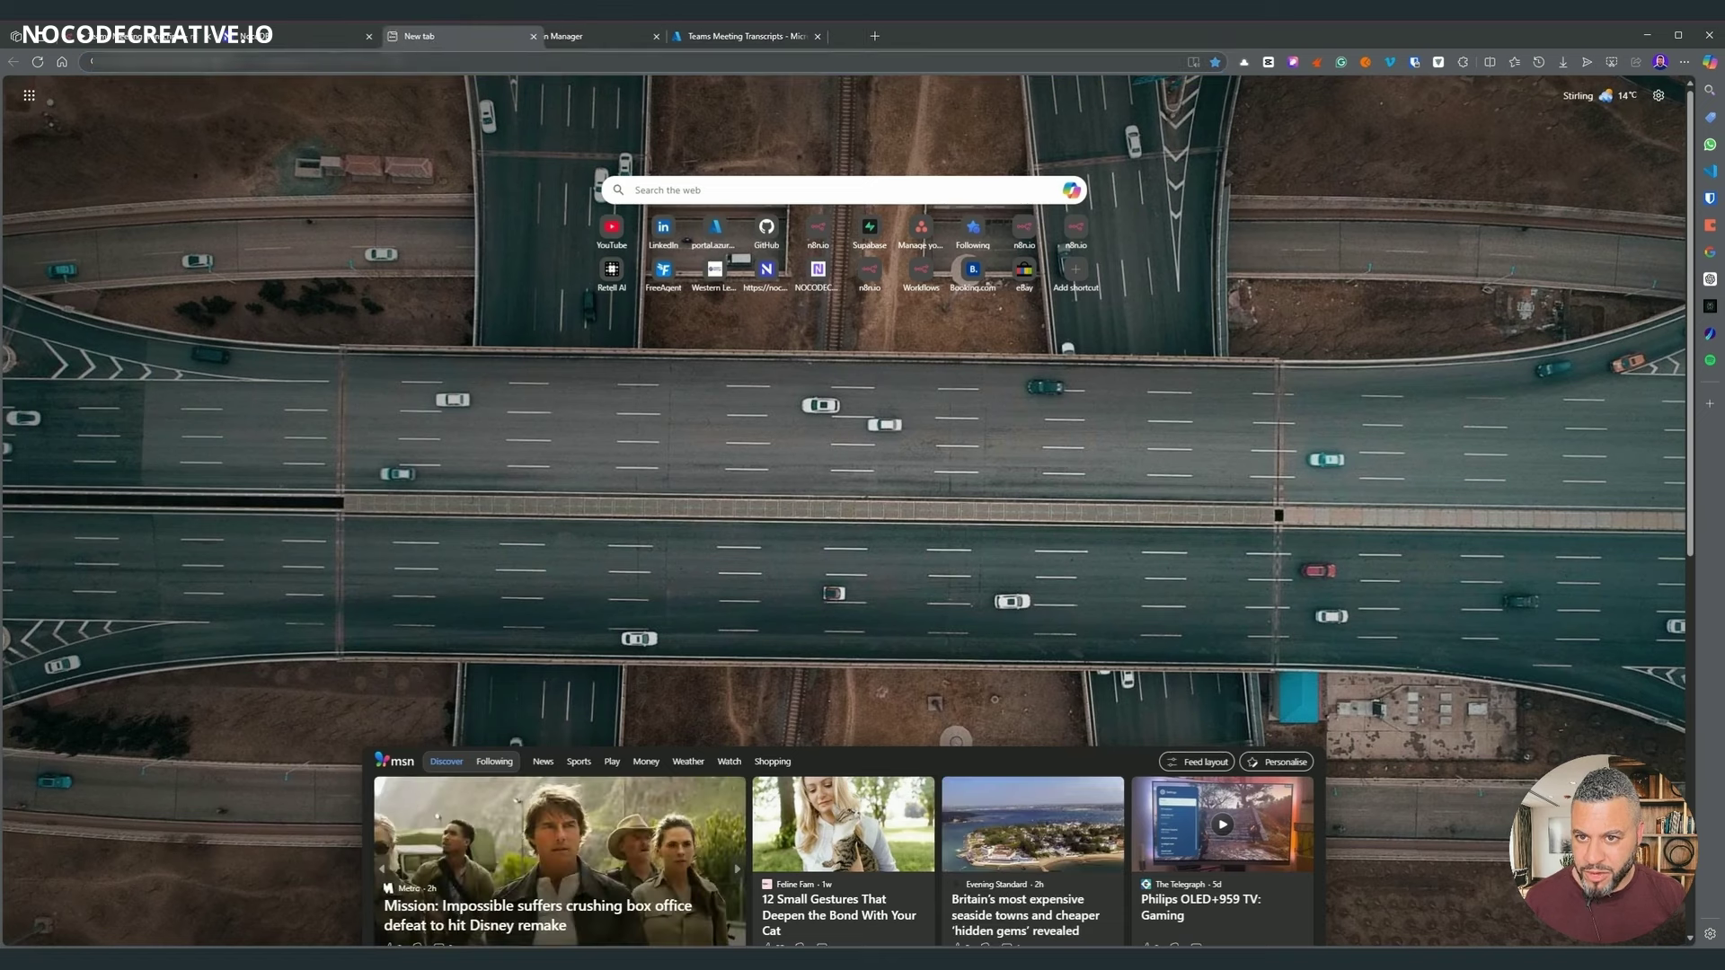
click(641, 244)
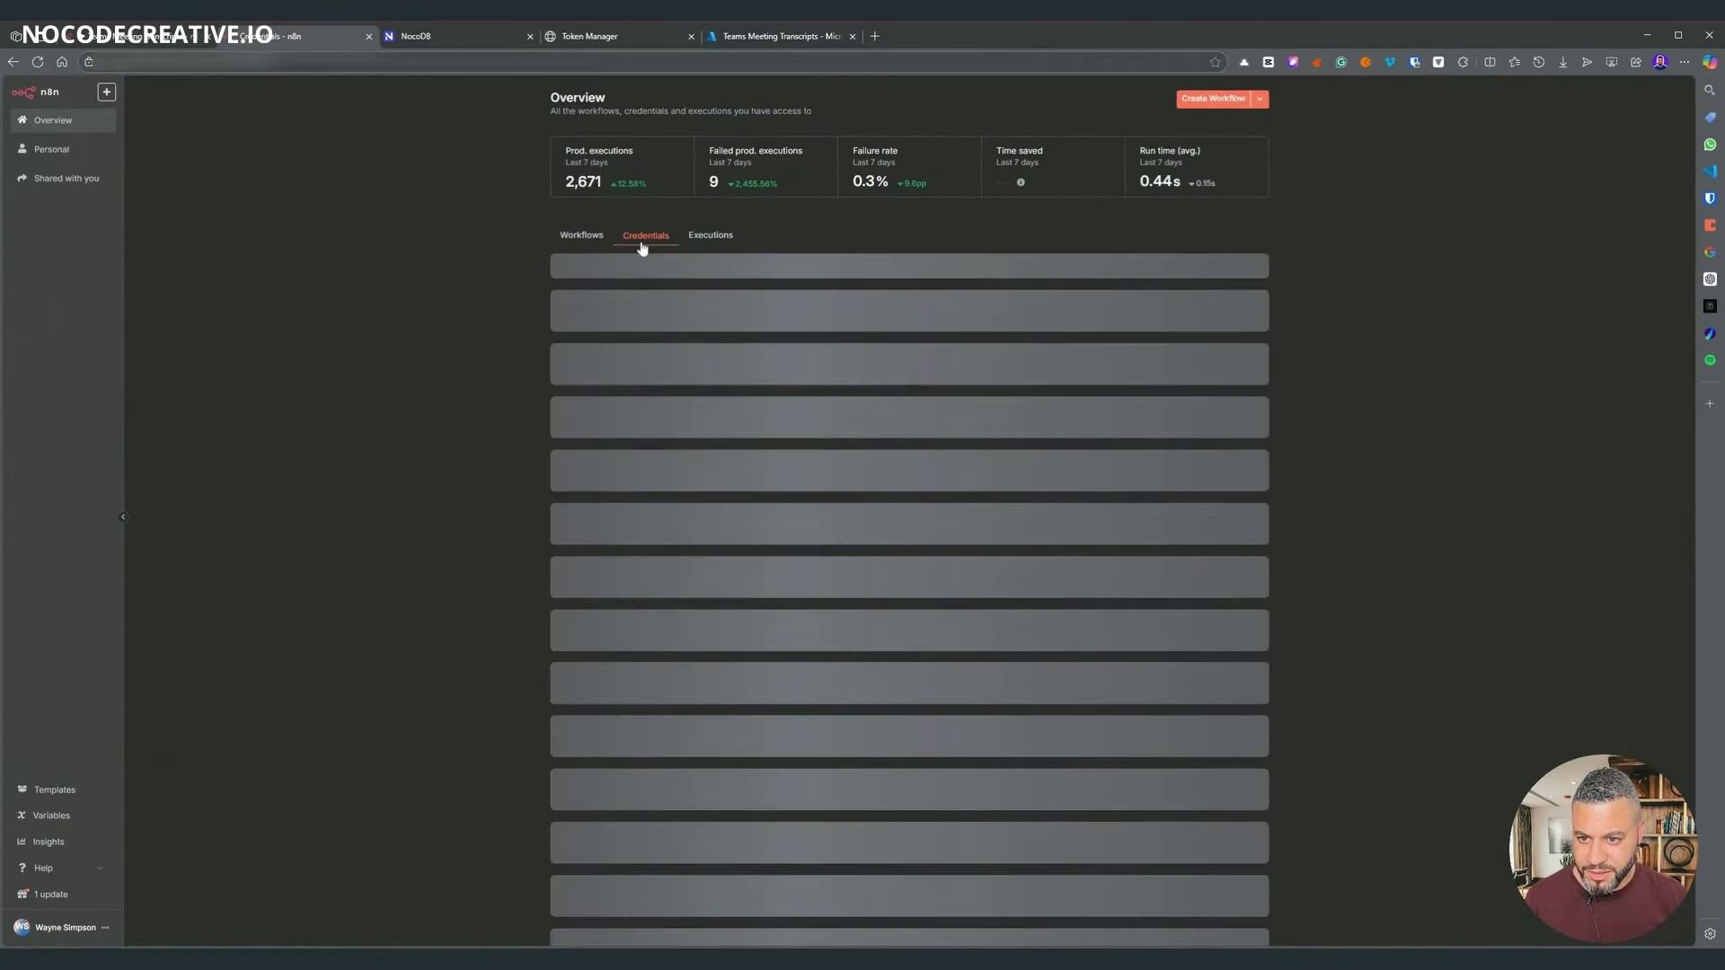
click(656, 320)
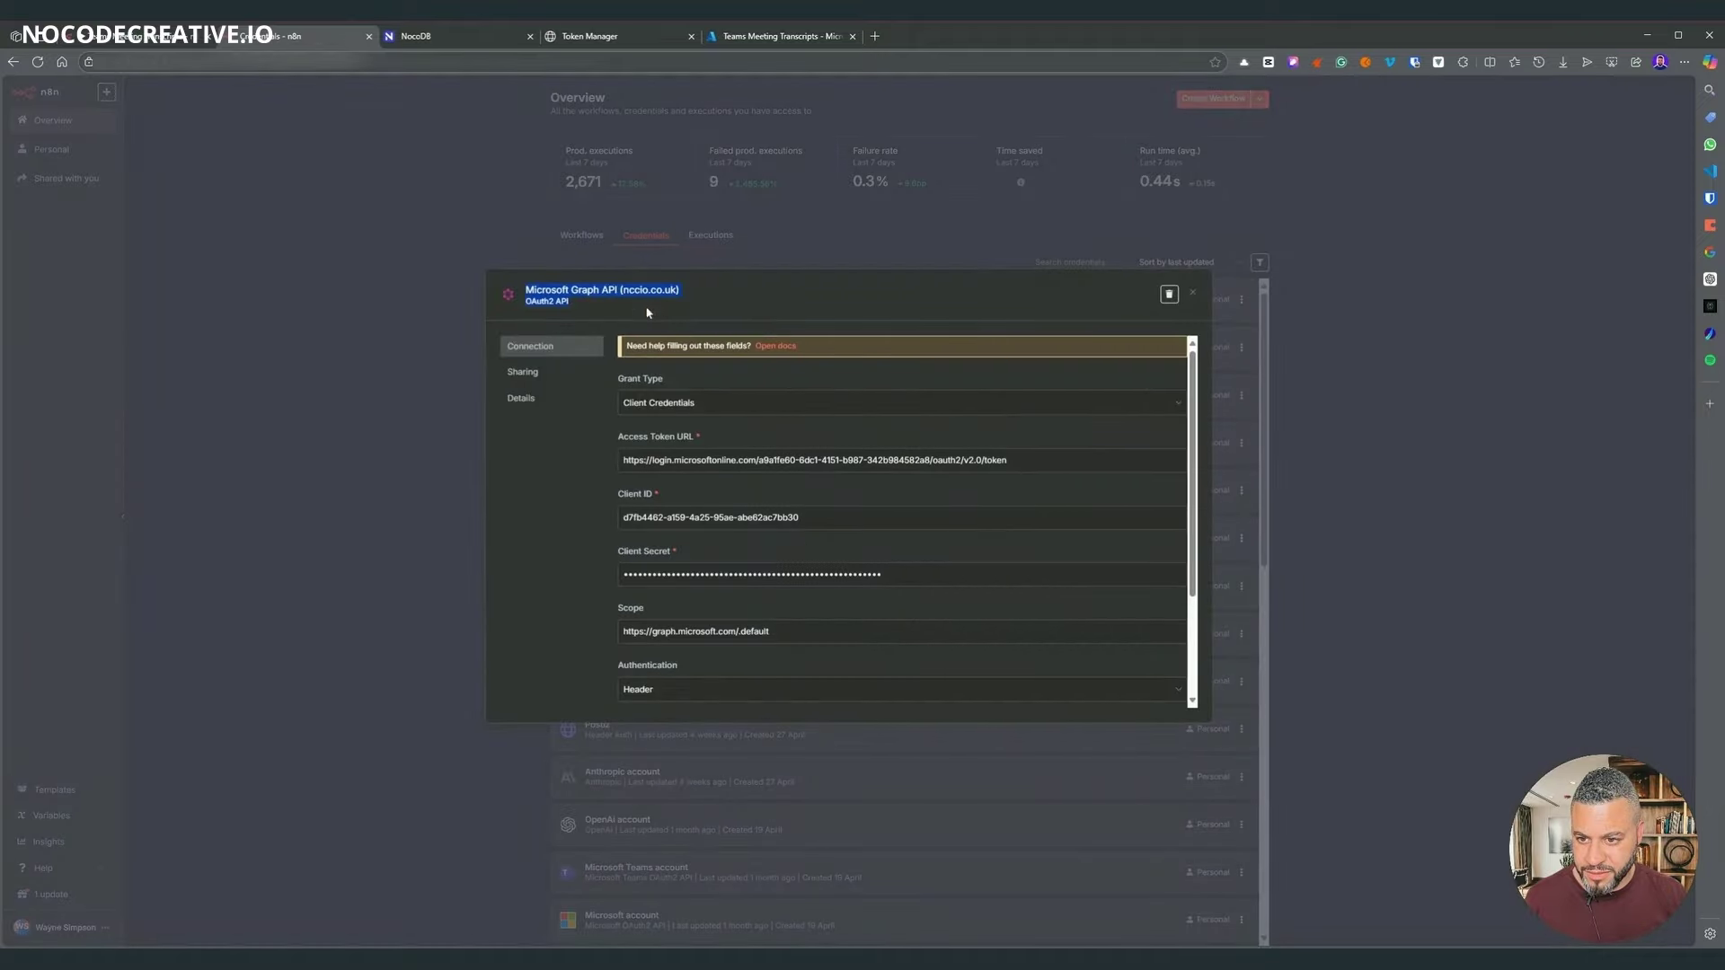
key(Escape)
click(636, 311)
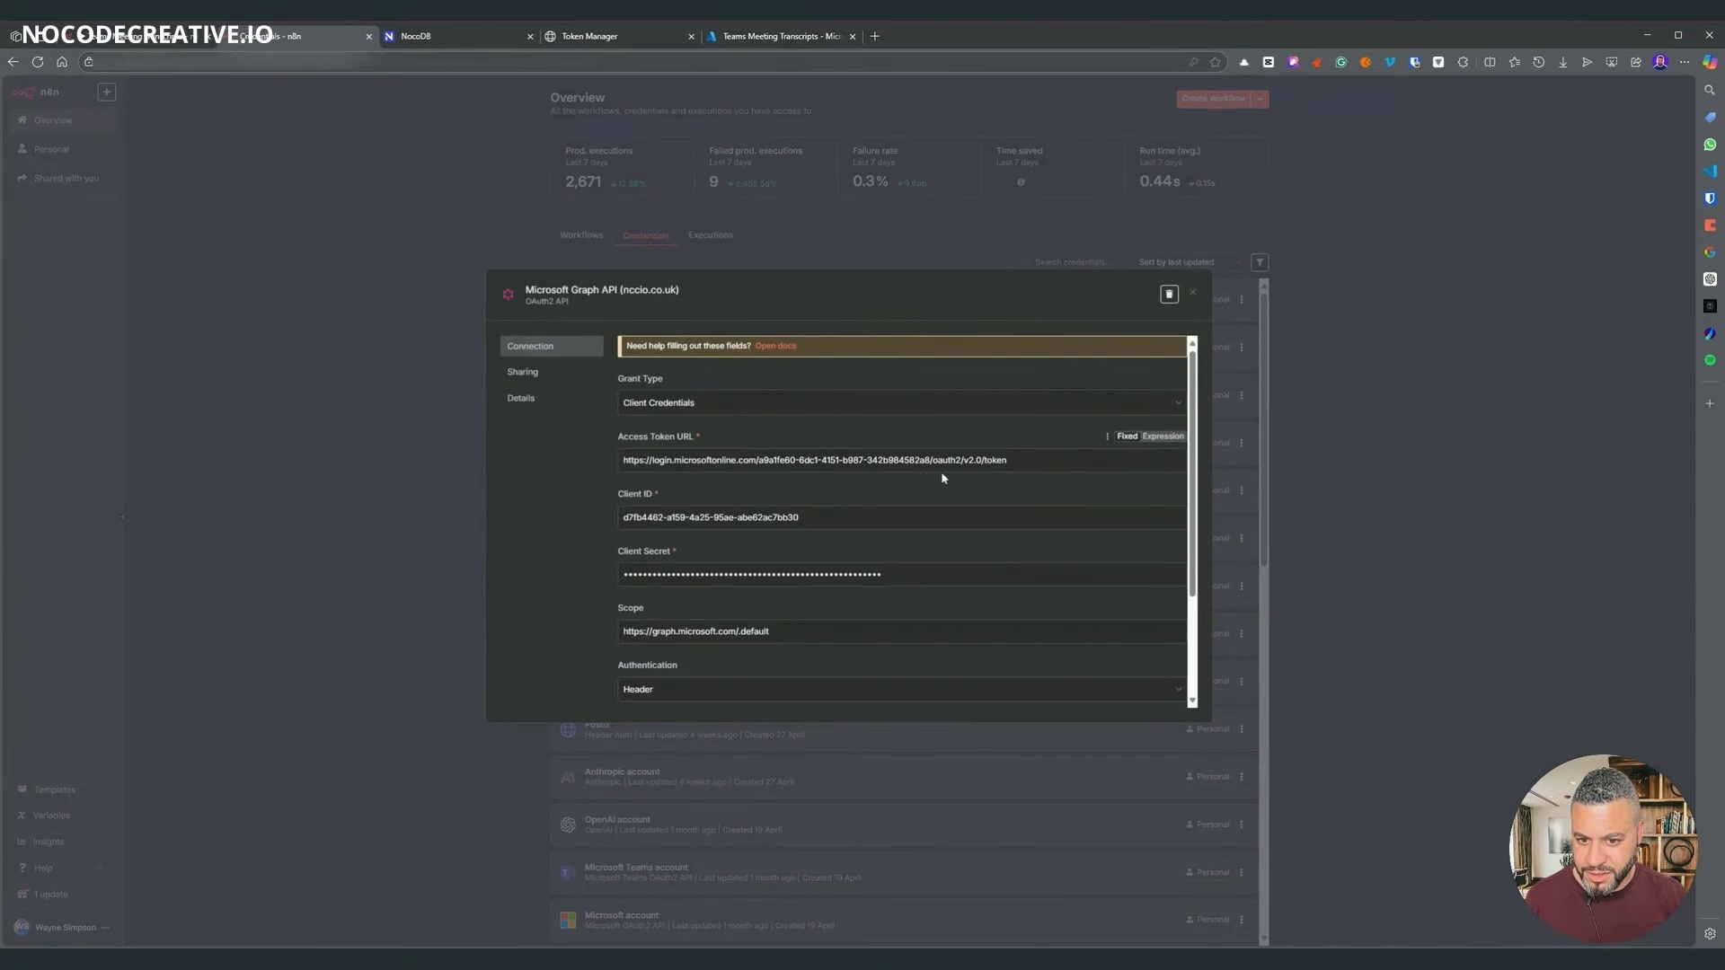
drag(1007, 460, 520, 449)
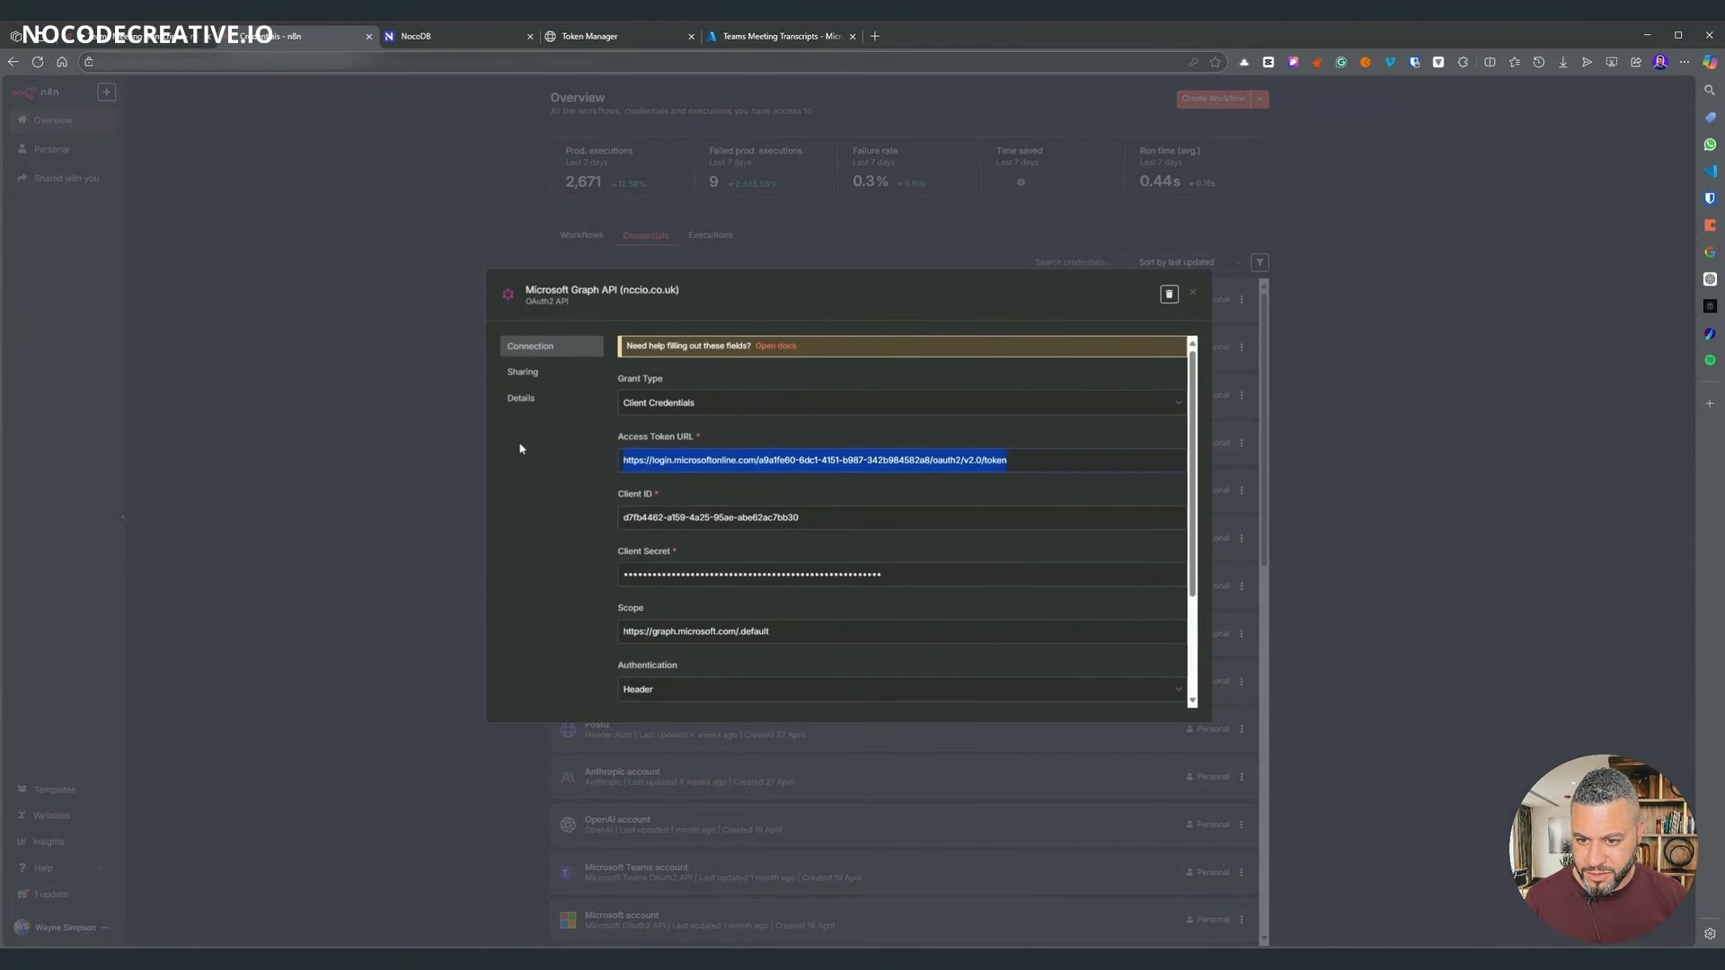
key(ctrl+c)
click(144, 36)
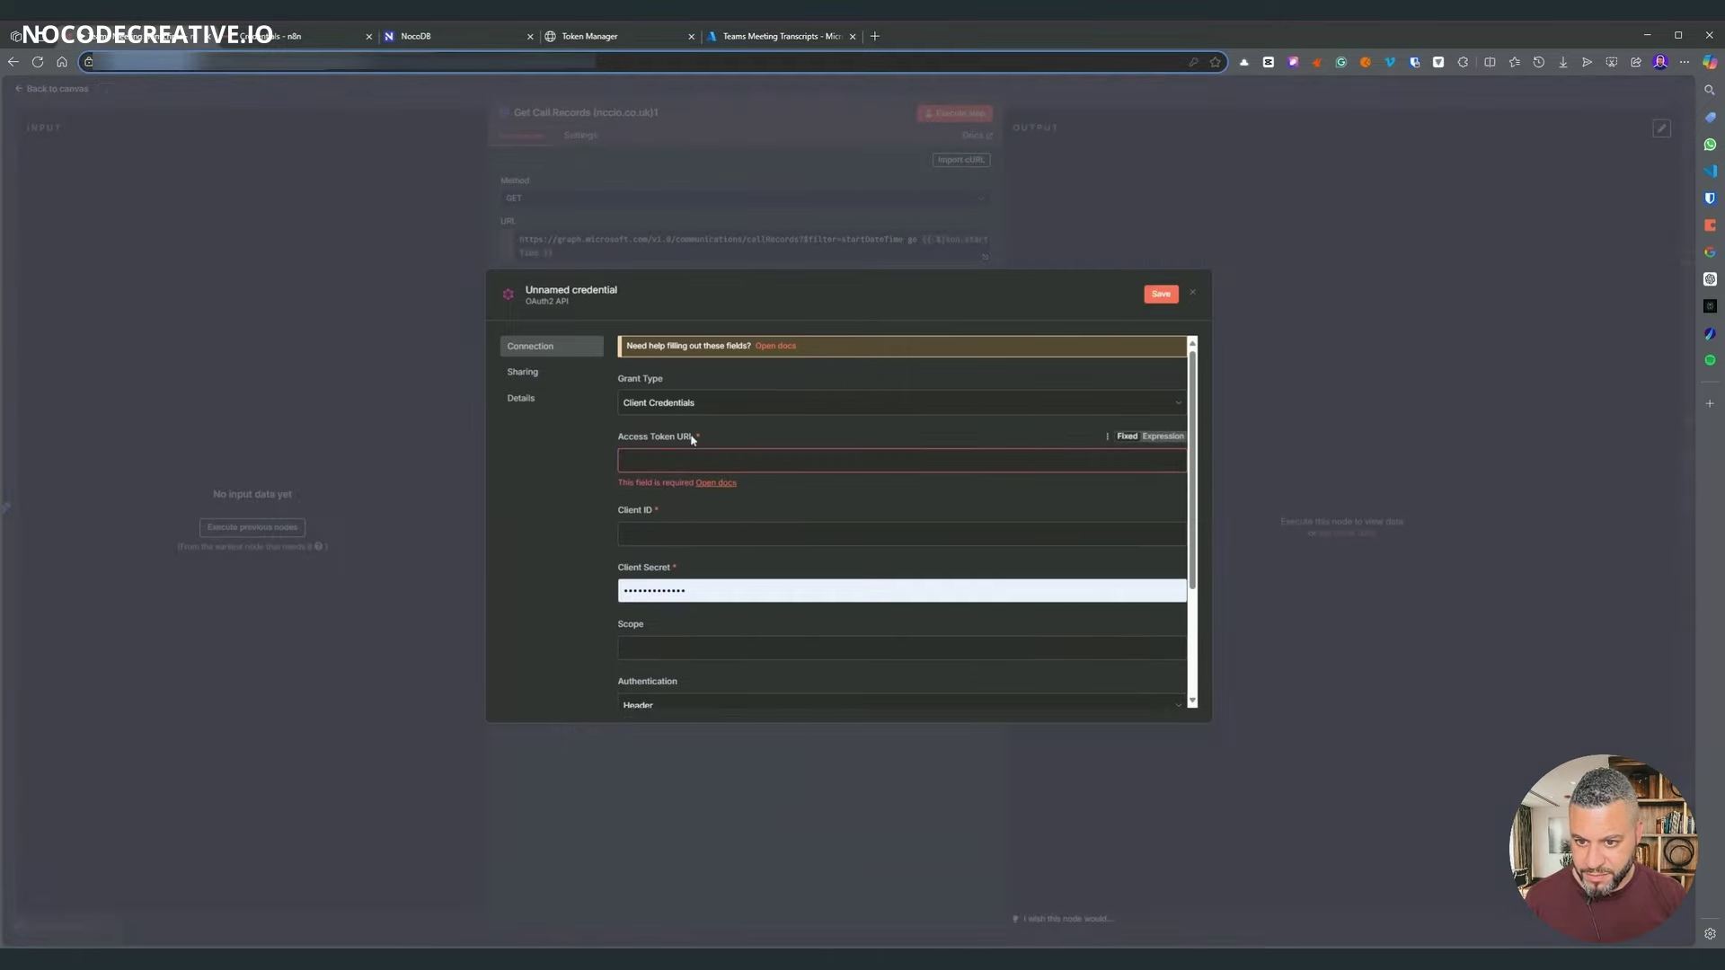
click(770, 459)
key(ctrl+v)
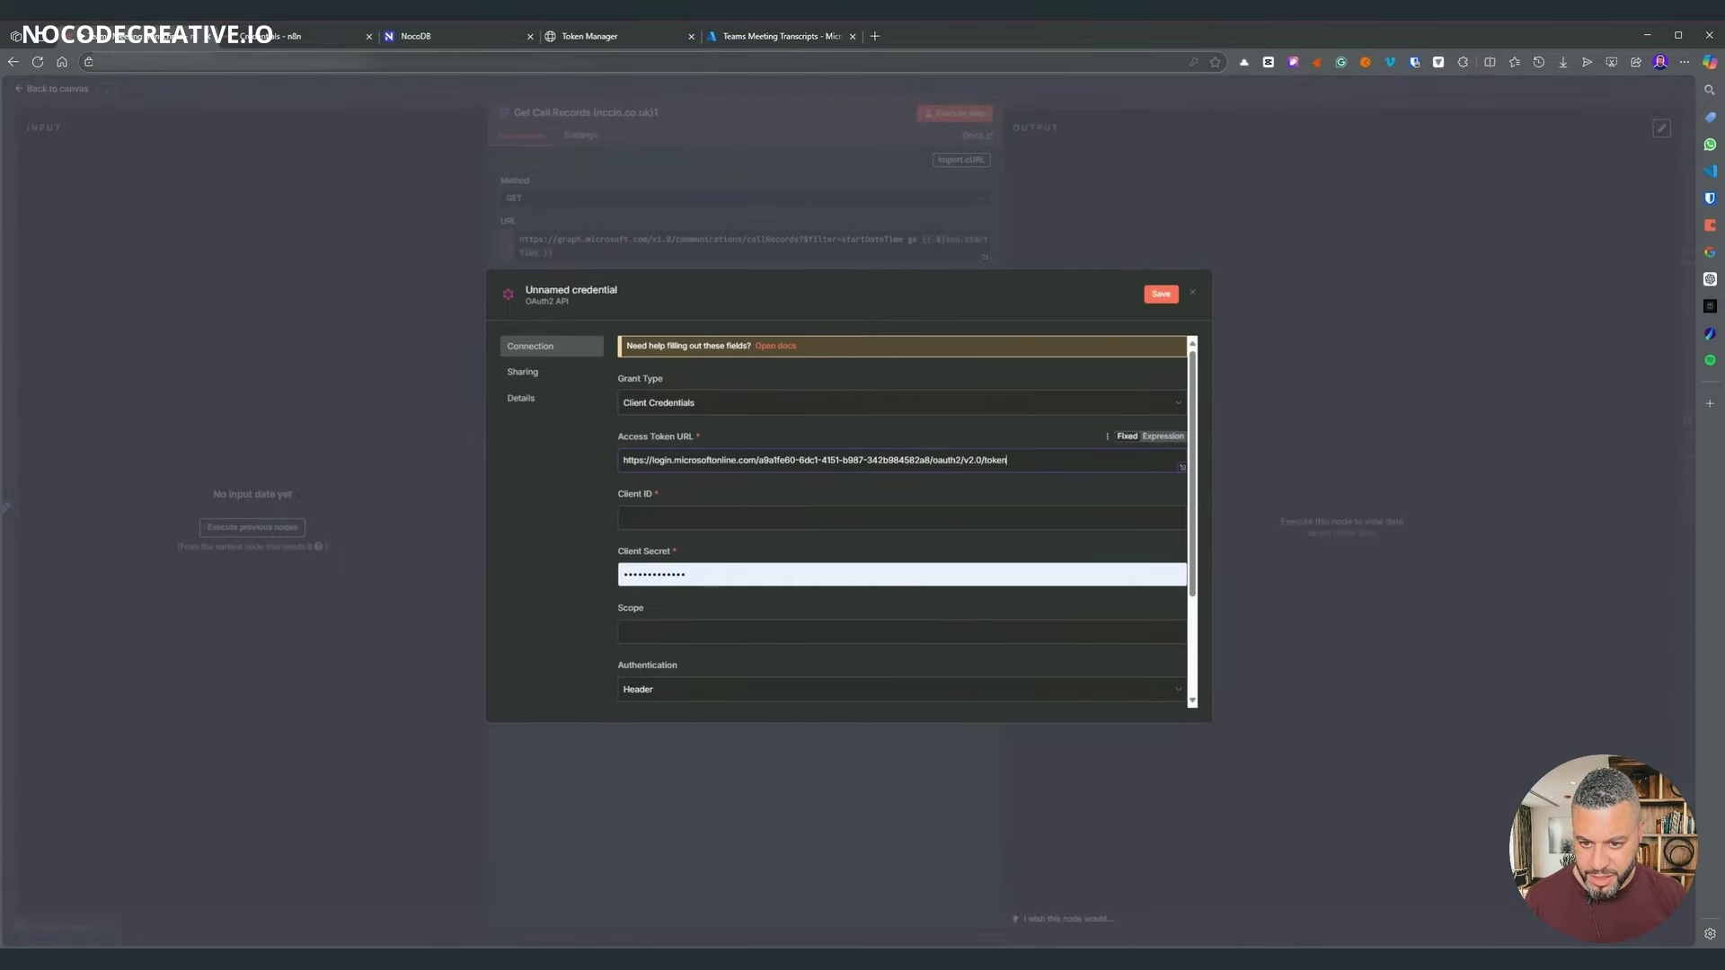
- Select the second Microsoft Graph tenant ID in Token Manager's connected accounts table
click(647, 38)
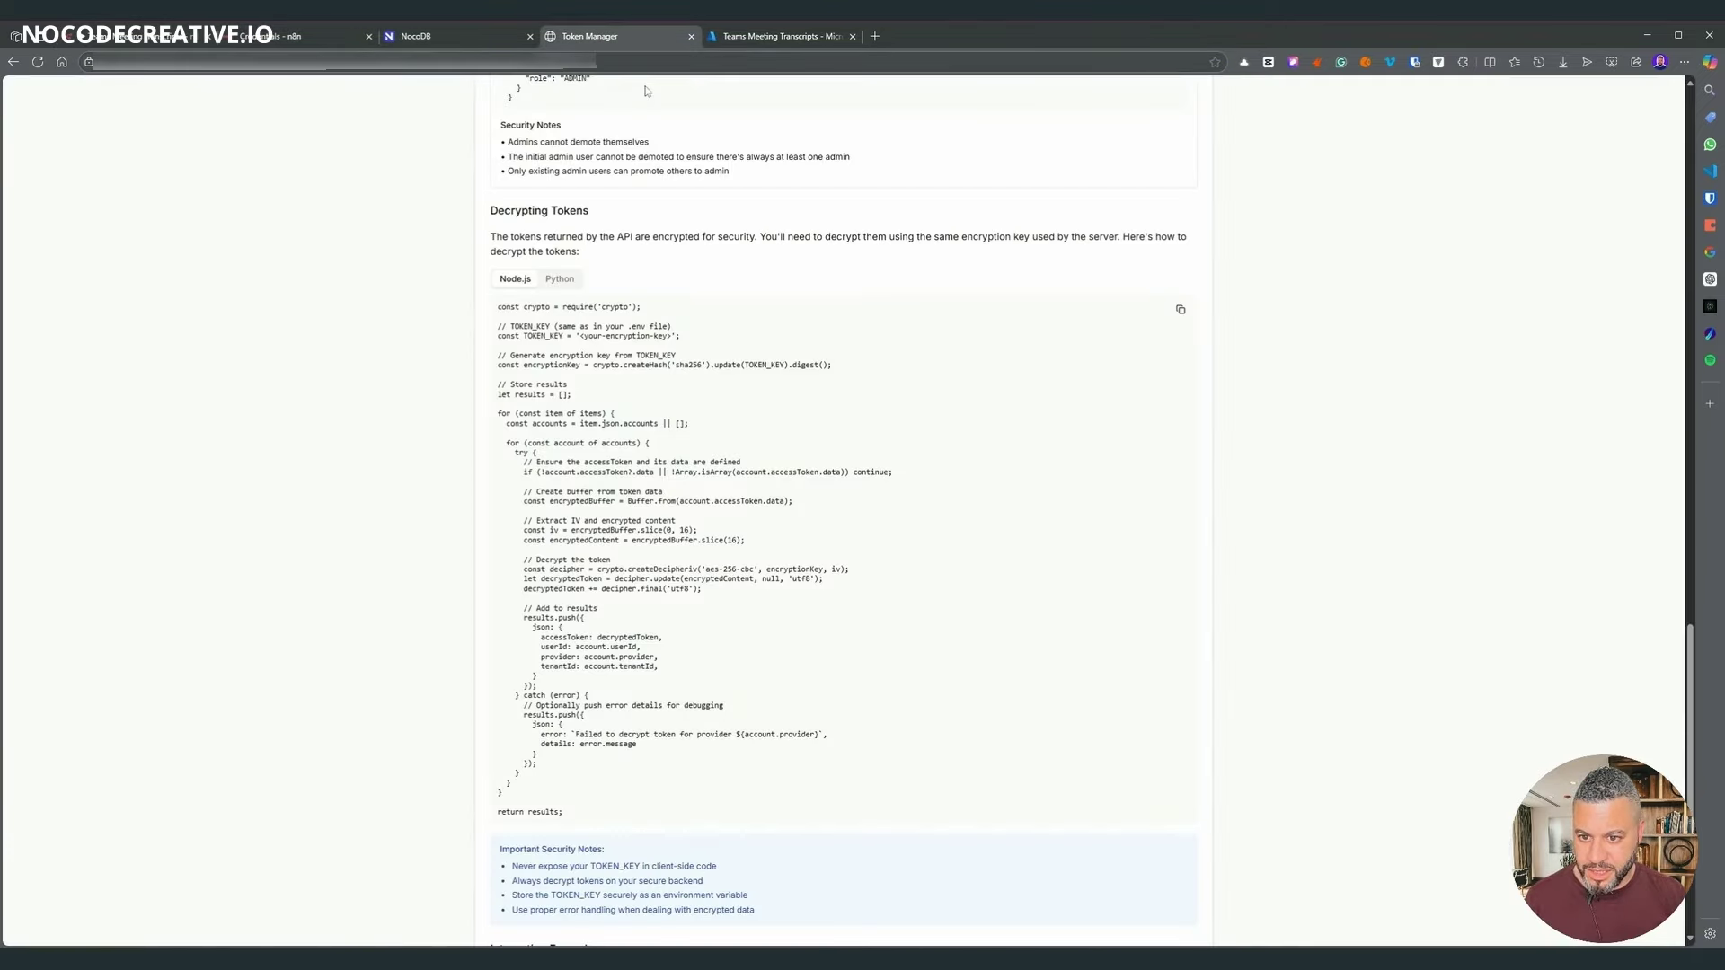
scroll(1099, 404, up, 20)
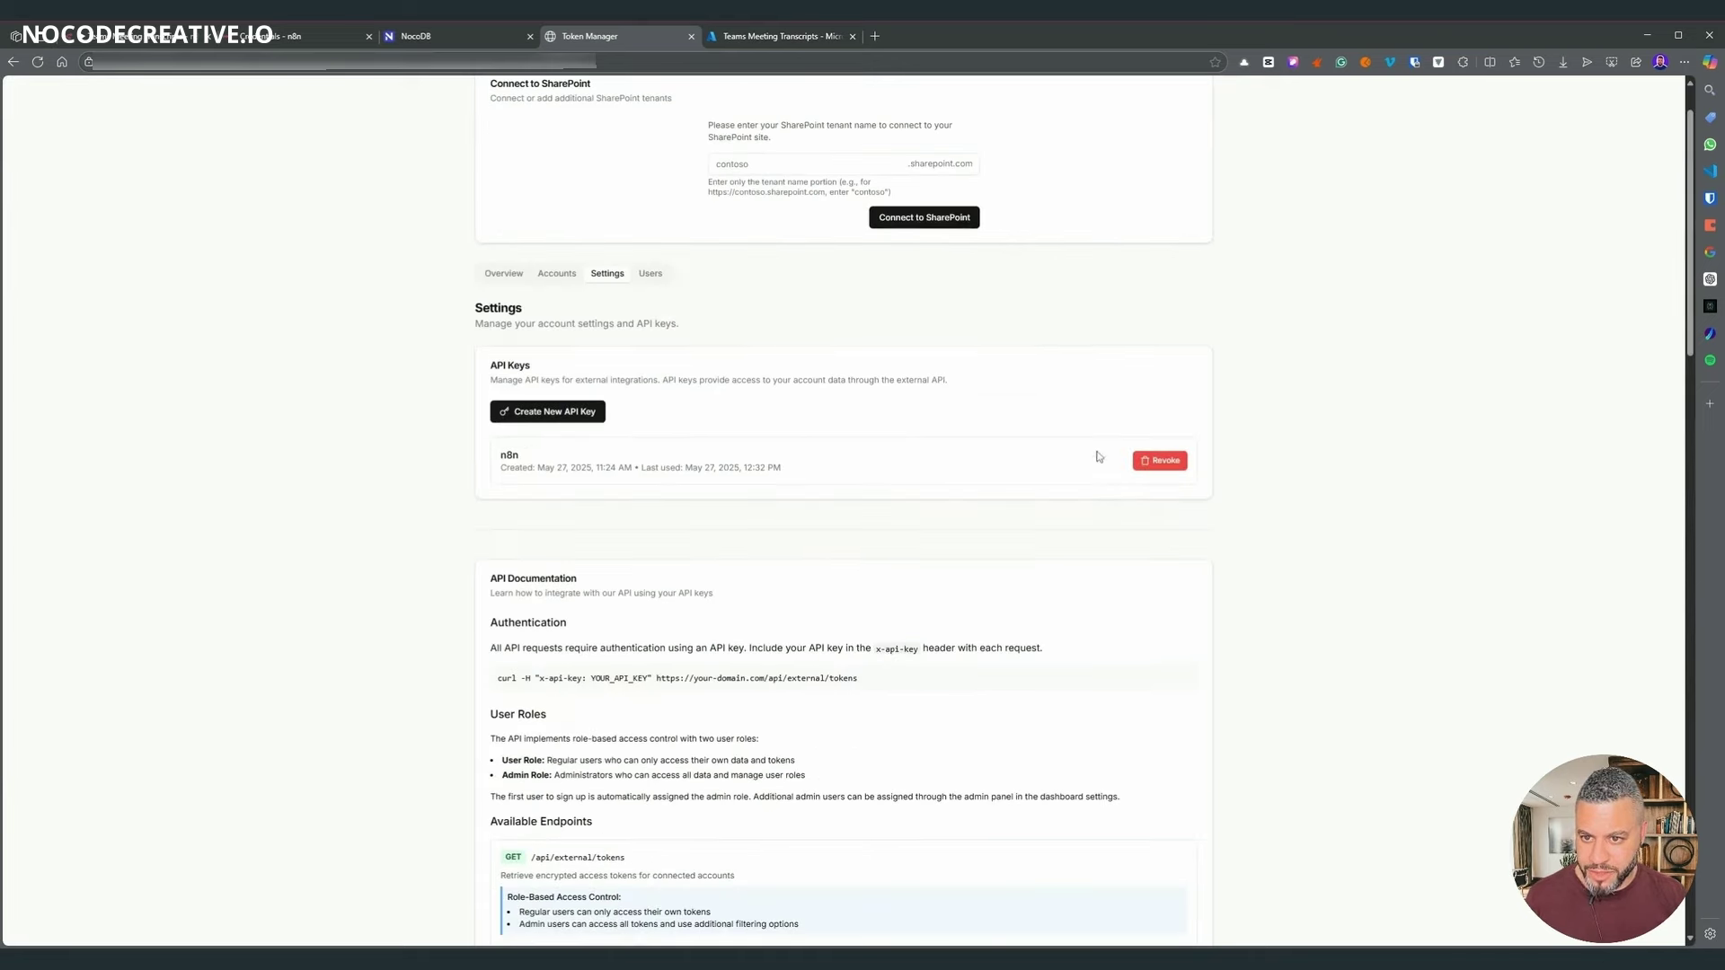
click(557, 273)
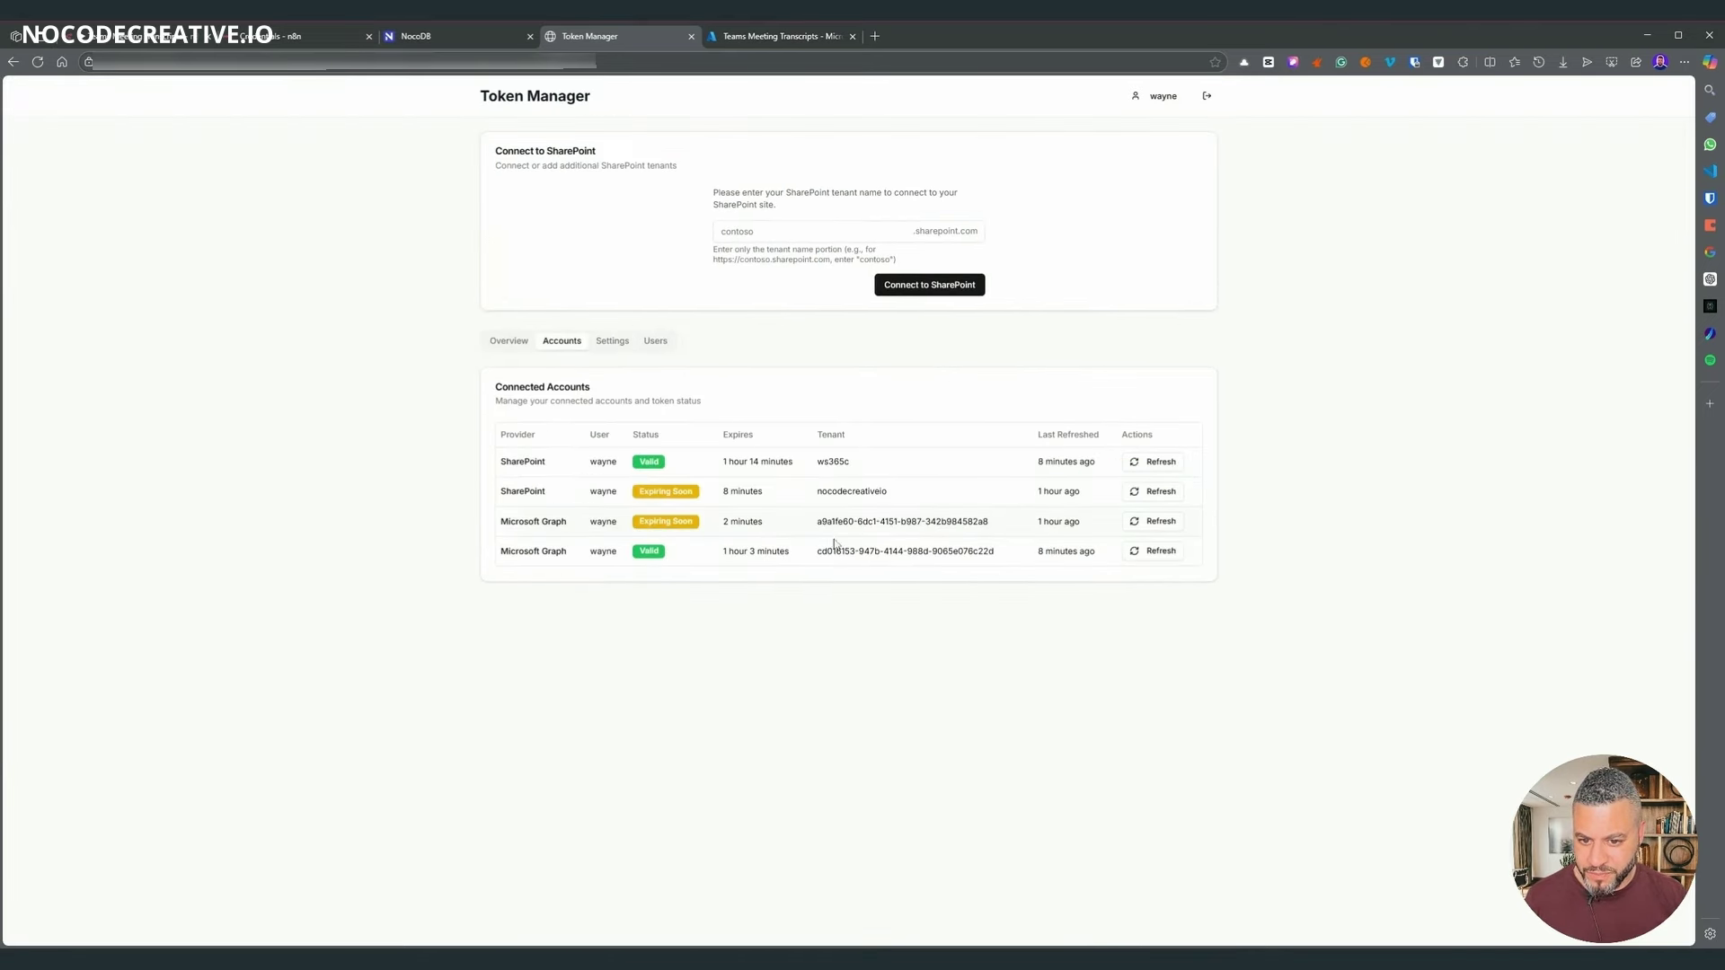
drag(1005, 555, 817, 551)
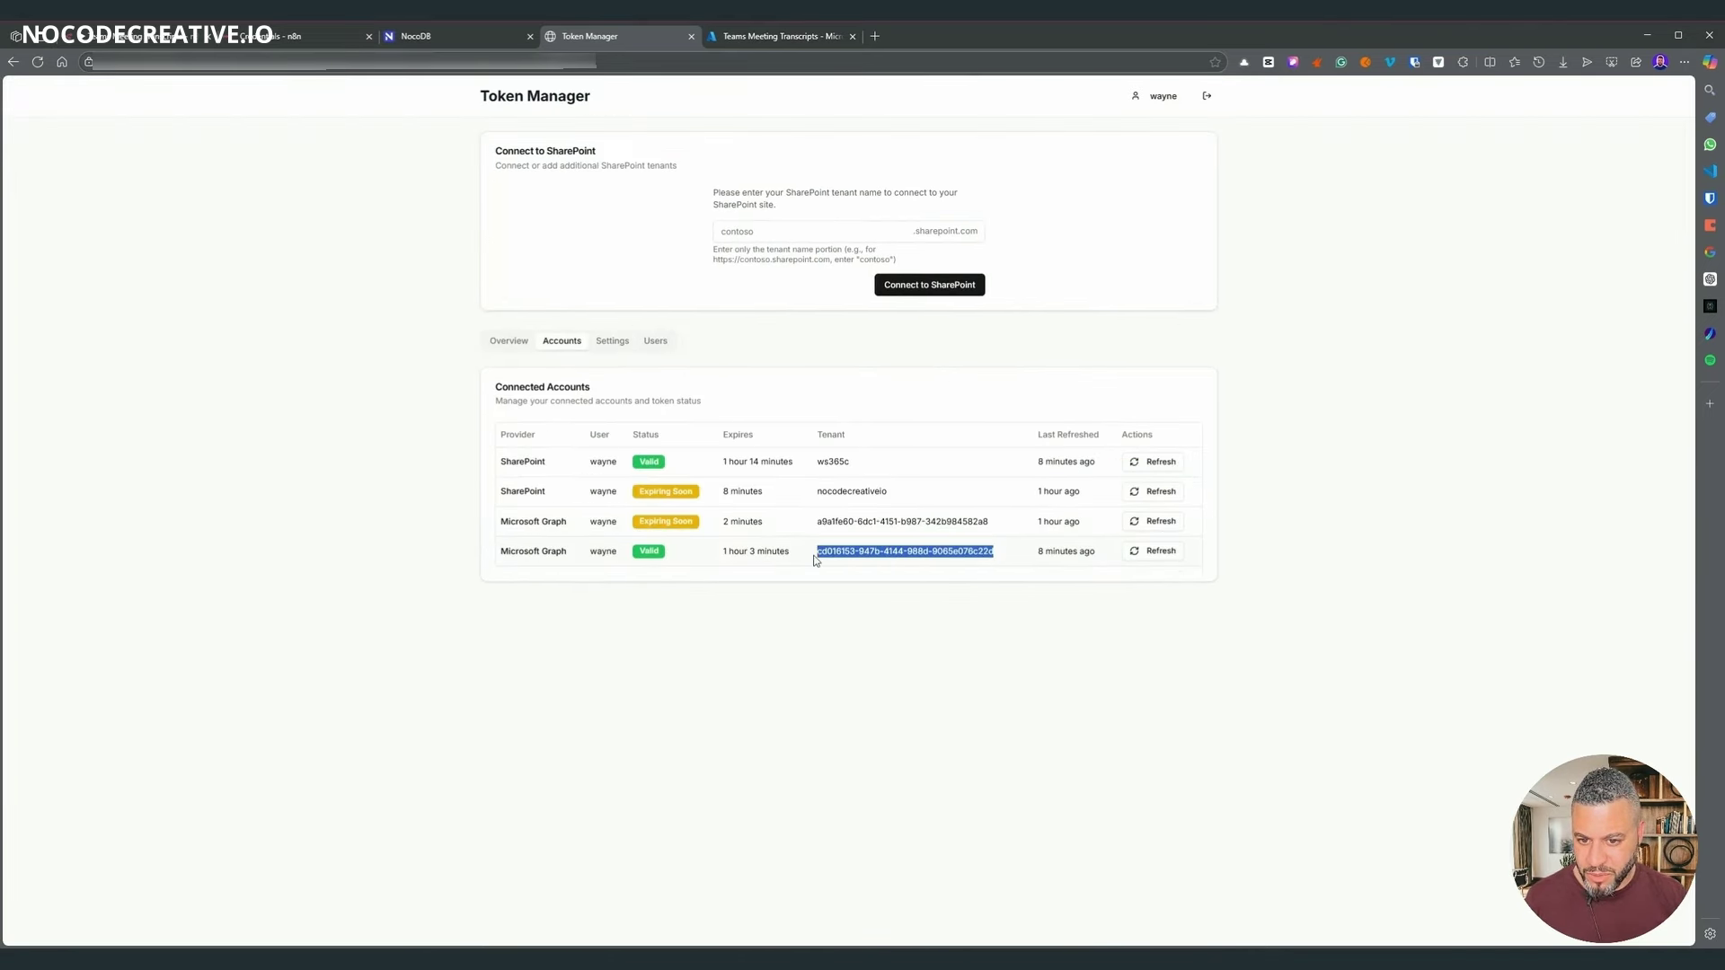
click(270, 36)
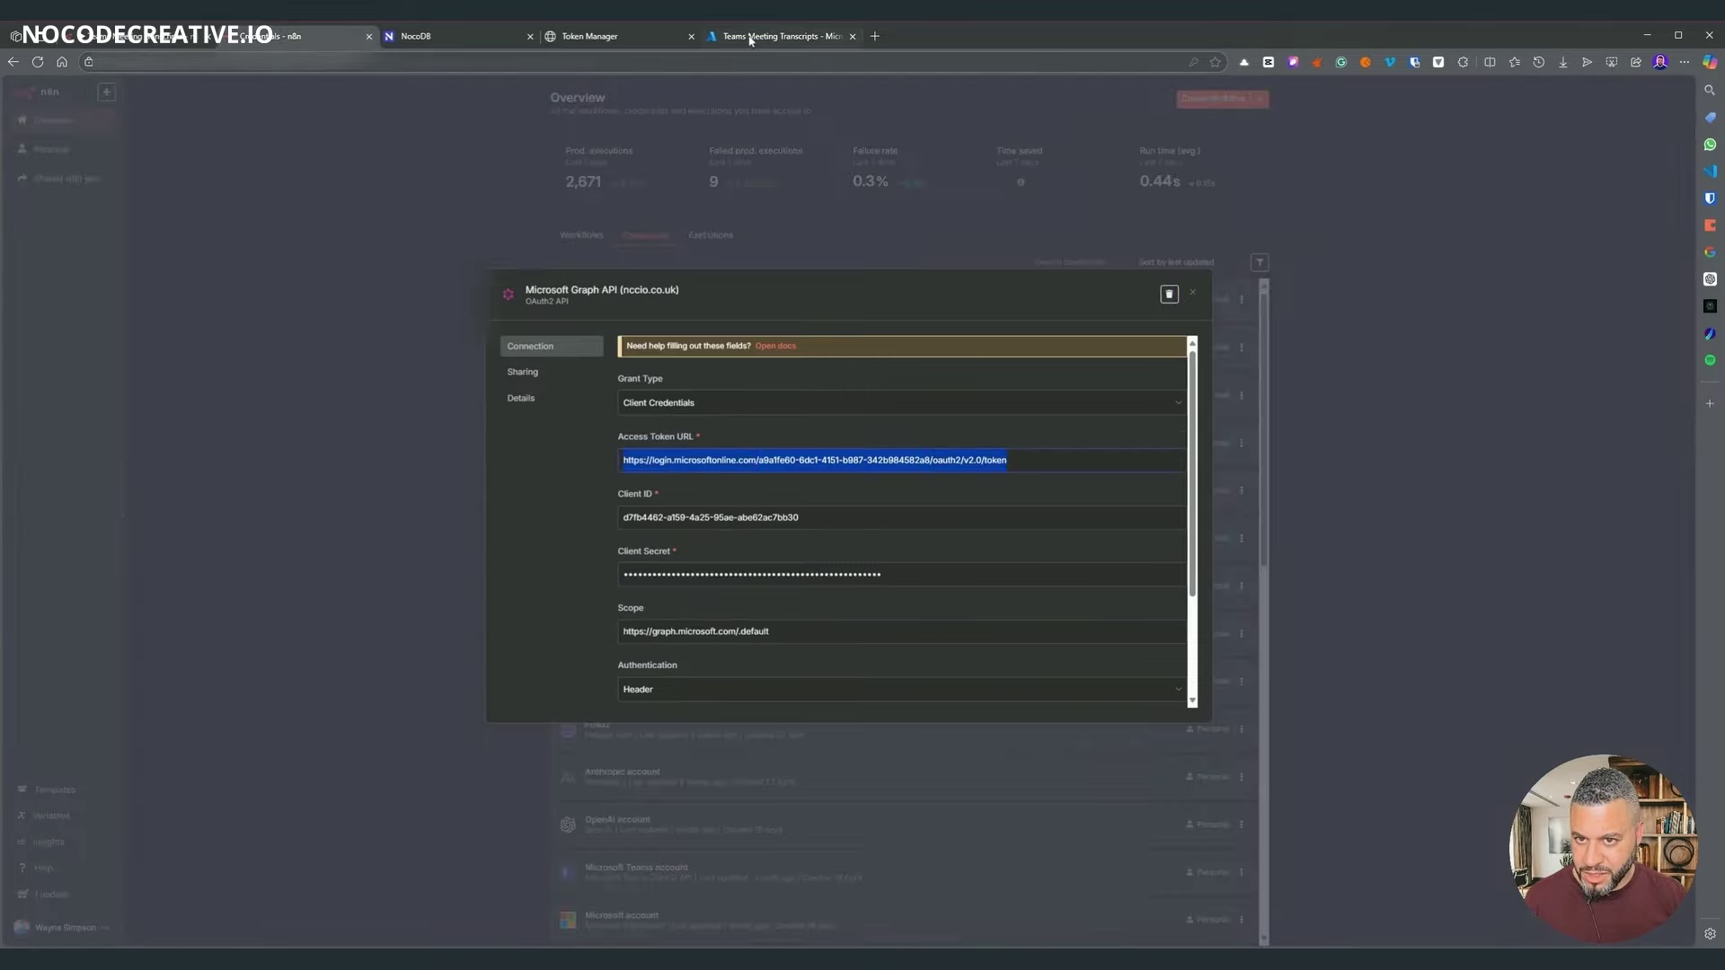
- Paste the Azure app's Application (client) ID into the credential's Client ID
click(772, 36)
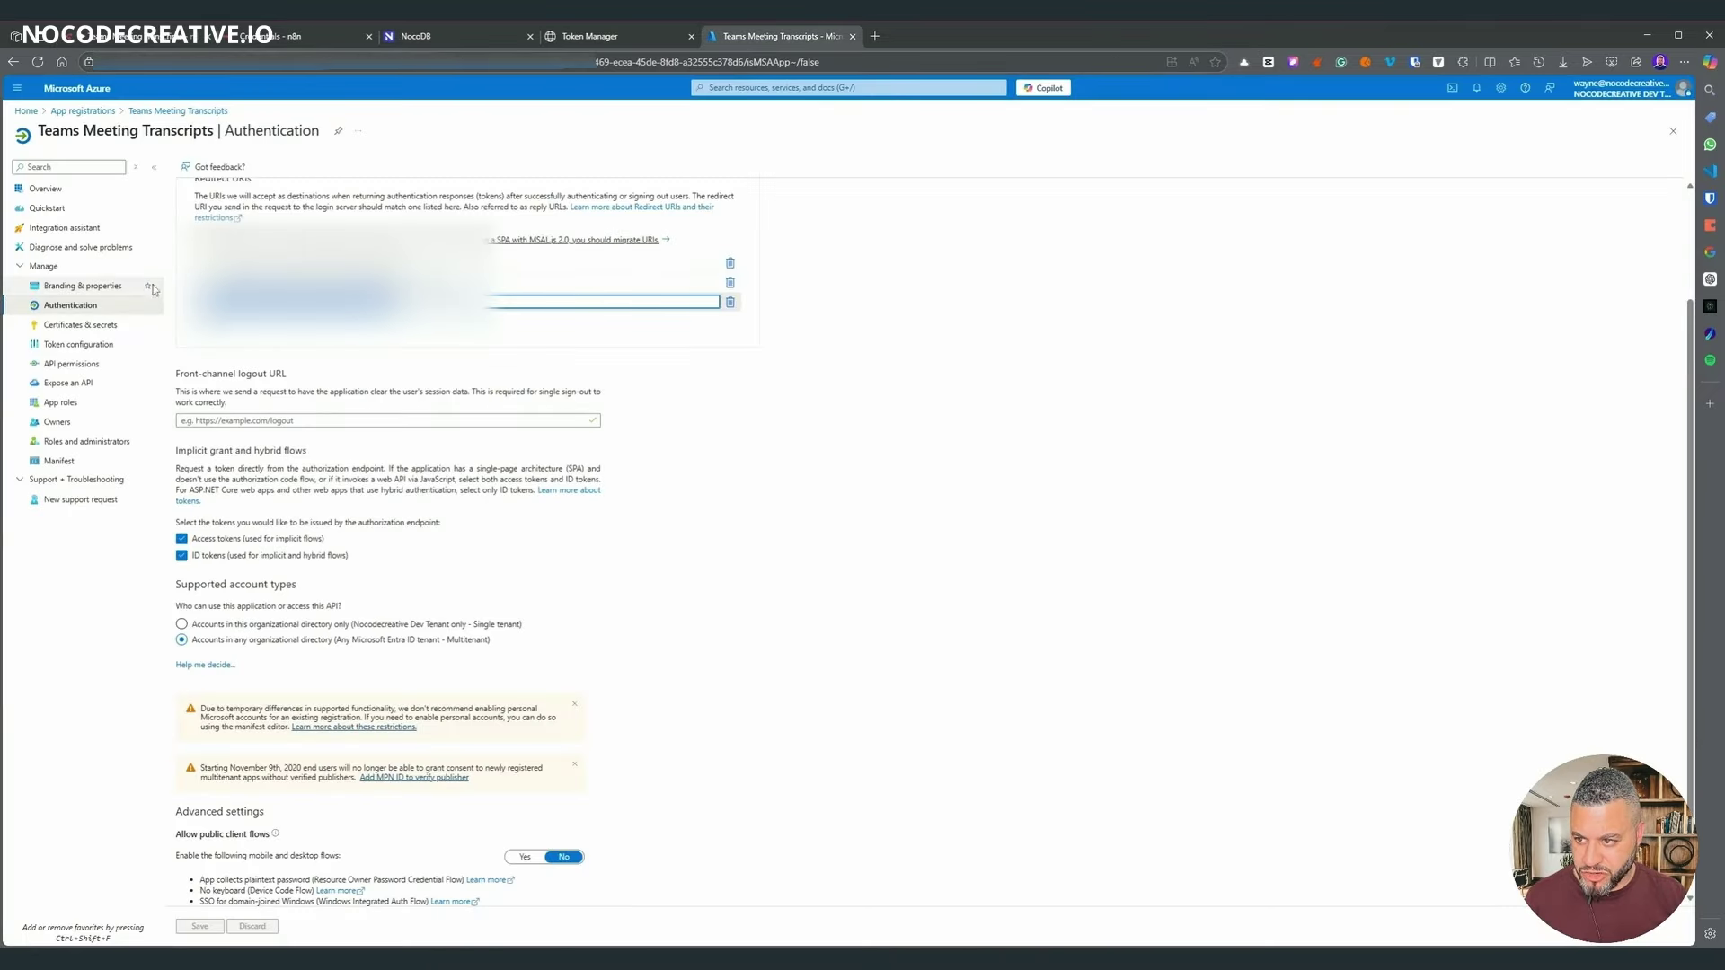
click(75, 197)
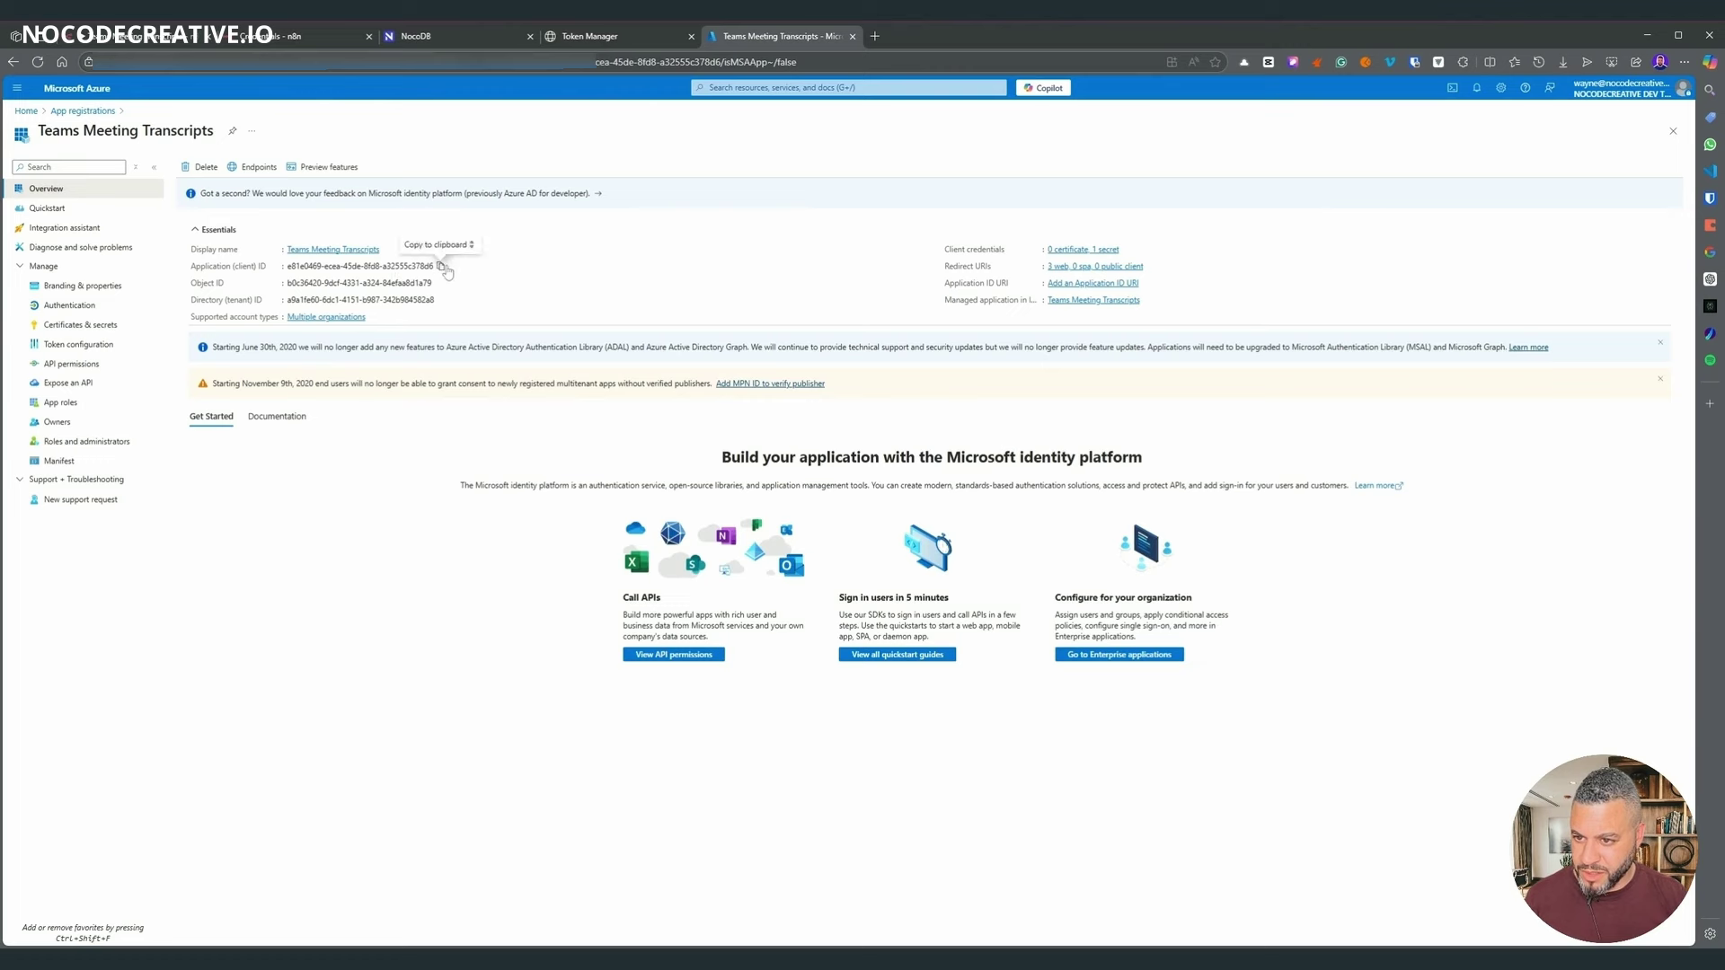
click(441, 267)
click(148, 43)
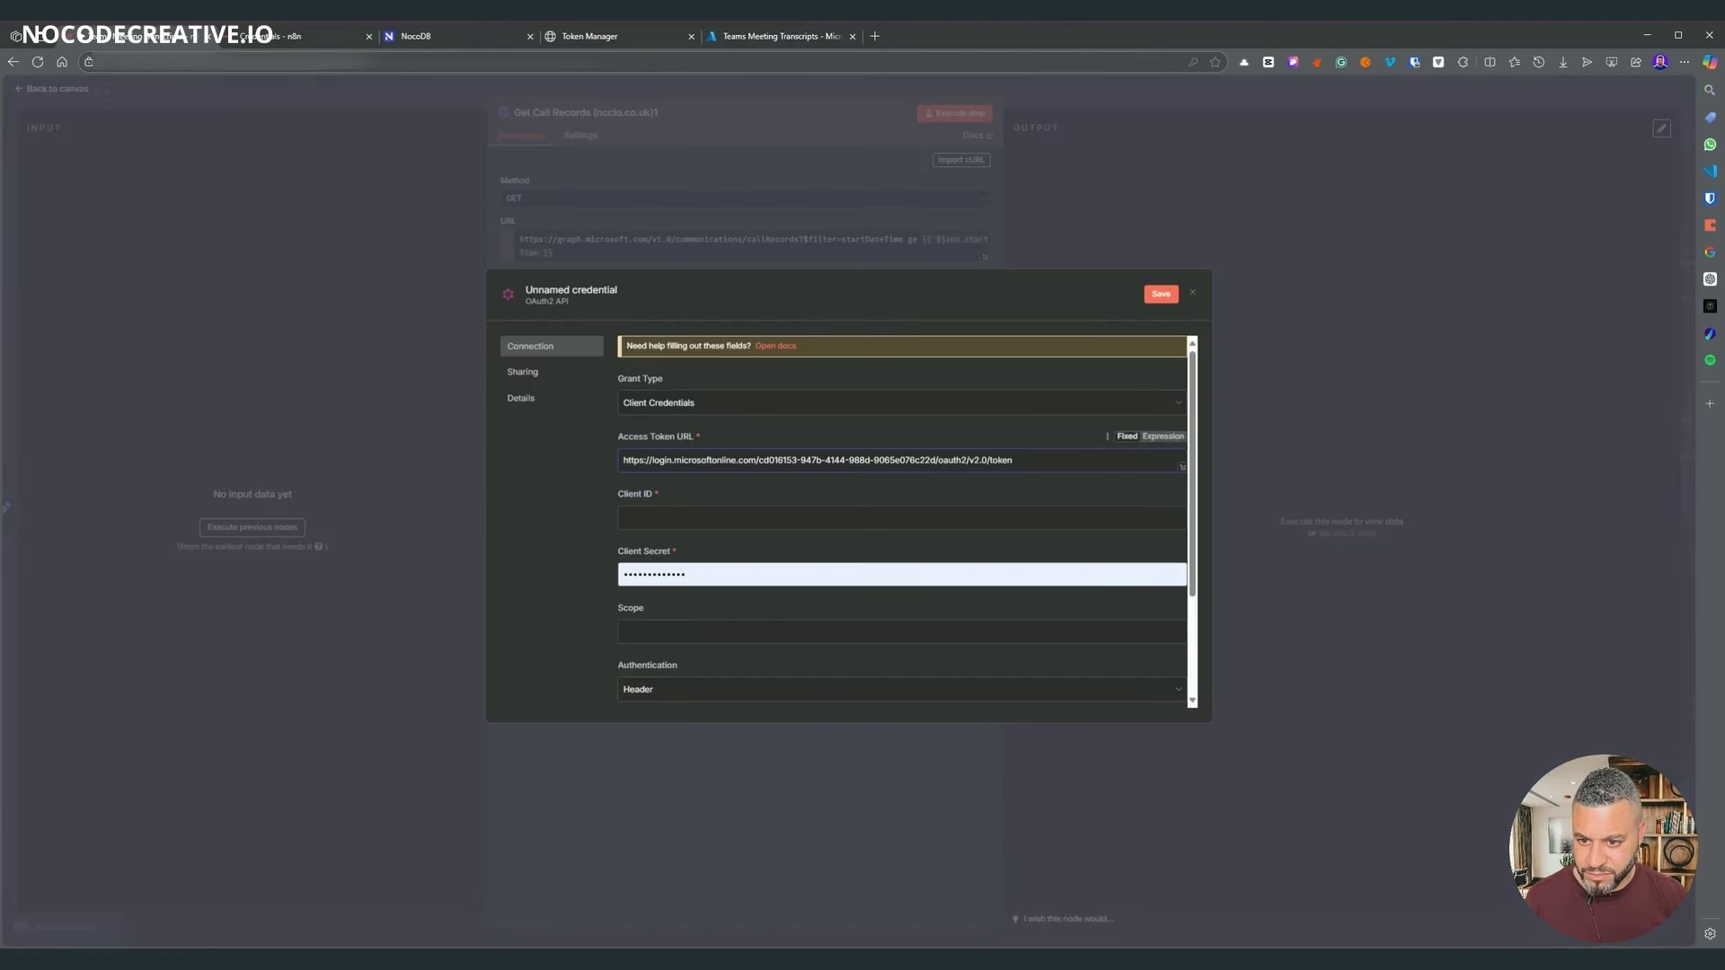
key(ctrl+v)
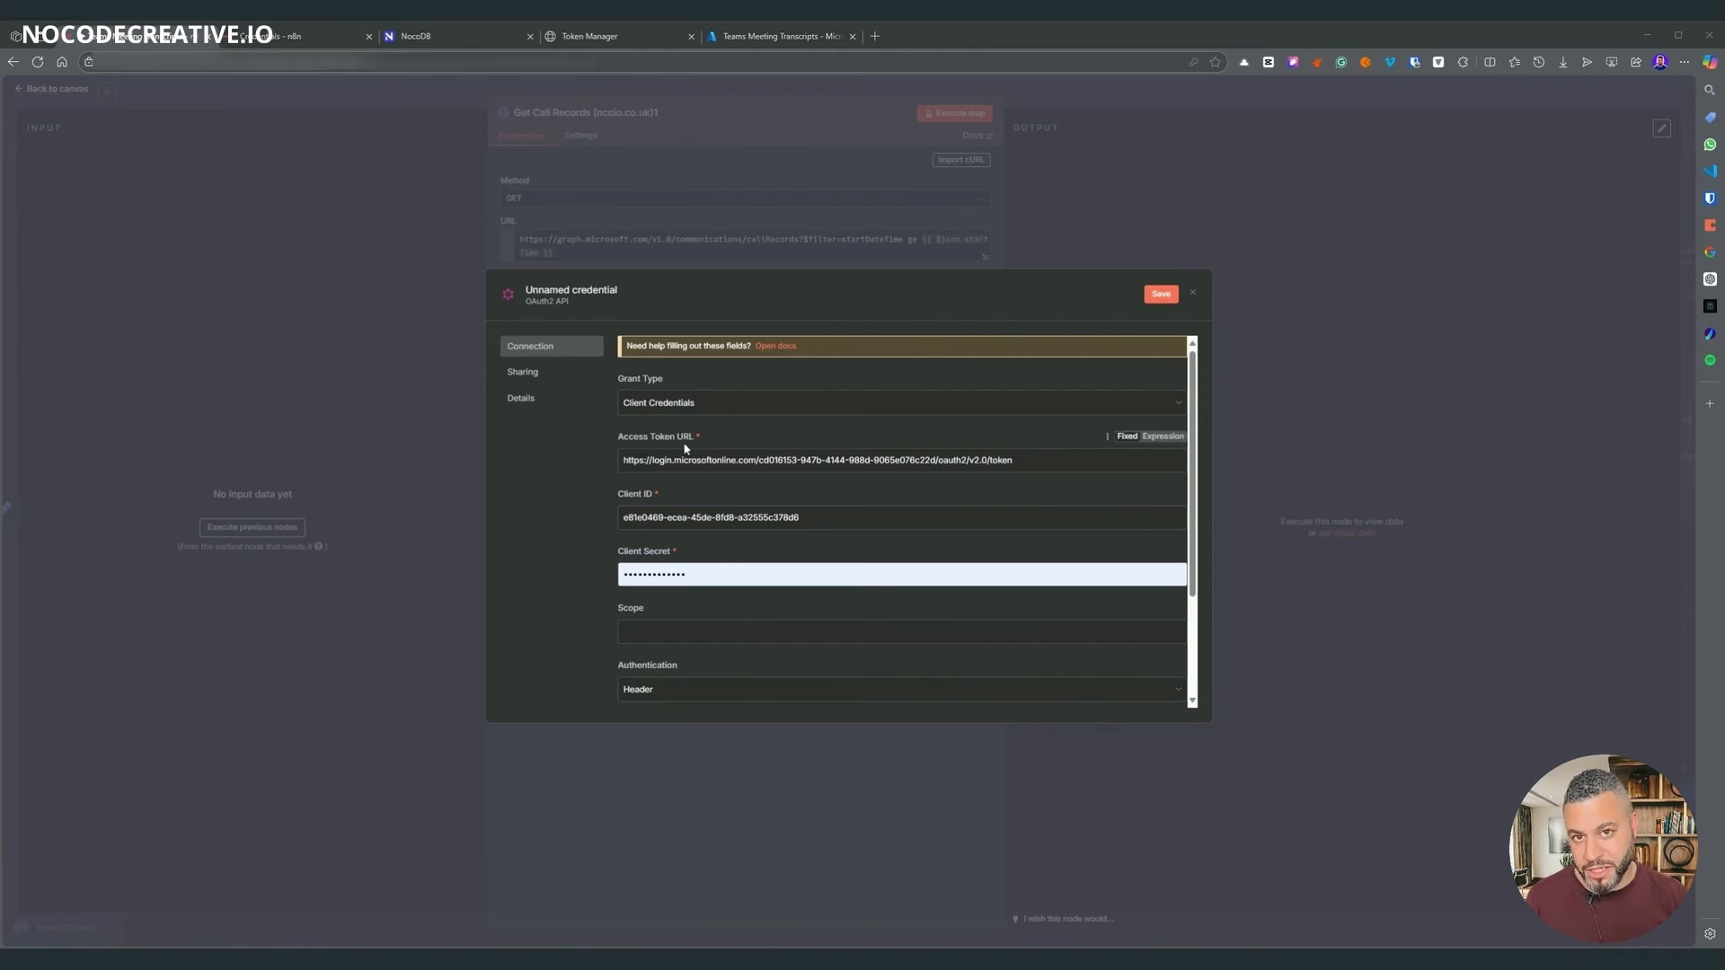
- Fill in the Client Secret and the graph.microsoft.com/.default Scope
drag(688, 575, 552, 568)
key(ctrl+v)
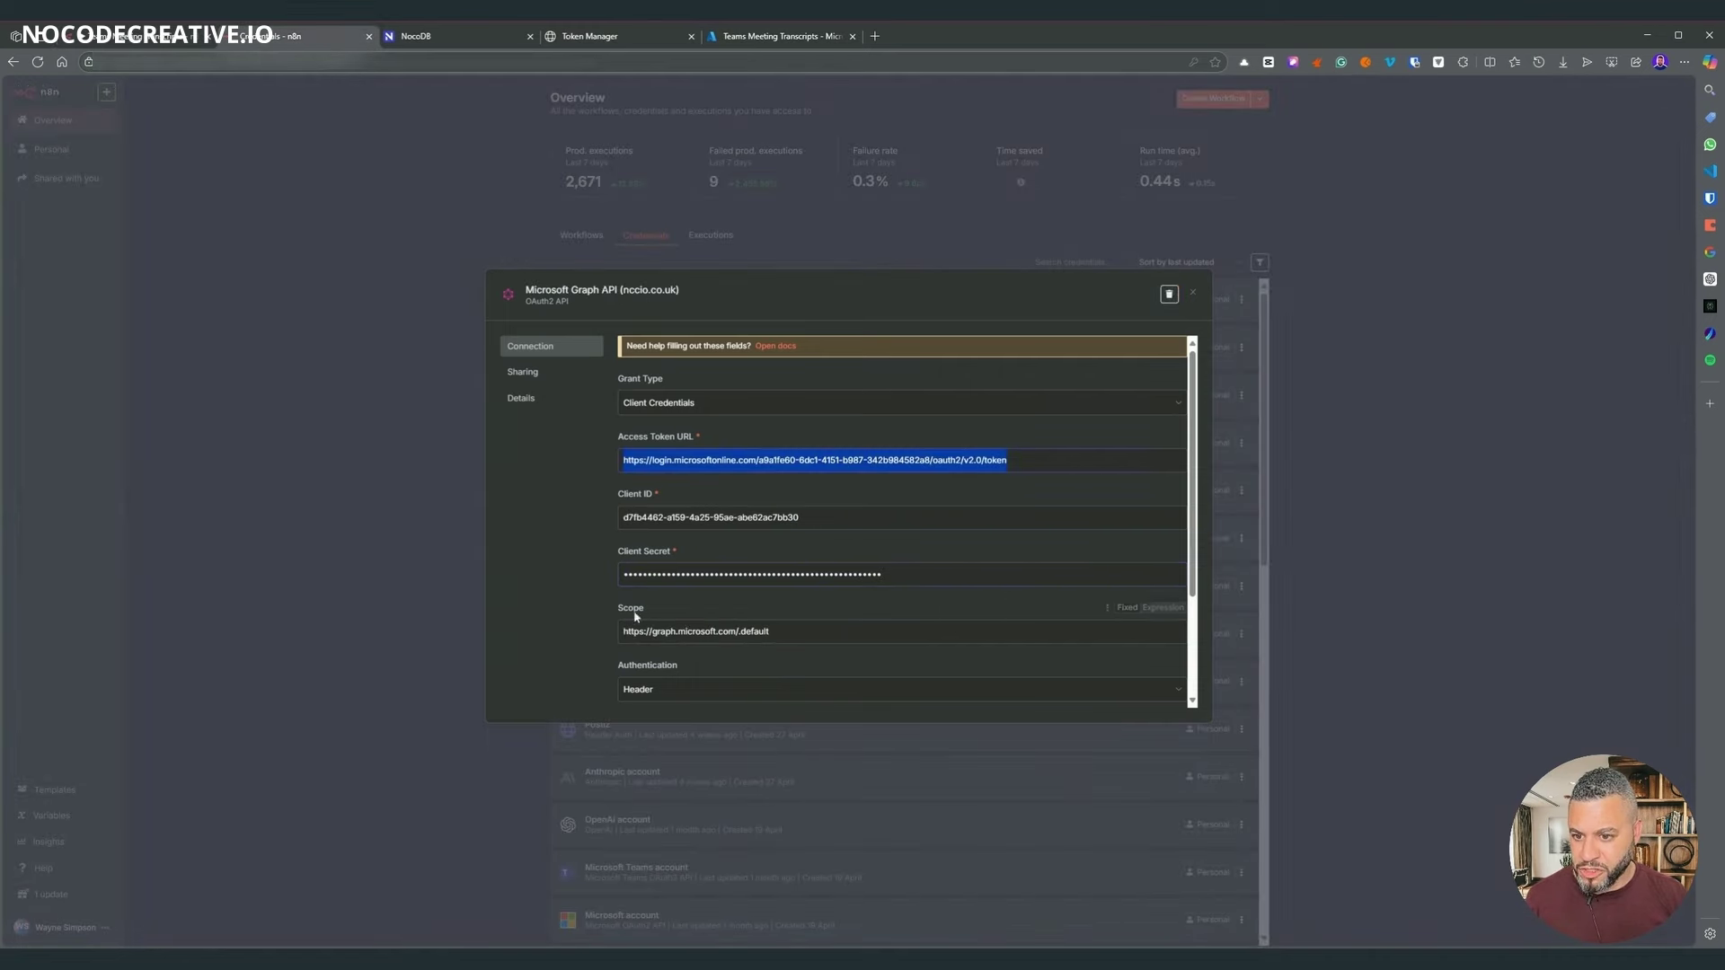
drag(770, 631, 617, 641)
key(ctrl+c)
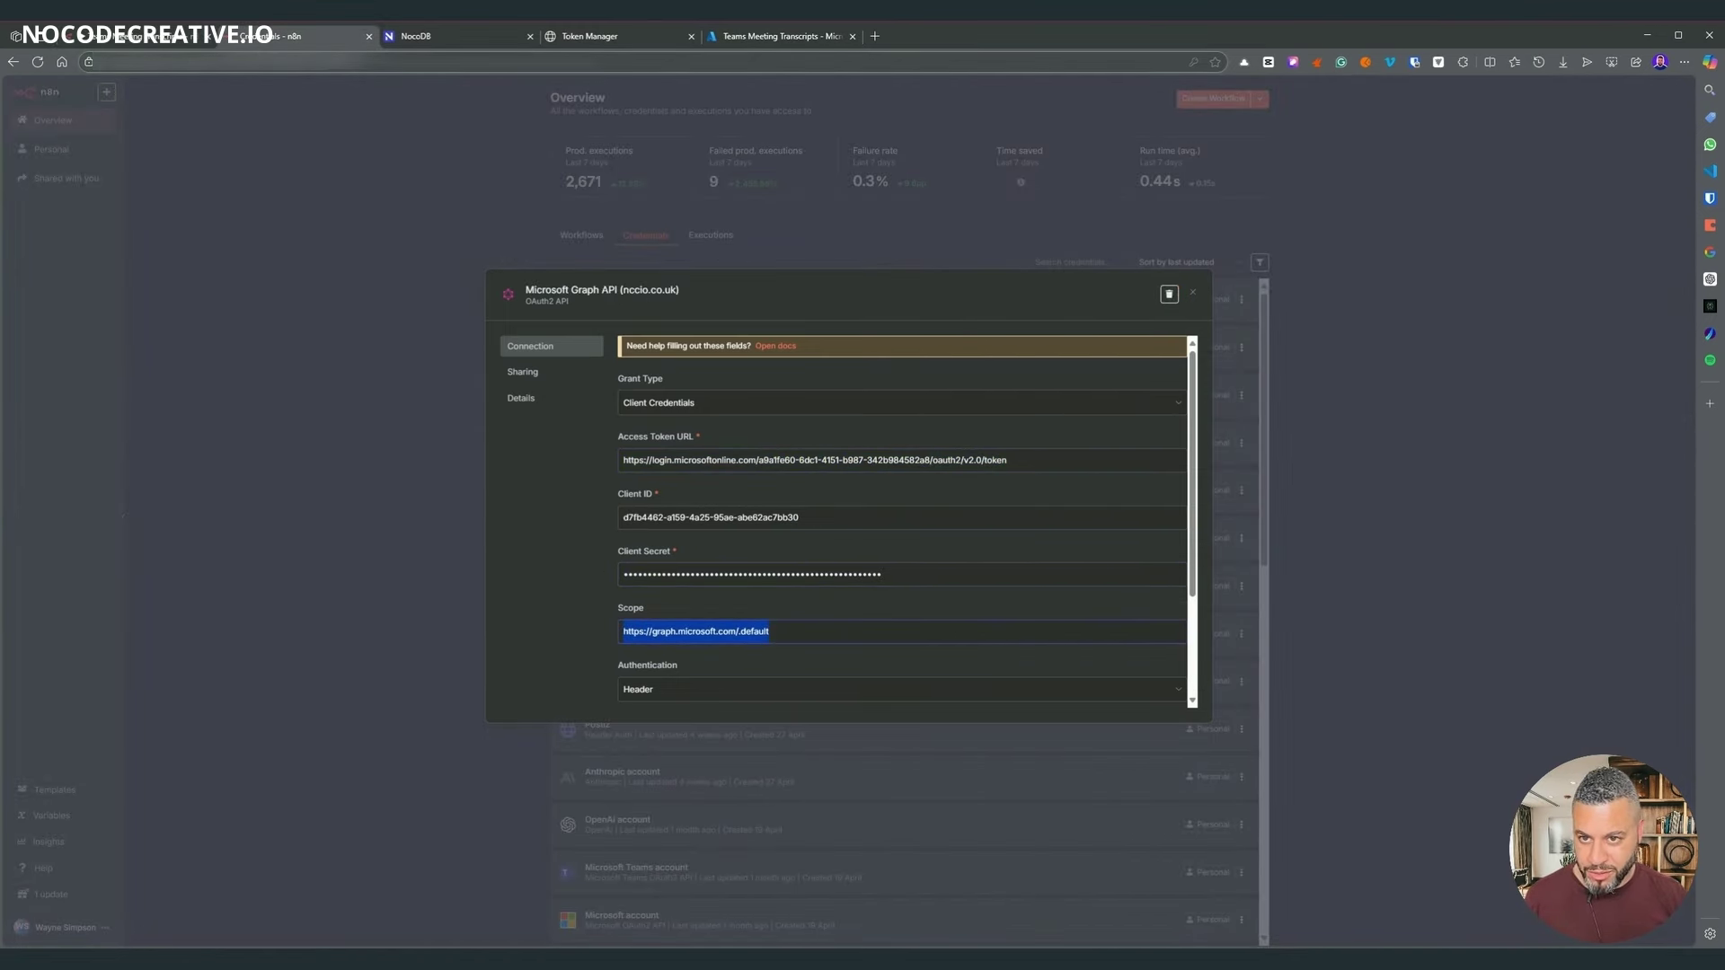
click(748, 35)
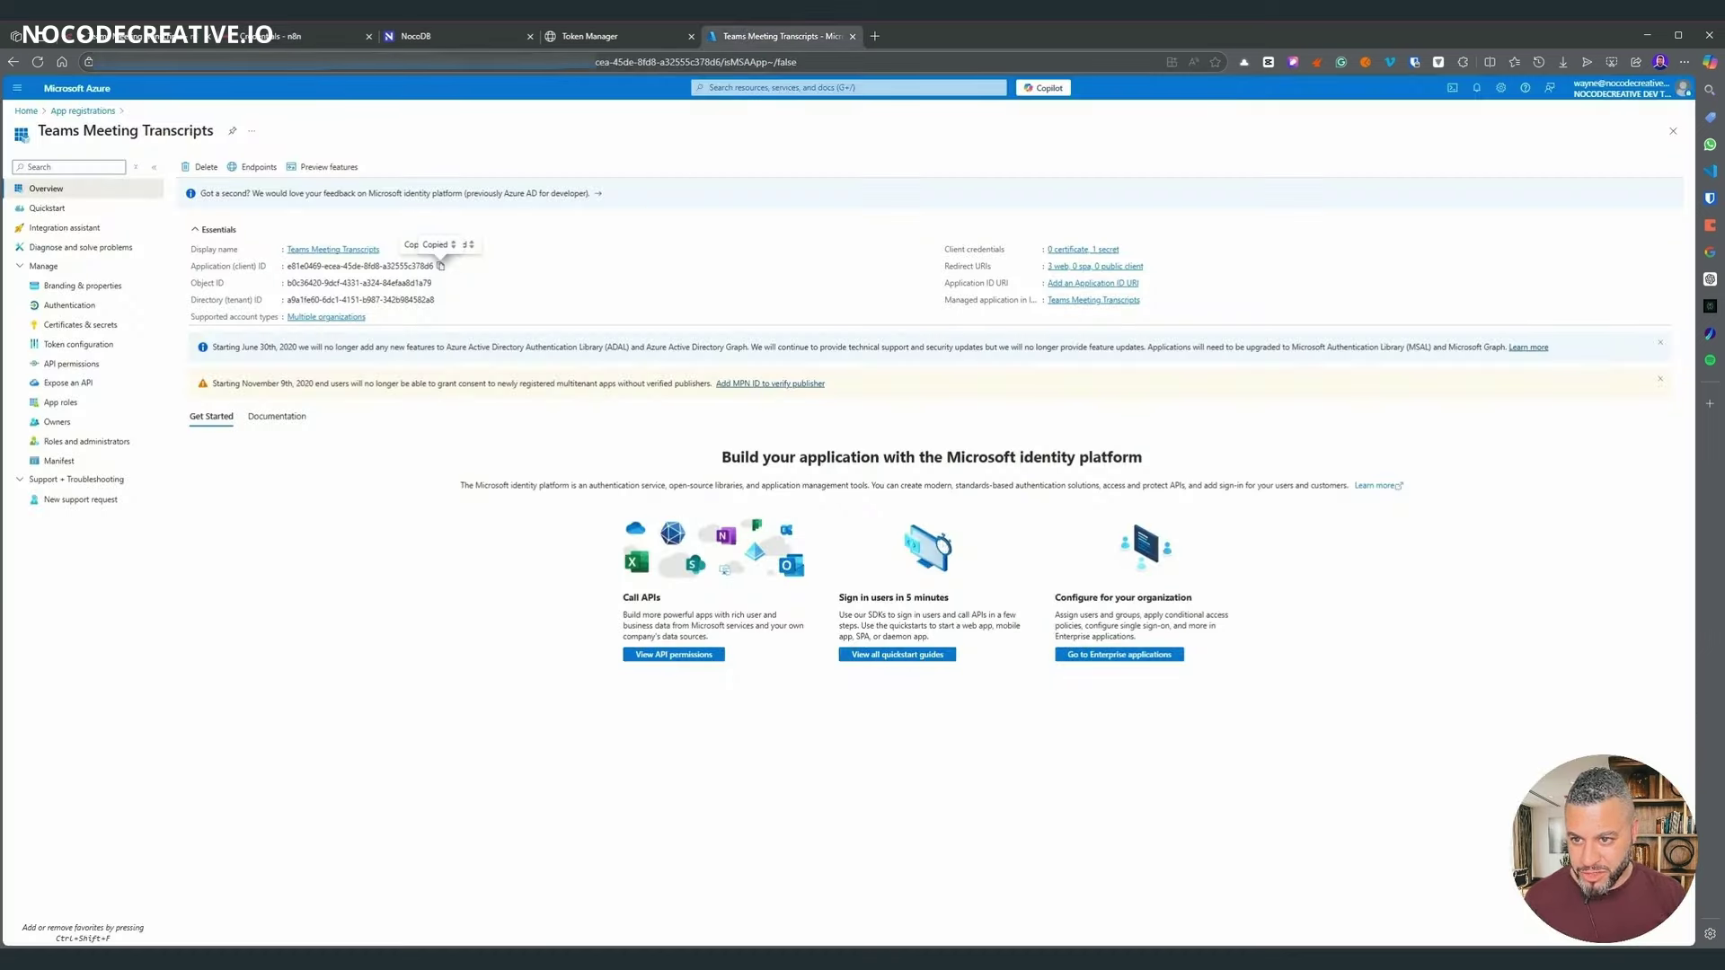
click(72, 364)
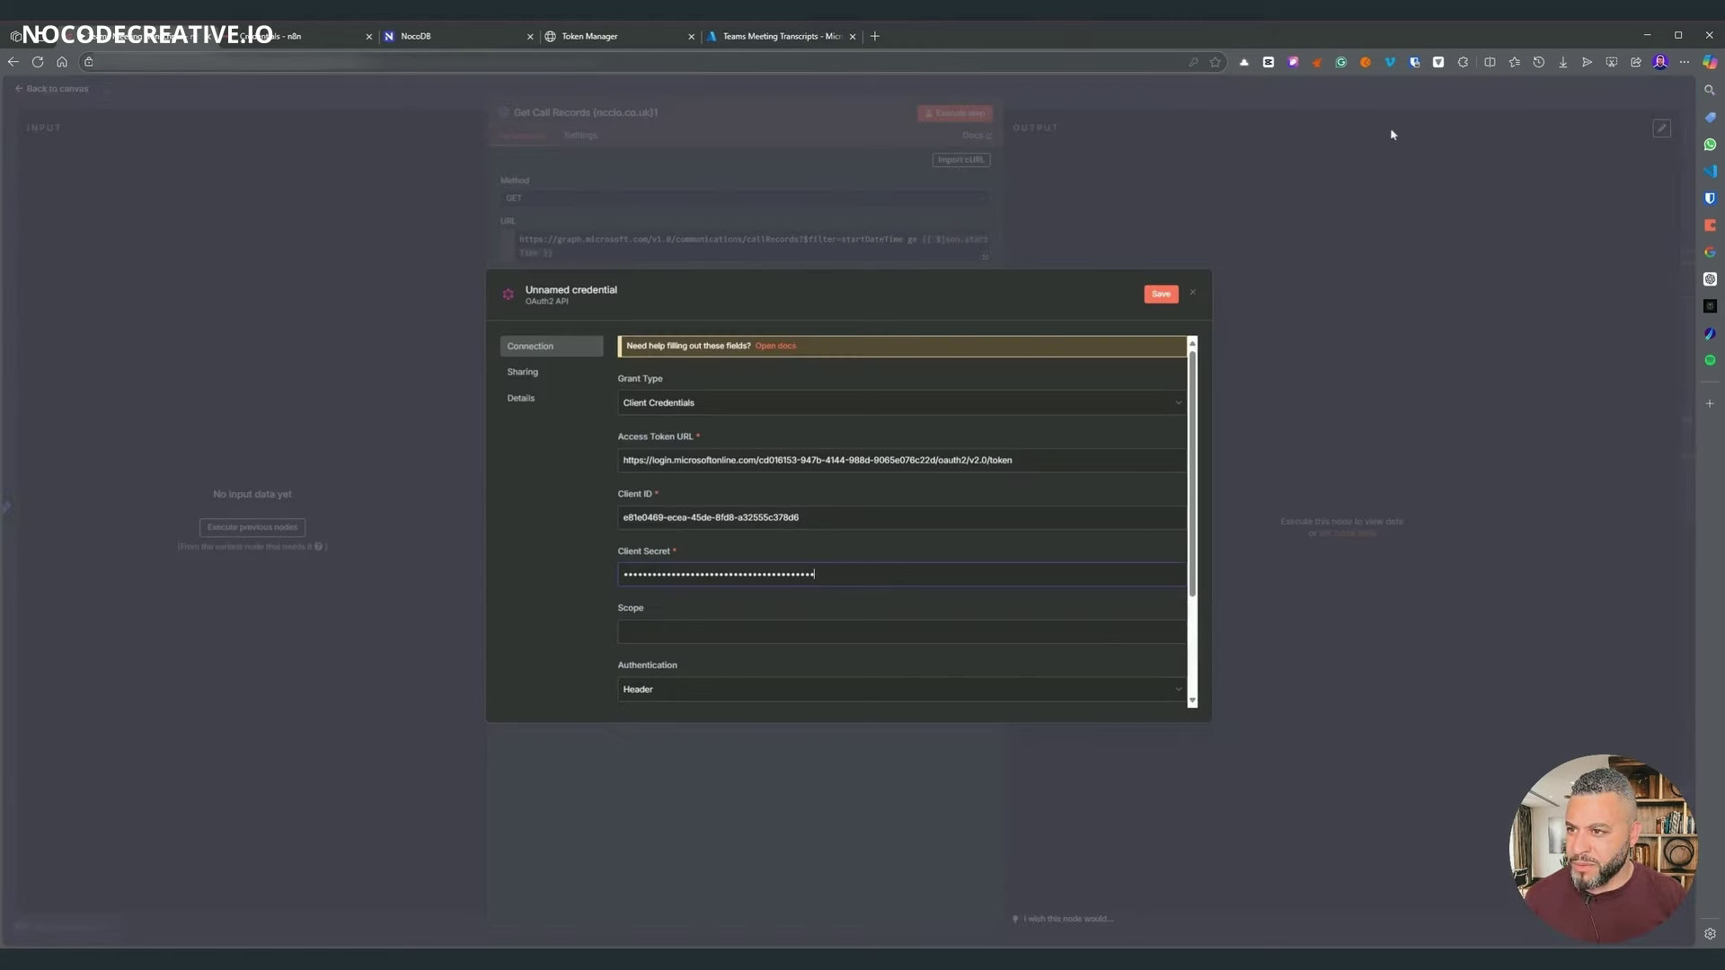
click(753, 633)
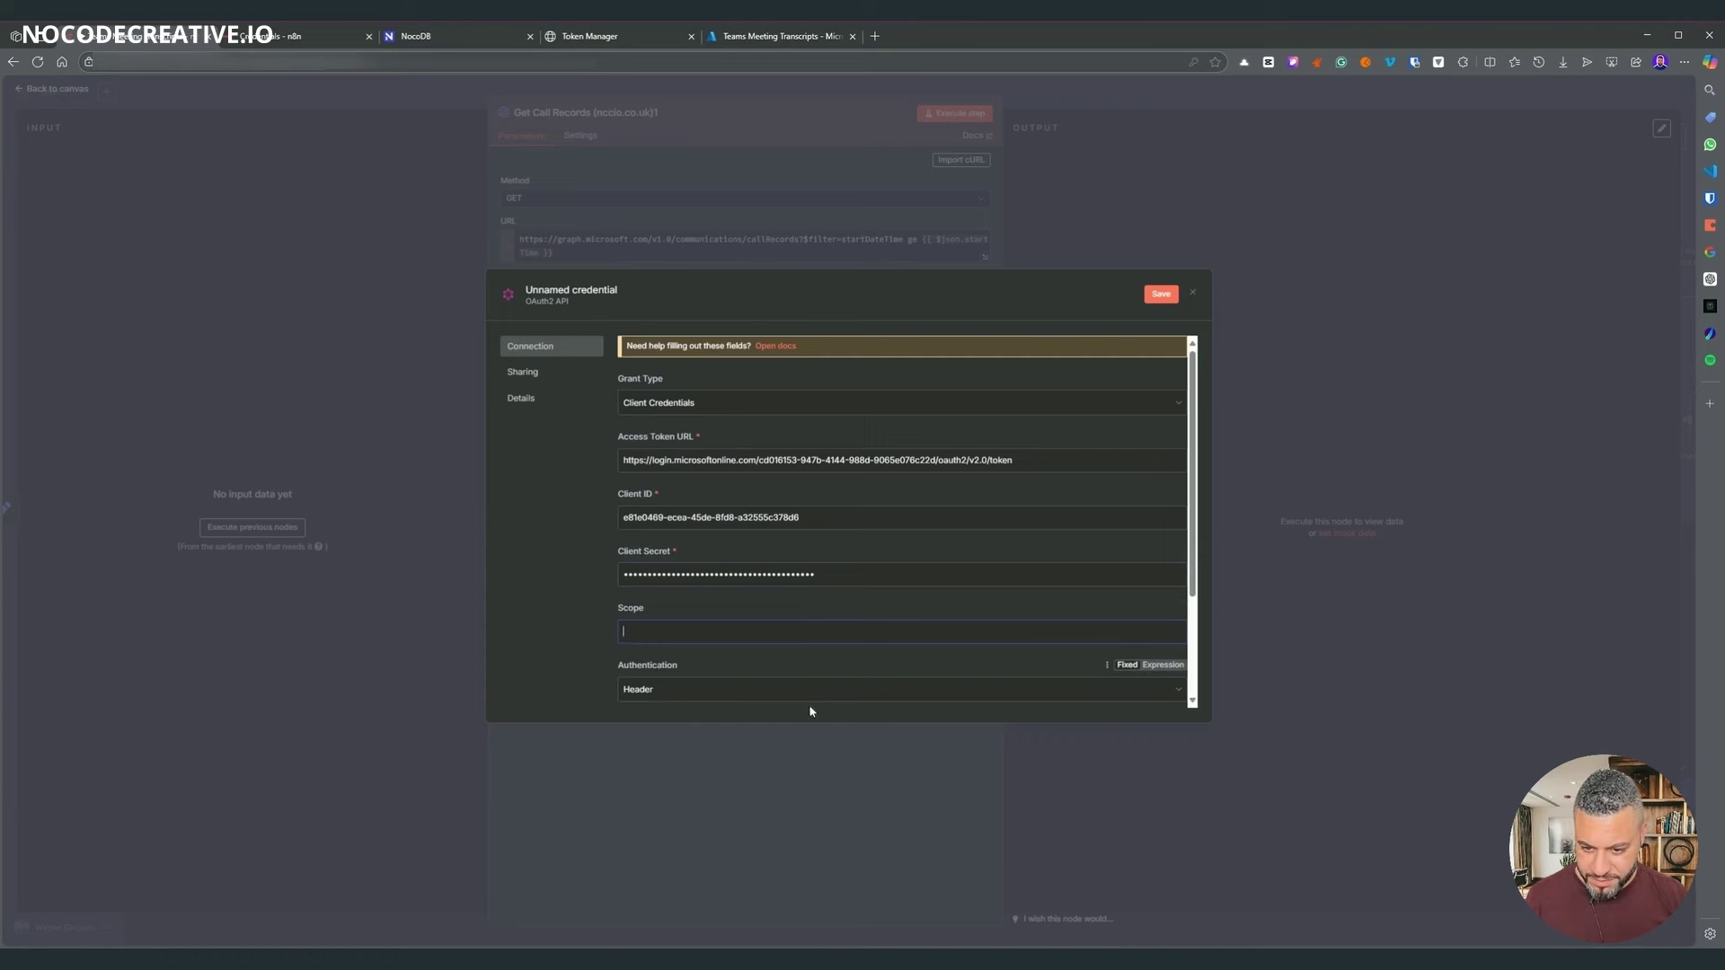
key(ctrl+v)
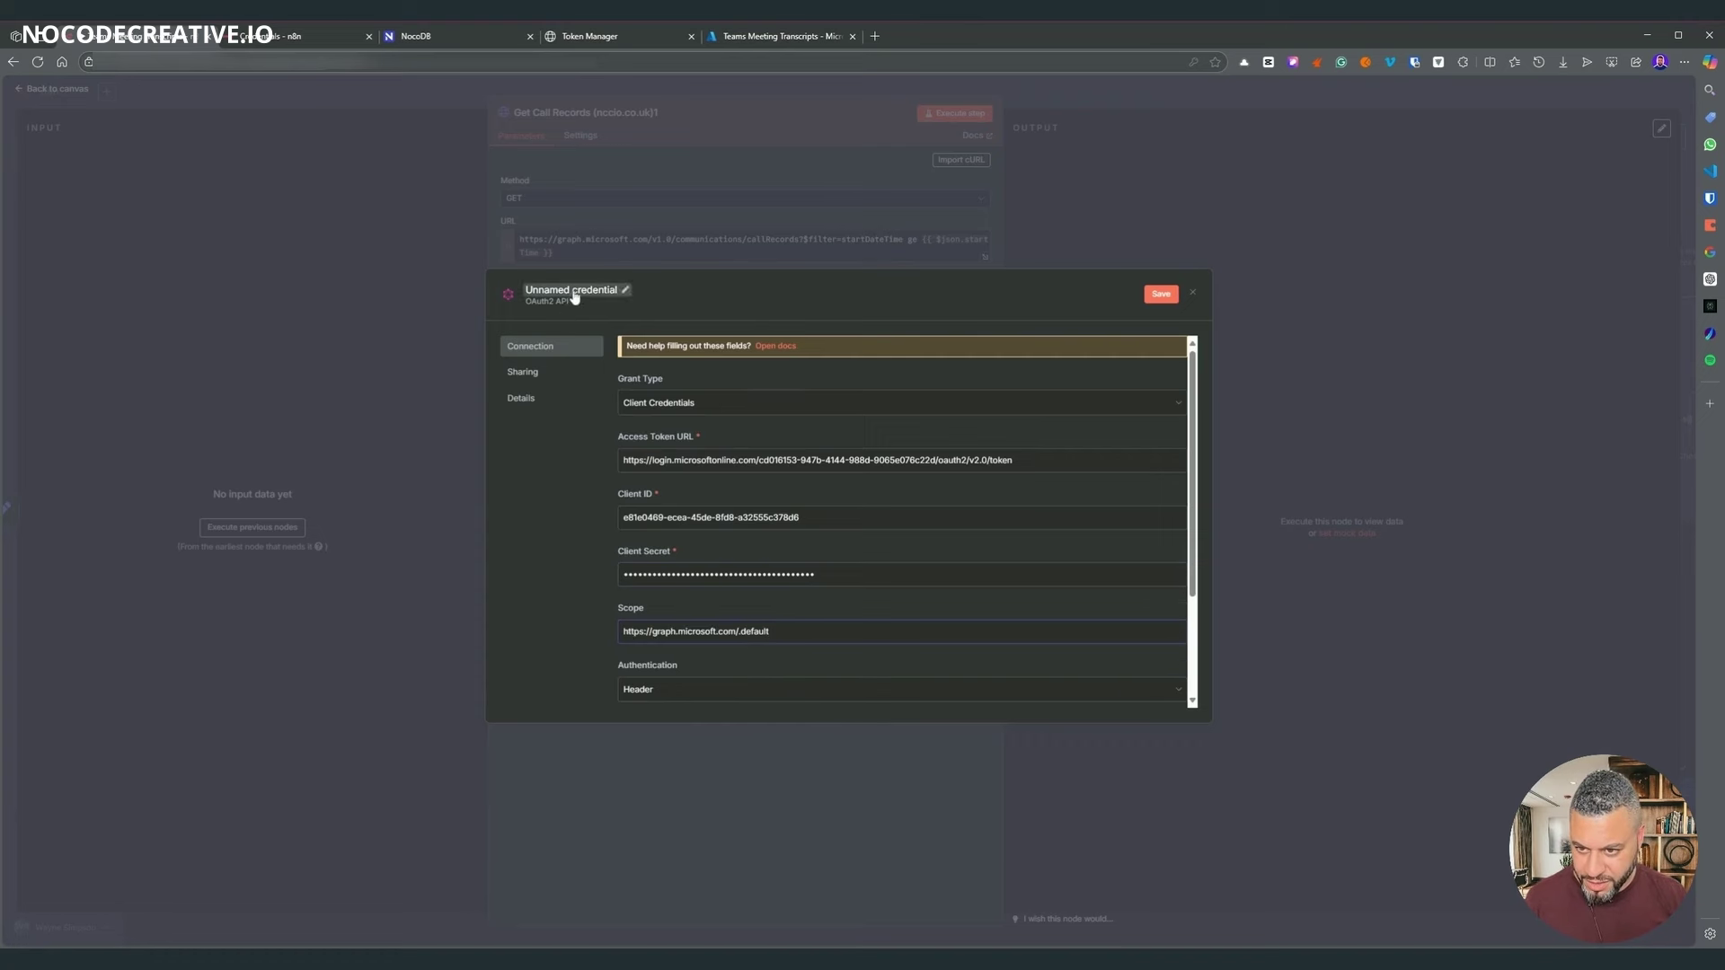
- Name the credential 'Microsoft Graph API (nccodecreaitve.io)' and save it
click(574, 297)
key(ctrl+a)
text(Microsoft Graph API (ncc)
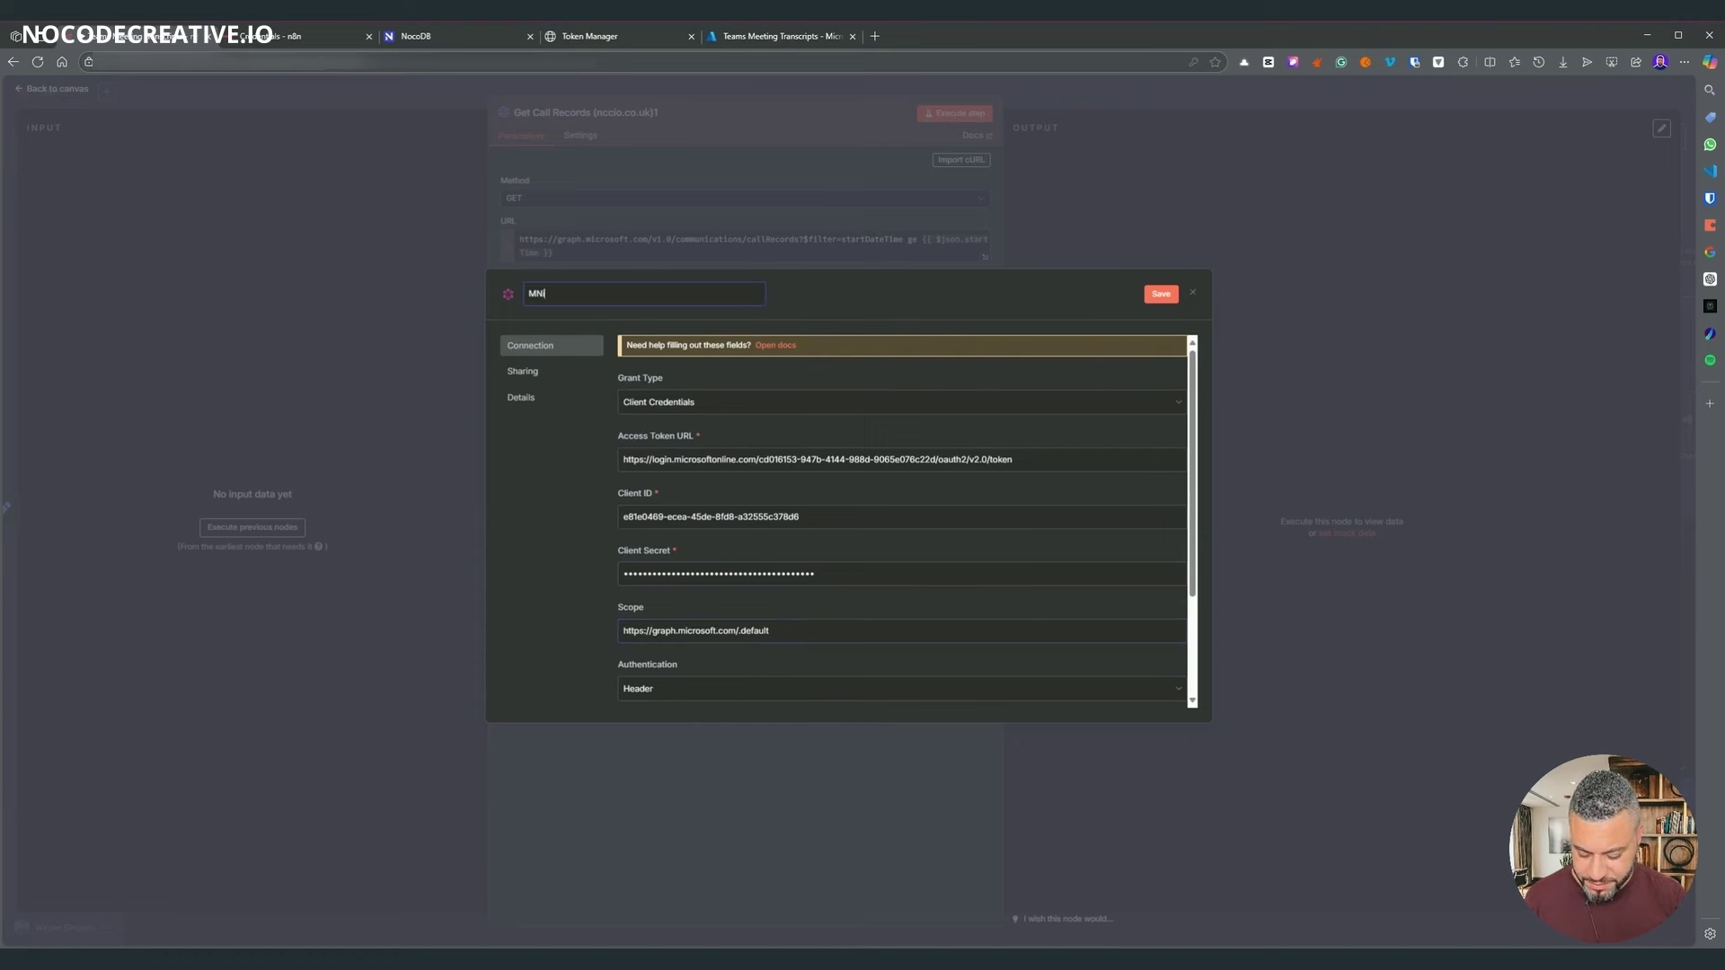
text(odecreaitve.io))
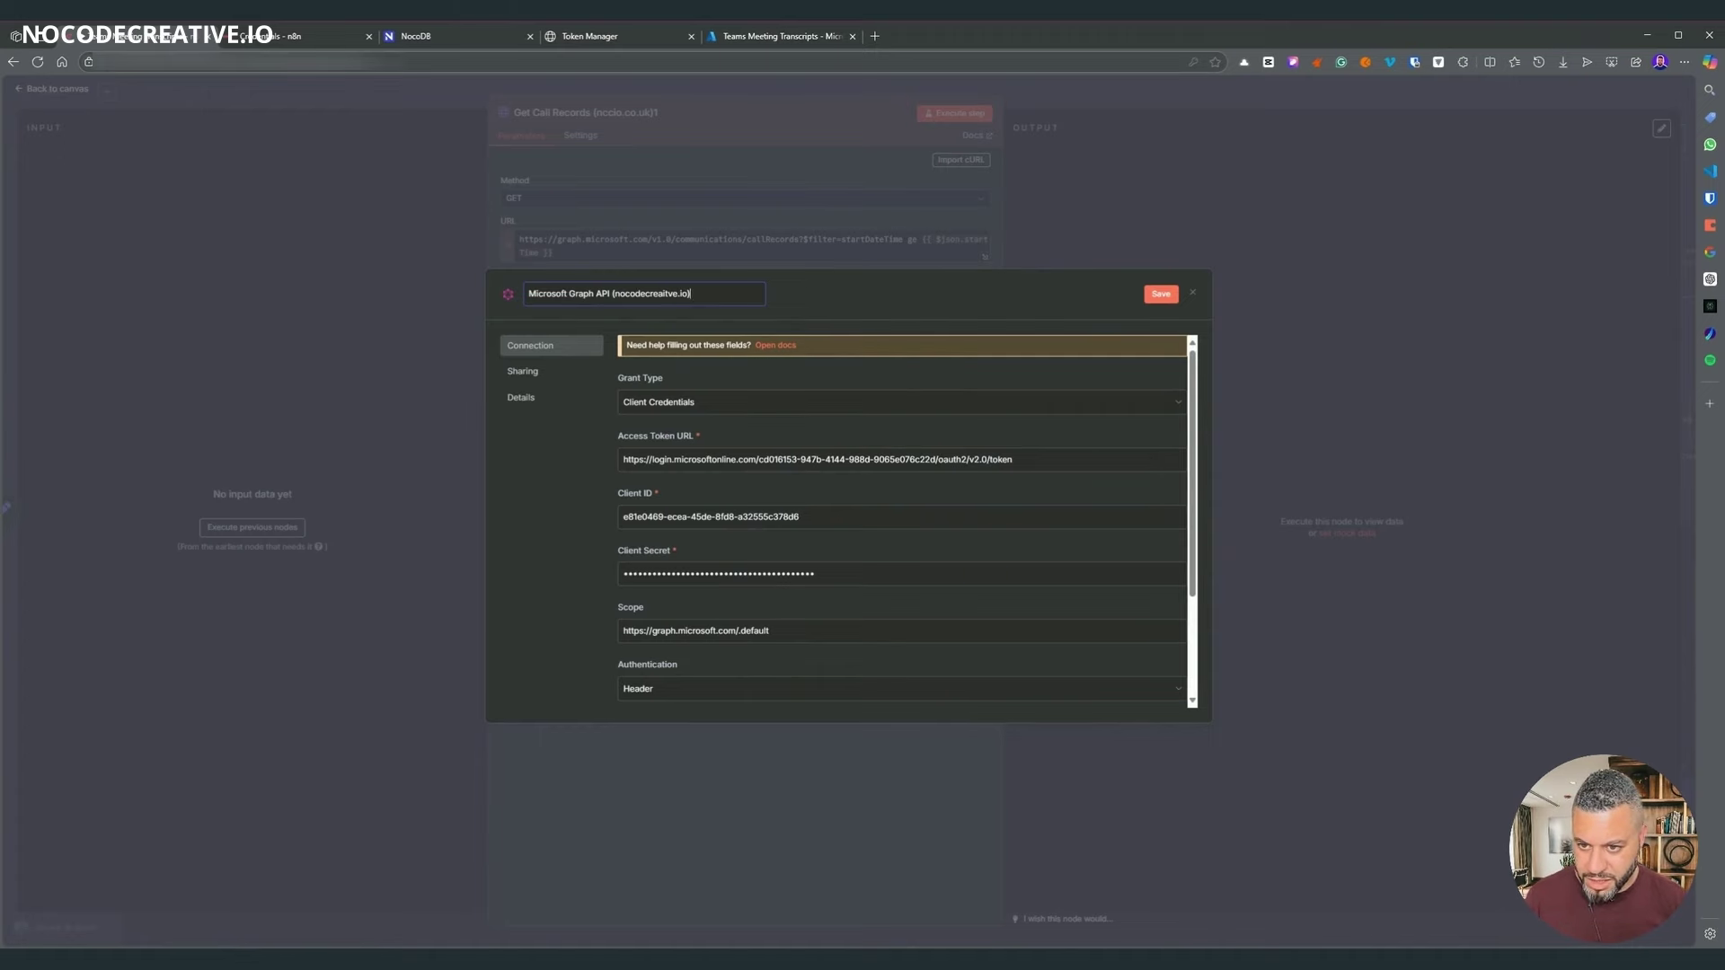
key(Return)
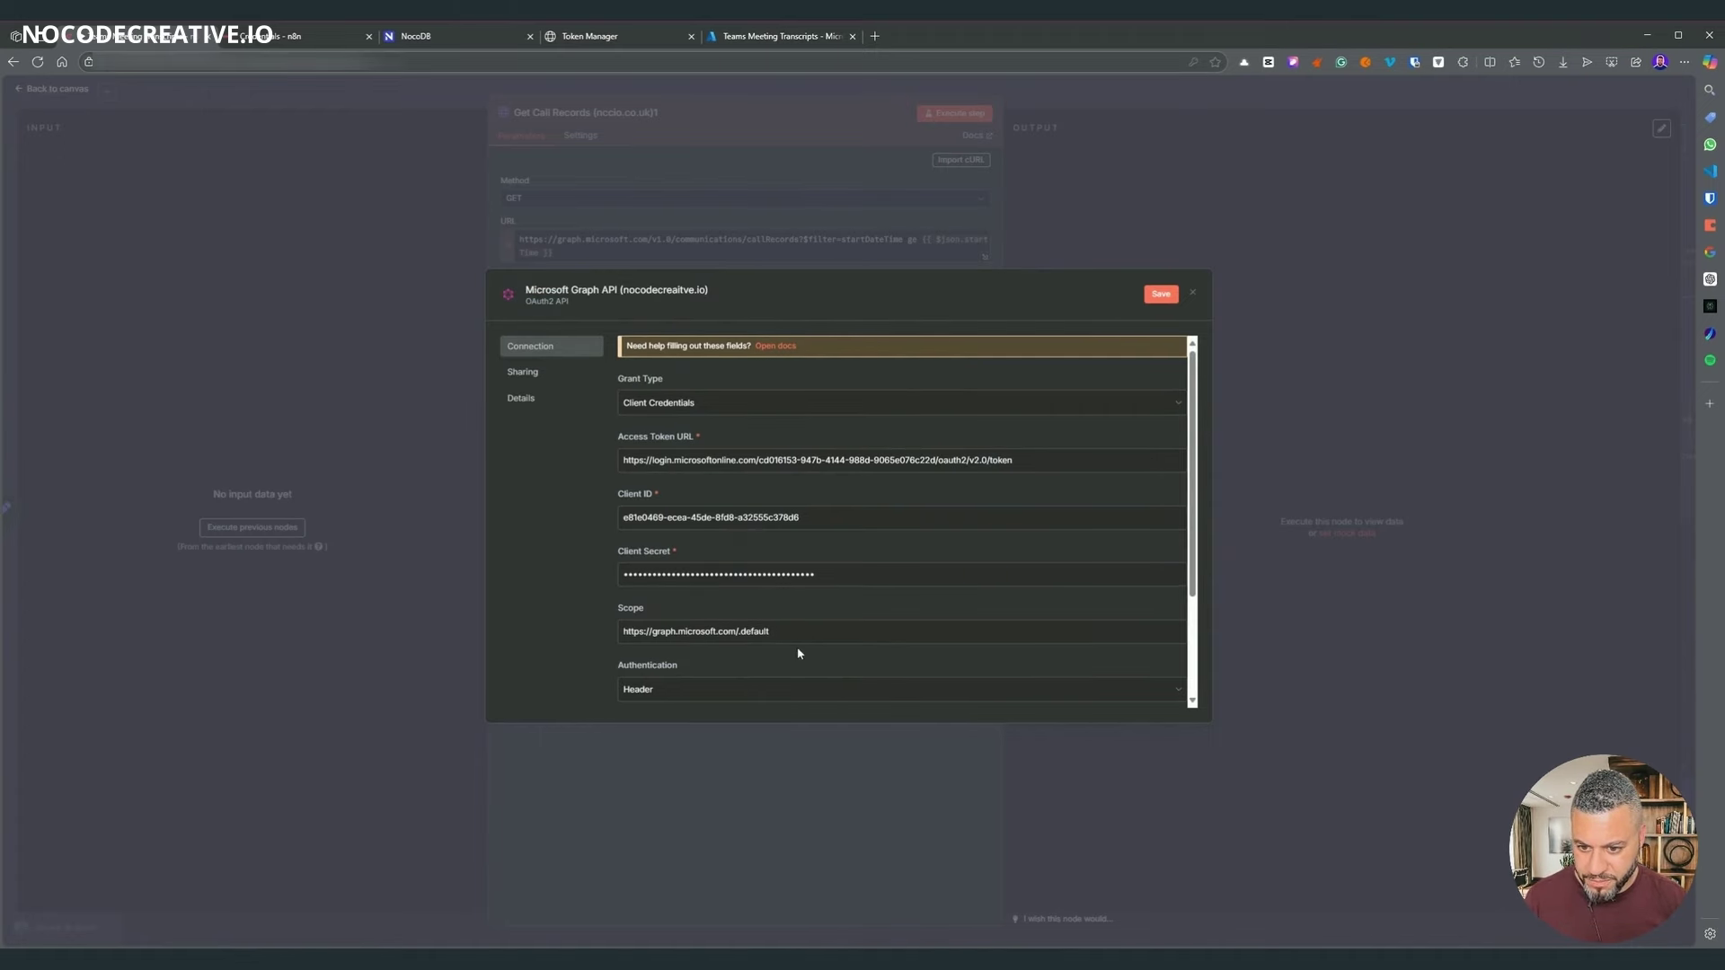
click(1160, 294)
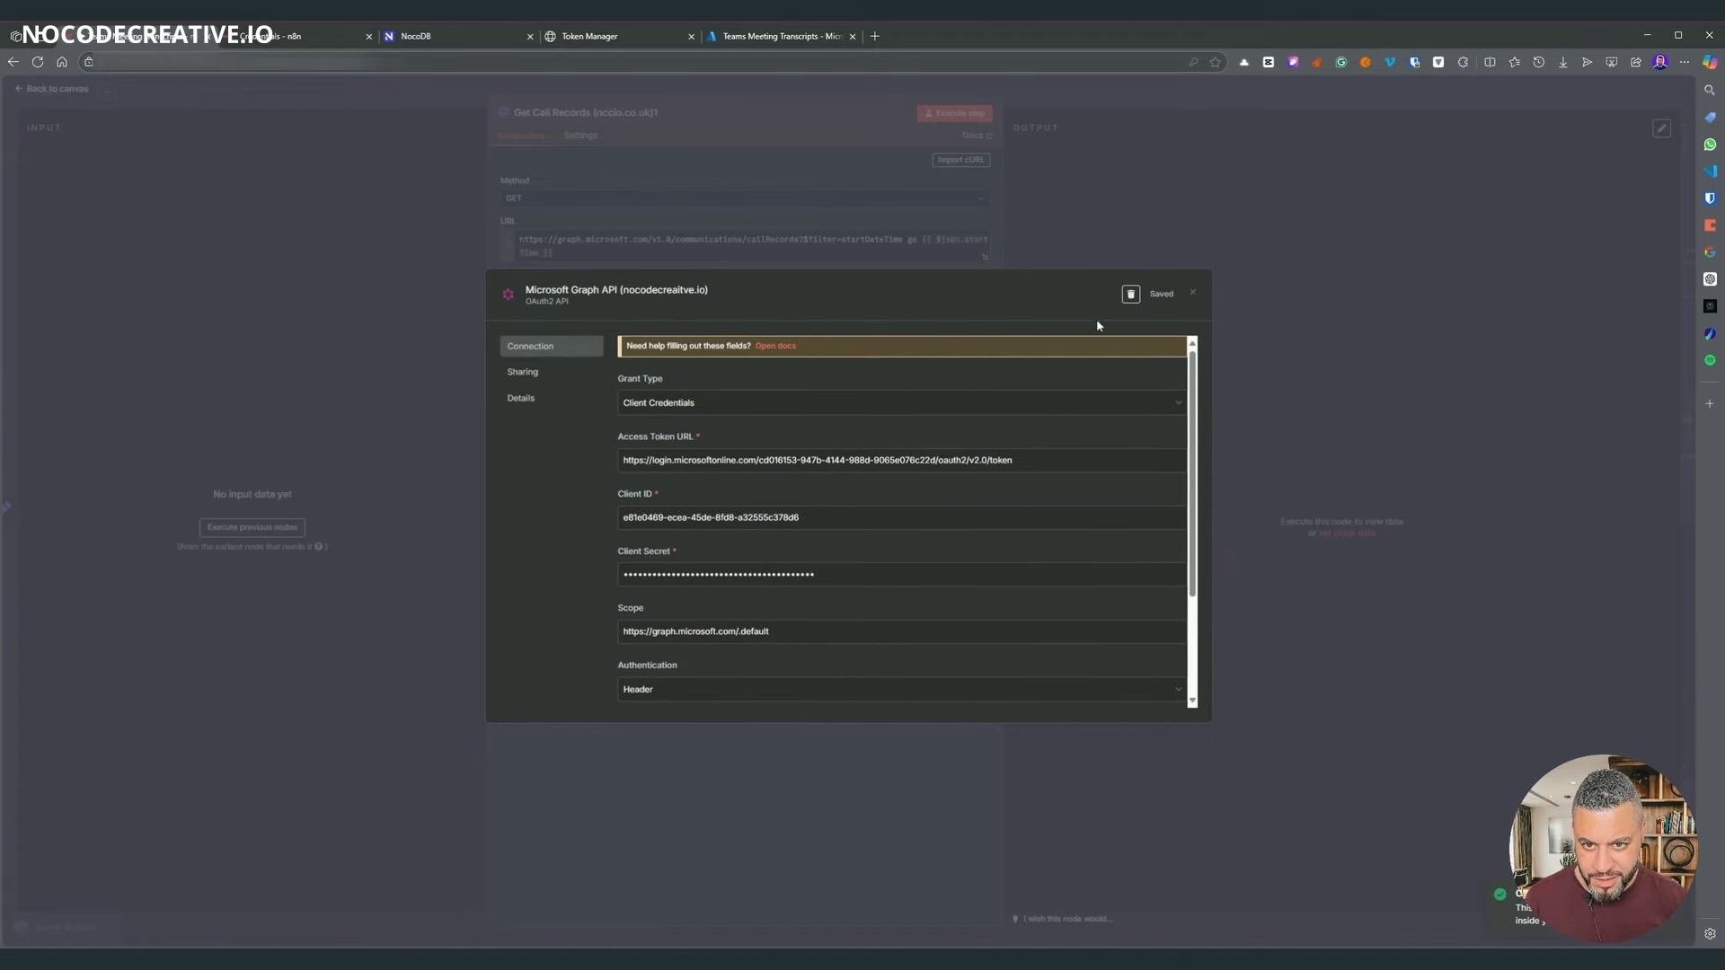
key(Escape)
key(Escape)
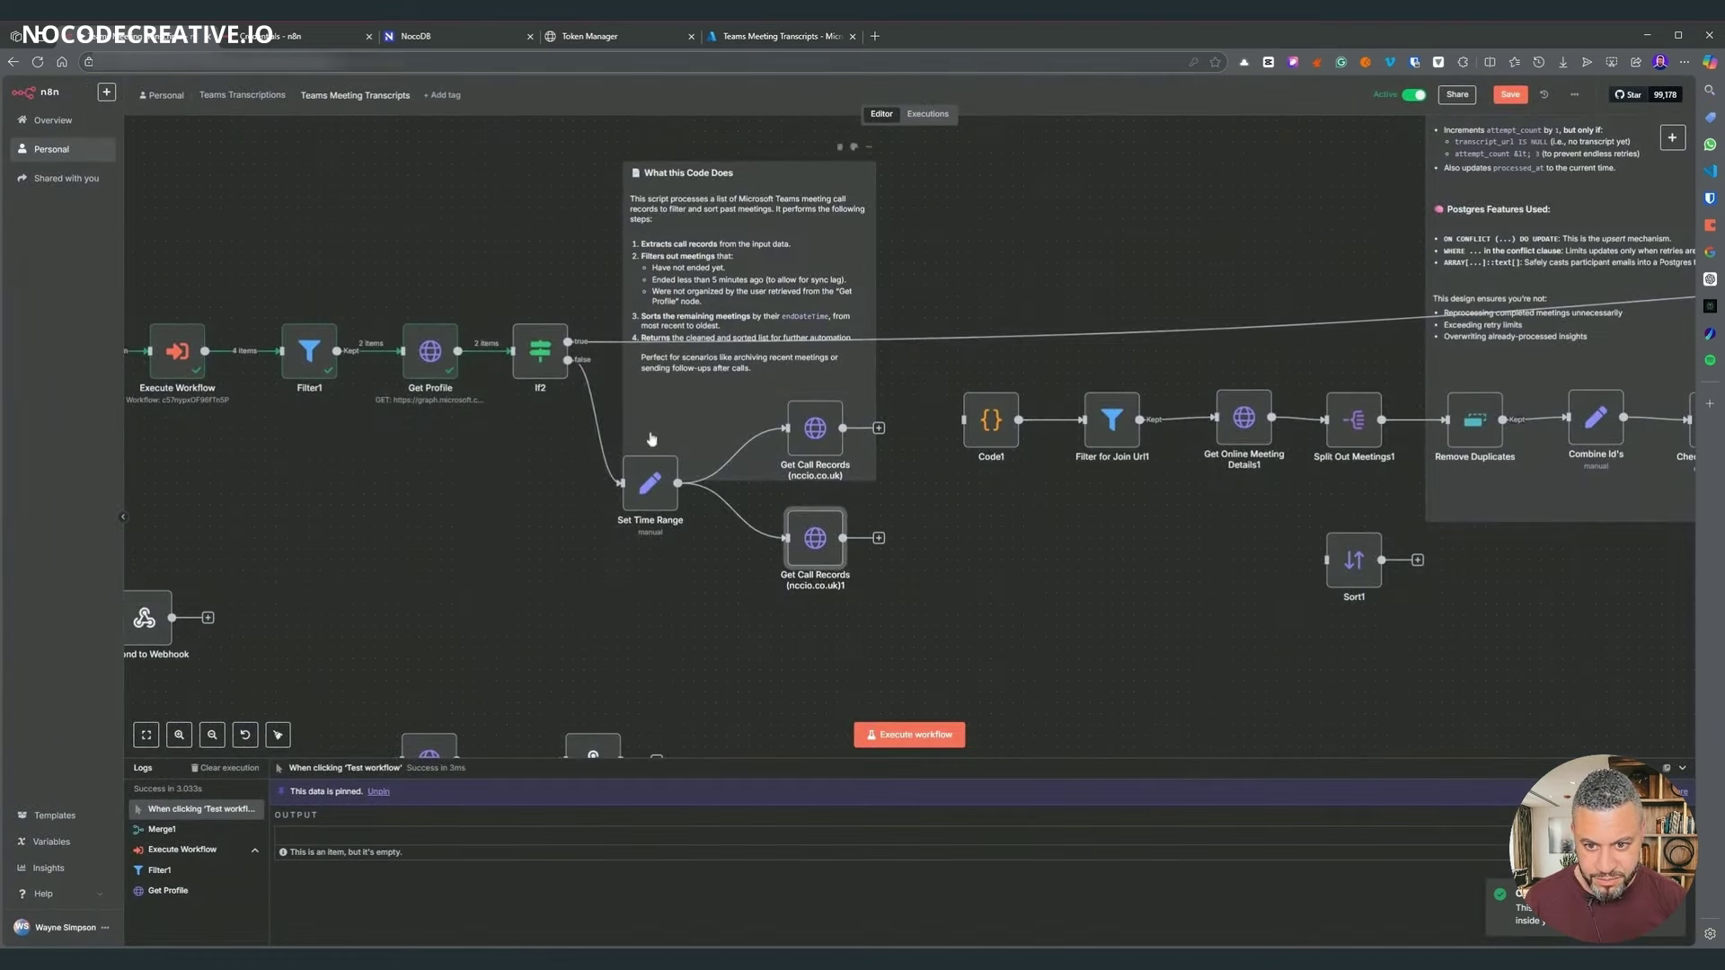
- Check the Set Time Range node, then run the whole workflow so both Get Call Records return 2 items
scroll(651, 438, left, 3)
scroll(733, 587, left, 3)
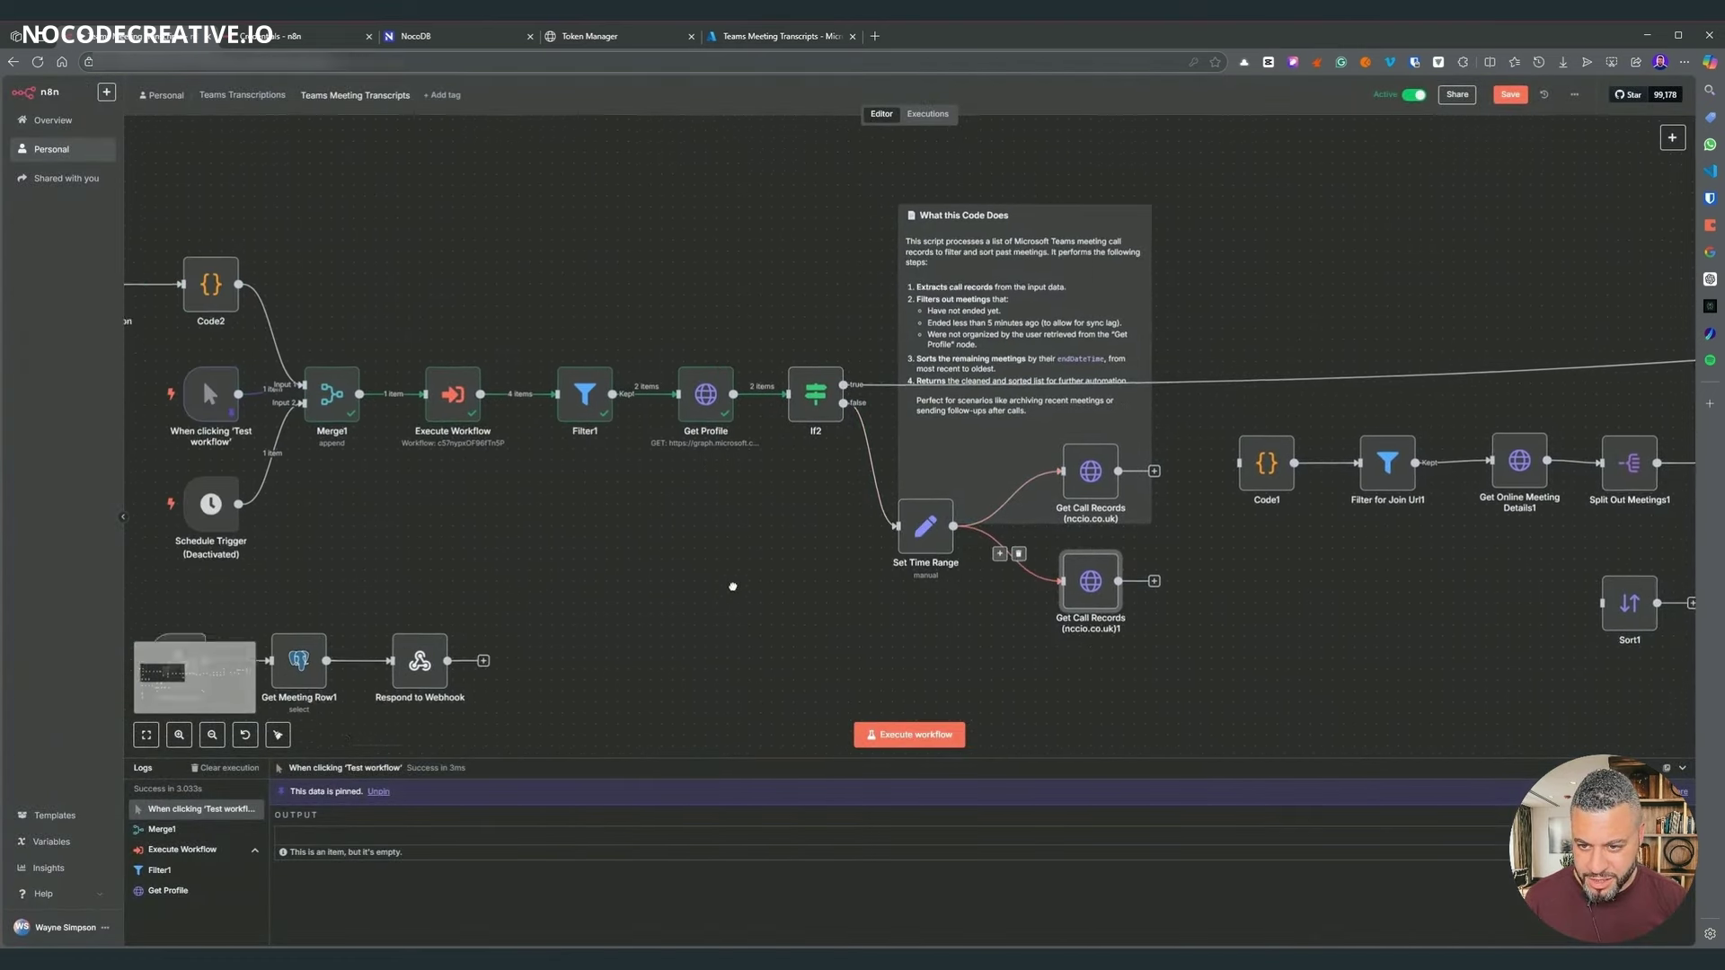
scroll(1113, 604, right, 3)
scroll(1113, 604, down, 2)
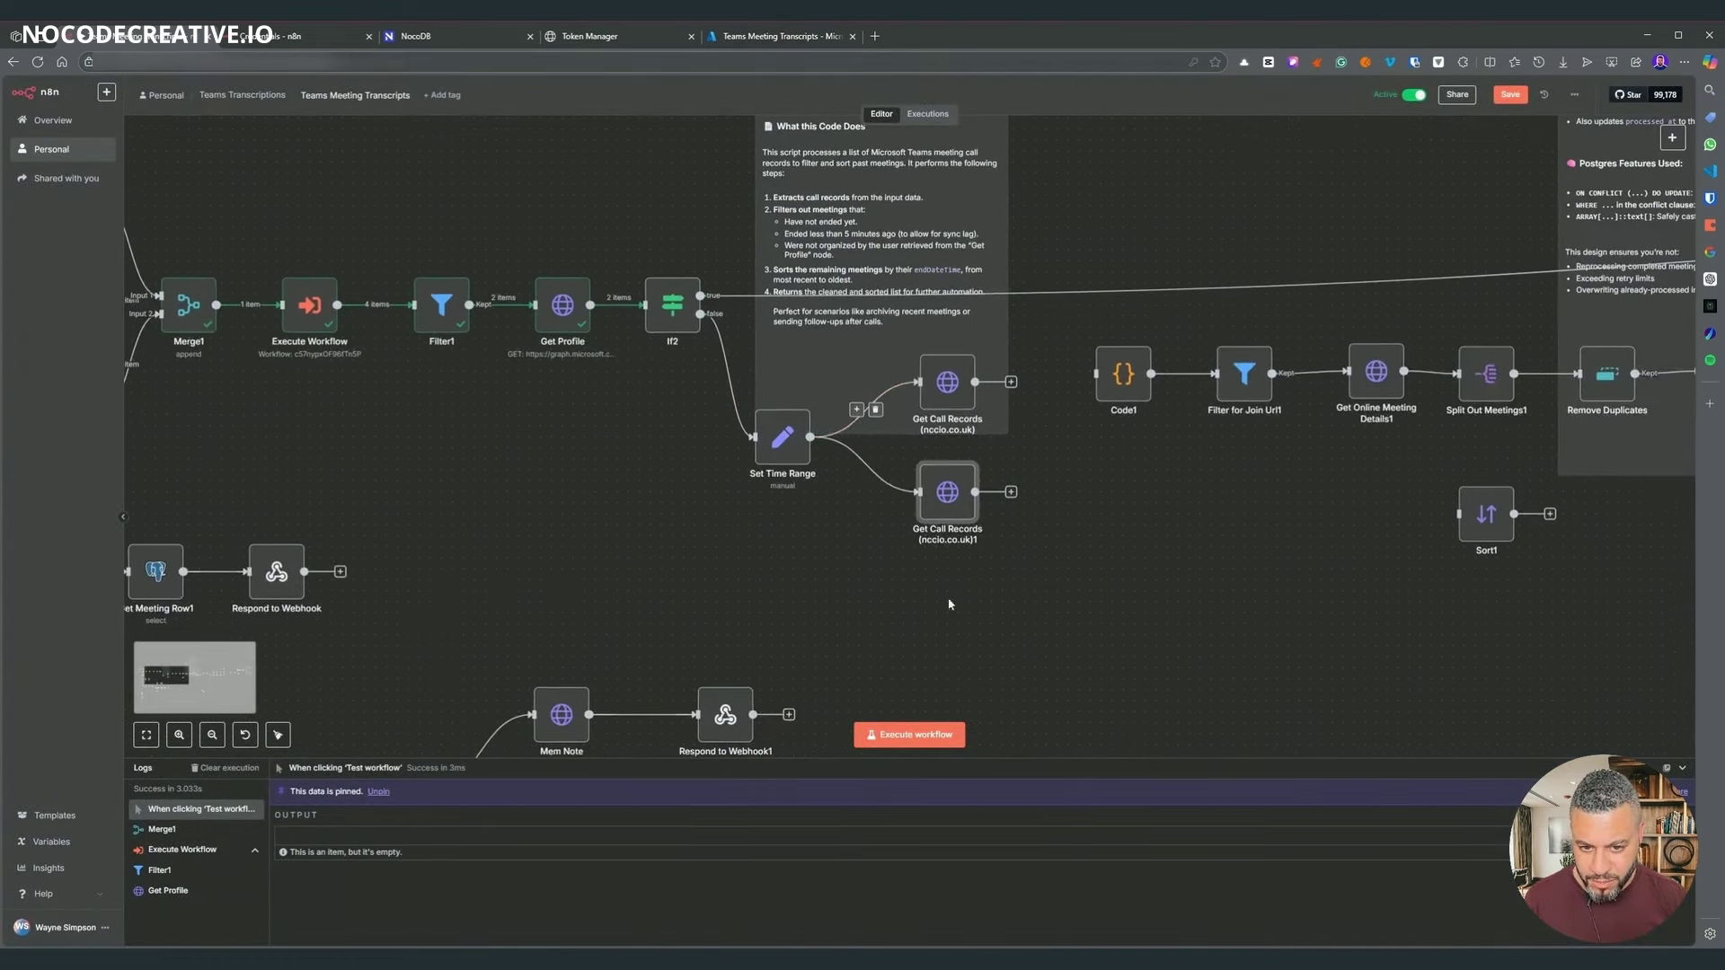
double_click(781, 438)
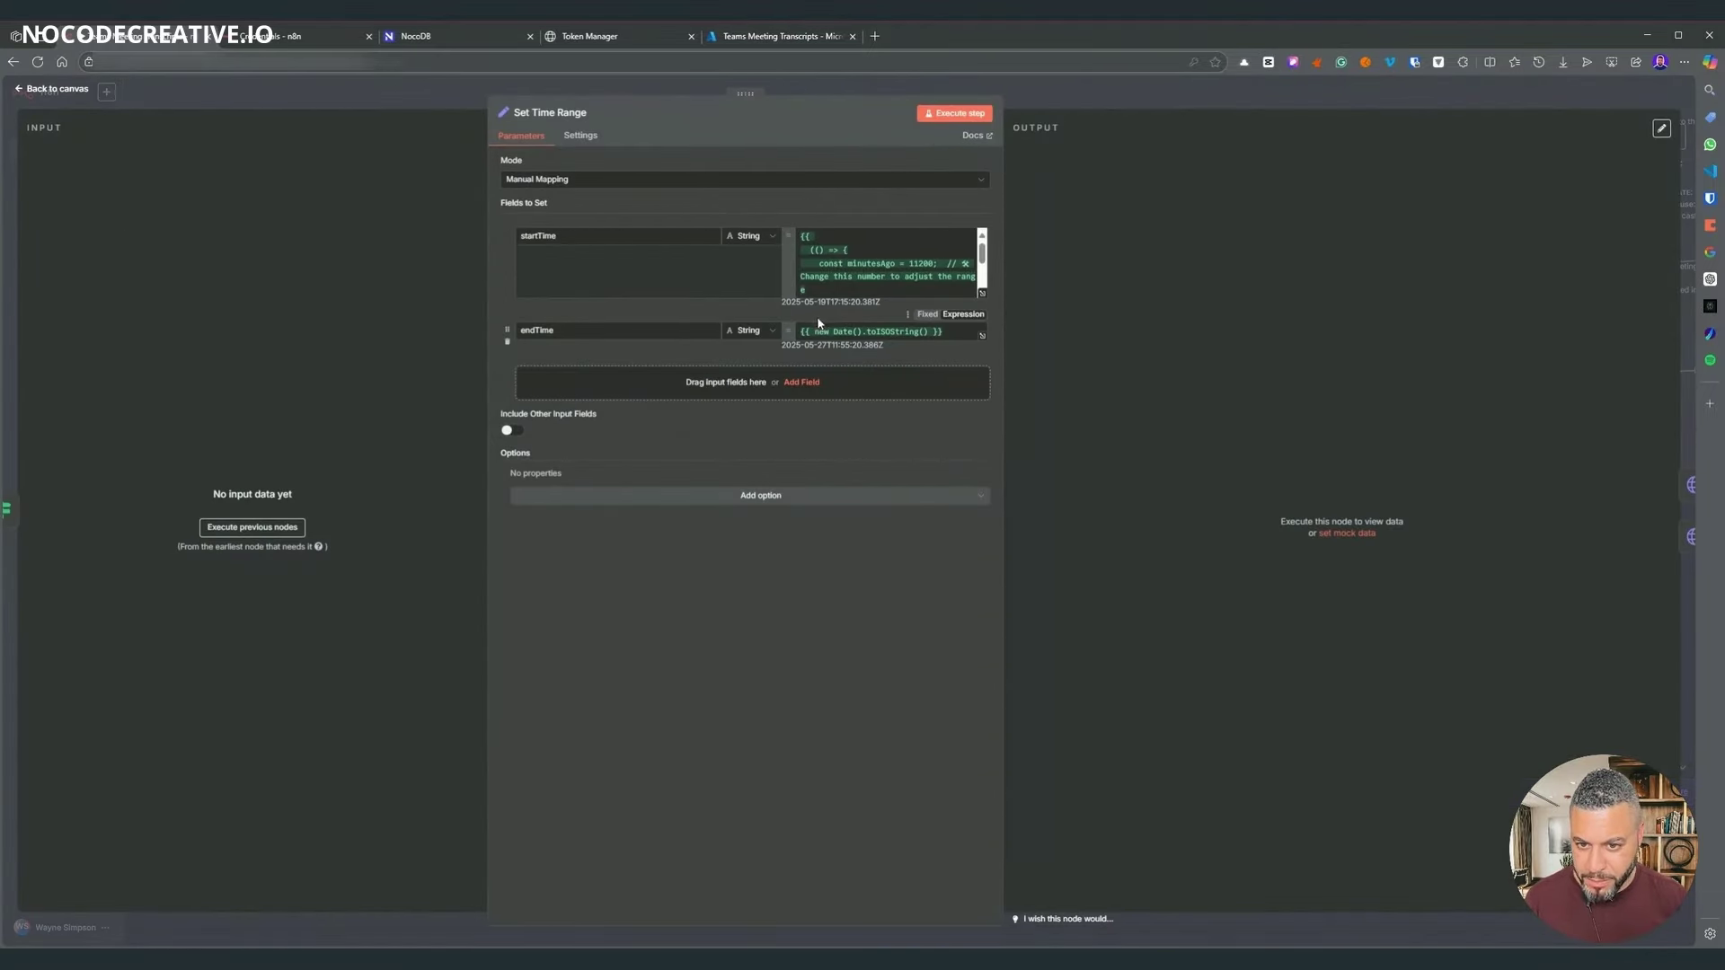
key(Escape)
scroll(521, 566, up, 5)
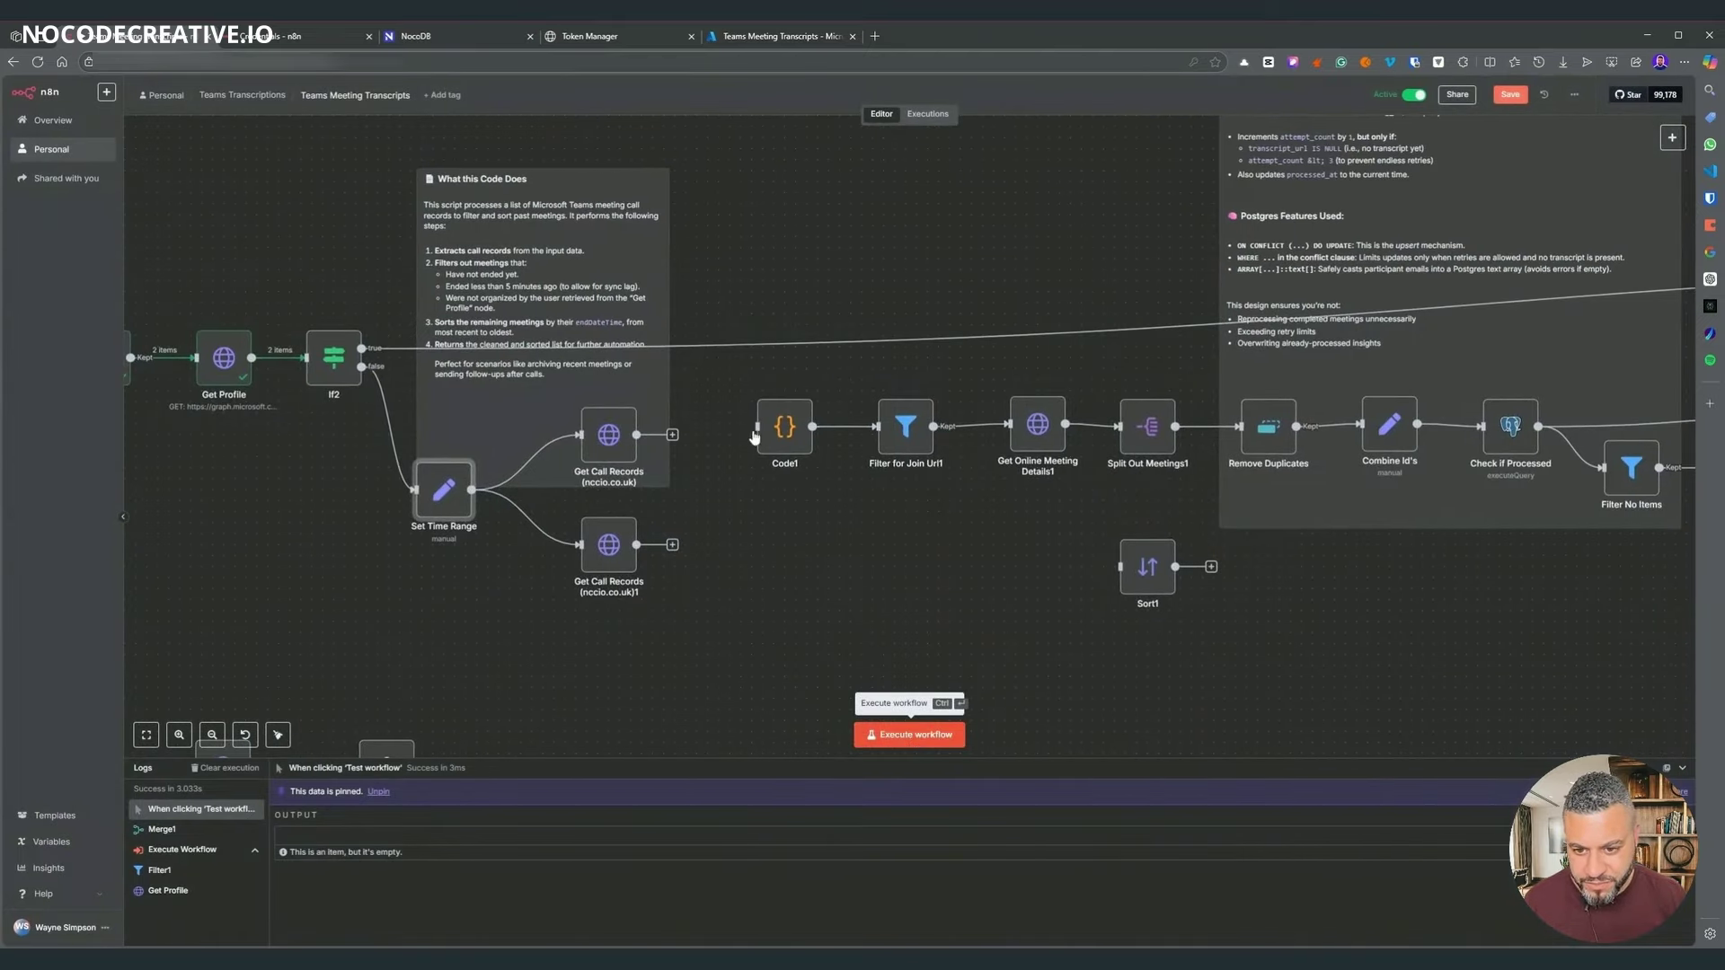
click(950, 749)
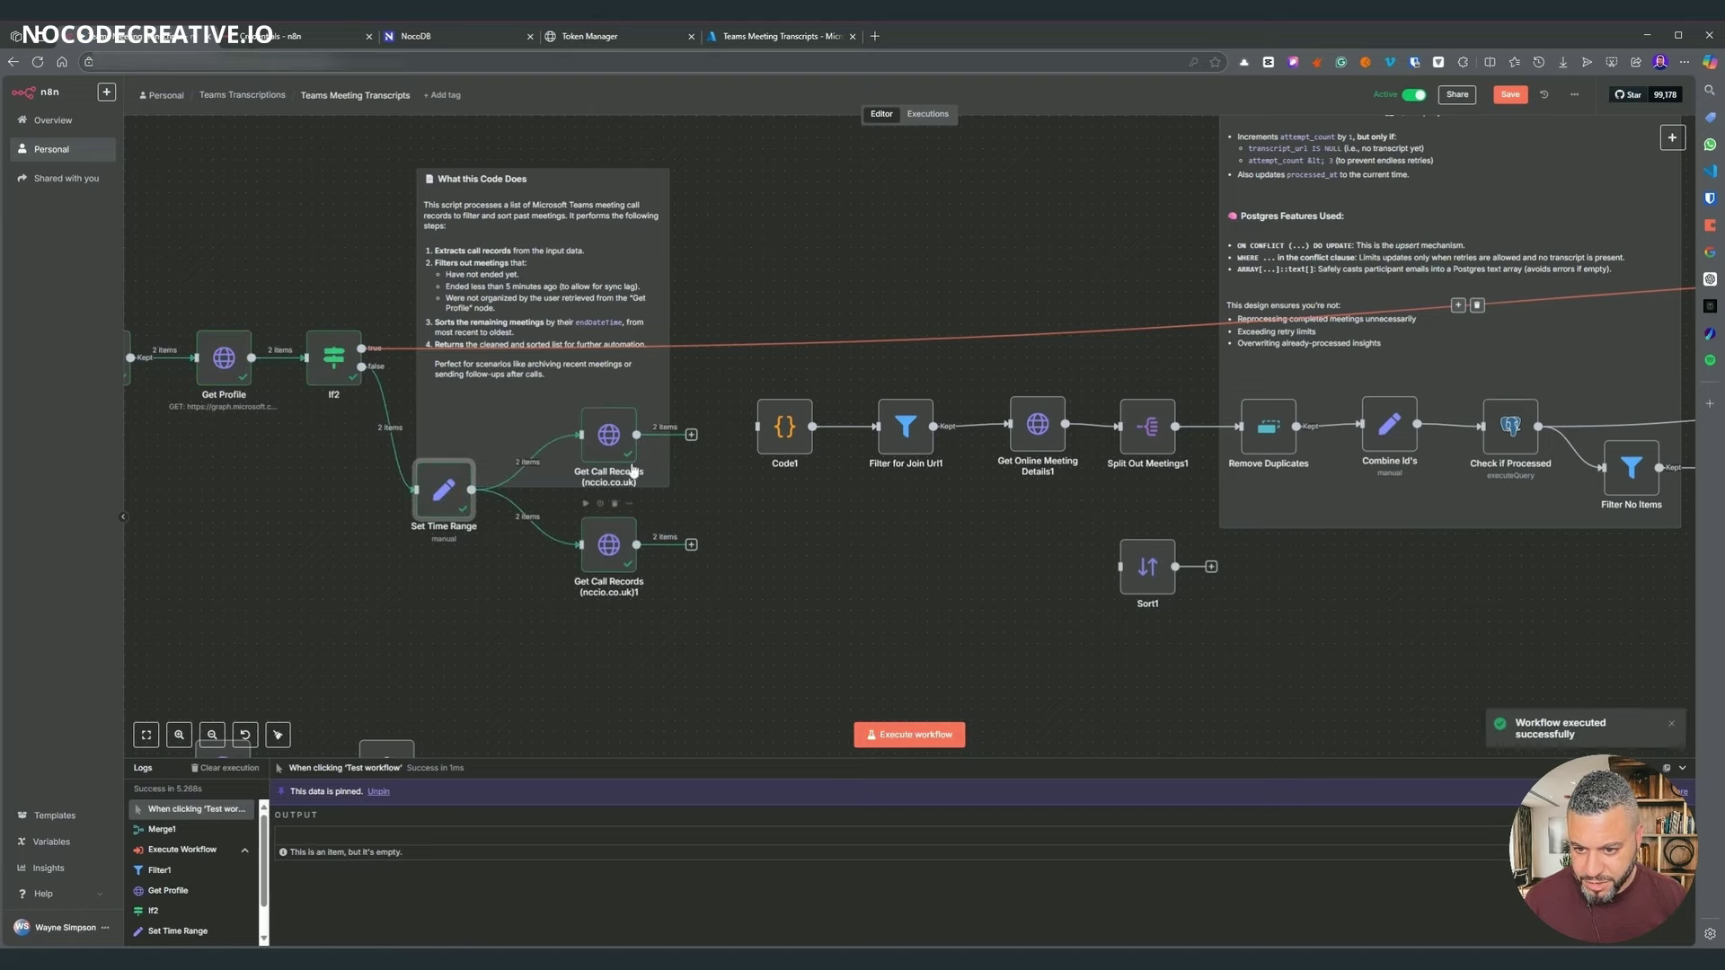
- Move the webhook and Mem node group down, away from the main workflow
scroll(869, 680, left, 4)
scroll(868, 680, left, 3)
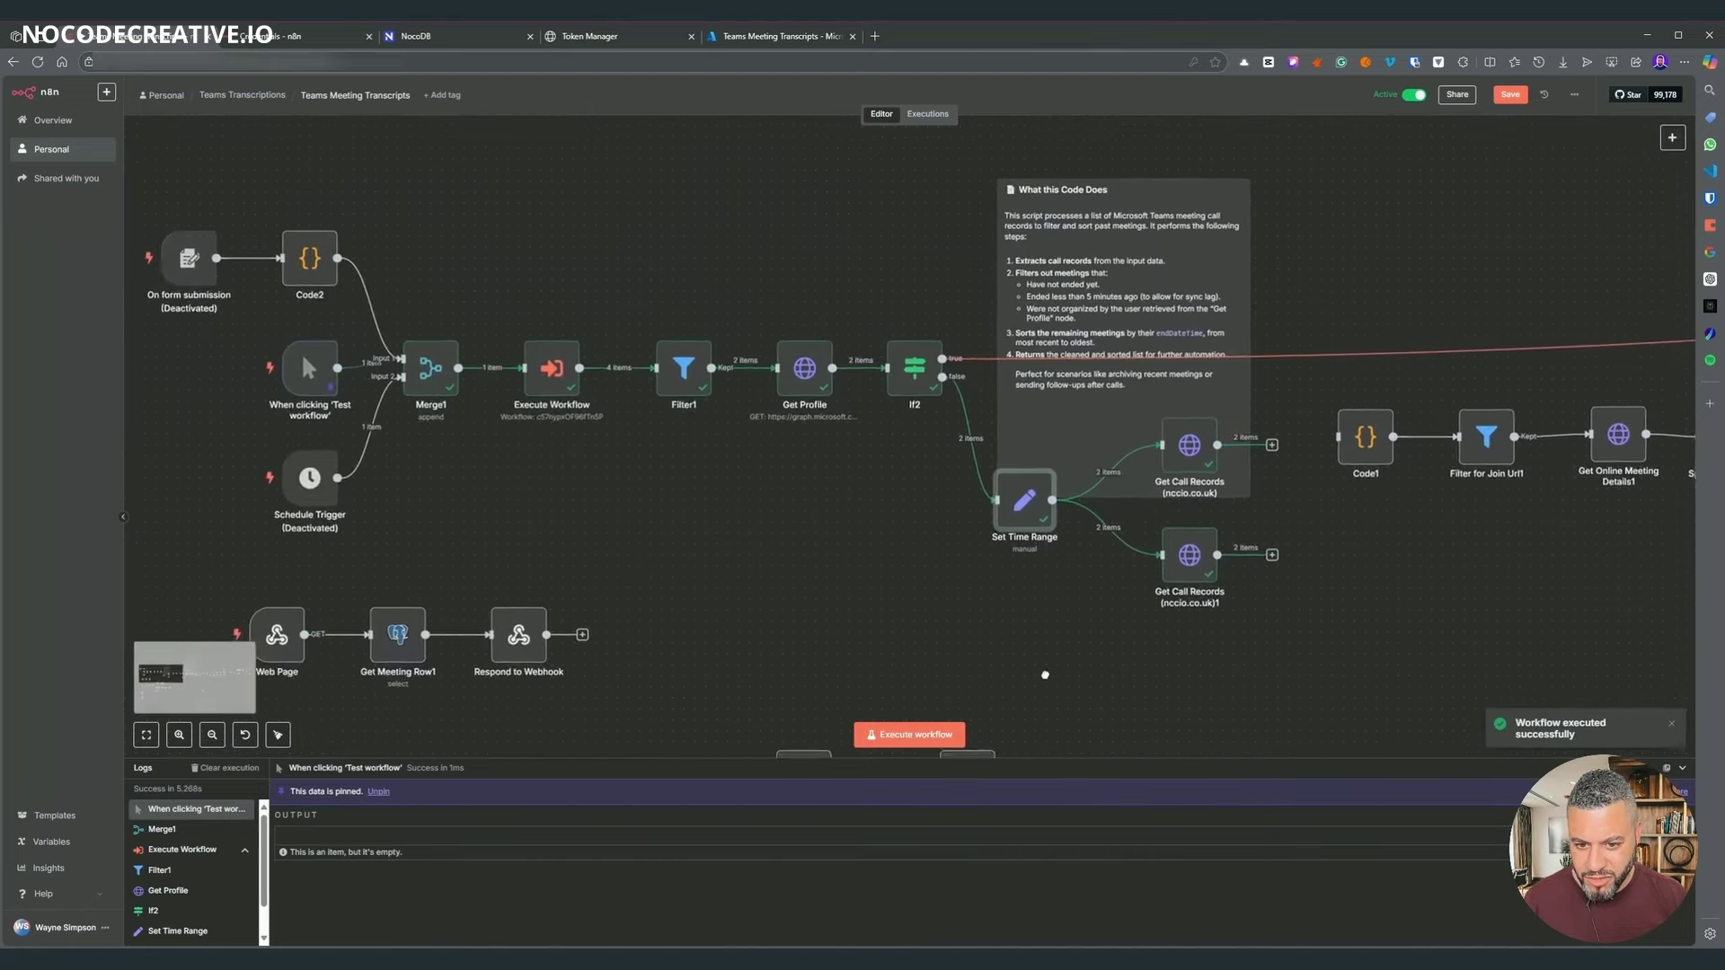
scroll(868, 680, right, 8)
scroll(1053, 648, left, 8)
scroll(320, 357, down, 2)
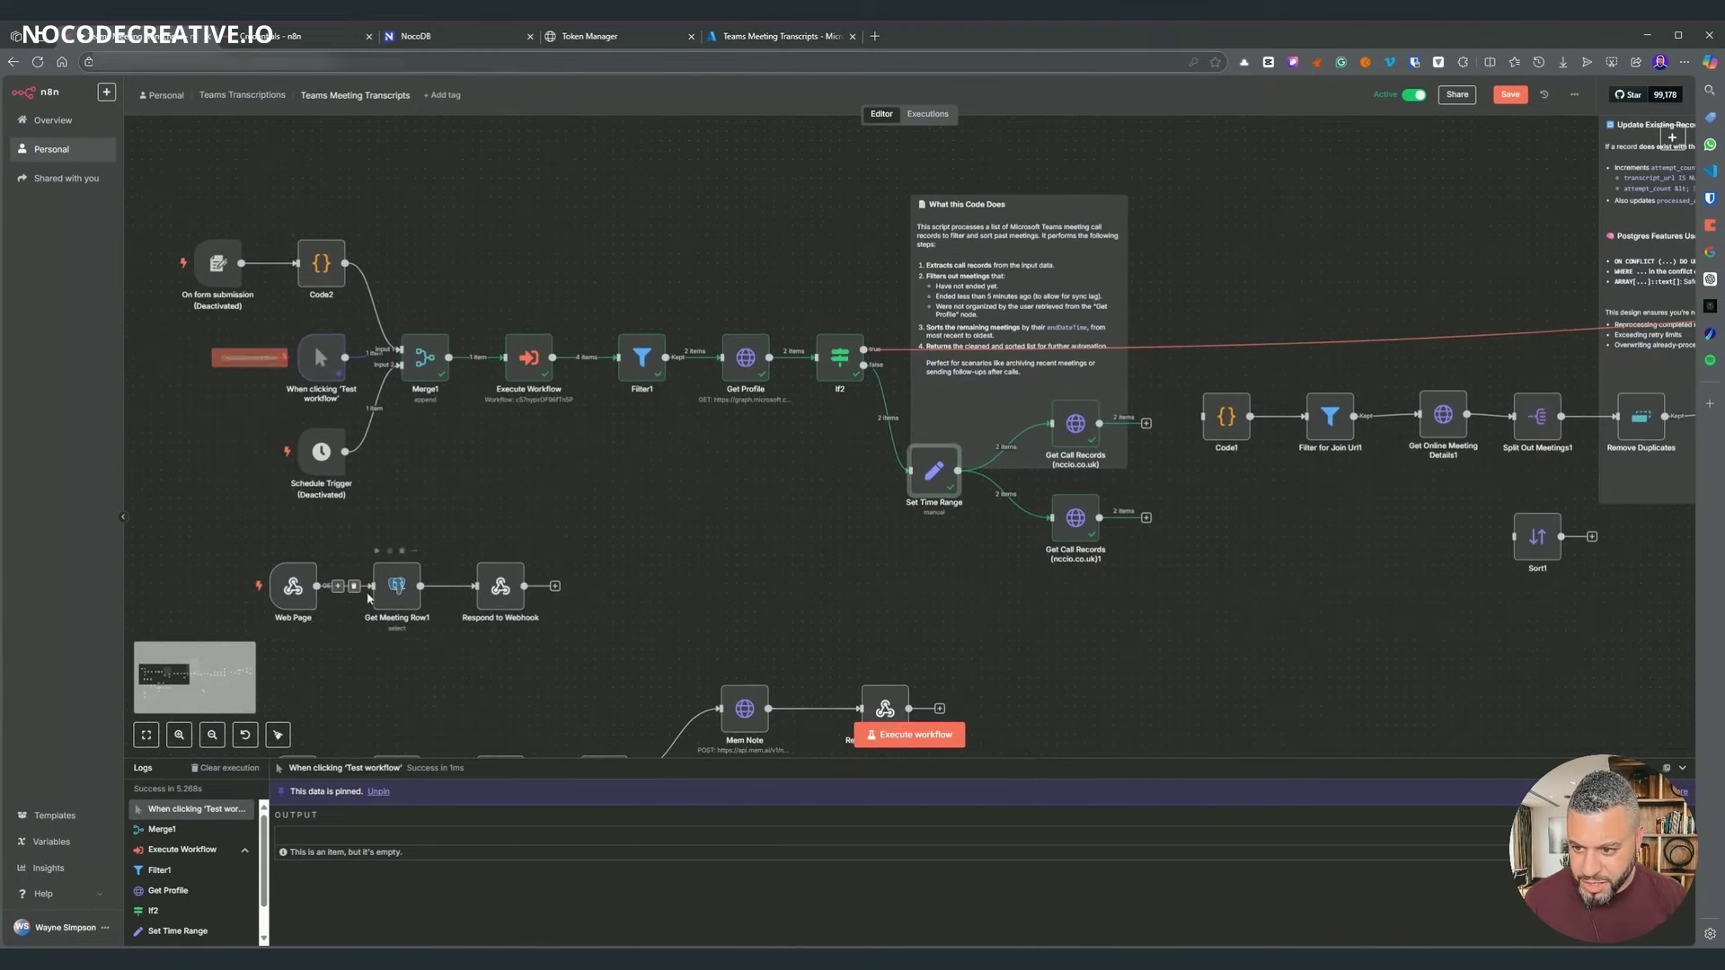
drag(162, 548, 683, 665)
drag(302, 615, 312, 727)
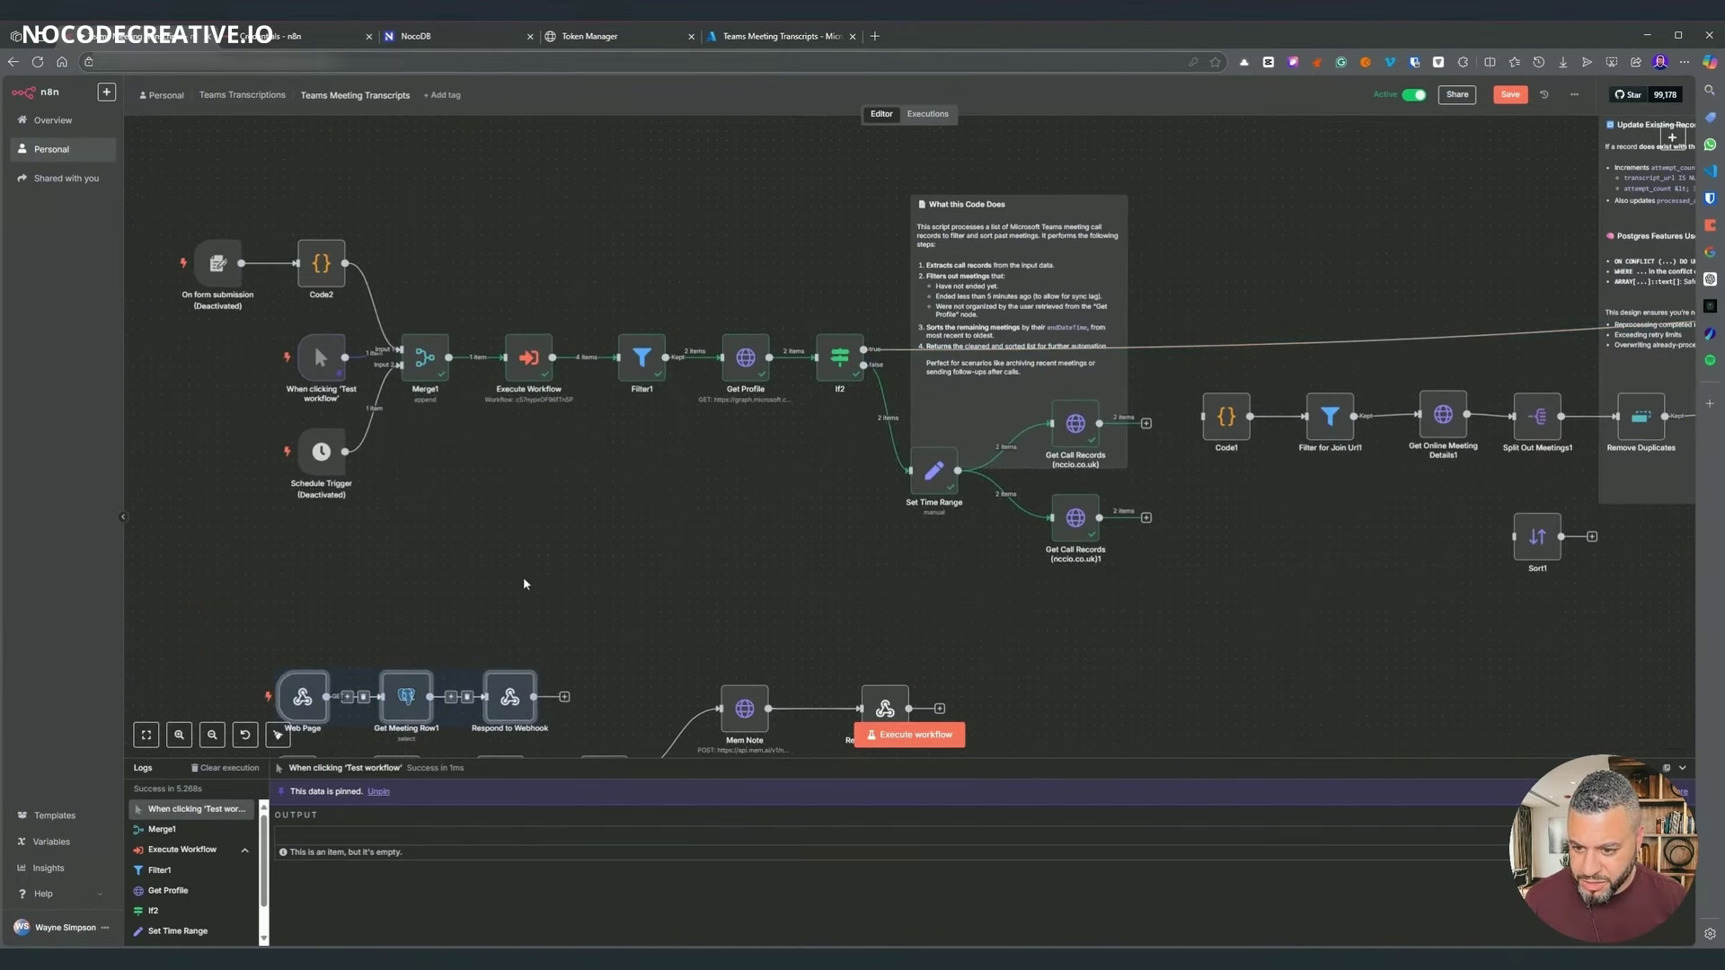
scroll(550, 489, down, 2)
drag(553, 483, 560, 269)
scroll(1010, 558, down, 1)
drag(856, 679, 797, 481)
drag(1069, 662, 361, 217)
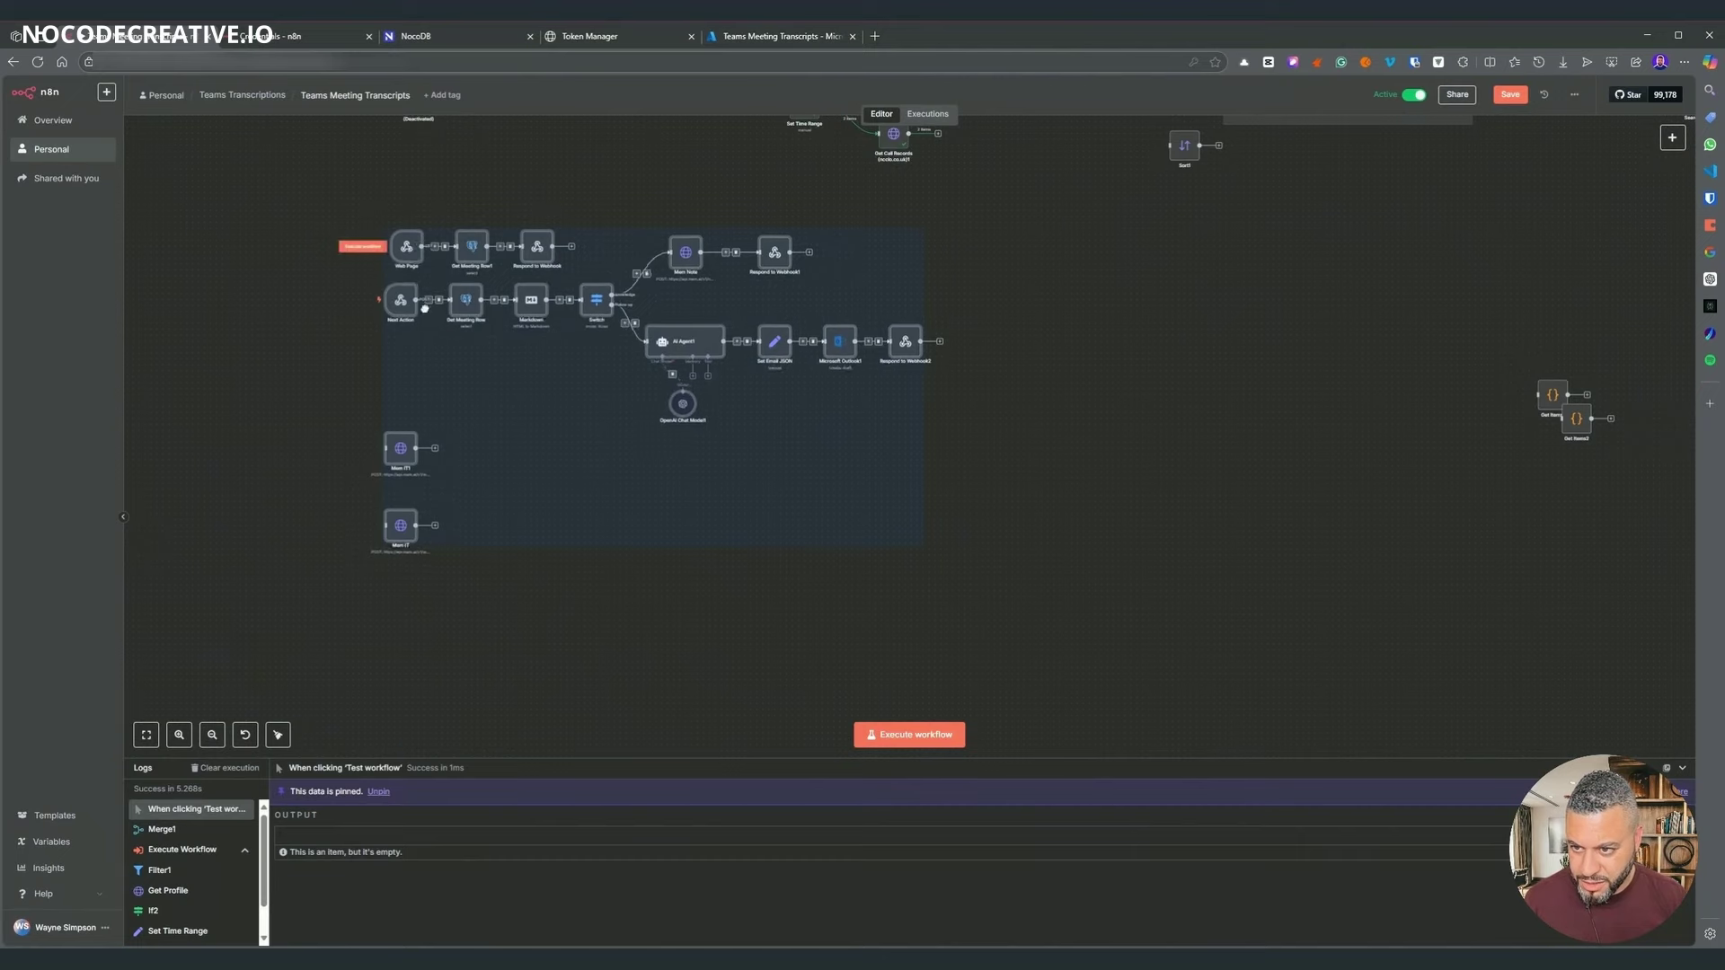
drag(417, 303, 429, 552)
drag(501, 172, 584, 538)
scroll(774, 543, up, 2)
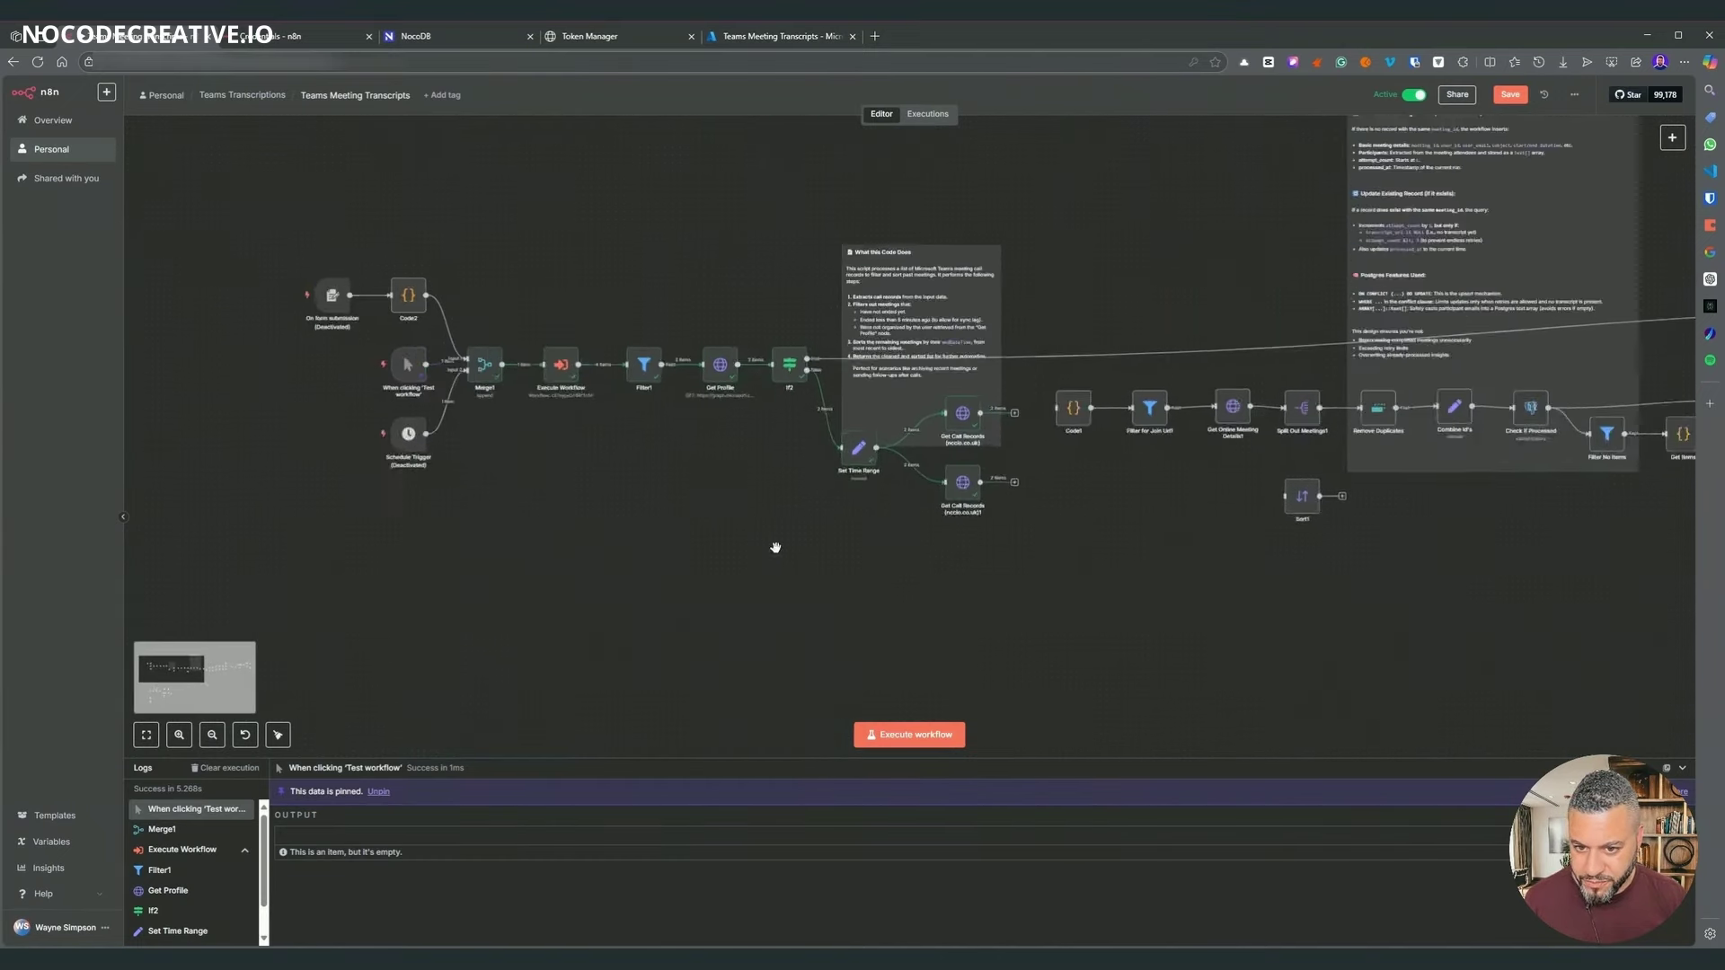
- Shift the left-hand workflow nodes and note further left on the canvas
drag(153, 192, 1108, 622)
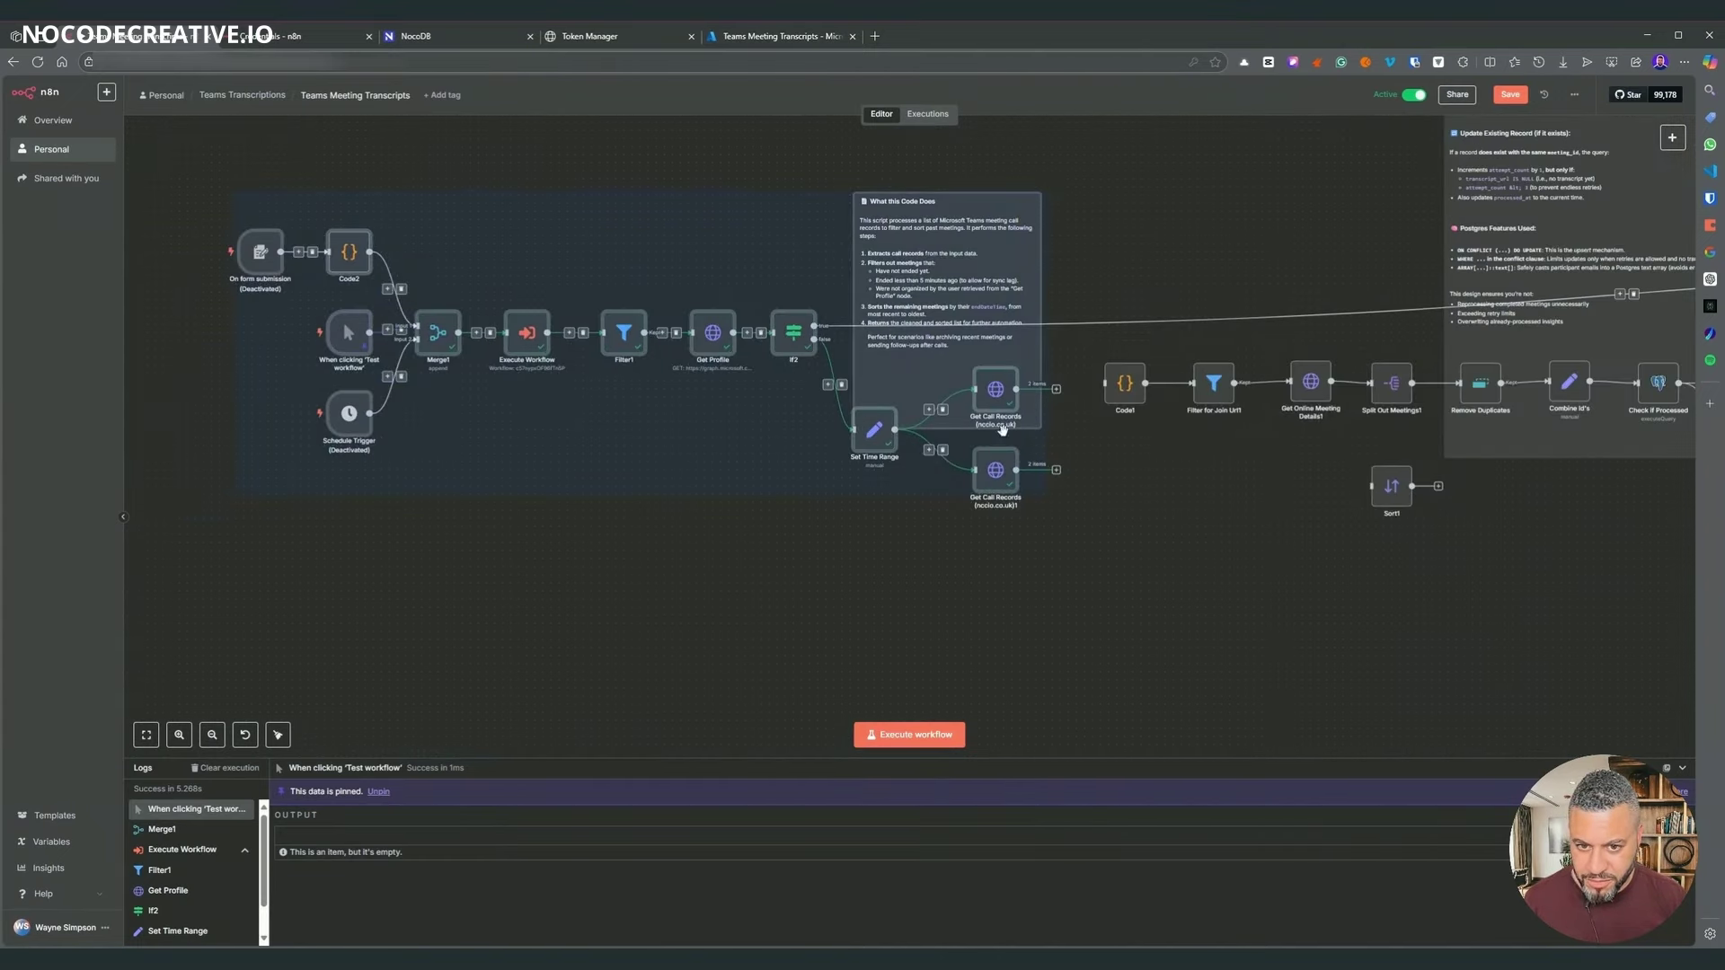
drag(1109, 489, 934, 487)
click(934, 487)
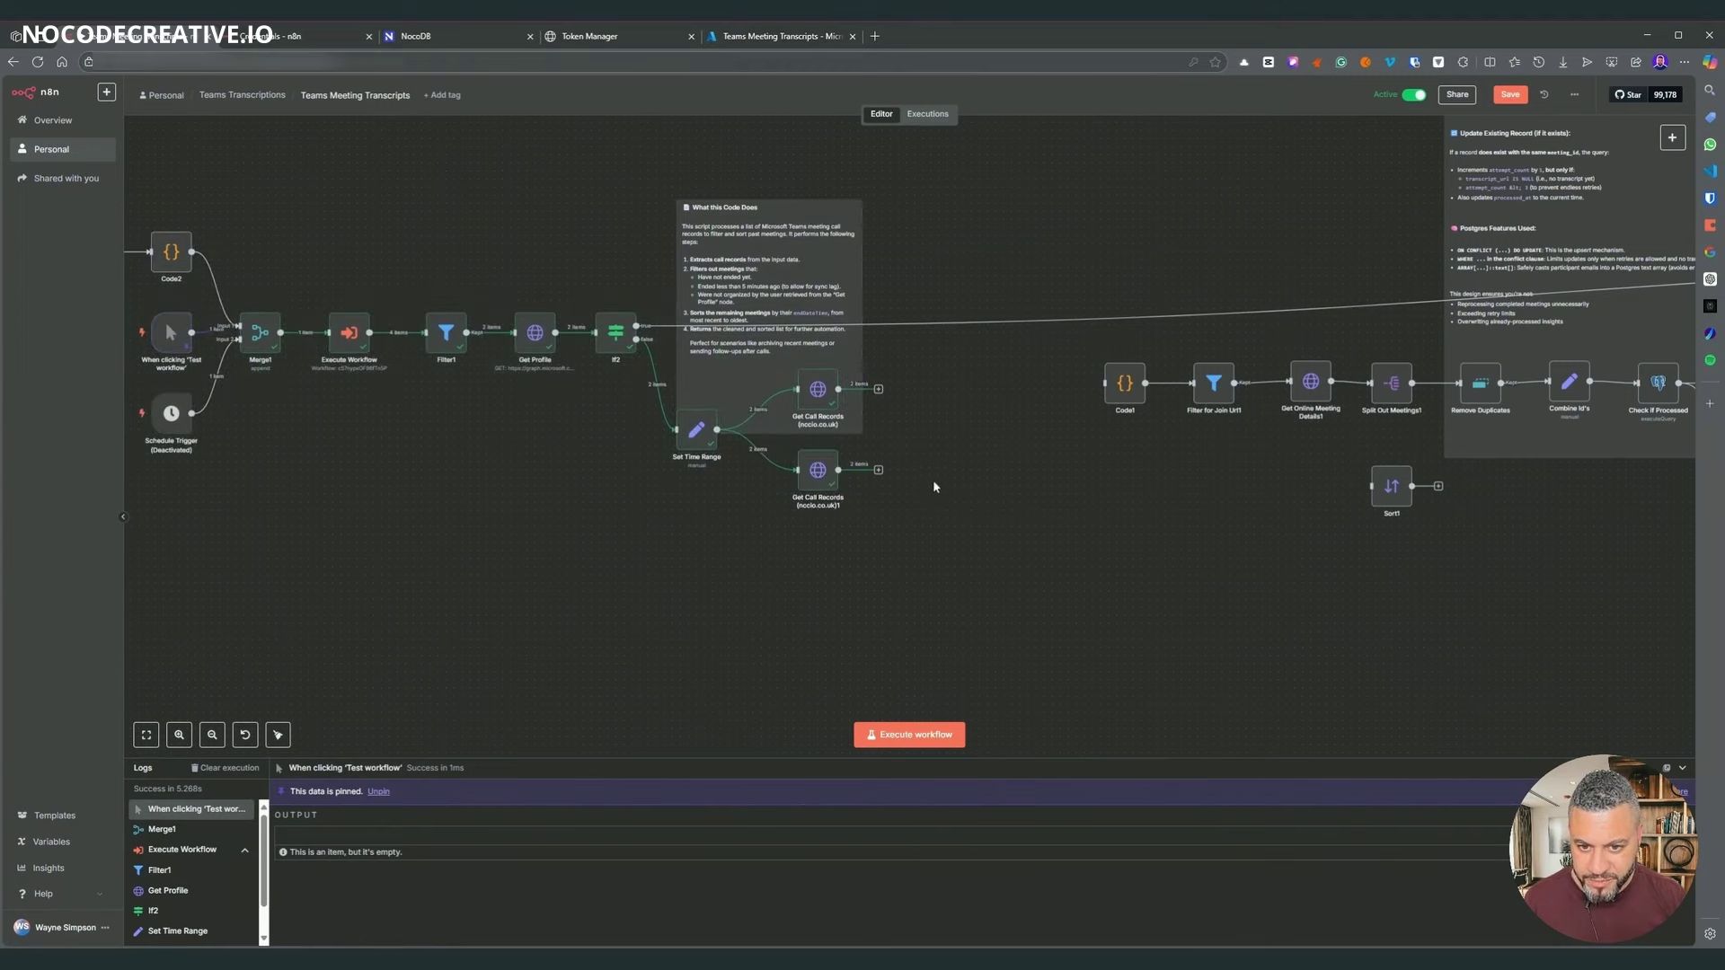
click(879, 390)
- Add a Merge2 node after Get Call Records and connect Get Call Records (nccio.co.uk)1 to its Input 2
text(mer)
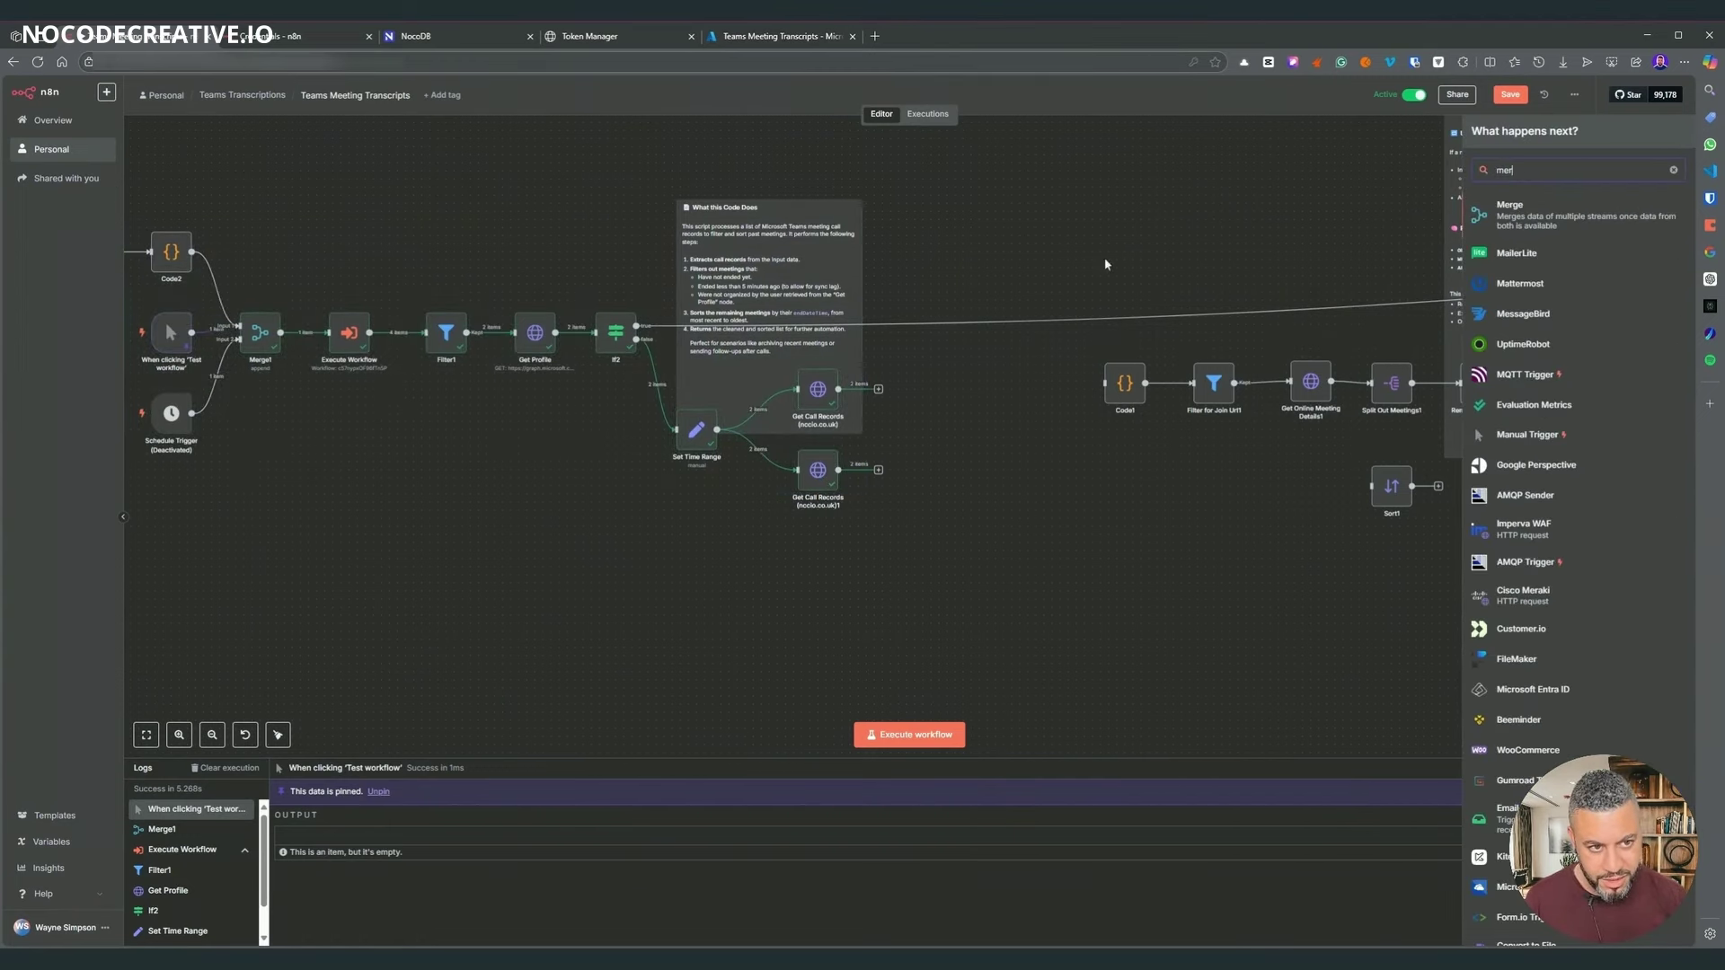
key(Return)
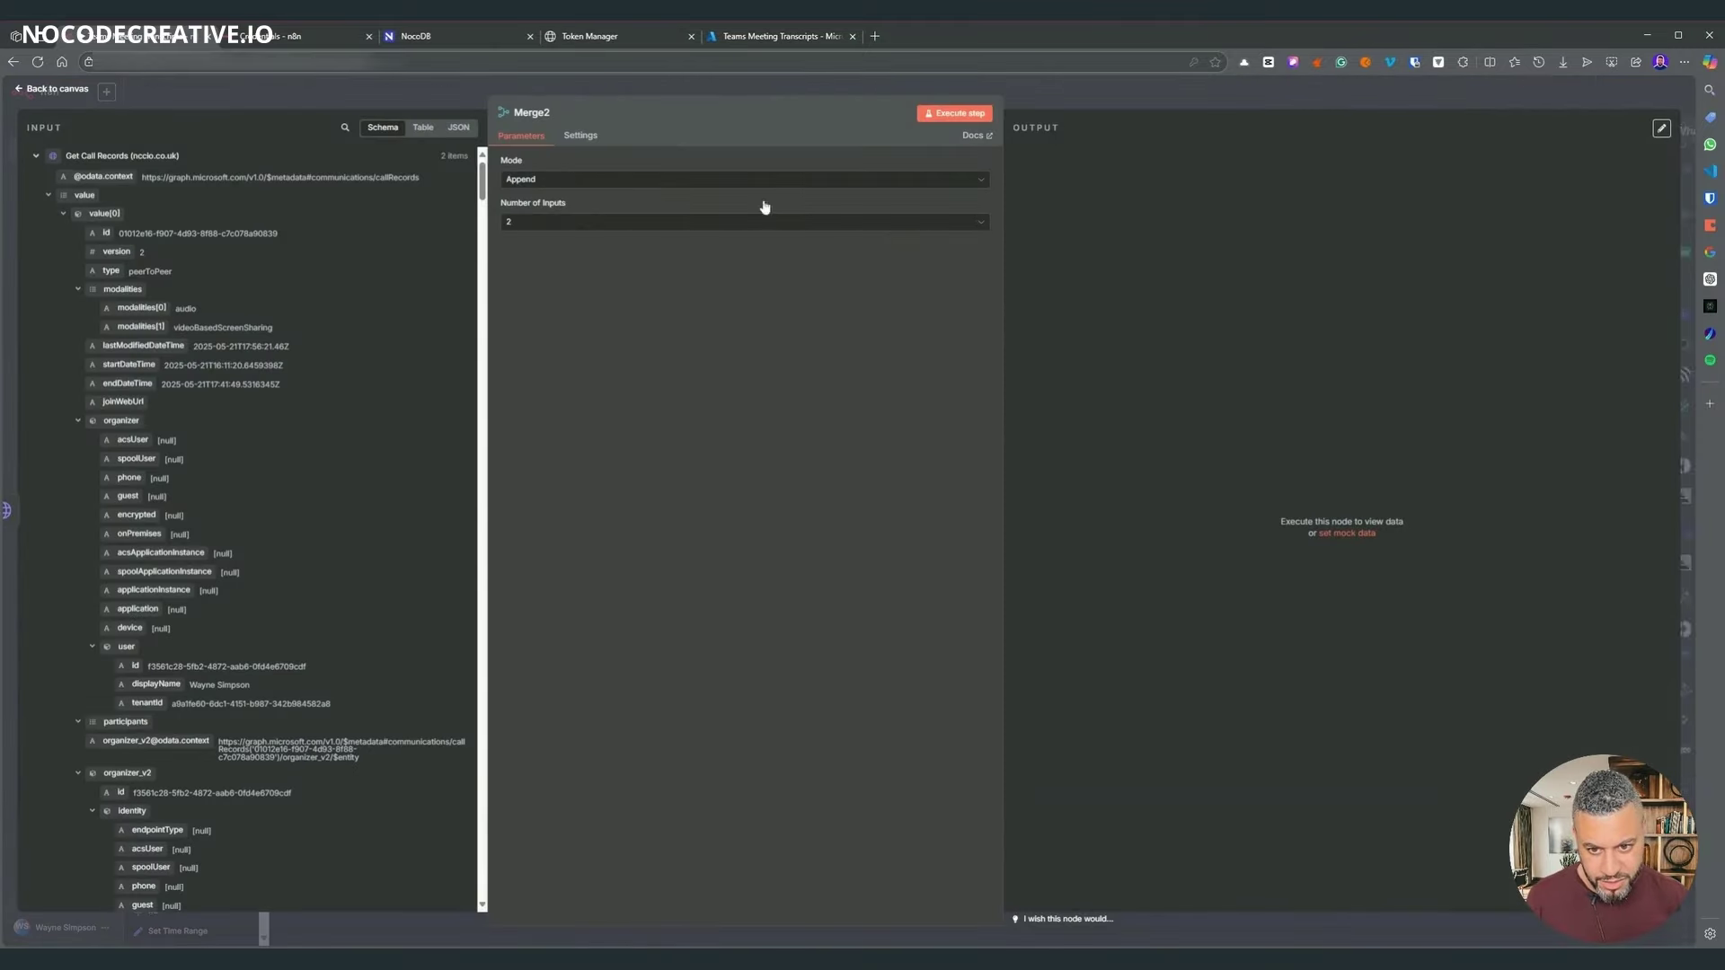
click(1057, 98)
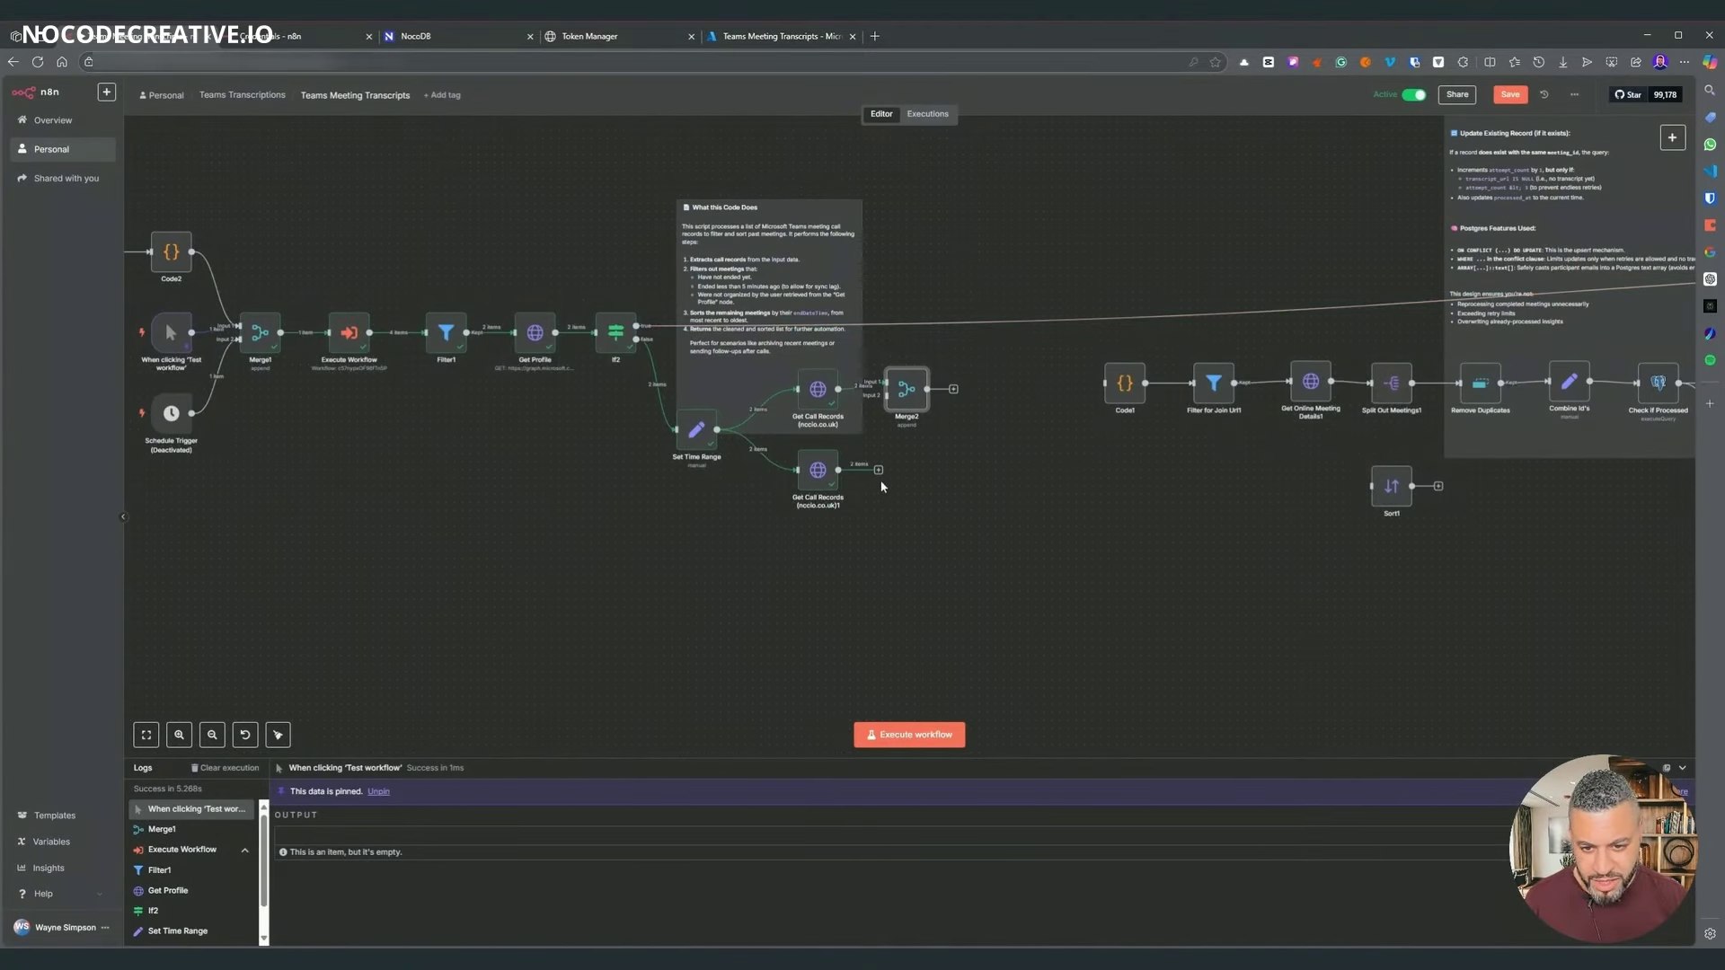
drag(878, 471, 929, 432)
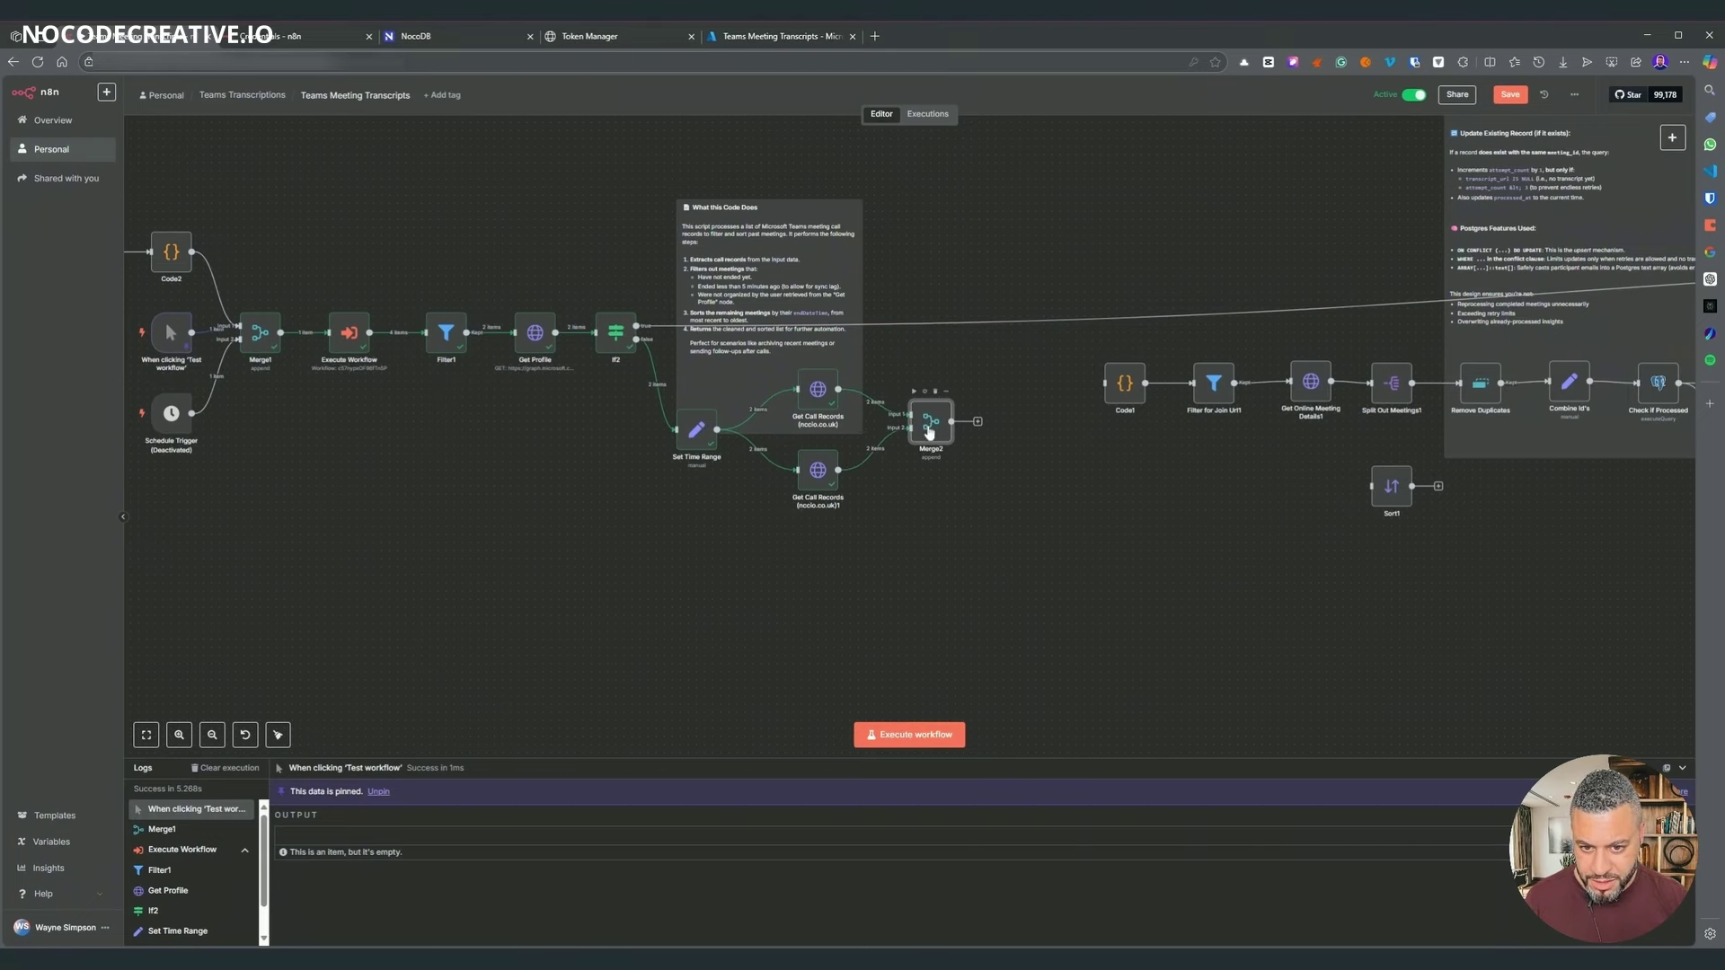
key(Return)
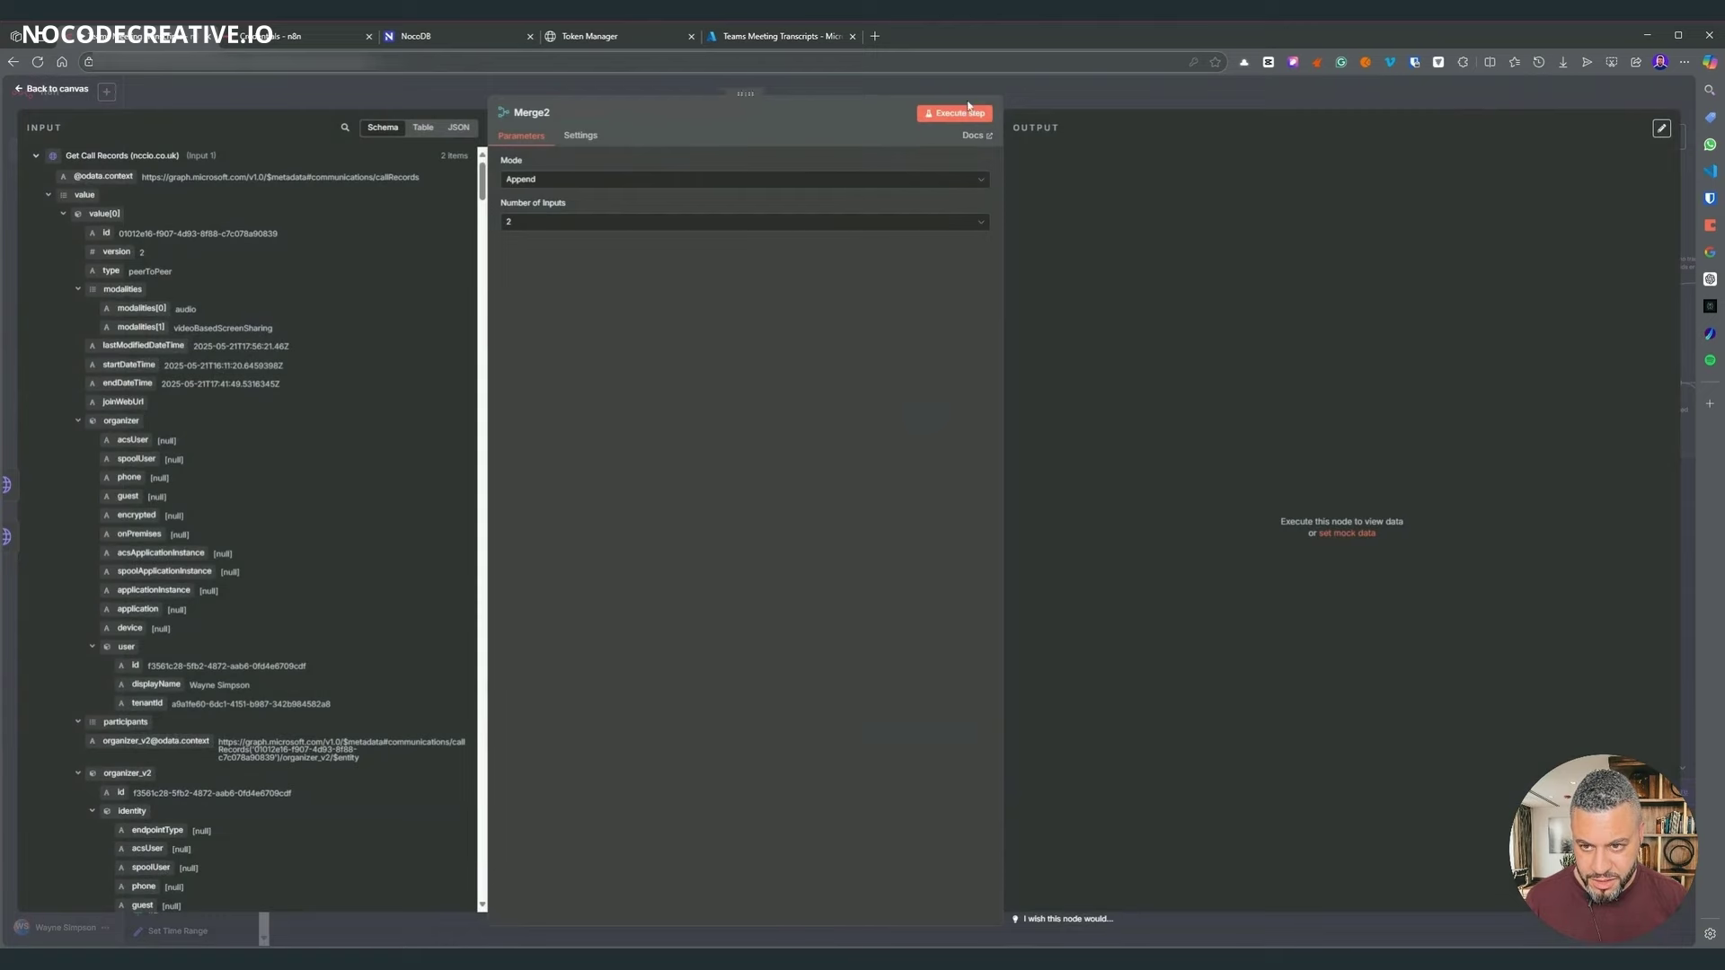
click(1075, 113)
- Execute Merge2 and inspect its 4 appended call records
right_click(922, 434)
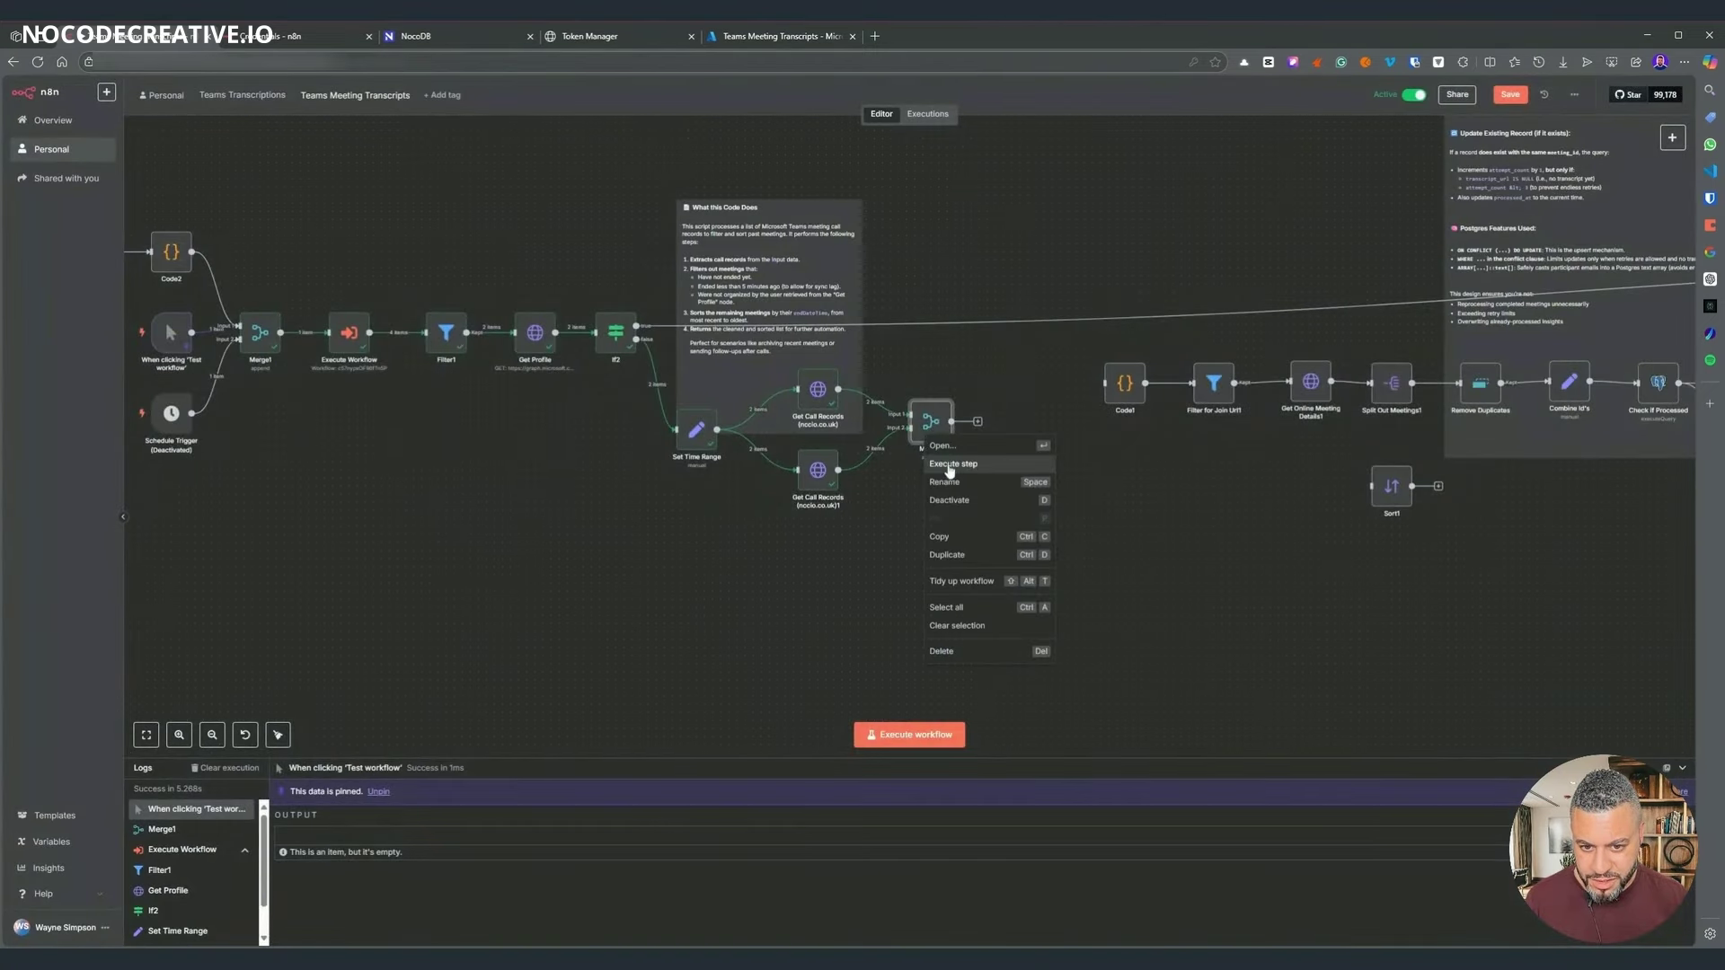
click(948, 467)
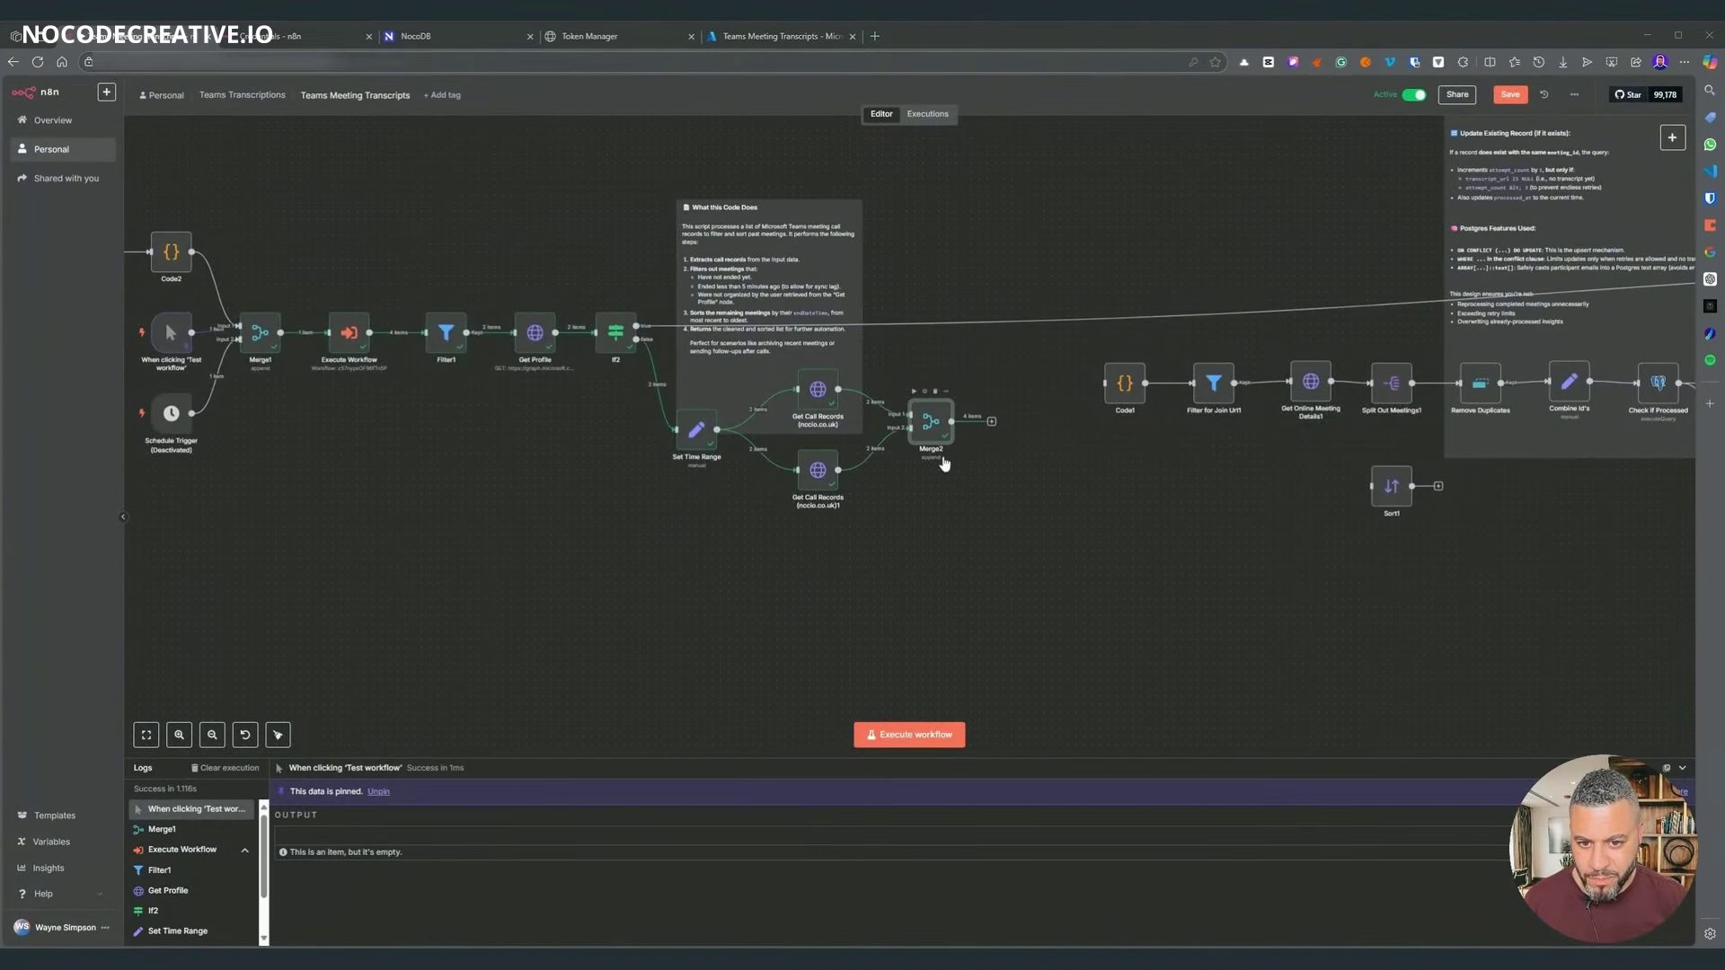
drag(929, 436, 929, 445)
double_click(929, 438)
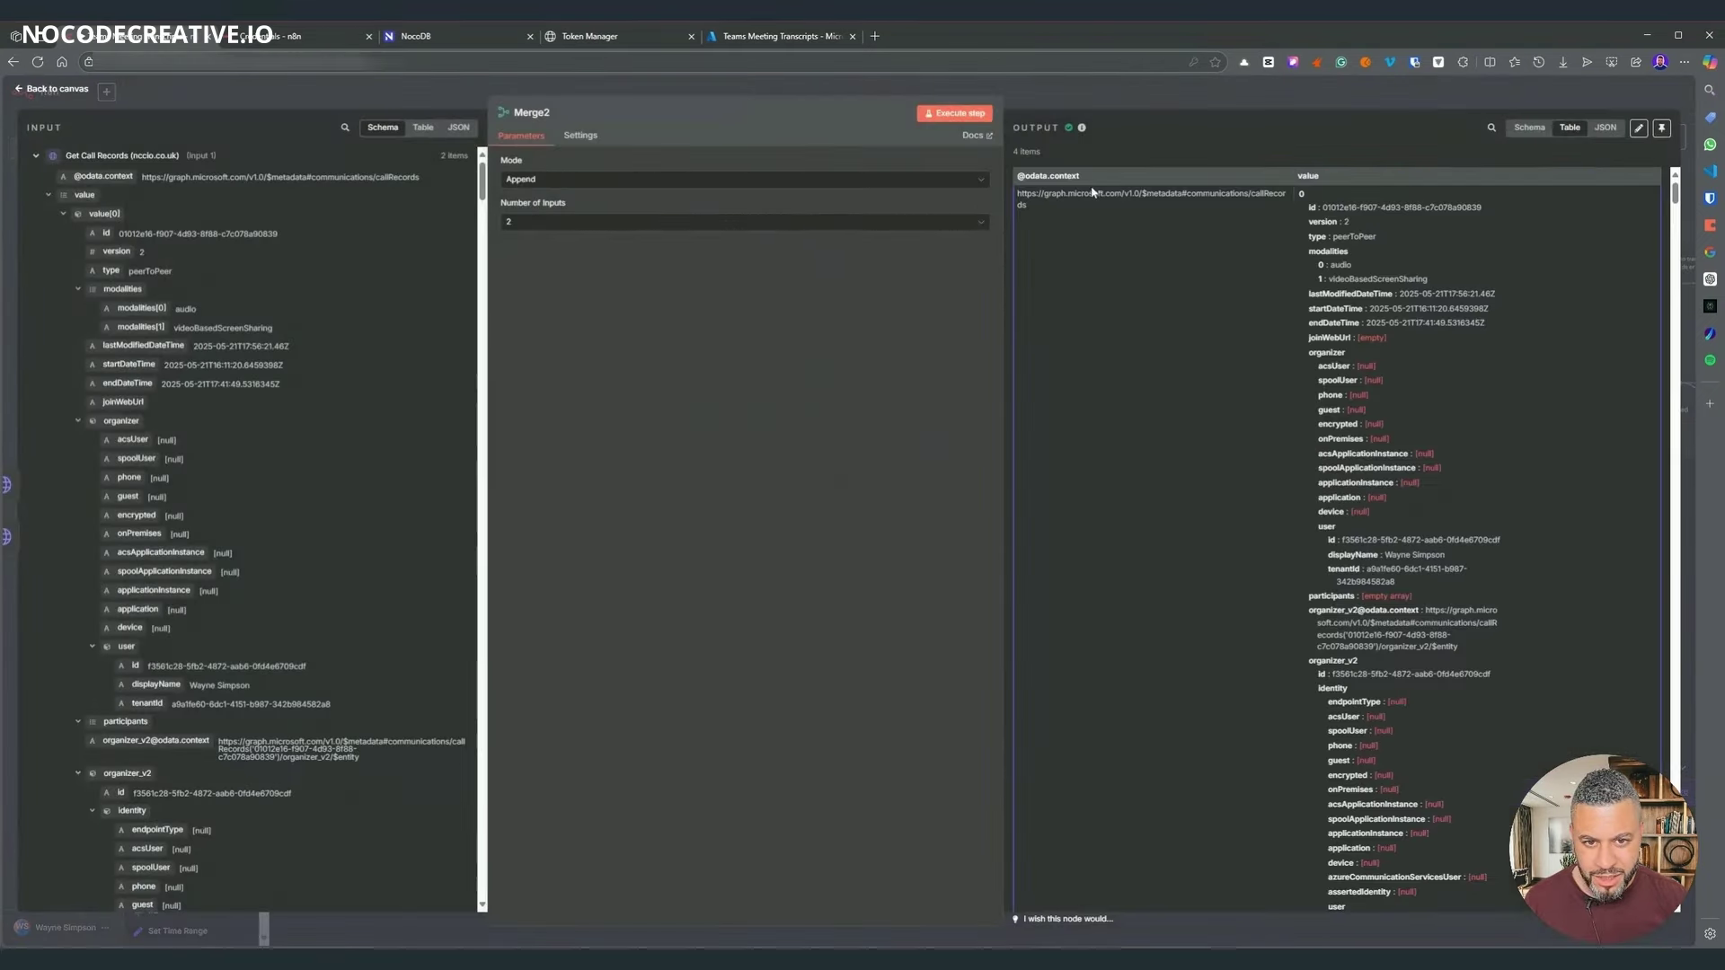
scroll(1509, 350, down, 6)
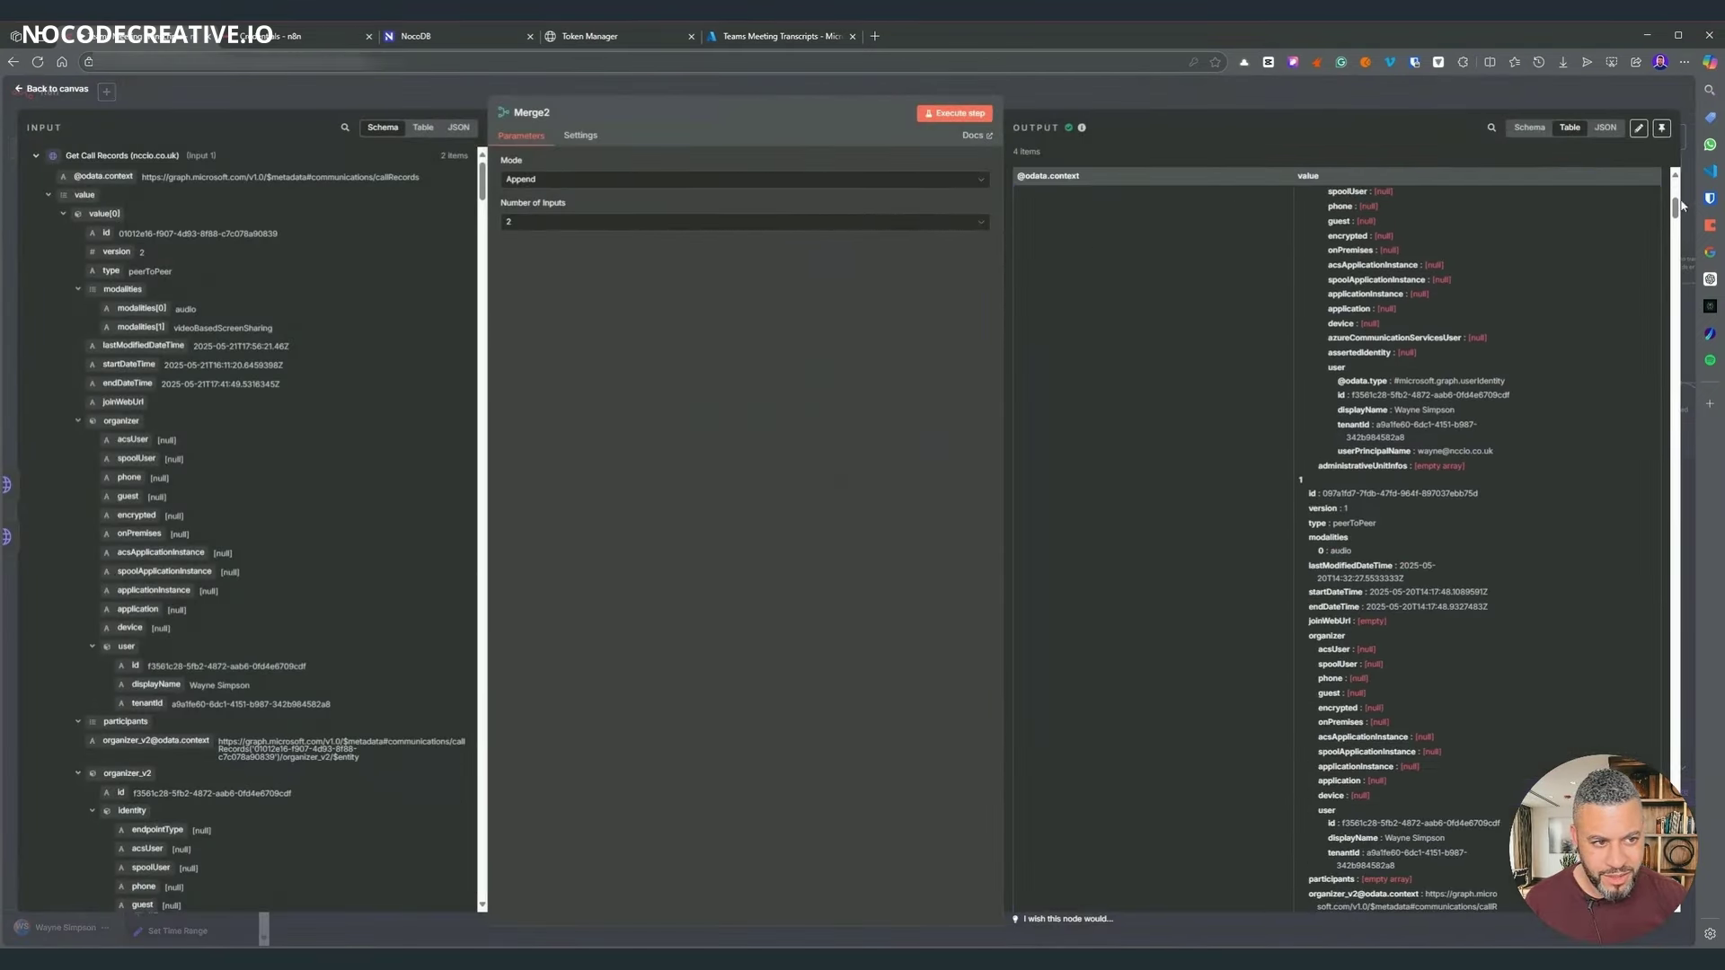
drag(1675, 209, 1660, 627)
scroll(1660, 626, down, 5)
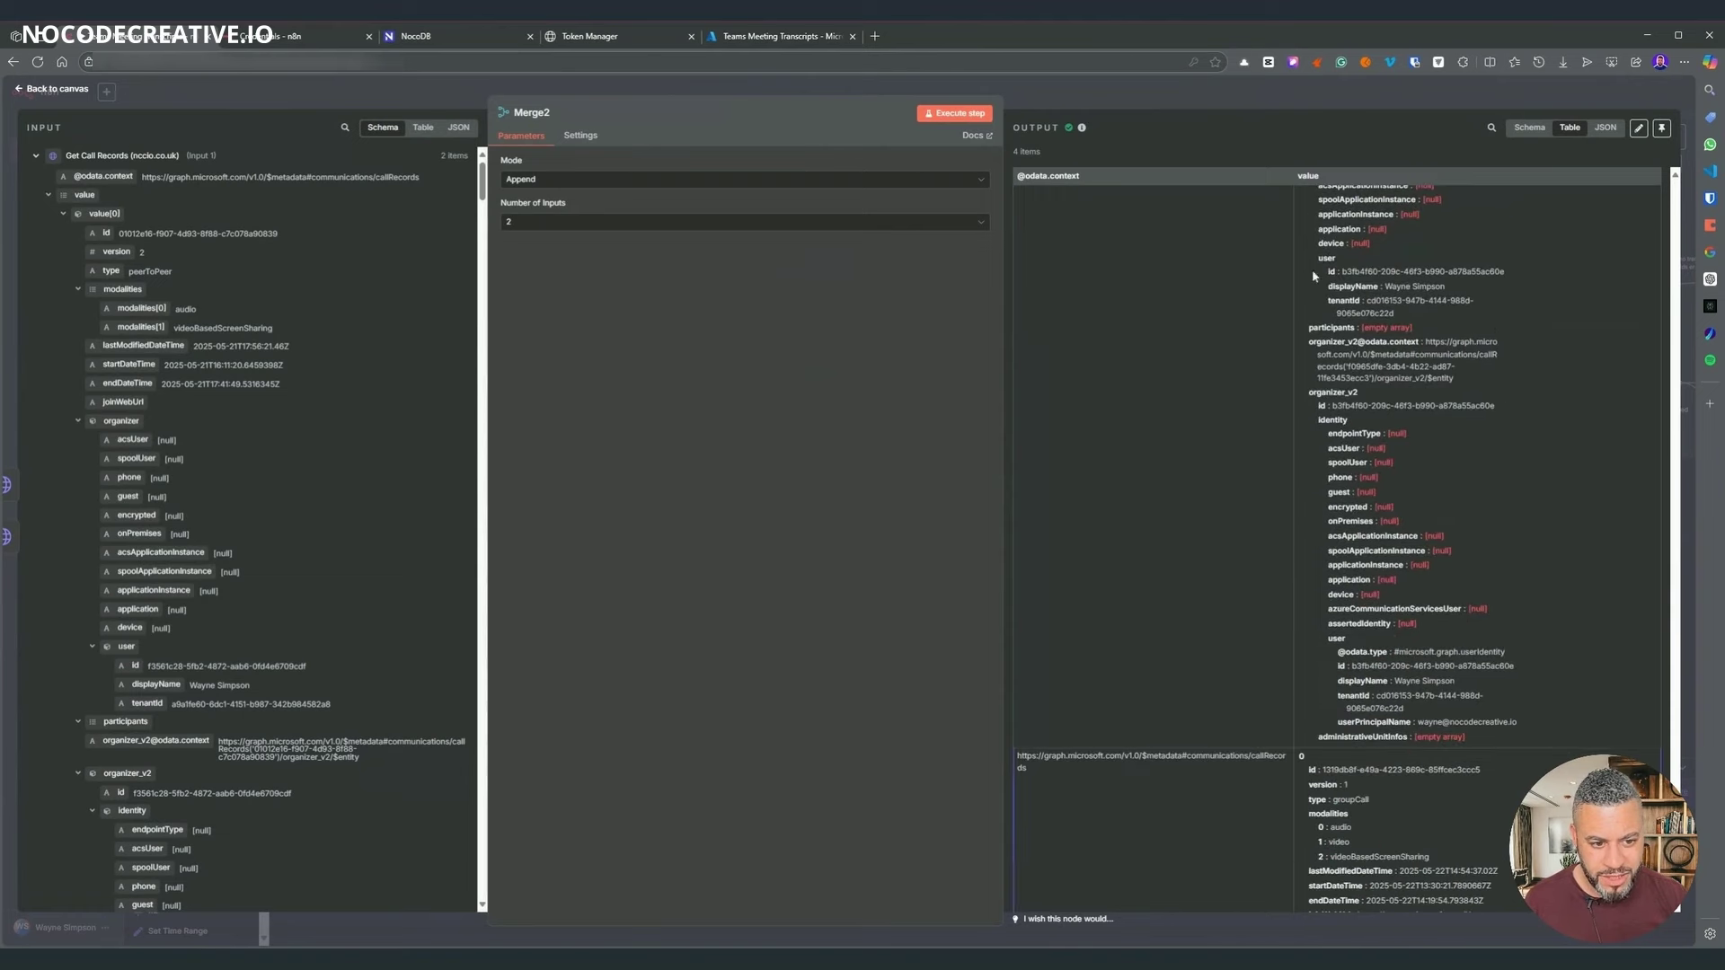
key(Escape)
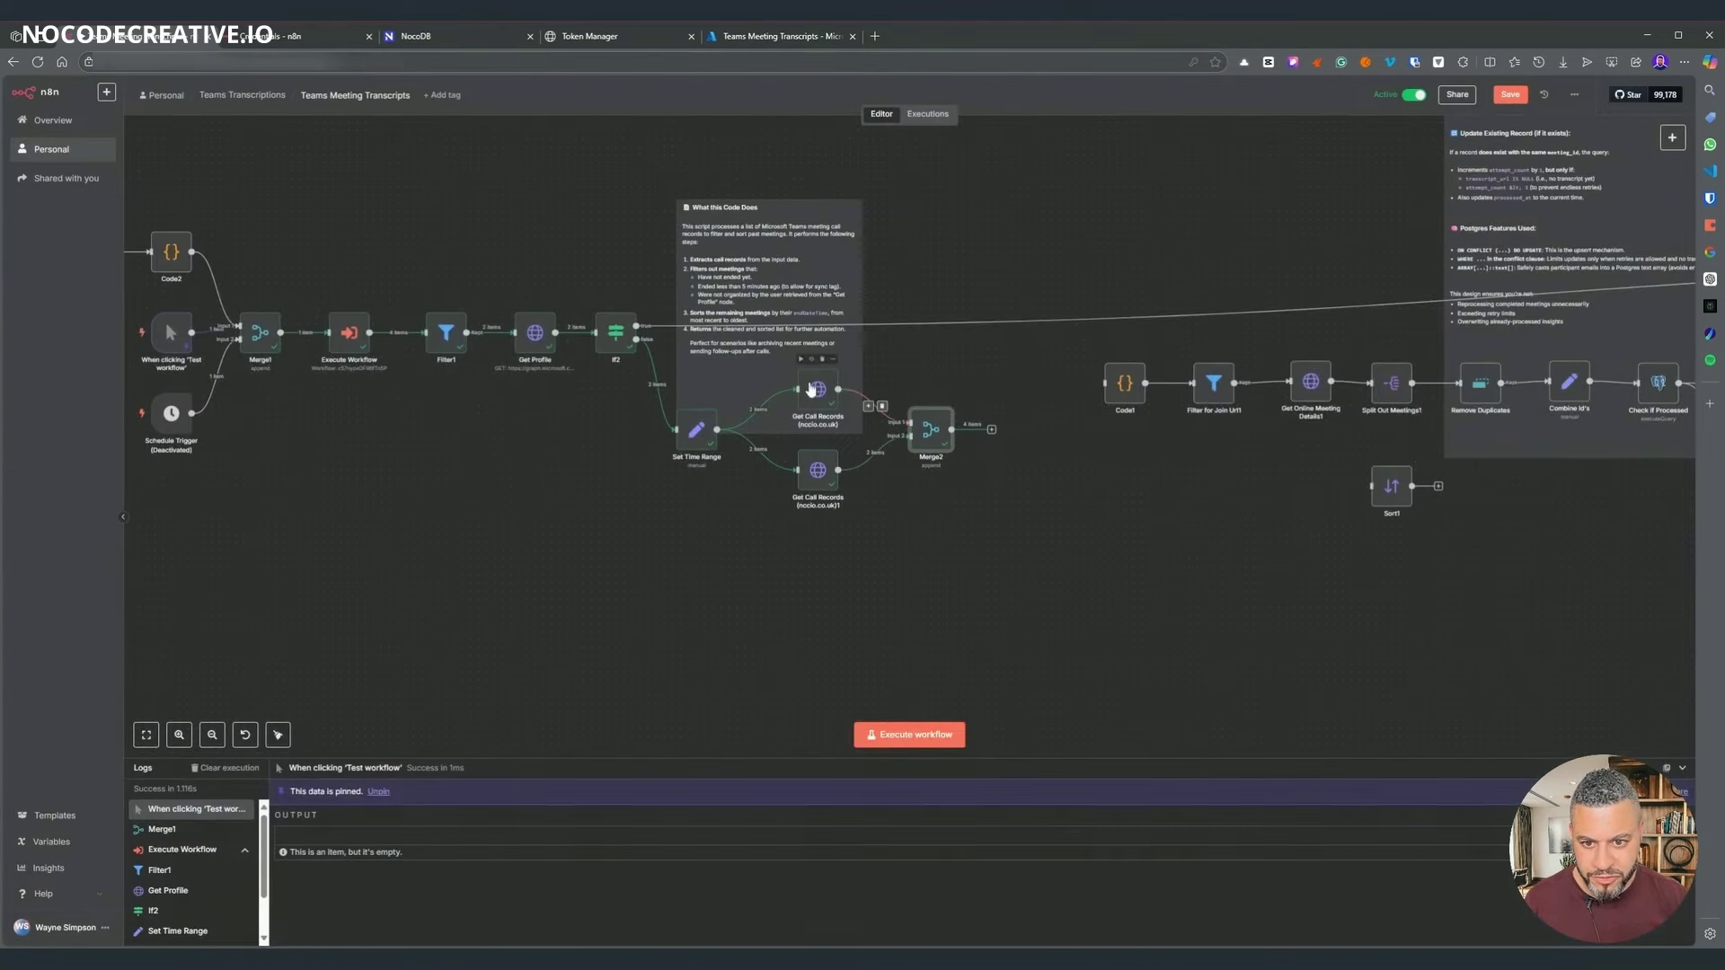
- Move the left-hand group of workflow nodes up and to the right
drag(1084, 469, 1198, 508)
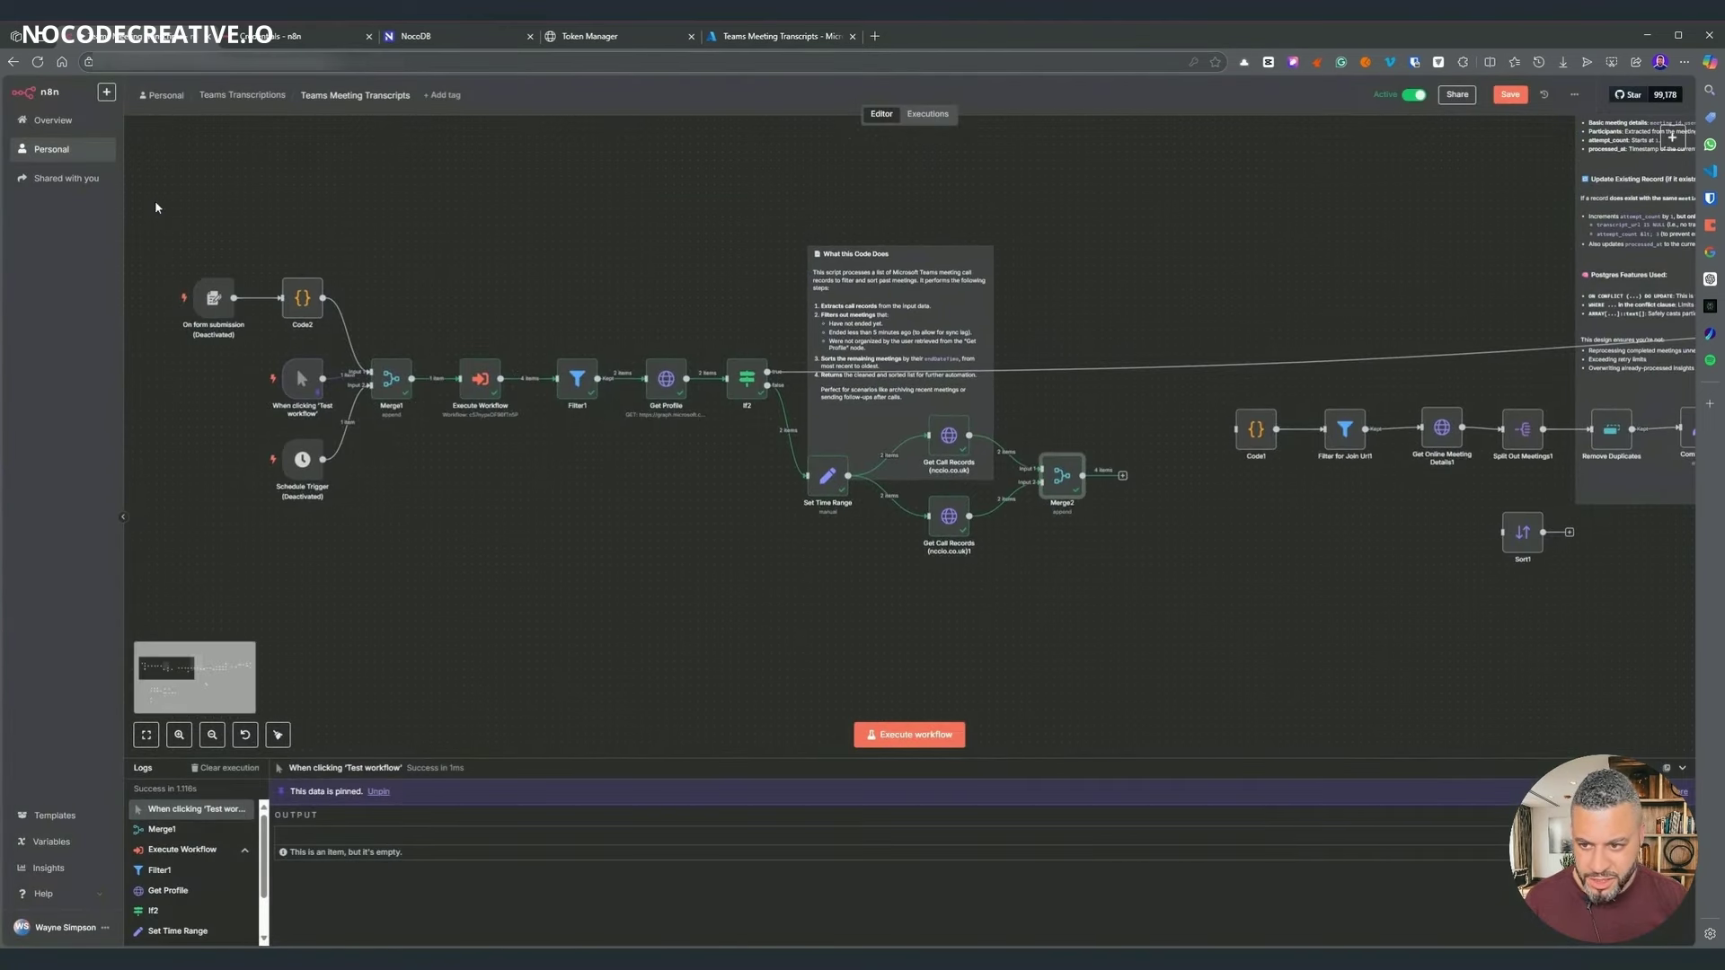
drag(155, 208, 1144, 662)
drag(1069, 530, 1174, 481)
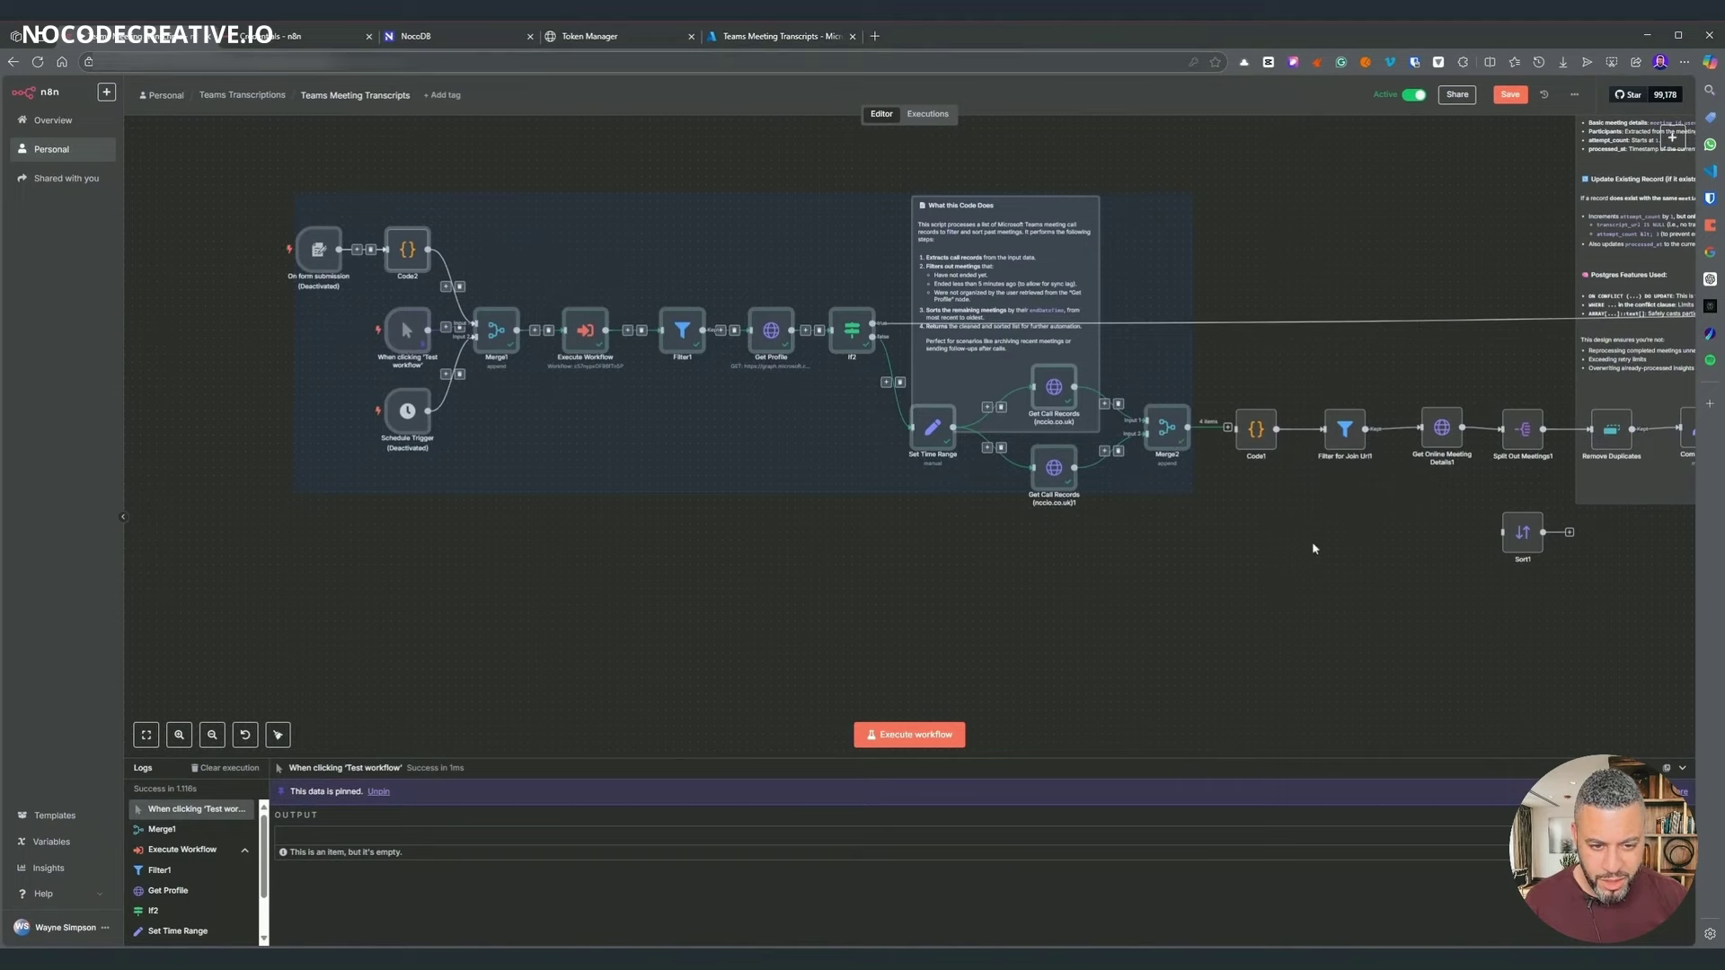
scroll(1317, 539, up, 5)
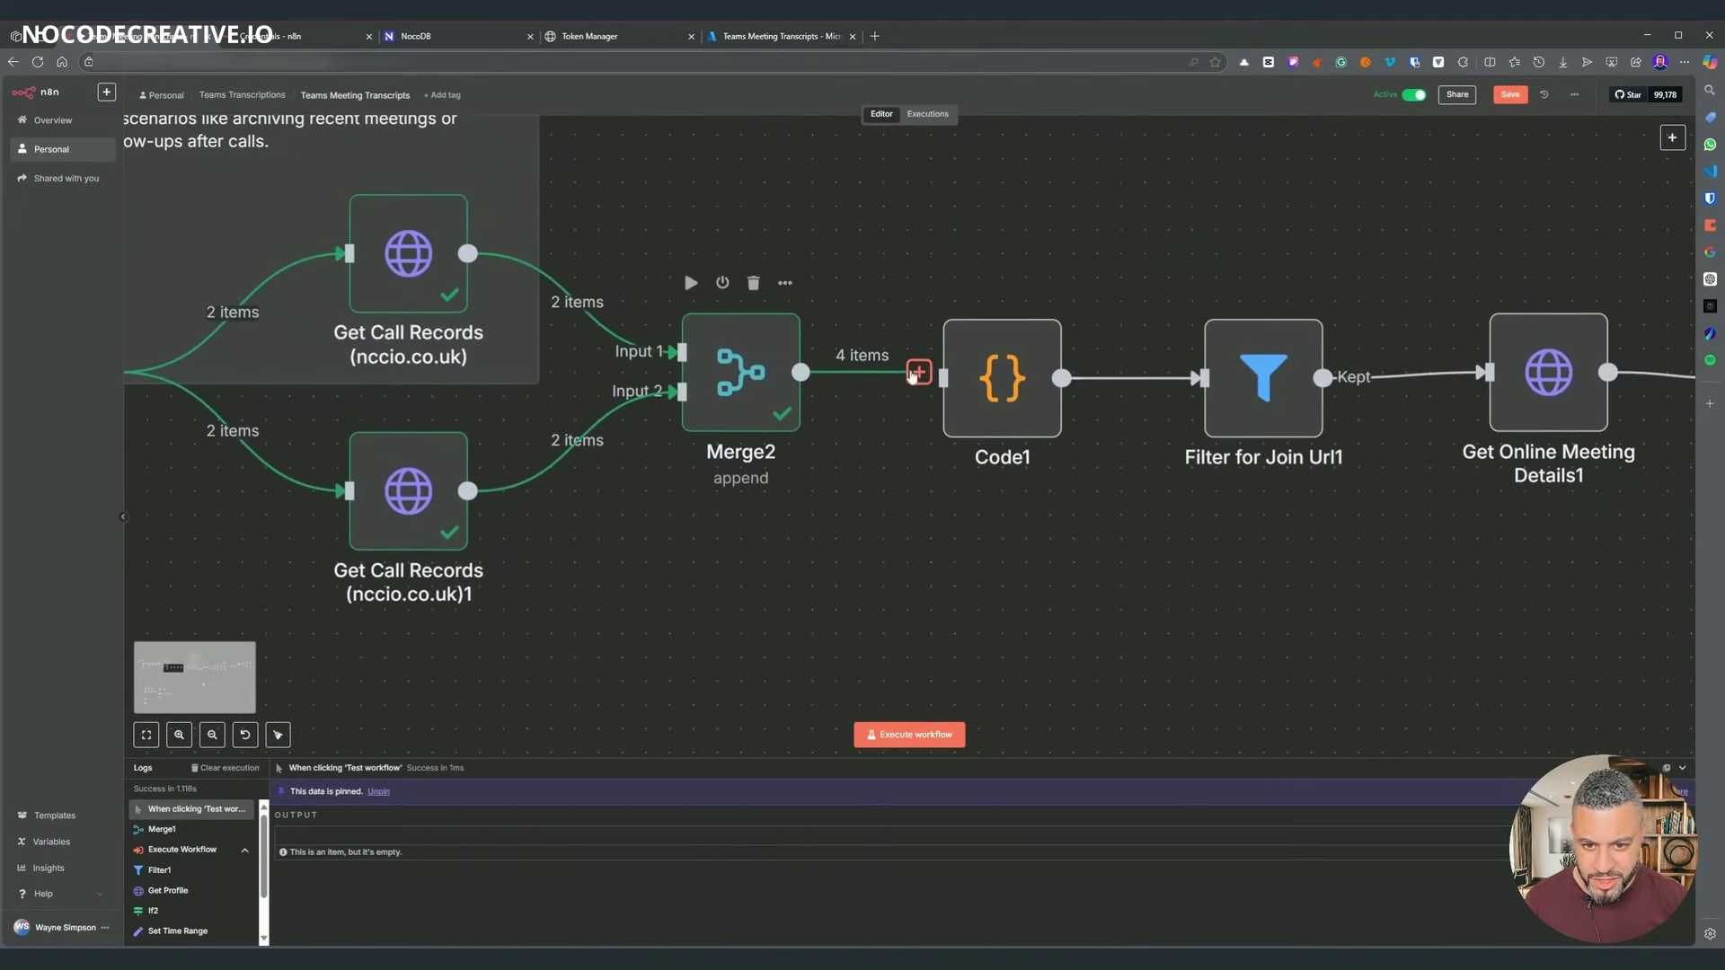
- Review the organizerUserIds line in Code1, which now outputs 9 records
double_click(988, 378)
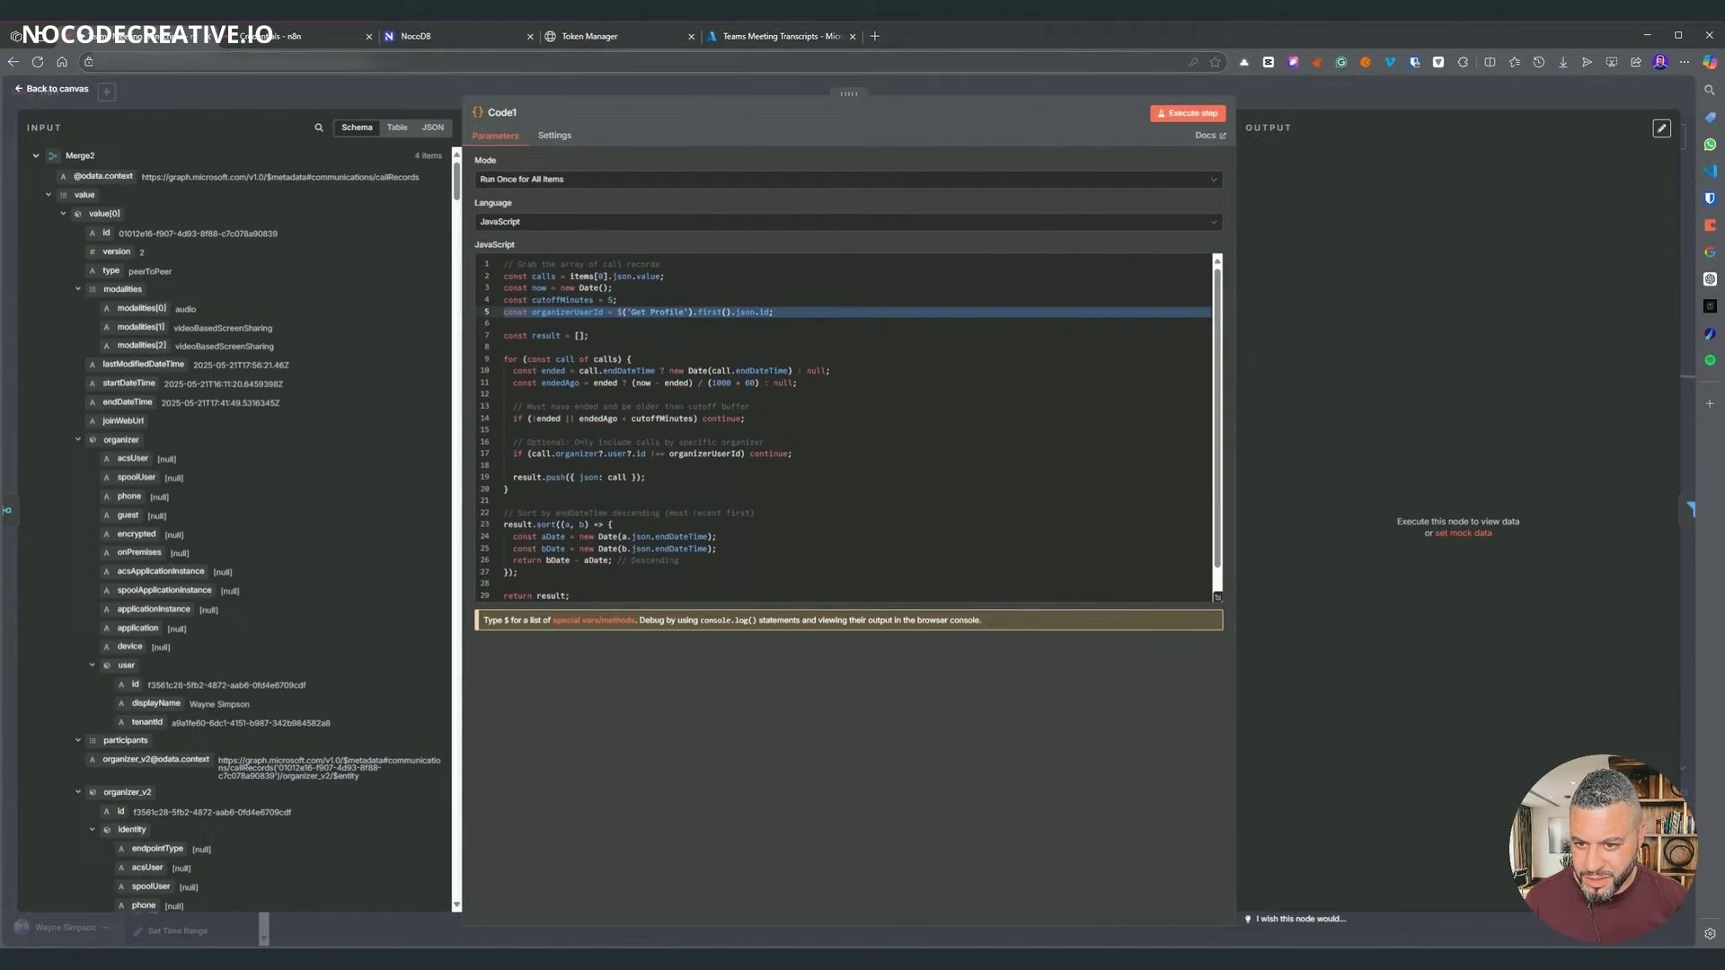
scroll(844, 427, down, 1)
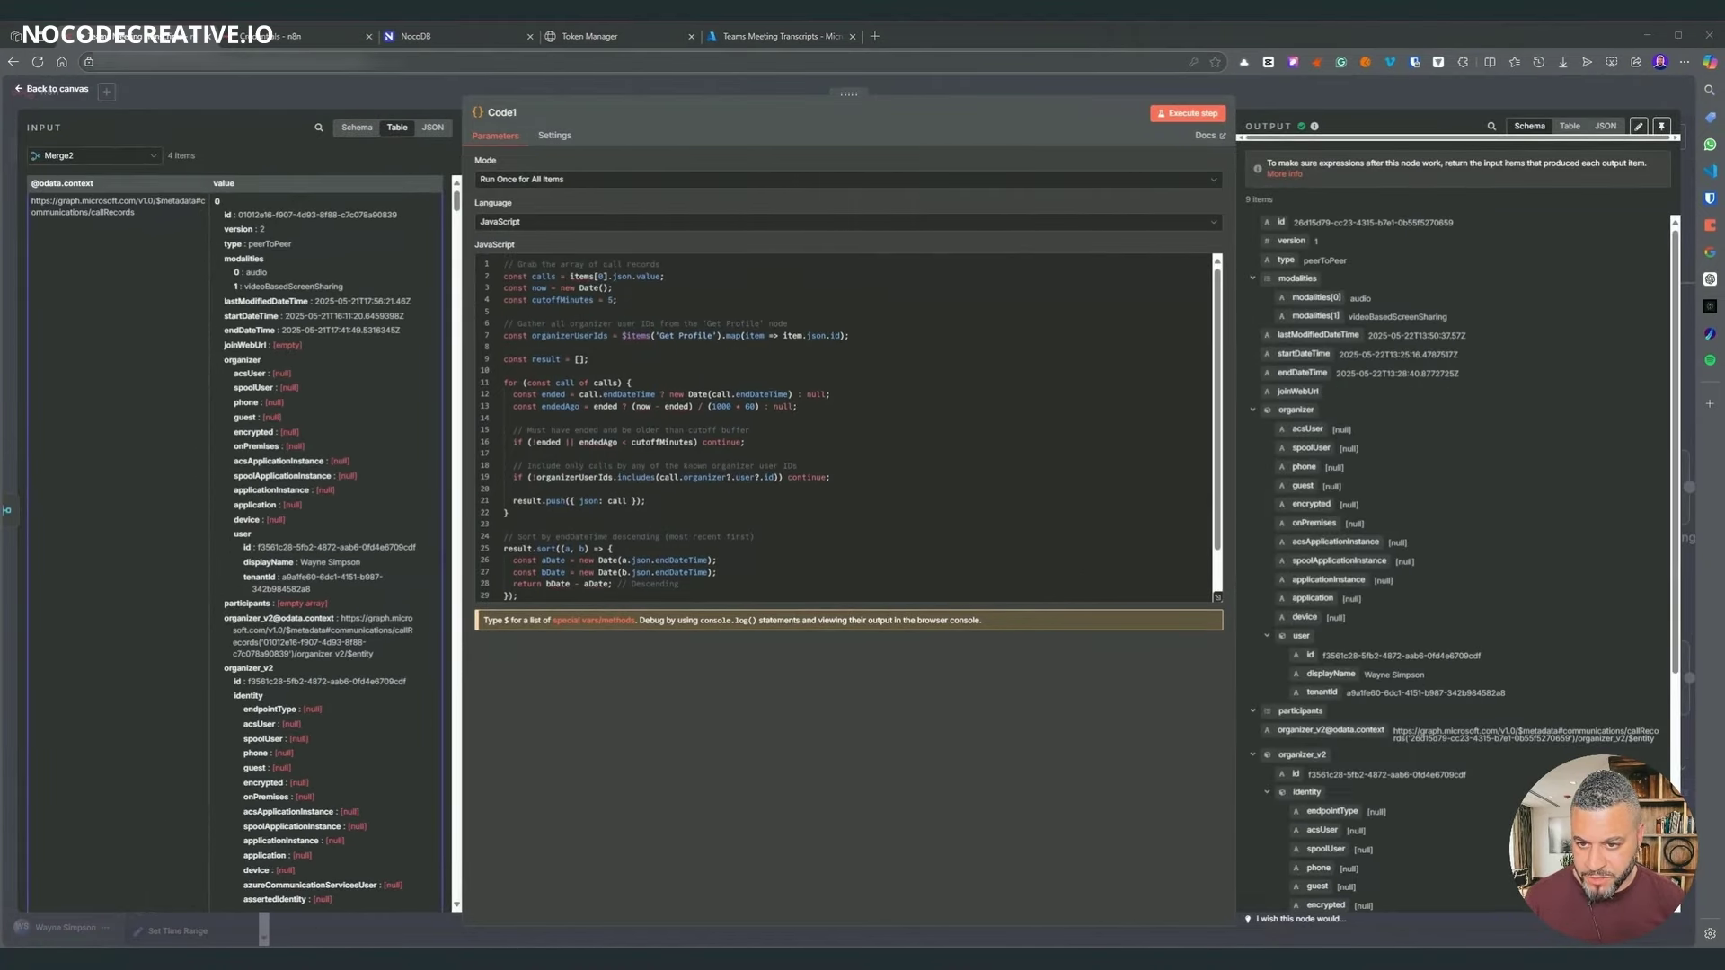
click(488, 335)
click(504, 371)
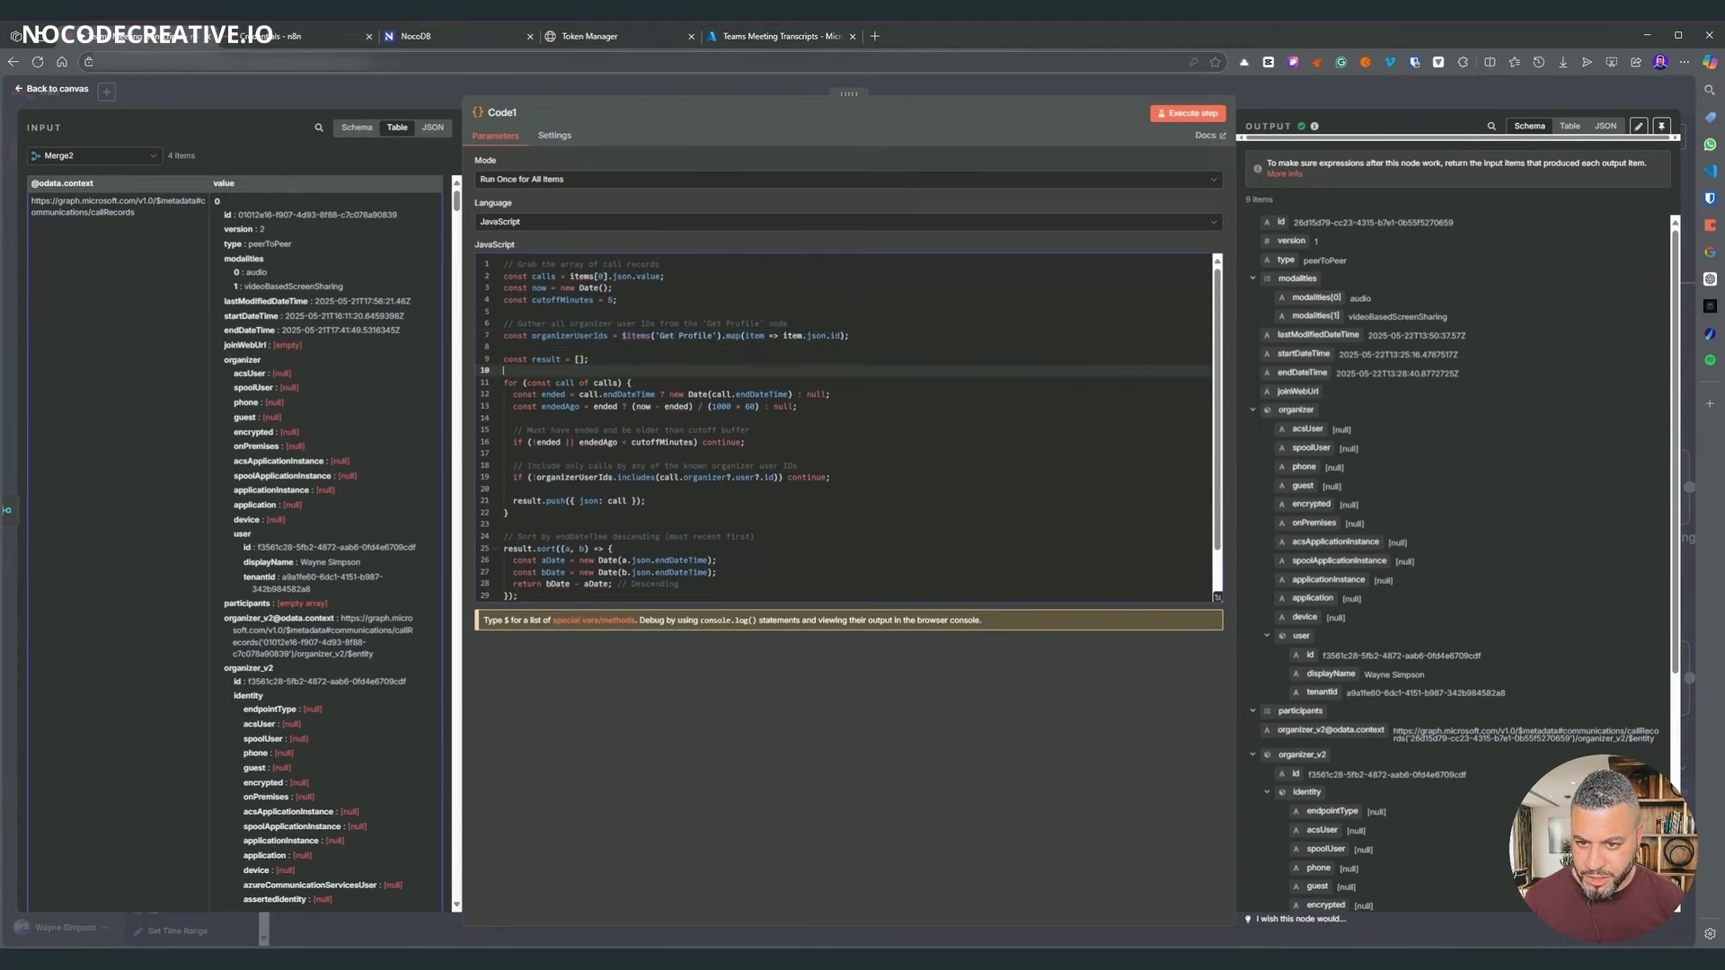
drag(850, 335, 560, 335)
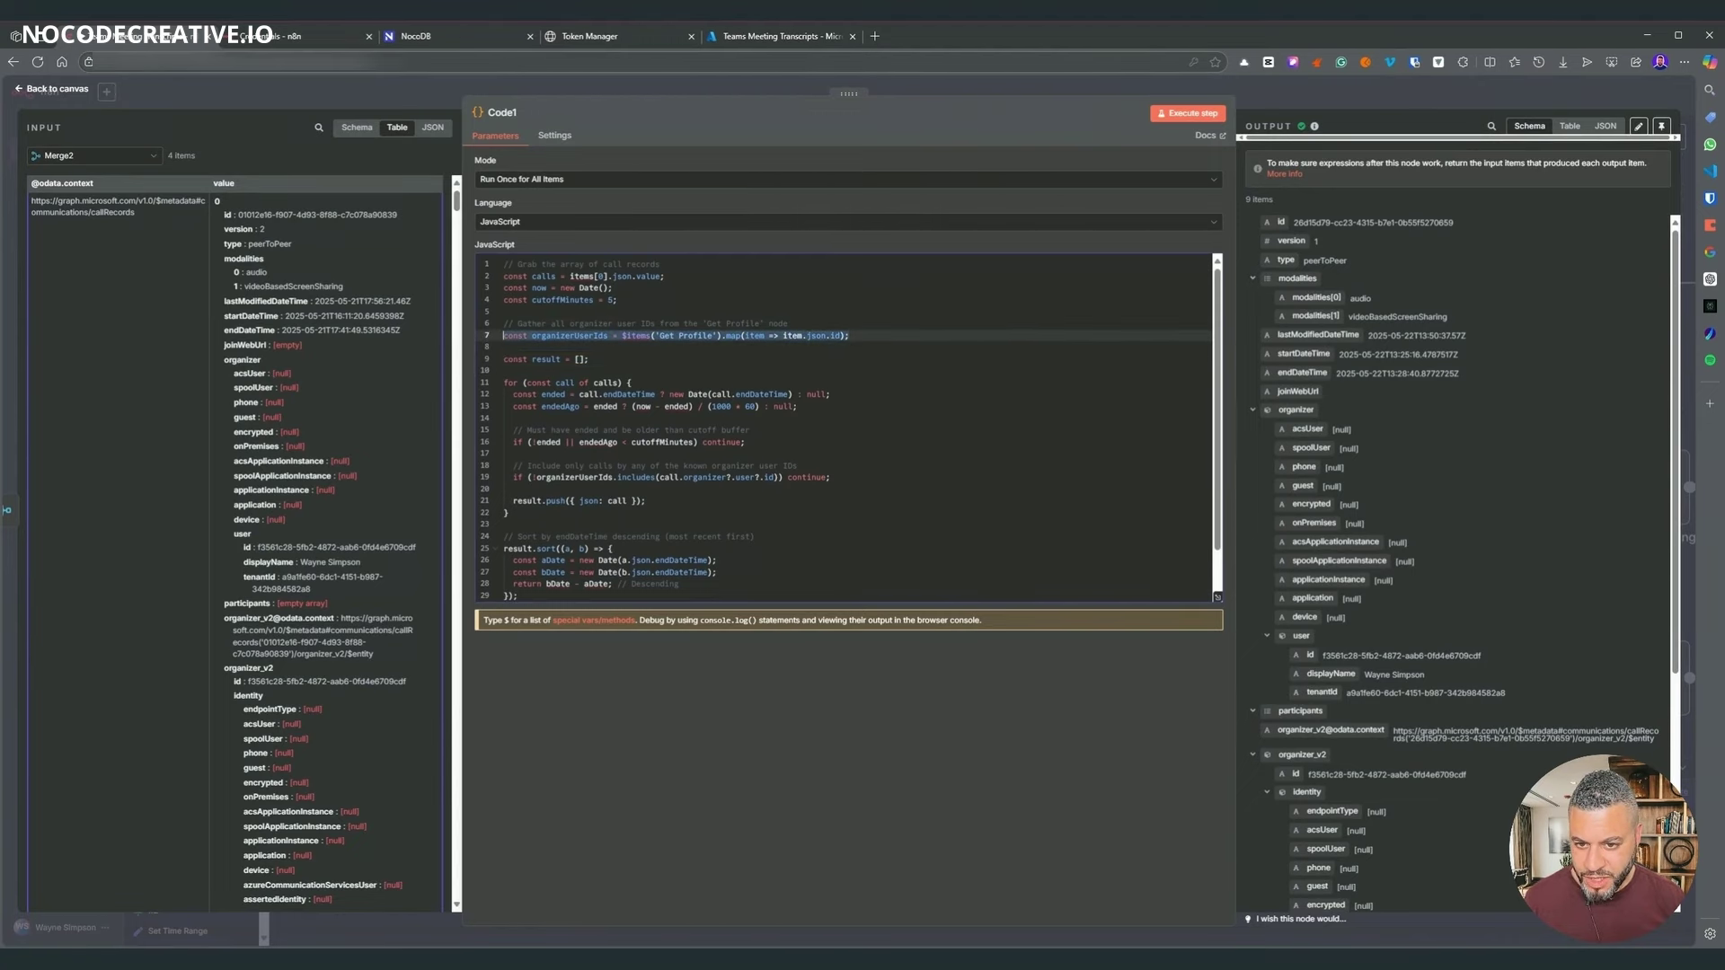
click(1272, 98)
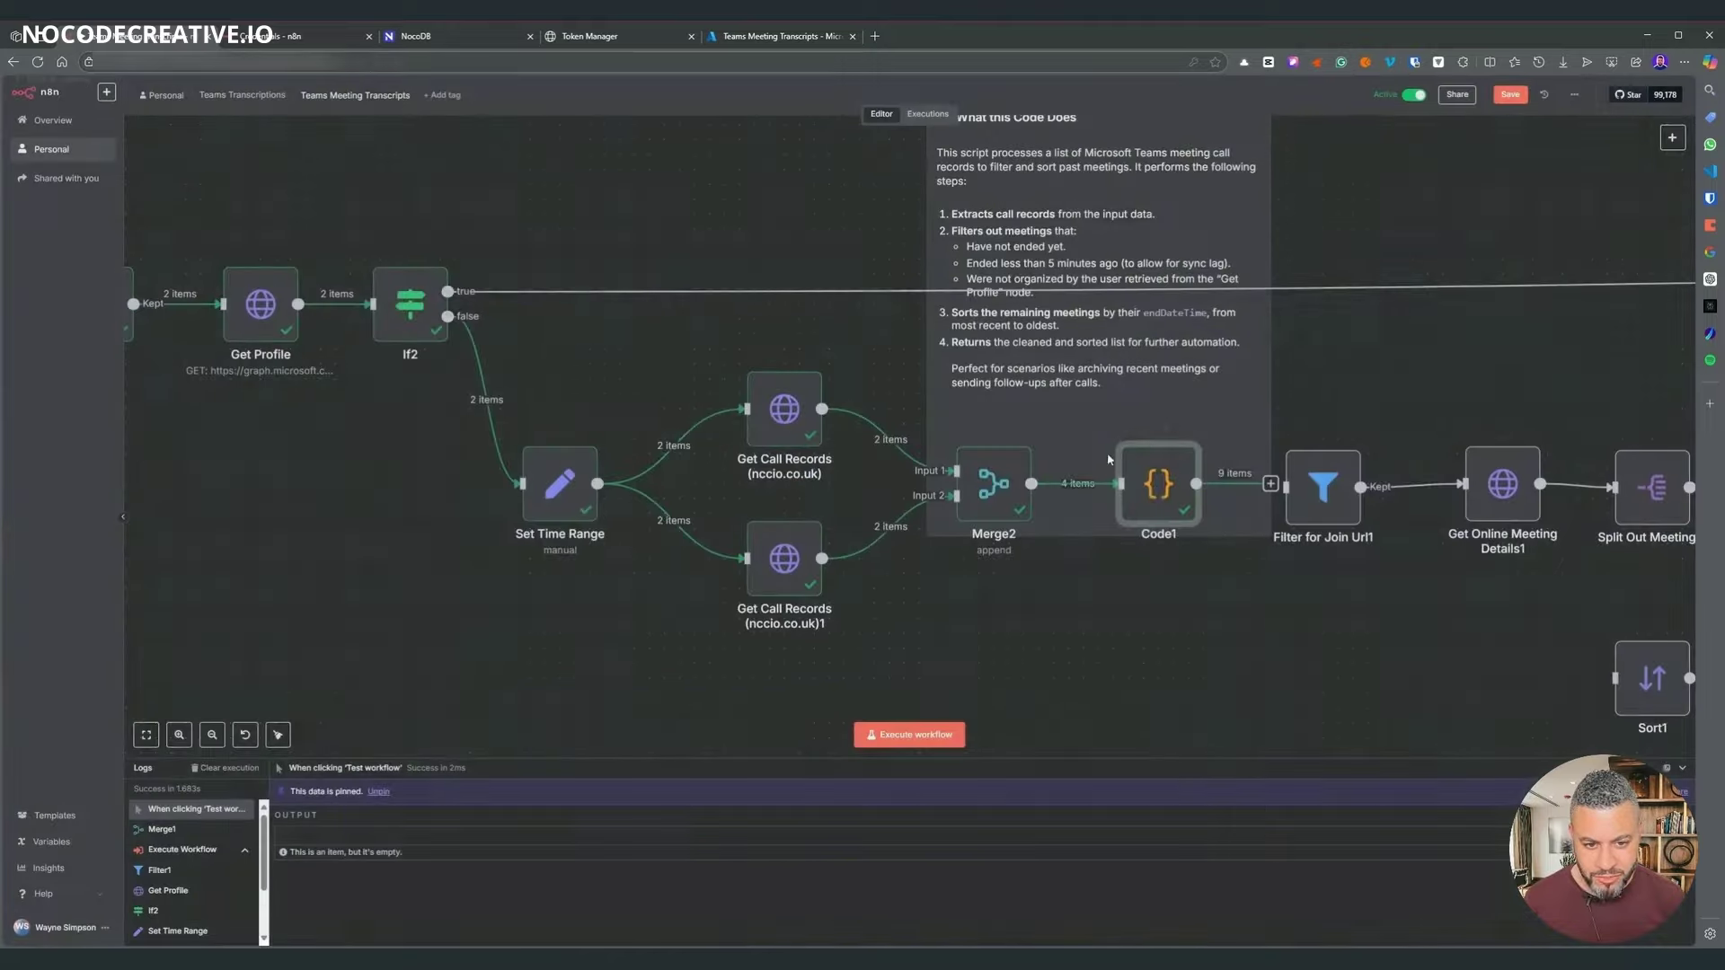
double_click(1147, 514)
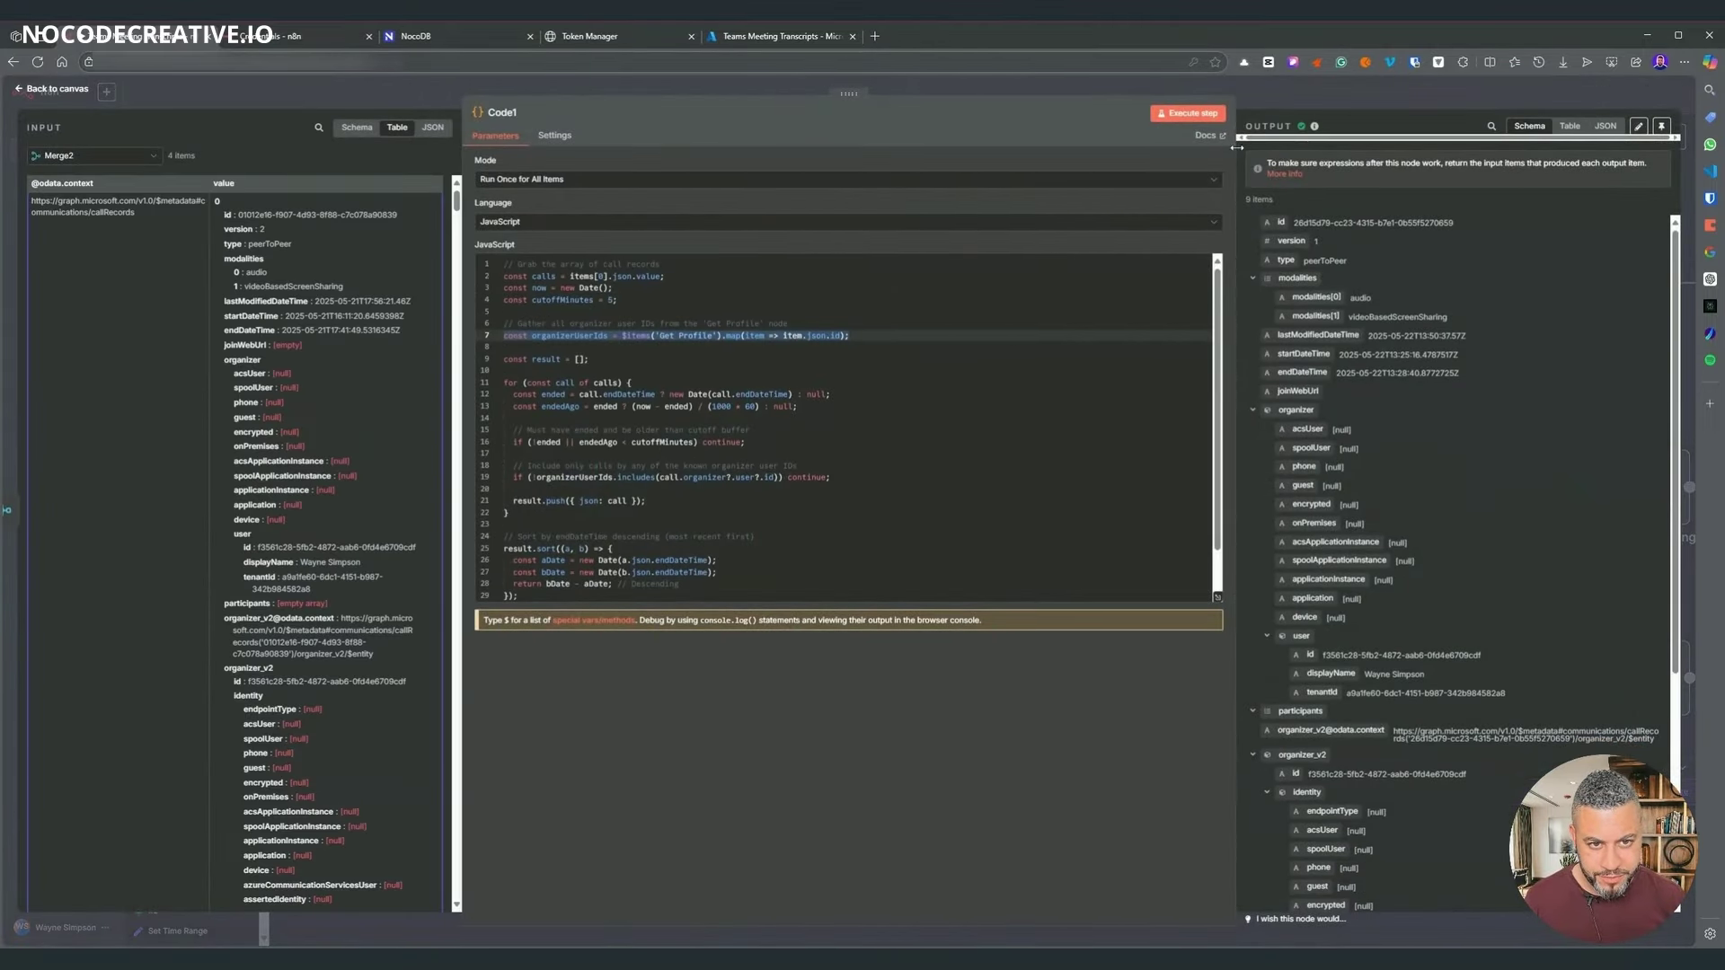
scroll(1259, 357, down, 3)
scroll(1259, 336, up, 3)
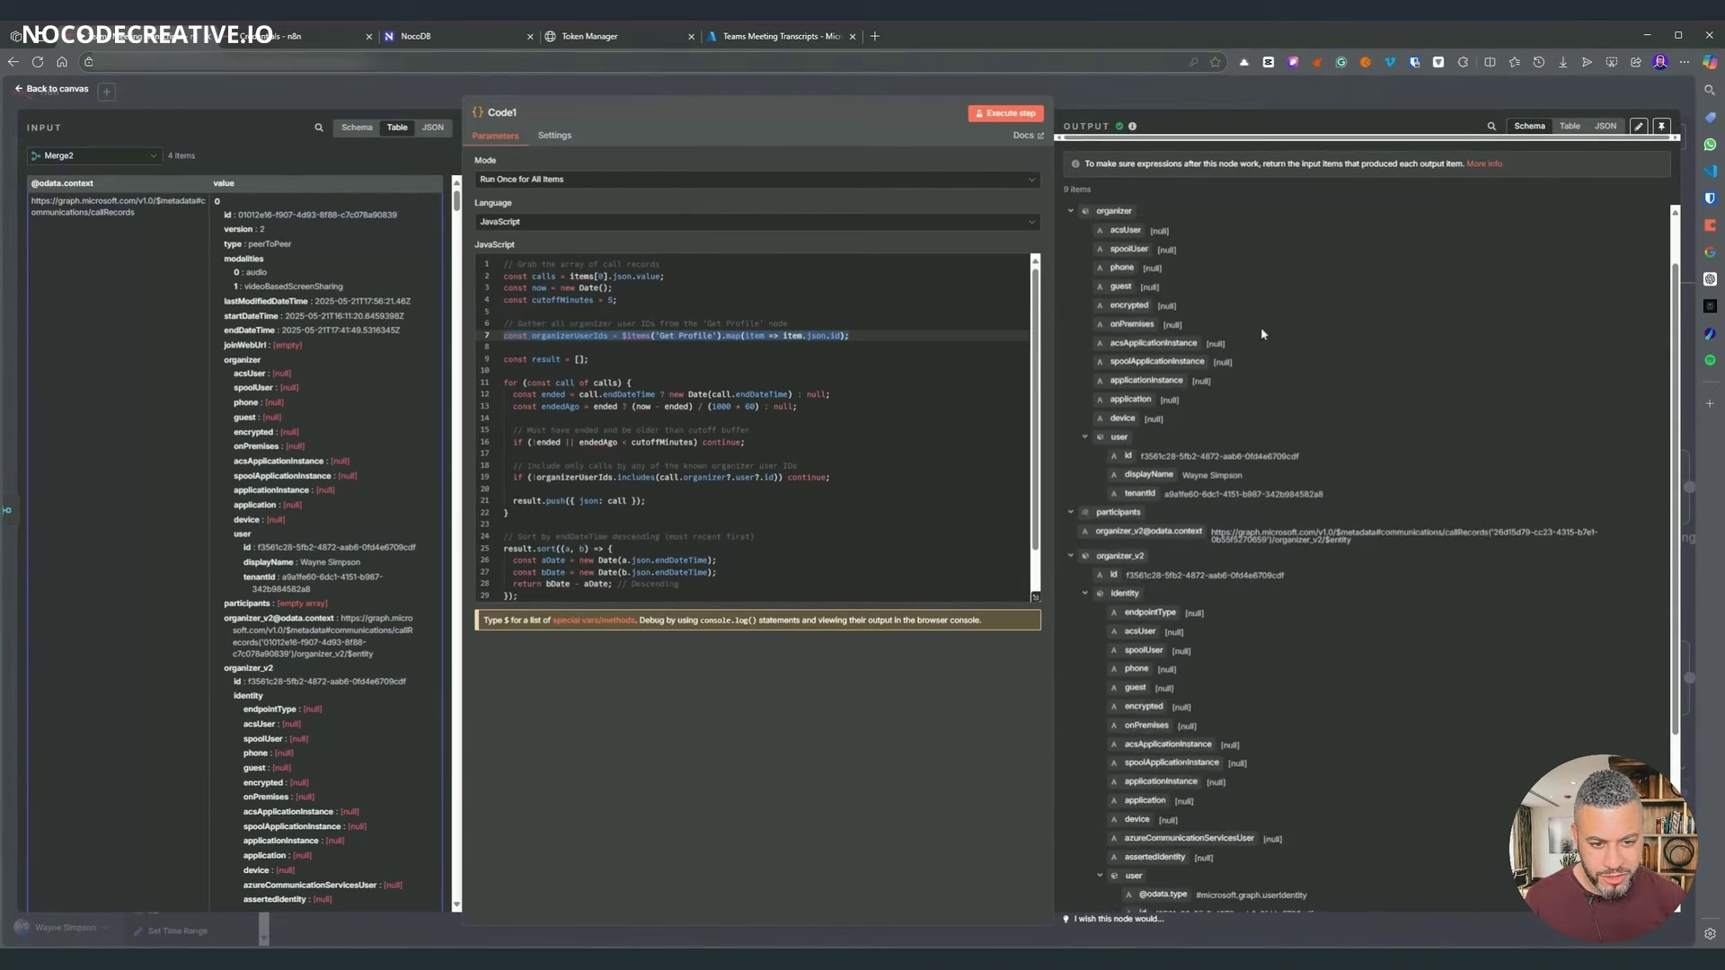
click(1218, 89)
- Execute Filter for Join Url1, which keeps 1 item
scroll(1161, 622, right, 5)
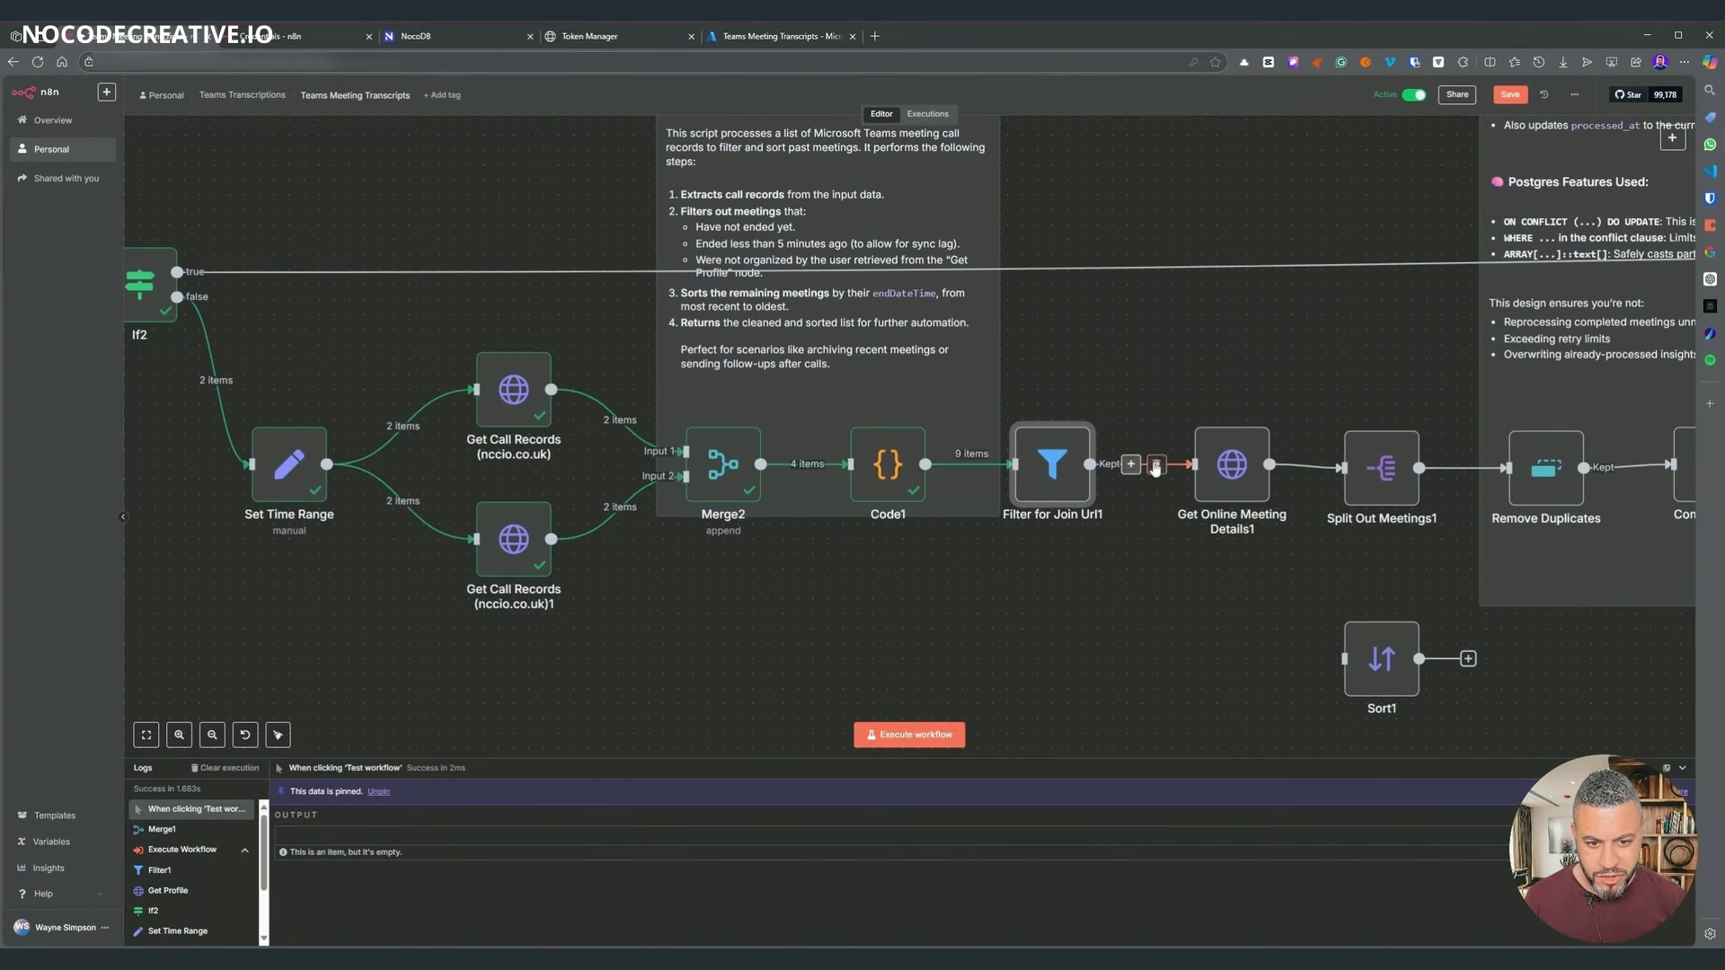
right_click(1055, 462)
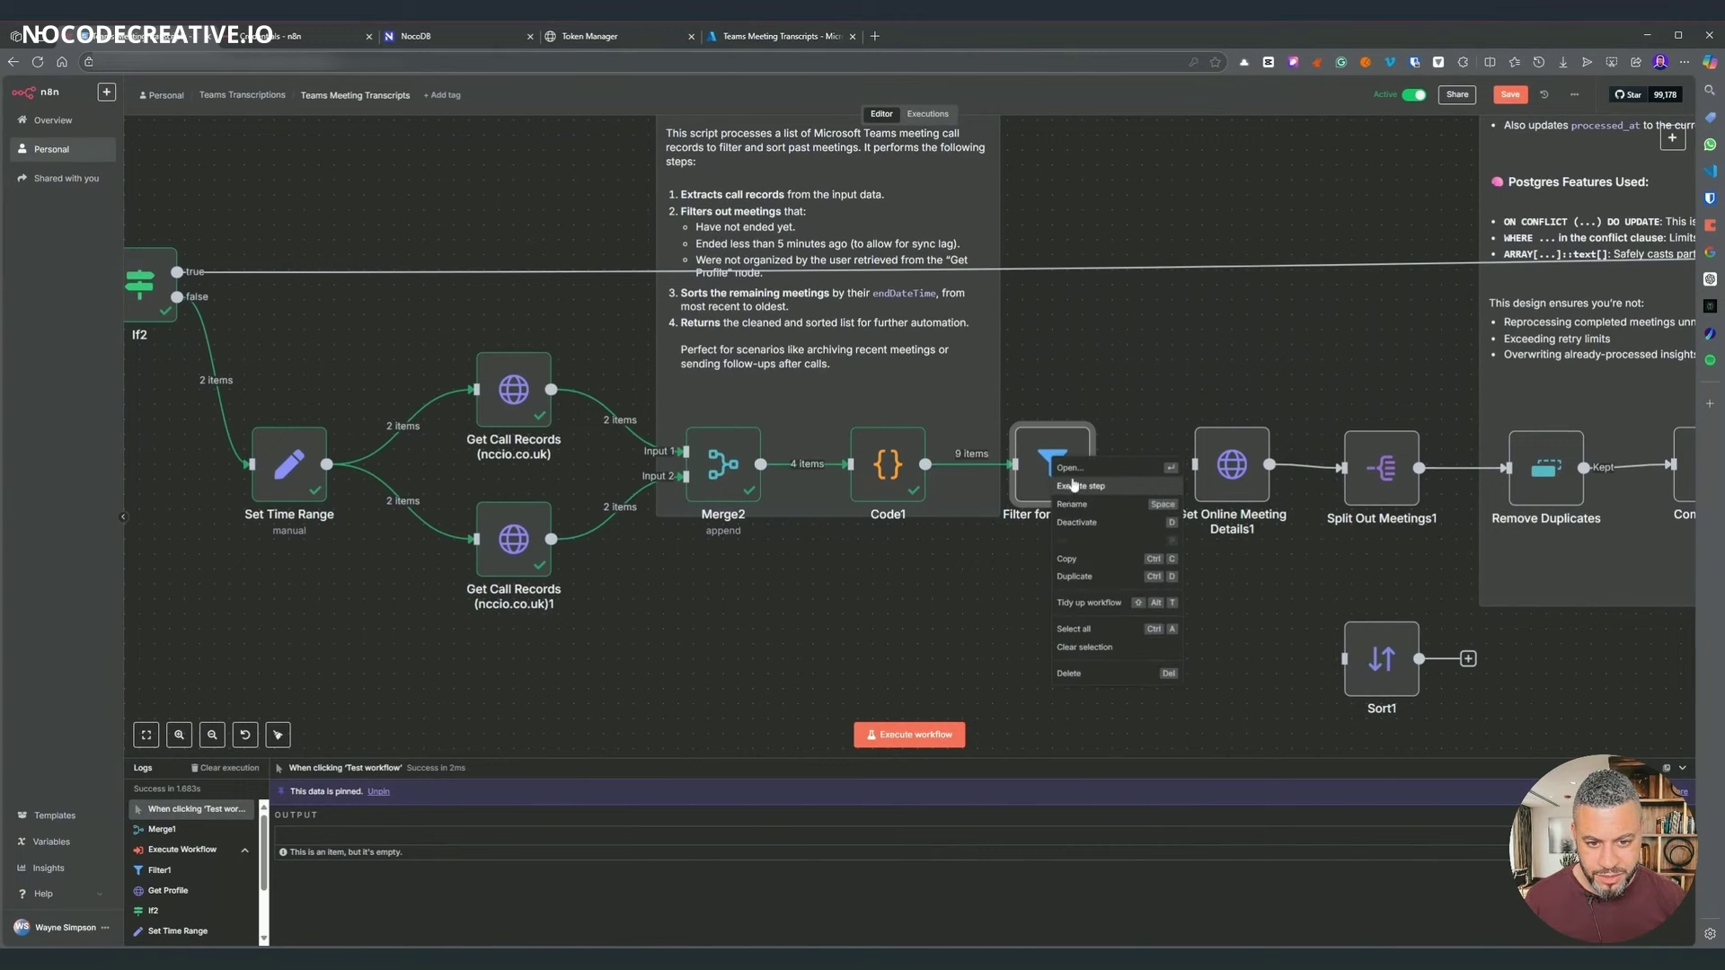
click(1074, 485)
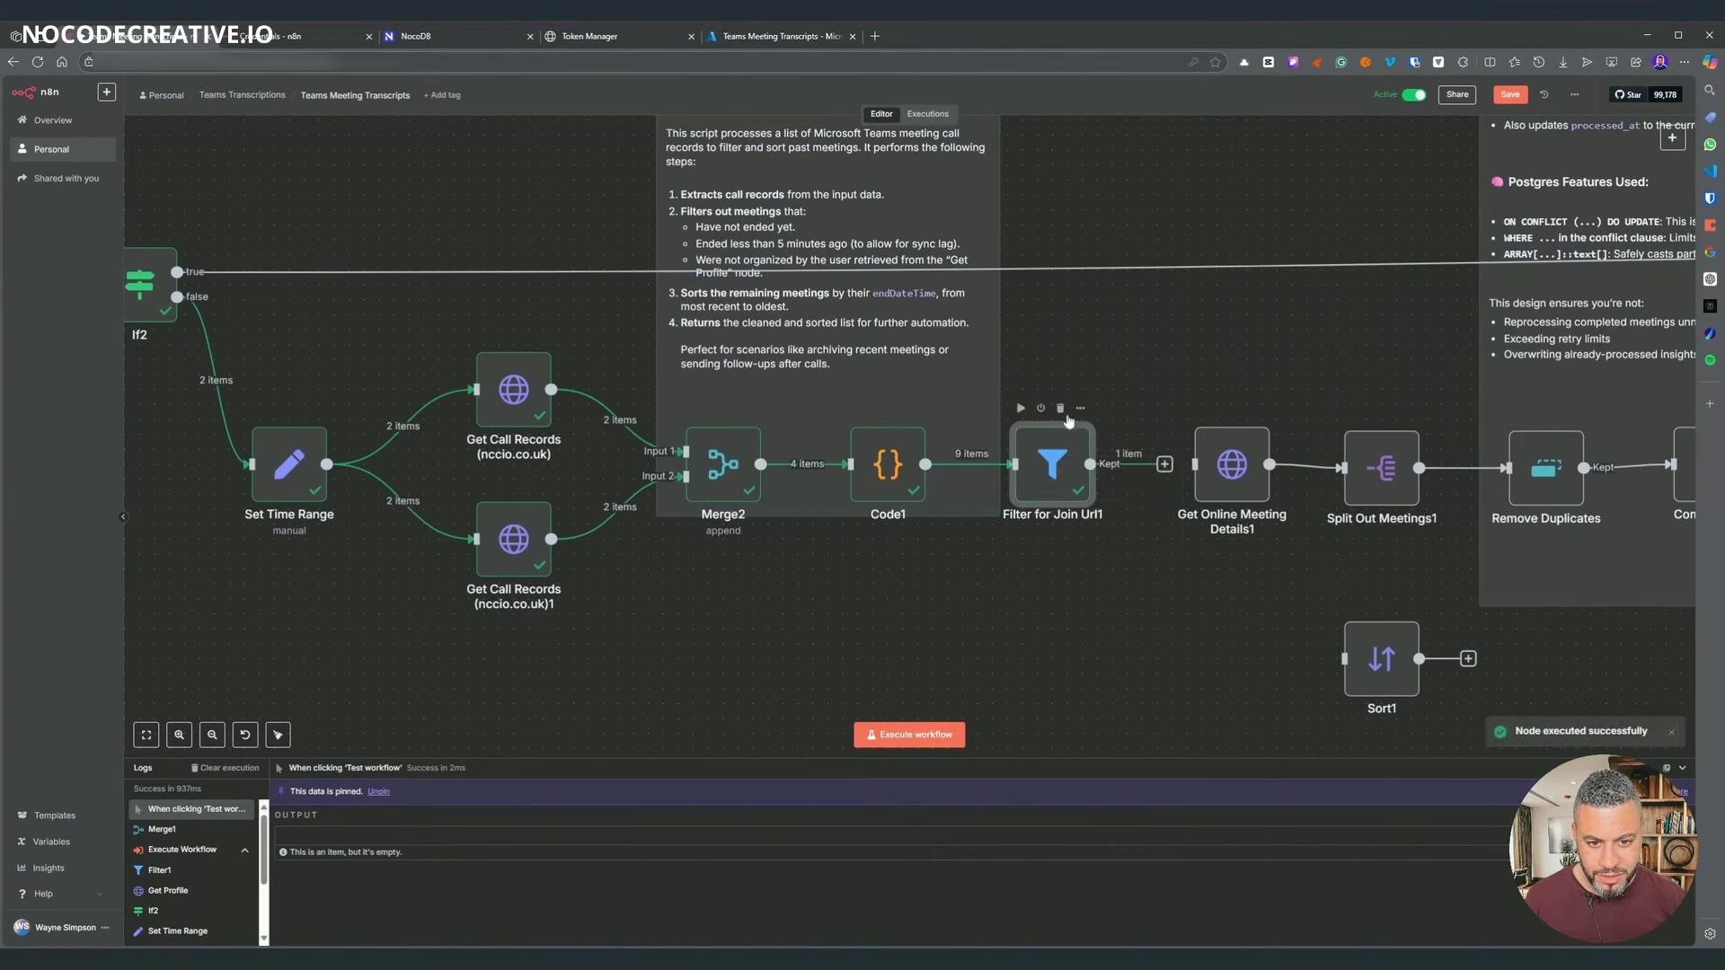
mouse_move(980, 463)
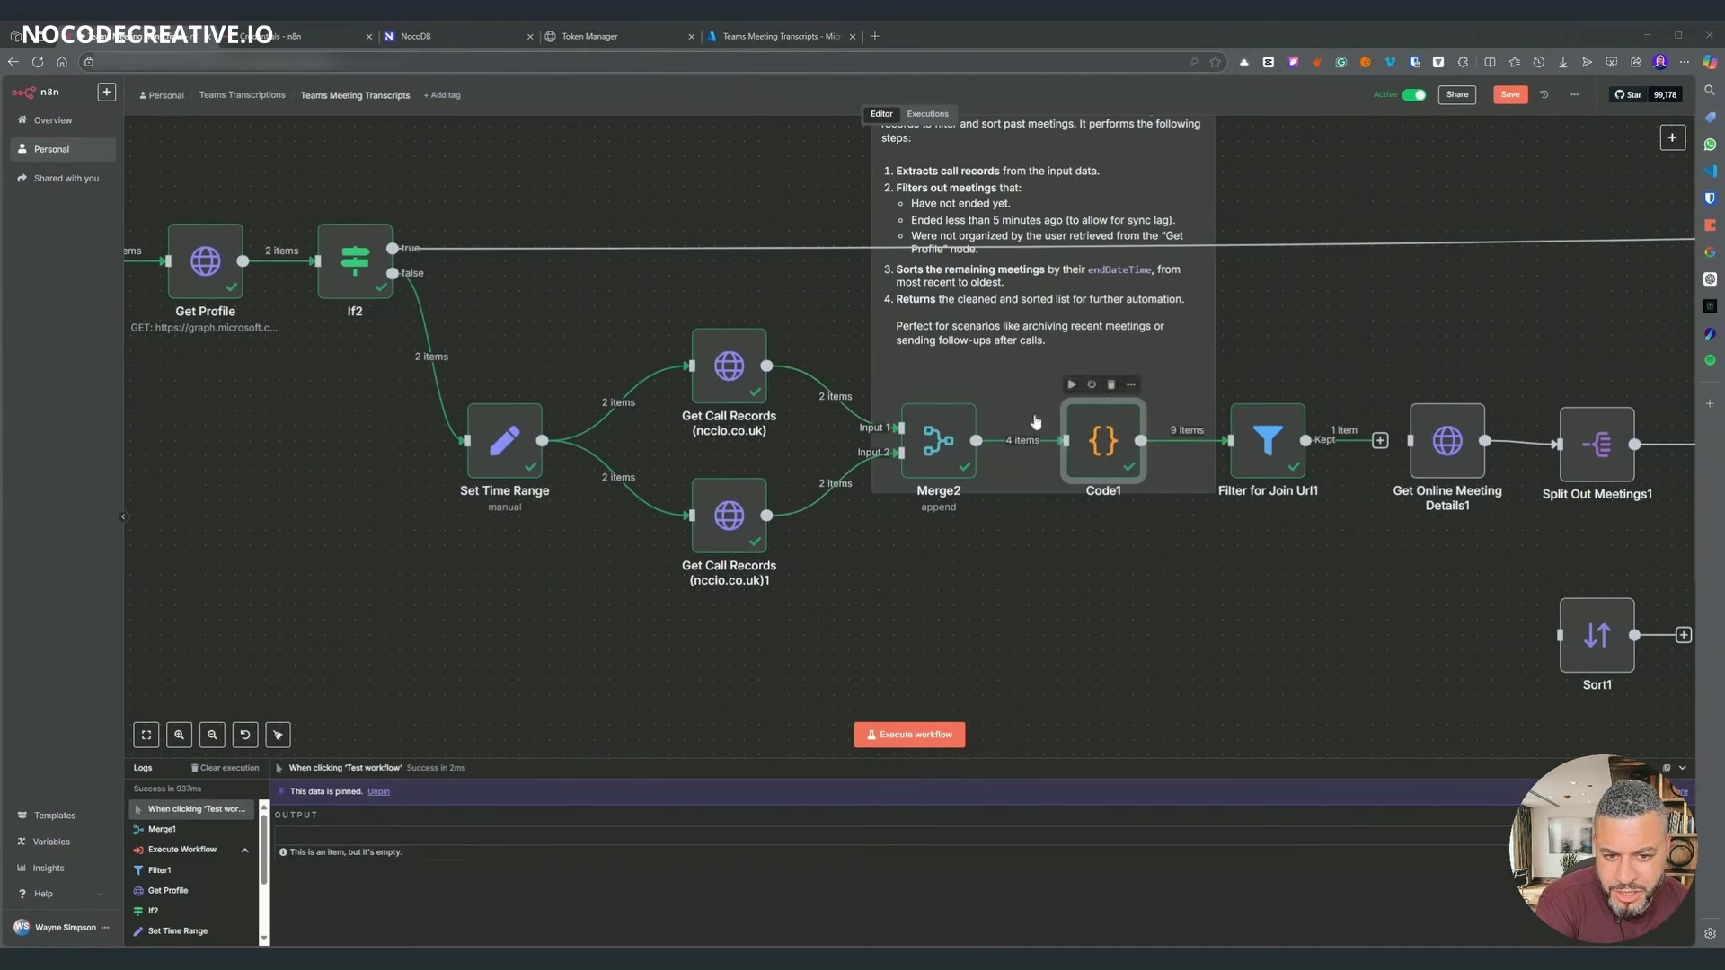
double_click(1090, 457)
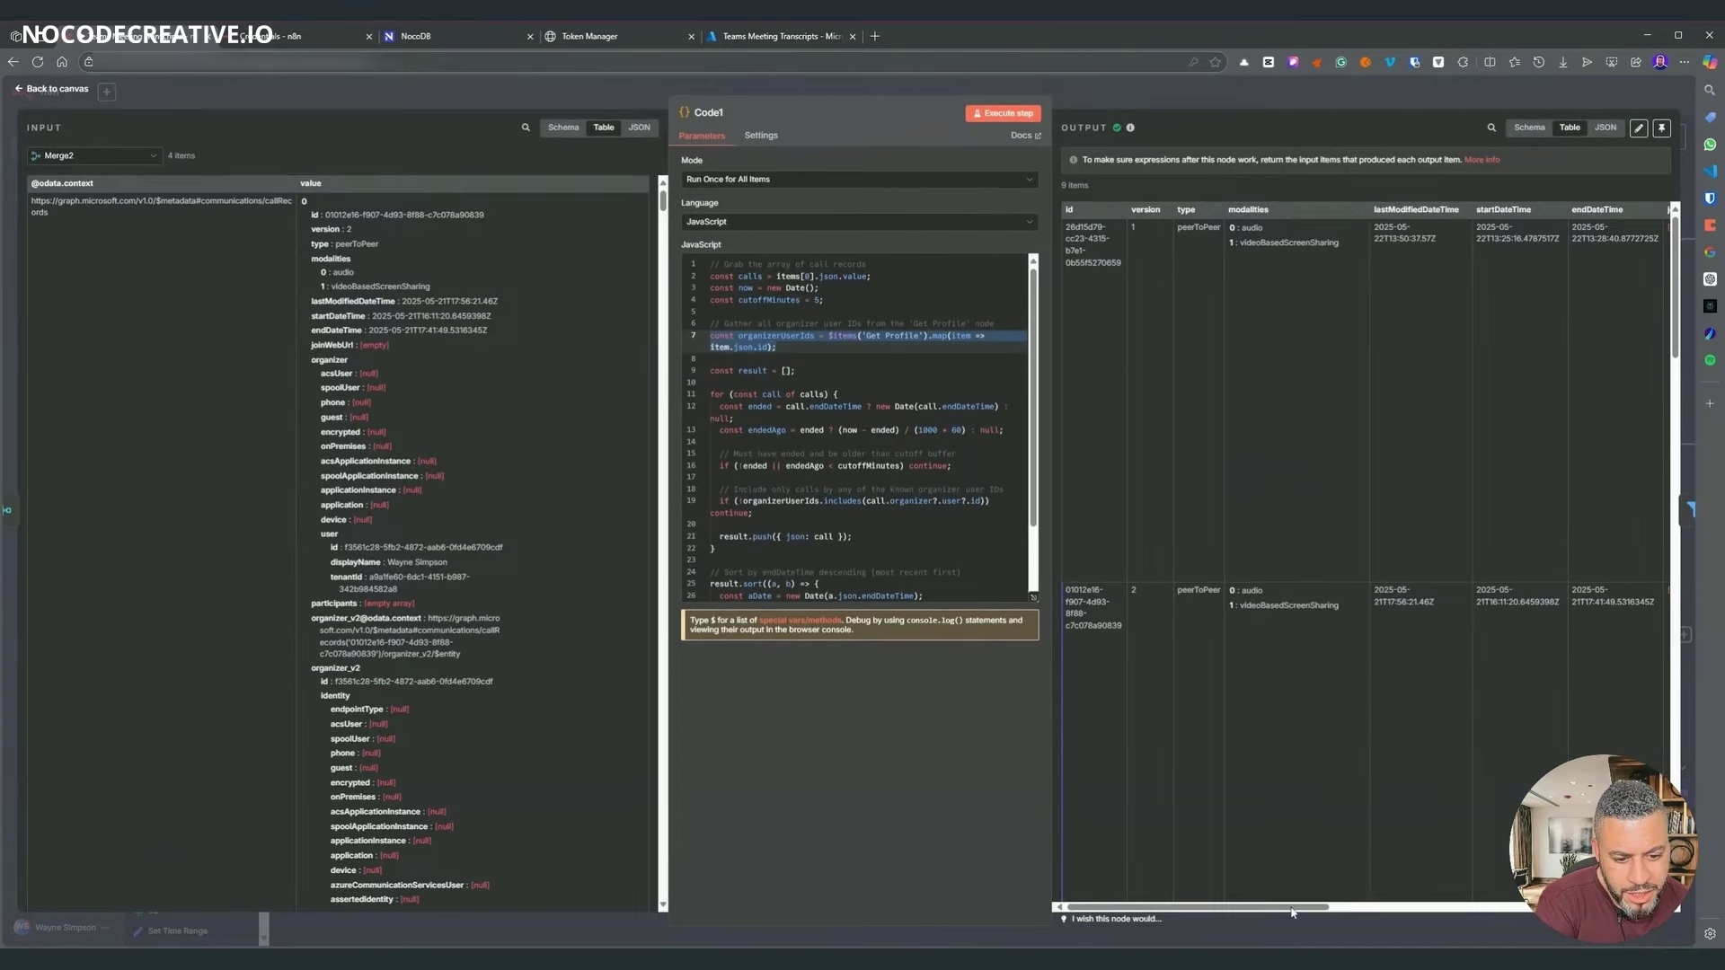
scroll(1334, 909, right, 3)
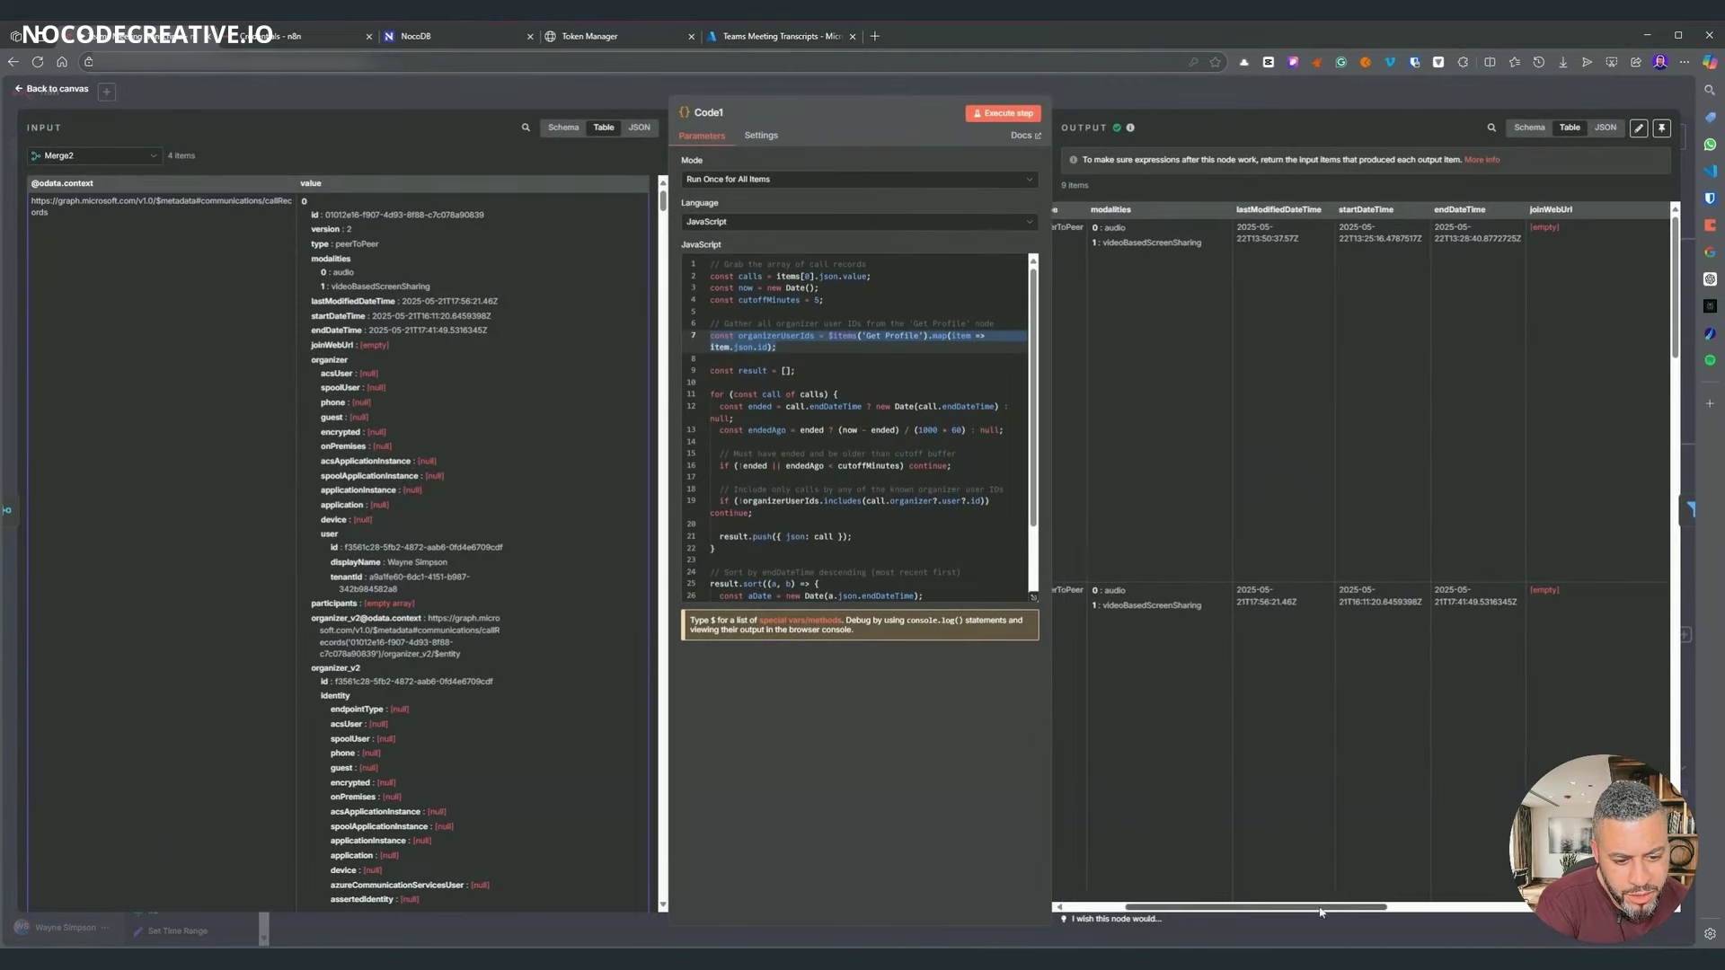
key(ctrl+a)
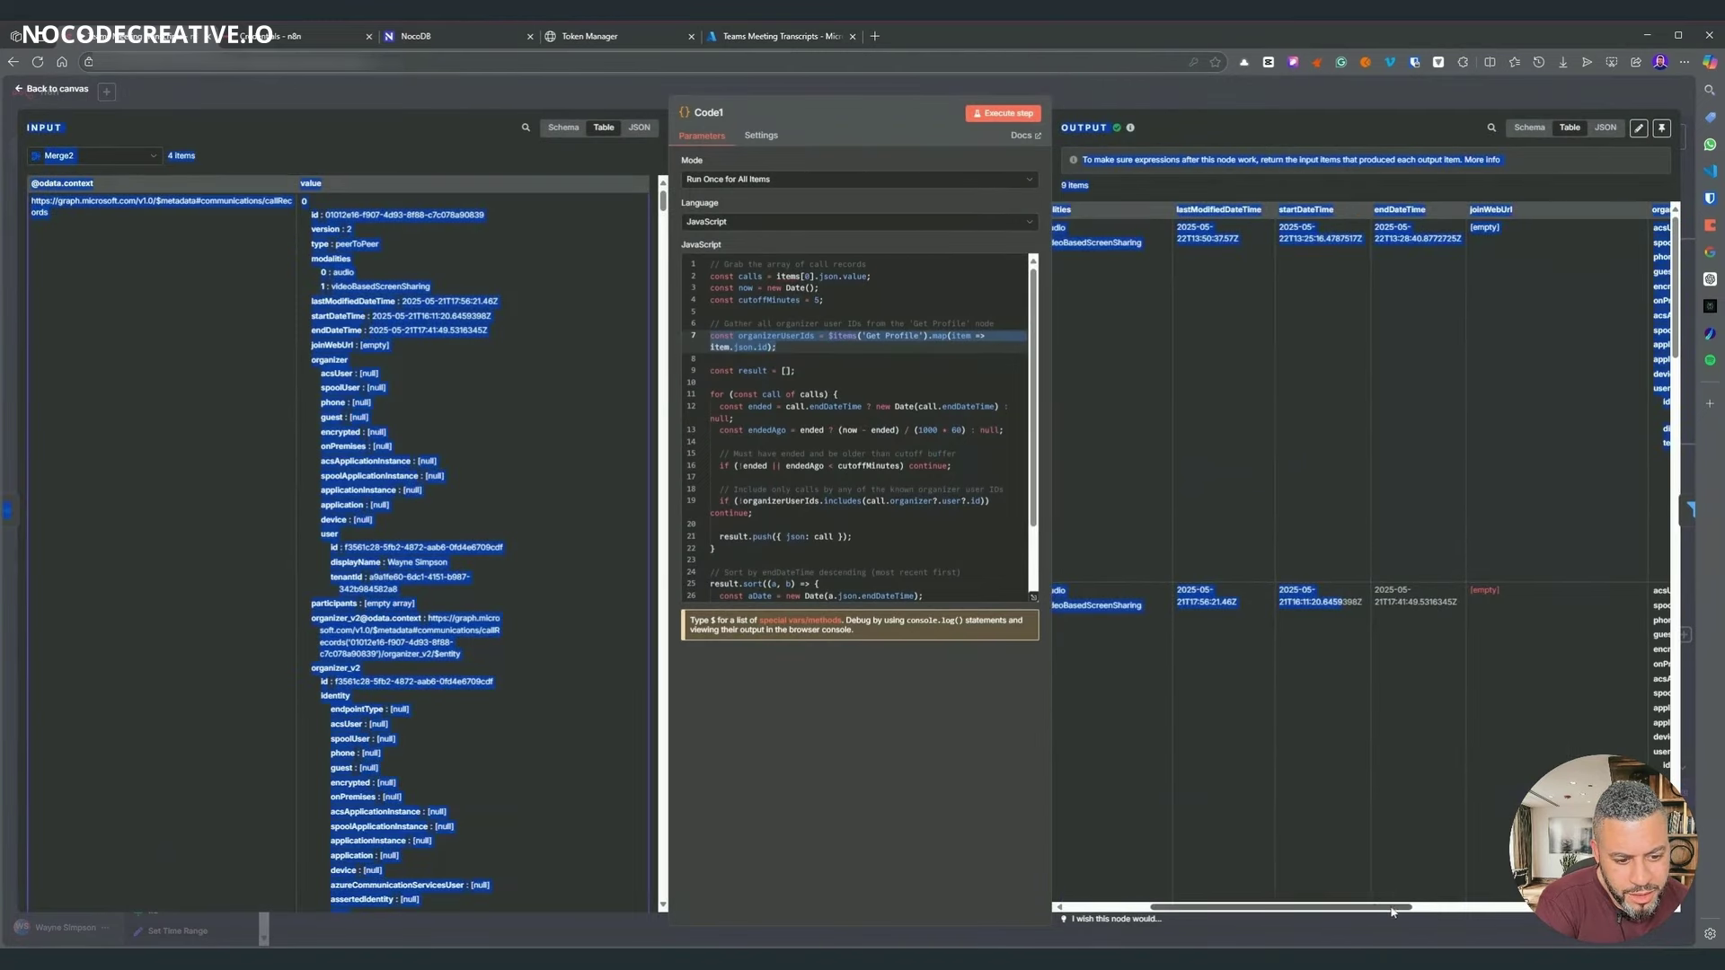
scroll(1561, 581, right, 3)
click(1401, 503)
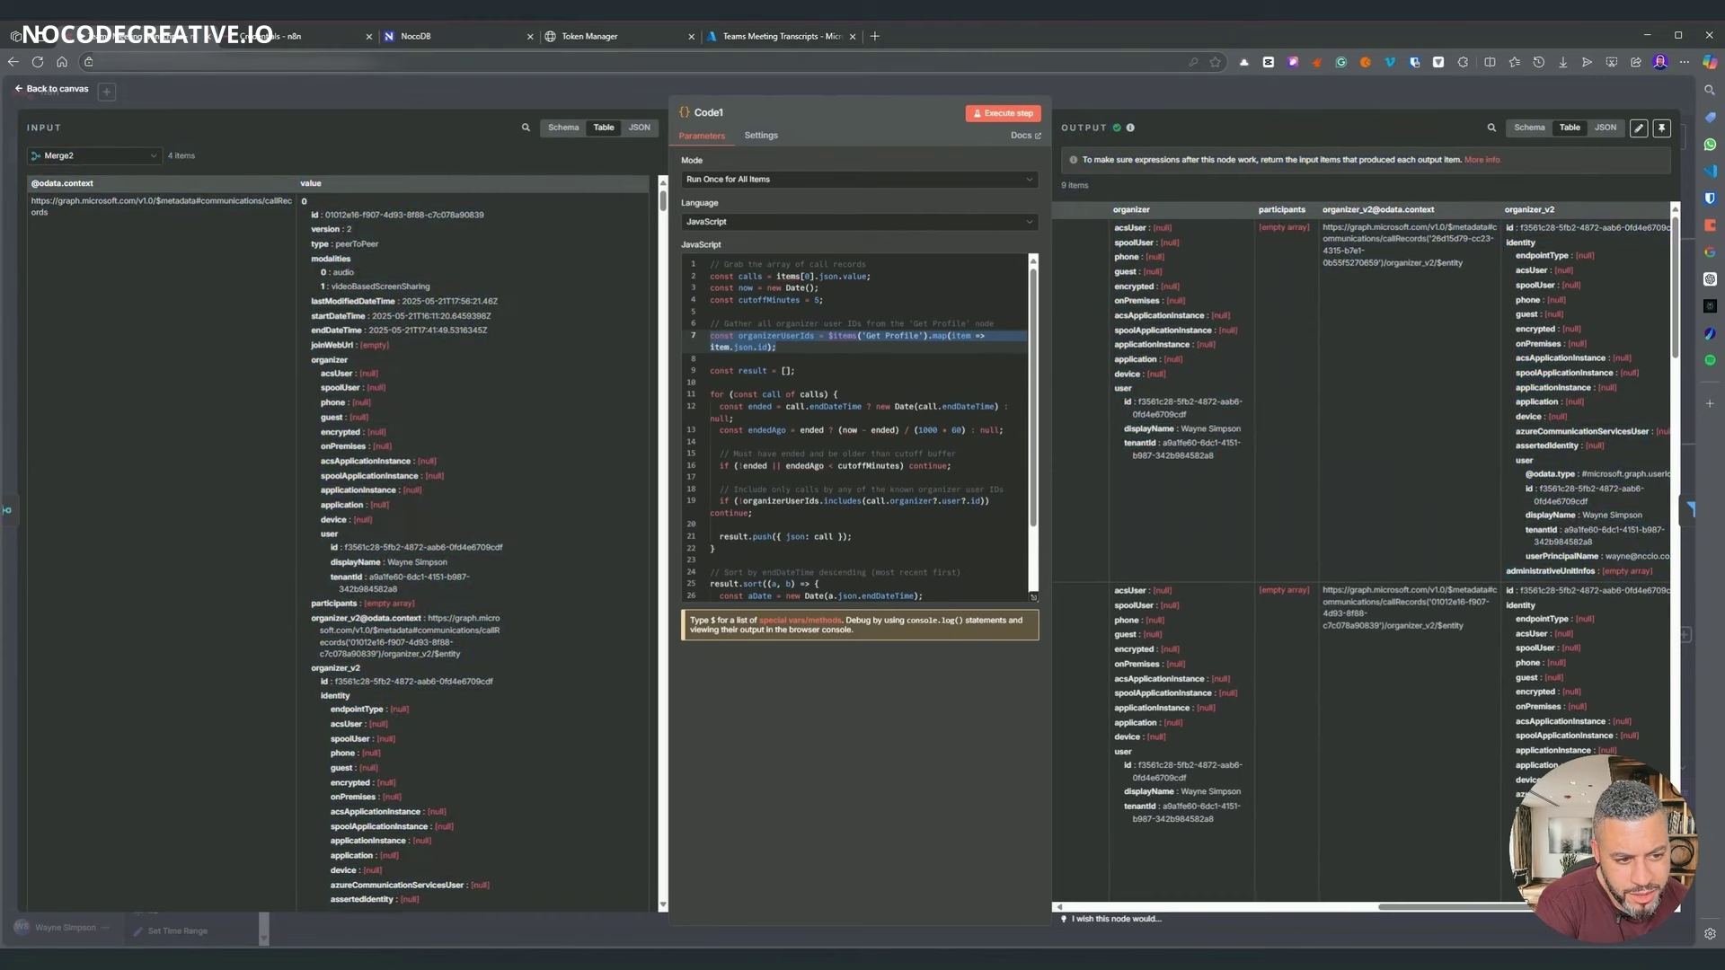
scroll(1374, 560, right, 1)
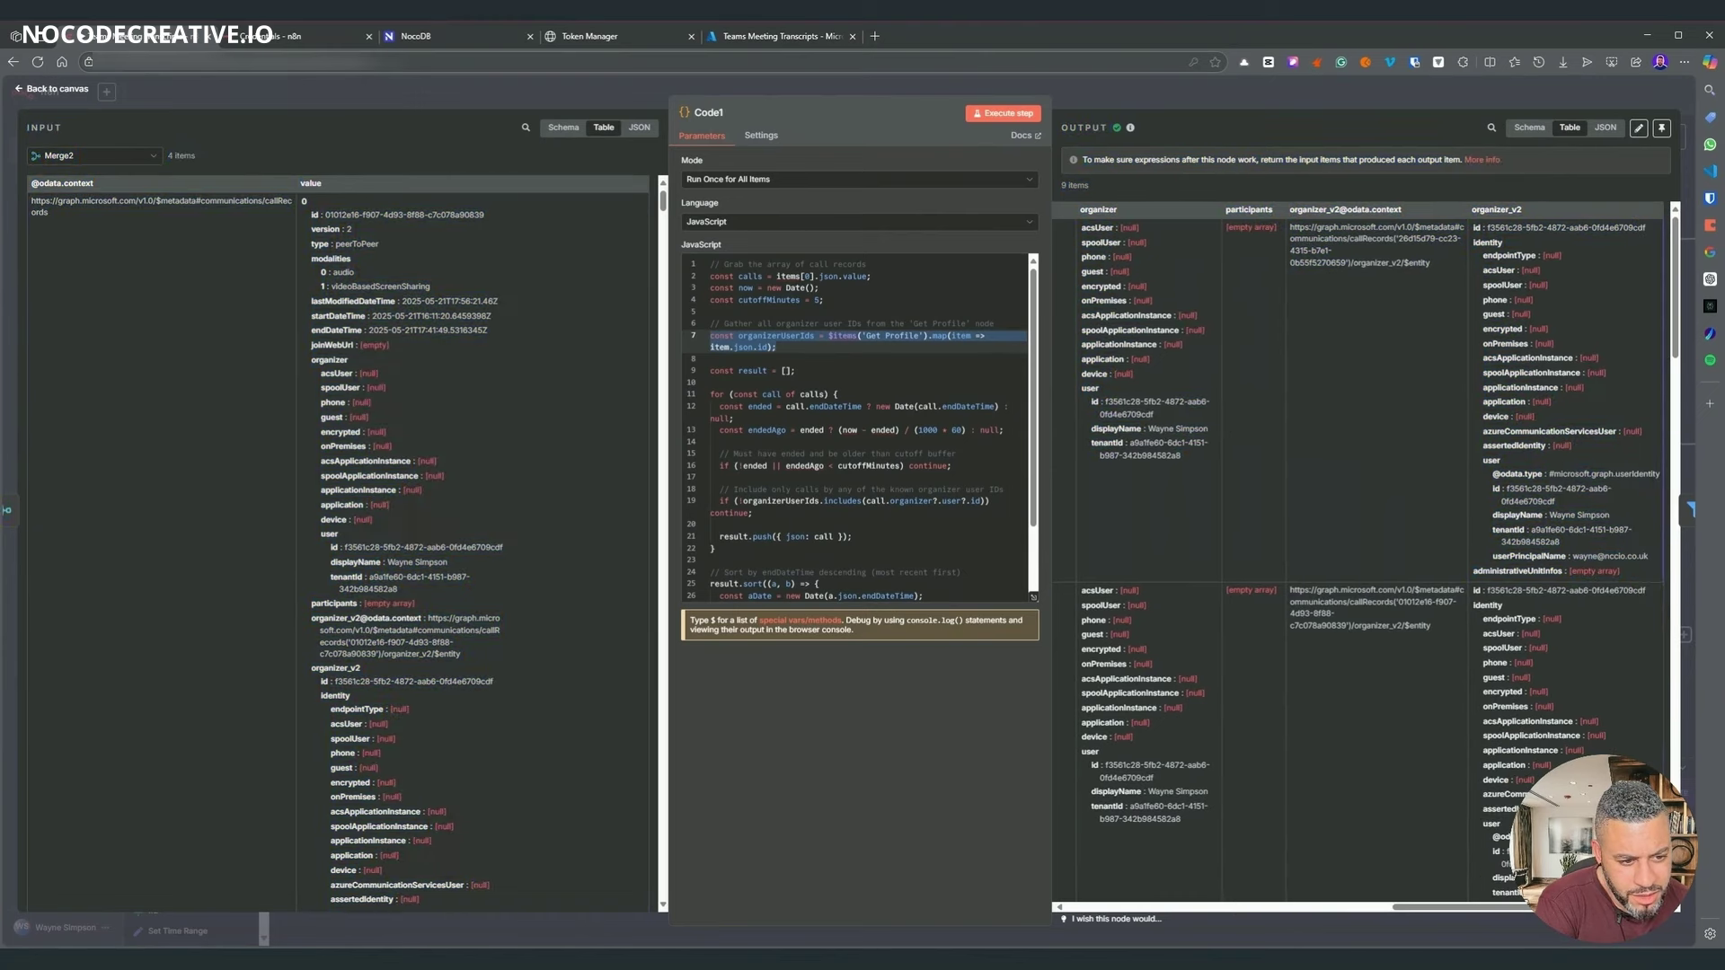
scroll(1628, 508, down, 10)
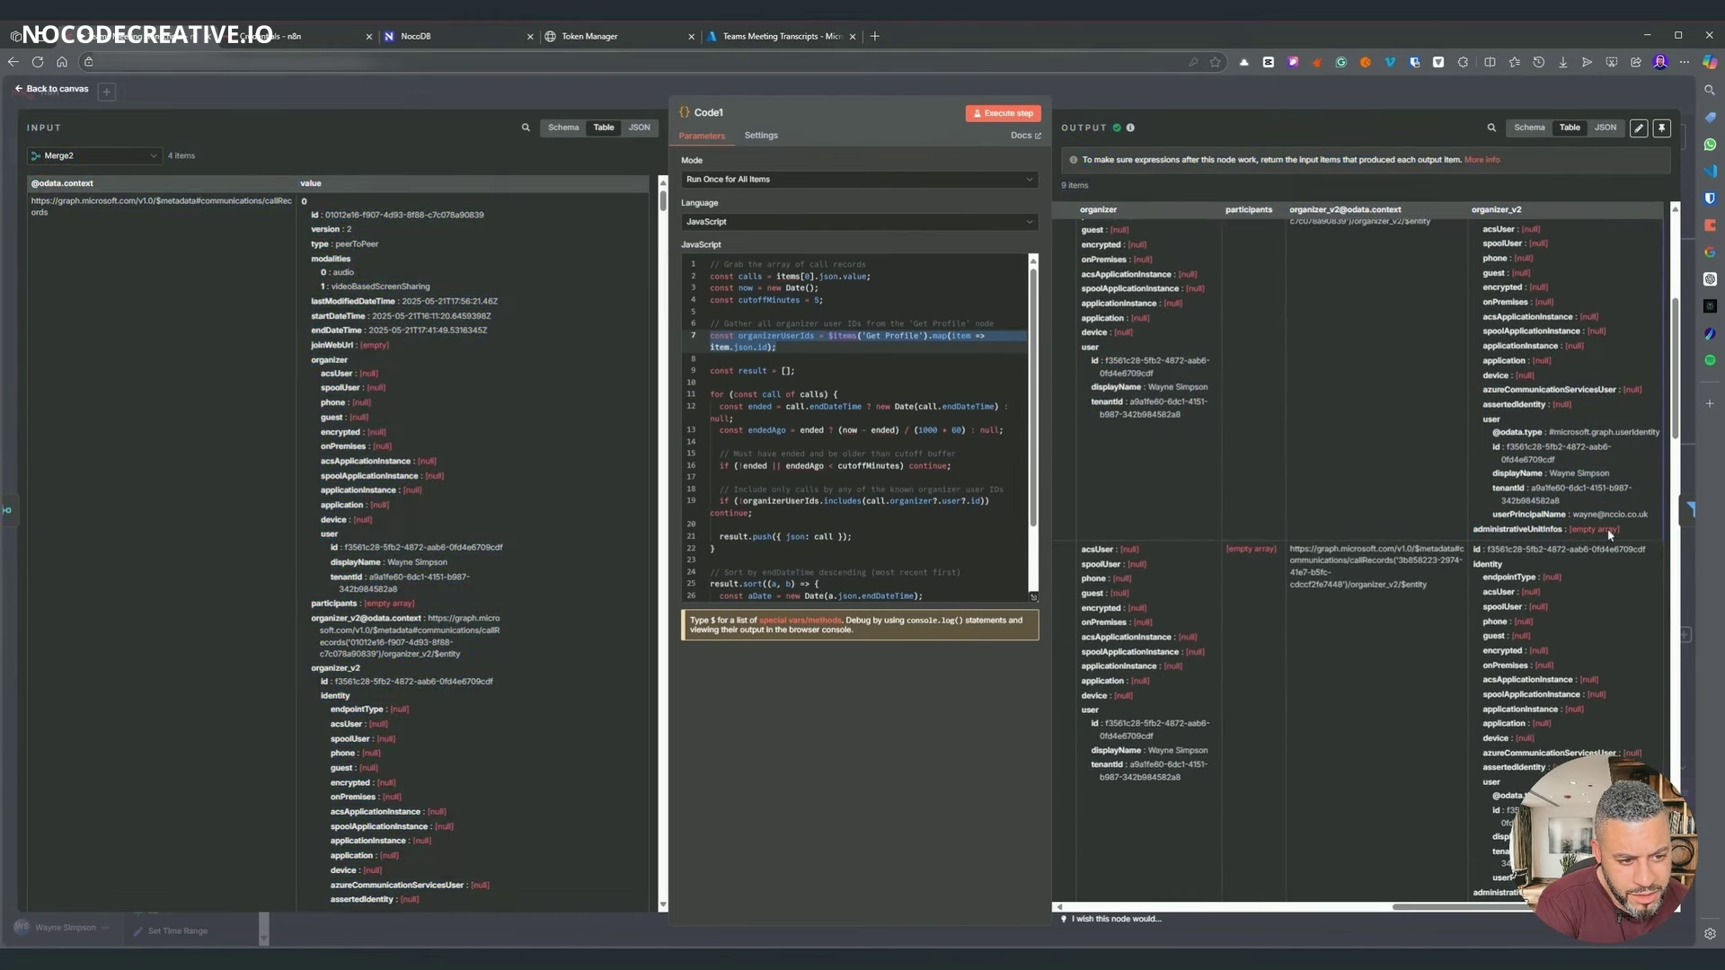
scroll(1631, 489, down, 7)
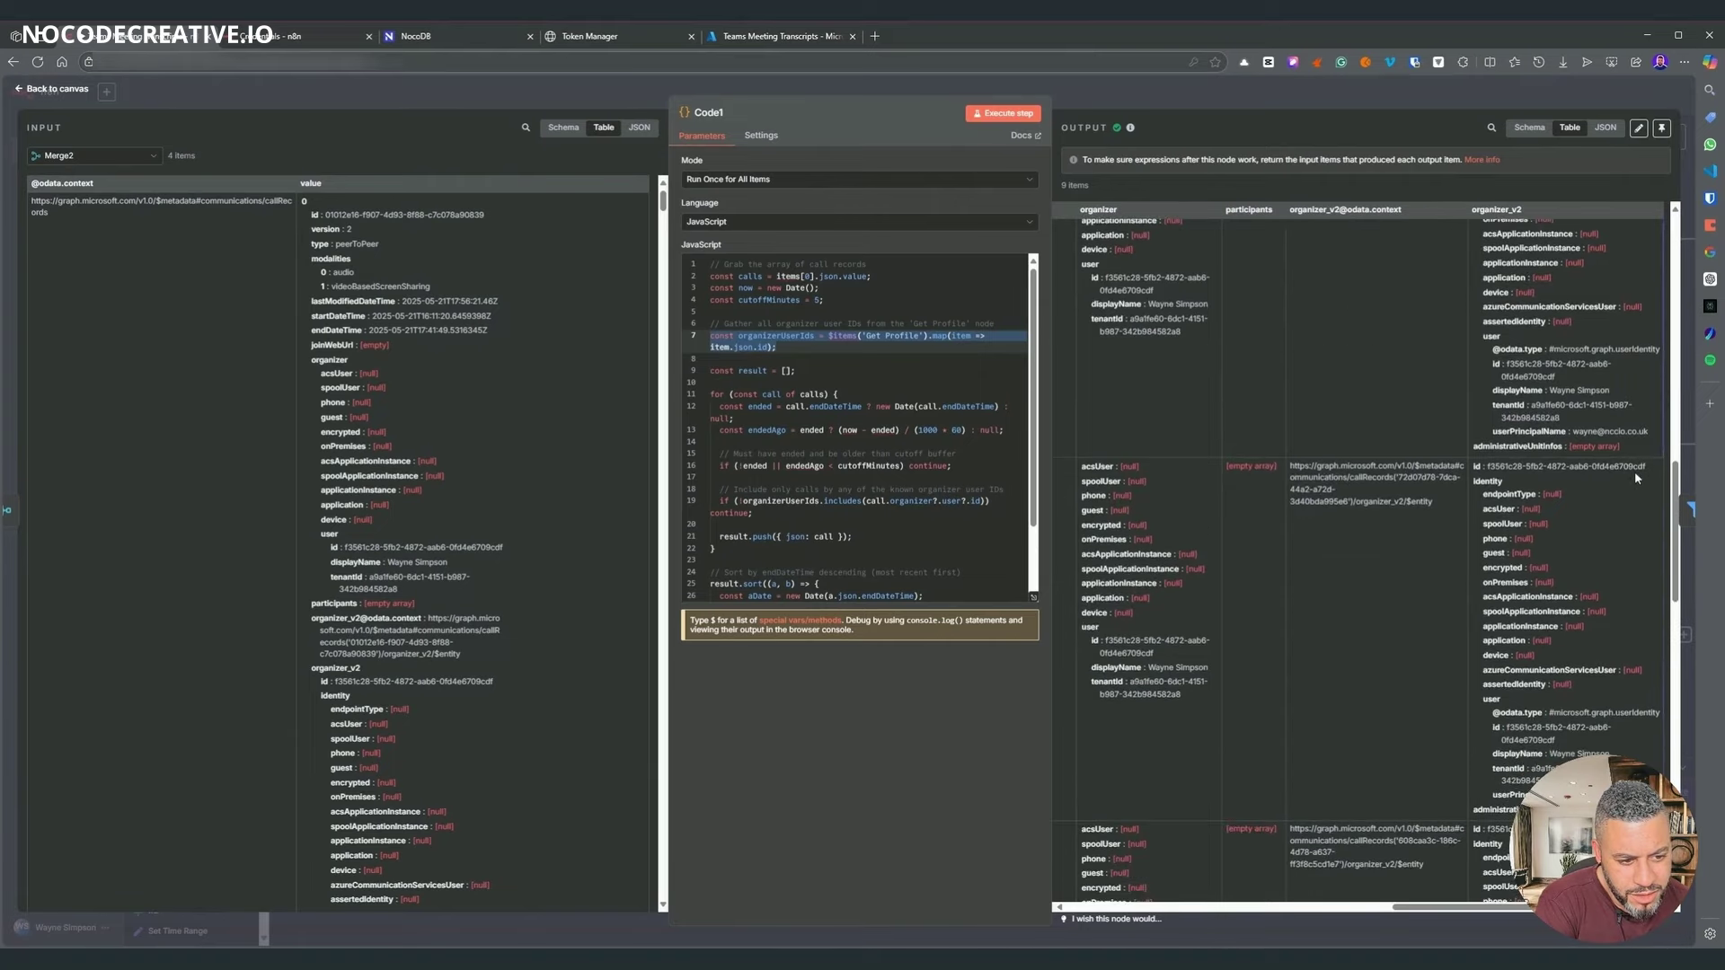
scroll(1630, 489, down, 10)
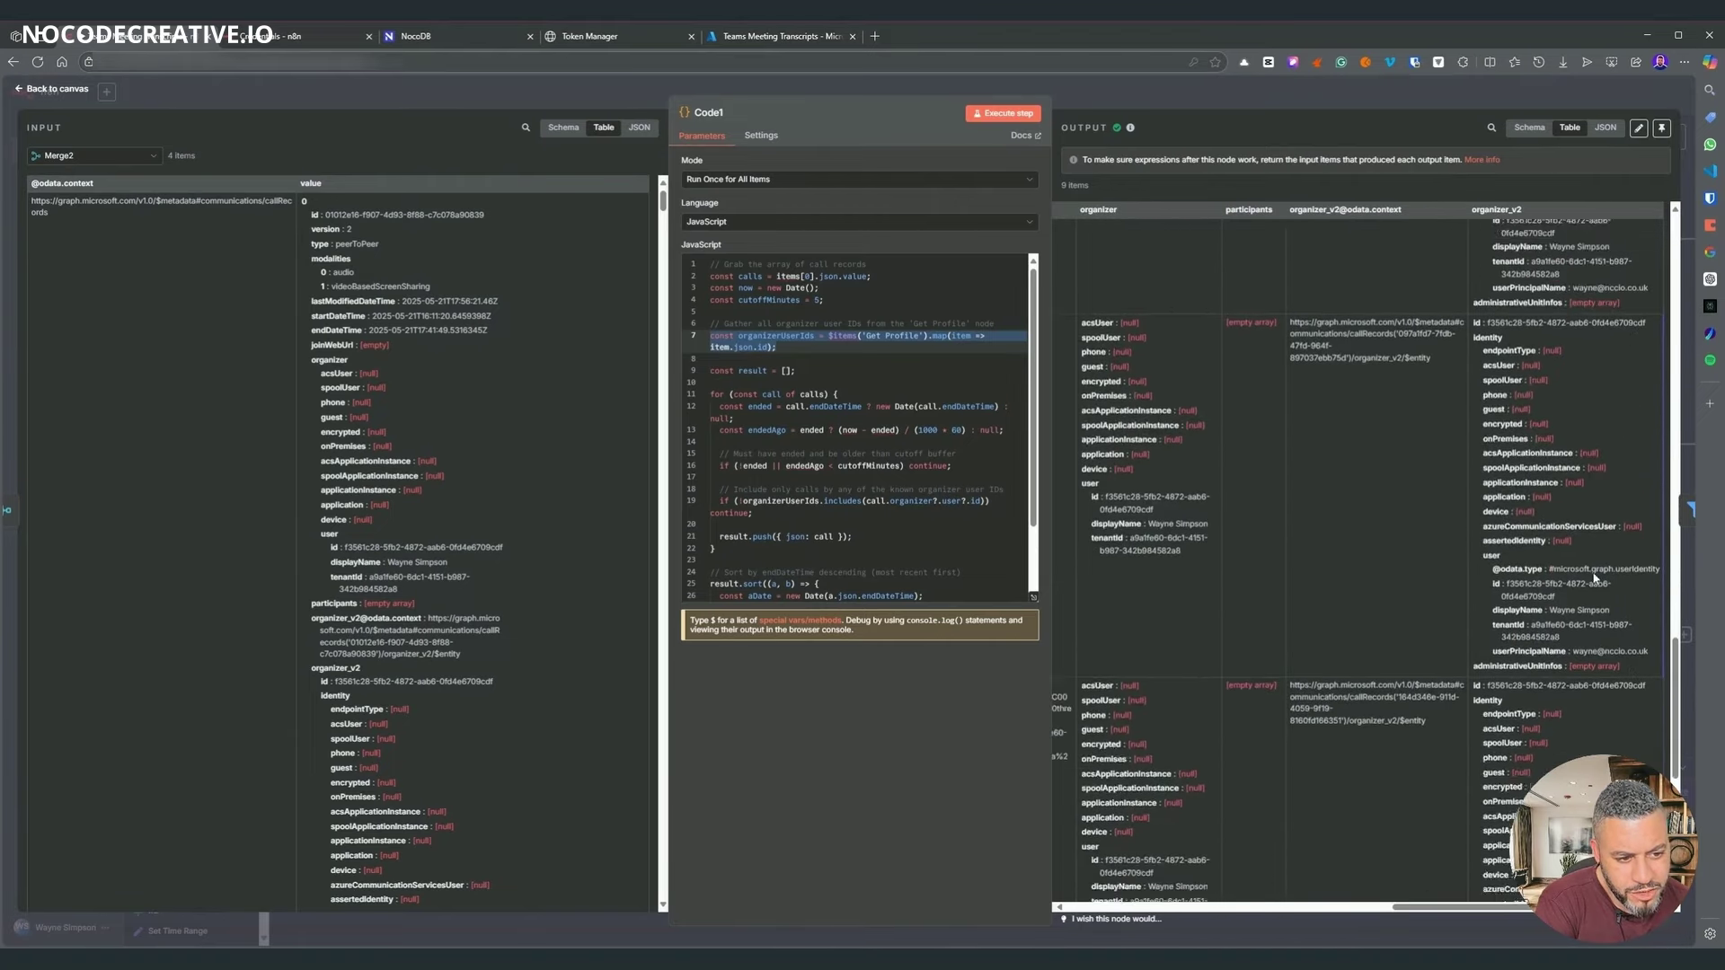
scroll(1317, 718, down, 5)
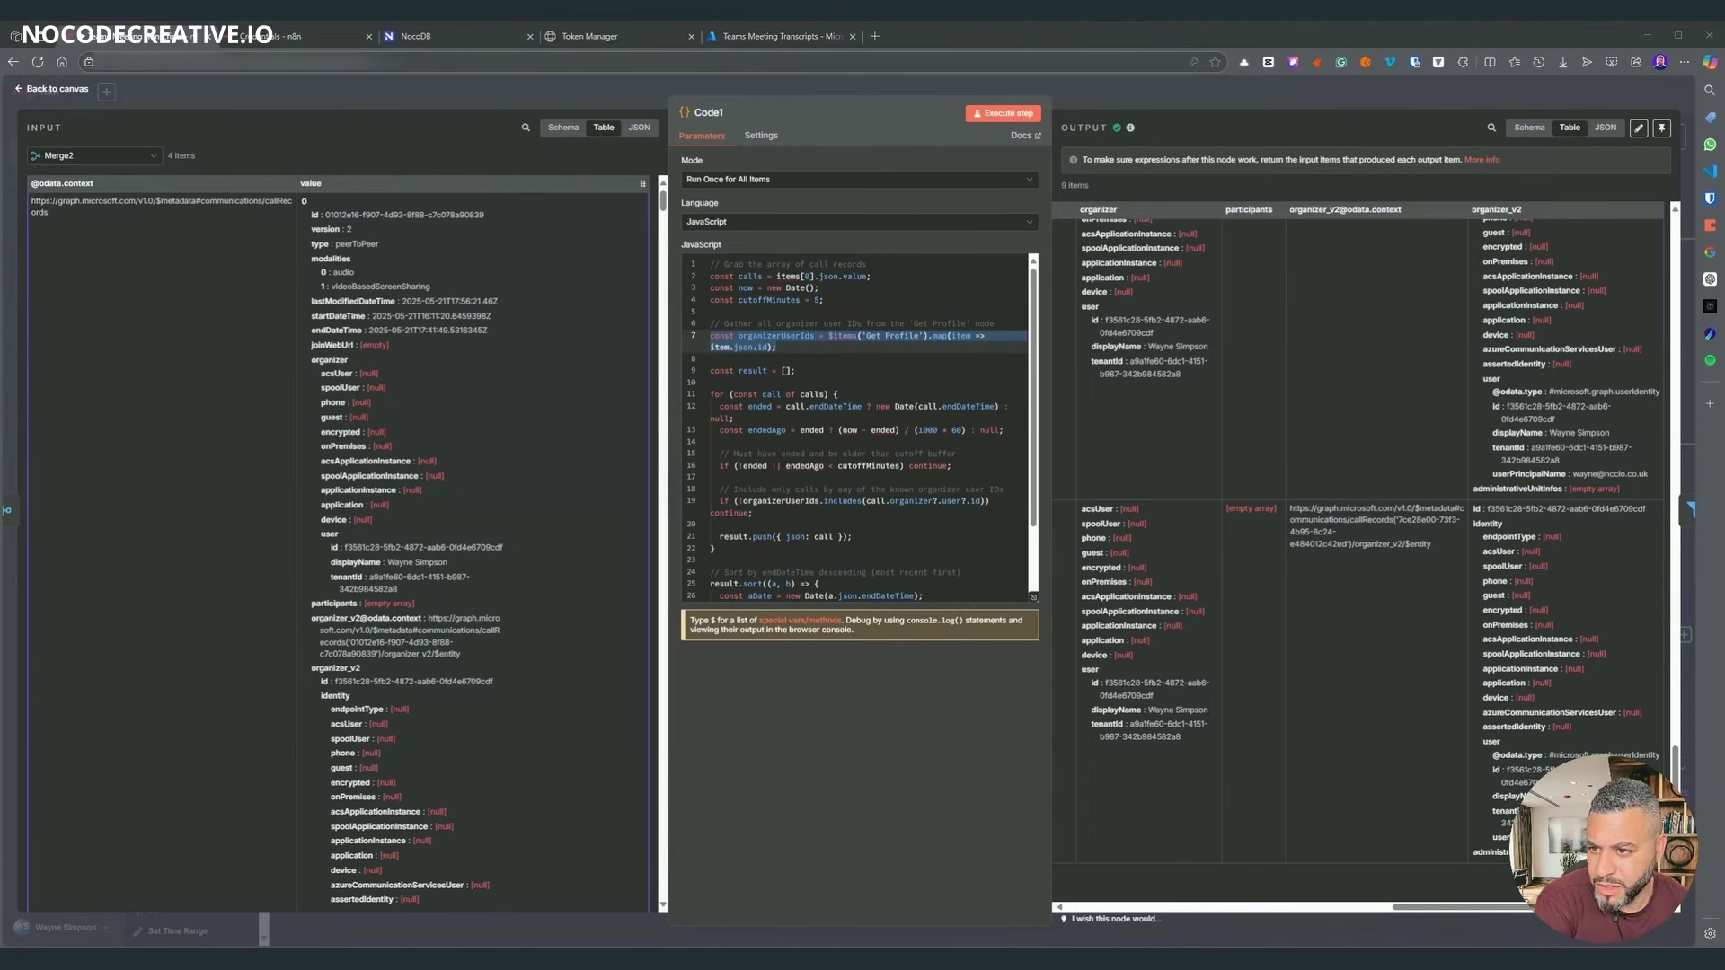
scroll(279, 240, down, 2)
scroll(220, 202, up, 2)
scroll(473, 290, down, 15)
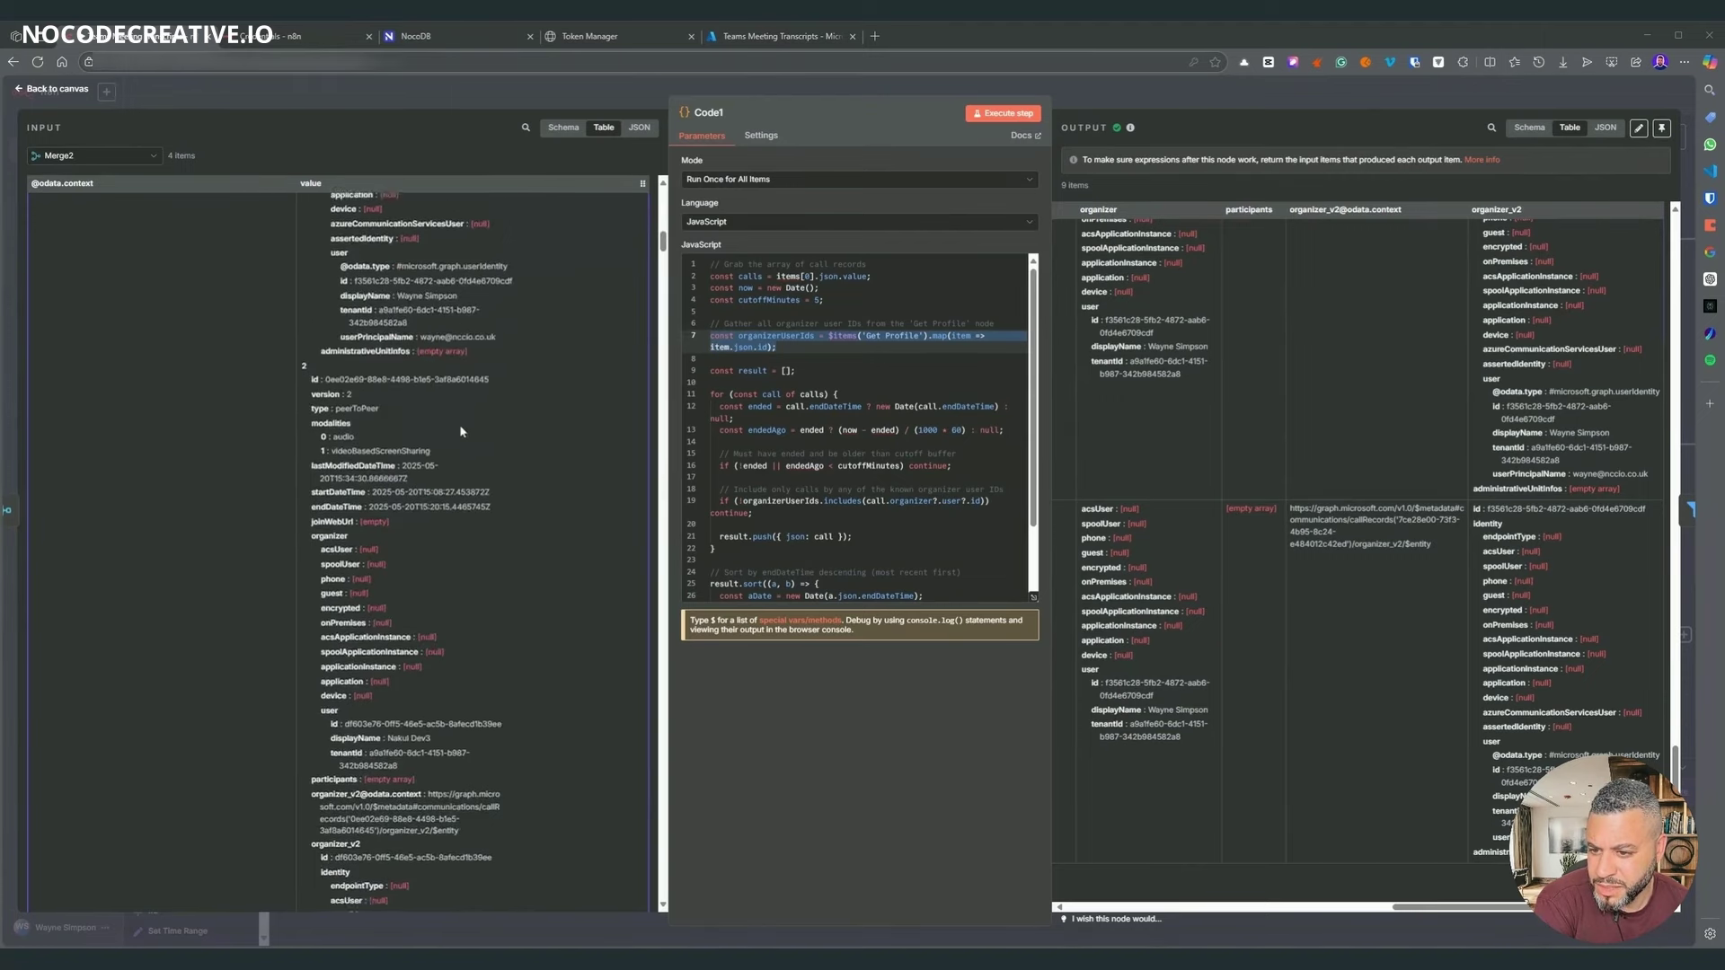
scroll(467, 440, down, 15)
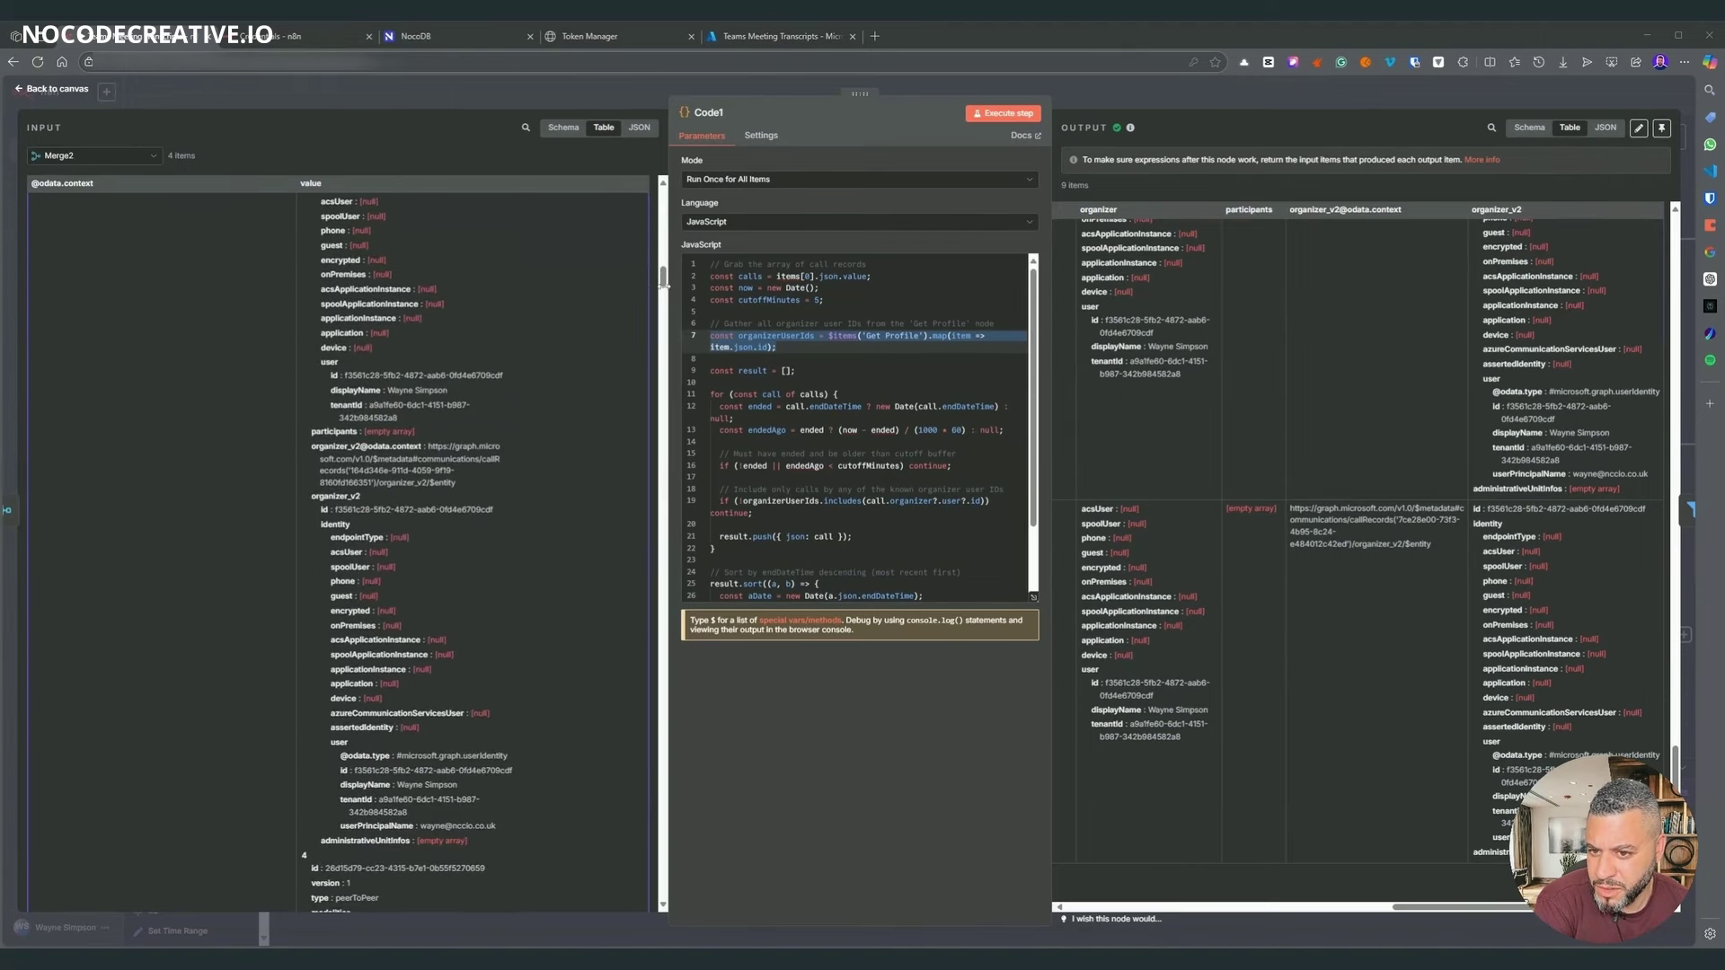
drag(662, 276, 643, 466)
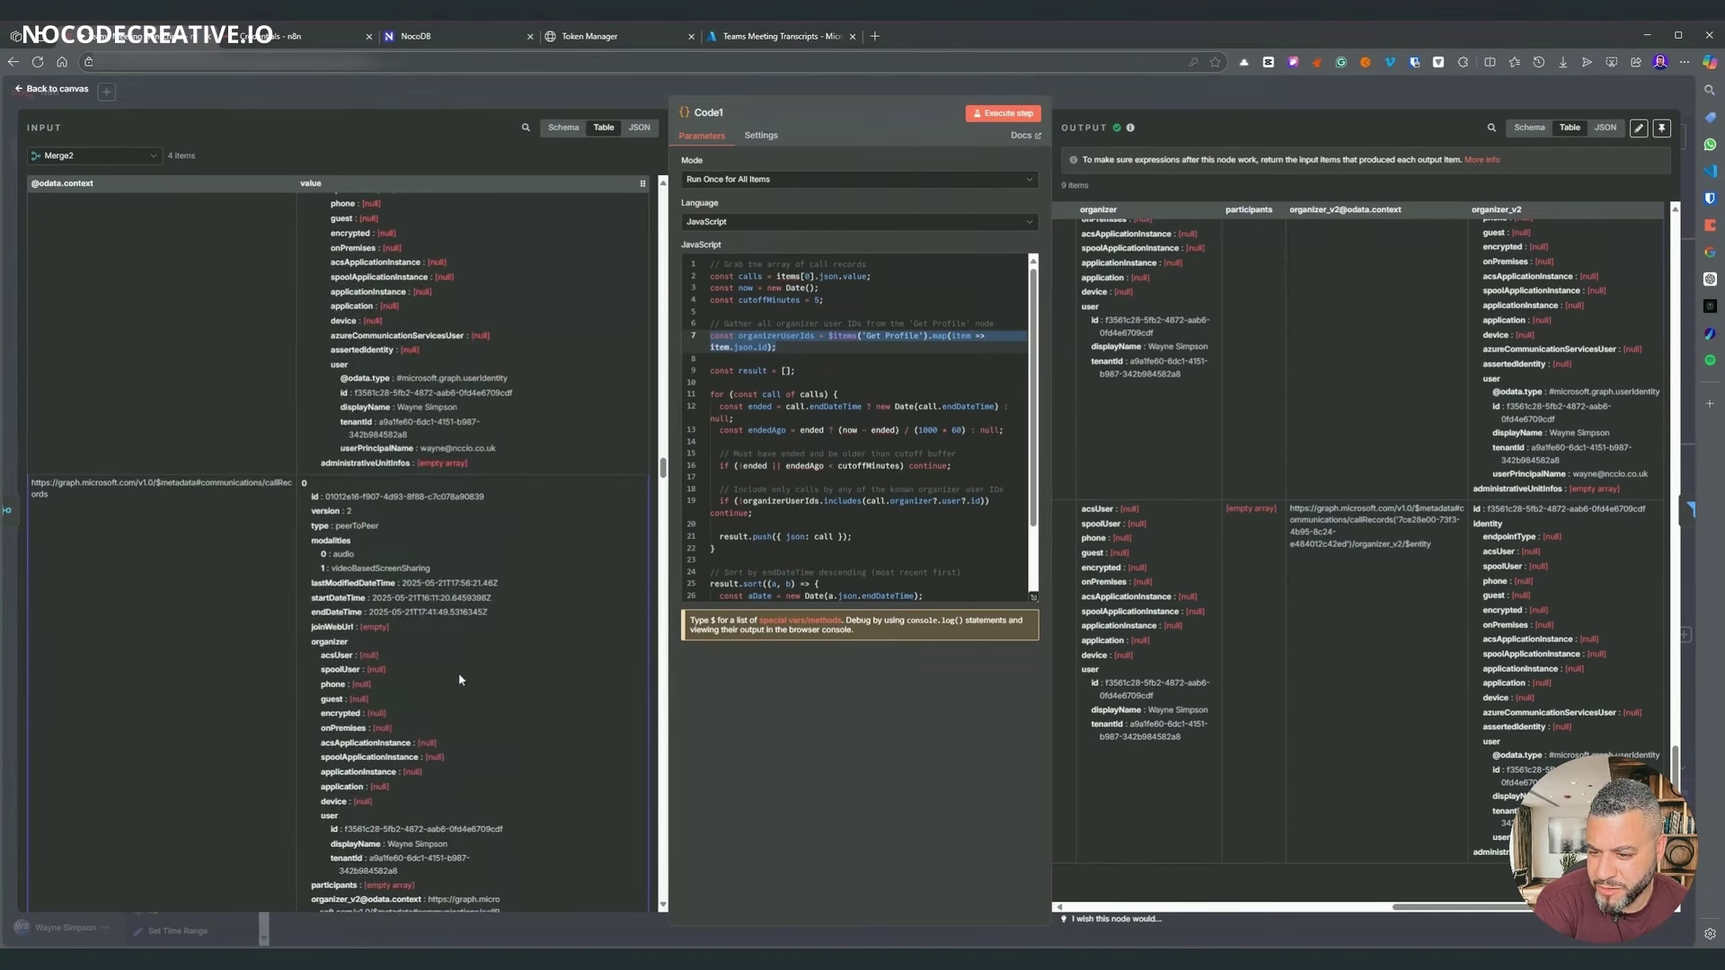
scroll(458, 672, down, 3)
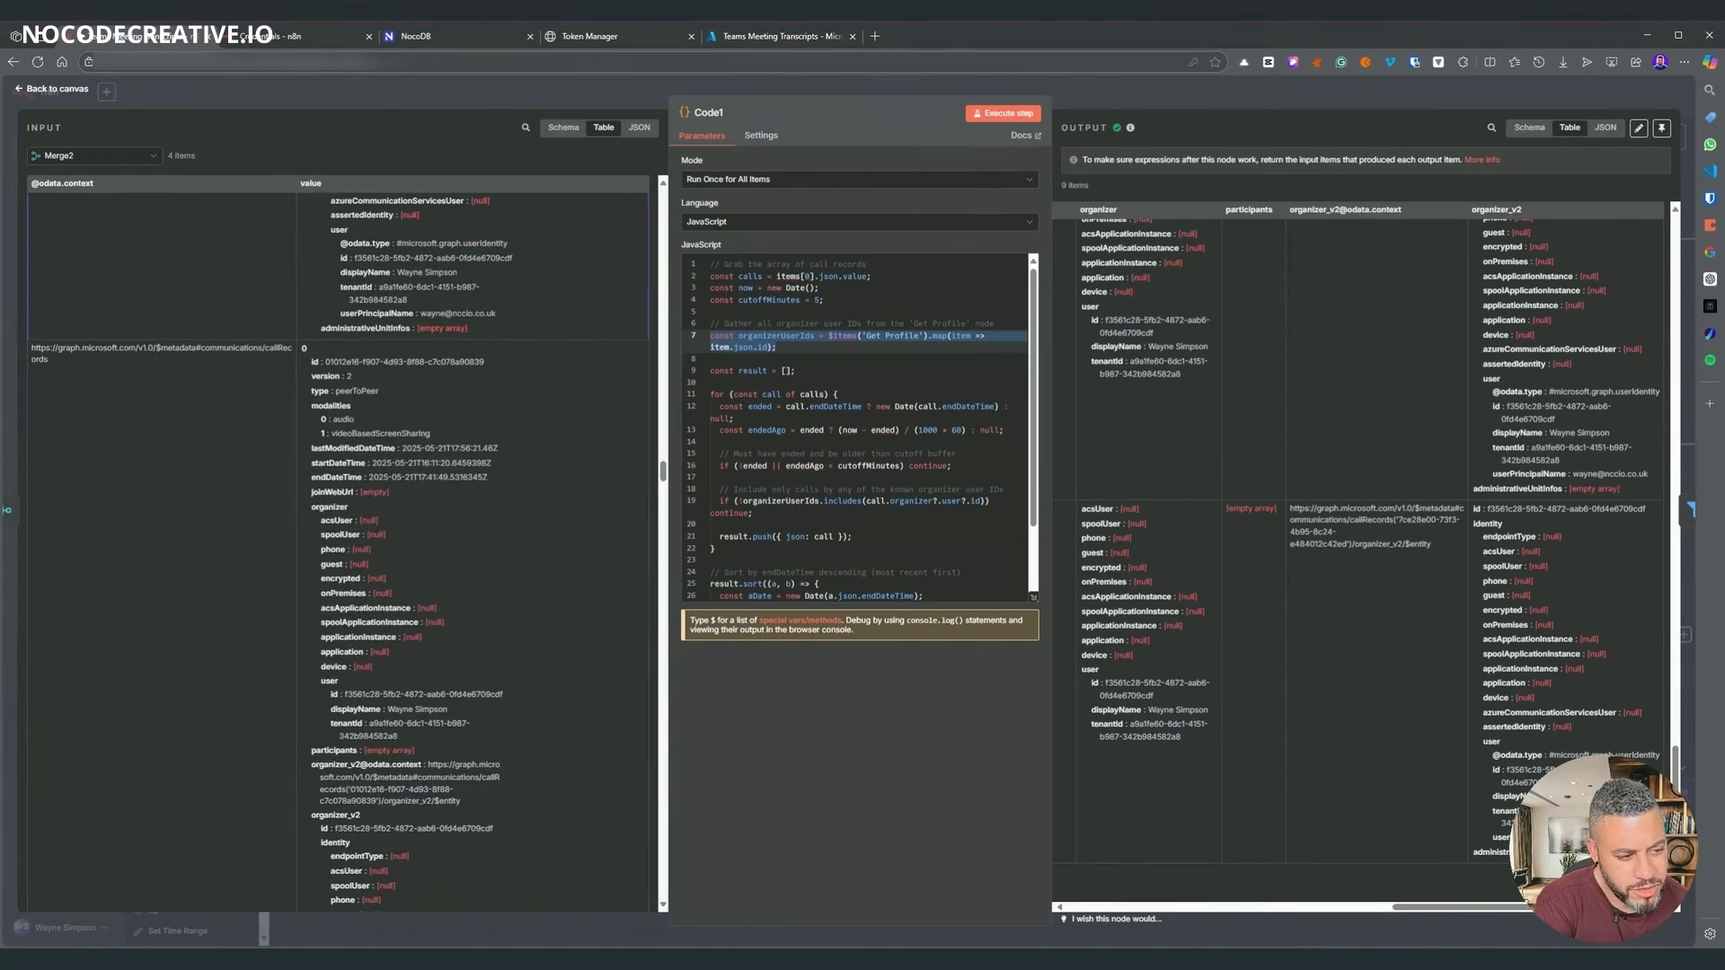
- Paste the items.flatMap script into Code1 and rerun it to produce 24 items
click(819, 359)
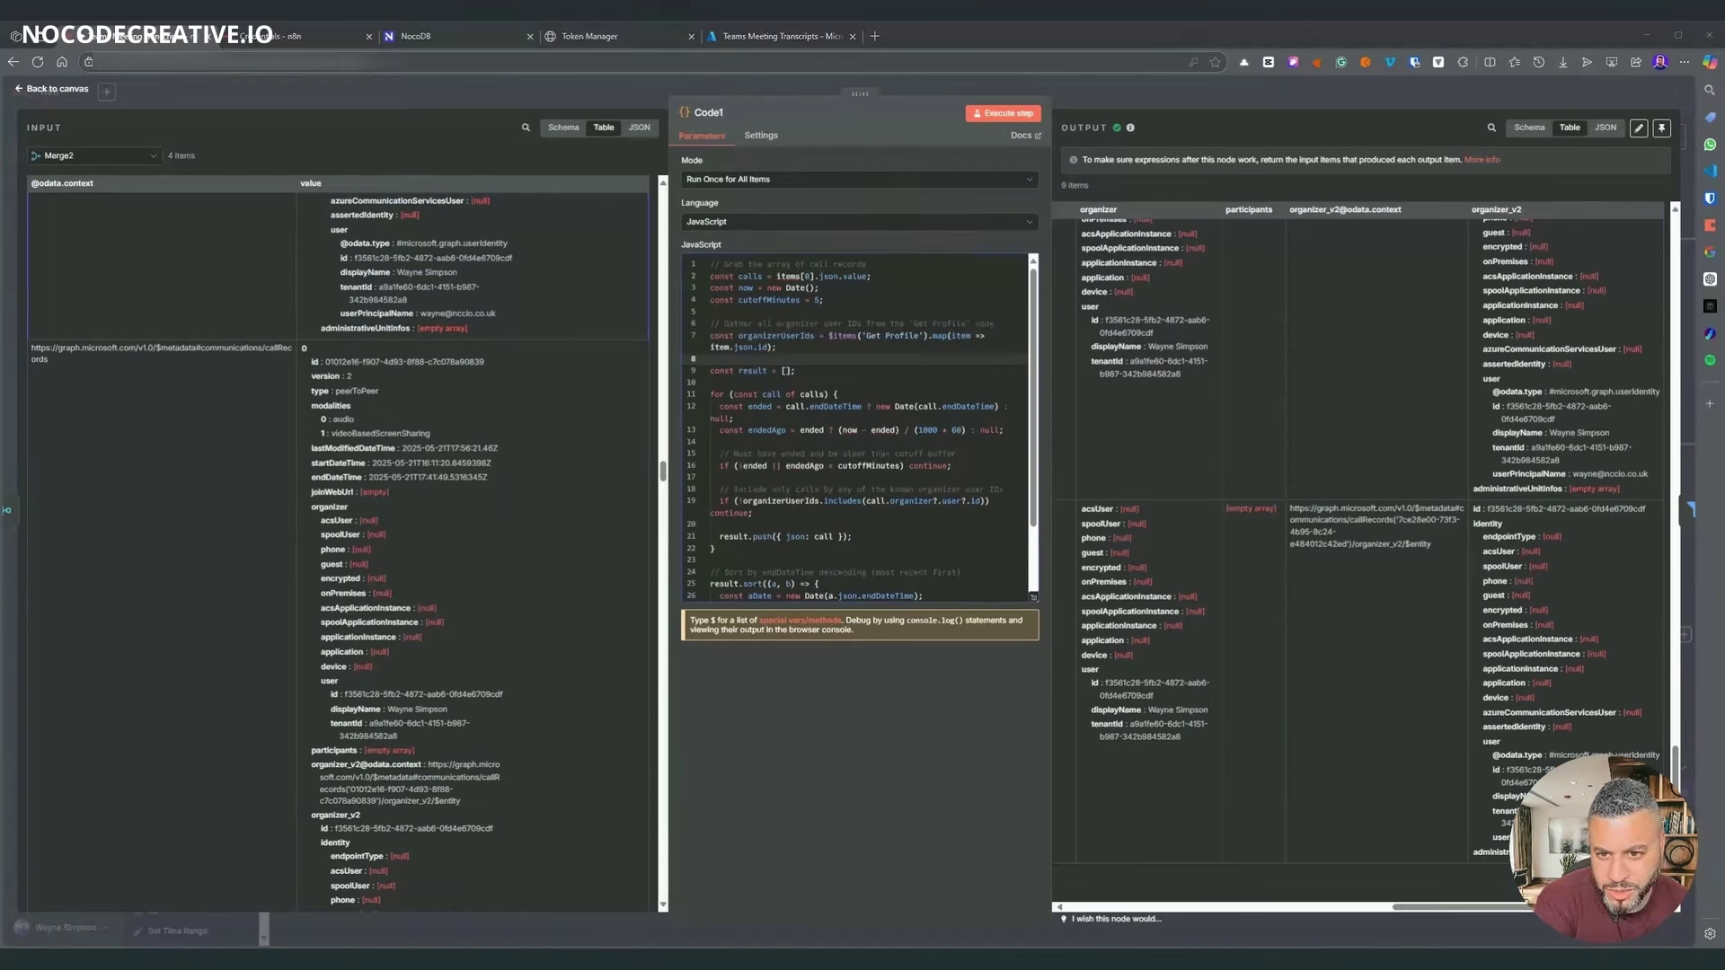
click(802, 277)
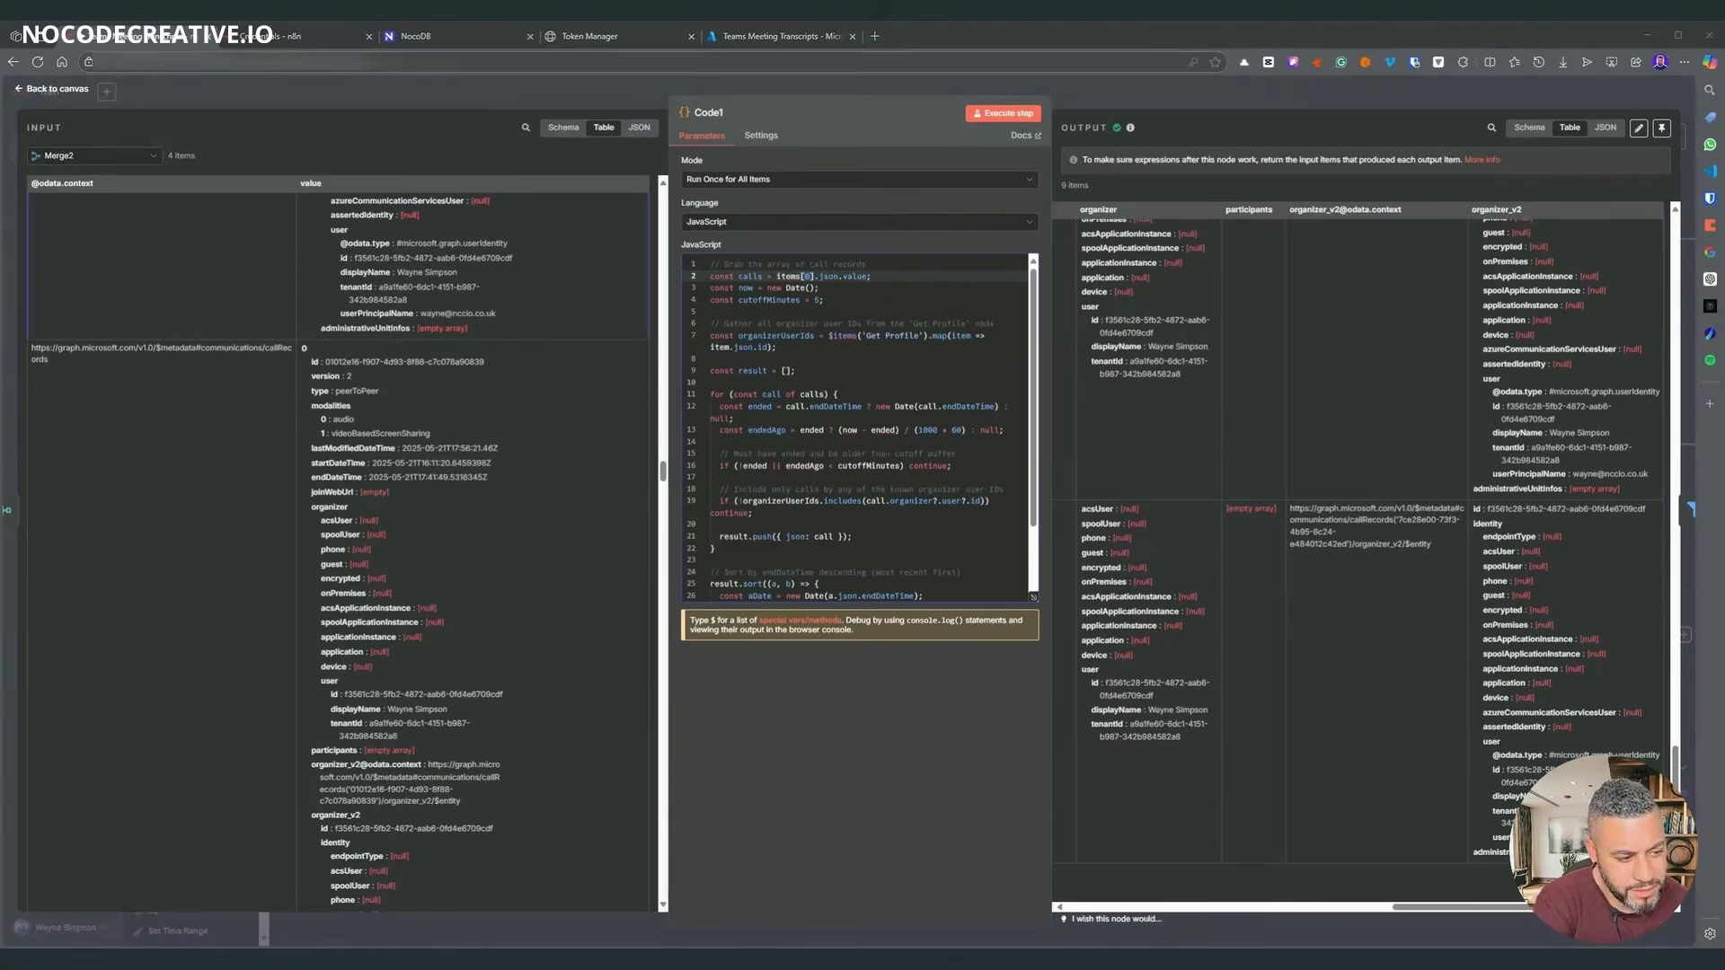
key(ctrl+a)
key(ctrl+v)
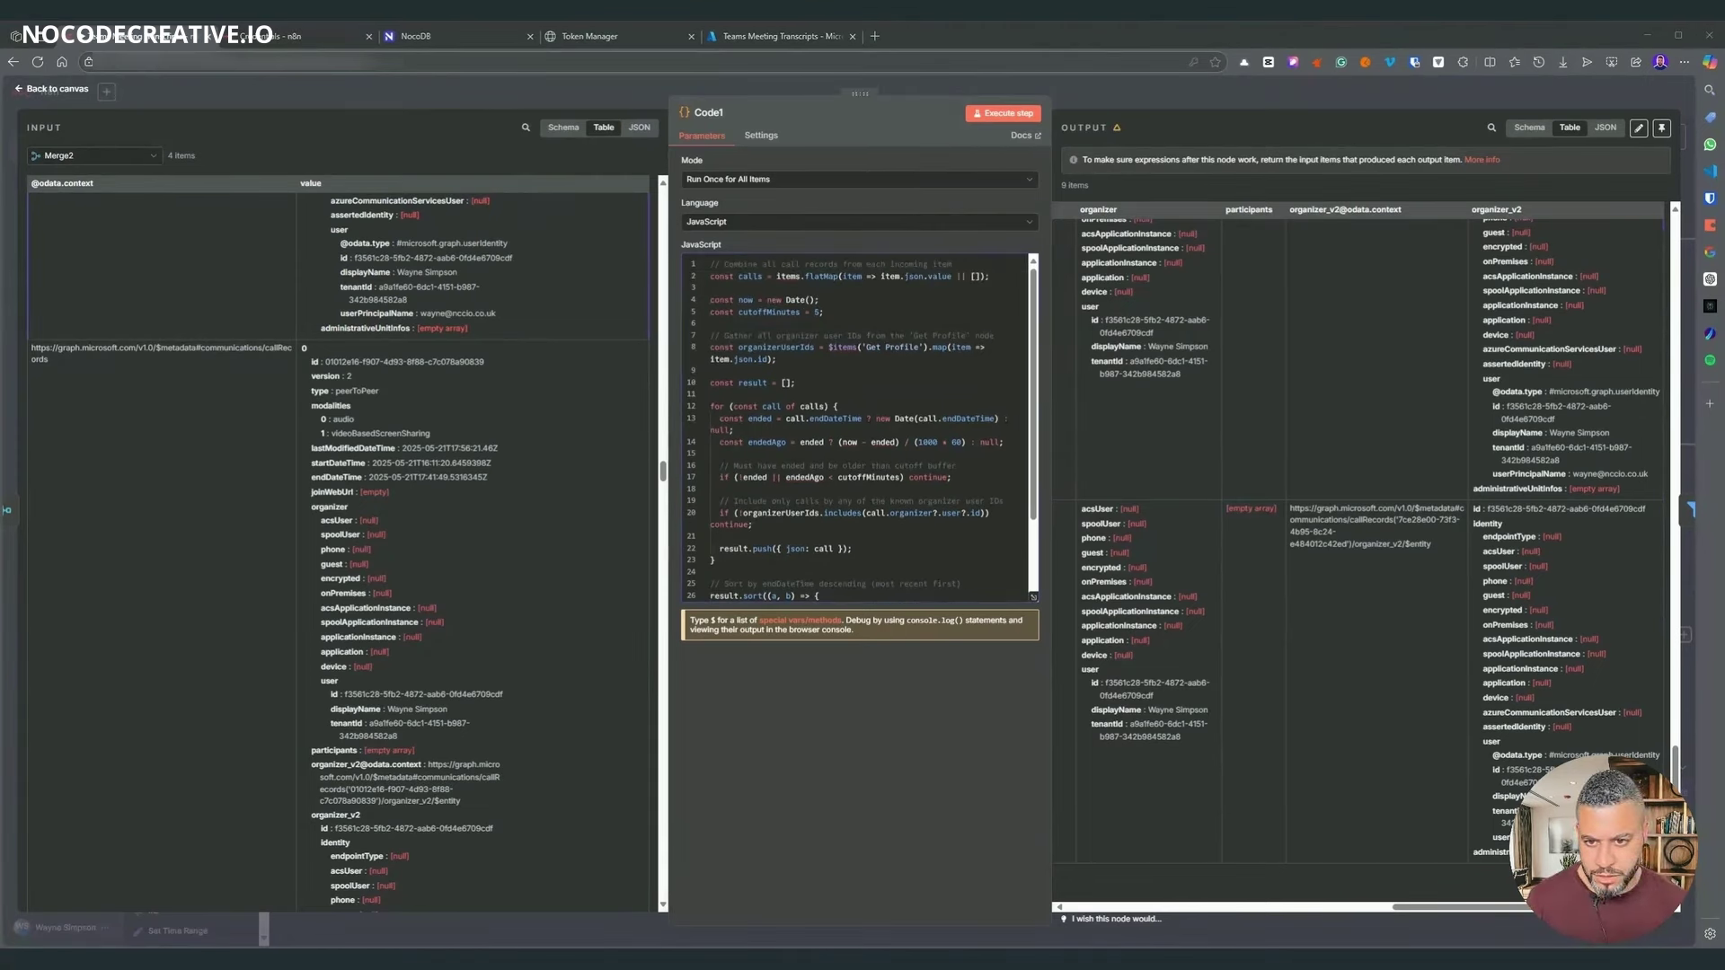
click(743, 276)
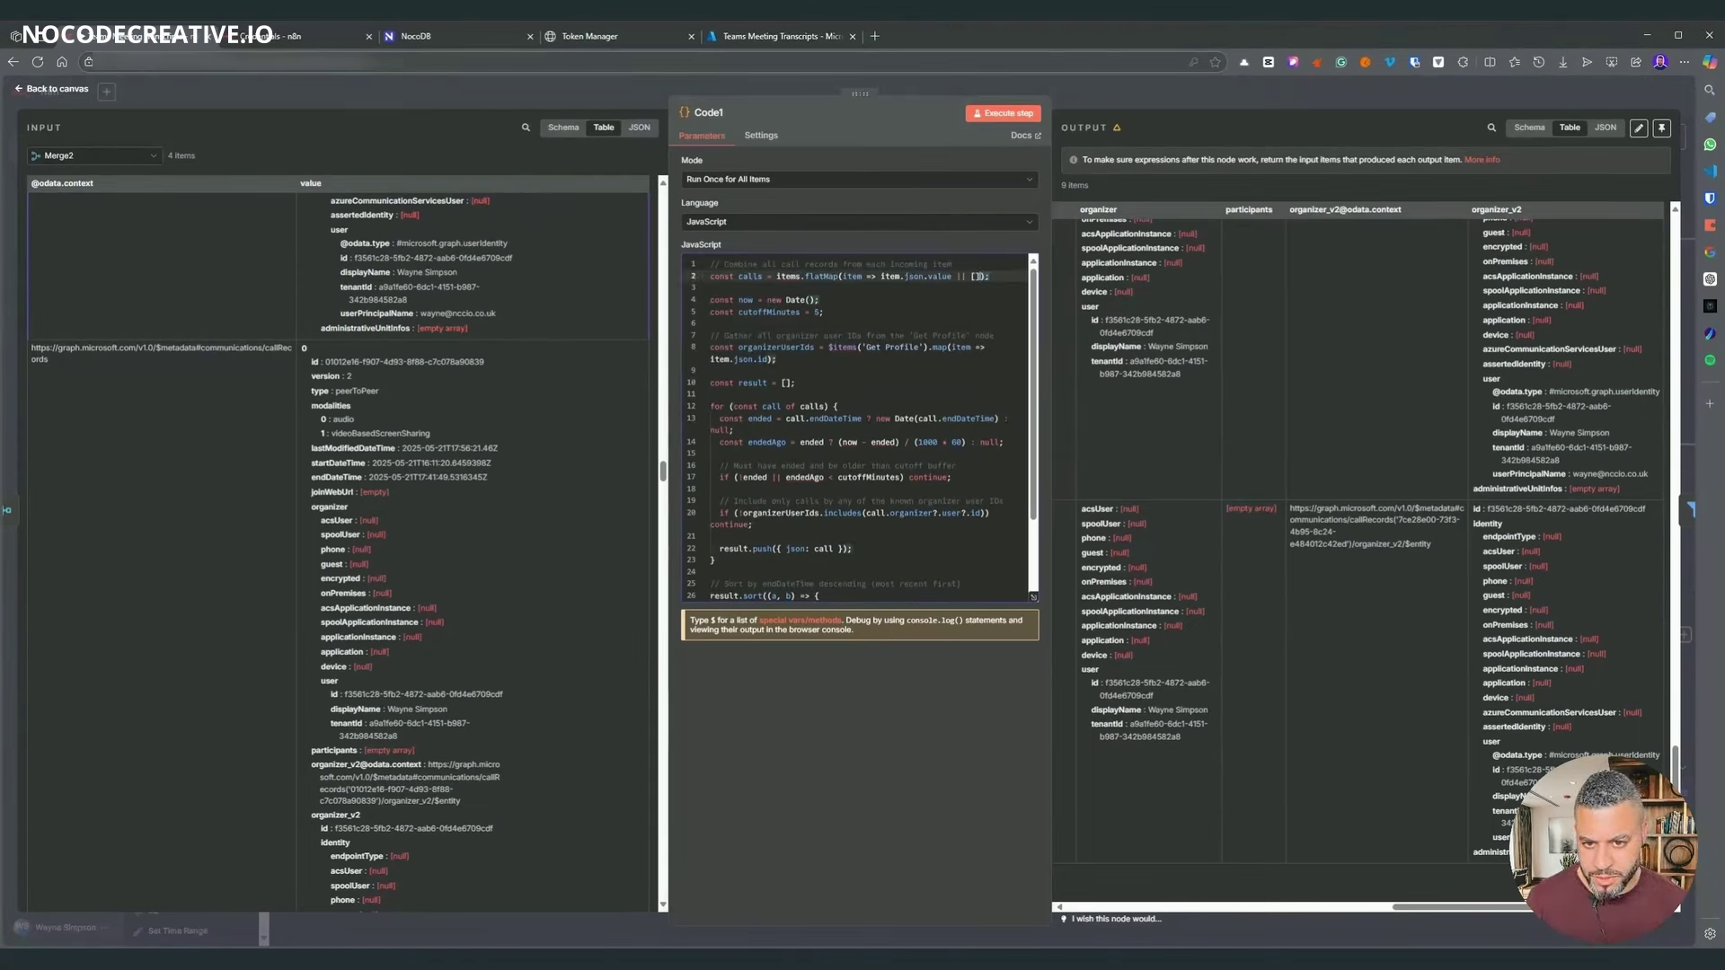
key(Down)
key(Down)
key(End)
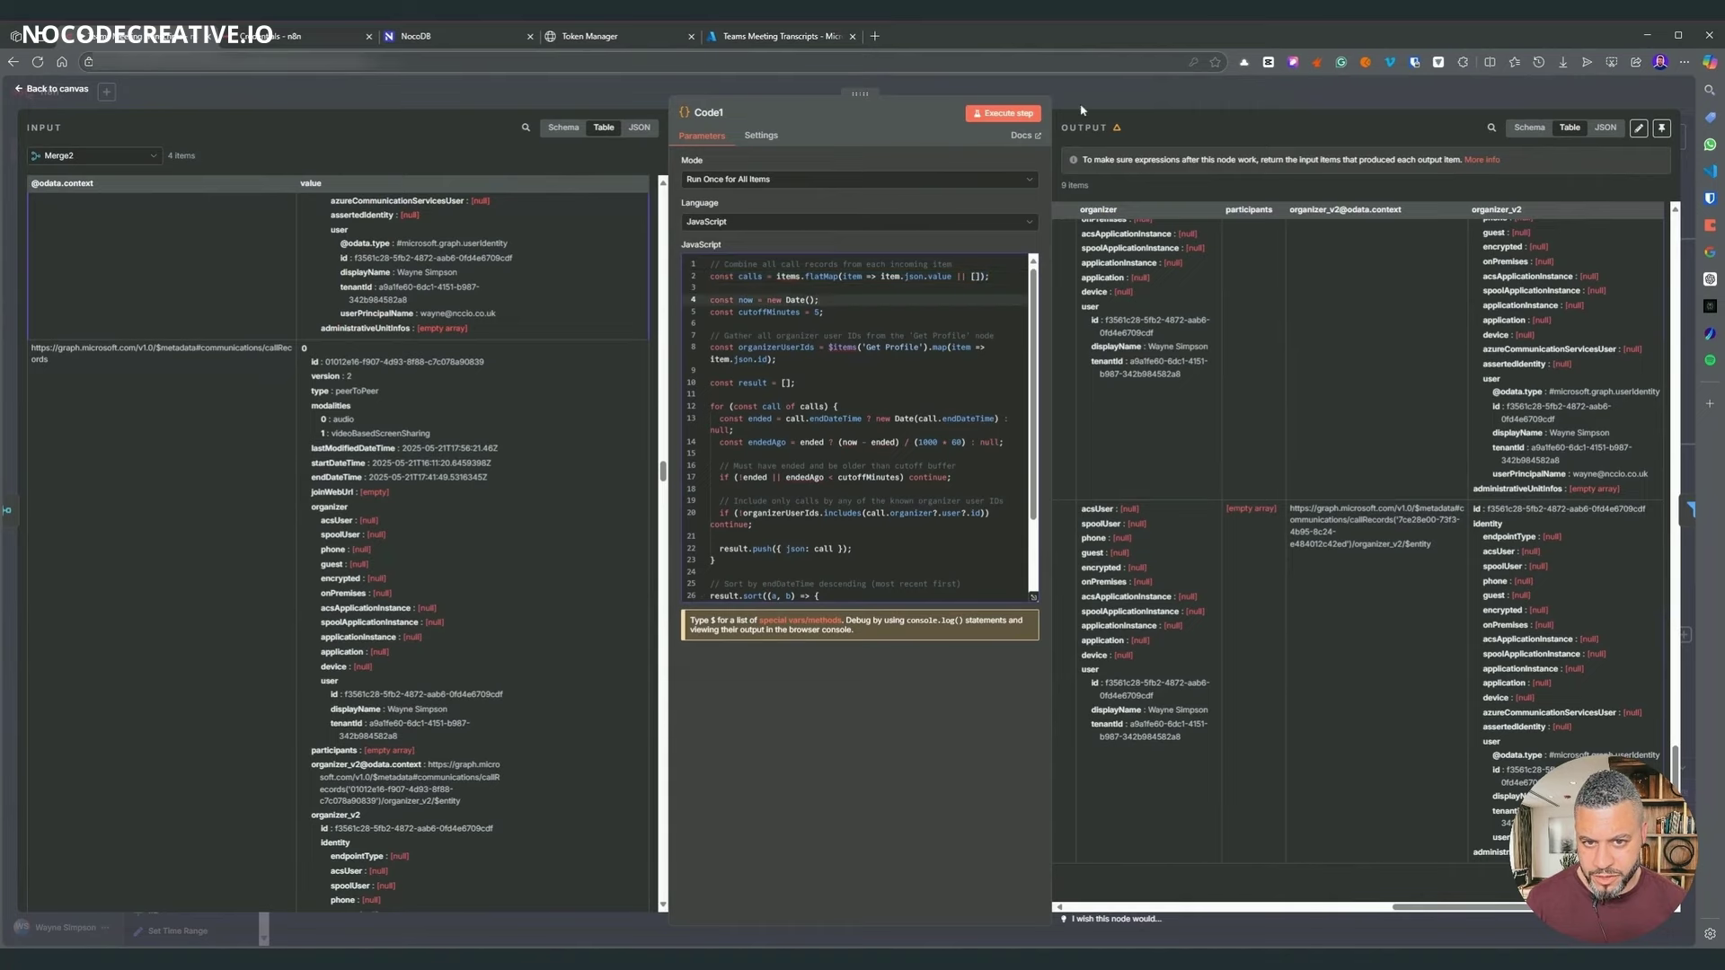
click(1003, 112)
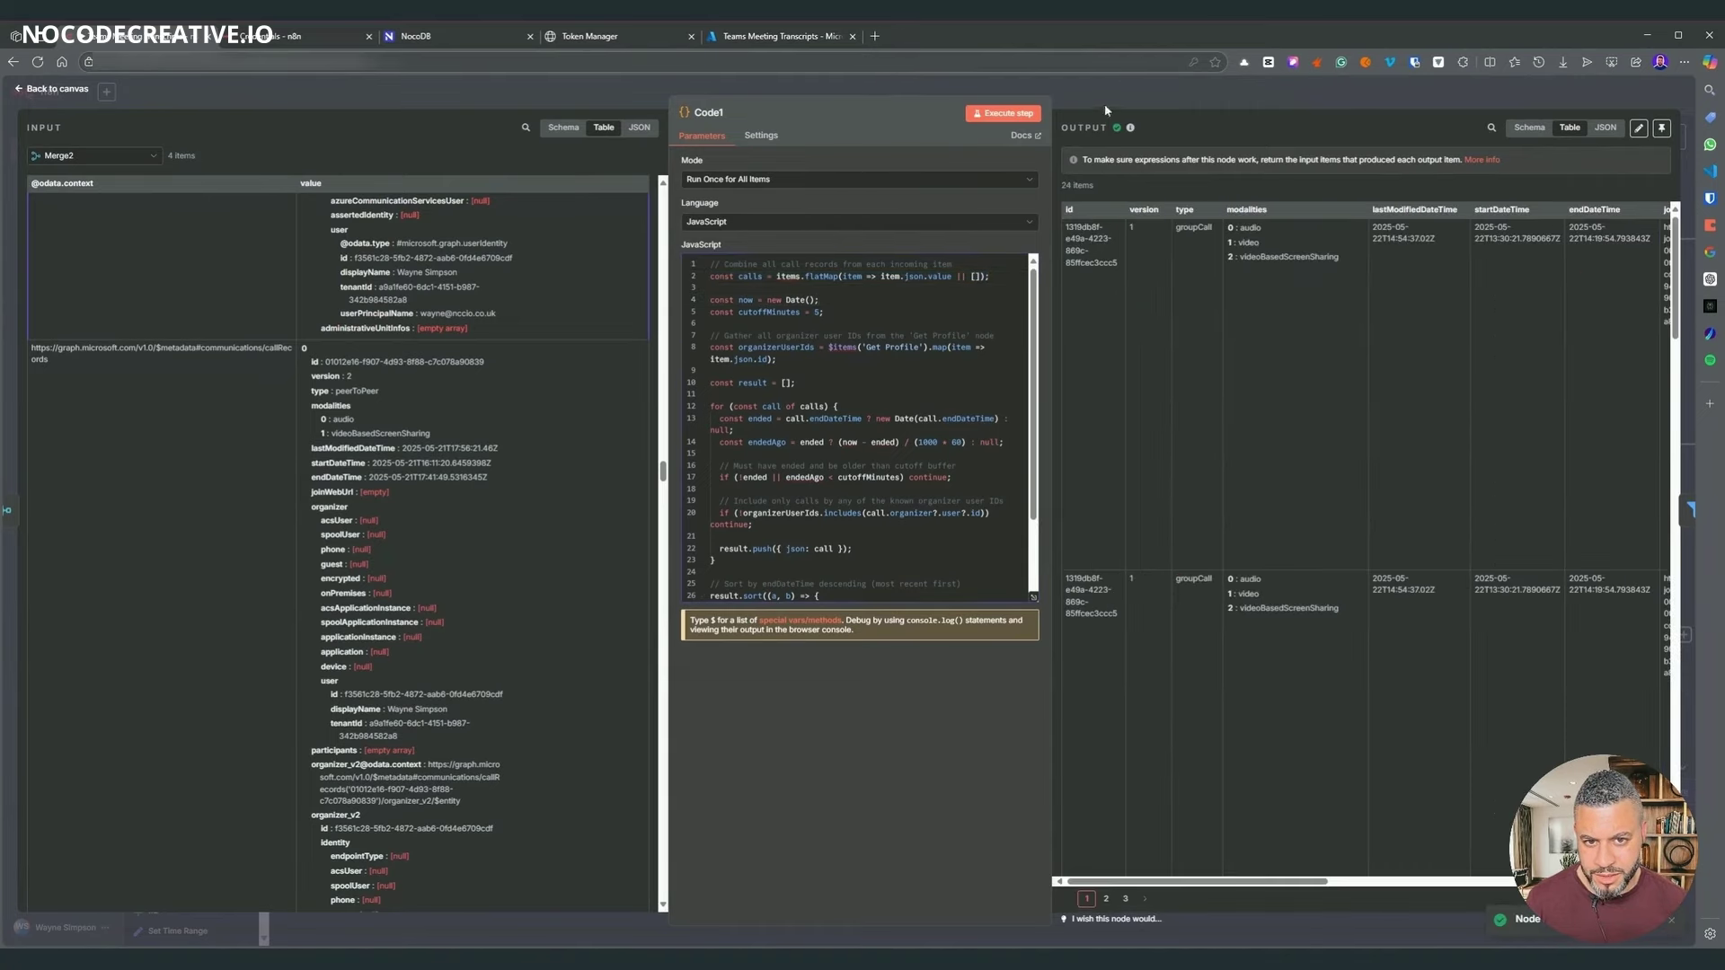
click(1069, 108)
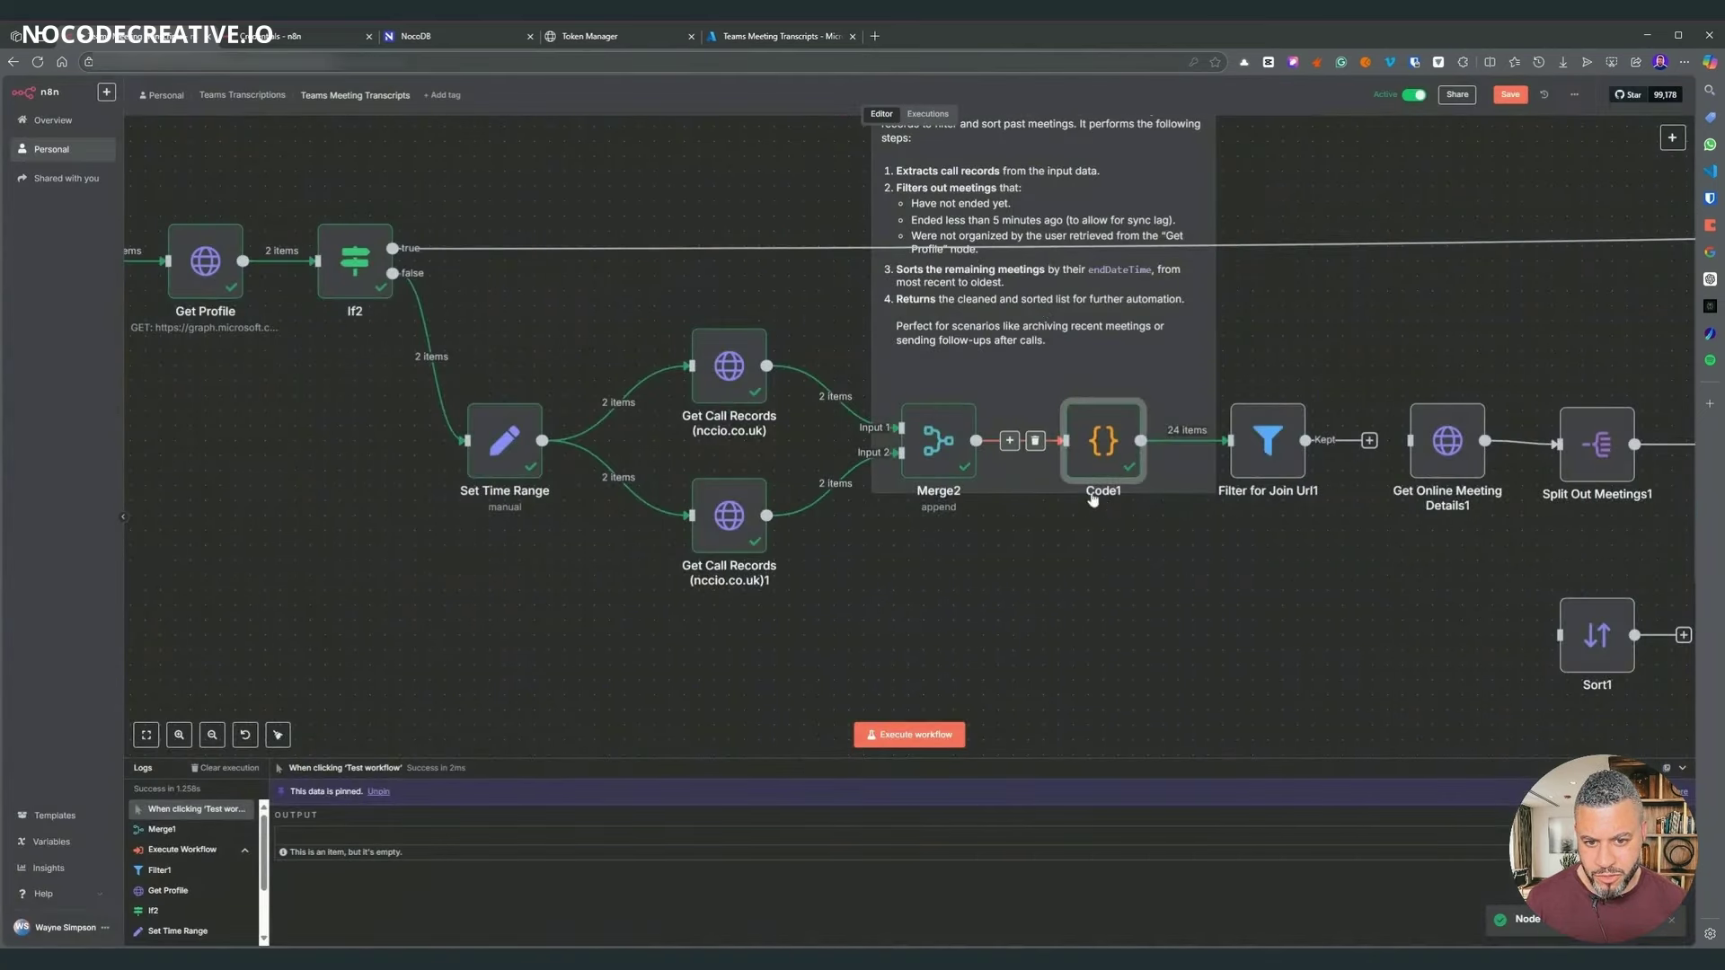
- Execute Filter for Join Url1 so it keeps 8 items
scroll(998, 499, right, 3)
right_click(1082, 468)
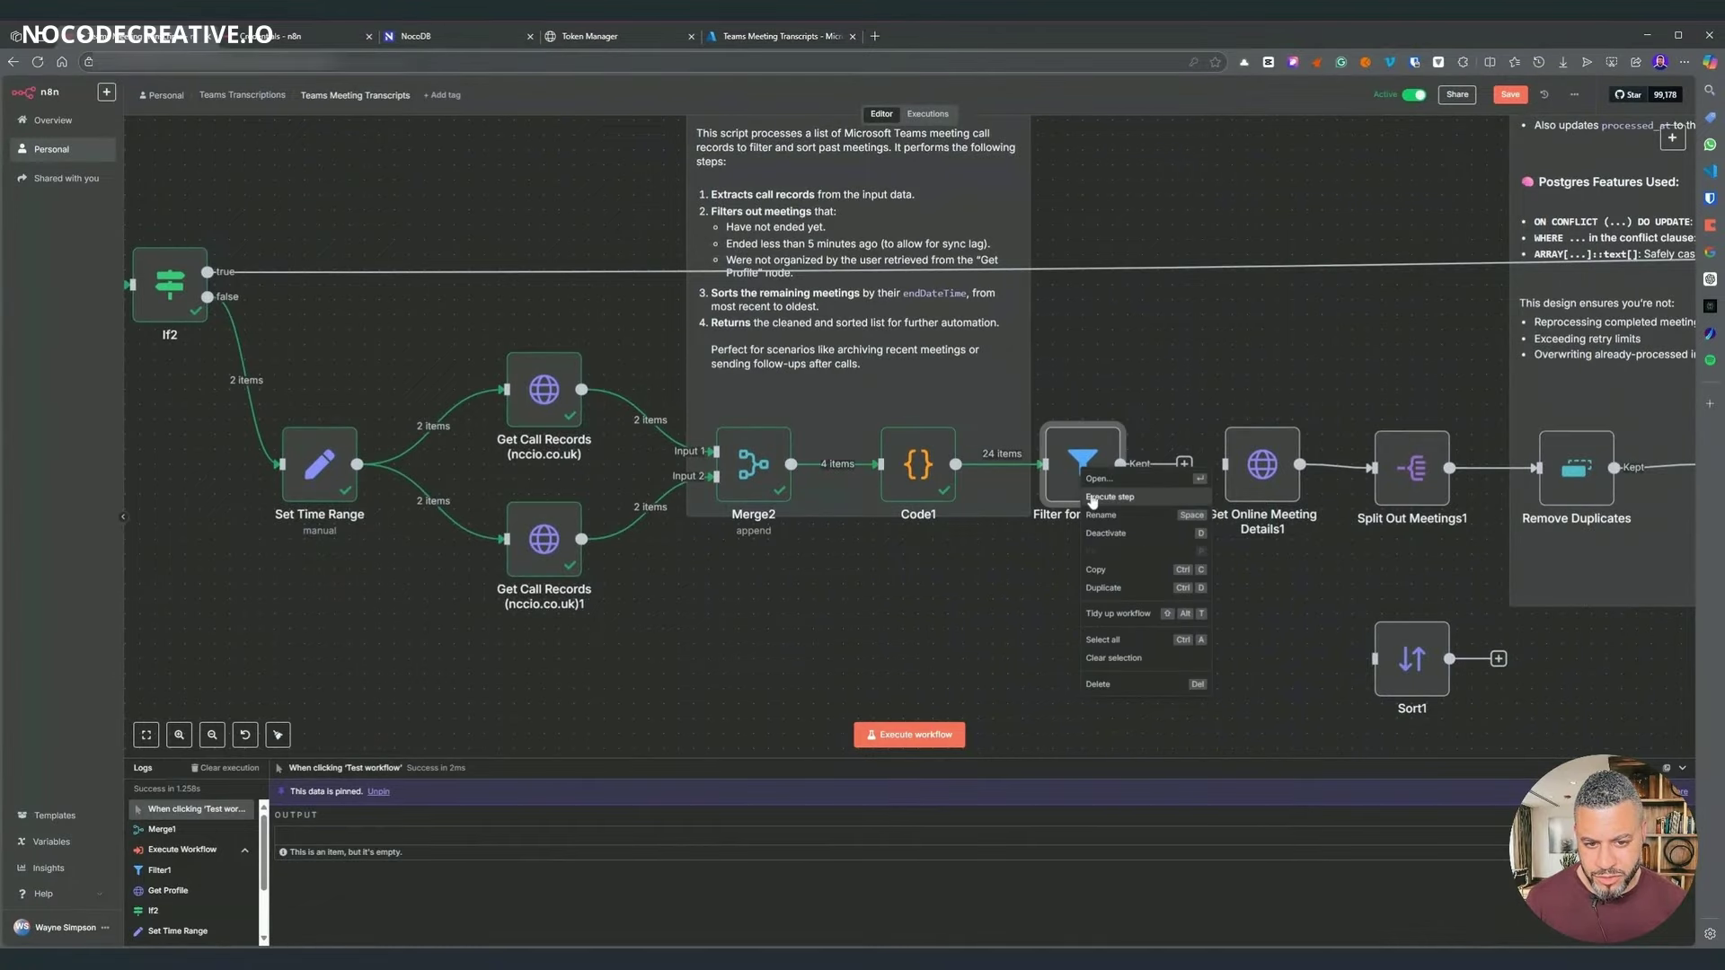
click(1110, 497)
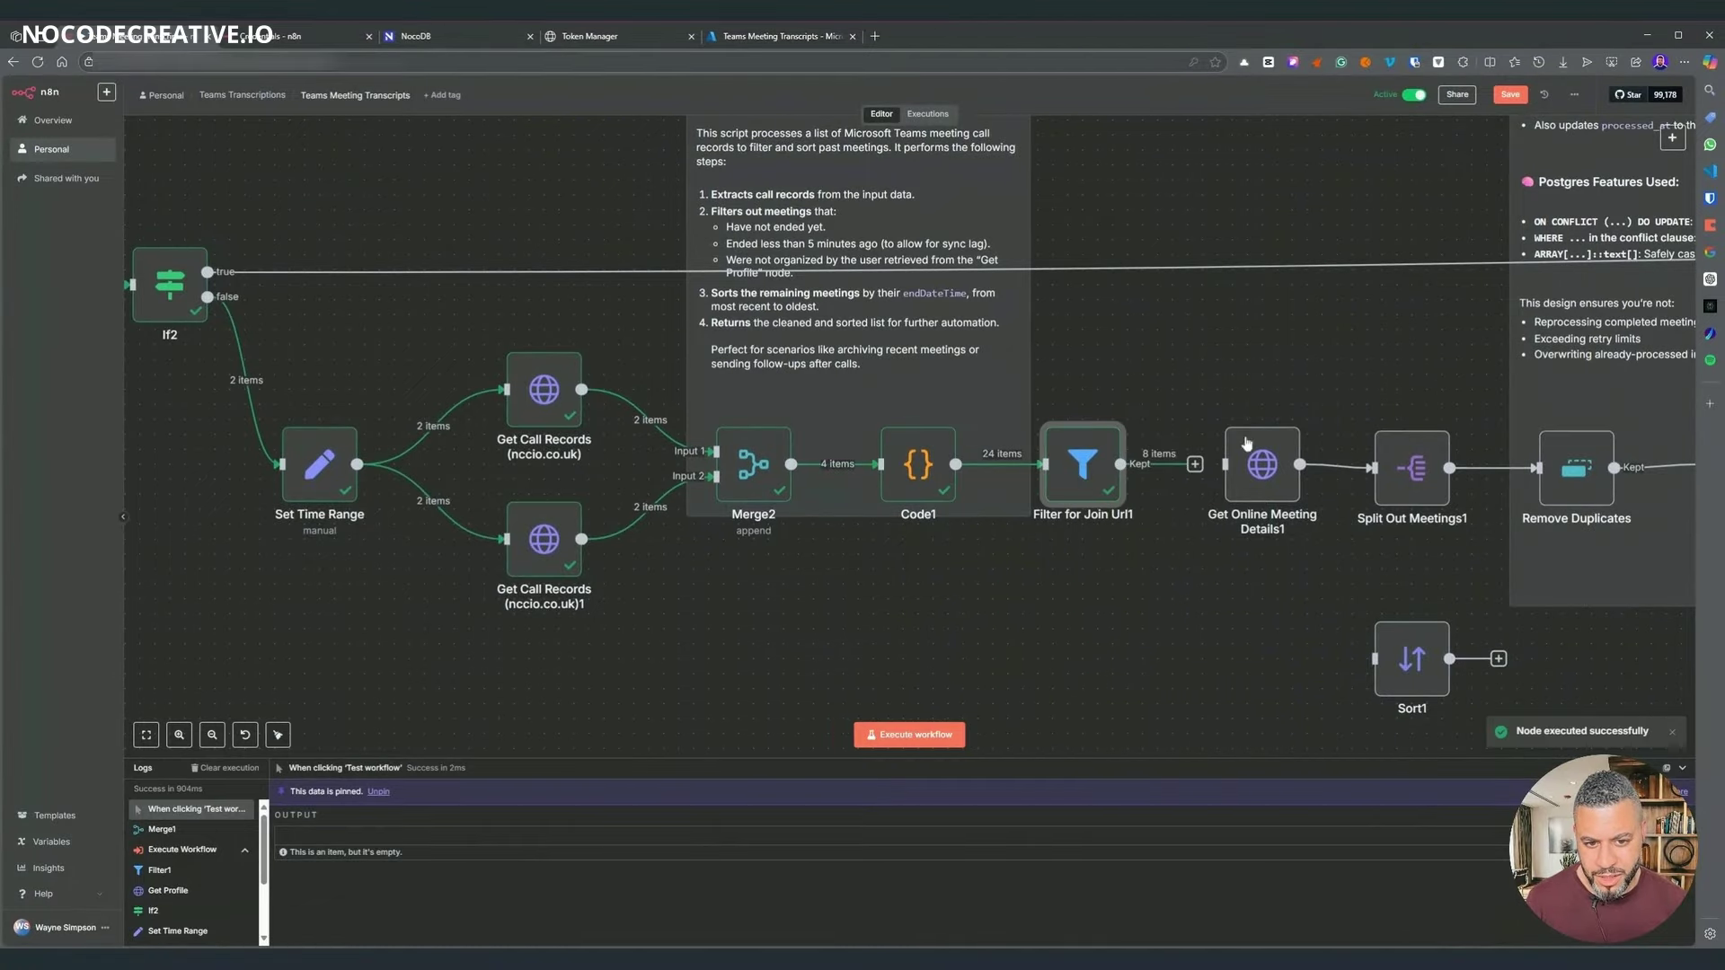
- Connect the filter's Kept output to Get Online Meeting Details1 and open that node
scroll(1172, 623, right, 2)
scroll(1172, 623, down, 2)
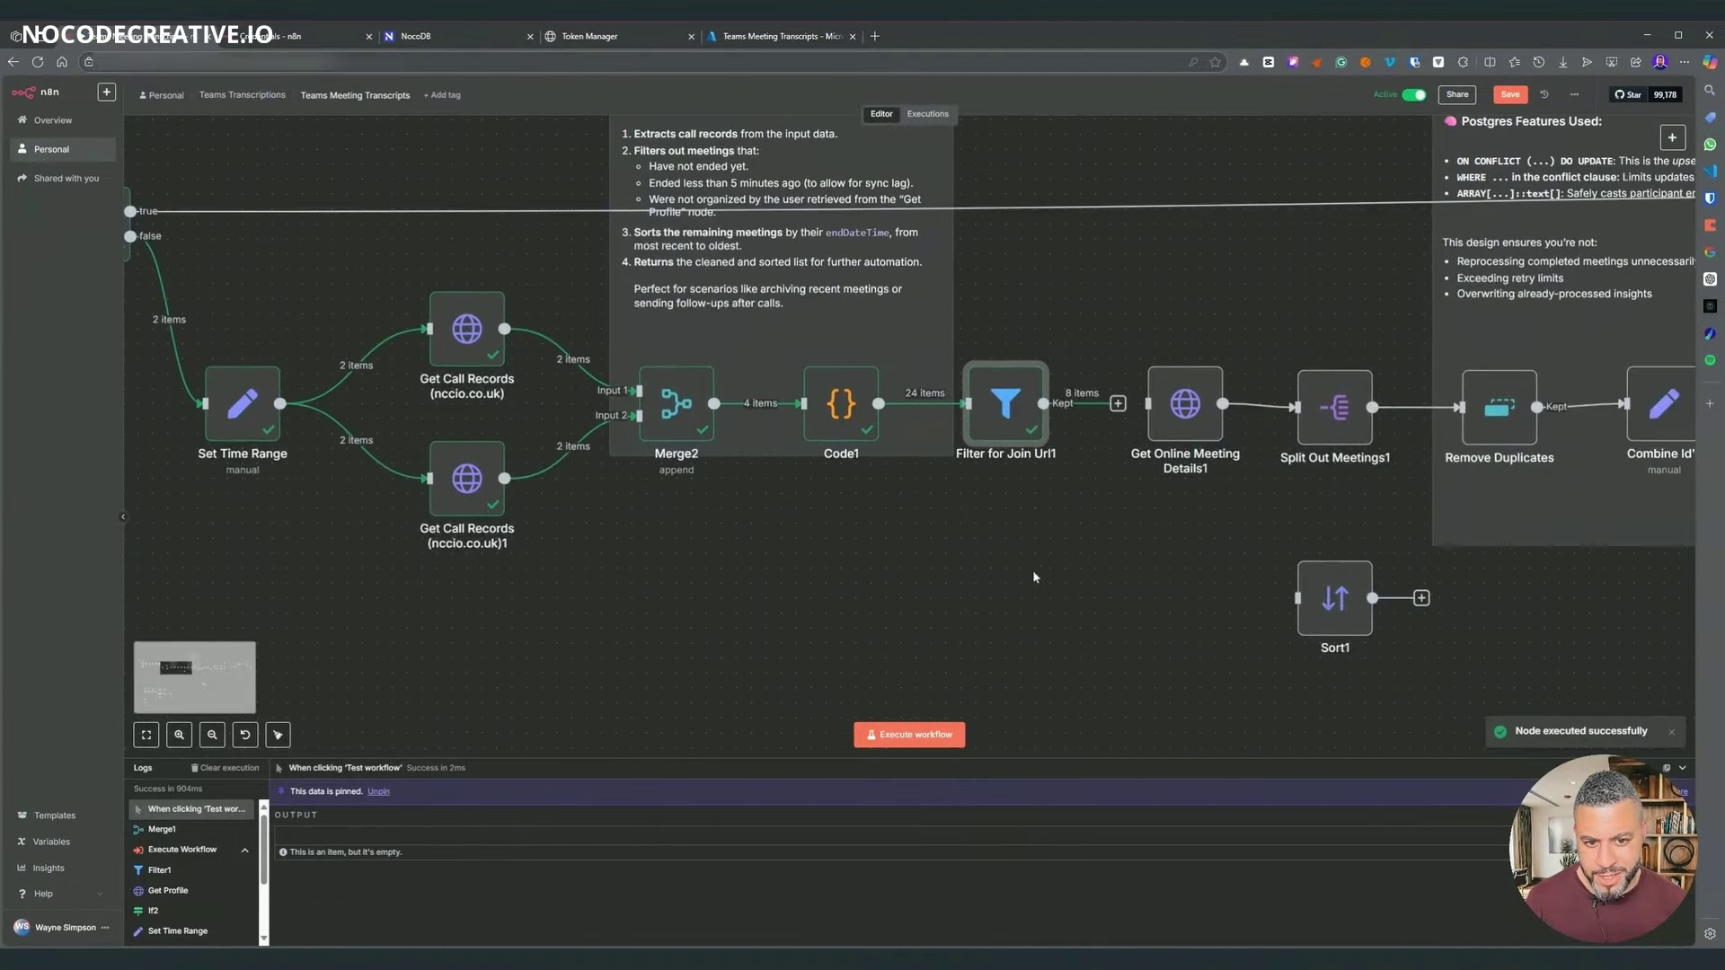
scroll(892, 609, left, 5)
scroll(639, 578, right, 10)
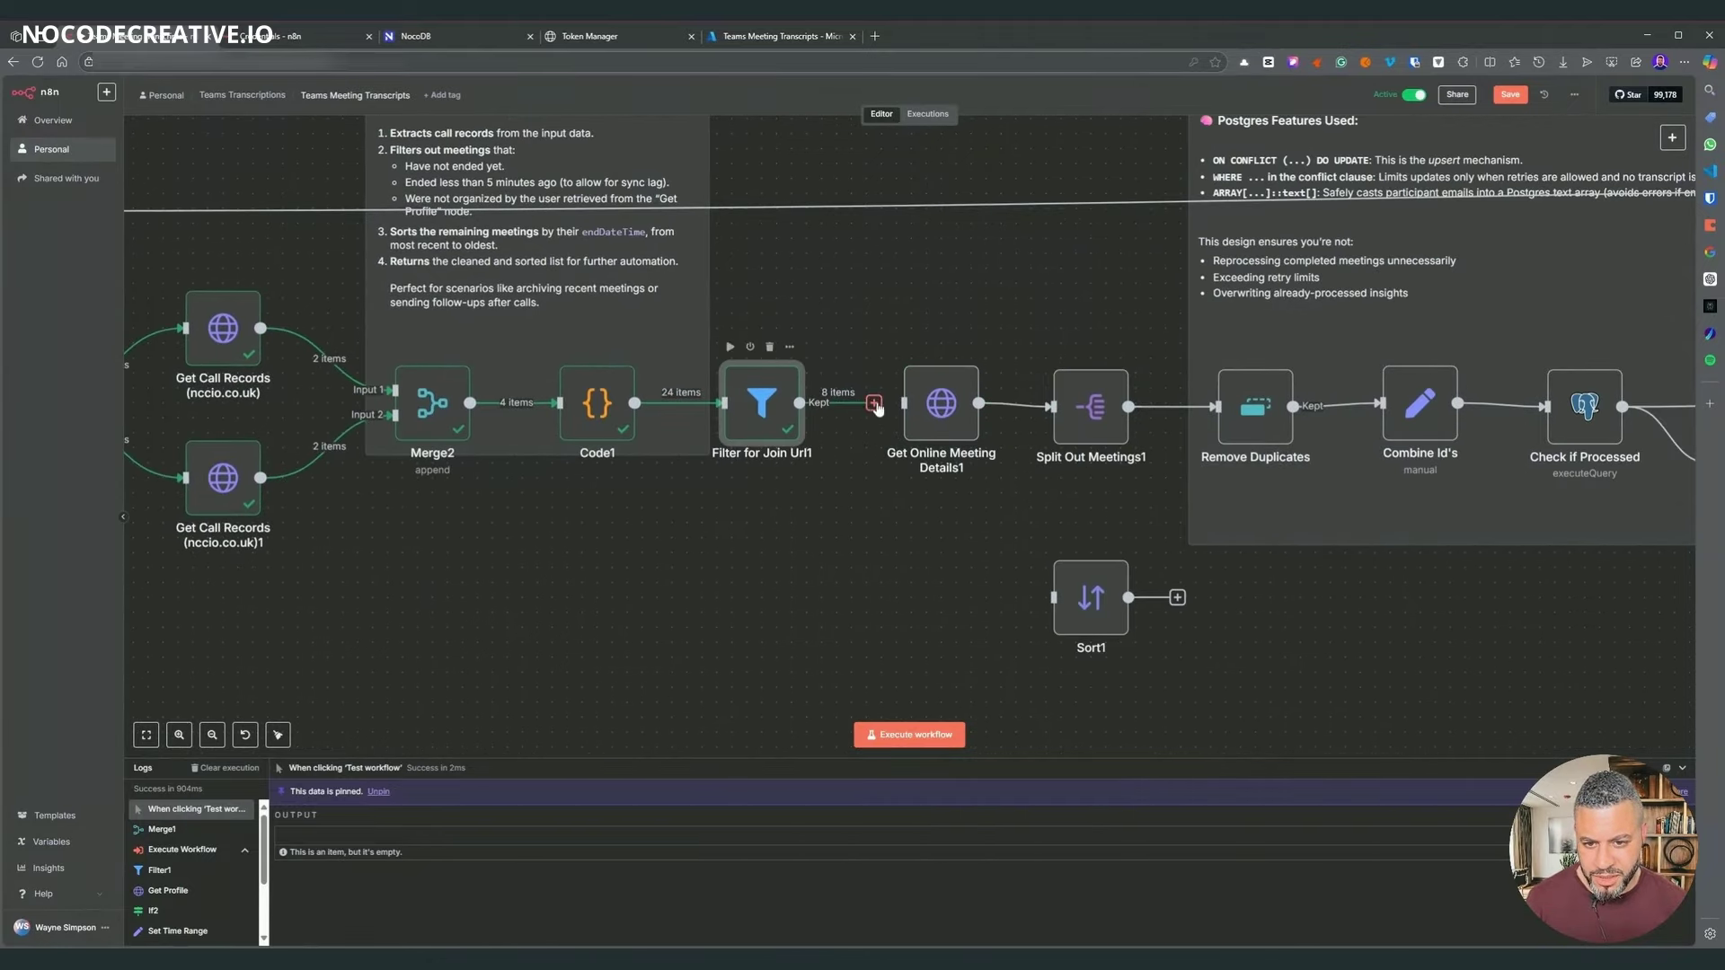
drag(877, 407, 896, 406)
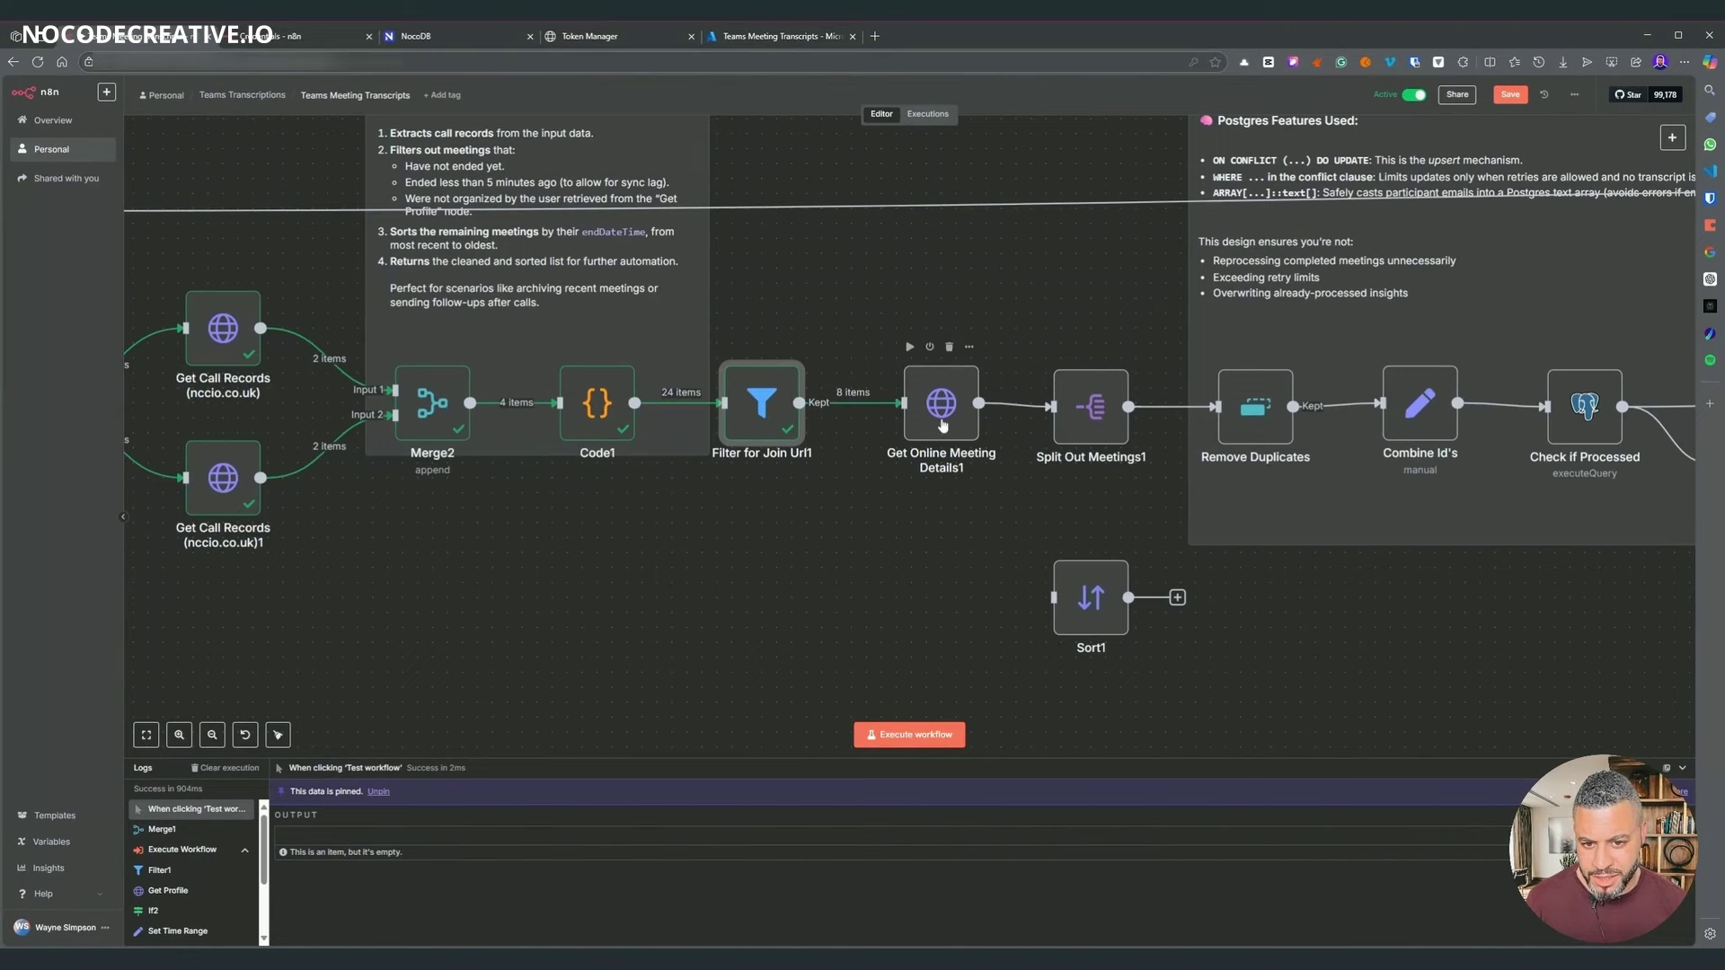
click(941, 422)
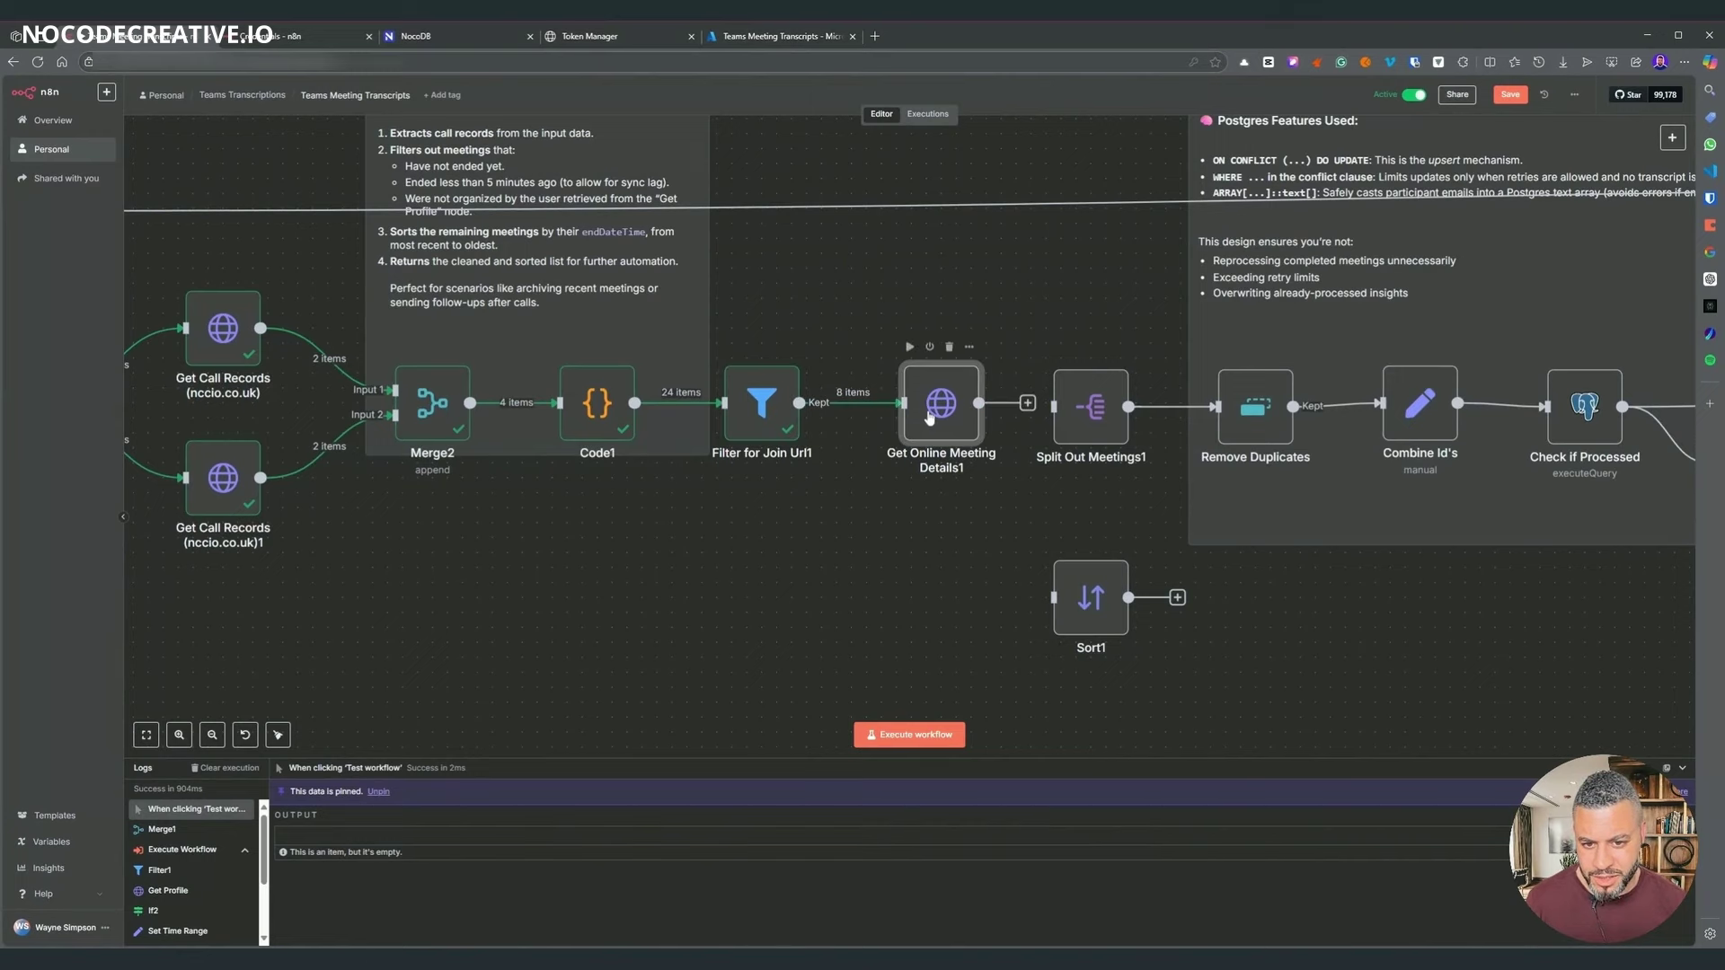
key(Return)
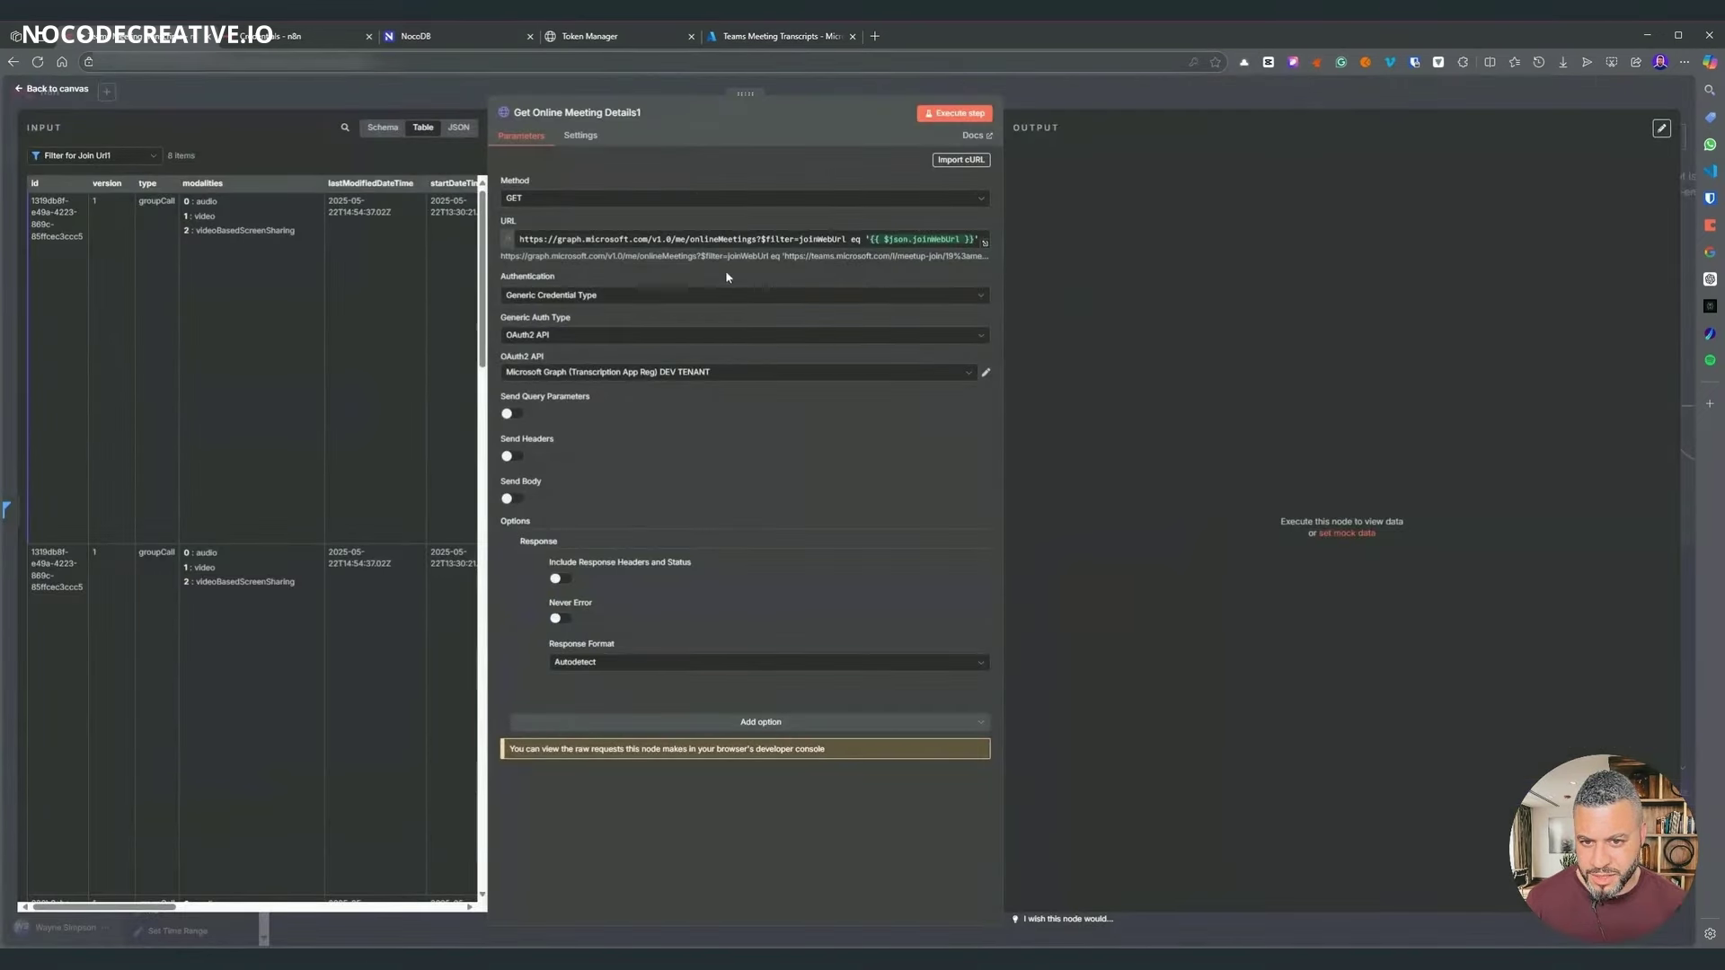
- Execute Get Online Meeting Details1 and review its 8 outputs: 403 Forbidden errors and meeting details
click(959, 114)
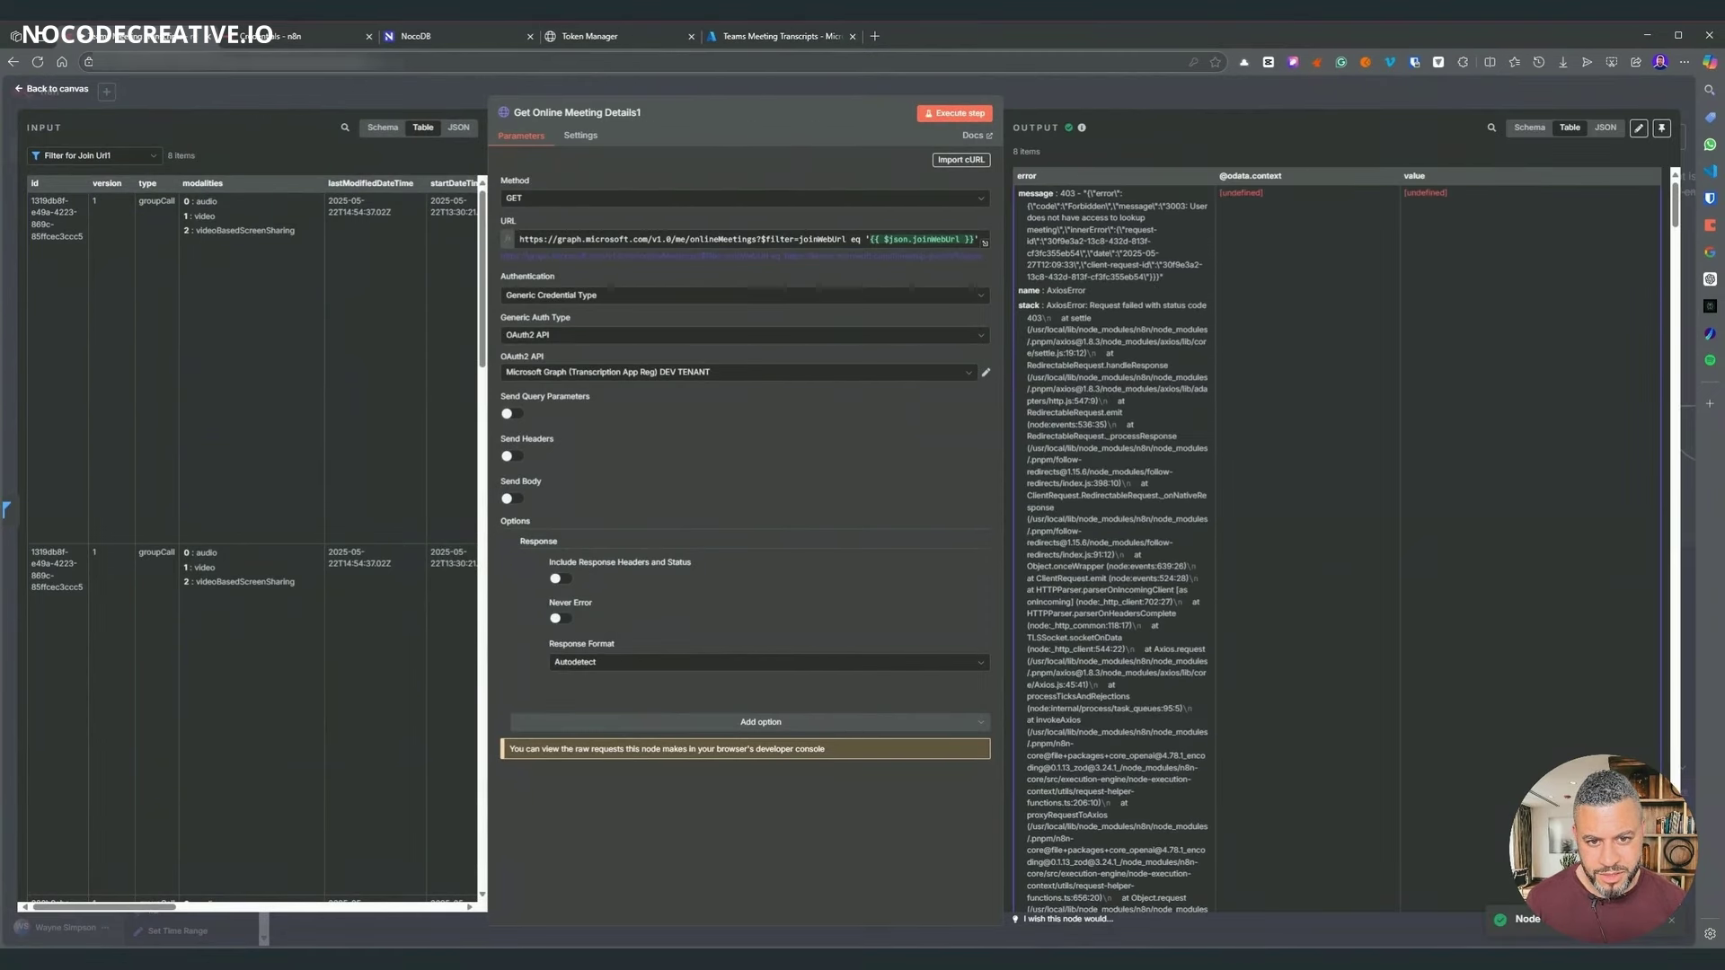
scroll(1339, 539, down, 10)
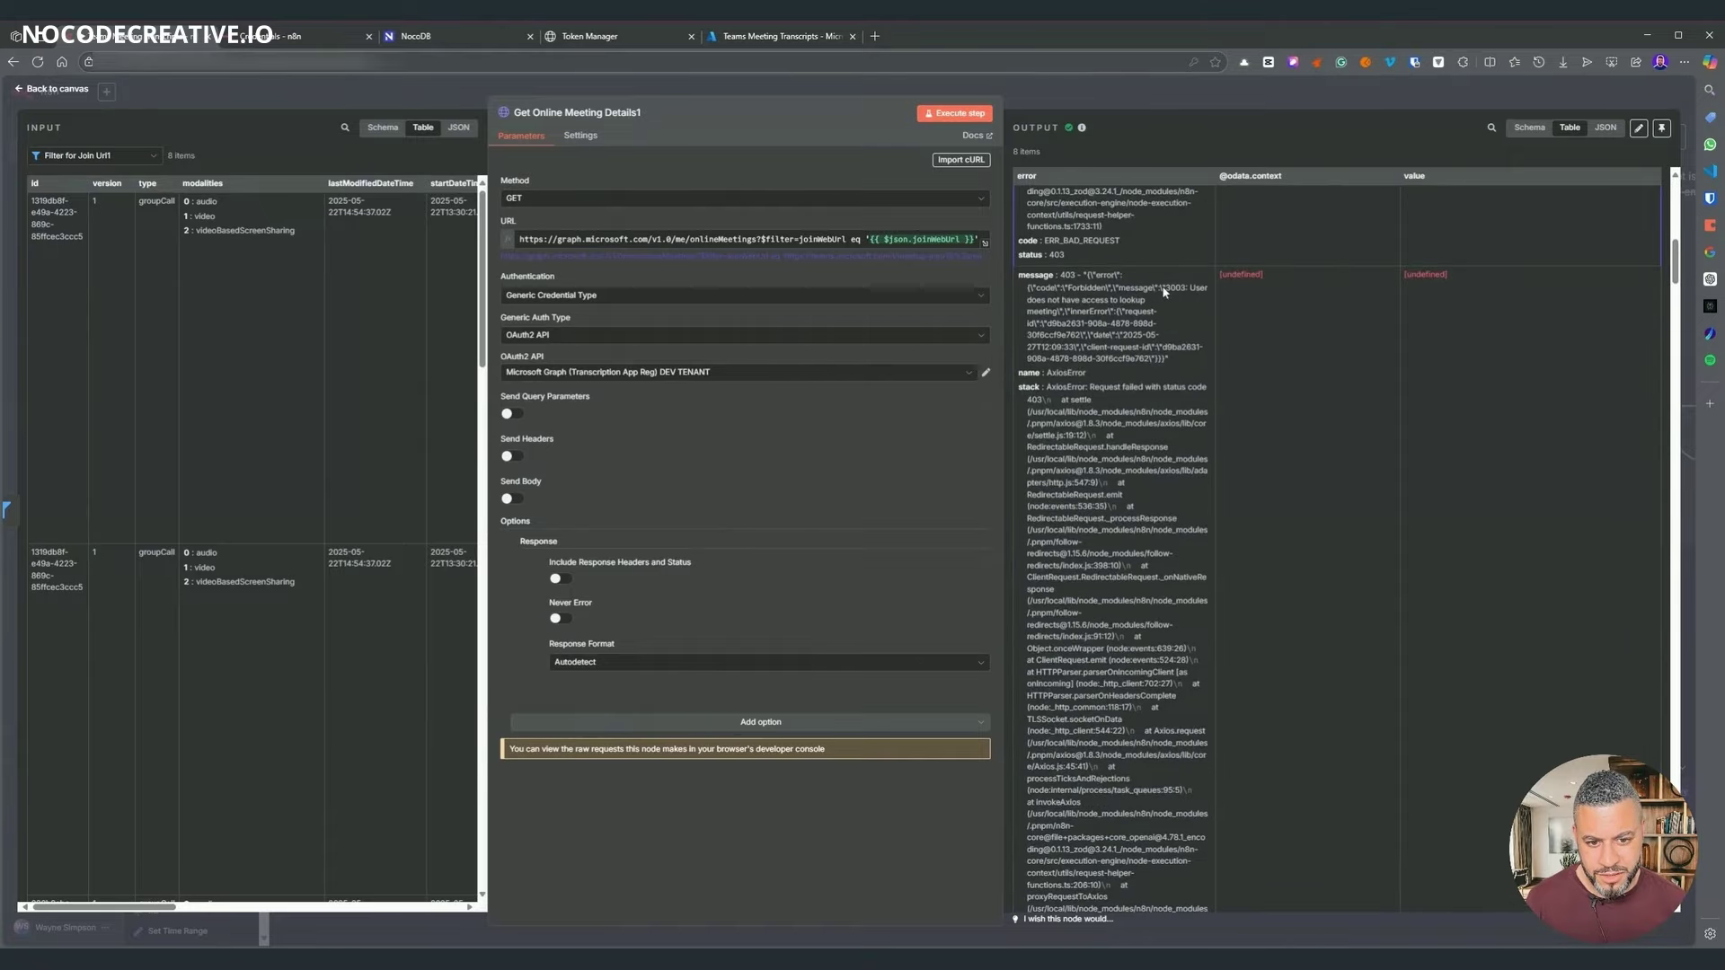
scroll(1170, 537, down, 8)
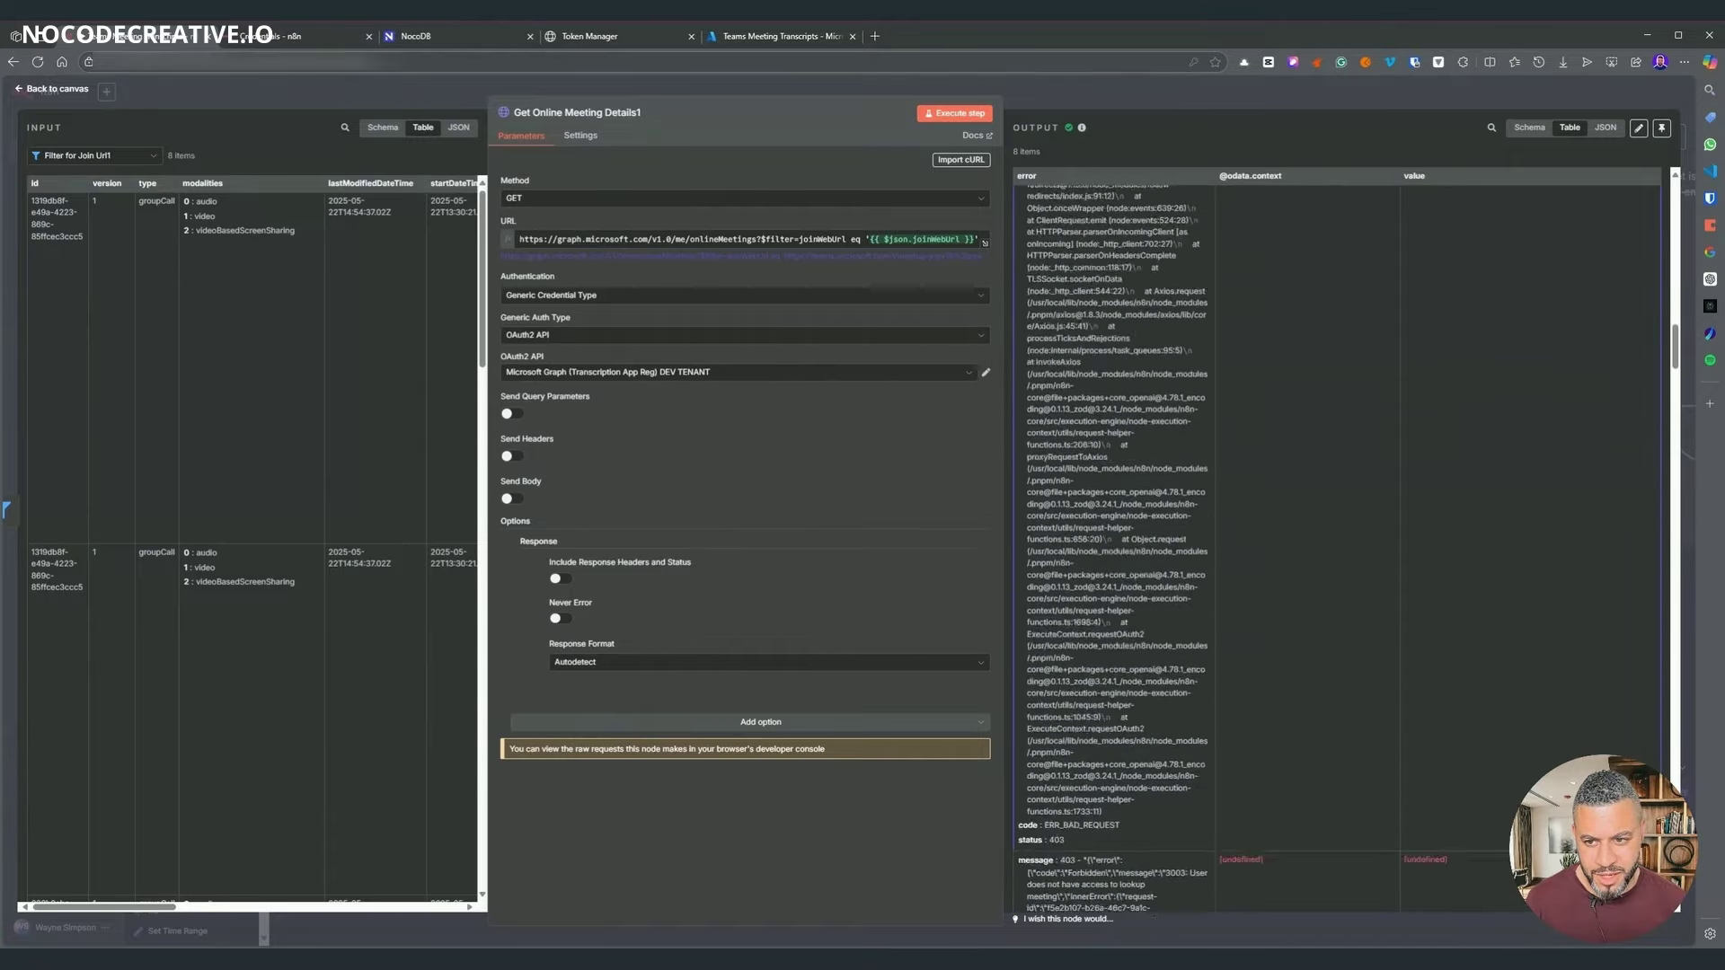
scroll(1170, 537, up, 5)
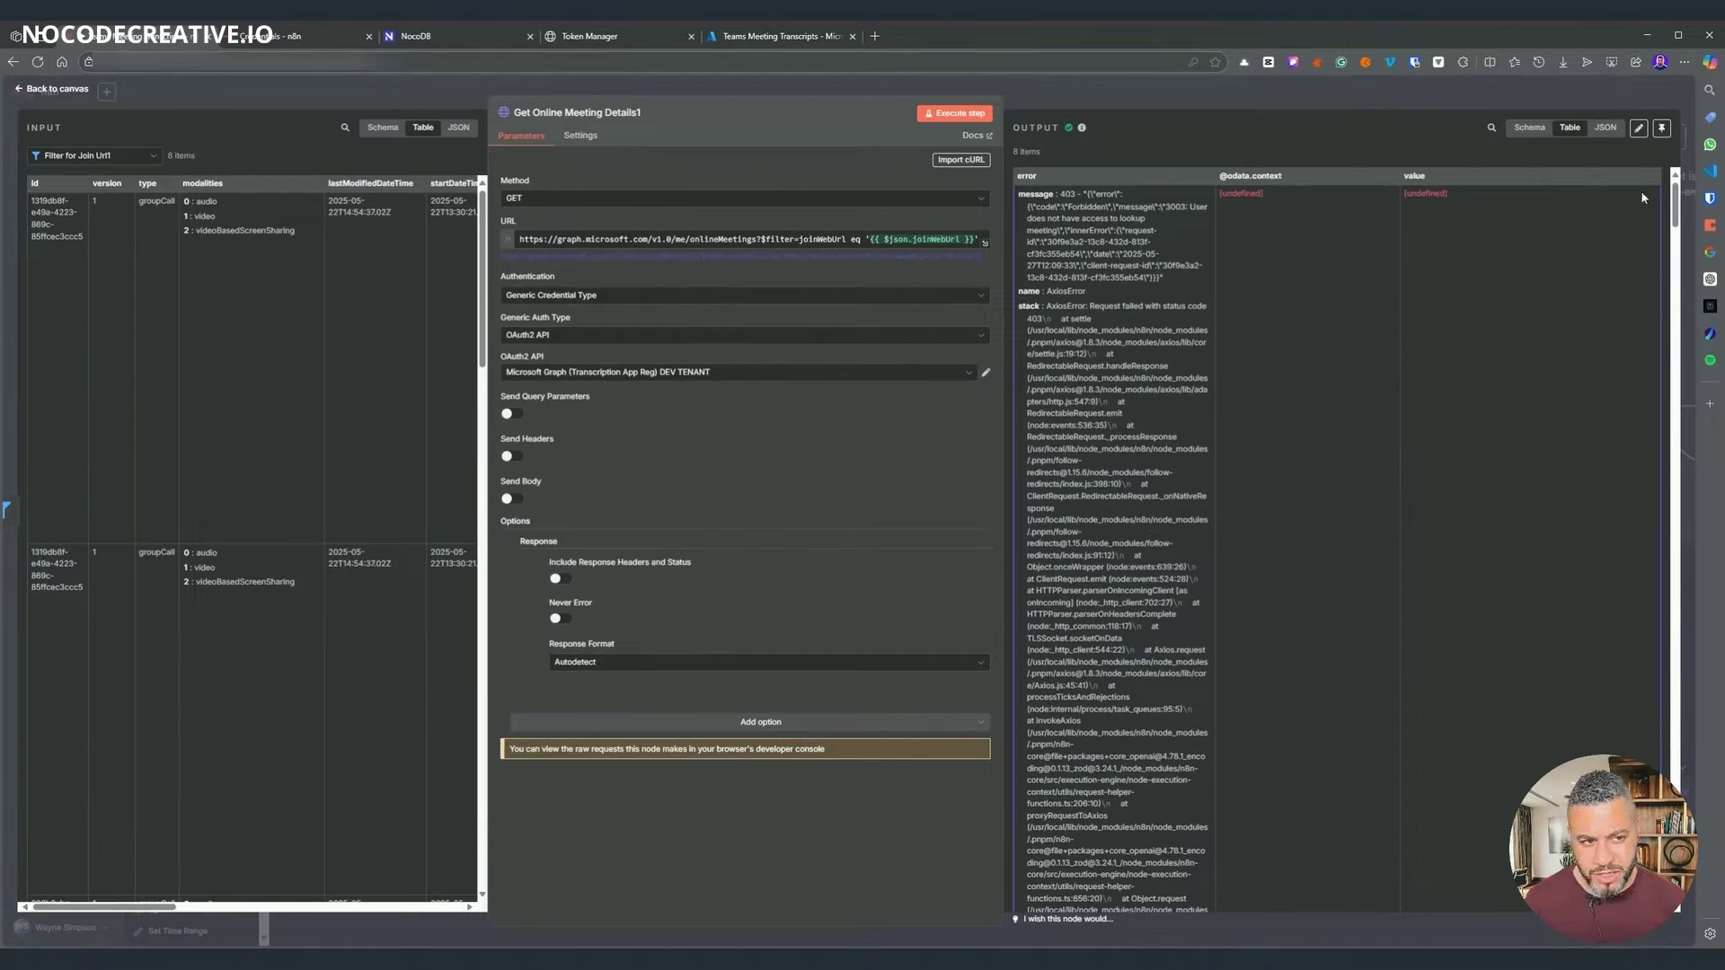
scroll(1653, 700, down, 15)
scroll(1654, 700, up, 10)
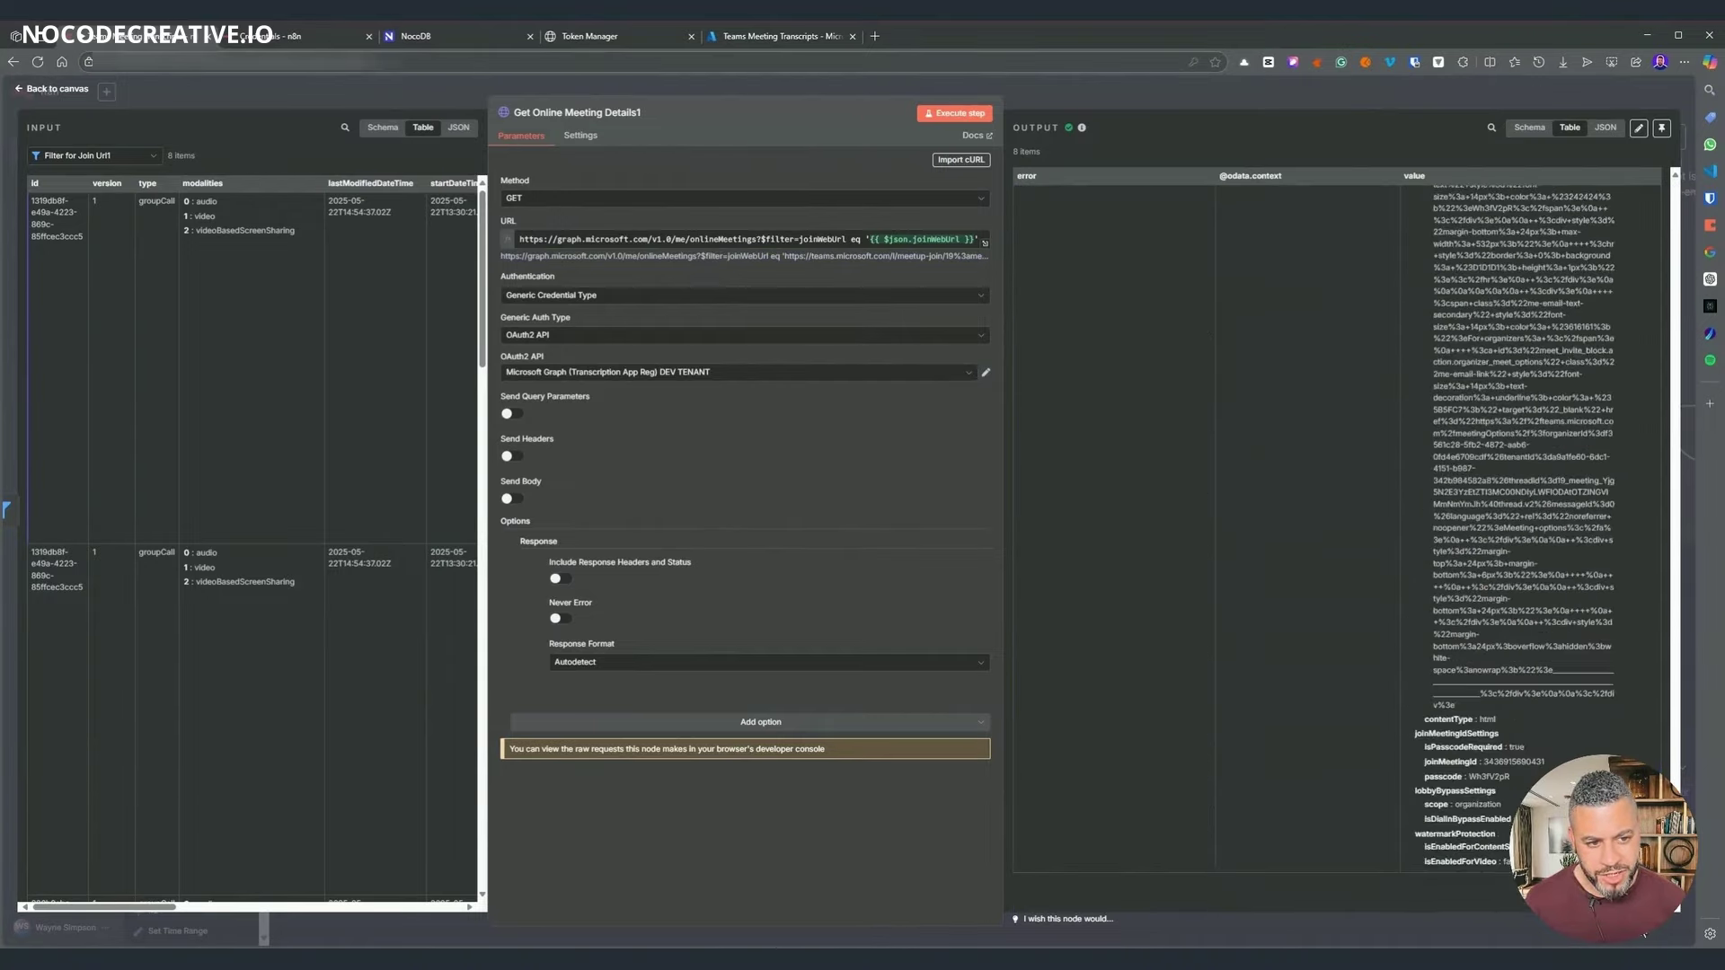
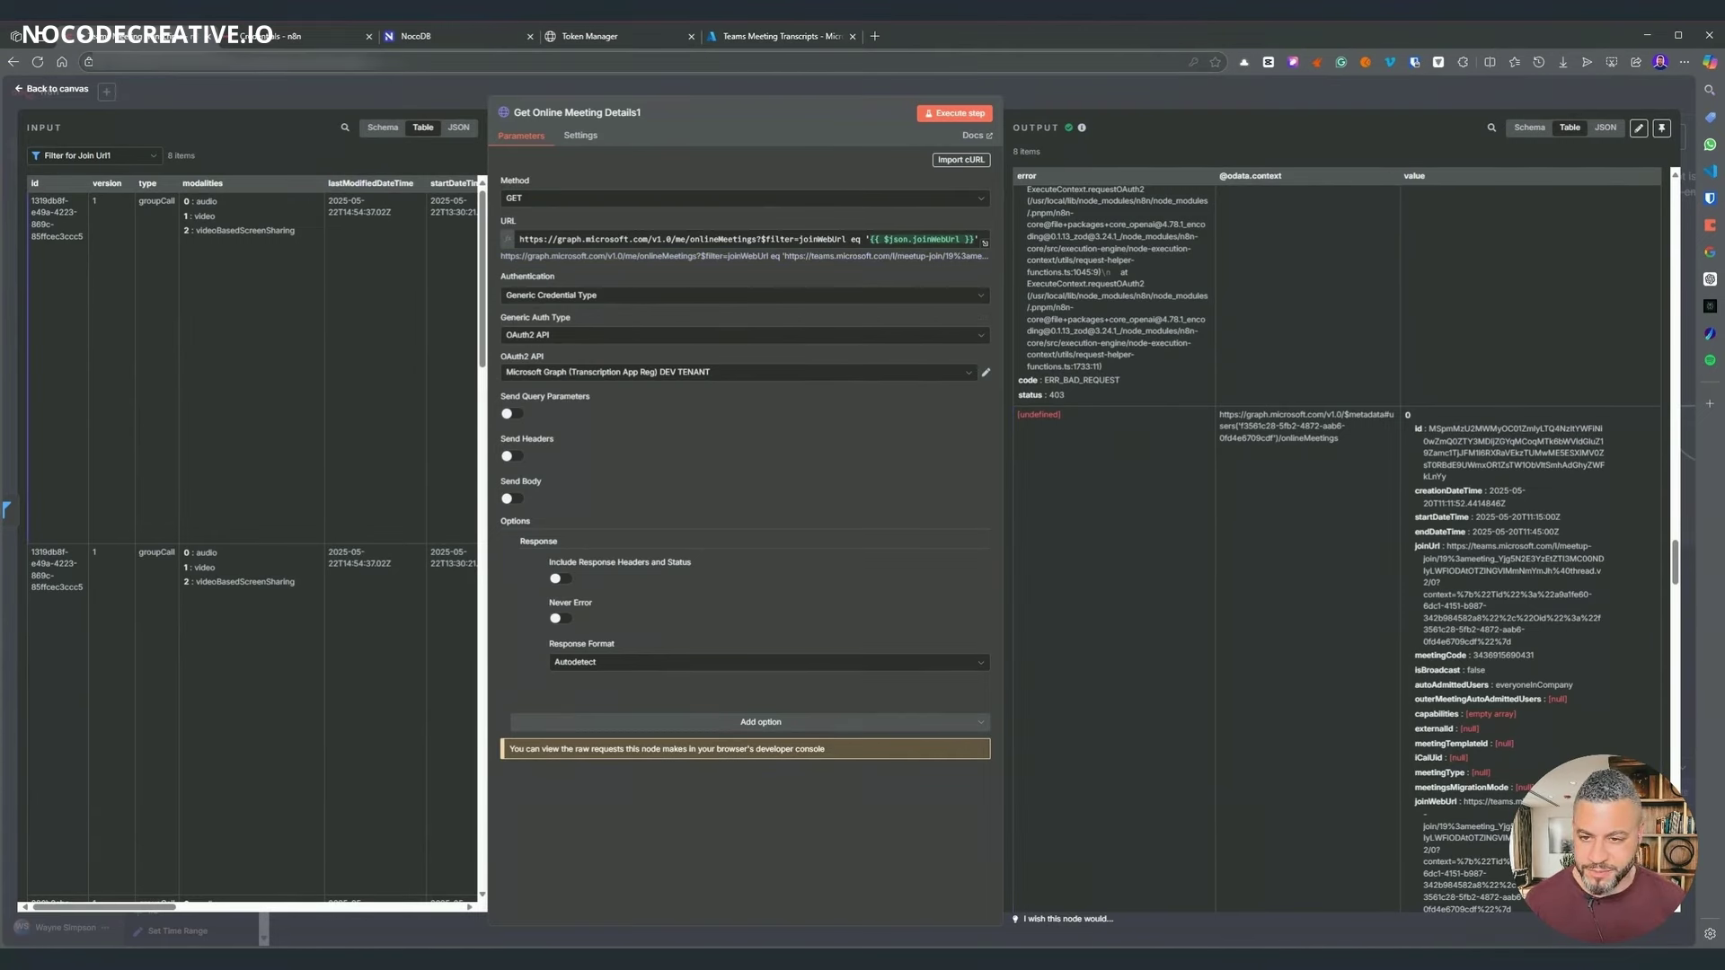
- Close Get Online Meeting Details1 and pan left to the start of the Teams Meeting Transcripts workflow
key(Escape)
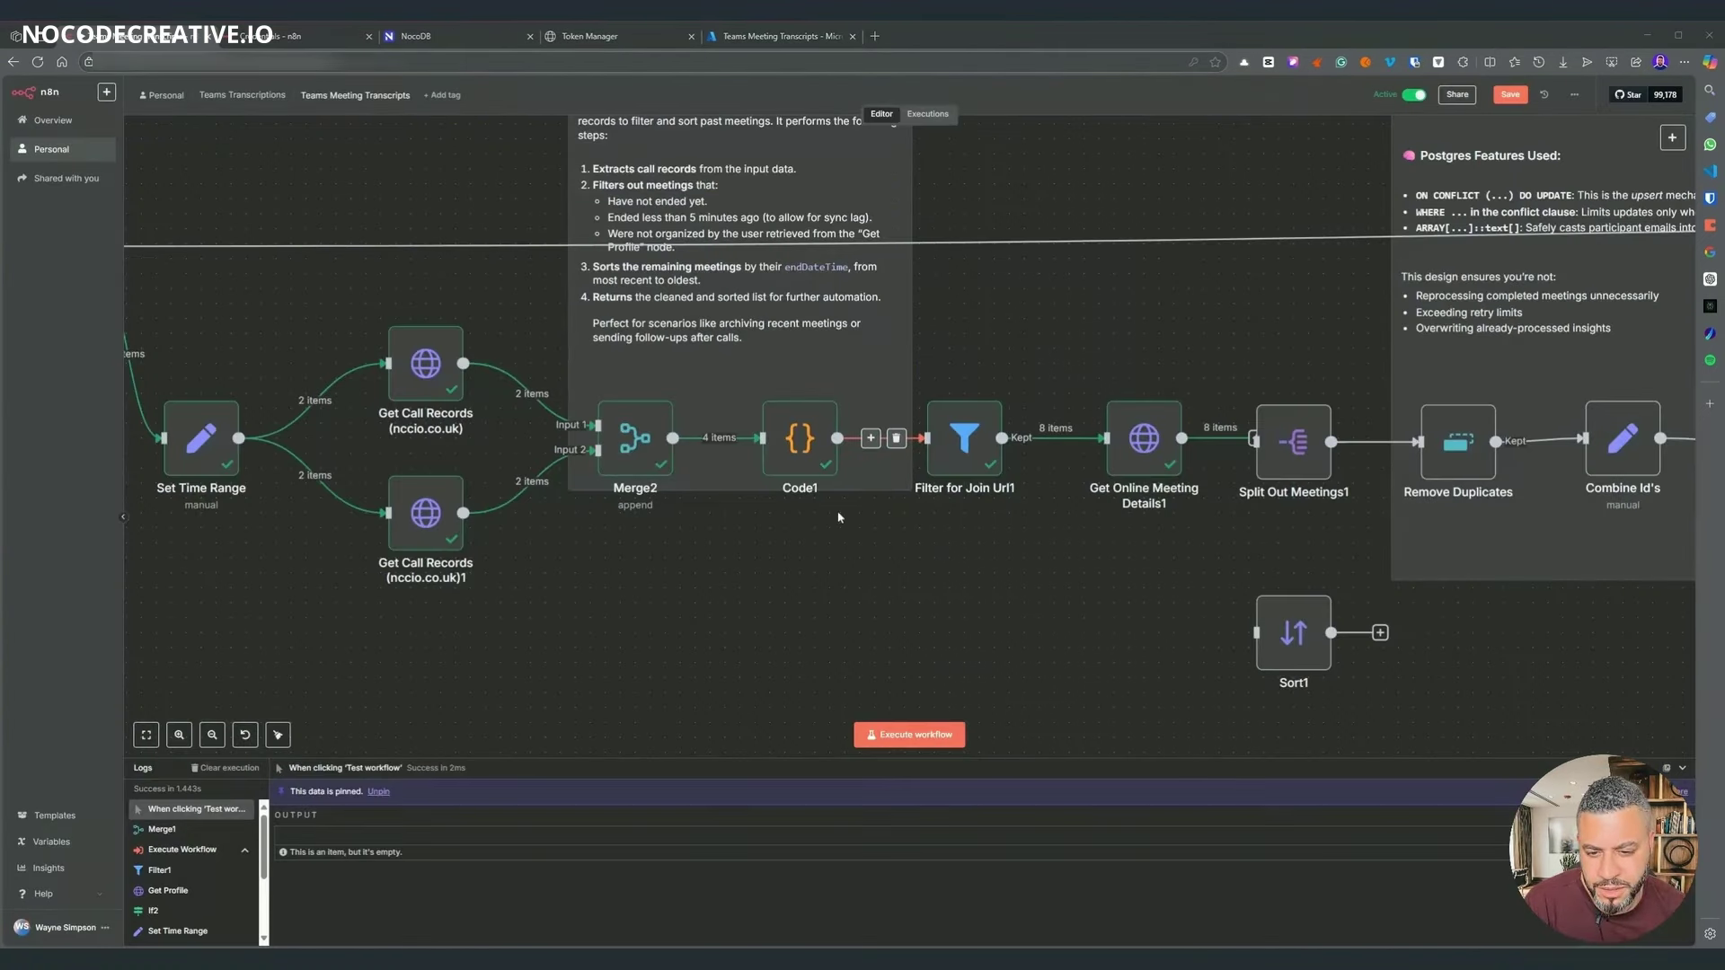
mouse_move(698, 443)
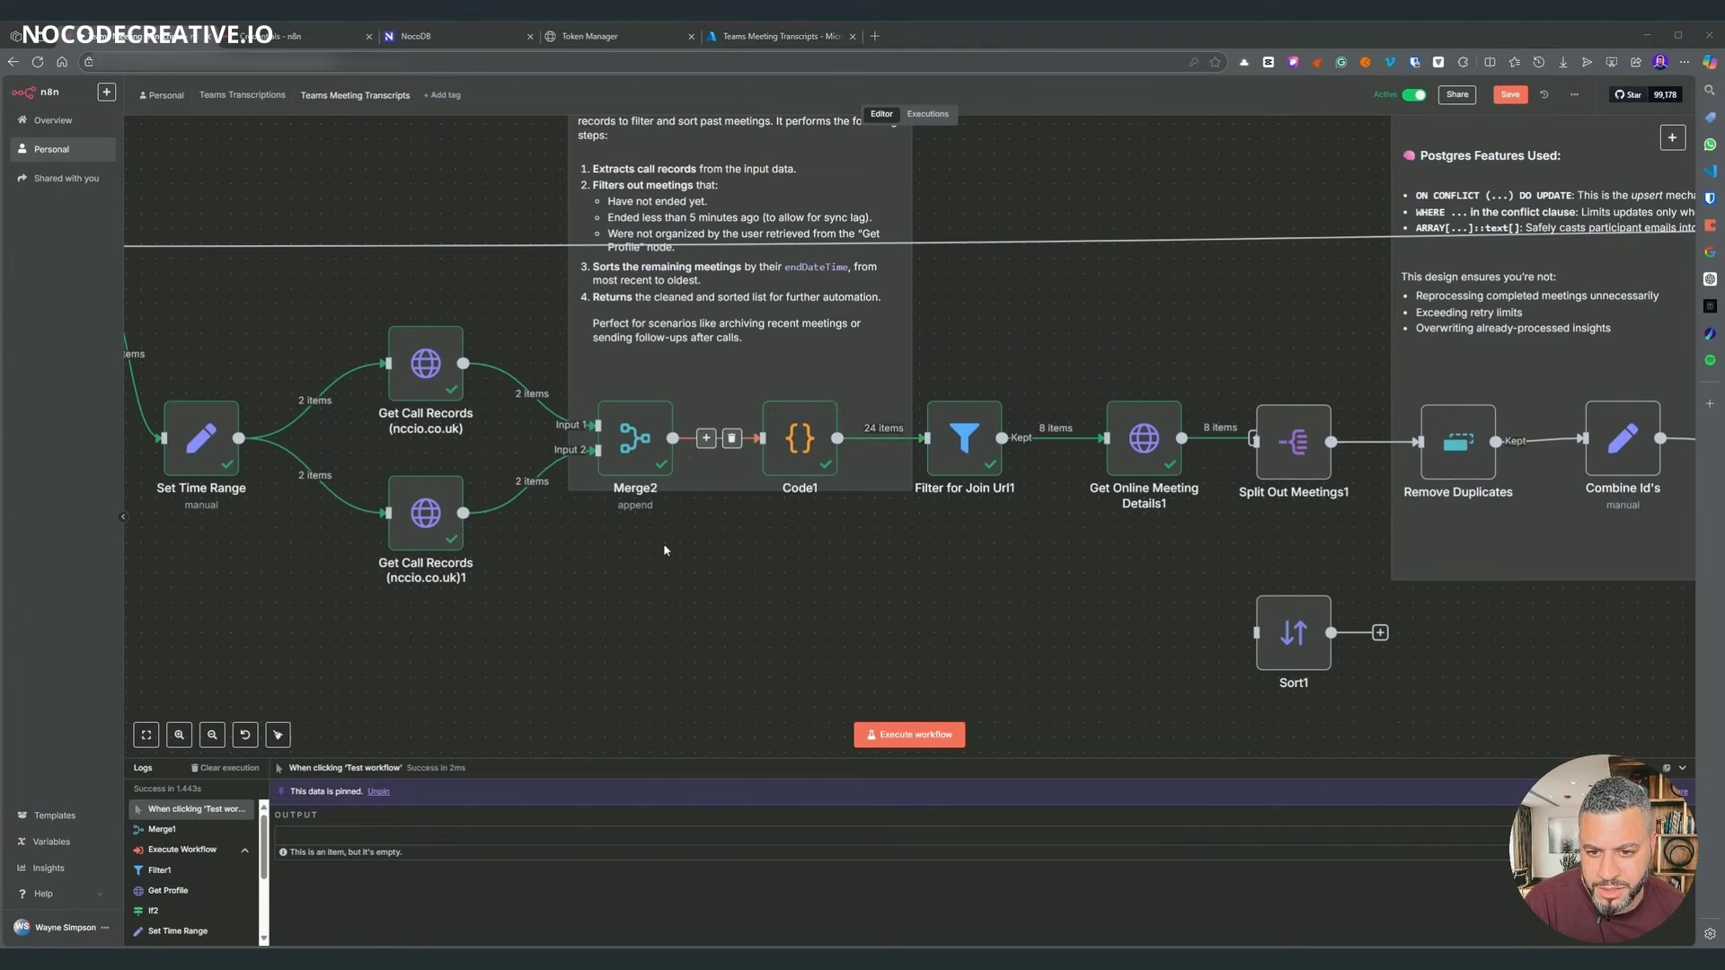
scroll(690, 591, left, 5)
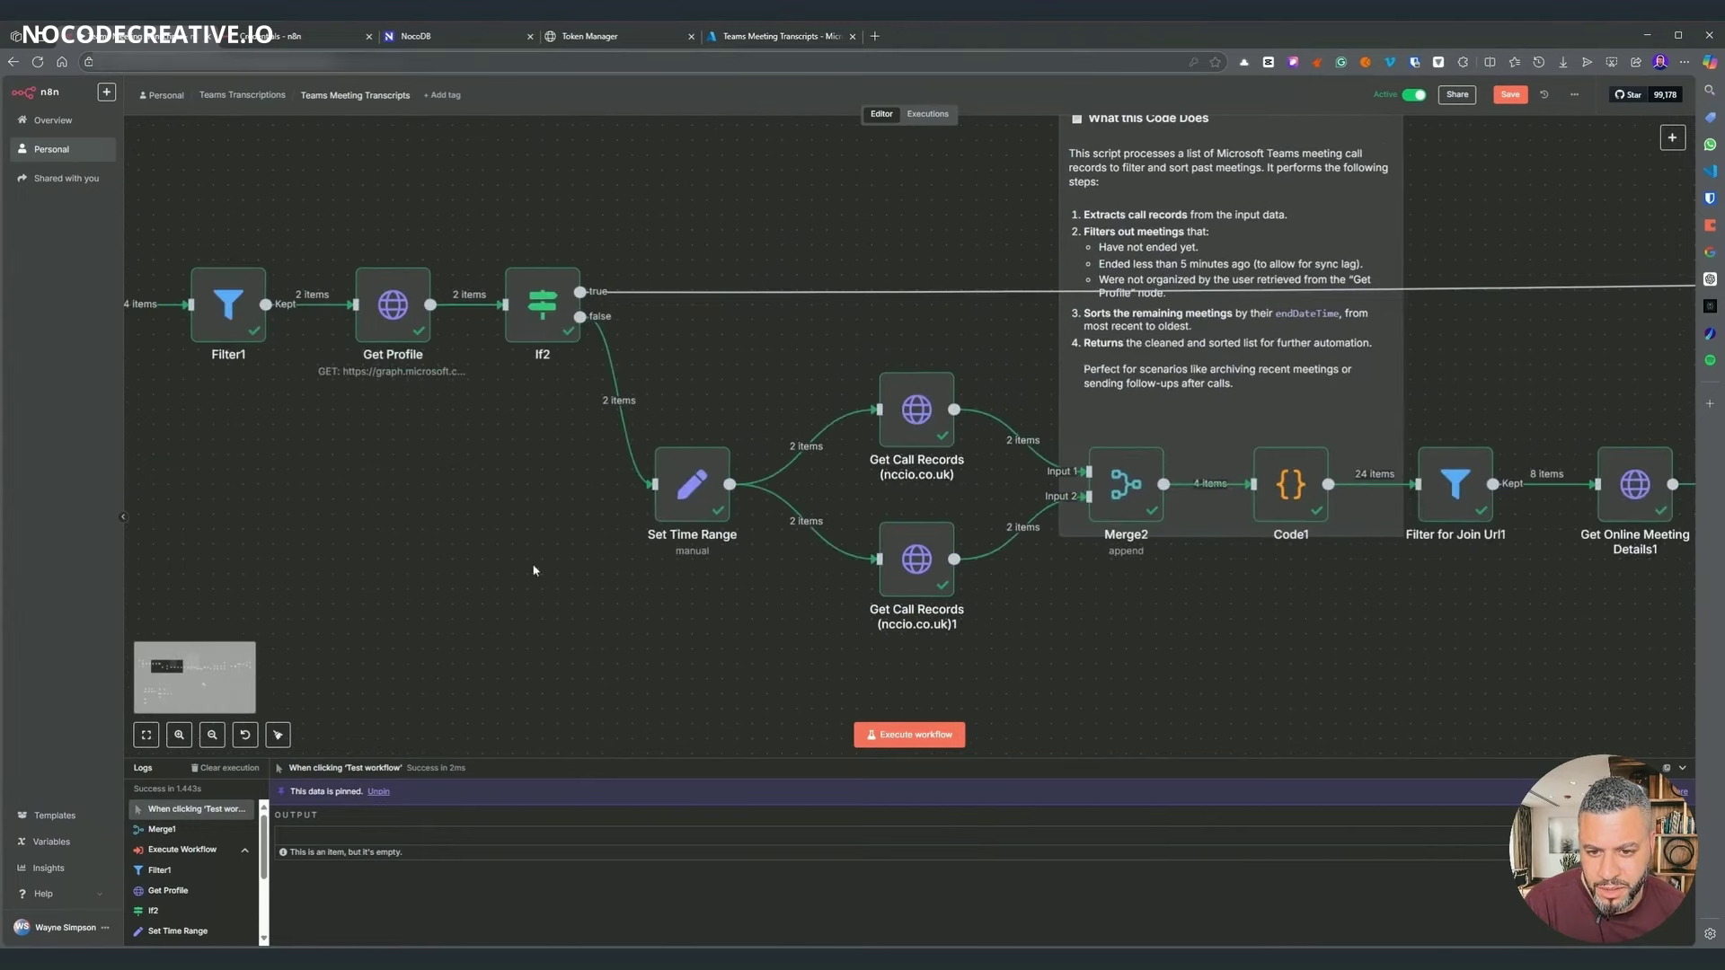
scroll(534, 570, left, 5)
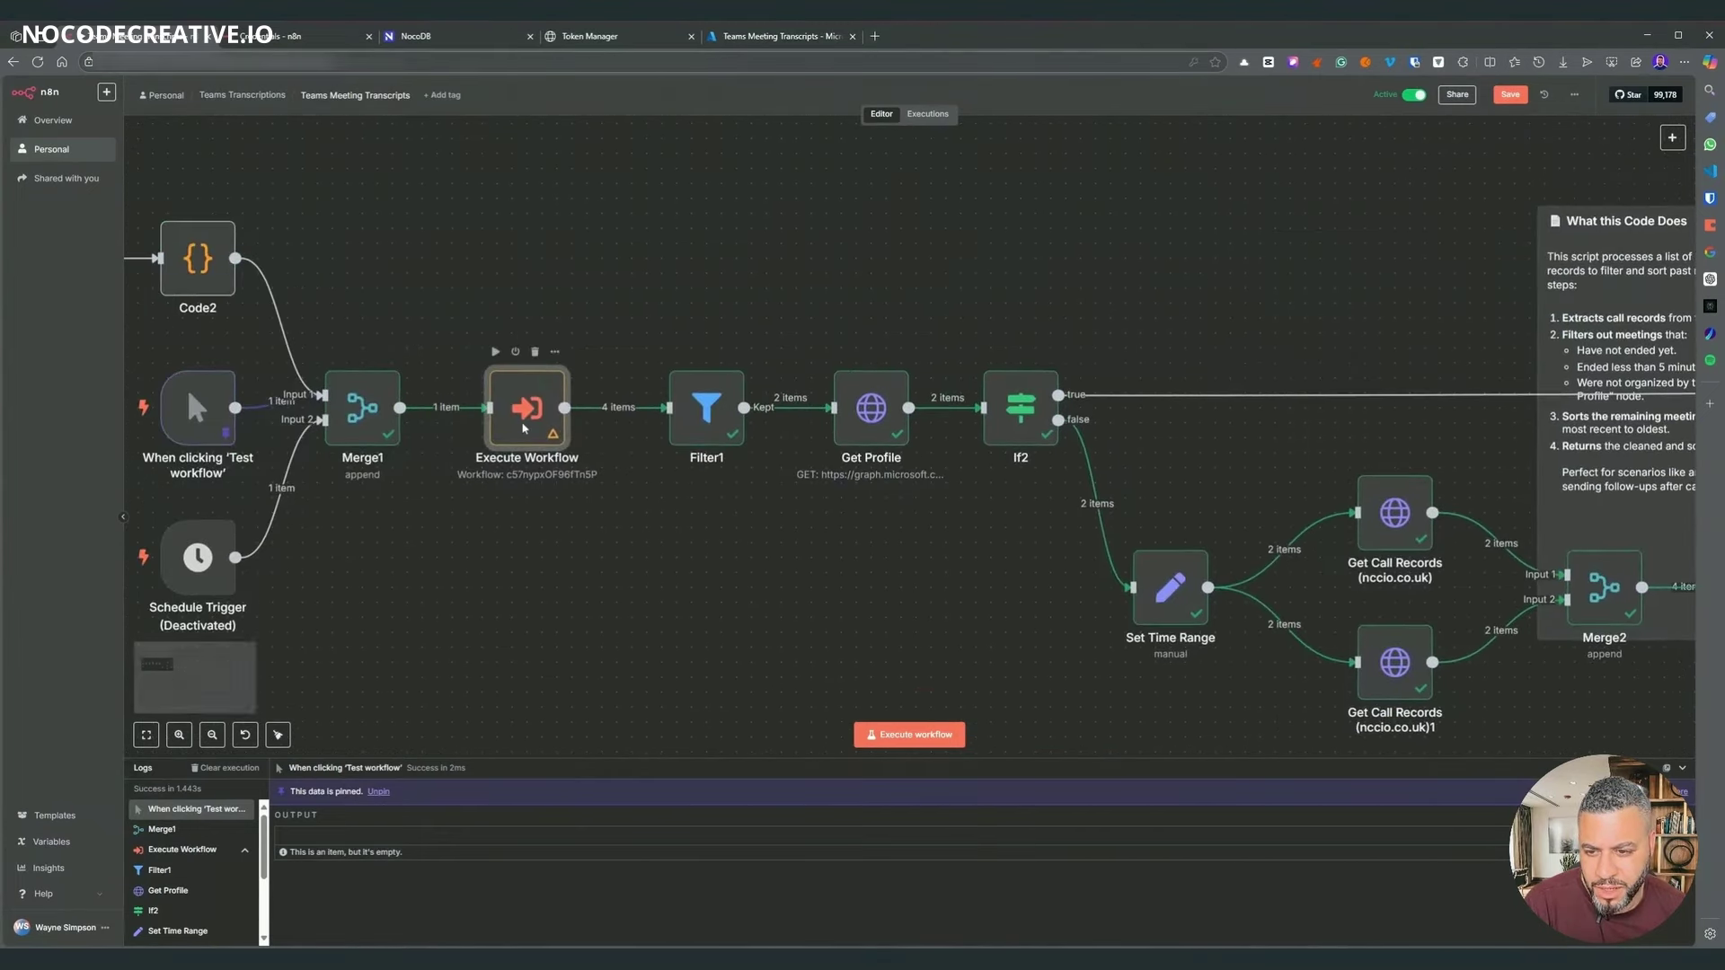
- Rename the token sub-workflow call node to Get Tokens and check its returned token data
double_click(524, 428)
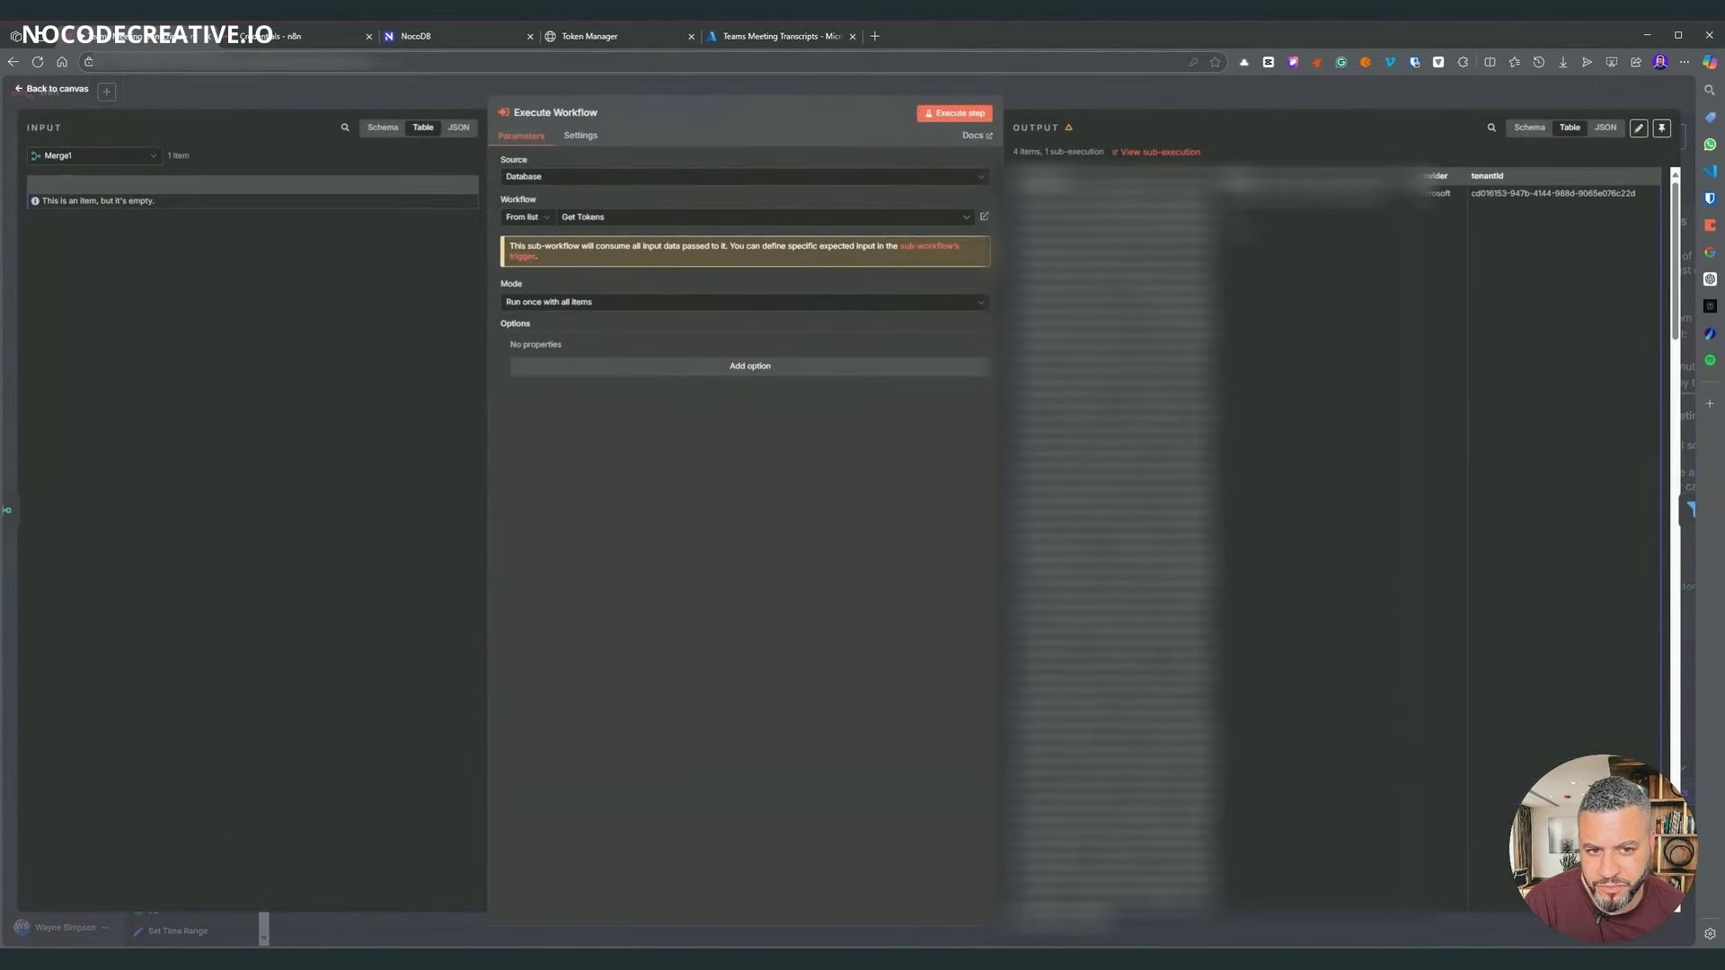
drag(1360, 194, 1234, 179)
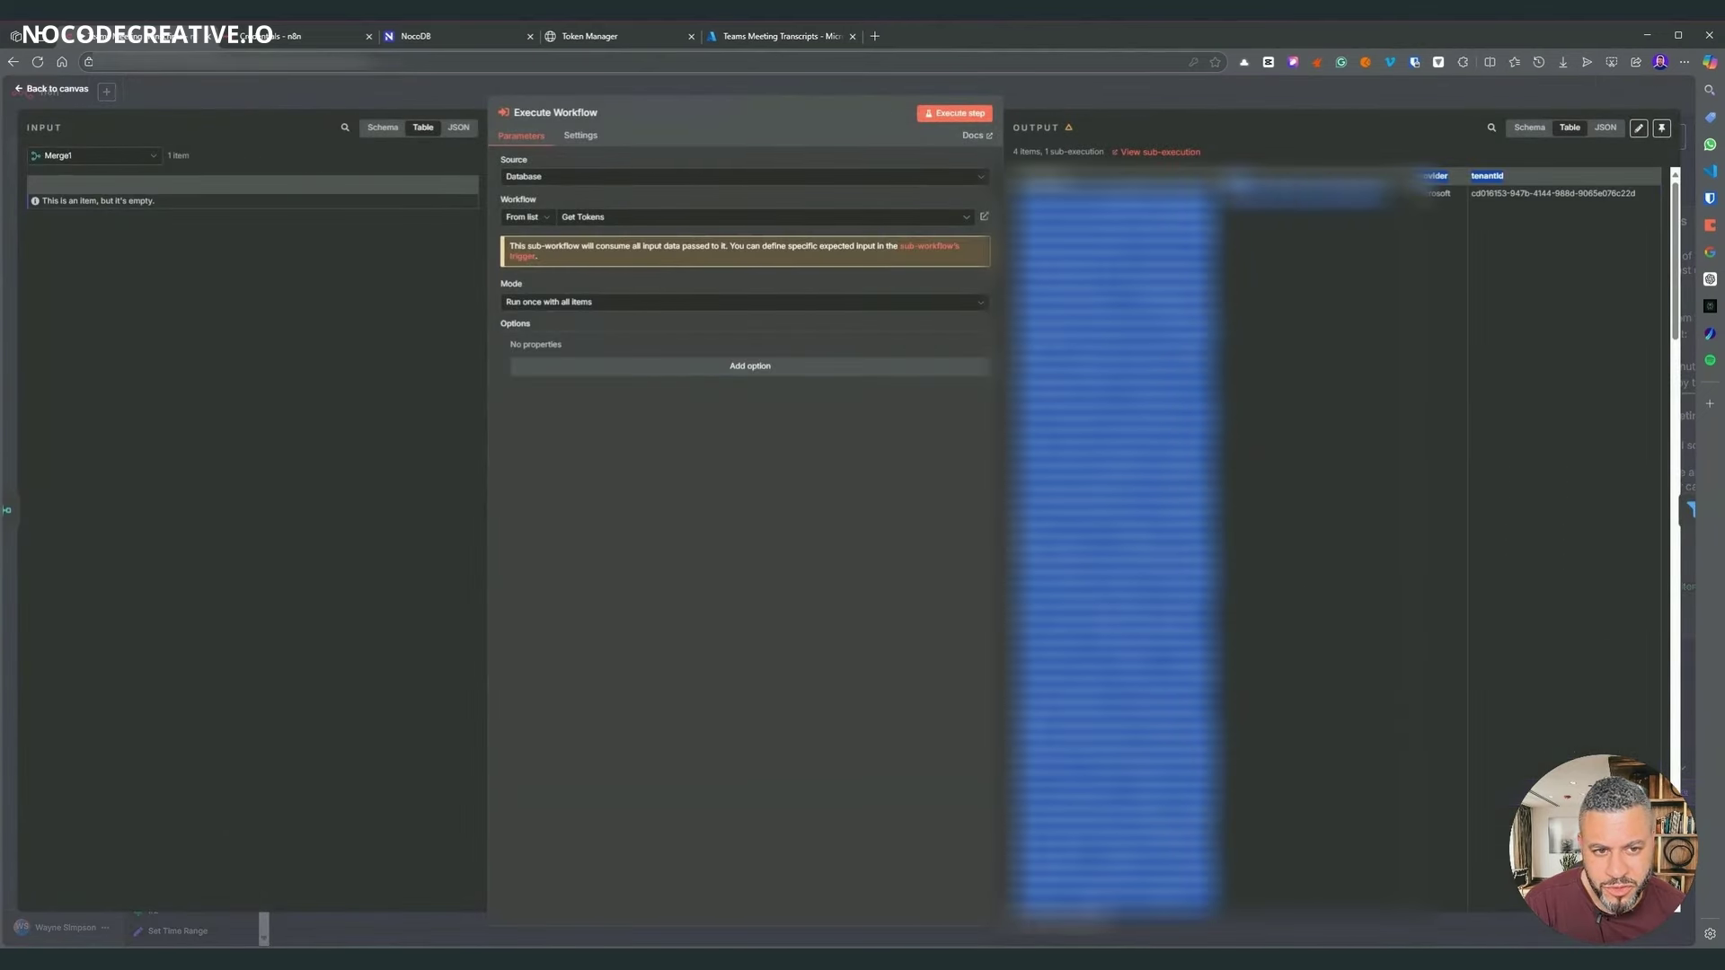
key(Escape)
scroll(604, 476, right, 5)
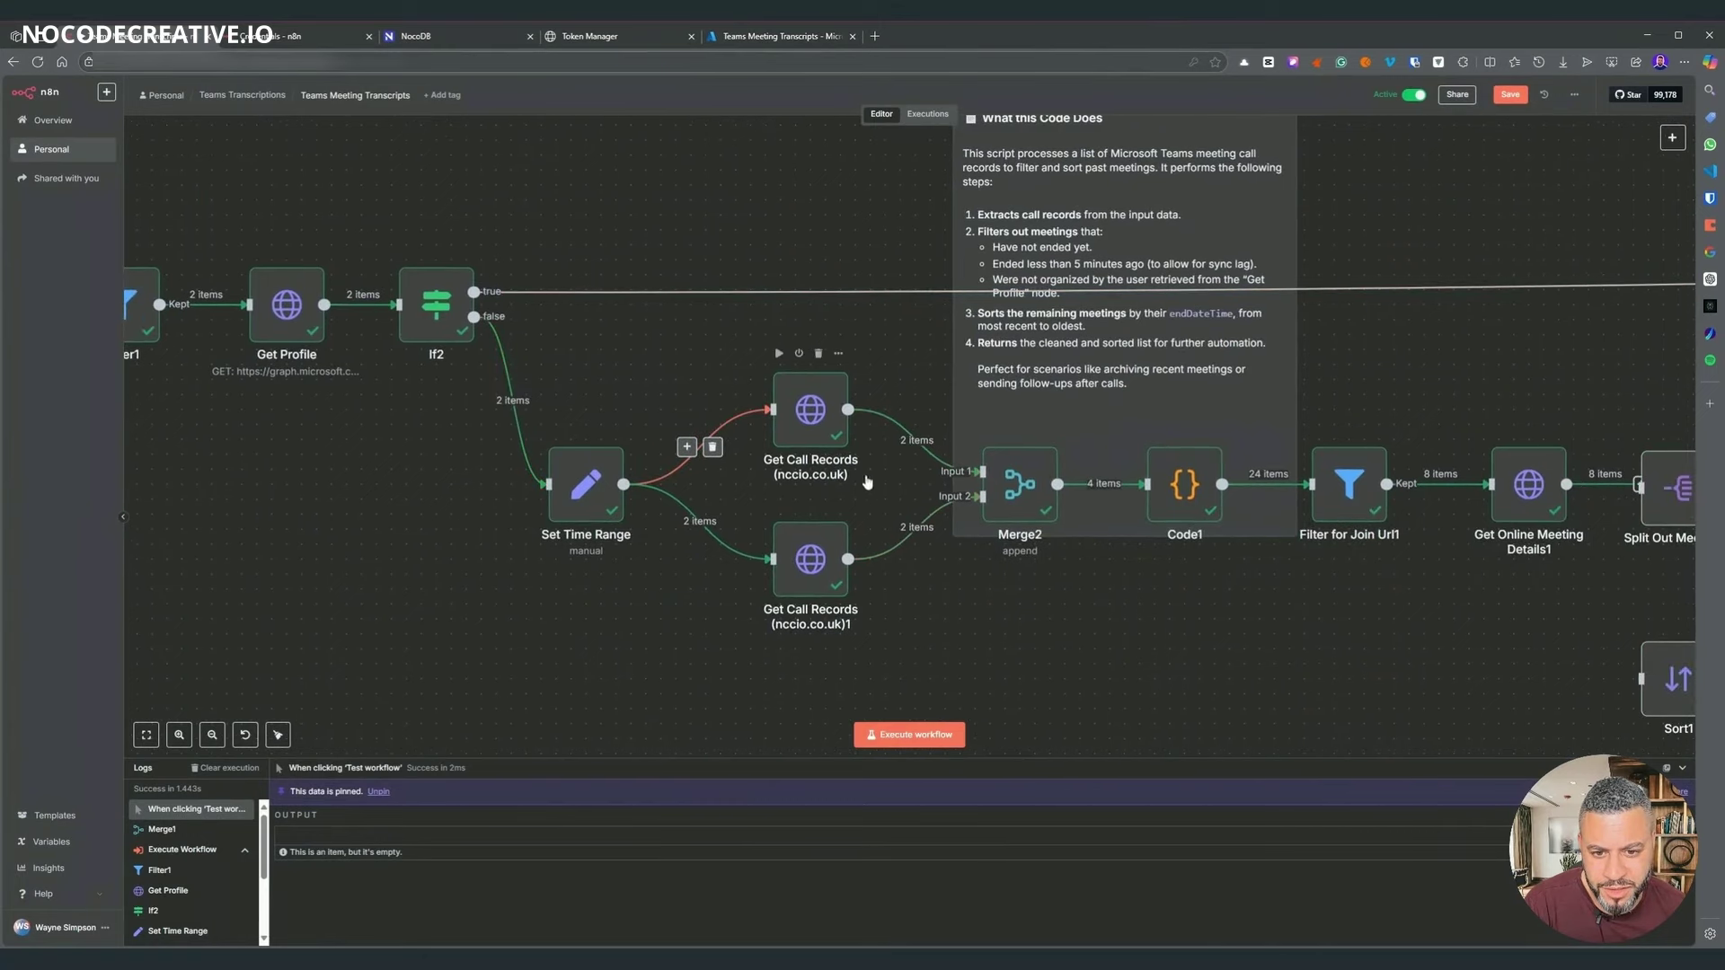
scroll(1060, 559, right, 5)
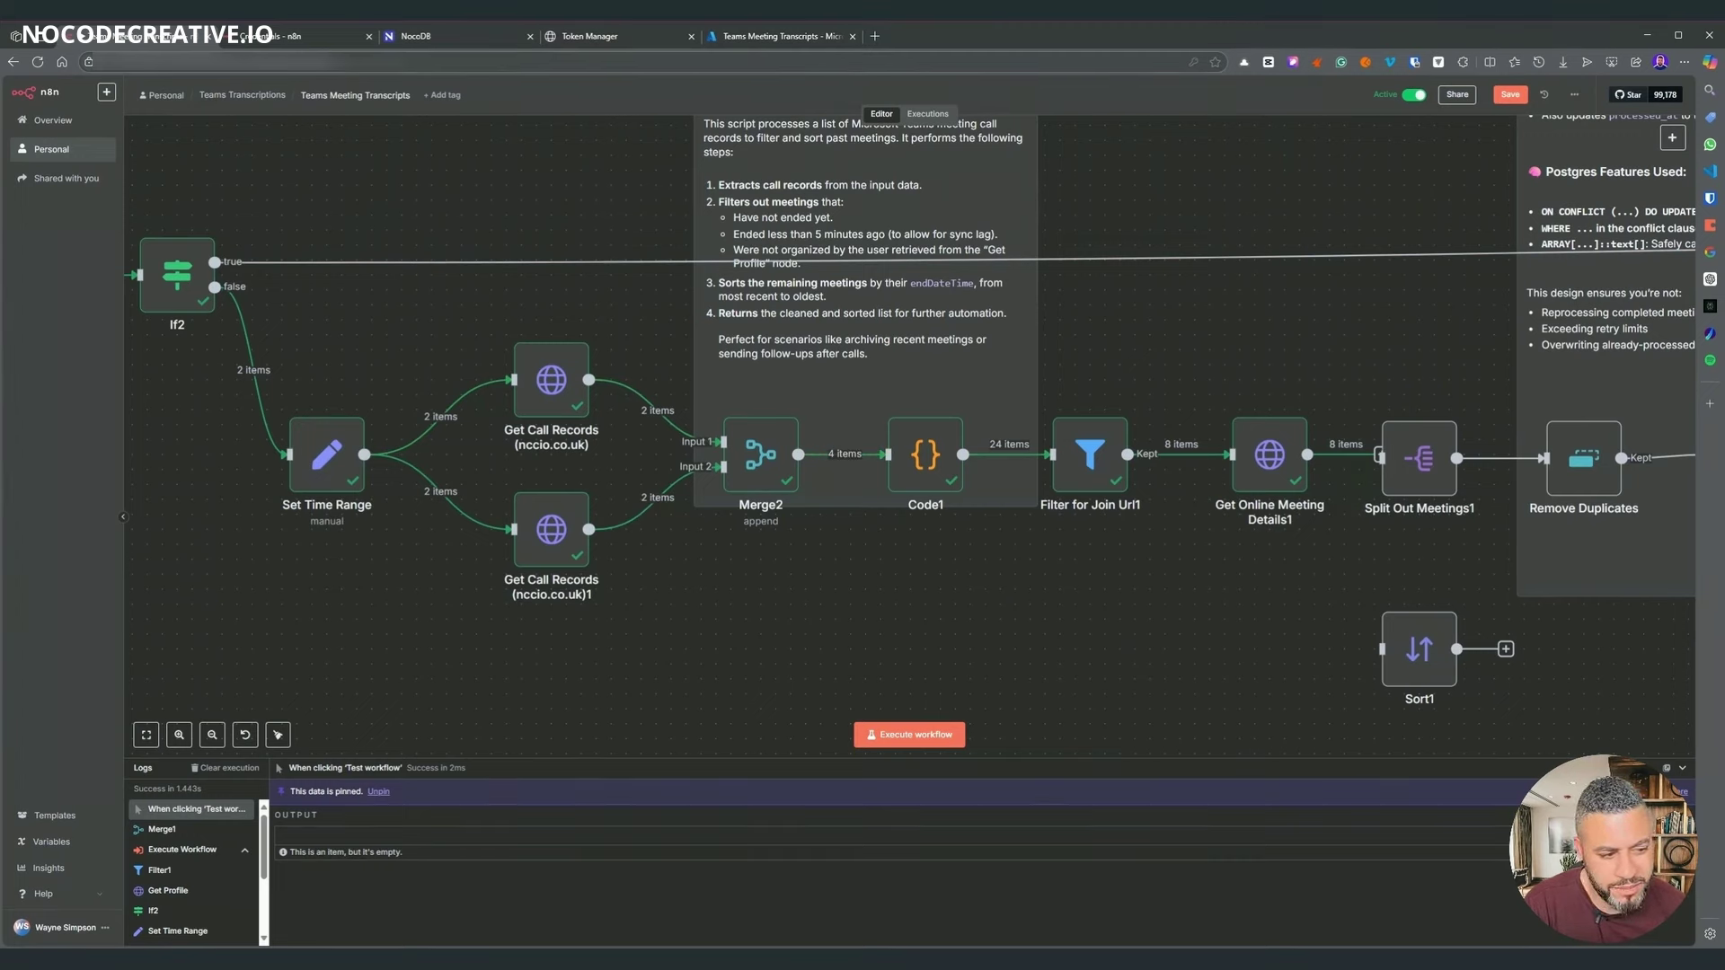
- Review Code1's output, where 4 merged call-record inputs become 24 items
double_click(925, 455)
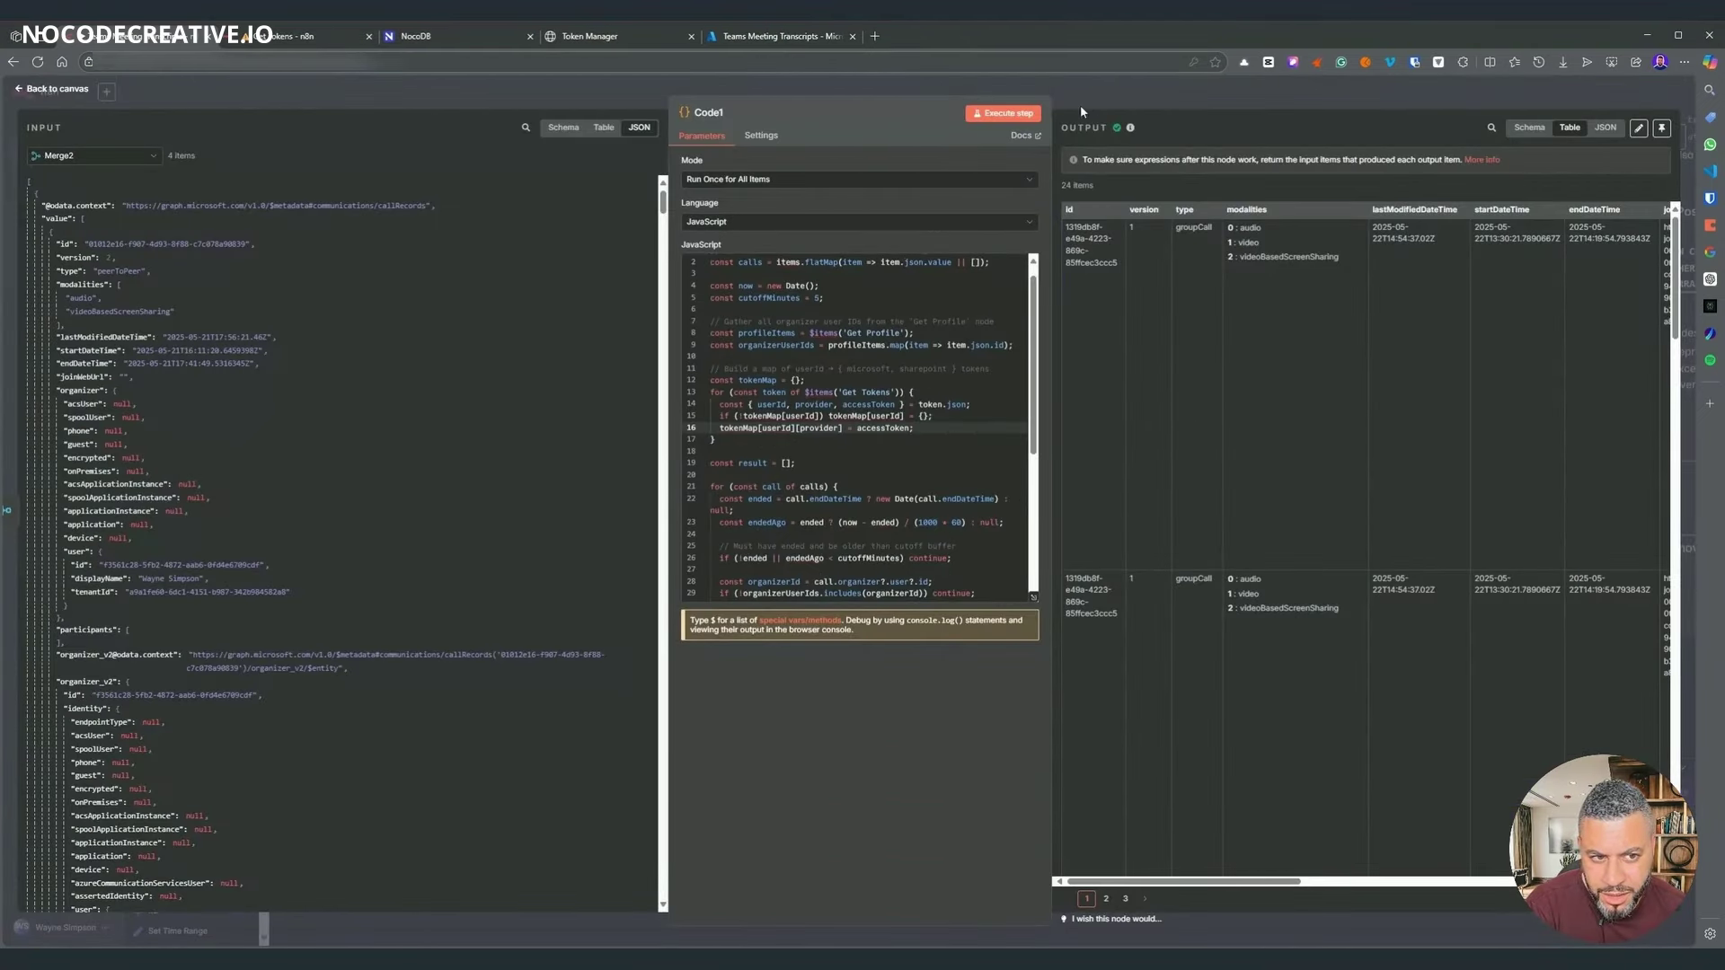
key(Escape)
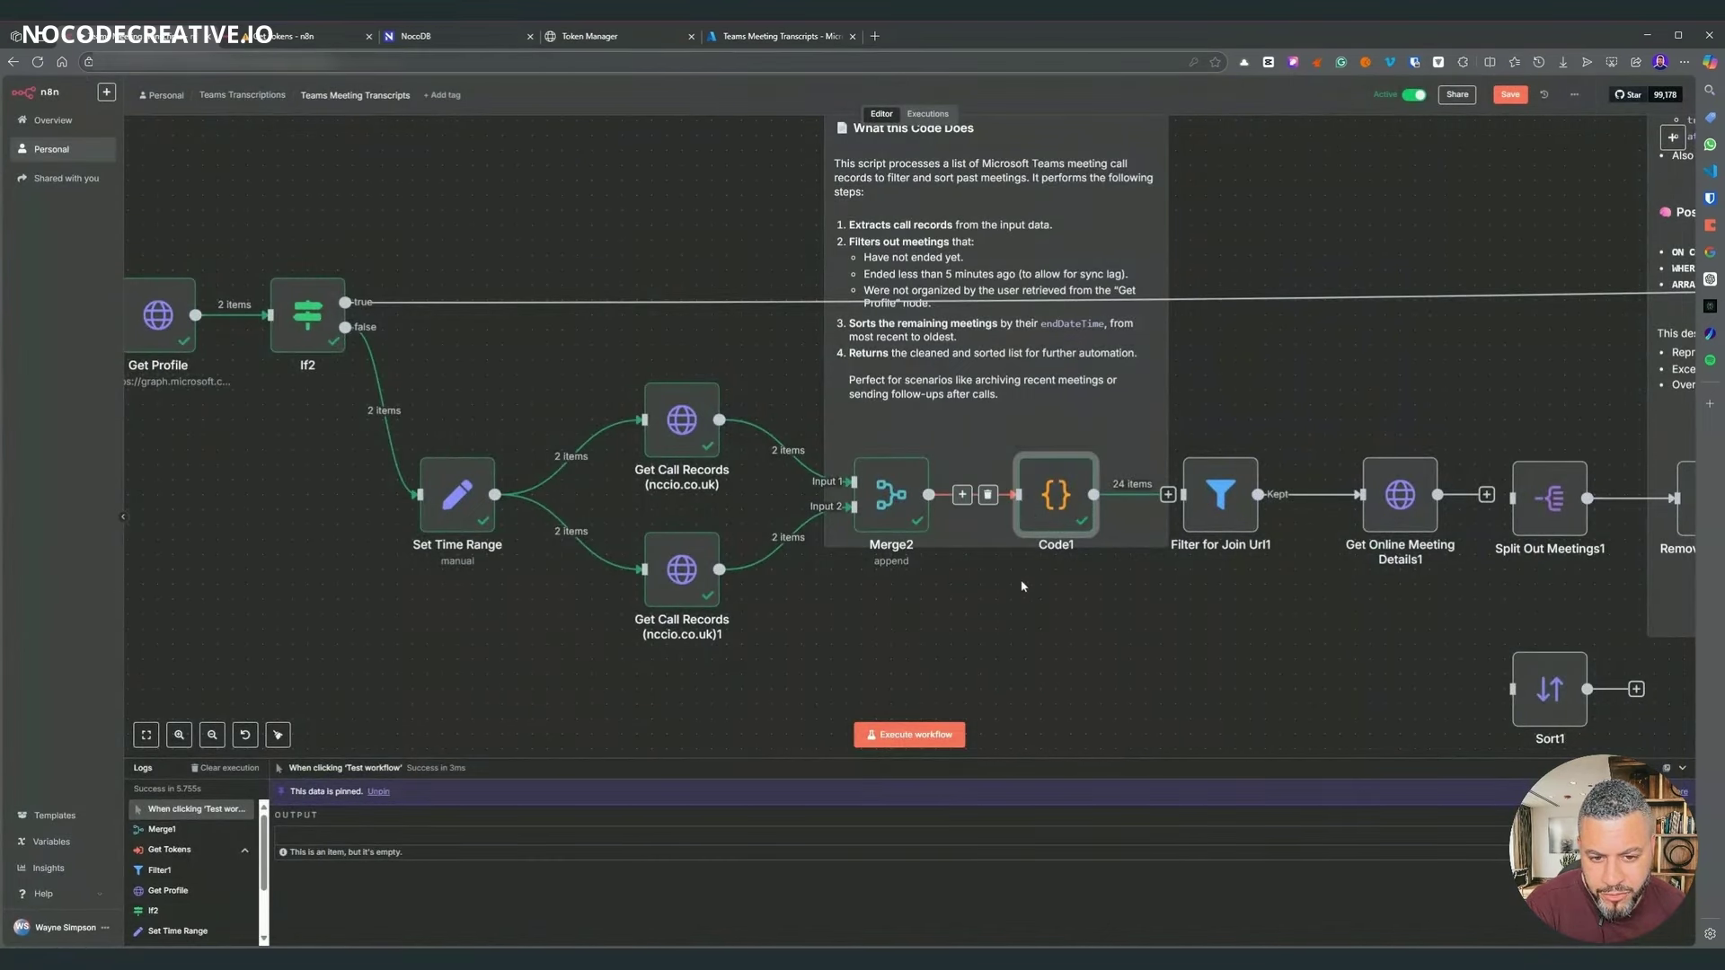
scroll(393, 353, left, 10)
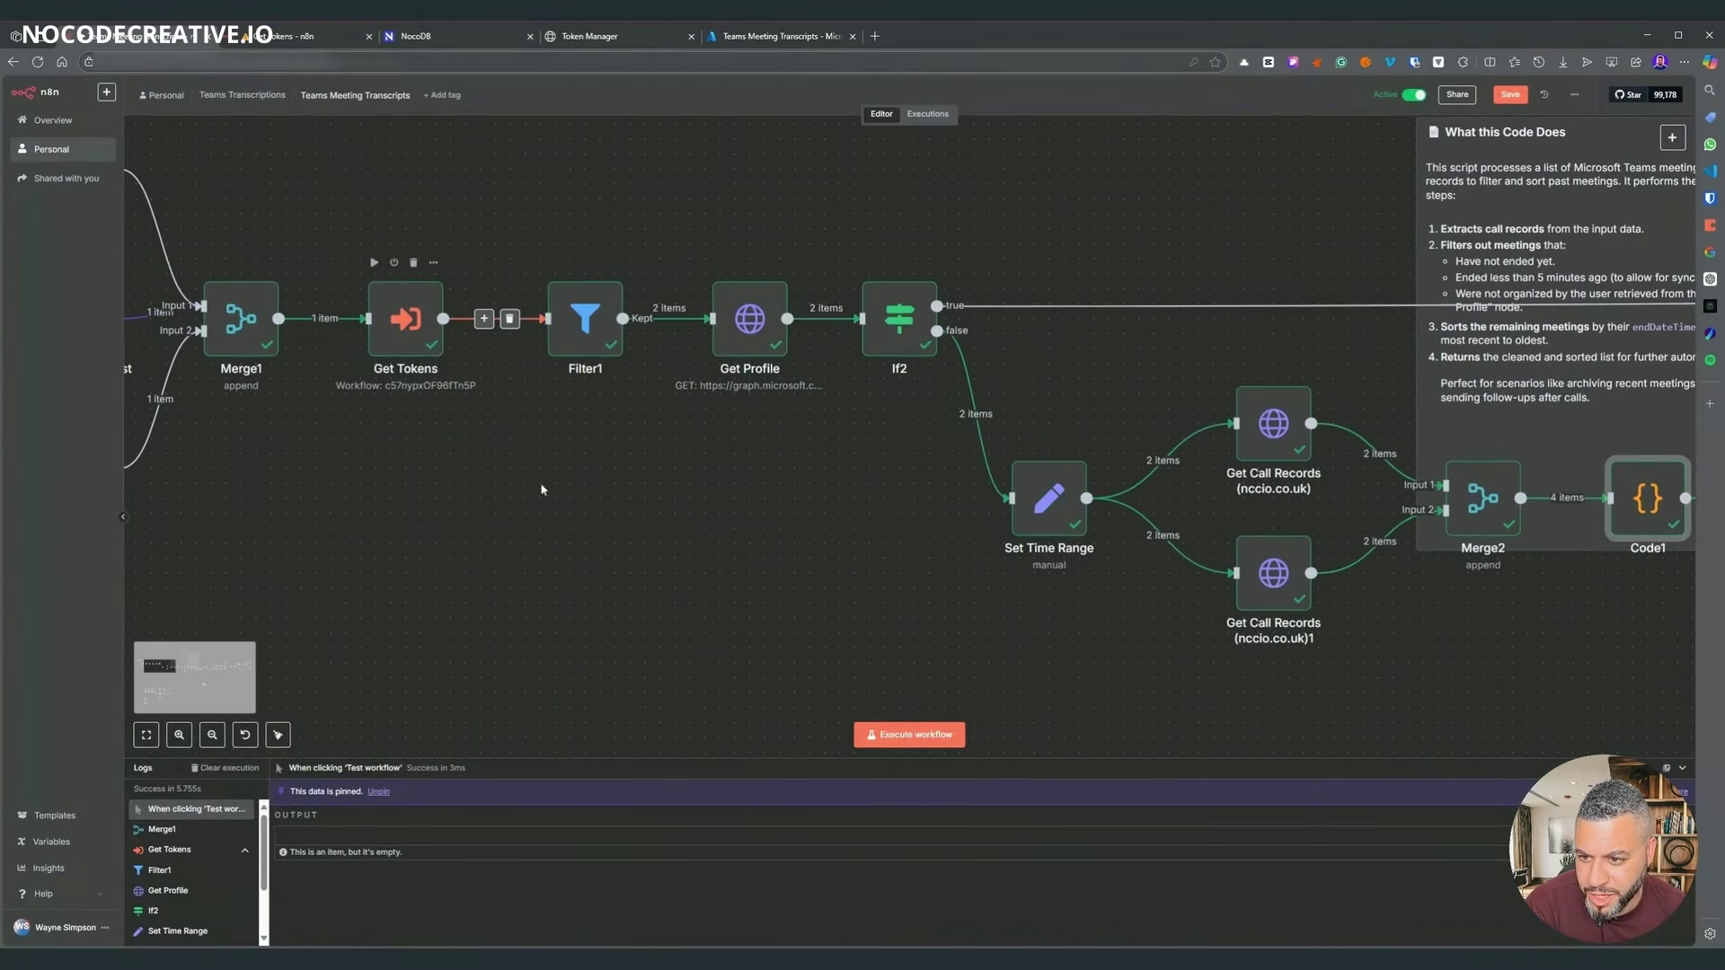
scroll(406, 165, right, 4)
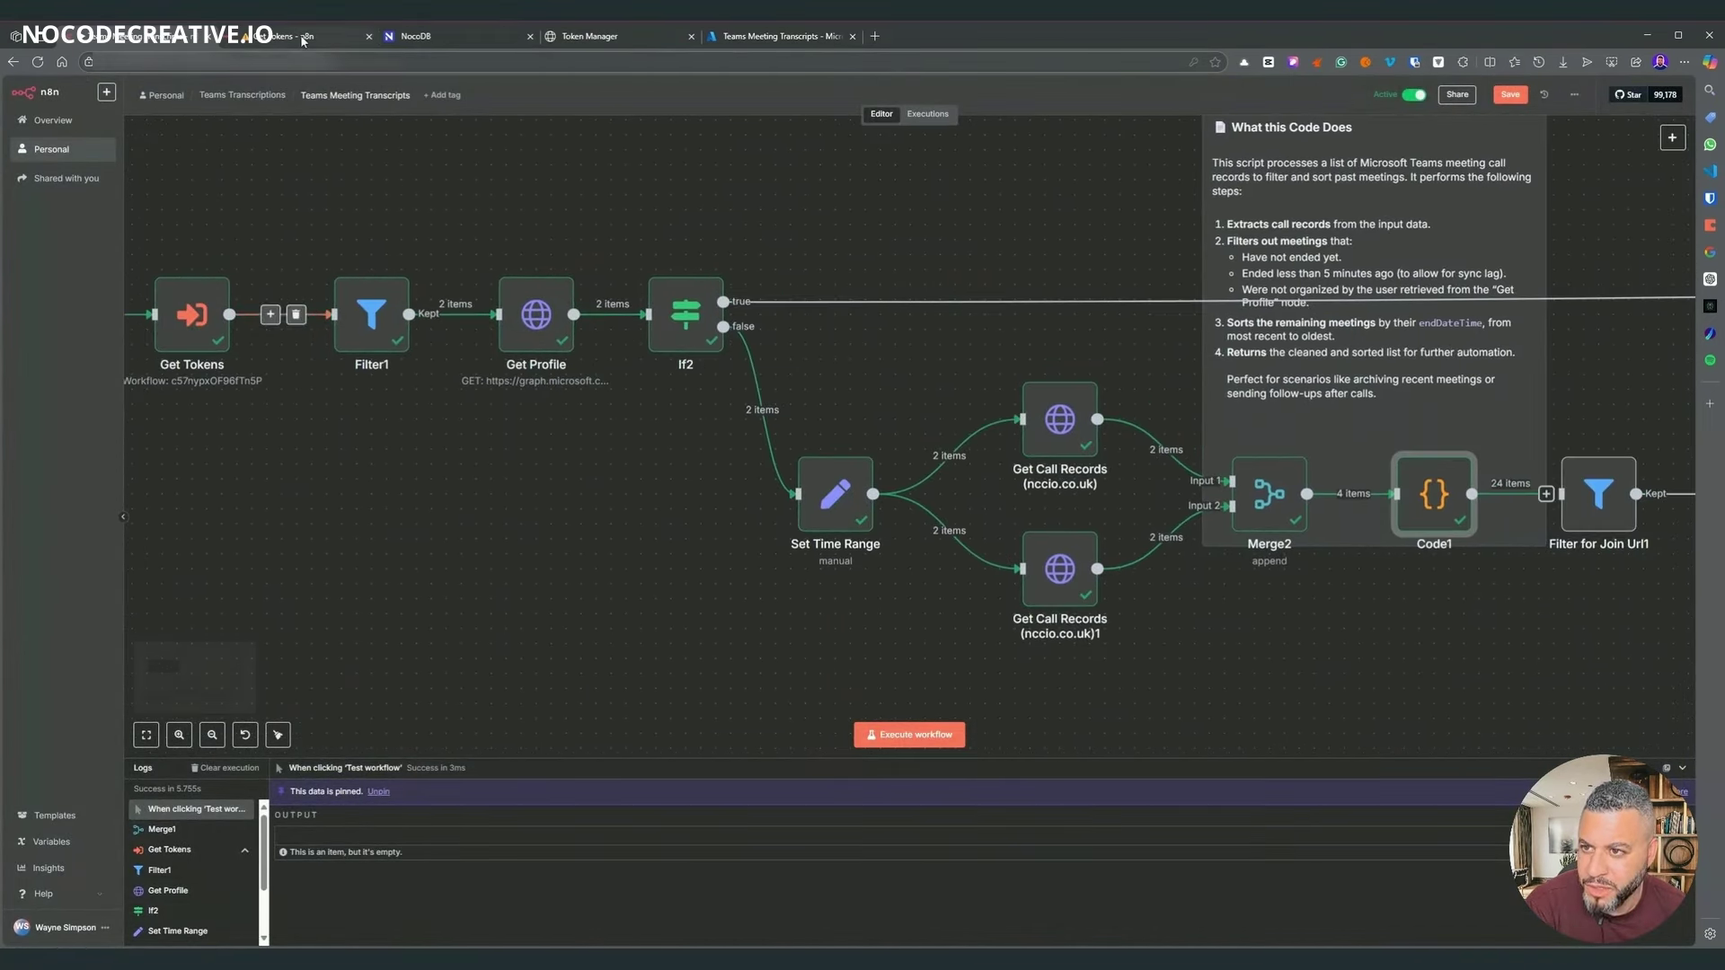
- In the Get Tokens workflow, inspect the request, Code and Get Profile nodes to compare user ids
click(301, 36)
double_click(916, 530)
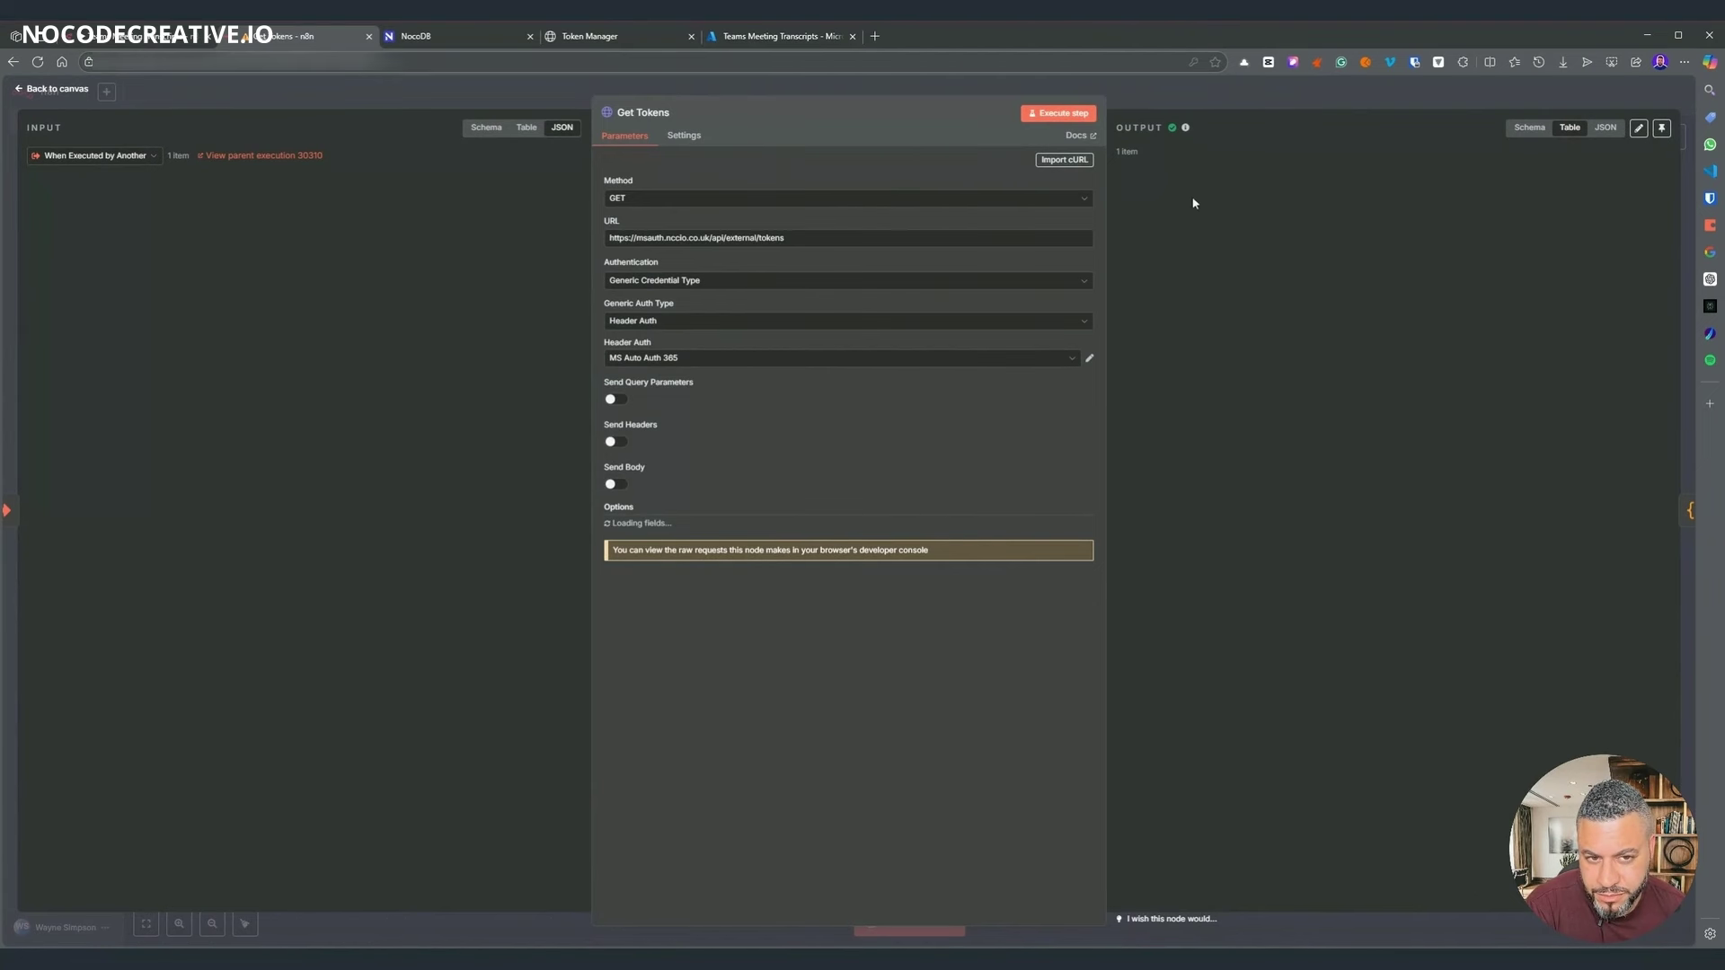
click(1194, 106)
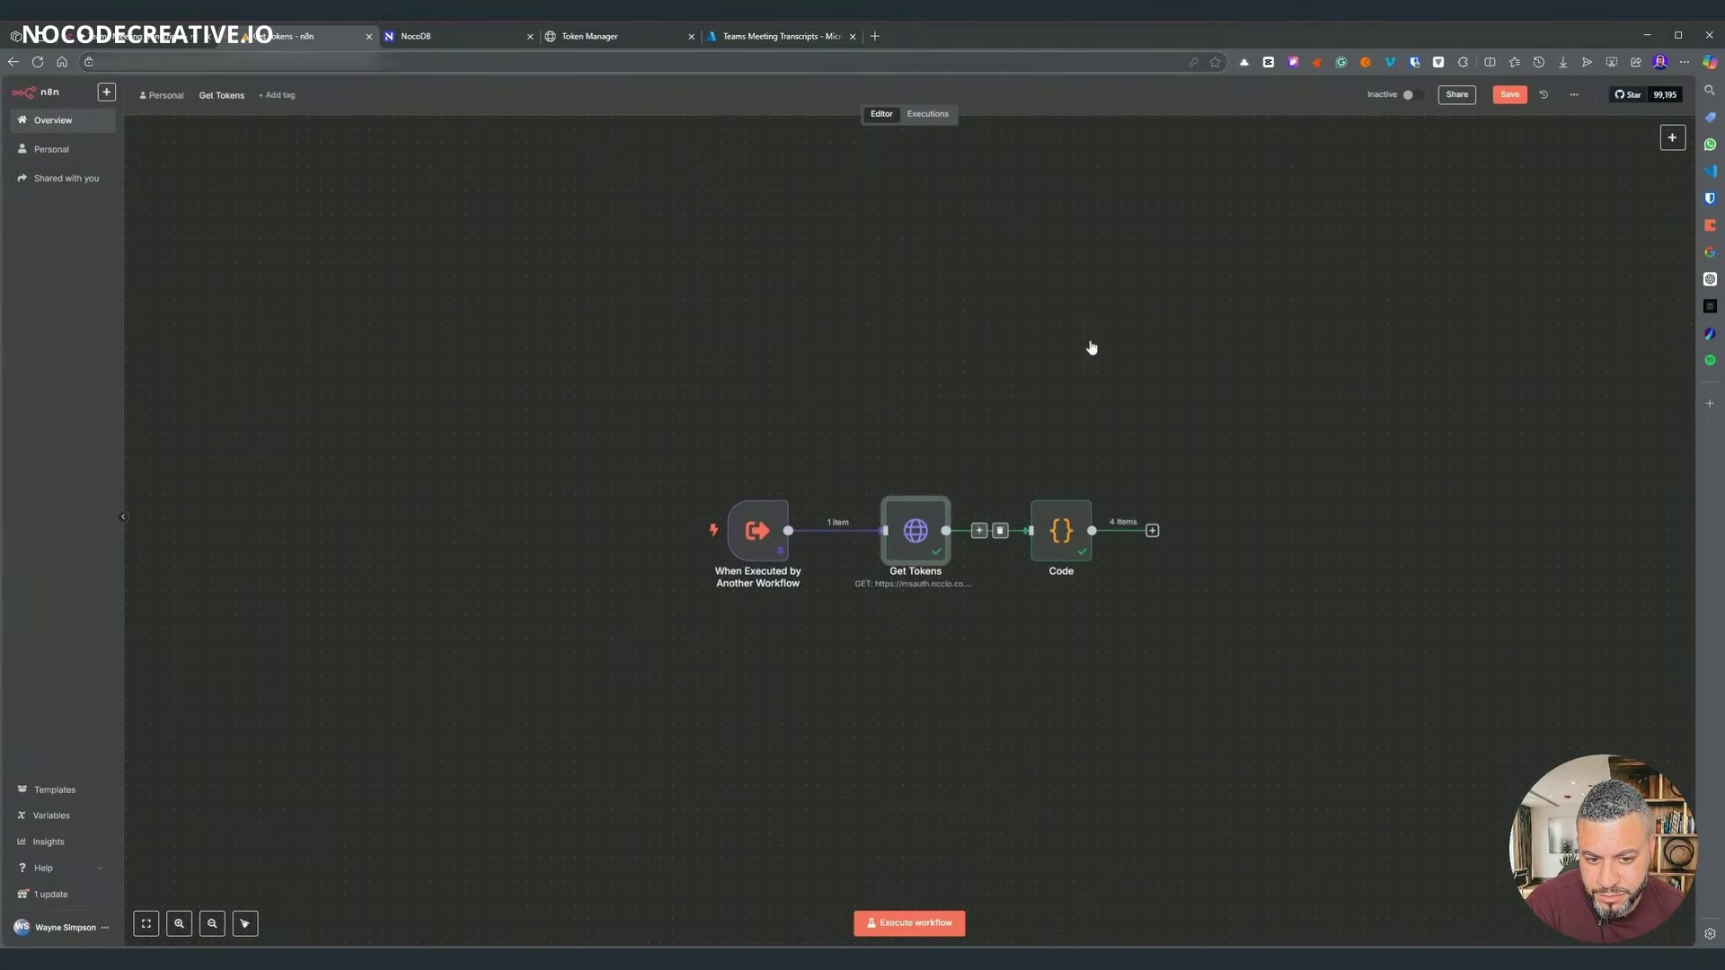
key(Return)
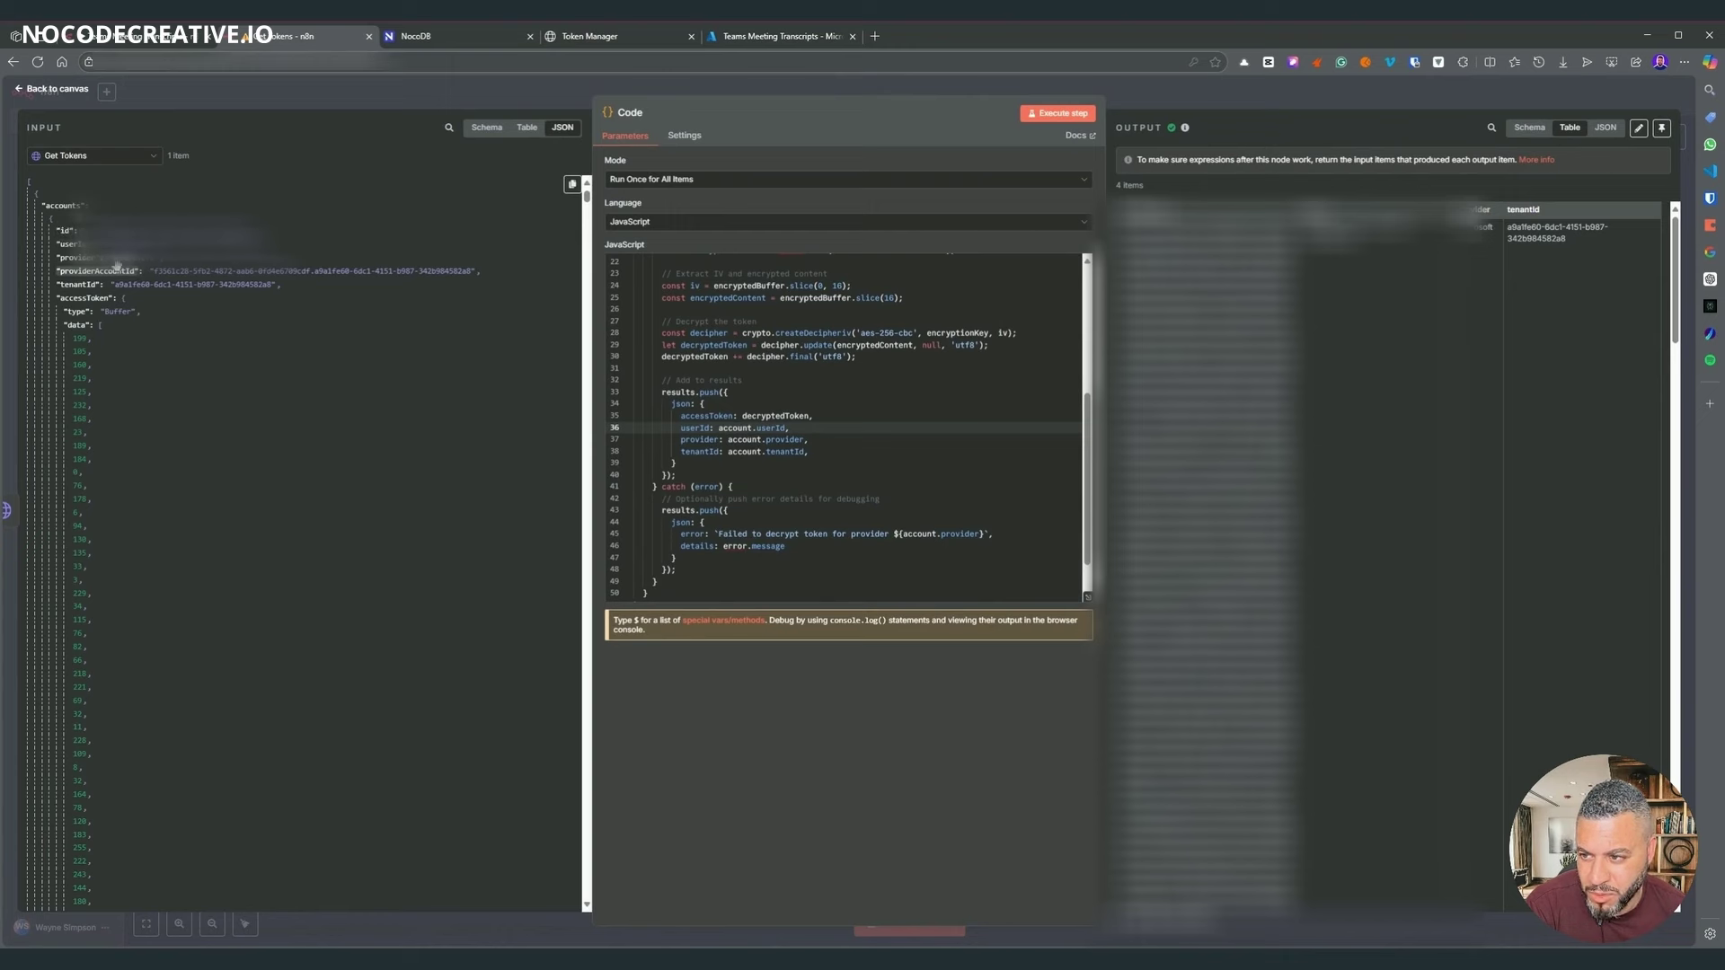
double_click(304, 271)
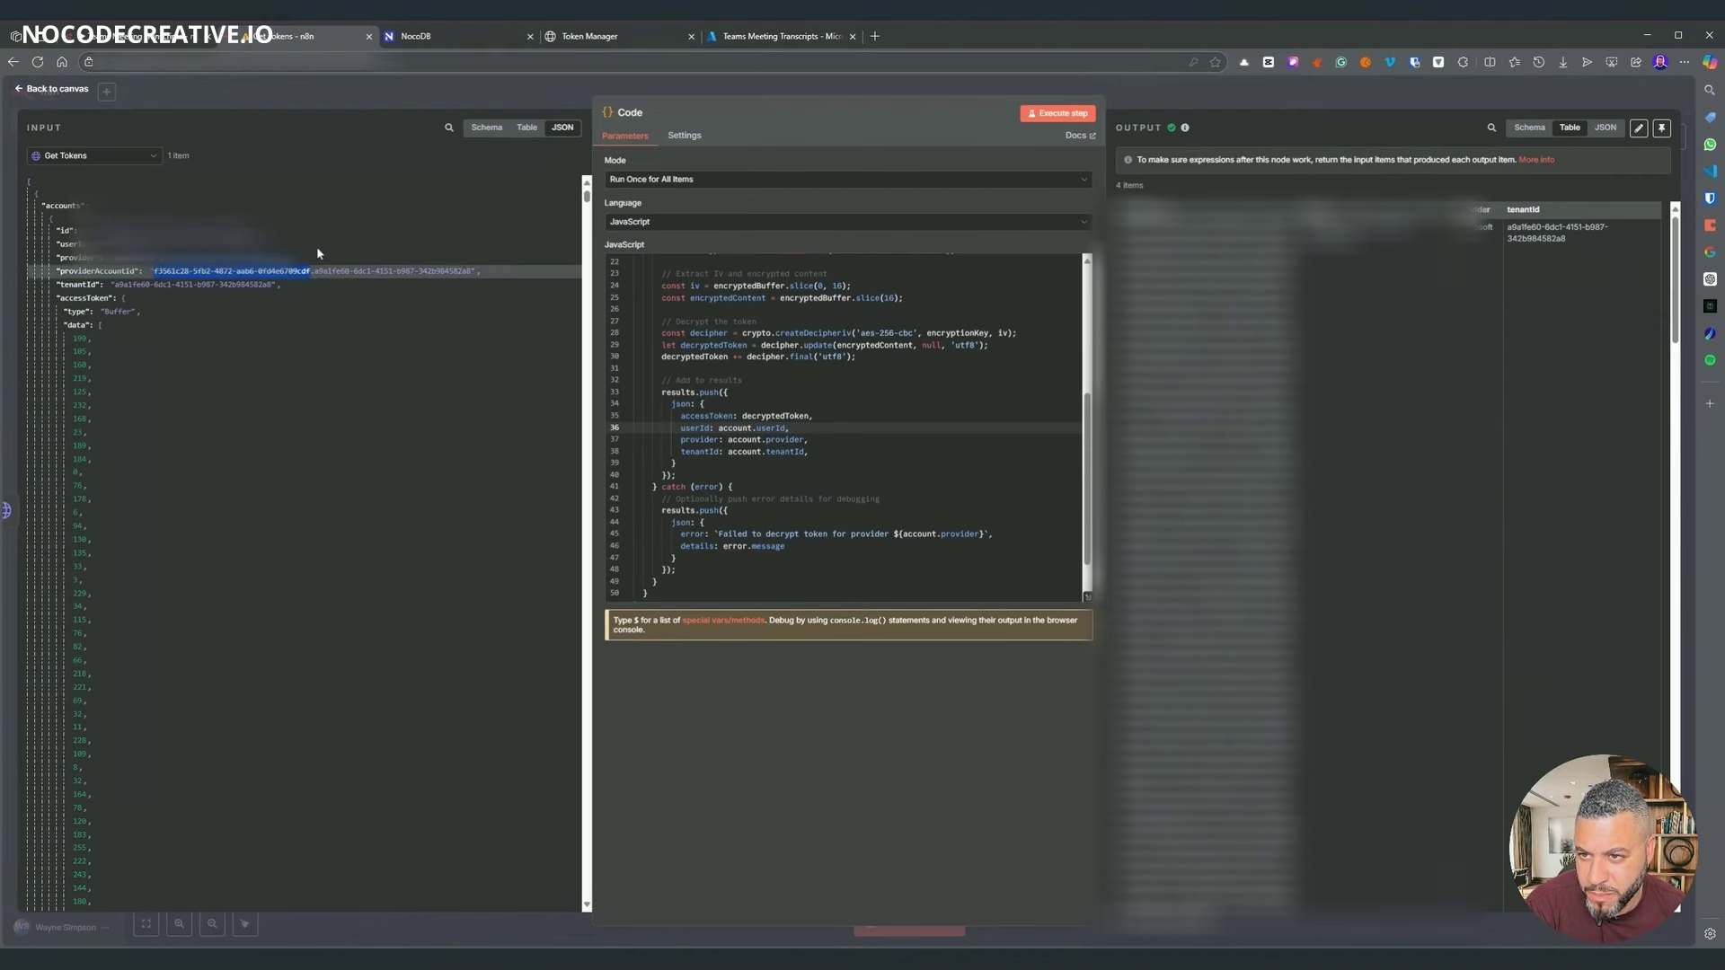
key(Escape)
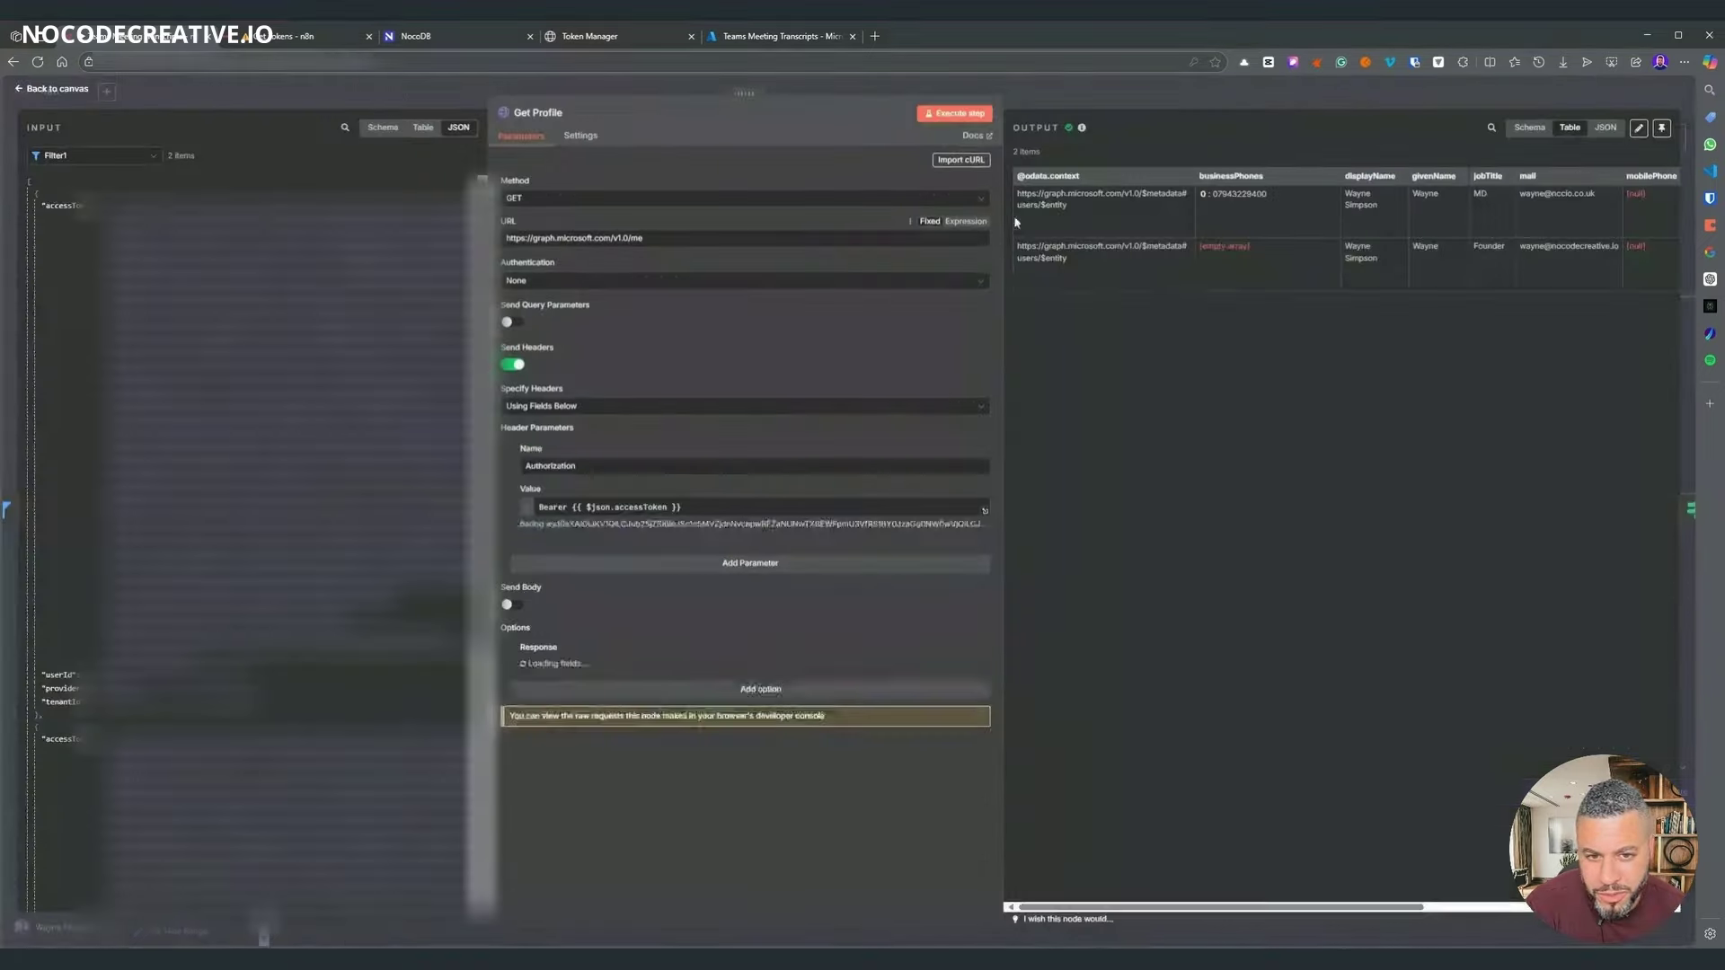
double_click(530, 317)
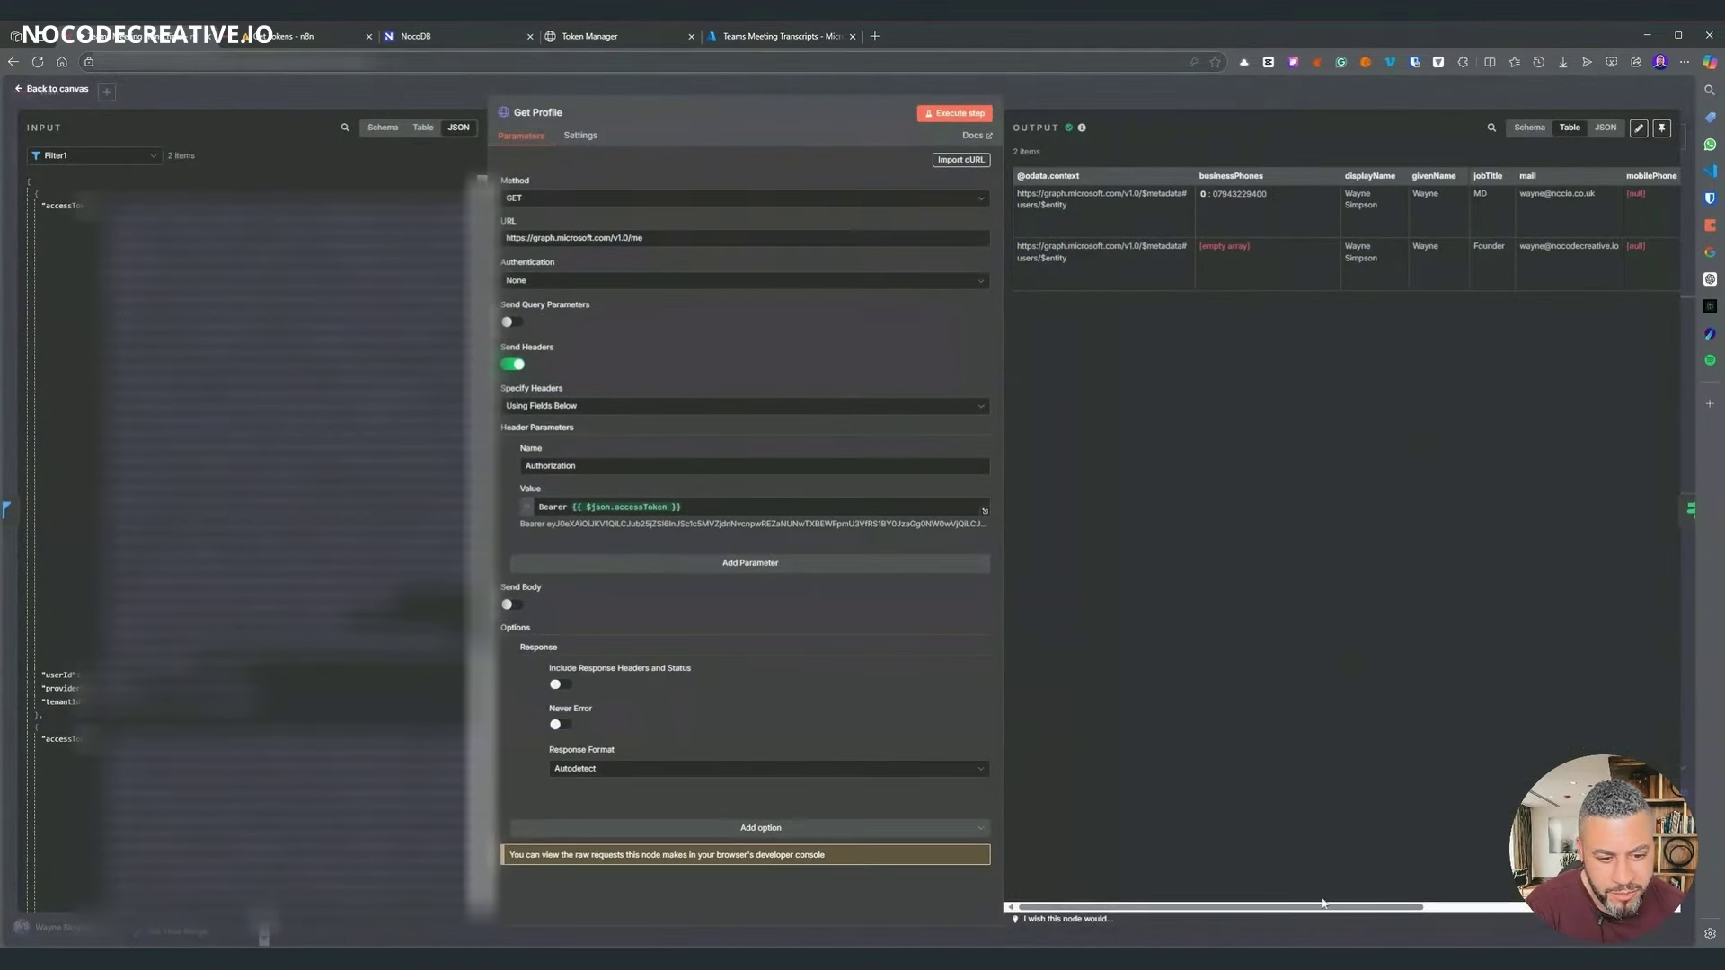
drag(1322, 902, 1563, 905)
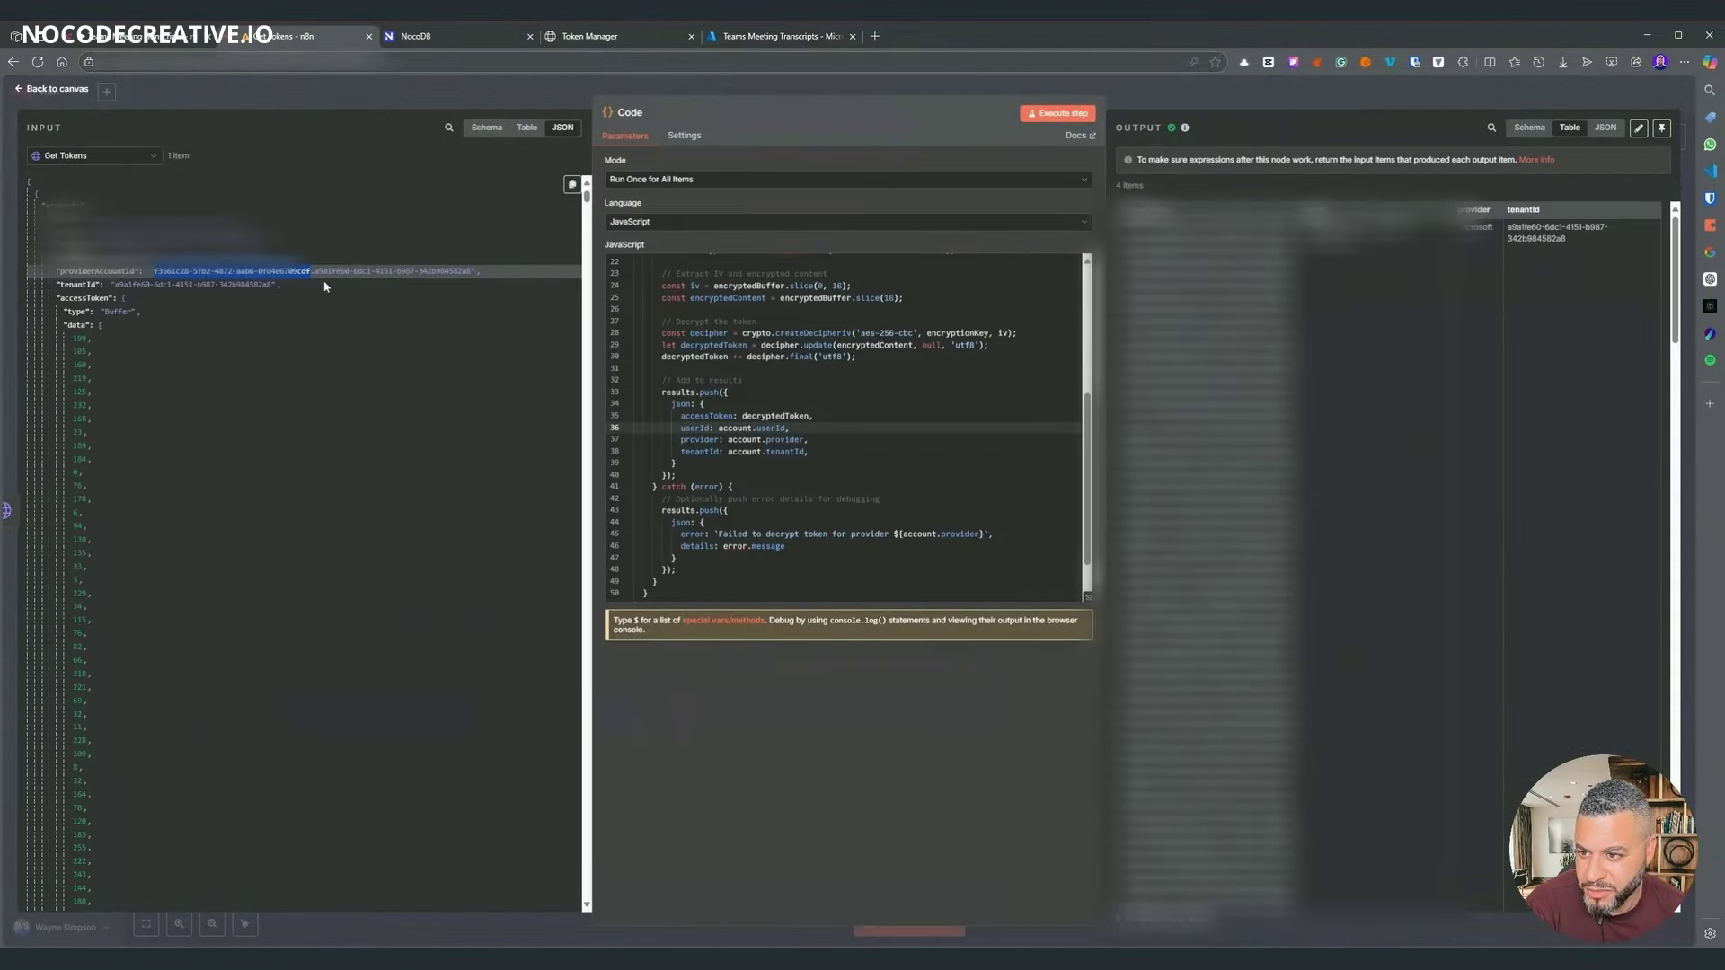
scroll(845, 432, up, 5)
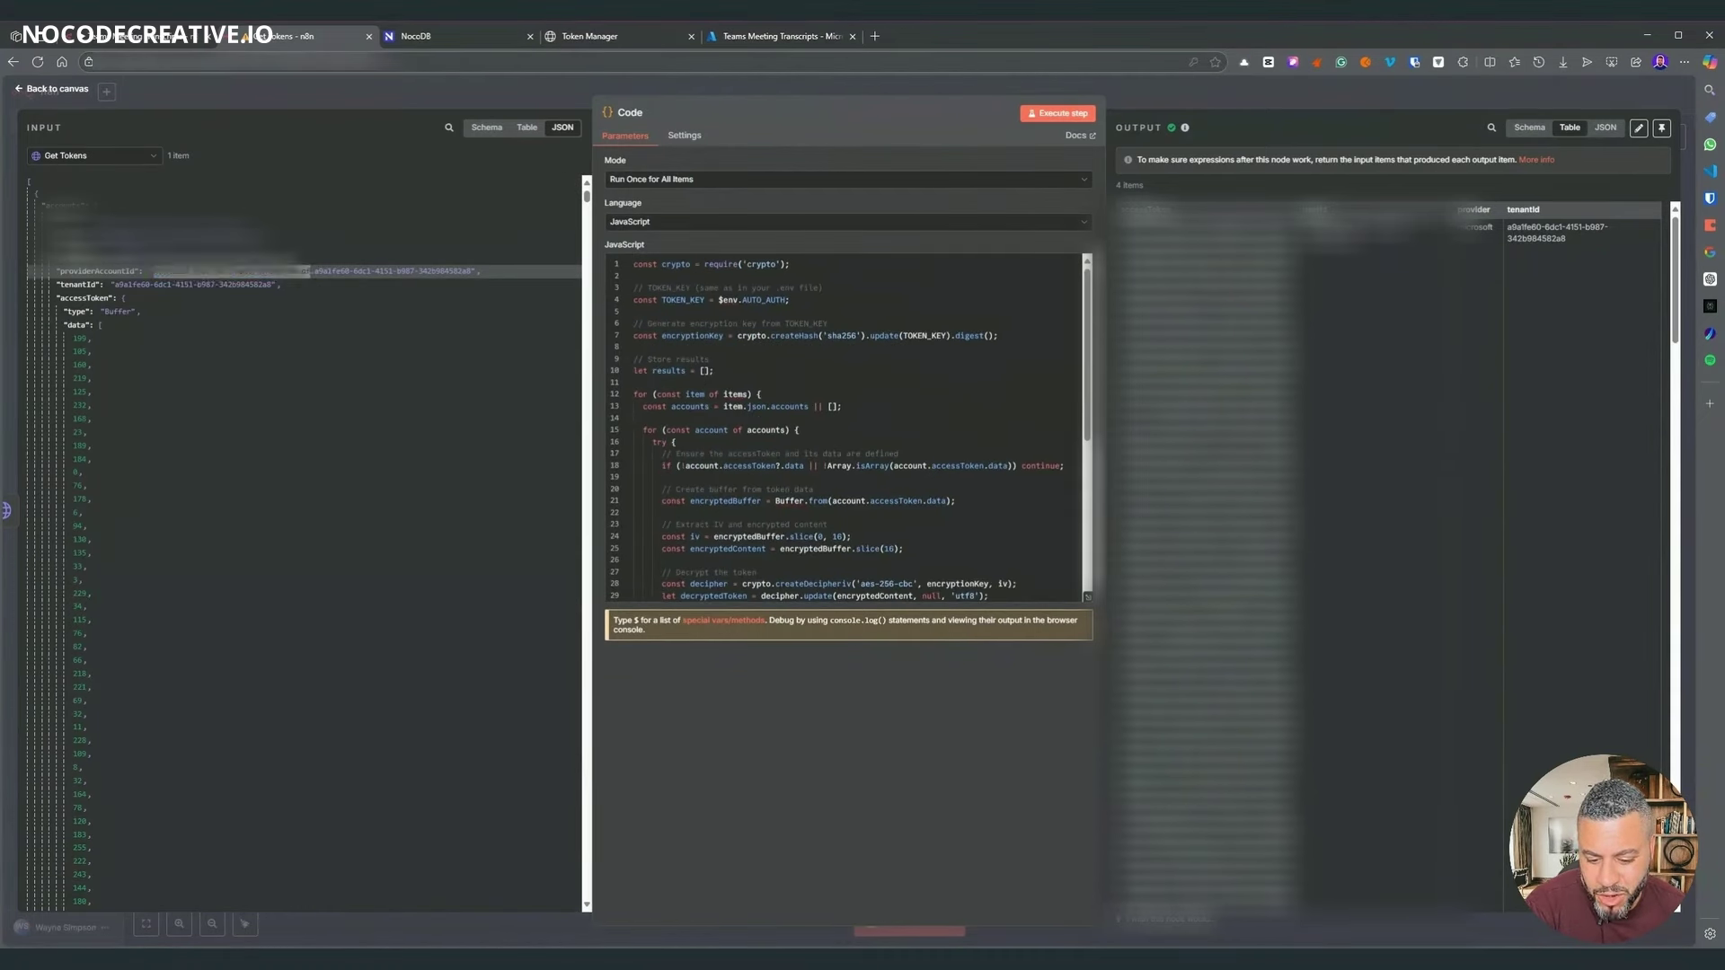
- Replace the Code script so userId is providerAccountId before the first '.', then save Get Tokens
click(813, 488)
key(ctrl+a)
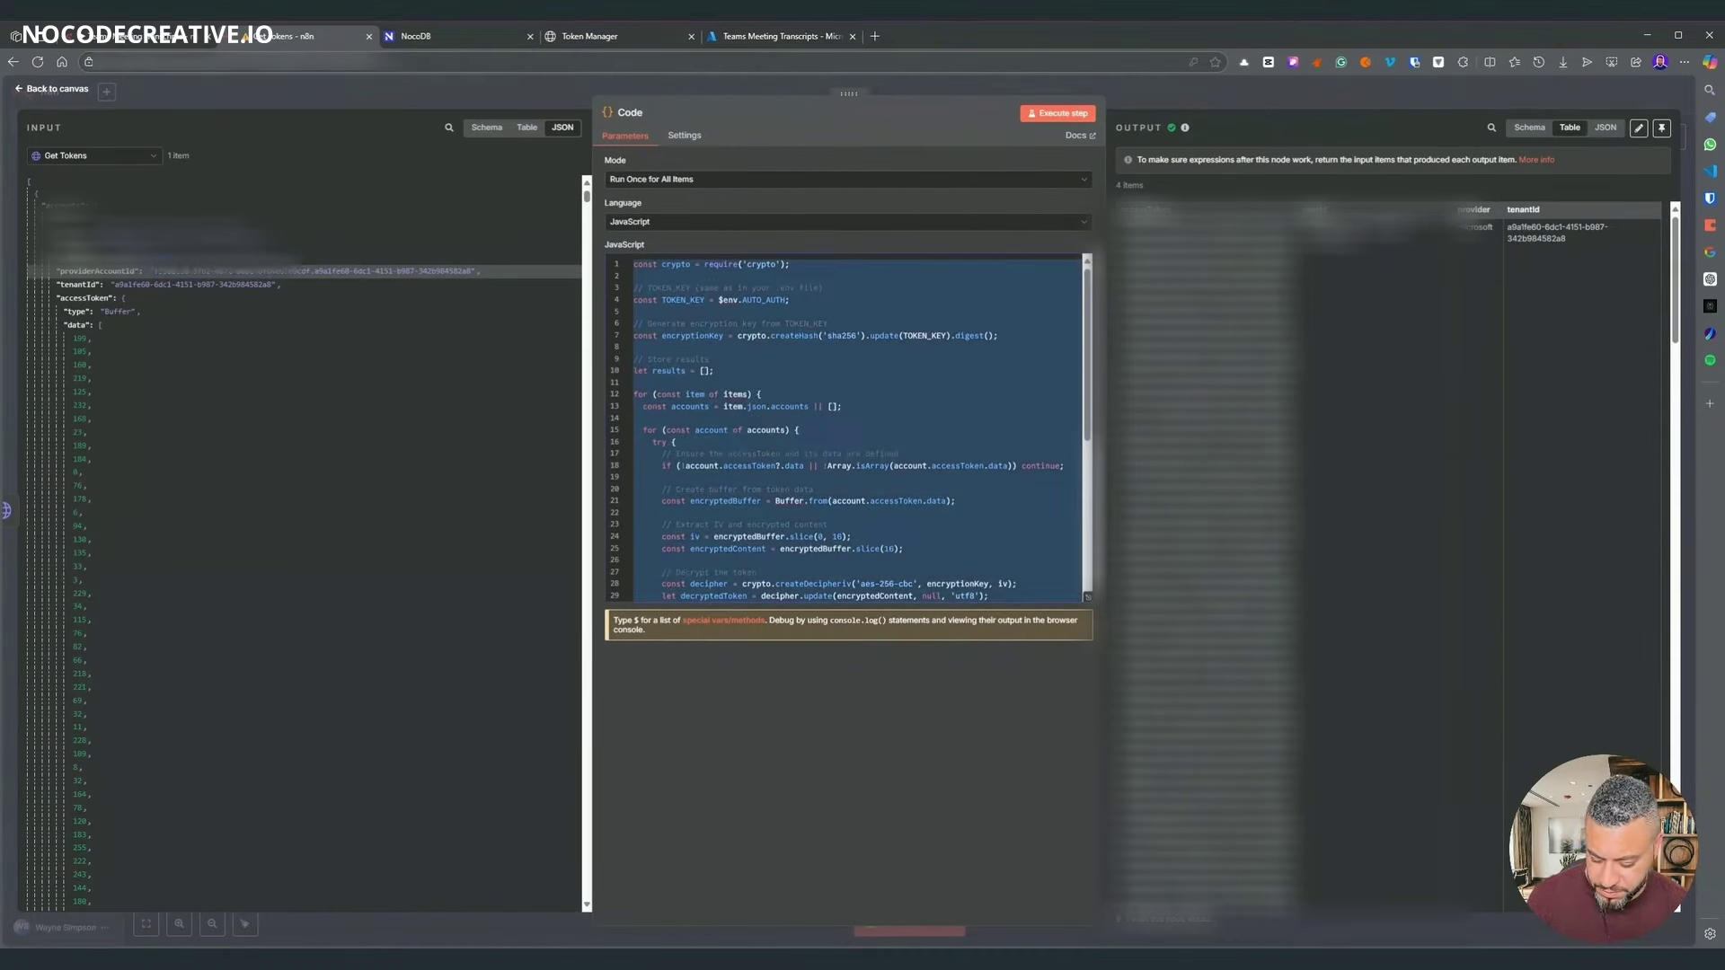
key(Right)
click(1135, 95)
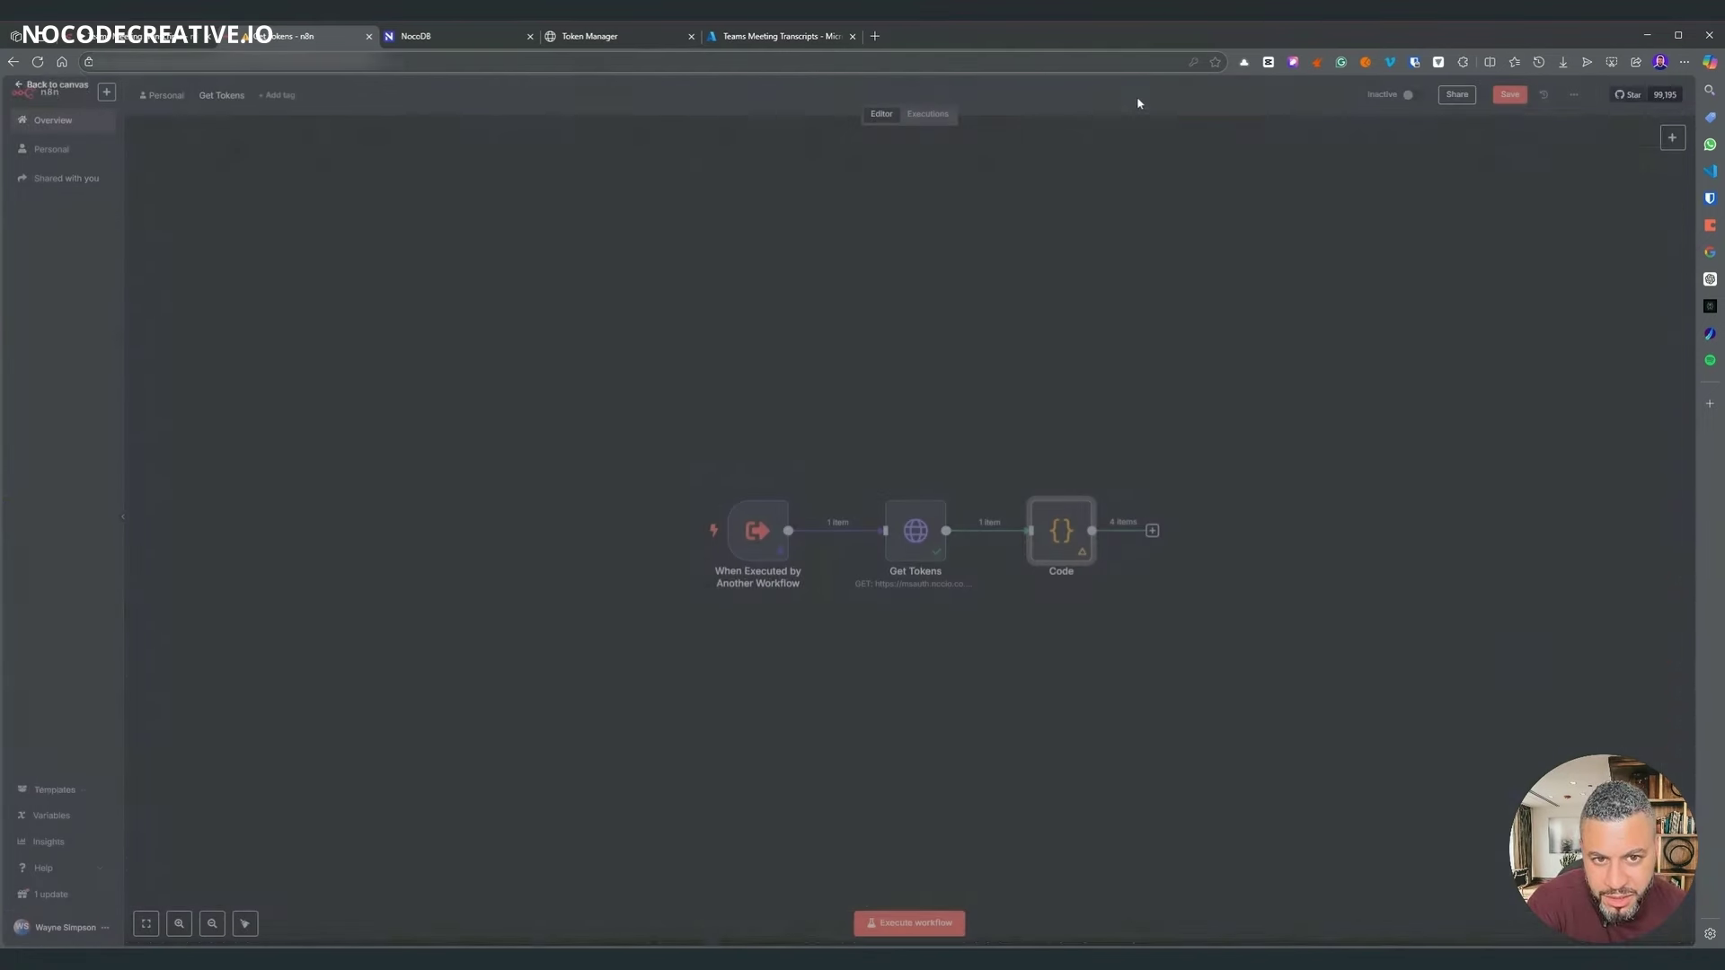
double_click(1060, 530)
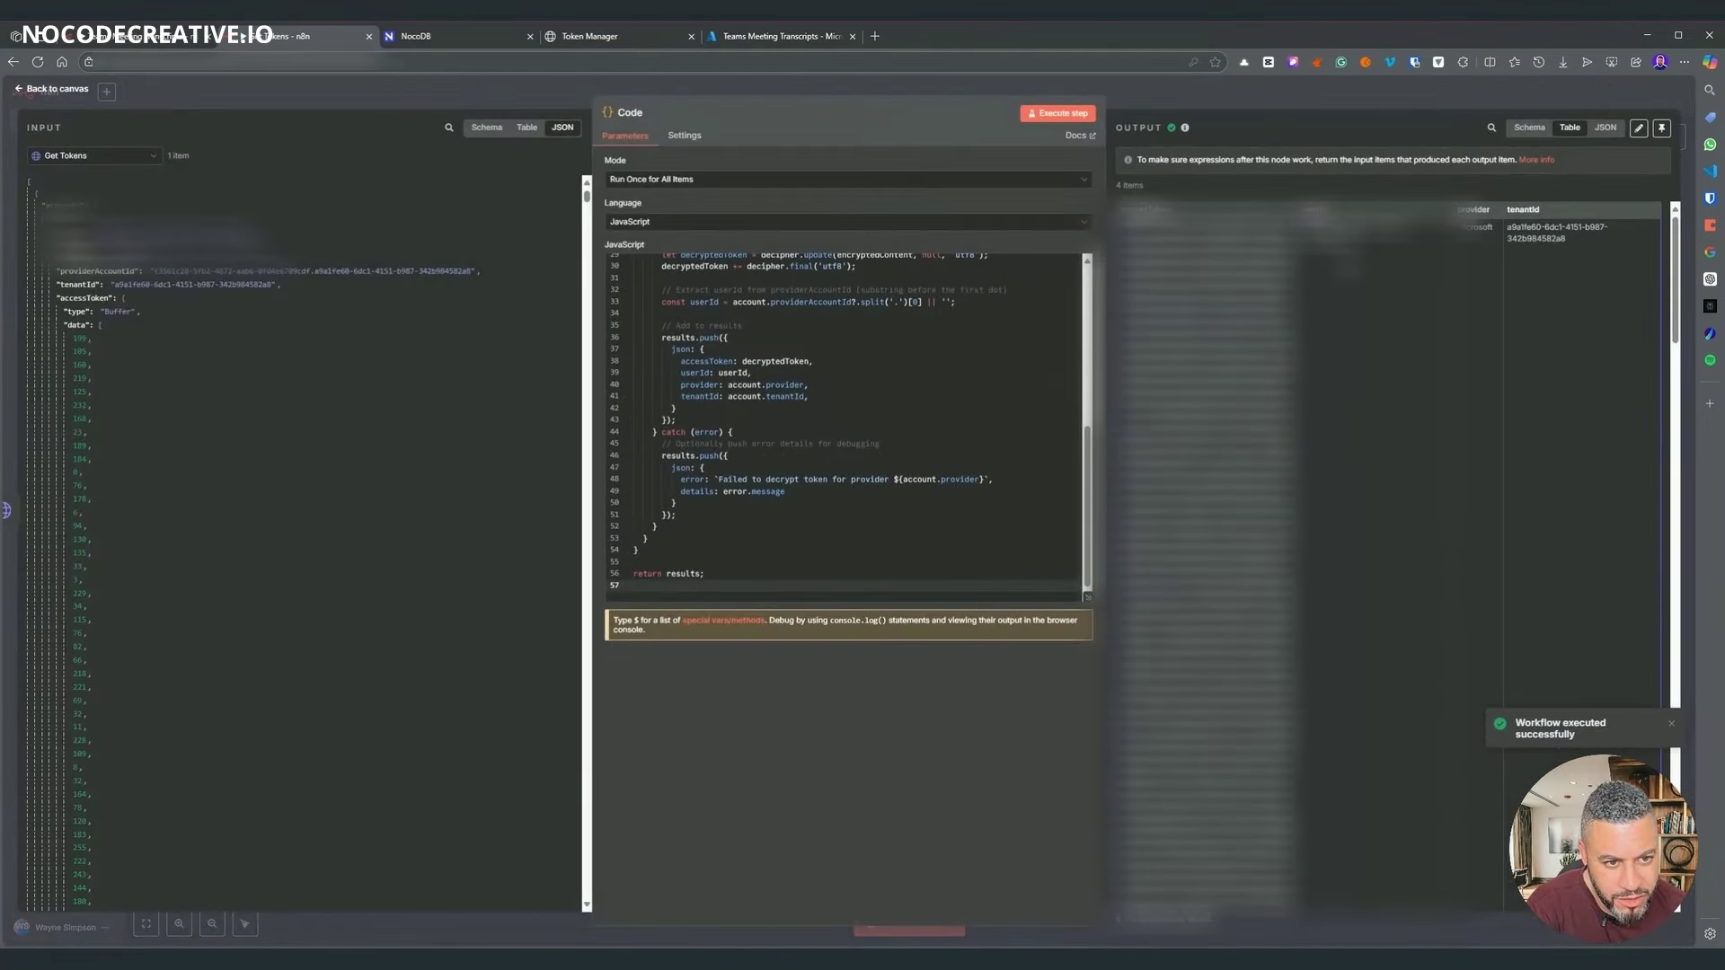
click(1273, 110)
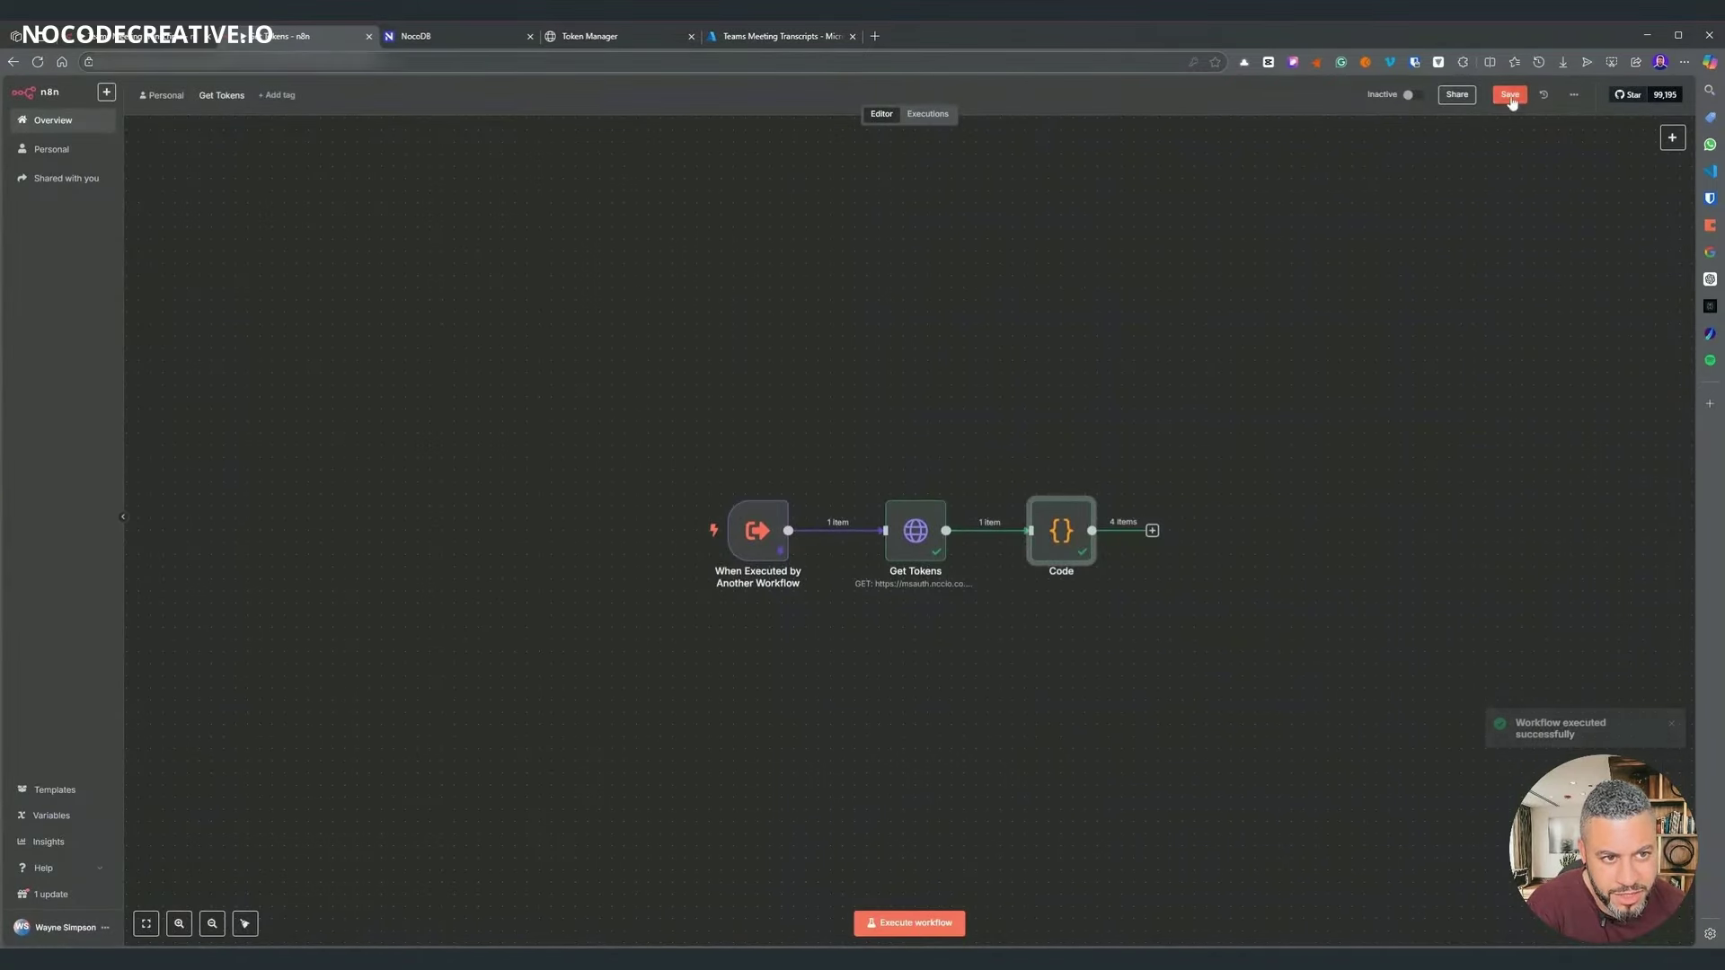
click(1510, 94)
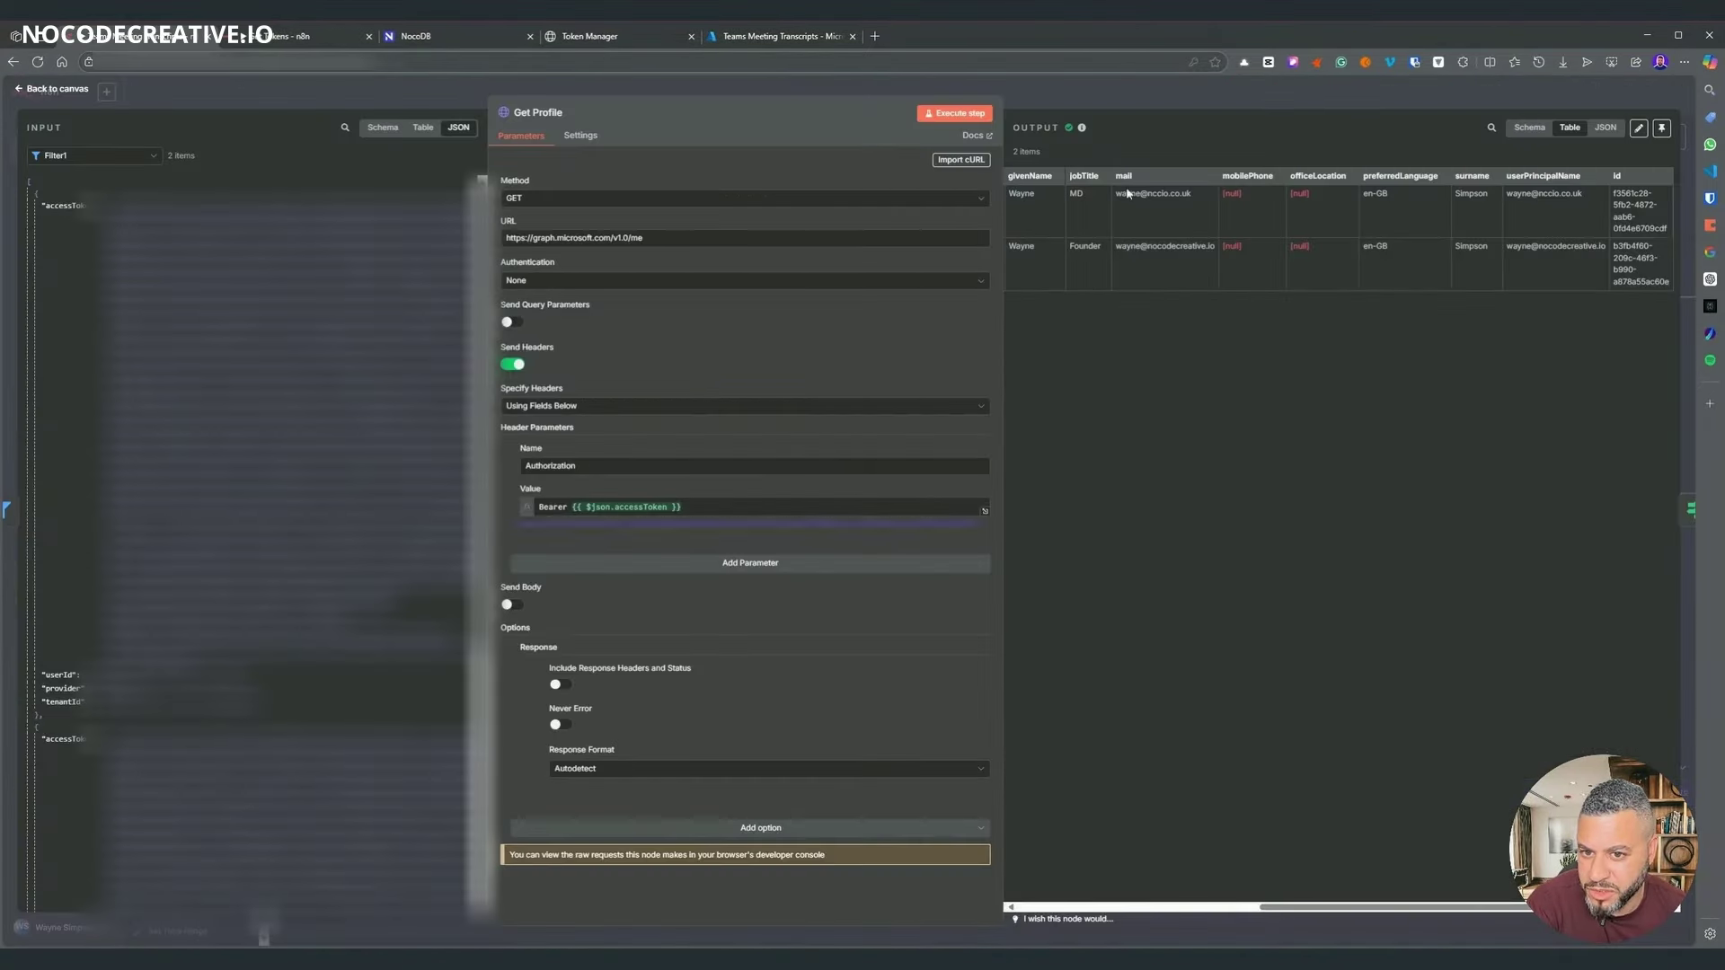
key(Escape)
- Run the whole Teams transcripts workflow and inspect Code1's new output
scroll(587, 590, right, 5)
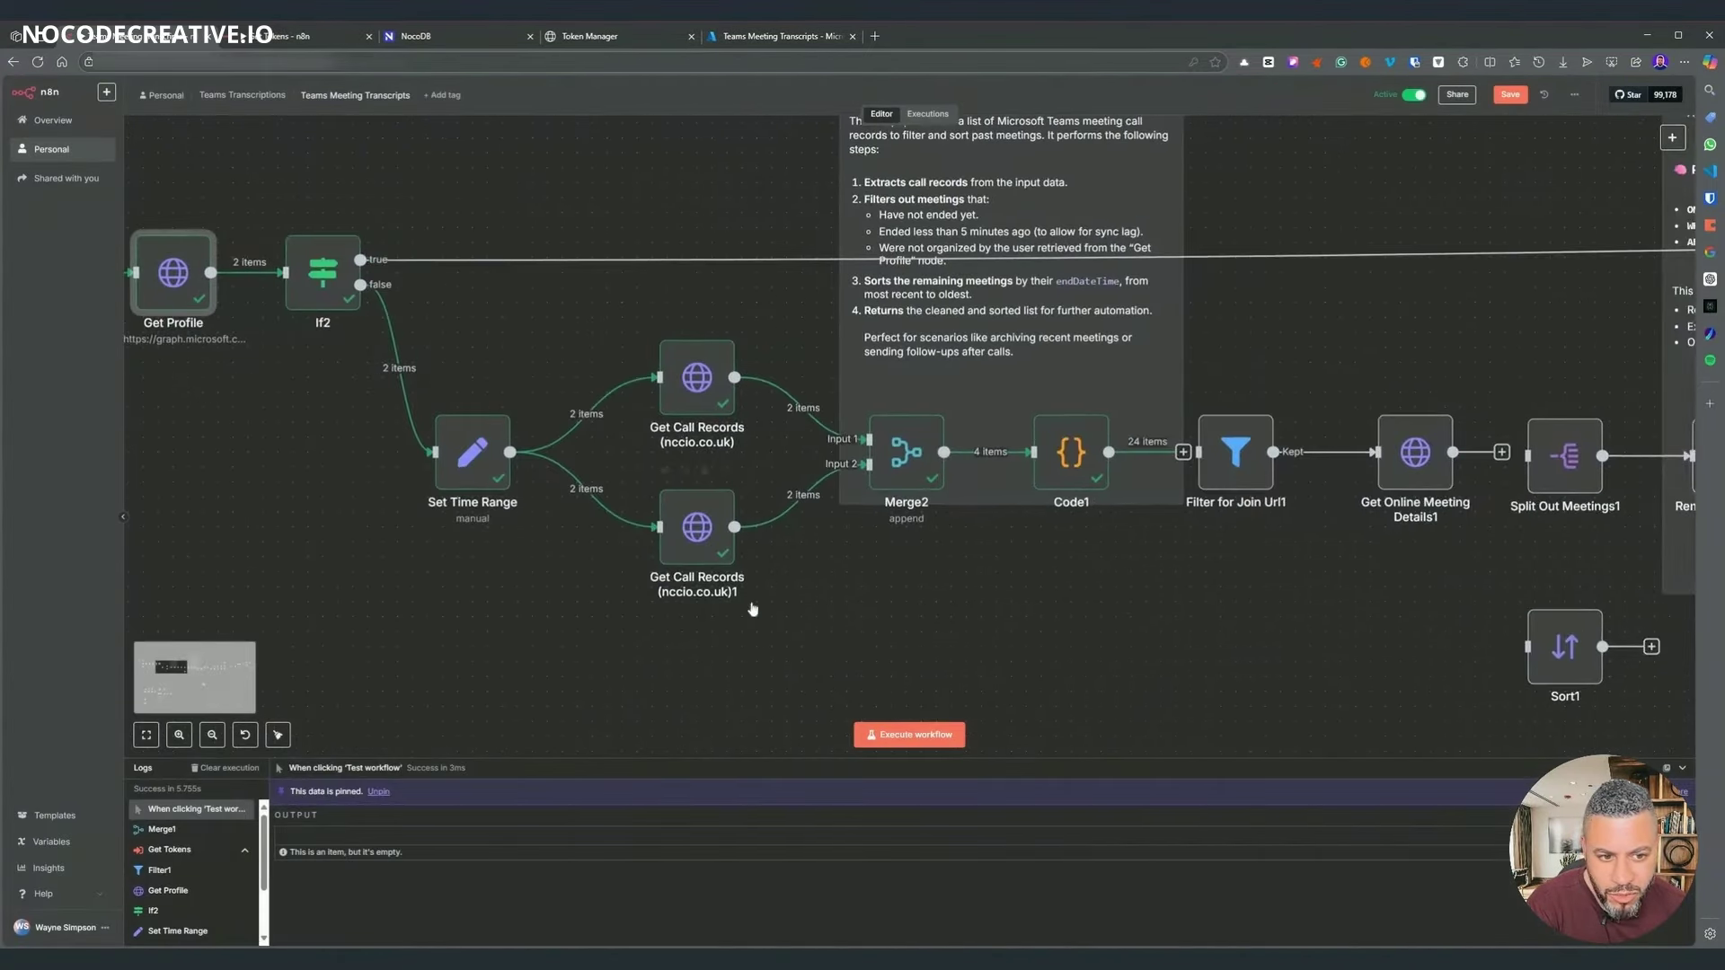
key(ctrl+Return)
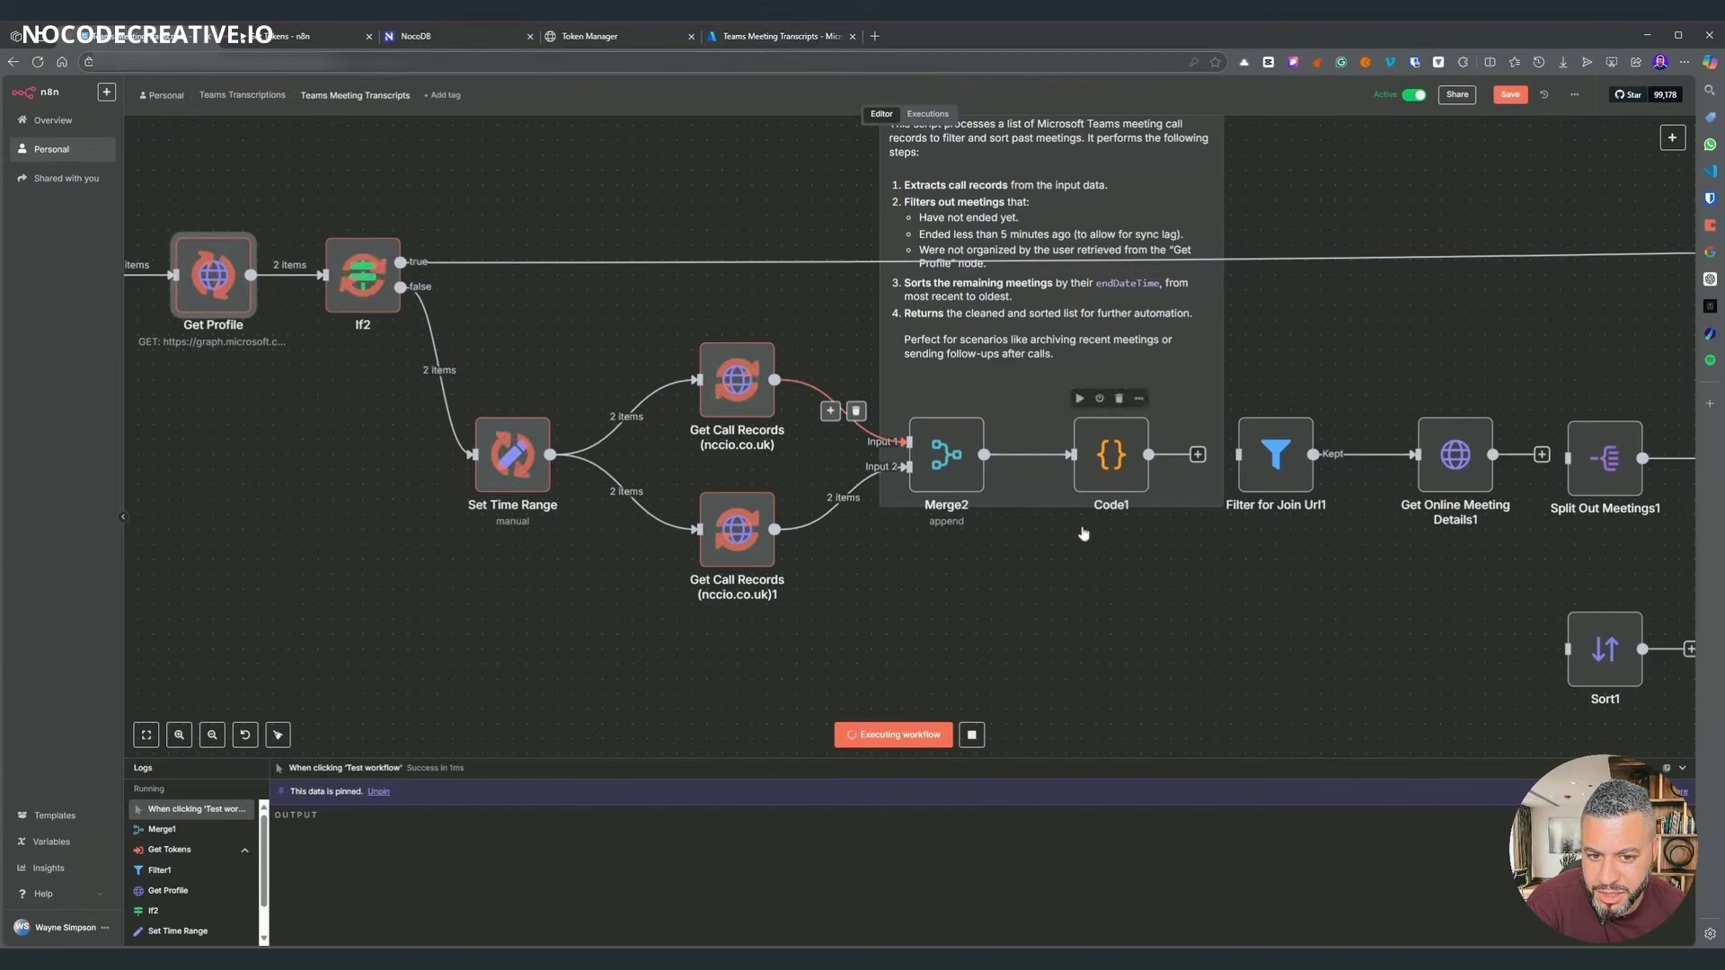
double_click(1109, 459)
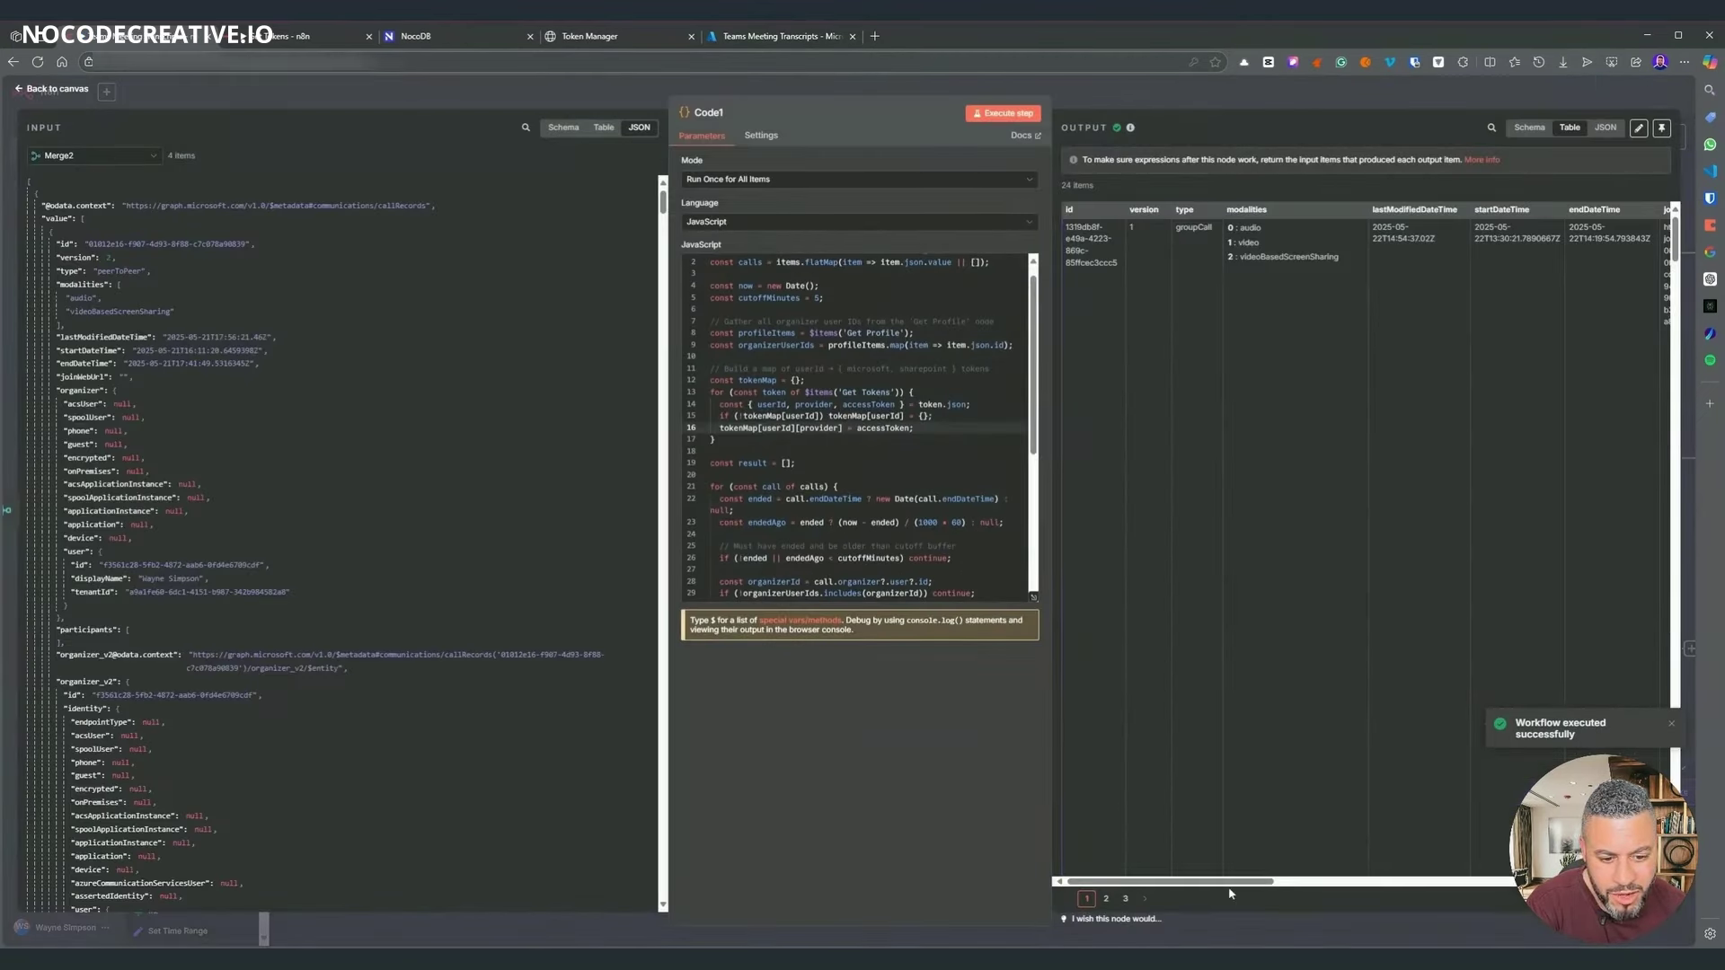
drag(1230, 893, 1608, 893)
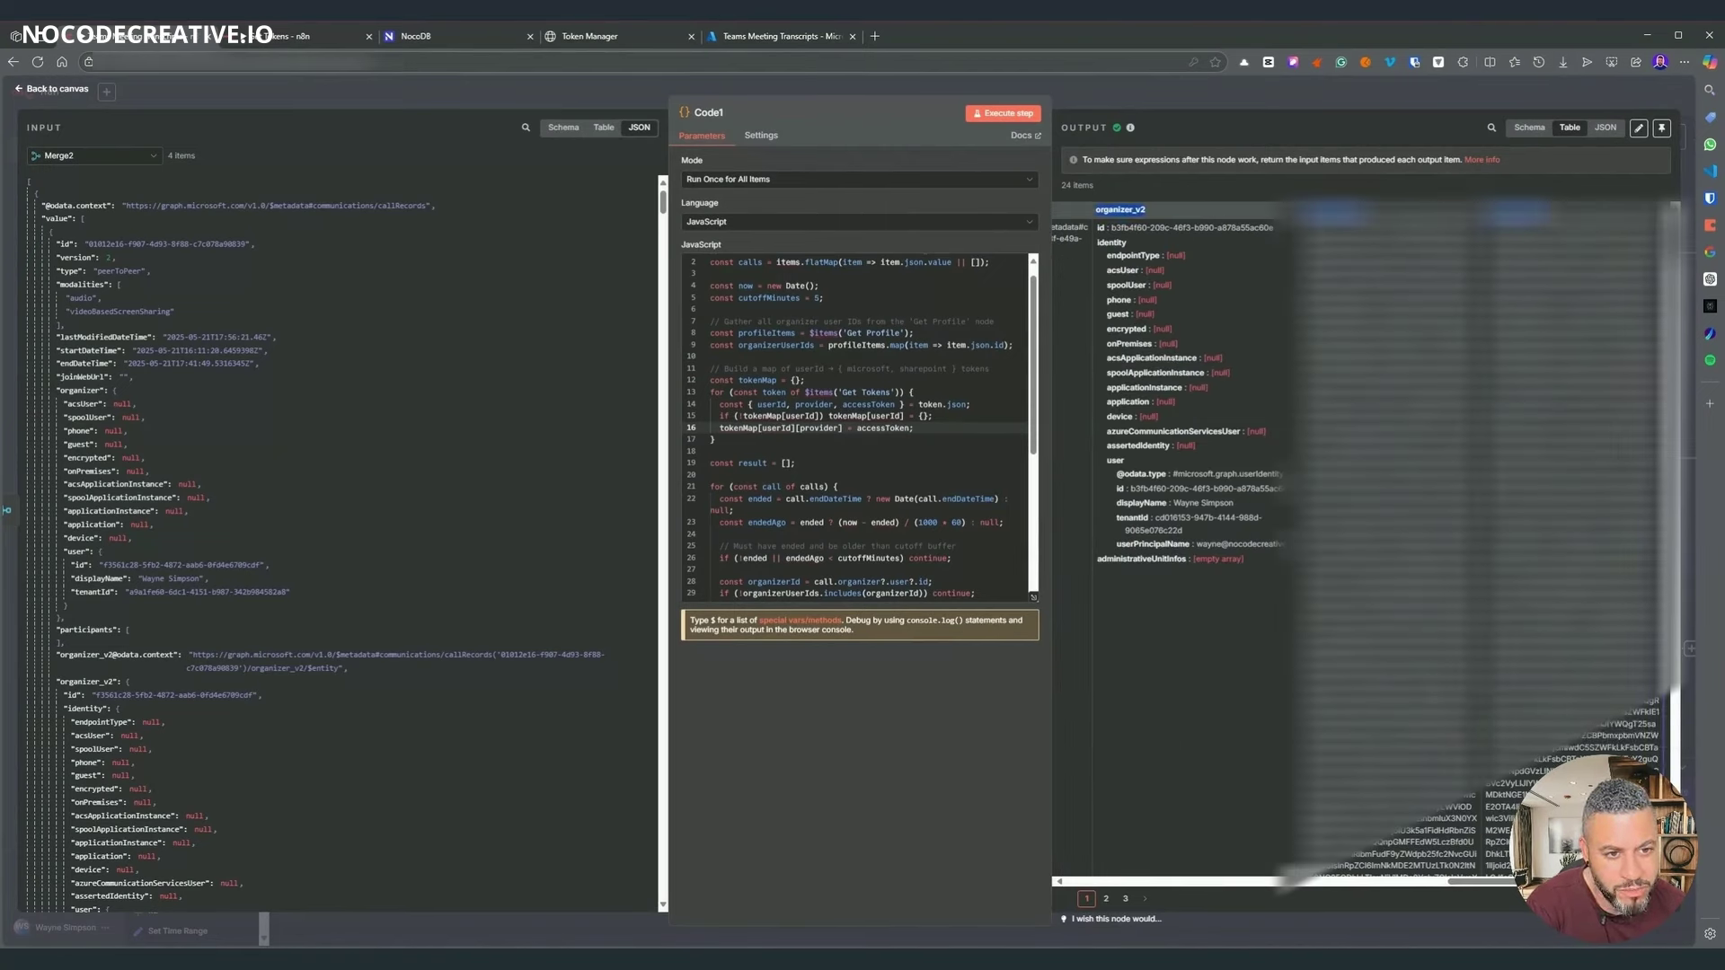
scroll(1347, 539, up, 5)
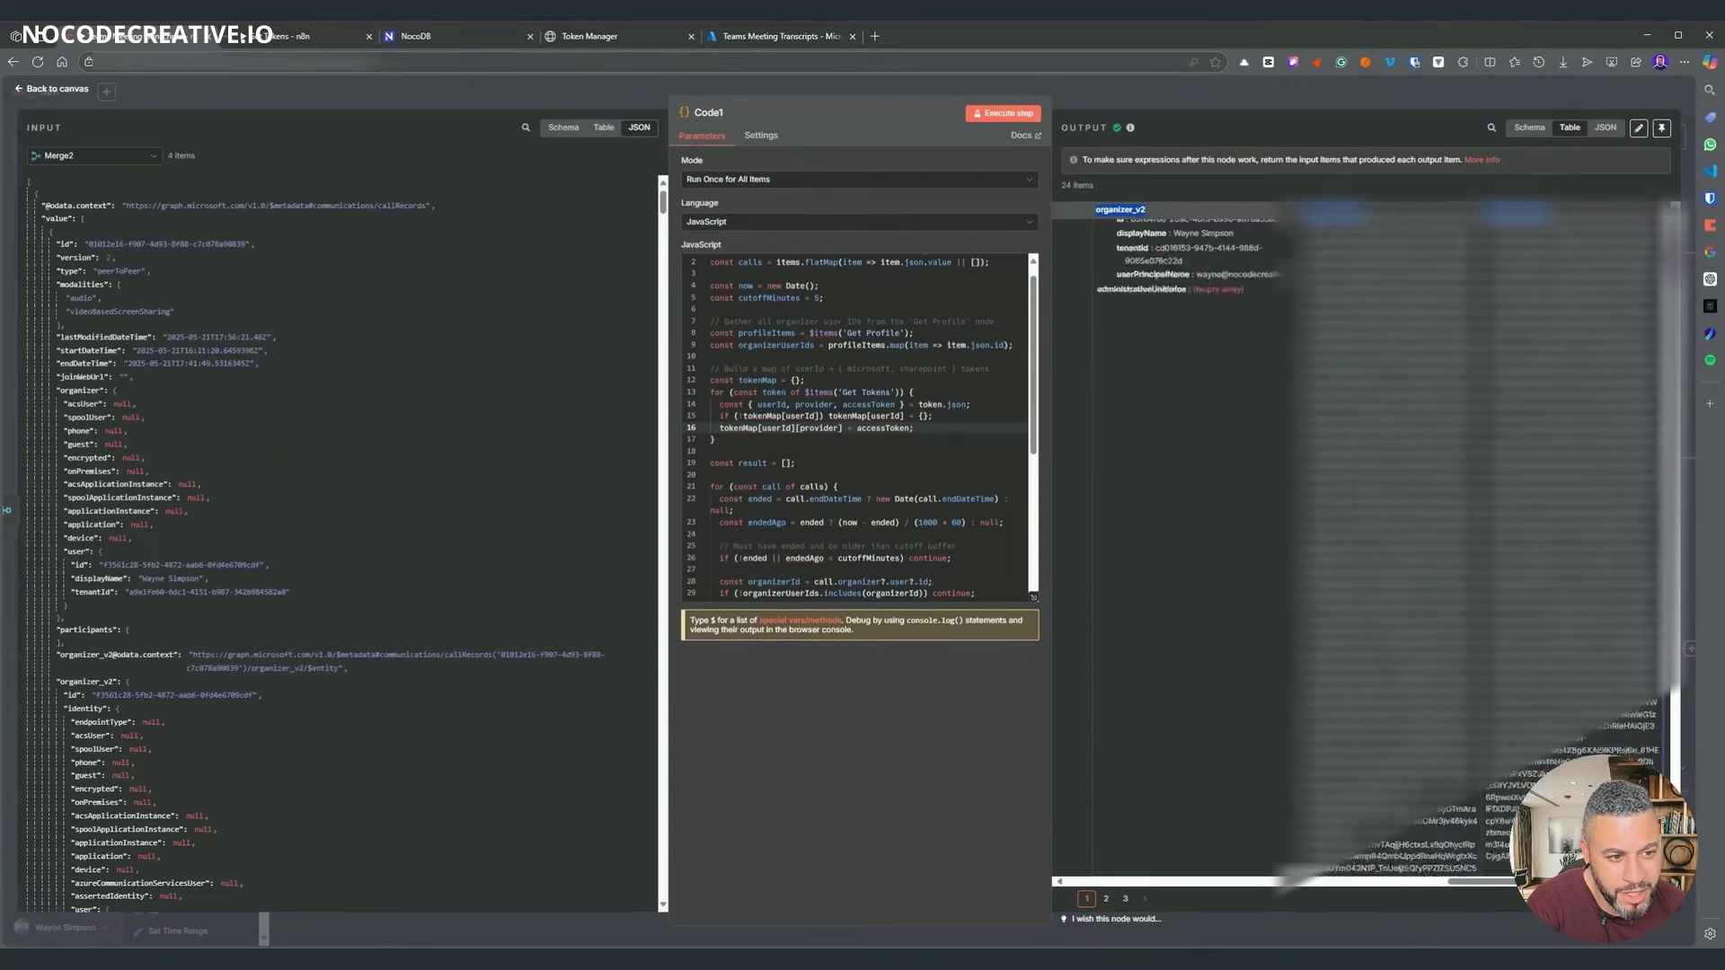
key(Escape)
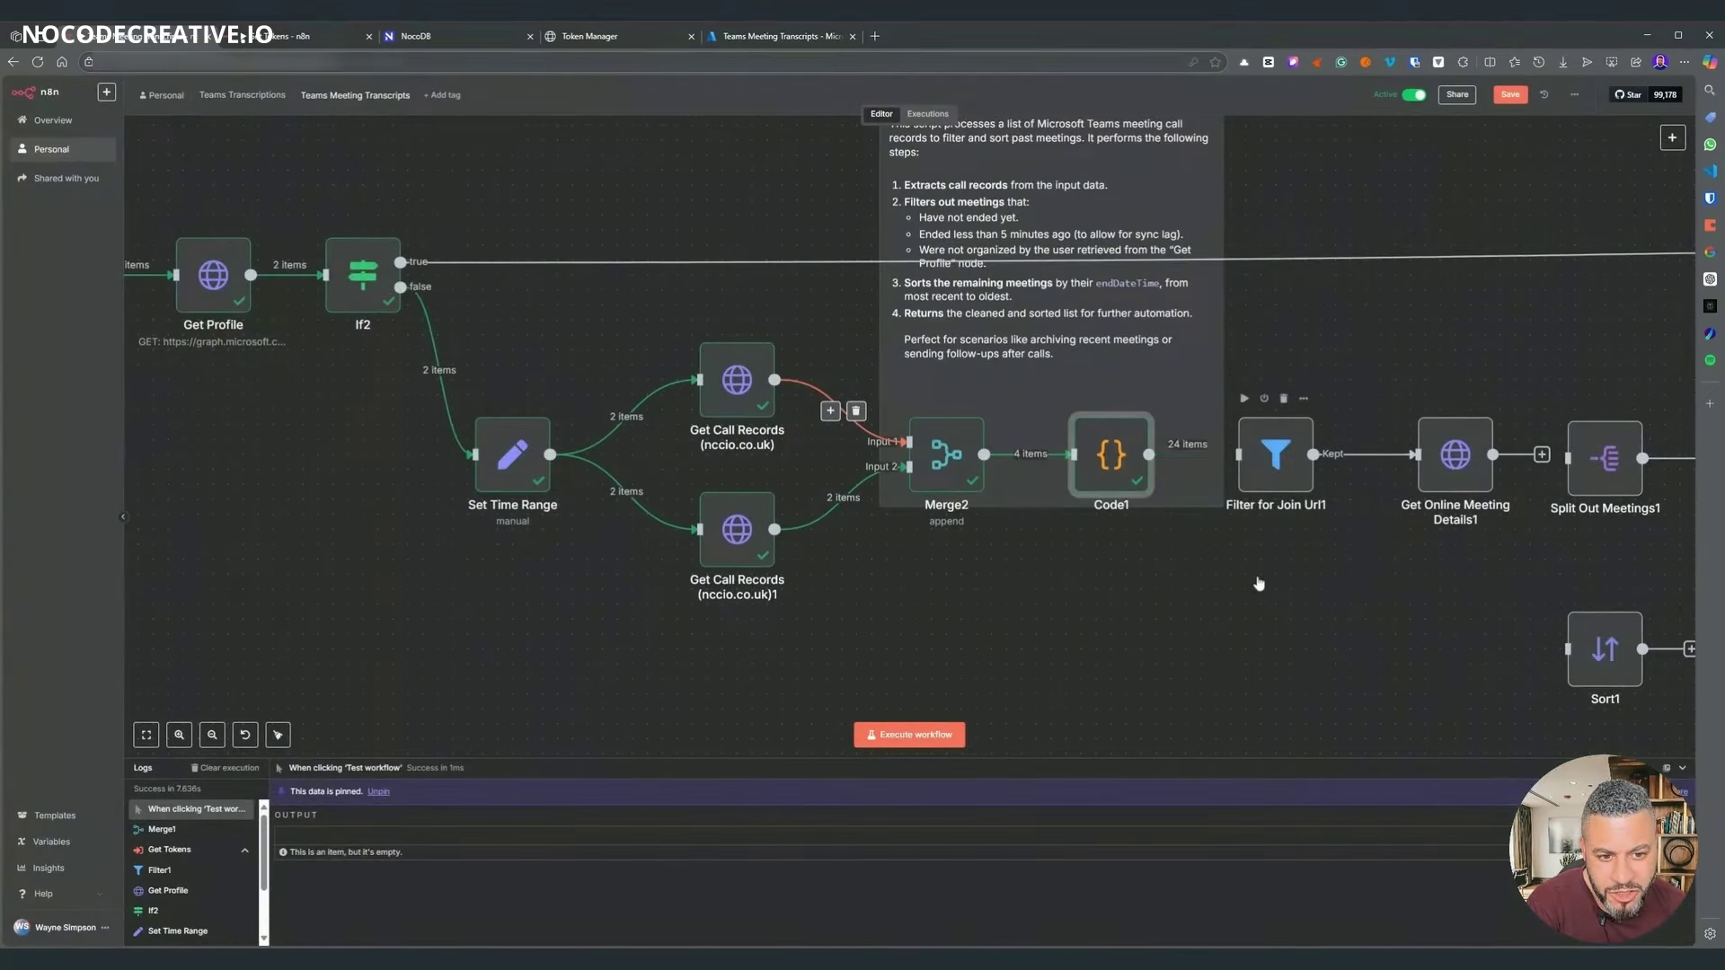
- Execute Filter for Join Url1, keeping 8 of 24 items, and open Get Online Meeting Details1
scroll(1012, 555, right, 5)
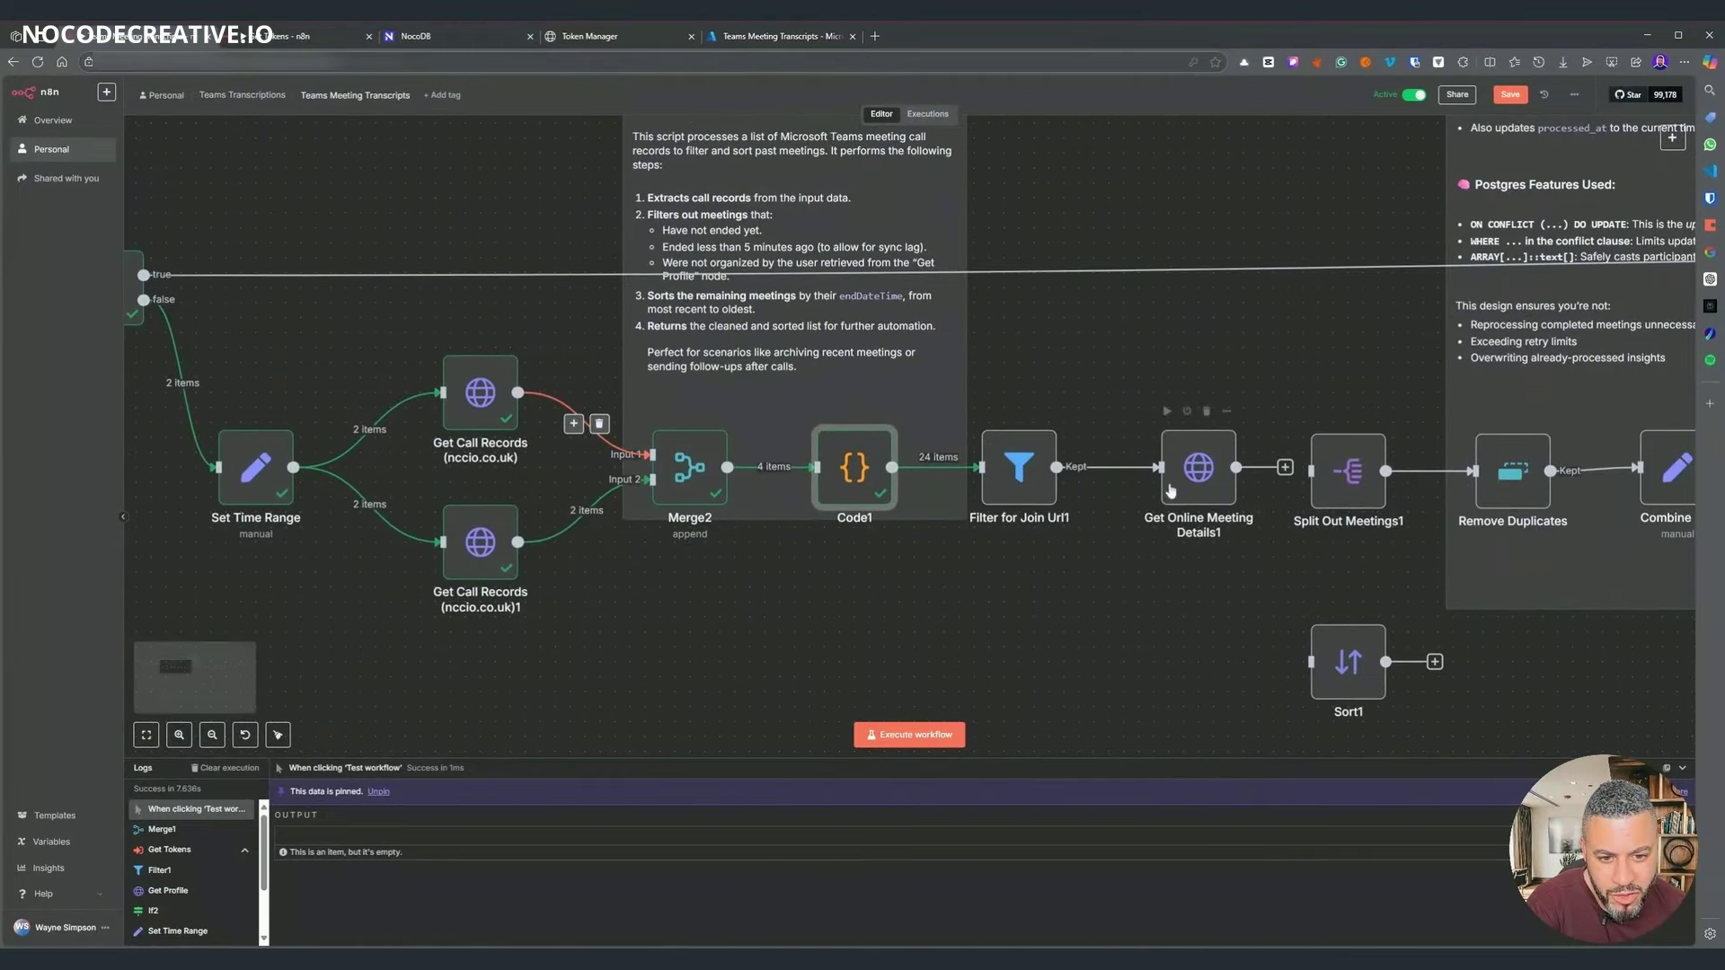
click(987, 411)
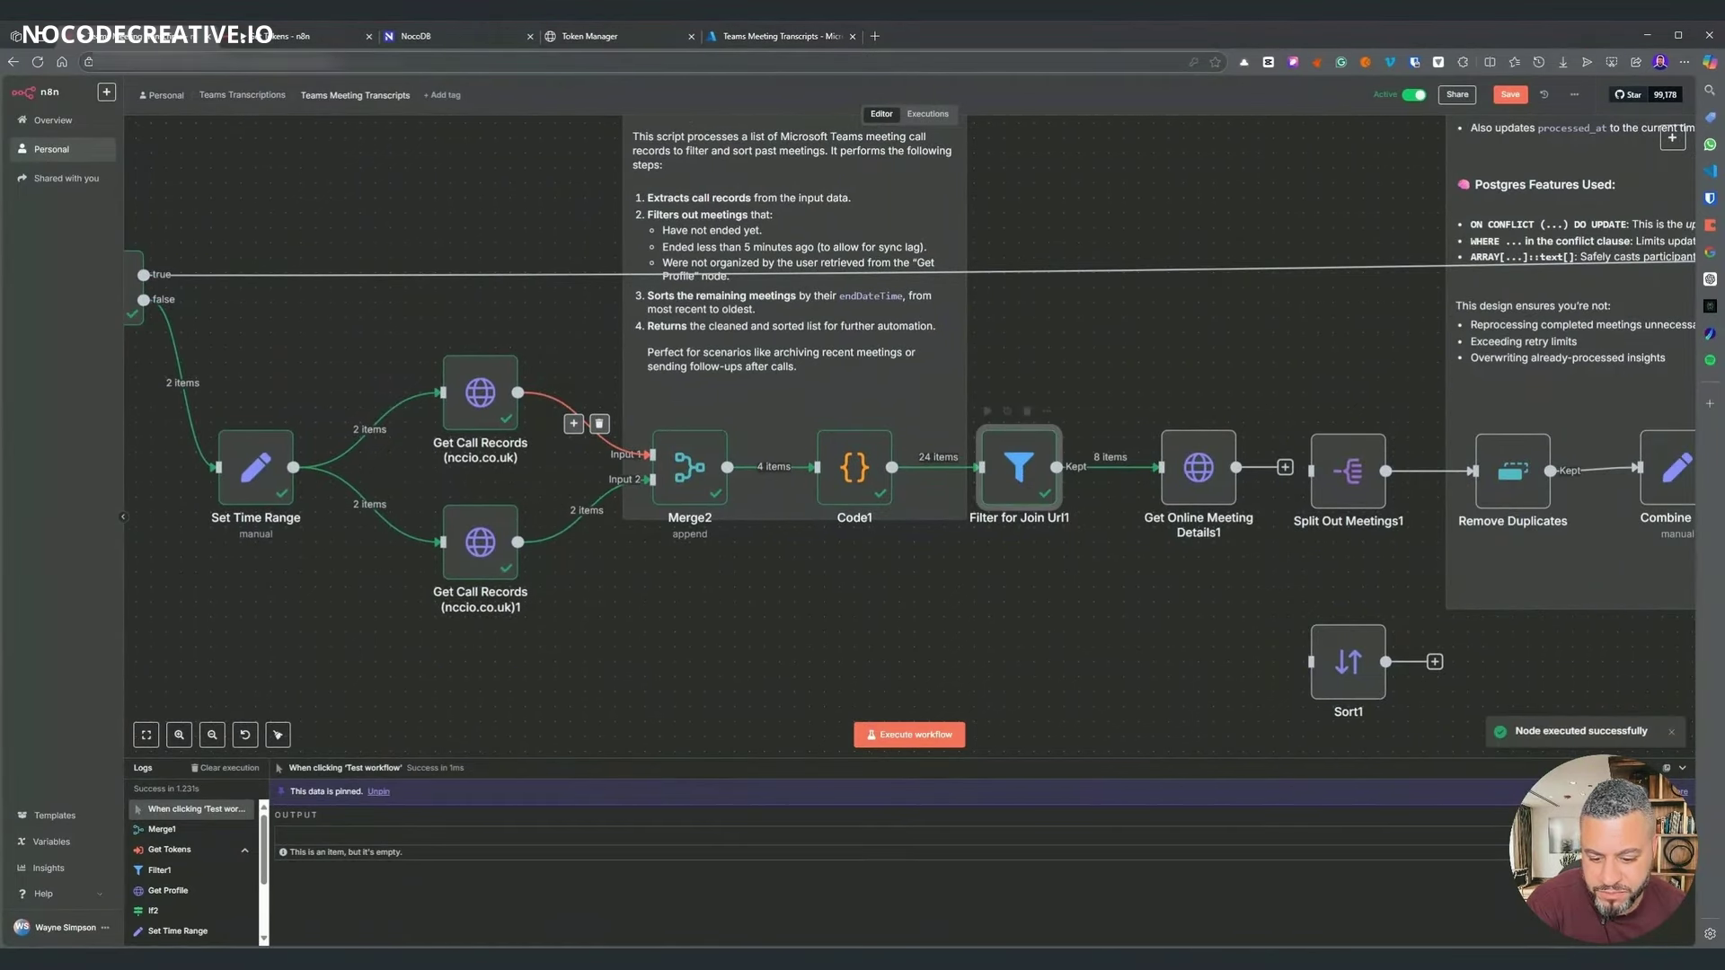
click(1180, 500)
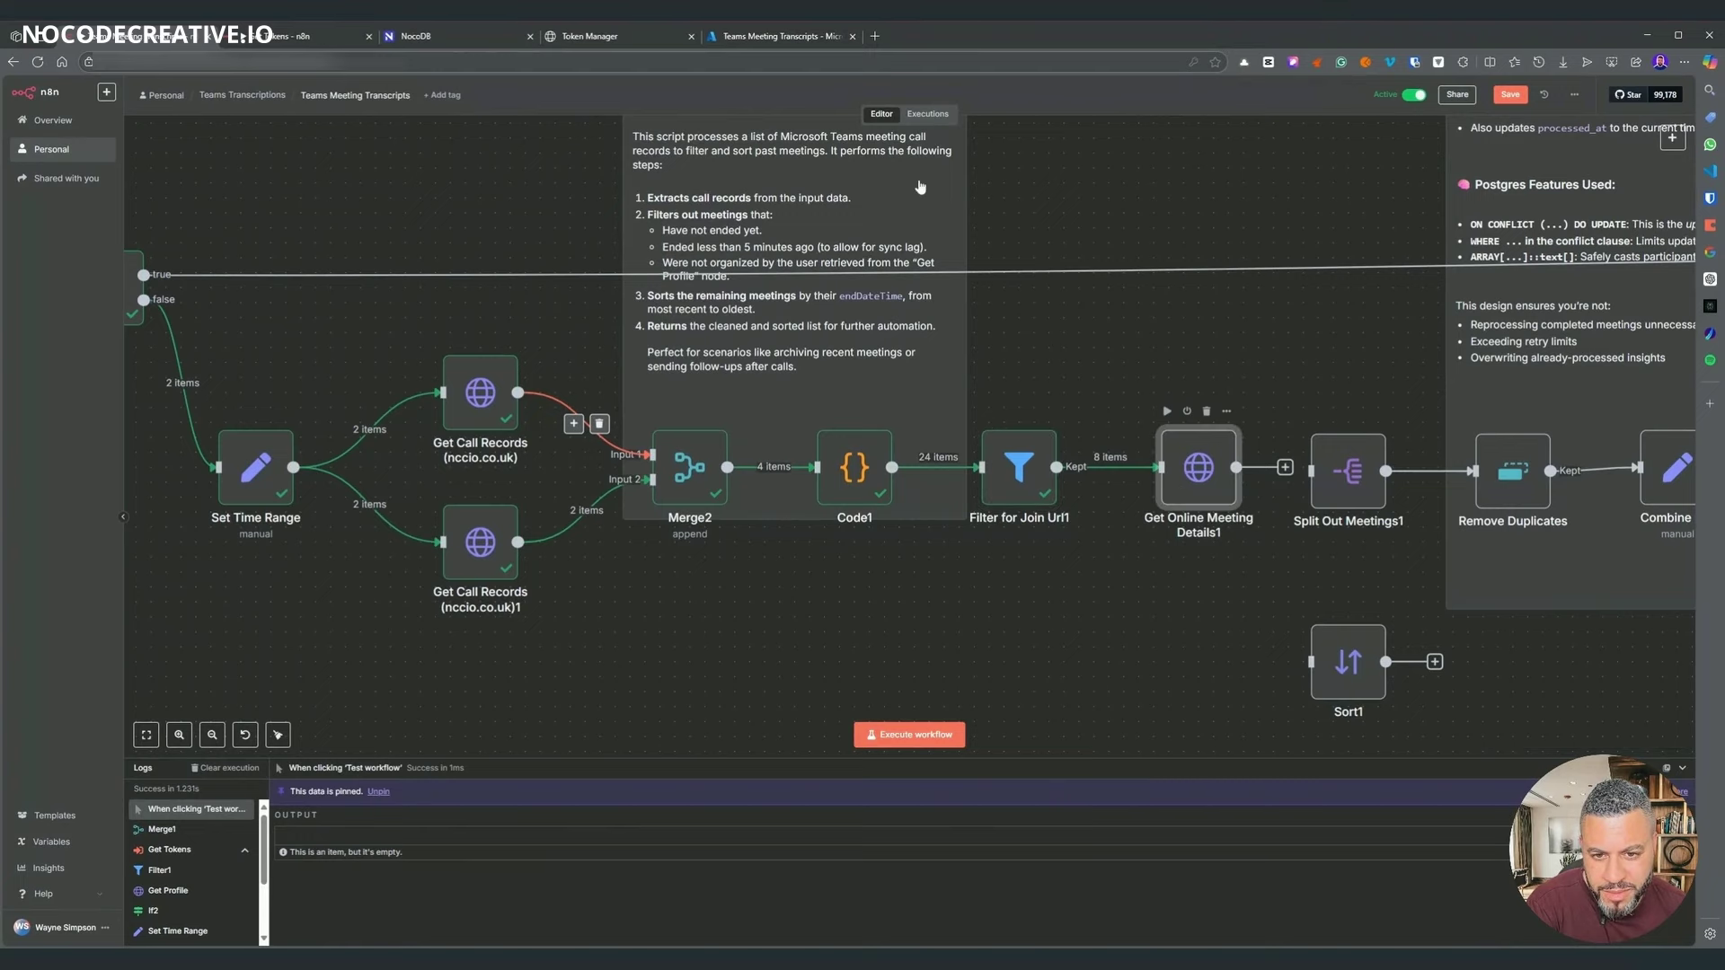
key(Return)
- Set authentication to None and add an Authorization header of 'Bearer ' plus the microsoftToken field
click(537, 297)
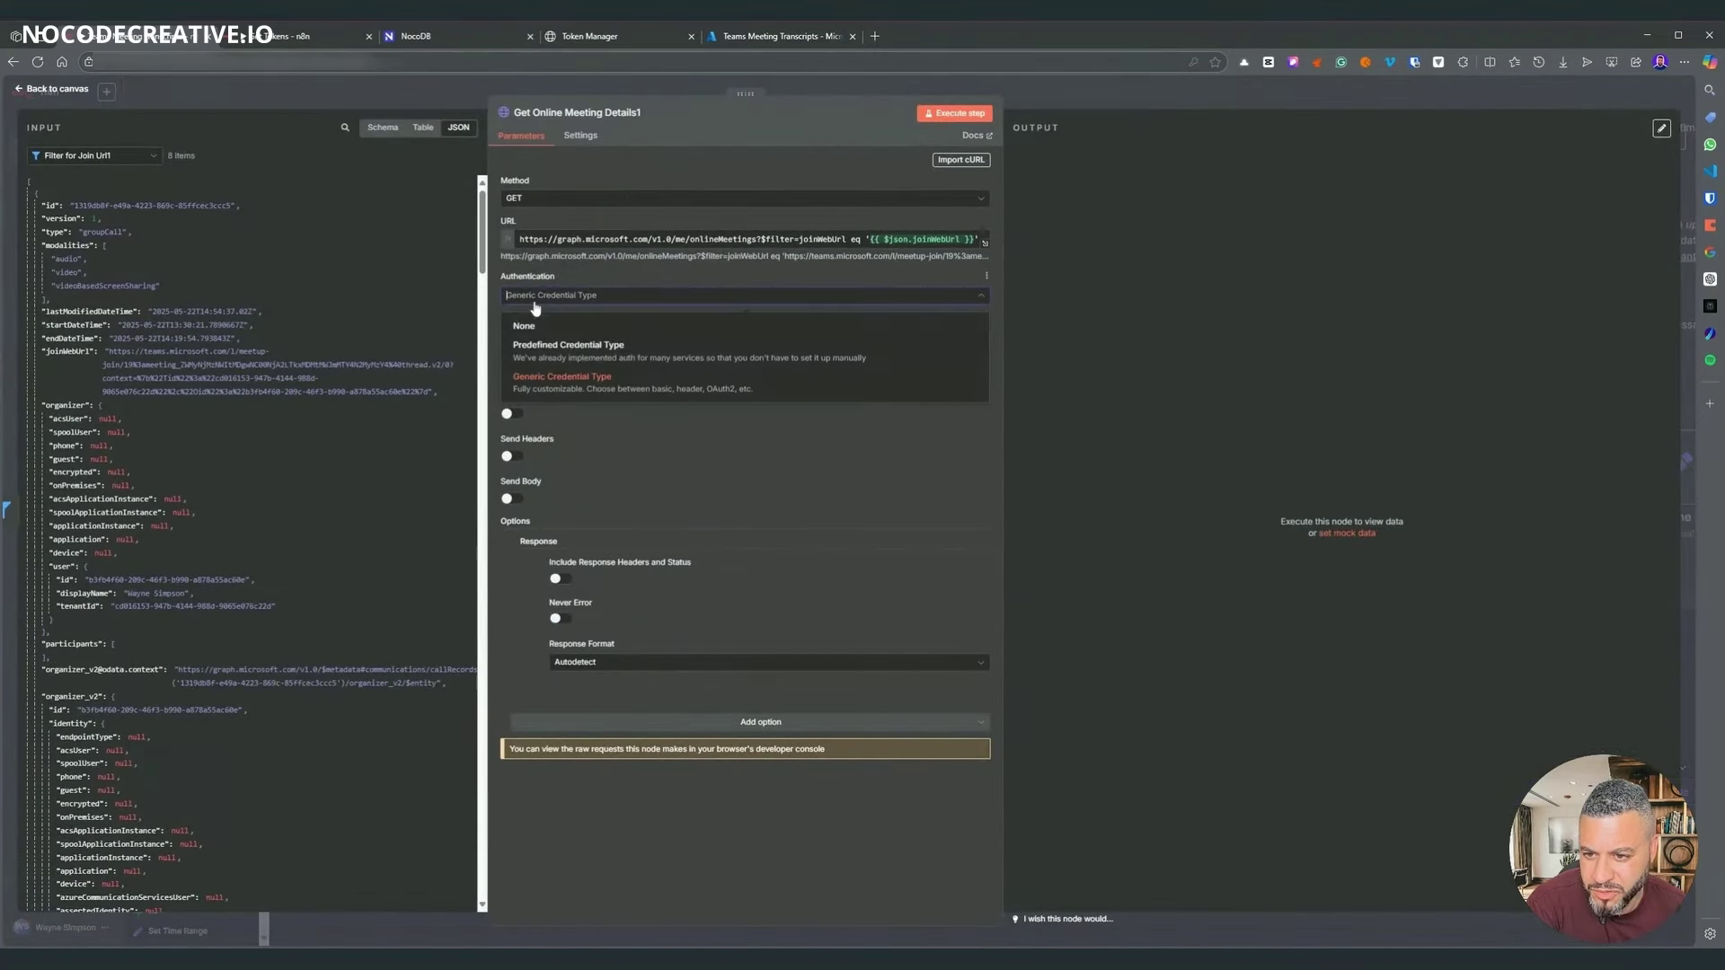
click(538, 325)
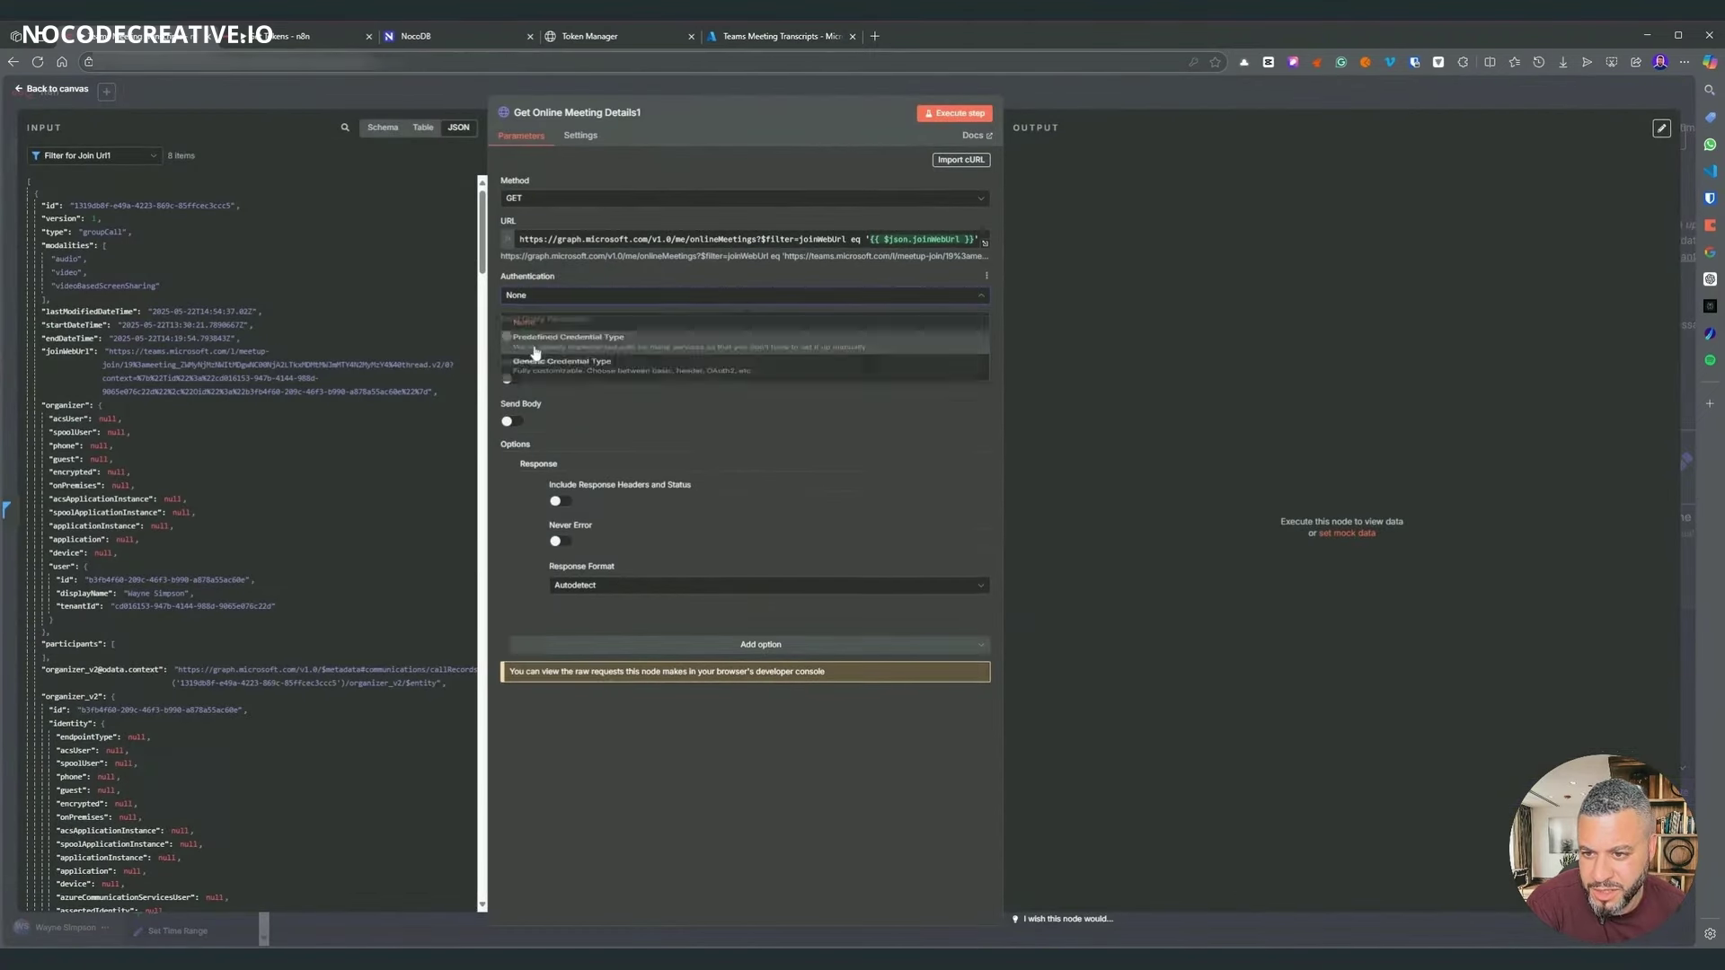
click(511, 378)
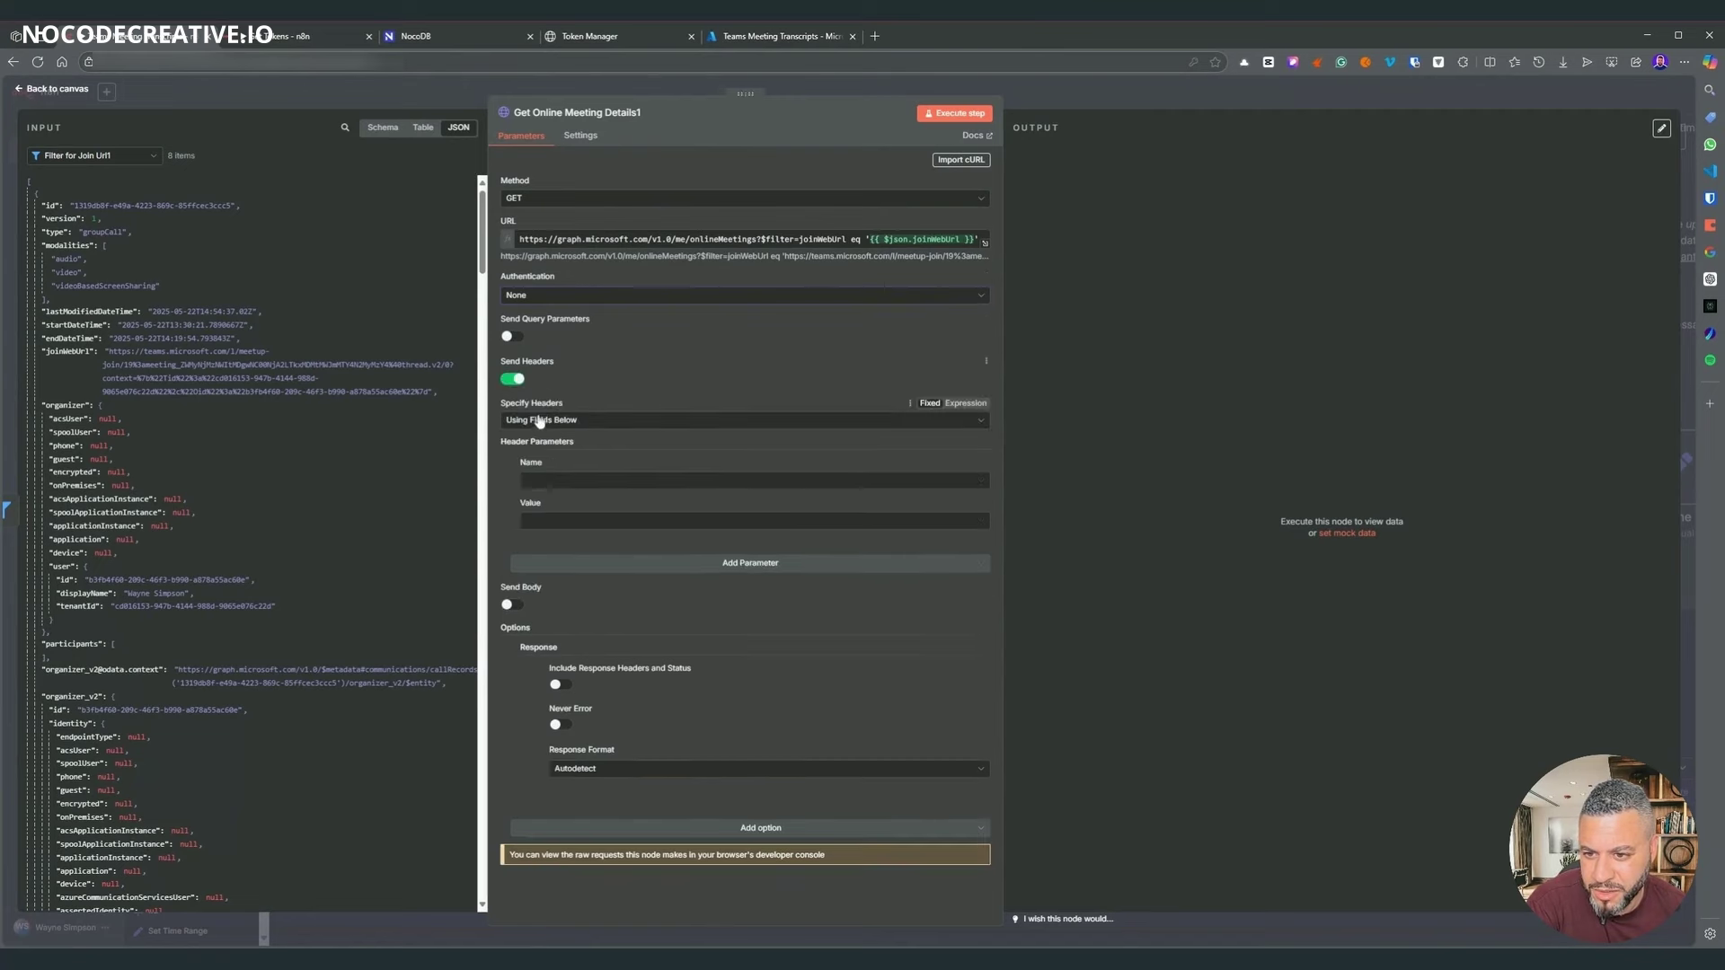
click(560, 481)
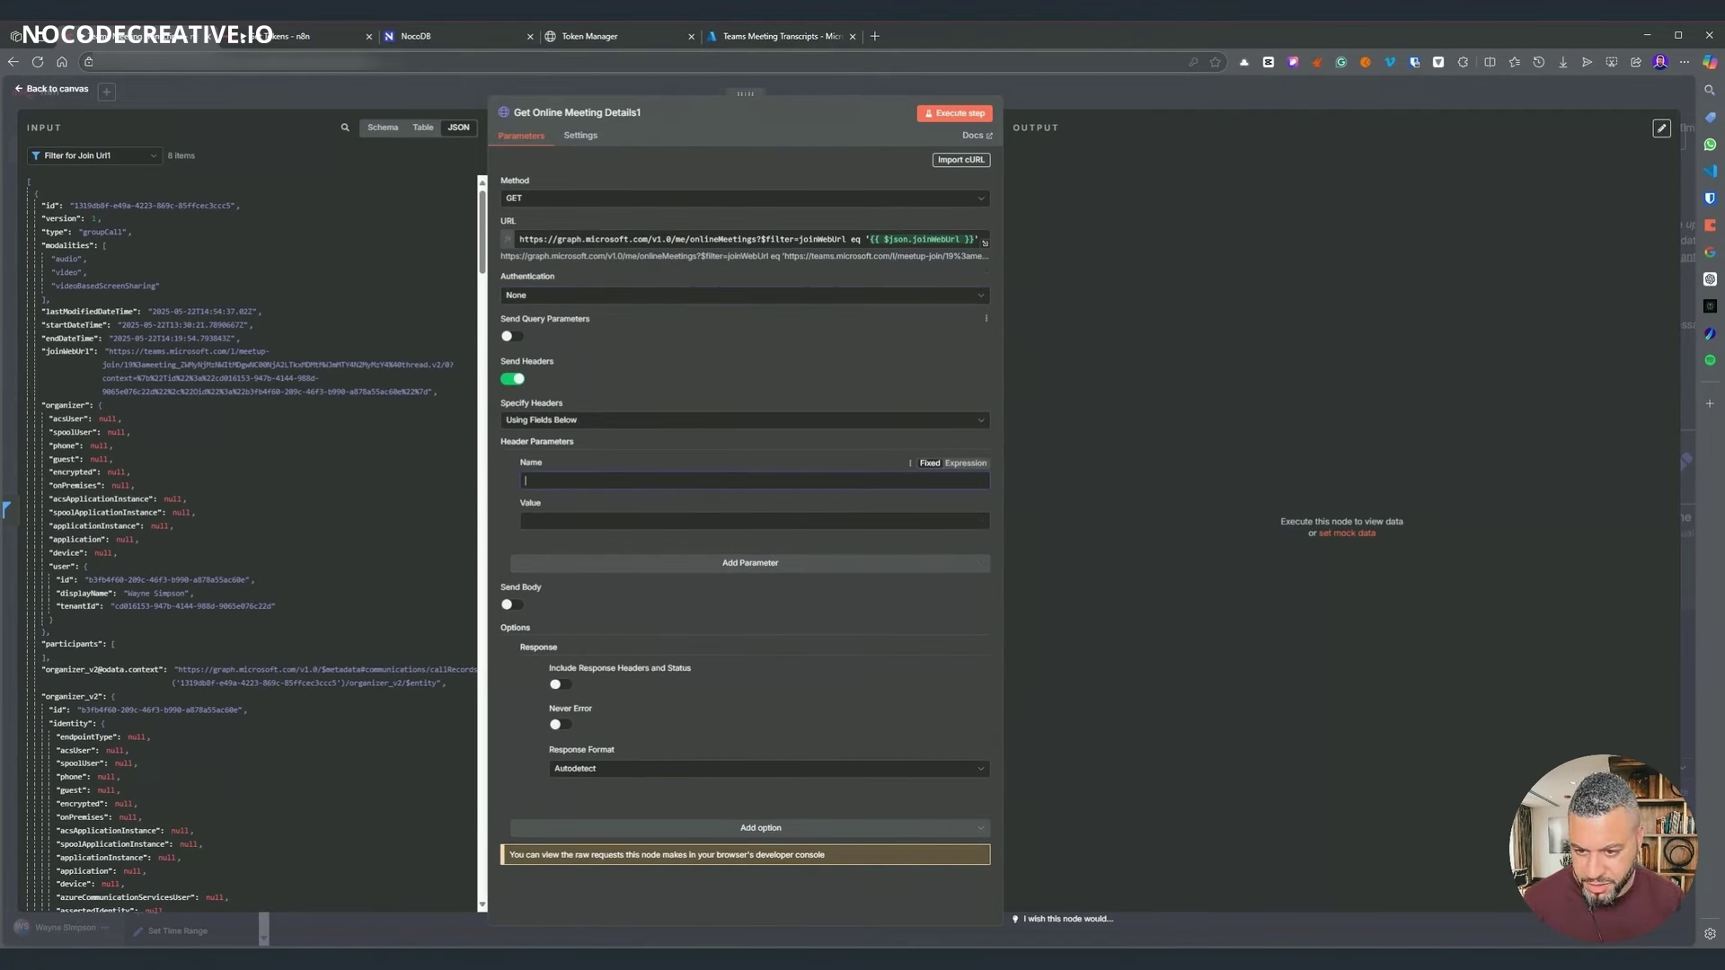
text(Authorization)
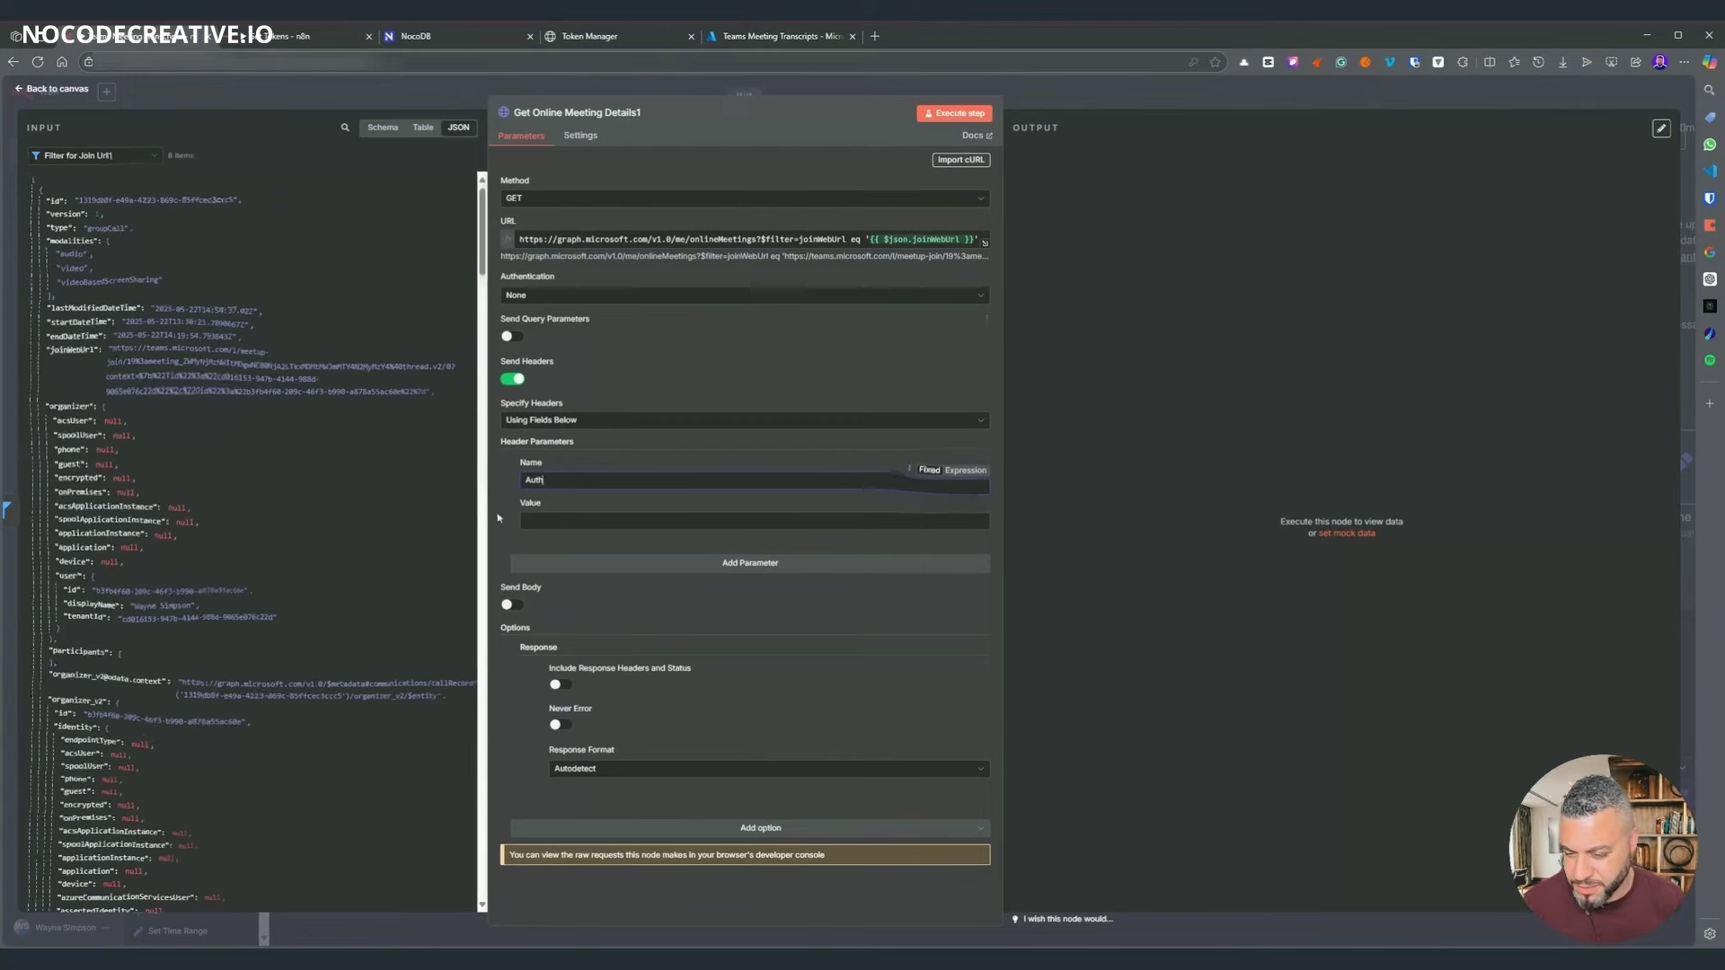
key(Tab)
text(Bearer)
scroll(198, 483, down, 8)
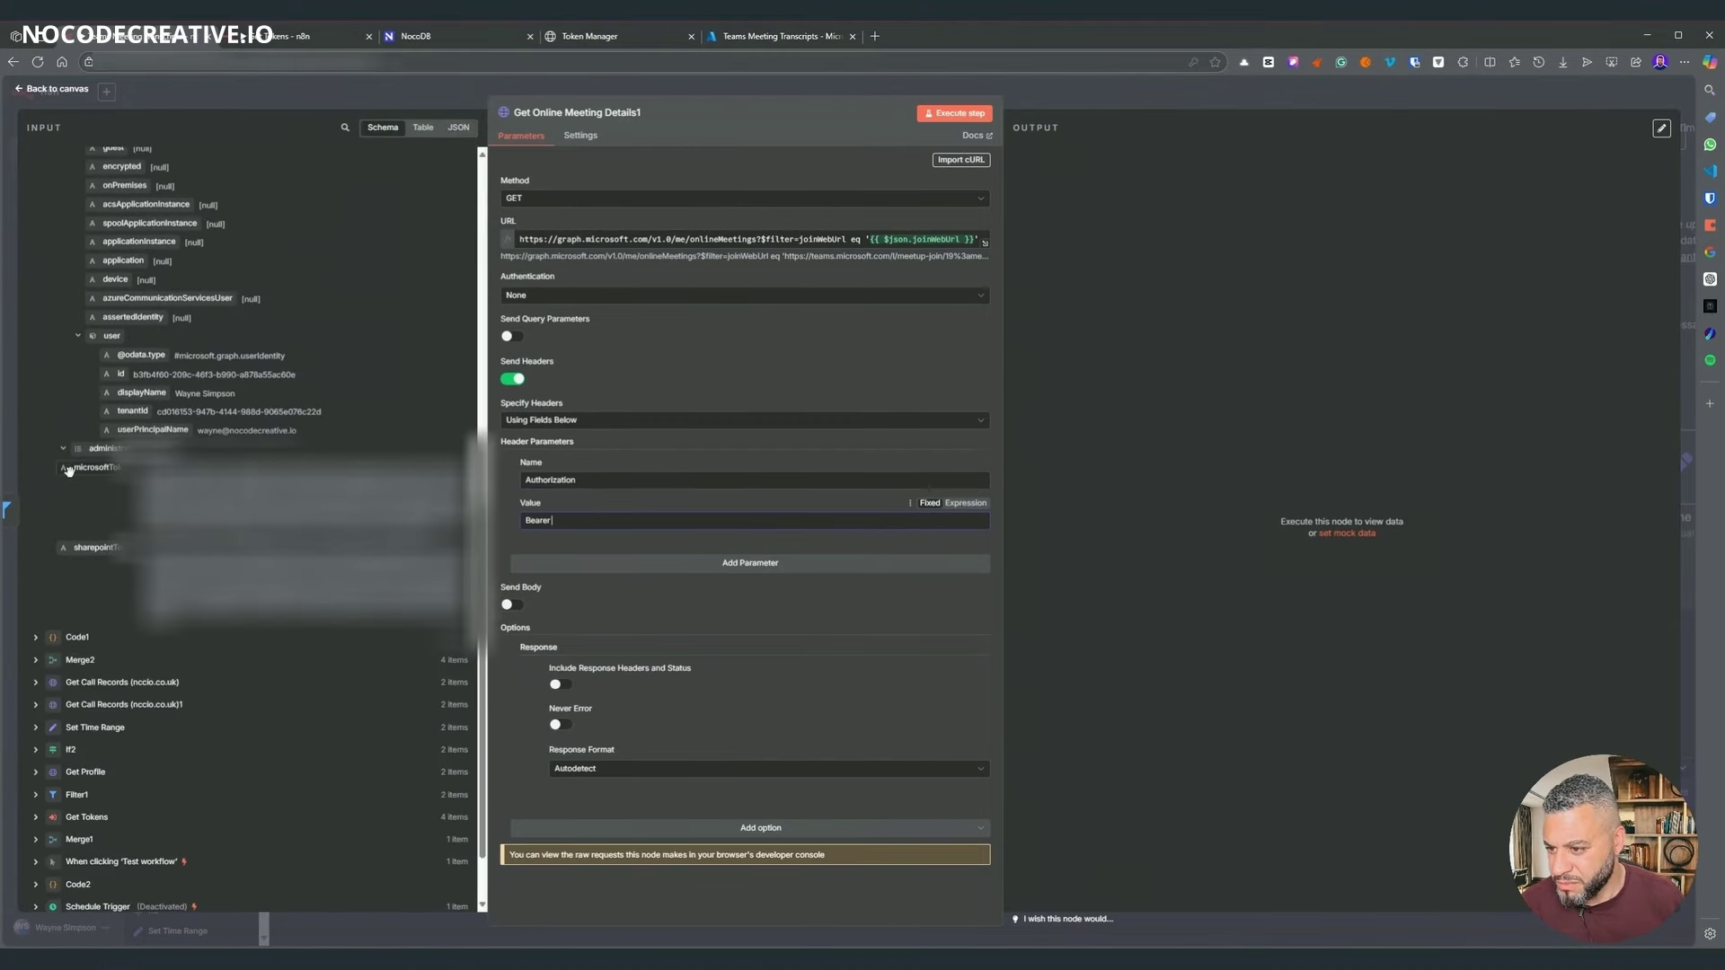
drag(90, 467, 593, 527)
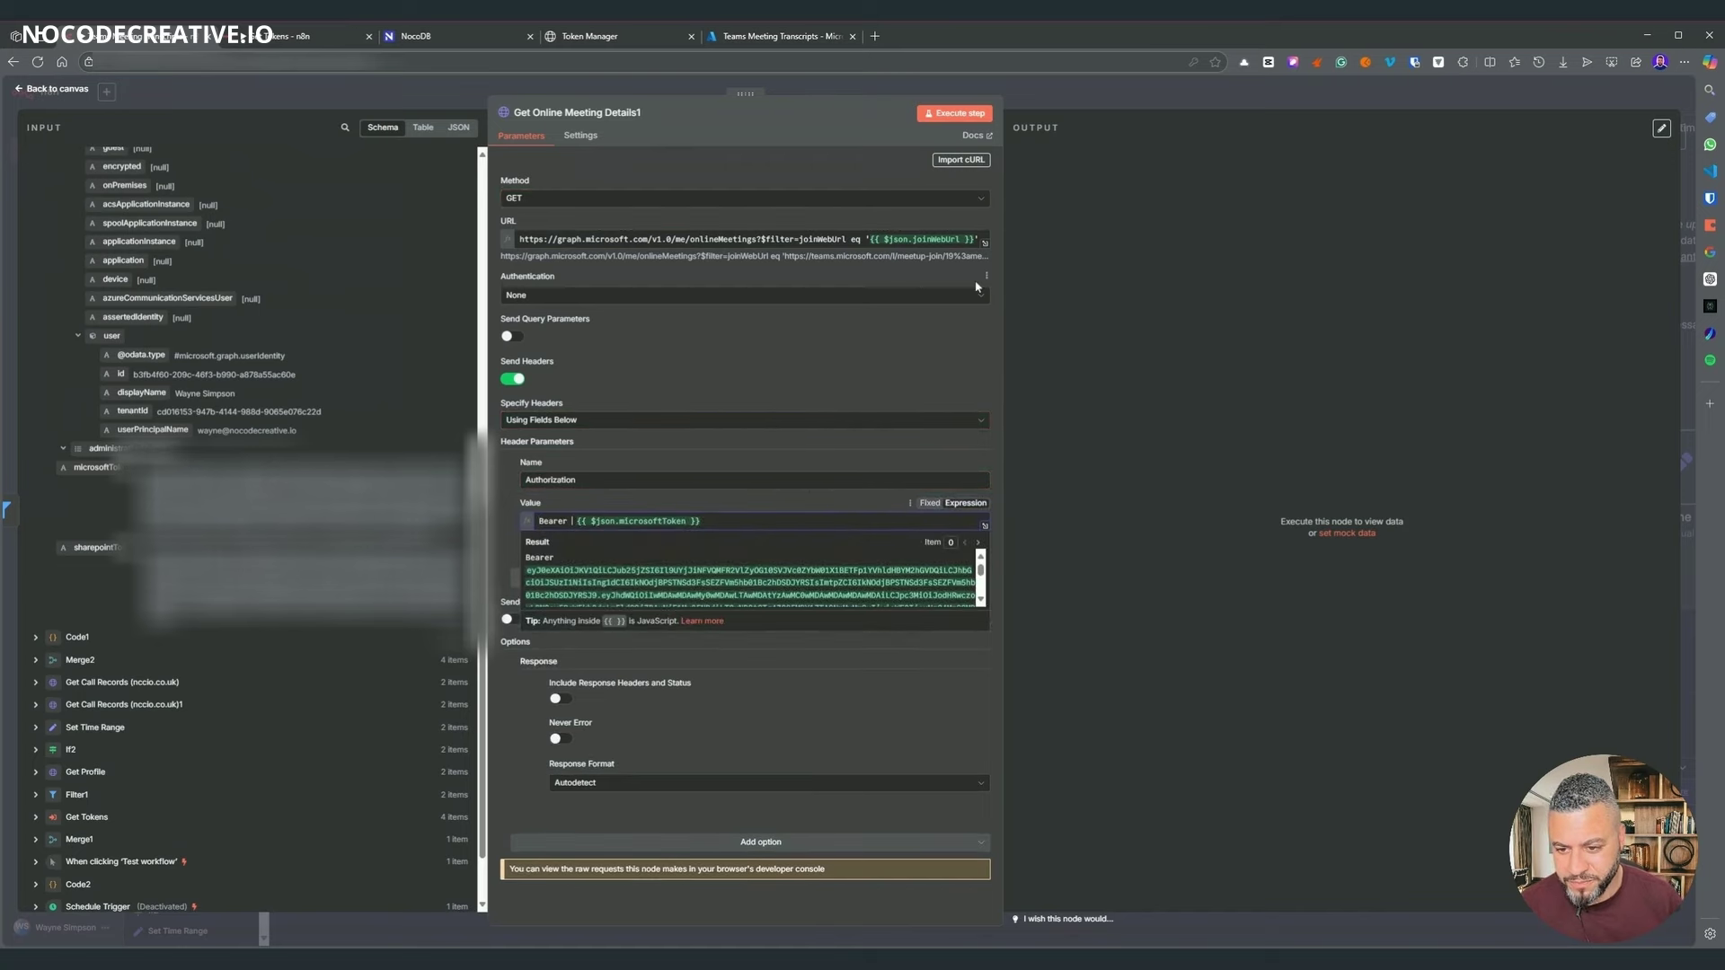
click(1055, 101)
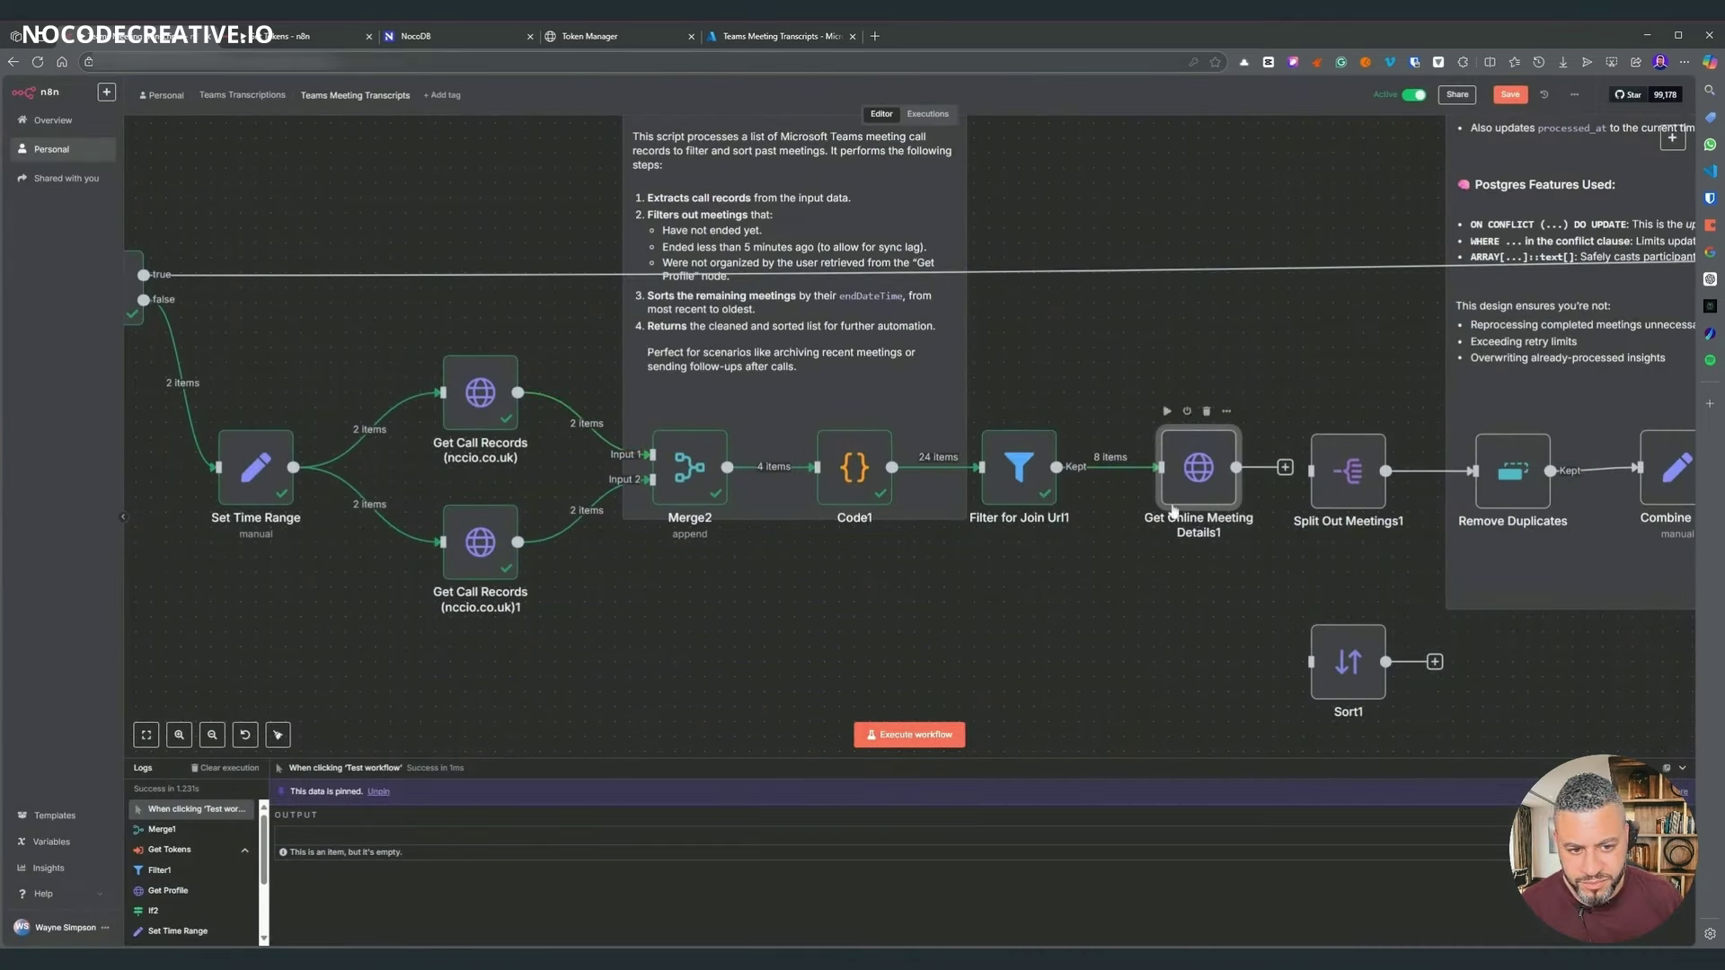
- Execute Get Online Meeting Details1 and confirm it returns 8 items successfully
right_click(1200, 465)
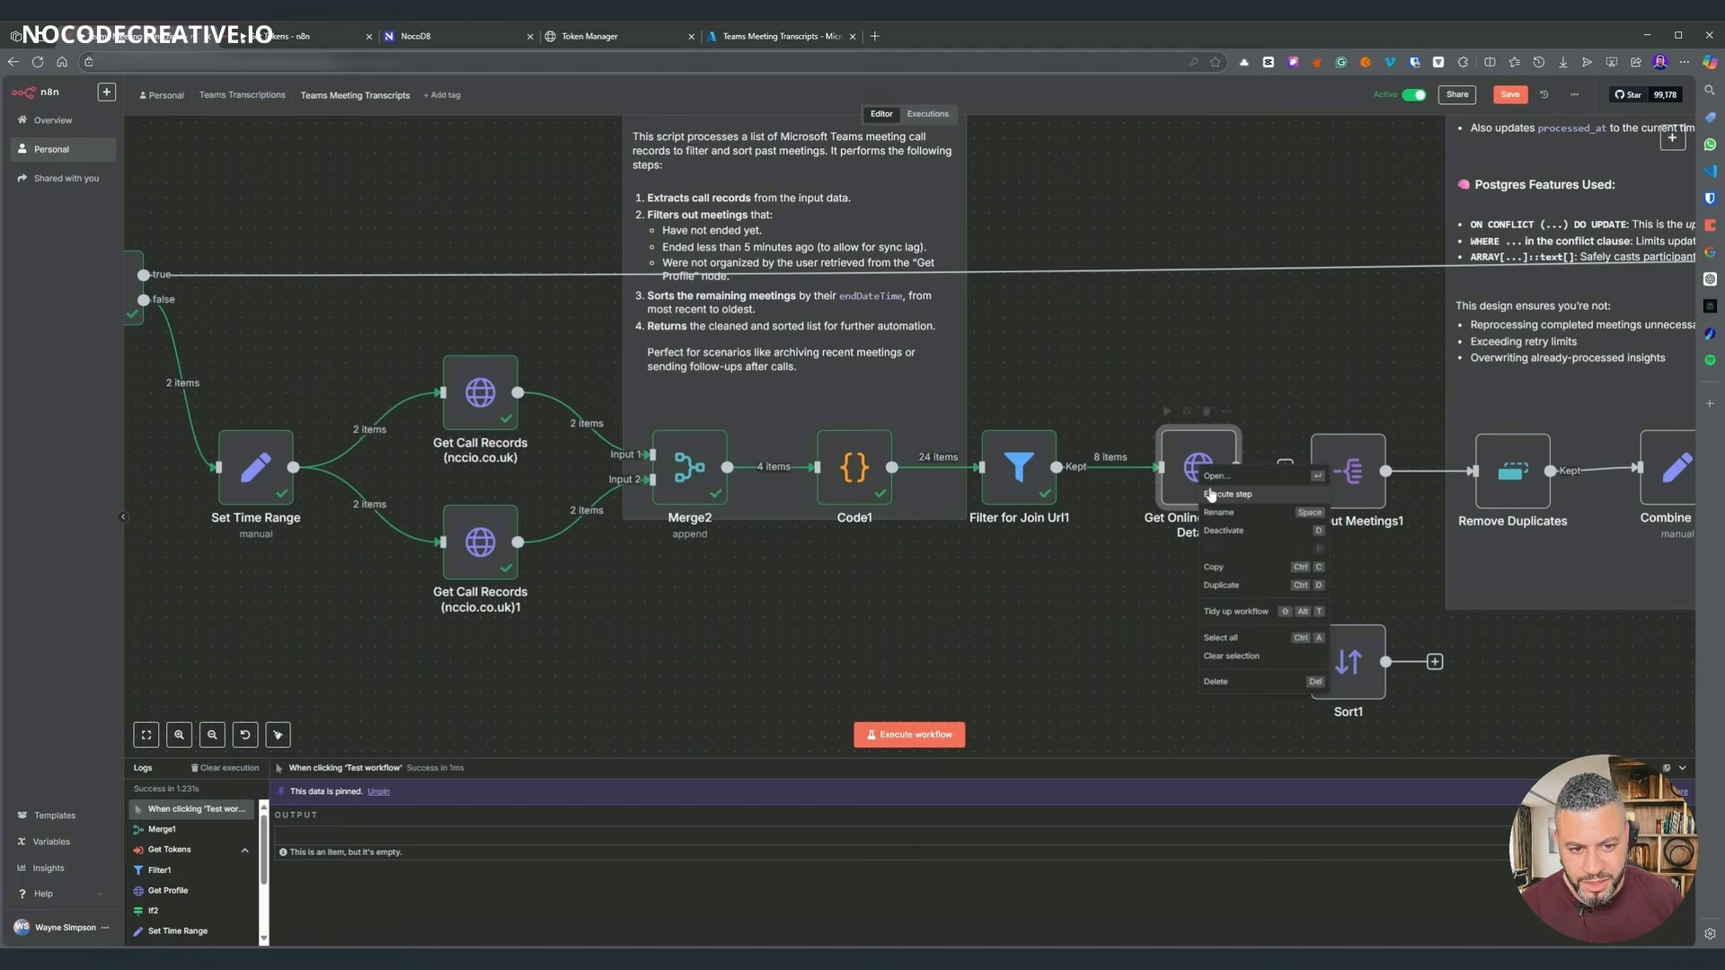
click(1285, 384)
drag(1284, 385, 843, 323)
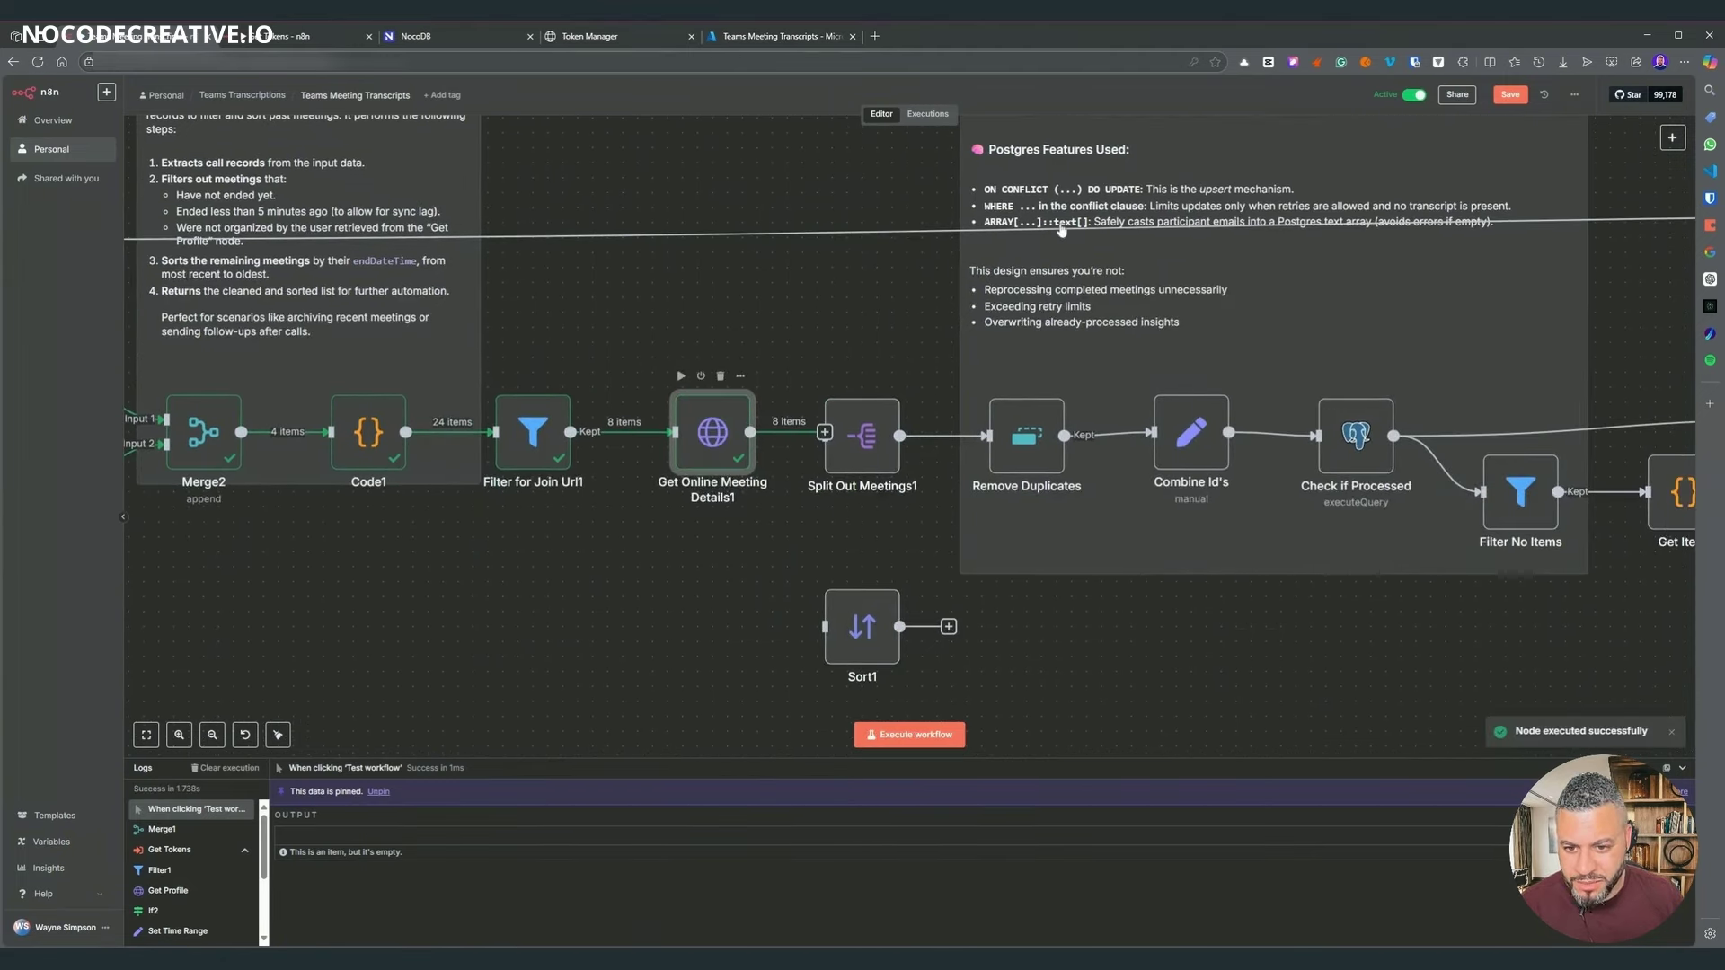
key(Return)
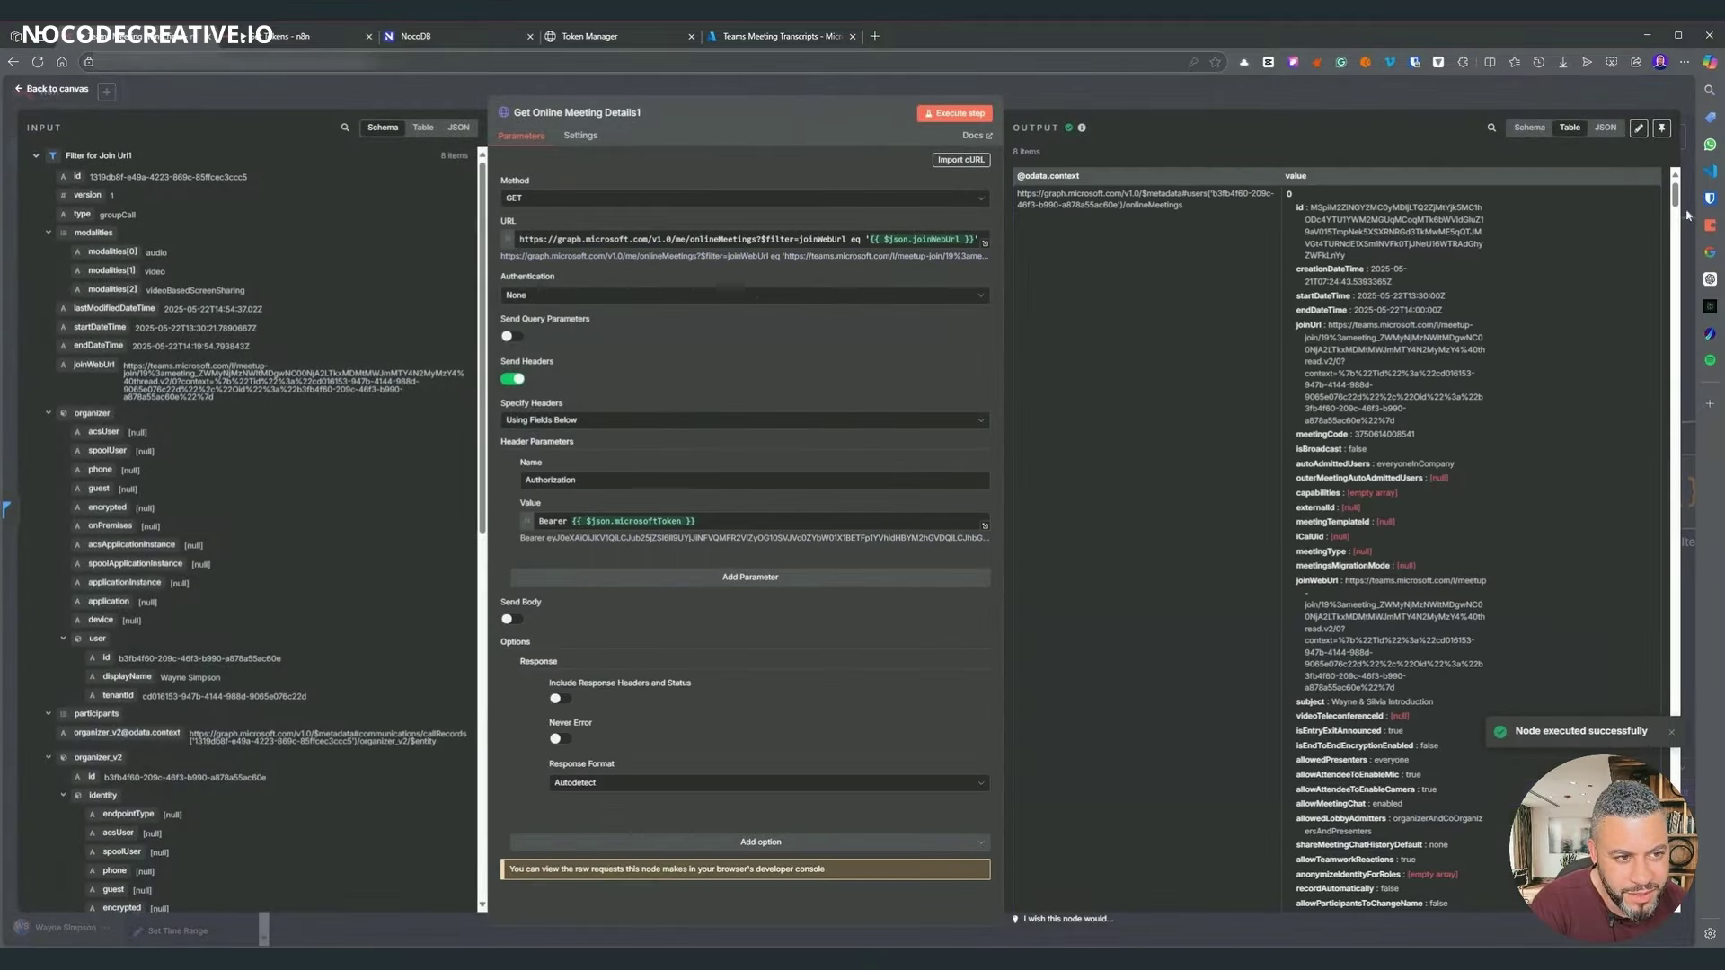
drag(1680, 194, 1363, 51)
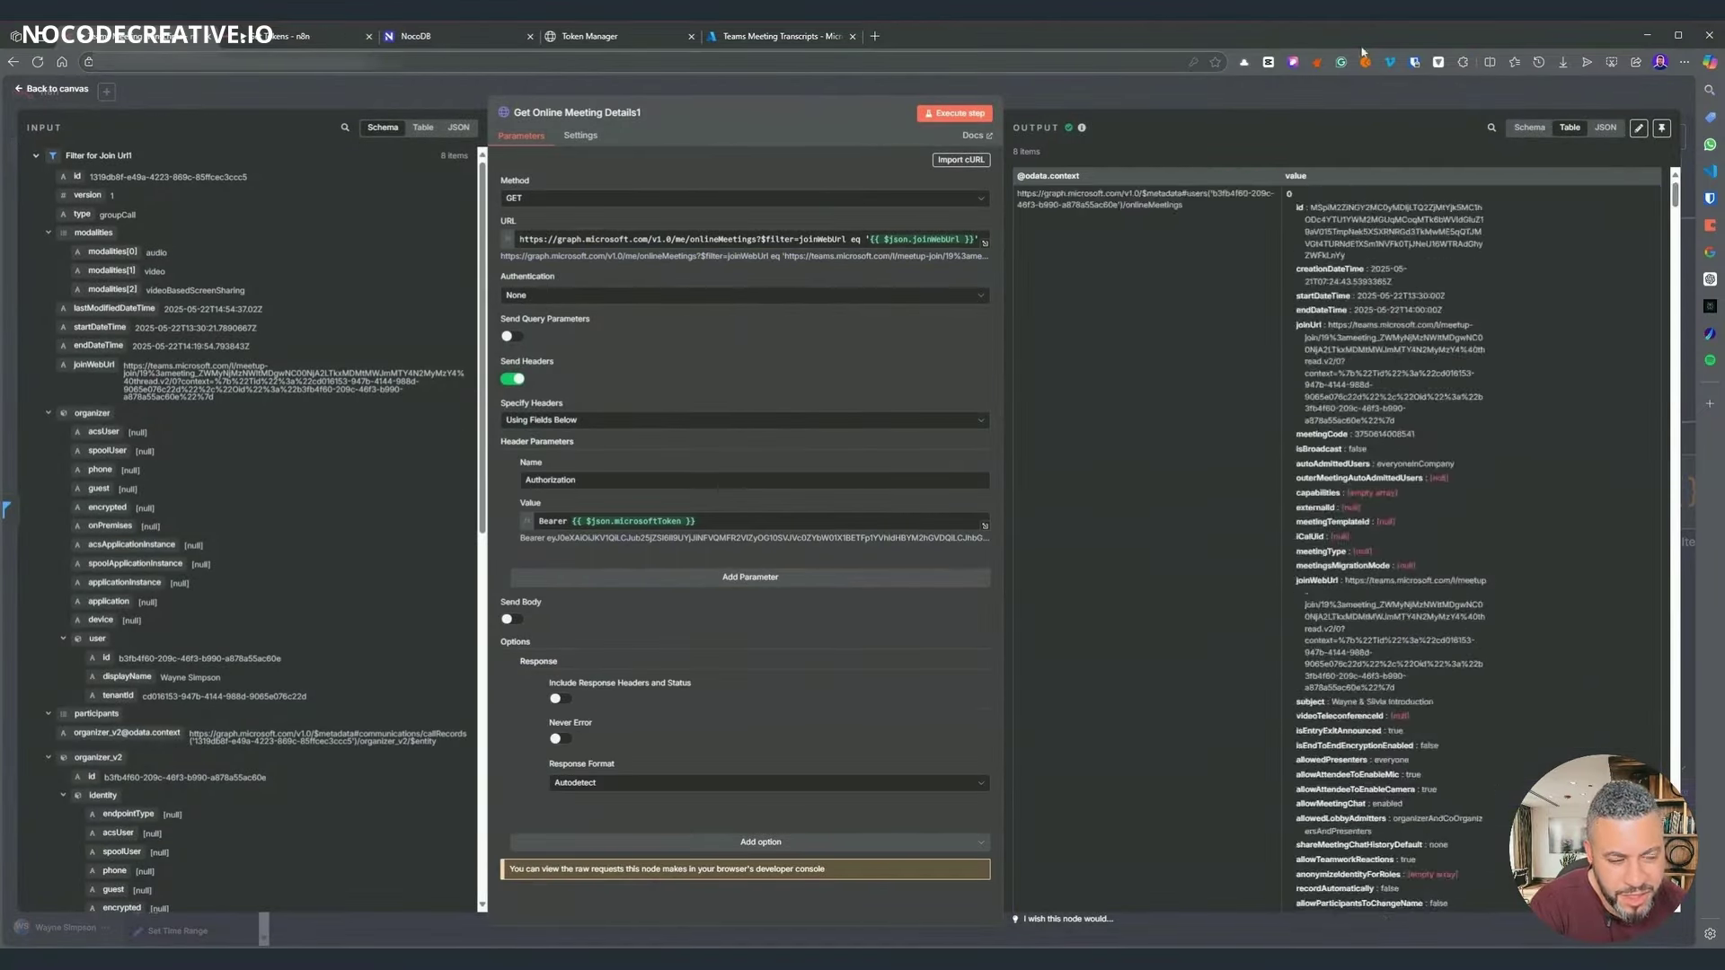
key(Escape)
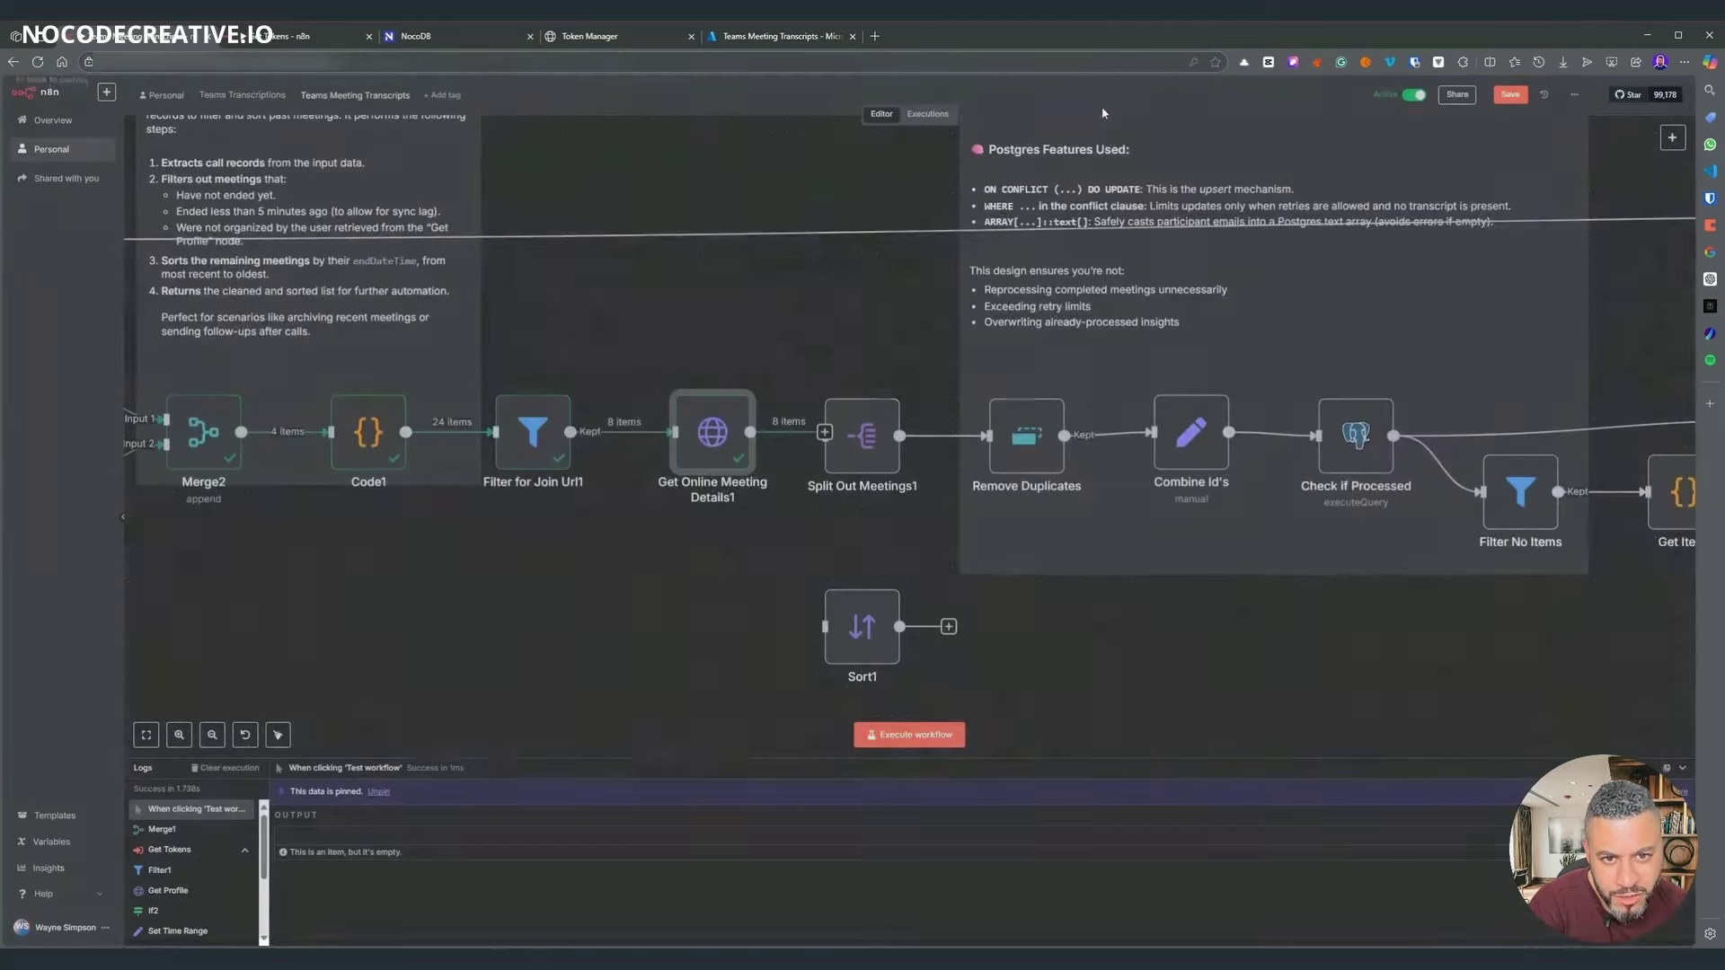
scroll(692, 588, up, 2)
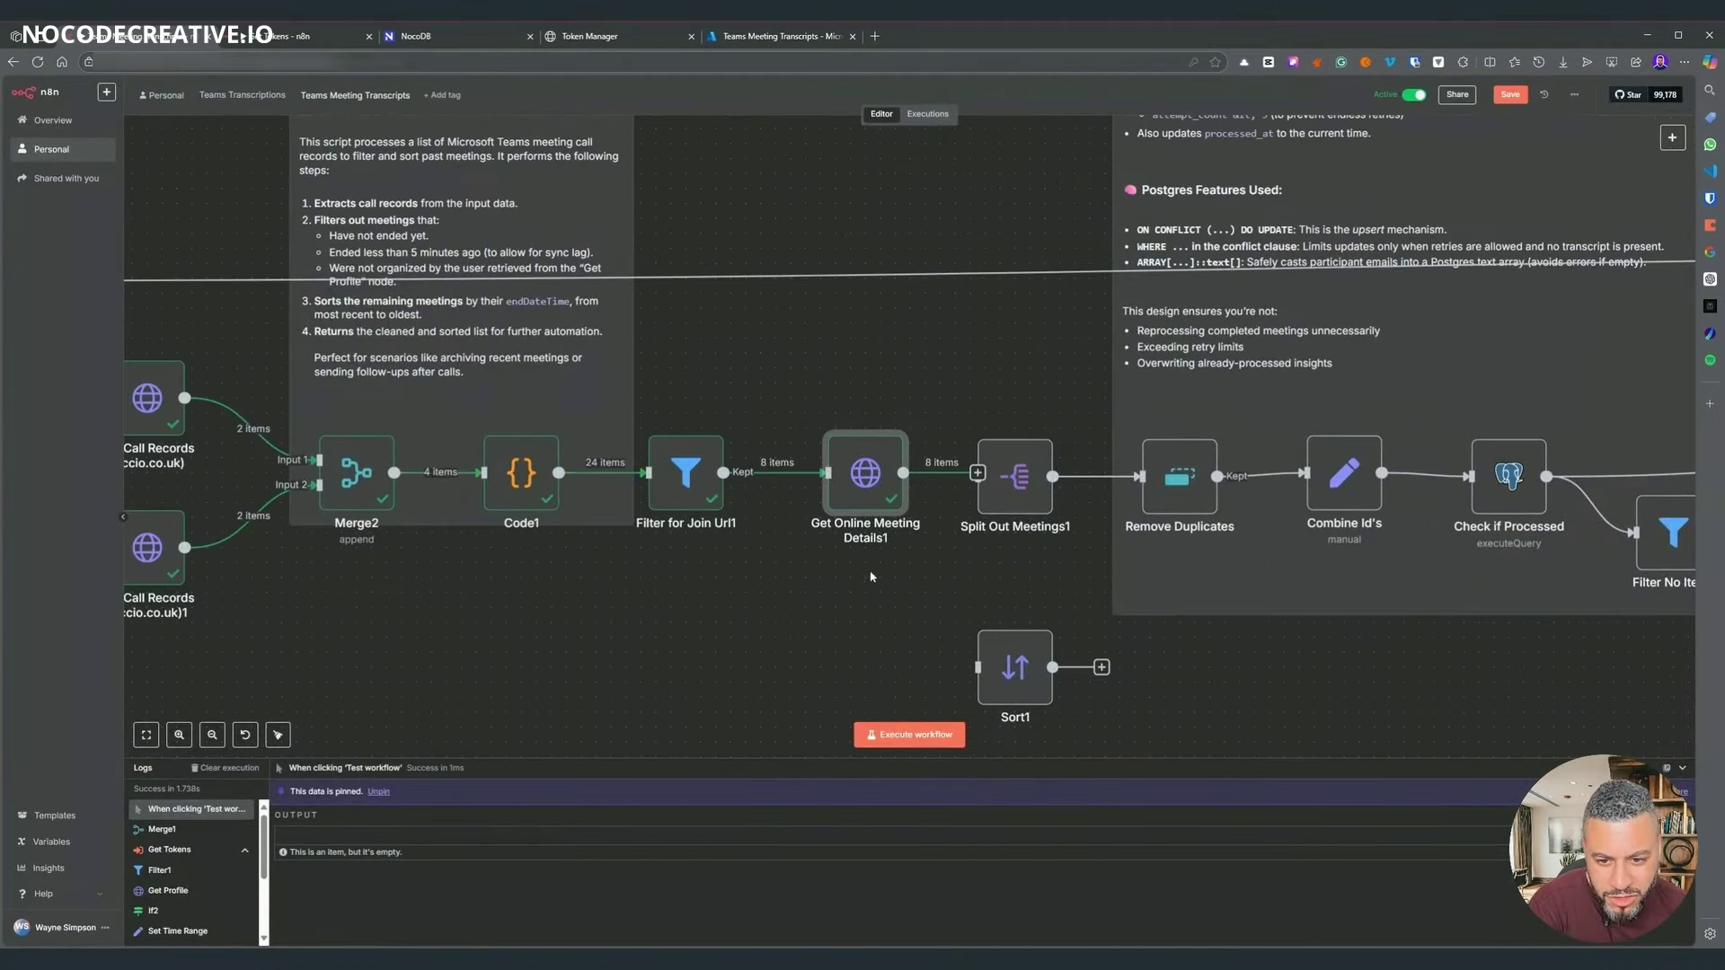
scroll(628, 557, left, 3)
scroll(898, 503, right, 4)
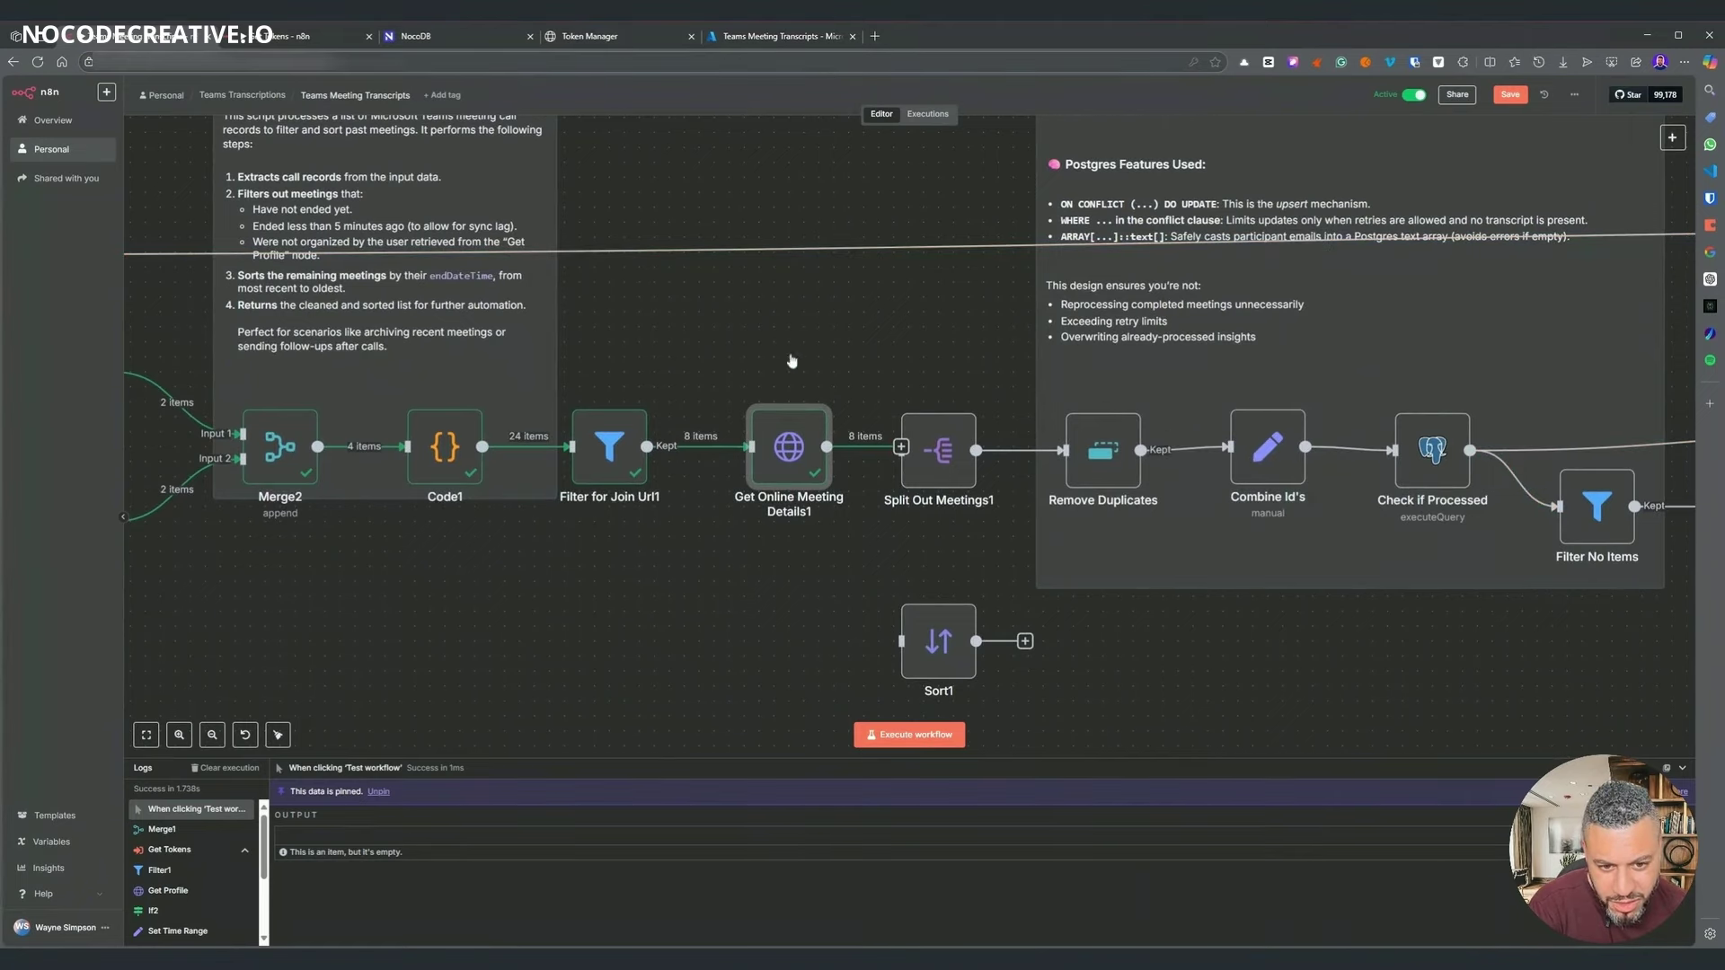
- Save the workflow and nudge Split Out Meetings1 into position
key(ctrl+s)
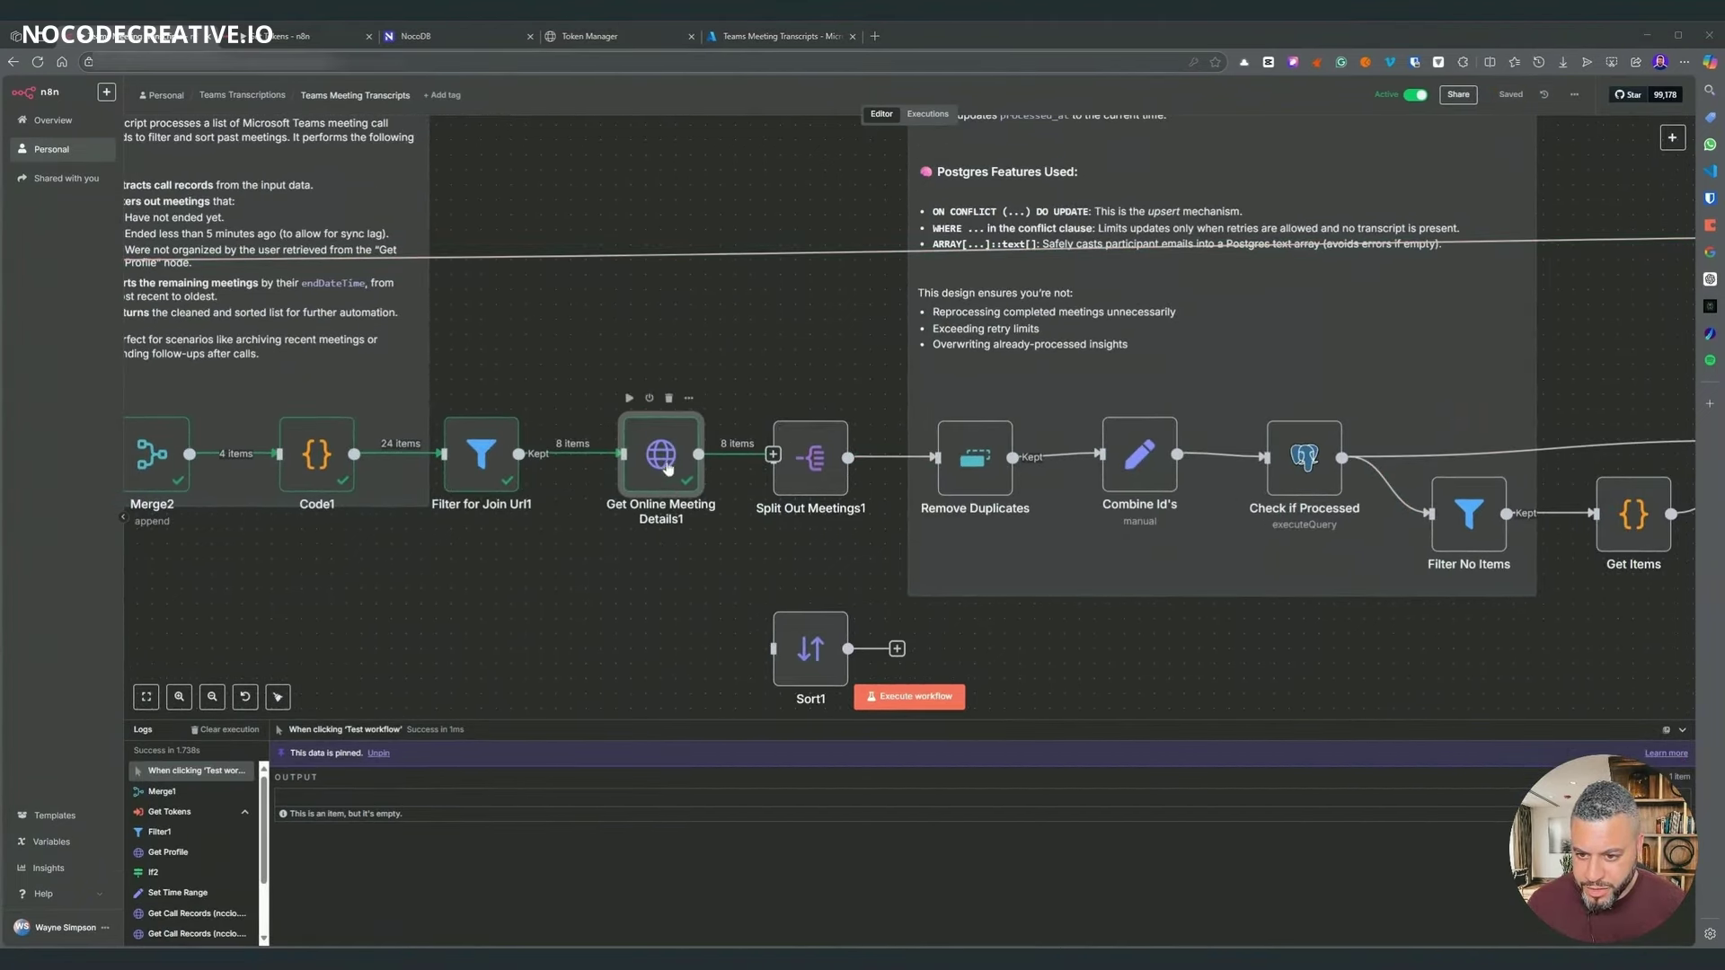
scroll(619, 568, left, 1)
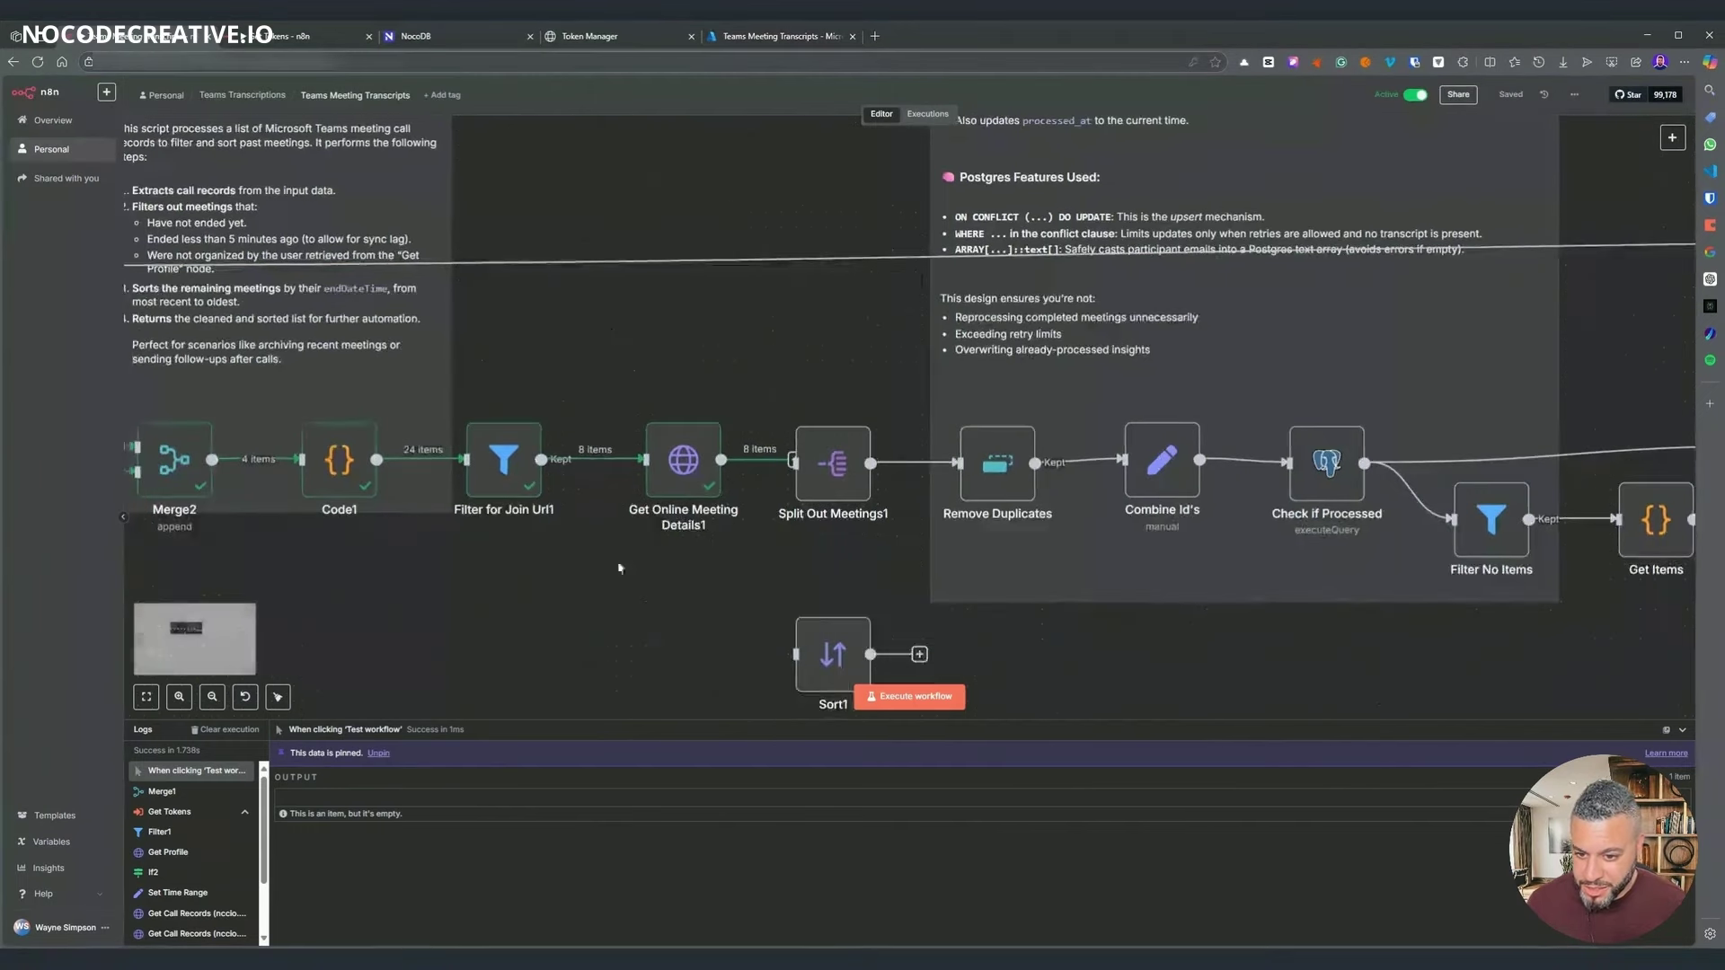
mouse_move(802, 463)
mouse_down()
mouse_move(817, 443)
mouse_move(832, 468)
mouse_up()
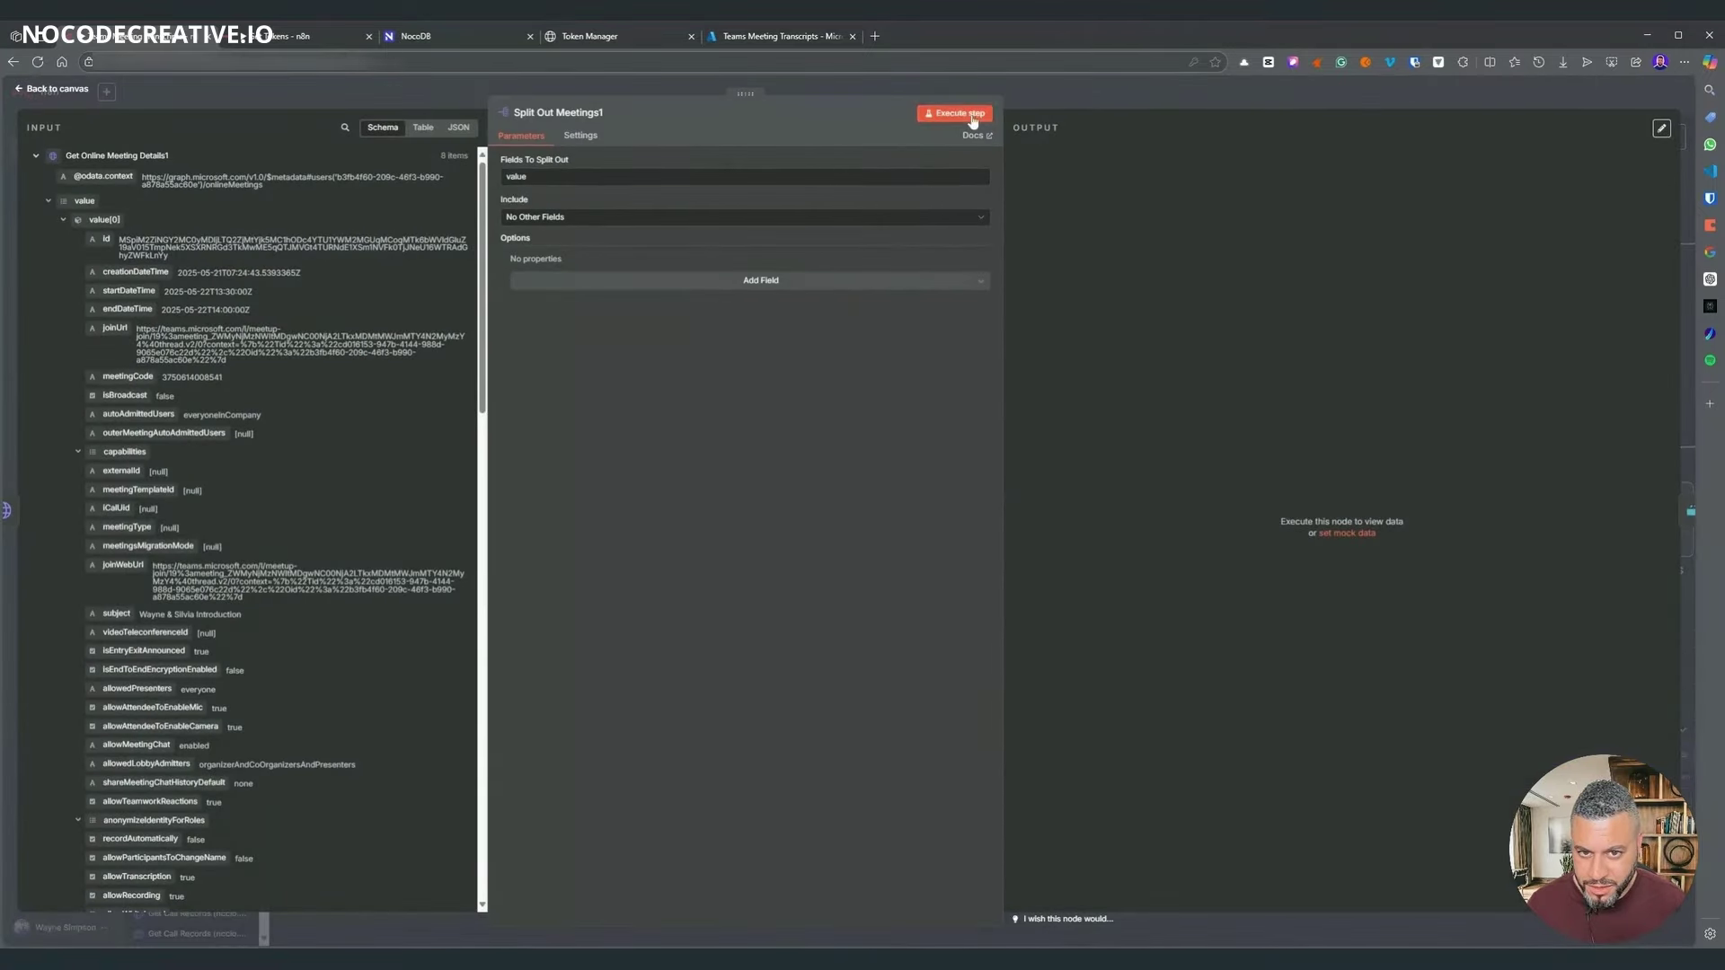
- Execute Split Out Meetings1 to split the value field into separate meetings
click(971, 118)
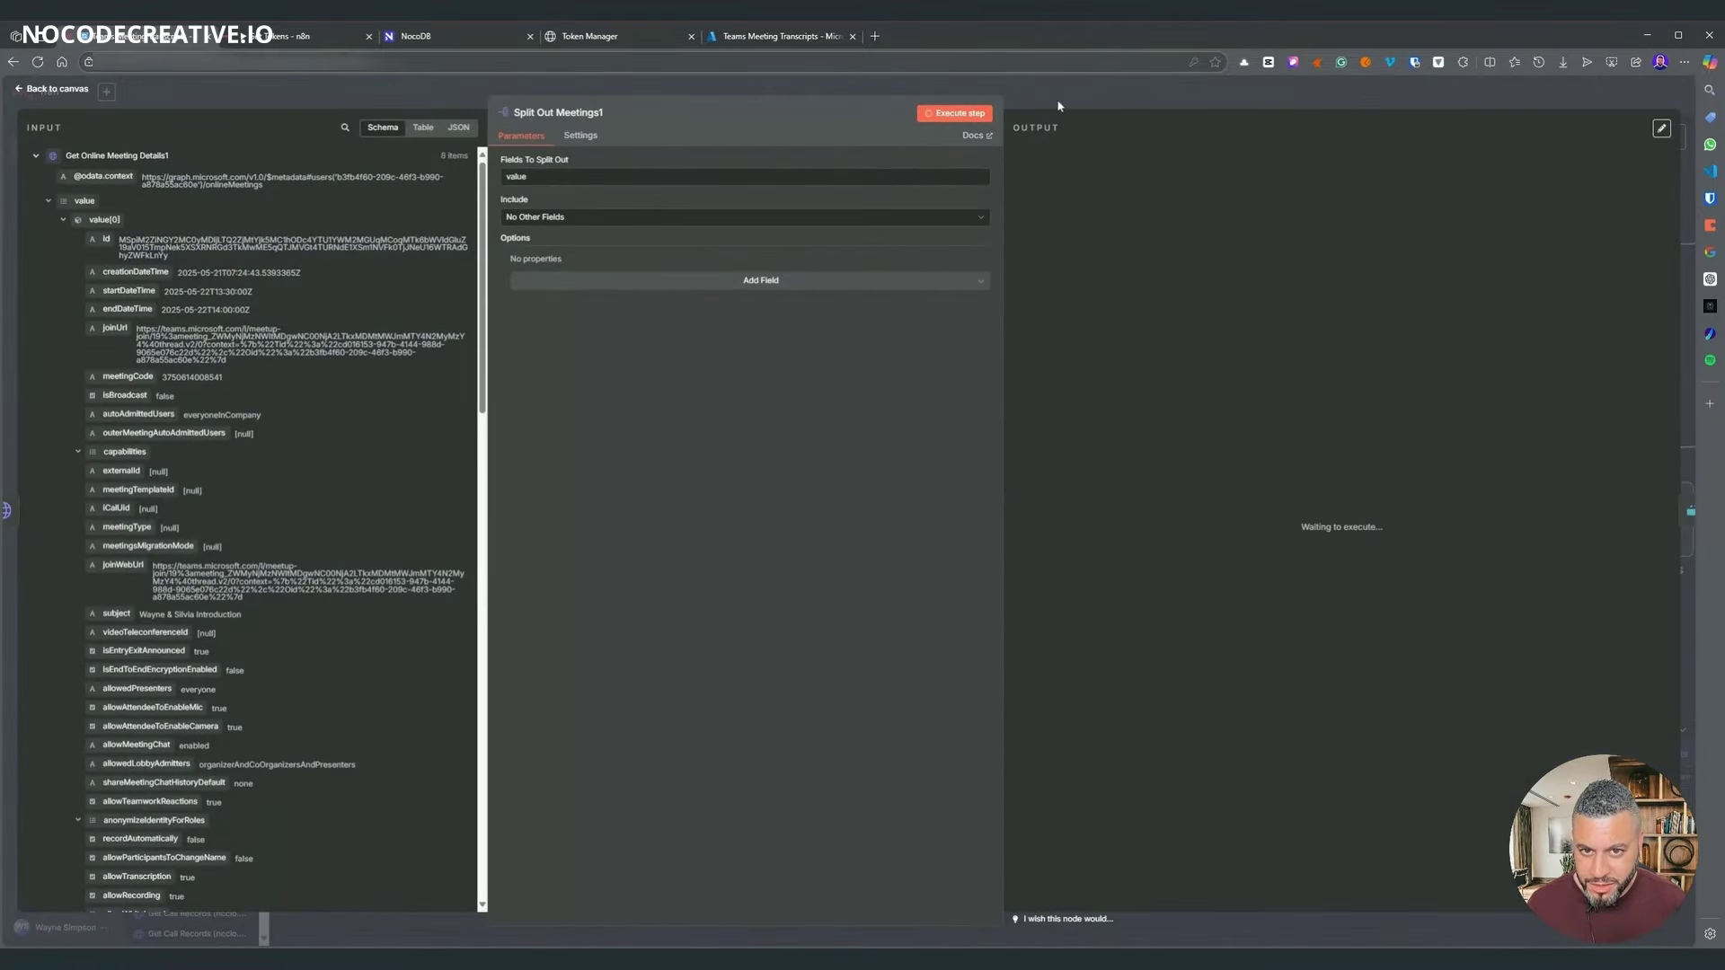
click(1105, 103)
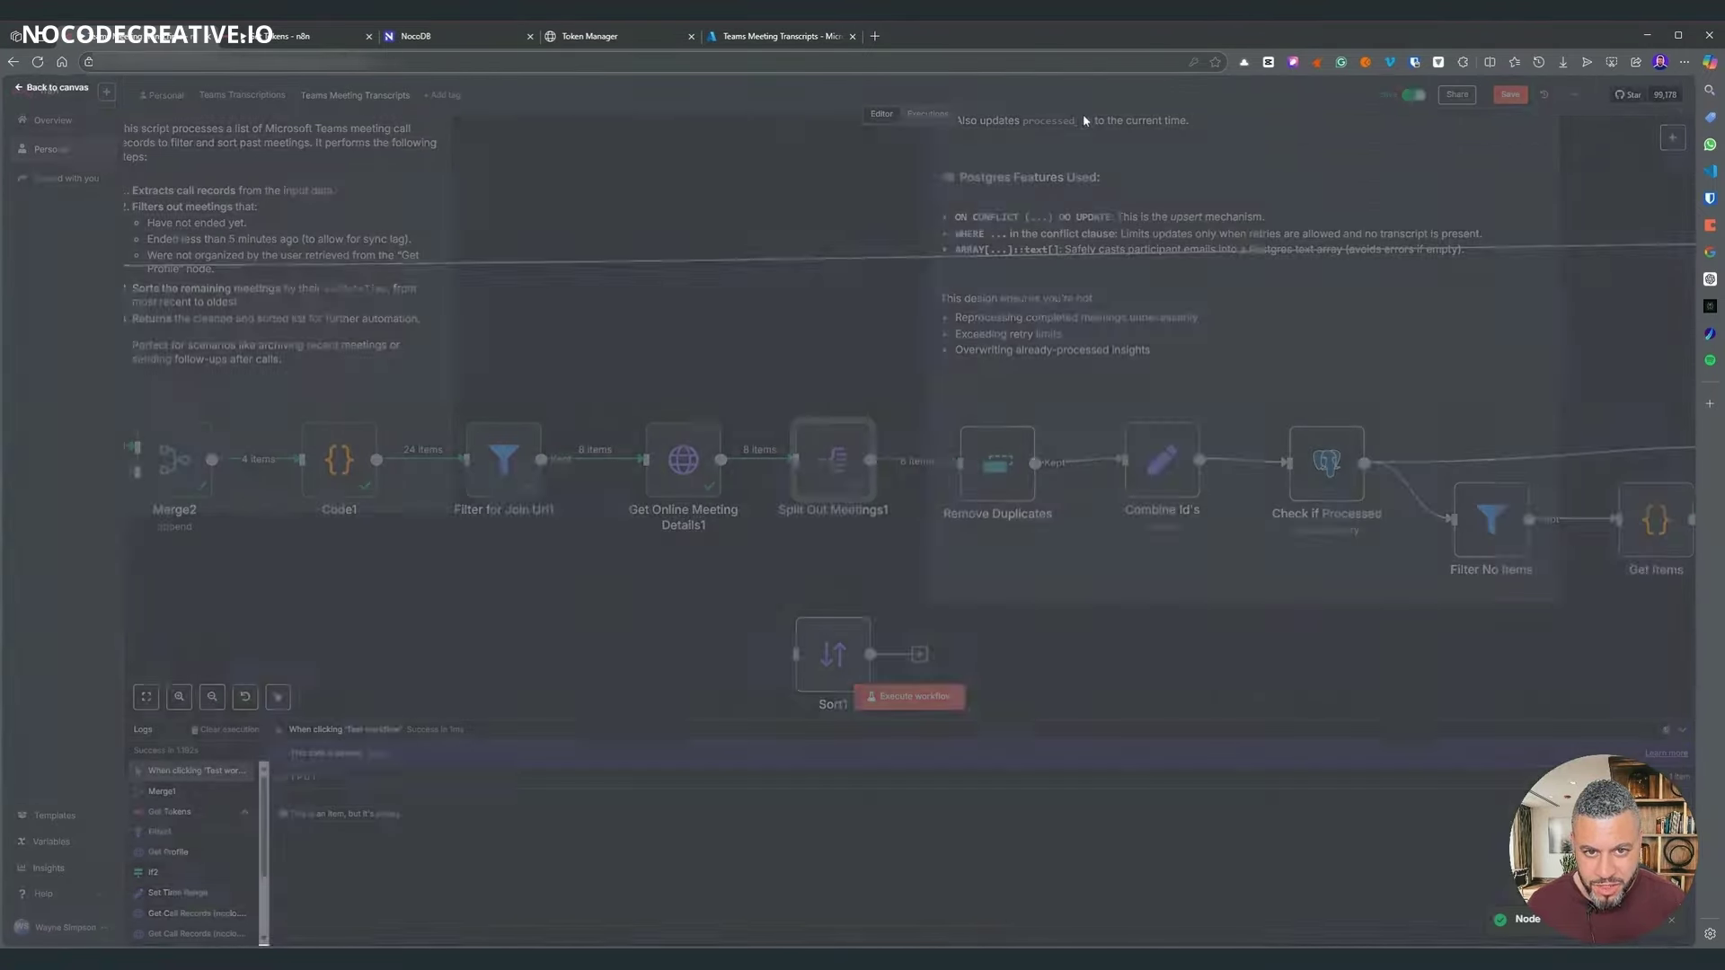
scroll(830, 618, right, 5)
- Execute Remove Duplicates and confirm it reduces 8 meetings to 4 unique ones by id
click(729, 443)
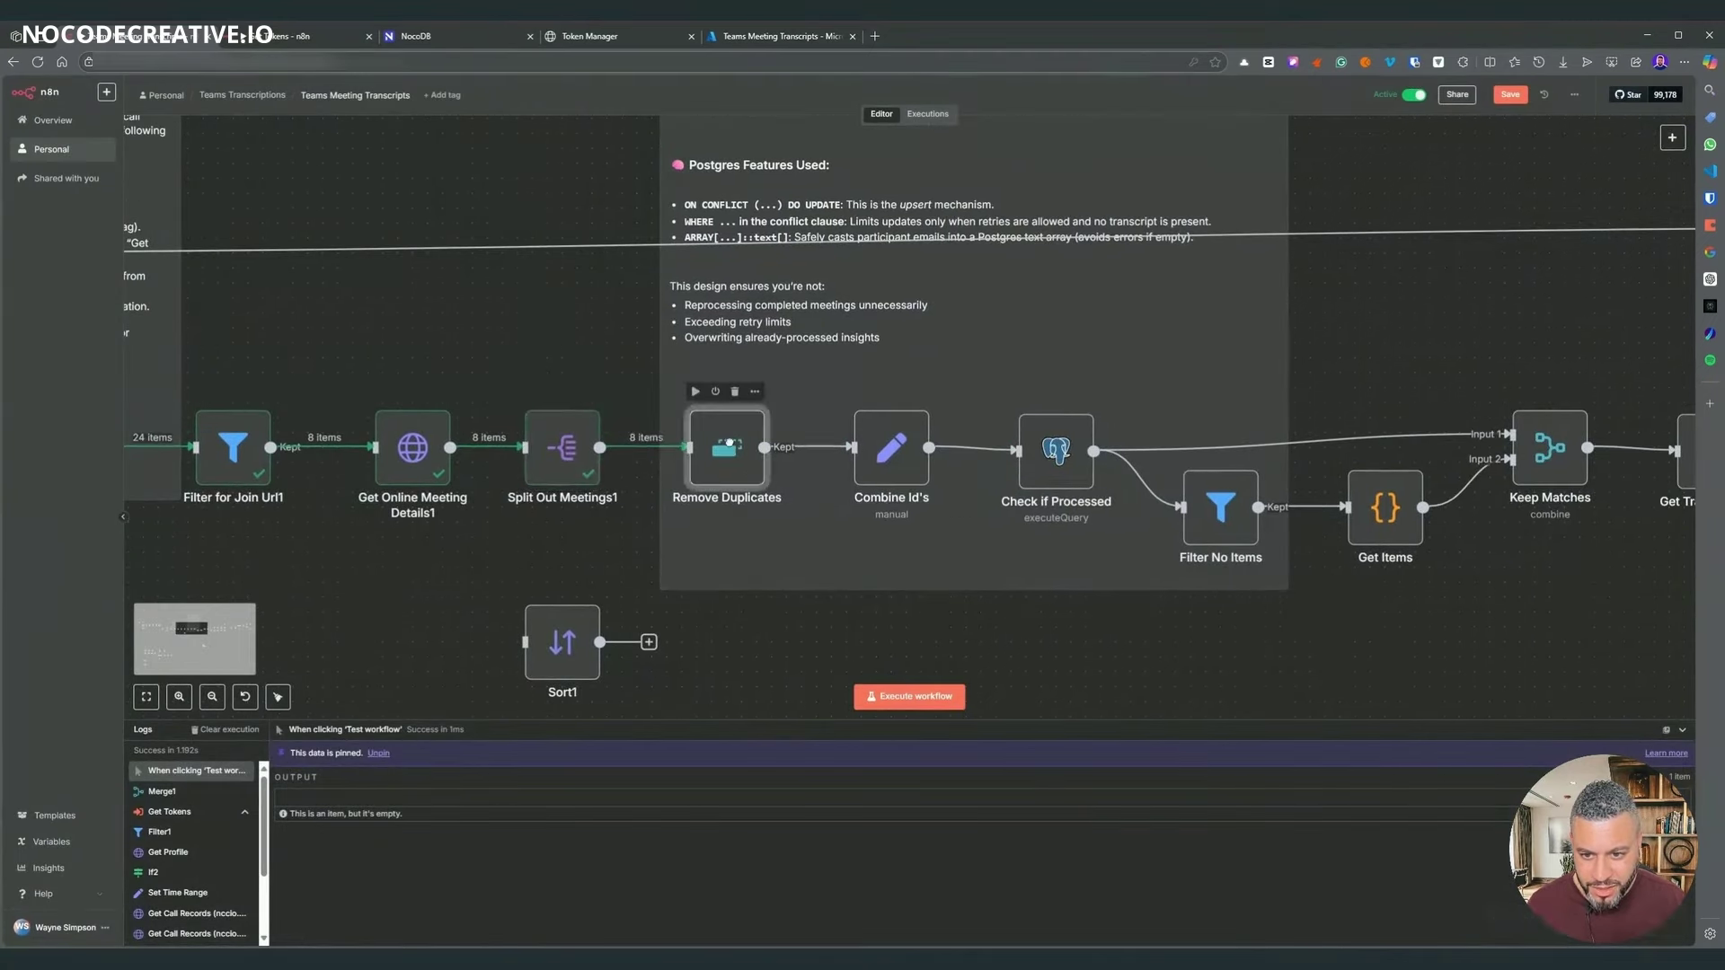
double_click(733, 448)
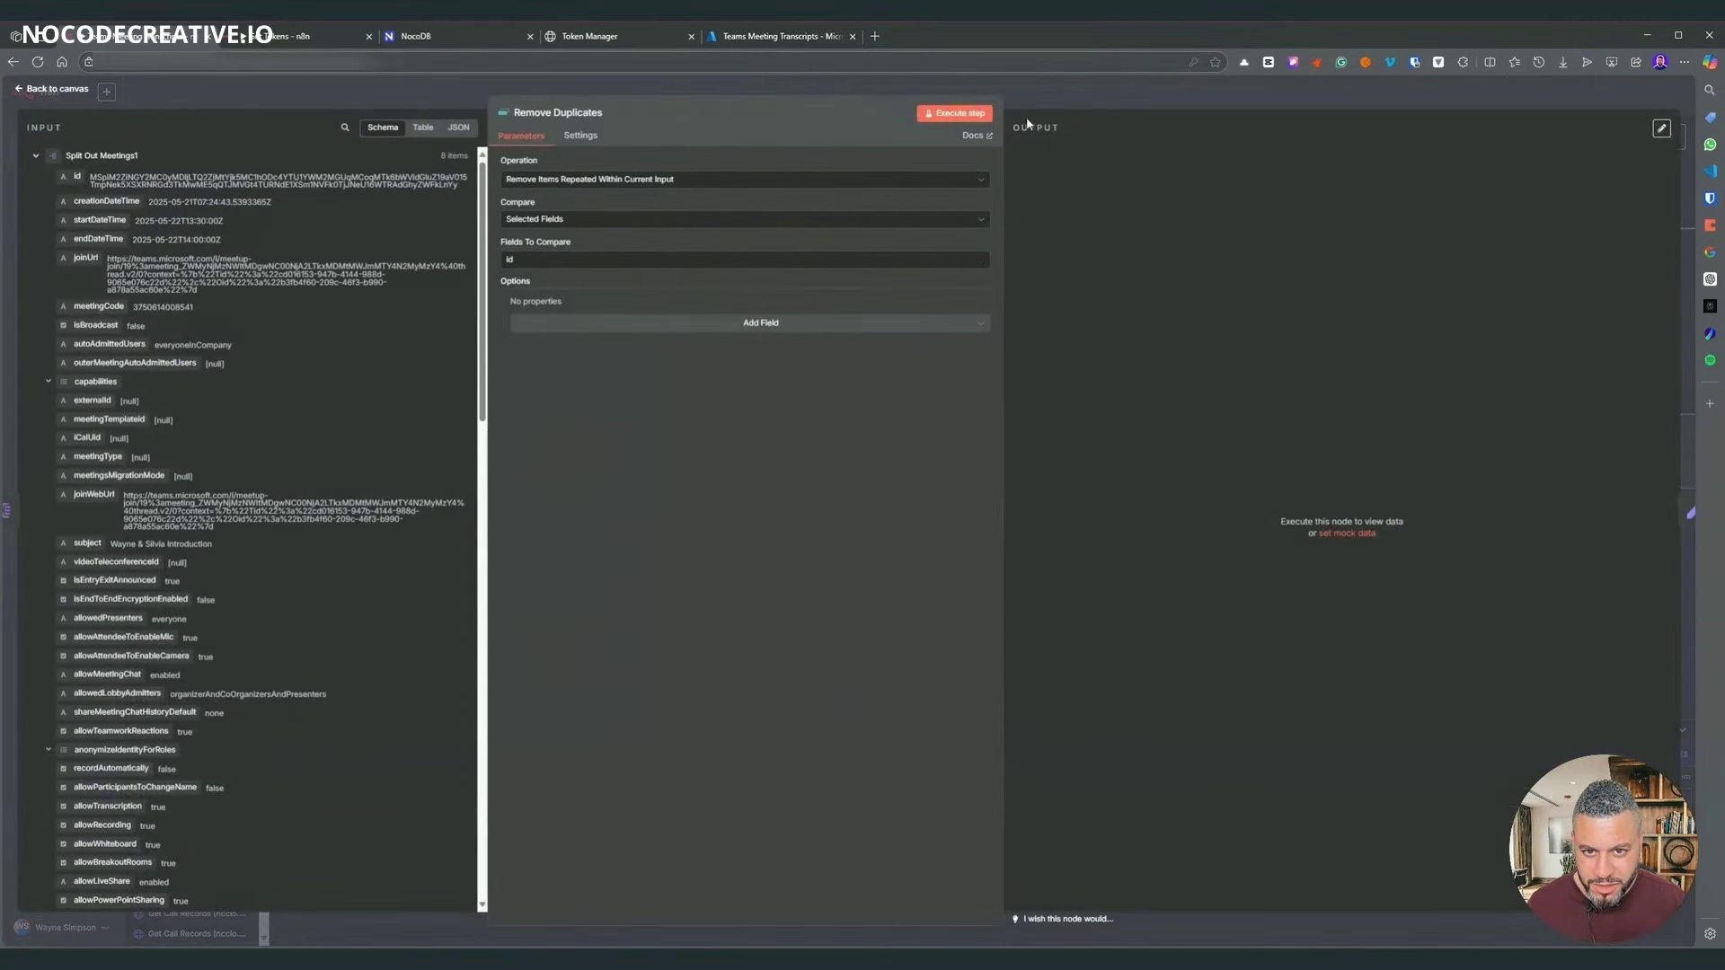
click(969, 115)
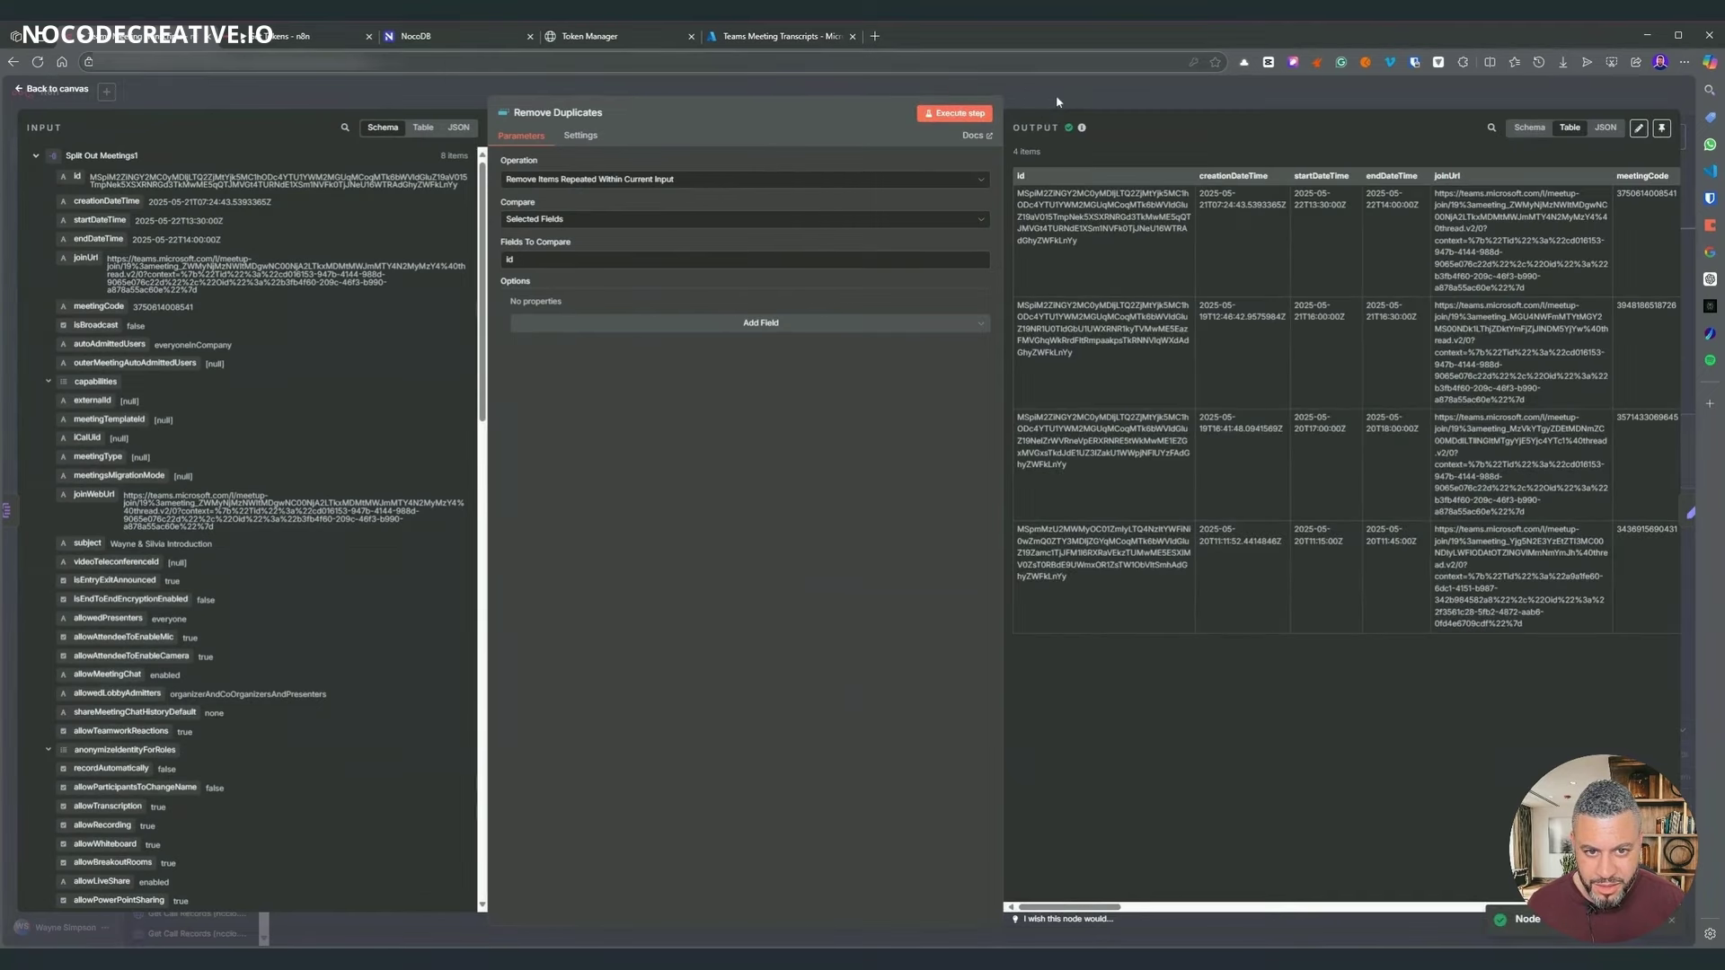
click(1054, 94)
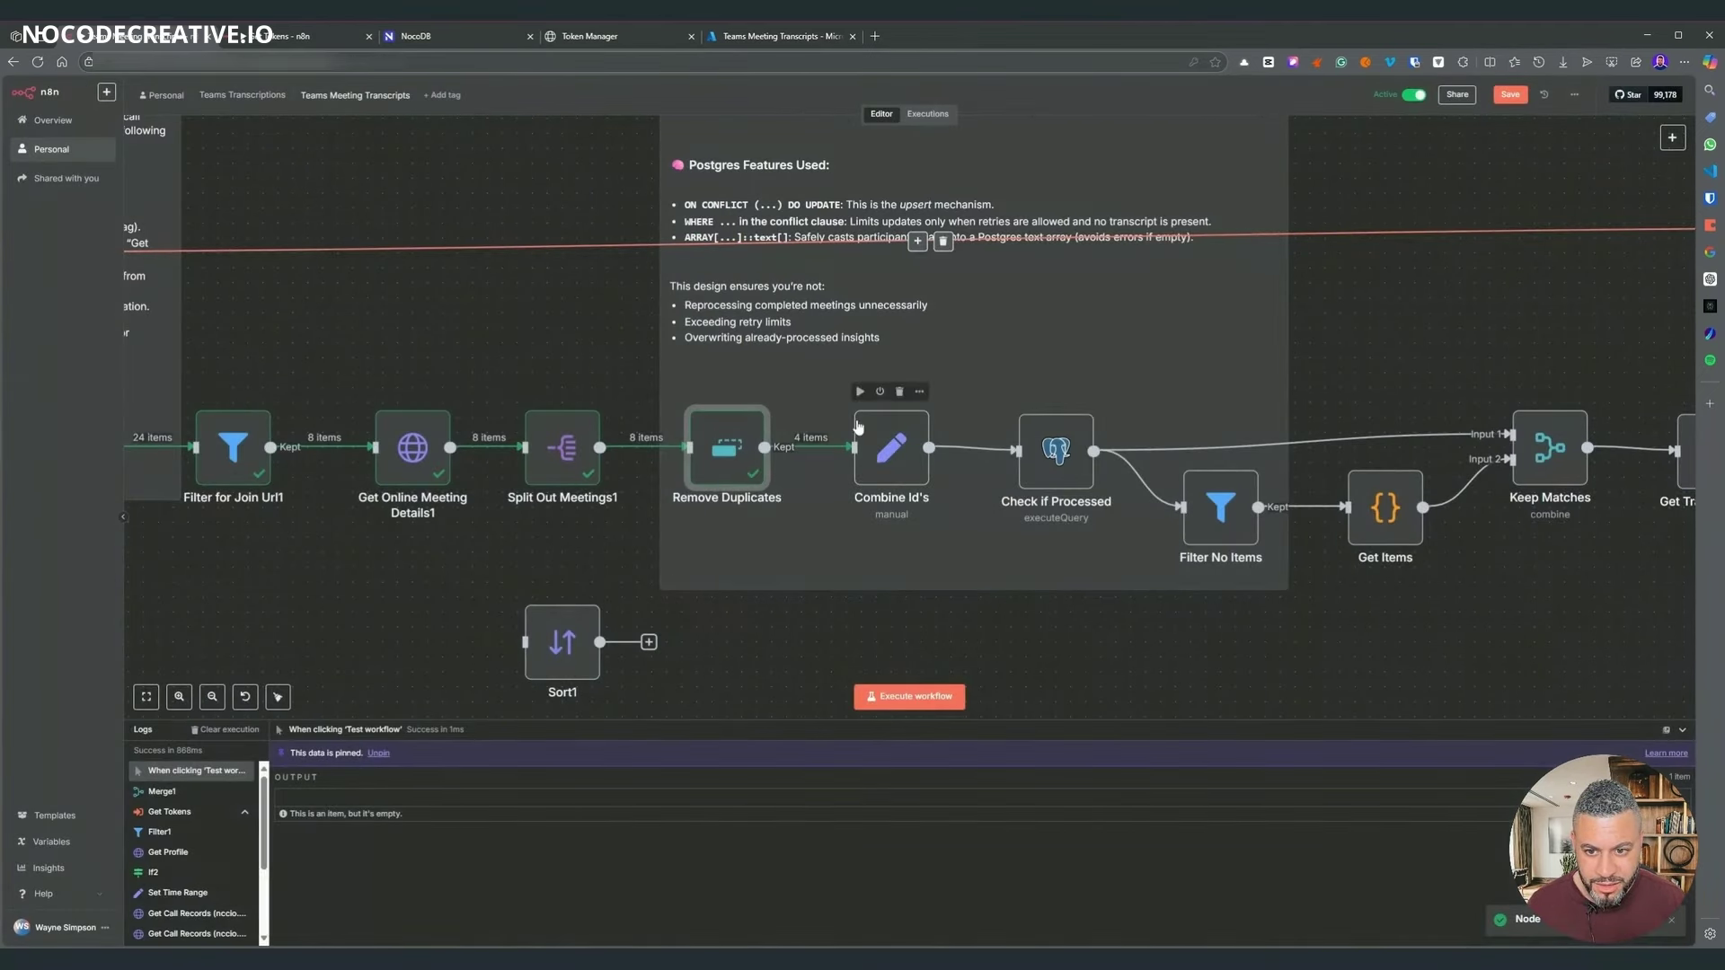
double_click(724, 447)
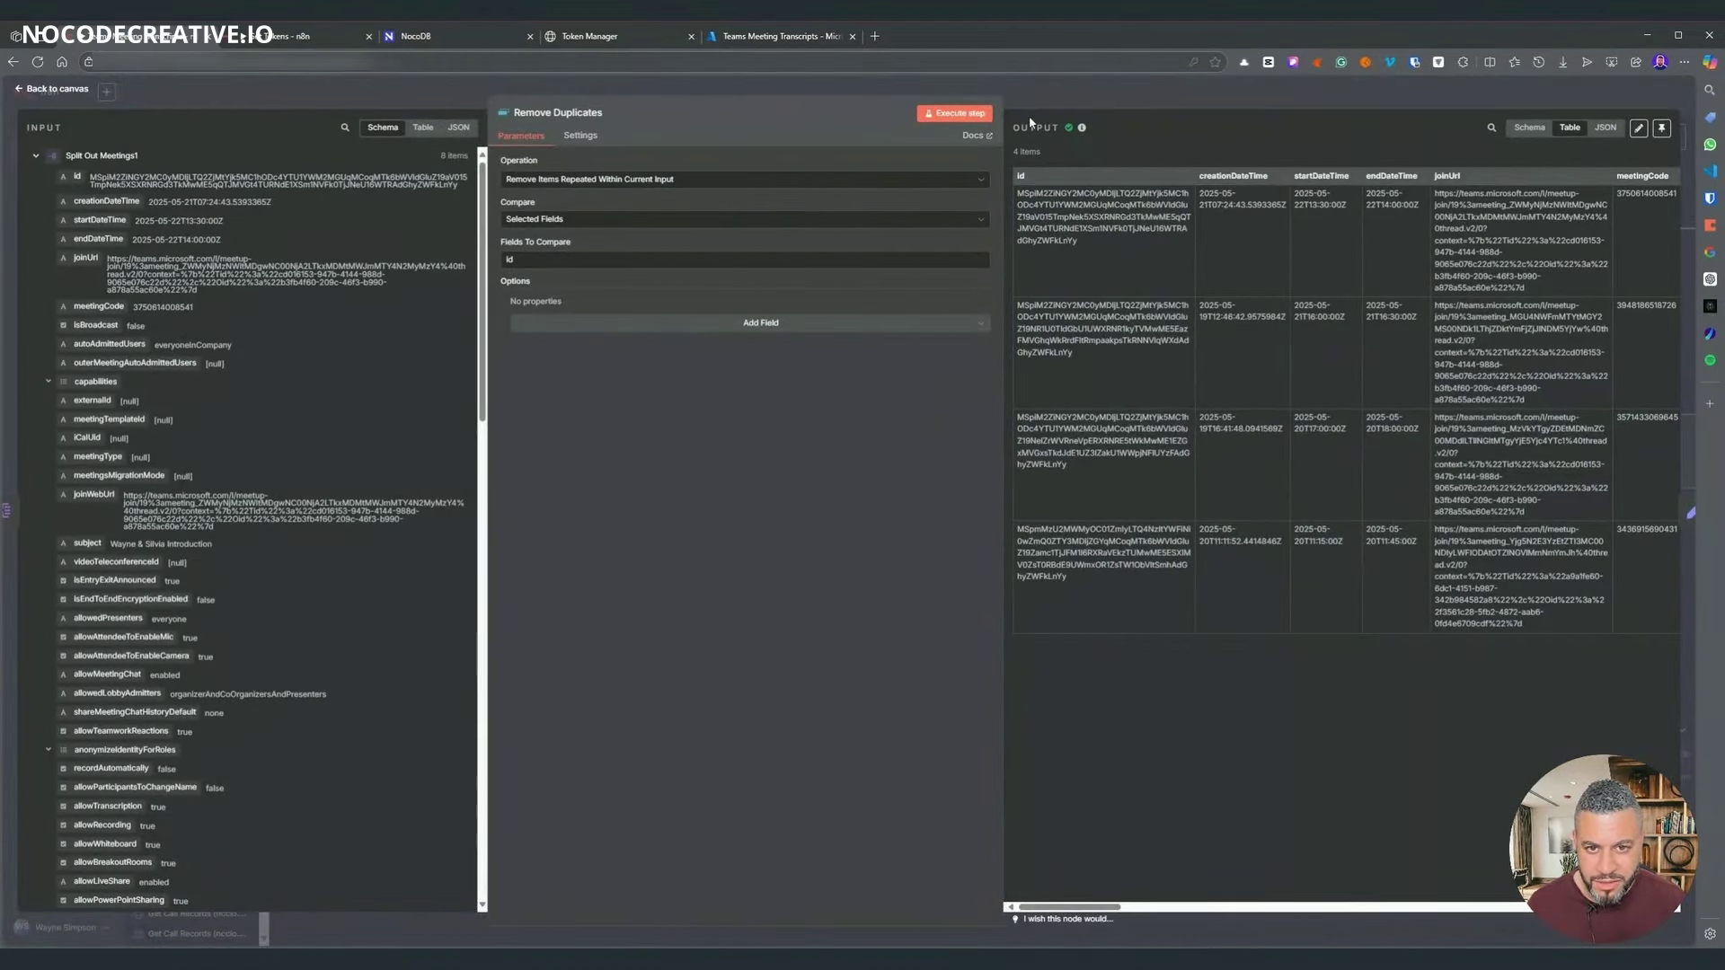
click(1065, 90)
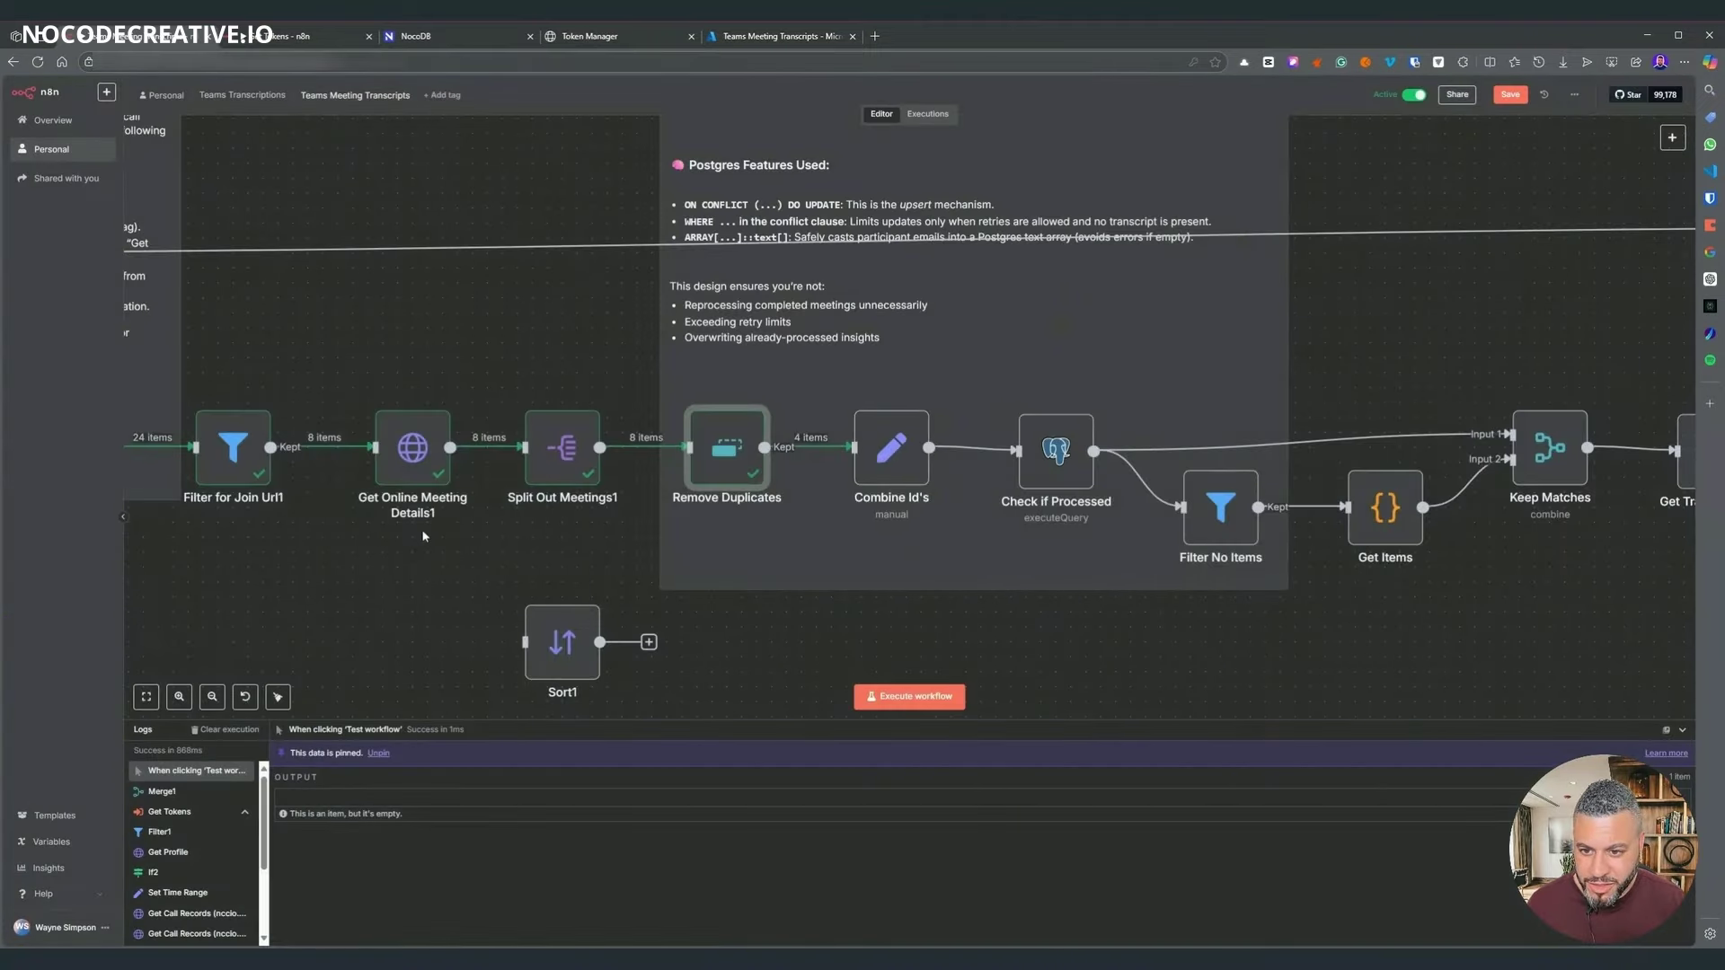
drag(425, 536, 885, 480)
drag(649, 475, 739, 502)
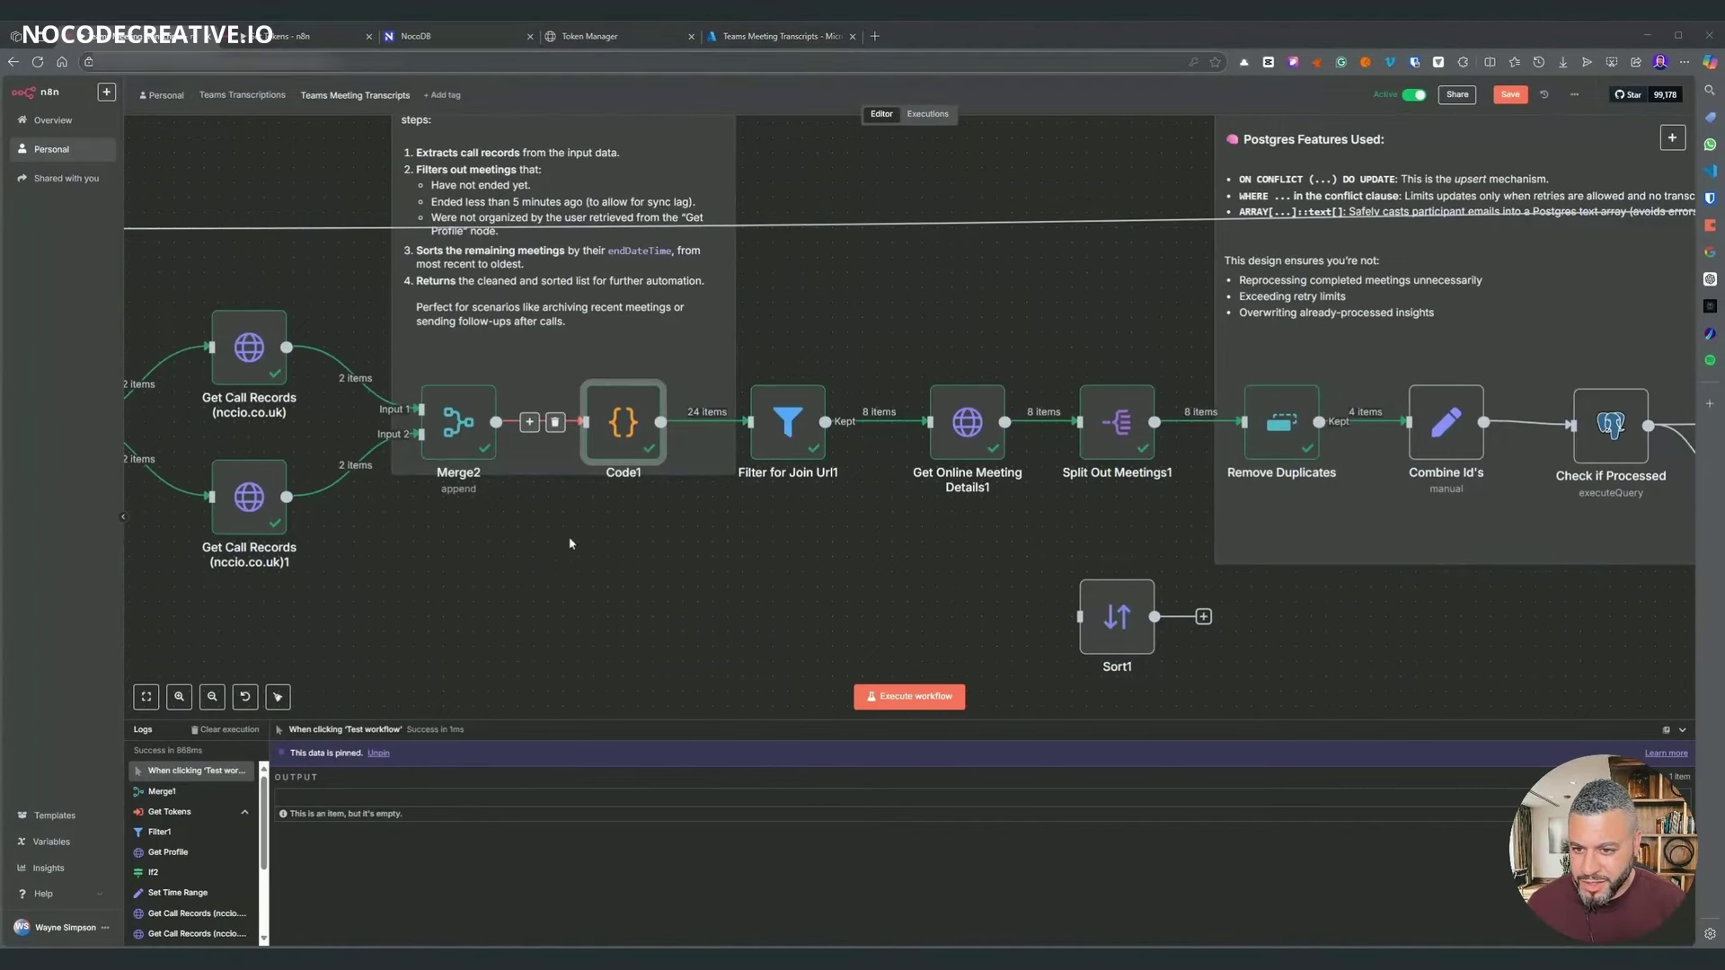
drag(569, 543, 735, 507)
double_click(791, 386)
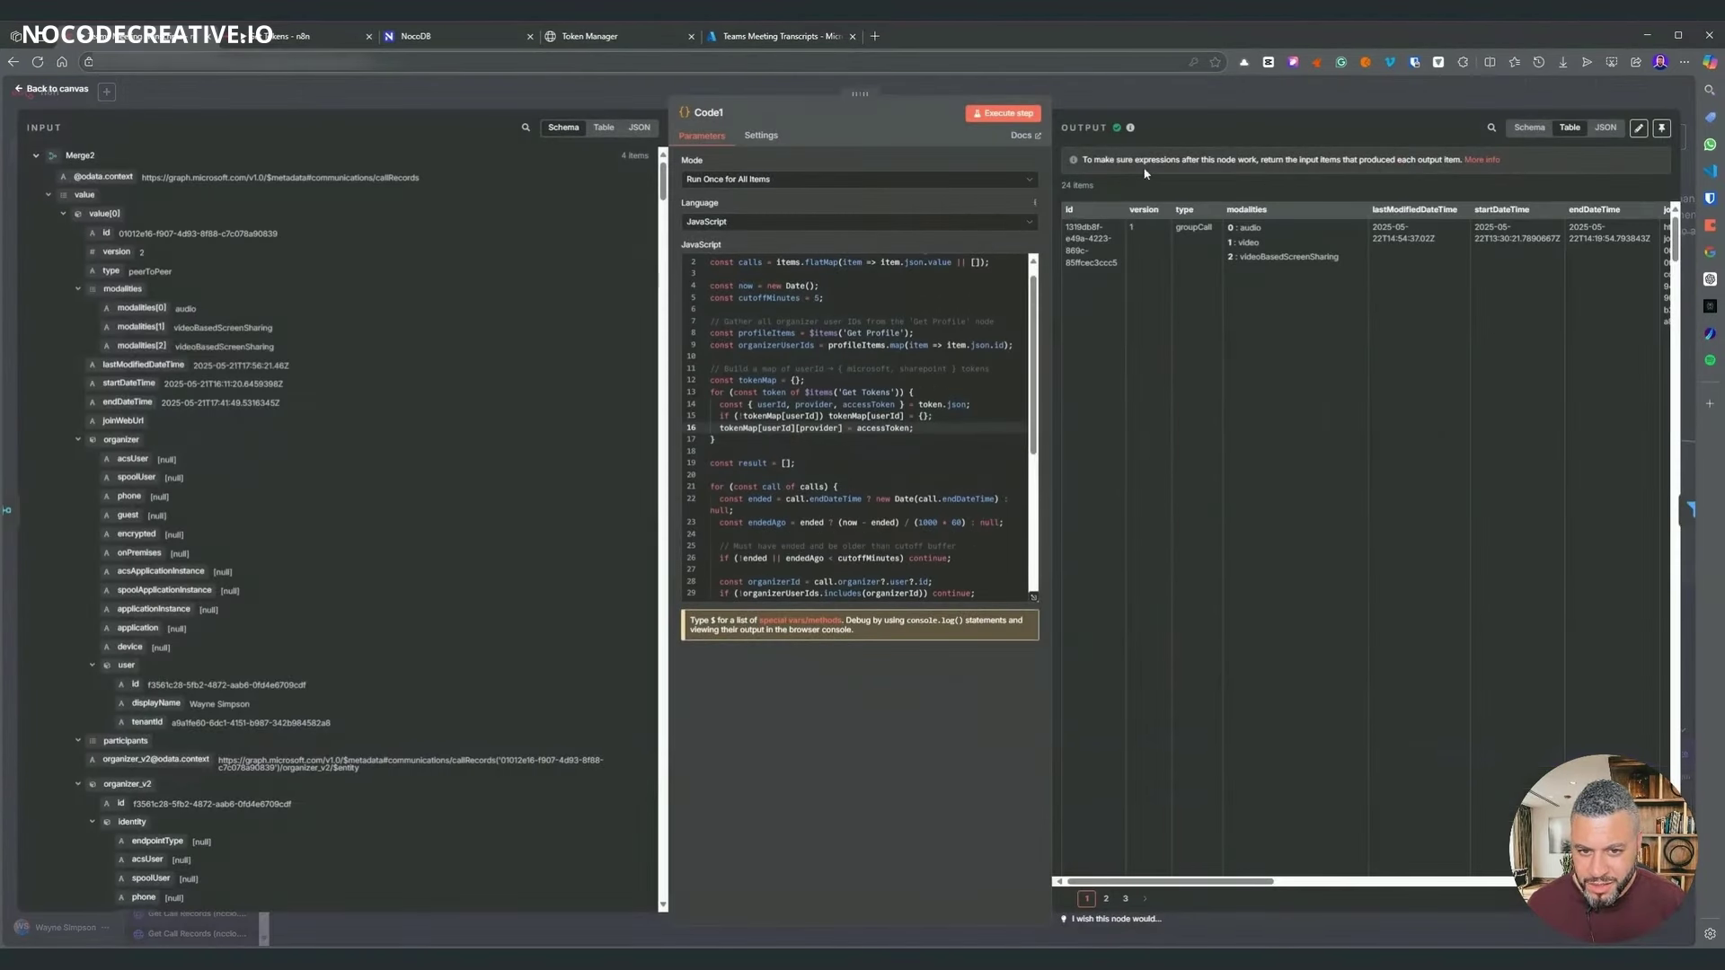
scroll(1173, 487, down, 6)
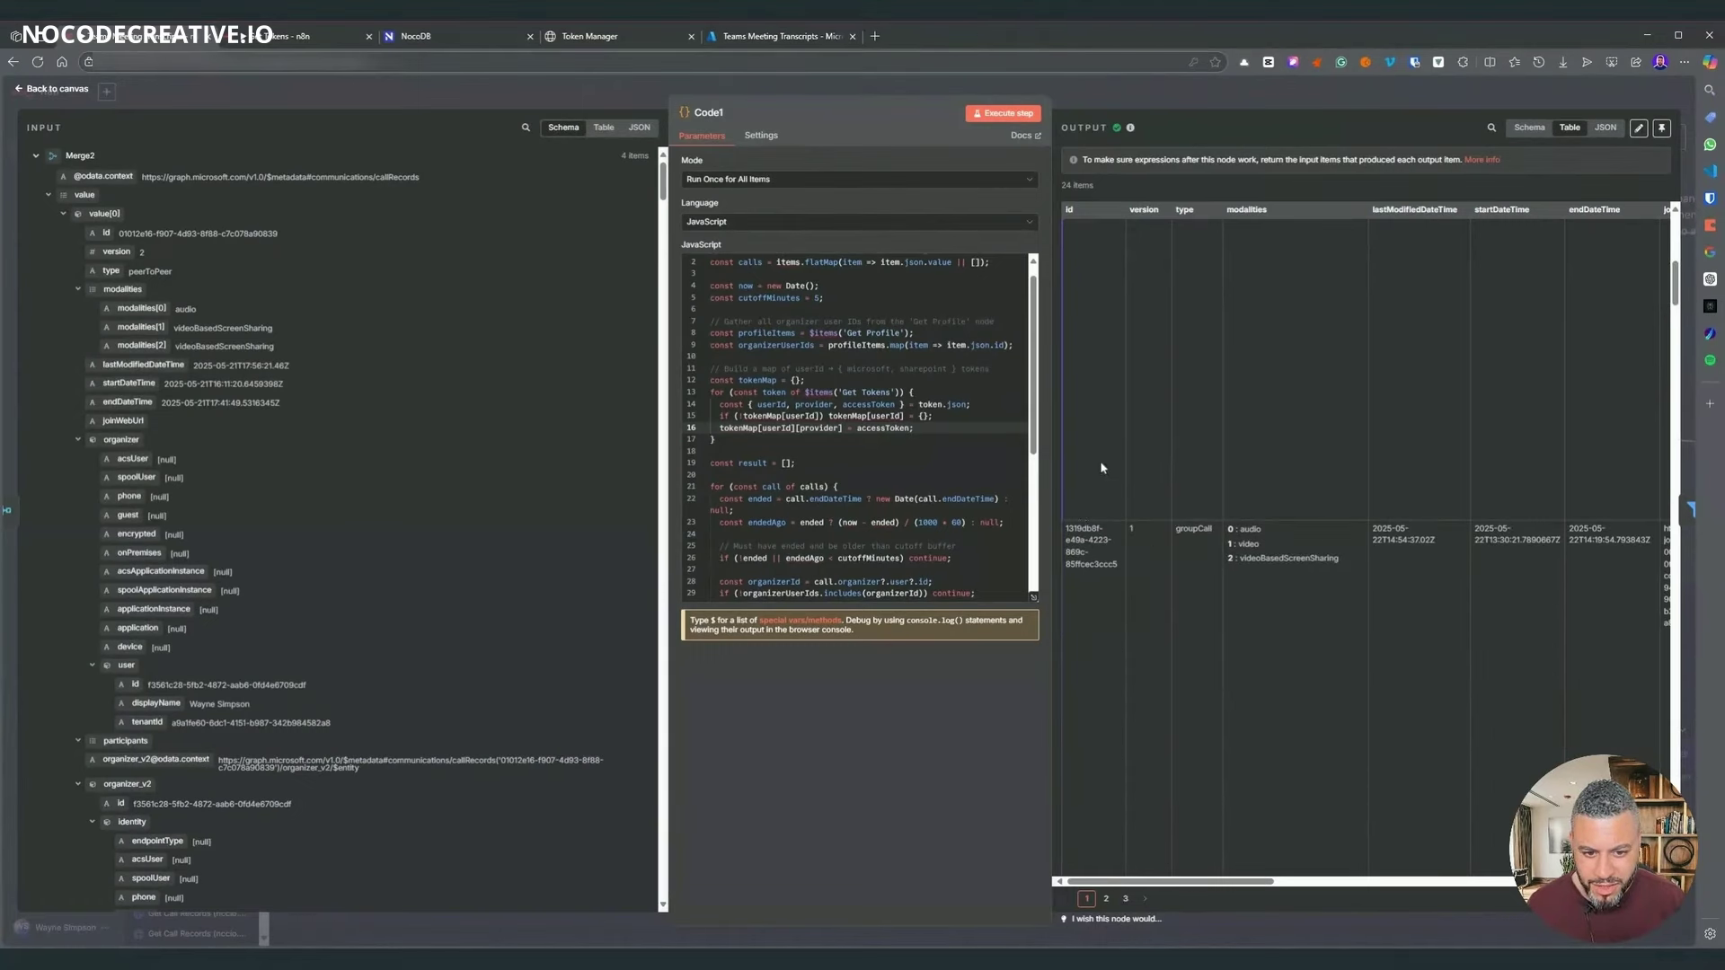
scroll(1139, 462, up, 5)
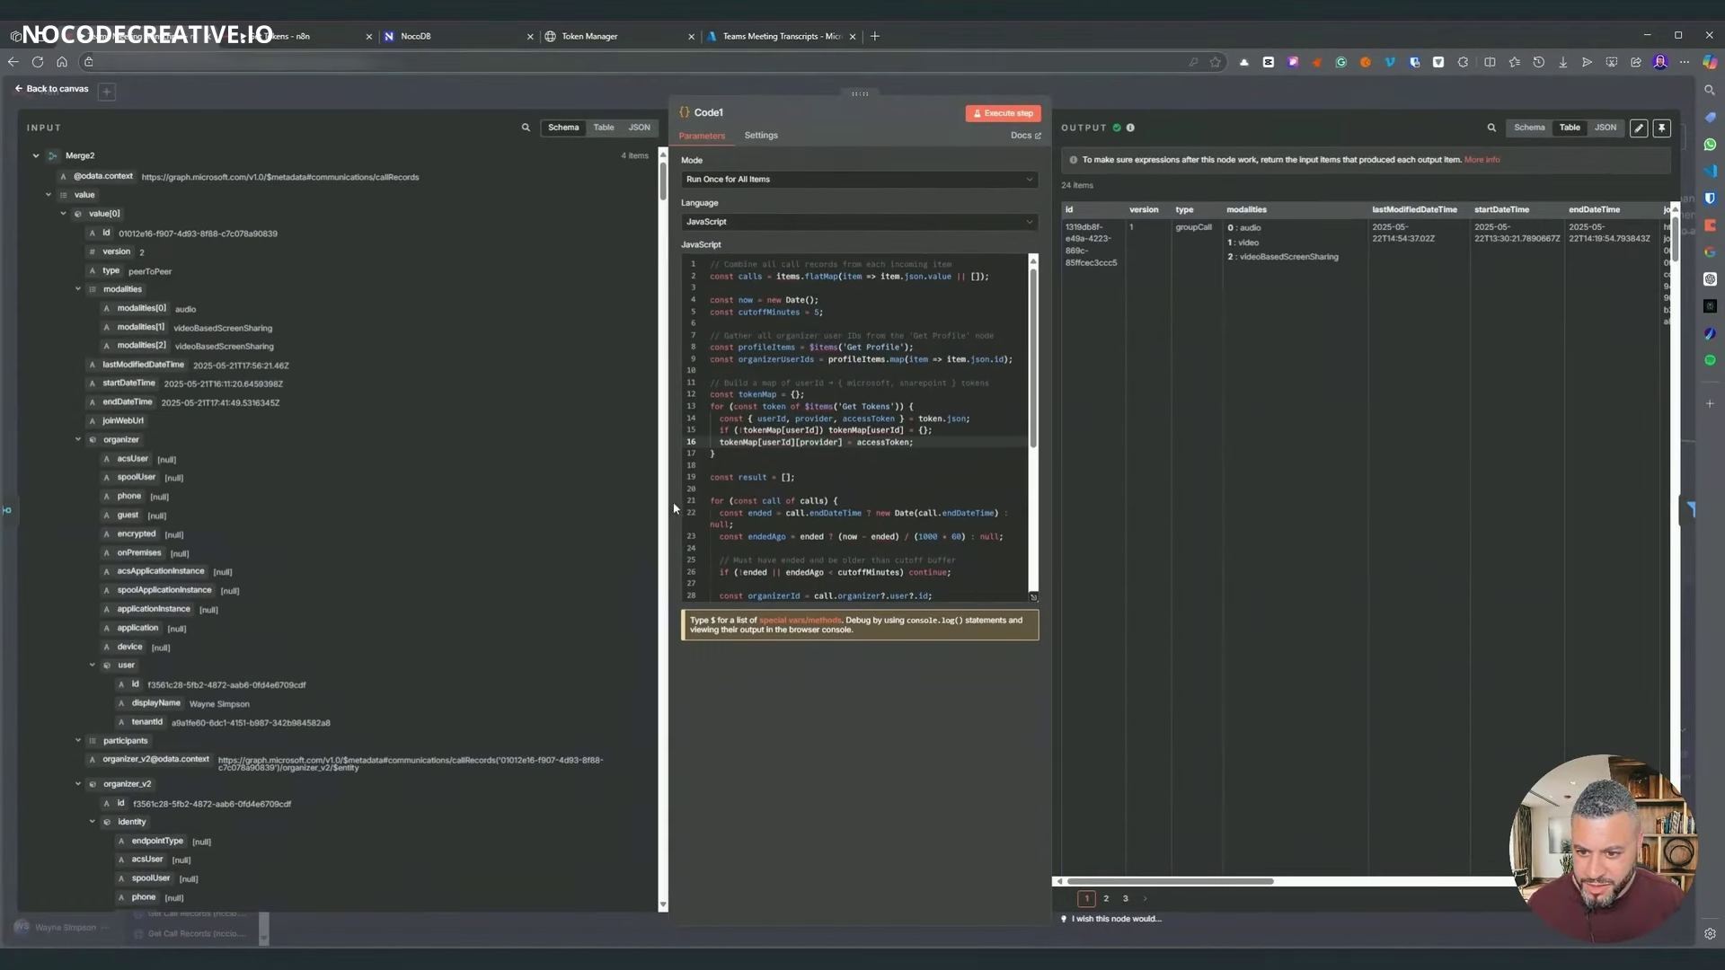
drag(670, 509, 492, 509)
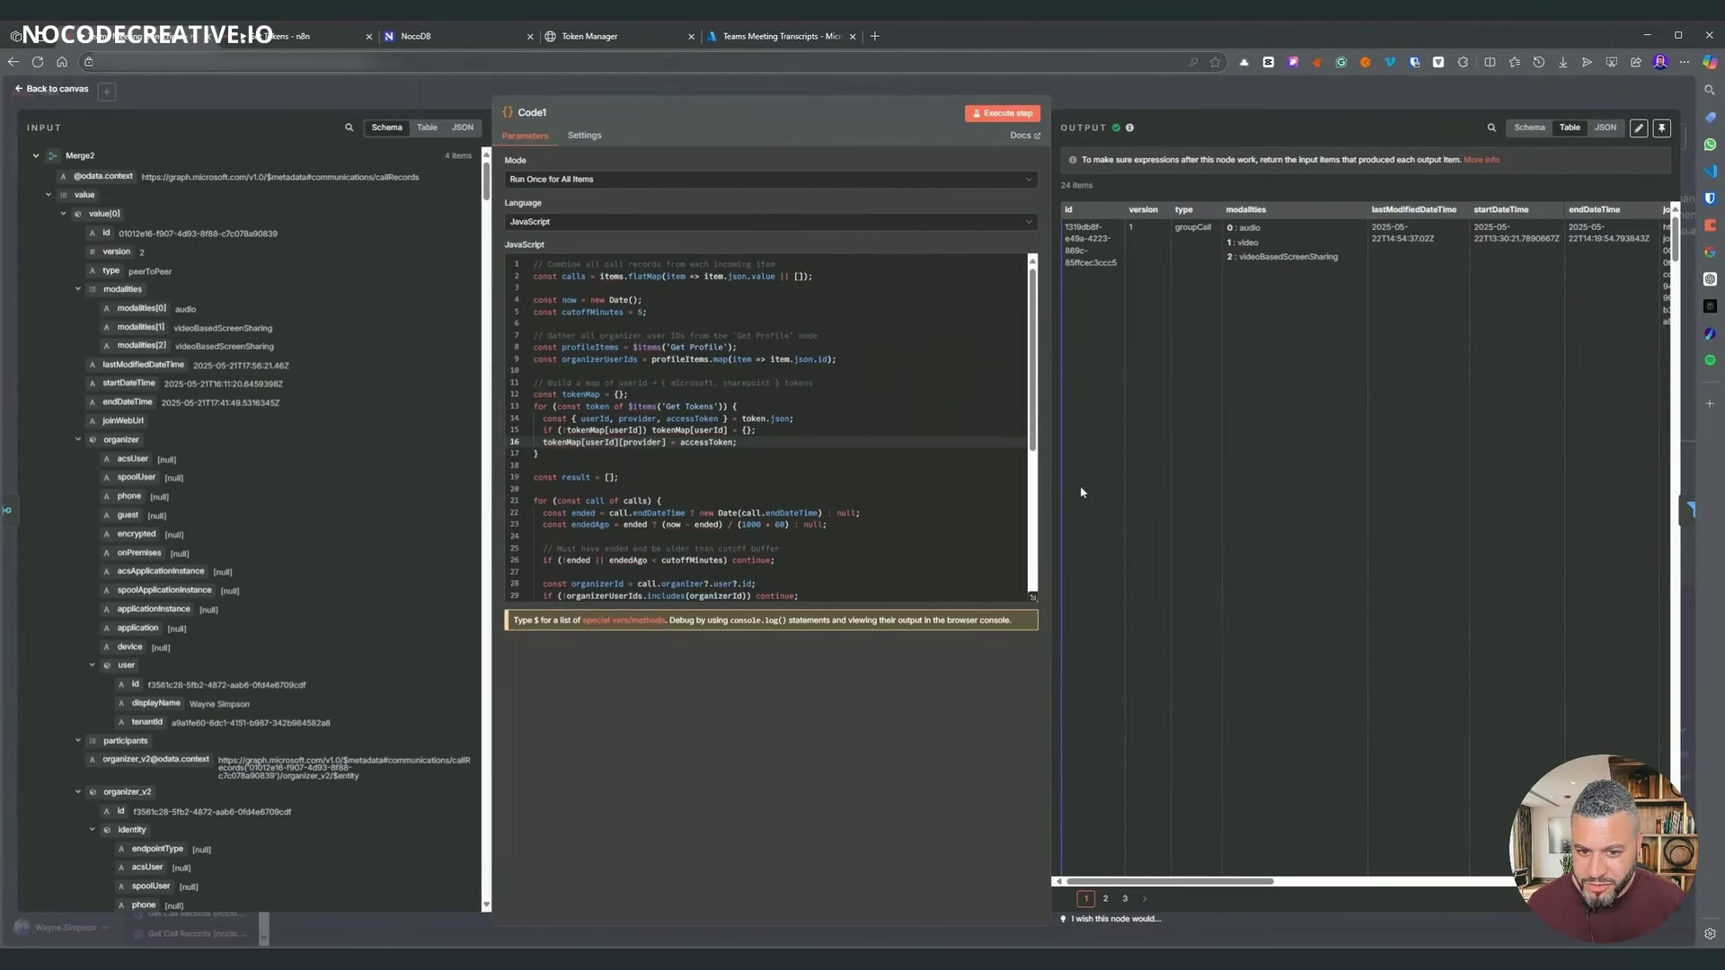
drag(1055, 479, 1208, 510)
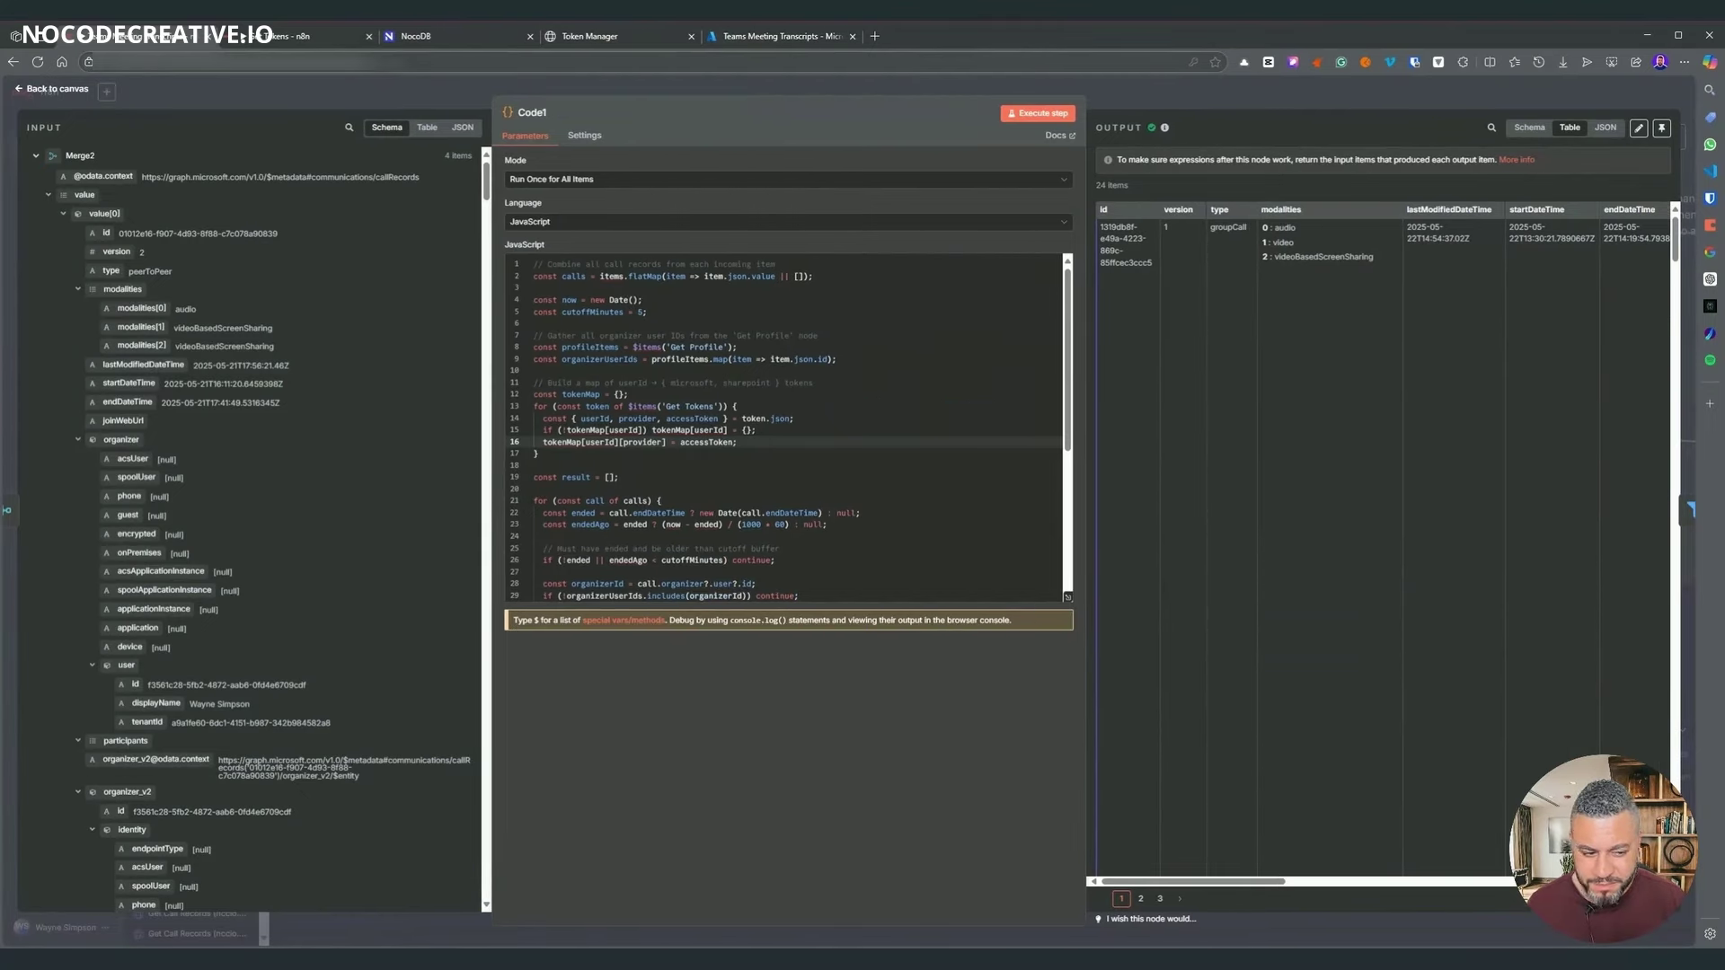
key(Escape)
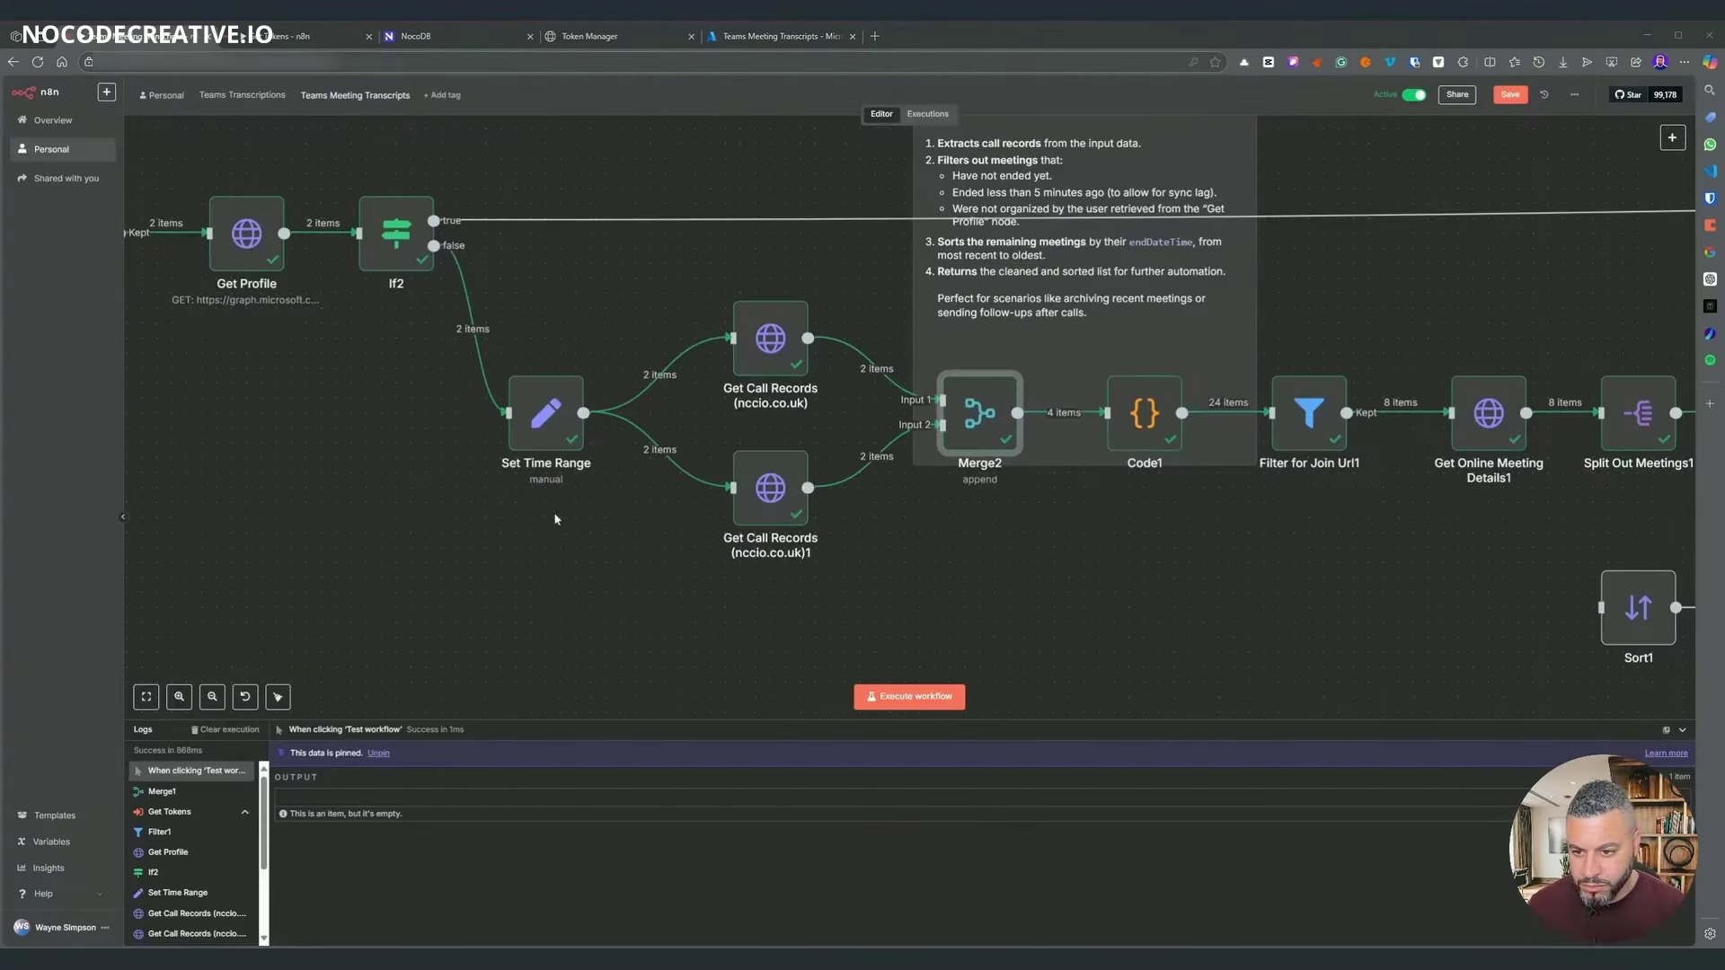
- Move the nine opening nodes left, place Set Time Range near If2, and tidy the layout
scroll(555, 519, left, 3)
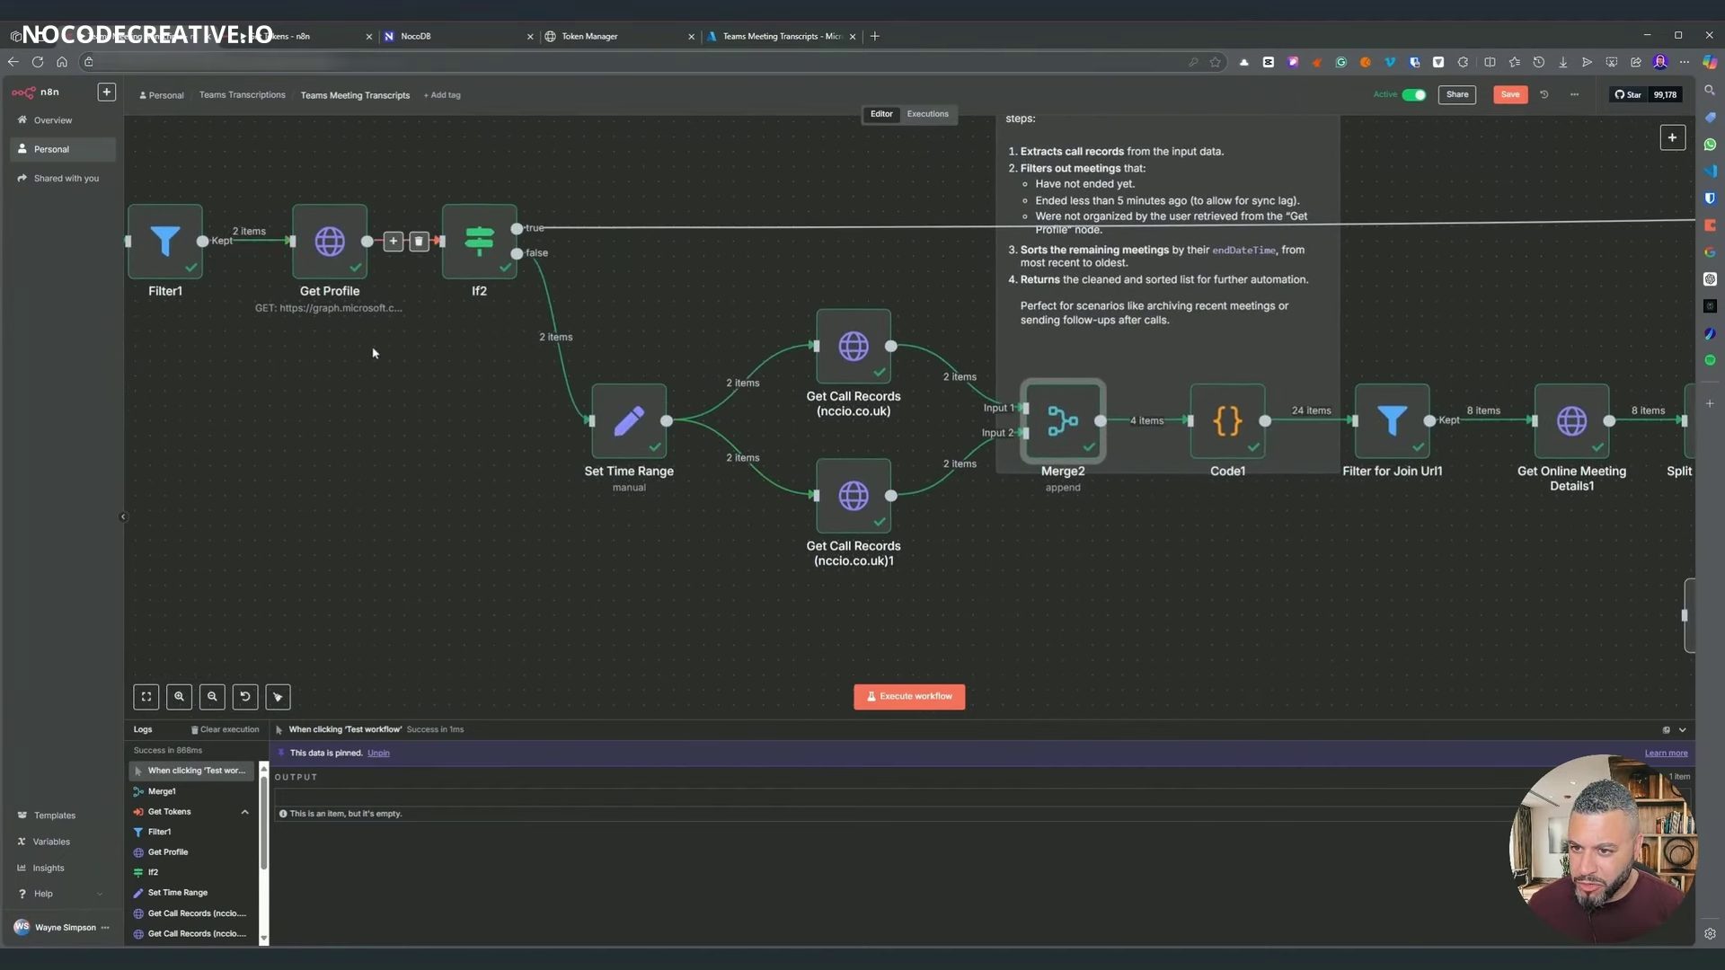
scroll(374, 353, left, 6)
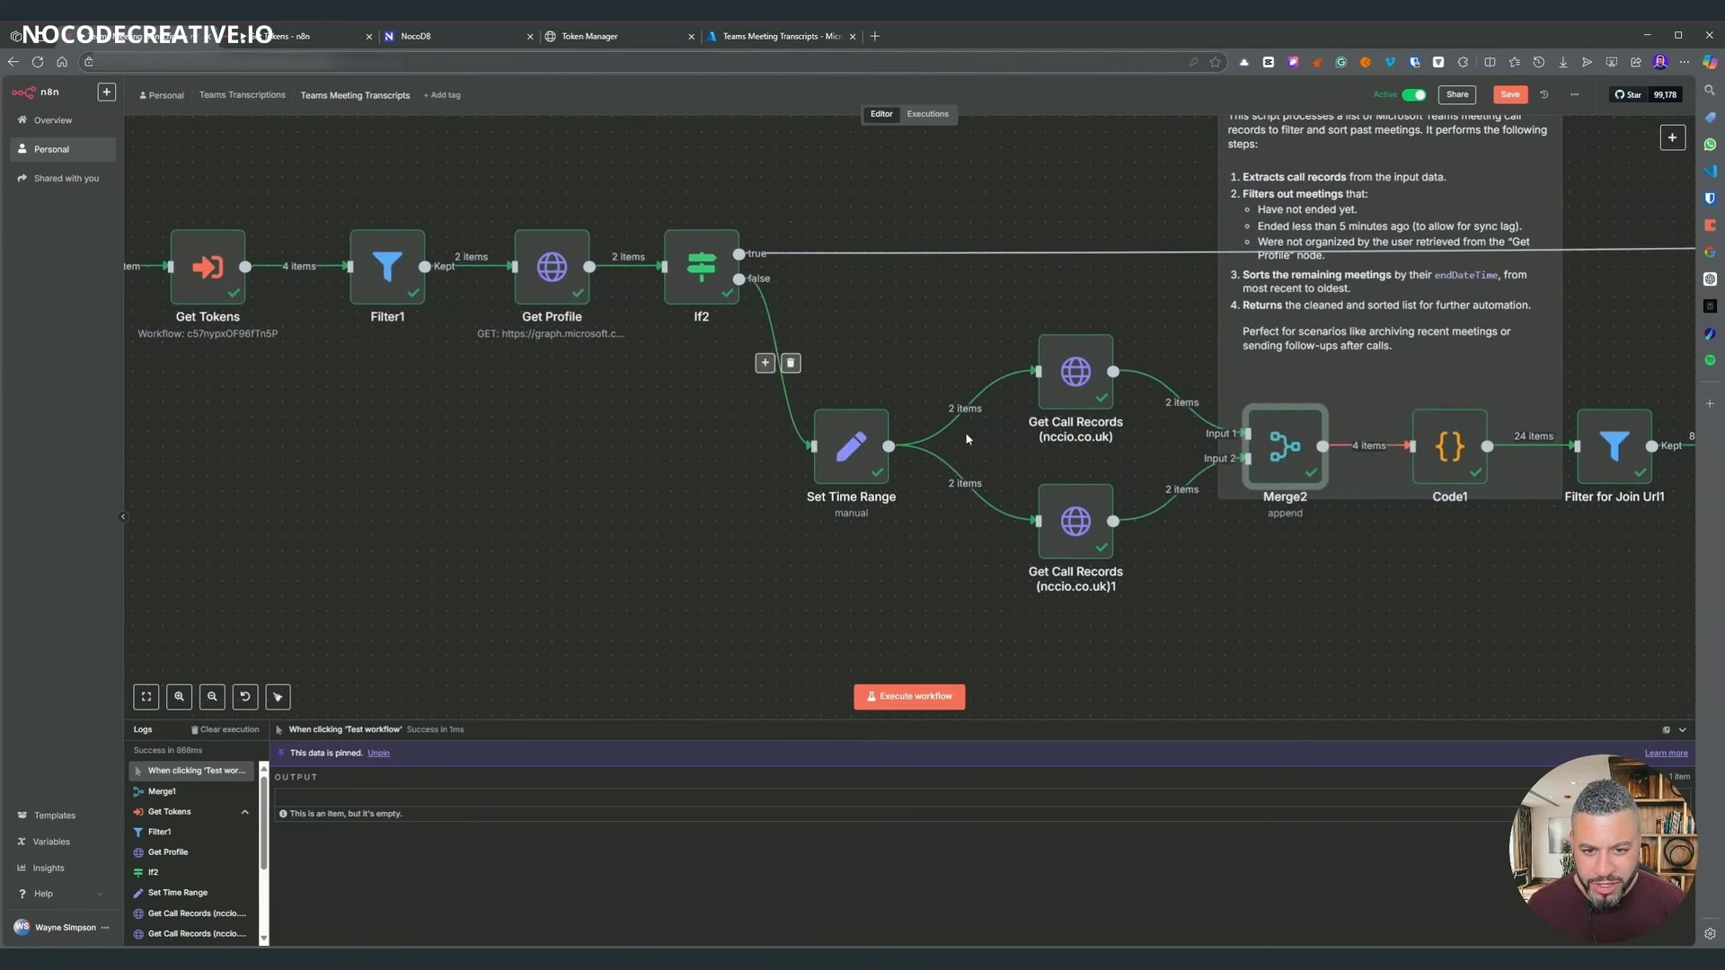
drag(534, 423, 985, 506)
scroll(1051, 485, down, 1)
mouse_move(251, 178)
mouse_down()
mouse_move(1026, 530)
mouse_move(1184, 636)
mouse_move(1229, 626)
mouse_up()
drag(1164, 385, 997, 384)
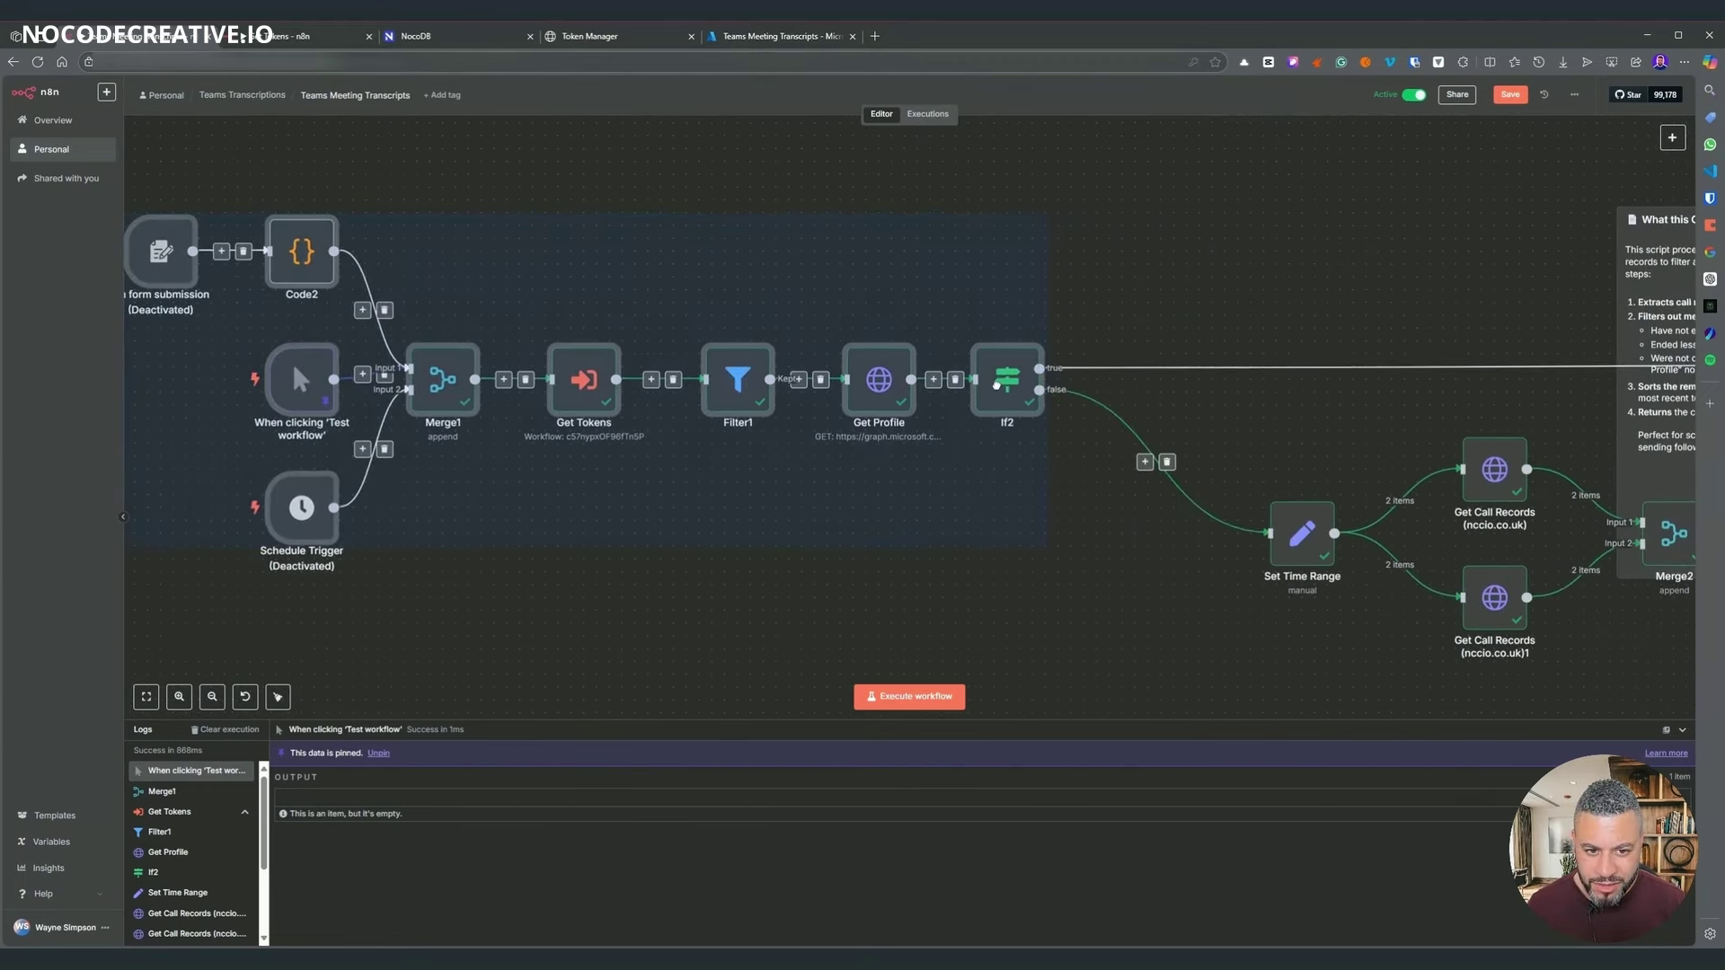
click(1370, 298)
drag(1370, 295, 969, 203)
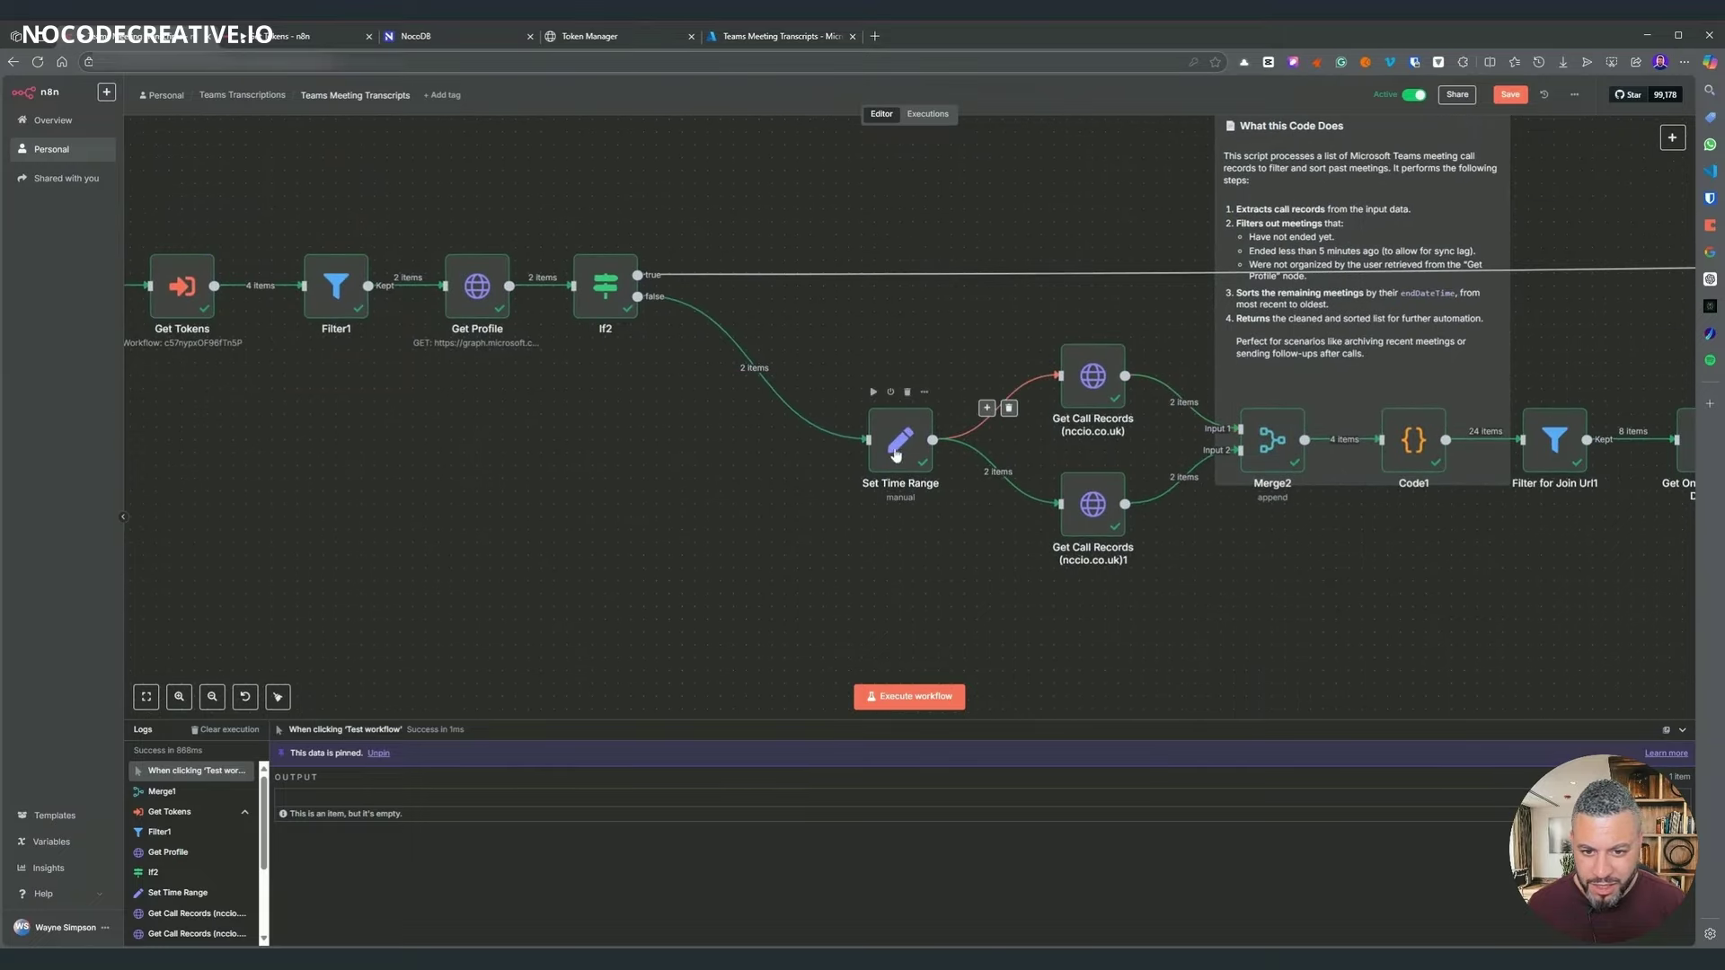
drag(888, 447, 763, 443)
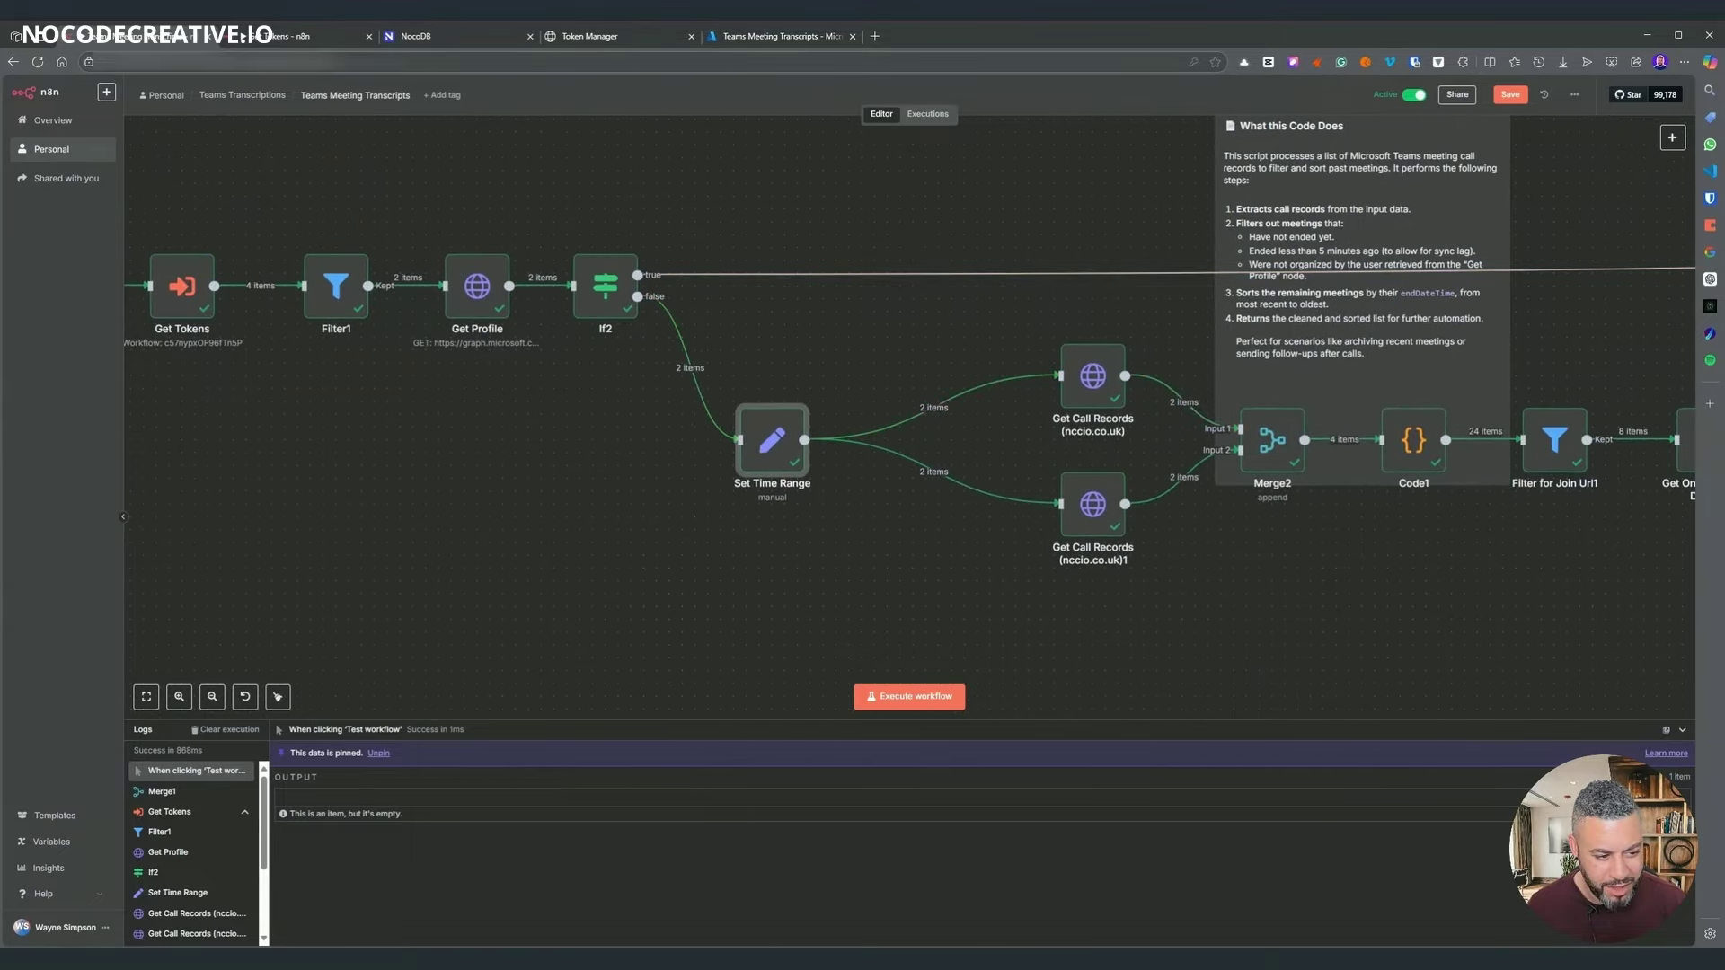
key(shift+alt+t)
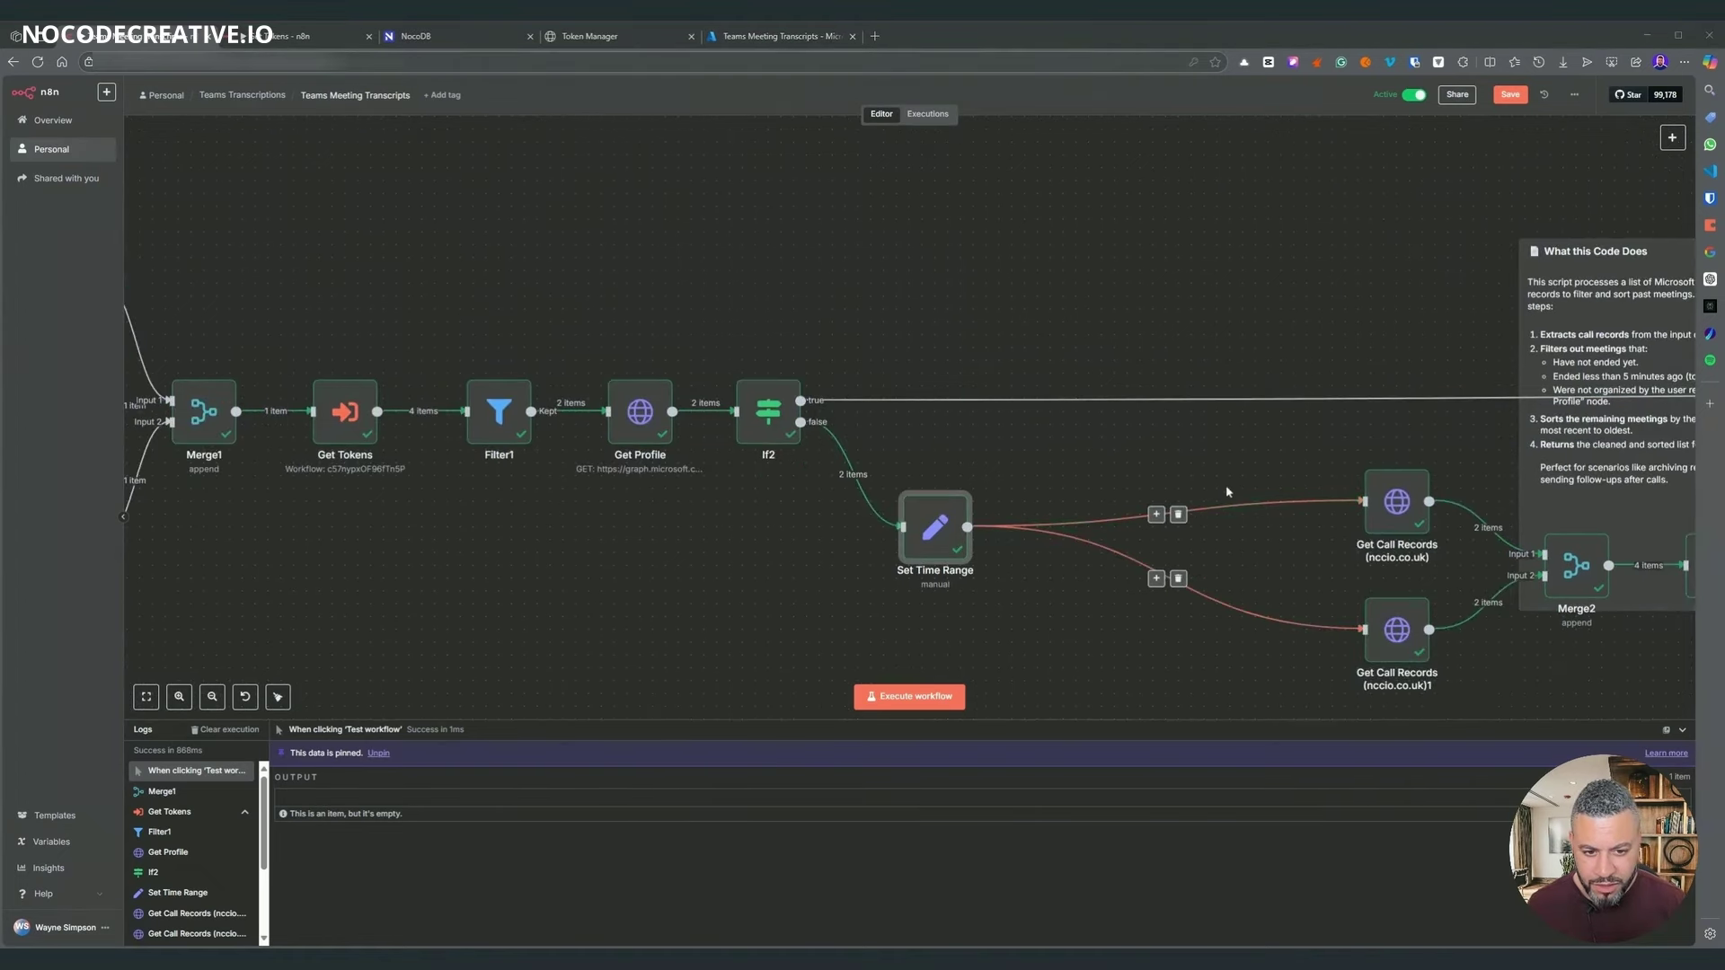
- Delete the connections from Set Time Range to both Get Call Records nodes
scroll(1116, 488, right, 2)
click(1088, 460)
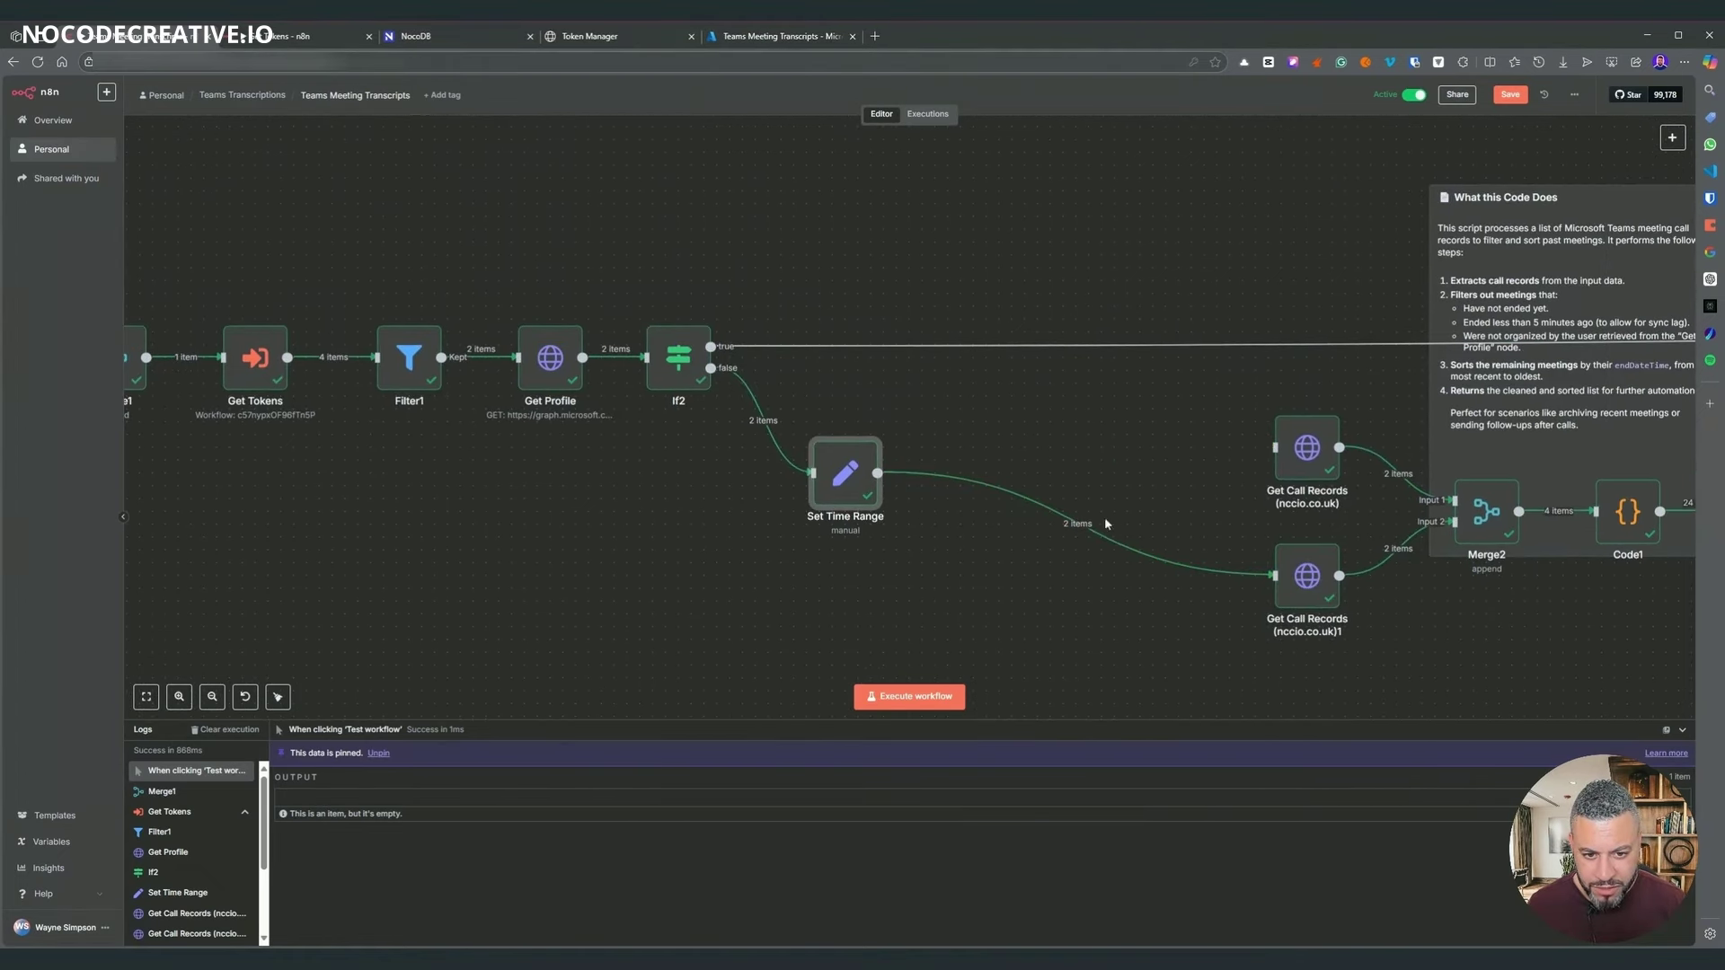
click(1095, 533)
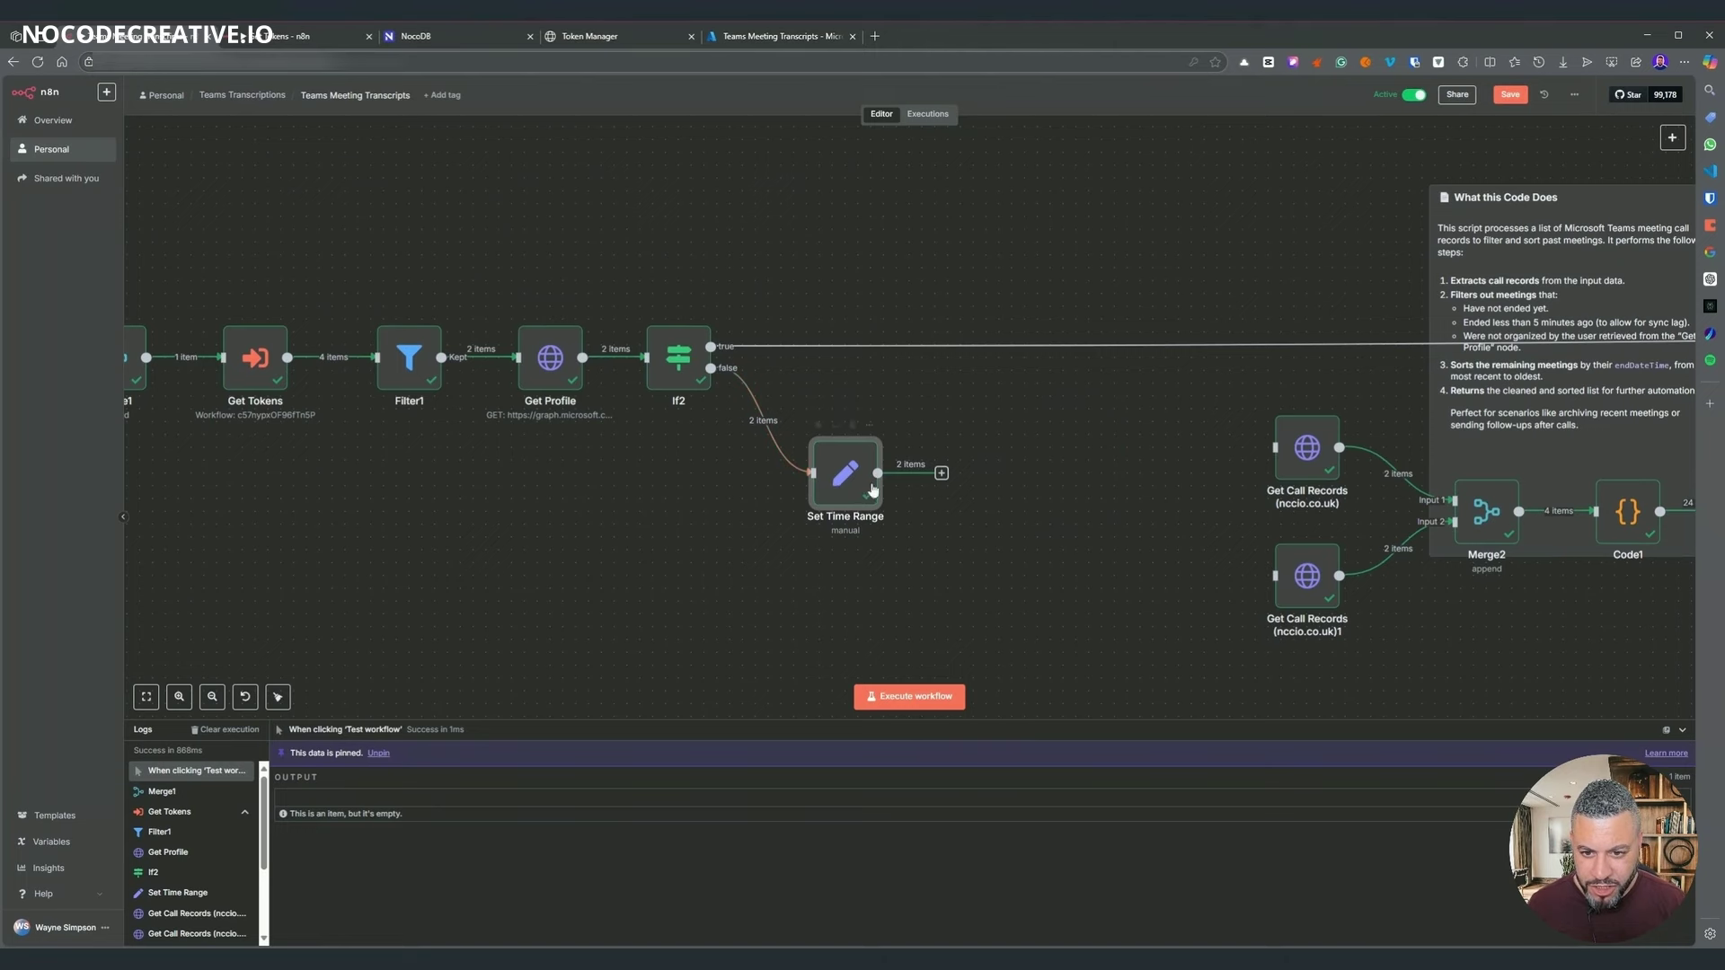
- Add a userId field set to {{ $json.id }} in Set Time Range and test it for 2 items
double_click(854, 478)
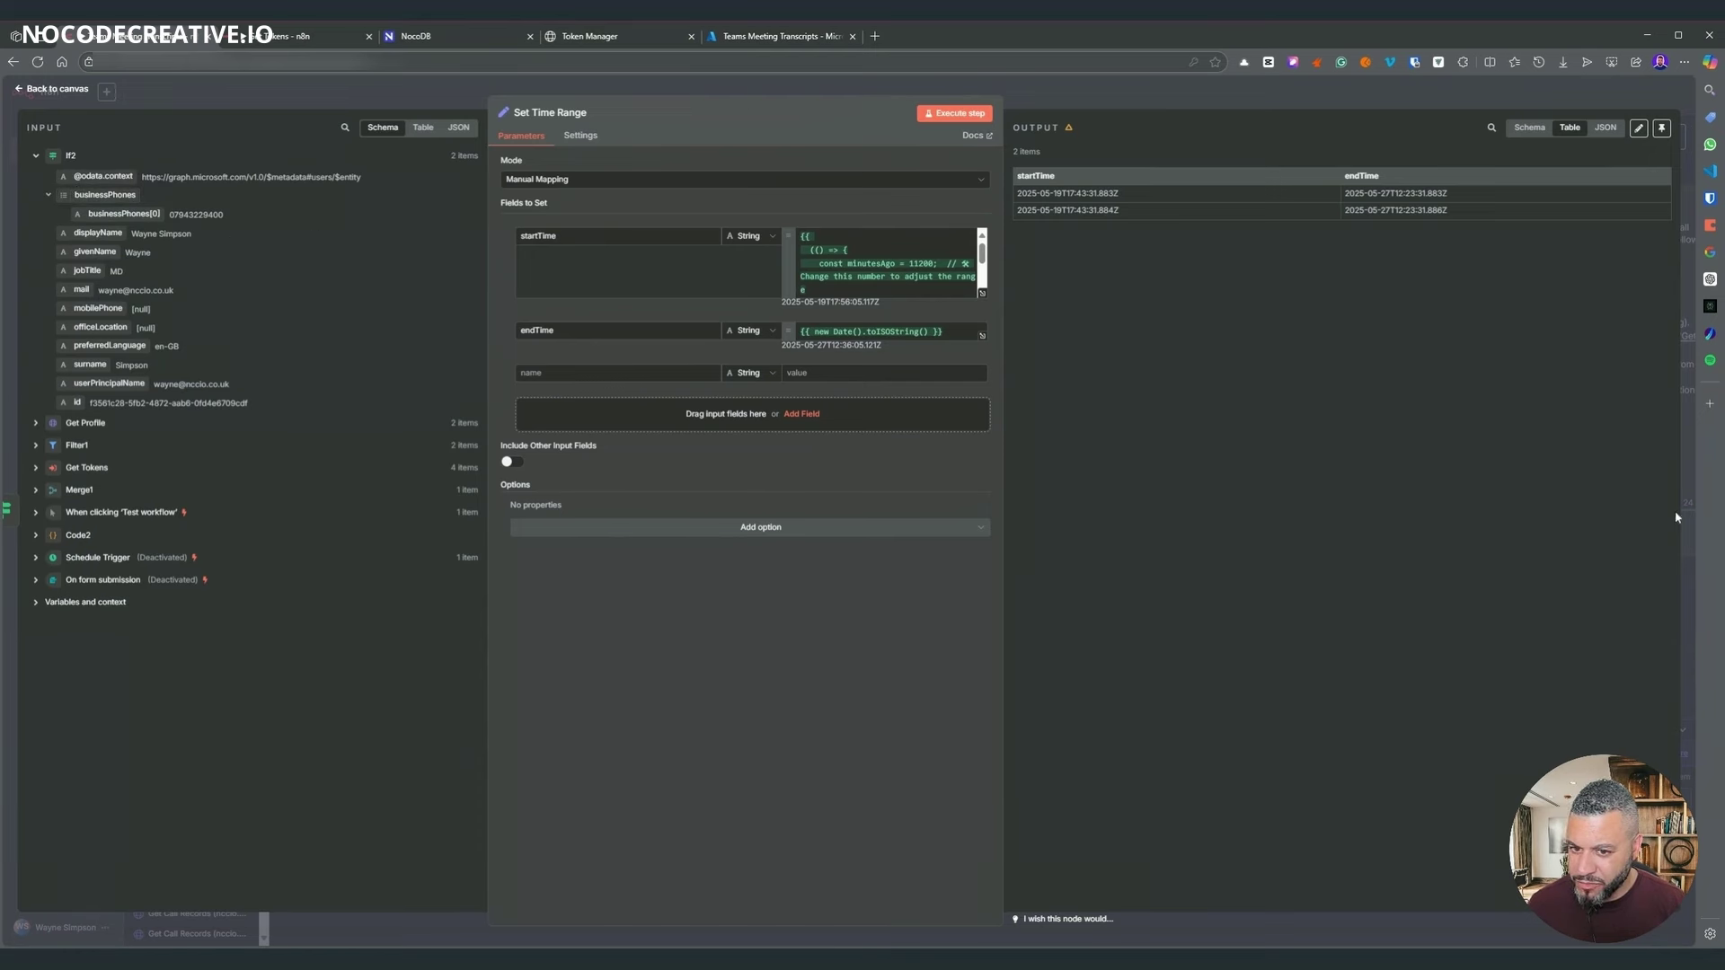
click(422, 127)
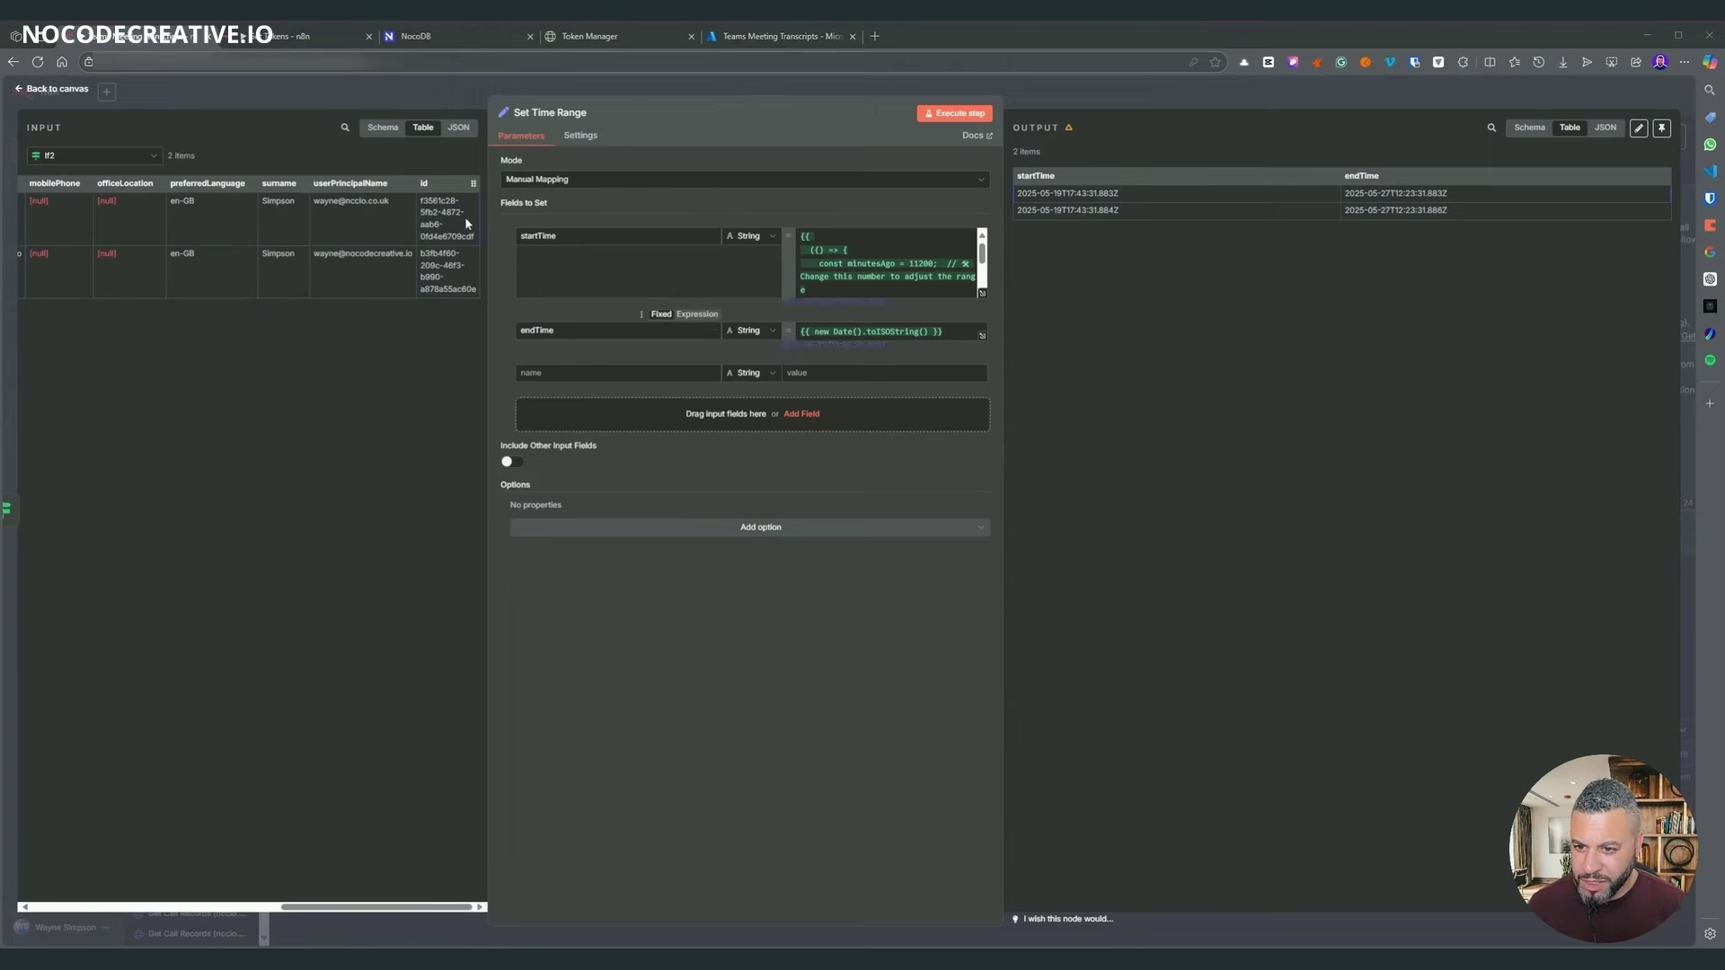
text(user)
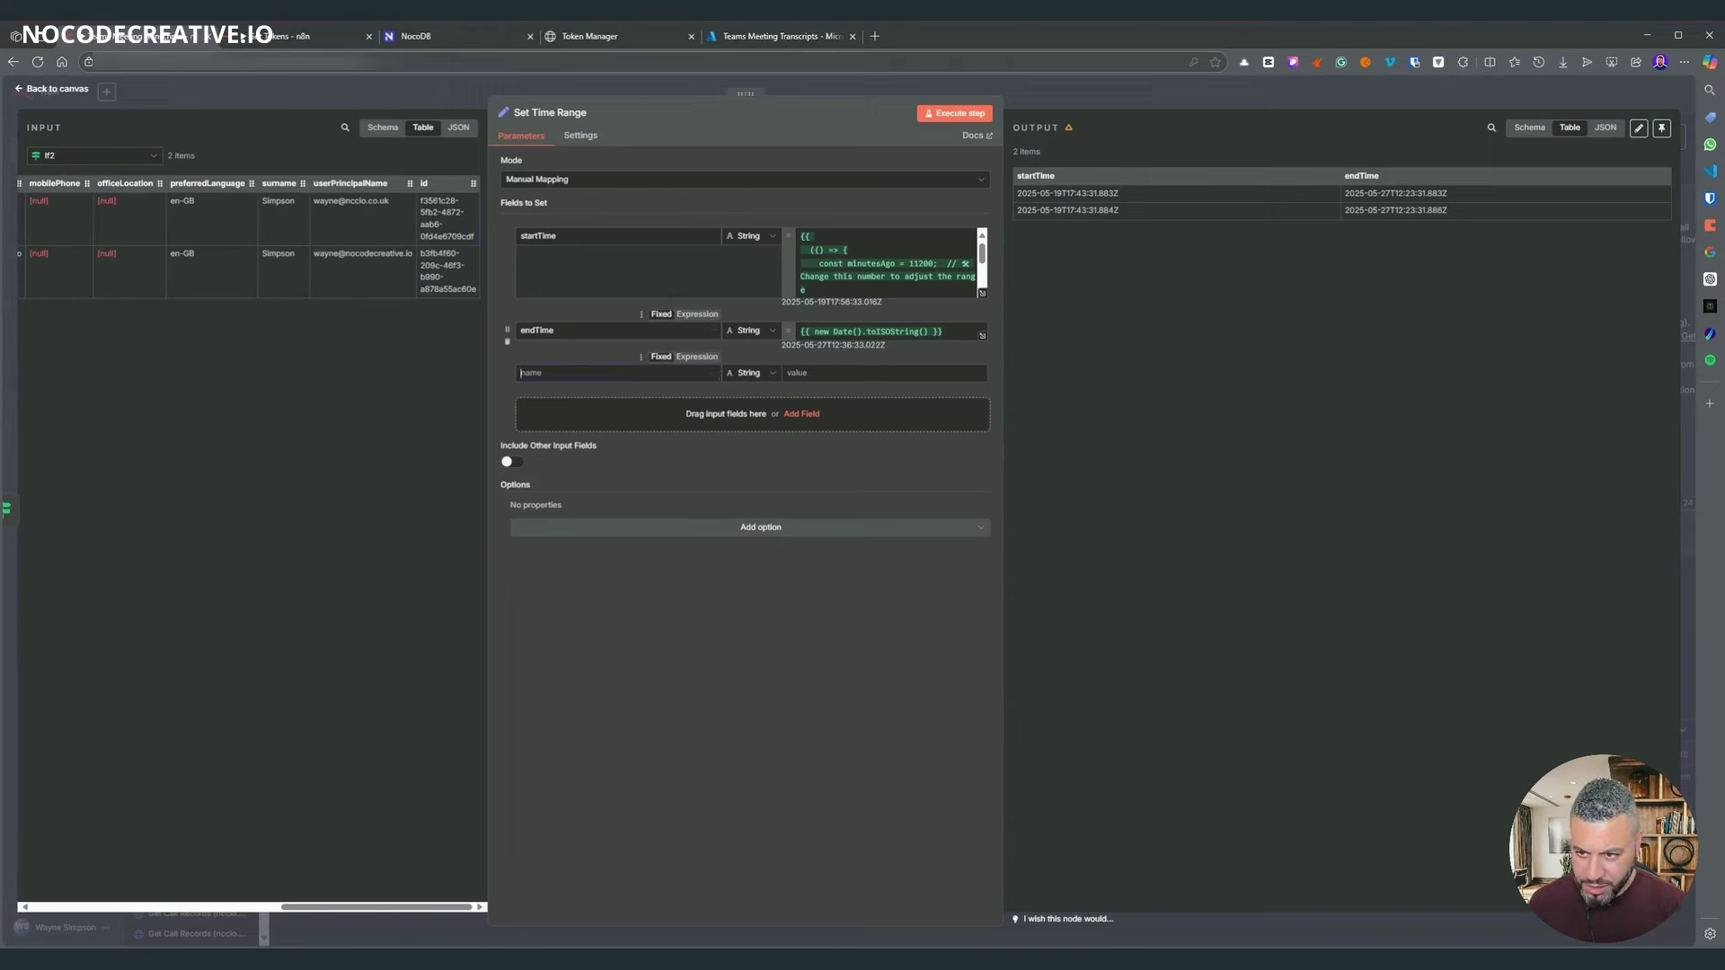
text(Id)
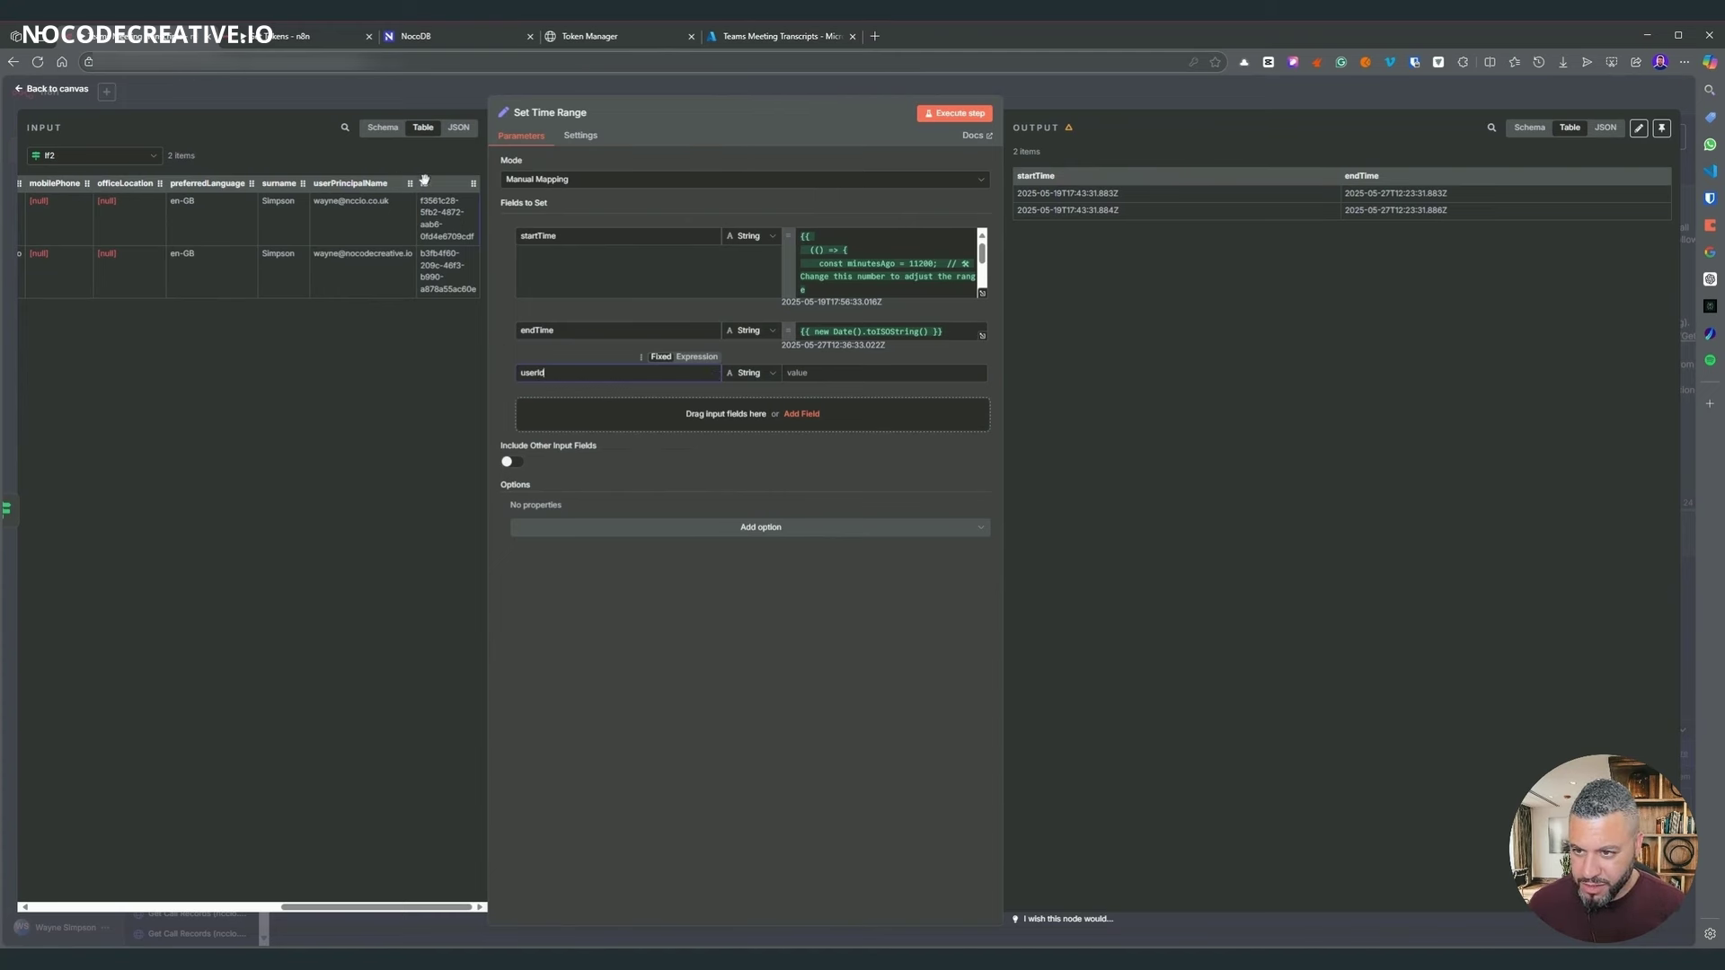
drag(424, 179, 799, 373)
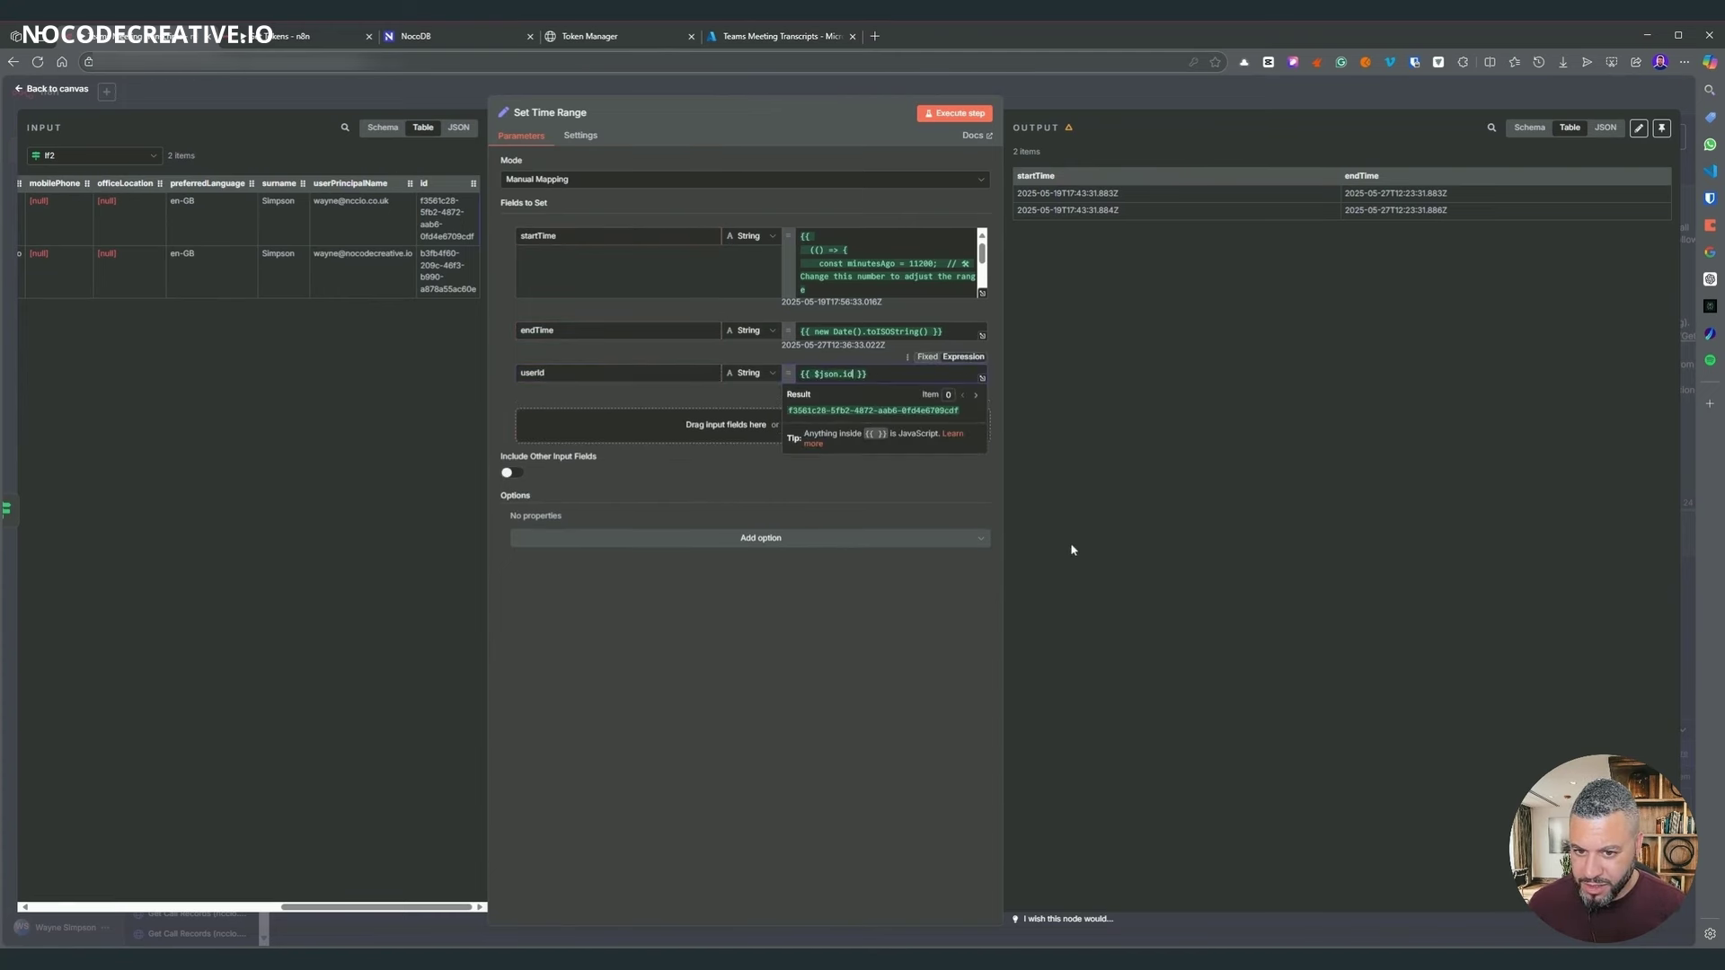
click(975, 115)
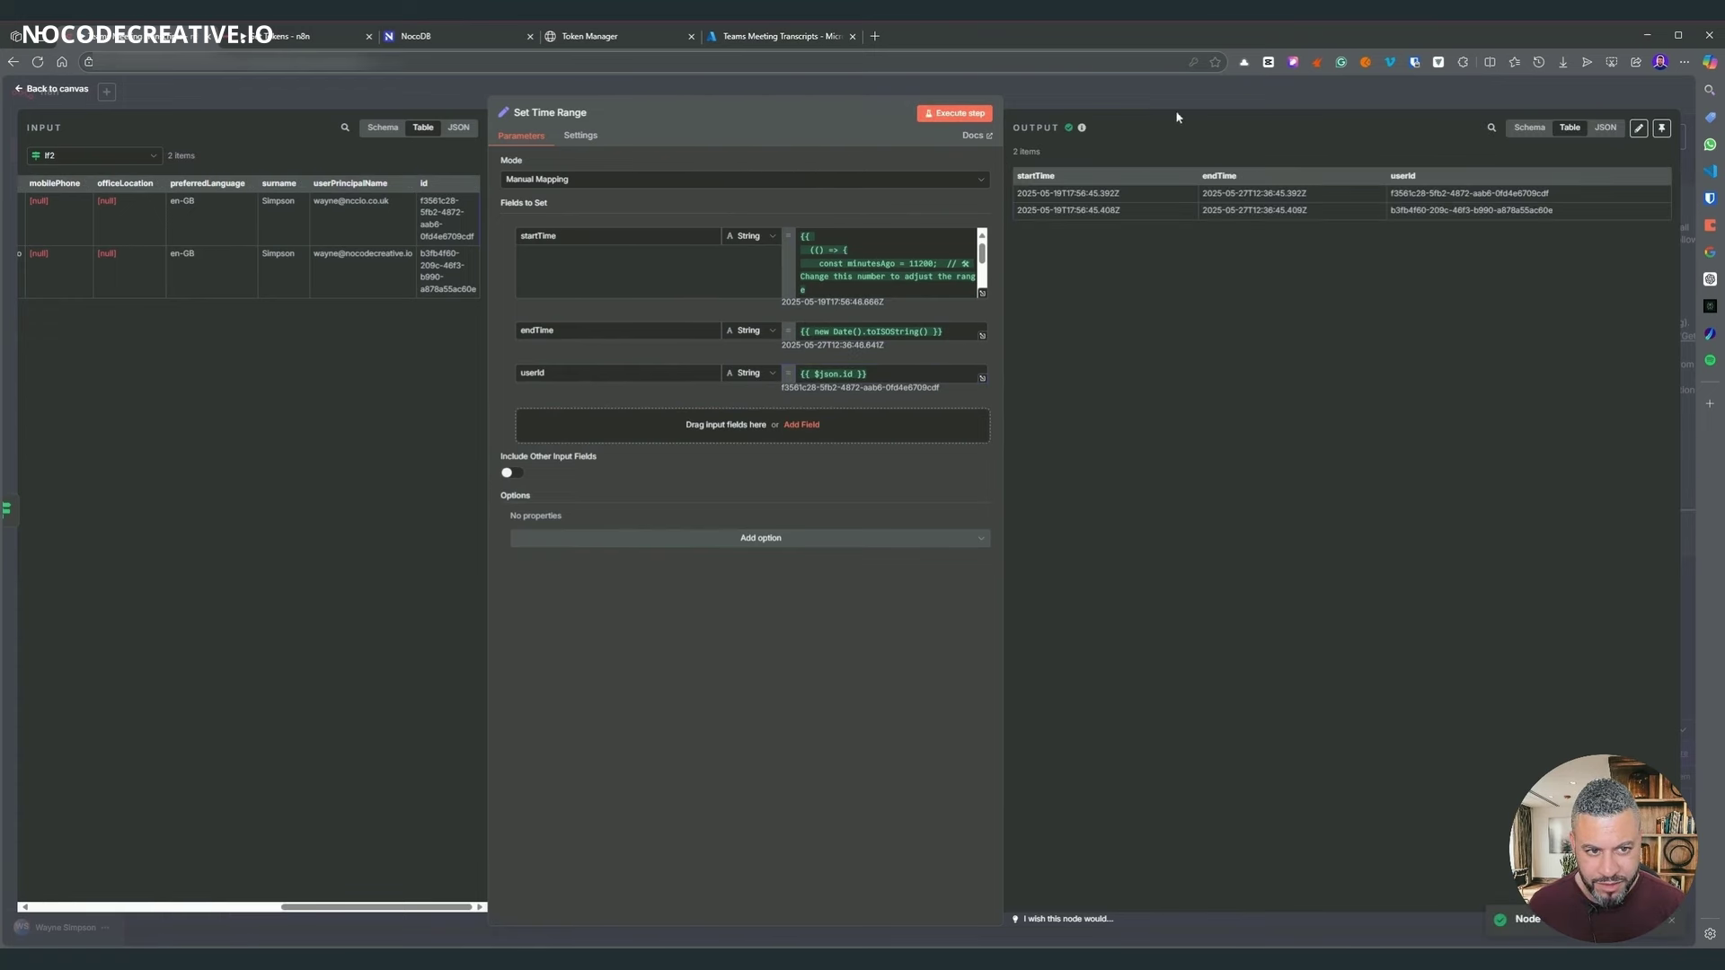
key(Escape)
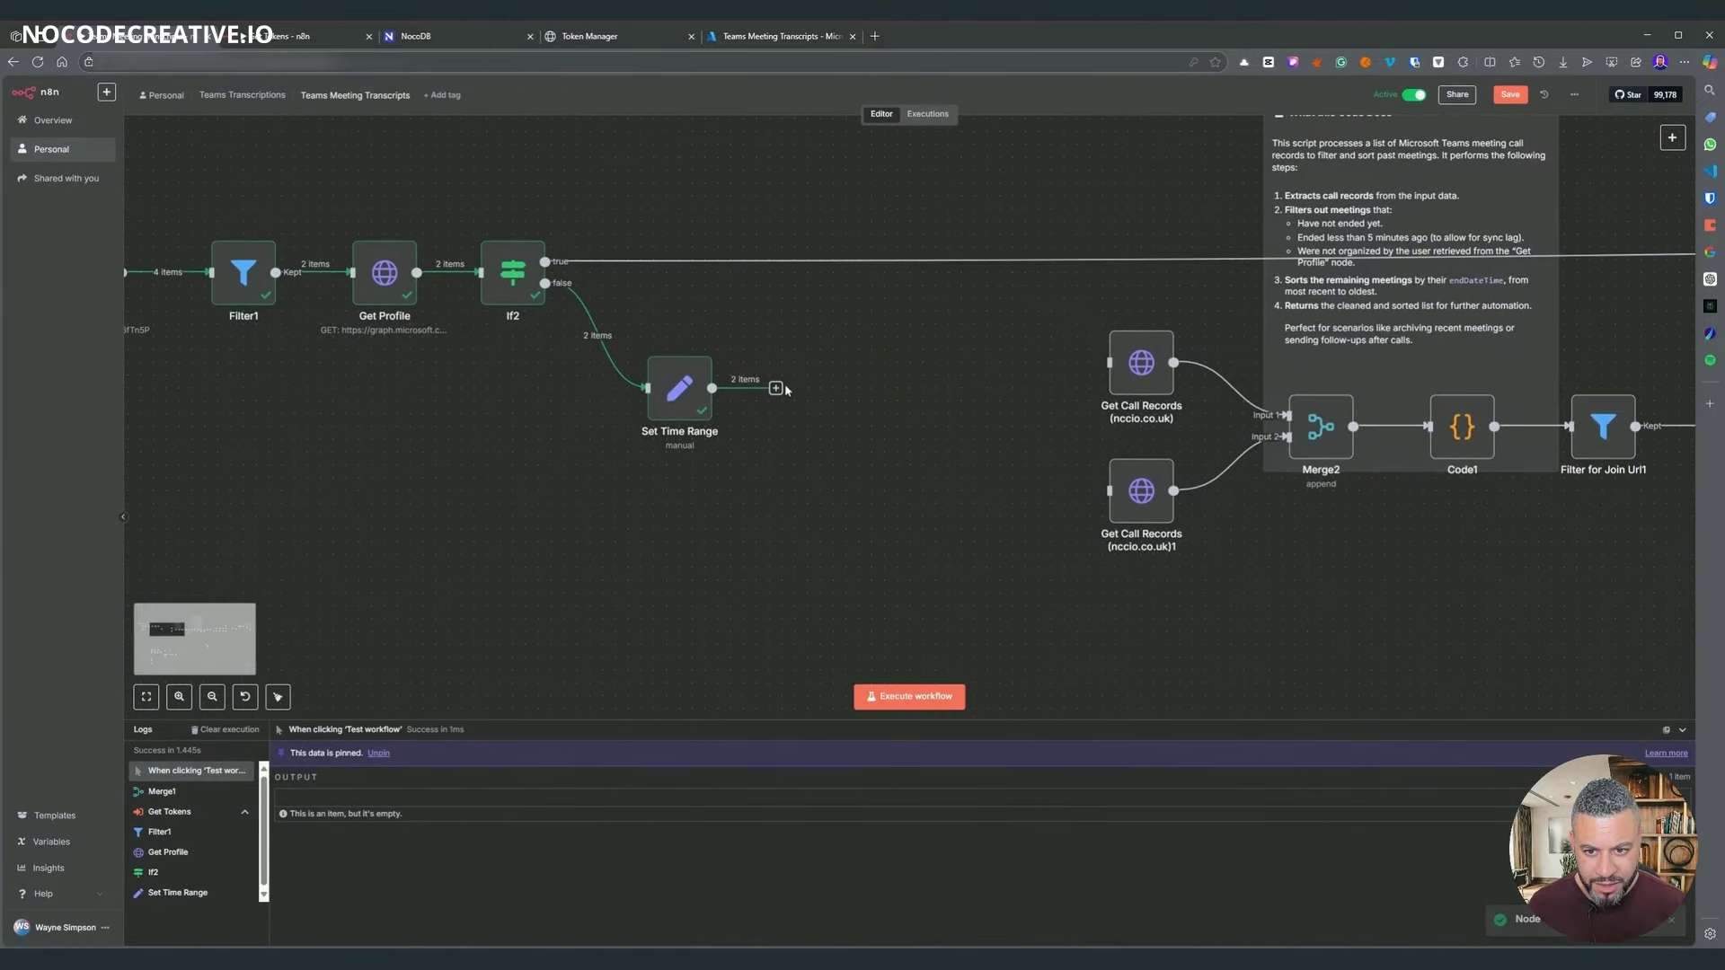
- Add a tenantId field to Set Time Range set to {{ $('Get Tokens').item.json.tenantId }}
click(776, 388)
text(if)
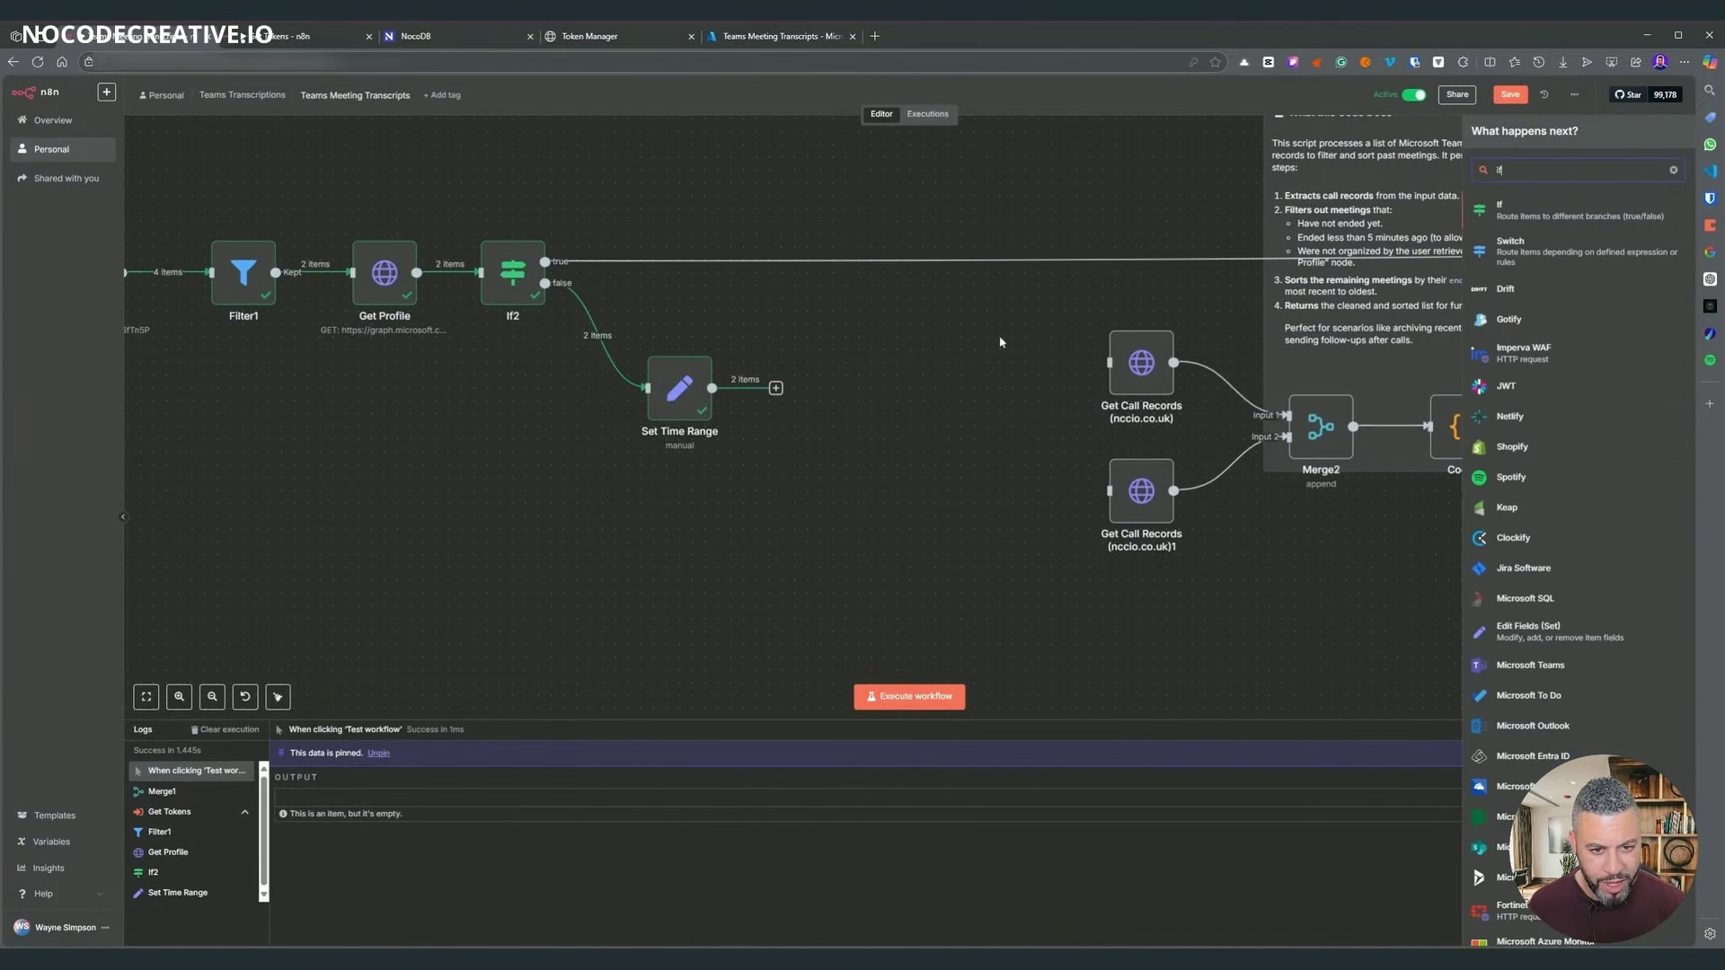
scroll(1023, 479, left, 5)
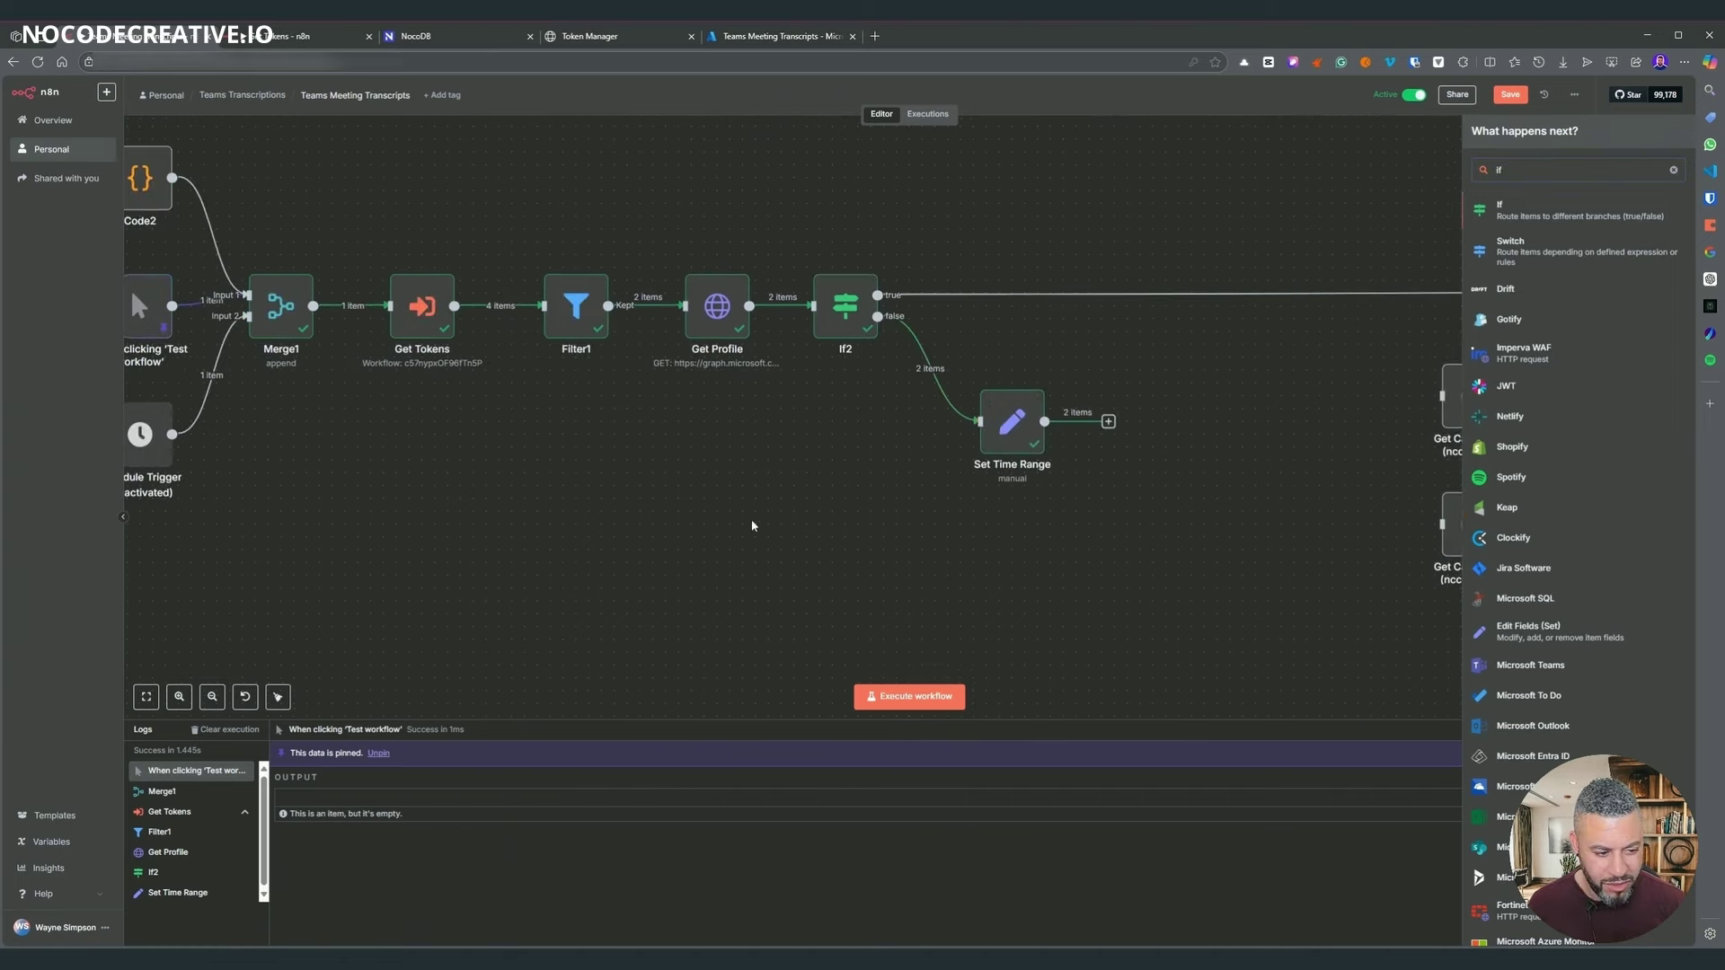
click(1009, 437)
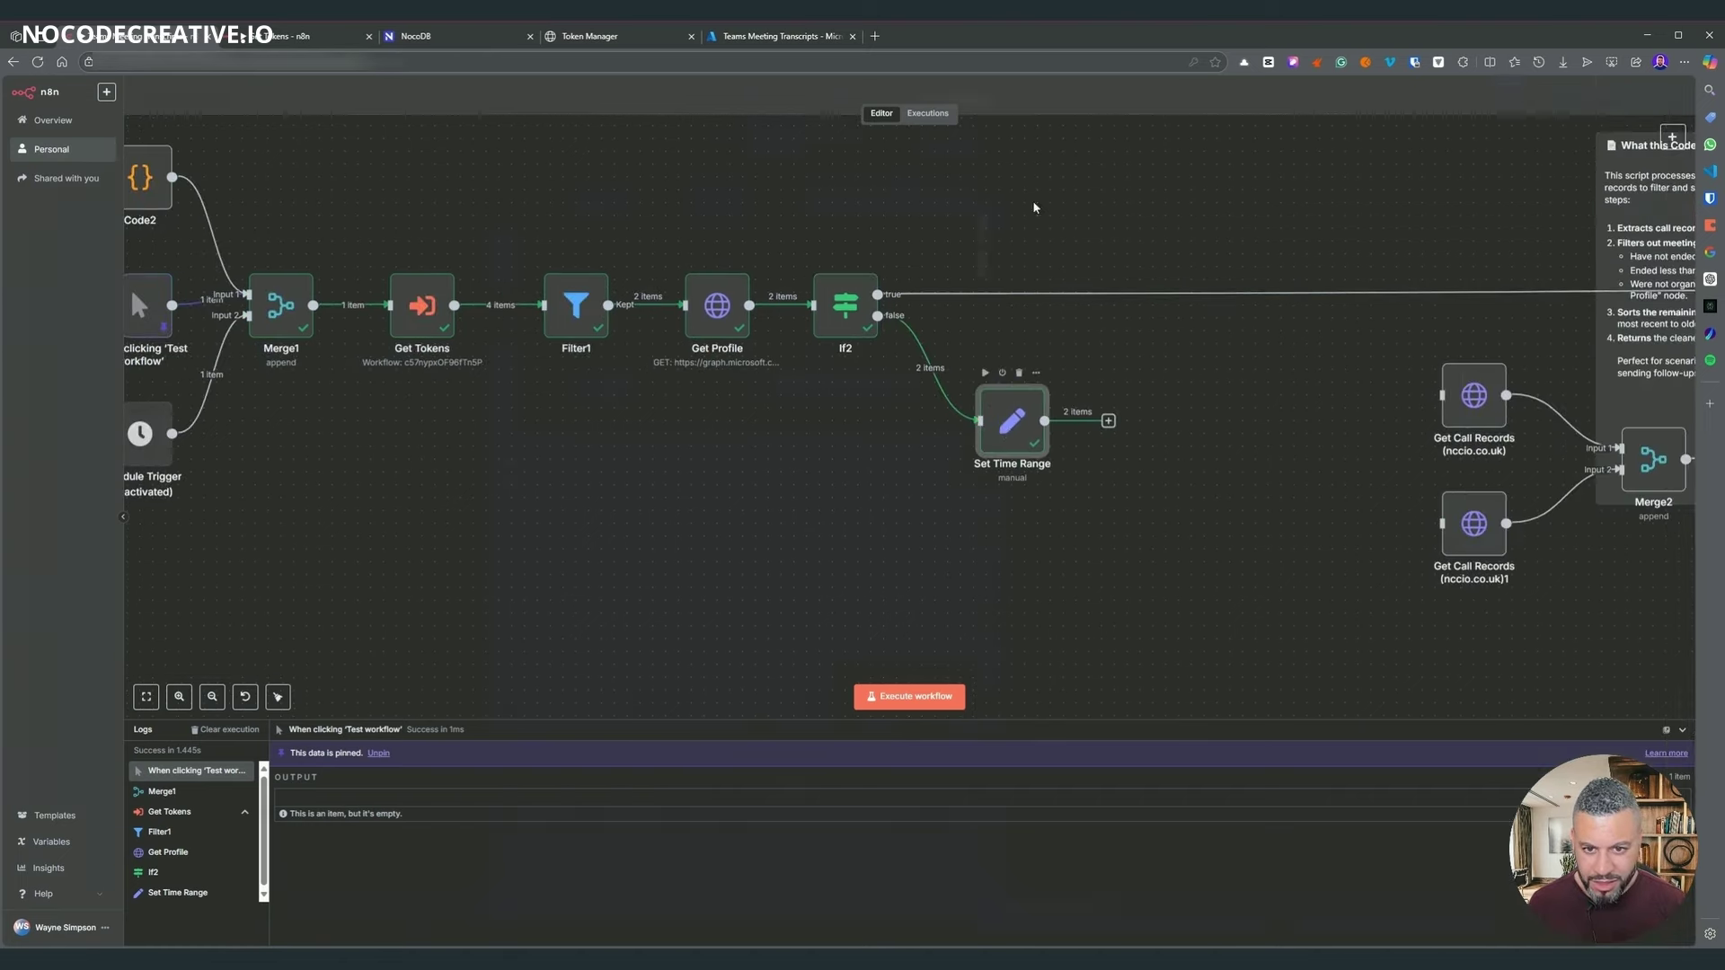
double_click(1009, 438)
click(802, 423)
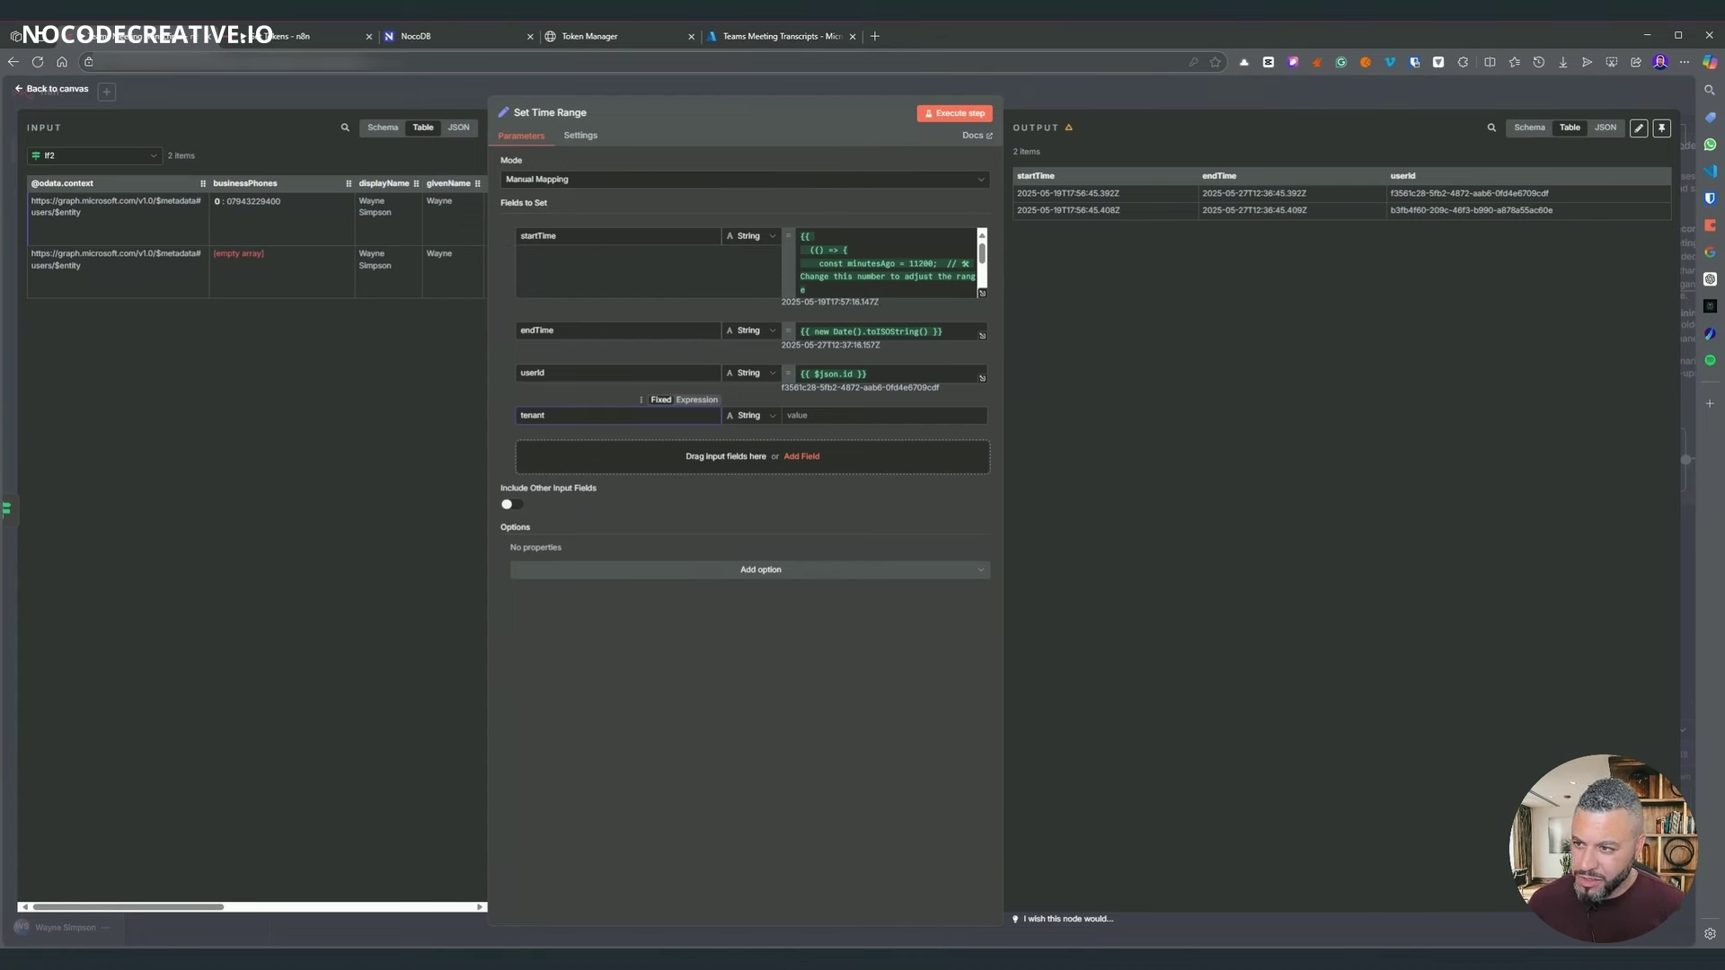
click(73, 156)
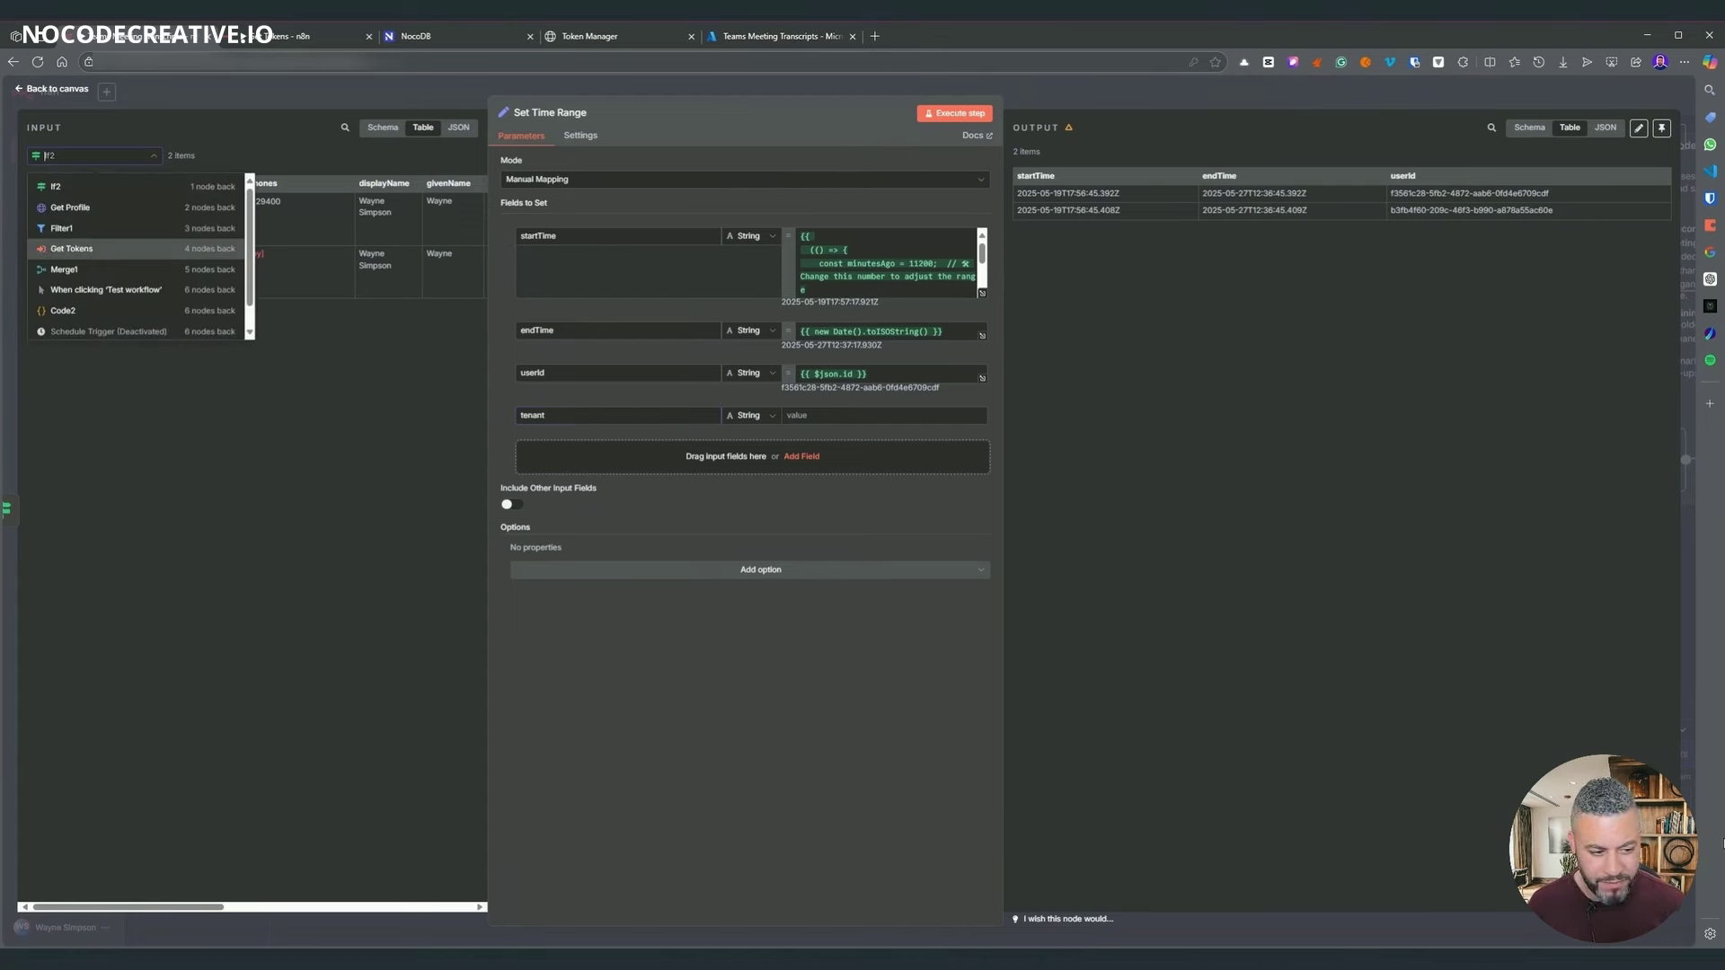
click(72, 247)
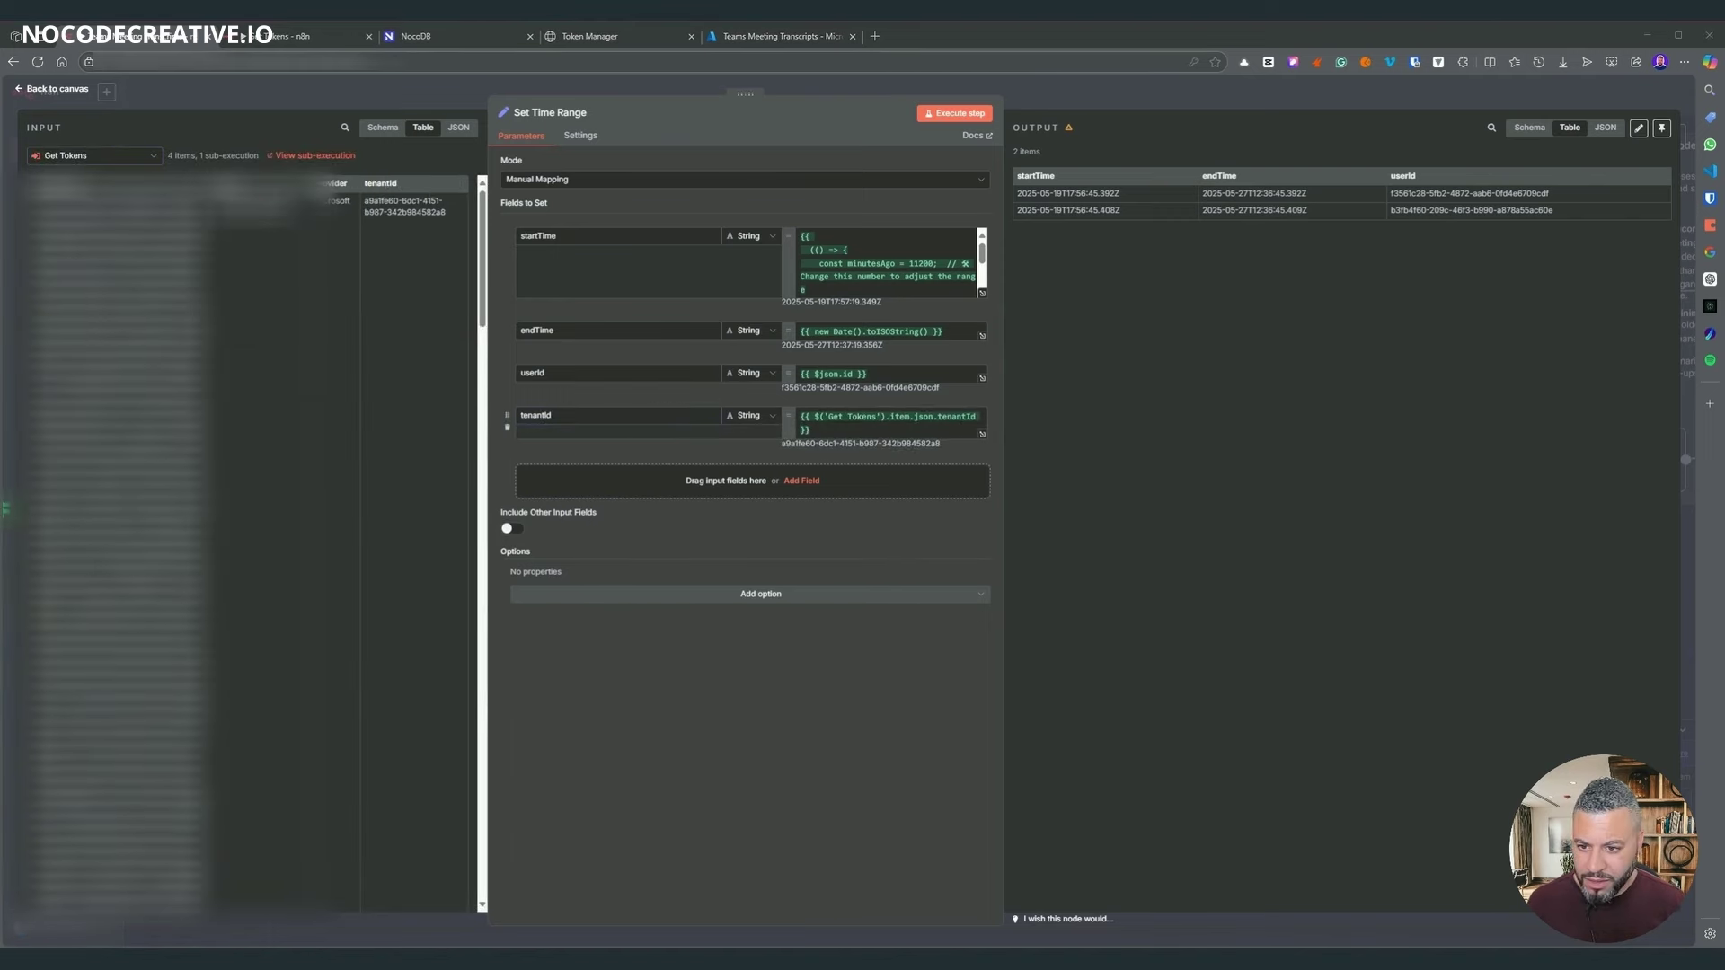
double_click(535, 414)
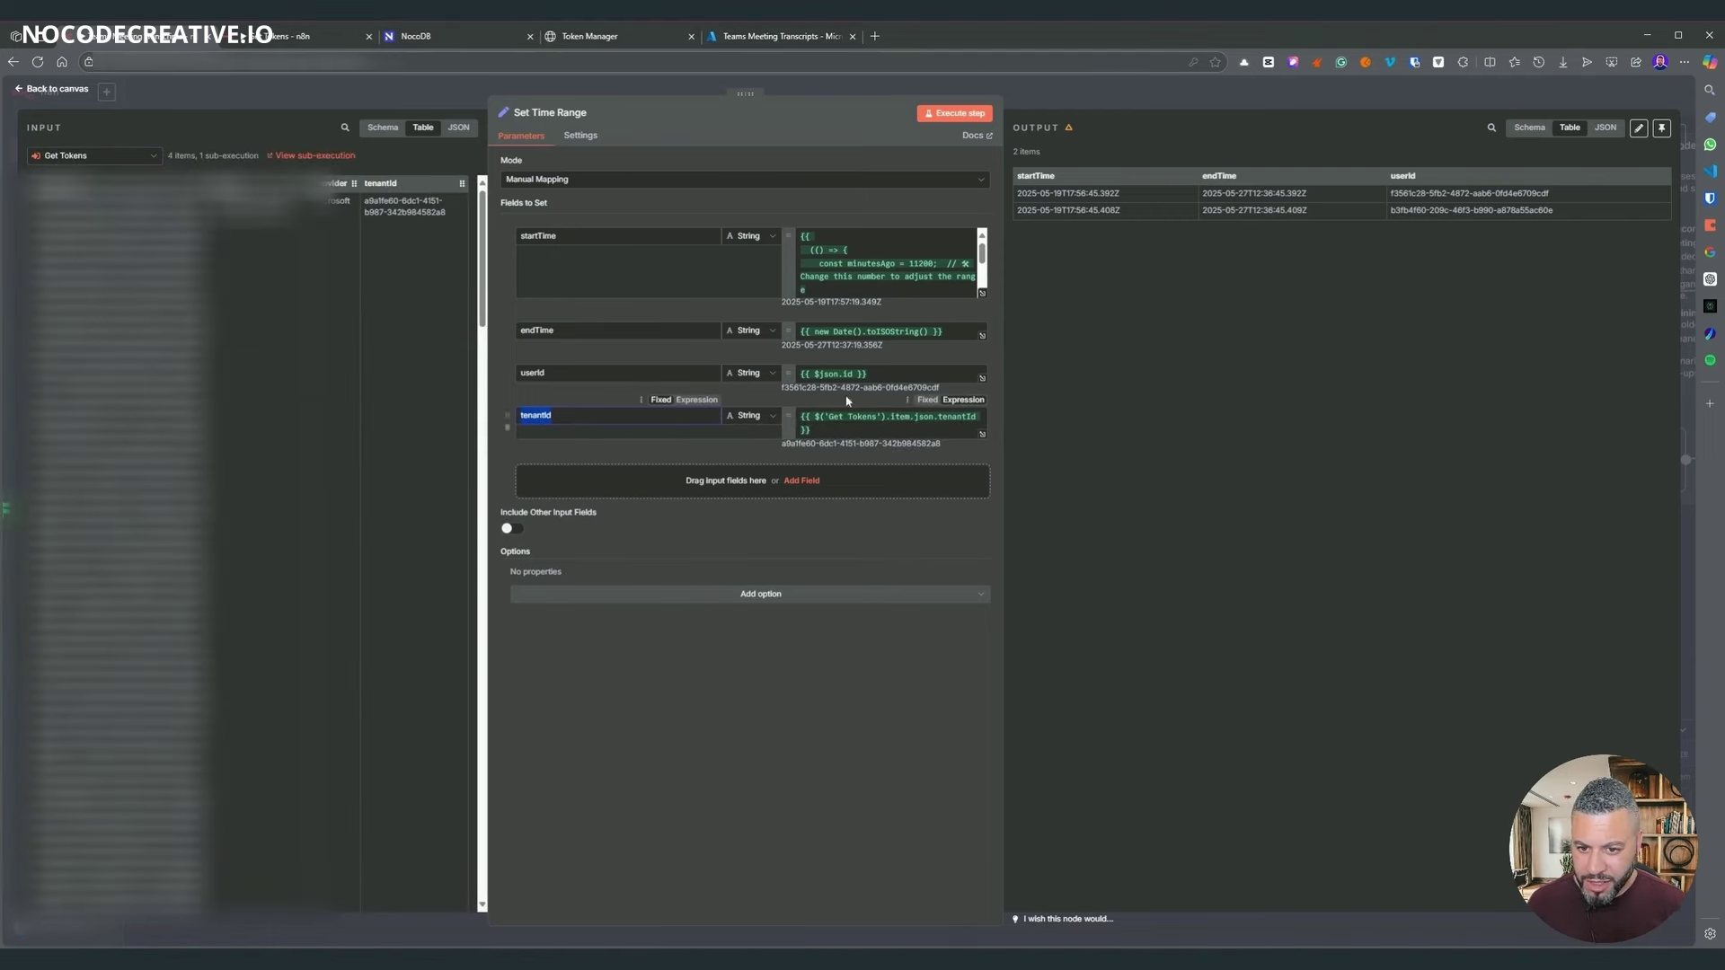
click(1071, 104)
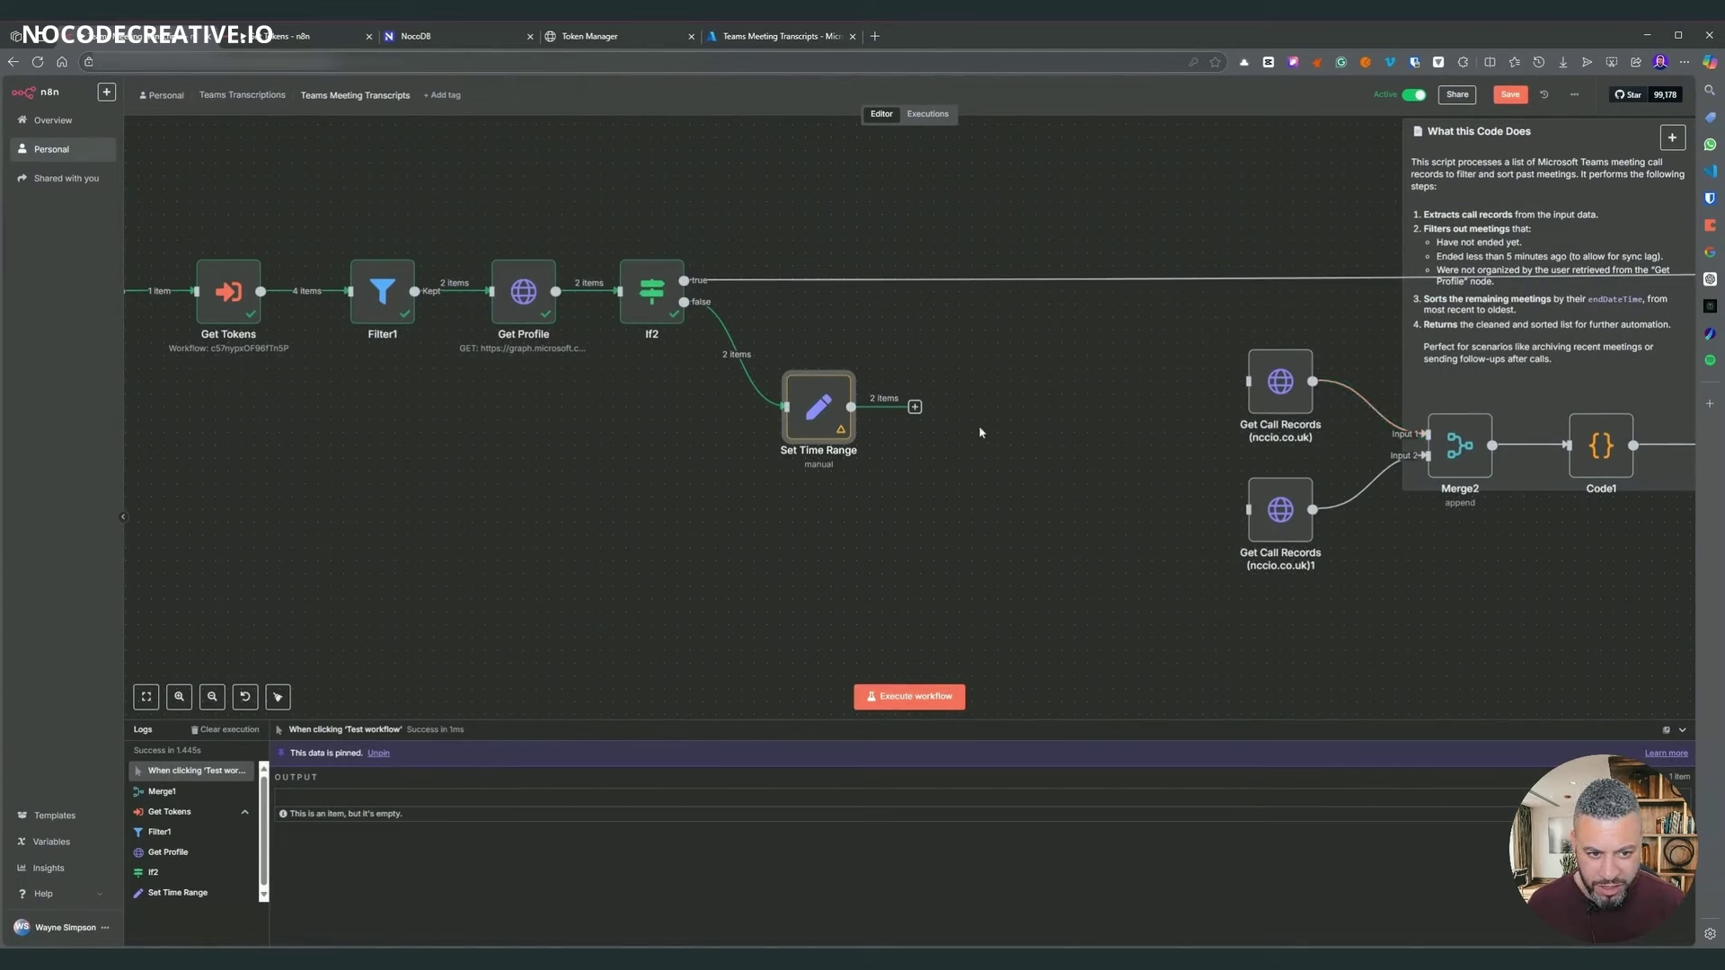
- Add an If node from the node search after Set Time Range
click(914, 407)
text(if)
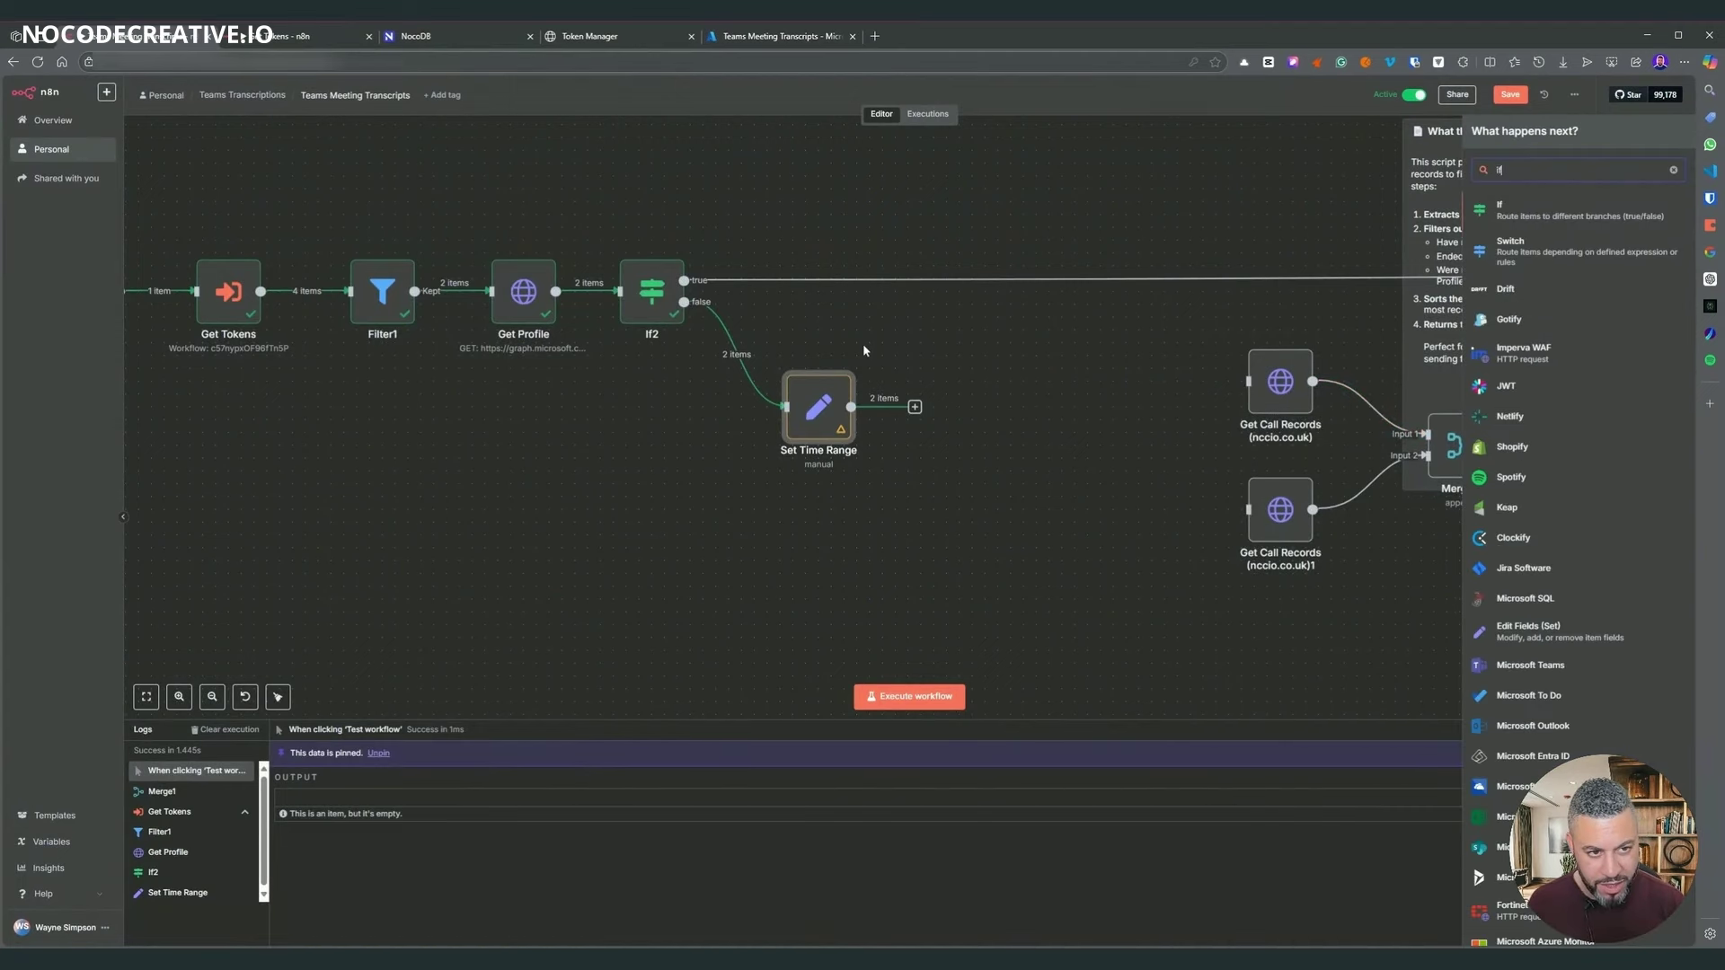
click(1502, 216)
click(1122, 107)
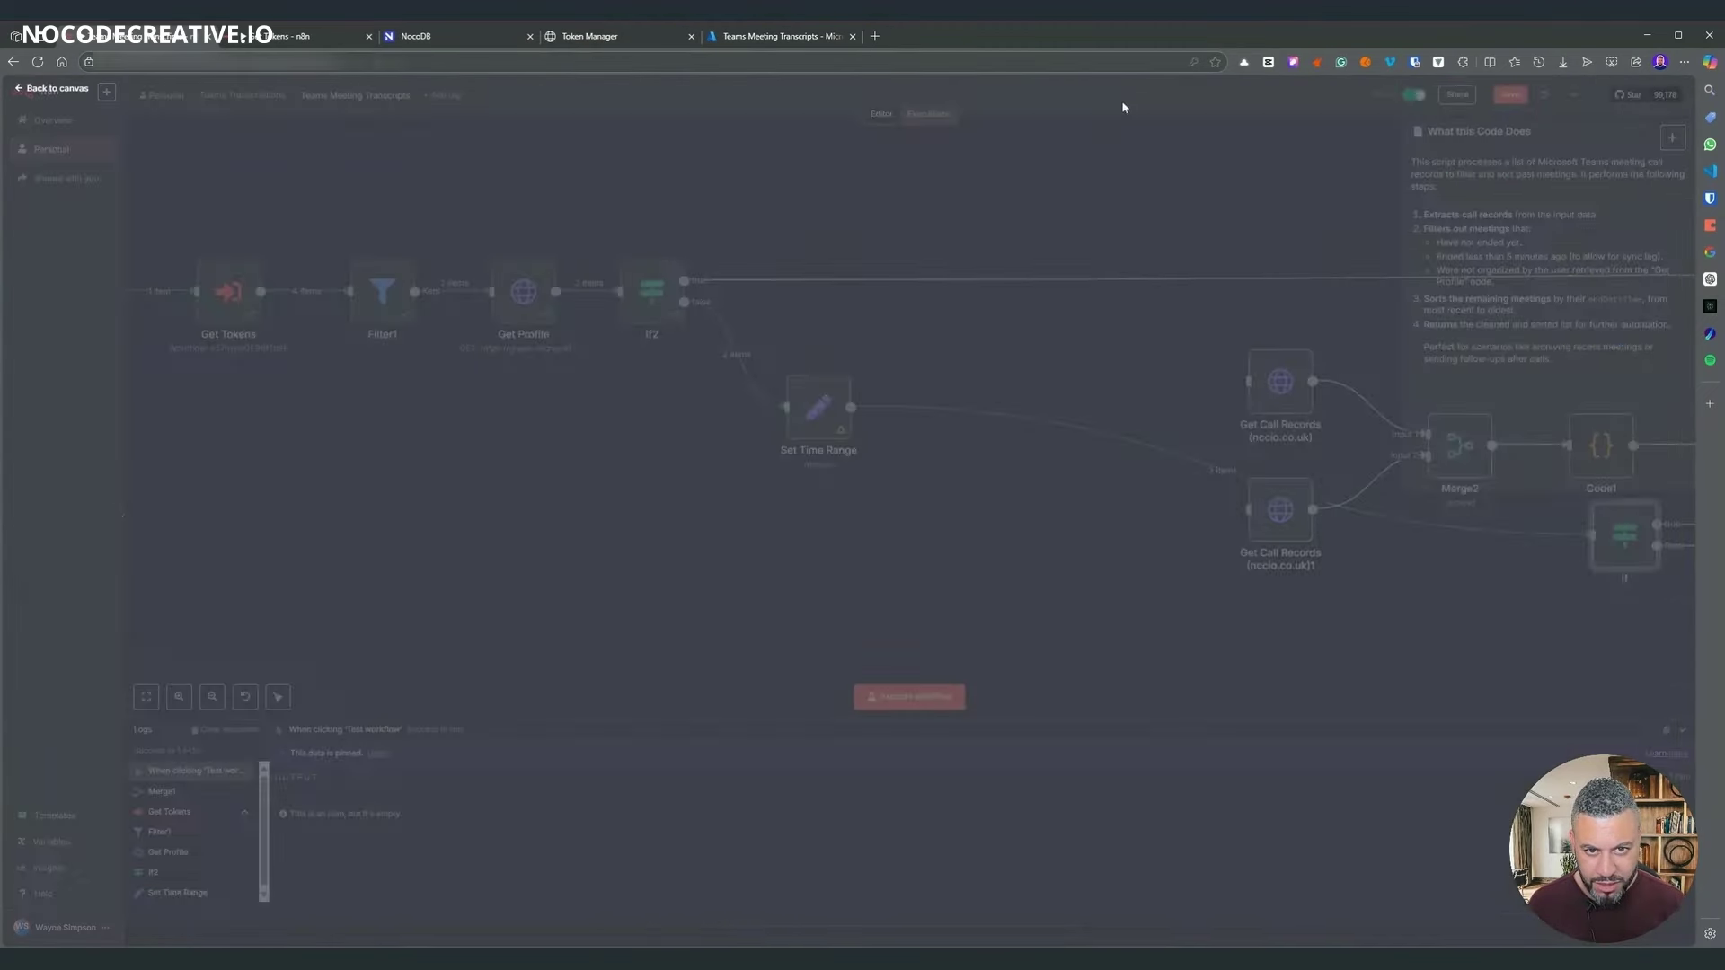
scroll(1232, 509, right, 3)
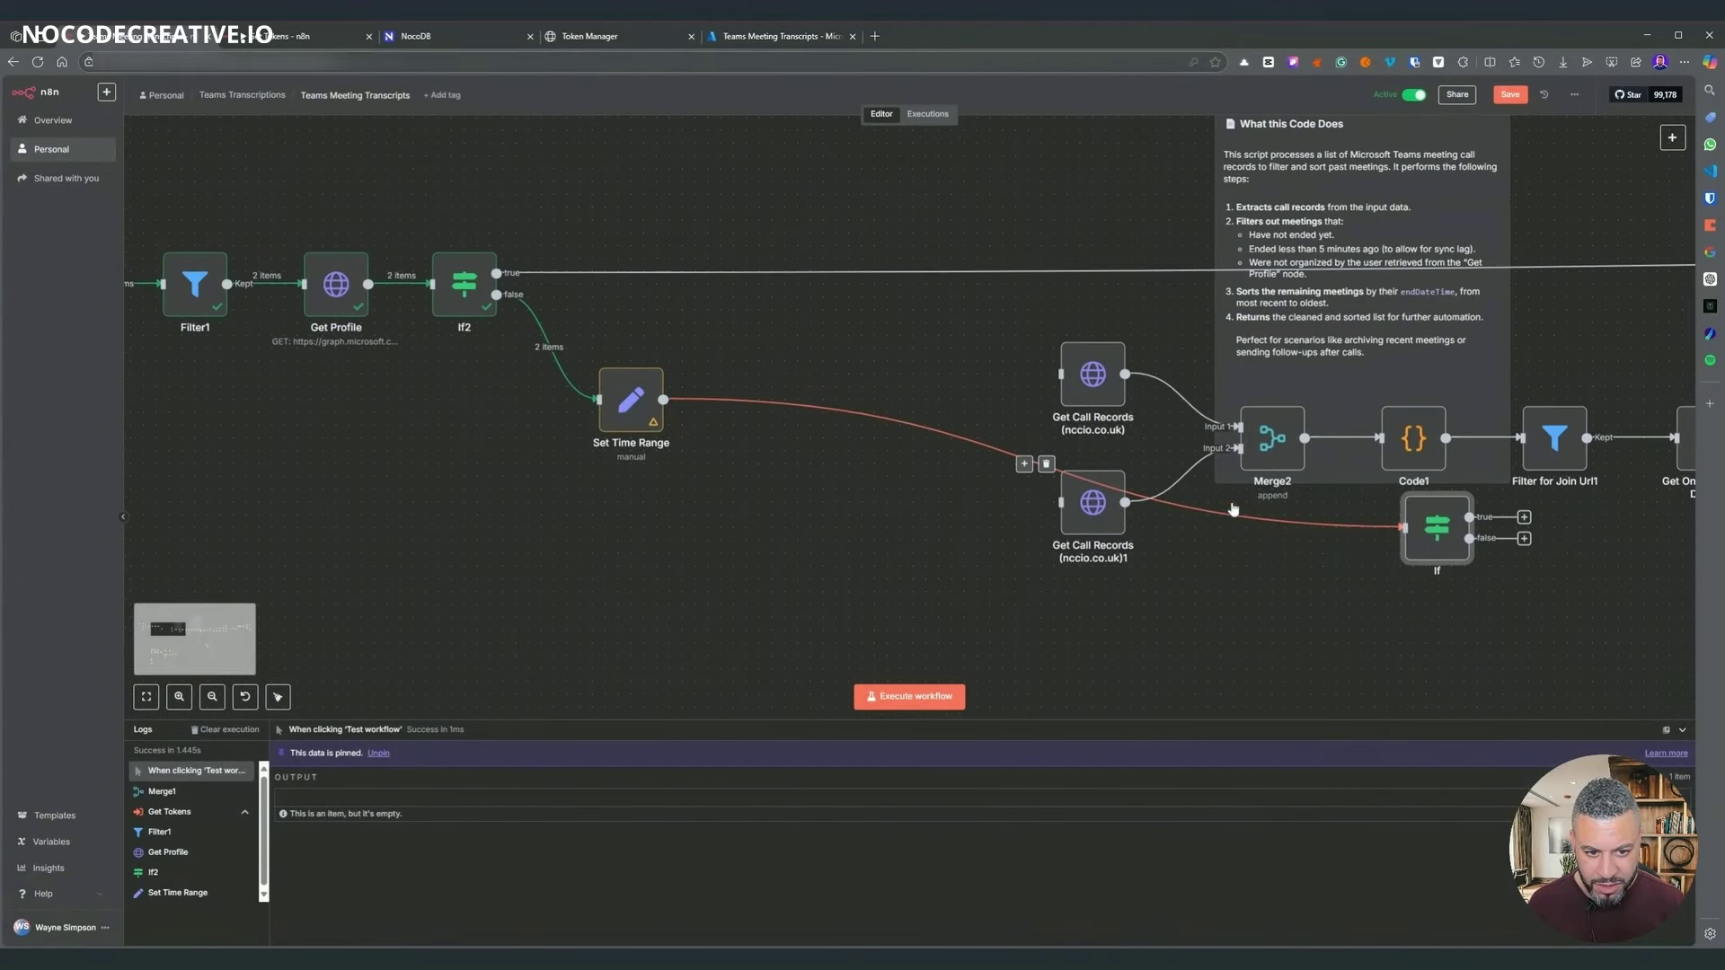
- Remove the stray link and re-insert the If node in line after Set Time Range
click(1046, 465)
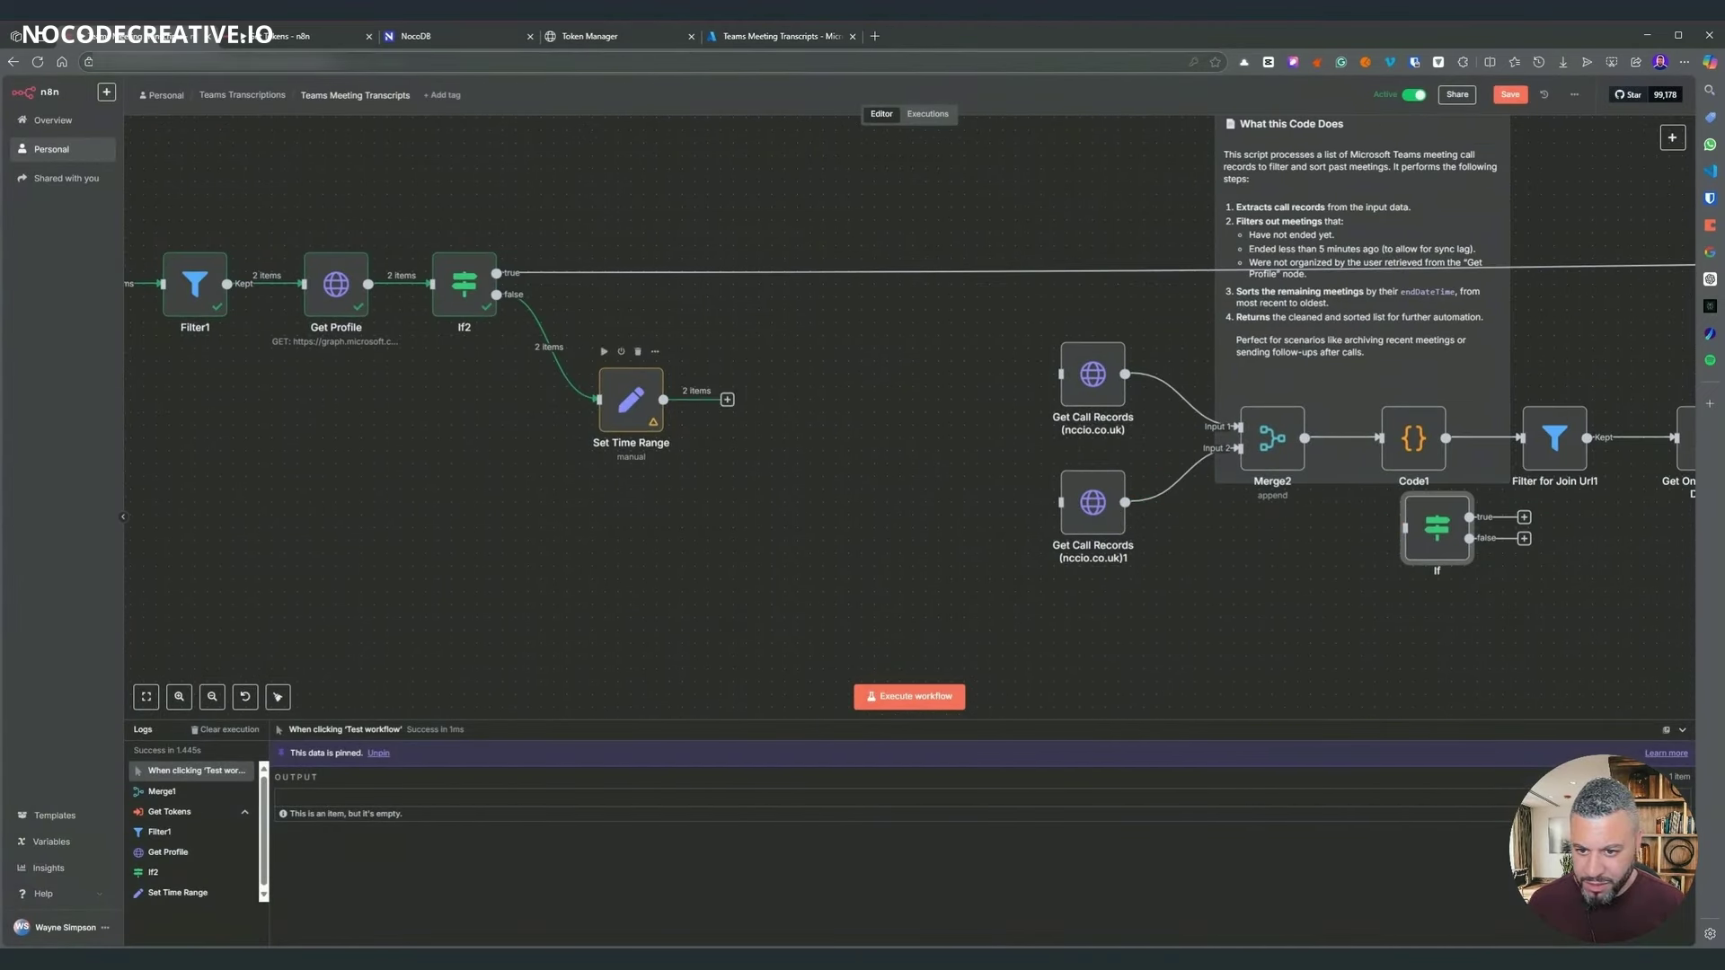
click(726, 399)
text(If)
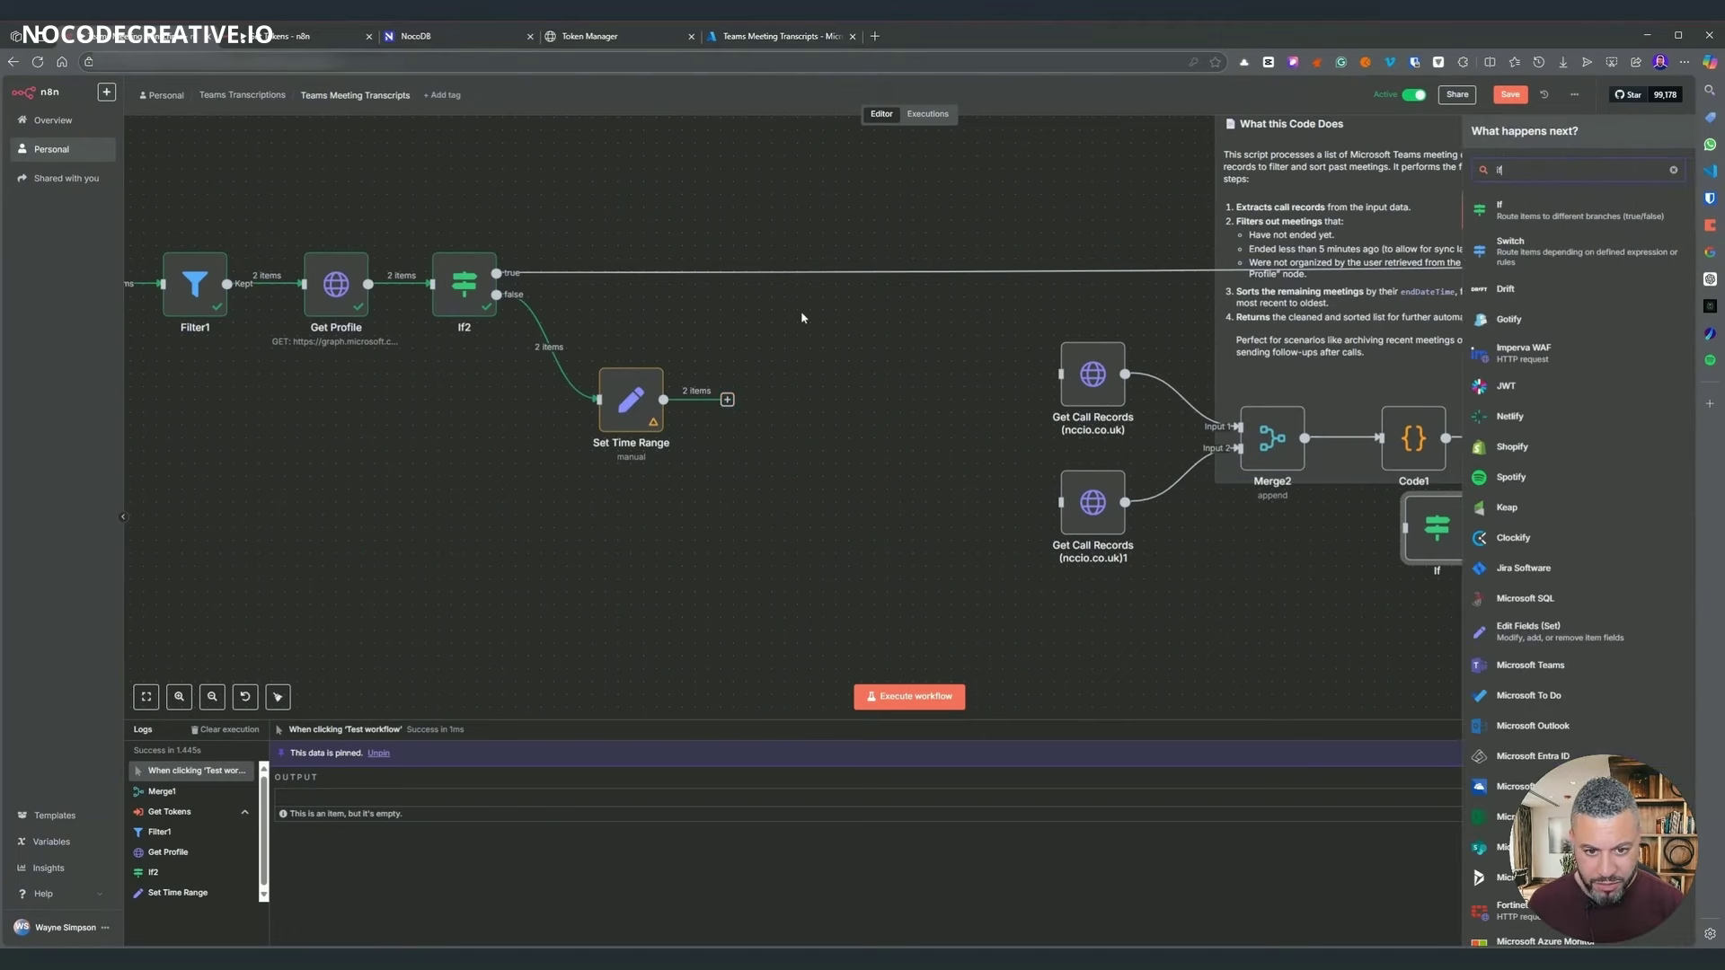
key(Return)
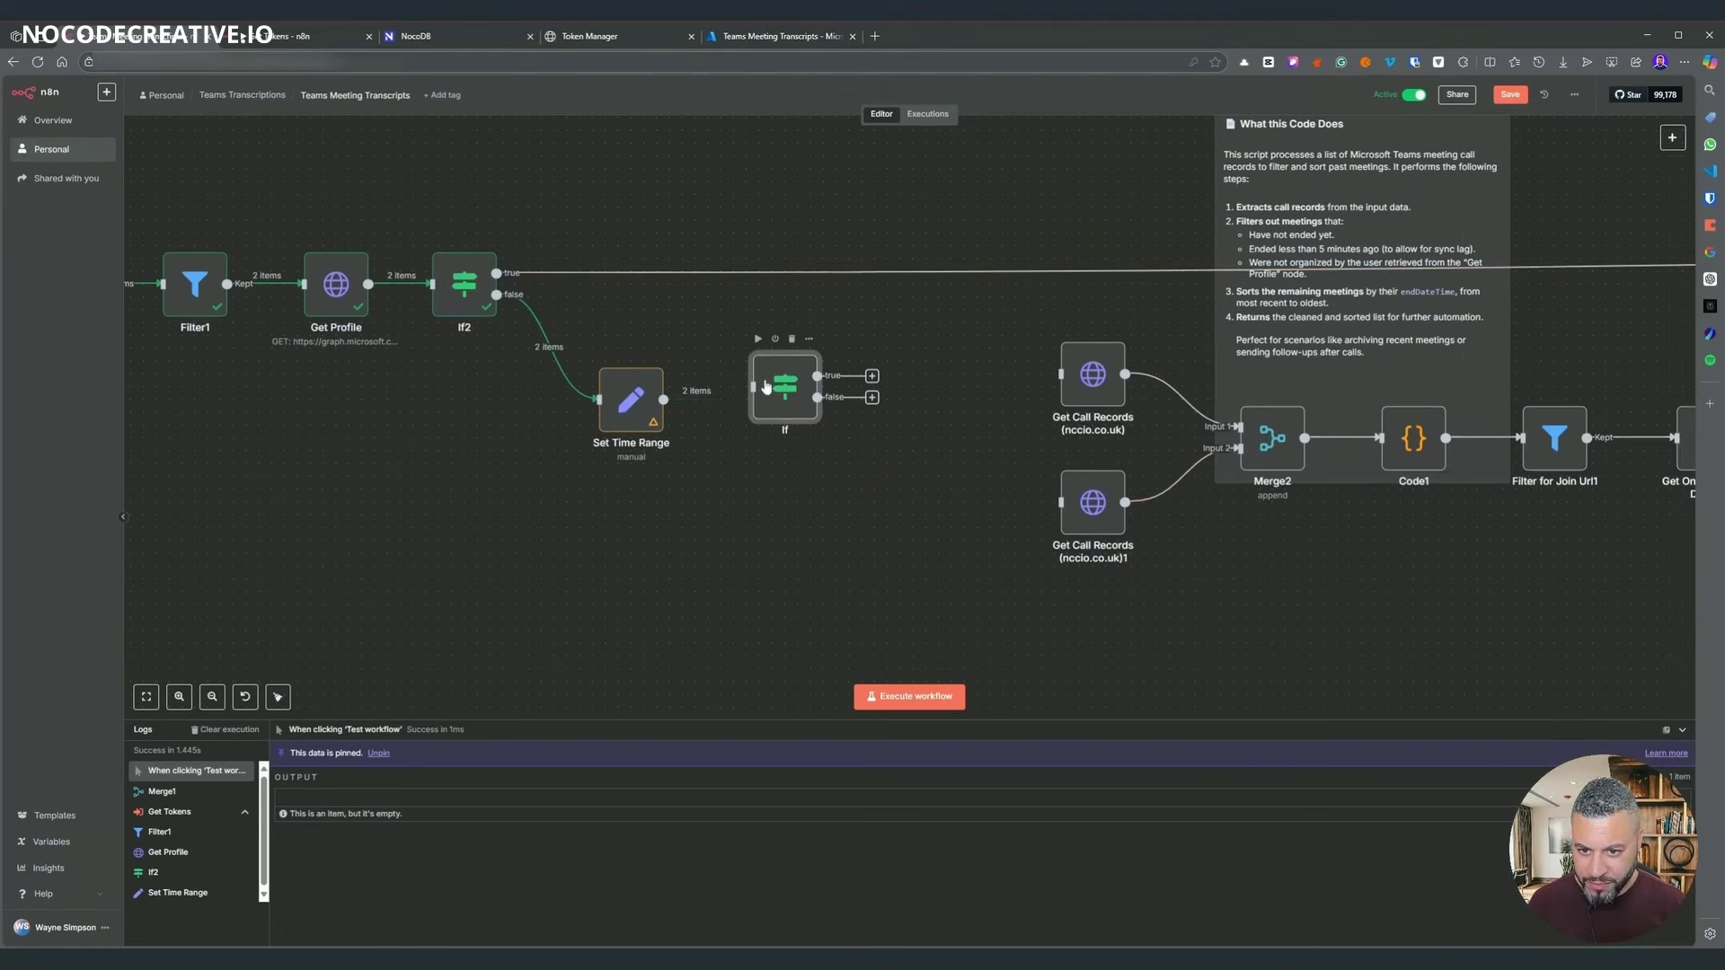
drag(766, 386, 754, 400)
- Inspect the tenantid value in Filter1's output and review Get Profile's settings
scroll(589, 350, left, 3)
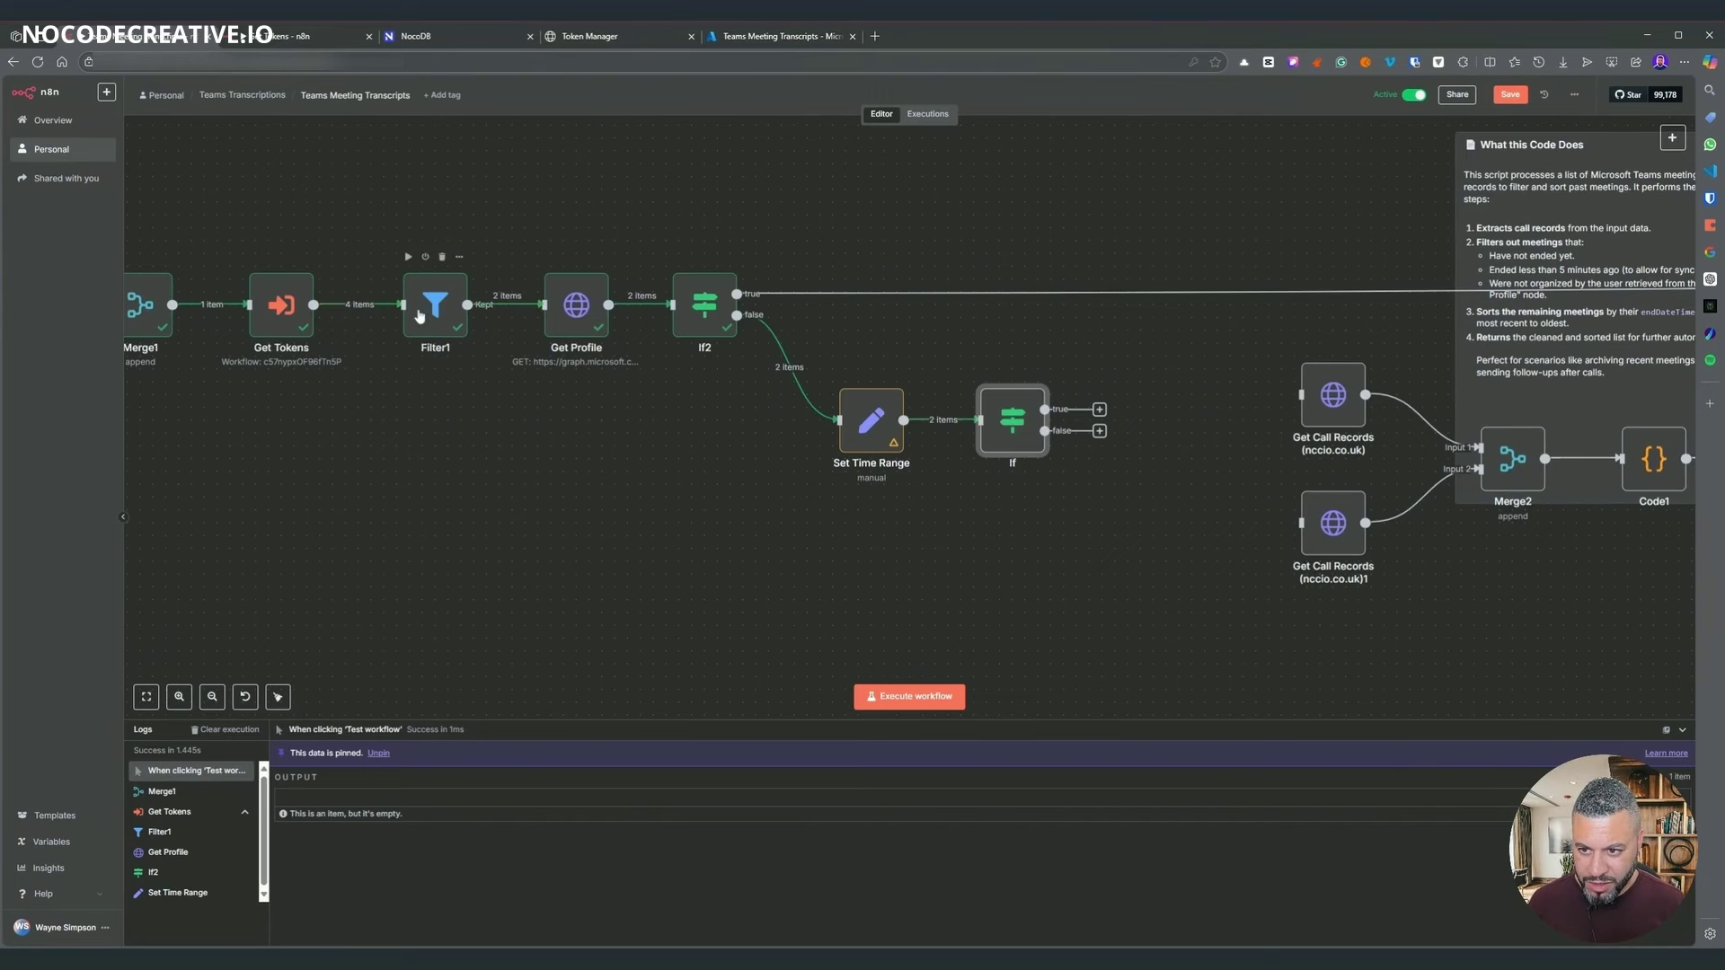
double_click(418, 314)
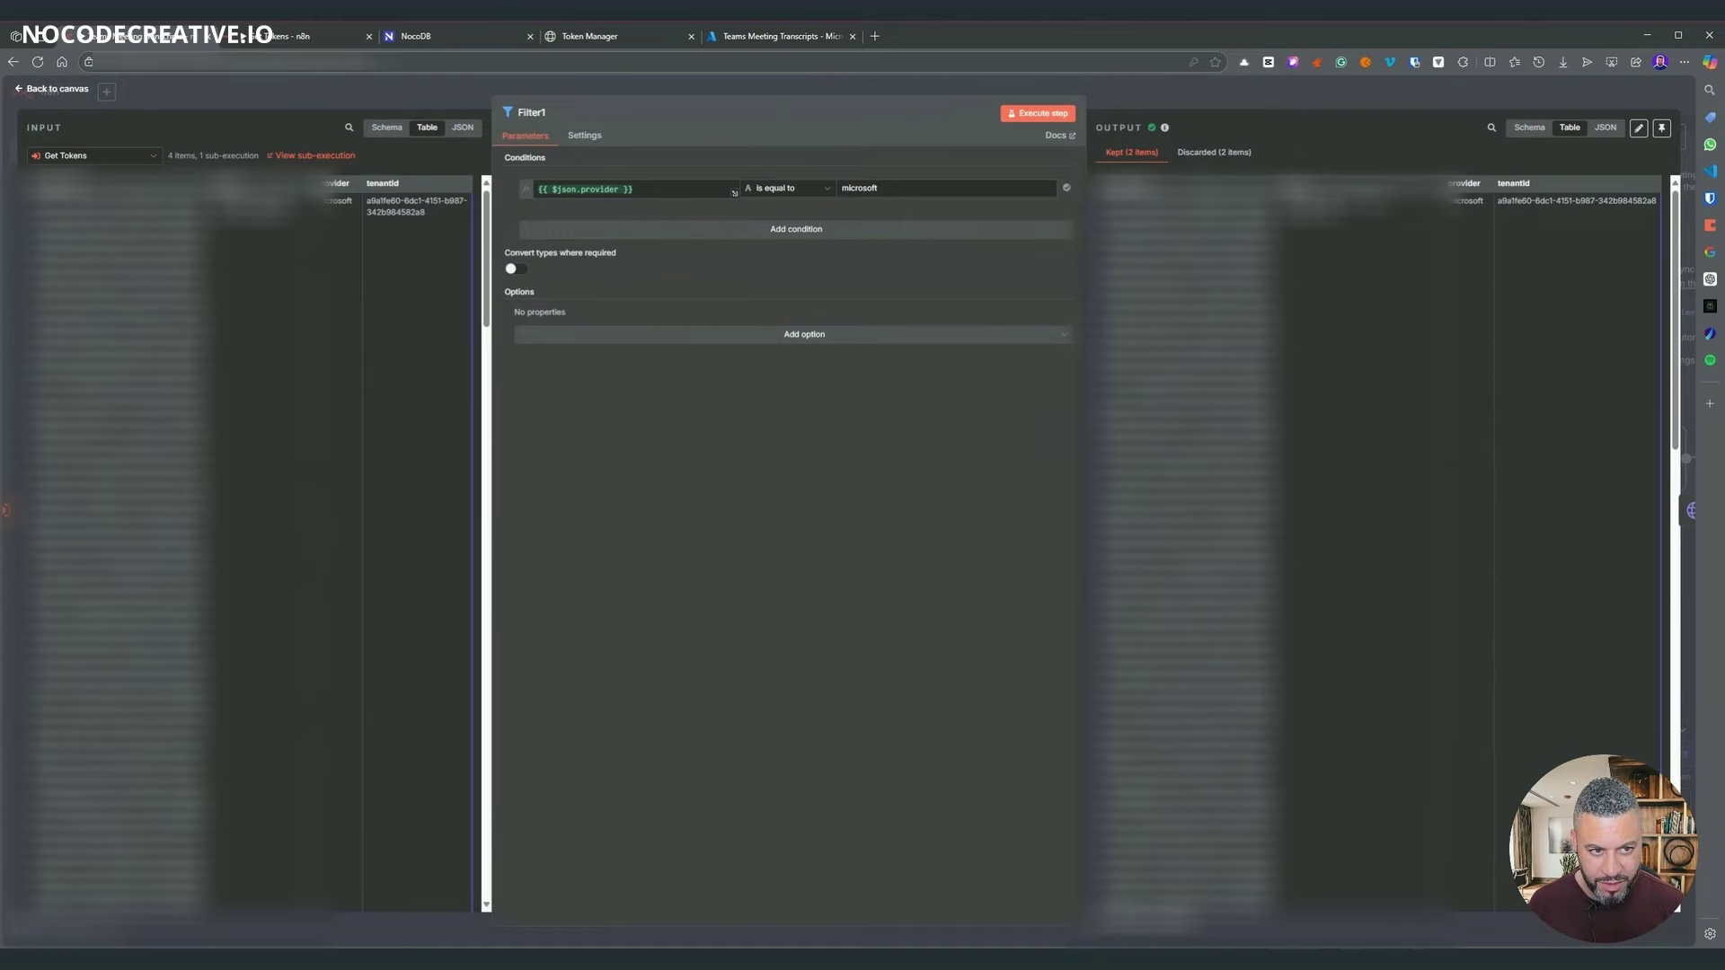
drag(1497, 201, 1675, 207)
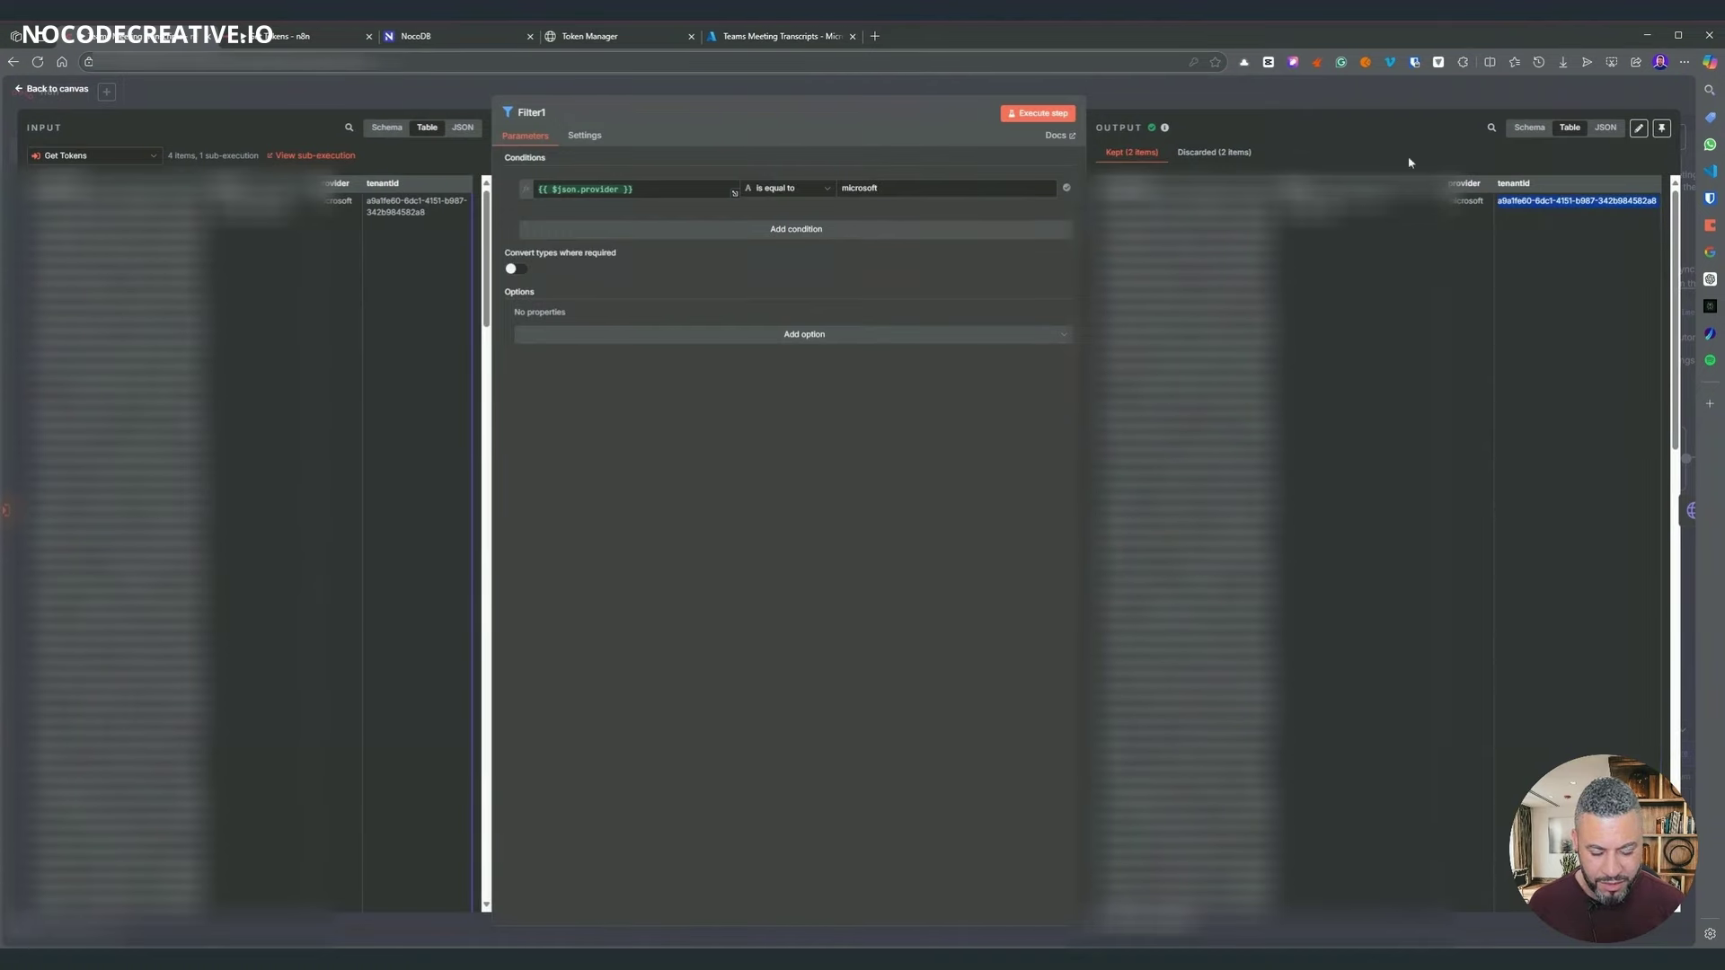
click(1203, 93)
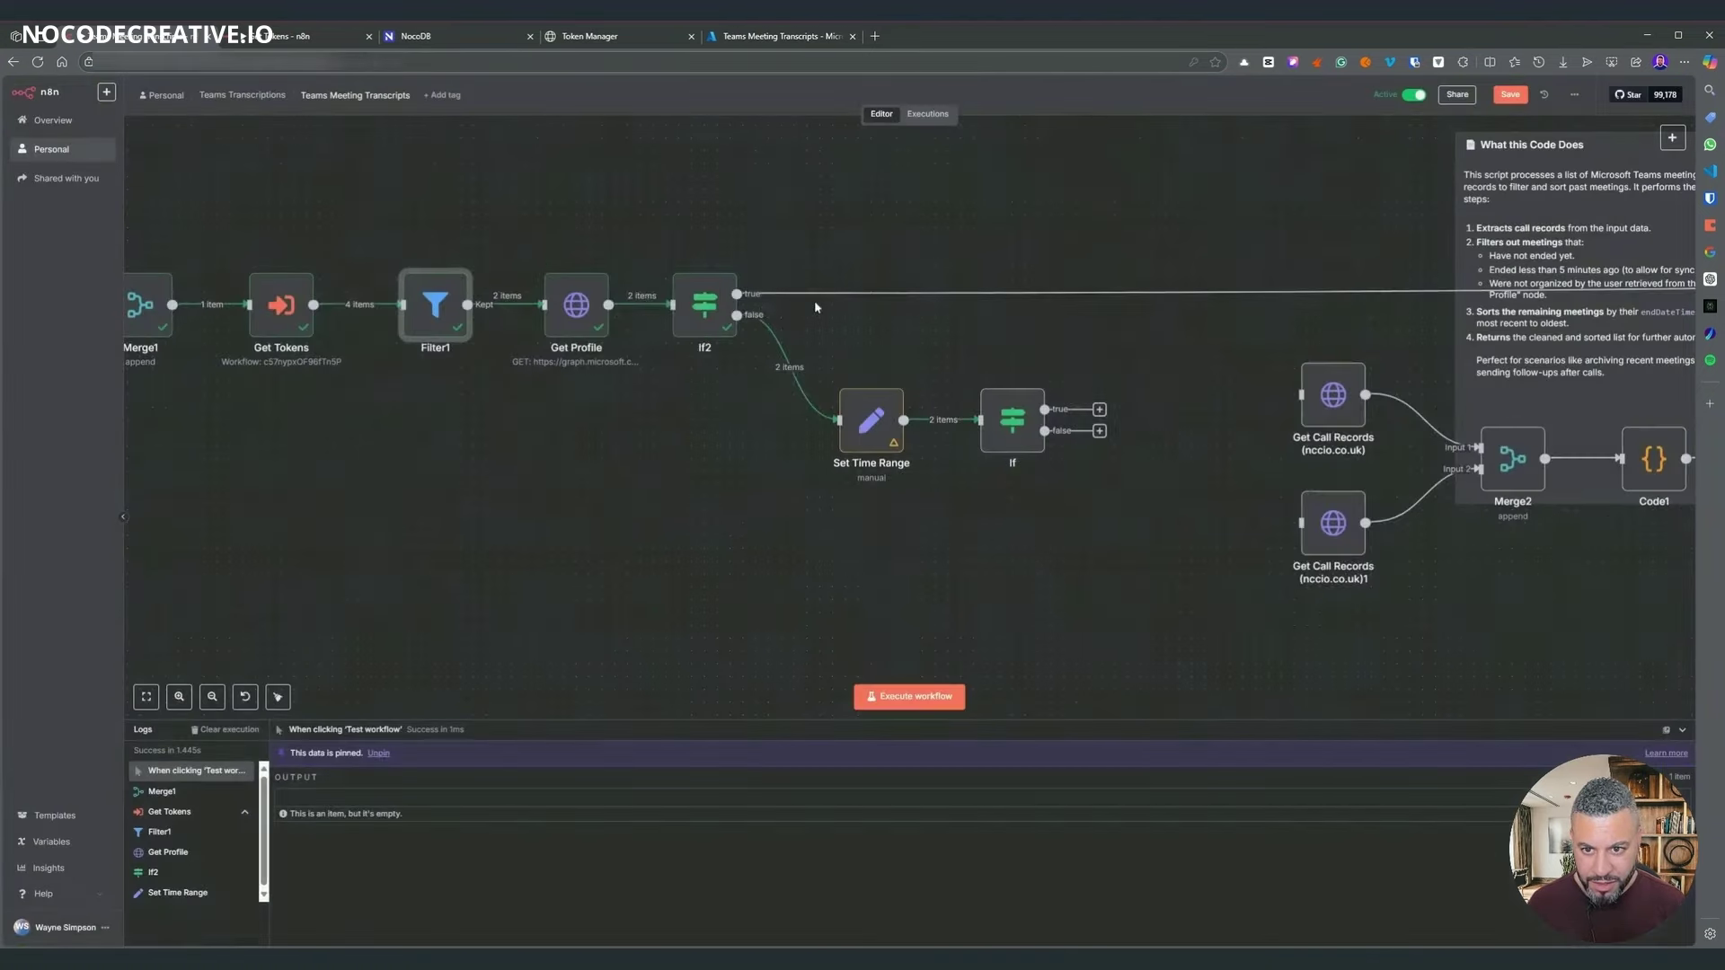
double_click(597, 297)
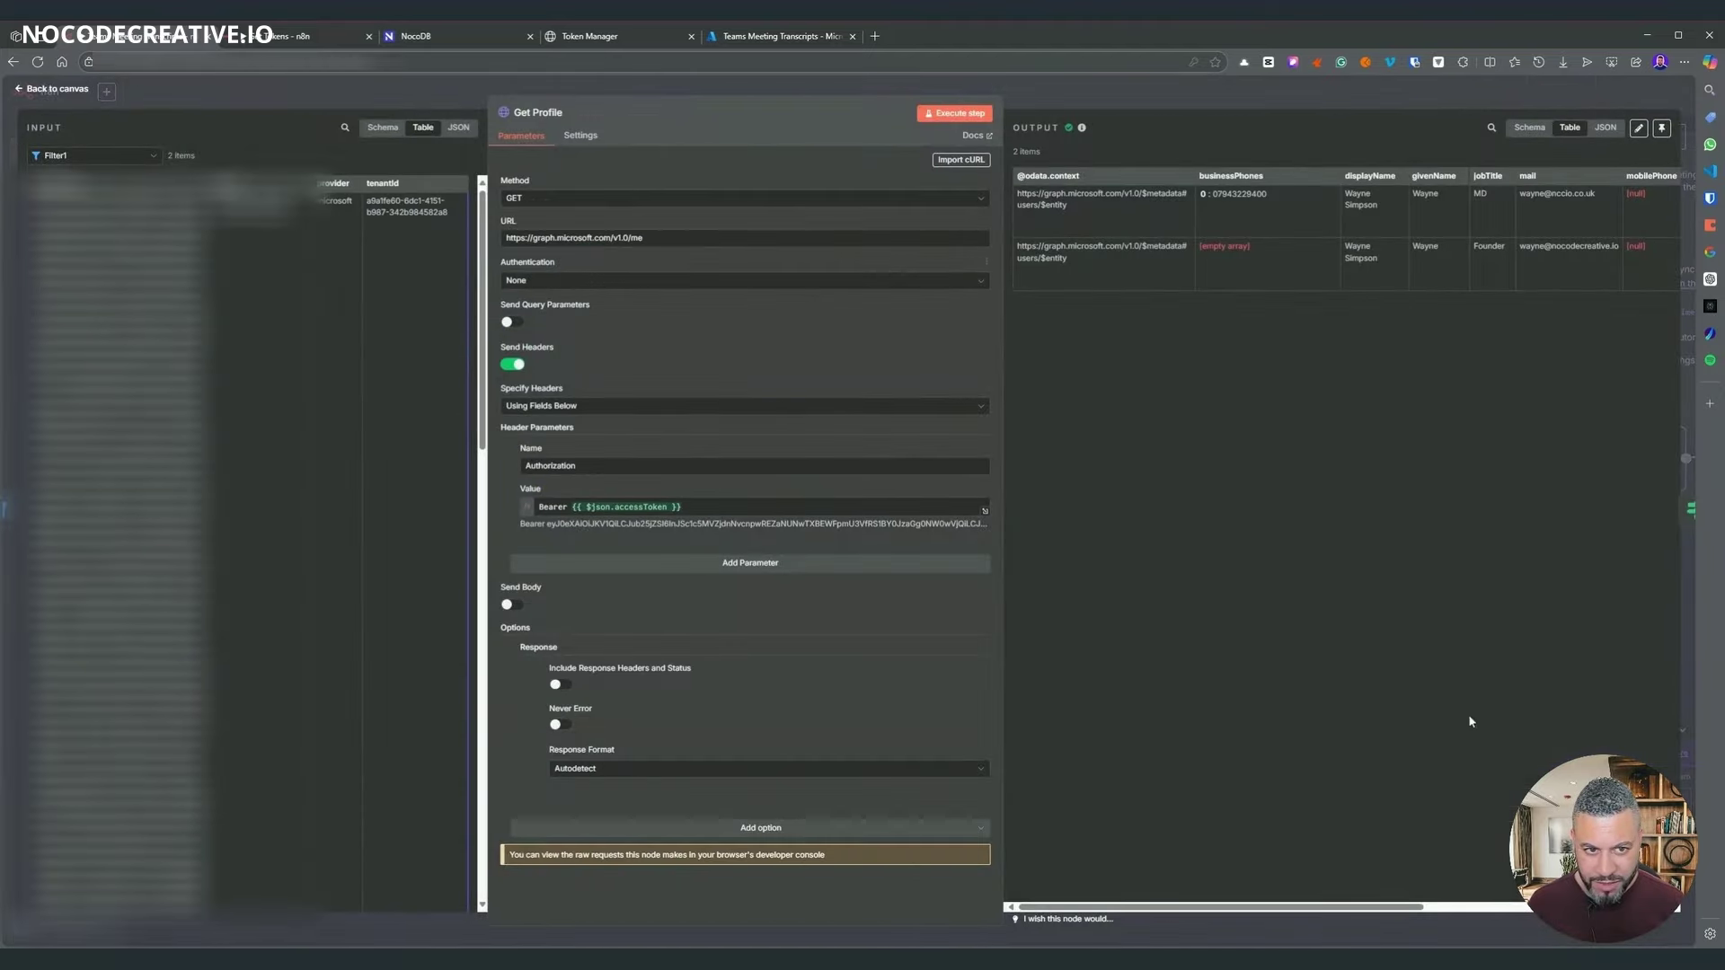
click(1261, 103)
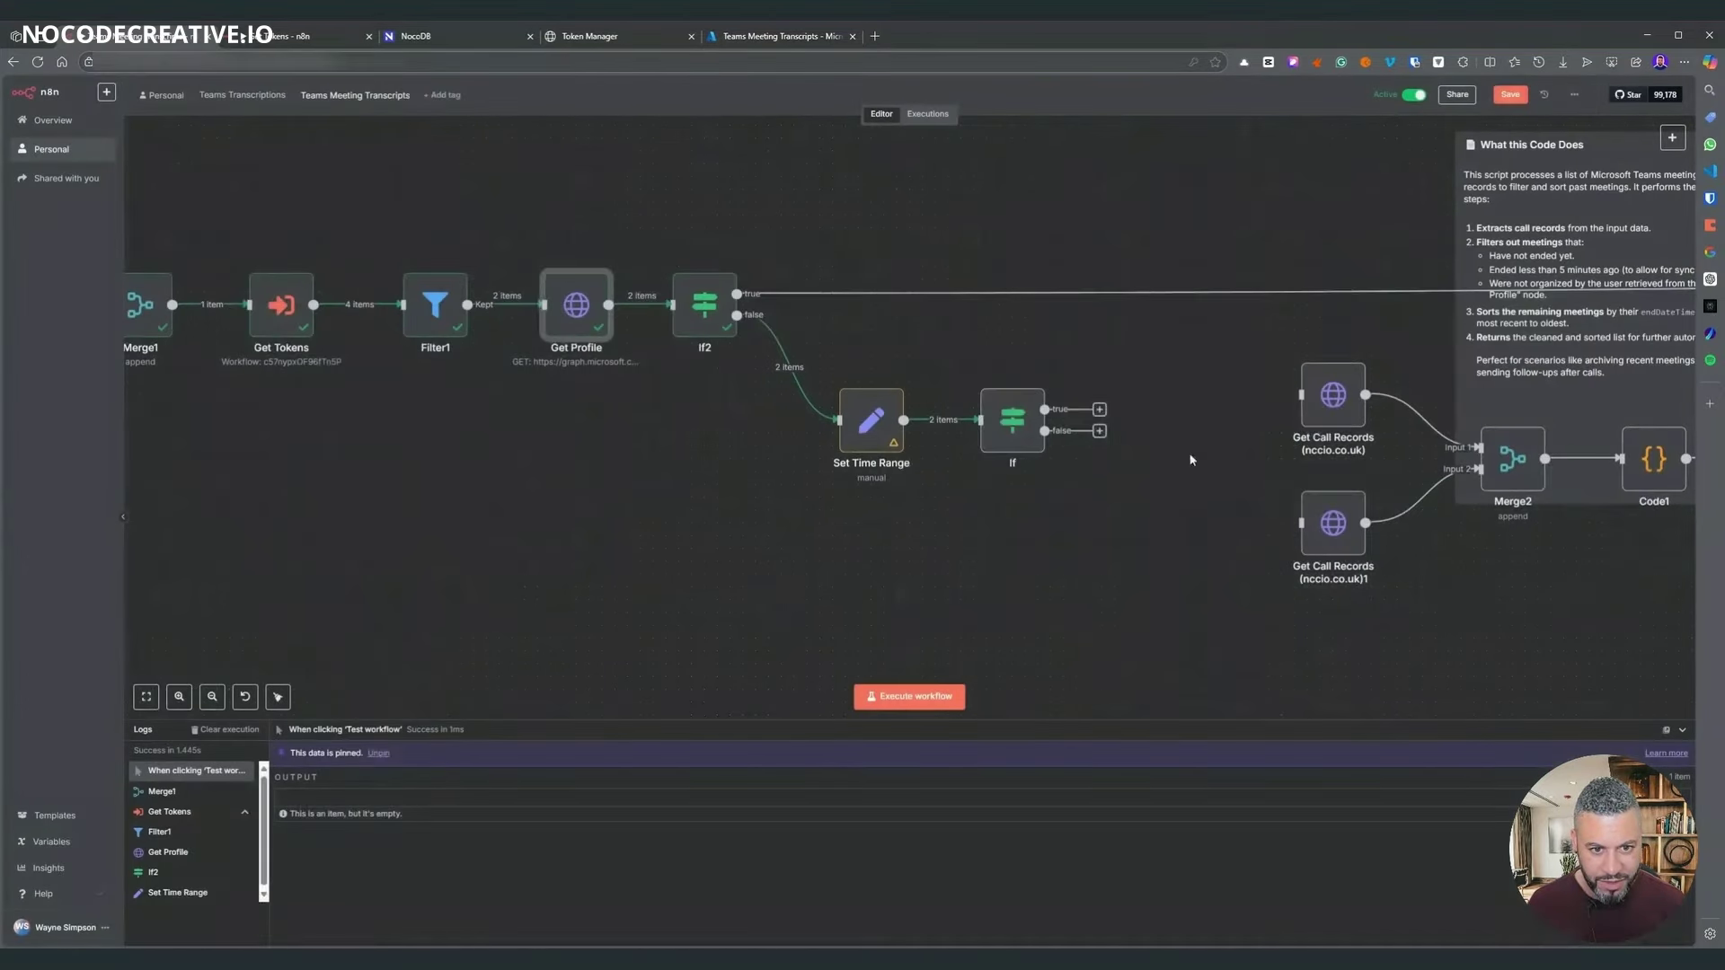
- Rerun Set Time Range so the If node receives fresh data
double_click(1012, 415)
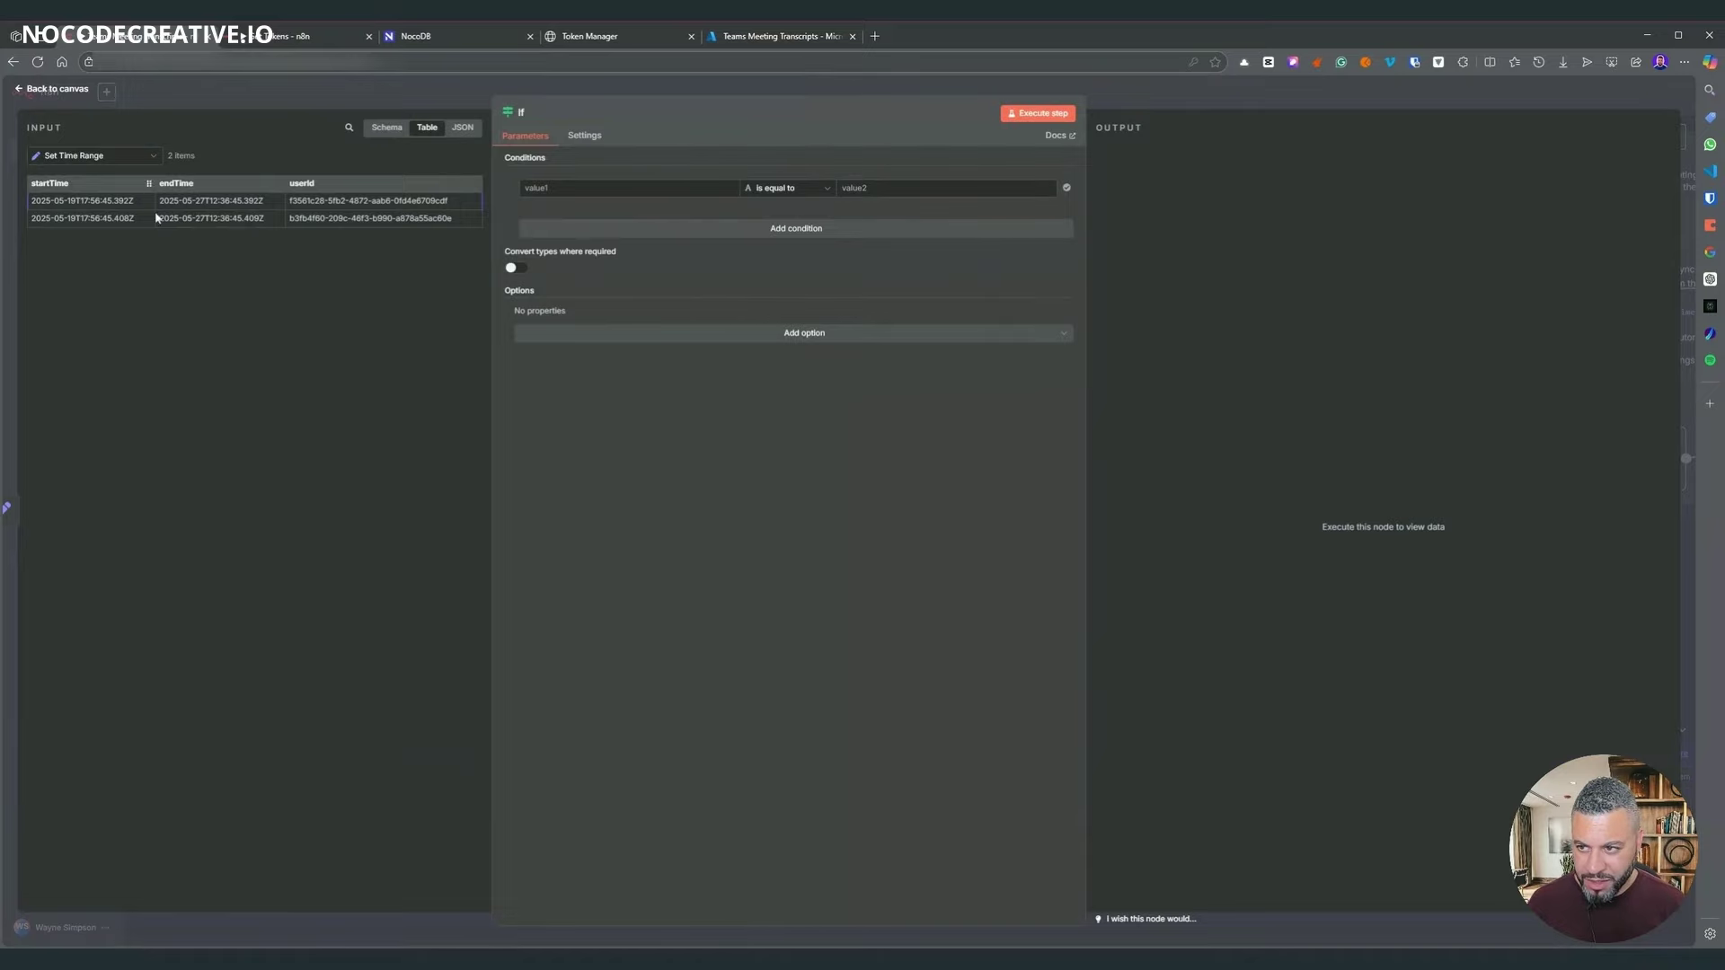
click(1208, 100)
right_click(880, 427)
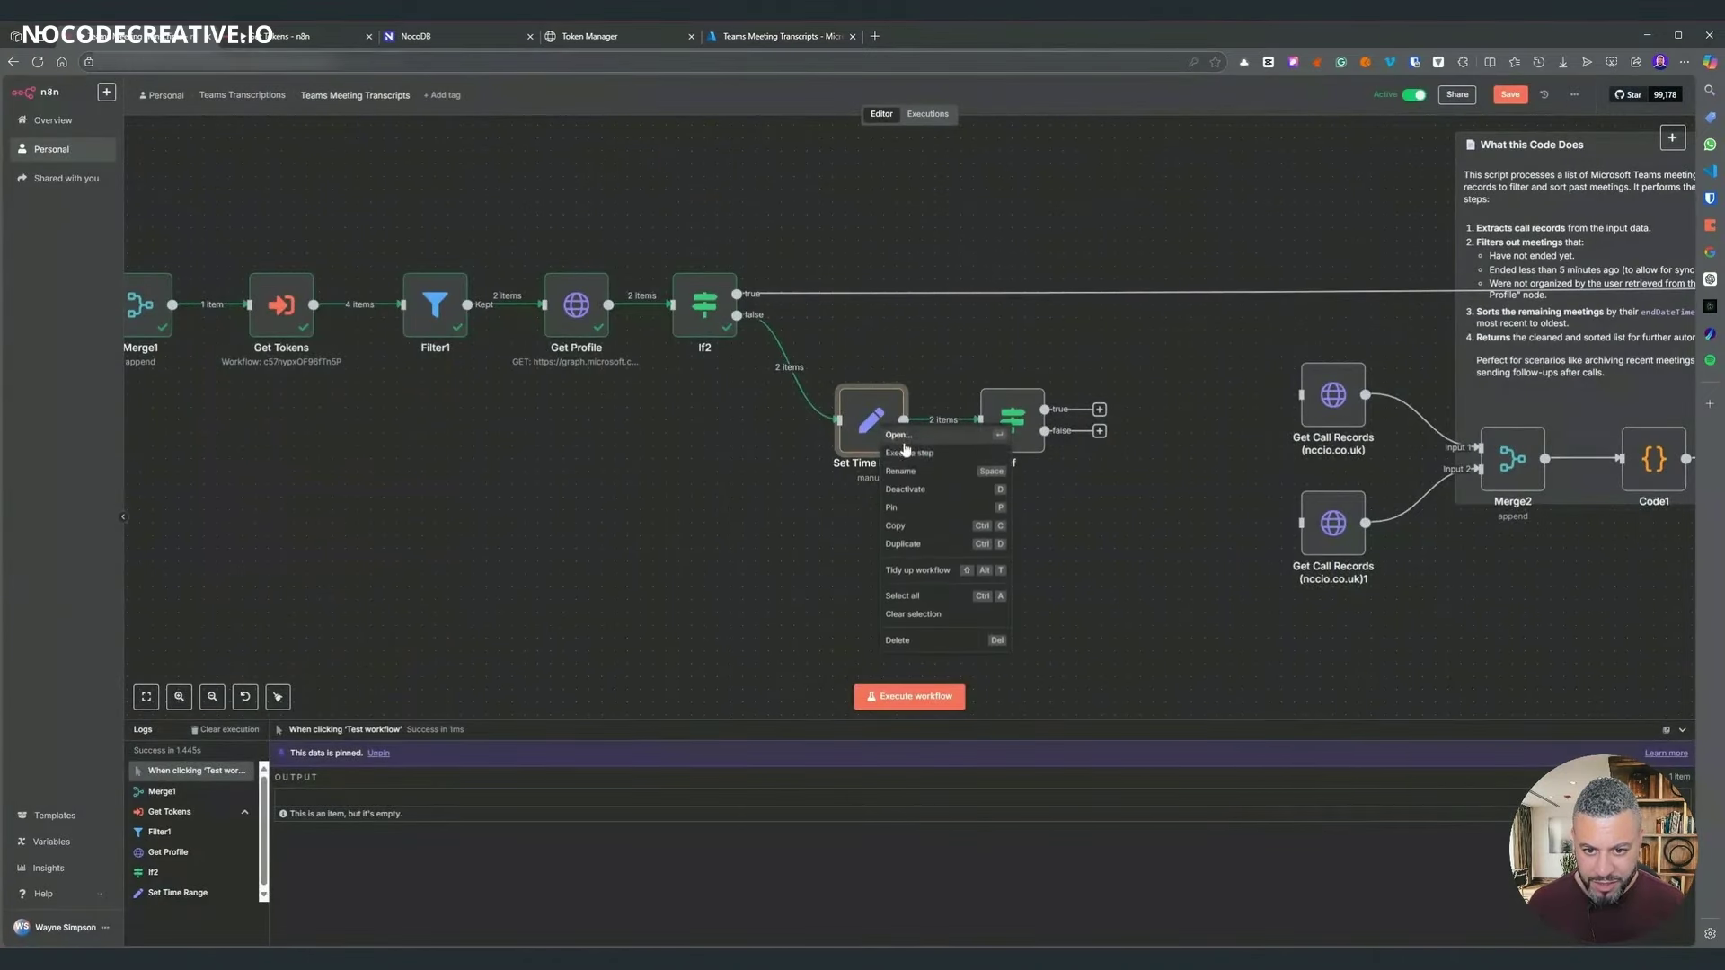
click(913, 451)
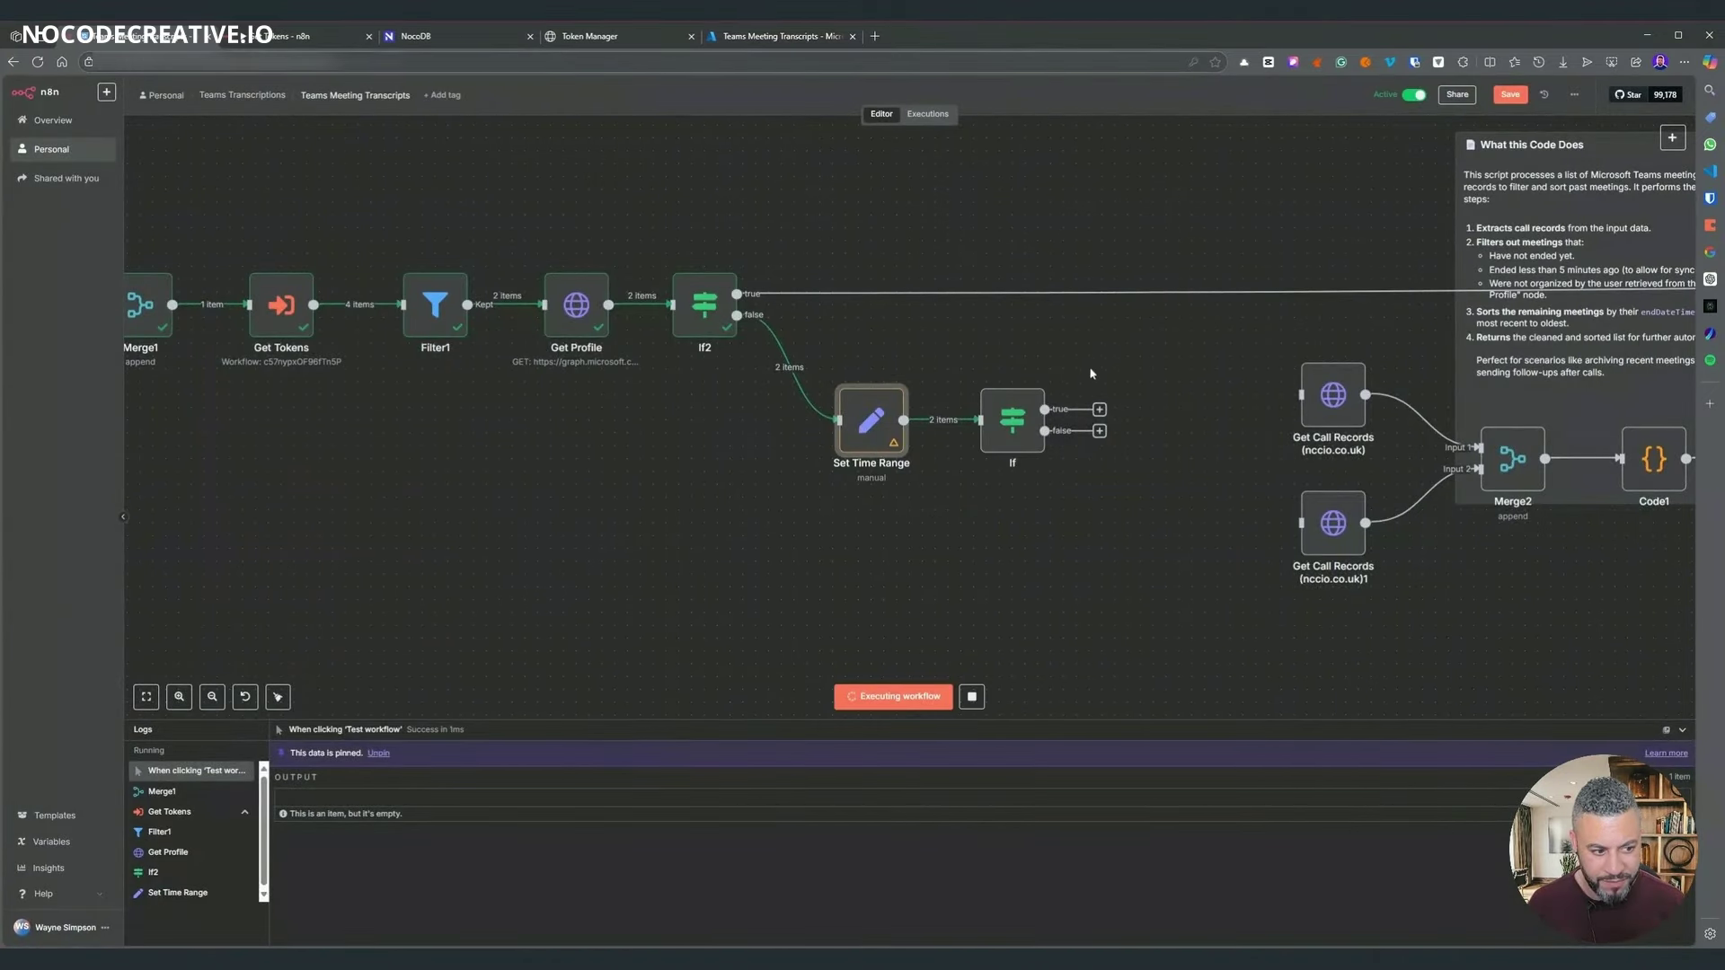
- Set the If condition to tenantId equals the first record's tenant ID and run it
double_click(1013, 413)
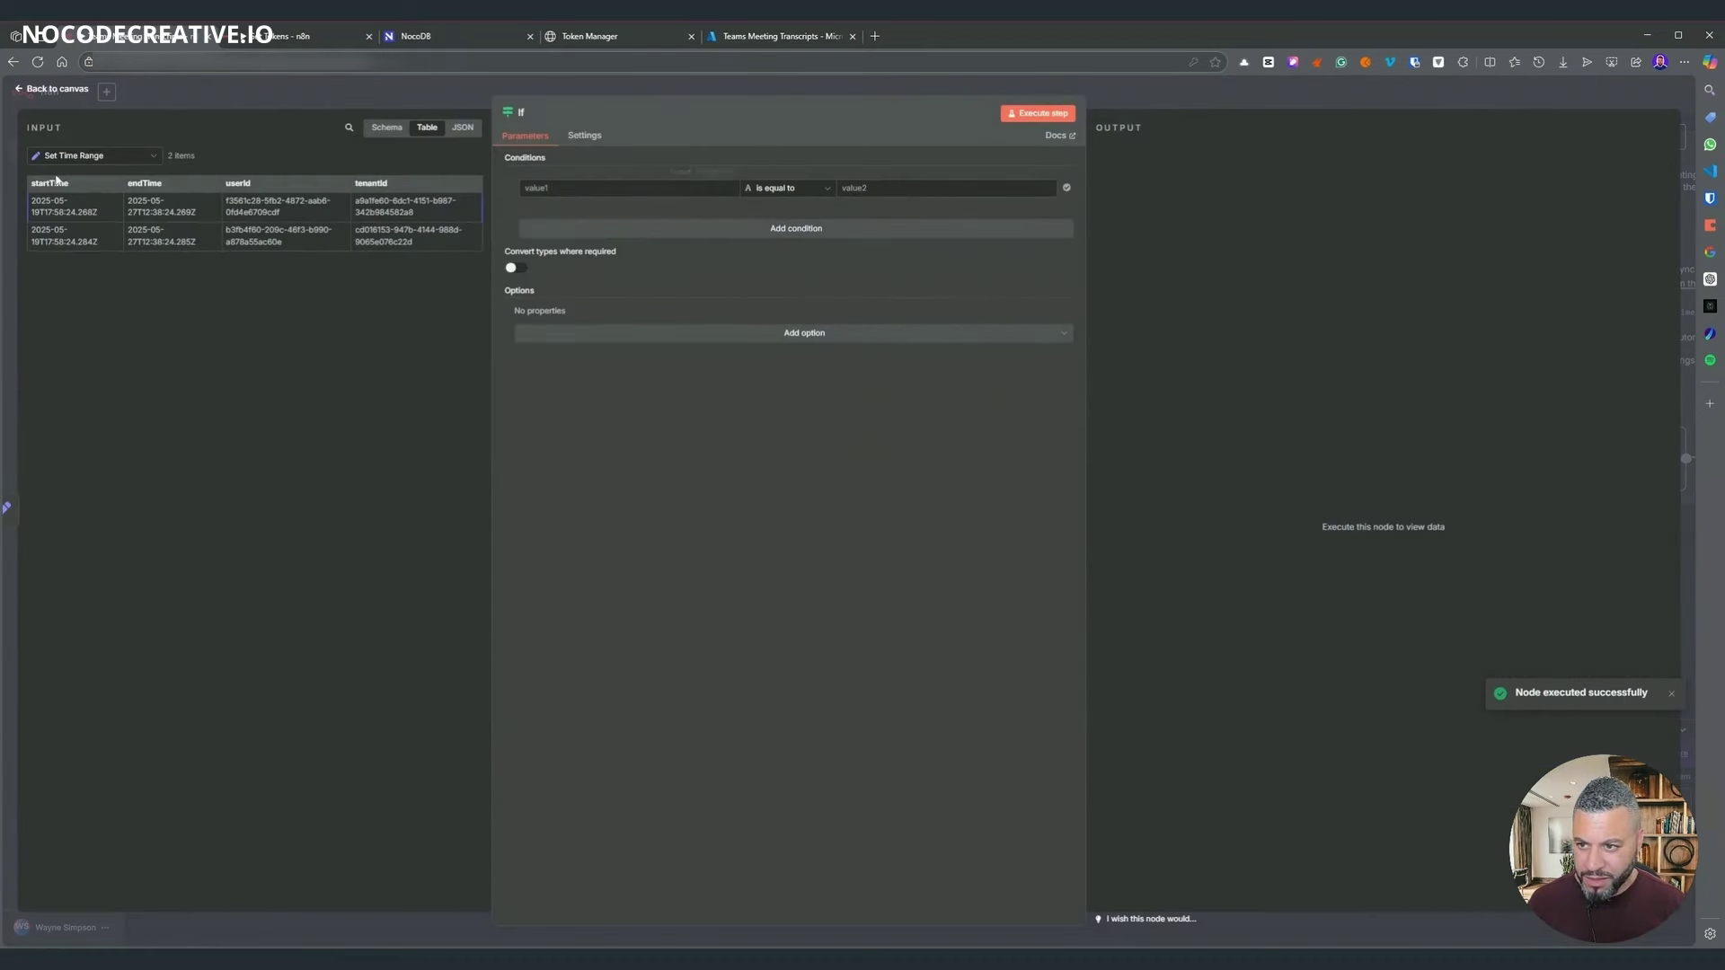
drag(361, 183, 629, 188)
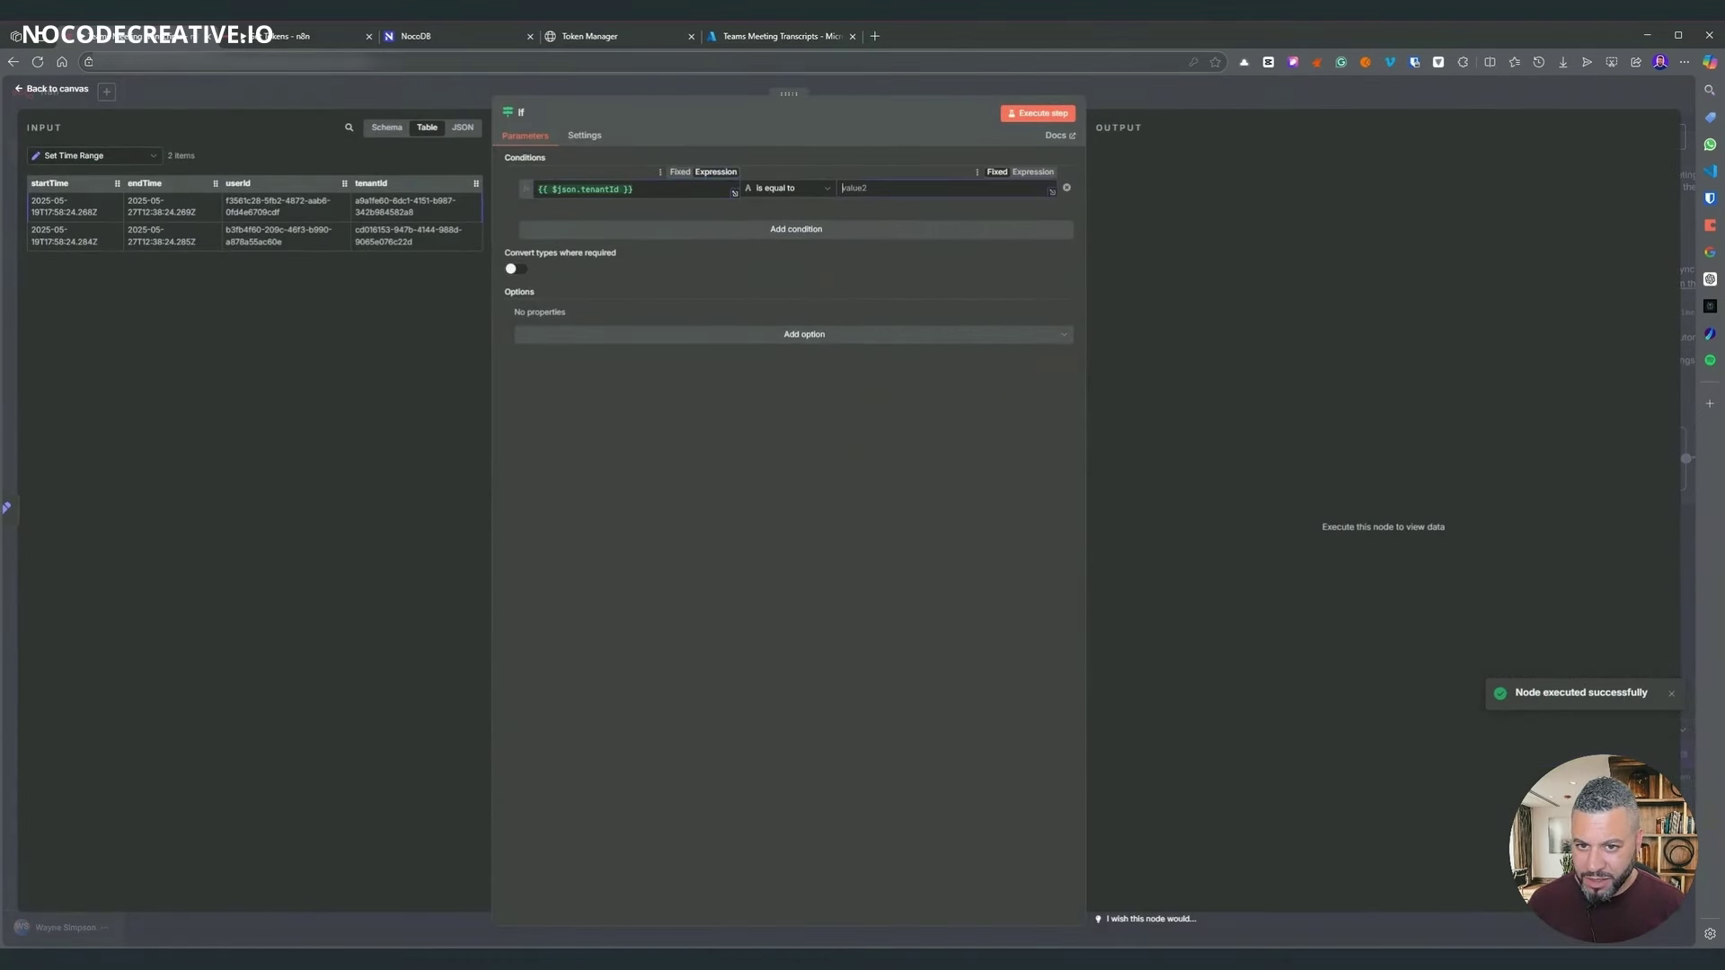
key(ctrl+v)
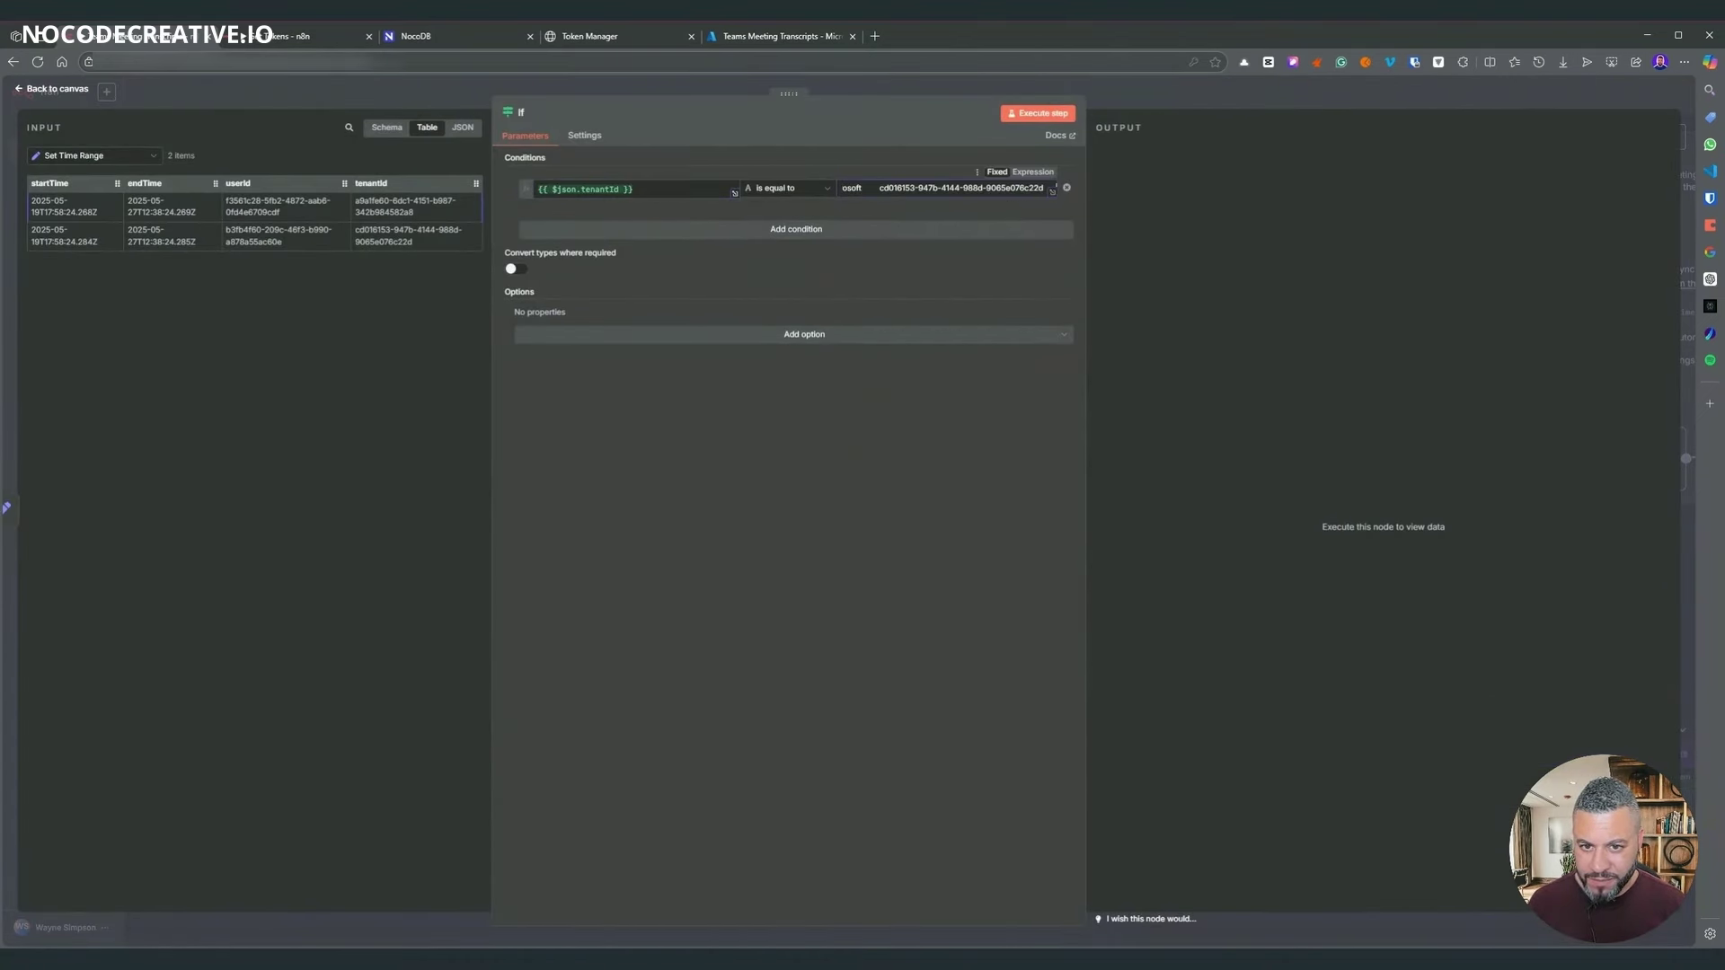
mouse_move(1047, 189)
mouse_down()
mouse_move(701, 182)
mouse_move(1025, 187)
mouse_up()
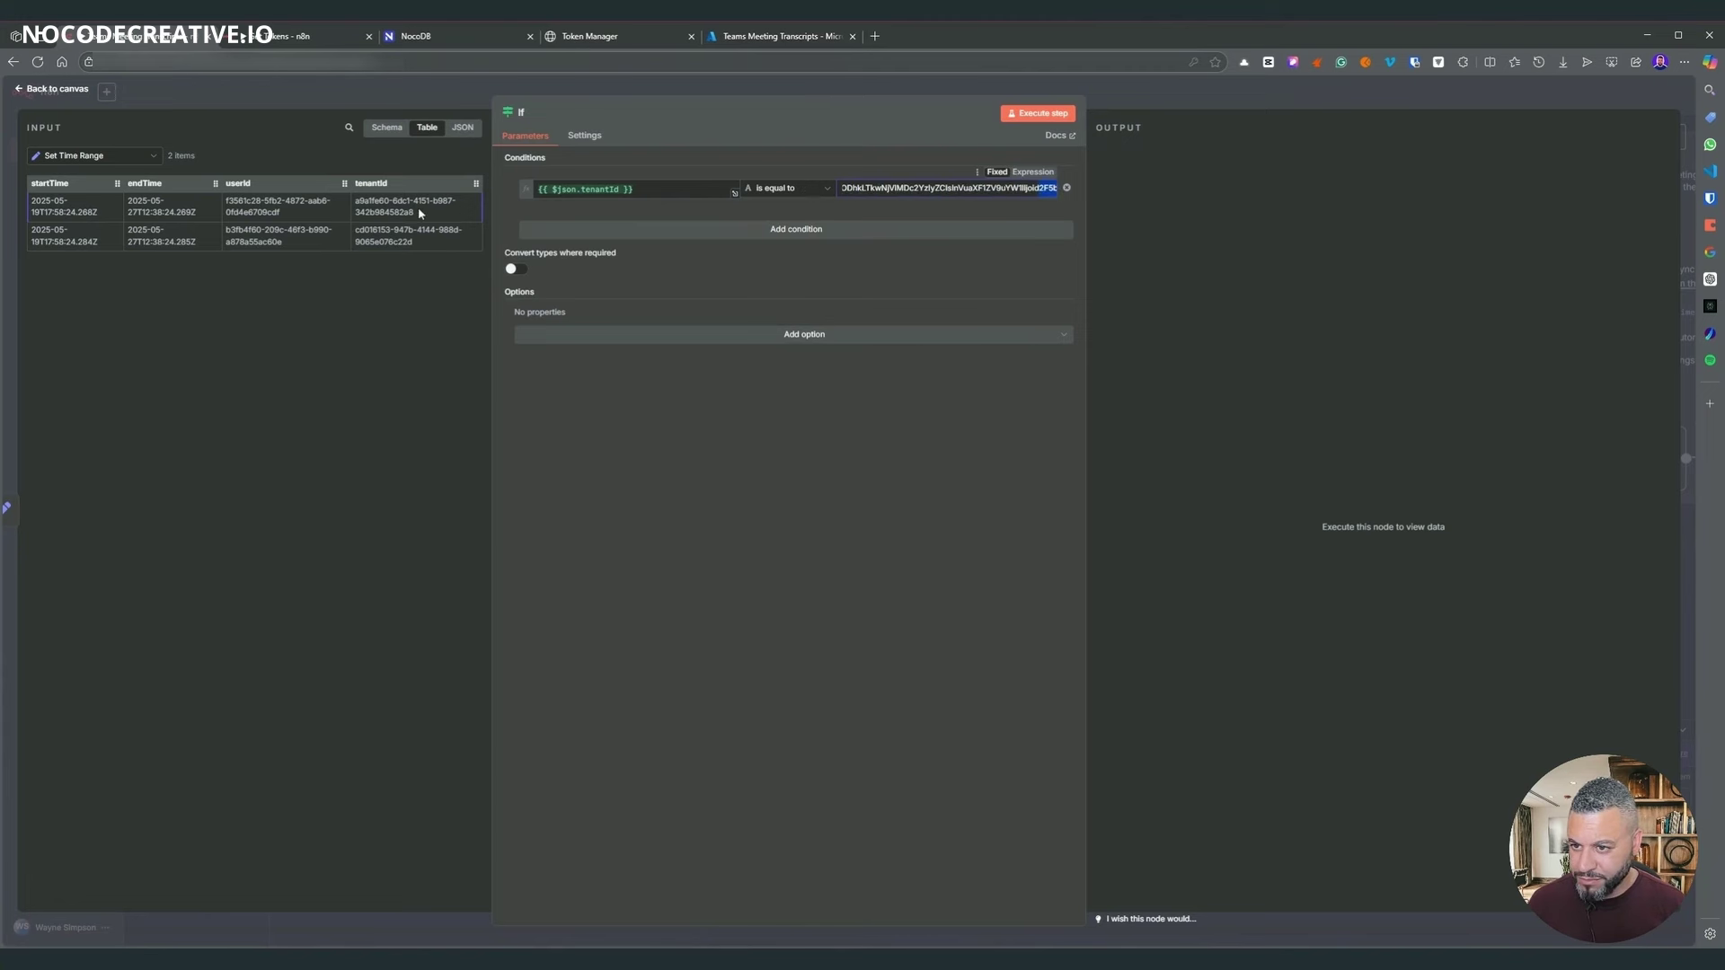
drag(418, 212, 368, 201)
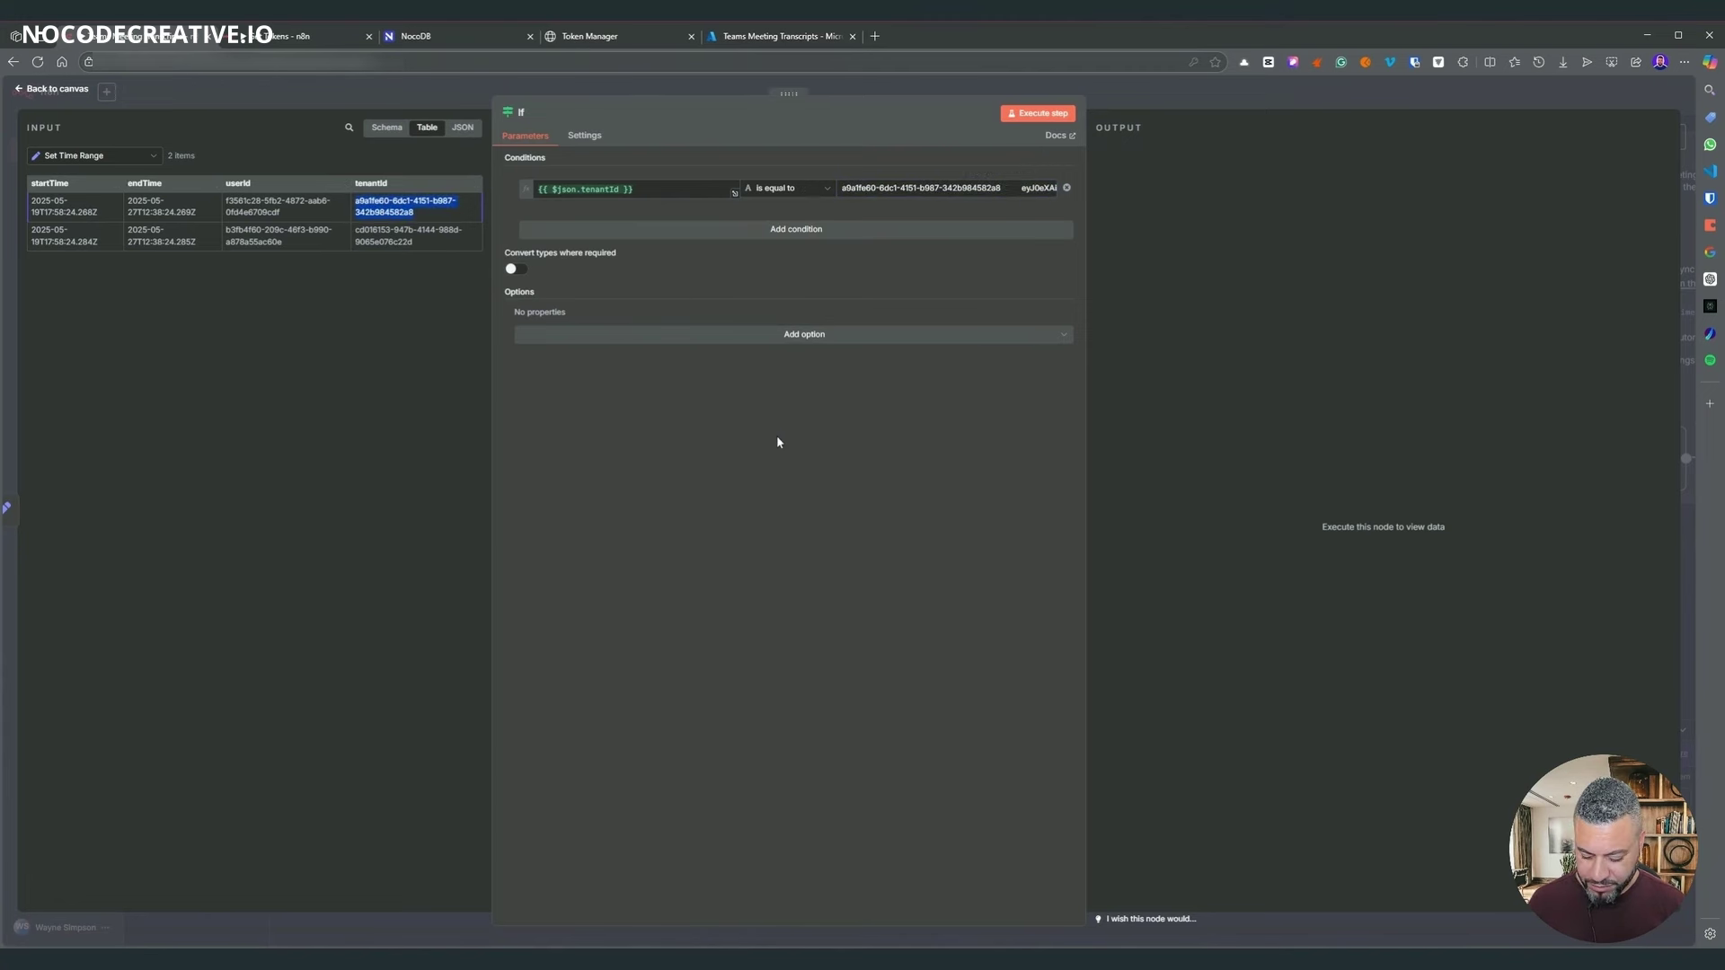
click(916, 187)
key(ctrl+a)
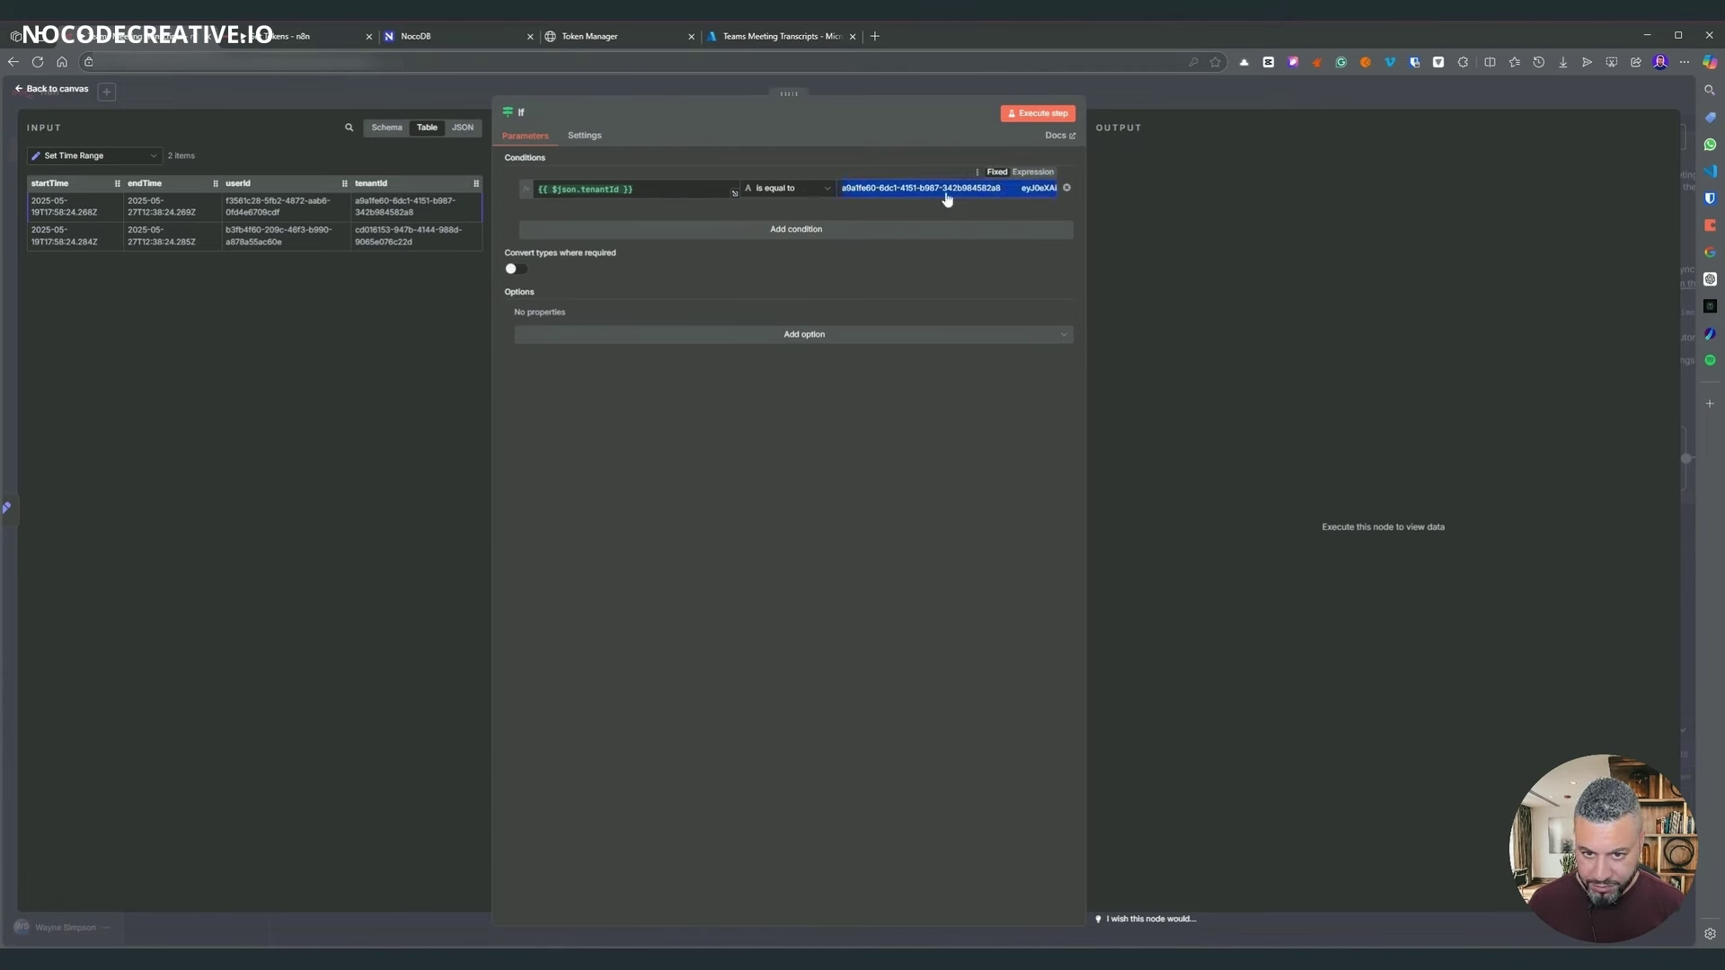
text(a9a1fe60-6dc1-4151-b987-342b984582a8)
click(1060, 116)
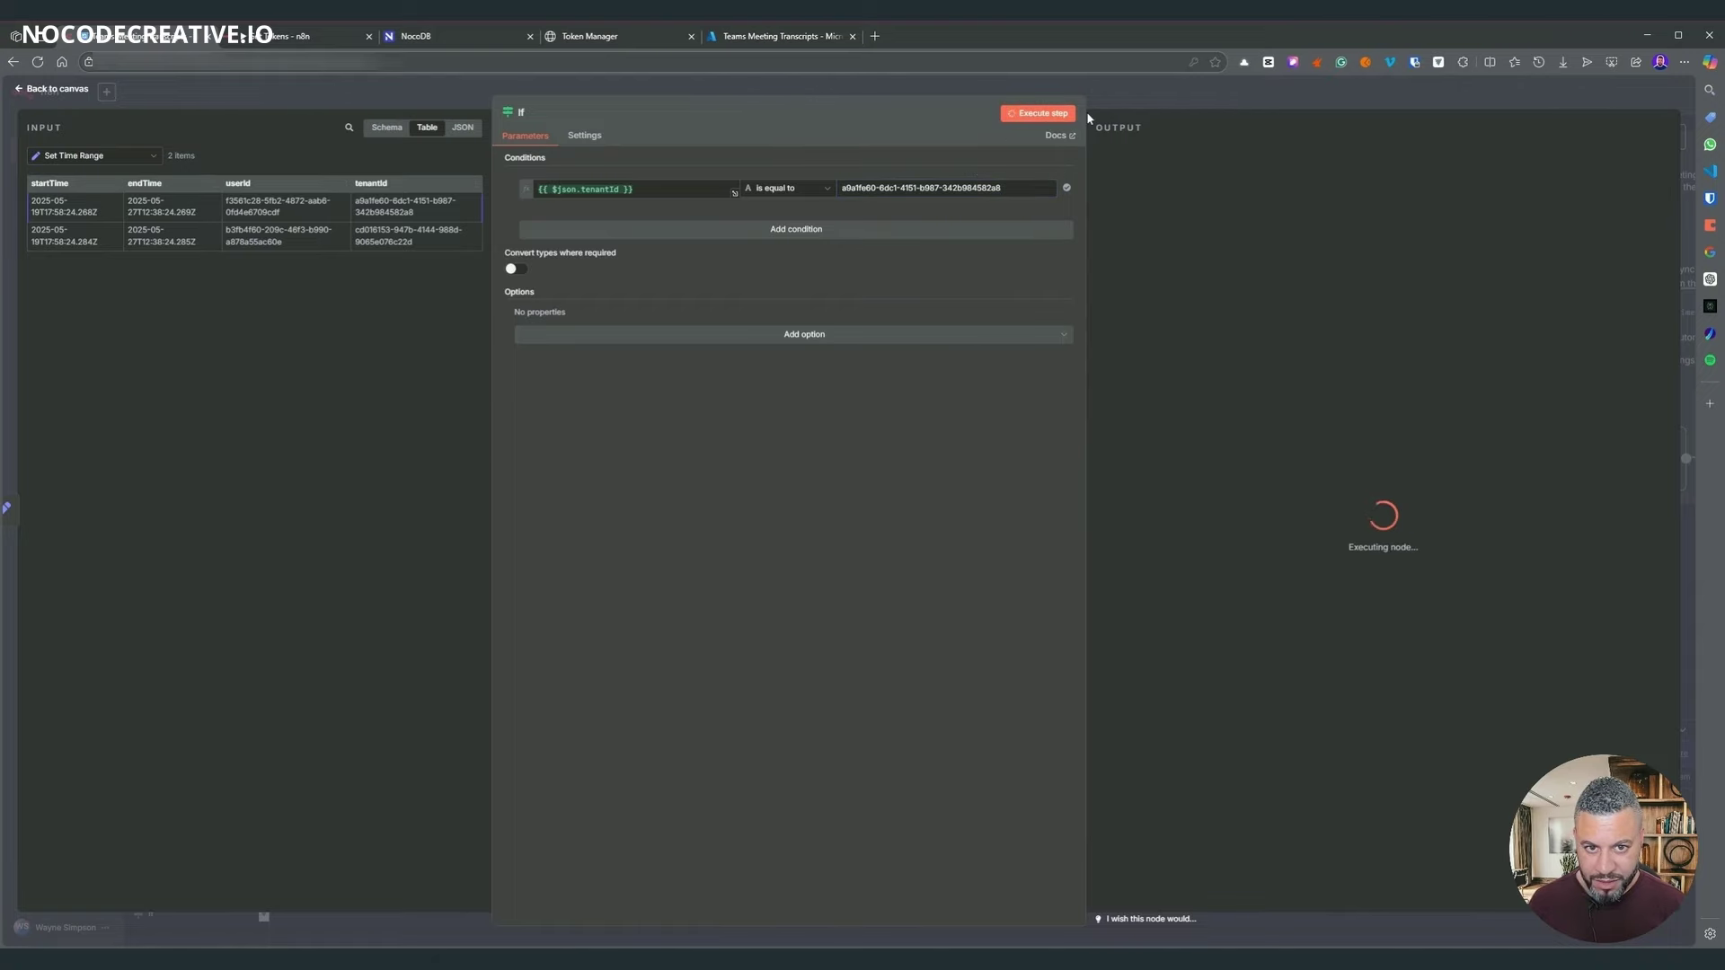
key(Escape)
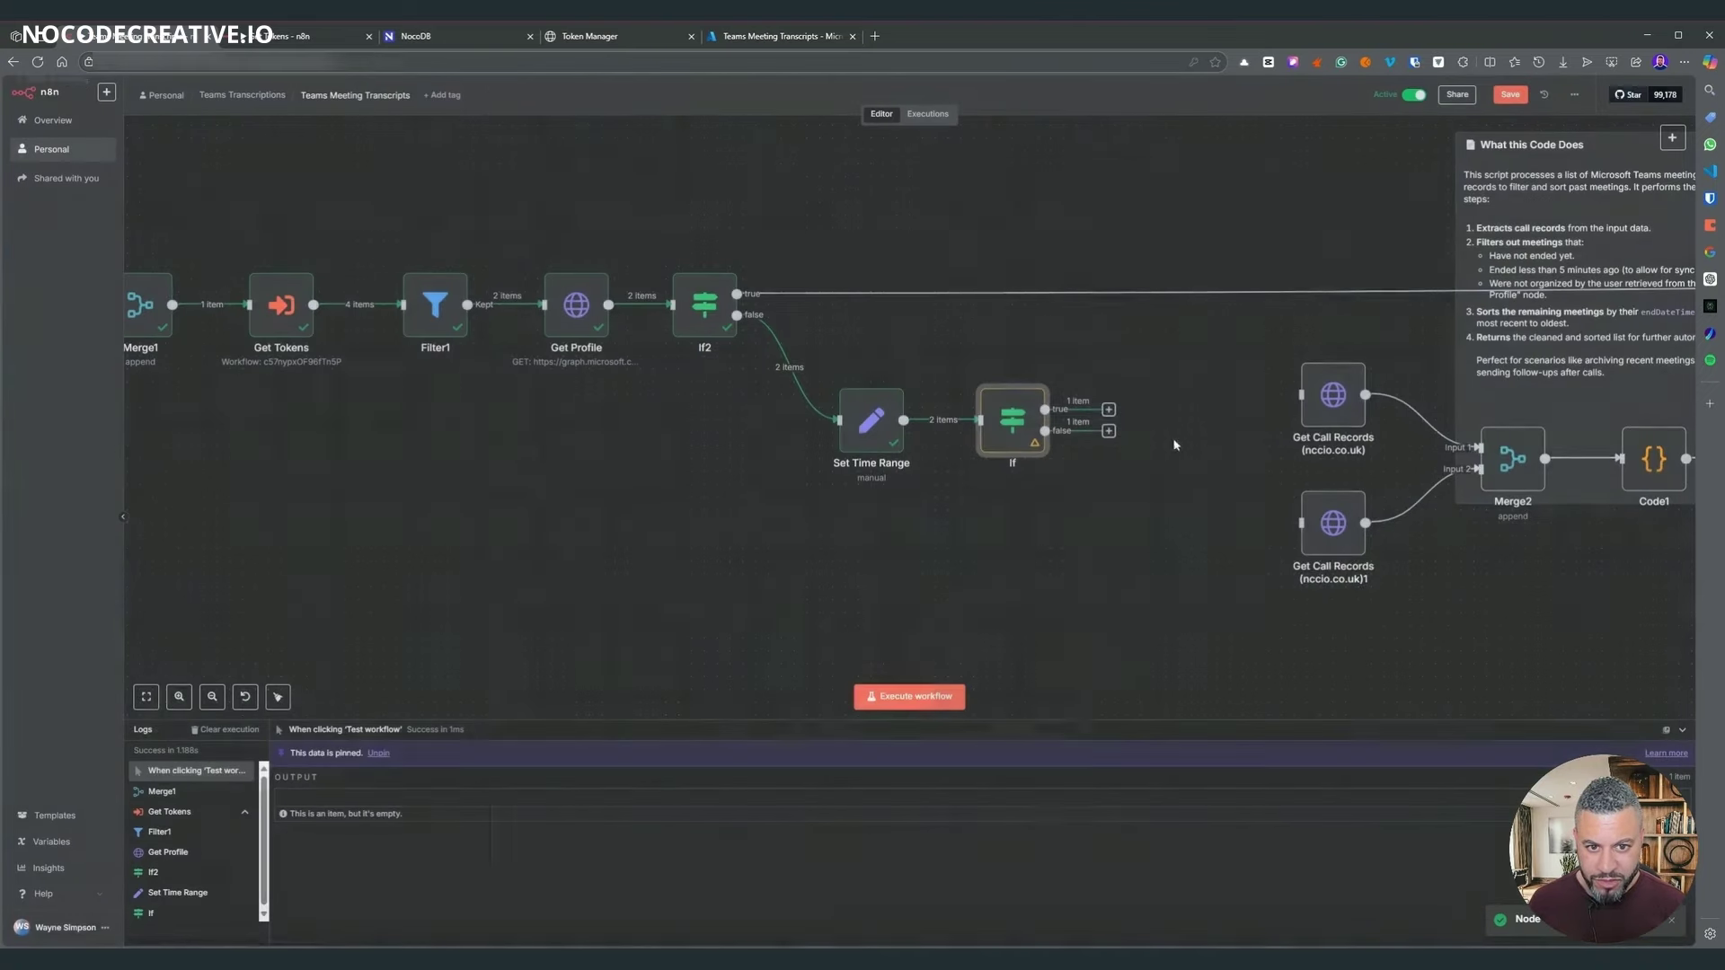
drag(1299, 402, 1301, 395)
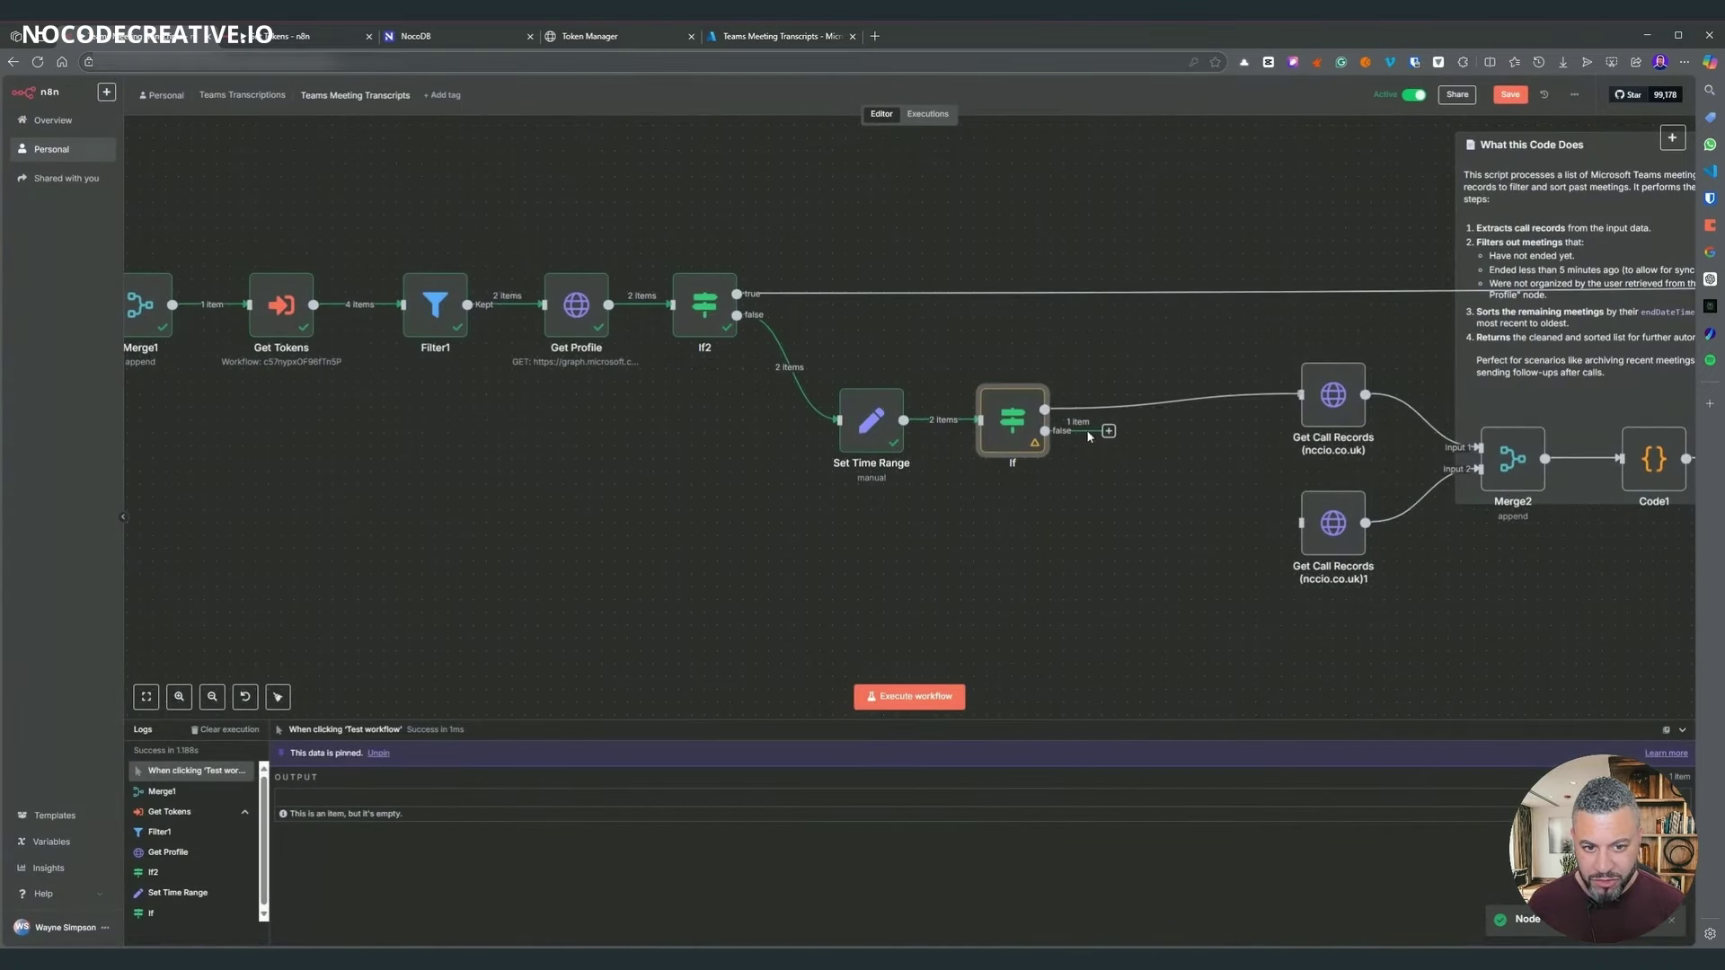
drag(1107, 432, 1300, 523)
scroll(705, 585, down, 3)
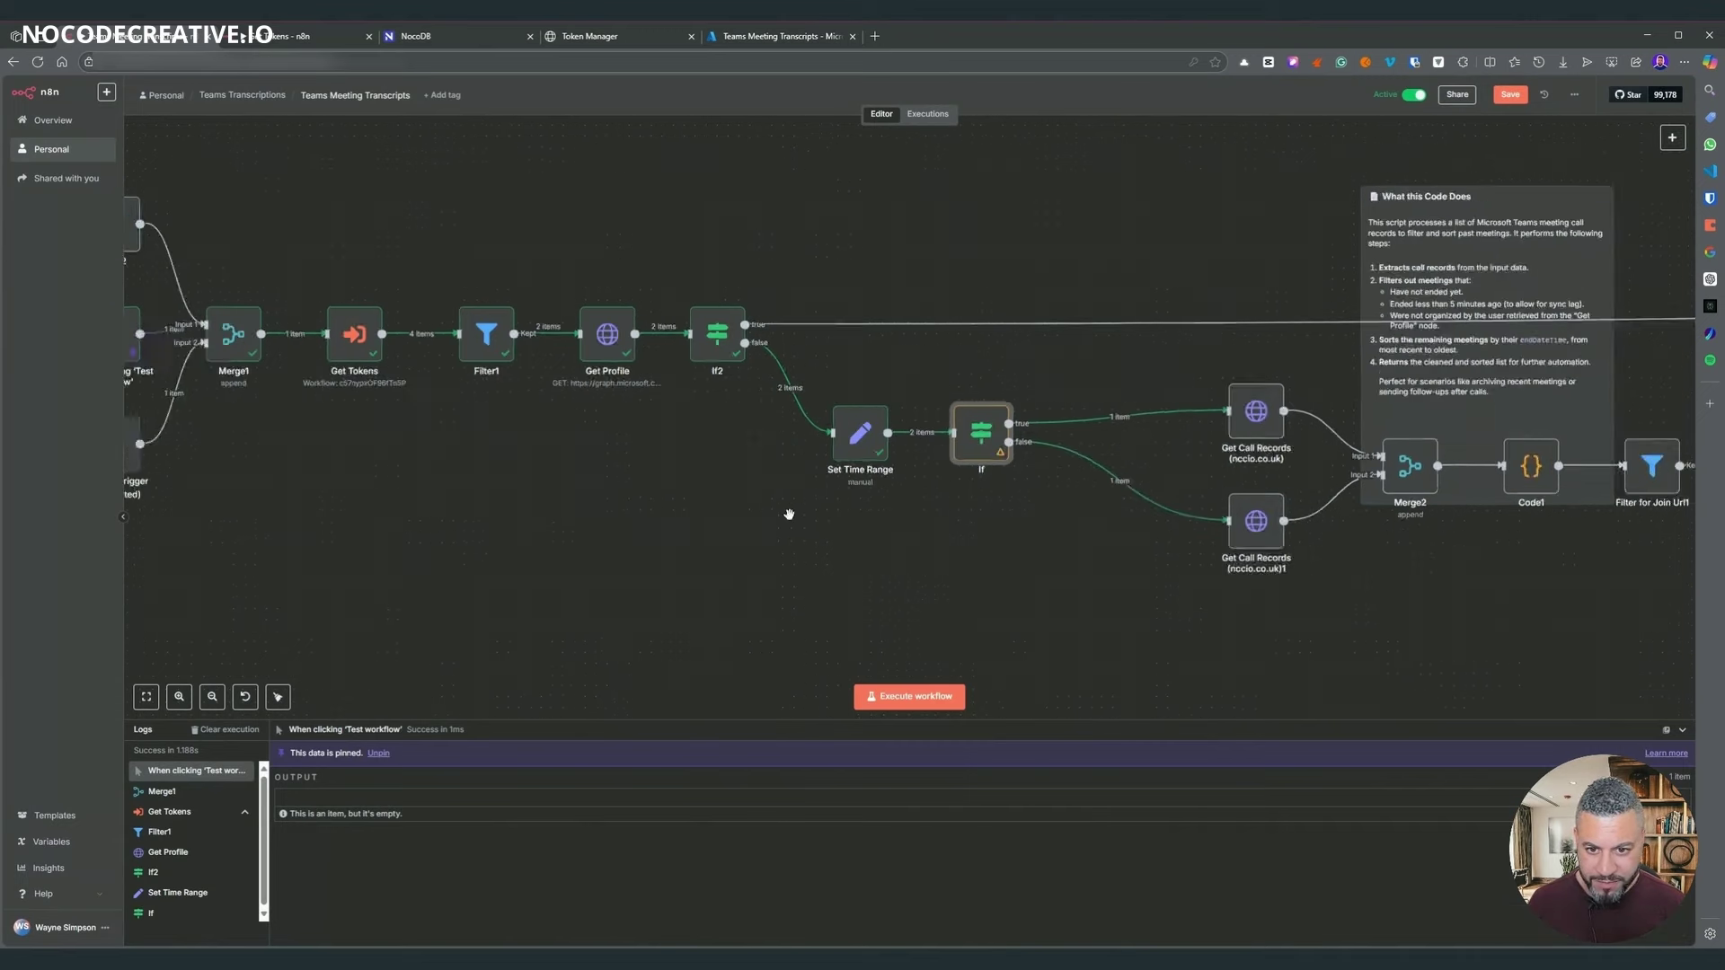
drag(704, 585, 871, 567)
drag(231, 191, 1218, 625)
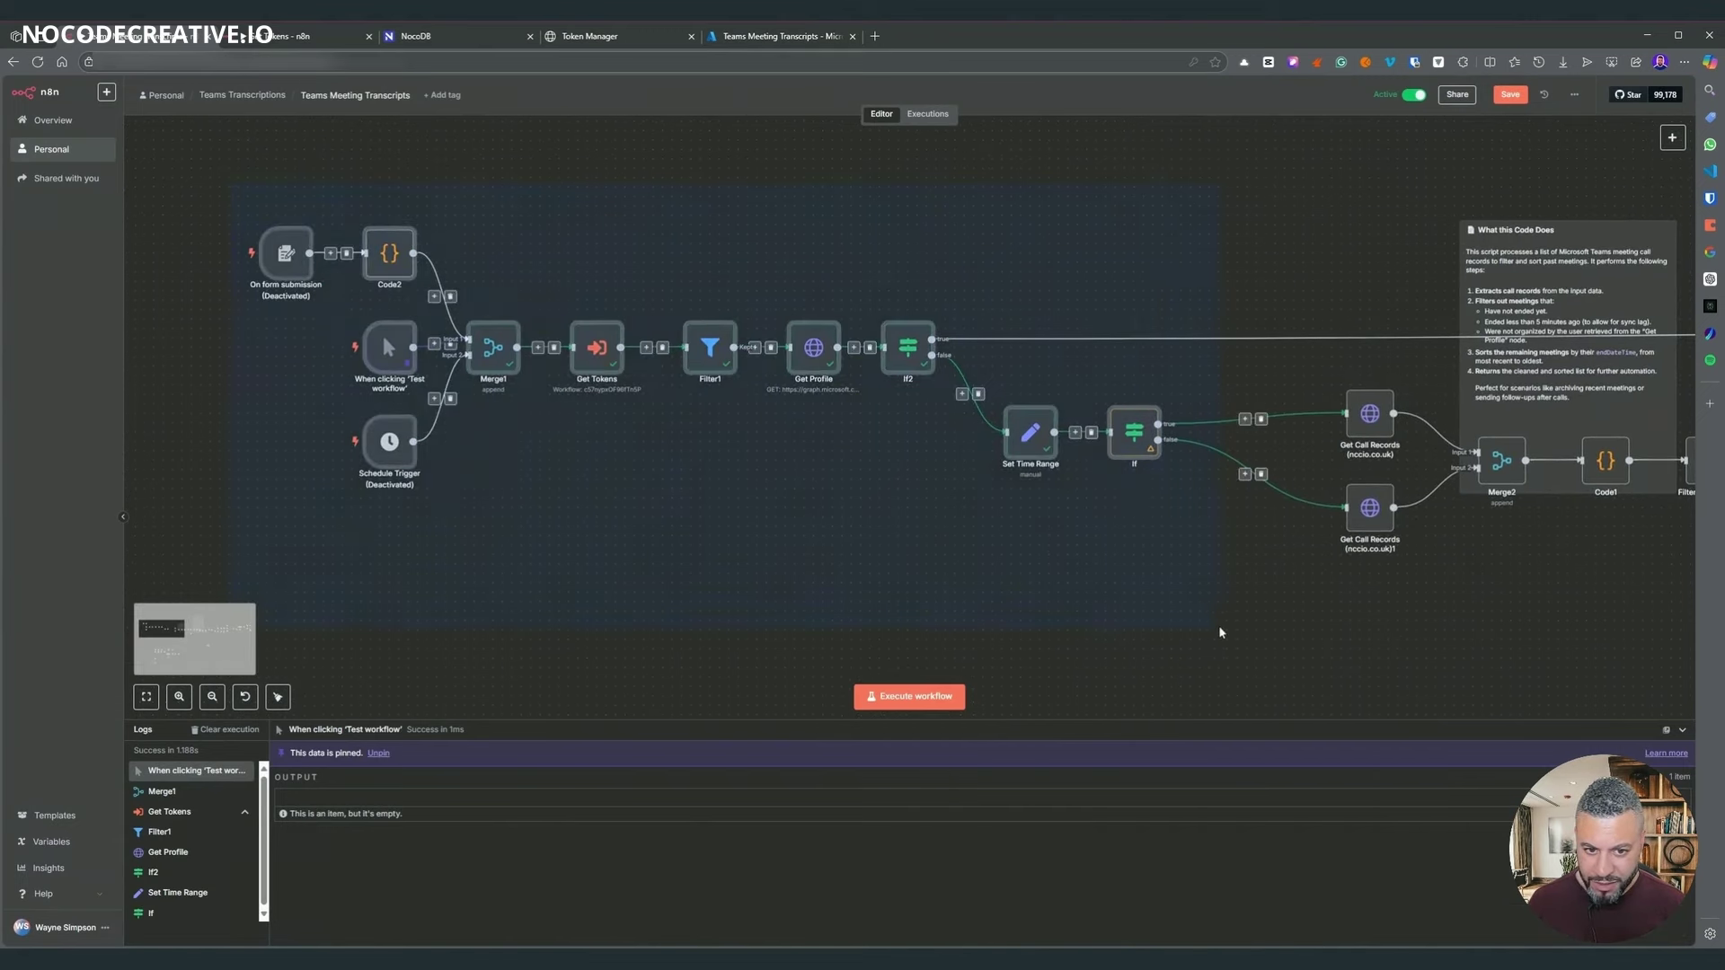
drag(1117, 443, 1231, 469)
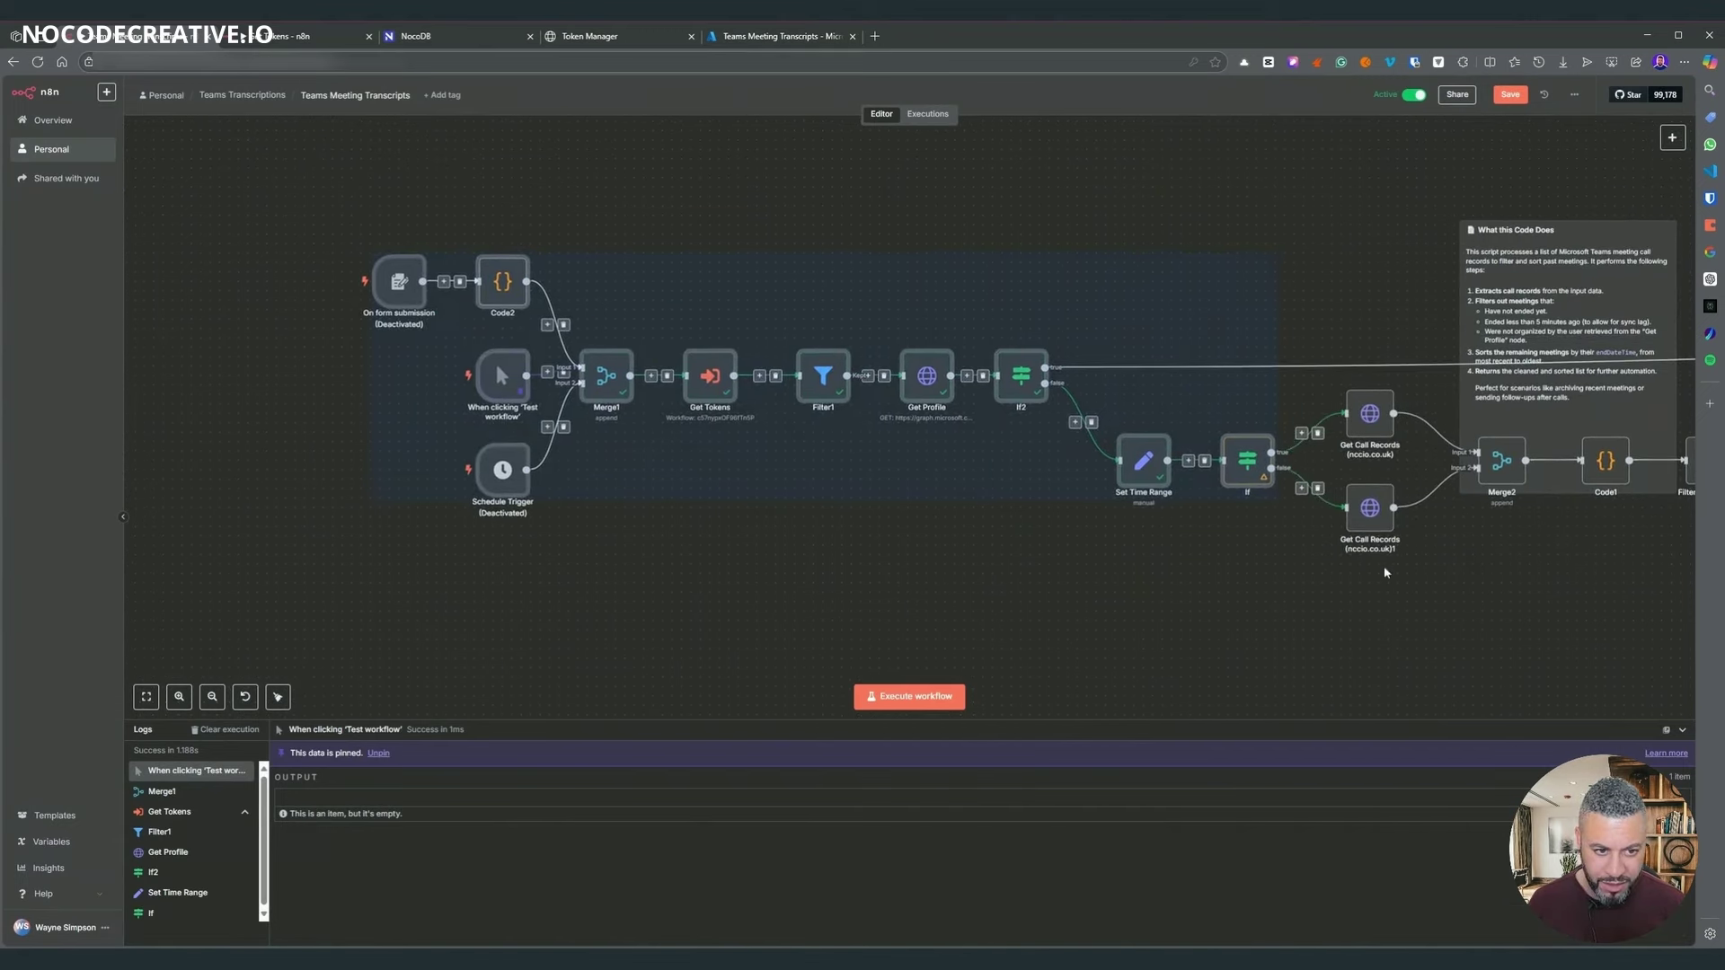
mouse_move(1448, 550)
mouse_down()
mouse_move(1140, 563)
mouse_move(819, 532)
mouse_up()
drag(992, 557, 311, 468)
drag(516, 493, 1193, 538)
click(1304, 412)
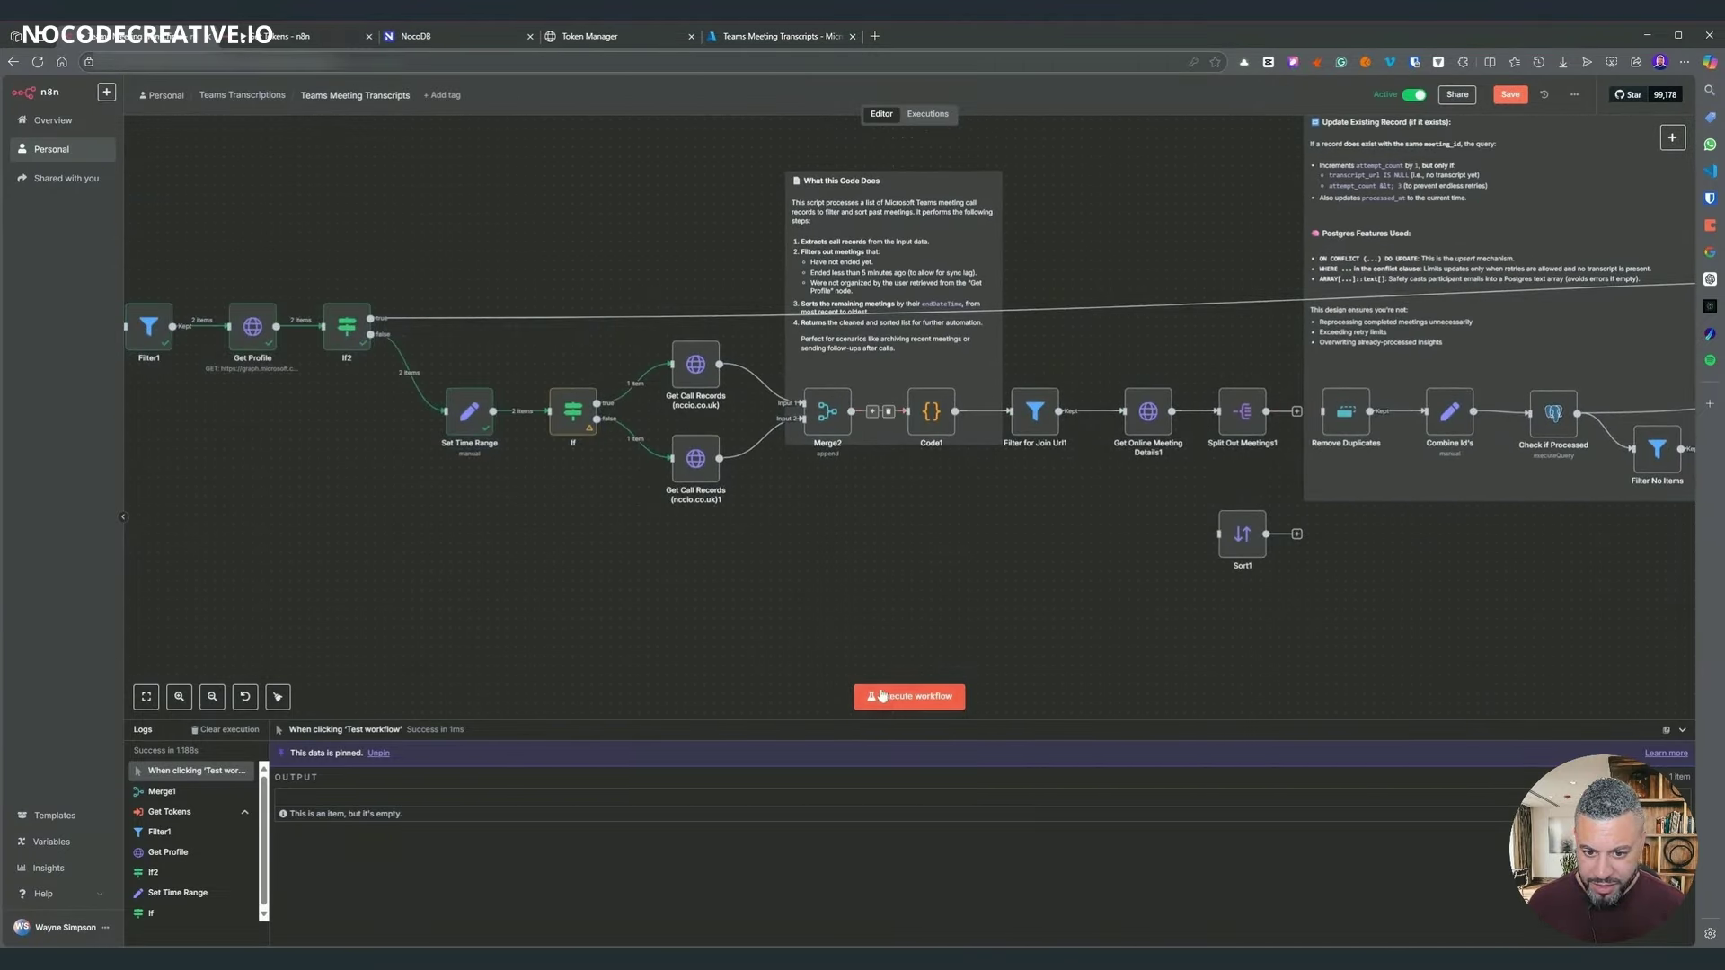
click(915, 697)
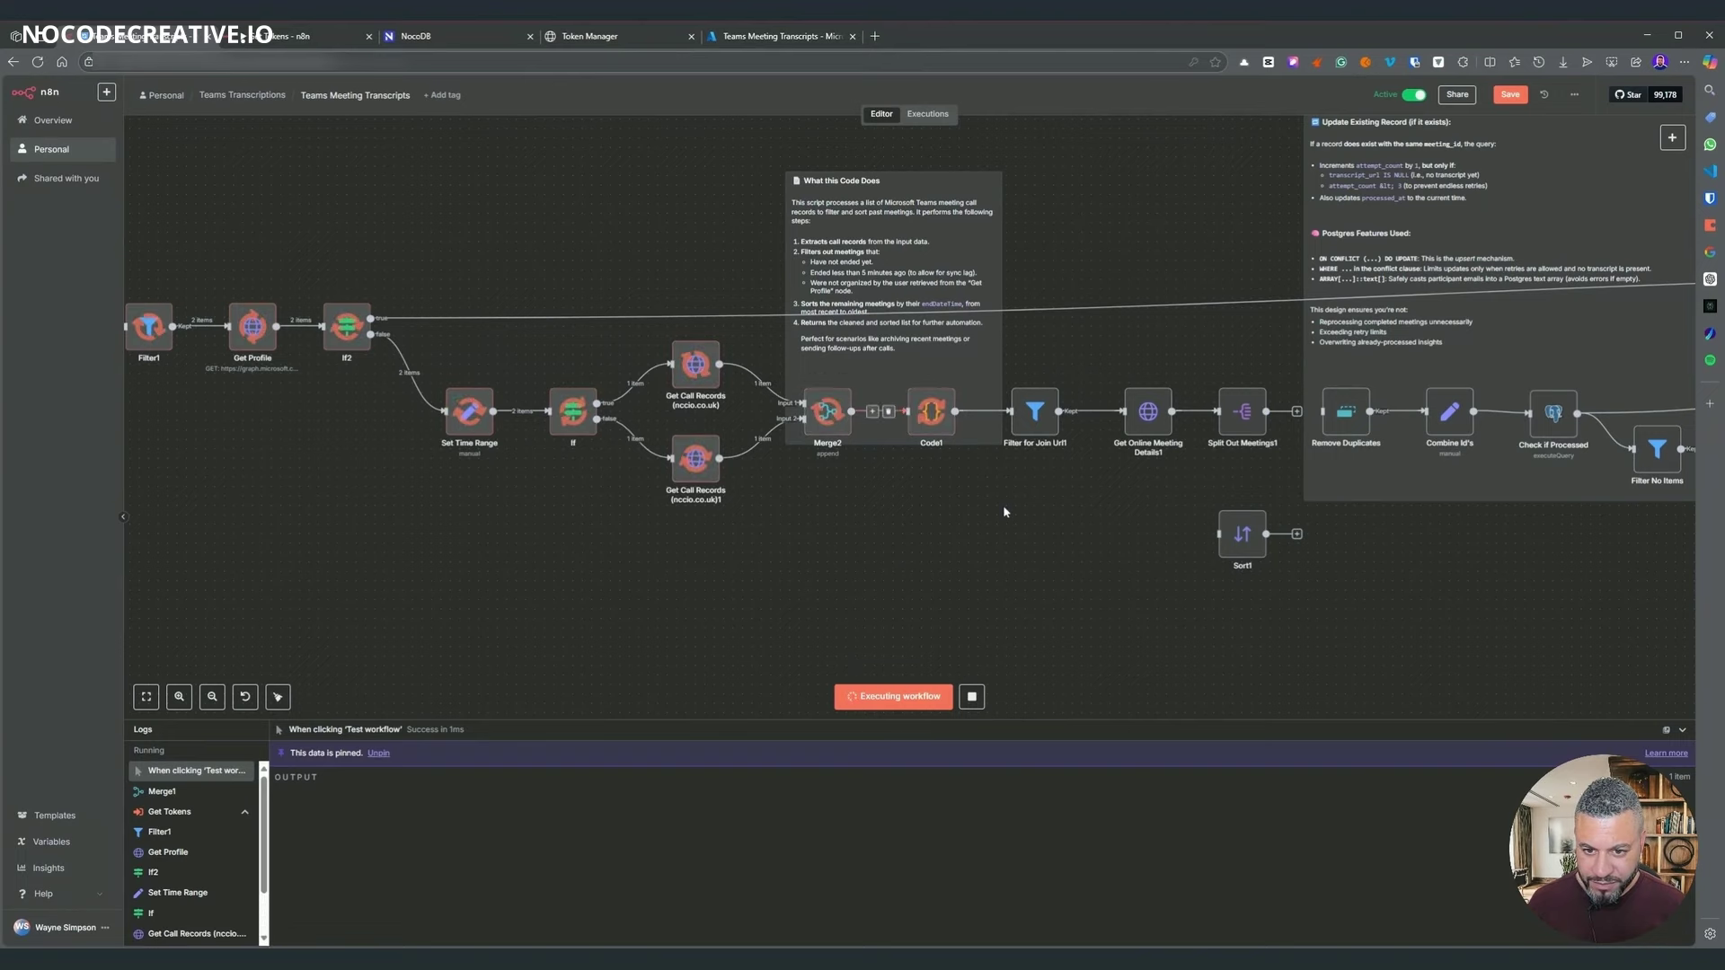
scroll(1041, 505, up, 5)
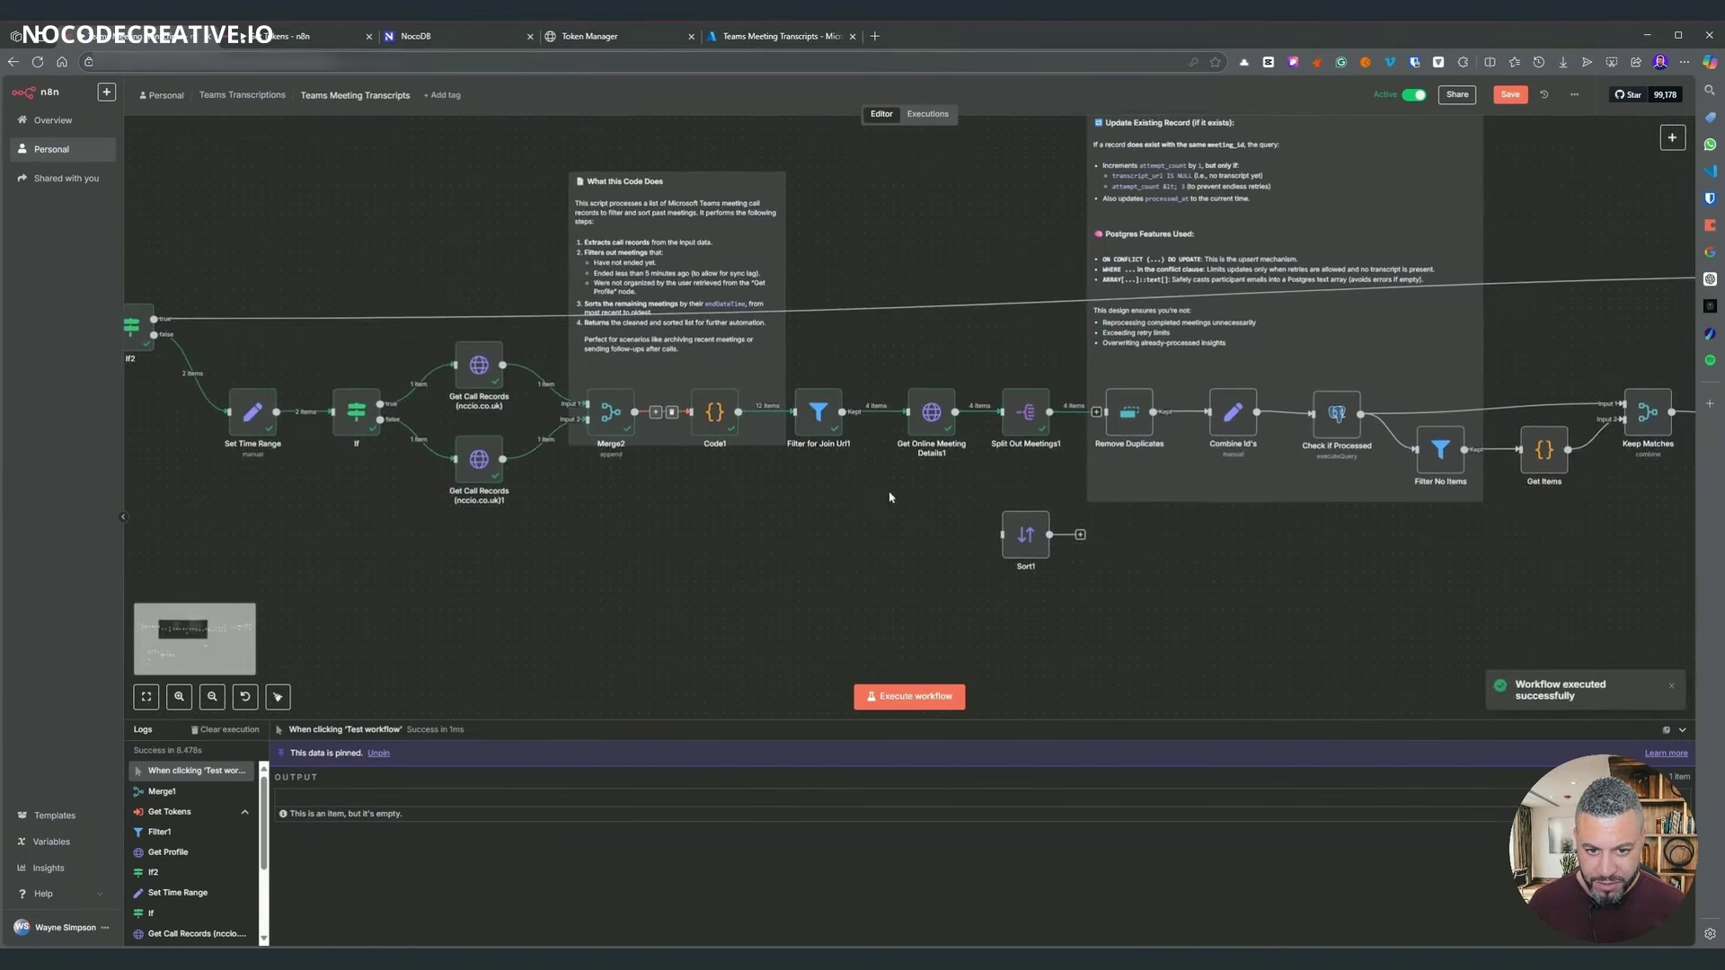
scroll(925, 530, right, 4)
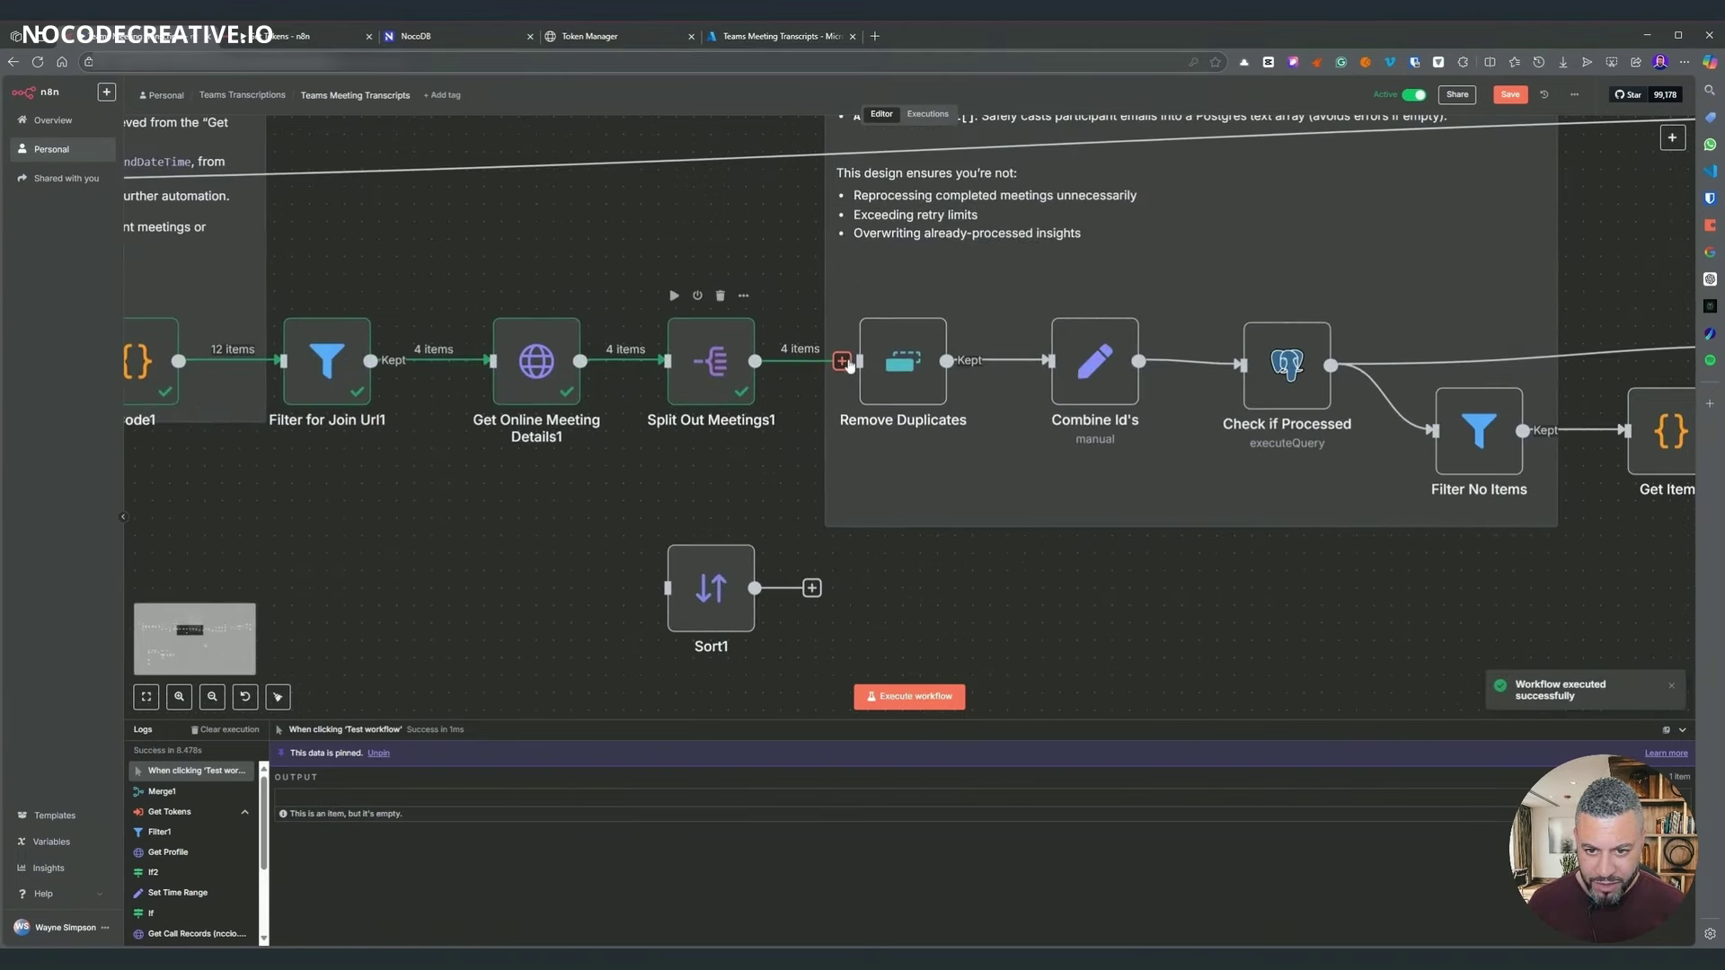
- Run Remove Duplicates and review its deduplication Operation options
key(Tab)
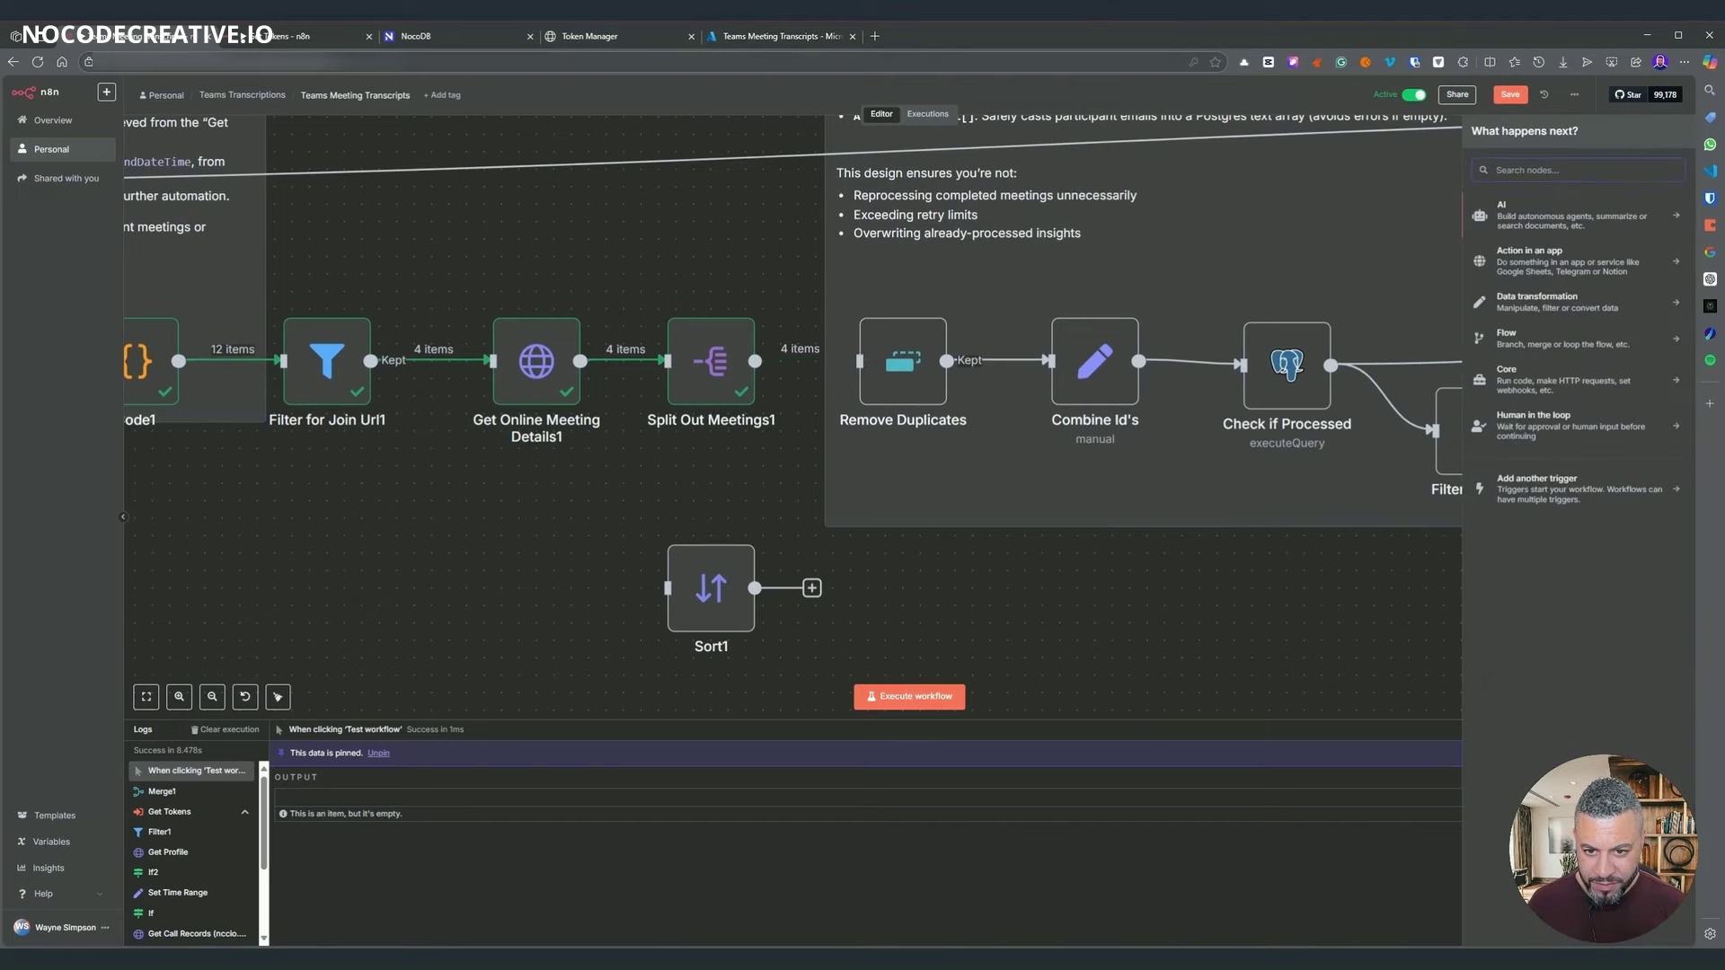
right_click(912, 367)
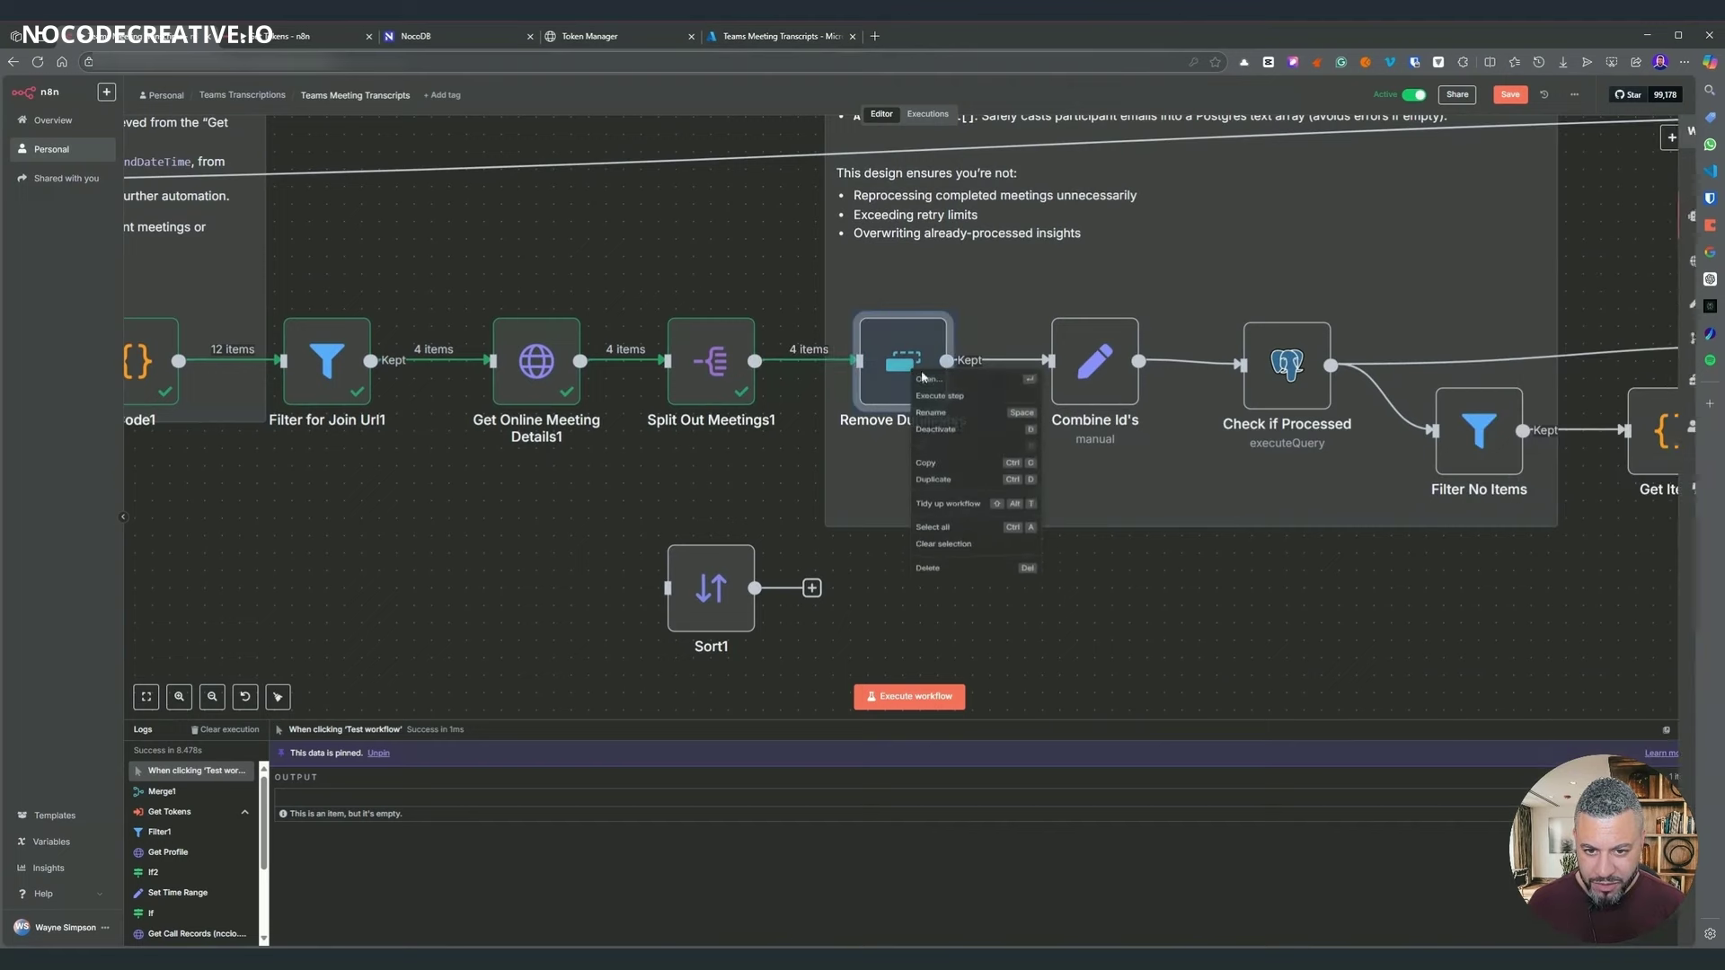
click(926, 401)
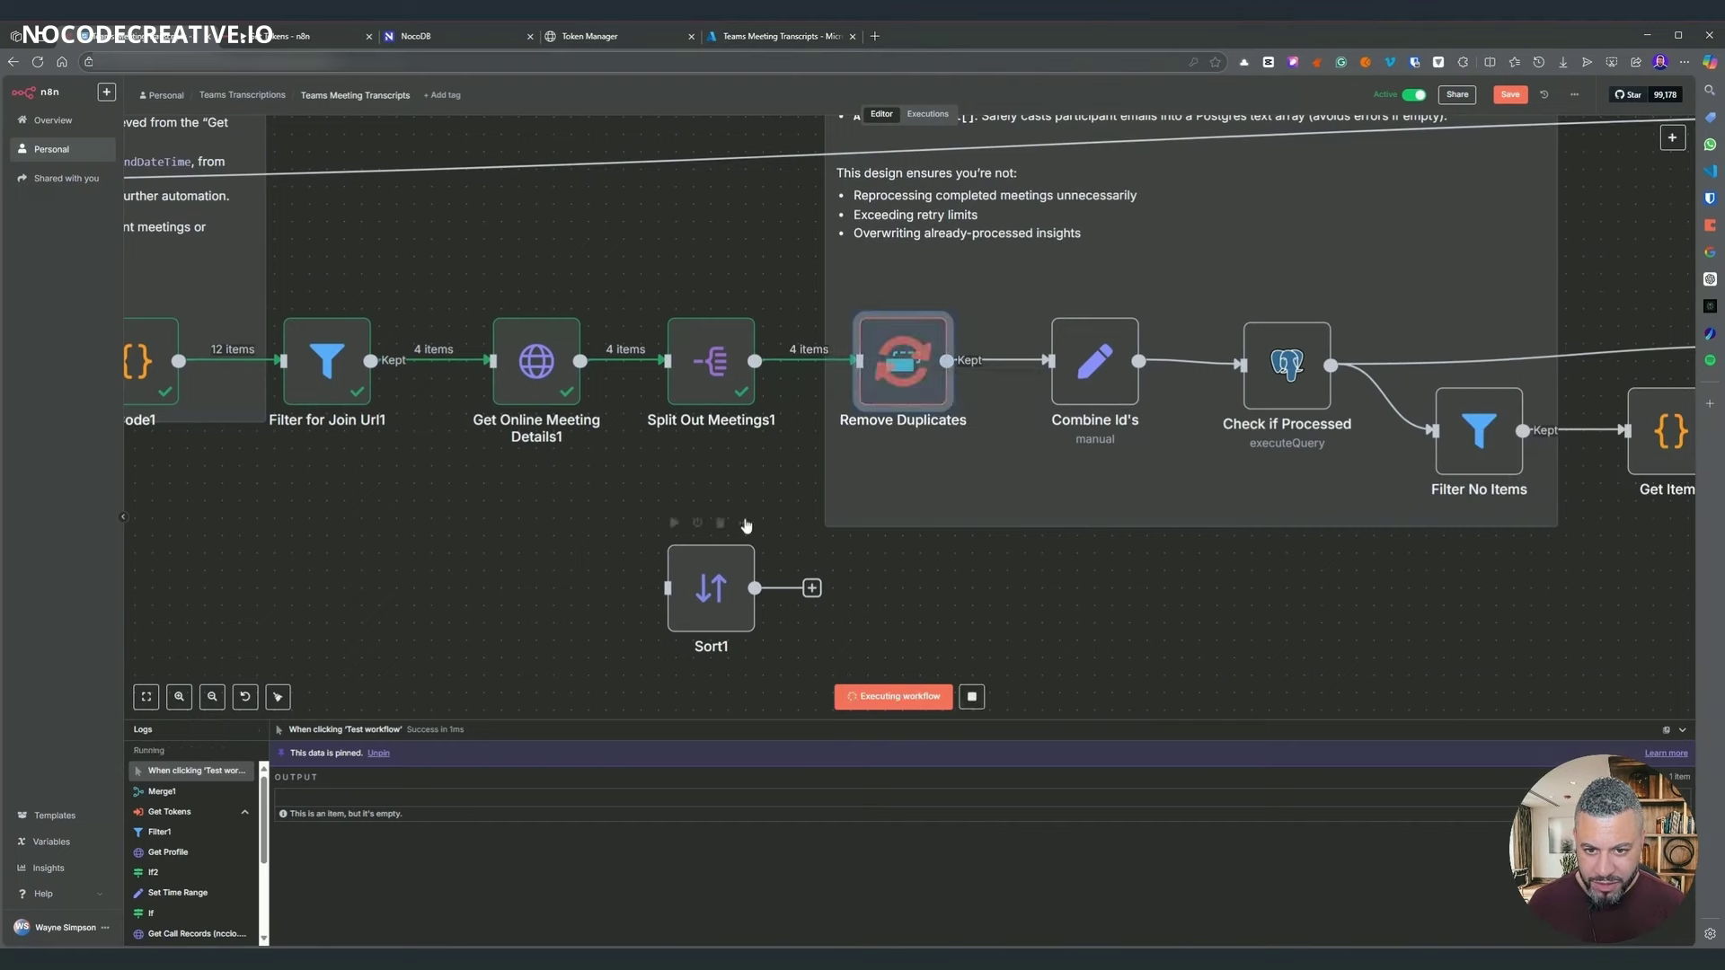
double_click(916, 358)
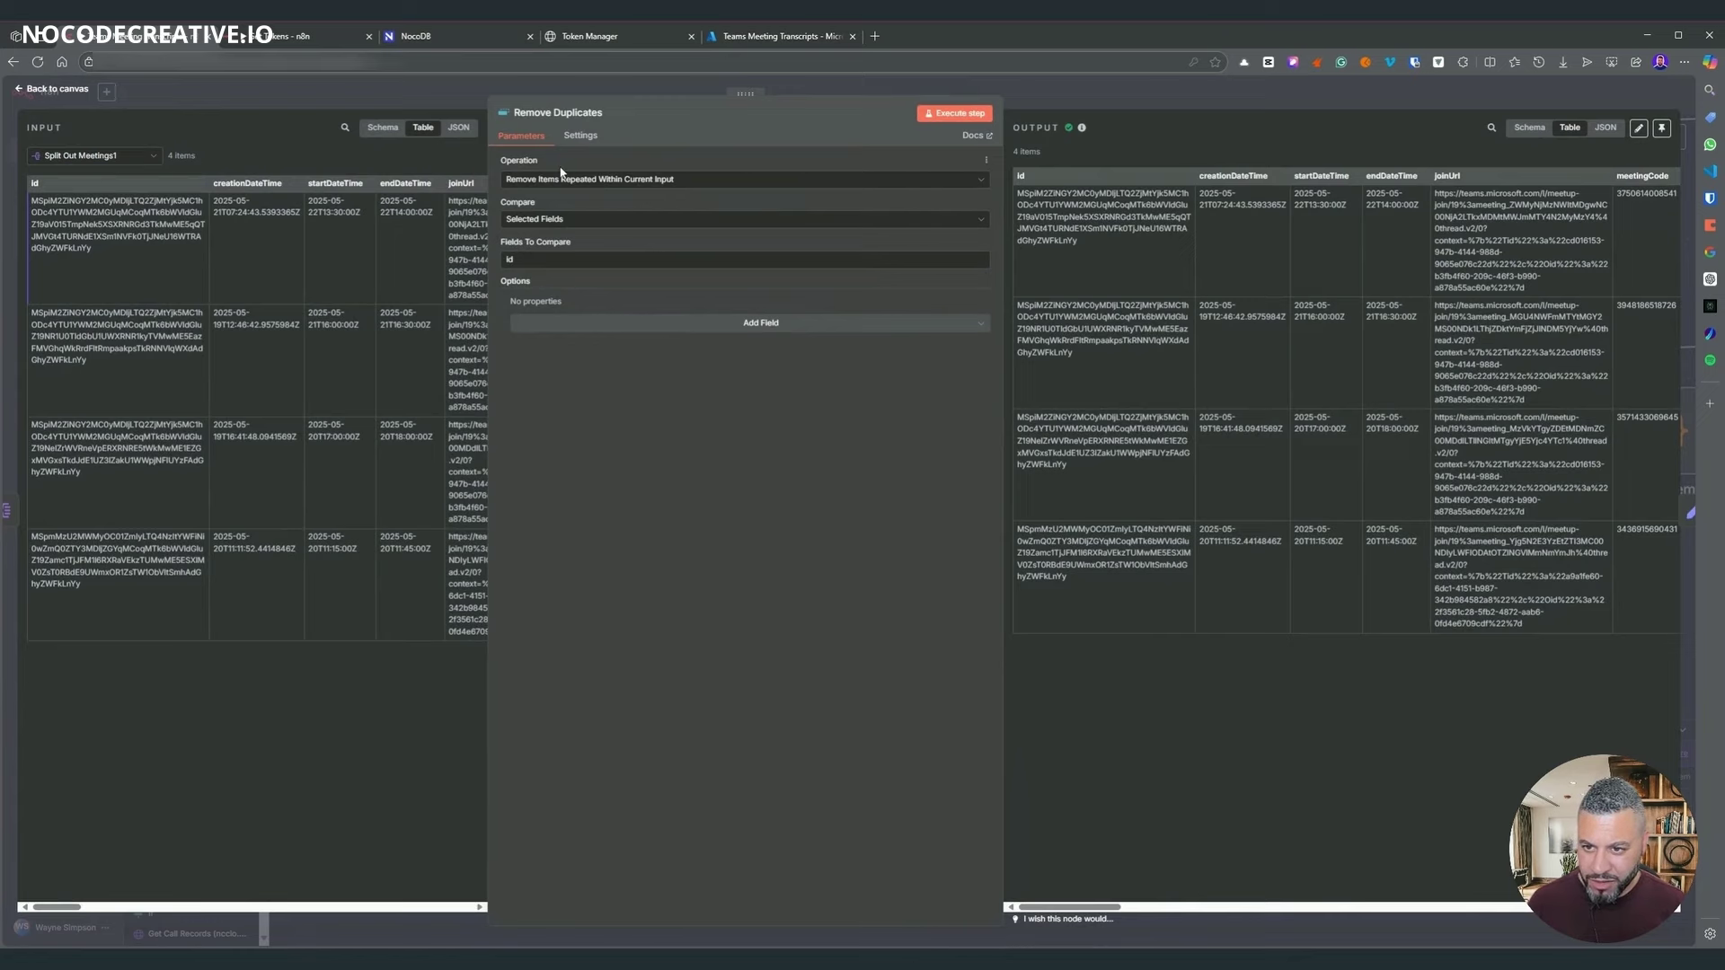
click(586, 183)
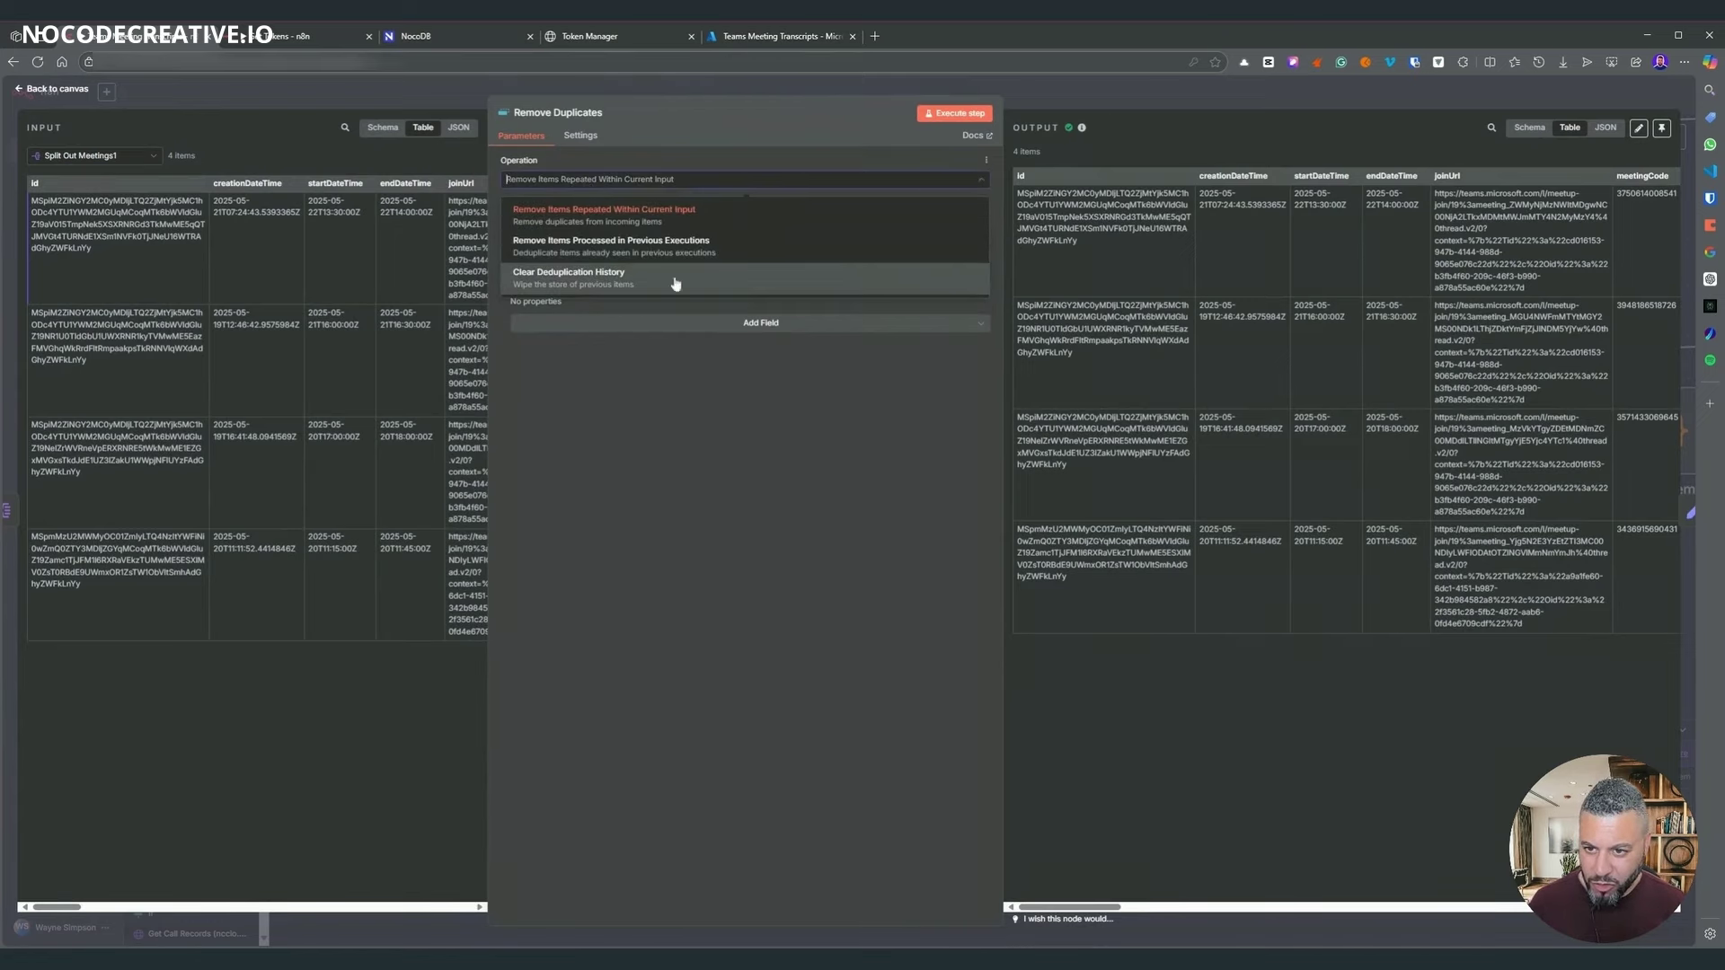
key(Escape)
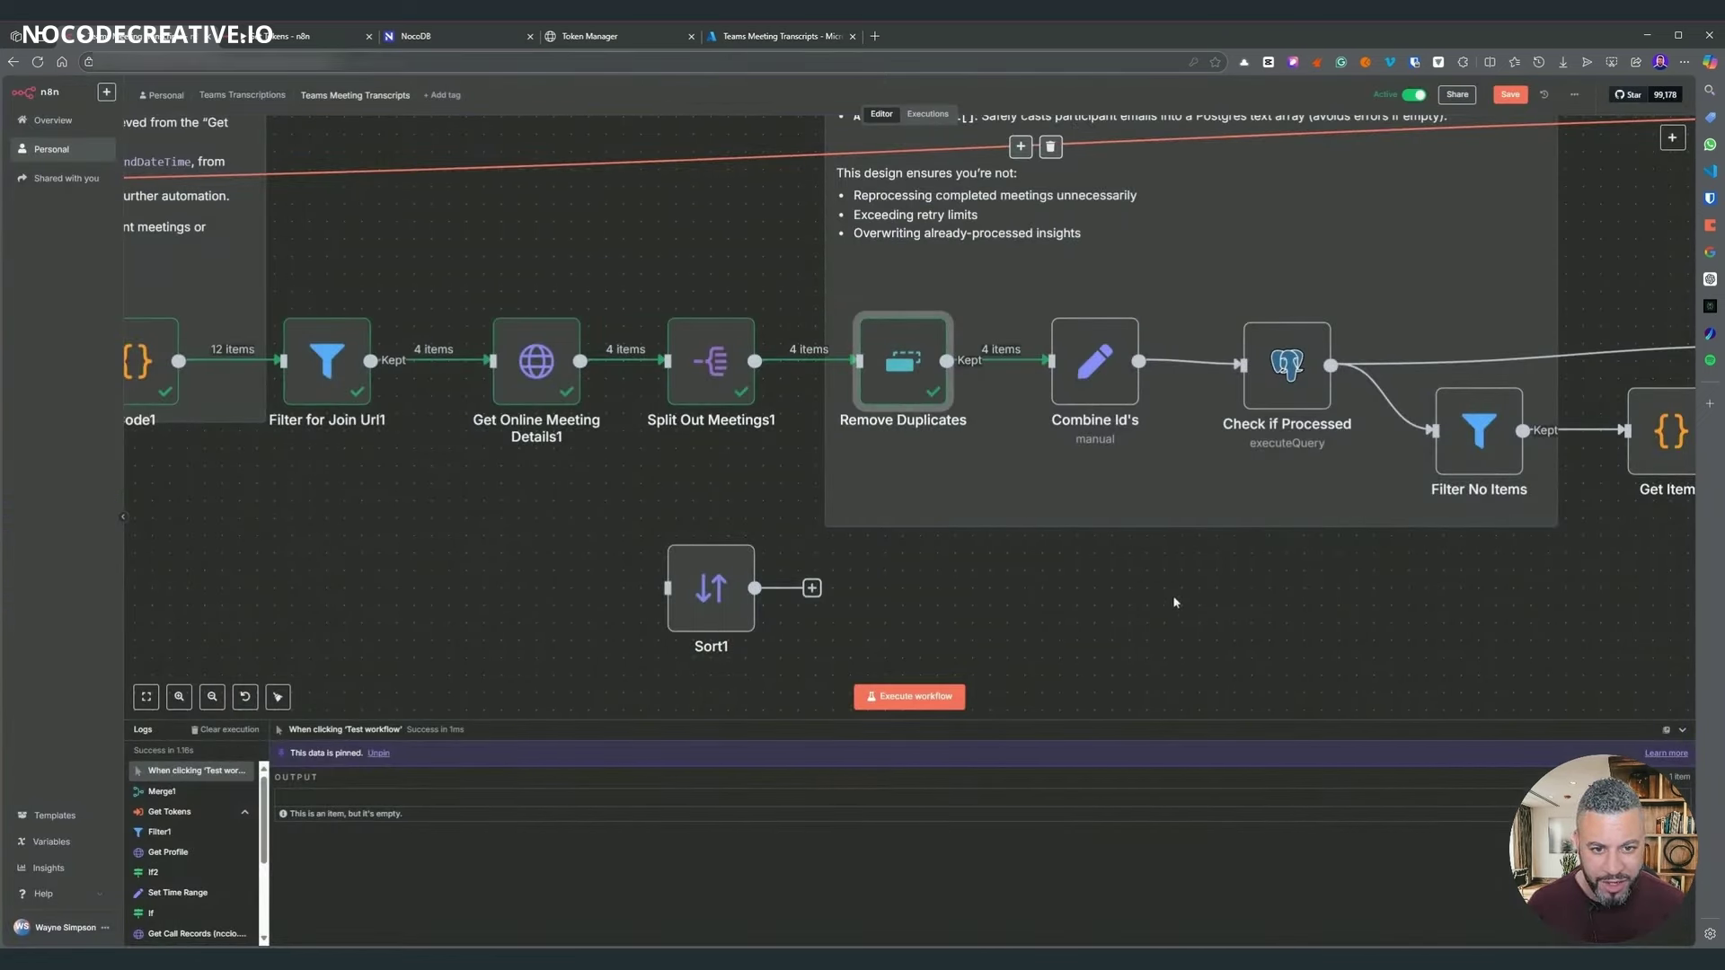
- Open Combine Id's to check its call_id output of 4 items
scroll(1243, 605, right, 3)
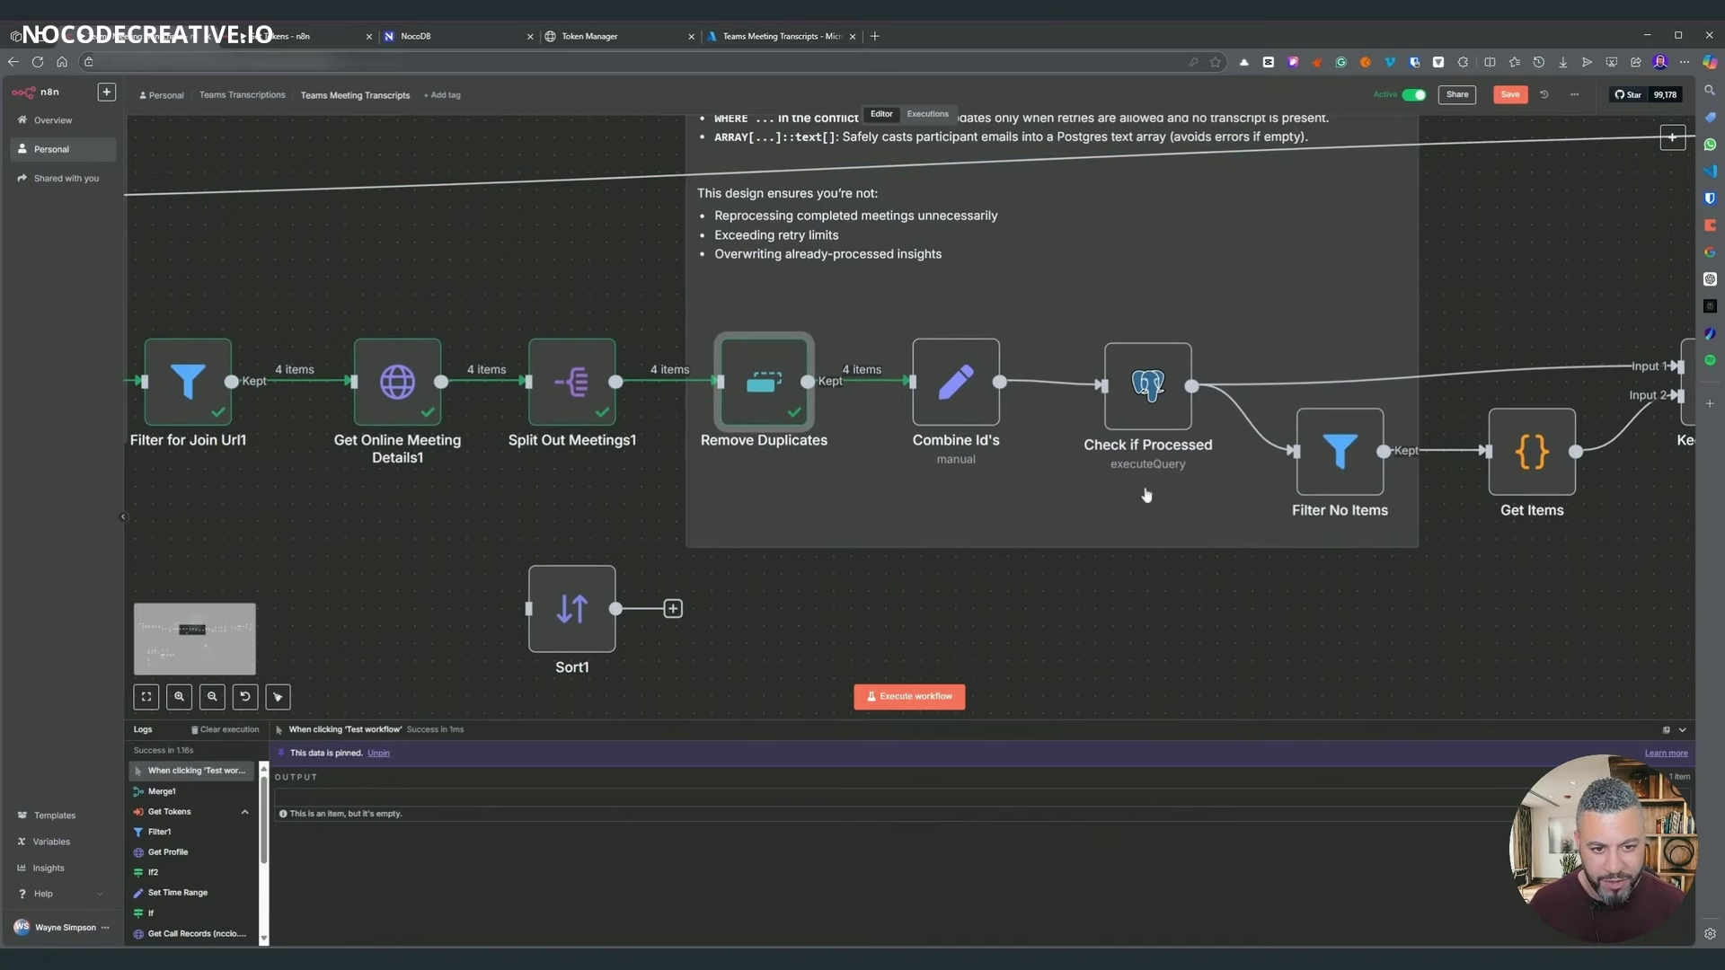
scroll(1149, 407, right, 3)
scroll(1149, 407, up, 2)
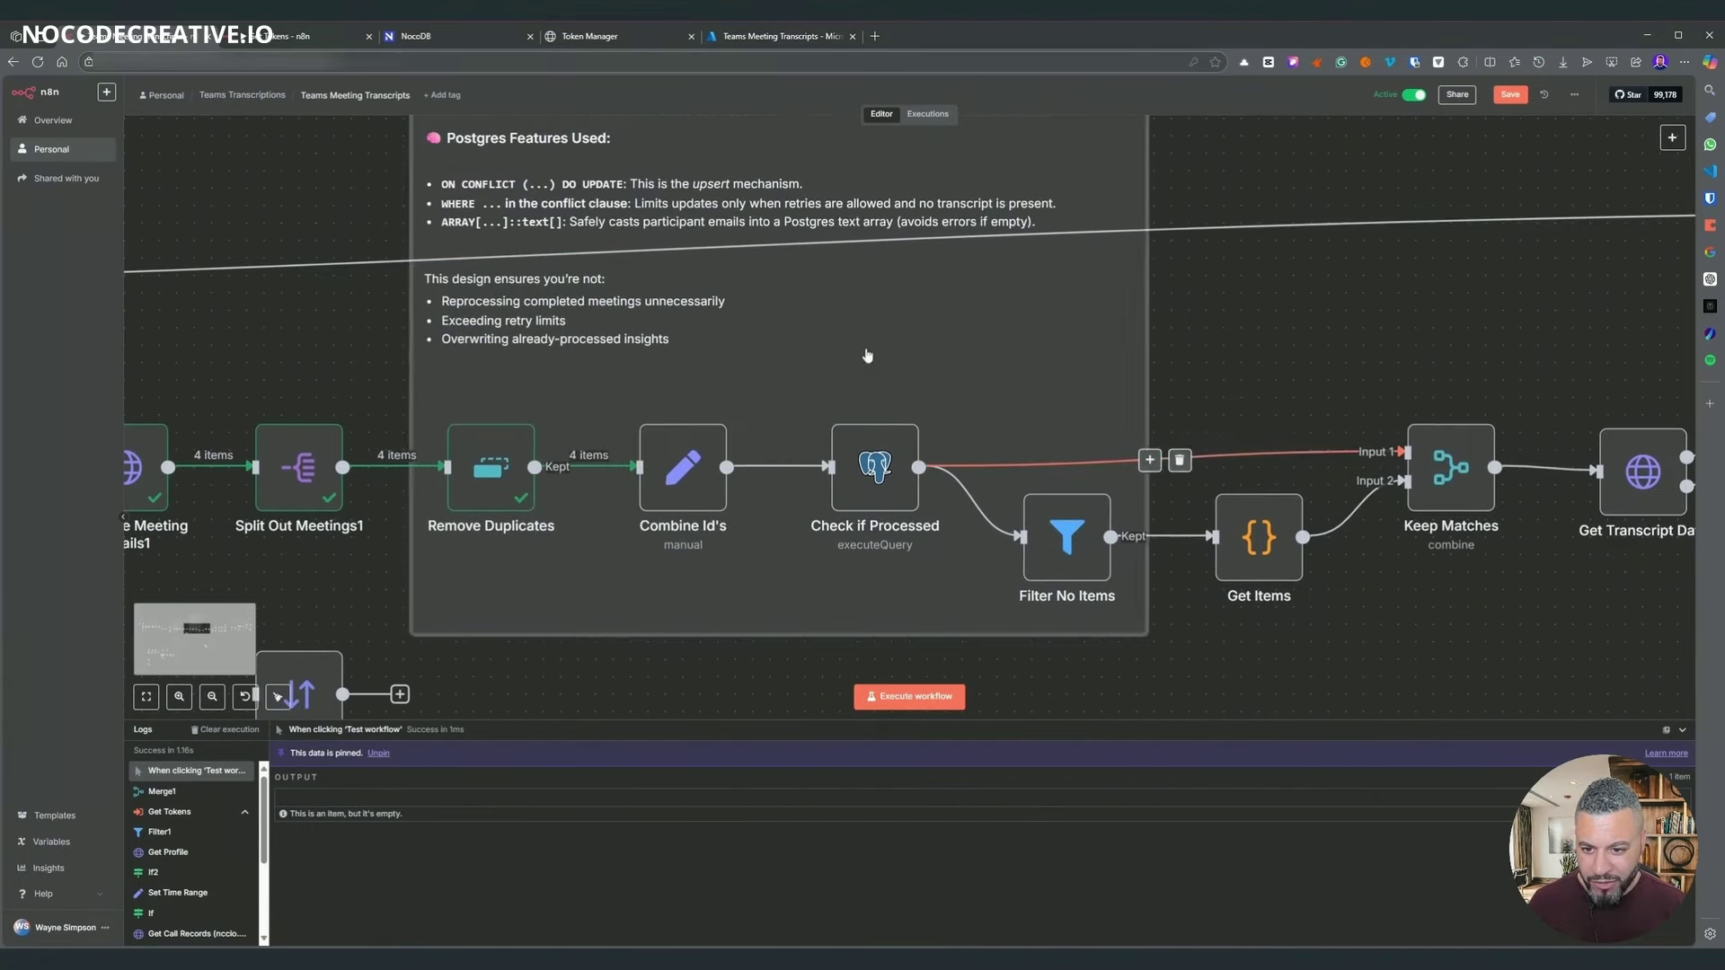
scroll(865, 358, down, 1)
scroll(1267, 353, up, 1)
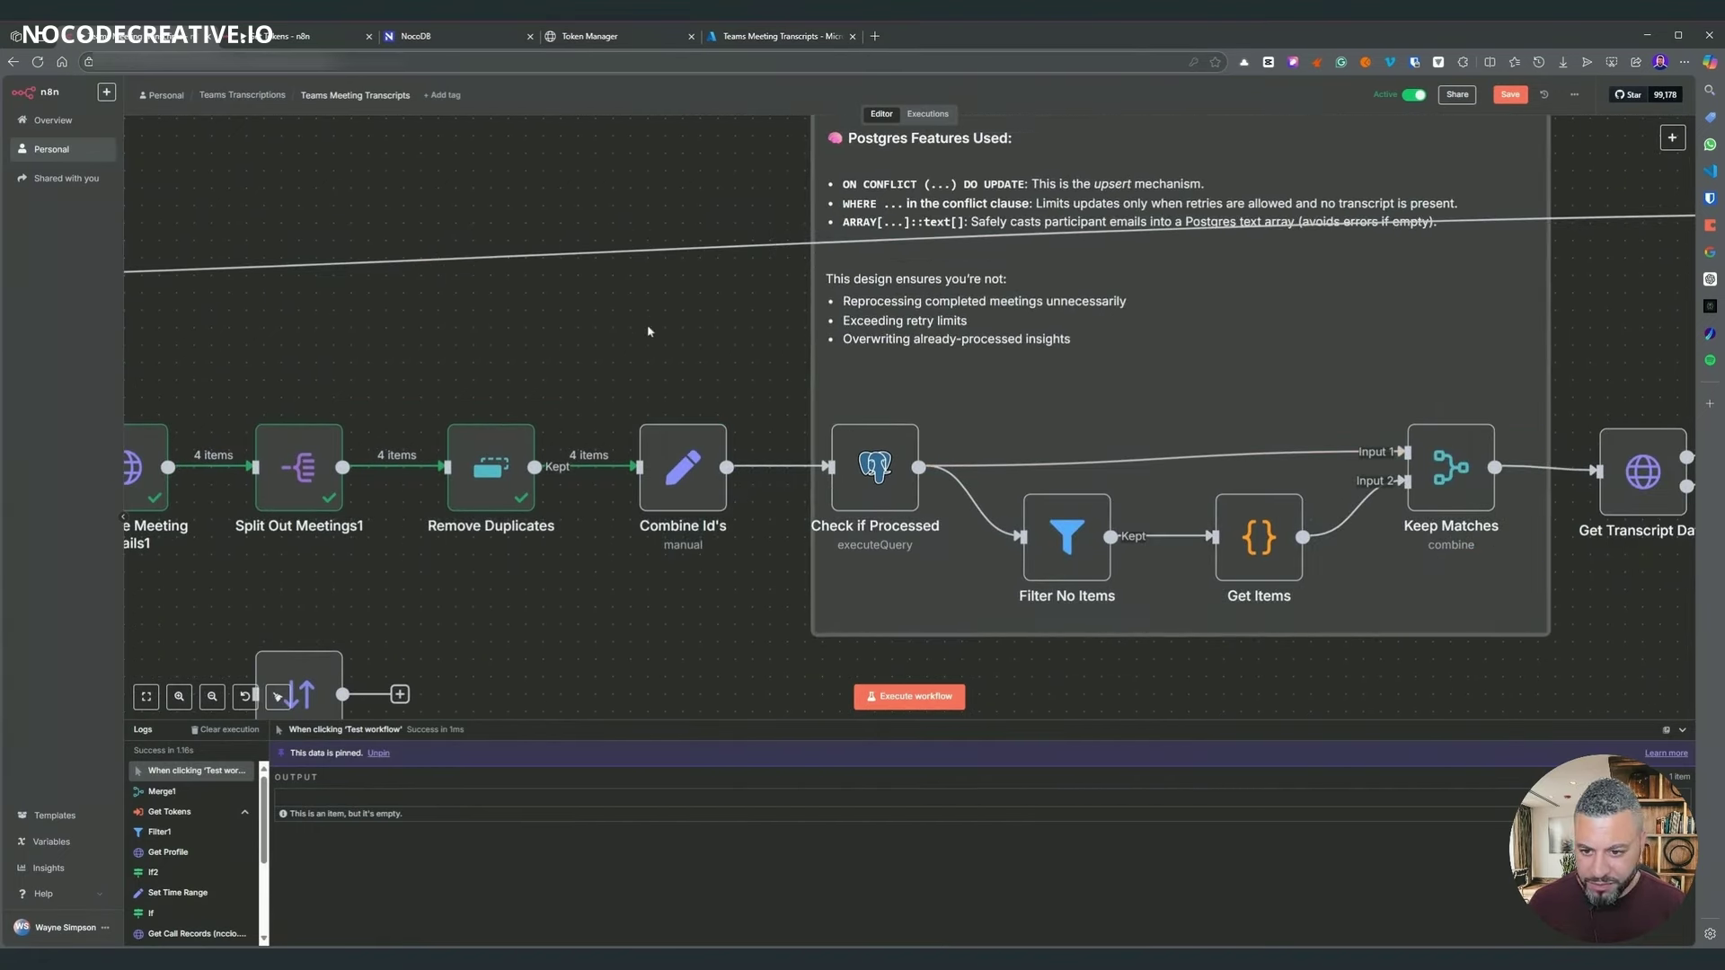
scroll(873, 381, left, 5)
scroll(873, 381, down, 2)
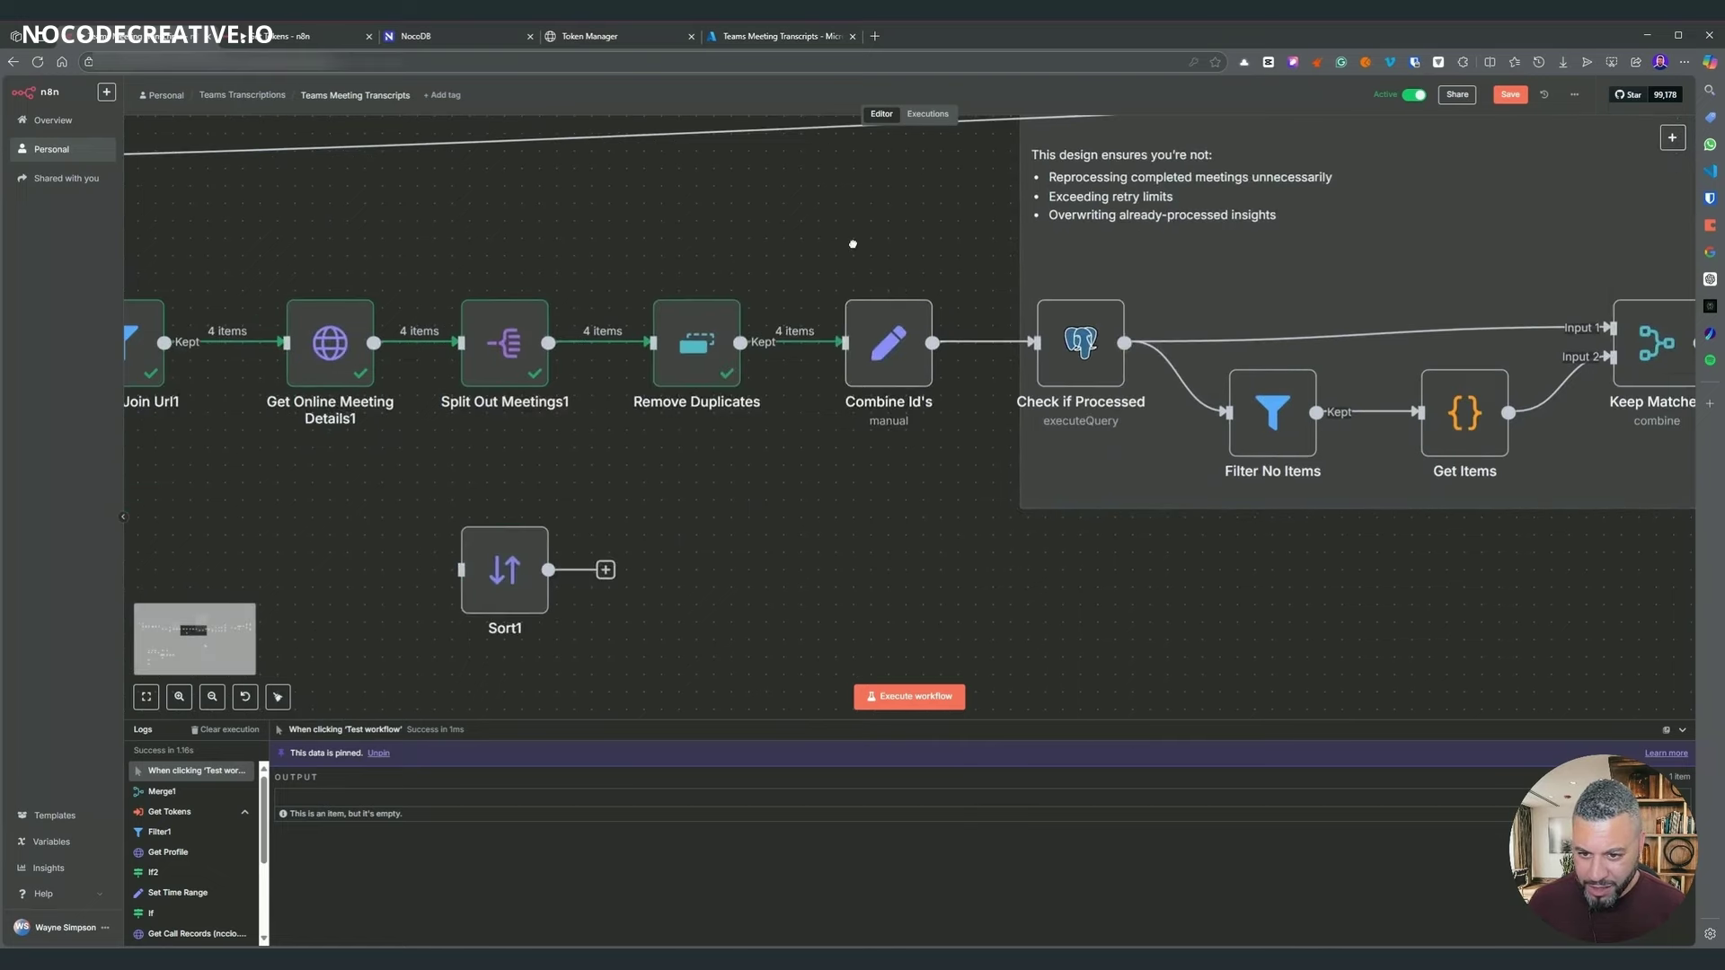
double_click(885, 384)
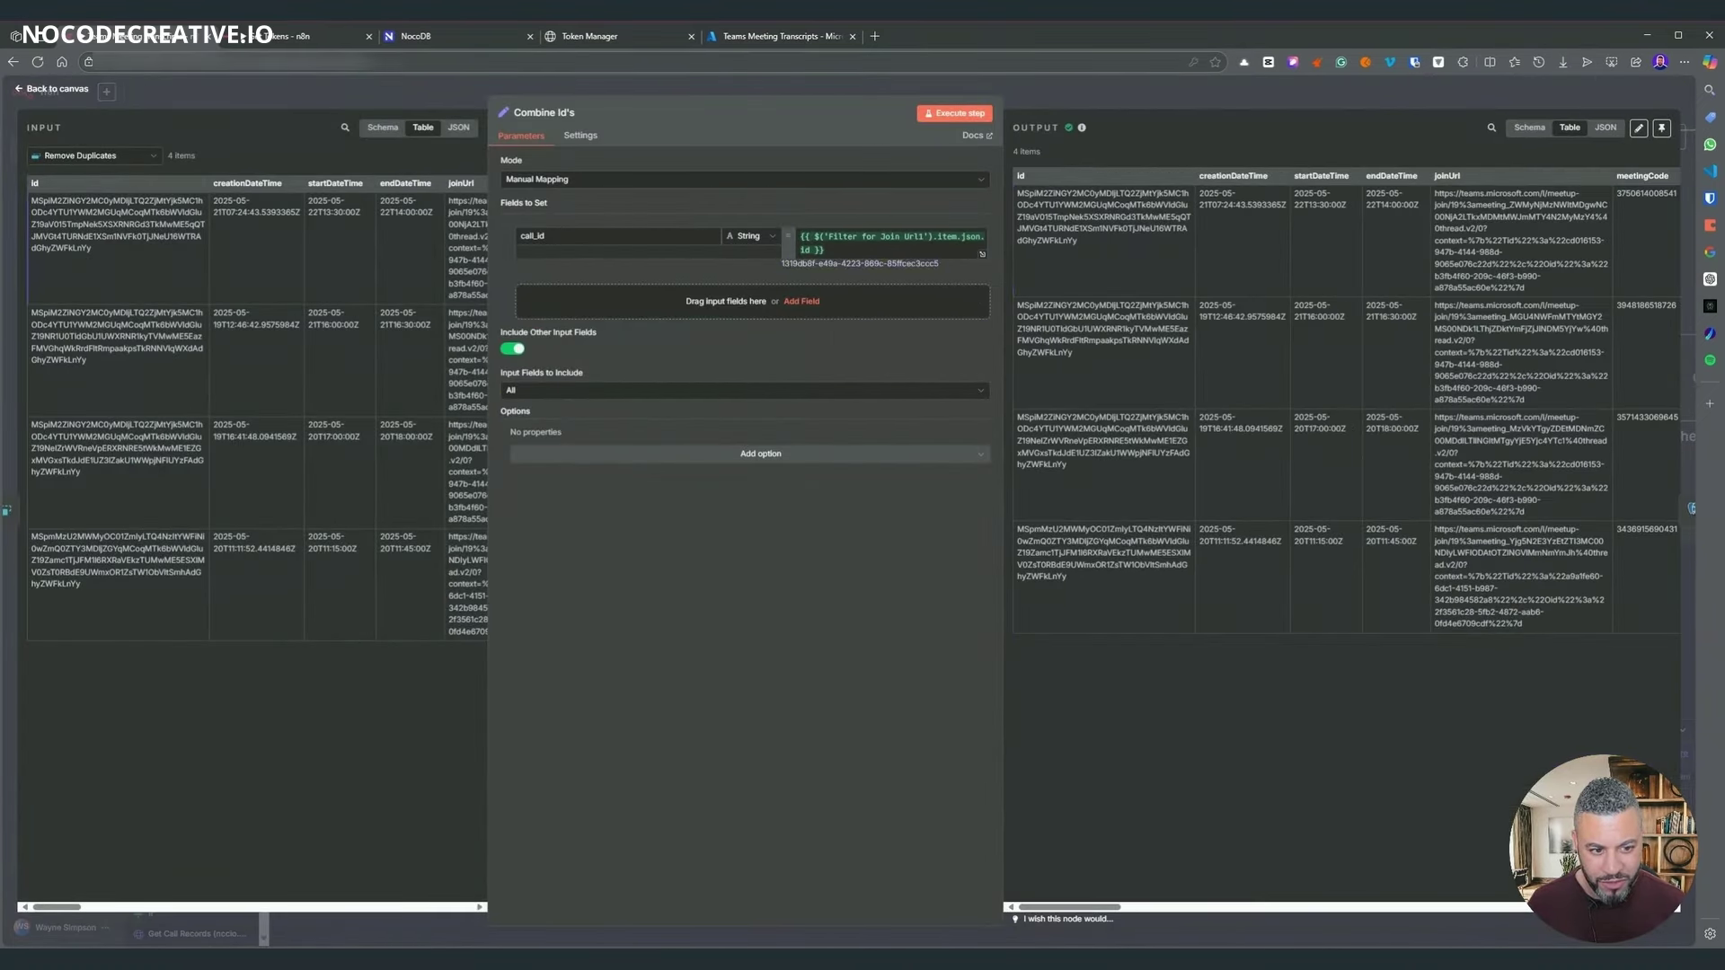
- Close Combine Id's and run the Check if Processed step
drag(1064, 908, 1617, 907)
click(1223, 106)
drag(1095, 690, 663, 693)
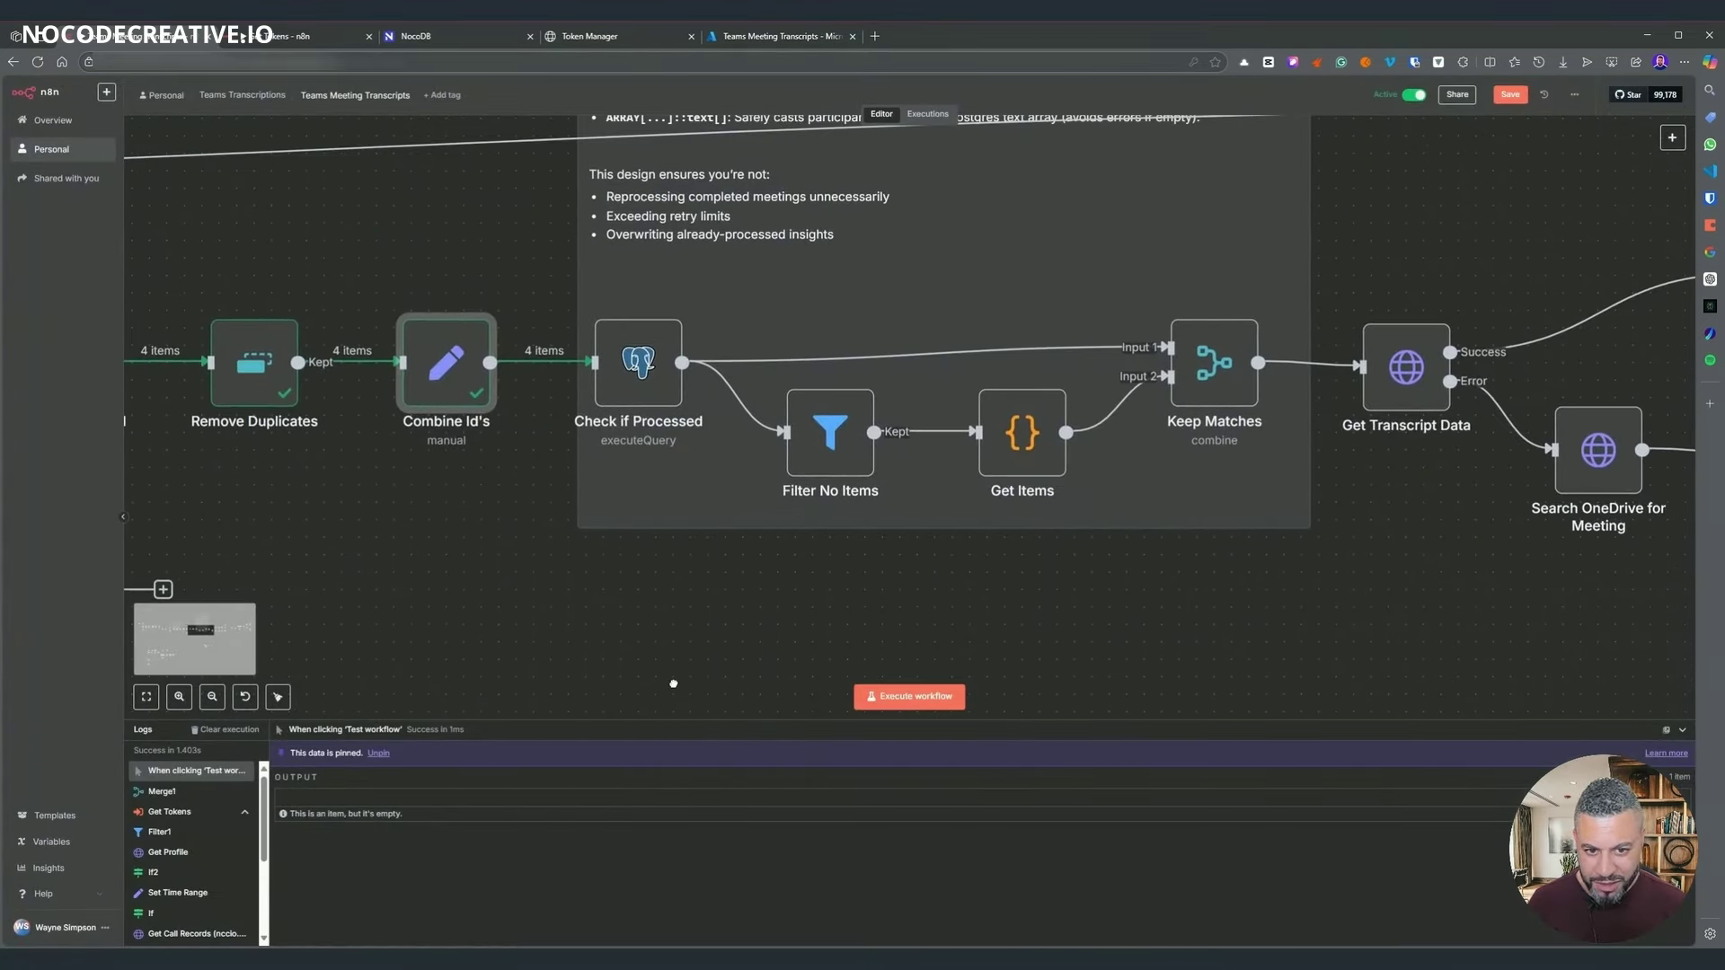
right_click(649, 361)
click(665, 392)
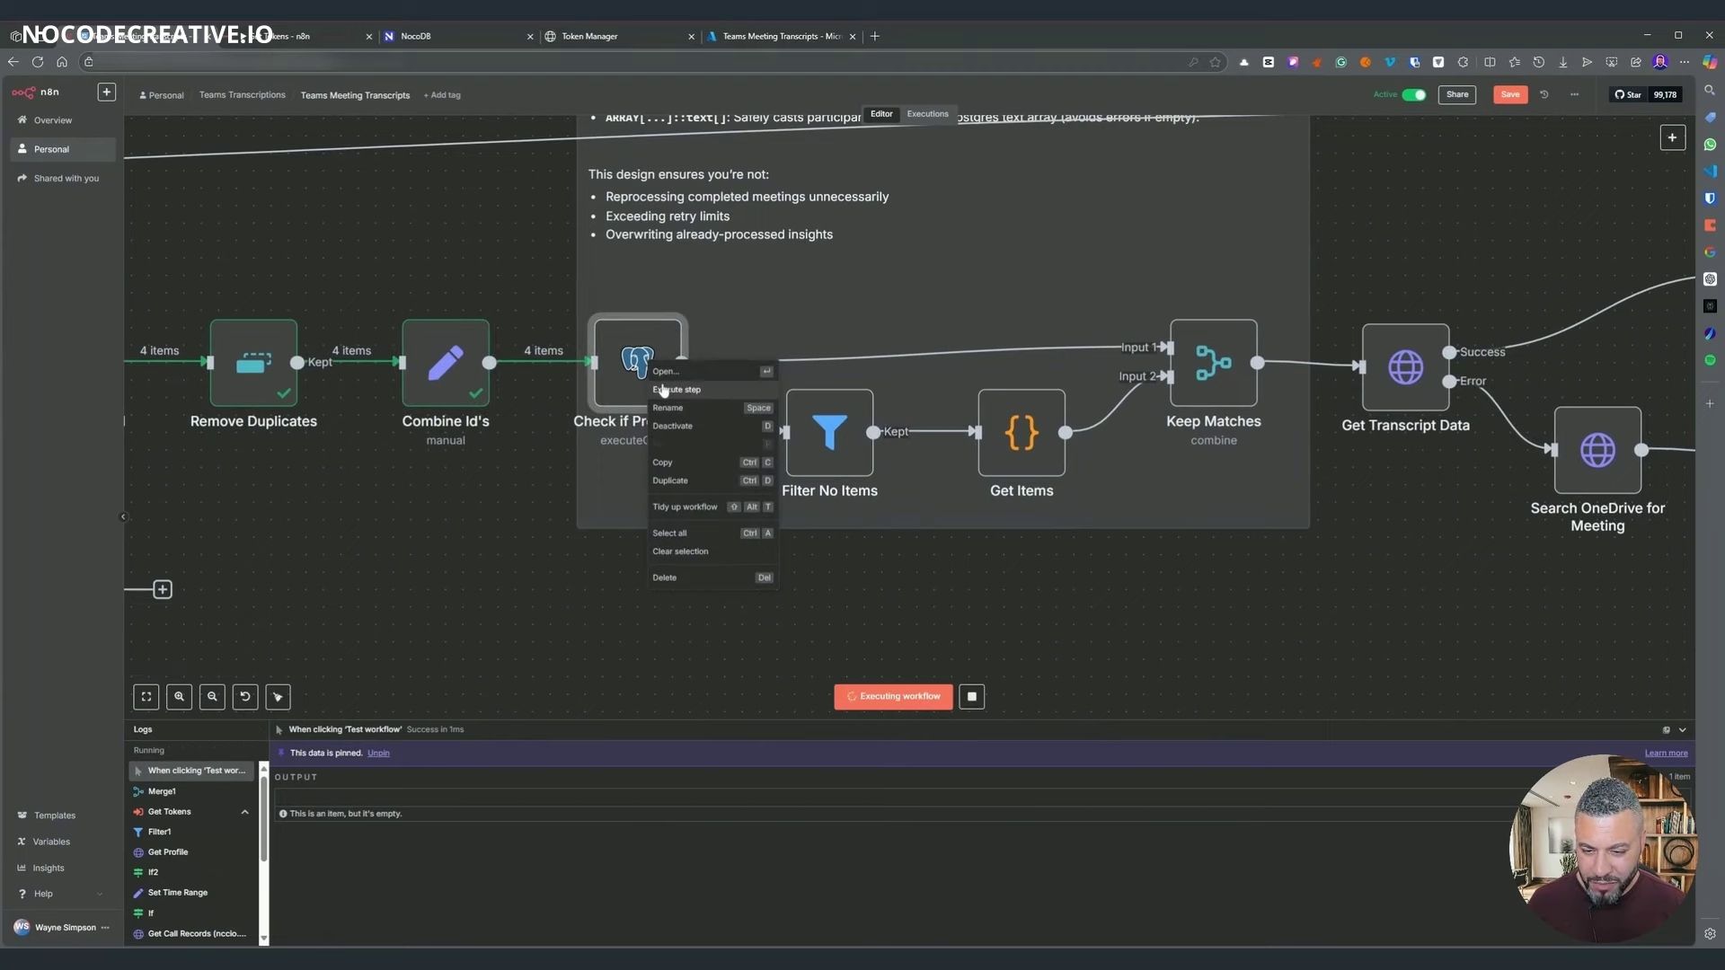
- Run Keep Matches and review its Combine settings matching on call_id
scroll(449, 323, up, 3)
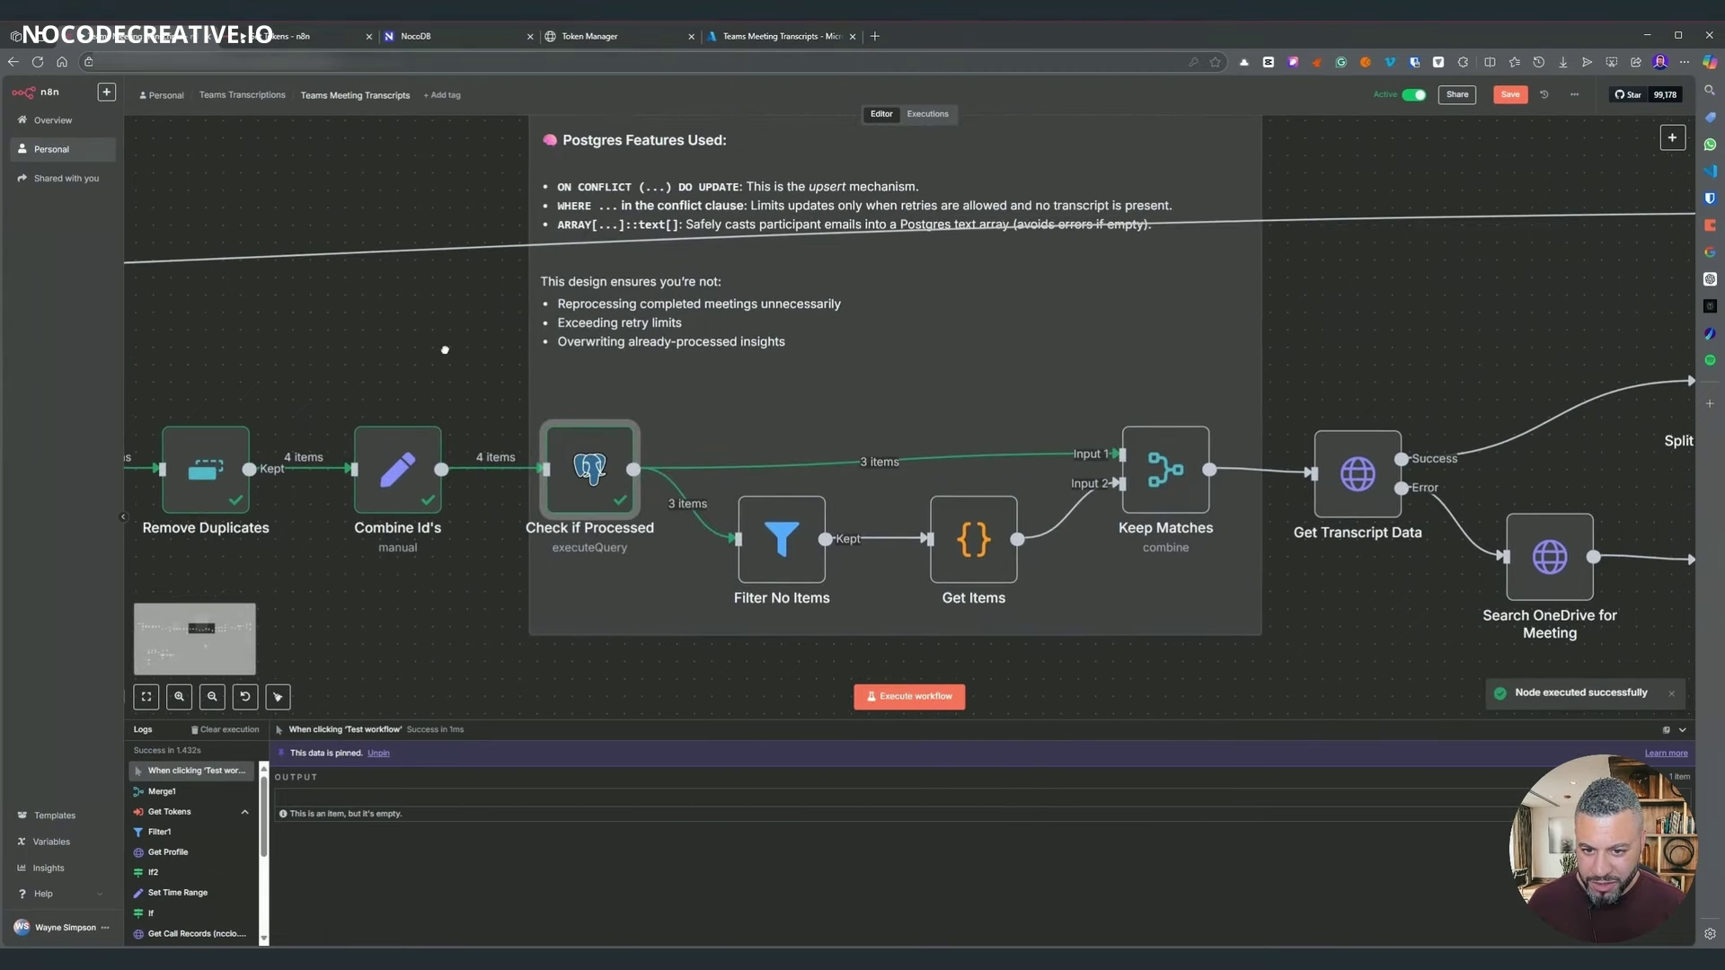
scroll(348, 324, right, 2)
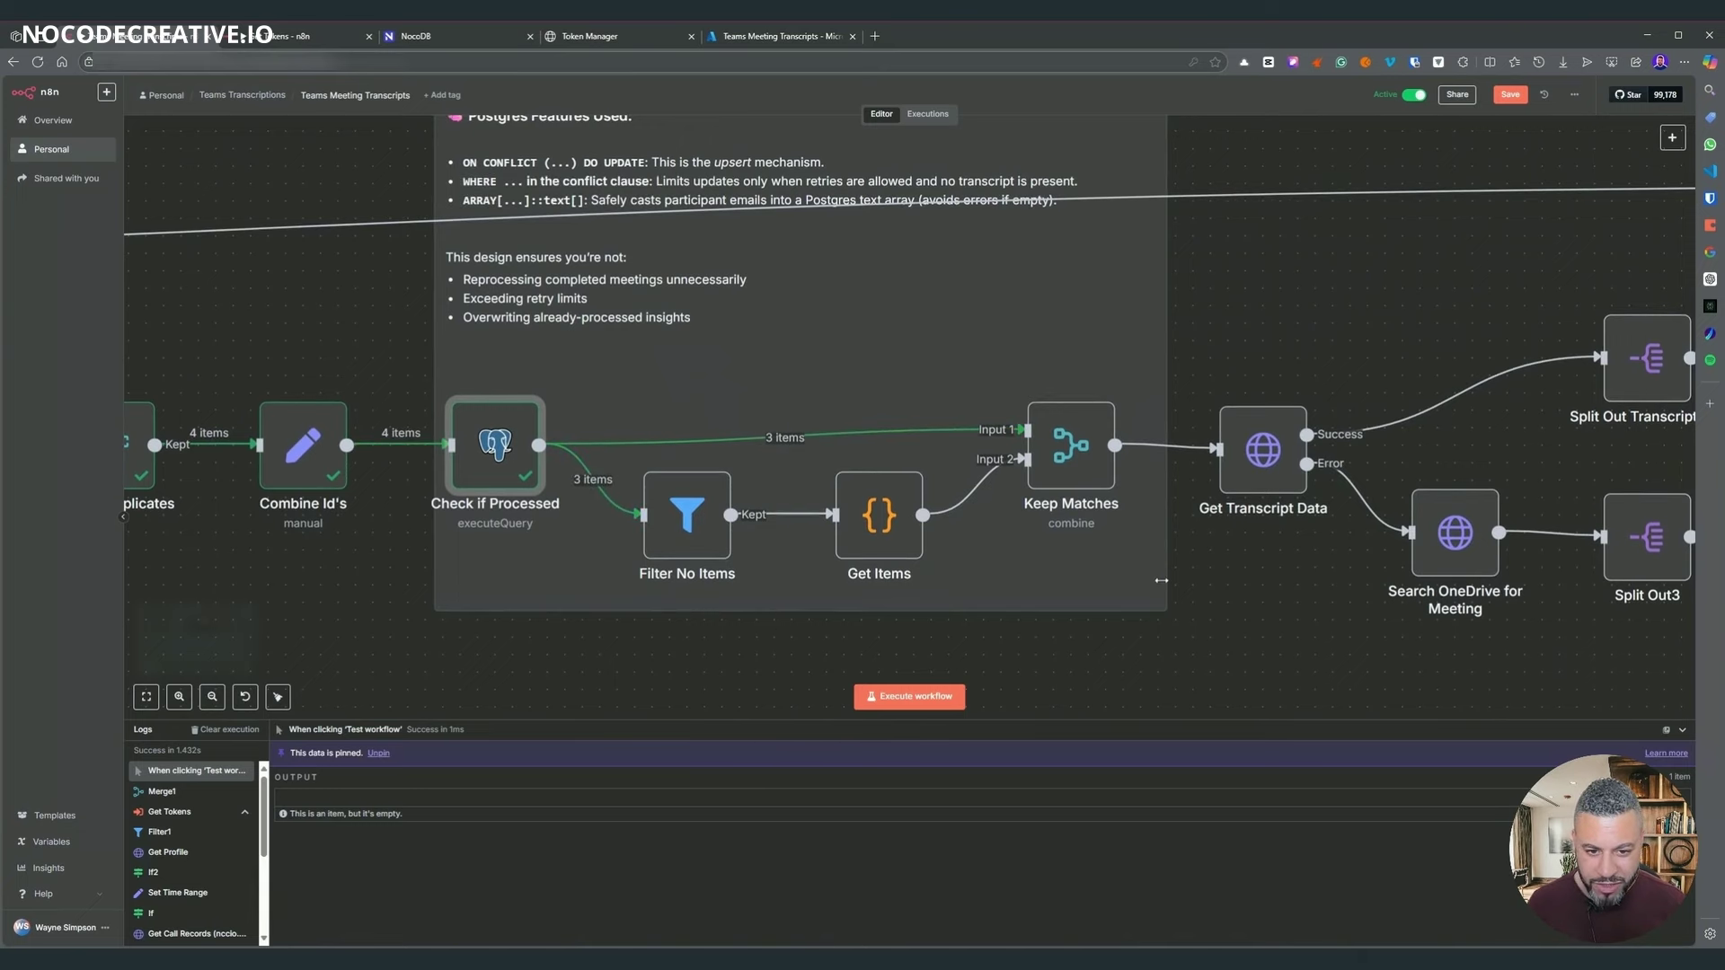
scroll(1160, 580, up, 1)
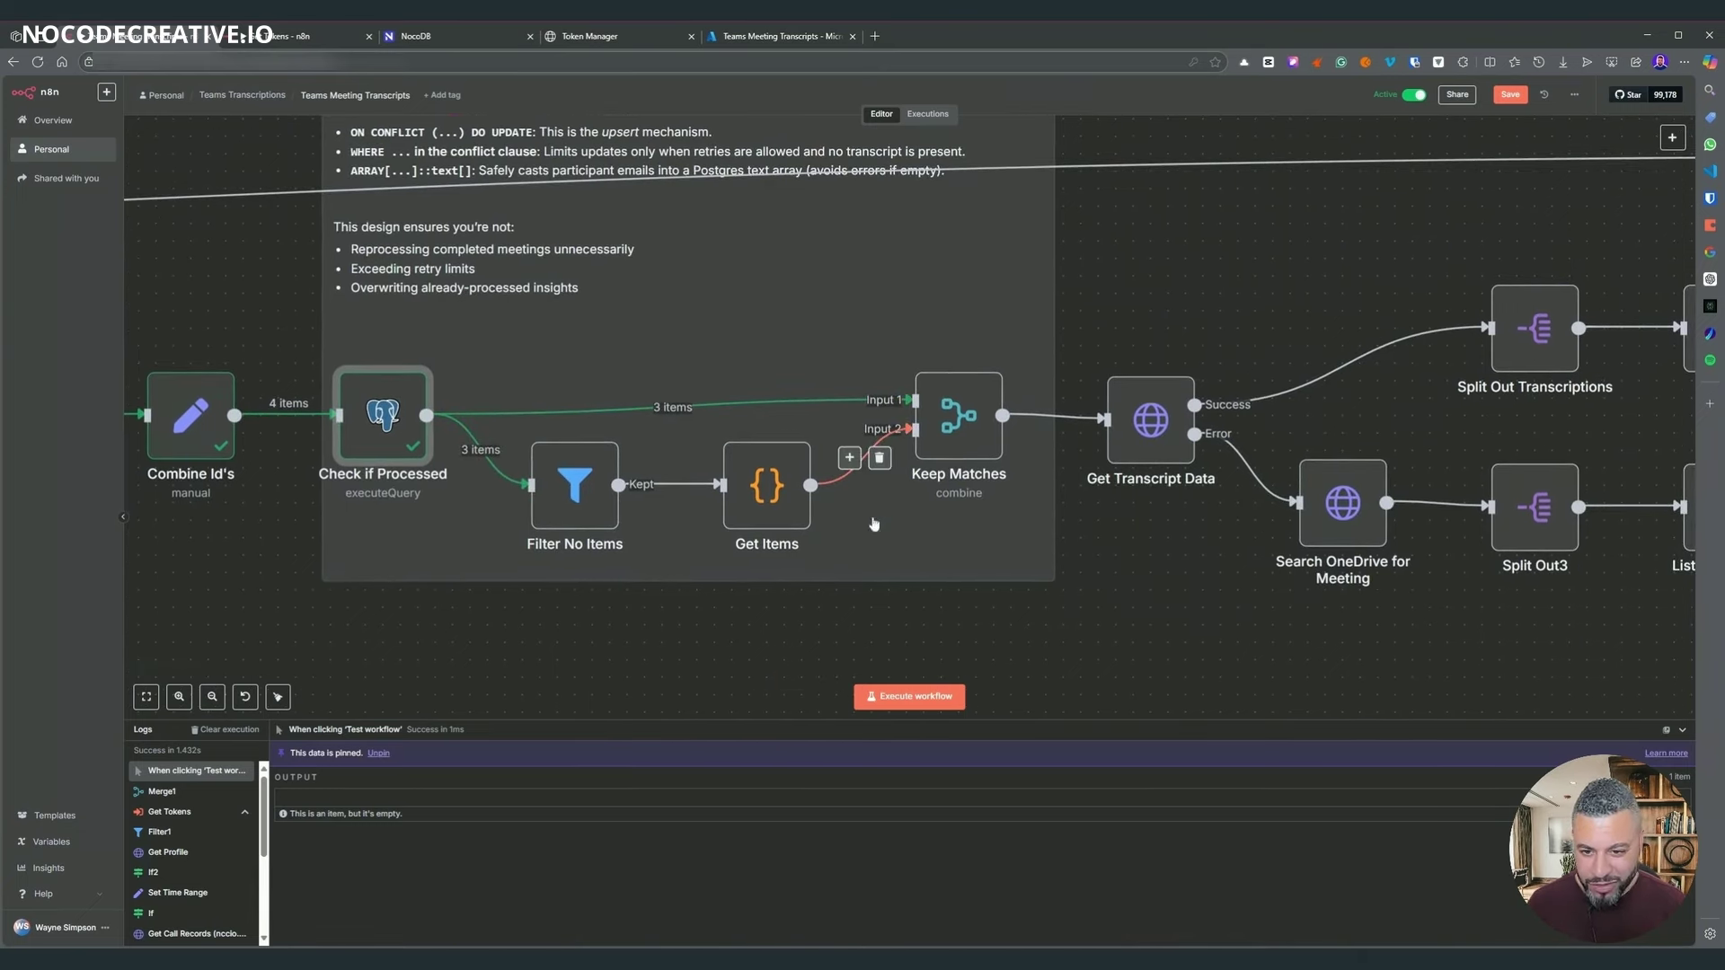
scroll(1006, 449, left, 2)
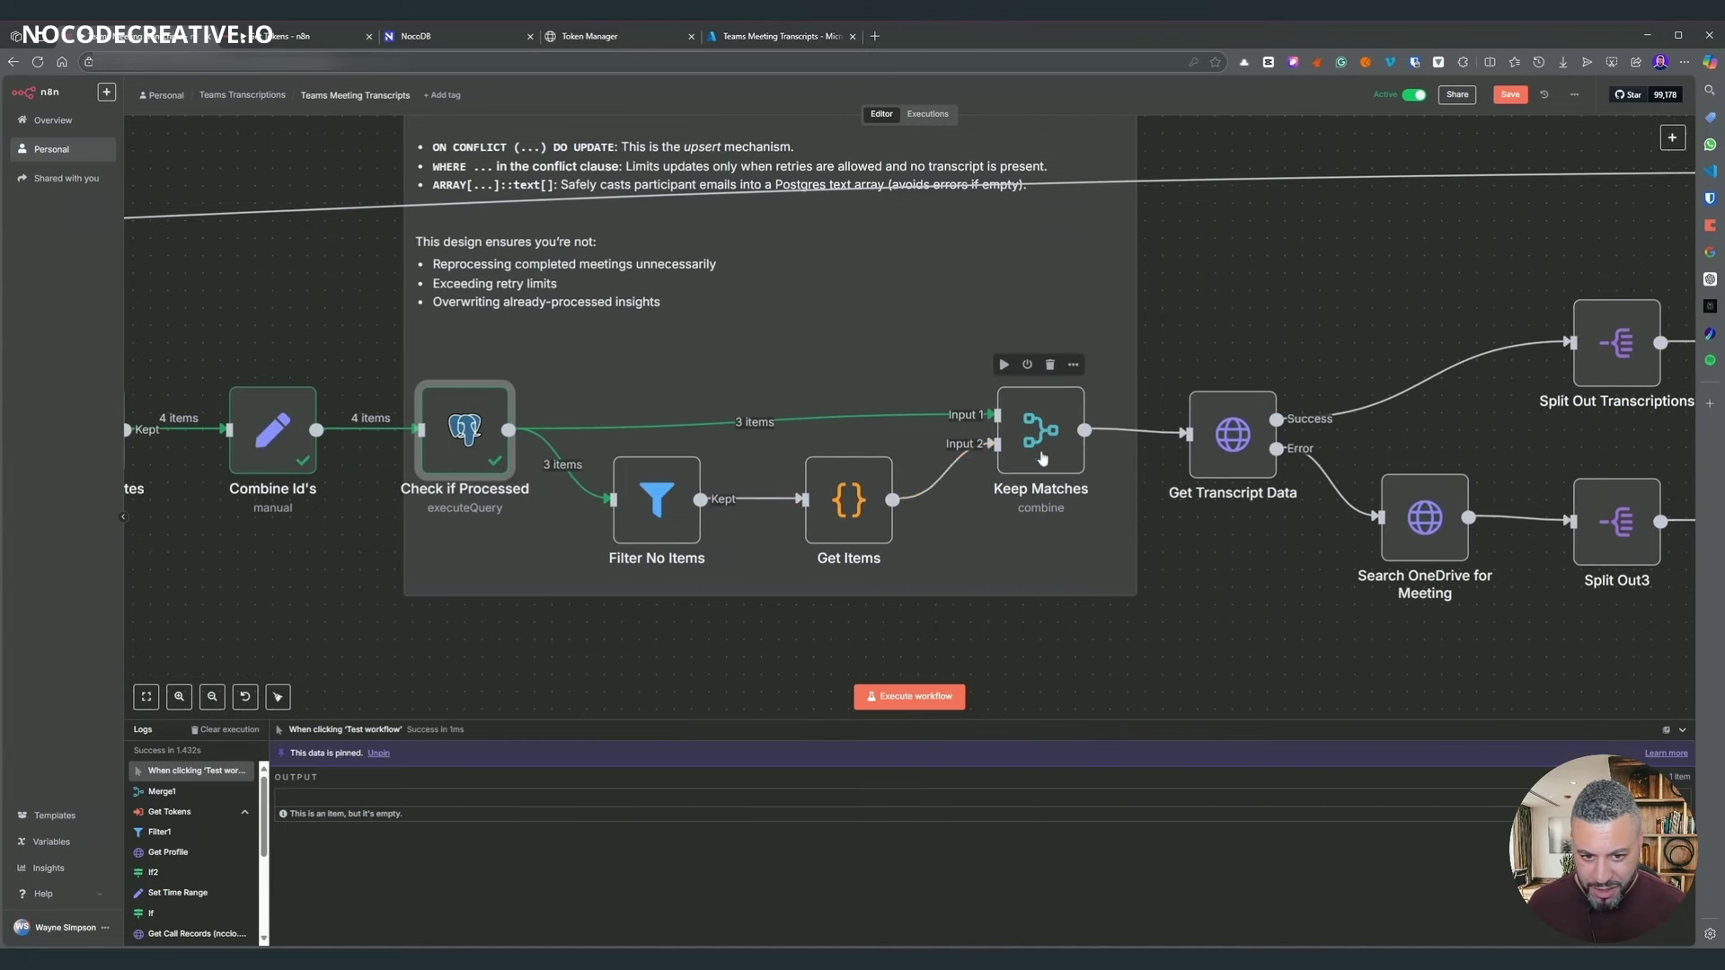
right_click(1041, 459)
click(1045, 464)
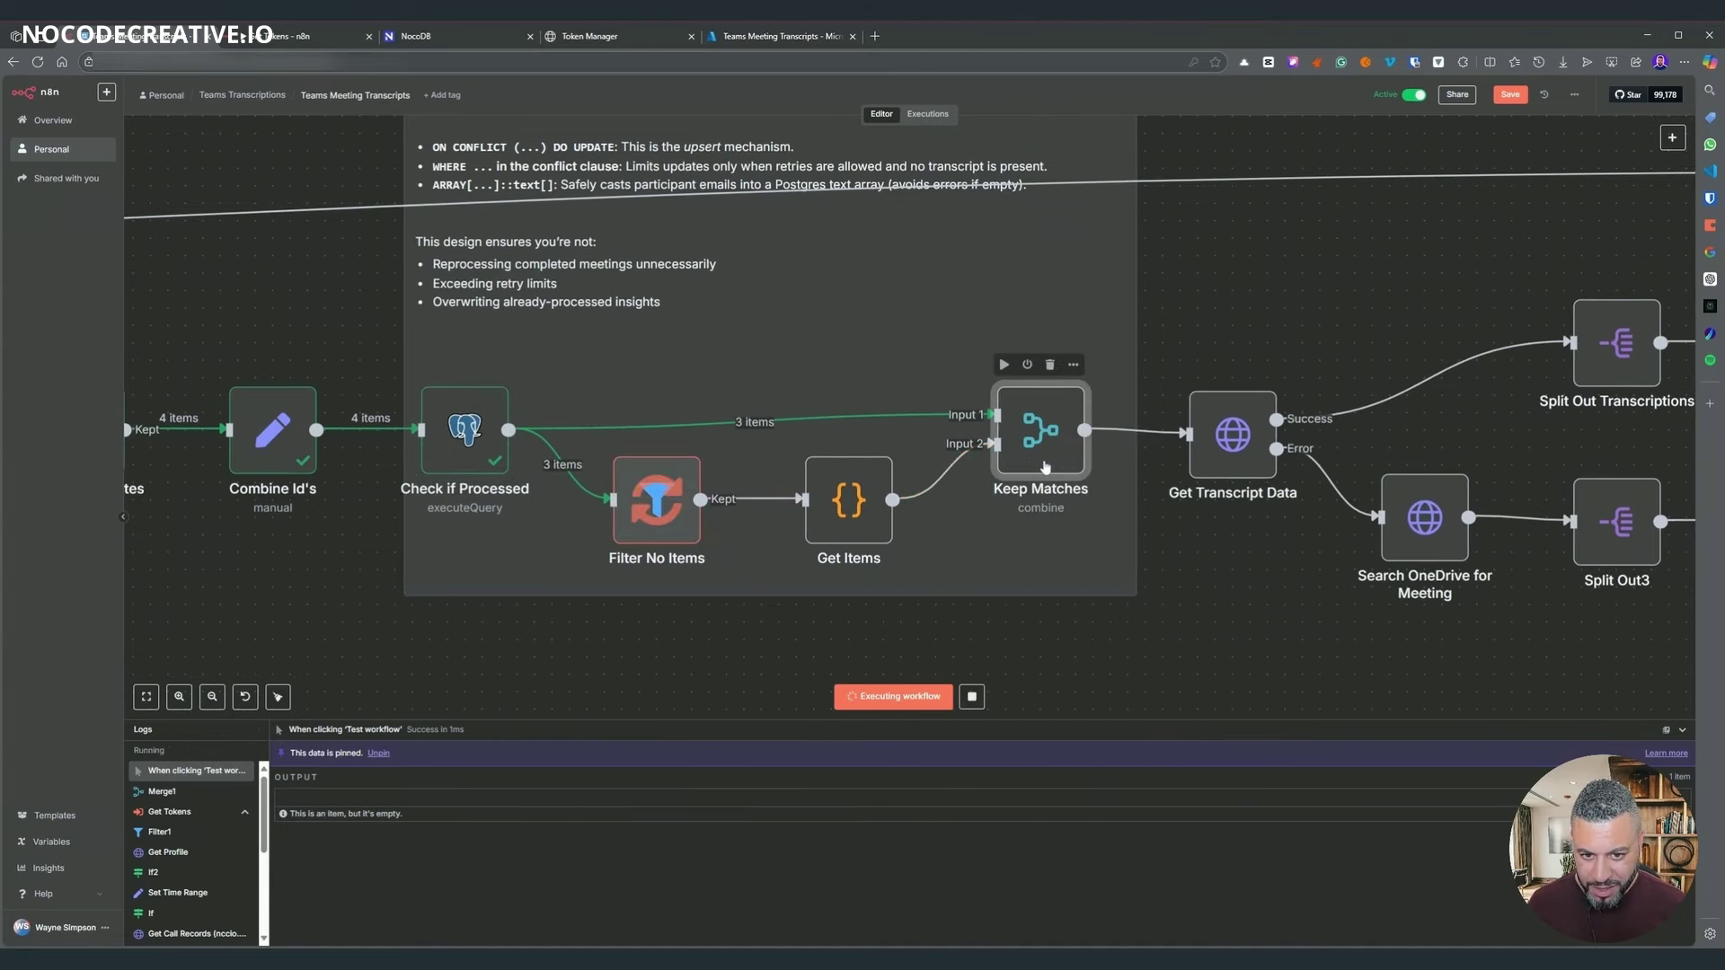
scroll(1065, 483, right, 5)
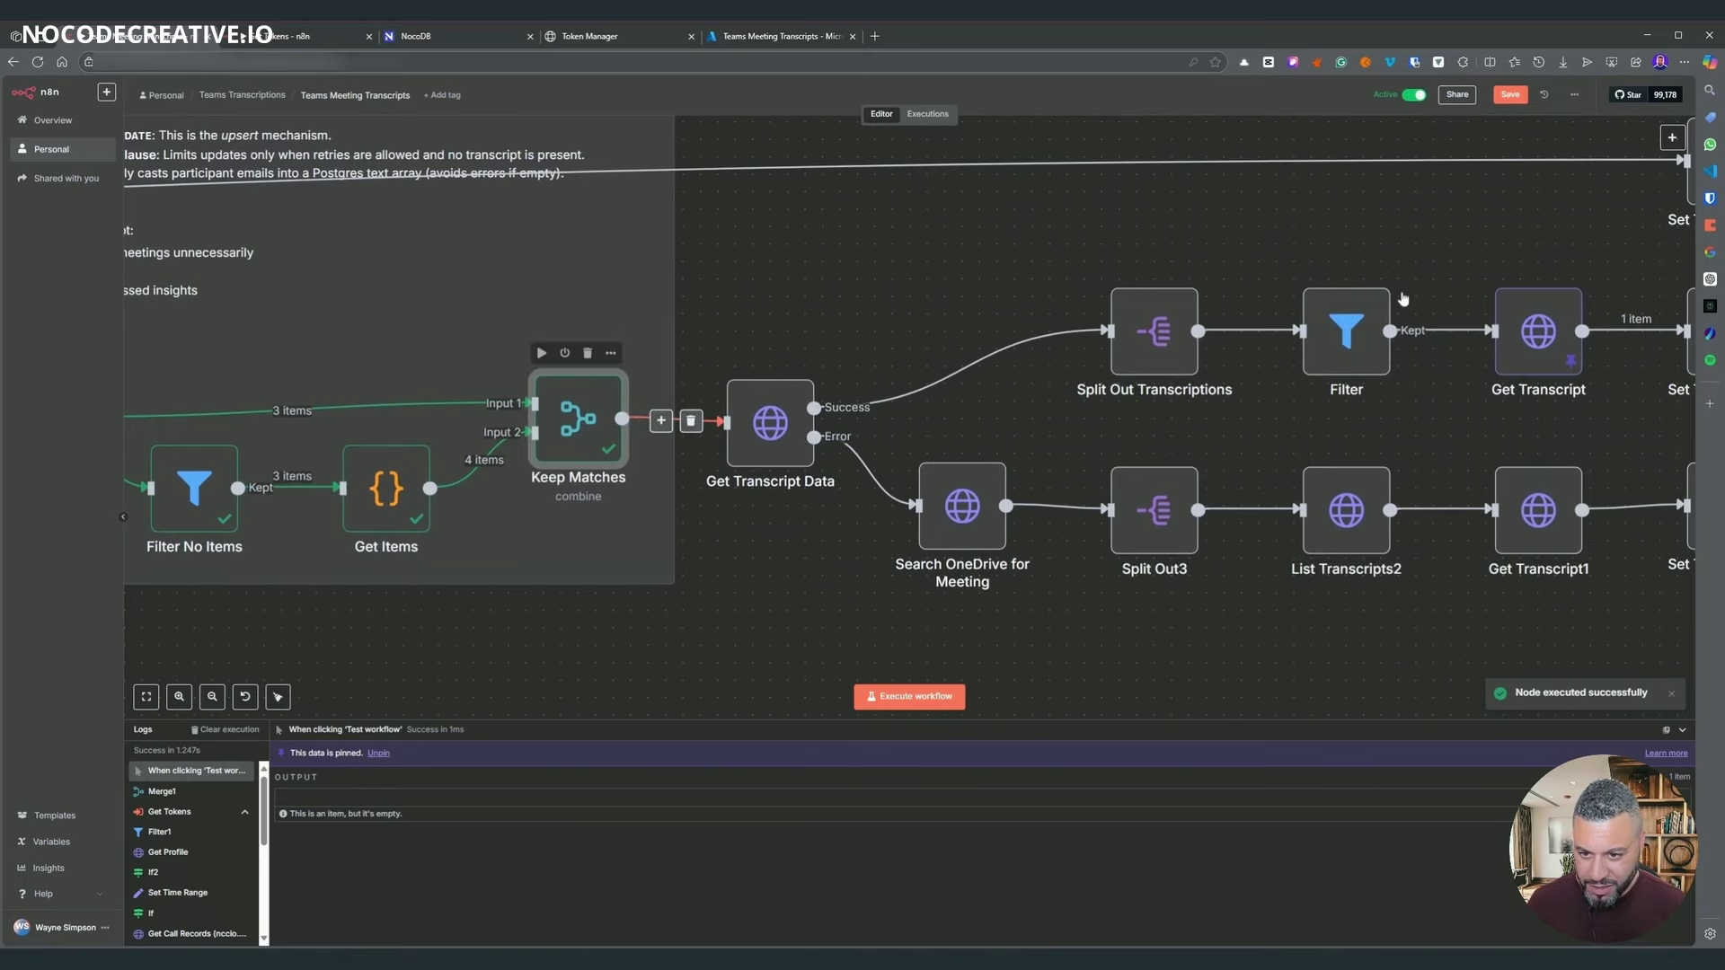
key(Return)
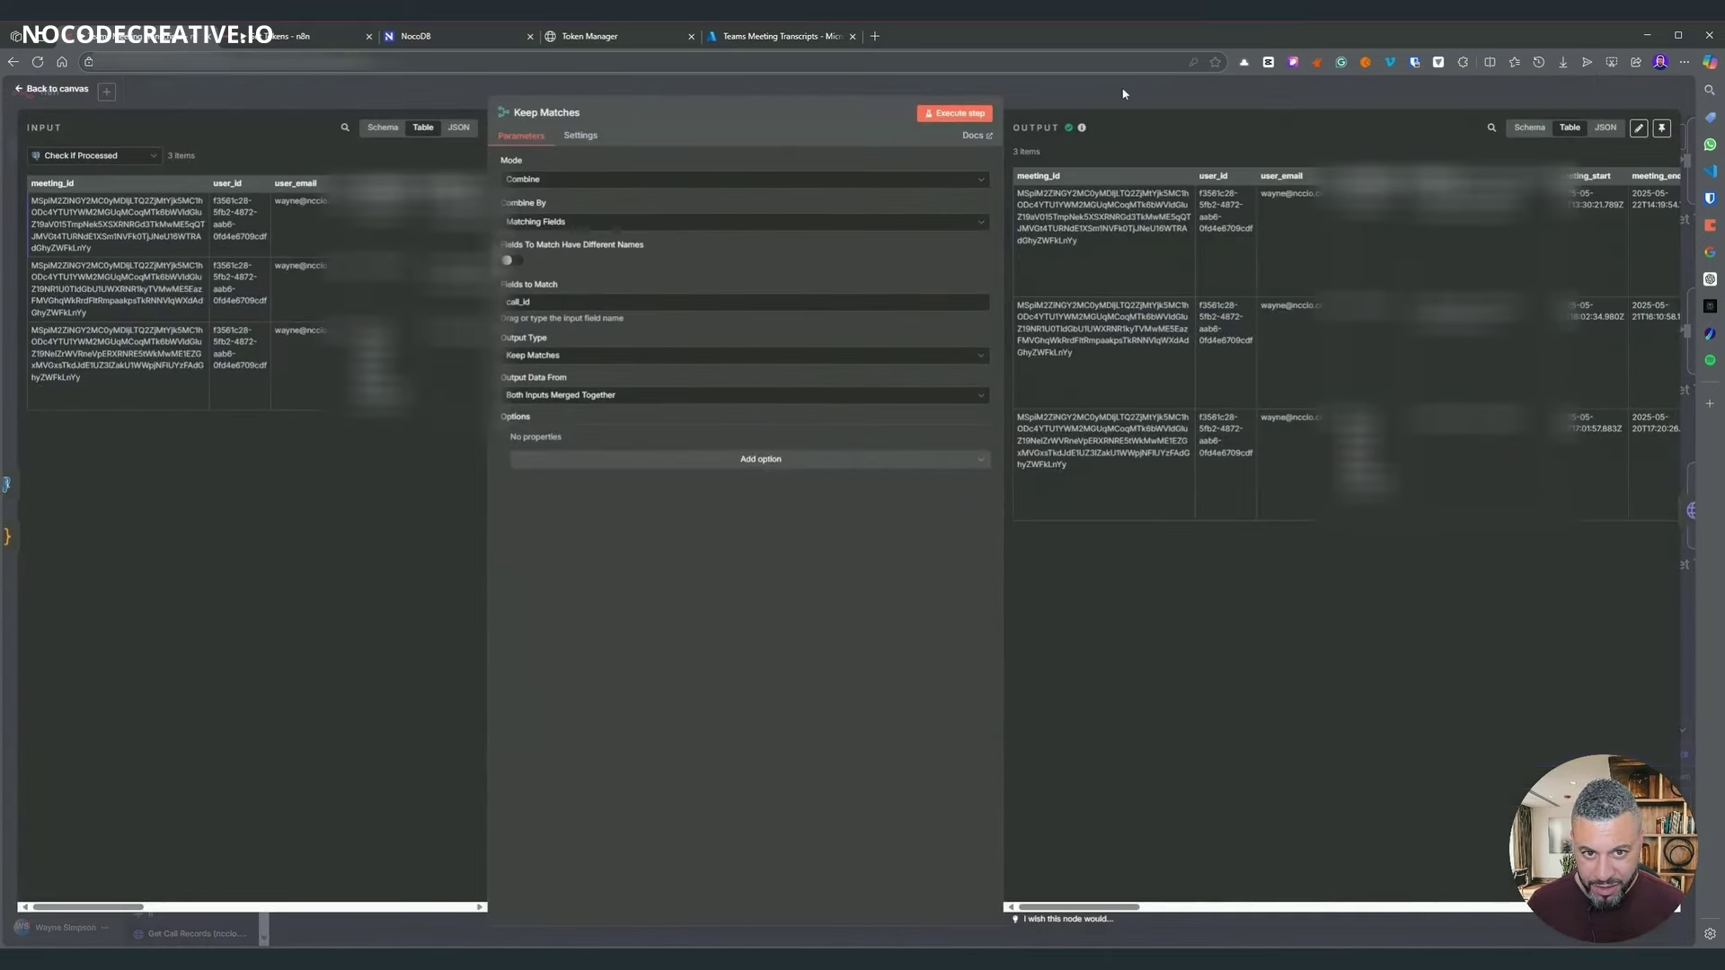
key(Escape)
- Bring up the node actions for Get Transcript and then the Merge node
scroll(846, 707, right, 6)
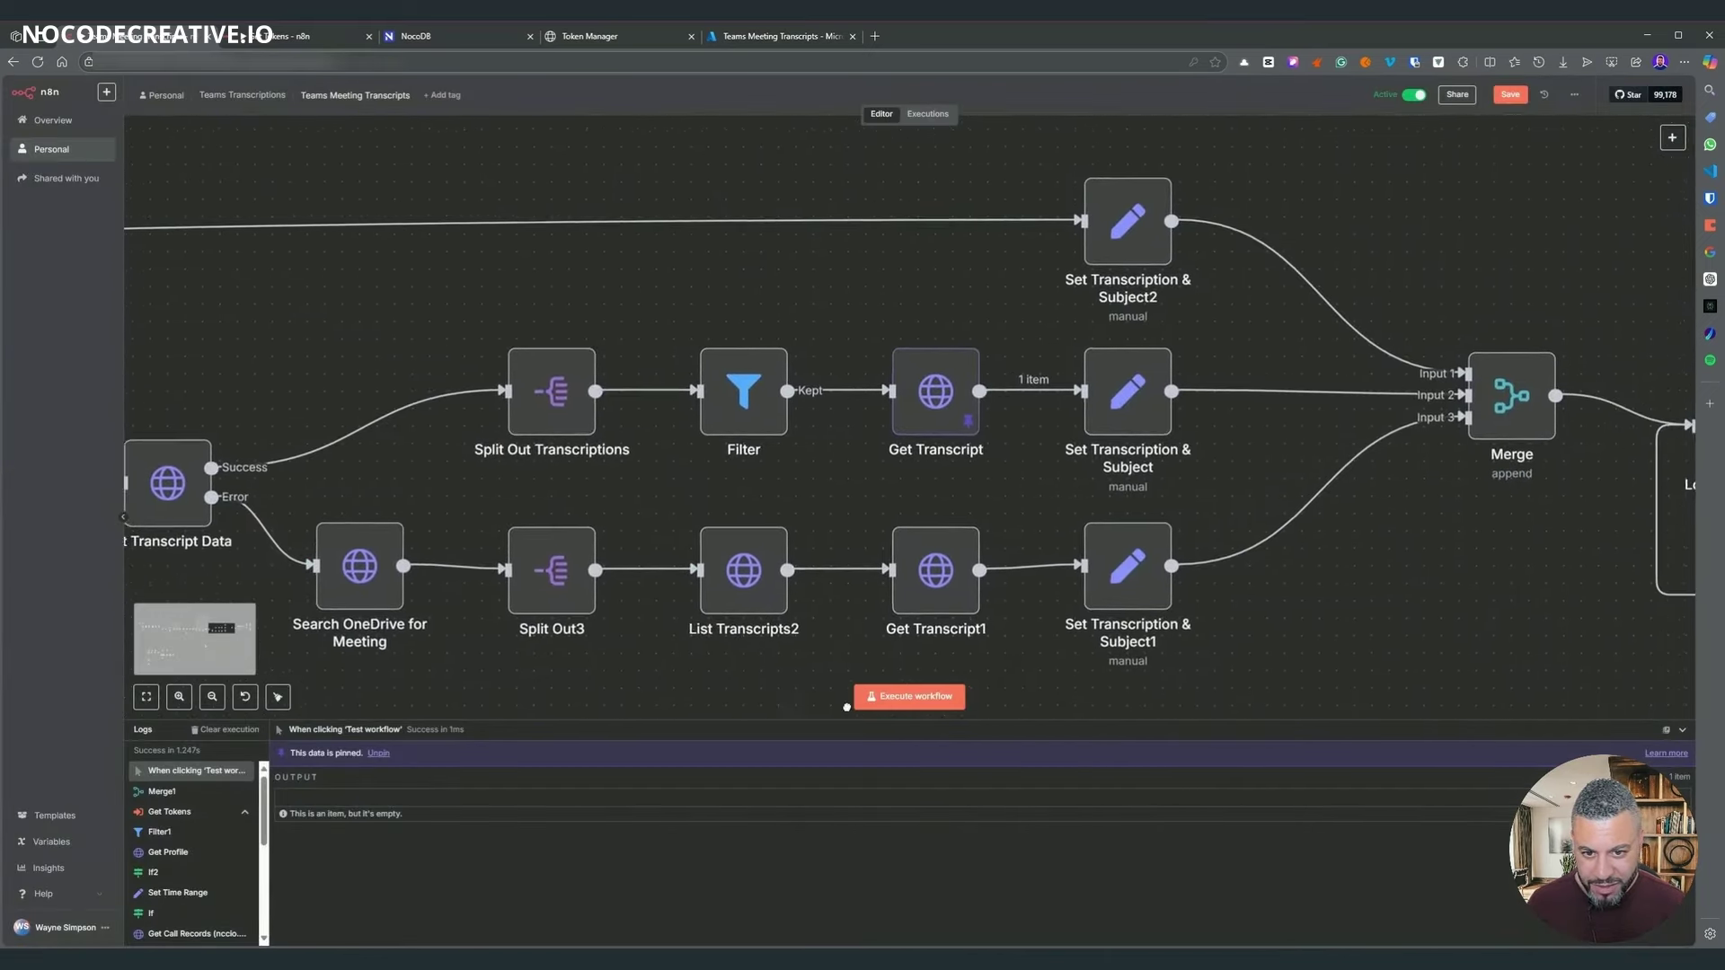
scroll(846, 707, left, 5)
scroll(846, 707, down, 2)
right_click(1166, 329)
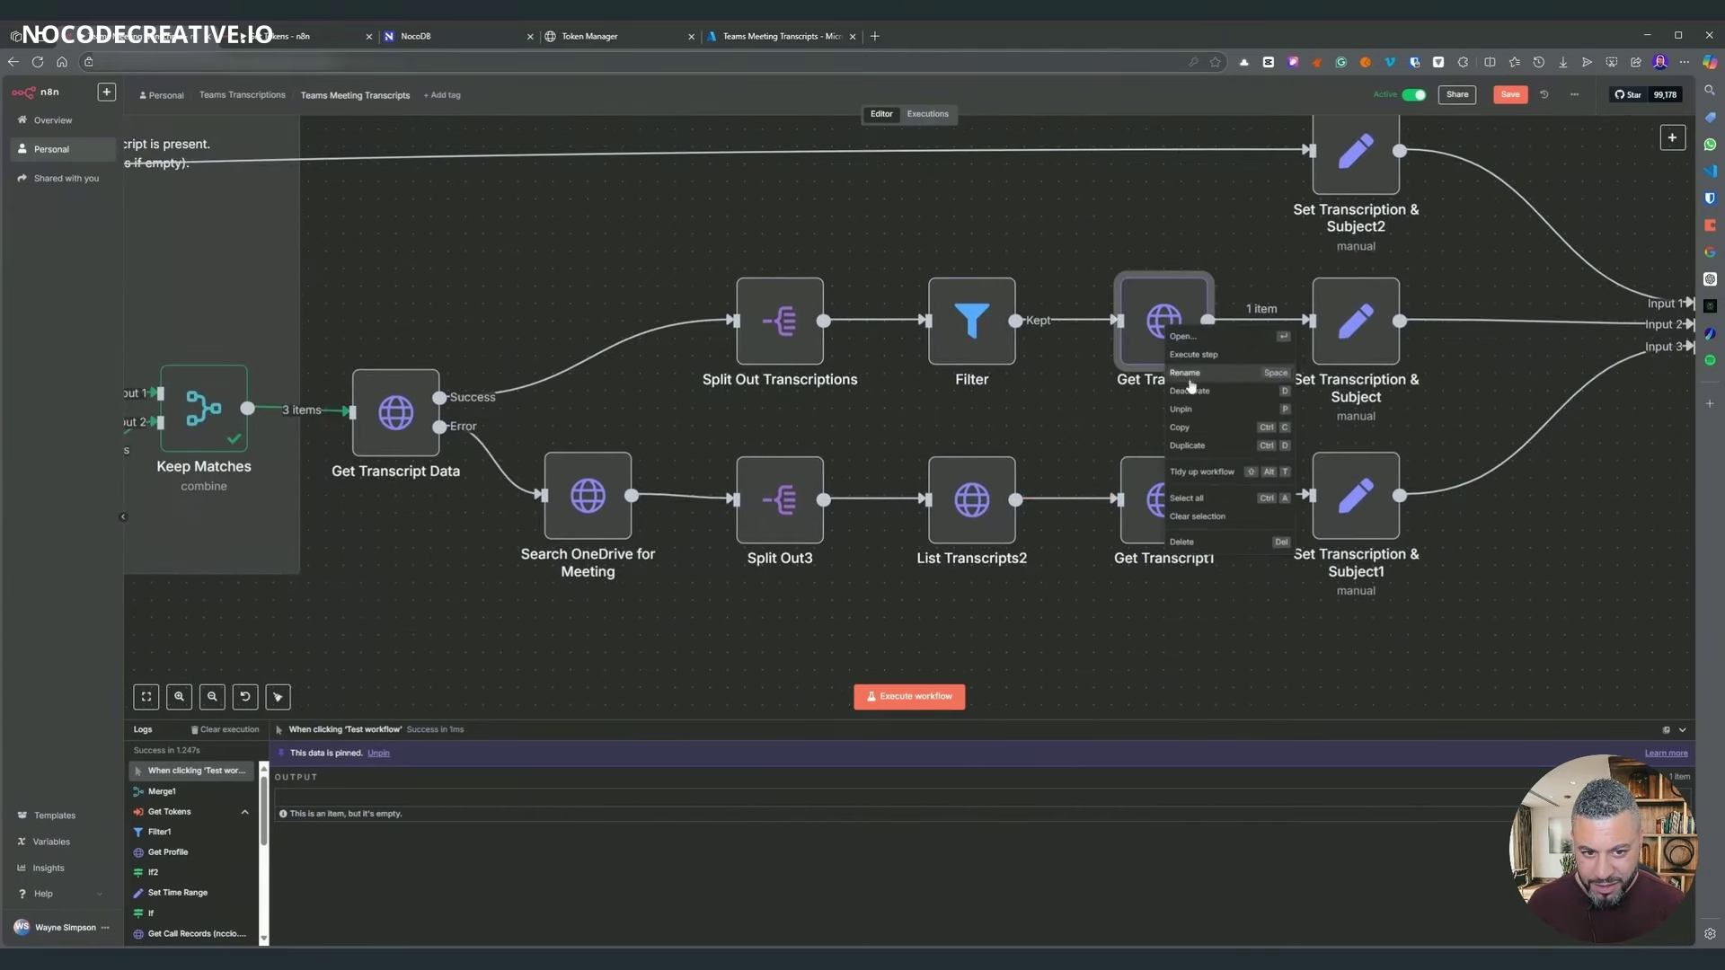
key(Escape)
scroll(1349, 640, right, 3)
scroll(1349, 641, up, 2)
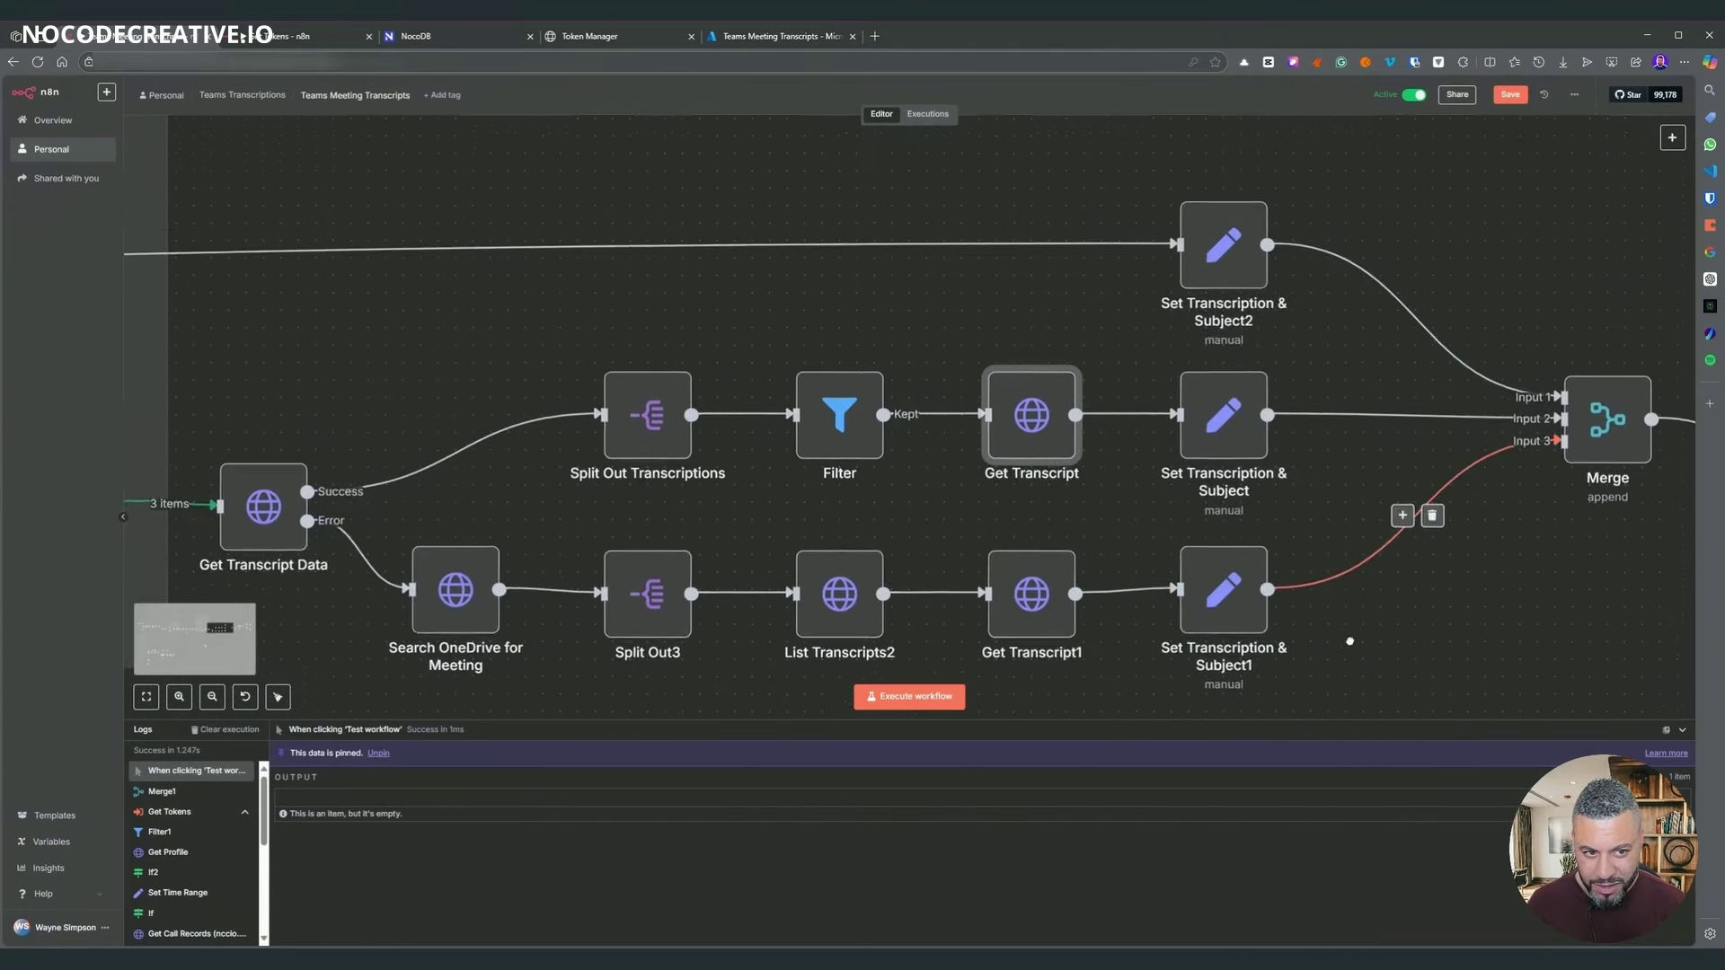
scroll(1349, 640, right, 2)
scroll(1350, 640, down, 2)
scroll(1419, 584, left, 5)
scroll(1496, 534, down, 3)
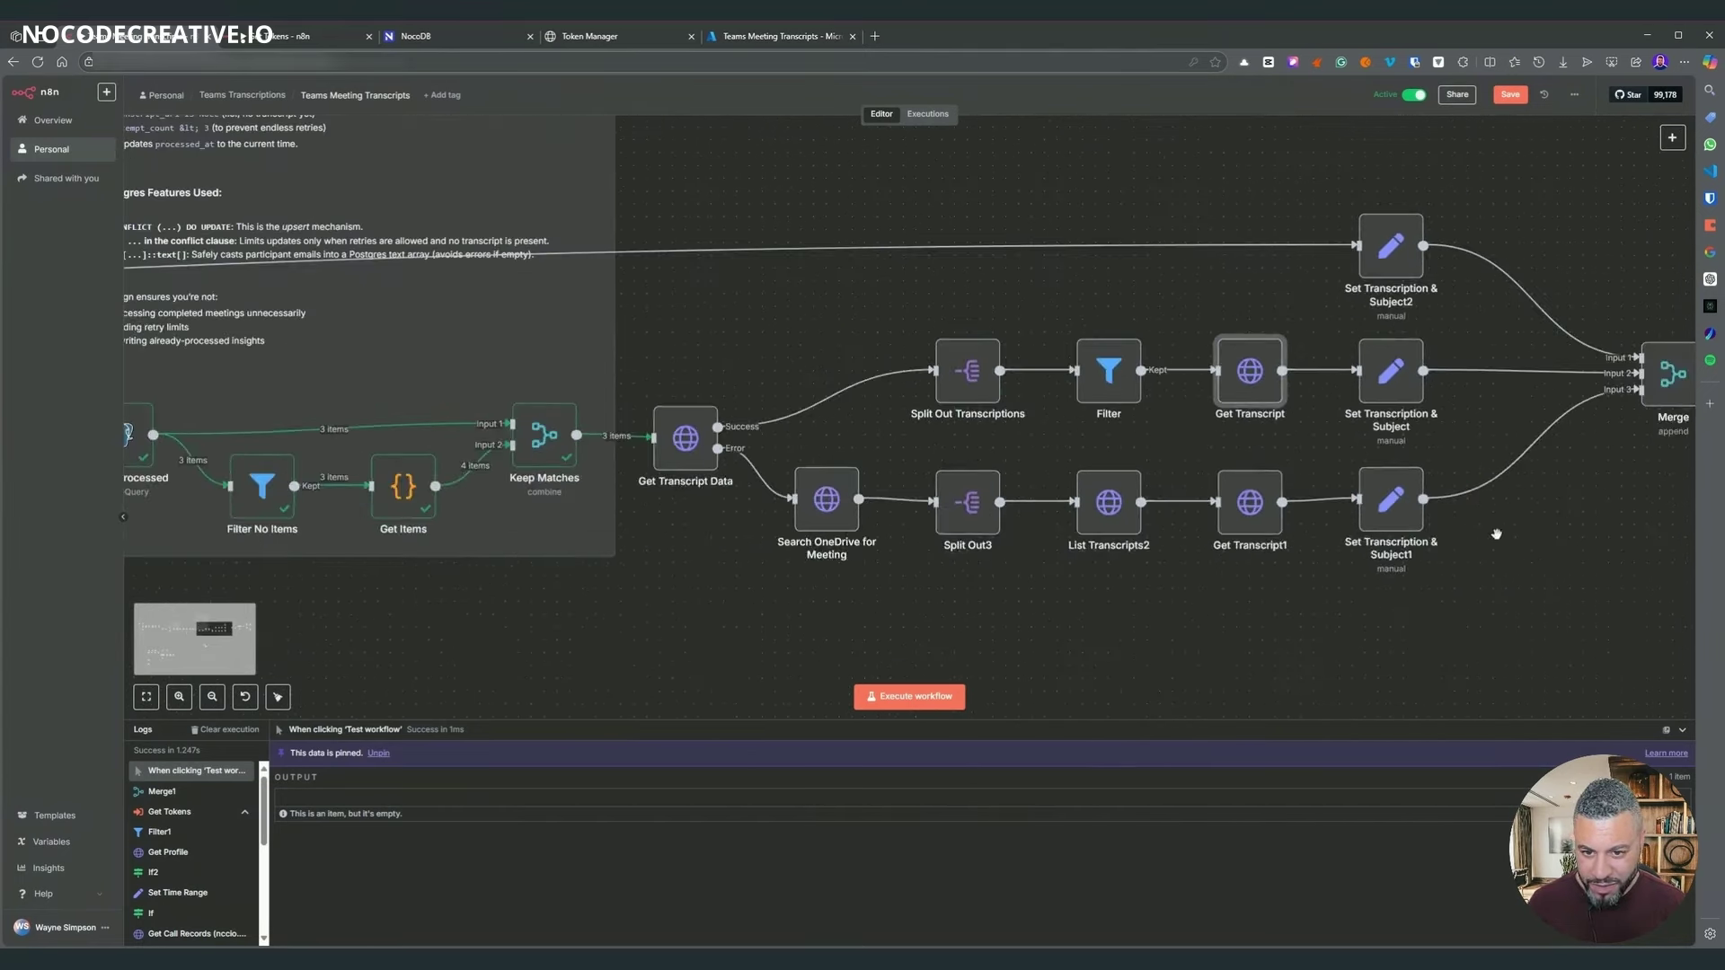
scroll(1495, 534, right, 4)
right_click(1512, 381)
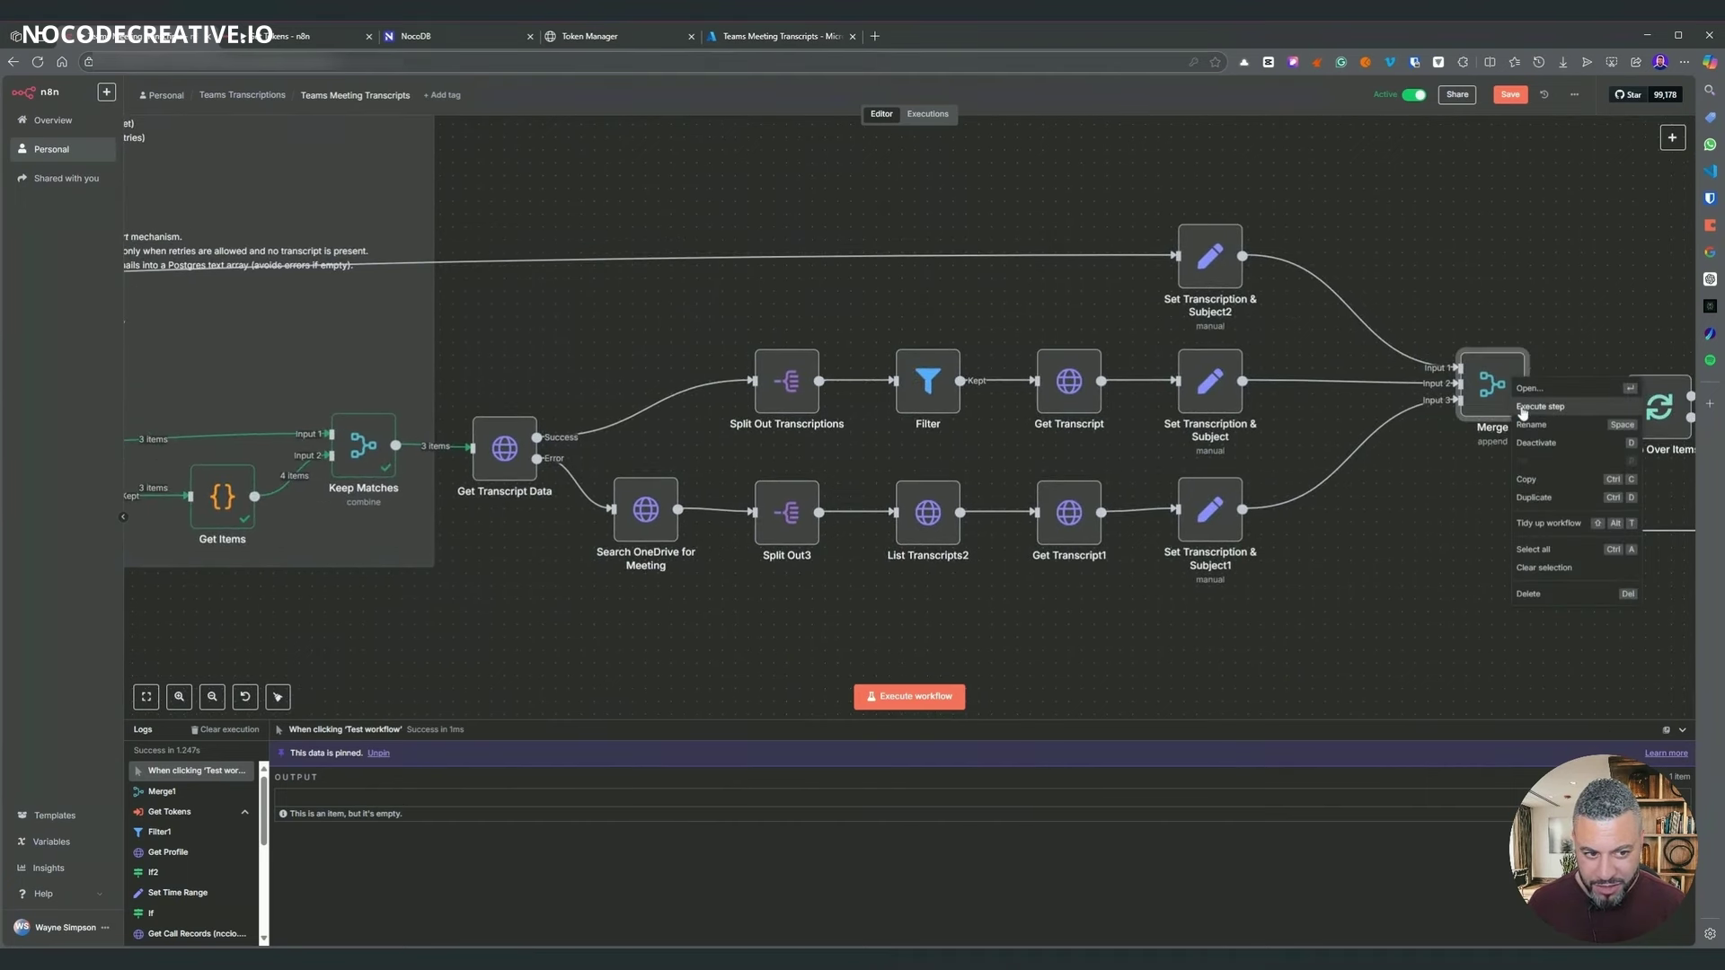
click(1522, 410)
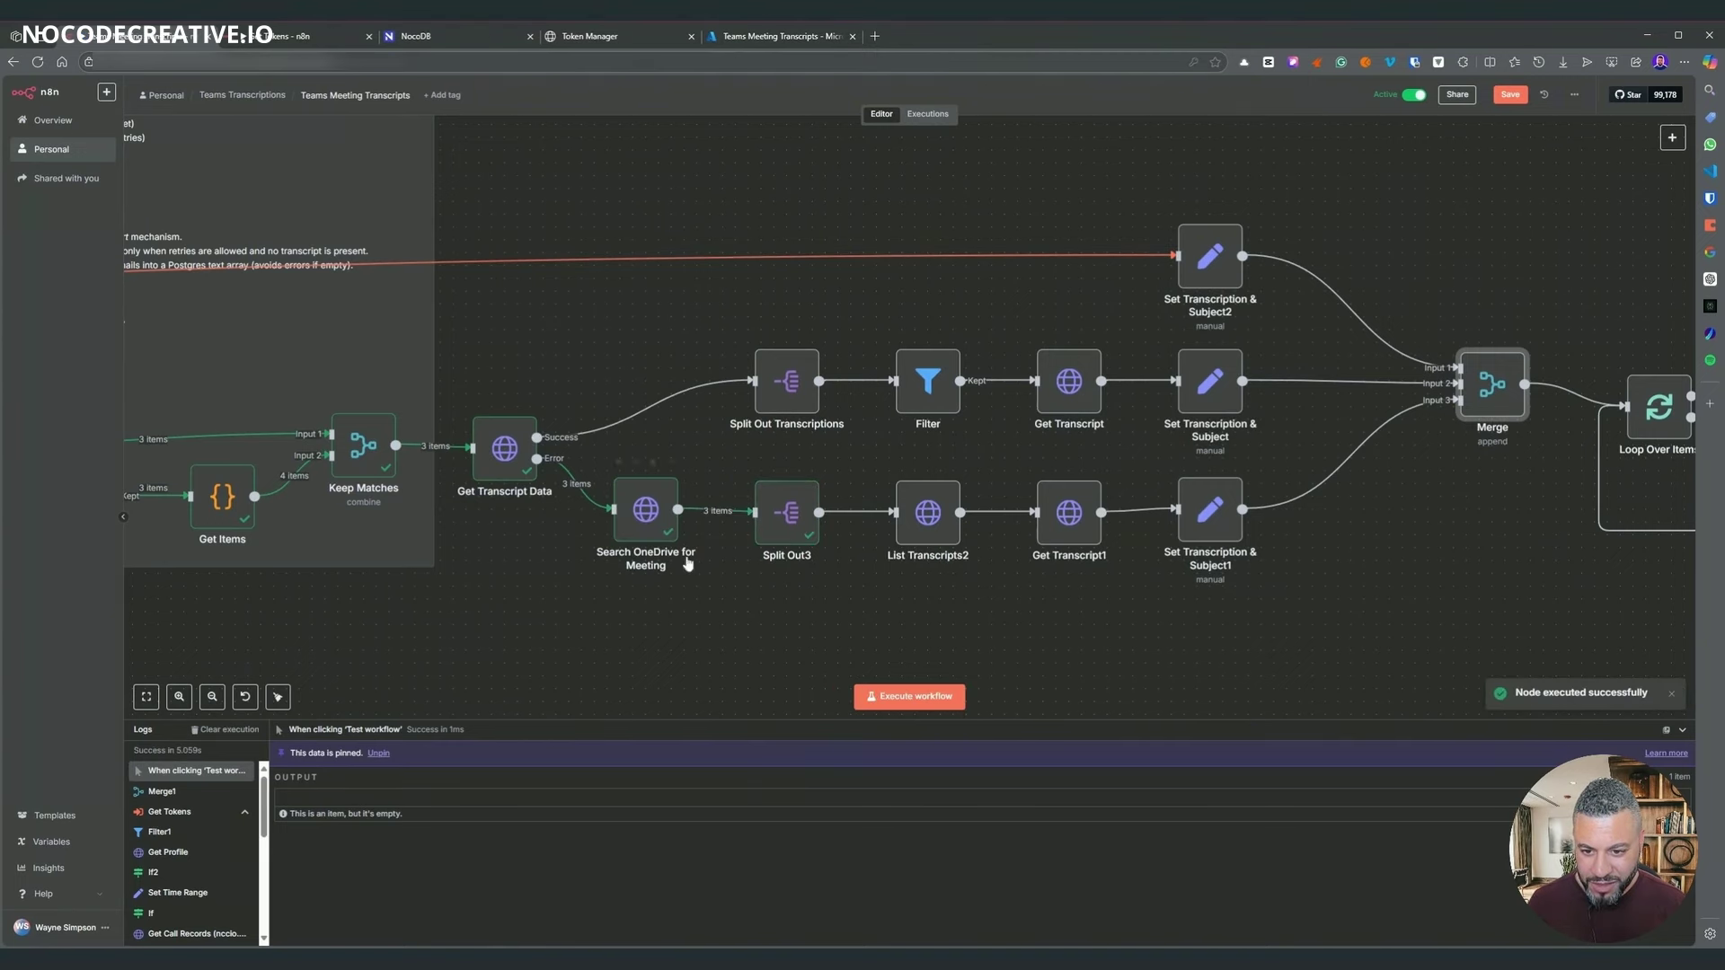
scroll(613, 573, left, 2)
scroll(687, 548, up, 3)
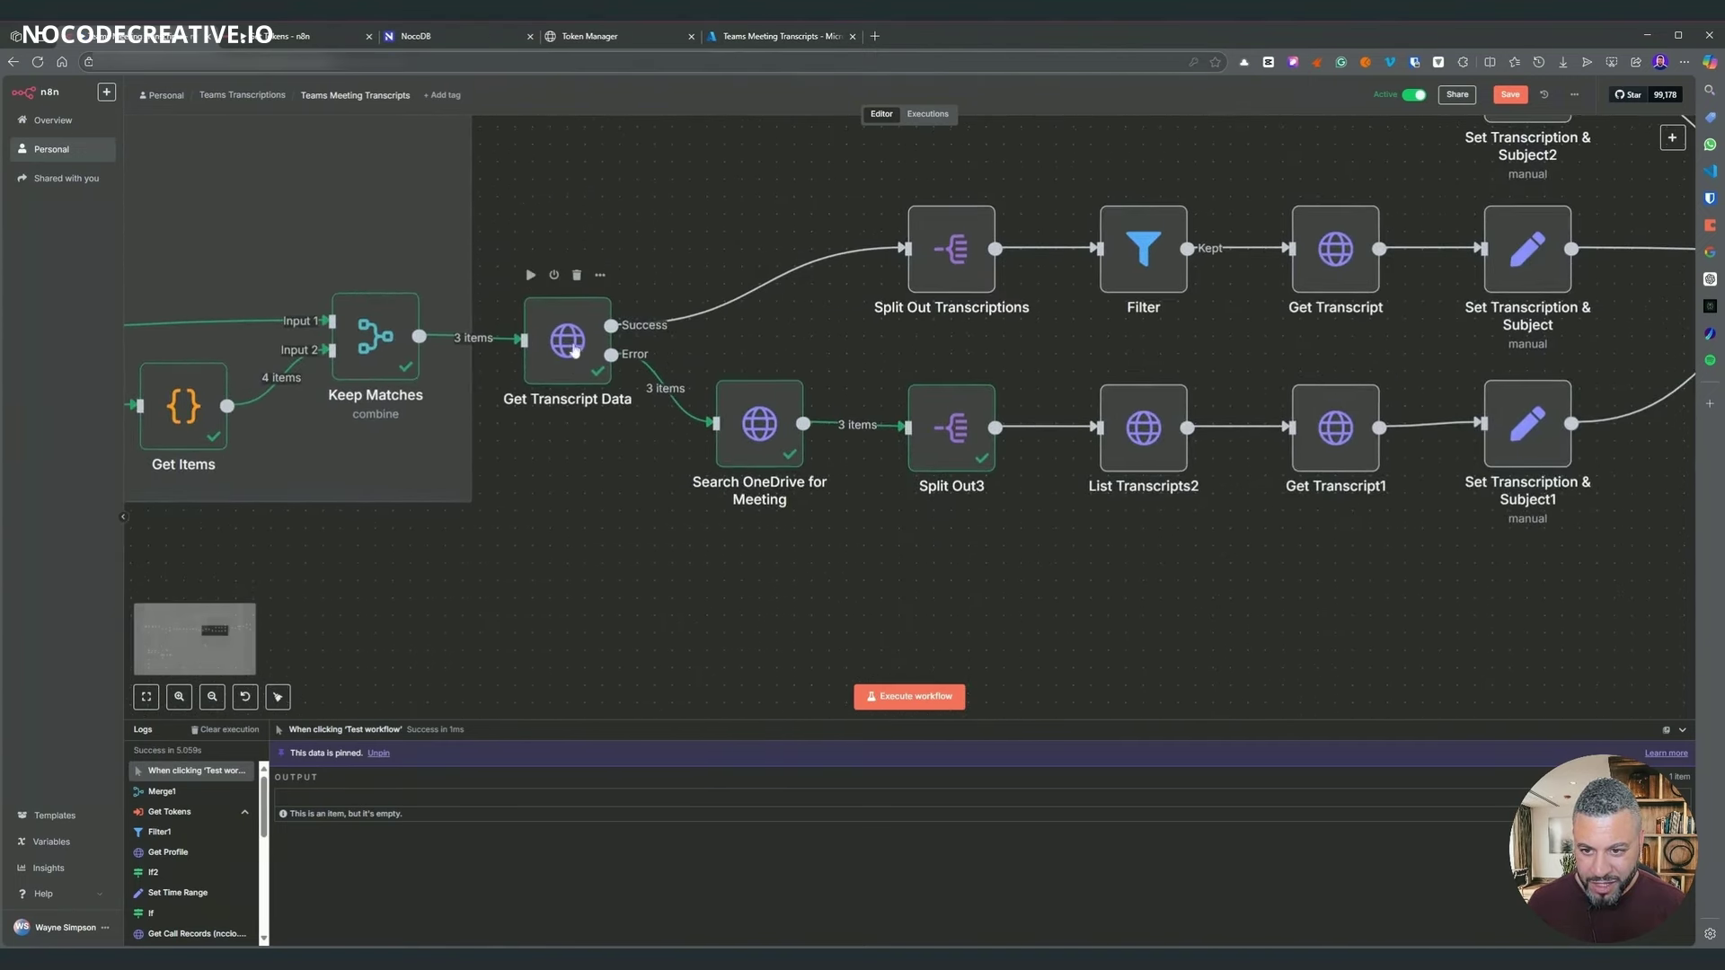
mouse_move(787, 456)
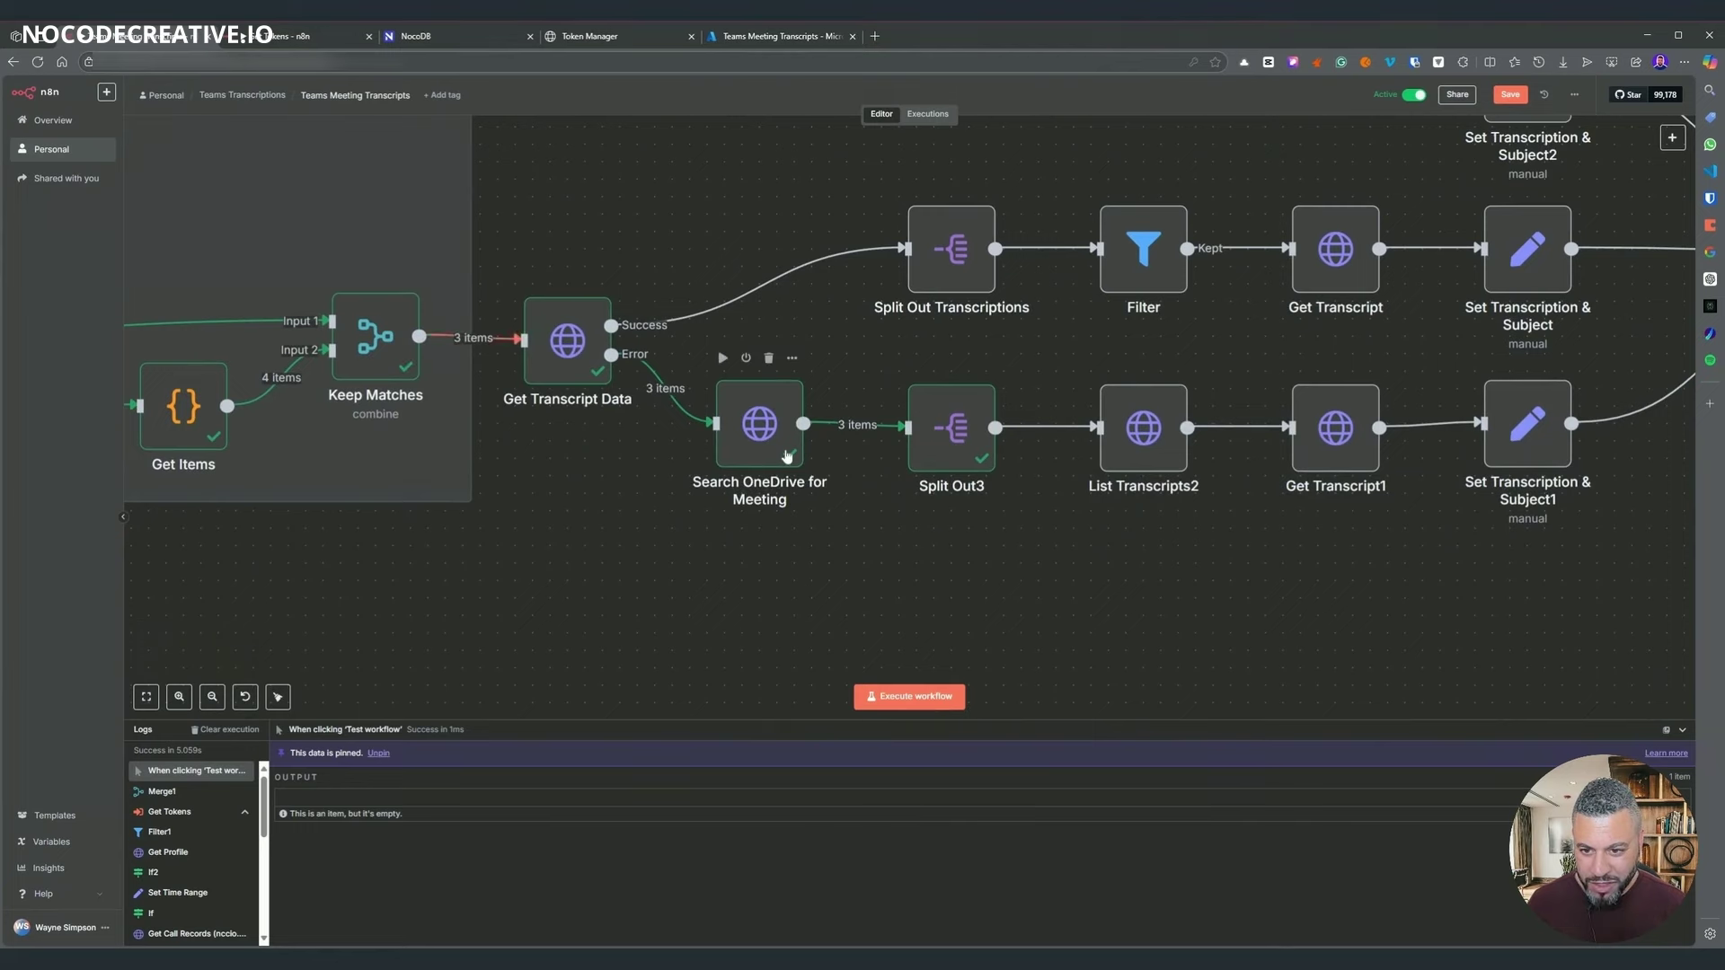
click(586, 346)
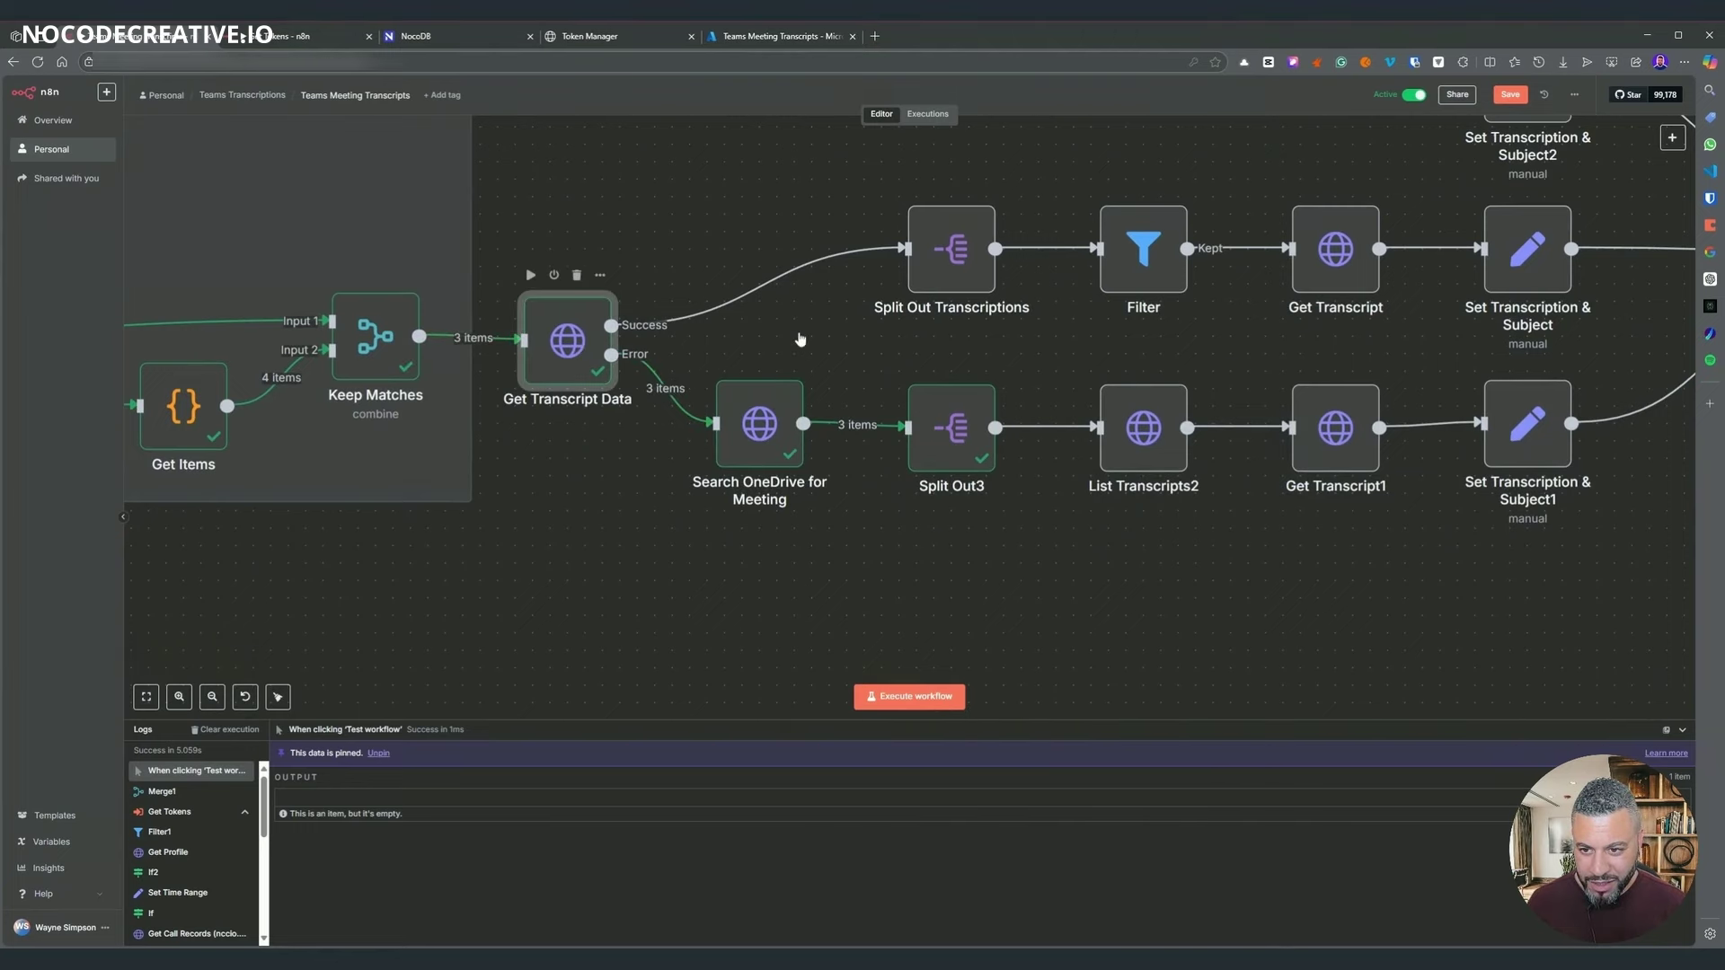
key(Return)
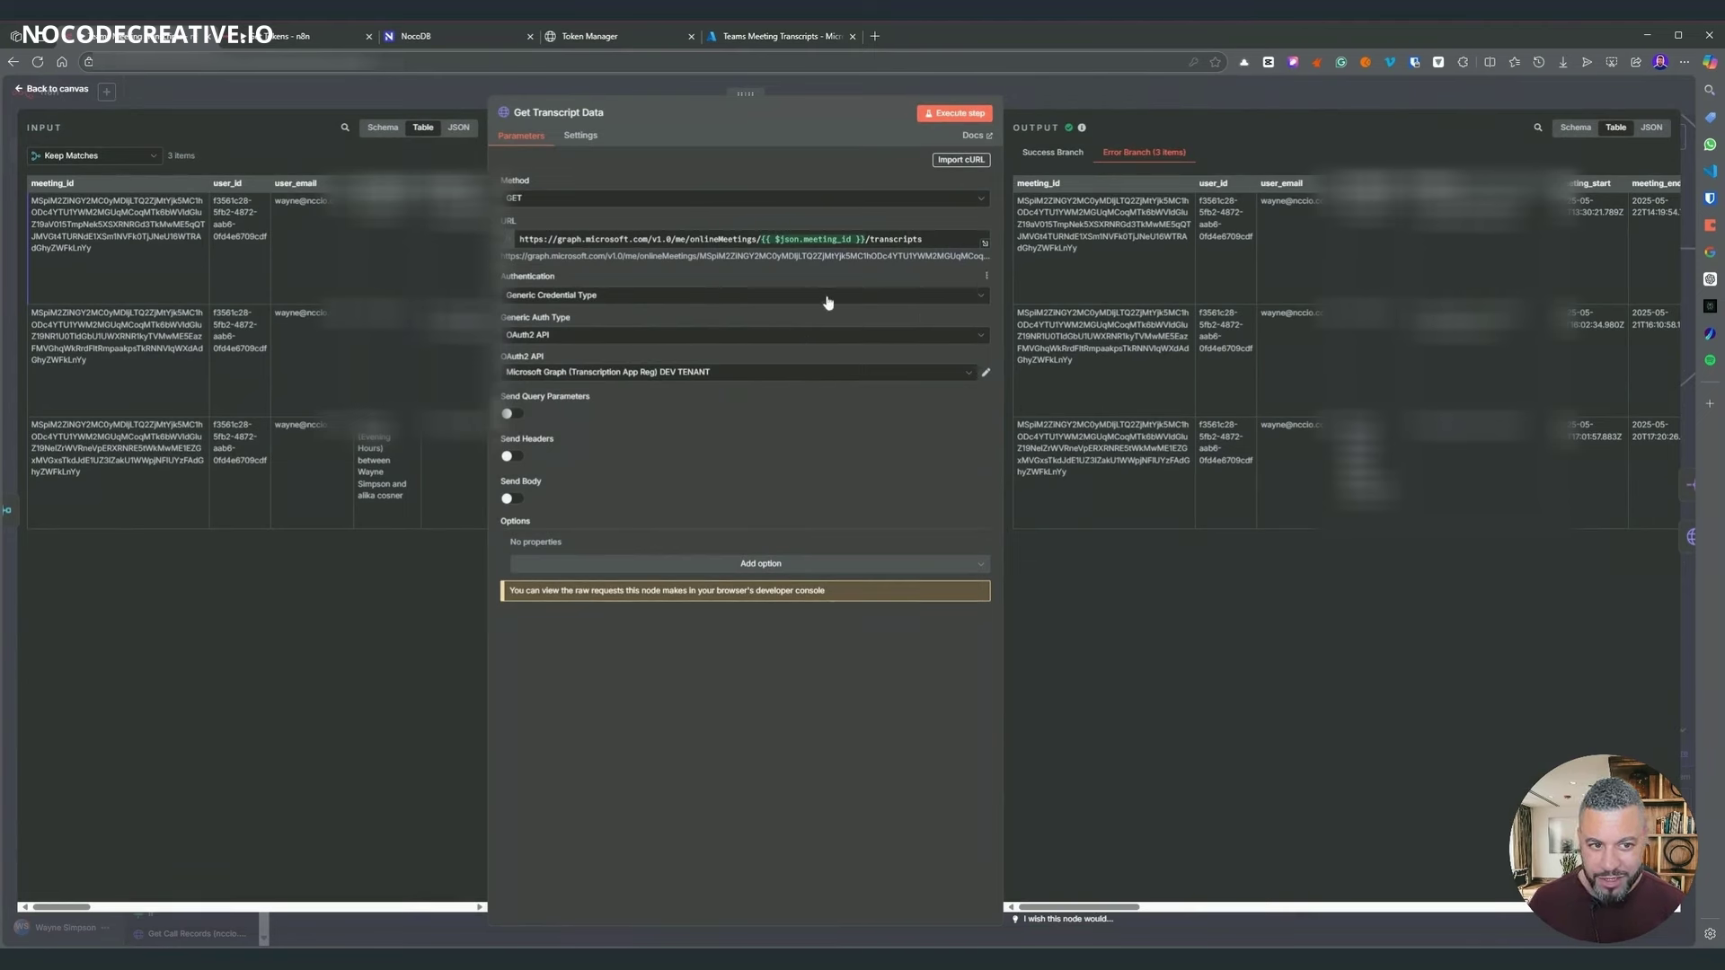
- Close the open node and review the Keep Matches settings
click(1074, 108)
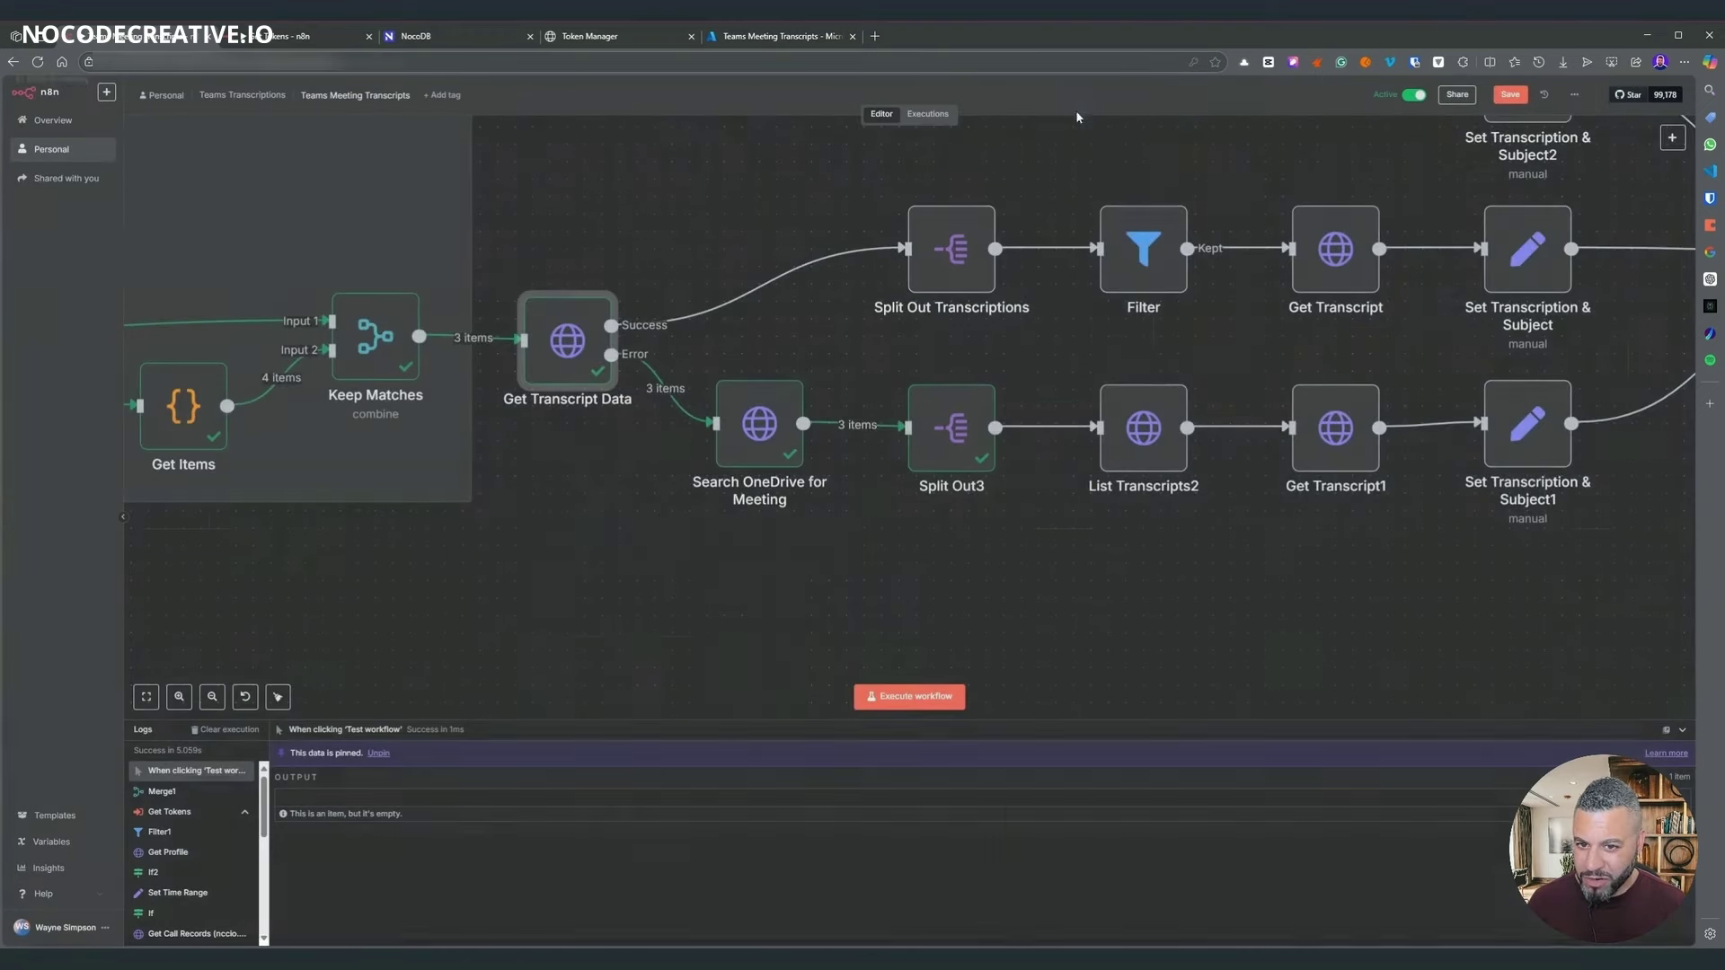
scroll(836, 484, up, 3)
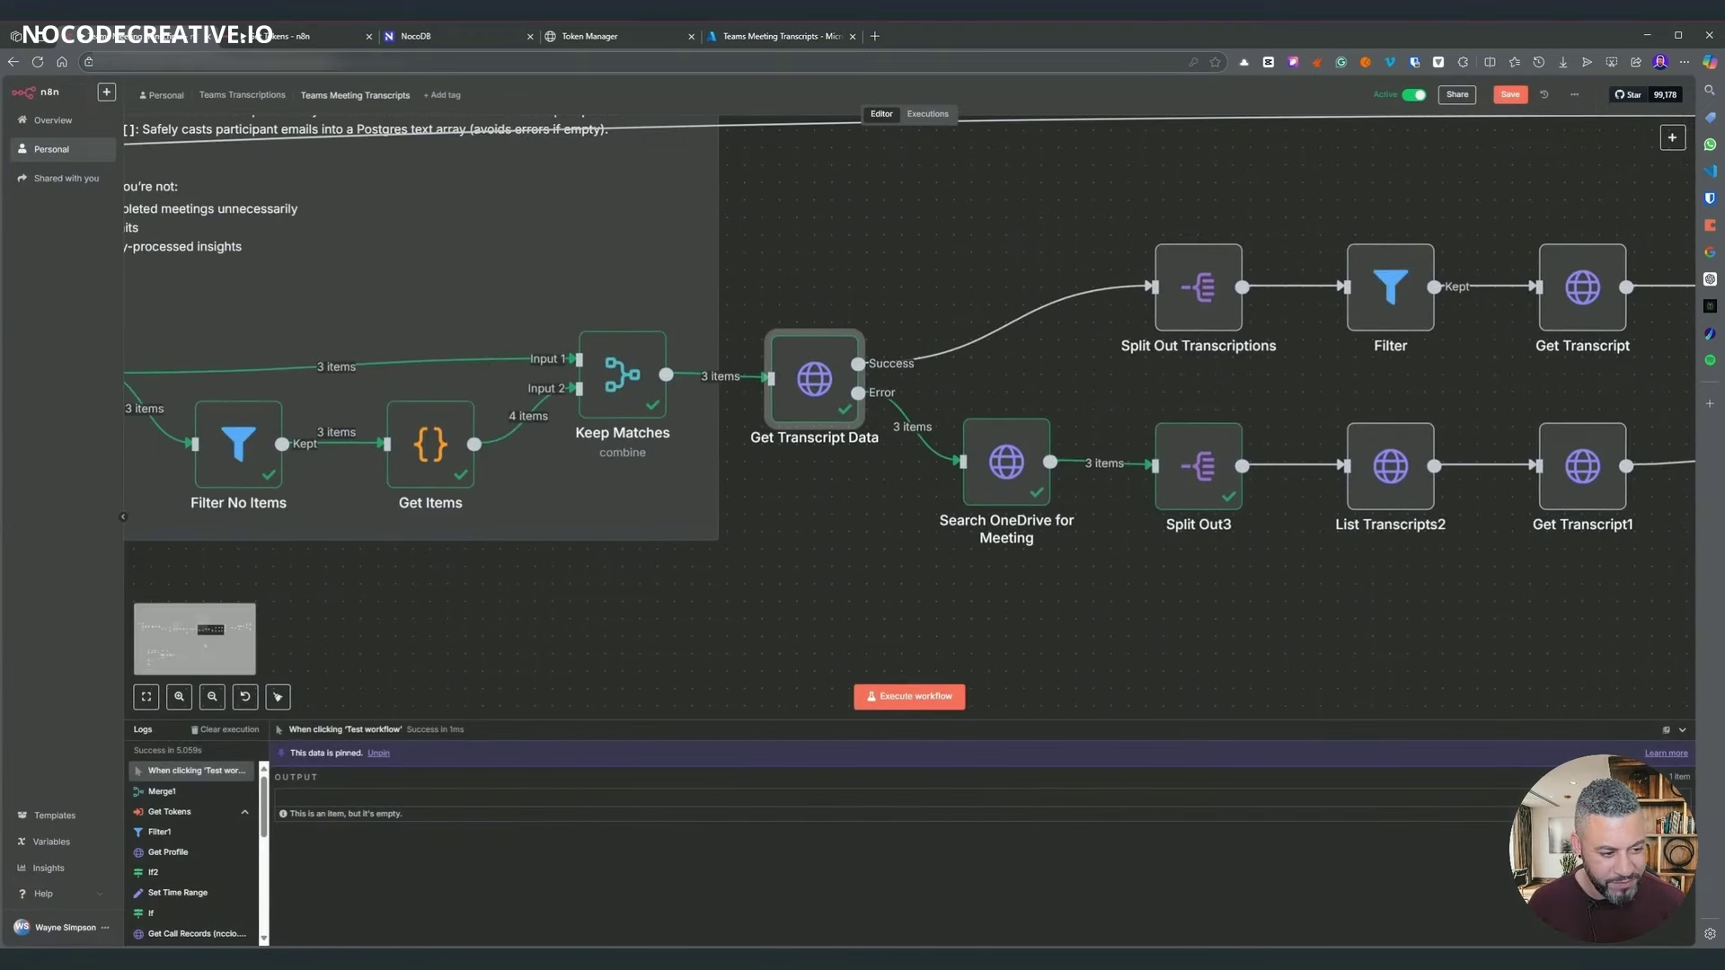
scroll(1185, 162, left, 5)
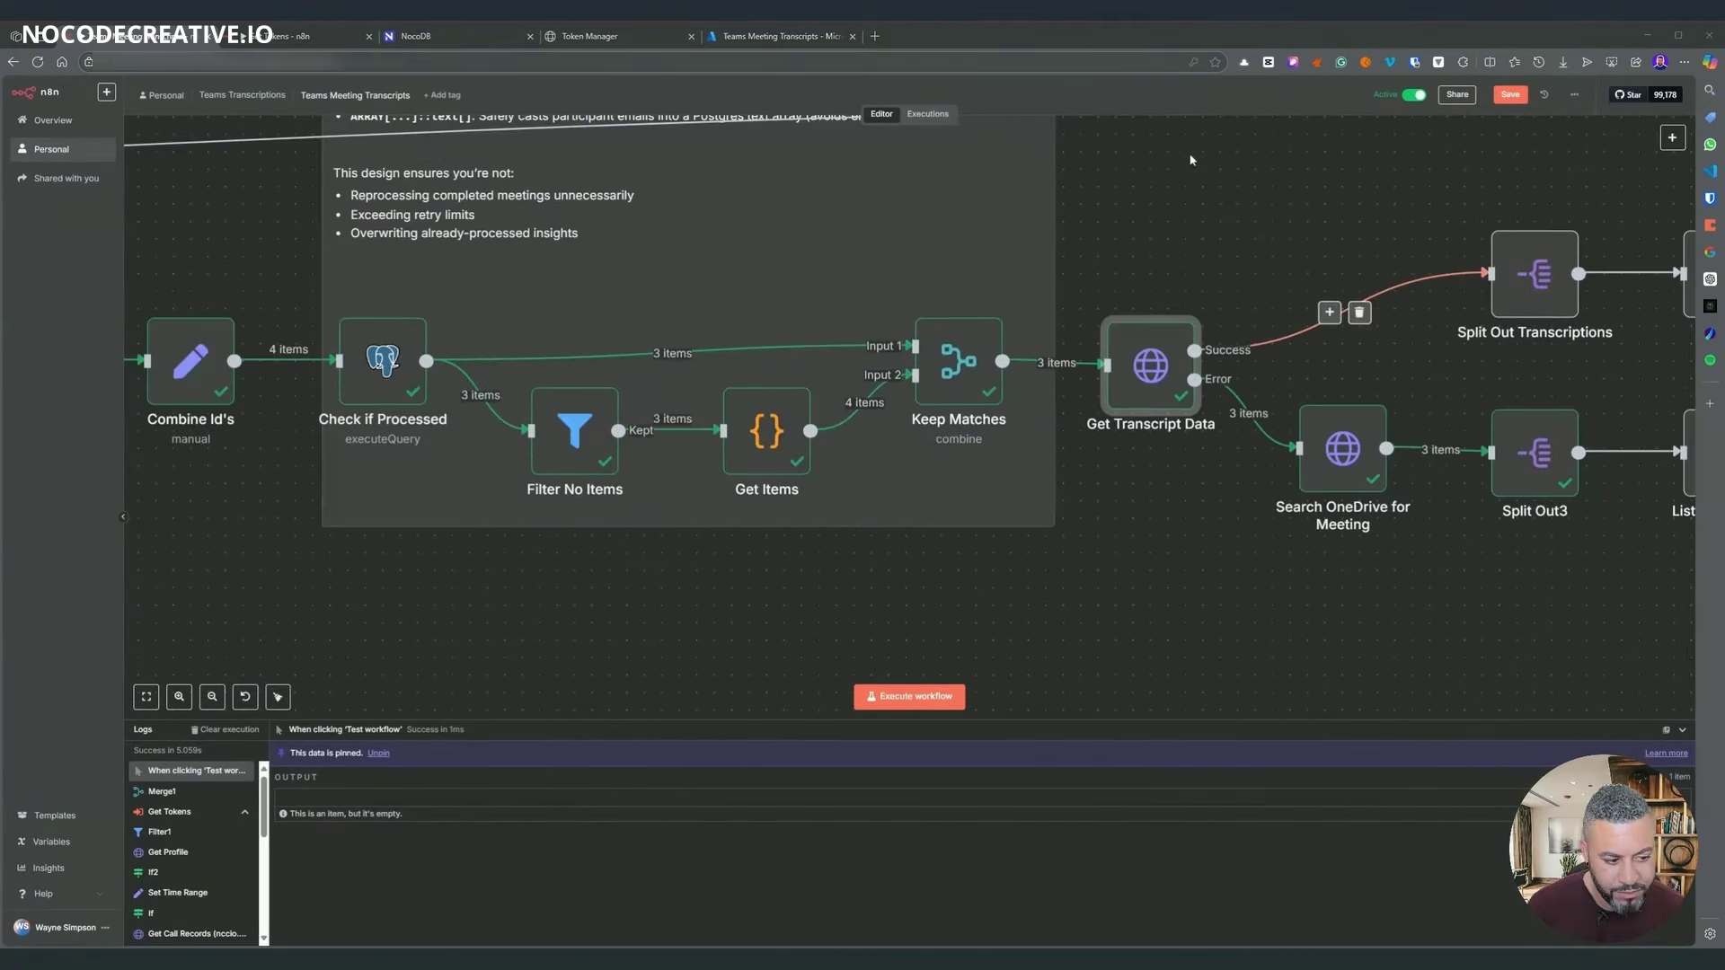
double_click(981, 361)
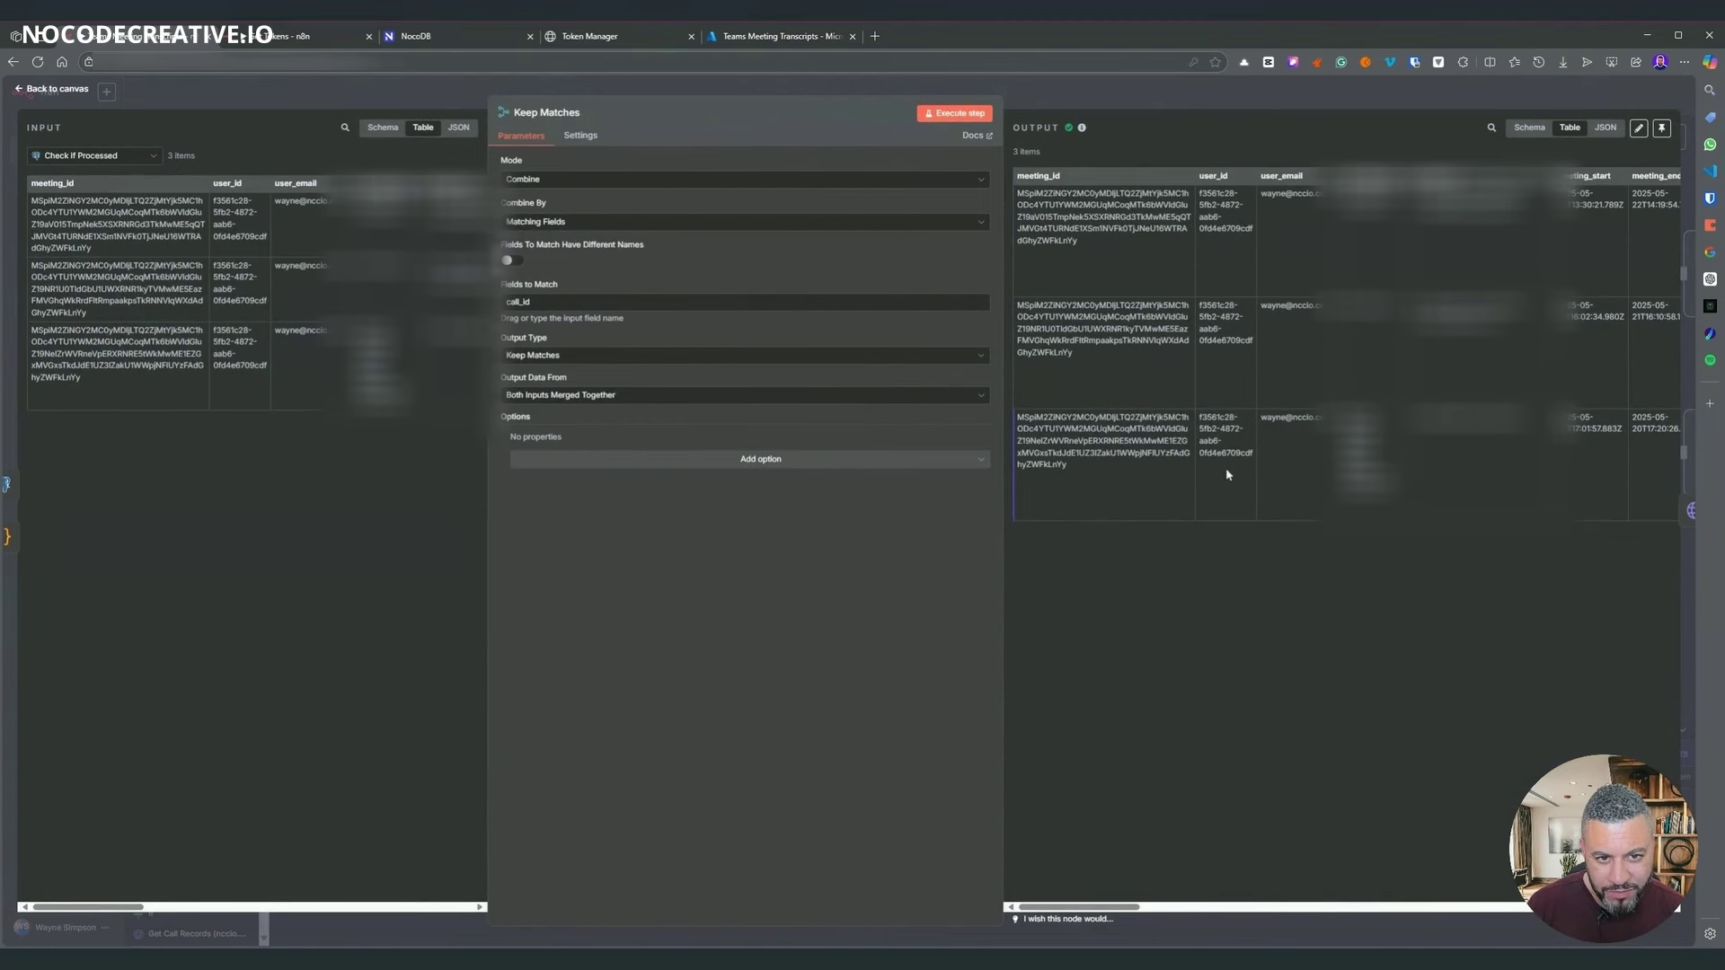
click(1291, 107)
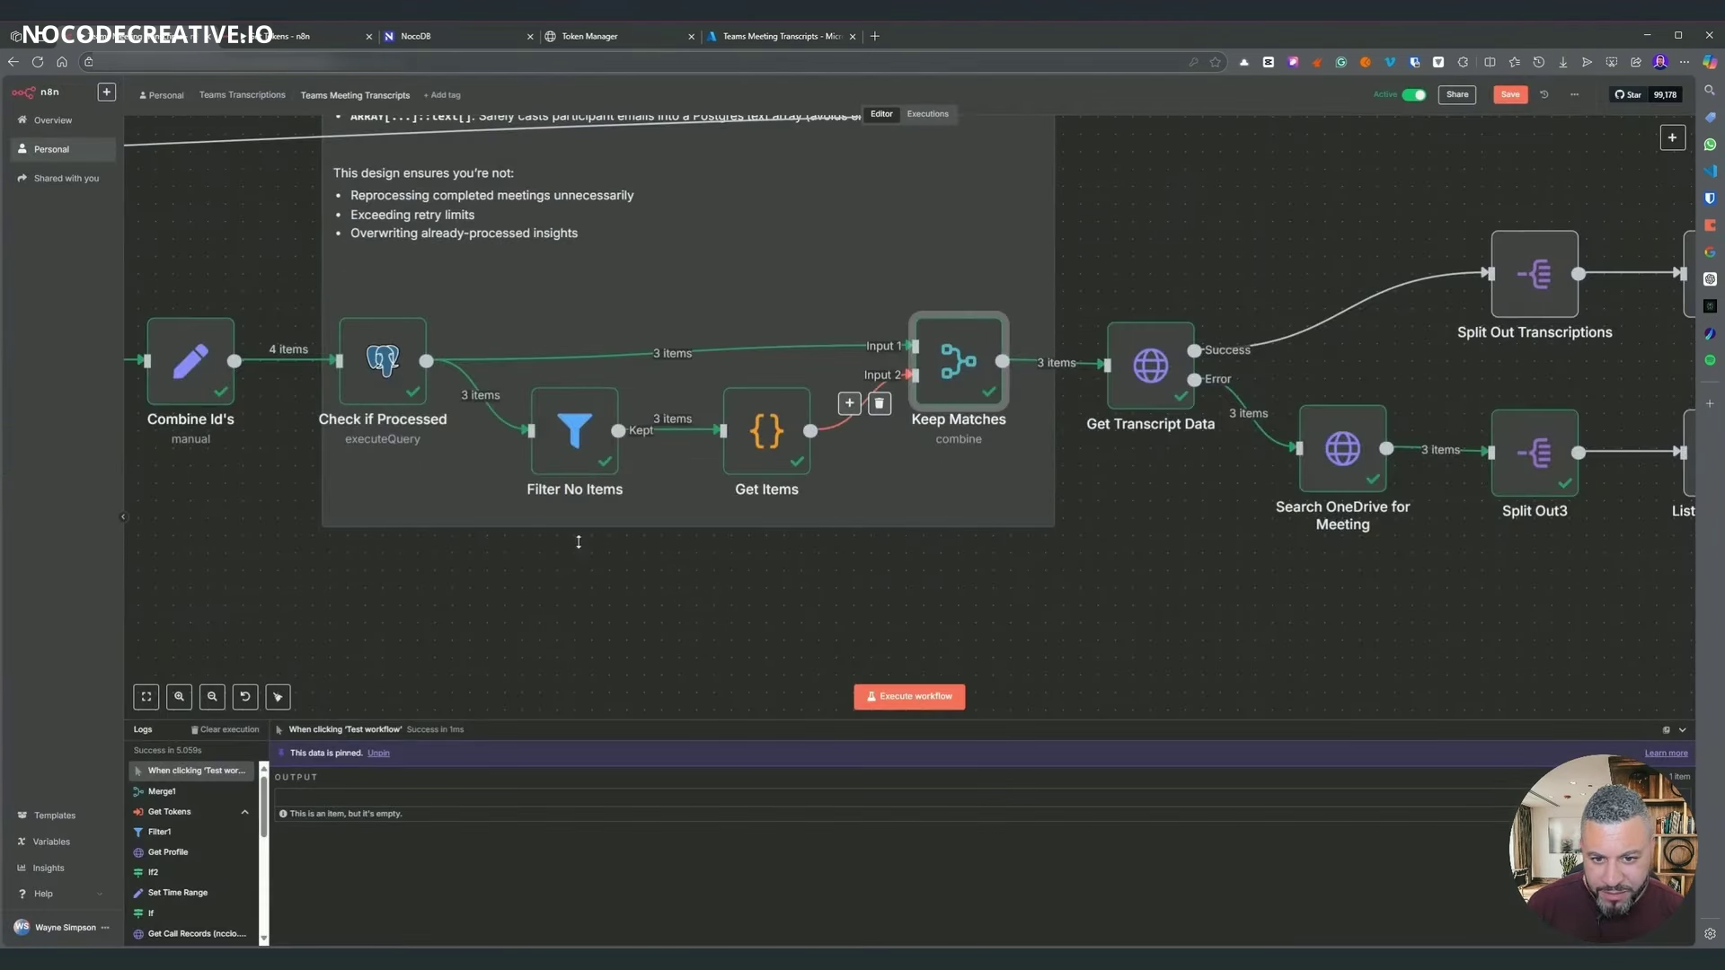
- Open Check if Processed's INSERT INTO meeting_insights query
drag(551, 578, 848, 599)
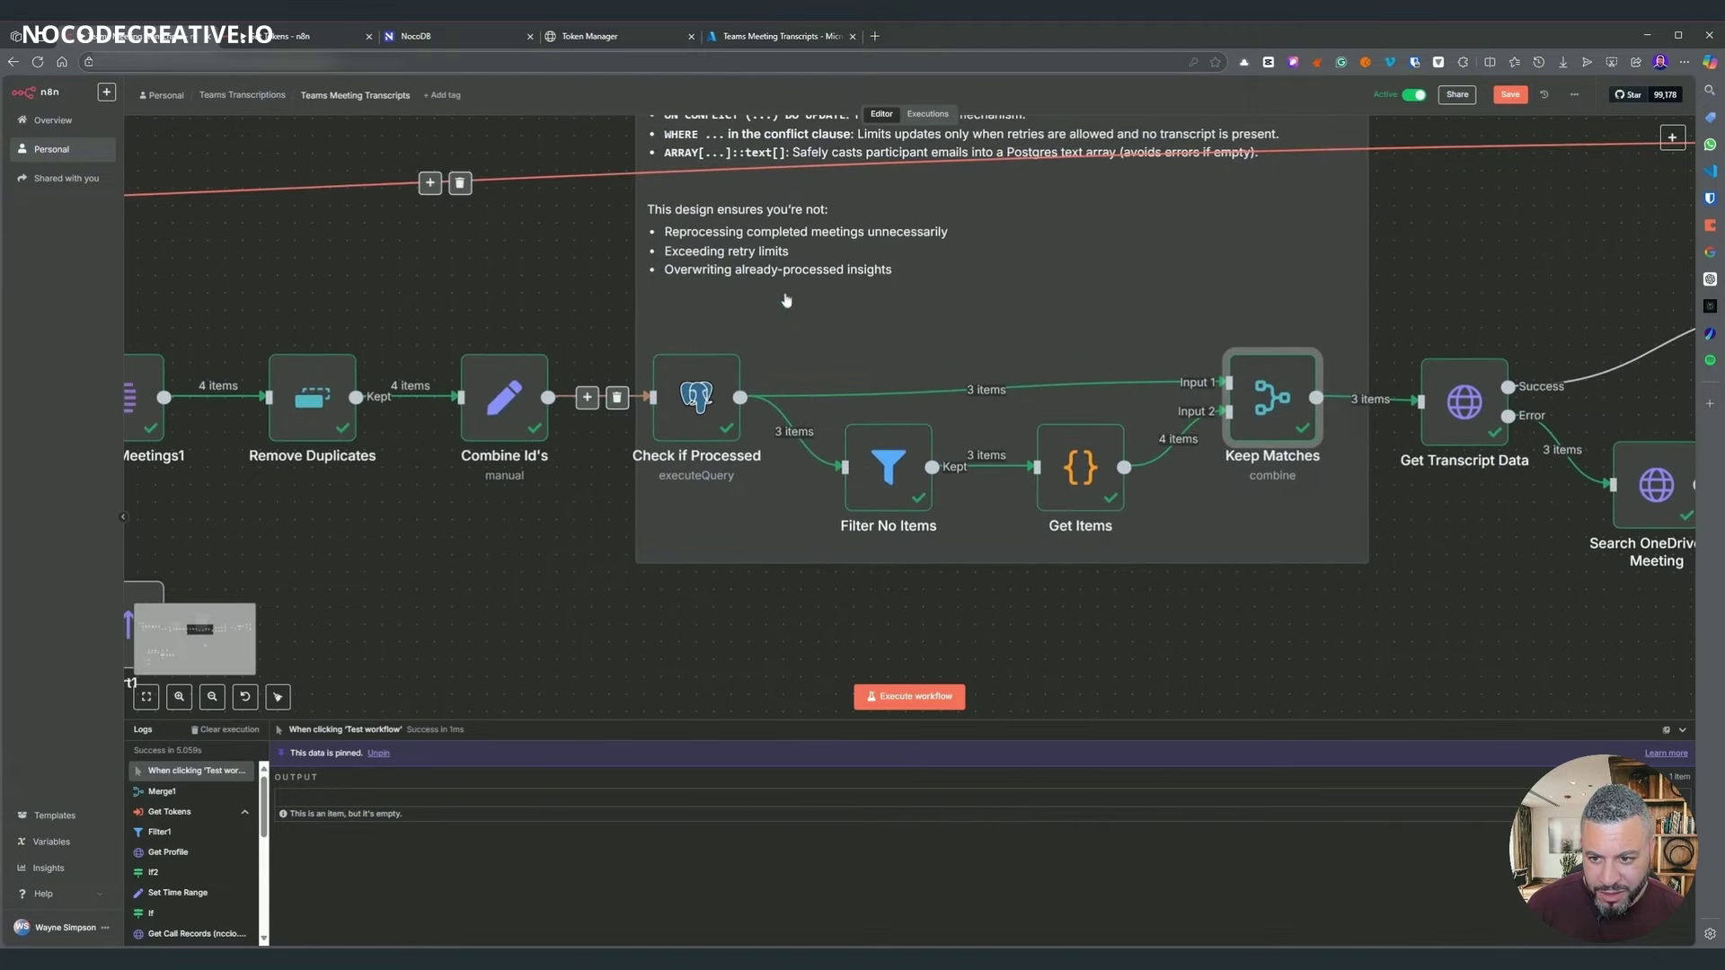
scroll(963, 158, left, 5)
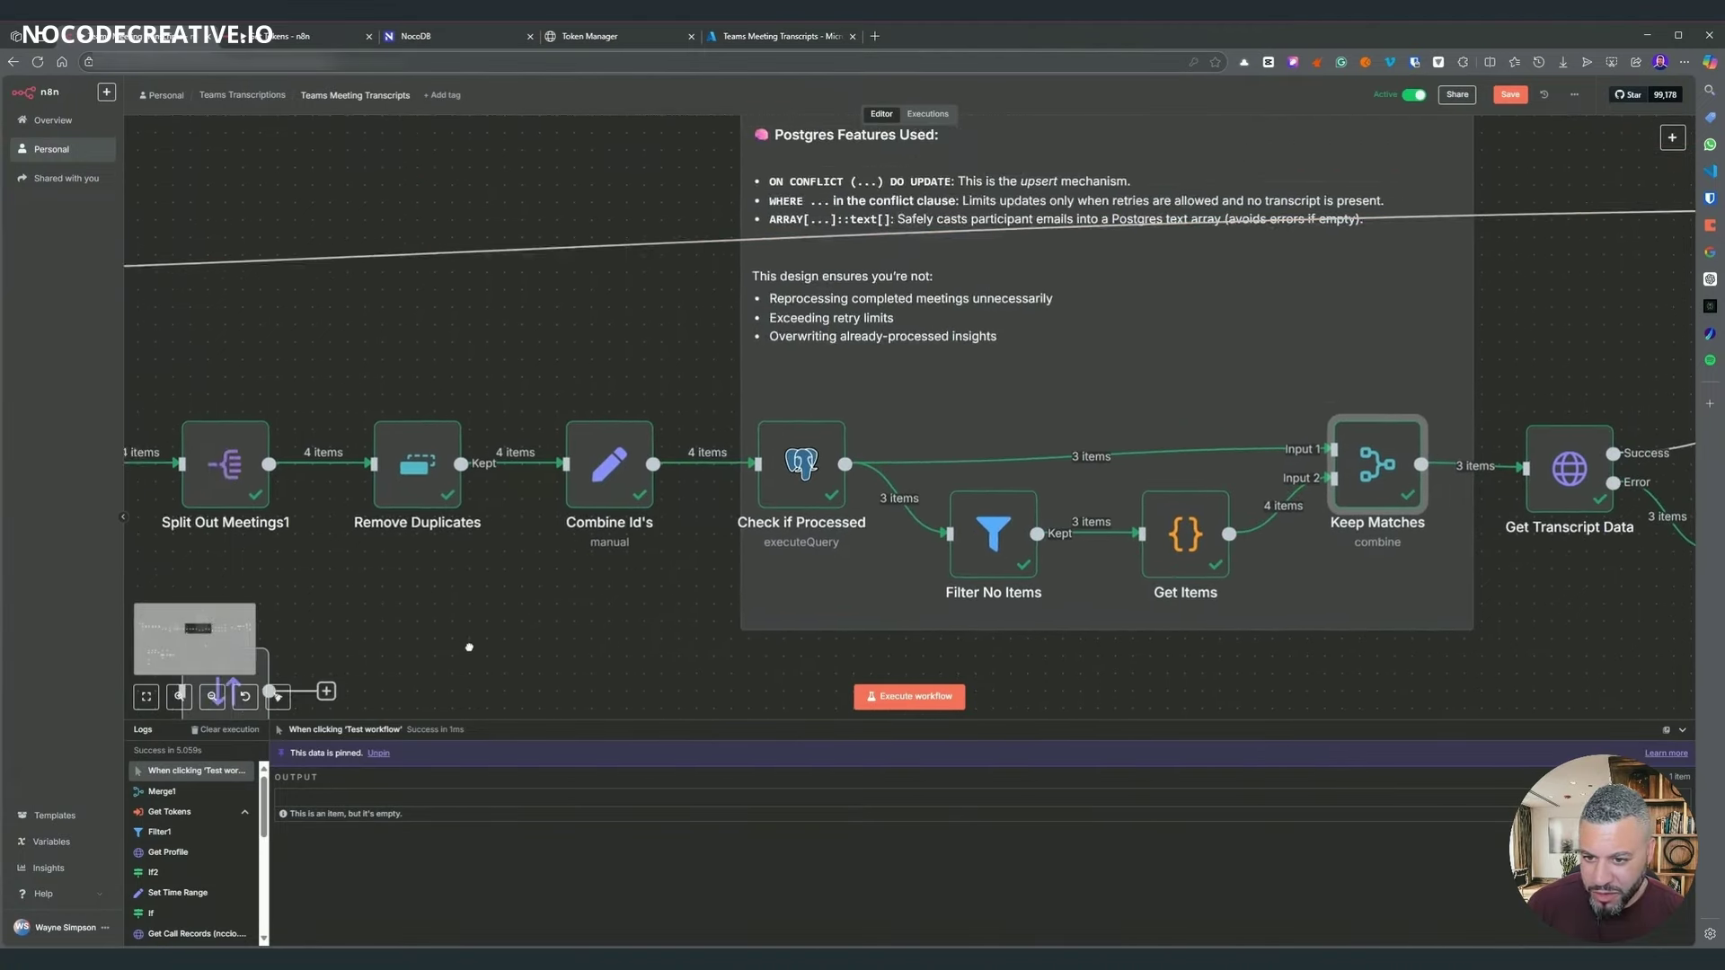
click(865, 415)
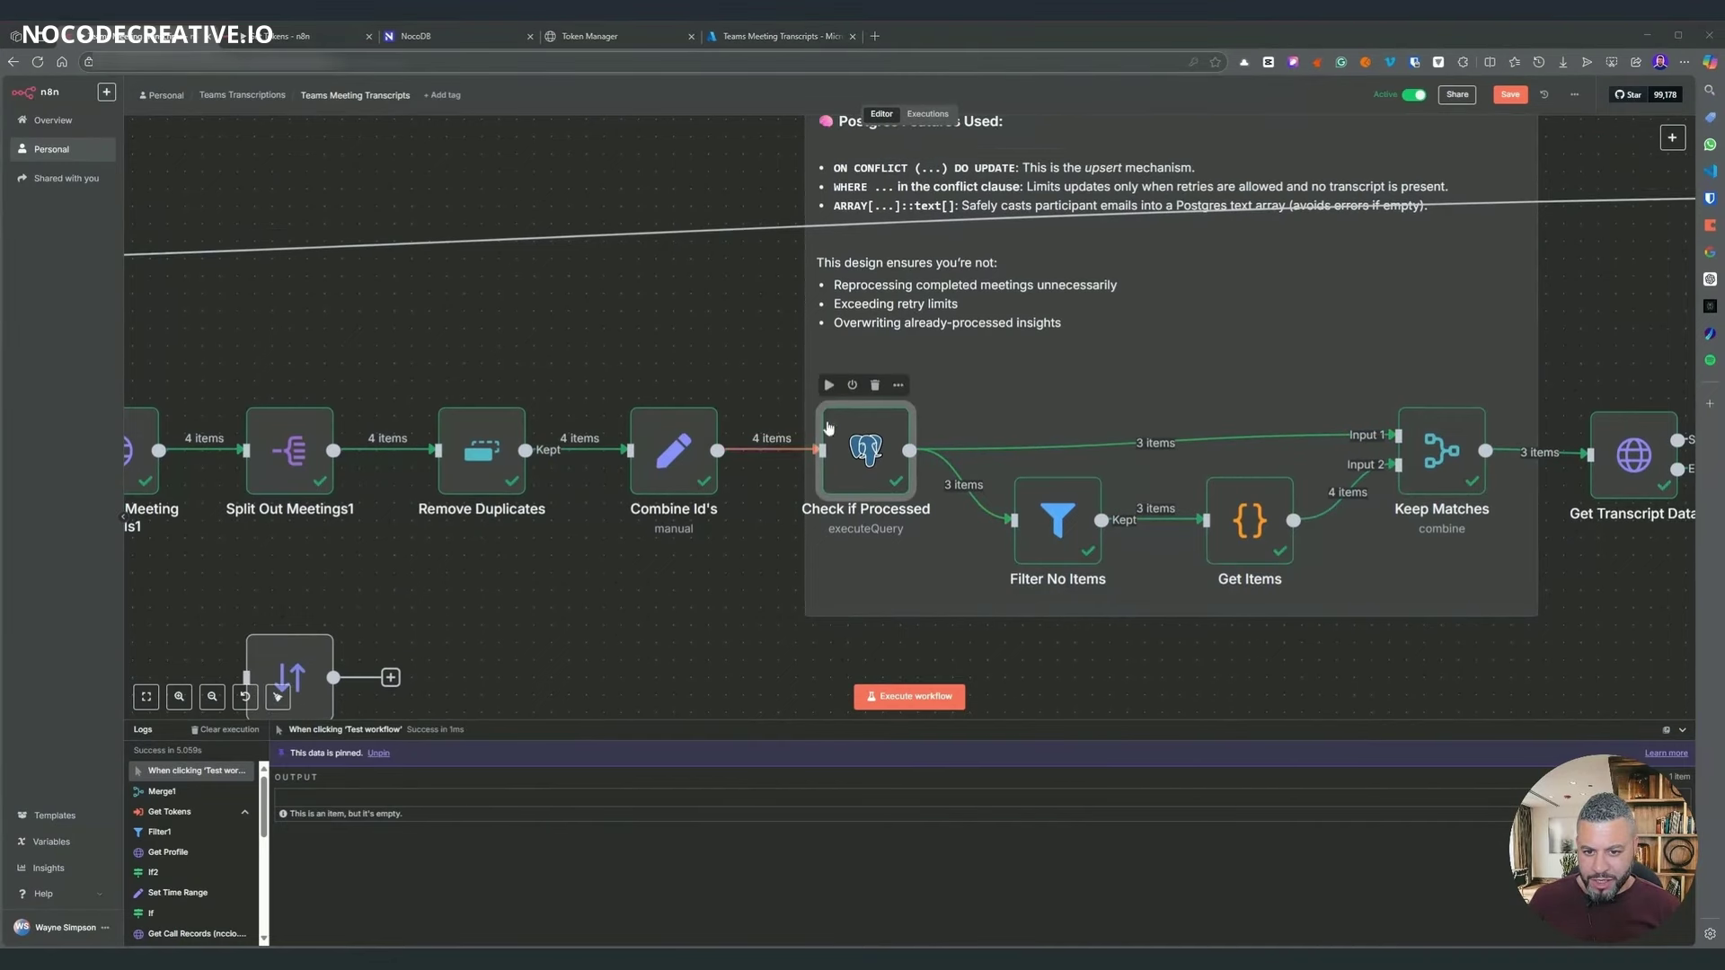
scroll(759, 380, up, 1)
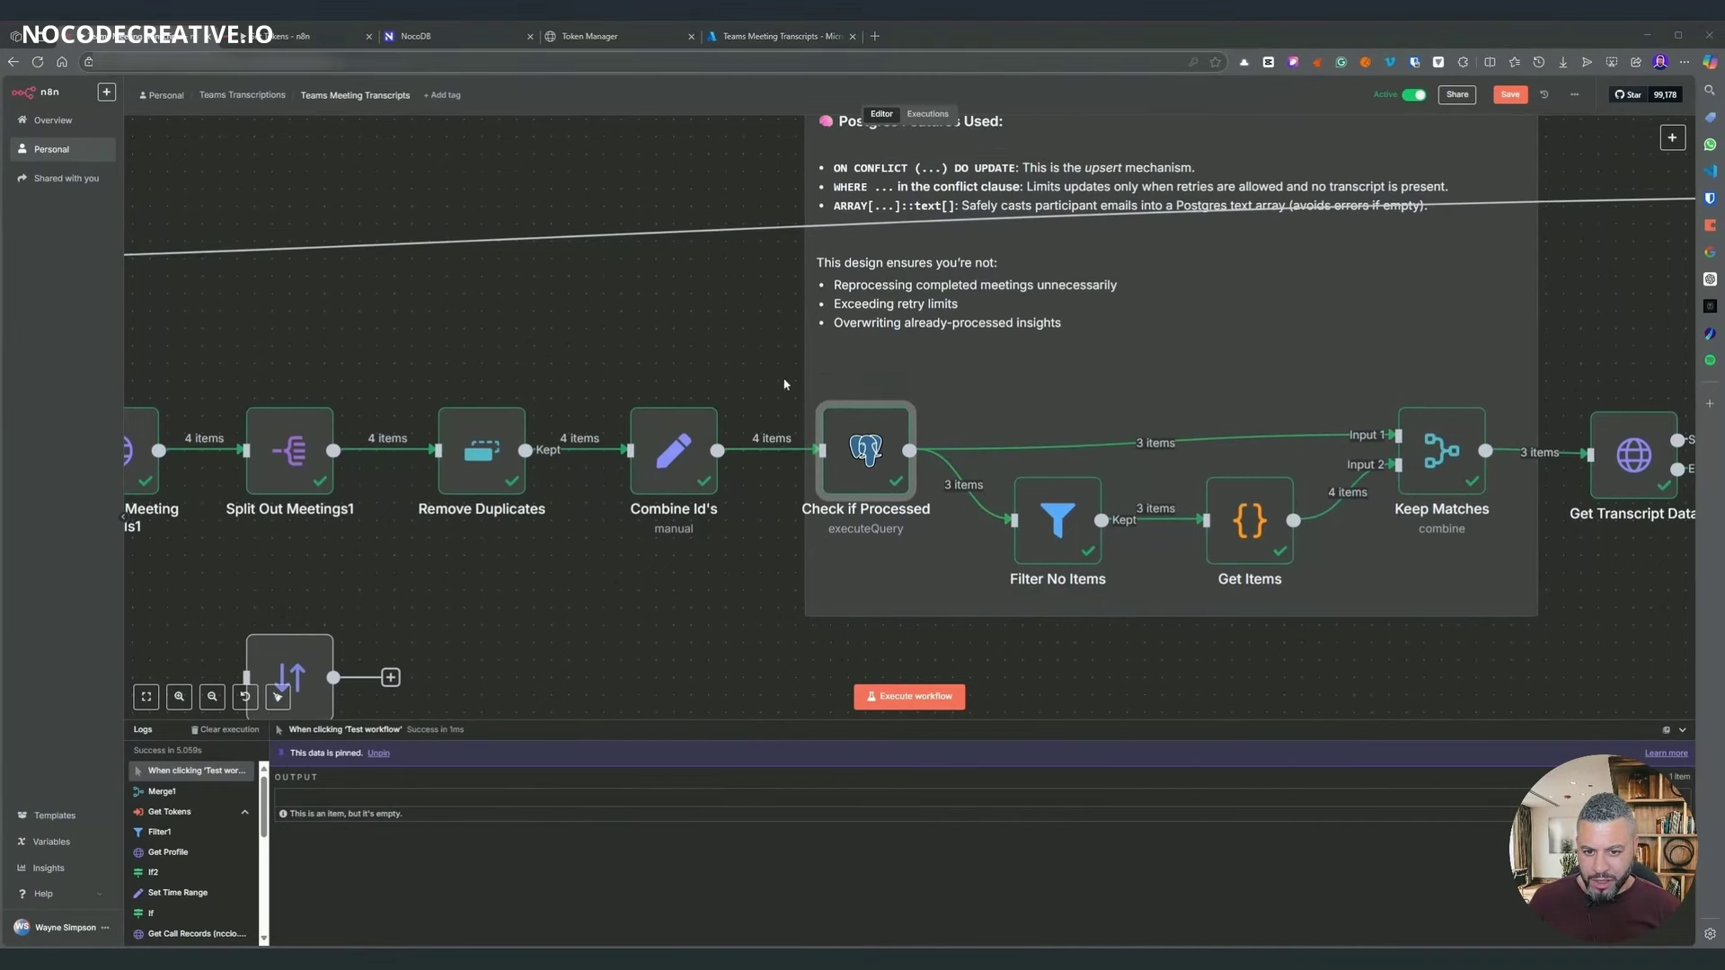
double_click(897, 449)
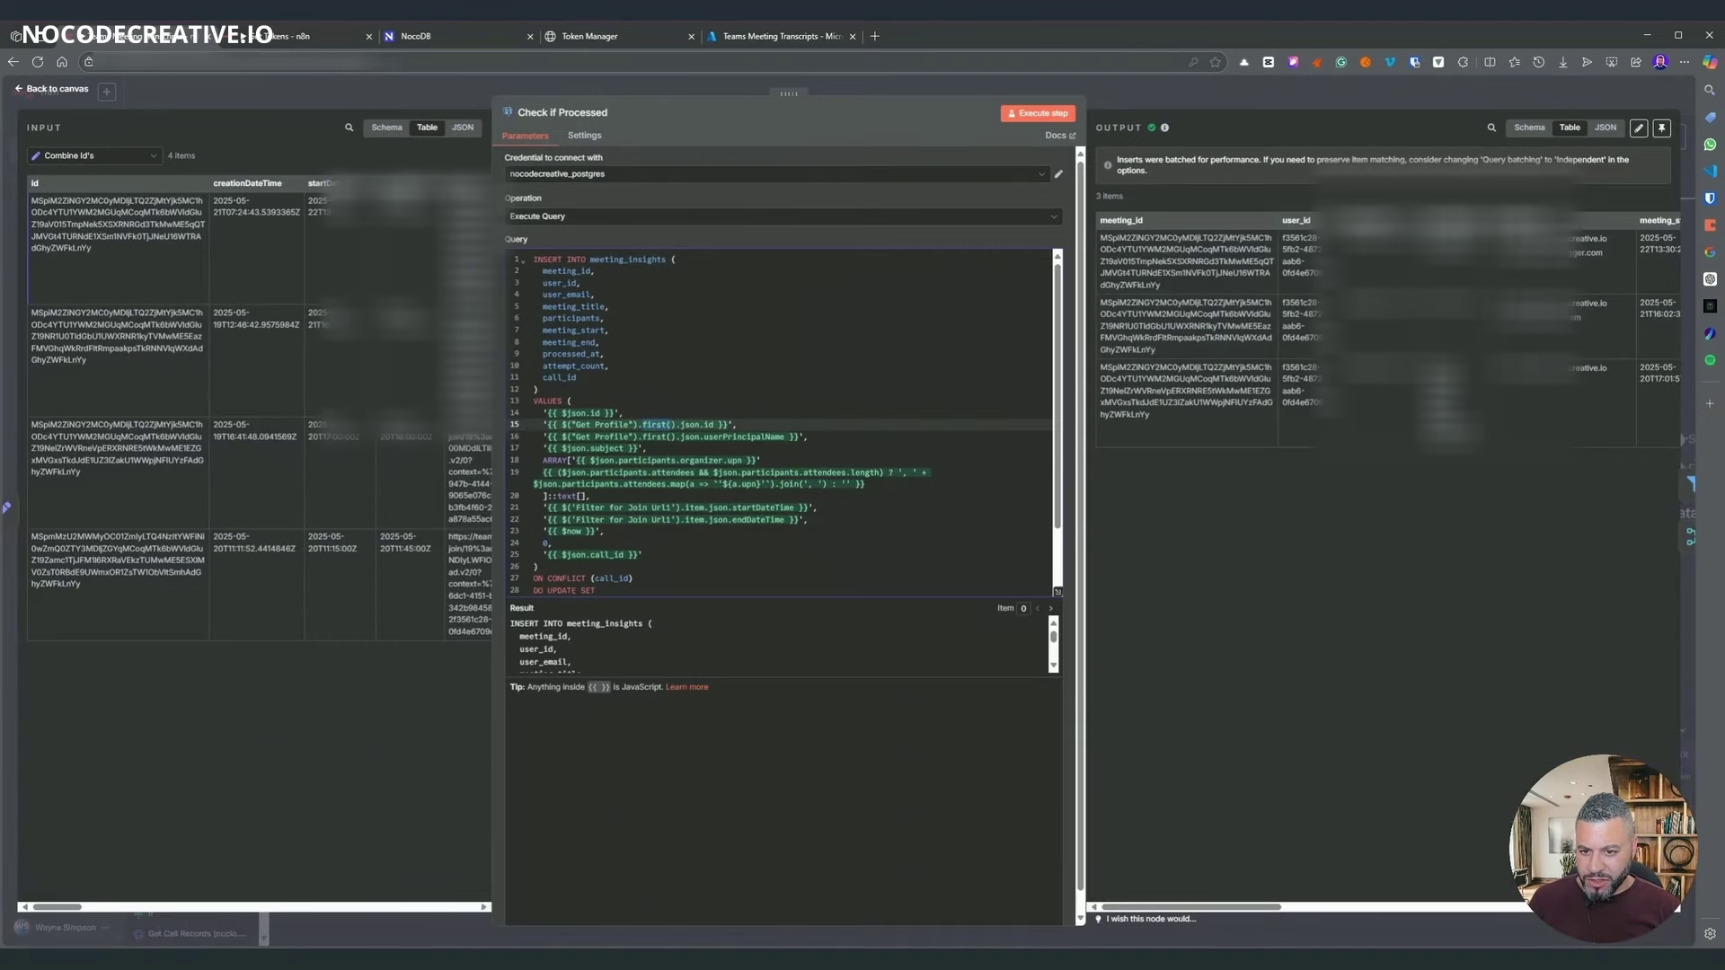
- Review the query's user email line, then close Check if Processed
click(659, 436)
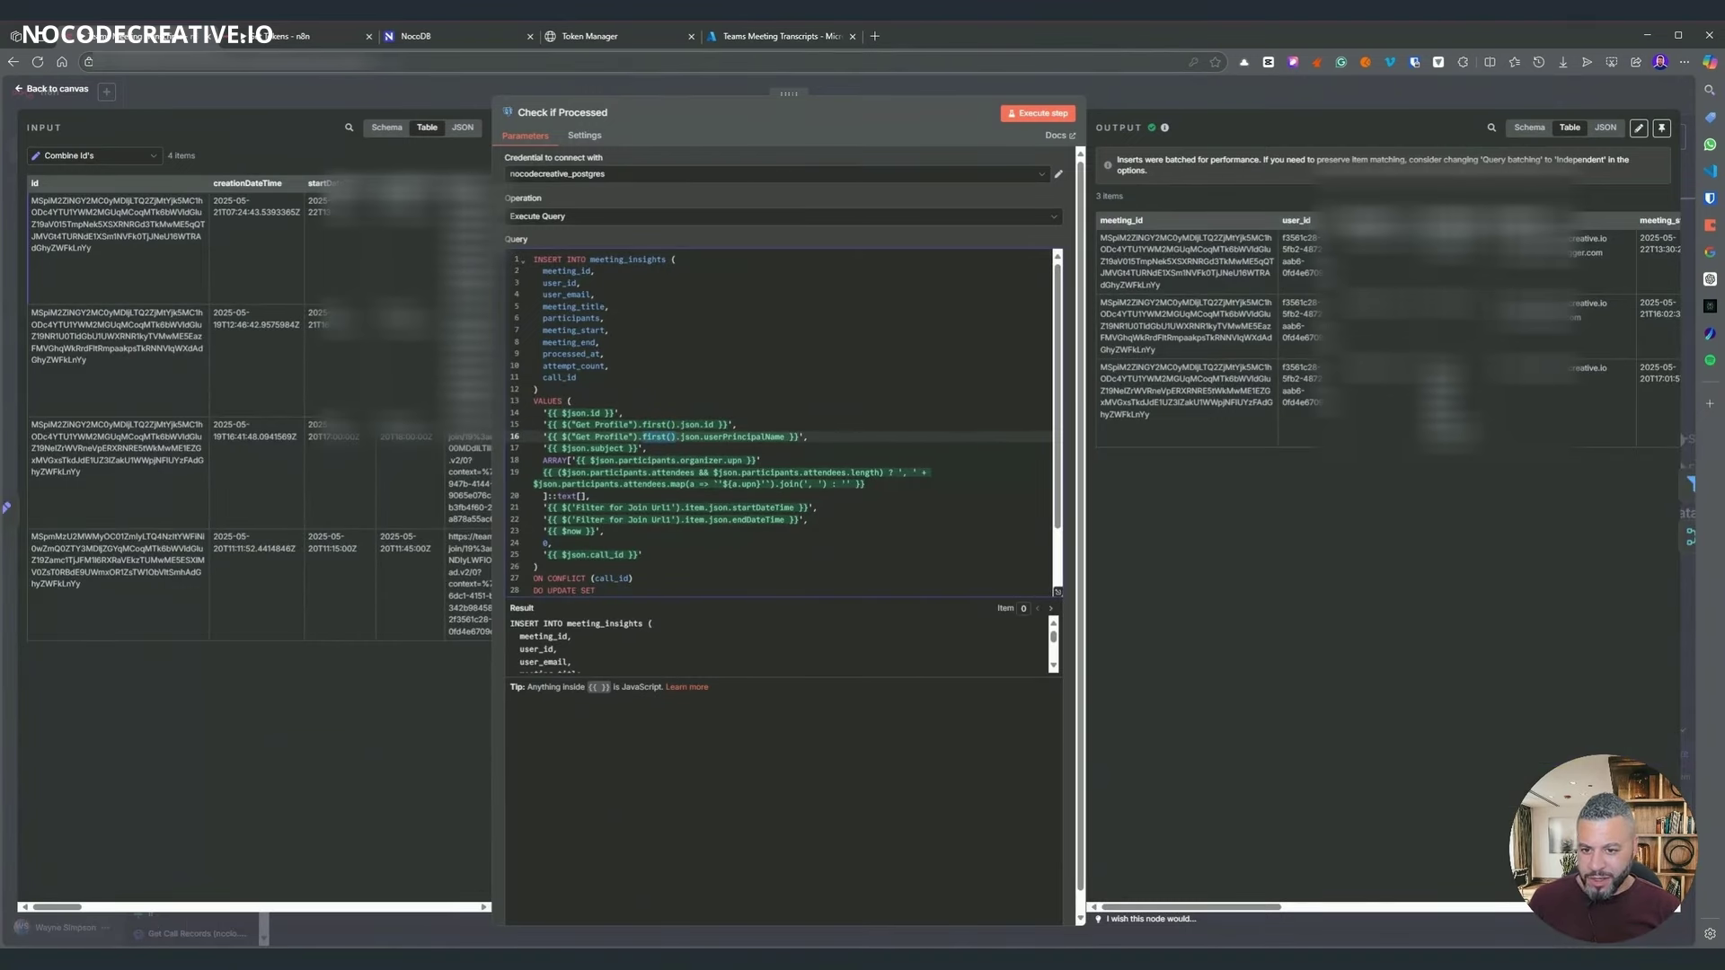
scroll(779, 413, down, 3)
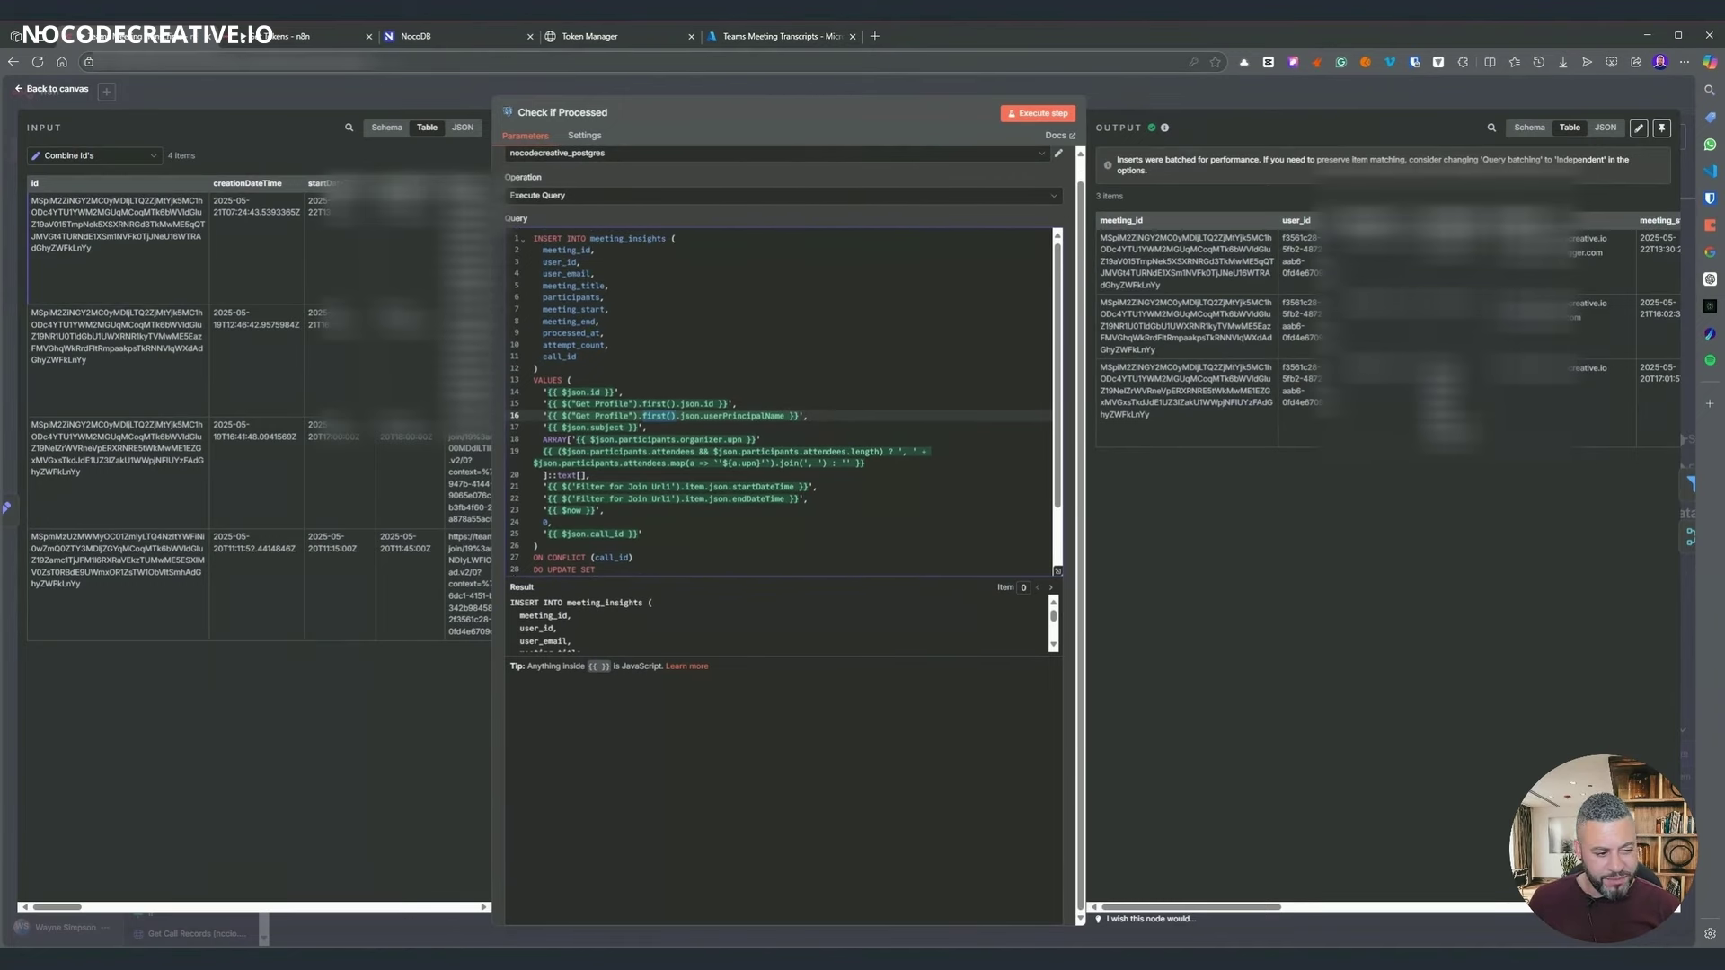
key(Escape)
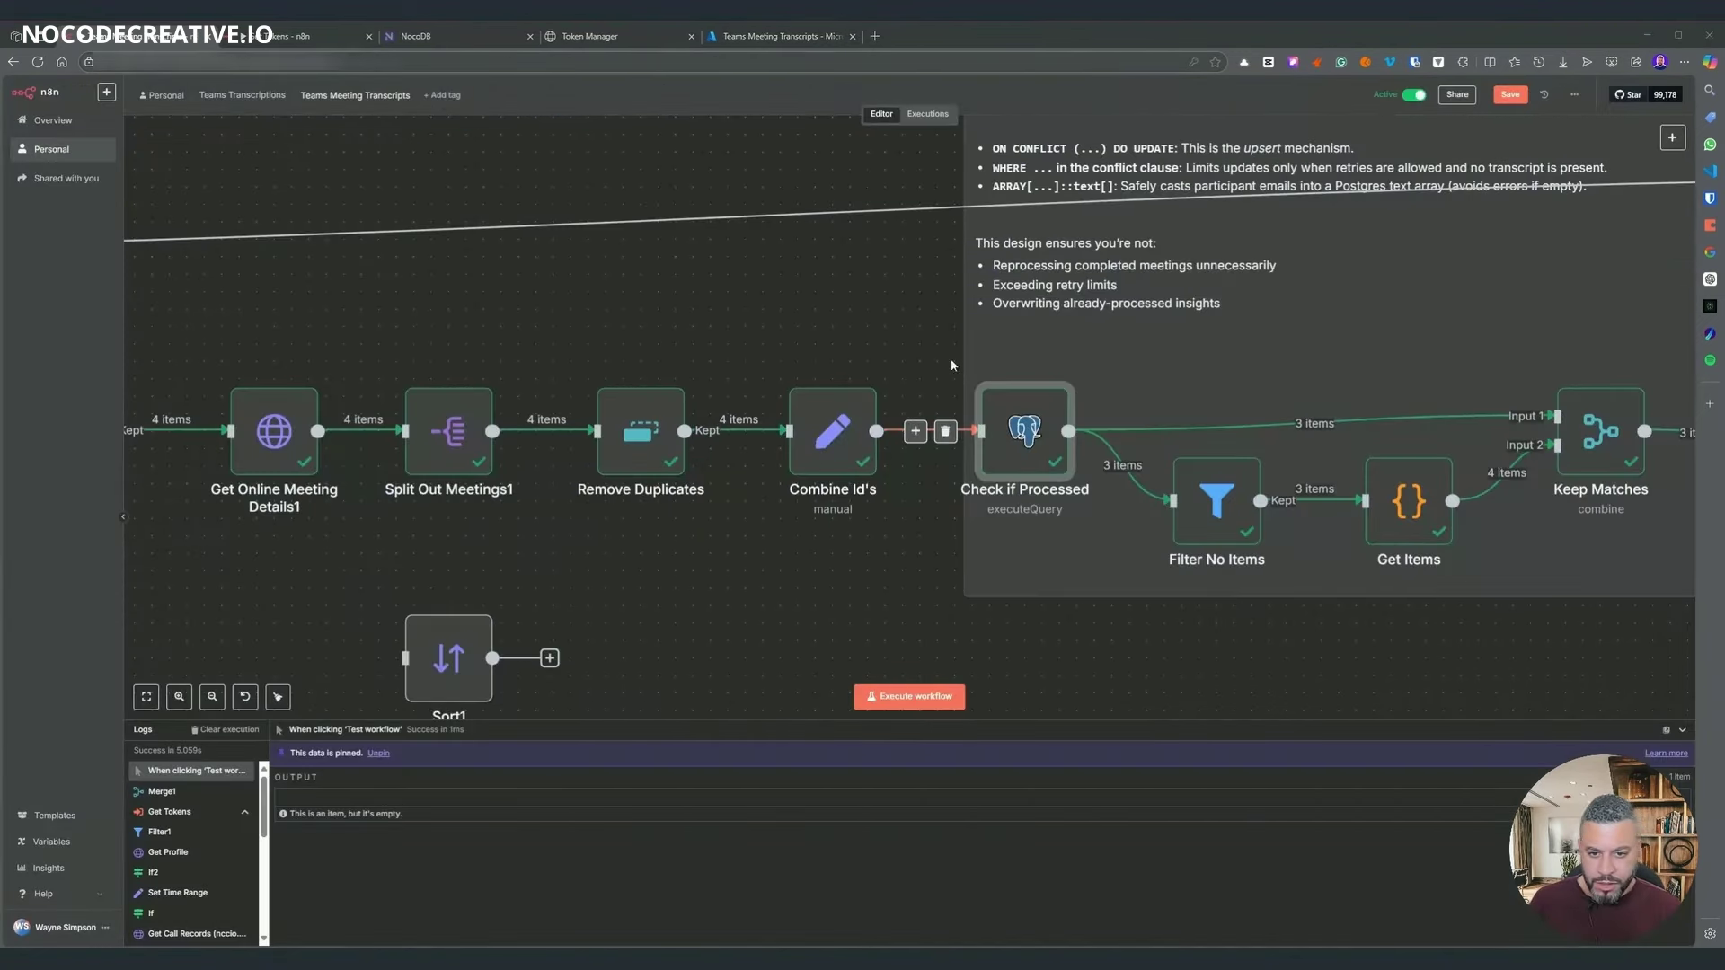
- Locate participants.organizer.identity.user.id in Combine Id's JSON output, then close it
scroll(859, 308, right, 5)
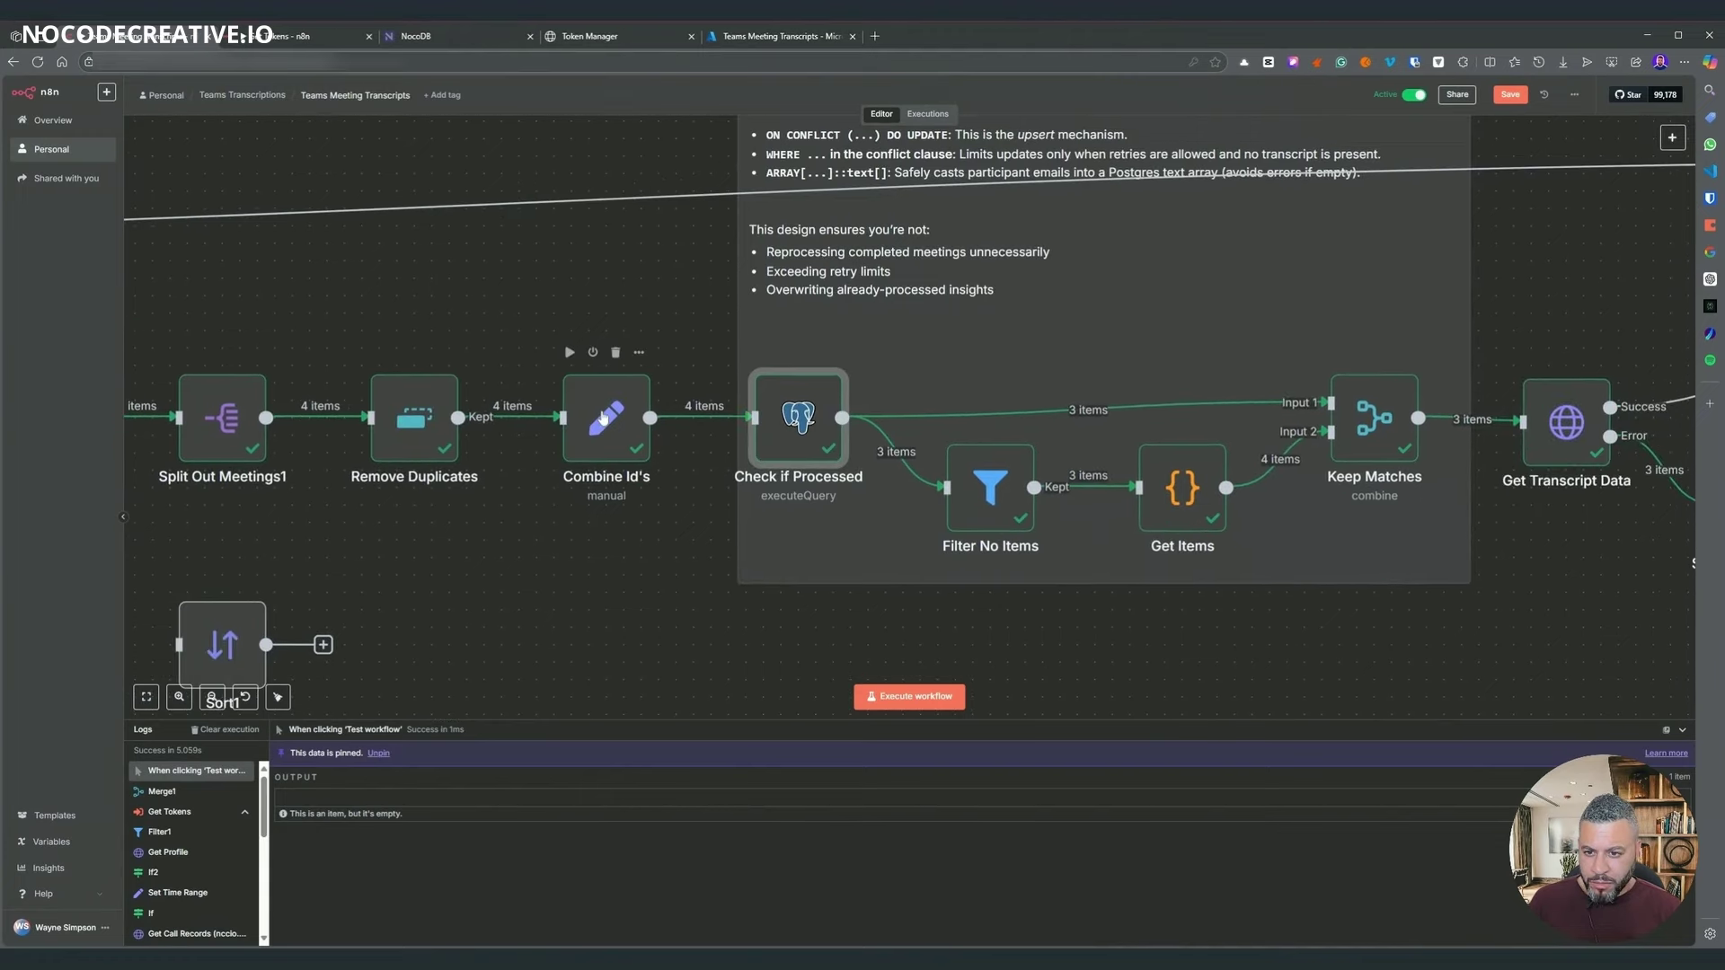
double_click(603, 417)
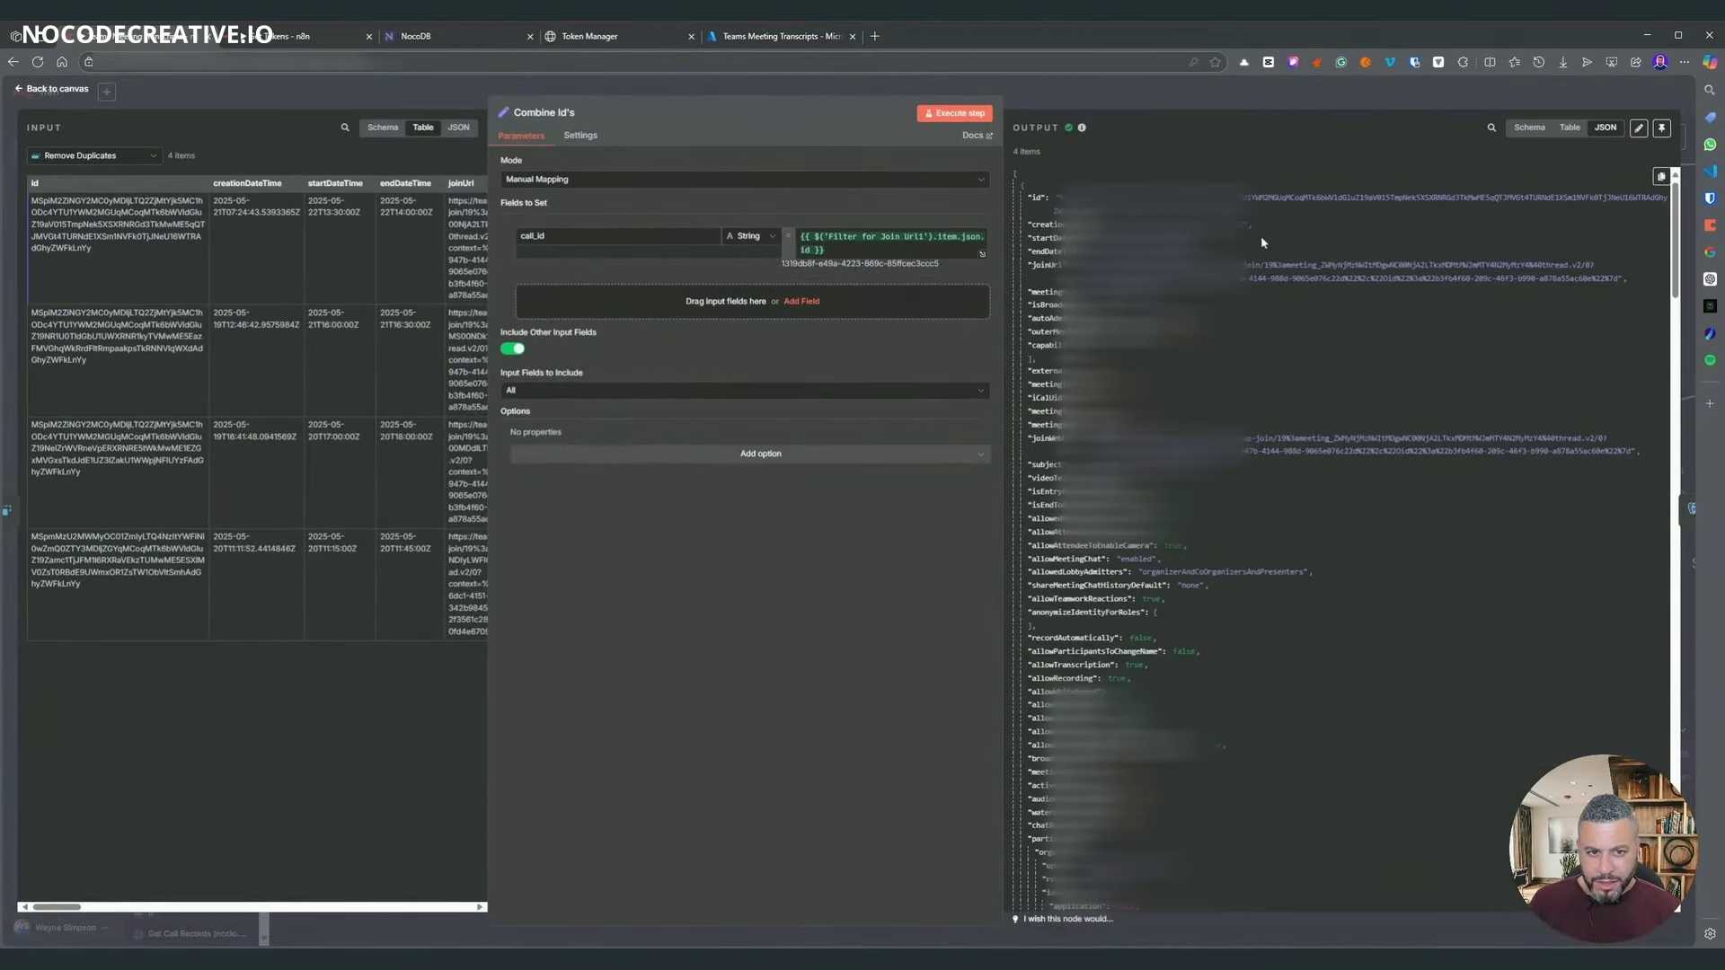
scroll(1261, 242, down, 5)
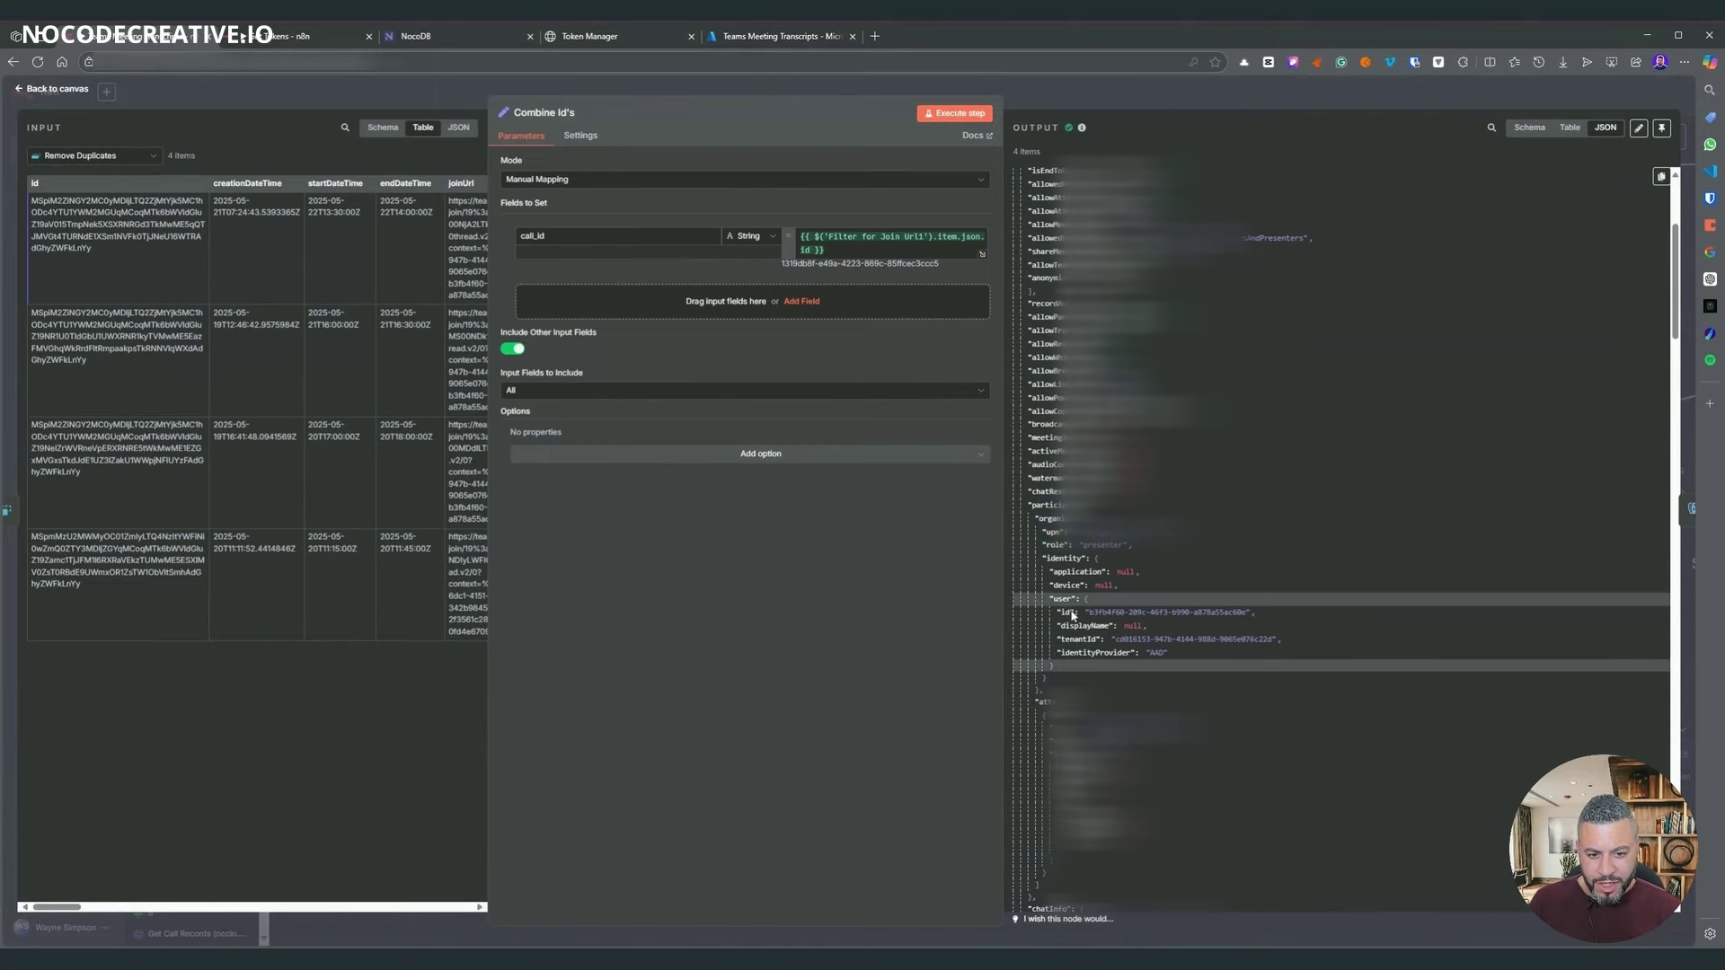
drag(1072, 614, 1199, 630)
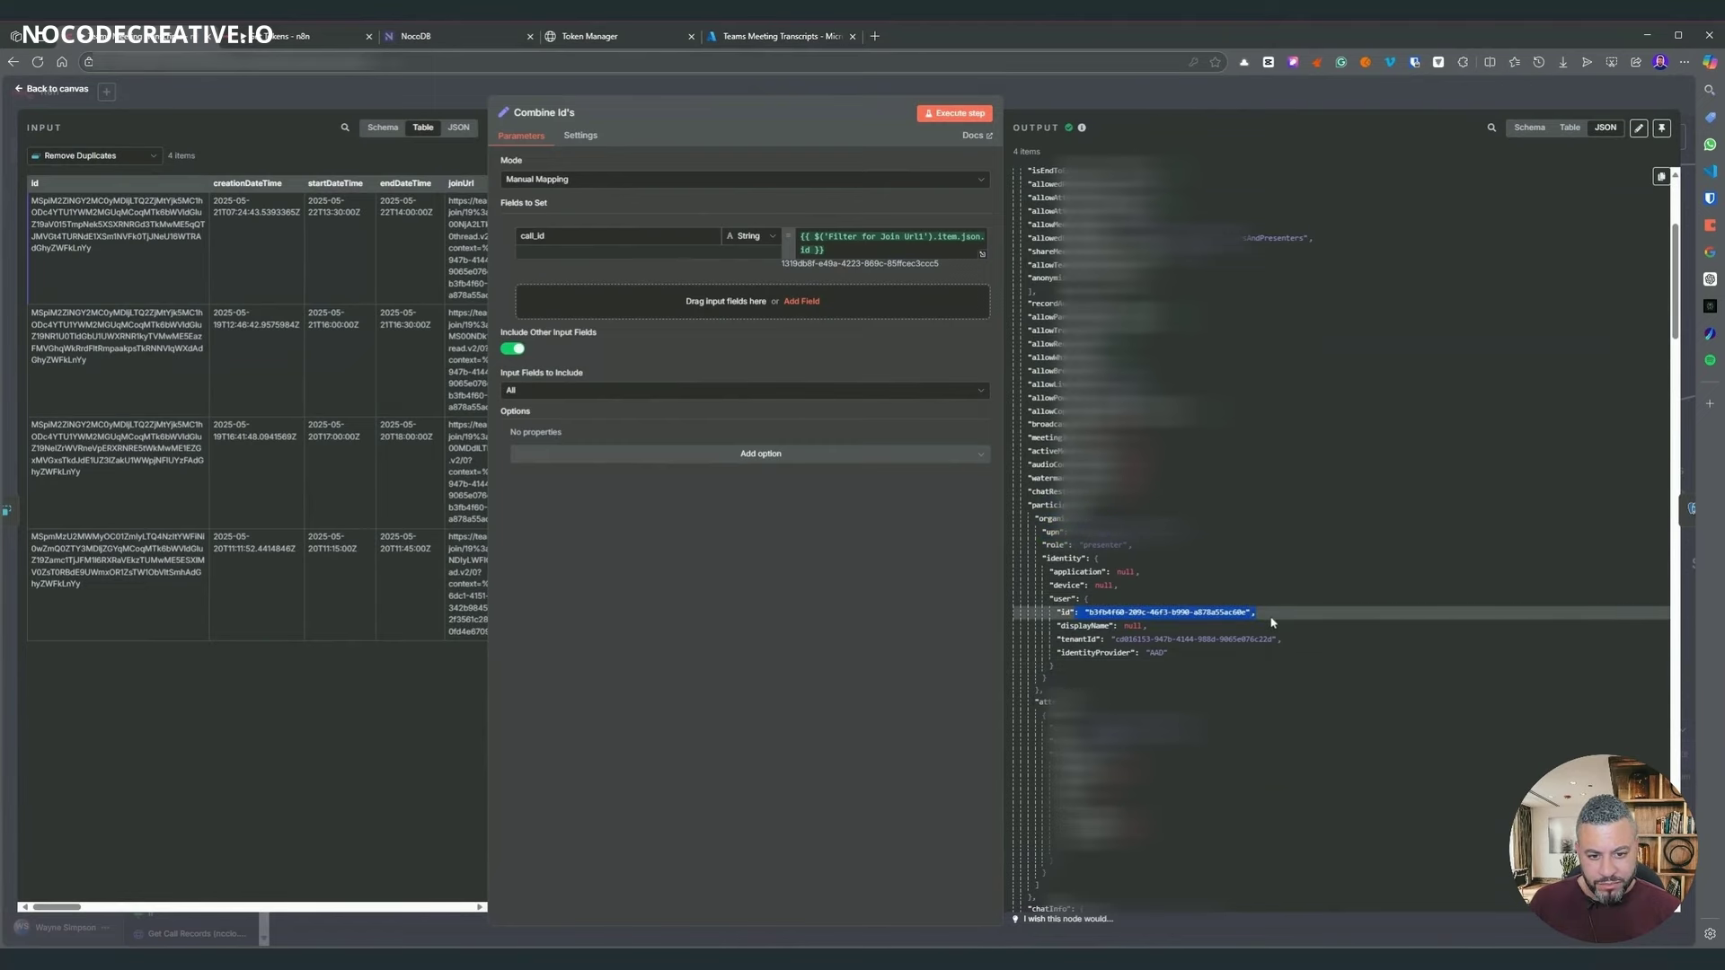
key(Escape)
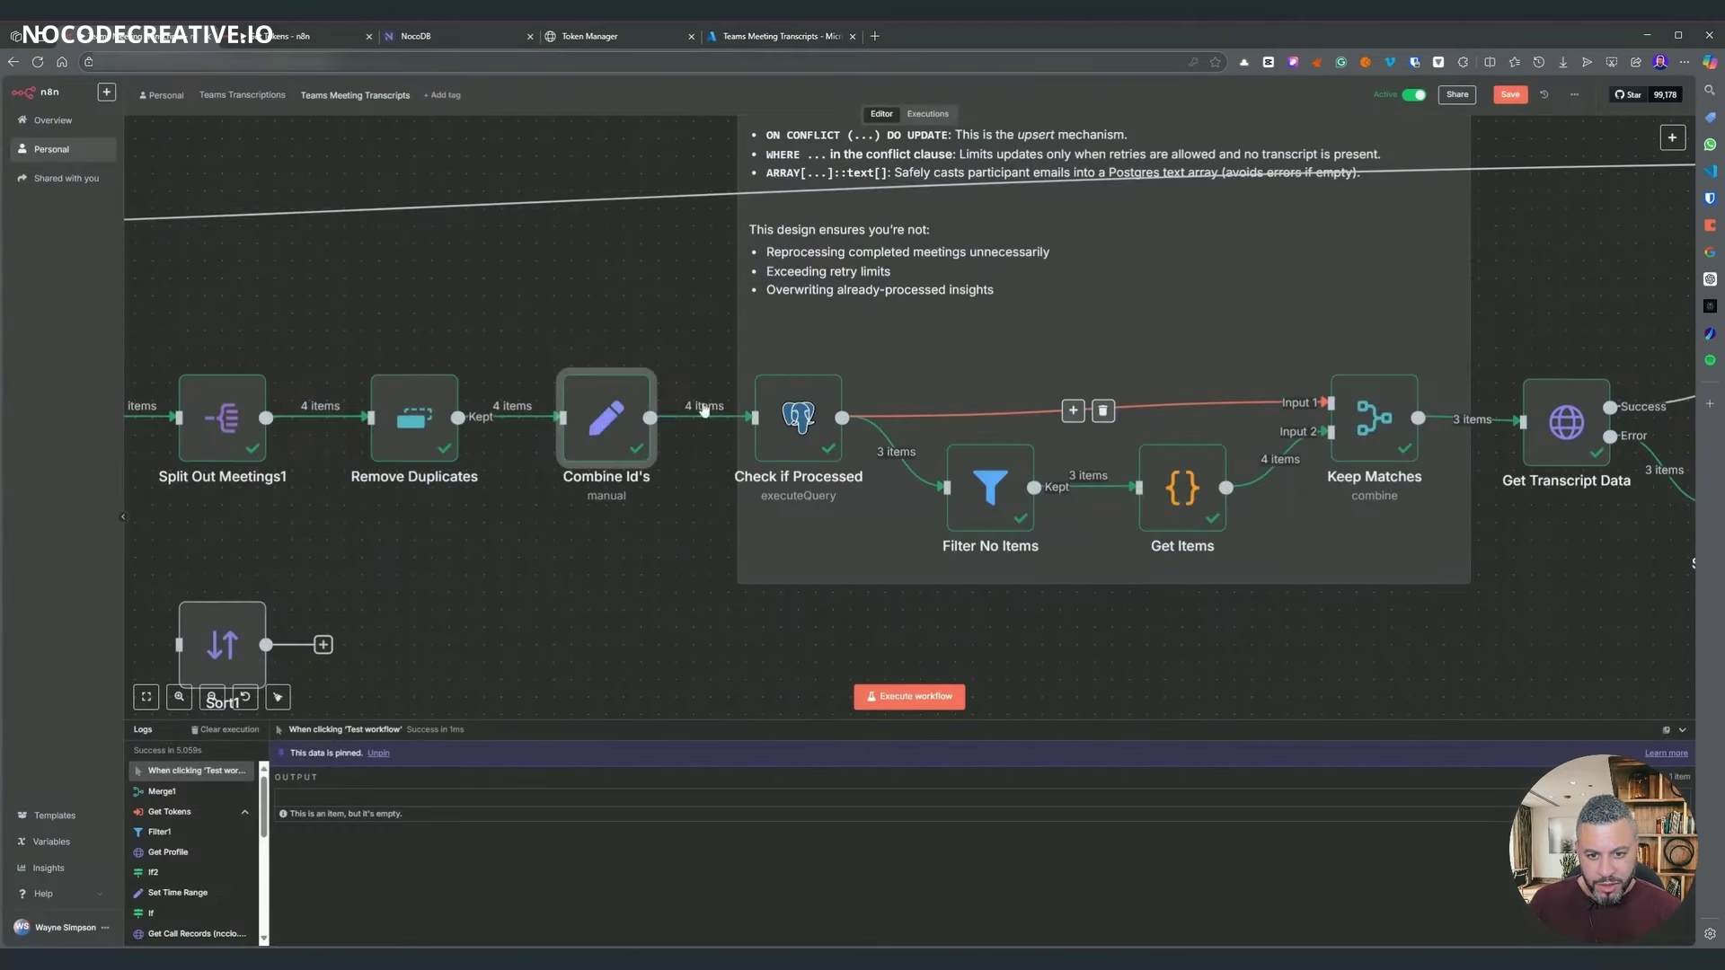
- Reopen Check if Processed's query and show its incoming data as JSON
double_click(804, 414)
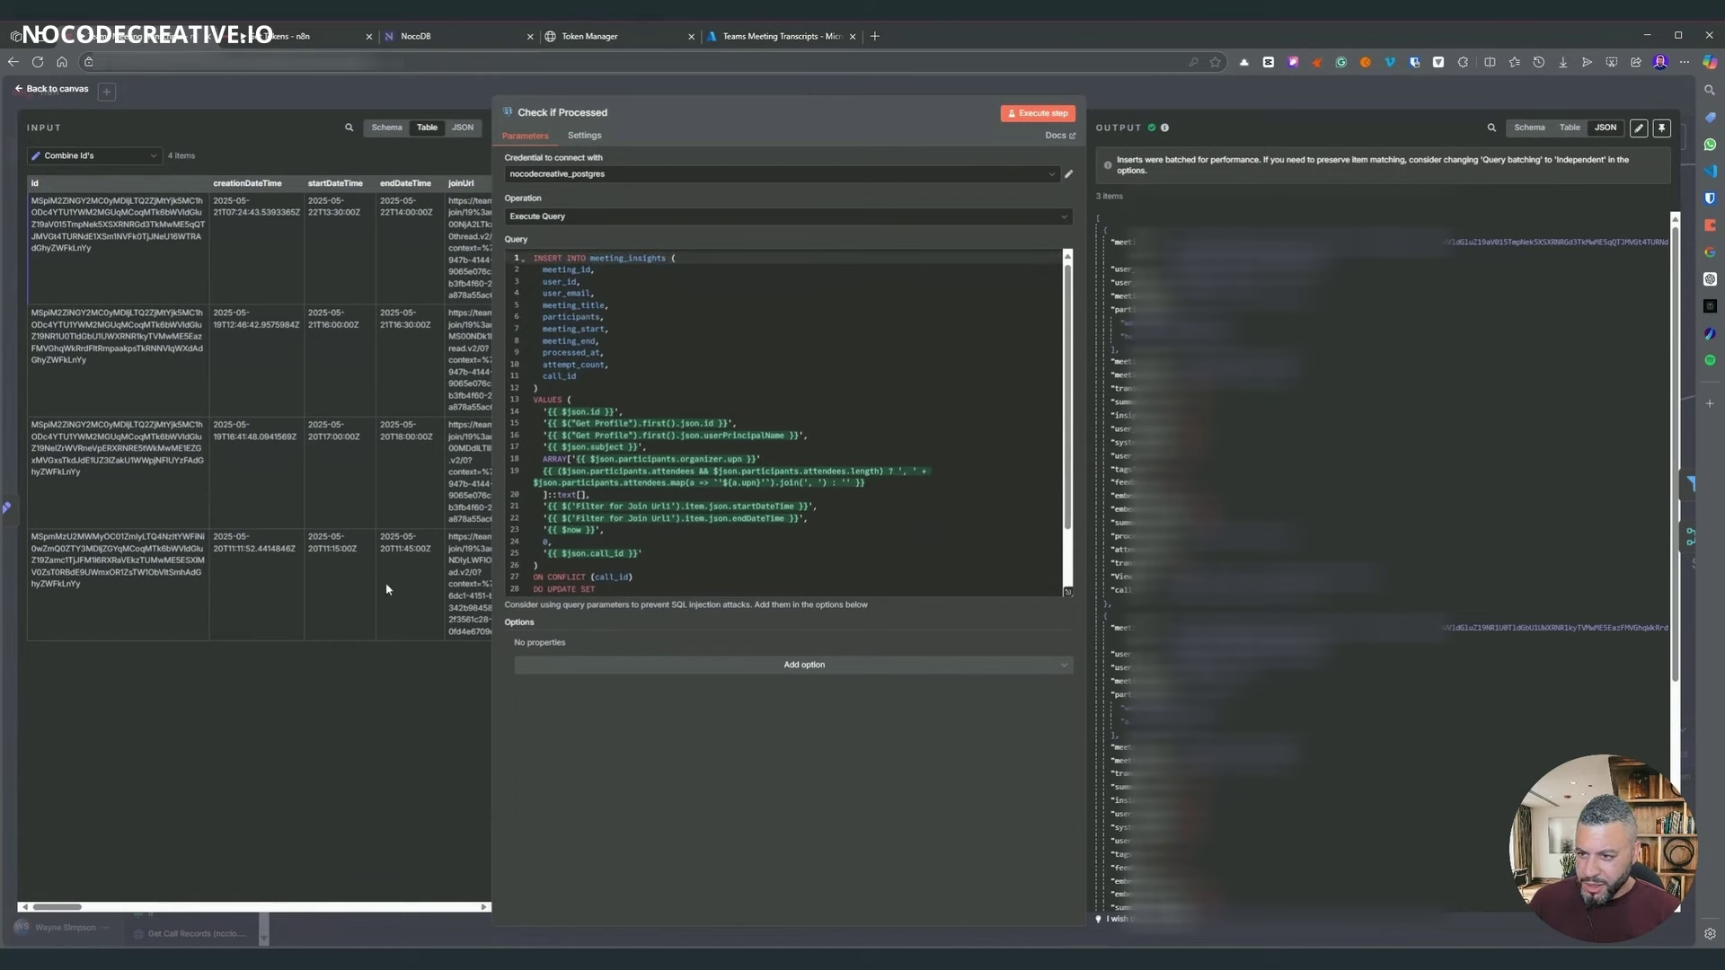
mouse_move(44, 912)
mouse_down()
mouse_move(277, 914)
mouse_move(41, 913)
mouse_up()
click(718, 423)
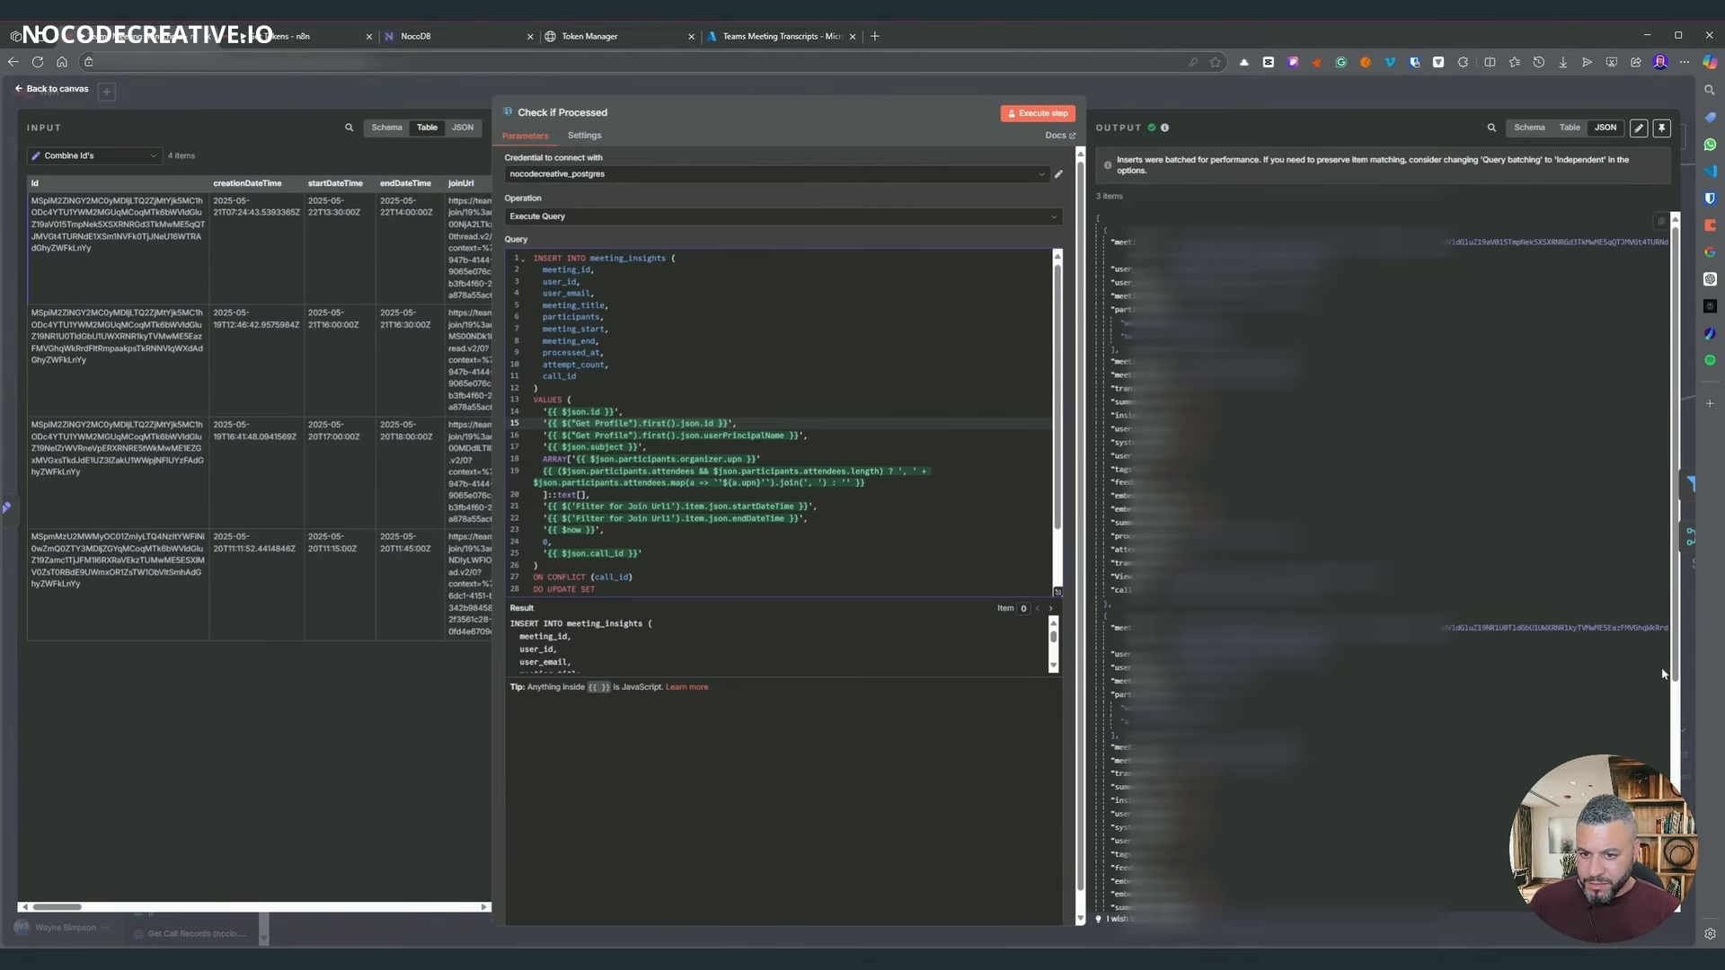
click(462, 126)
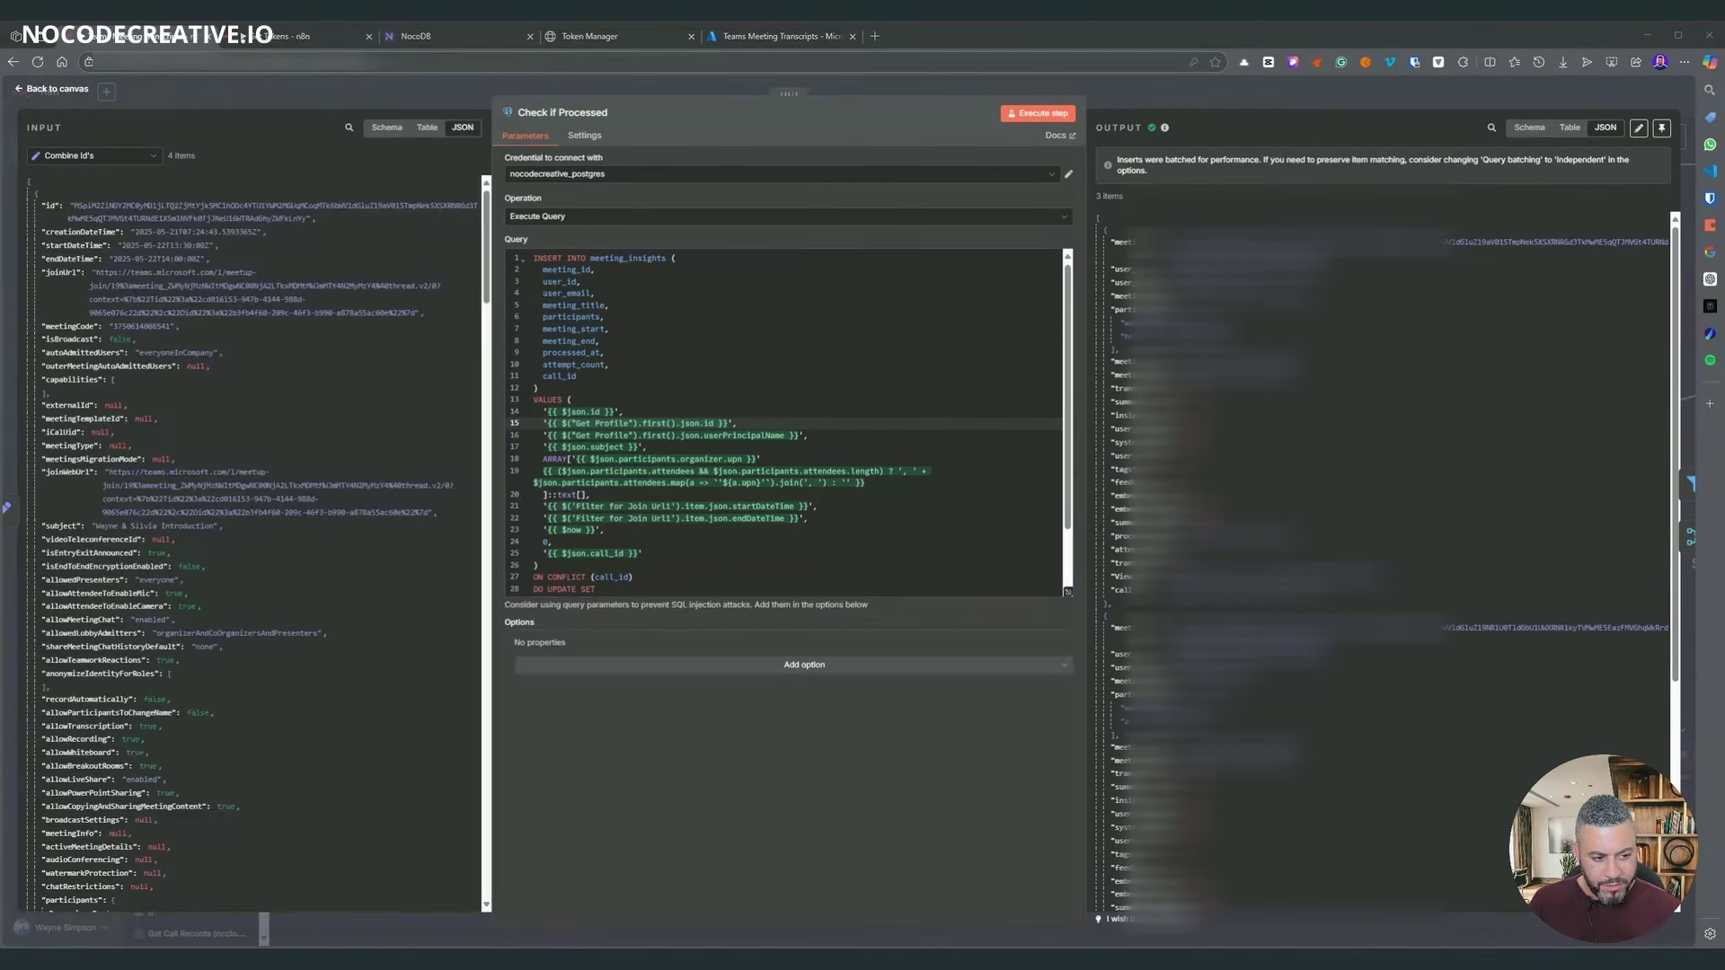
scroll(252, 539, down, 3)
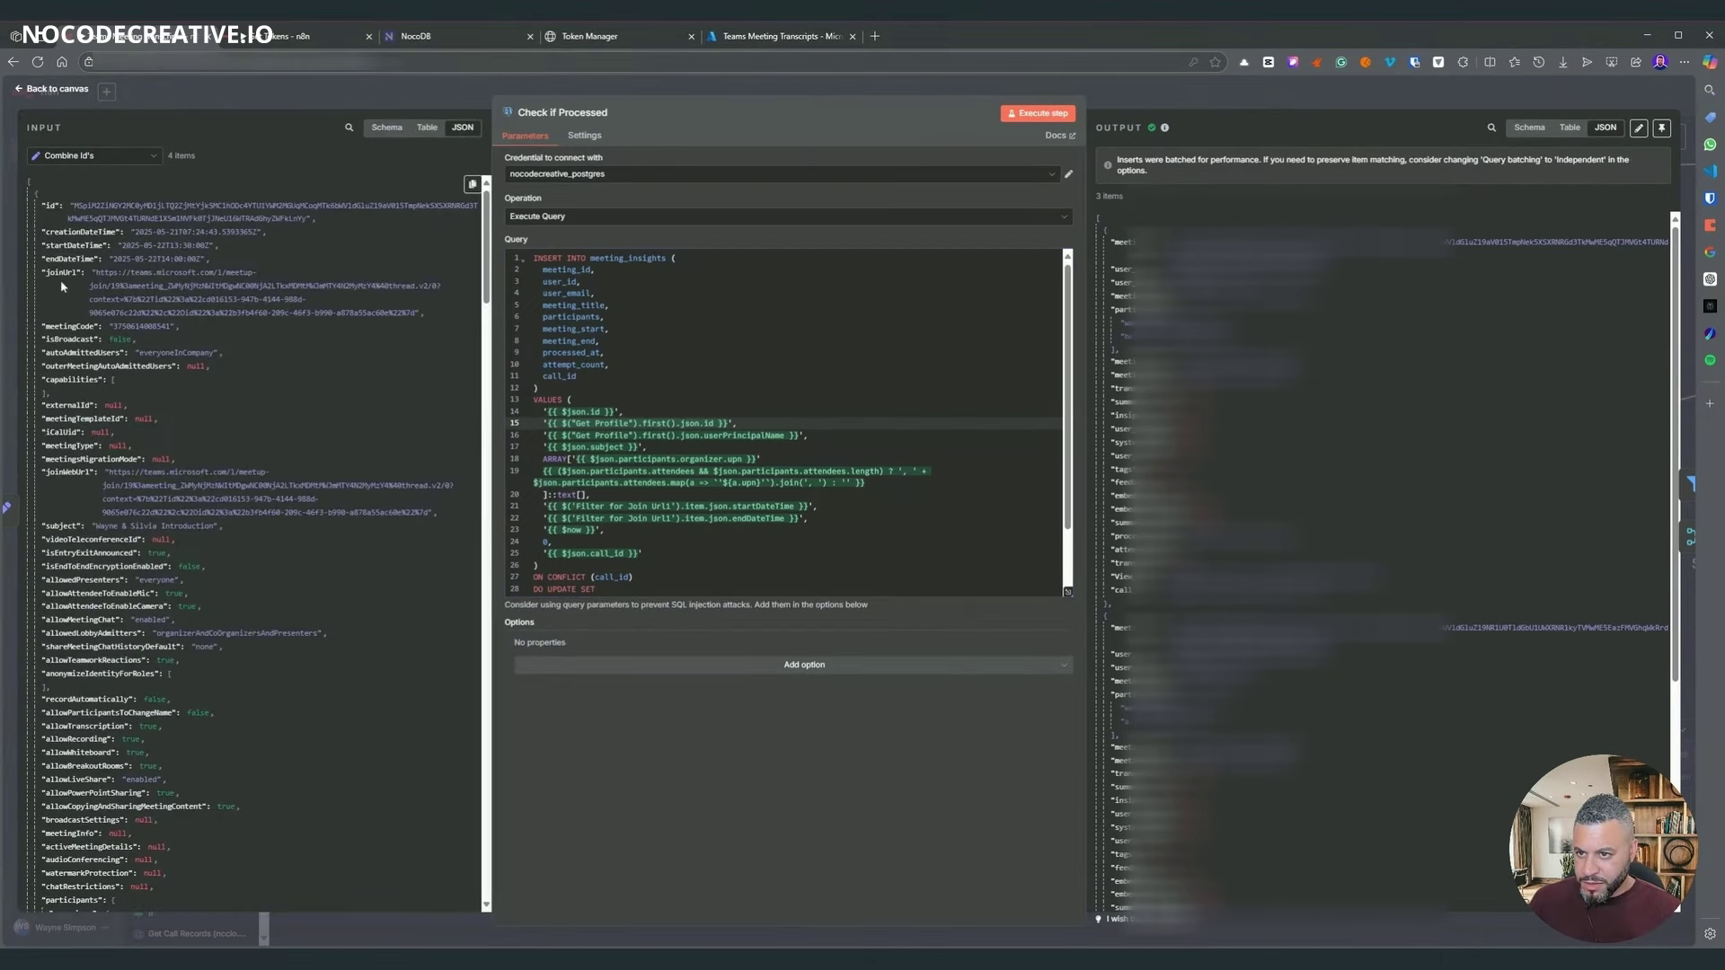
scroll(99, 584, down, 3)
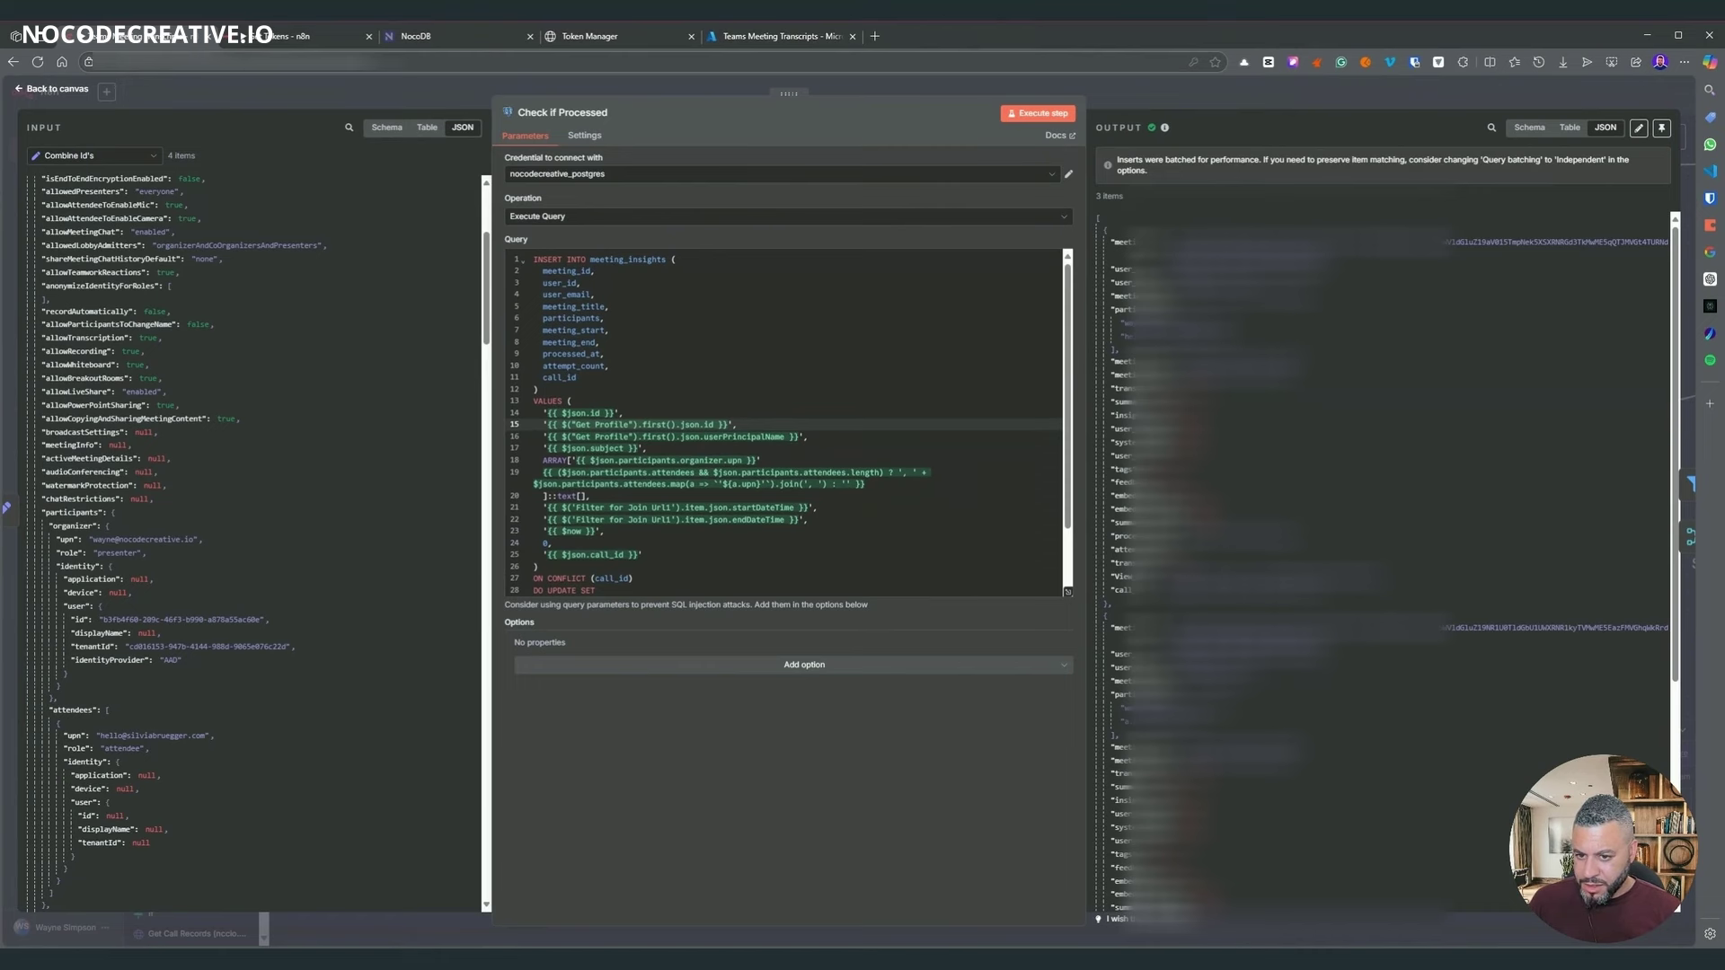
- Replace line 15's Get Profile id expression with the organizer's user id
click(642, 425)
drag(642, 424, 568, 424)
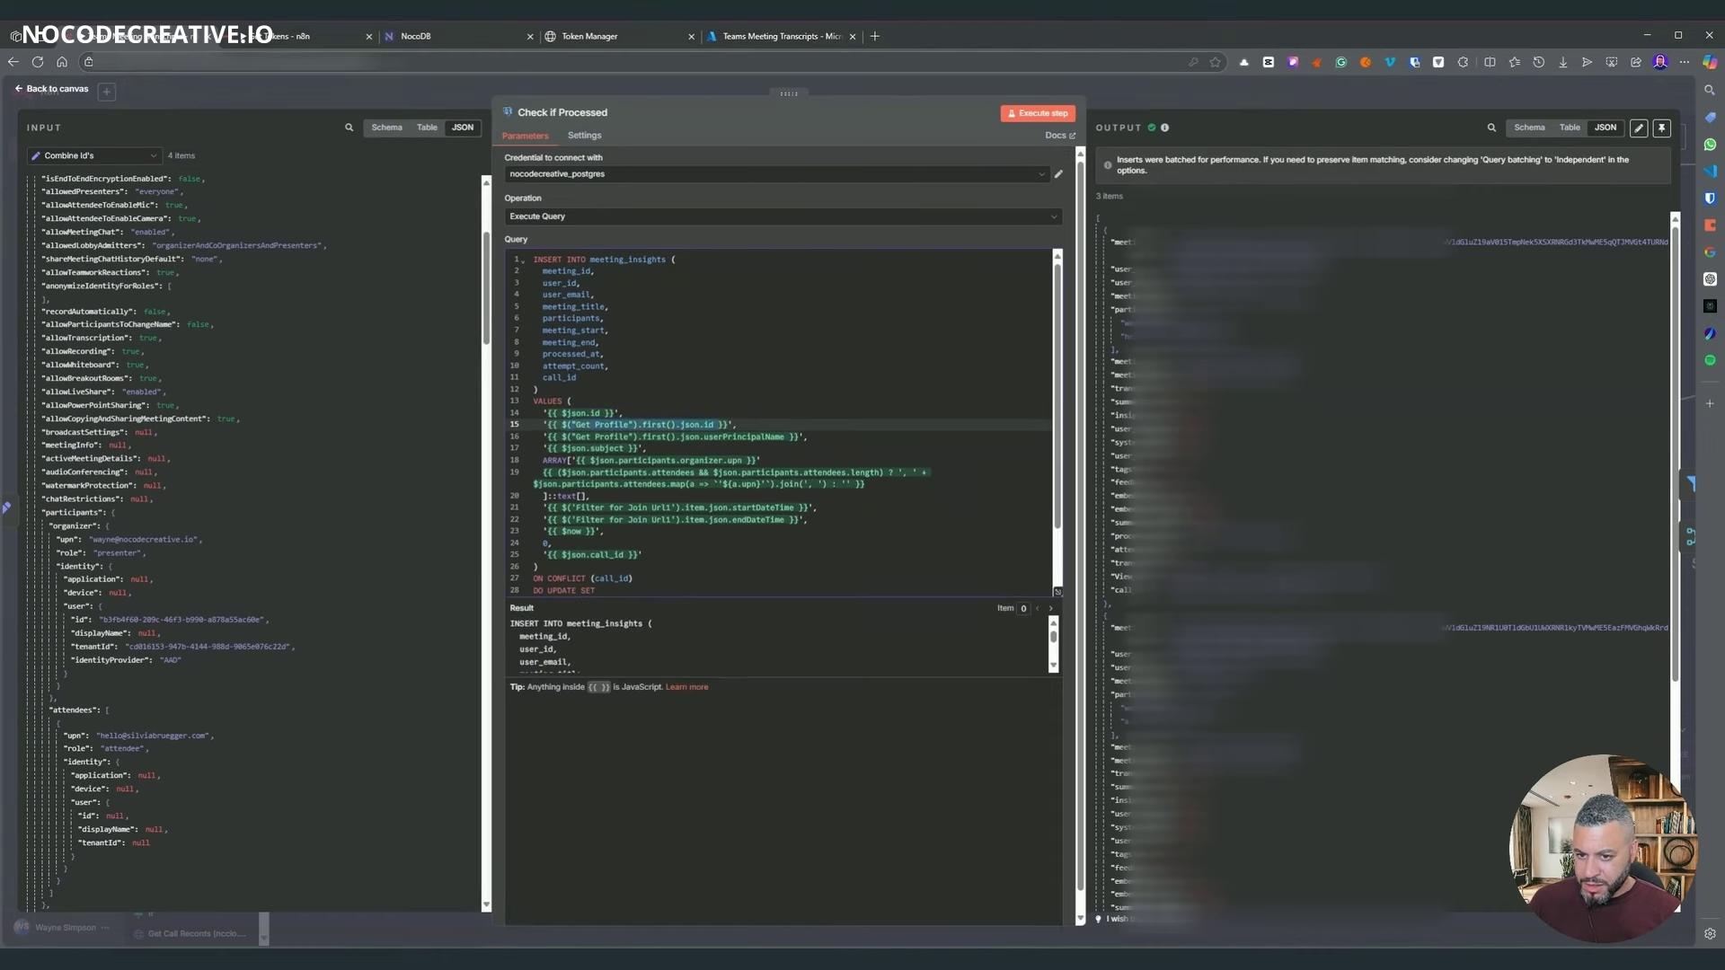
key(BackSpace)
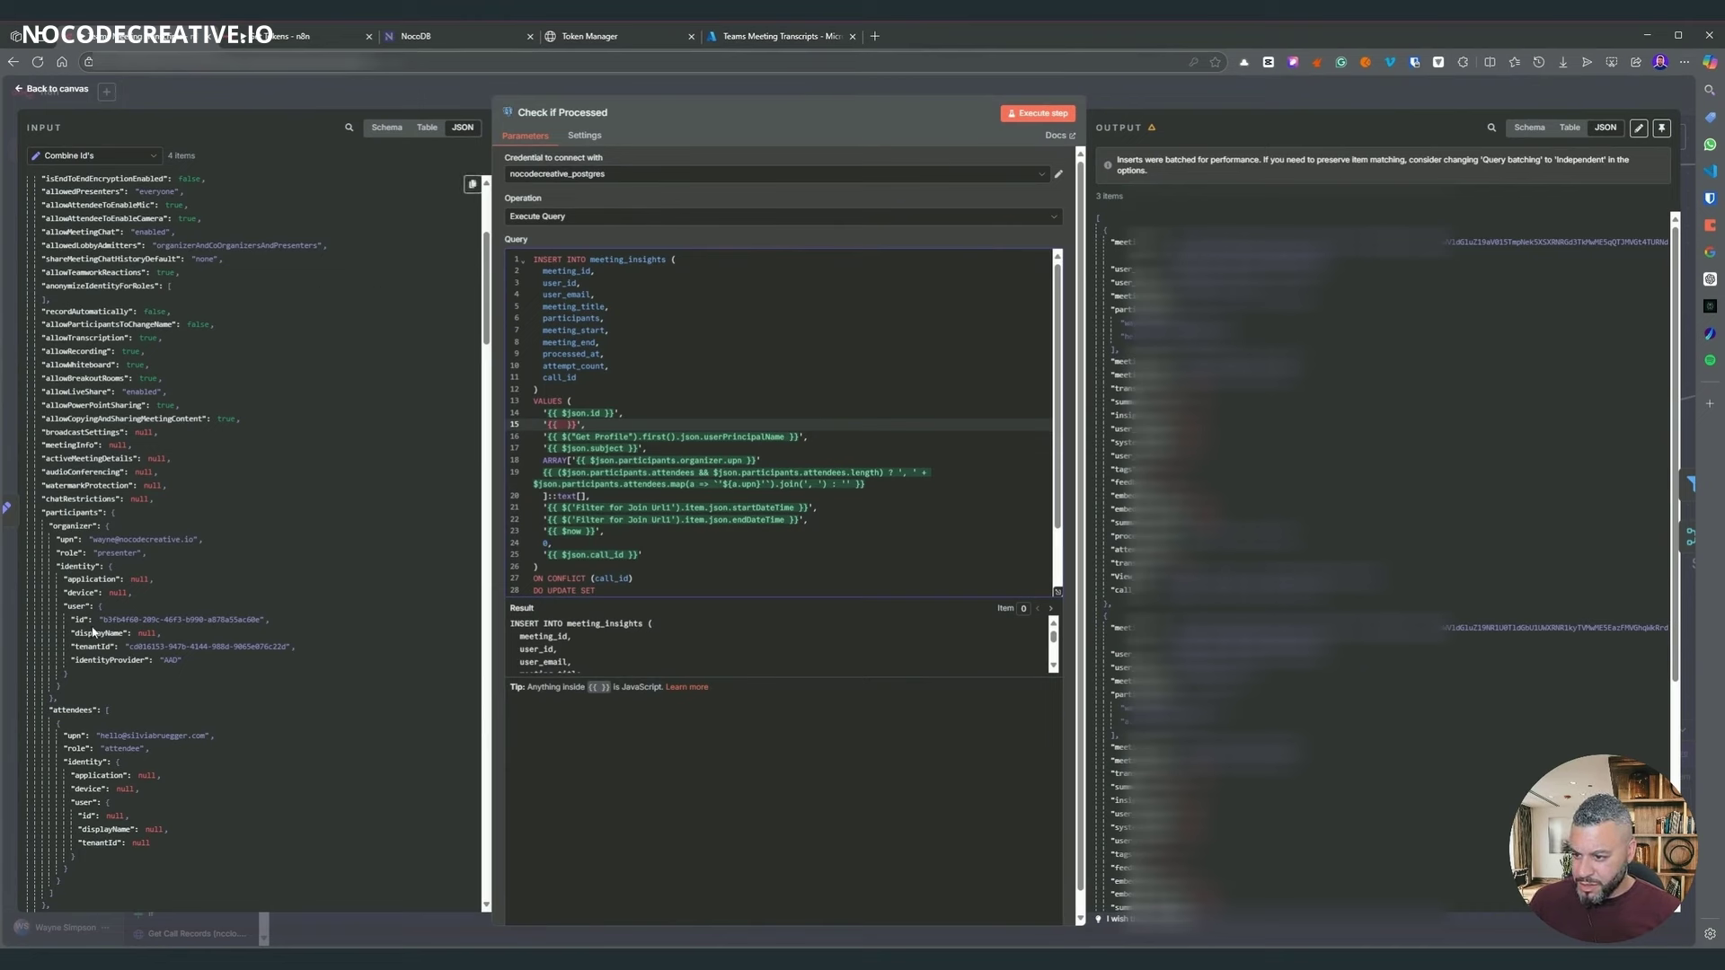
drag(82, 619, 561, 427)
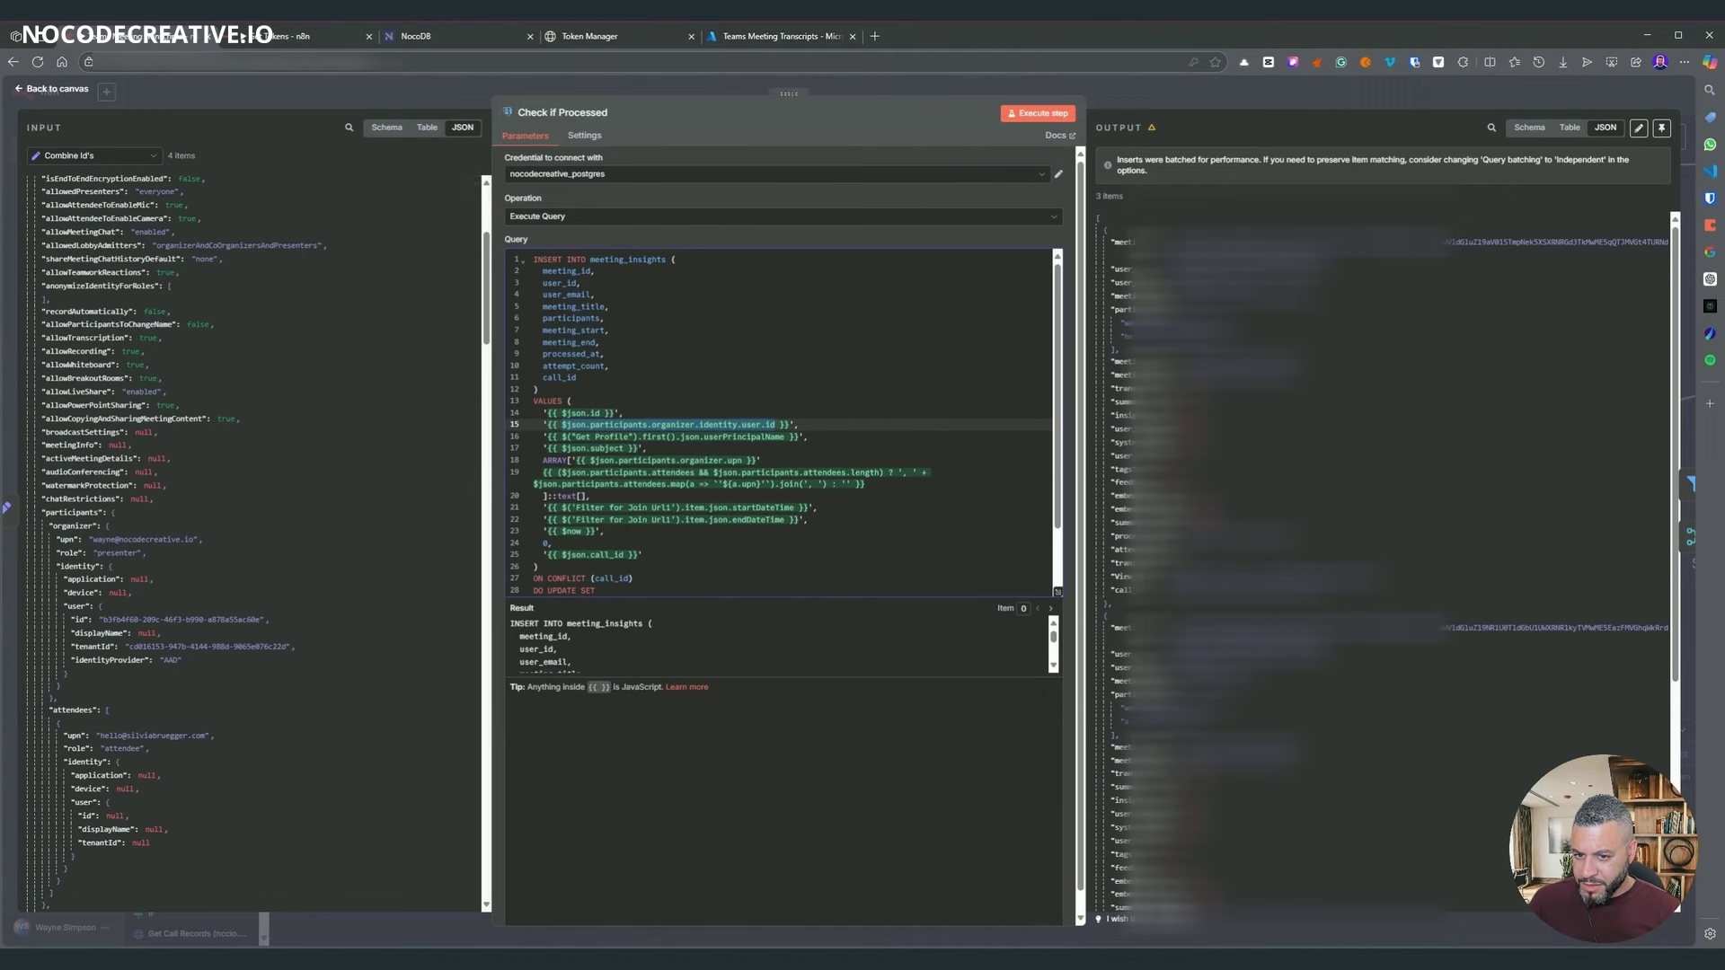
- Recheck the incoming JSON data and close the query editor
scroll(214, 444, up, 2)
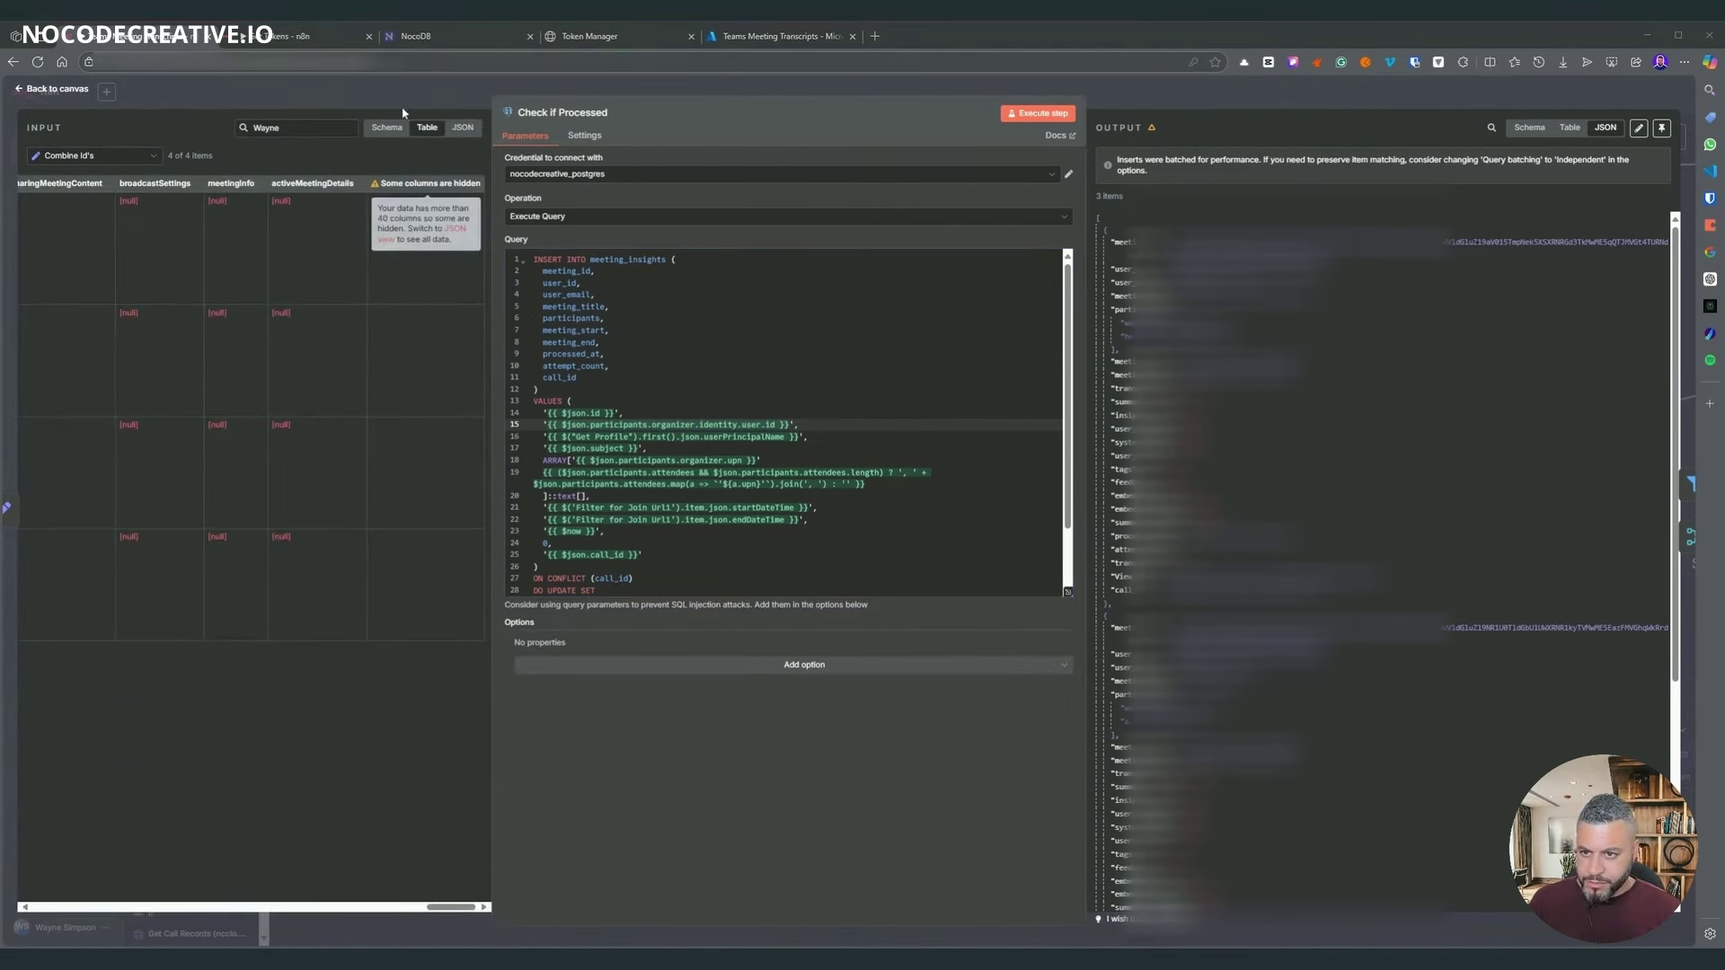
click(463, 127)
scroll(252, 539, down, 8)
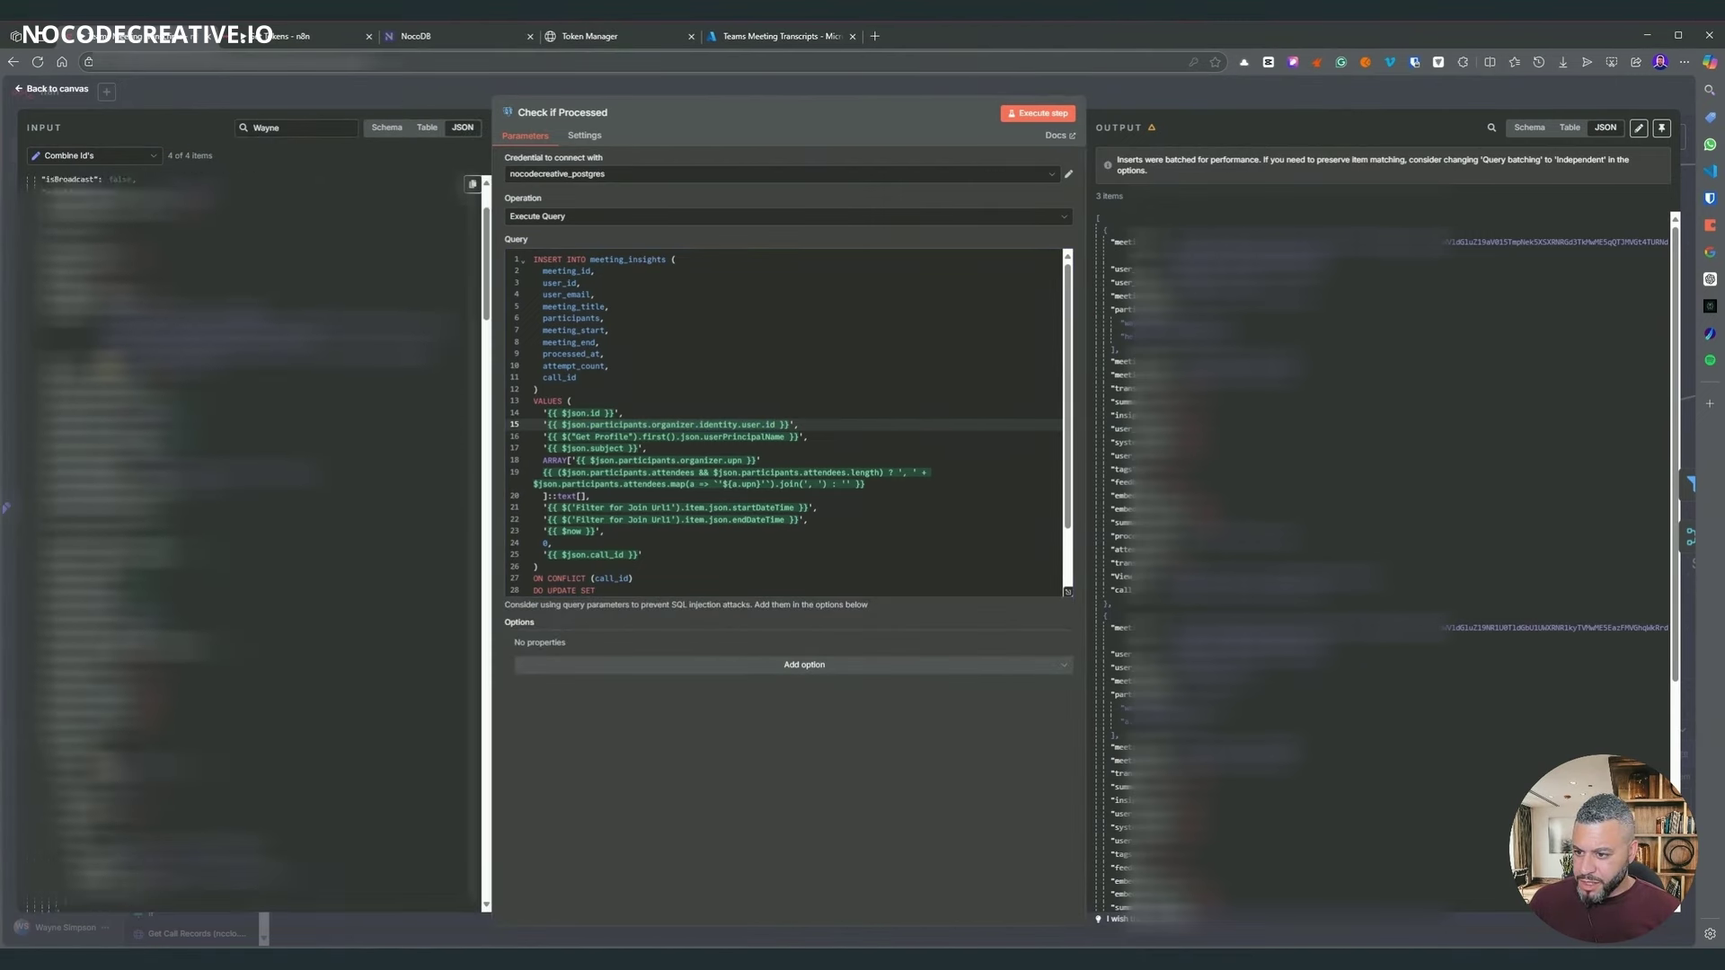
scroll(180, 539, down, 3)
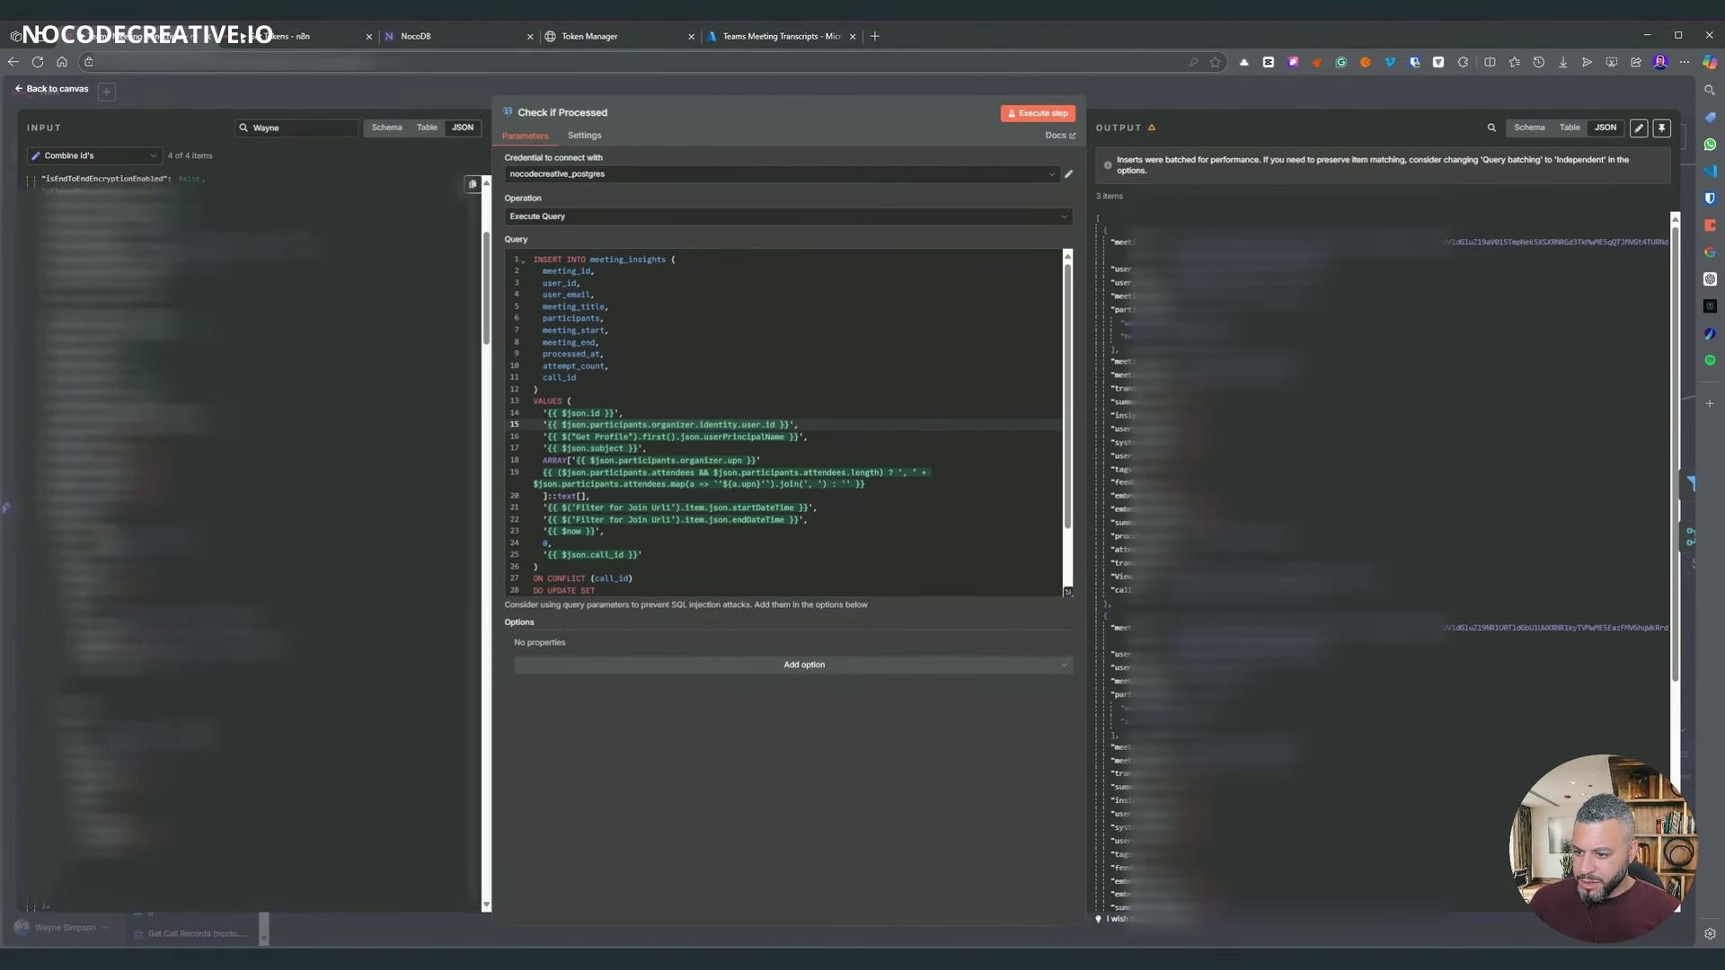
scroll(251, 539, up, 10)
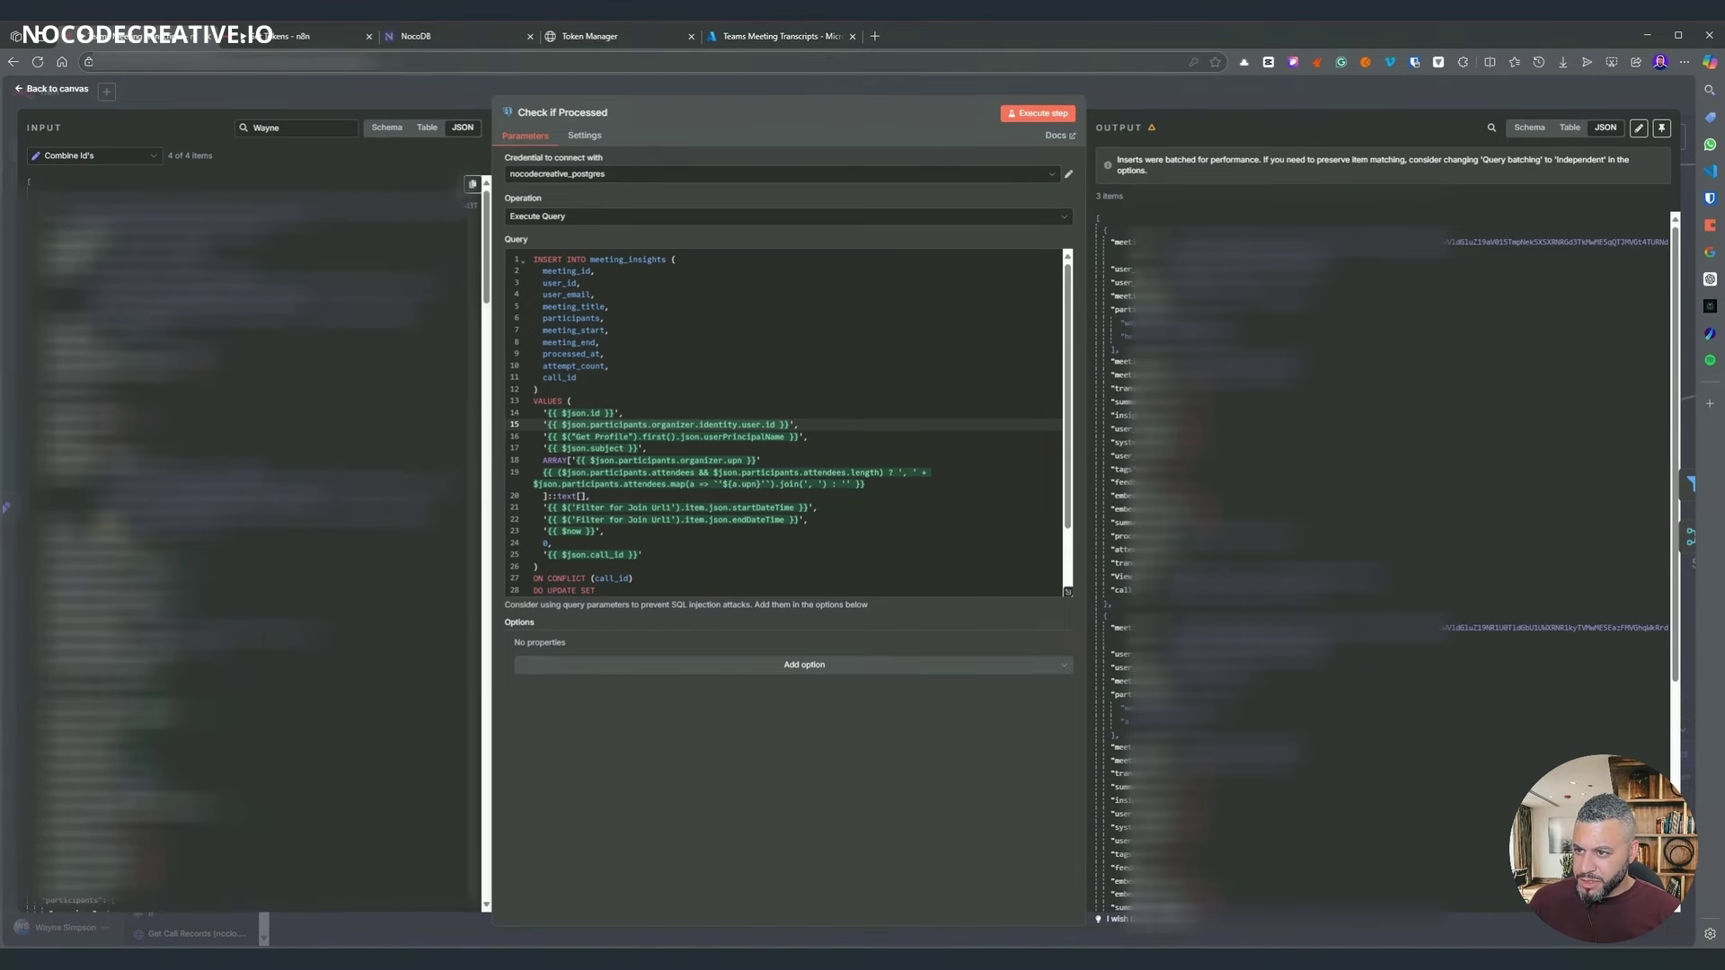
scroll(252, 539, down, 3)
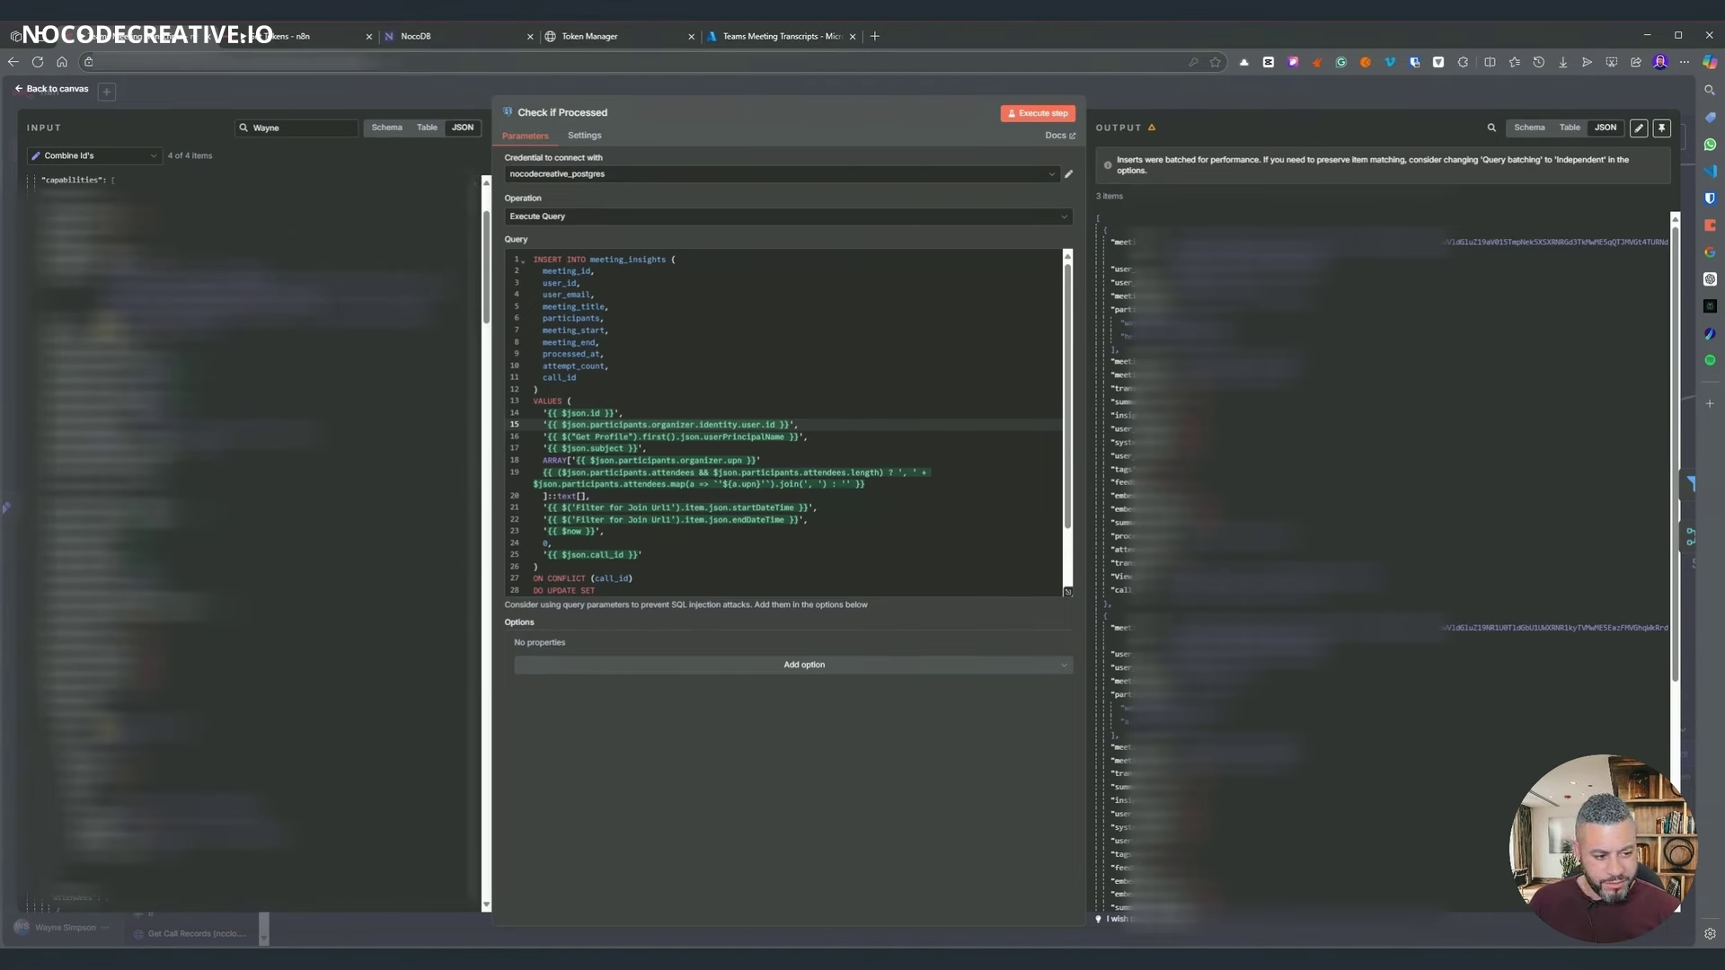
key(Escape)
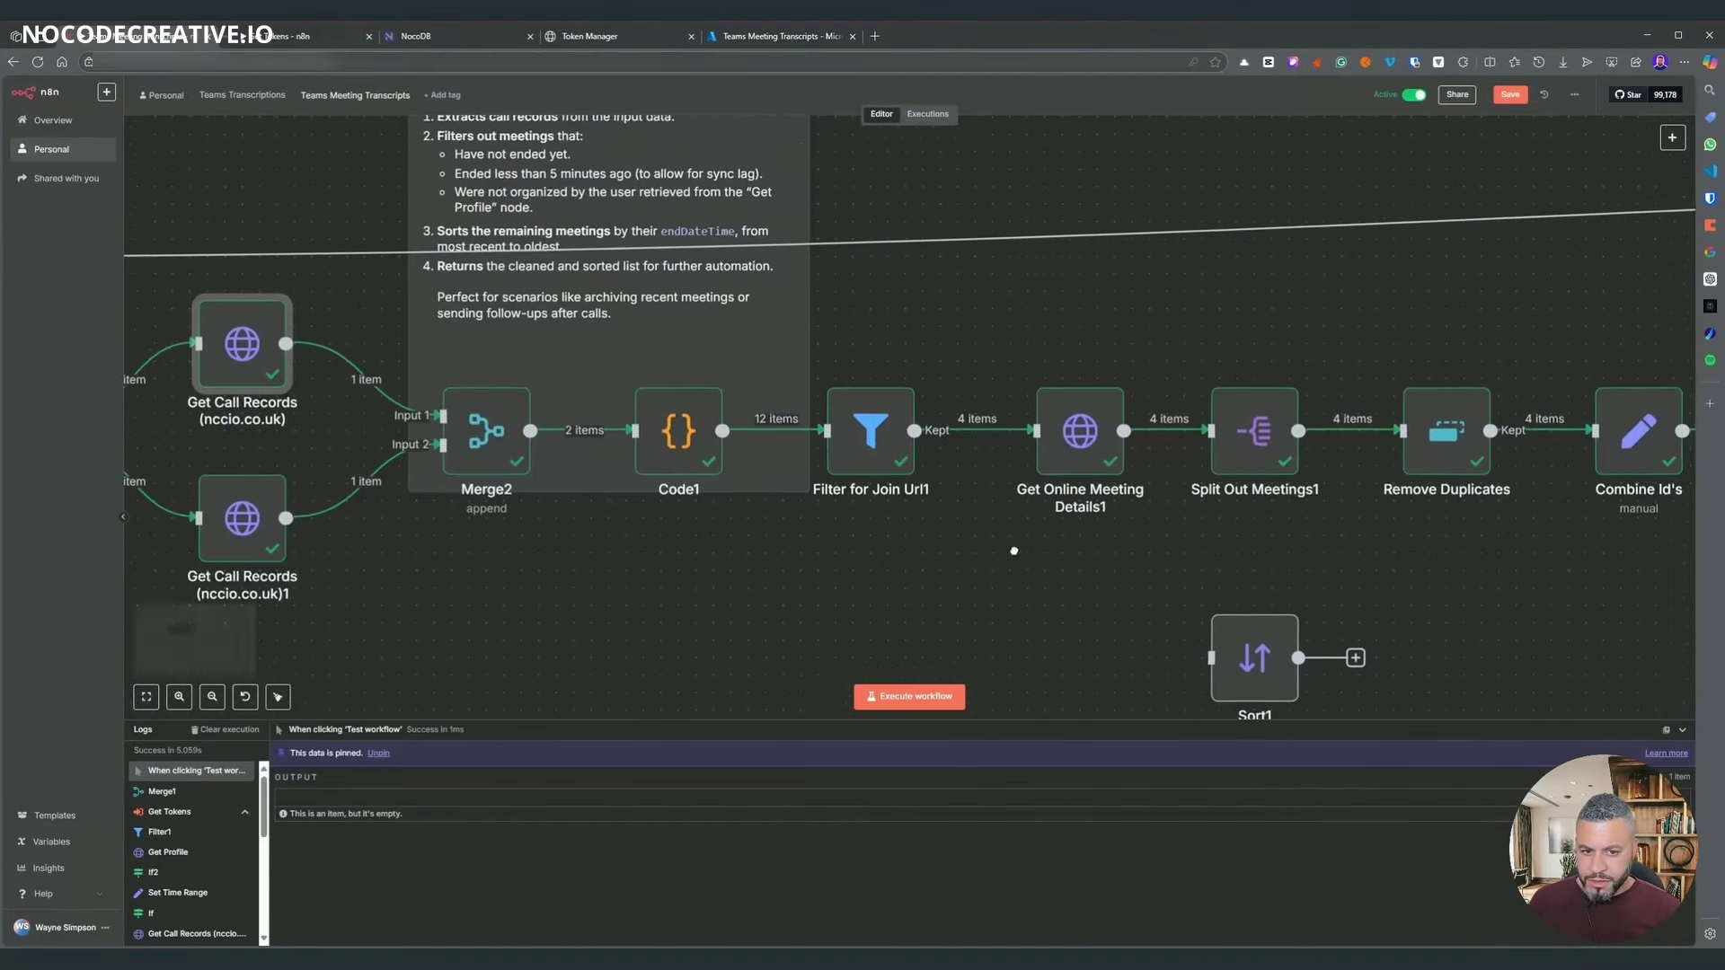
scroll(1014, 551, left, 8)
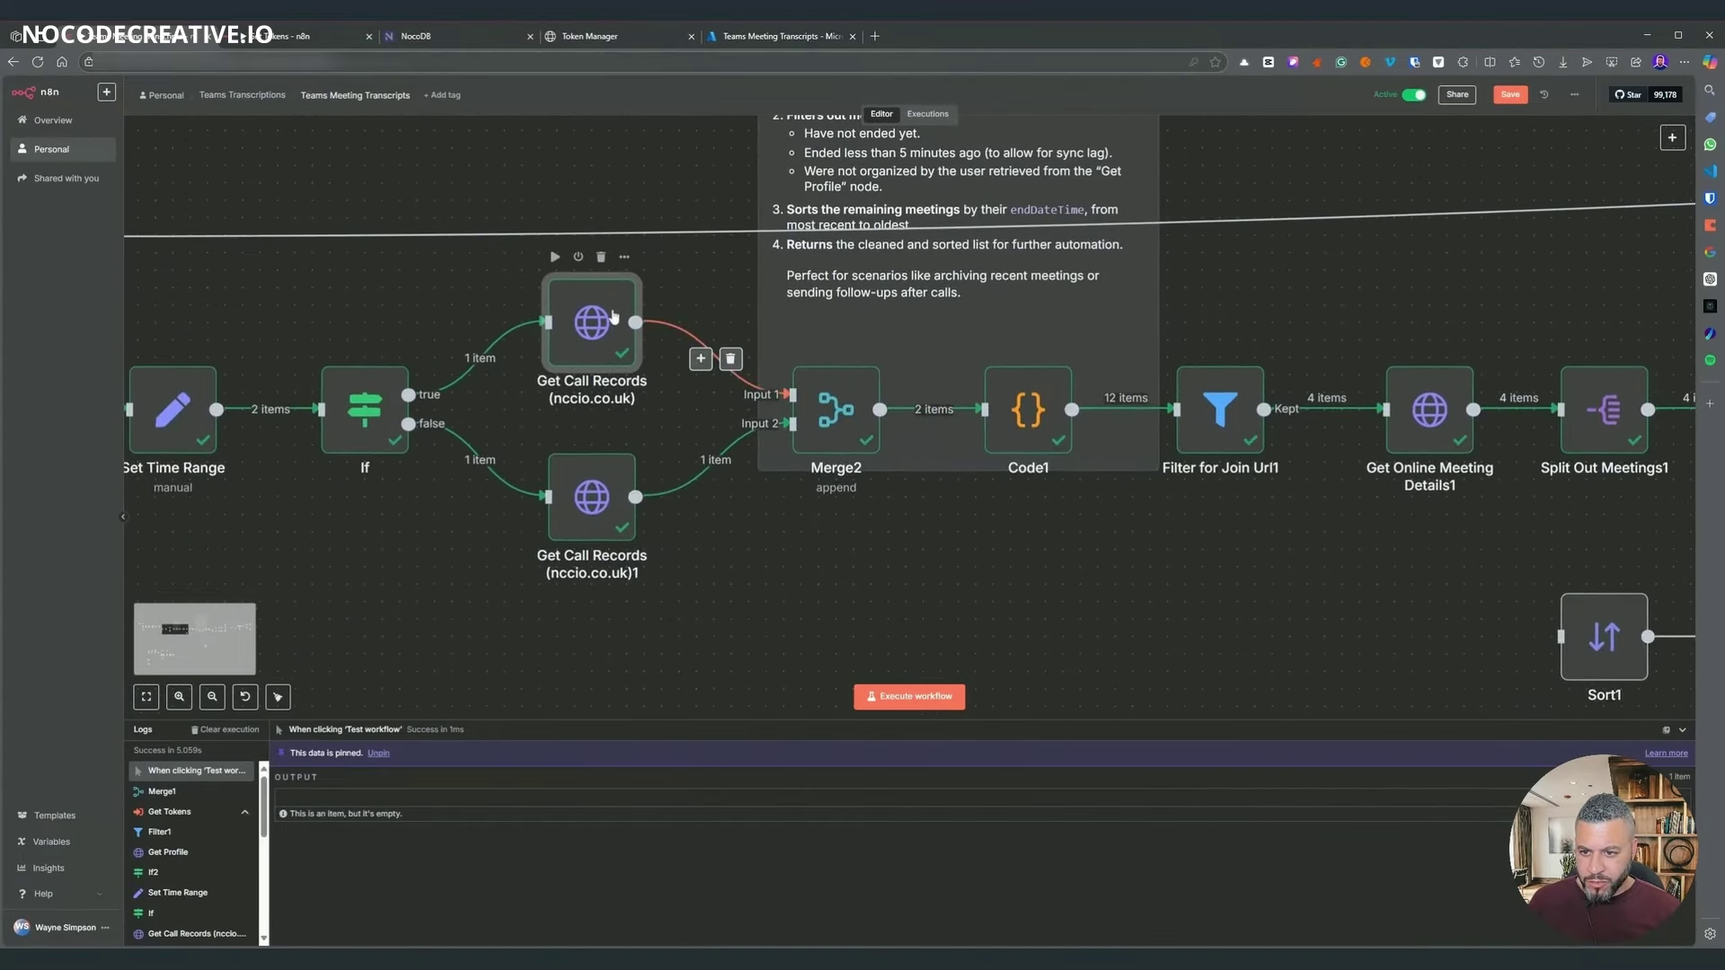
double_click(592, 322)
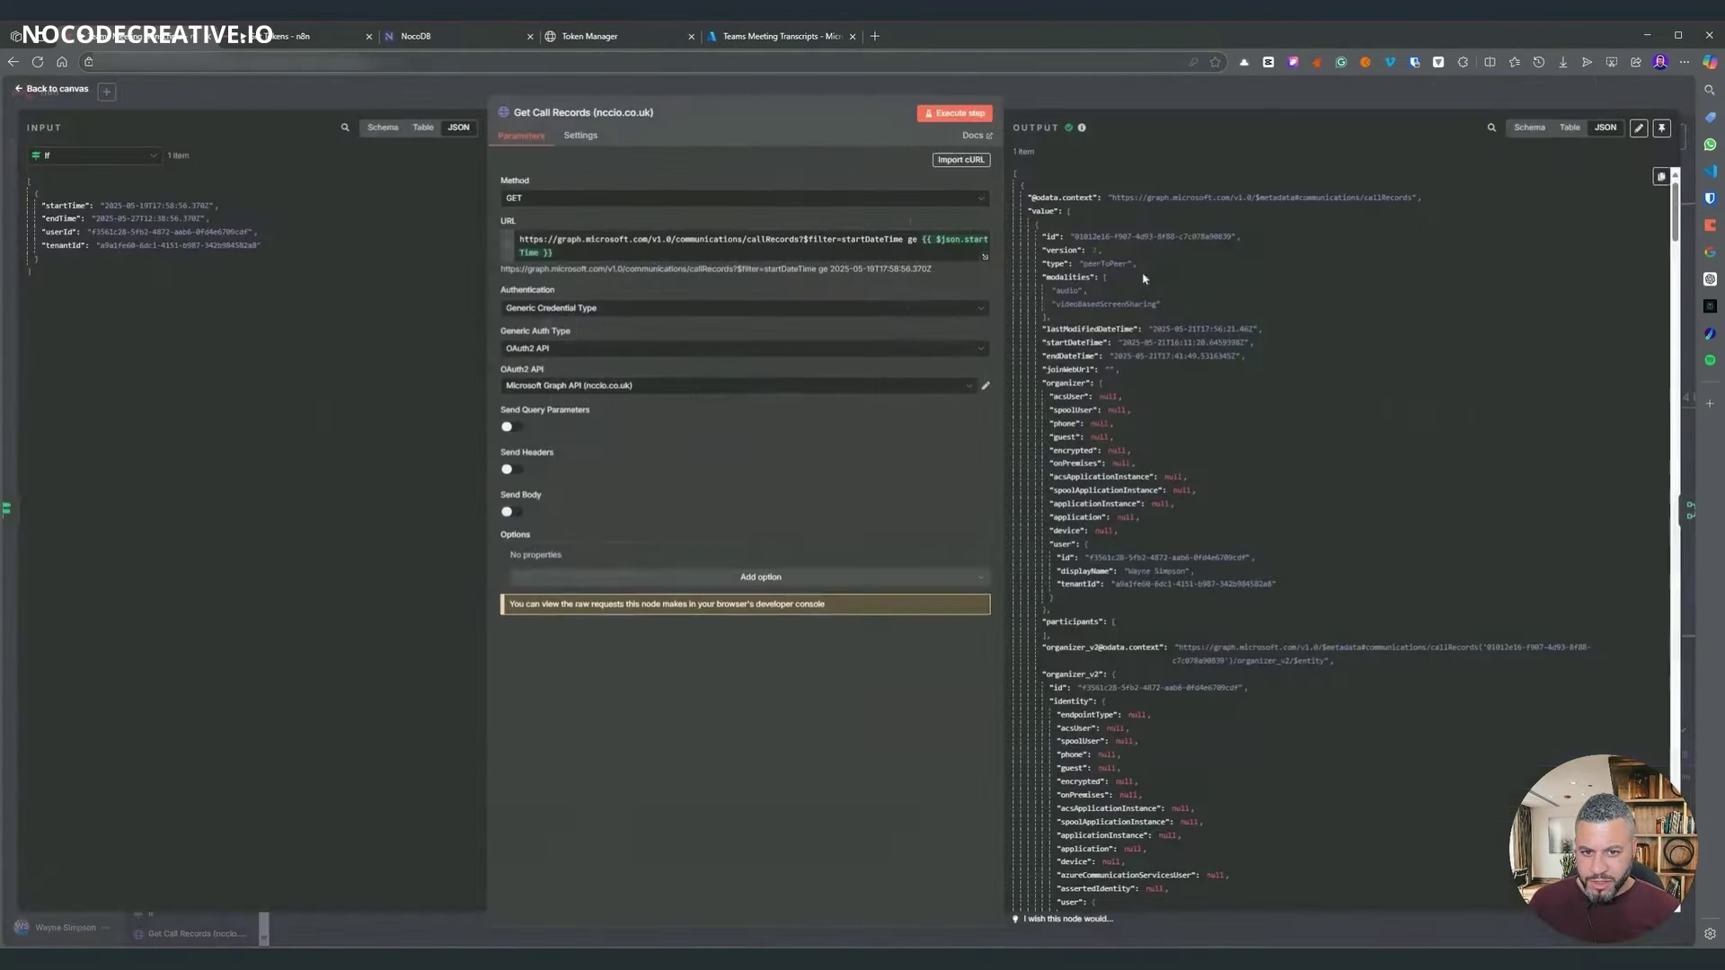
drag(1129, 571, 1176, 585)
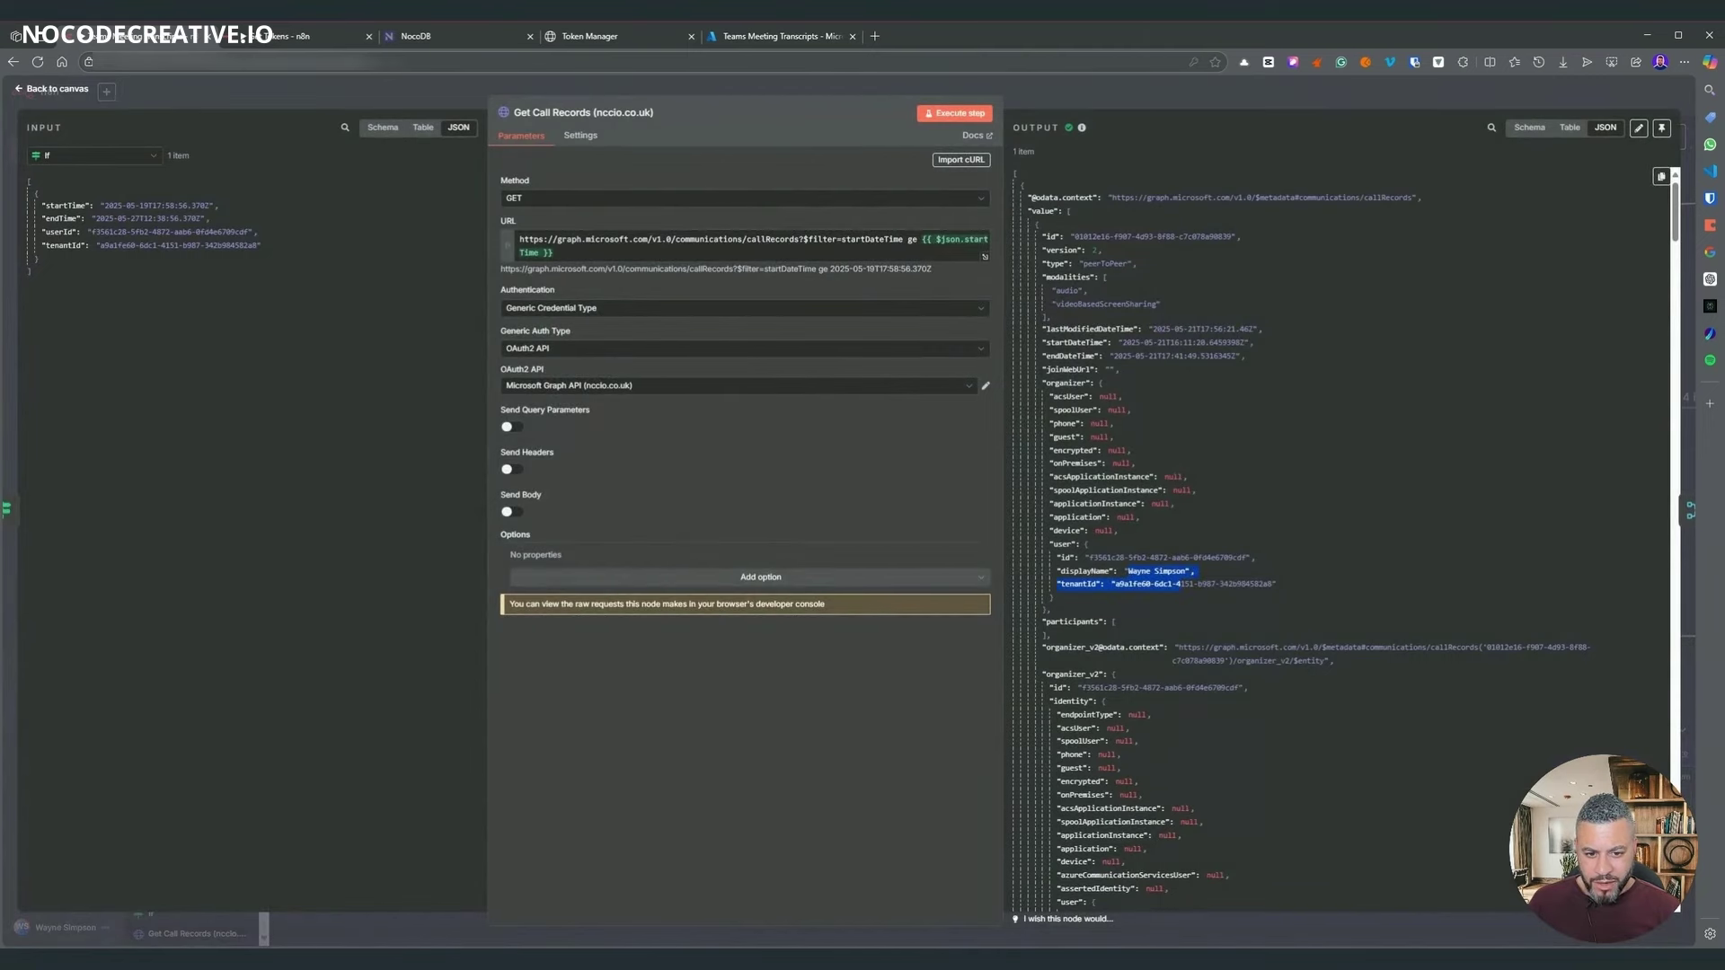
key(Escape)
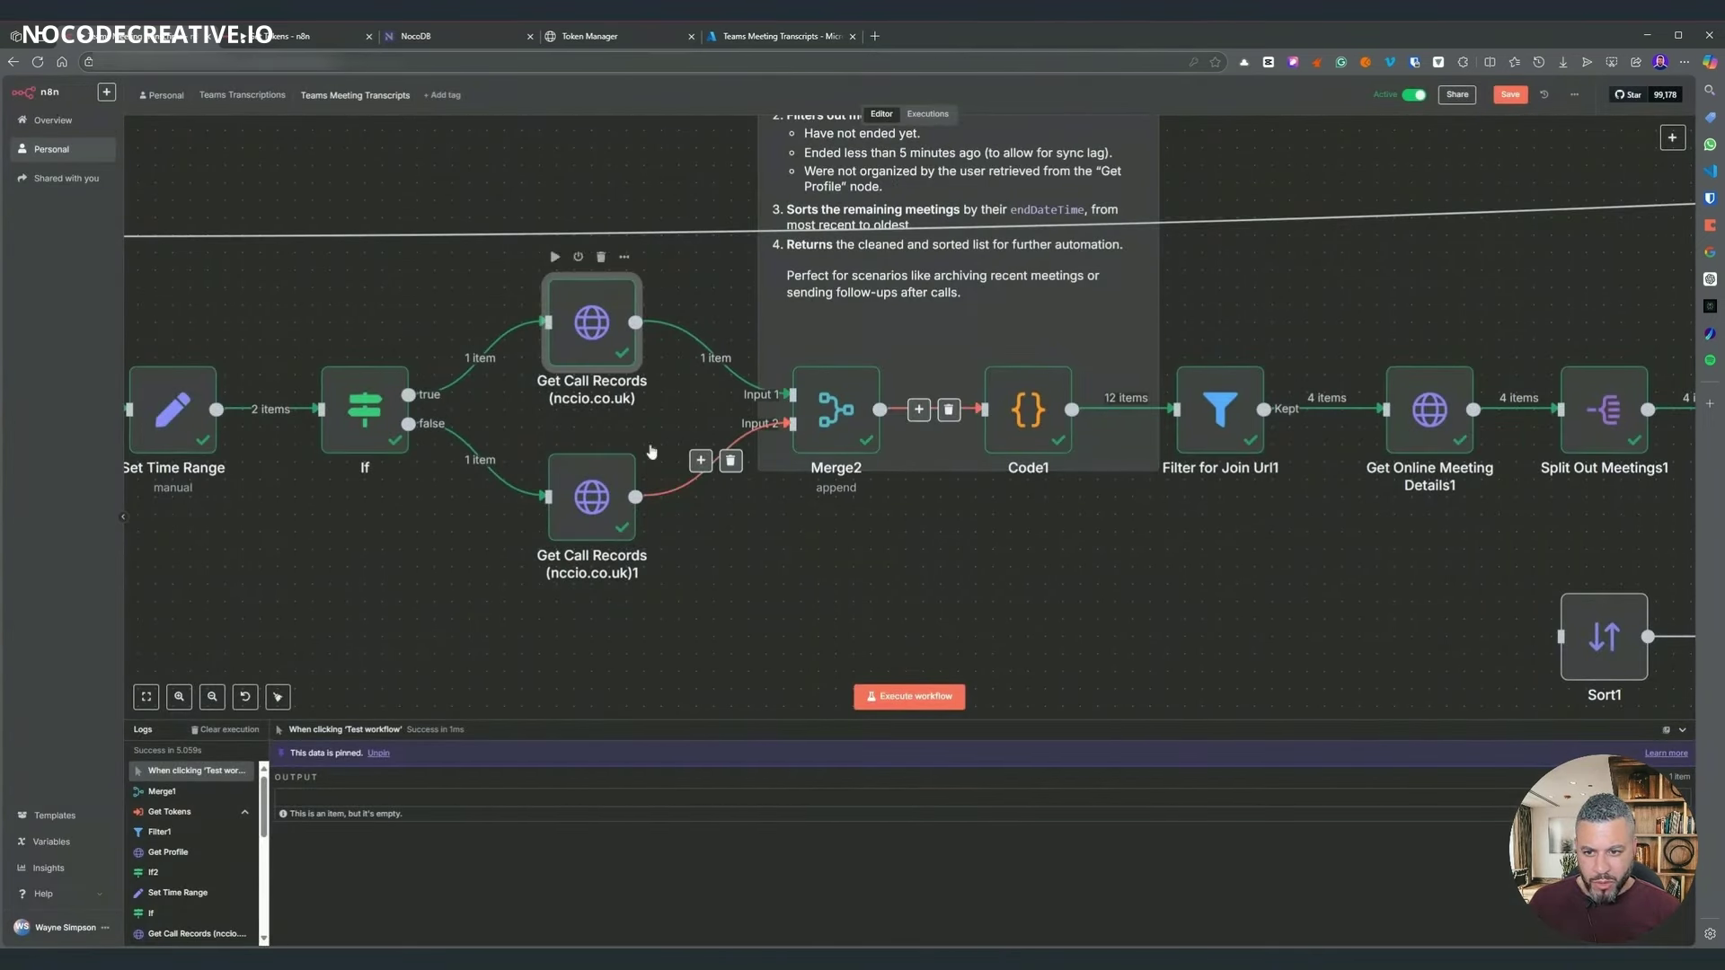
scroll(1154, 533, right, 5)
scroll(629, 377, left, 3)
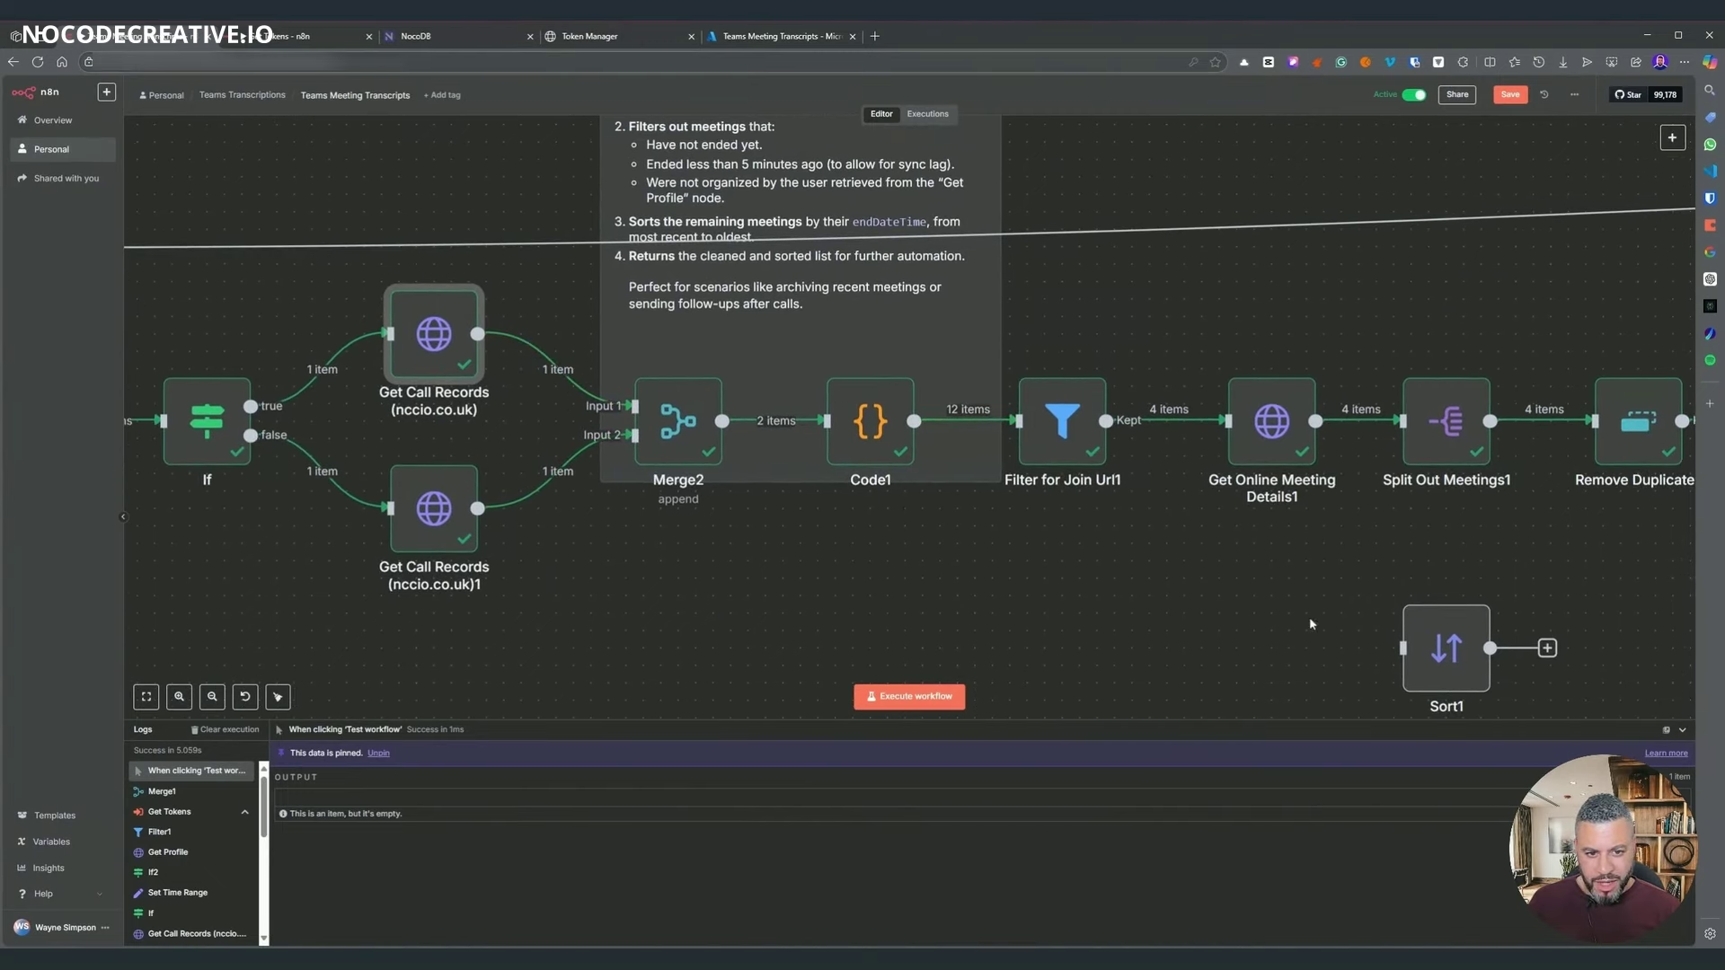
scroll(934, 518, right, 5)
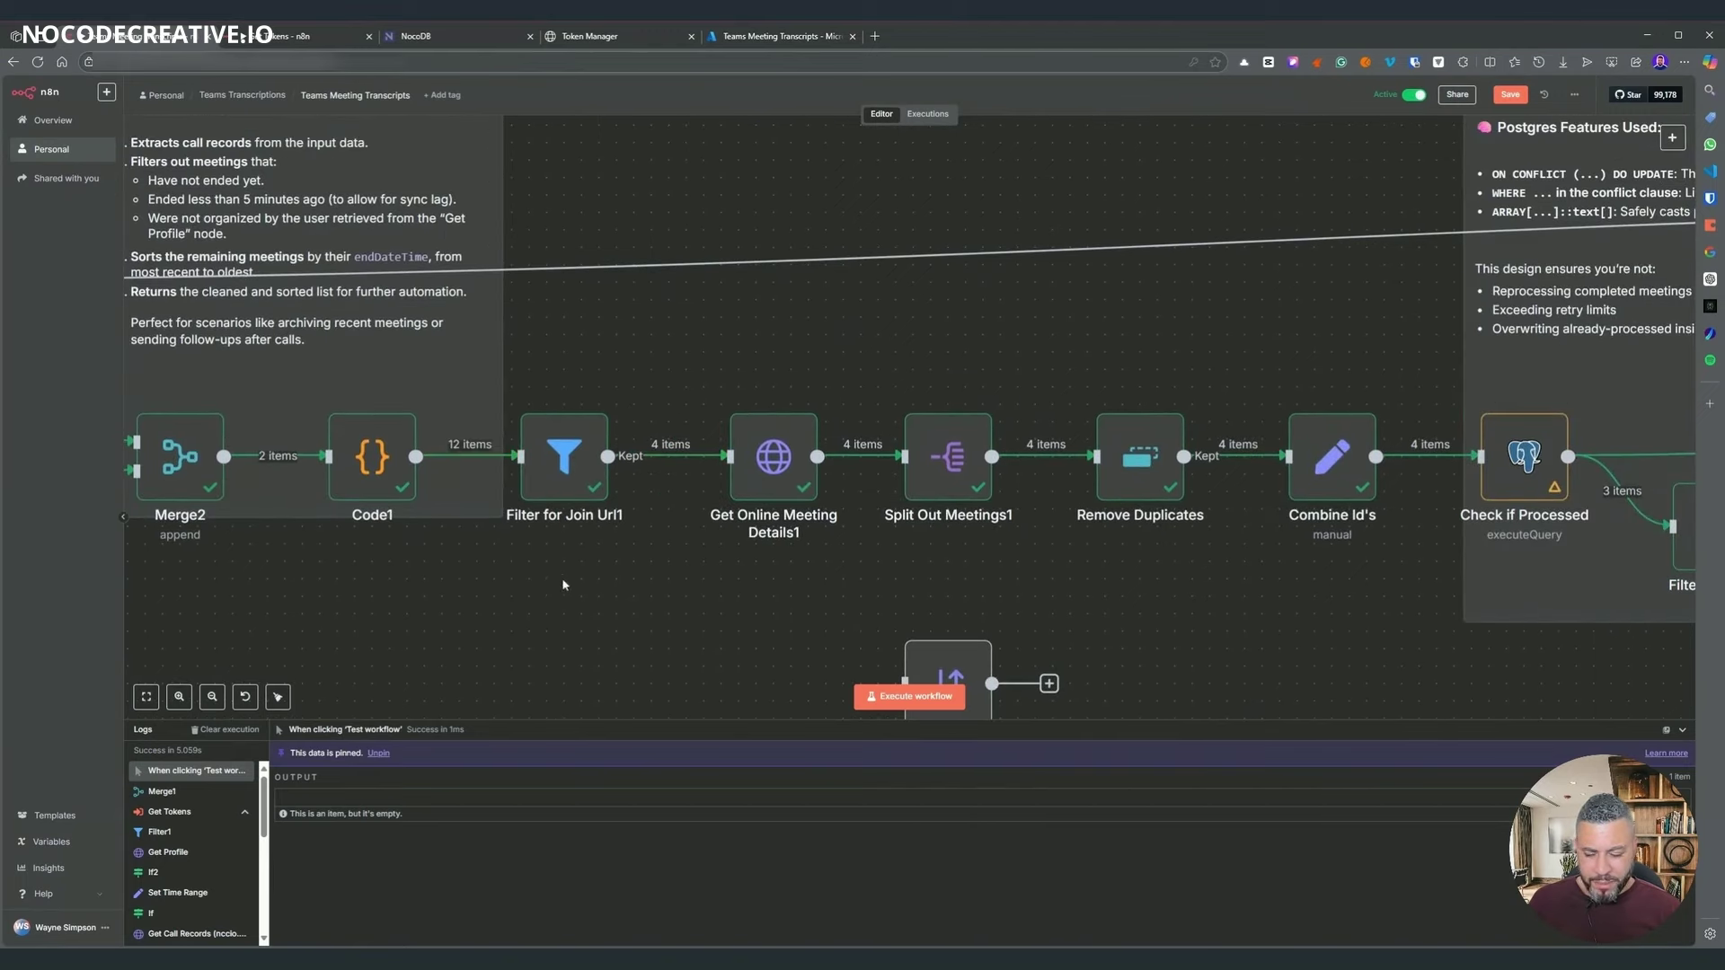
scroll(563, 585, left, 5)
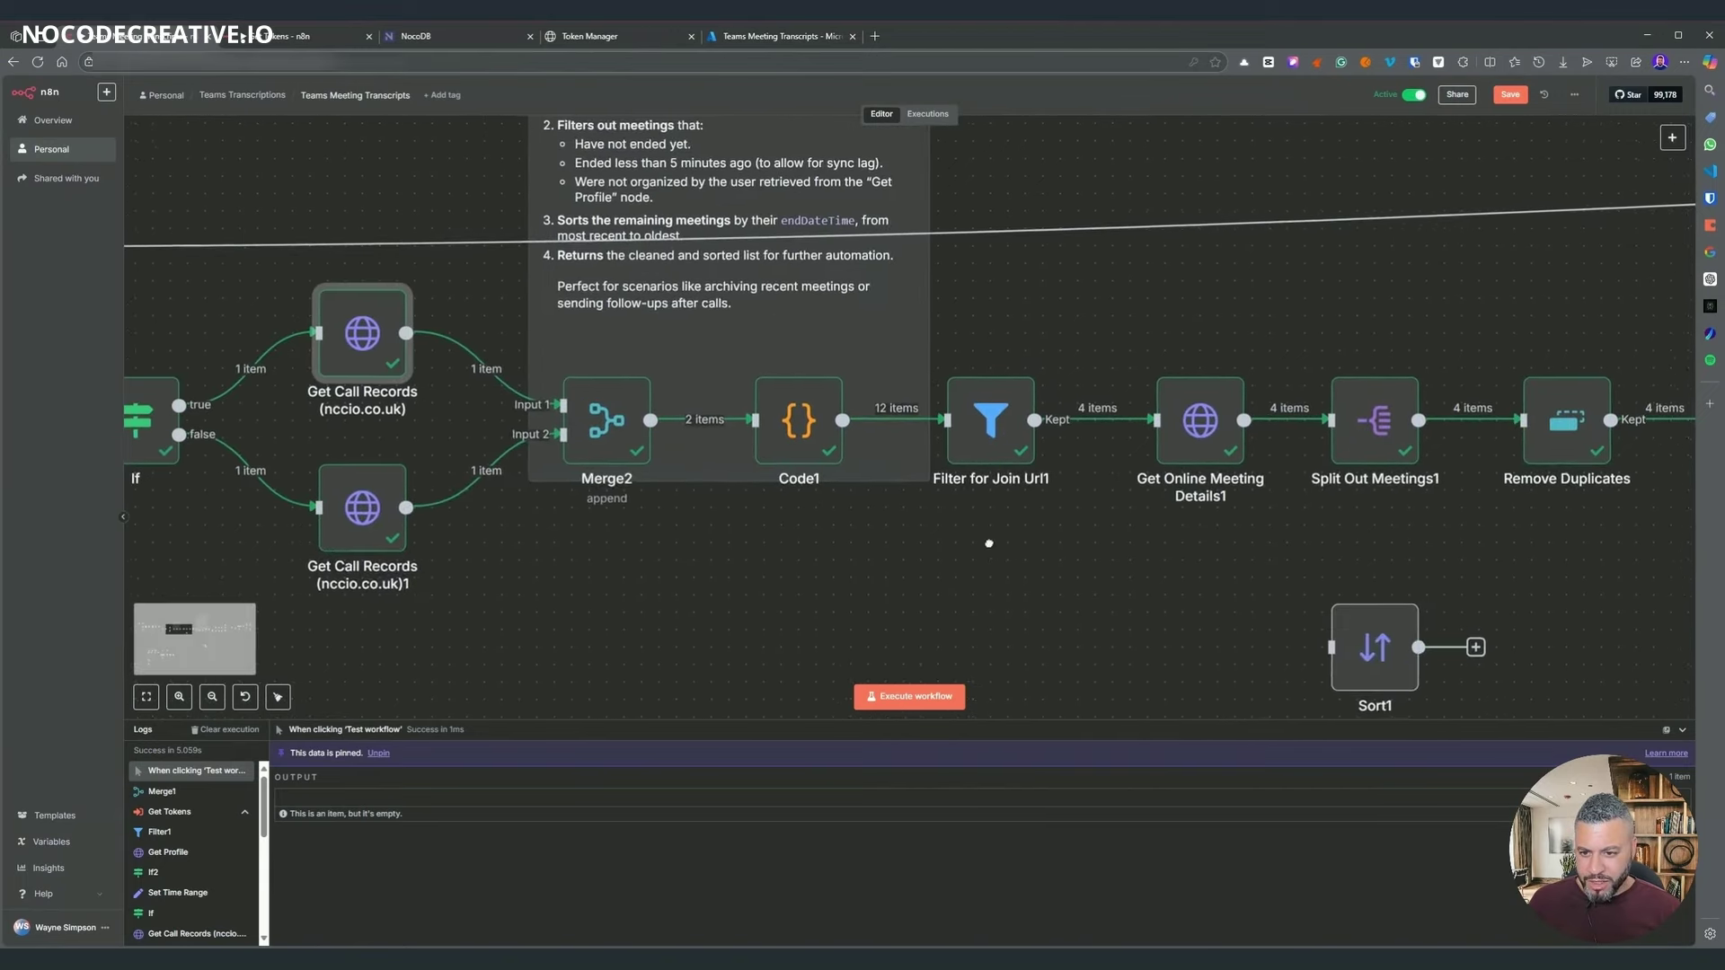
- Paste Code1's script adding organizerDisplayName: organizer.displayName || '' and check Schema and Table output
double_click(818, 449)
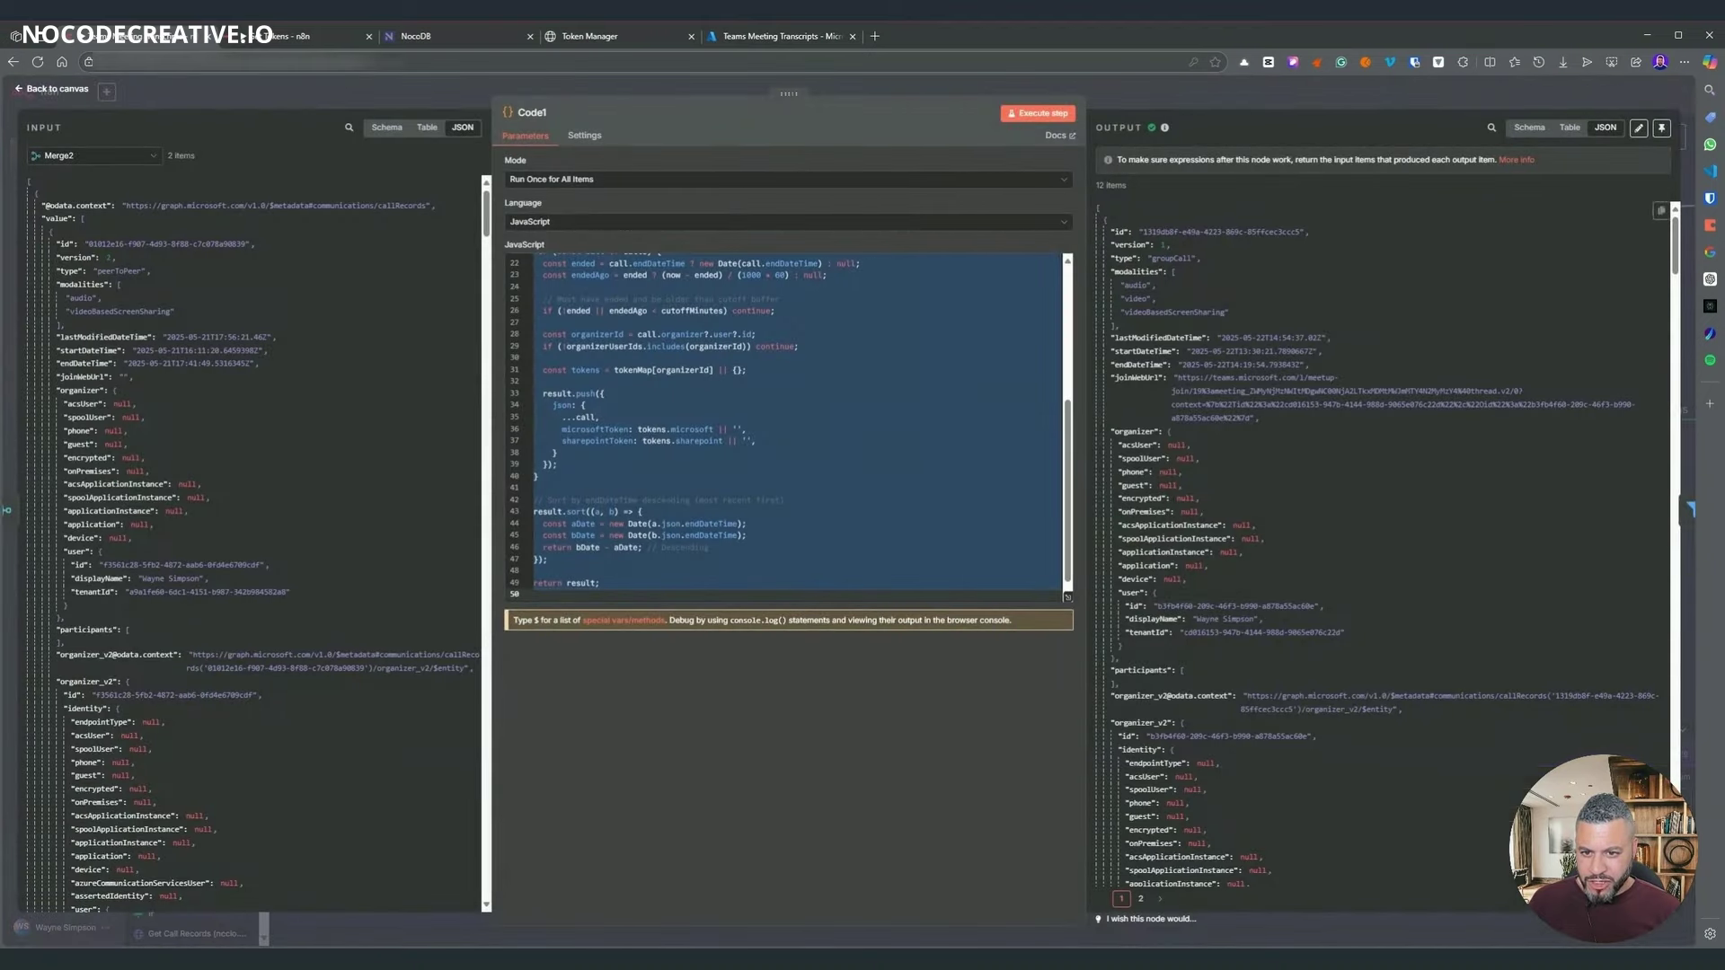
key(ctrl+v)
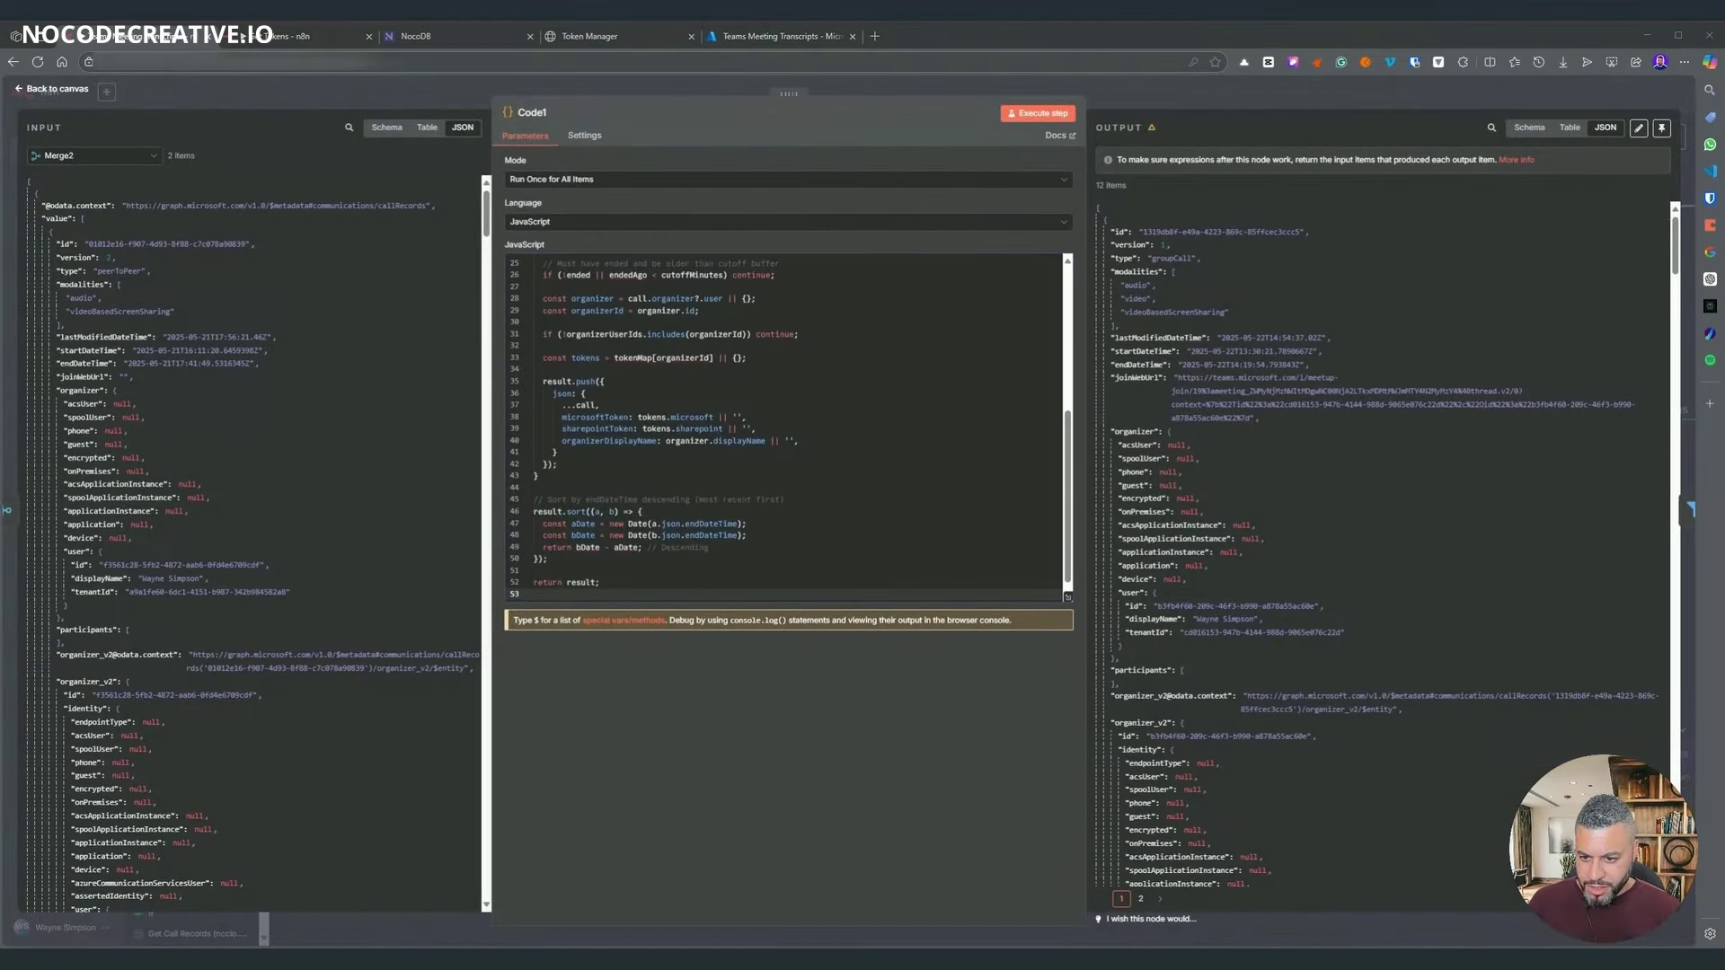
drag(561, 440, 795, 440)
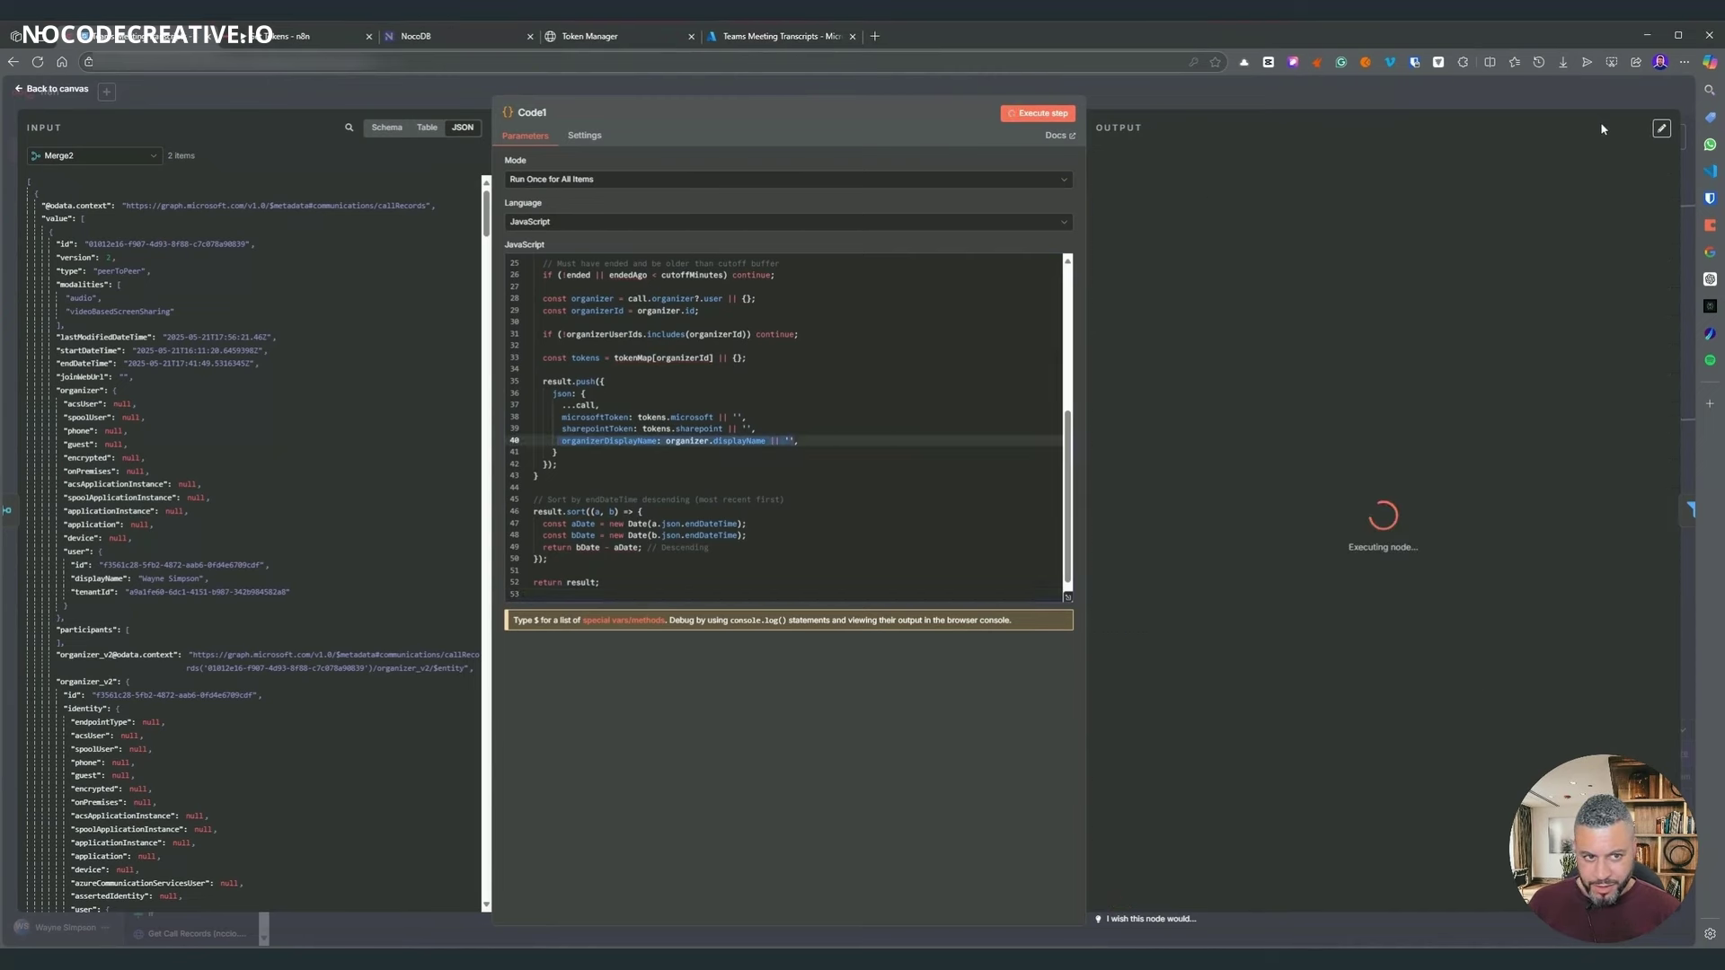
click(1538, 130)
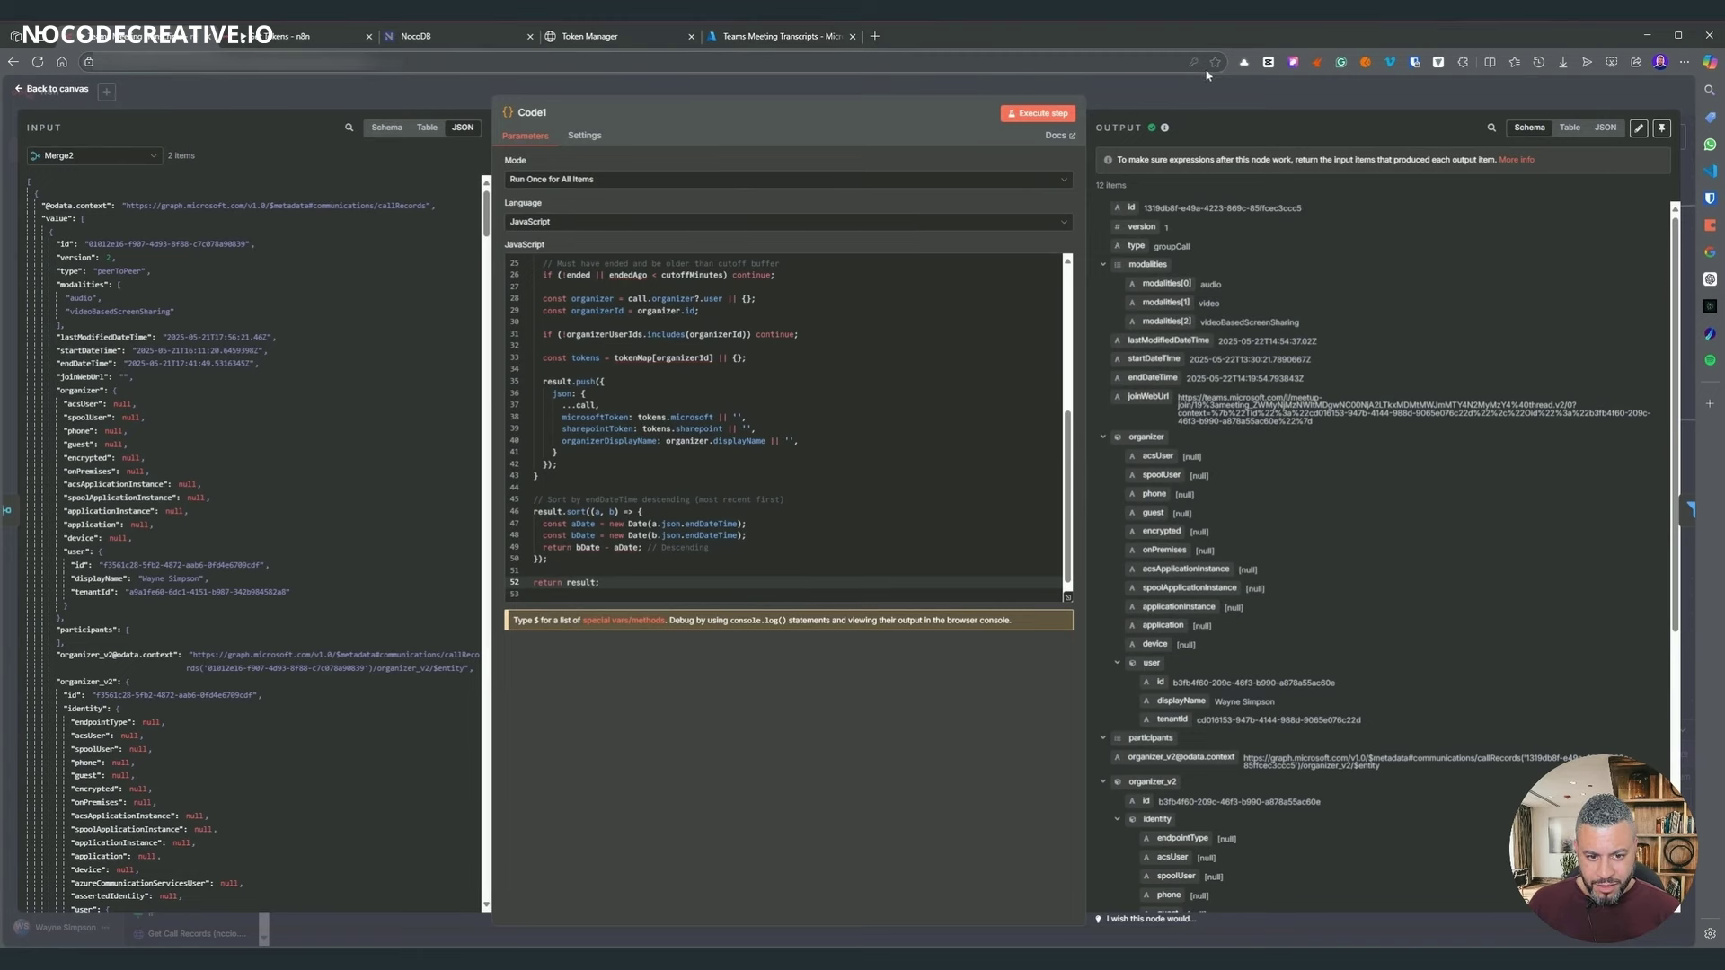
click(1570, 130)
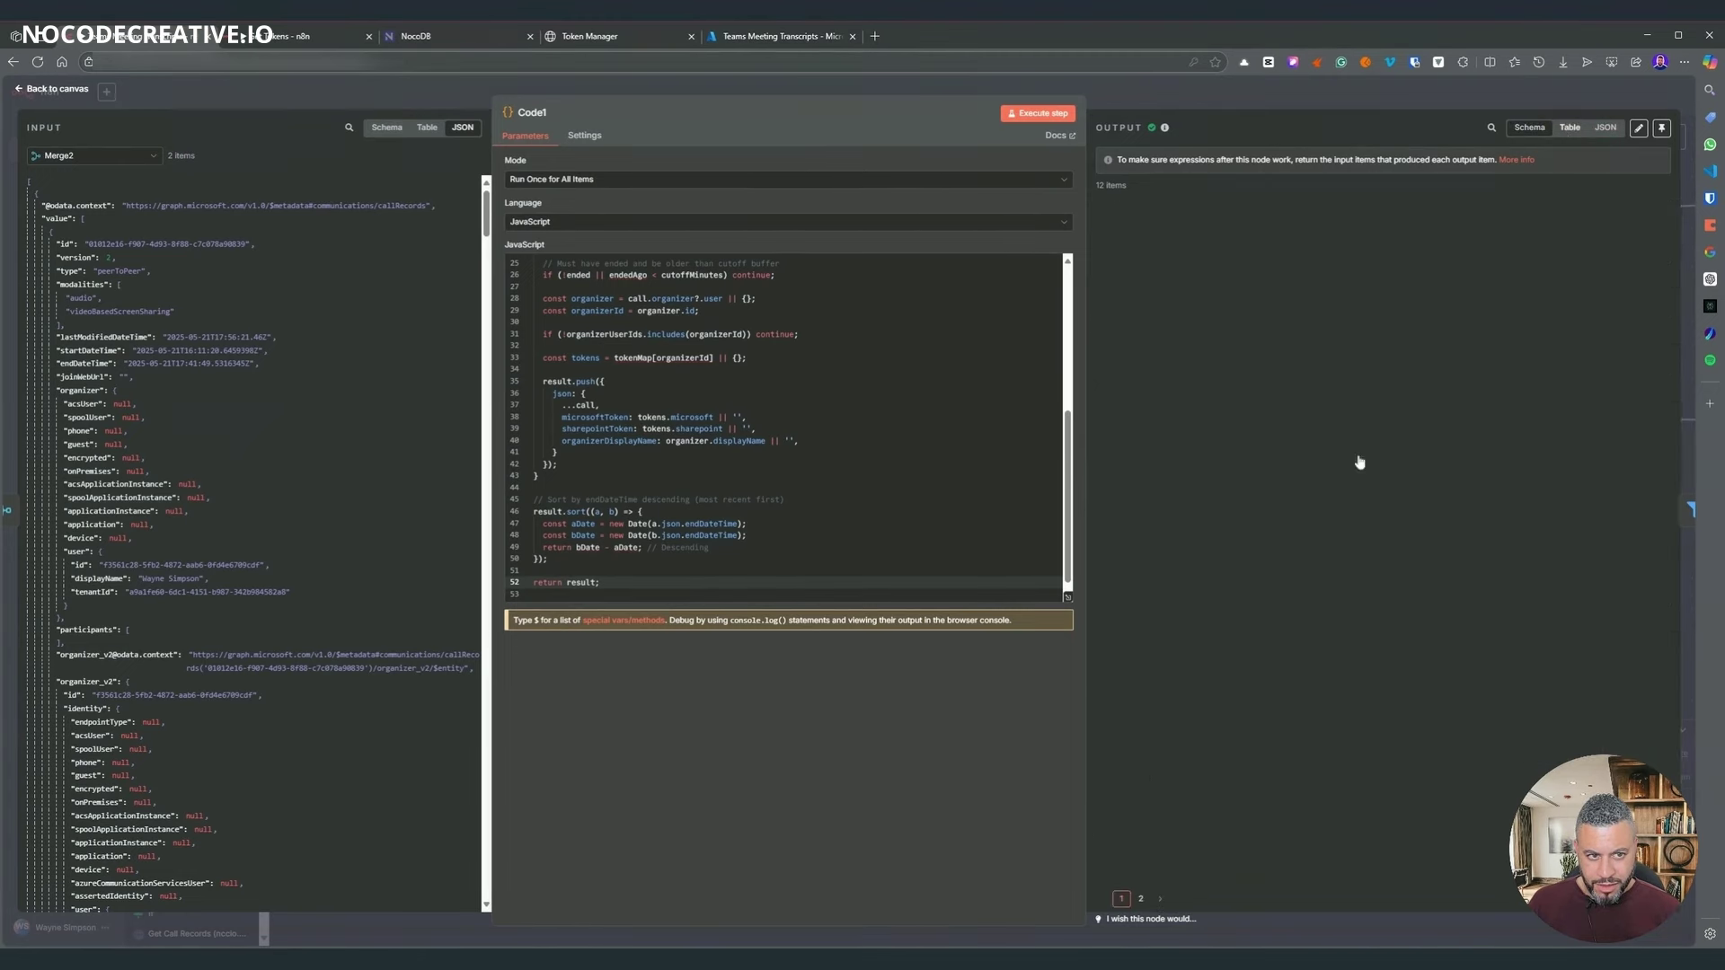
scroll(1203, 849, right, 10)
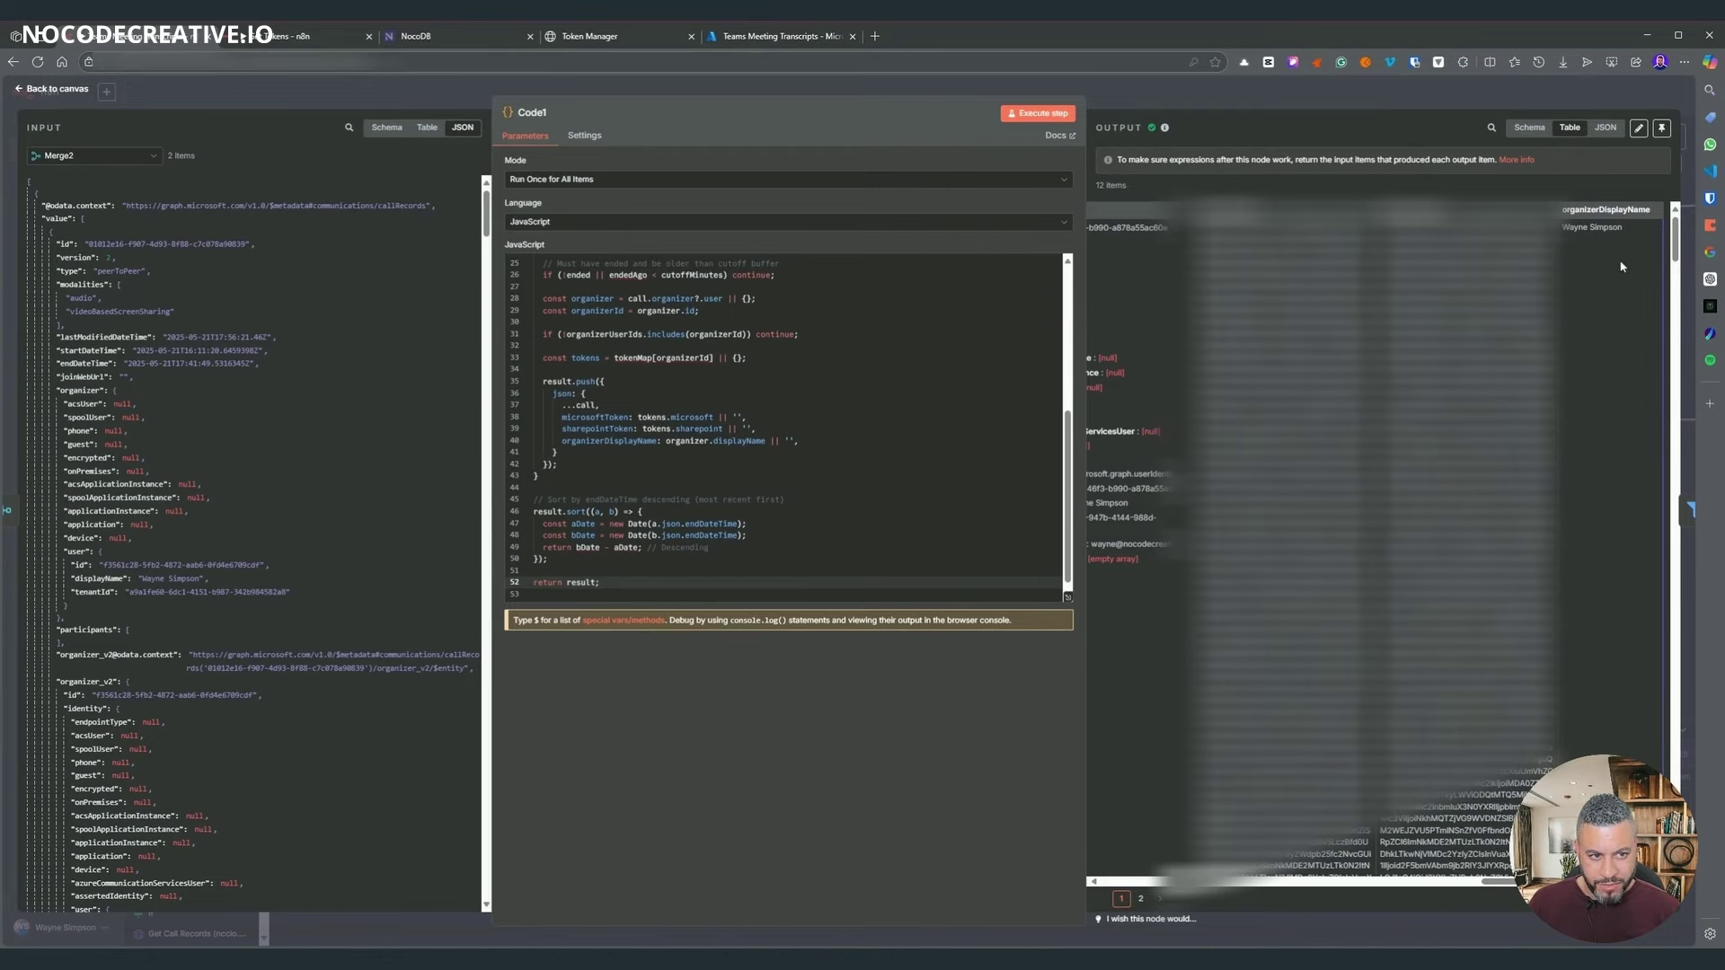
- Disconnect Combine Id's from Check if Processed and run the whole workflow
click(1306, 106)
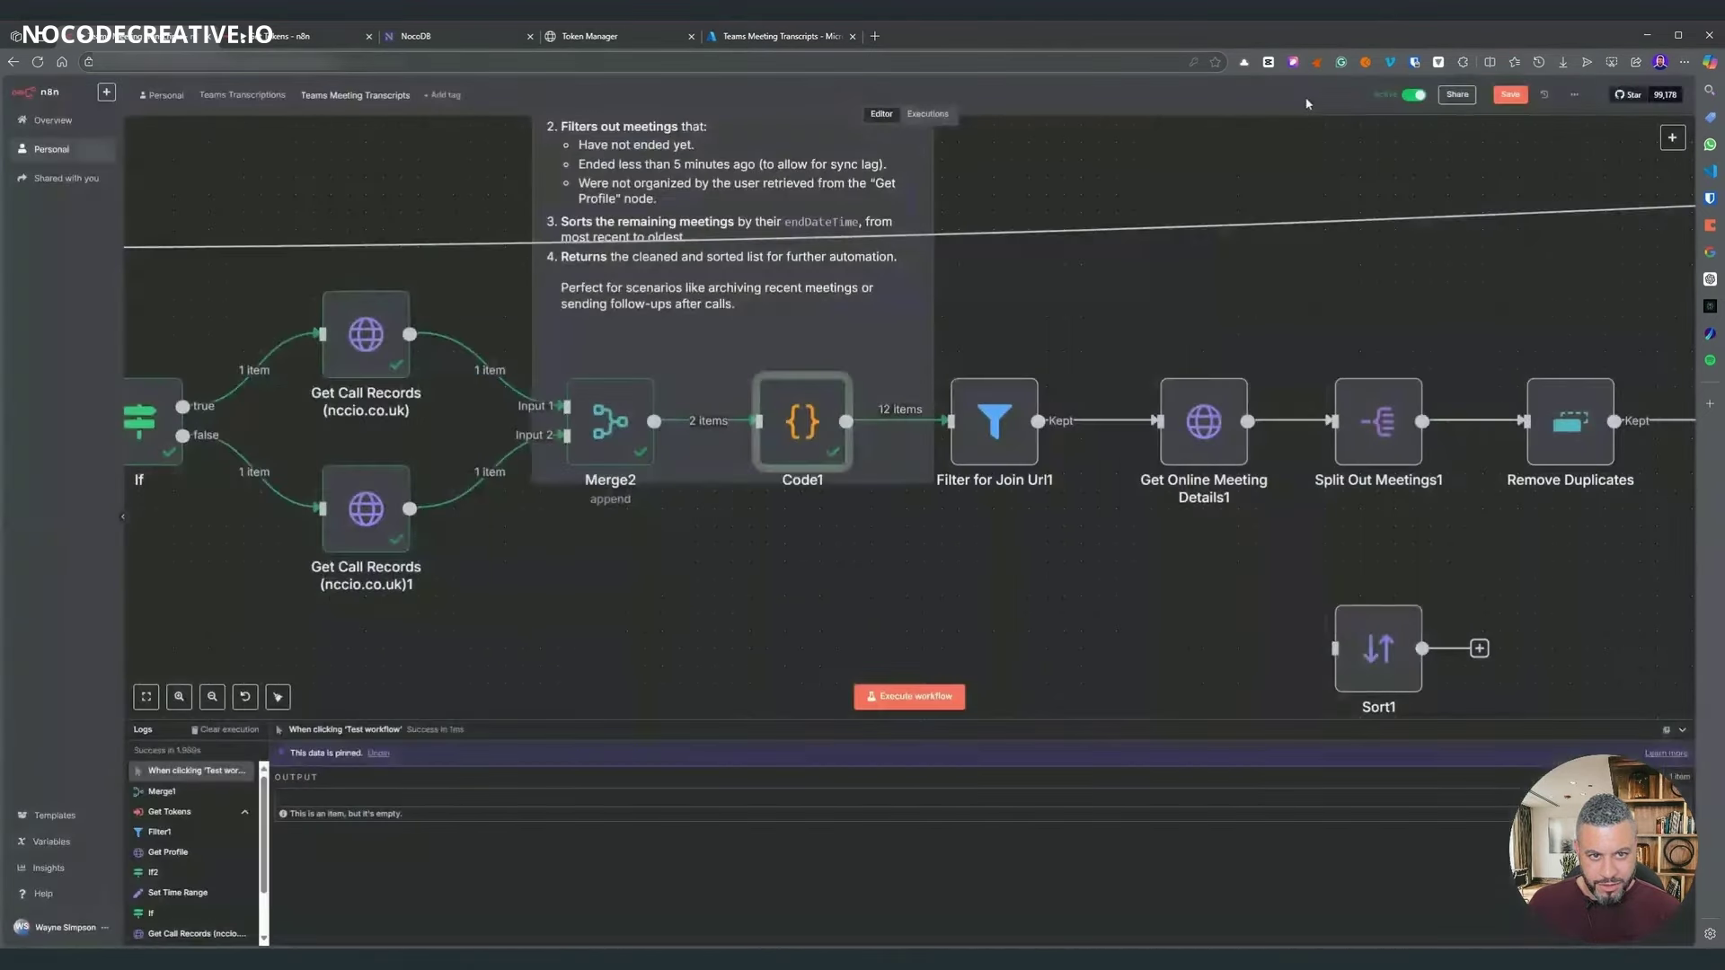
scroll(1004, 513, right, 10)
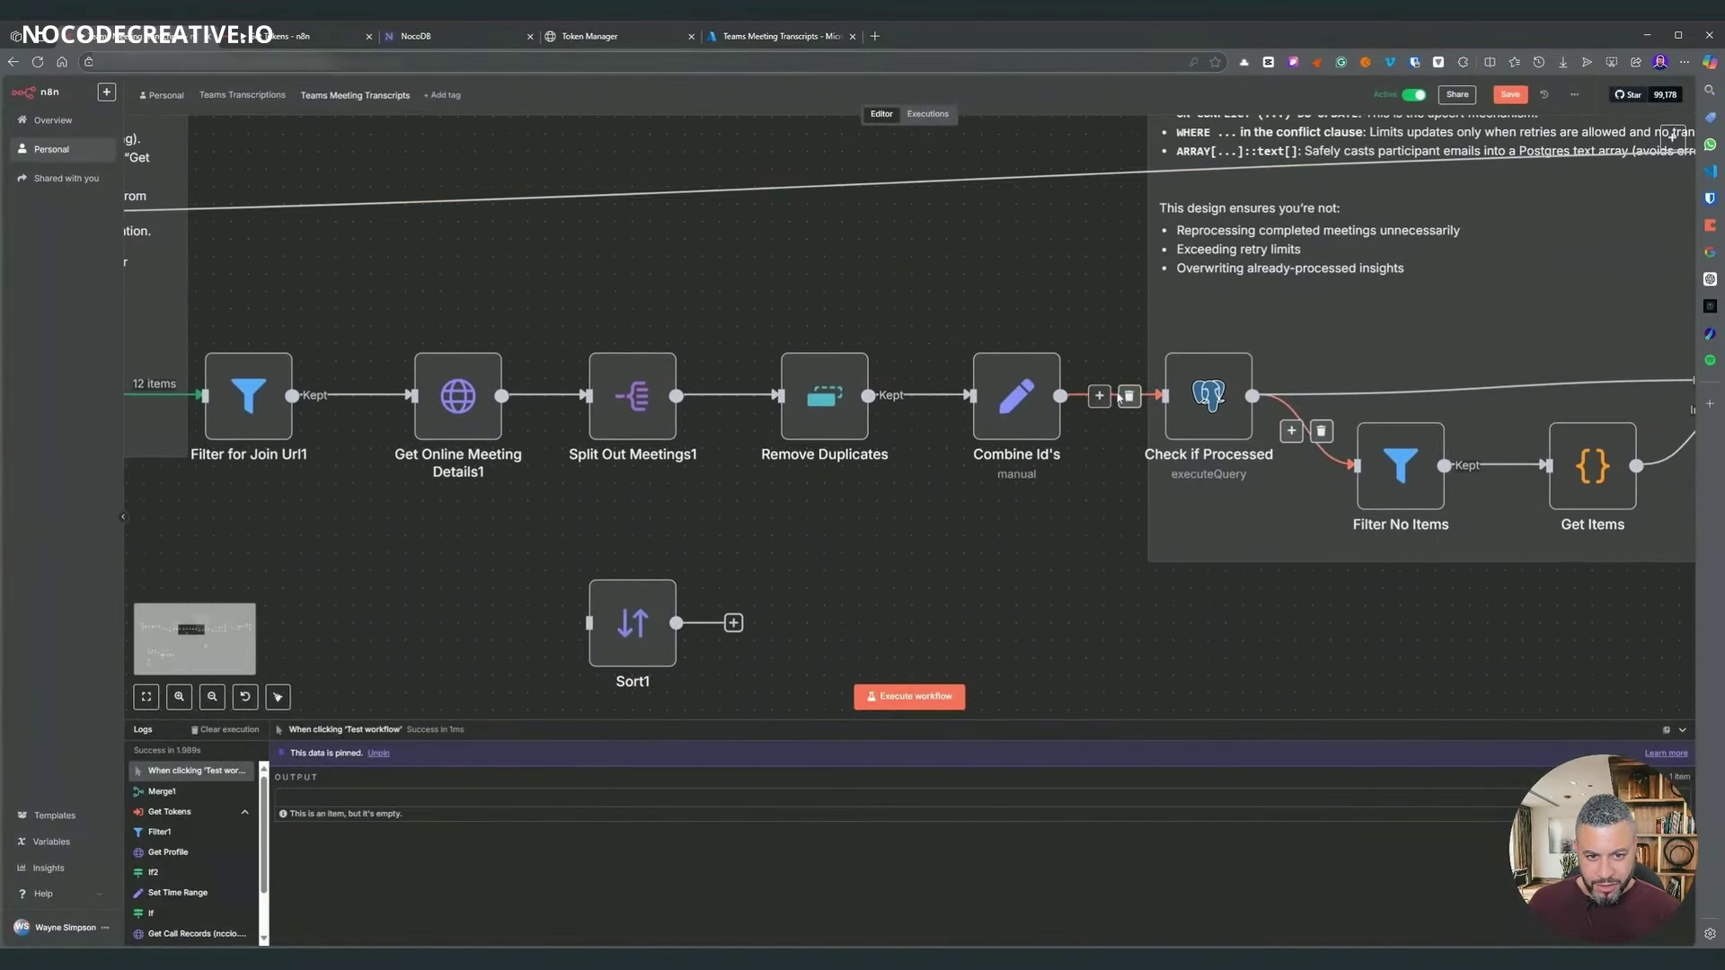
click(1125, 396)
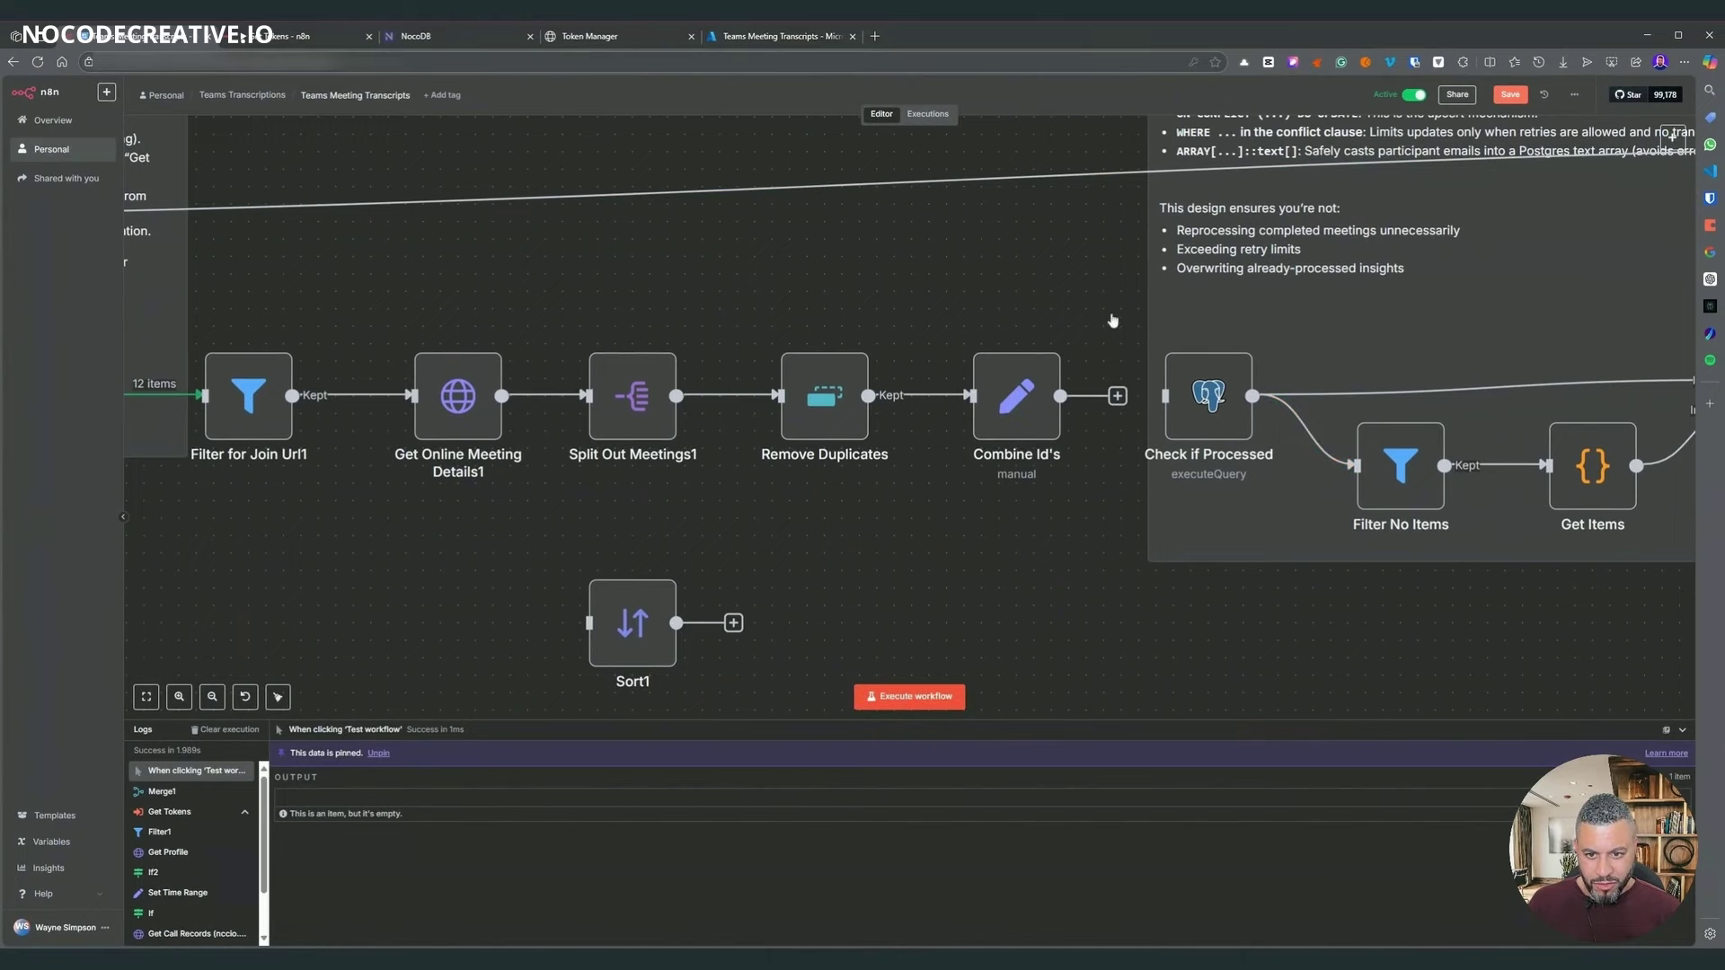
key(ctrl+Return)
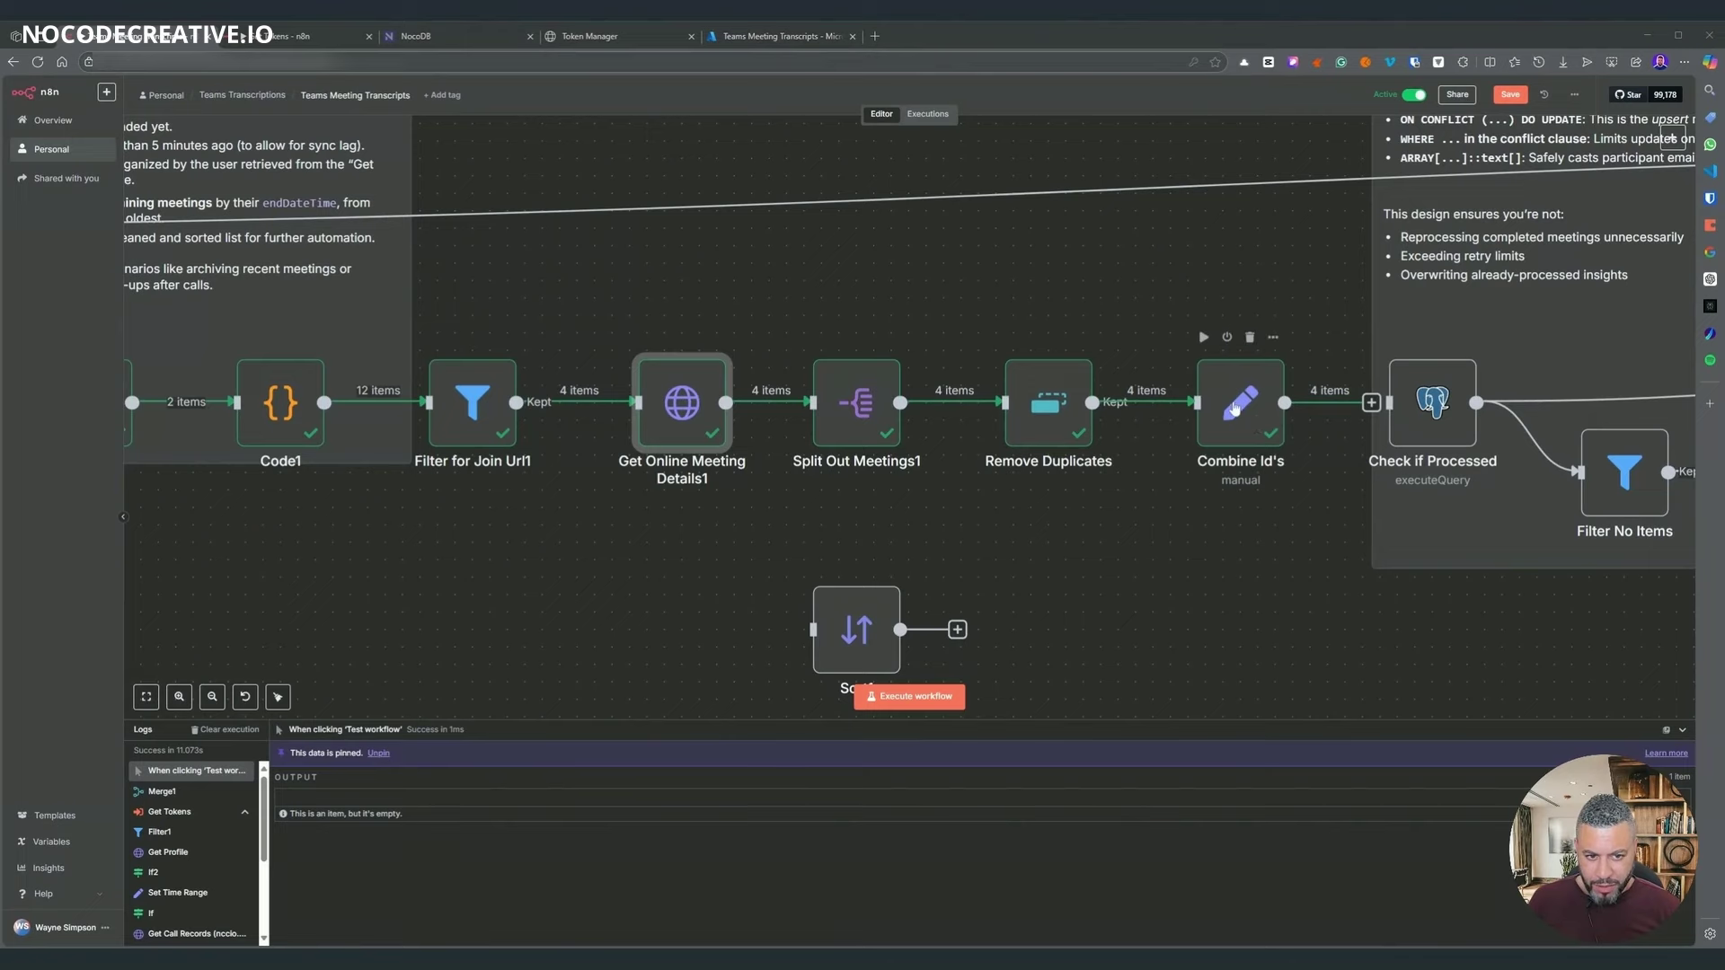
- Inspect the Combine Id's output from the new run
double_click(1235, 408)
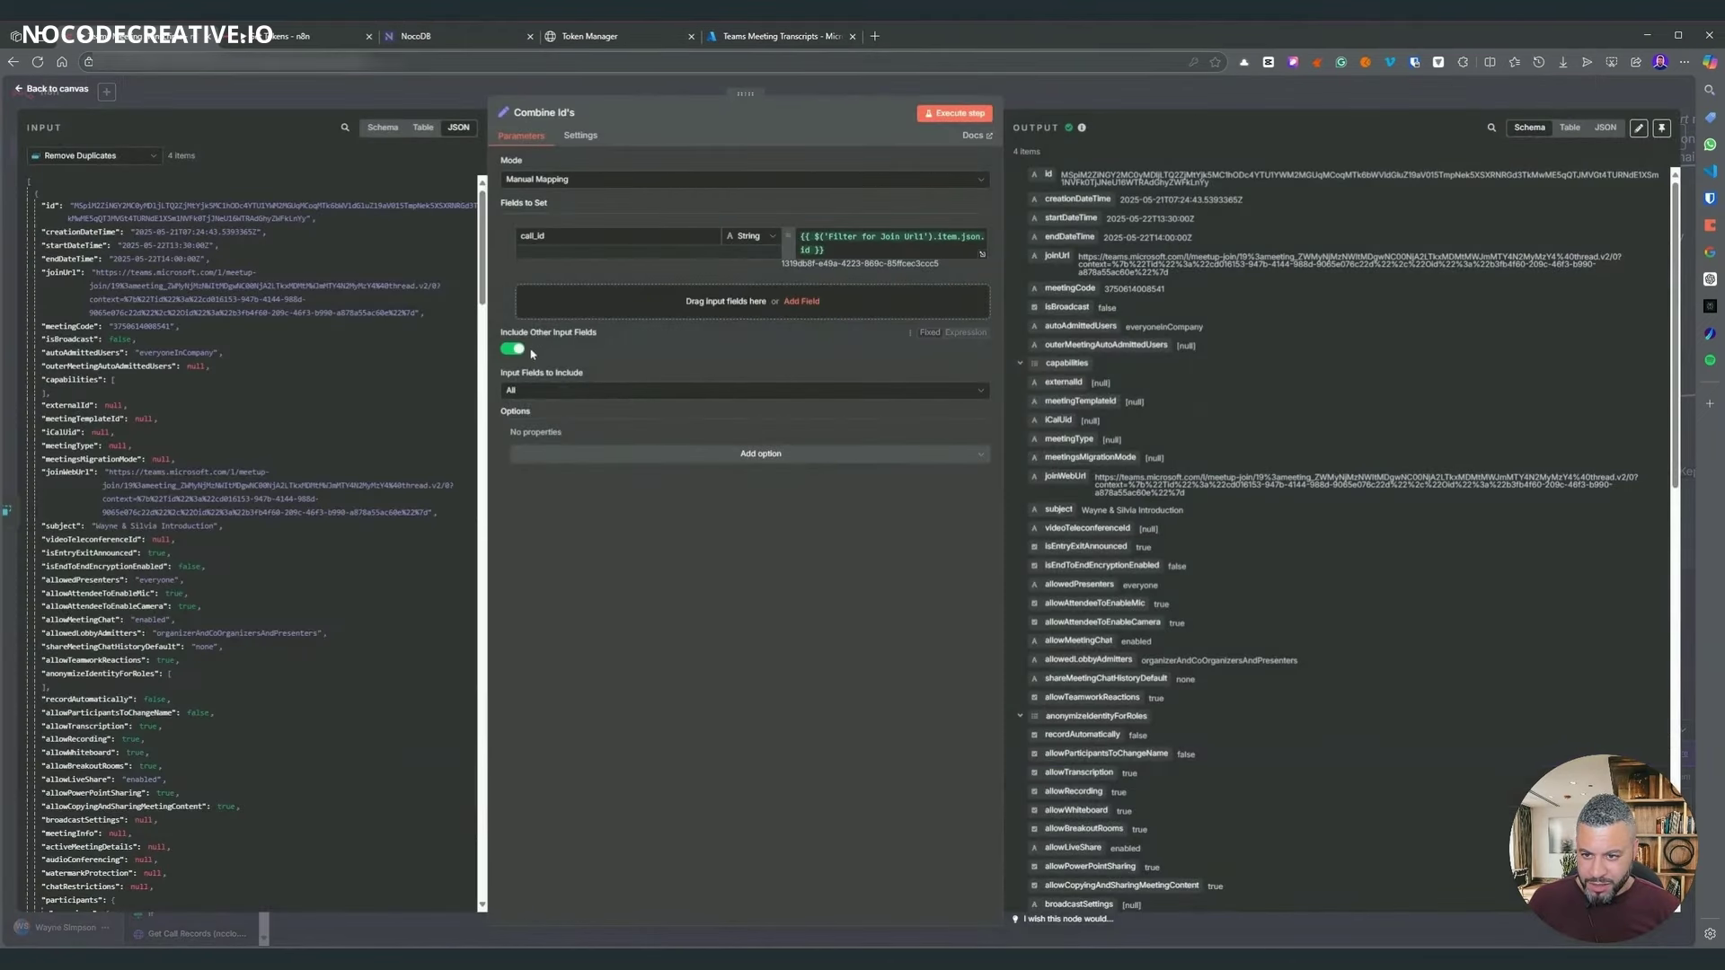
click(1106, 97)
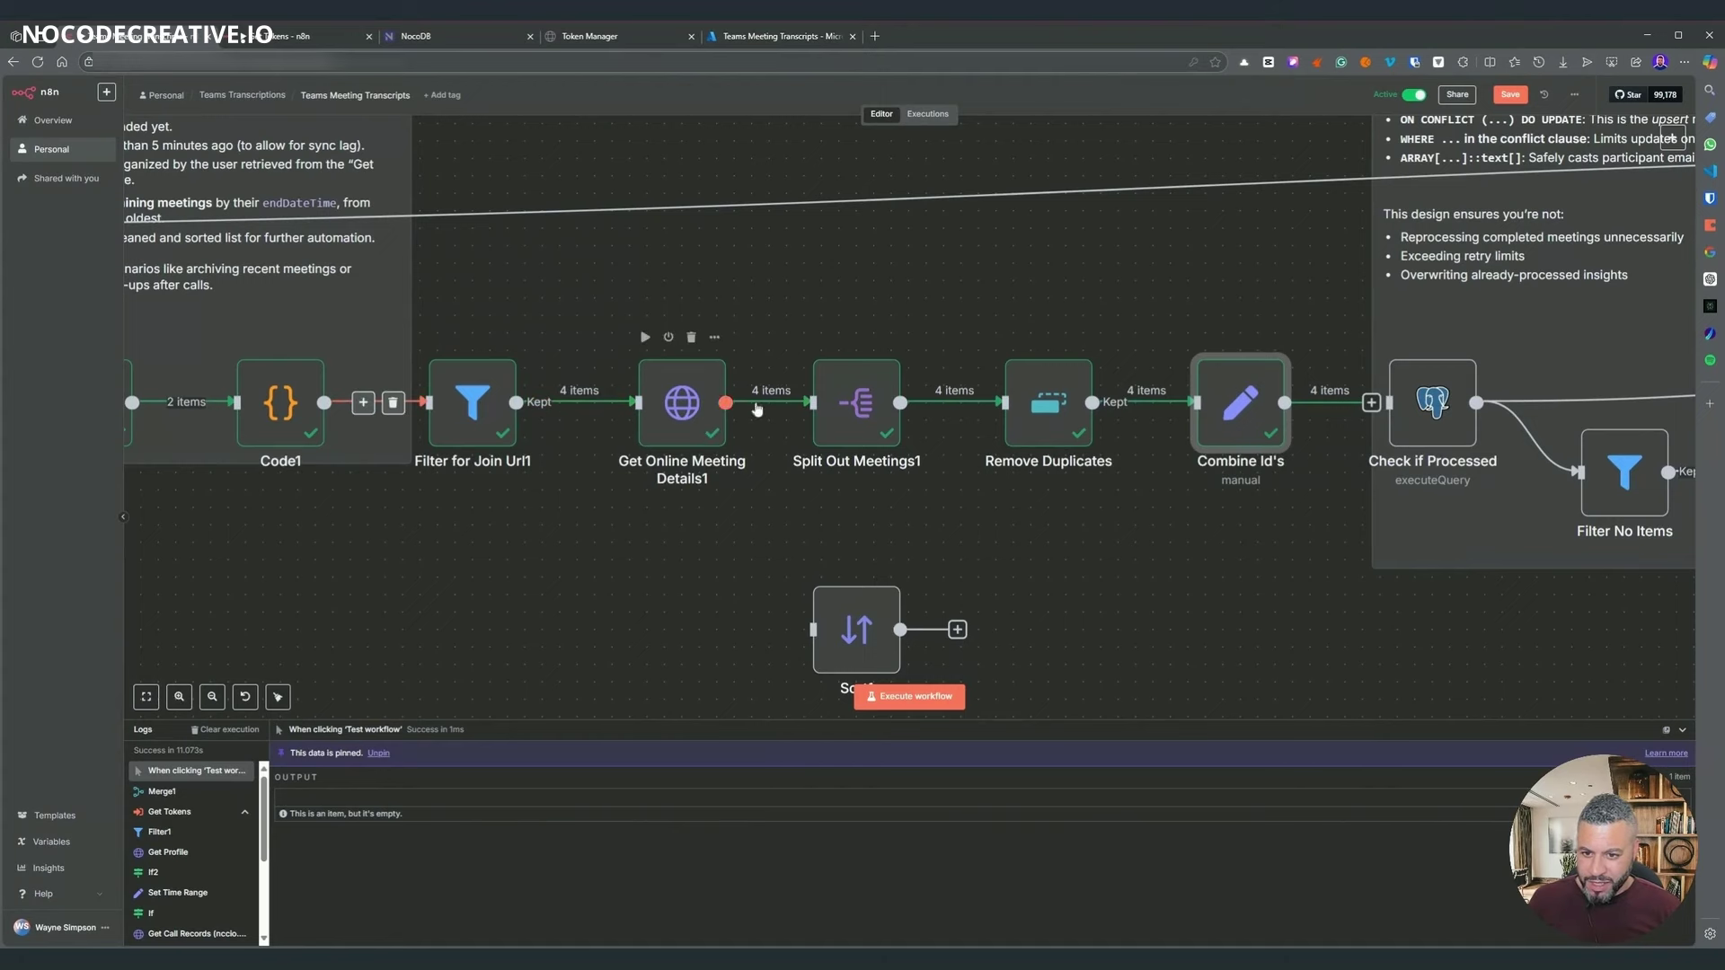
scroll(798, 567, left, 3)
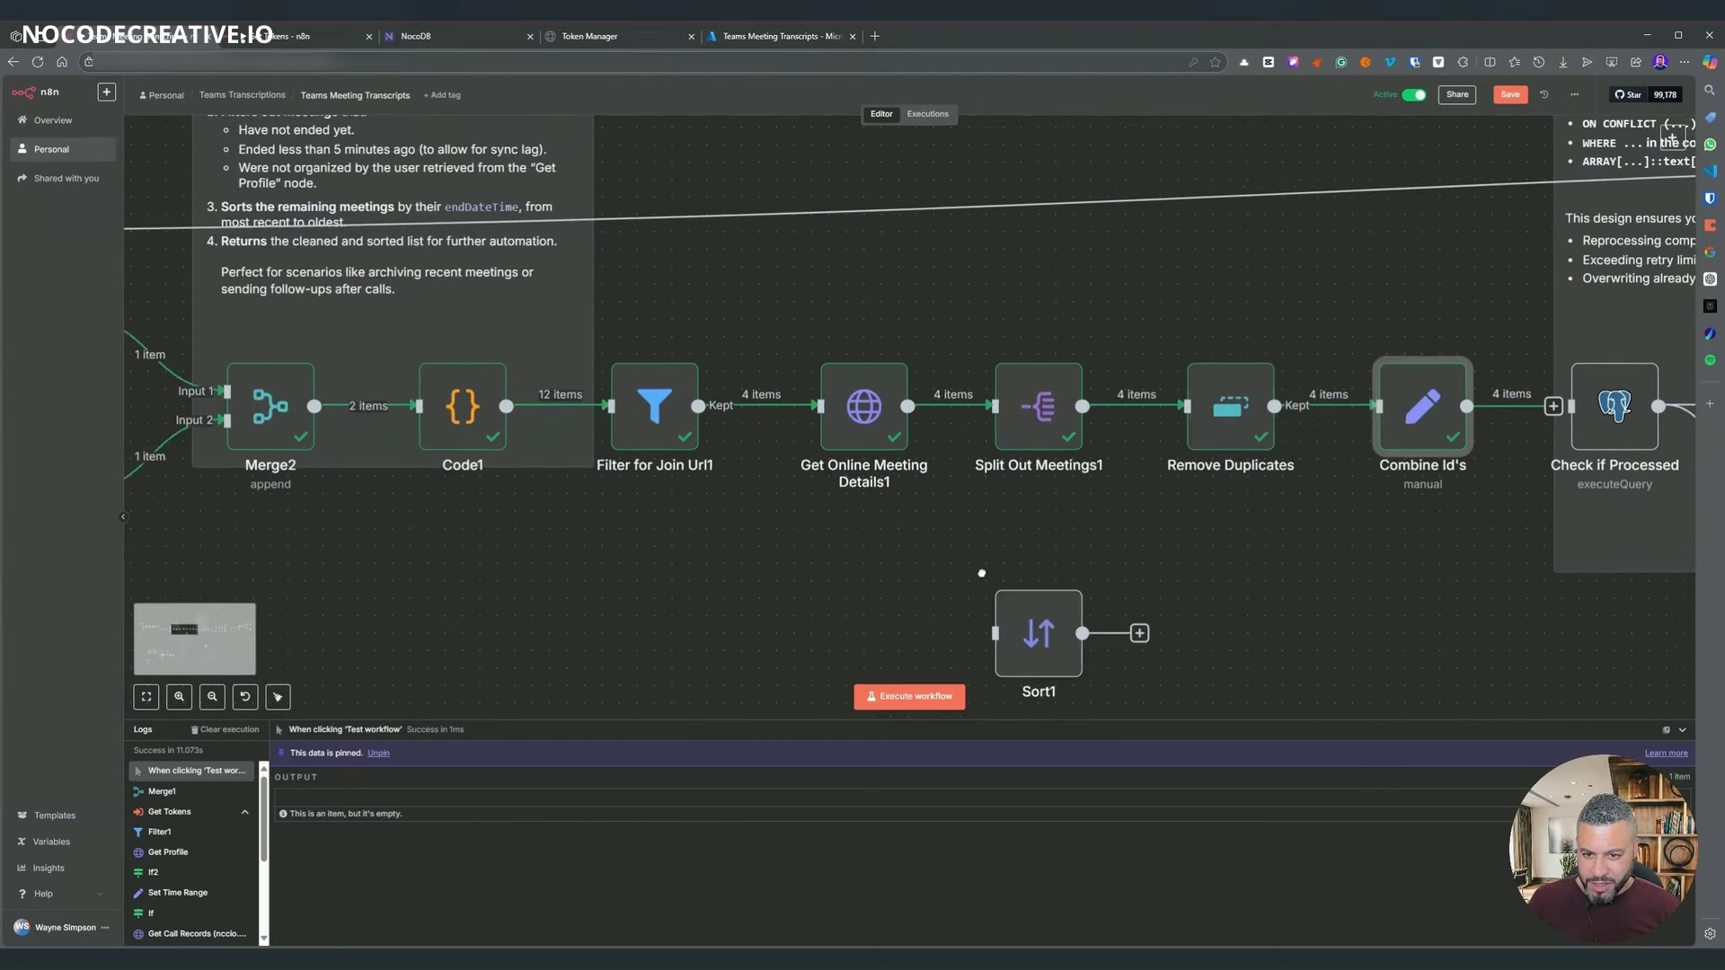
scroll(898, 521, right, 5)
scroll(1033, 467, left, 4)
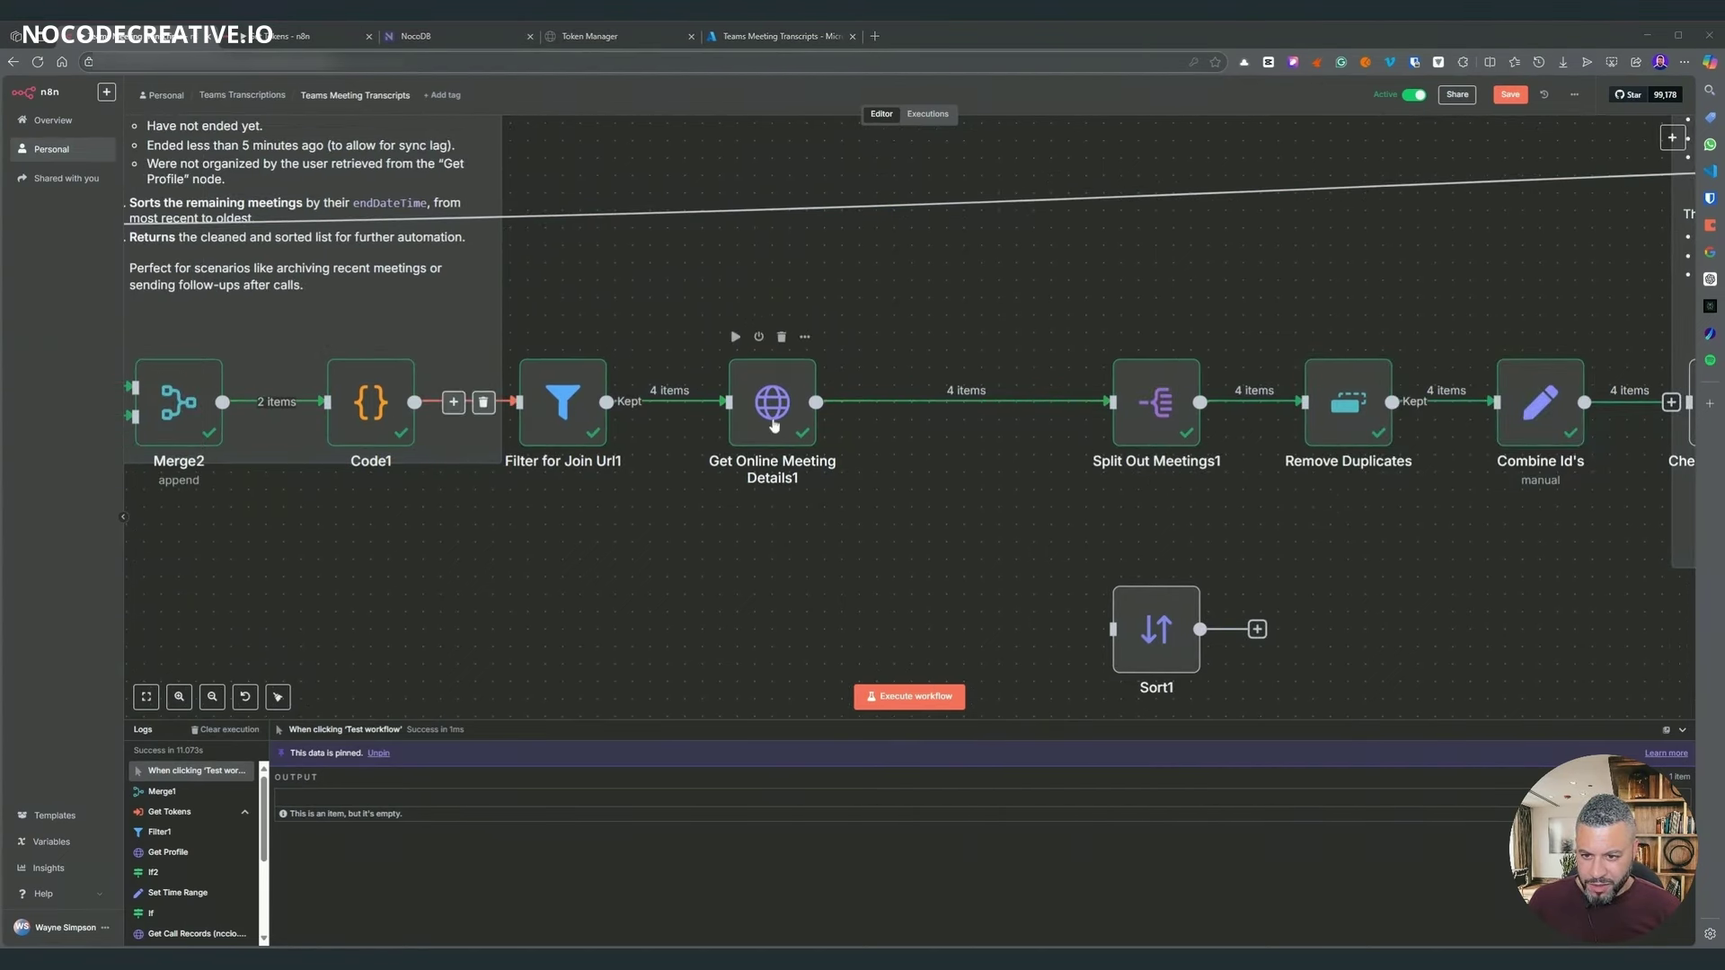
- Check Filter for Join Url1's condition and open Get Online Meeting Details1's request
double_click(574, 410)
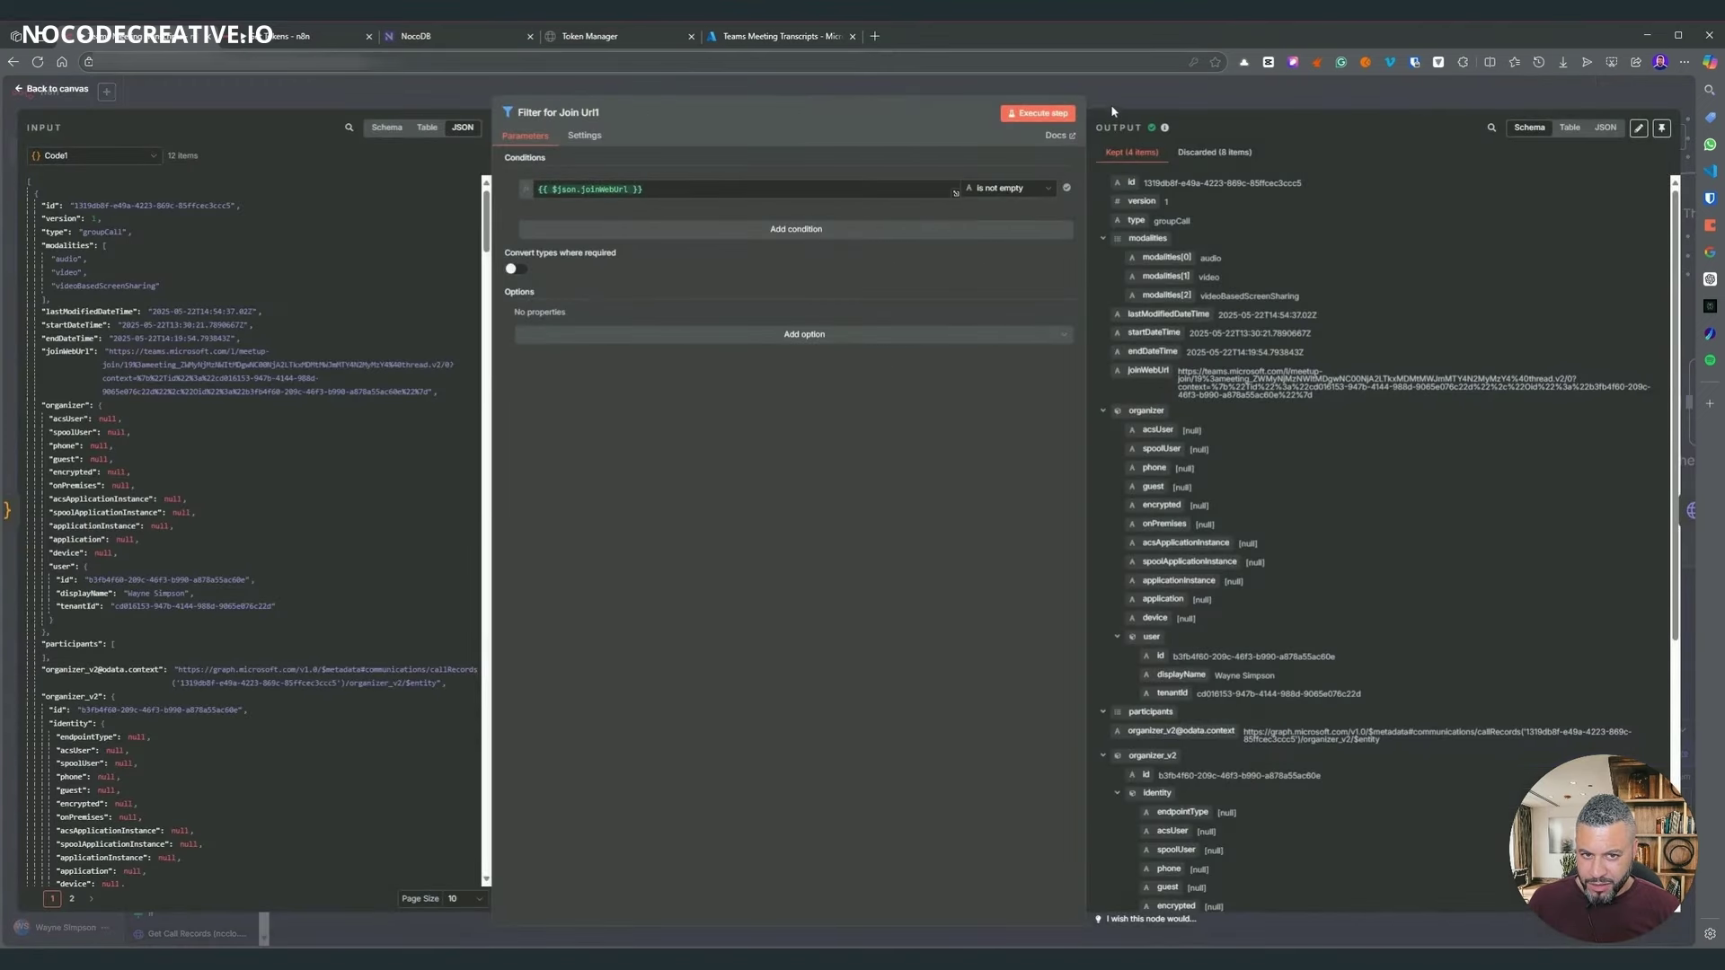
key(Escape)
double_click(756, 415)
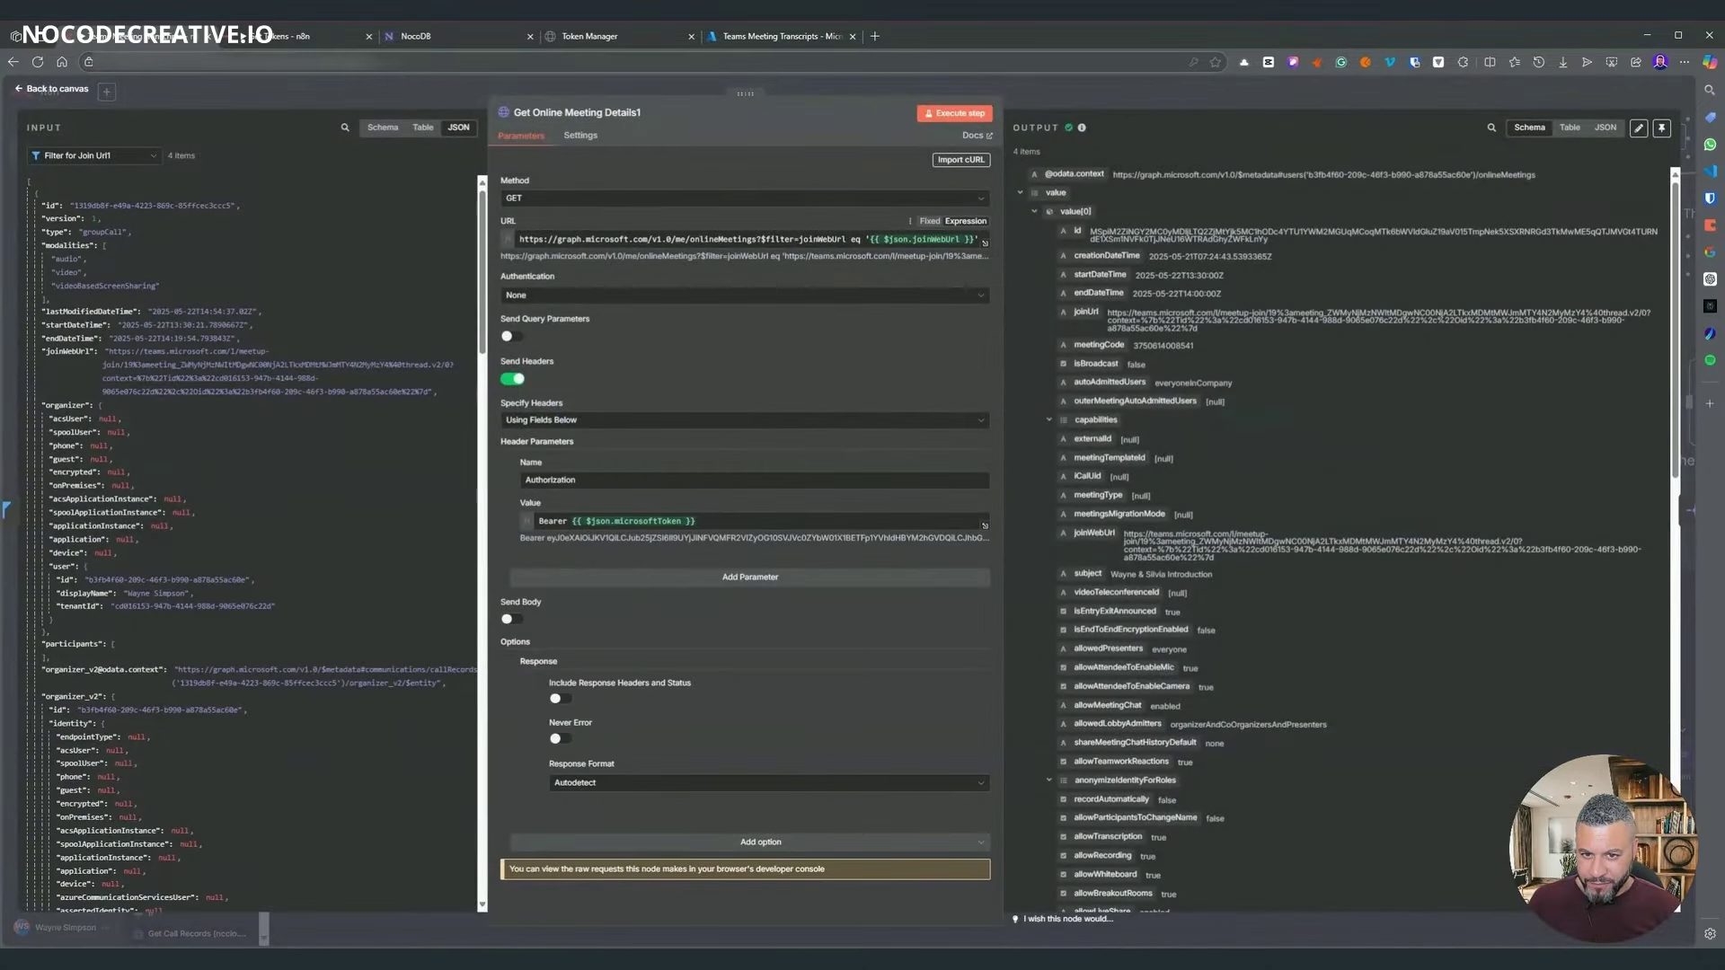
click(1049, 99)
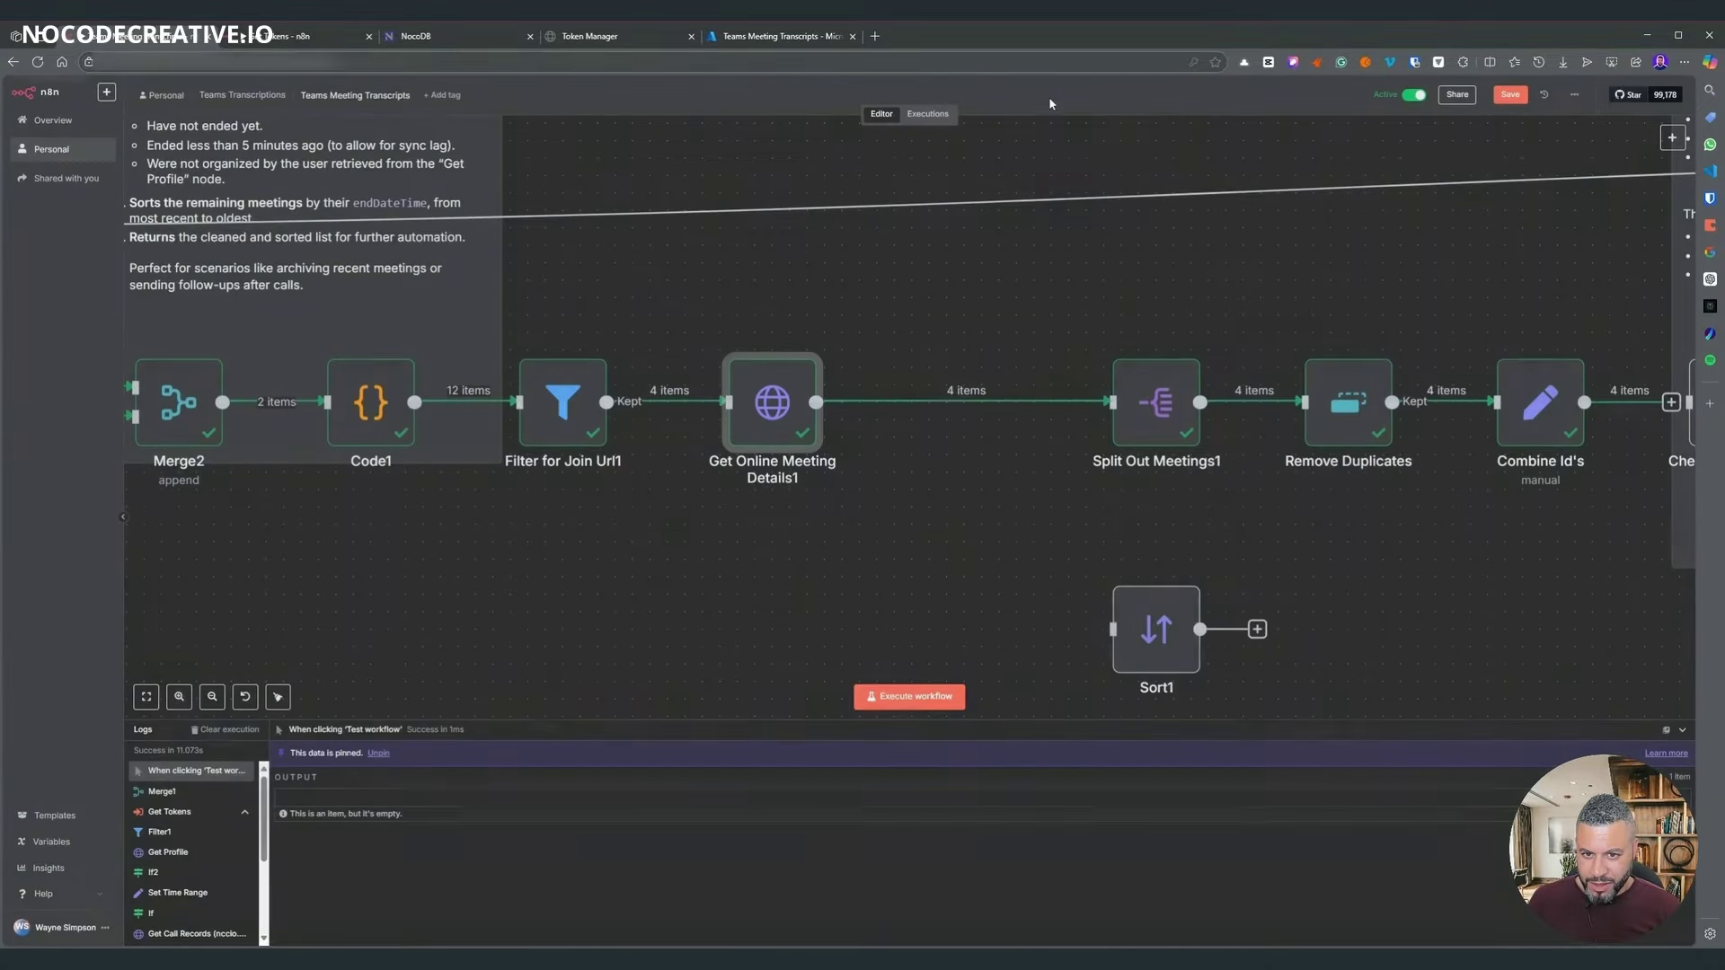
double_click(750, 371)
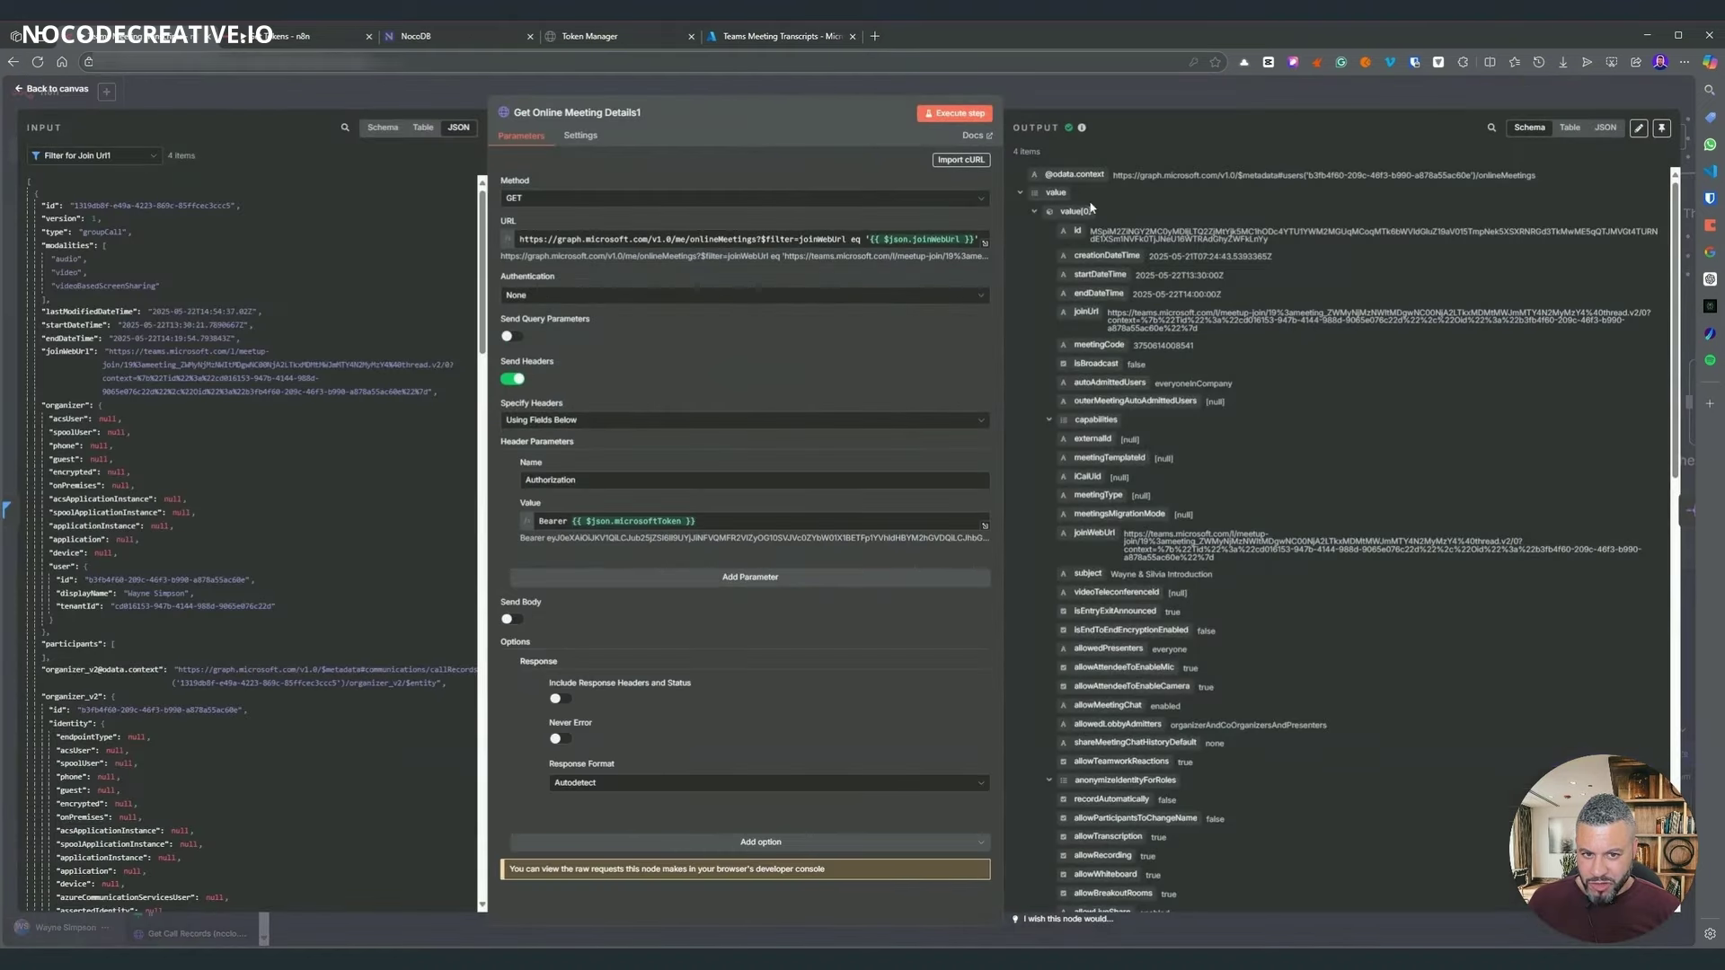
- Insert a Merge3 node after Get Online Meeting Details1 and wire Code1 into its second input
click(1060, 106)
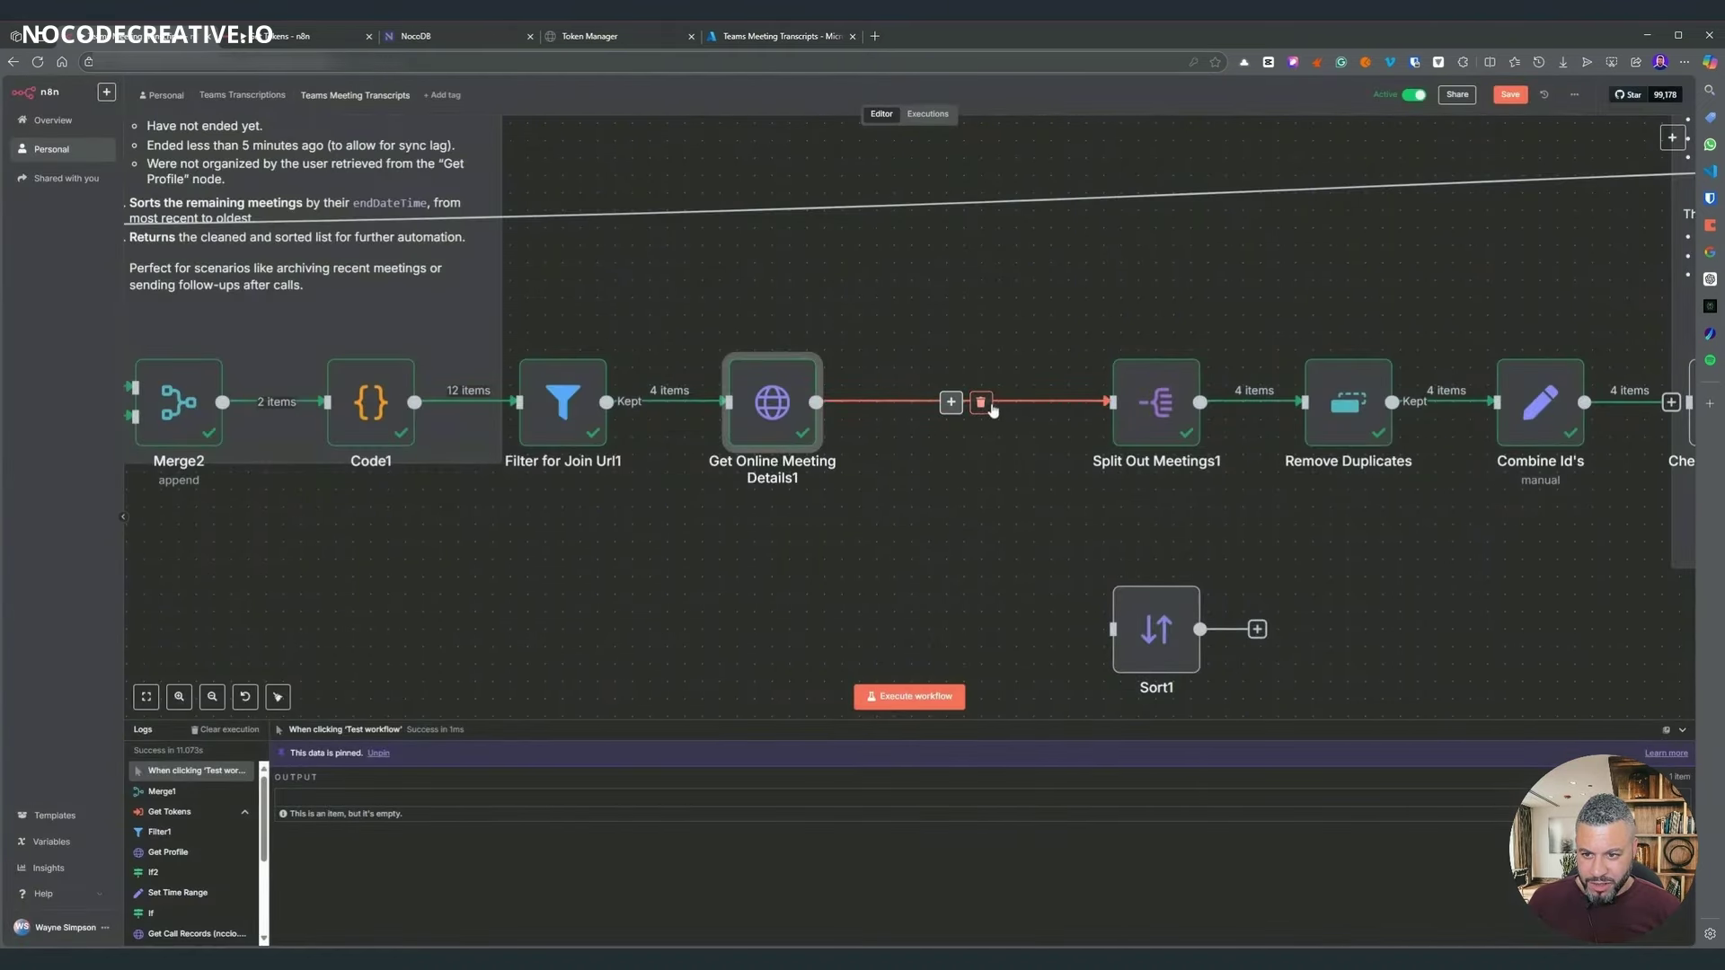
click(895, 401)
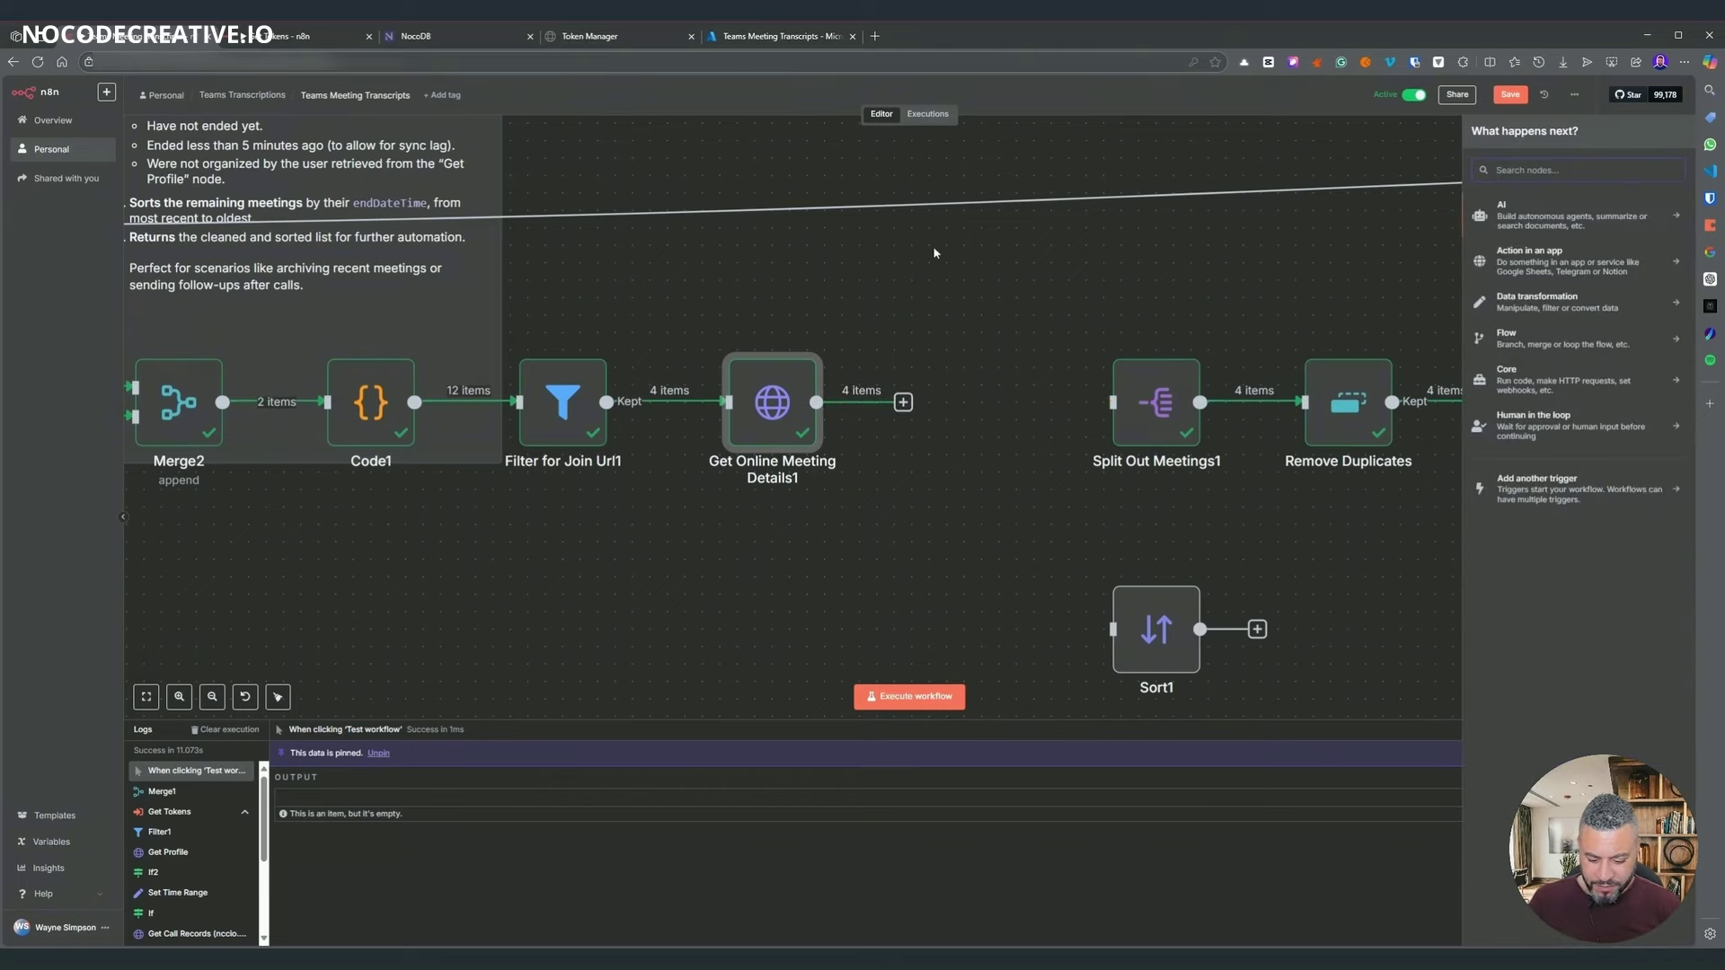
text(mer)
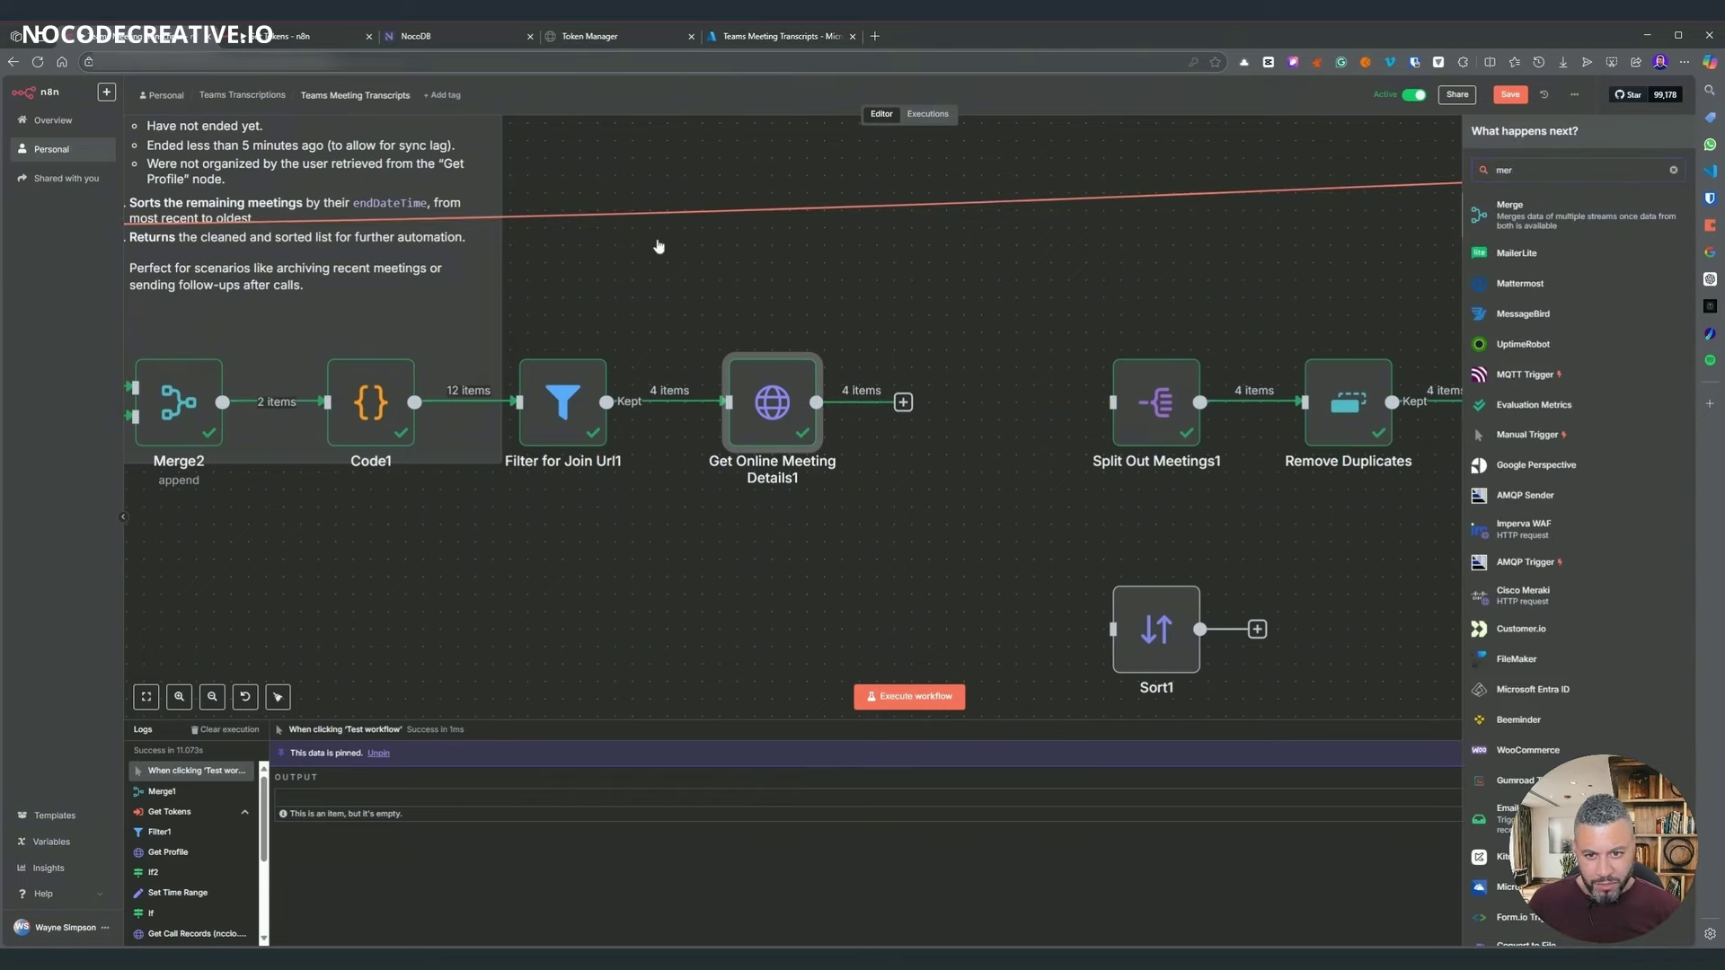
key(Return)
key(Escape)
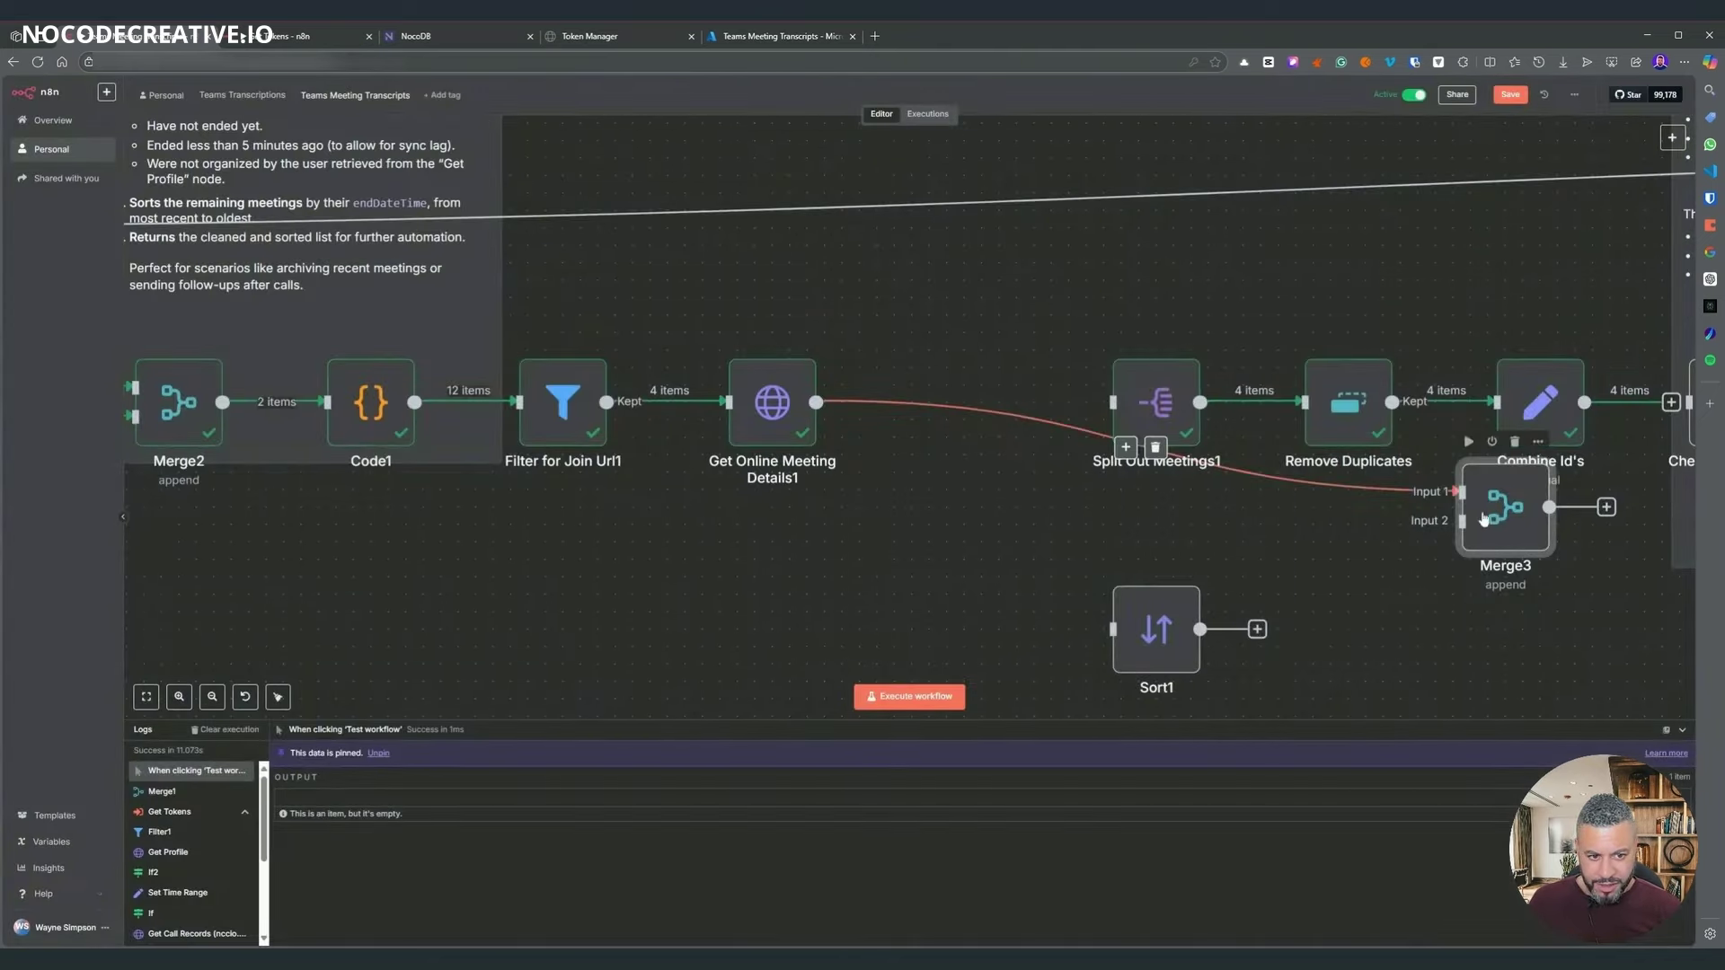
drag(919, 426, 984, 427)
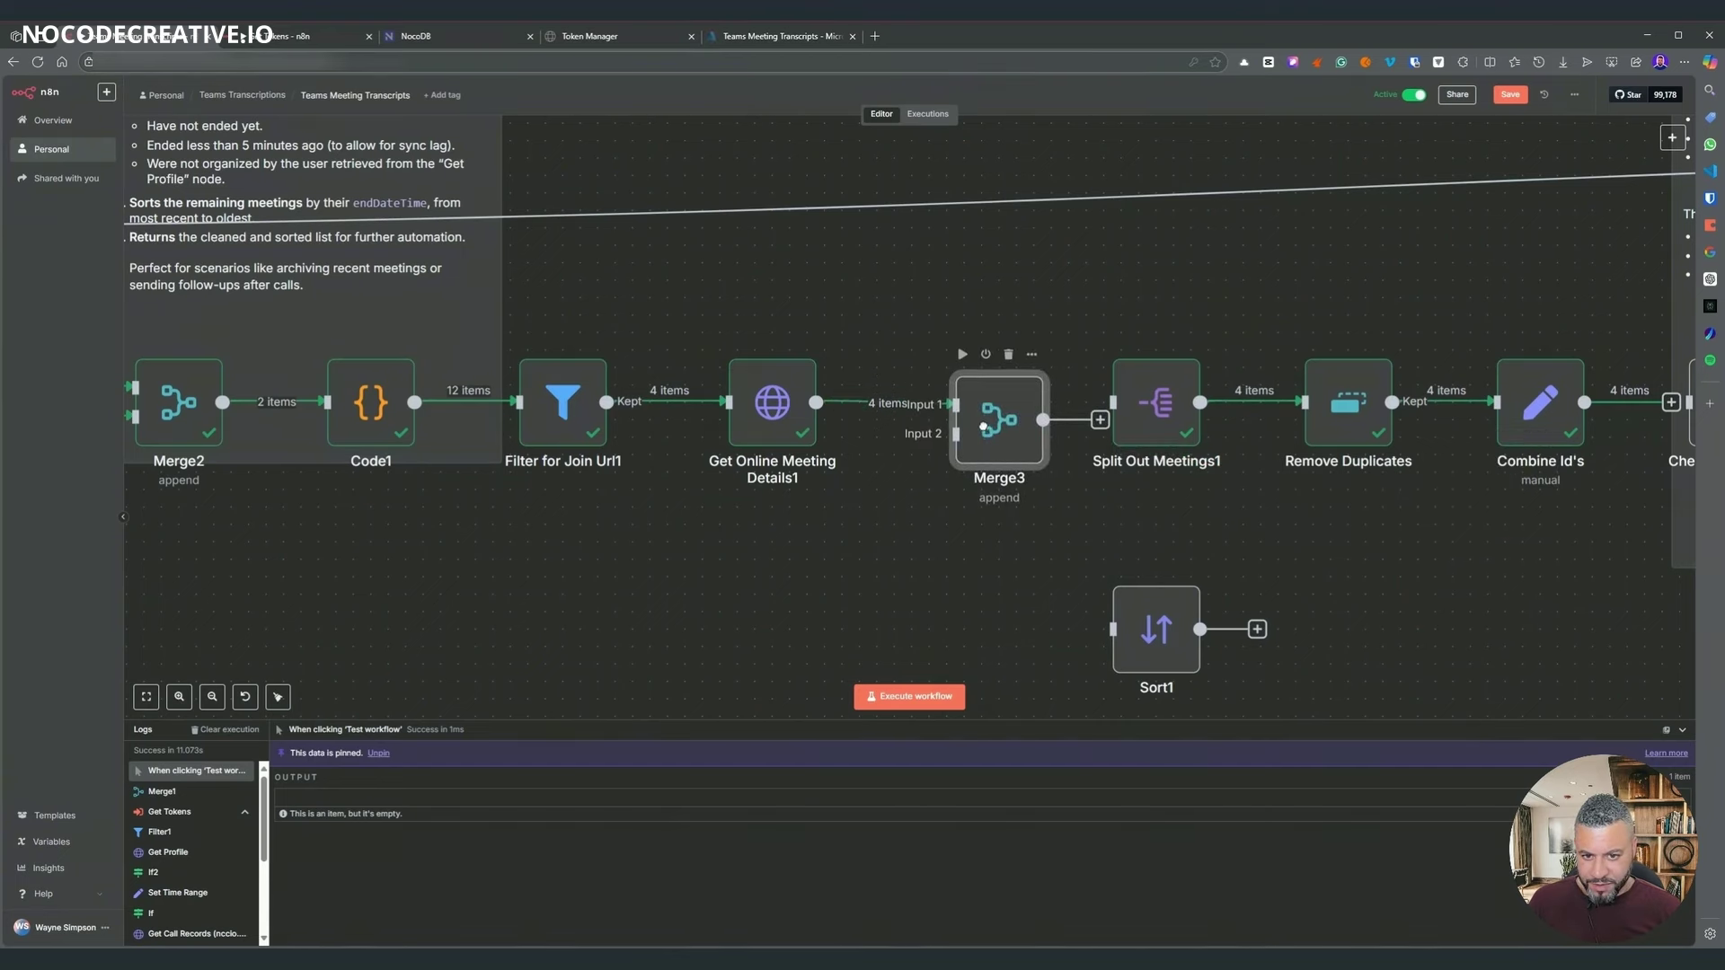
mouse_move(414, 402)
mouse_down()
mouse_move(903, 472)
mouse_move(954, 435)
mouse_move(992, 447)
mouse_up()
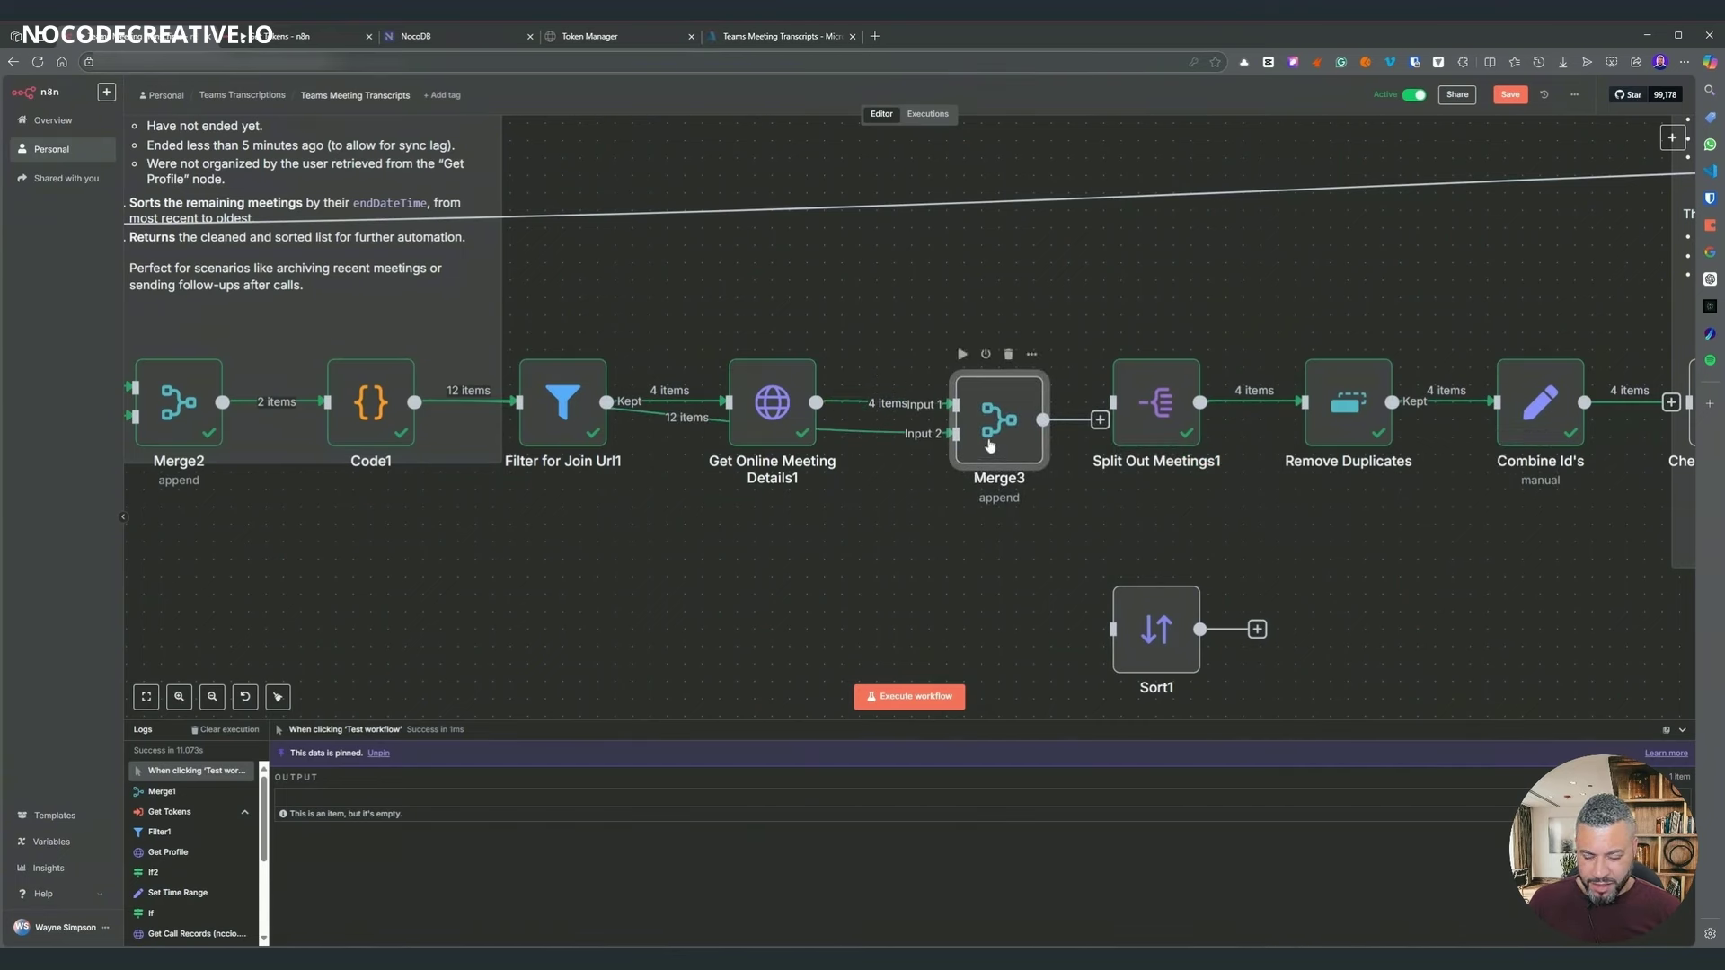
- Set Merge3's Mode to Combine and Combine By to Matching Fields
double_click(989, 445)
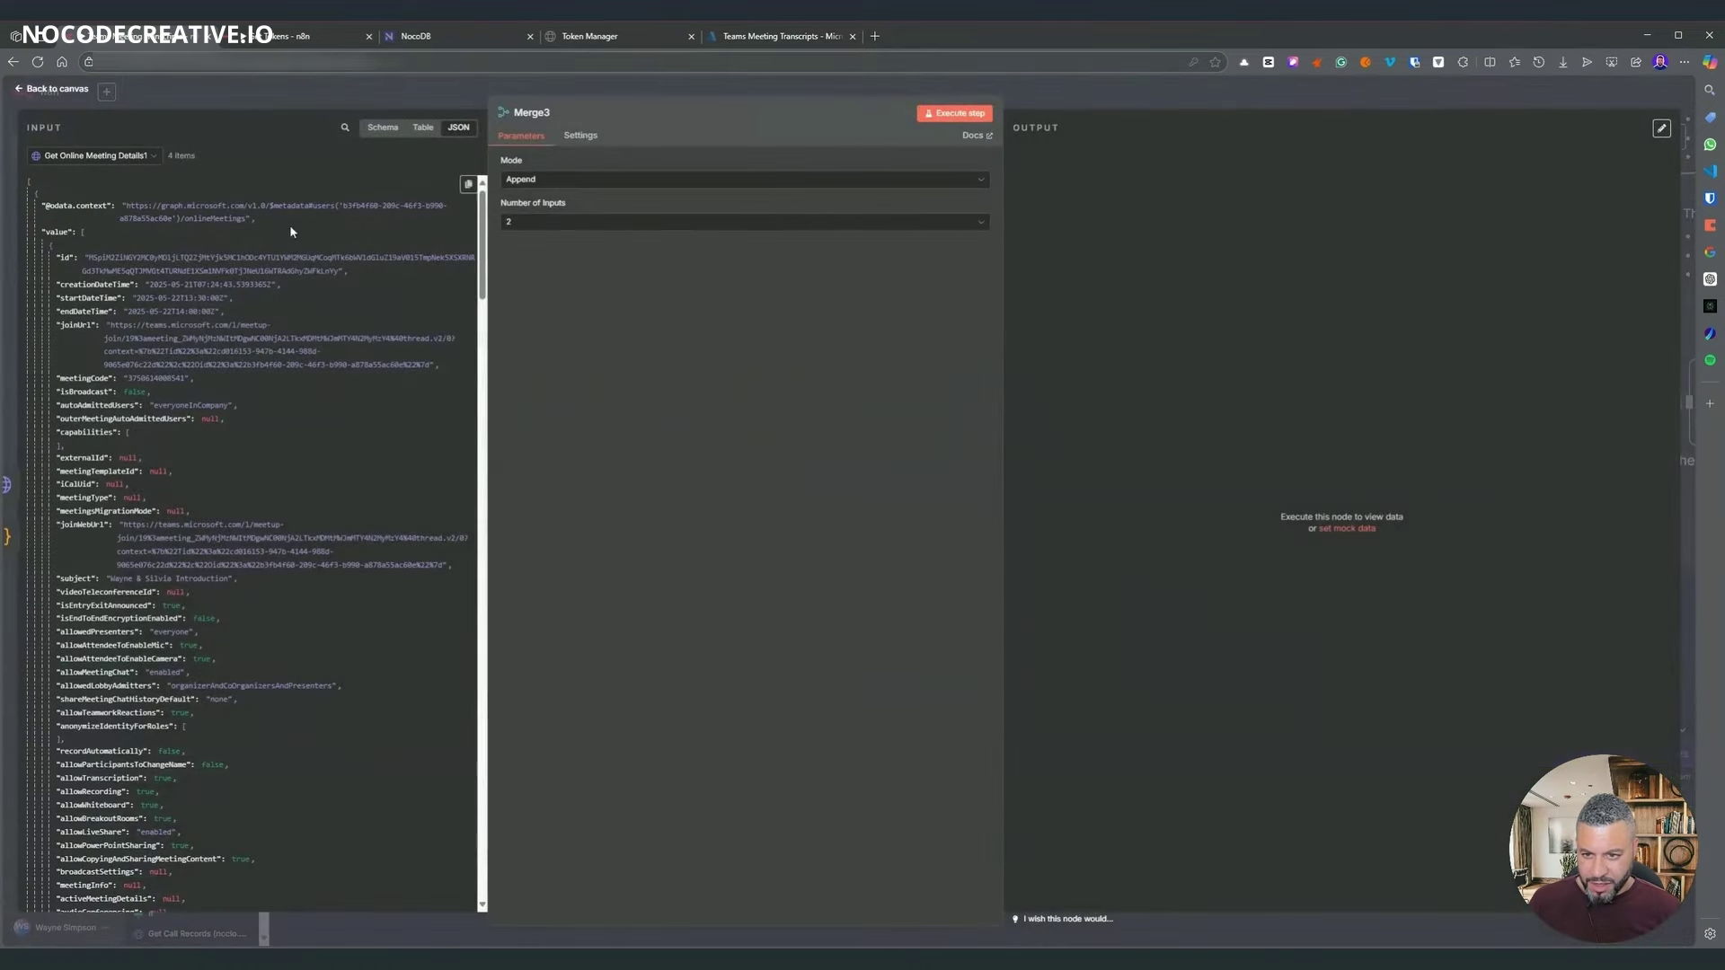
click(574, 225)
click(558, 180)
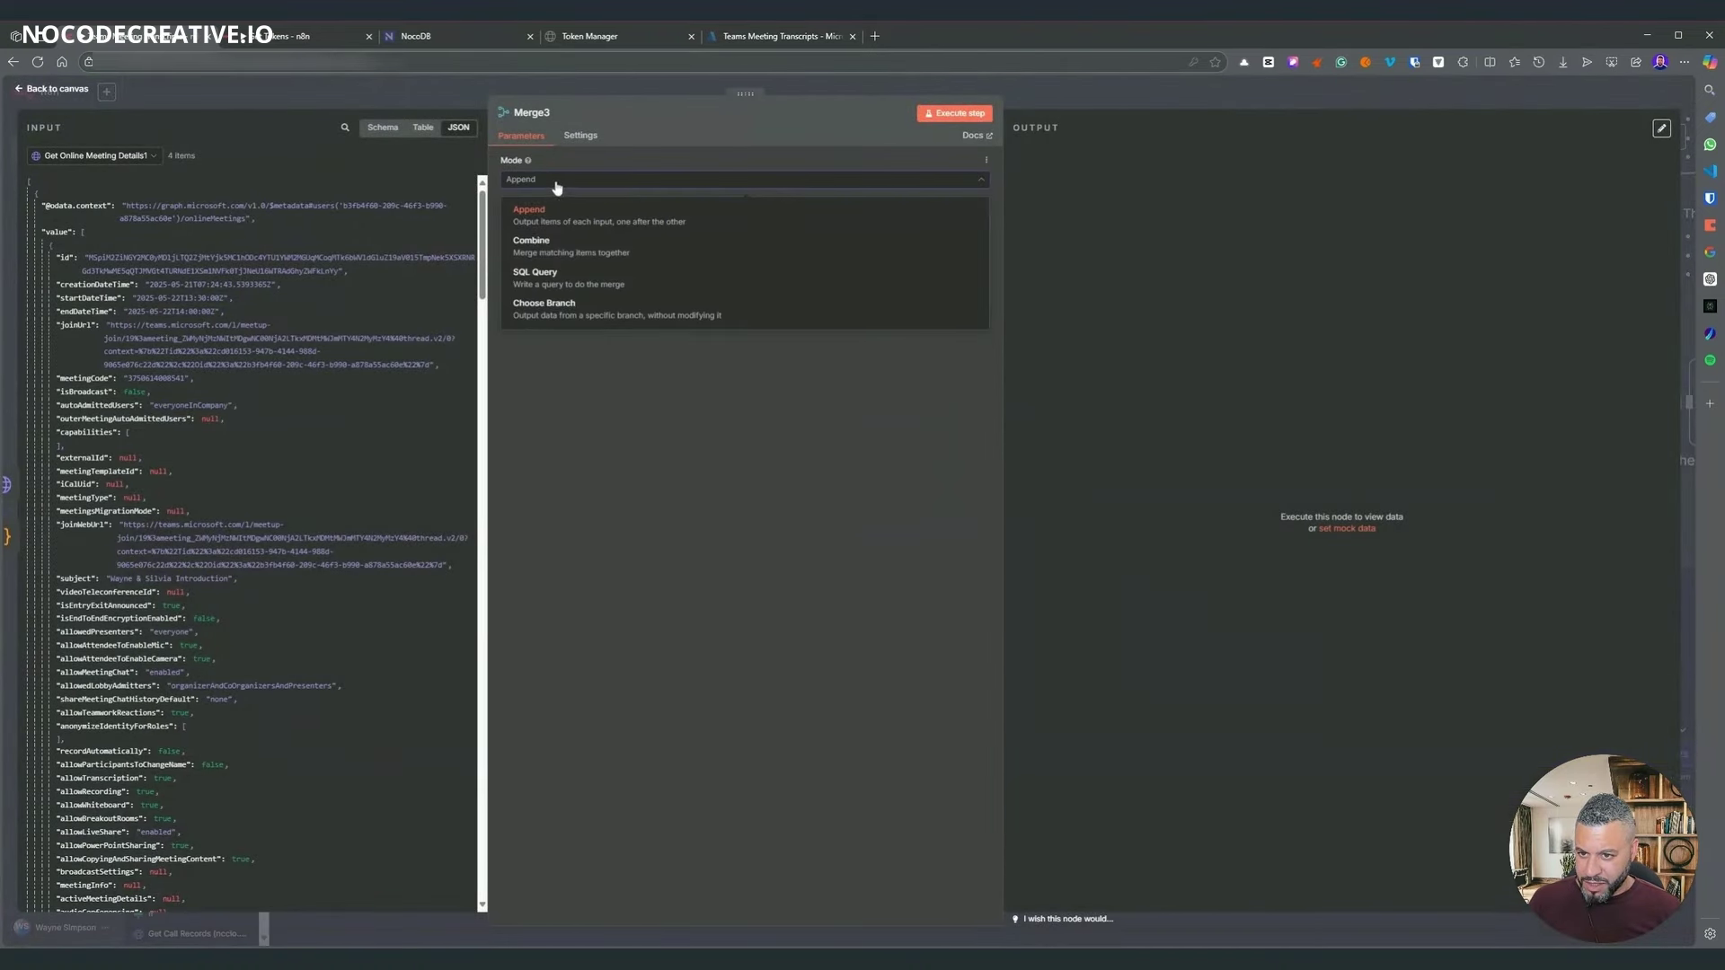
click(567, 245)
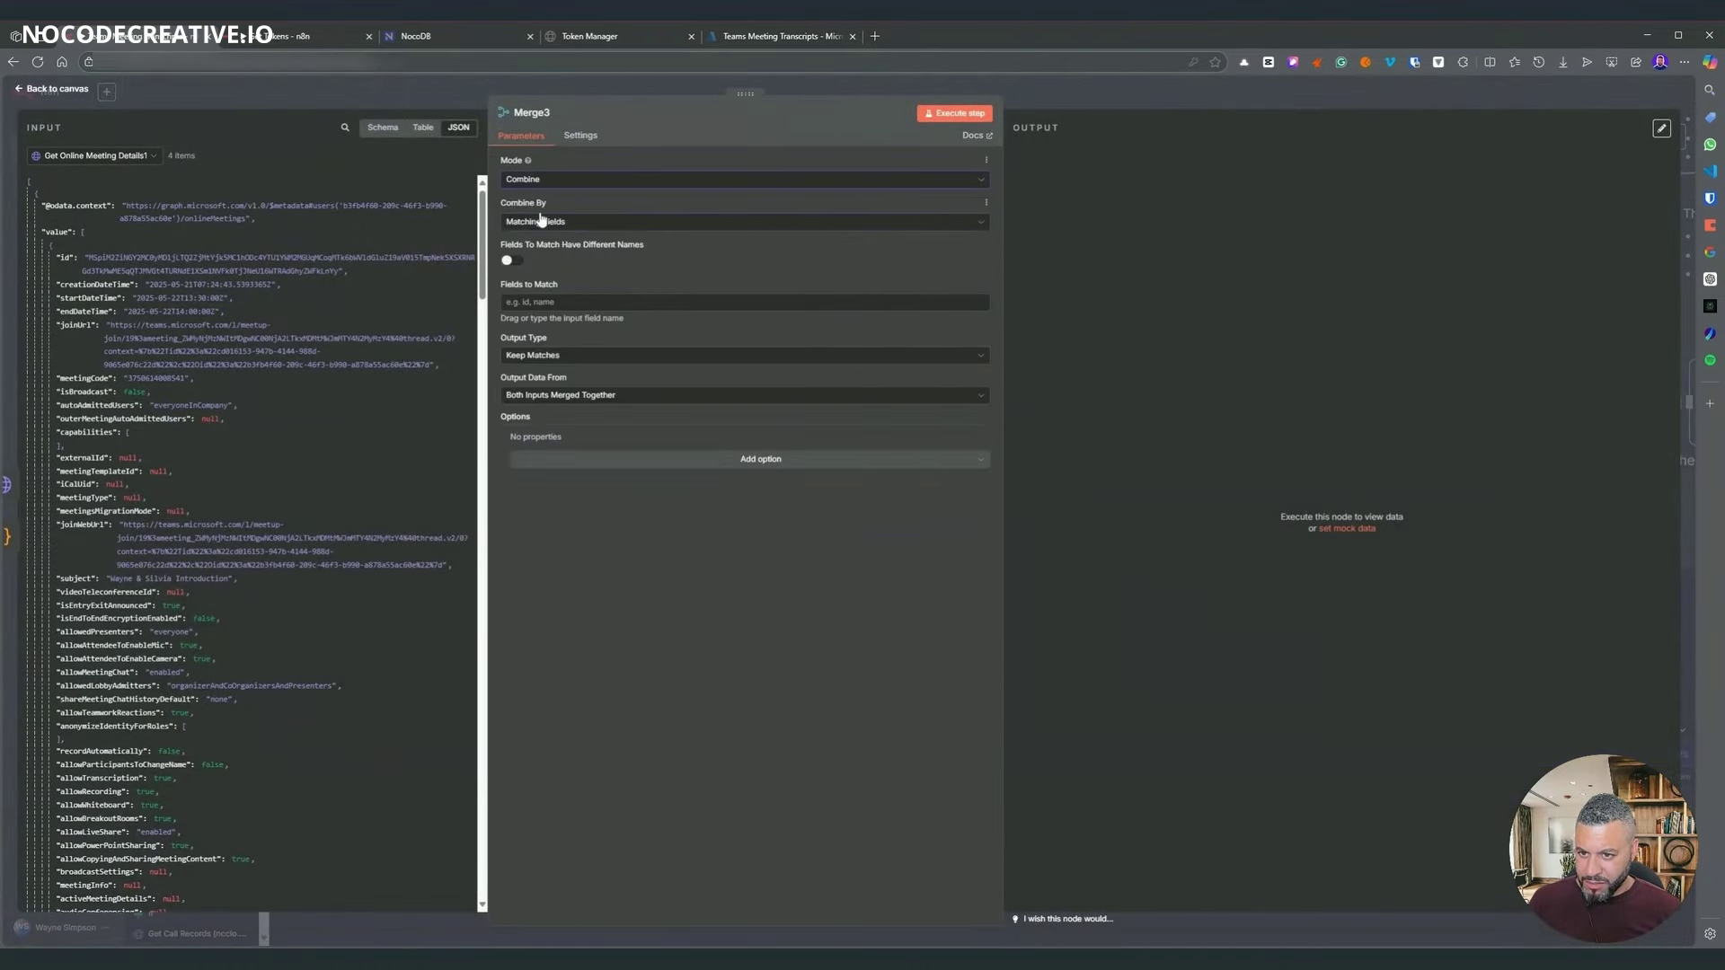
click(541, 224)
click(539, 248)
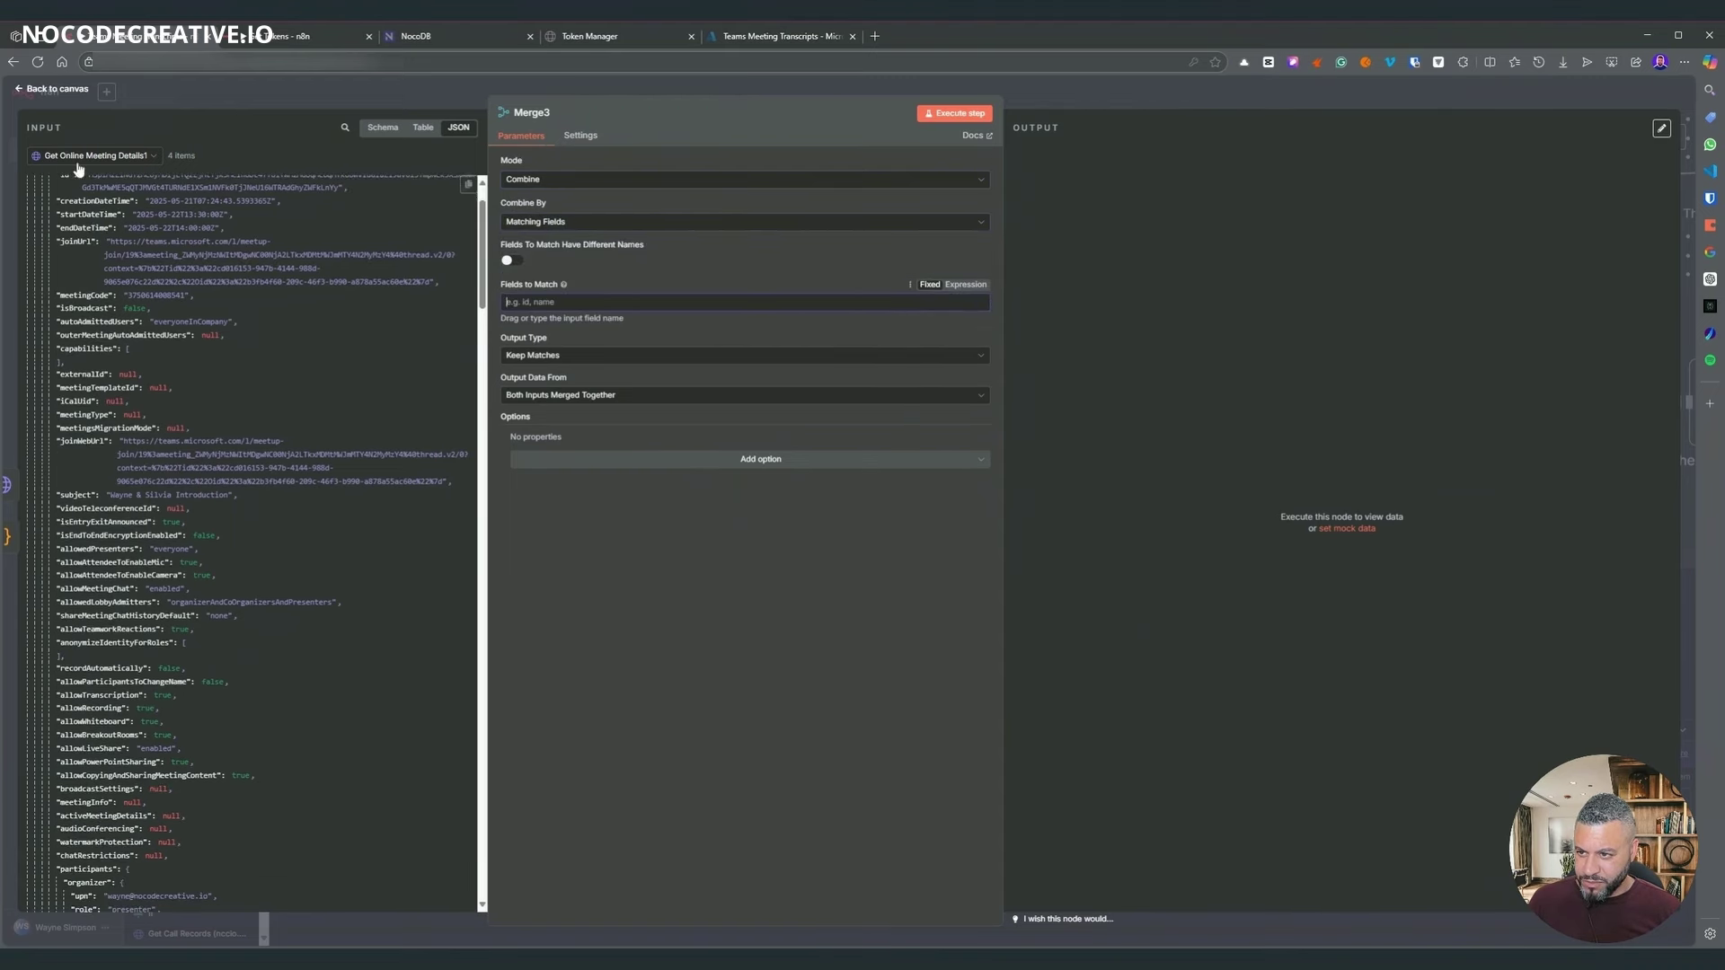
- Review Merge3's incoming data in the schema view
click(383, 126)
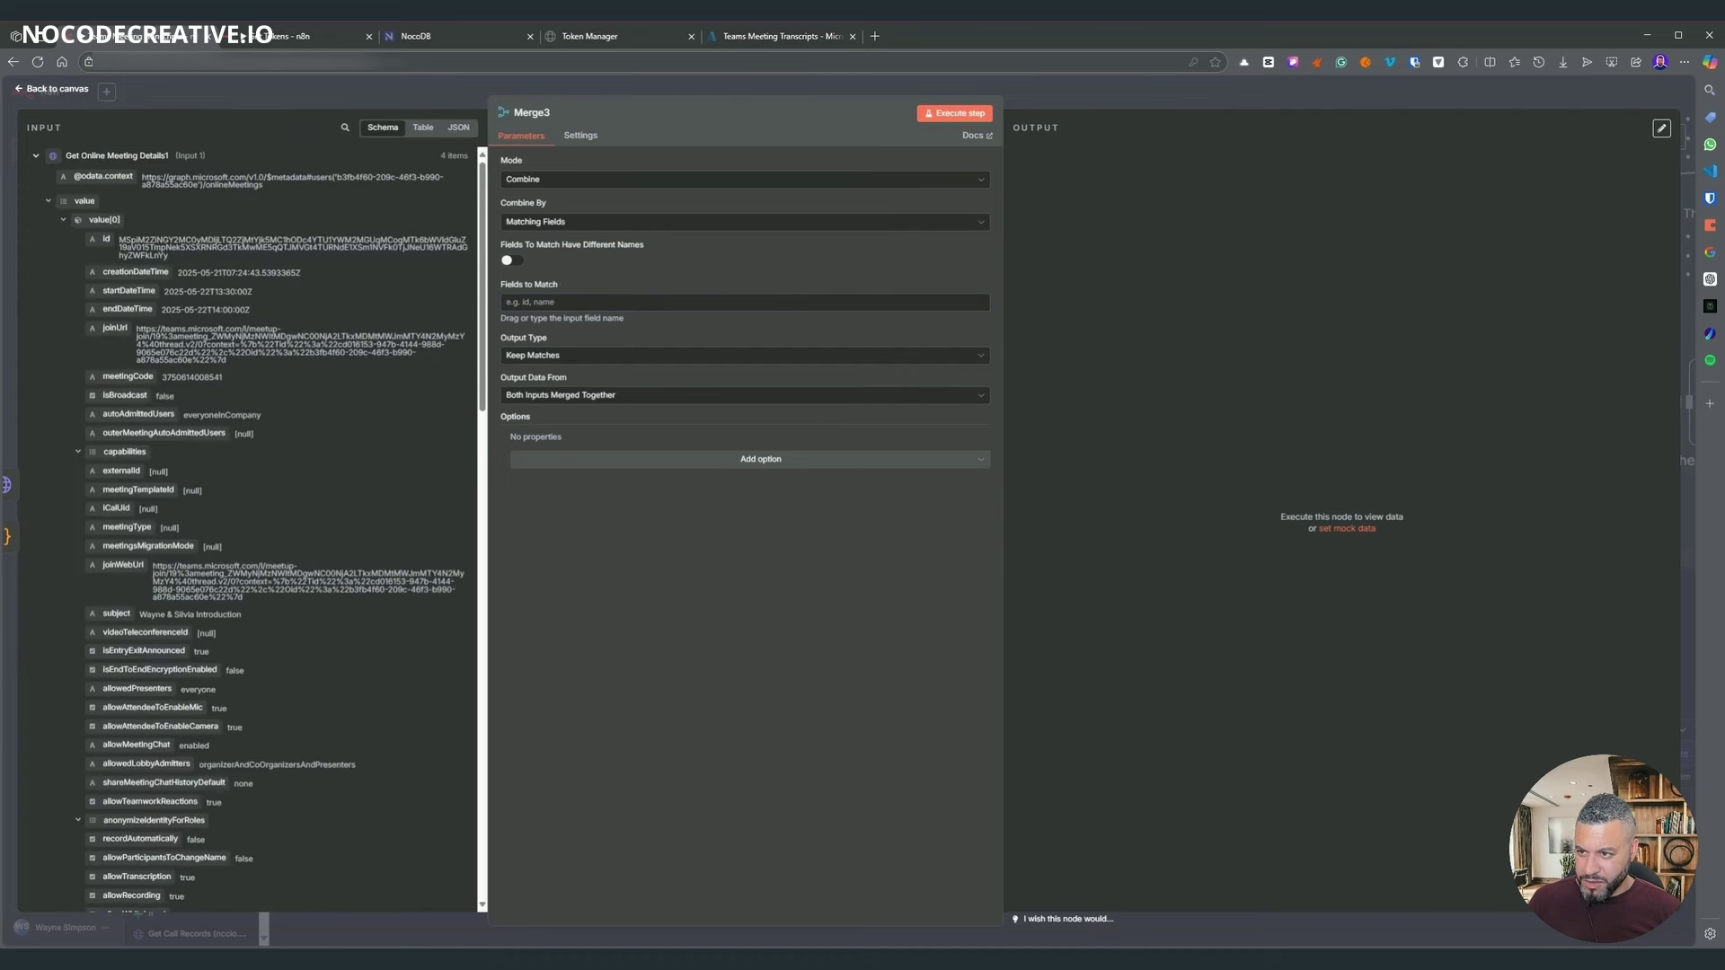
scroll(228, 390, down, 3)
scroll(228, 390, up, 3)
key(Escape)
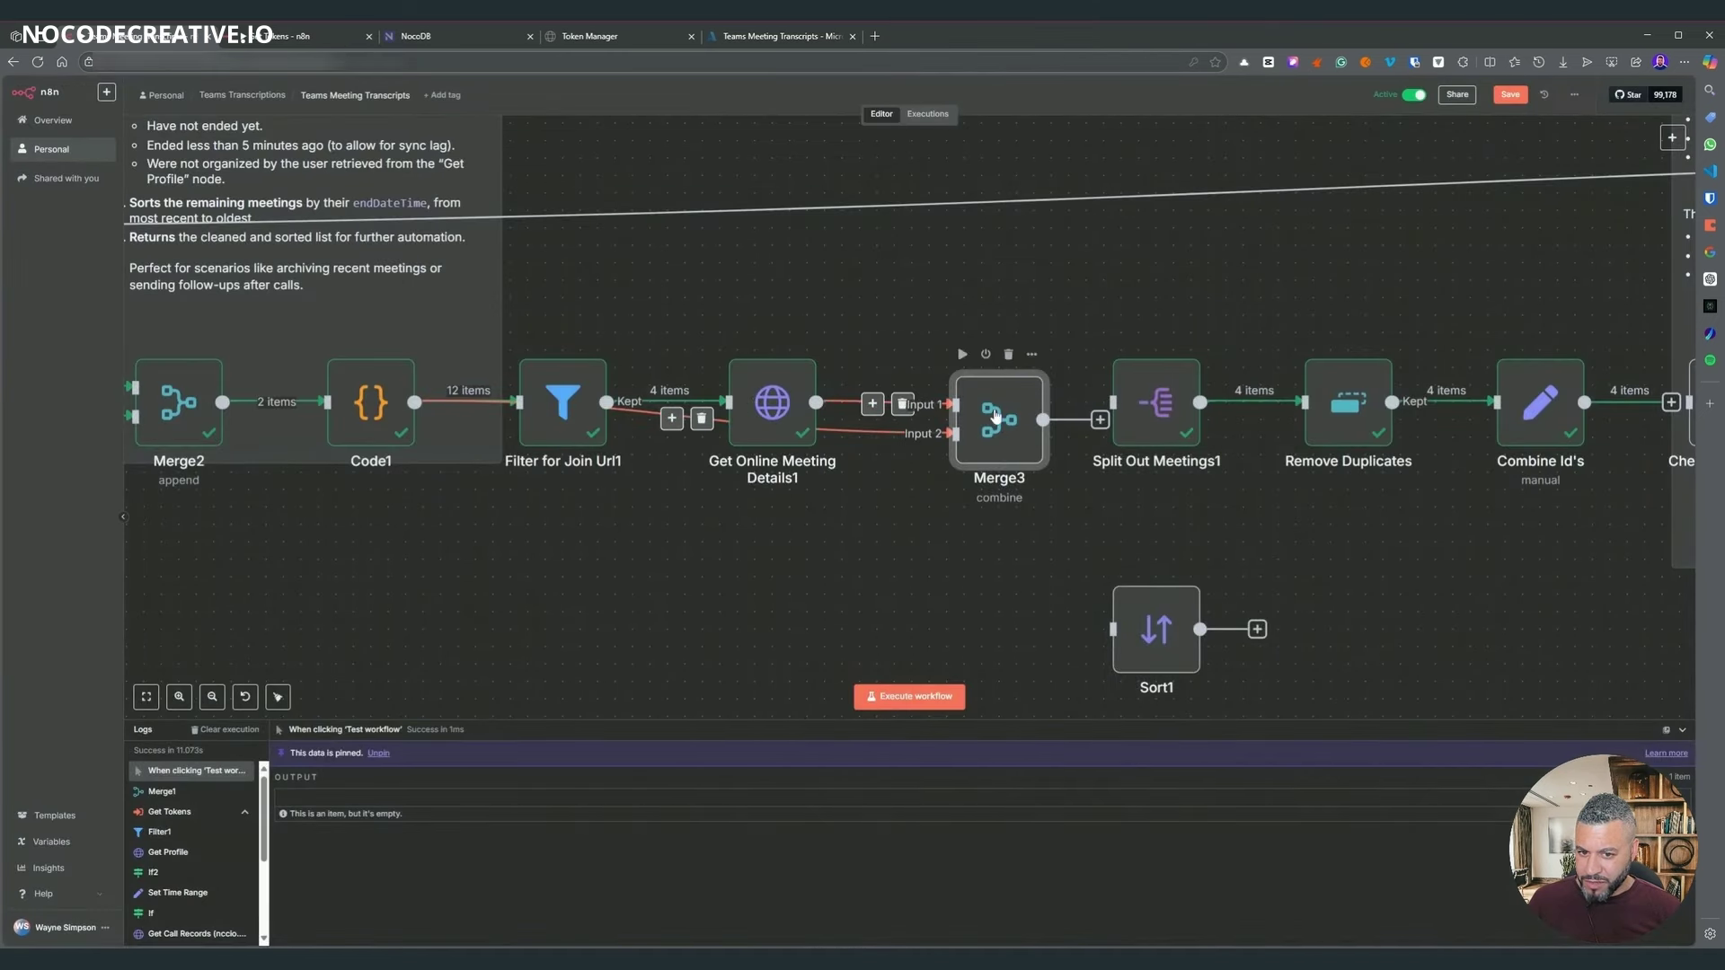
key(Return)
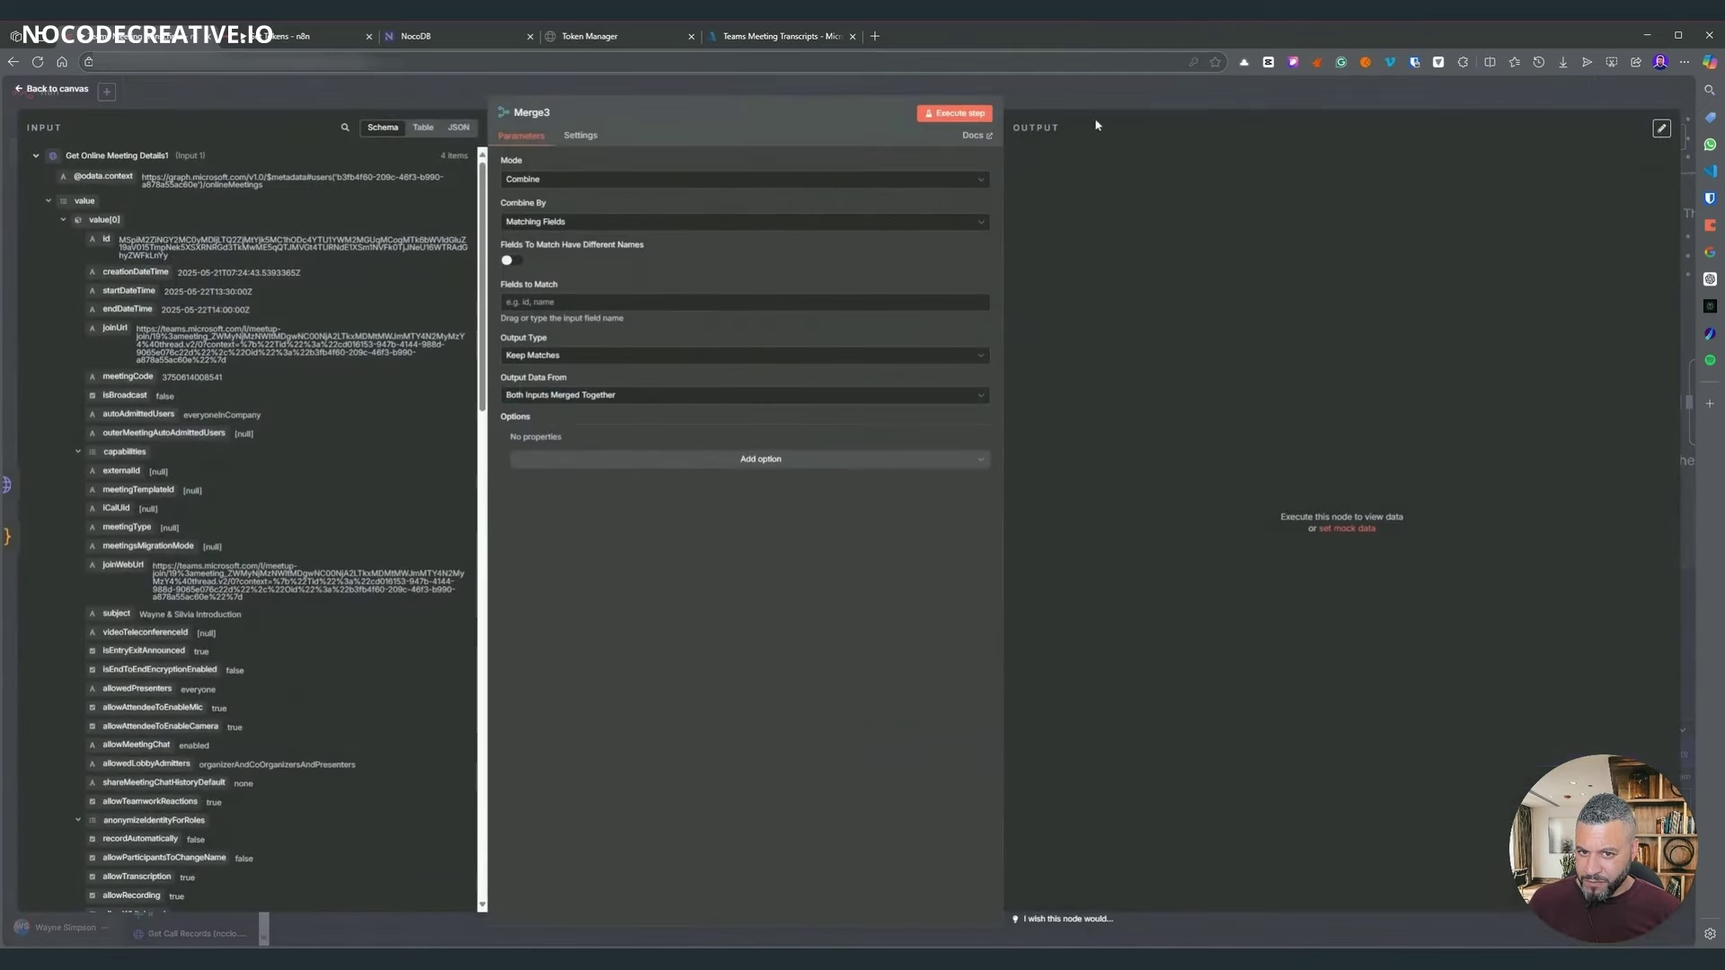
key(Escape)
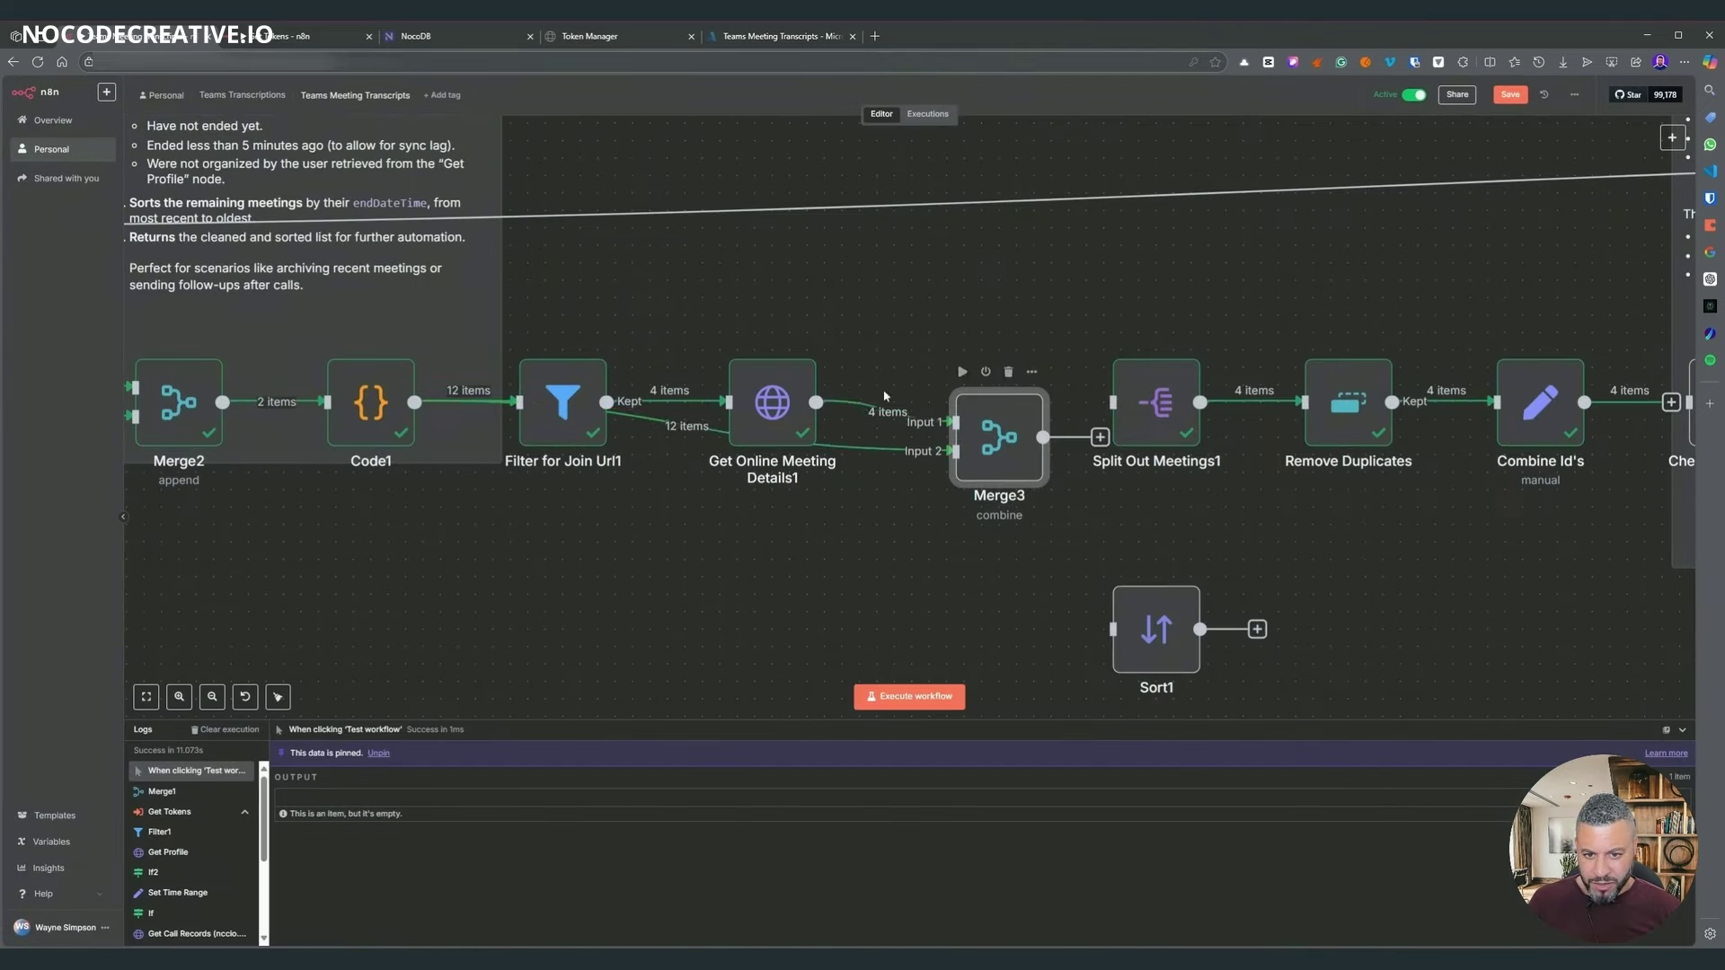
- Rewire Merge3 to follow Split Out Meetings1, dropping its Get Online Meeting Details1 and Code1 links
drag(999, 419, 964, 536)
click(902, 430)
click(704, 444)
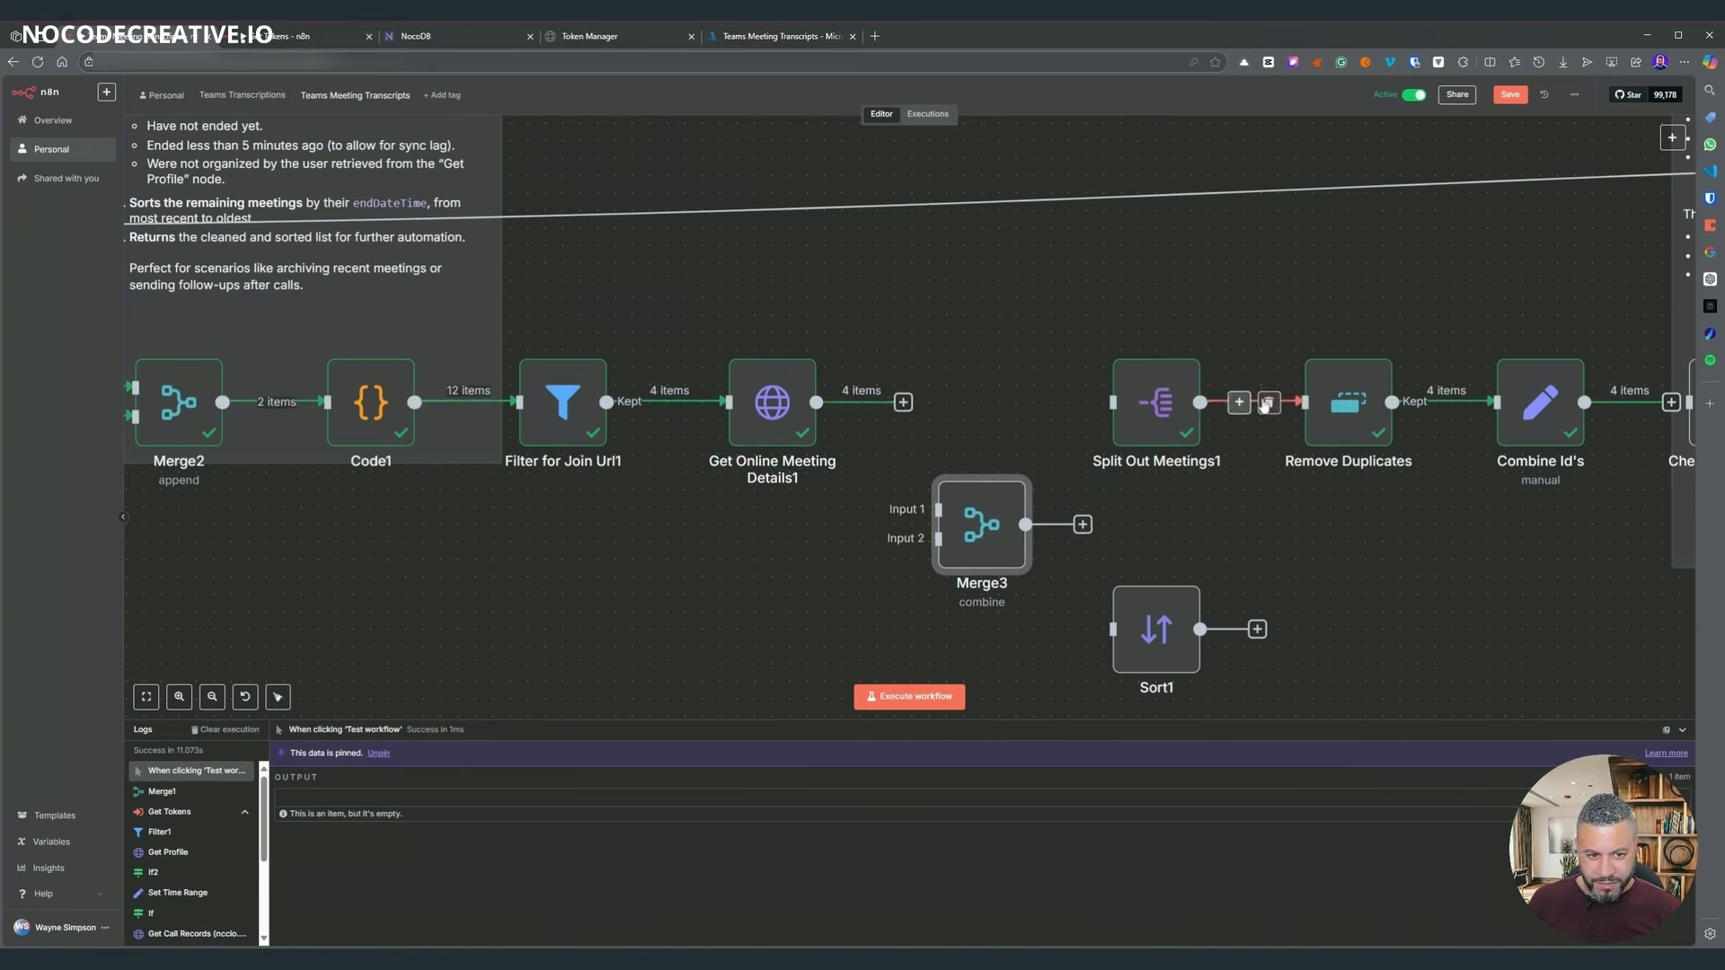
drag(903, 411, 964, 401)
drag(1010, 539, 1236, 469)
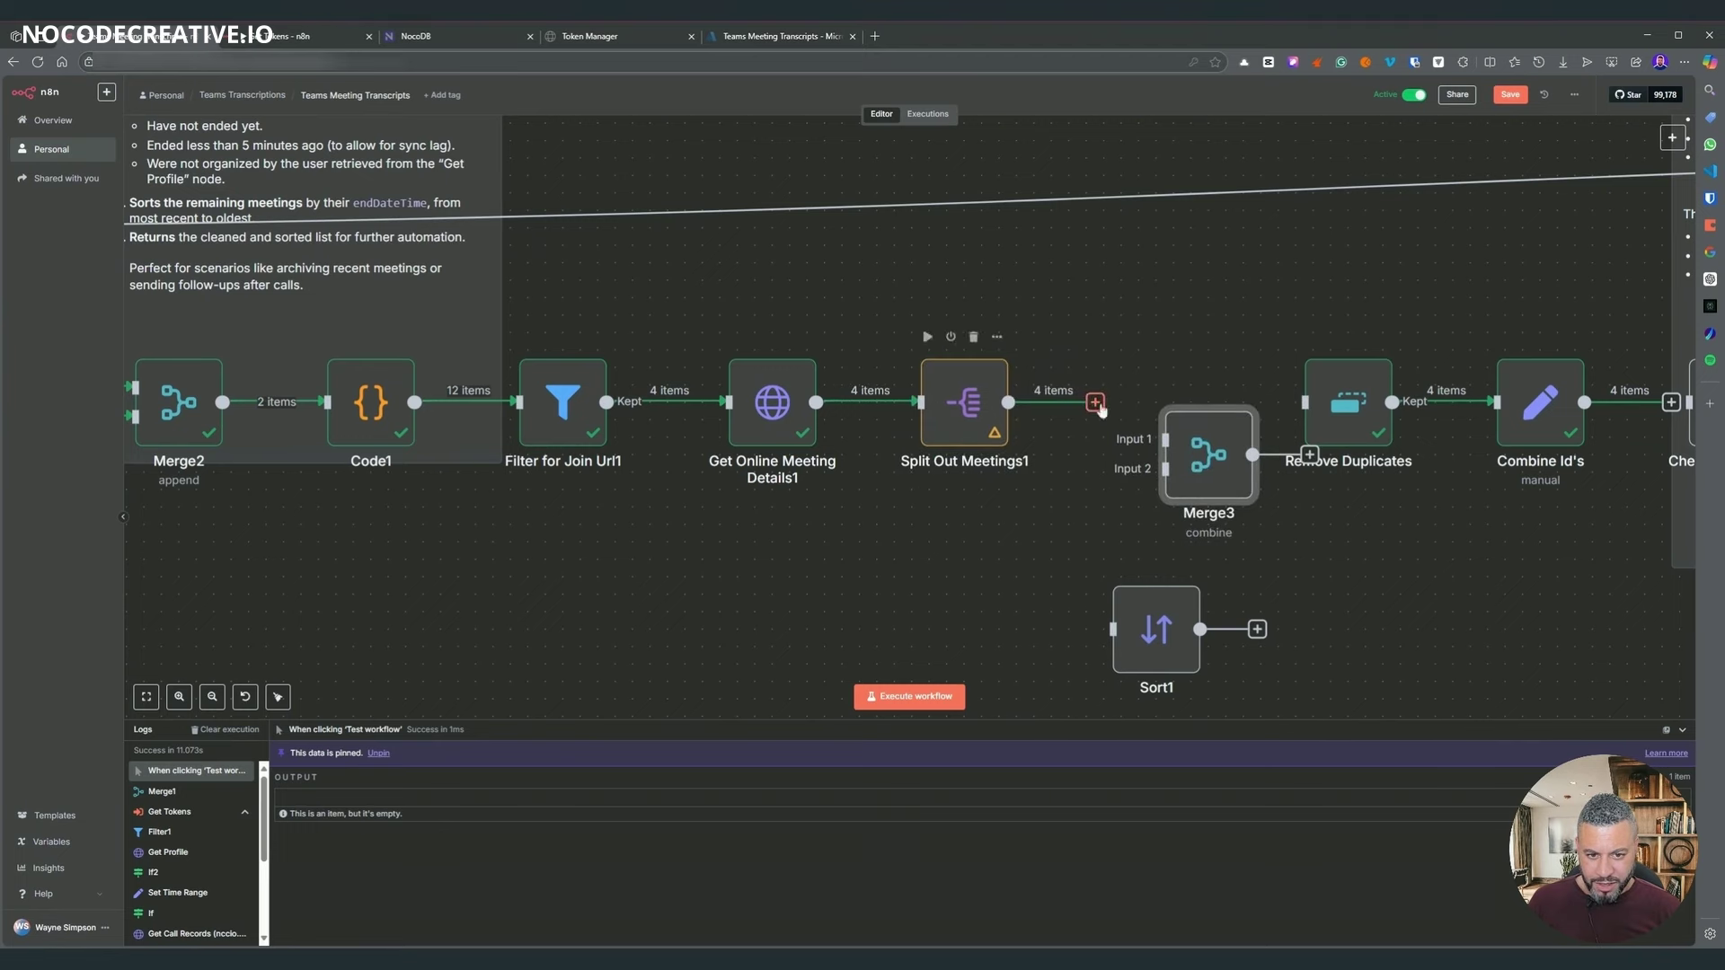
mouse_move(1007, 402)
mouse_down()
mouse_move(1164, 438)
mouse_move(1176, 398)
mouse_up()
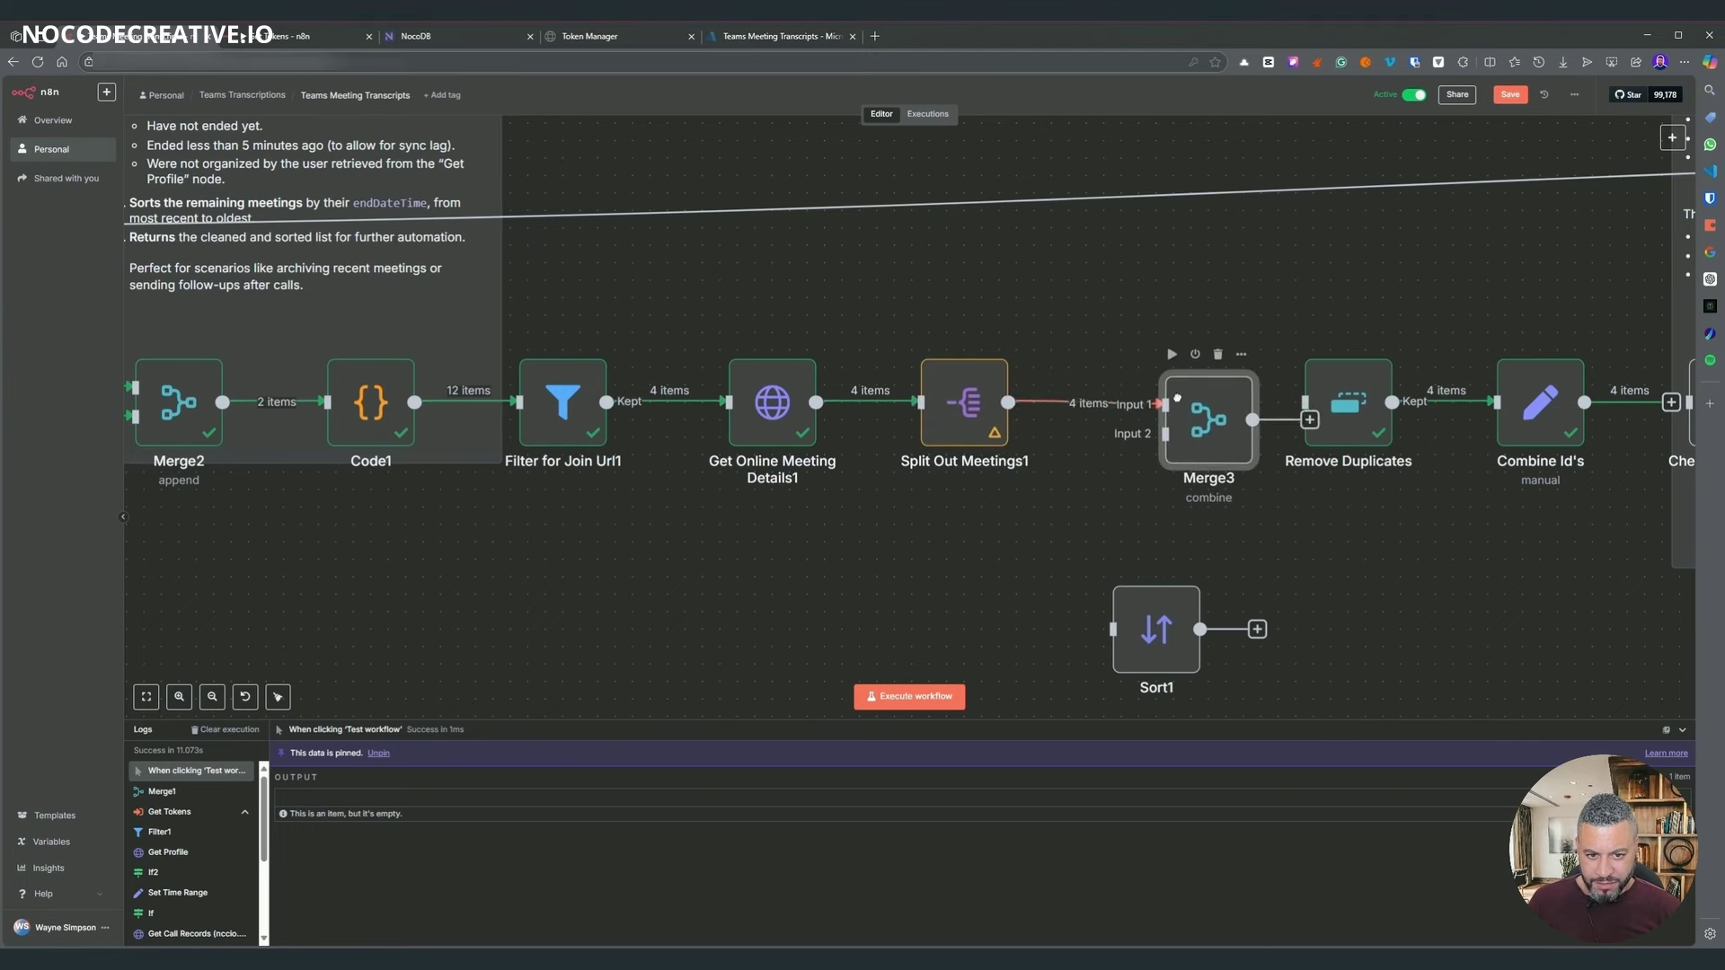
drag(1161, 635, 1317, 234)
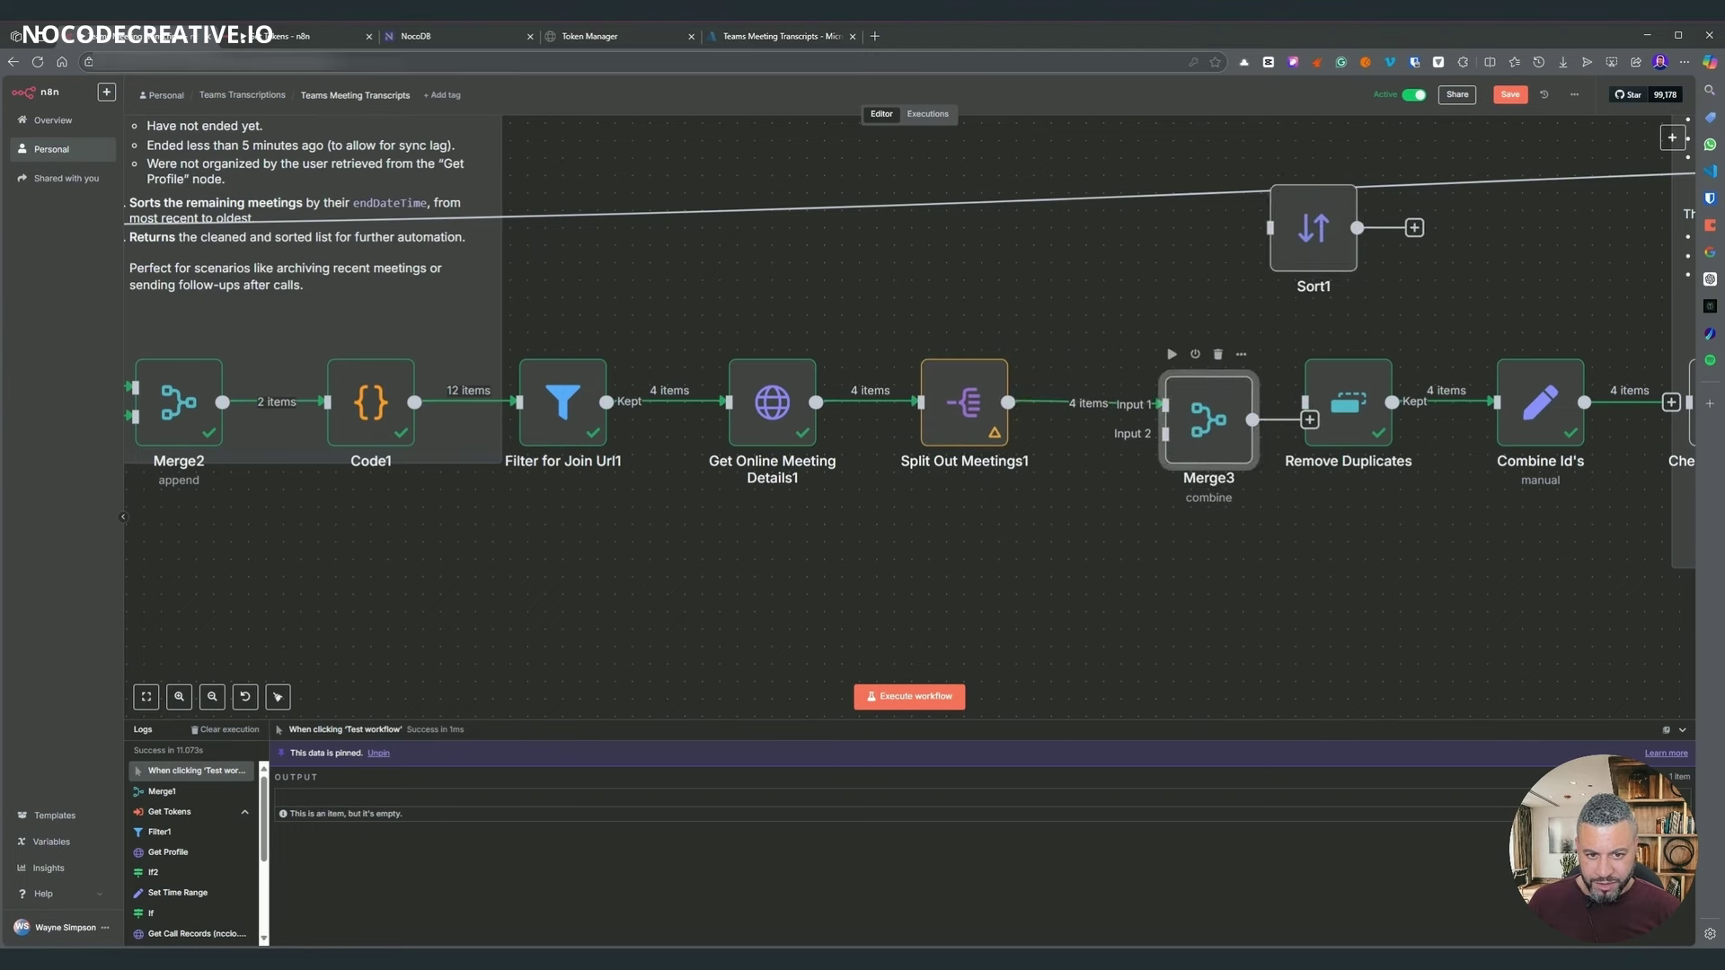
drag(1199, 434, 1182, 434)
- Make joinUrl Merge3's field to match, then glance at Code1
key(Return)
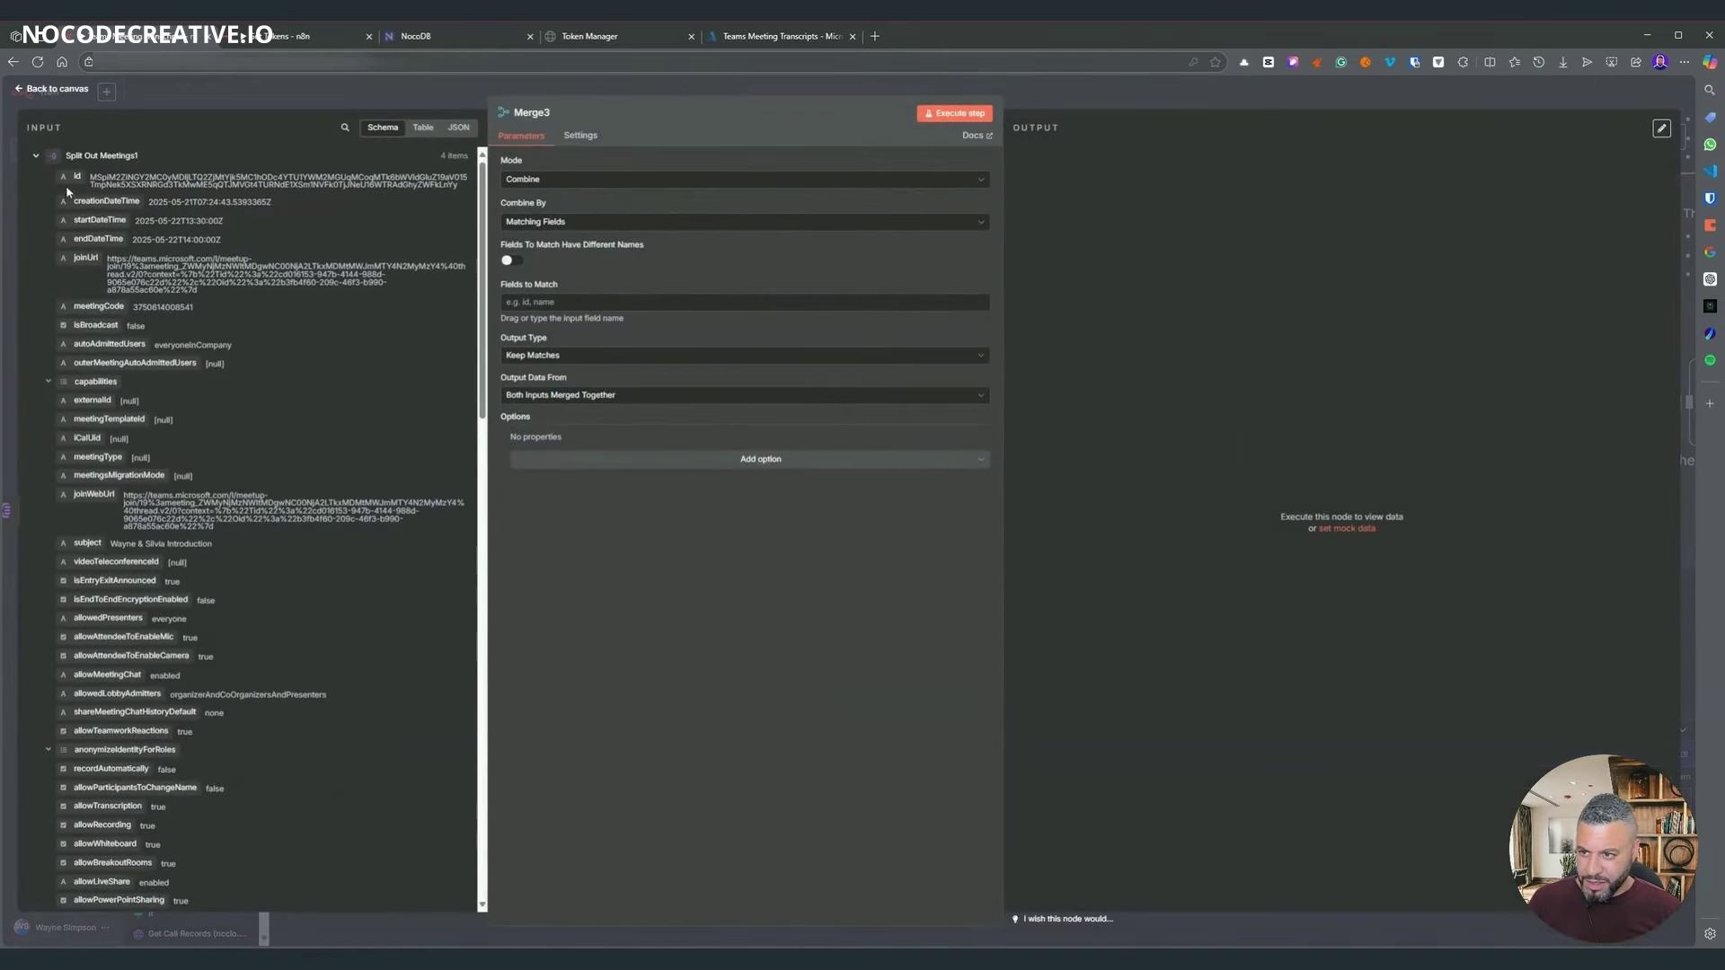
drag(82, 257, 575, 302)
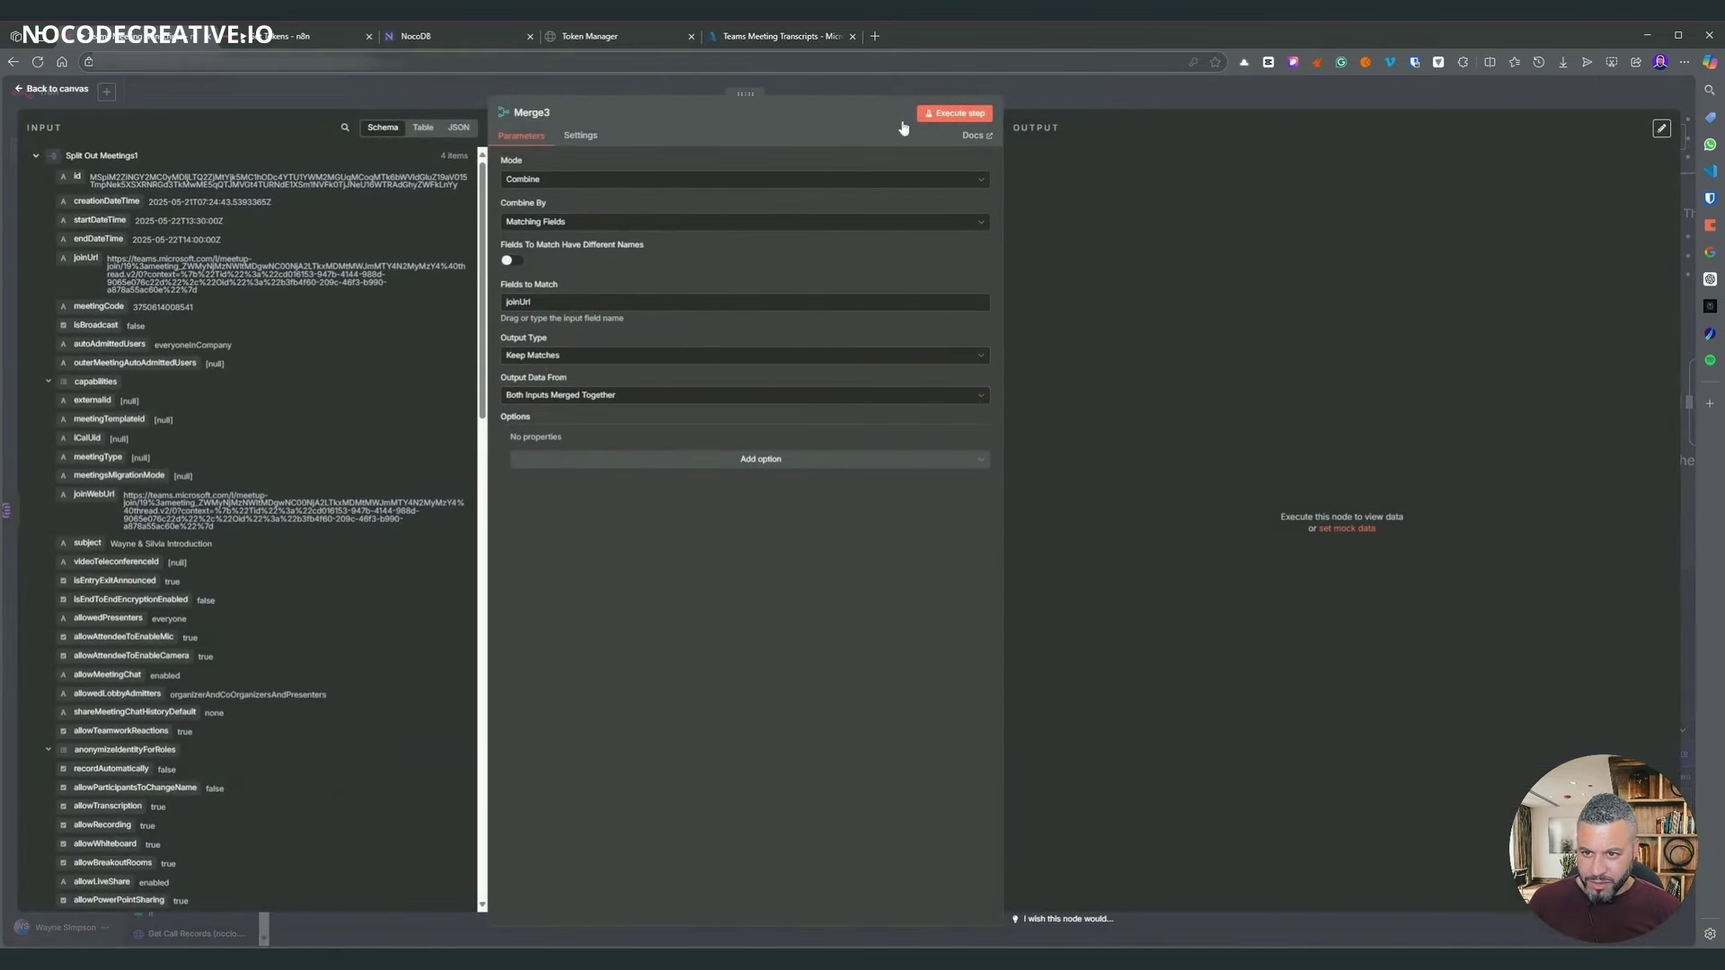
key(Escape)
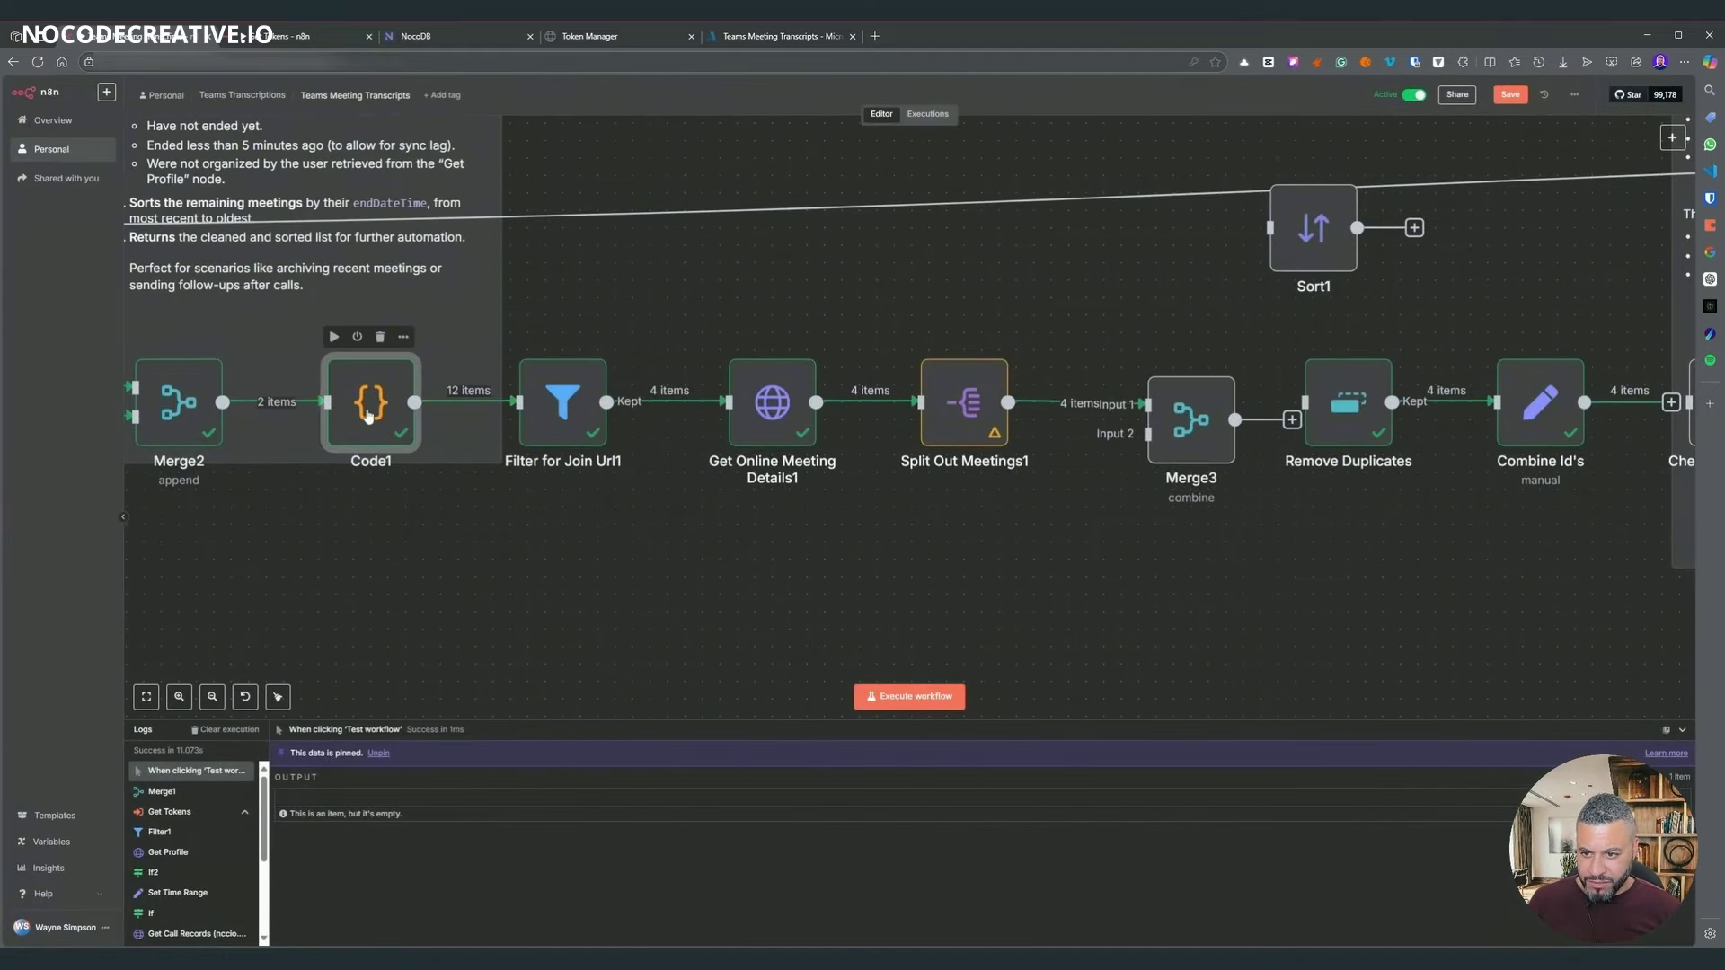
key(Return)
key(Escape)
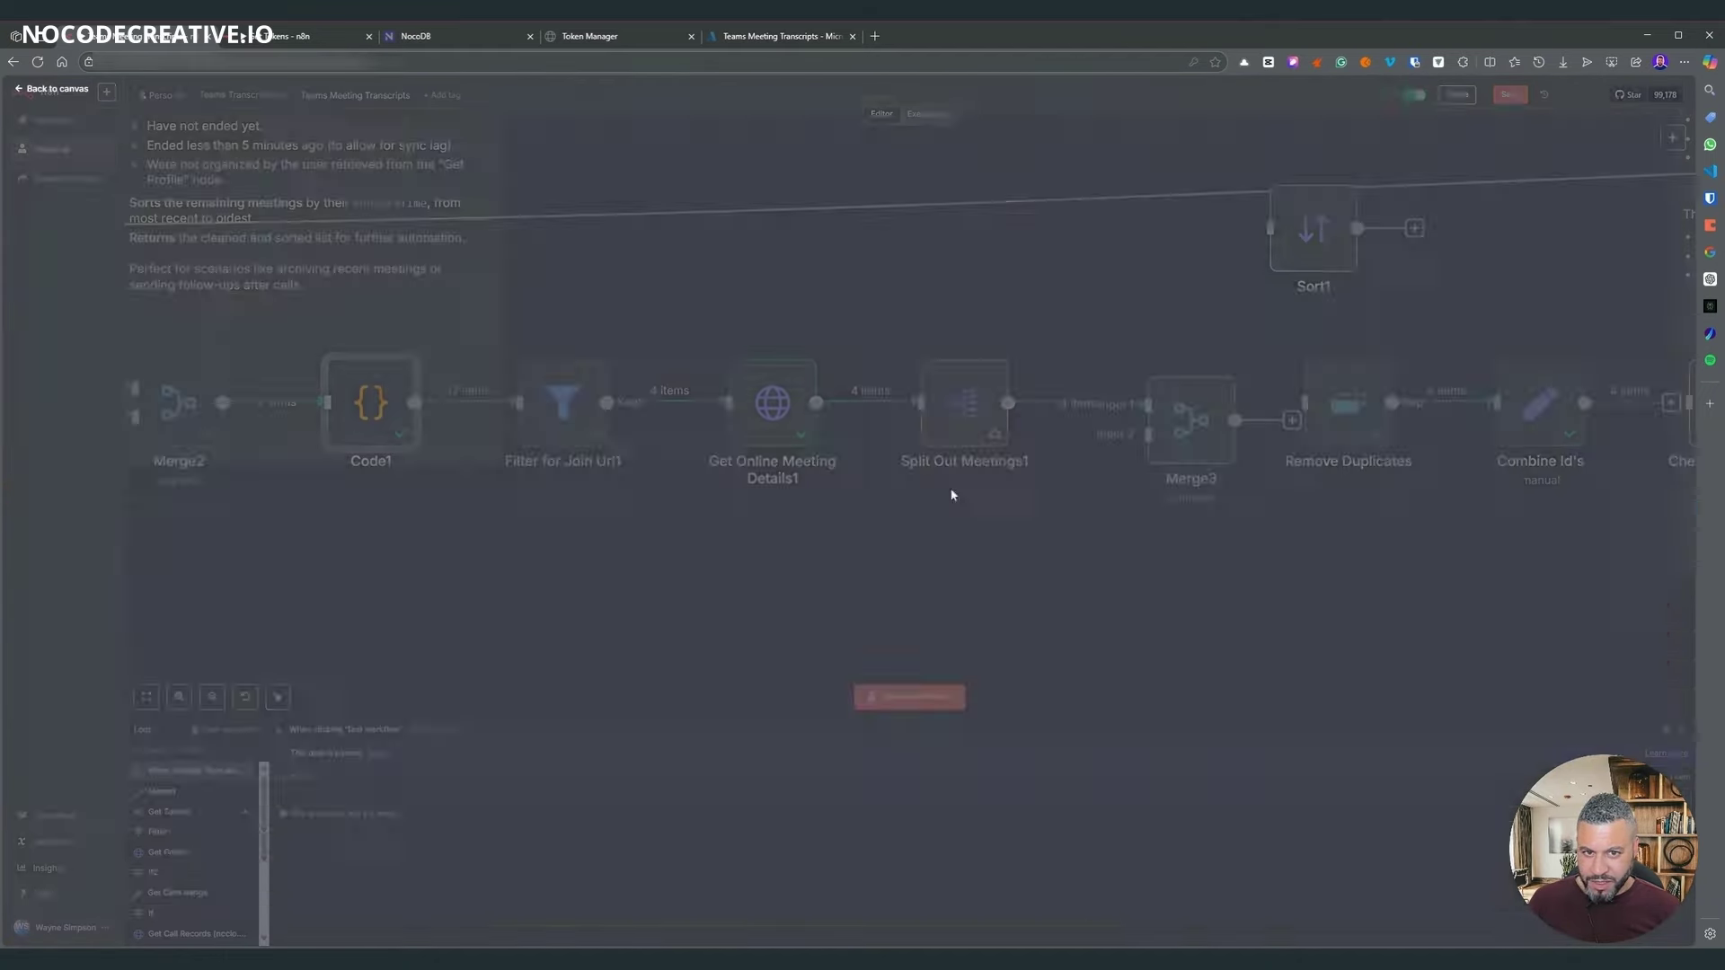
- Duplicate Split Out Meetings1 below the original and feed Code1's output into the copy
click(942, 430)
key(ctrl+c)
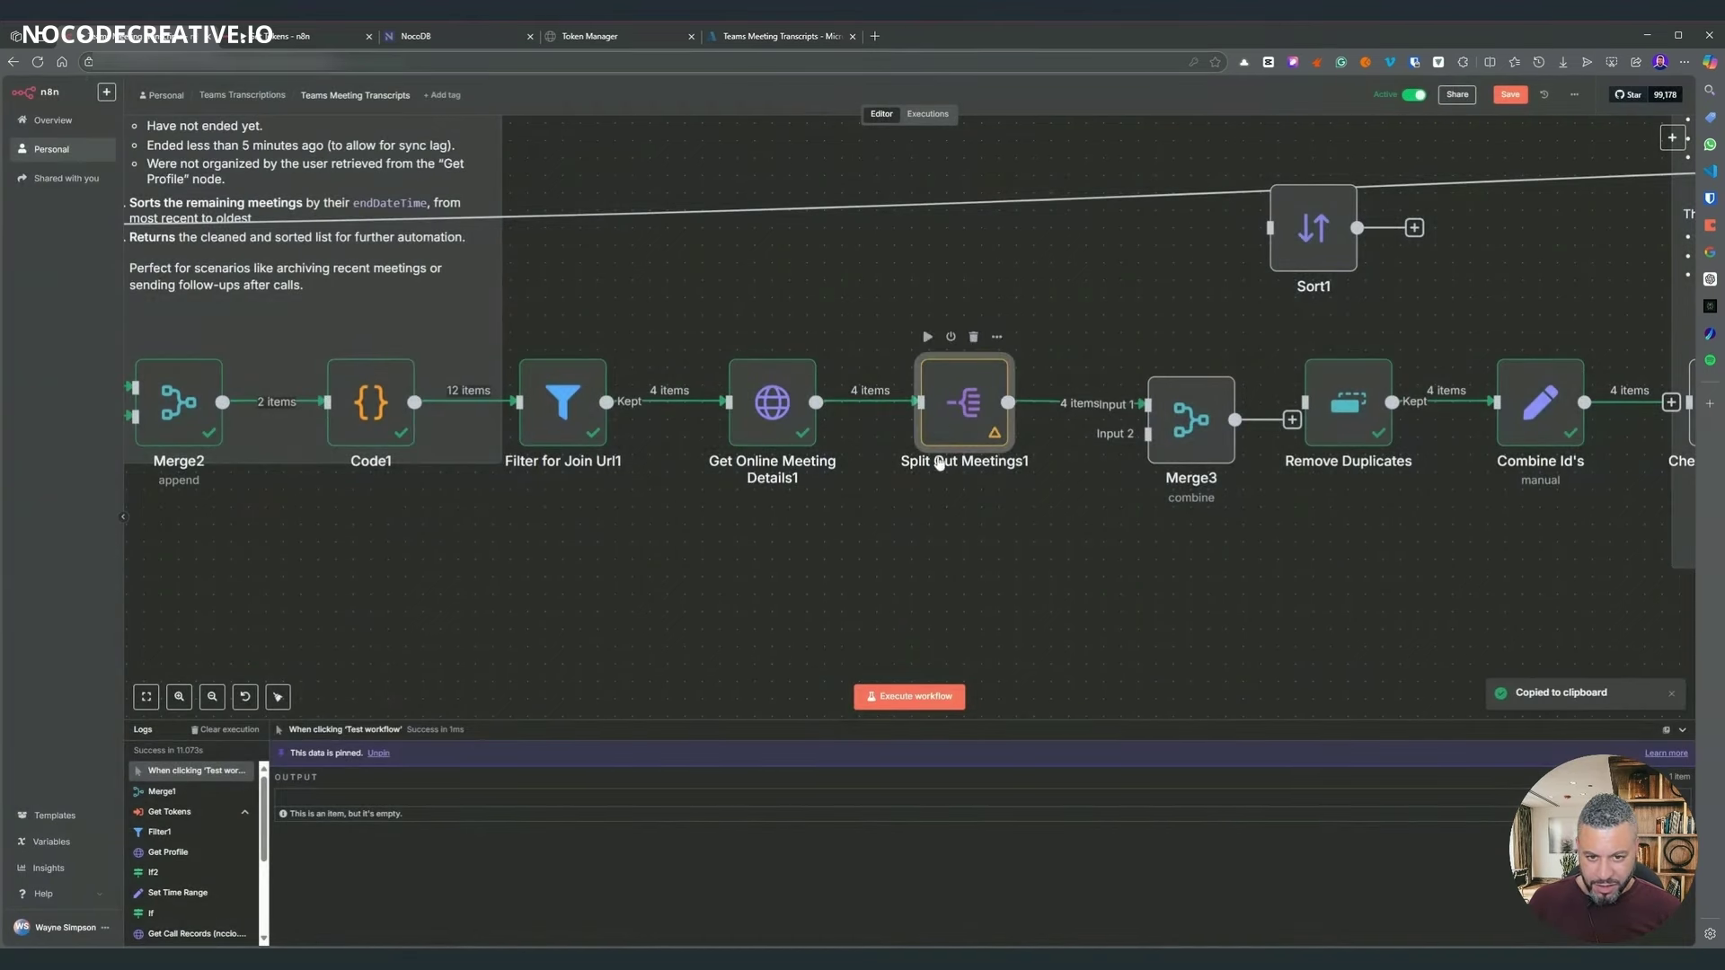
key(ctrl+v)
drag(1058, 523, 970, 575)
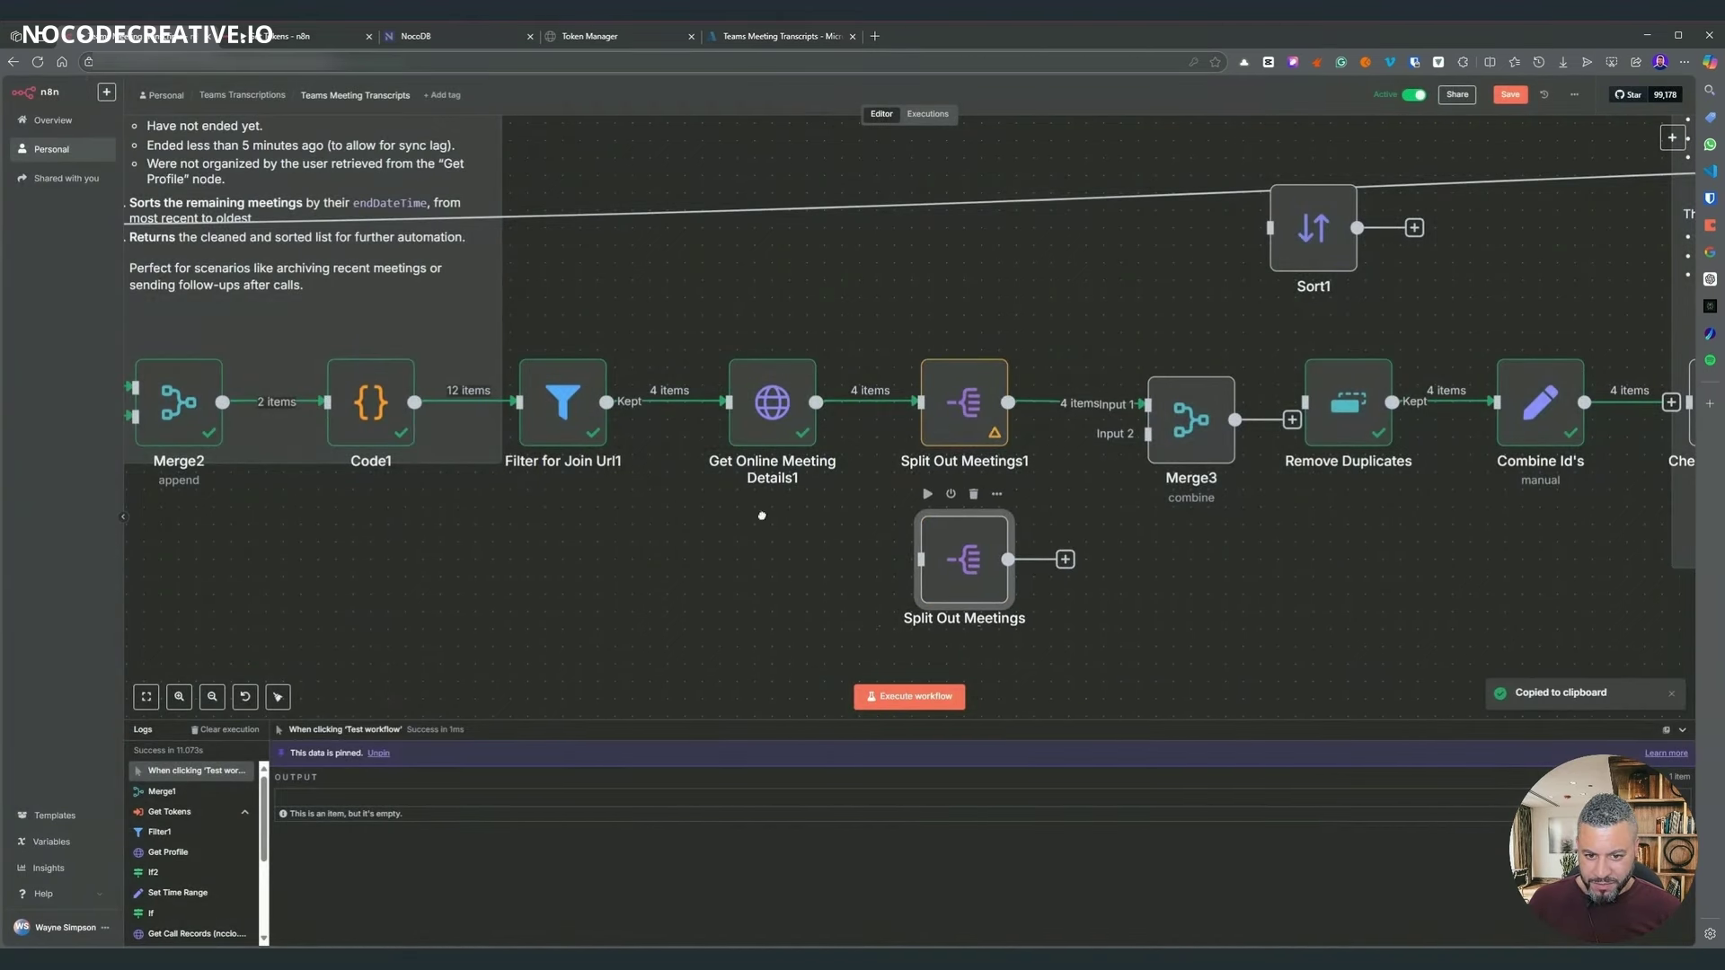
drag(414, 402, 909, 579)
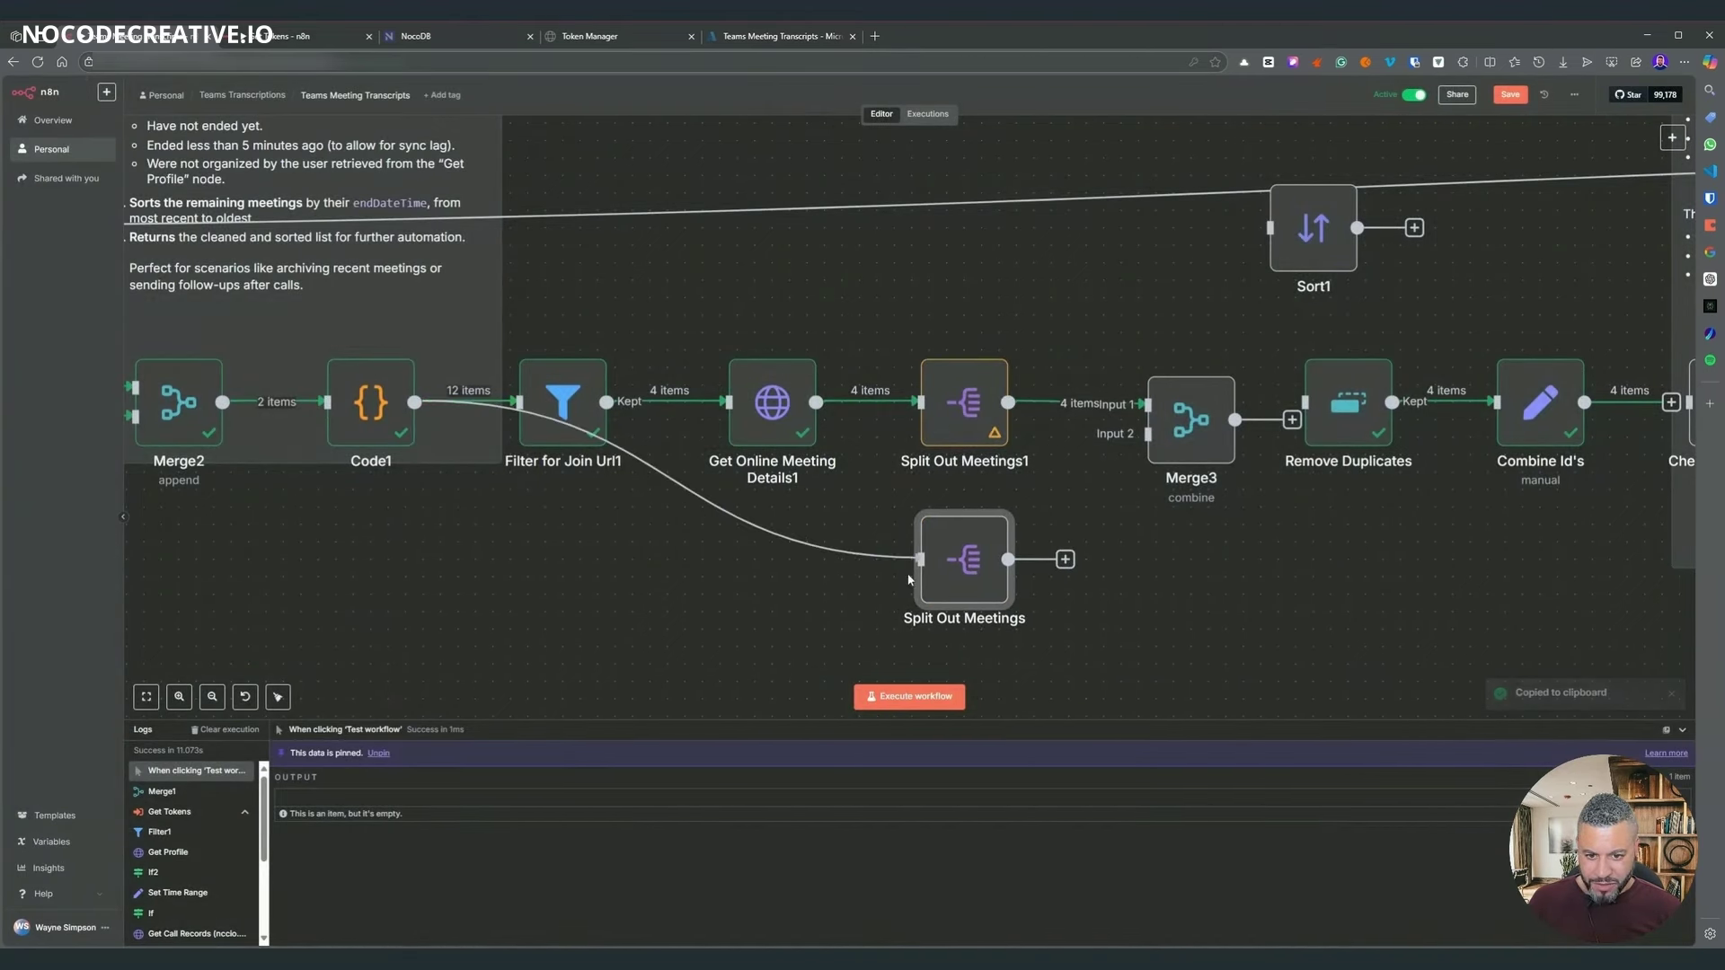
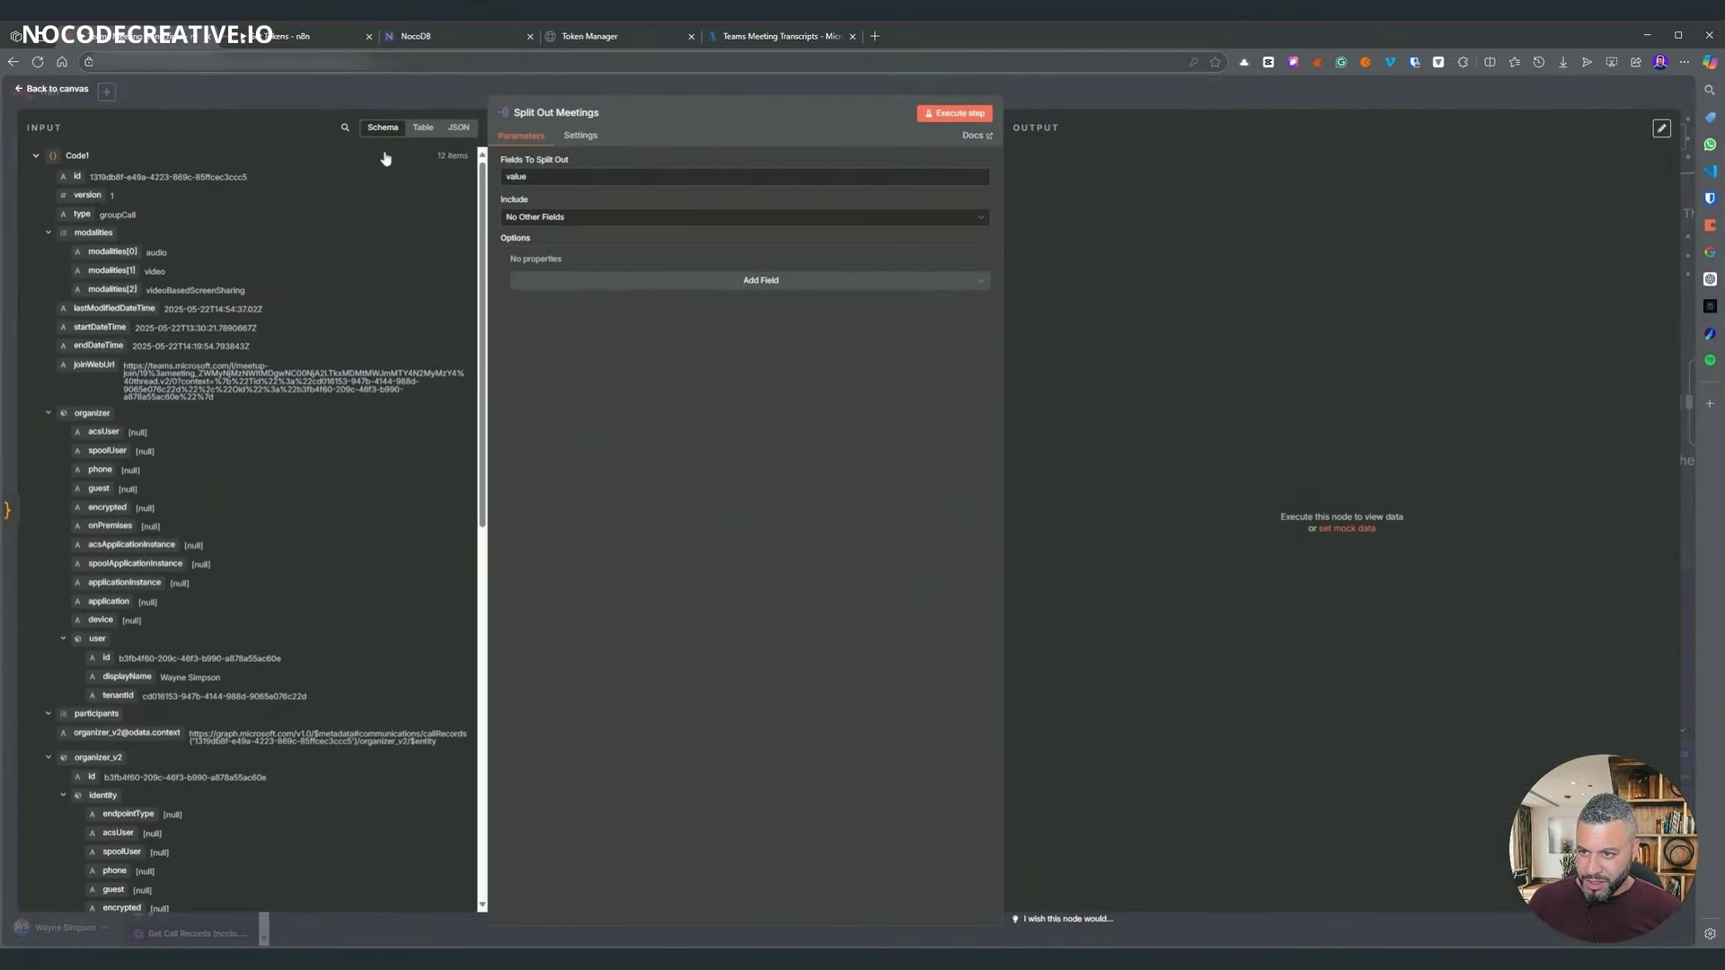
- Delete the stray Split Out Meetings node and wire Code1's output into Merge3's second input
scroll(235, 205, down, 4)
click(1035, 104)
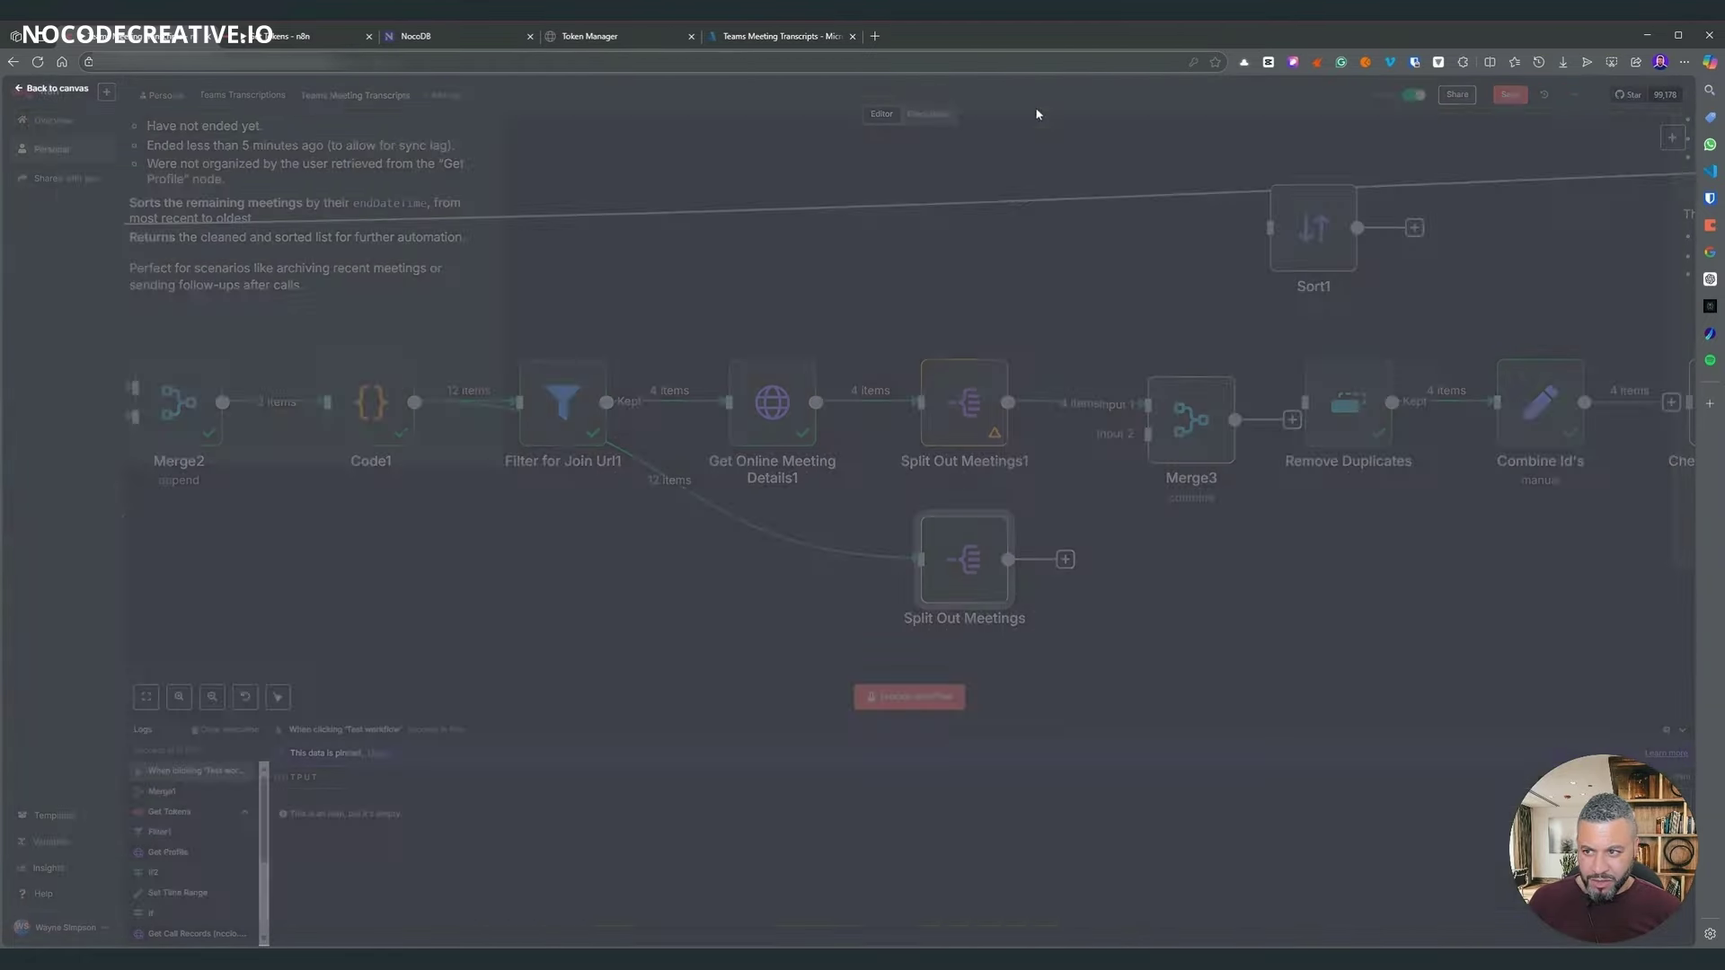
click(681, 485)
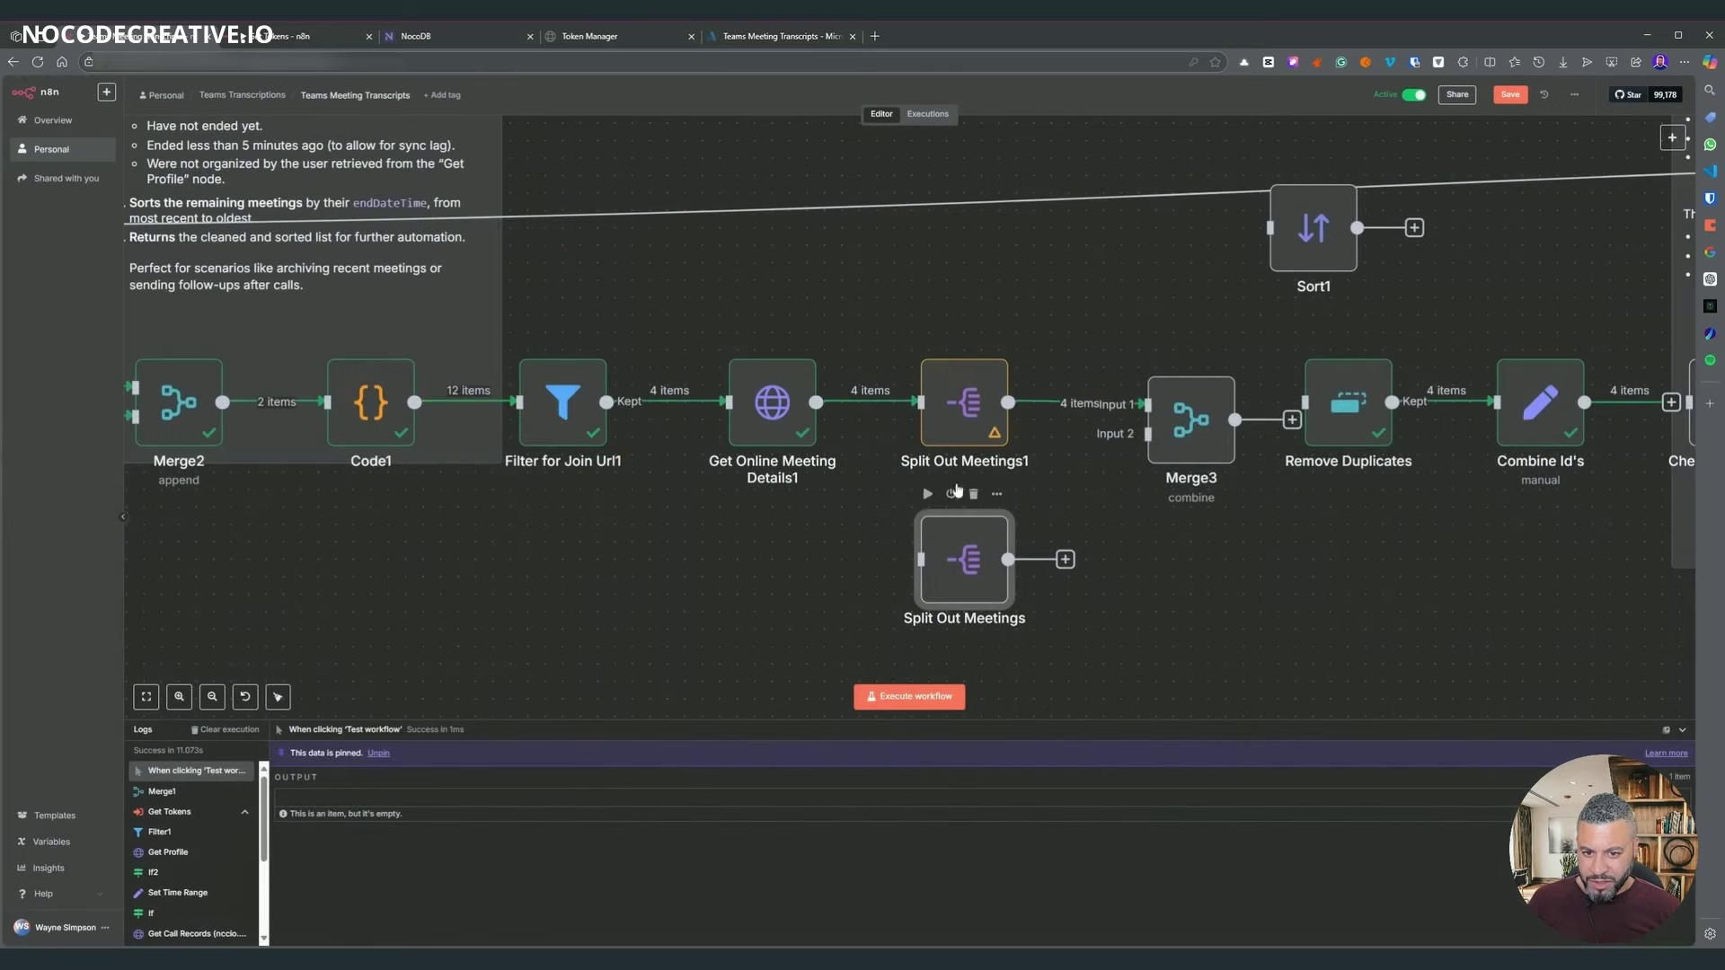
key(Delete)
drag(414, 401, 1148, 435)
- Check Merge3's Code1 input fields, then execute Merge3 with its upstream nodes
double_click(1175, 421)
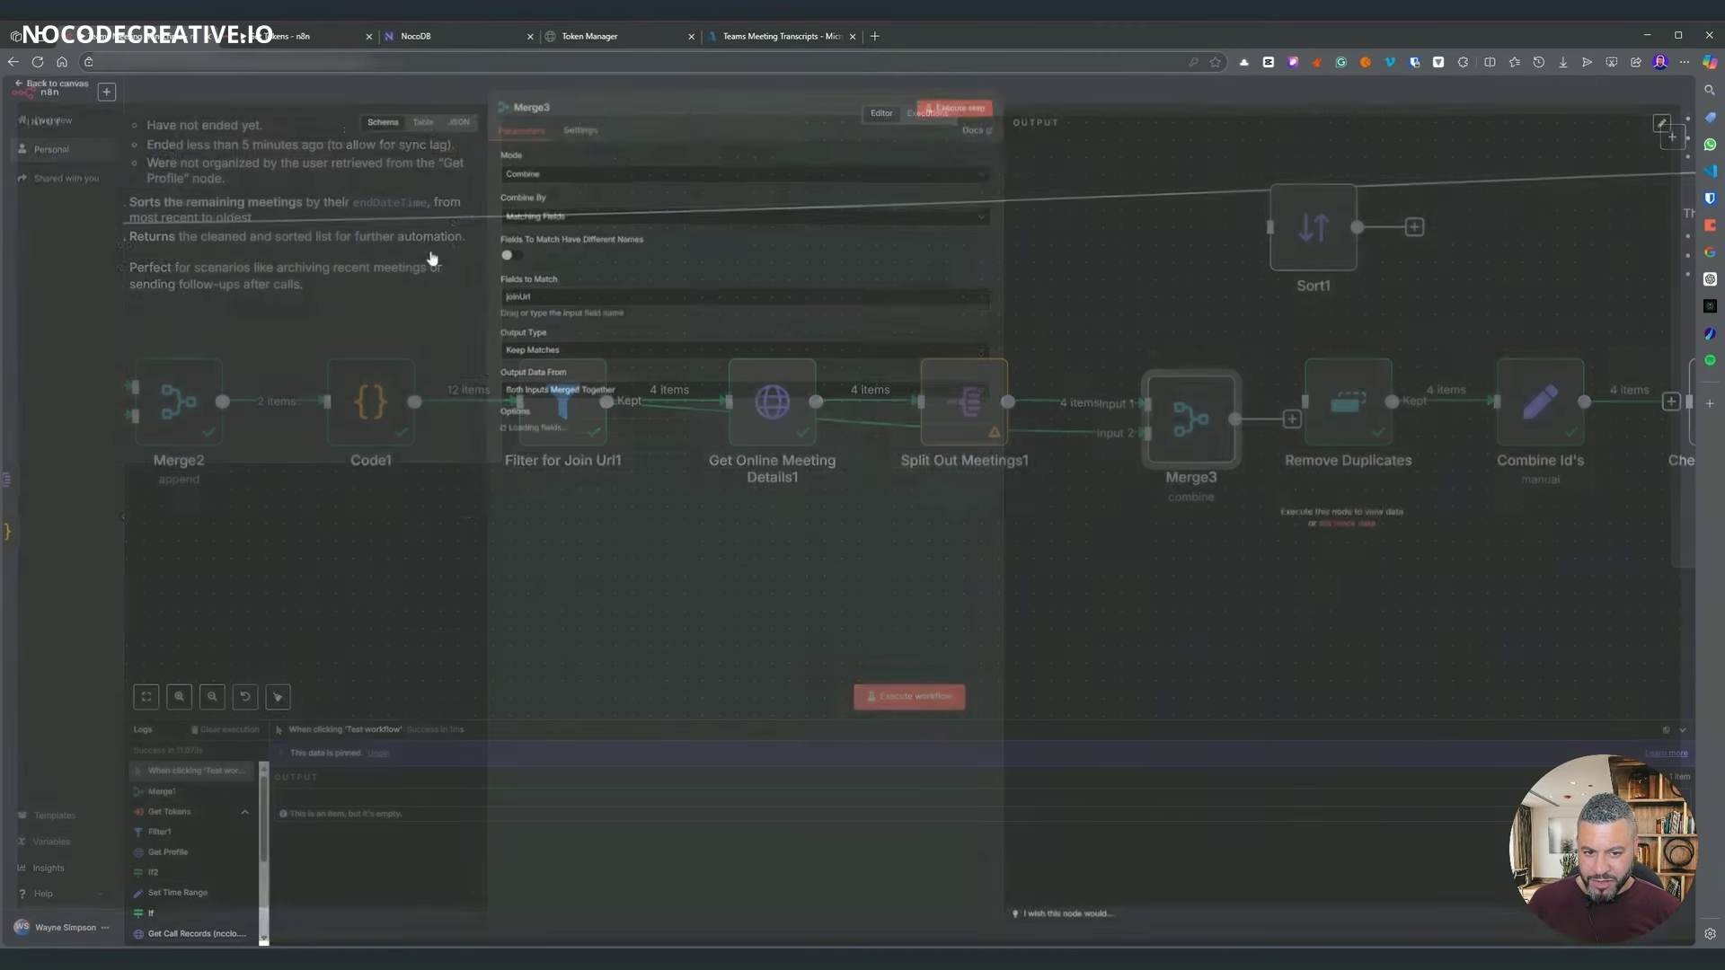
click(36, 177)
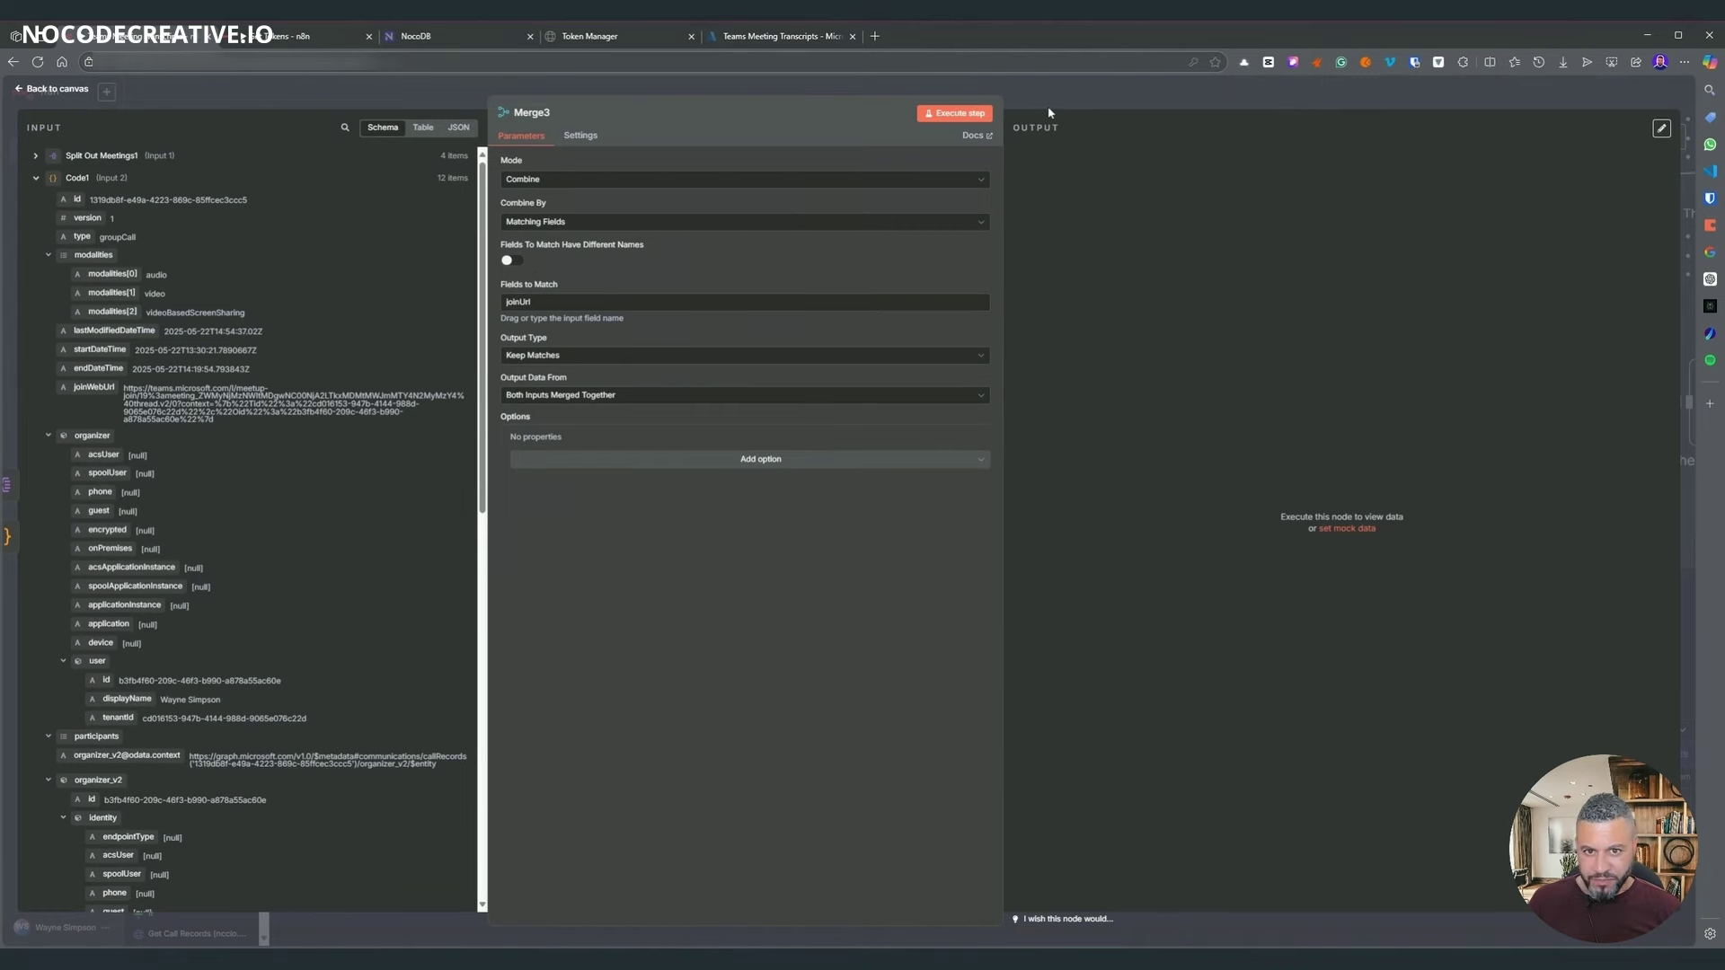
key(Escape)
right_click(1182, 422)
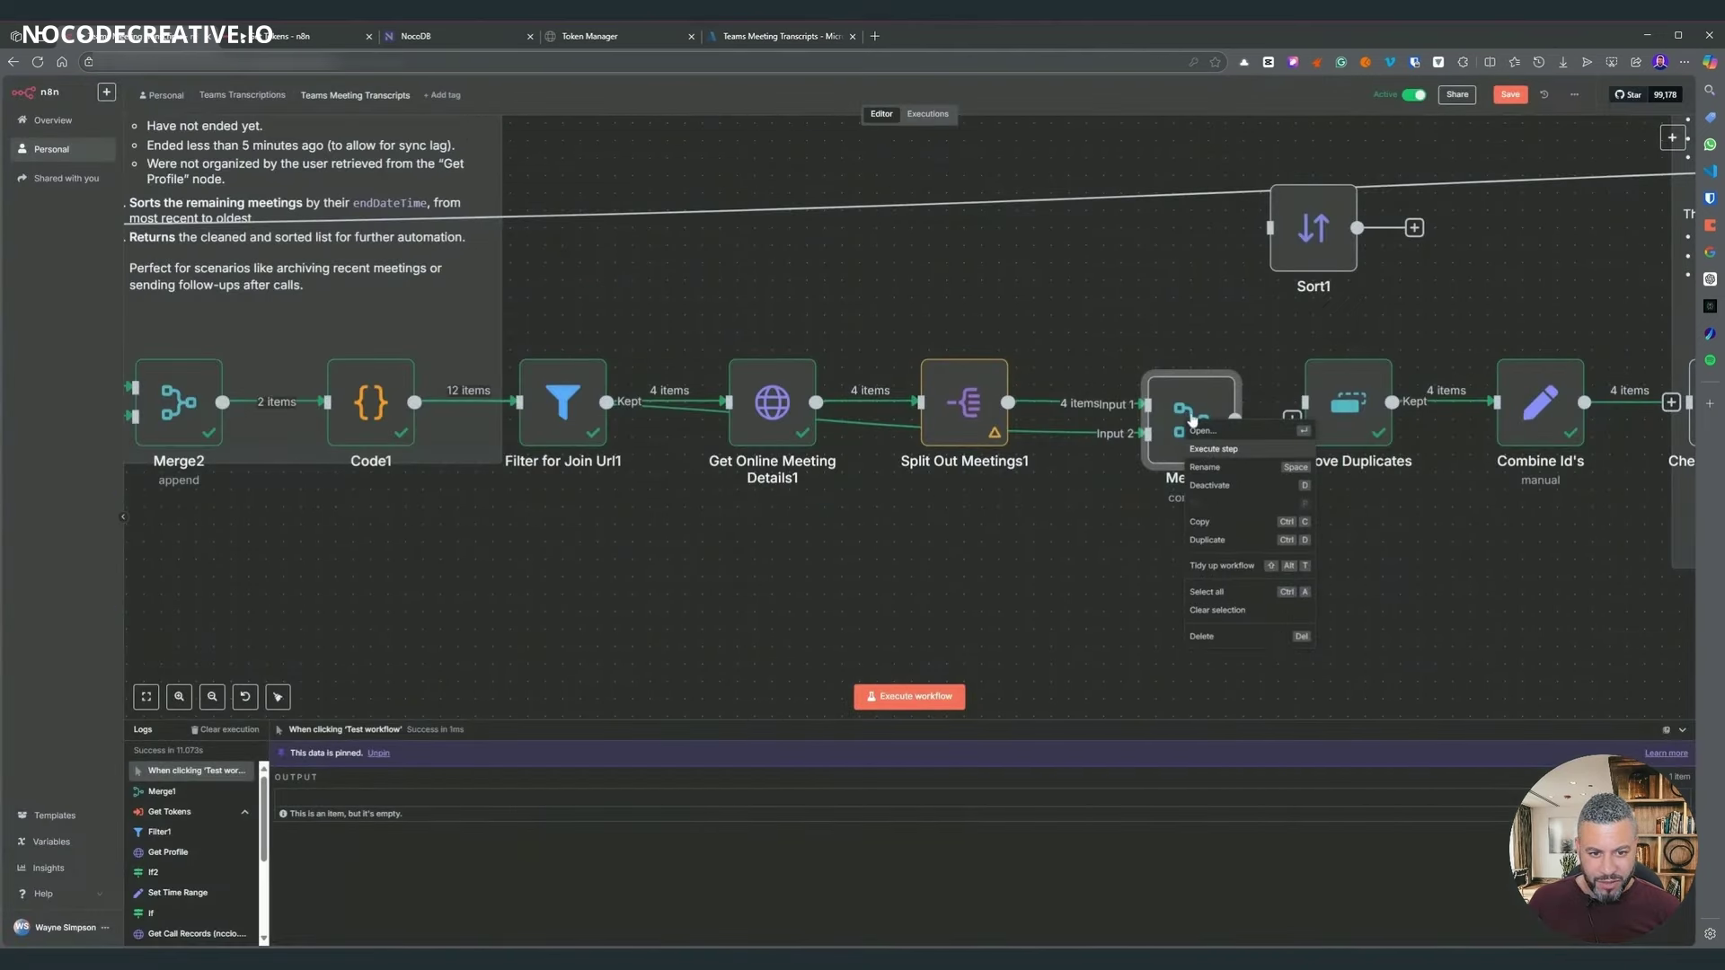
key(Return)
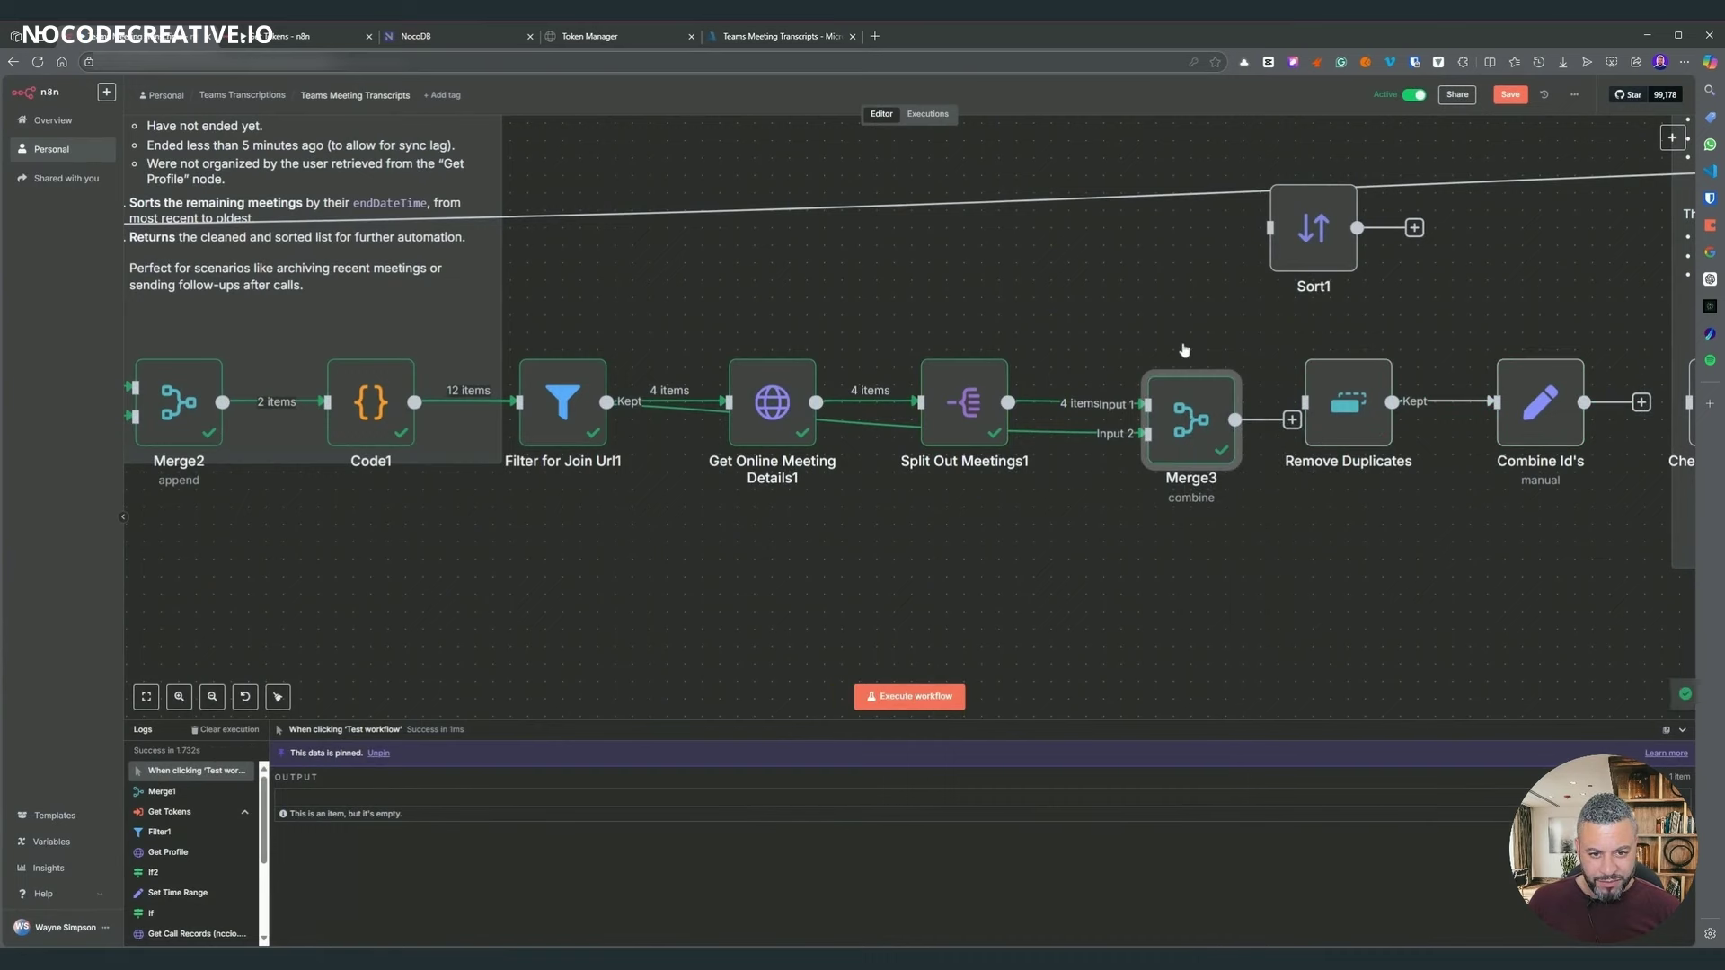
- Set Merge3 to match differently named fields: joinUrl from Input 1 and joinWebUrl from Input 2
drag(1186, 417, 1143, 551)
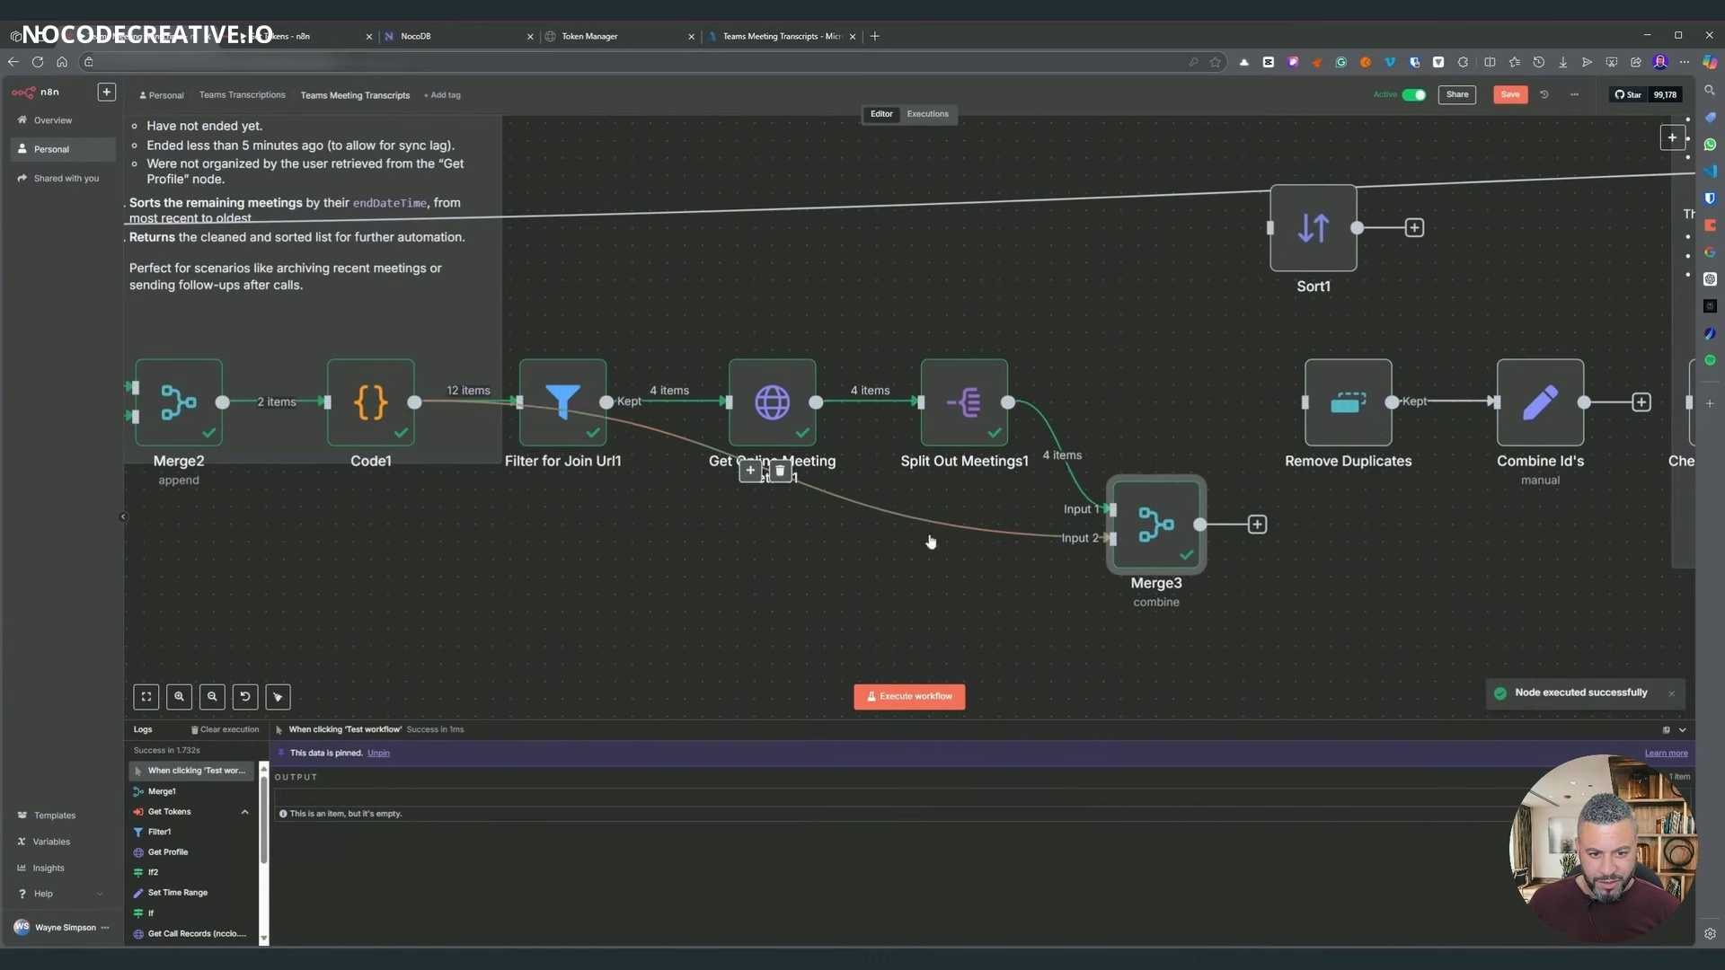
double_click(1156, 525)
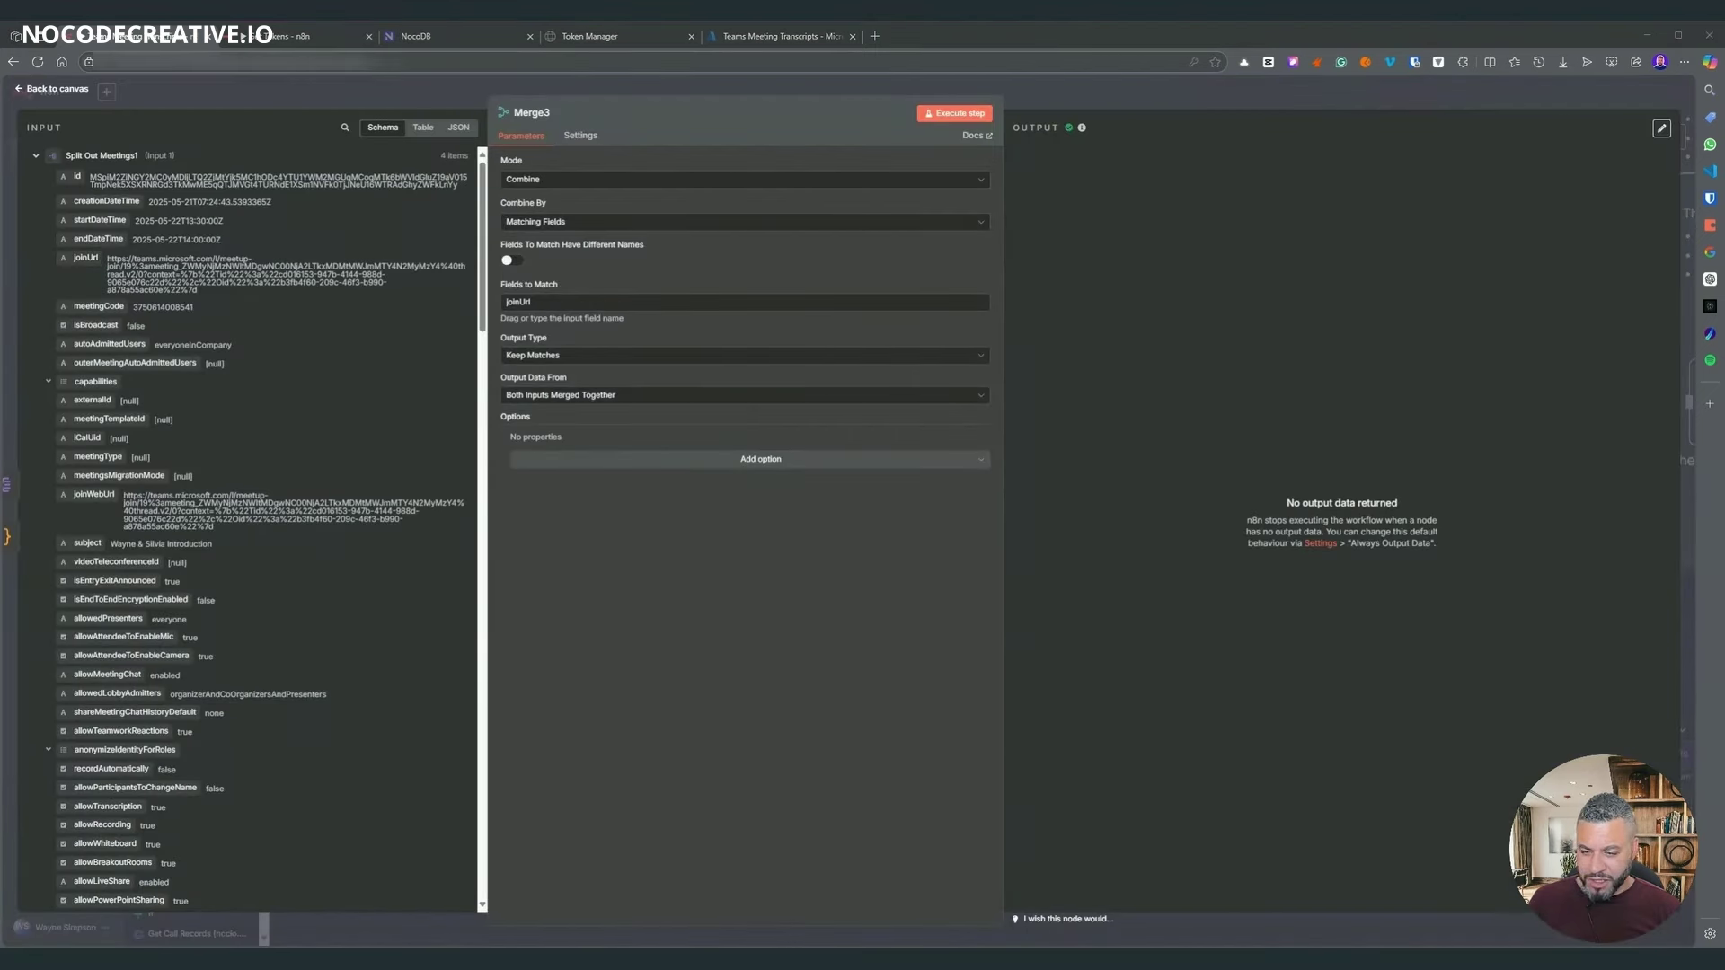
click(38, 157)
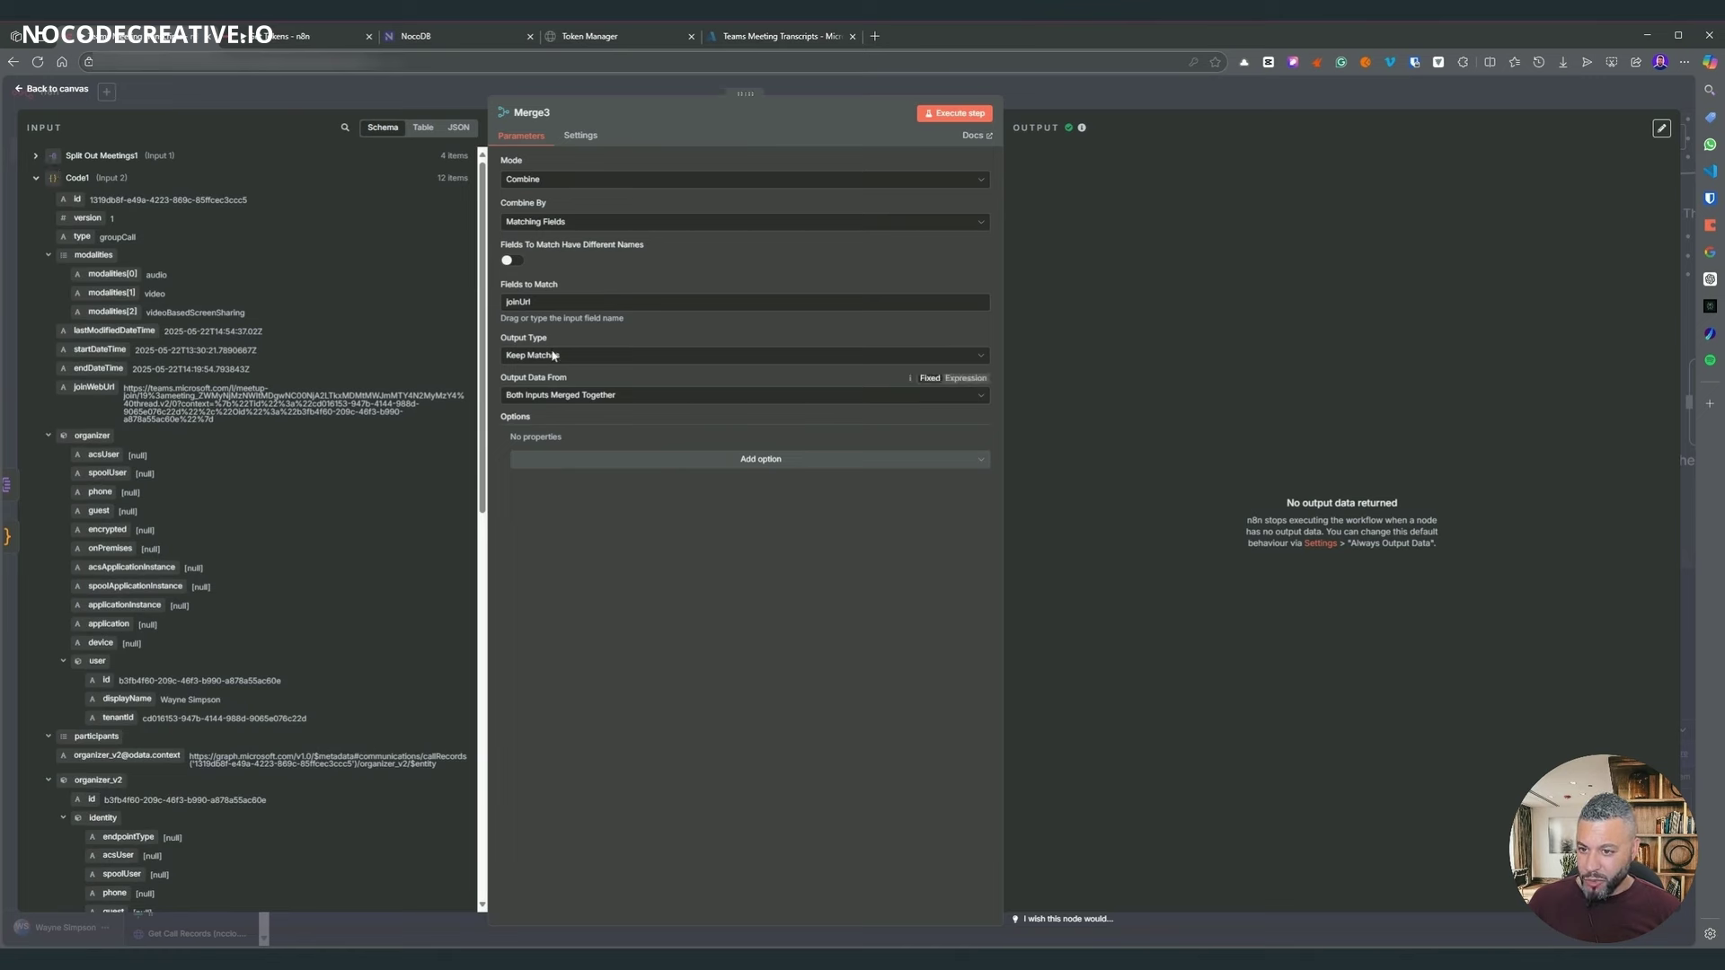
click(511, 261)
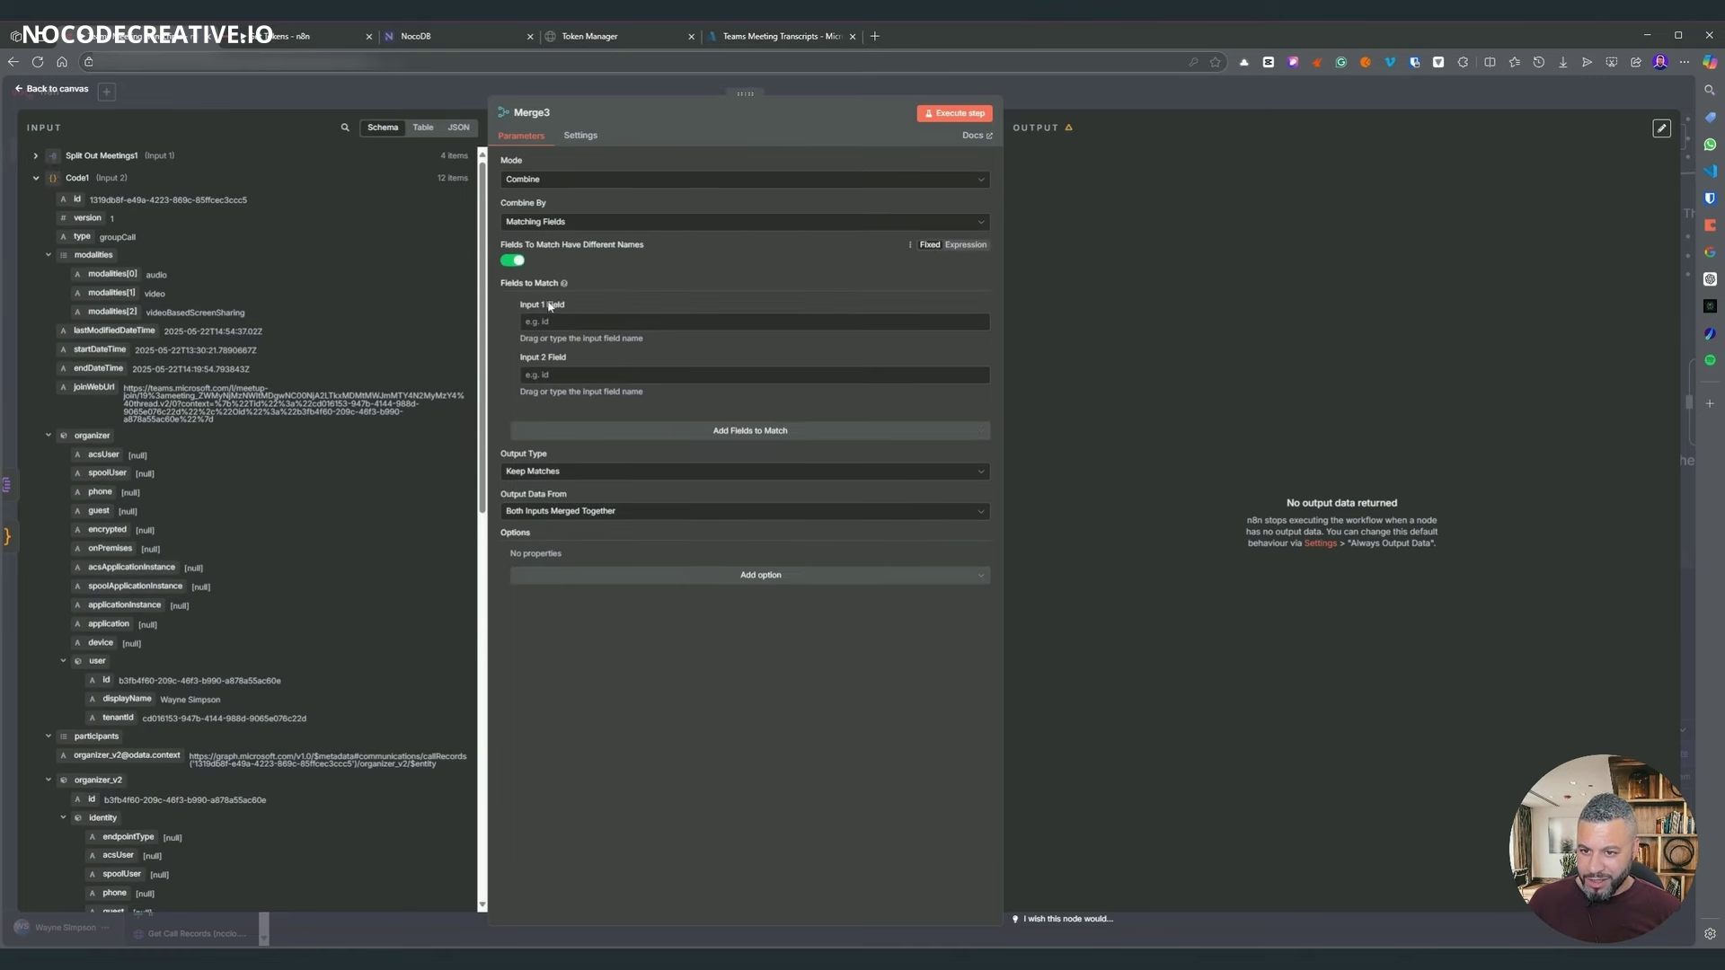
click(31, 156)
drag(79, 258, 655, 322)
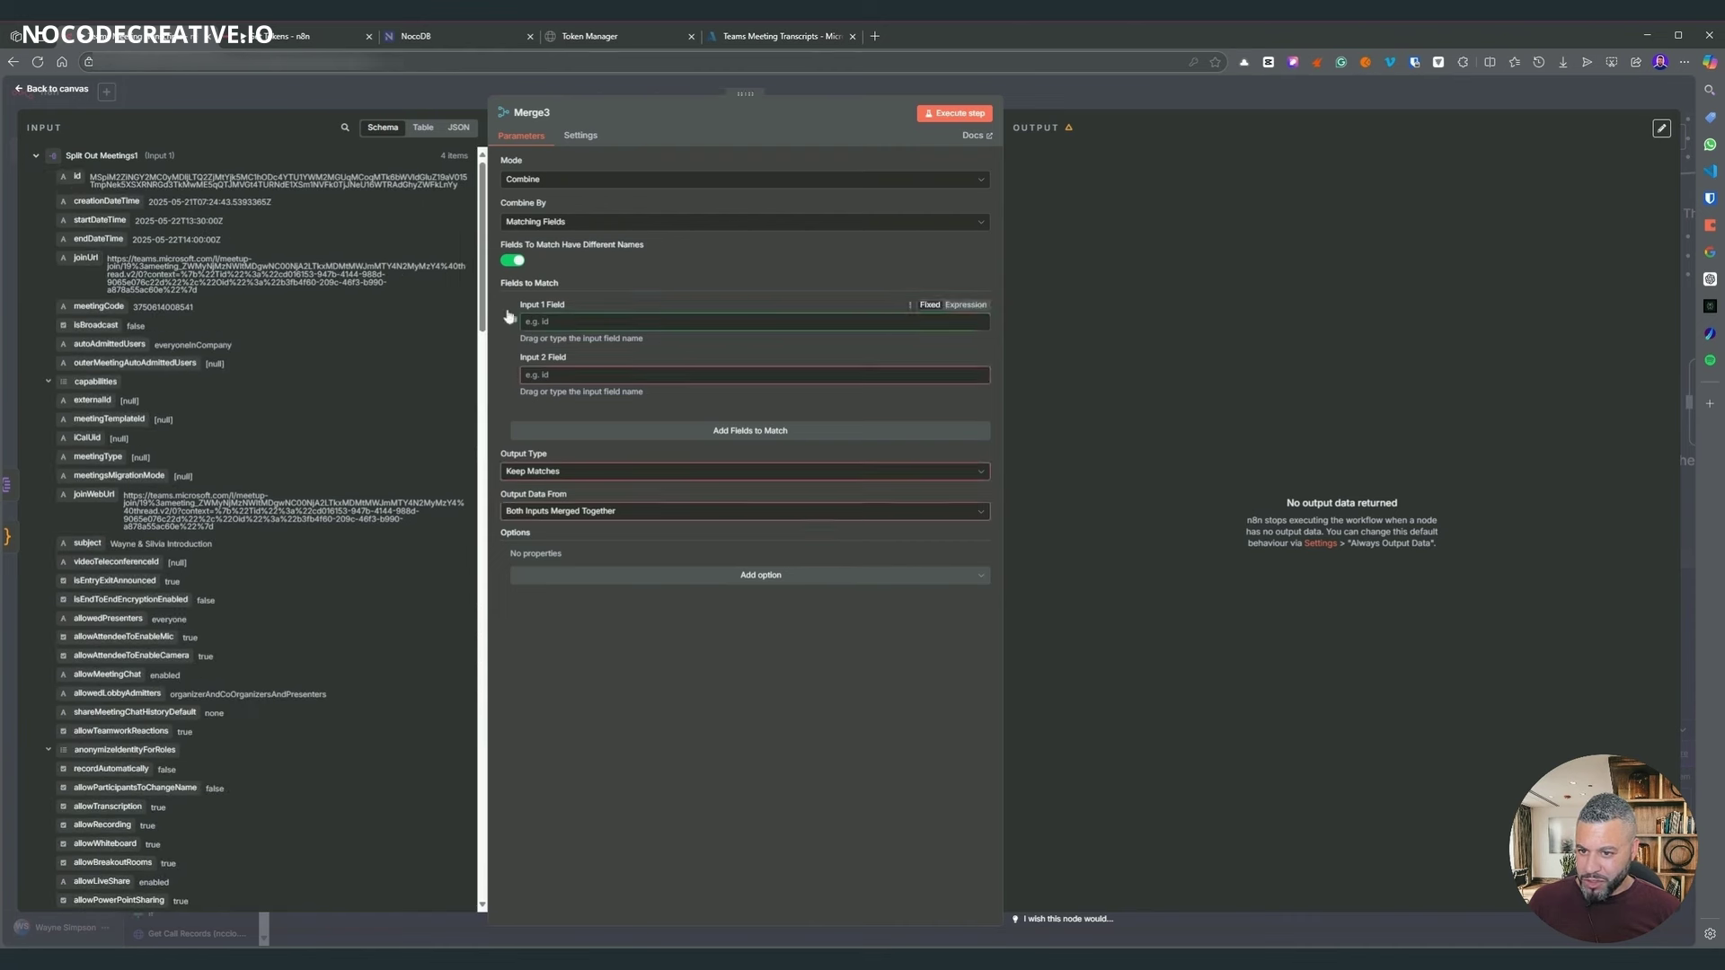
click(34, 157)
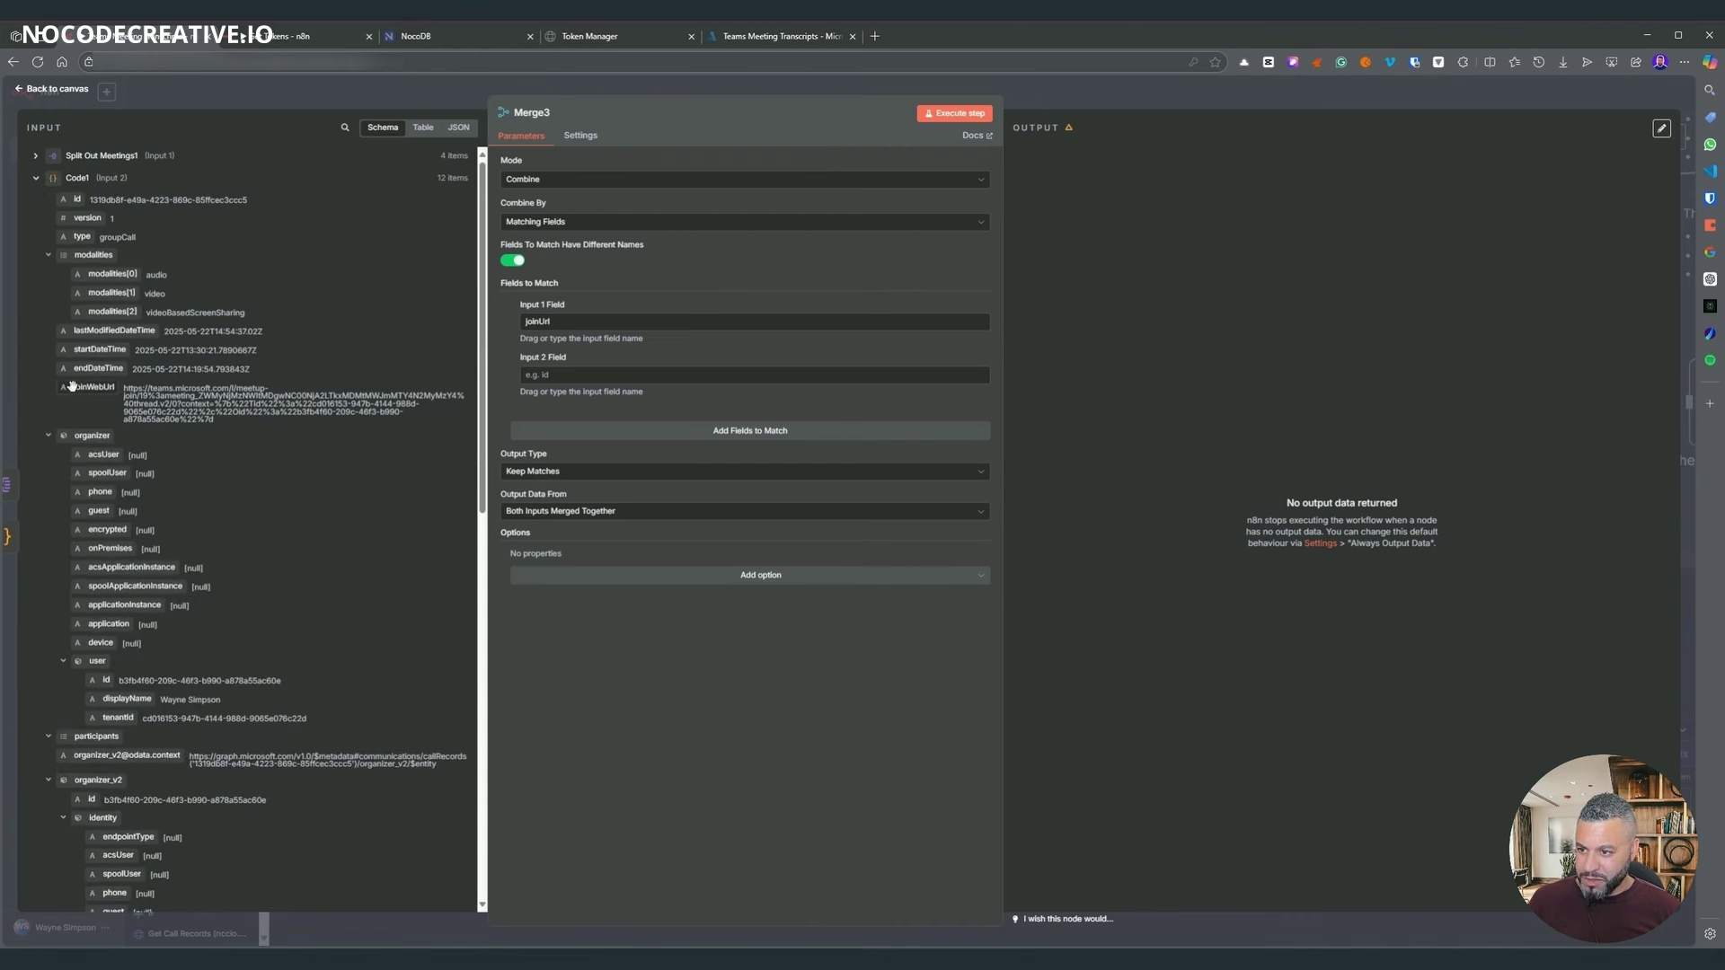
drag(71, 386, 562, 373)
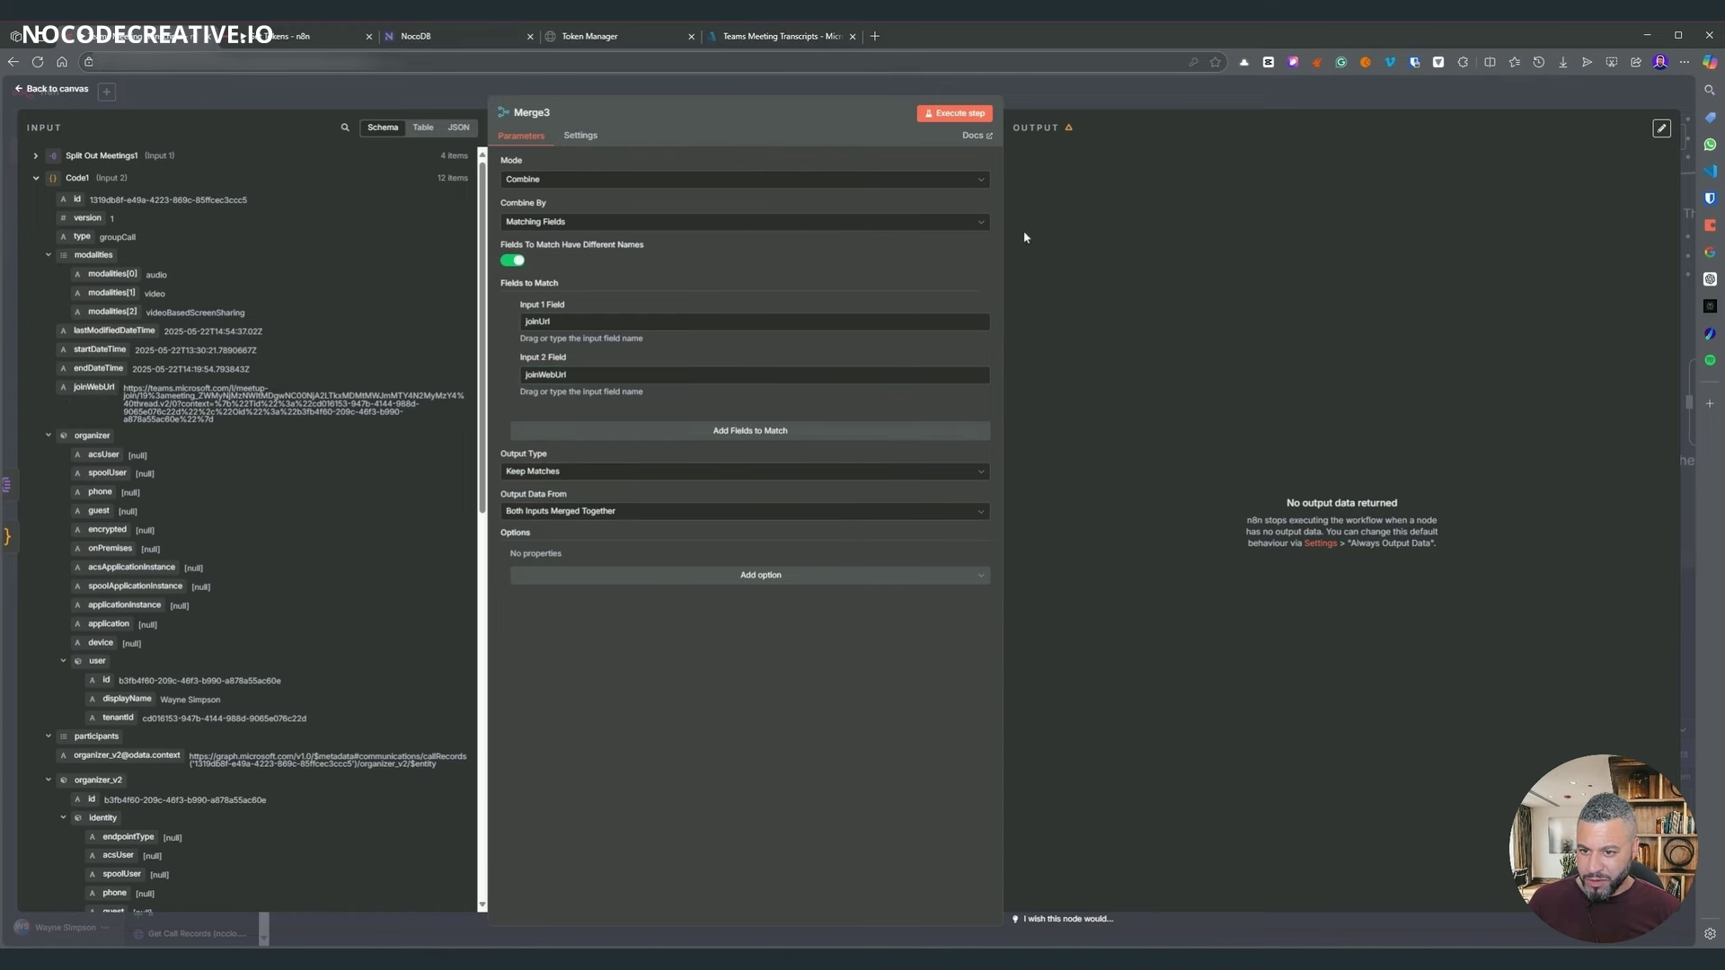
- Run Merge3, search its 4 merged items for the organizer, and move it back before Remove Duplicates
click(954, 112)
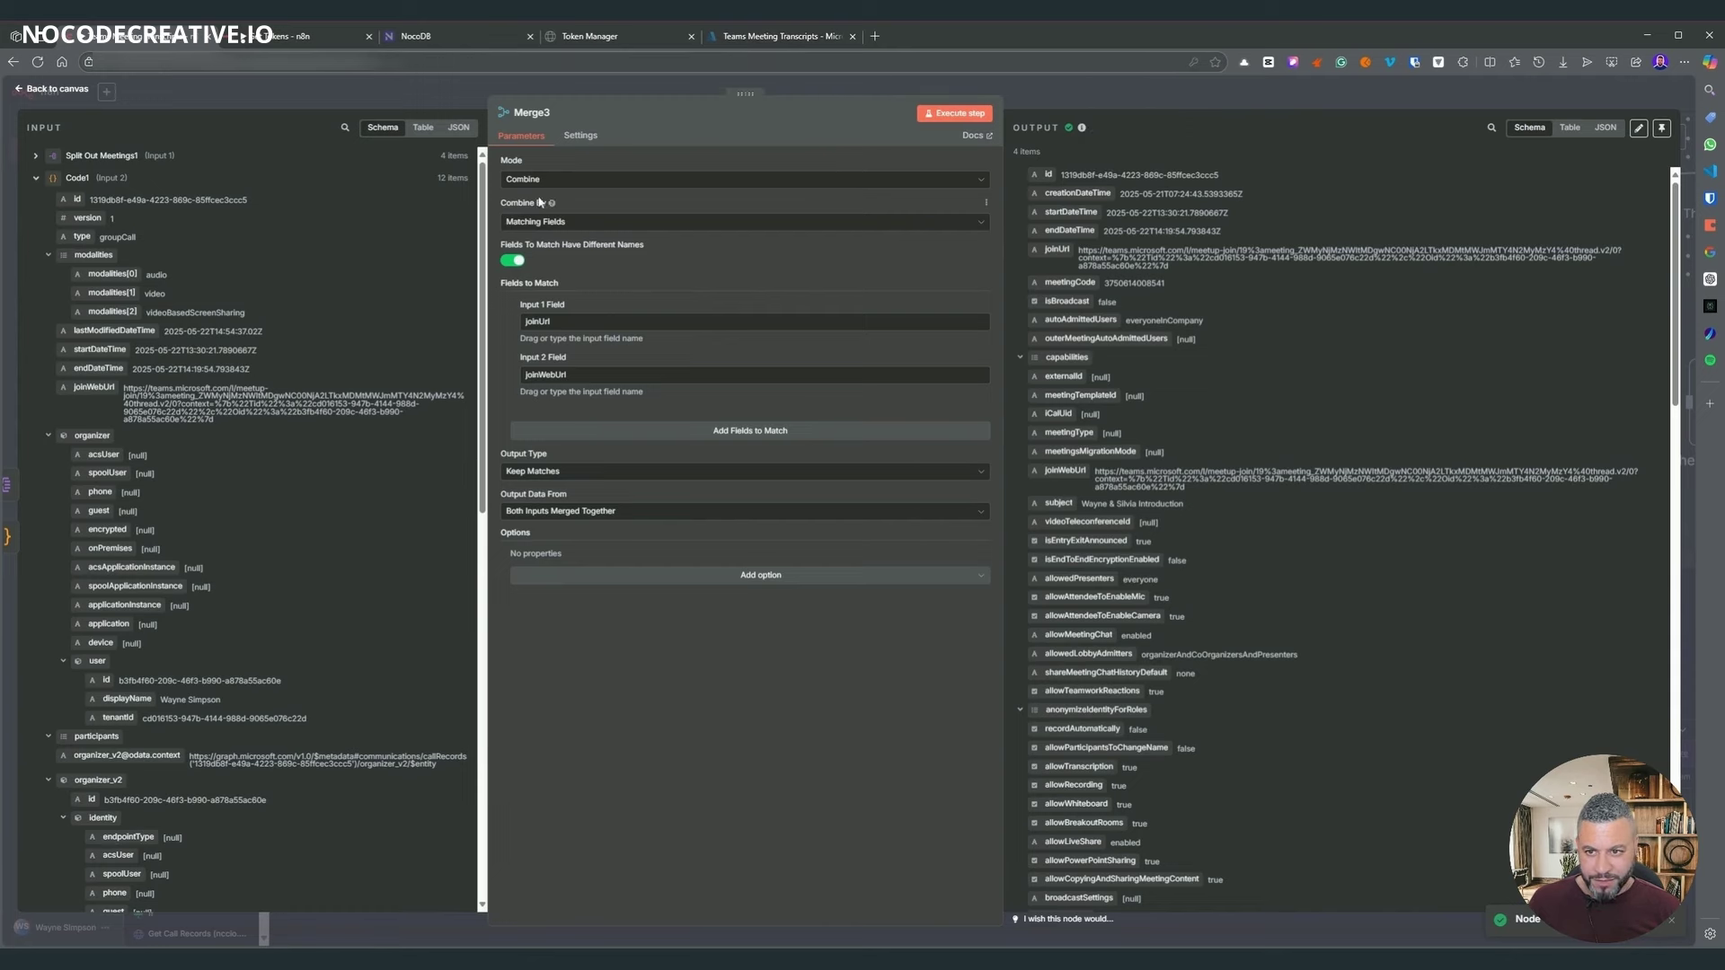
scroll(1299, 286, down, 5)
scroll(1299, 285, up, 5)
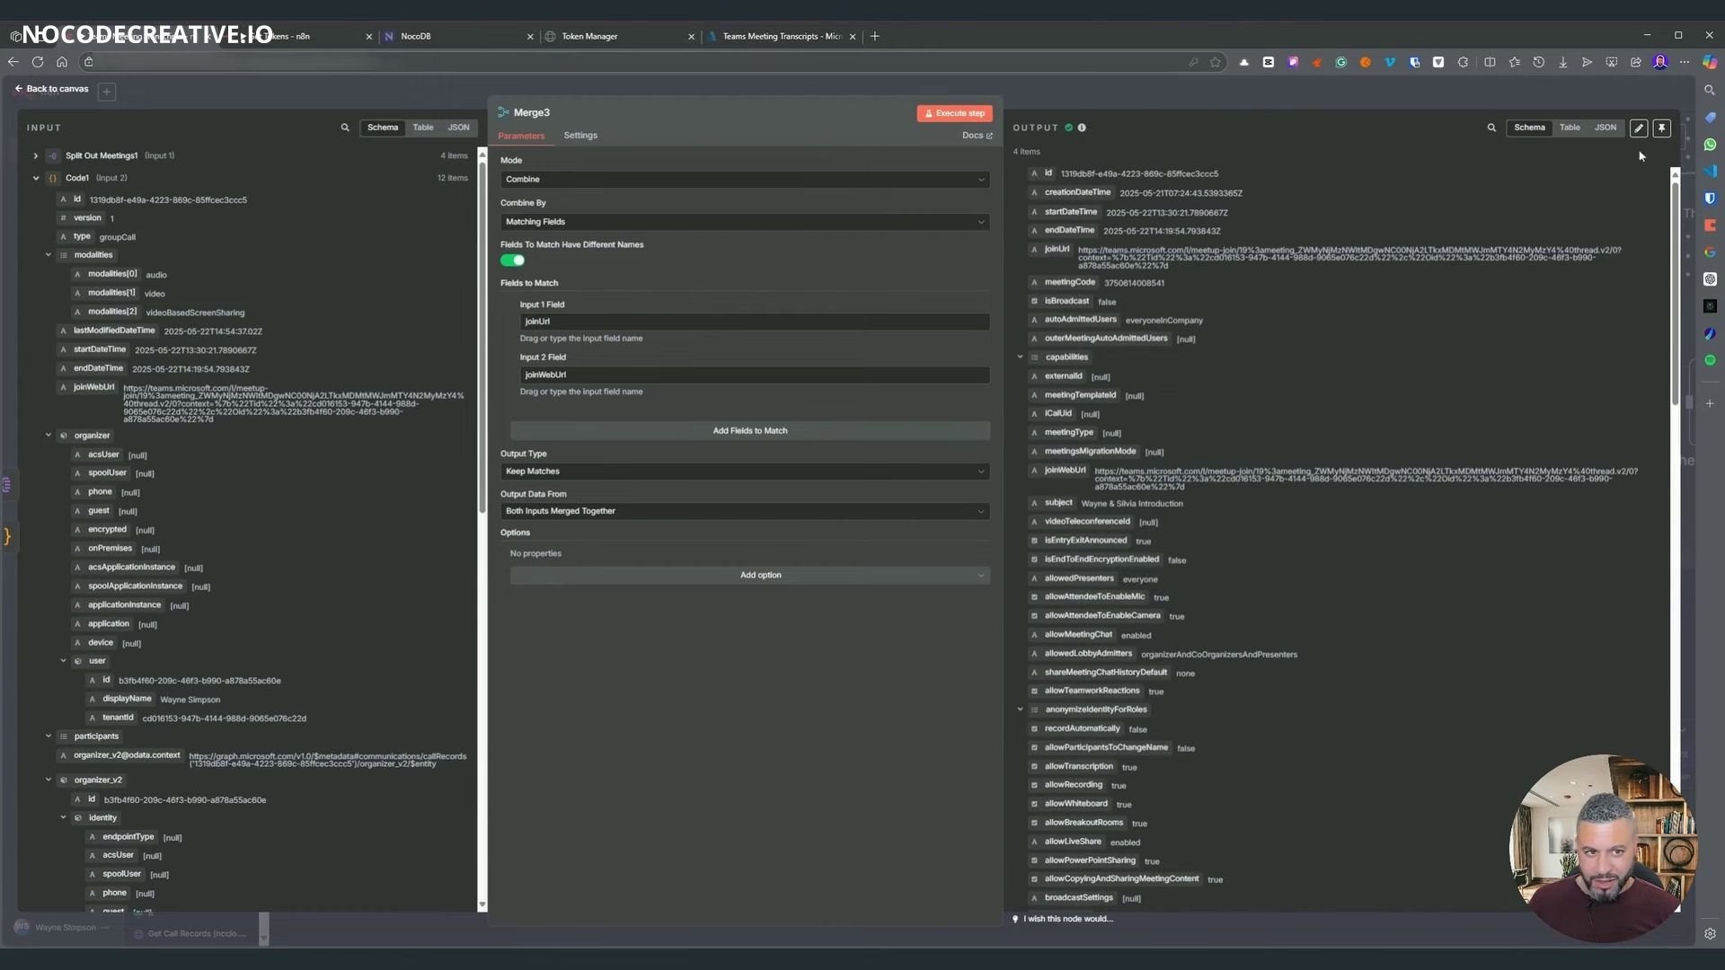
click(1491, 128)
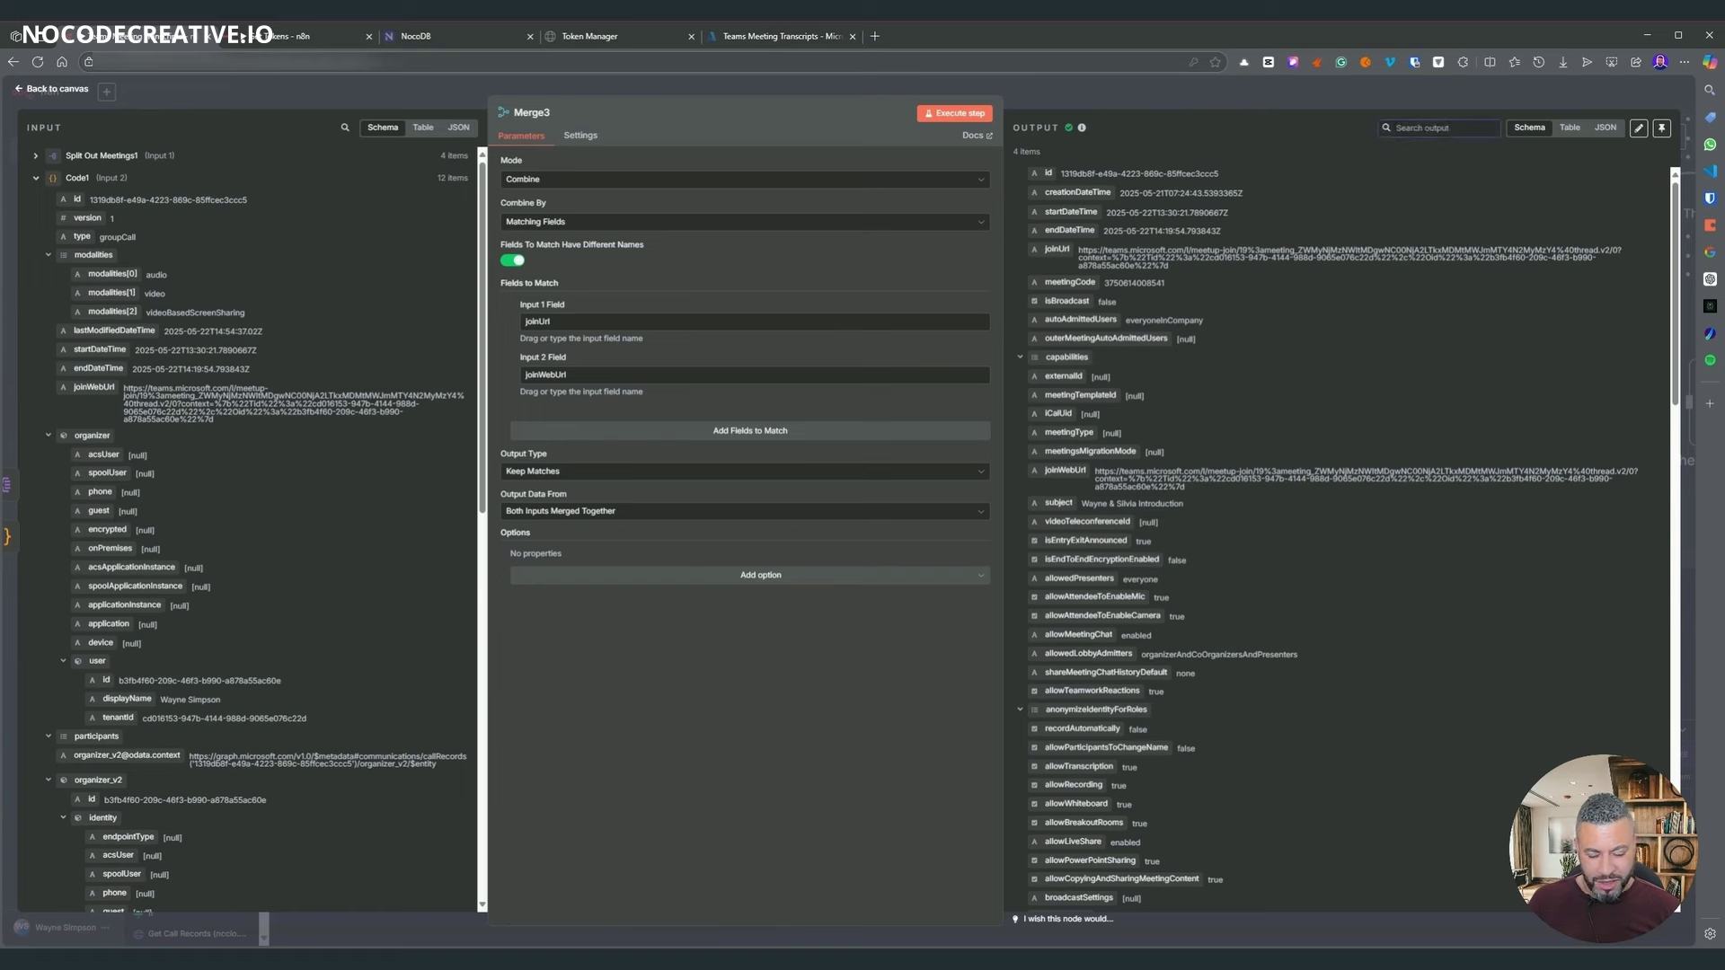
text(wayne)
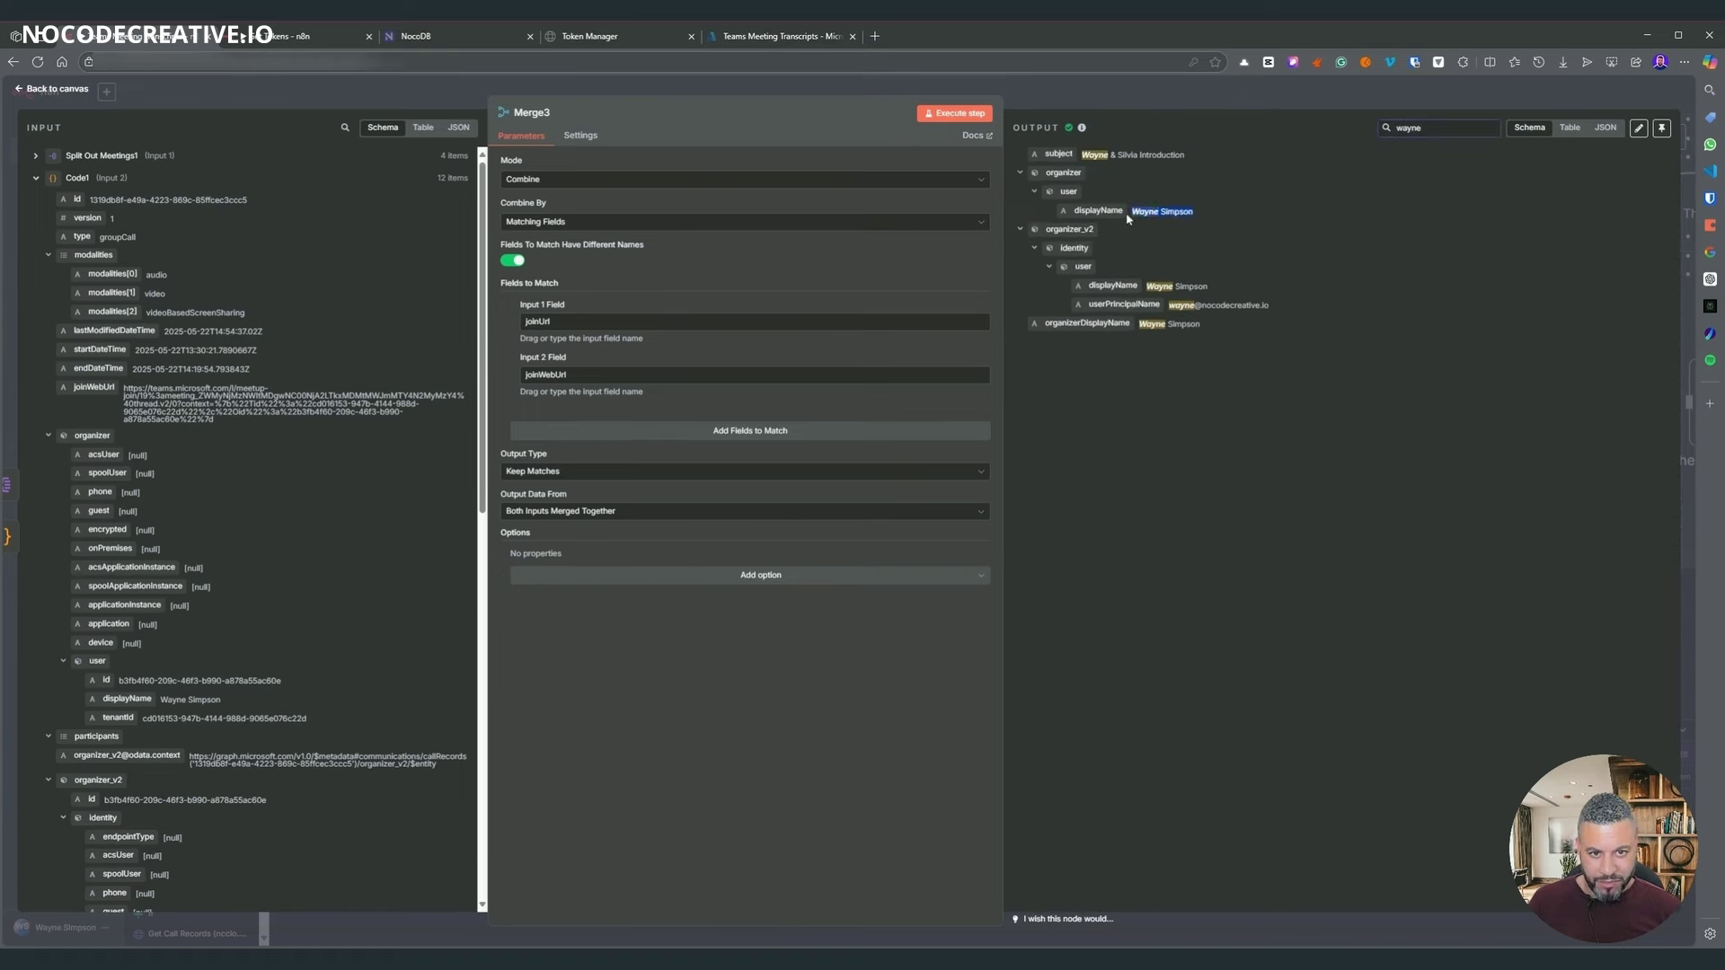
key(Escape)
drag(1177, 546, 1181, 431)
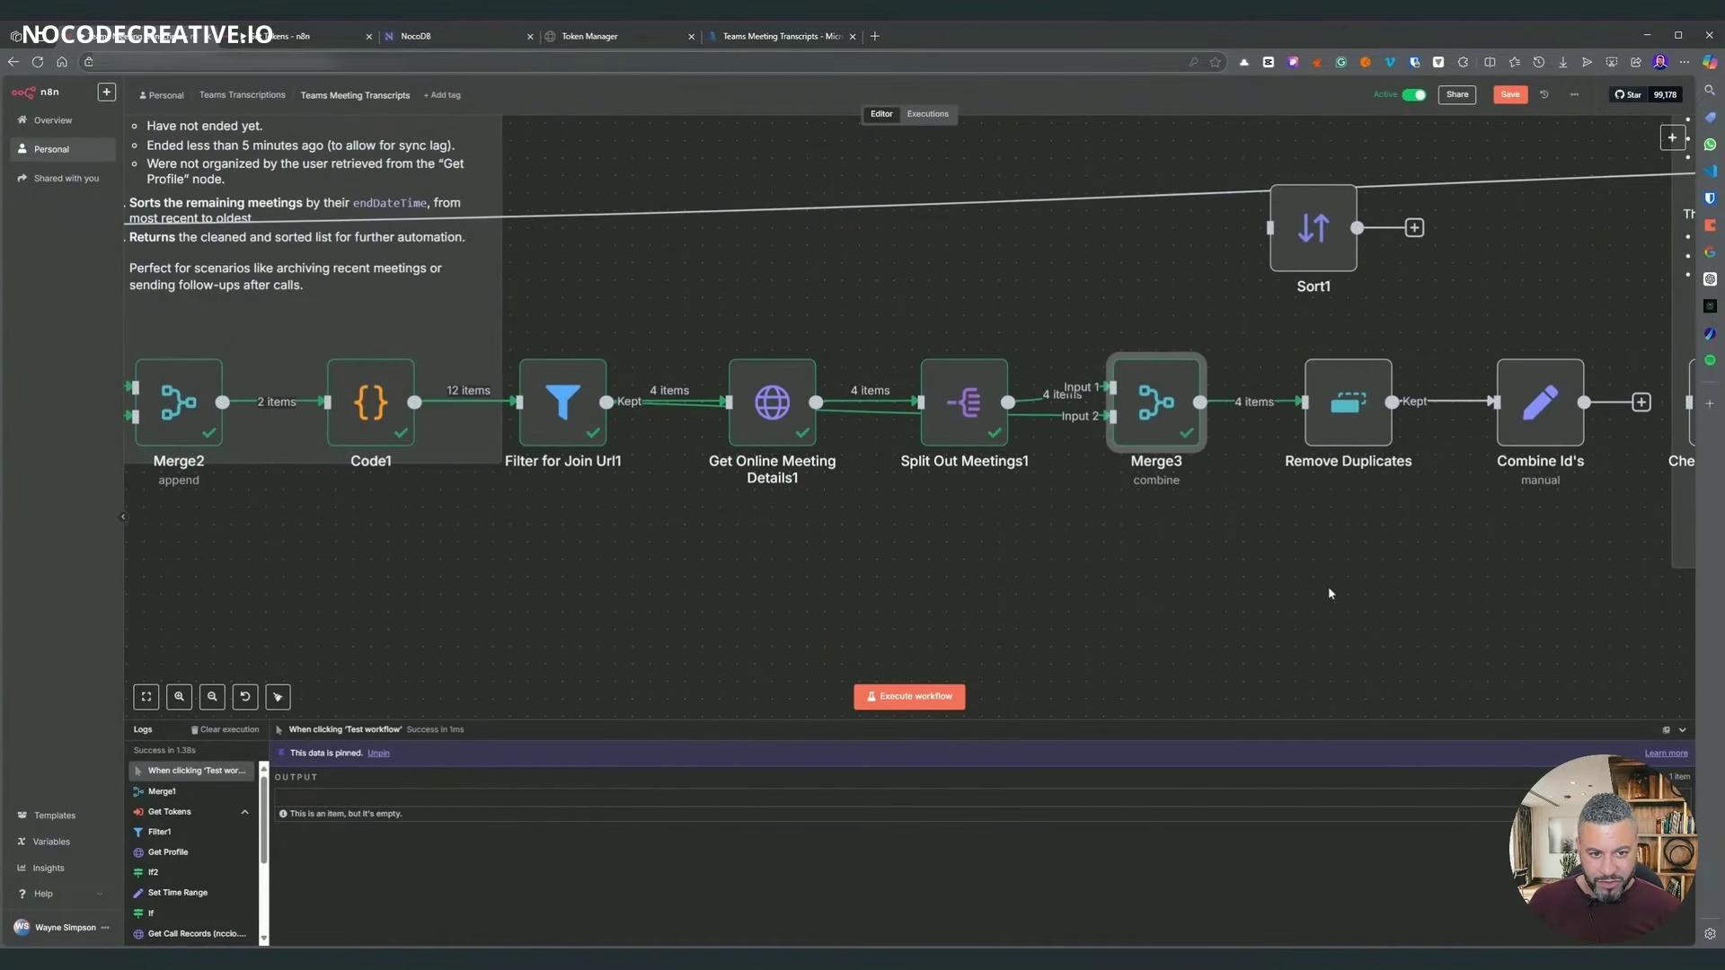
- Connect Combine Id's to Check if Processed and run Combine Id's with its upstream nodes
scroll(1327, 586, right, 10)
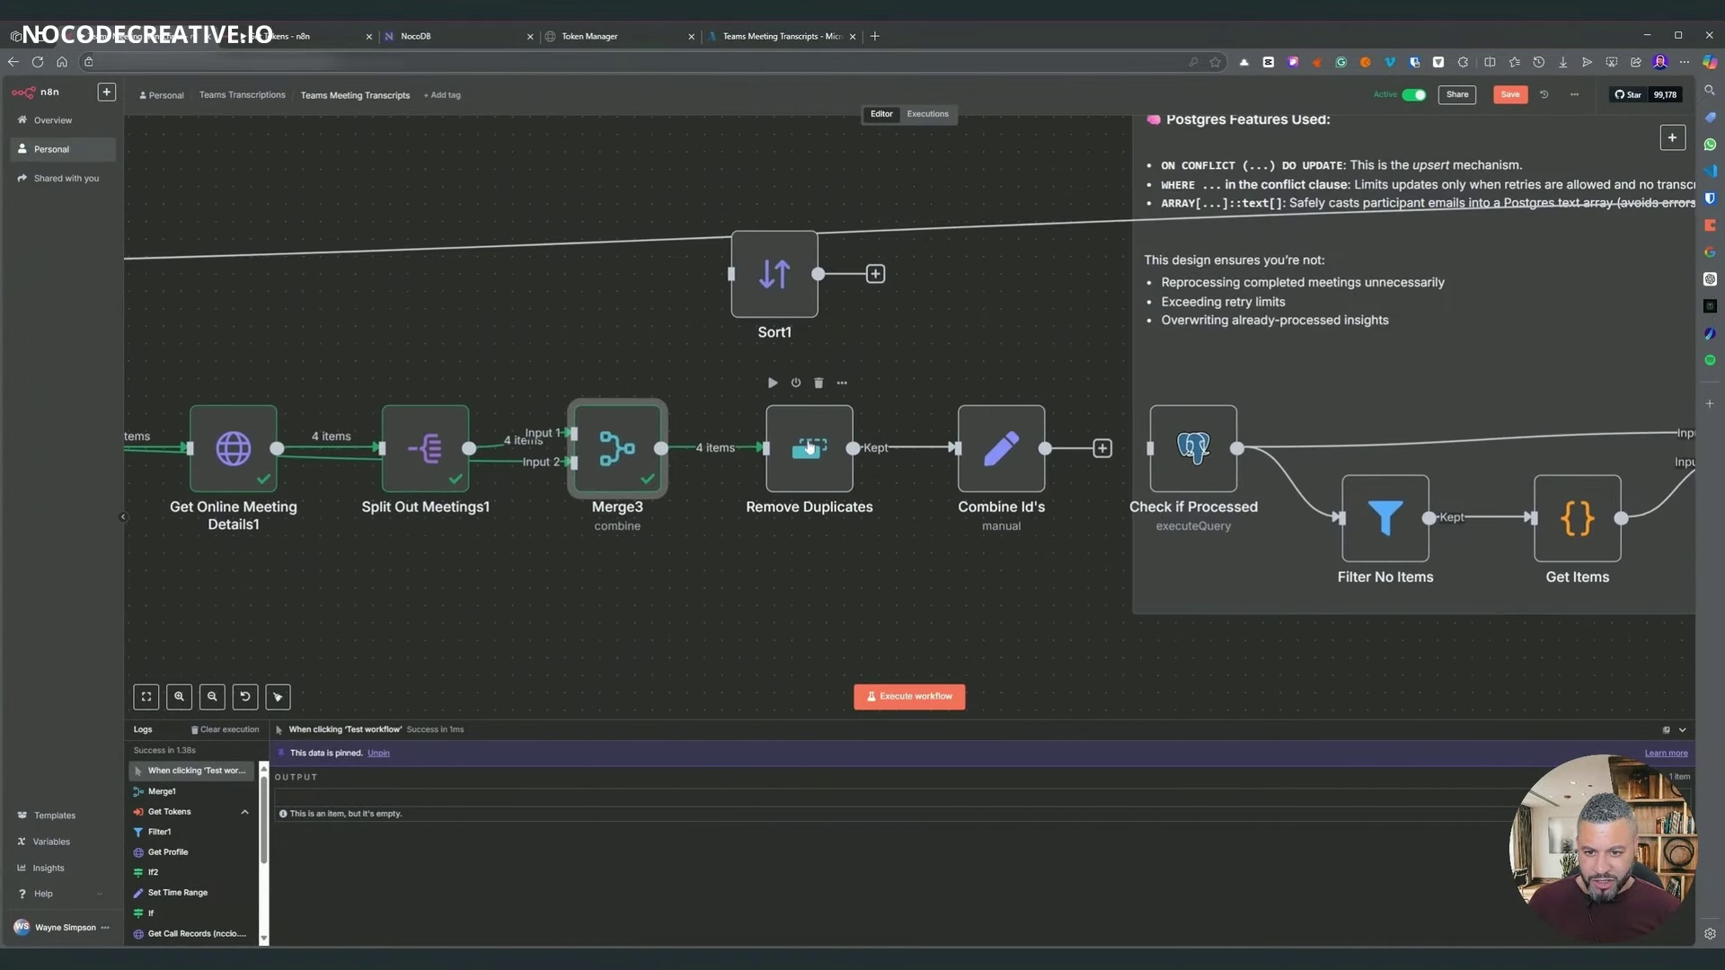
double_click(796, 449)
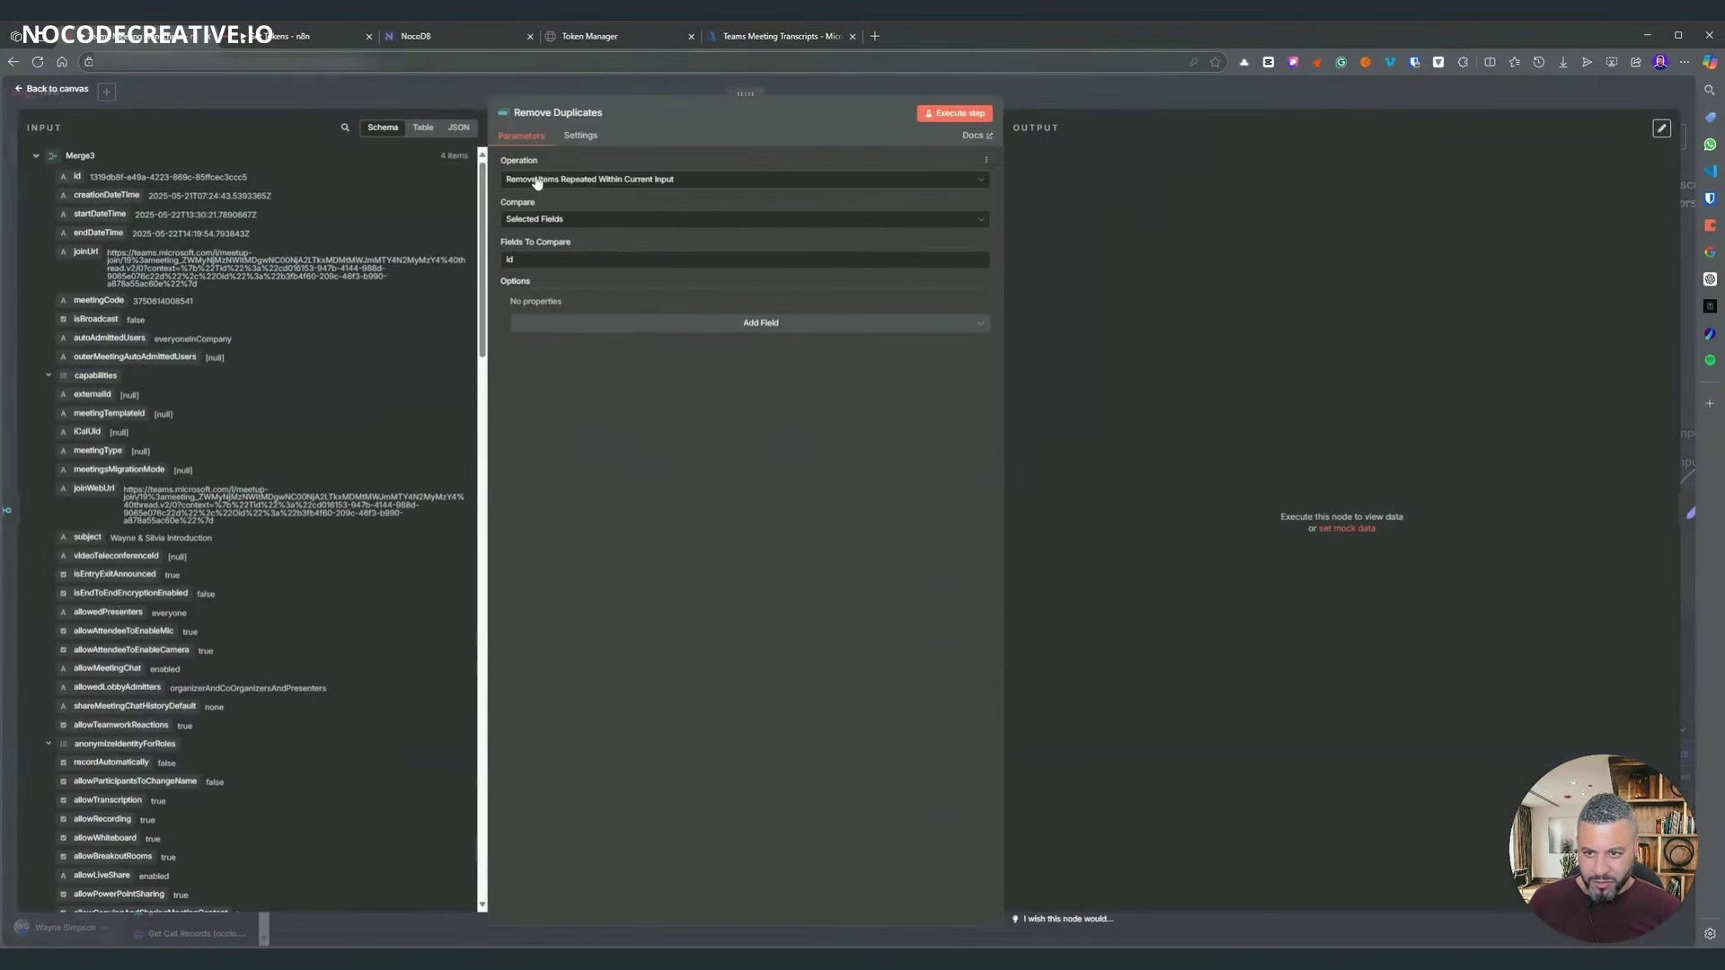
click(1097, 98)
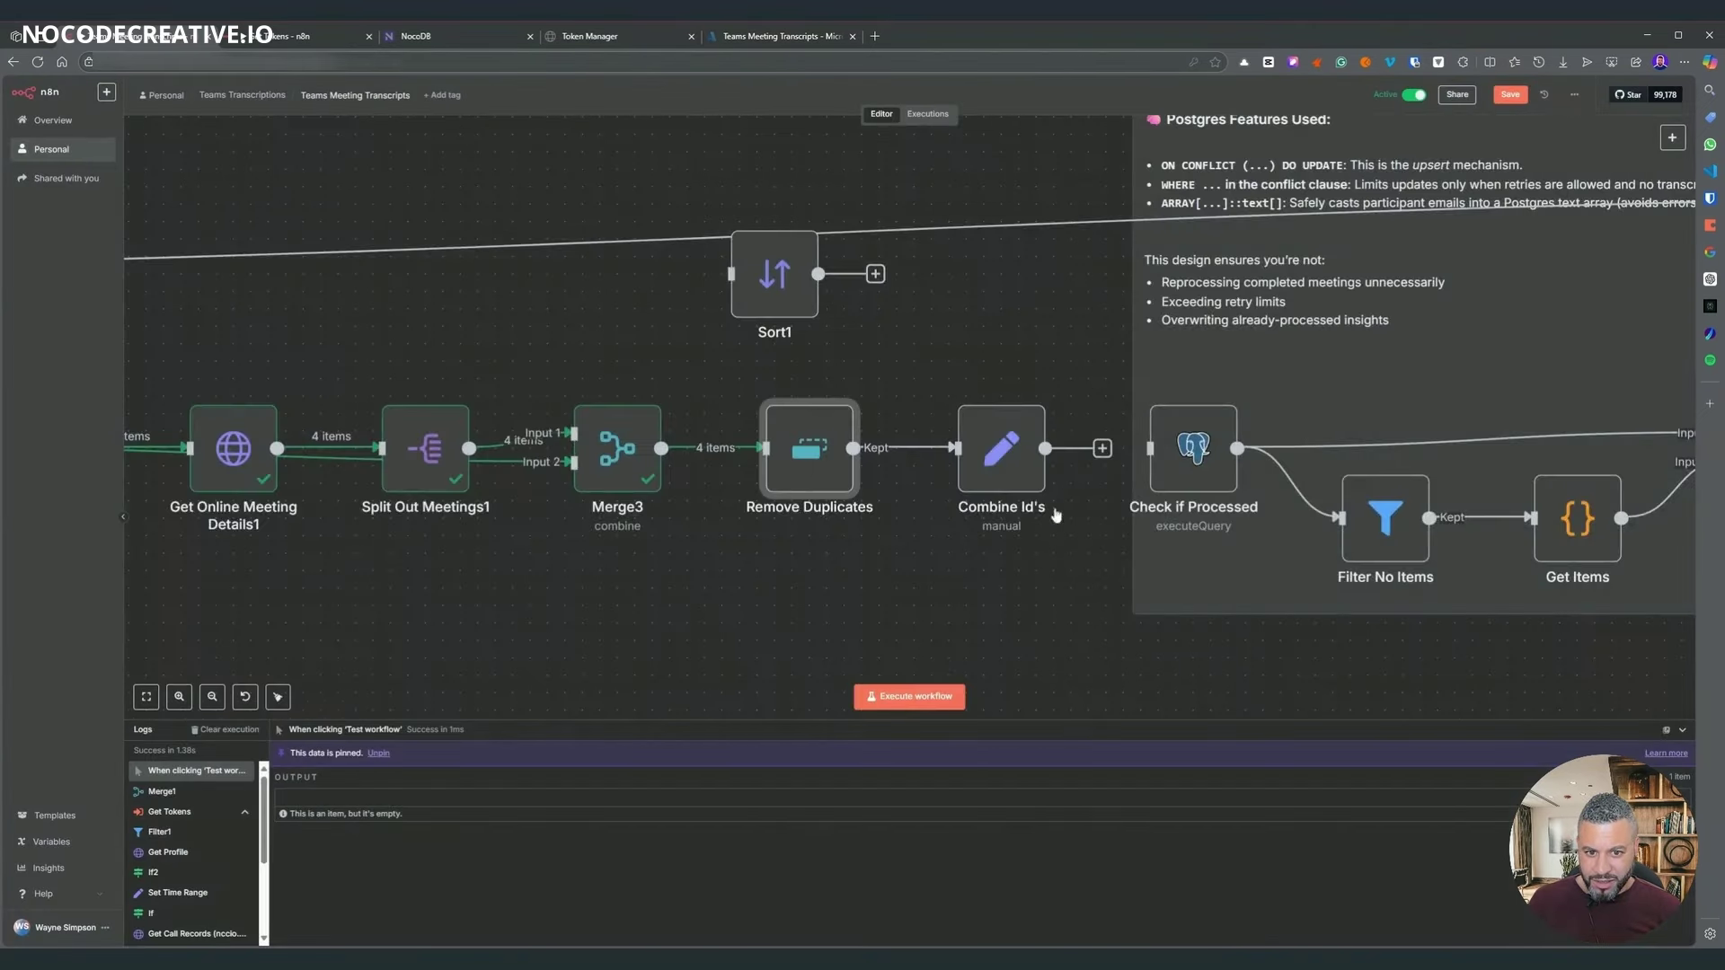
scroll(791, 532, right, 4)
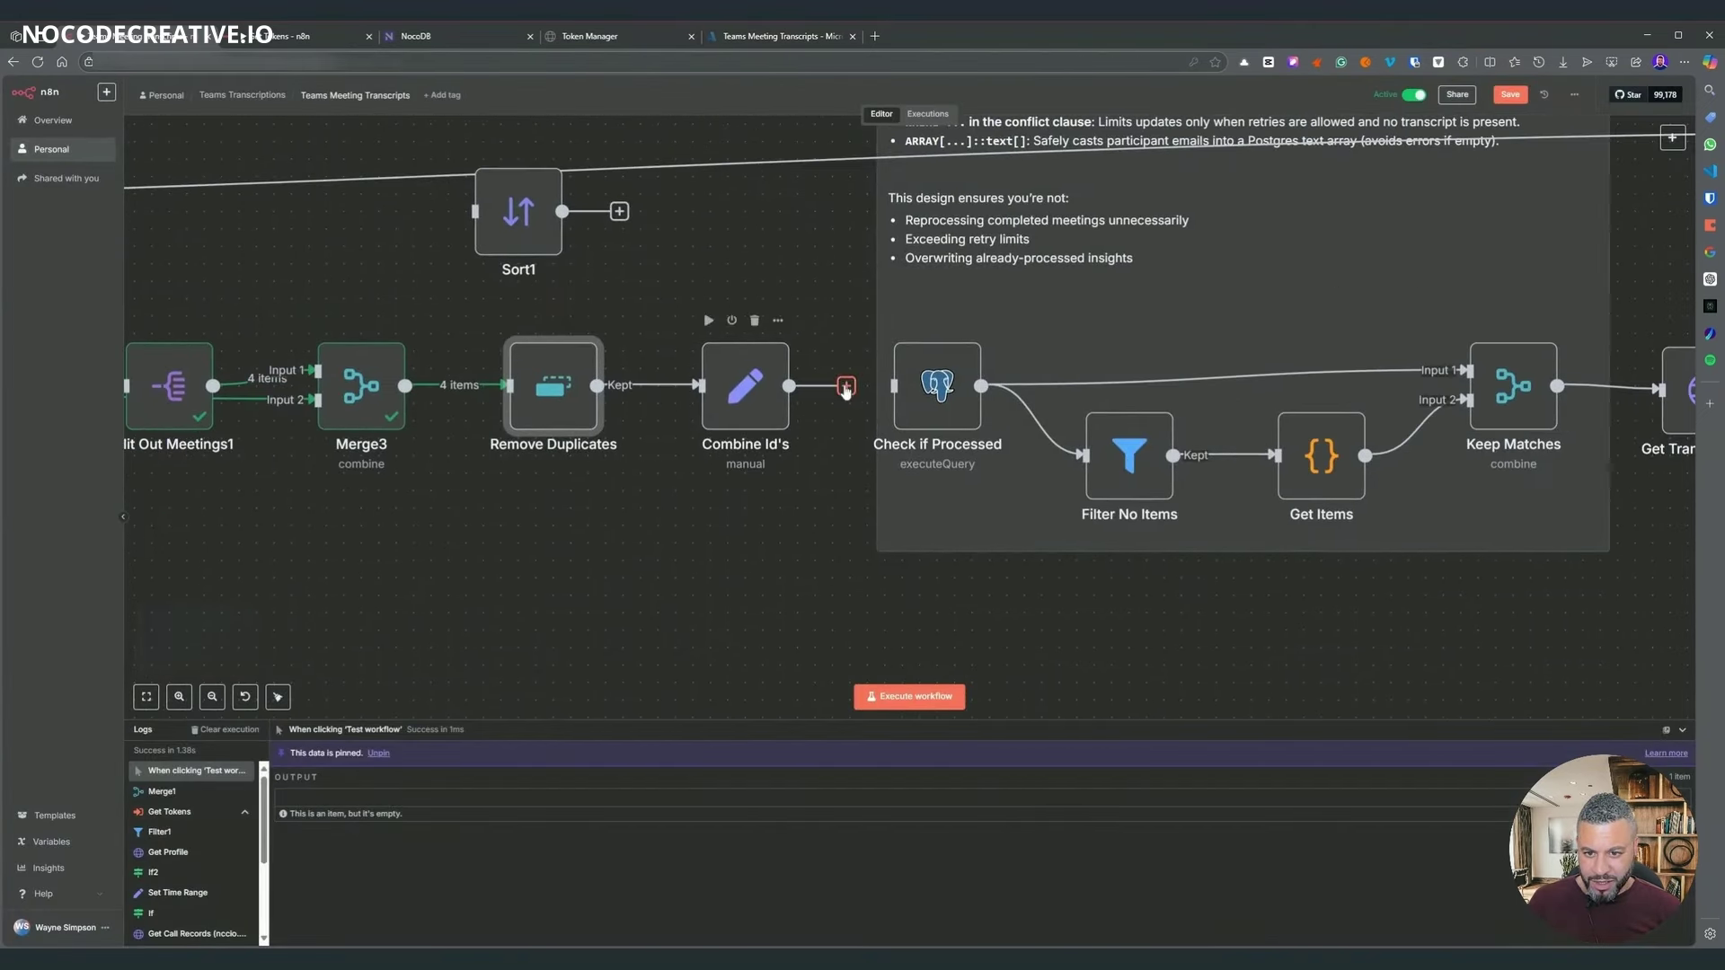
drag(846, 386, 890, 388)
right_click(766, 399)
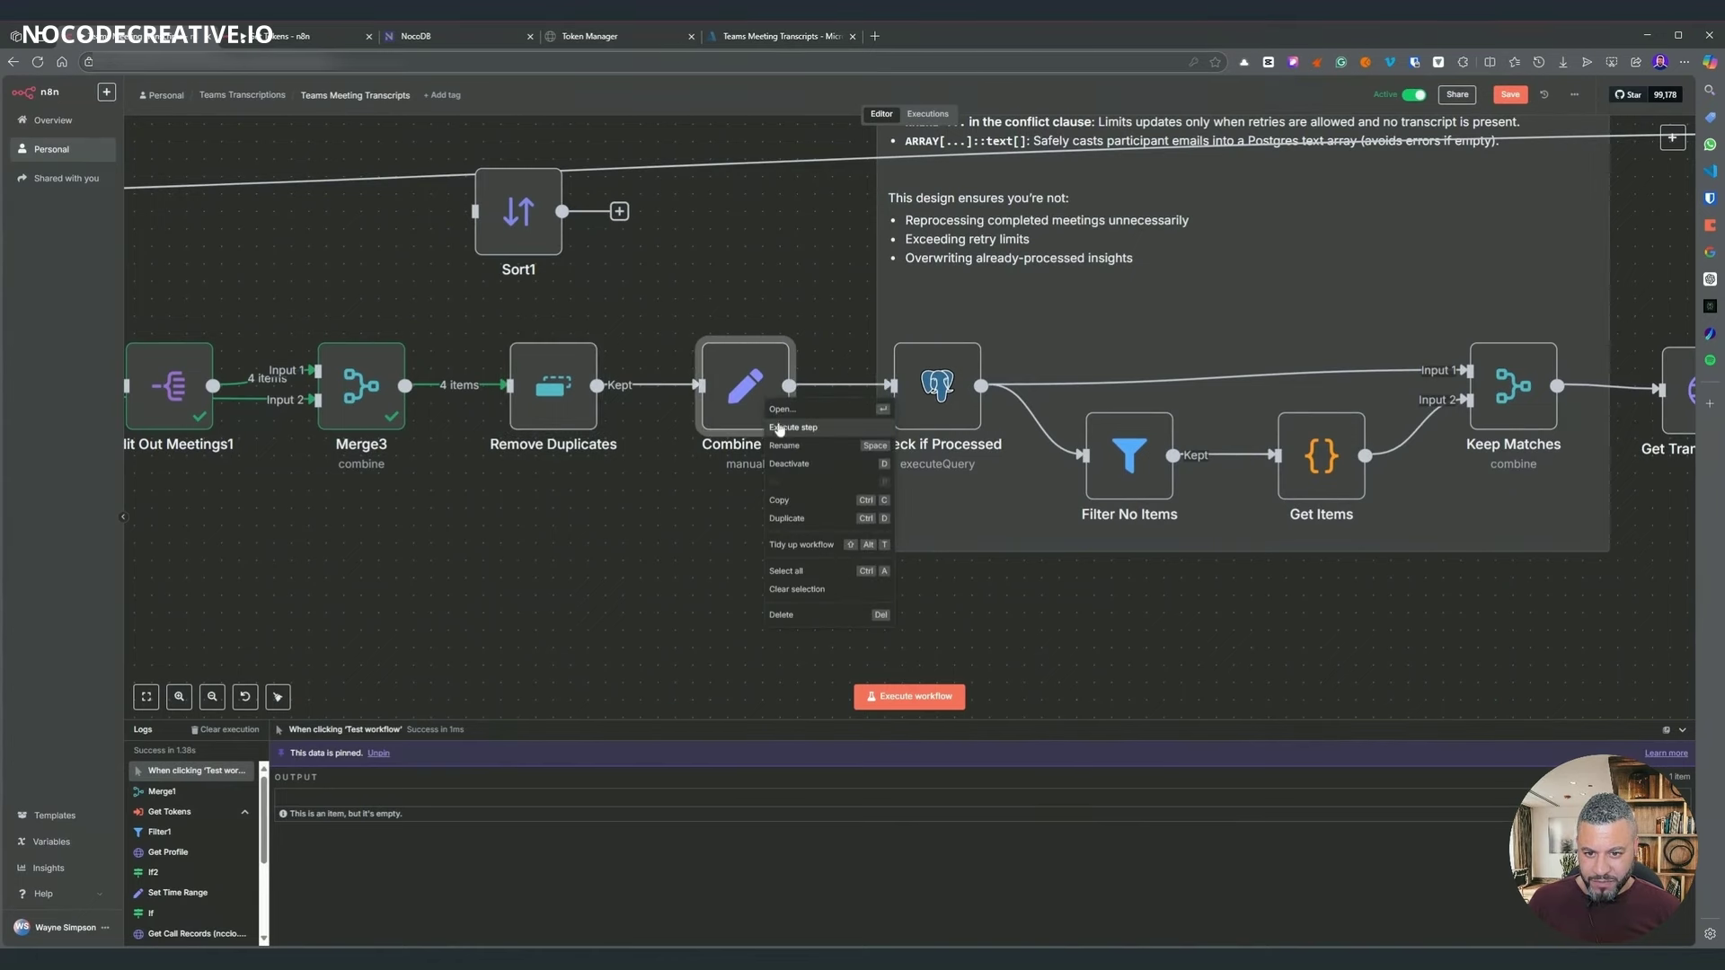
key(Return)
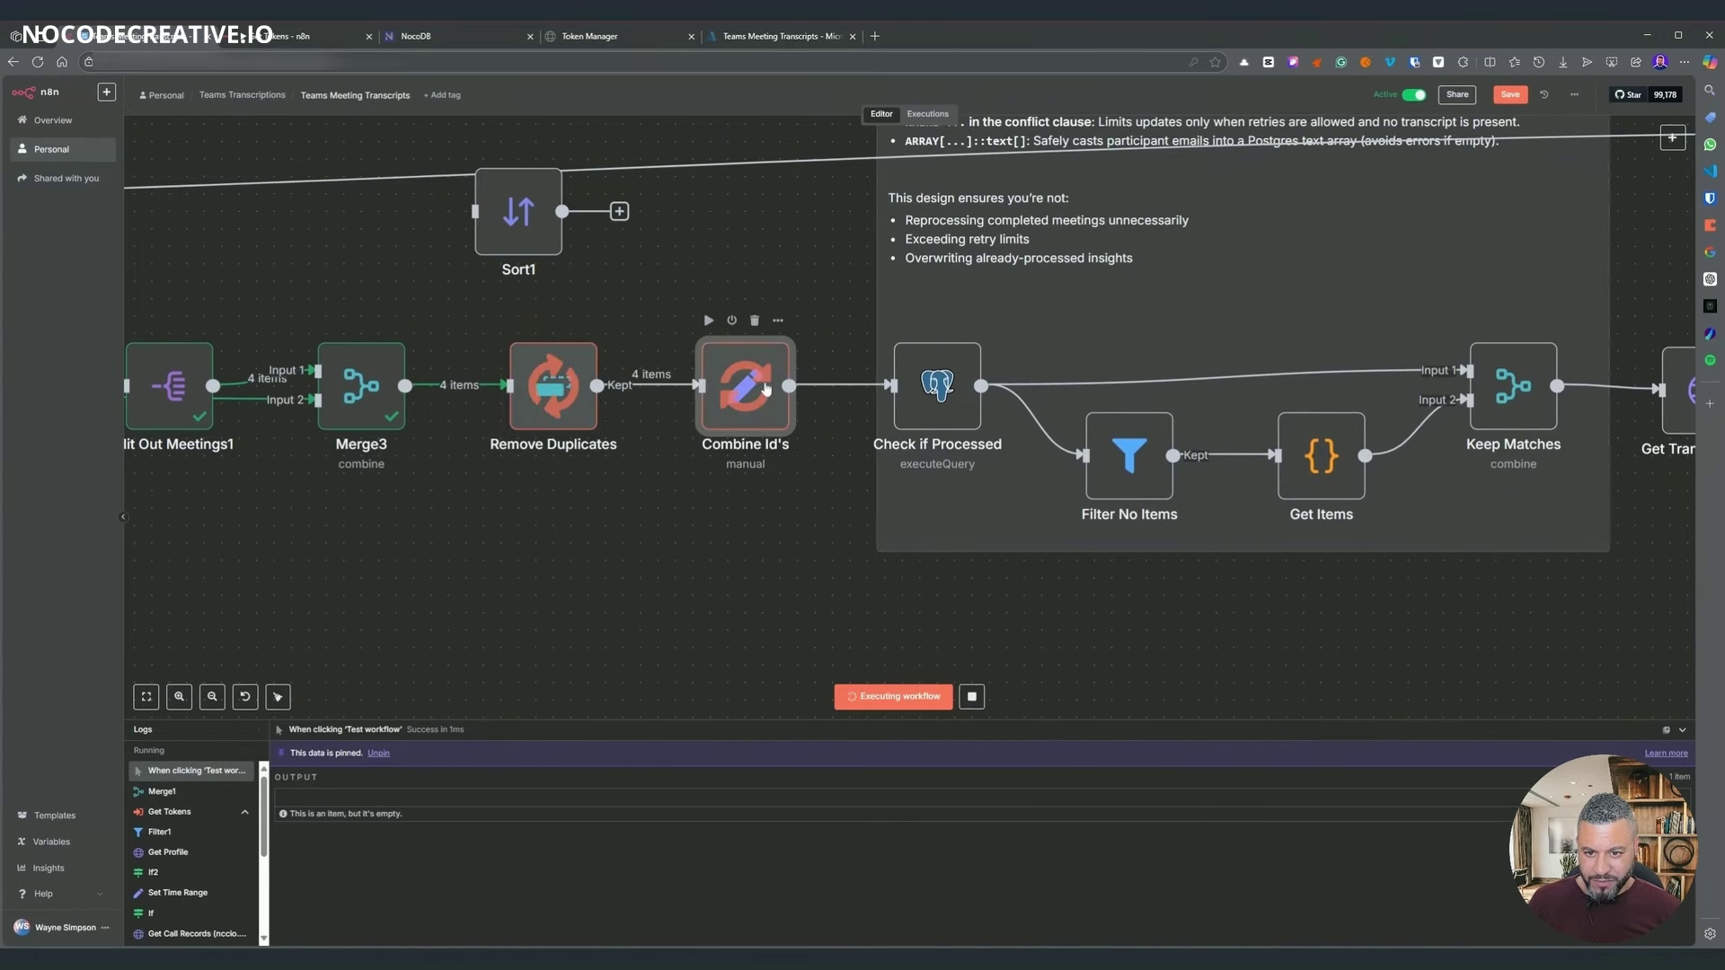
- Review the Check if Processed settings, then open Merge3's settings
double_click(909, 373)
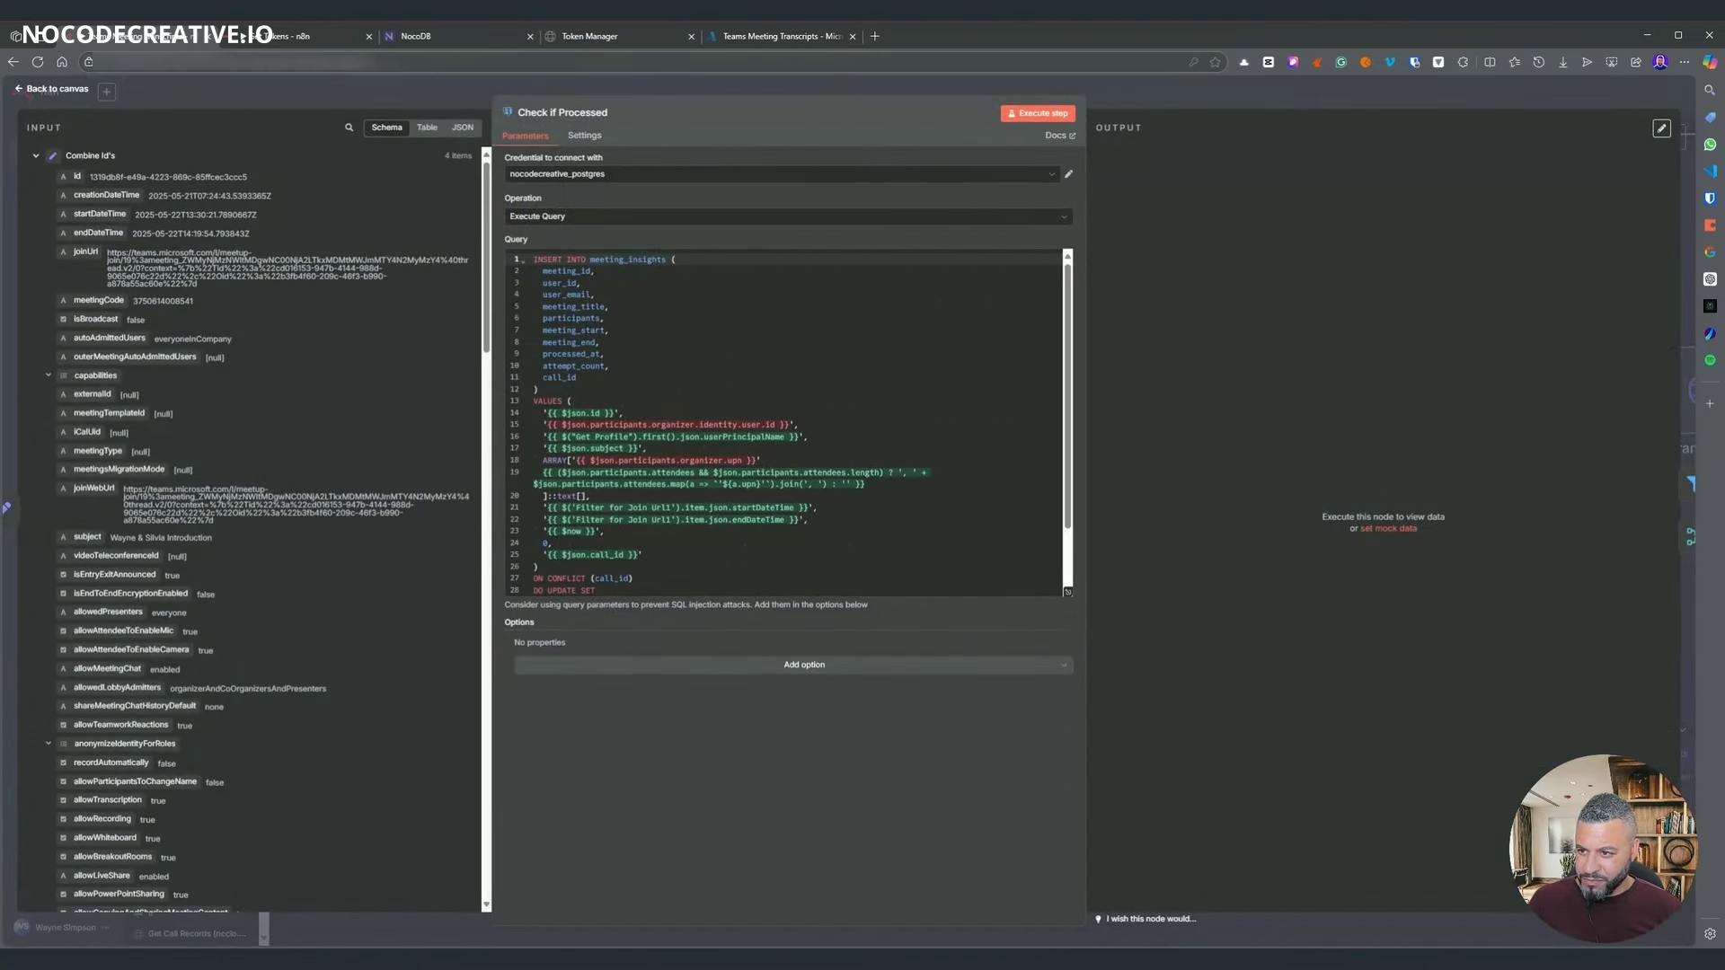
scroll(260, 539, down, 10)
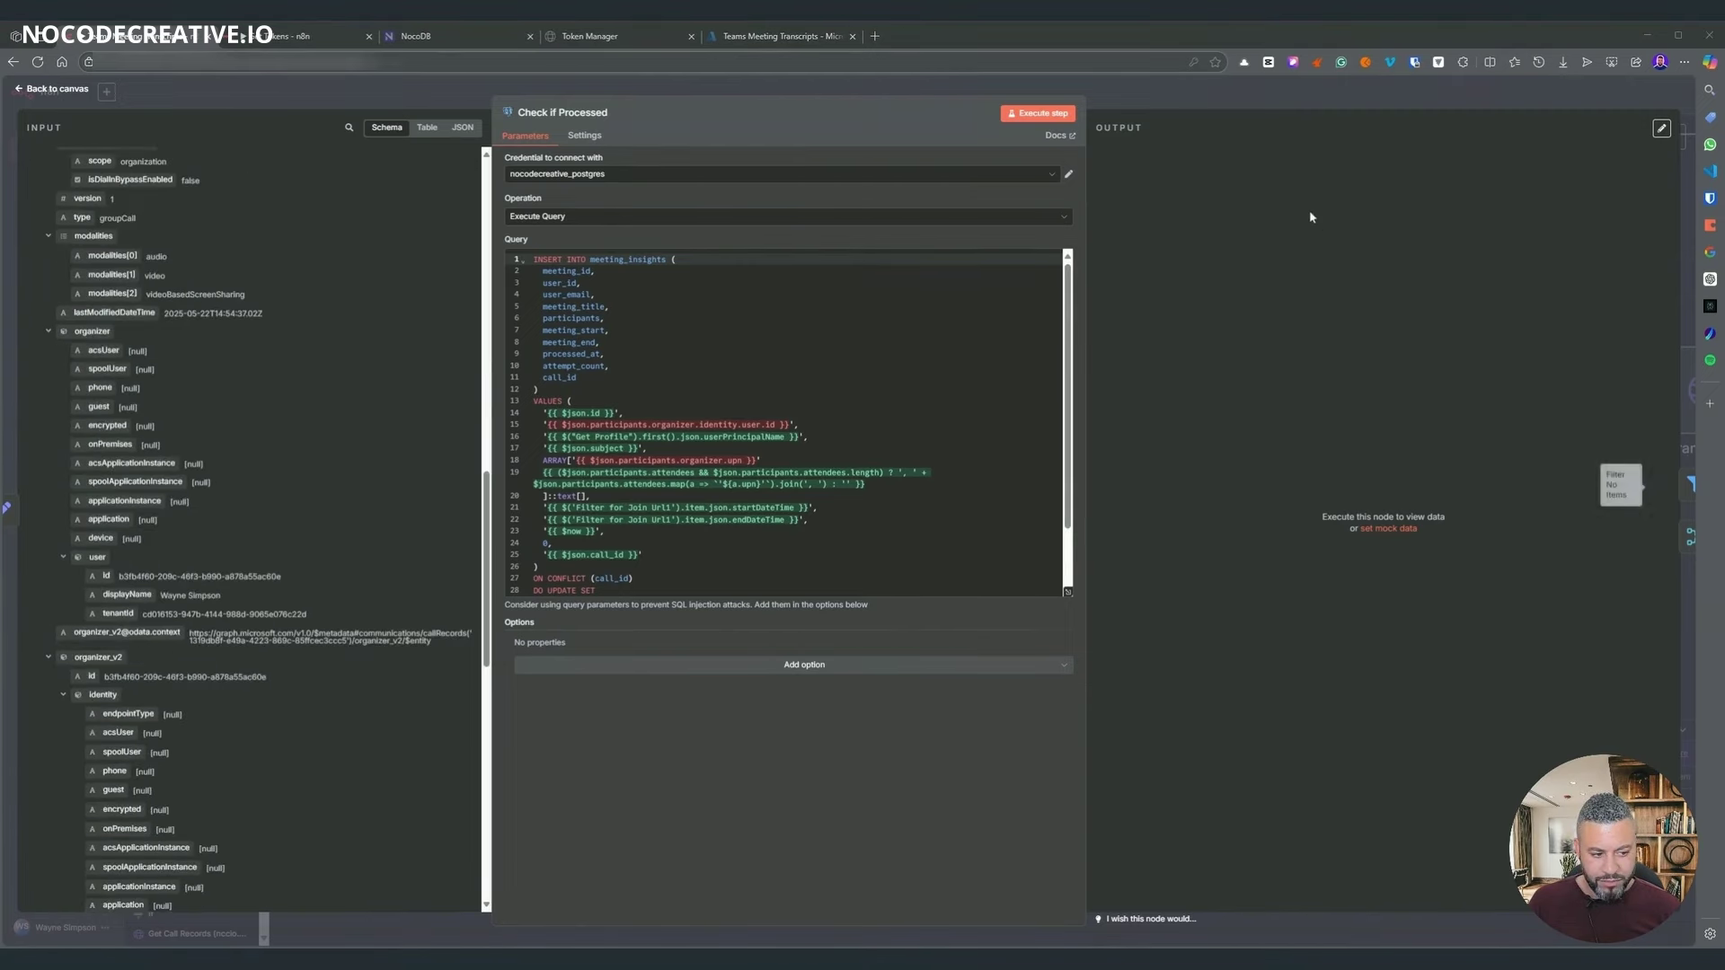
key(Escape)
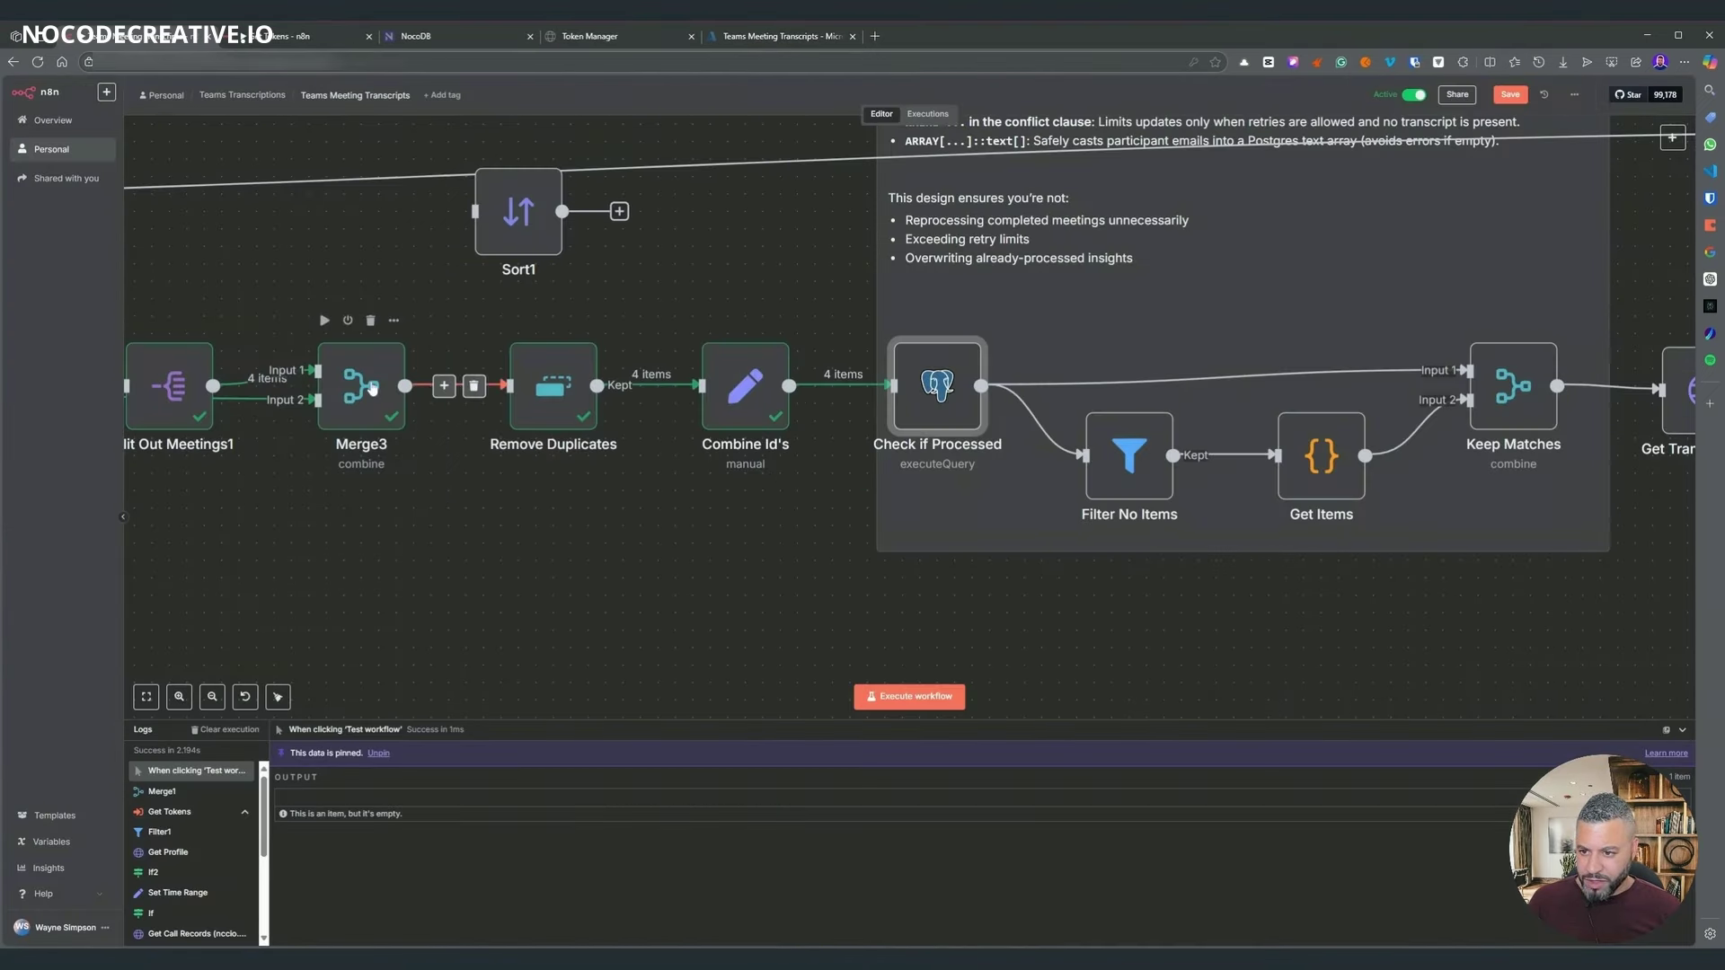
double_click(372, 388)
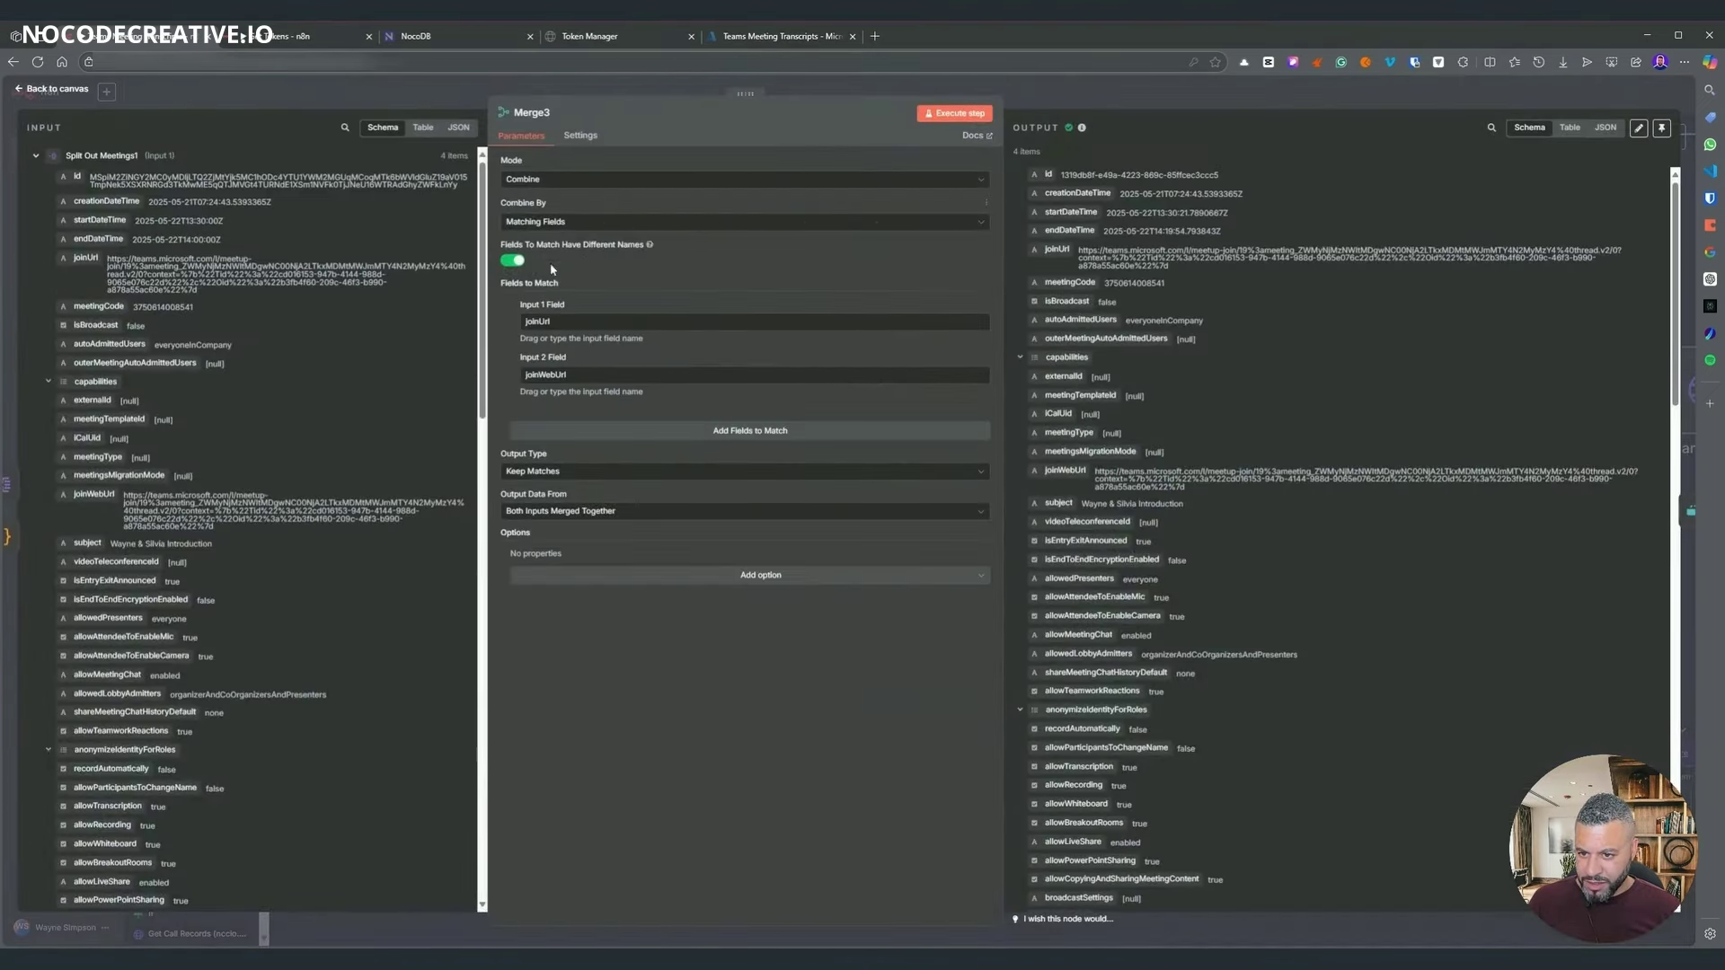
- Keep Merge3's Keep Matches output and add Clash Handling: Prefer Input 1 Version, Deep Merge
click(557, 512)
click(557, 530)
click(542, 473)
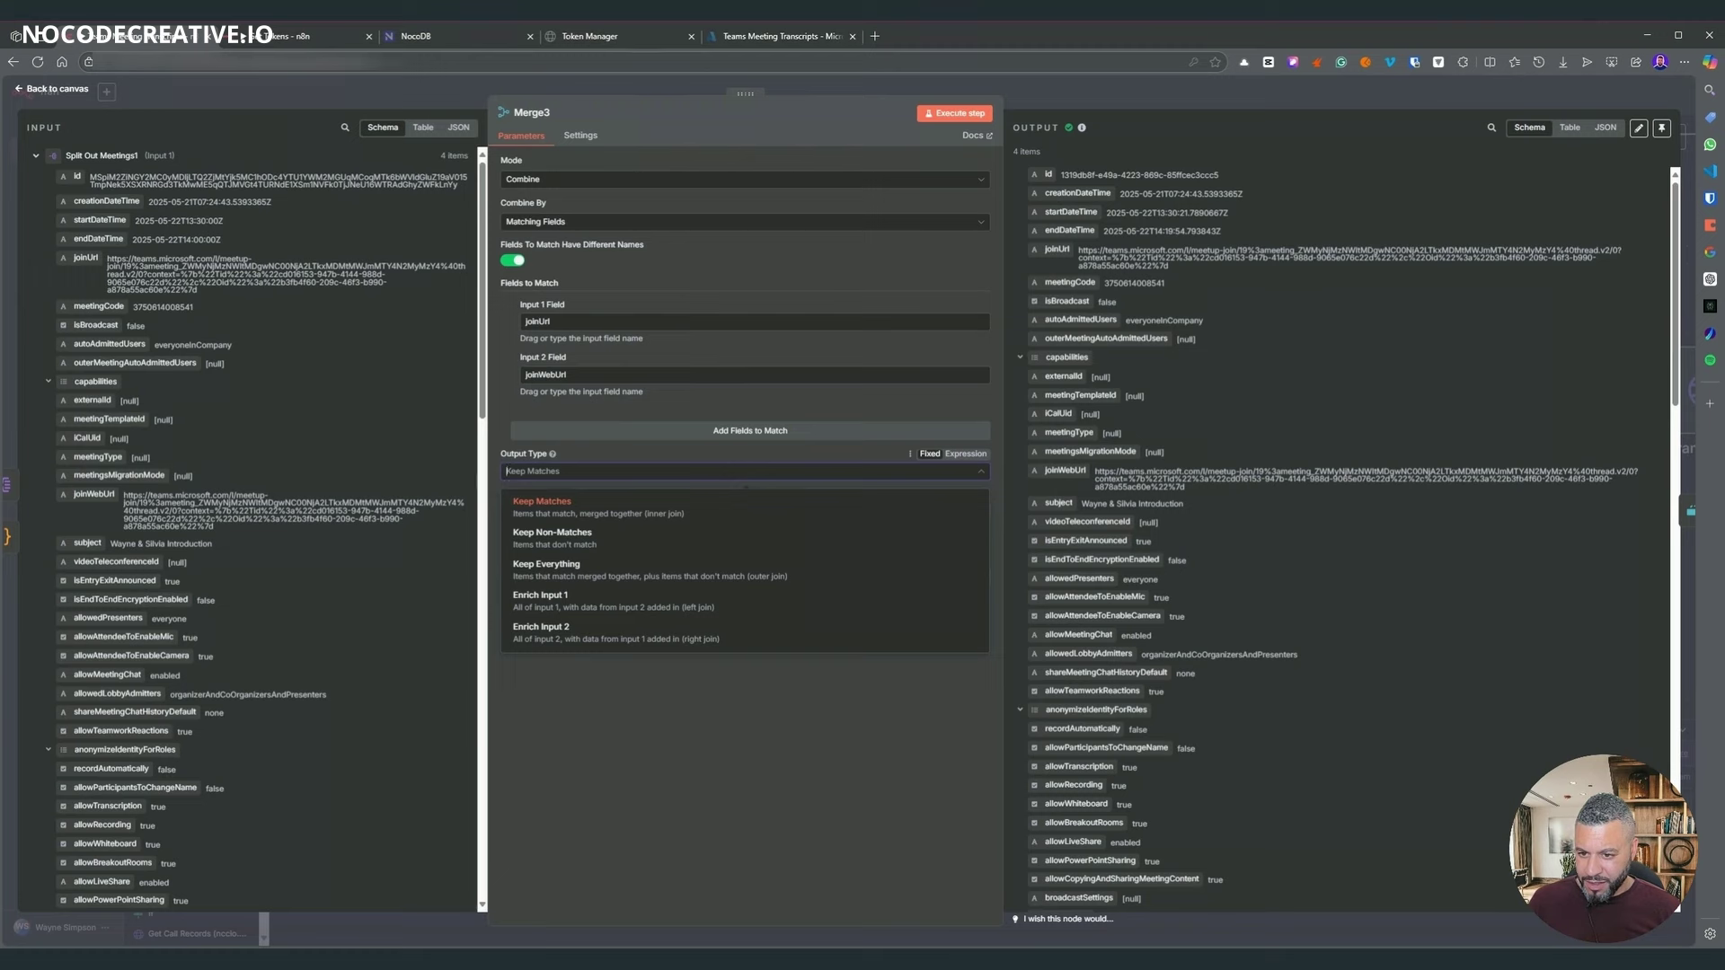
click(543, 502)
click(599, 576)
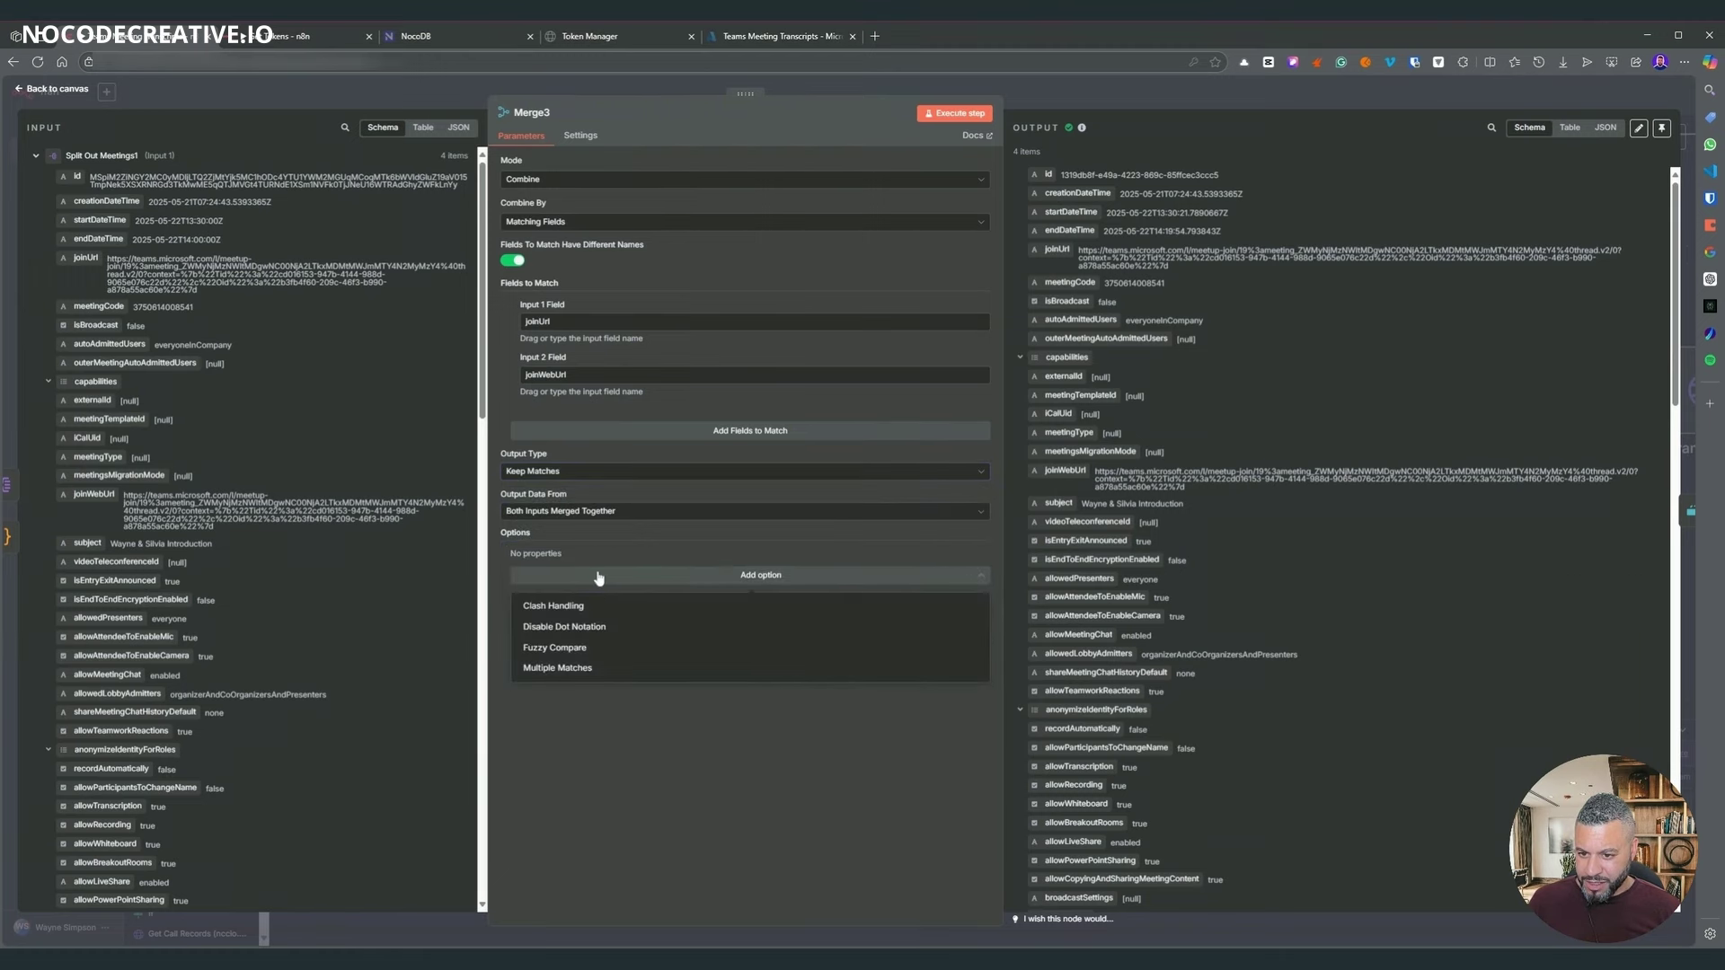
click(579, 607)
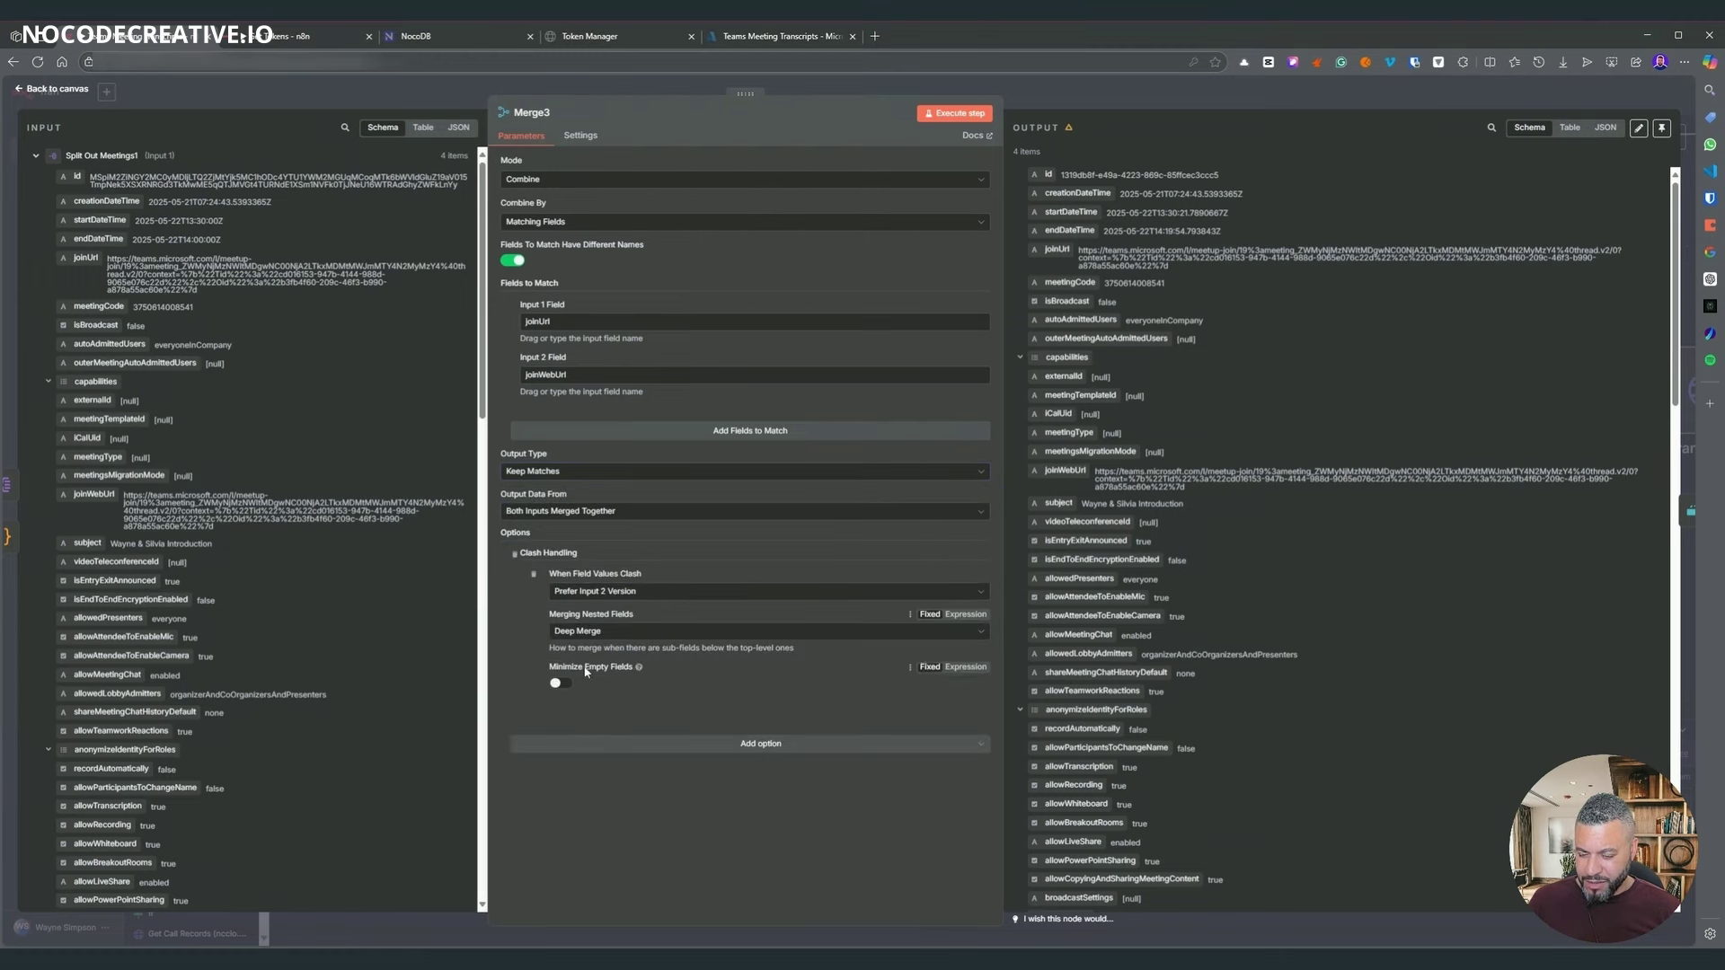
click(636, 593)
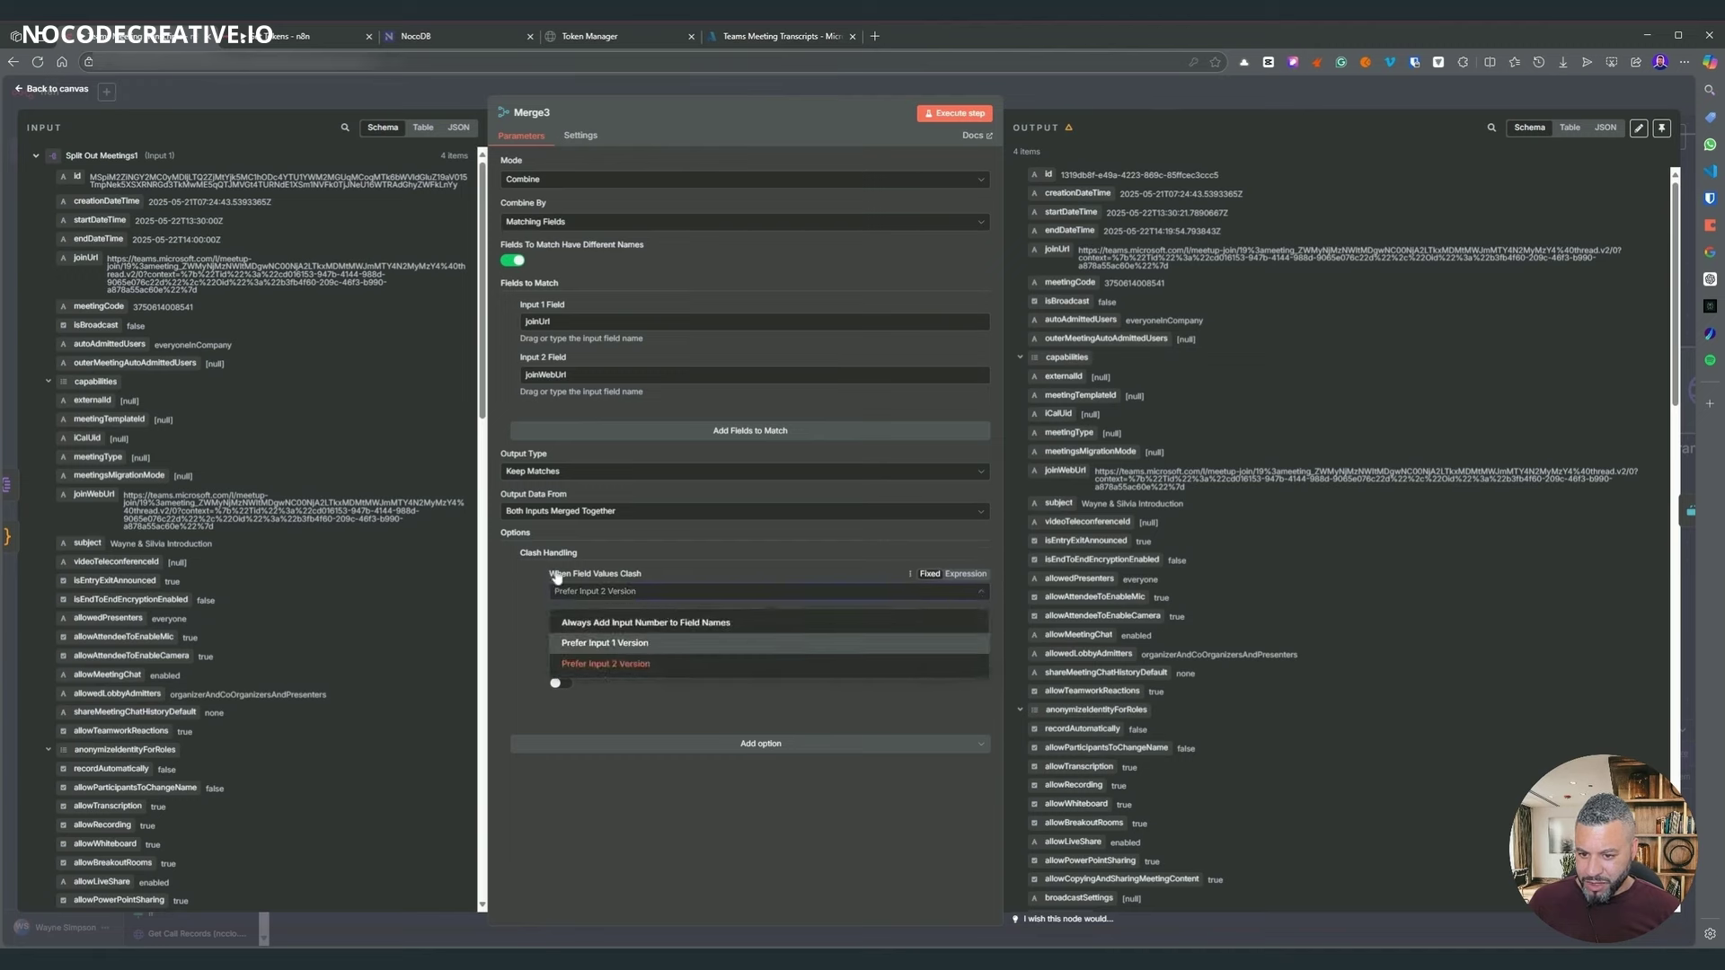
key(Return)
click(582, 632)
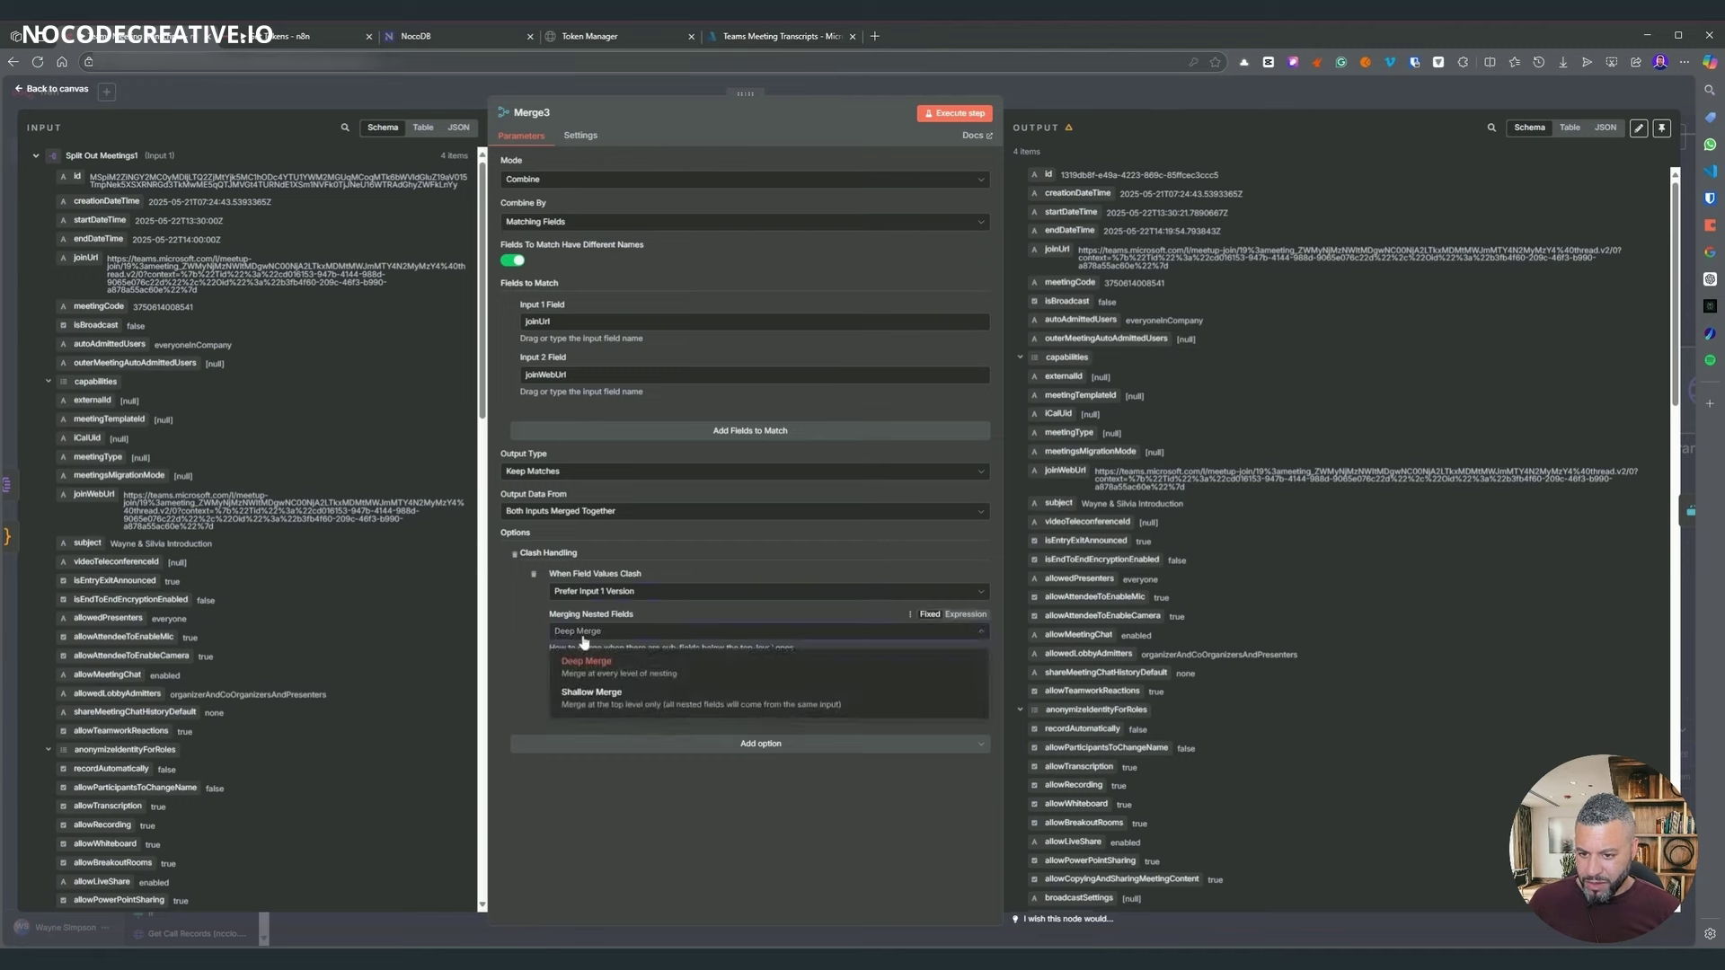
click(540, 645)
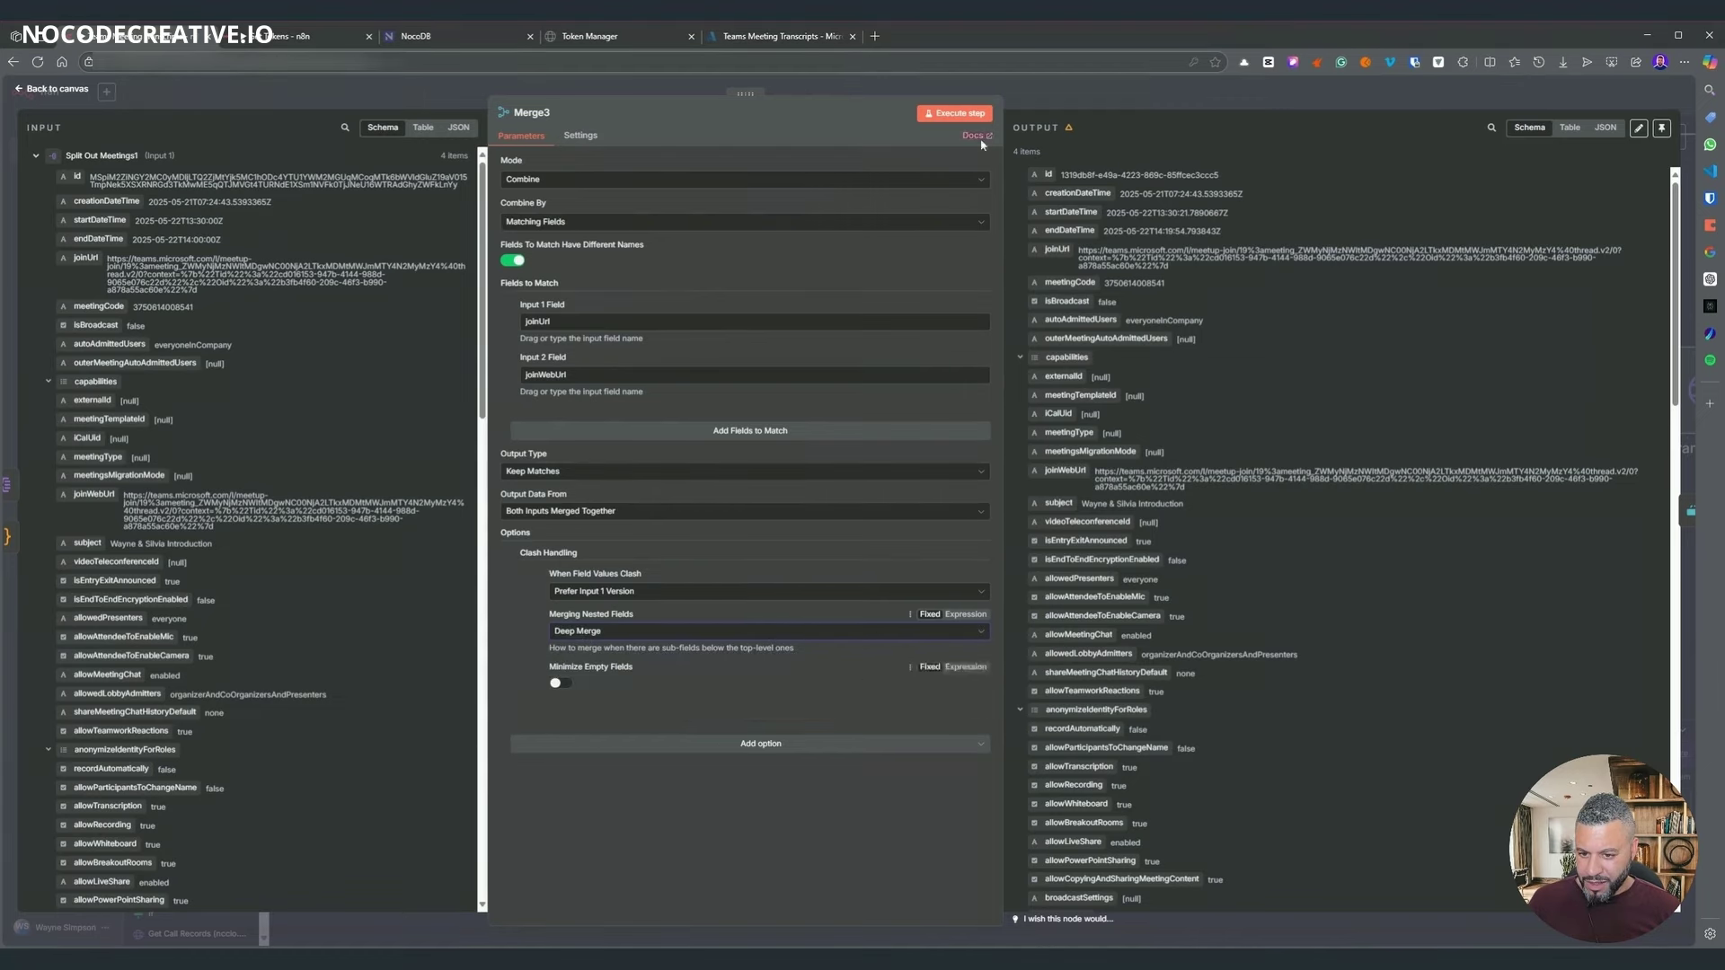
- Run the whole workflow and look over the Check if Processed node's settings
click(1078, 97)
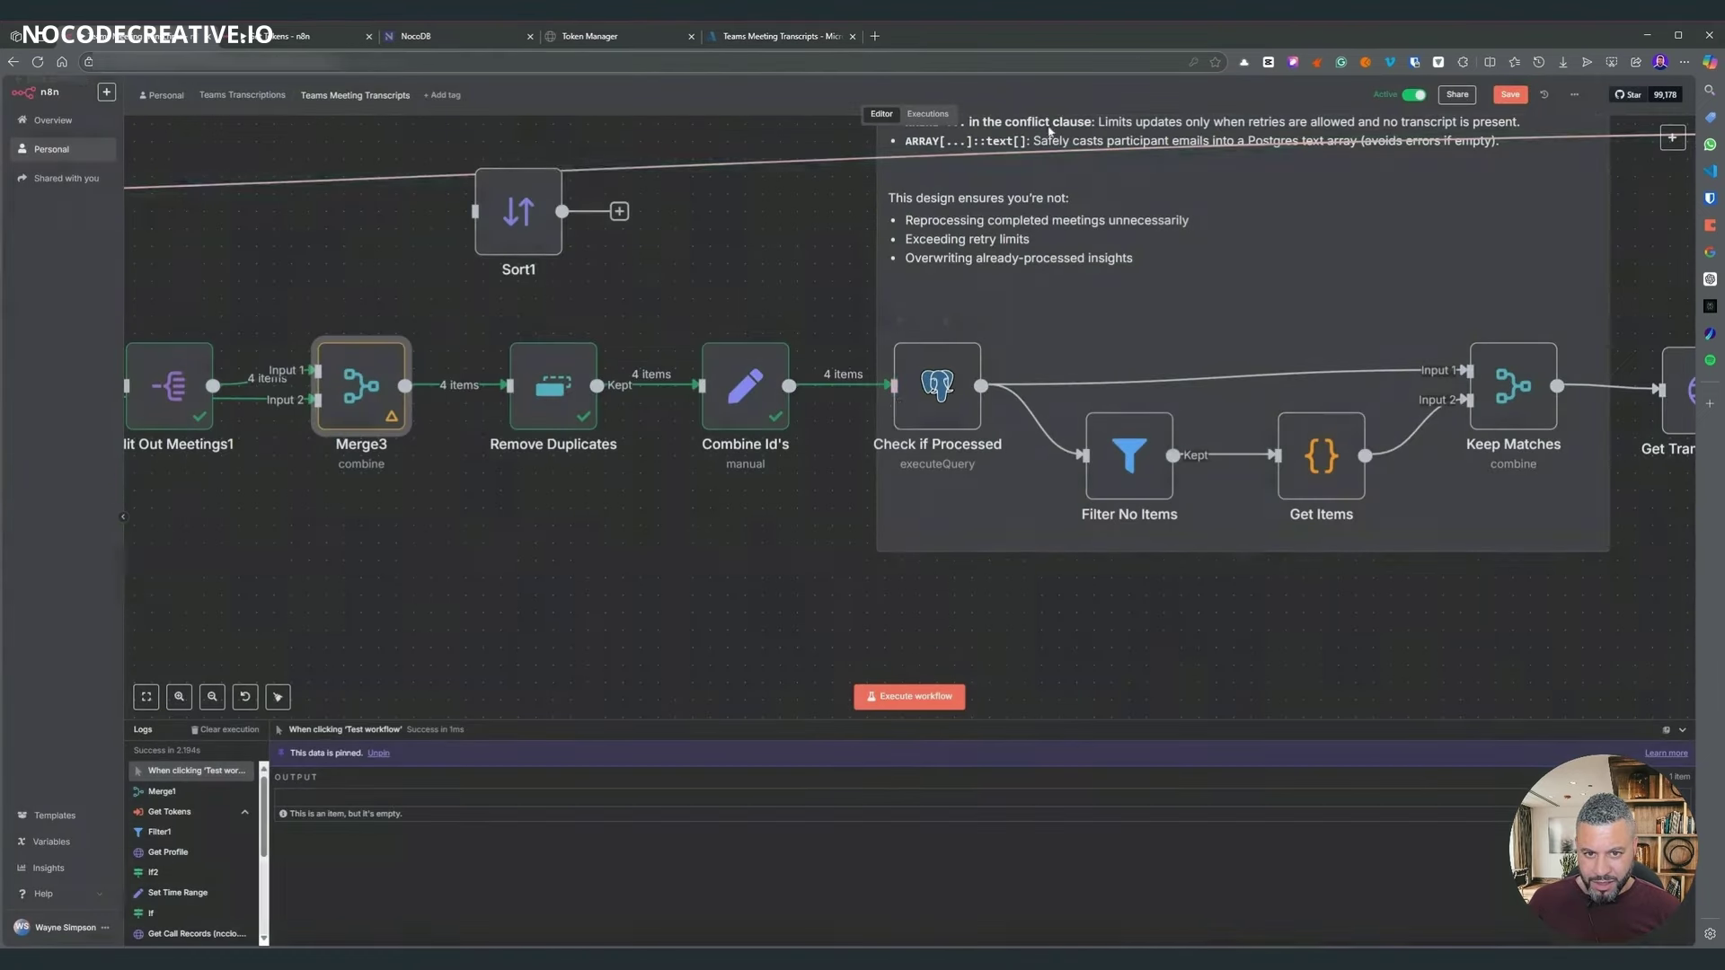
click(909, 696)
double_click(943, 386)
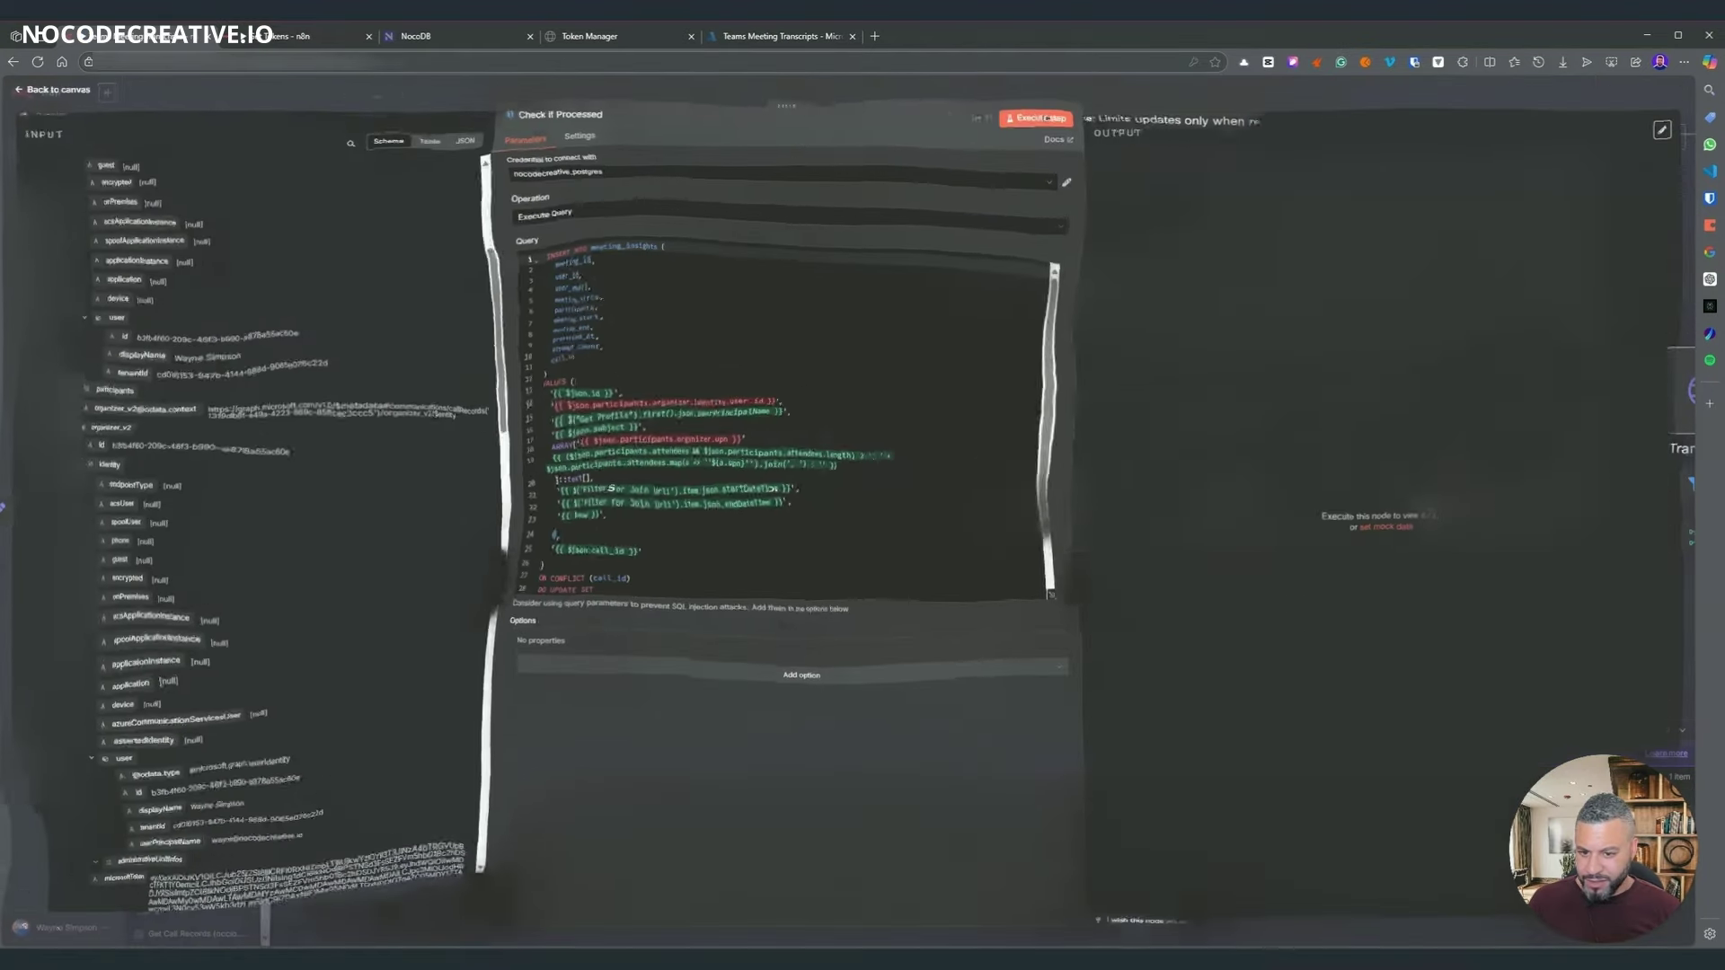
scroll(380, 418, up, 5)
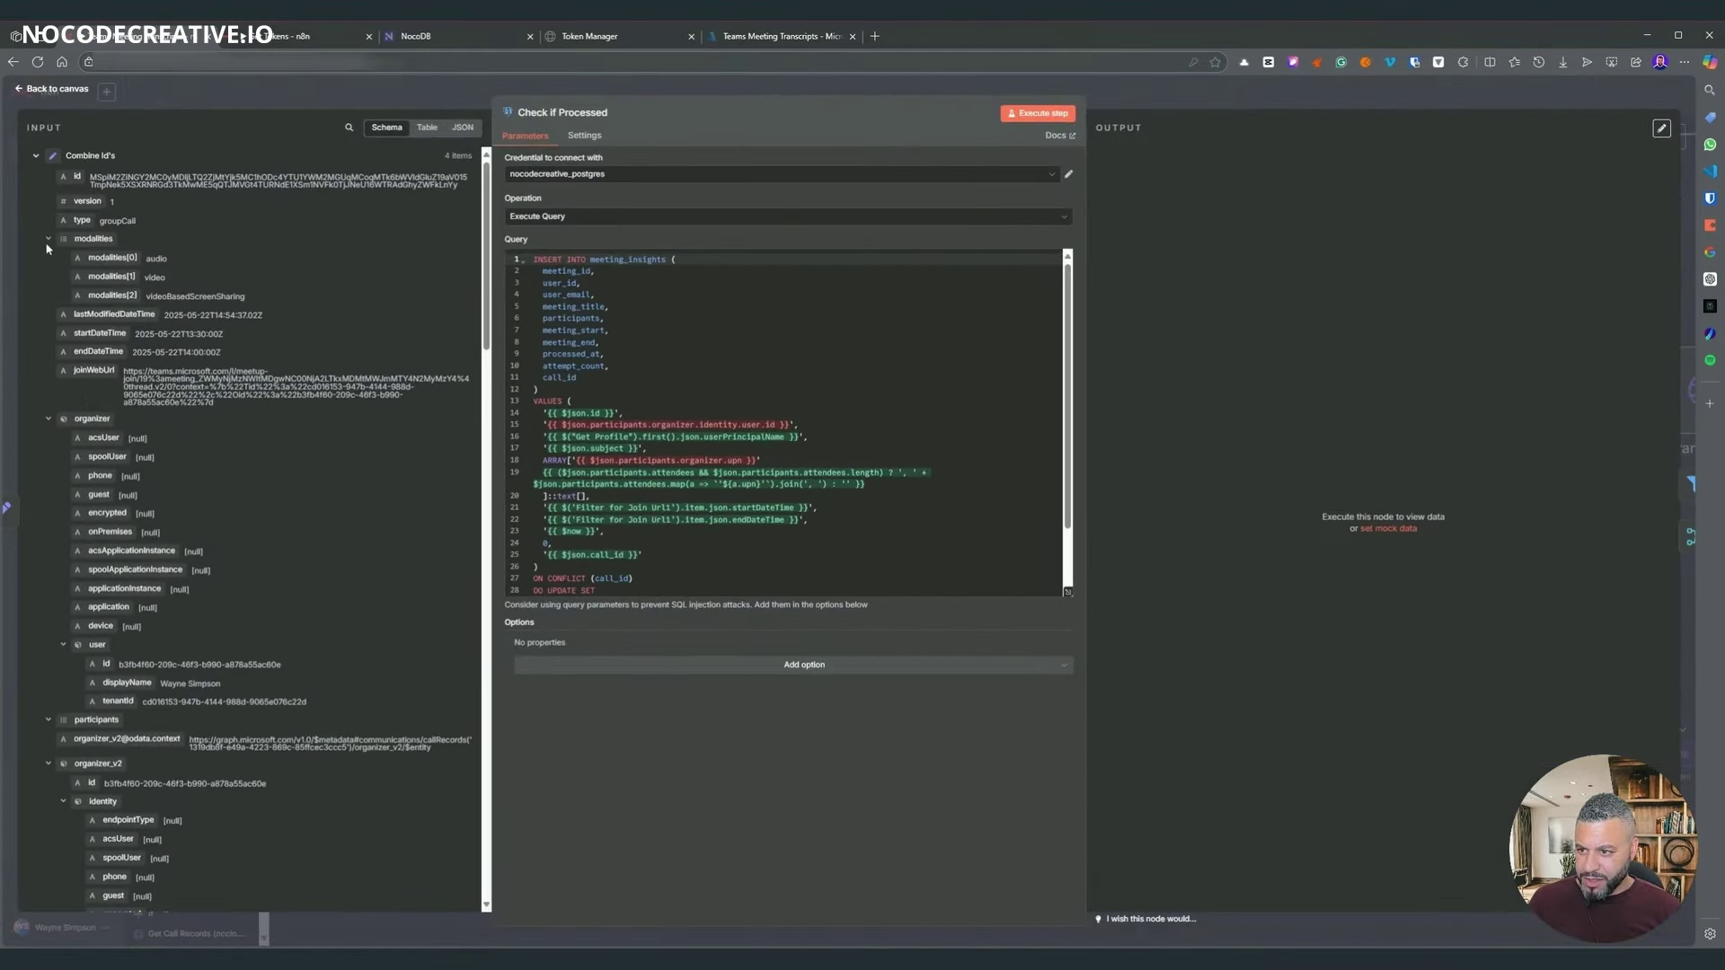
key(Escape)
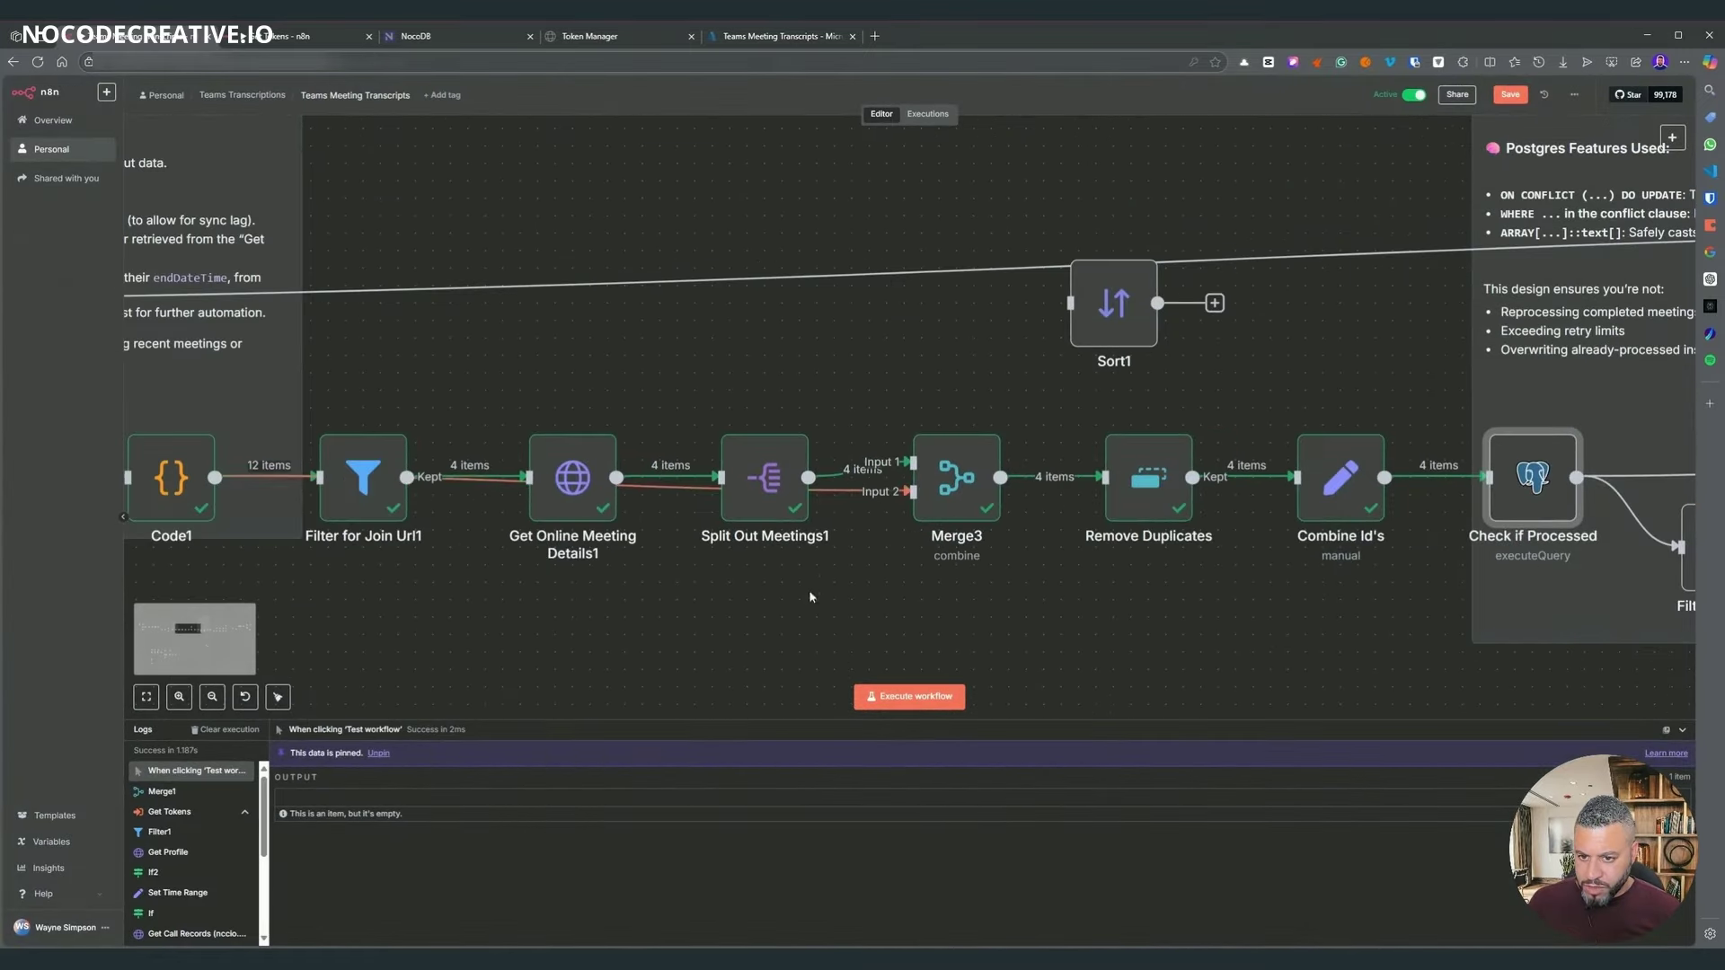
- Check Merge3's output again, then open the Check if Processed SQL query
scroll(625, 561, left, 5)
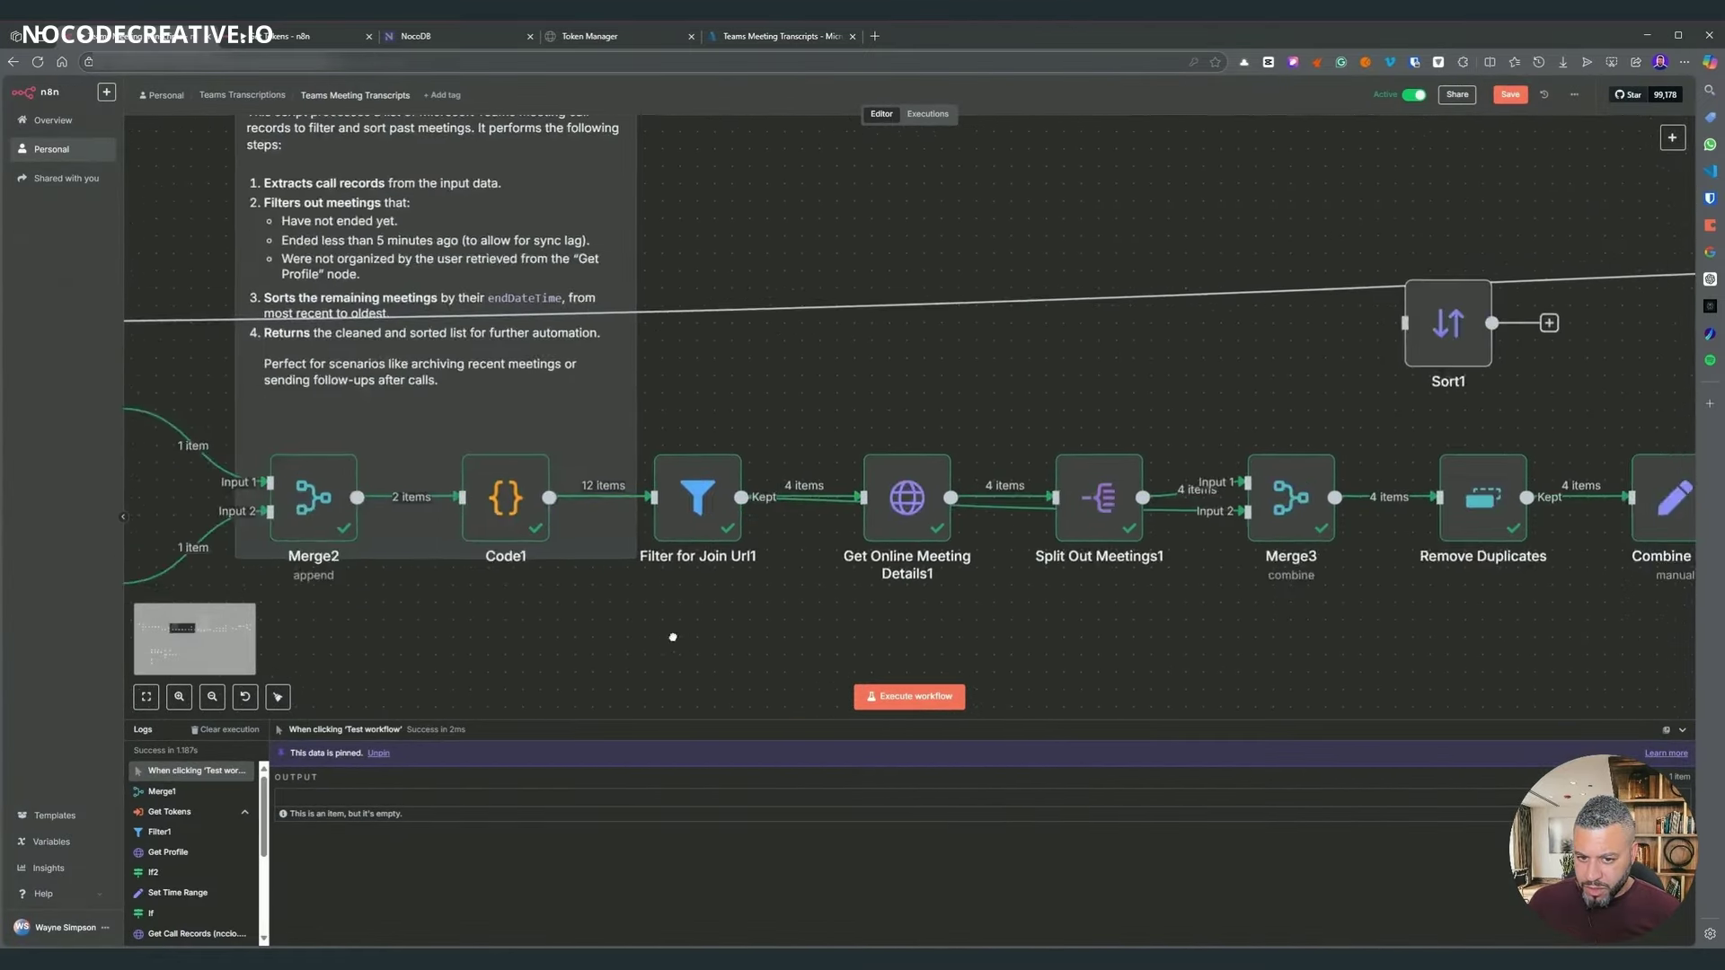
scroll(319, 573, right, 10)
double_click(655, 478)
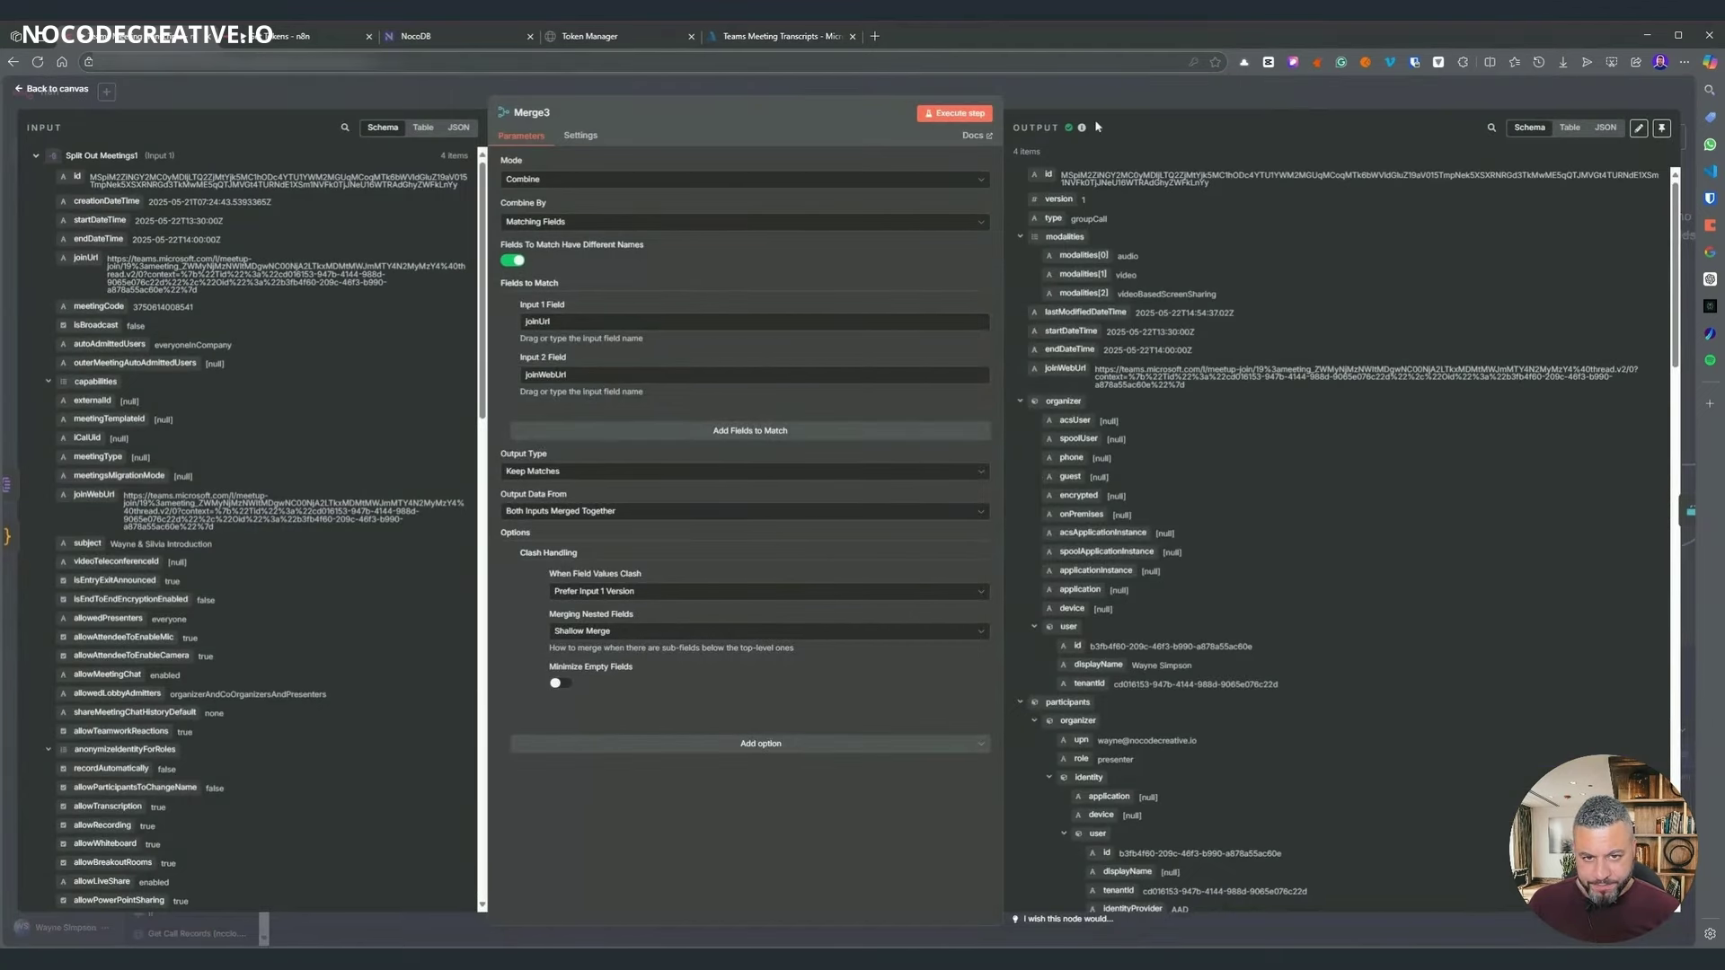
click(1081, 95)
scroll(789, 337, right, 5)
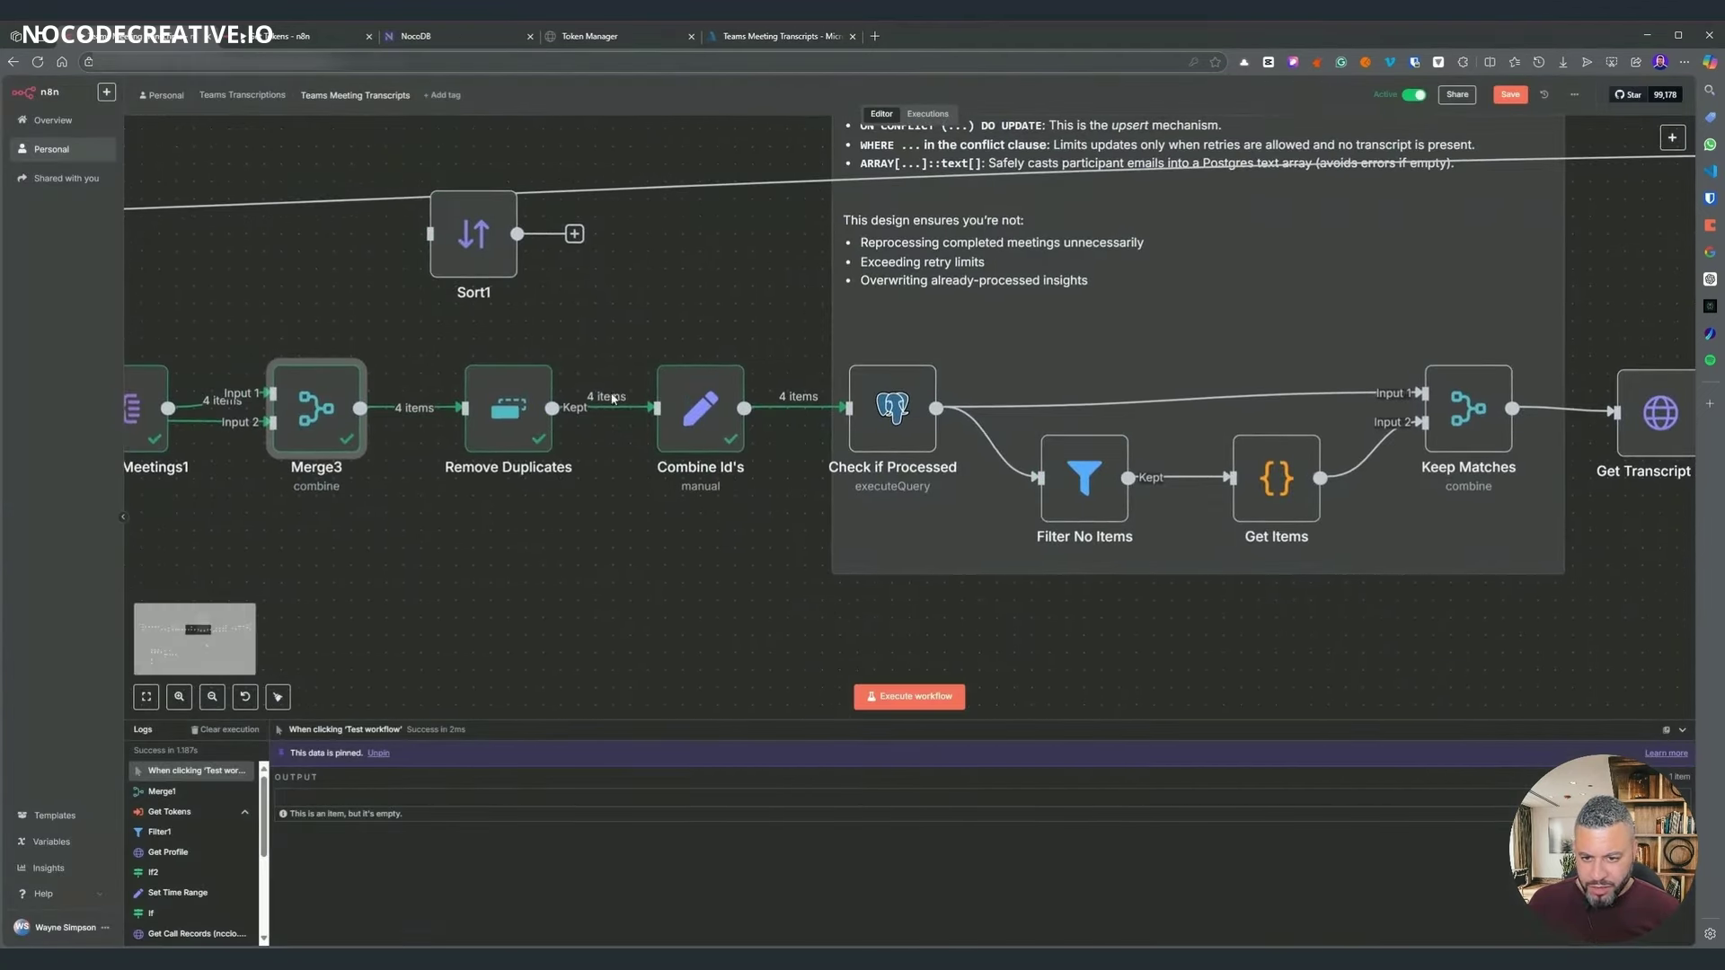
double_click(892, 409)
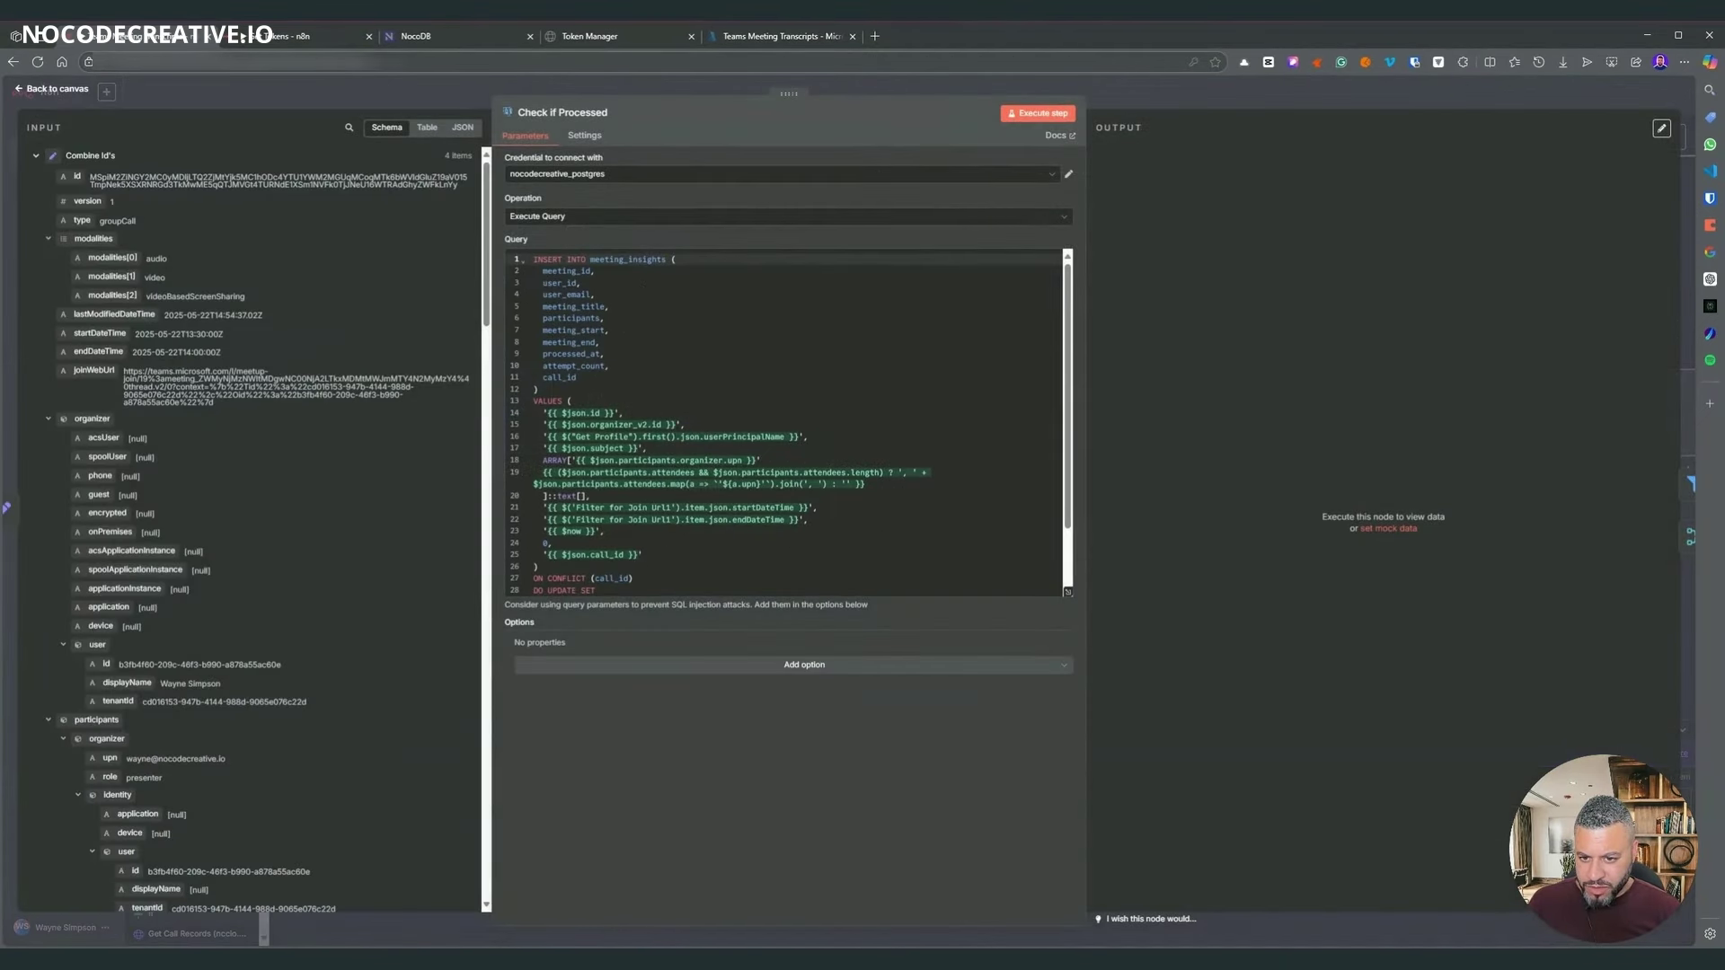
- Replace line 15's old user id expression in the query with the organizer's user.id field
click(665, 460)
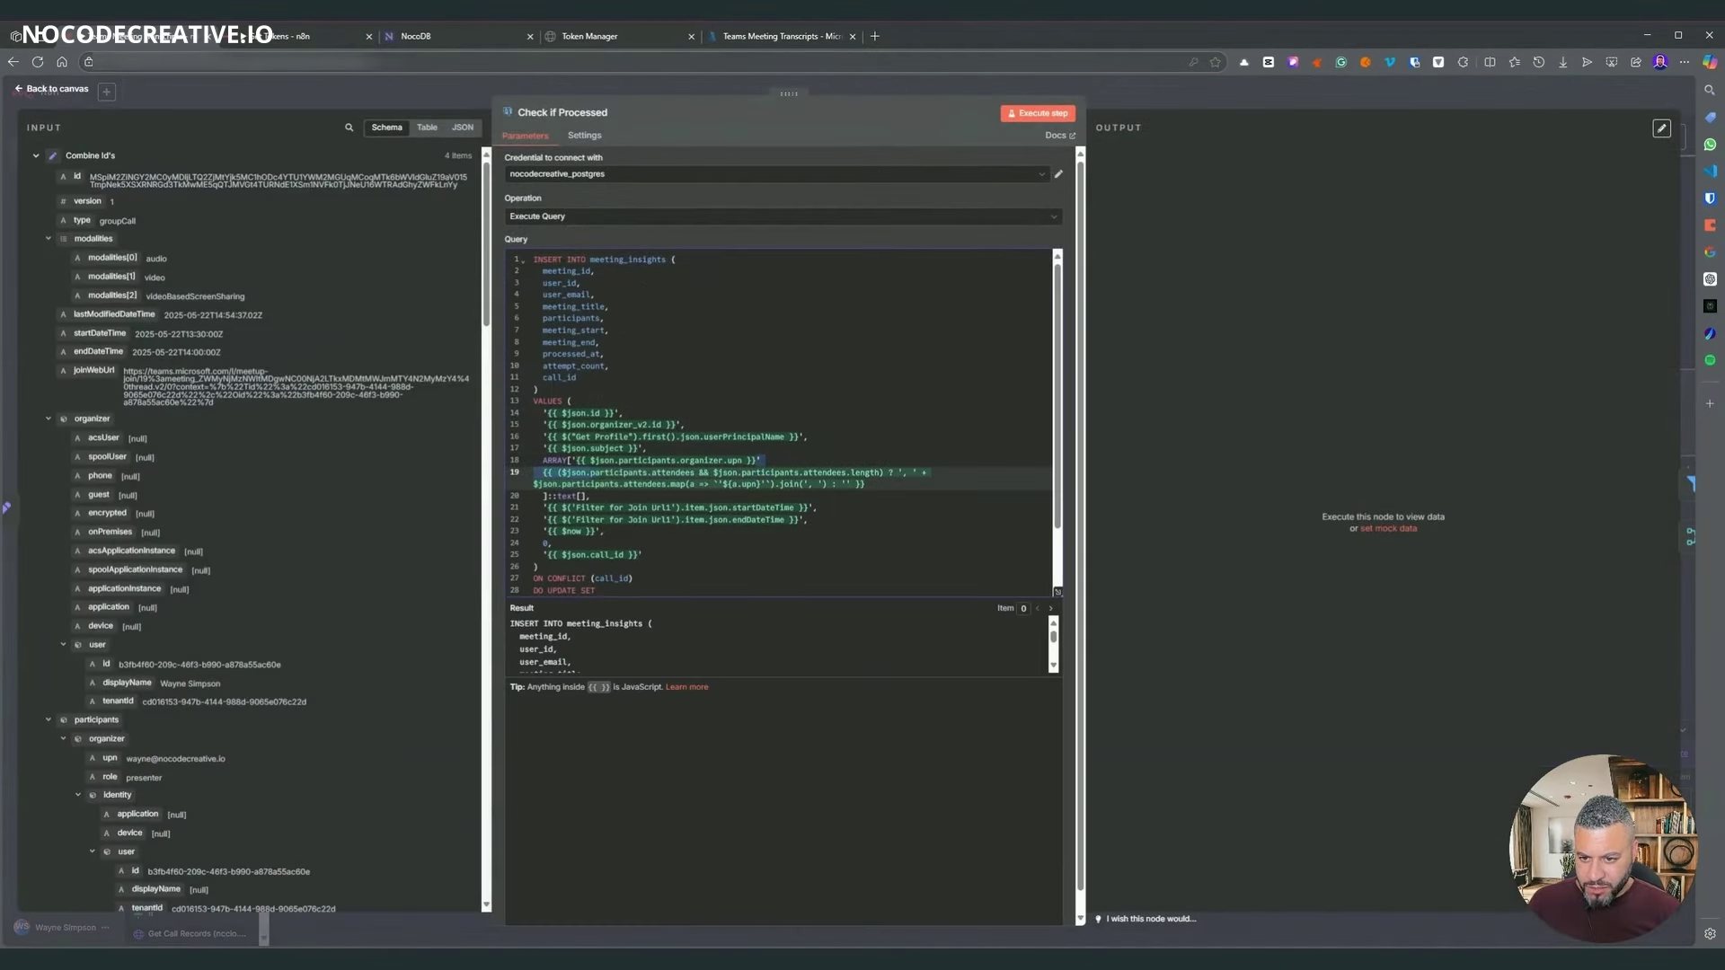
click(648, 449)
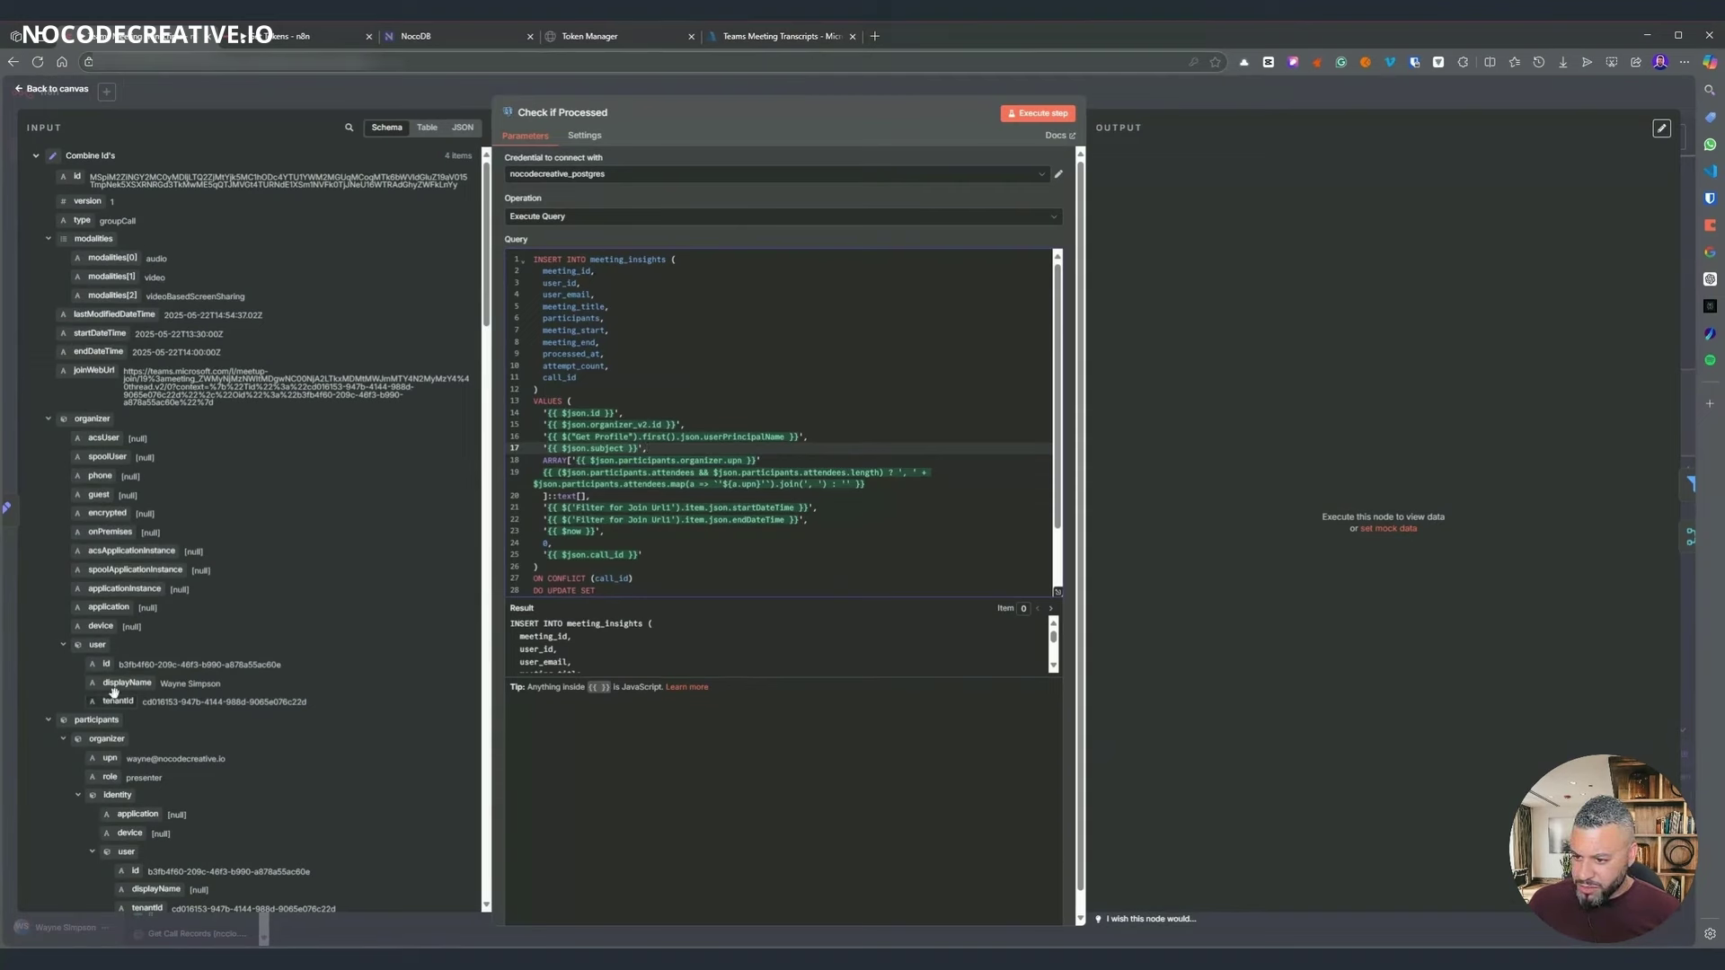
drag(558, 425, 662, 425)
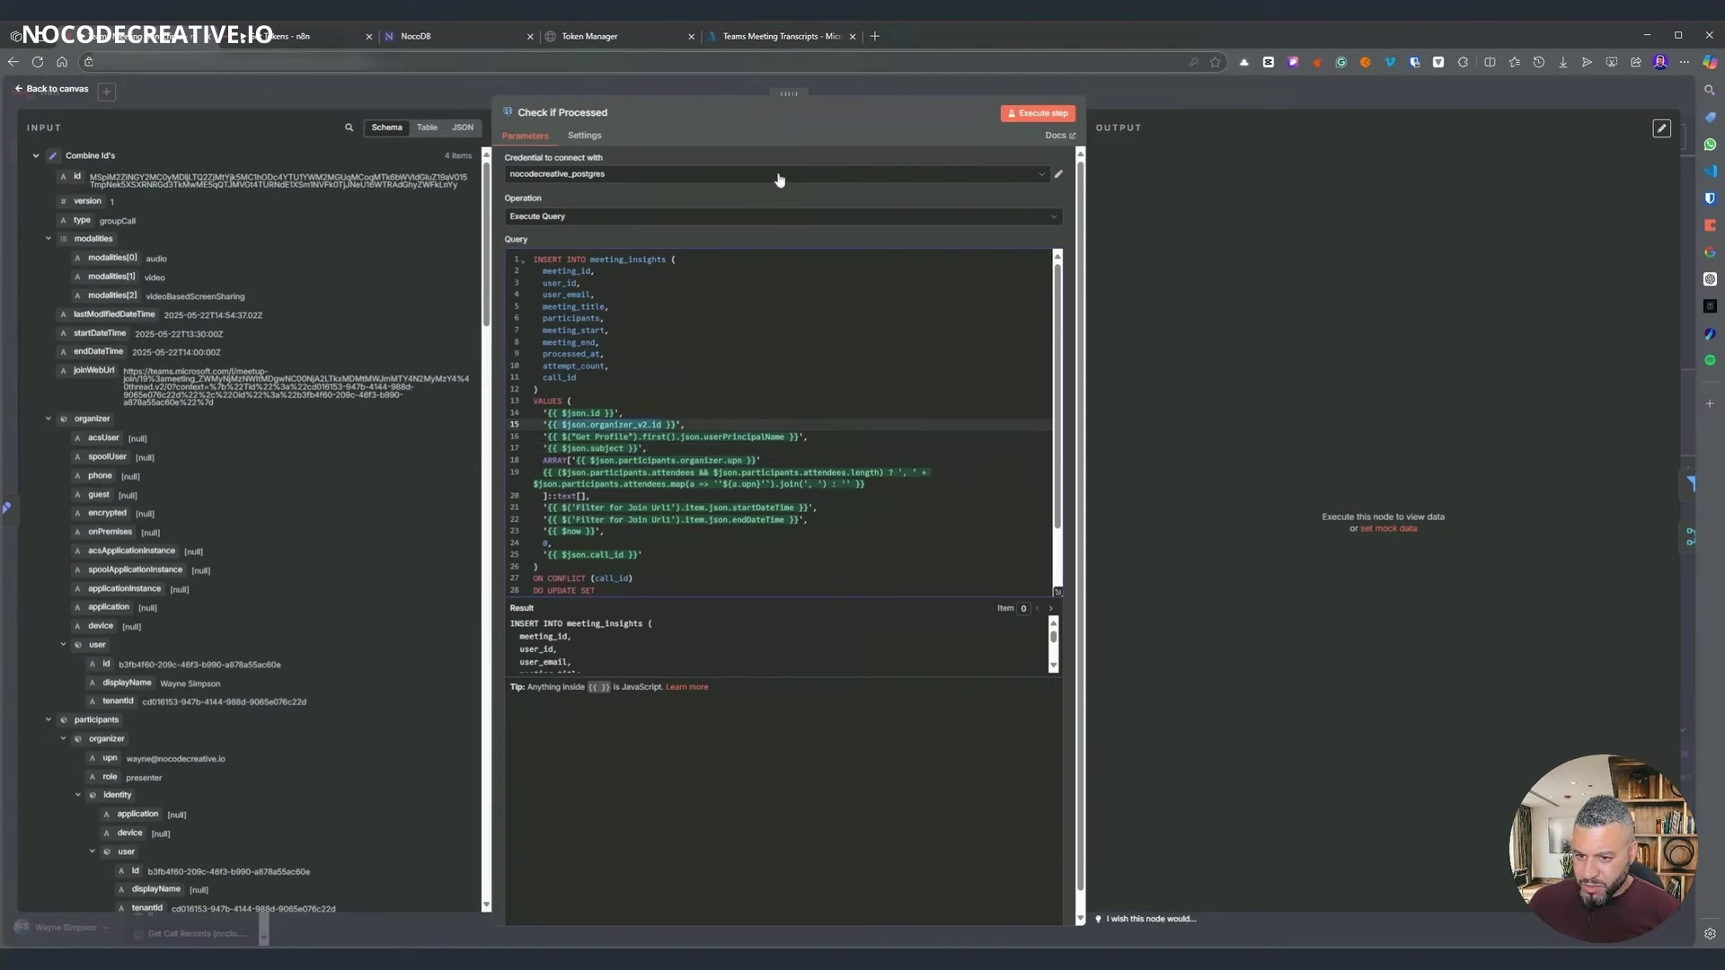
key(BackSpace)
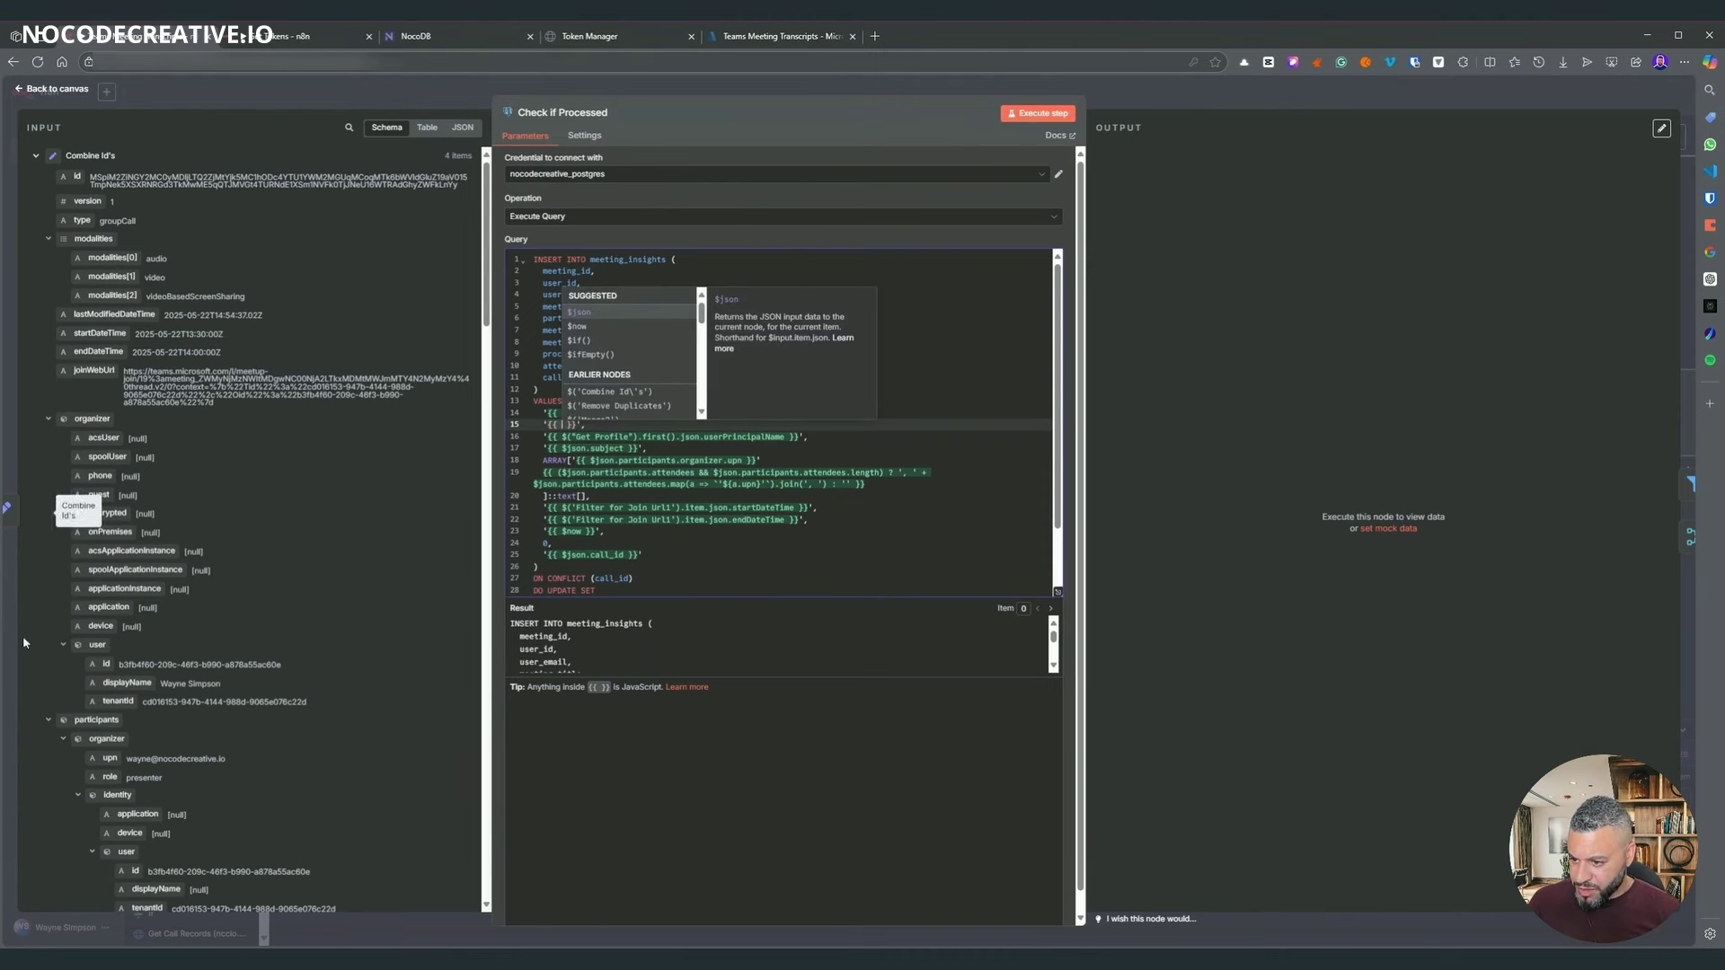
drag(102, 664, 561, 425)
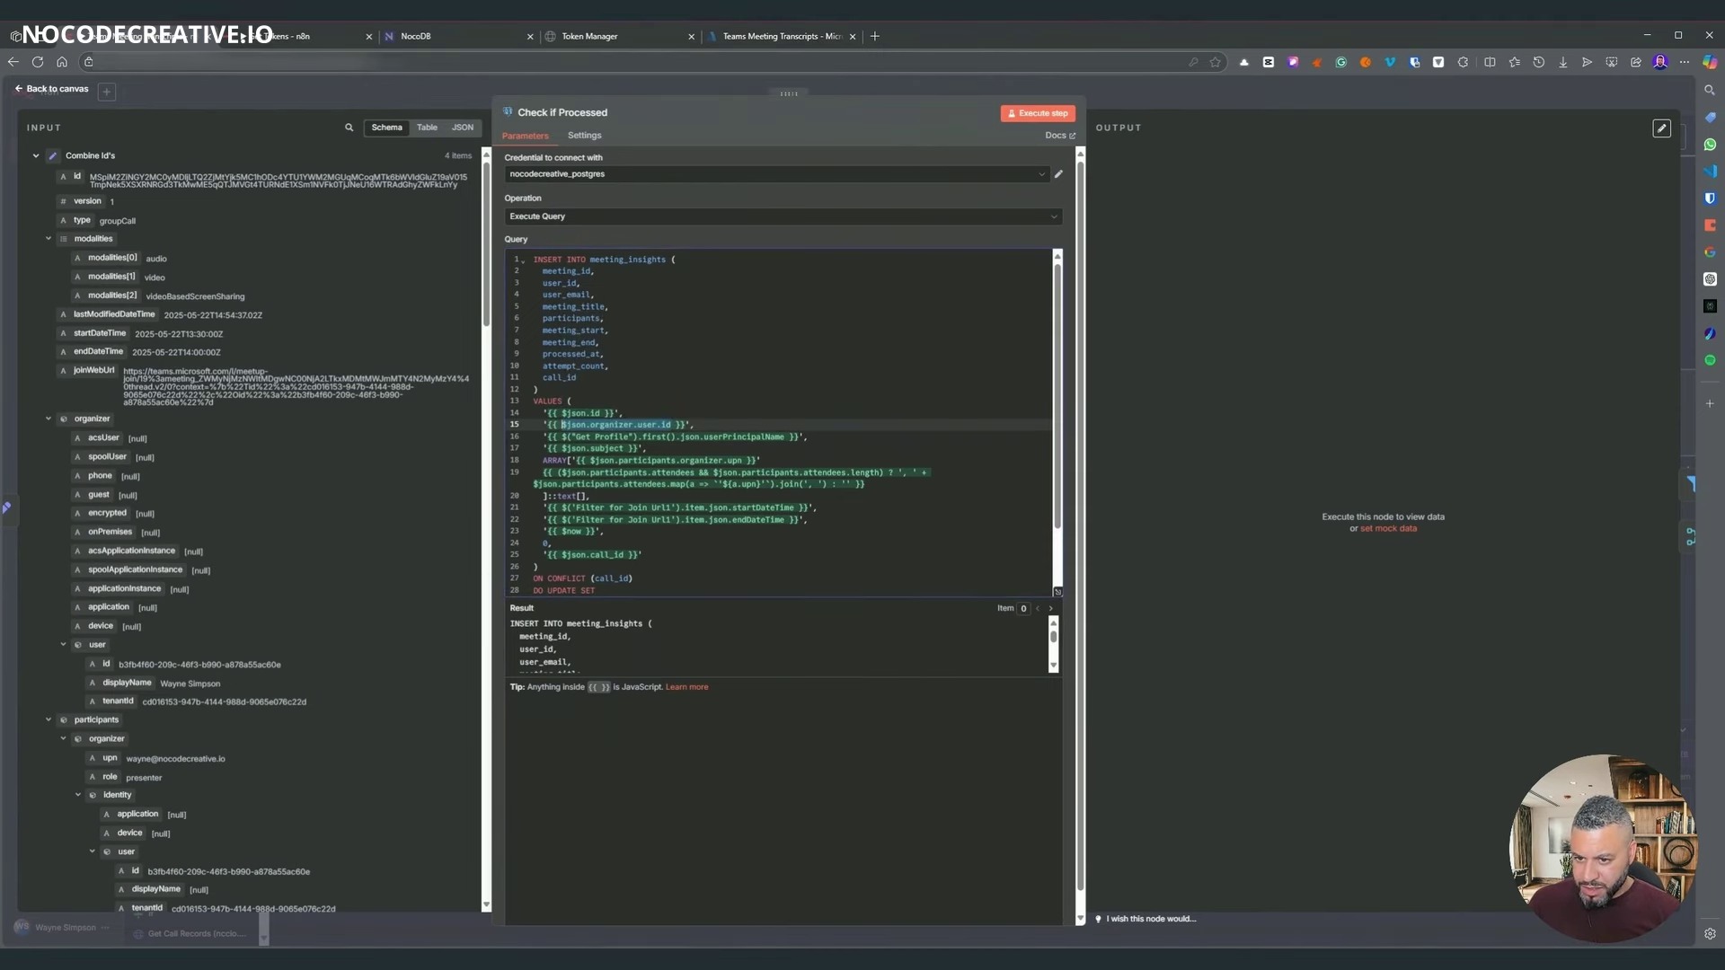
click(784, 437)
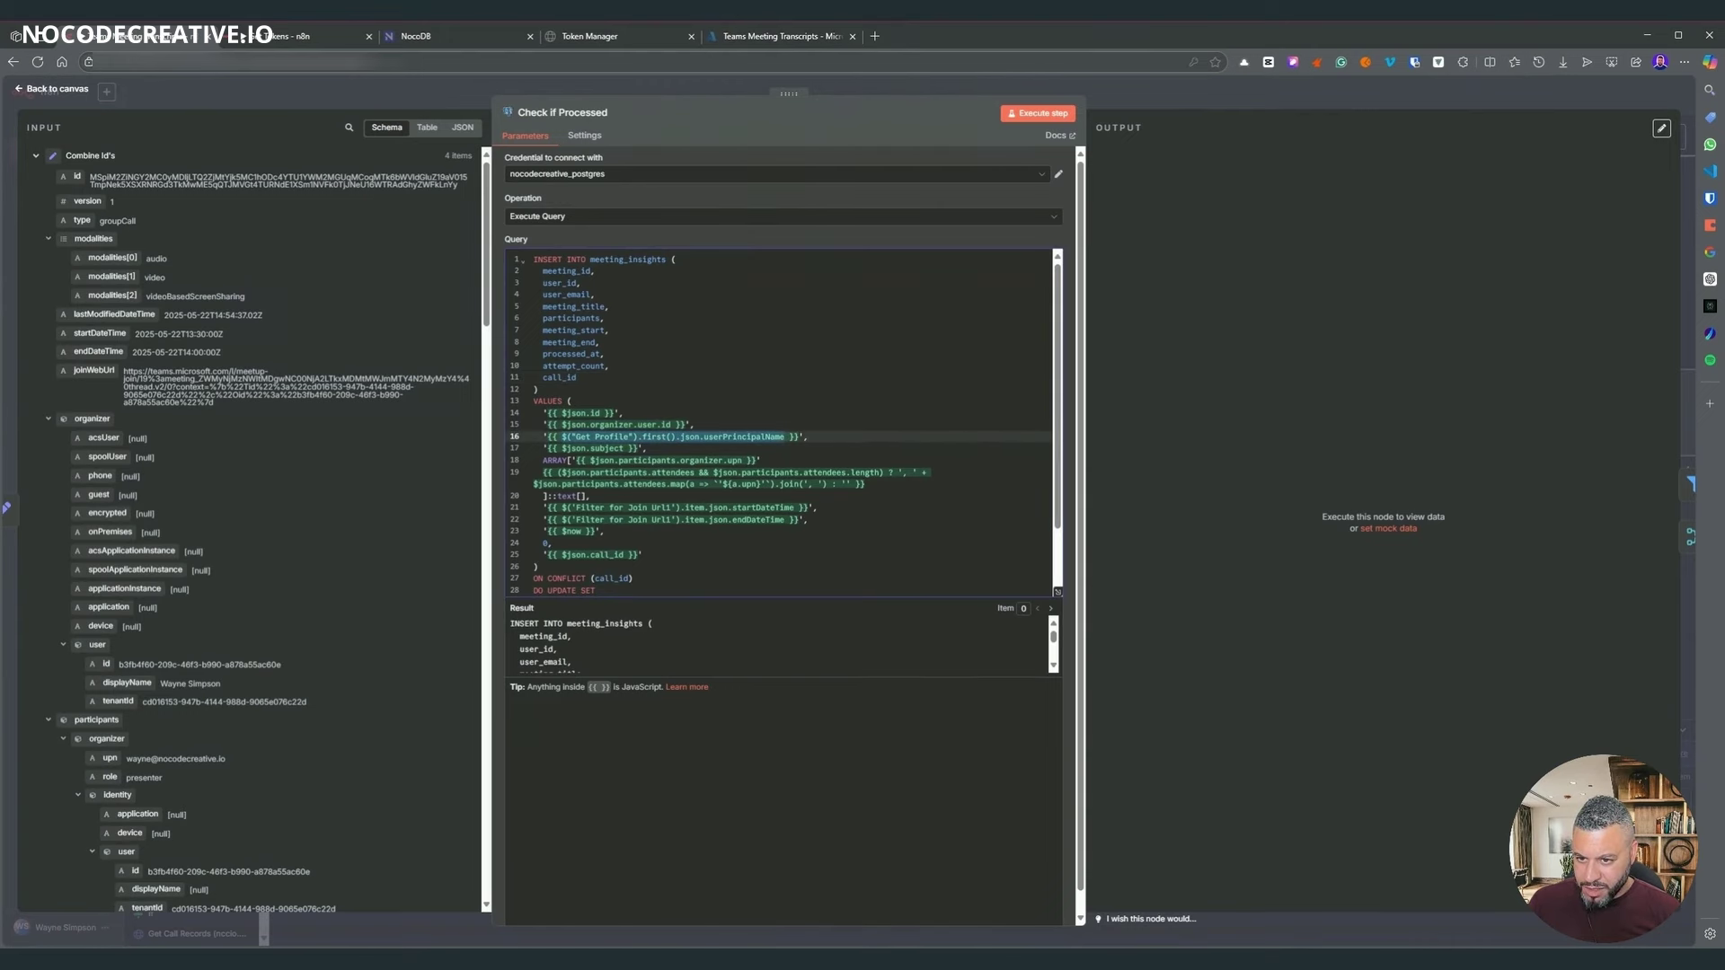
- Replace line 16's Get Profile expression with $json.participants.organizer.upn for user_email
scroll(252, 530, down, 3)
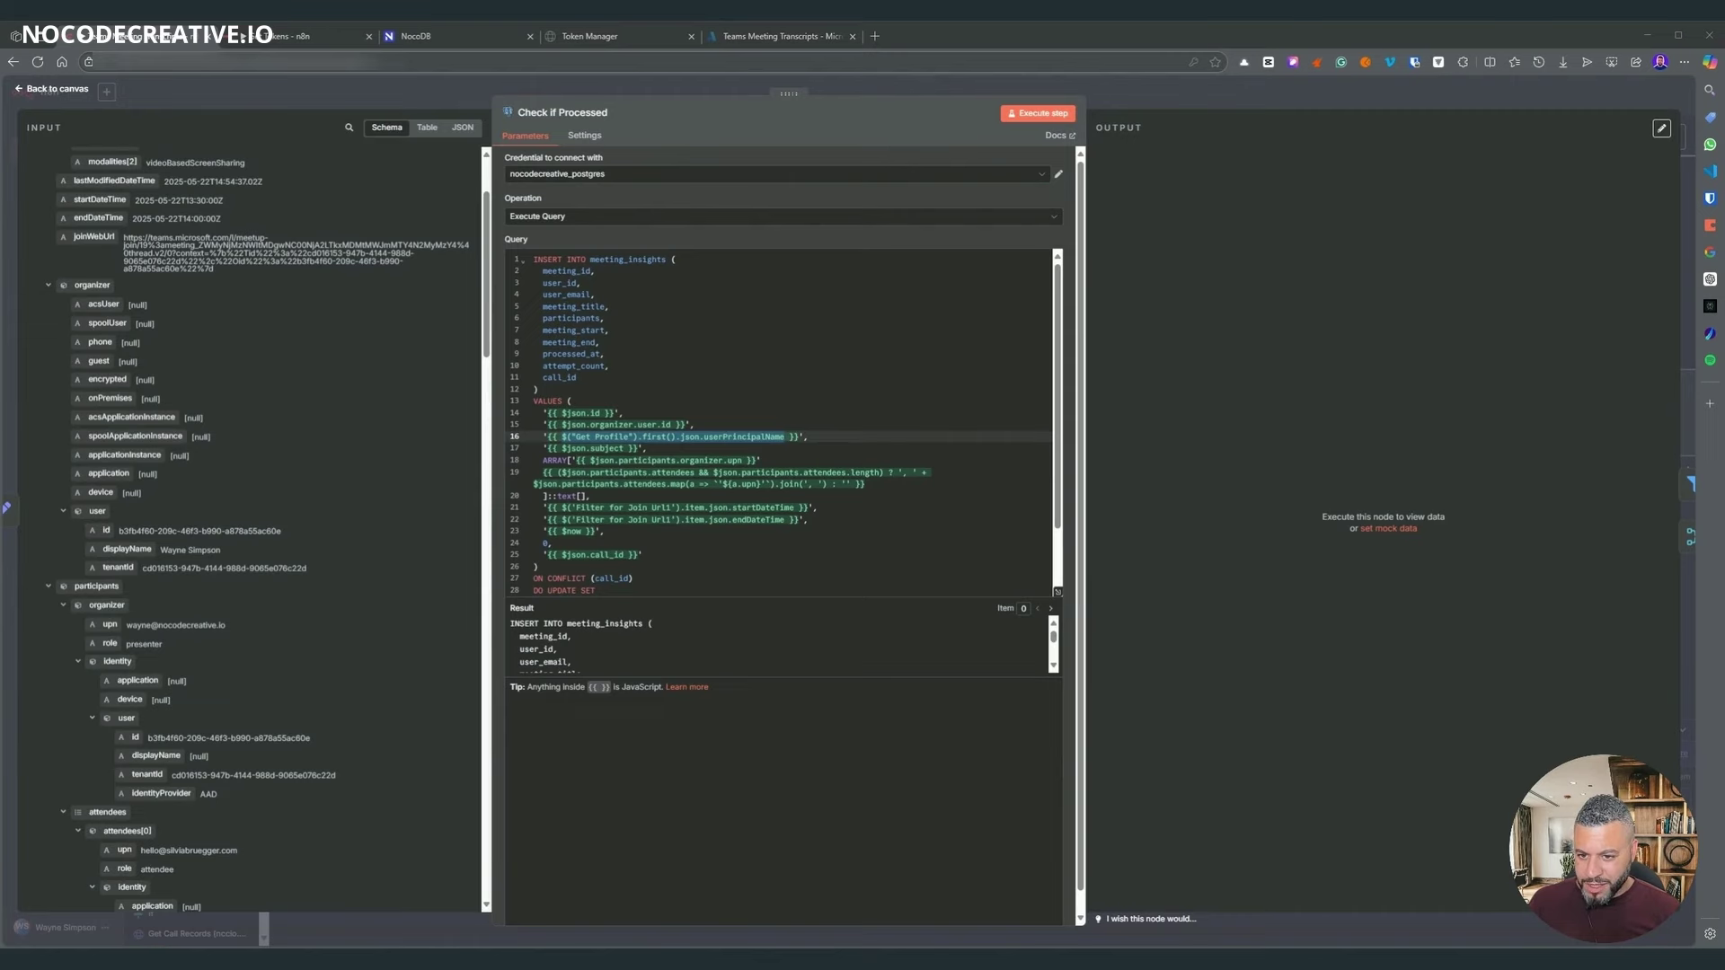
click(515, 297)
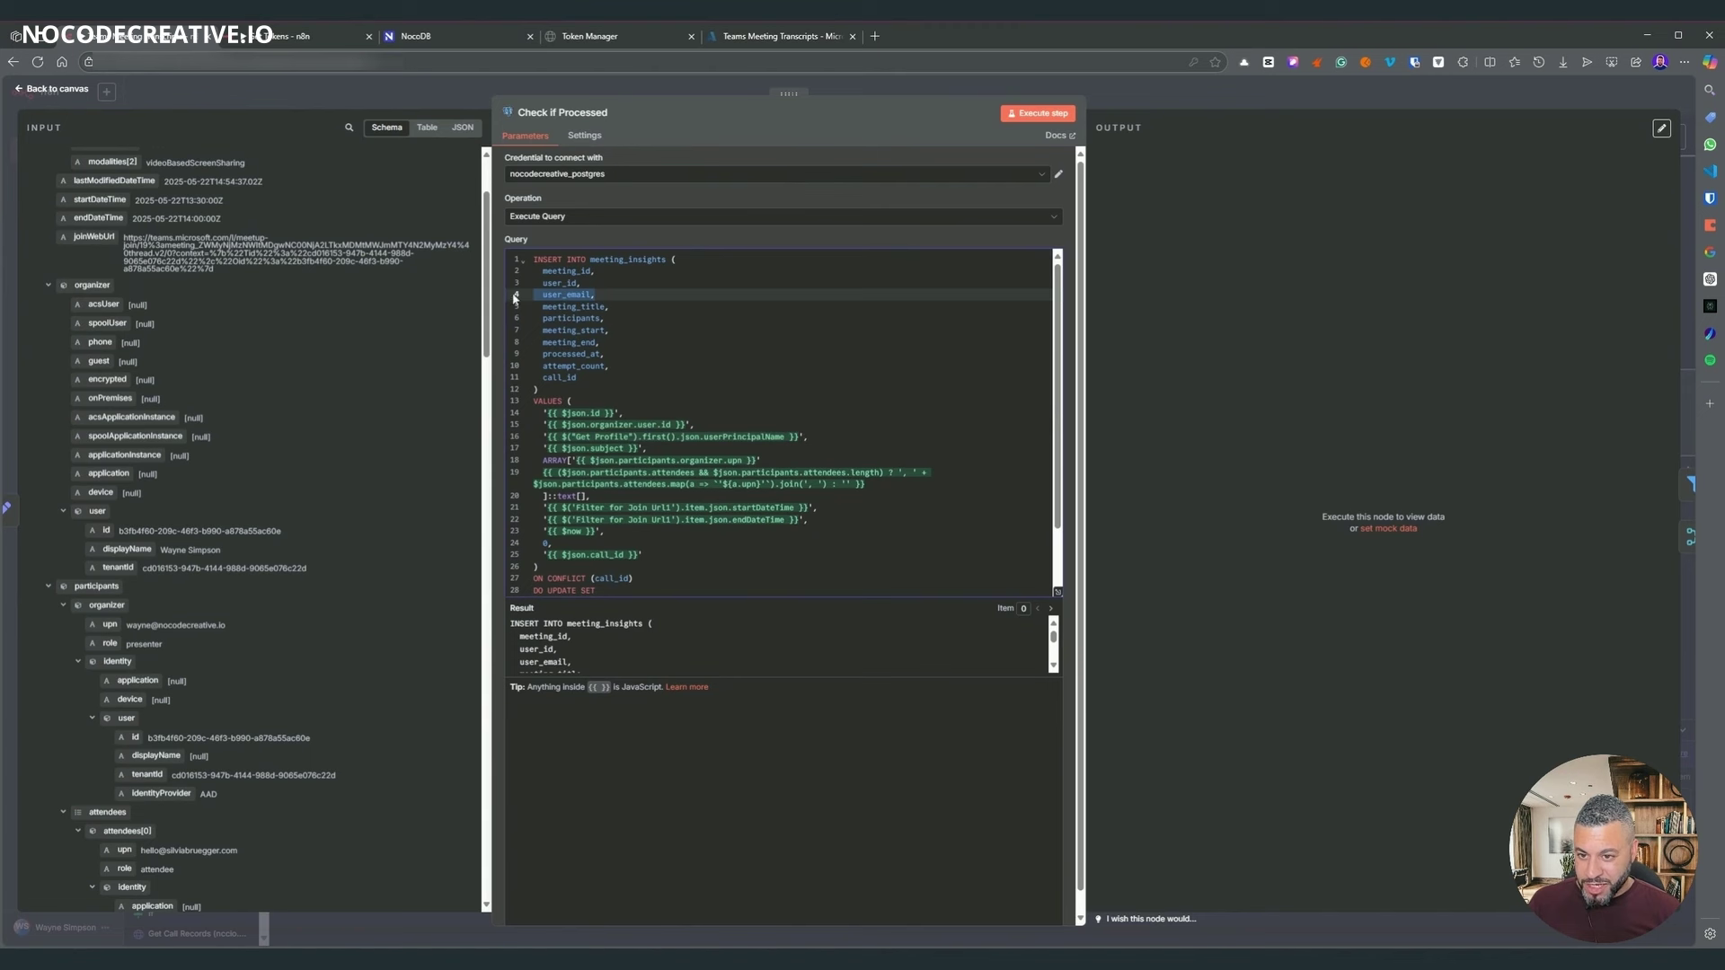
click(577, 378)
drag(784, 437, 591, 436)
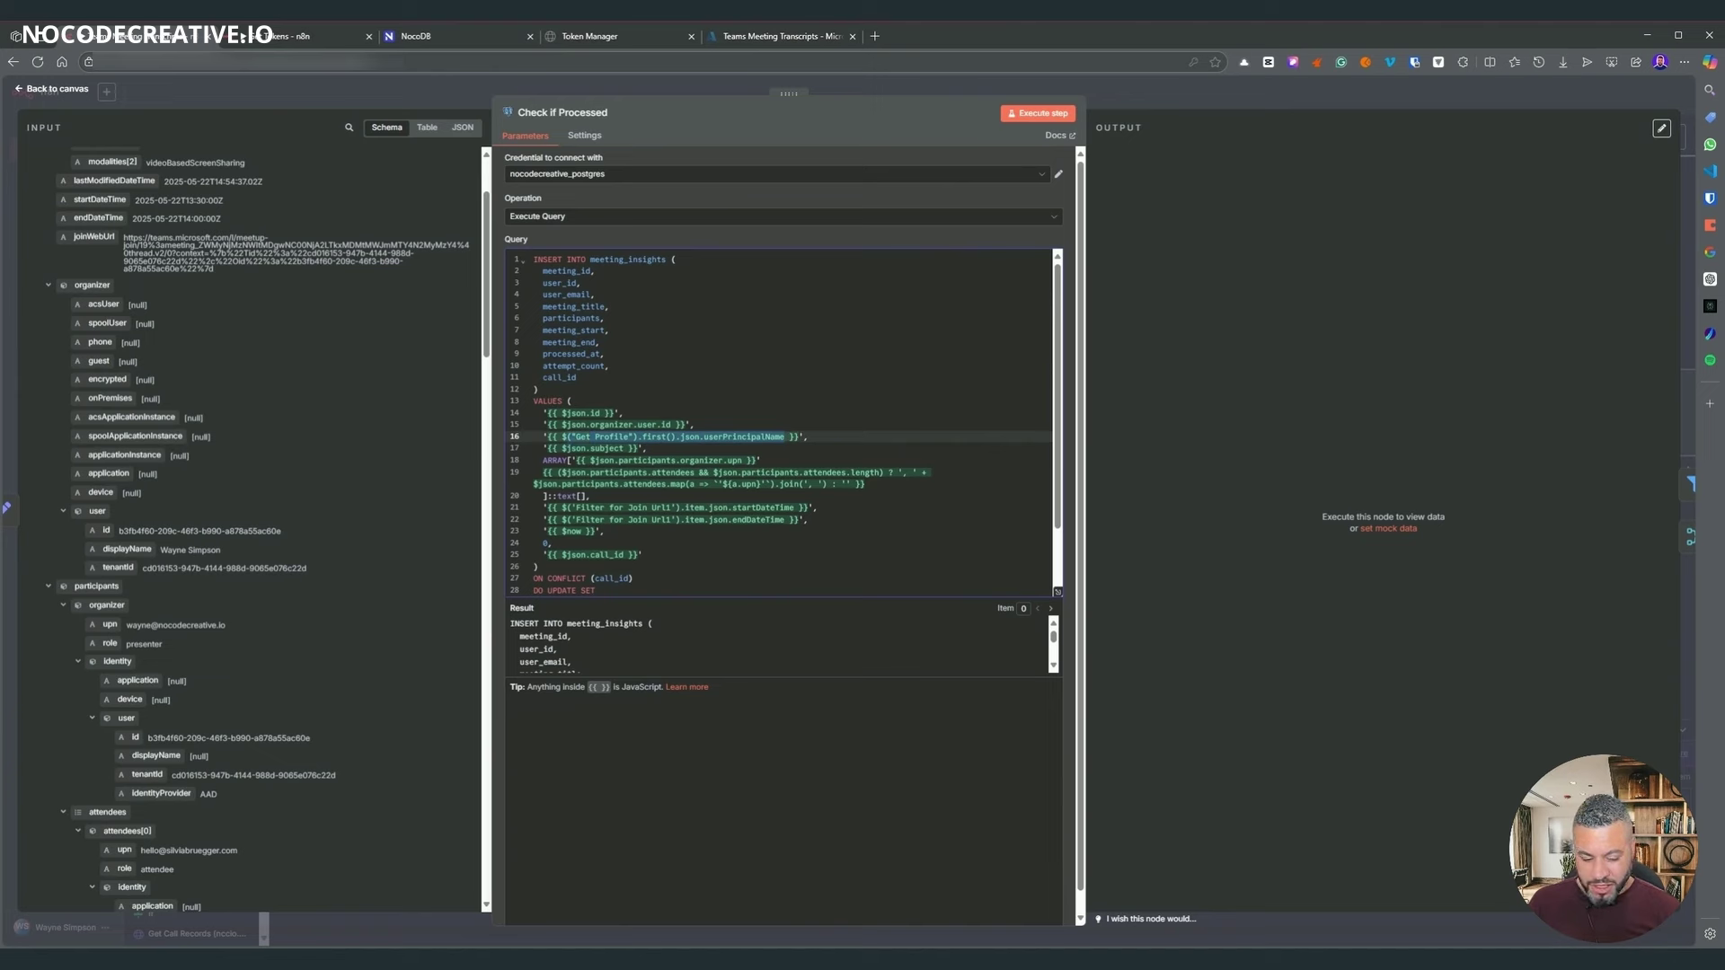
key(BackSpace)
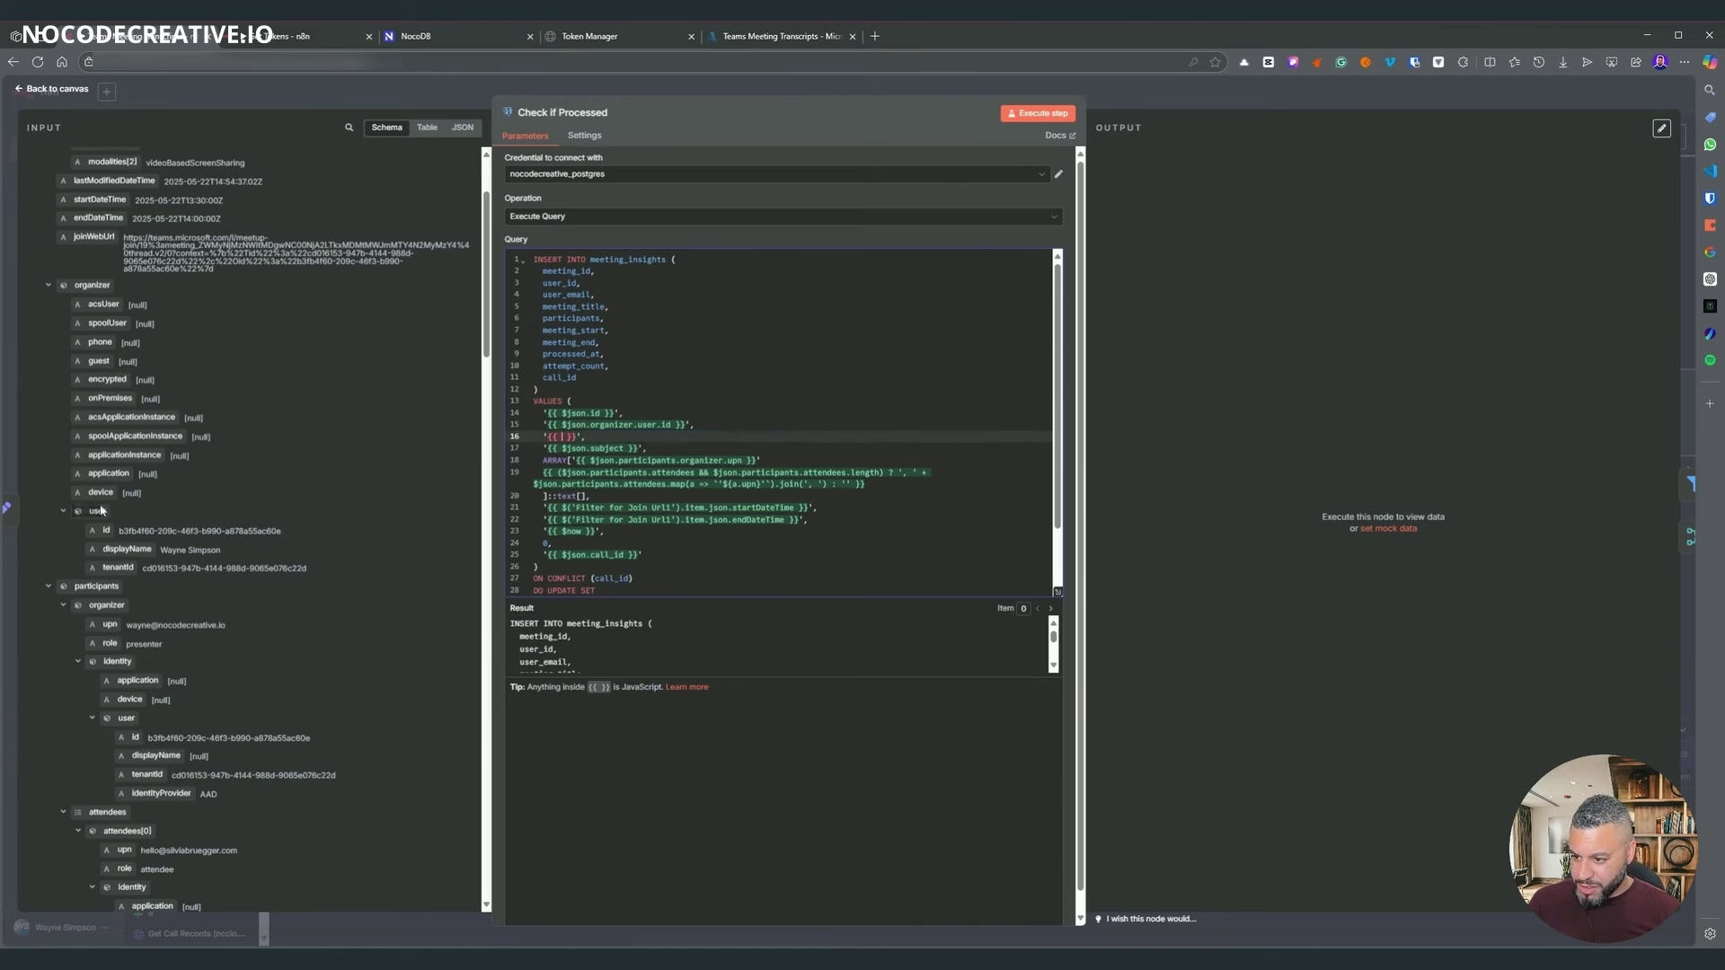
scroll(97, 503, up, 2)
scroll(158, 334, down, 2)
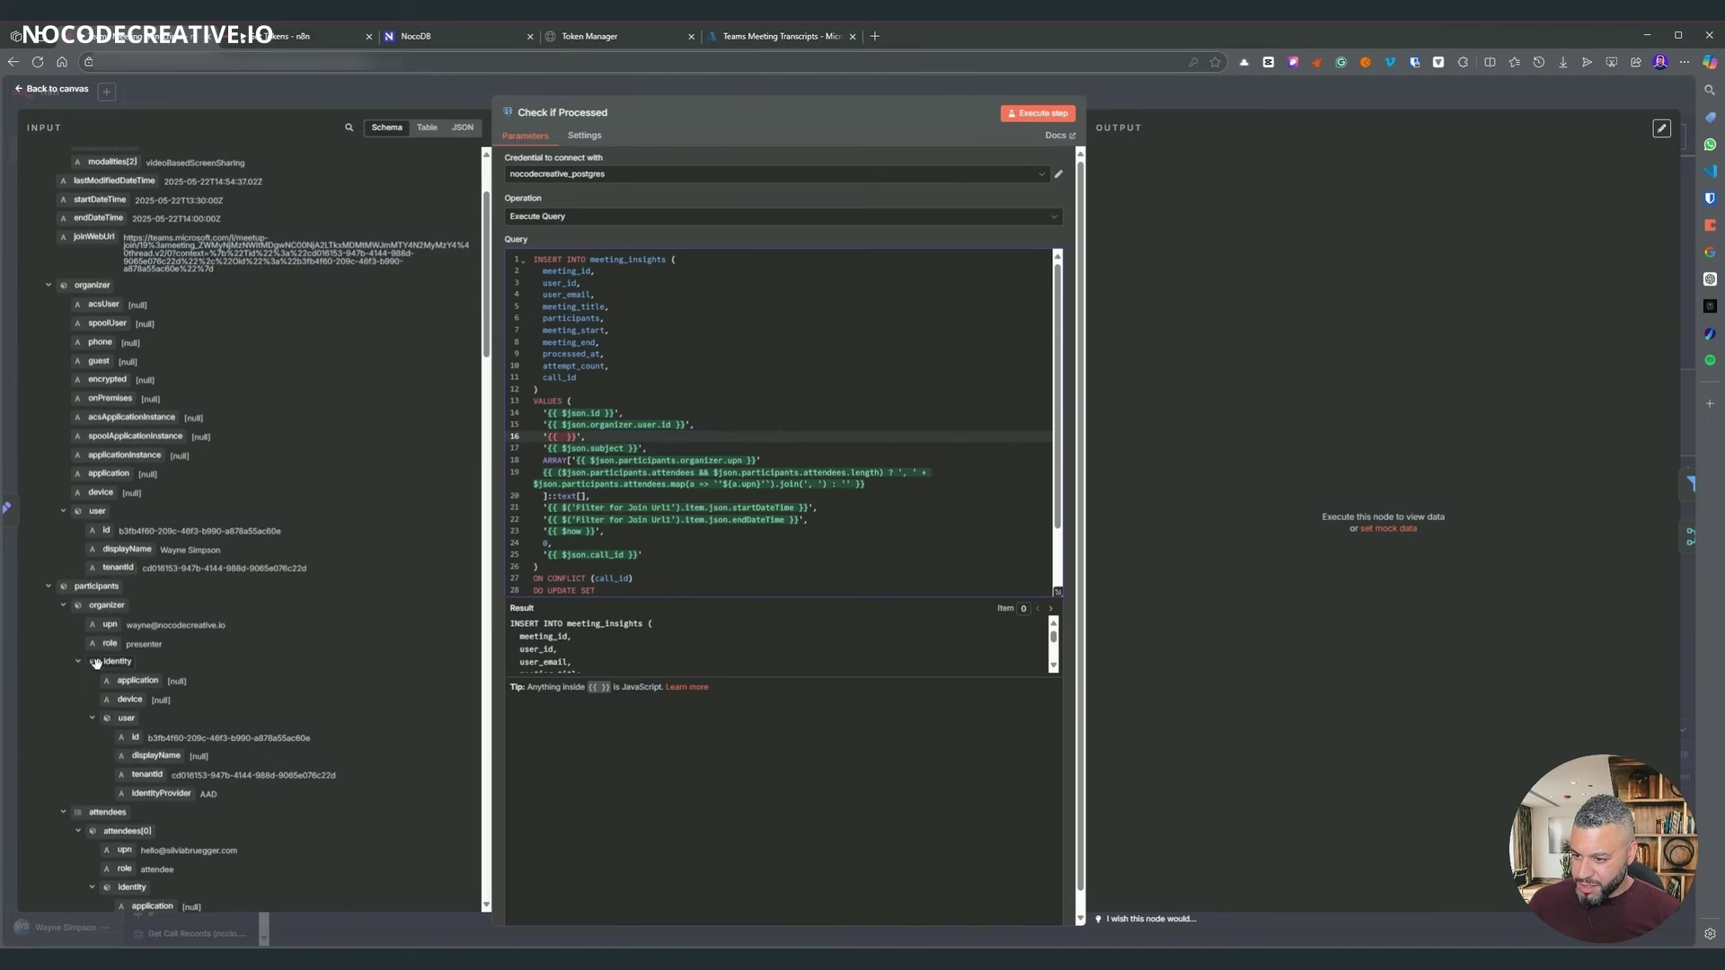
scroll(109, 629, down, 3)
drag(109, 488, 564, 438)
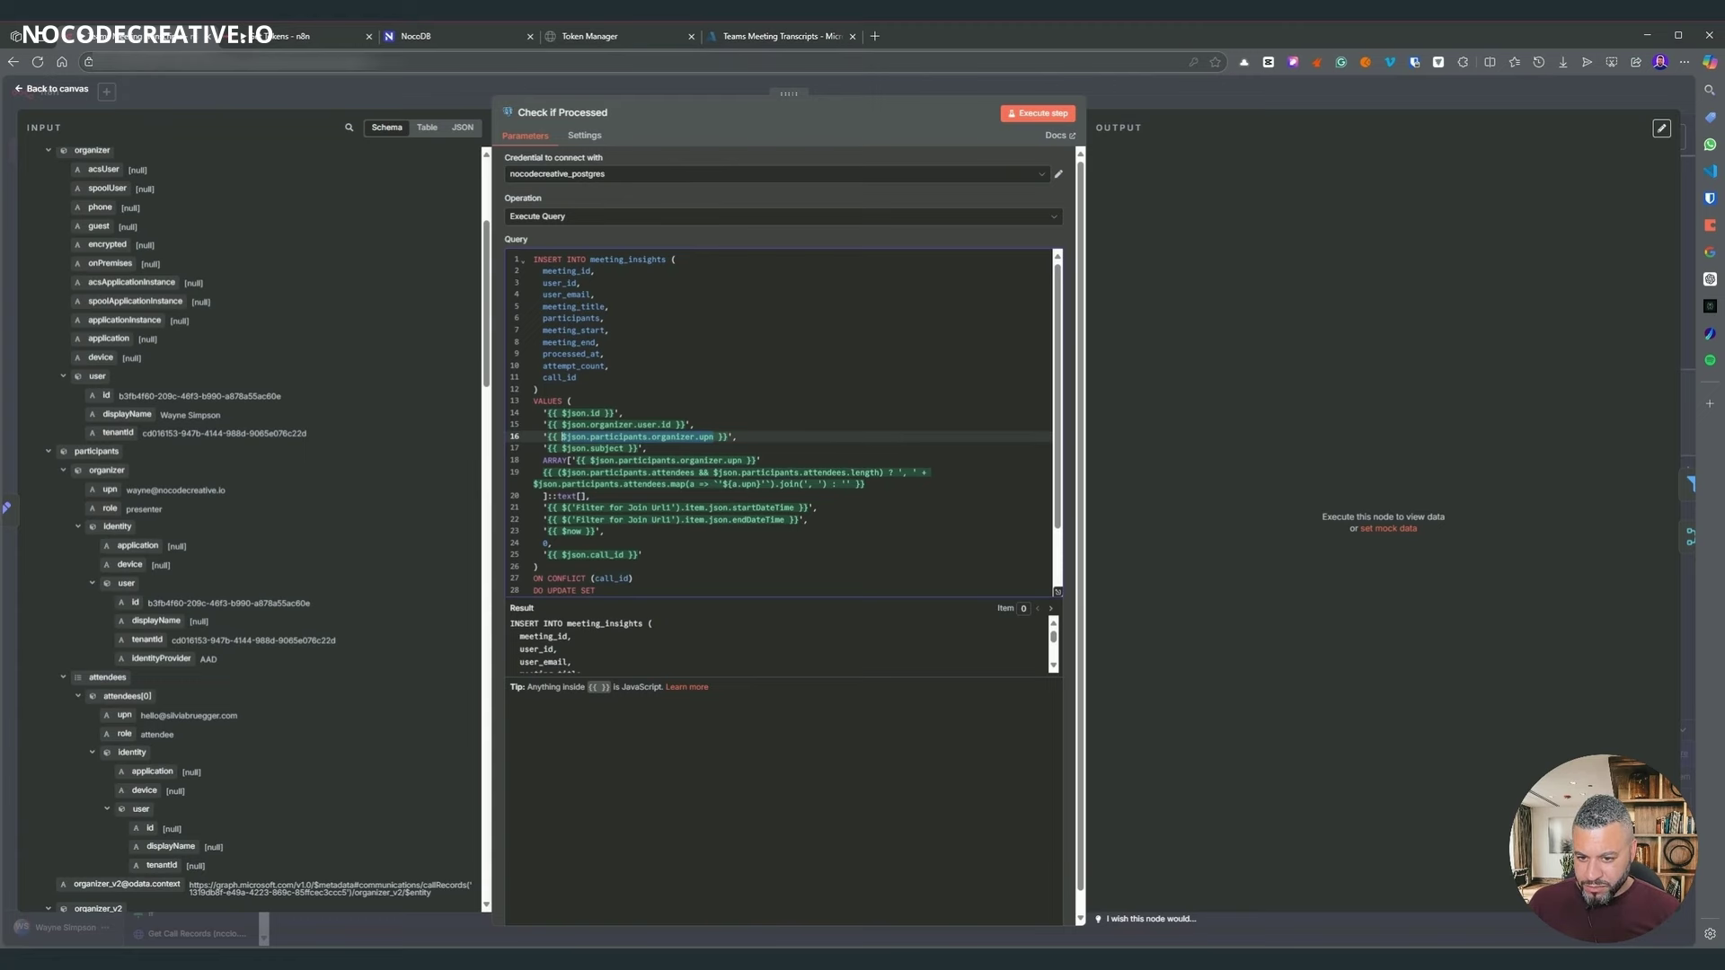
scroll(252, 539, down, 5)
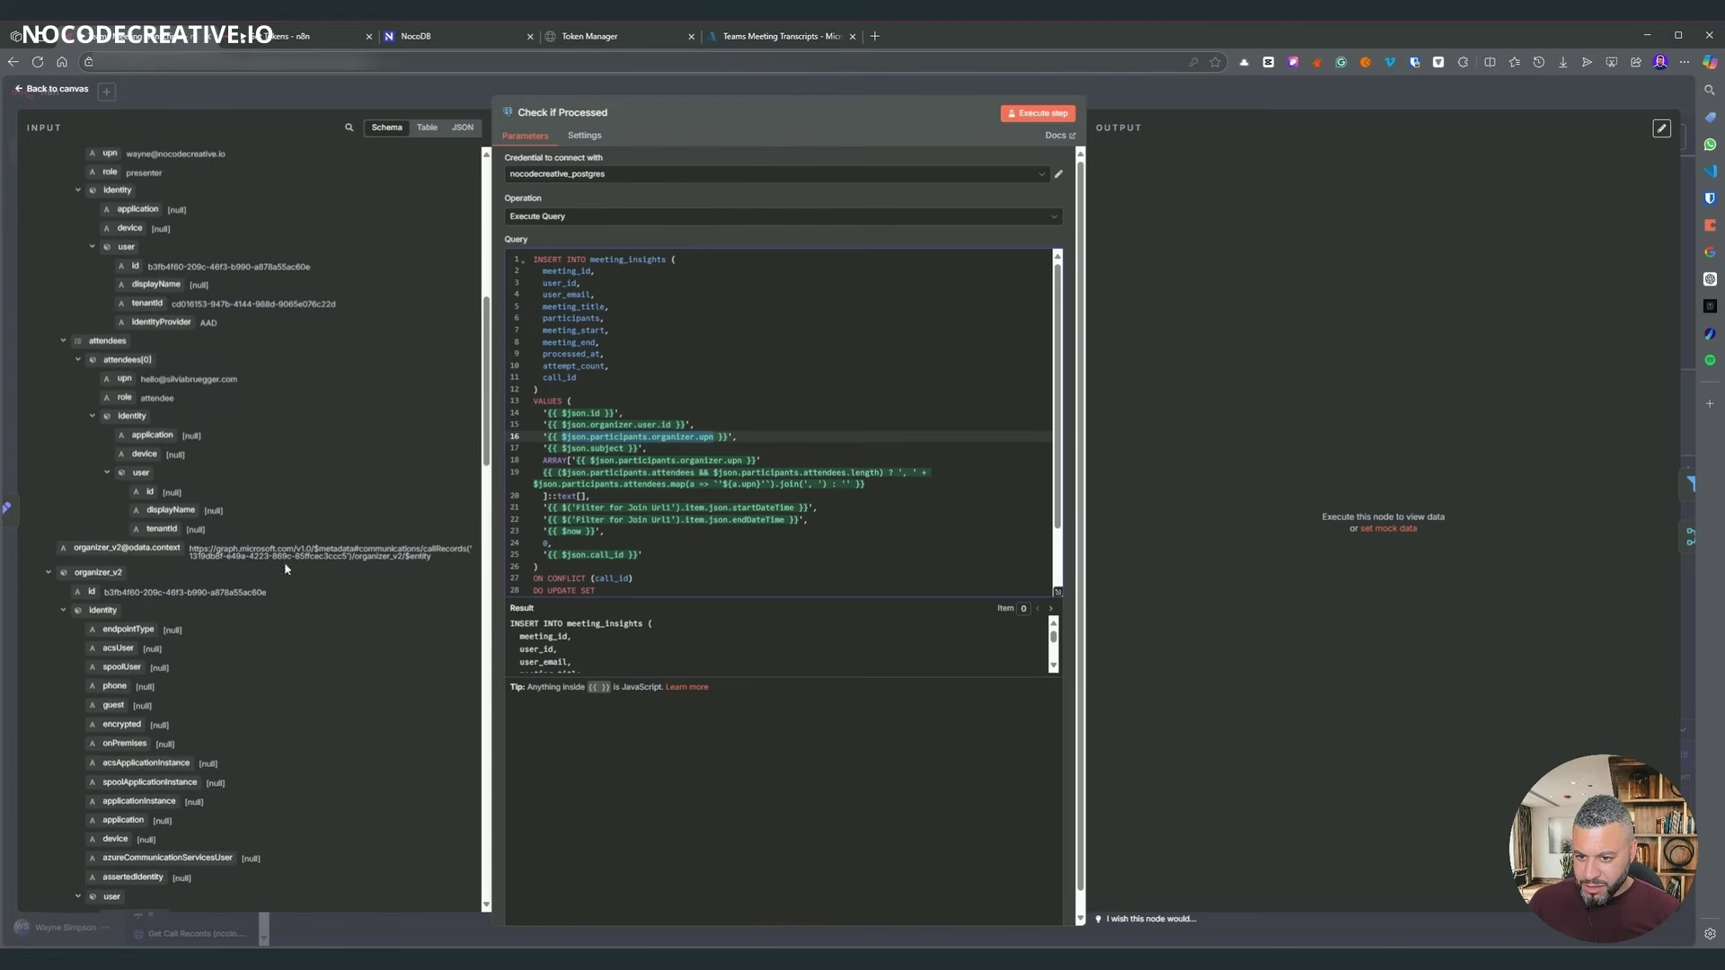
- Execute just the Check if Processed step so it returns 3 meeting_insights rows
key(Escape)
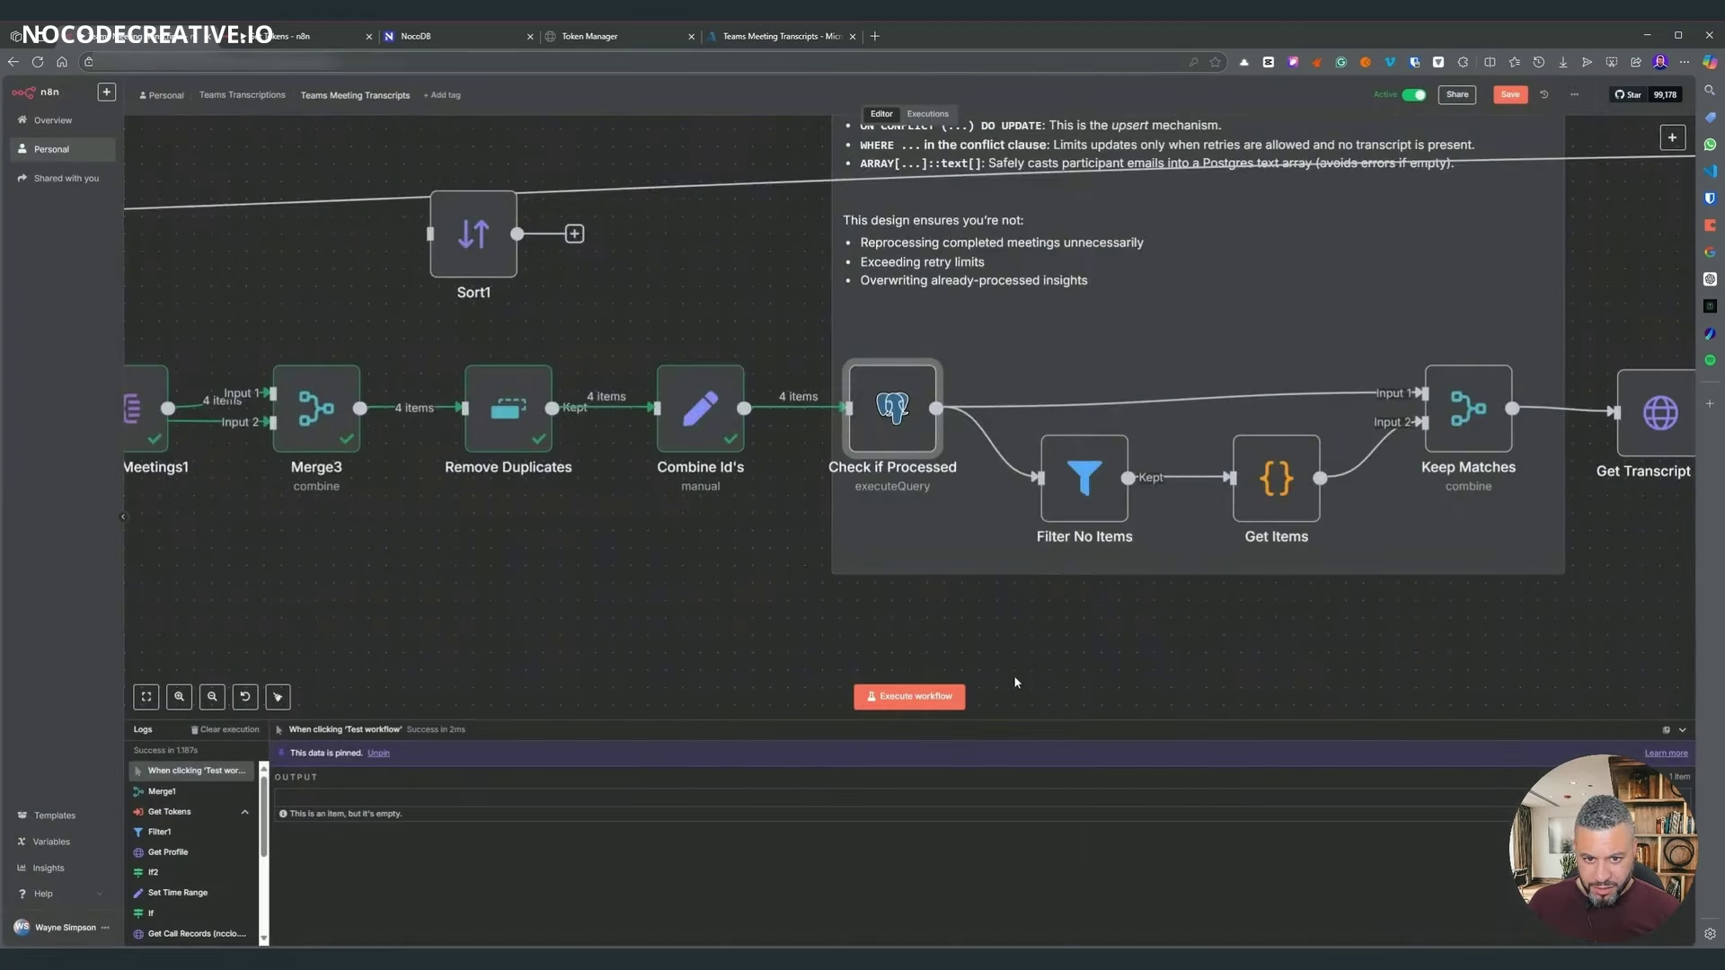
scroll(575, 377, up, 2)
right_click(575, 350)
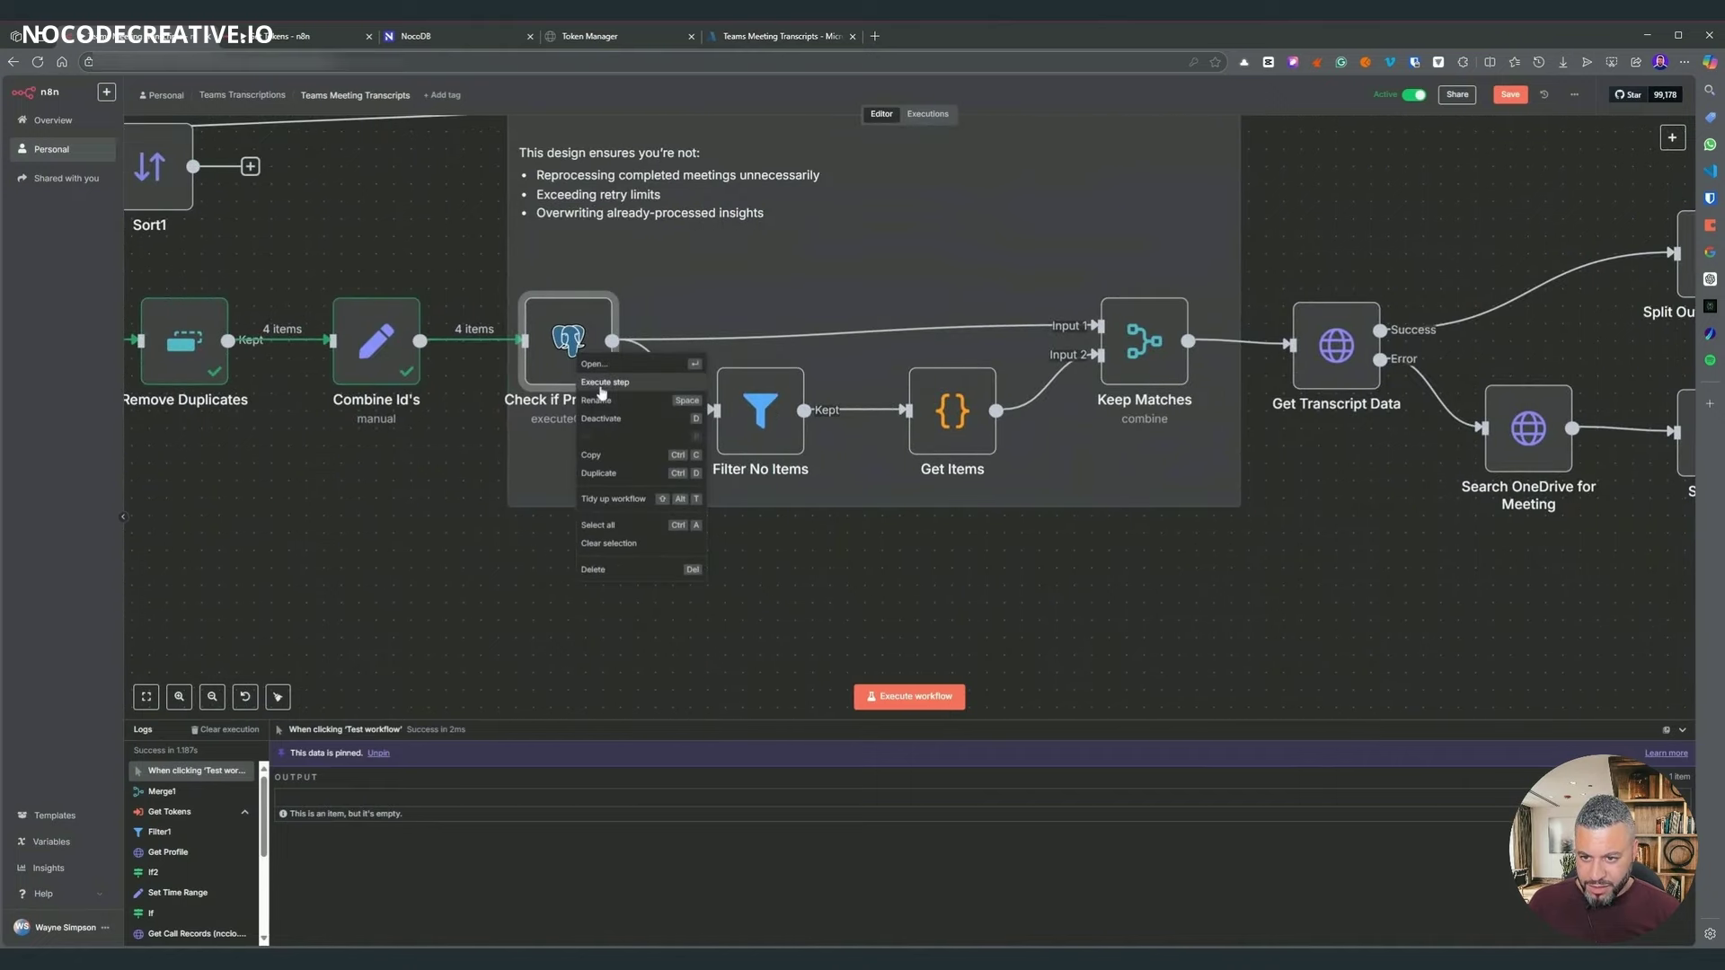
key(Return)
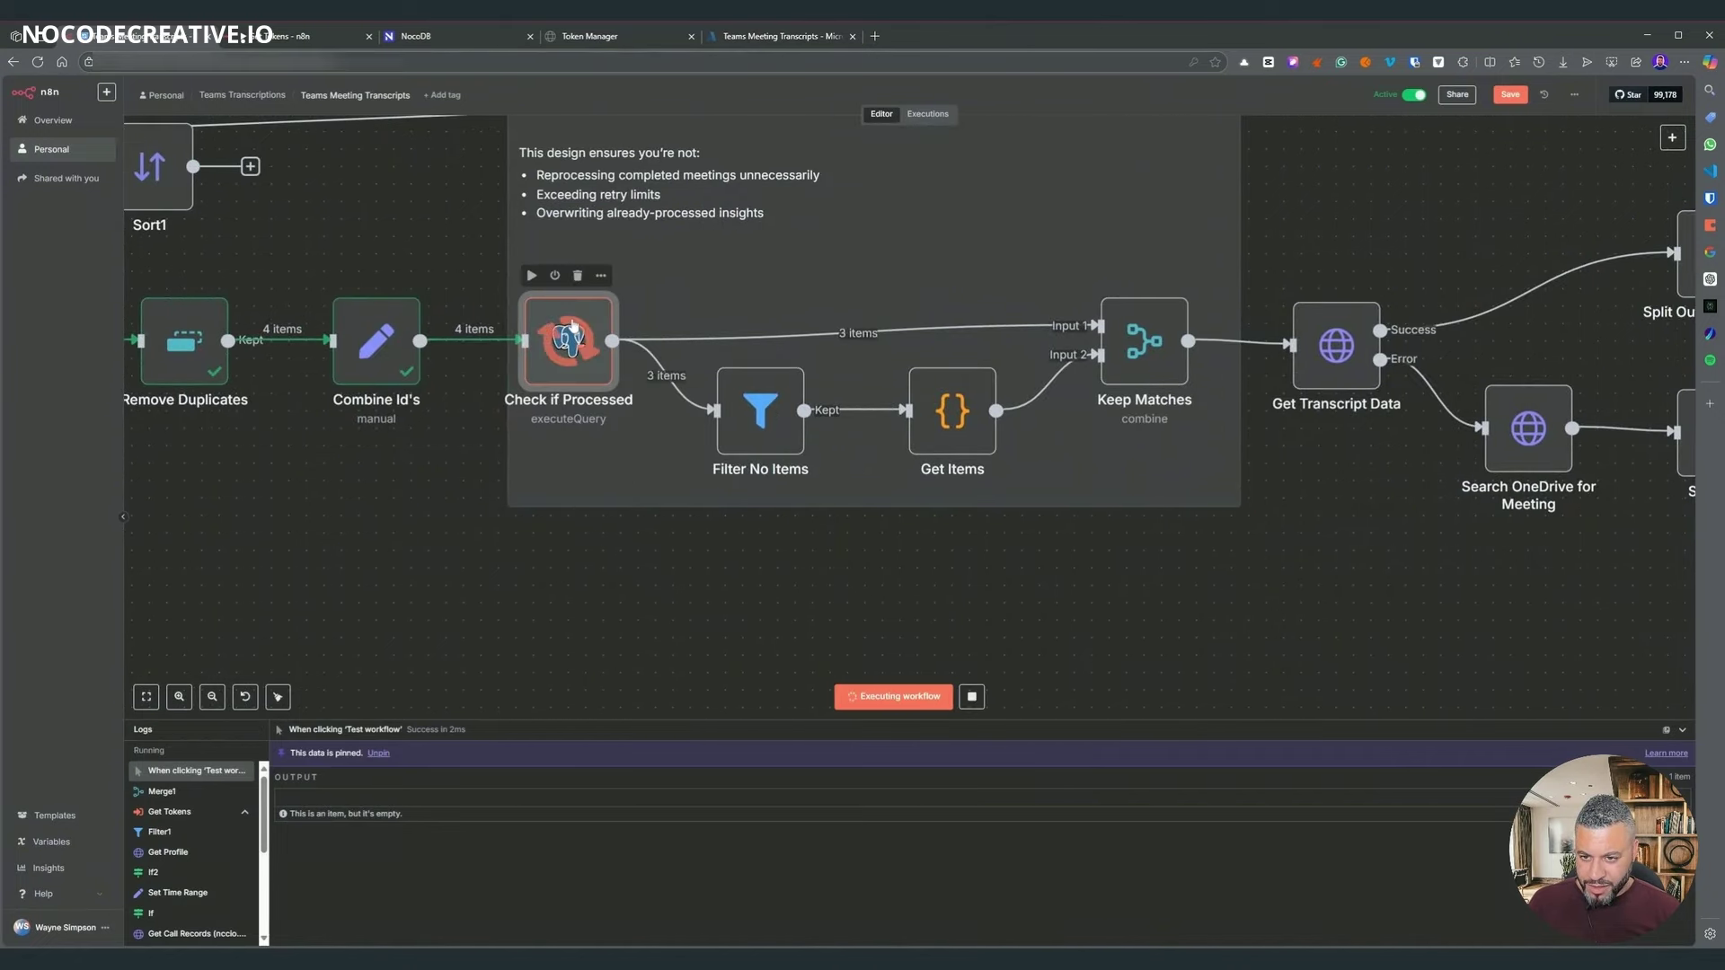
- Execute Keep Matches, review its 3 output items, then open Check if Processed's results
scroll(970, 557, right, 3)
scroll(970, 557, right, 1)
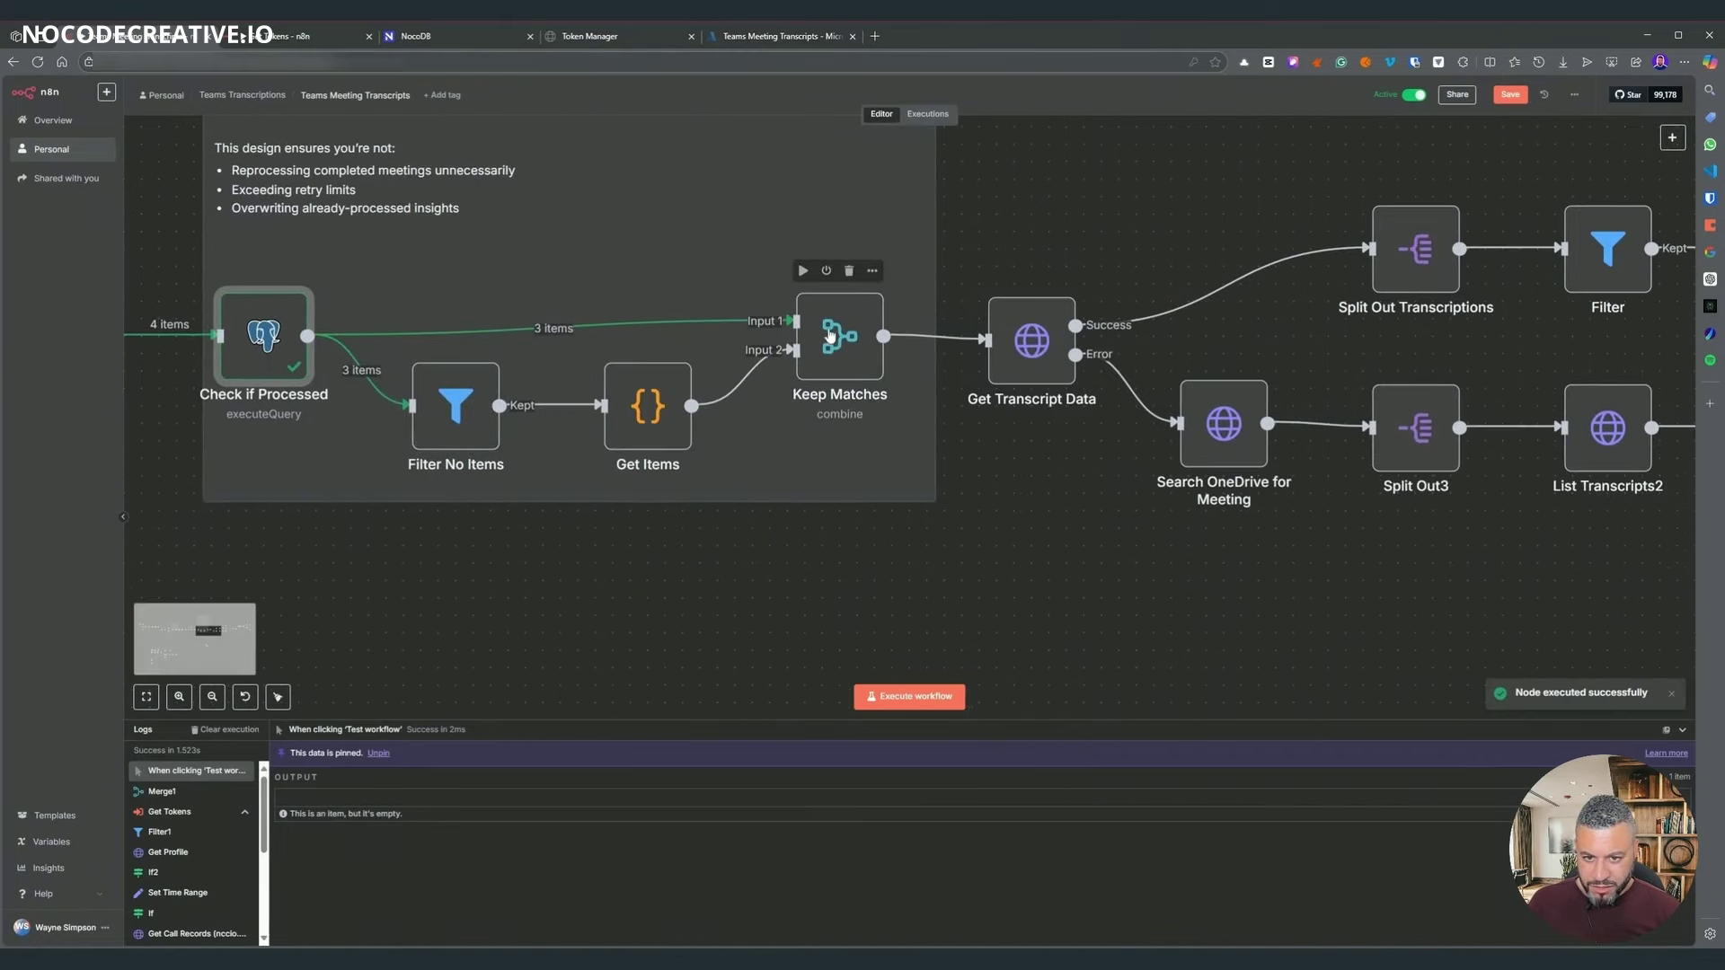
right_click(824, 337)
key(Return)
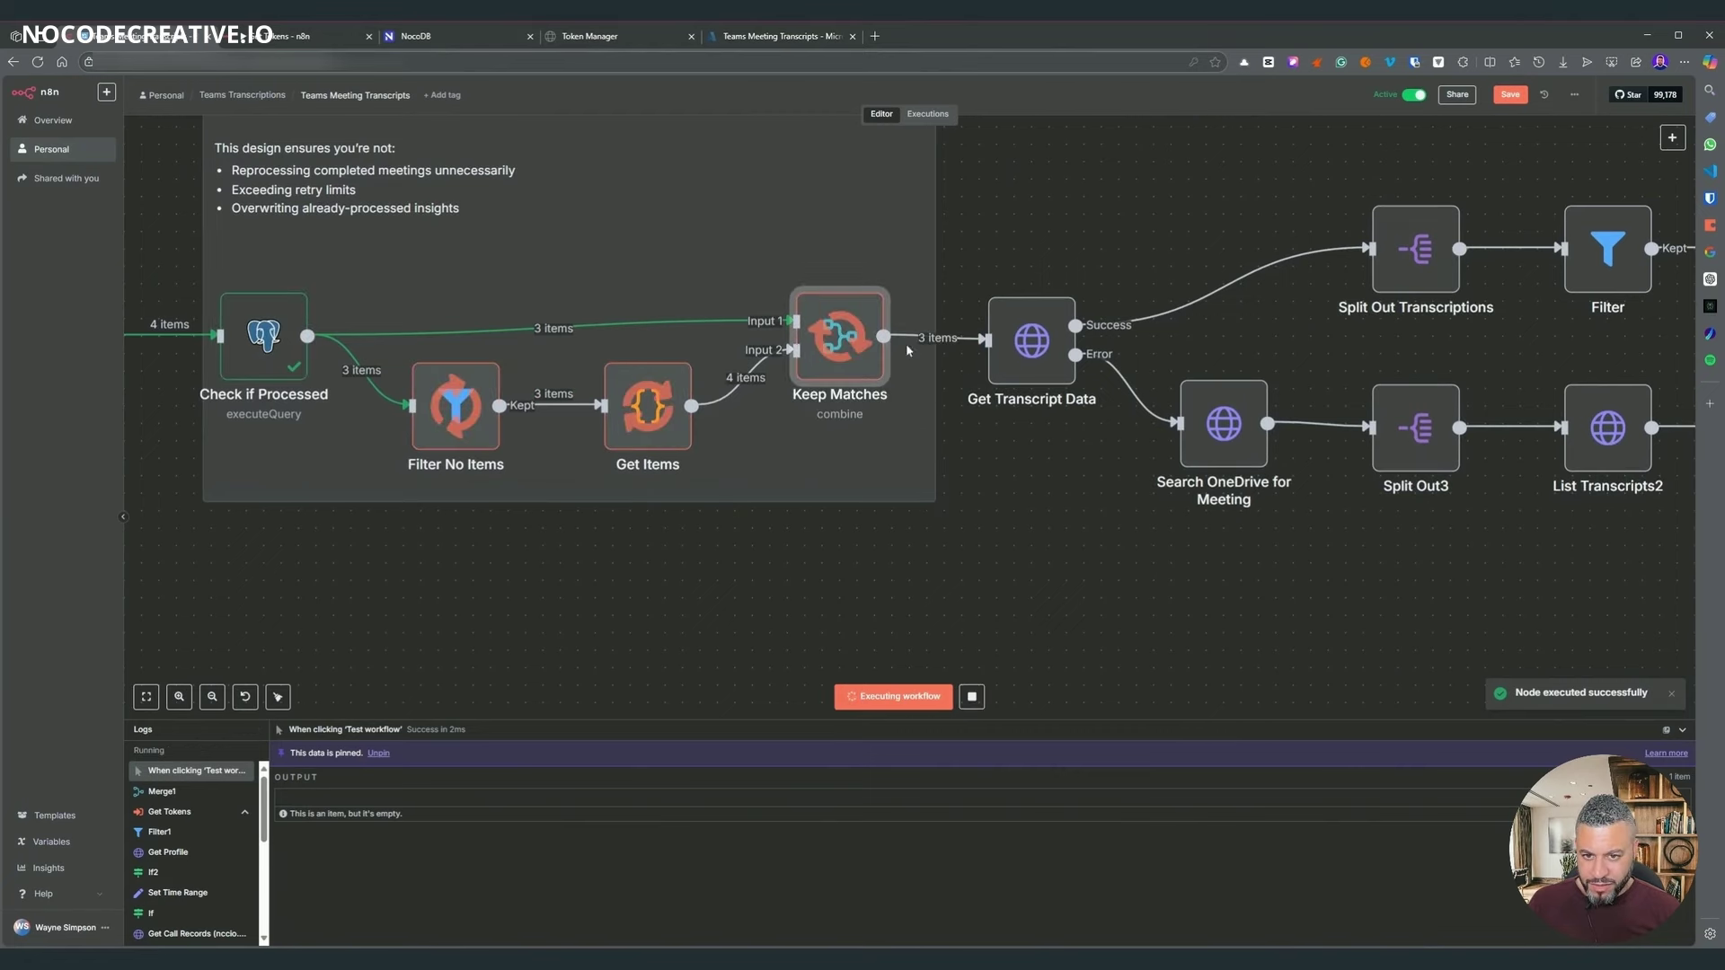
key(Return)
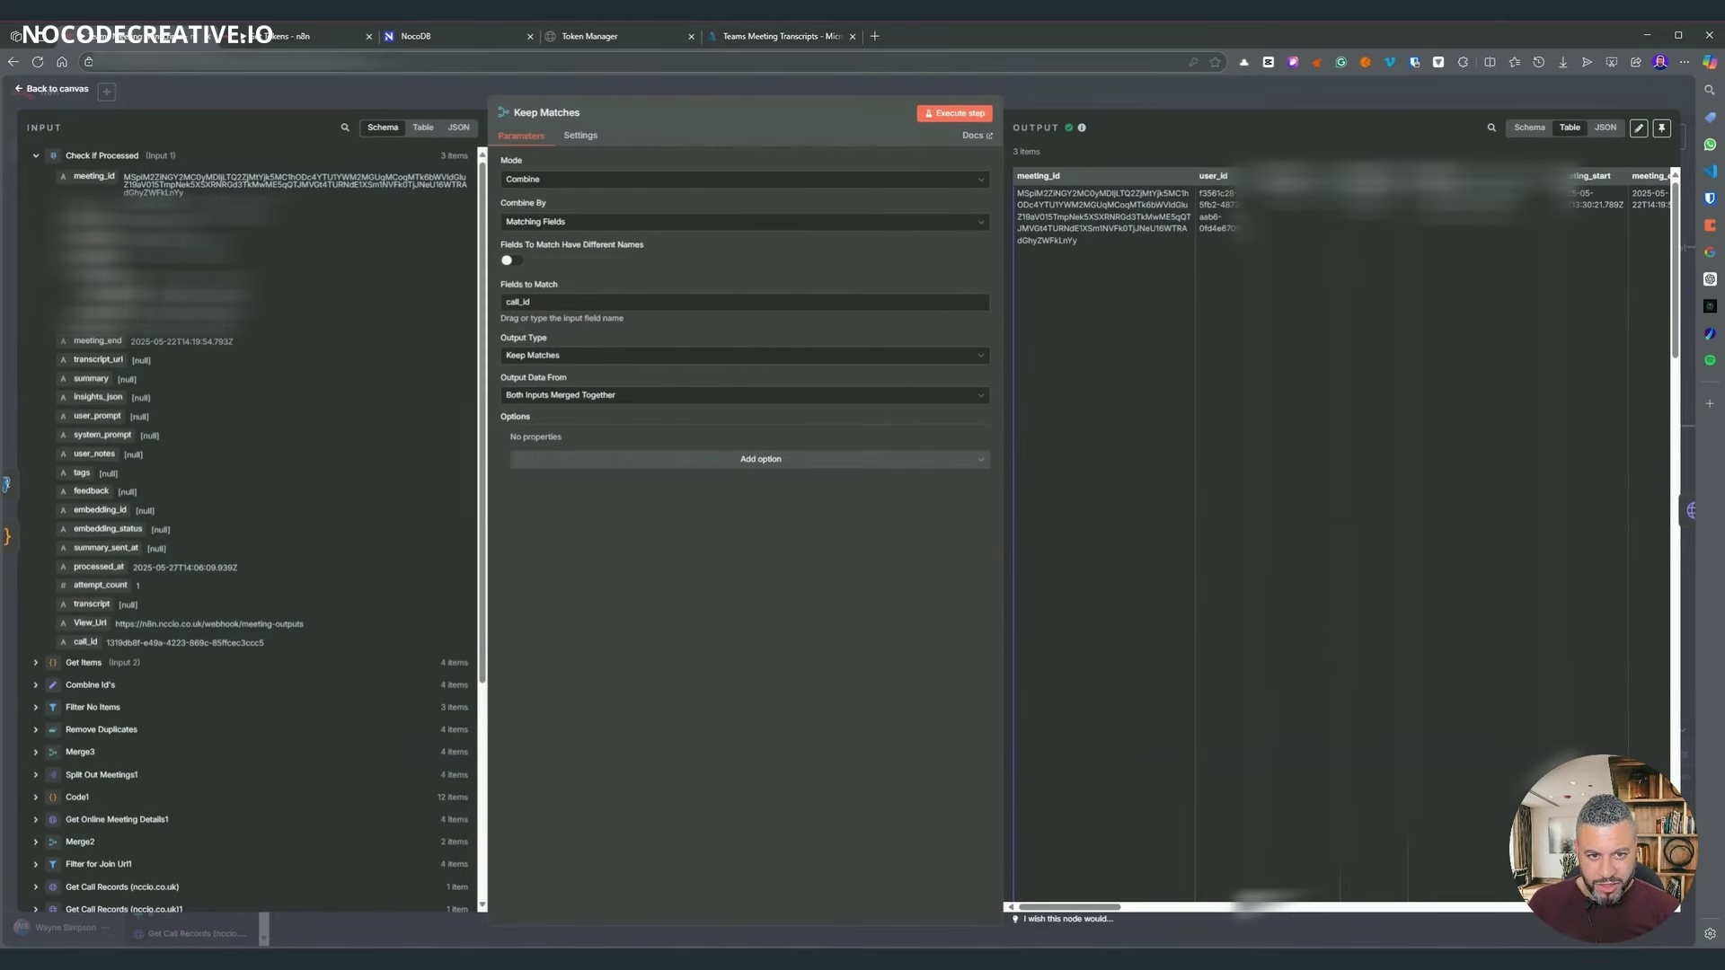
scroll(1204, 359, down, 5)
scroll(1213, 476, down, 6)
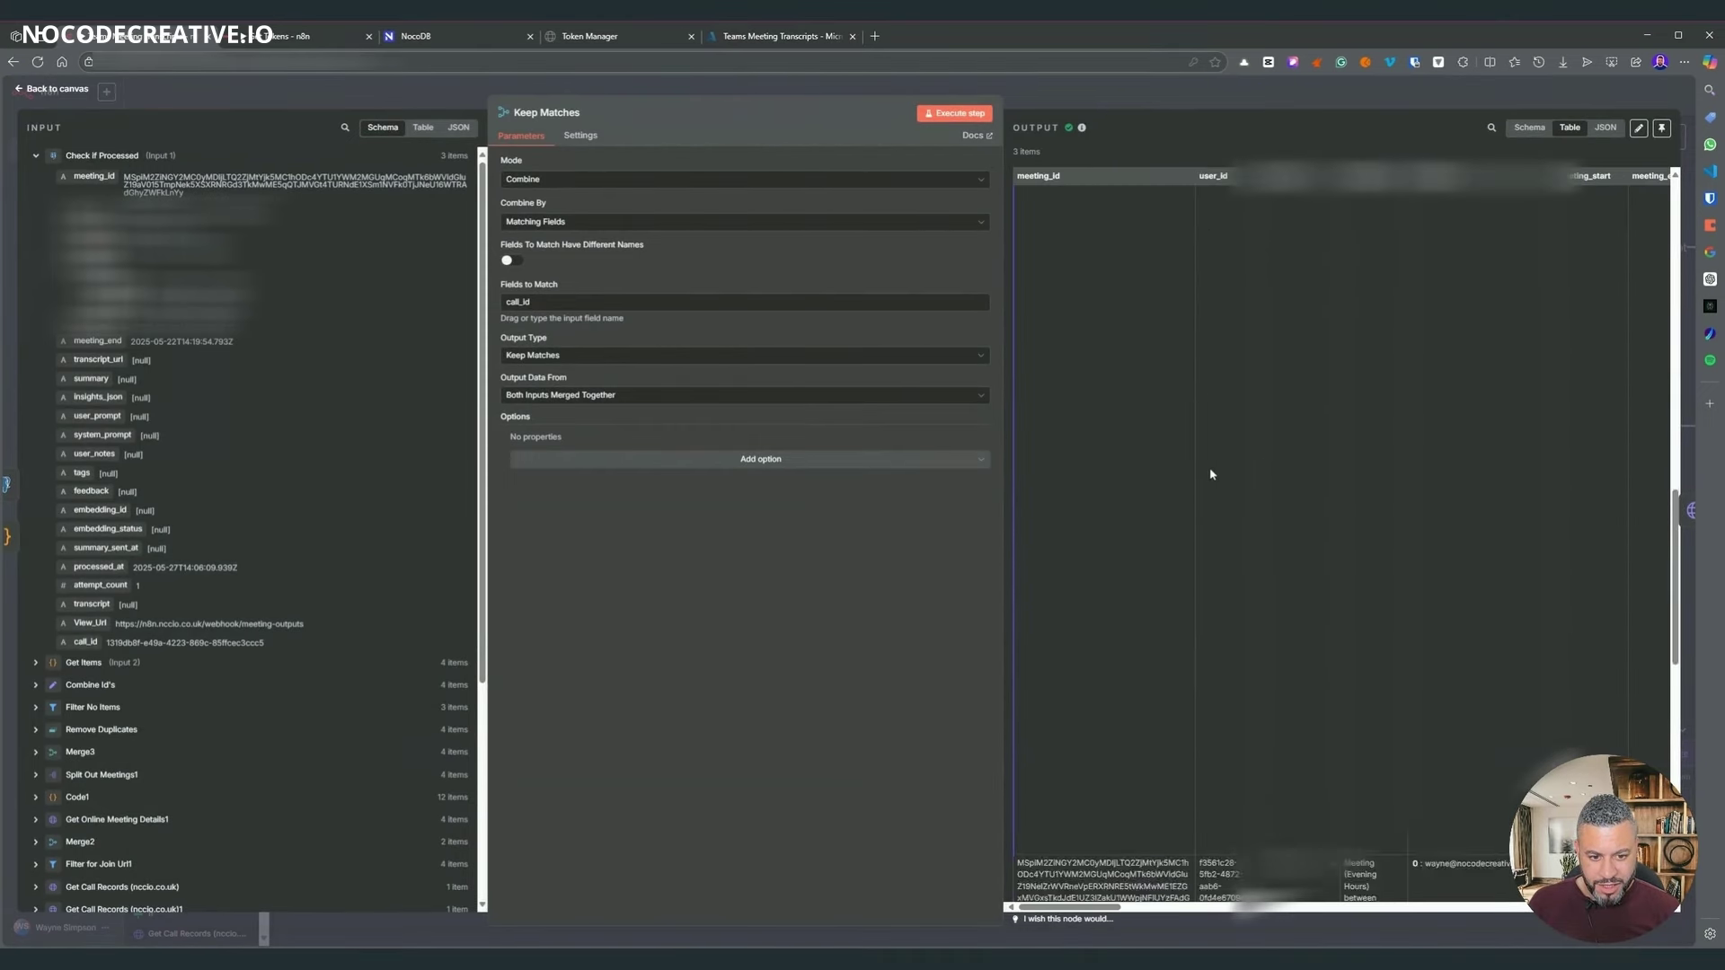
scroll(1204, 467, up, 10)
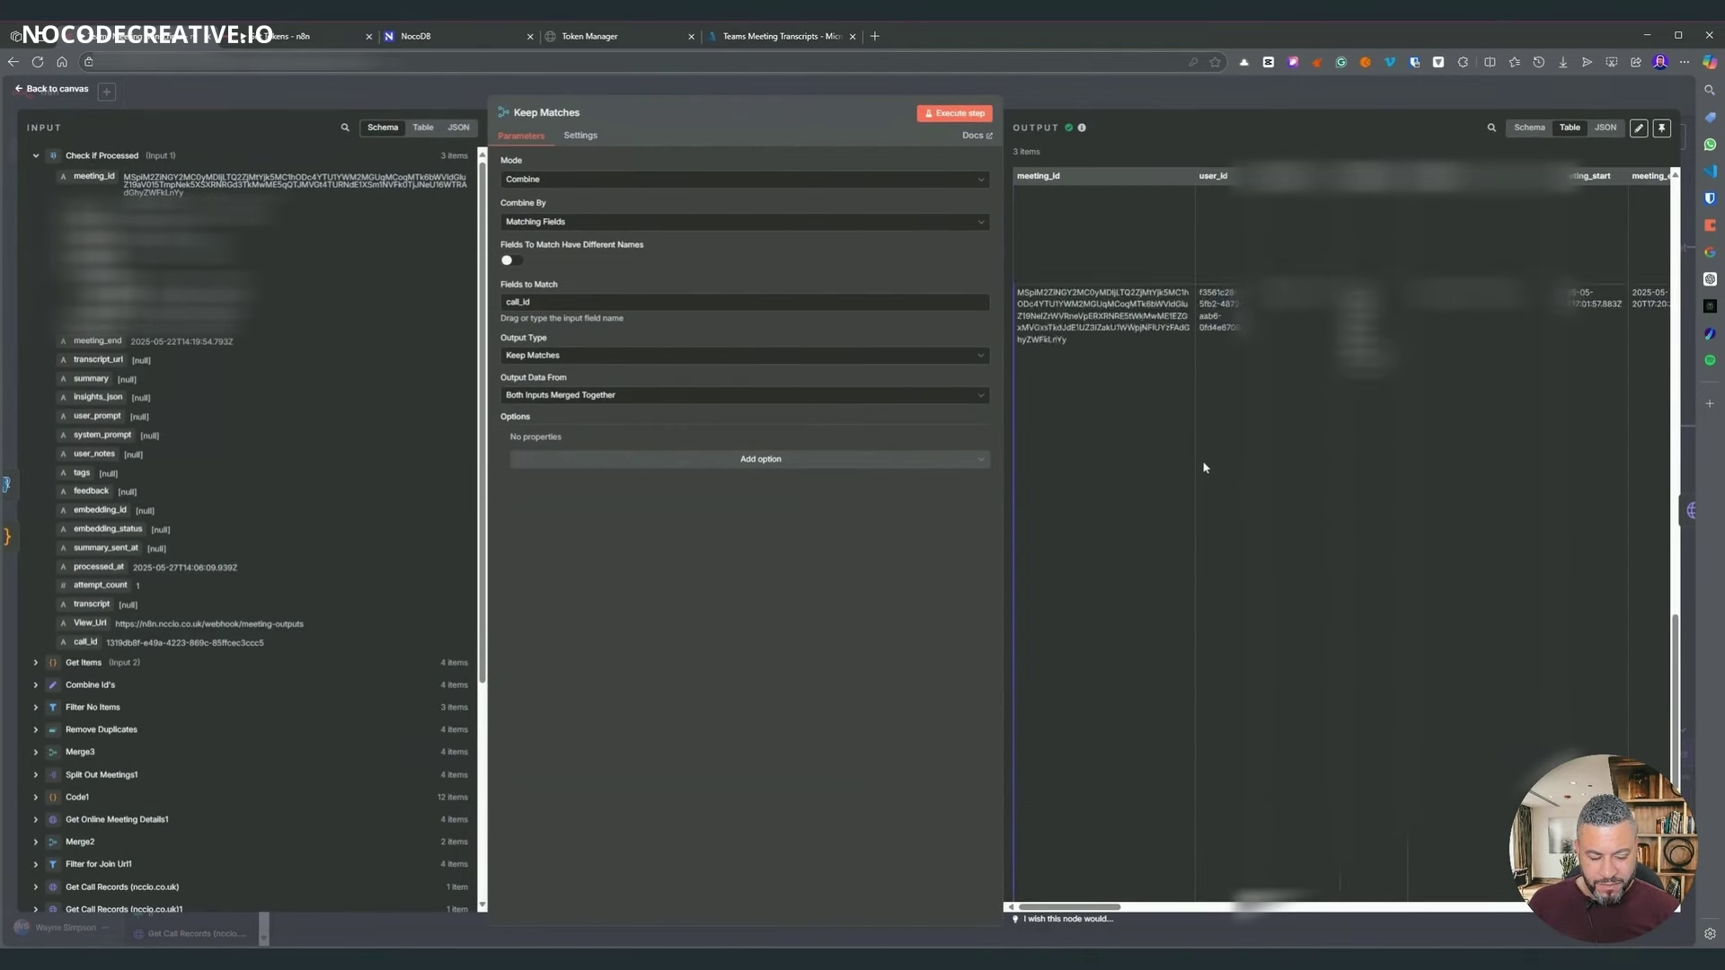
key(Escape)
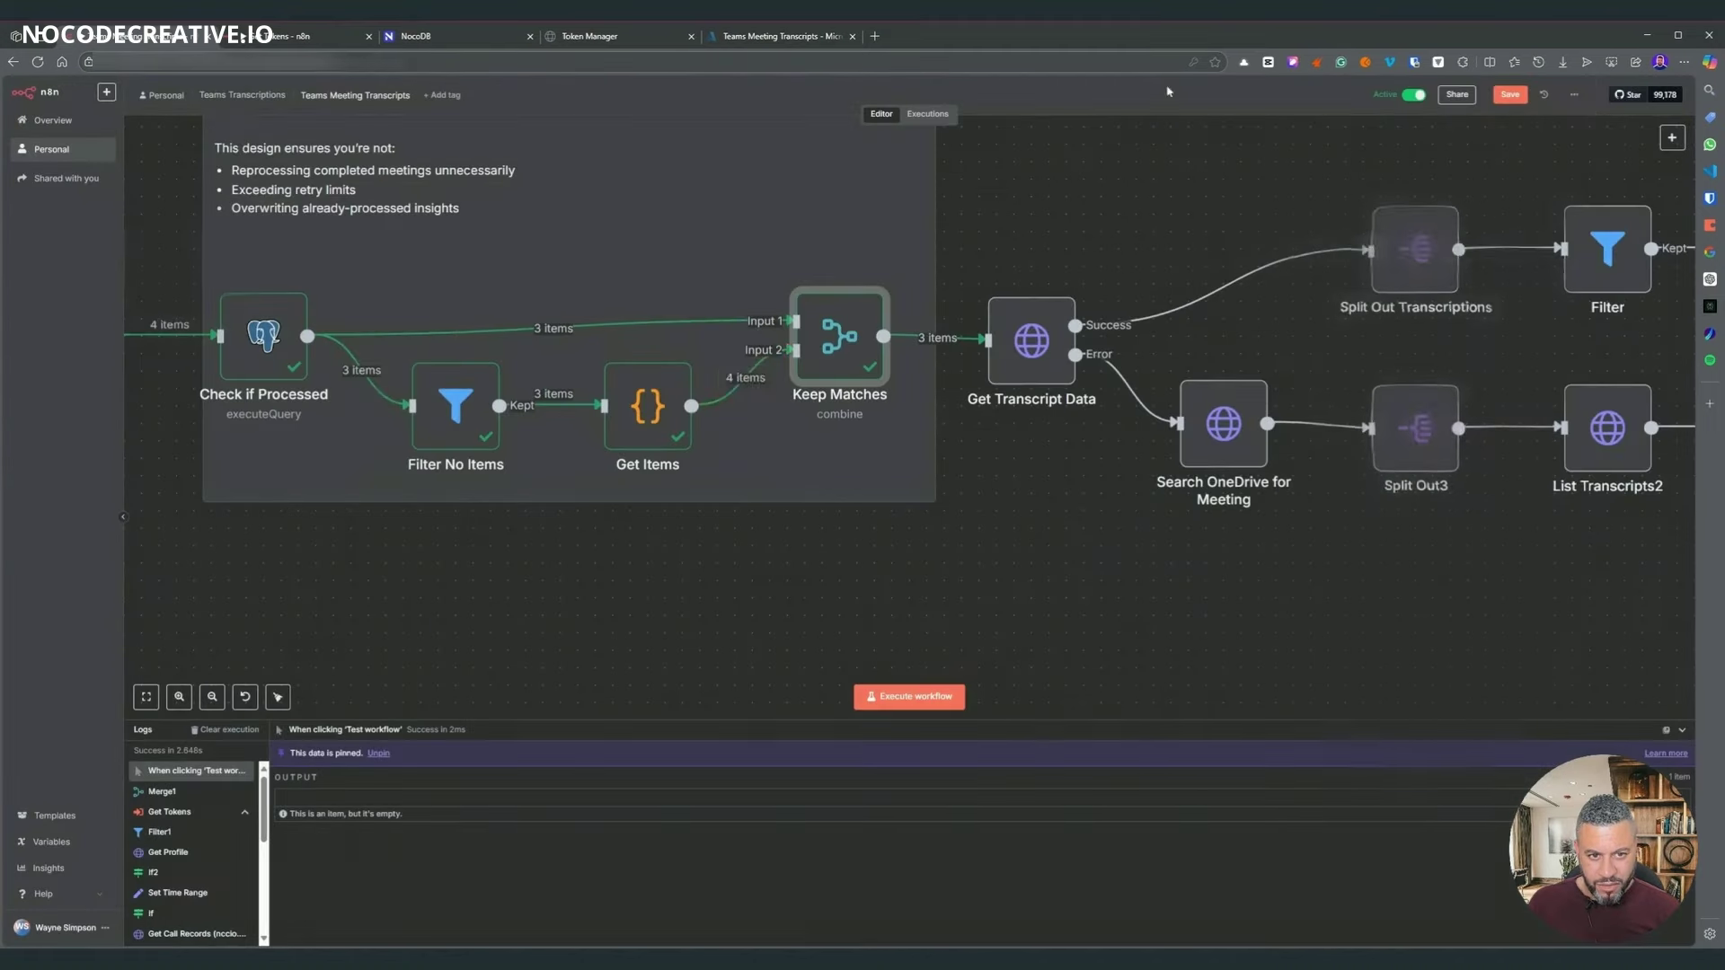
key(Return)
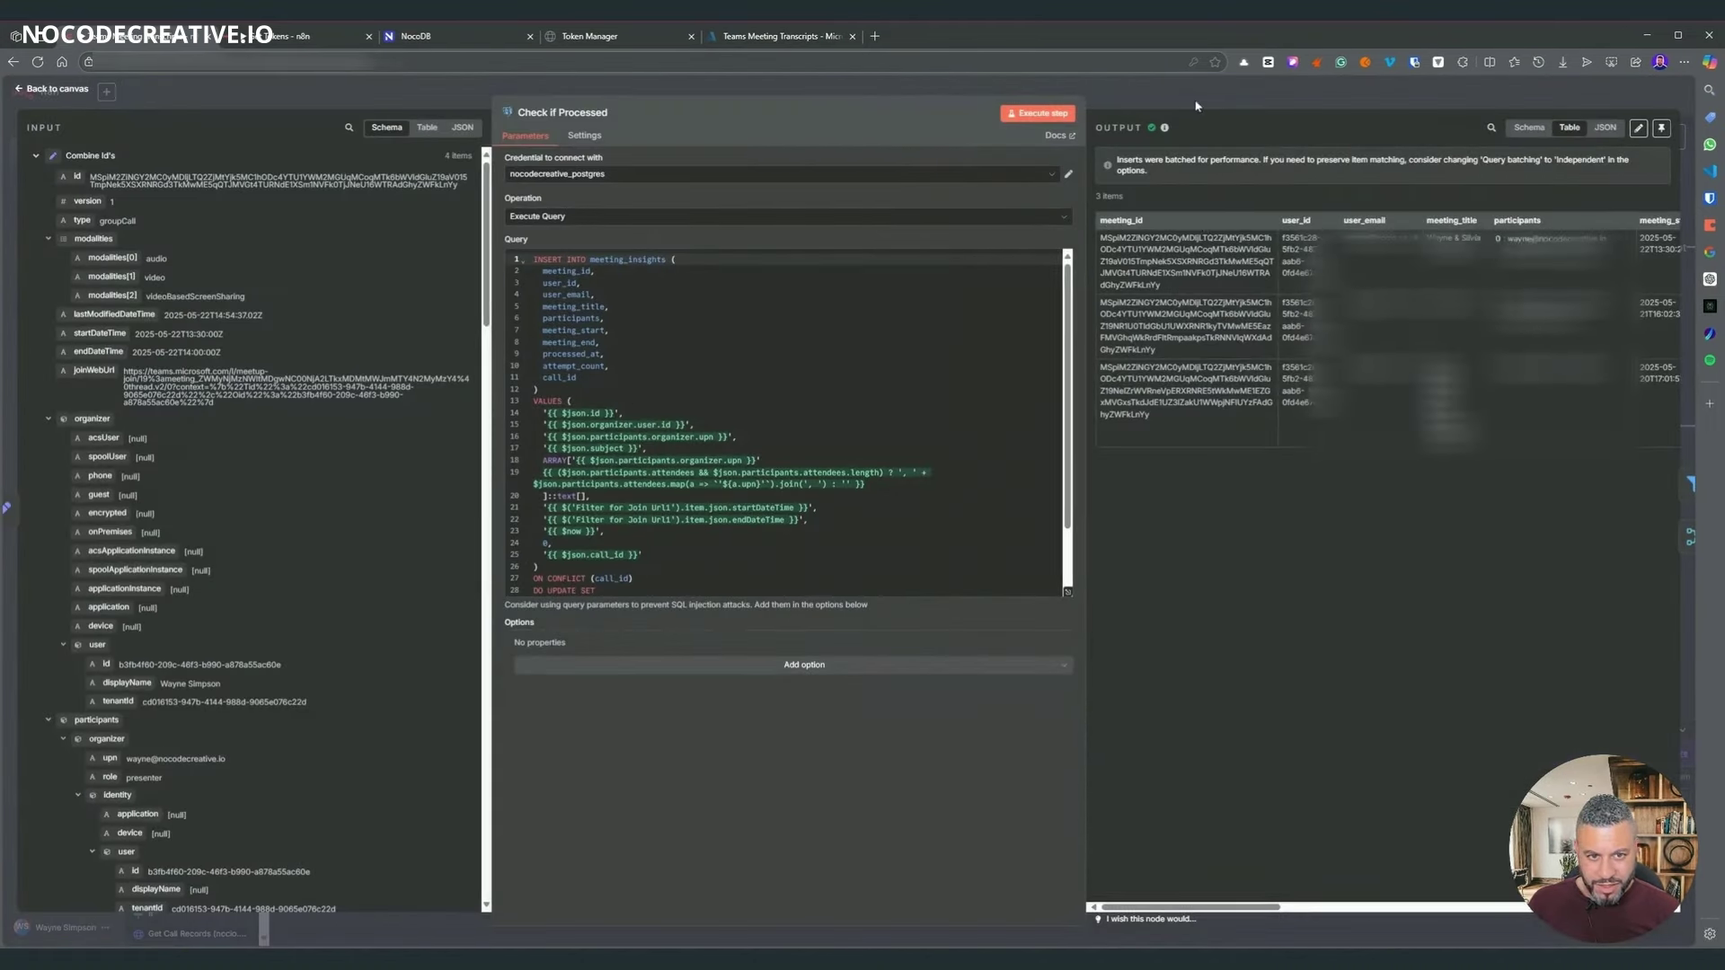
- Open Combine Id's to review call_id set from Filter for Join Url's id across 4 items
key(Escape)
scroll(918, 628, left, 5)
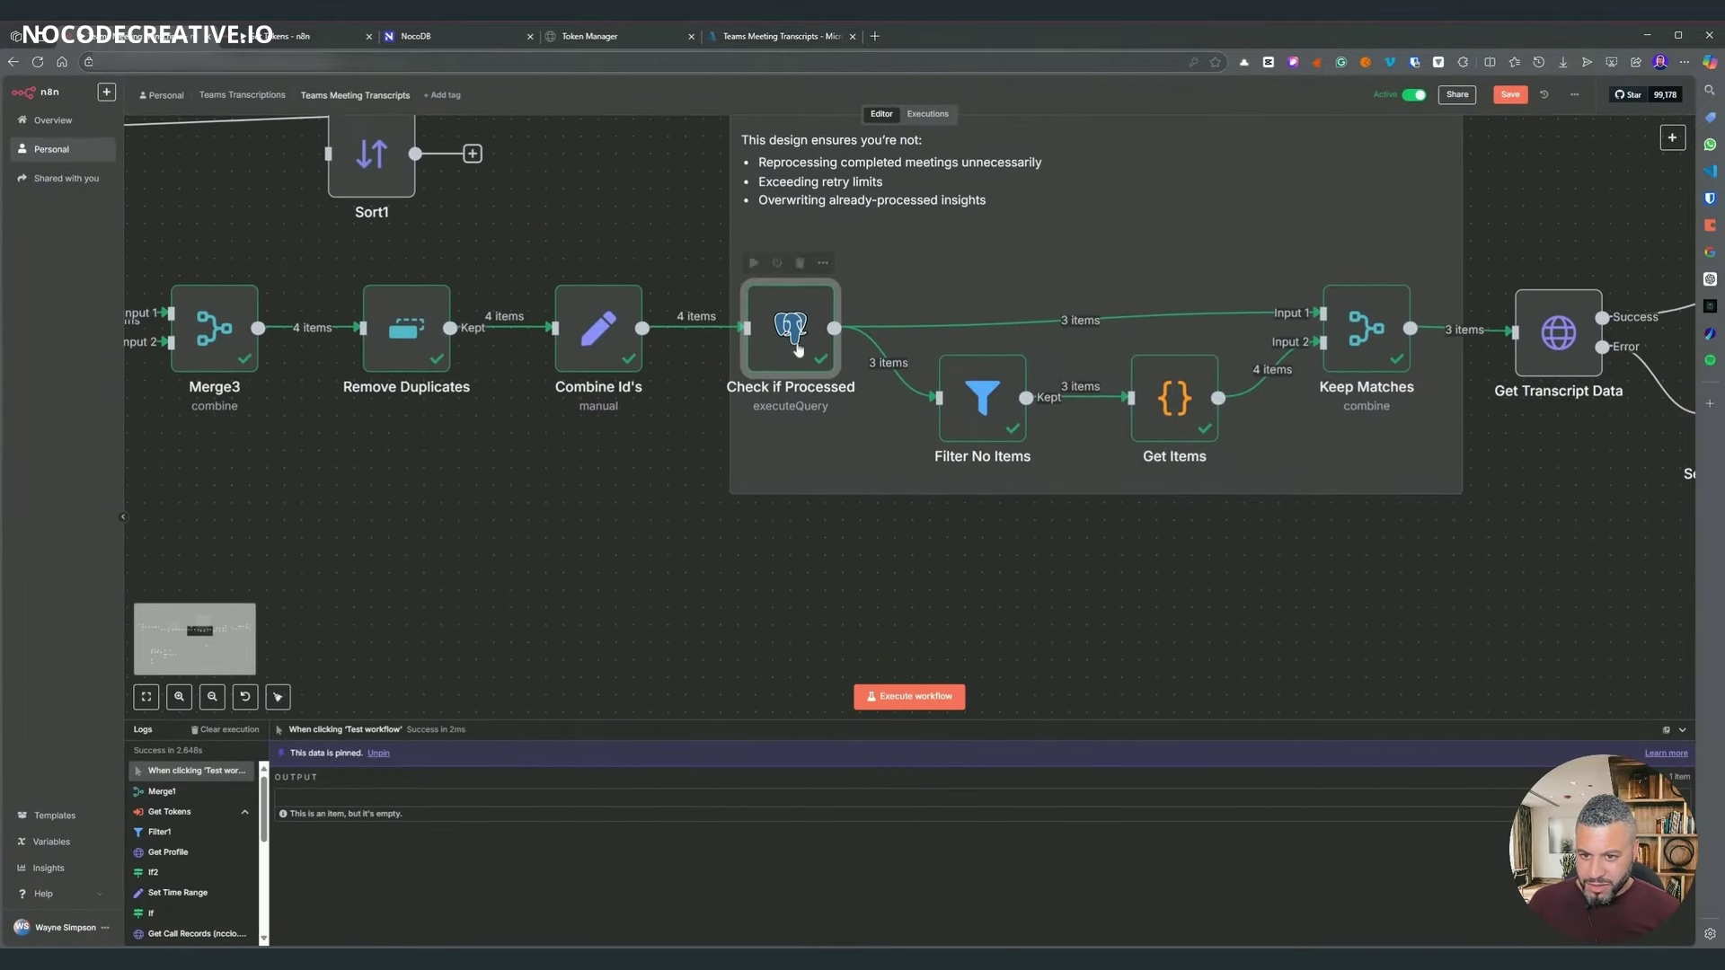
click(575, 317)
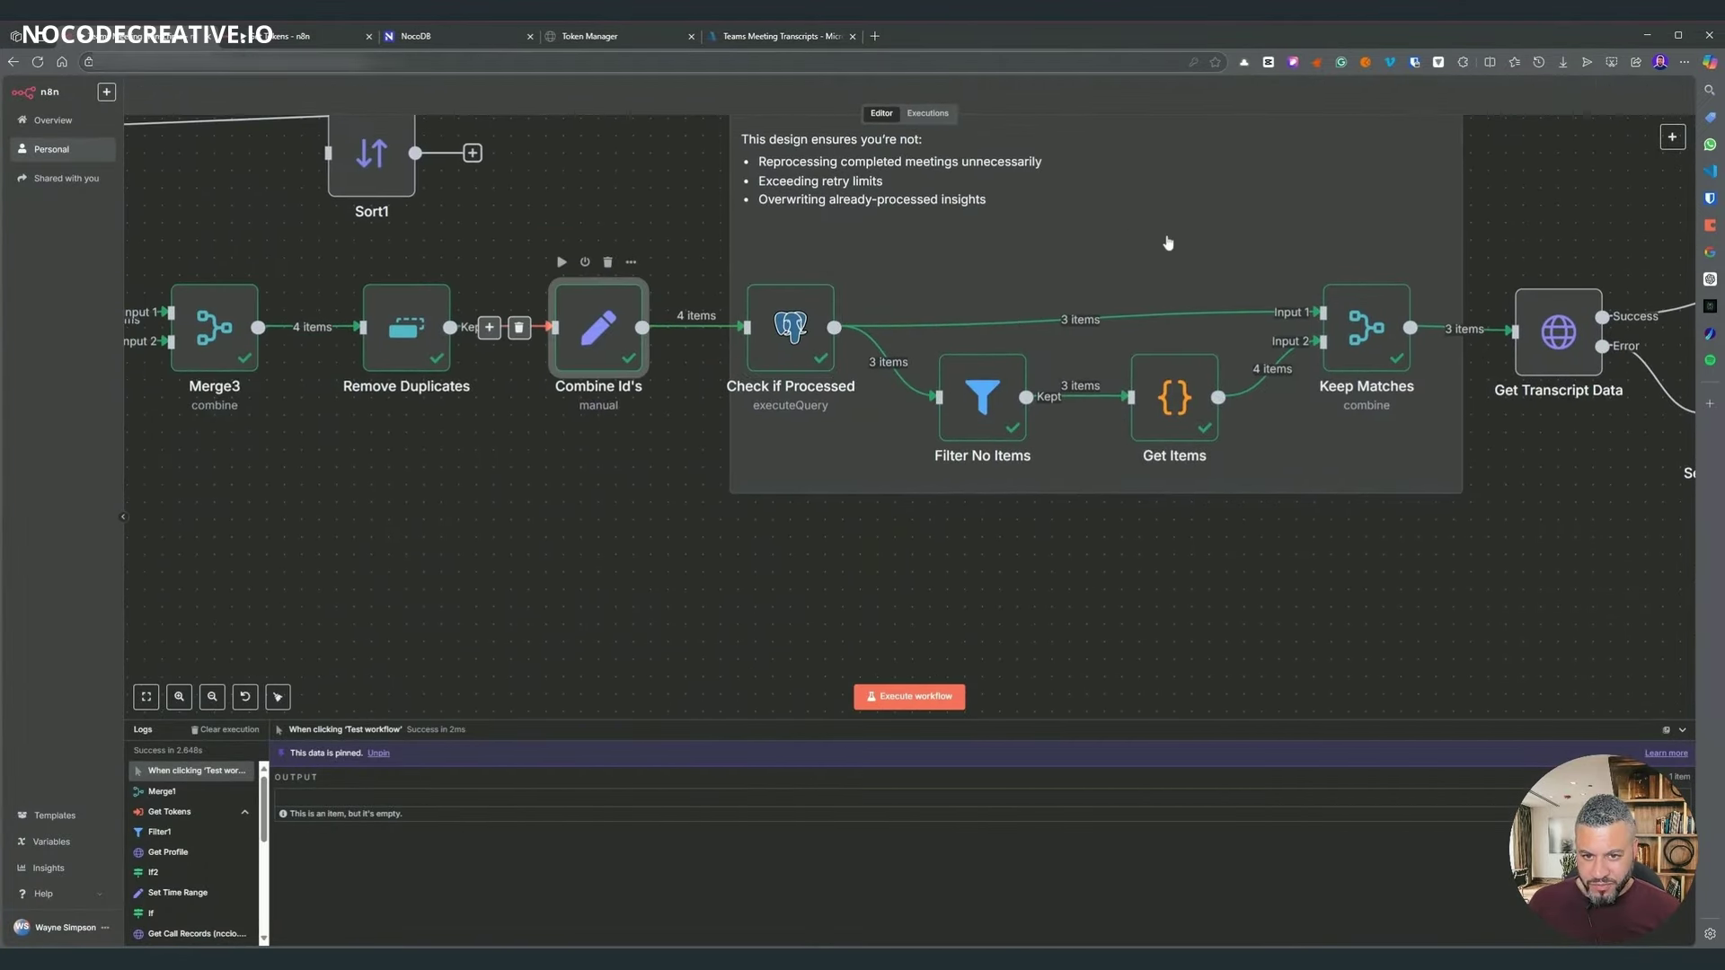
key(Return)
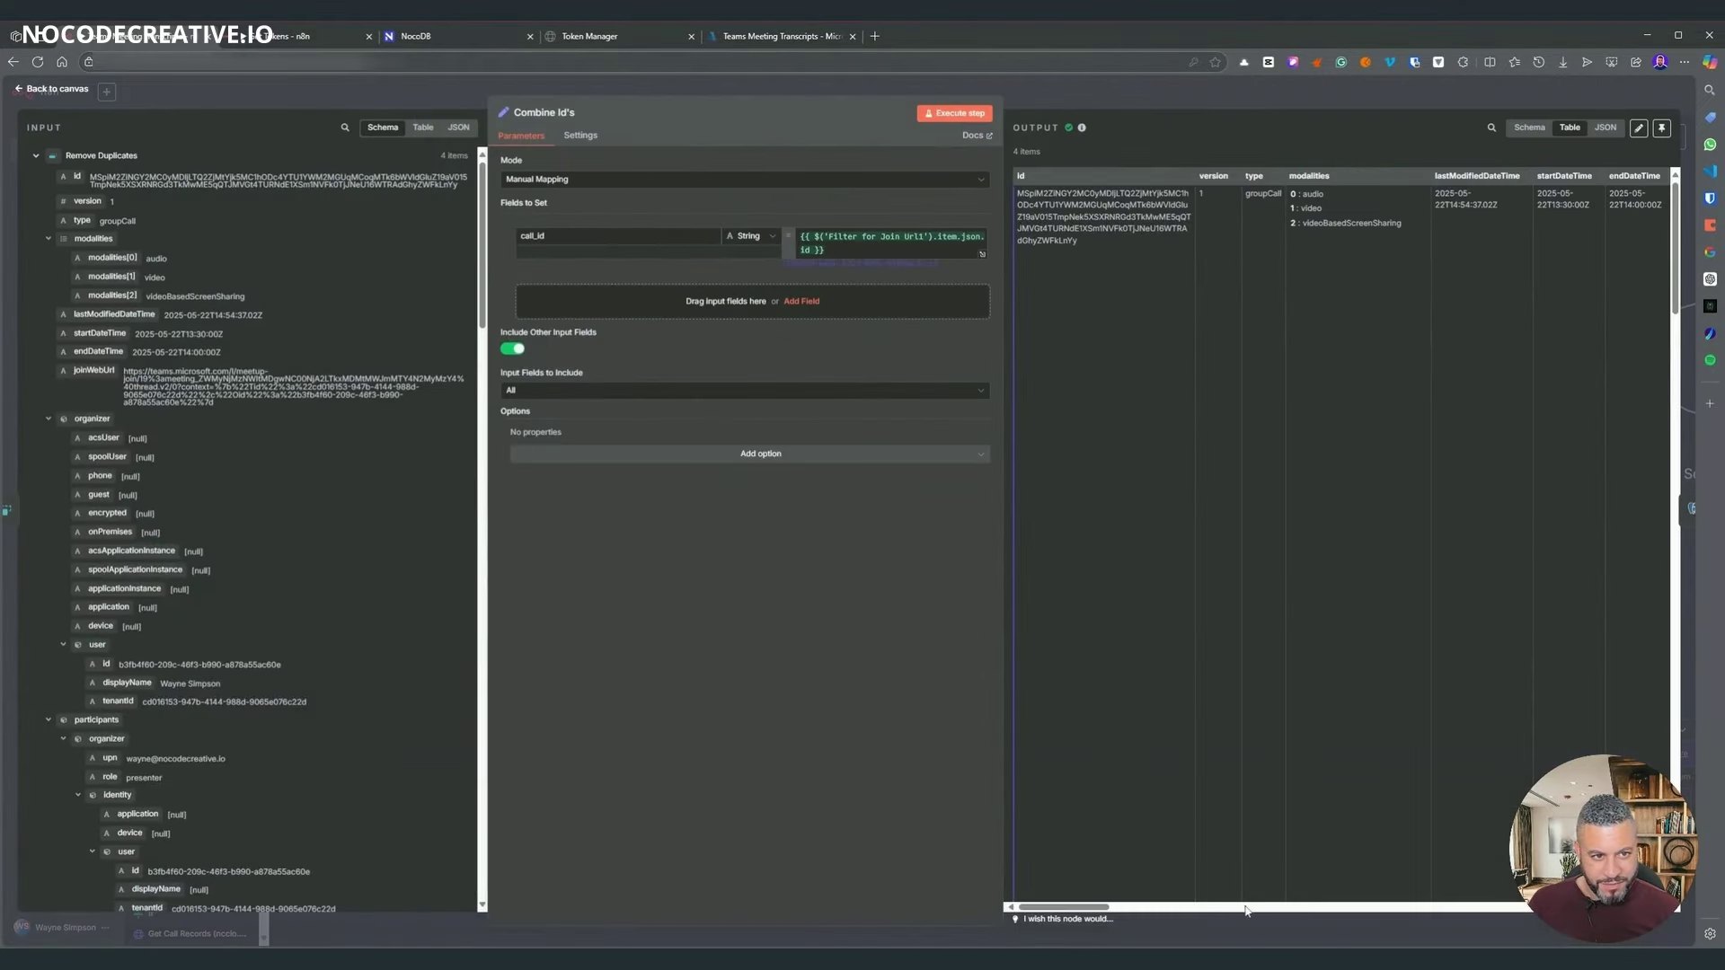
drag(1069, 907, 1179, 910)
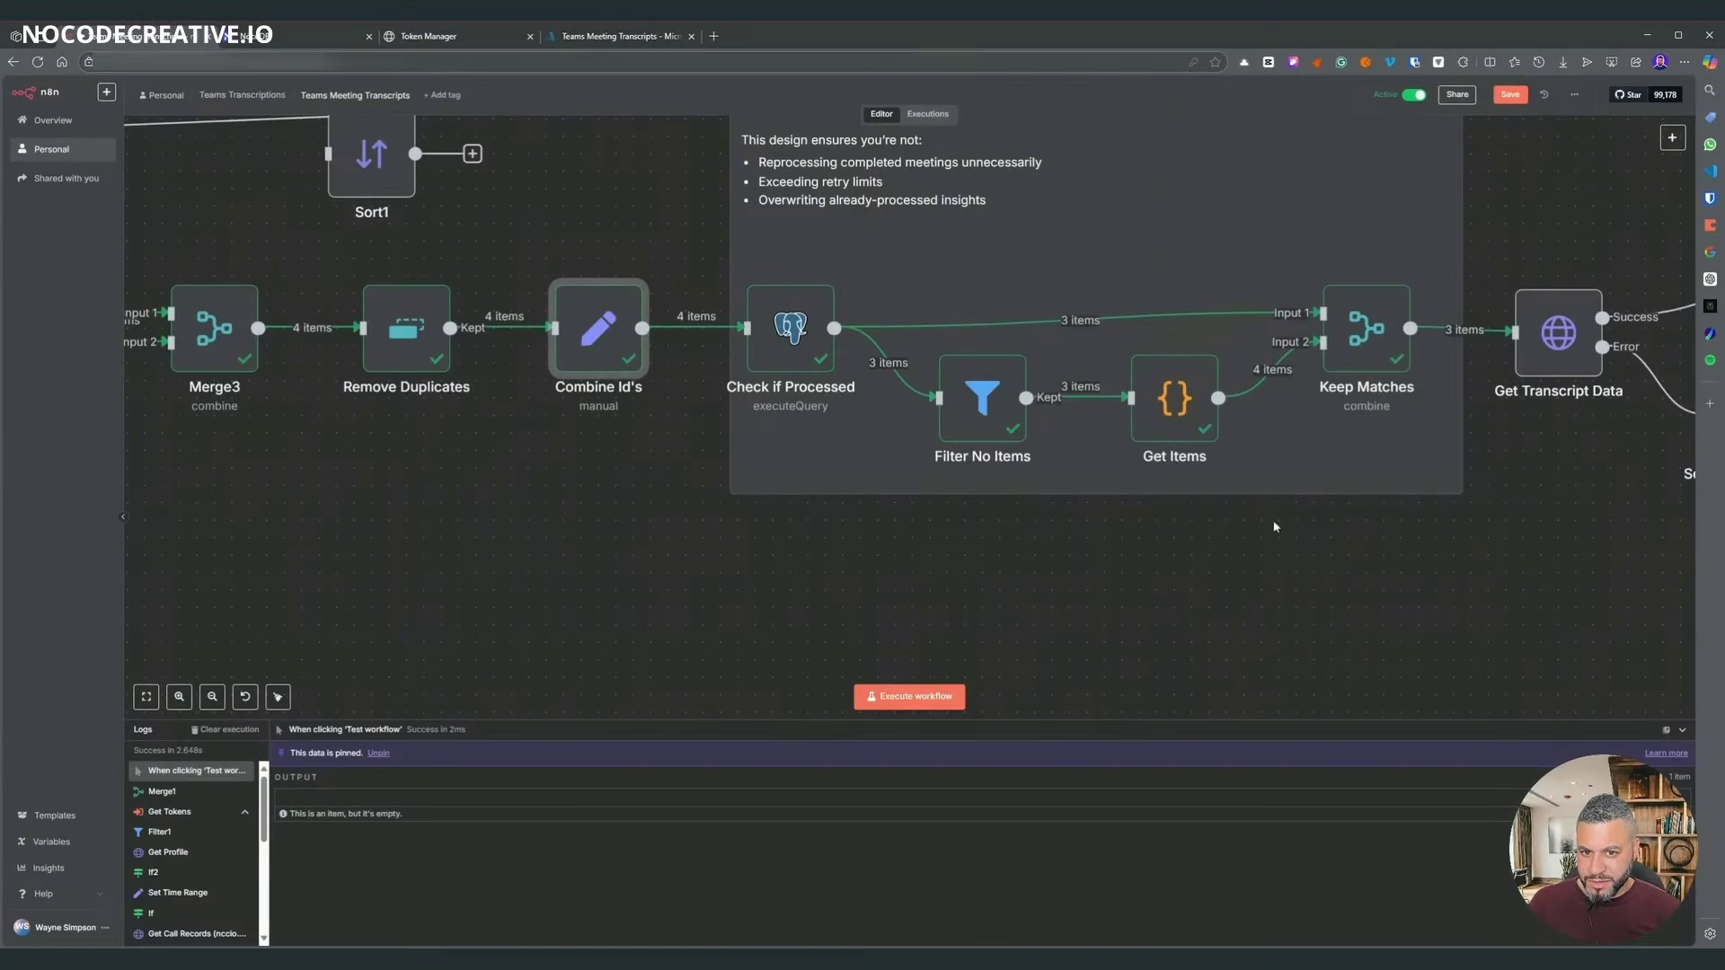
scroll(649, 358, right, 3)
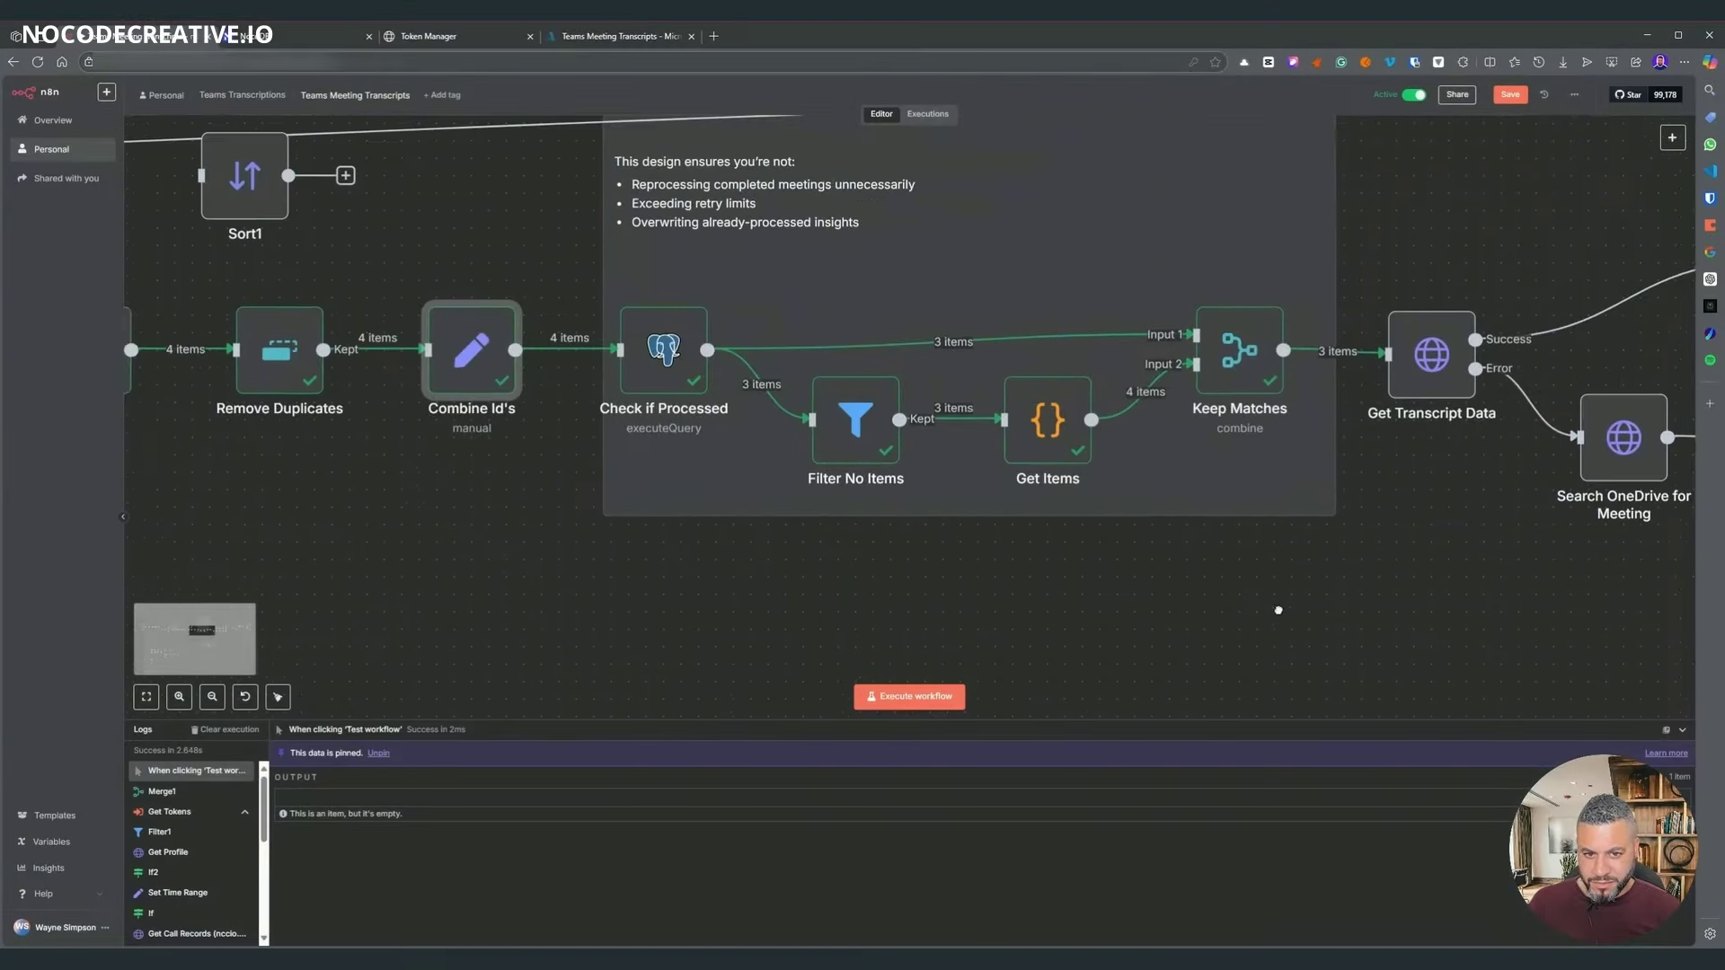
- Re-run Check if Processed and then Keep Matches, passing 3 items to Get Transcript Data
right_click(650, 358)
click(664, 386)
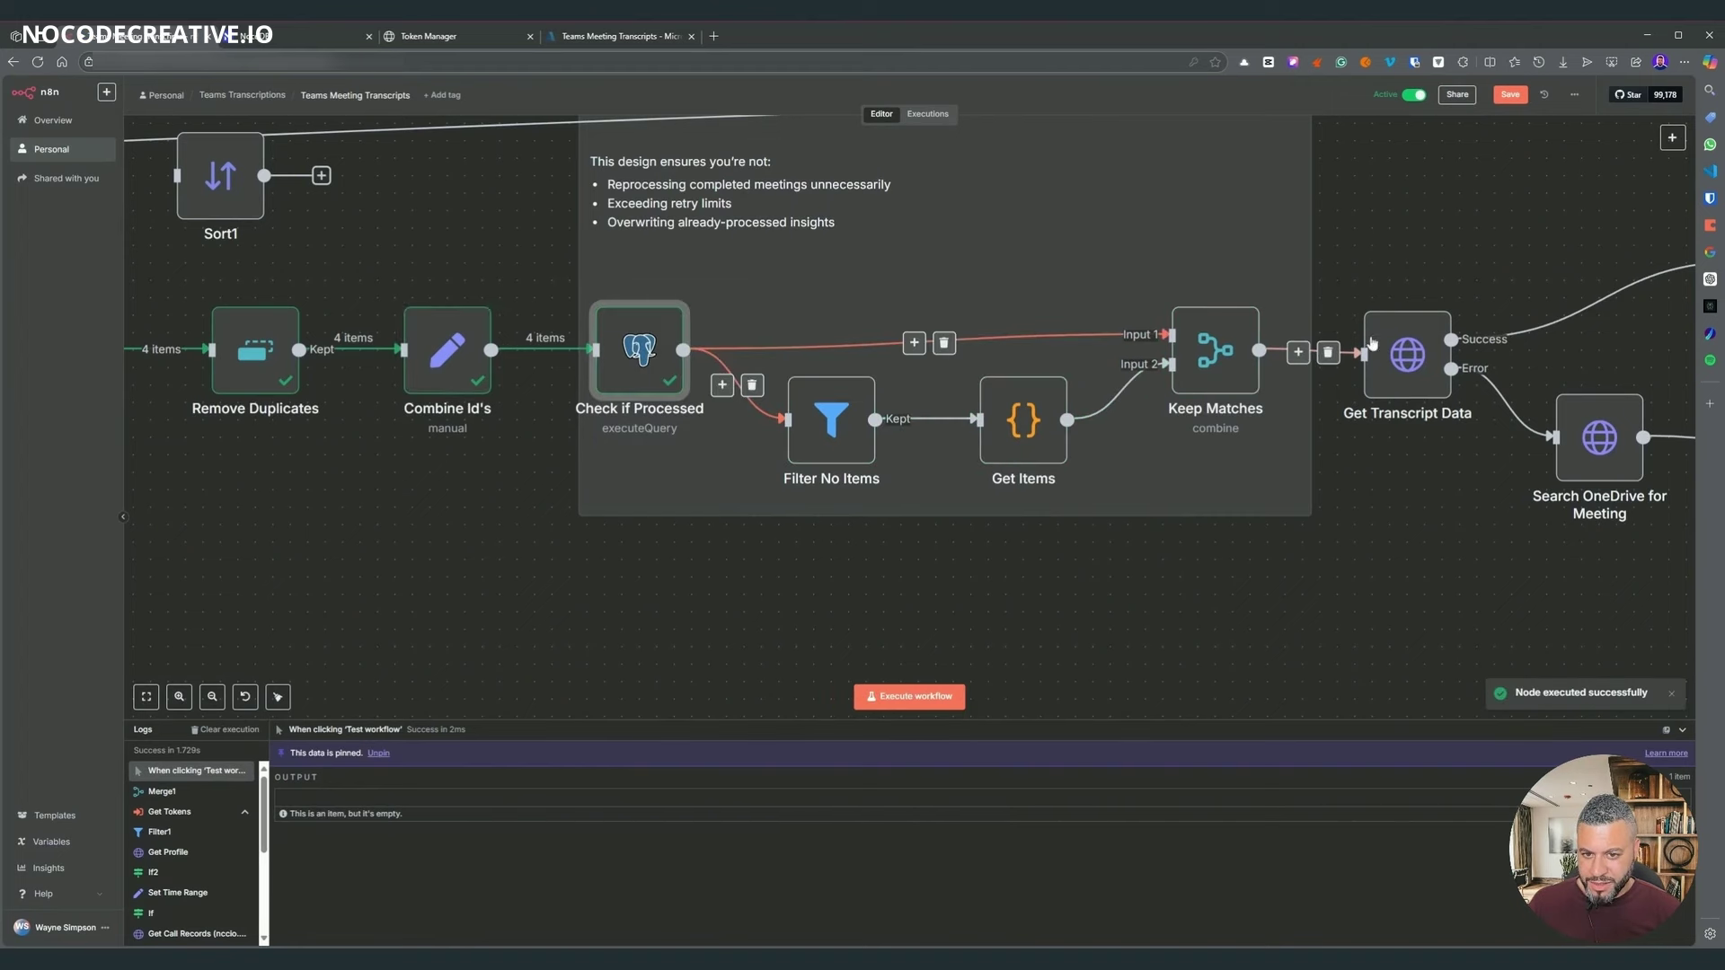
right_click(1229, 352)
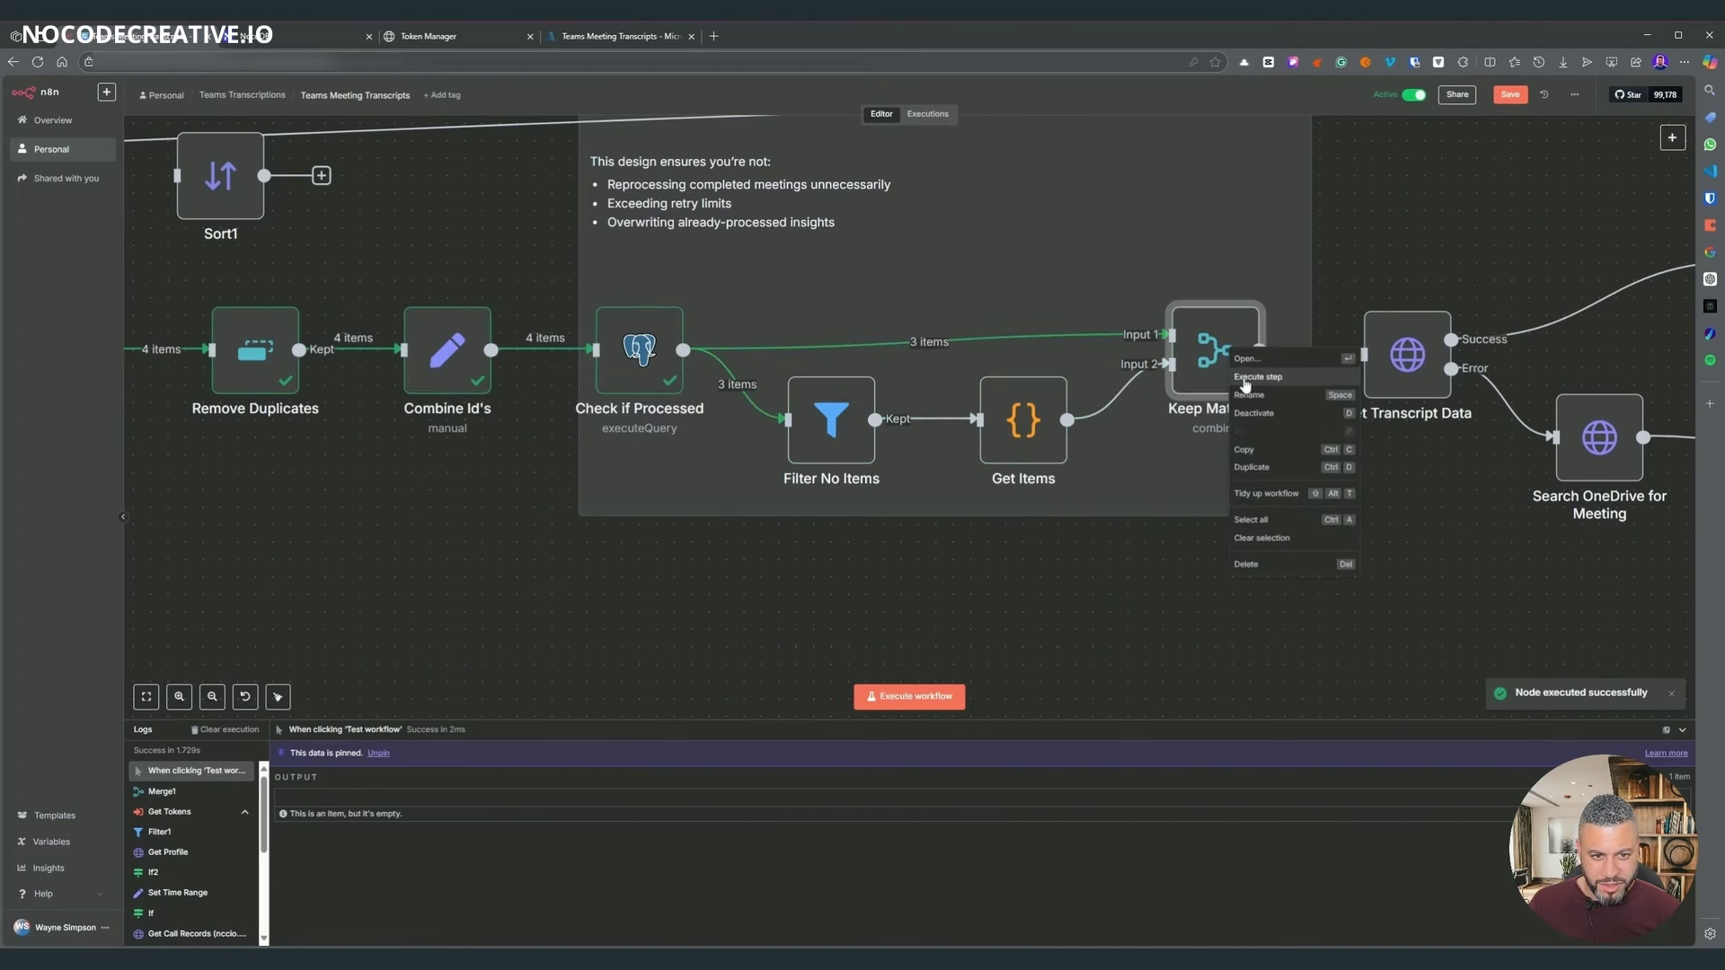
click(1245, 381)
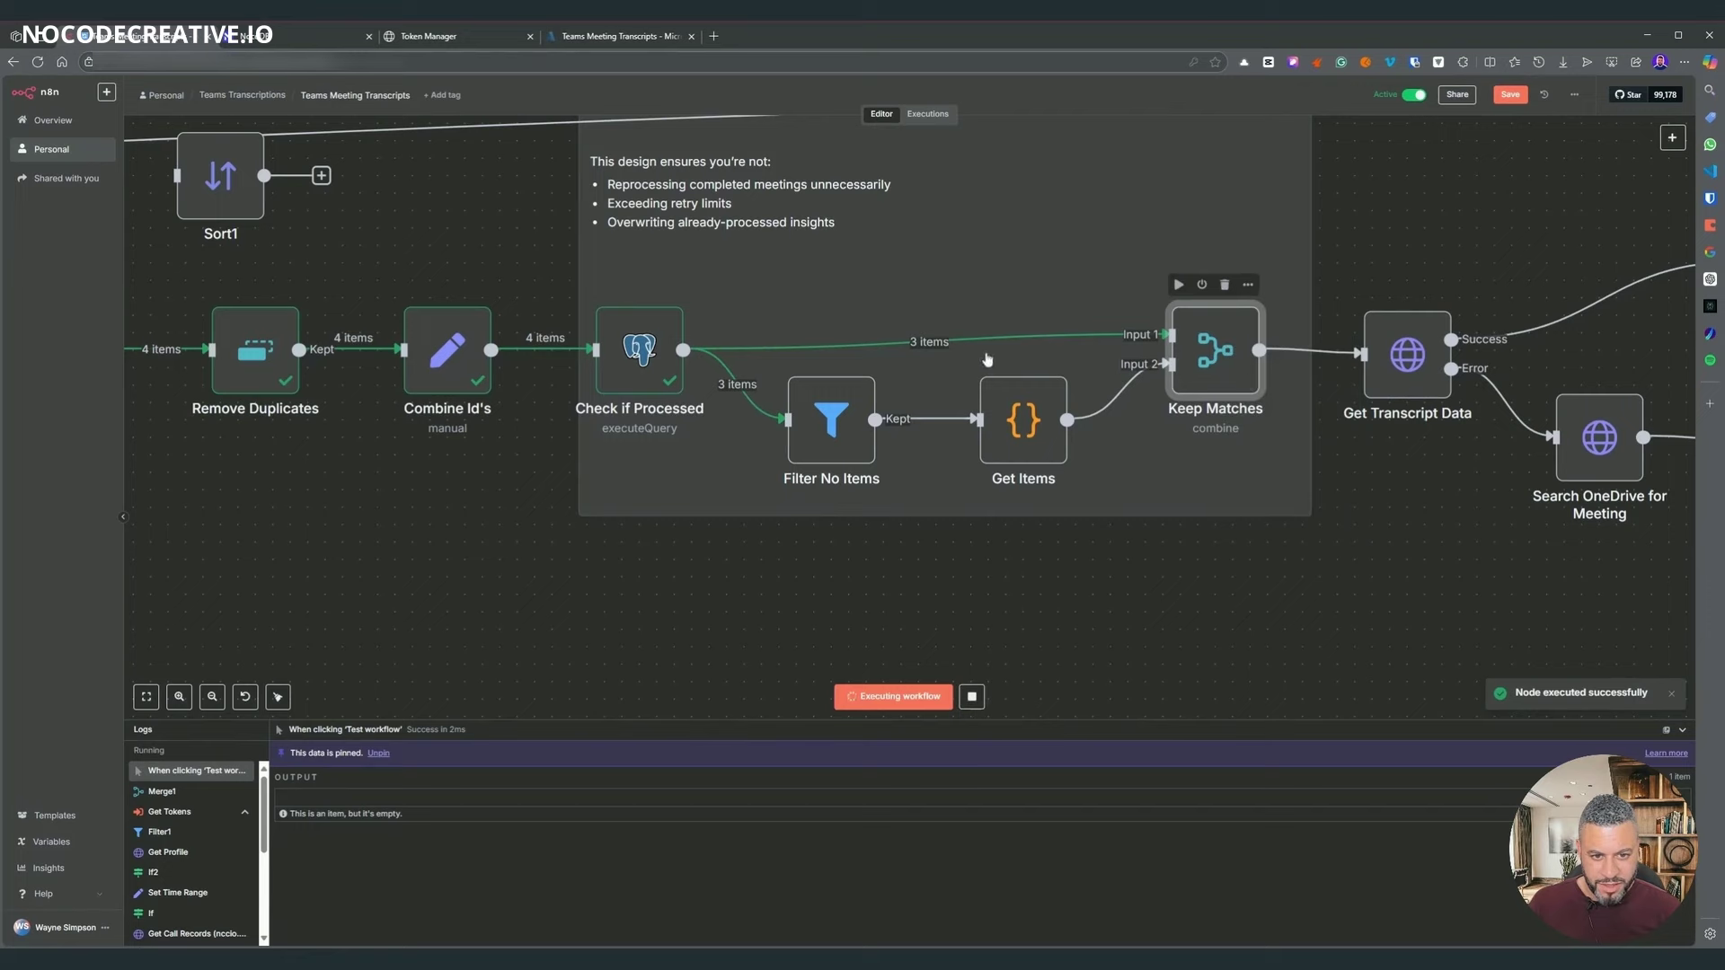
- Inspect Check if Processed's query and output, then return to the canvas
double_click(669, 356)
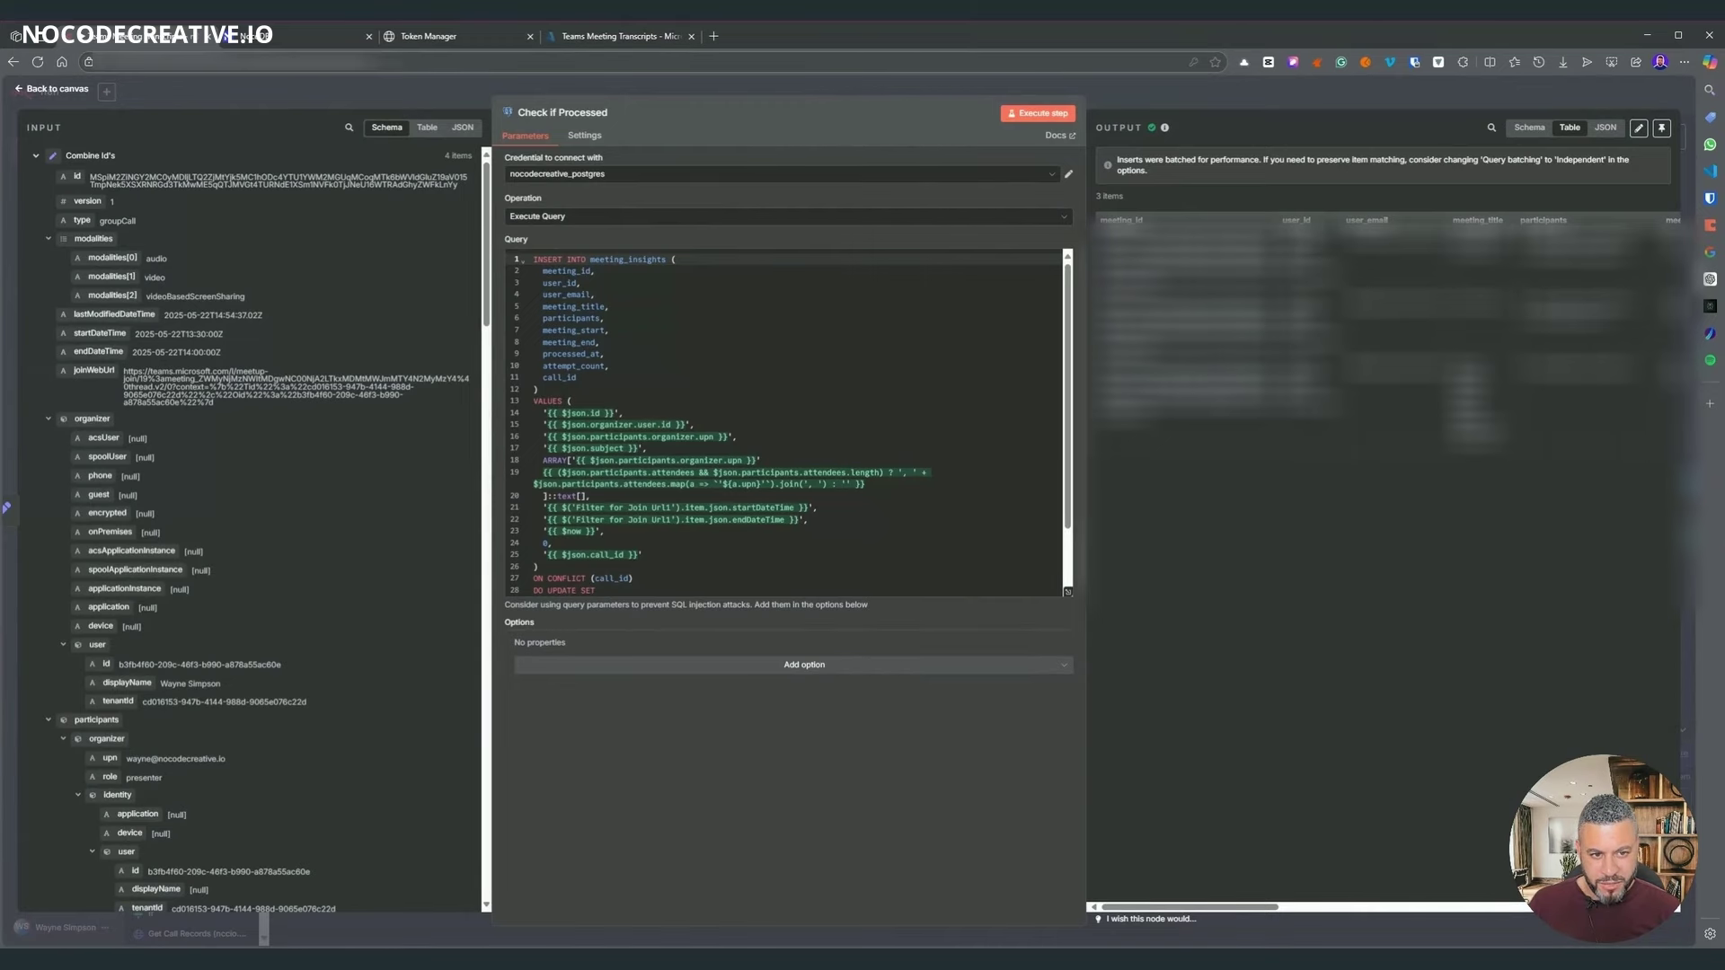
click(1325, 106)
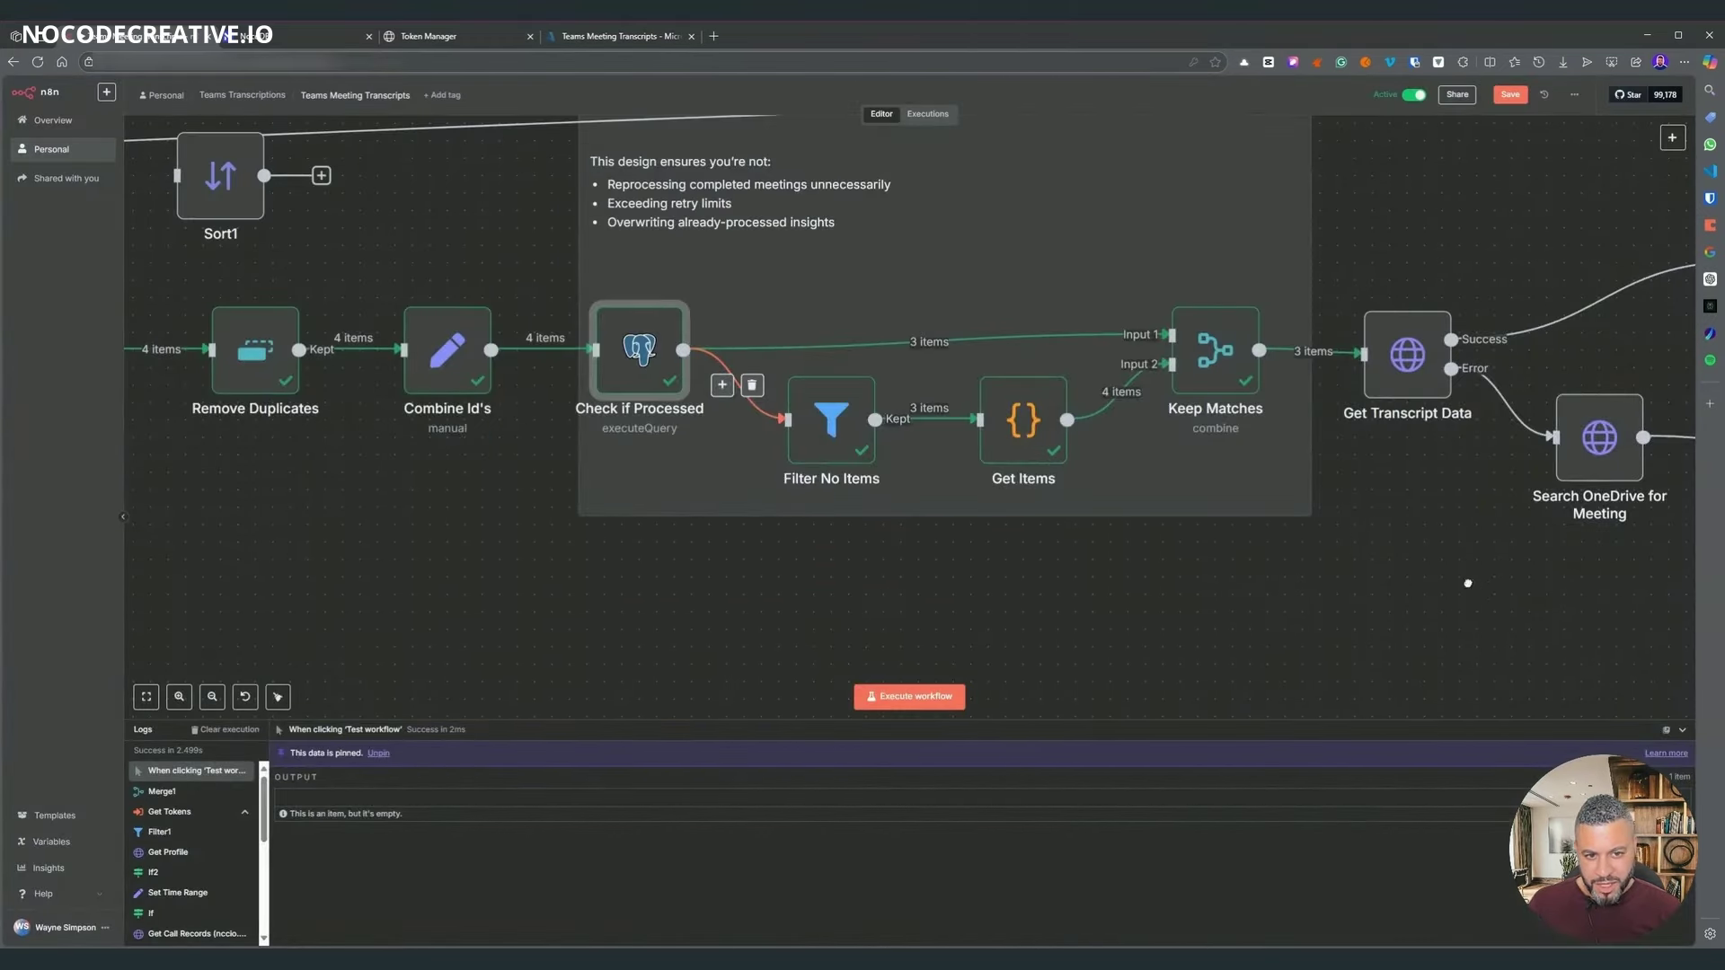
scroll(931, 448, up, 5)
scroll(932, 447, up, 2)
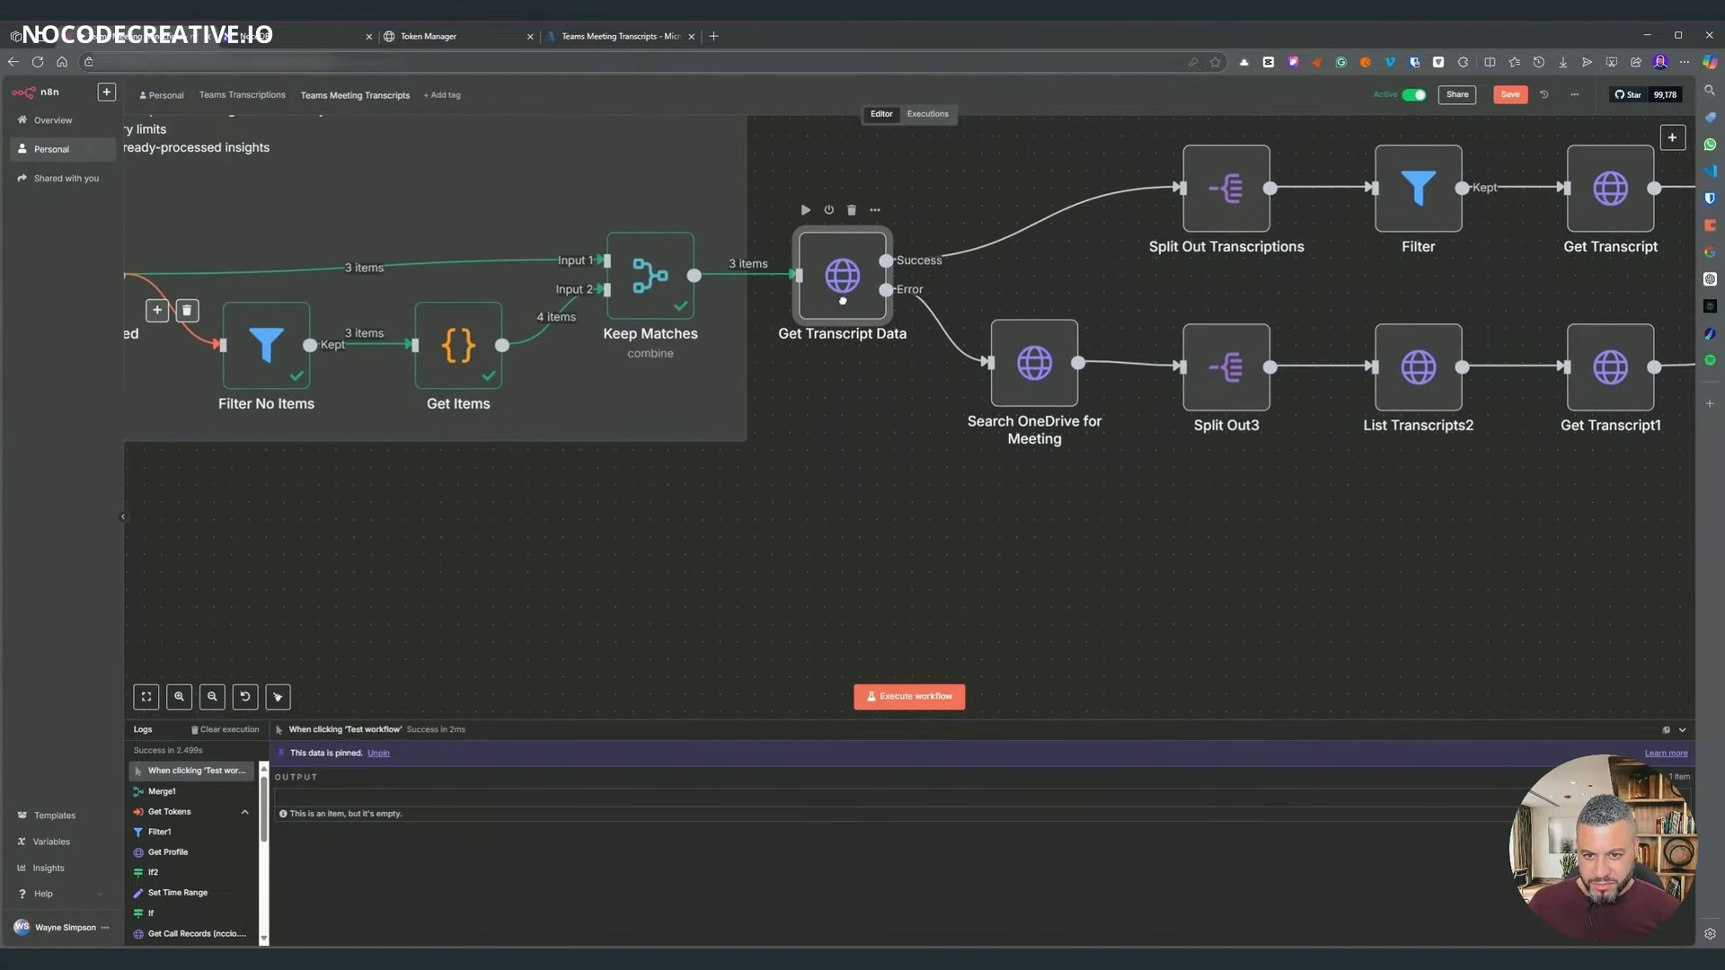
- Execute the workflow up to the Merge node on the transcript branches
scroll(793, 482, up, 2)
drag(793, 482, 625, 542)
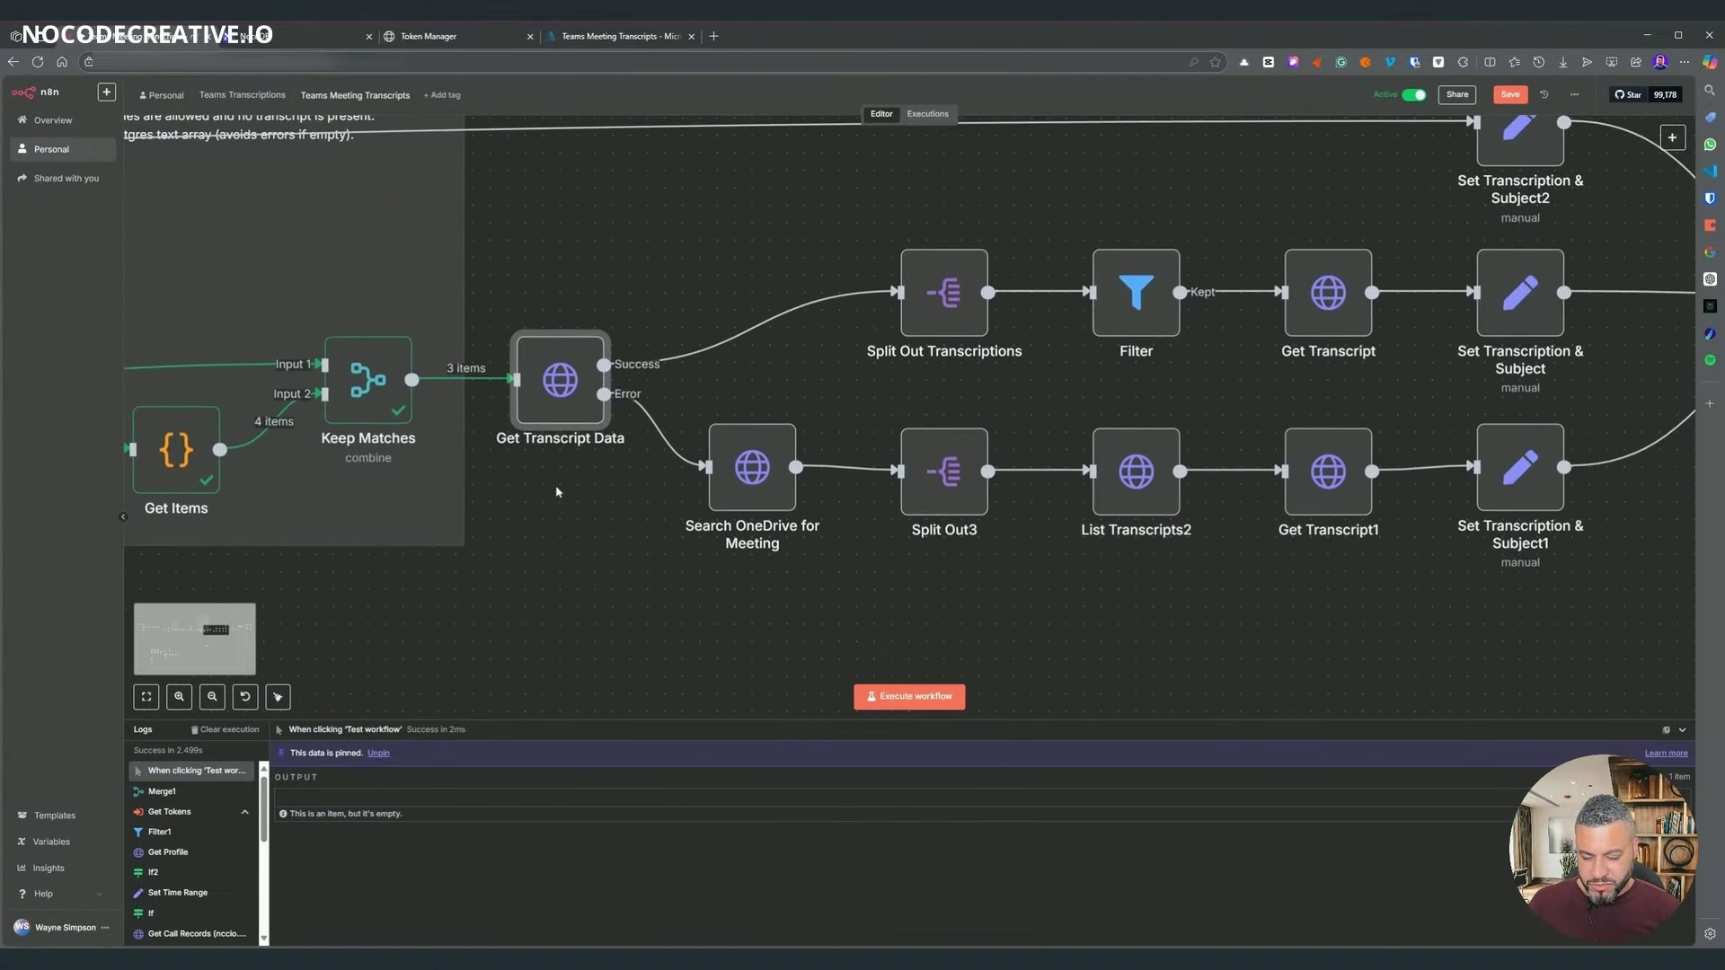
scroll(1147, 573, right, 3)
scroll(1147, 572, up, 2)
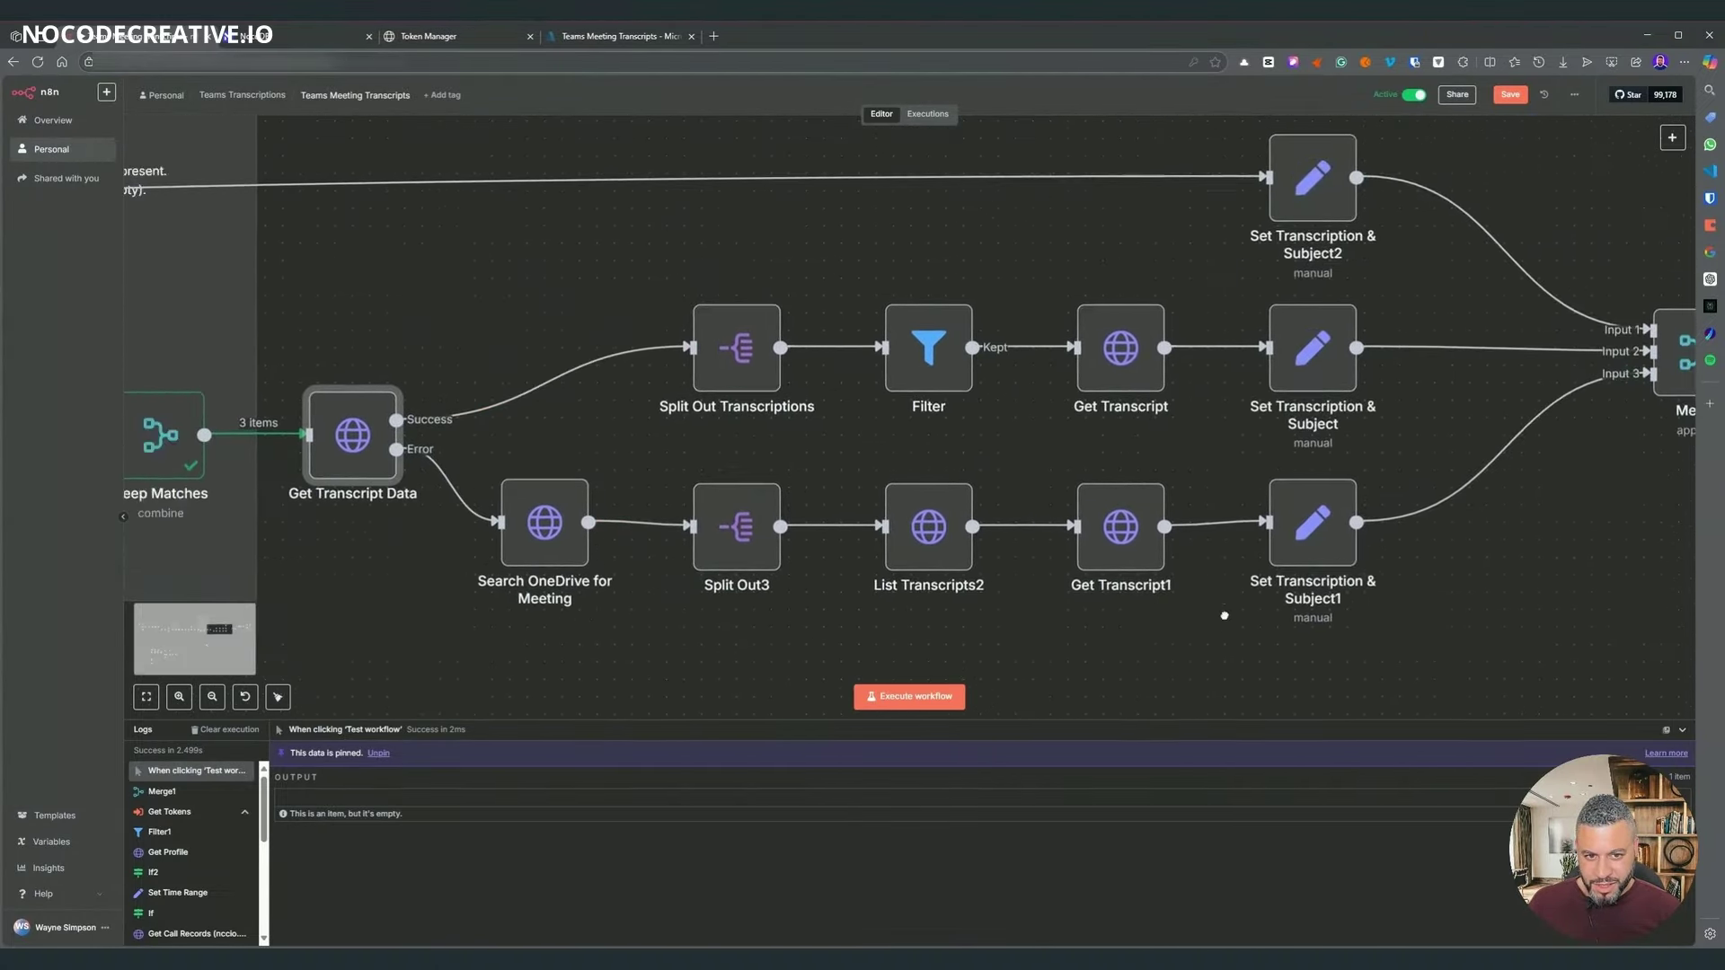
right_click(1662, 364)
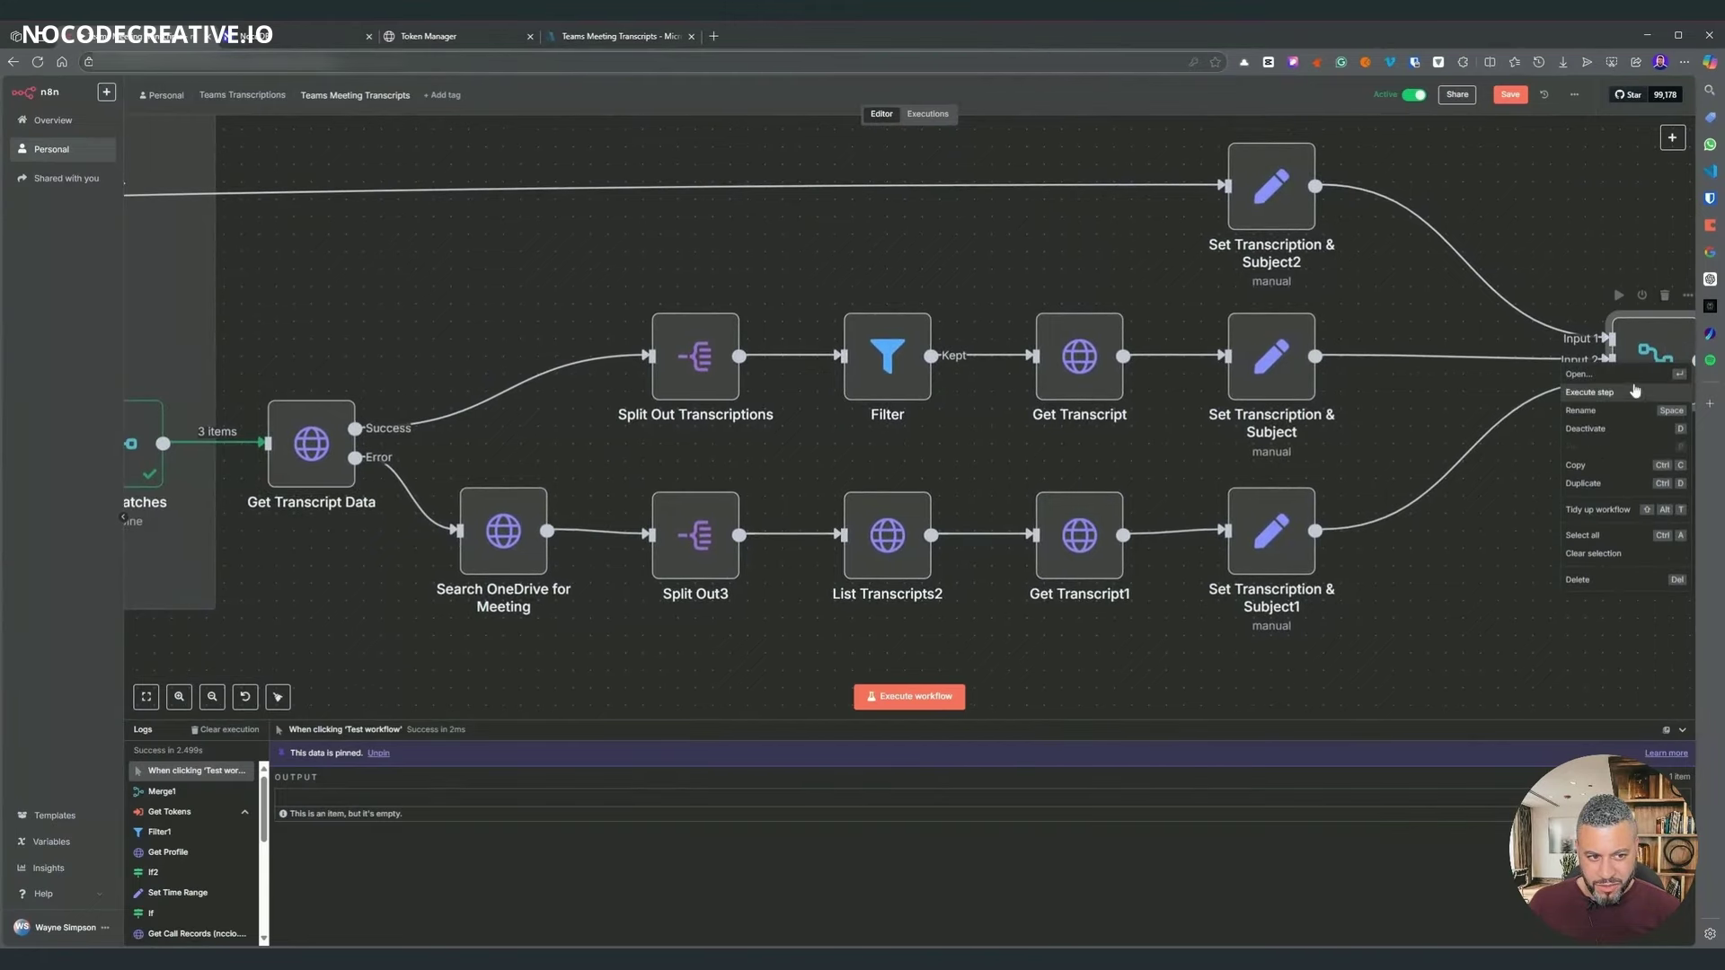
click(1604, 380)
- Review Keep Matches and Get Transcript Data, whose 3 items go down the Error branch
scroll(815, 596, left, 5)
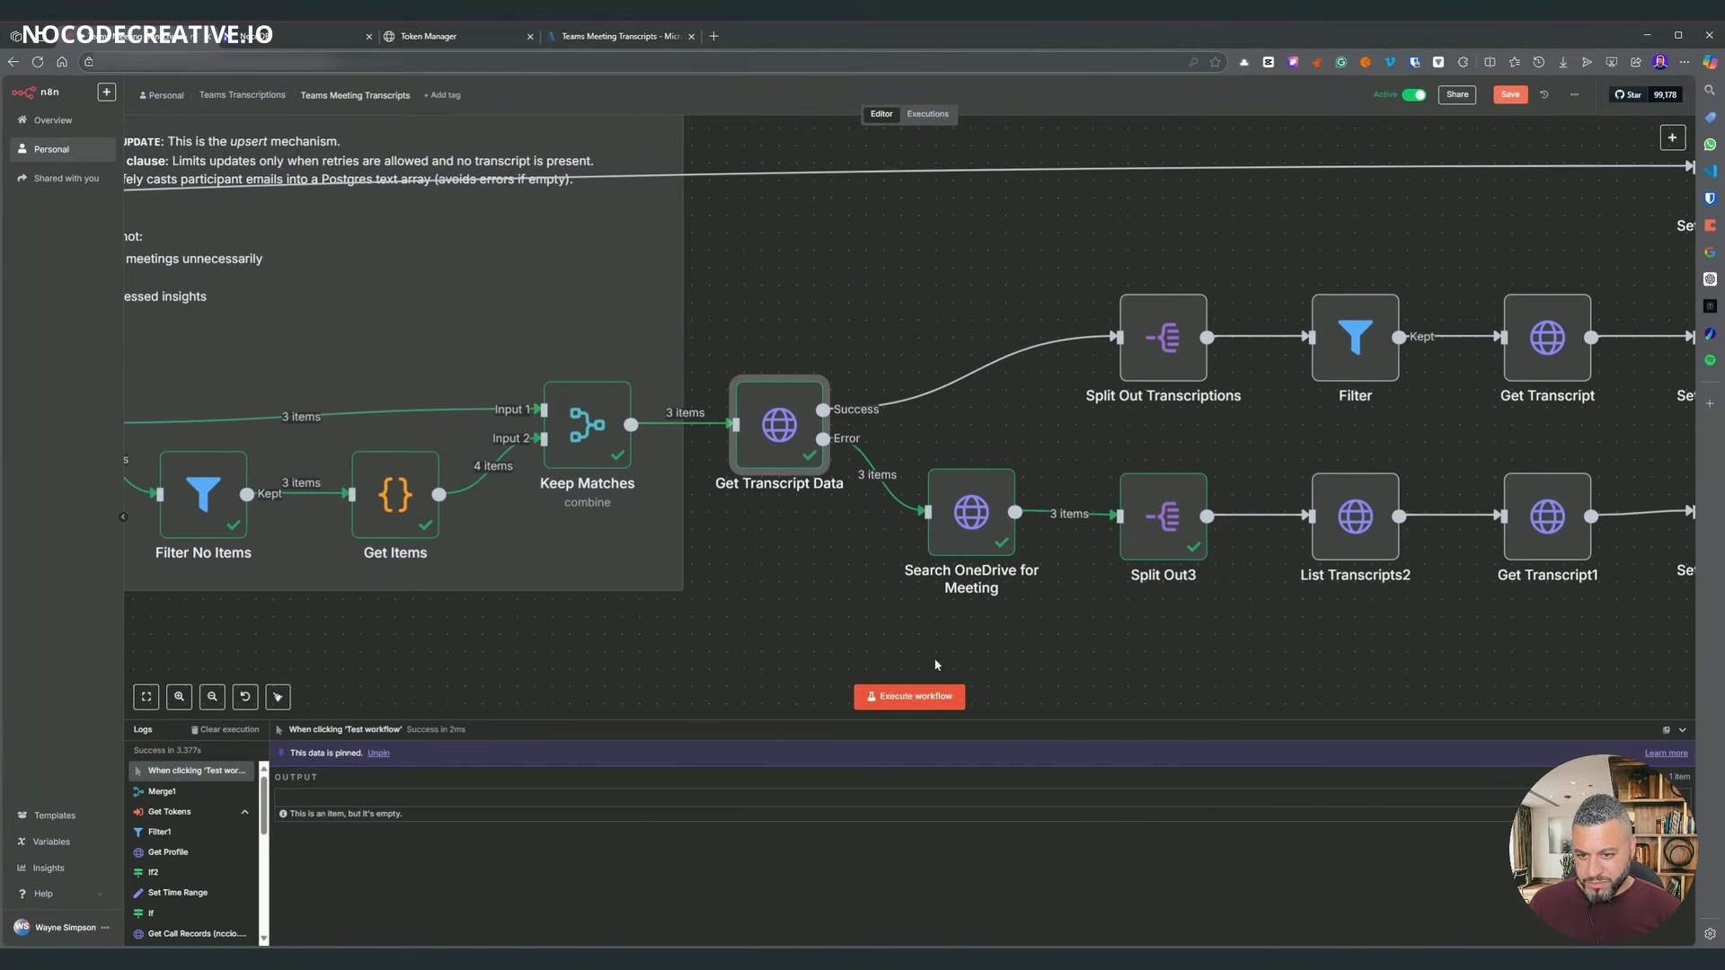
scroll(800, 596, left, 1)
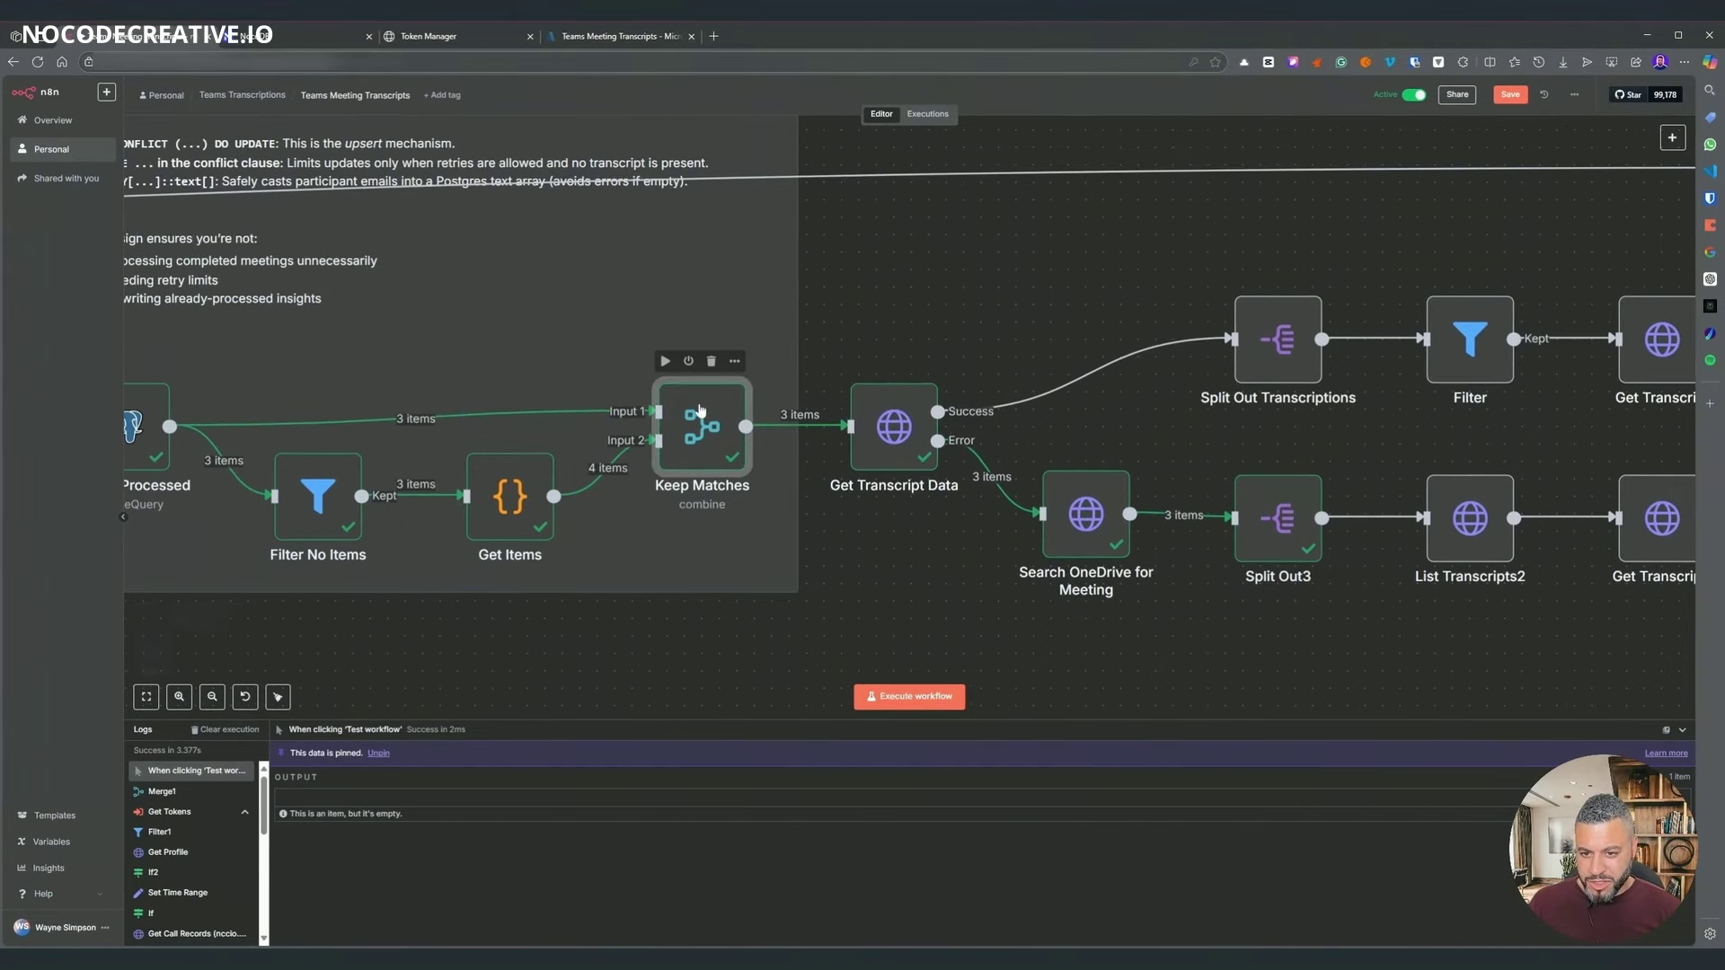
double_click(701, 411)
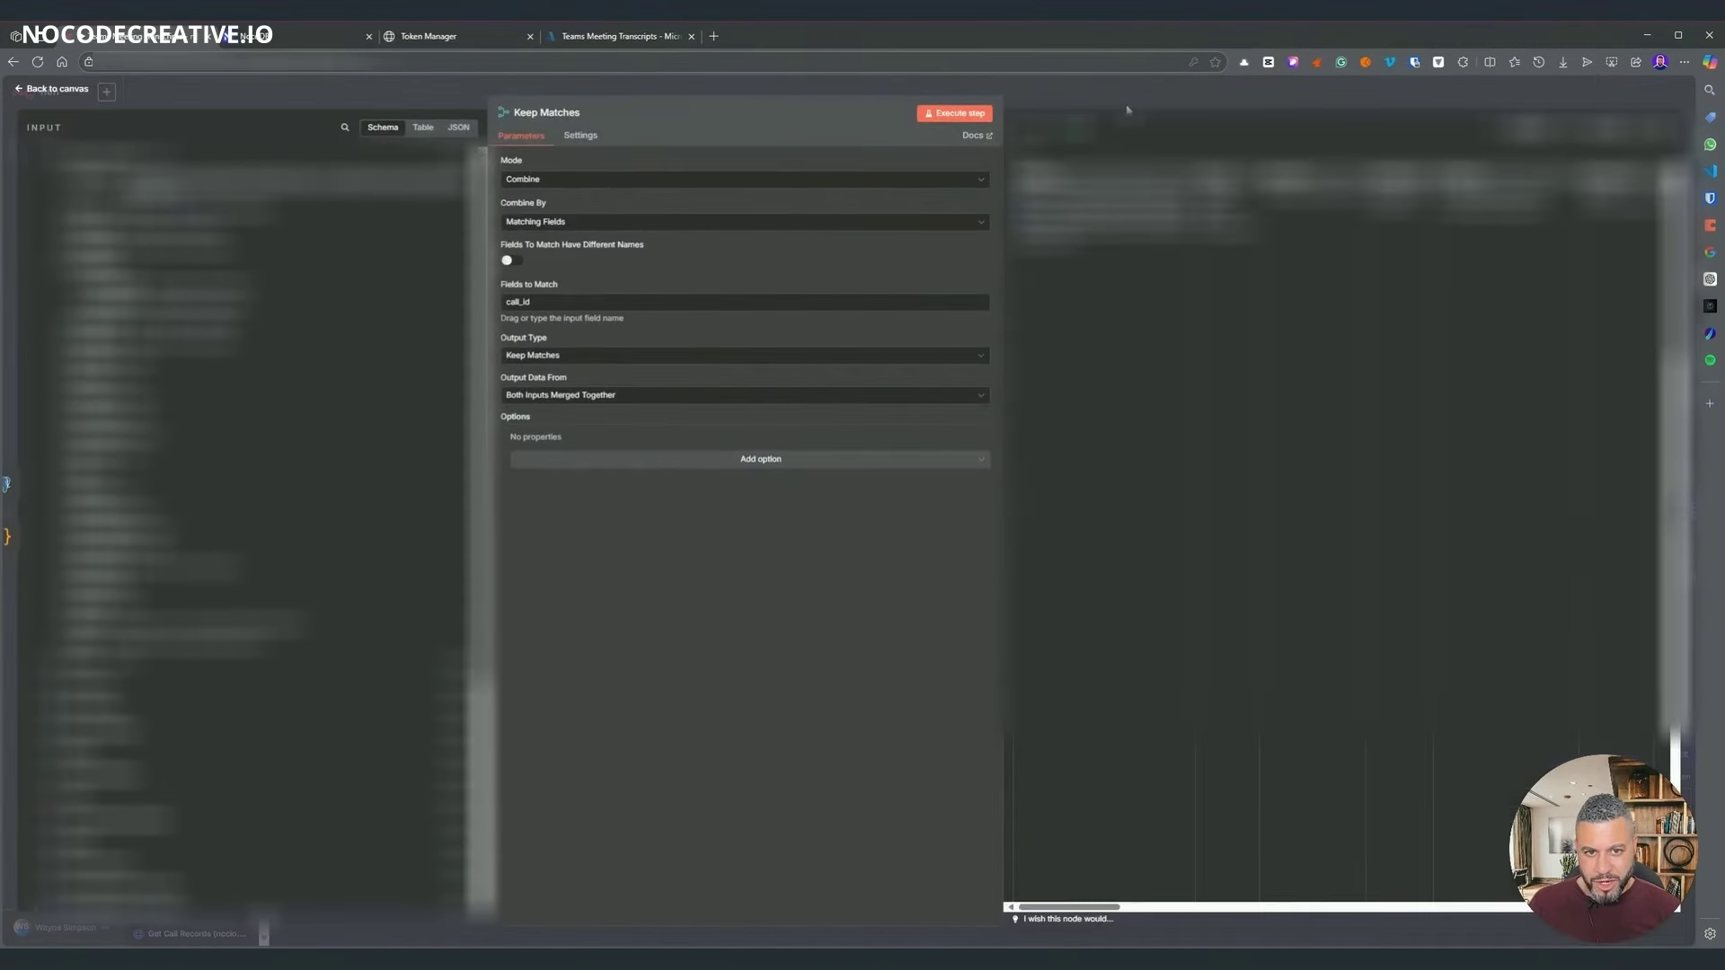
key(Escape)
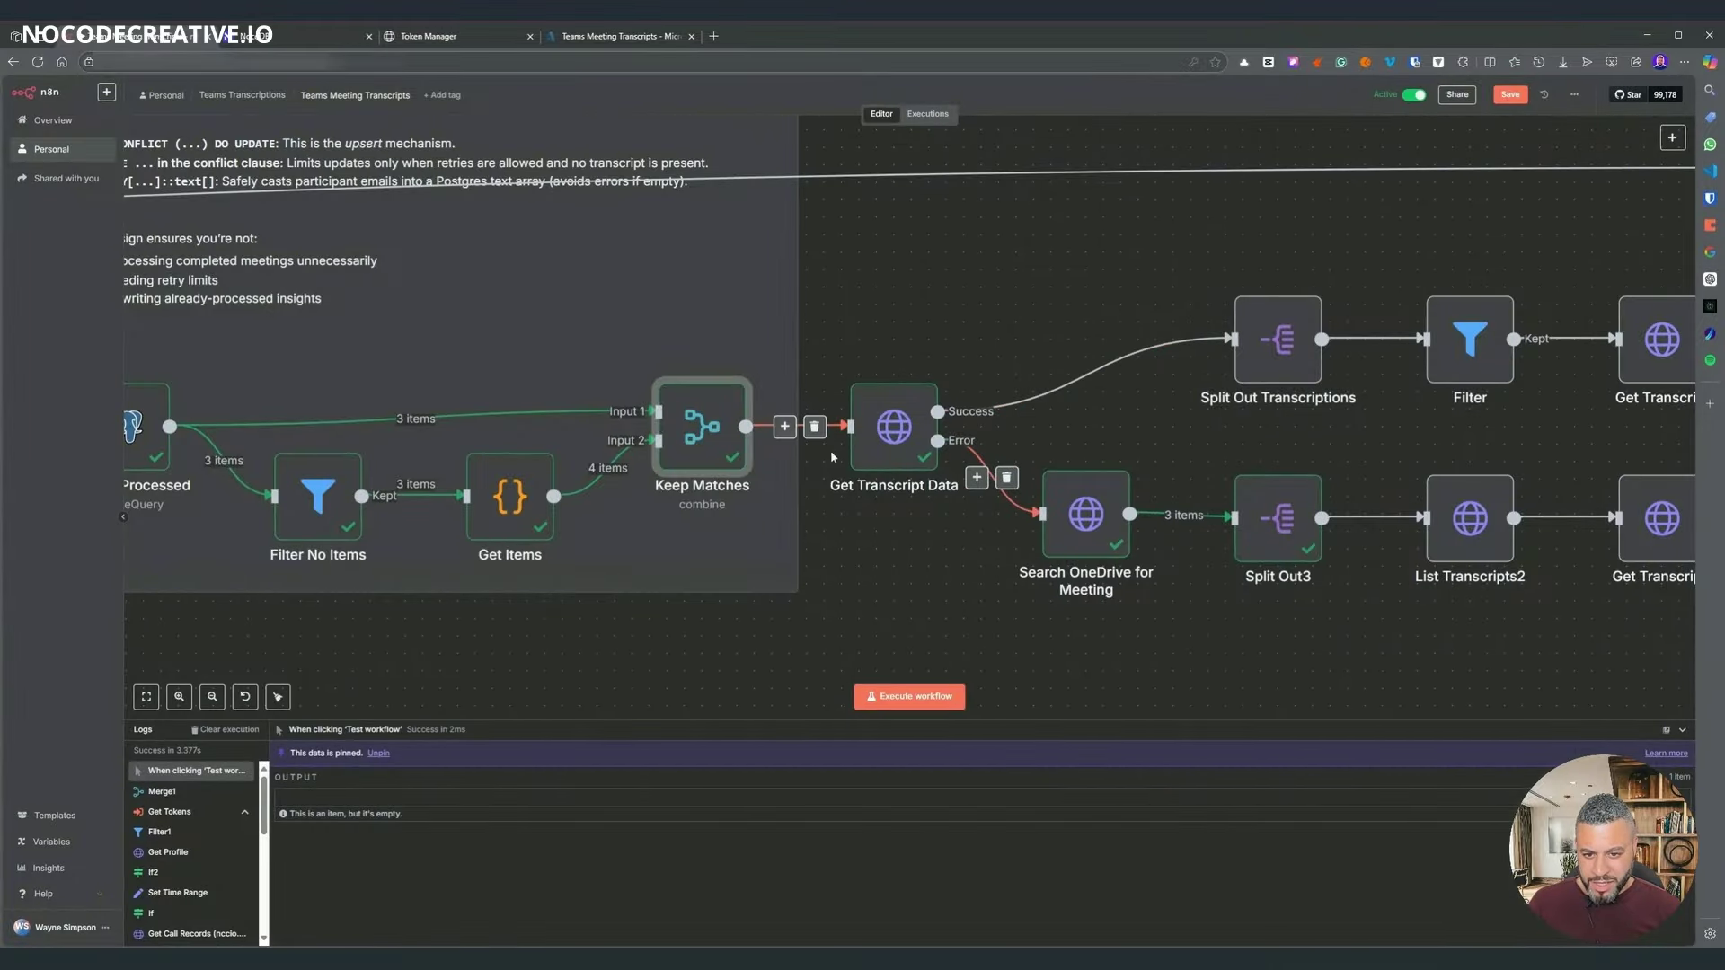
click(898, 463)
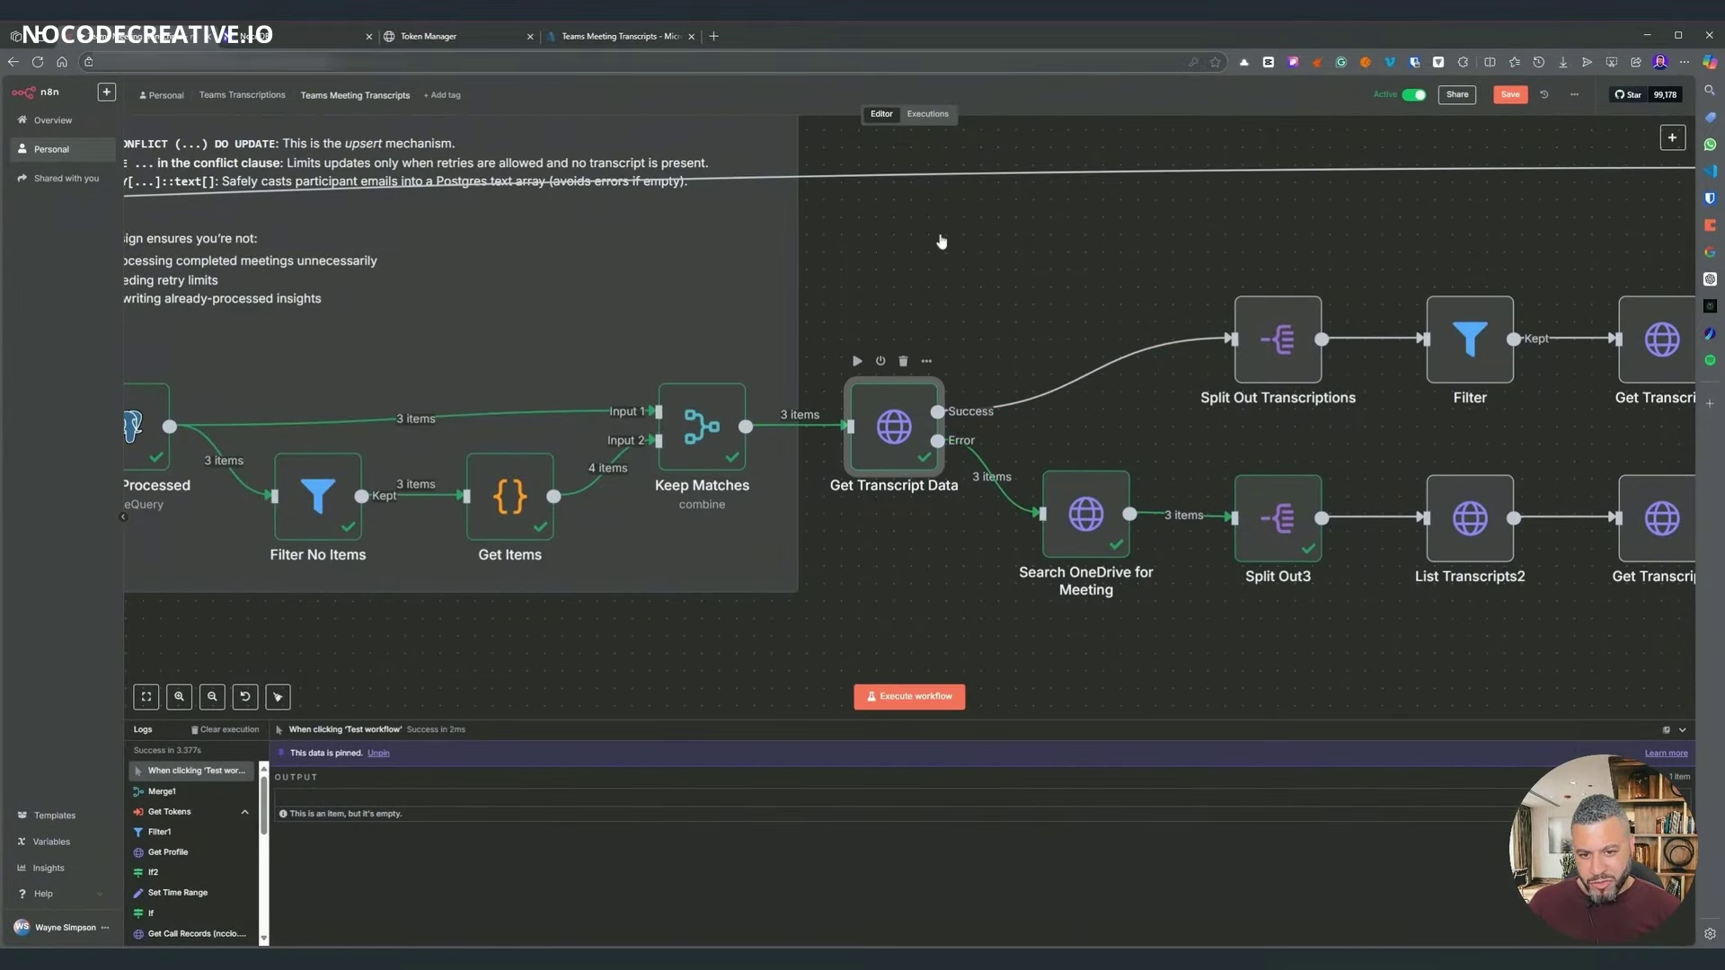
key(Return)
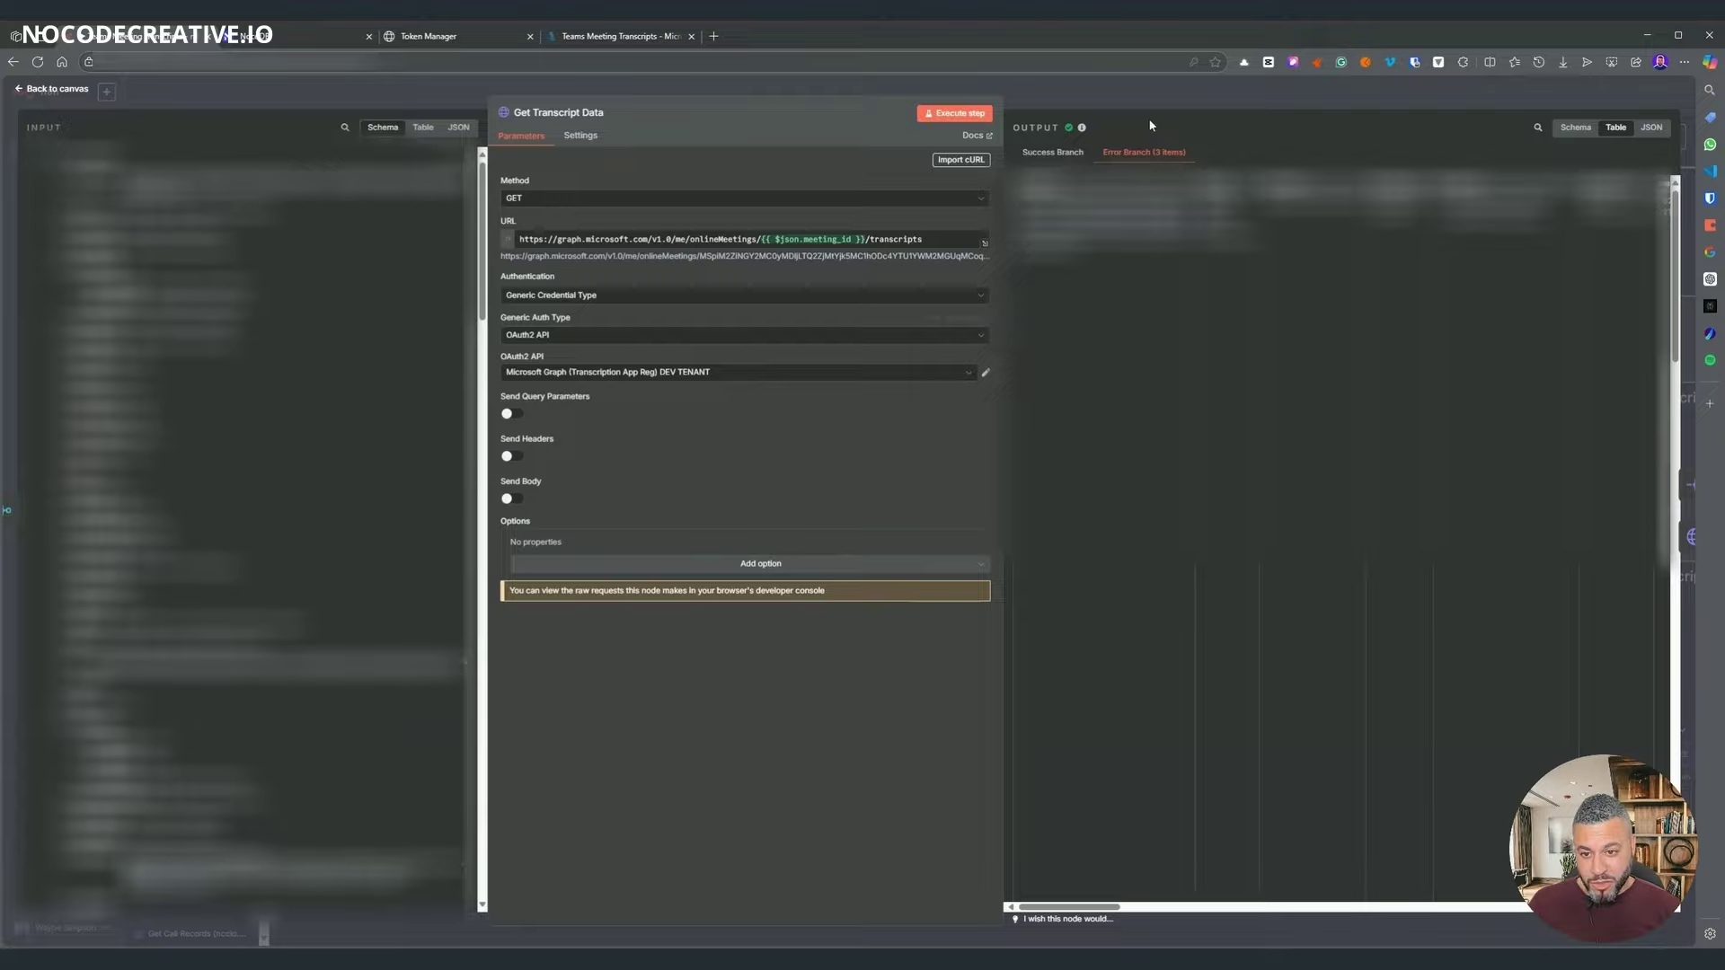
key(Escape)
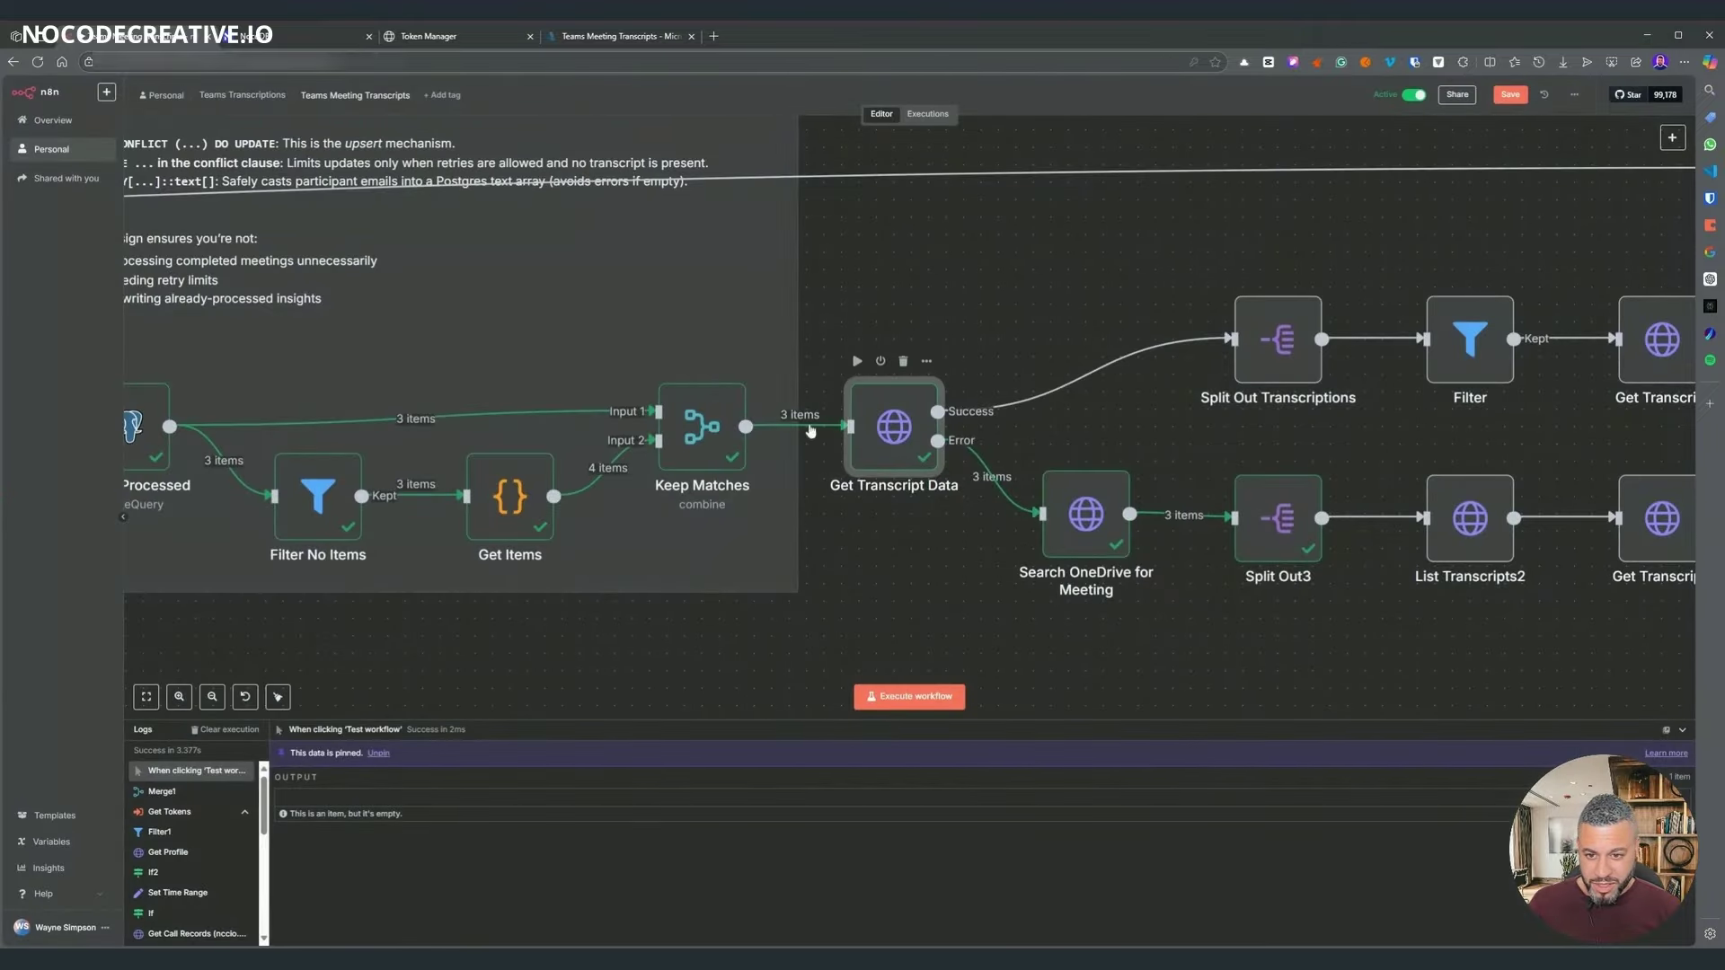
scroll(1088, 572, left, 3)
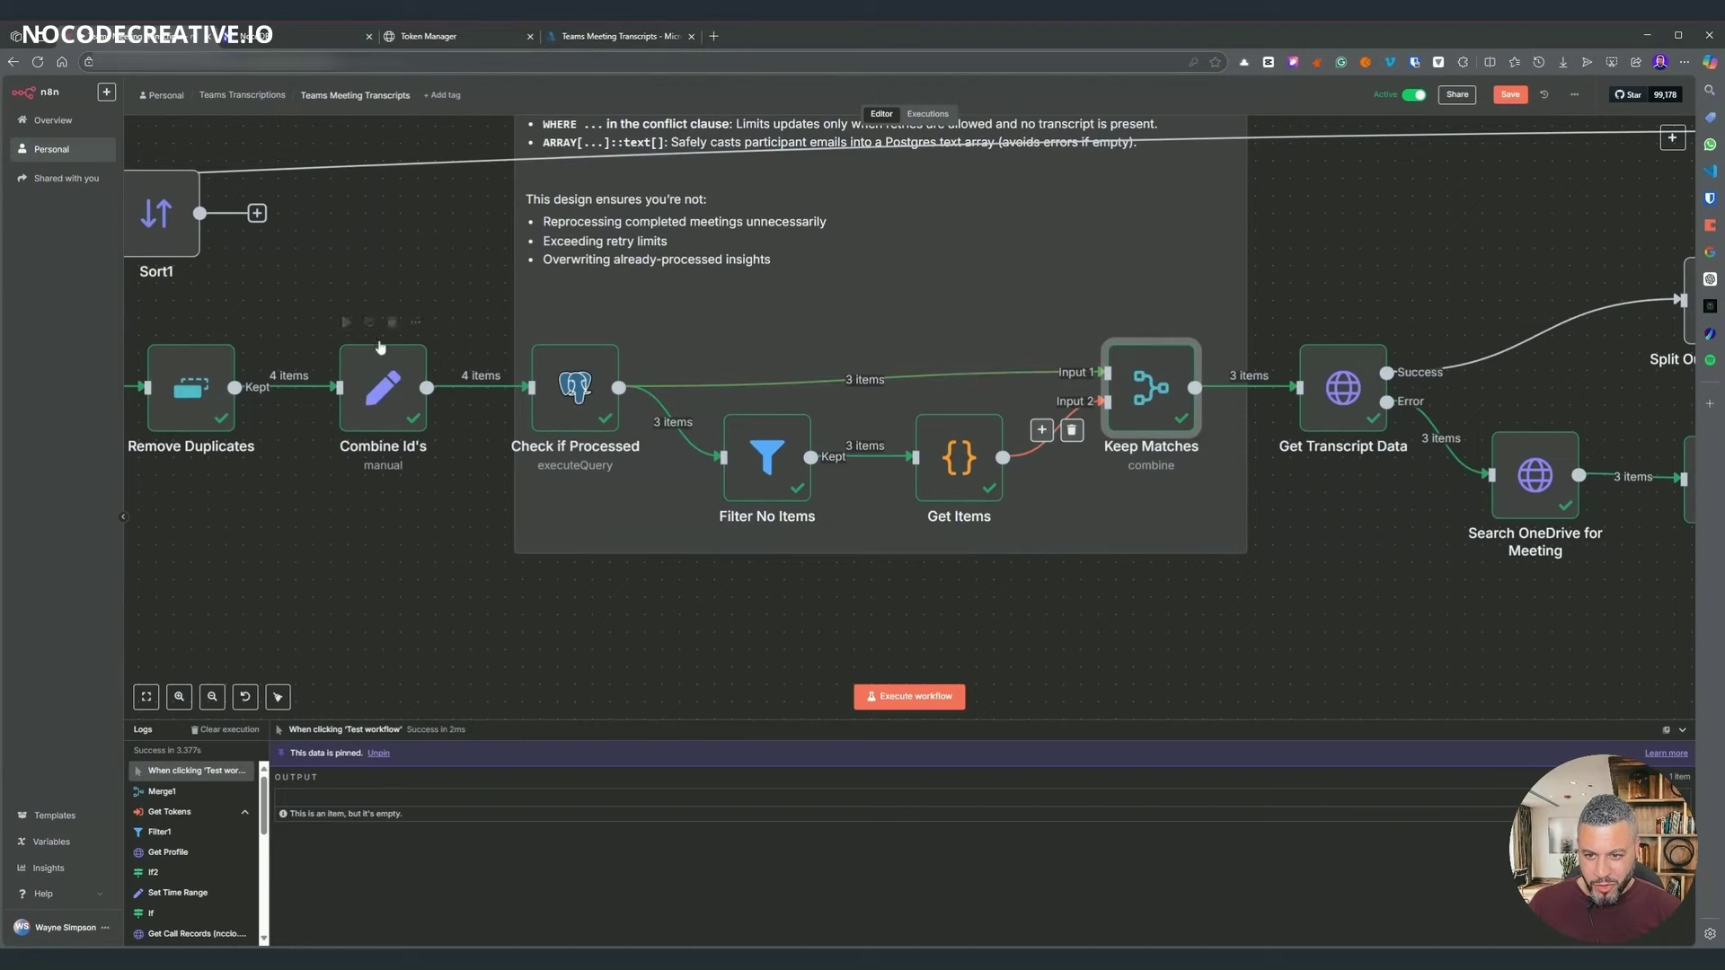
- From the Get Transcript Data node, execute the whole workflow again
double_click(1343, 387)
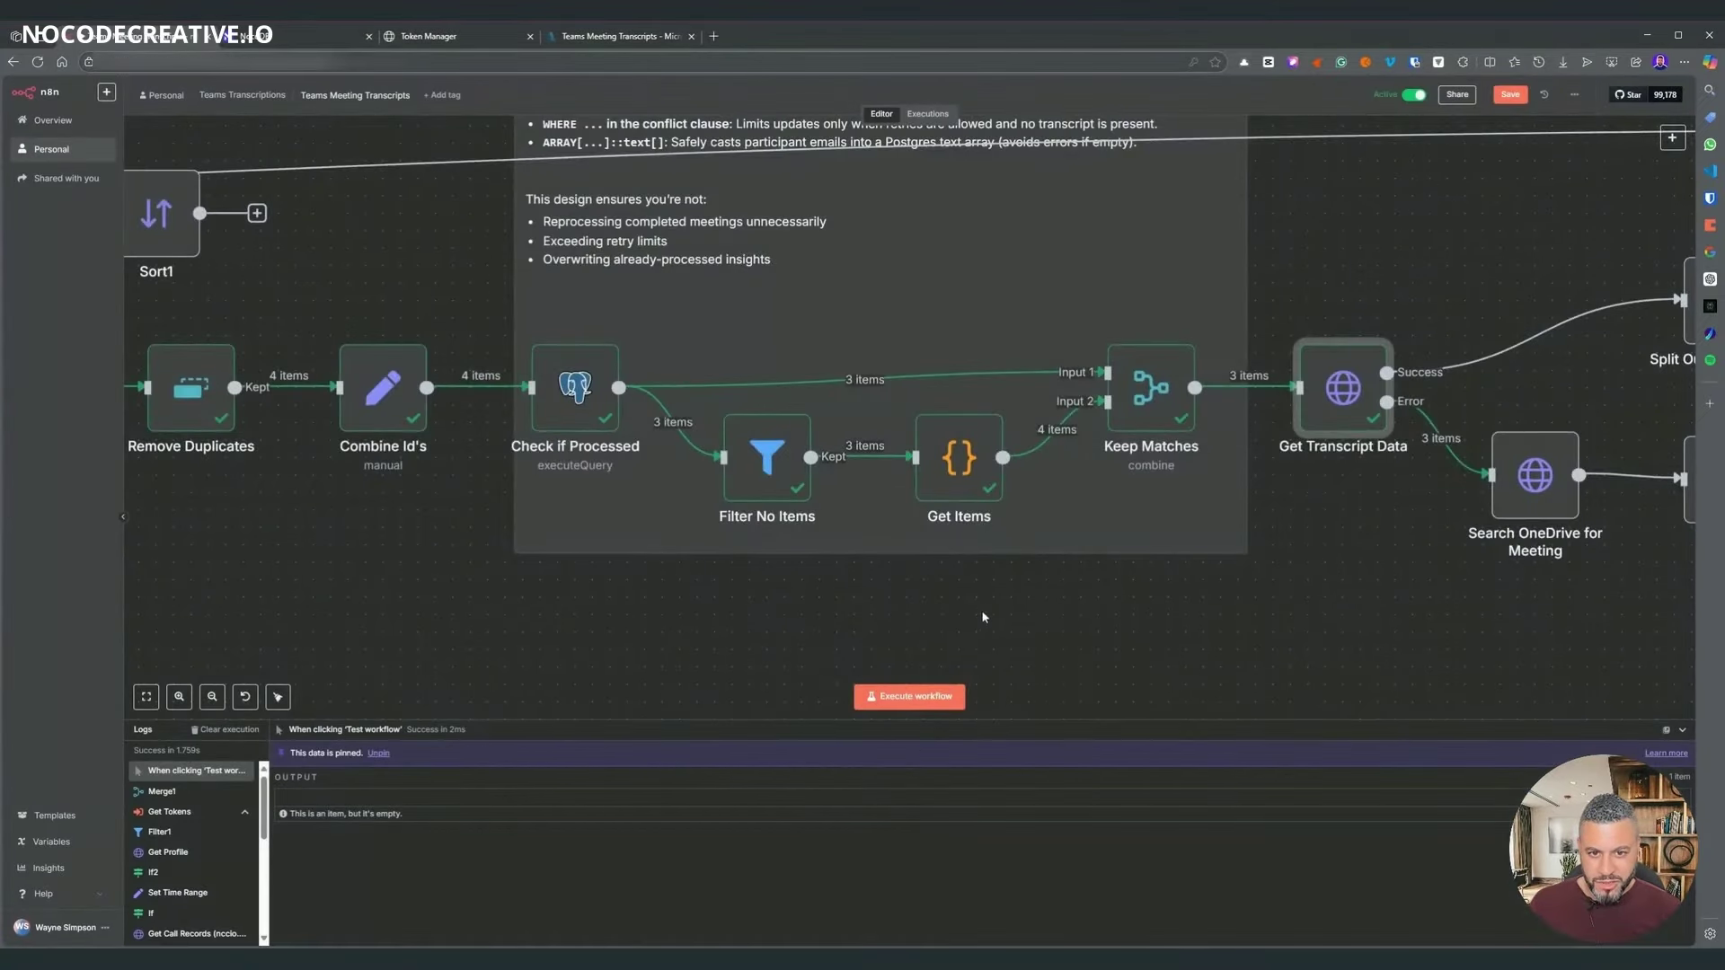
scroll(985, 615, down, 3)
scroll(1273, 595, down, 3)
scroll(1273, 596, right, 3)
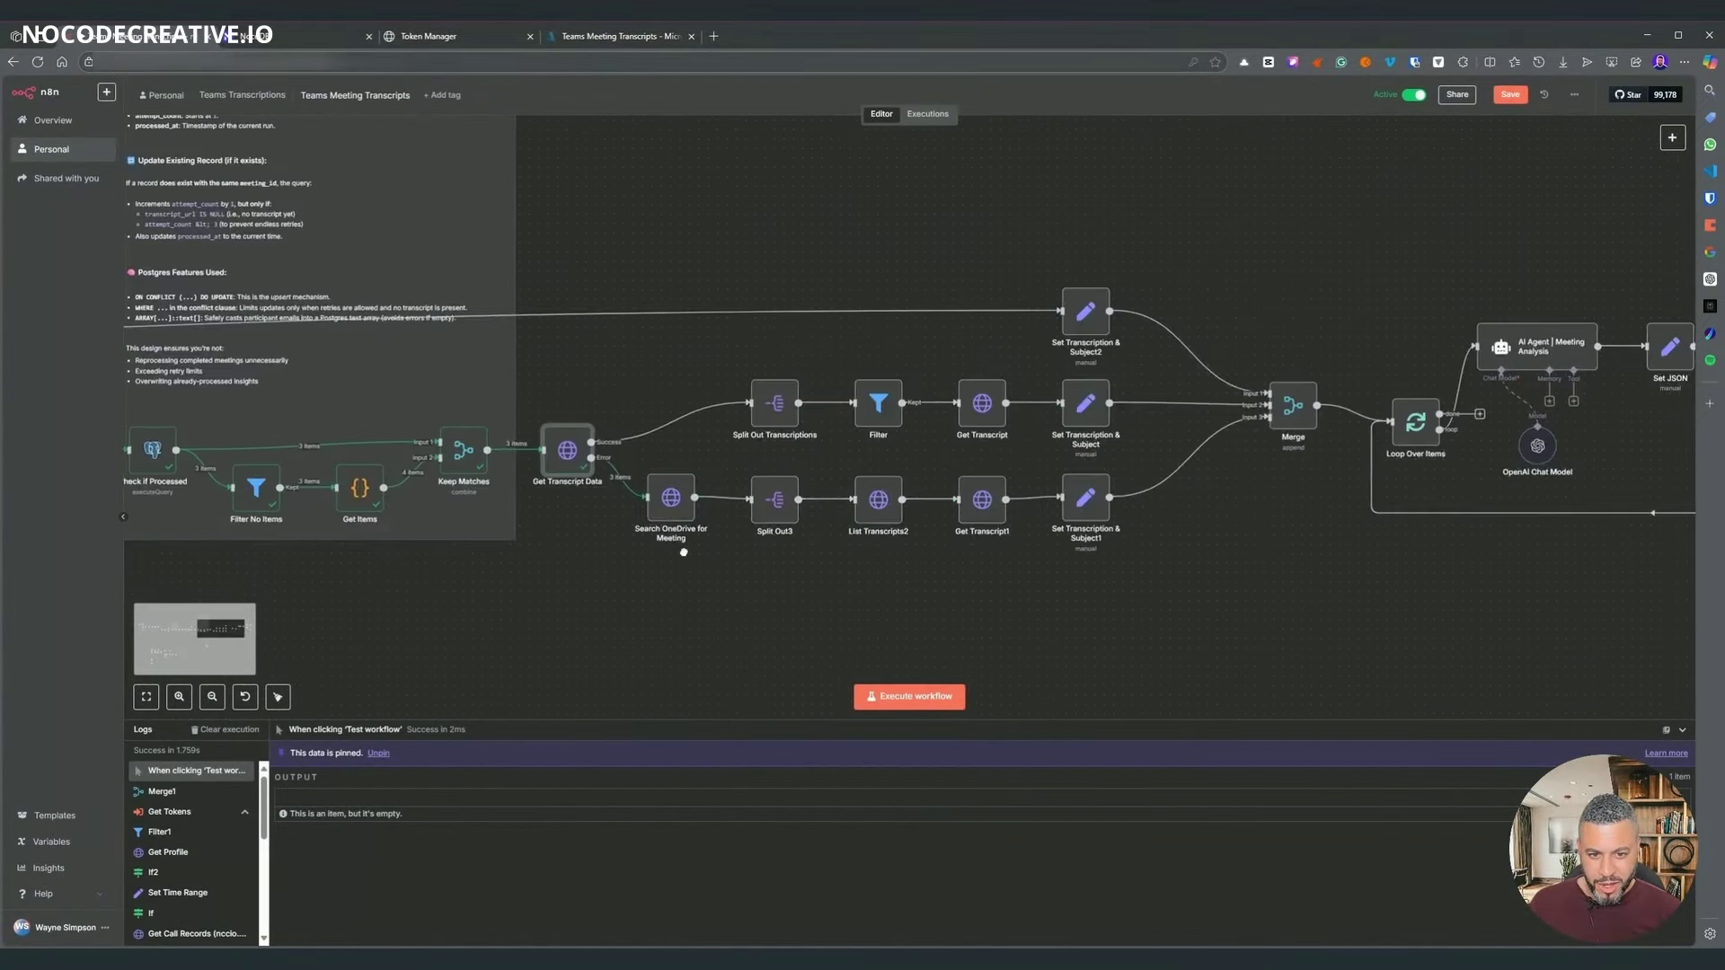
scroll(739, 513, left, 10)
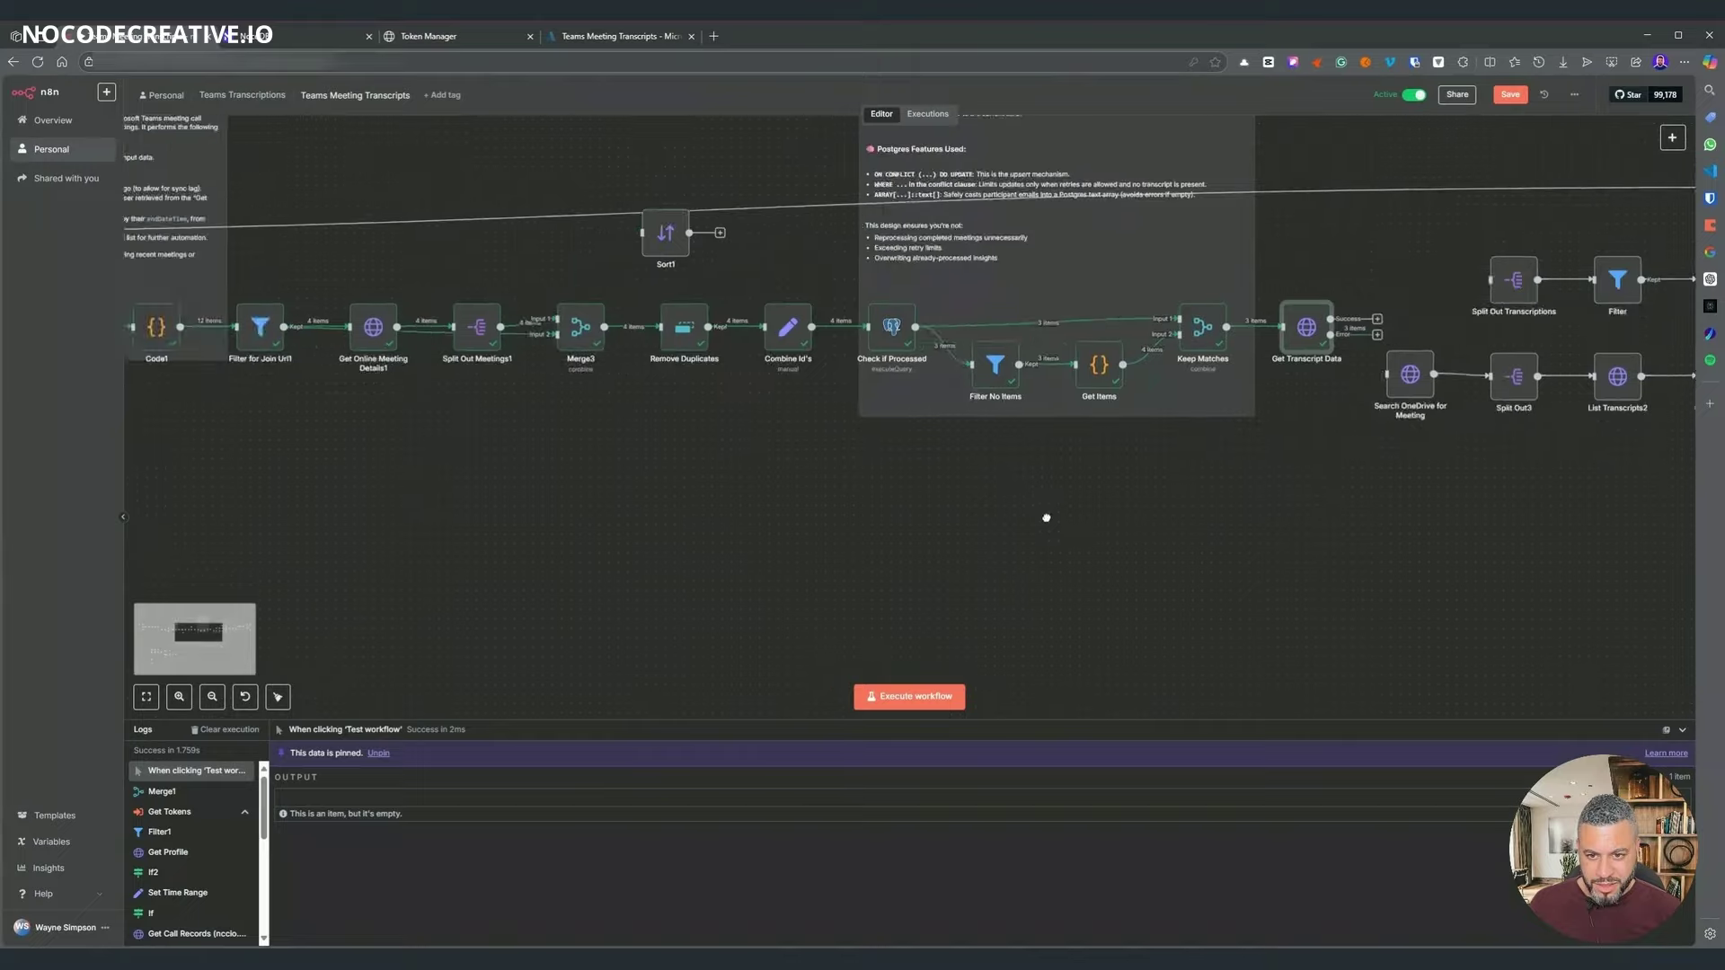
drag(1342, 540, 201, 504)
scroll(497, 533, right, 8)
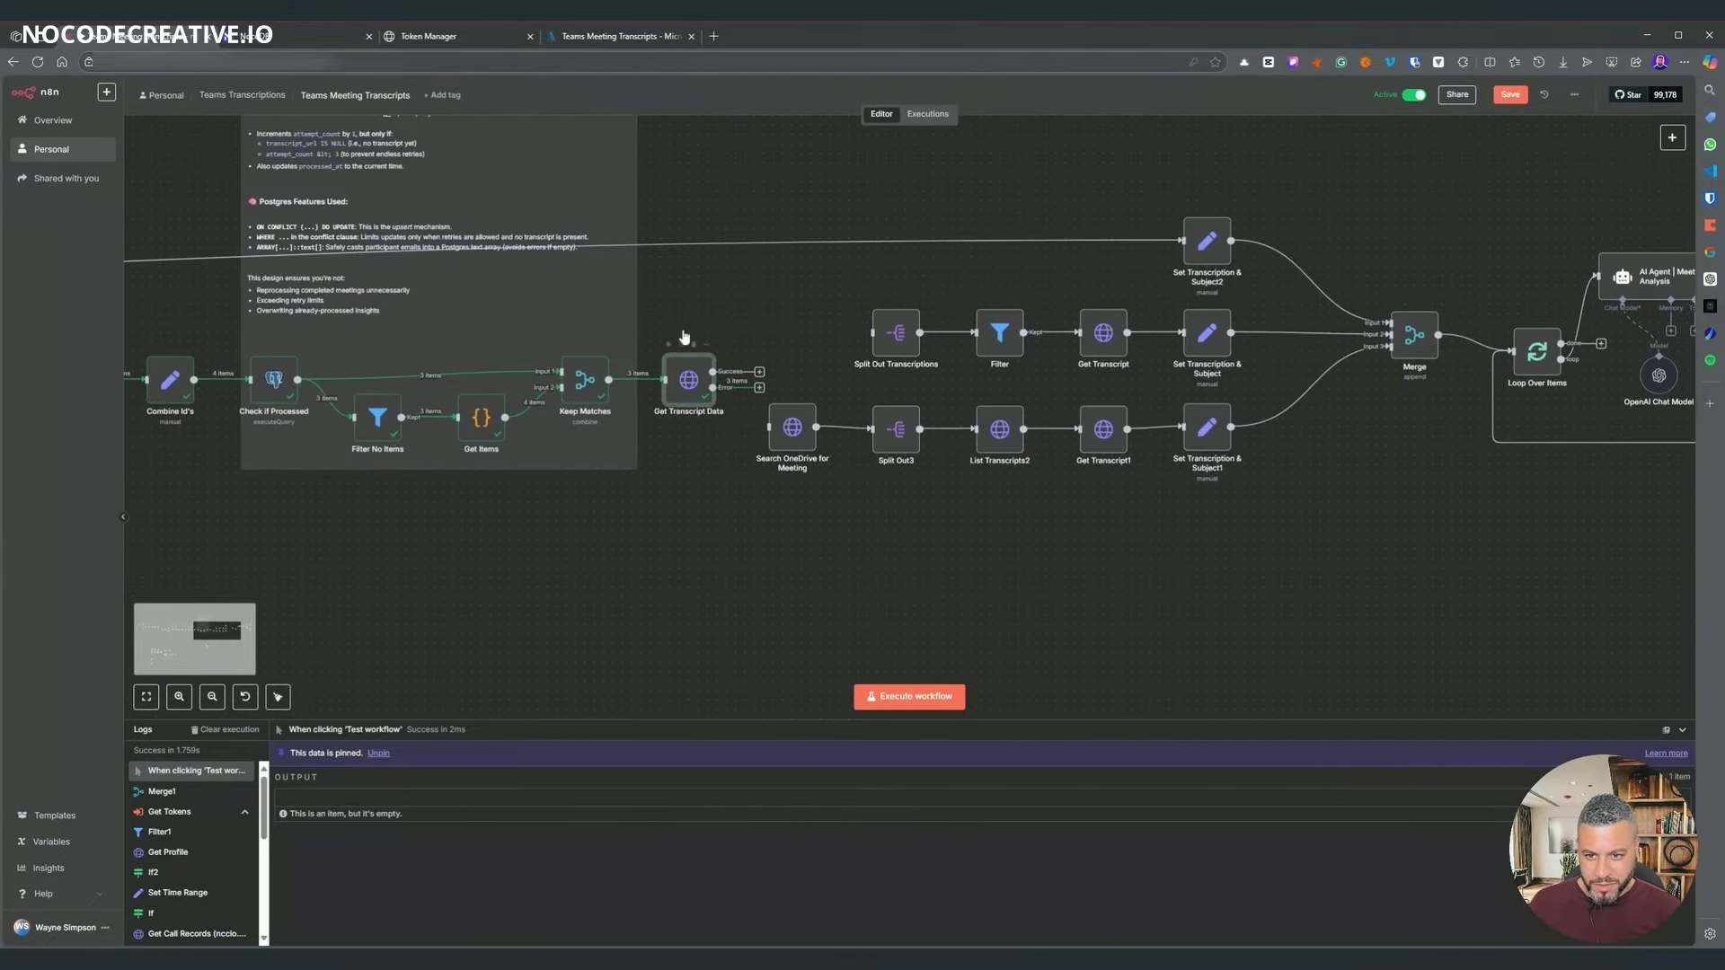
key(ctrl+Return)
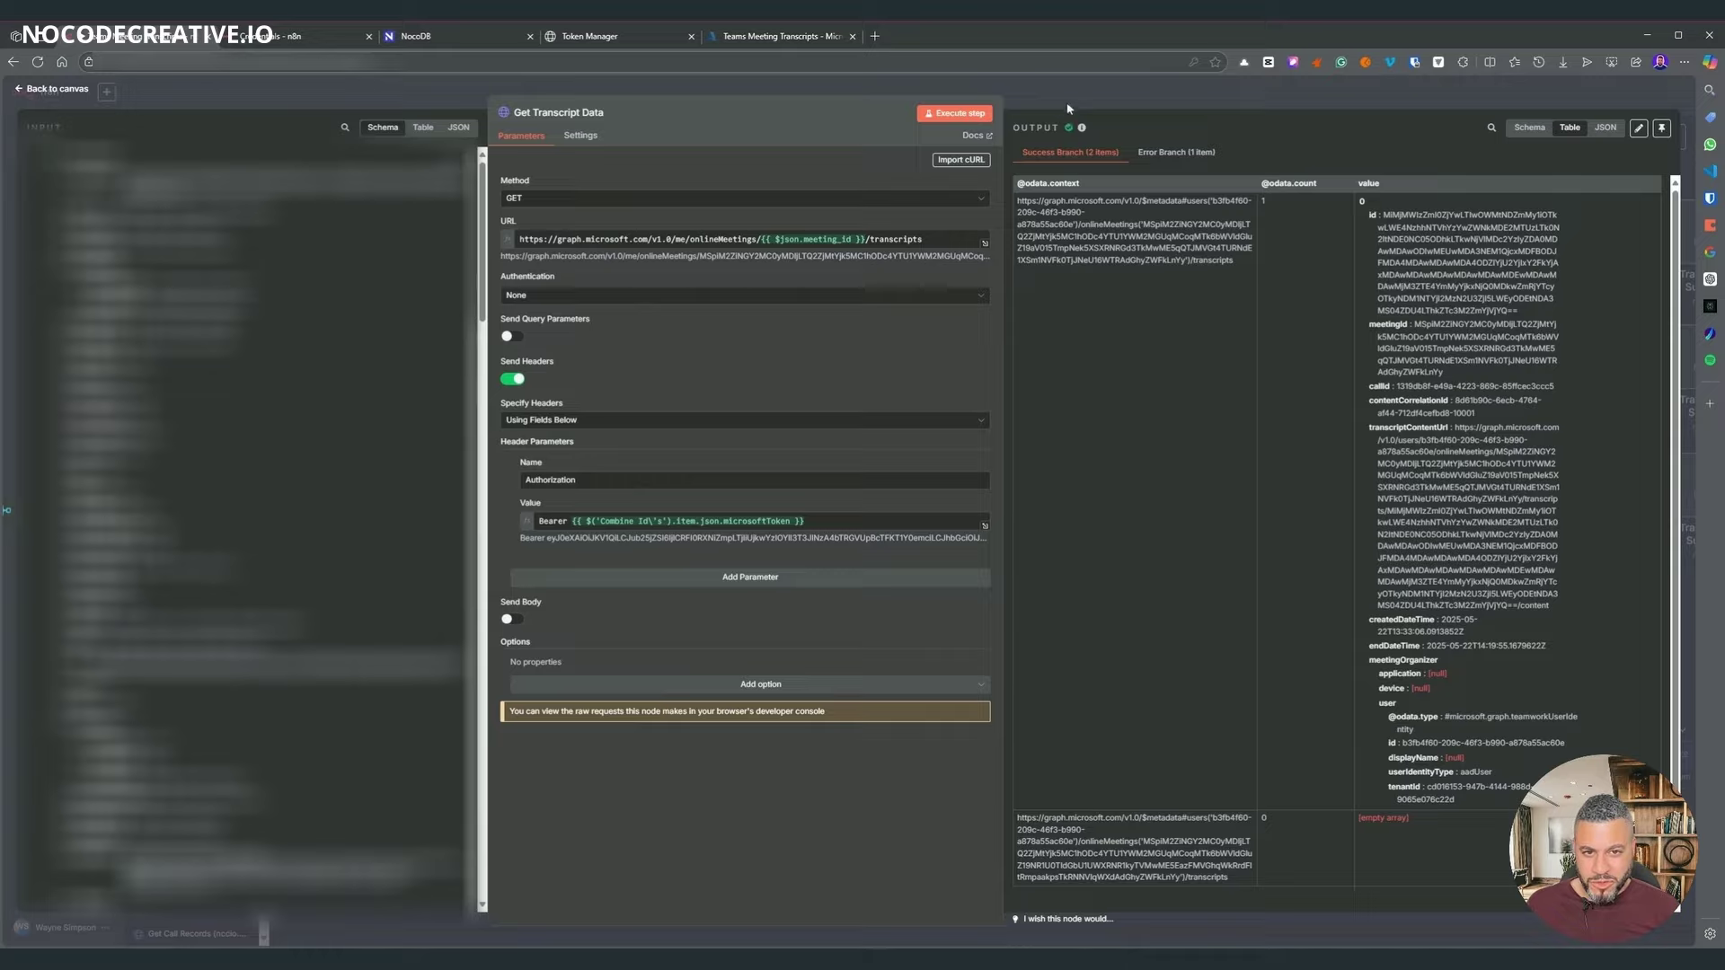
- Confirm 2 success items and 1 error item, then route the Error output to Search OneDrive for Meeting
key(Escape)
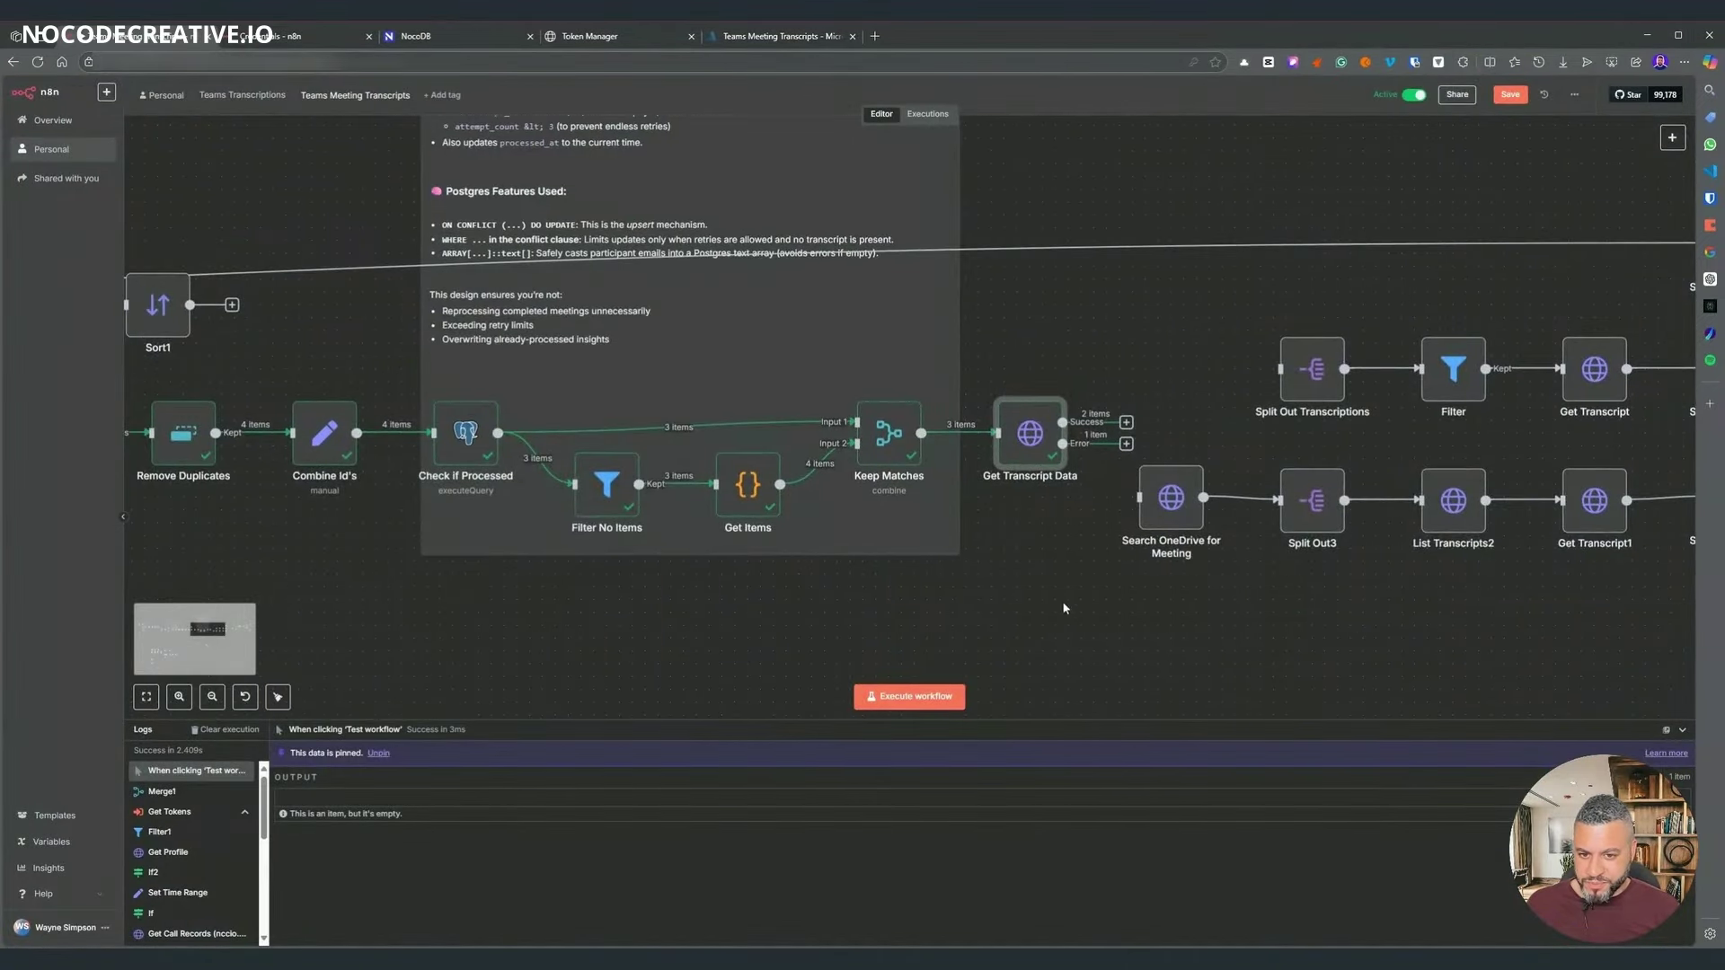
drag(1063, 608, 640, 566)
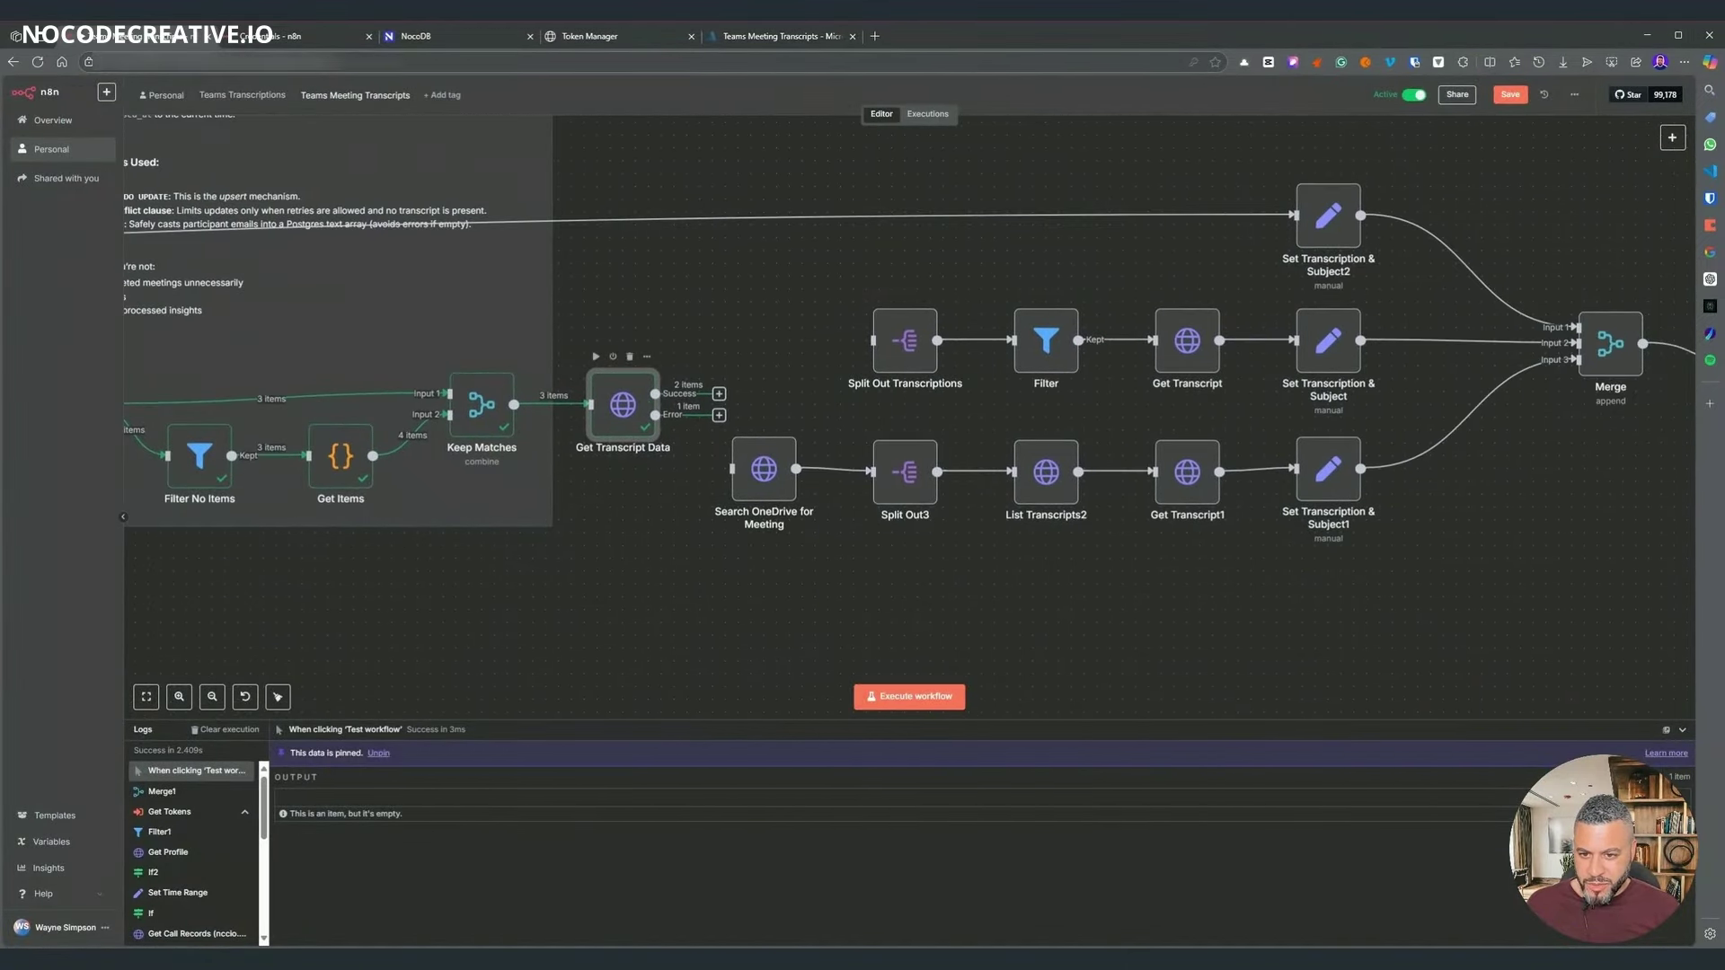
key(Return)
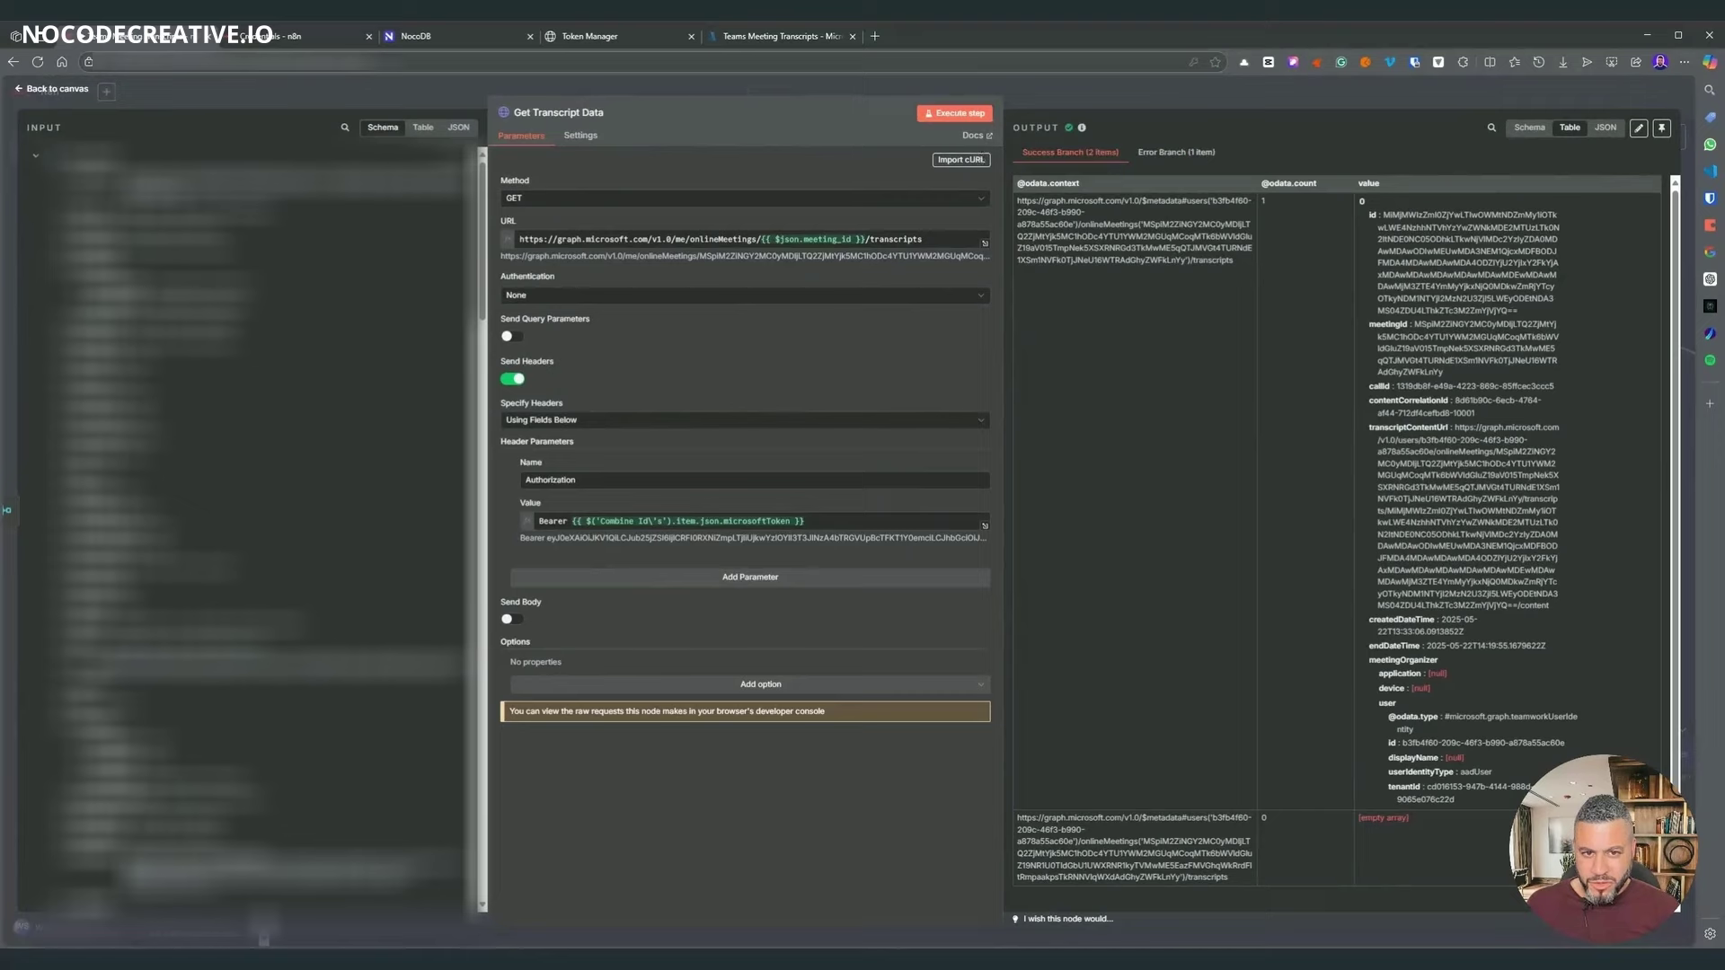
click(1075, 95)
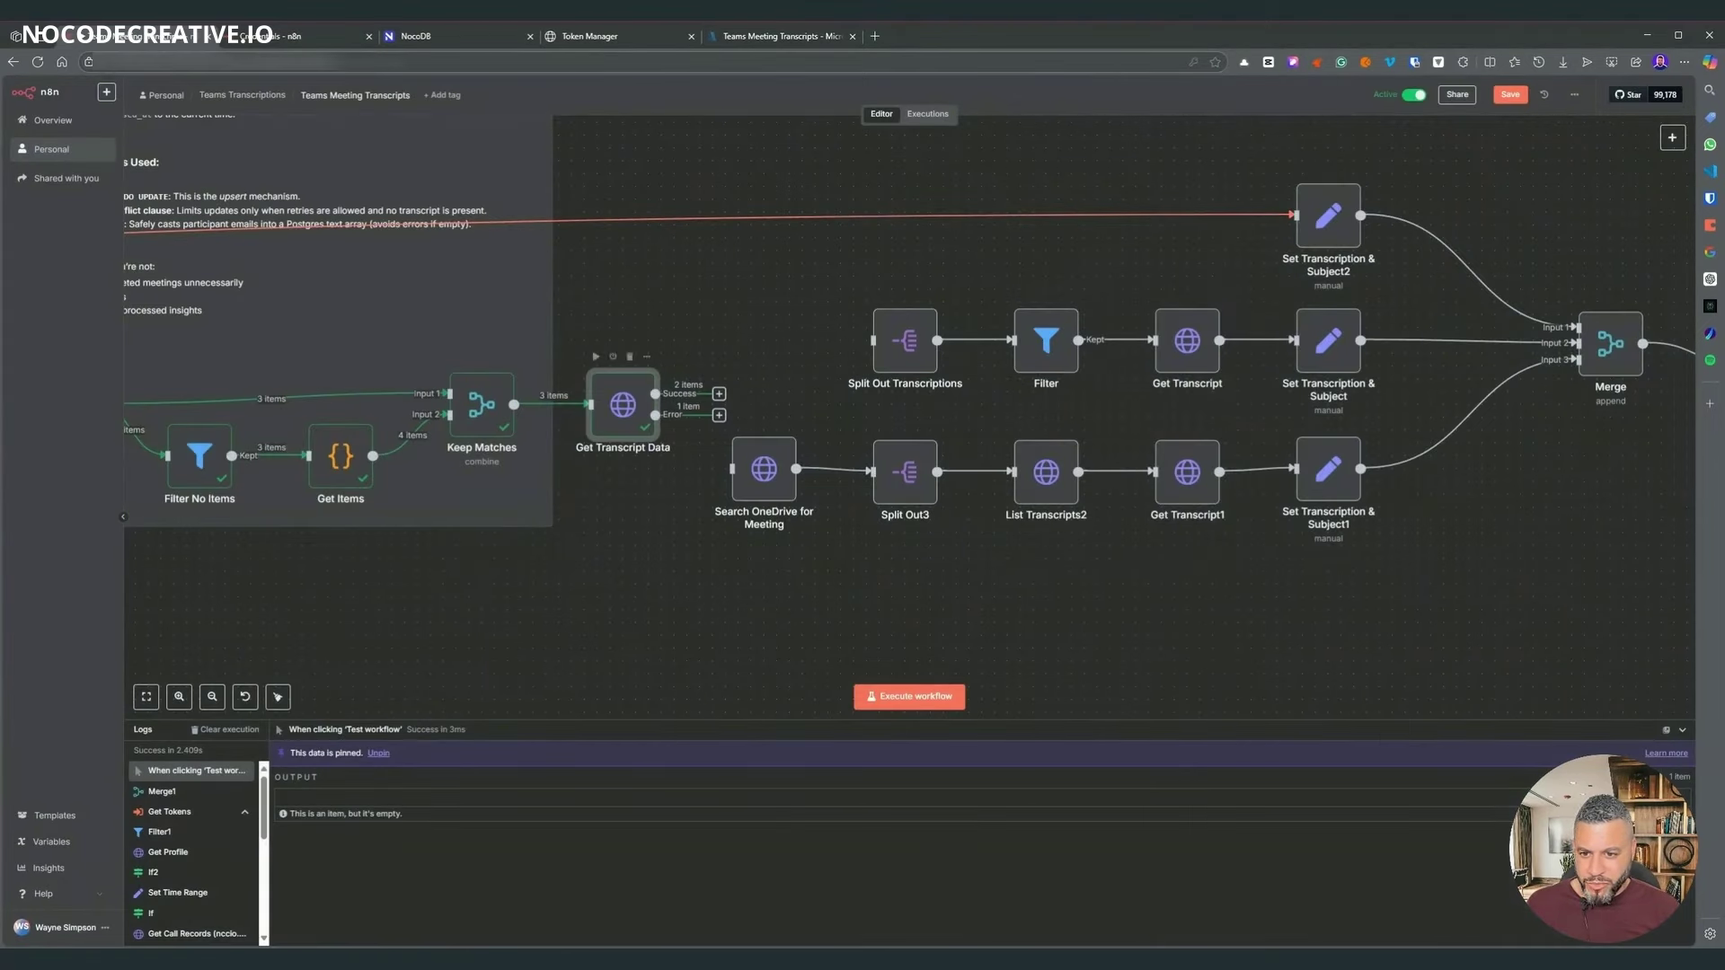
scroll(504, 422, down, 1)
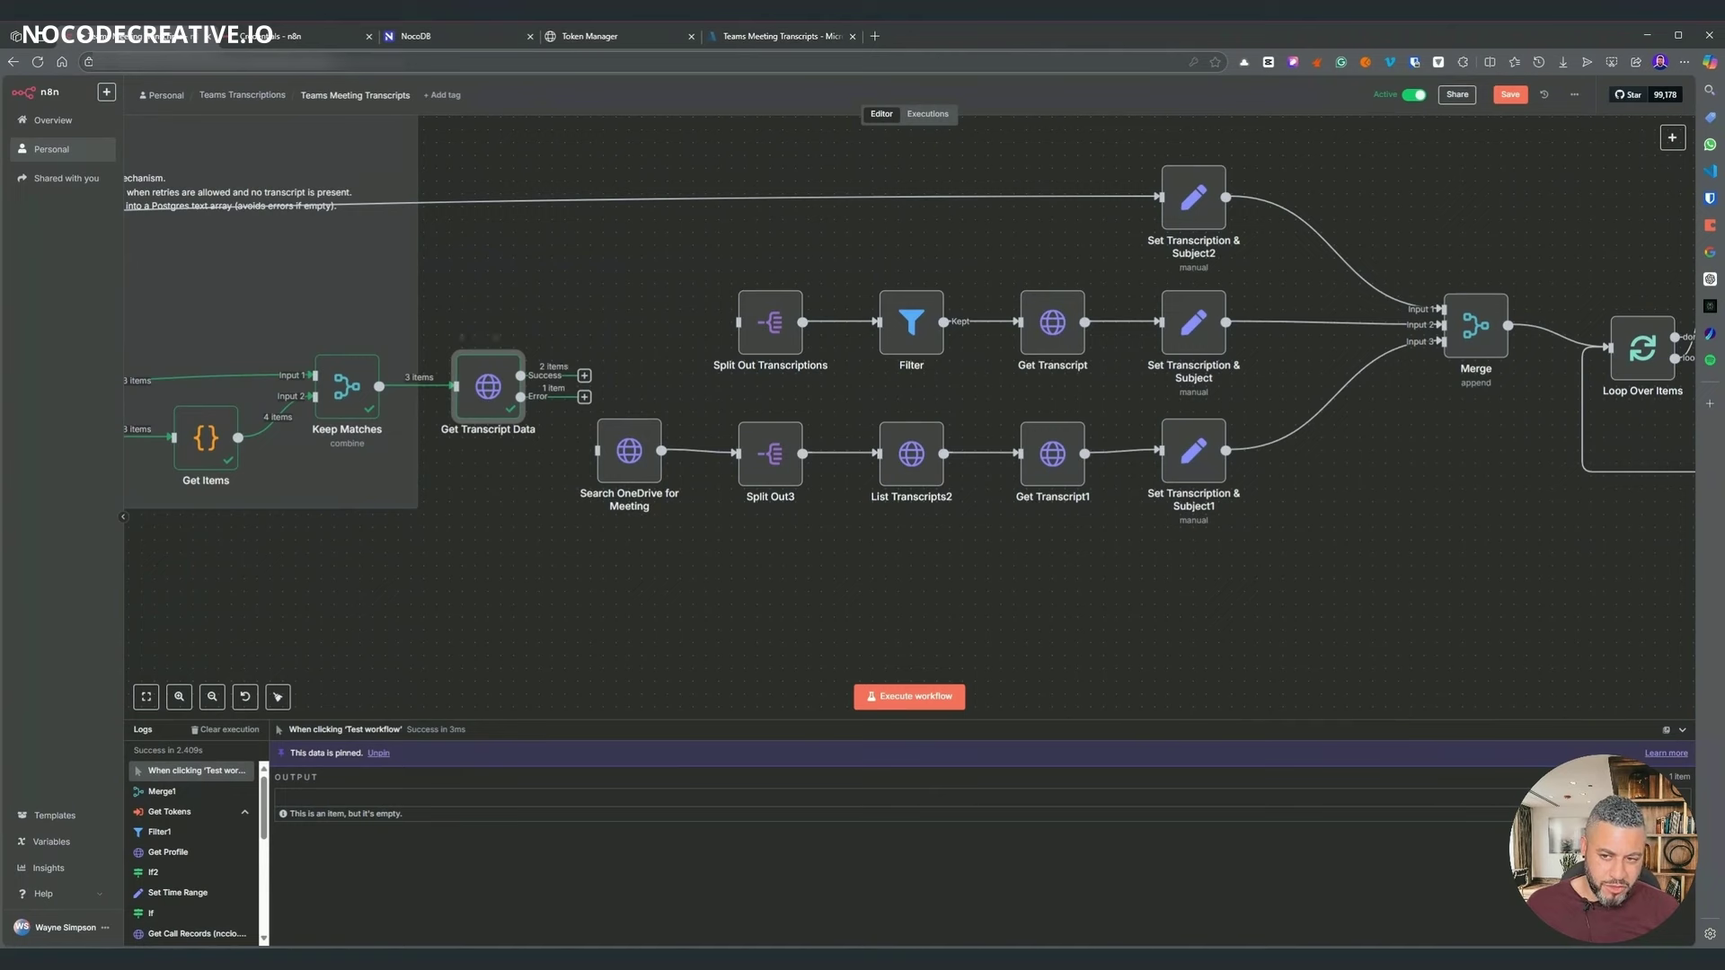
drag(520, 397, 597, 450)
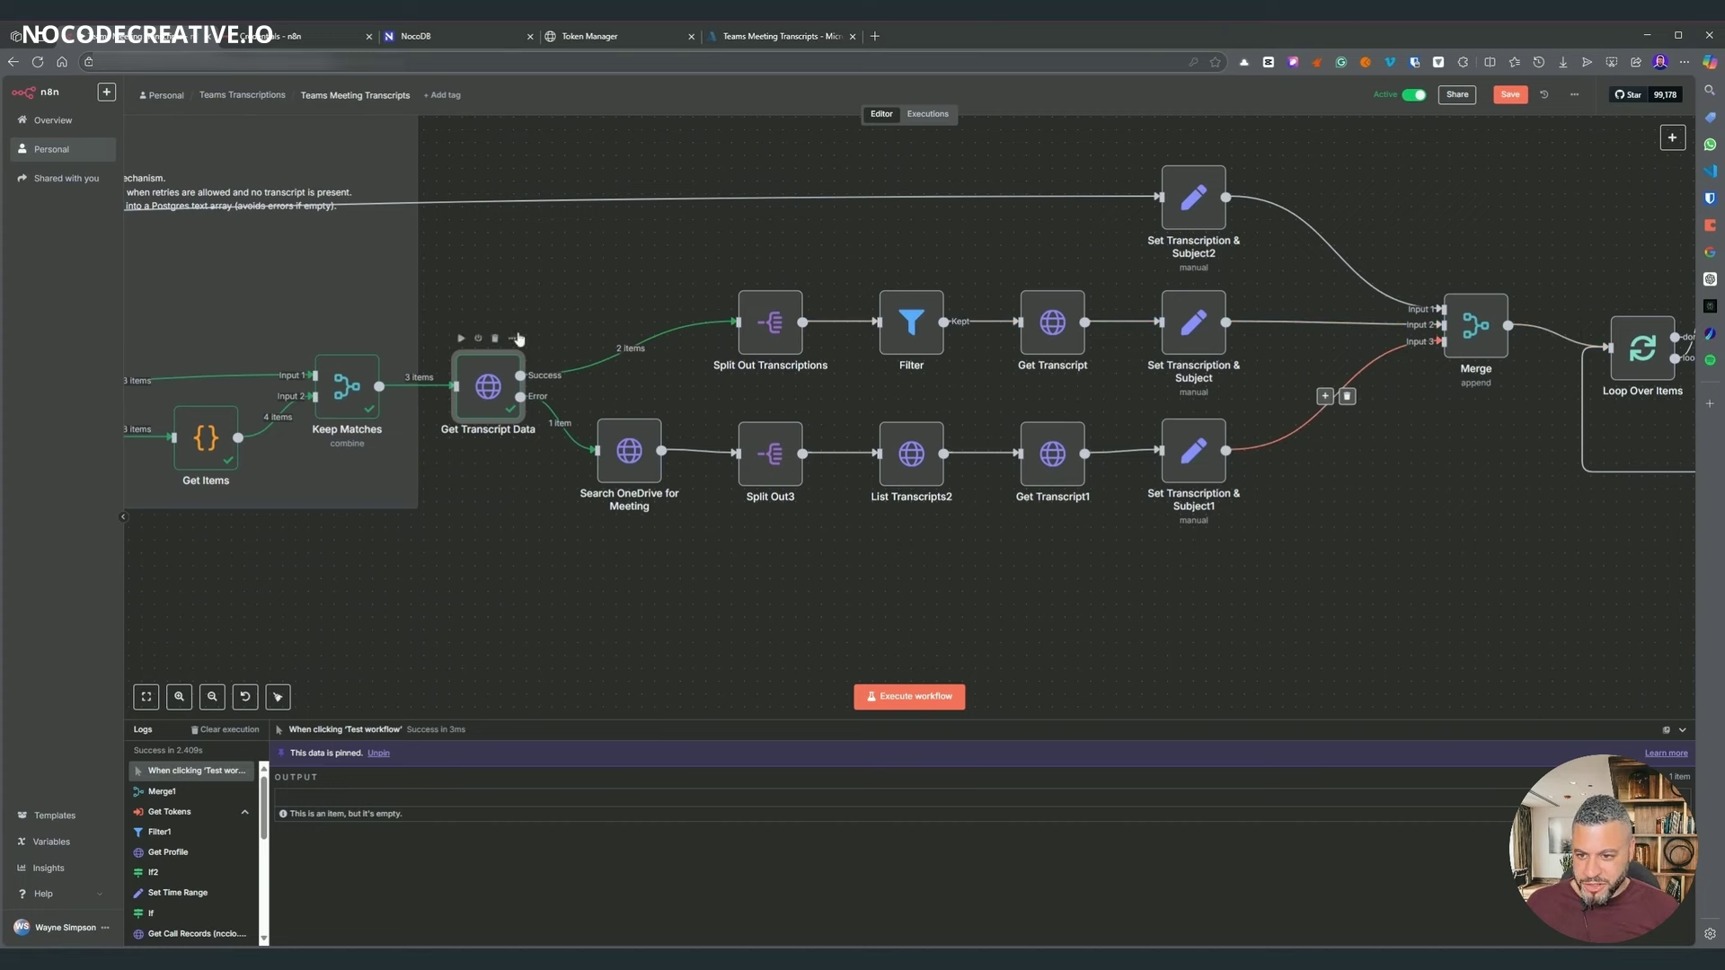
click(619, 463)
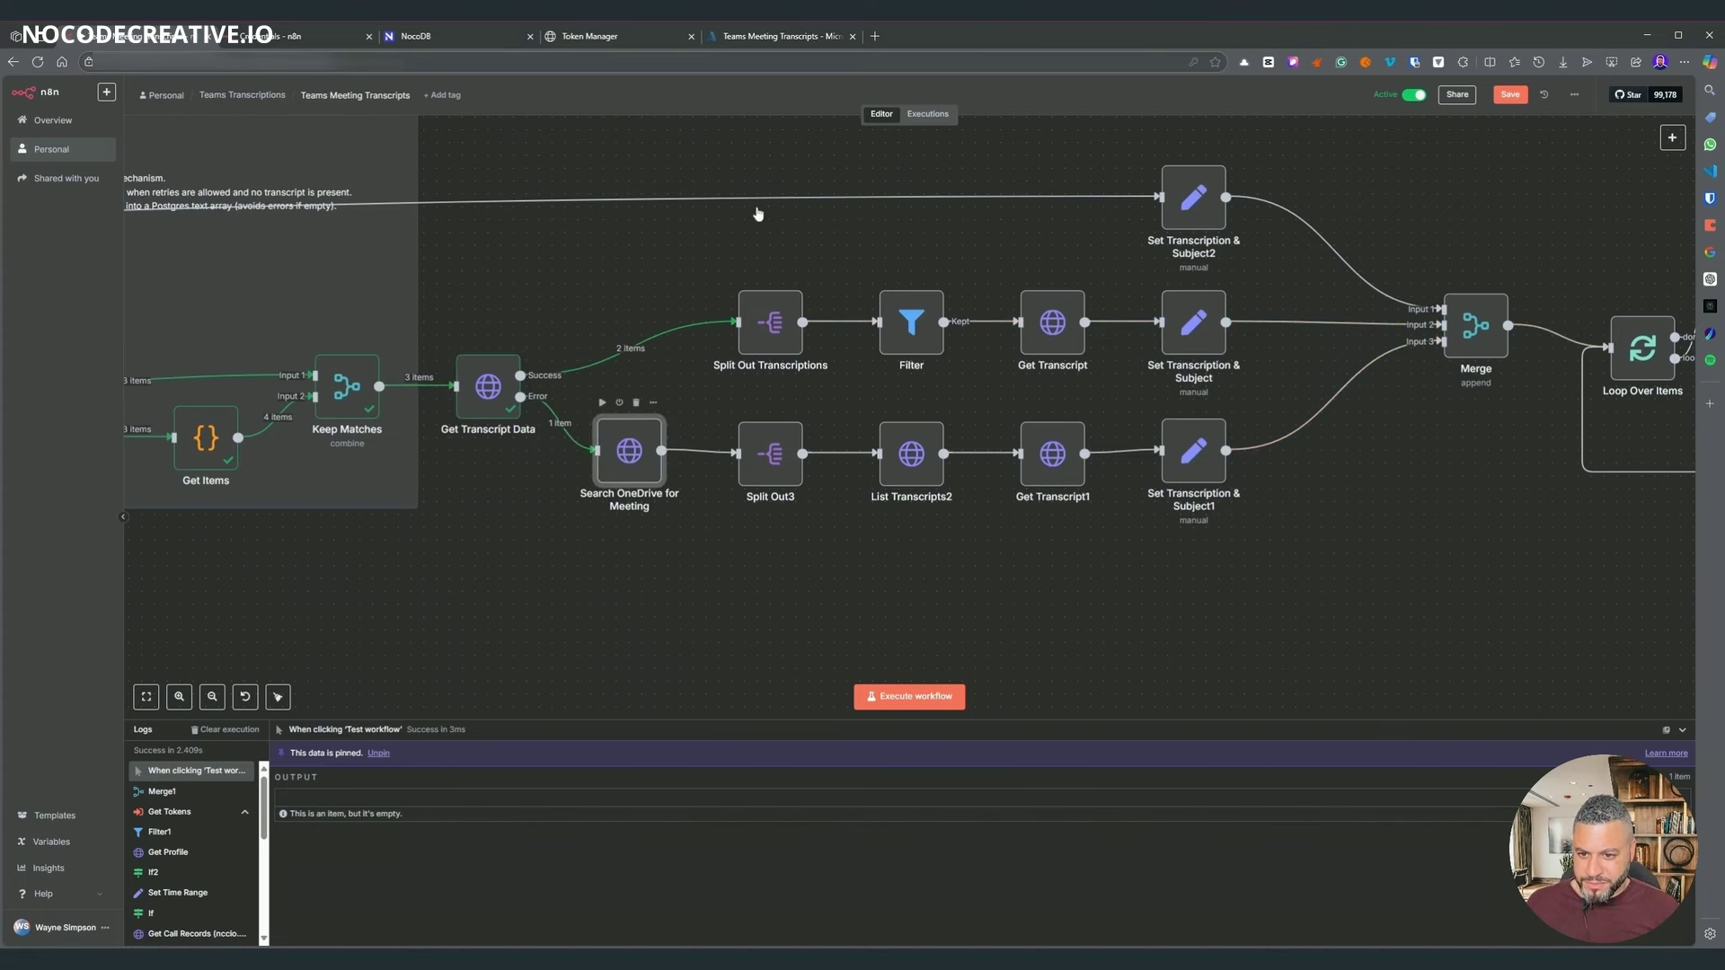
- Inspect Search OneDrive for Meeting's GET Graph drive search URL built from the meeting subject and date
key(Return)
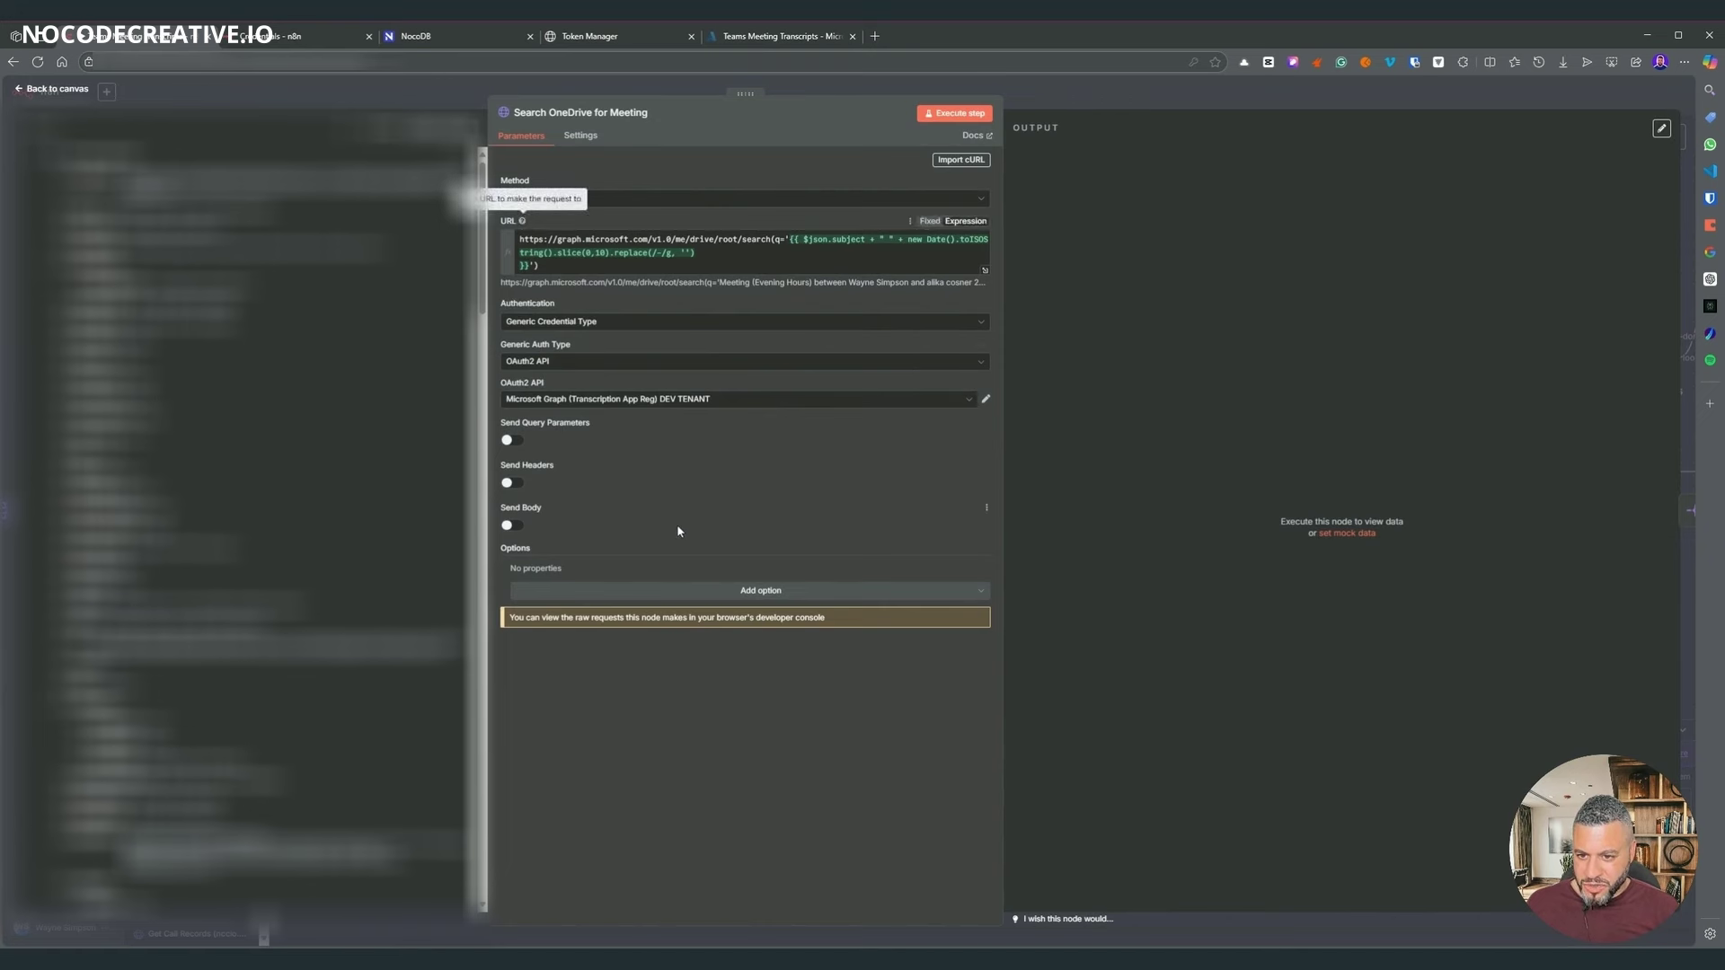
drag(567, 239, 757, 239)
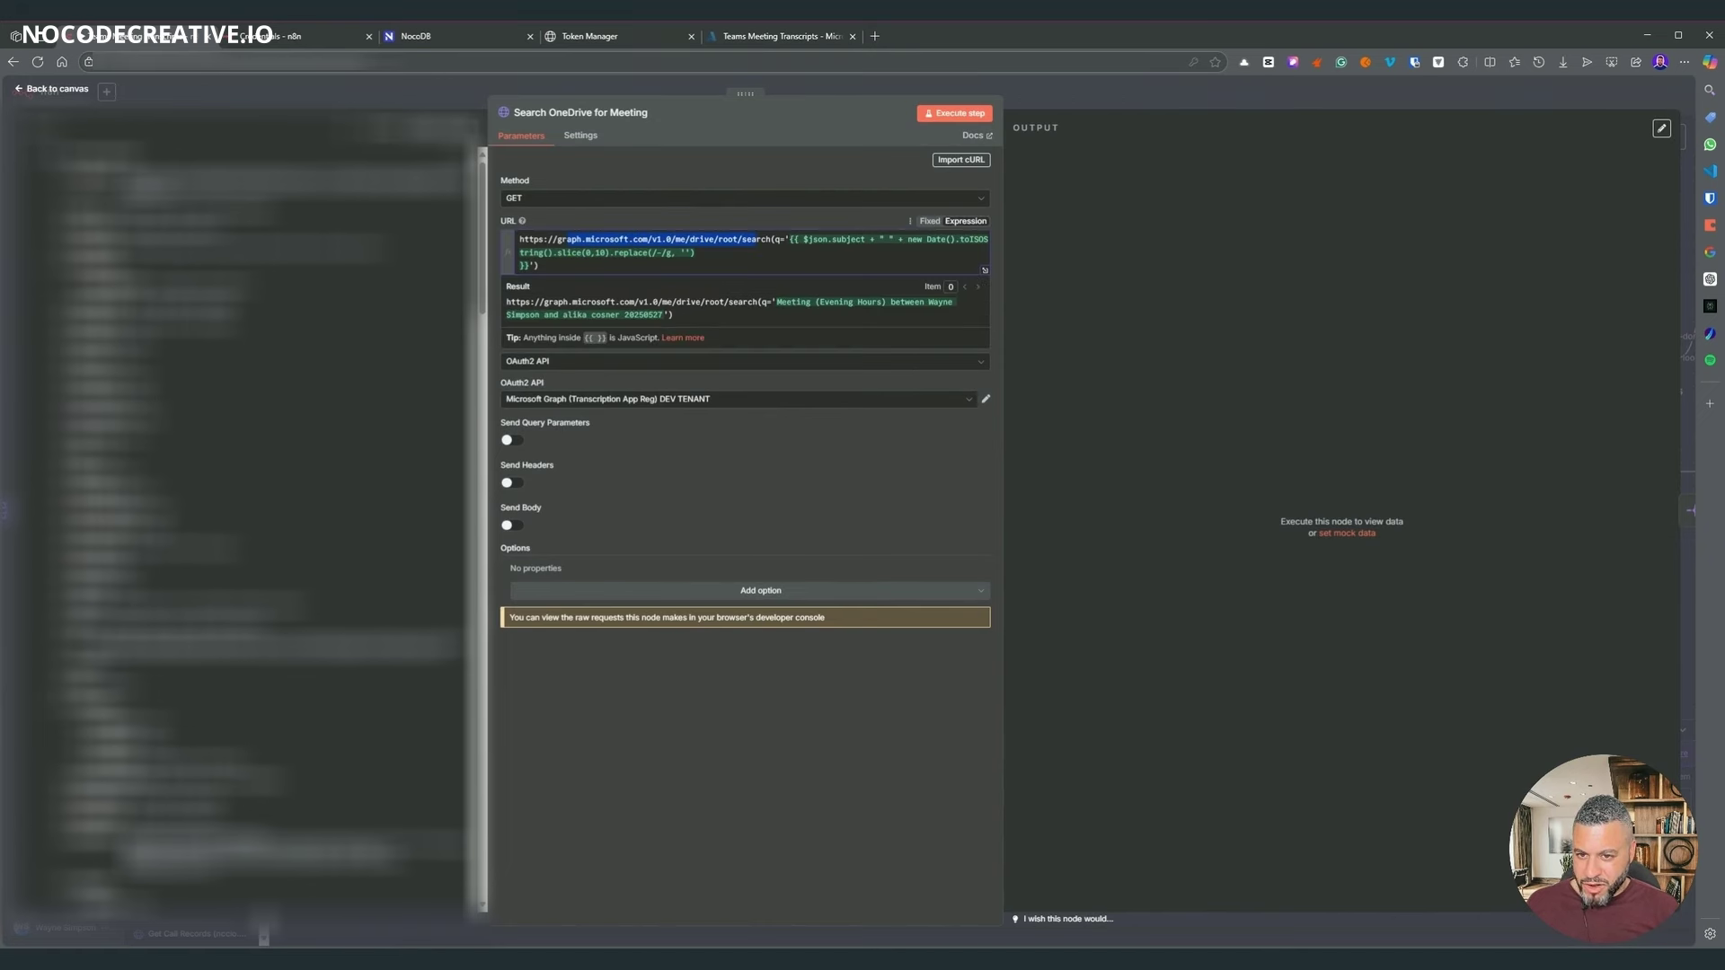
click(1081, 433)
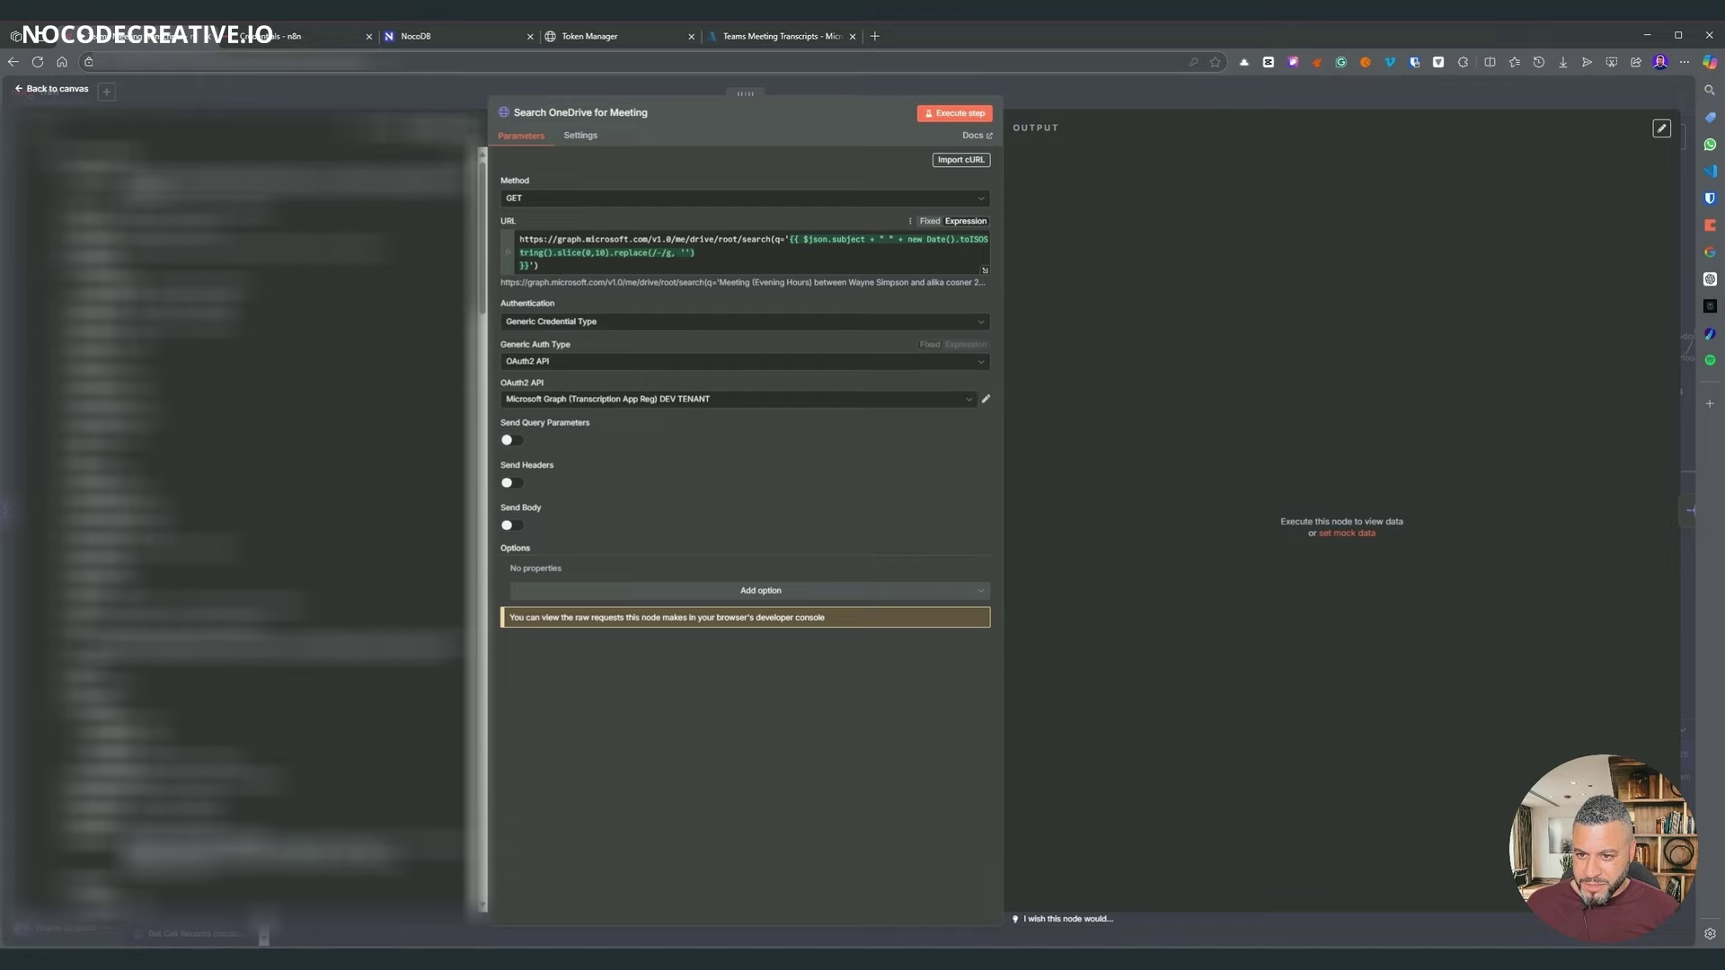
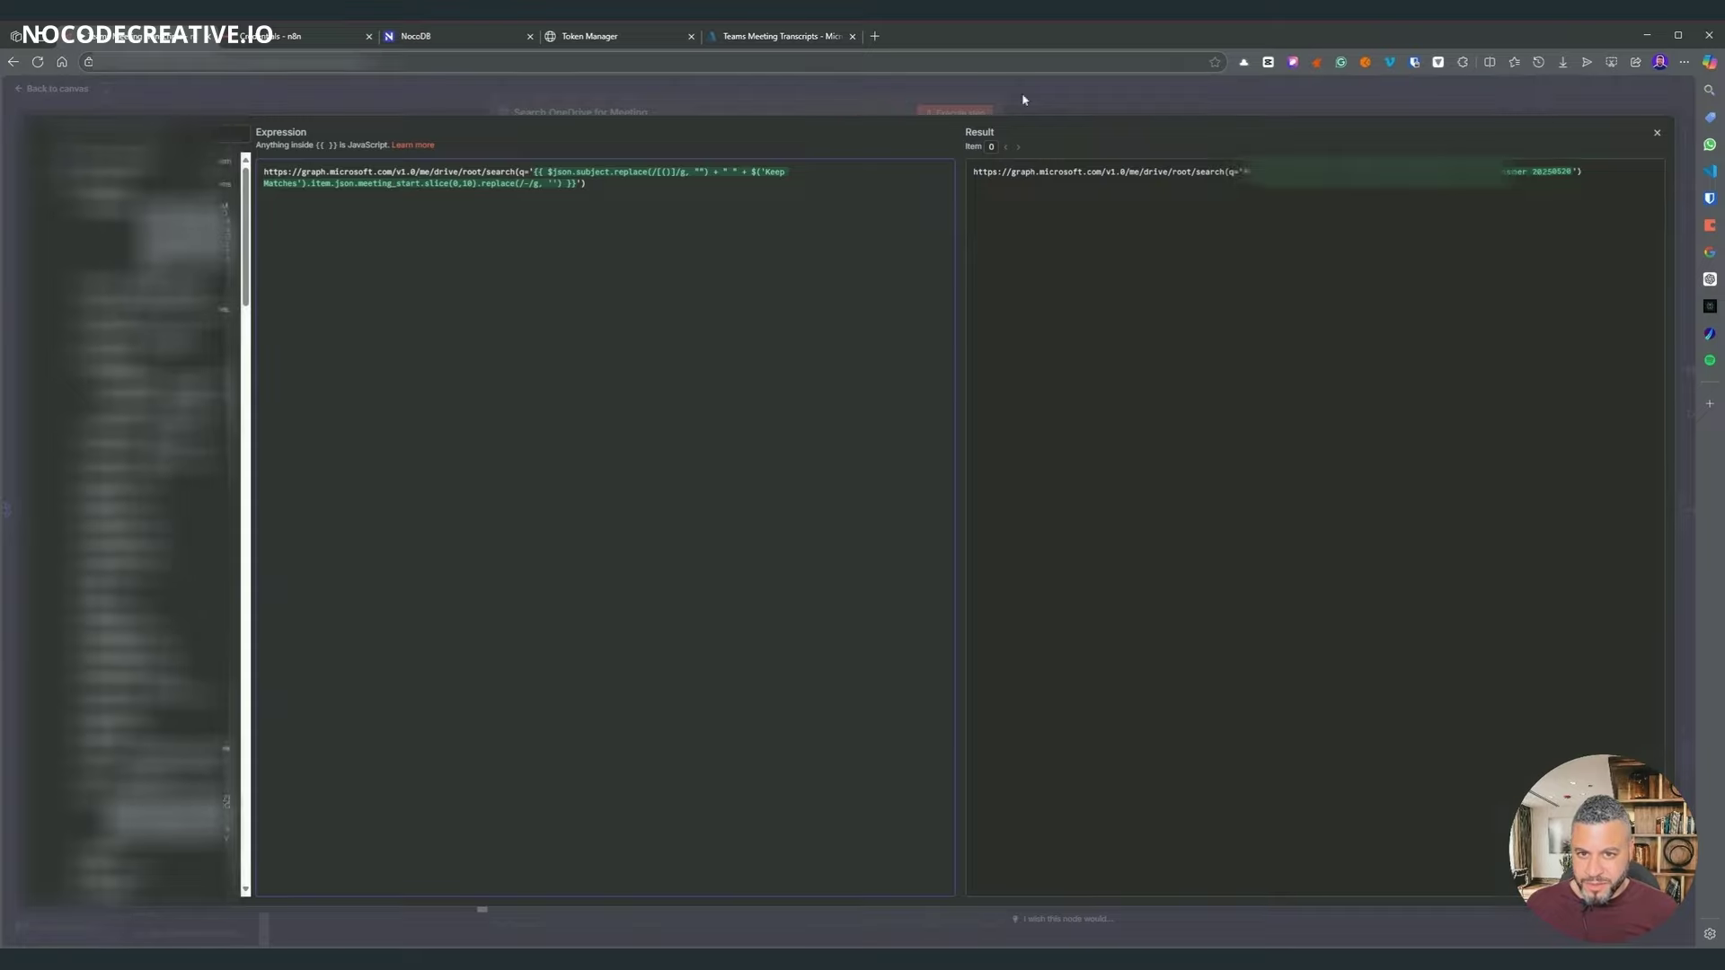
- Close the expression editor and confirm Search OneDrive for Meeting returns one Graph item
key(Escape)
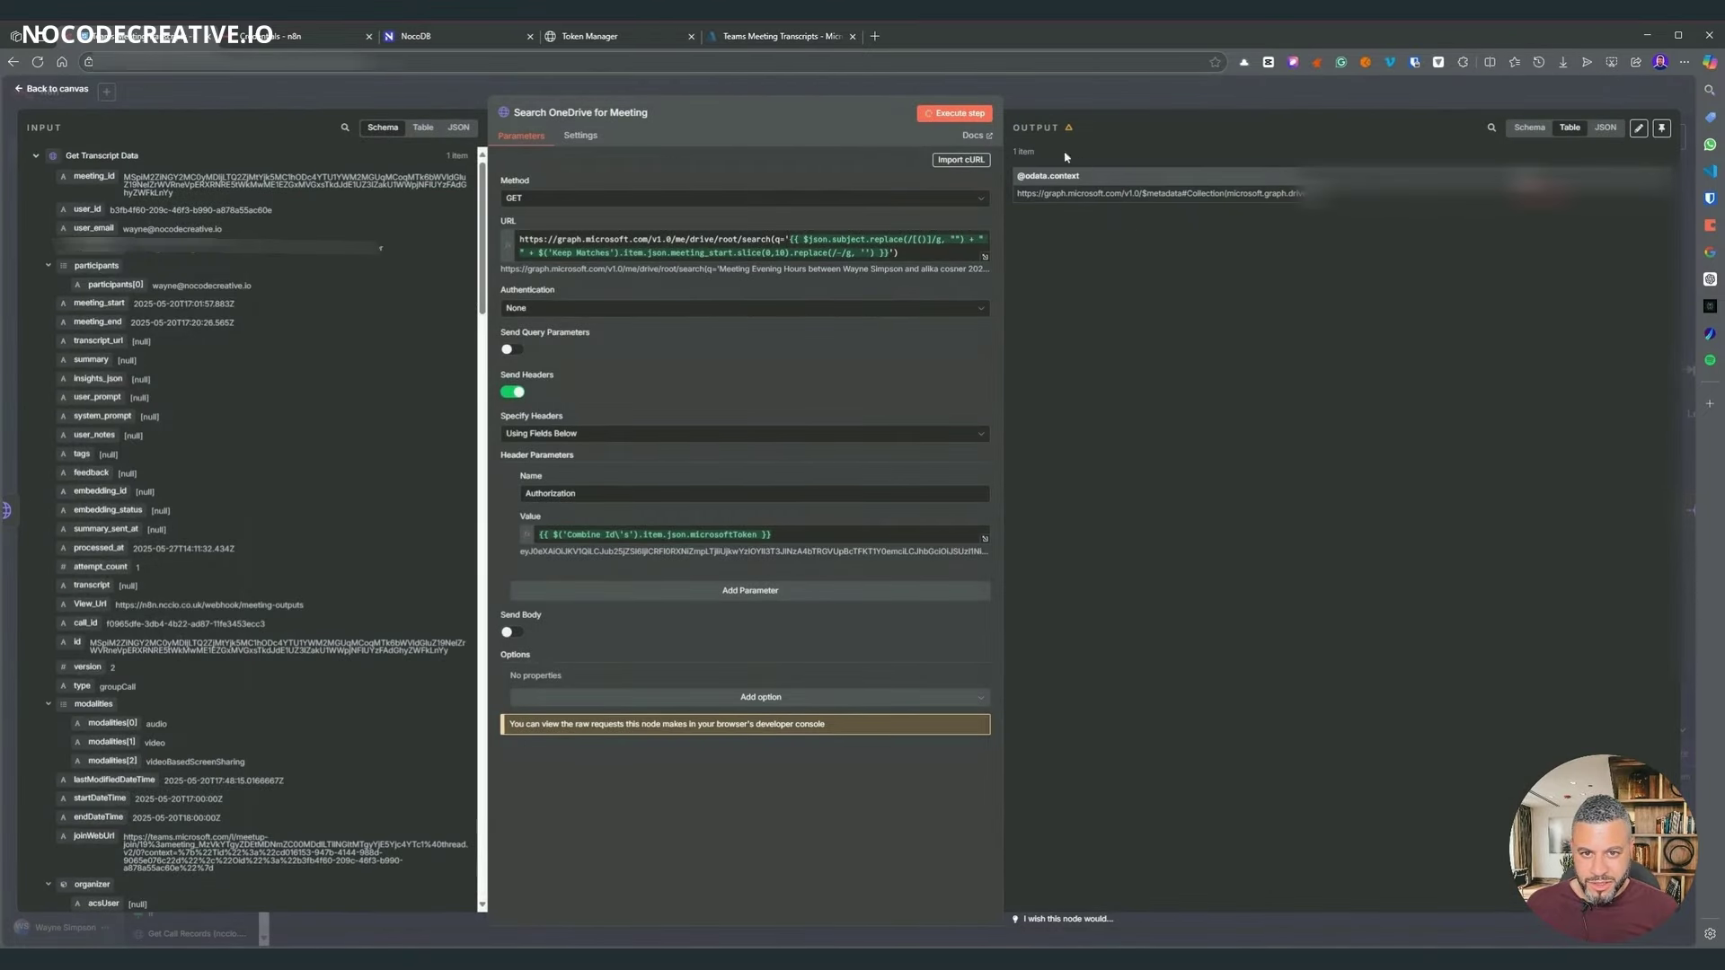
click(1156, 102)
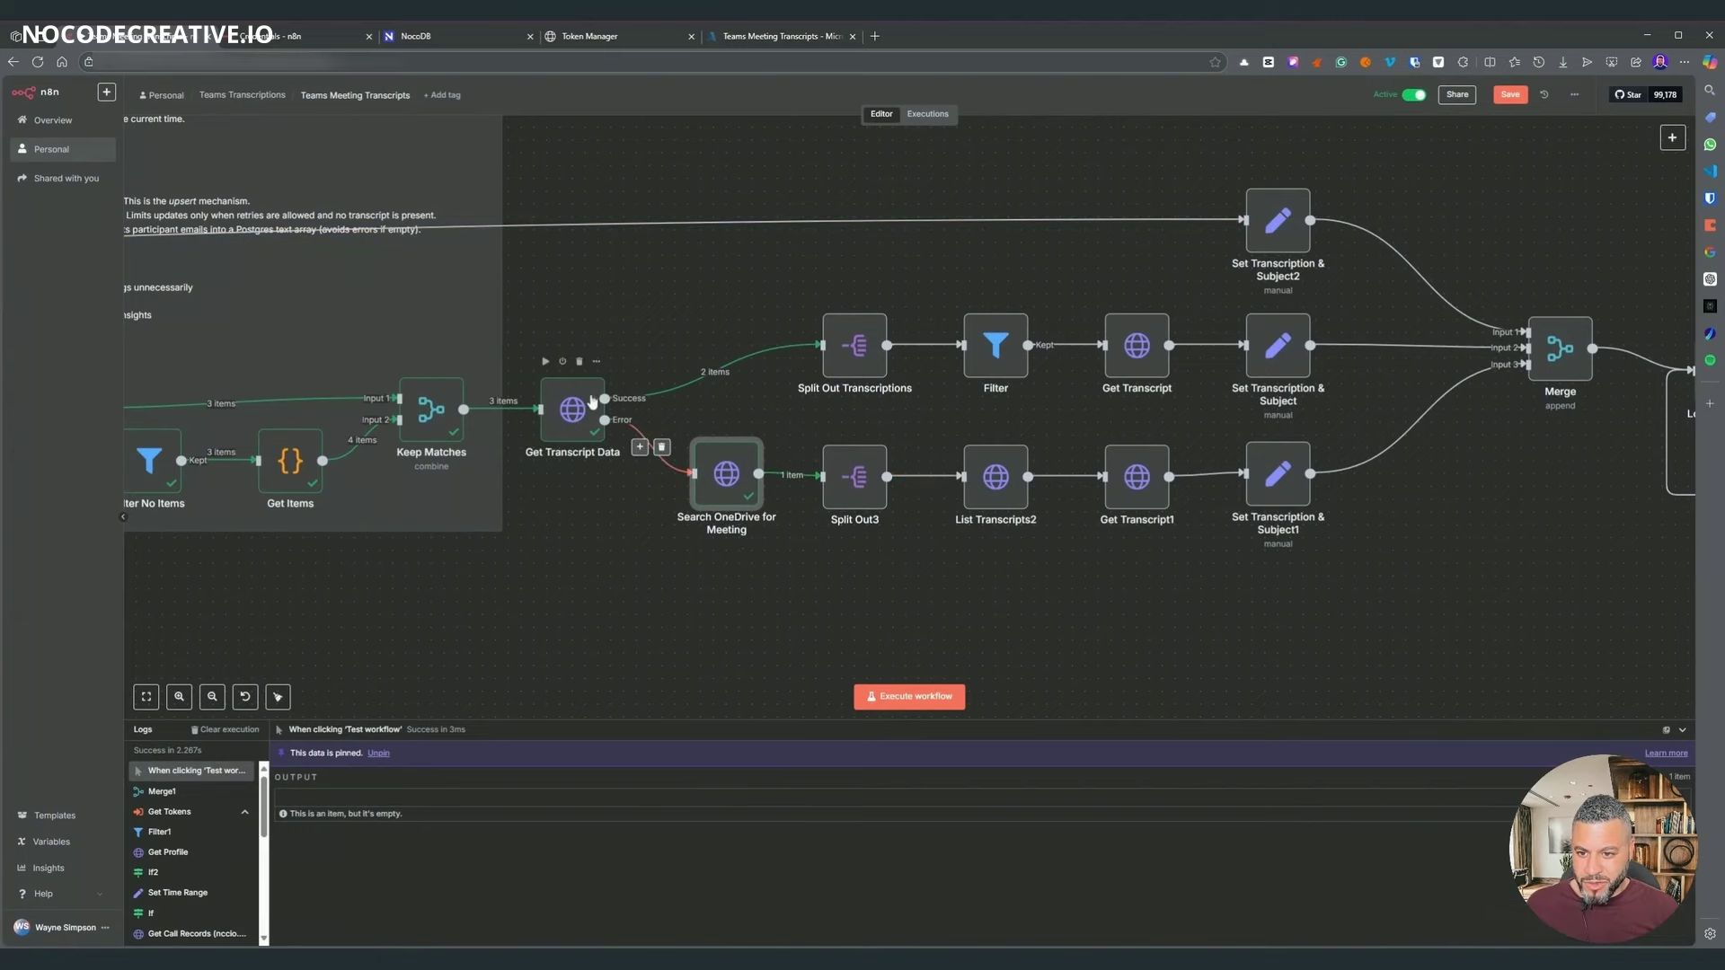
double_click(740, 476)
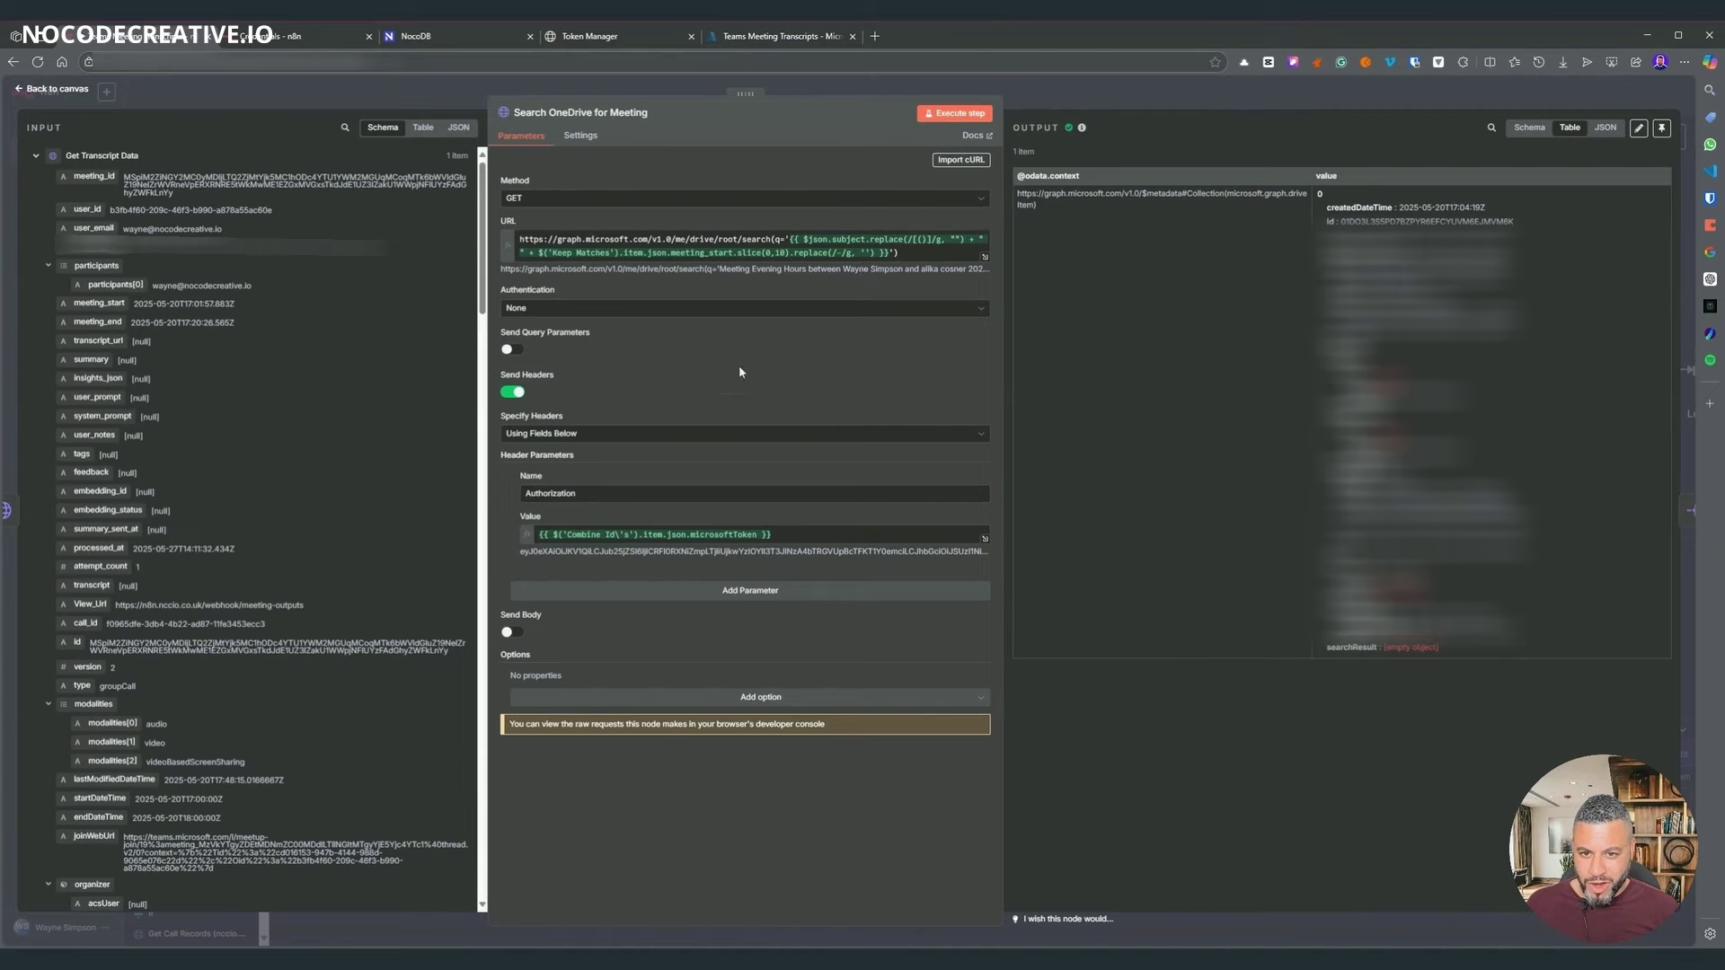
click(1182, 100)
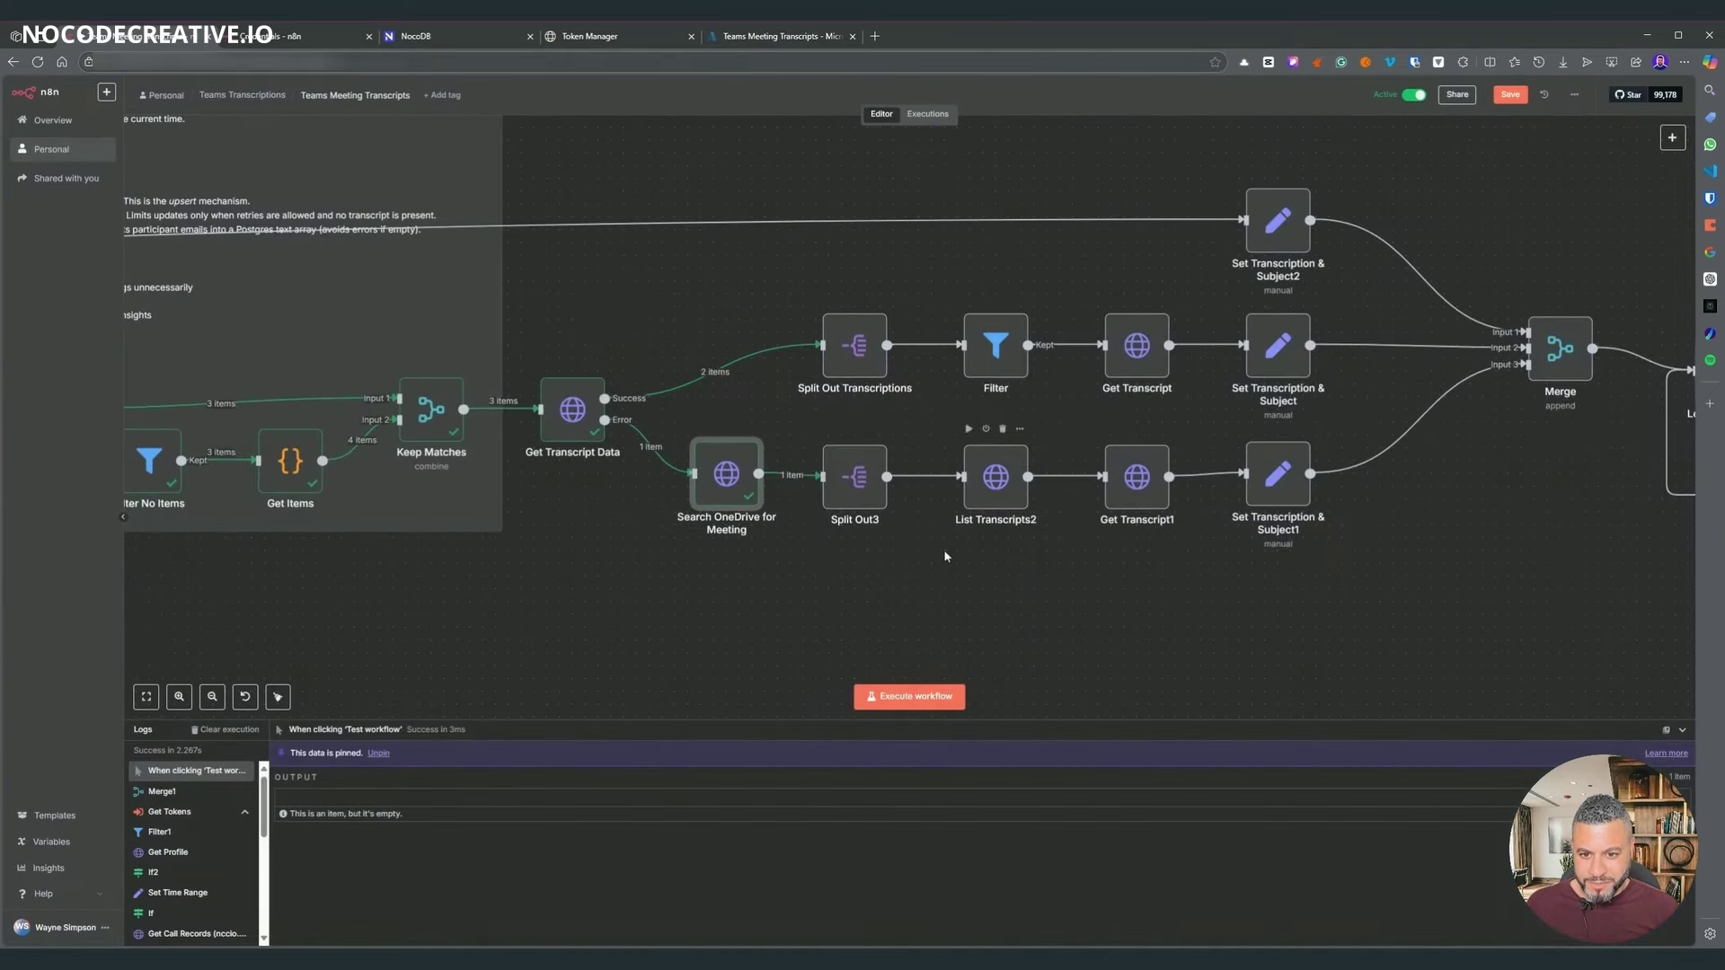
- Compare the List Transcripts2 URL with the Search OneDrive for Meeting output item
drag(1006, 623, 739, 570)
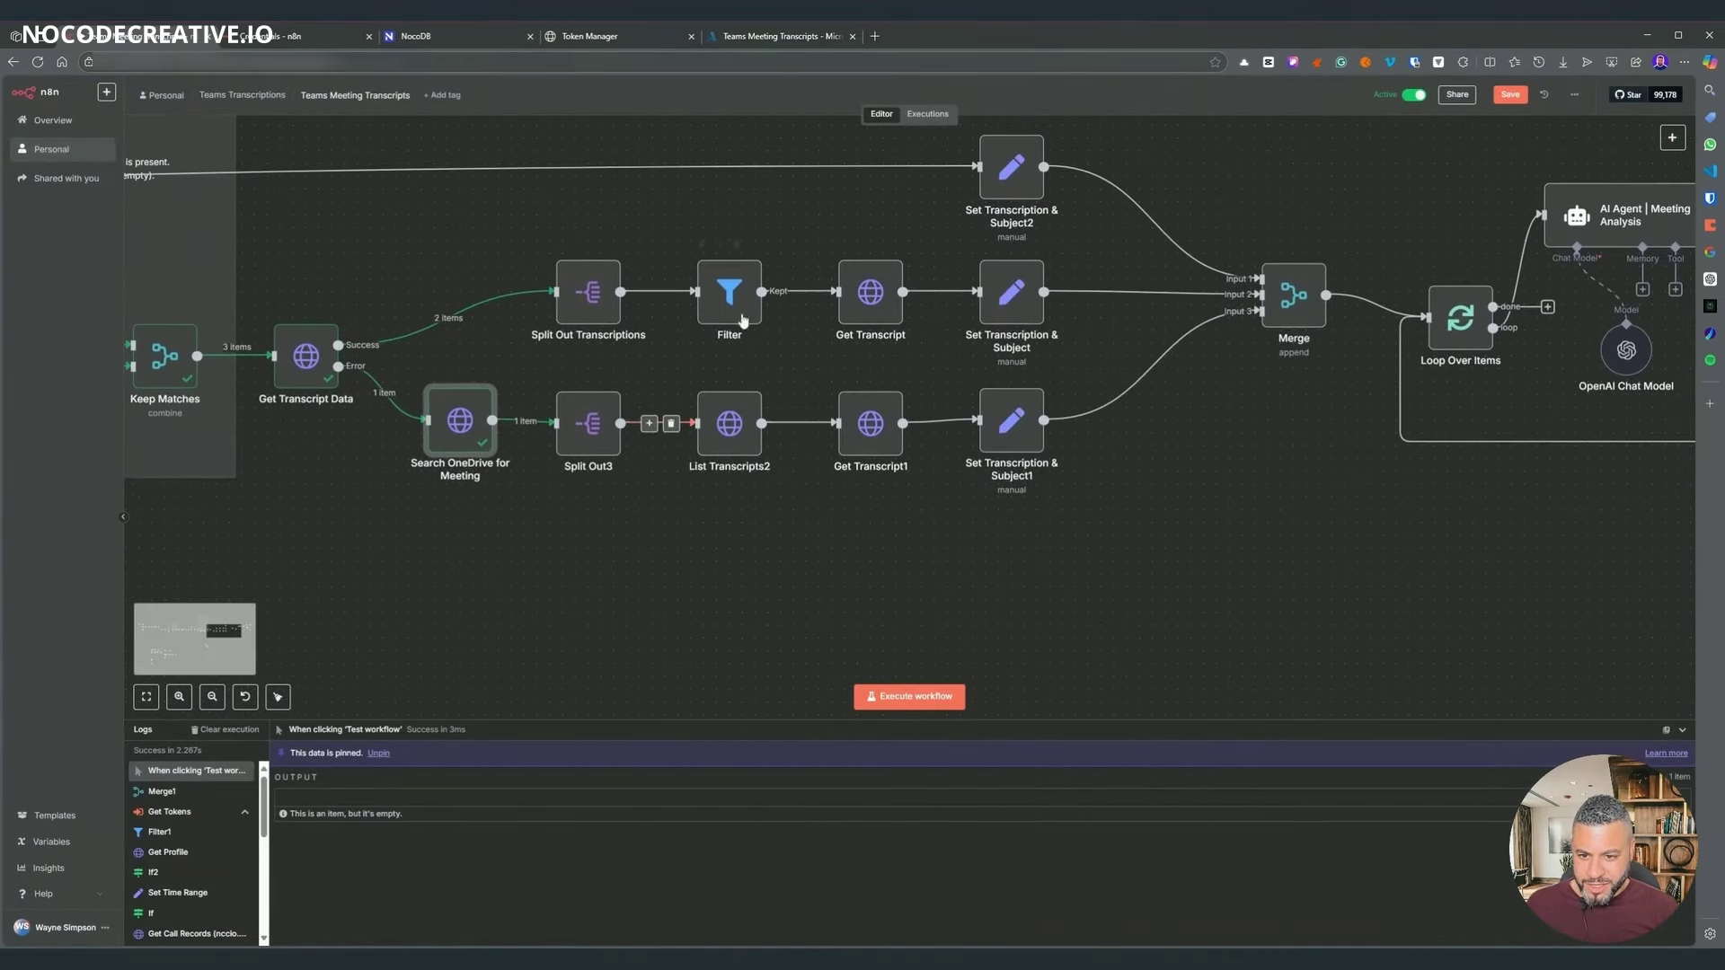
double_click(735, 420)
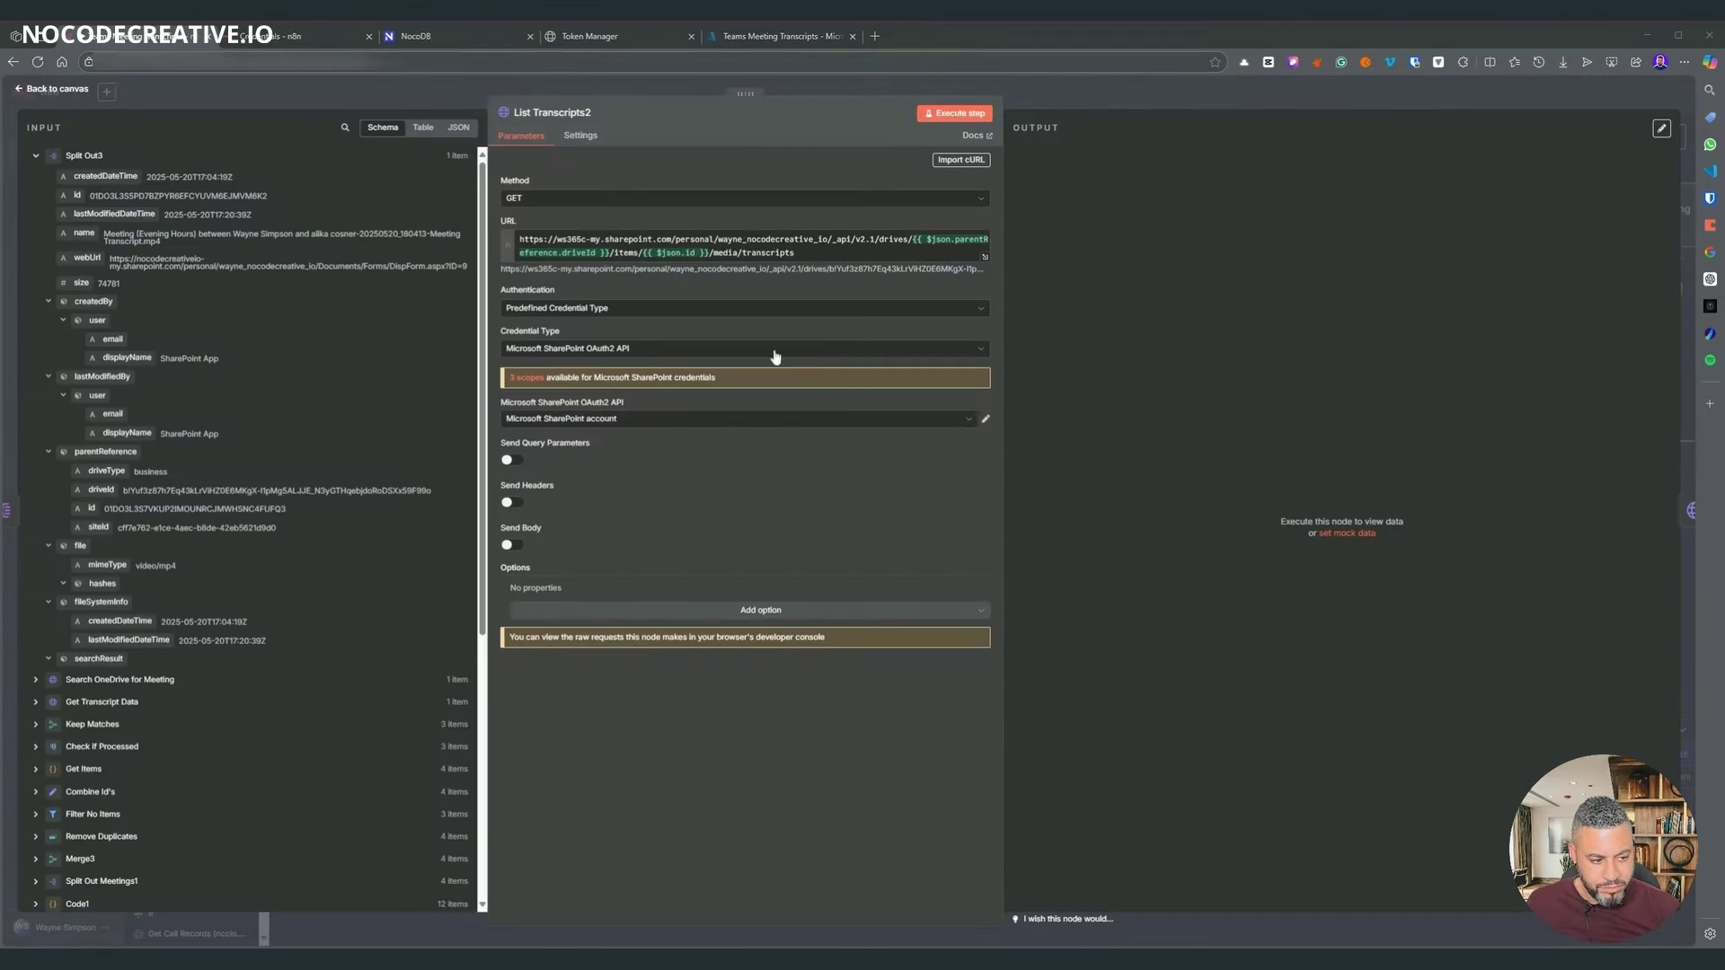
click(1066, 101)
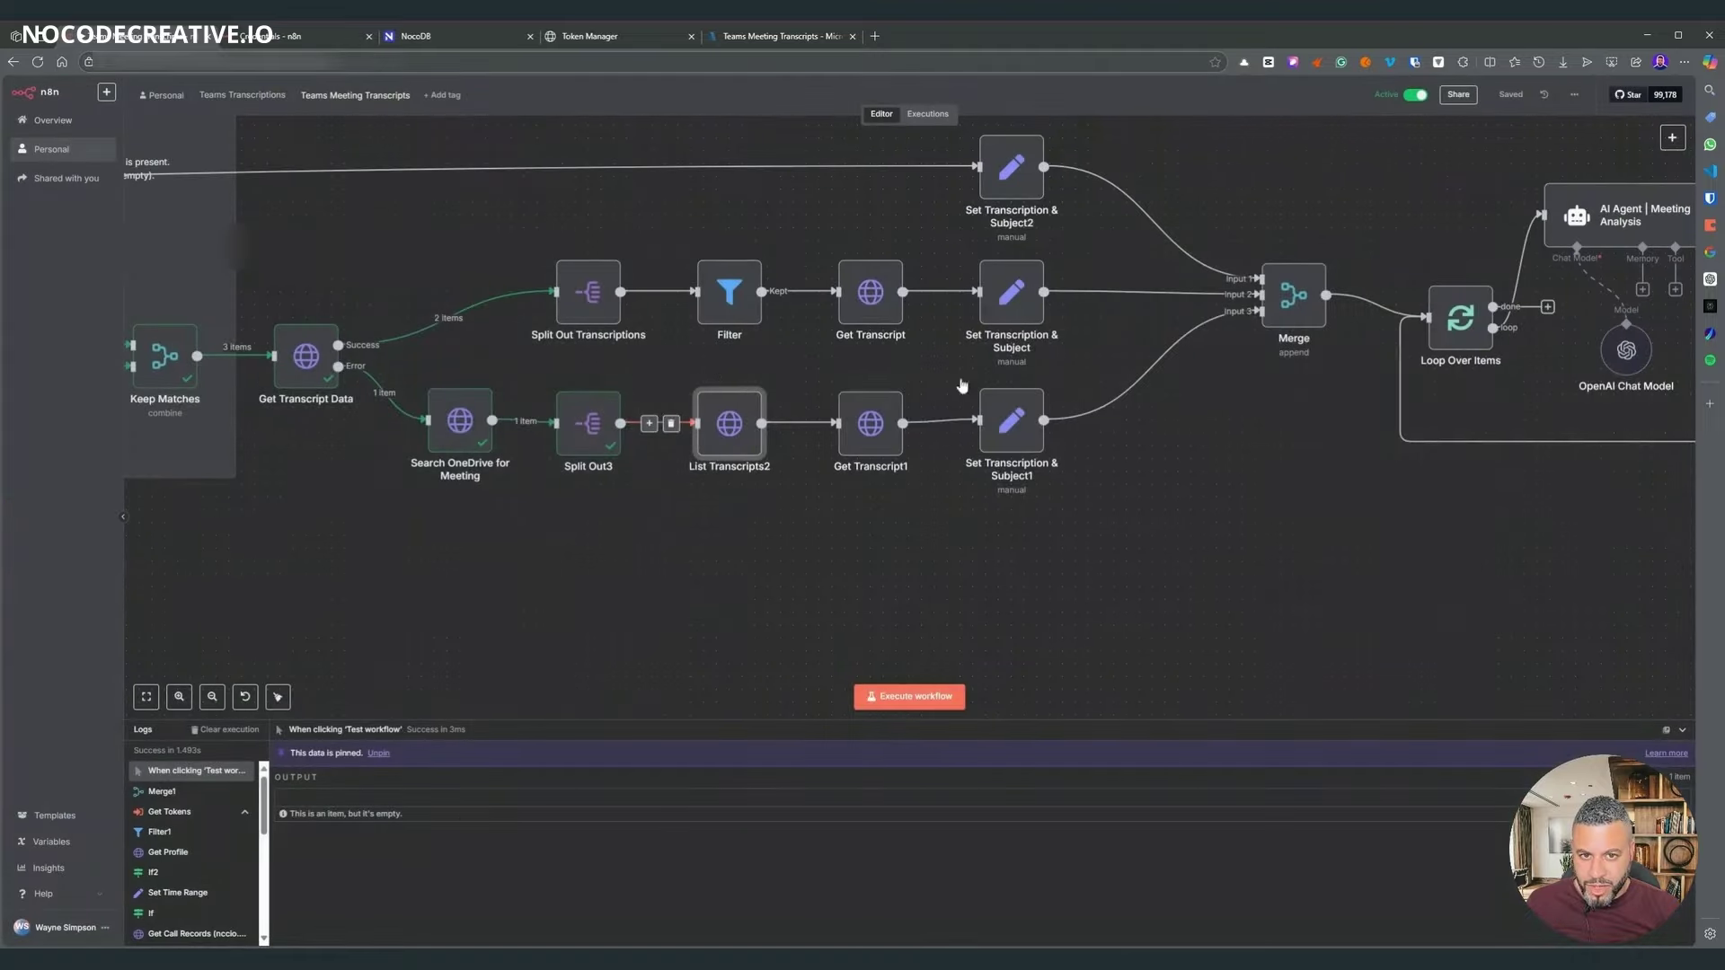
click(468, 415)
double_click(468, 415)
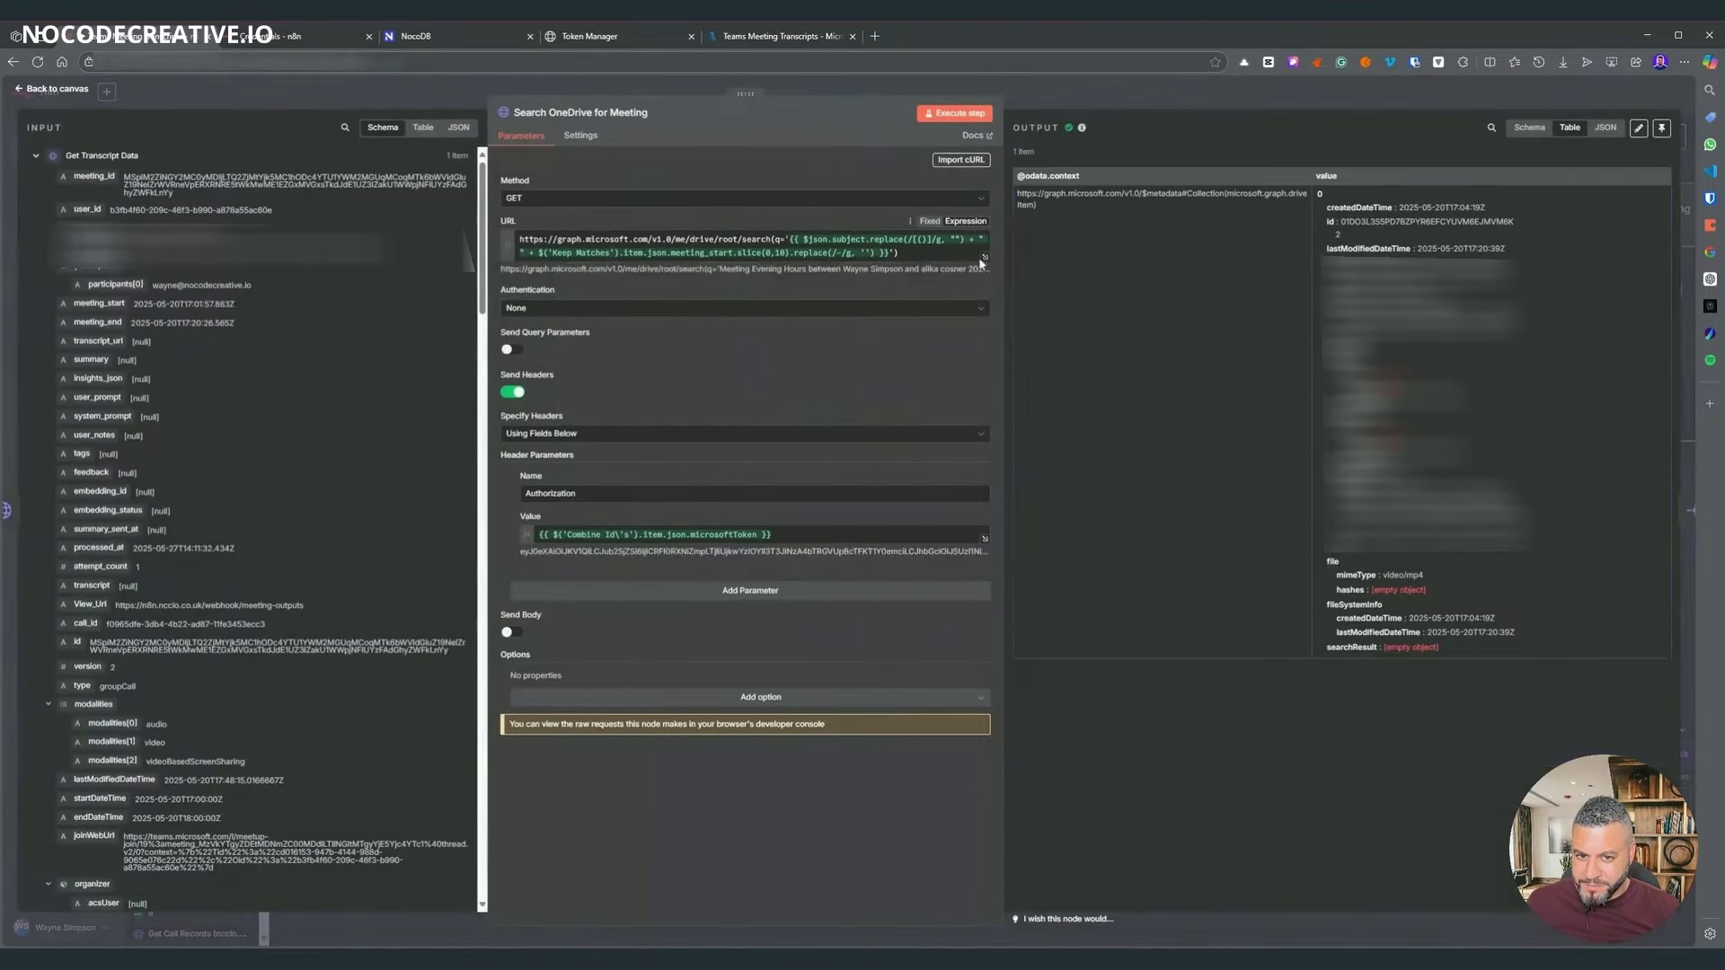
click(1288, 90)
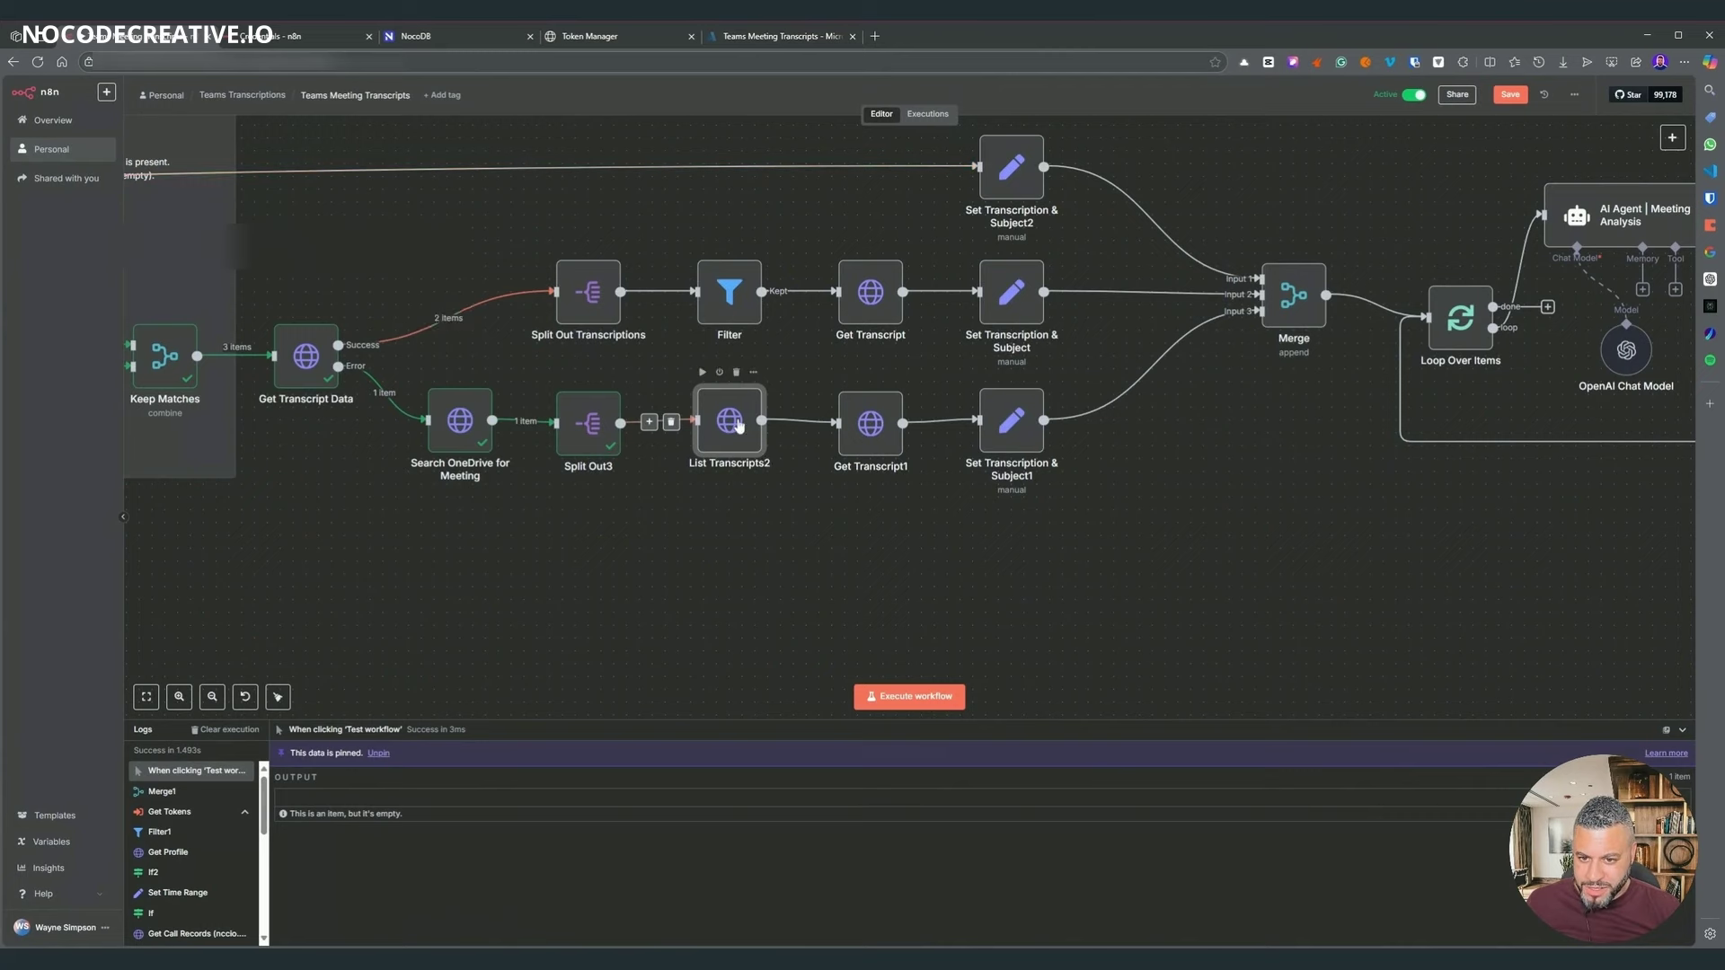
double_click(729, 421)
- Replace the fixed site address in the URL with webUrl trimmed by .match() to the site root
drag(827, 239, 519, 239)
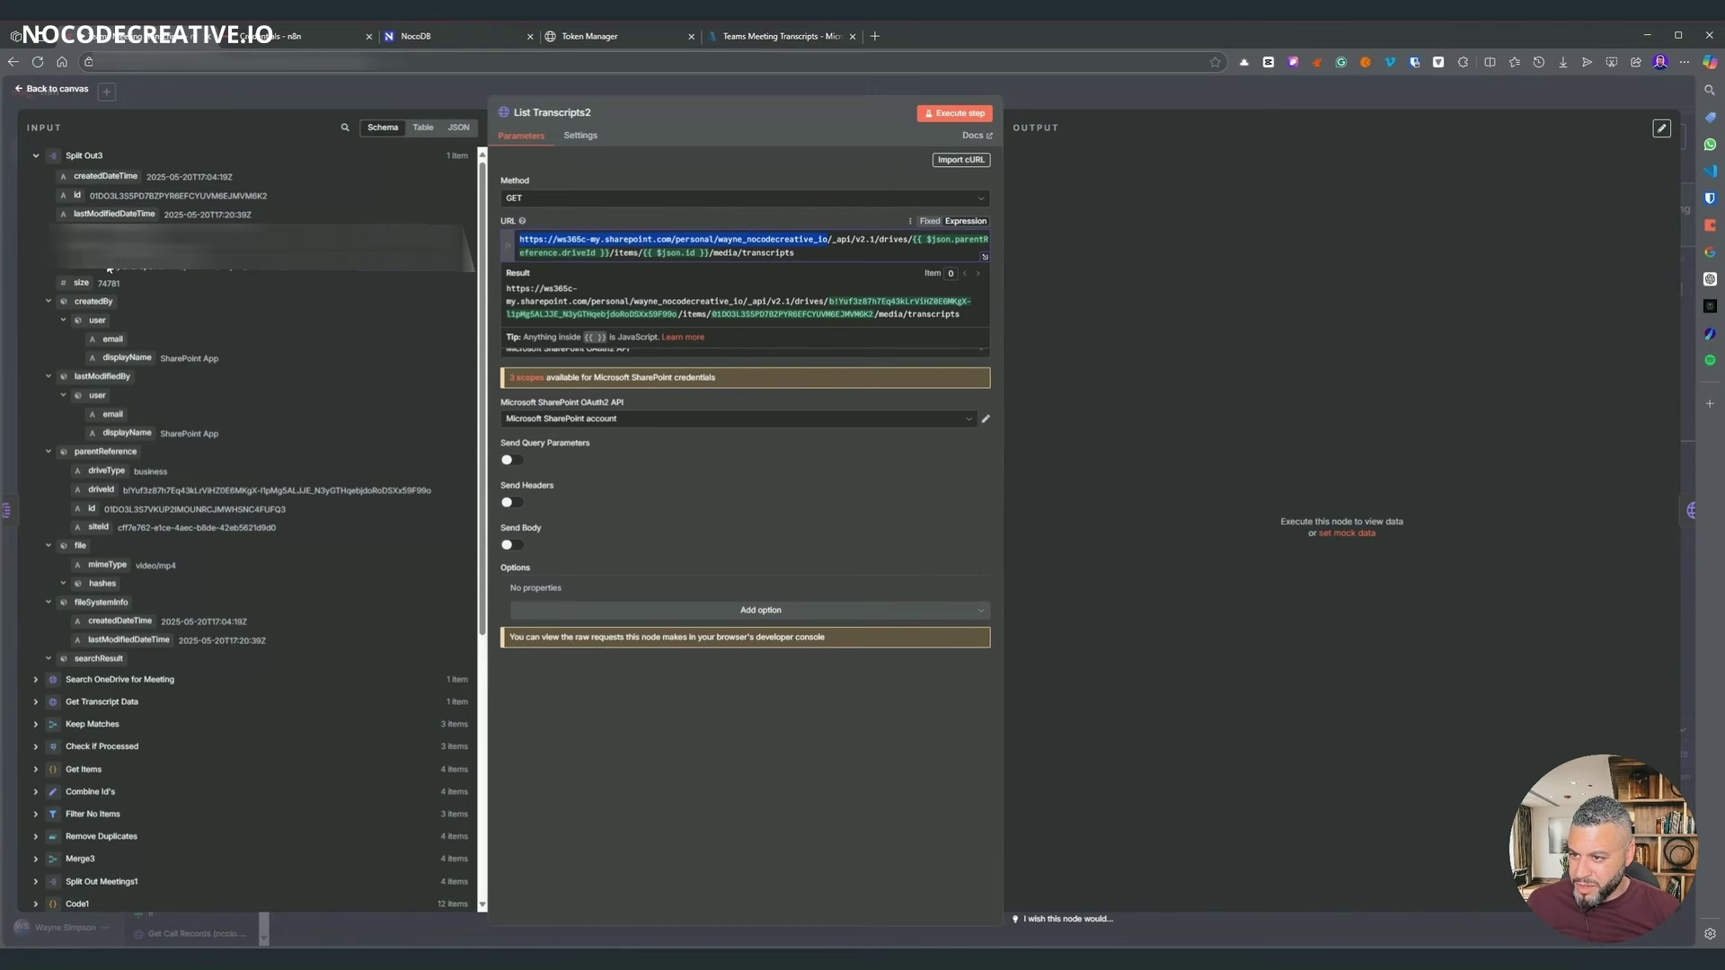
drag(111, 256, 314, 267)
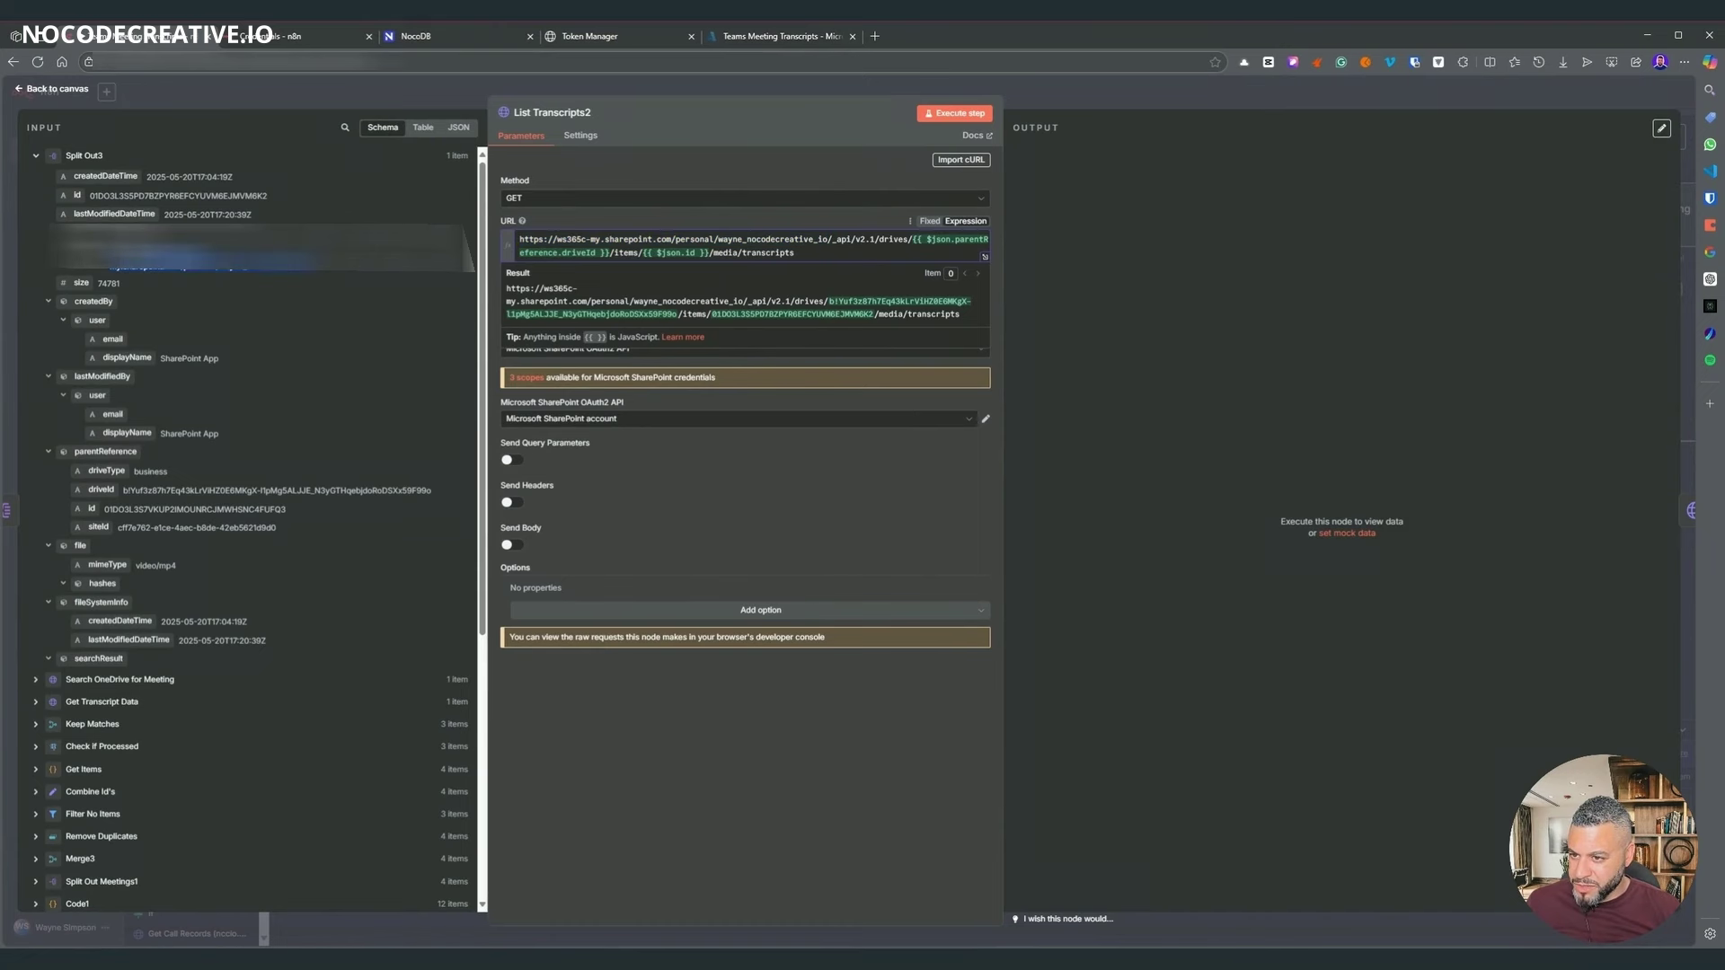
click(769, 370)
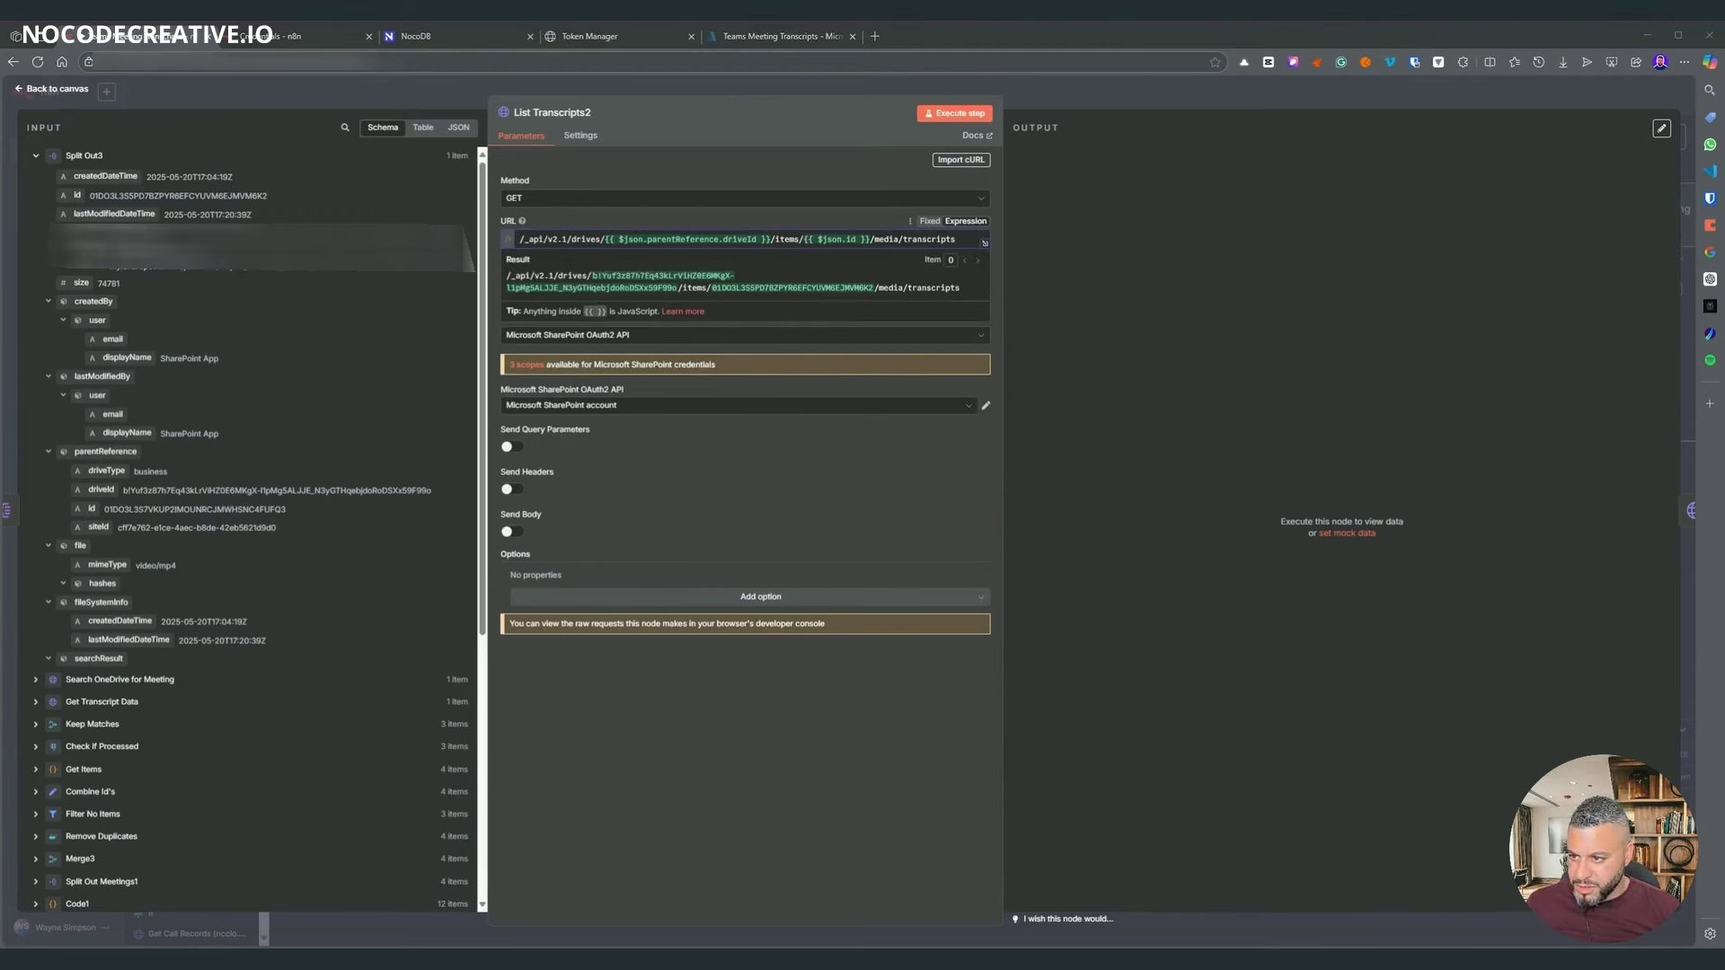
drag(83, 252, 520, 240)
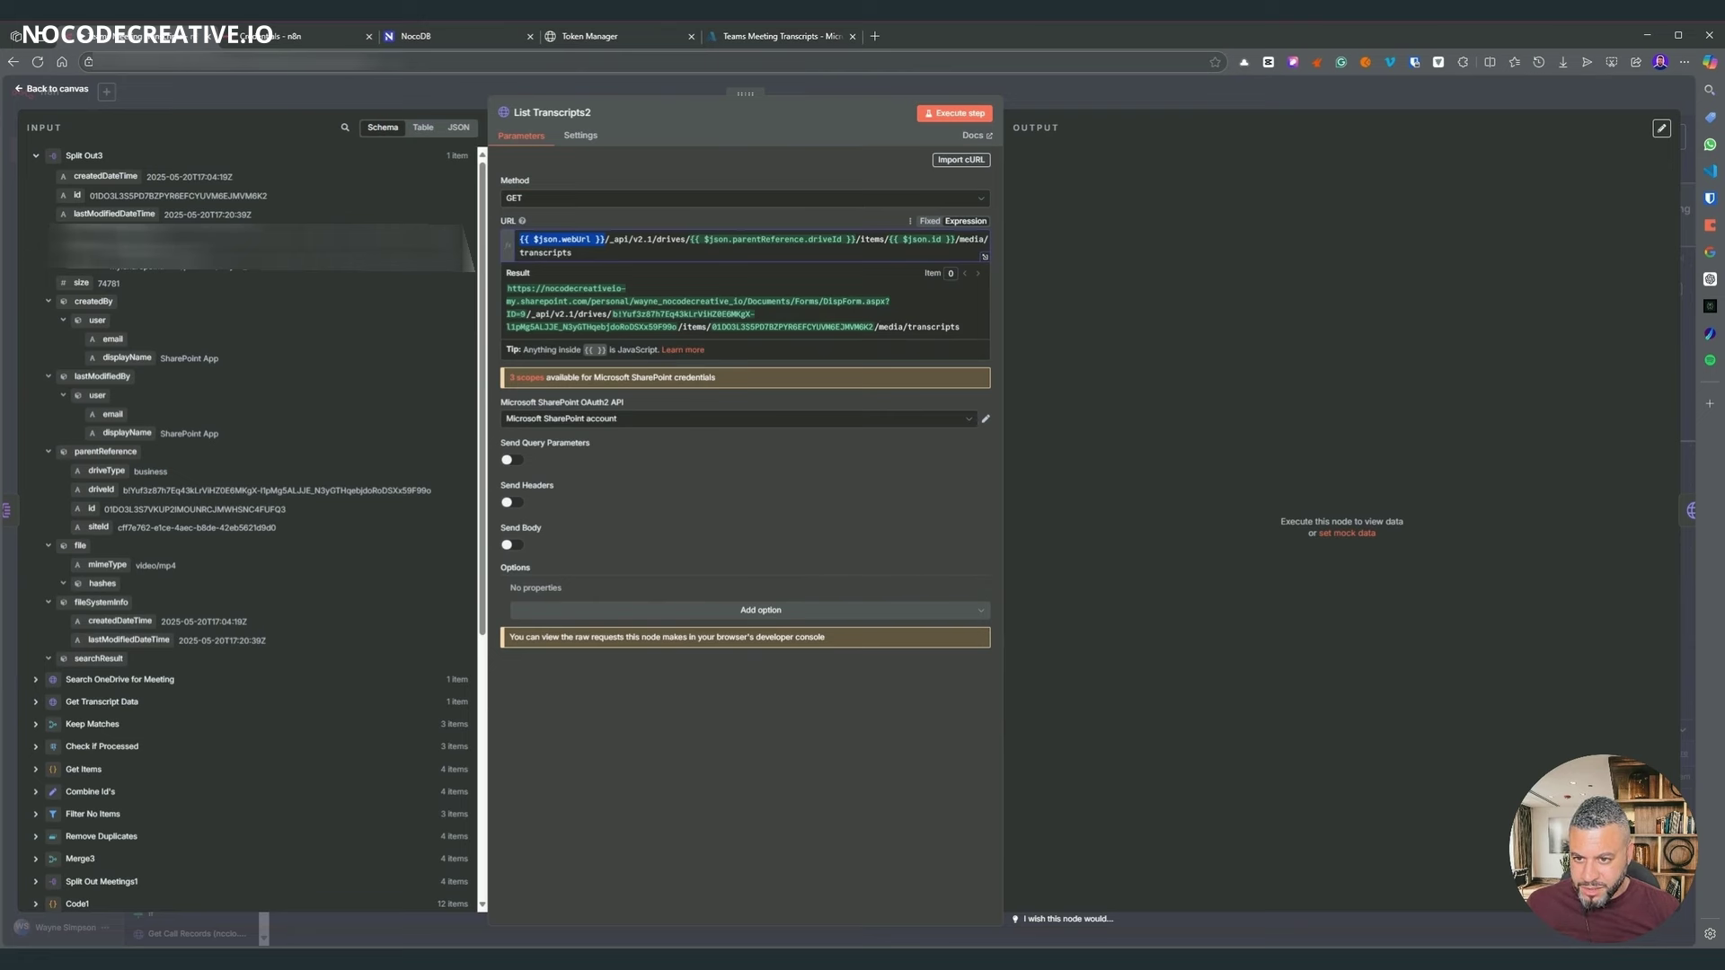
click(504, 301)
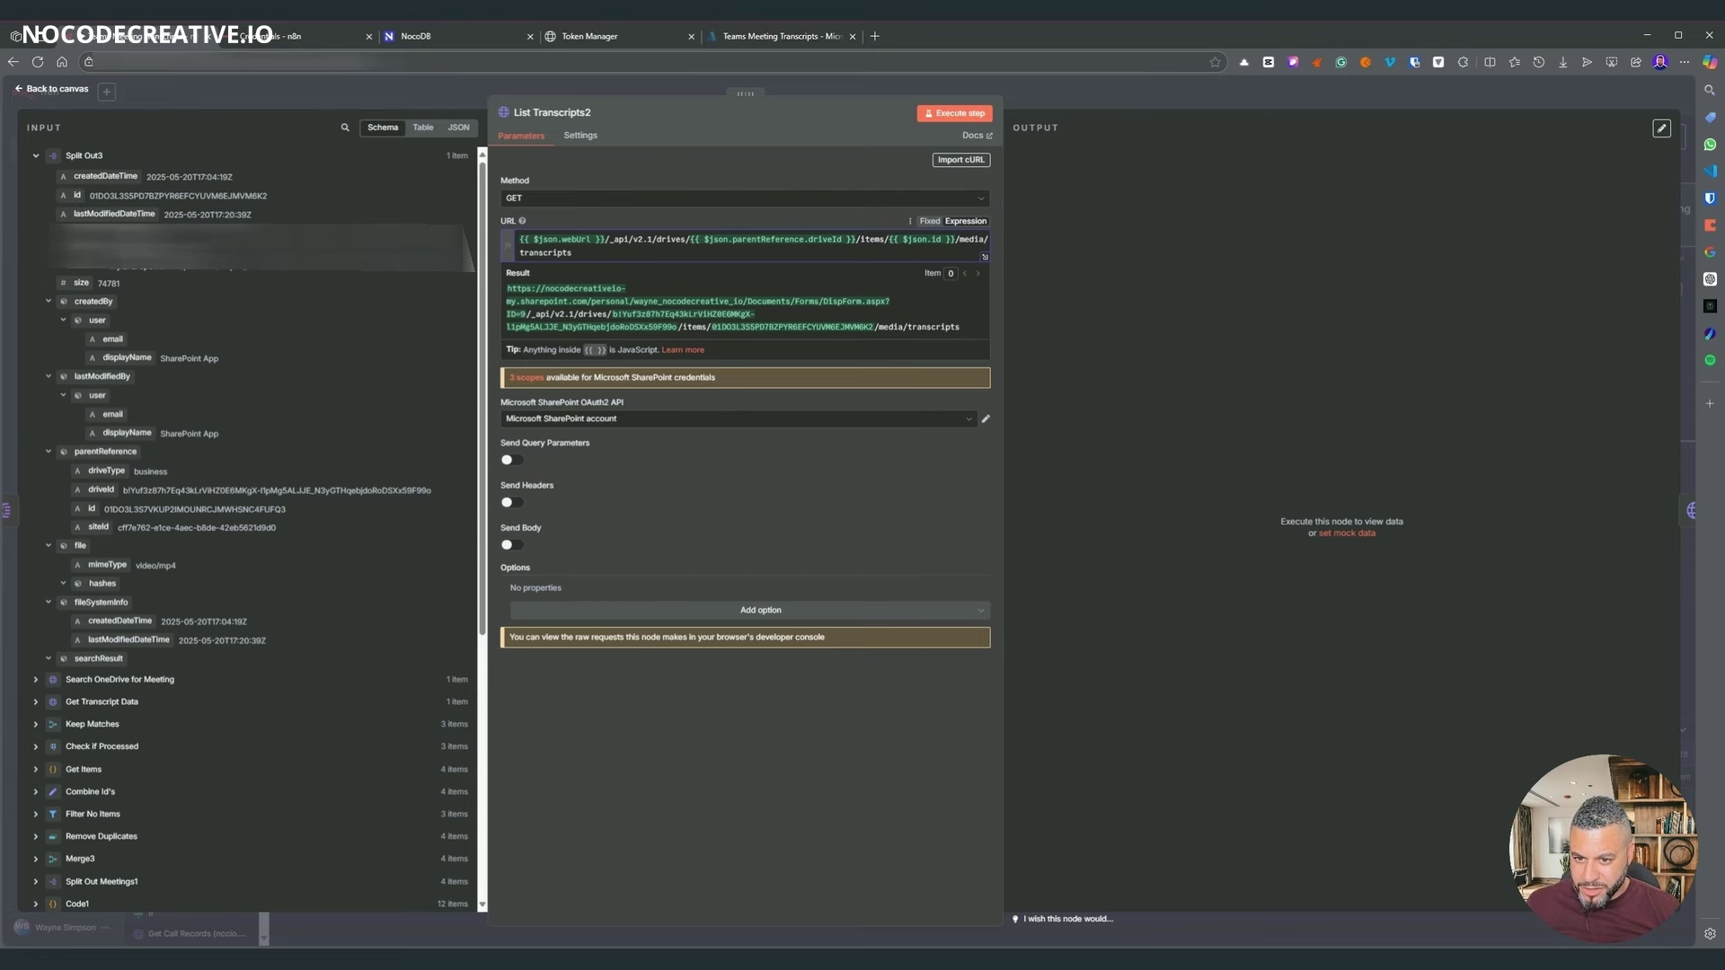
drag(744, 300, 534, 314)
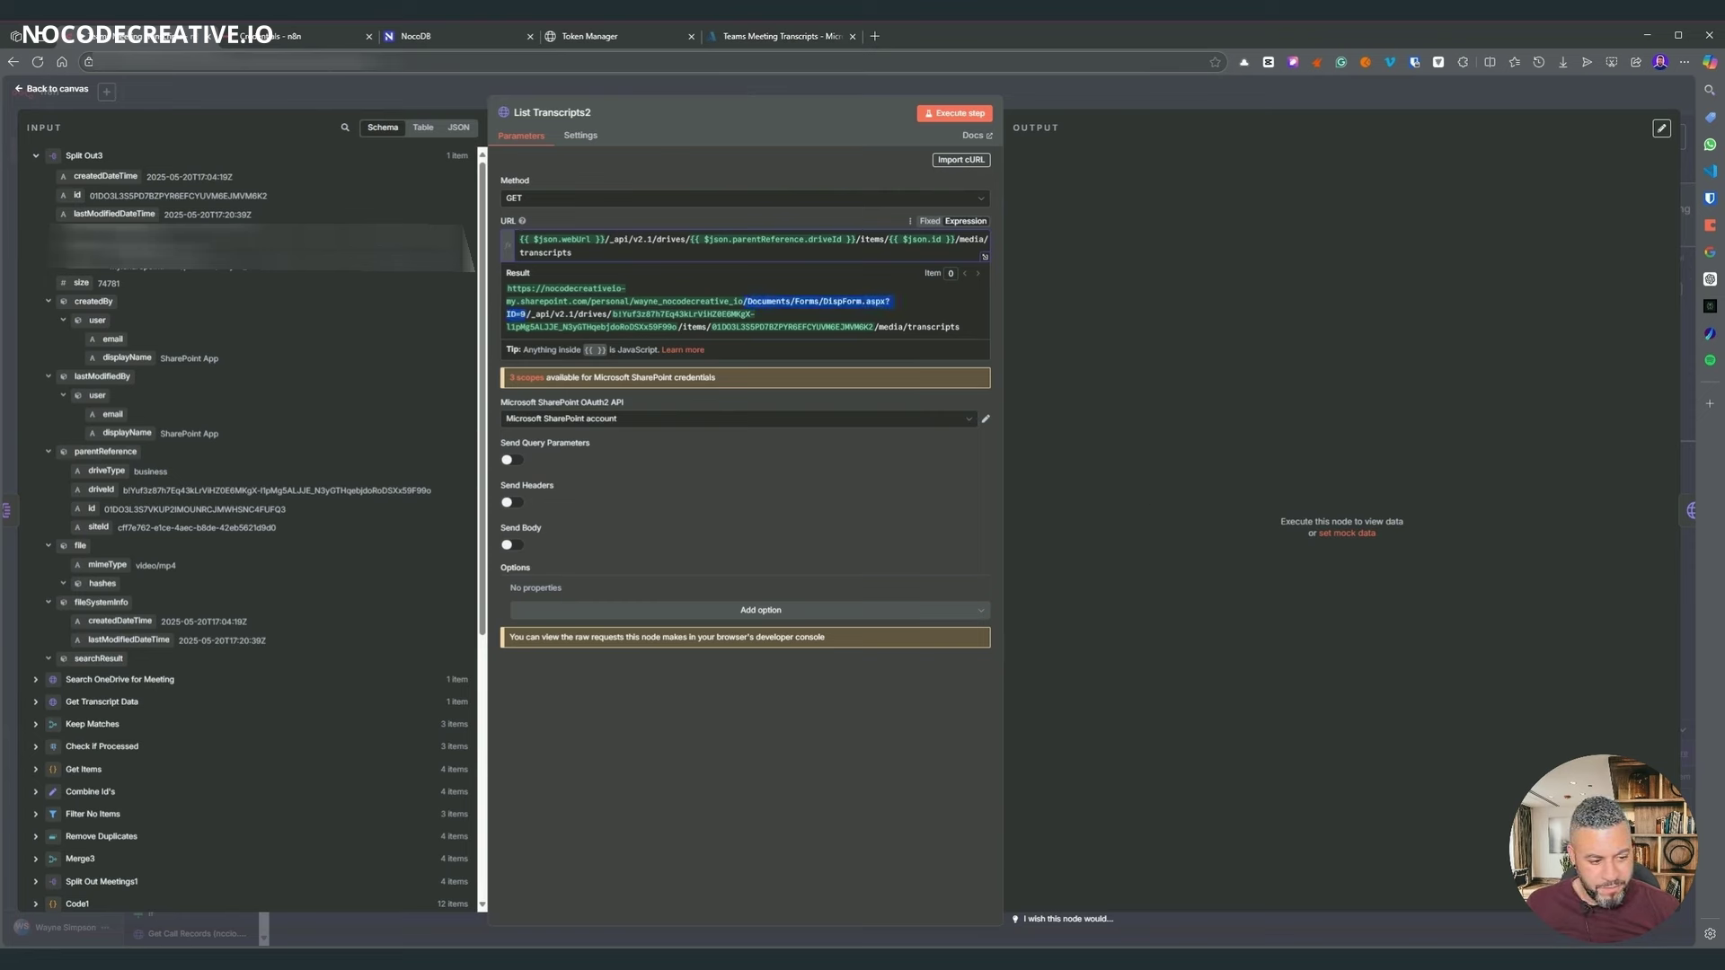
text(.match(/^https:\/\/[^\/]+\/[^\/]+\/[^\/]+/)[0])
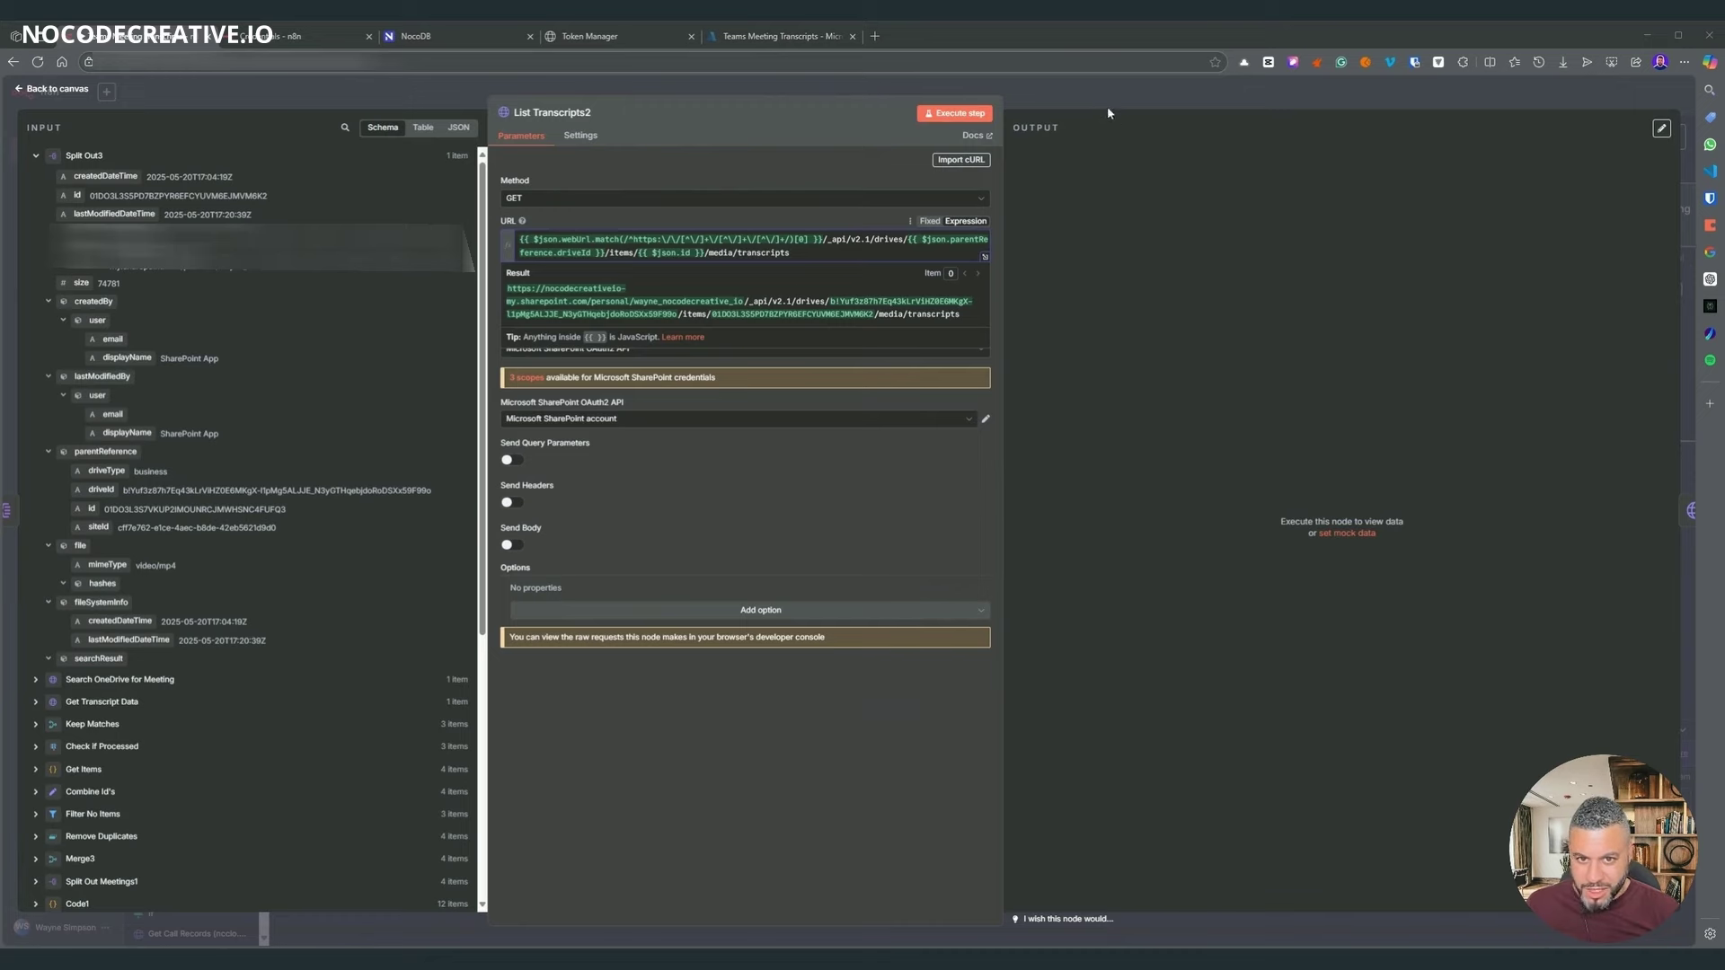
key(Escape)
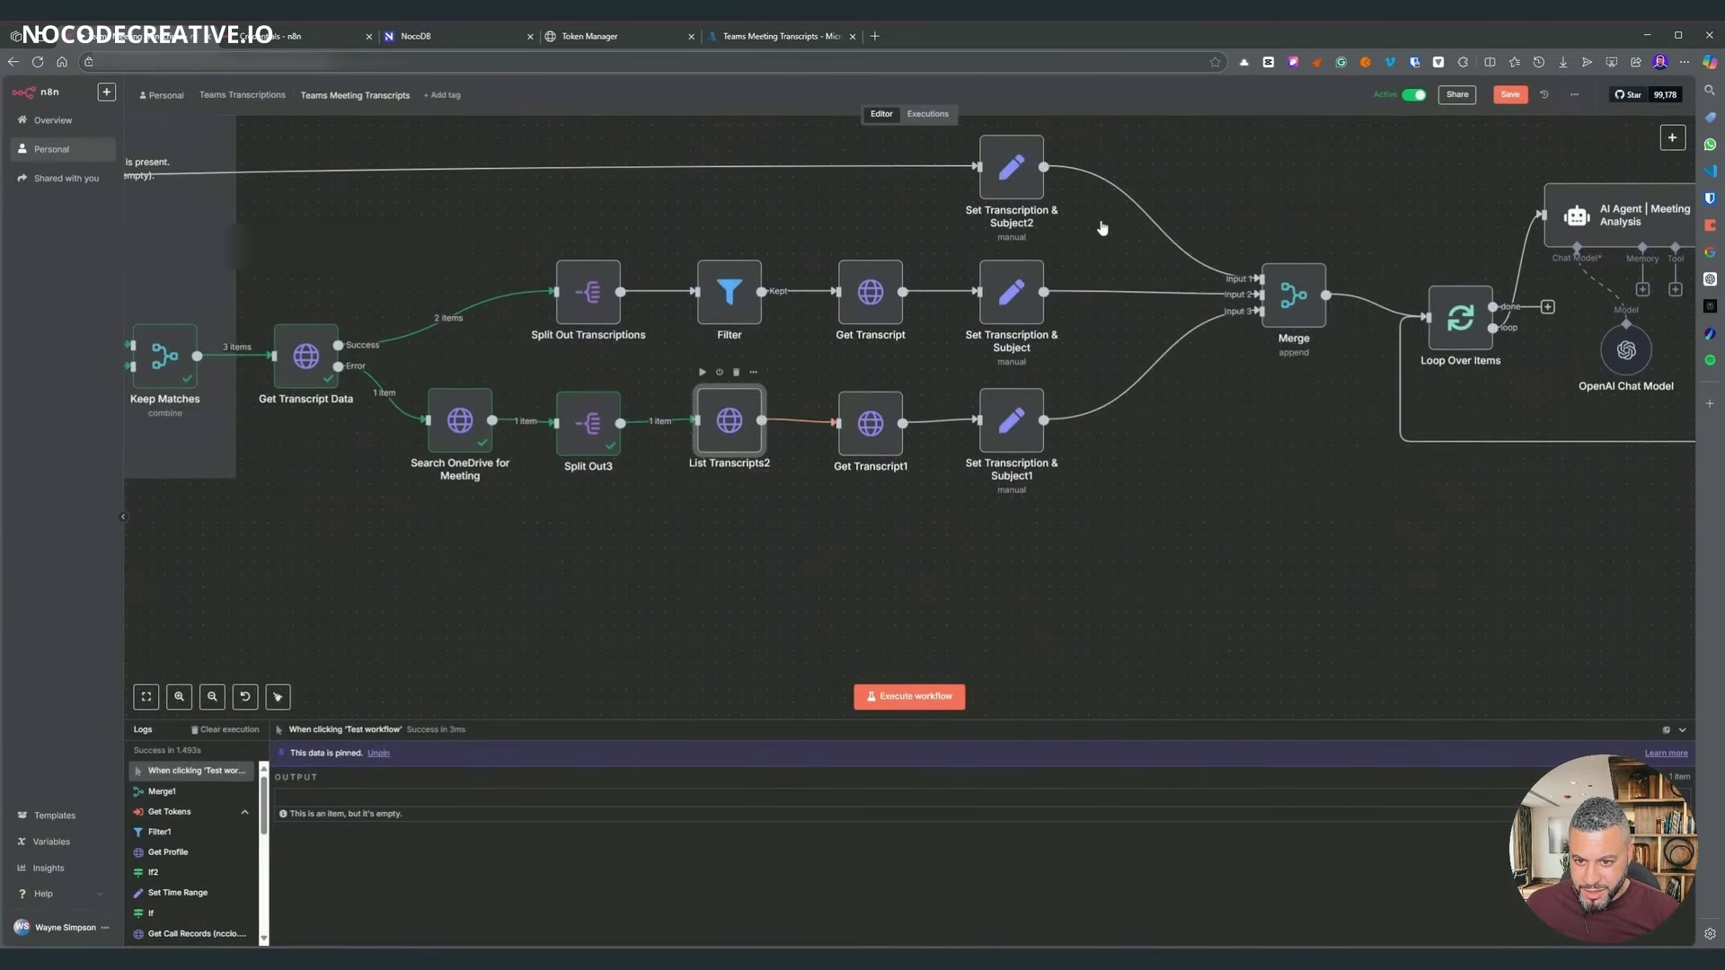
key(Return)
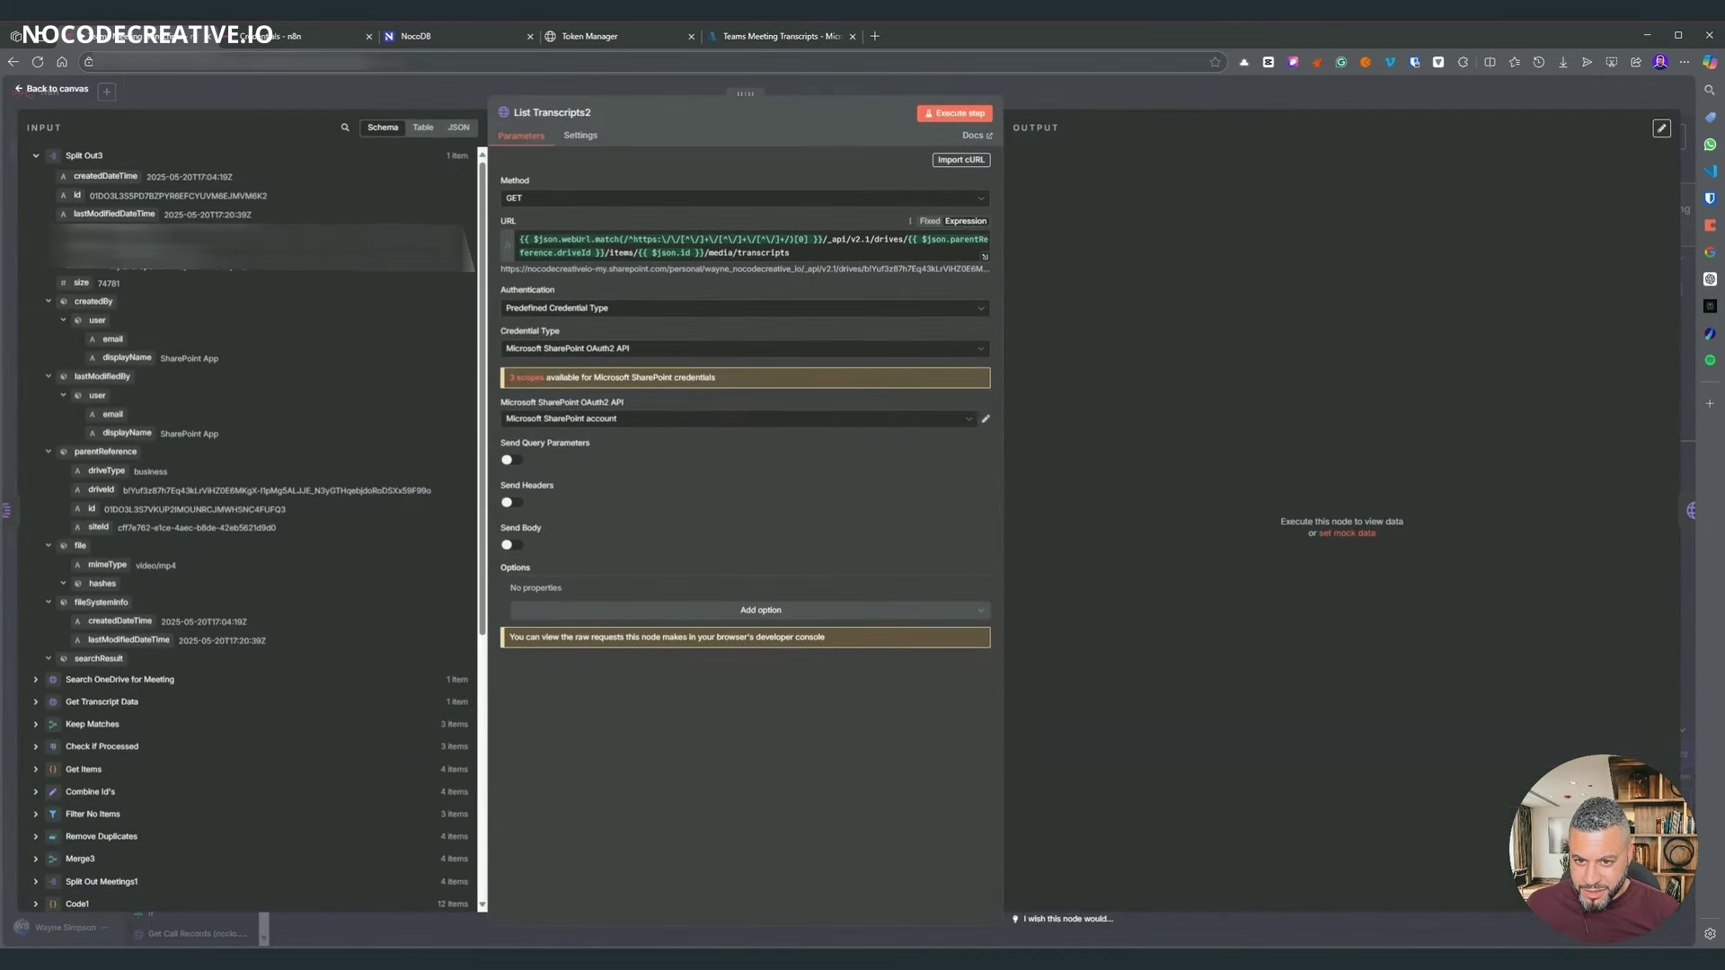
- Set List Transcripts2's authentication to None and reopen it to inspect the authorization error
click(556, 309)
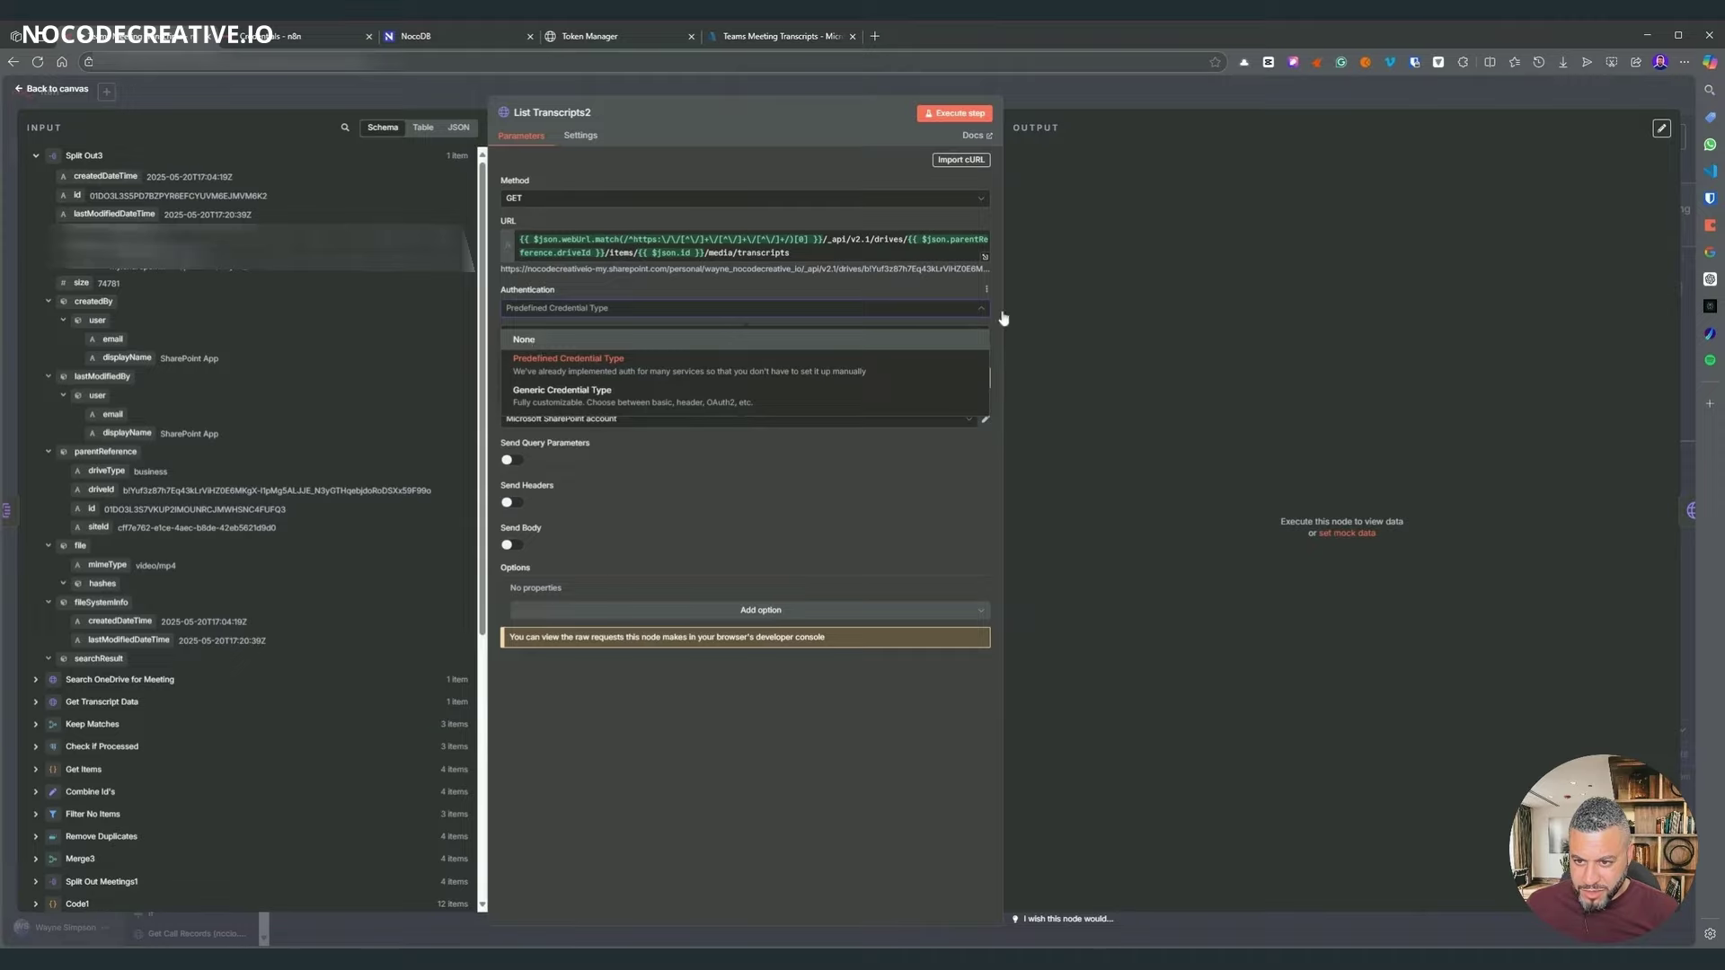
click(565, 408)
key(Escape)
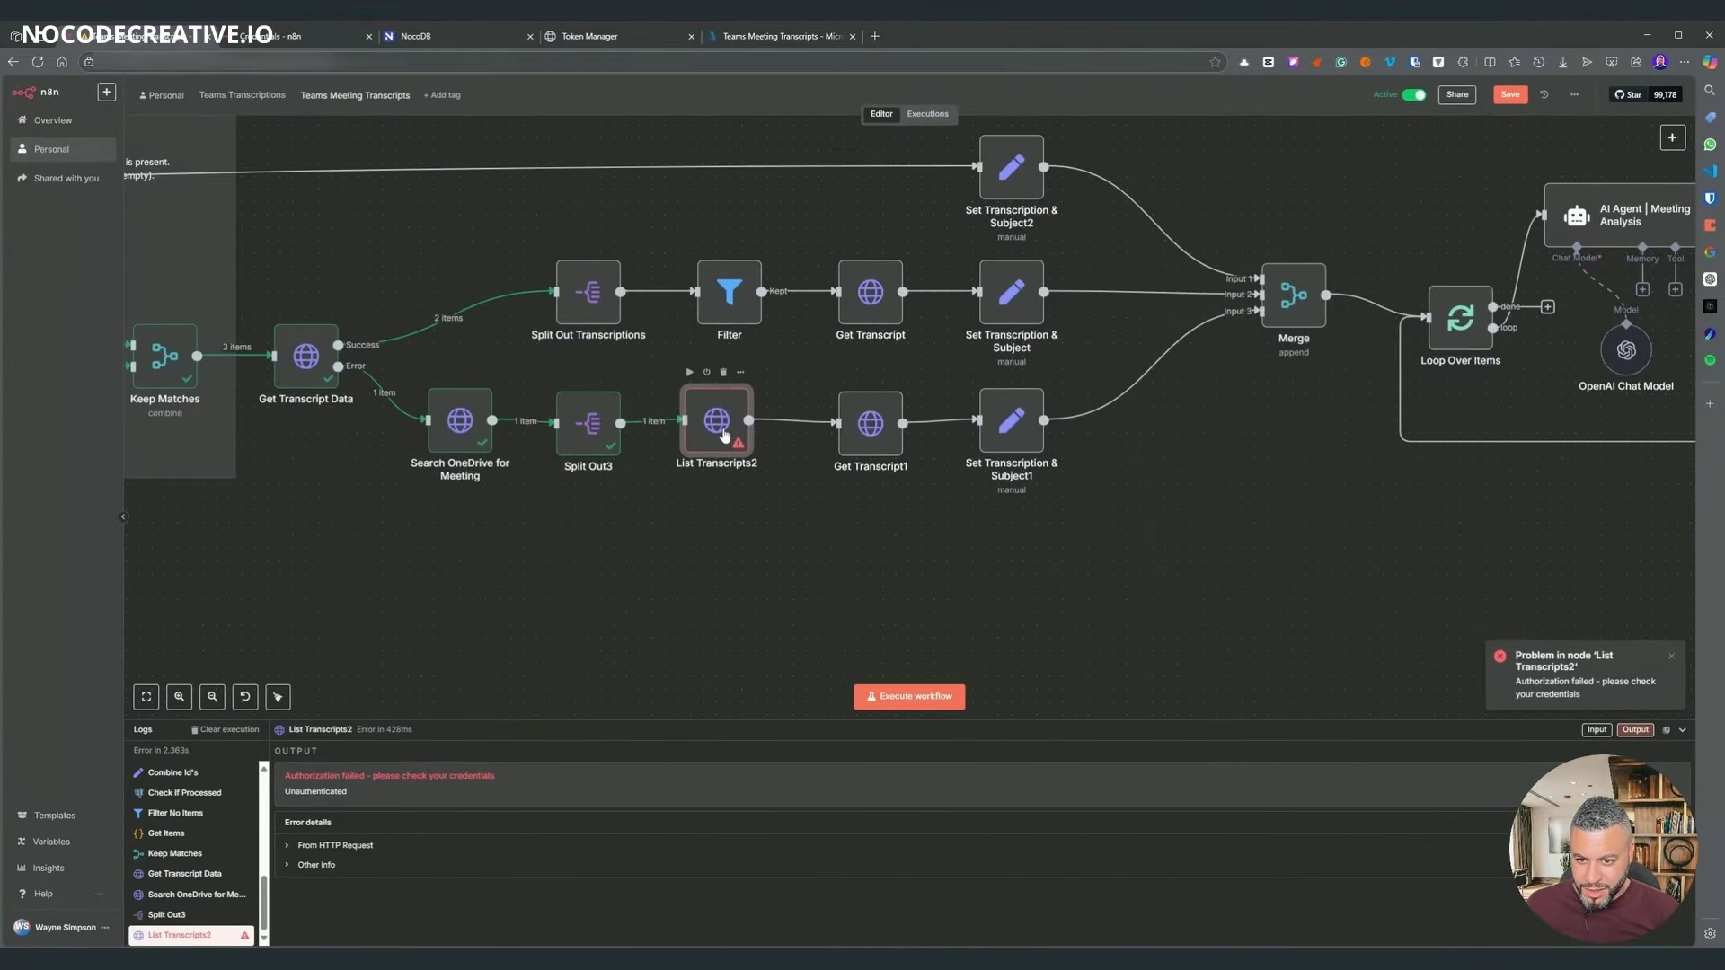
double_click(725, 434)
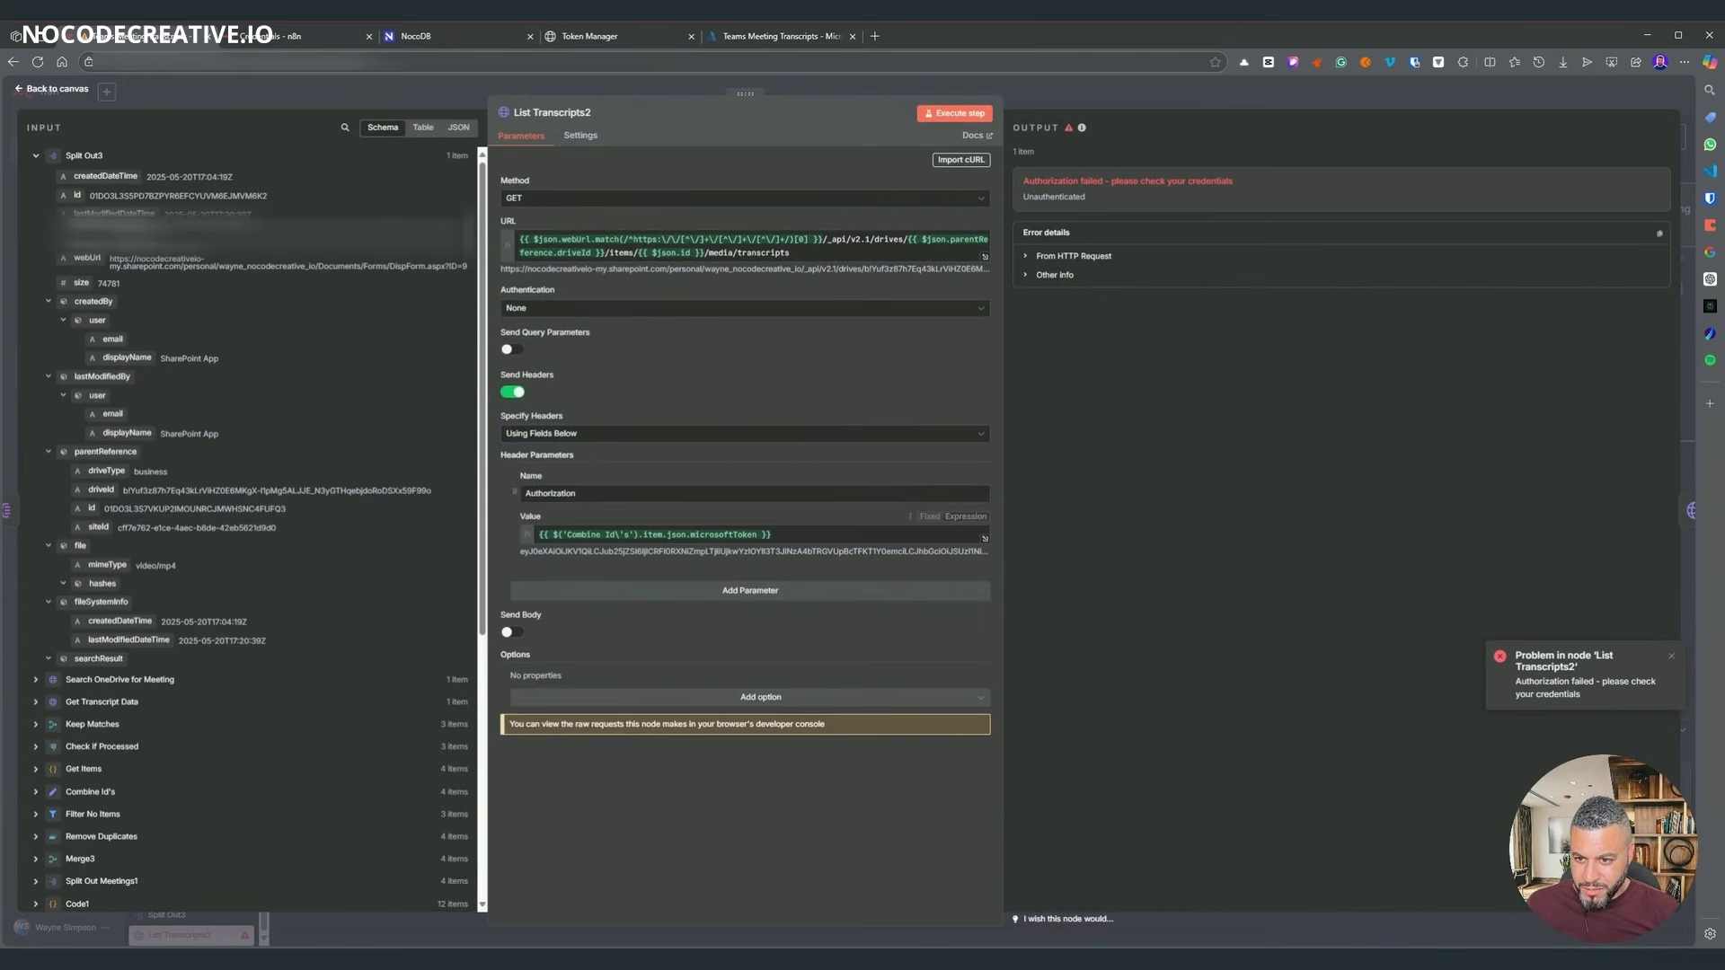
- Set the Authorization header to 'Bearer' plus Combine Id's sharepointToken and run the step successfully
click(37, 155)
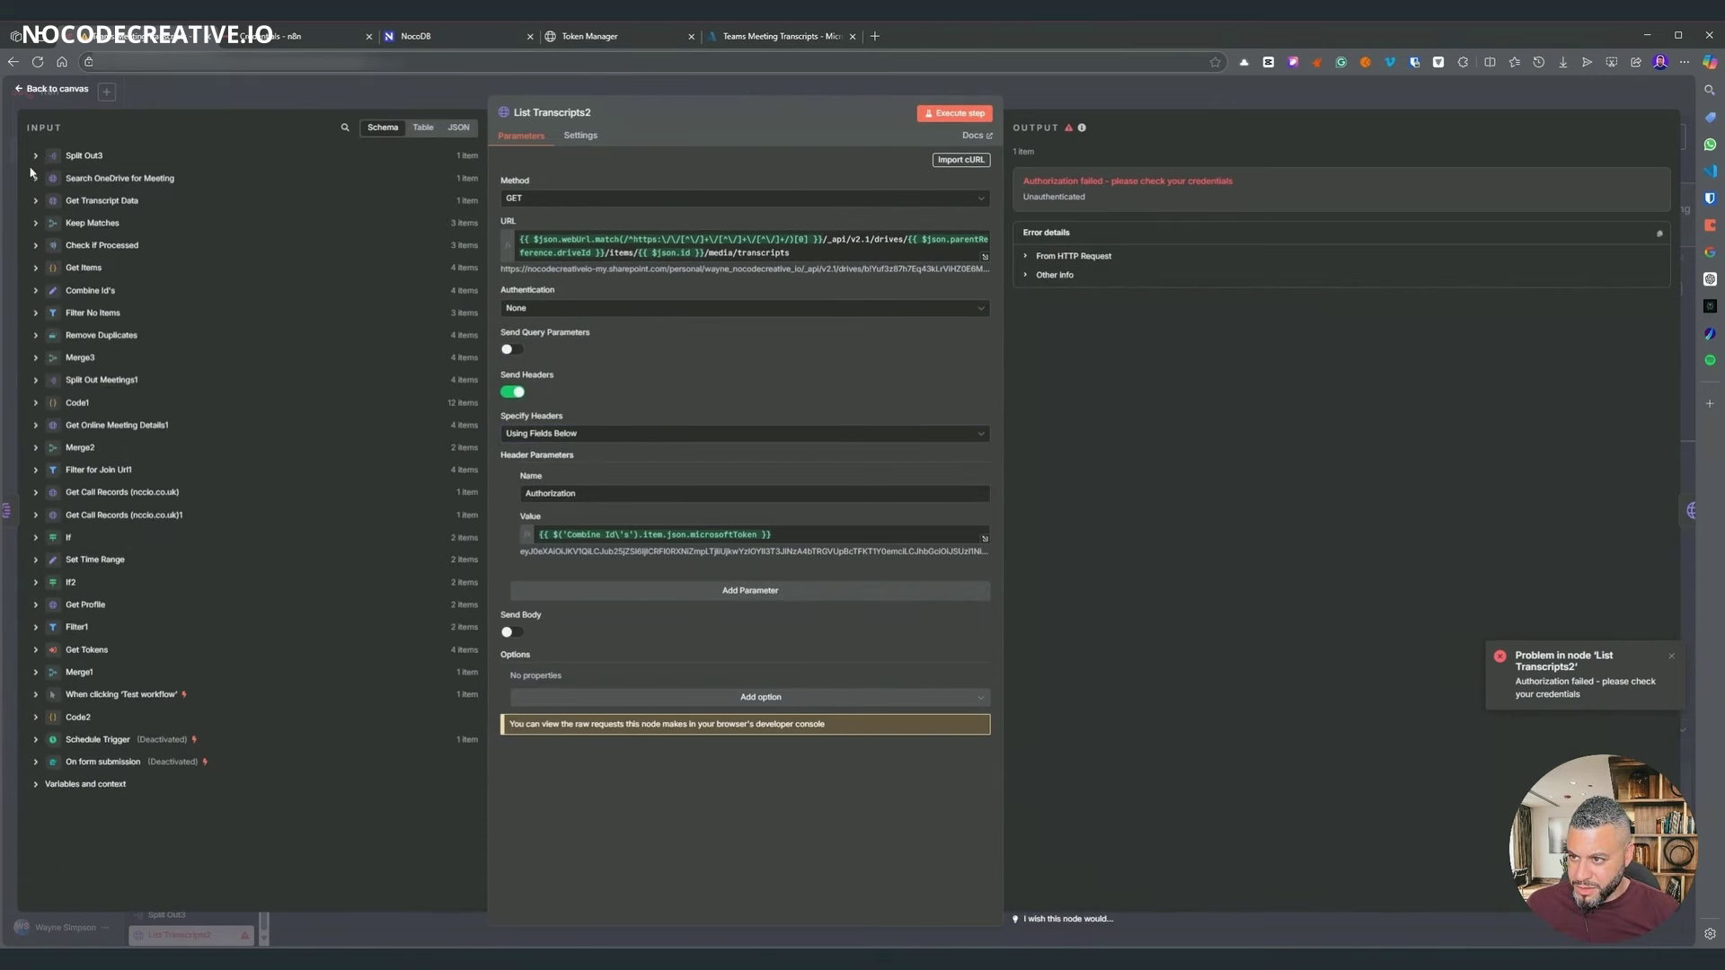
click(37, 292)
scroll(139, 409, down, 10)
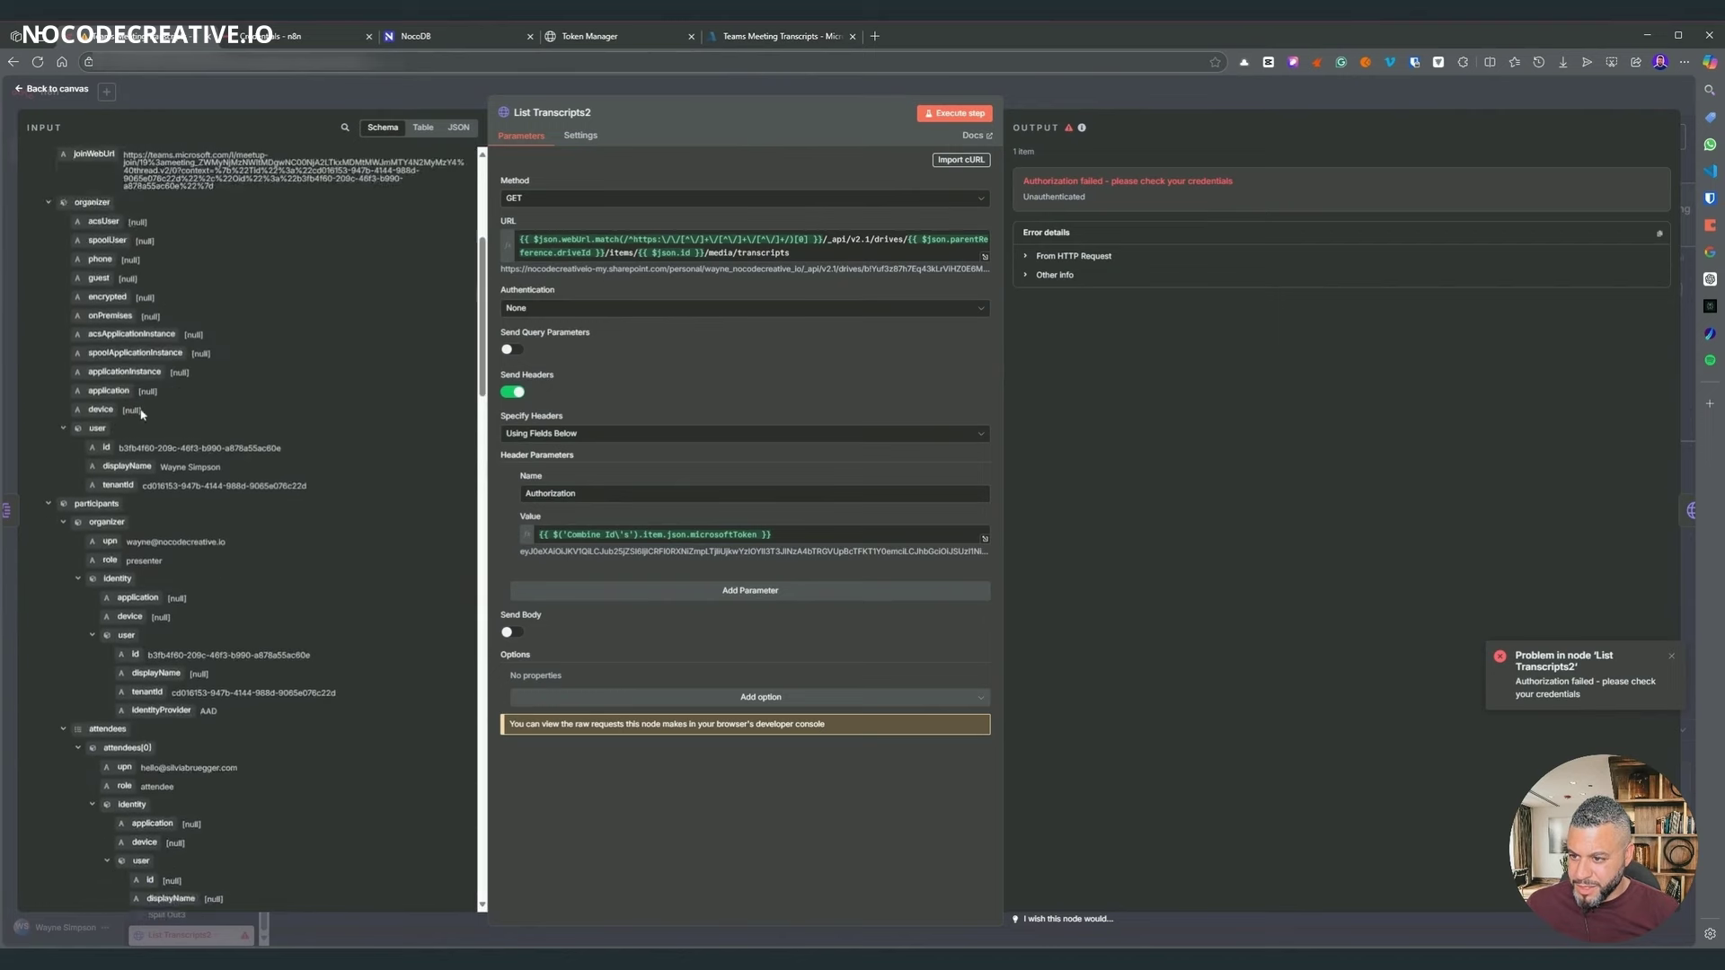
scroll(139, 409, down, 7)
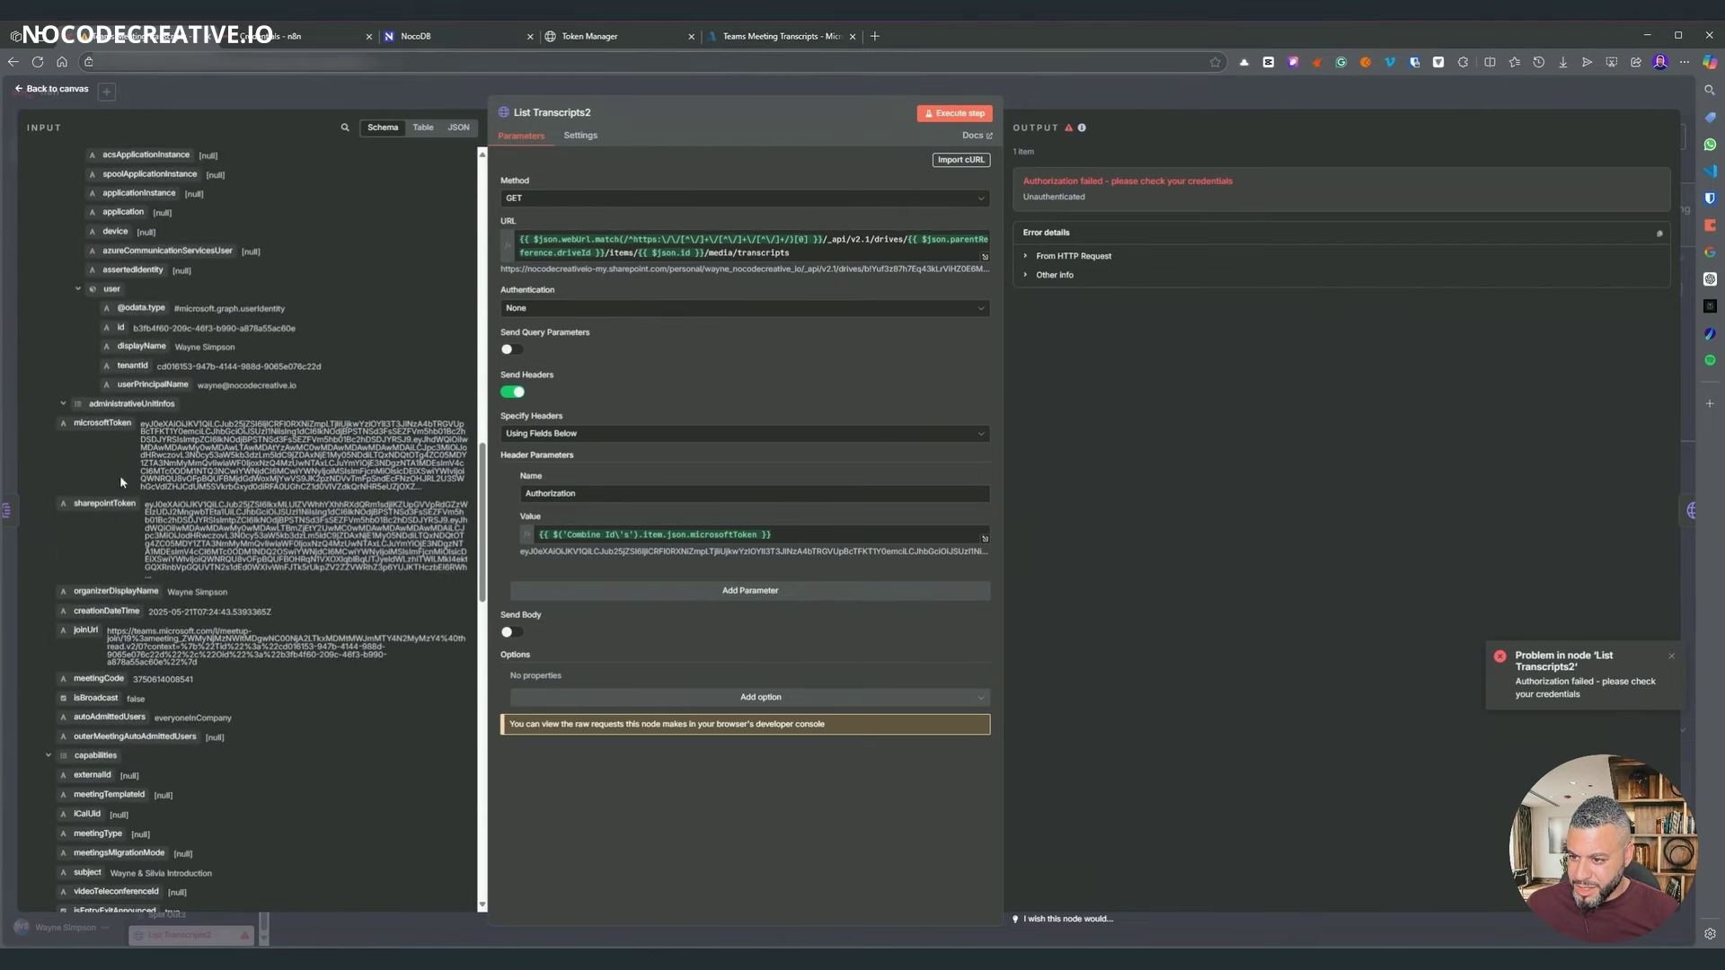
click(527, 534)
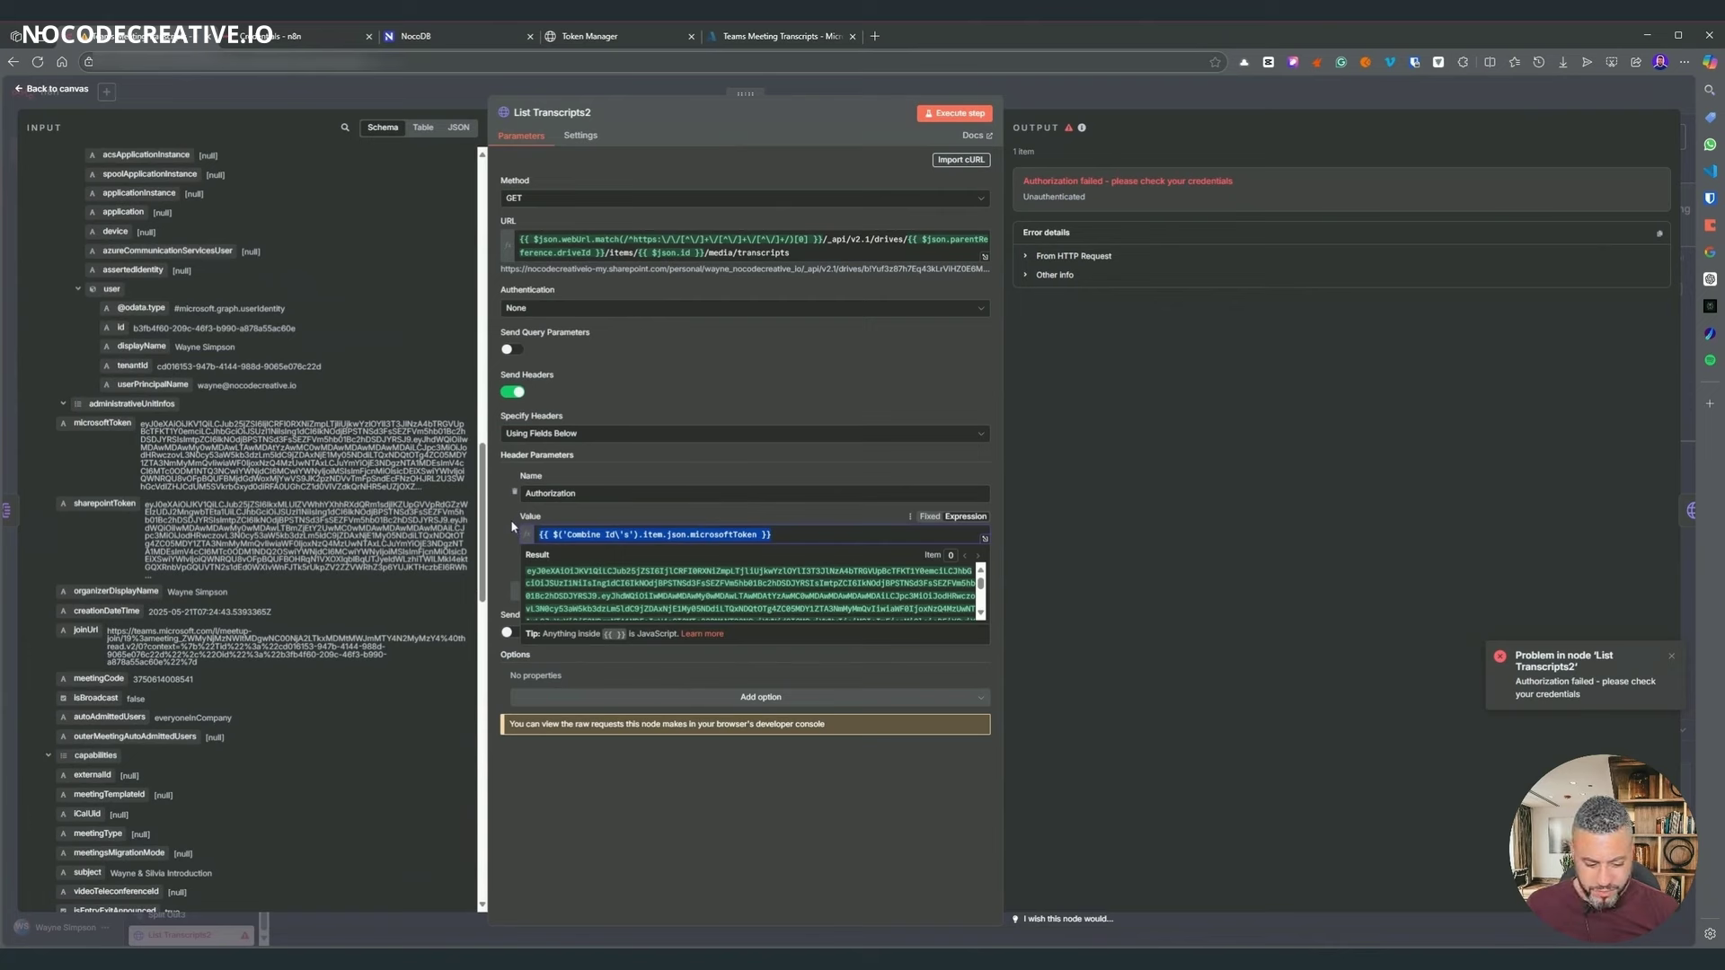
key(BackSpace)
drag(146, 521, 628, 535)
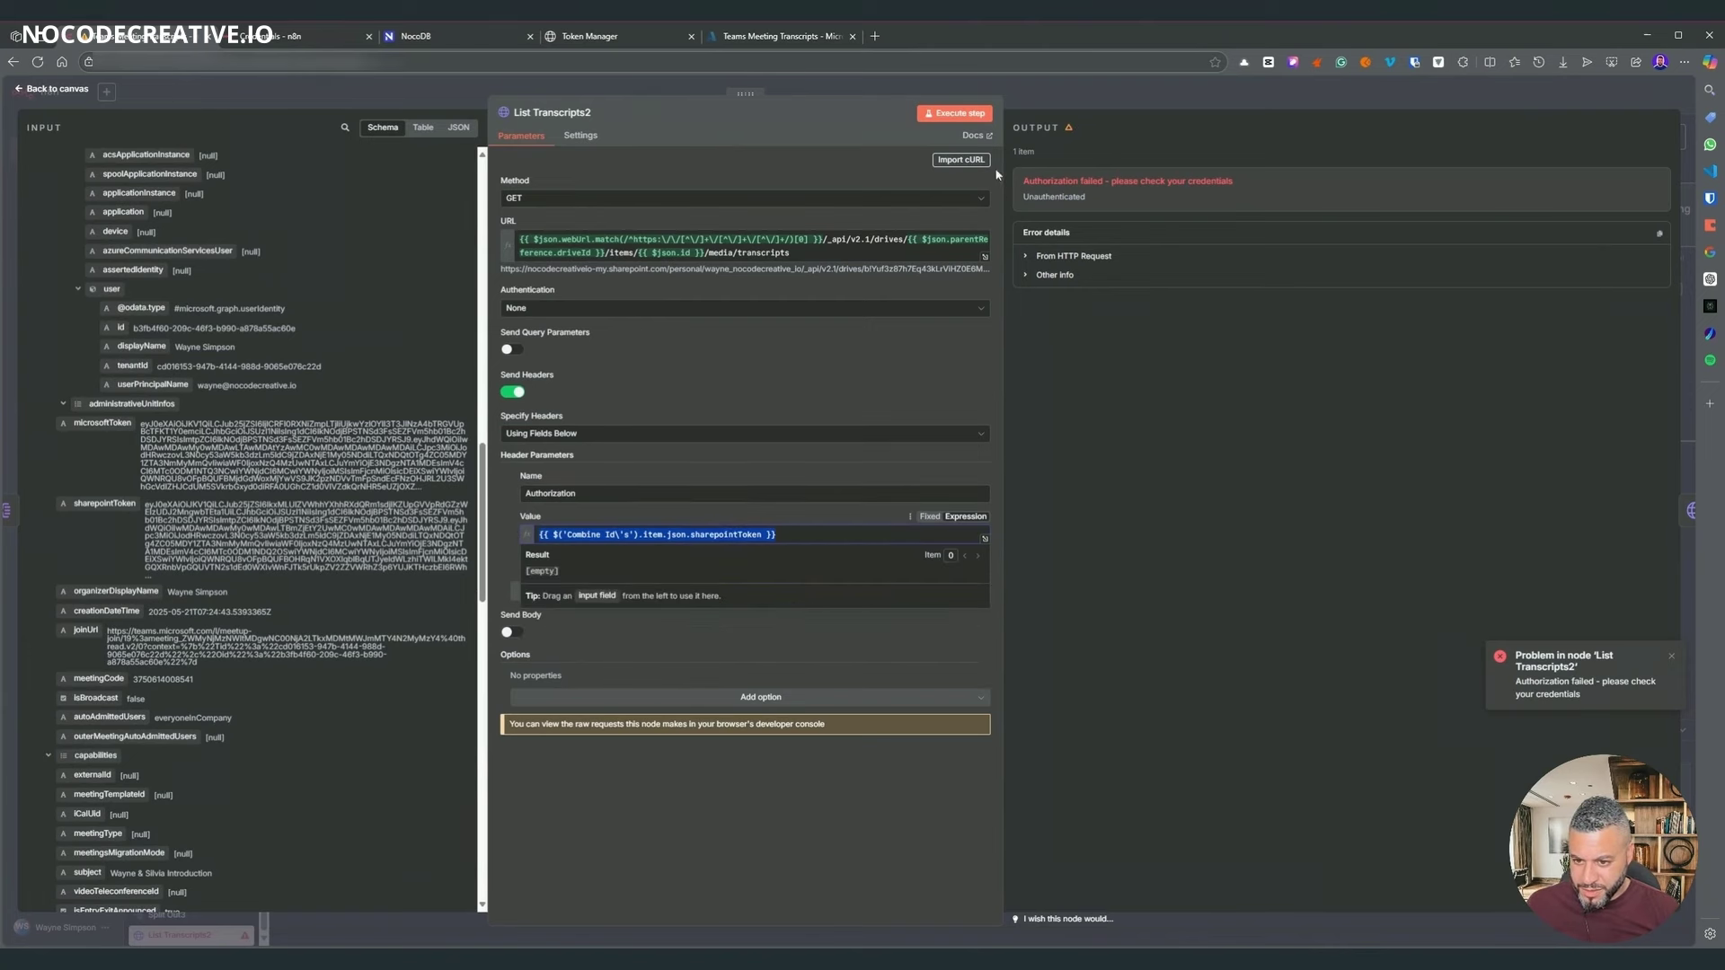
click(811, 440)
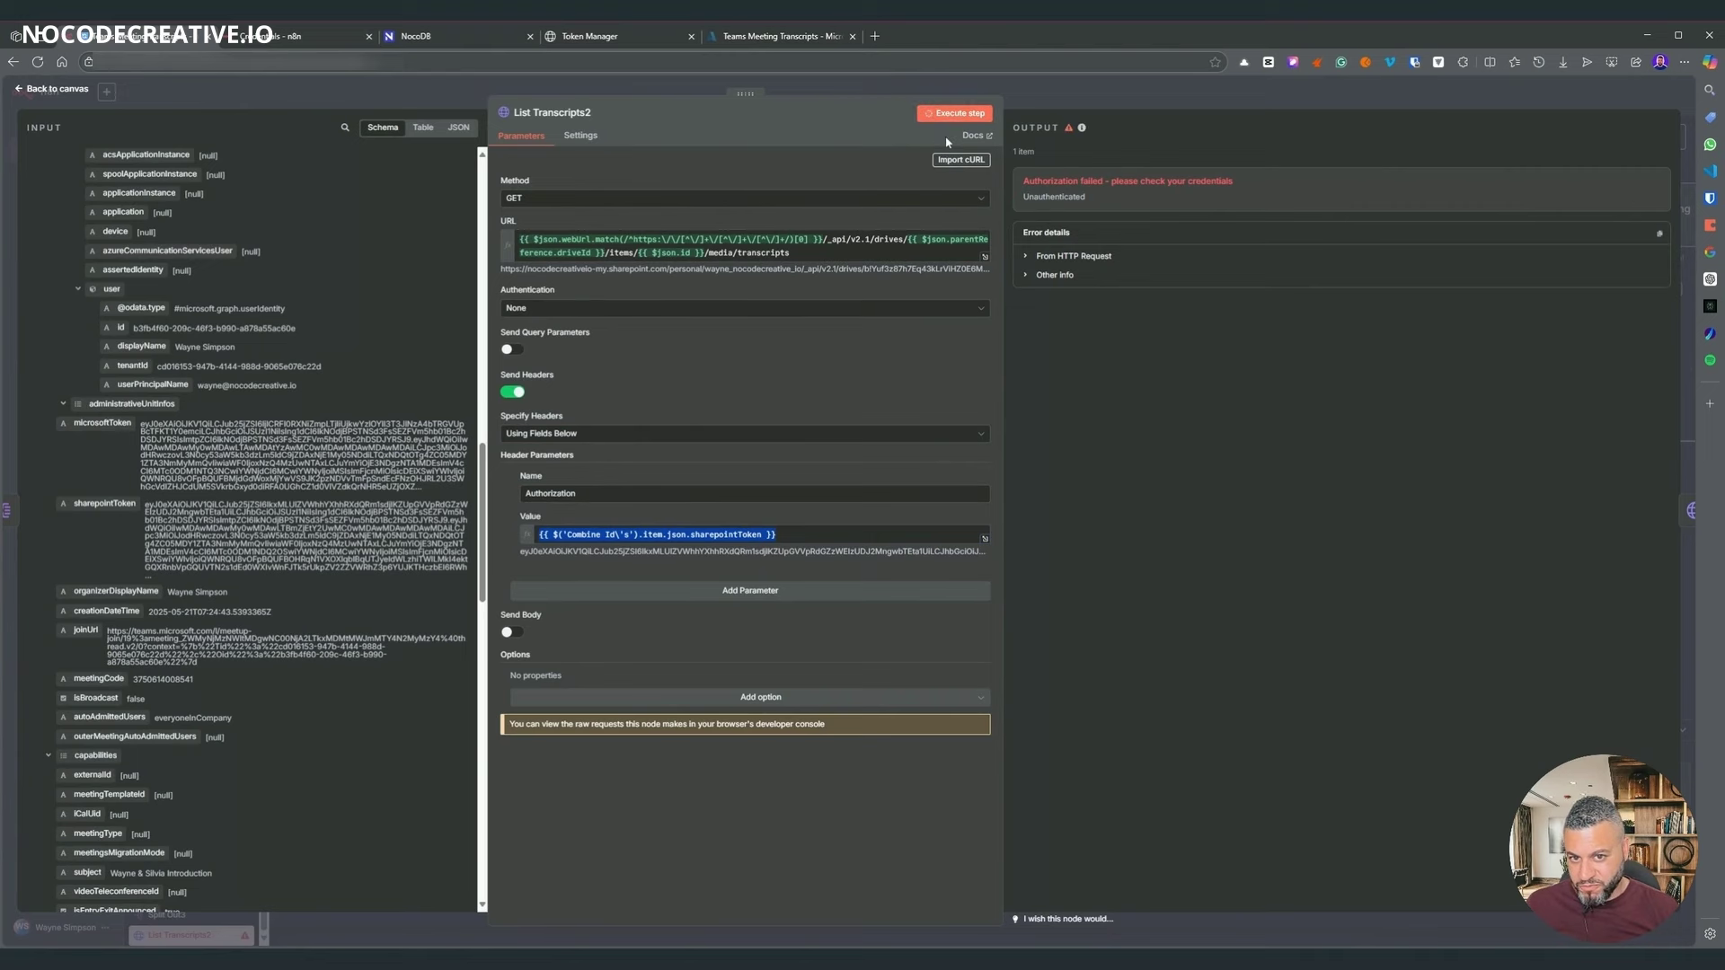
click(539, 534)
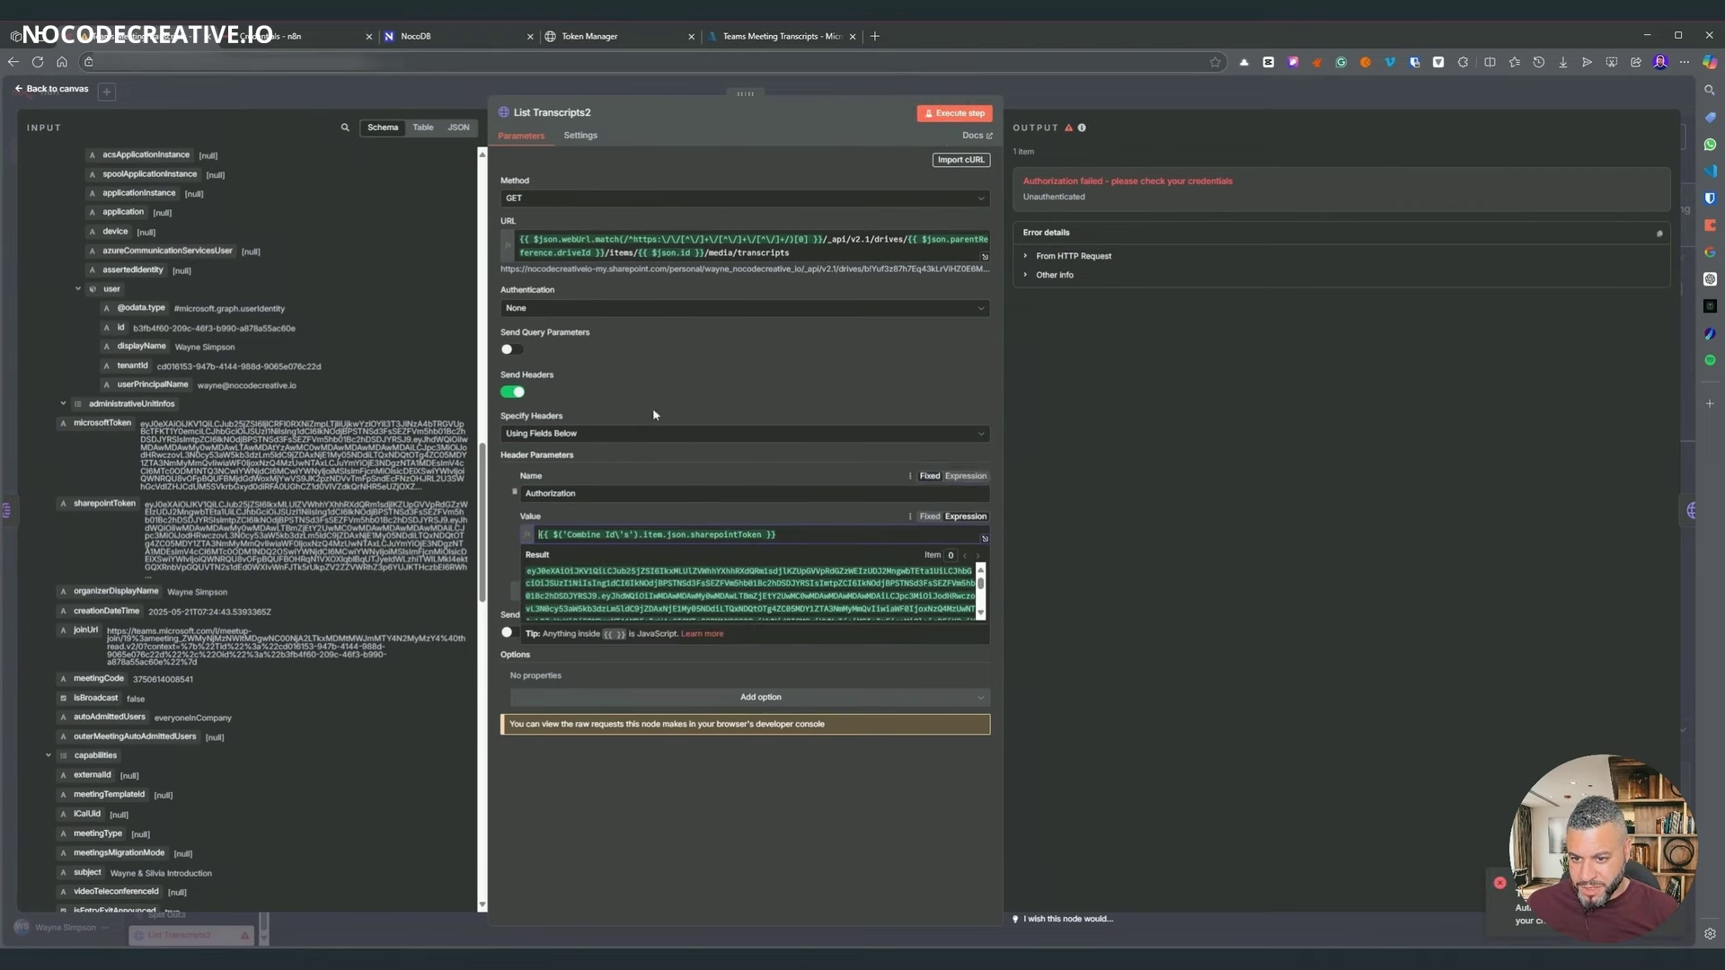
text(Bearer)
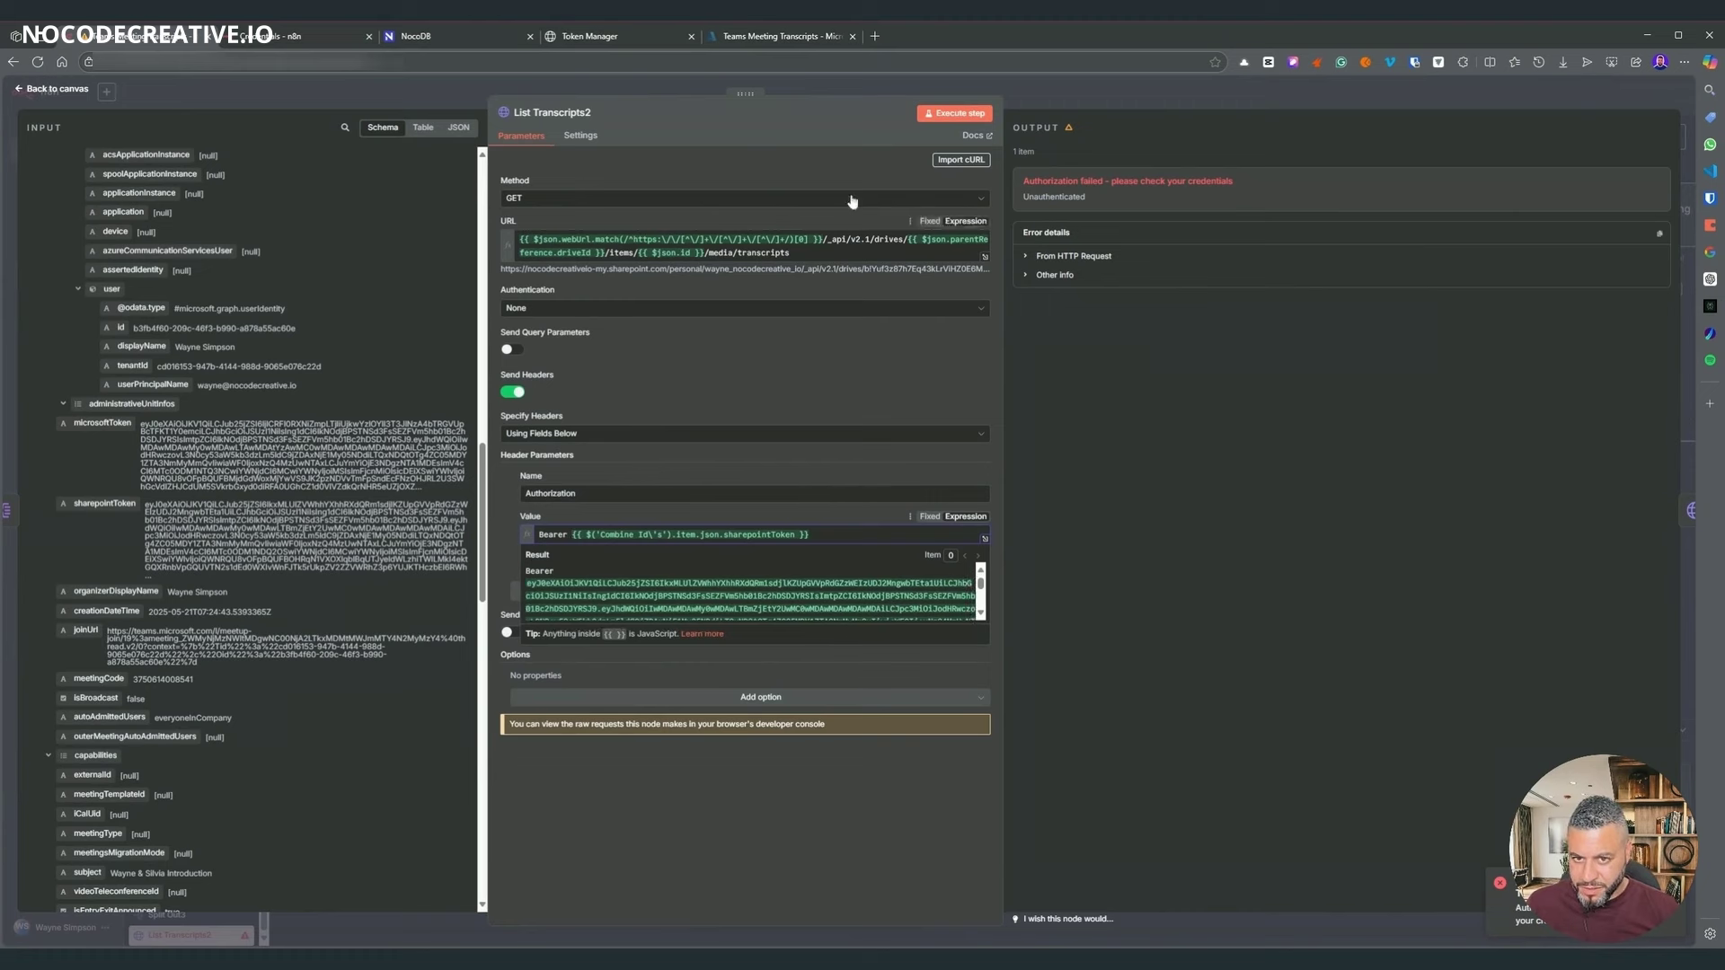
click(954, 113)
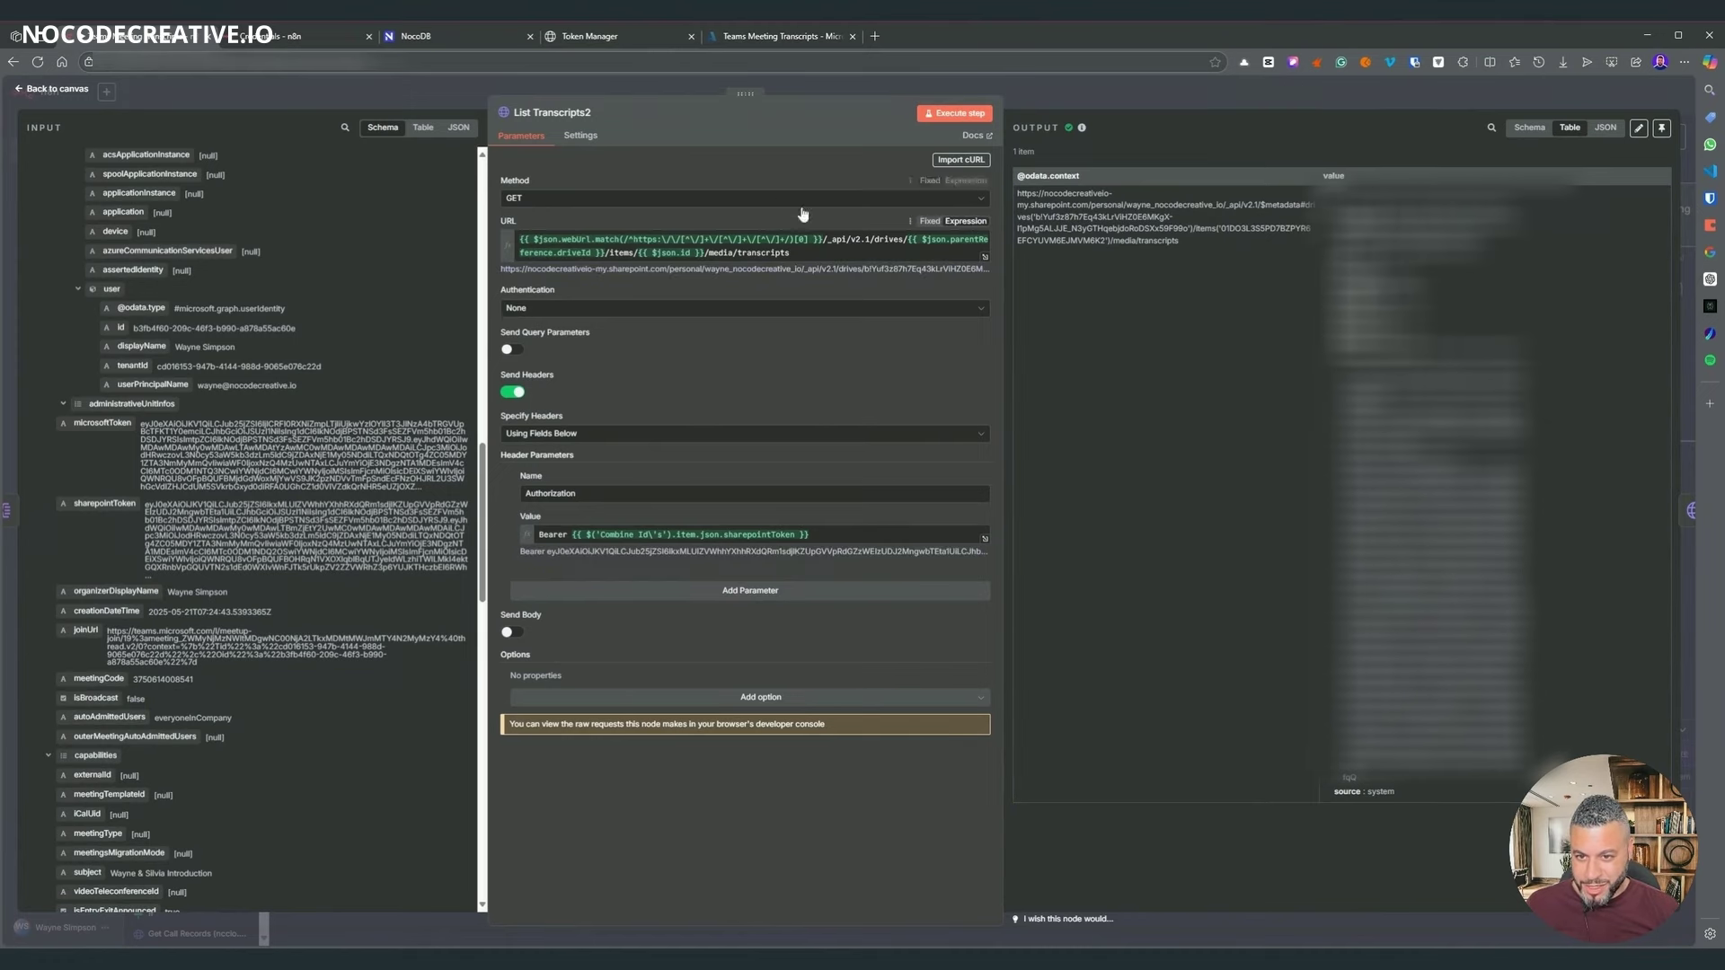
click(1066, 99)
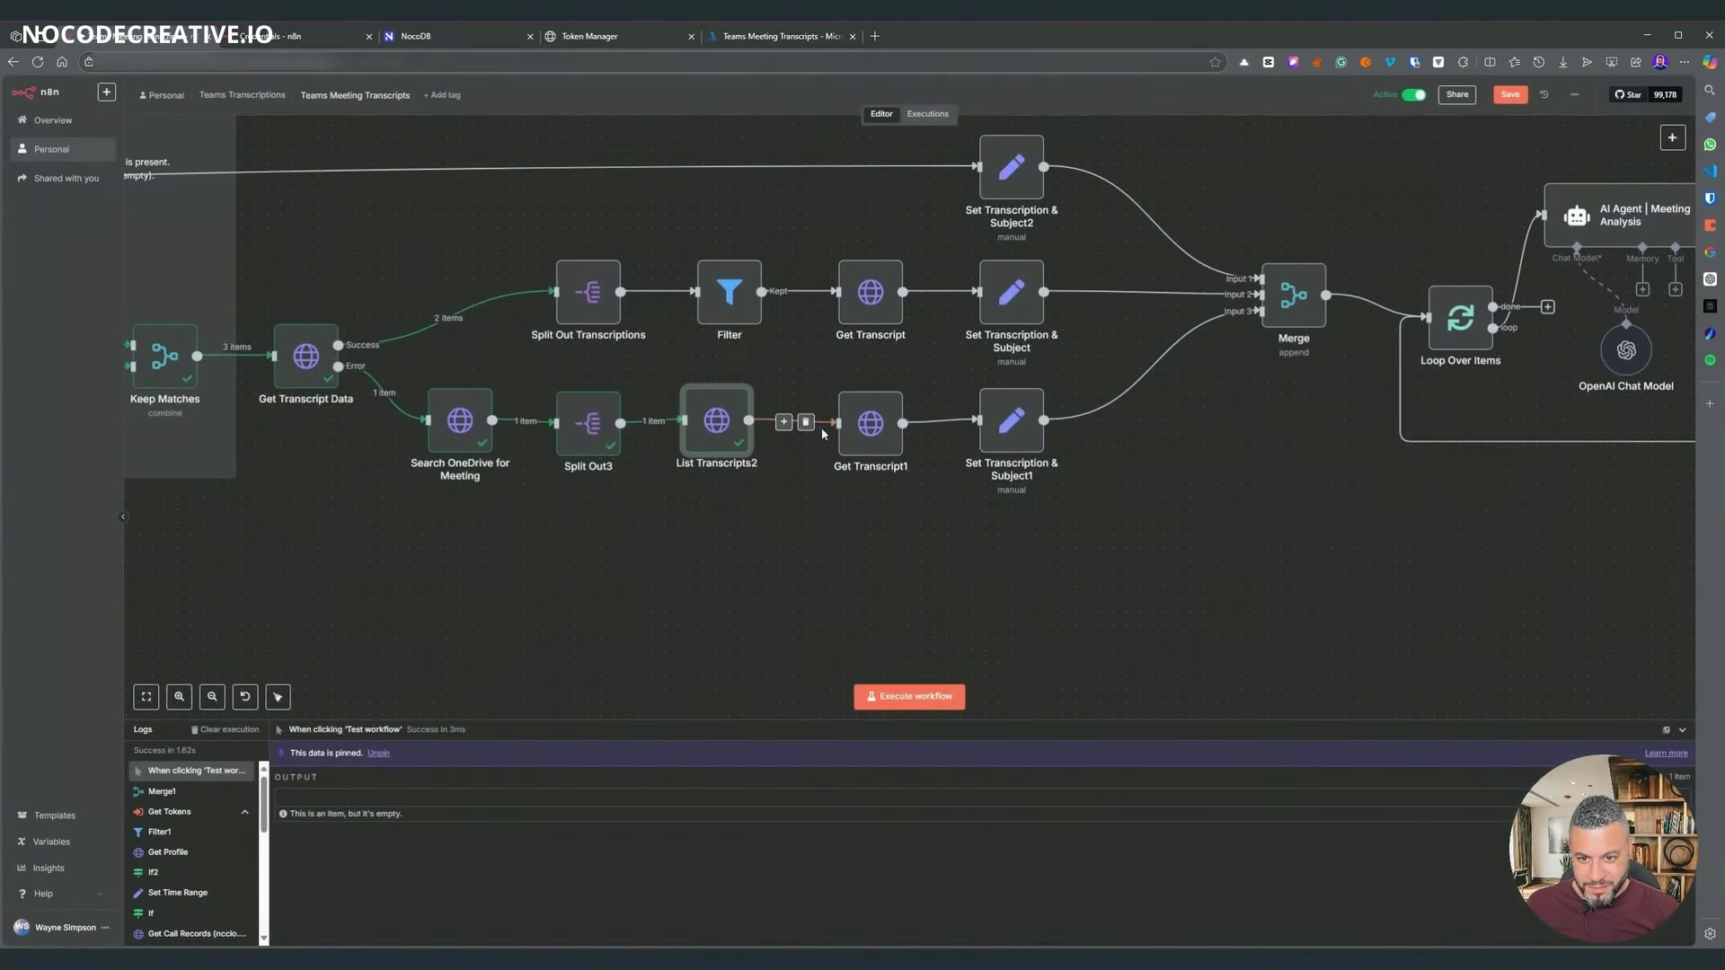
- Switch Get Transcript1 to no authentication and re-run it to return one transcript item
drag(876, 439, 851, 440)
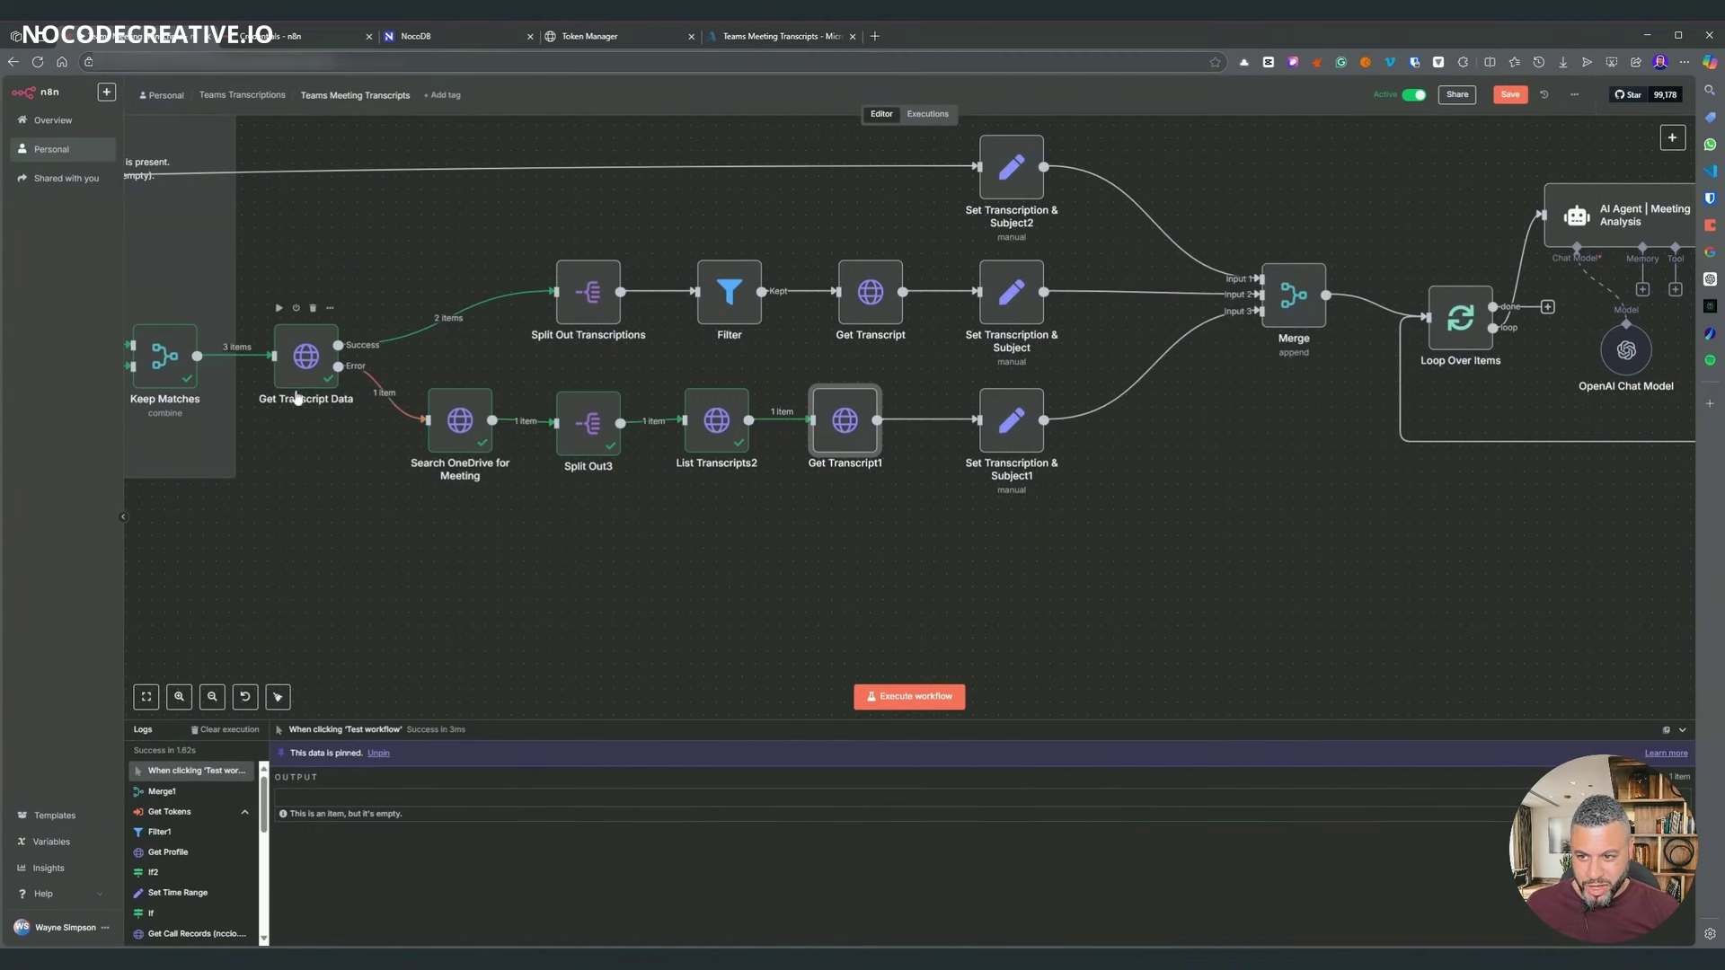
right_click(847, 429)
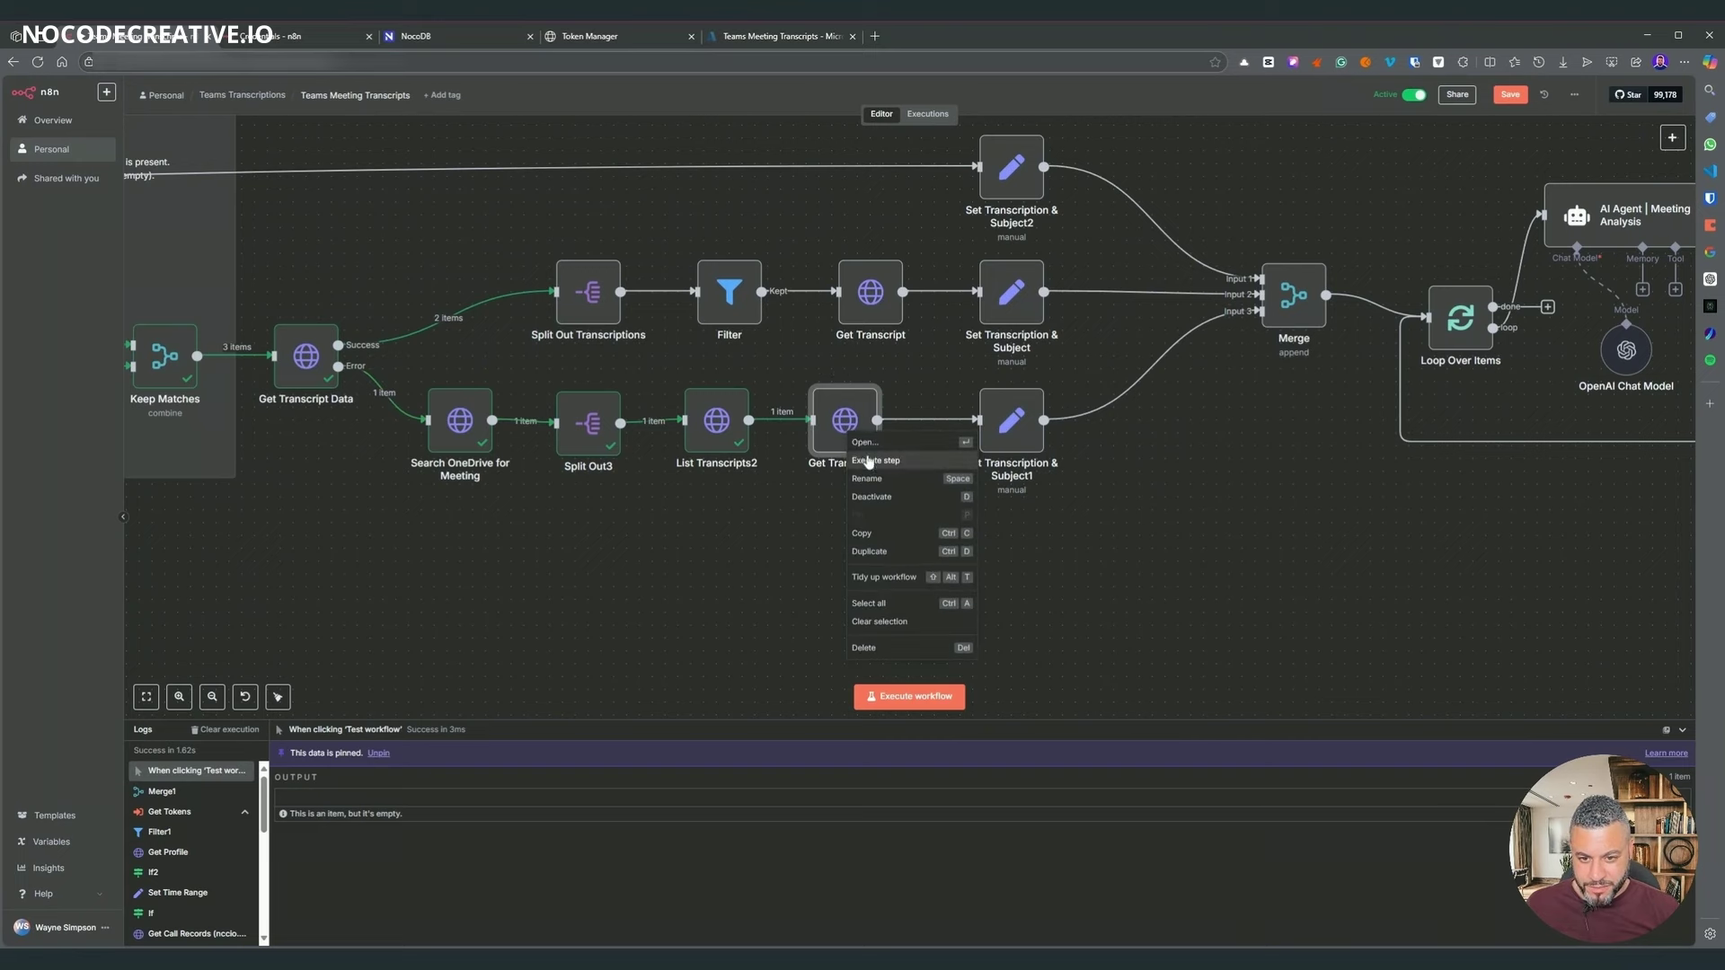
click(871, 460)
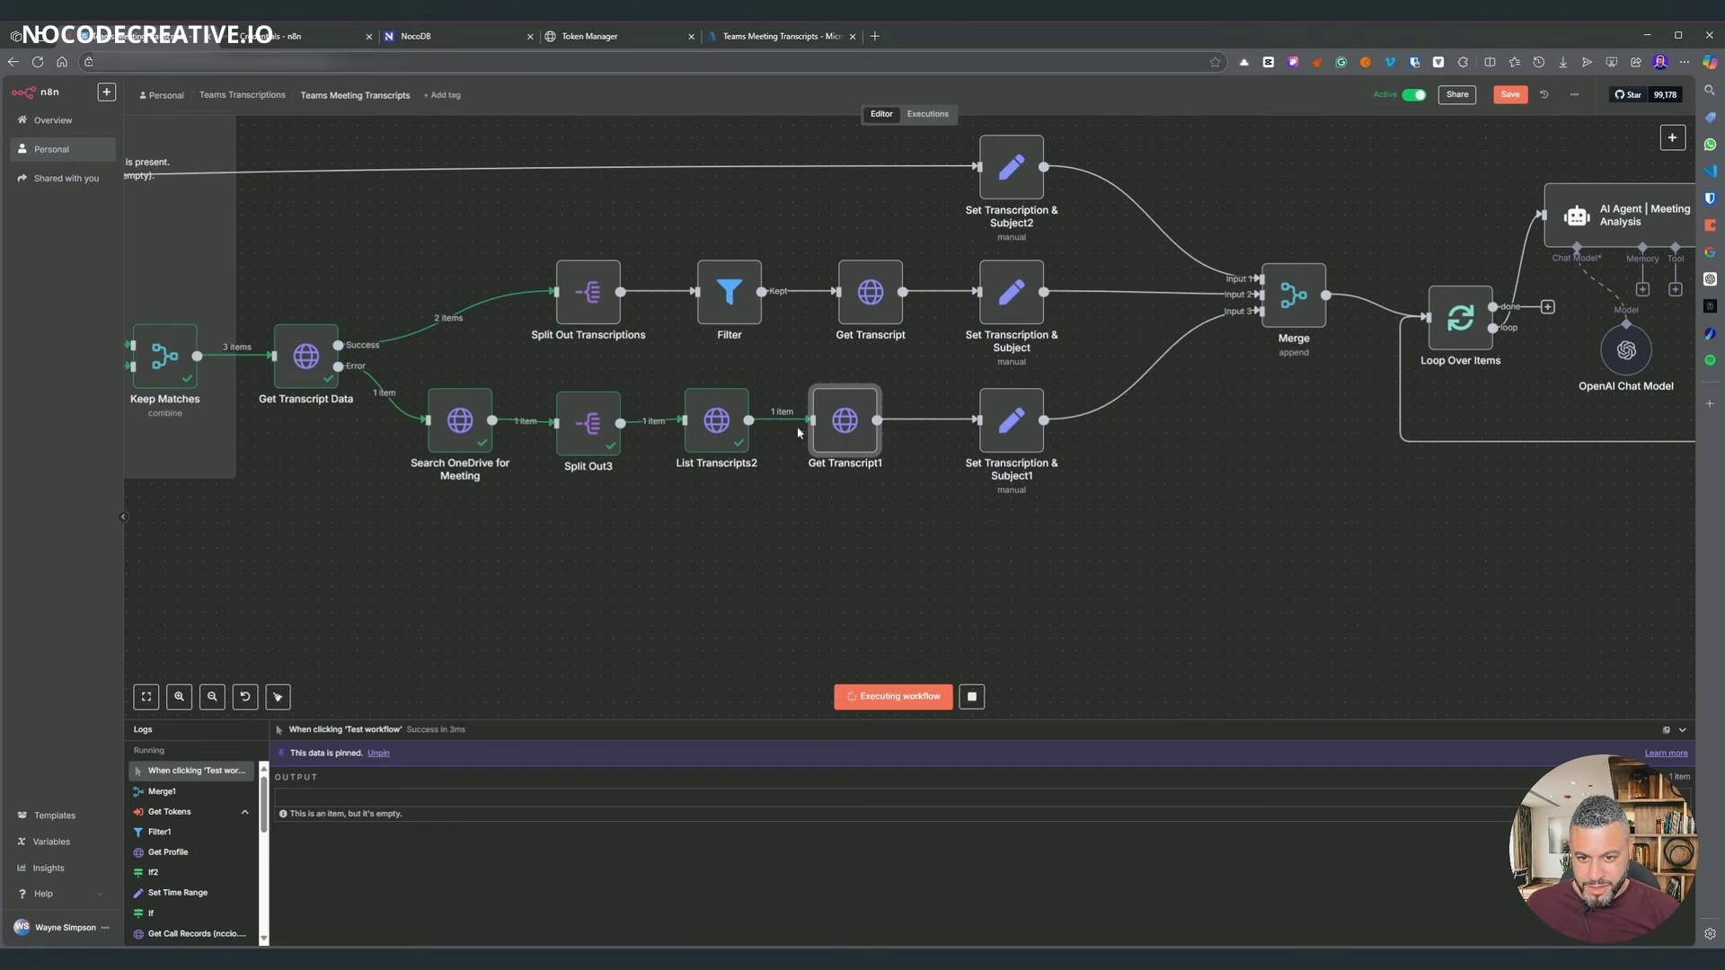
double_click(844, 426)
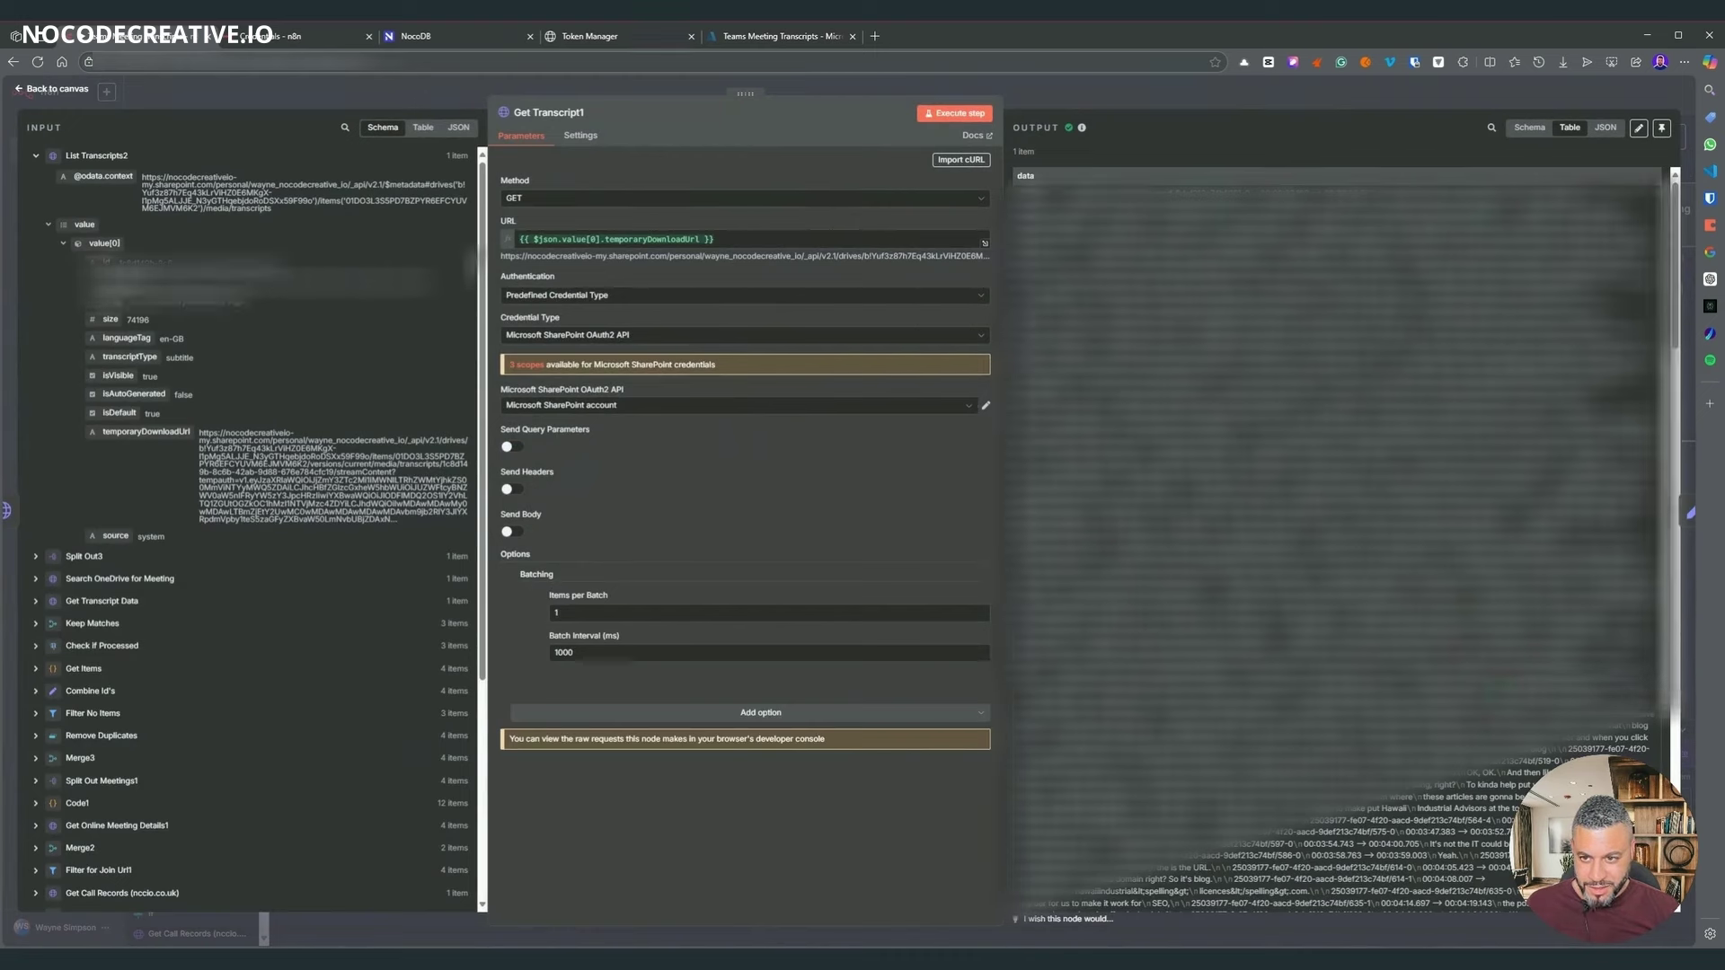
click(520, 300)
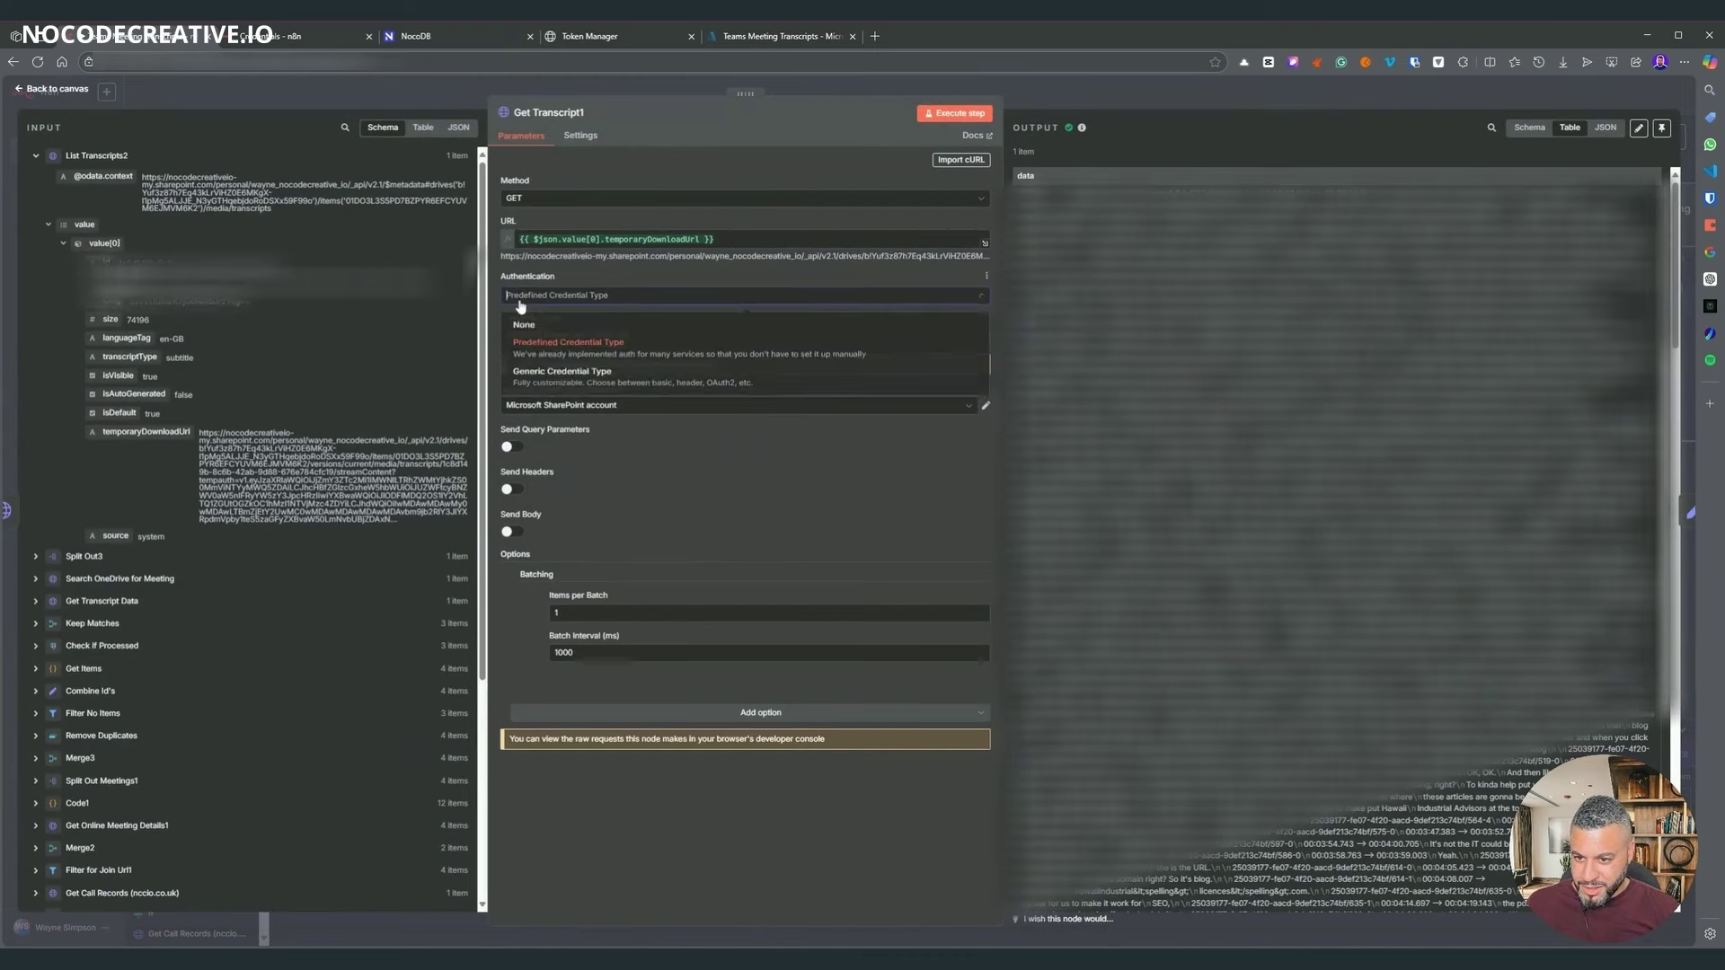
click(523, 325)
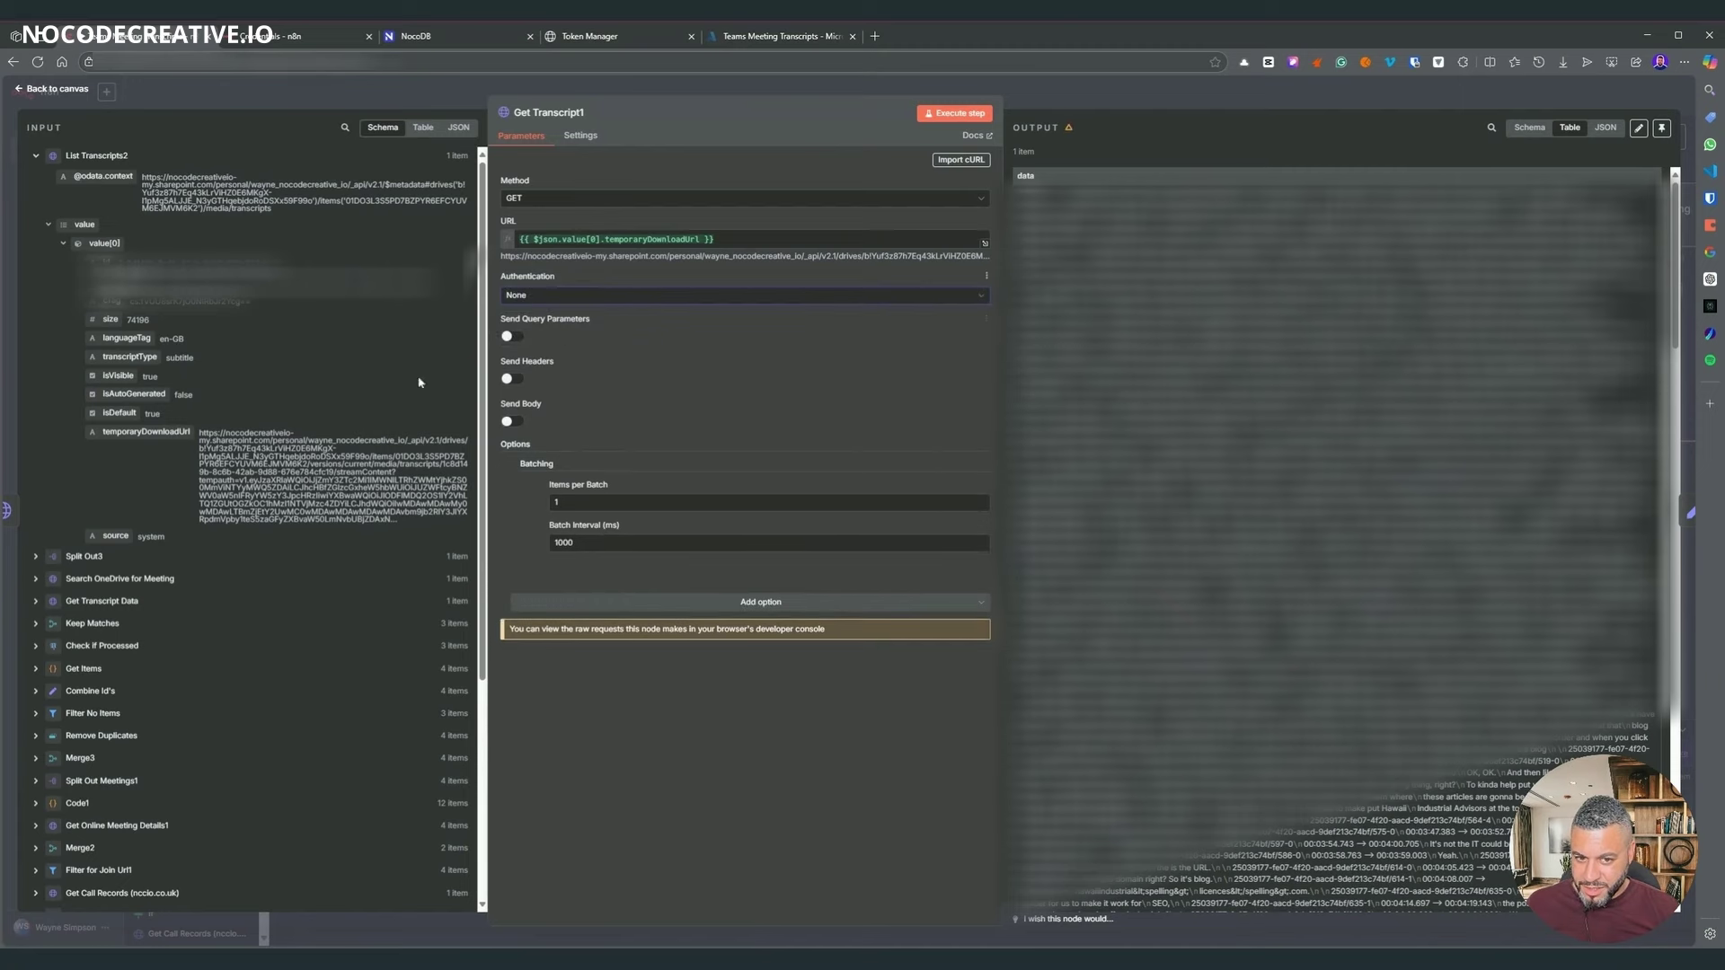
click(943, 123)
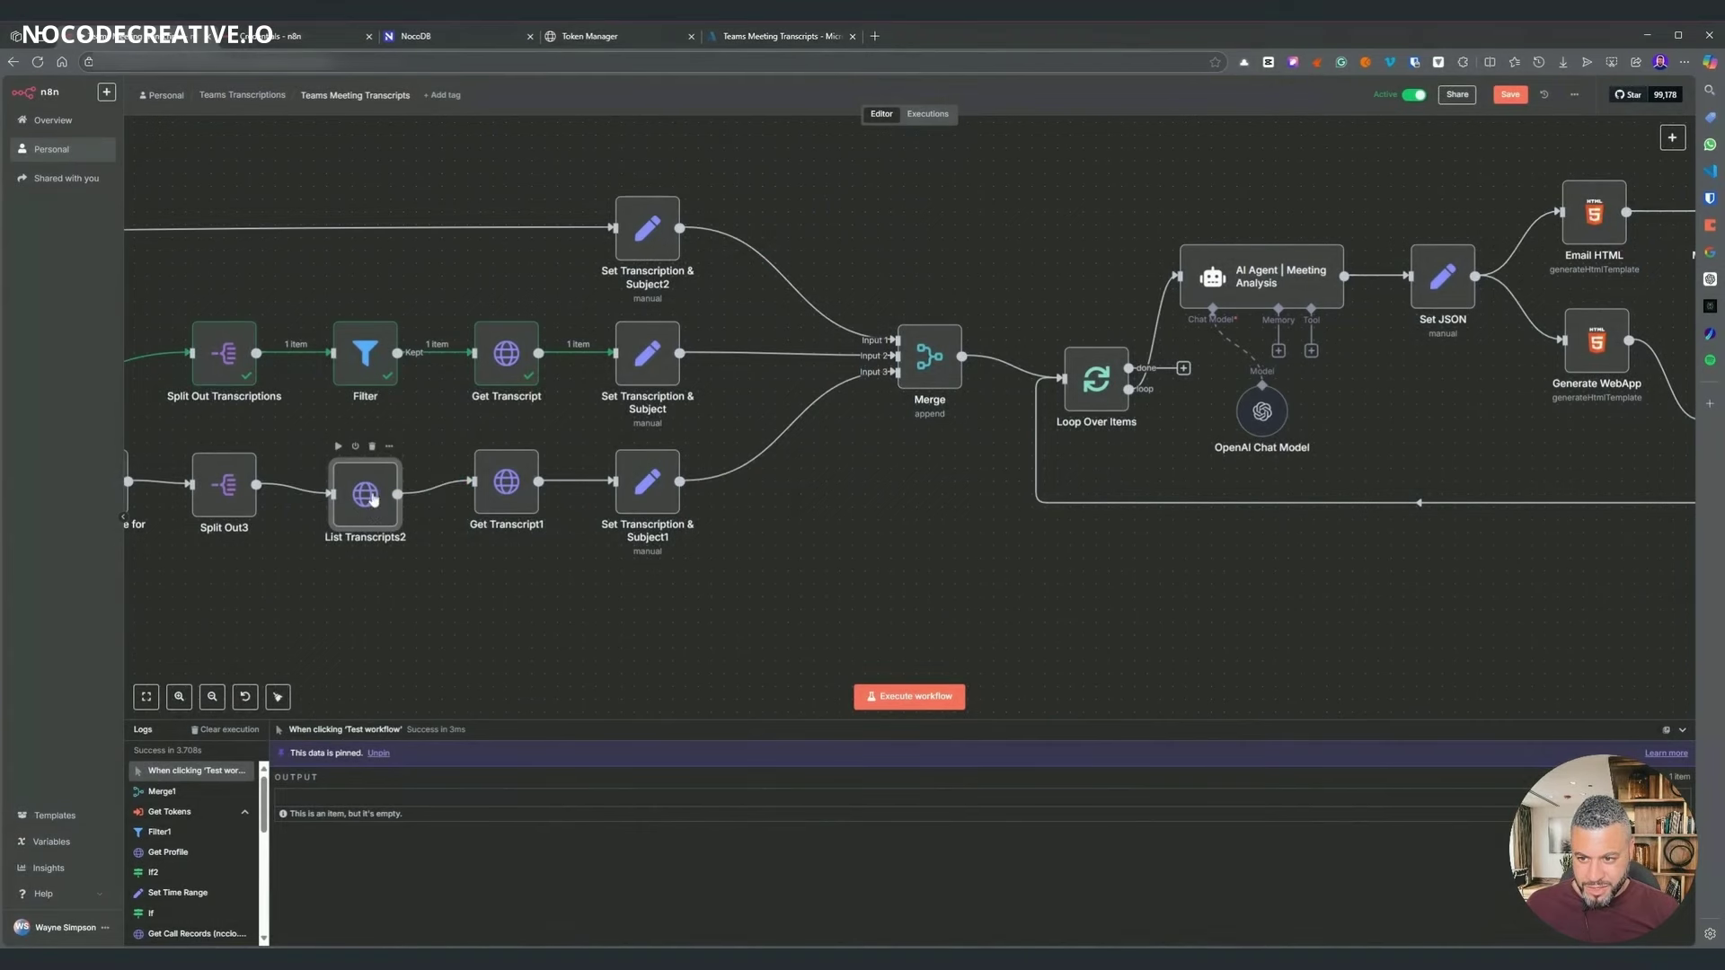
- Run the workflow up to Merge and check that it appends its inputs into 2 items
right_click(920, 358)
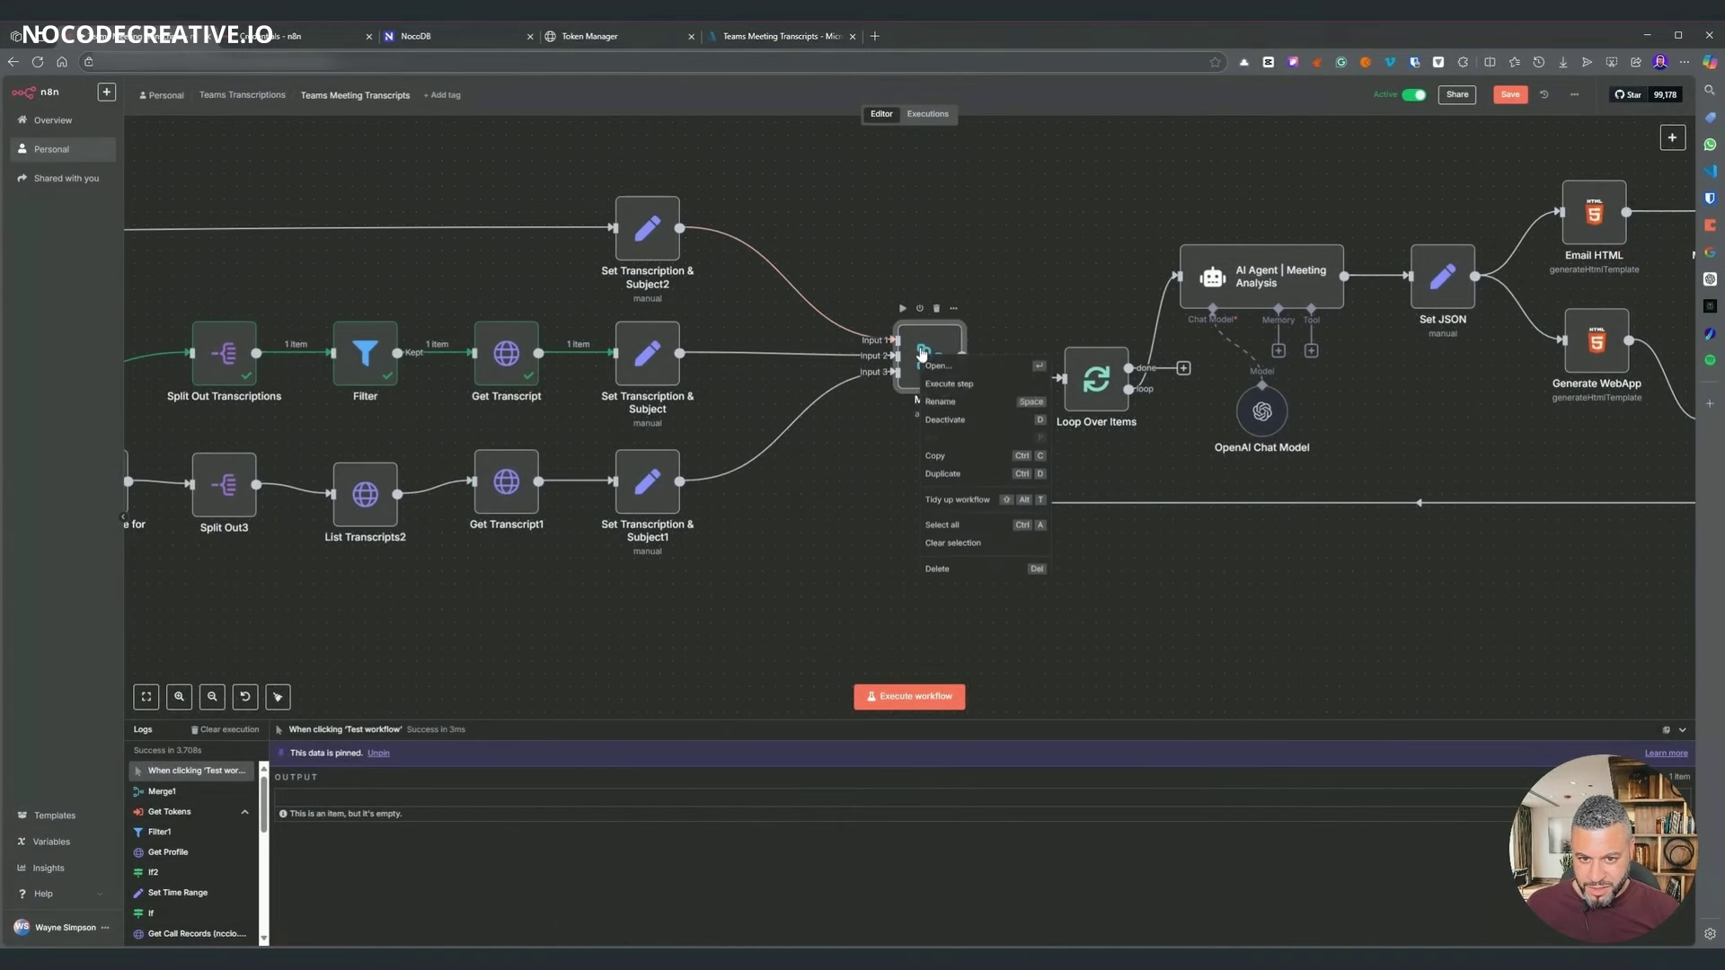
click(950, 385)
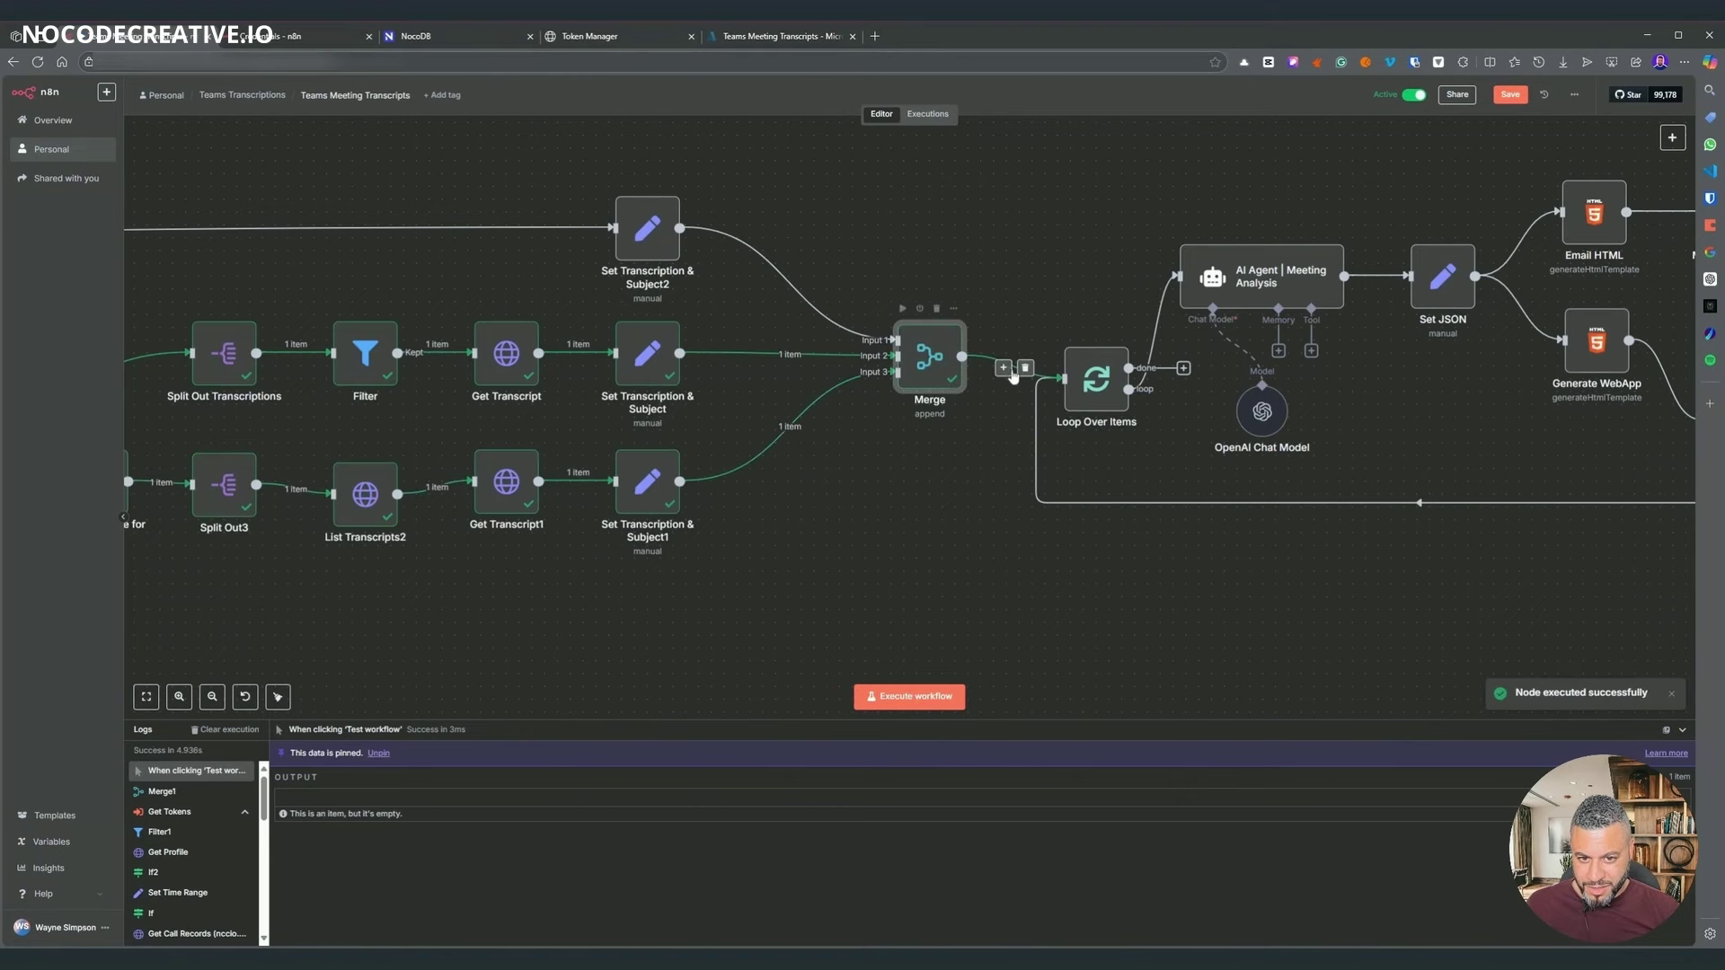
double_click(930, 368)
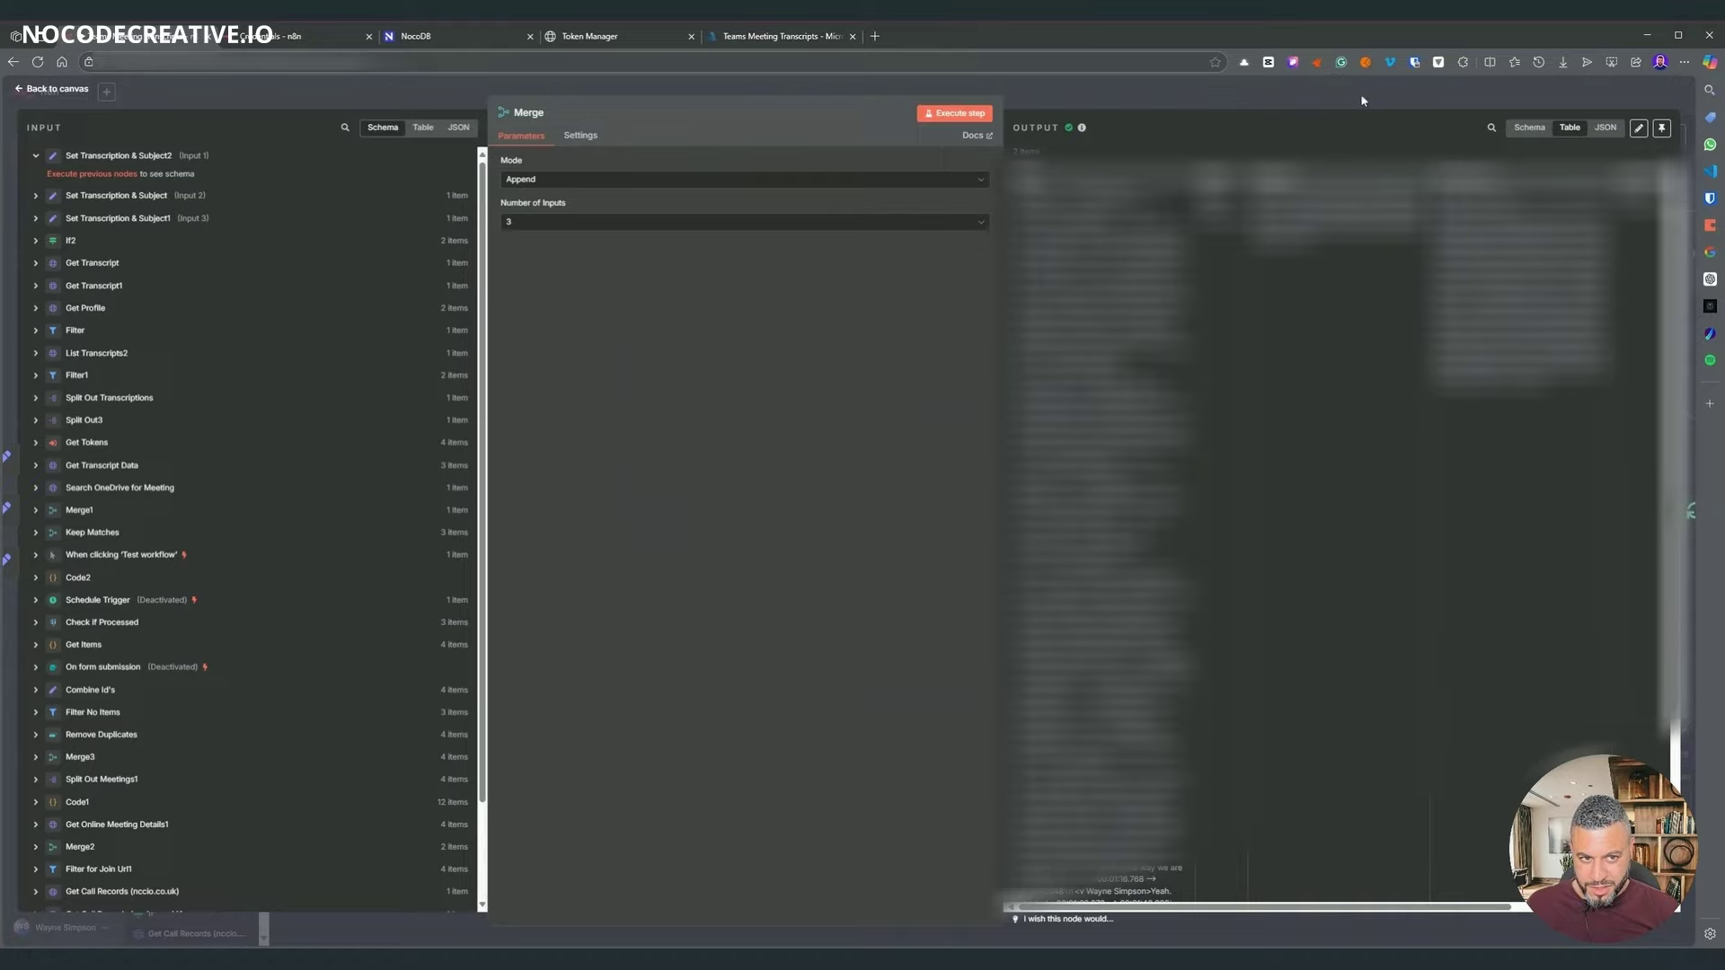
key(Escape)
- Save the workflow and line List Transcripts2 up with its row
click(1509, 95)
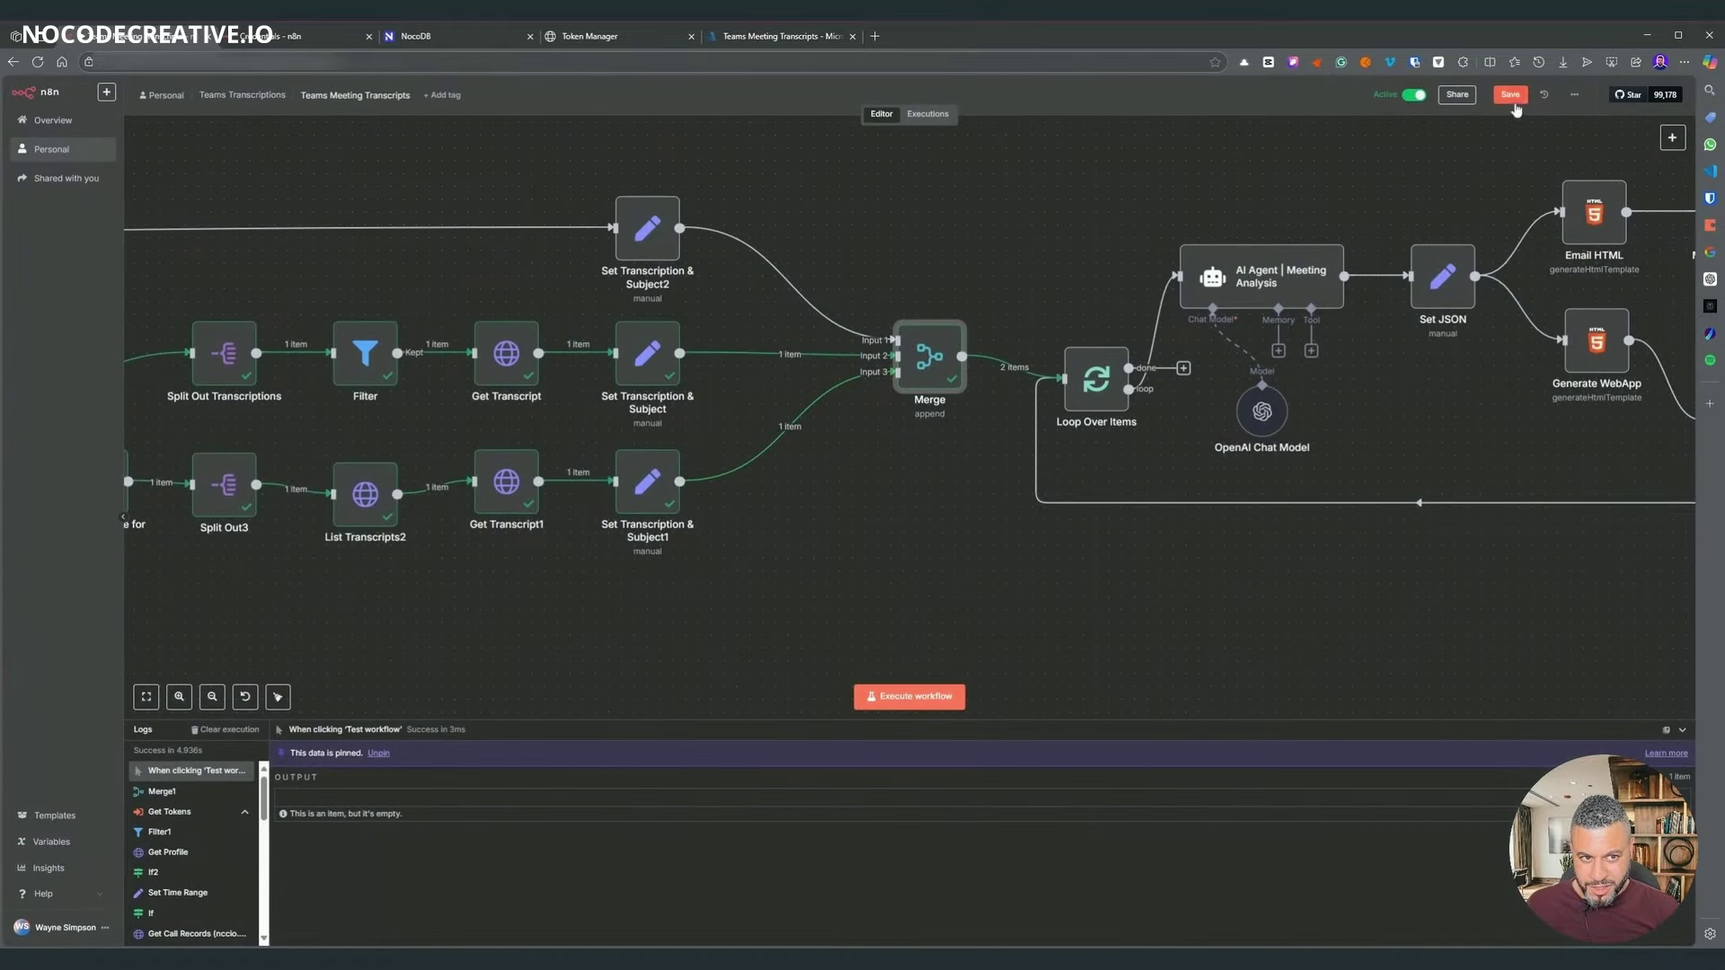
drag(362, 495, 364, 483)
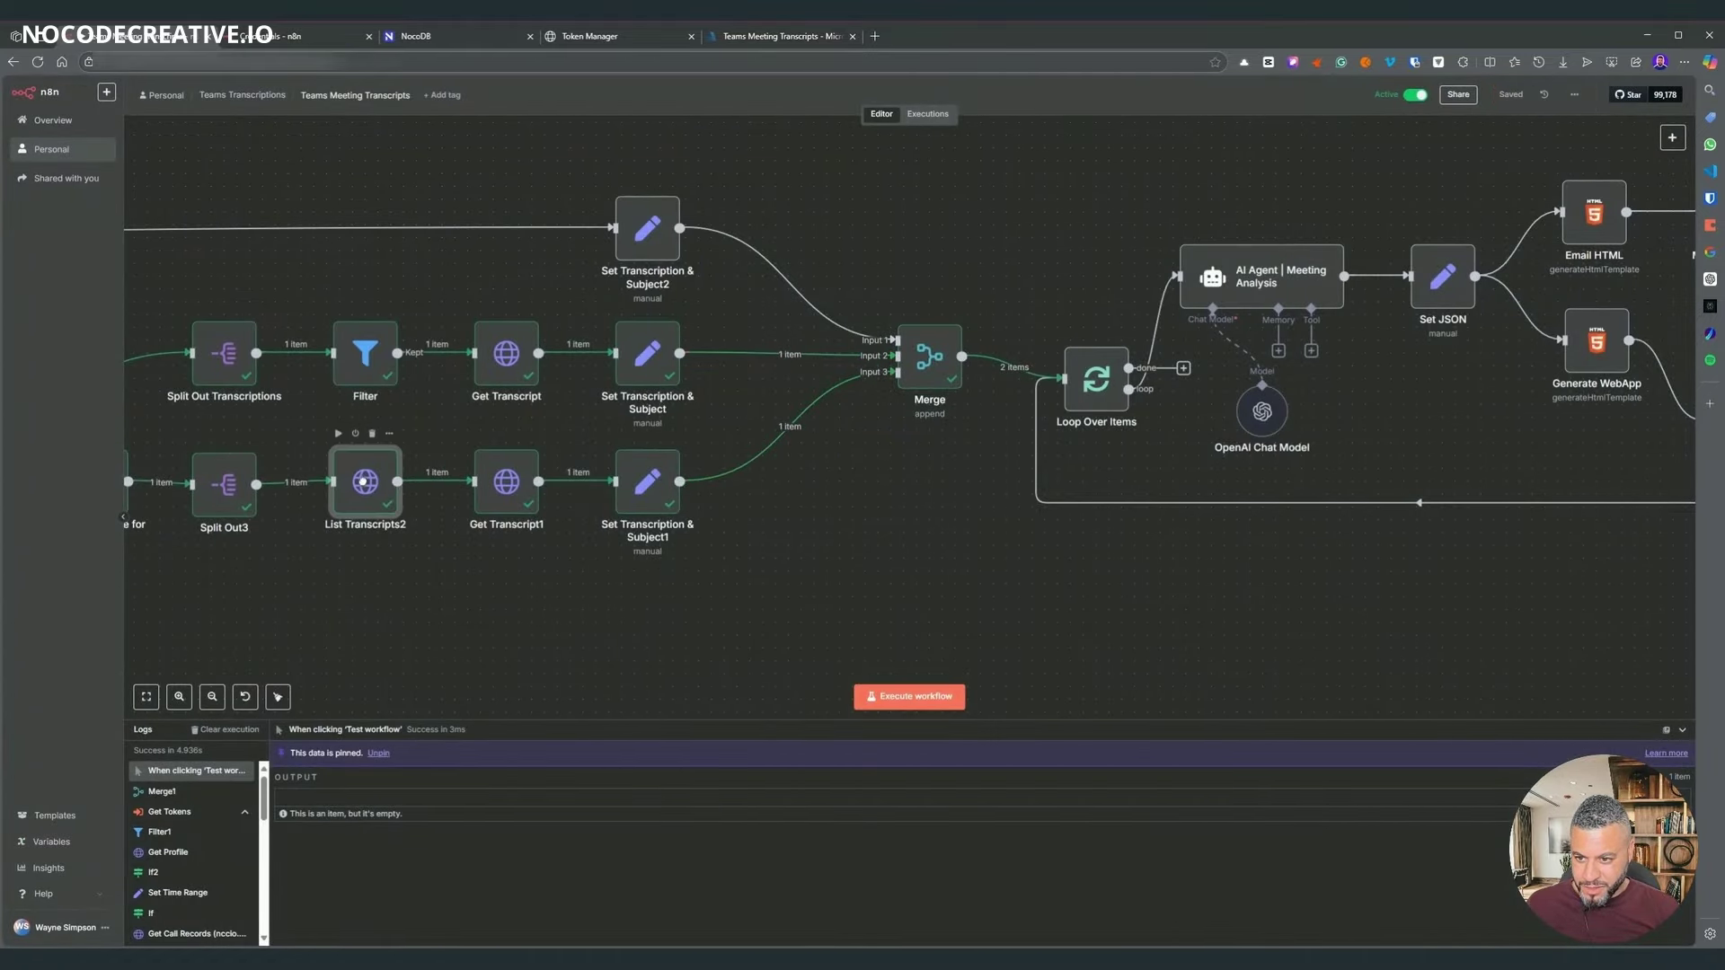
scroll(913, 566, right, 7)
scroll(913, 566, up, 2)
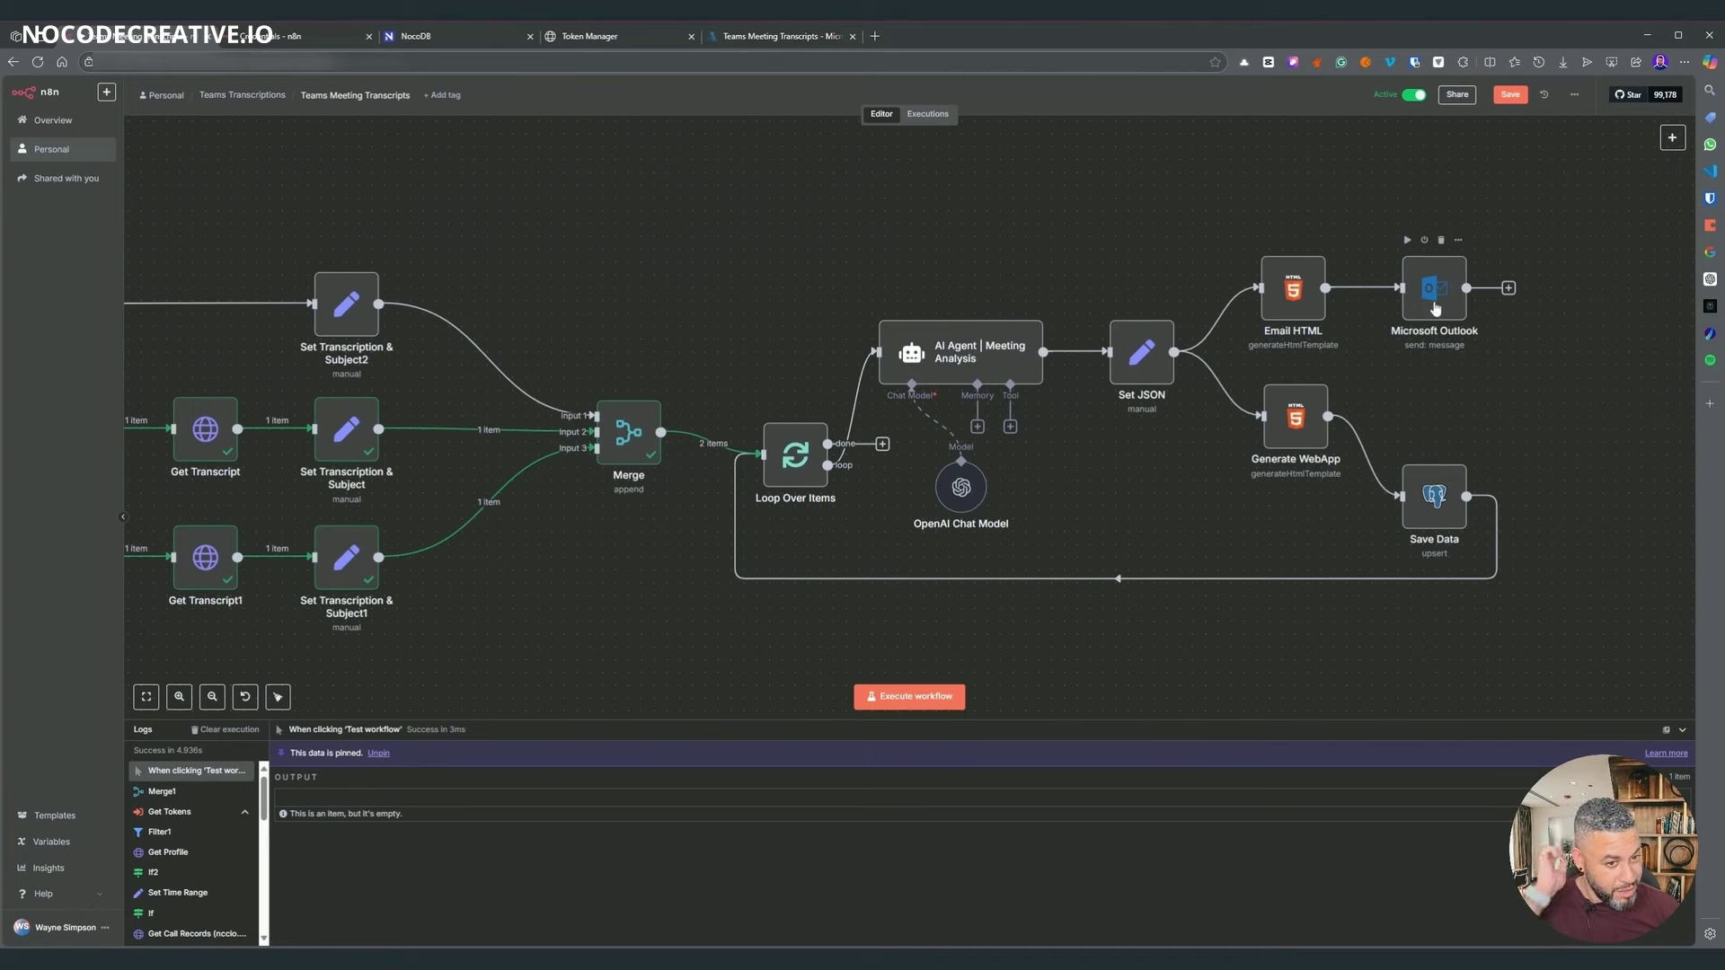
- Review the Microsoft Outlook node's settings
click(1445, 304)
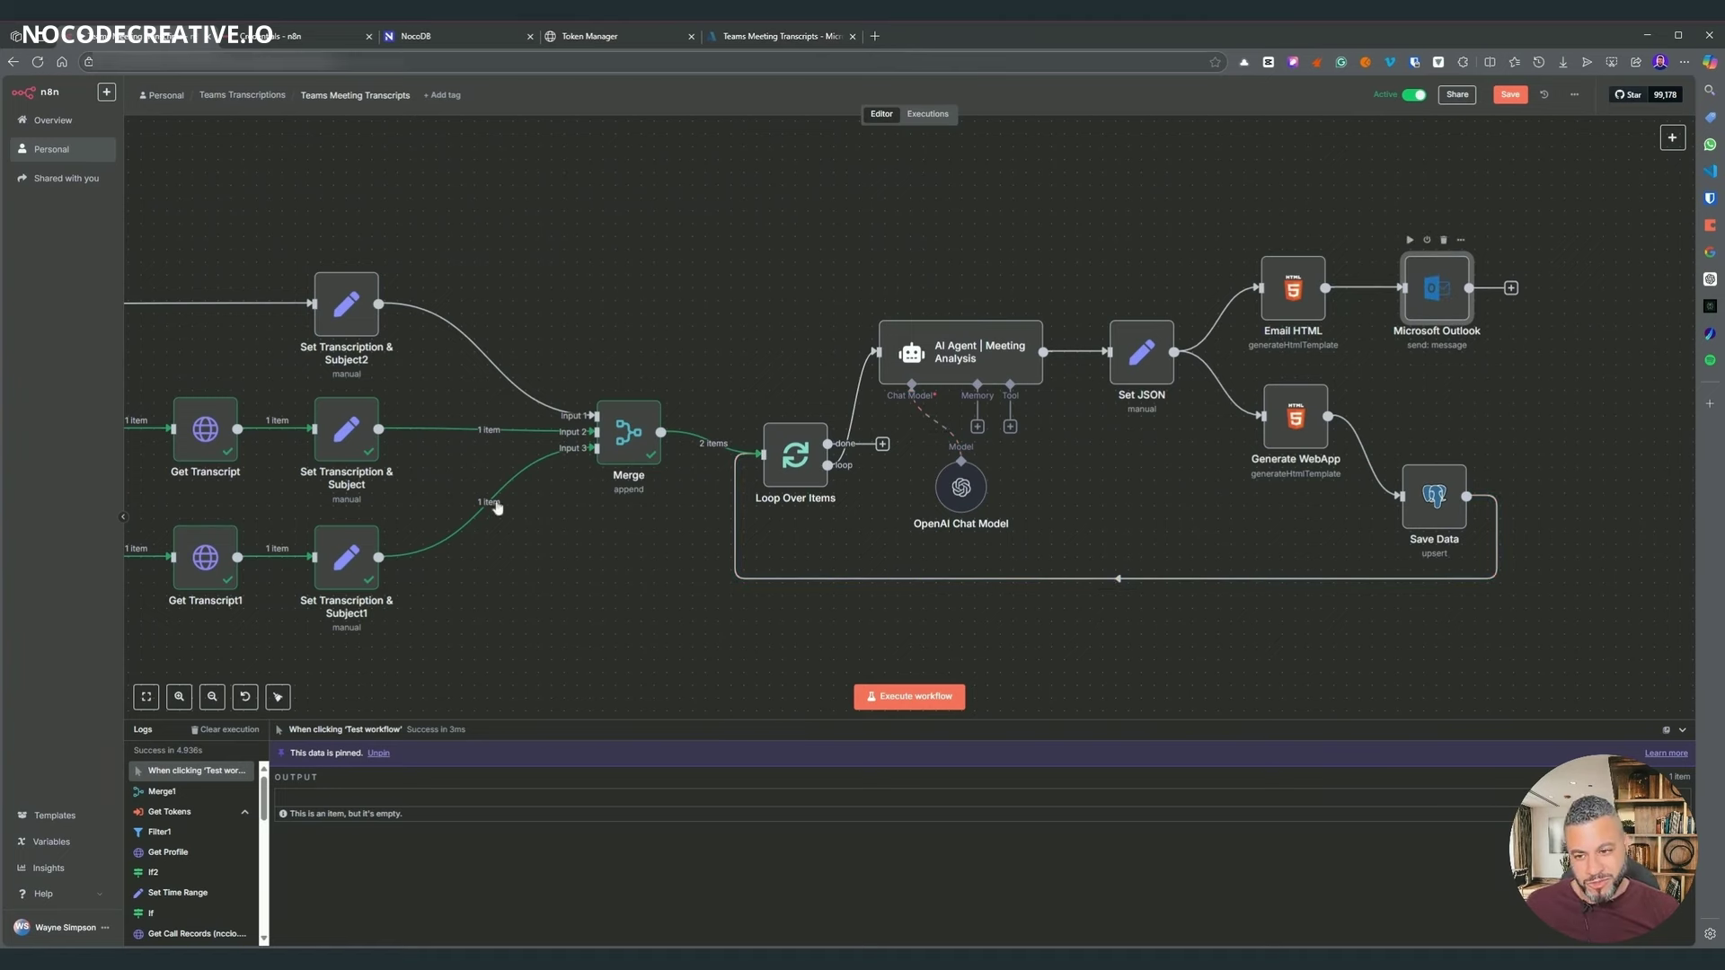
key(Return)
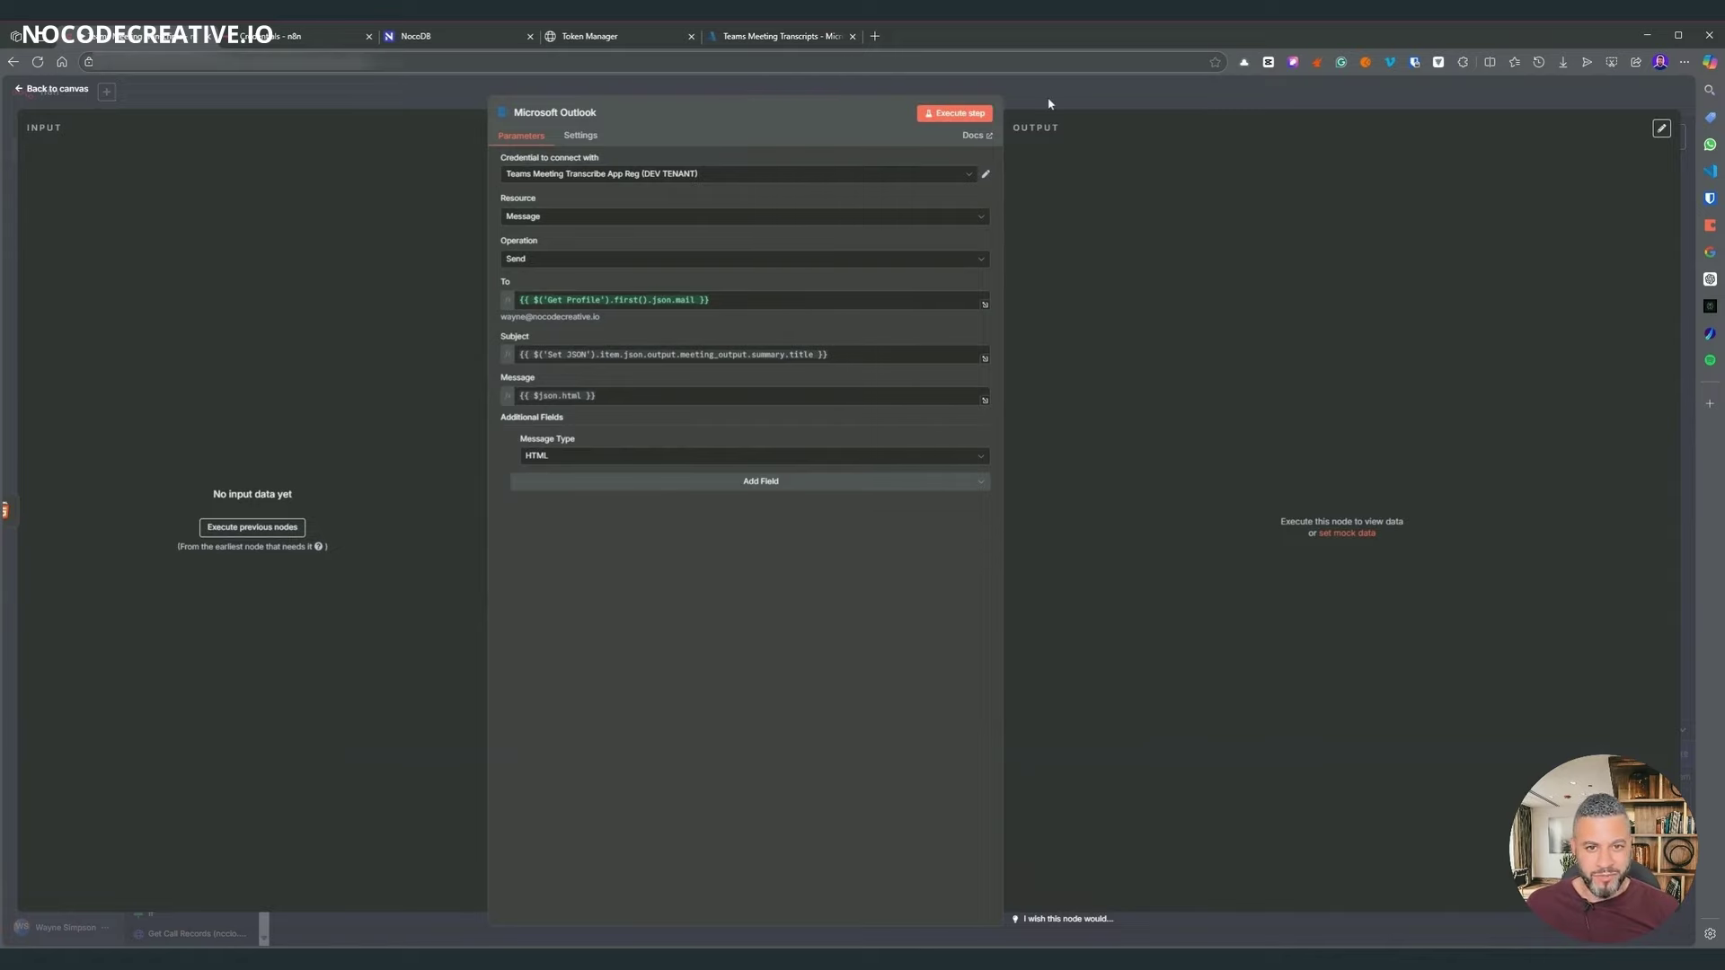
key(Escape)
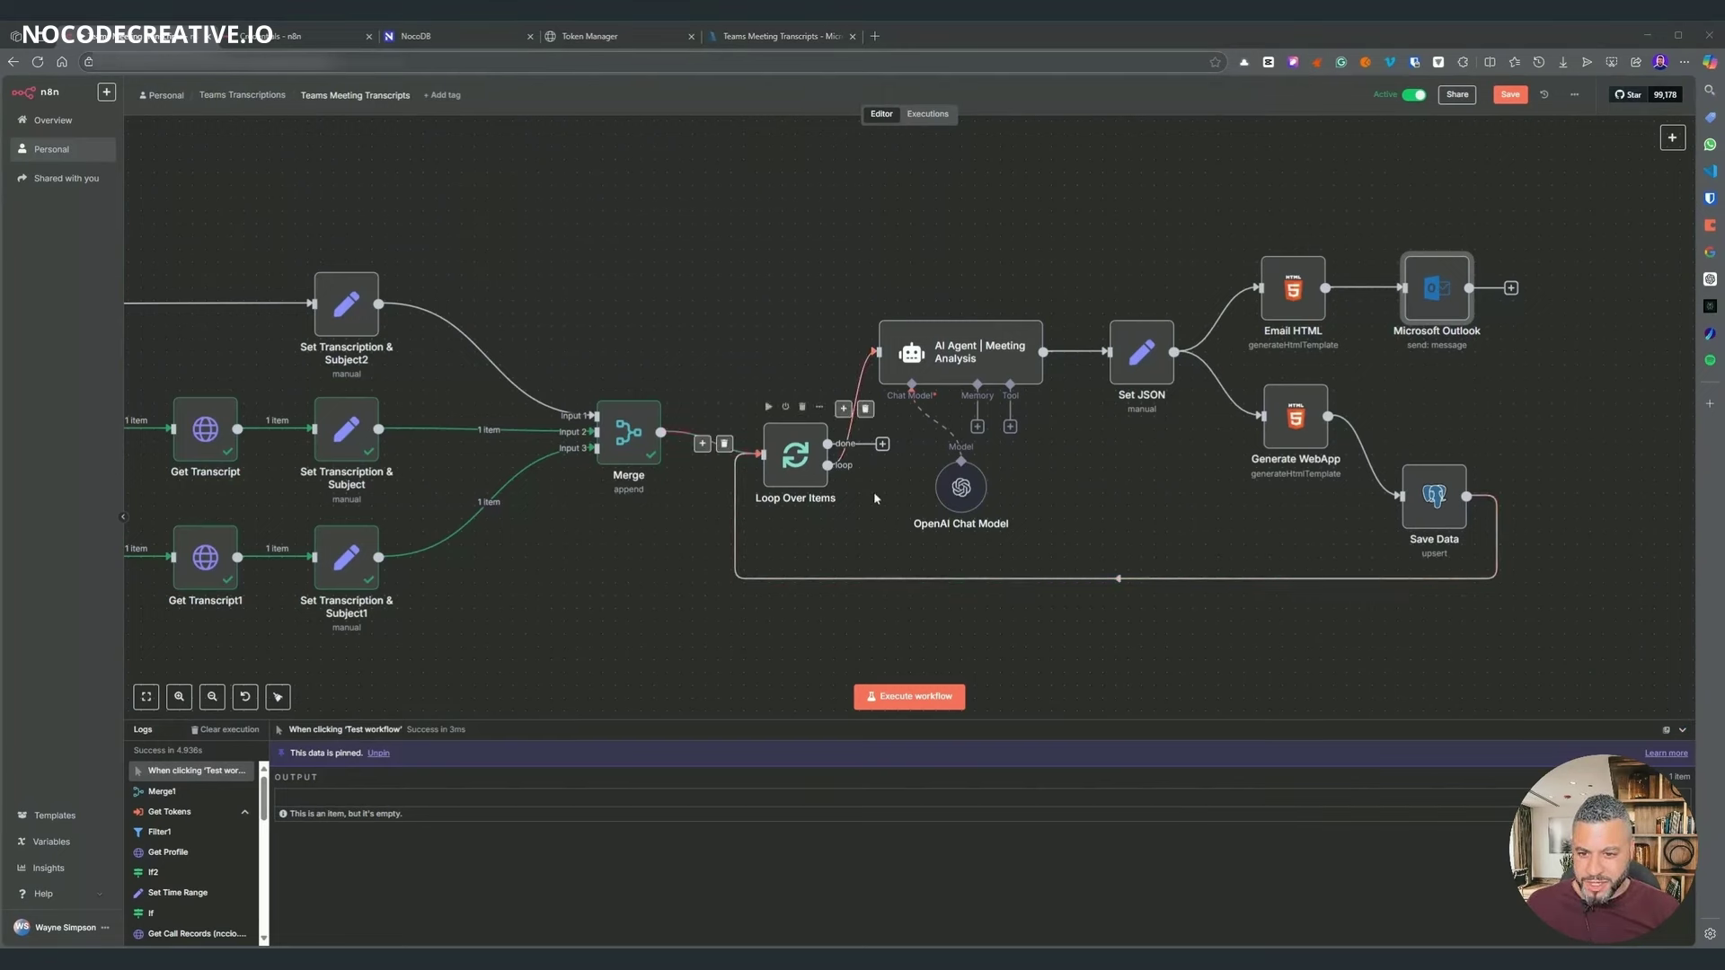
- Add a Limit node keeping 1 item after Merge, before Loop Over Items
key(Tab)
text(lim)
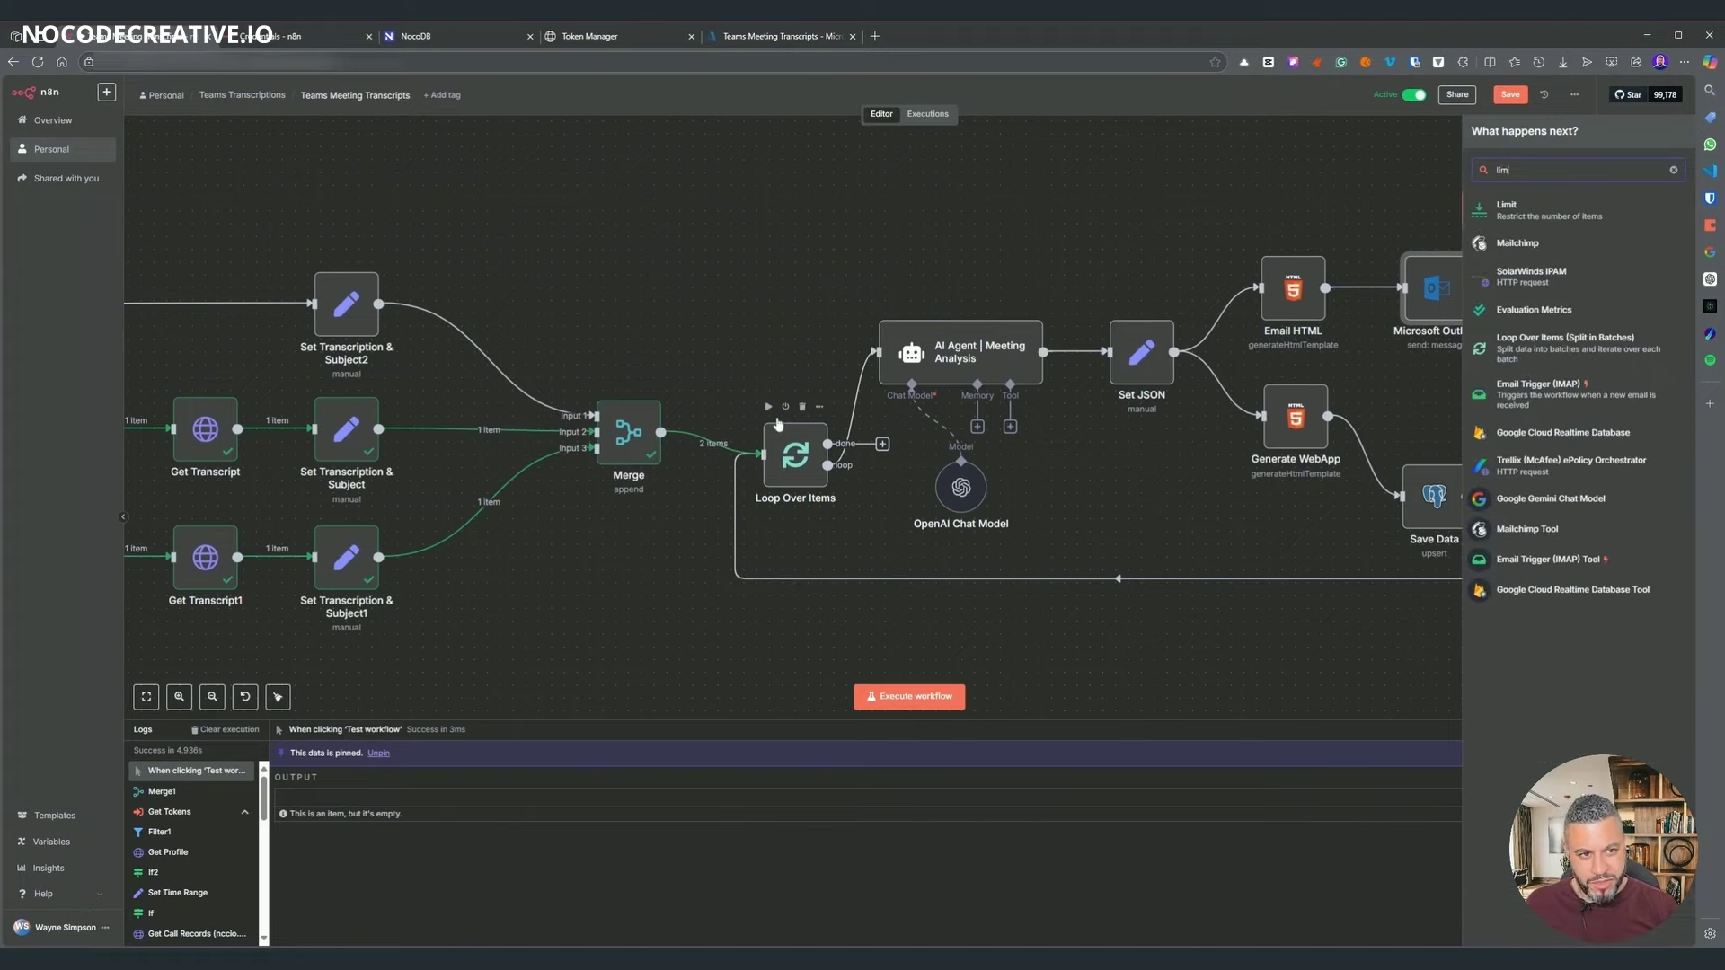
key(Return)
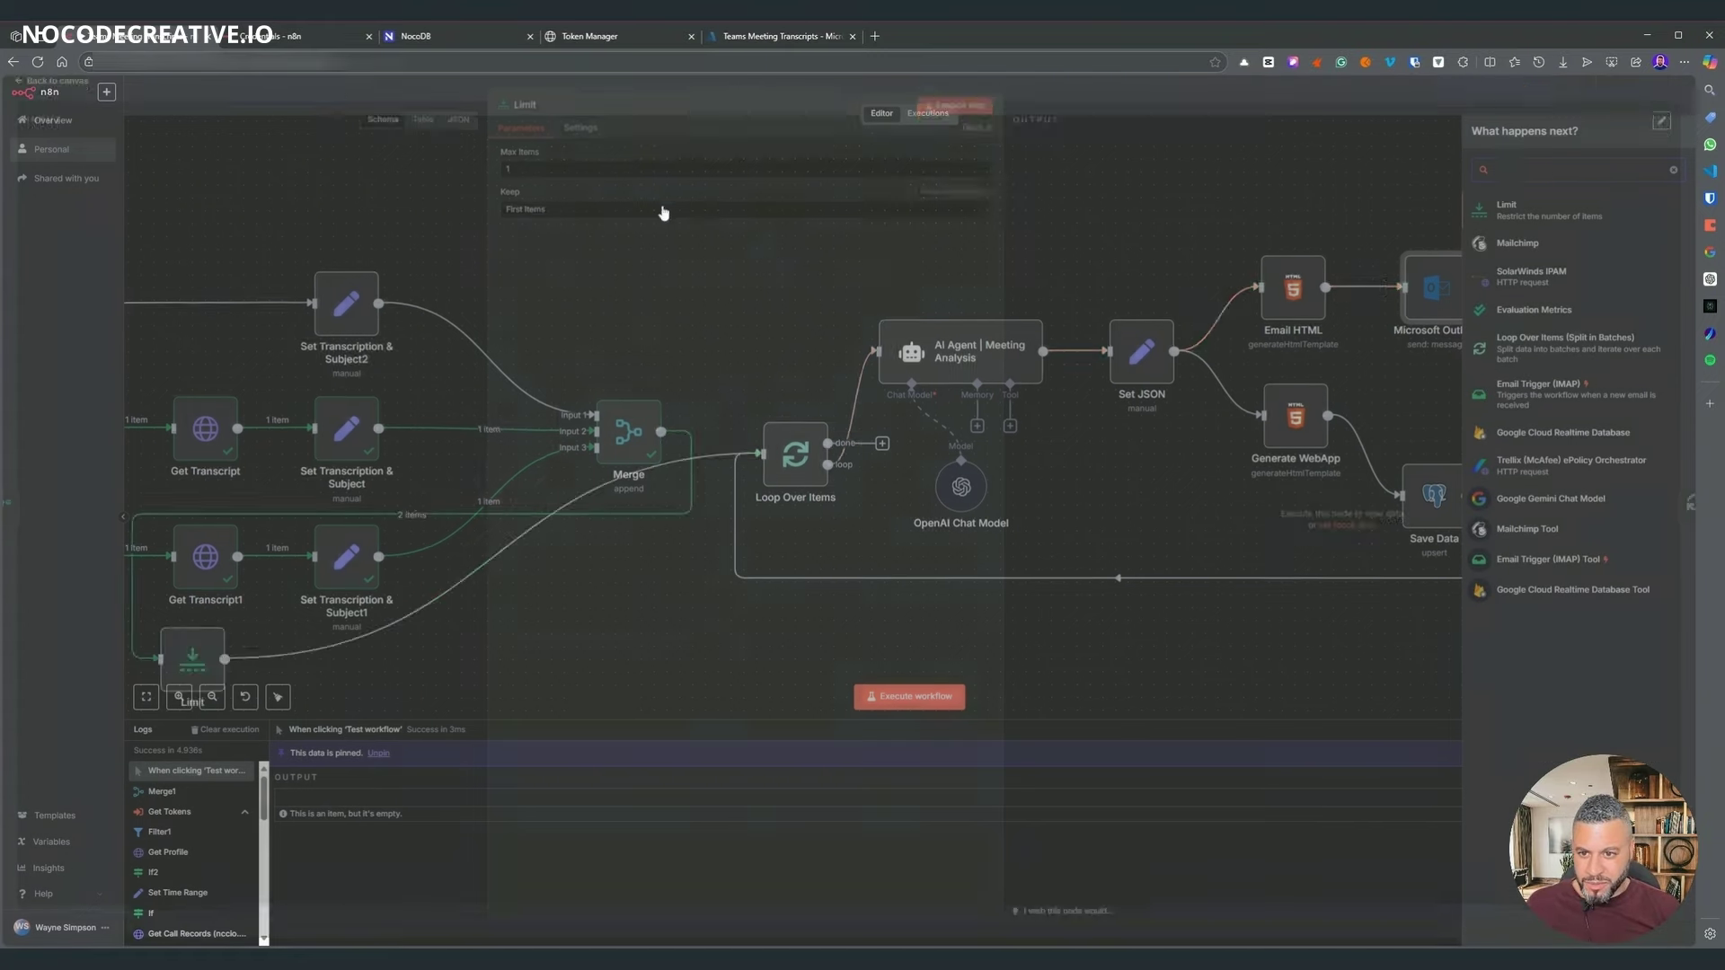
click(1031, 104)
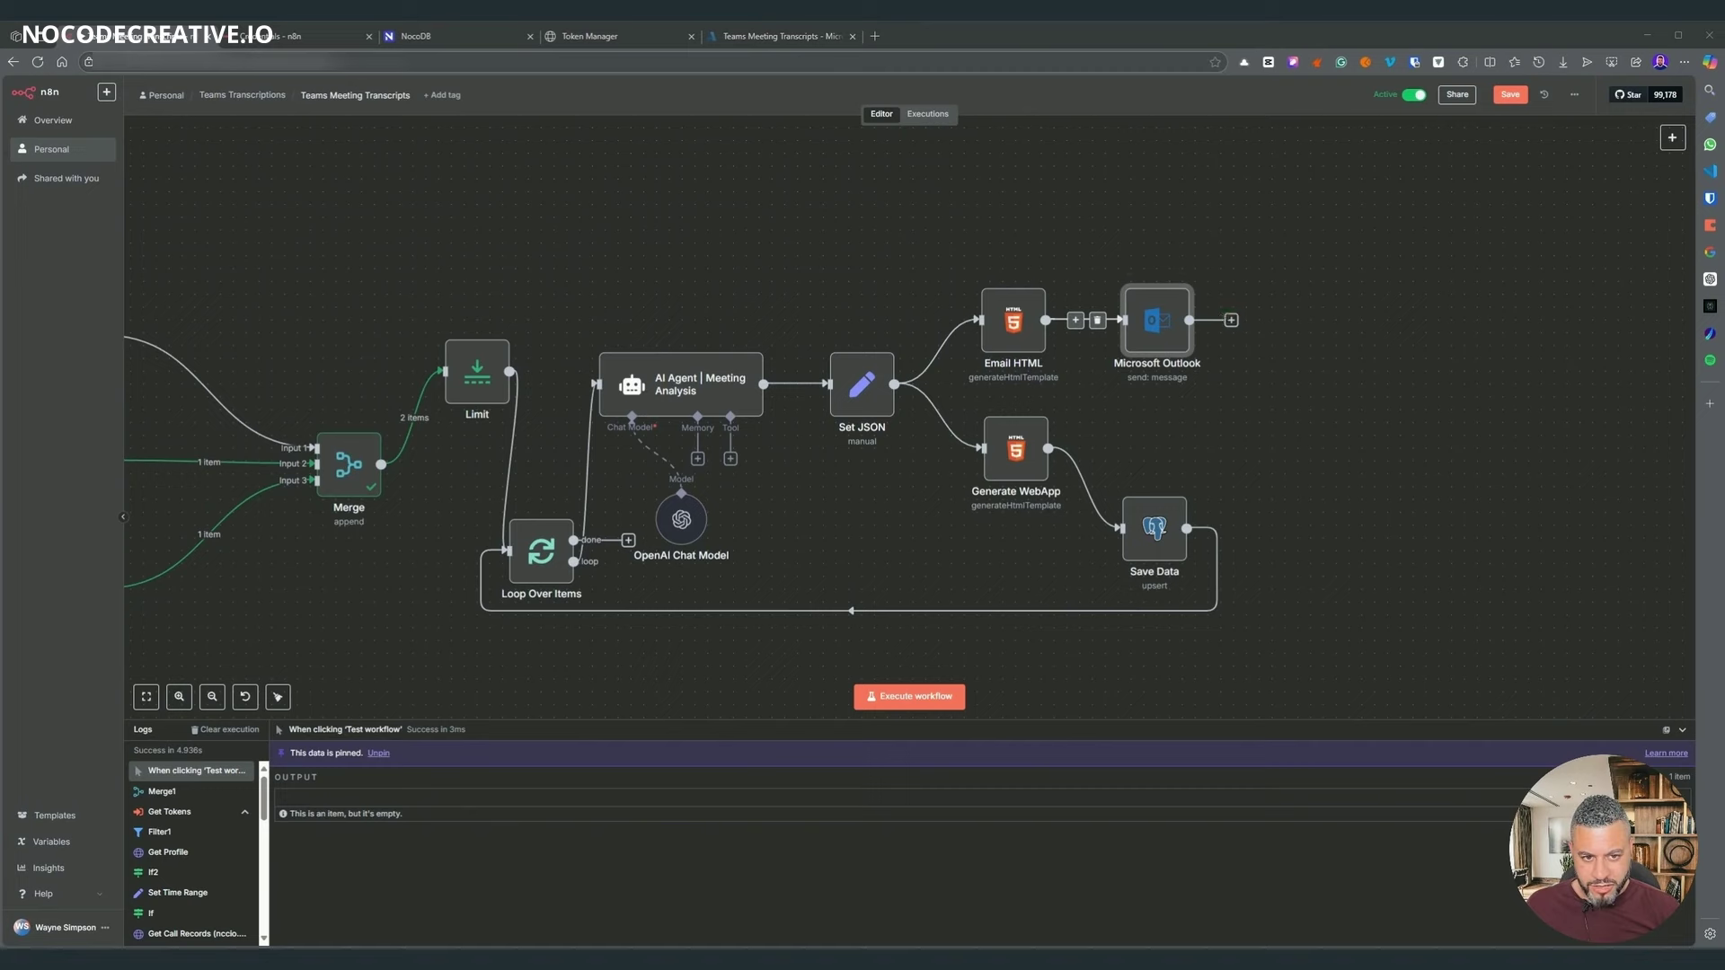
- Add an HTTP Request node after Microsoft Outlook by importing the Graph sendMail cURL command
click(1230, 320)
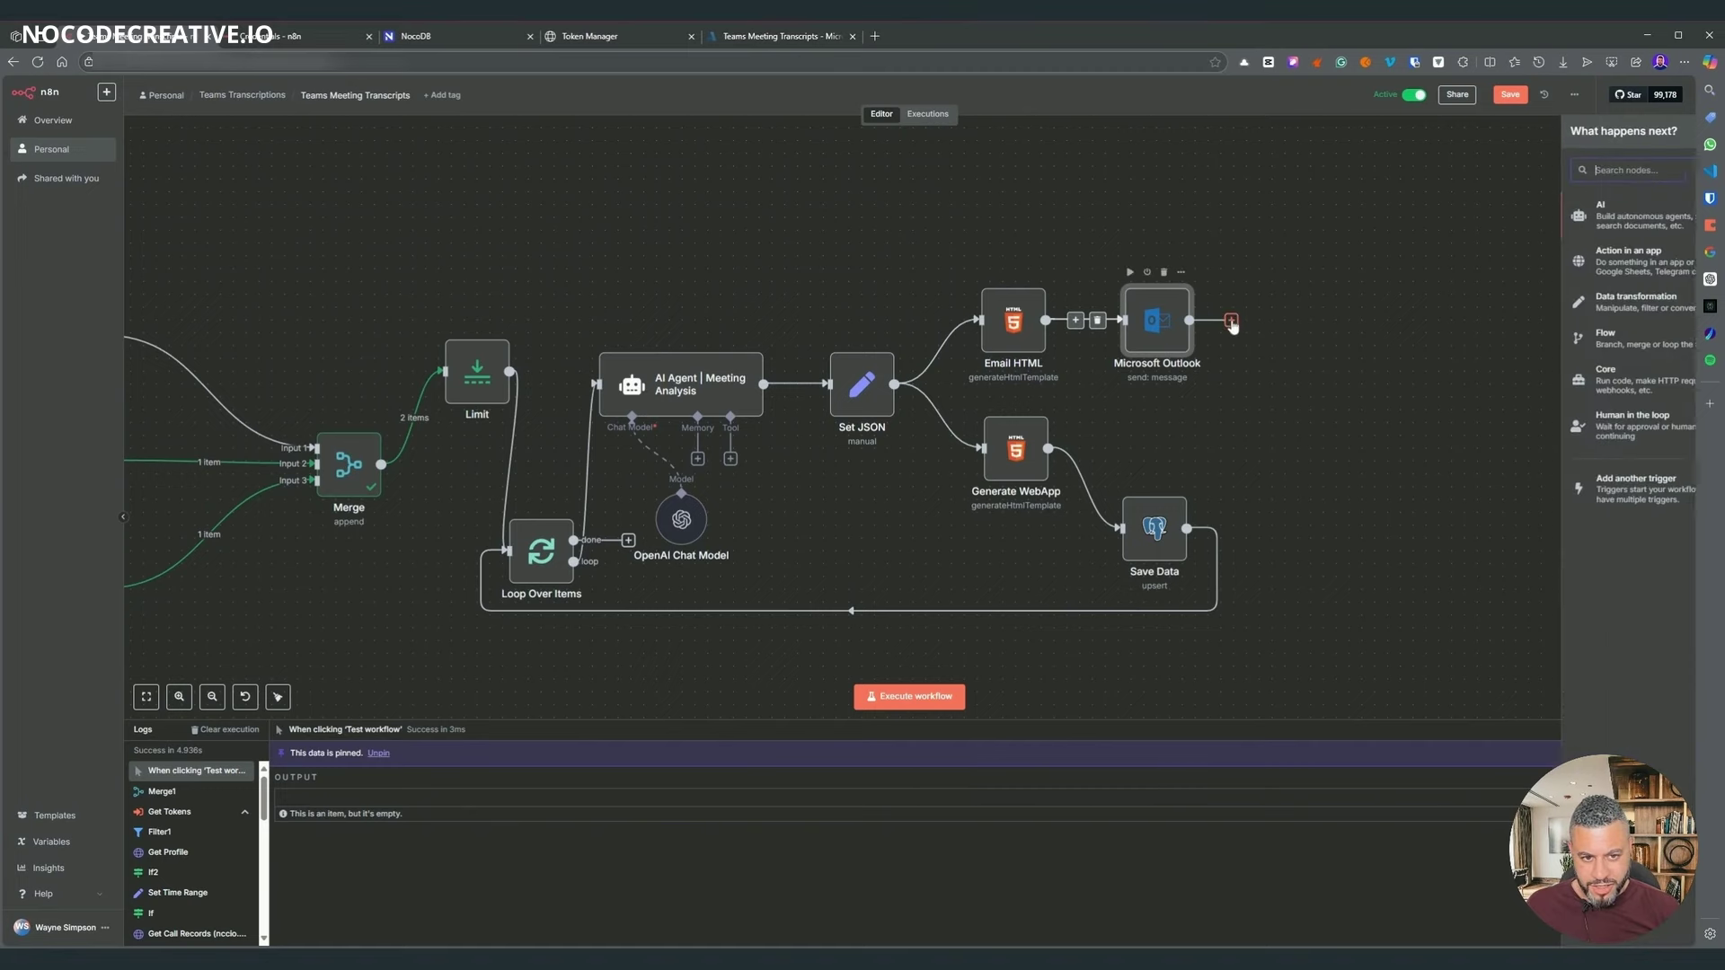
text(htt)
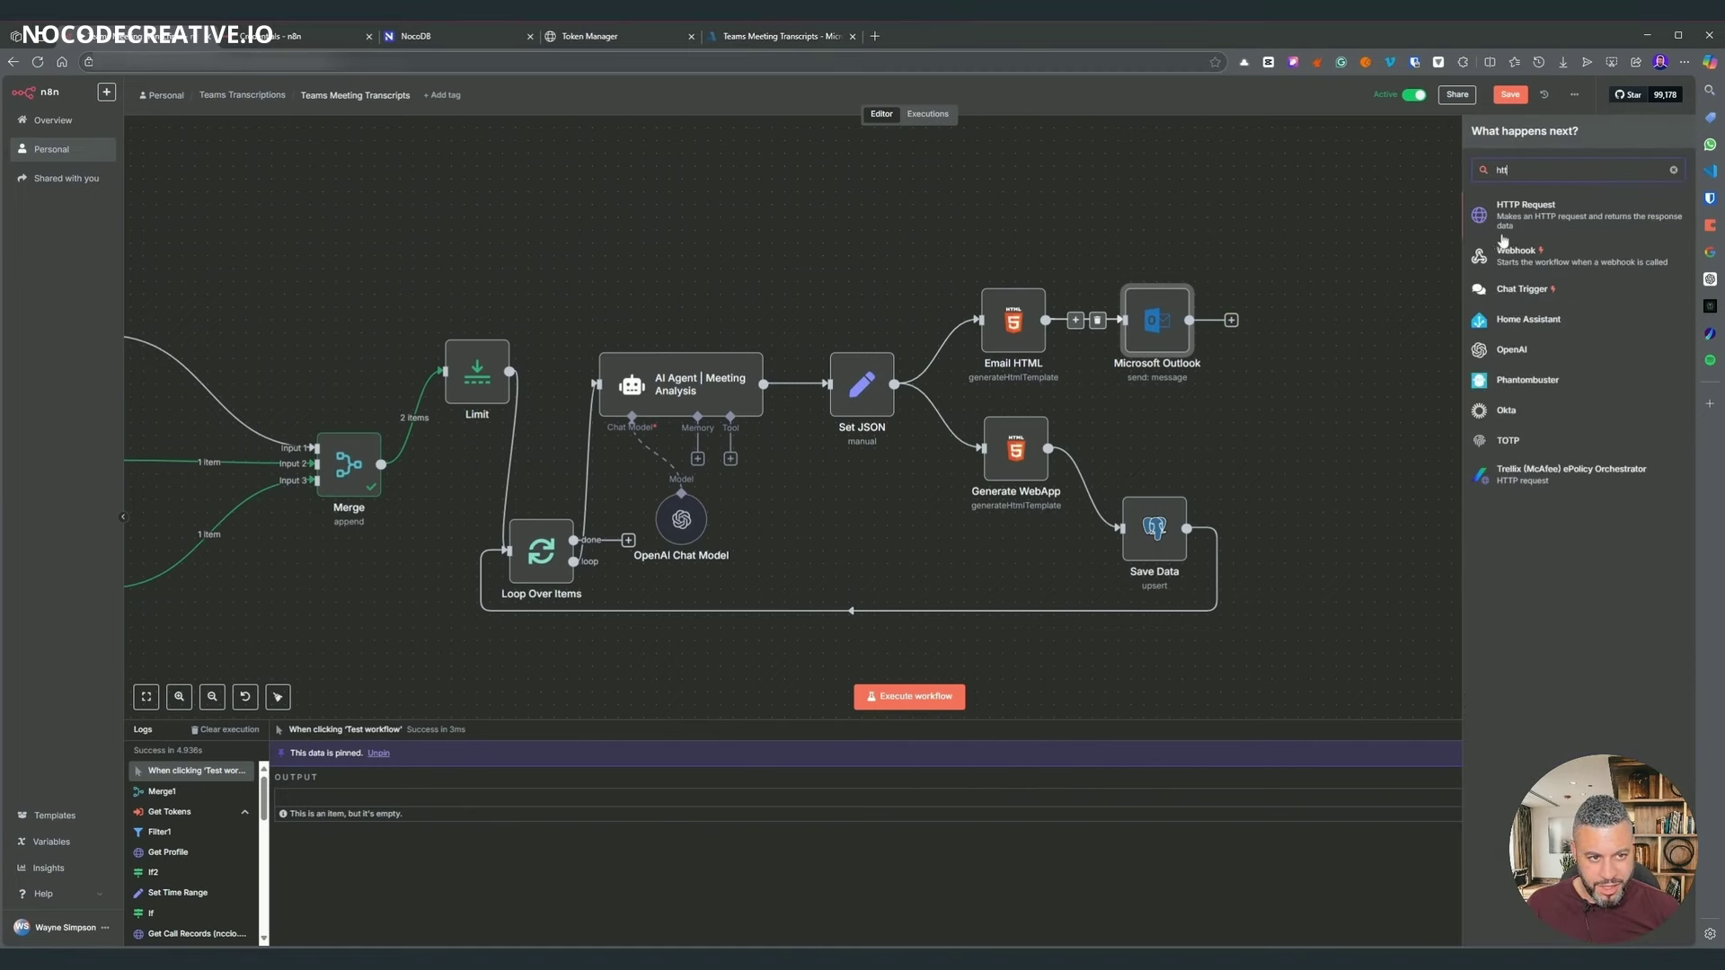
click(1525, 207)
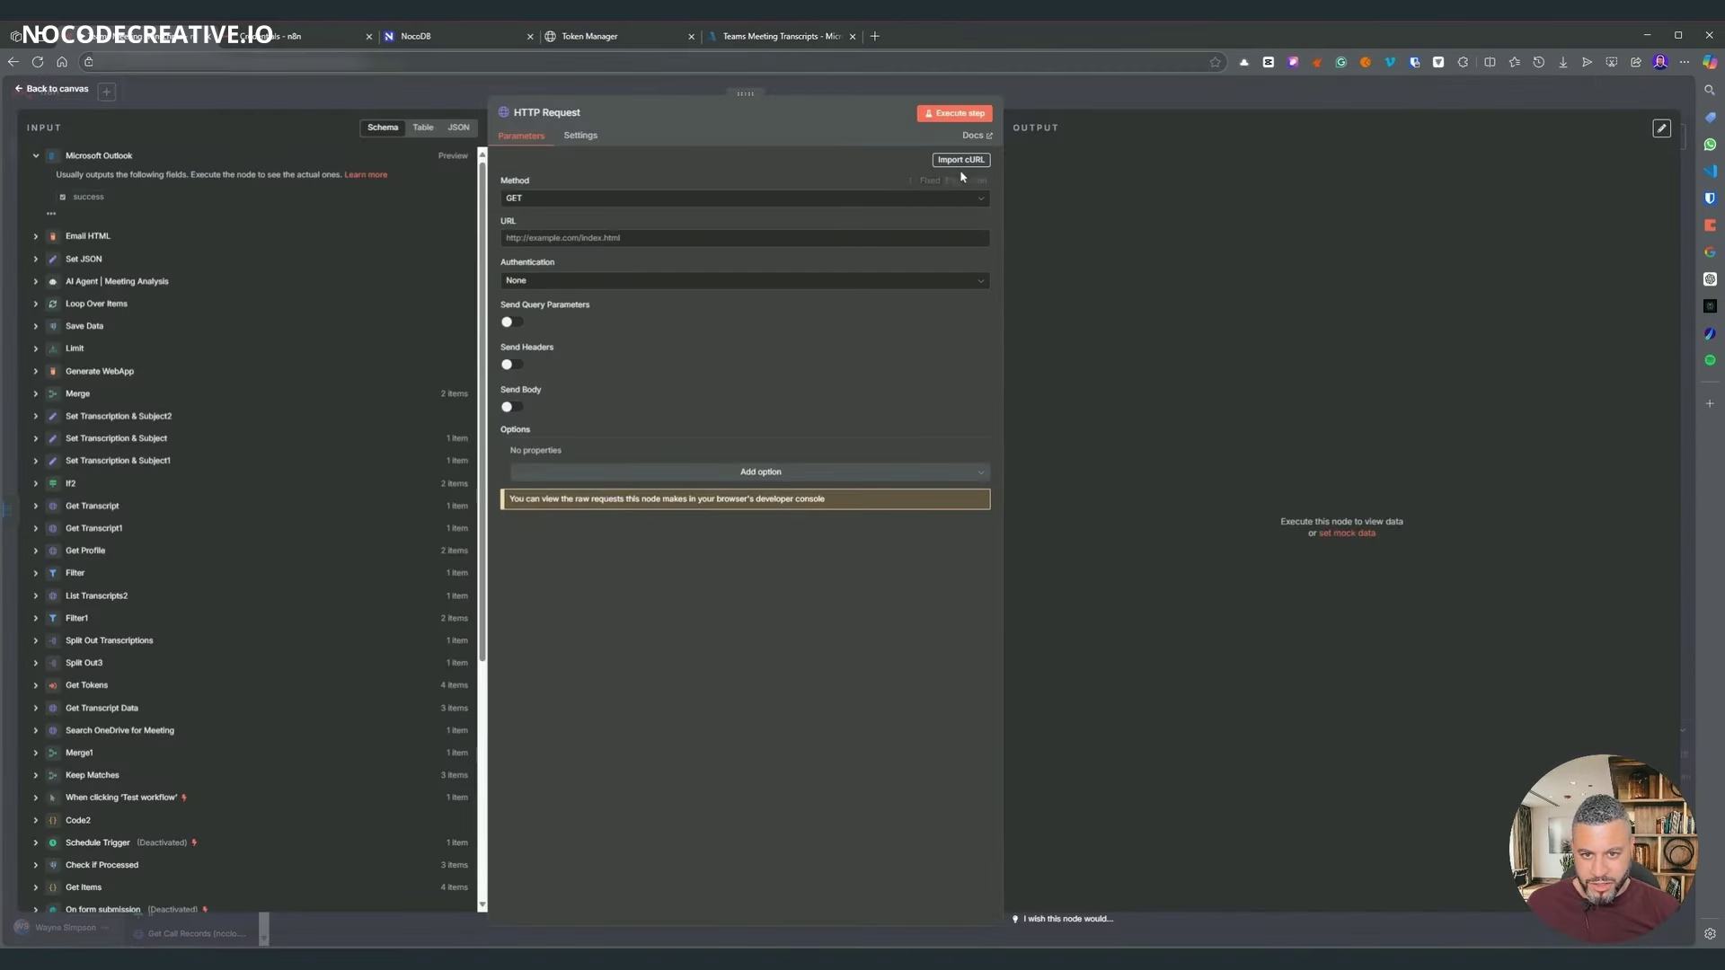
click(961, 159)
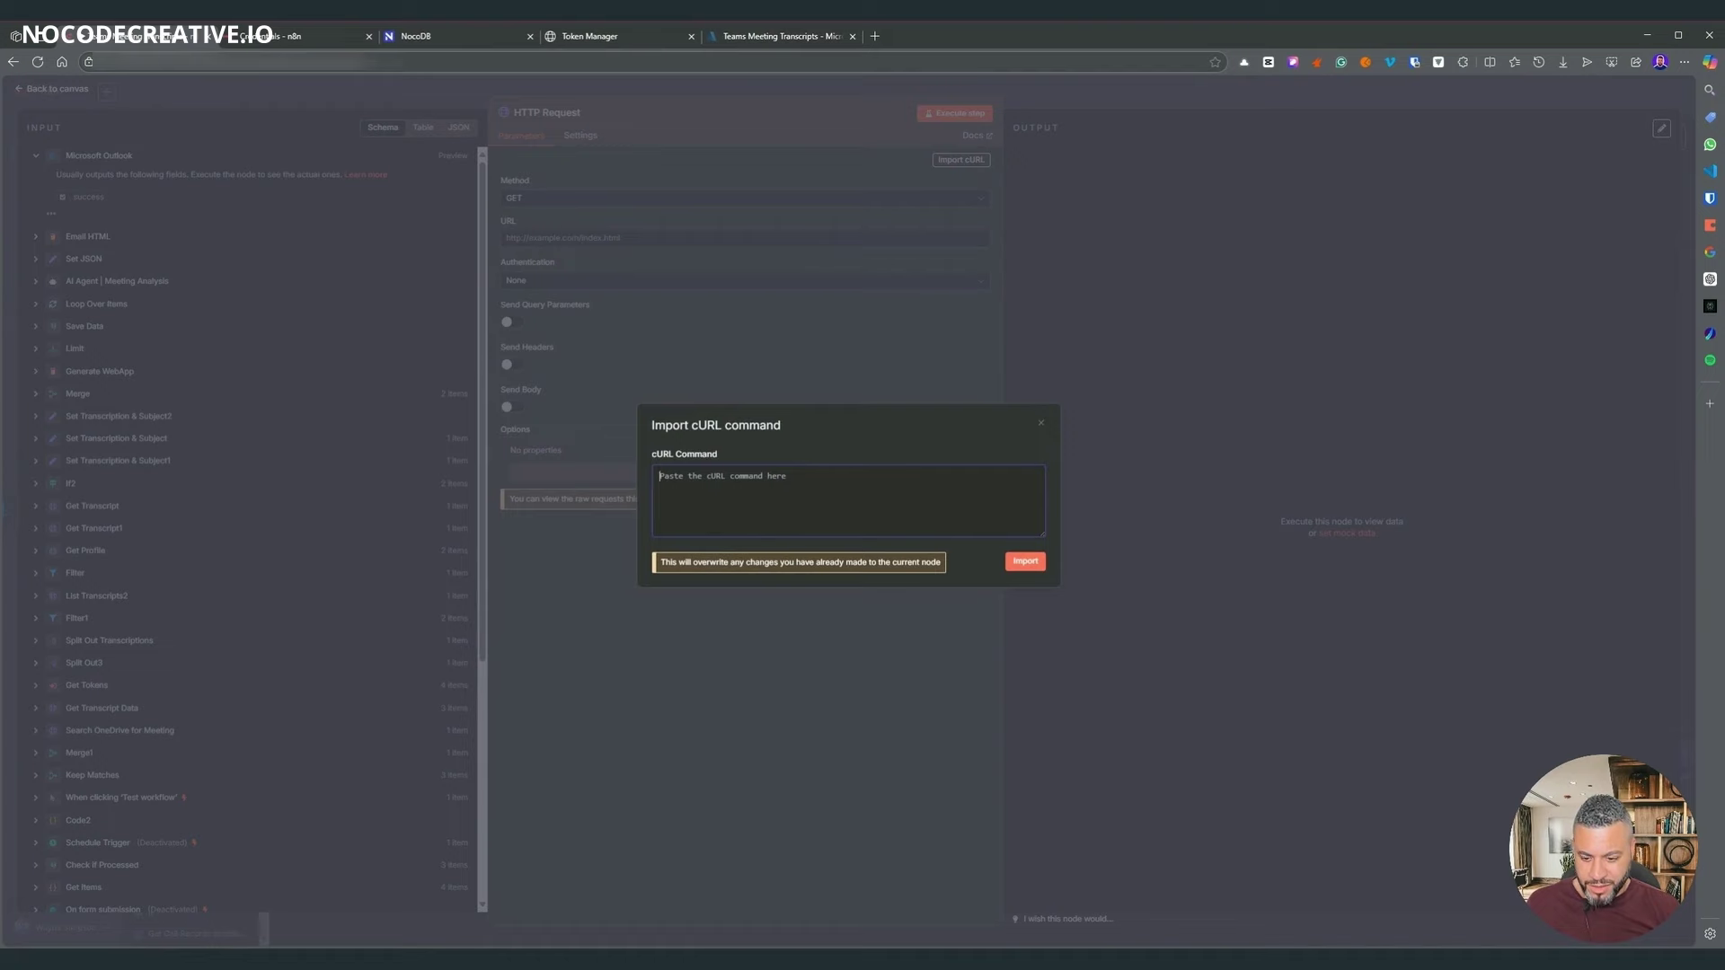
key(ctrl+v)
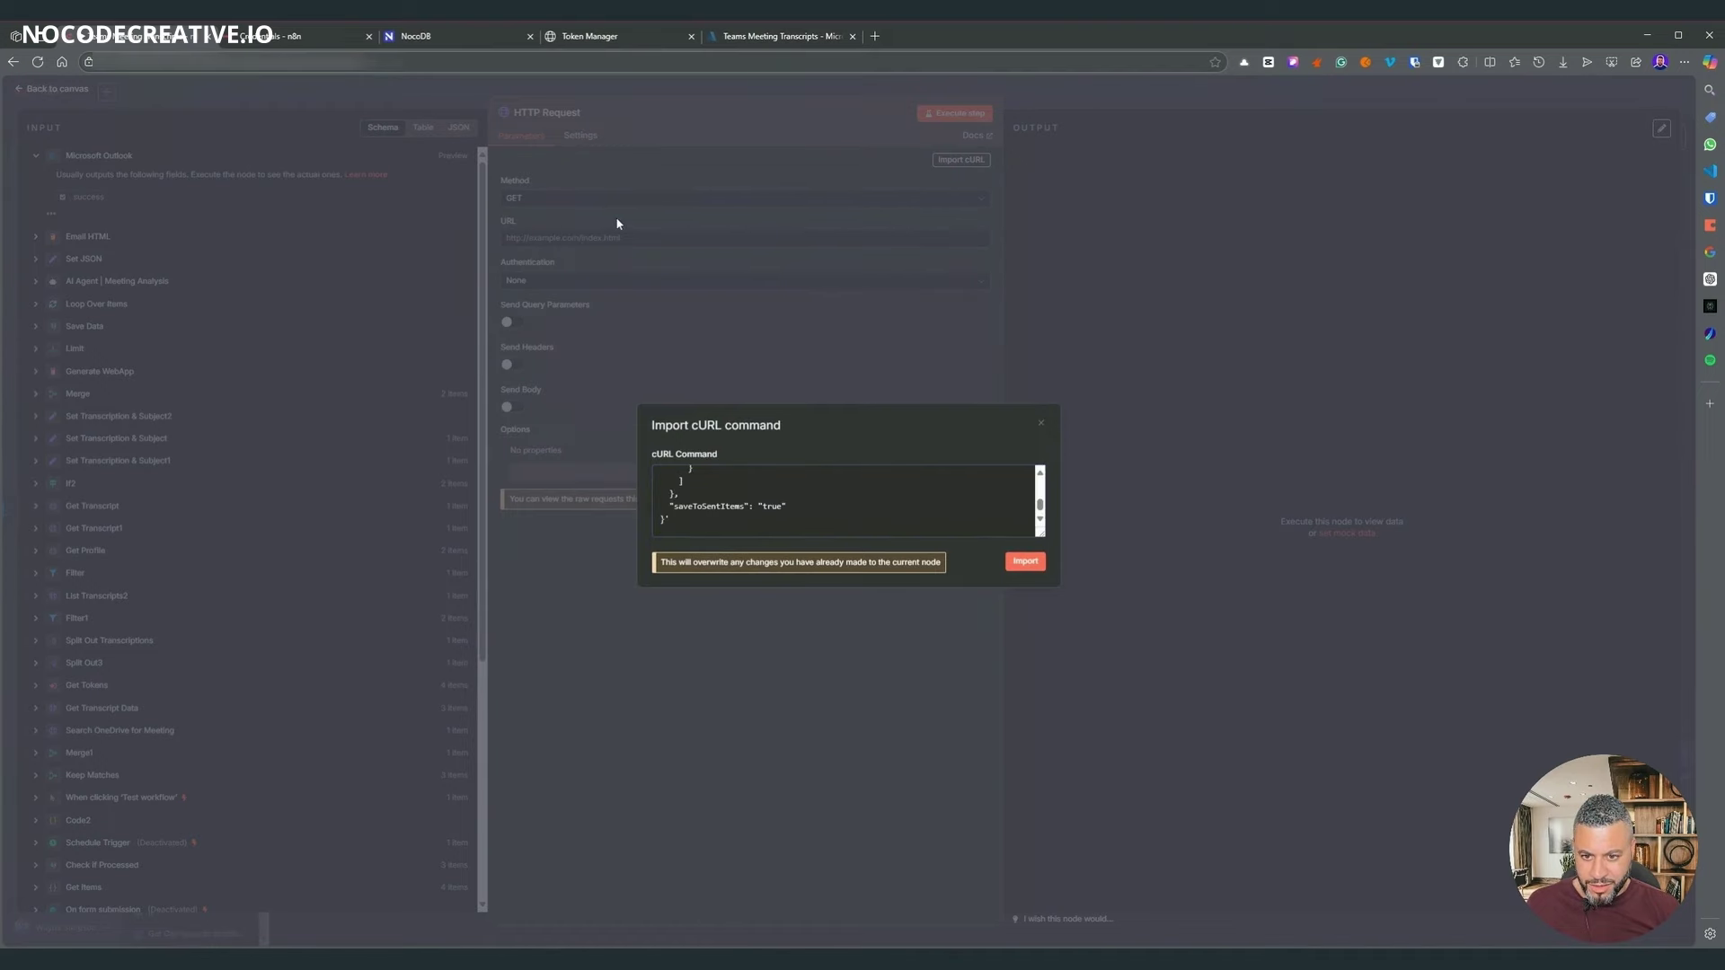
- Review the imported POST /me/sendMail settings and switch the JSON body to an expression
scroll(623, 282, down, 3)
scroll(622, 282, up, 3)
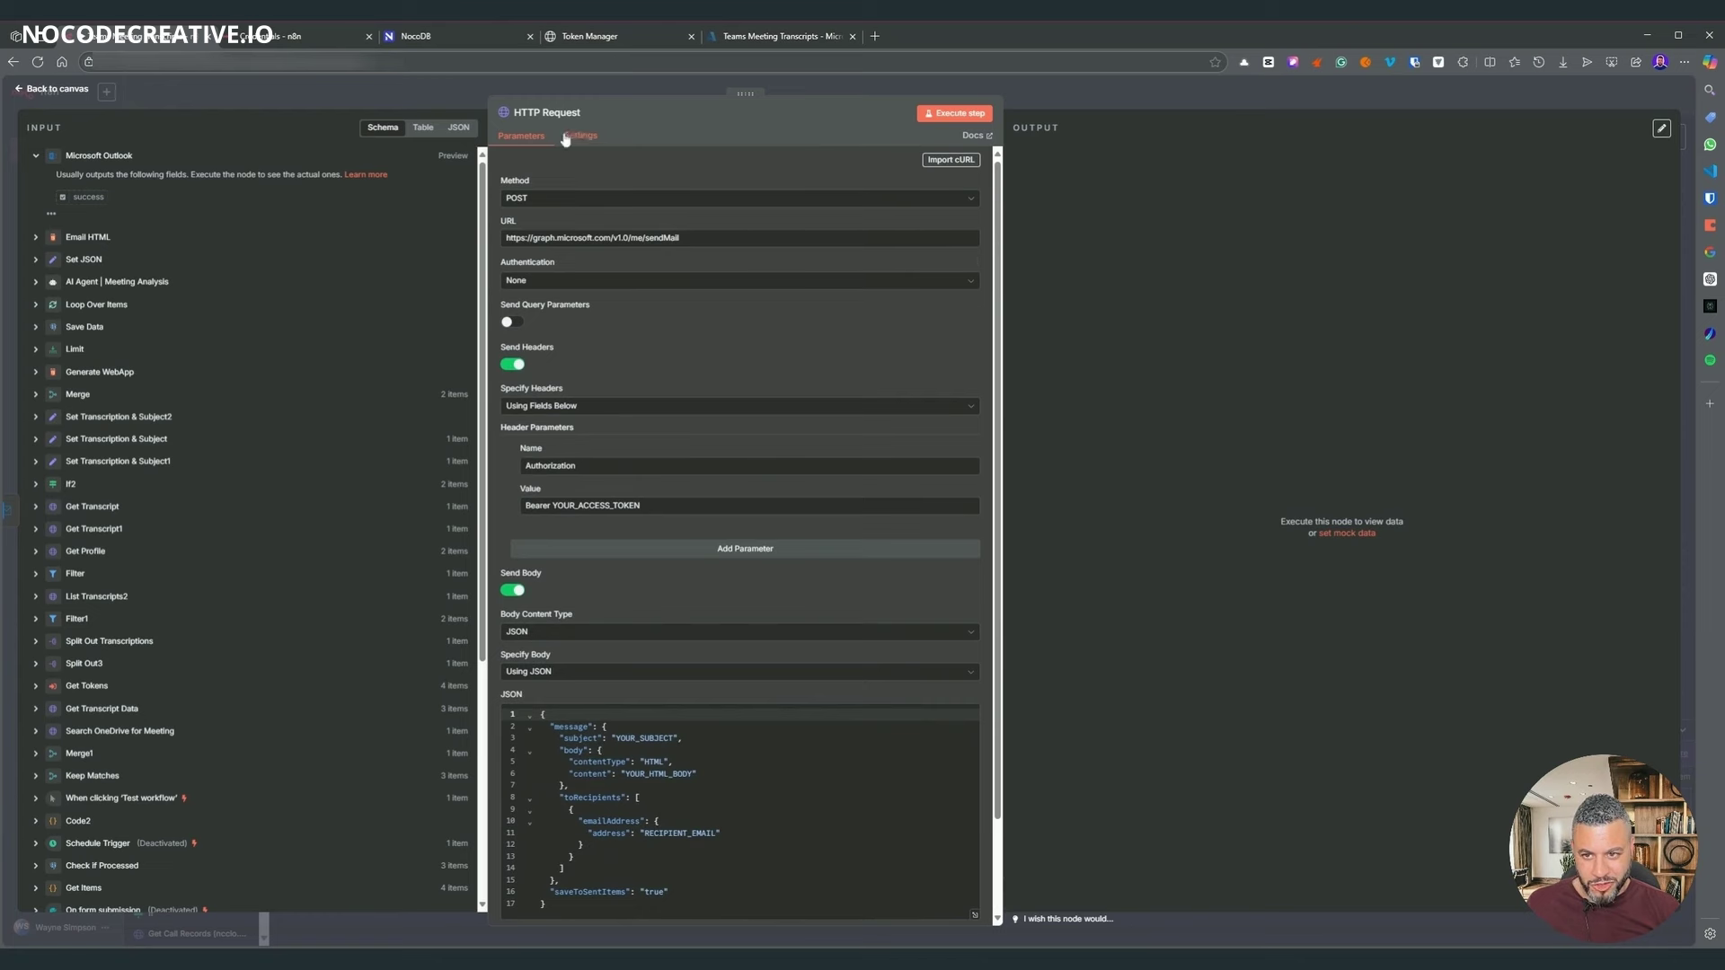
scroll(817, 367, down, 2)
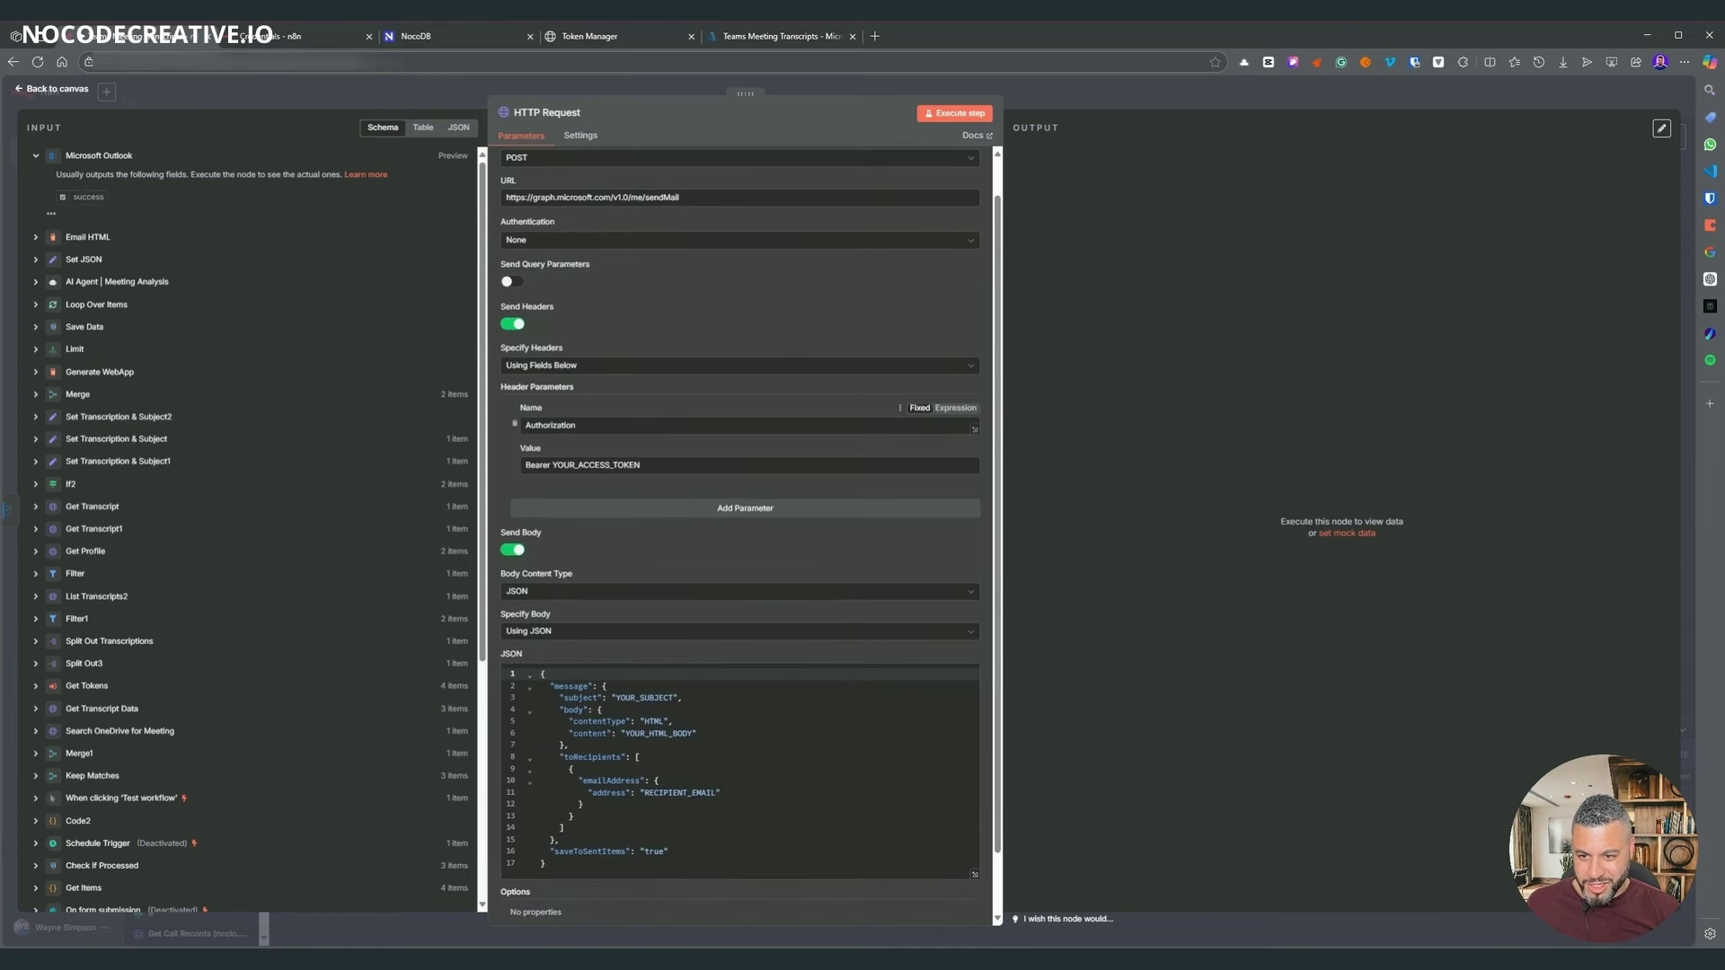
scroll(746, 539, down, 3)
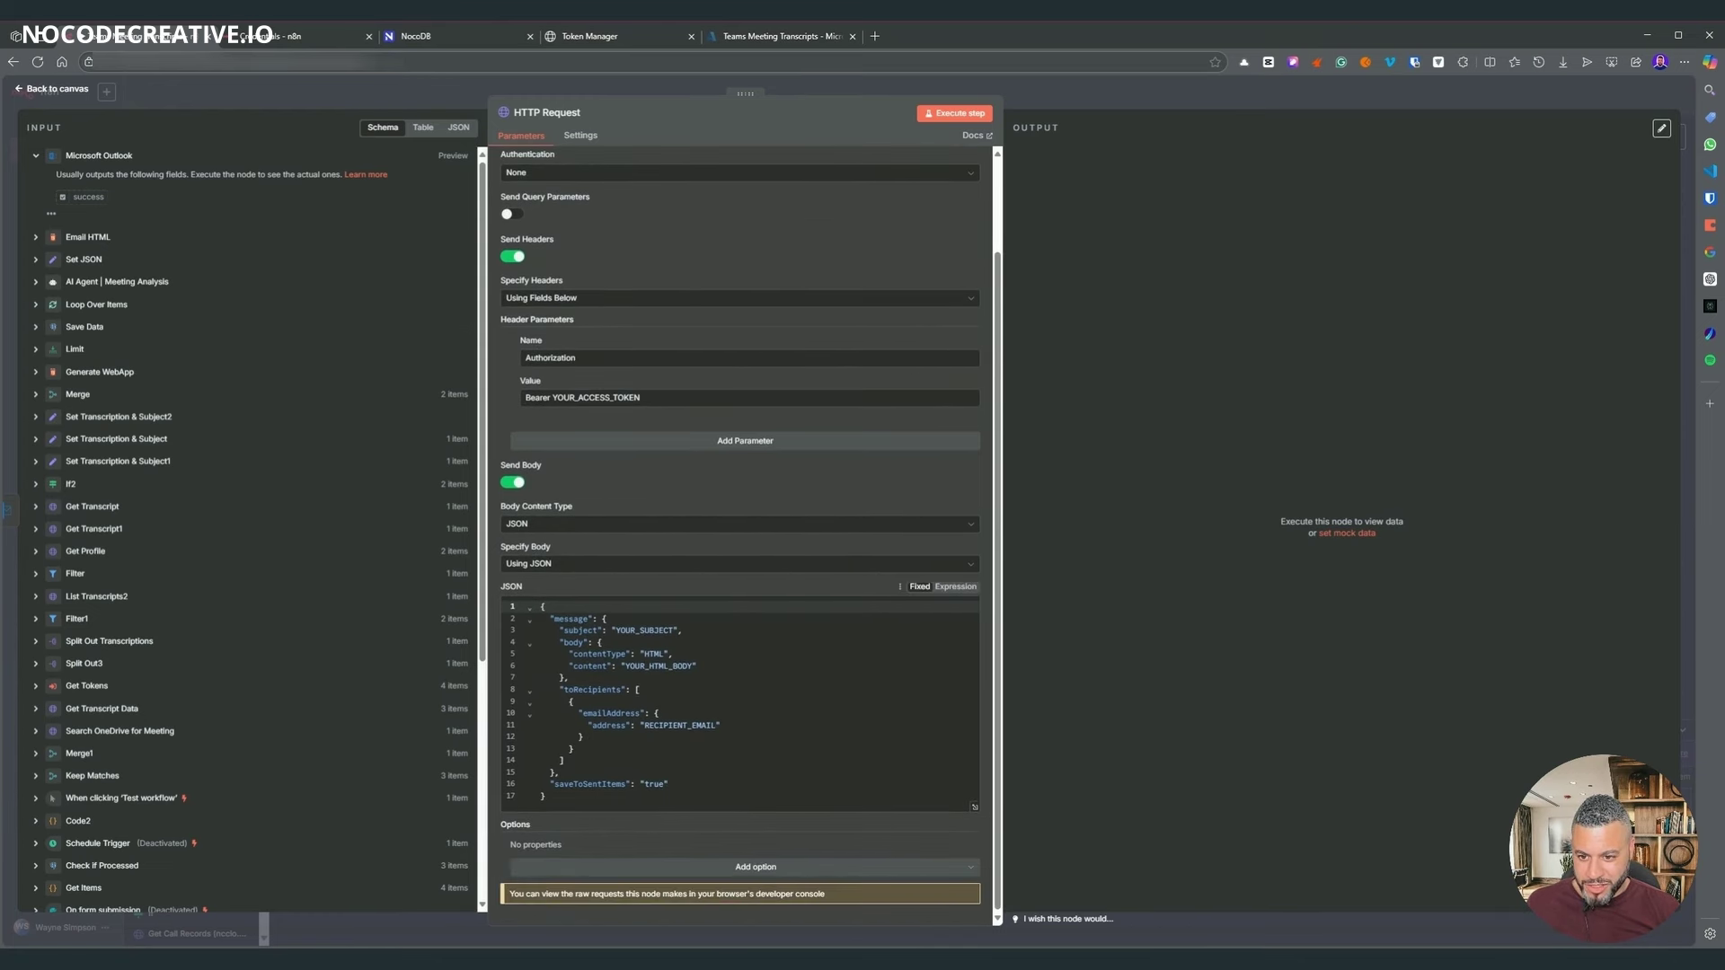
scroll(746, 700, up, 5)
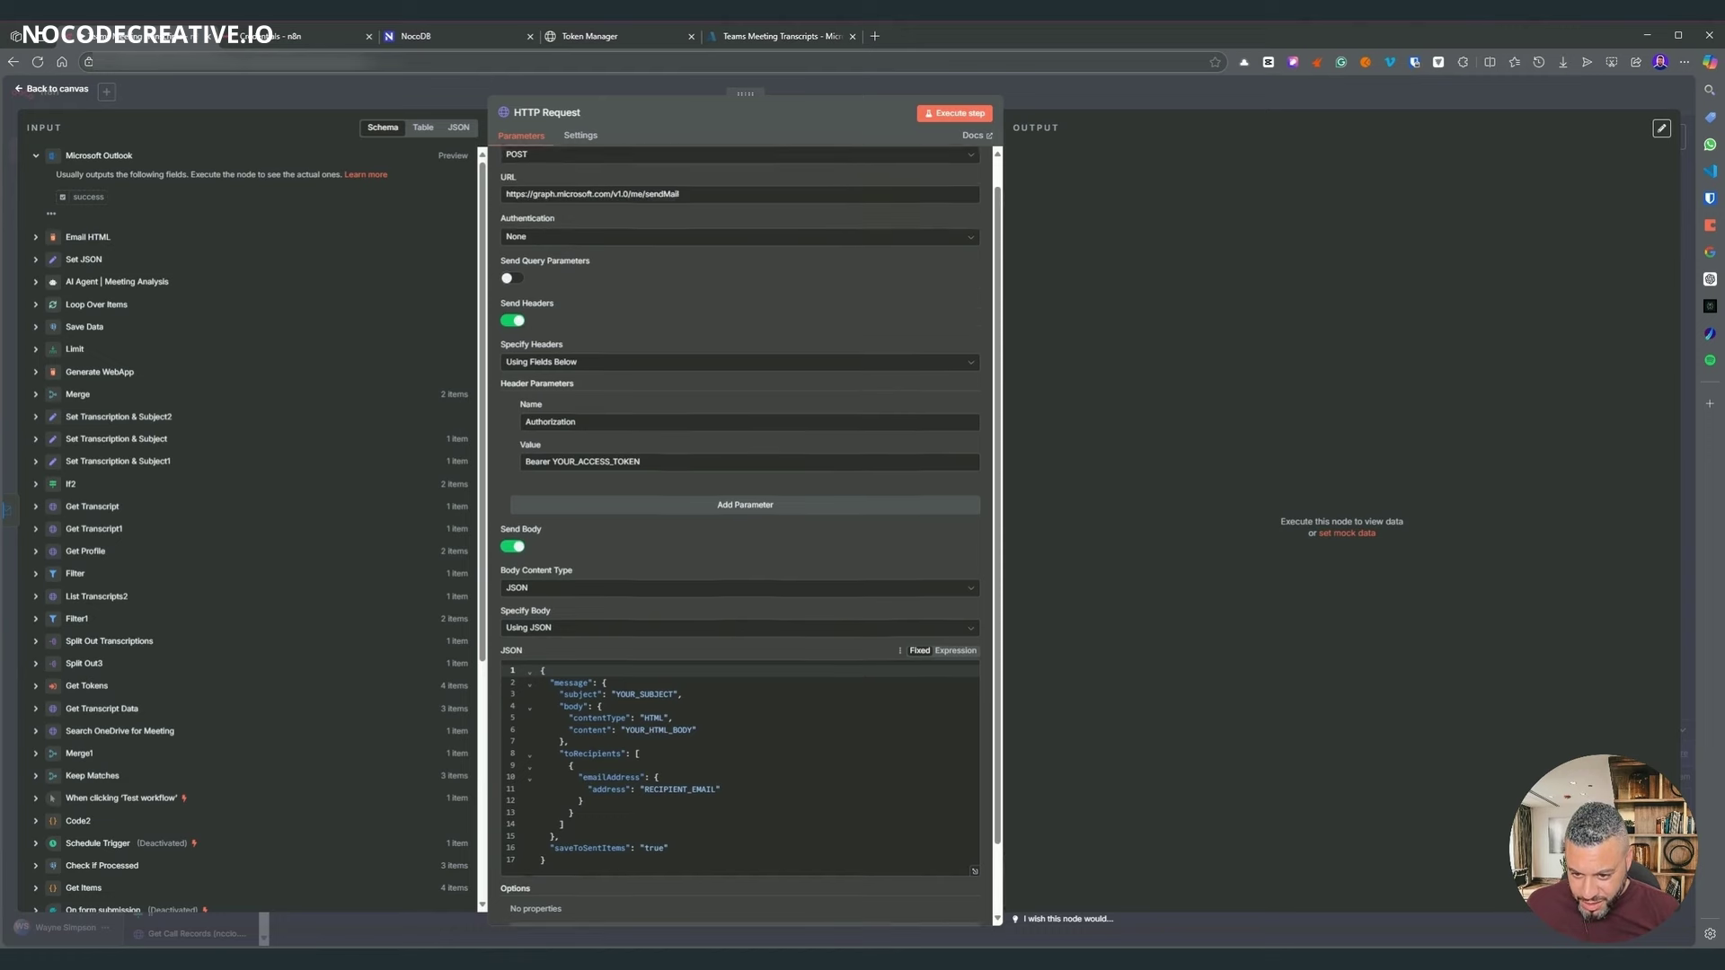
scroll(746, 539, down, 5)
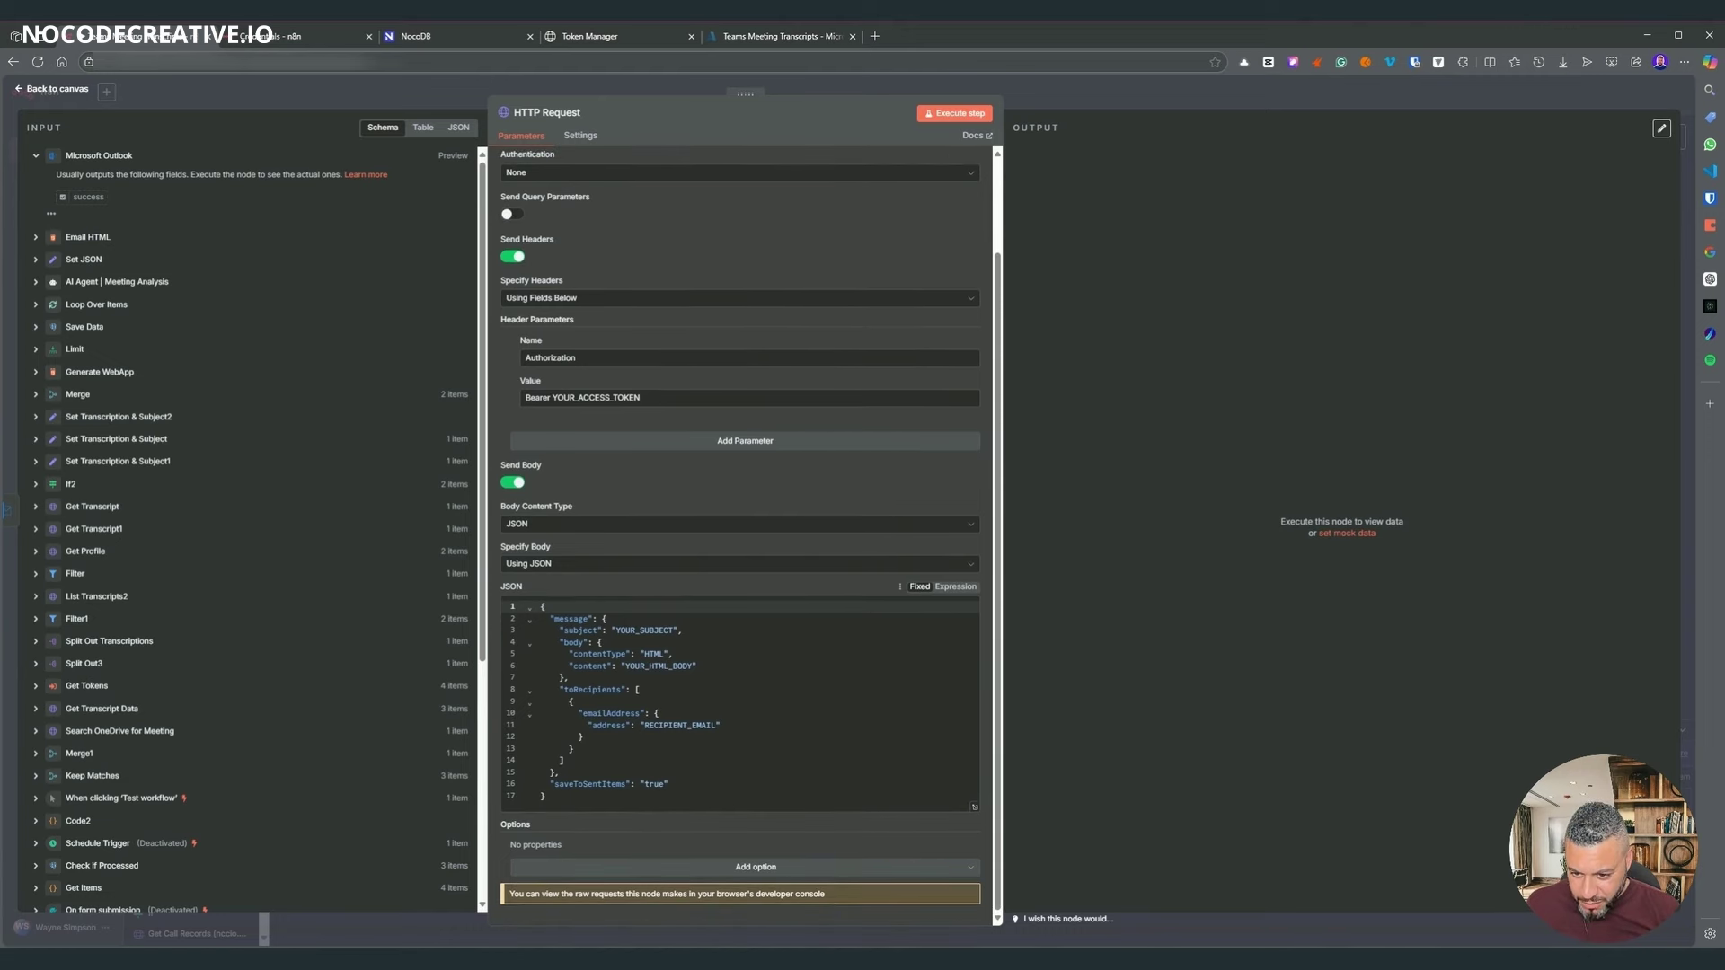
click(955, 586)
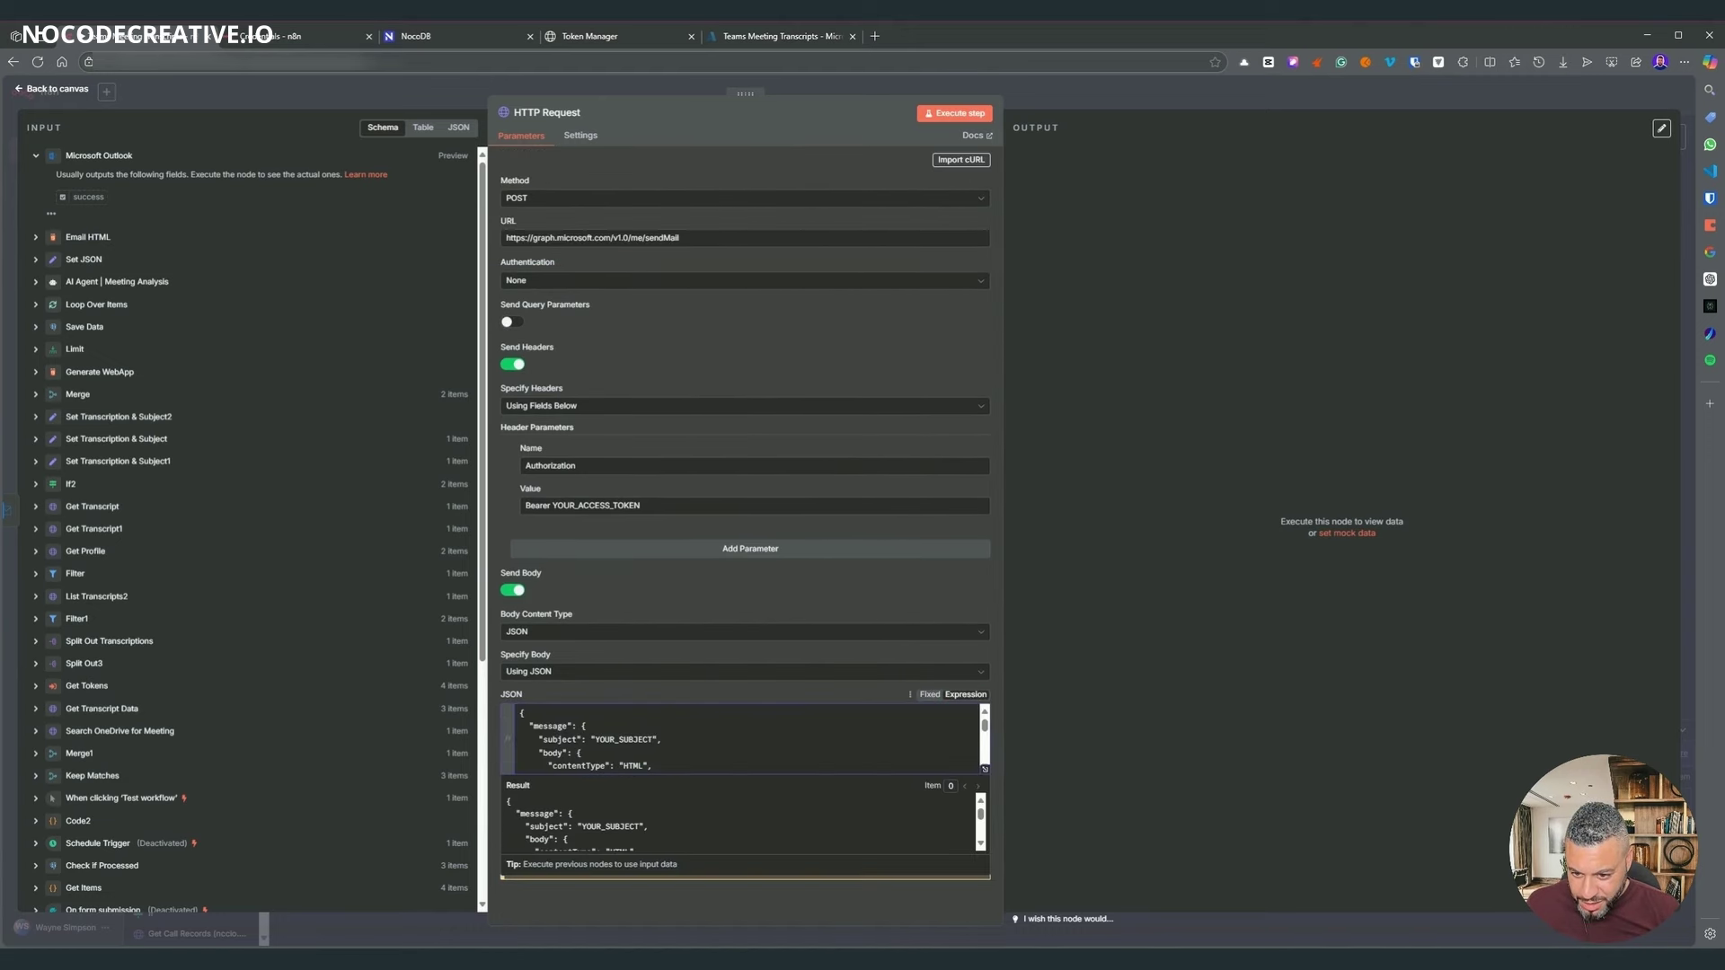
key(ctrl+End)
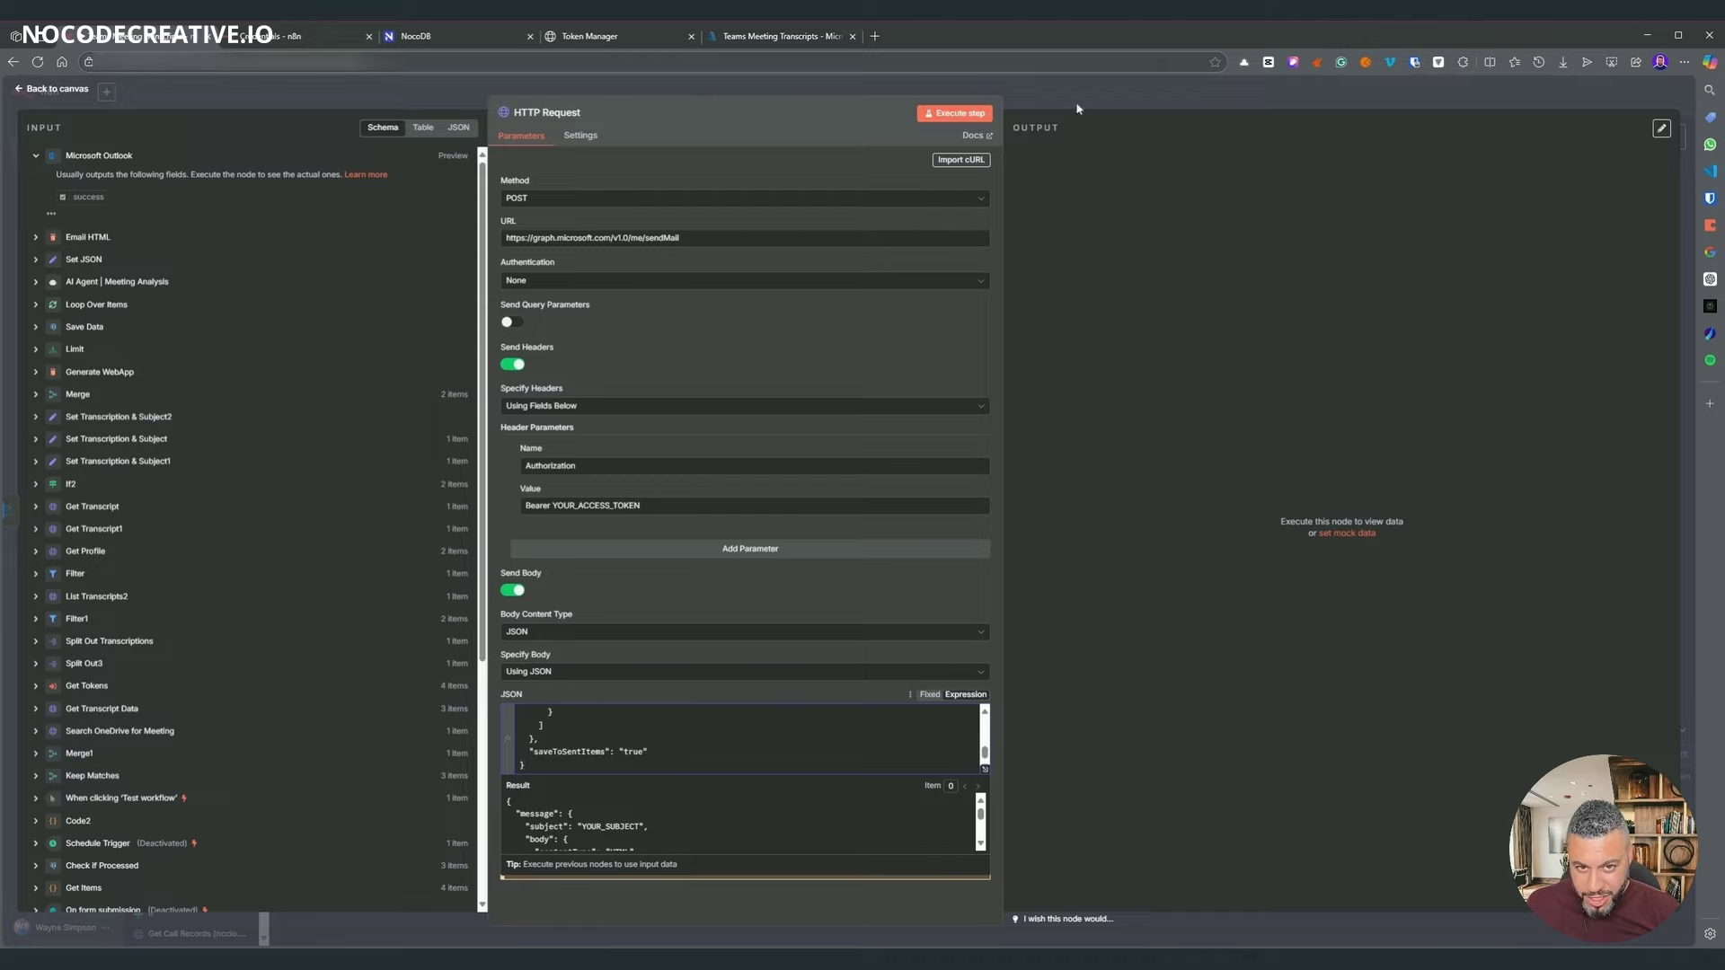
click(1080, 113)
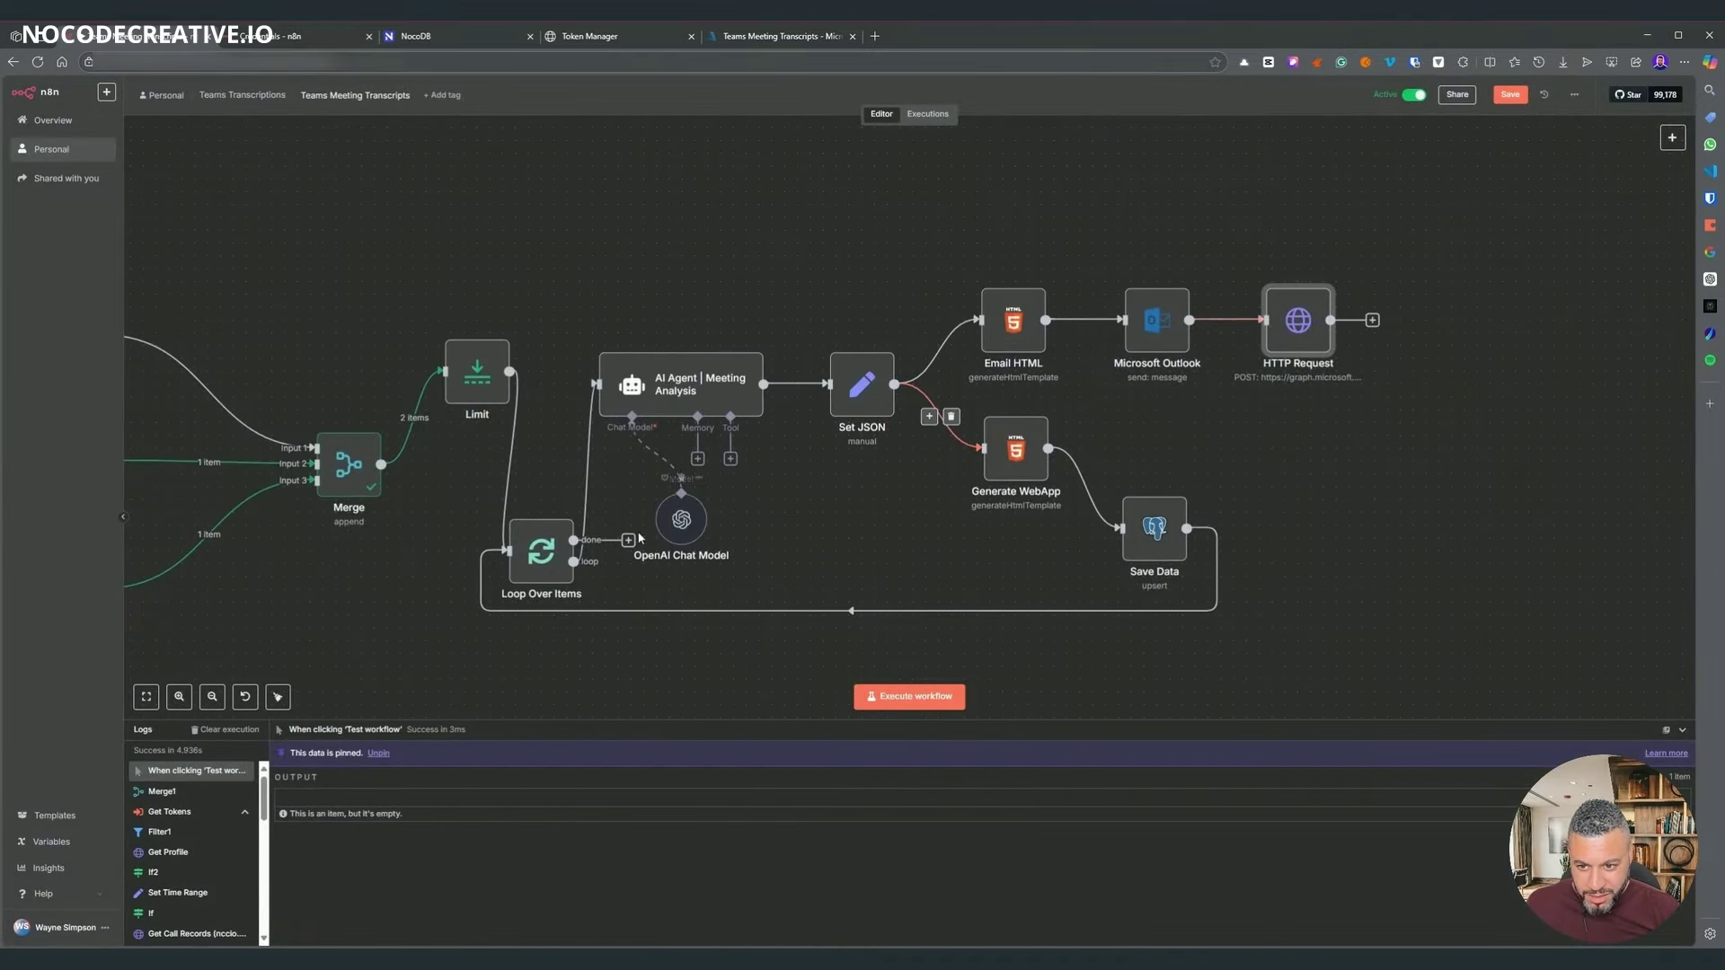
- Shift the loop and email-sending nodes up, move the Limit node lower, and check Merge
click(1432, 659)
drag(1432, 660, 508, 212)
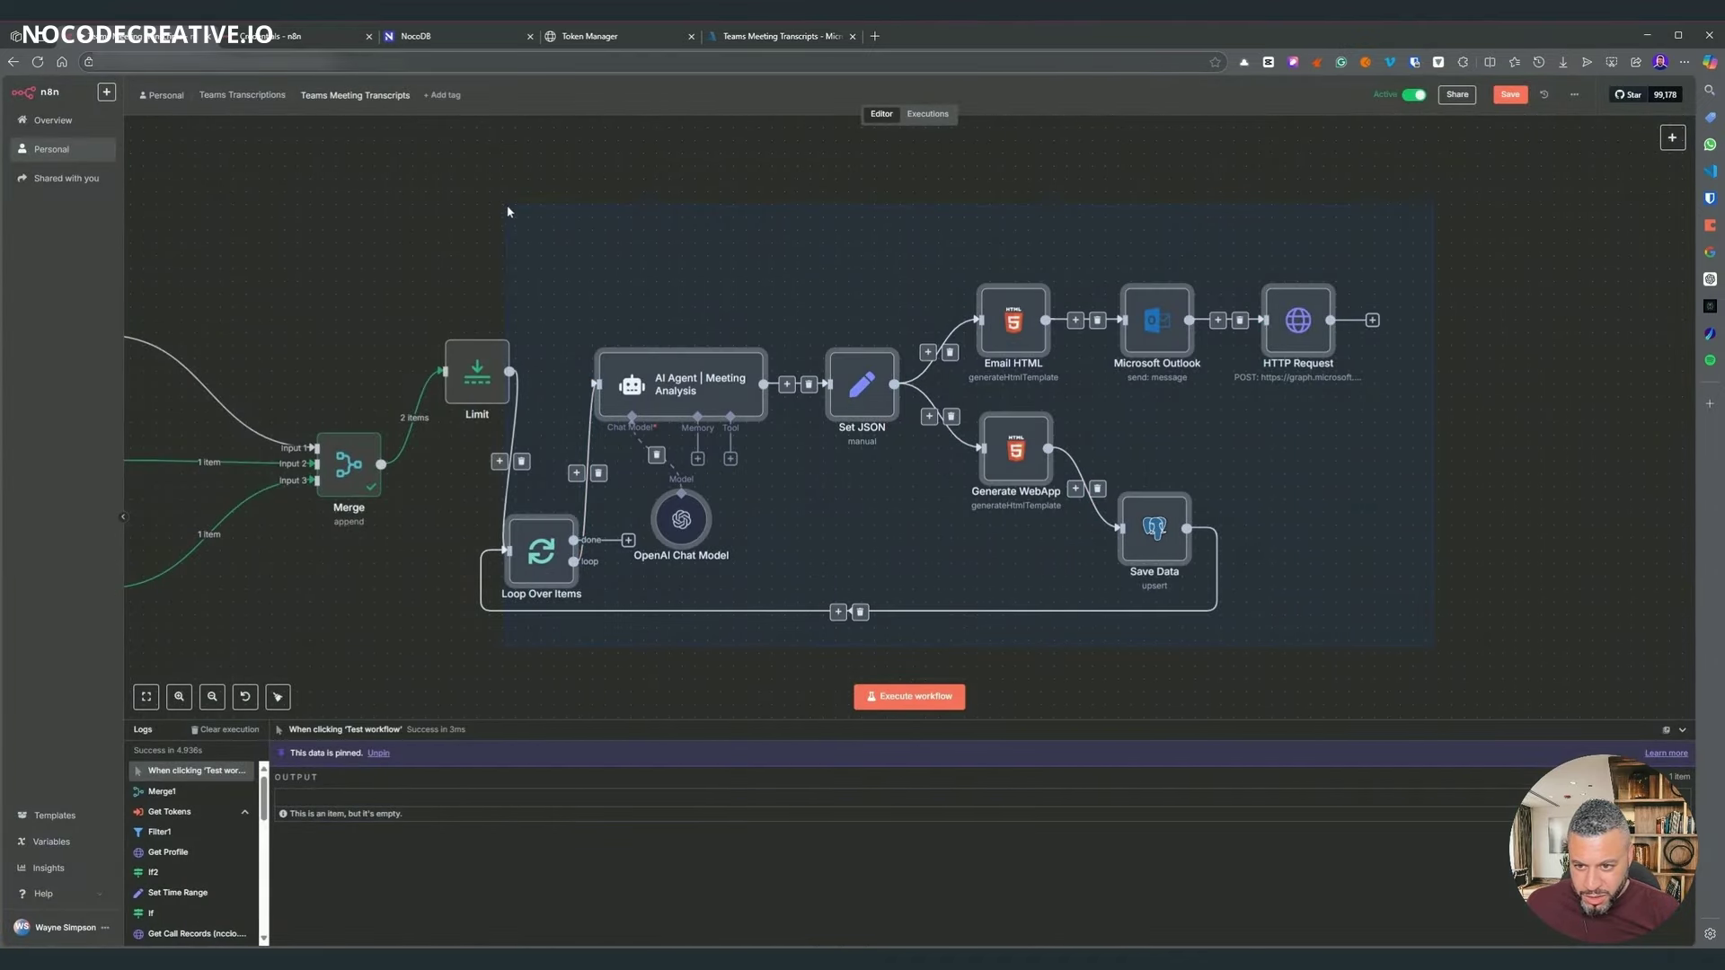
drag(626, 329, 754, 265)
click(559, 251)
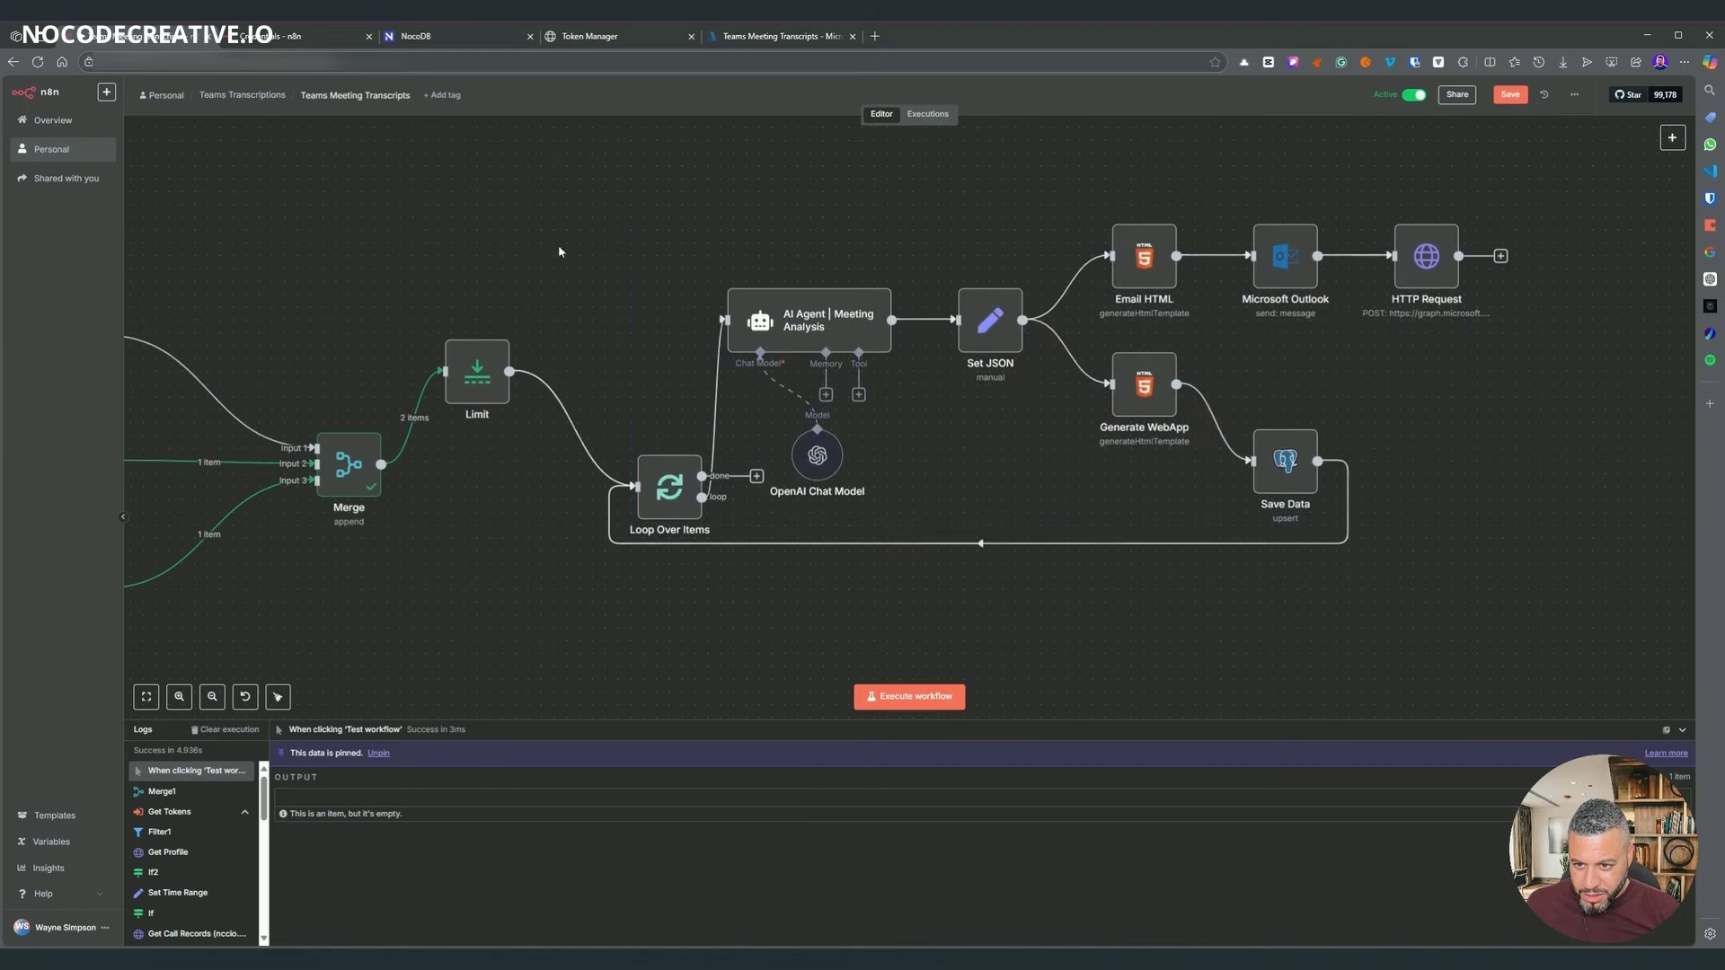
drag(467, 394, 477, 471)
drag(382, 245, 939, 260)
click(906, 488)
double_click(906, 488)
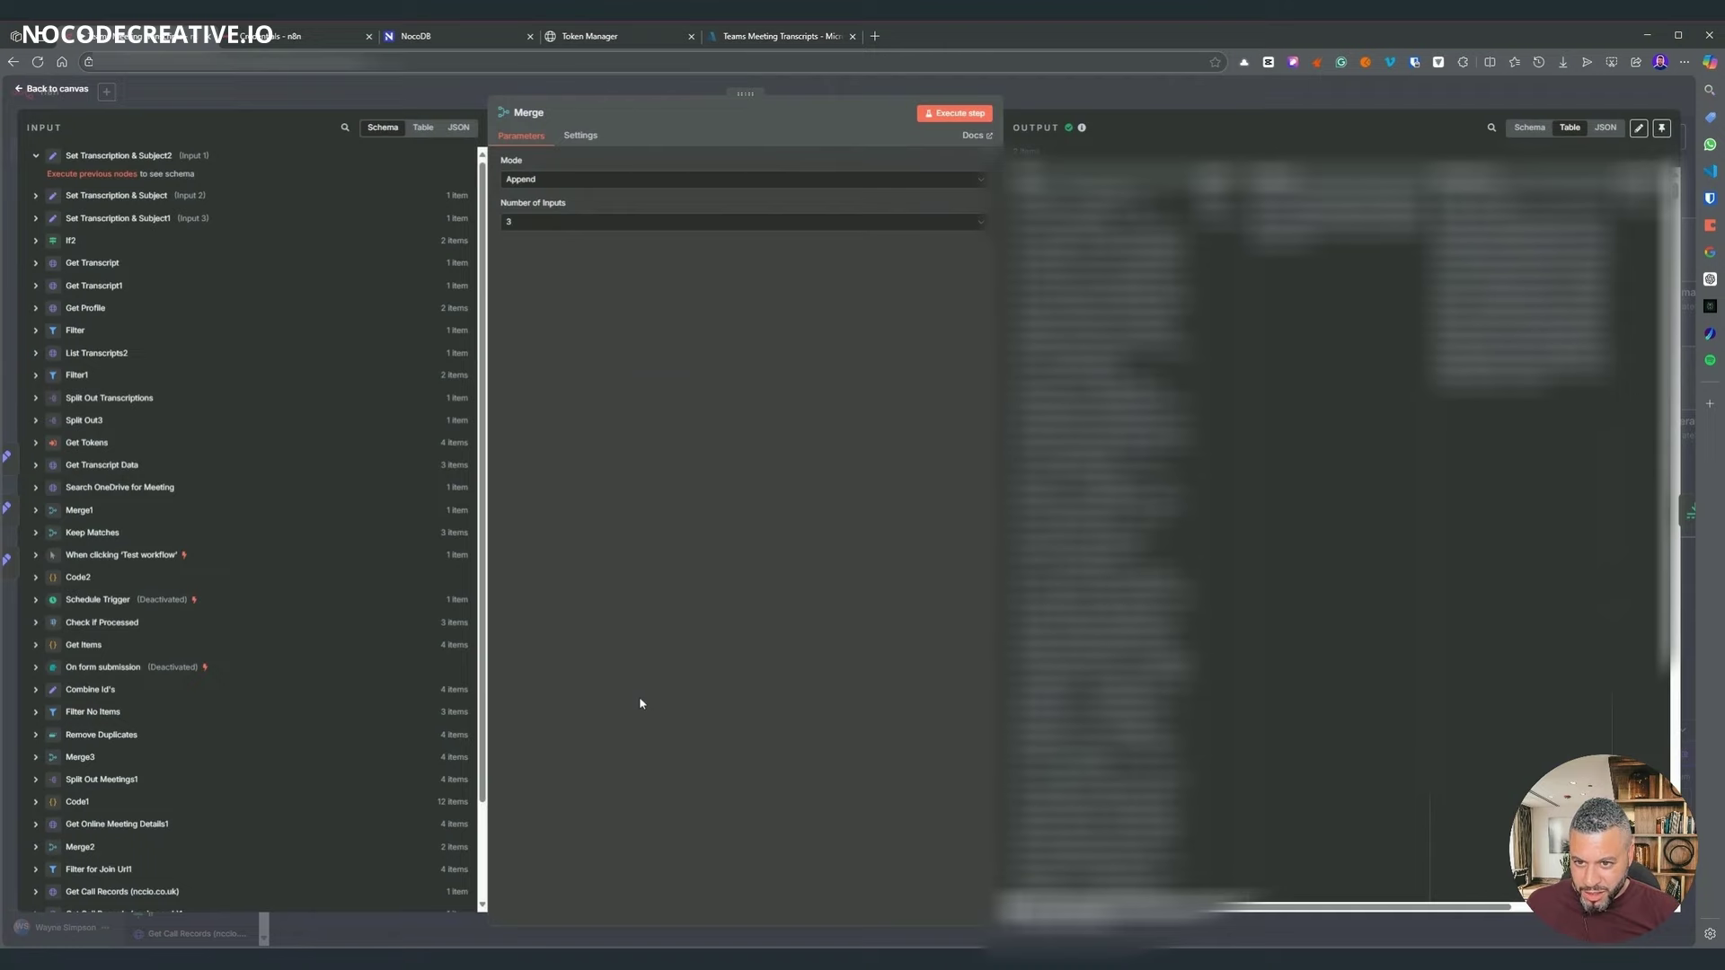
click(1026, 105)
- Open Set Transcription & Subject to review its seven mapped fields, including date, subject and call_id
drag(1186, 185, 962, 170)
drag(793, 239, 549, 274)
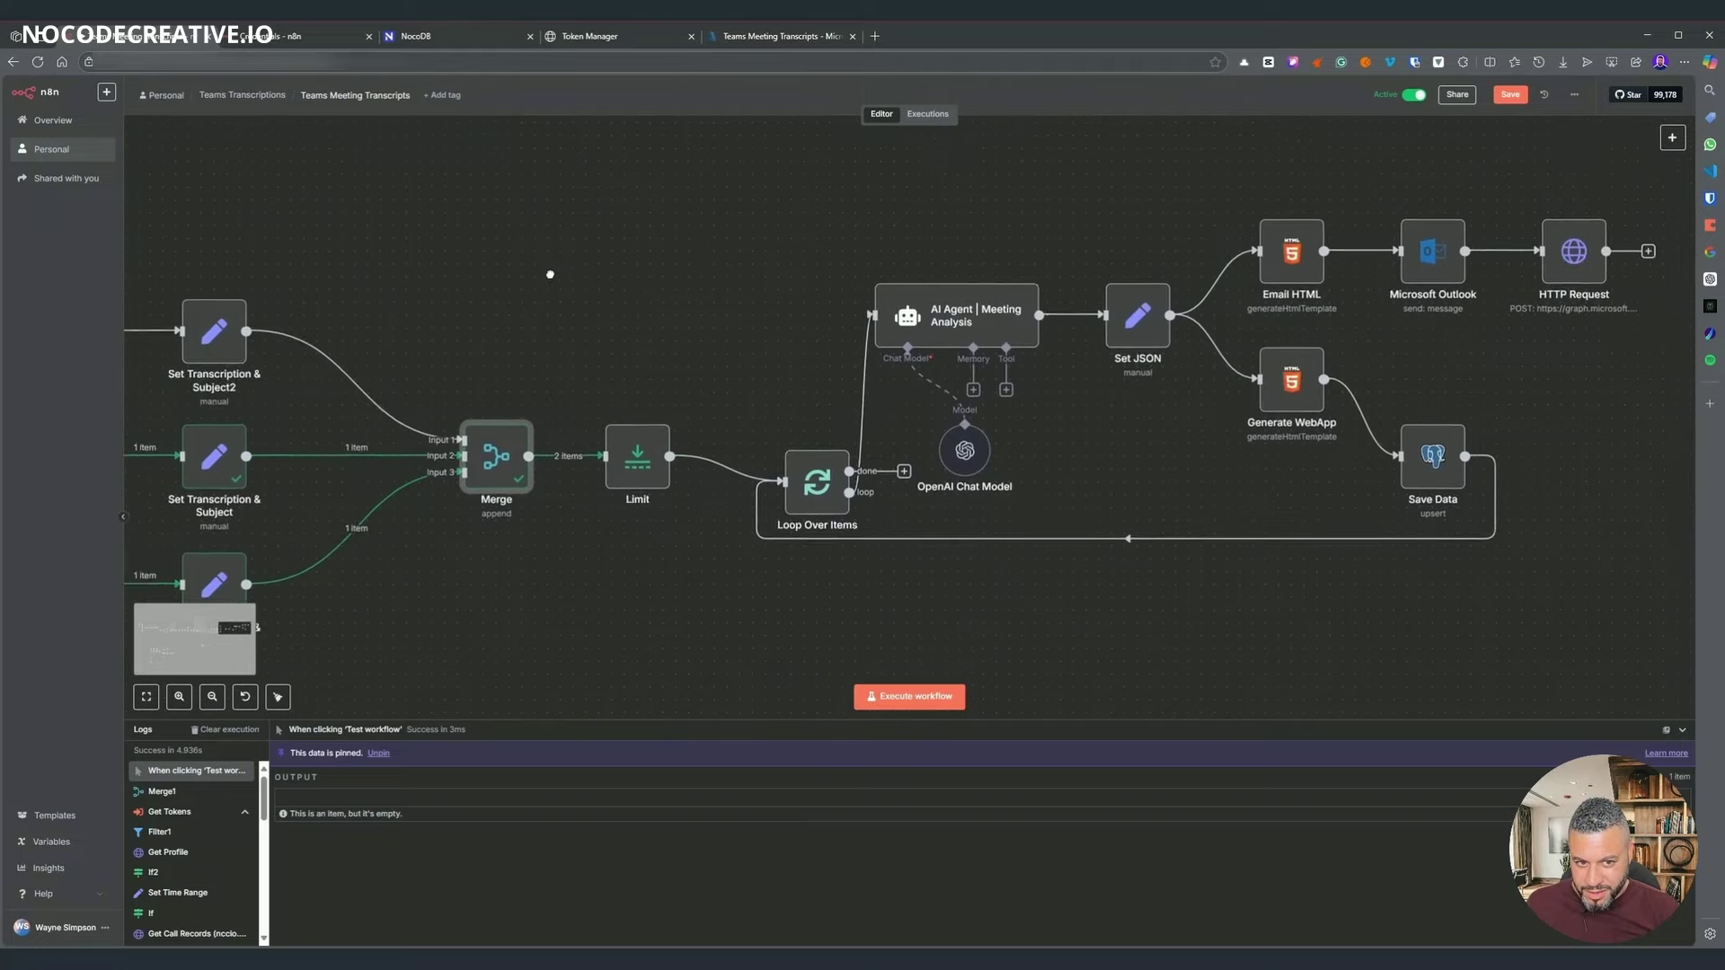
scroll(550, 274, right, 5)
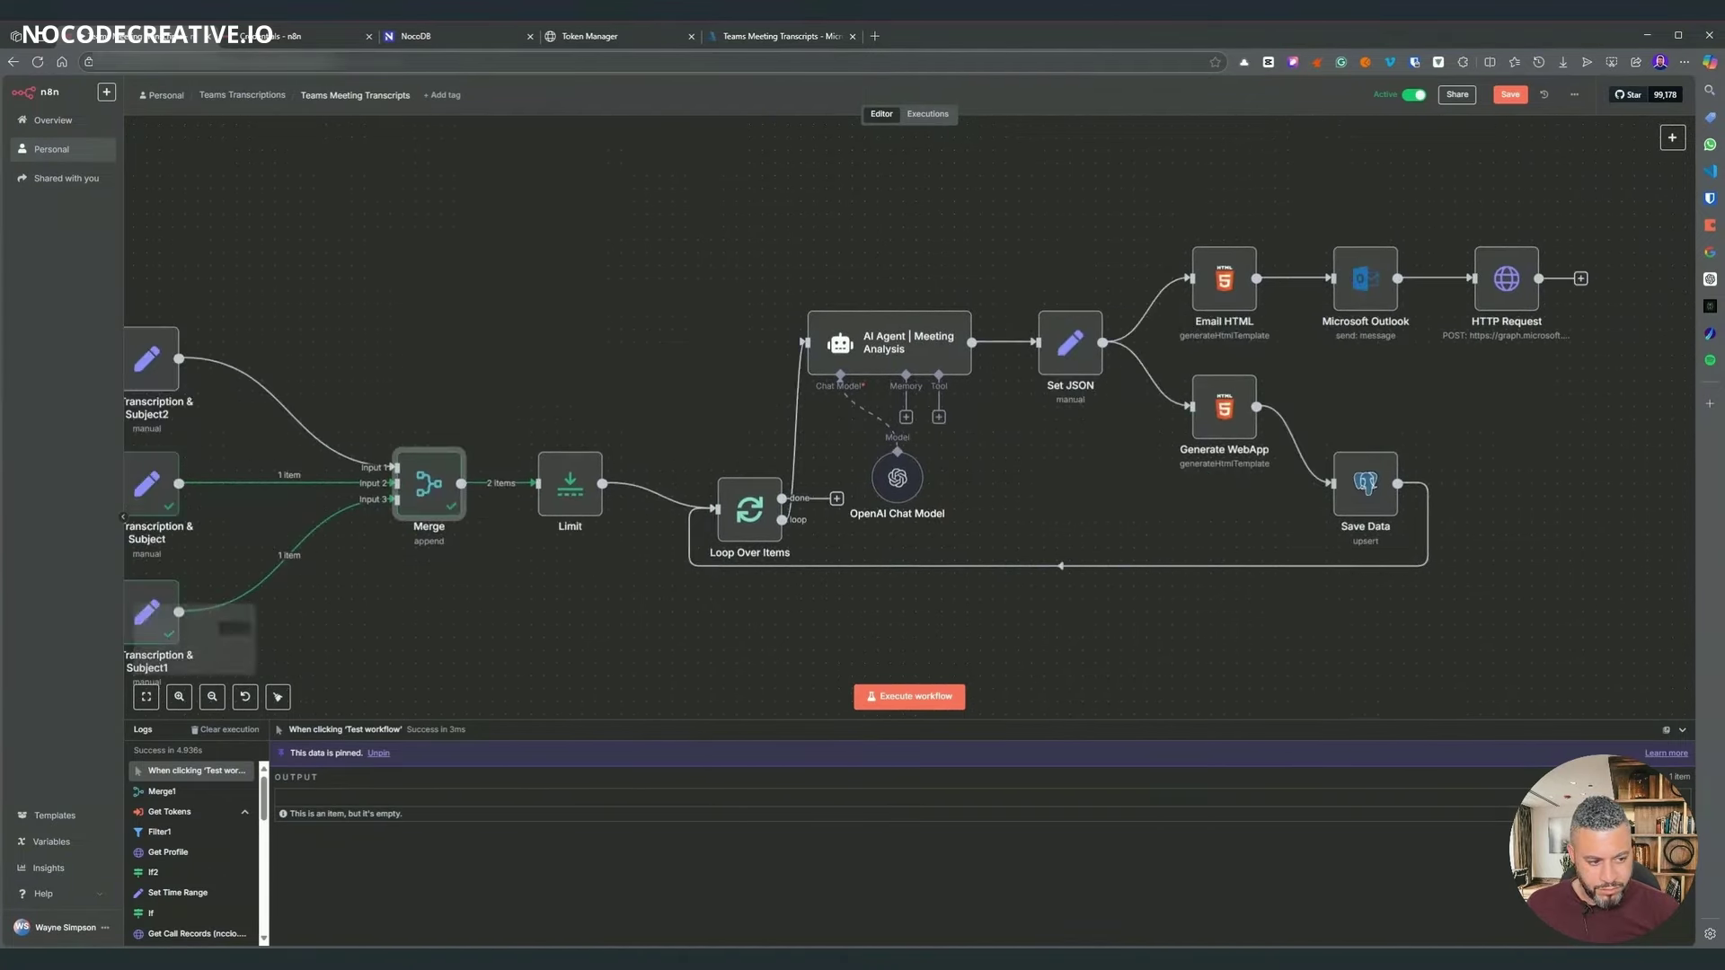
scroll(856, 407, left, 4)
scroll(856, 407, left, 15)
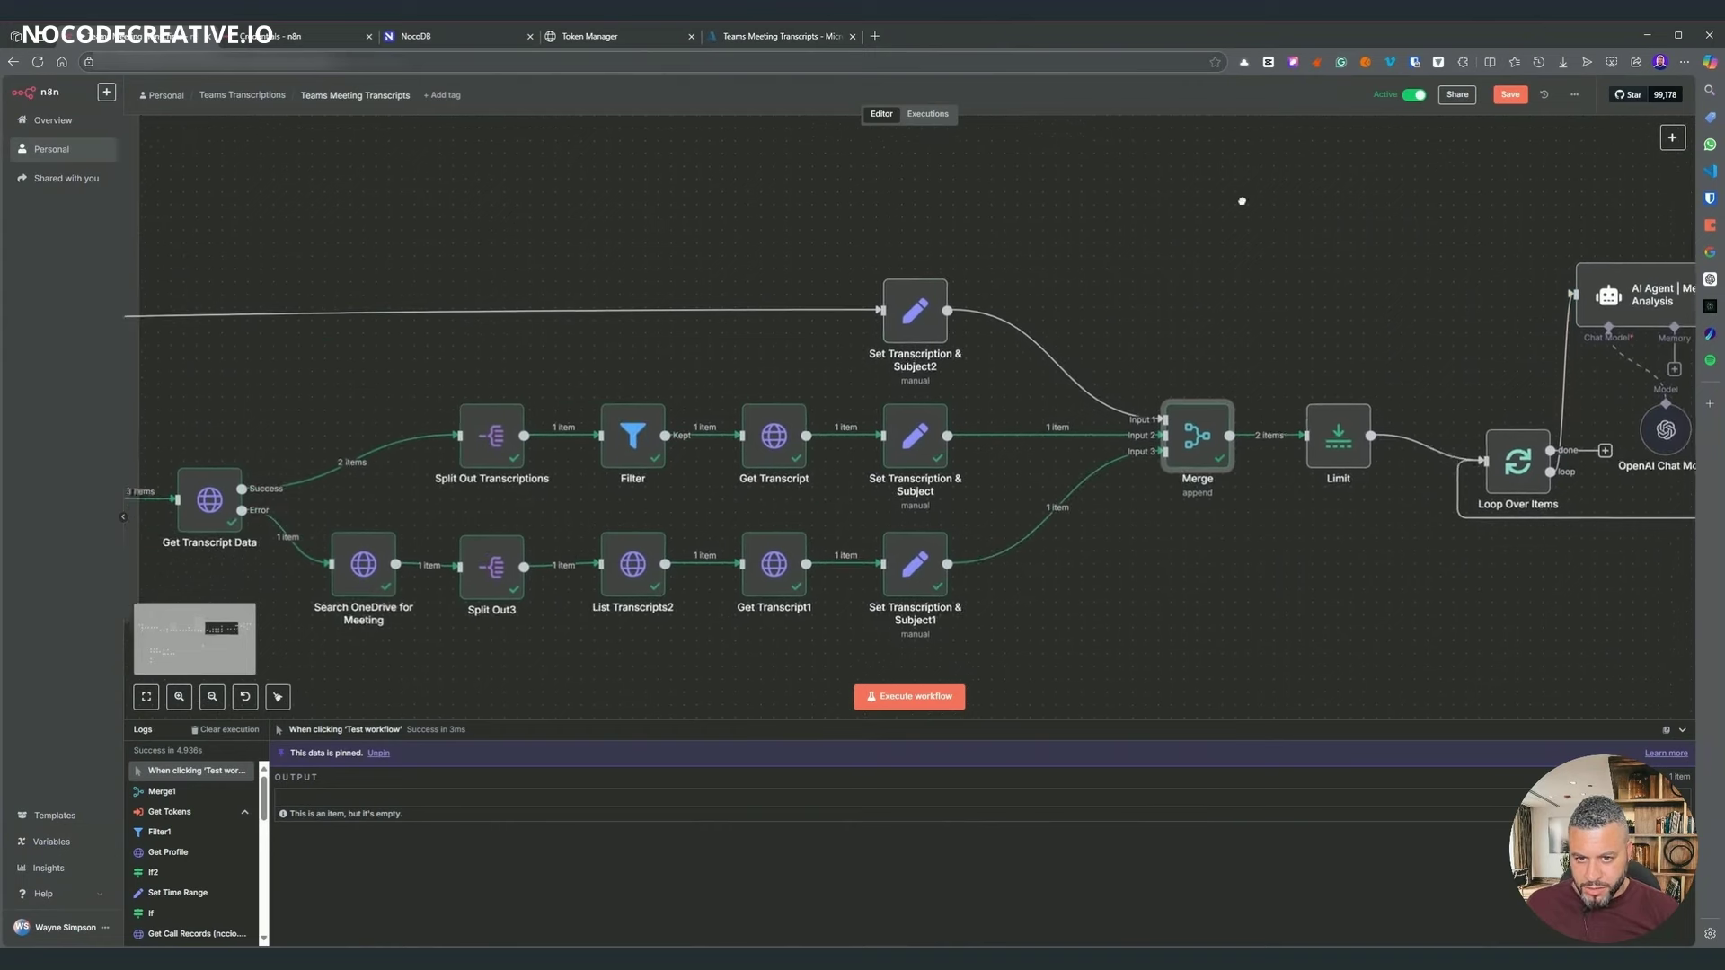
scroll(896, 308, left, 8)
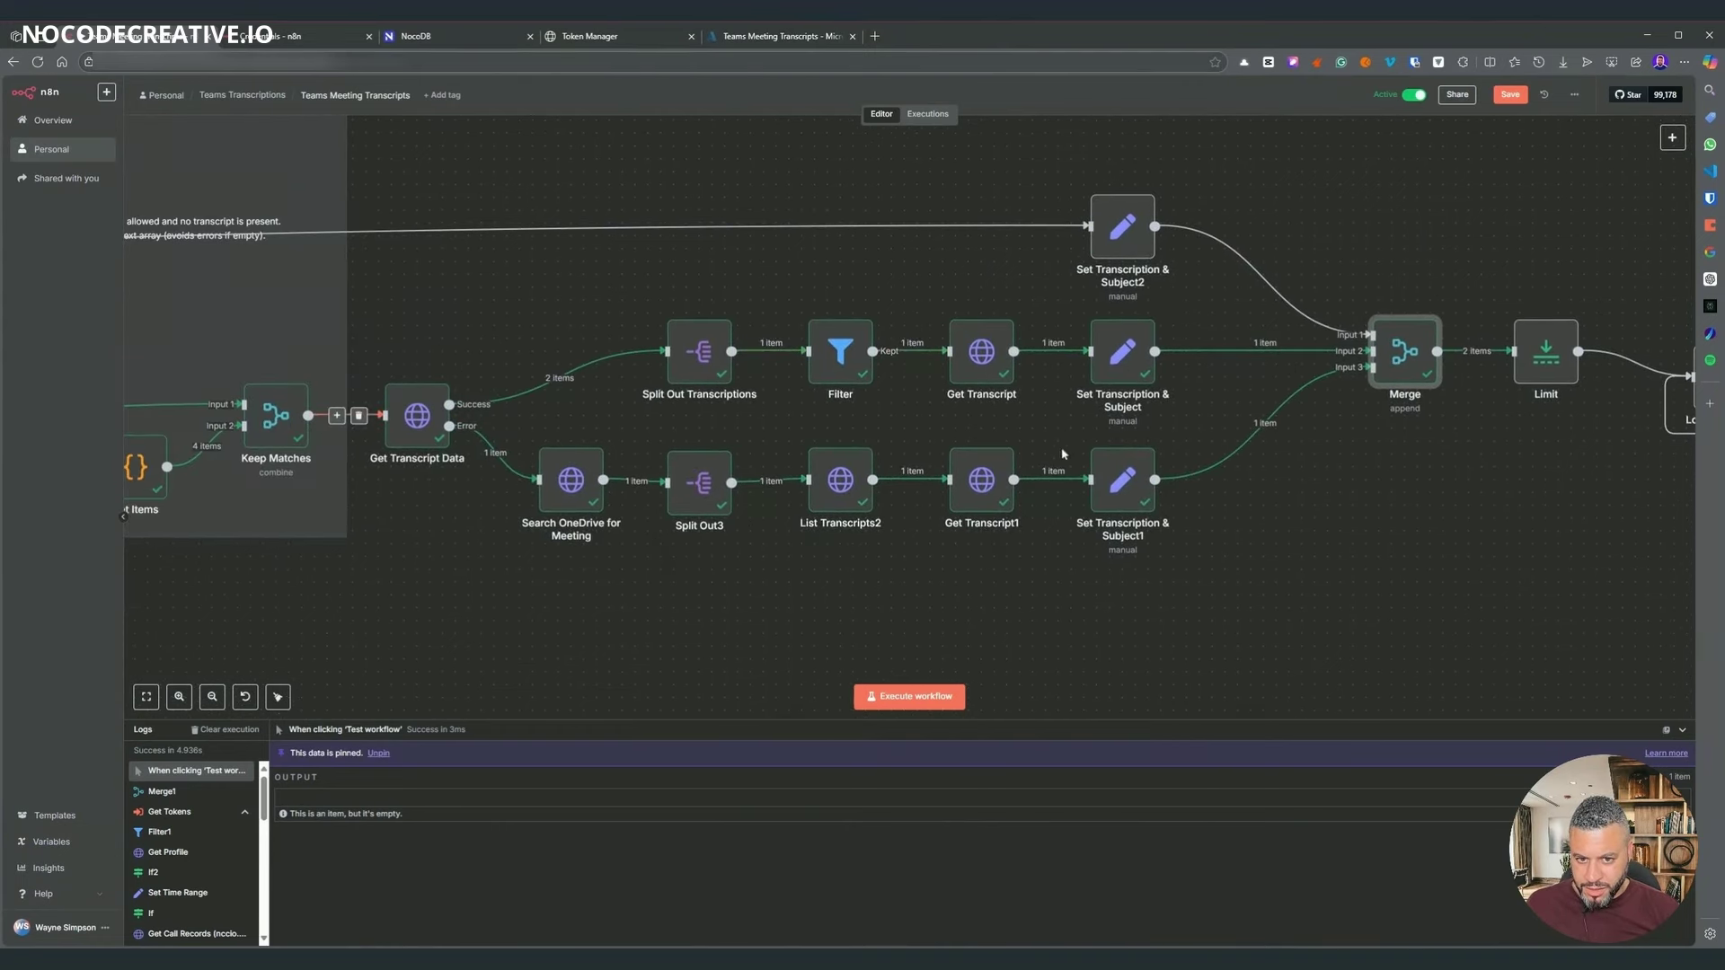
click(1097, 372)
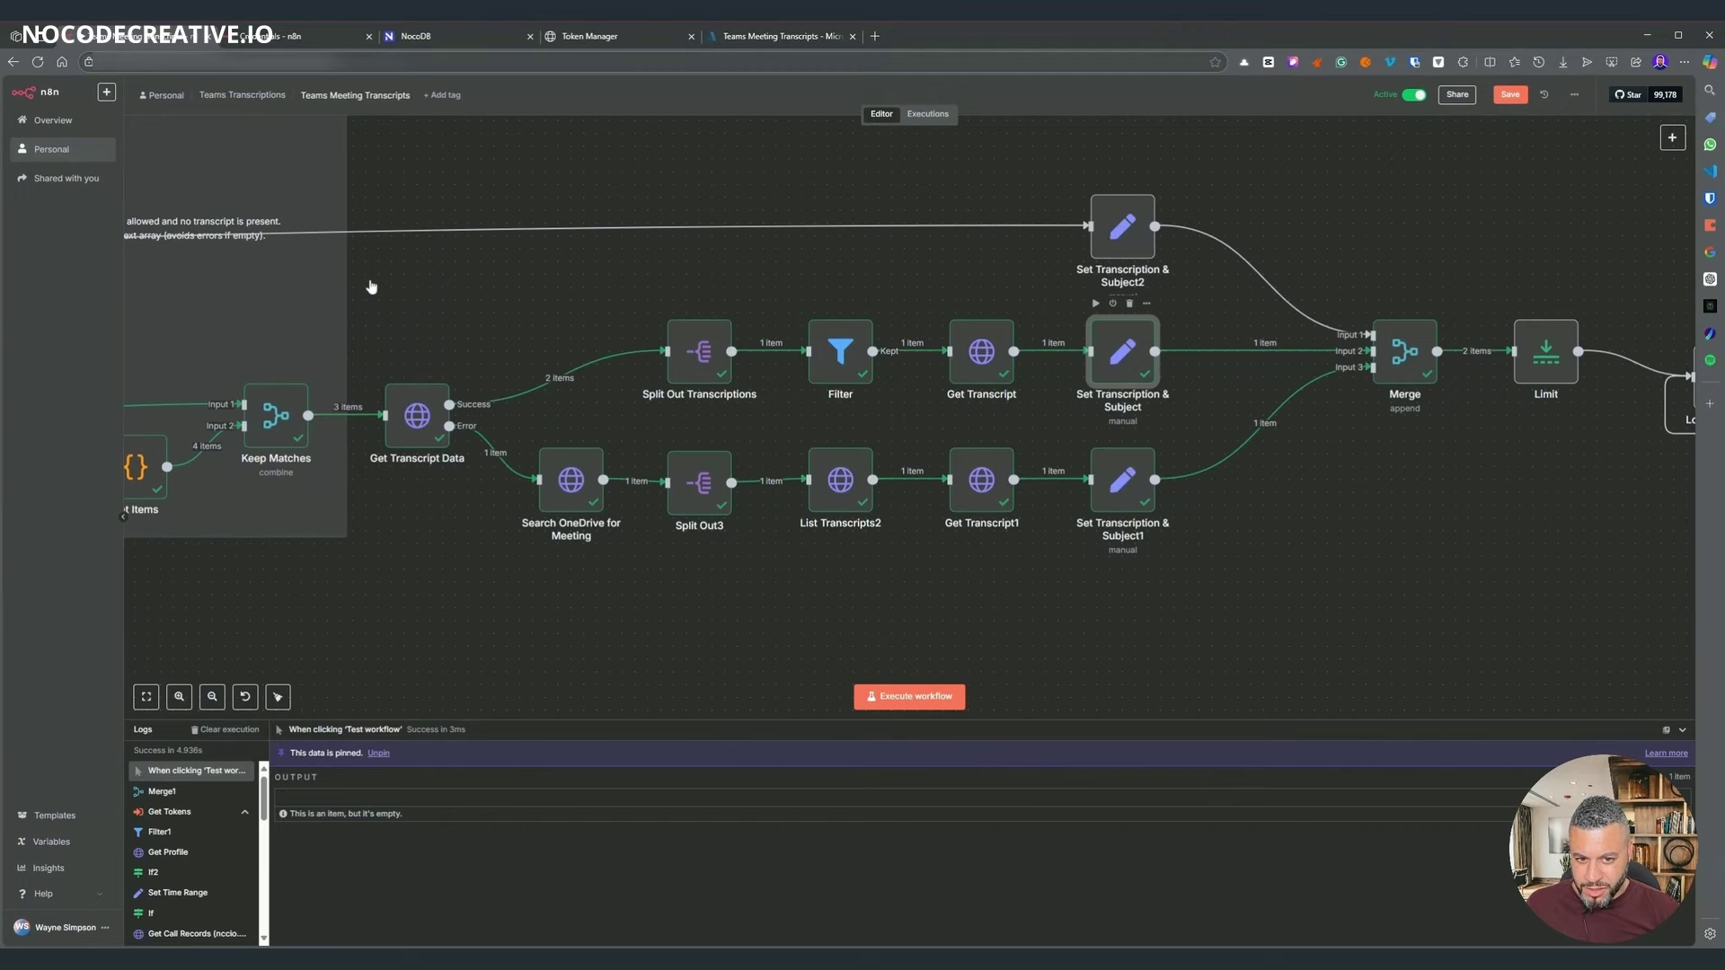
key(Return)
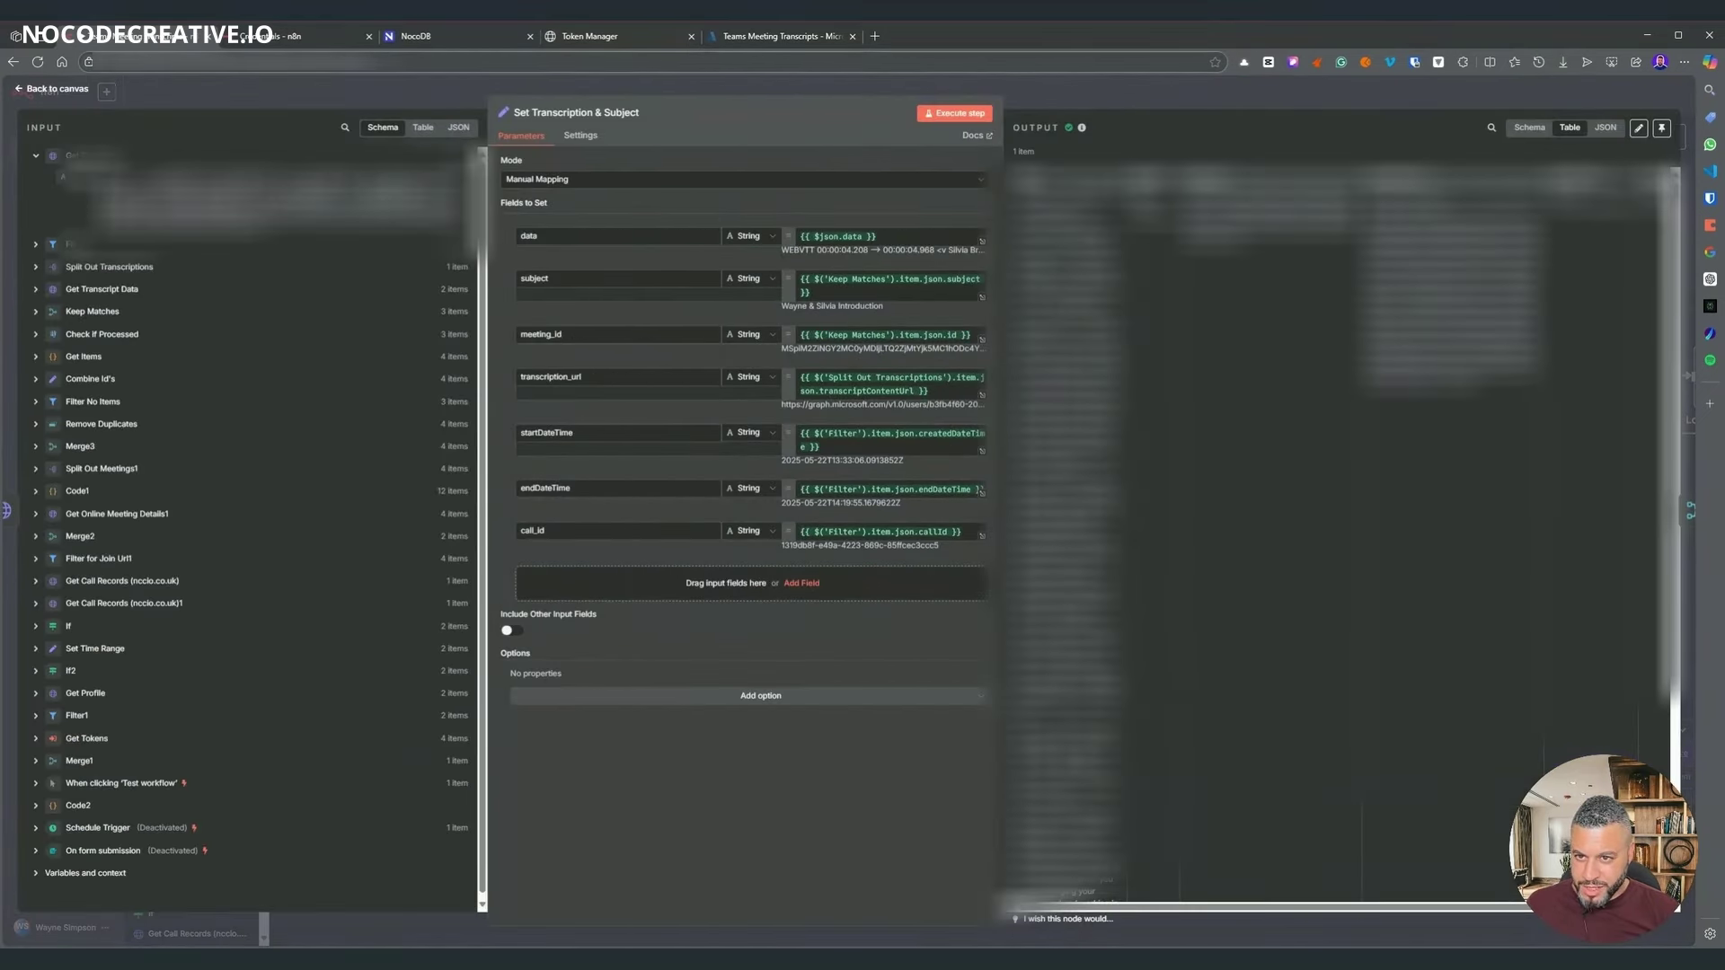
- Check the Azure app's API permissions and the Microsoft Graph credential settings
click(715, 41)
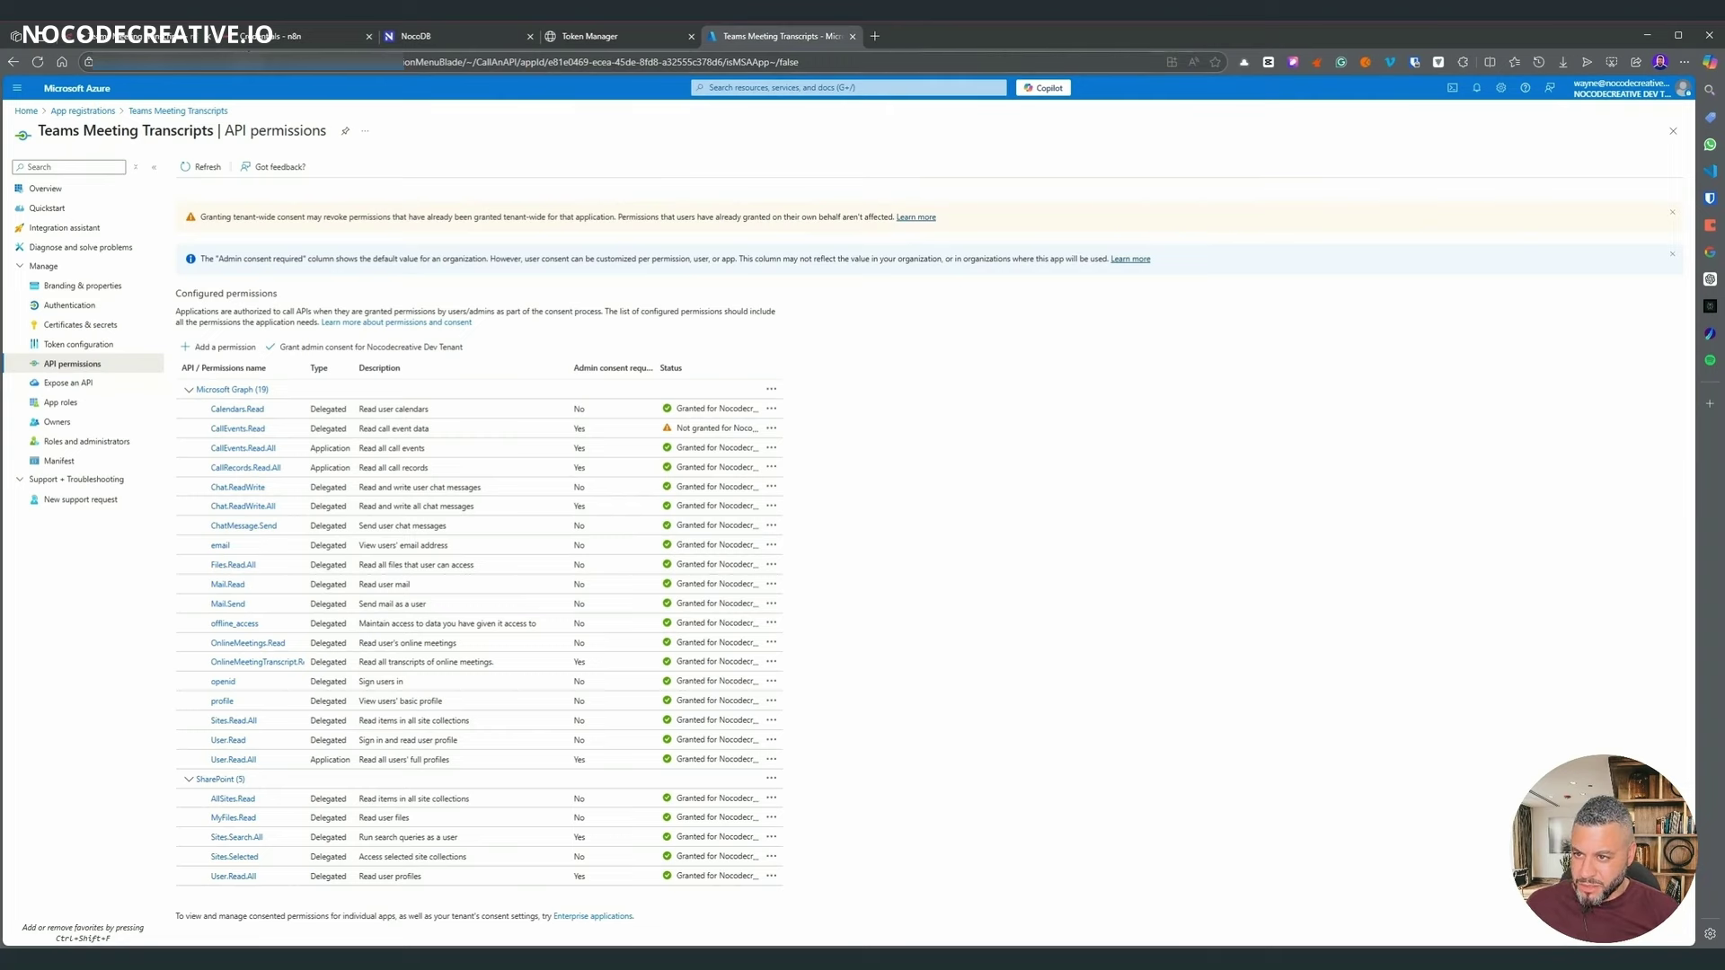
click(288, 36)
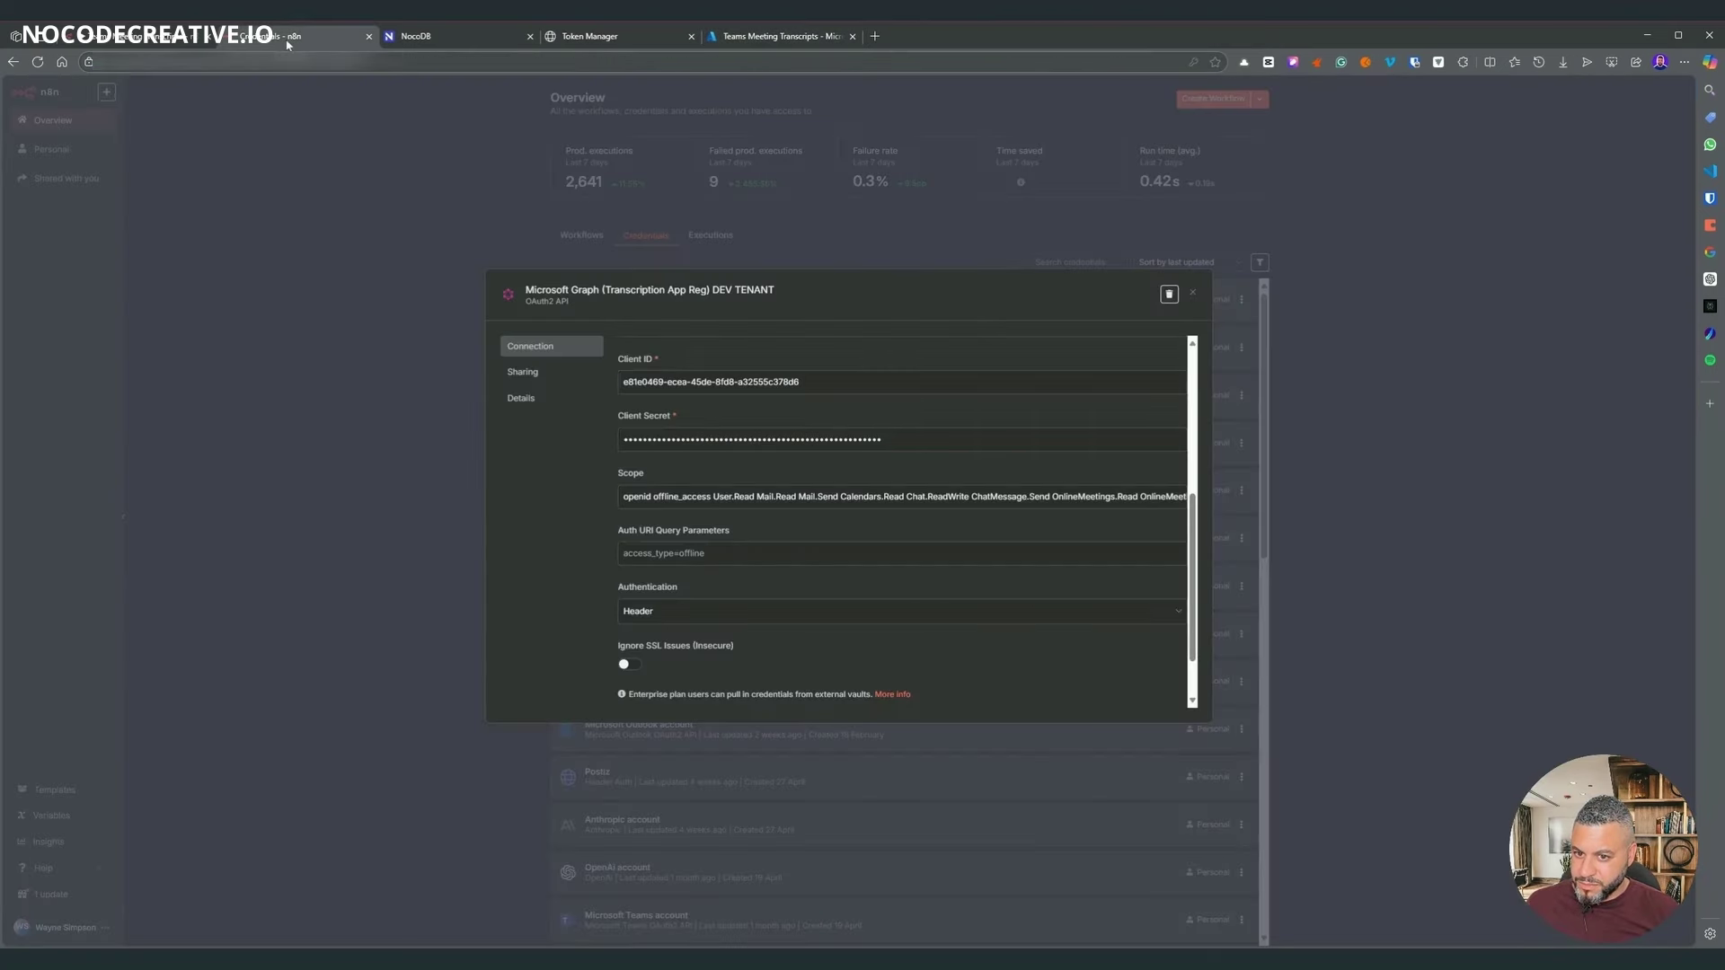
click(173, 40)
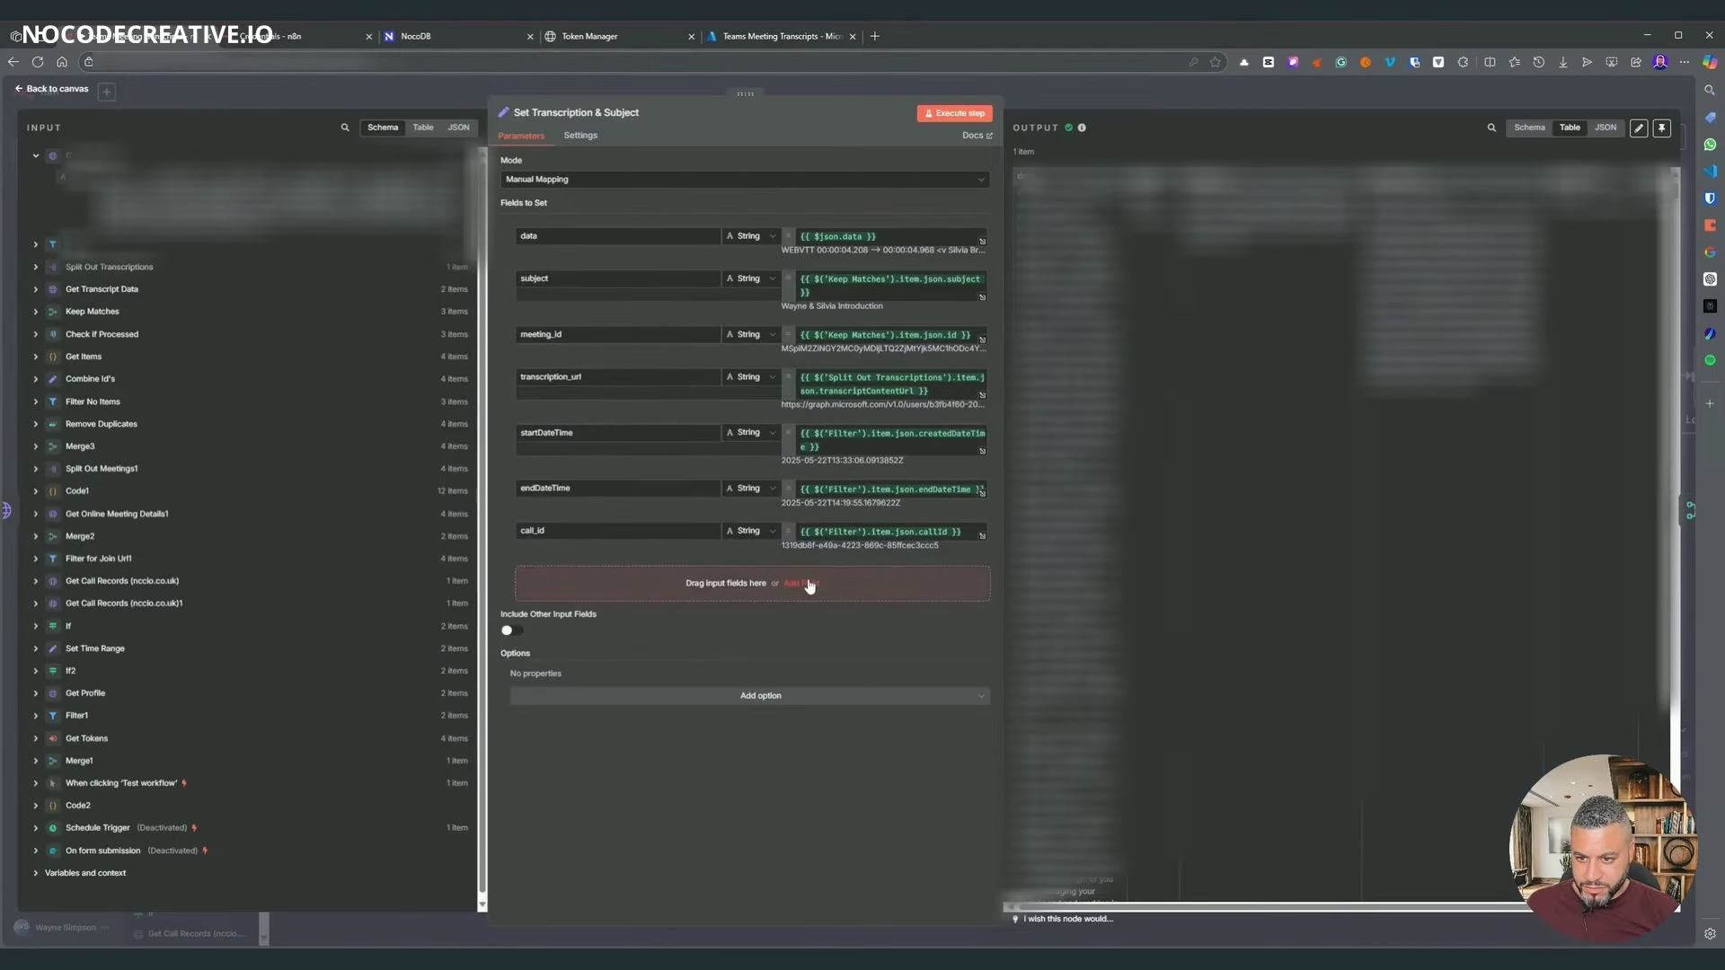
- Add a 'token' field set to Combine Id's microsoftToken in Set Transcription & Subject
click(807, 583)
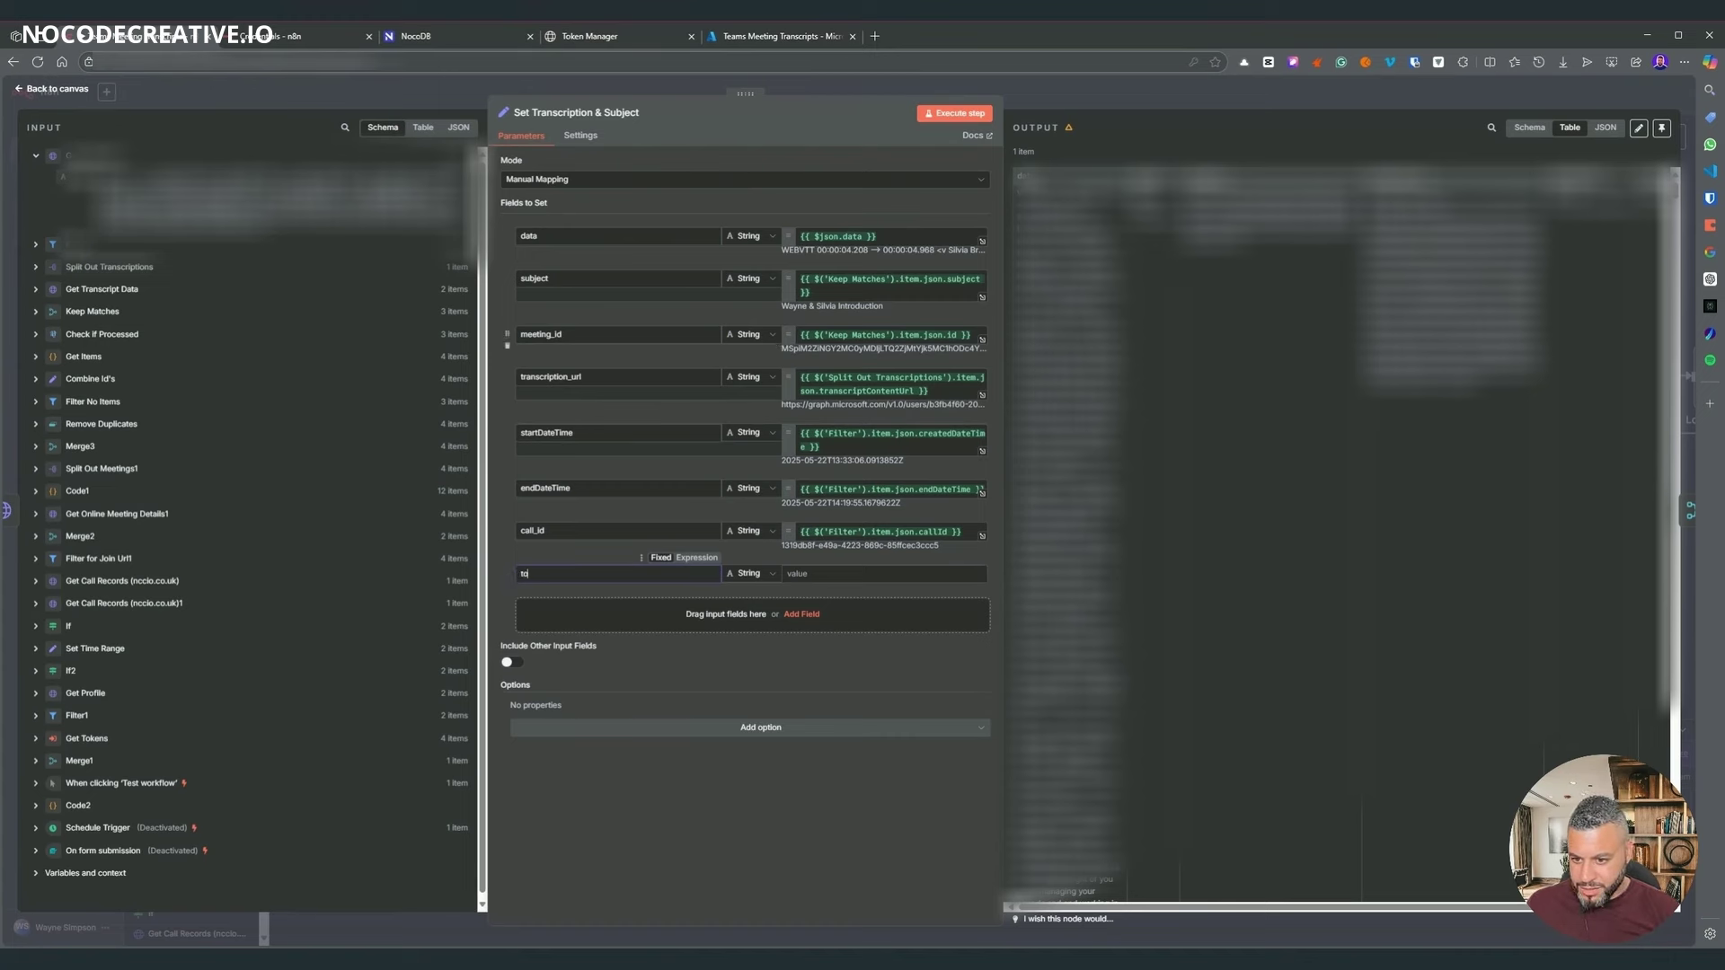
text(tokewn)
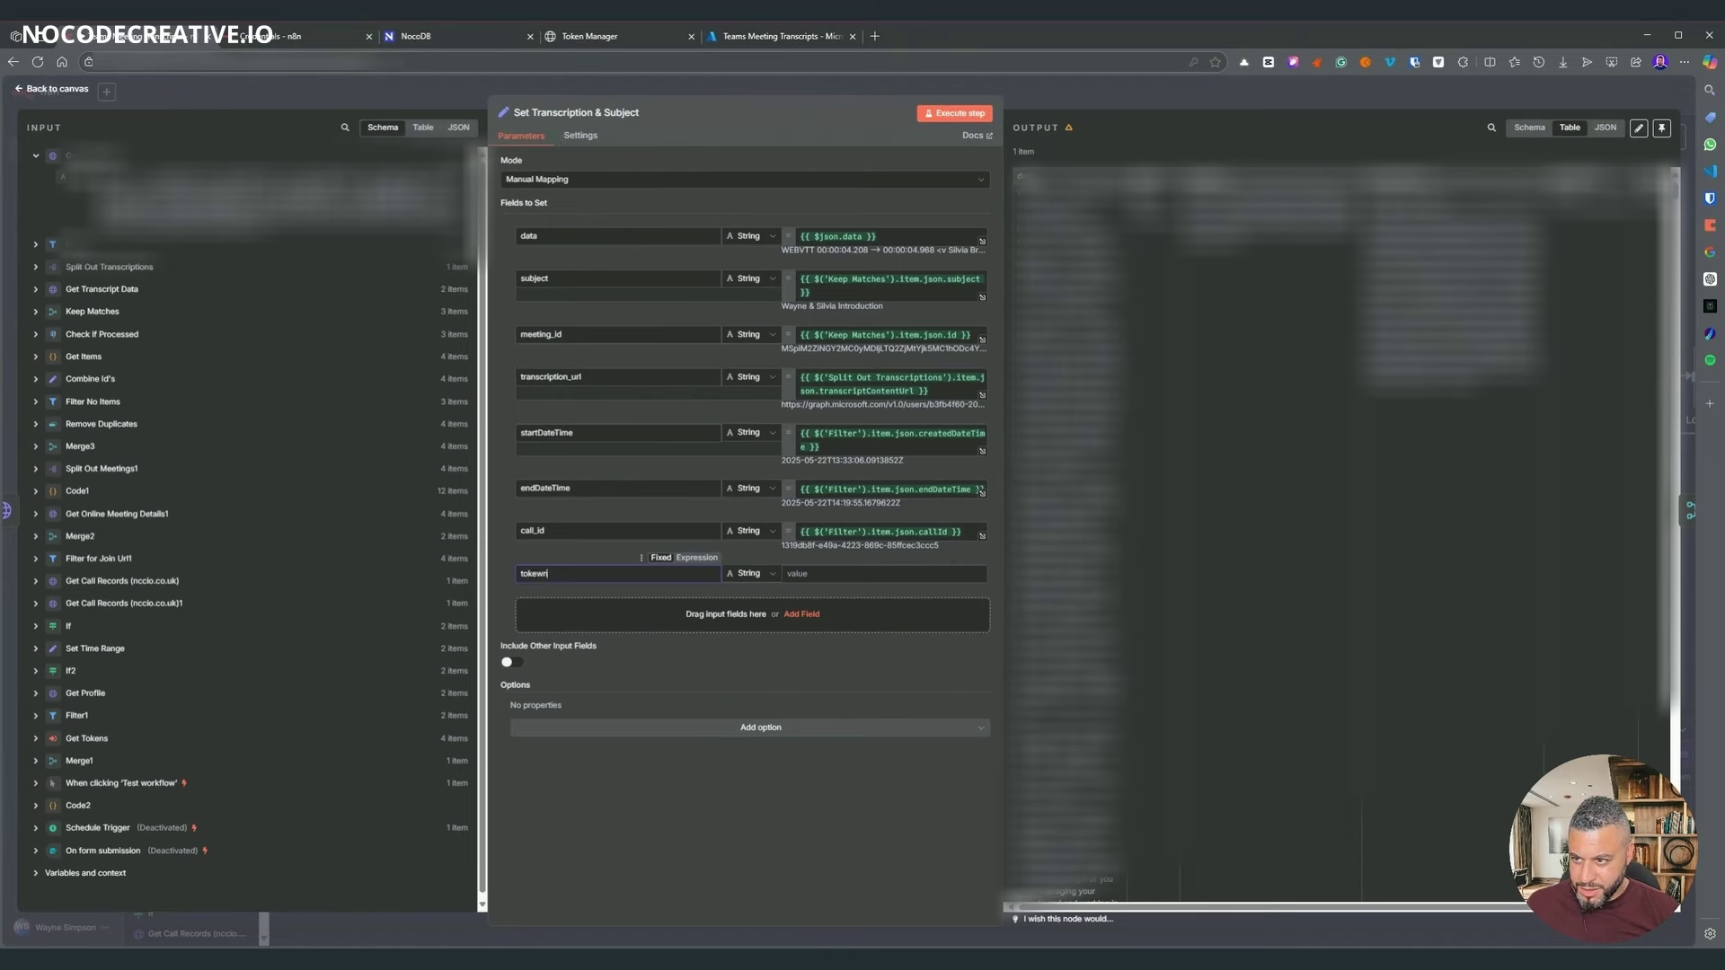
click(36, 380)
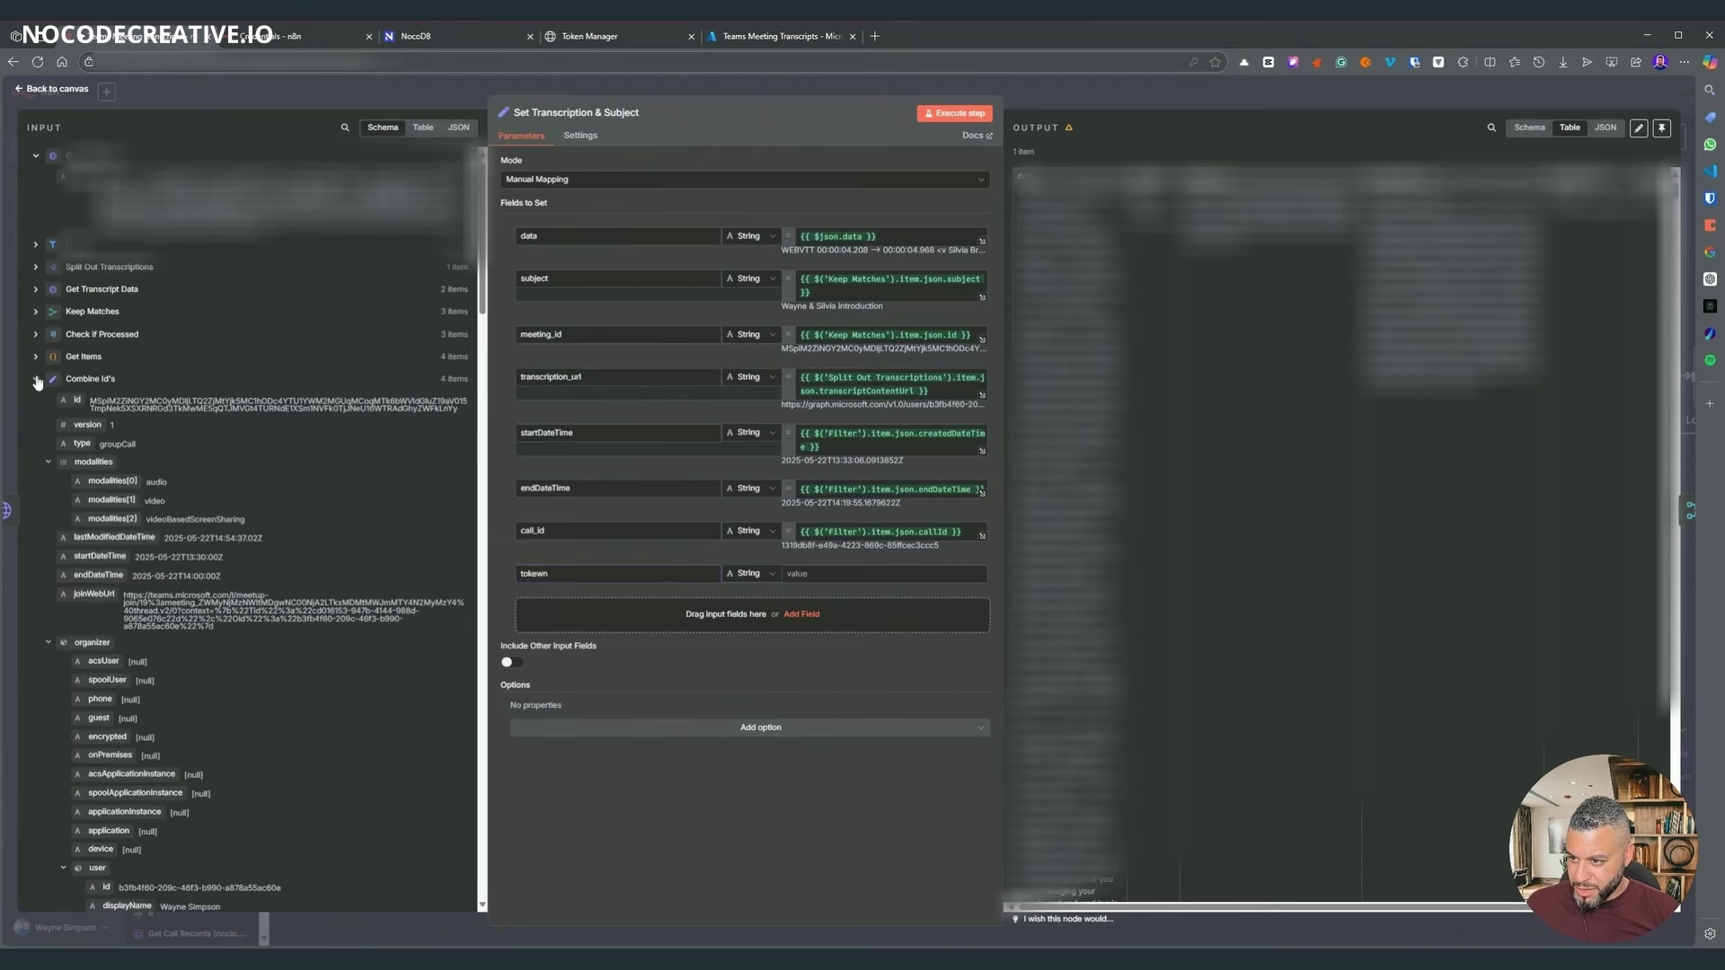
scroll(149, 410, down, 15)
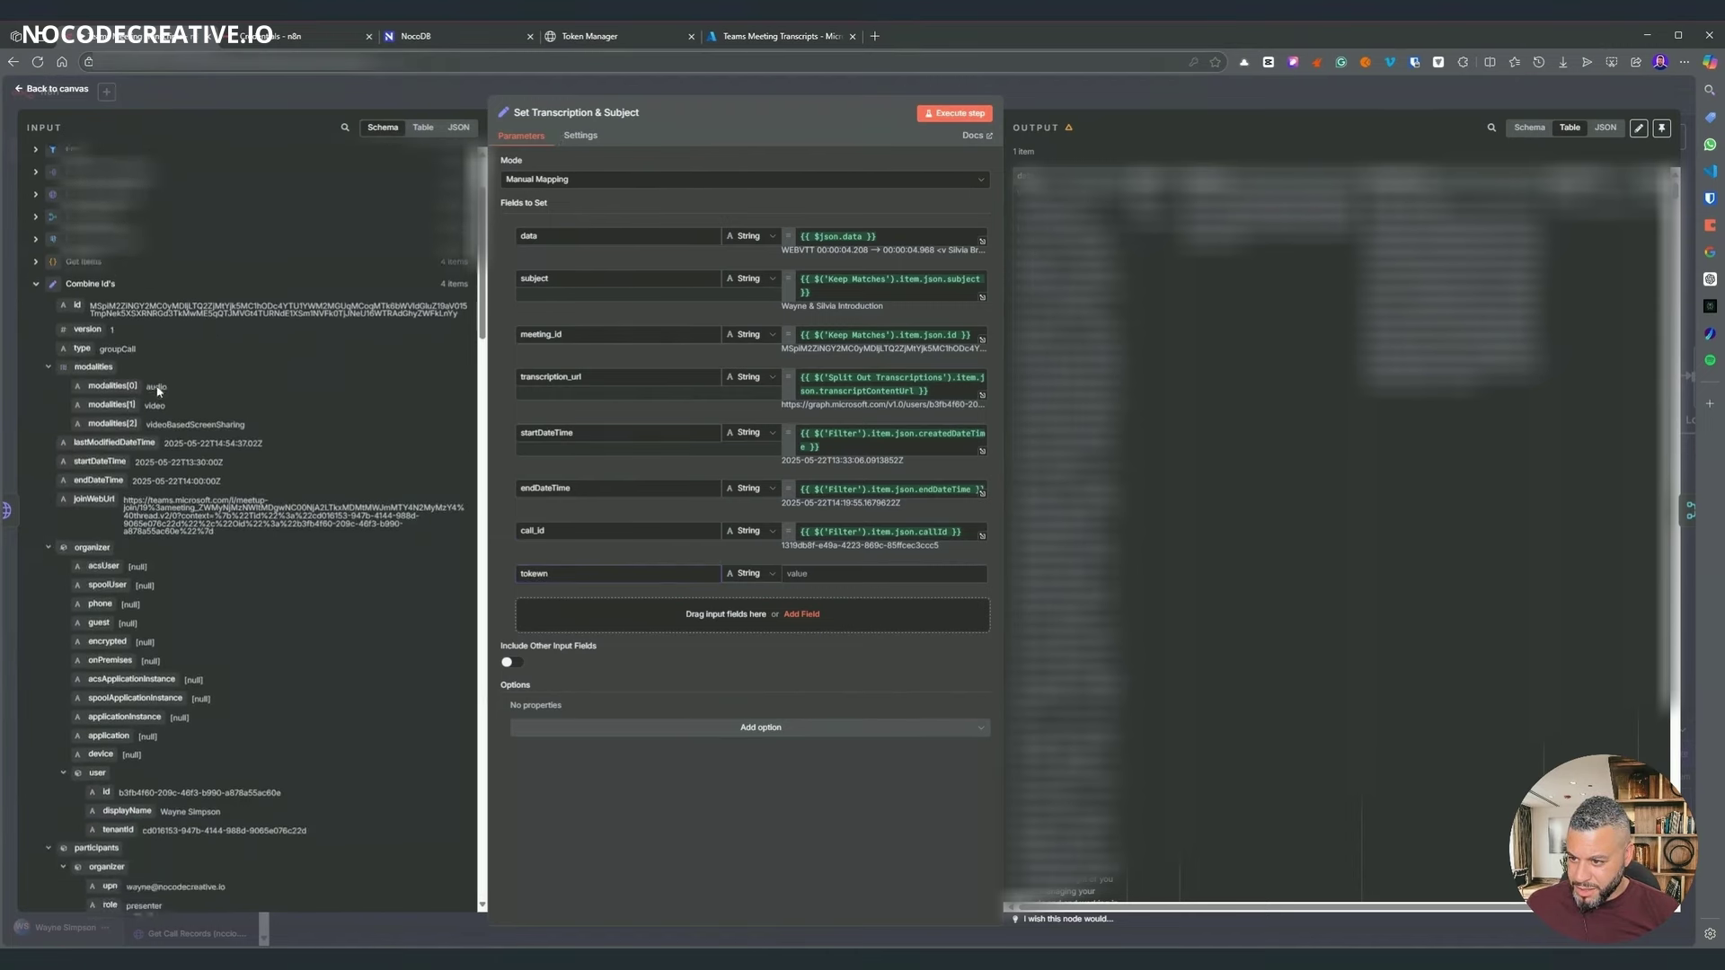
scroll(149, 410, down, 5)
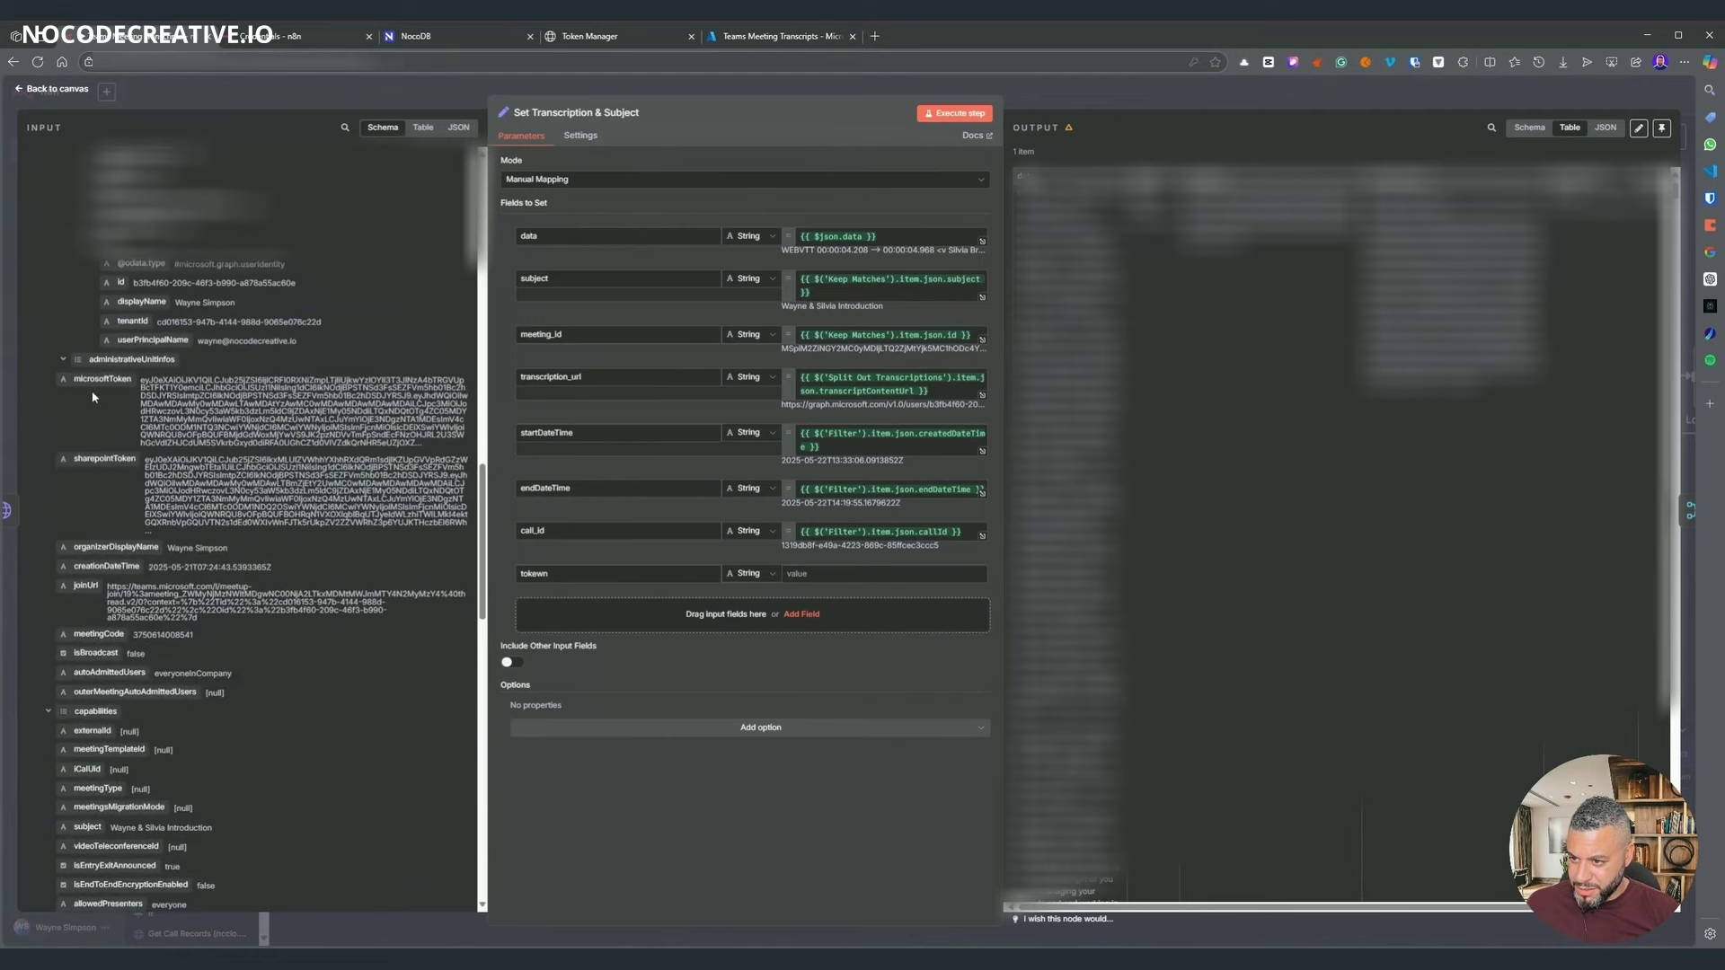
drag(102, 378, 539, 490)
drag(796, 550, 798, 578)
click(629, 575)
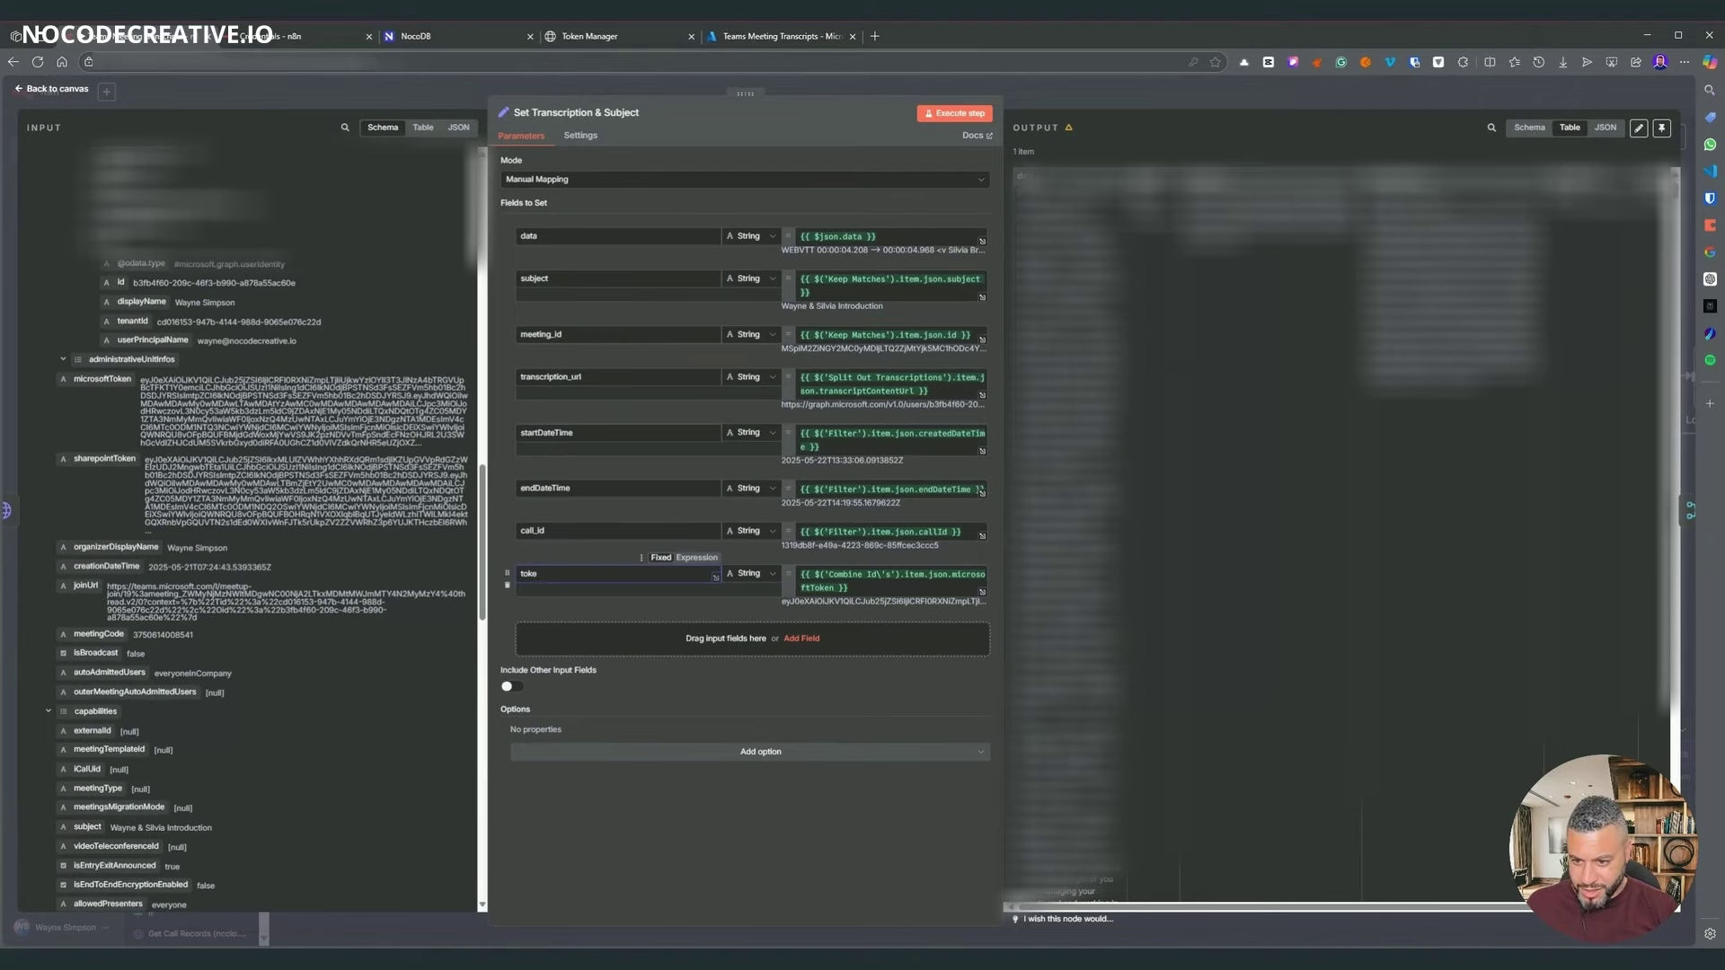
click(1078, 99)
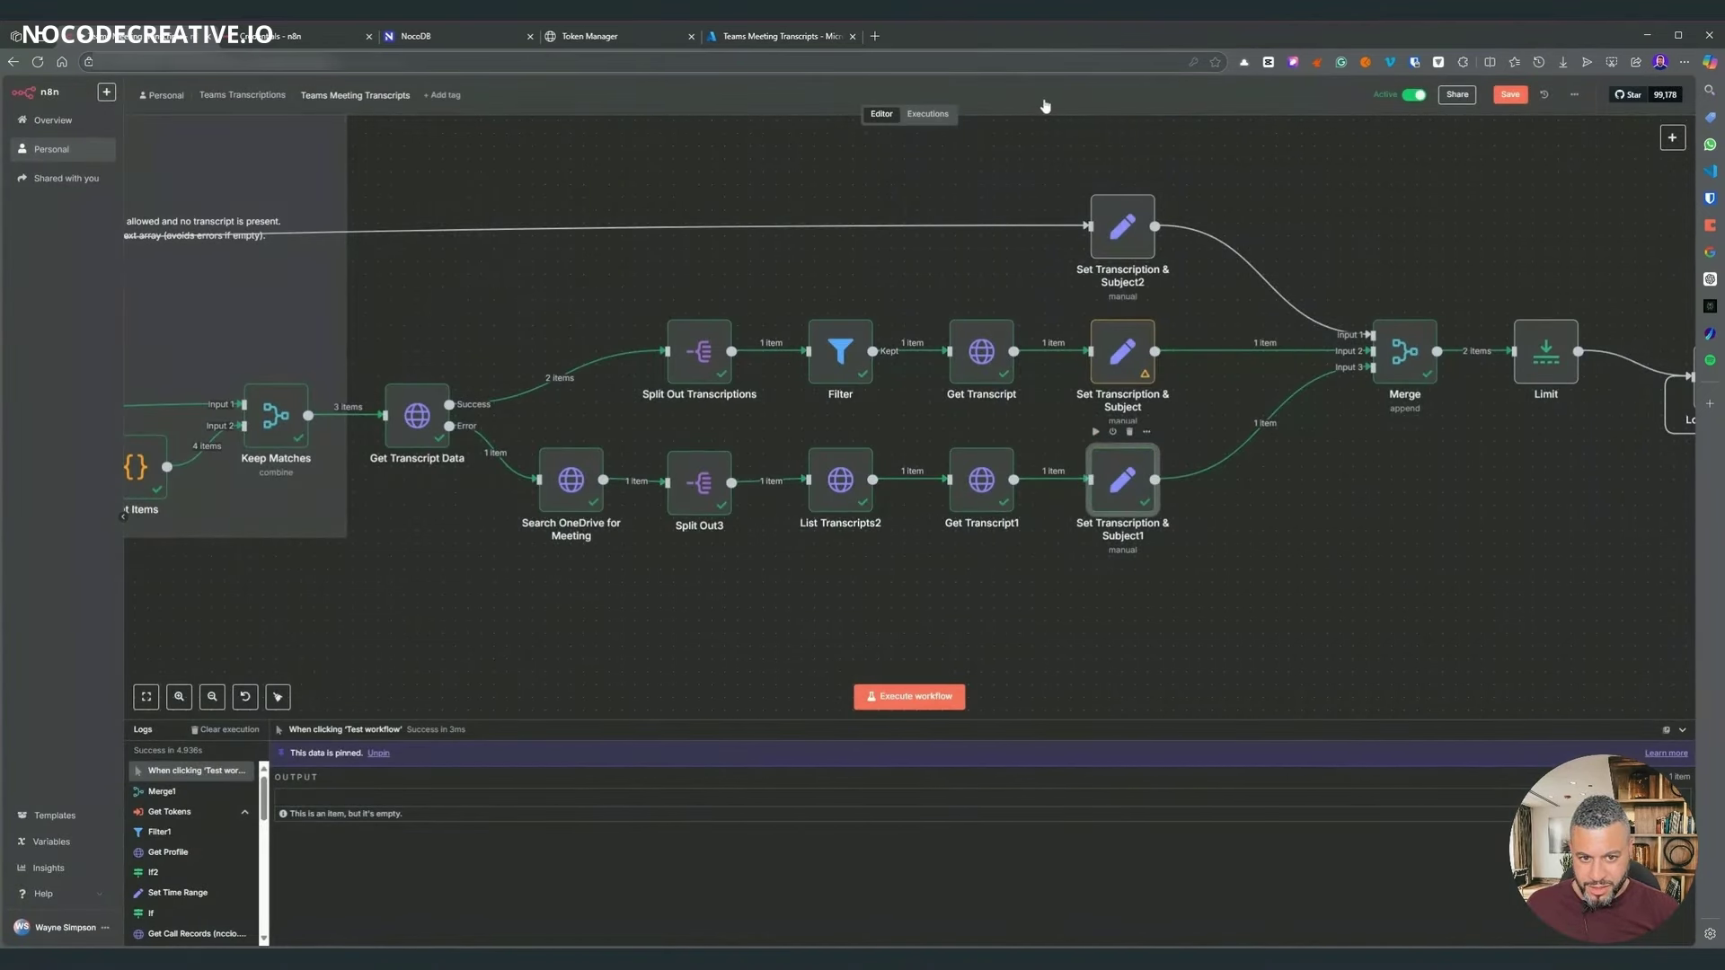
key(Return)
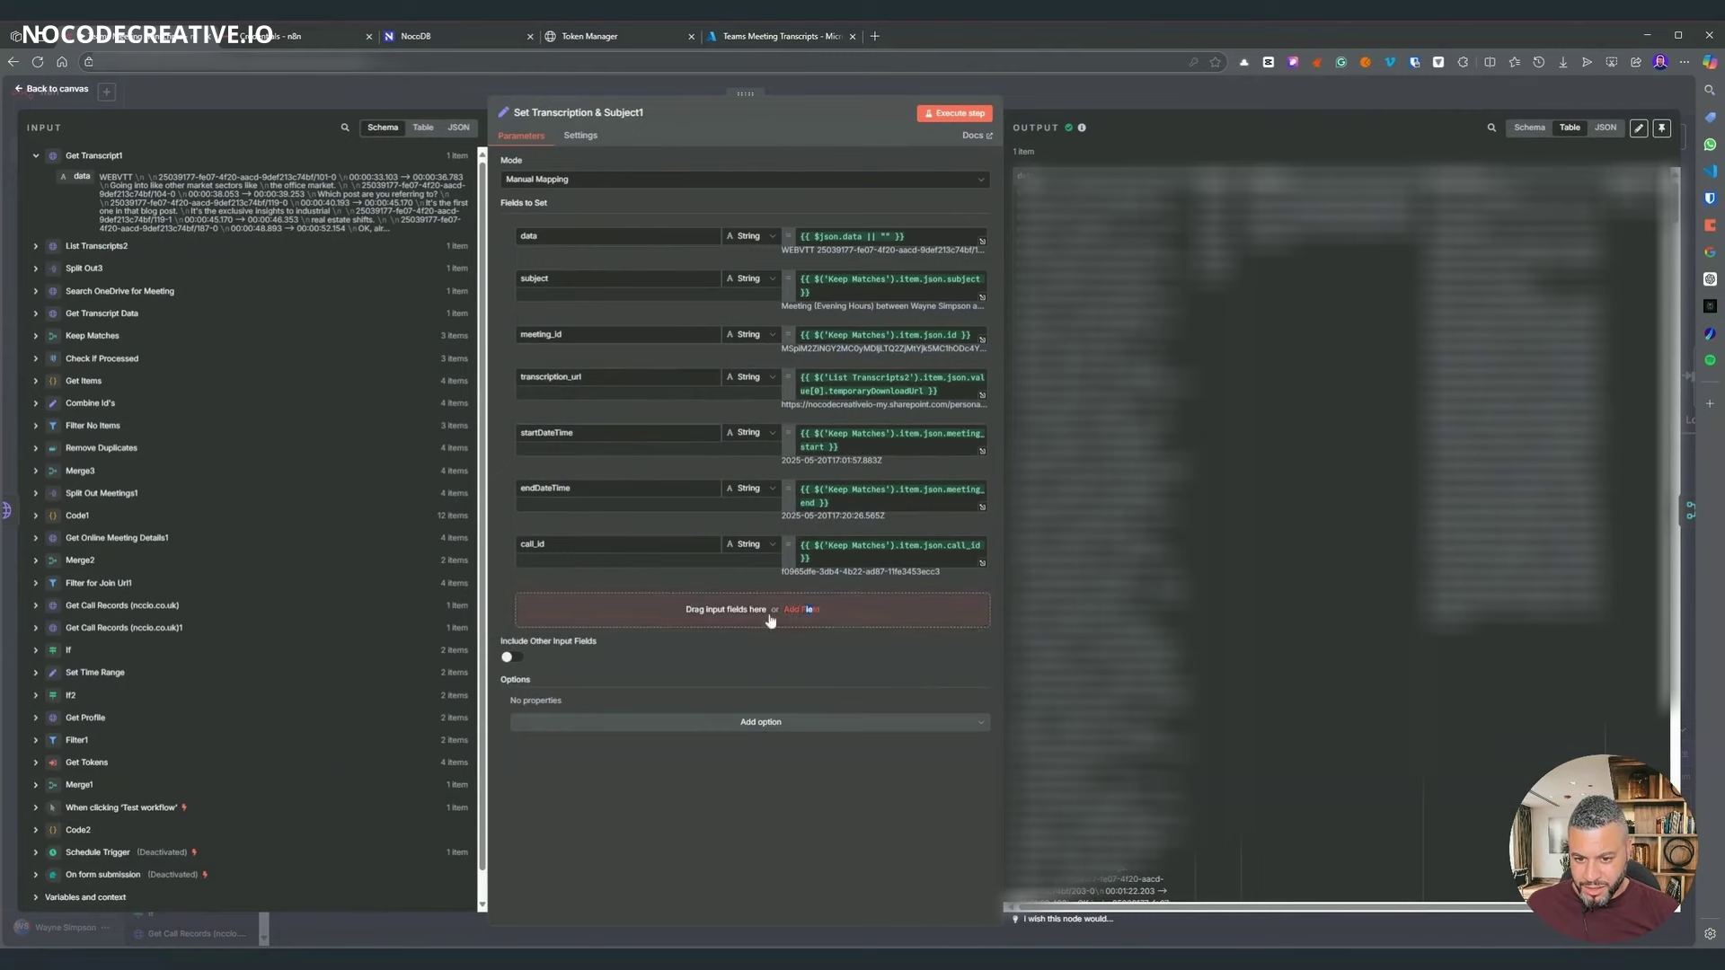
- Map a new token field in Set Transcription & Subject1 to Combine Id's microsoftToken
click(798, 610)
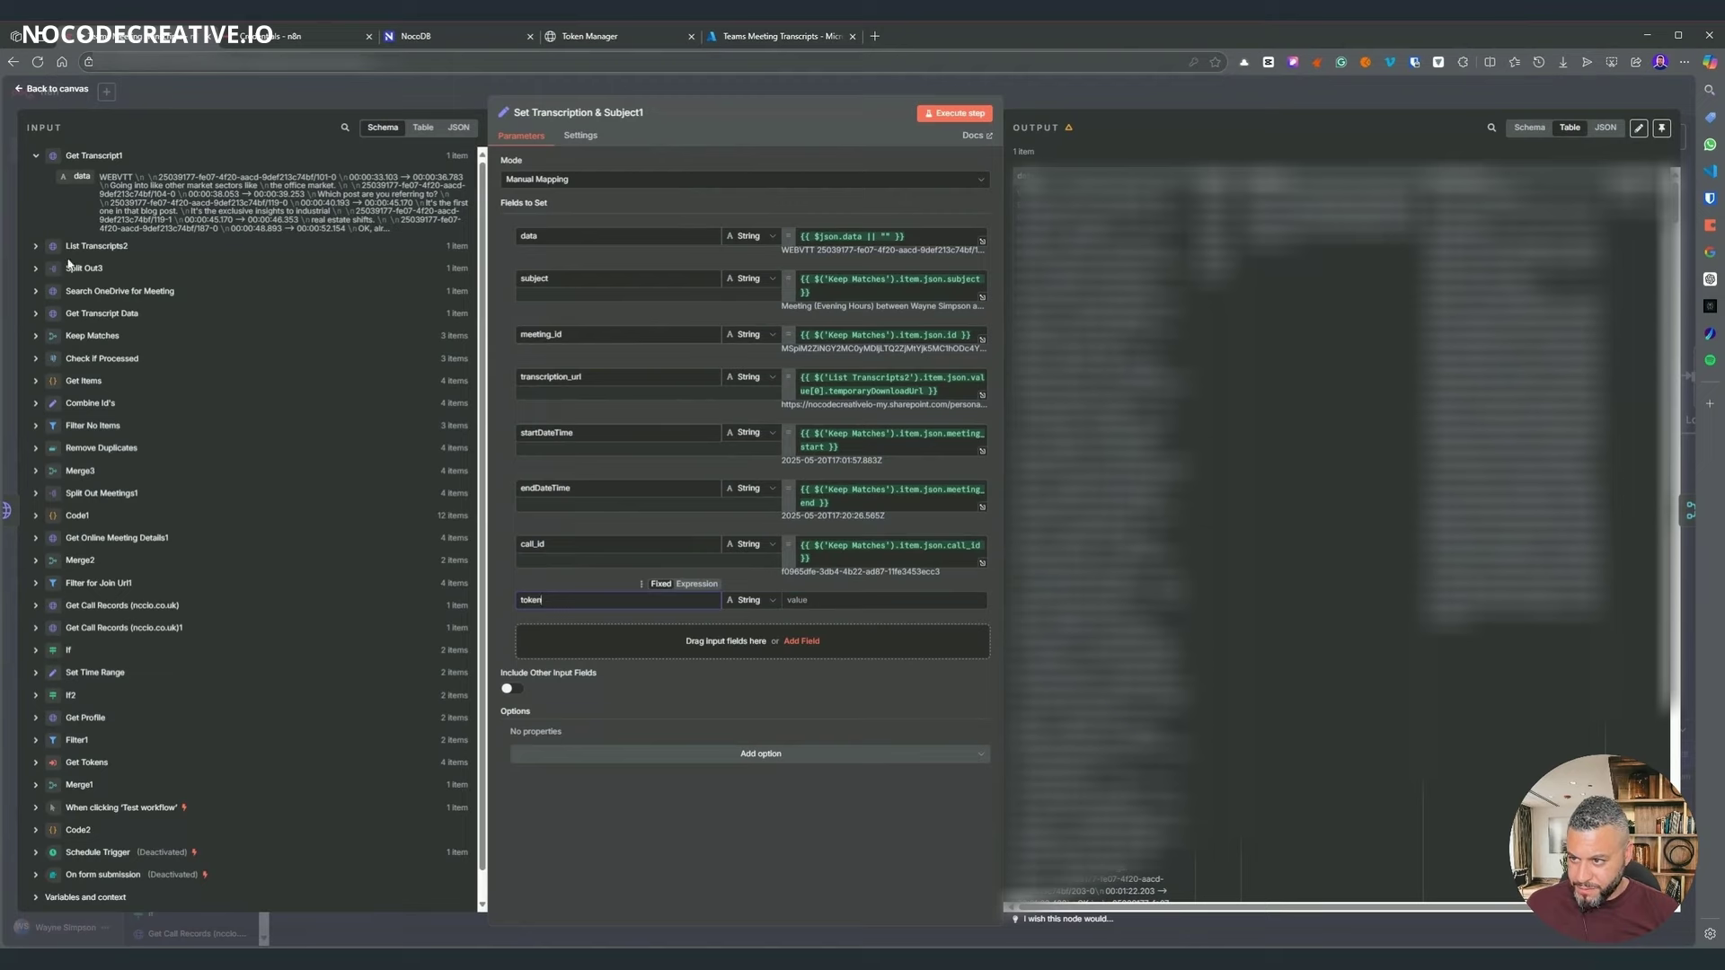
click(36, 412)
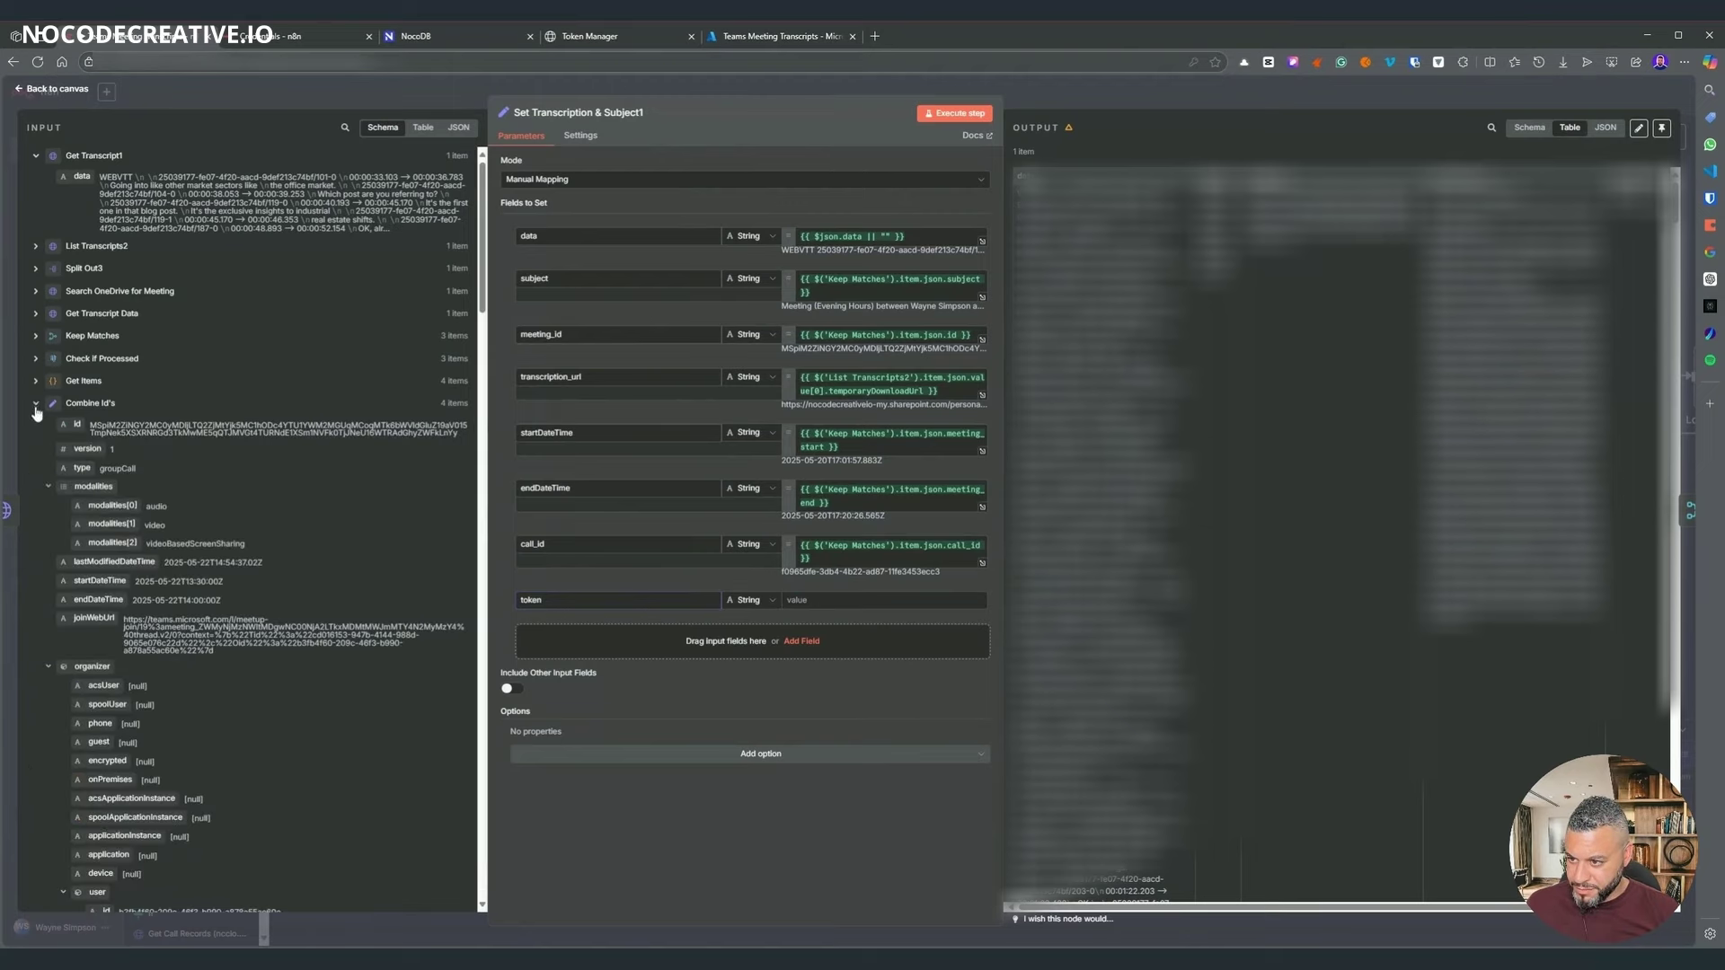
scroll(169, 411, down, 5)
scroll(169, 412, down, 8)
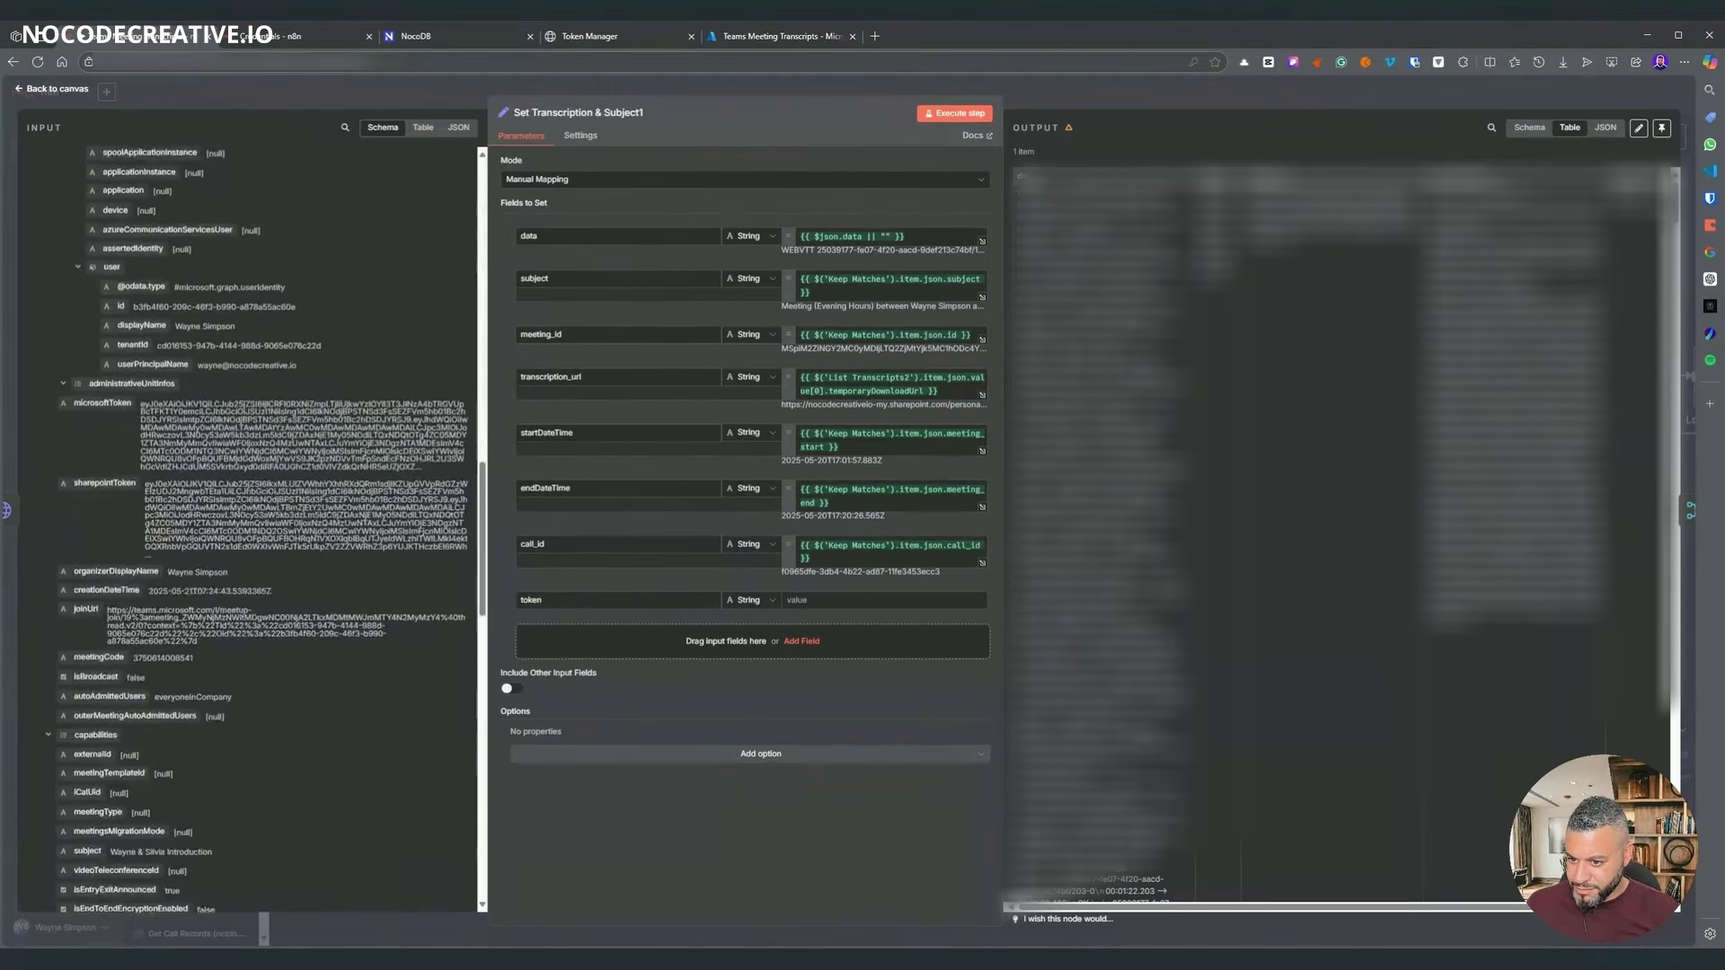
scroll(95, 404, up, 3)
drag(94, 405, 845, 600)
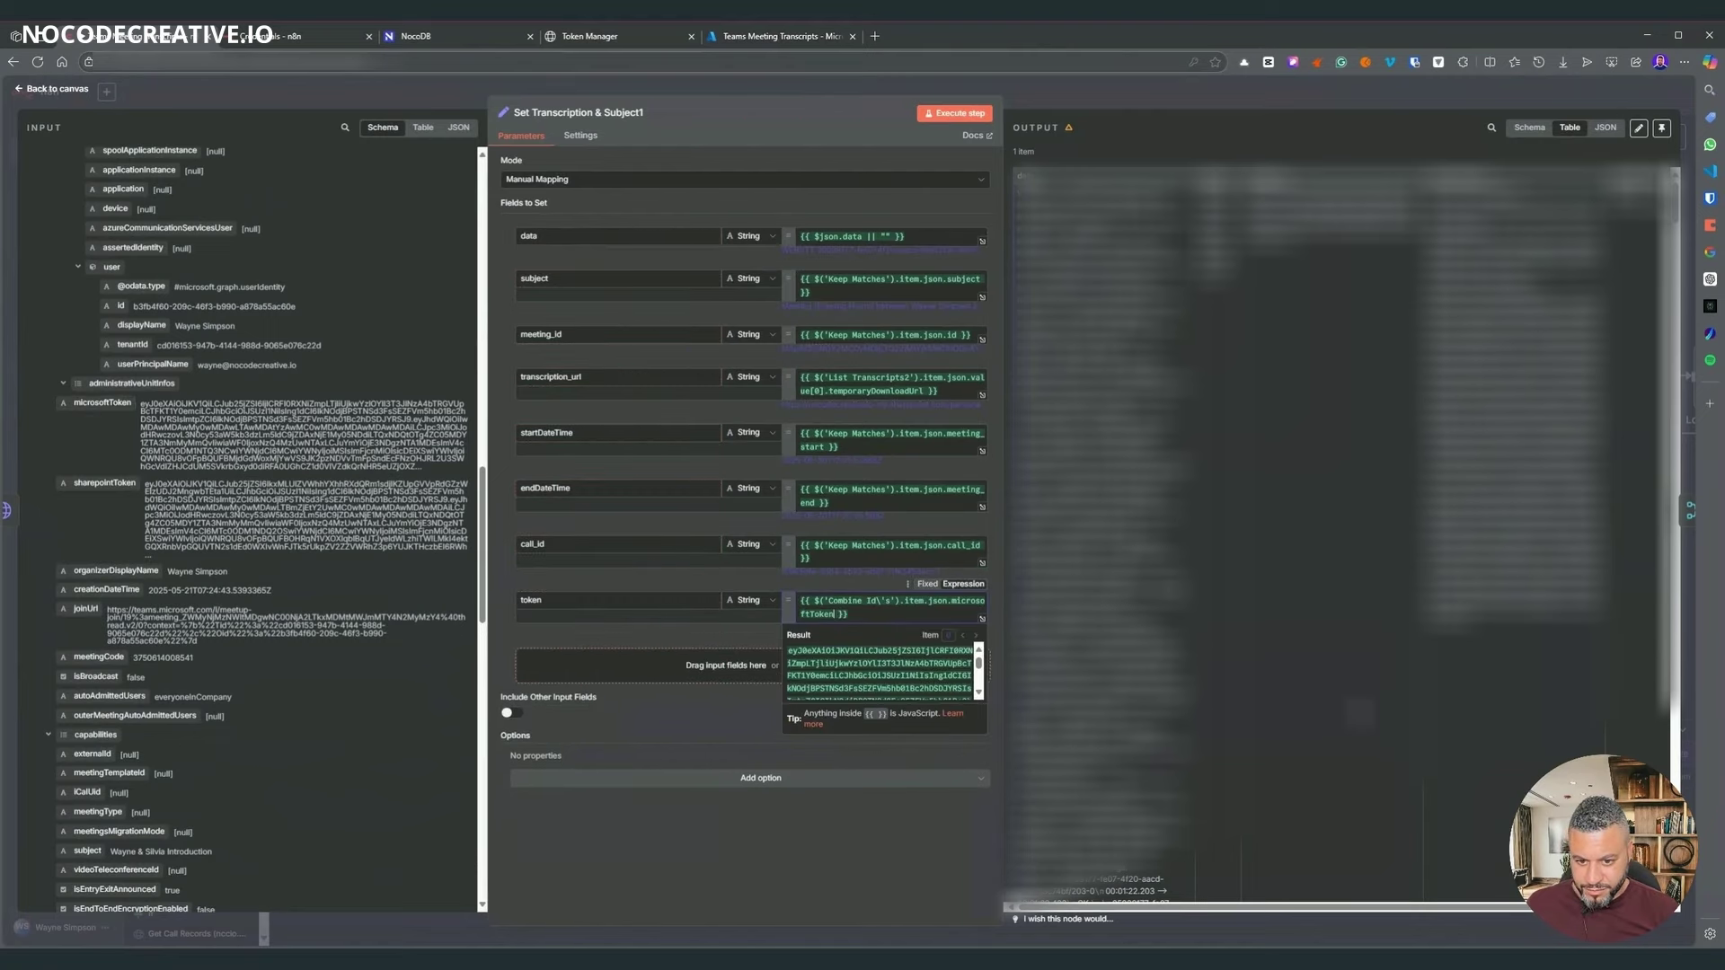
click(1080, 79)
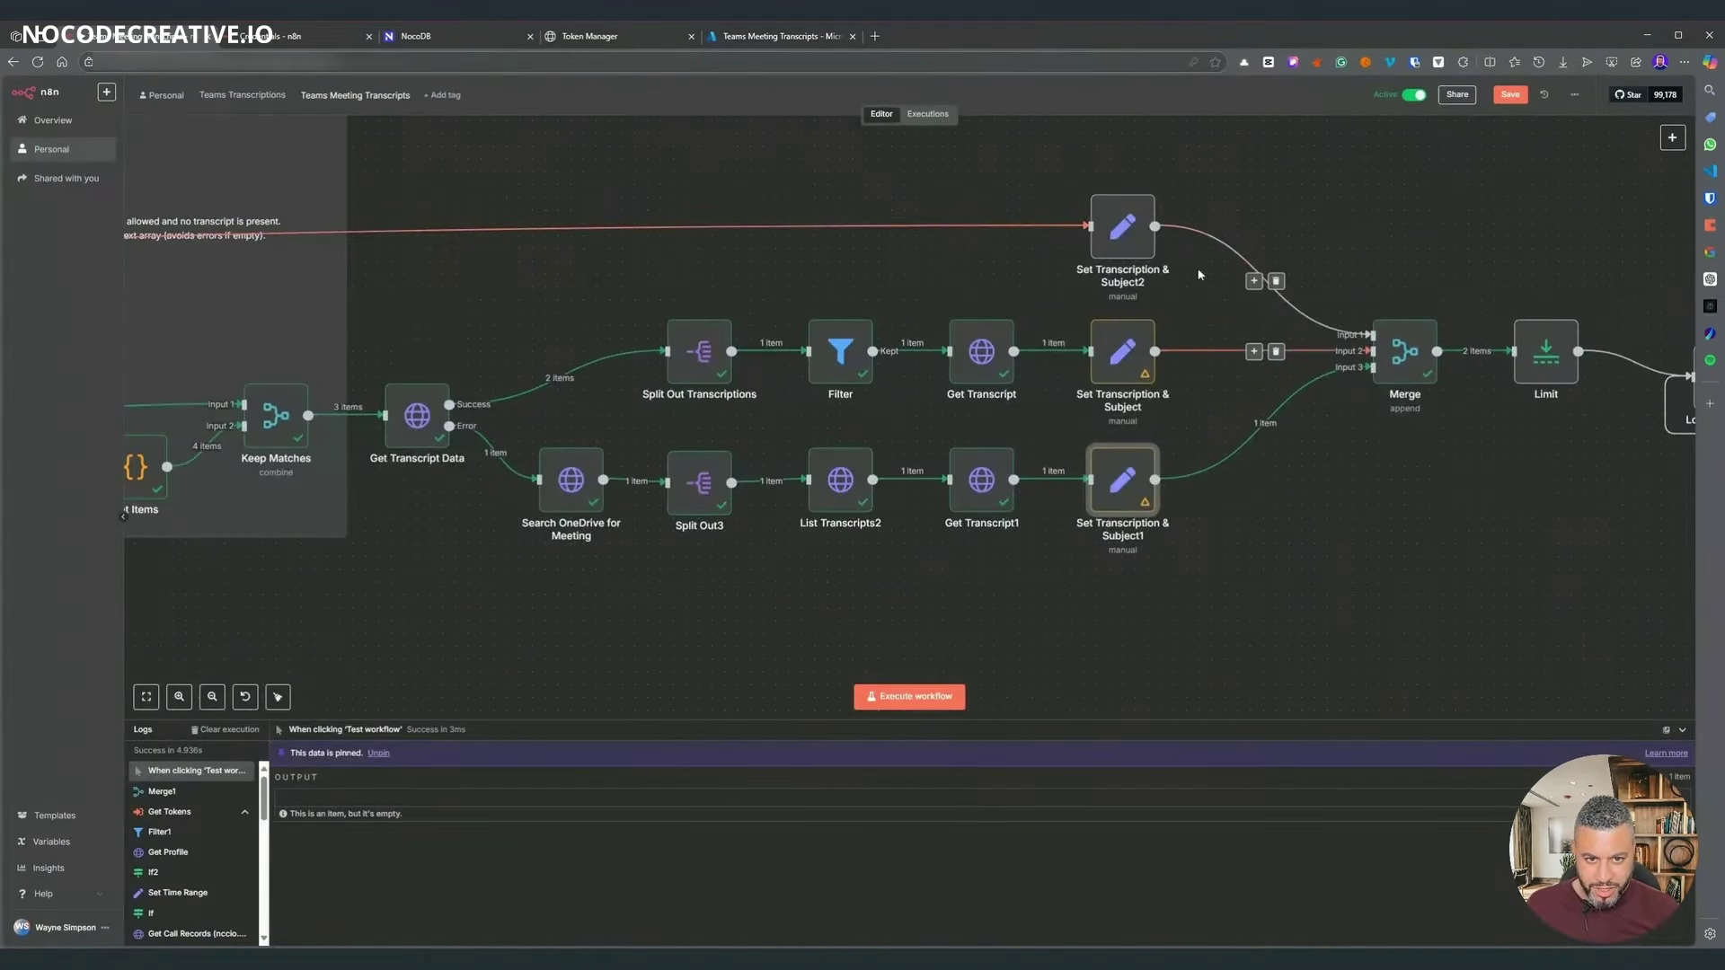
scroll(1197, 277, down, 5)
scroll(1216, 267, up, 2)
scroll(1215, 267, left, 15)
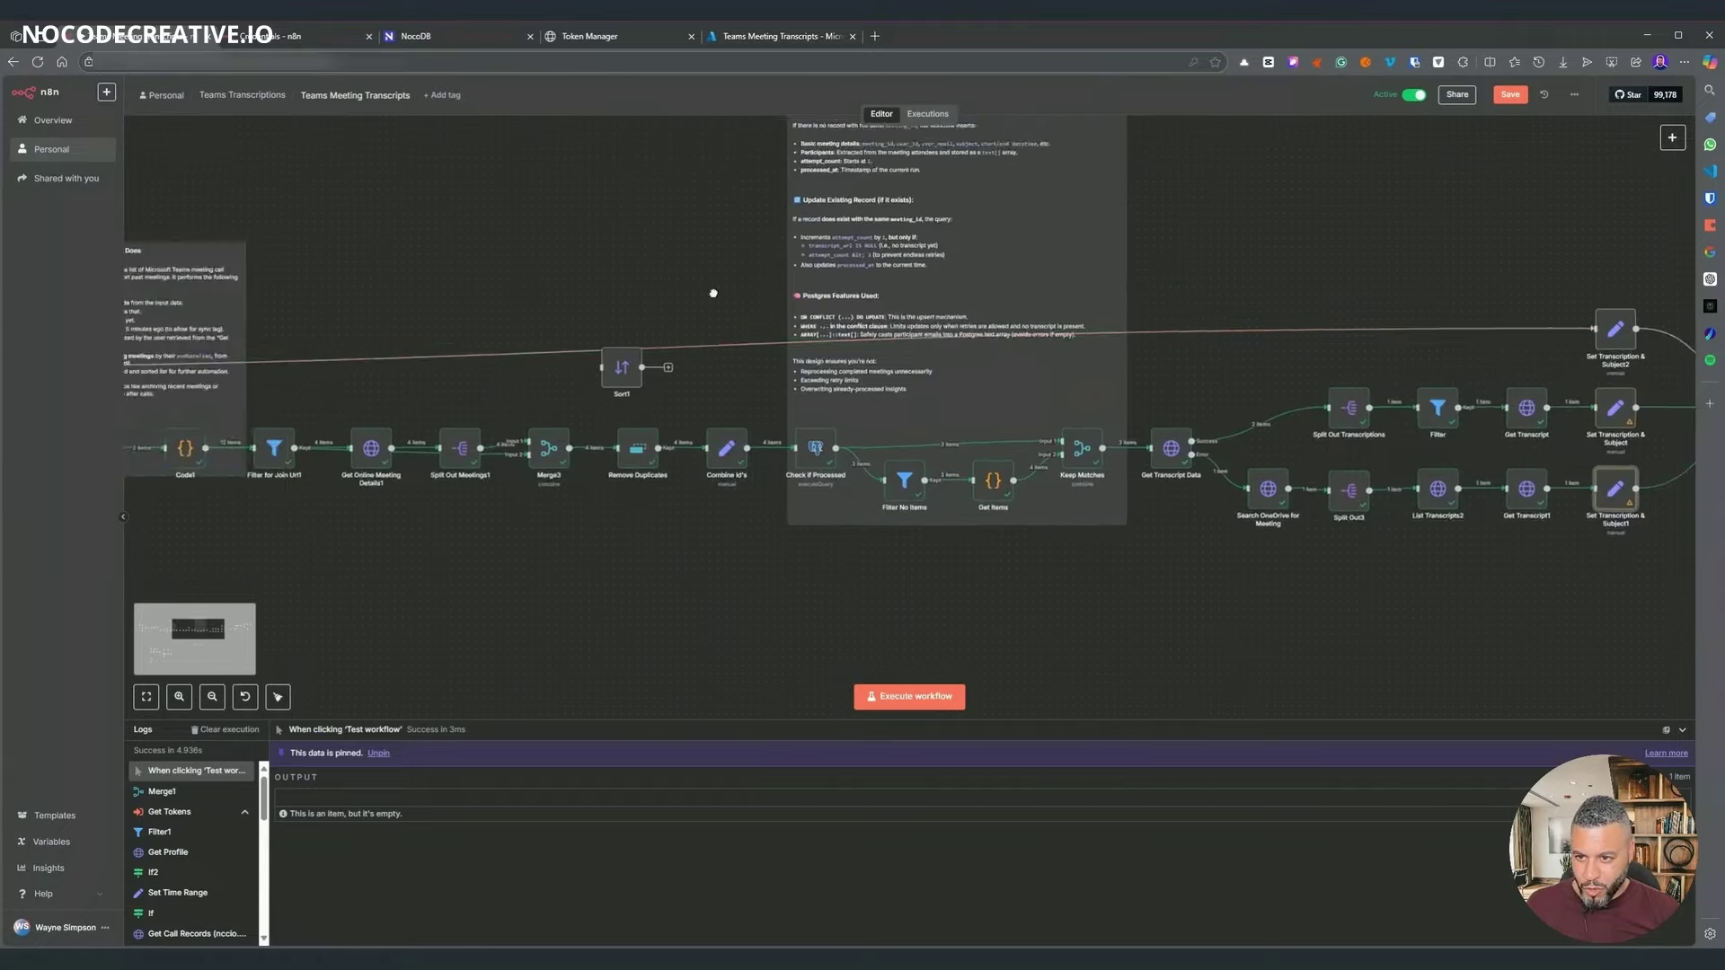
scroll(1048, 299, right, 6)
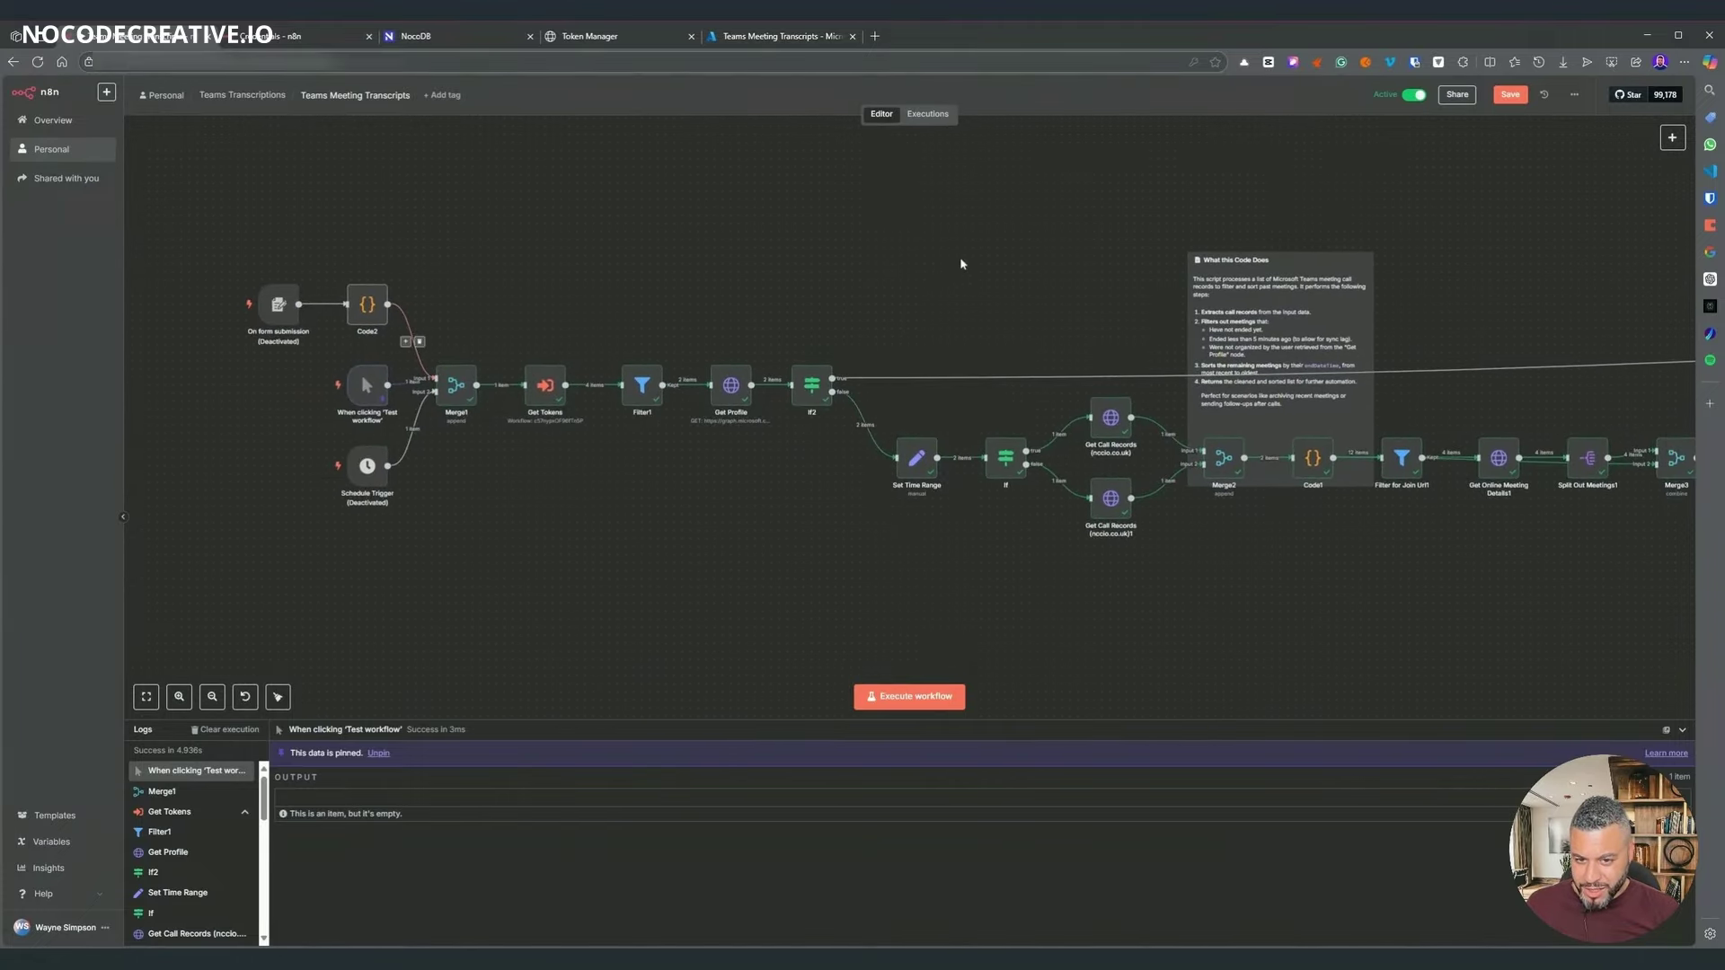
mouse_move(960, 265)
mouse_down()
mouse_move(469, 288)
mouse_move(1224, 325)
mouse_up()
mouse_move(429, 317)
mouse_down()
mouse_move(661, 377)
mouse_move(670, 399)
mouse_up()
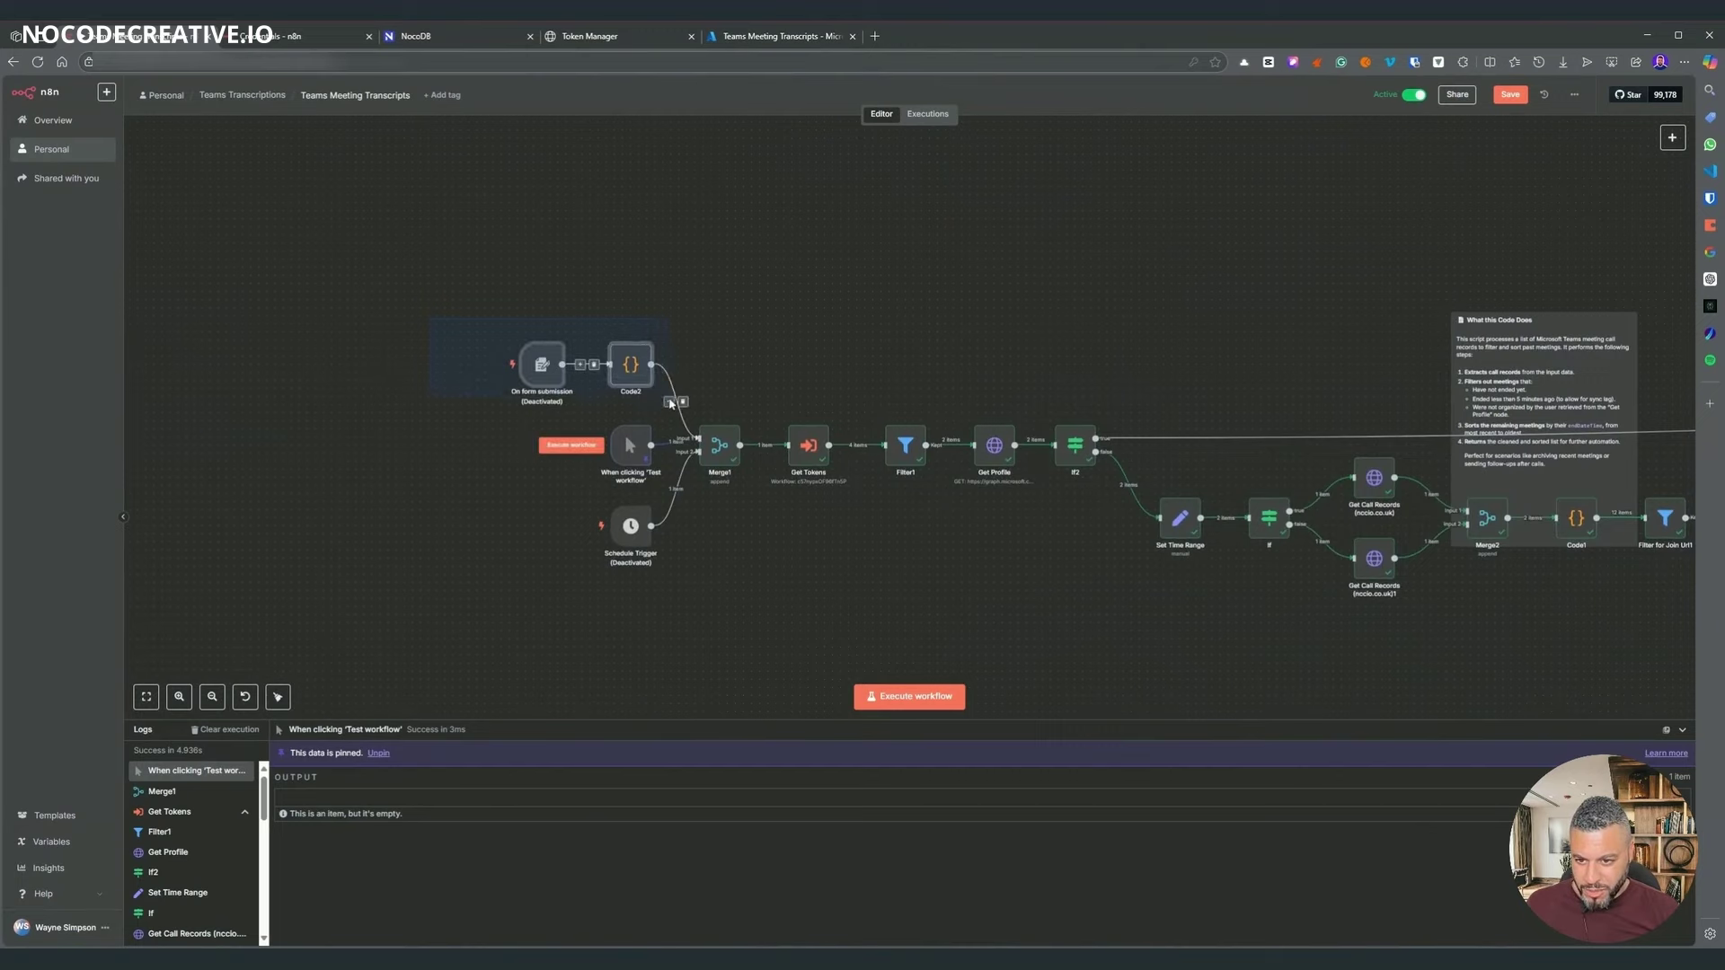
scroll(903, 320, right, 5)
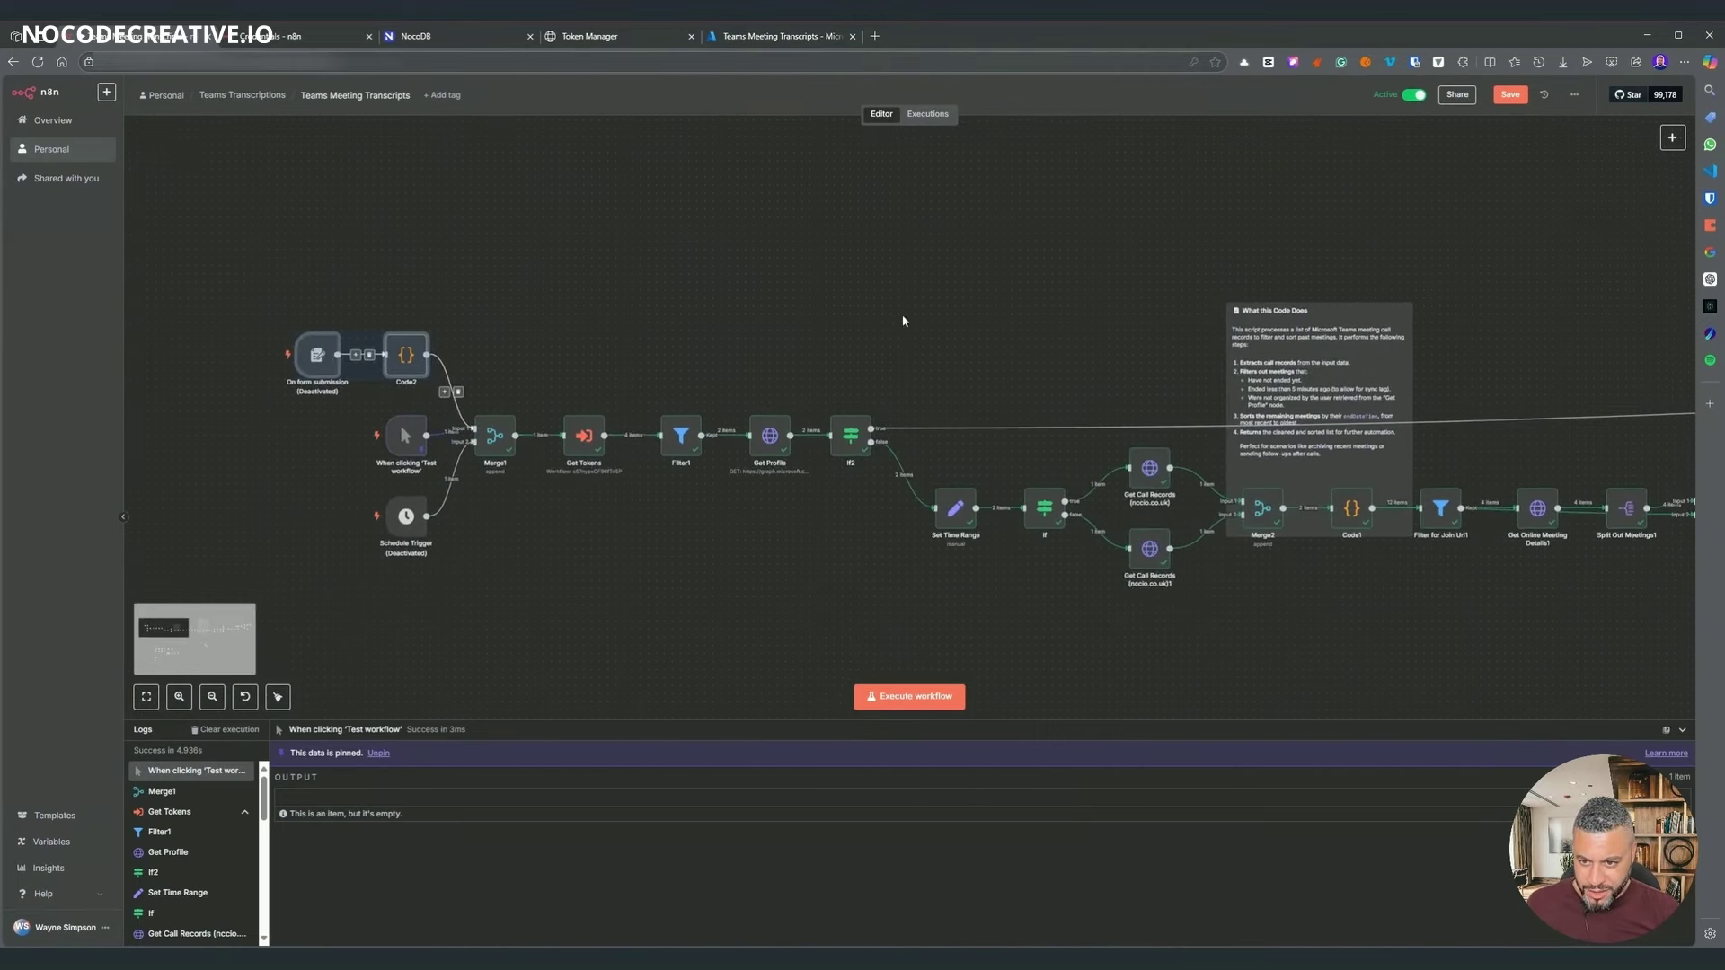
scroll(1614, 347, right, 12)
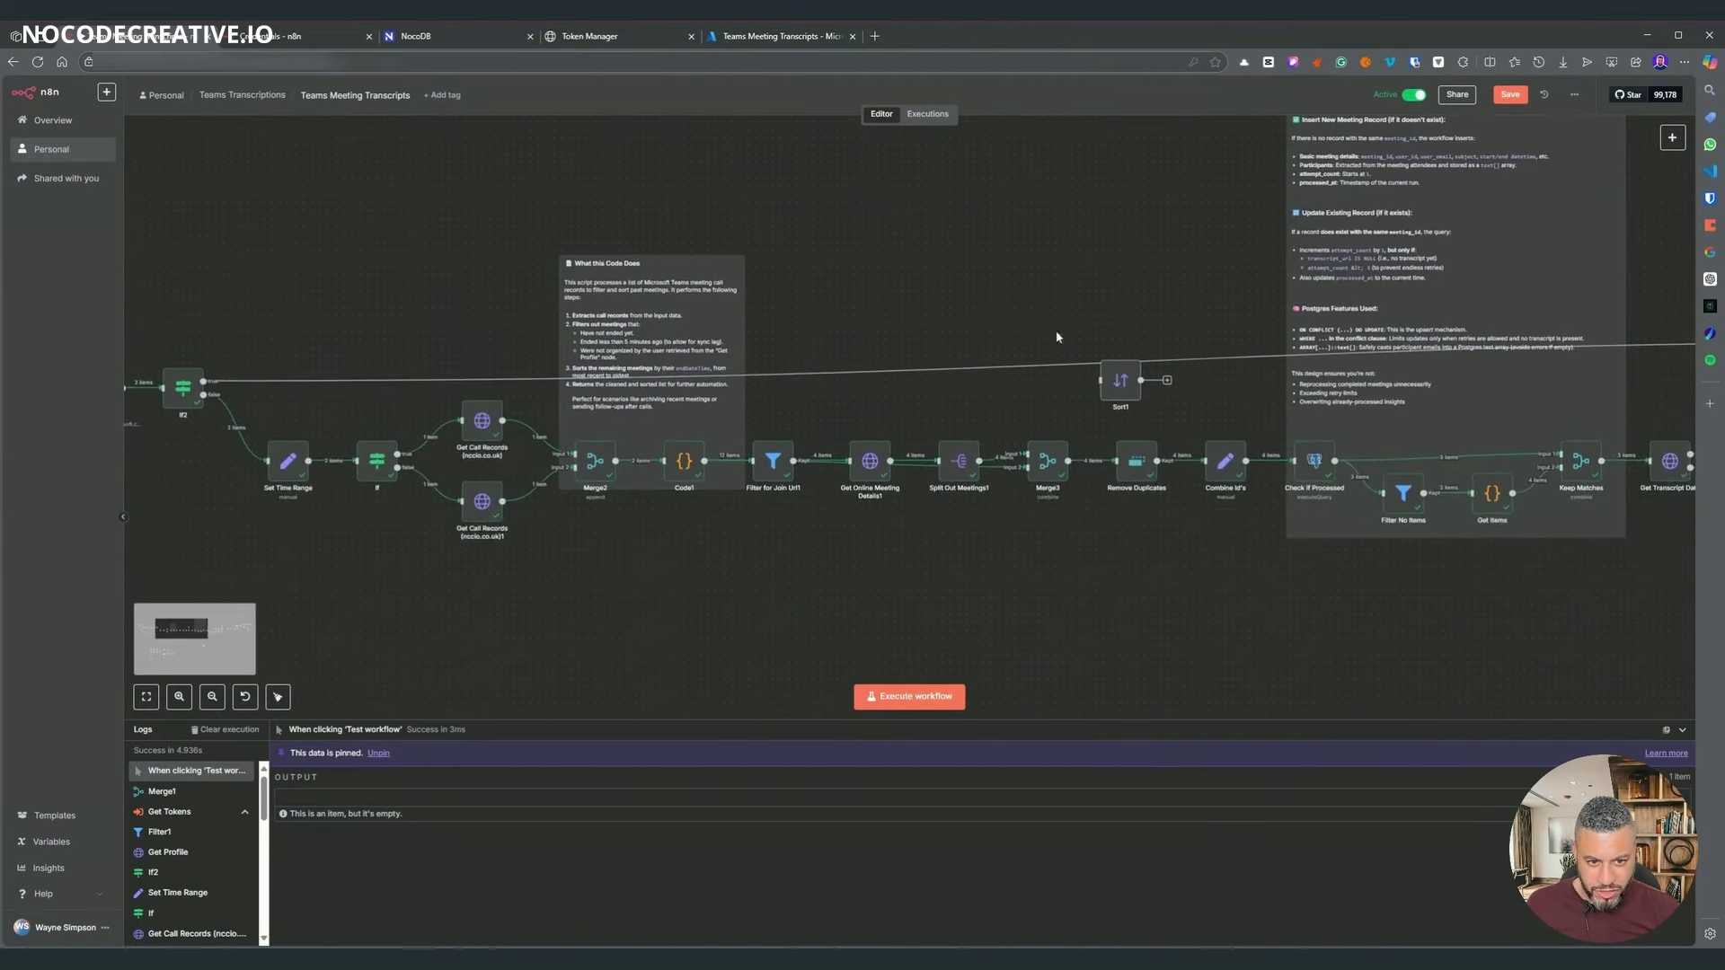
drag(1067, 311, 405, 315)
drag(1405, 300, 685, 281)
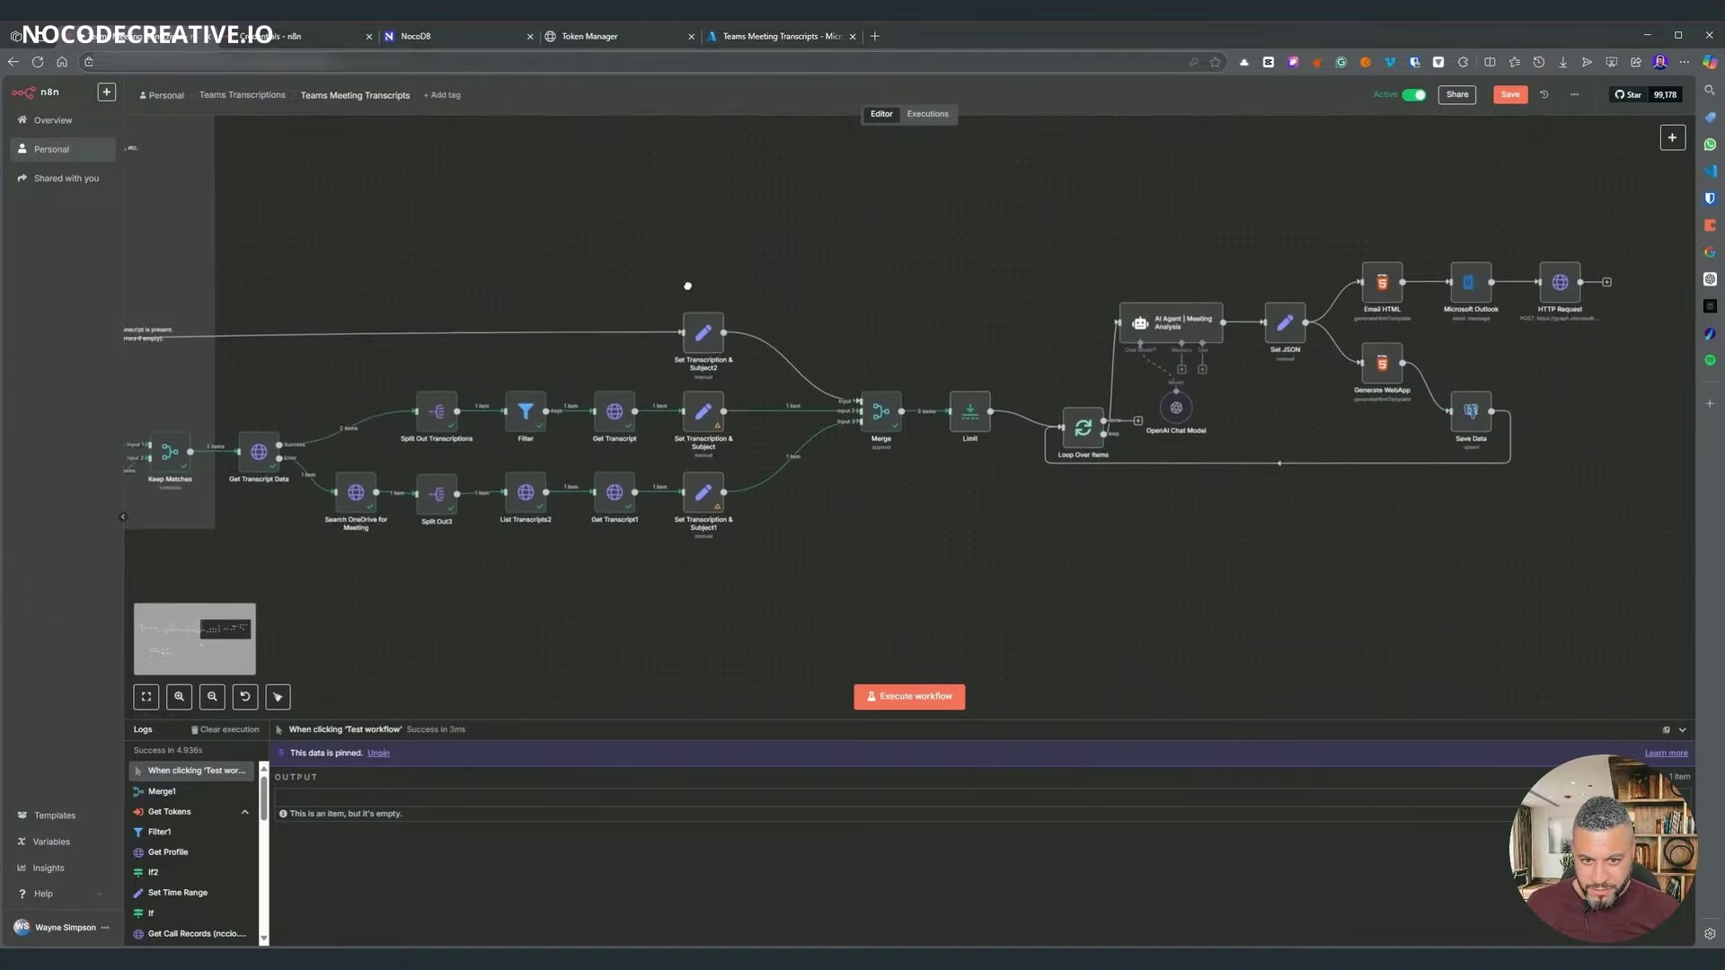
scroll(735, 537, up, 5)
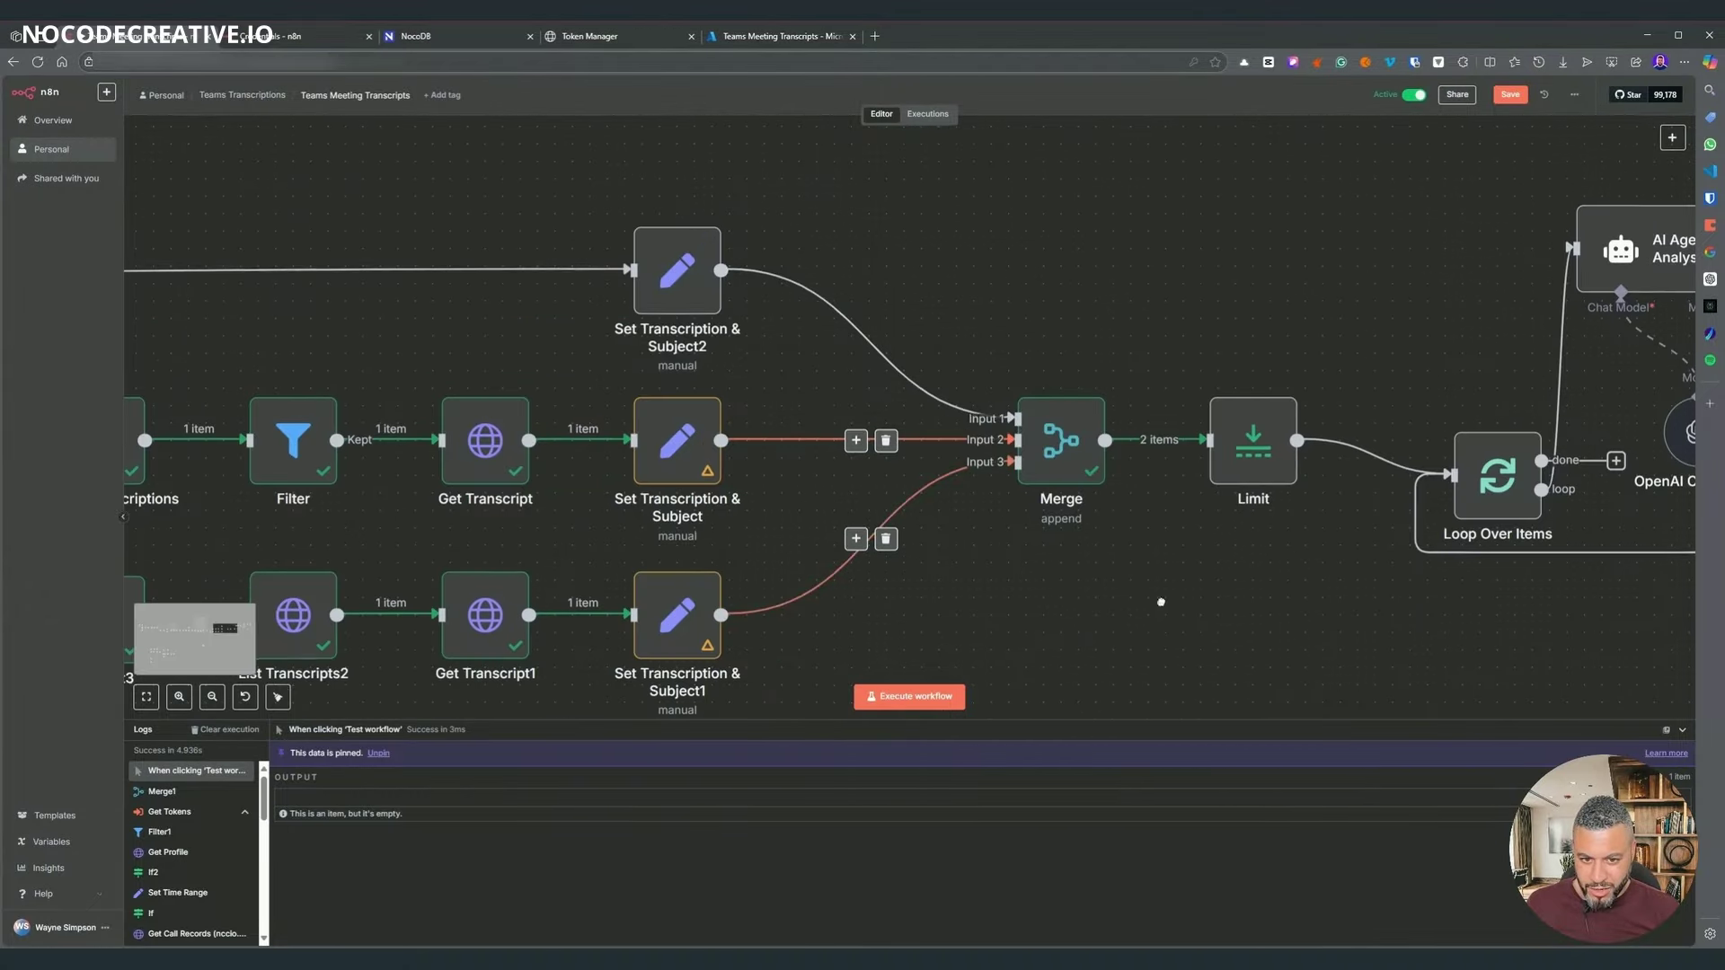
drag(772, 331, 526, 196)
drag(776, 185, 792, 271)
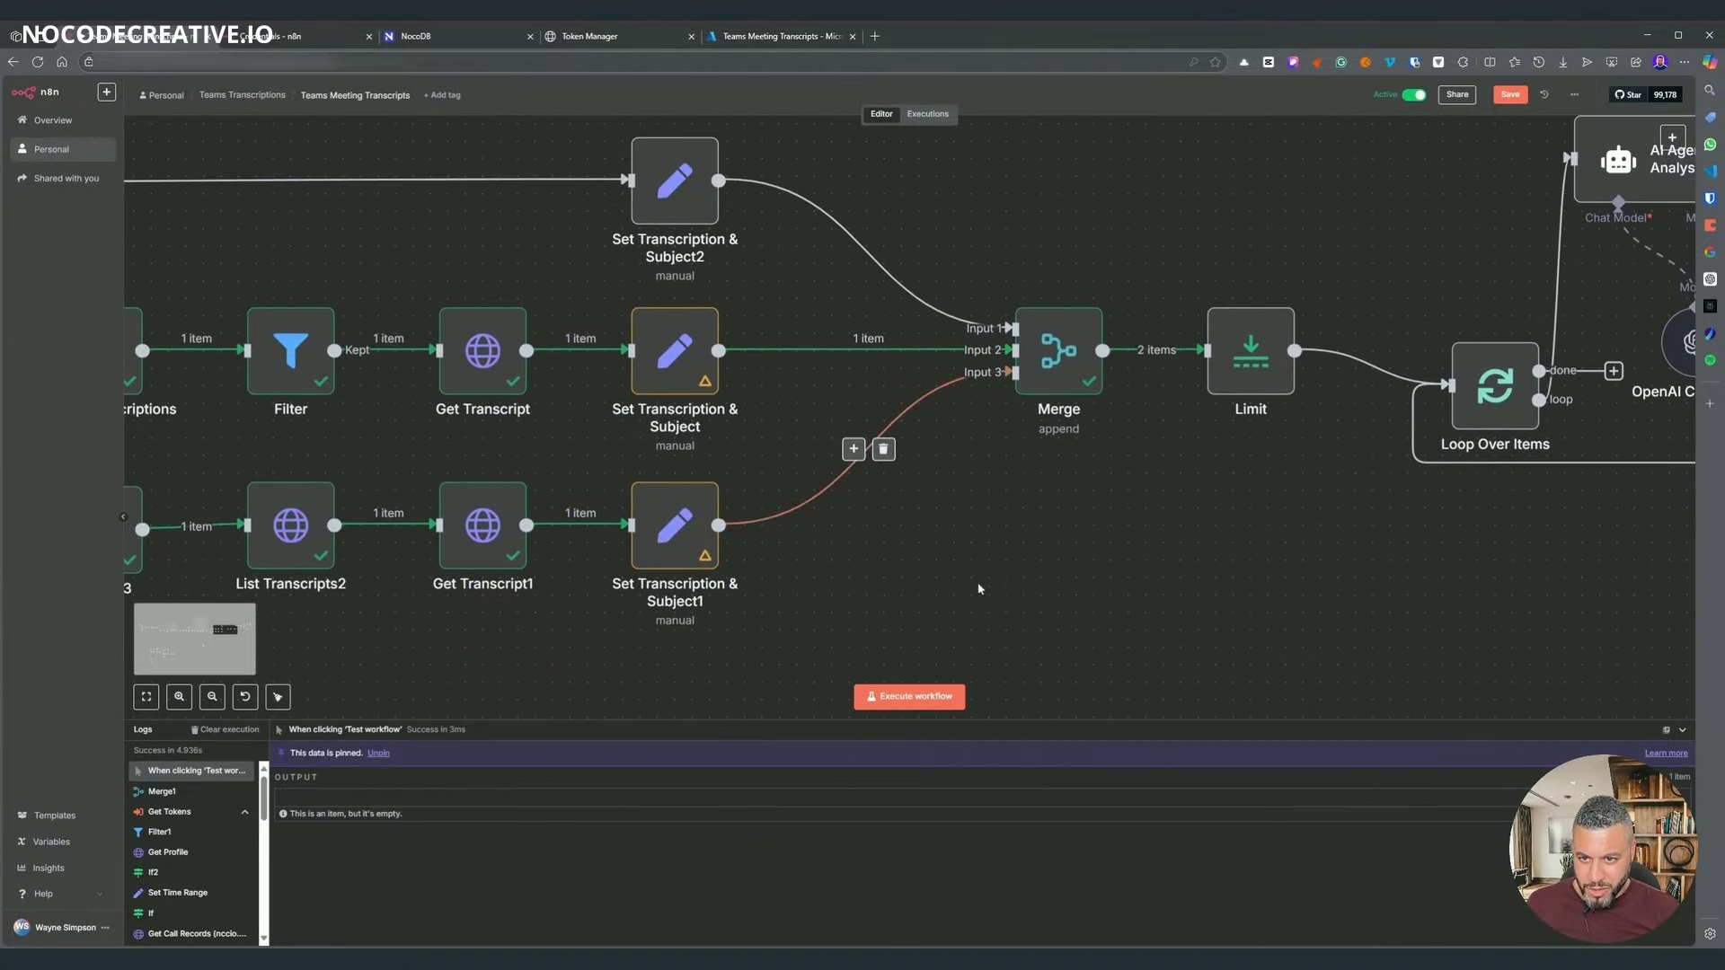
drag(570, 252, 1548, 314)
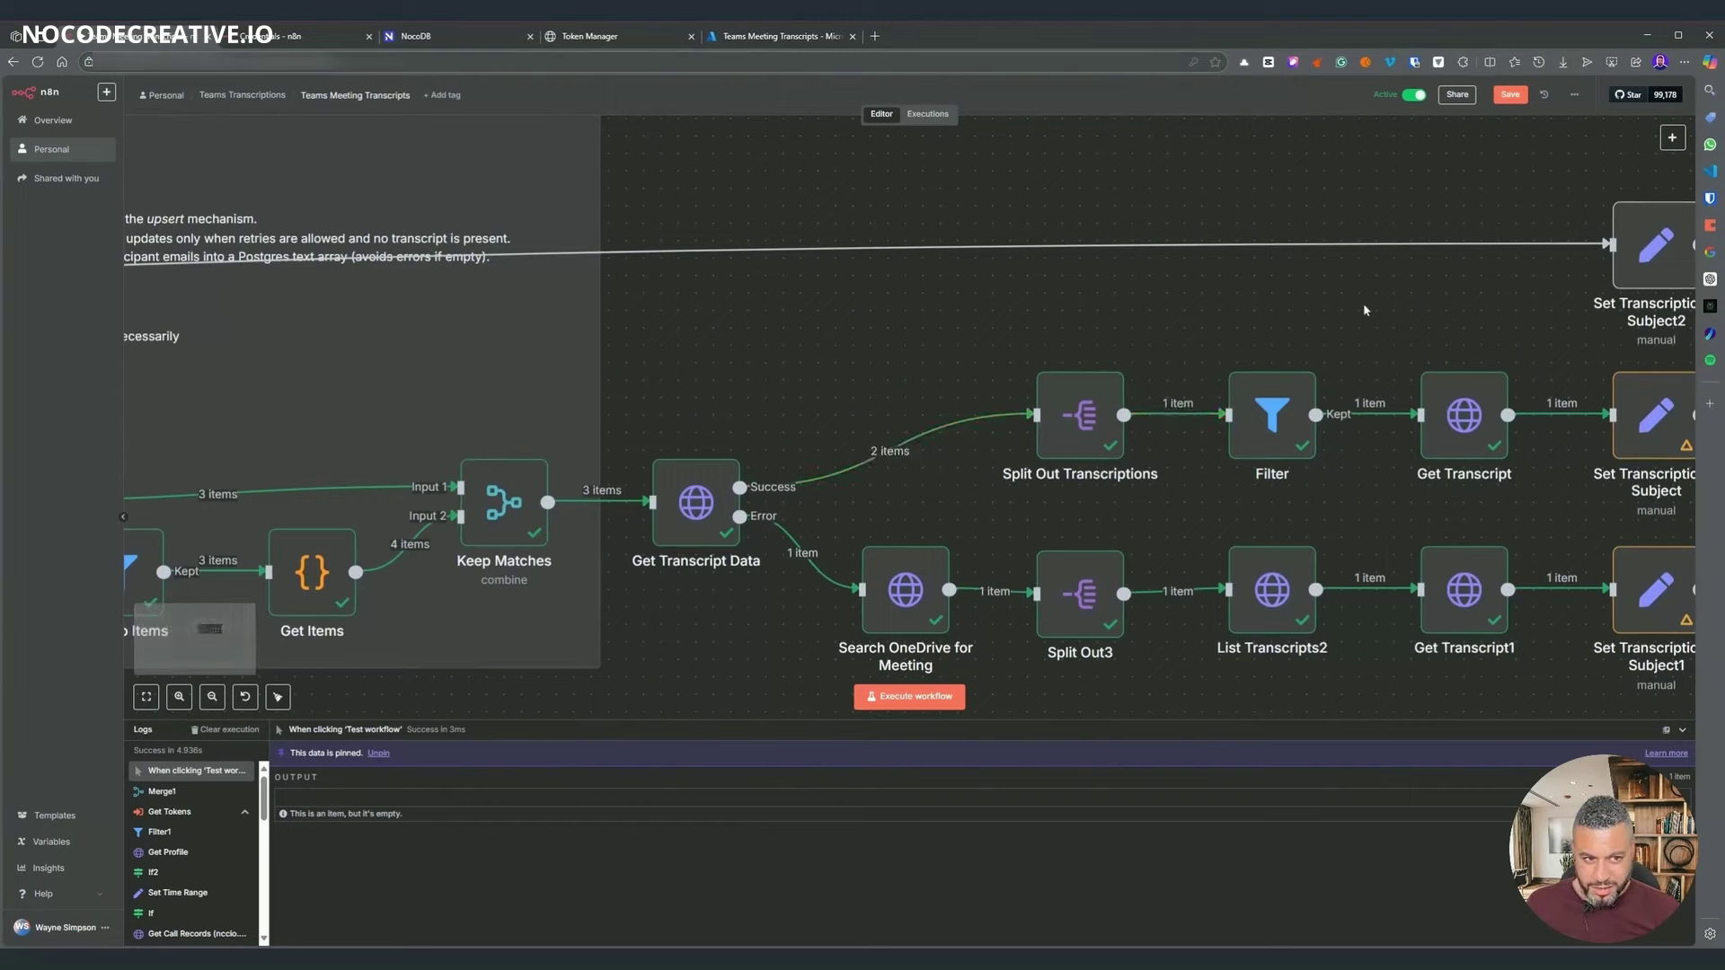
- Rerun Set Transcription & Subject and check the token expression in Set Transcription & Subject1
drag(898, 306, 1488, 274)
drag(1693, 259, 247, 297)
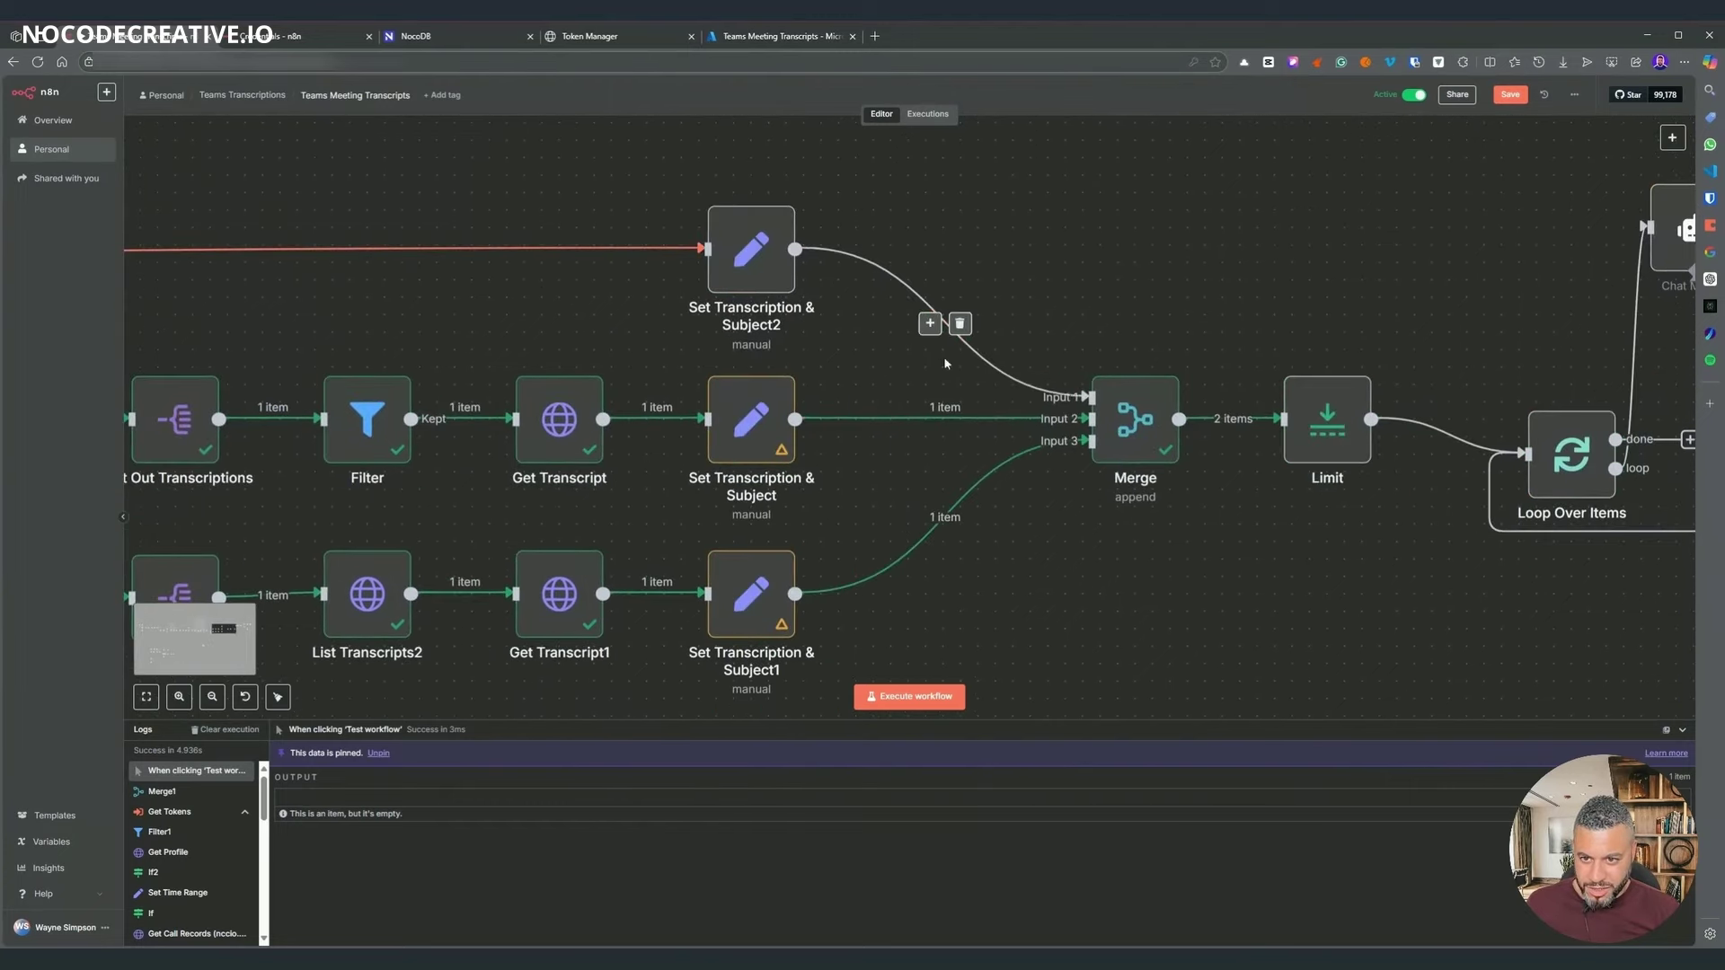
drag(1102, 697, 867, 621)
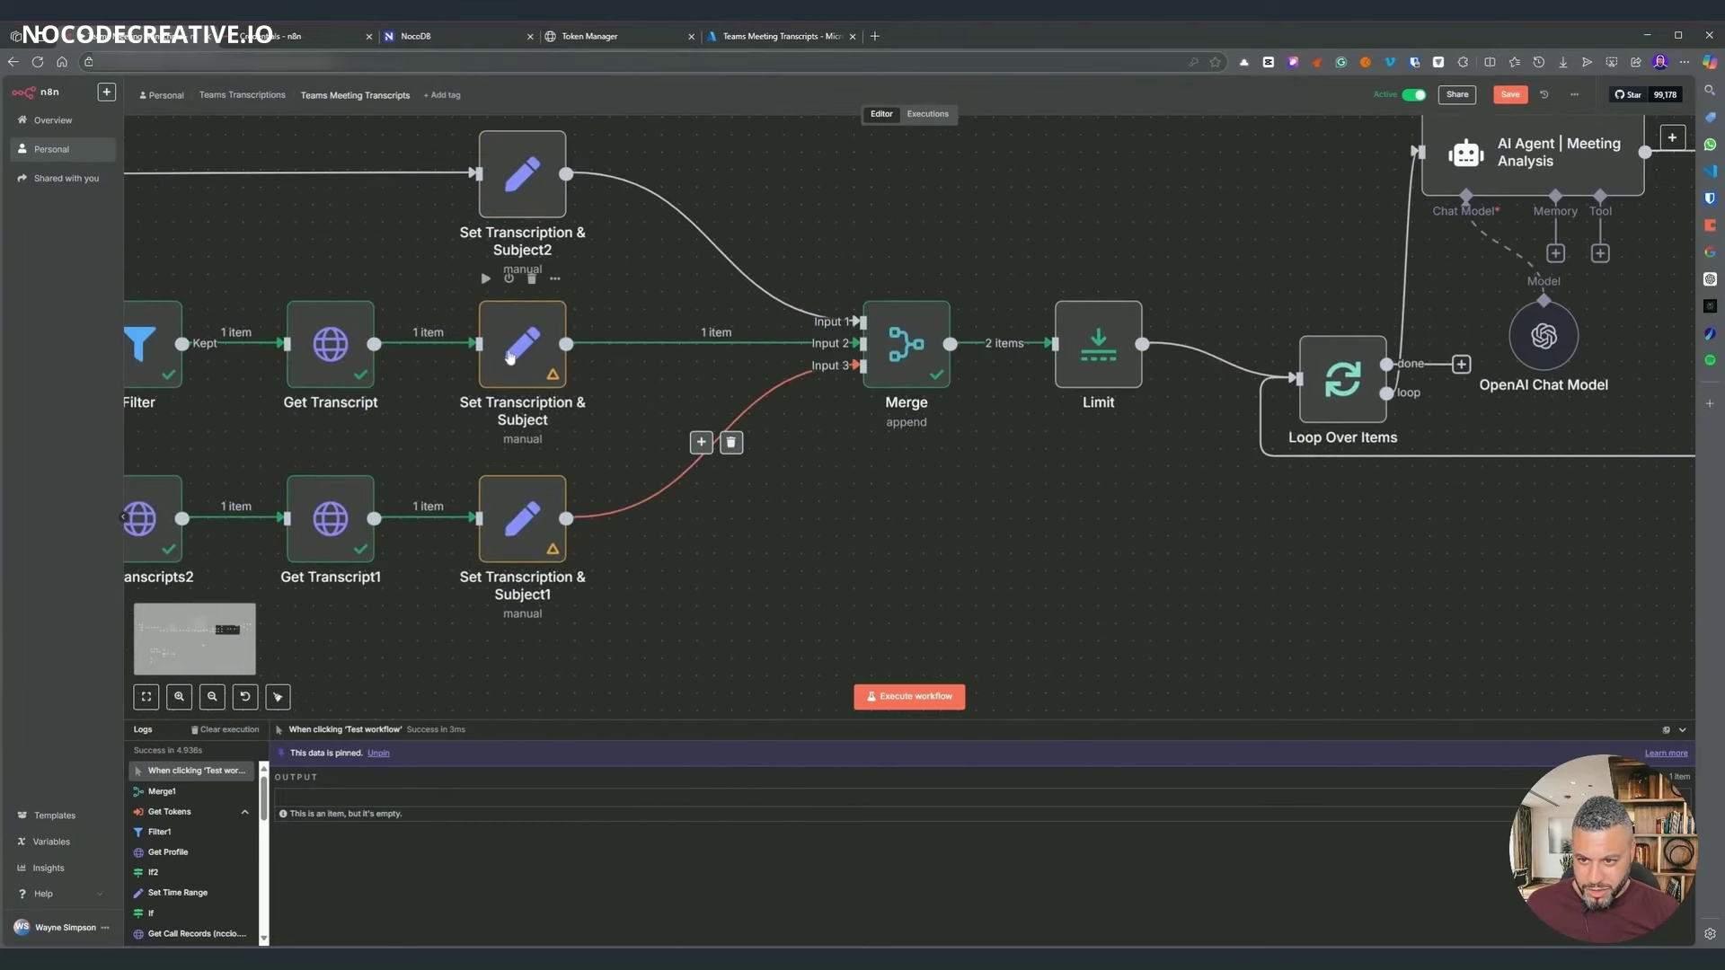
key(Return)
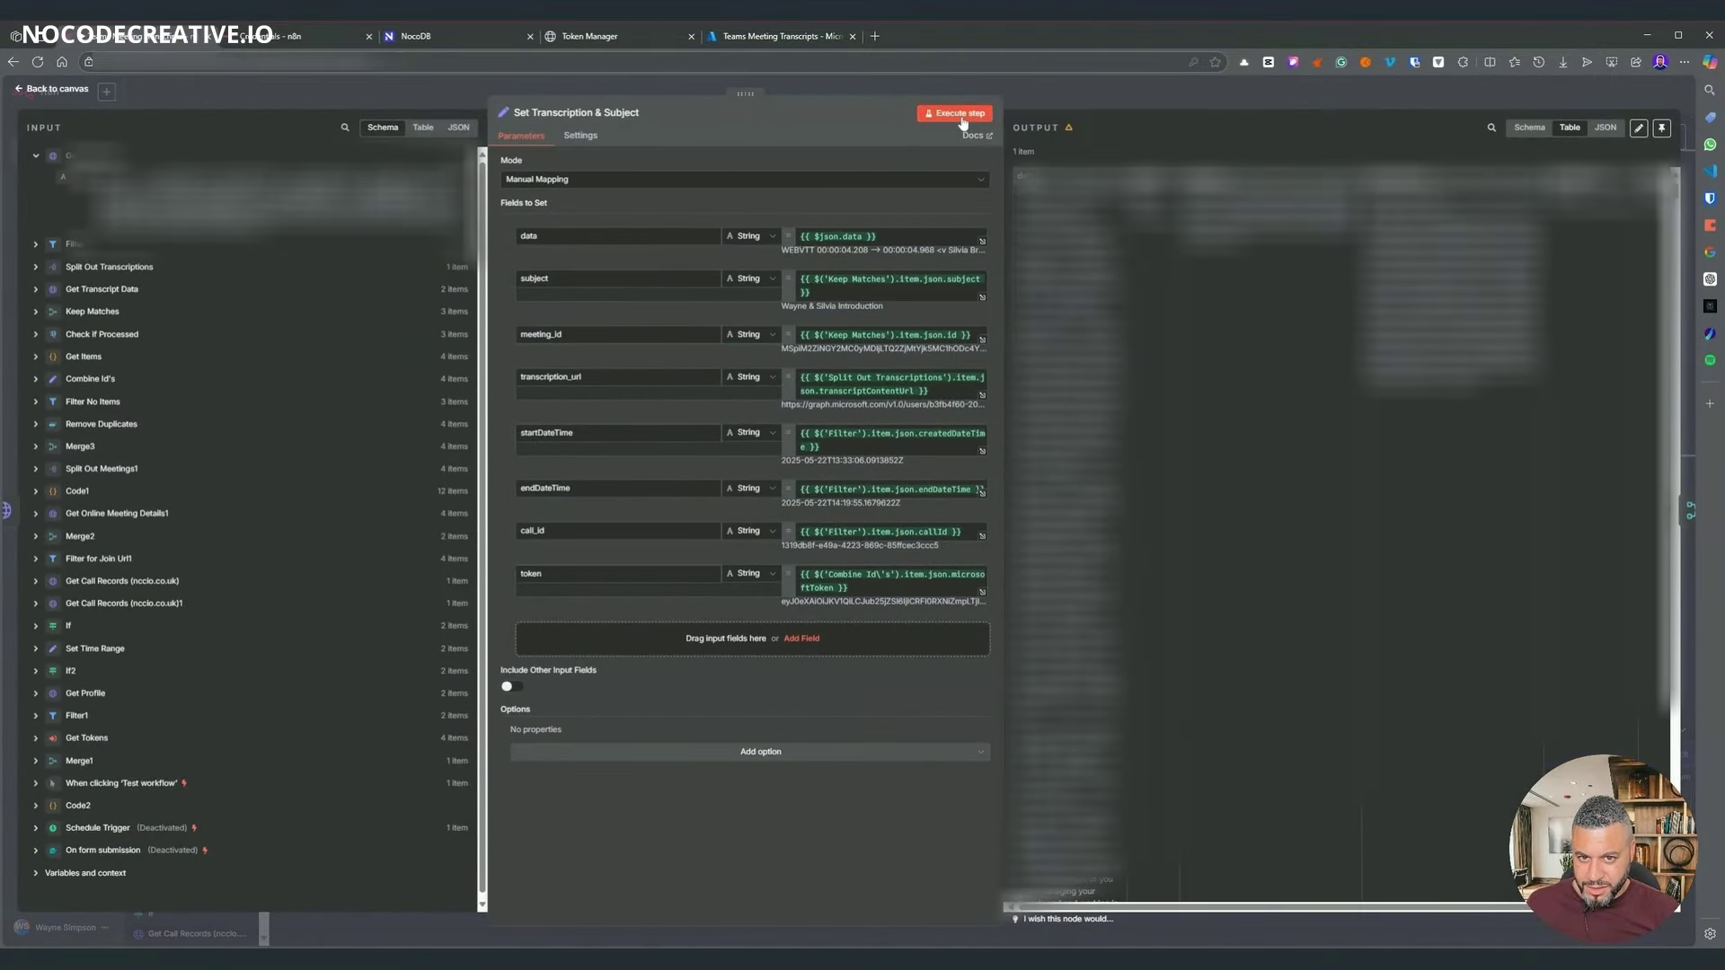
click(992, 113)
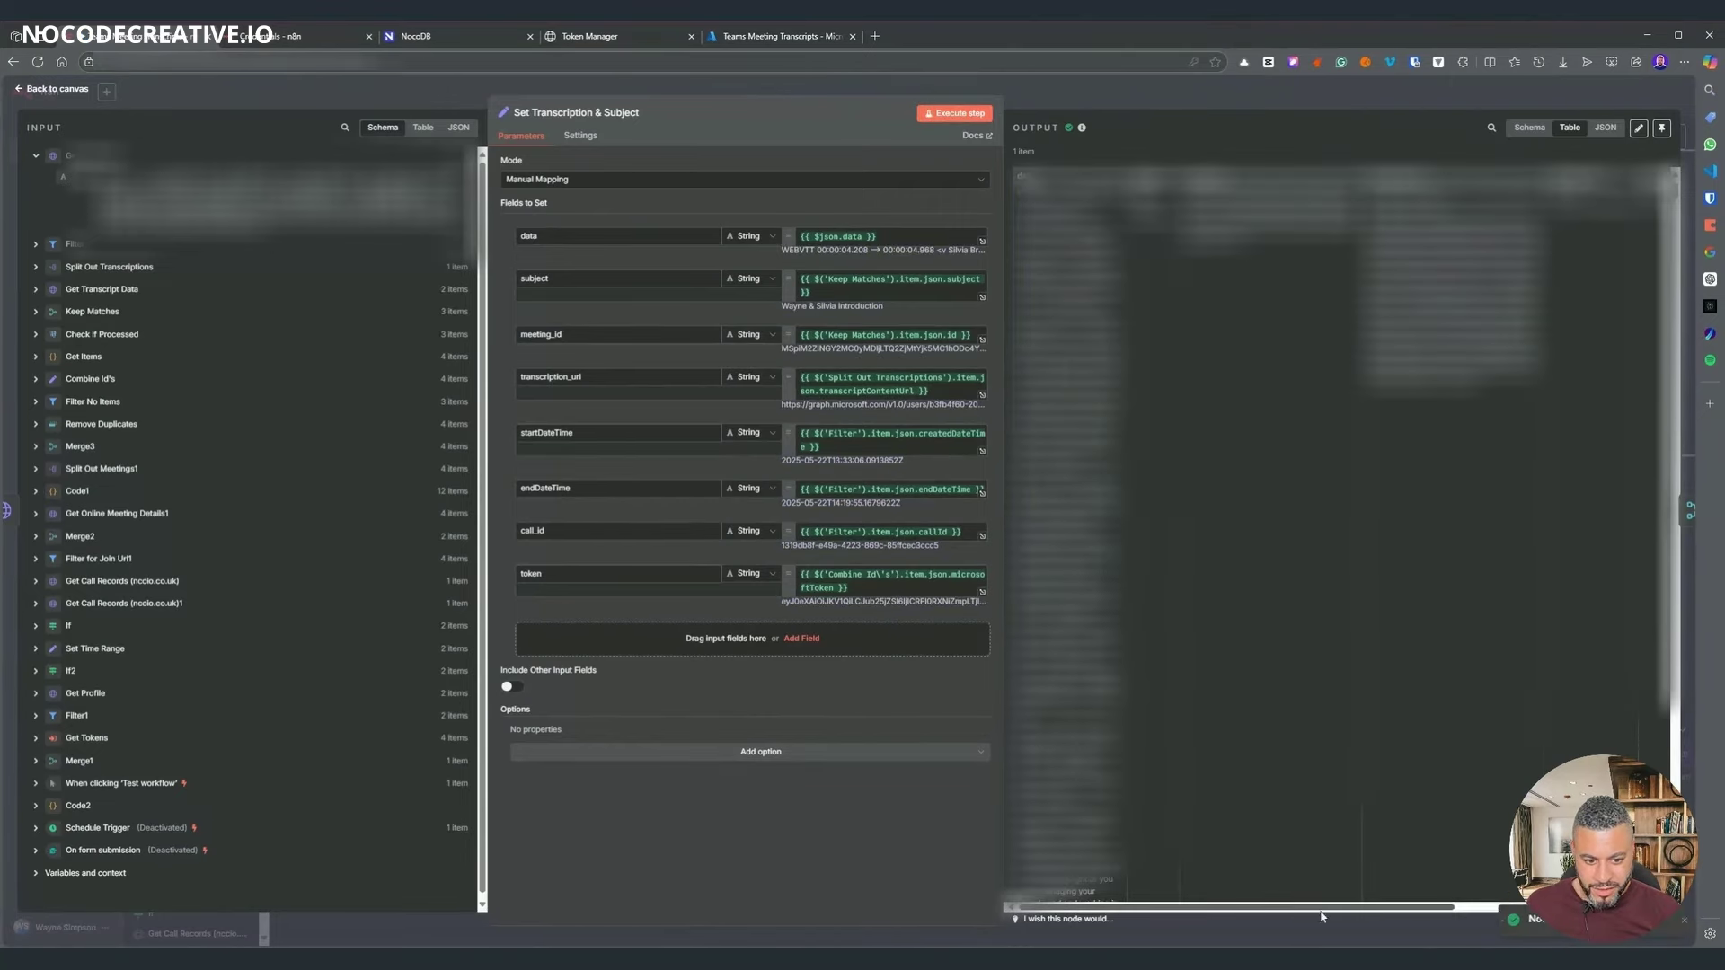
click(1189, 104)
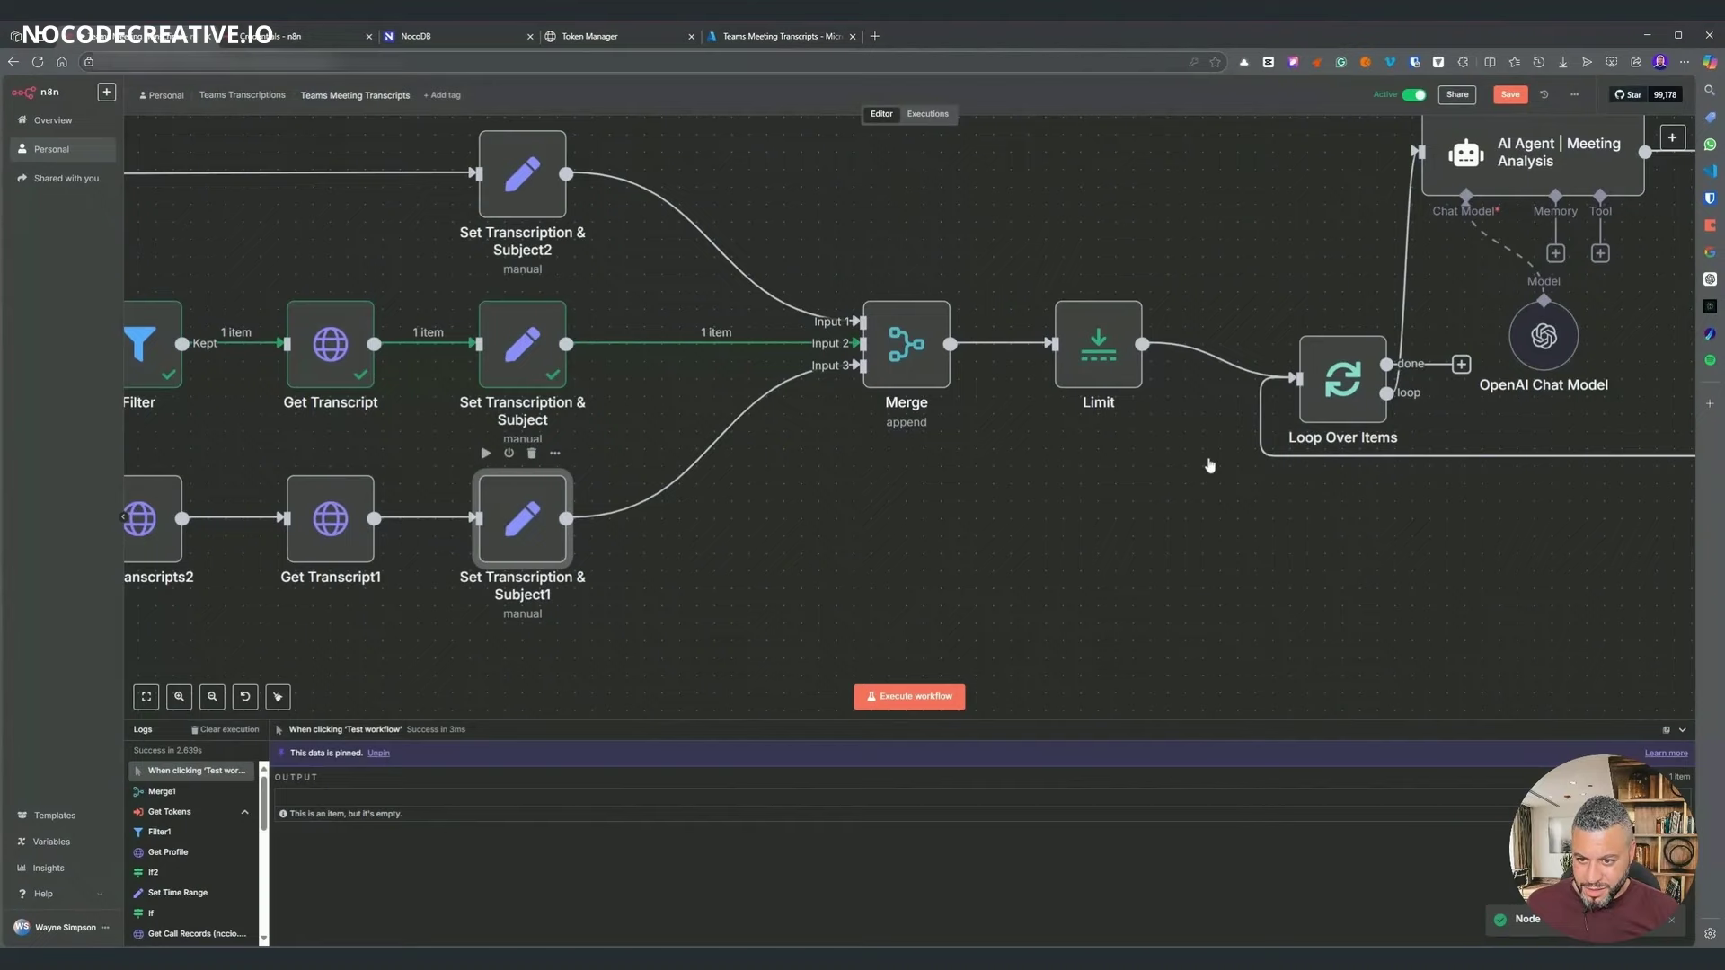
key(Return)
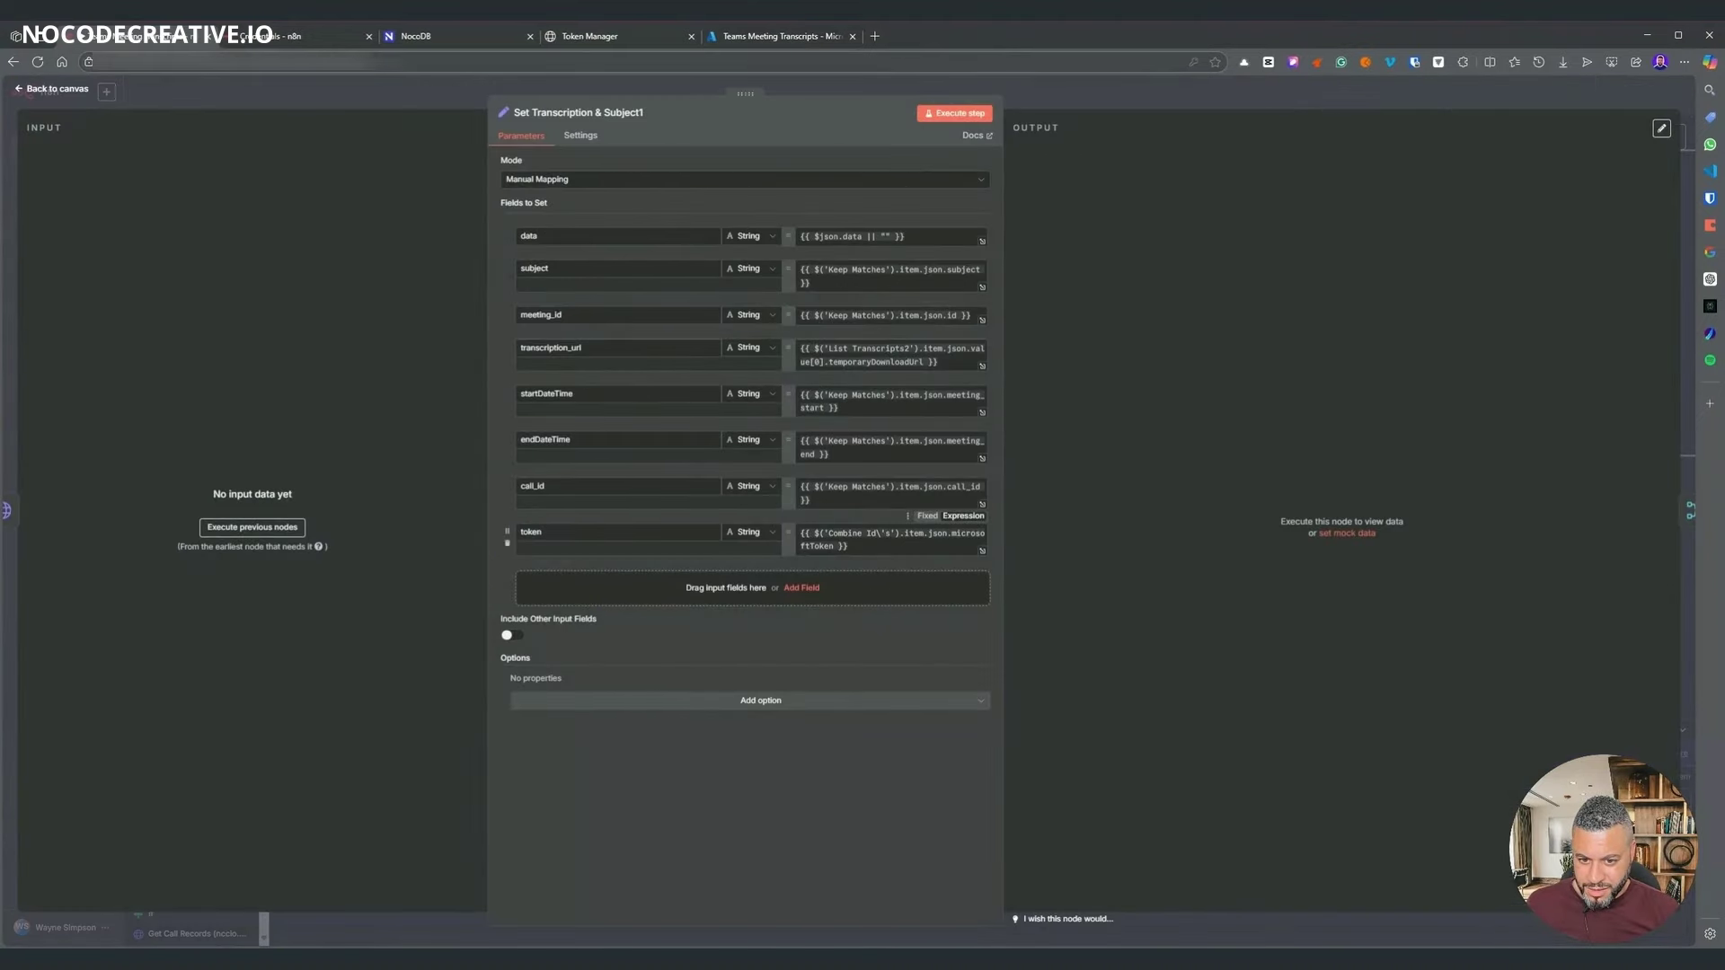
click(847, 545)
click(1030, 109)
- Execute the Merge node and open it to view its 2 output items
scroll(898, 404, left, 5)
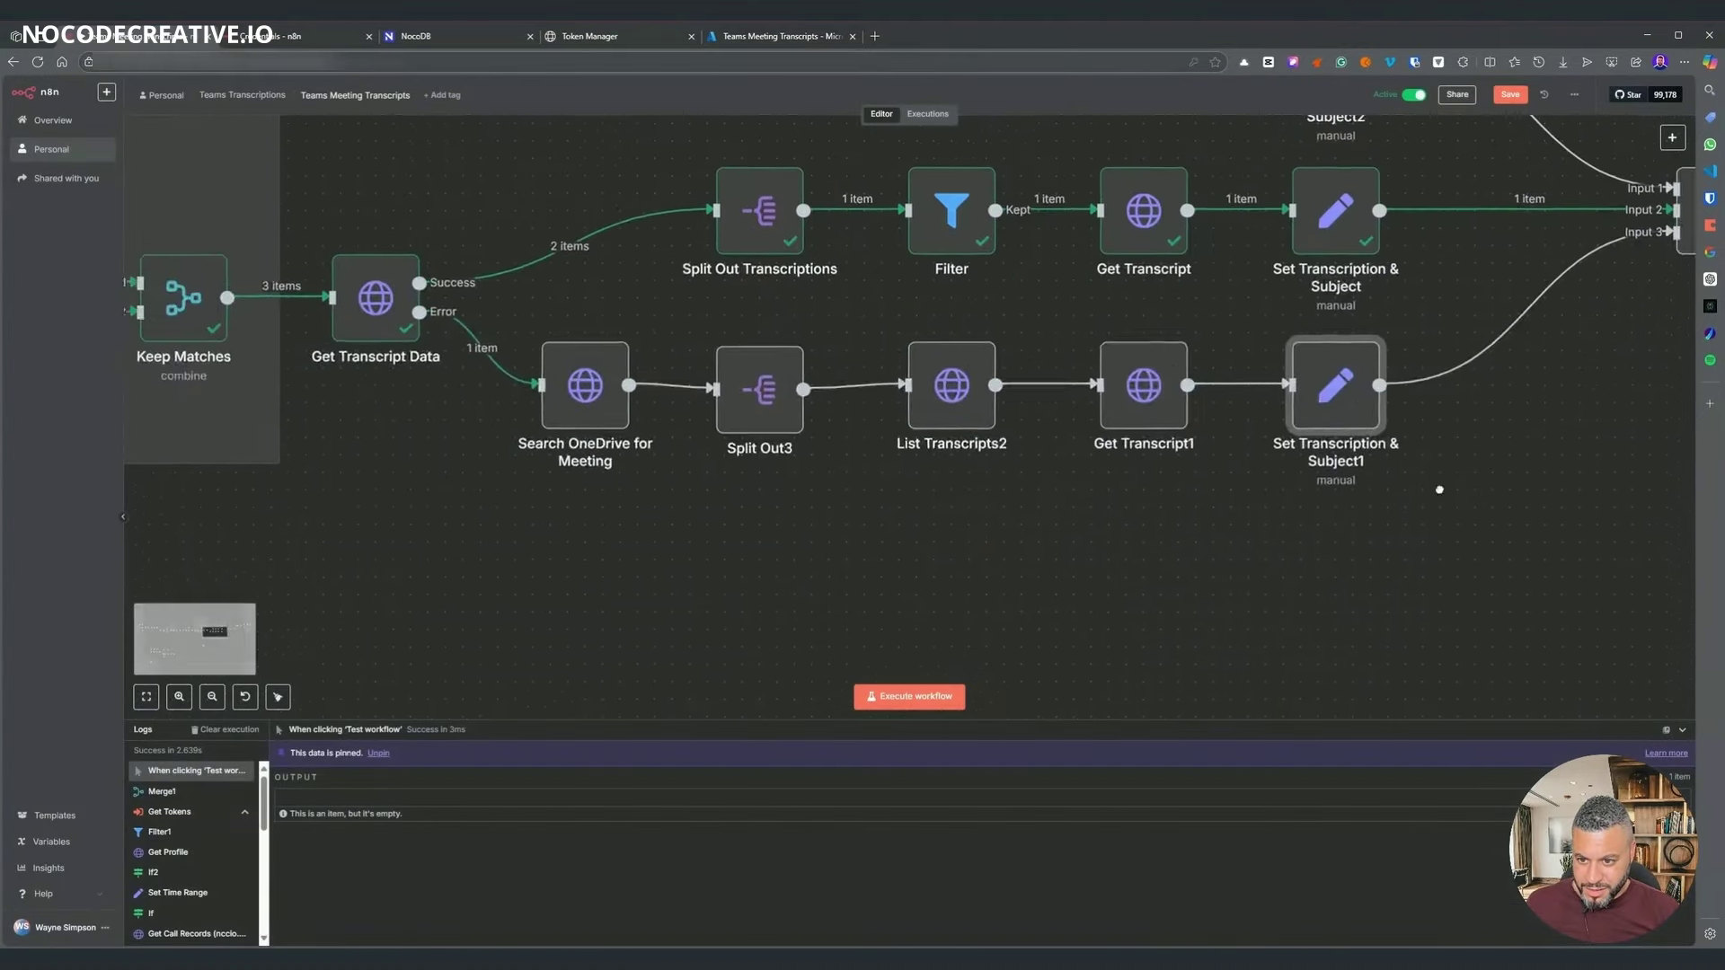
scroll(962, 584, right, 4)
right_click(1194, 350)
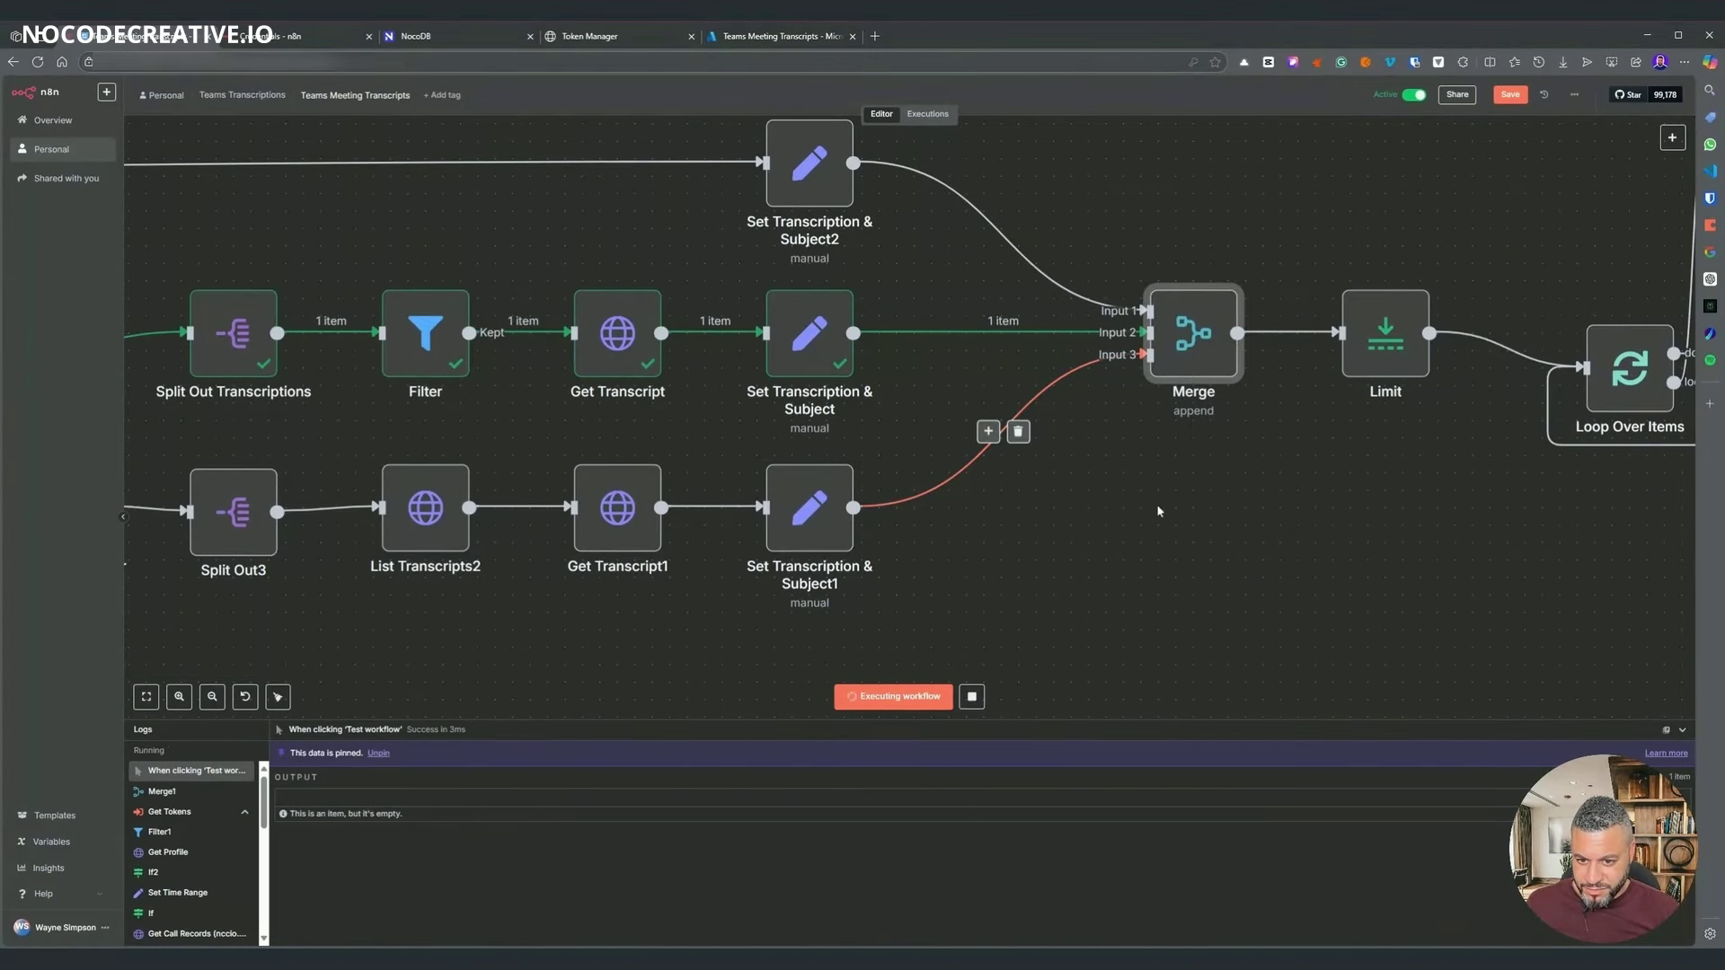
scroll(1338, 568, left, 1)
scroll(1339, 568, left, 3)
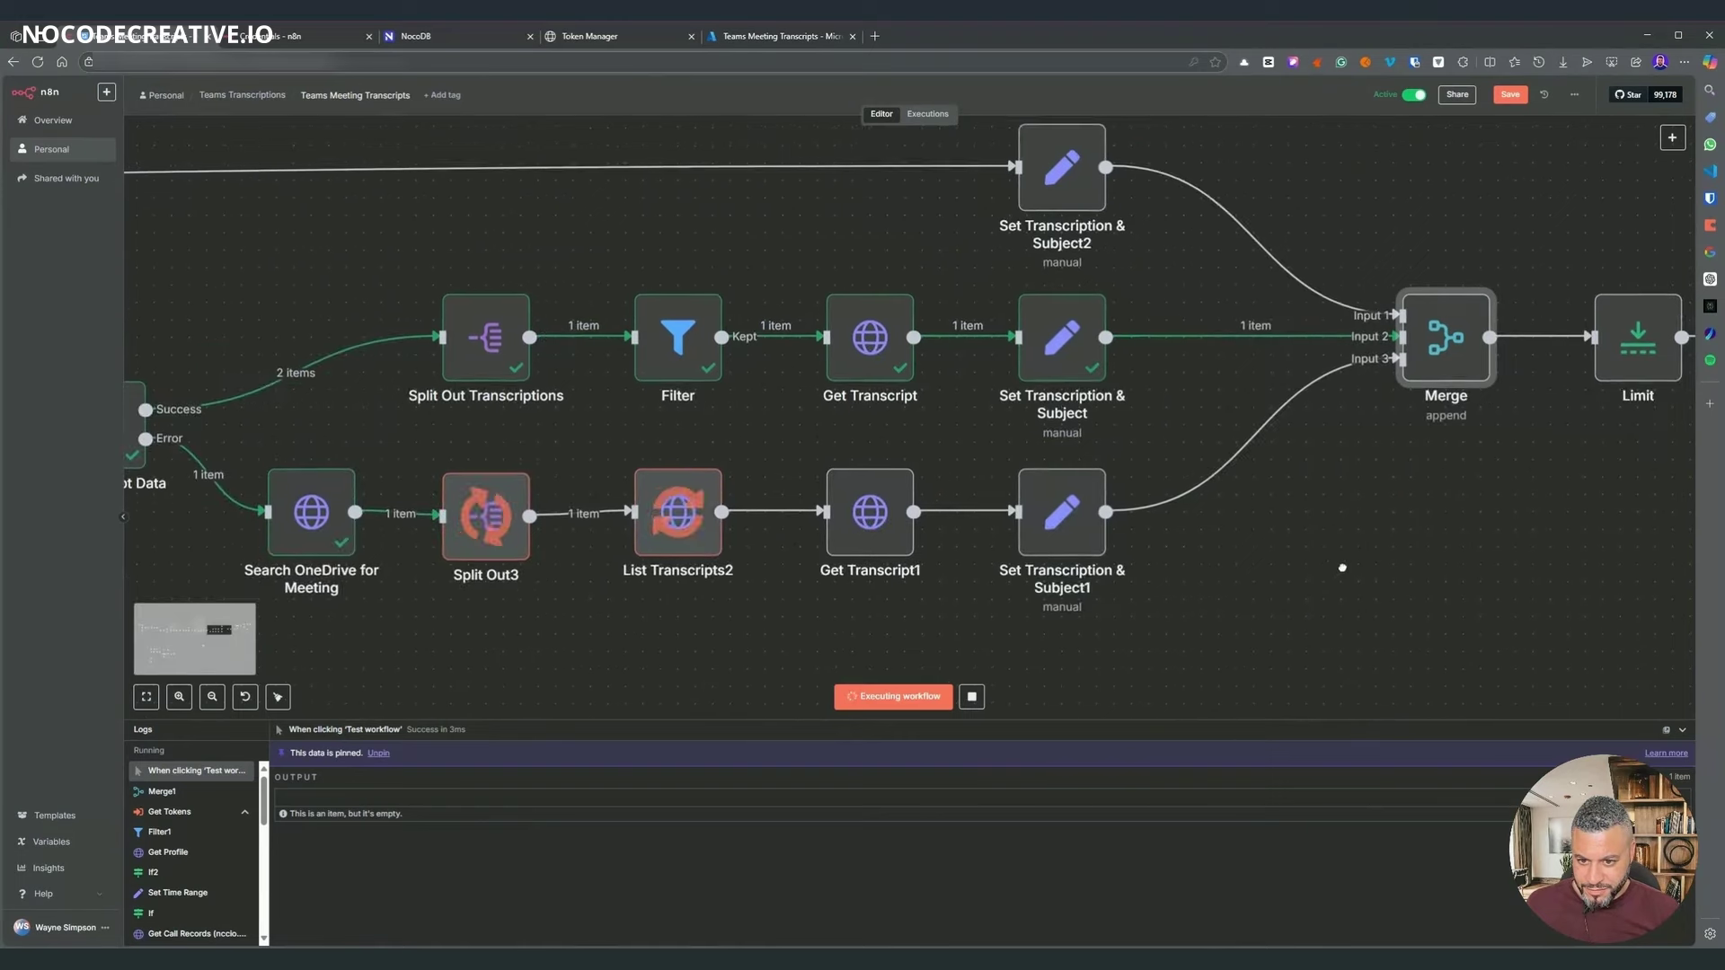
scroll(988, 552, right, 4)
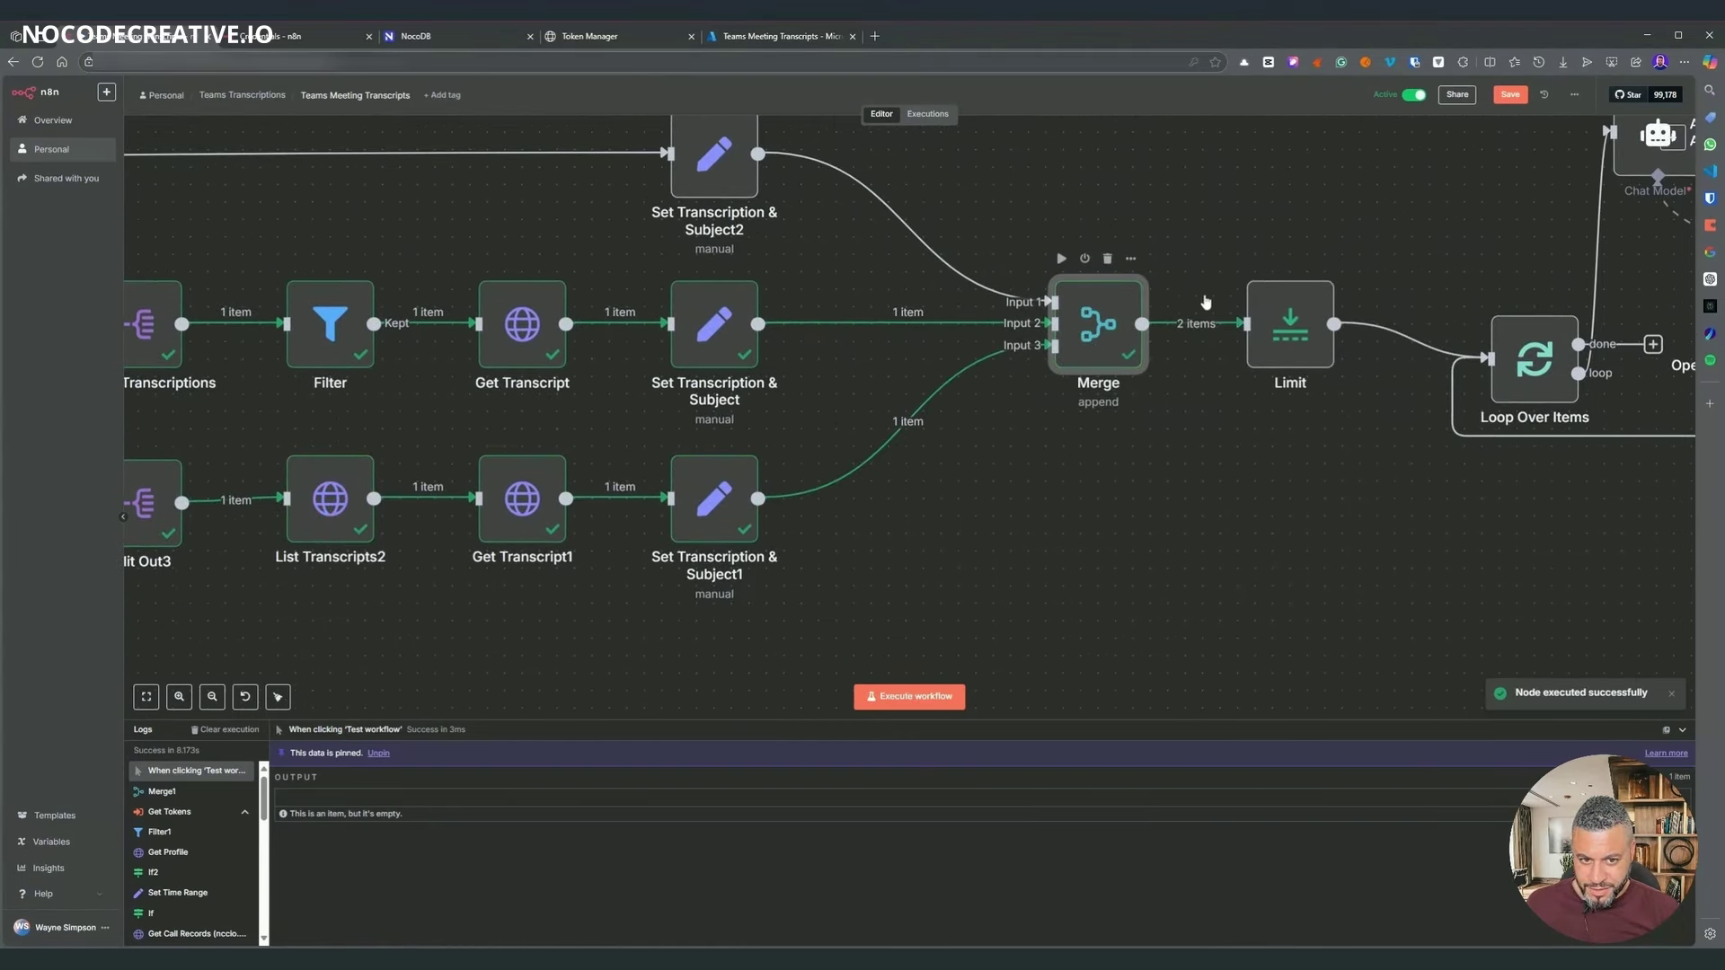
key(Return)
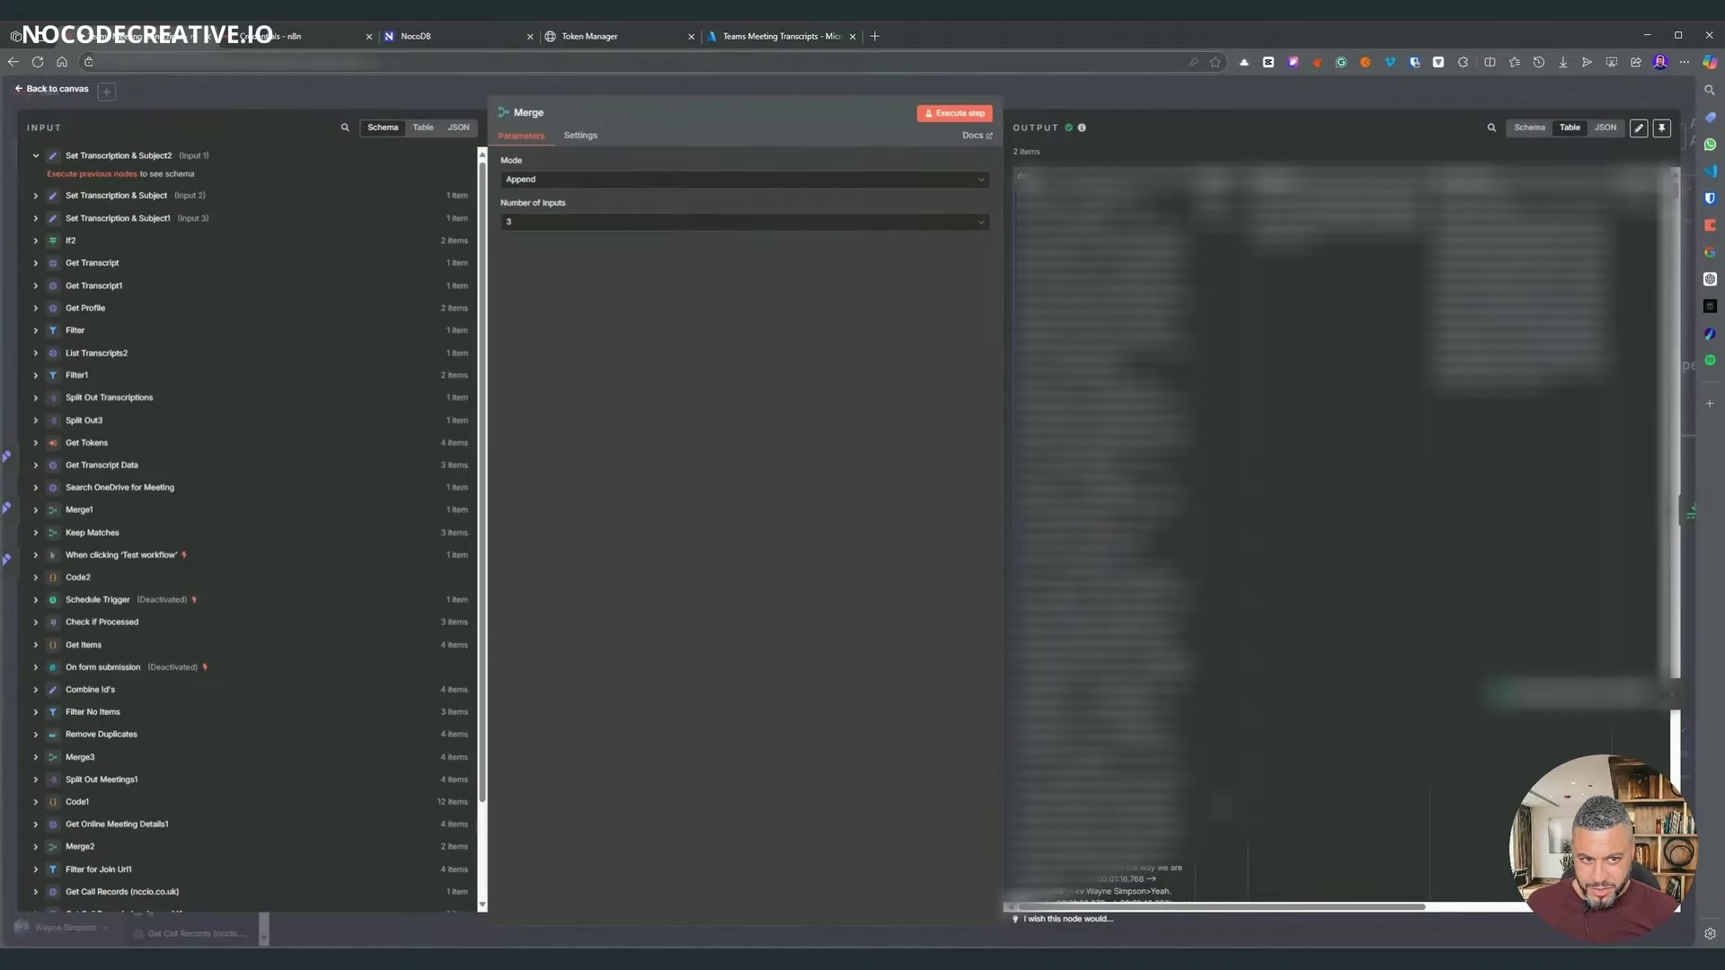
- Close the Merge output and save the workflow
drag(1157, 909, 1390, 908)
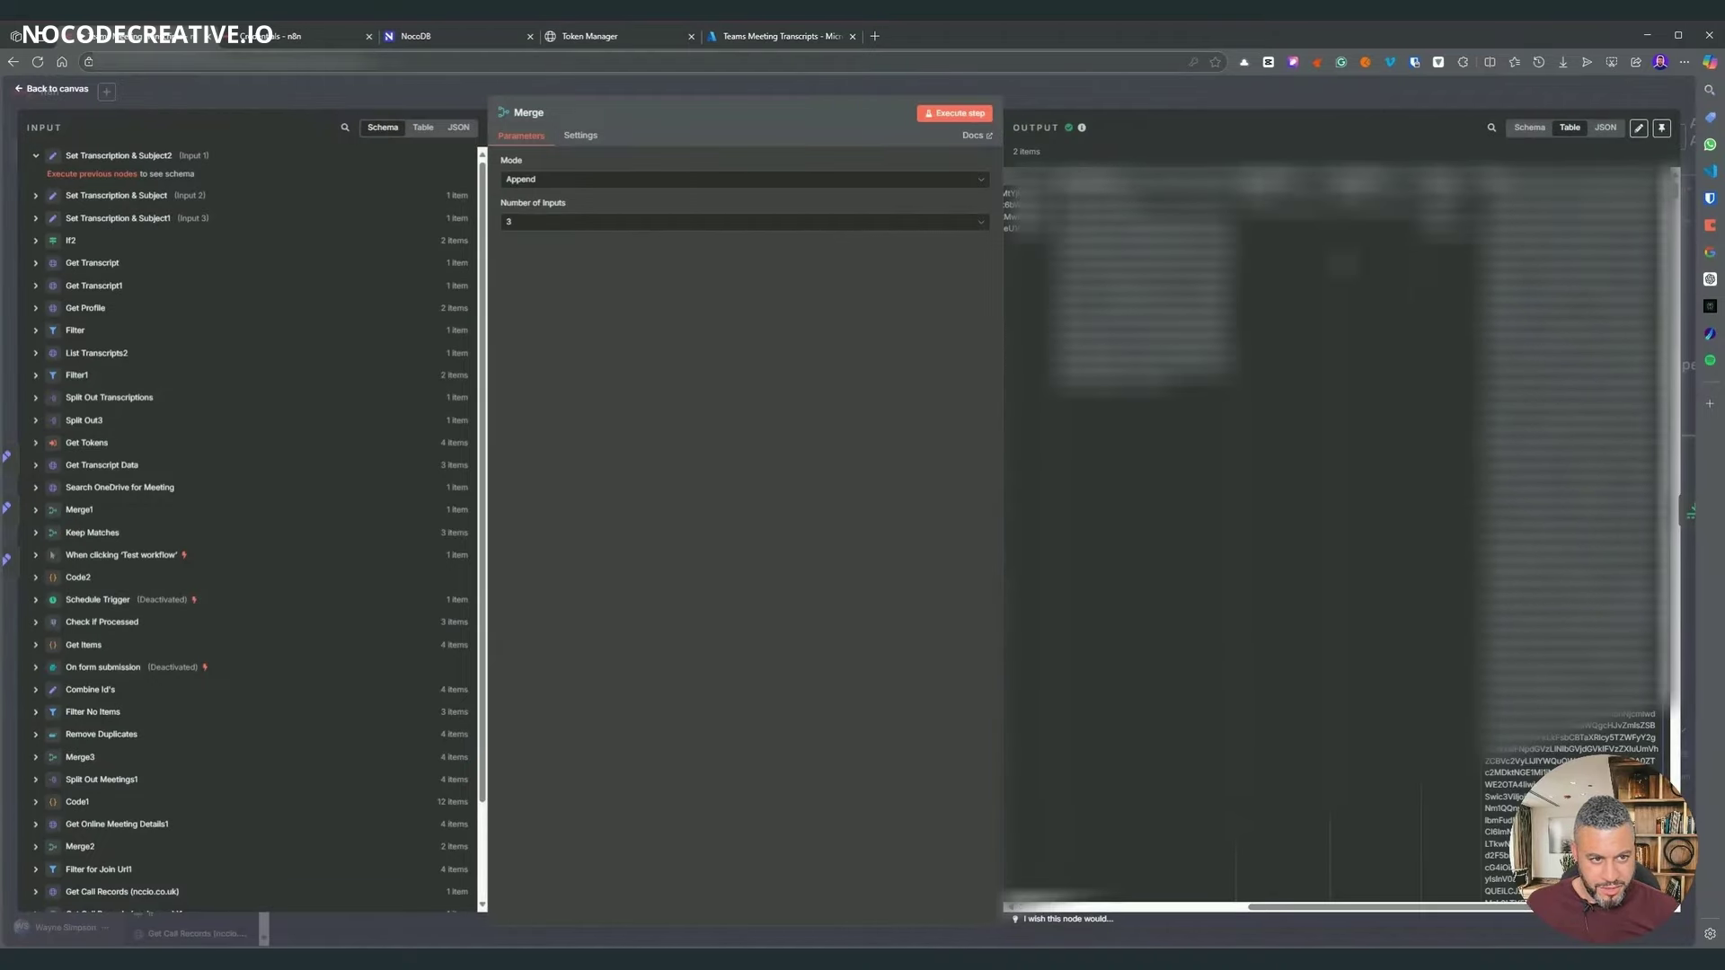
click(1182, 99)
drag(1154, 560, 737, 662)
click(1510, 95)
- Disconnect Microsoft Outlook, wire Email HTML straight into HTTP Request, and save
drag(1457, 395, 738, 482)
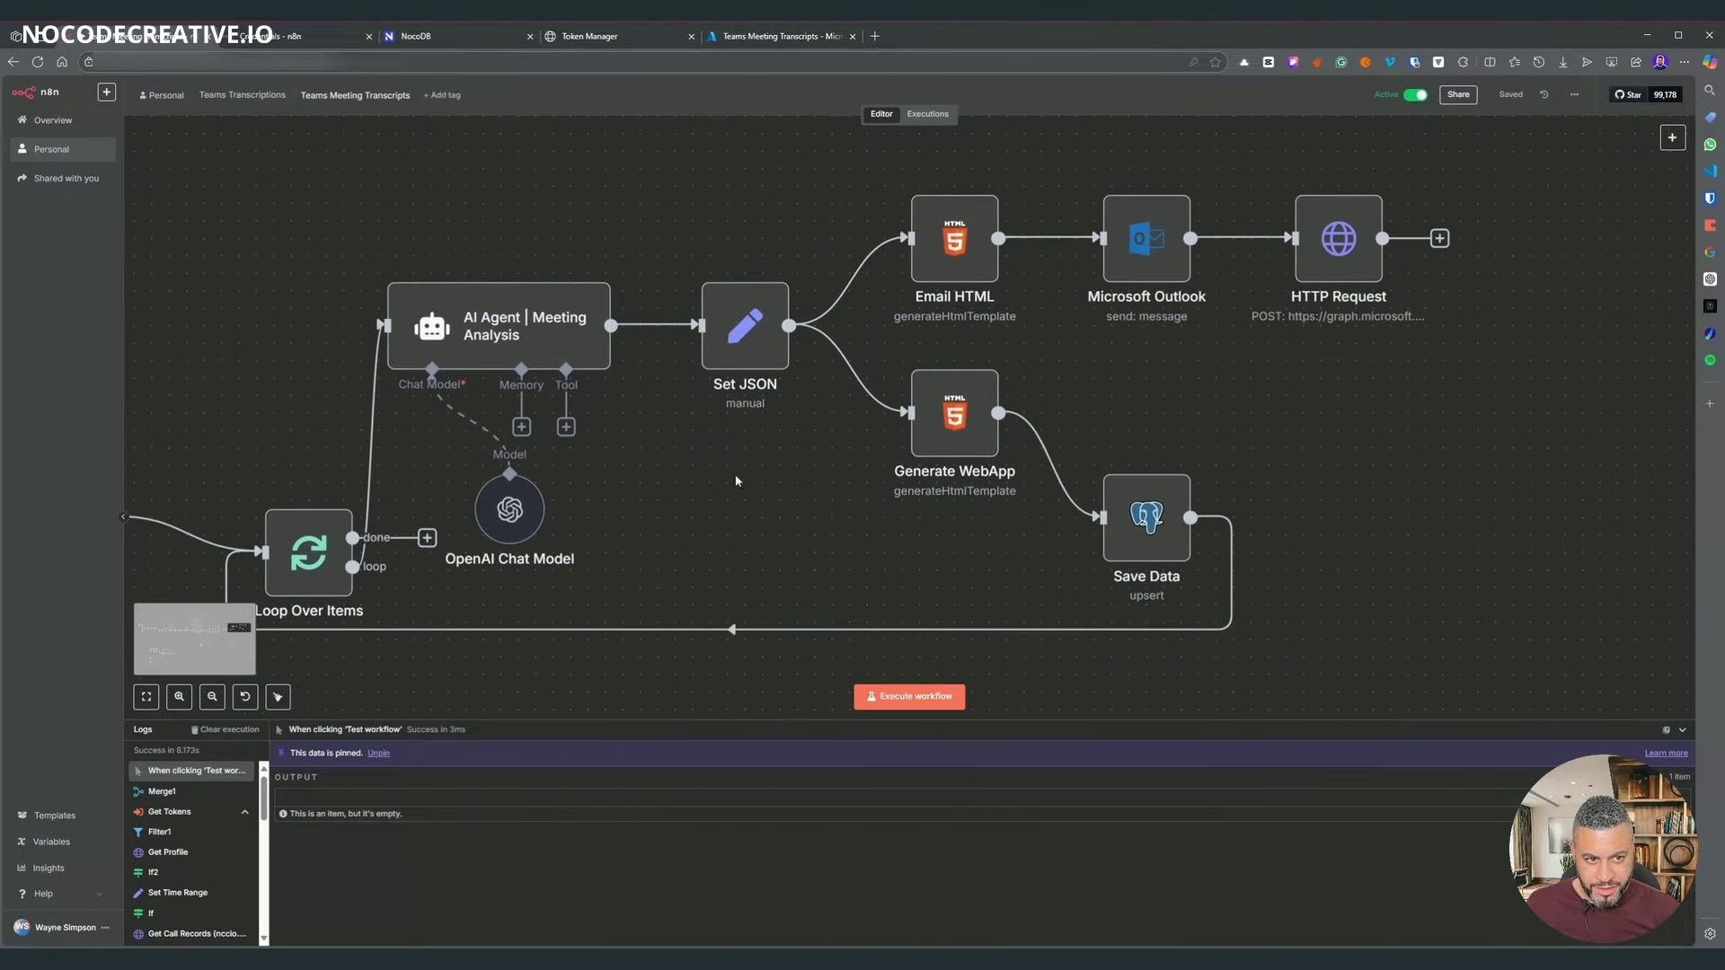
key(Delete)
click(1259, 238)
drag(1149, 247, 1393, 404)
drag(1349, 240, 1244, 275)
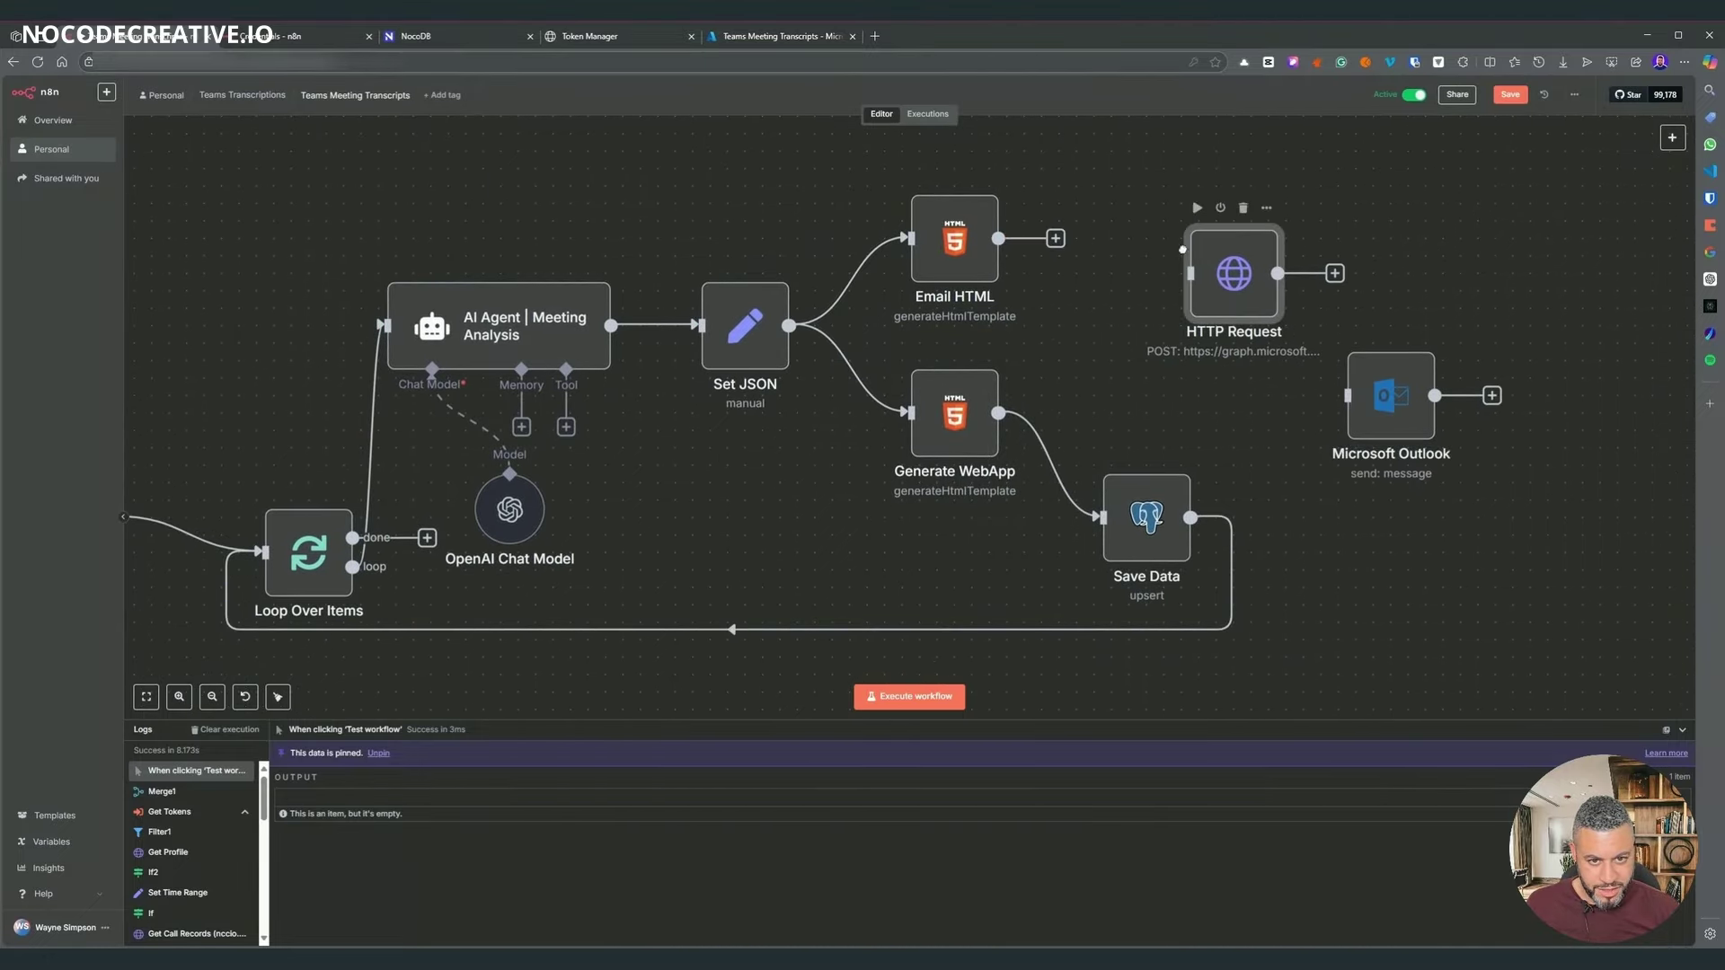
drag(1058, 239, 1149, 255)
click(1200, 366)
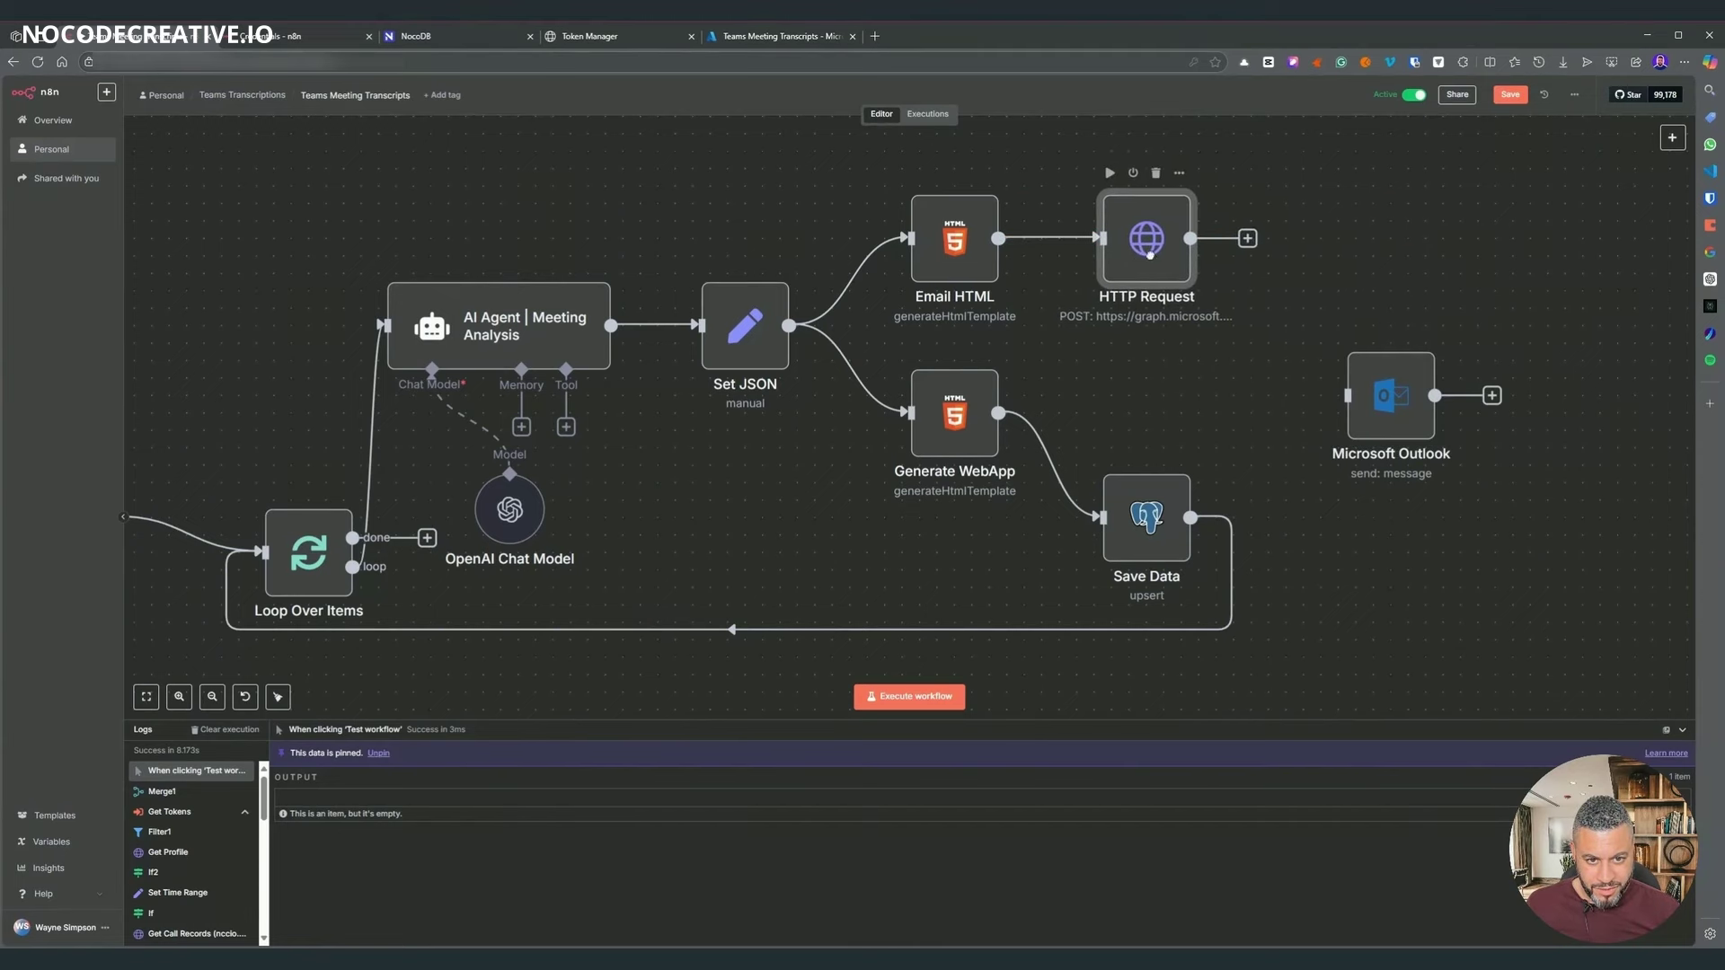
scroll(1212, 251, left, 5)
key(ctrl+s)
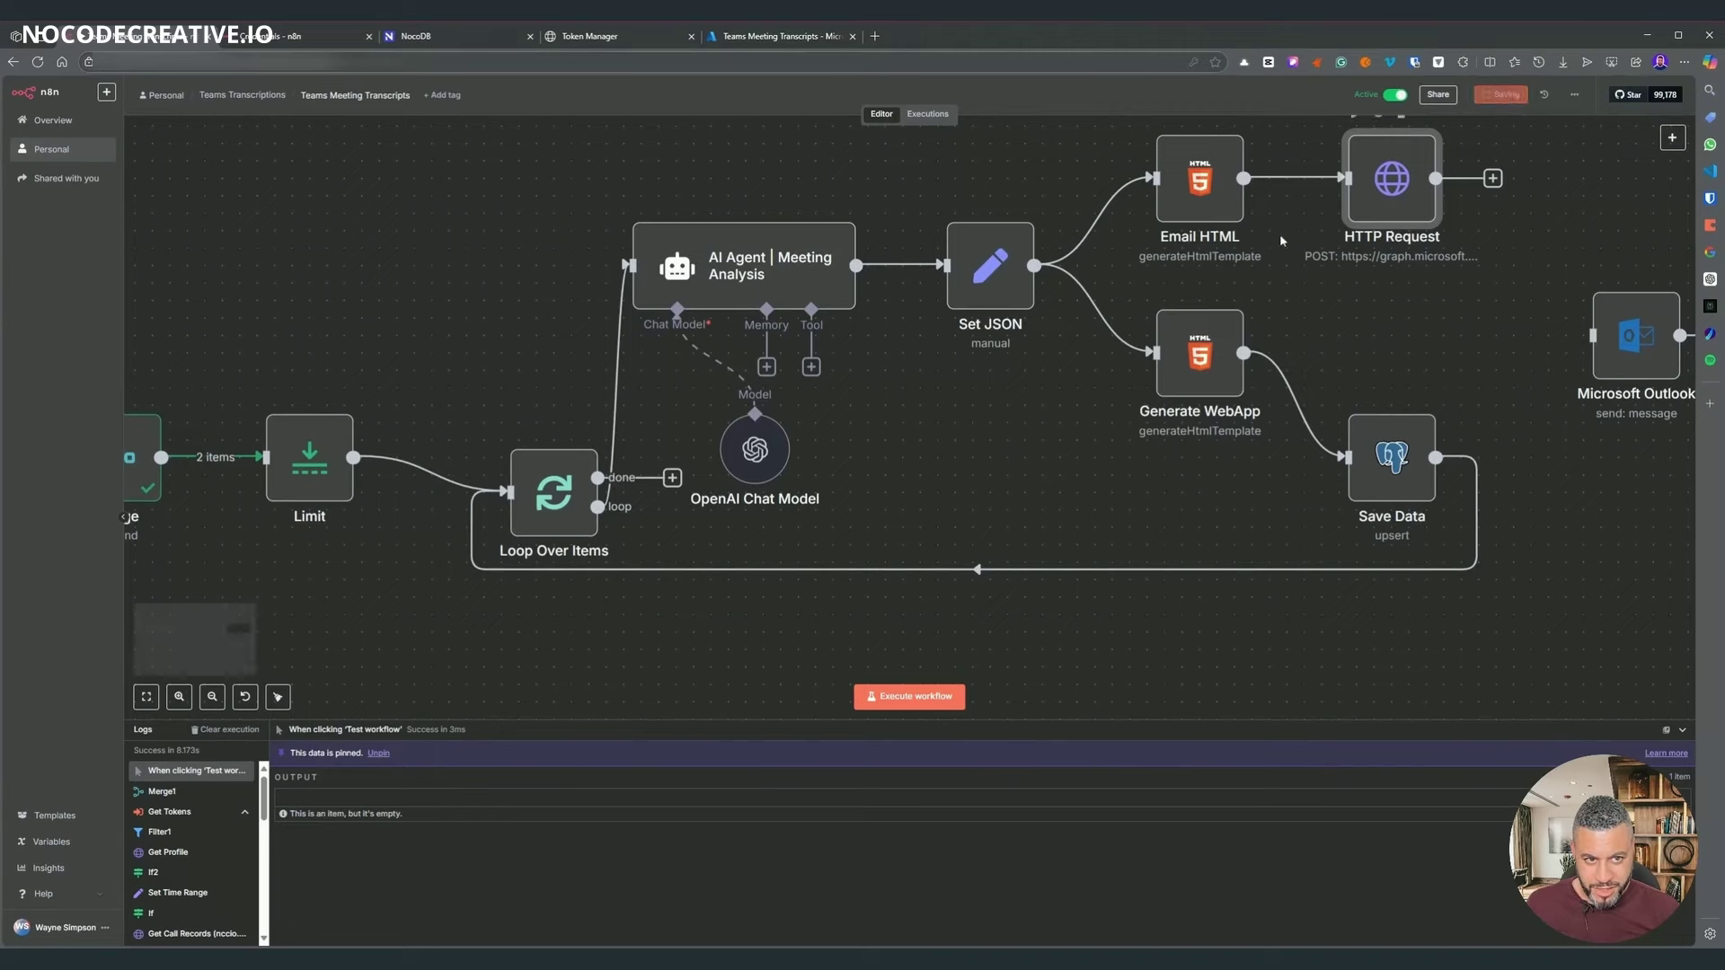
- Review the HTTP Request and Microsoft Outlook node settings
scroll(525, 356, left, 5)
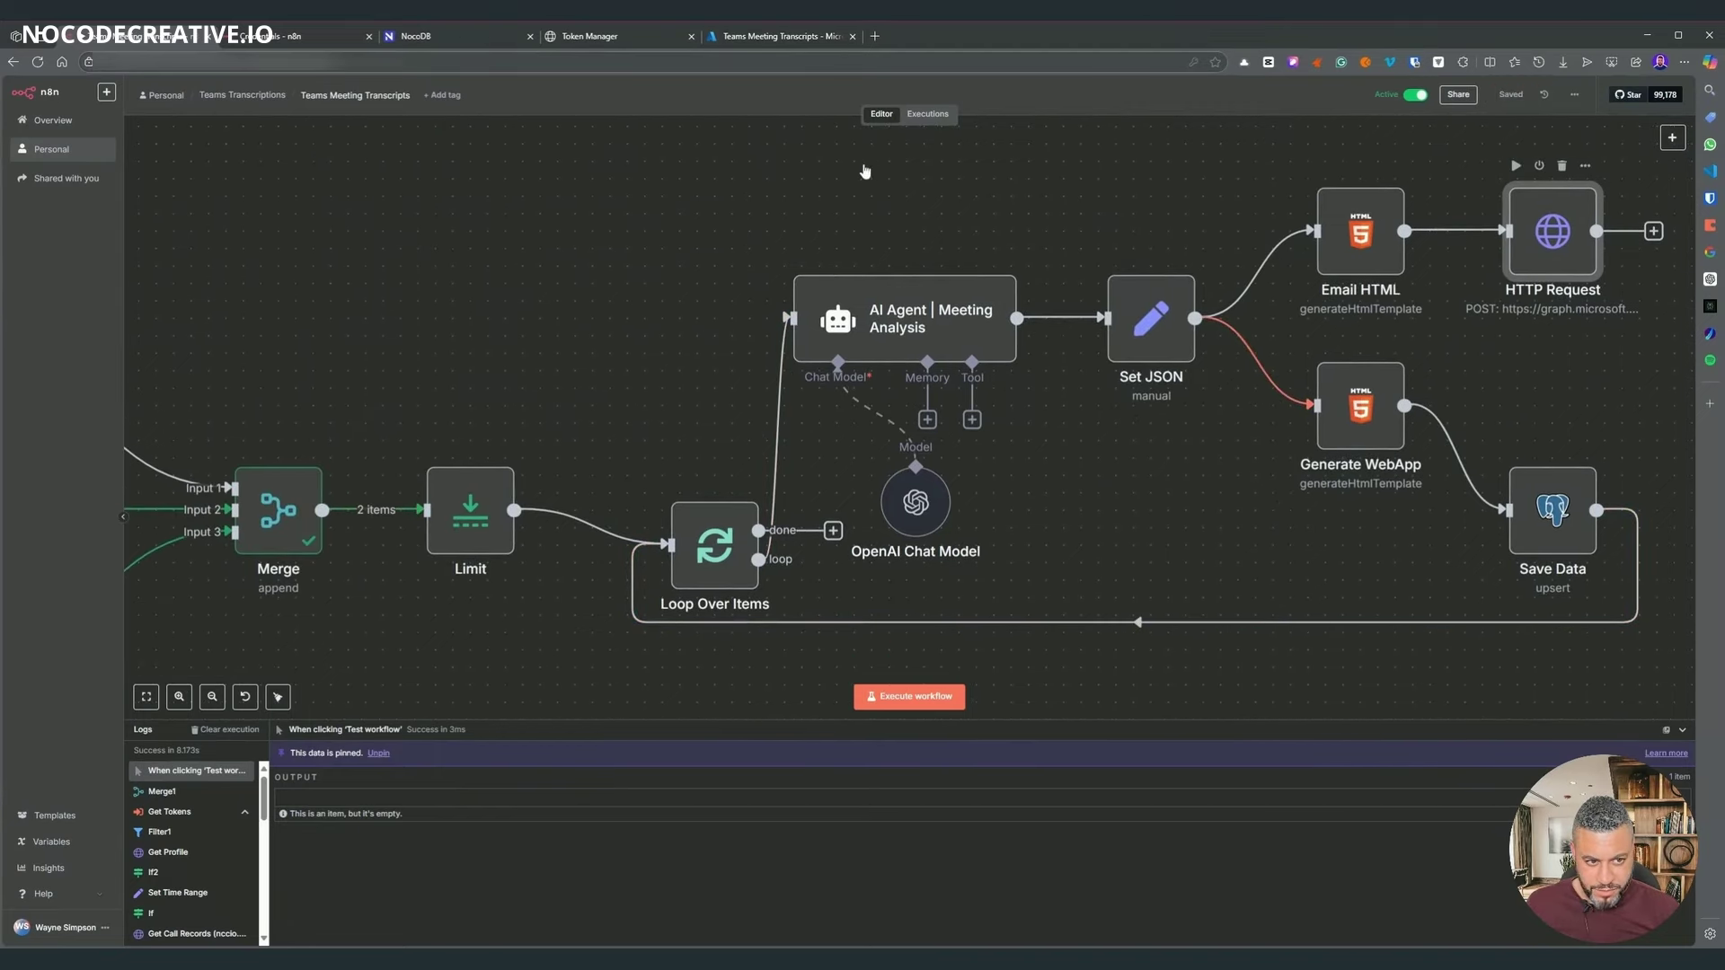
key(Return)
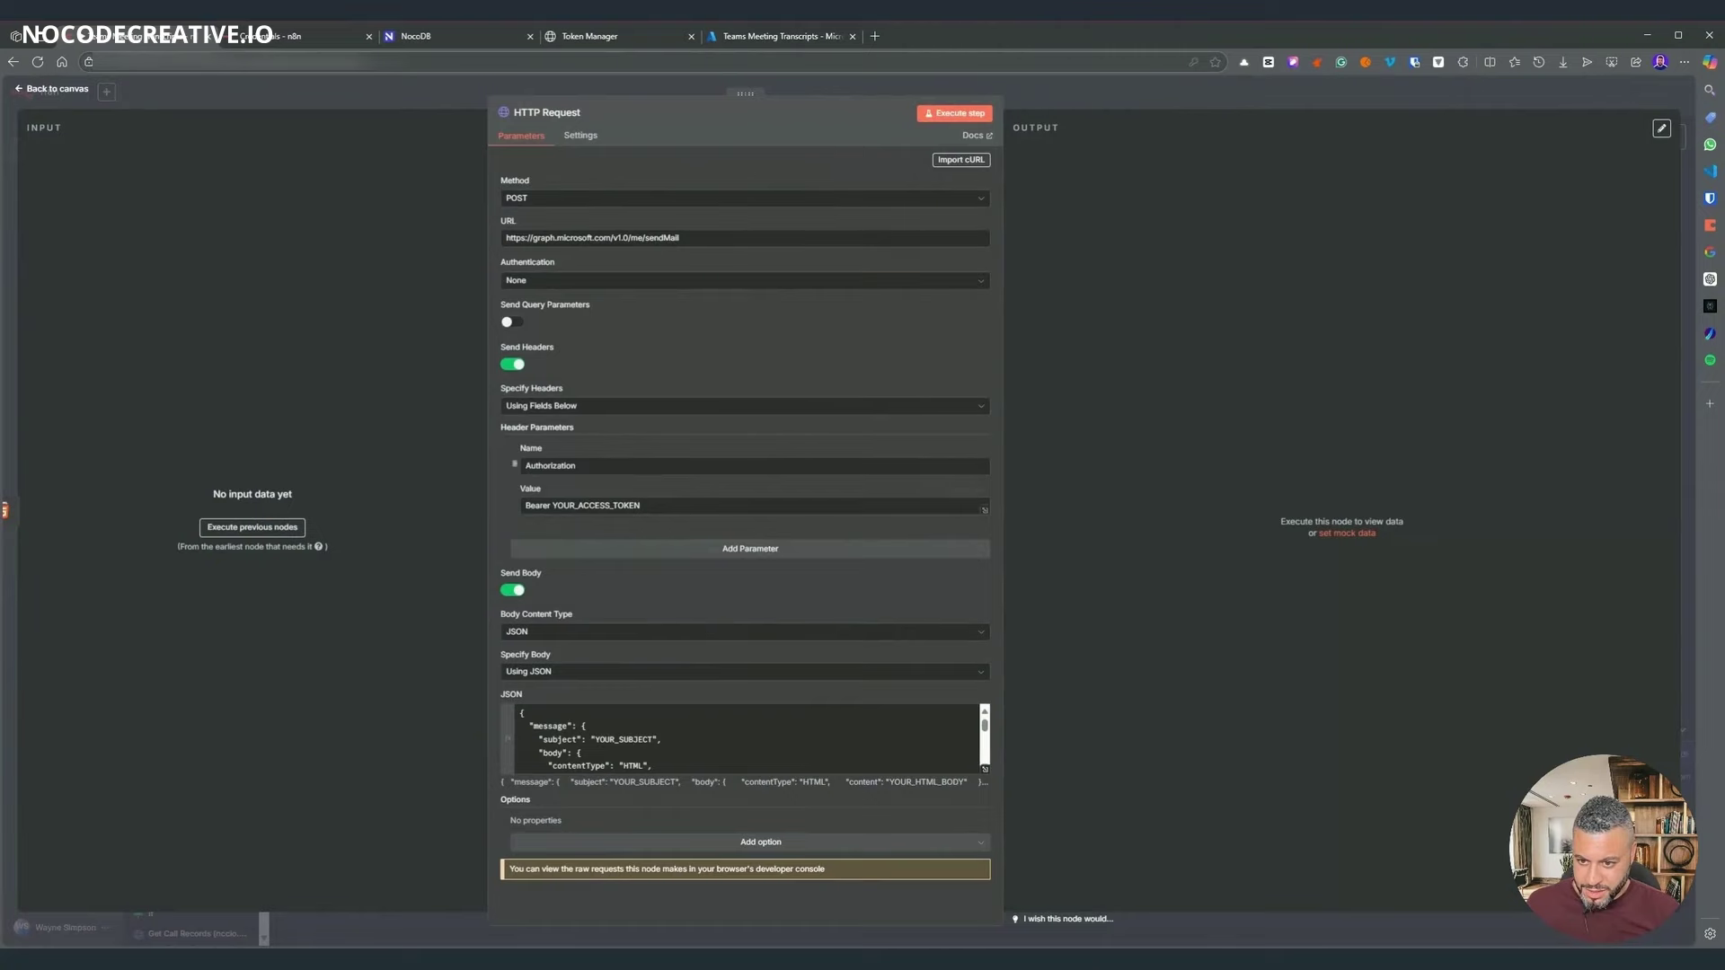
scroll(744, 737, down, 5)
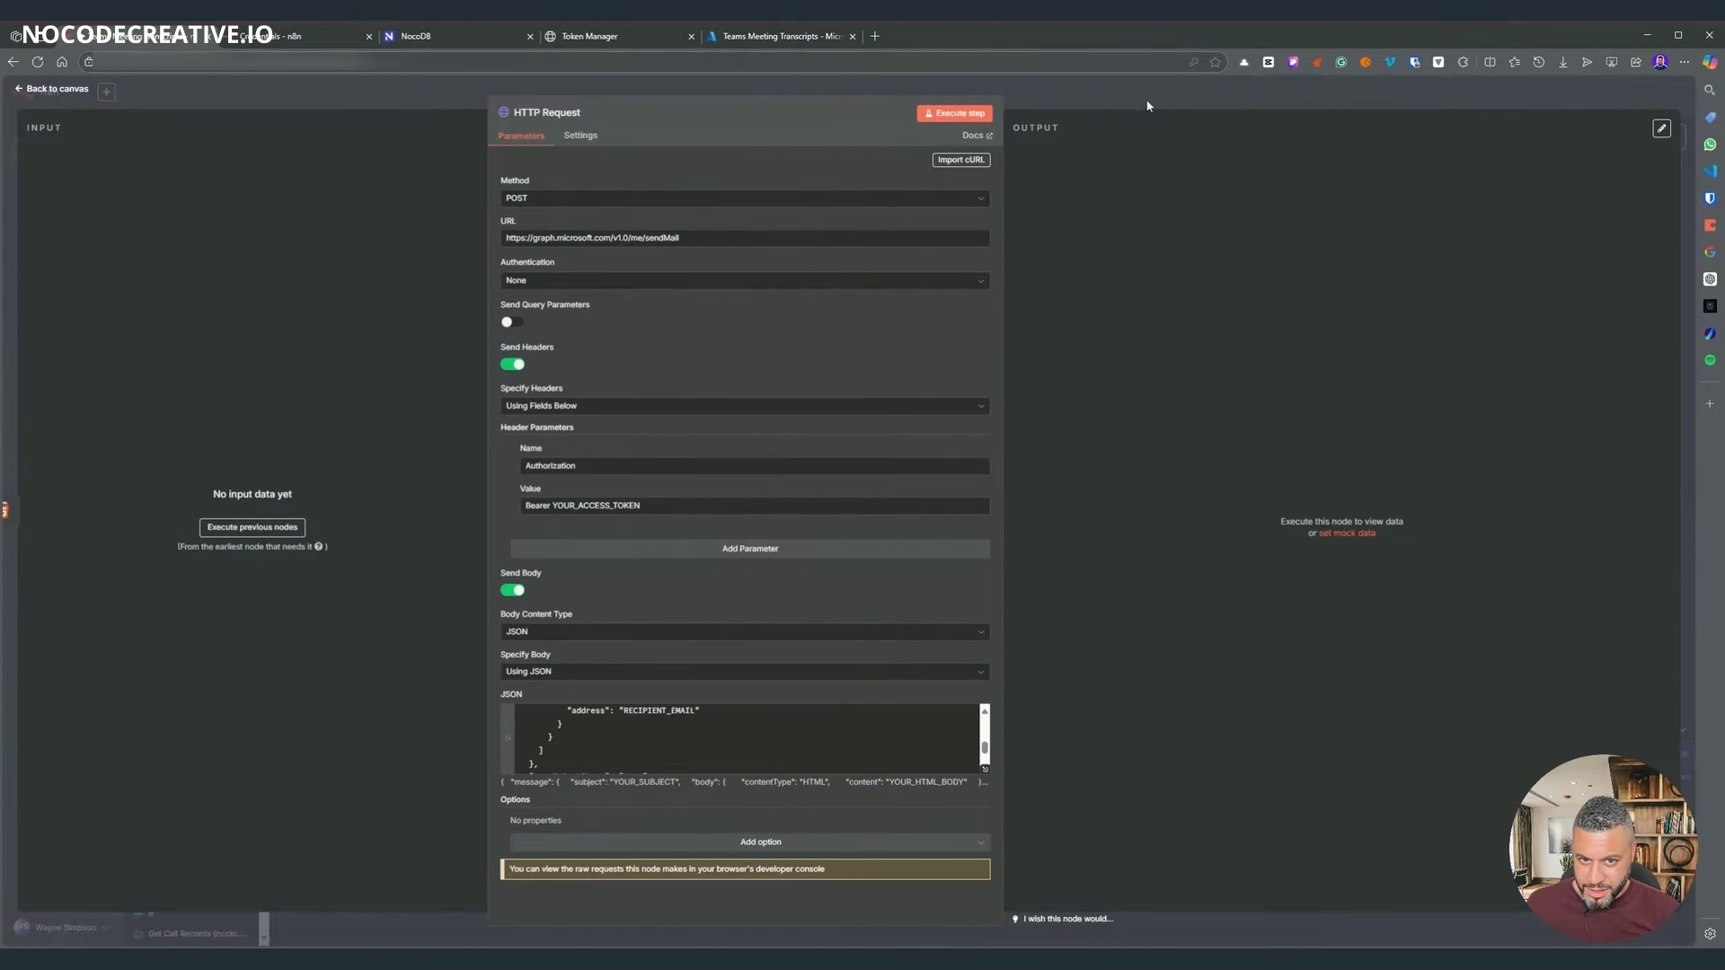
key(Escape)
scroll(1207, 253, right, 6)
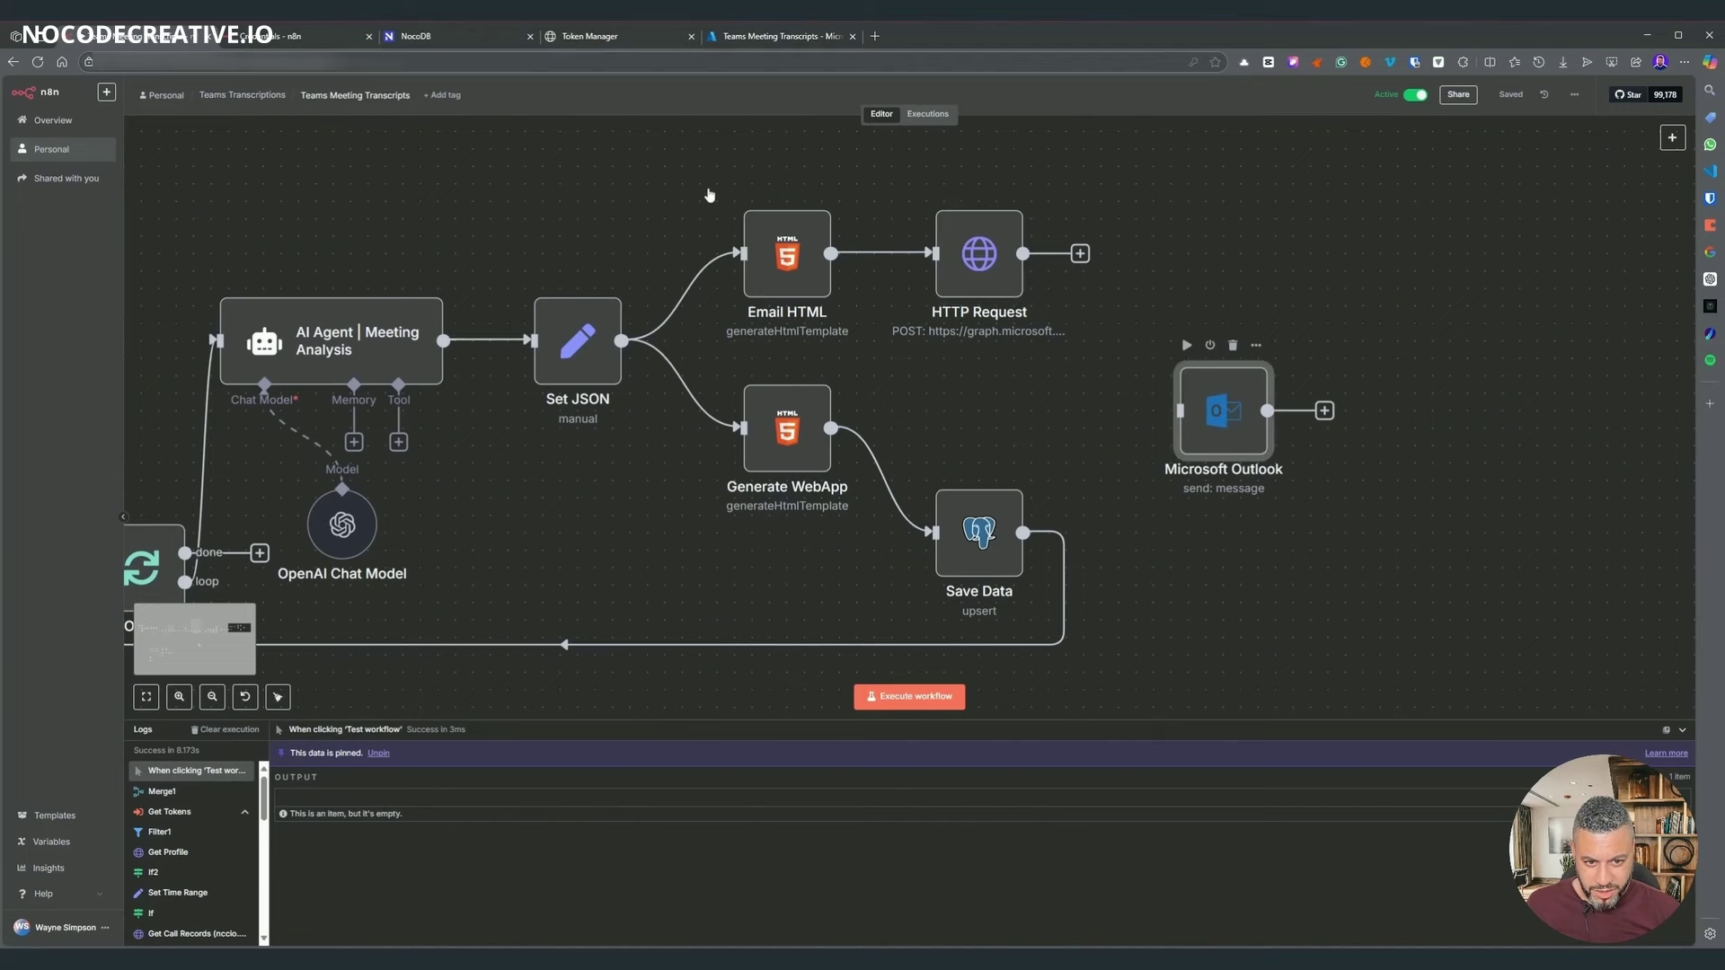
key(Return)
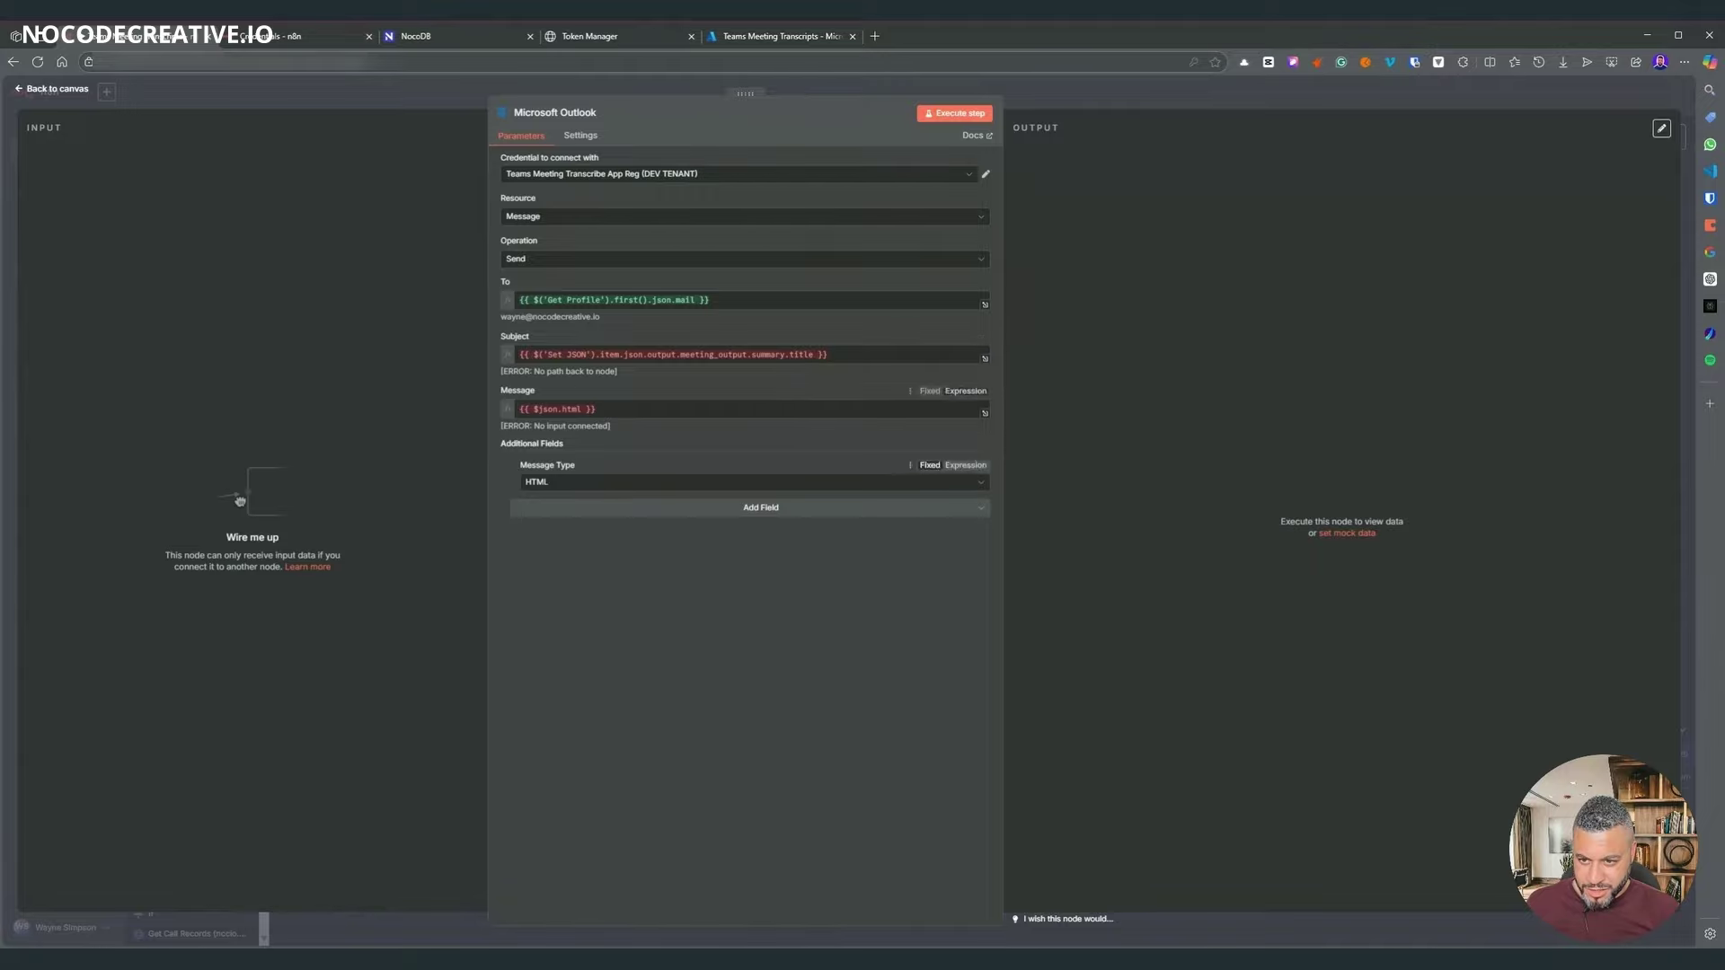
click(1056, 99)
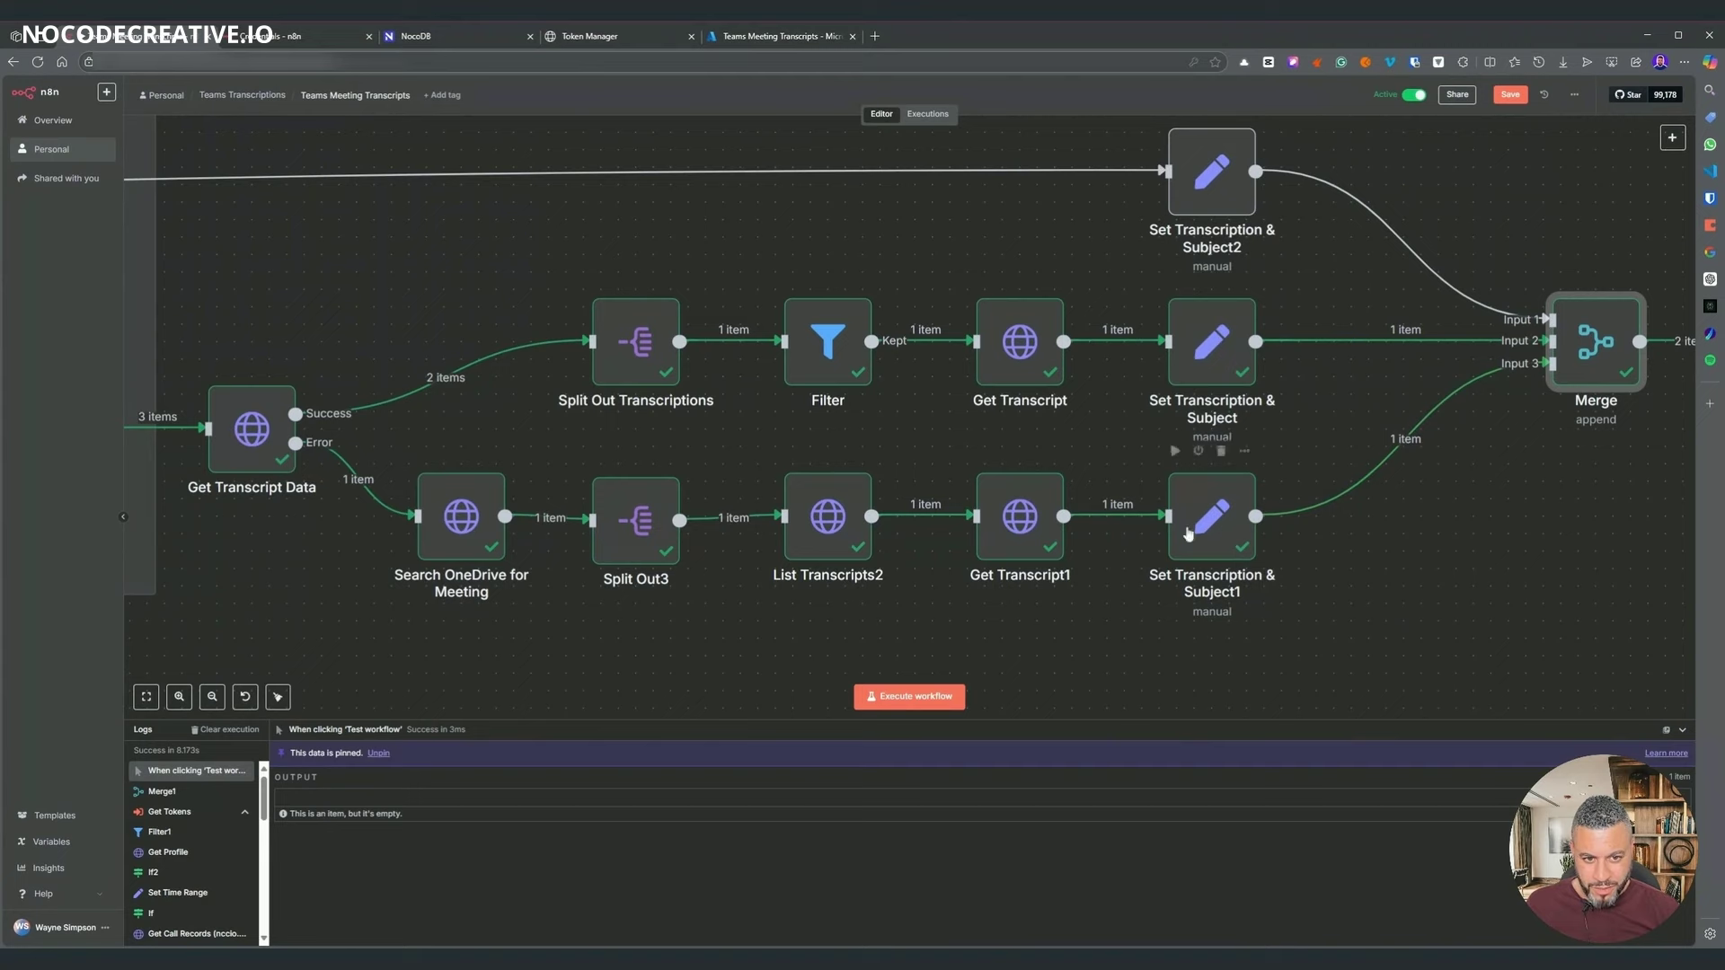
- Check the Keep Matches node's settings
scroll(229, 403, left, 5)
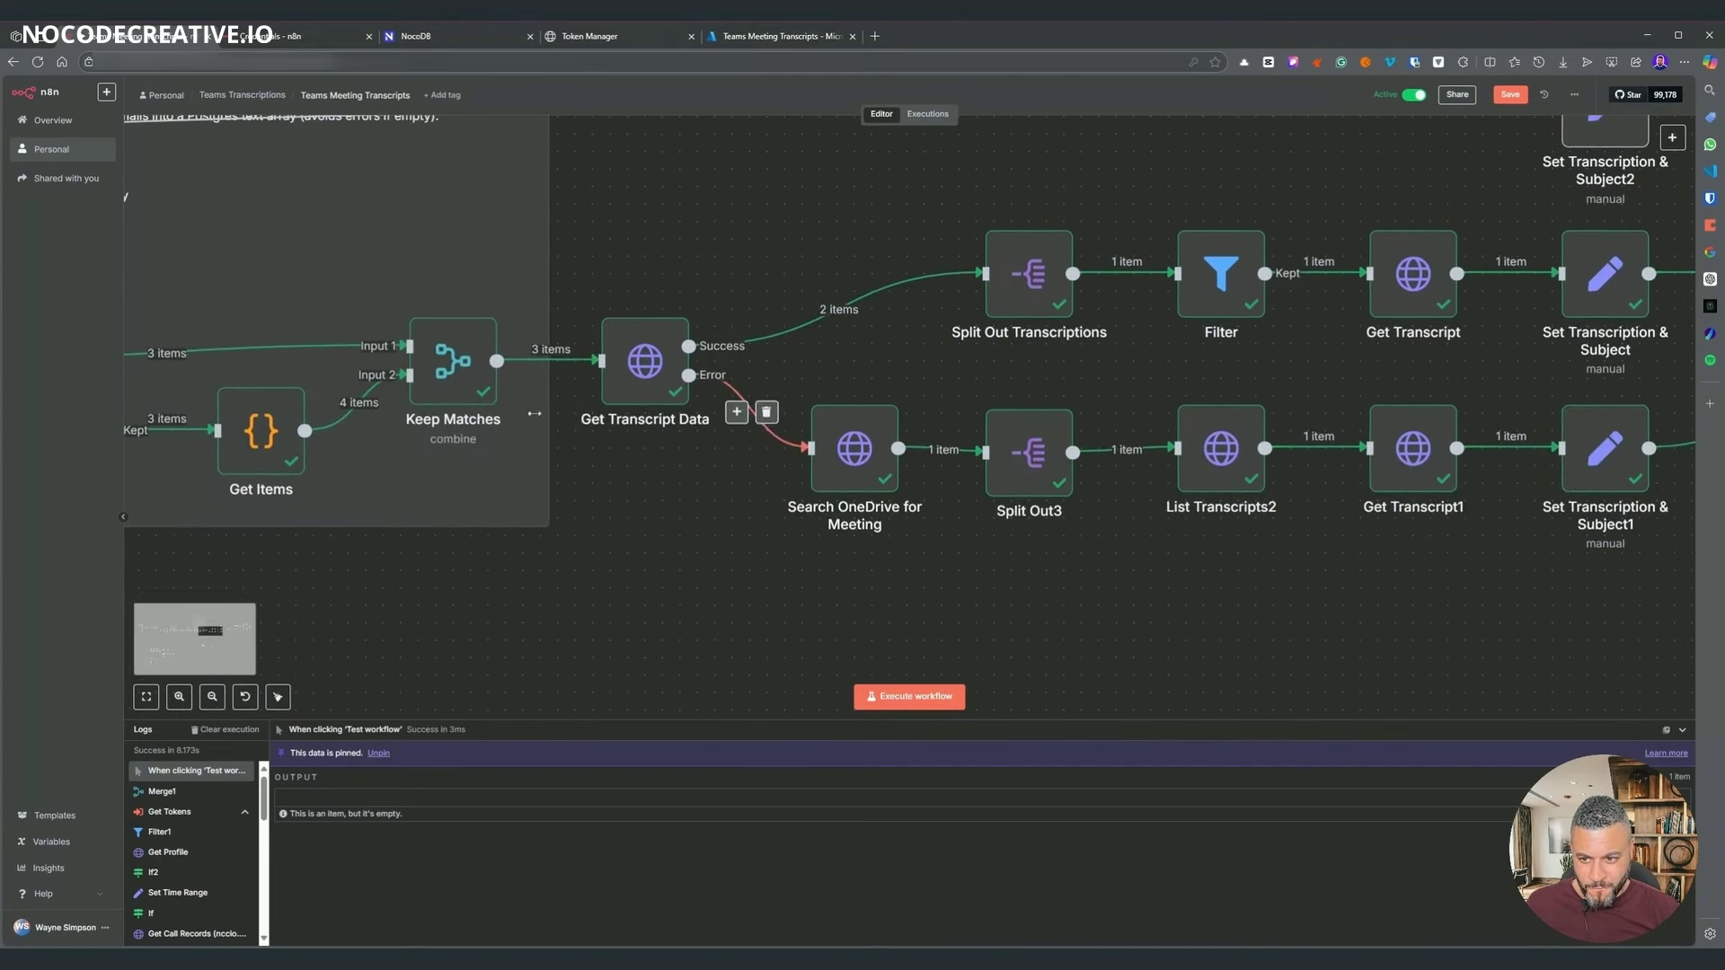
scroll(443, 376, down, 1)
double_click(453, 360)
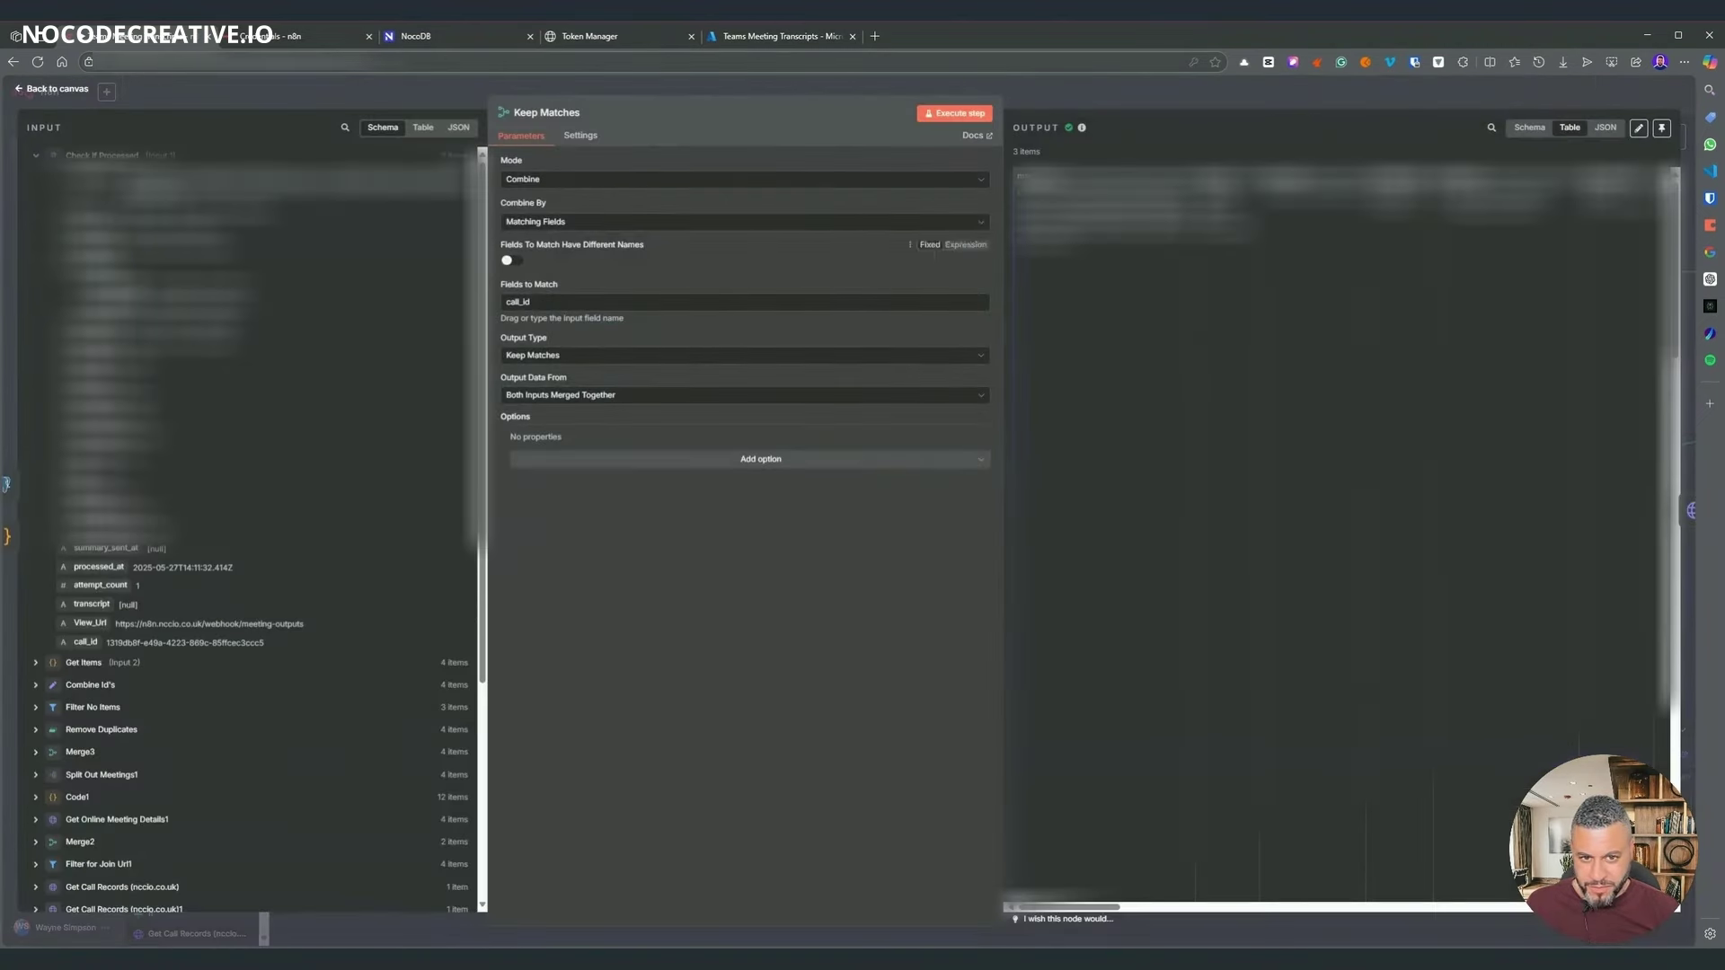
click(1234, 93)
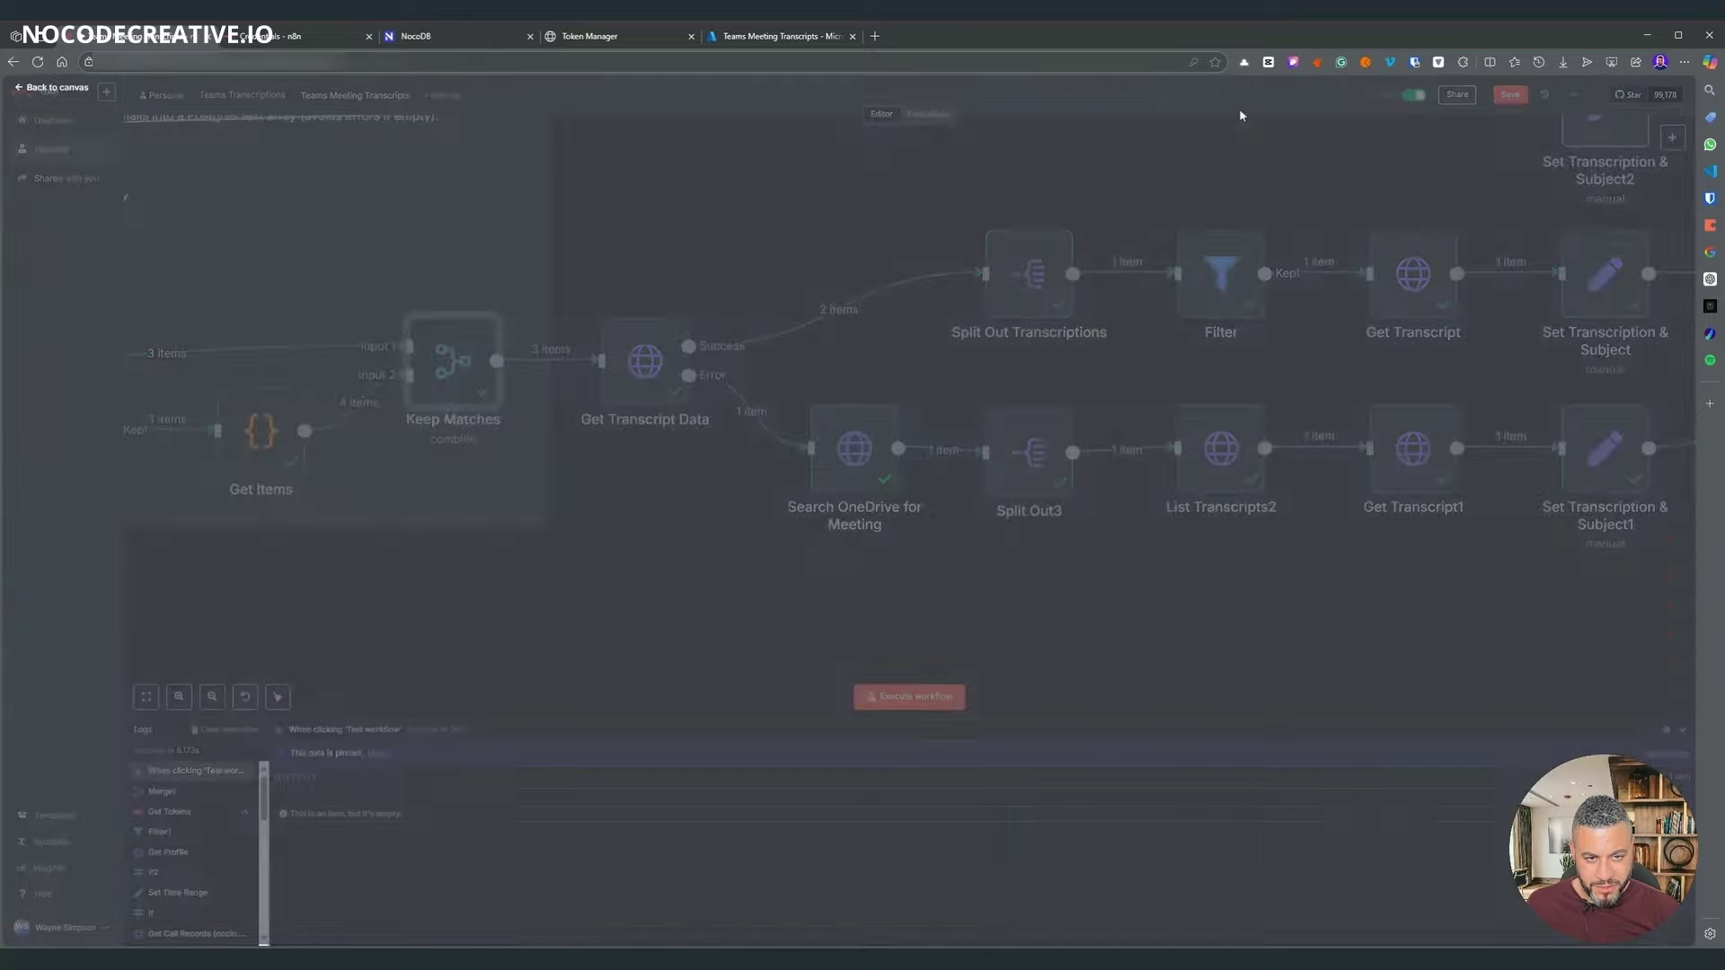
scroll(592, 585, right, 3)
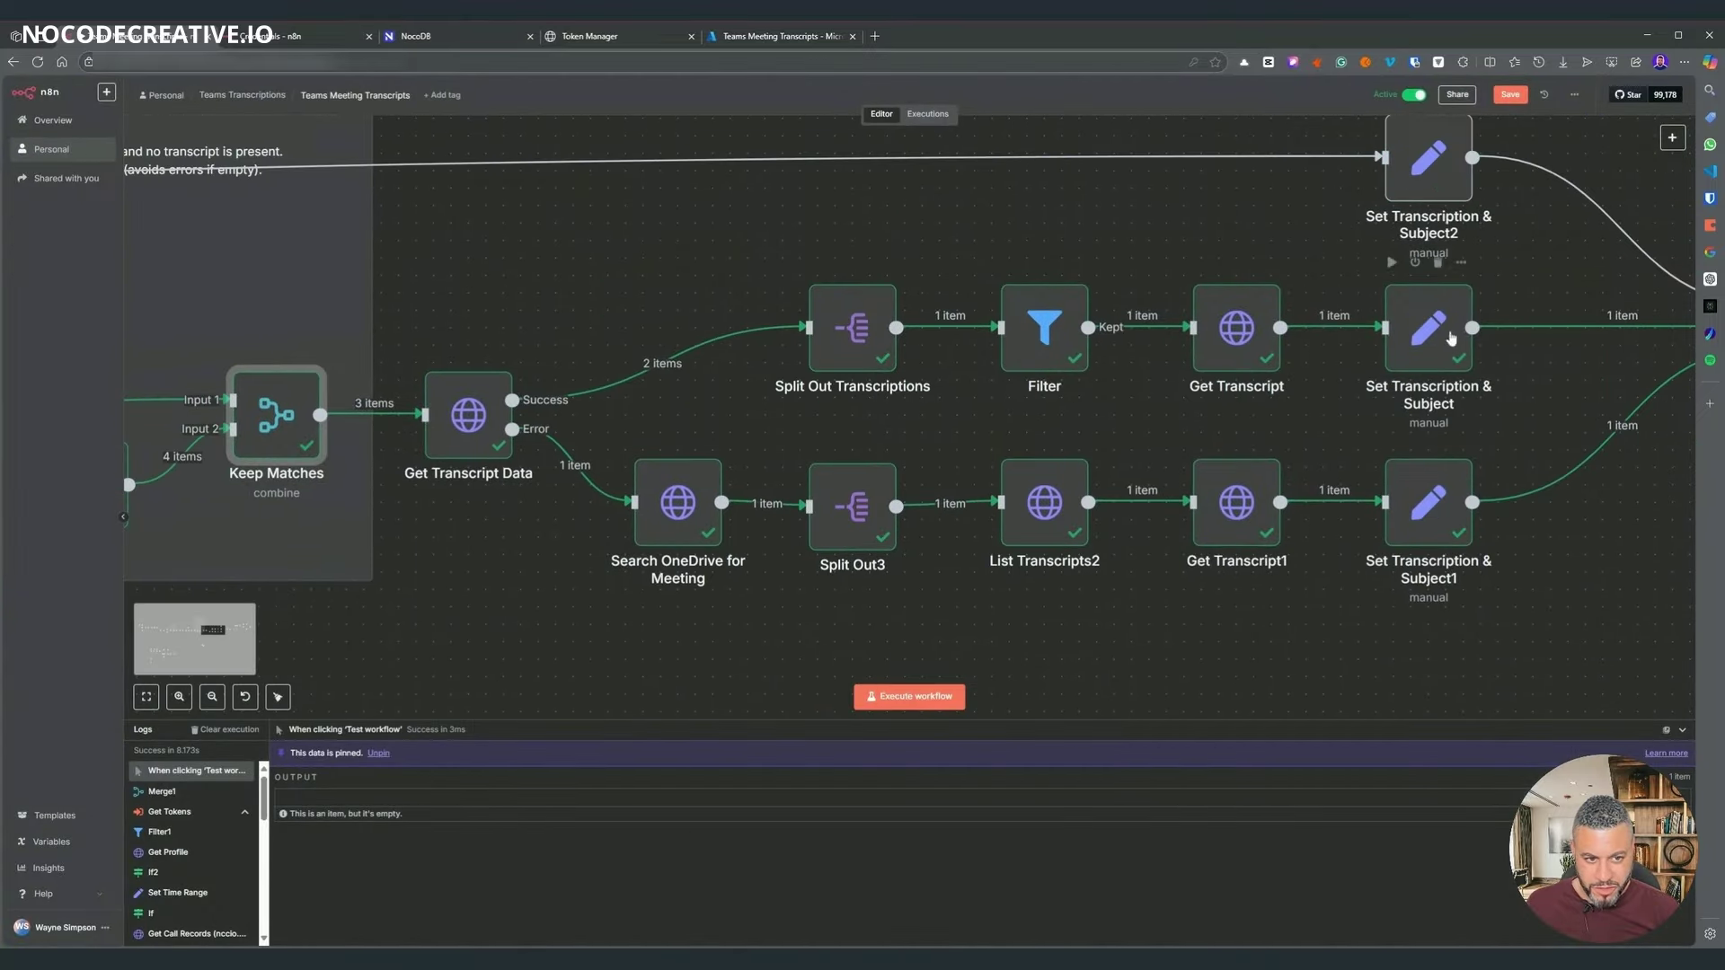
- Add a user_email field to Set Transcription & Subject and browse the input fields
click(1452, 339)
key(Return)
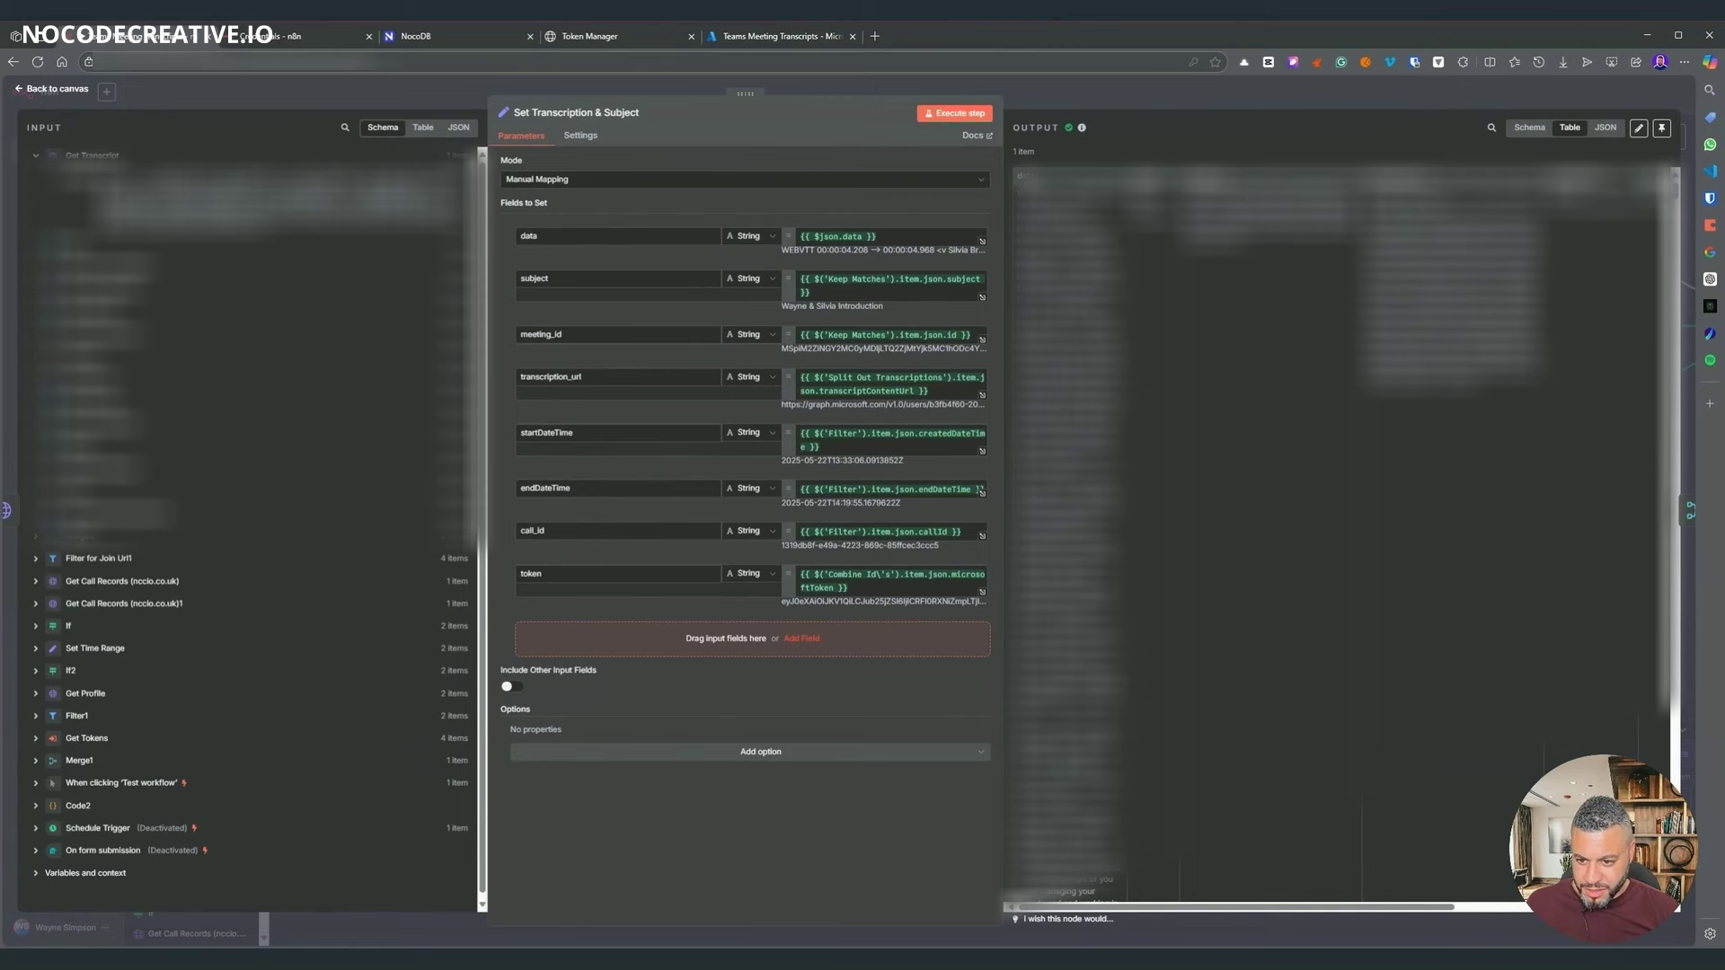
click(801, 638)
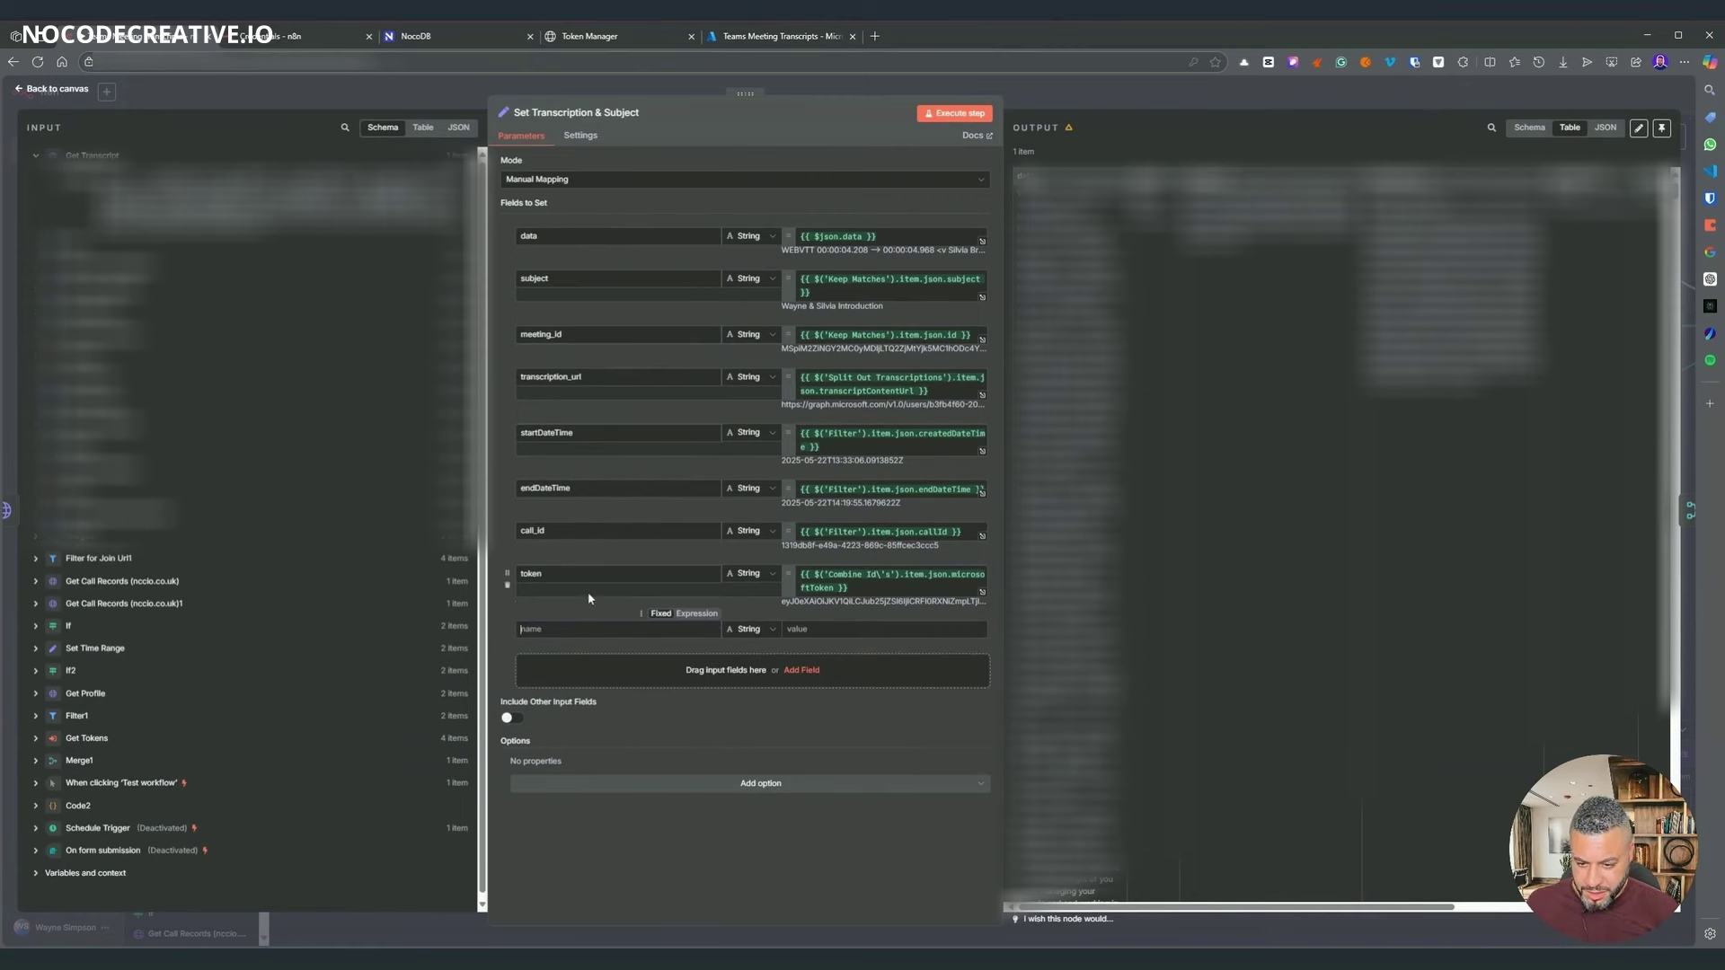
text(user_email)
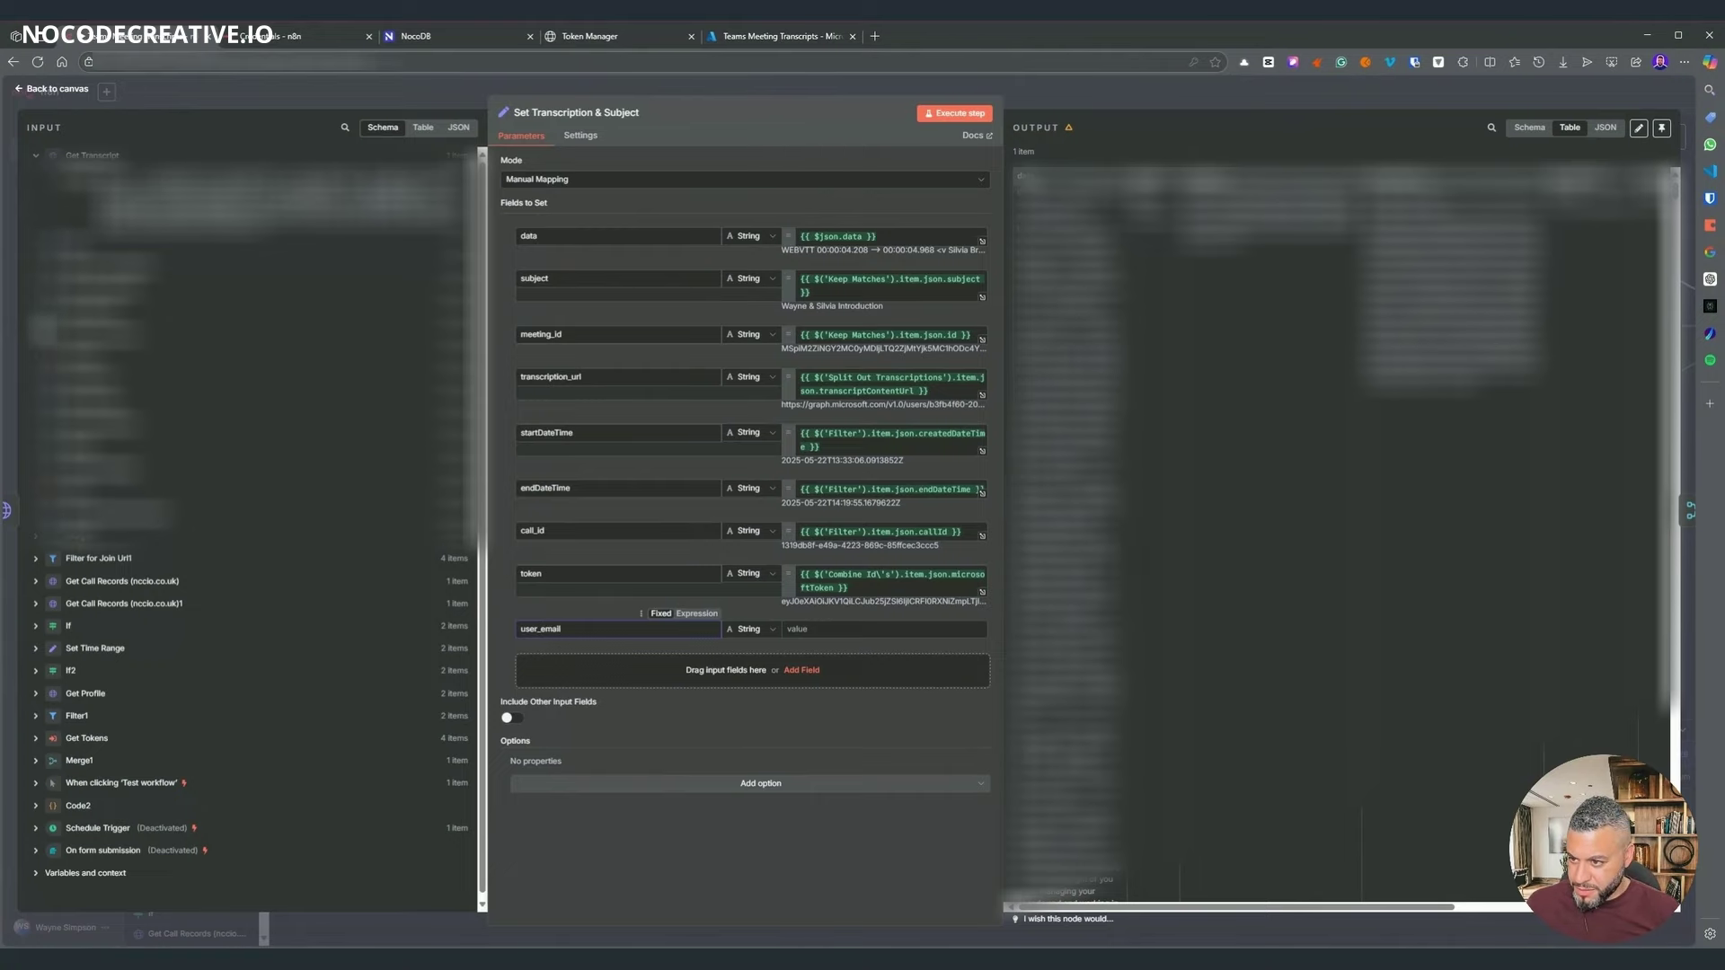
click(32, 319)
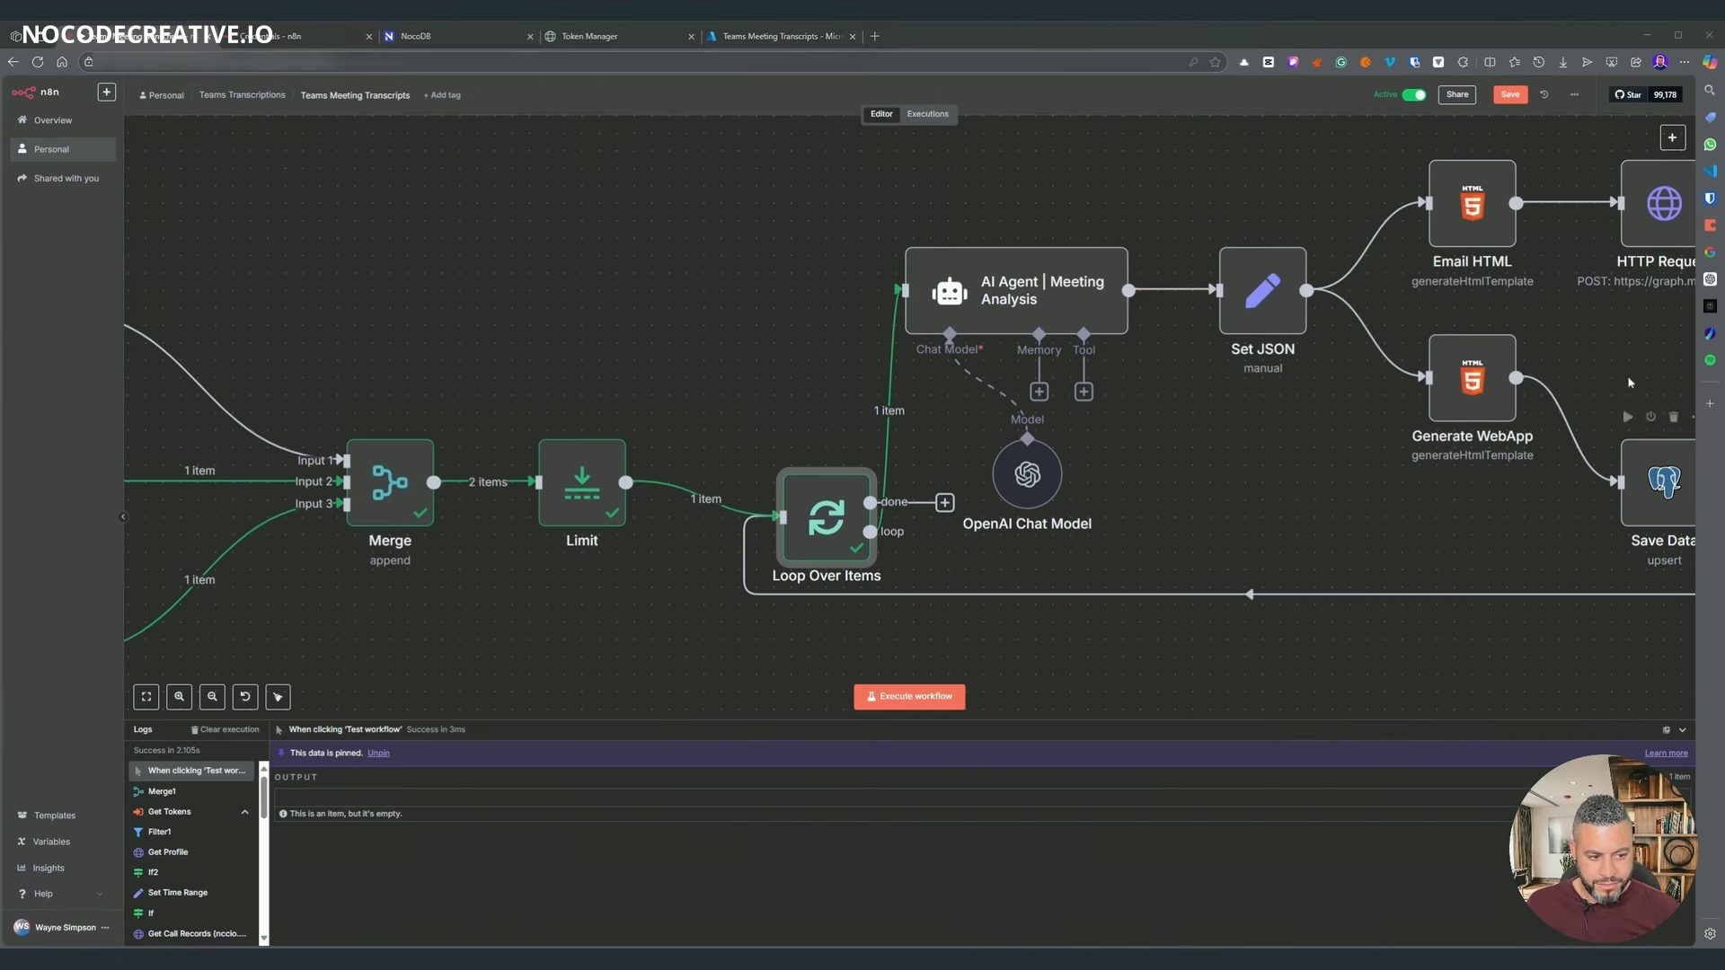
- In HTTP Request's JSON body, replace the Get Profile mail expression with Loop Over Items' user_email
scroll(1311, 237, up, 1)
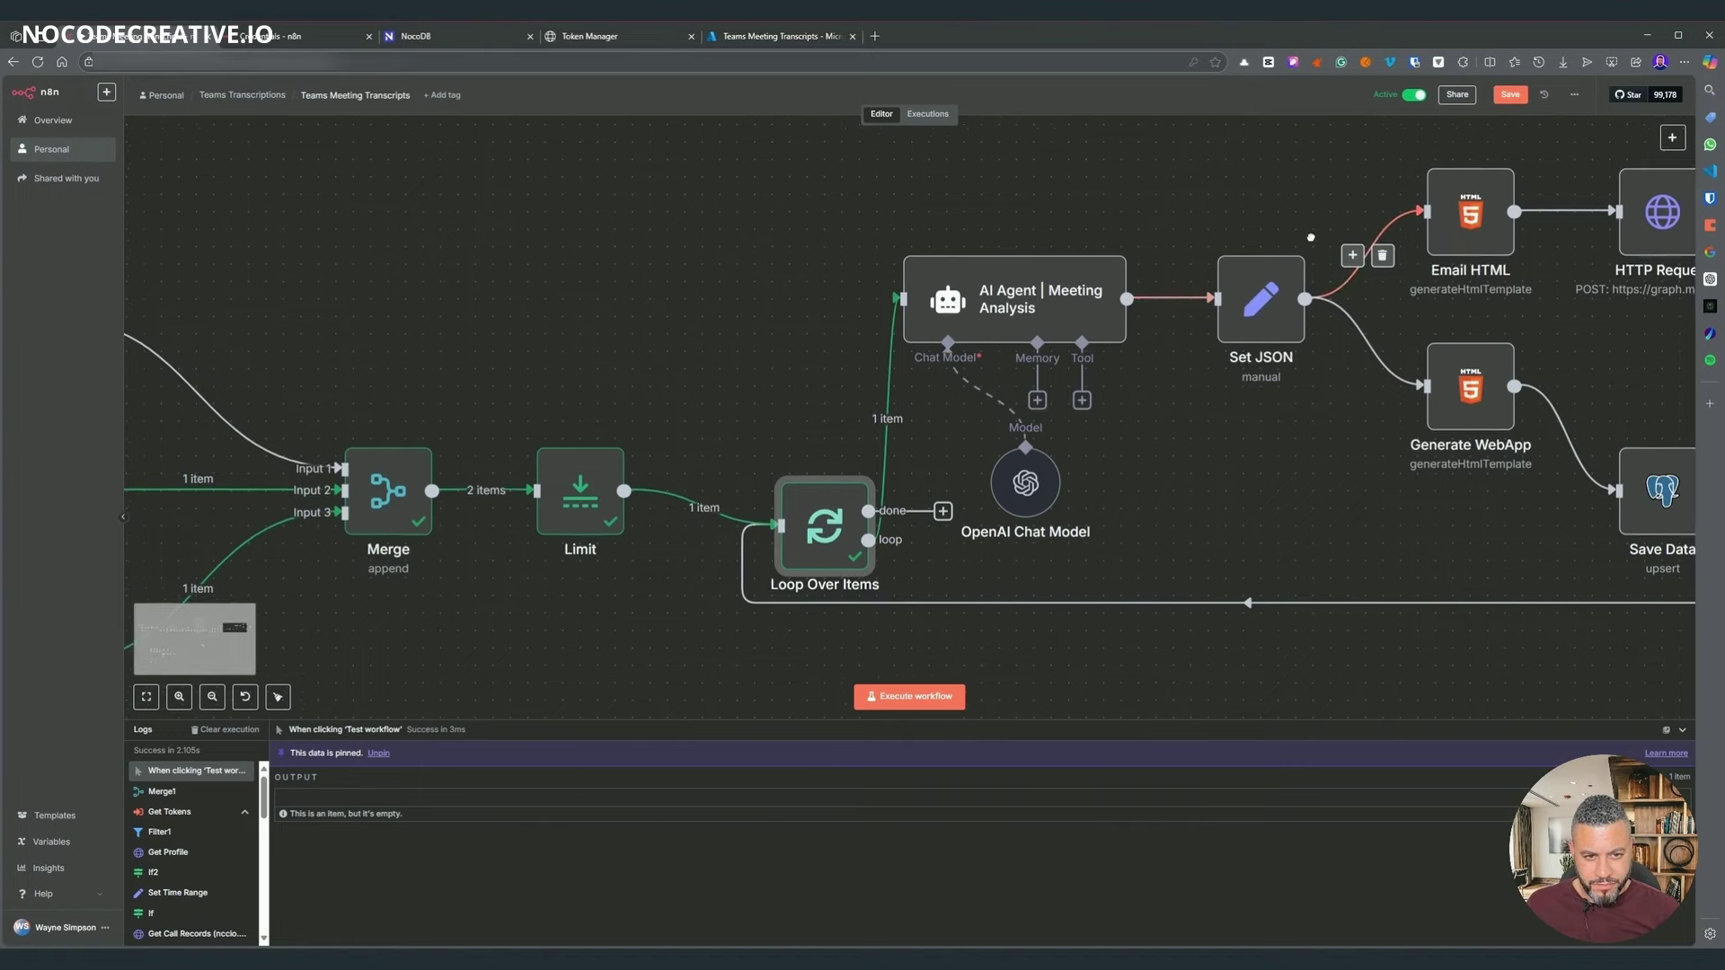
scroll(1310, 237, right, 3)
scroll(1310, 237, up, 1)
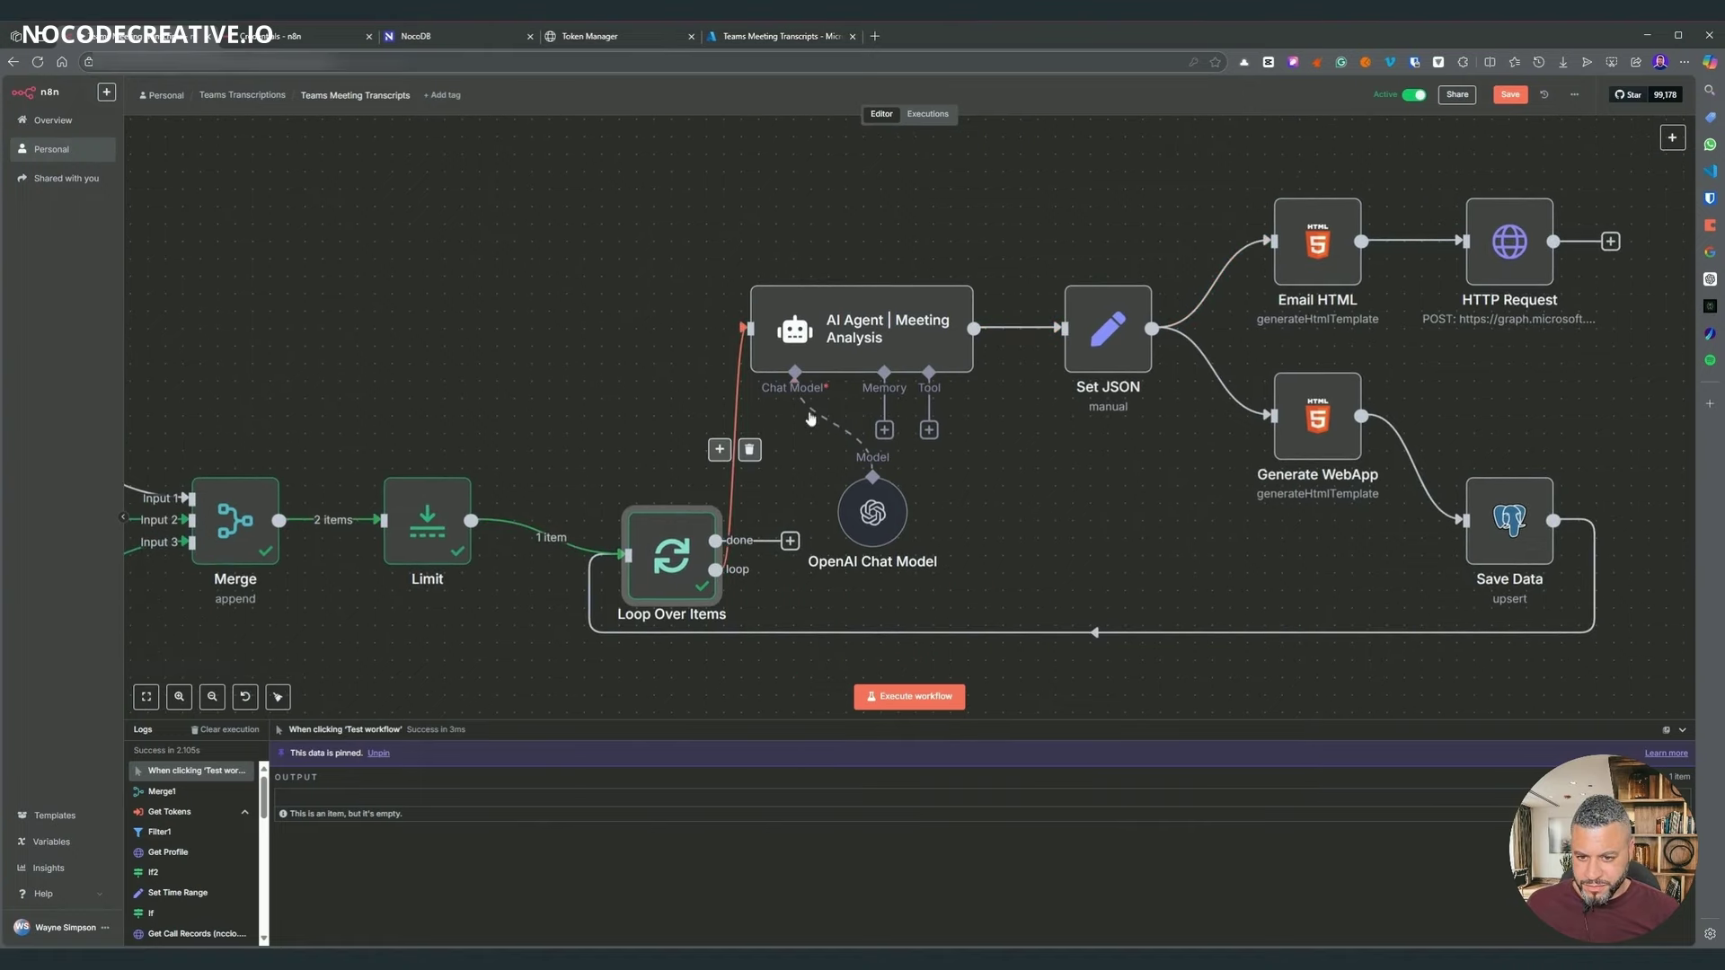
click(1518, 261)
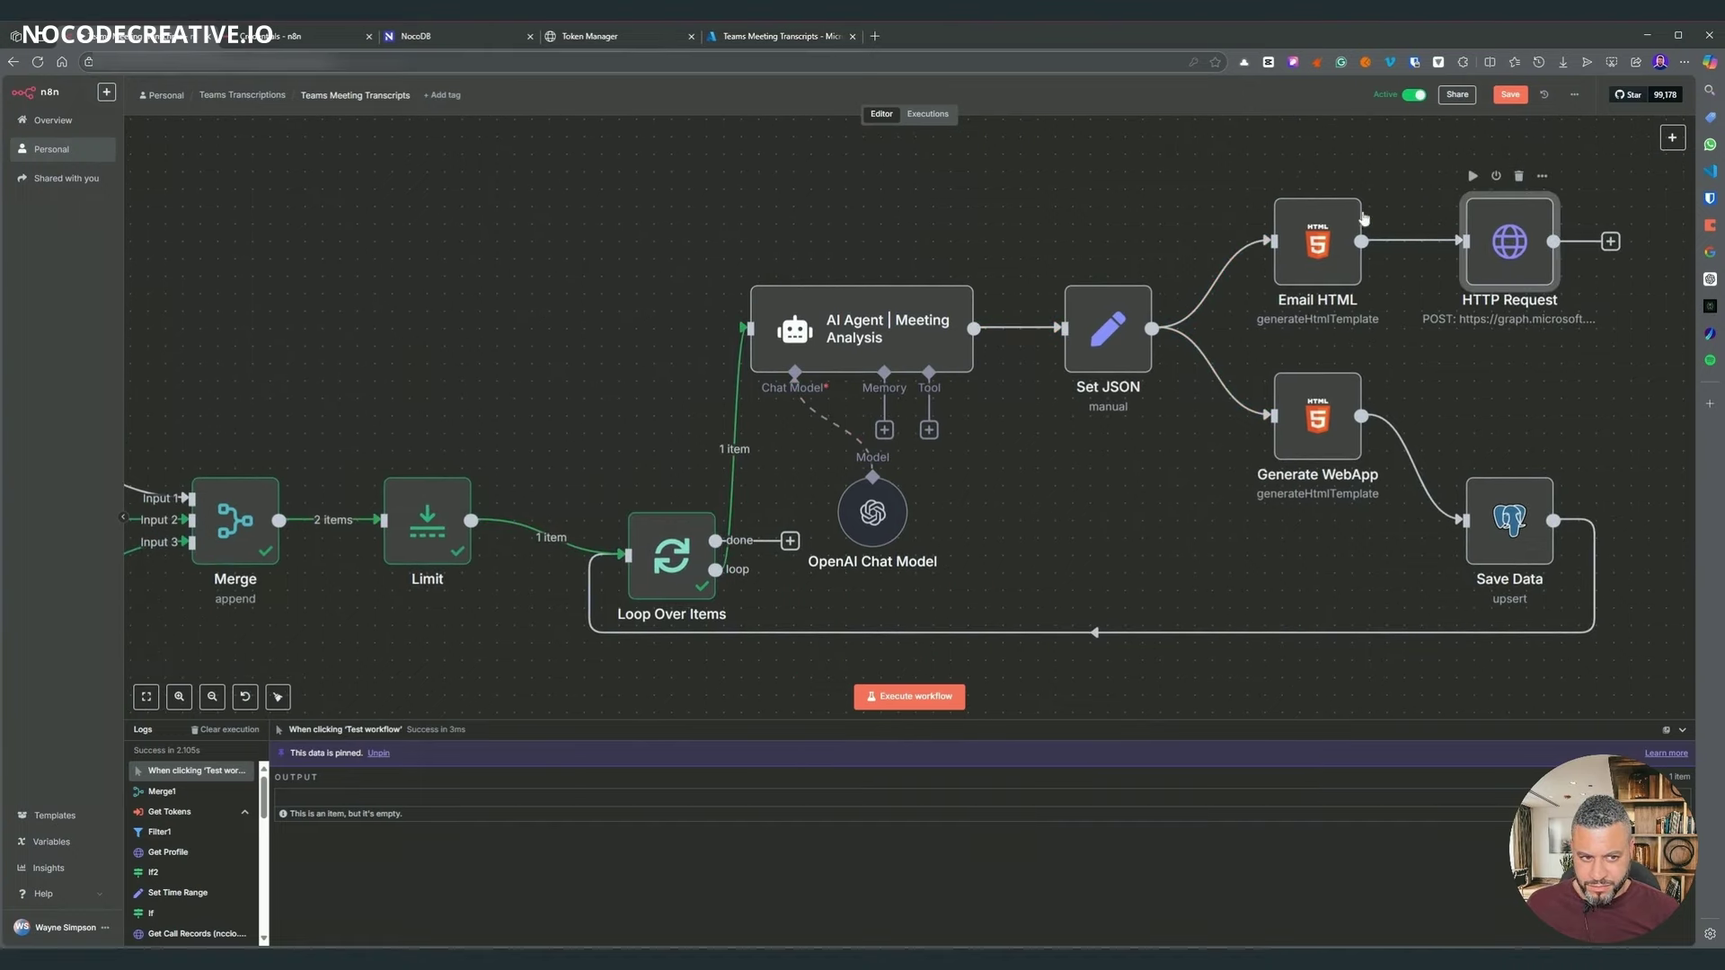
key(Return)
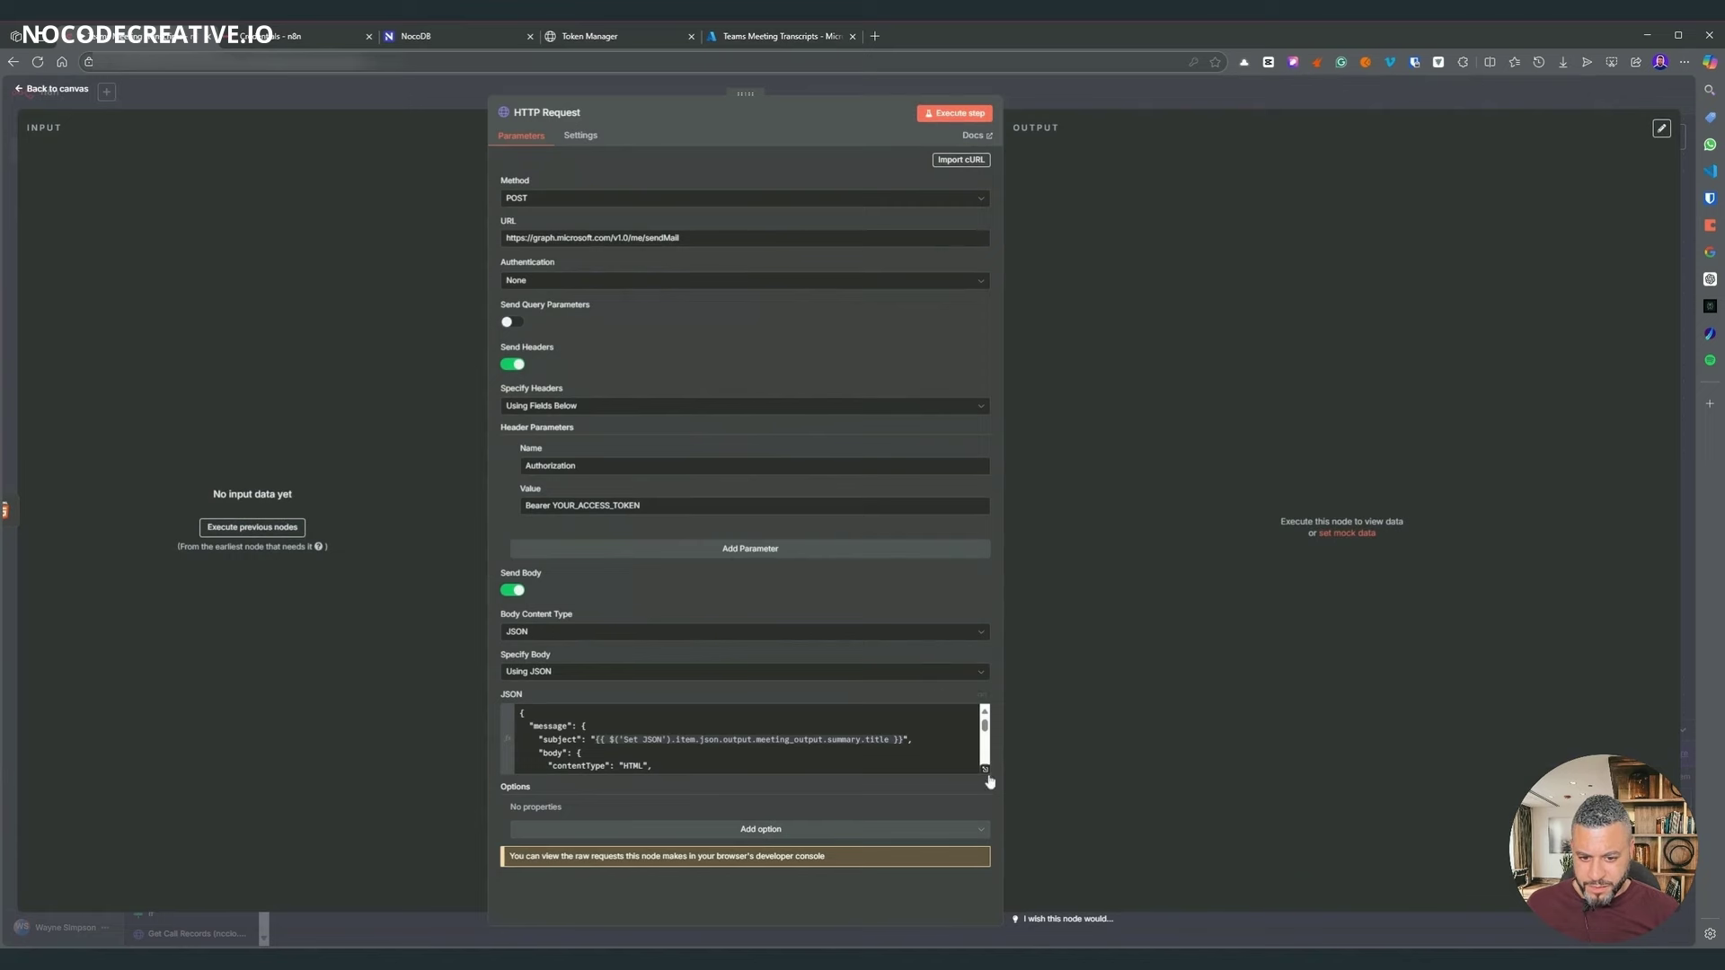
click(984, 768)
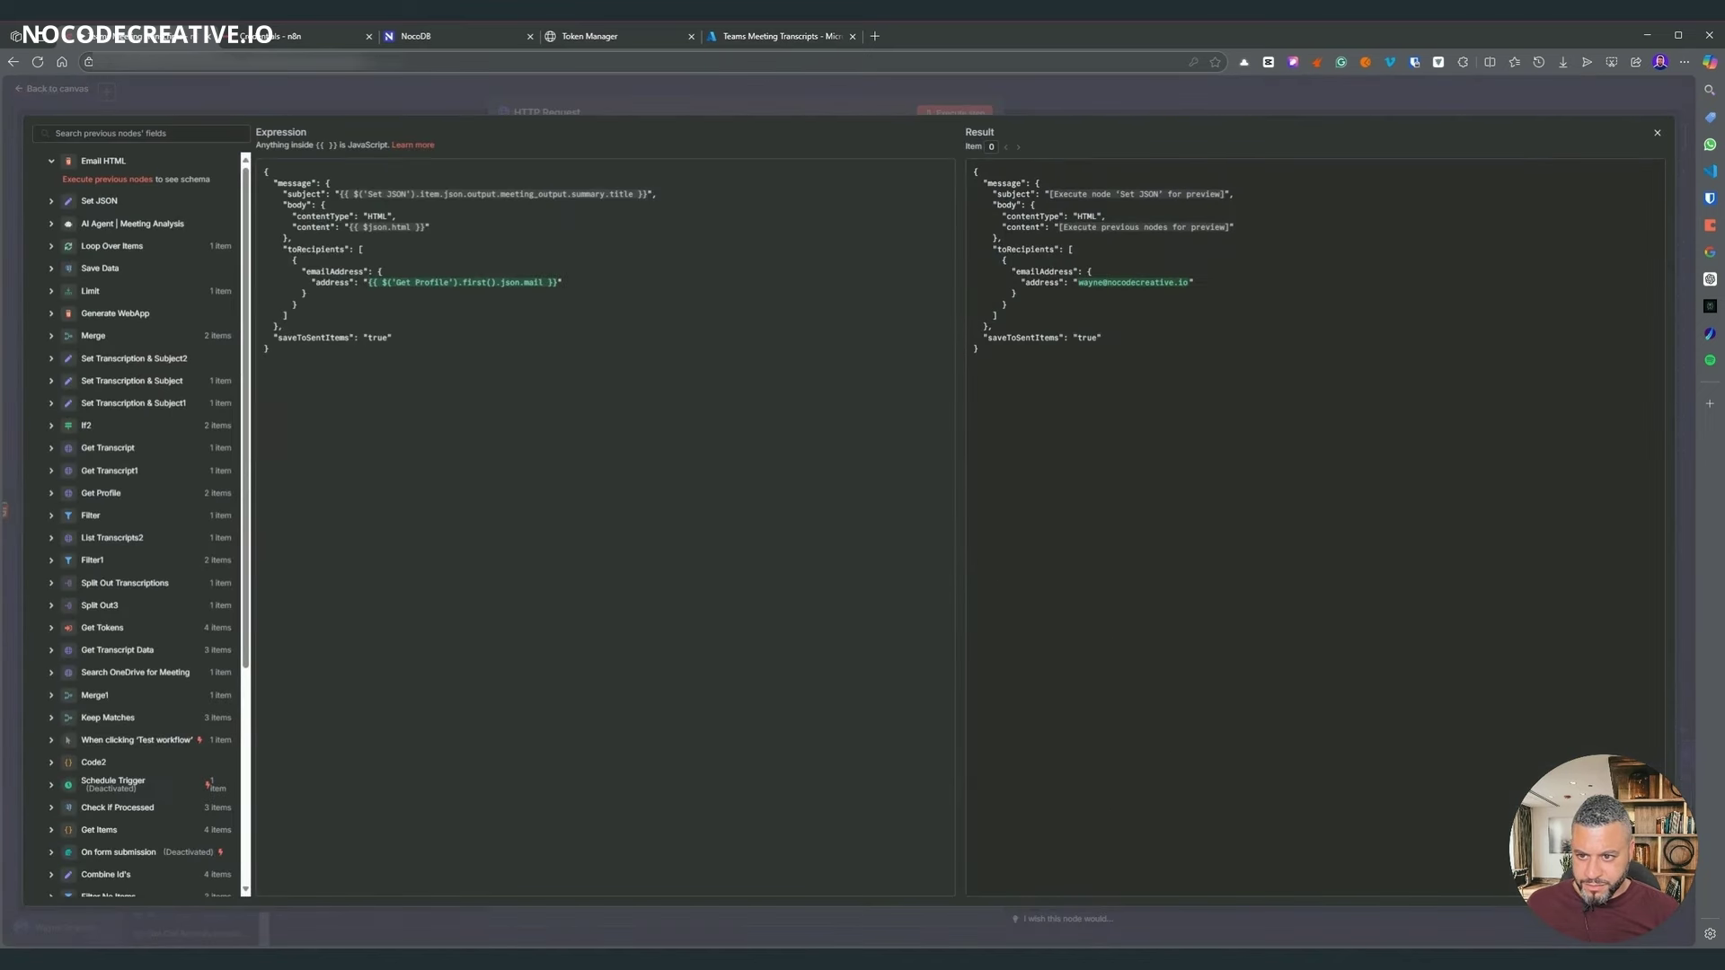
click(61, 245)
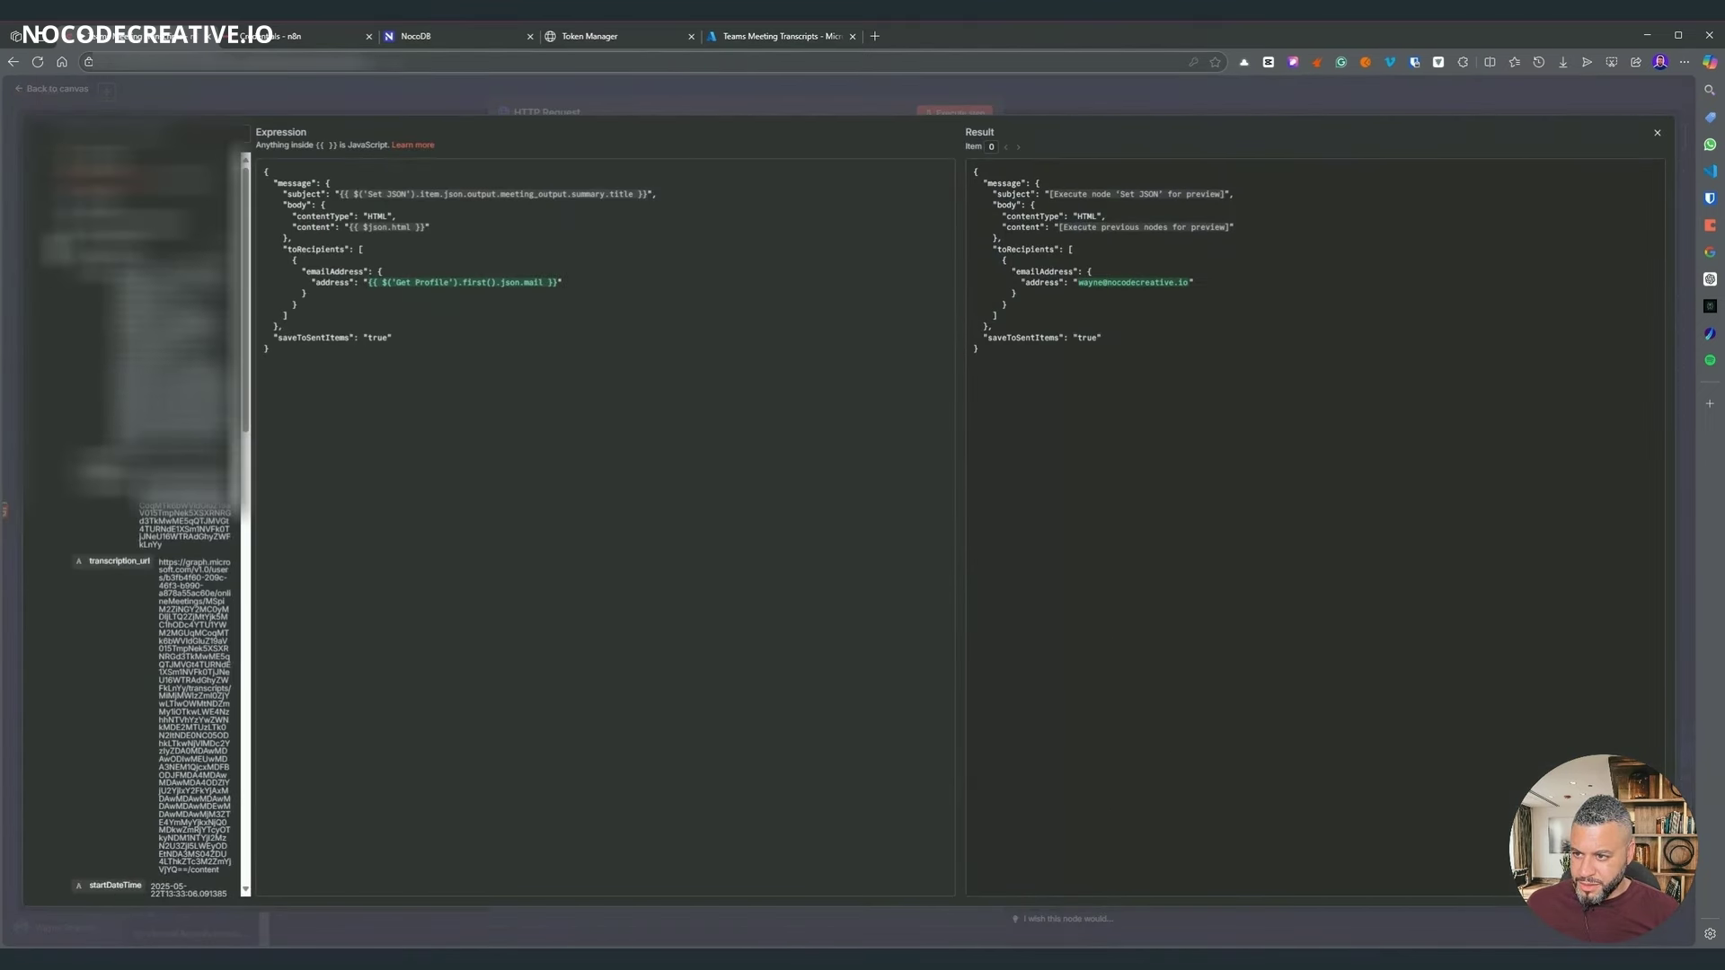
scroll(148, 521, down, 10)
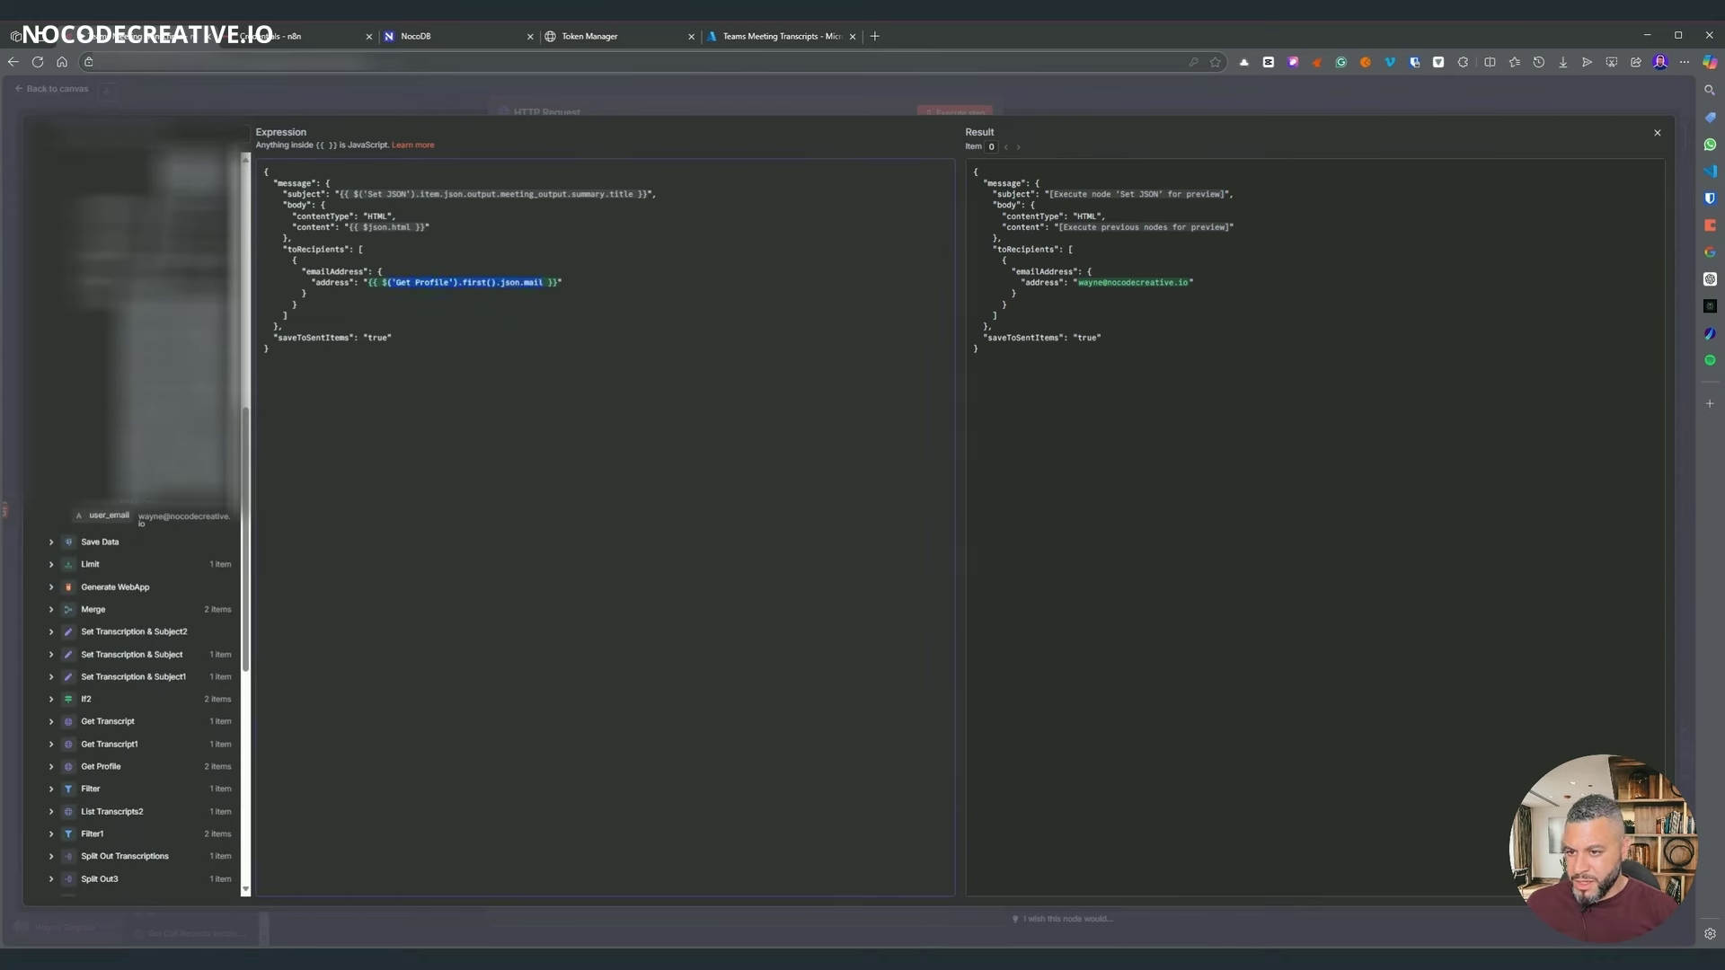
key(BackSpace)
drag(109, 516, 384, 284)
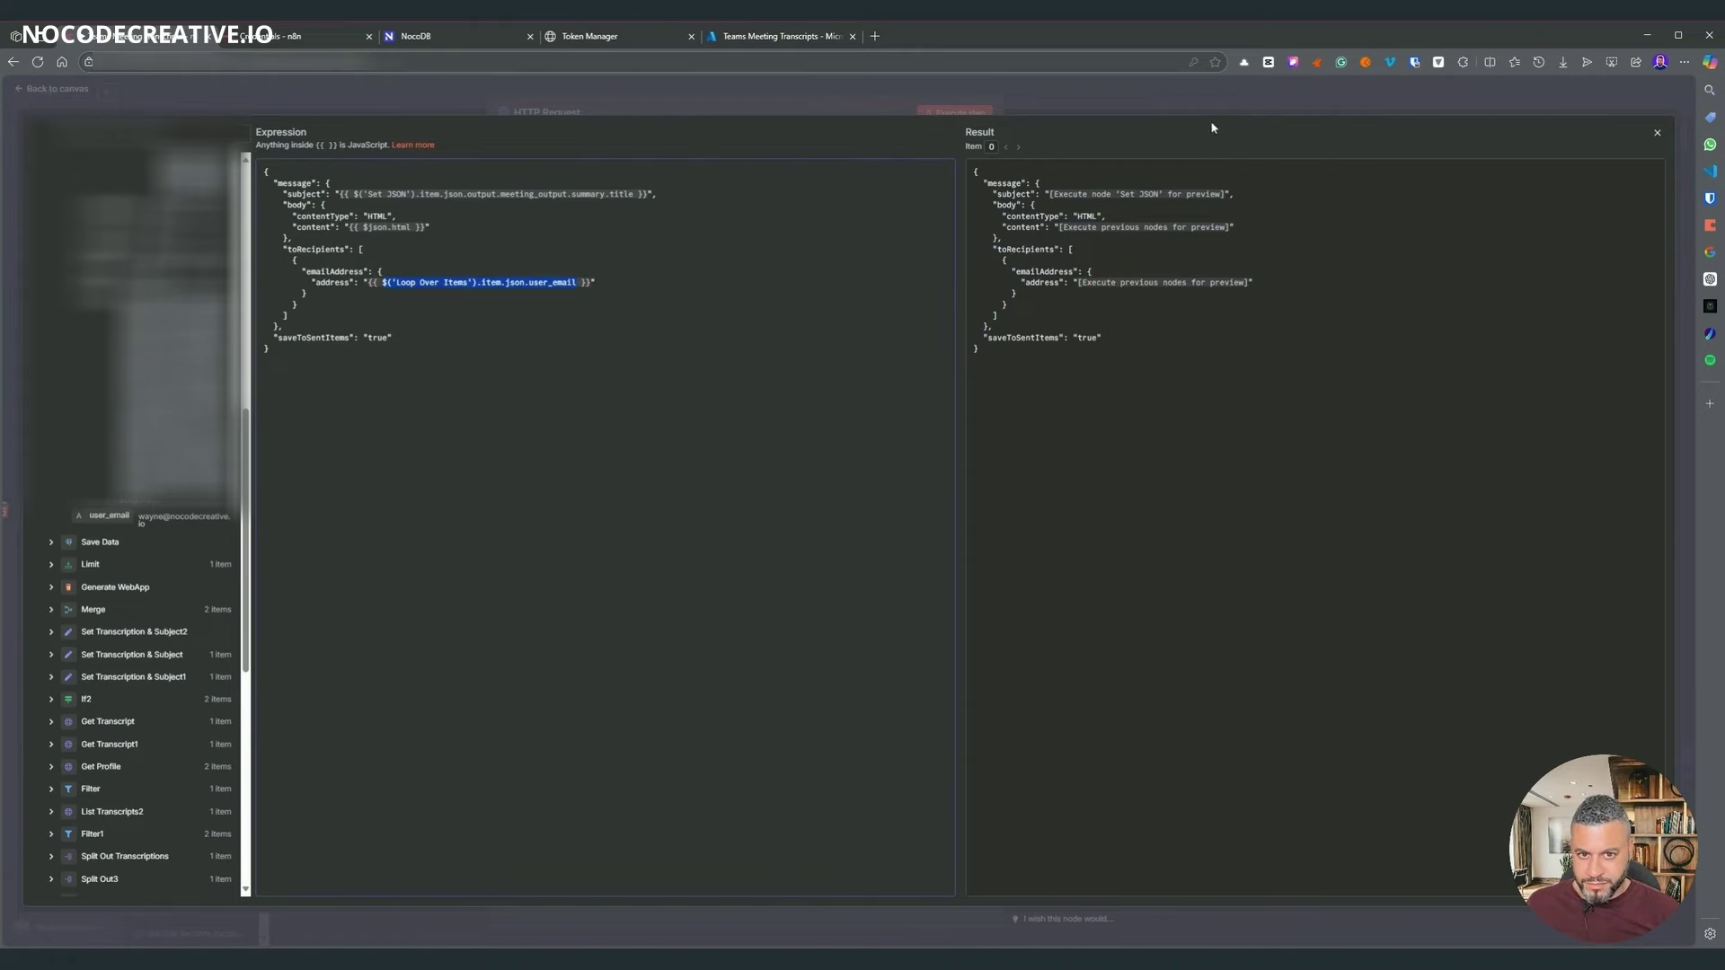
key(Escape)
key(Escape)
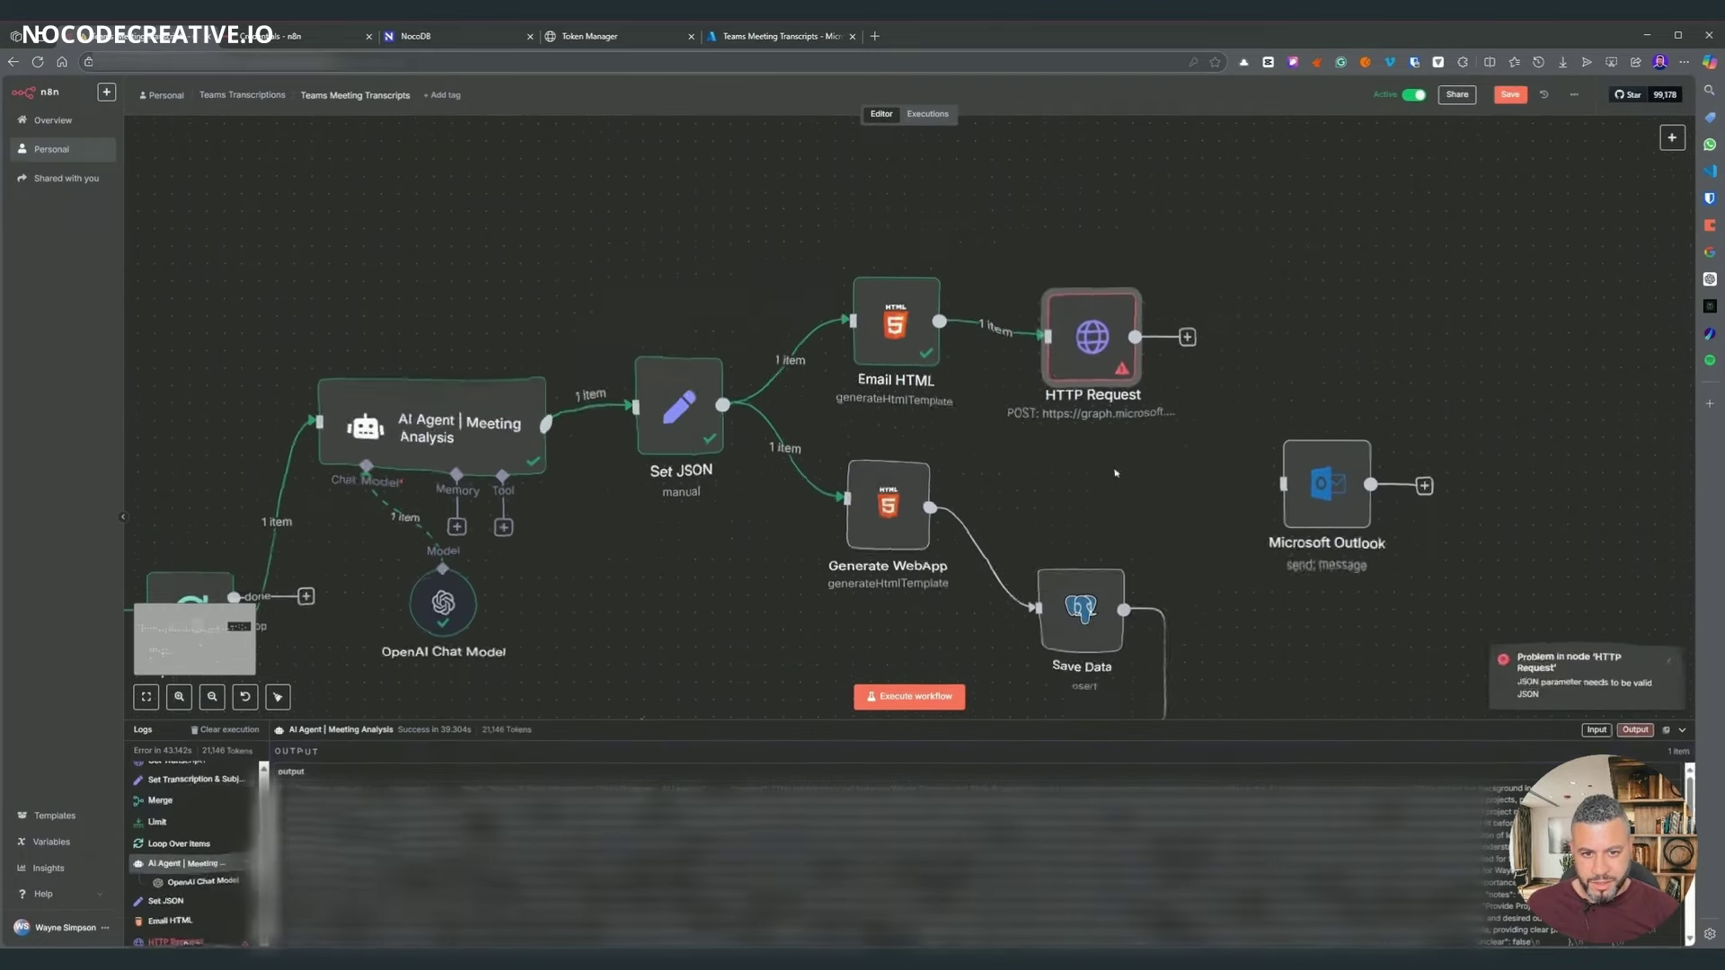
- Insert the email HTML body as unquoted $json.html.toJsonString(), then test the HTTP Request step
mouse_move(1061, 321)
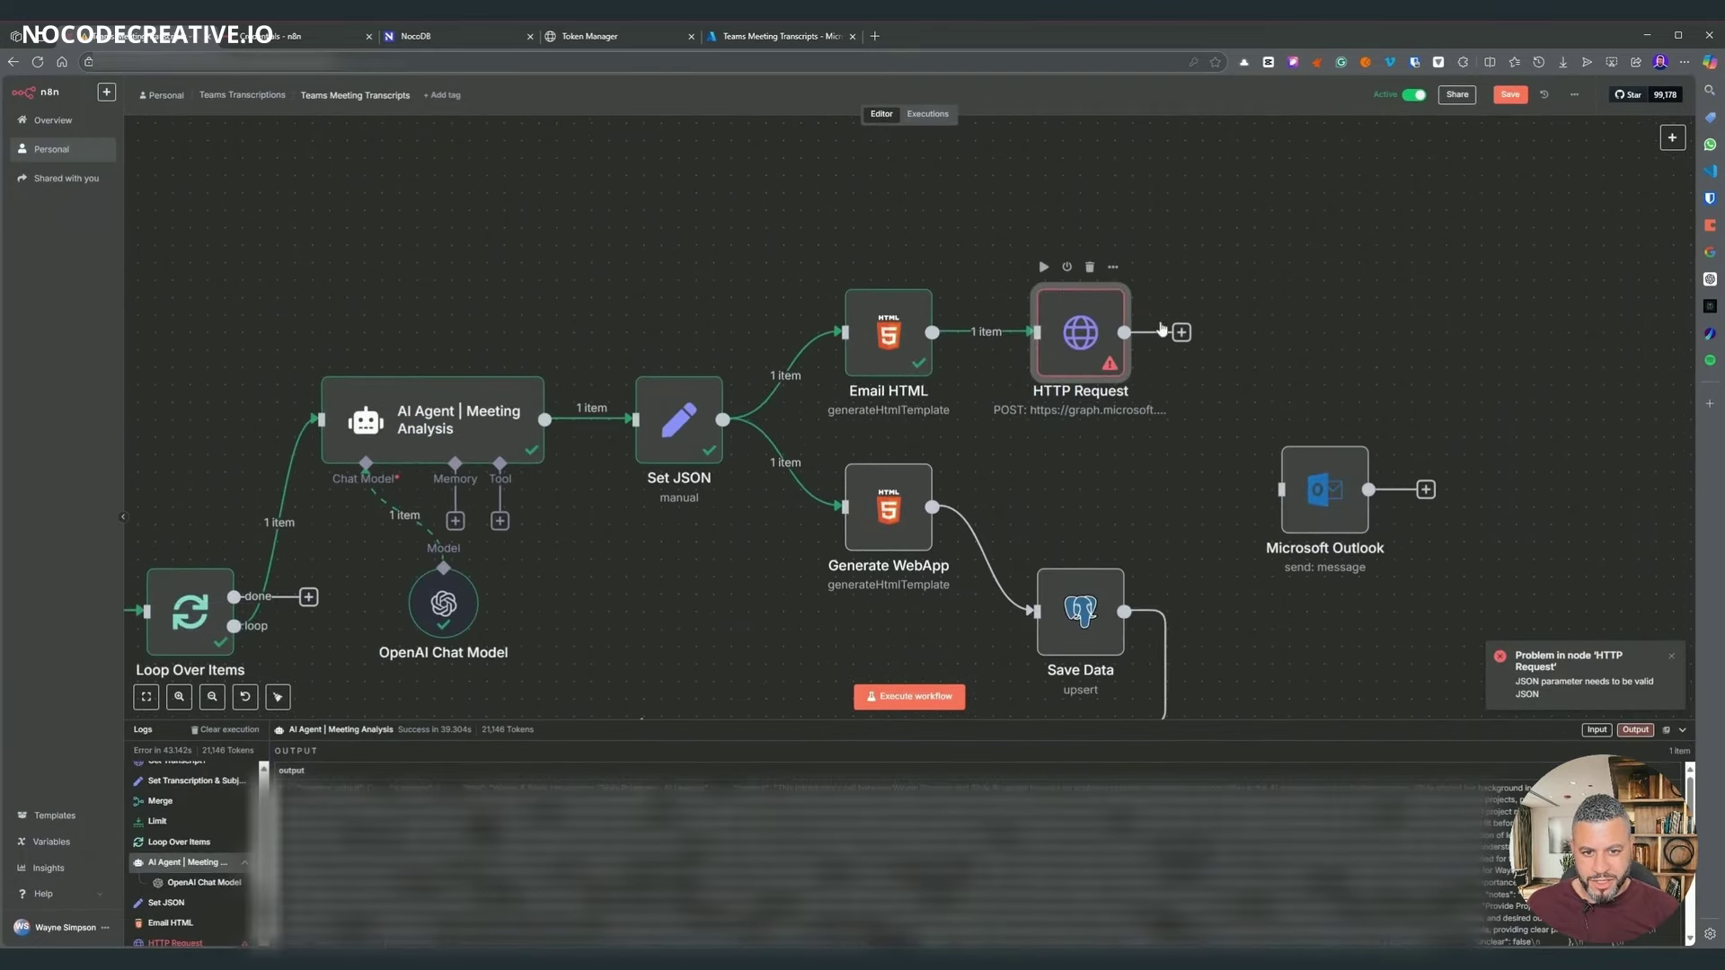
double_click(1079, 332)
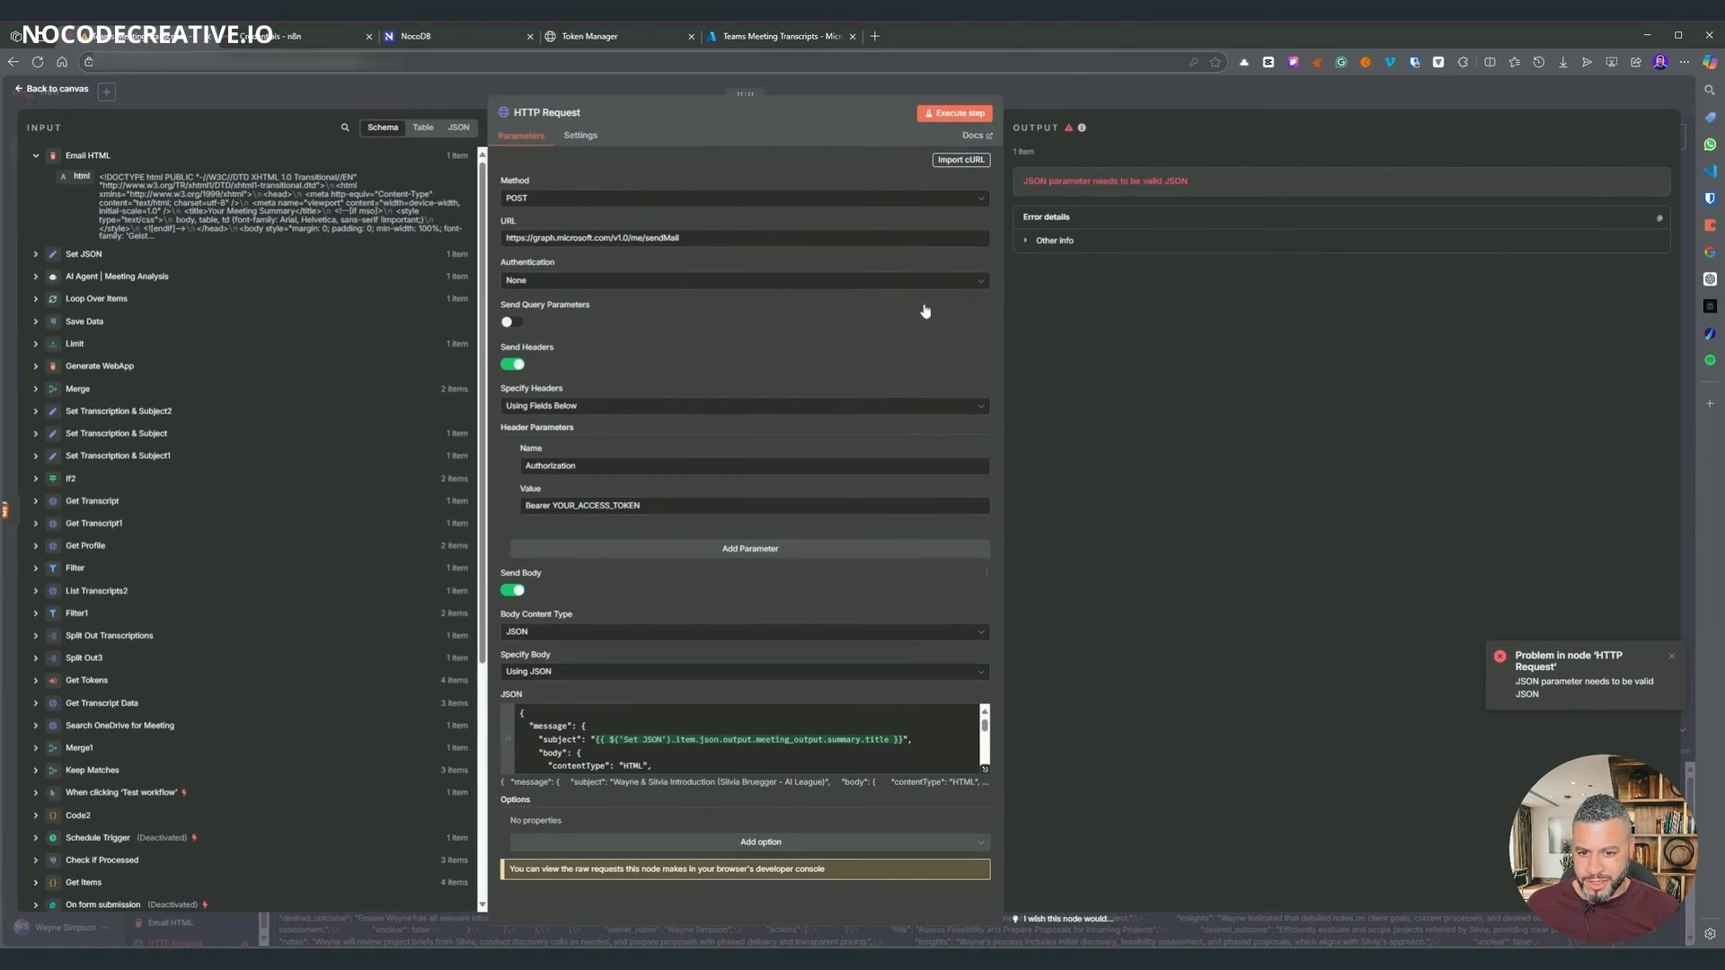
scroll(746, 738, down, 5)
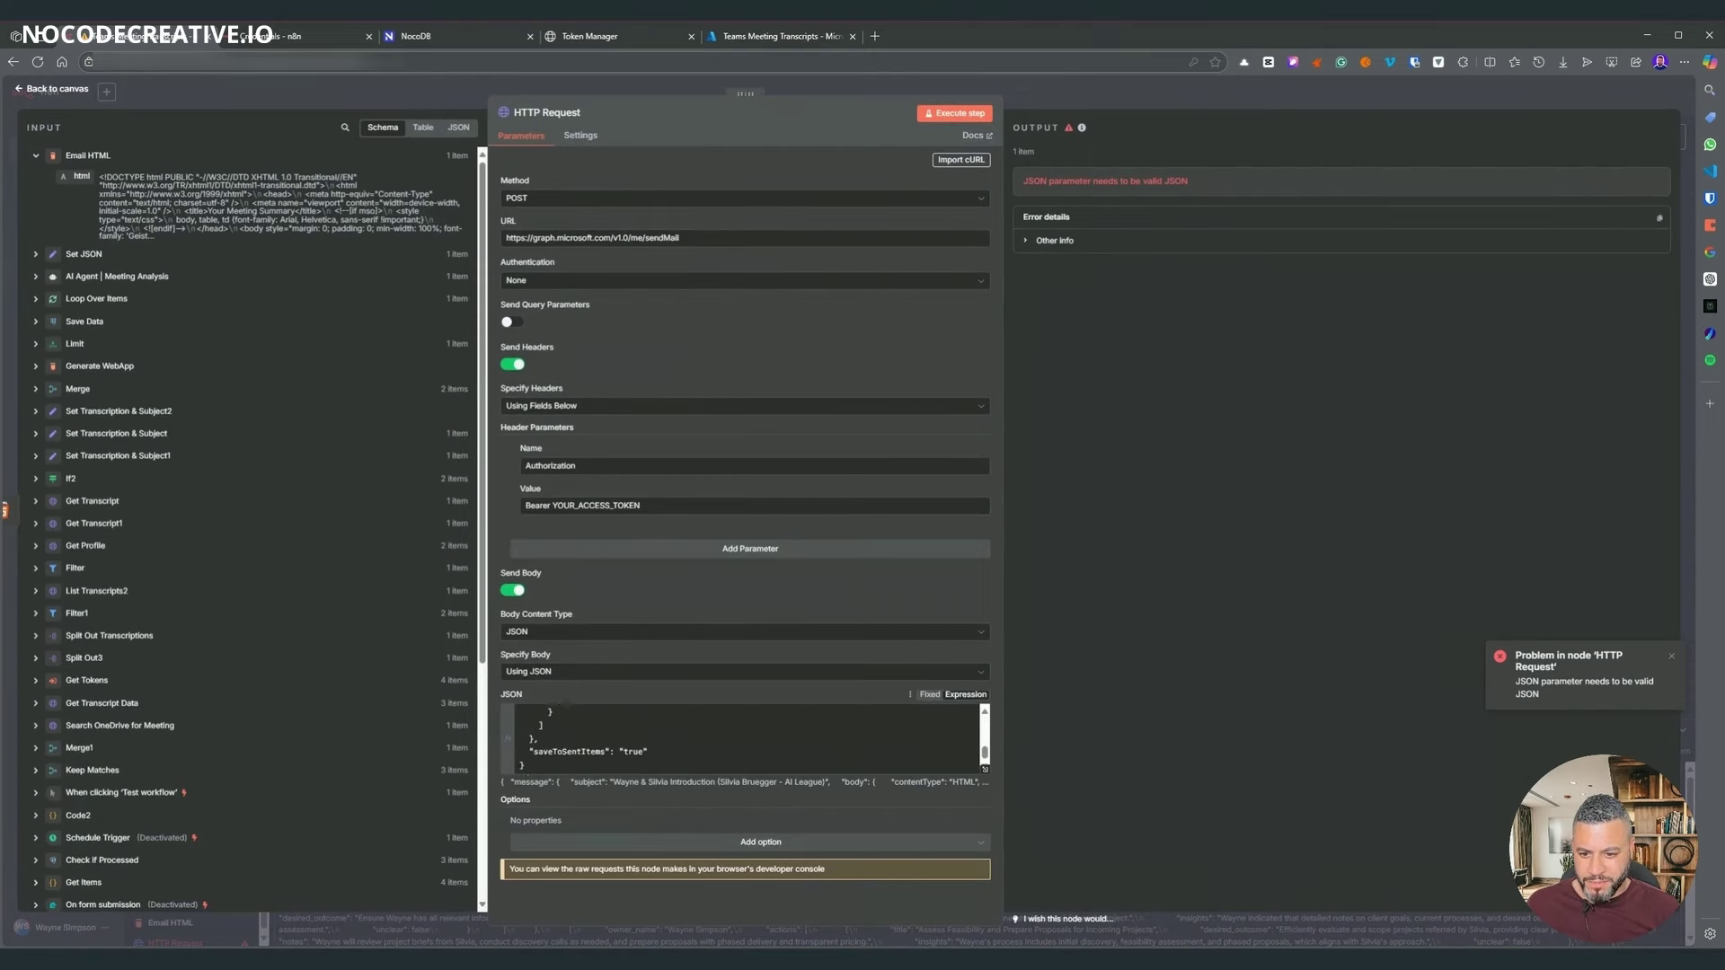
click(988, 777)
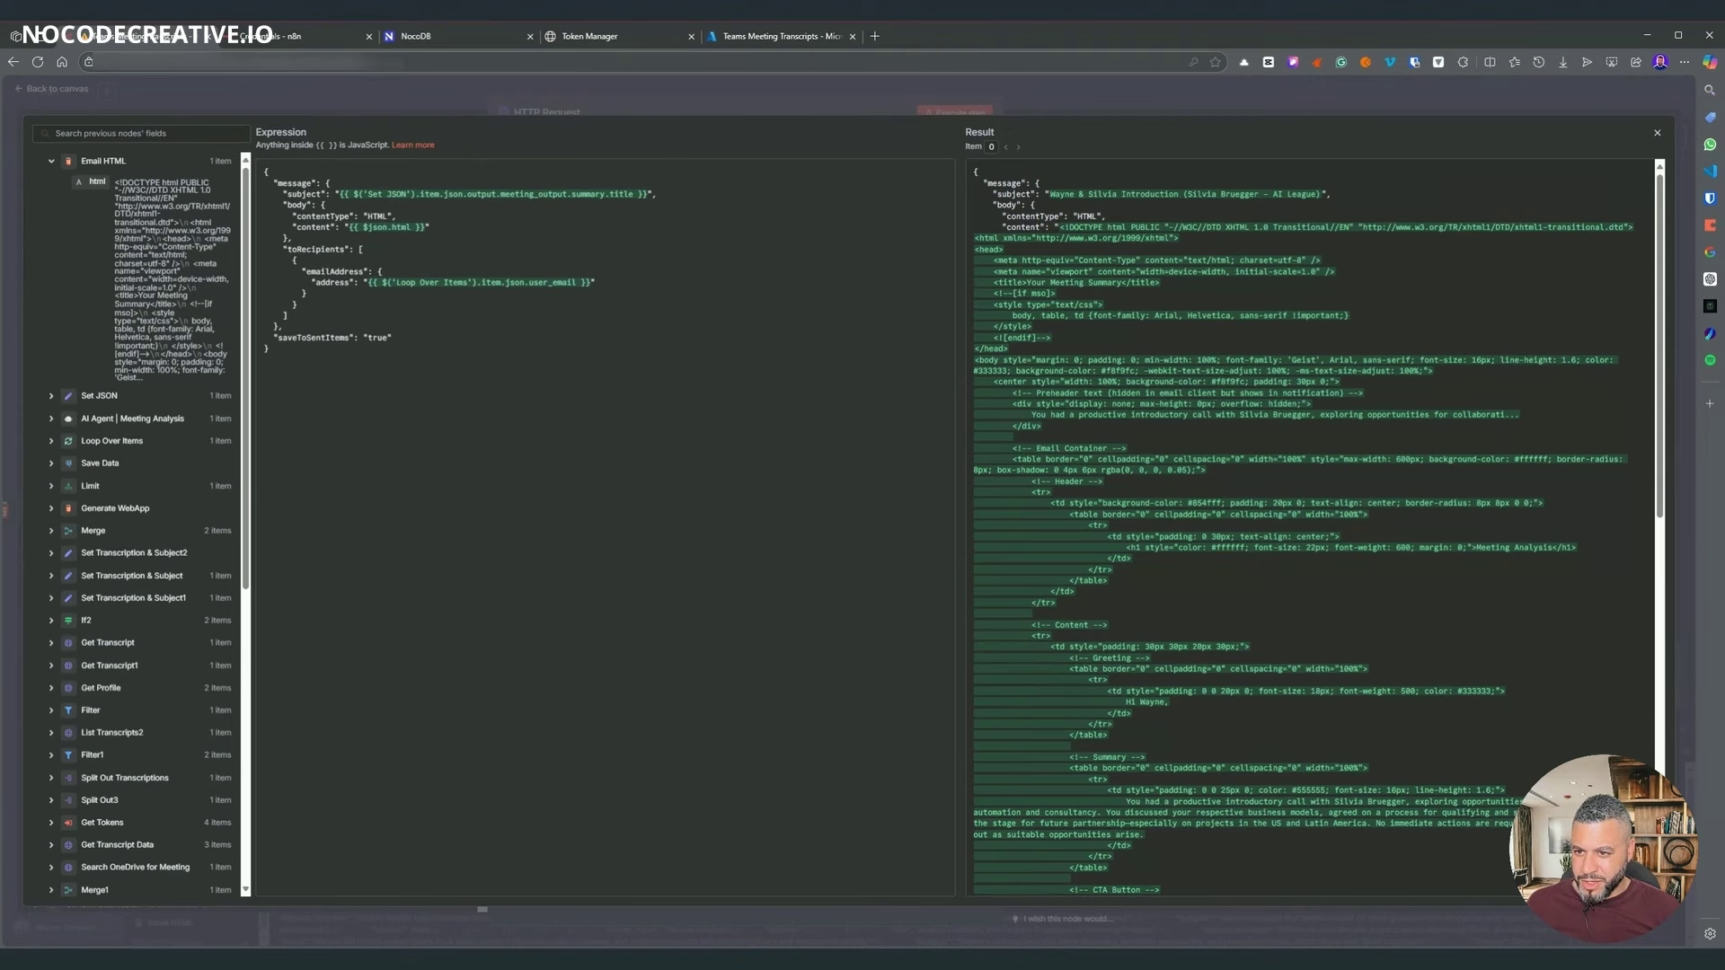
text(.)
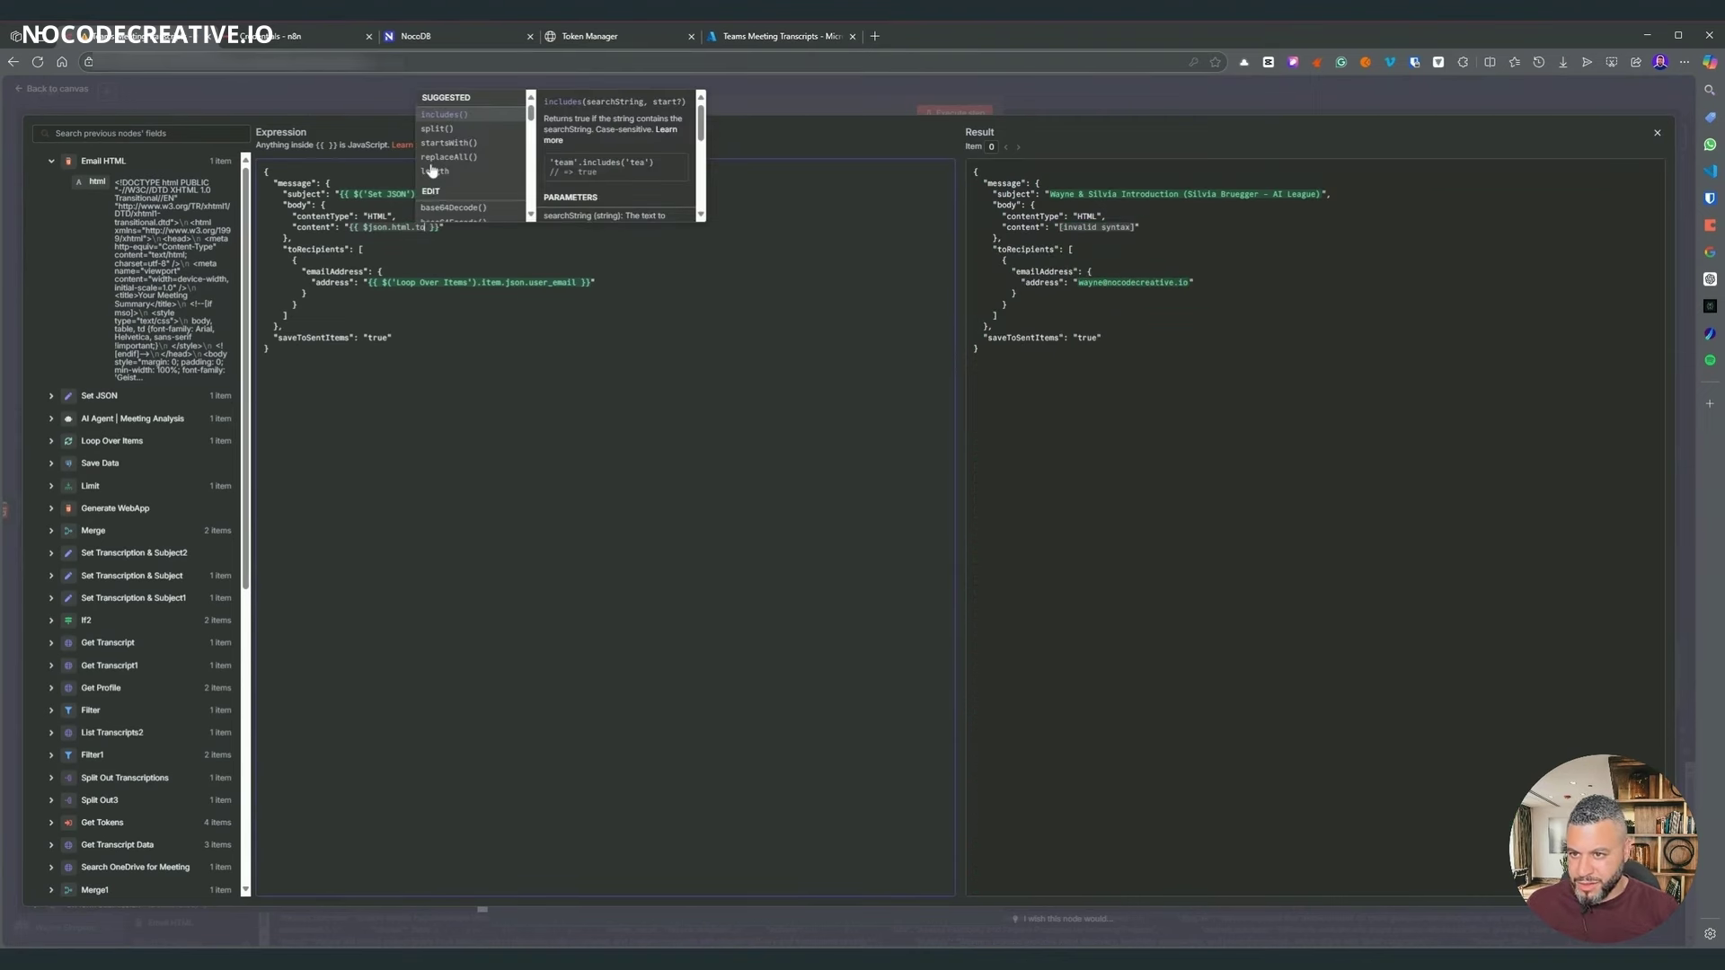
text(to)
click(451, 114)
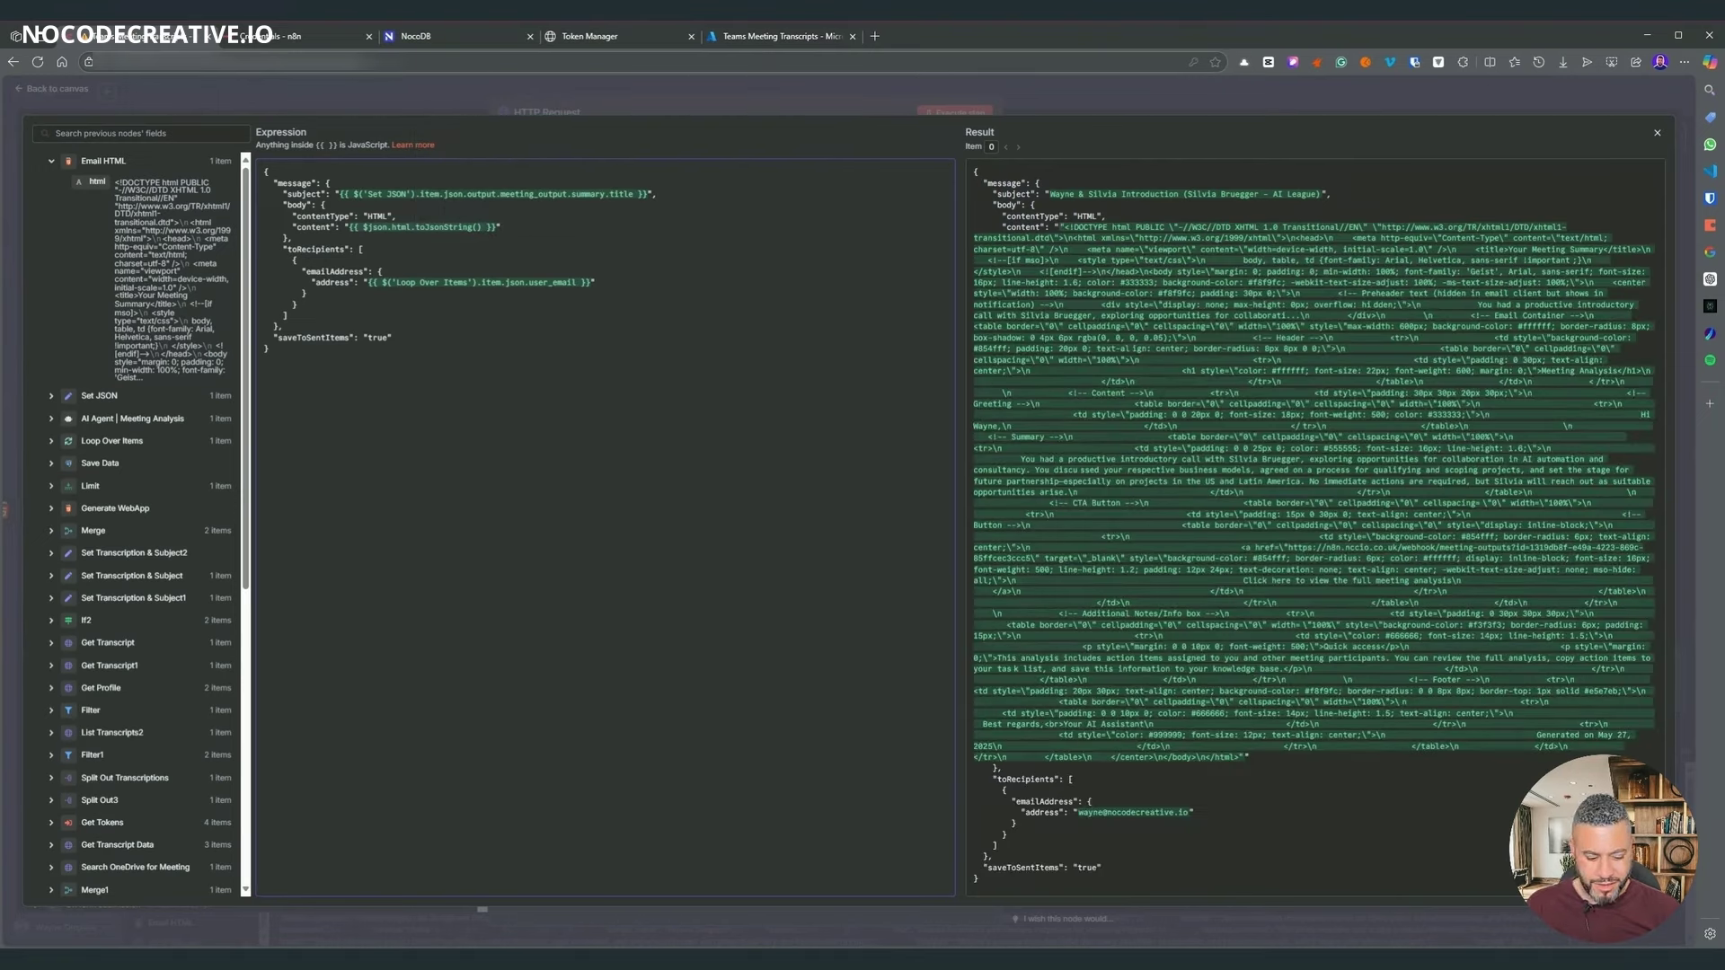
key(BackSpace)
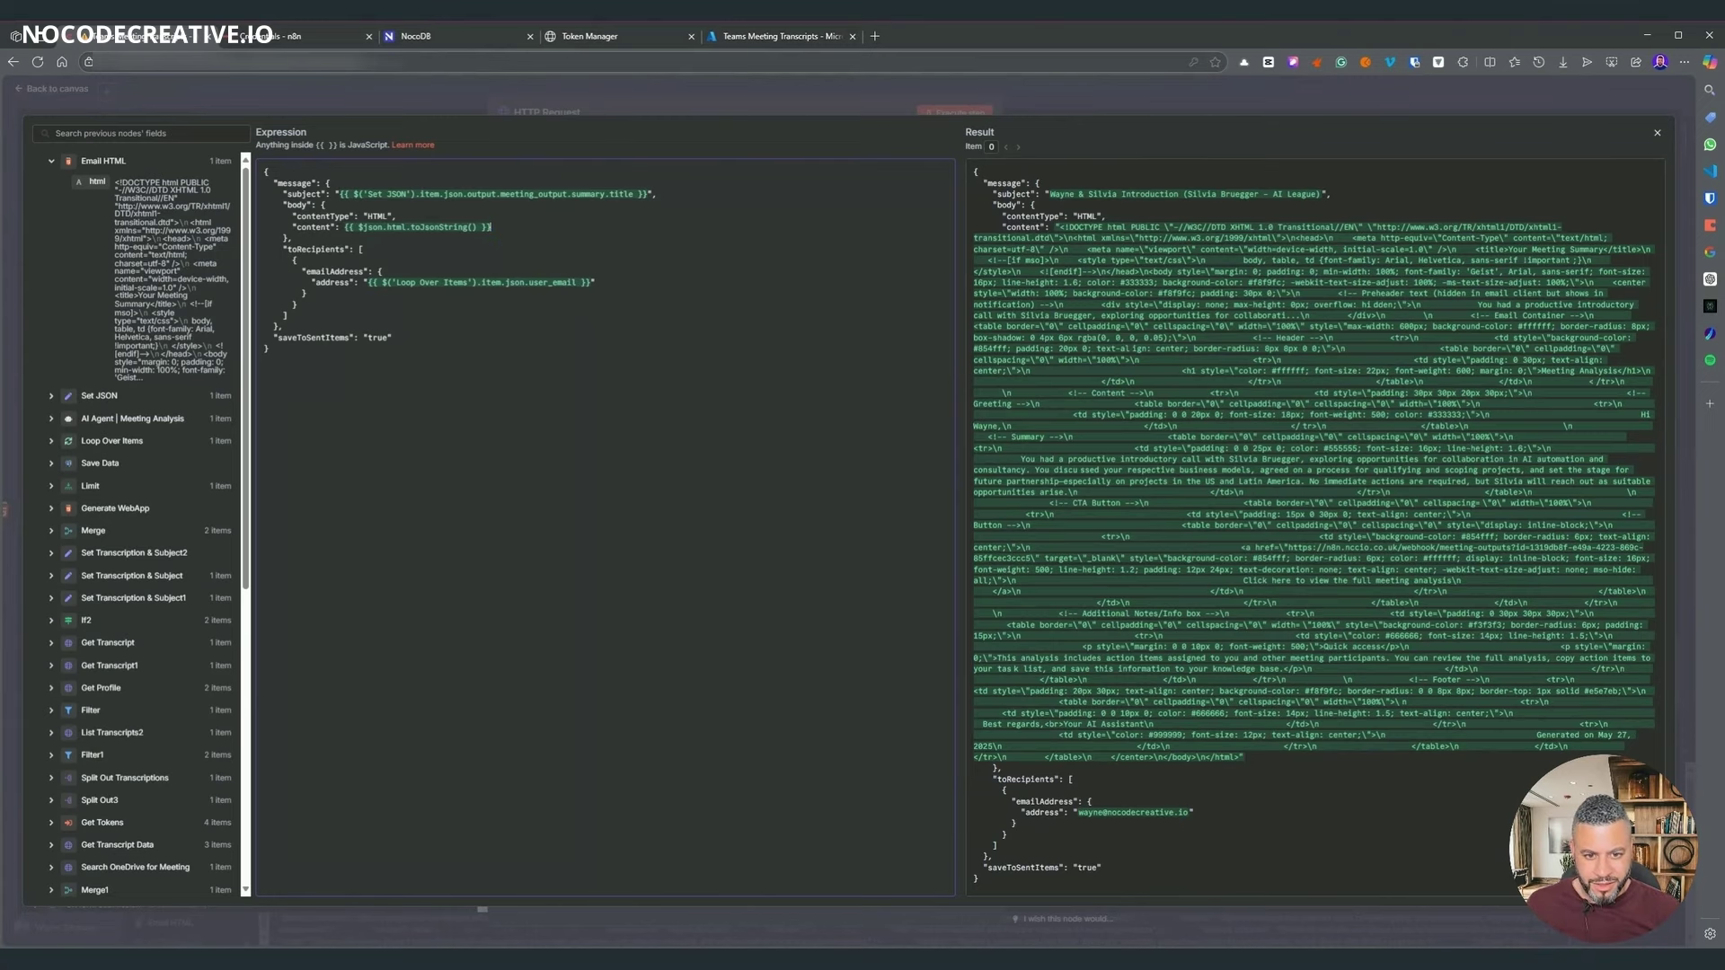
click(866, 104)
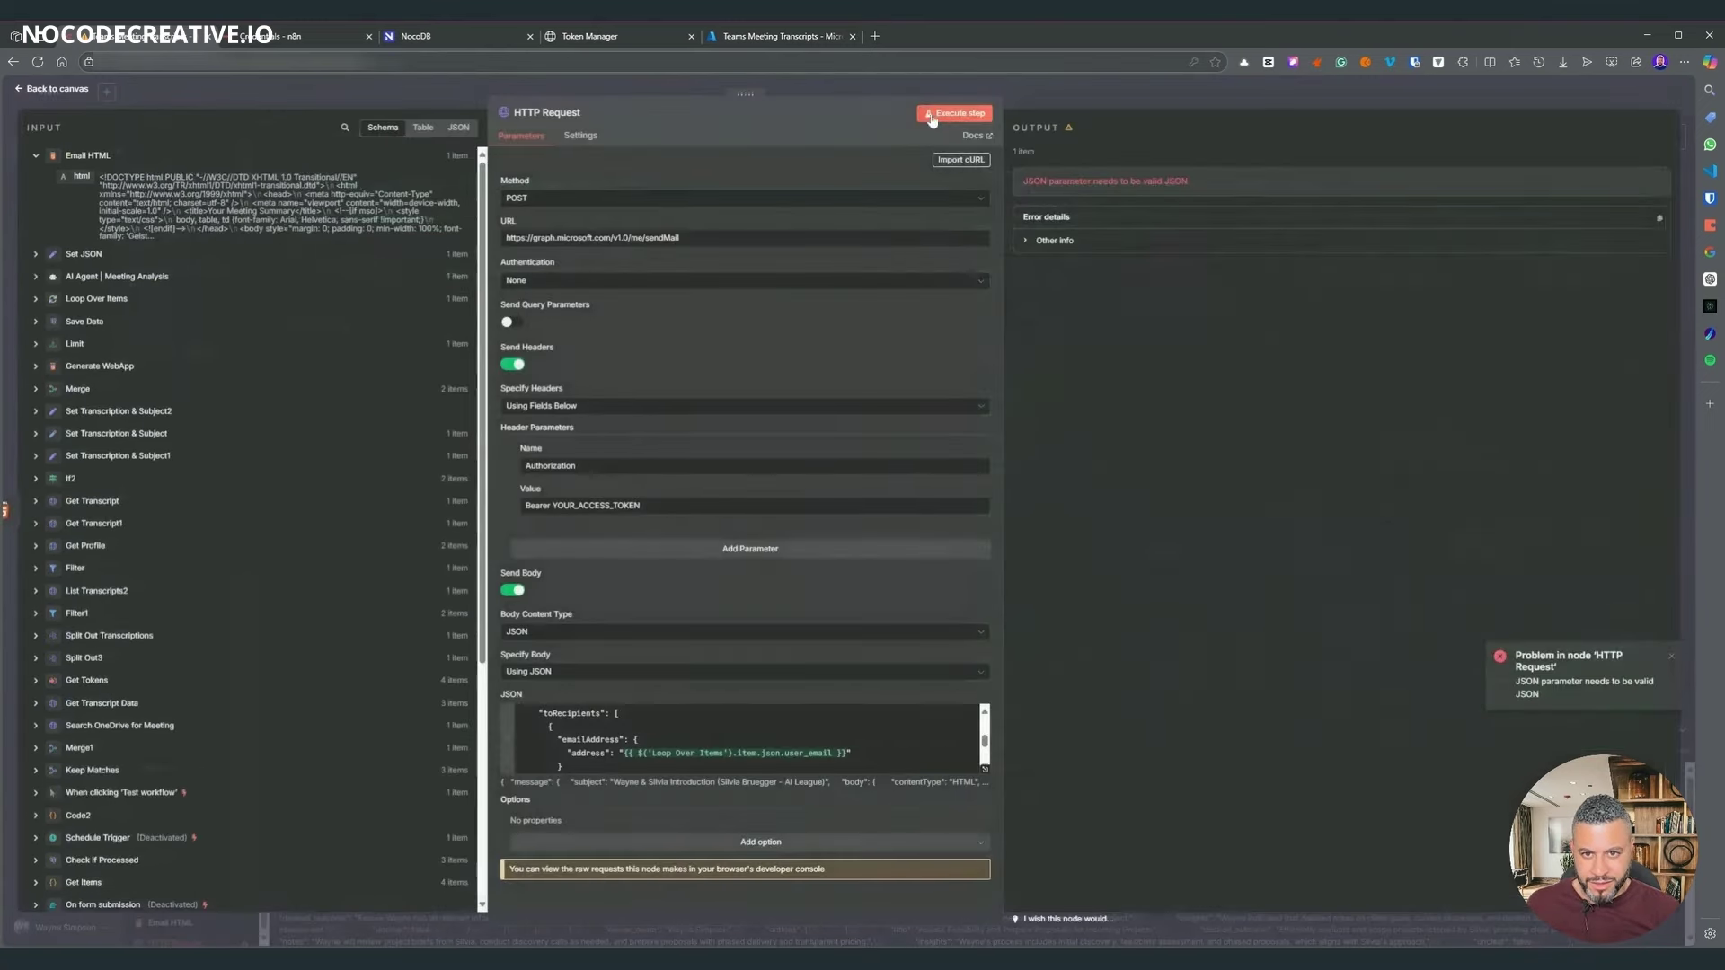
click(953, 113)
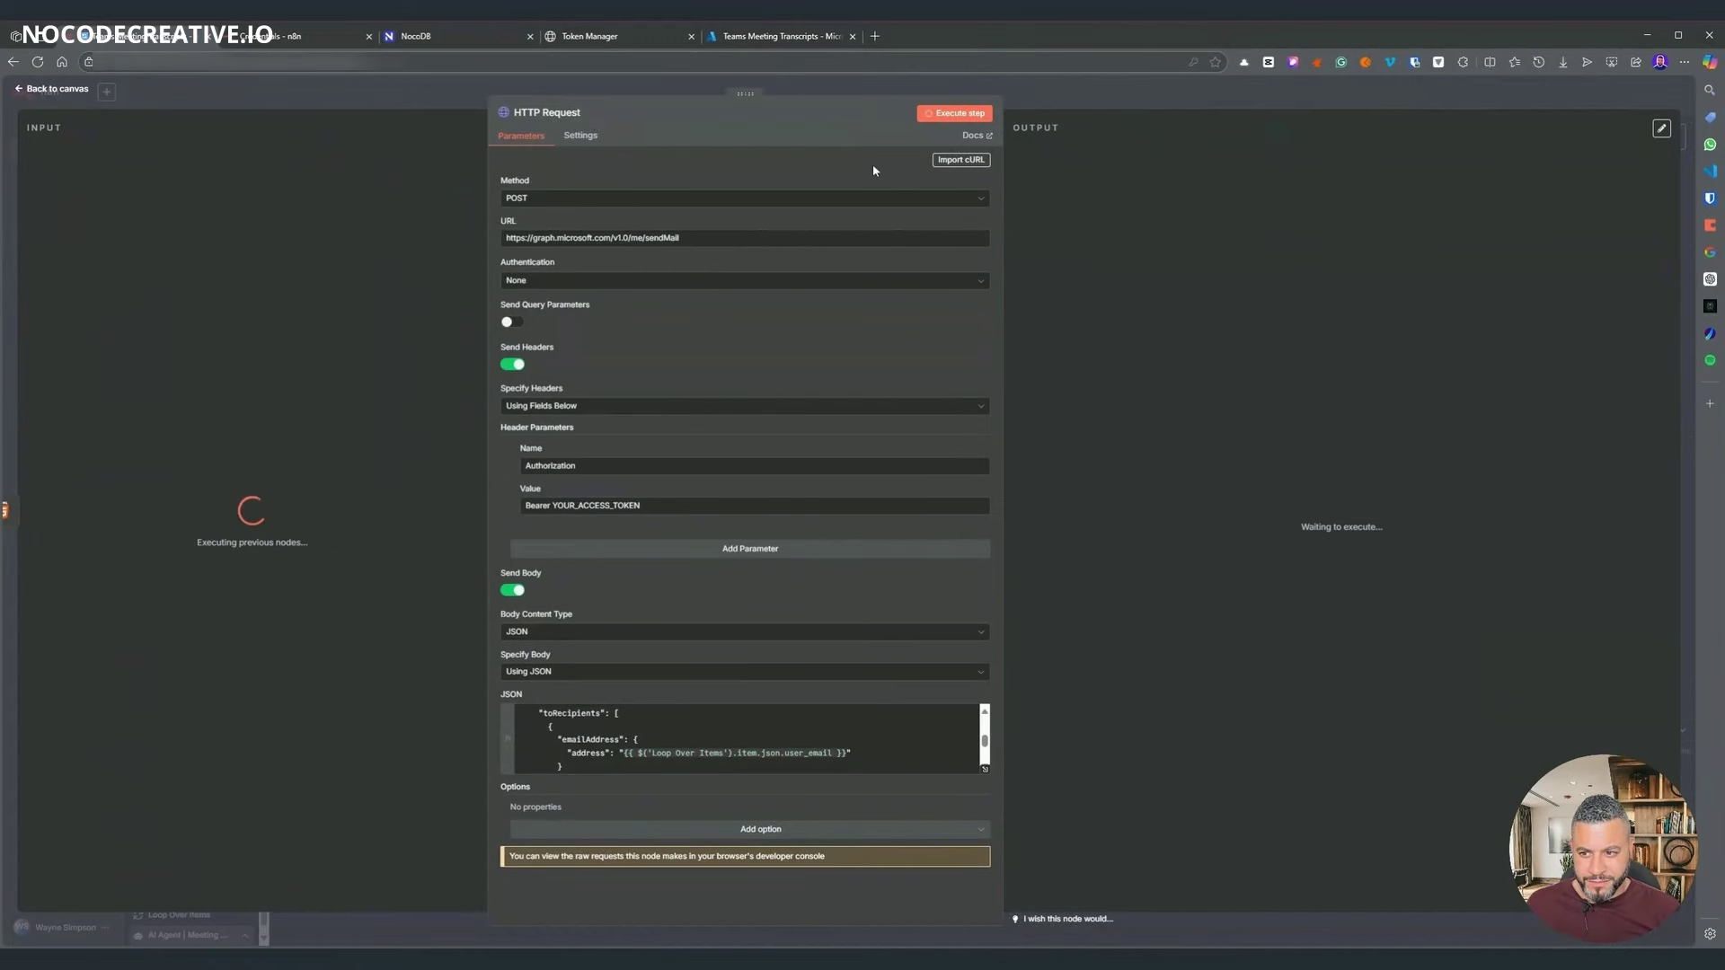
- Replace YOUR_ACCESS_TOKEN in the Authorization header with Bearer plus Loop Over Items' token
click(1135, 97)
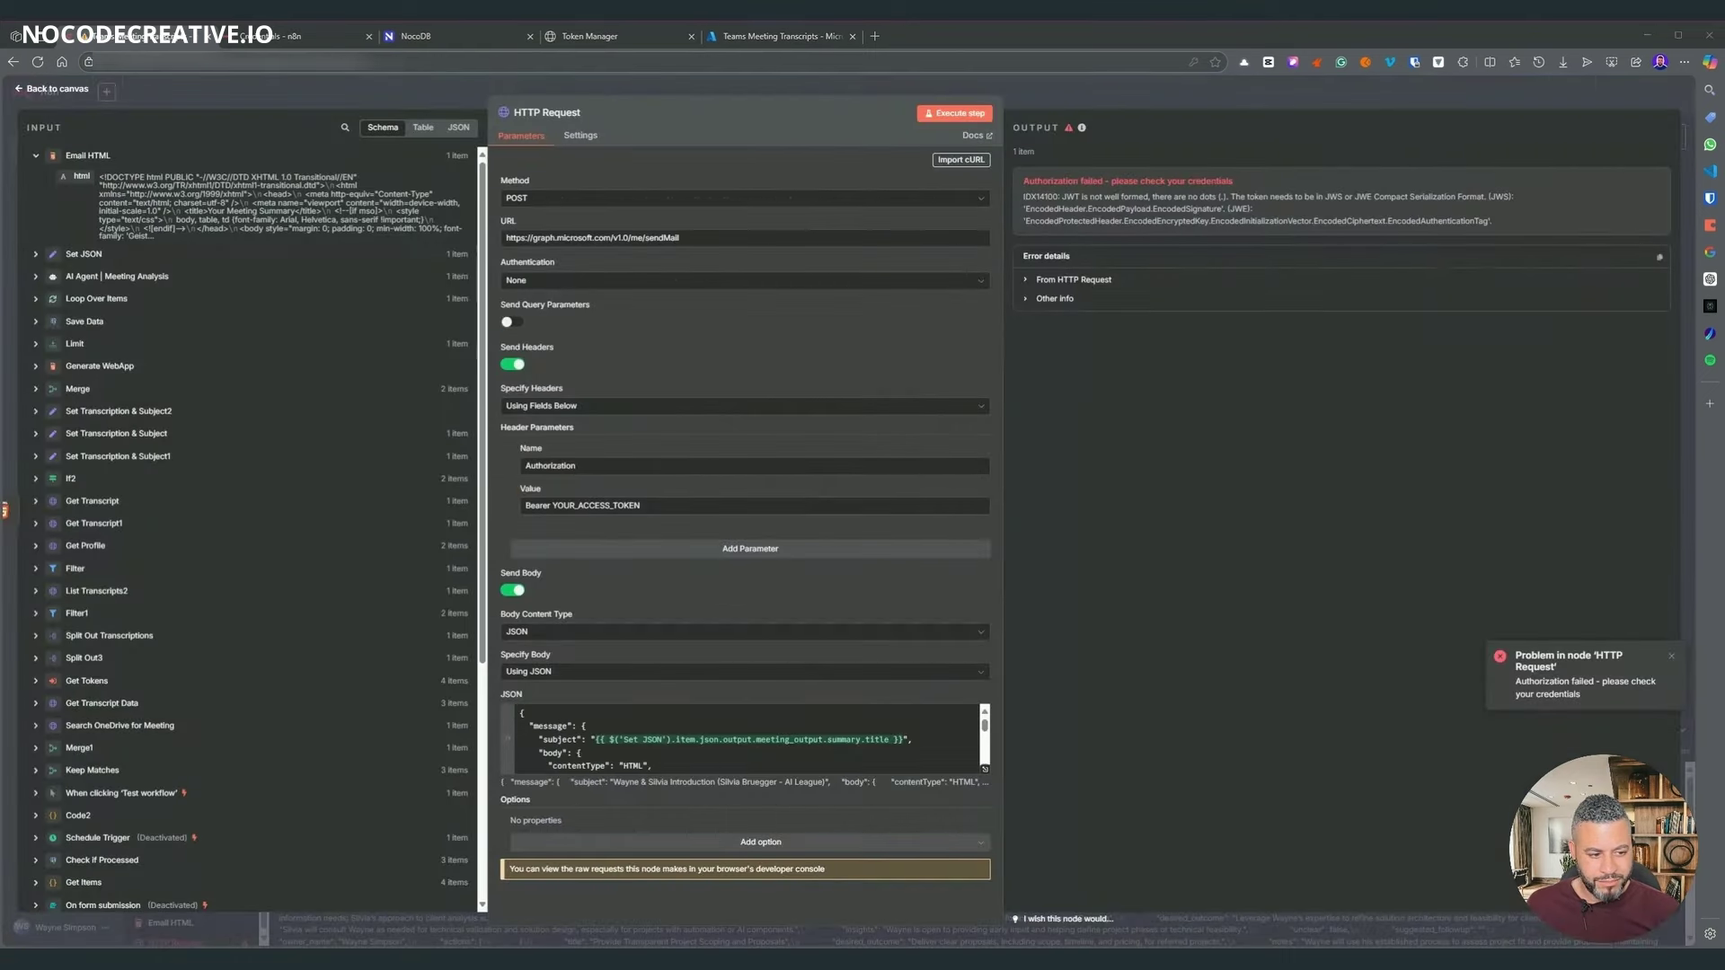
drag(640, 506, 553, 506)
key(BackSpace)
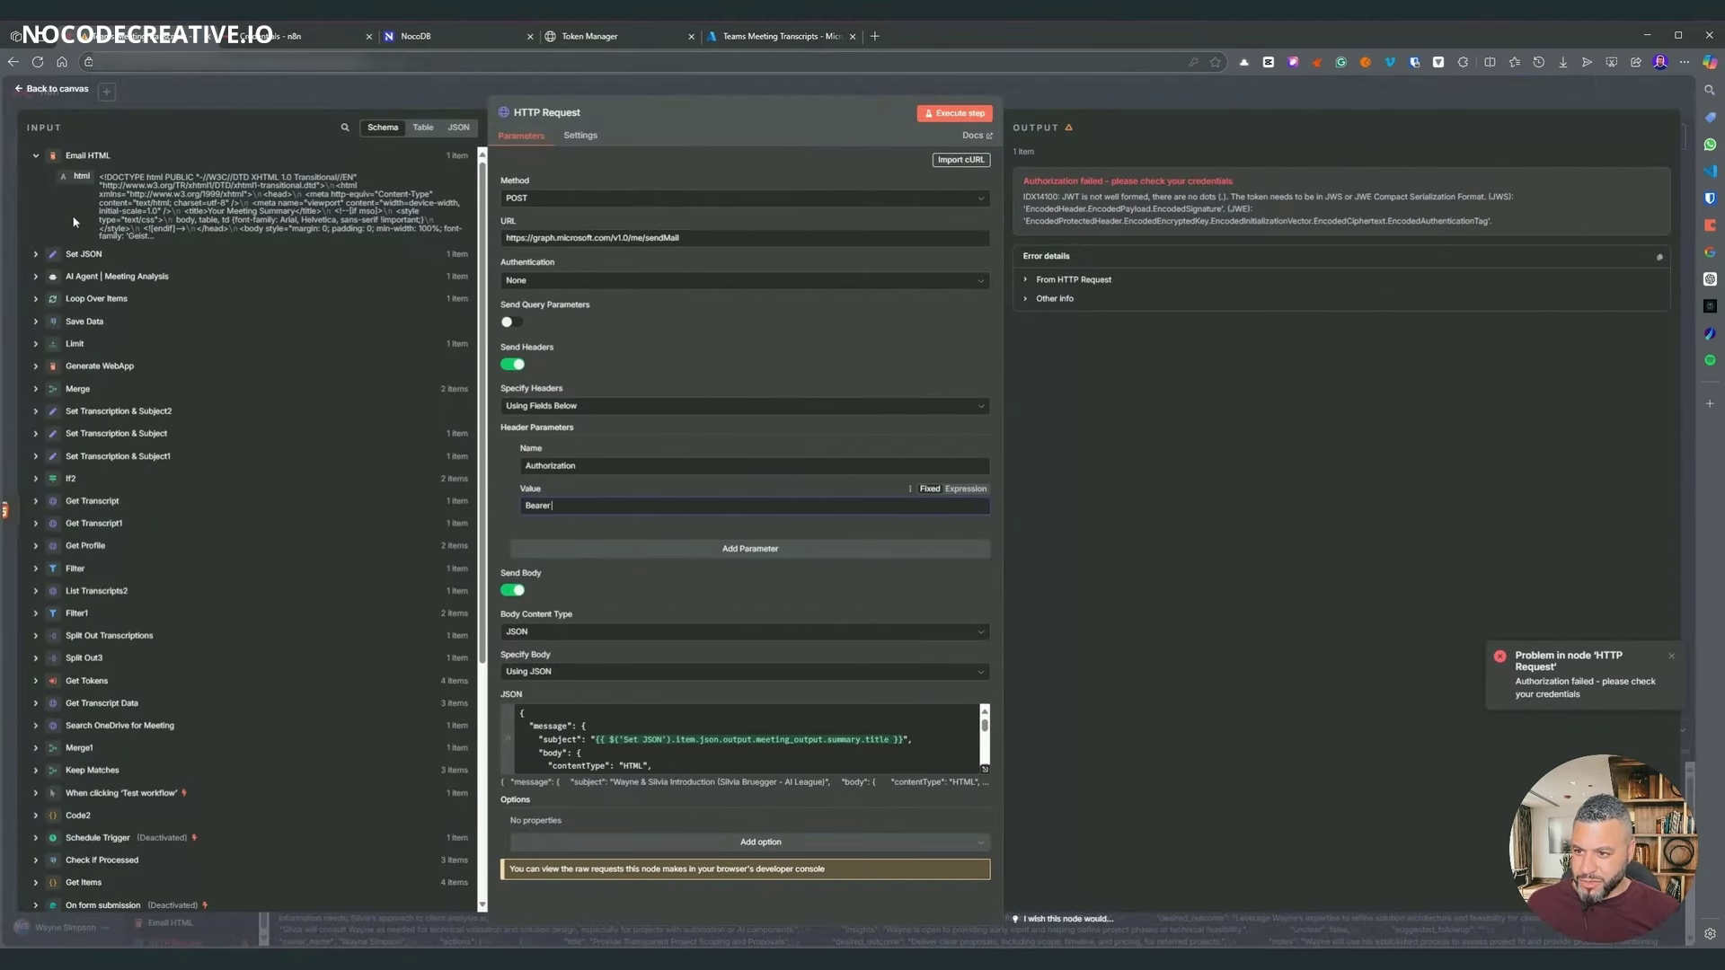
click(36, 301)
drag(83, 593, 539, 506)
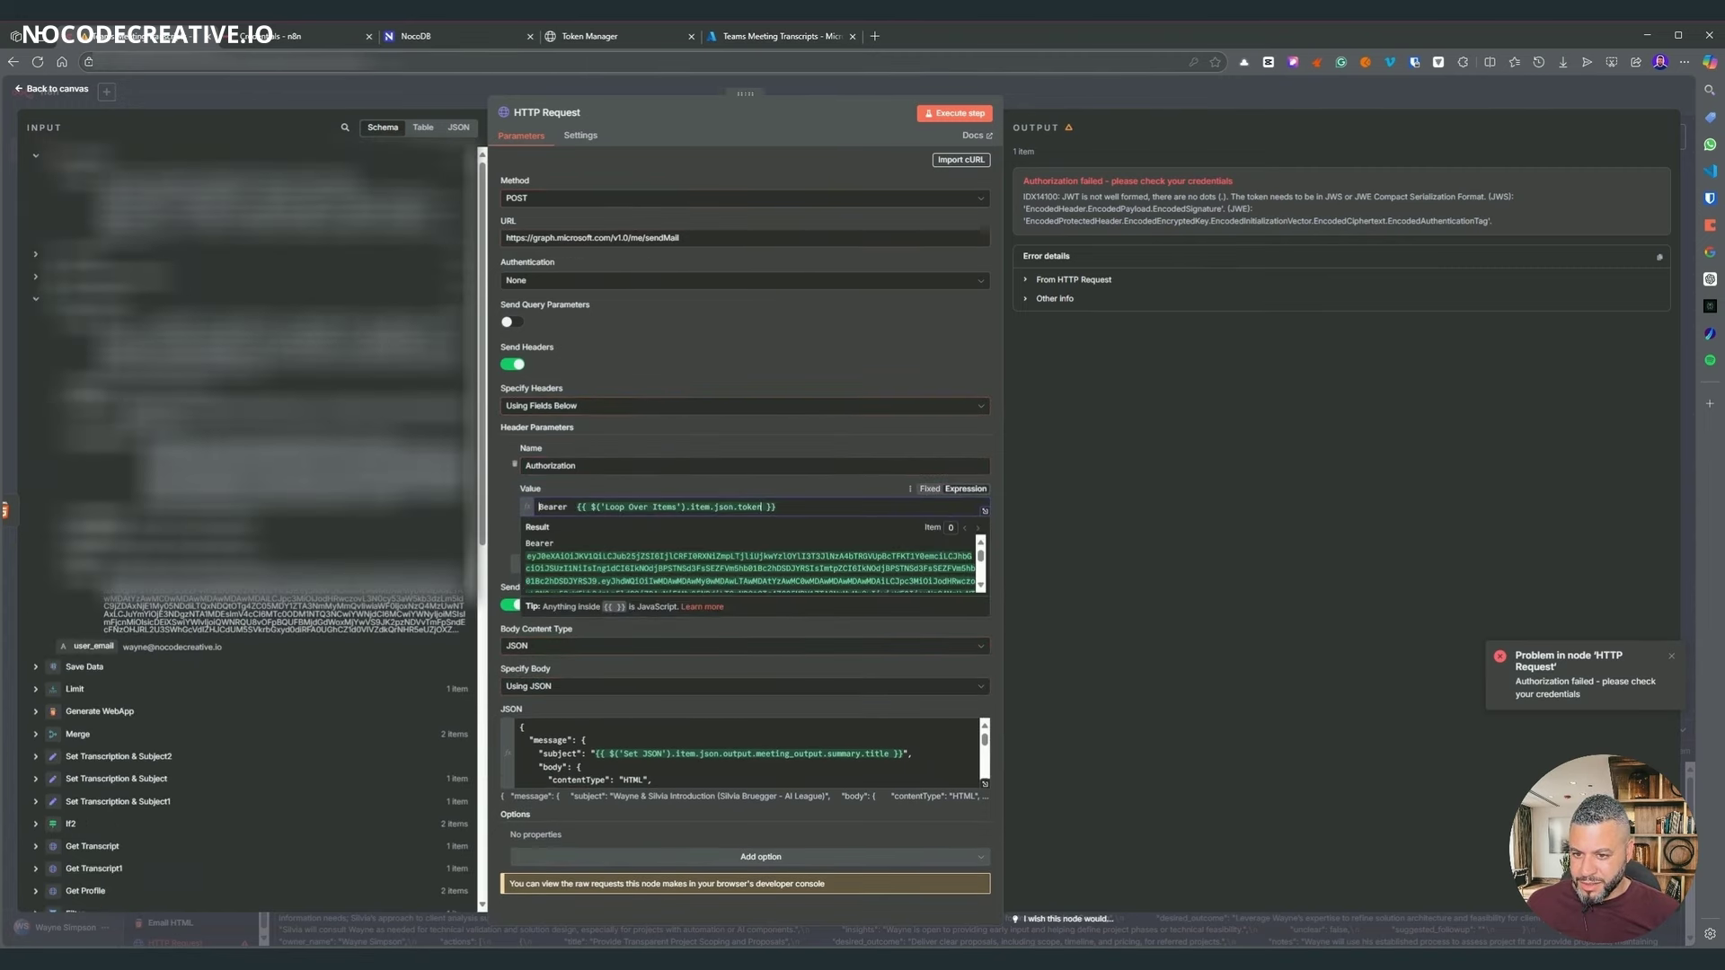
key(BackSpace)
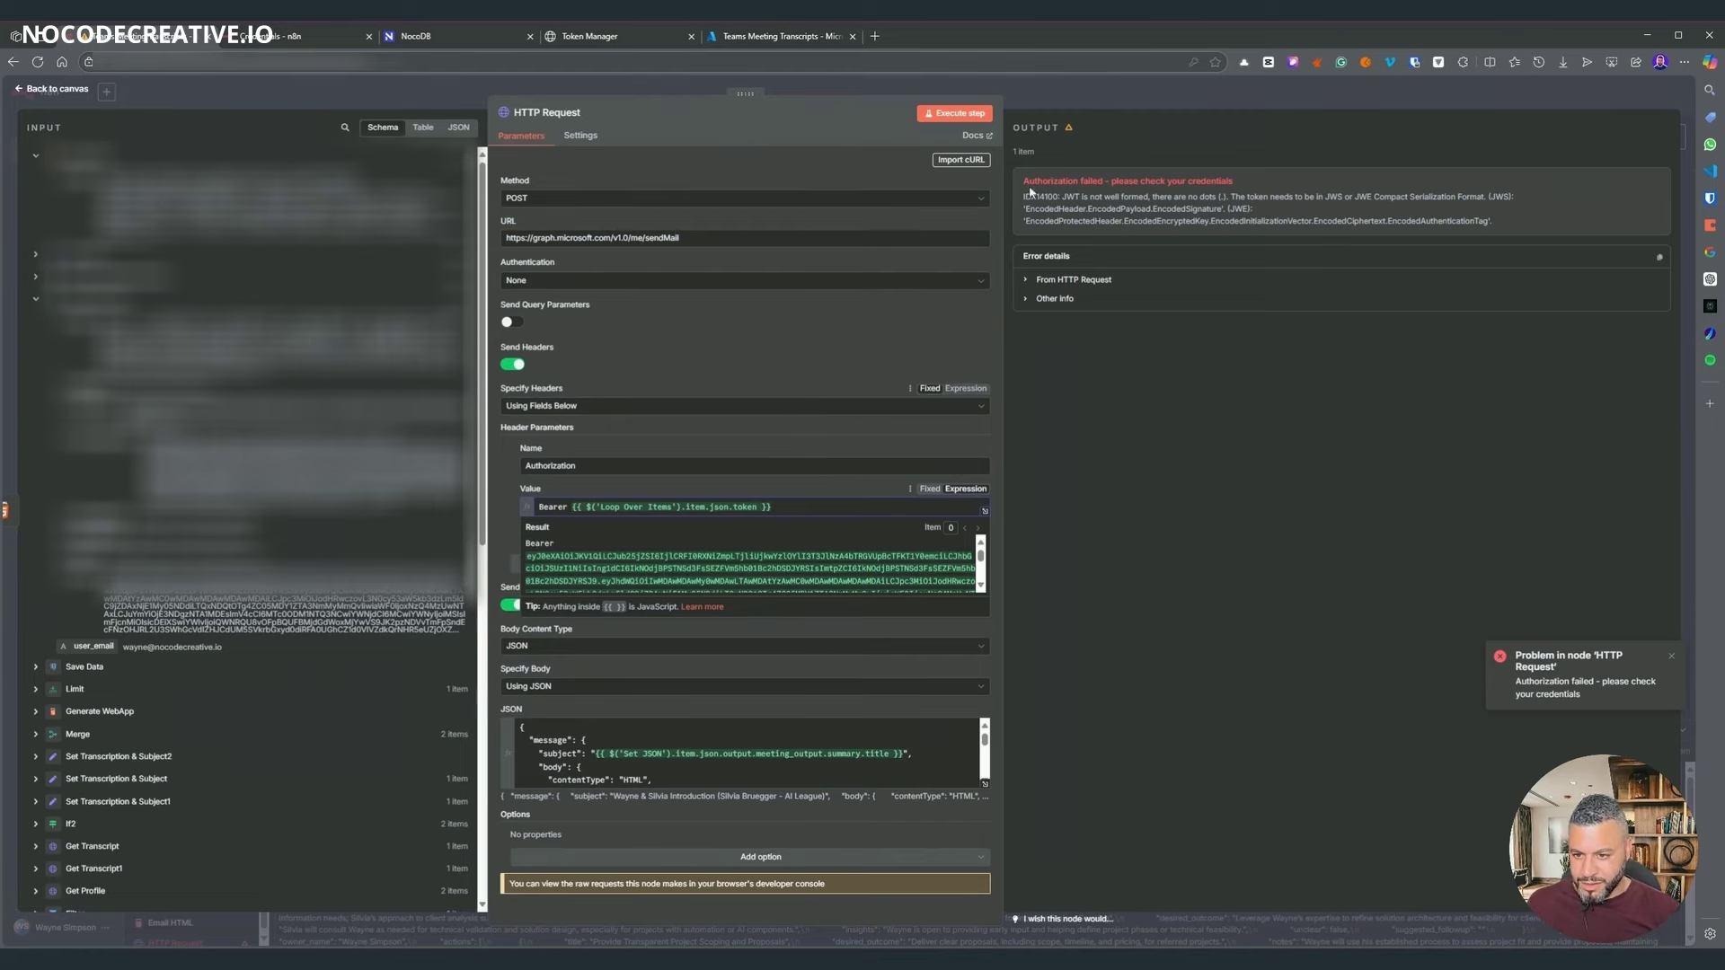
key(Escape)
right_click(422, 349)
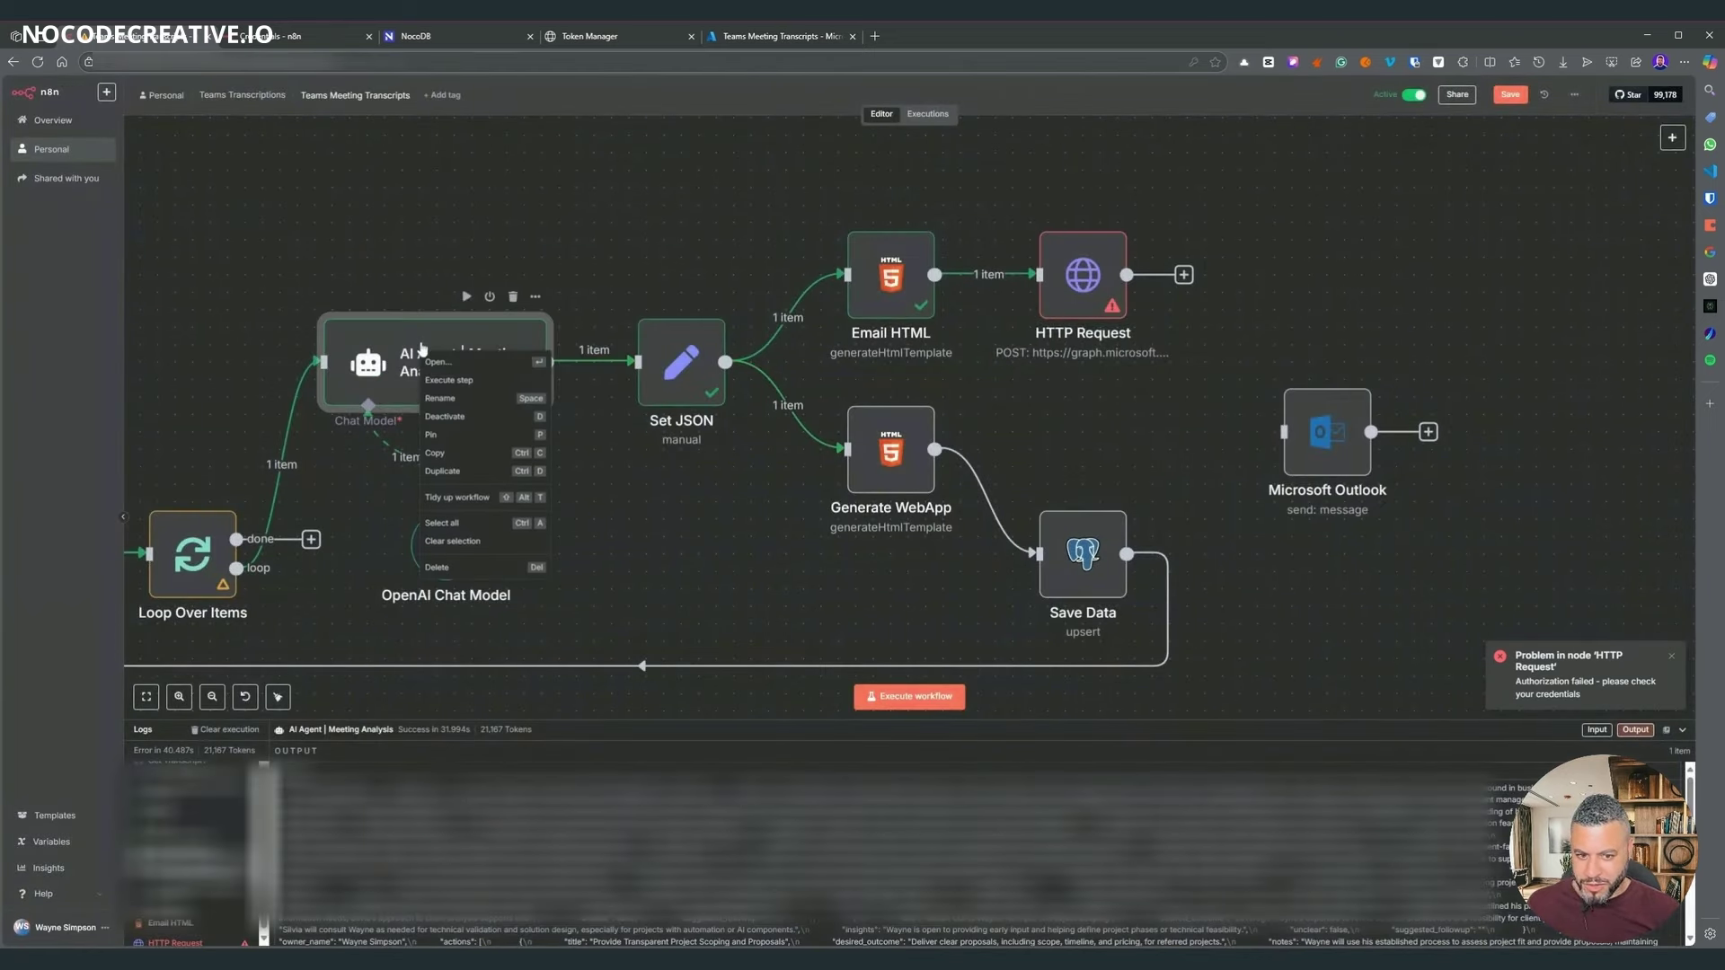
- Pin the AI Agent output and run the workflow through HTTP Request
click(468, 435)
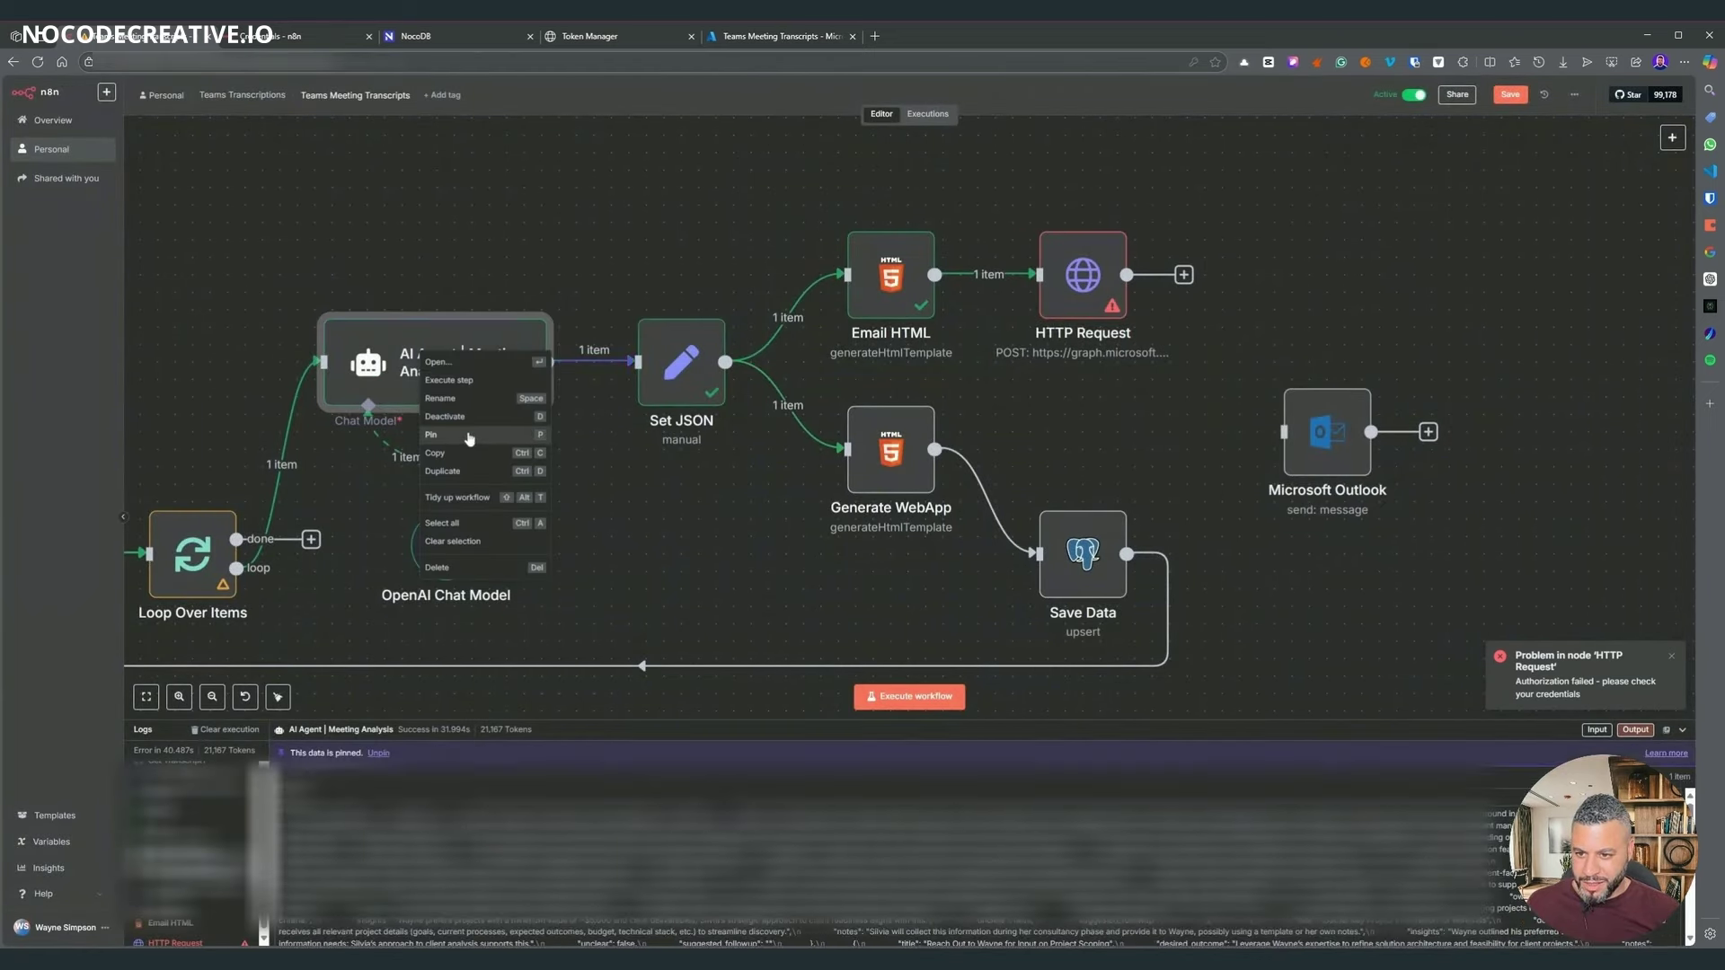
right_click(1098, 305)
click(1124, 329)
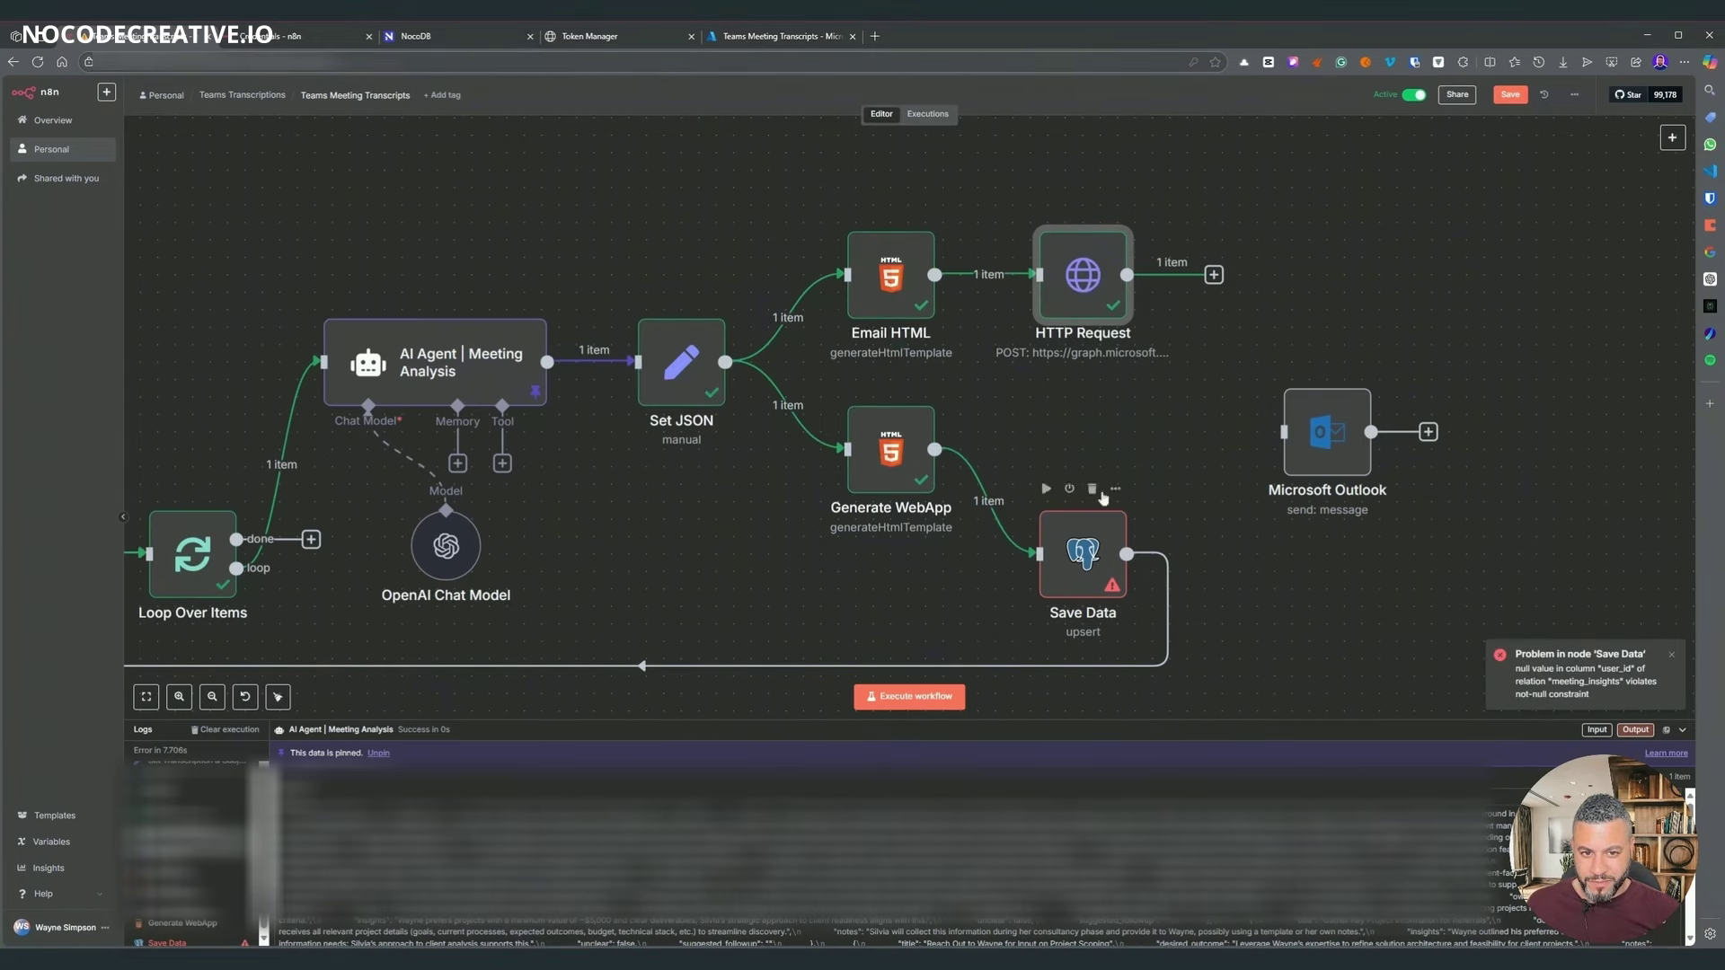
- Pin the successful HTTP Request output and open the failing Save Data node
right_click(1091, 286)
click(1102, 364)
key(Return)
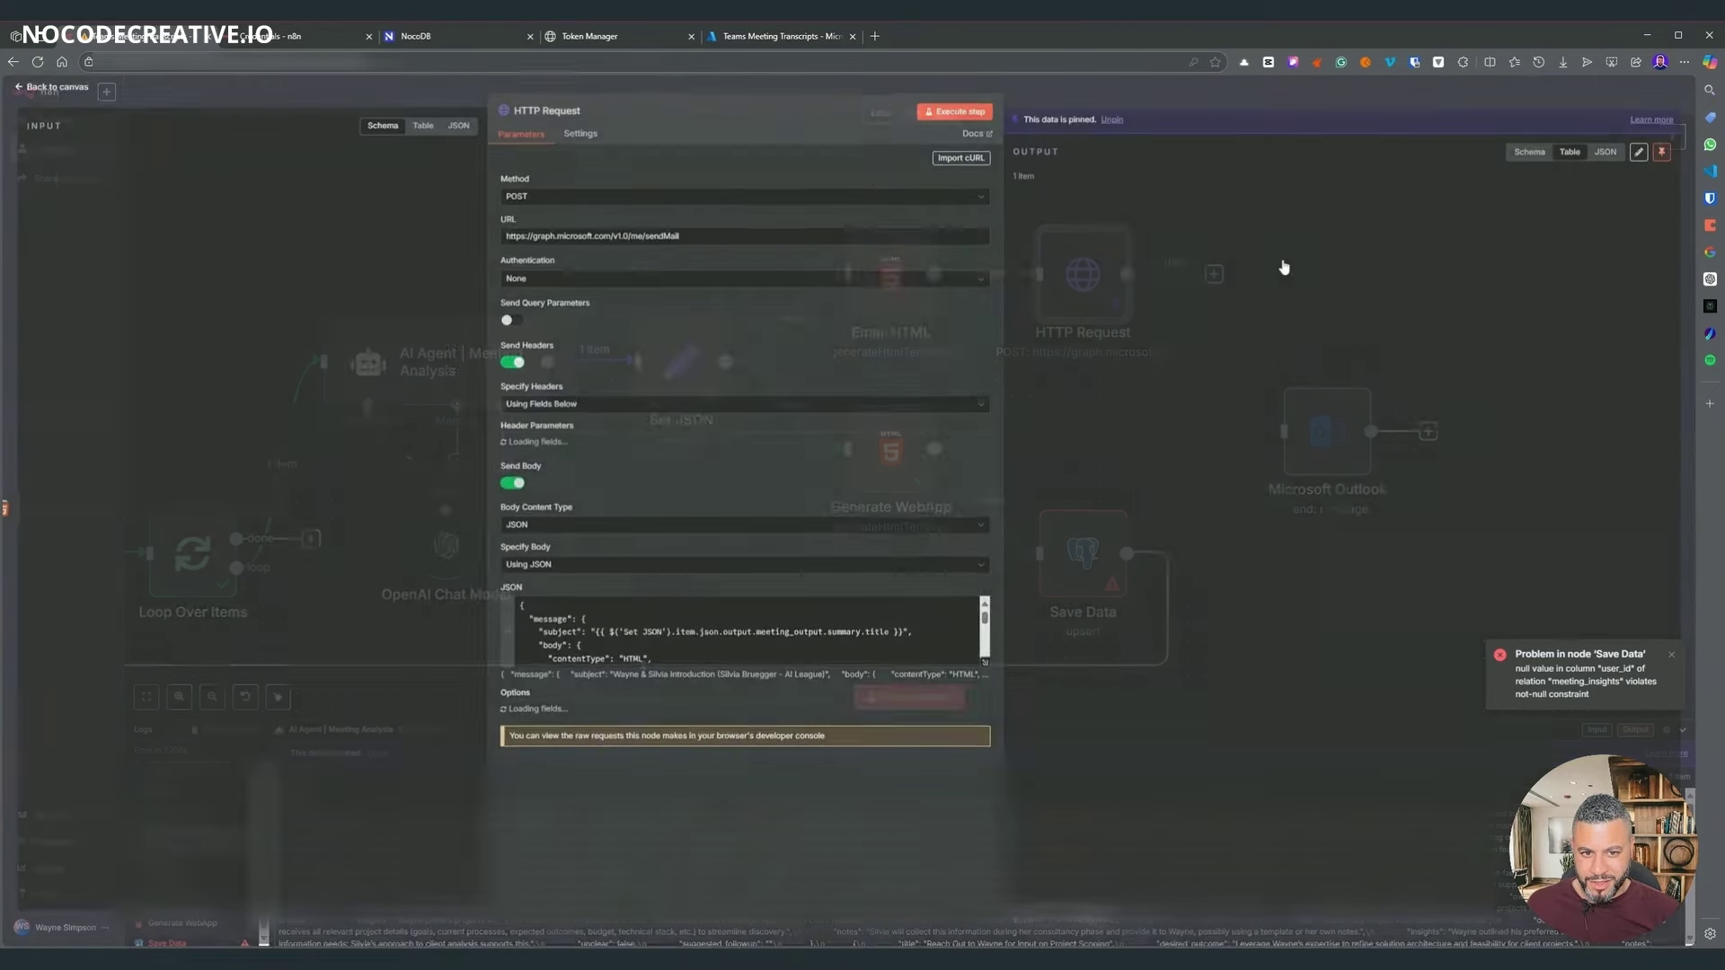
key(Escape)
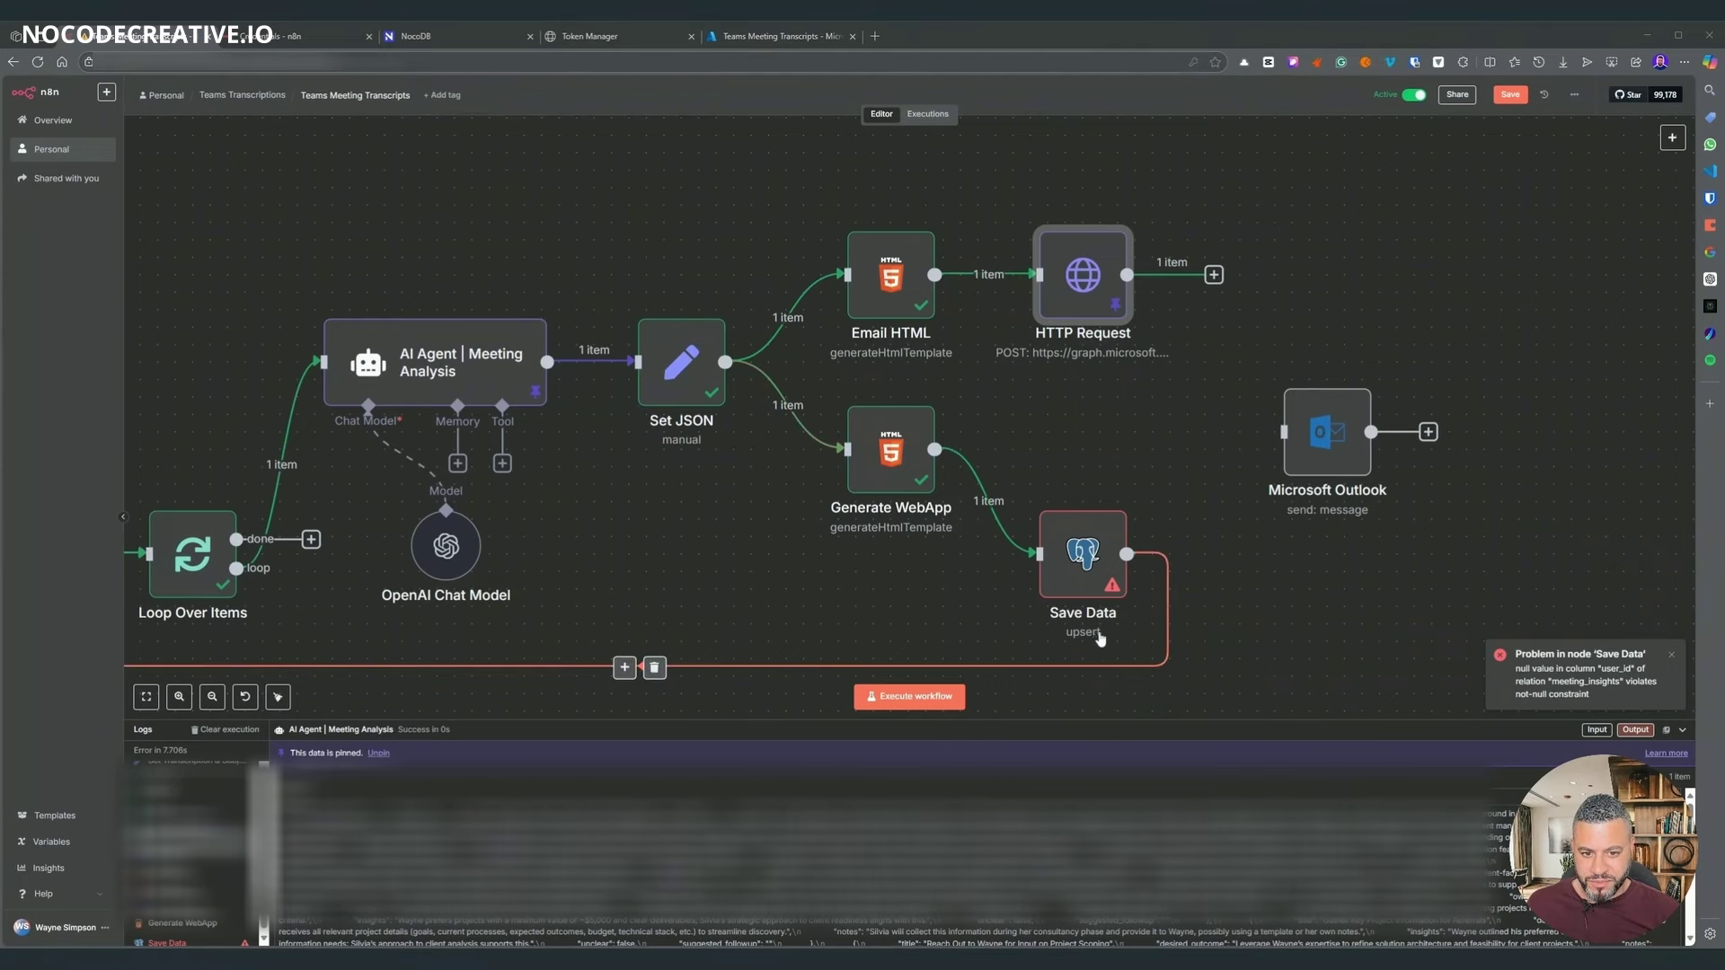
click(1095, 578)
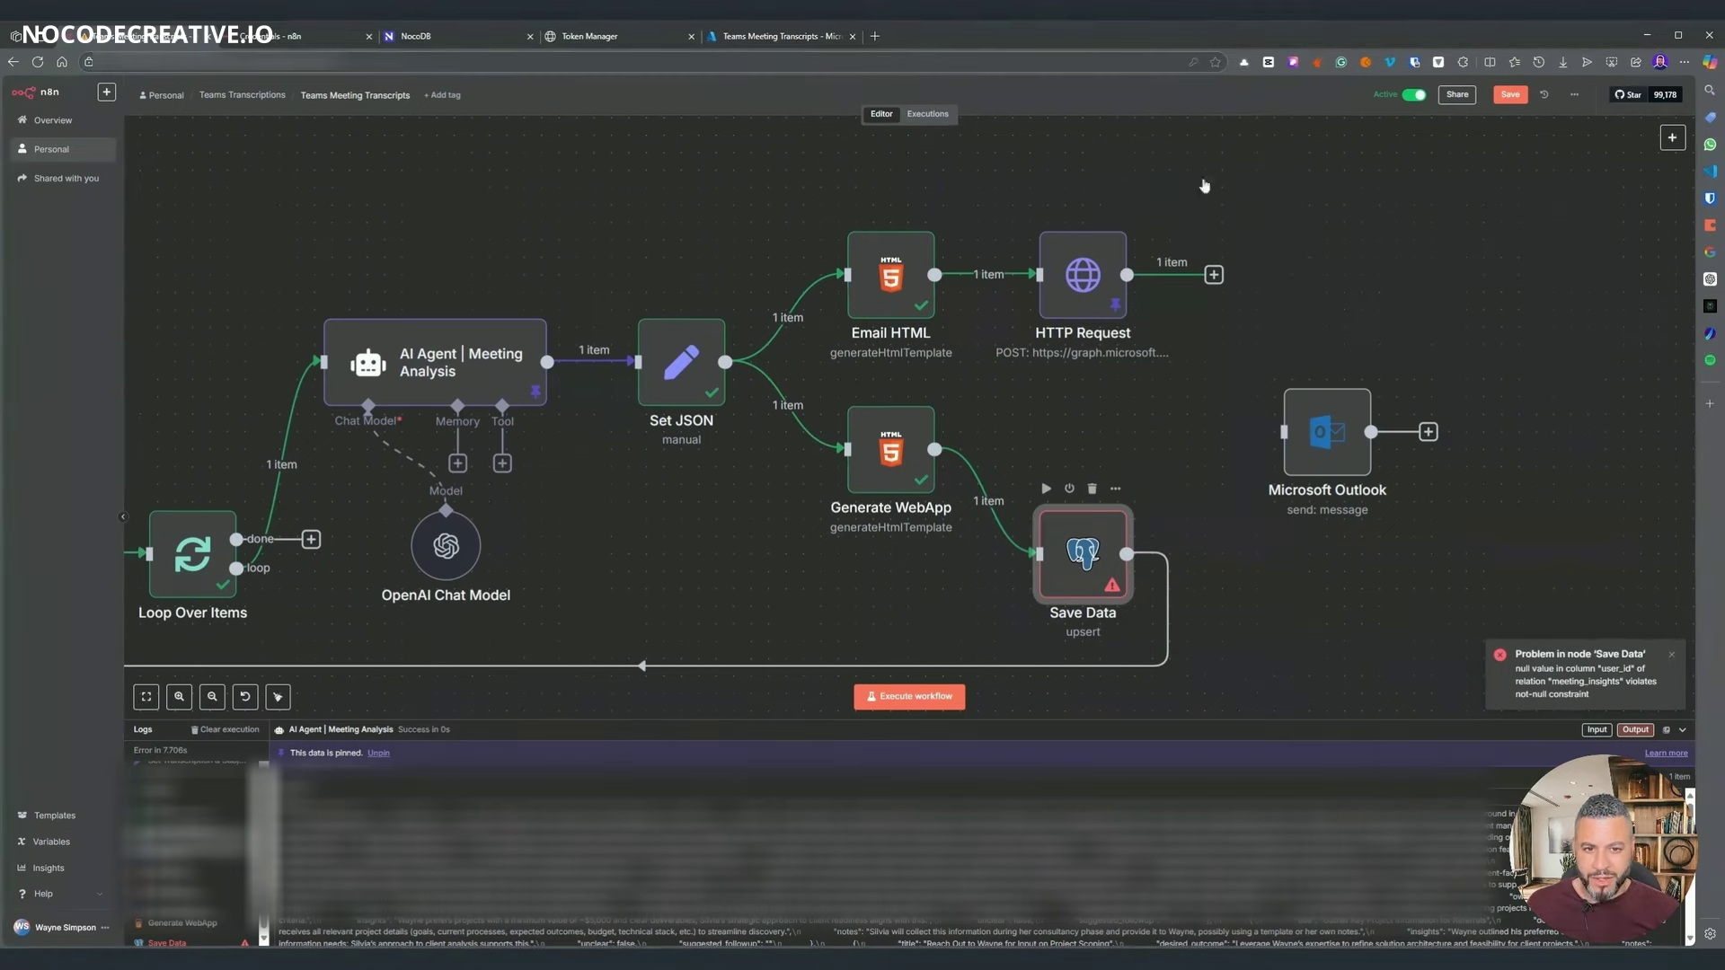
key(Return)
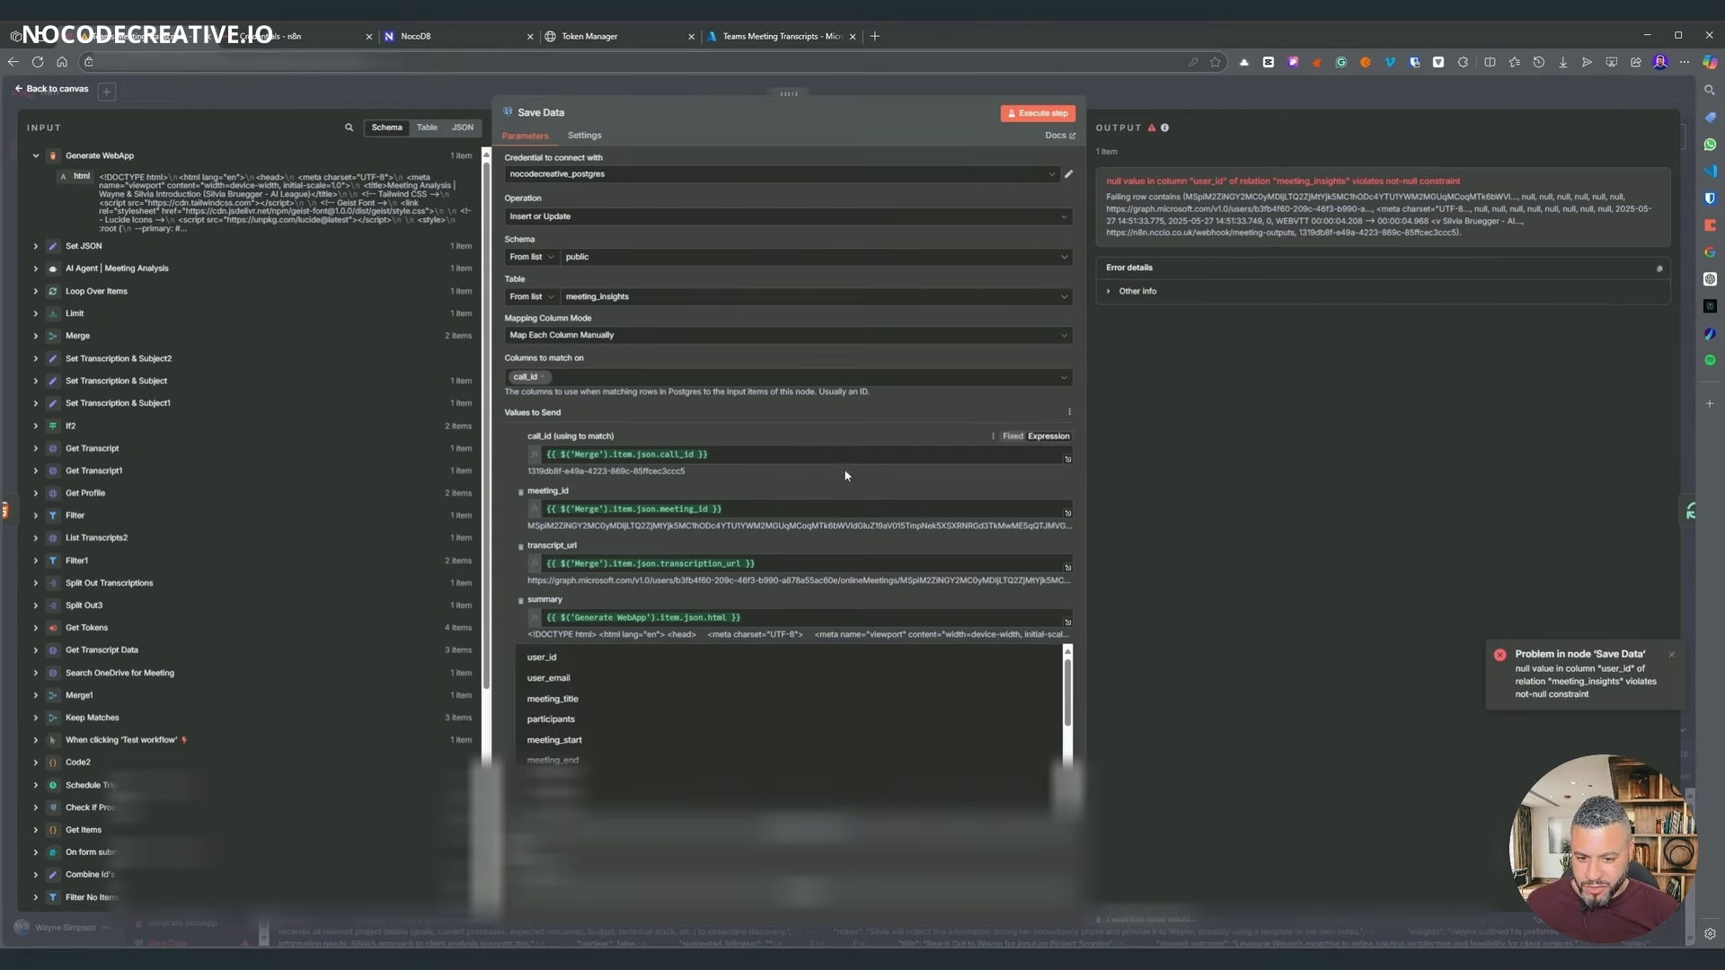
- Add a user_id column to Save Data's values
click(809, 836)
key(Return)
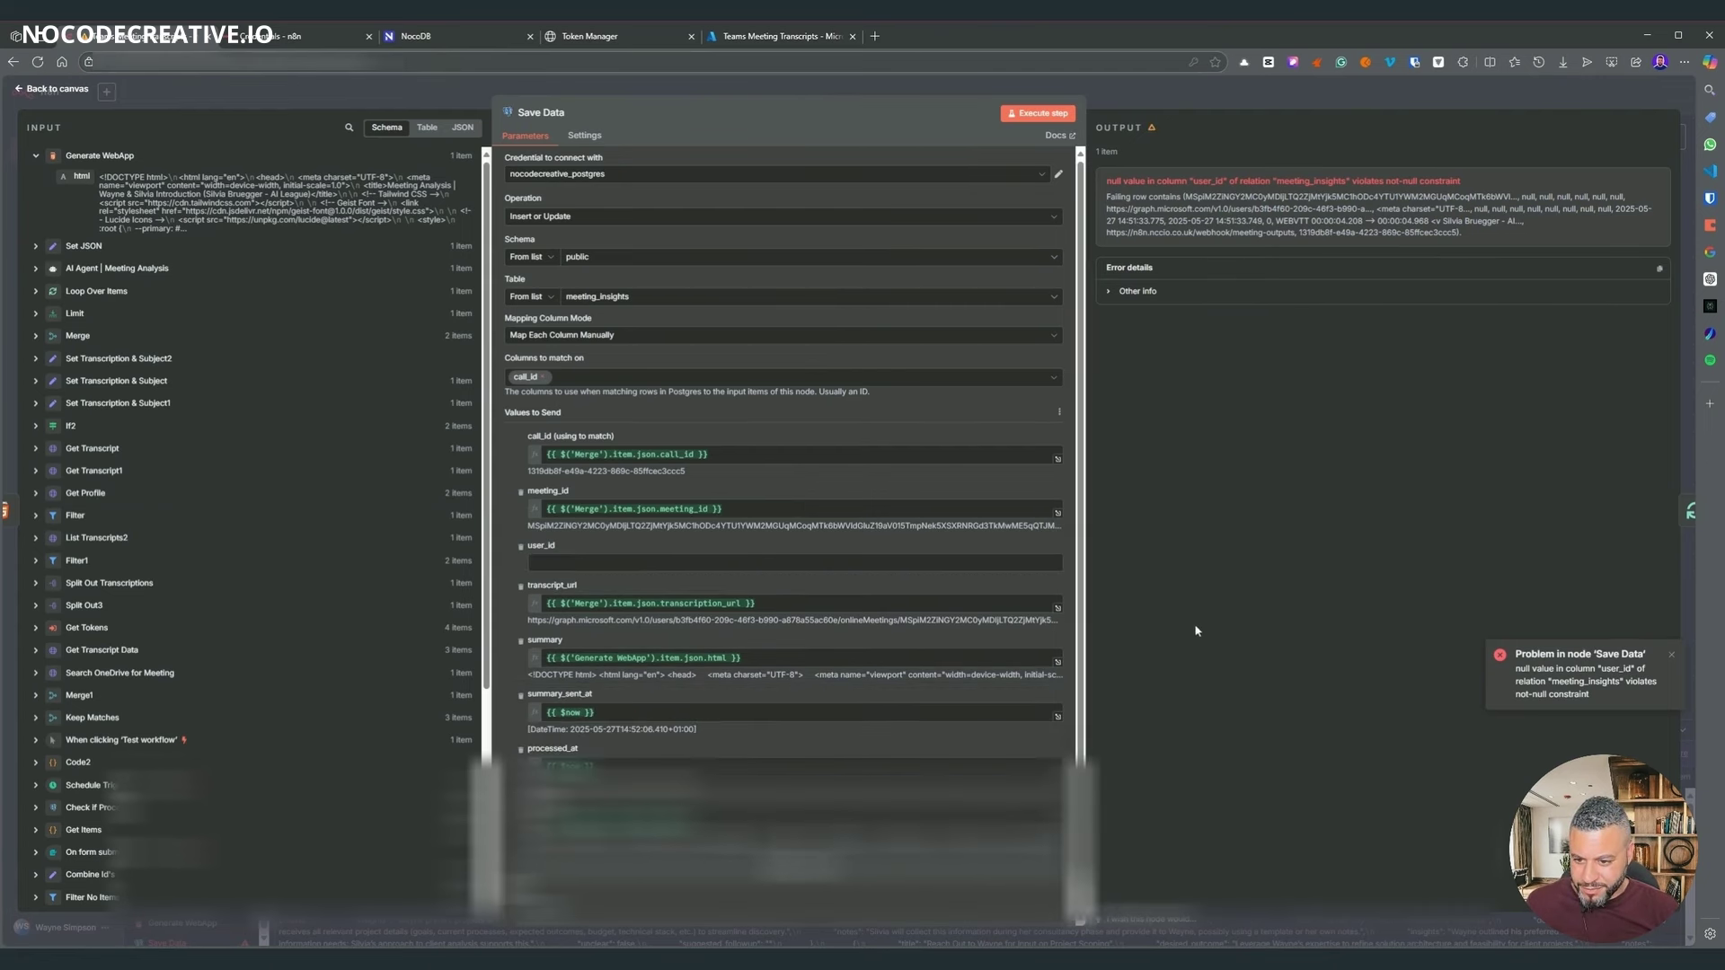
key(Escape)
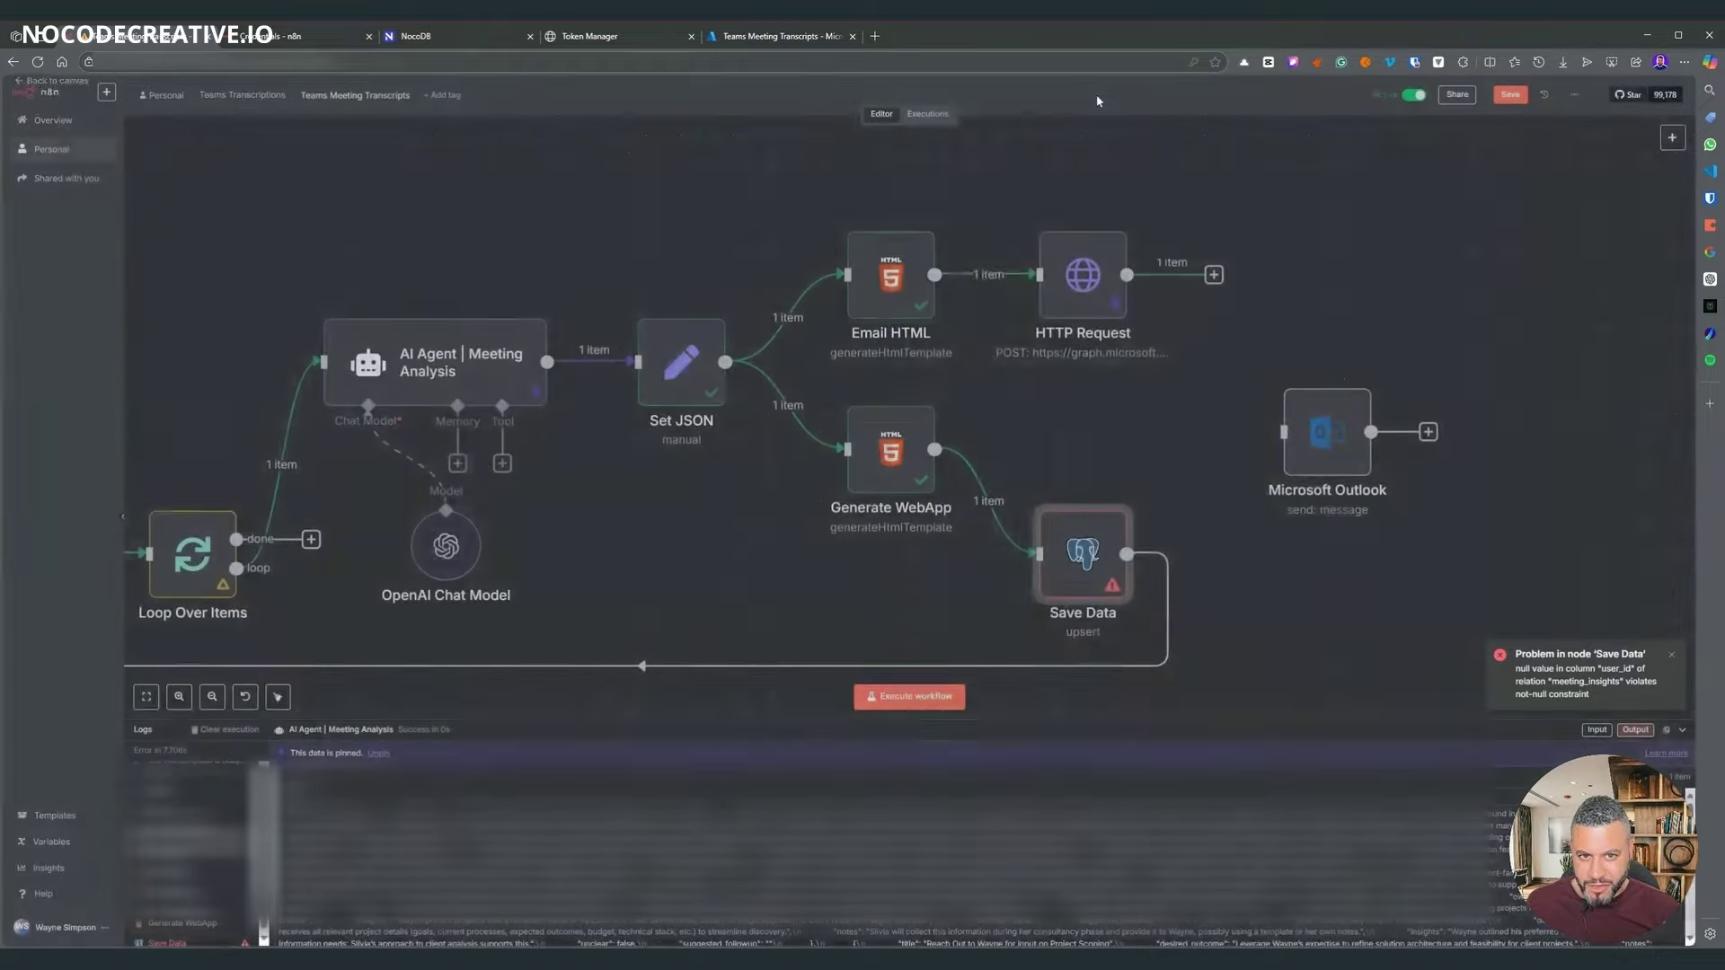
- Review the Set Transcription & Subject and Keep Matches node settings
scroll(647, 519, up, 5)
drag(633, 591, 1339, 500)
drag(1237, 506, 676, 519)
scroll(918, 363, left, 3)
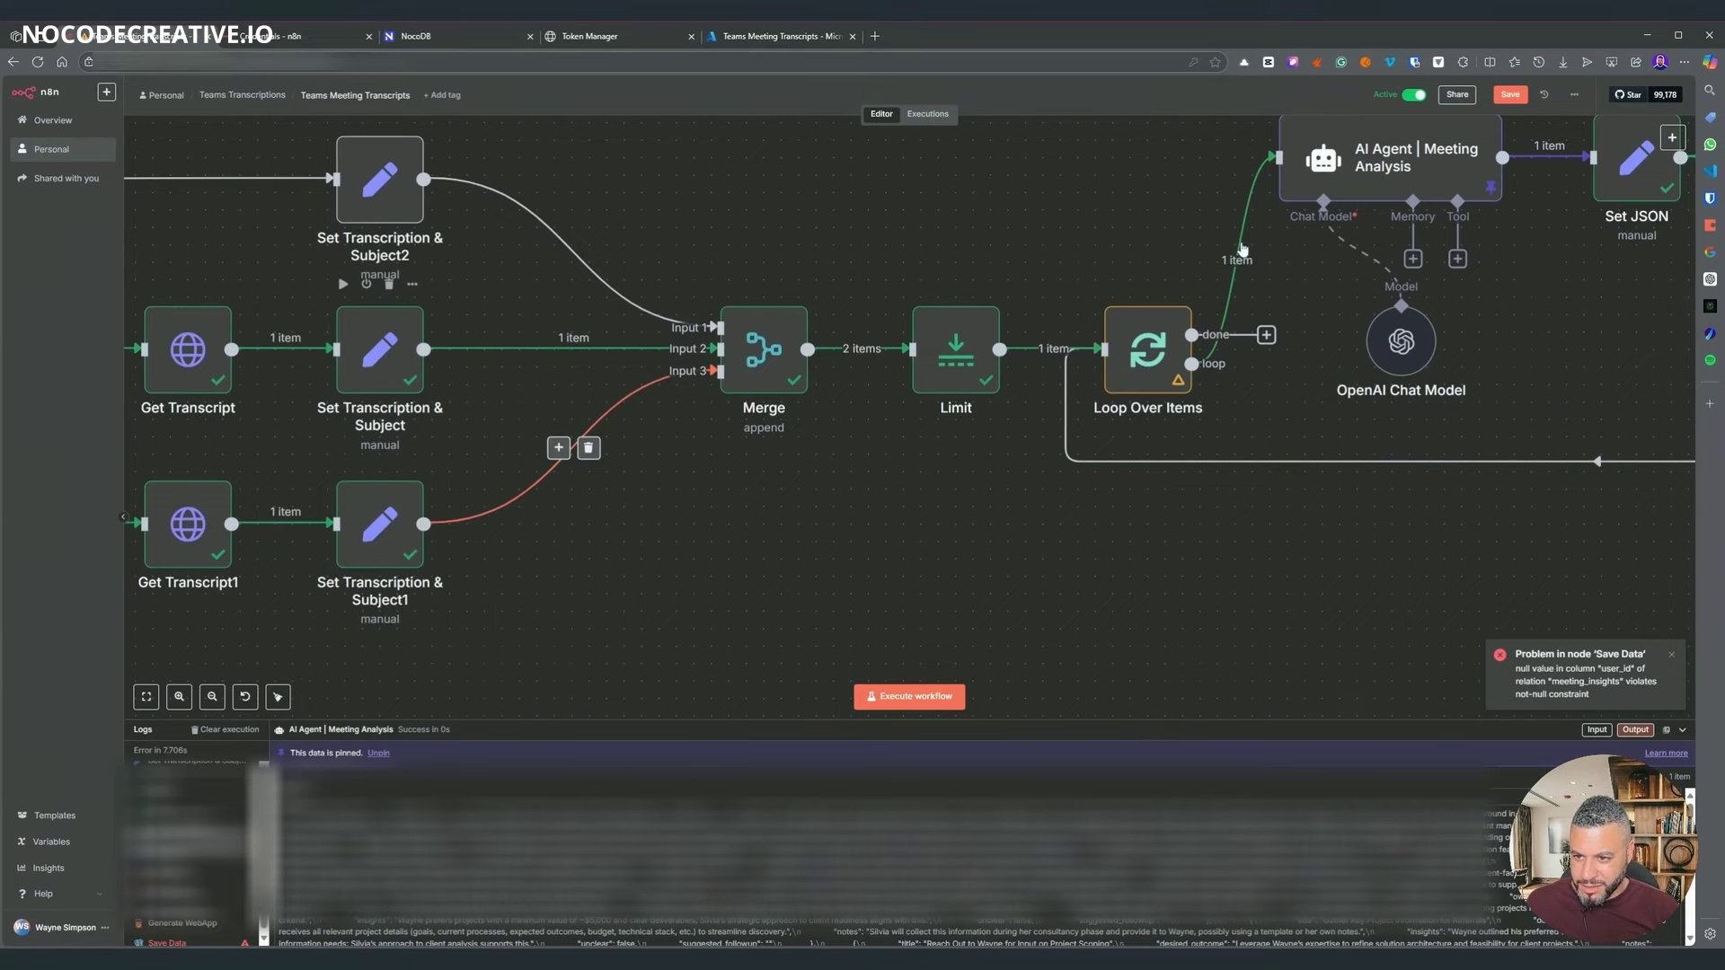
double_click(401, 341)
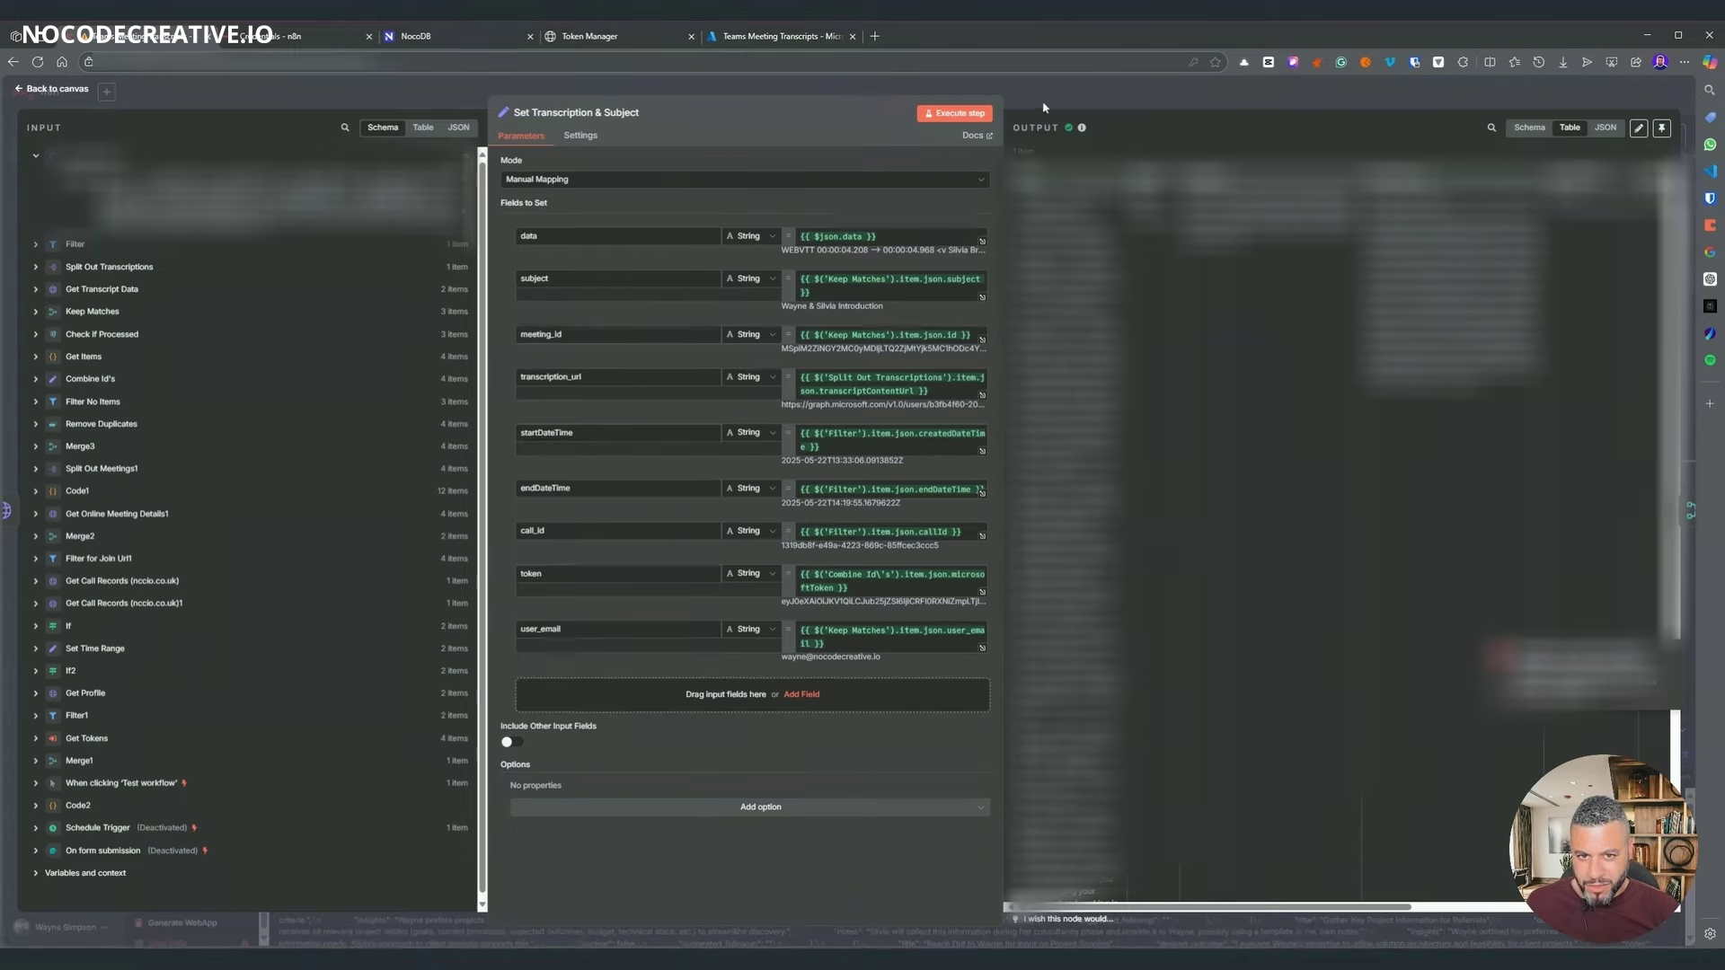
key(Escape)
scroll(818, 303, left, 10)
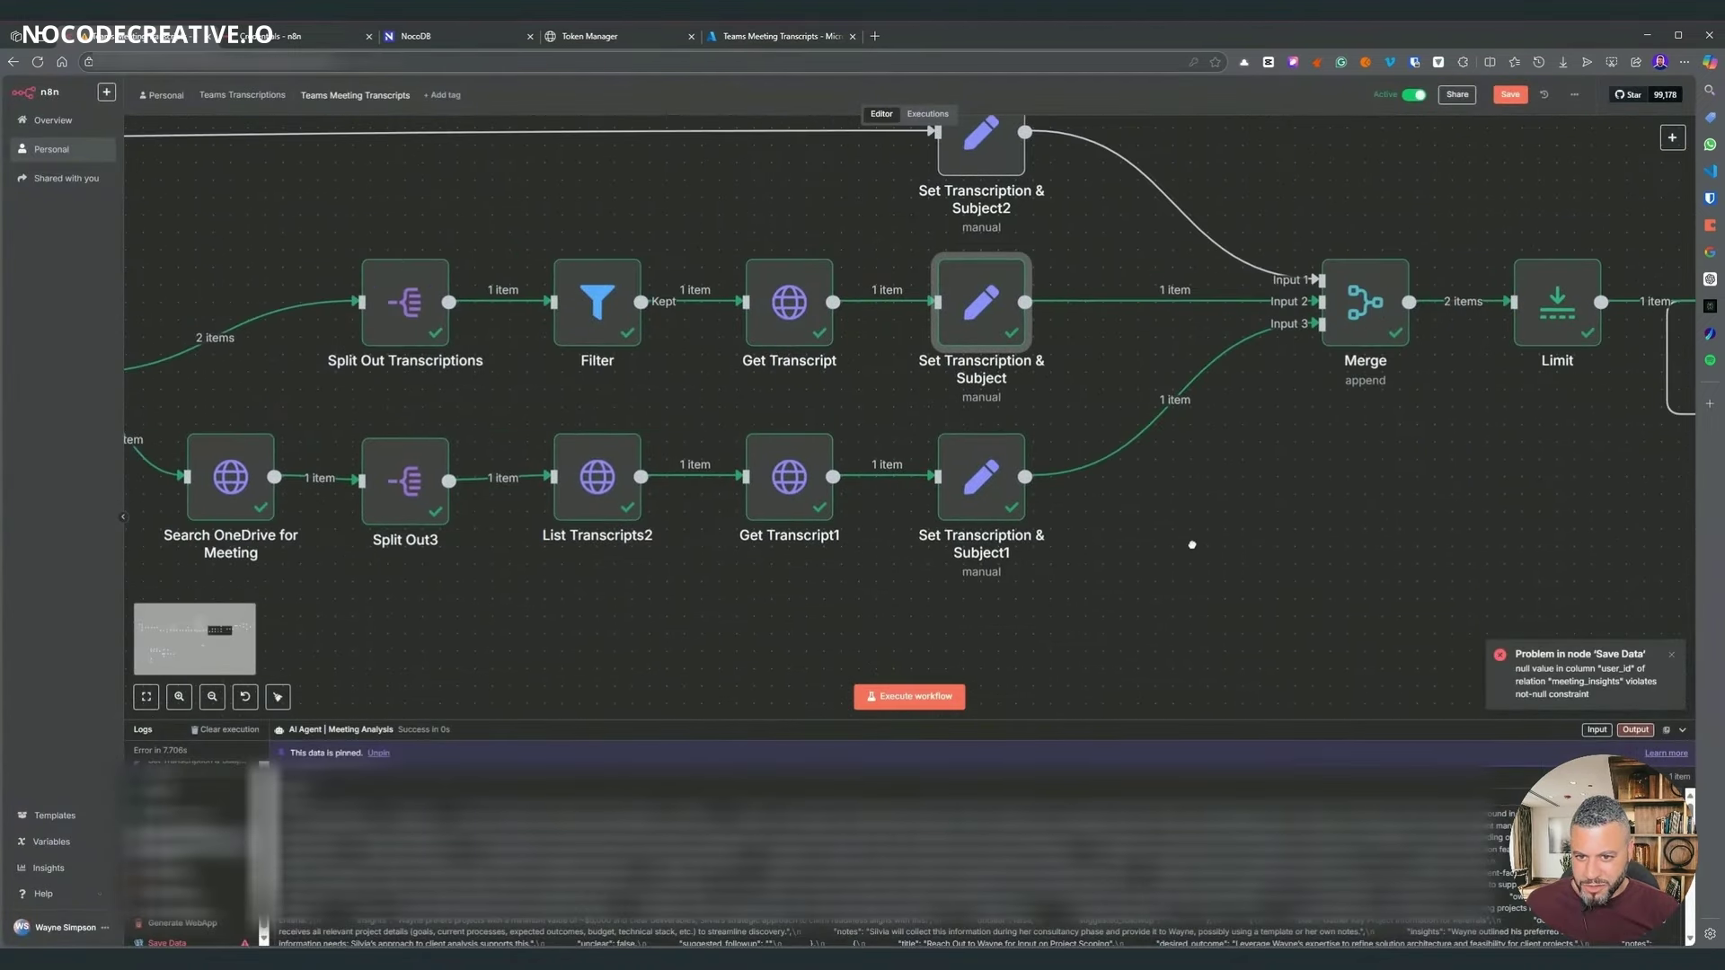
scroll(402, 473, left, 5)
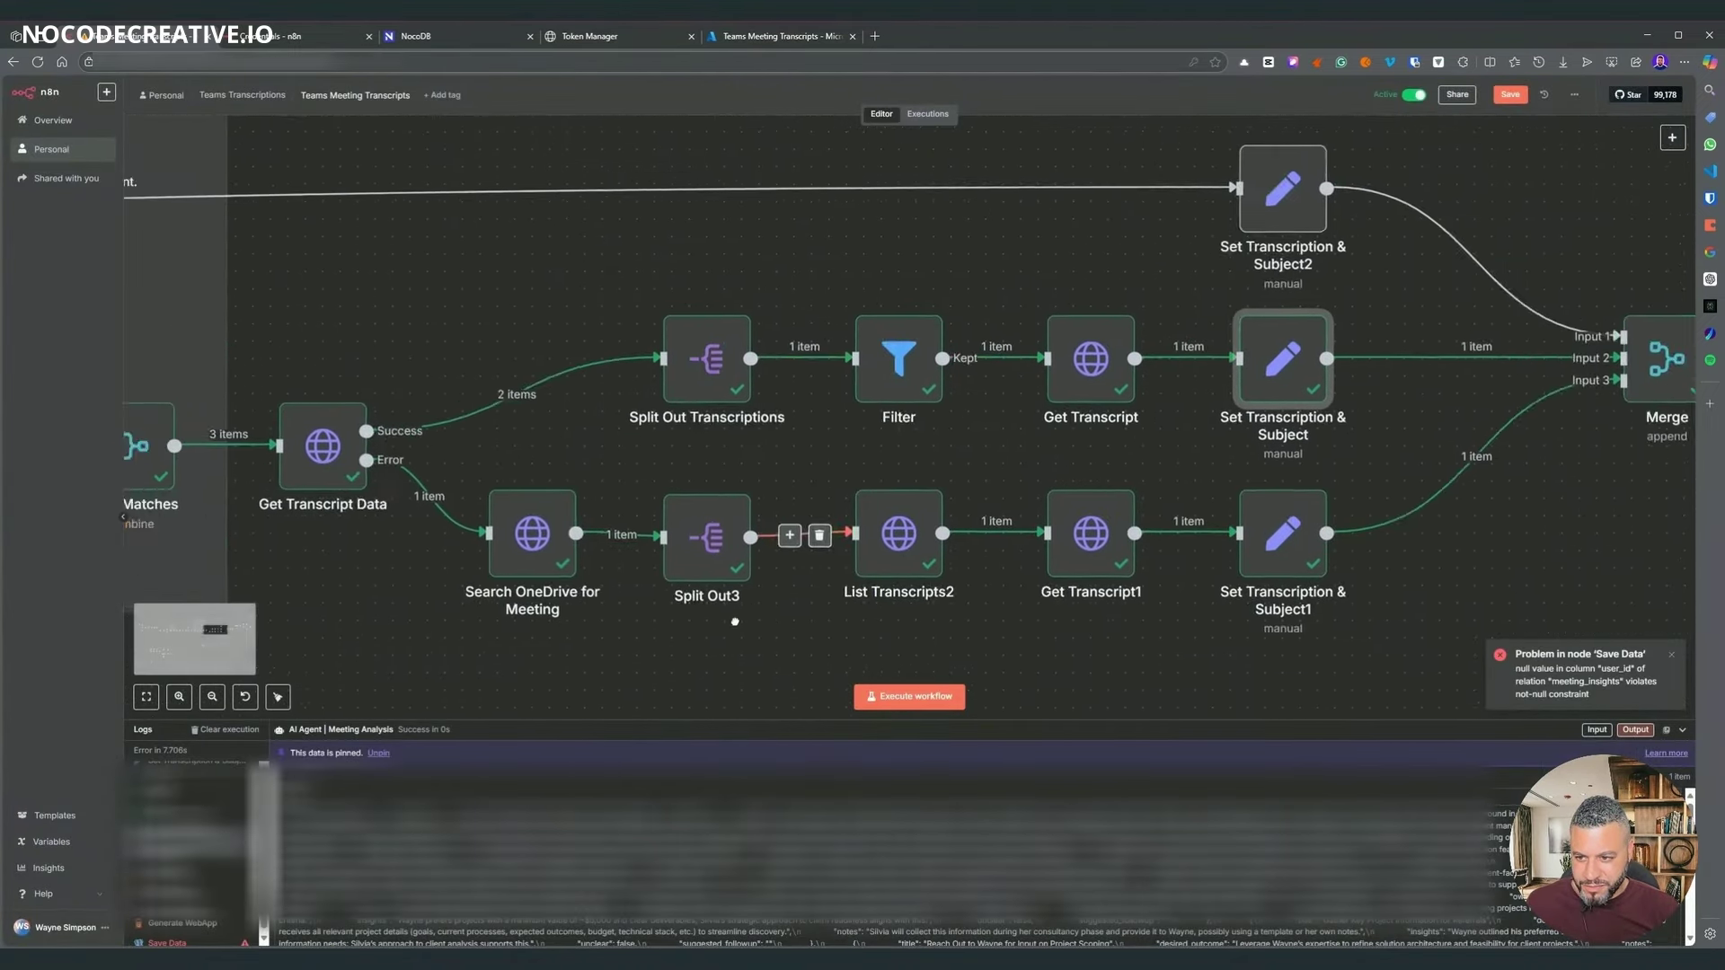
double_click(309, 440)
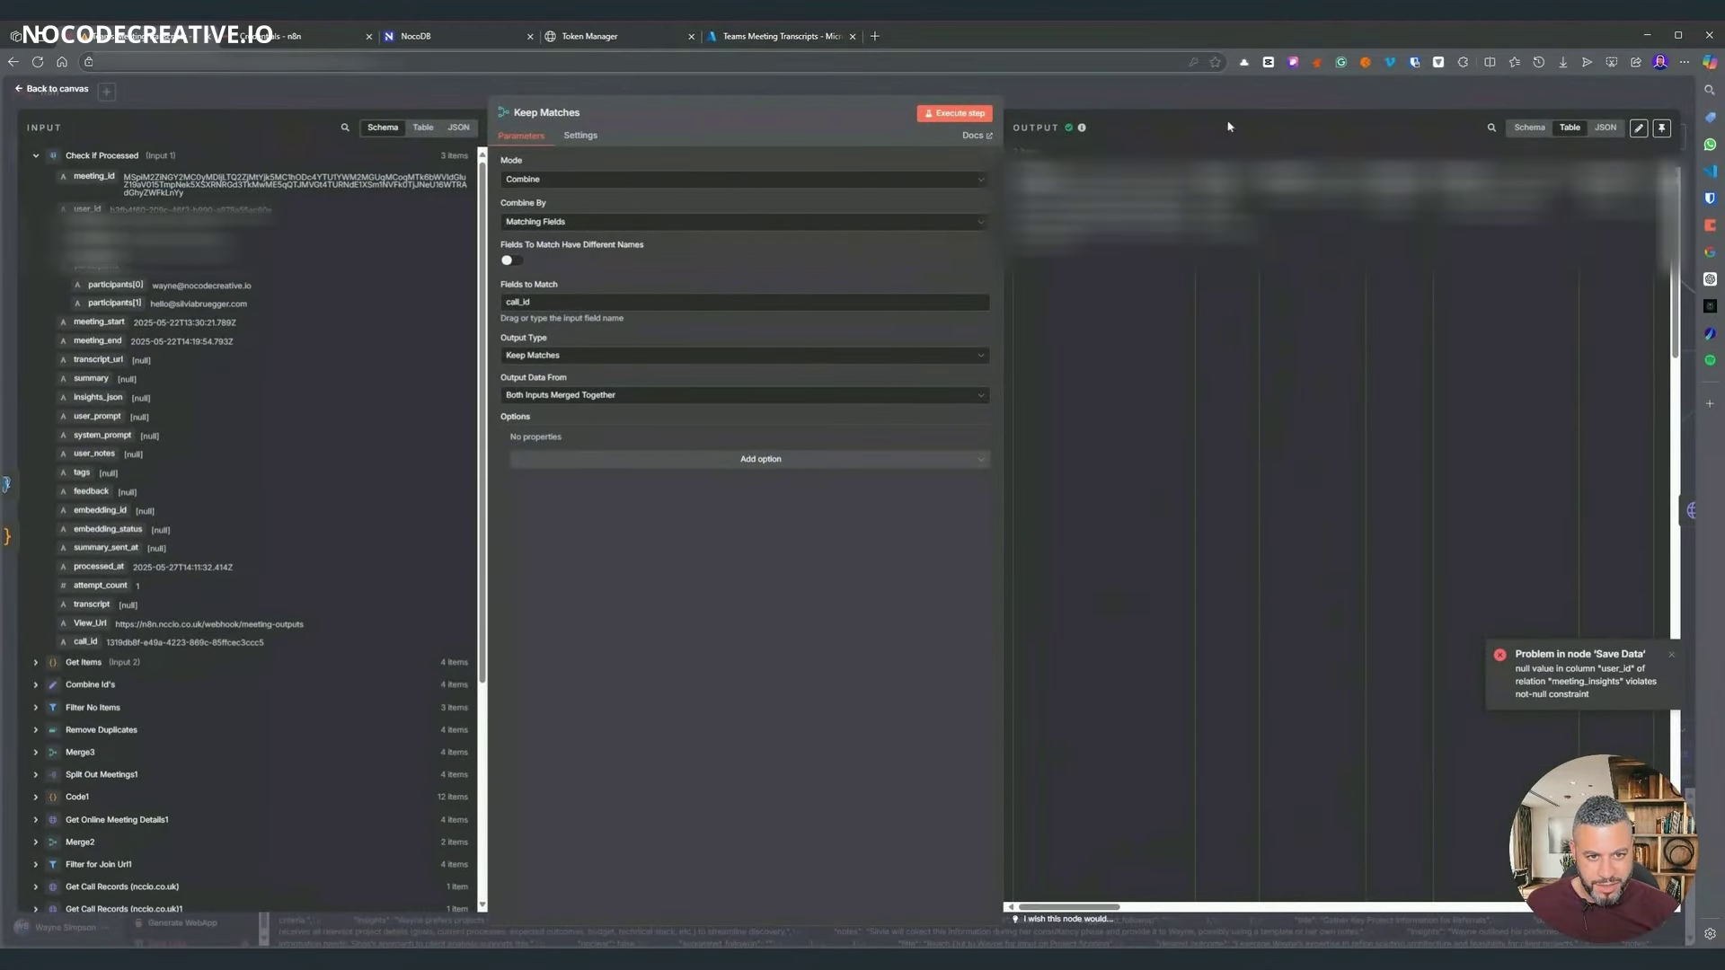
click(1211, 85)
- Recheck both Set Transcription nodes and run the workflow up to Set Transcription & Subject
scroll(1245, 666, up, 3)
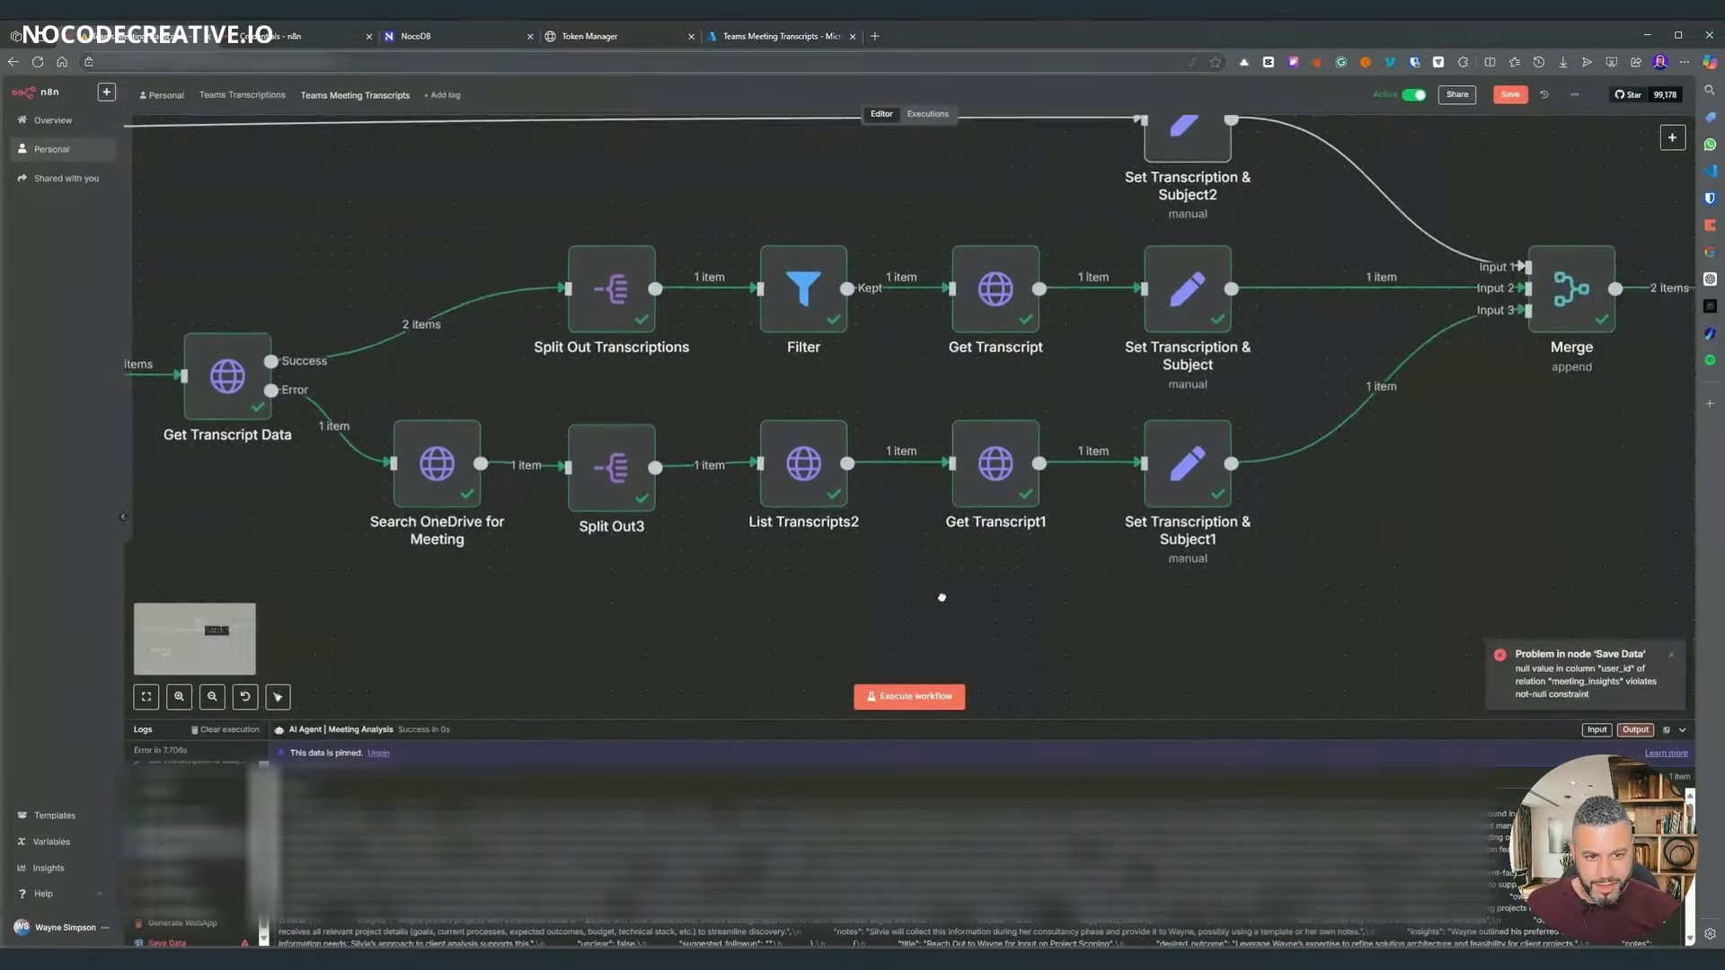
scroll(914, 337, right, 3)
mouse_move(928, 280)
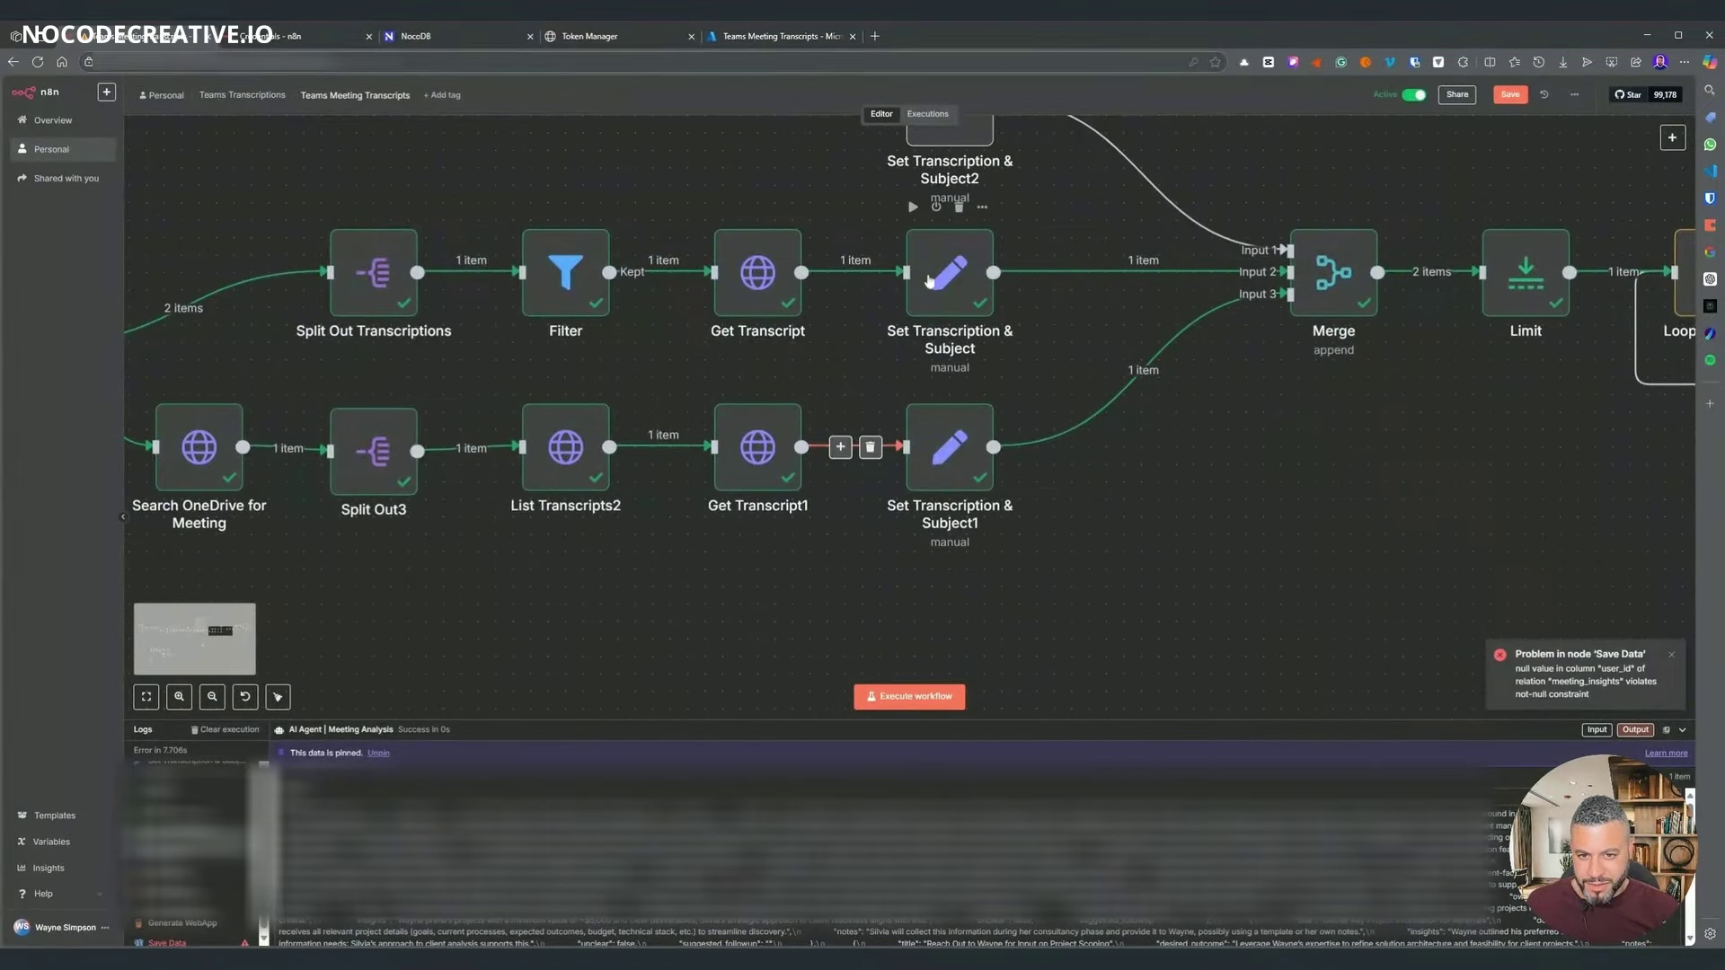
double_click(949, 272)
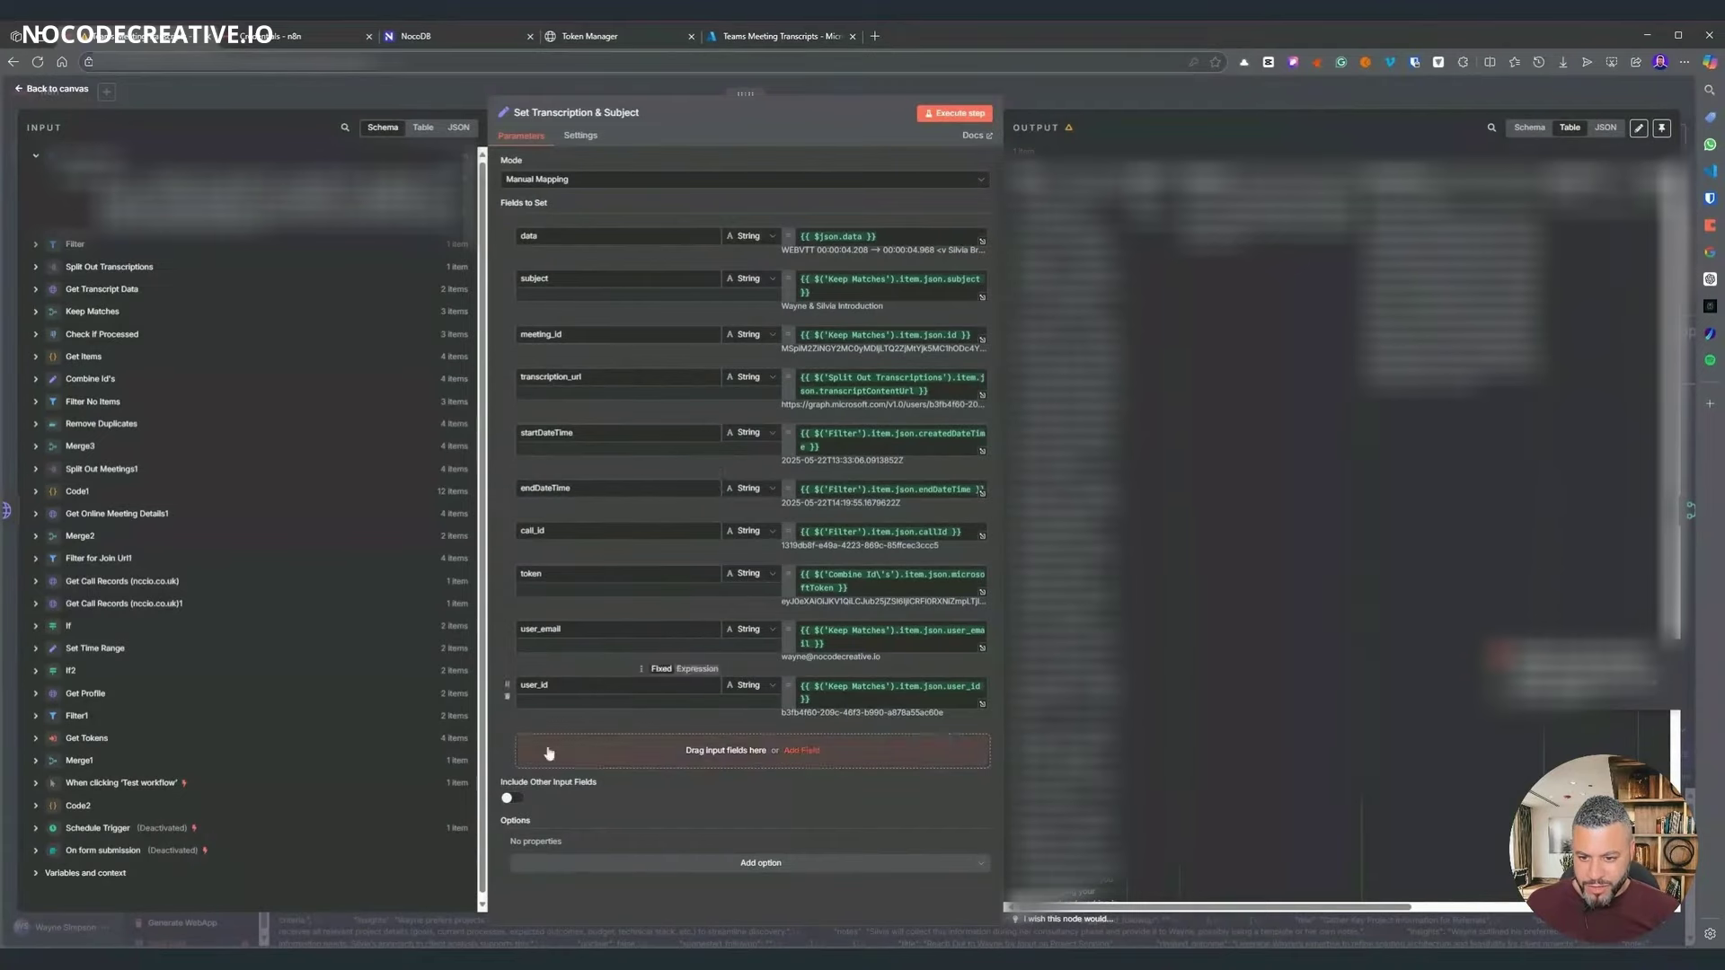
click(1087, 101)
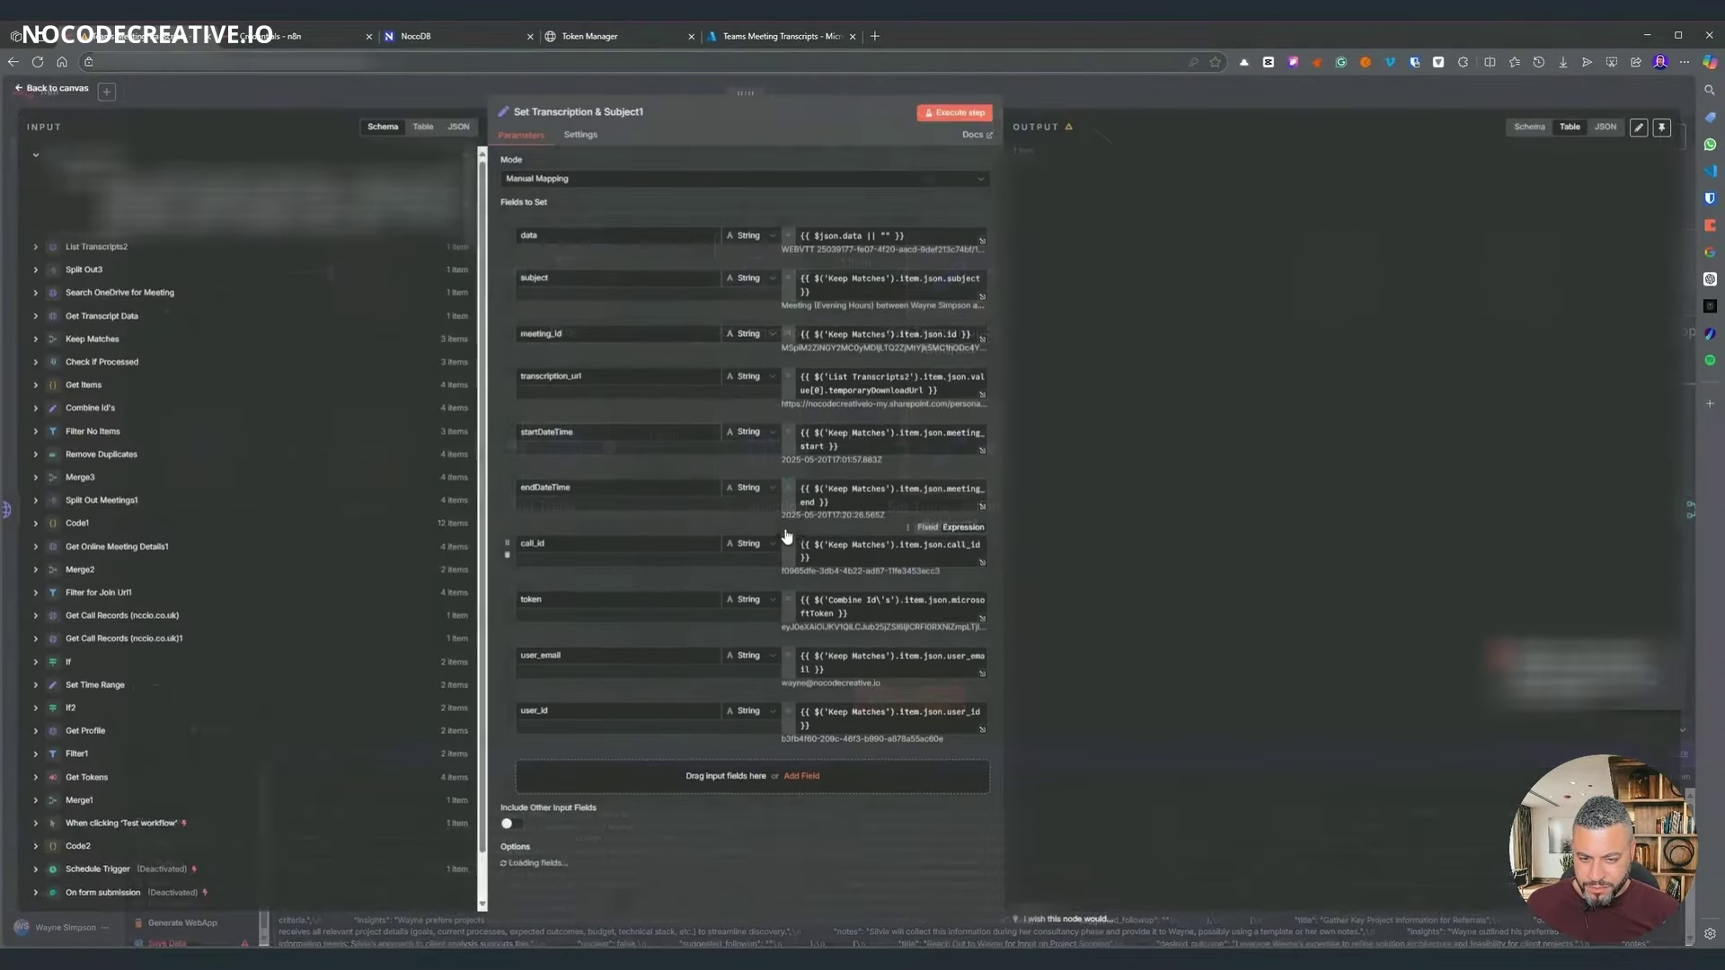
click(1129, 116)
right_click(953, 272)
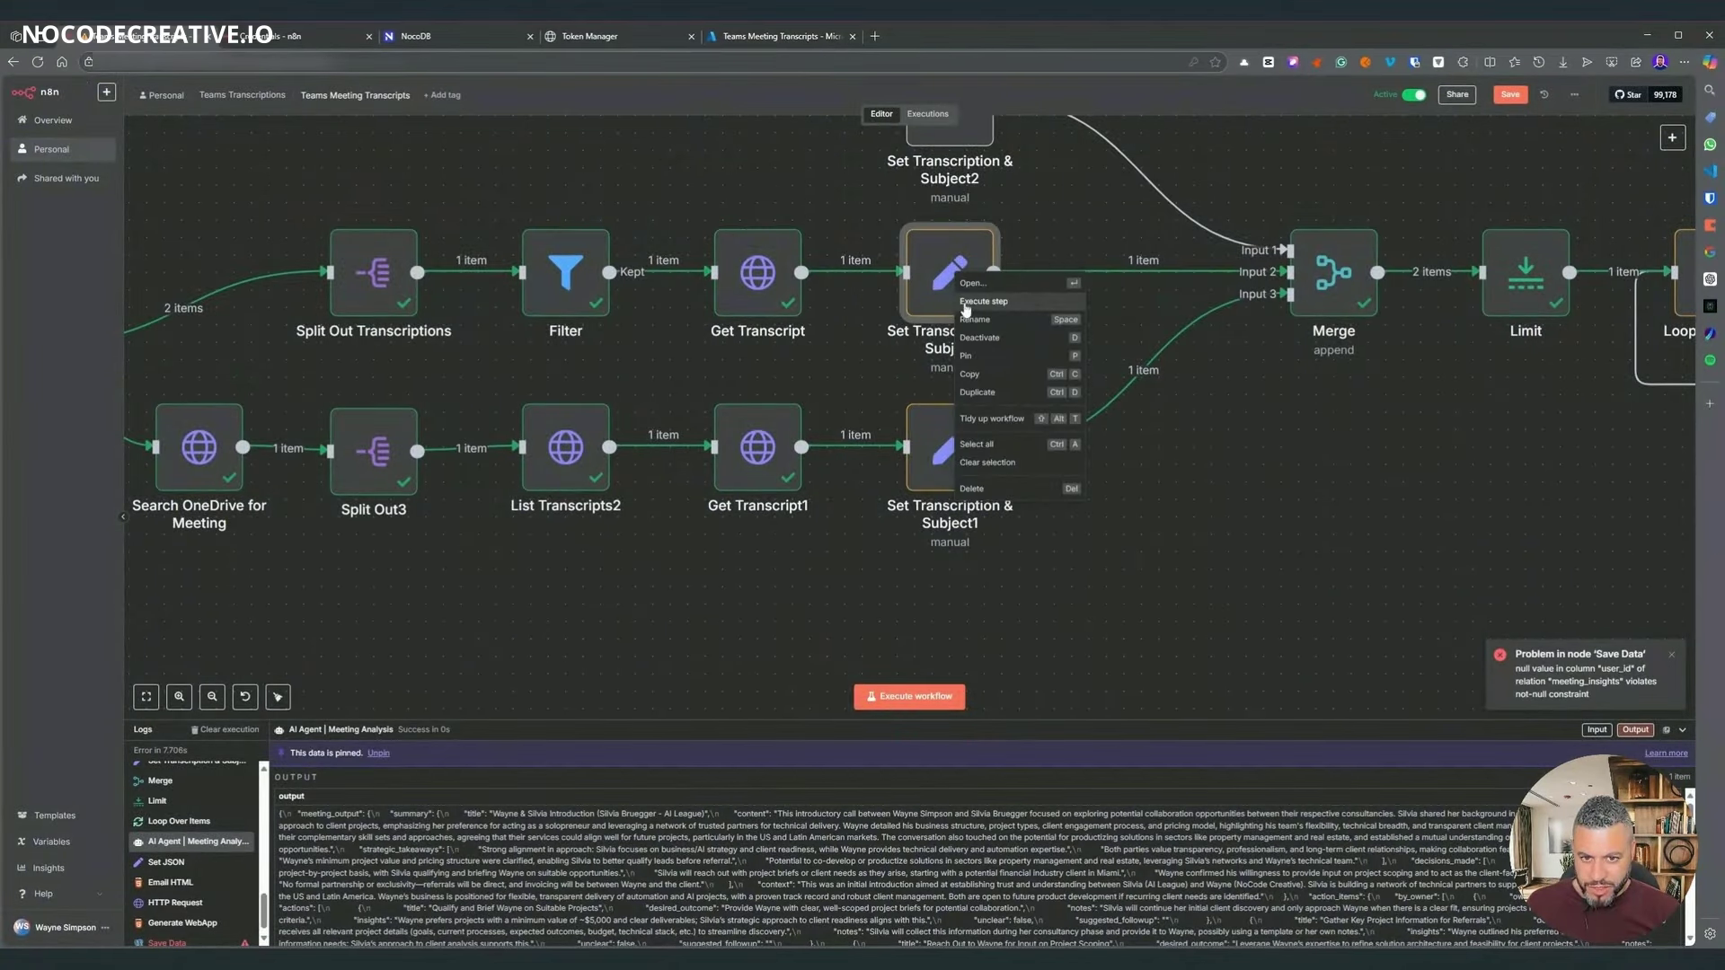
click(964, 305)
- Run the workflow up to Merge and inspect its output
scroll(1284, 452, right, 5)
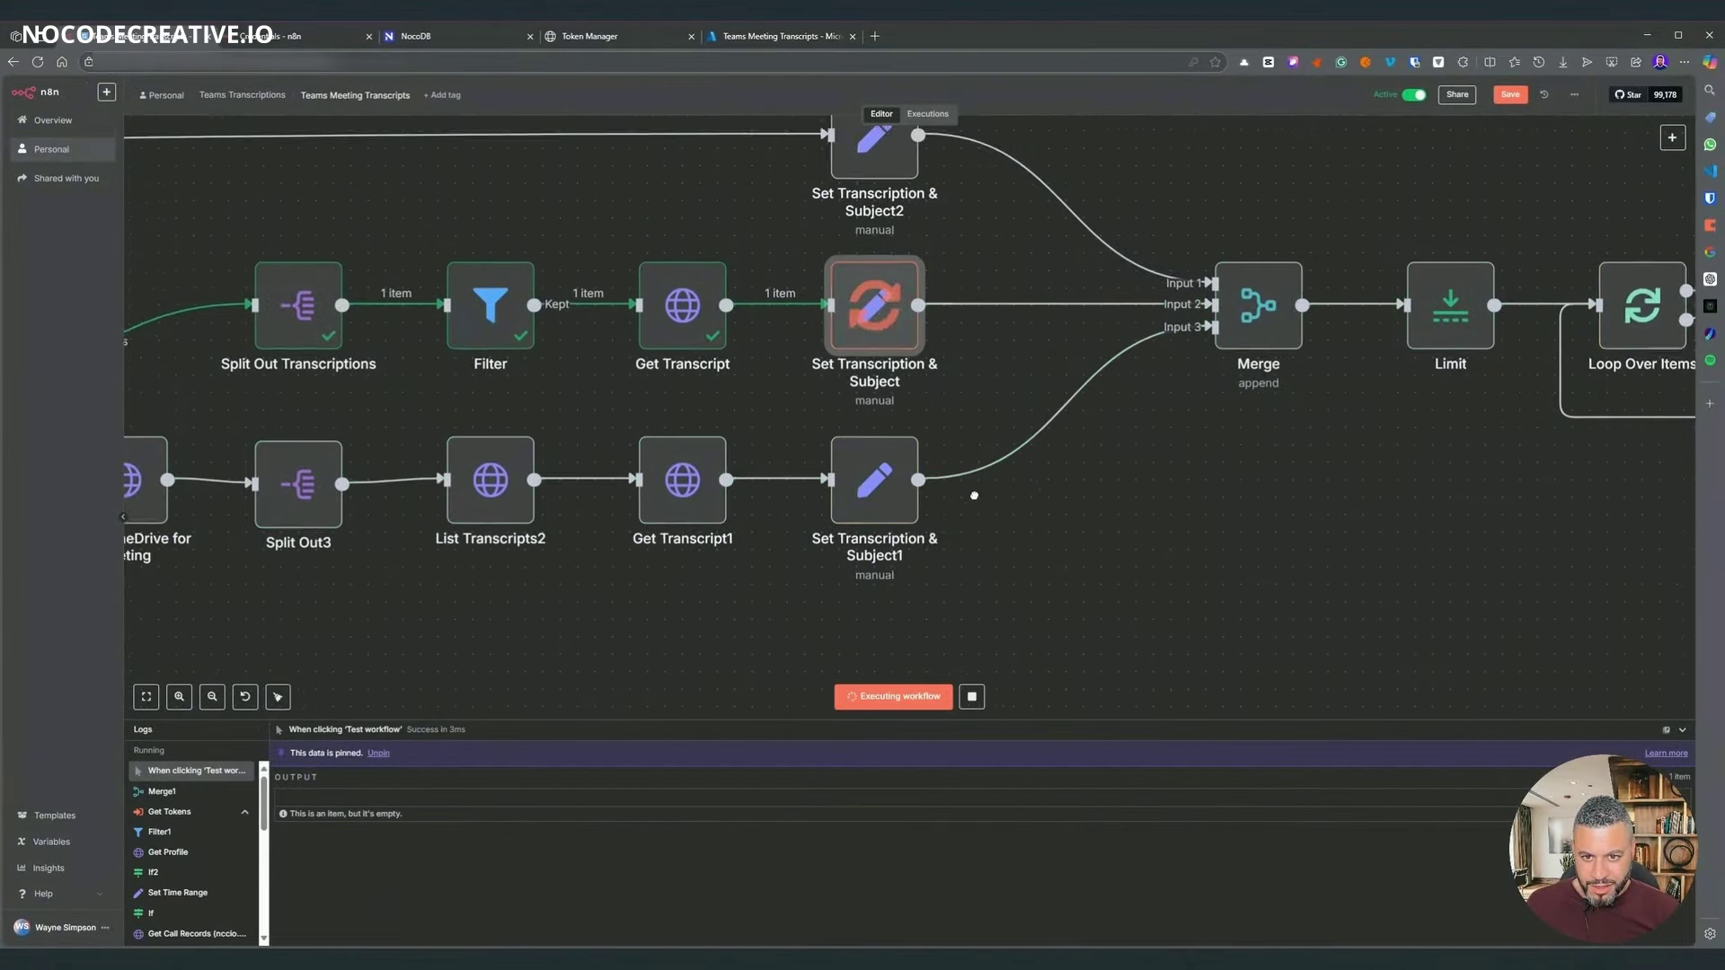
right_click(1033, 339)
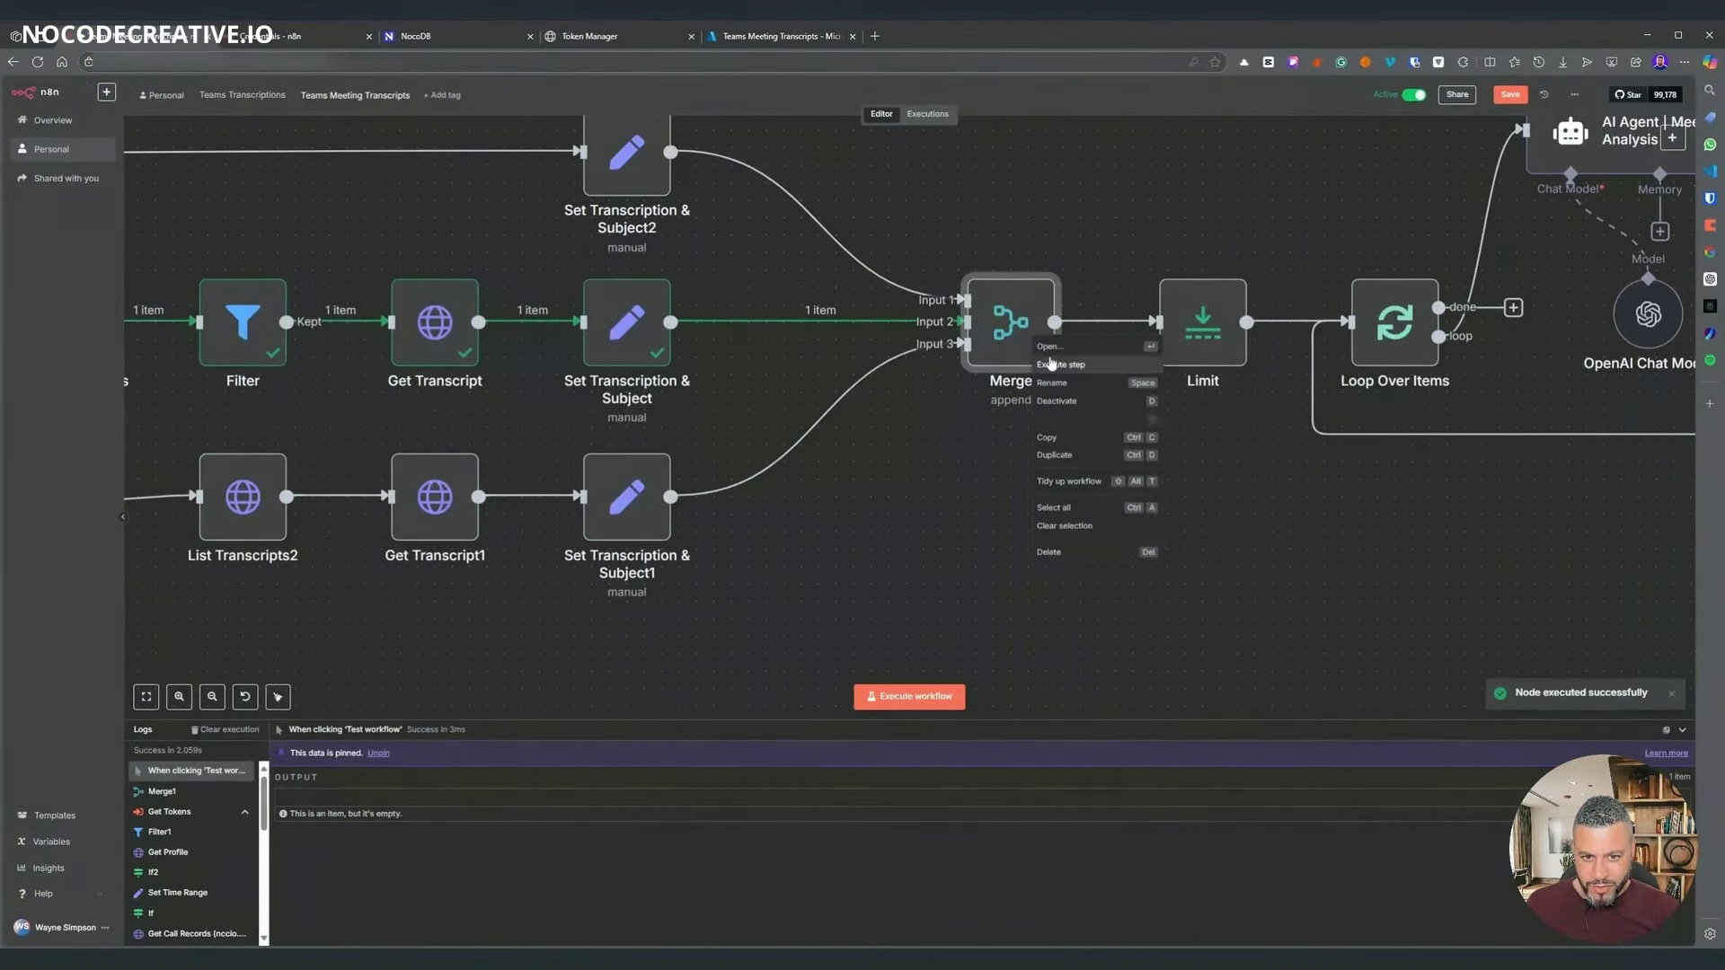
click(1061, 365)
drag(1281, 544, 755, 555)
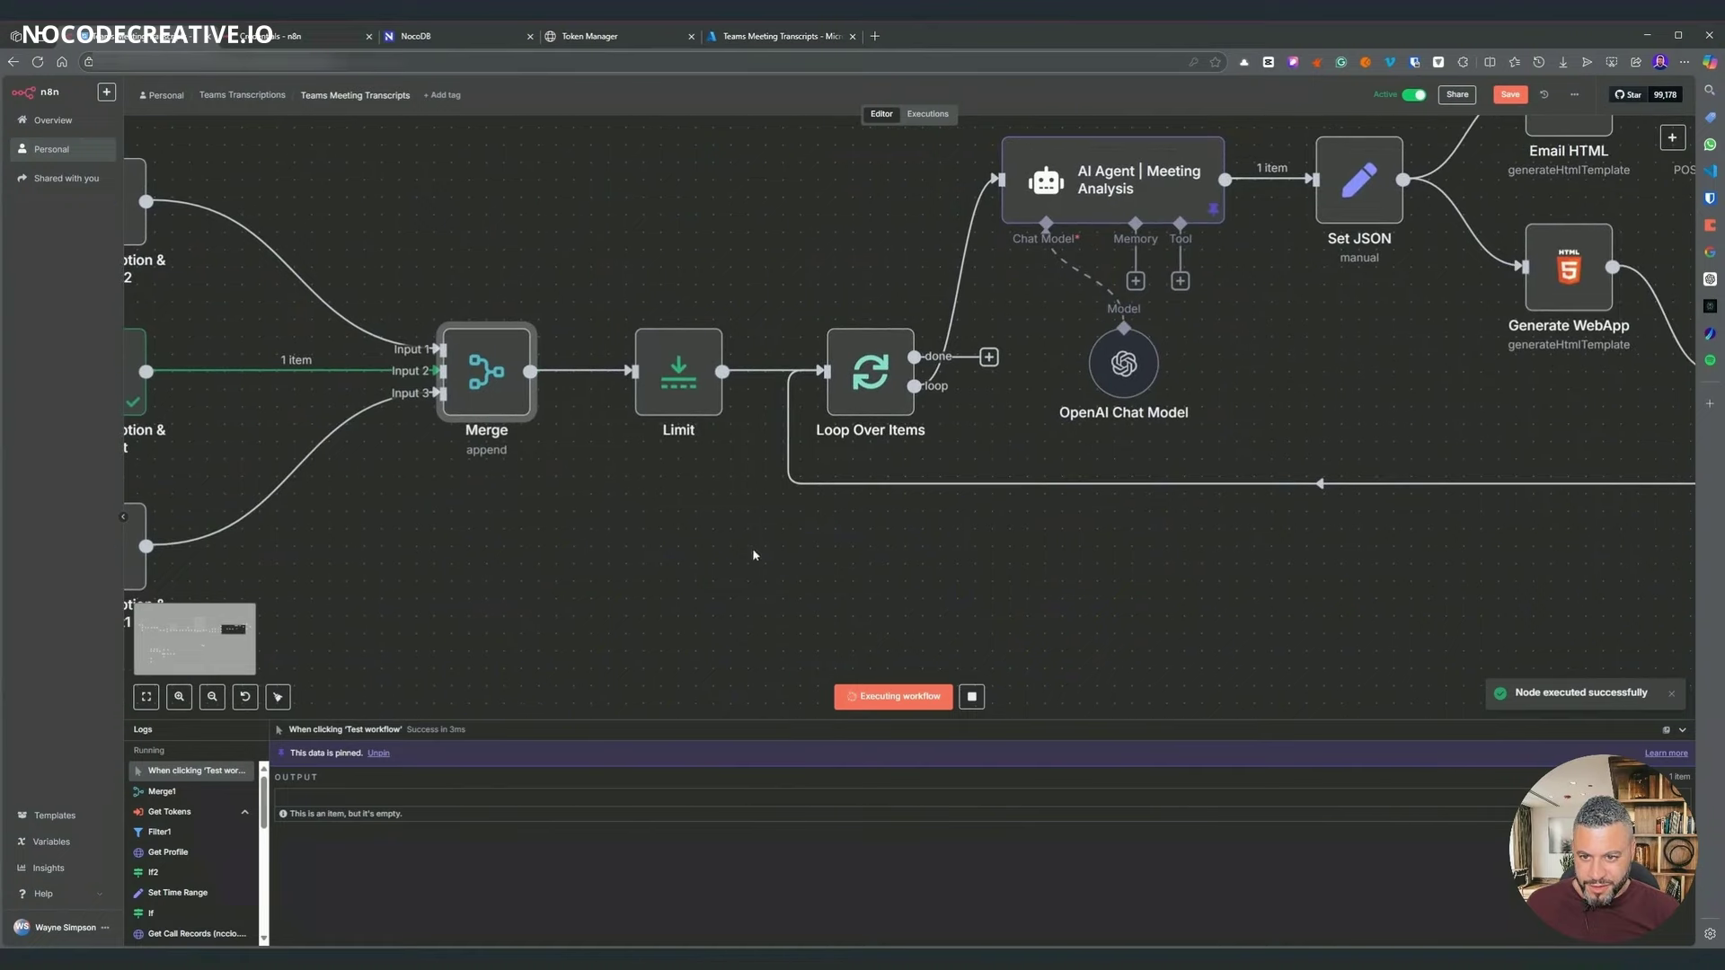
mouse_move(506, 383)
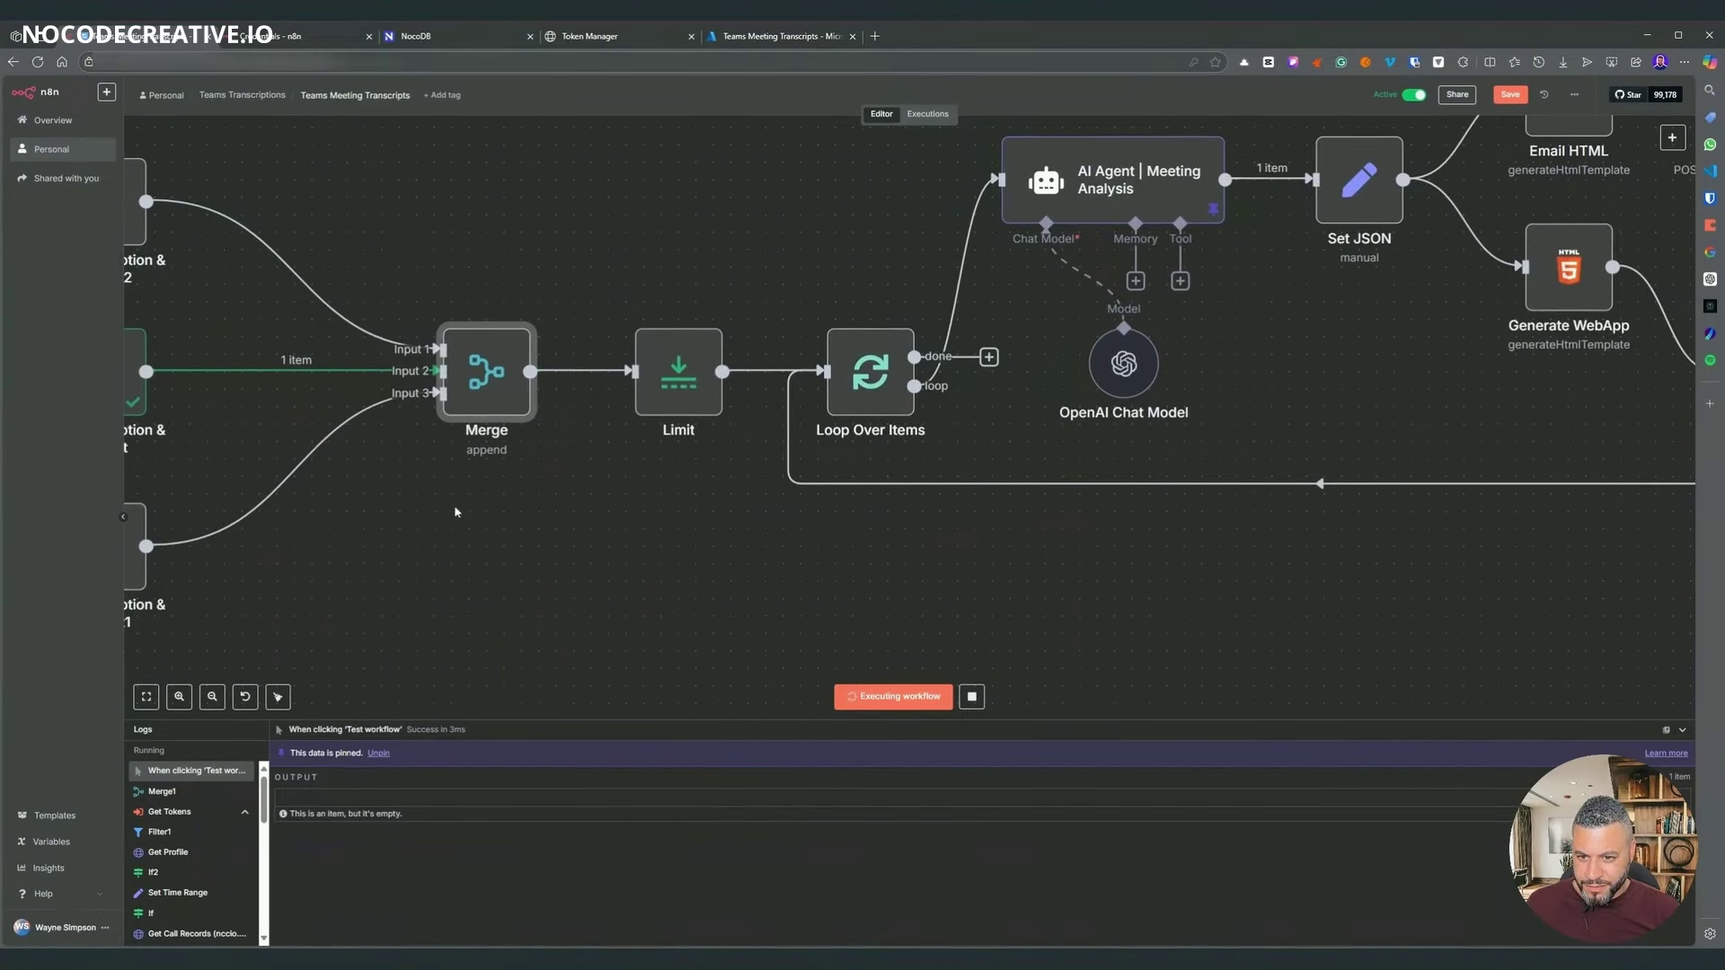
double_click(488, 396)
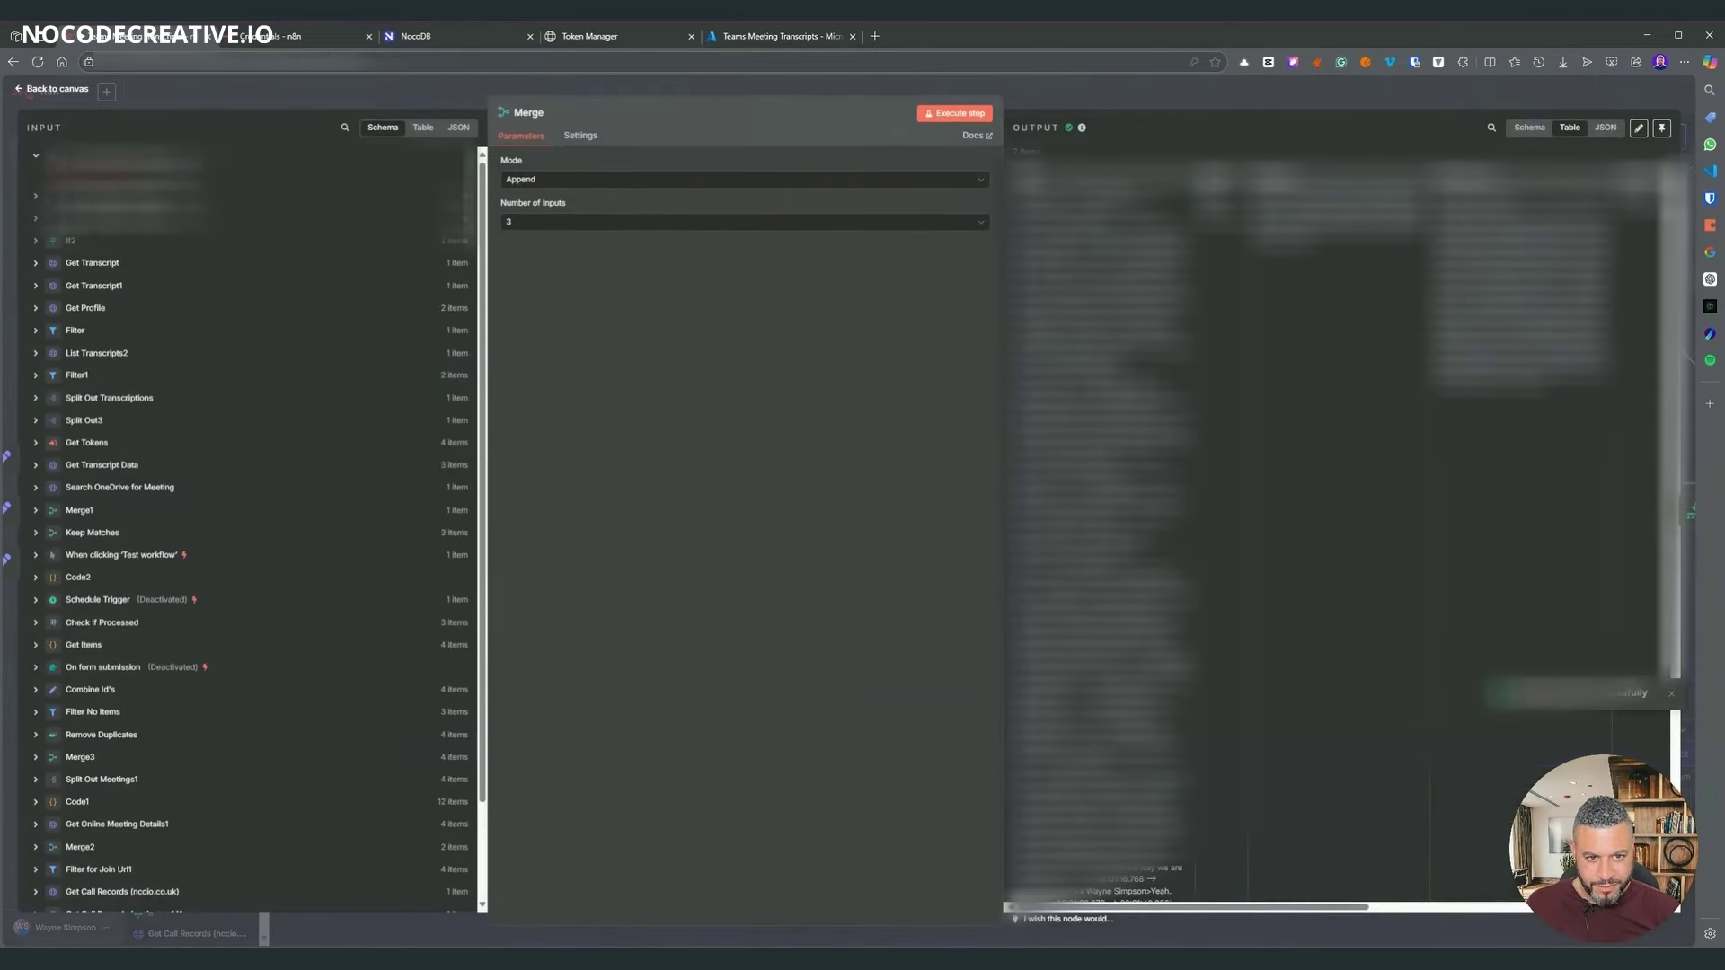
drag(1083, 907, 1381, 907)
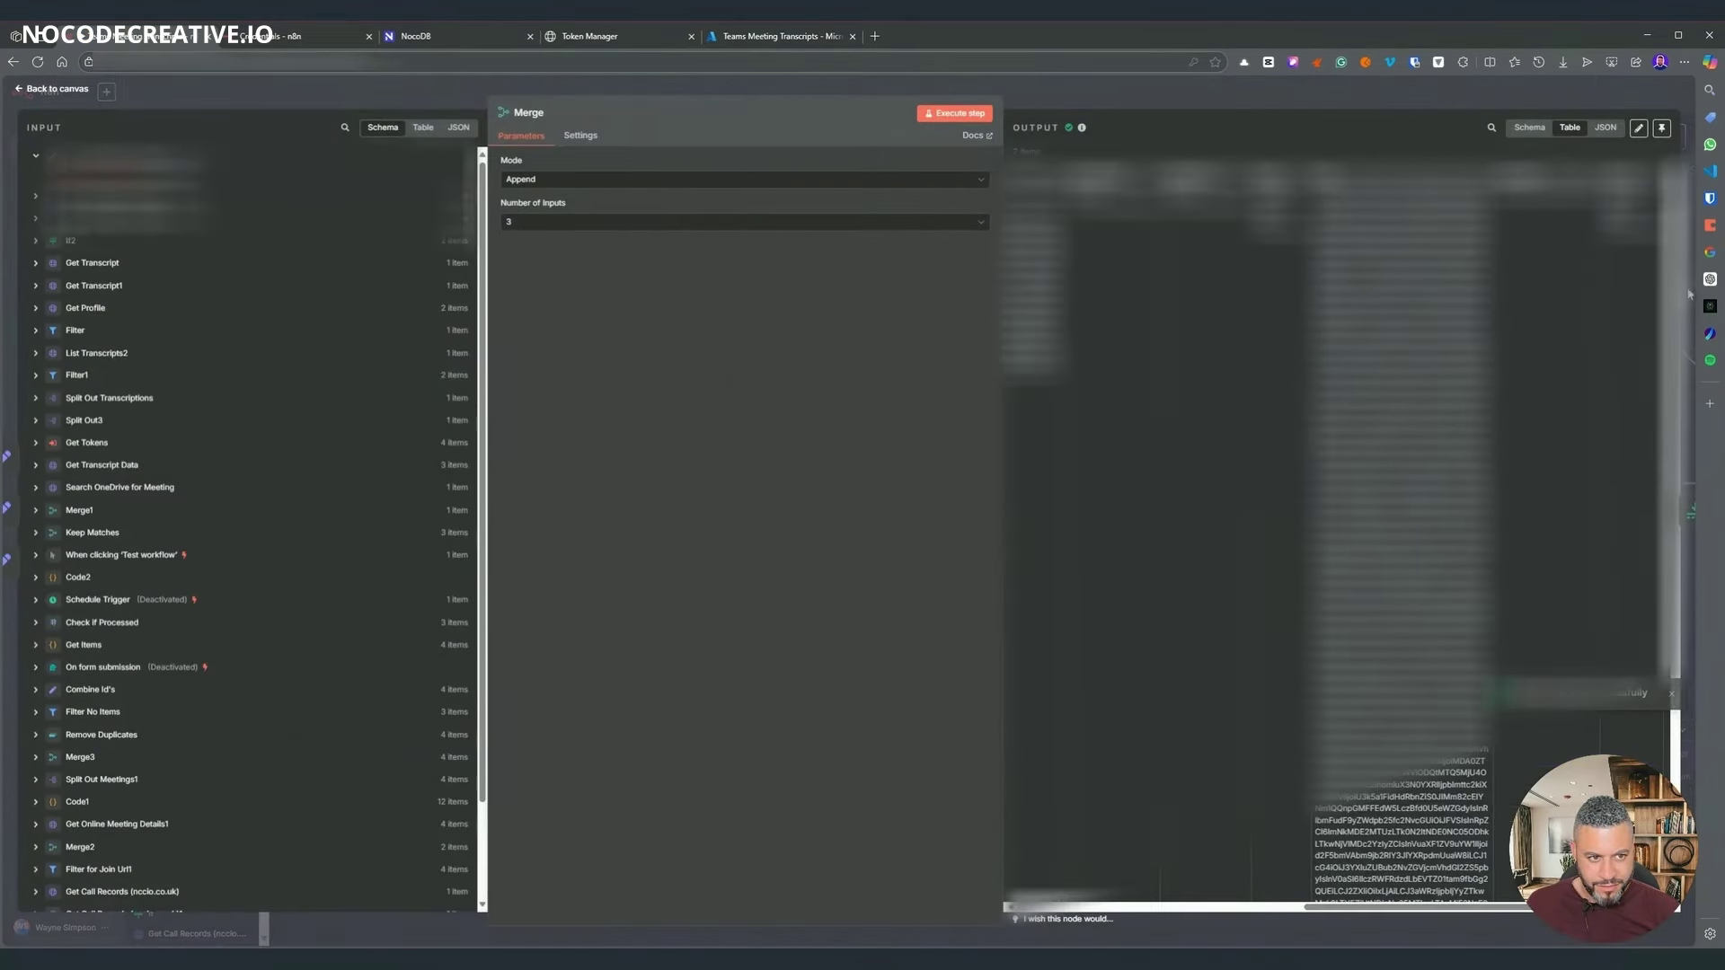
key(Escape)
- Run the workflow up to Loop Over Items and open the Save Data settings
click(876, 373)
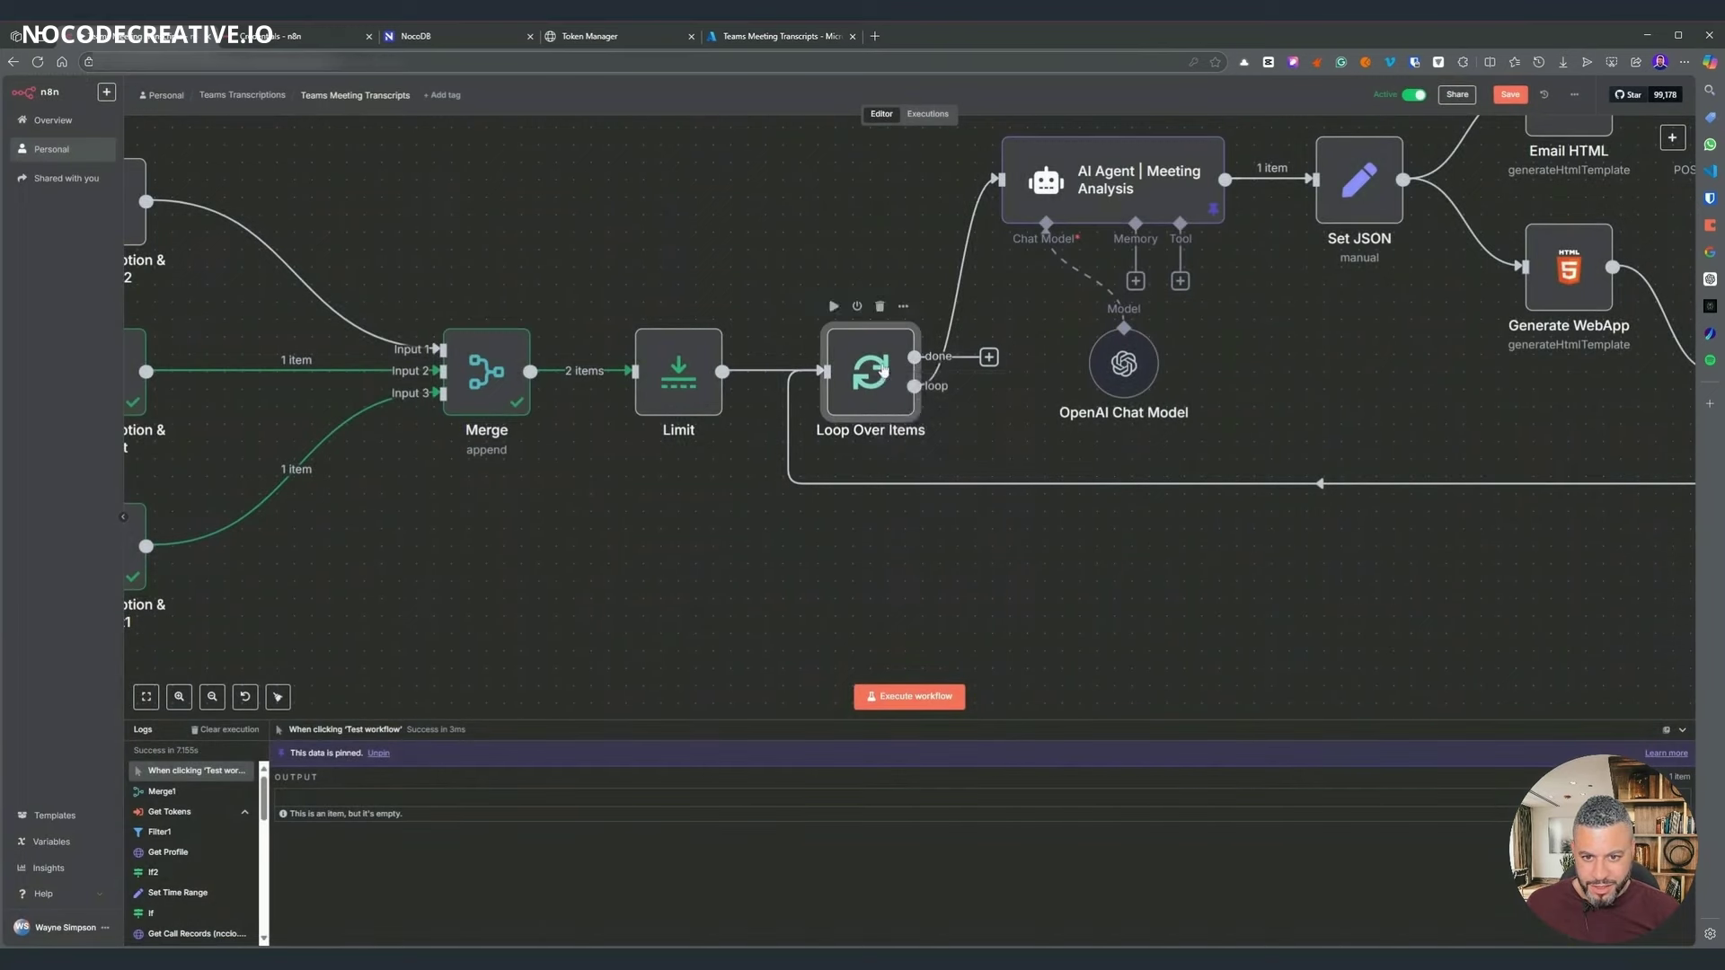
right_click(882, 377)
click(895, 413)
scroll(1190, 604, right, 5)
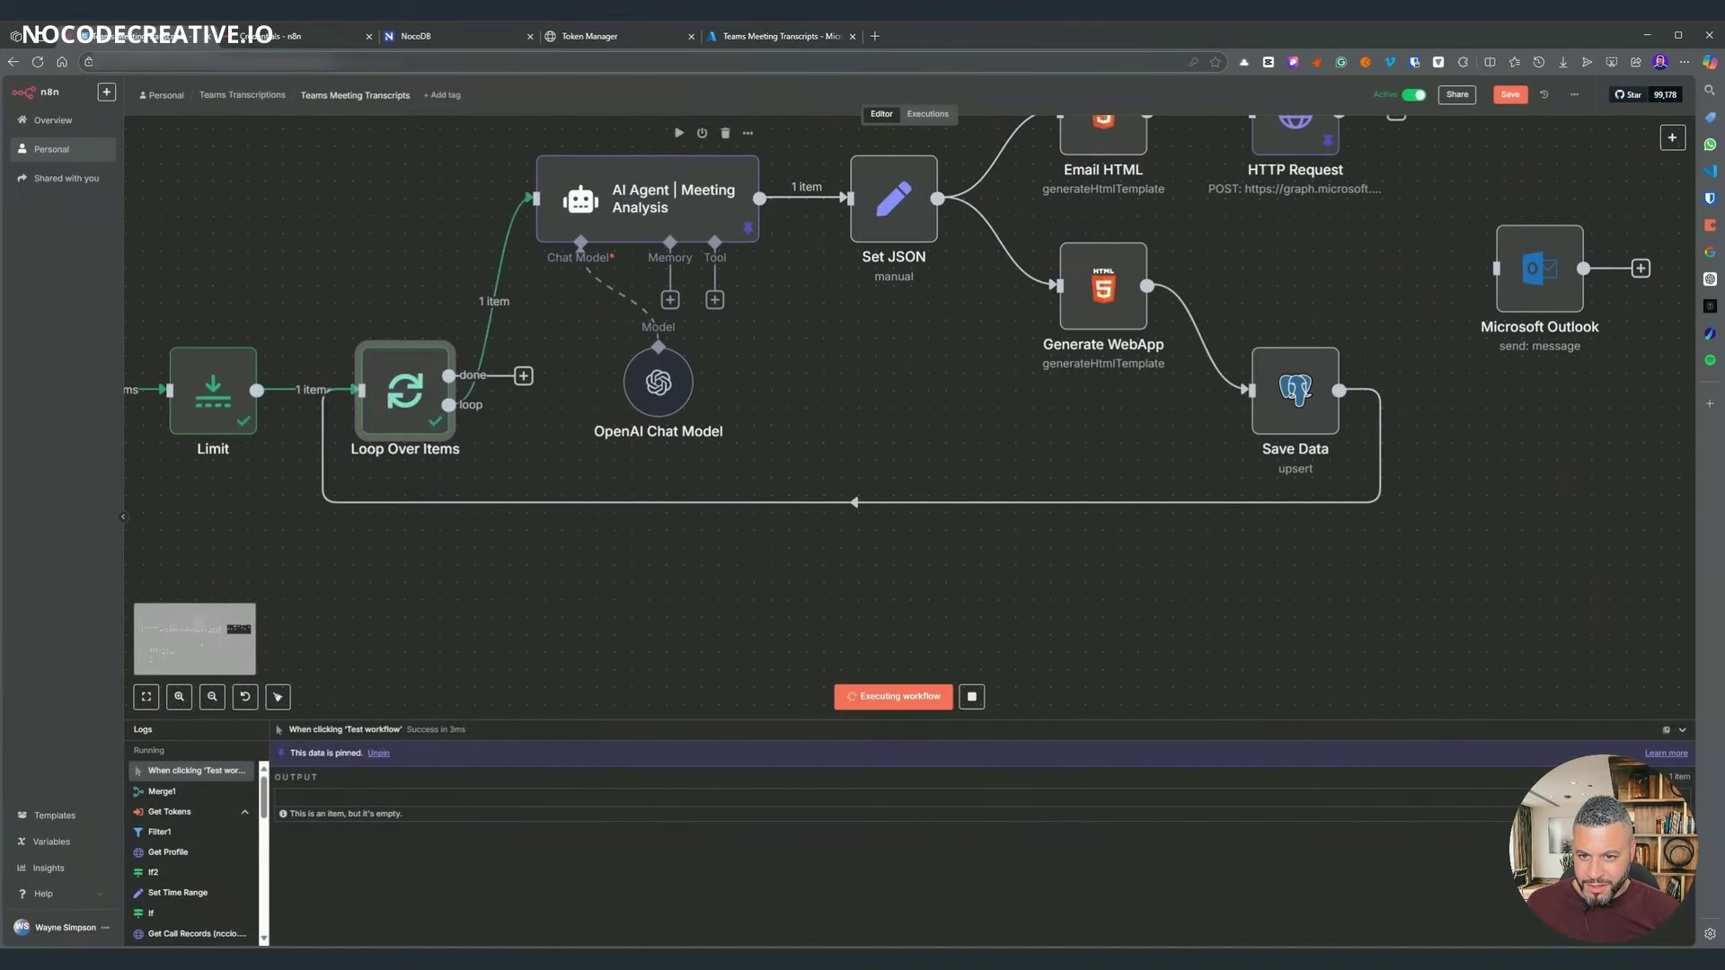
scroll(1219, 399, up, 1)
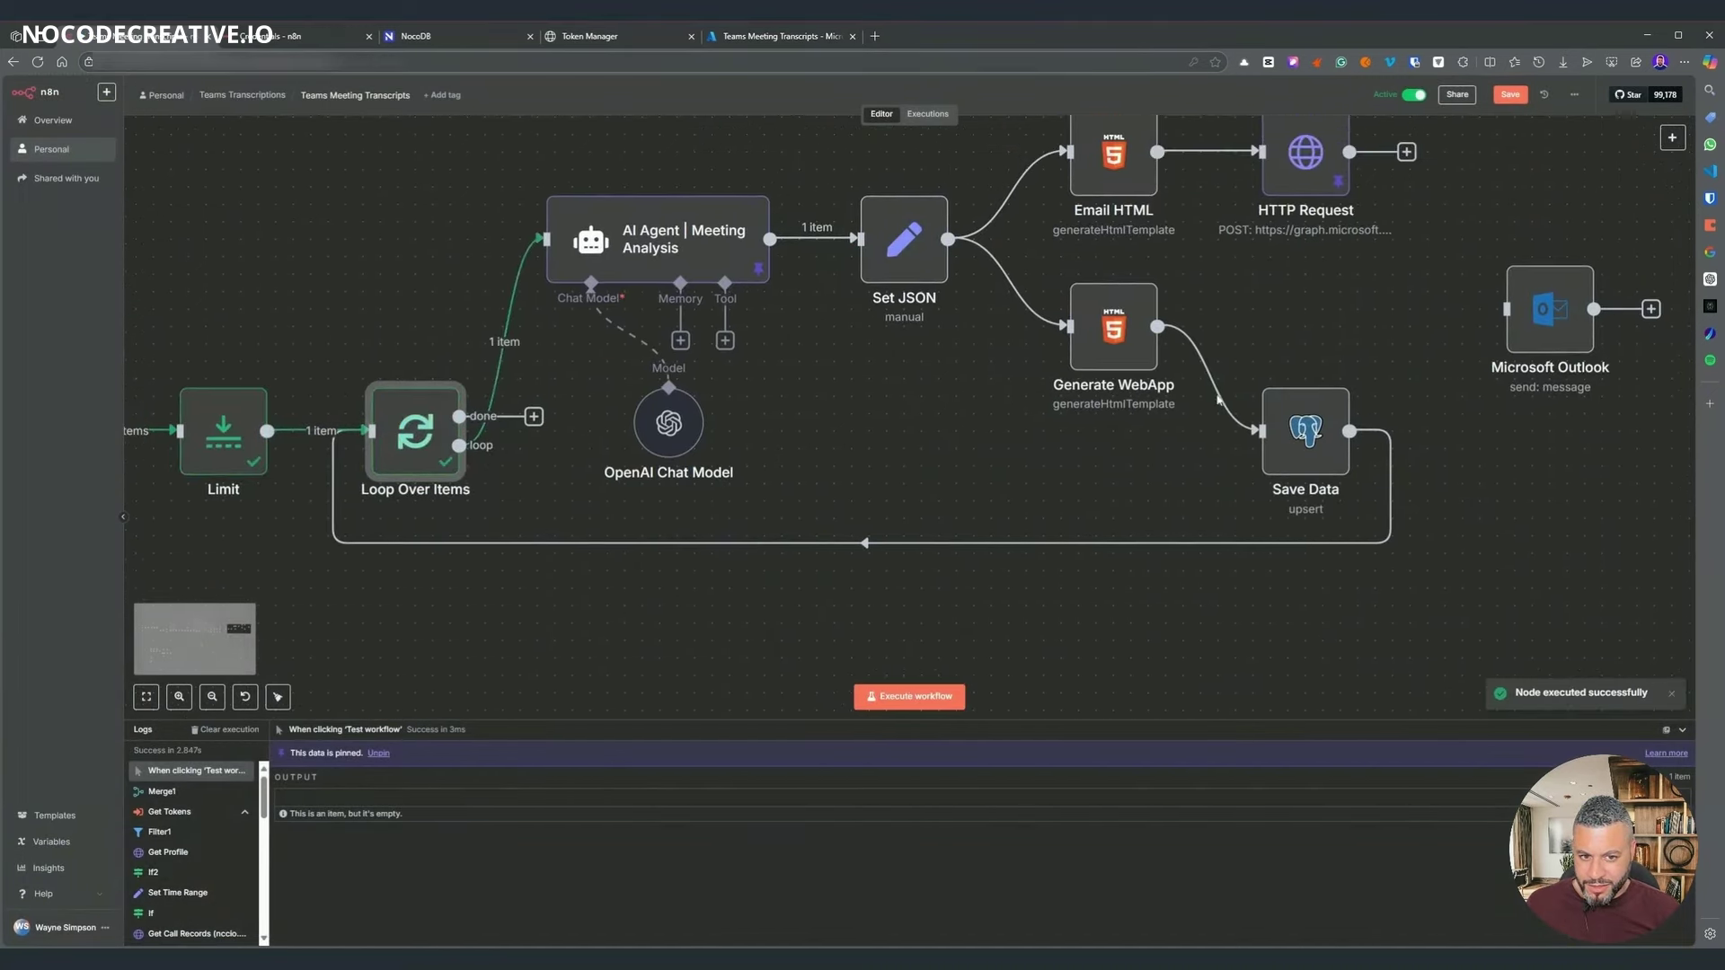
double_click(1320, 454)
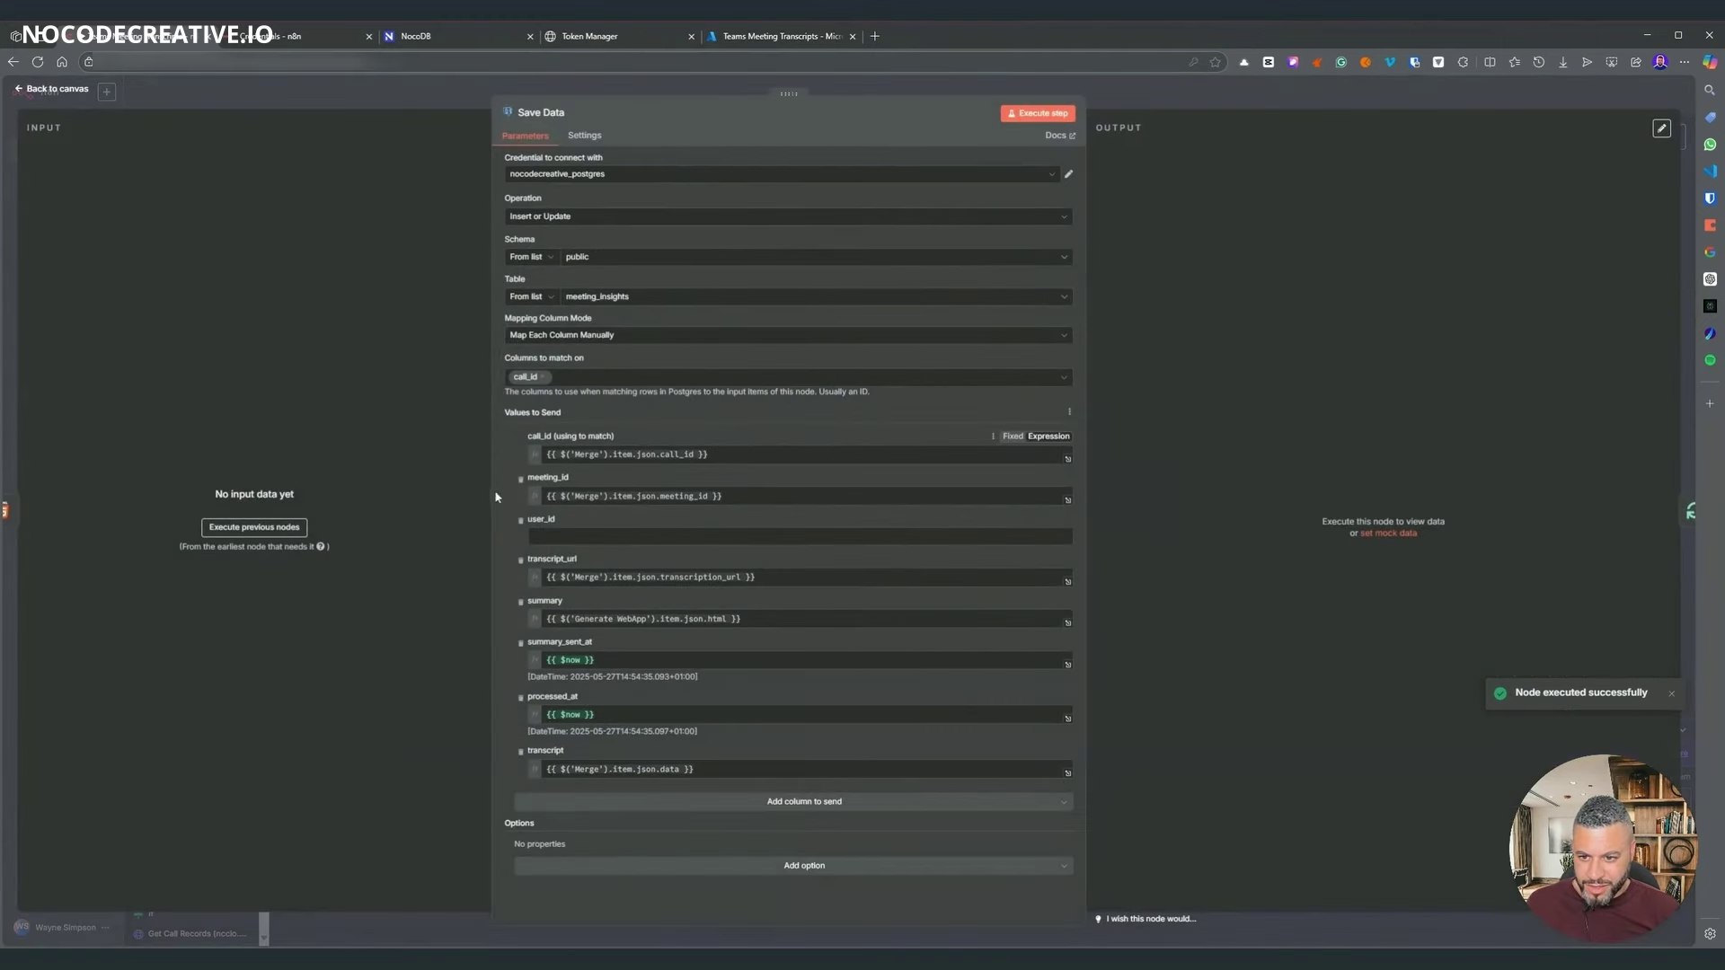
- Set Save Data's user_id to an expression using Loop Over Items' user_id
click(790, 536)
click(1042, 524)
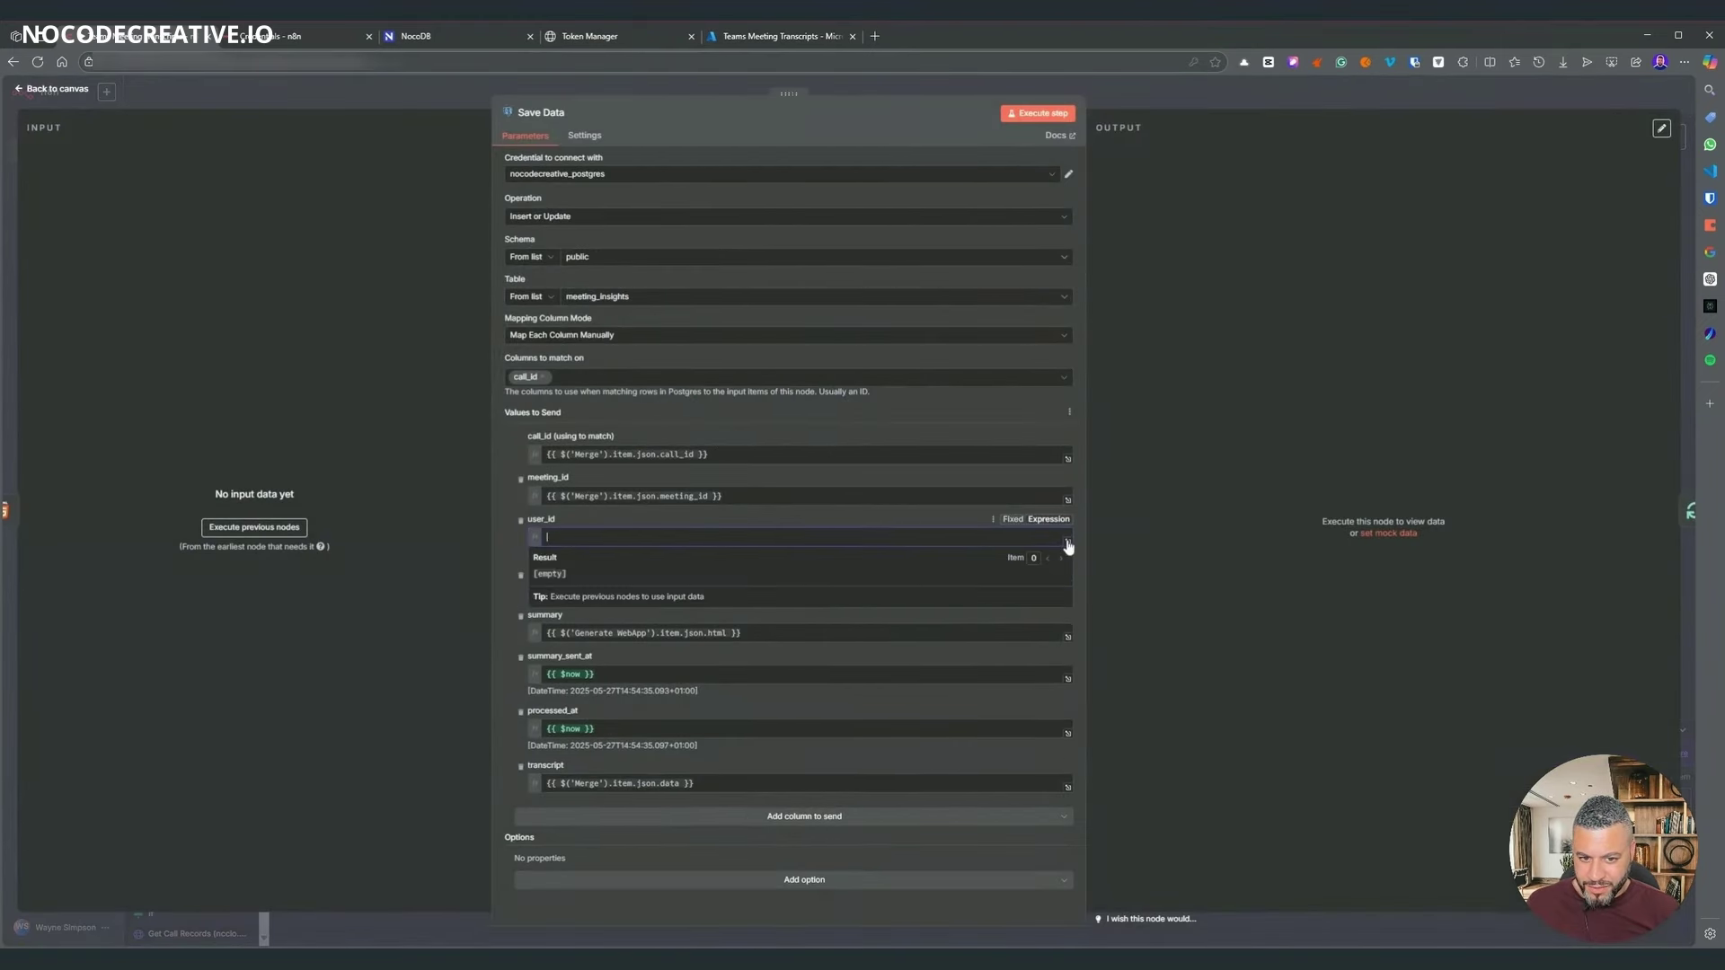
click(1065, 543)
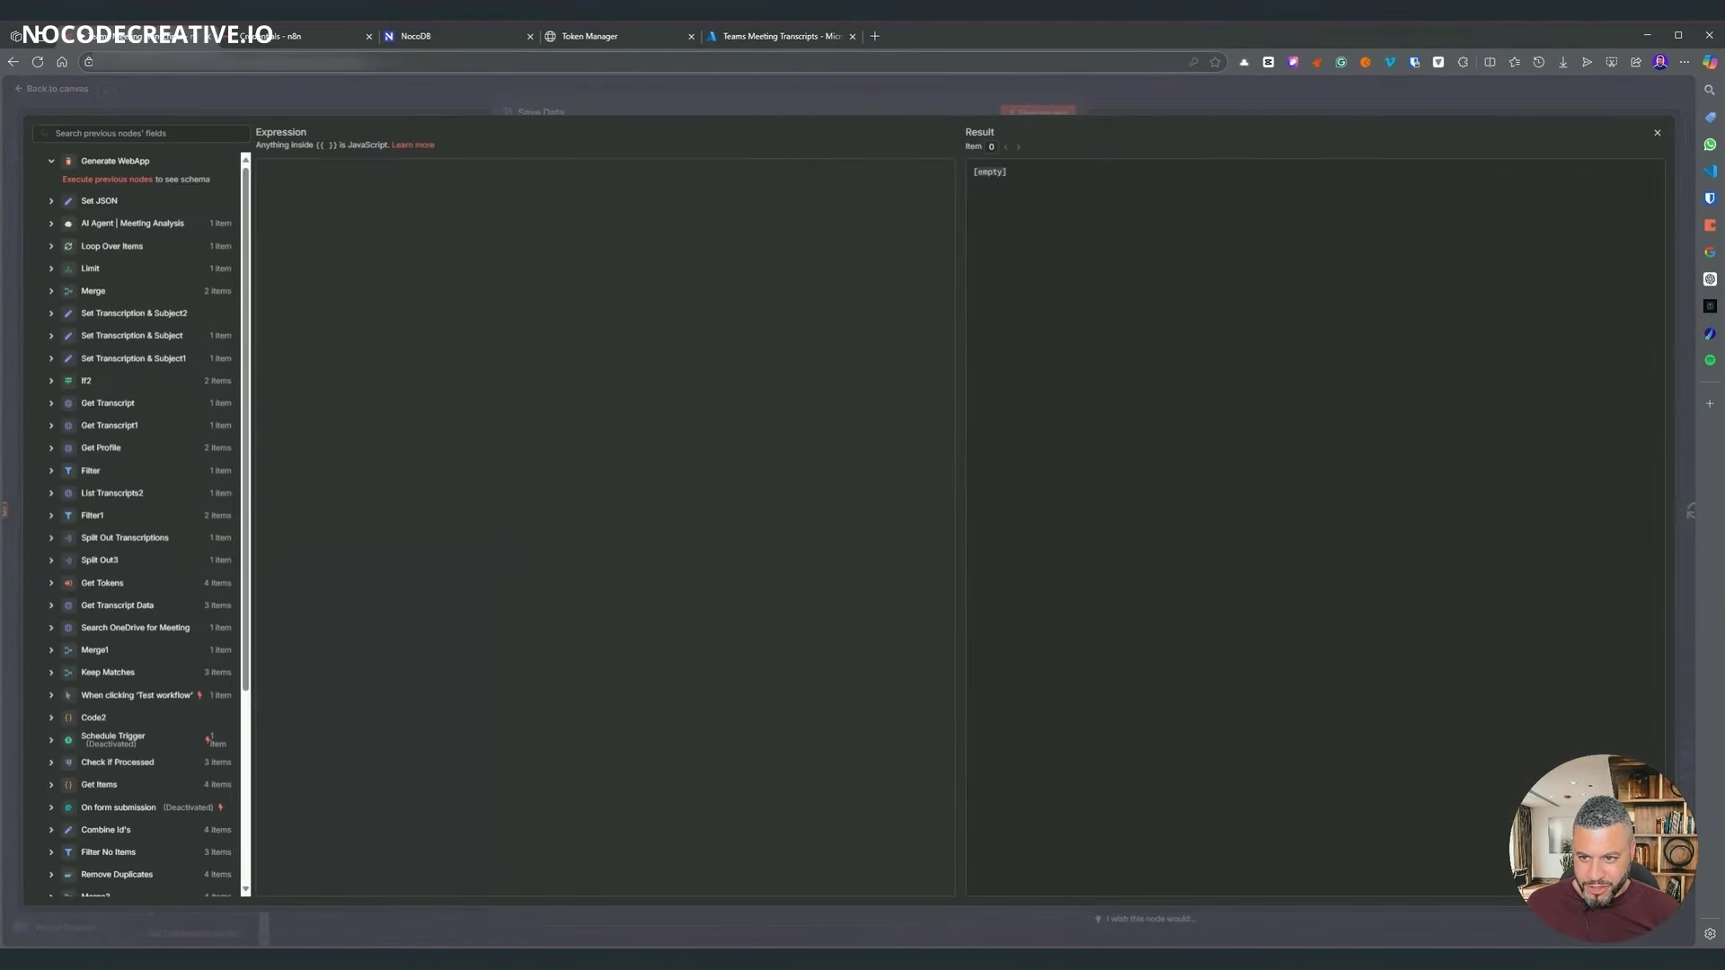
click(51, 248)
scroll(96, 368, down, 10)
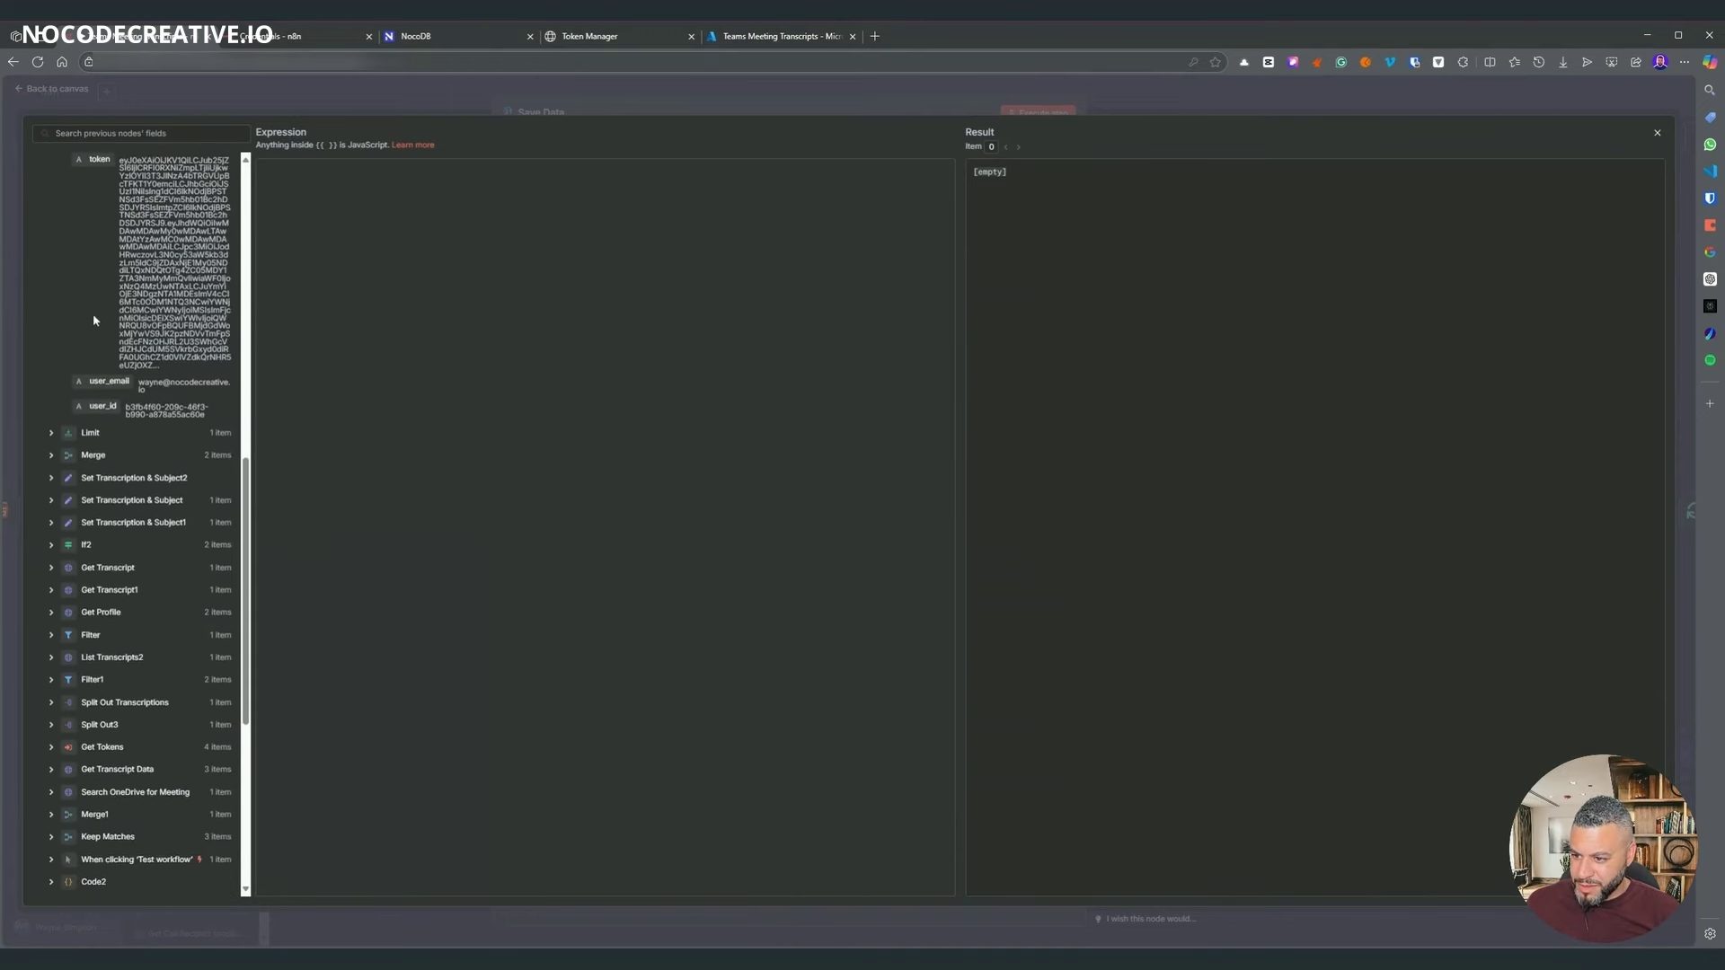
drag(105, 607, 708, 407)
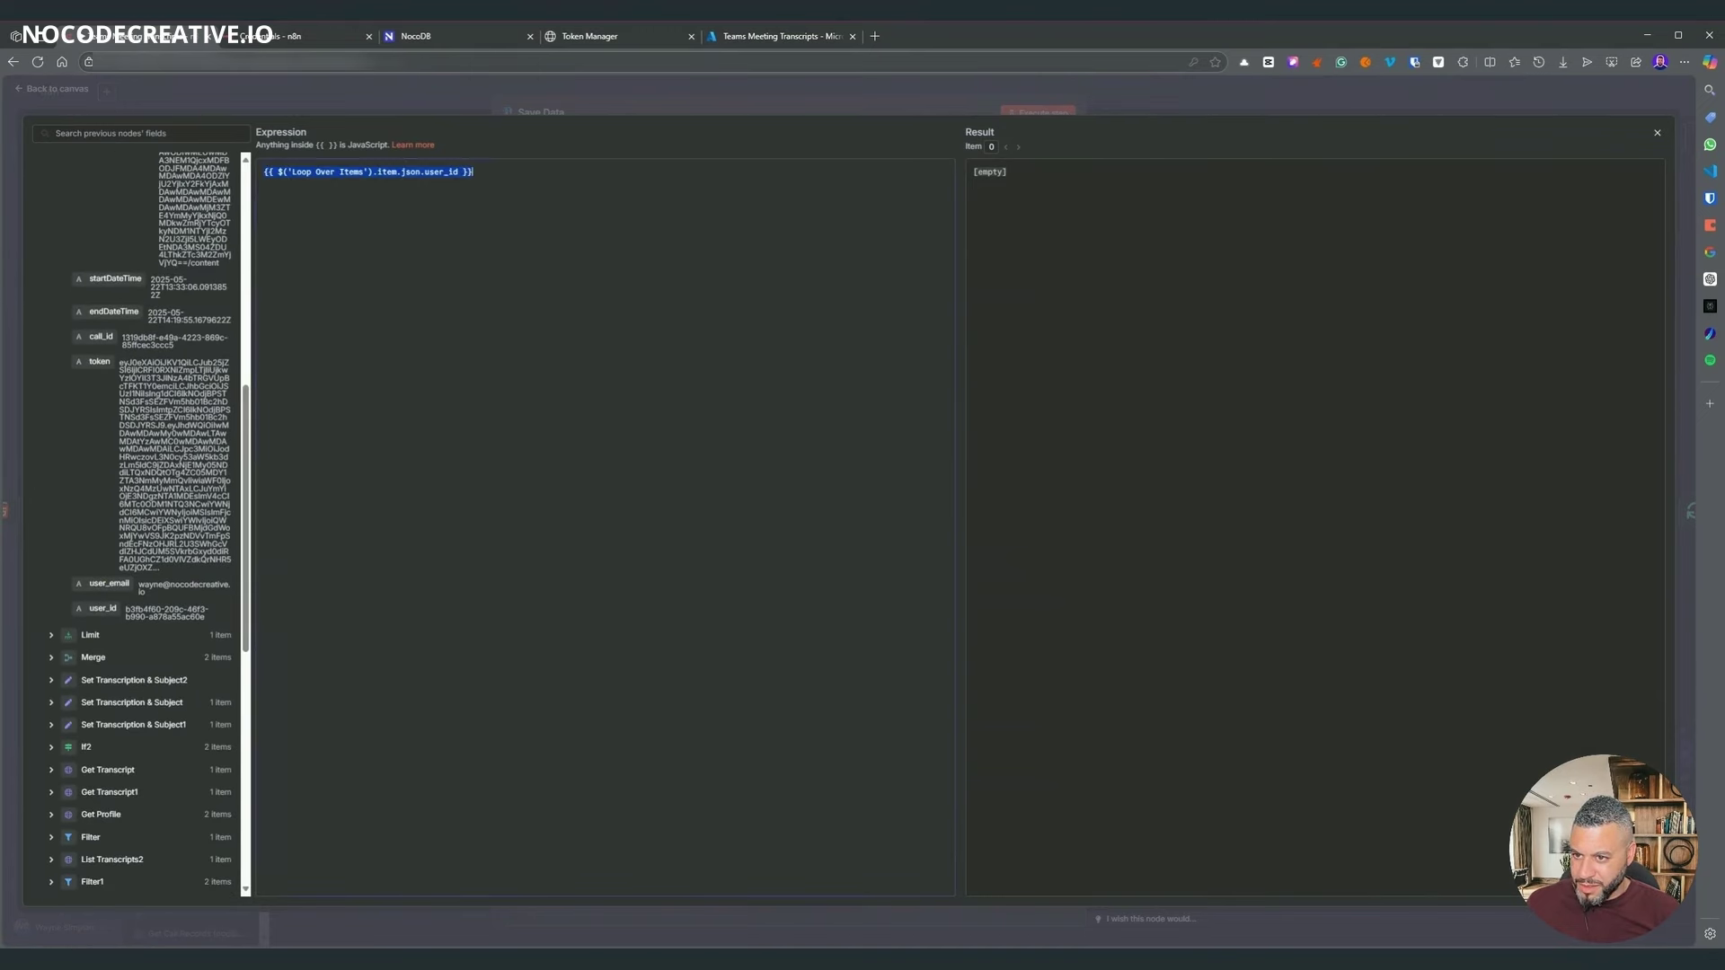
click(1118, 87)
click(1122, 99)
- Run the workflow through Save Data and save it
right_click(1297, 436)
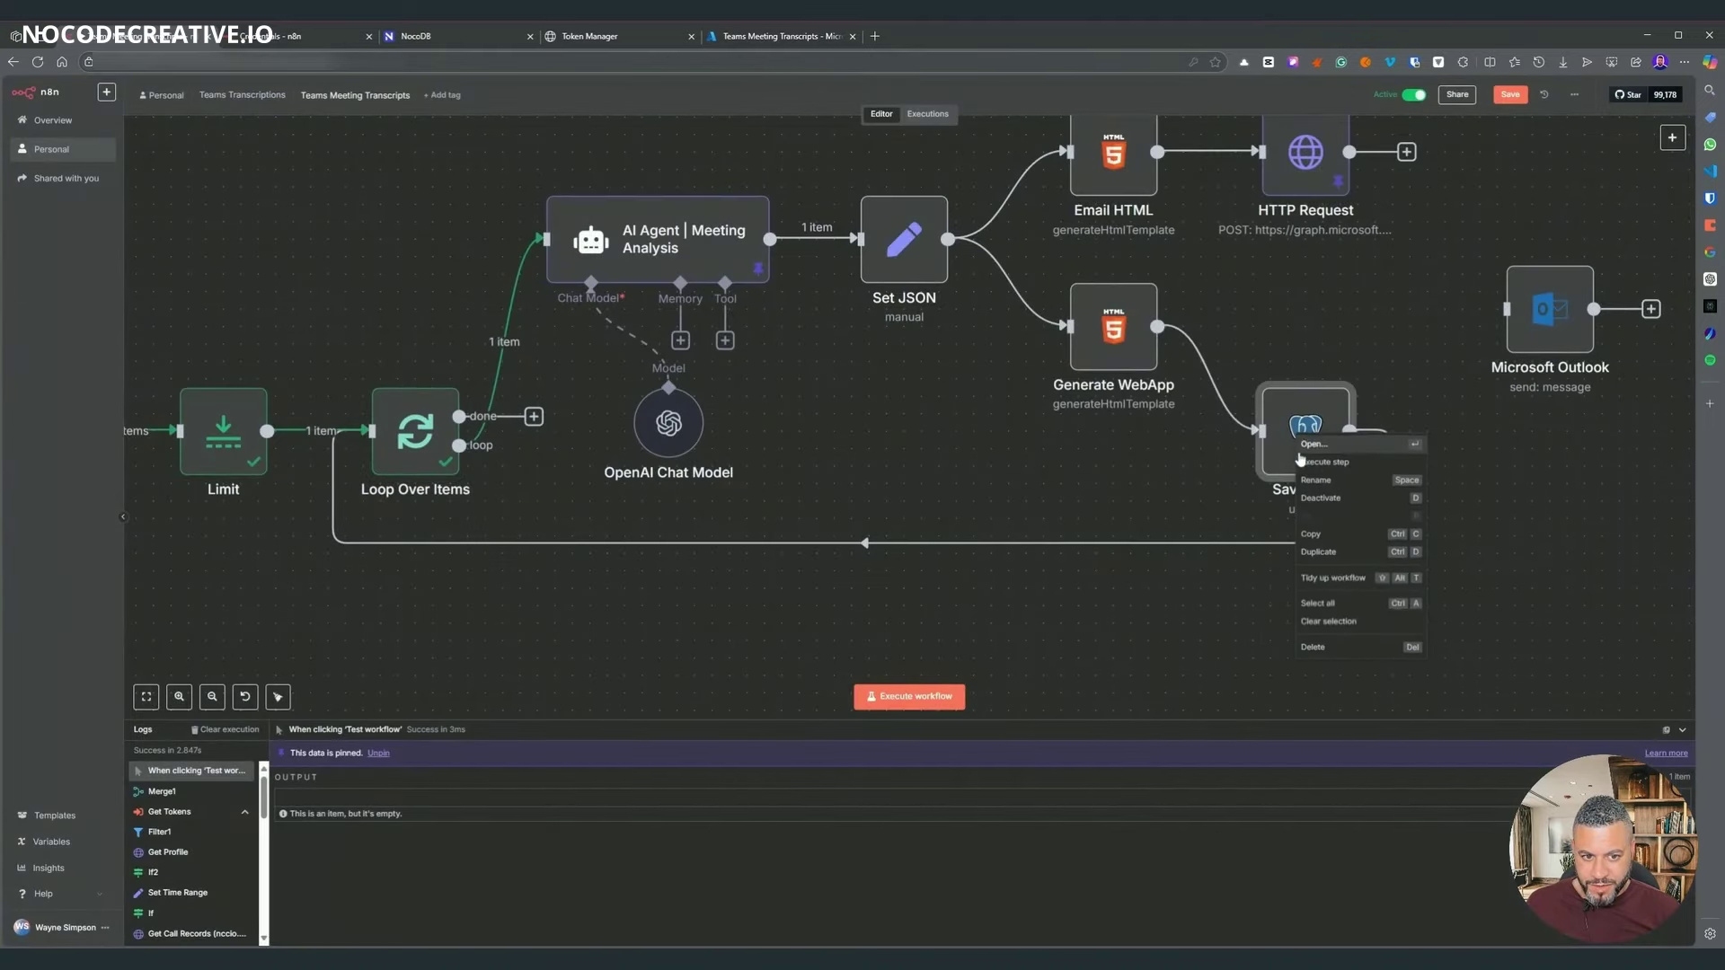
click(1305, 463)
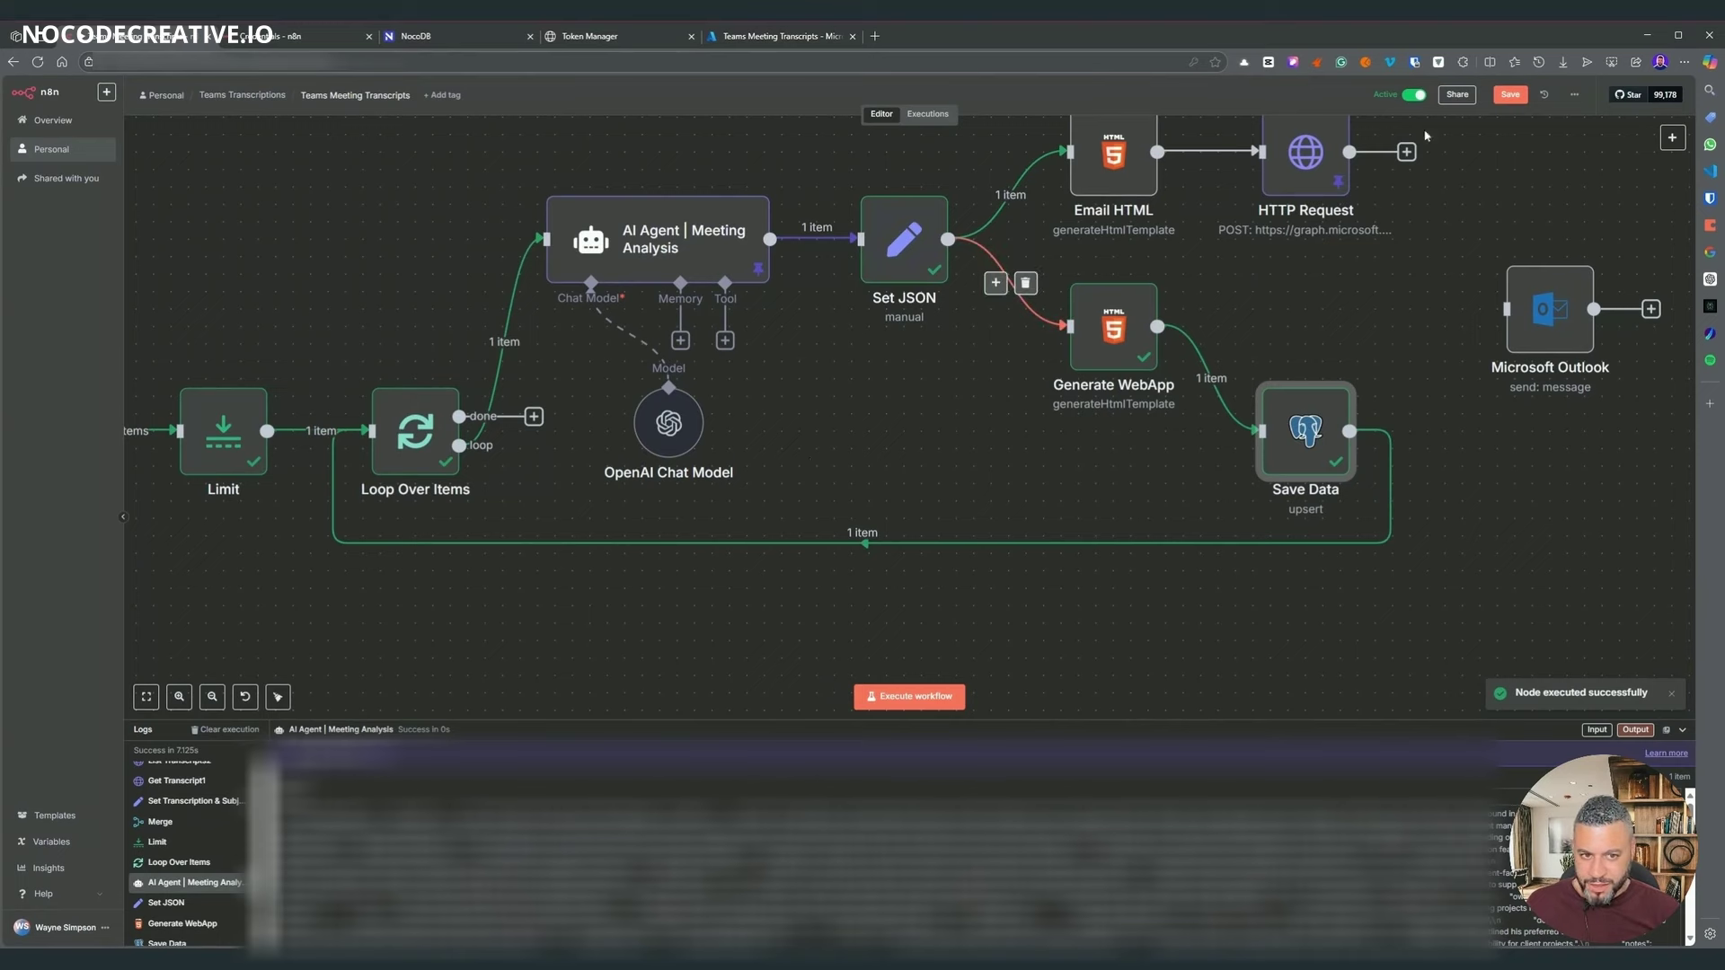
key(ctrl+s)
scroll(930, 462, down, 3)
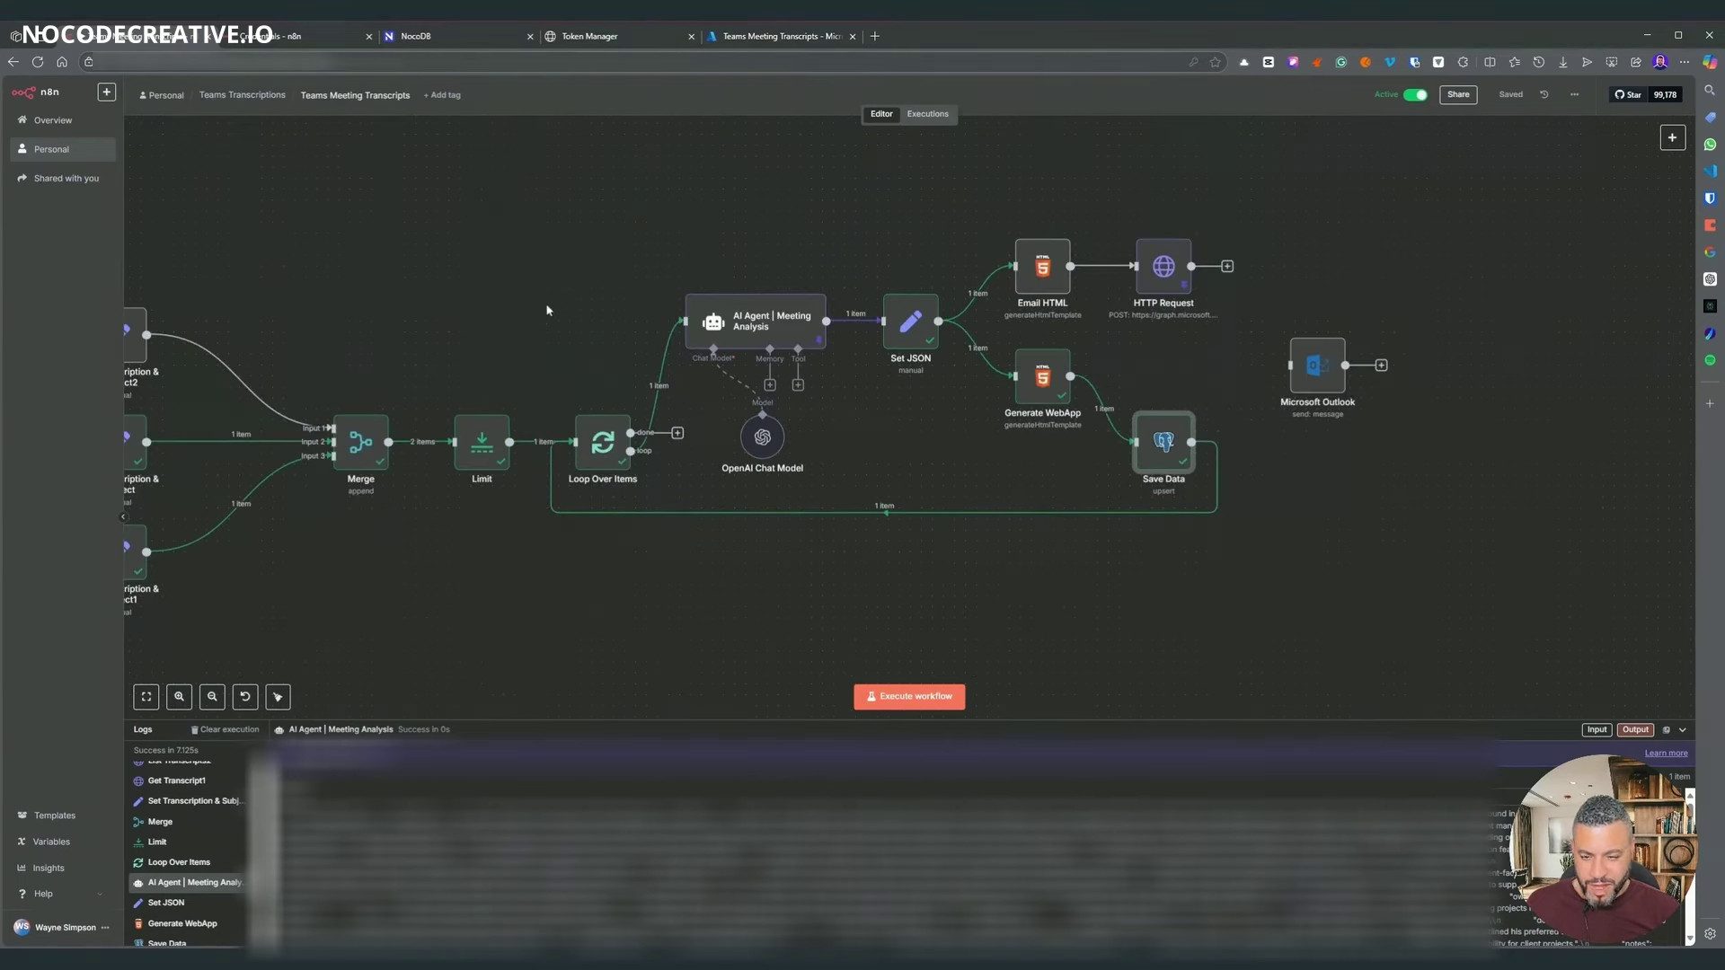
drag(584, 218, 1154, 178)
scroll(997, 235, down, 2)
drag(489, 248, 1124, 239)
drag(352, 530, 1019, 549)
drag(505, 552, 1160, 563)
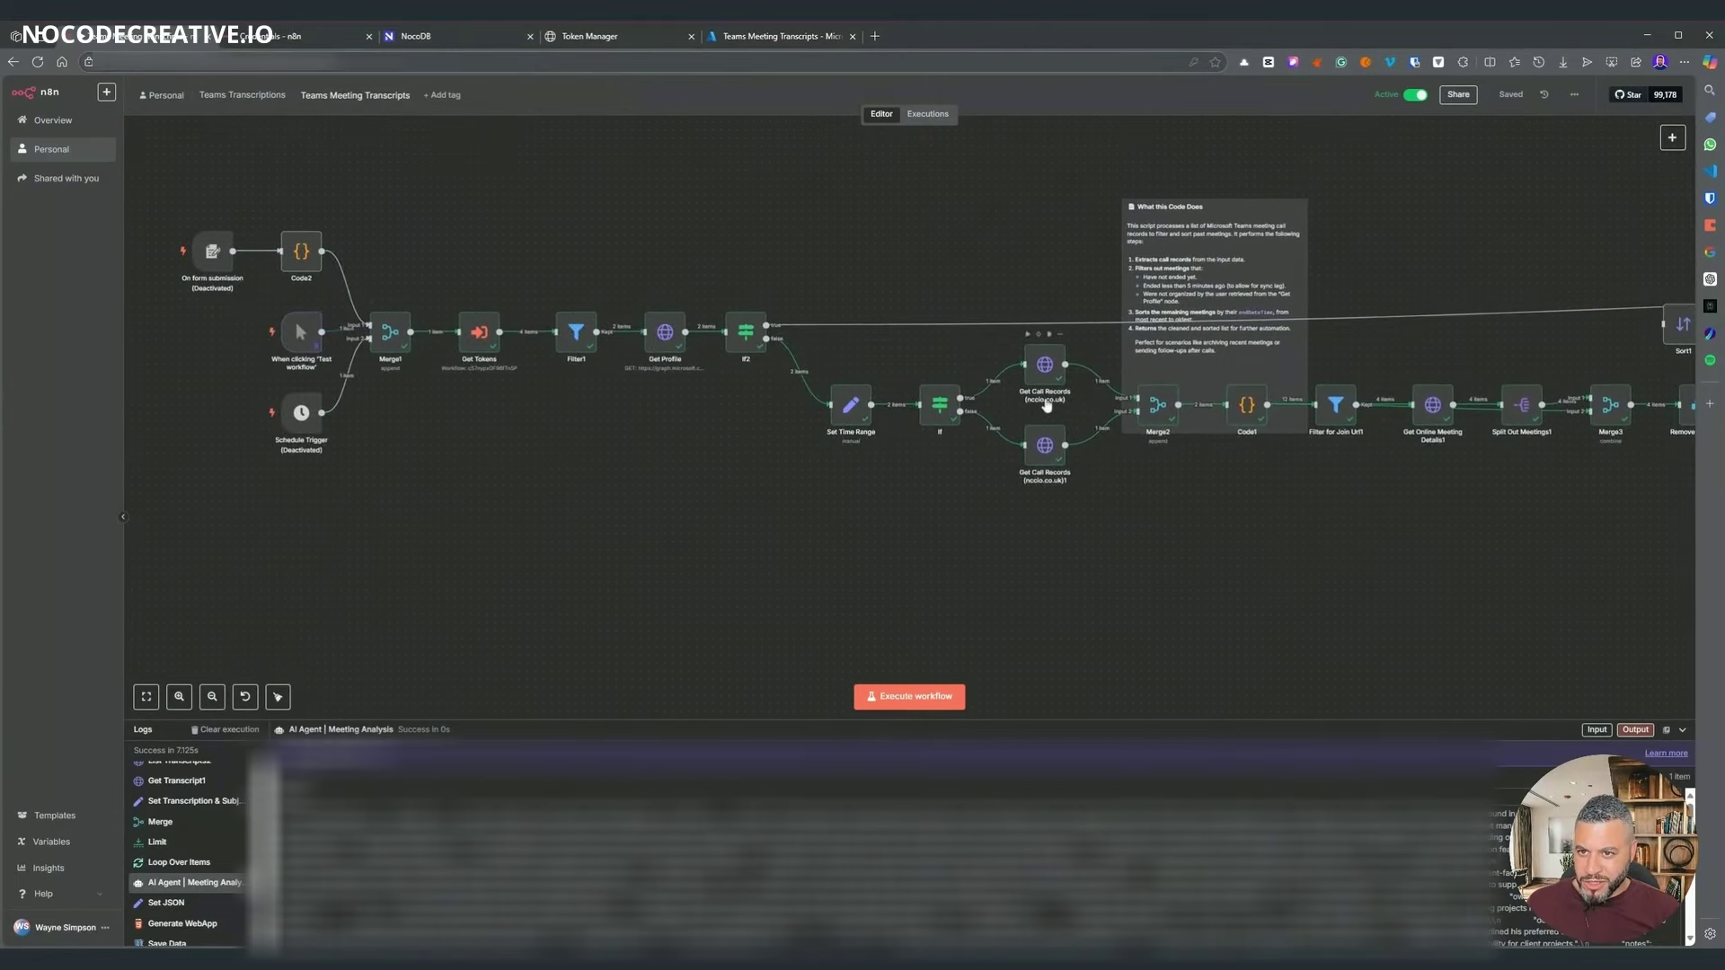
click(611, 36)
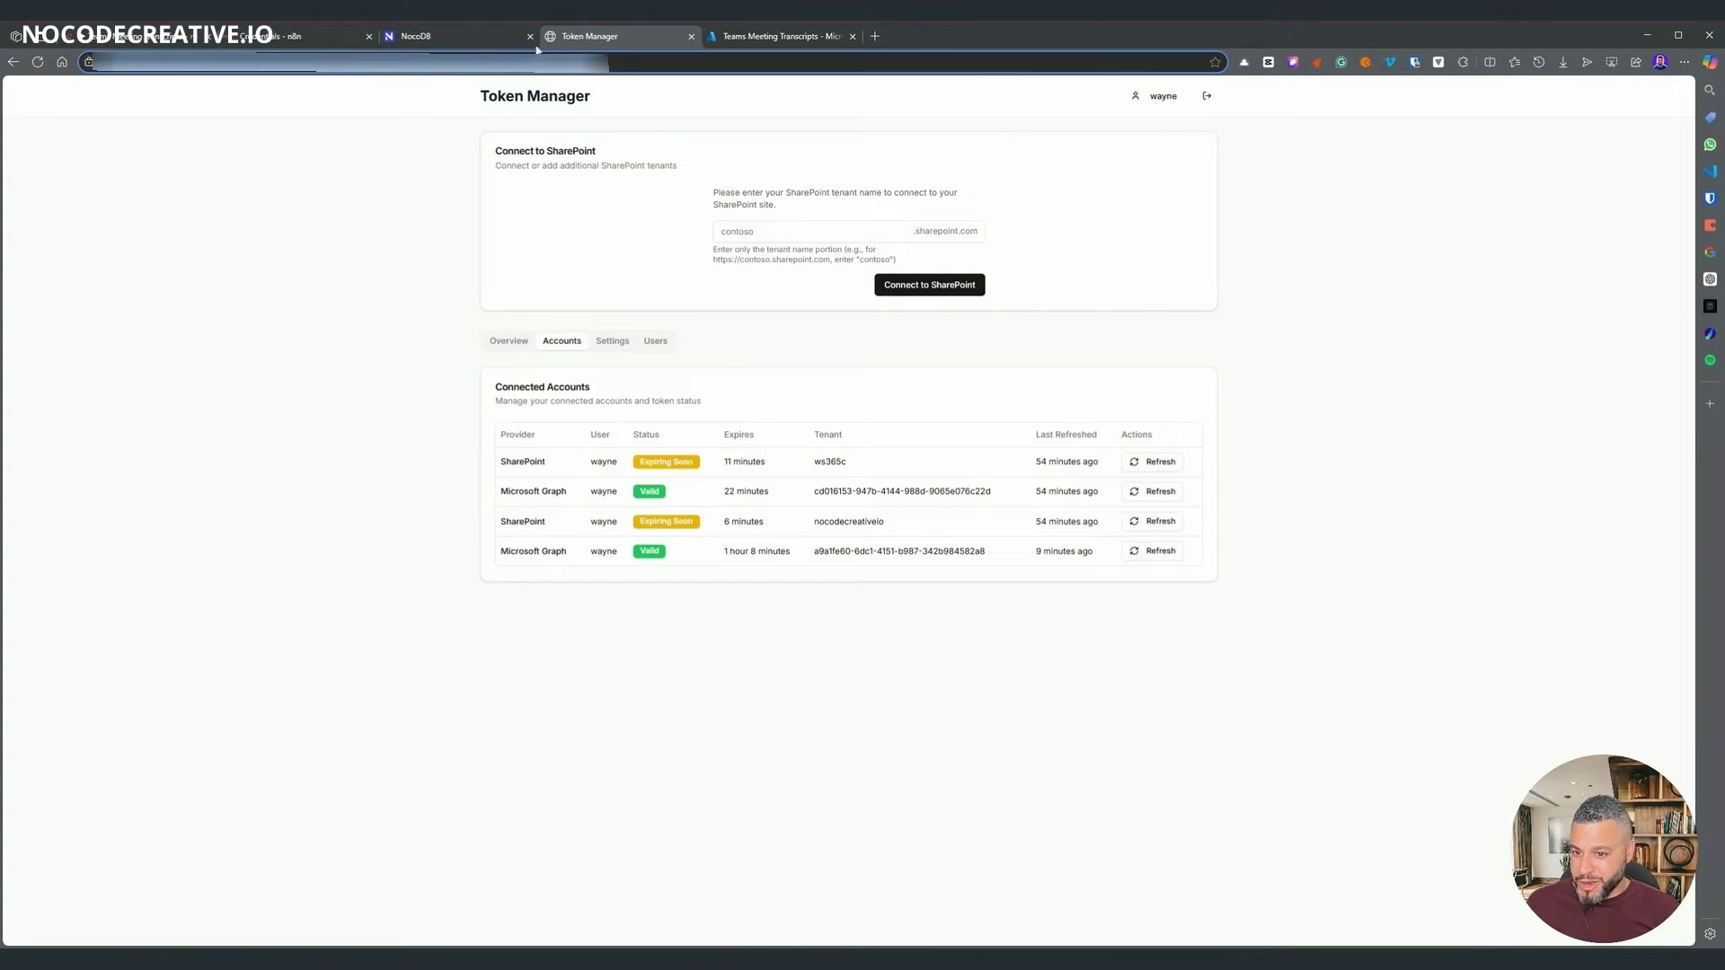
click(133, 41)
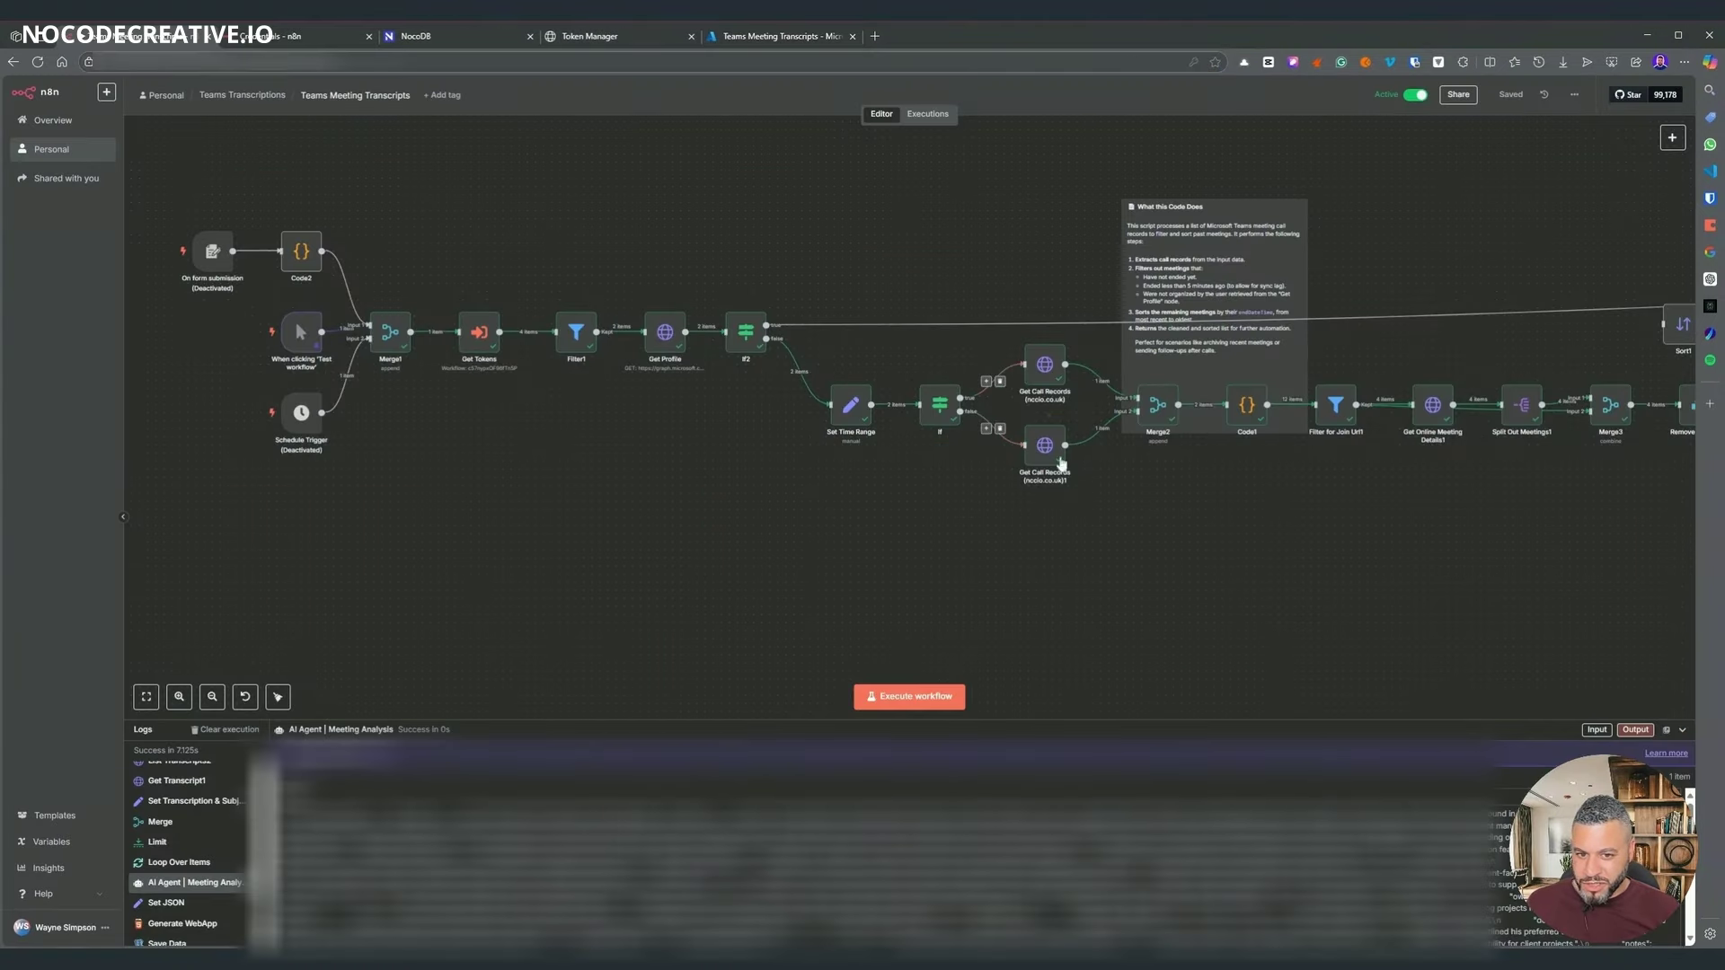
scroll(1364, 552, right, 10)
scroll(1401, 550, left, 12)
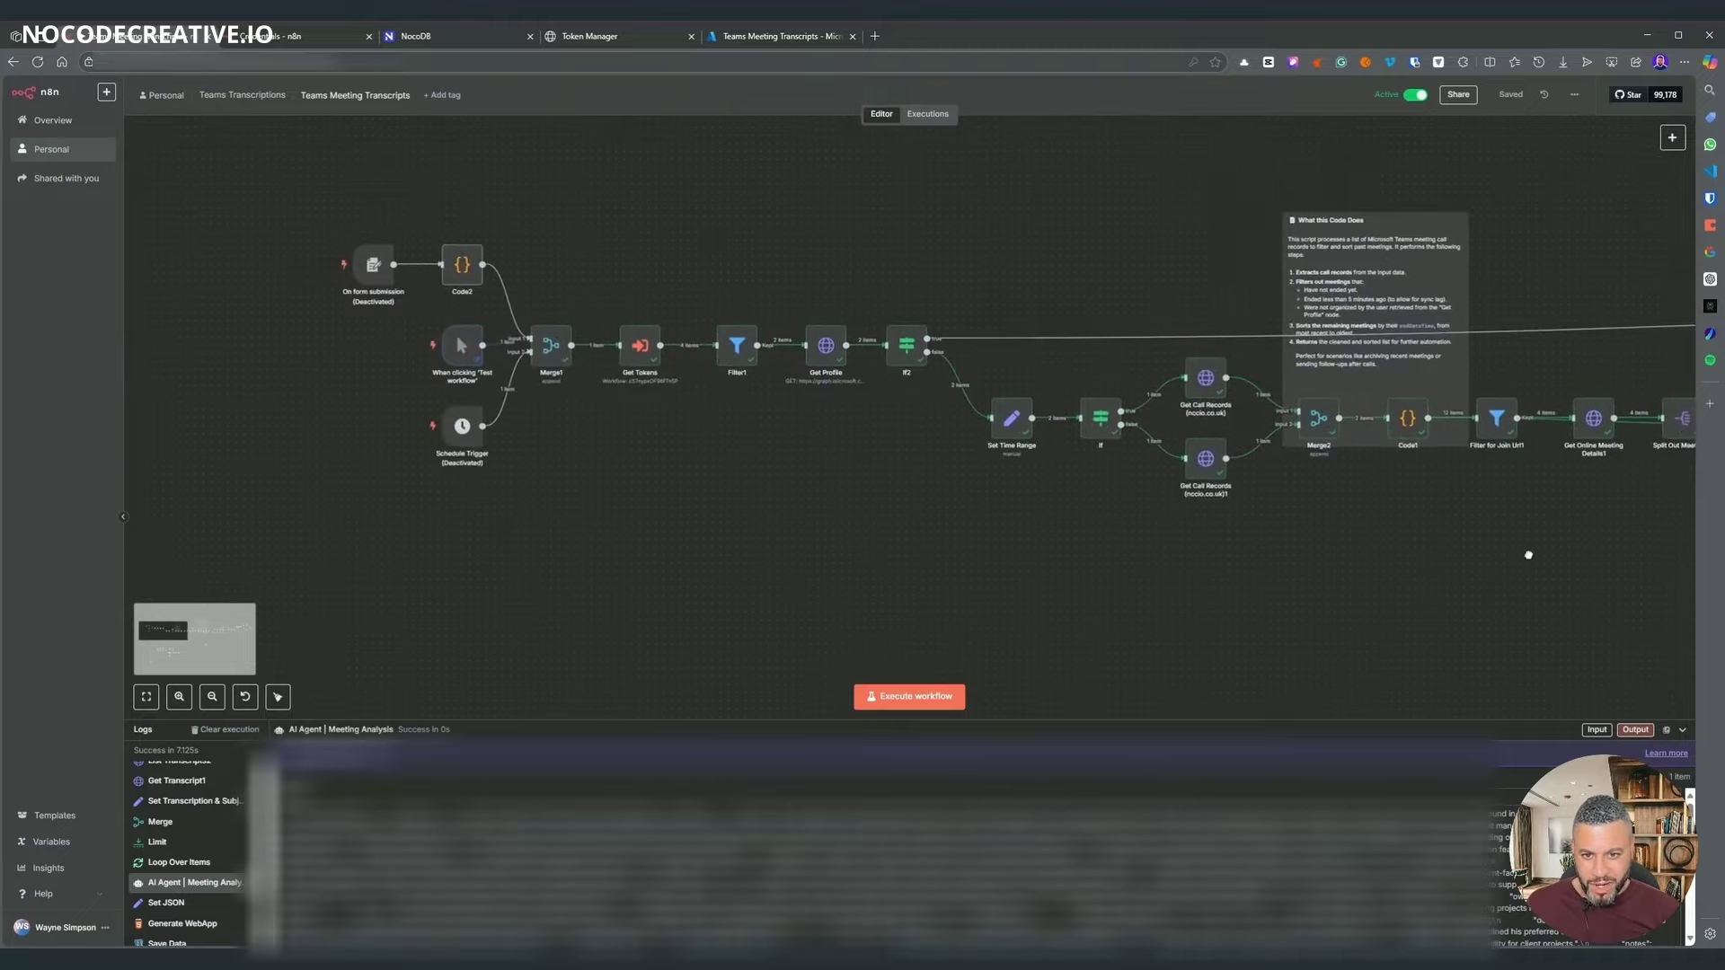
scroll(1132, 244, right, 15)
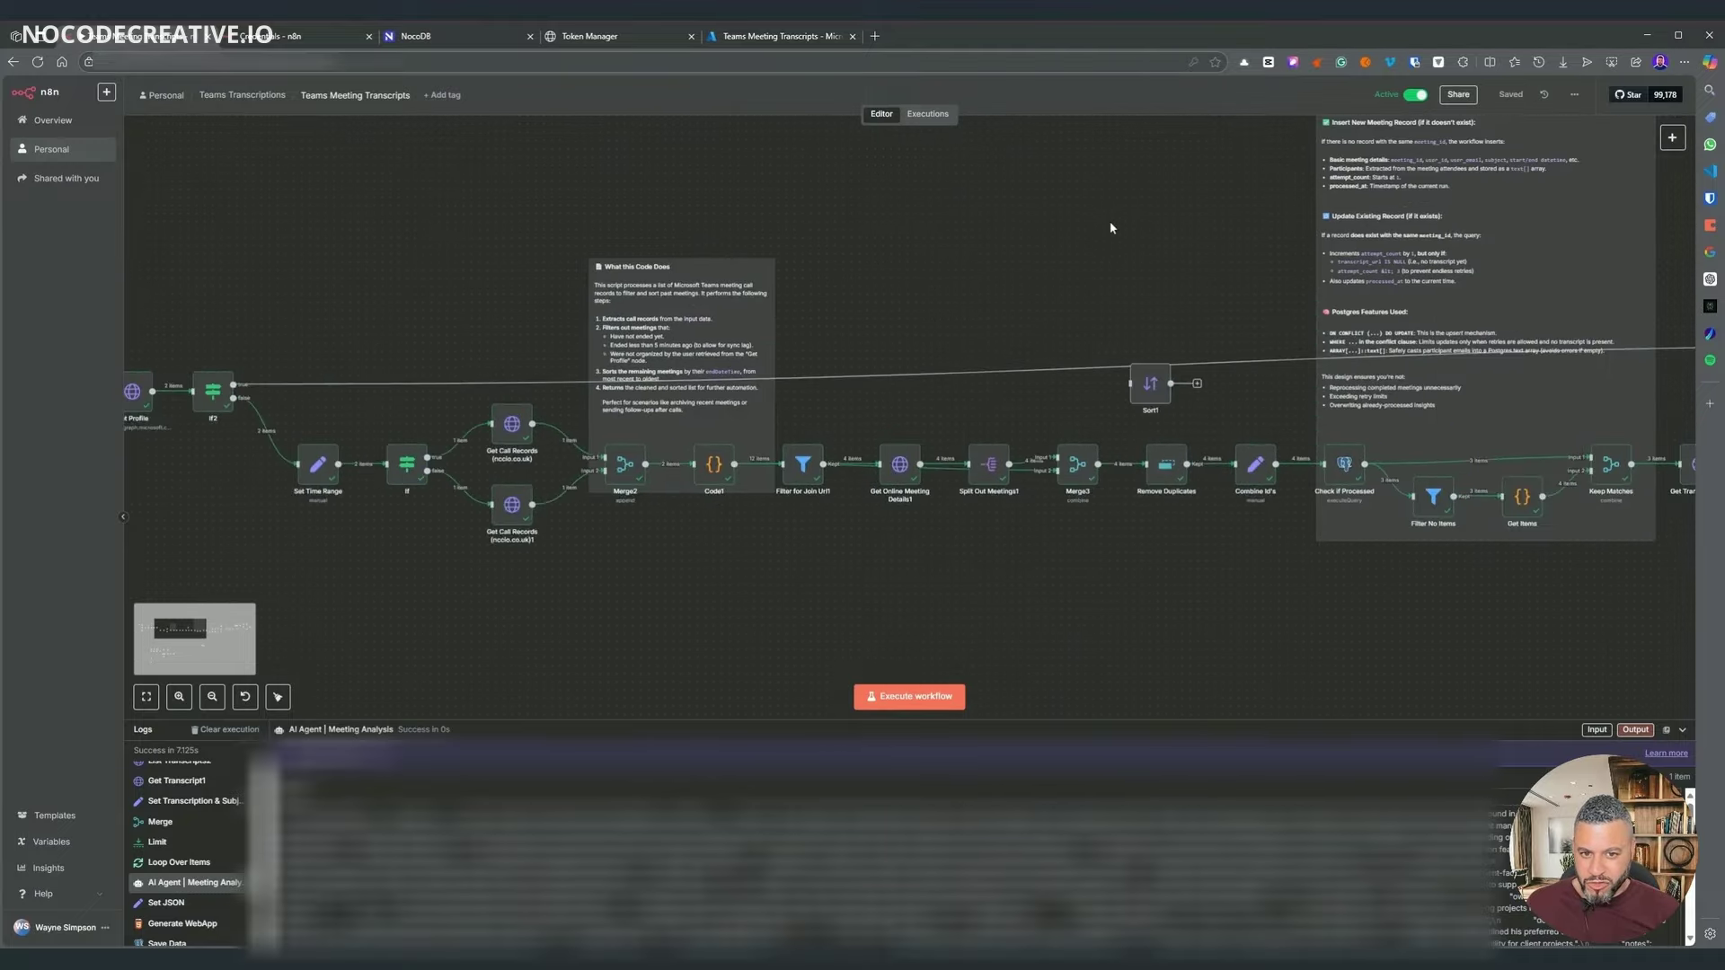
scroll(878, 240, right, 15)
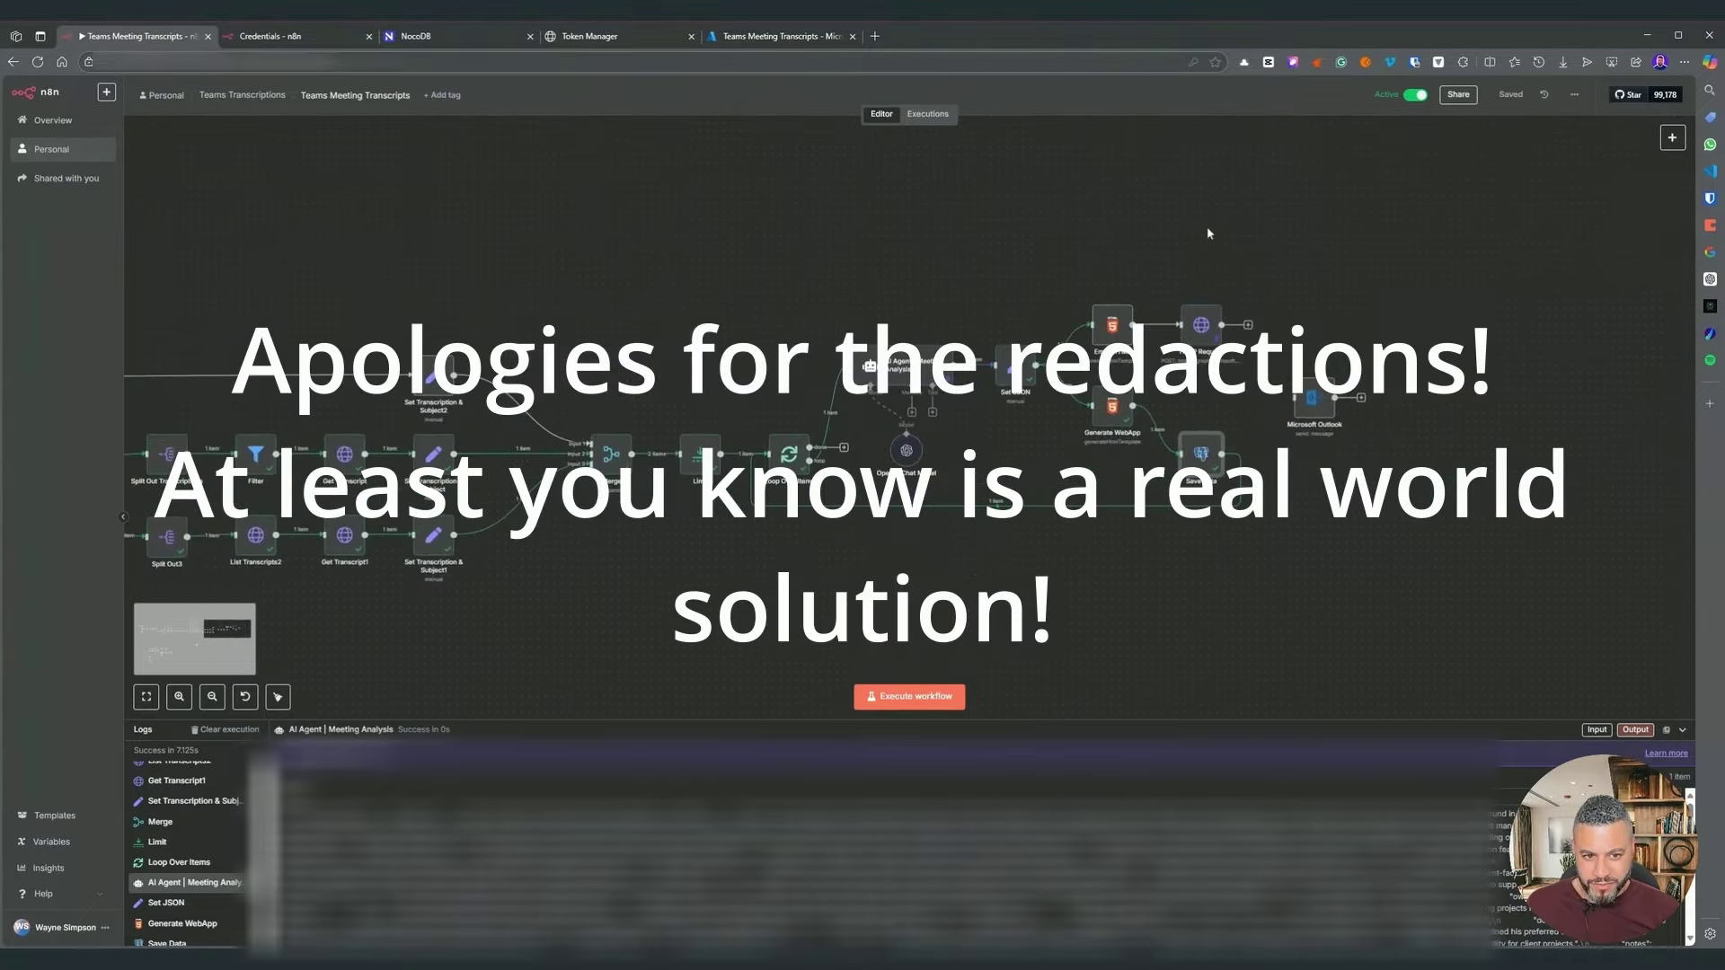